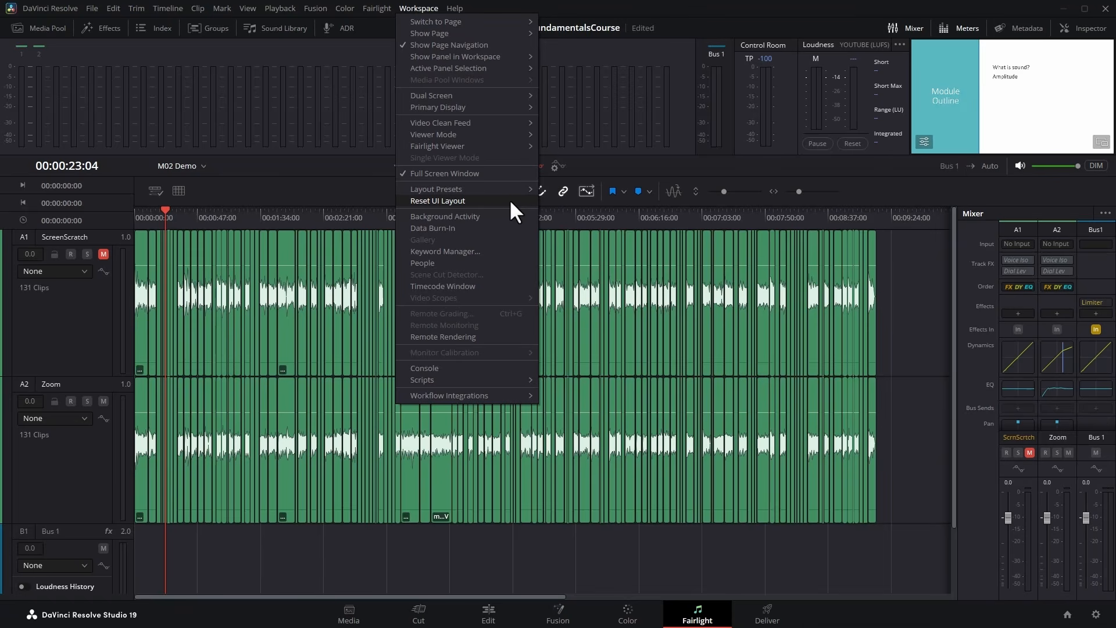
Switch the full-screen window mode off and turn it on again.
{"action": "left_click", "coordinate": [510, 201]}
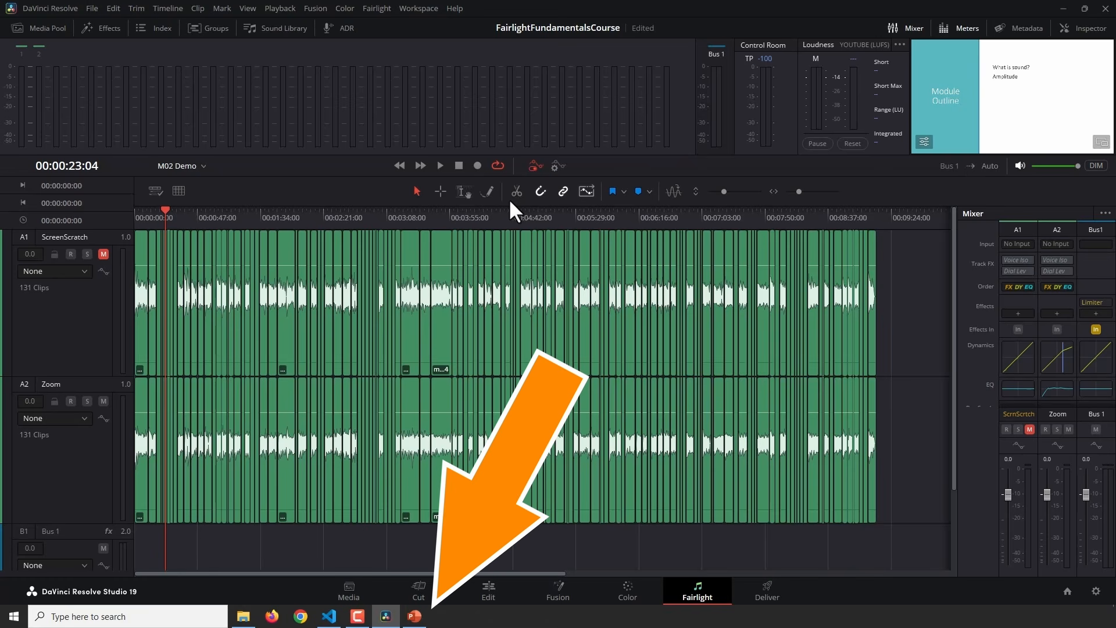
{"action": "left_click", "coordinate": [416, 7]}
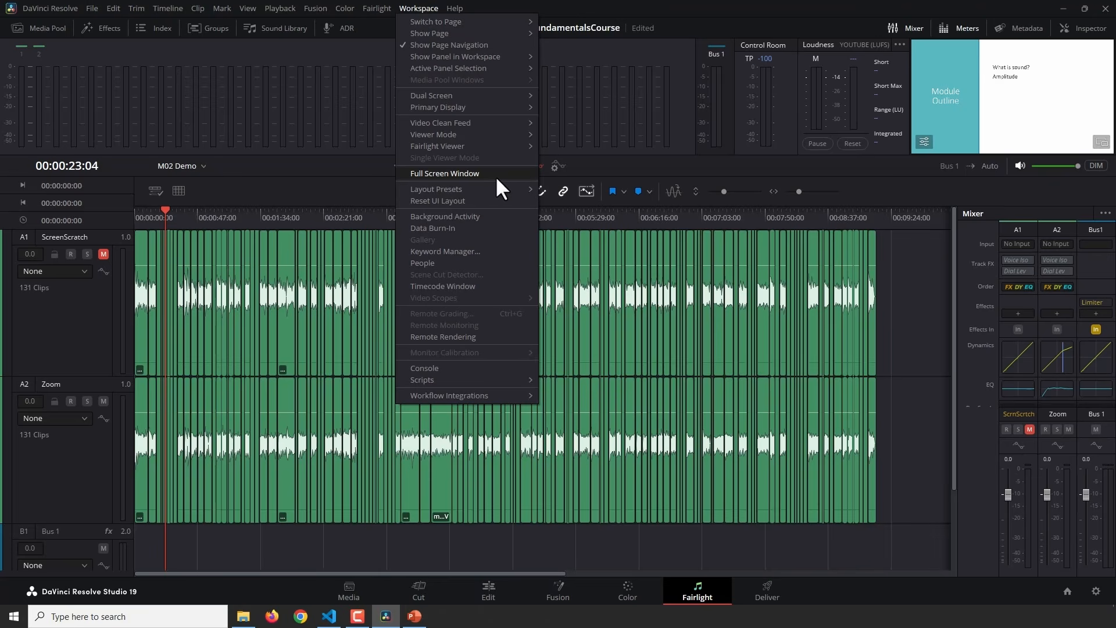
{"action": "left_click", "coordinate": [511, 173]}
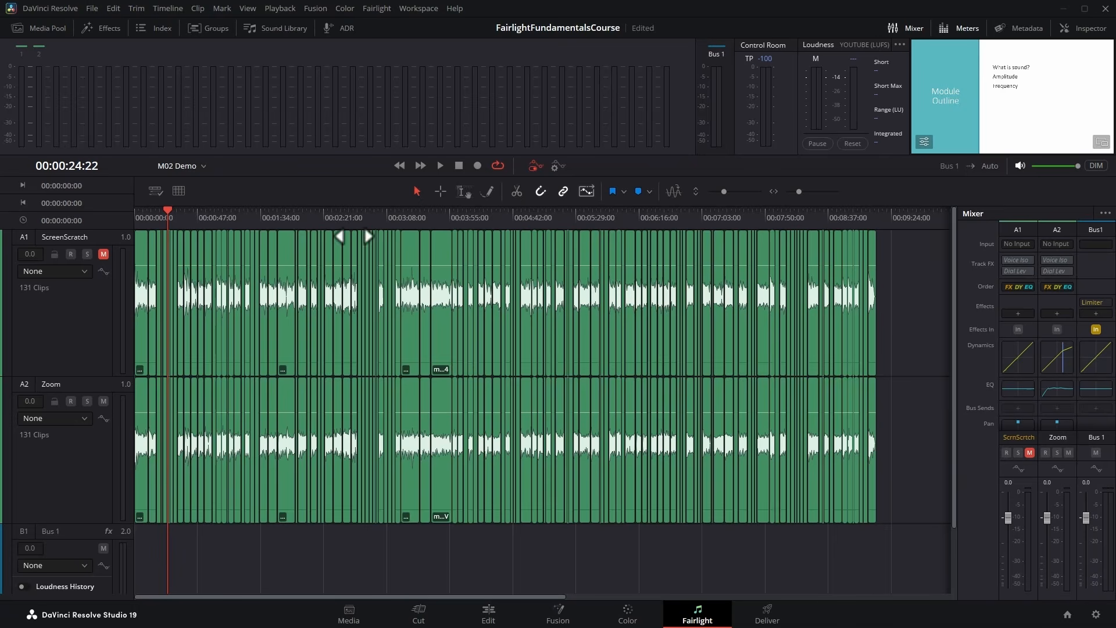
Look through the track headers, selecting the ScreenScratch track, the Zoom track and Bus 1 in turn.
{"action": "left_click", "coordinate": [54, 329]}
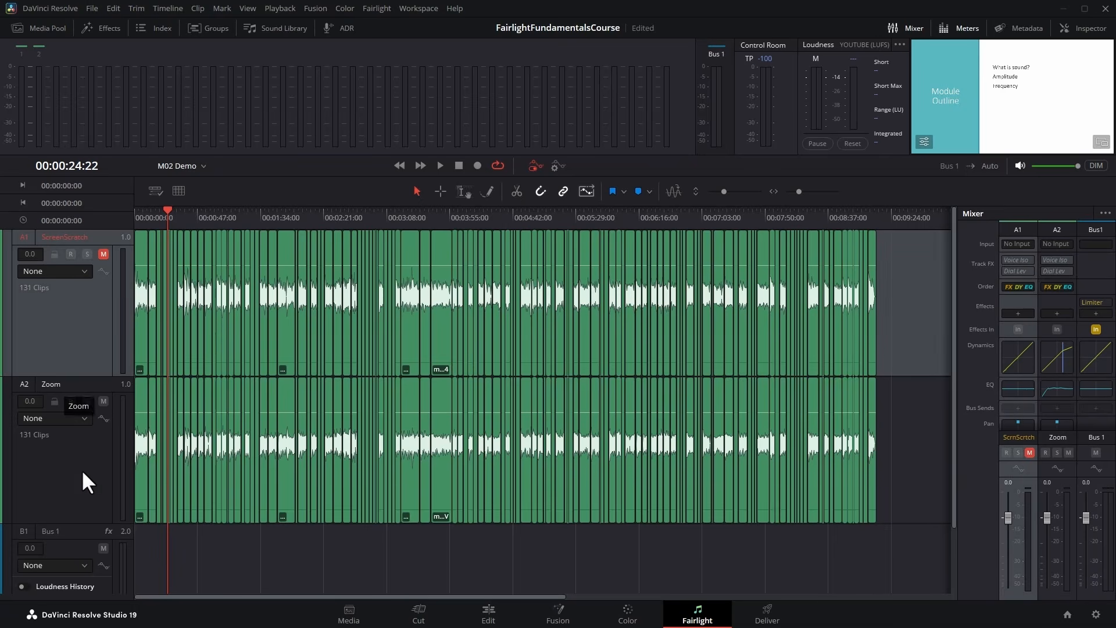
{"action": "scroll", "coordinate": [82, 469], "scroll_direction": "down", "scroll_amount": 1}
{"action": "scroll", "coordinate": [82, 469], "scroll_direction": "up", "scroll_amount": 1}
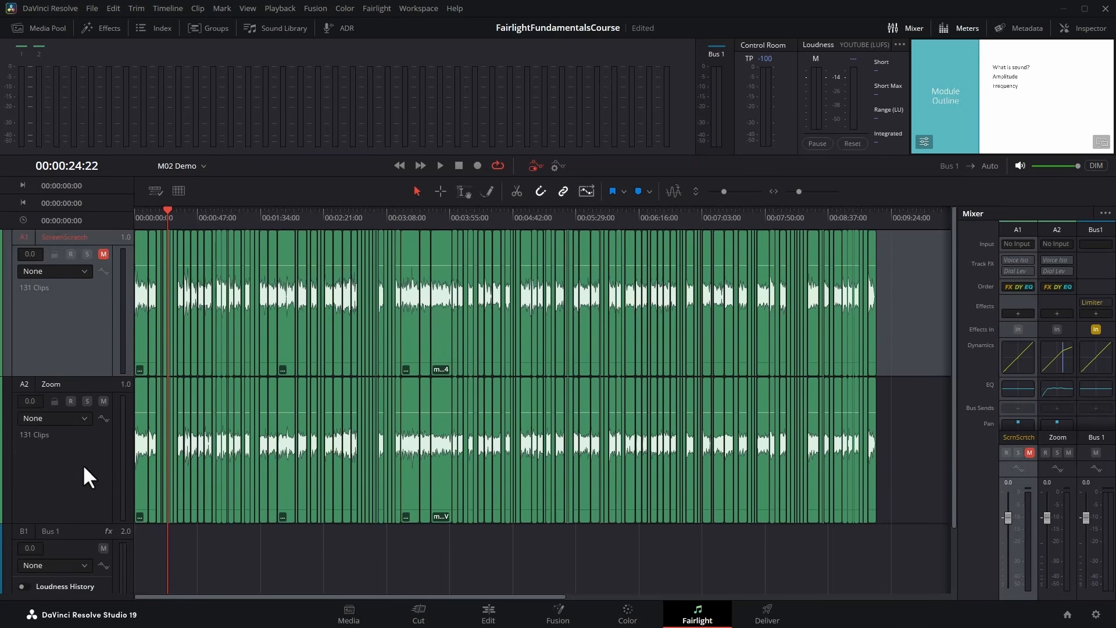
{"action": "left_click", "coordinate": [83, 319]}
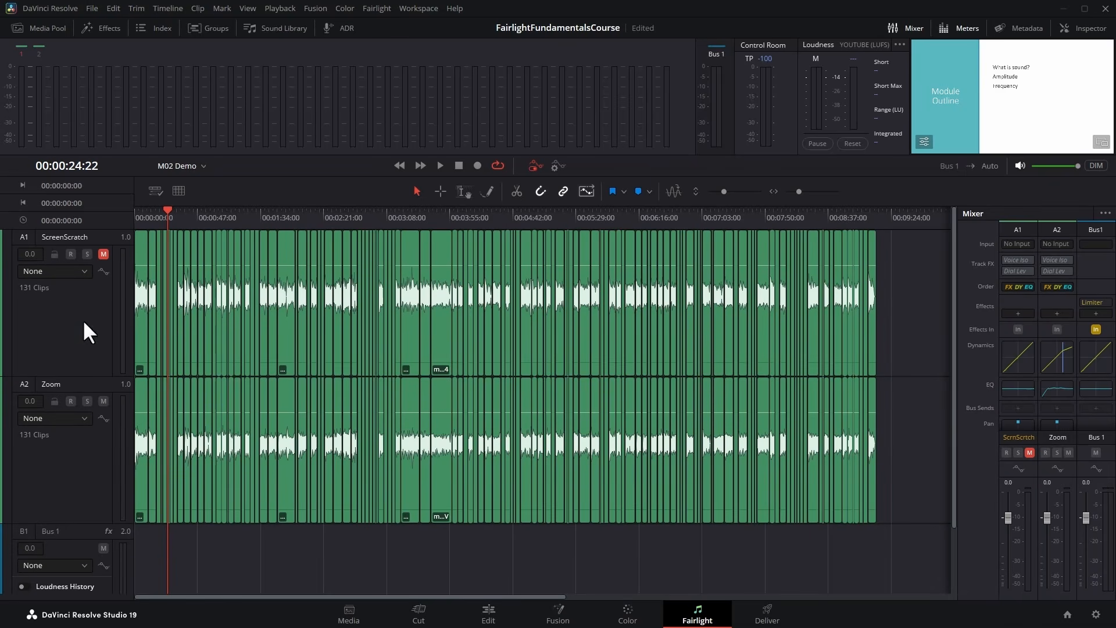
{"action": "left_click", "coordinate": [65, 474]}
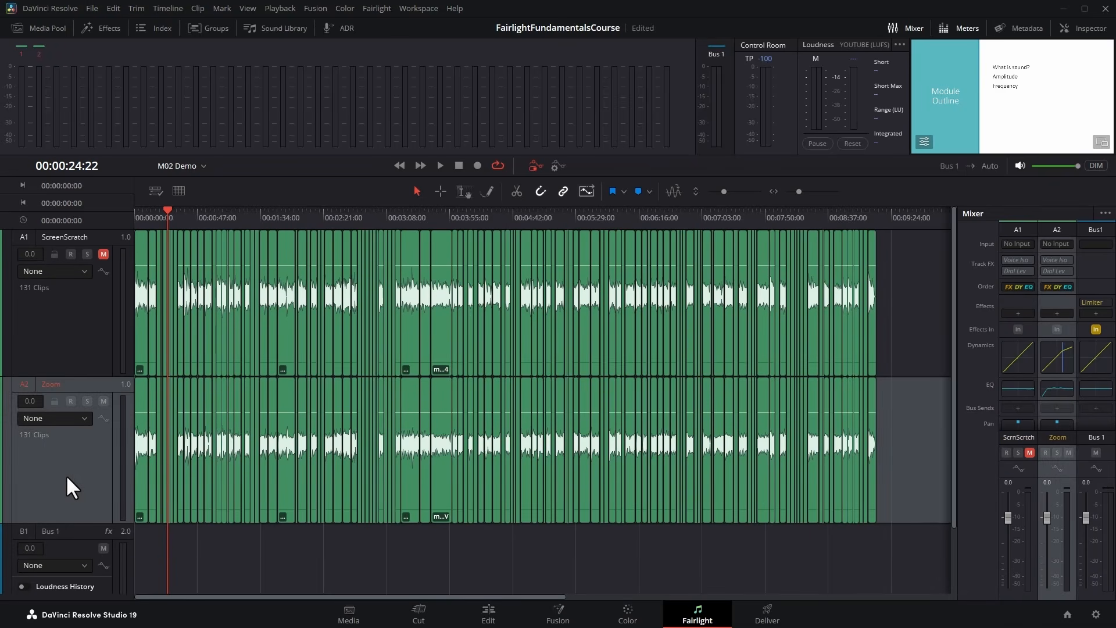
{"action": "scroll", "coordinate": [65, 474], "scroll_direction": "down", "scroll_amount": 3}
{"action": "left_click", "coordinate": [58, 457]}
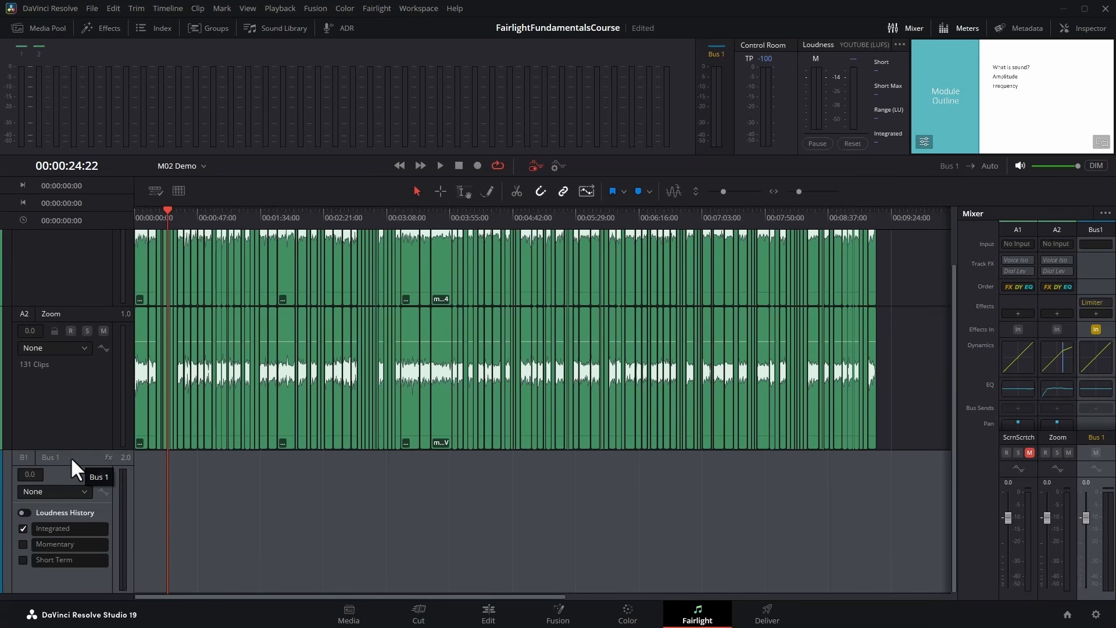
{"action": "scroll", "coordinate": [82, 421], "scroll_direction": "up", "scroll_amount": 2}
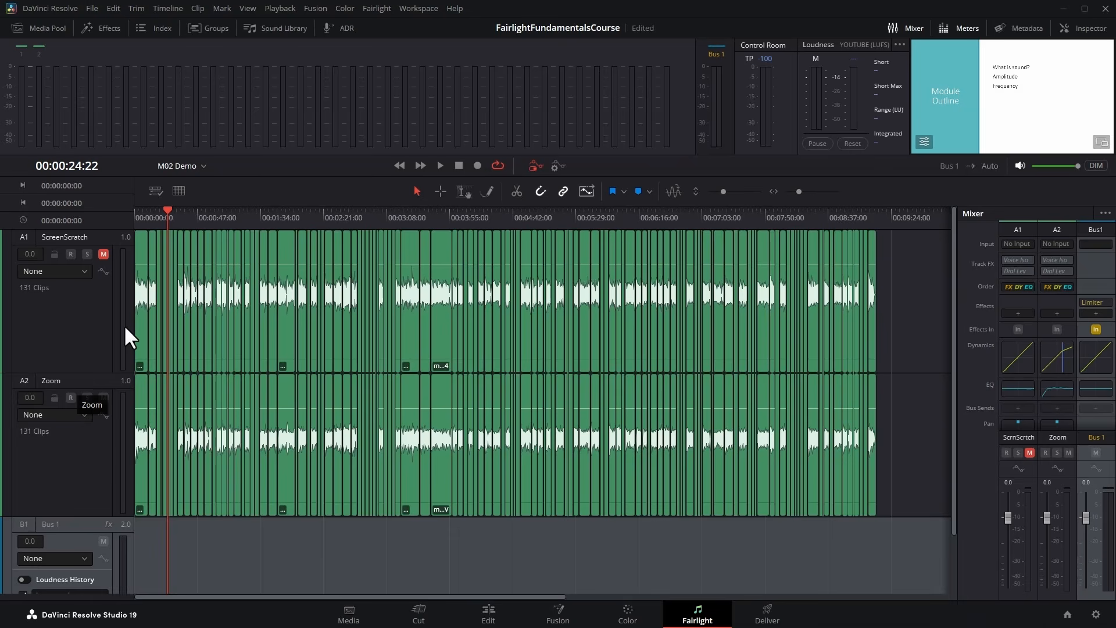
Change the ScreenScratch track's type to Stereo and back to Mono.
{"action": "right_click", "coordinate": [56, 311]}
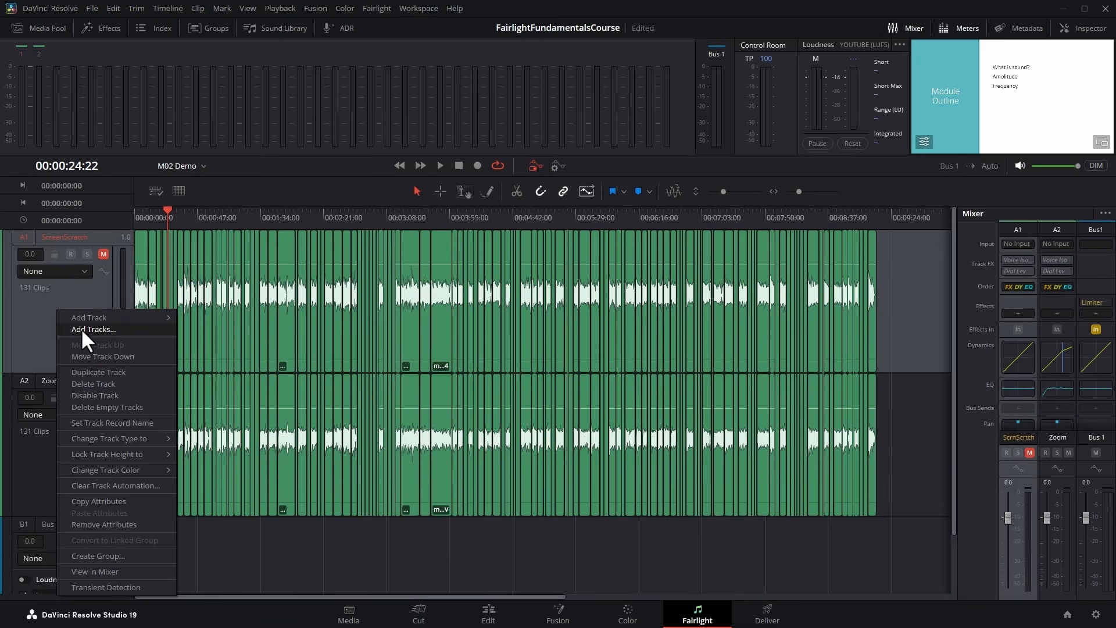
{"action": "mouse_move", "coordinate": [137, 434]}
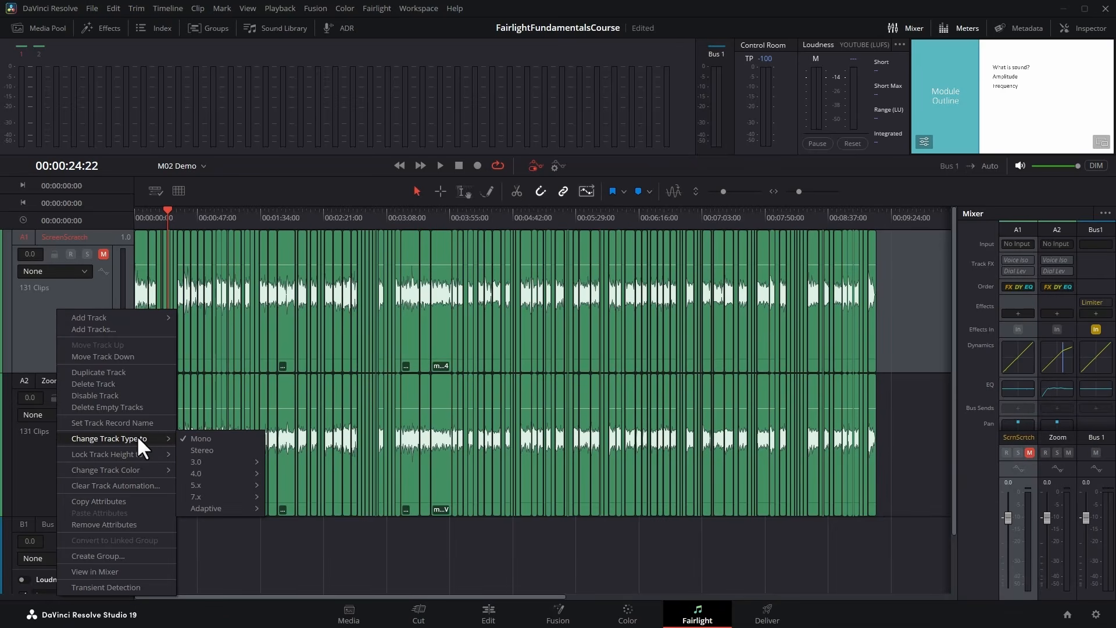
{"action": "left_click", "coordinate": [253, 449]}
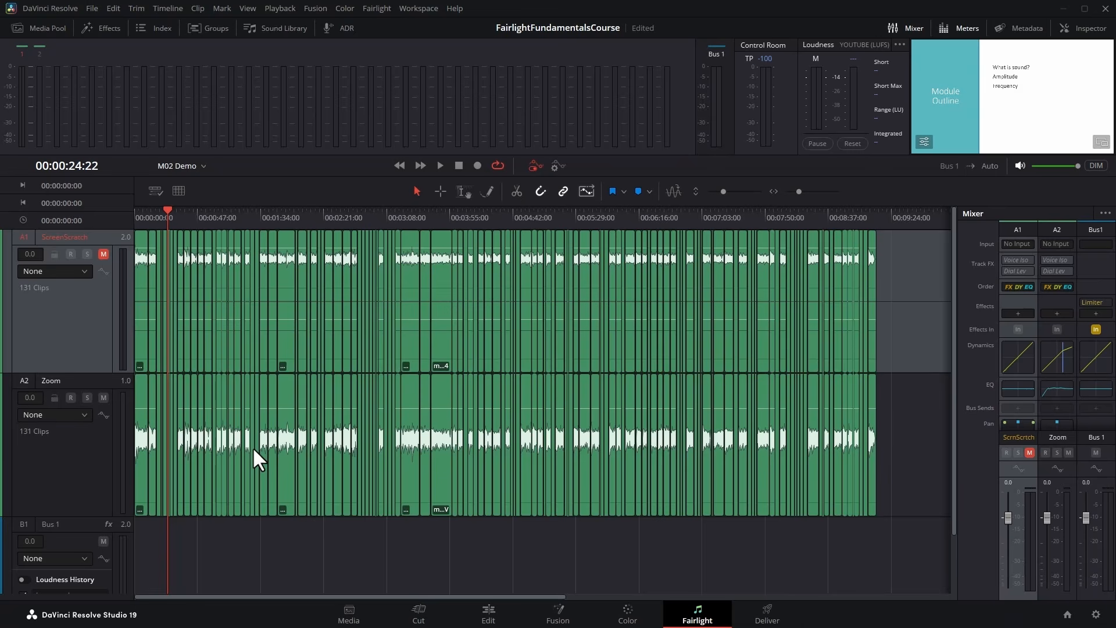
{"action": "right_click", "coordinate": [64, 307]}
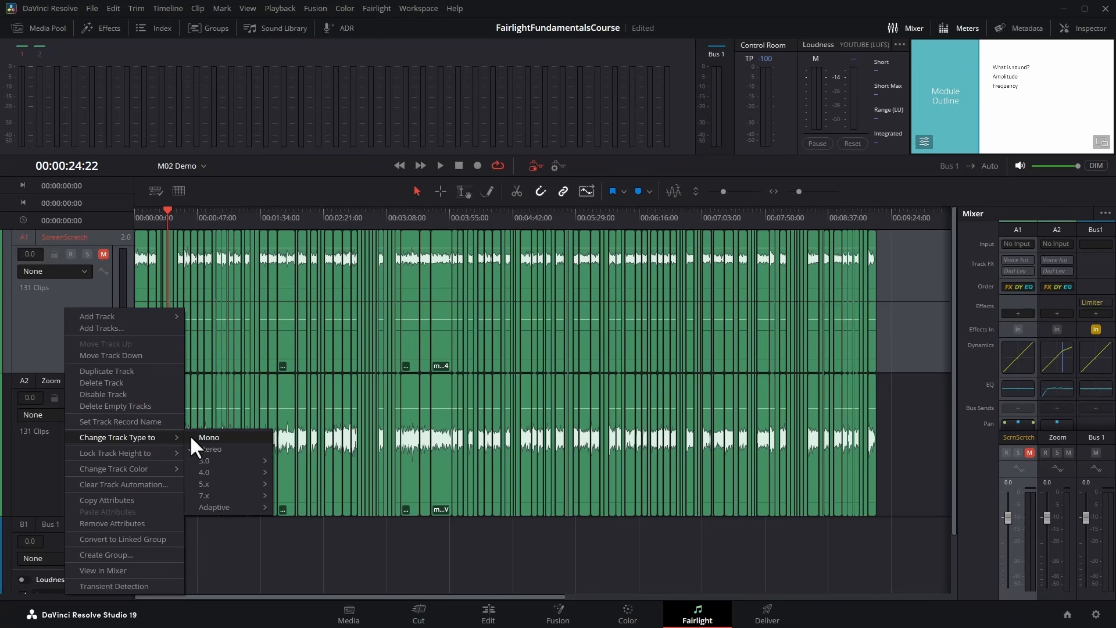
{"action": "left_click", "coordinate": [214, 437]}
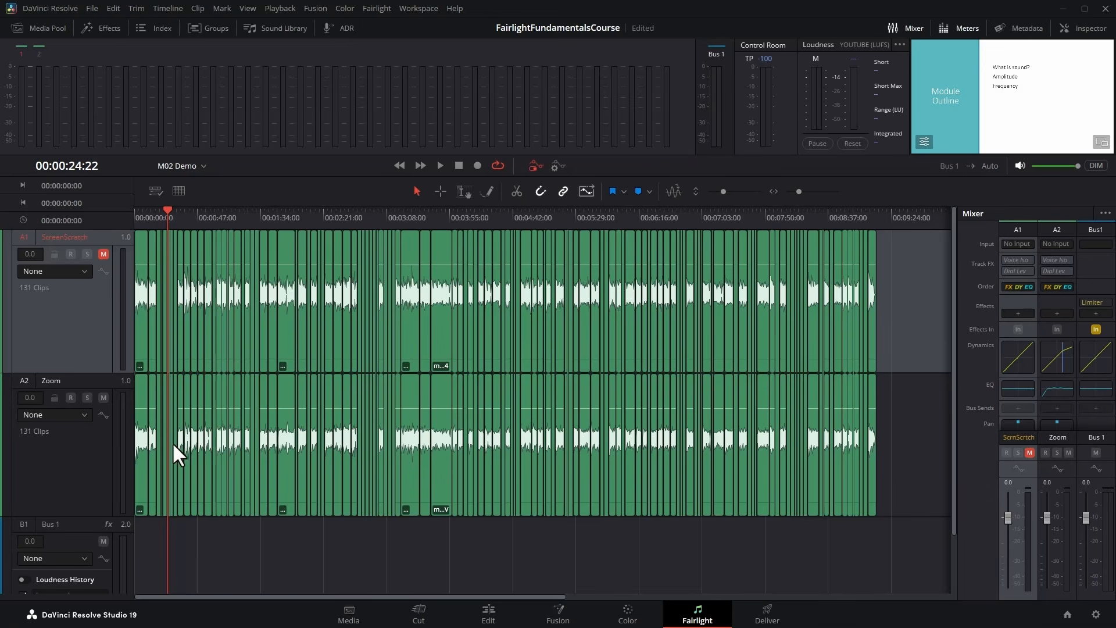
Add a stereo audio track below the Zoom track and name it Music.
{"action": "right_click", "coordinate": [74, 456]}
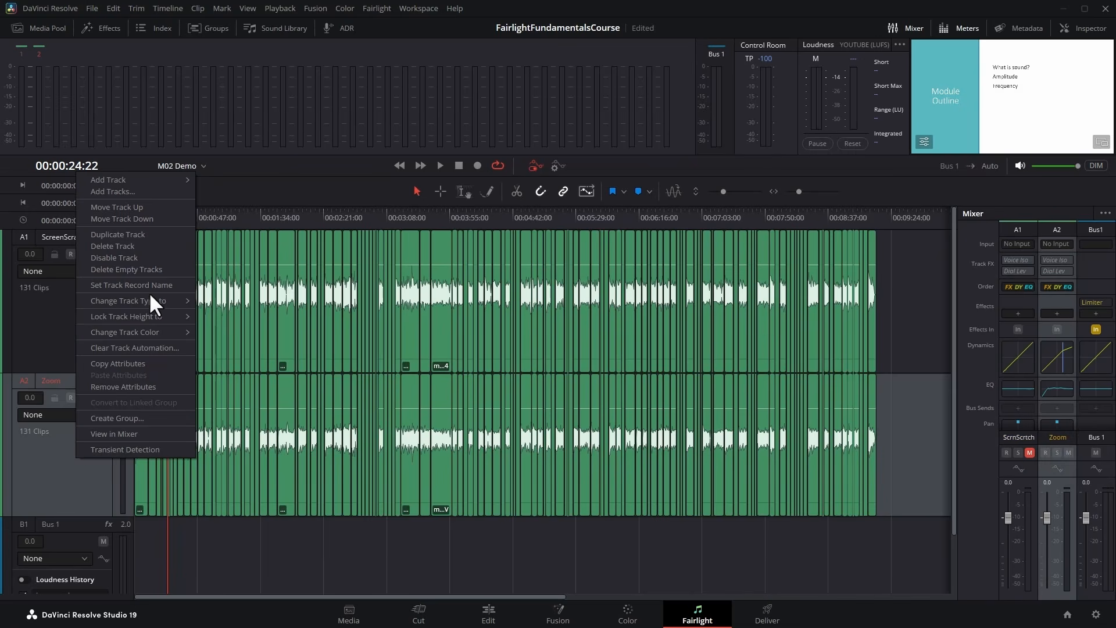
{"action": "mouse_move", "coordinate": [160, 176]}
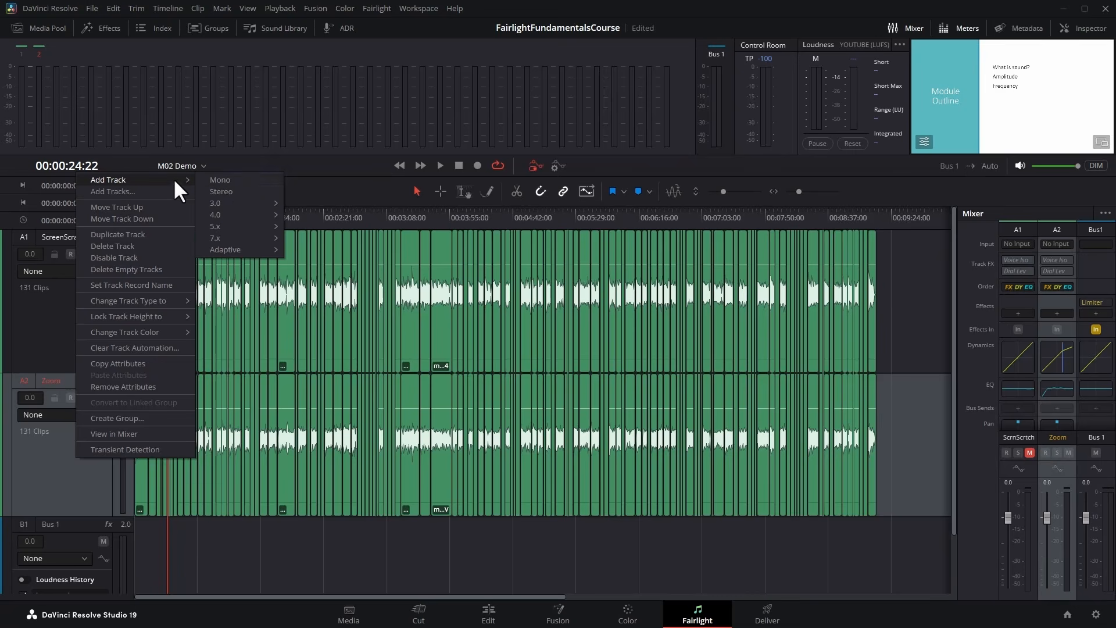
{"action": "left_click", "coordinate": [242, 191]}
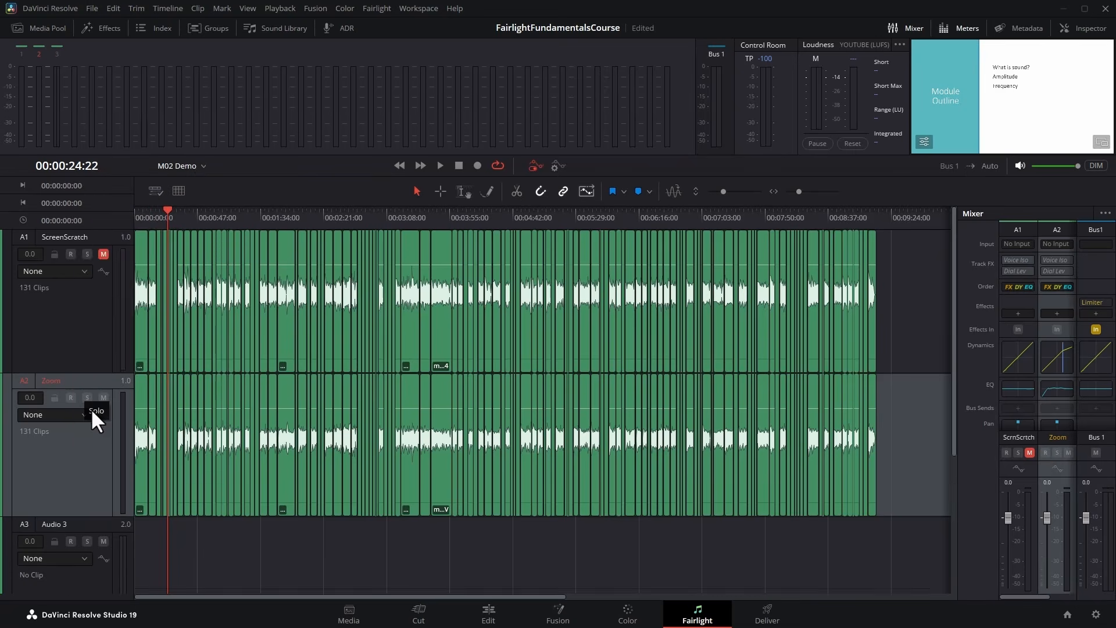
{"action": "scroll", "coordinate": [90, 408], "scroll_direction": "down", "scroll_amount": 3}
{"action": "left_click", "coordinate": [64, 488]}
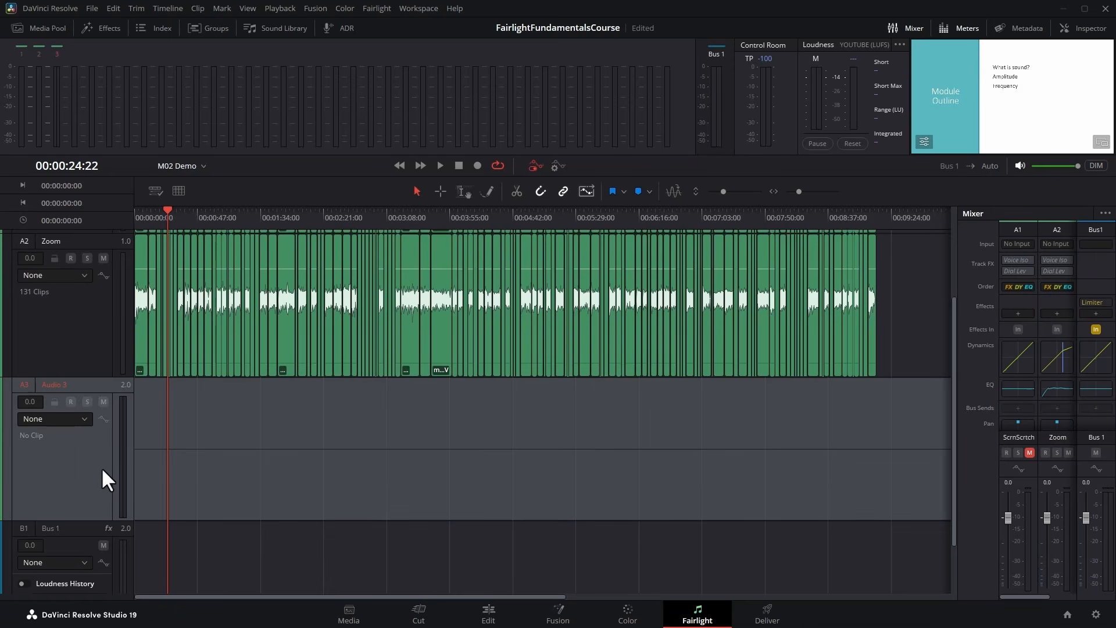
{"action": "double_click", "coordinate": [50, 383]}
{"action": "type", "text": "Music"}
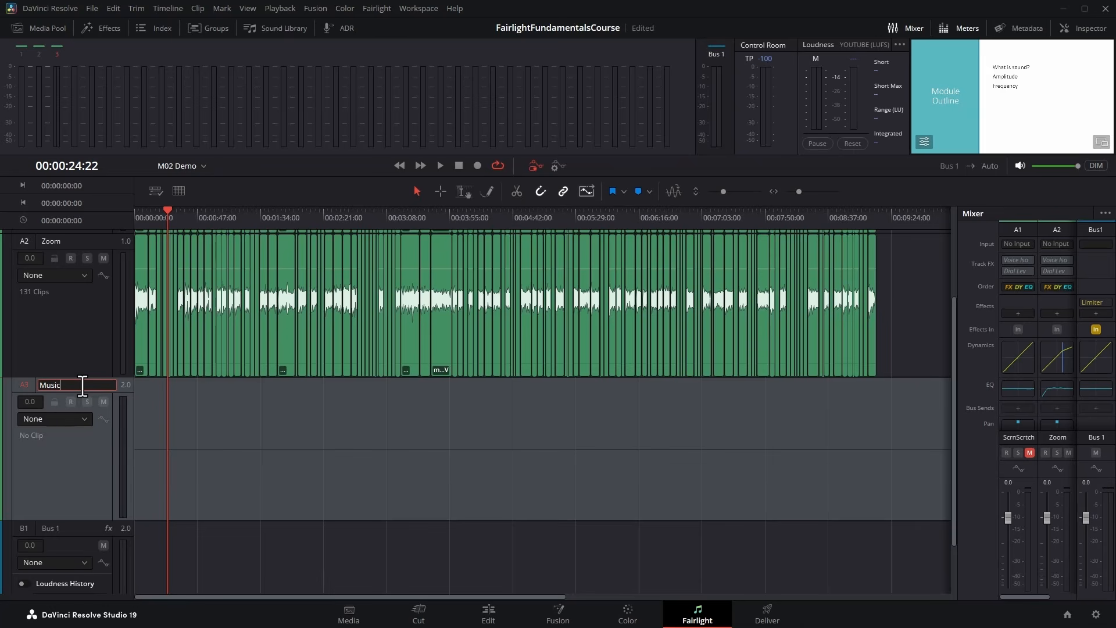
{"action": "left_click", "coordinate": [77, 479]}
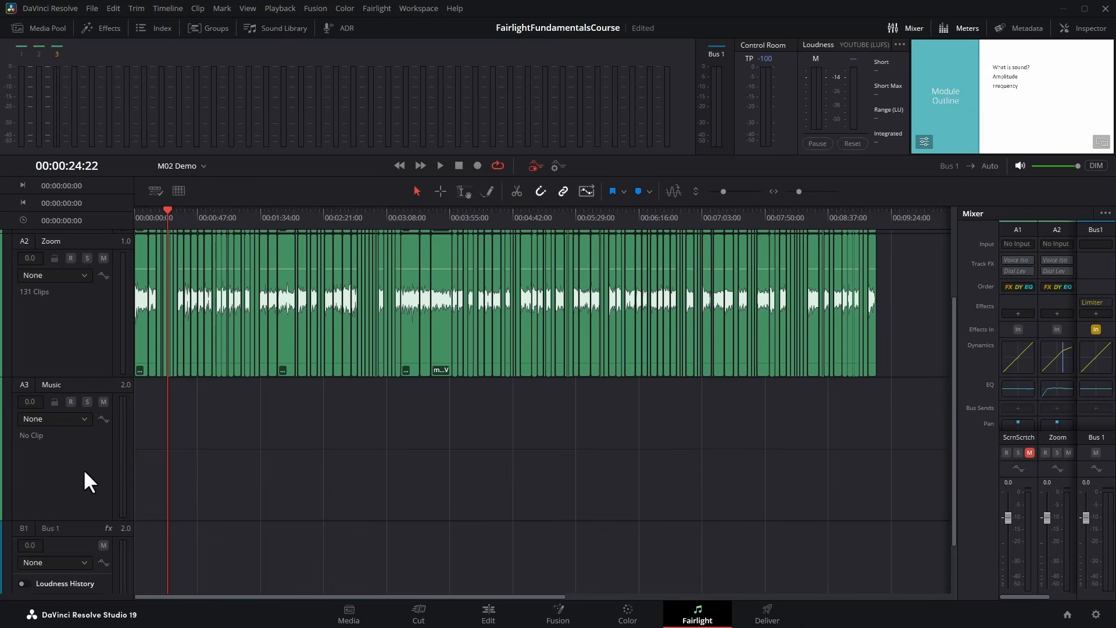
Delete the empty Music track.
{"action": "right_click", "coordinate": [60, 462]}
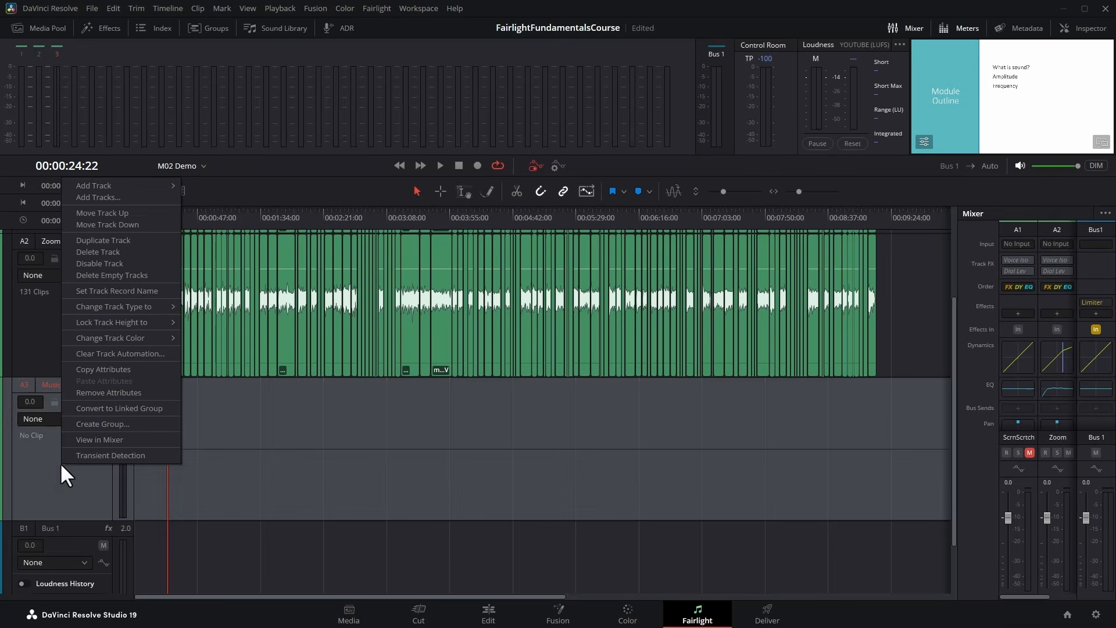
{"action": "left_click", "coordinate": [163, 253]}
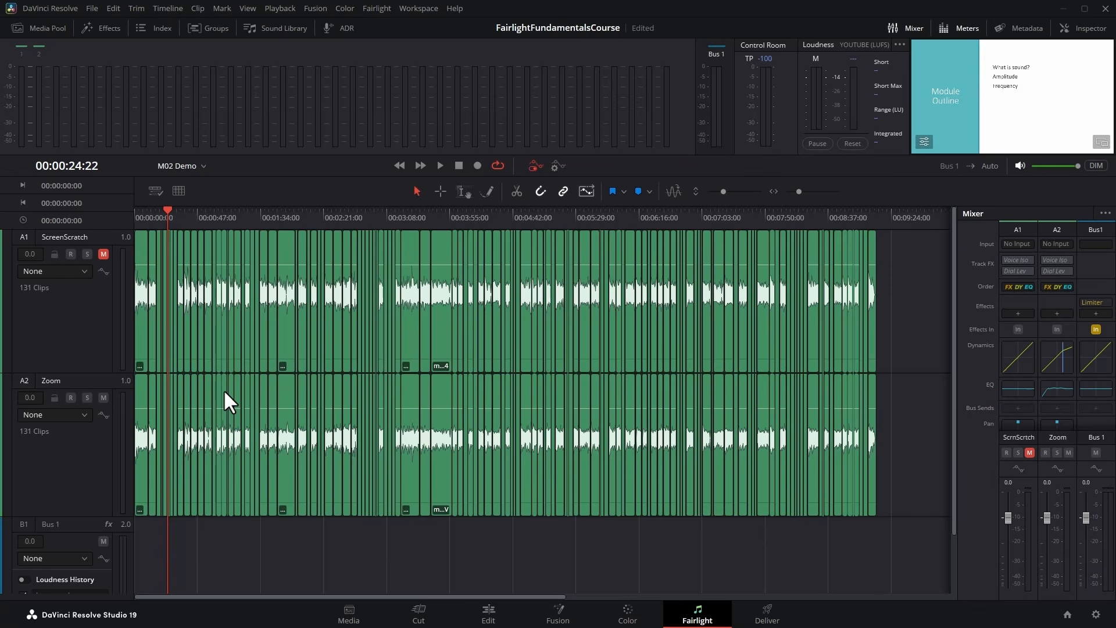
Move the Zoom track above ScreenScratch, and restore the order by moving ScreenScratch back above Zoom.
{"action": "right_click", "coordinate": [68, 474]}
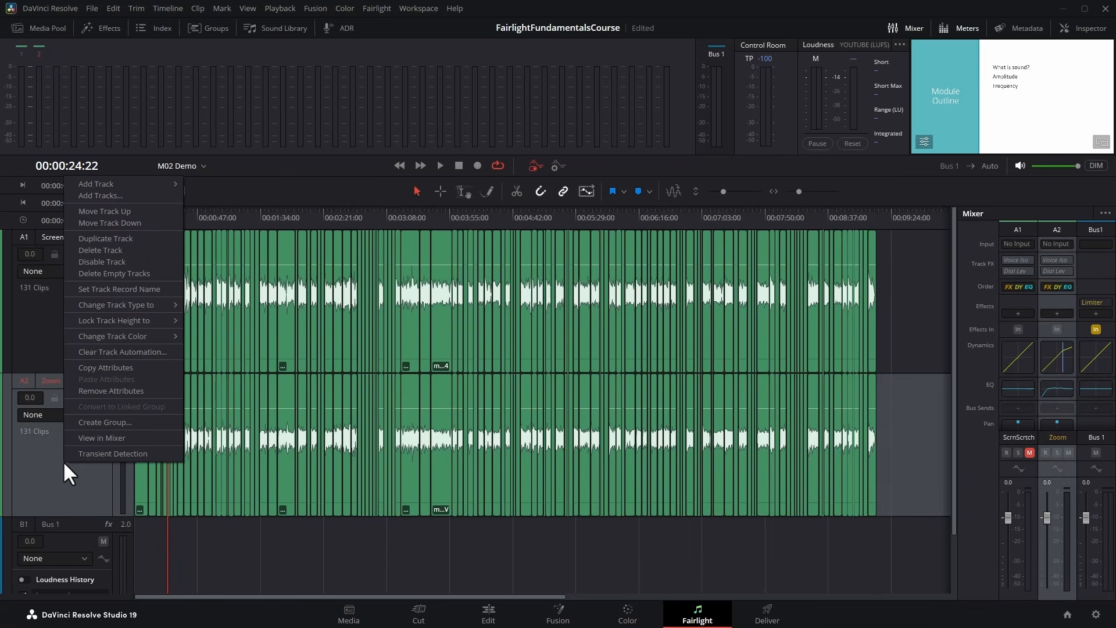
{"action": "right_click", "coordinate": [63, 481]}
{"action": "left_click", "coordinate": [145, 231]}
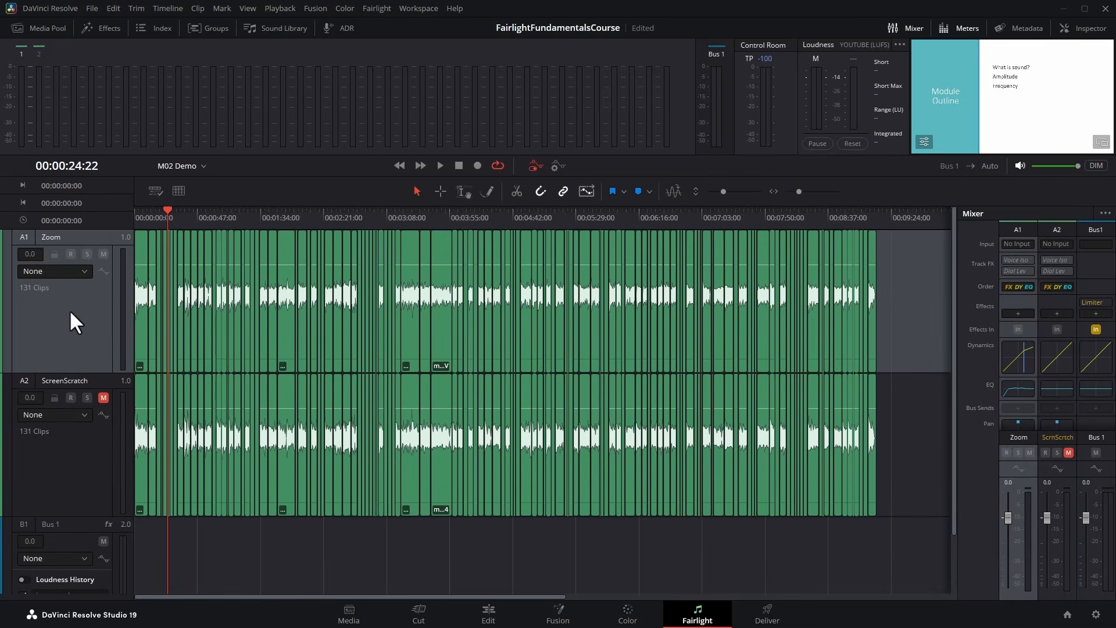
{"action": "left_click", "coordinate": [74, 444]}
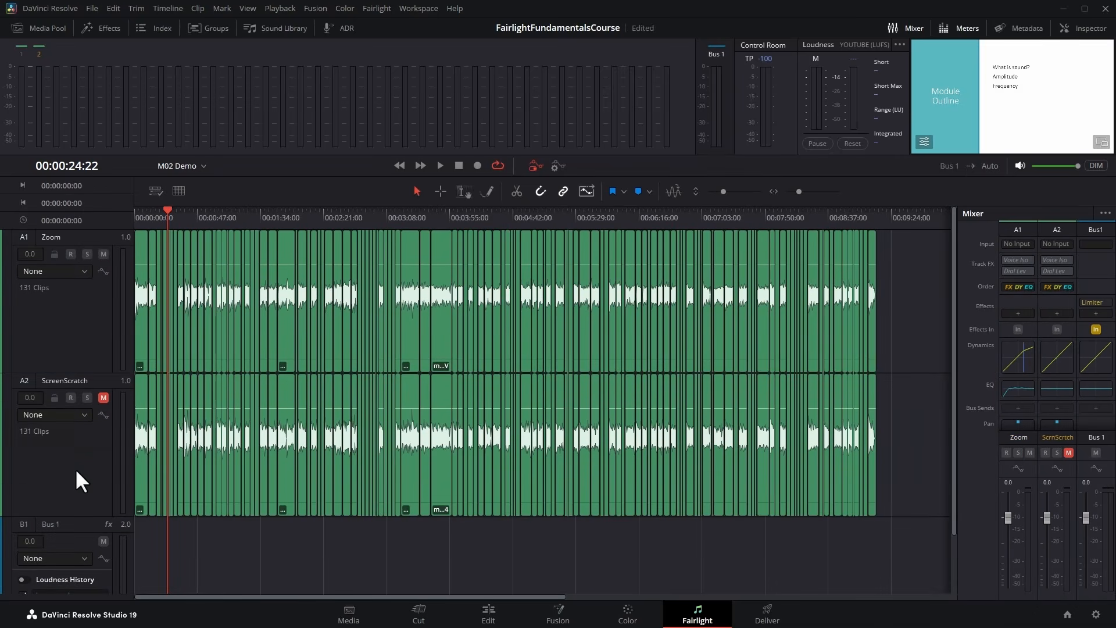
{"action": "right_click", "coordinate": [75, 468]}
{"action": "left_click", "coordinate": [169, 220]}
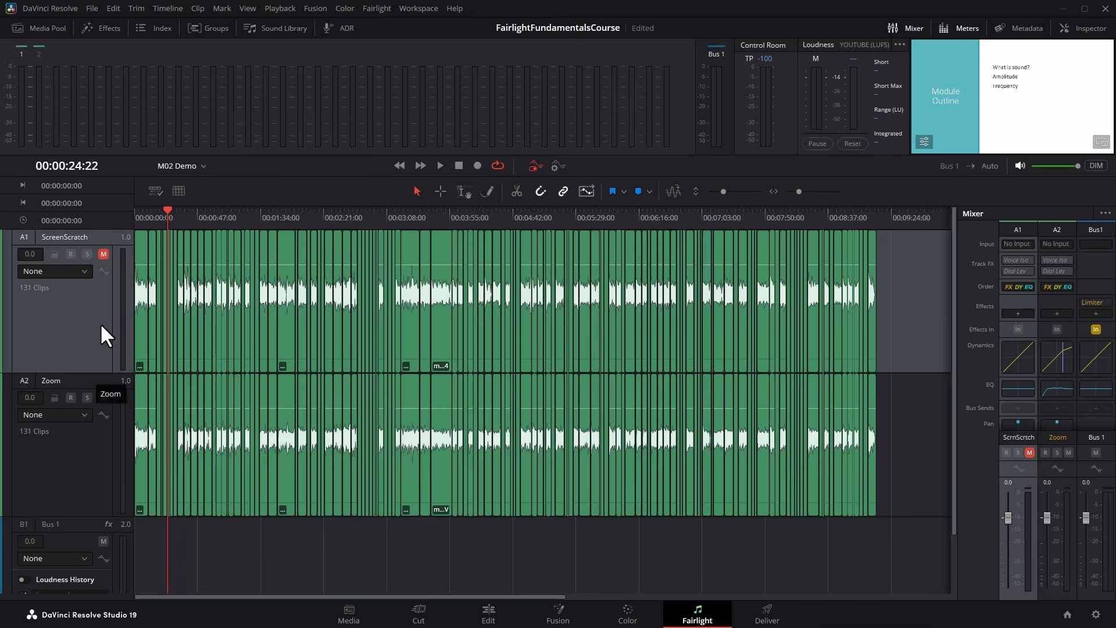
Play a short stretch of the timeline with the Zoom track muted, and again with it unmuted.
{"action": "left_click", "coordinate": [103, 398]}
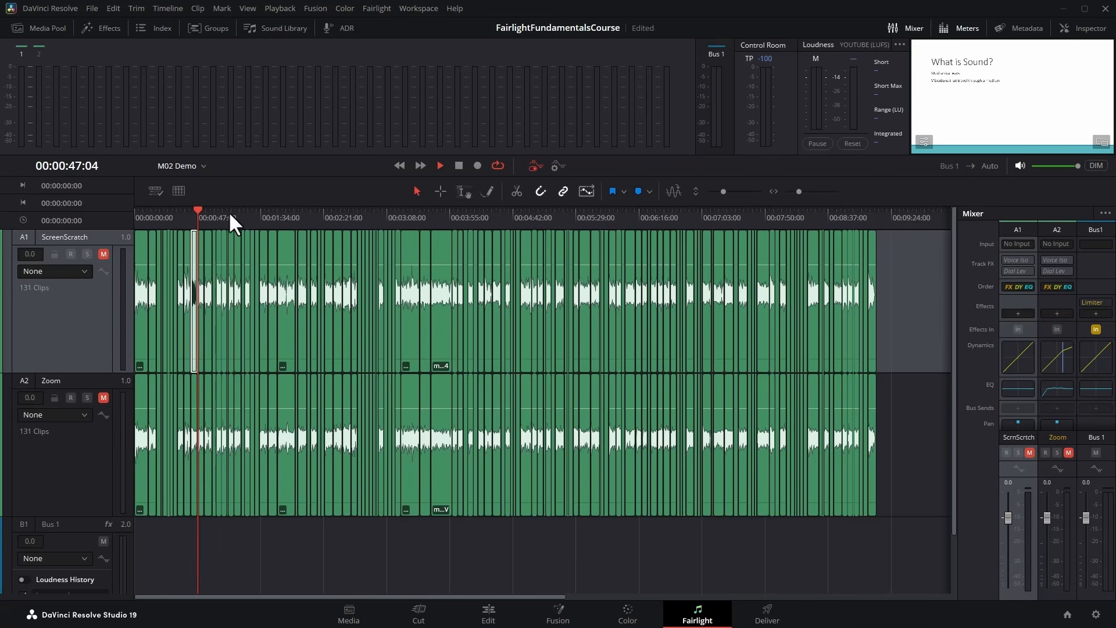
{"action": "key", "text": "space"}
{"action": "left_click", "coordinate": [101, 398]}
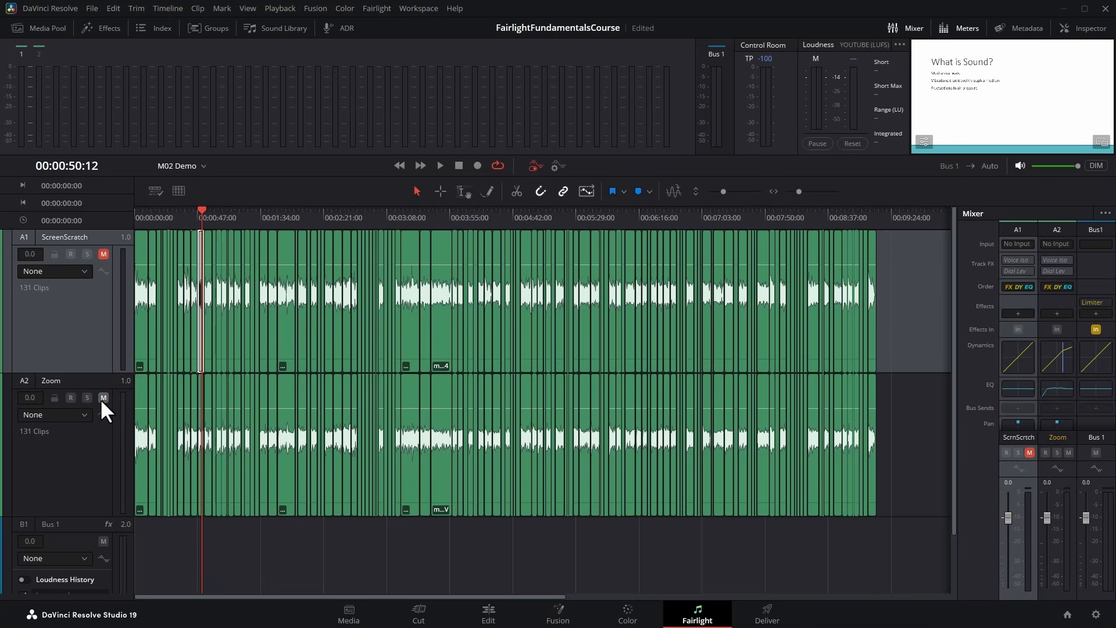
{"action": "left_click", "coordinate": [440, 165]}
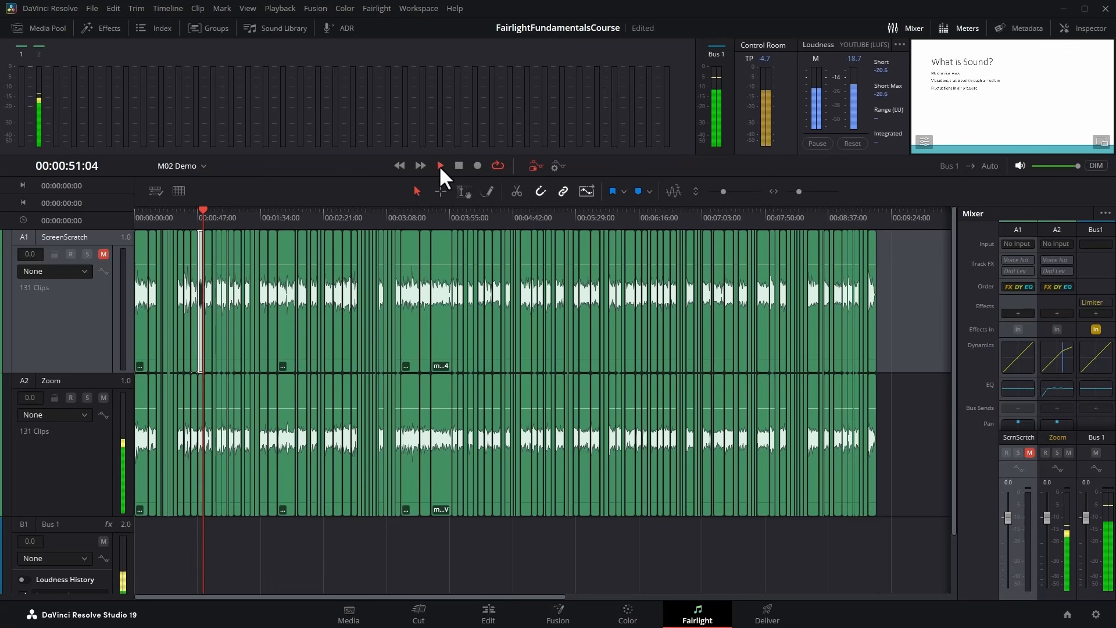
{"action": "left_click", "coordinate": [458, 165]}
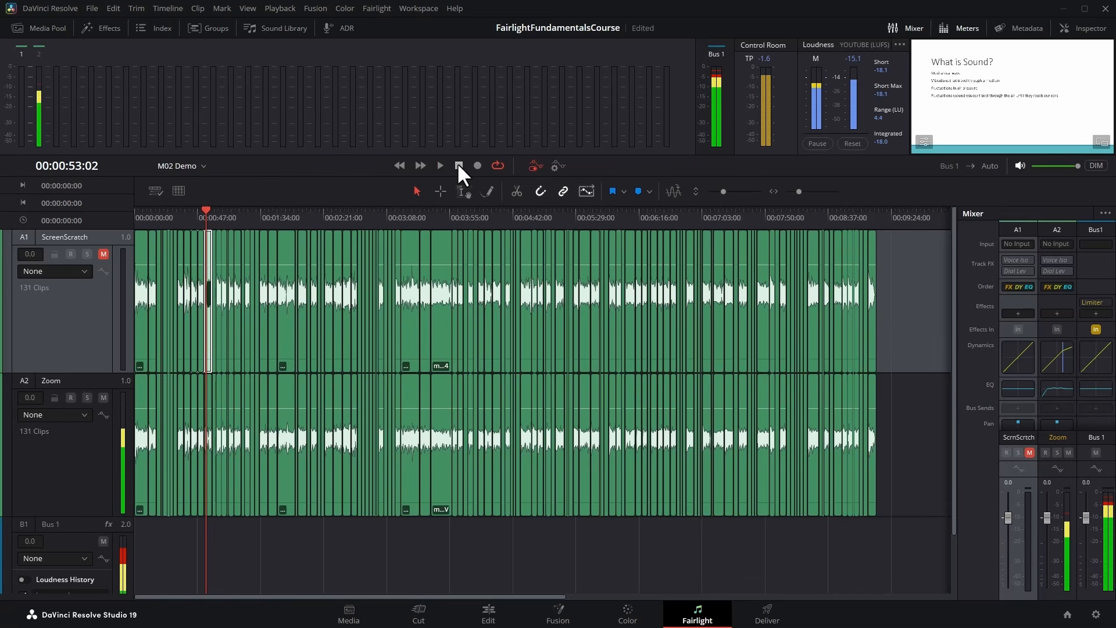
Unmute the ScreenScratch track, and toggle mute on and off for ScreenScratch, Zoom and Bus 1.
{"action": "left_click", "coordinate": [103, 254]}
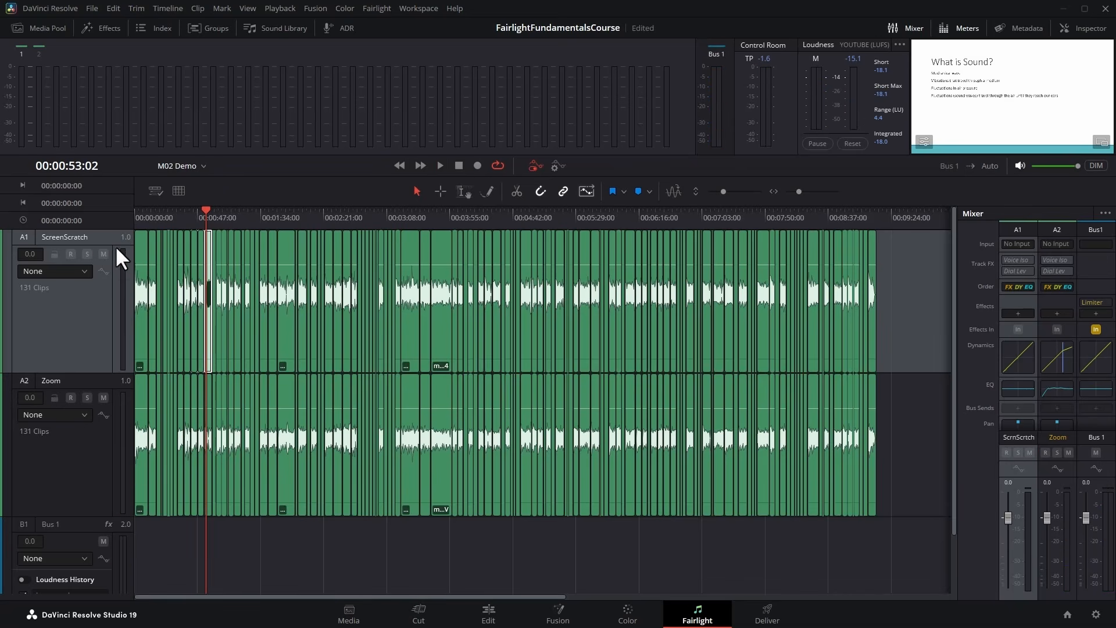
{"action": "left_click", "coordinate": [101, 254]}
{"action": "left_click", "coordinate": [104, 397]}
{"action": "left_click", "coordinate": [104, 540]}
{"action": "left_click", "coordinate": [103, 541]}
{"action": "left_click", "coordinate": [104, 398]}
{"action": "left_click", "coordinate": [103, 254]}
Solo the ScreenScratch track and play a short stretch of the timeline.
{"action": "left_click", "coordinate": [87, 255]}
{"action": "left_click", "coordinate": [440, 165]}
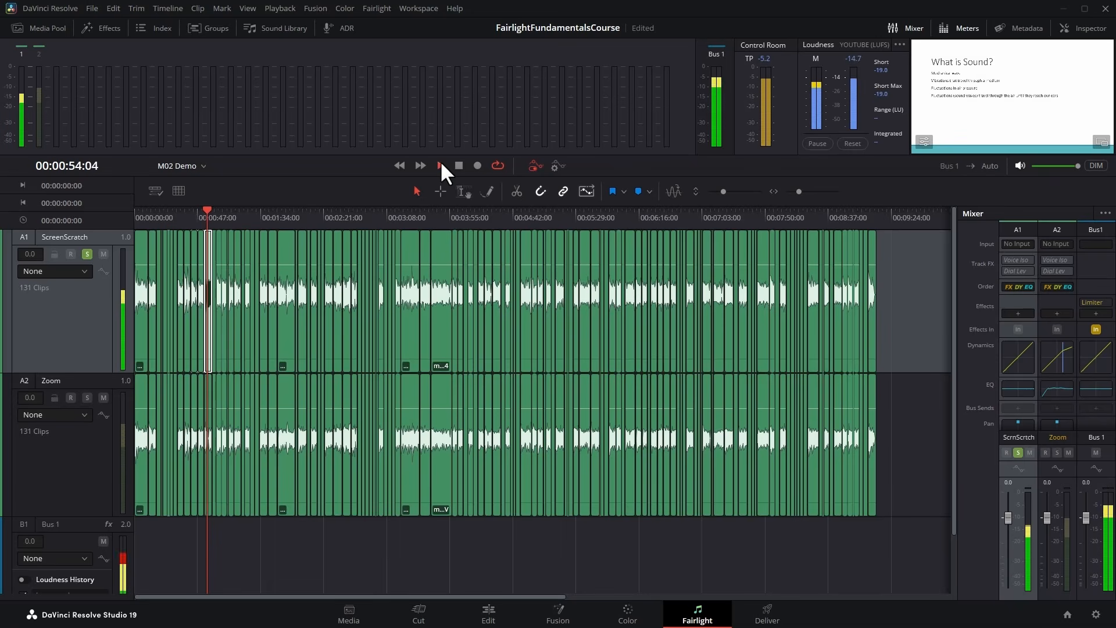
{"action": "left_click", "coordinate": [458, 165]}
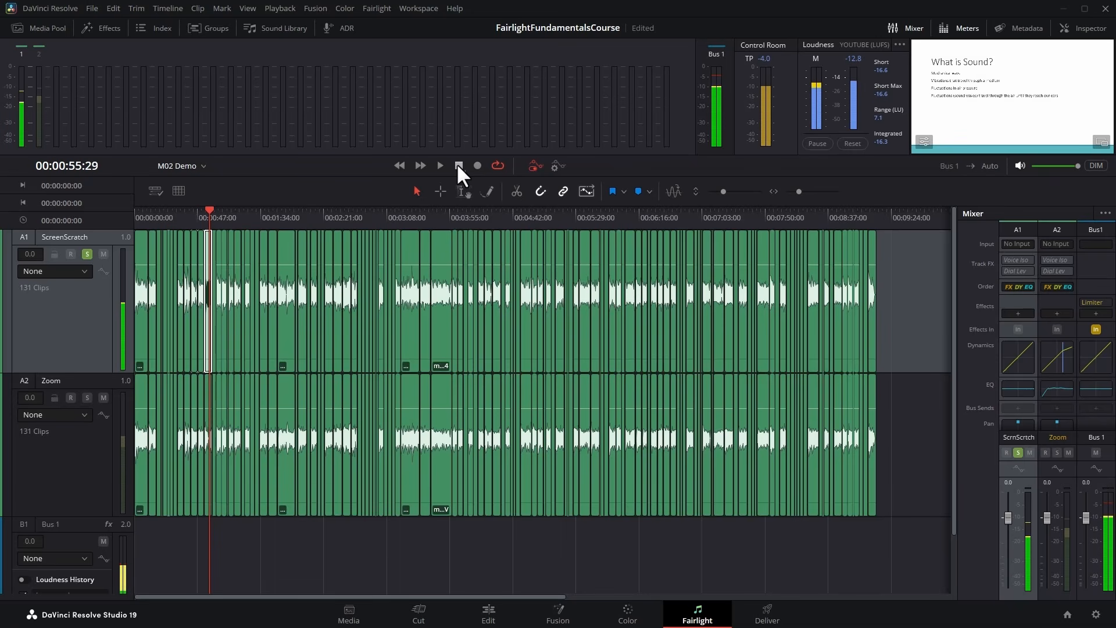
Solo the Zoom track as well and move the playhead to 00:01:19:27.
{"action": "left_click", "coordinate": [86, 397]}
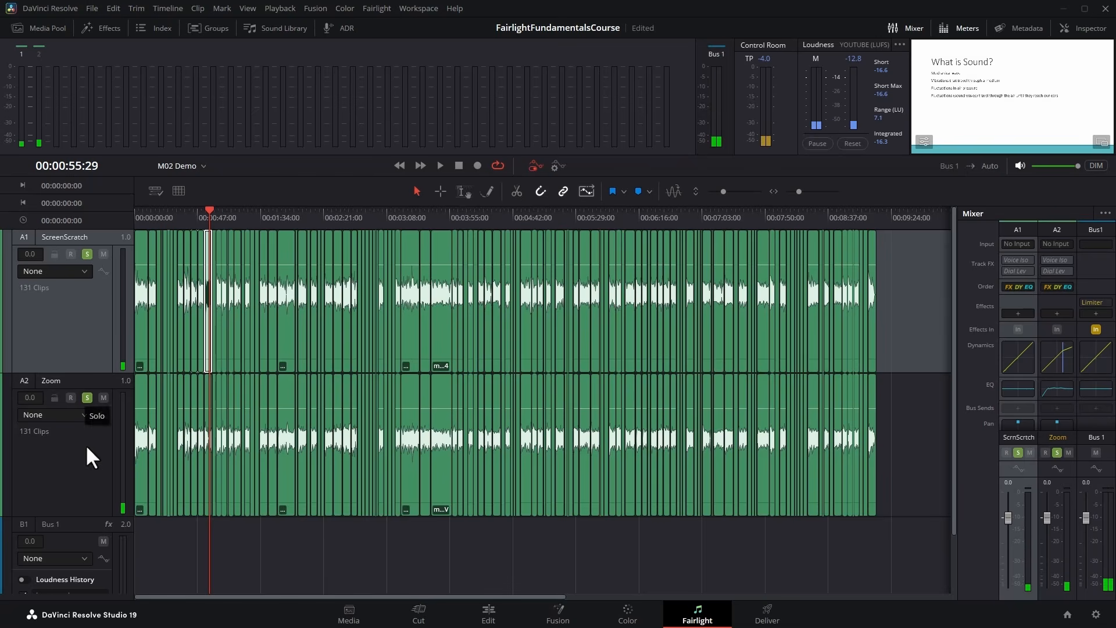
{"action": "left_click", "coordinate": [241, 214]}
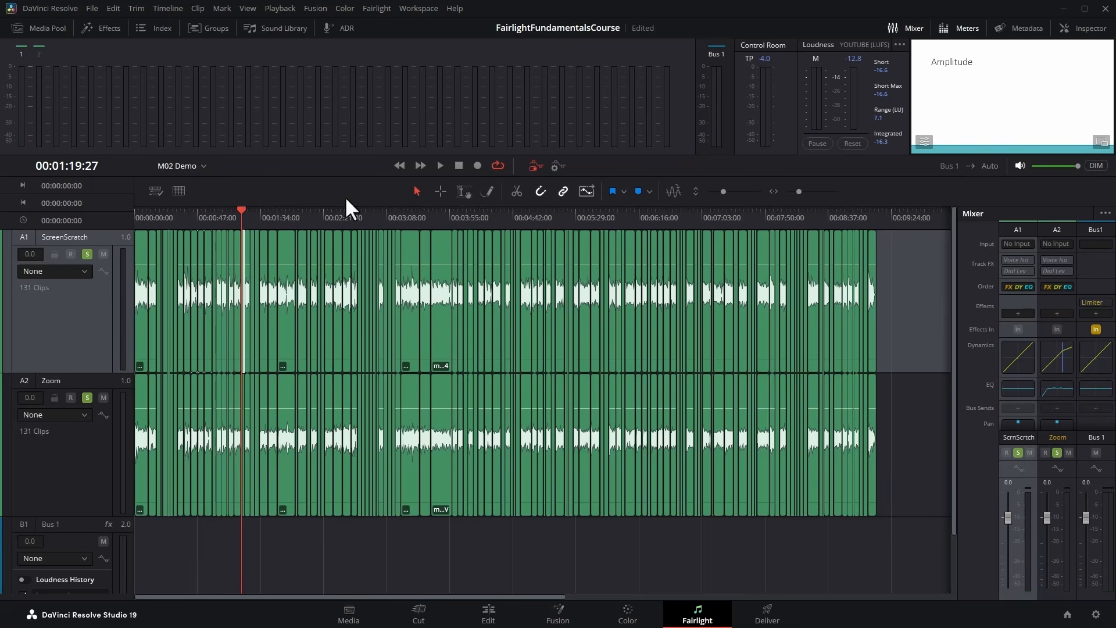
Play a short stretch with ScreenScratch and Zoom both soloed, and turn solo off on both tracks.
{"action": "left_click", "coordinate": [441, 166]}
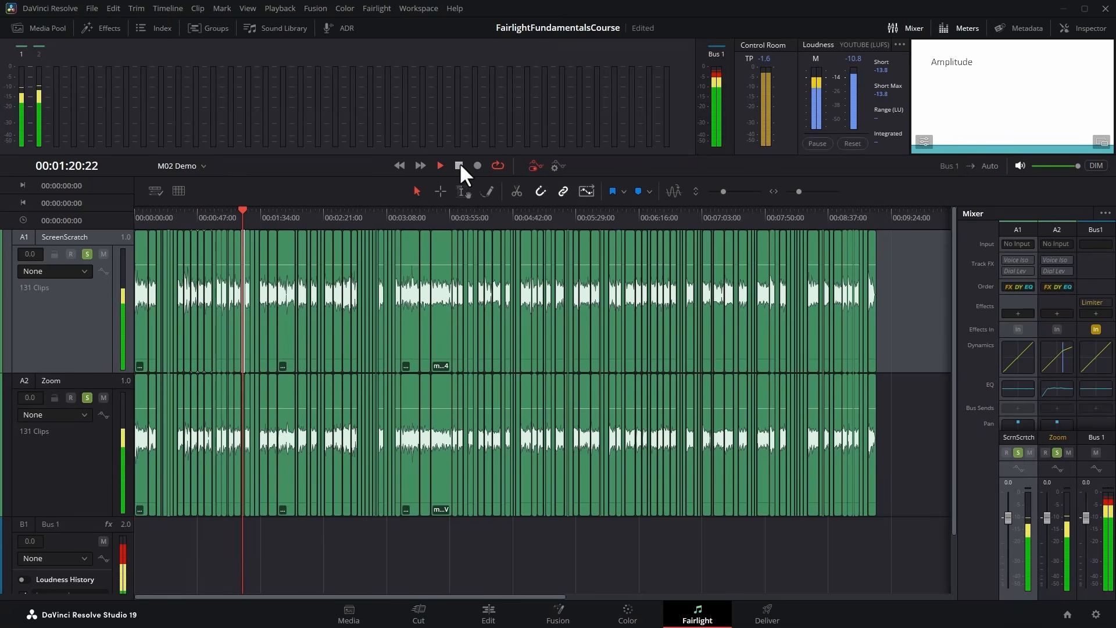
{"action": "left_click", "coordinate": [459, 166]}
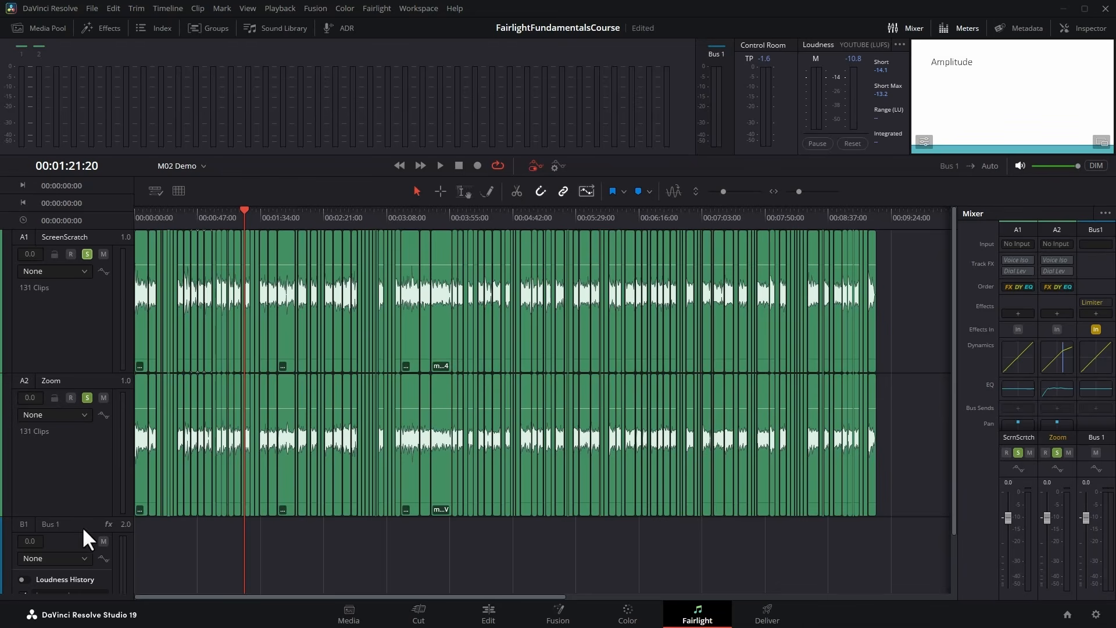
{"action": "left_click", "coordinate": [95, 320]}
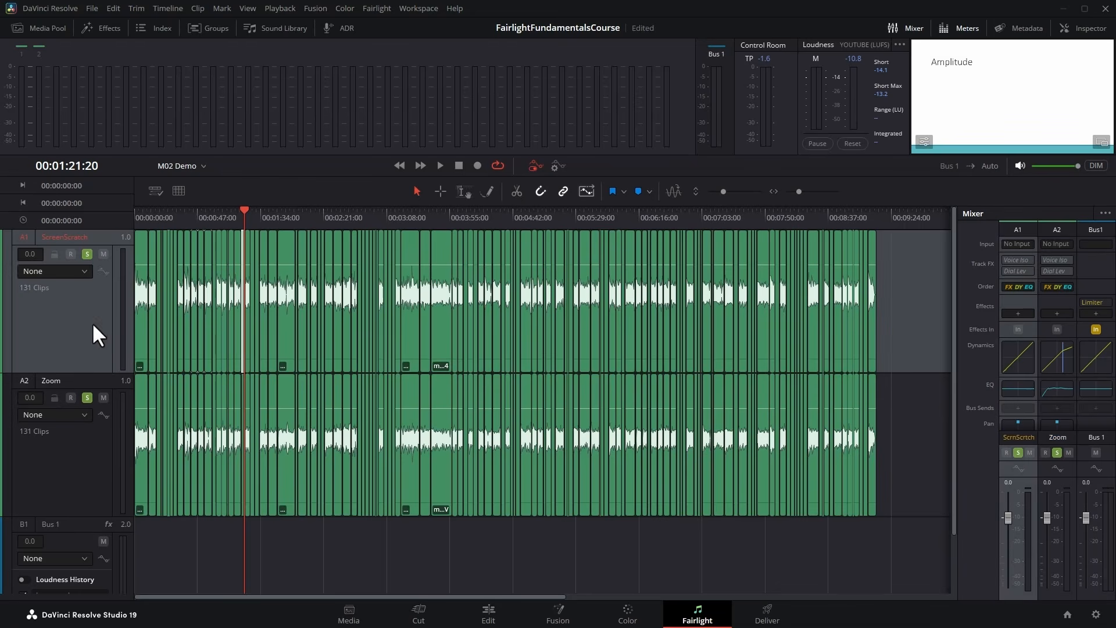
{"action": "left_click", "coordinate": [87, 254]}
{"action": "left_click", "coordinate": [87, 398]}
{"action": "left_click", "coordinate": [82, 457]}
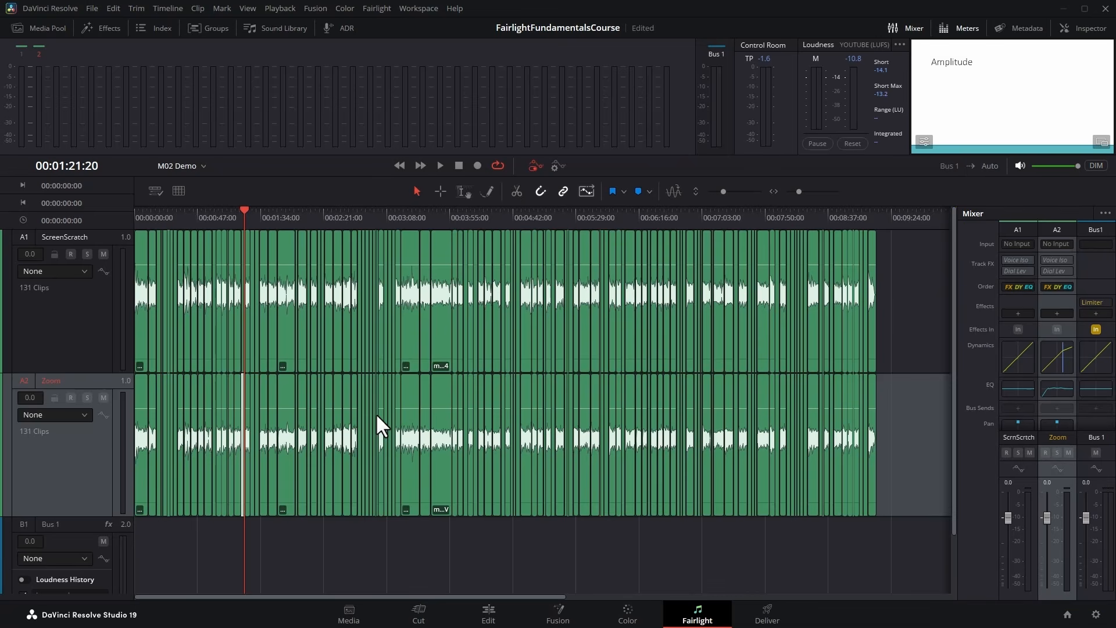
Hide the Mixer and show it again.
{"action": "left_click", "coordinate": [899, 29]}
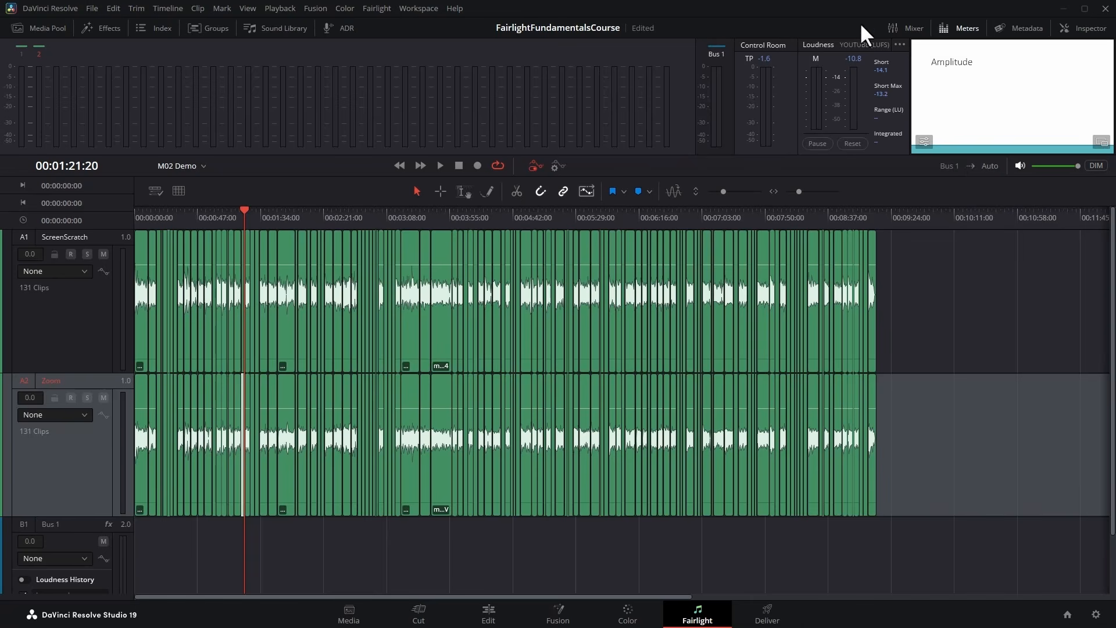
{"action": "left_click", "coordinate": [894, 26]}
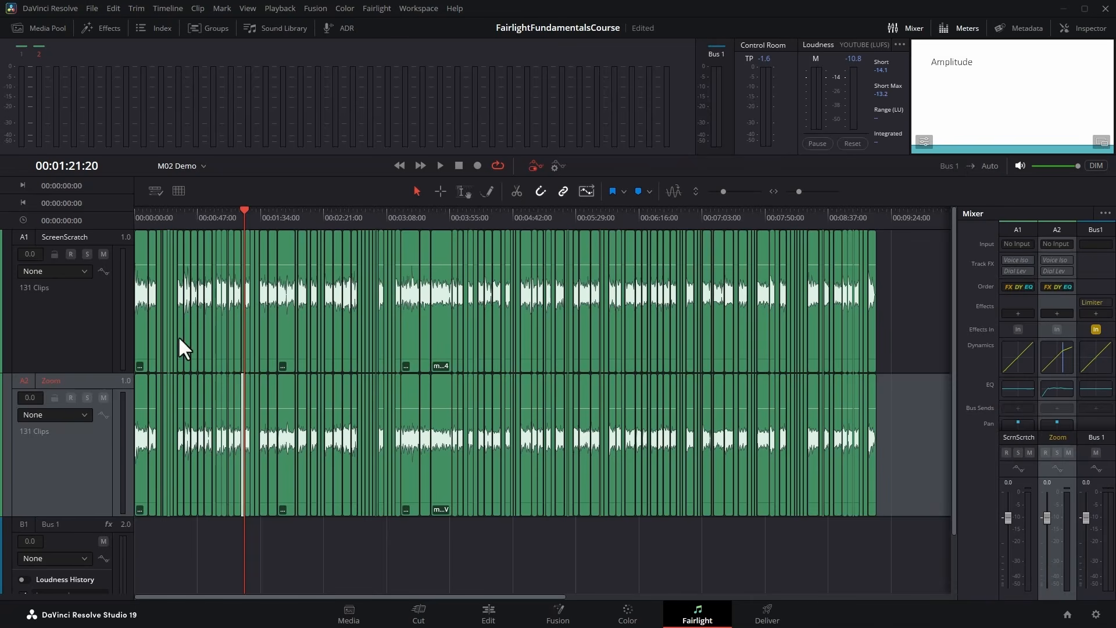
Add five mono audio tracks below Zoom and widen the Mixer so that all track channels fit.
{"action": "right_click", "coordinate": [60, 379]}
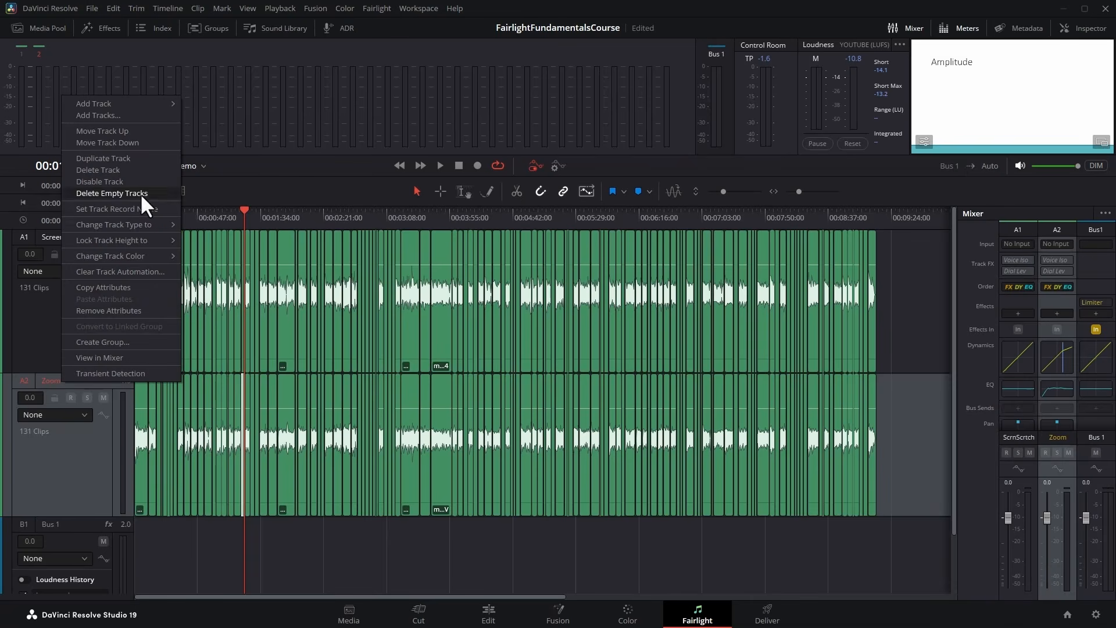
{"action": "left_click", "coordinate": [137, 115]}
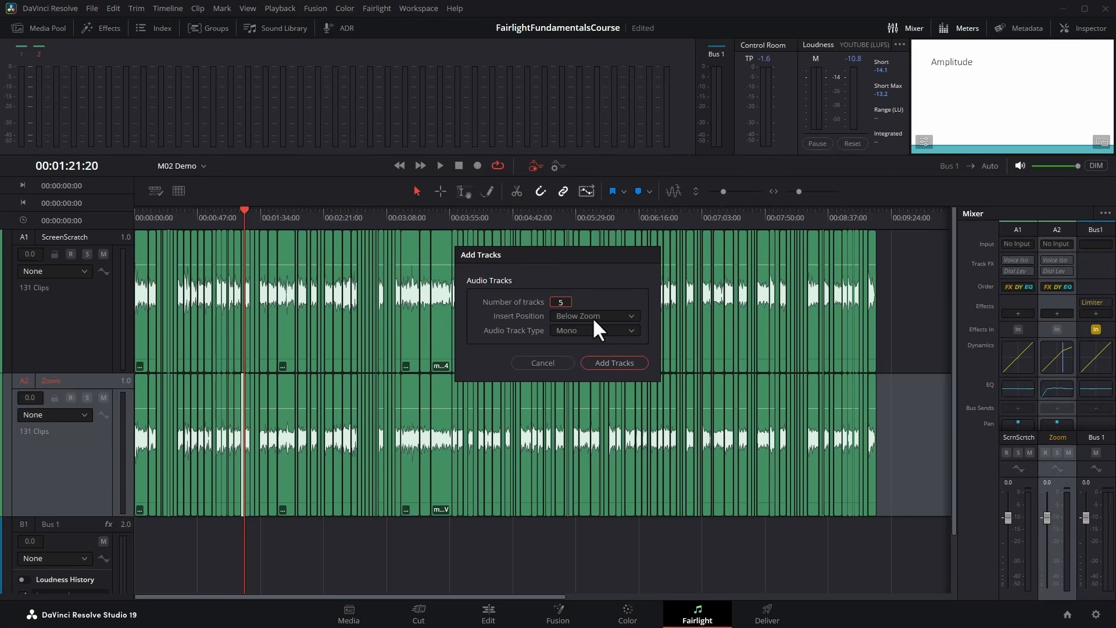
{"action": "left_click", "coordinate": [612, 363]}
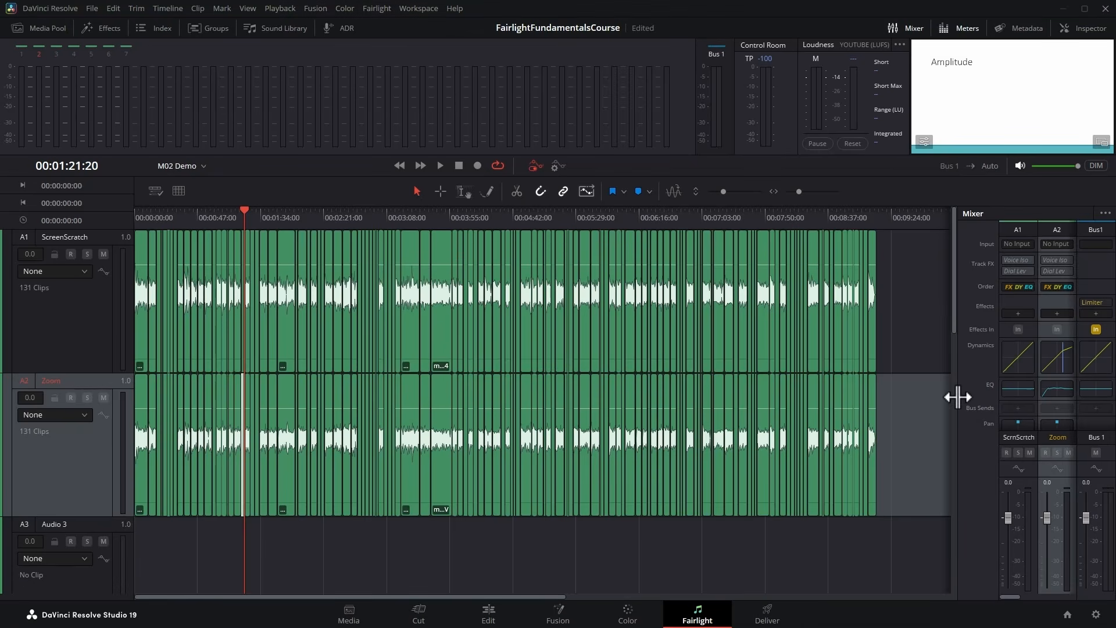
{"action": "left_click_drag", "start_coordinate": [957, 393], "coordinate": [423, 399]}
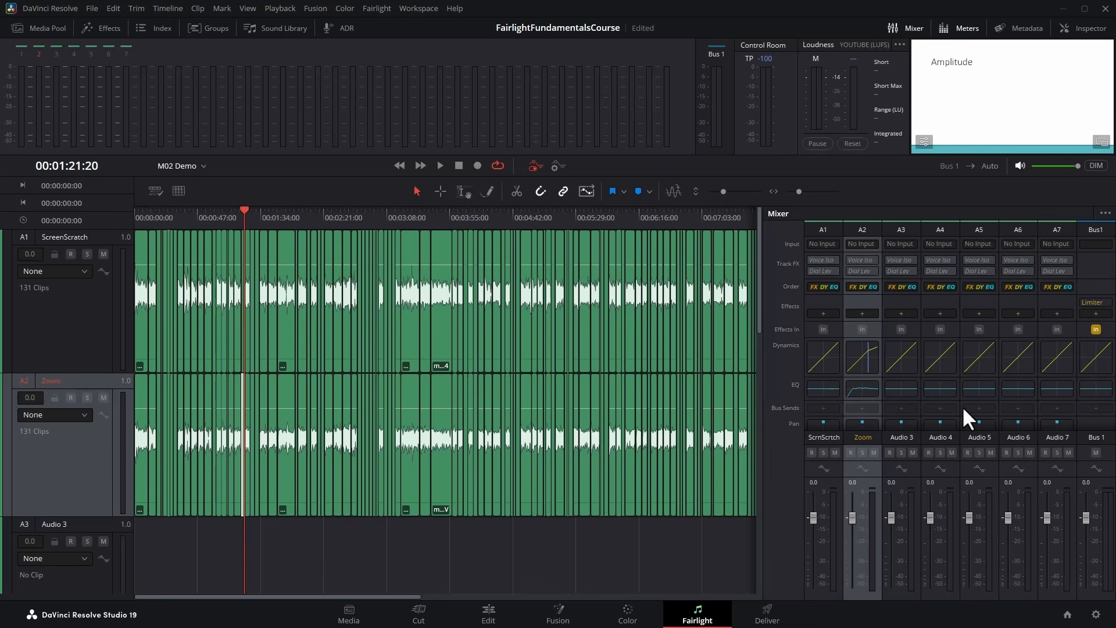
Select the A1, A2 and A3 channel strips in turn, hide the Mixer, and select the Zoom track.
{"action": "left_click", "coordinate": [824, 225]}
{"action": "left_click", "coordinate": [861, 228]}
{"action": "left_click", "coordinate": [903, 229]}
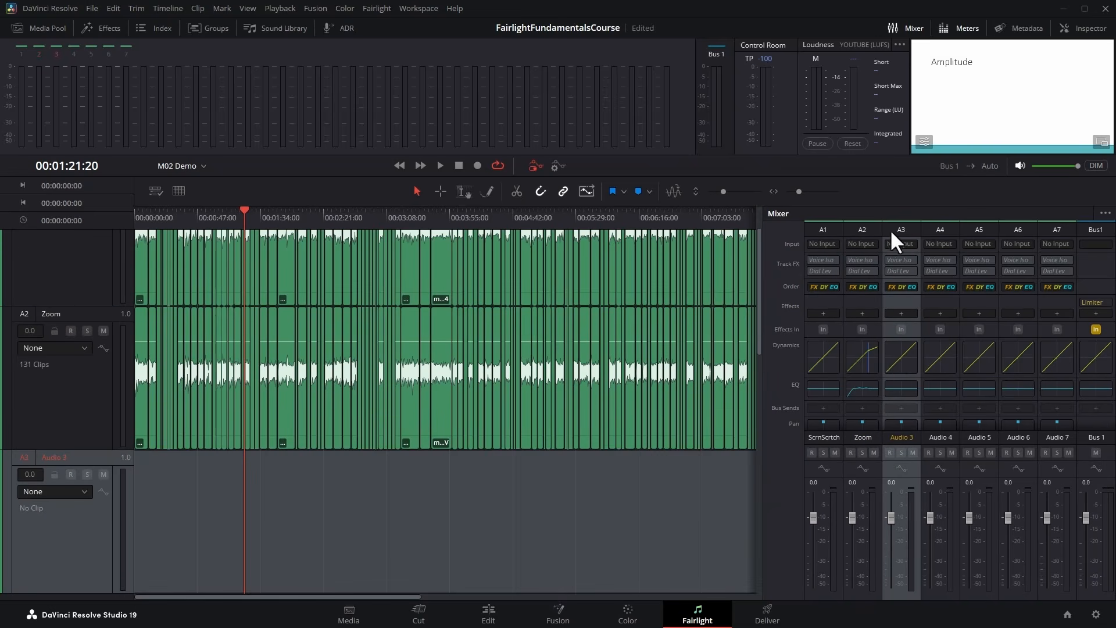
{"action": "left_click", "coordinate": [59, 270]}
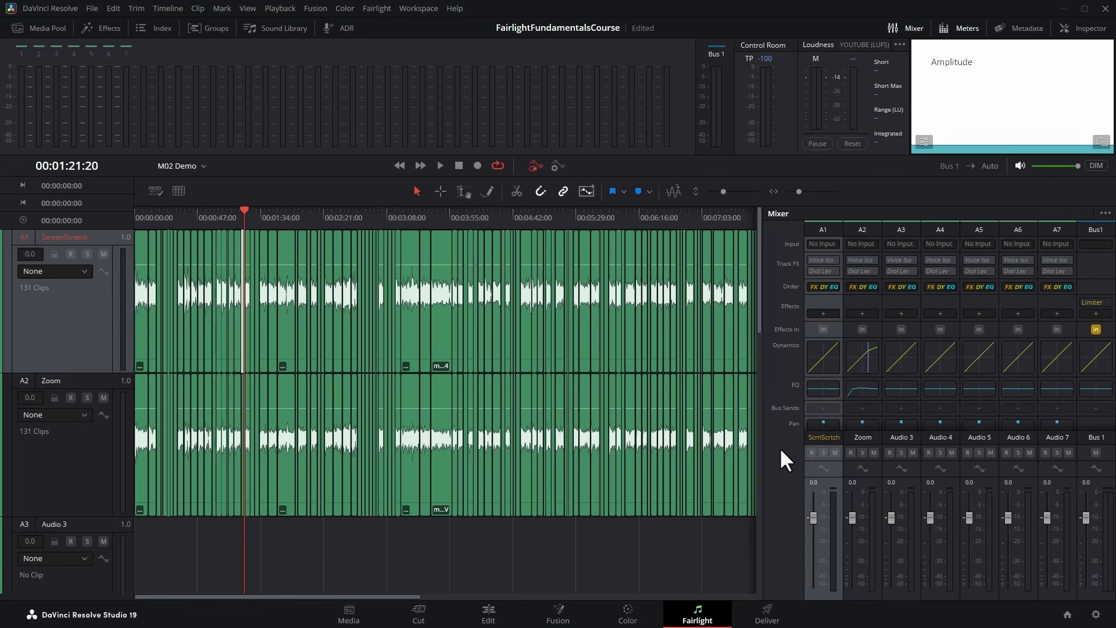
{"action": "left_click", "coordinate": [911, 29]}
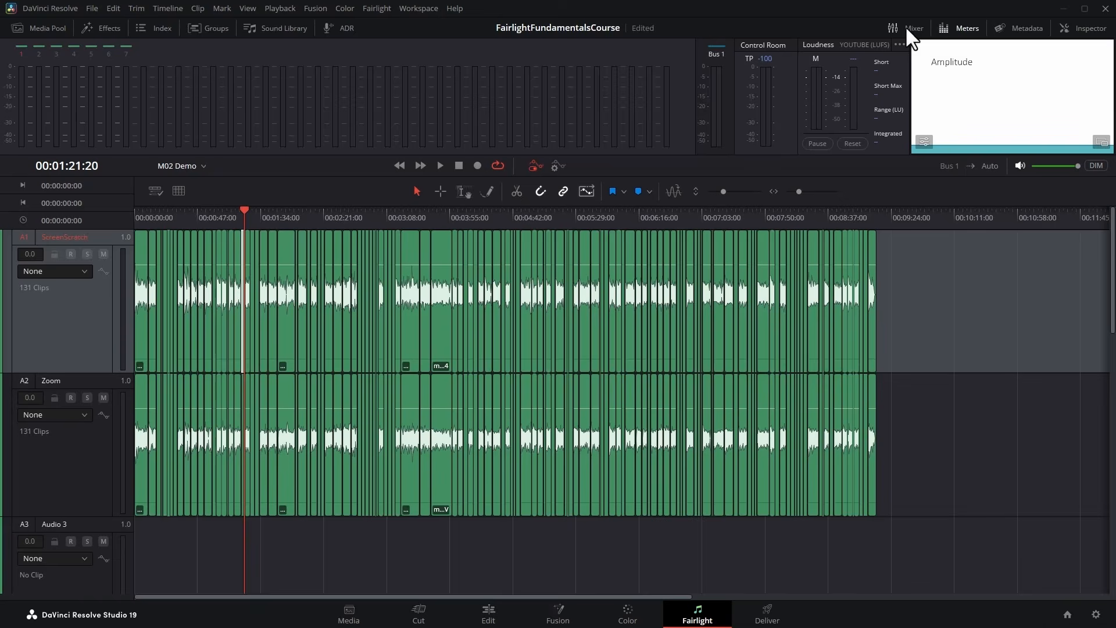
{"action": "left_click", "coordinate": [698, 379]}
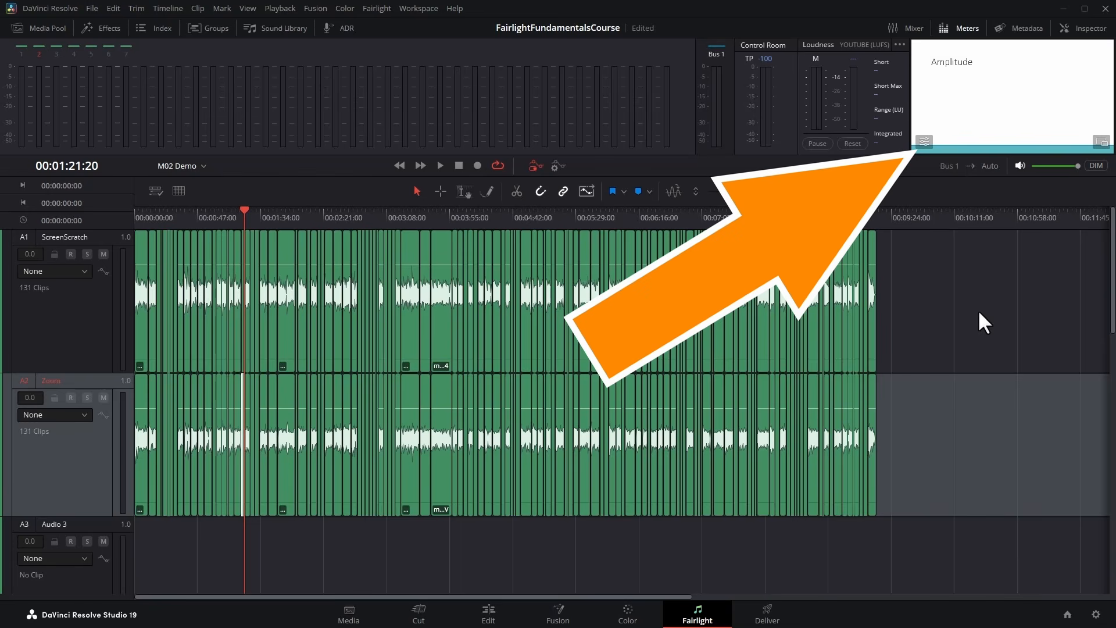
Mute the ScreenScratch and Zoom tracks, play the timeline, and scrub the playhead to 00:03:37:00.
{"action": "left_click", "coordinate": [103, 254]}
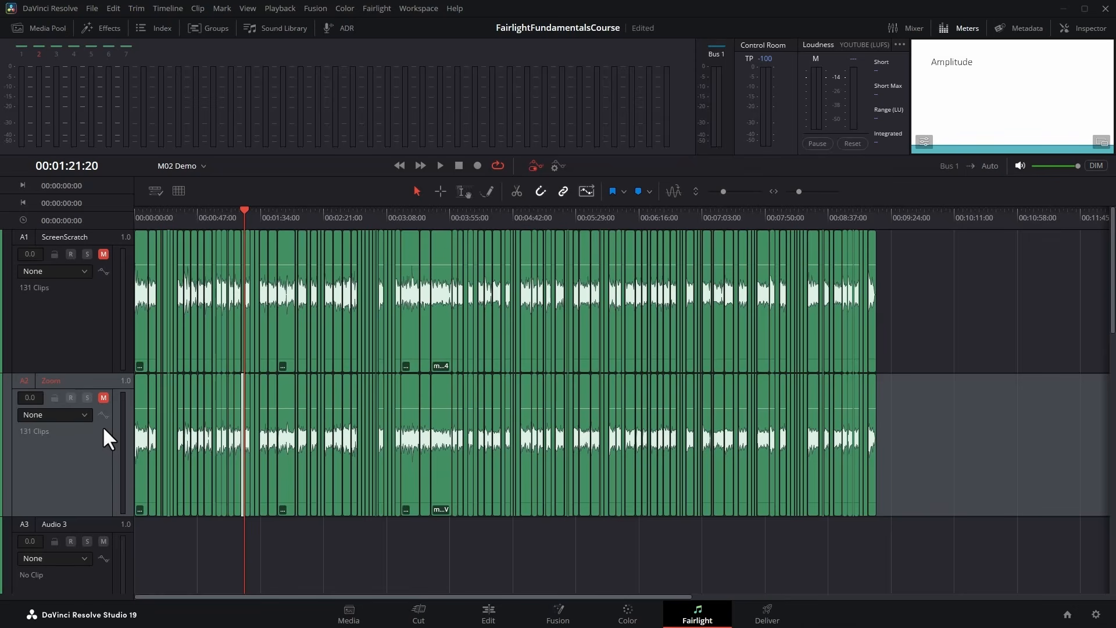
{"action": "left_click", "coordinate": [436, 167]}
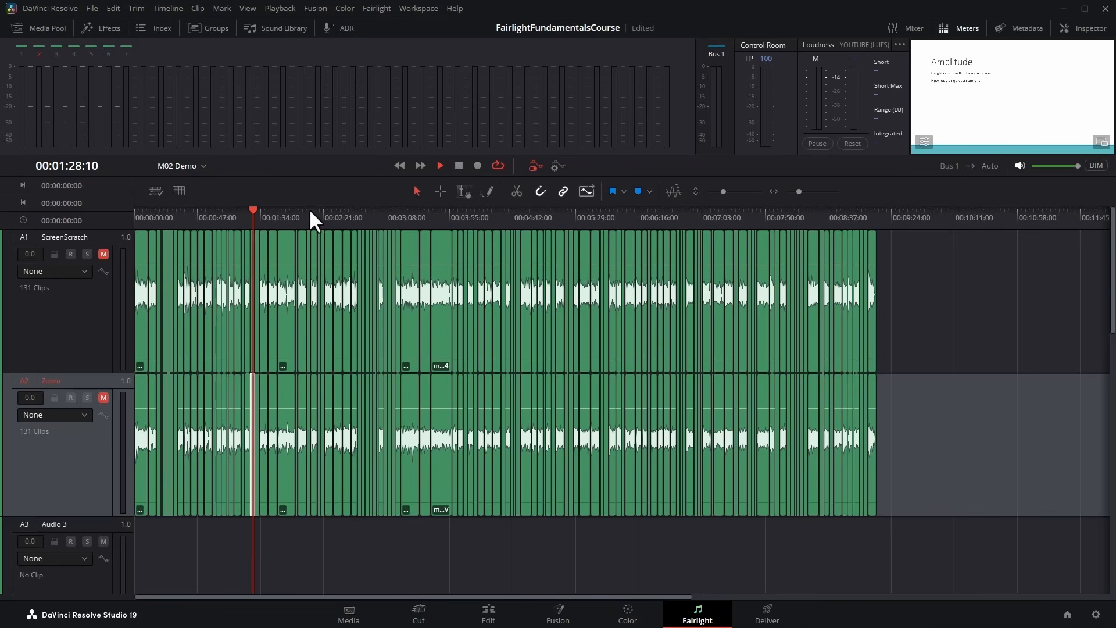
{"action": "left_click_drag", "start_coordinate": [258, 215], "coordinate": [464, 218]}
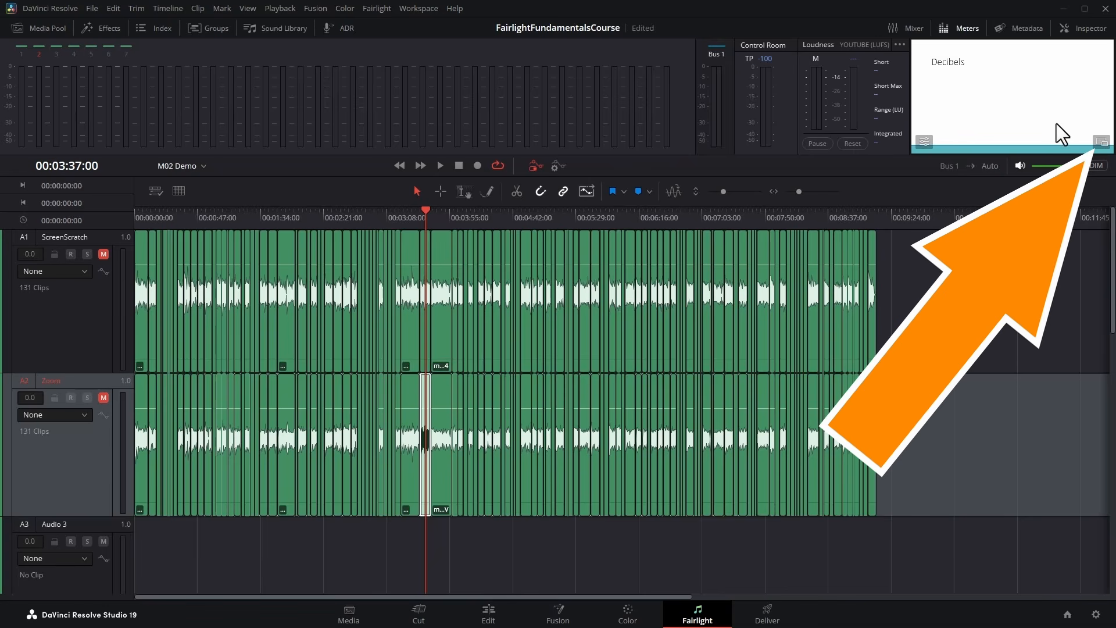
Undock the viewer into a floating window and place it over the later part of the timeline.
{"action": "left_click", "coordinate": [1100, 142]}
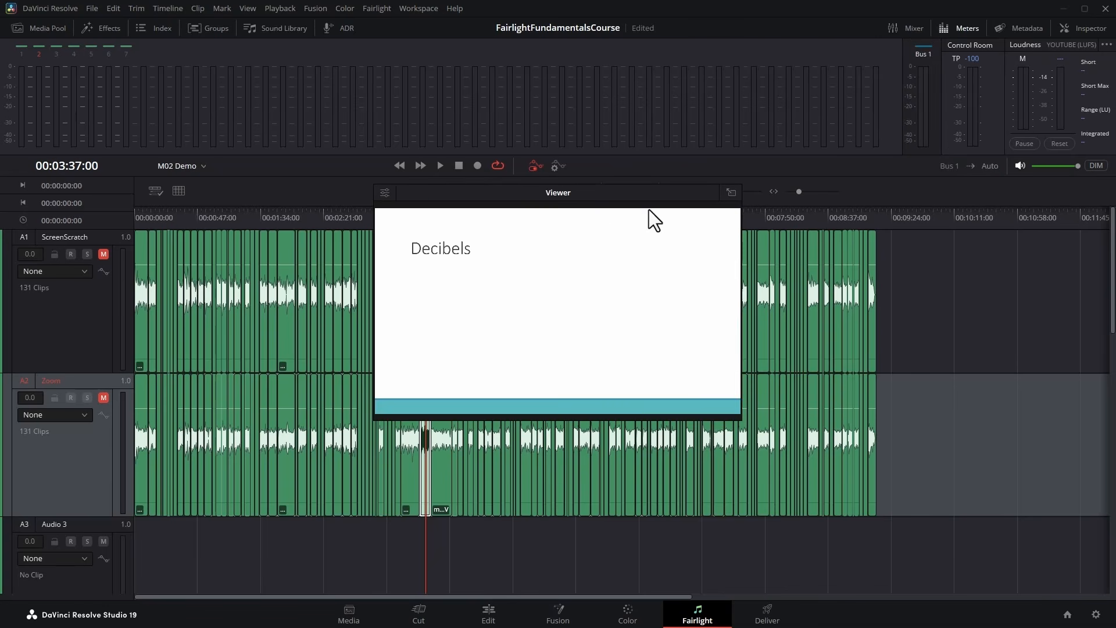
{"action": "left_click_drag", "start_coordinate": [599, 194], "coordinate": [600, 149]}
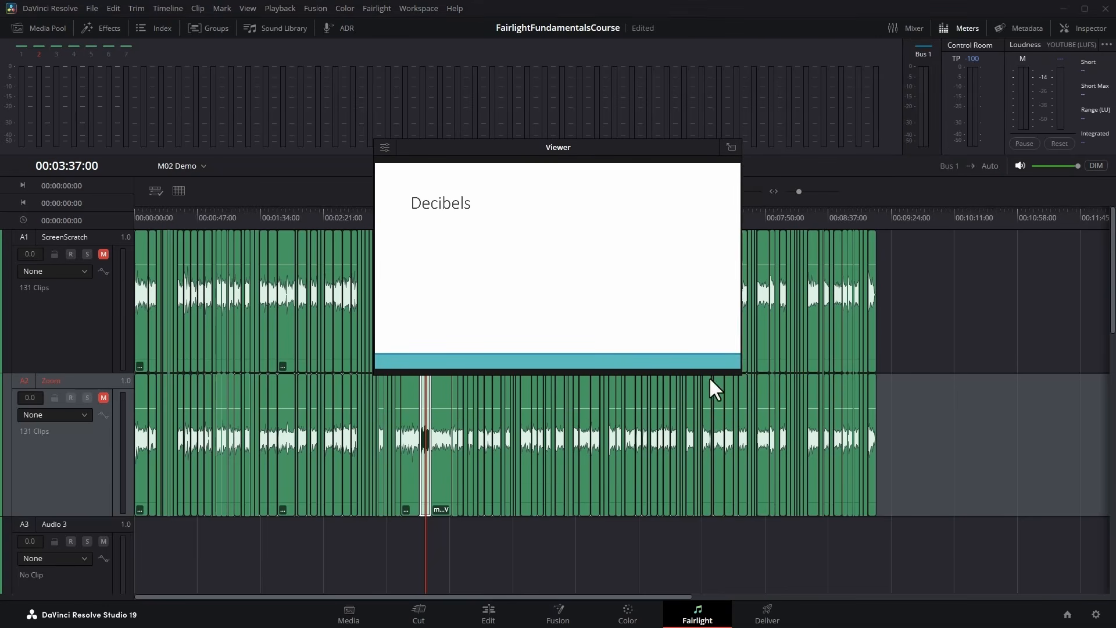
{"action": "mouse_move", "coordinate": [738, 375]}
{"action": "left_mouse_down"}
{"action": "mouse_move", "coordinate": [1046, 533]}
{"action": "mouse_move", "coordinate": [740, 373]}
{"action": "left_mouse_up"}
{"action": "left_click_drag", "start_coordinate": [610, 152], "coordinate": [846, 296]}
View the frames at 00:04:26:19 and 00:04:13:21 in the floating viewer, and dock the viewer again.
{"action": "left_click", "coordinate": [493, 214]}
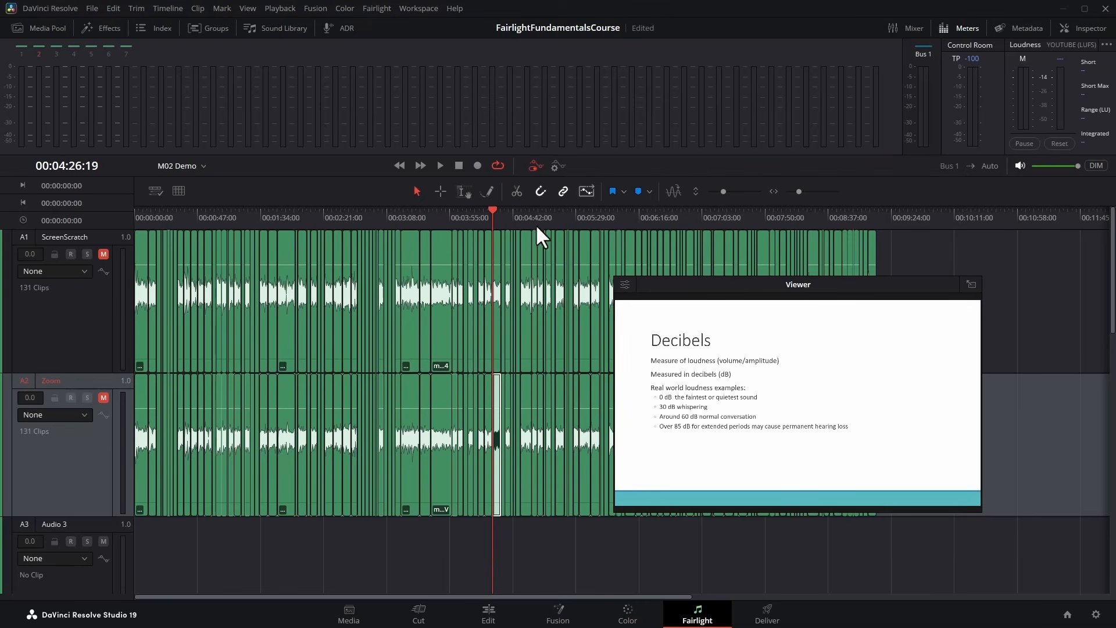
{"action": "left_click", "coordinate": [475, 214]}
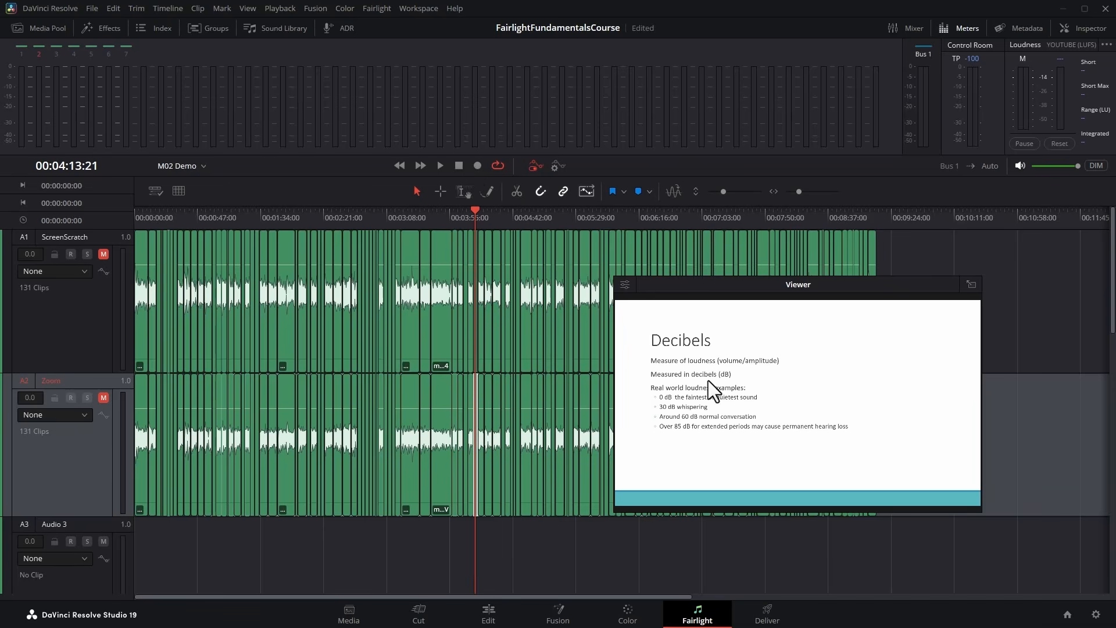
{"action": "left_click", "coordinate": [972, 285]}
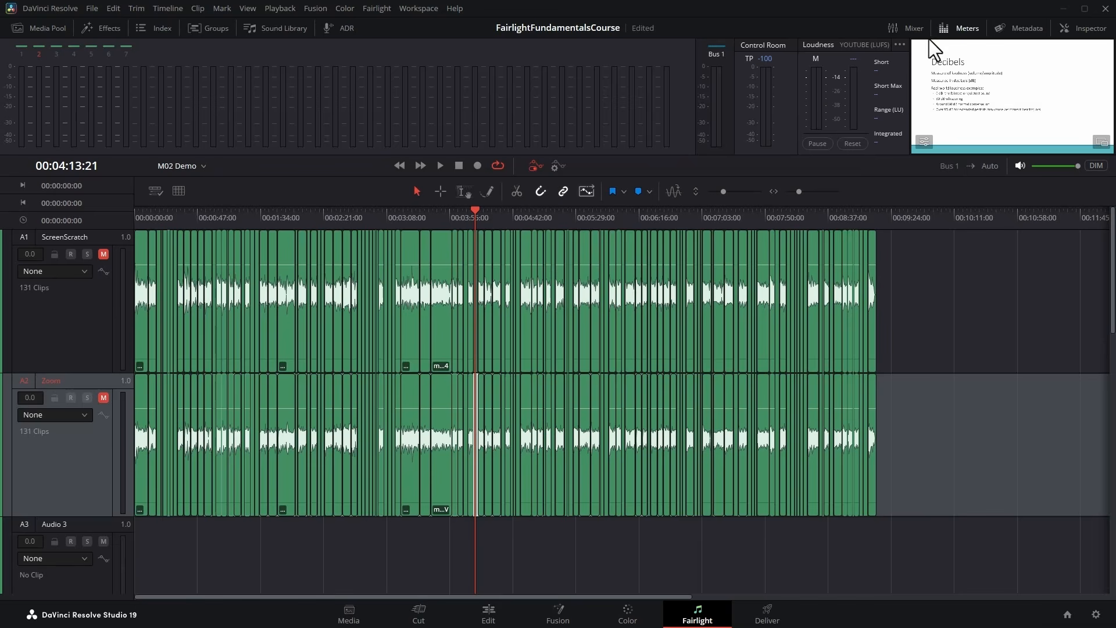
Hide the meters and show them again.
{"action": "left_click", "coordinate": [960, 28]}
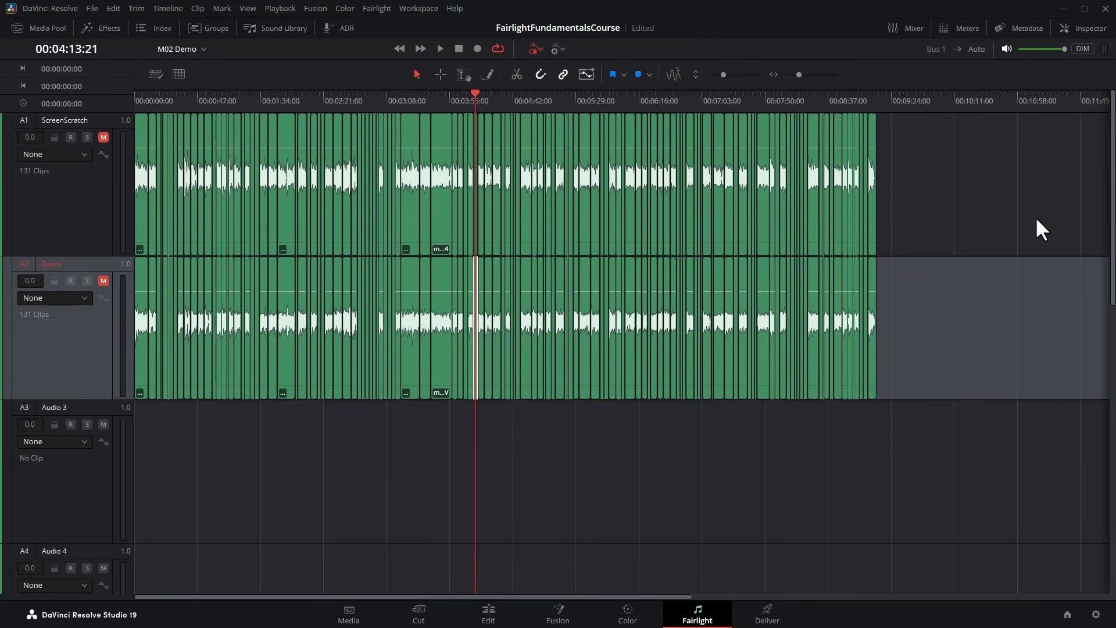
{"action": "left_click", "coordinate": [967, 28]}
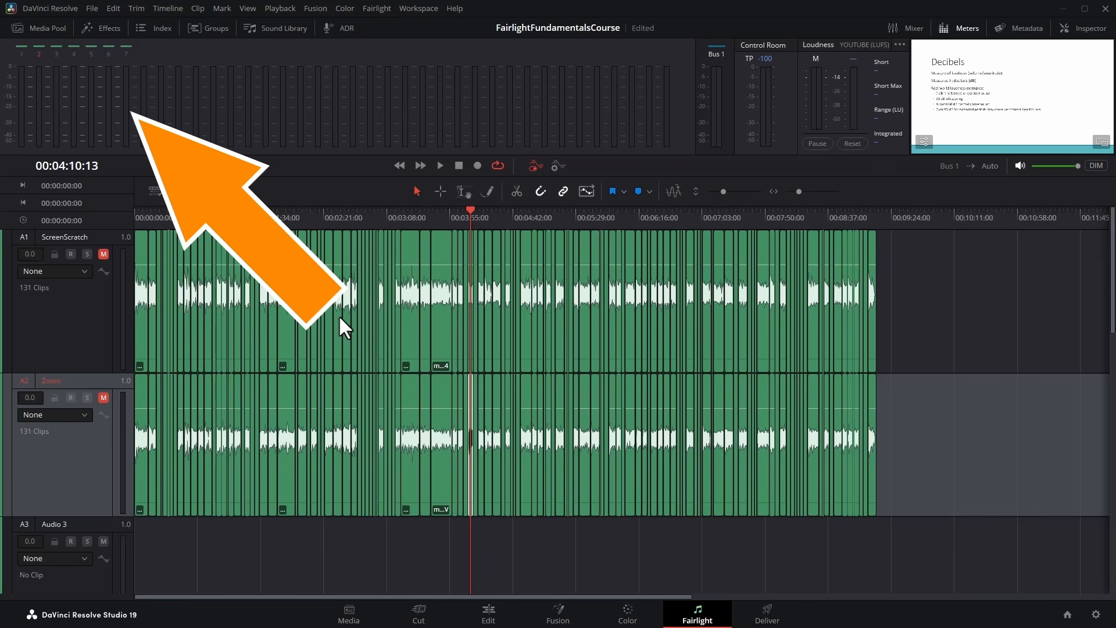
Unmute the Zoom track and play a short stretch from 00:03:40:25 to watch its audio meters.
{"action": "left_click", "coordinate": [103, 397]}
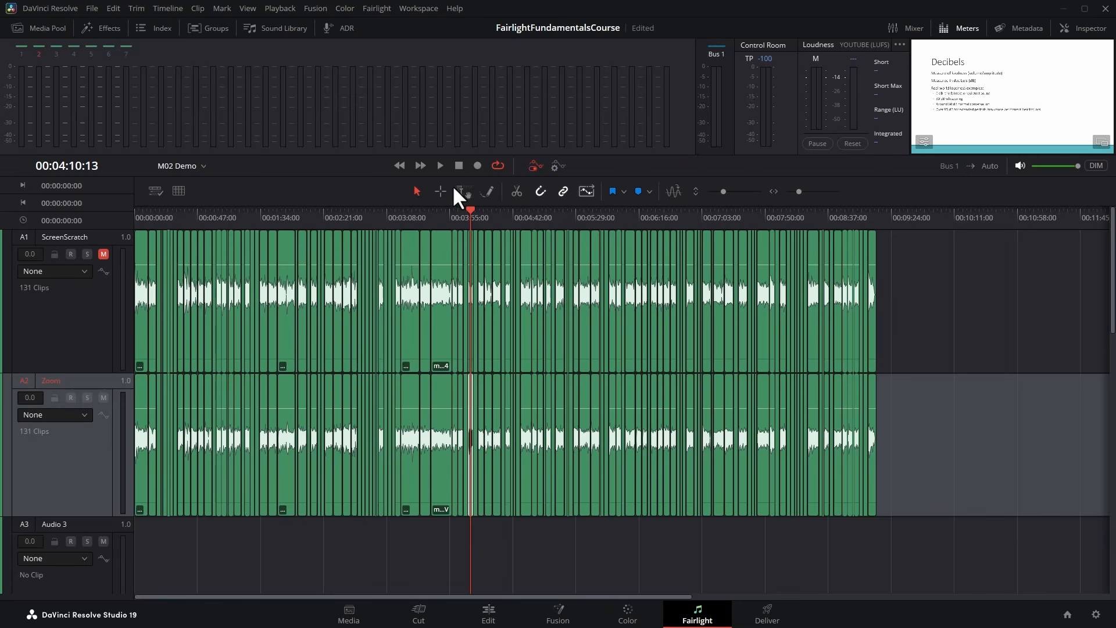
{"action": "left_click", "coordinate": [431, 211]}
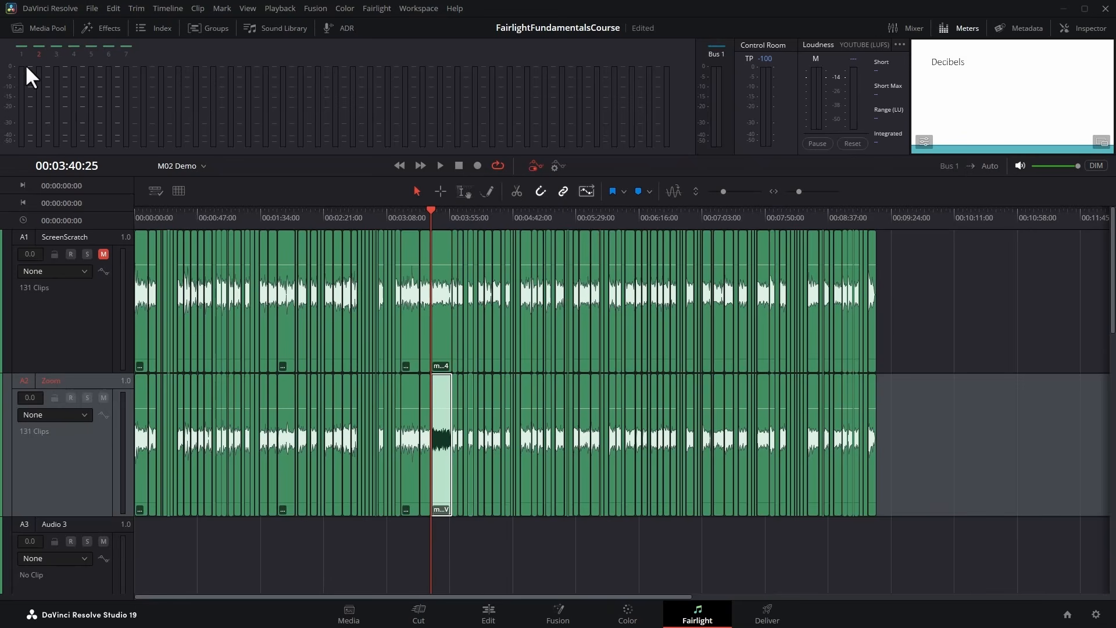
{"action": "left_click", "coordinate": [441, 165]}
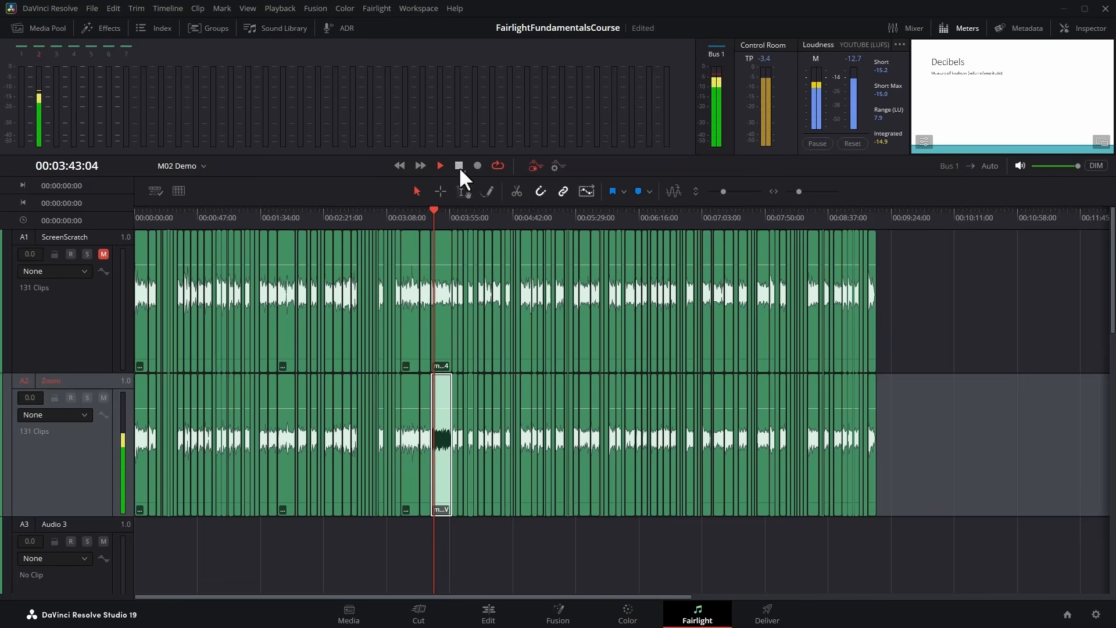
{"action": "left_click", "coordinate": [459, 166]}
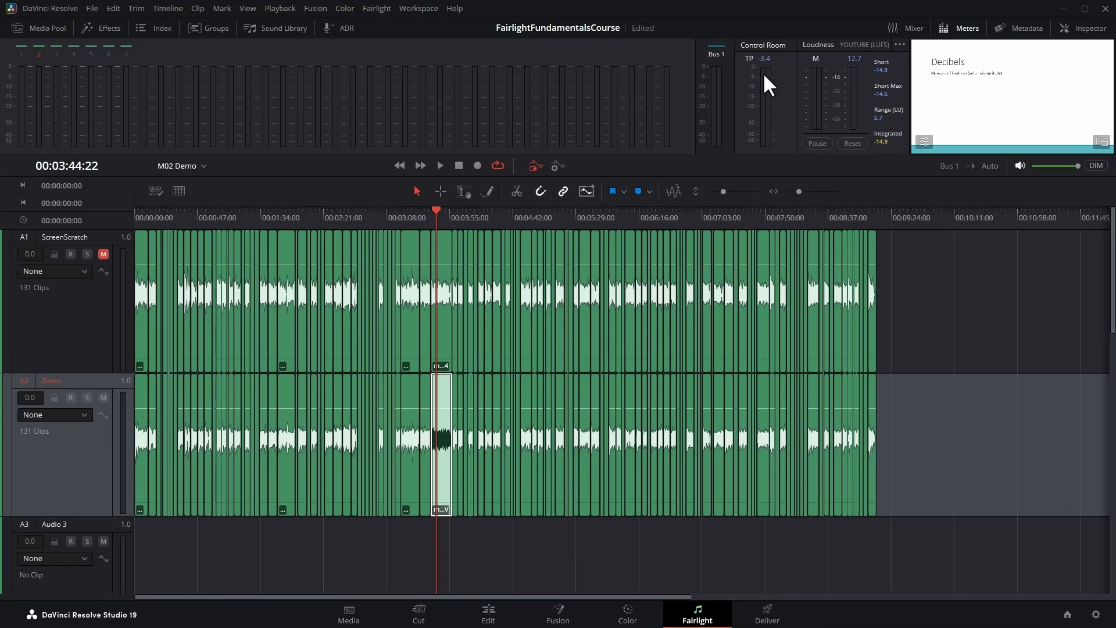
Show the Mixer, select the A1, A2 and A3 channel strips in turn, and reselect A1.
{"action": "left_click", "coordinate": [895, 28]}
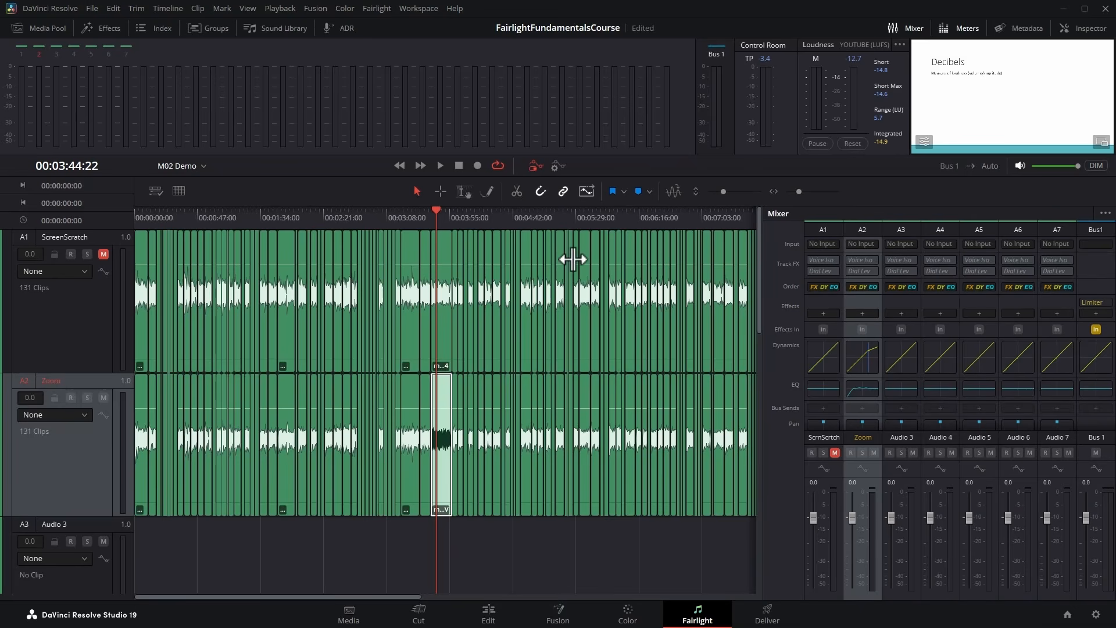
{"action": "left_click", "coordinate": [818, 233]}
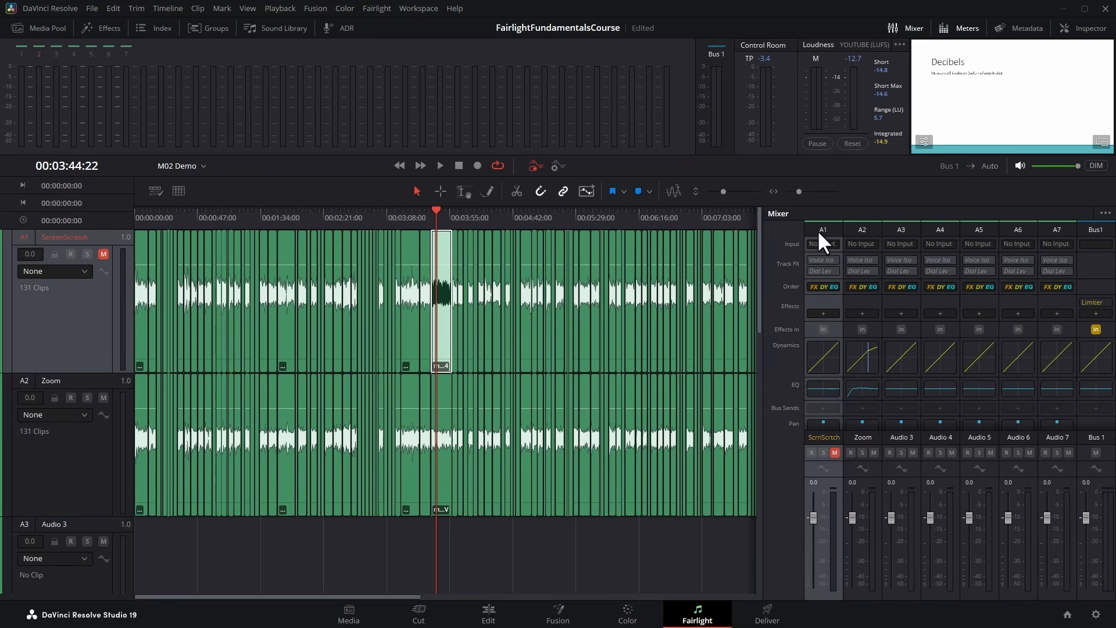
{"action": "left_click", "coordinate": [860, 228]}
{"action": "left_click", "coordinate": [899, 227]}
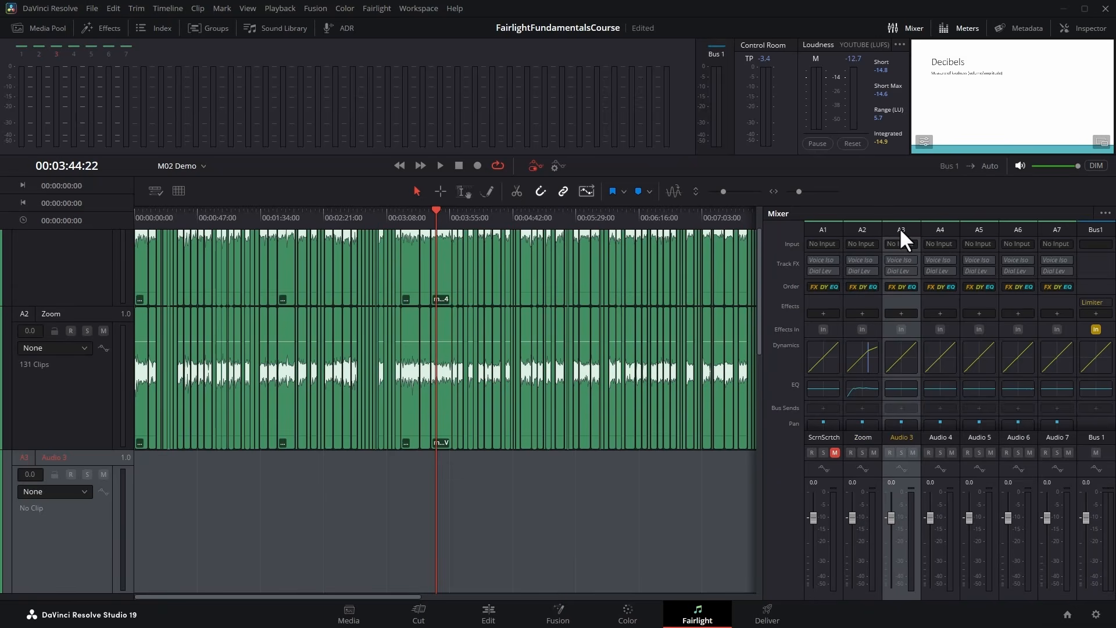
{"action": "left_click", "coordinate": [827, 225]}
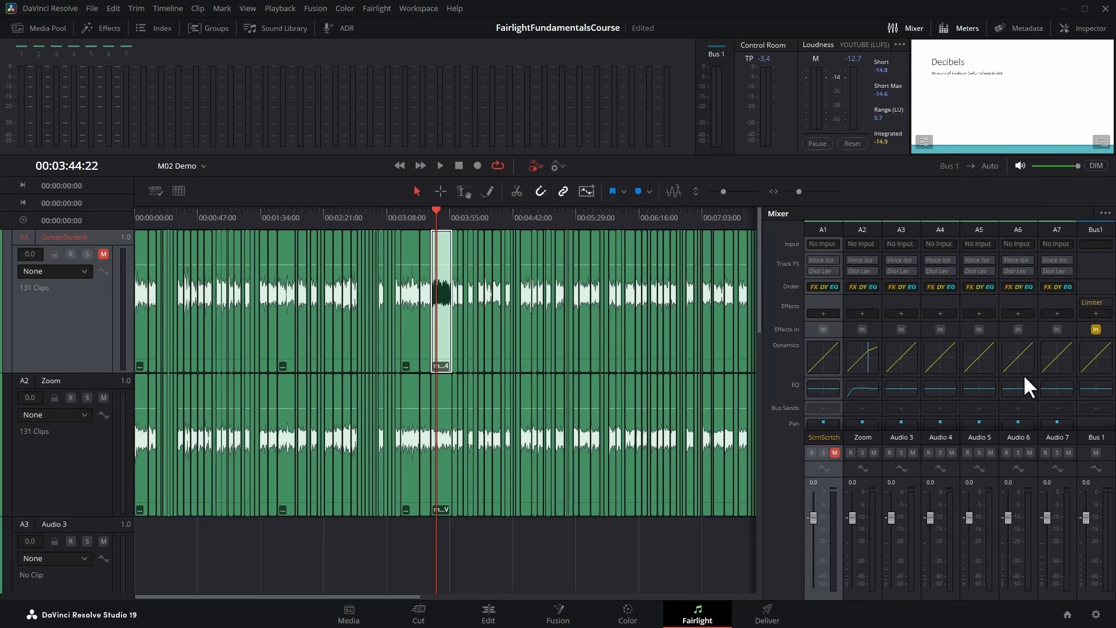
Remove the EQ section from the Mixer channel strips and restore it.
{"action": "left_click", "coordinate": [1105, 214]}
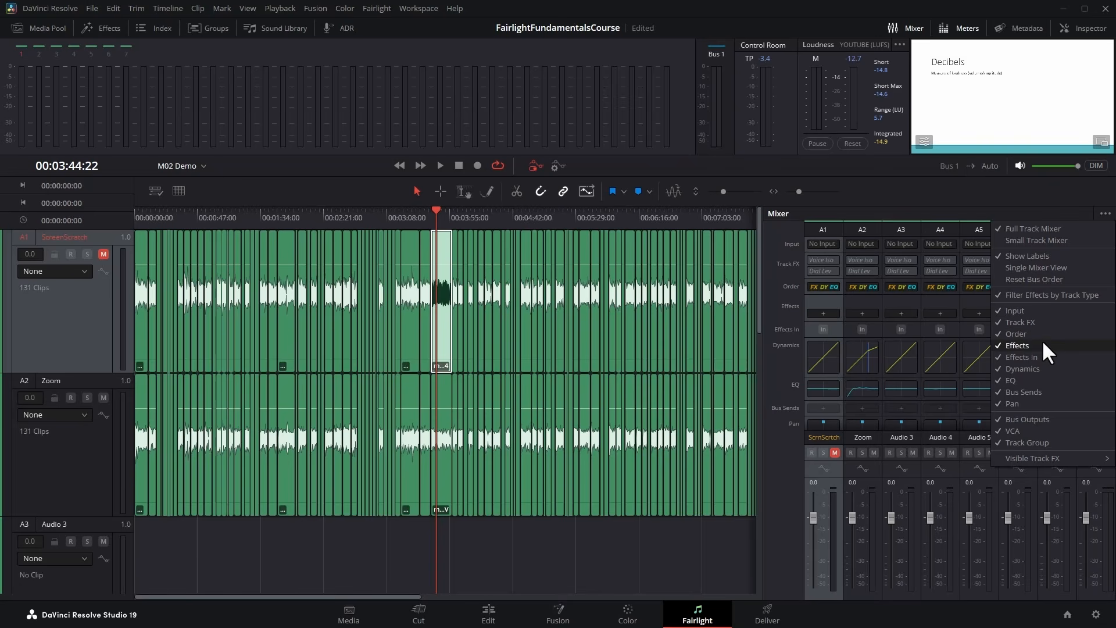
{"action": "left_click", "coordinate": [1062, 380]}
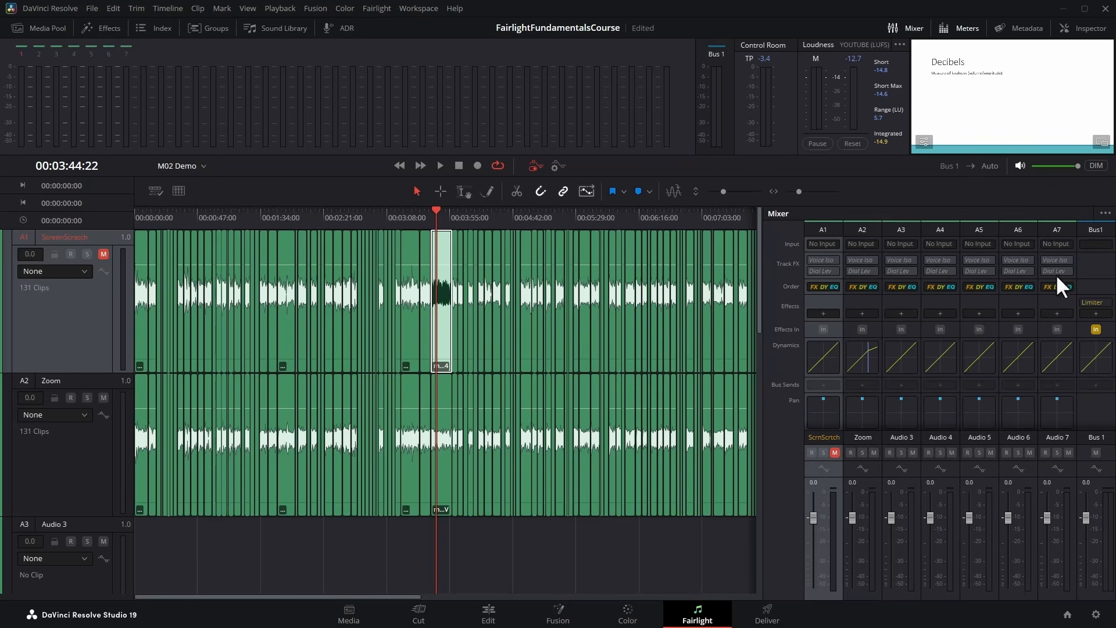
{"action": "left_click", "coordinate": [1104, 213]}
{"action": "left_click", "coordinate": [1062, 378]}
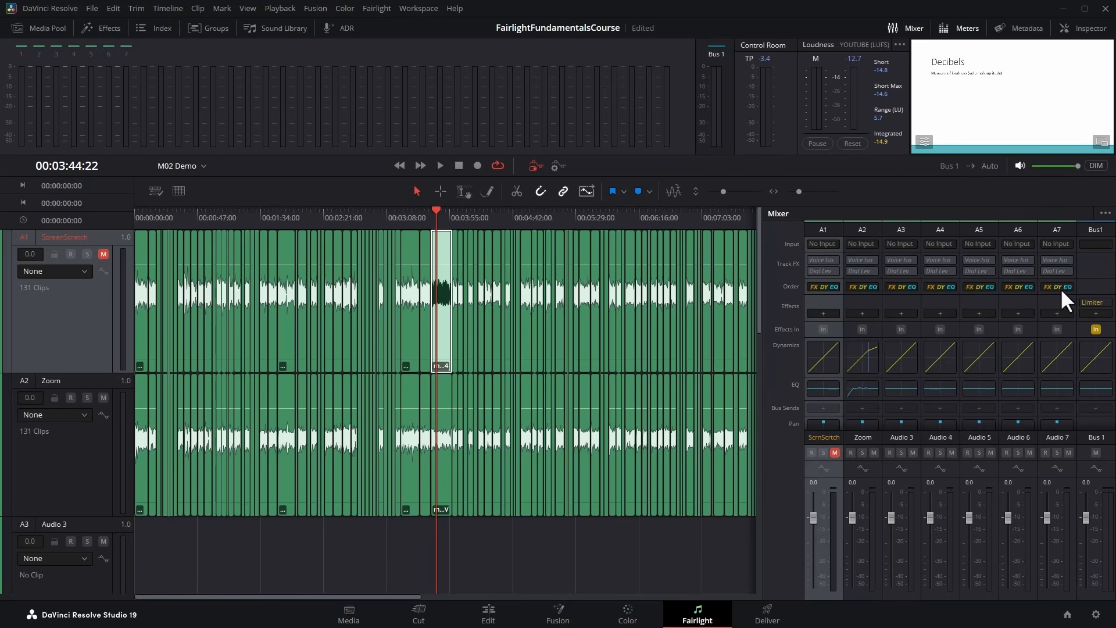
Switch the Mixer to the Small Track Mixer layout and return it to Full Track Mixer.
{"action": "left_click", "coordinate": [1105, 213]}
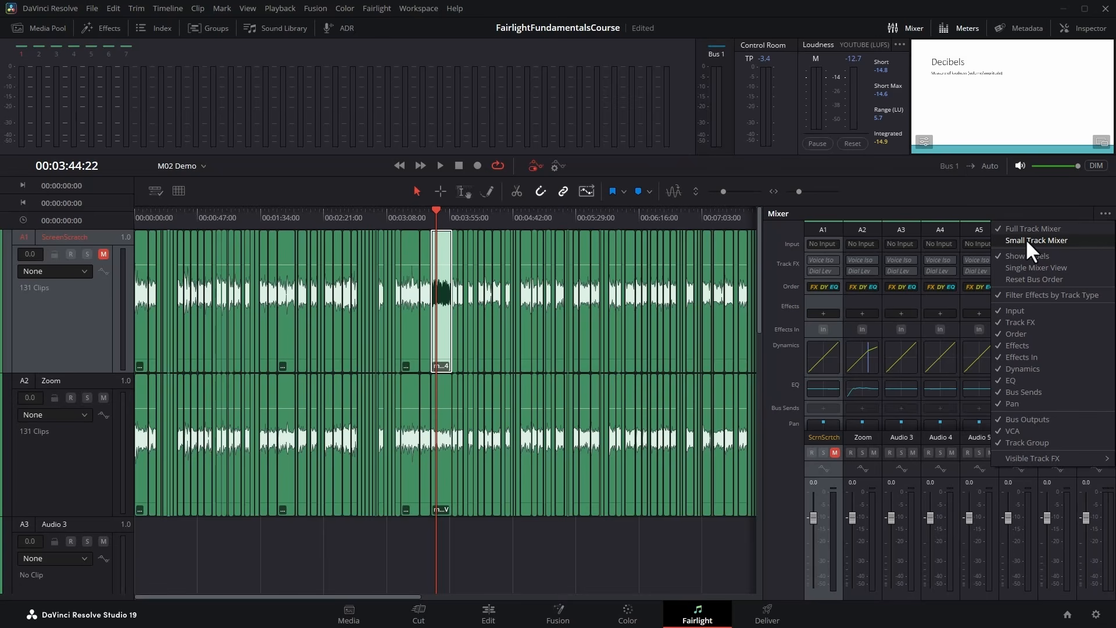
{"action": "left_click", "coordinate": [1073, 238]}
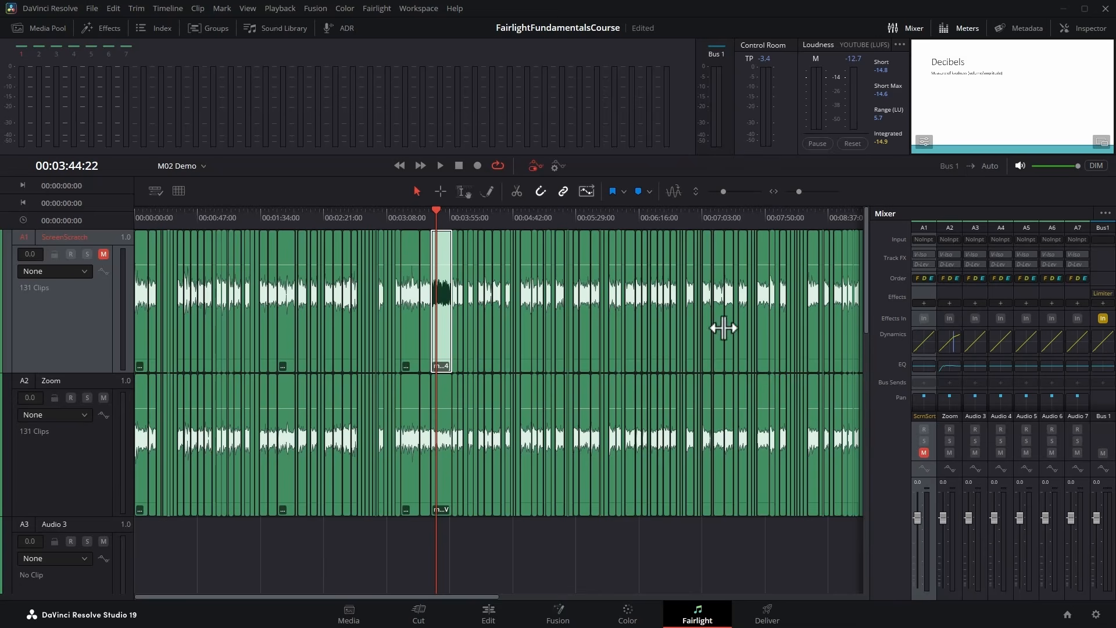
{"action": "left_click", "coordinate": [1105, 213]}
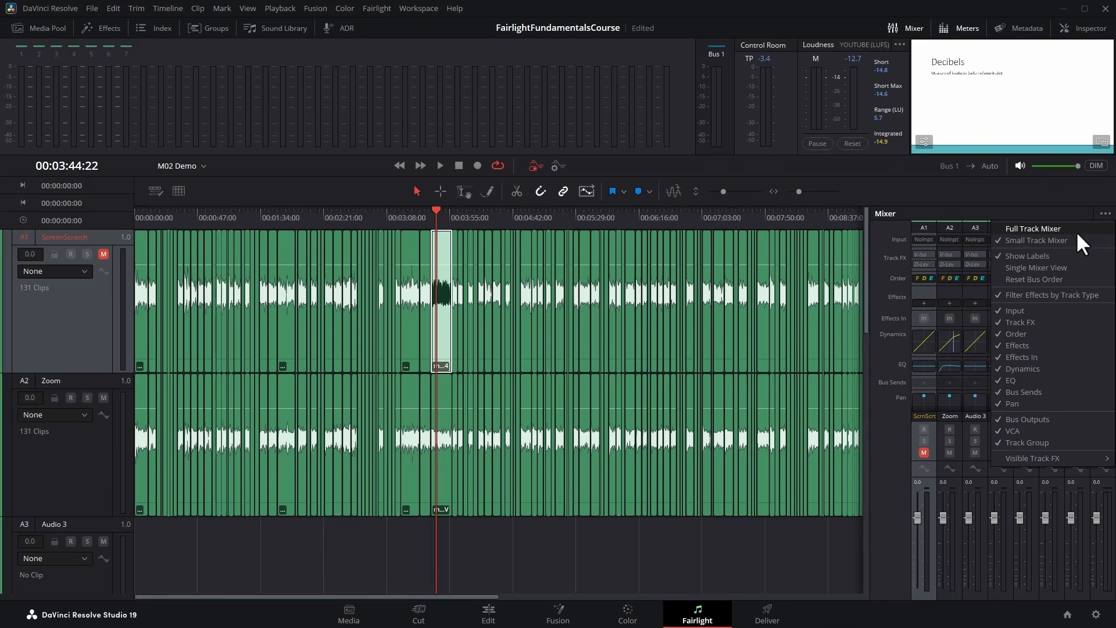
{"action": "left_click", "coordinate": [1075, 228]}
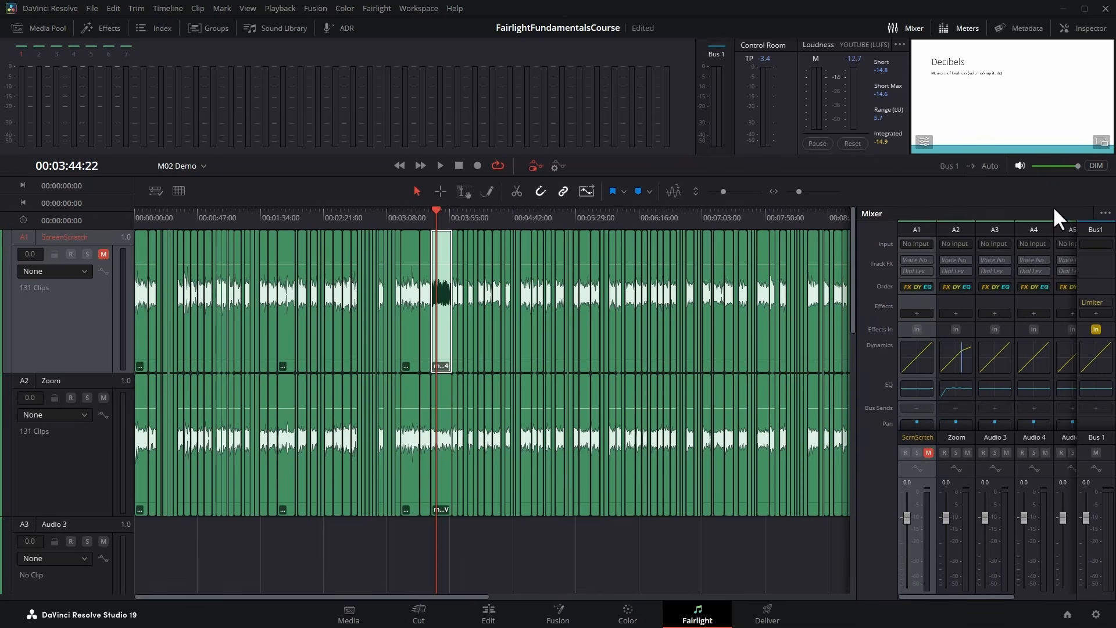
Hide the section labels in the Mixer and show them again.
{"action": "left_click", "coordinate": [1104, 214]}
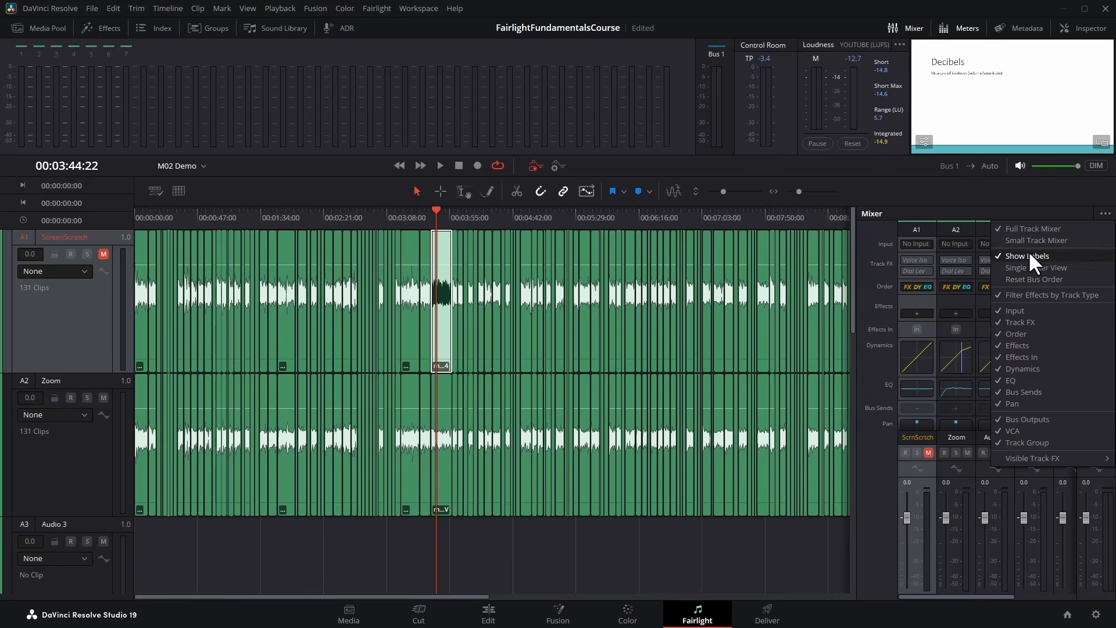
{"action": "left_click", "coordinate": [1050, 251]}
{"action": "left_click", "coordinate": [1104, 214]}
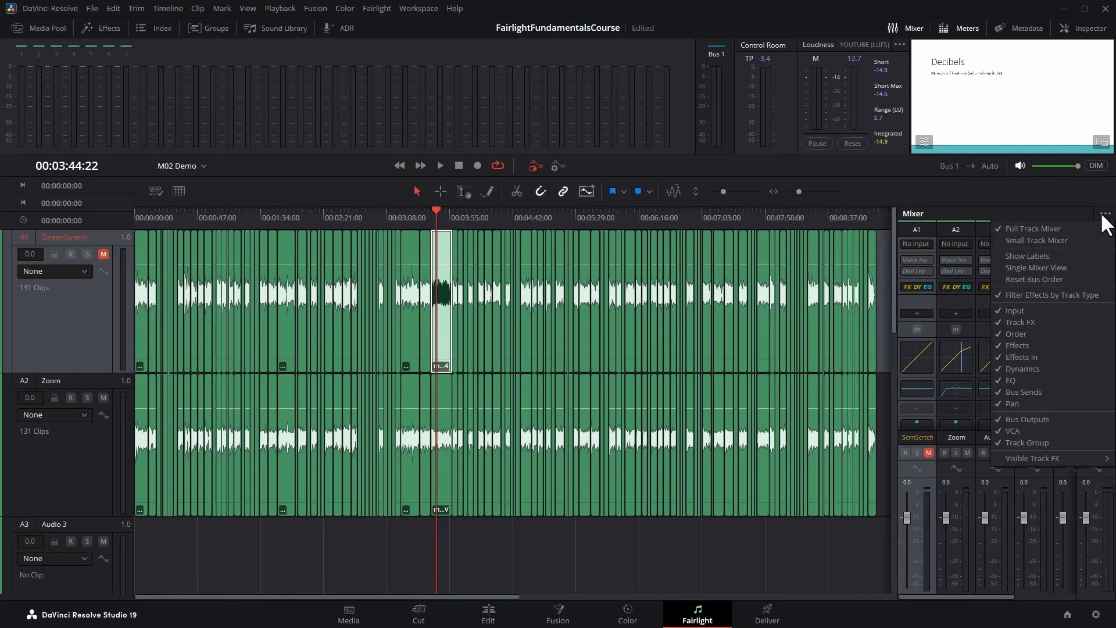
{"action": "left_click", "coordinate": [1089, 255]}
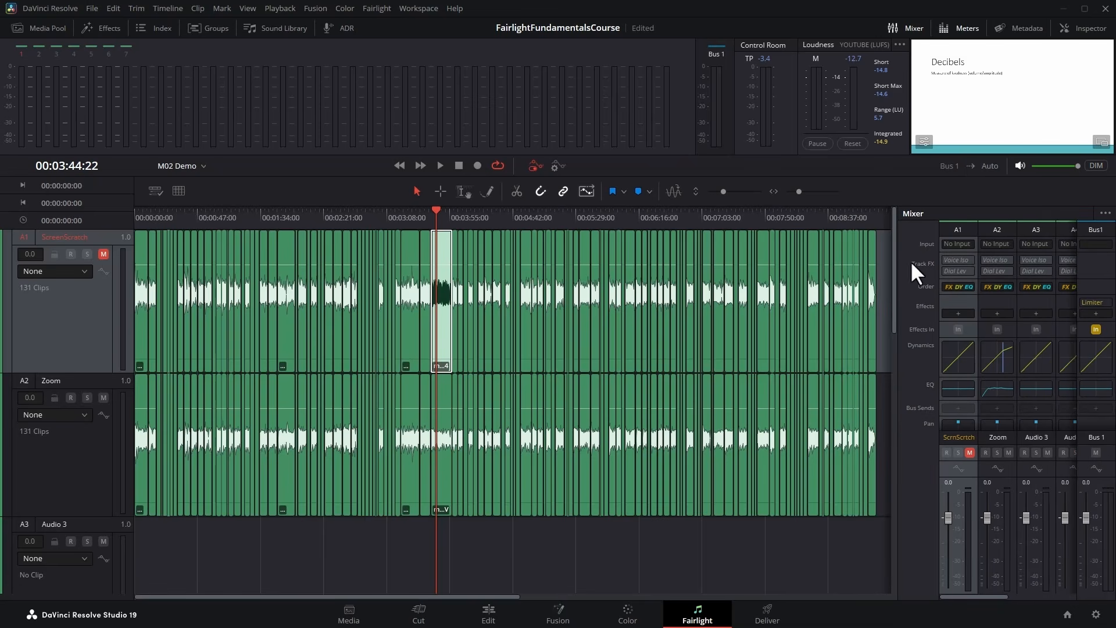
Widen the Mixer to fit channel strips A1 to A7 plus Bus 1, and look through the strips' sections.
{"action": "left_click_drag", "start_coordinate": [899, 260], "coordinate": [710, 269]}
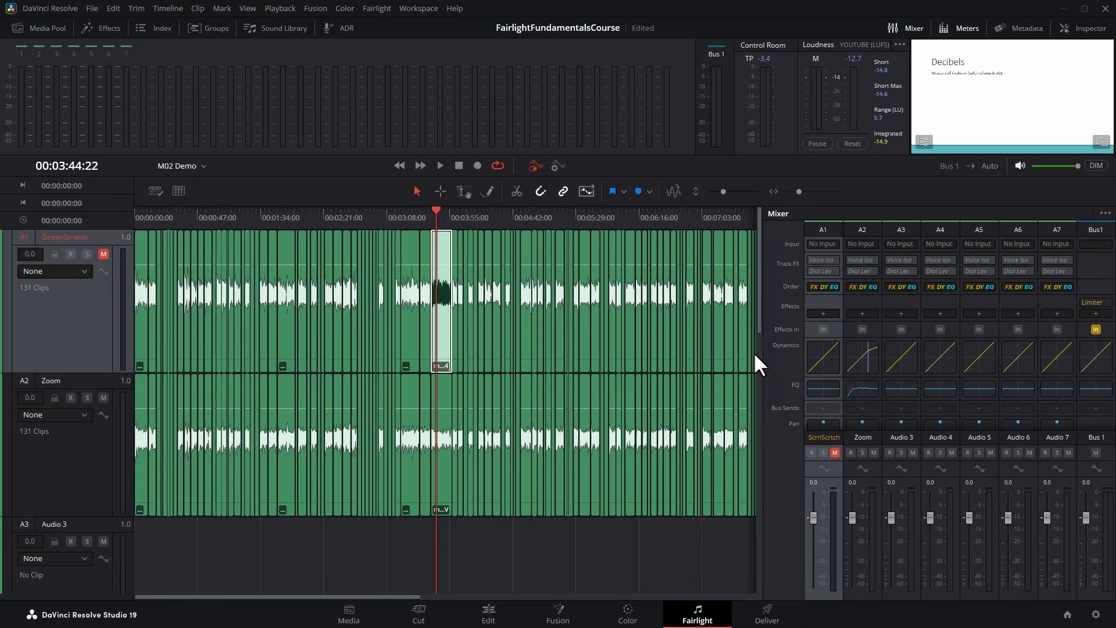
{"action": "scroll", "coordinate": [824, 328], "scroll_direction": "down", "scroll_amount": 3}
{"action": "scroll", "coordinate": [835, 332], "scroll_direction": "up", "scroll_amount": 3}
Move the ScreenScratch track's volume fader up and down in the Mixer and reset it to 0.0.
{"action": "left_click_drag", "start_coordinate": [821, 593], "coordinate": [820, 509]}
{"action": "left_click_drag", "start_coordinate": [815, 496], "coordinate": [816, 535]}
{"action": "left_click_drag", "start_coordinate": [813, 523], "coordinate": [815, 510]}
{"action": "double_click", "coordinate": [813, 492]}
Select the Zoom channel strip and play a short stretch from 00:03:44:22 to watch its Mixer meter.
{"action": "left_click", "coordinate": [859, 494]}
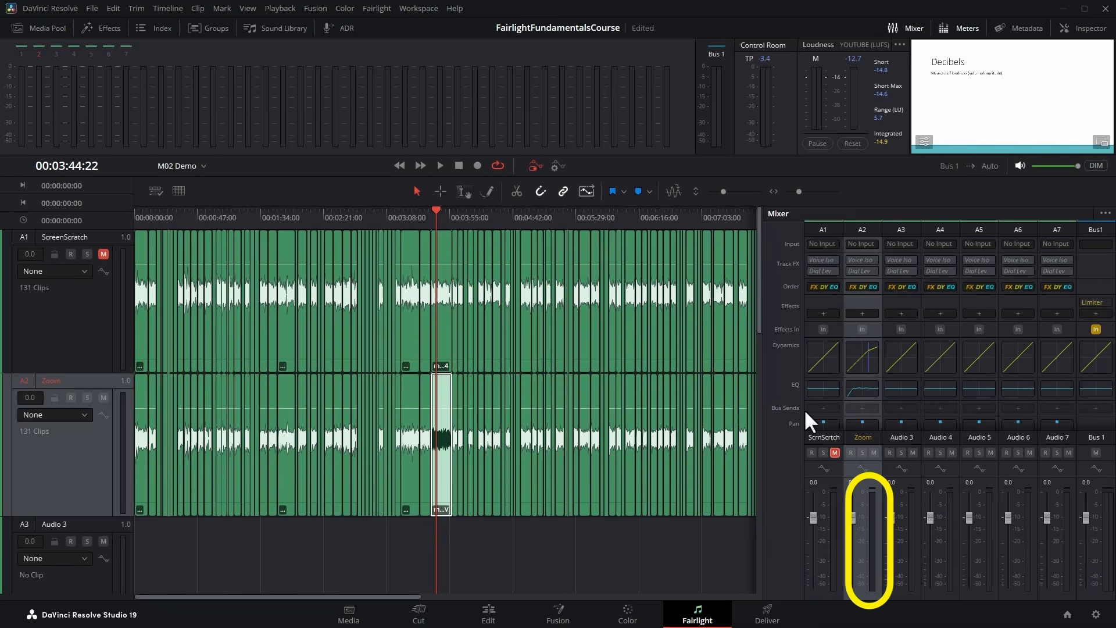
{"action": "left_click", "coordinate": [440, 165]}
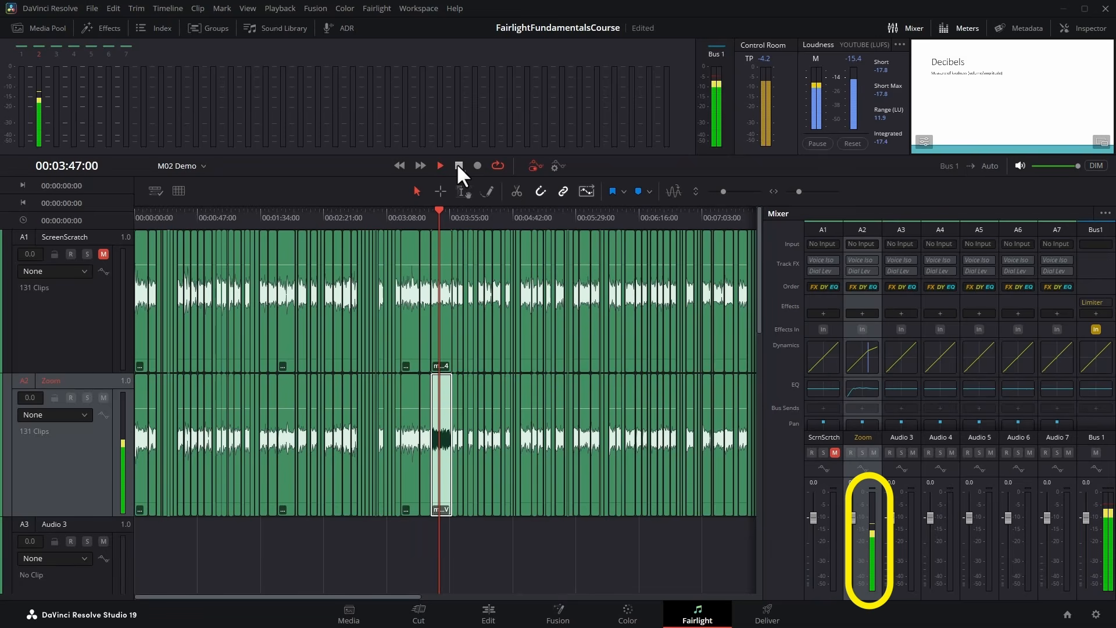
{"action": "left_click", "coordinate": [458, 165]}
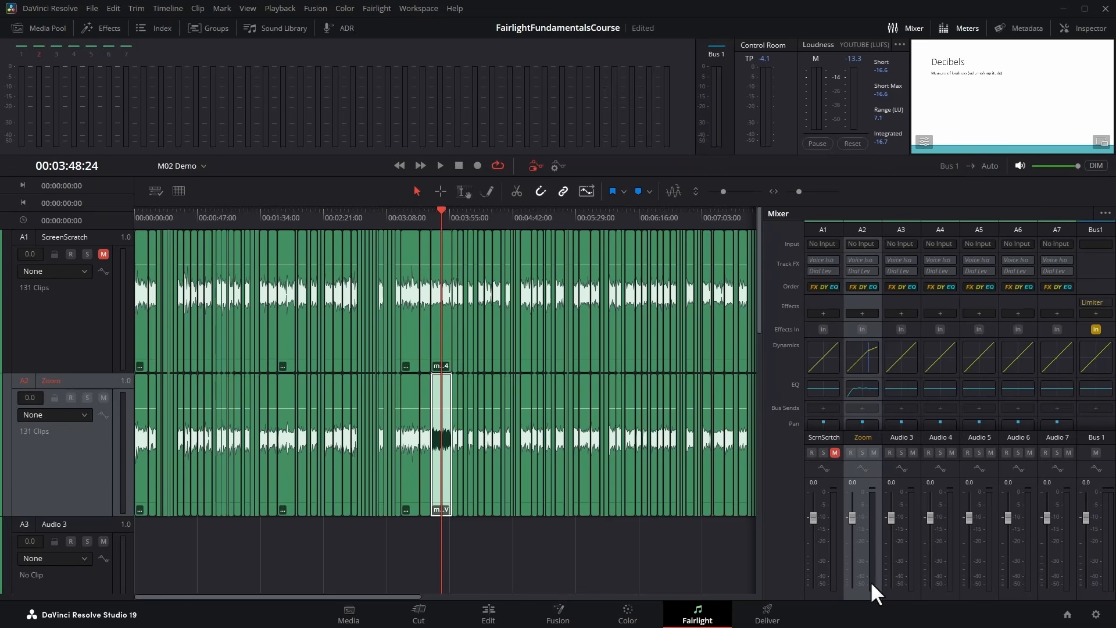
Change the Zoom track's type to stereo and change it back to mono.
{"action": "right_click", "coordinate": [41, 459]}
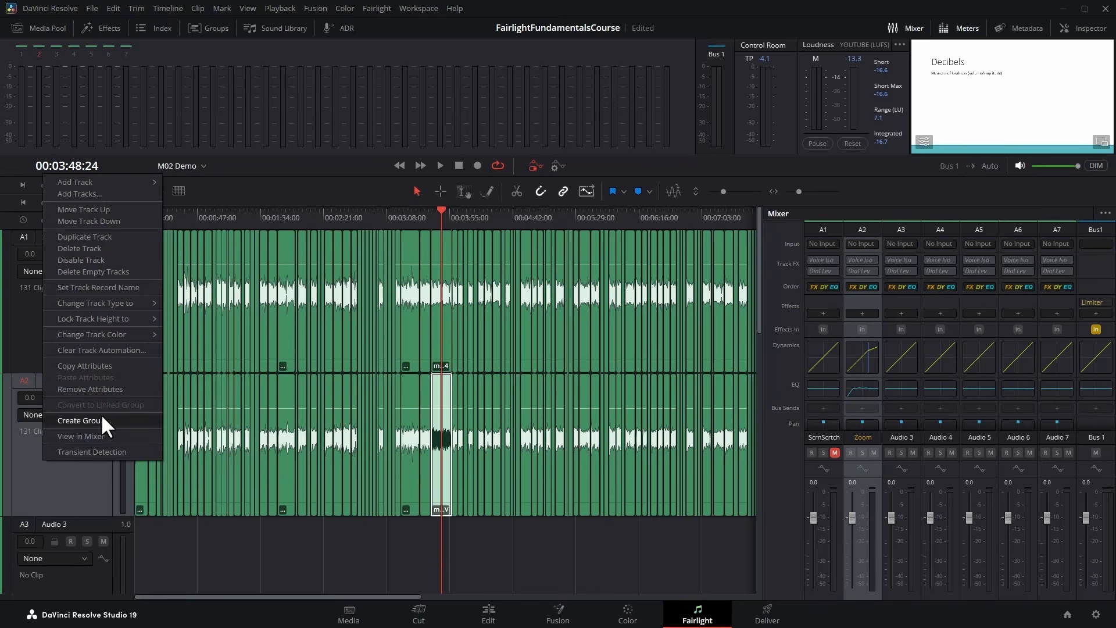
{"action": "mouse_move", "coordinate": [123, 303]}
{"action": "left_click", "coordinate": [178, 313]}
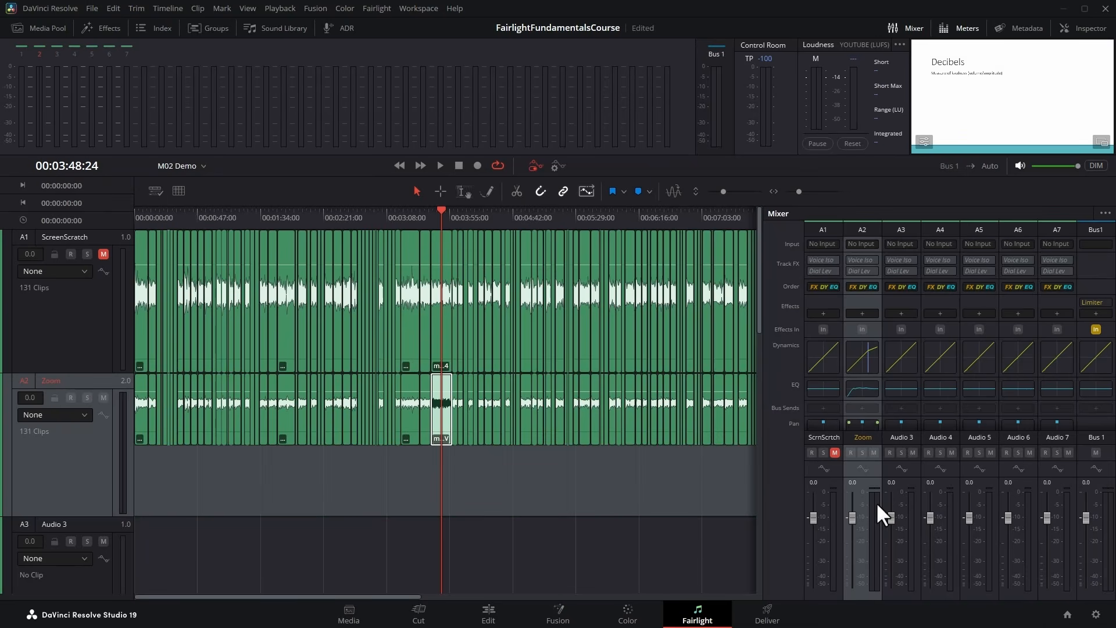
{"action": "right_click", "coordinate": [77, 458]}
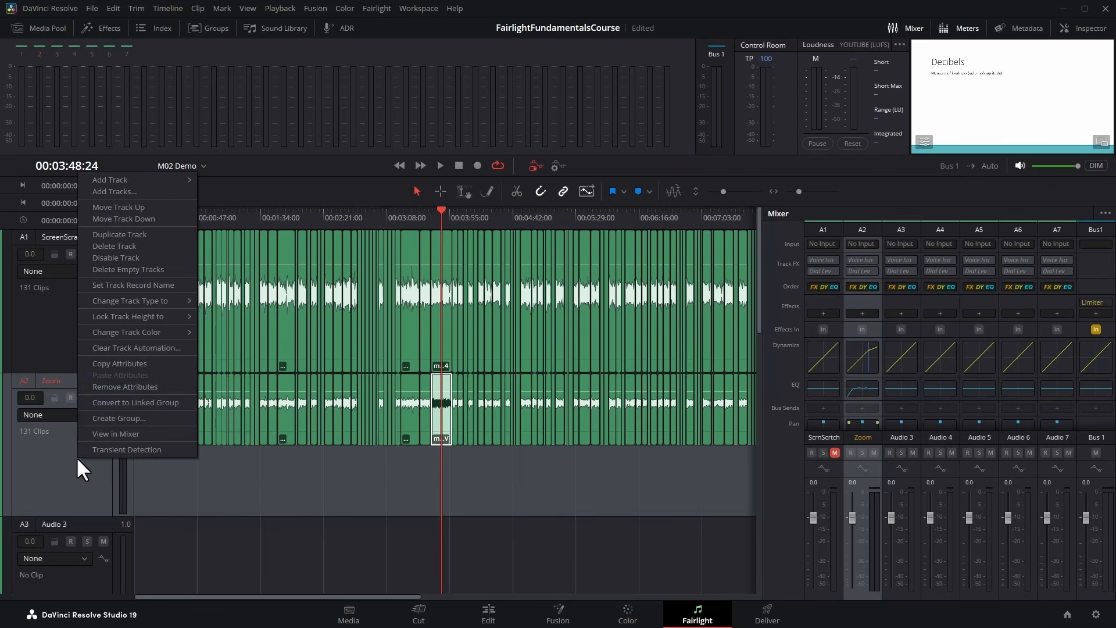
{"action": "mouse_move", "coordinate": [168, 302]}
{"action": "left_click", "coordinate": [210, 301]}
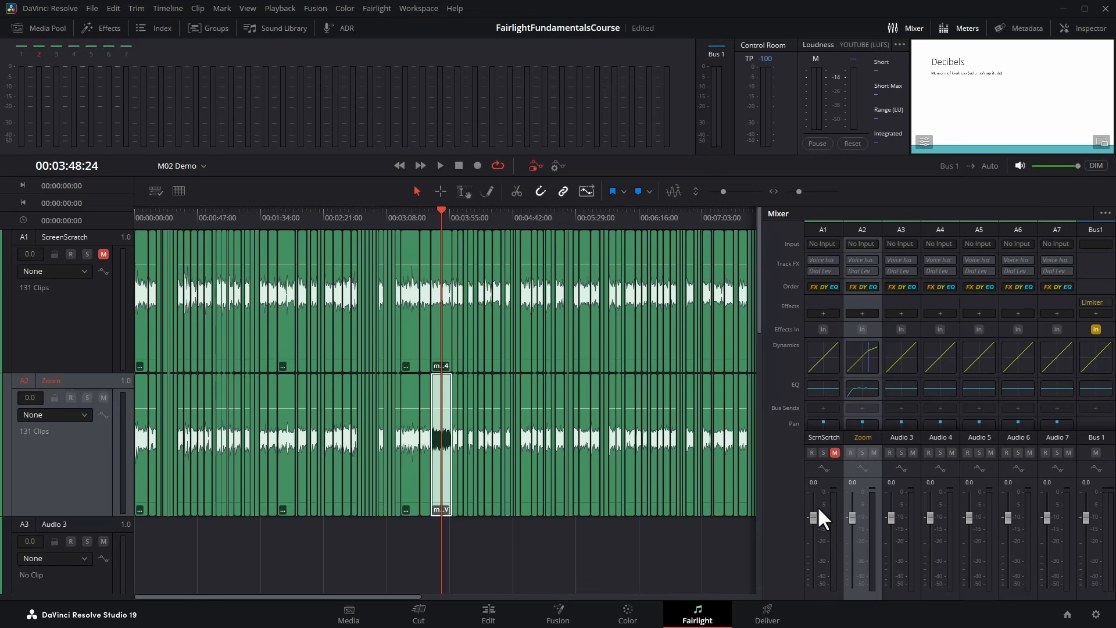
Play a short stretch from 00:03:48:24 to watch the mono Zoom track's meter.
{"action": "left_click", "coordinate": [441, 165]}
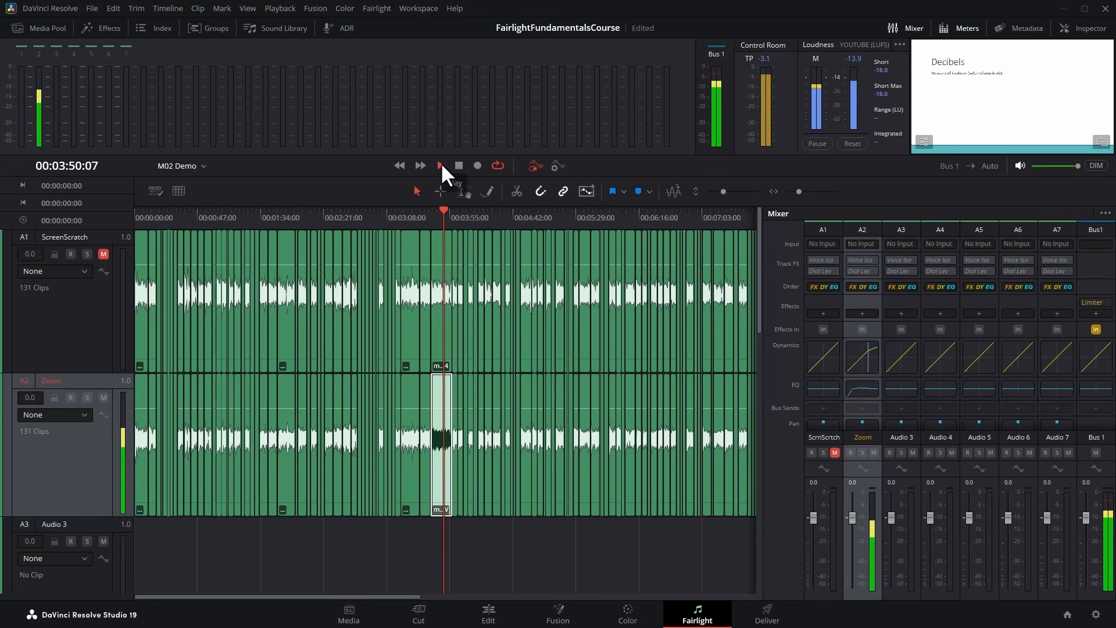
{"action": "left_click", "coordinate": [441, 165]}
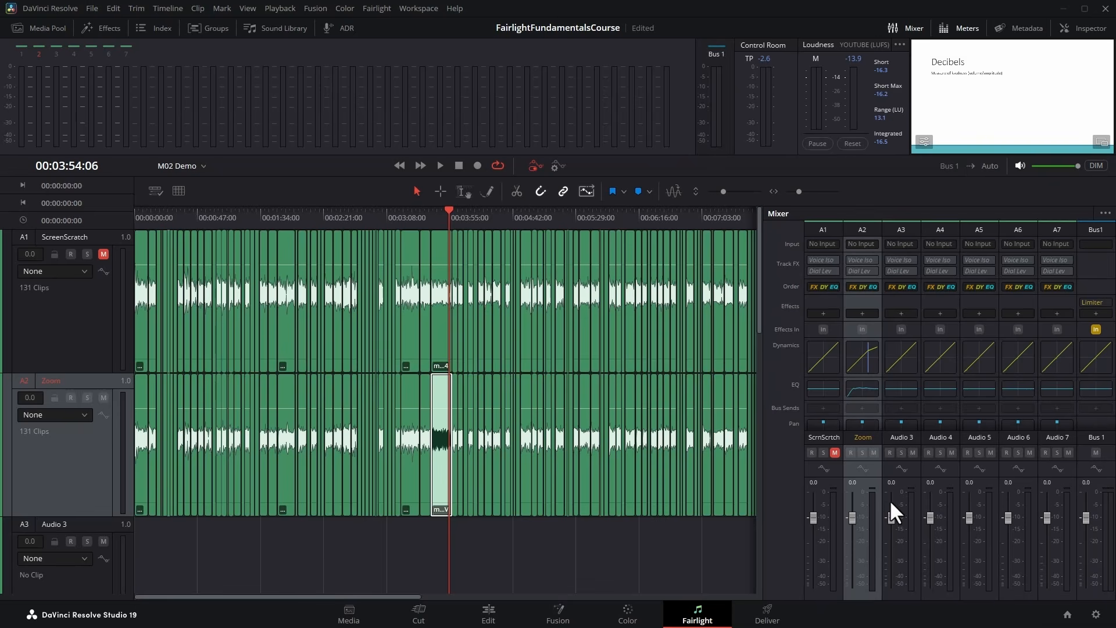
Open the Zoom track's Audio Pan window, move its pan position, reset it to center and close the window.
{"action": "scroll", "coordinate": [870, 389], "scroll_direction": "down", "scroll_amount": 3}
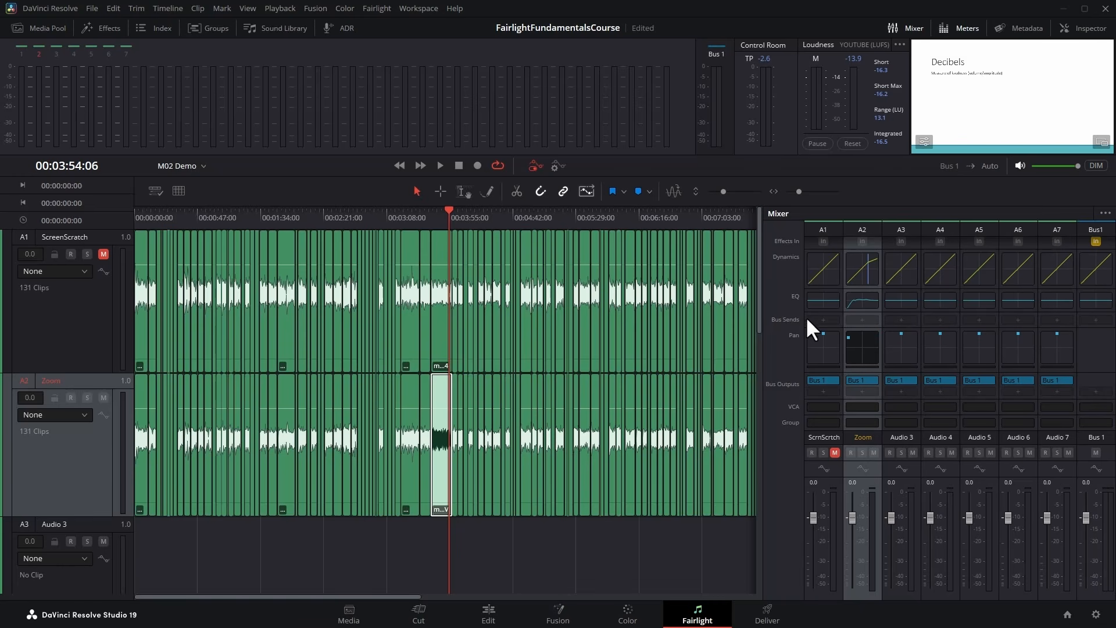
{"action": "double_click", "coordinate": [847, 332]}
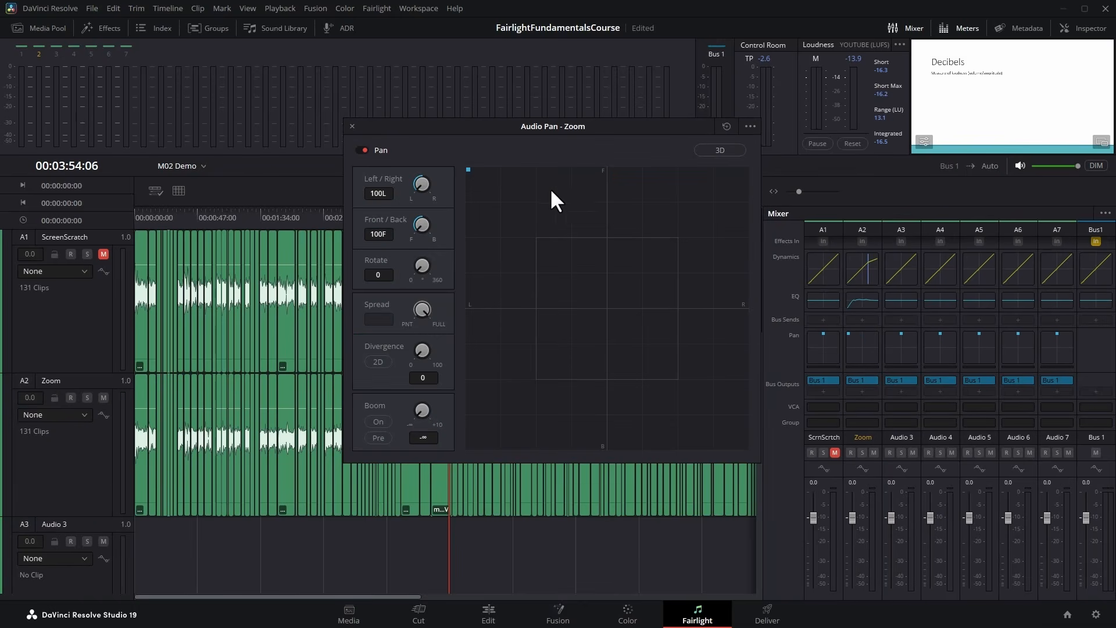
{"action": "mouse_move", "coordinate": [490, 200]}
{"action": "left_mouse_down"}
{"action": "mouse_move", "coordinate": [676, 197]}
{"action": "mouse_move", "coordinate": [475, 198]}
{"action": "left_mouse_up"}
{"action": "double_click", "coordinate": [421, 184]}
{"action": "left_click", "coordinate": [352, 125]}
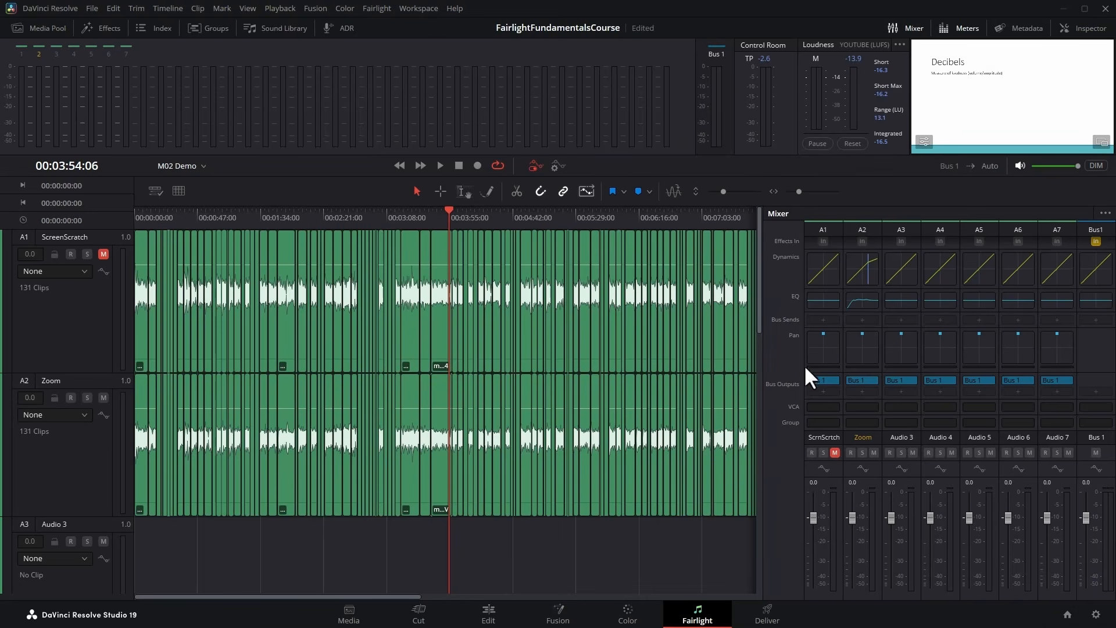
Toggle mute and solo on the ScreenScratch track in the Mixer and its track header, ending with only mute on.
{"action": "left_click", "coordinate": [835, 452]}
{"action": "left_click", "coordinate": [835, 452]}
{"action": "left_click", "coordinate": [825, 451]}
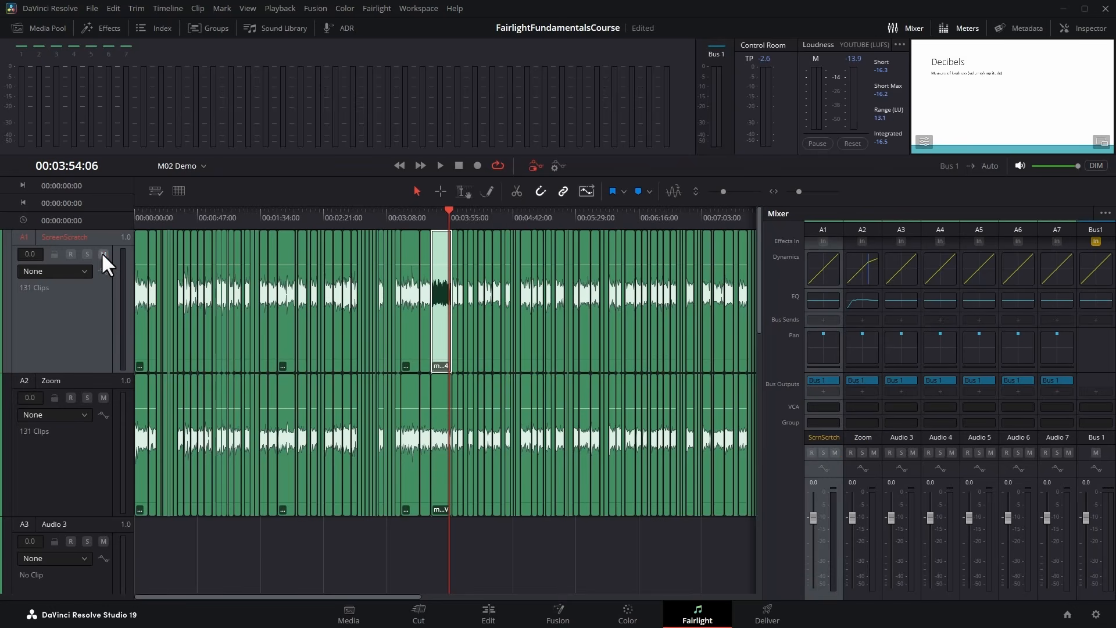
{"action": "left_click", "coordinate": [101, 253]}
{"action": "left_click", "coordinate": [88, 254]}
{"action": "left_click", "coordinate": [103, 254]}
{"action": "left_click", "coordinate": [88, 254]}
{"action": "left_click", "coordinate": [102, 254]}
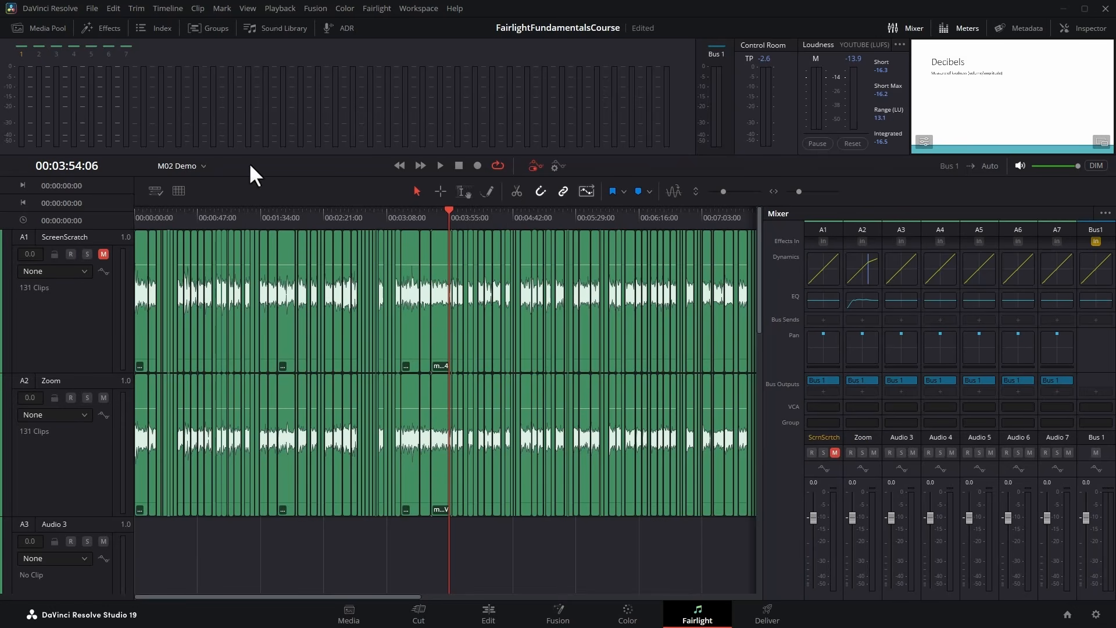
Enable Exclusive Solo and alternate solo between the ScreenScratch and Zoom tracks, ending with ScreenScratch soloed.
{"action": "left_click", "coordinate": [383, 10]}
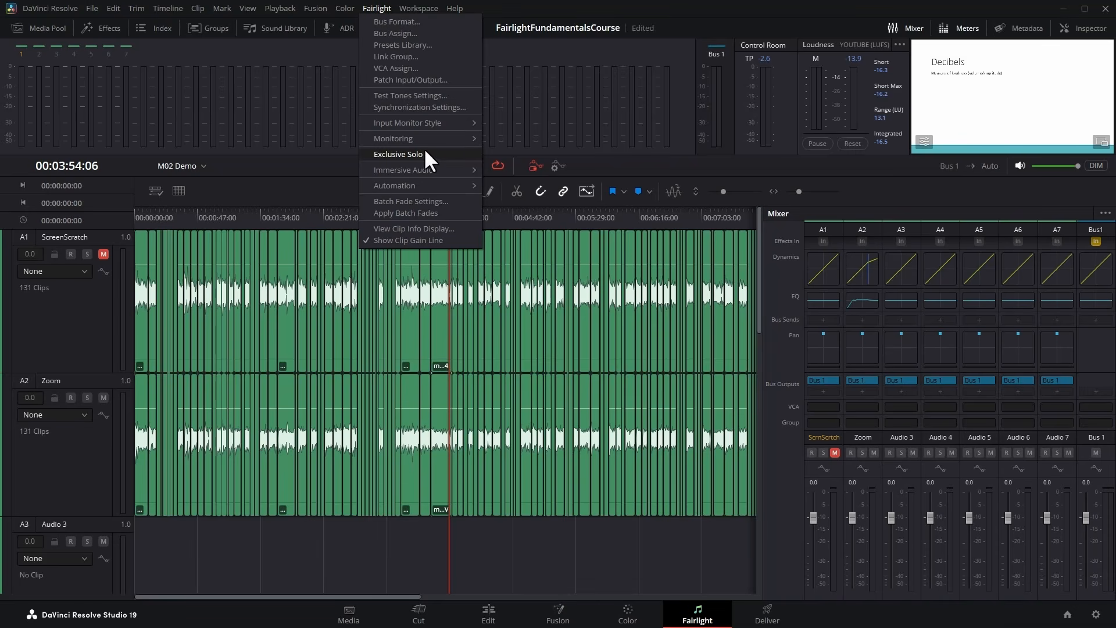
{"action": "left_click", "coordinate": [456, 154]}
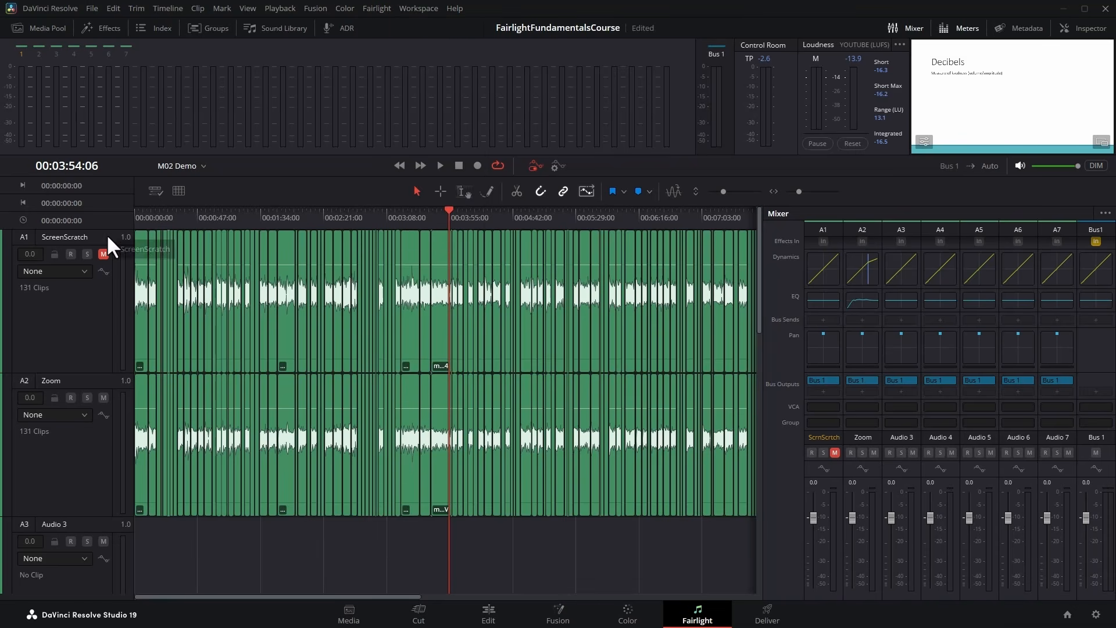
{"action": "left_click", "coordinate": [87, 254]}
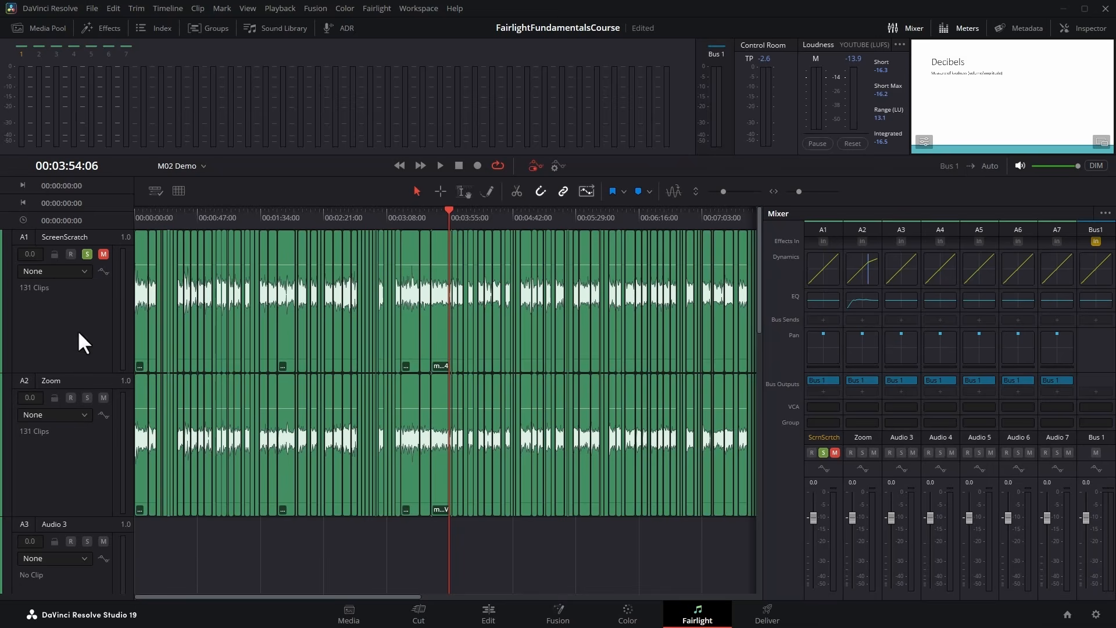
{"action": "left_click", "coordinate": [87, 398]}
{"action": "left_click", "coordinate": [87, 253]}
{"action": "left_click", "coordinate": [87, 397]}
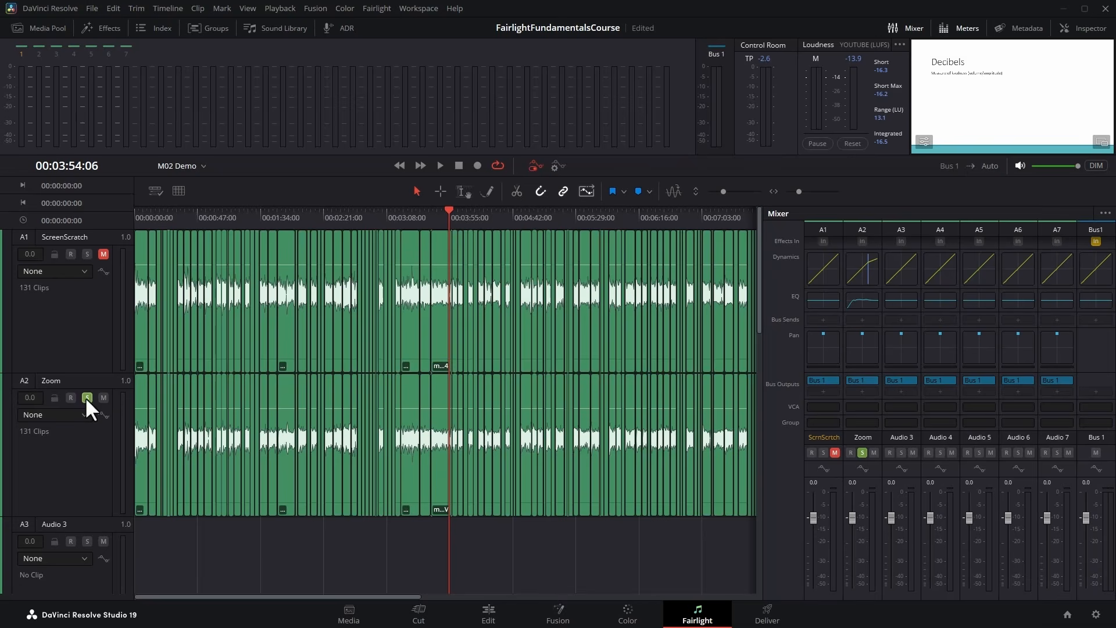
{"action": "left_click", "coordinate": [86, 253]}
Turn off the Exclusive Solo mode.
{"action": "left_click", "coordinate": [378, 7]}
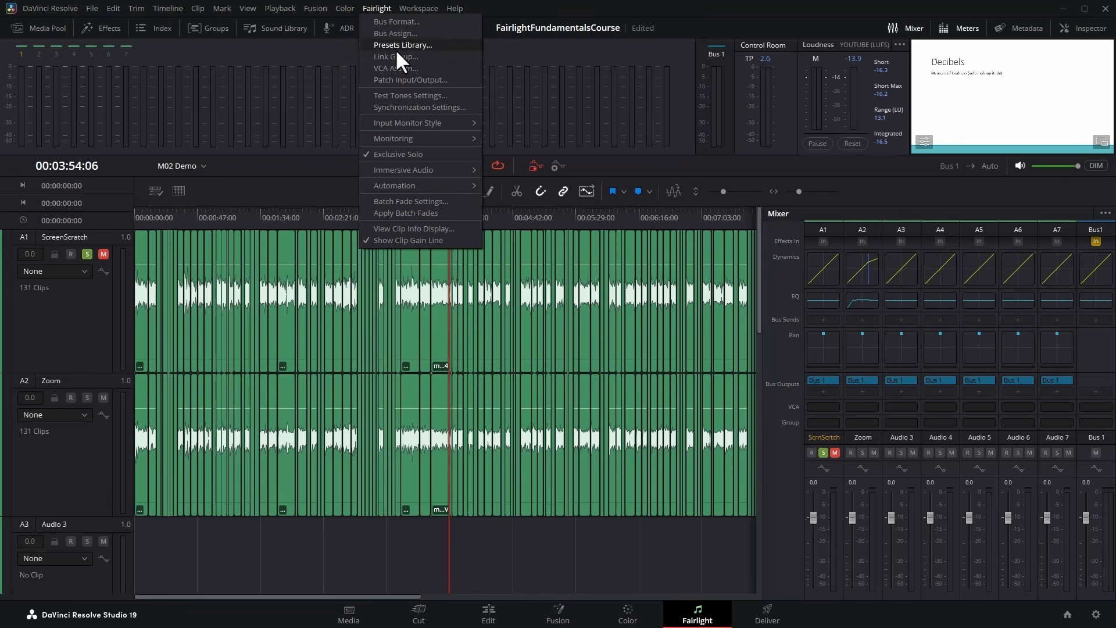
{"action": "left_click", "coordinate": [443, 154]}
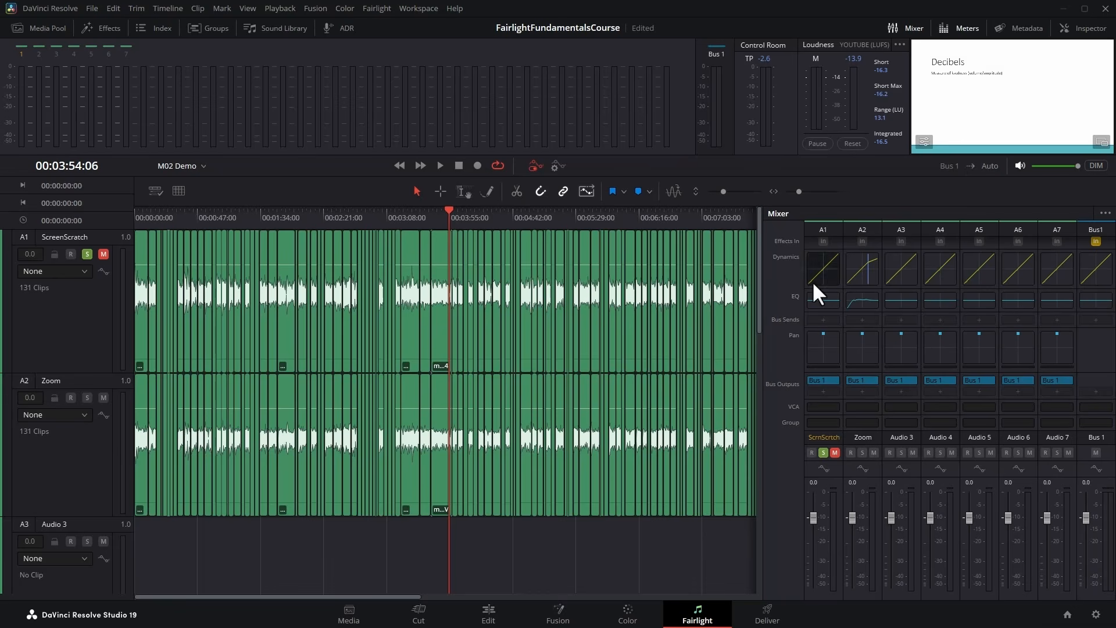
Narrow the Mixer so that it fits channel strips A1 to A4 plus Bus 1.
{"action": "scroll", "coordinate": [850, 332], "scroll_direction": "up", "scroll_amount": 3}
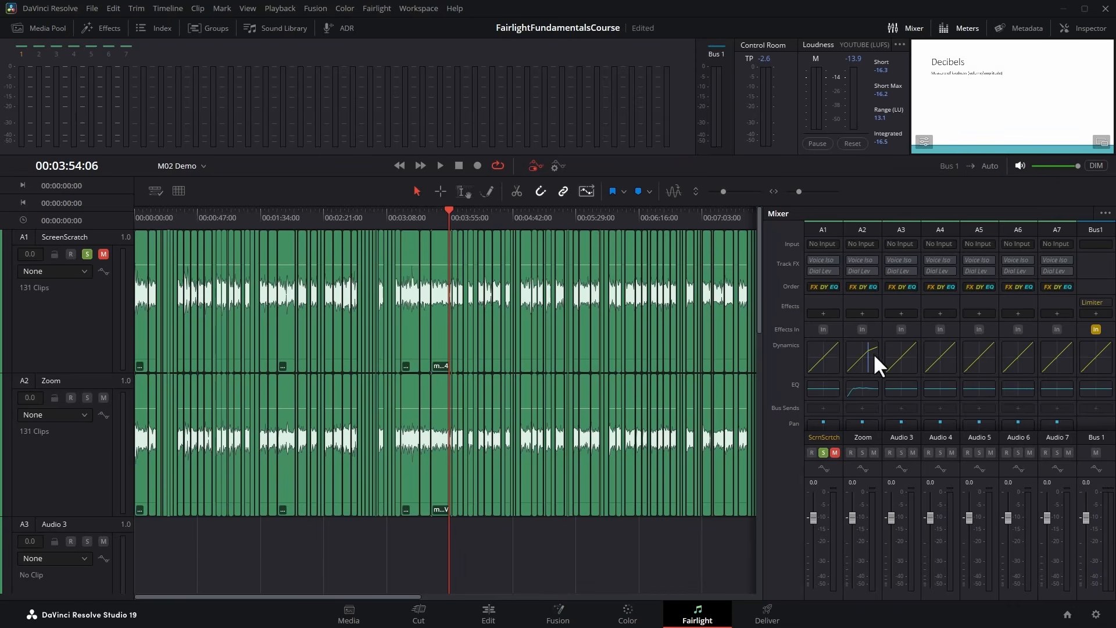
{"action": "left_click_drag", "start_coordinate": [763, 258], "coordinate": [877, 269]}
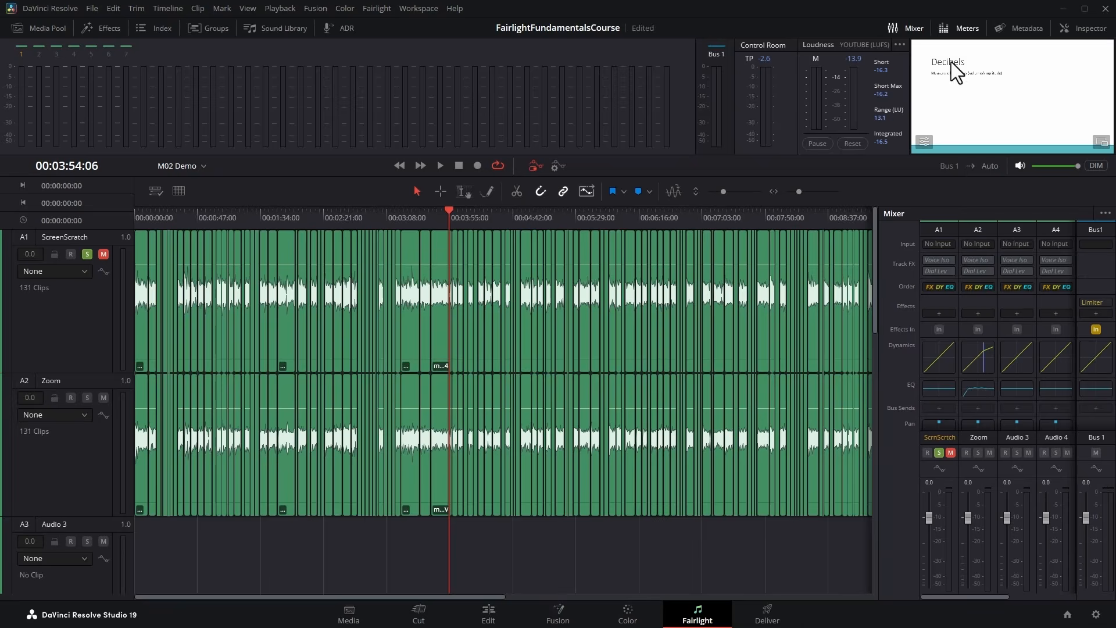
Hide the Mixer and the meters and show both of them again.
{"action": "left_click", "coordinate": [913, 27]}
{"action": "left_click", "coordinate": [962, 28]}
{"action": "left_click", "coordinate": [914, 27]}
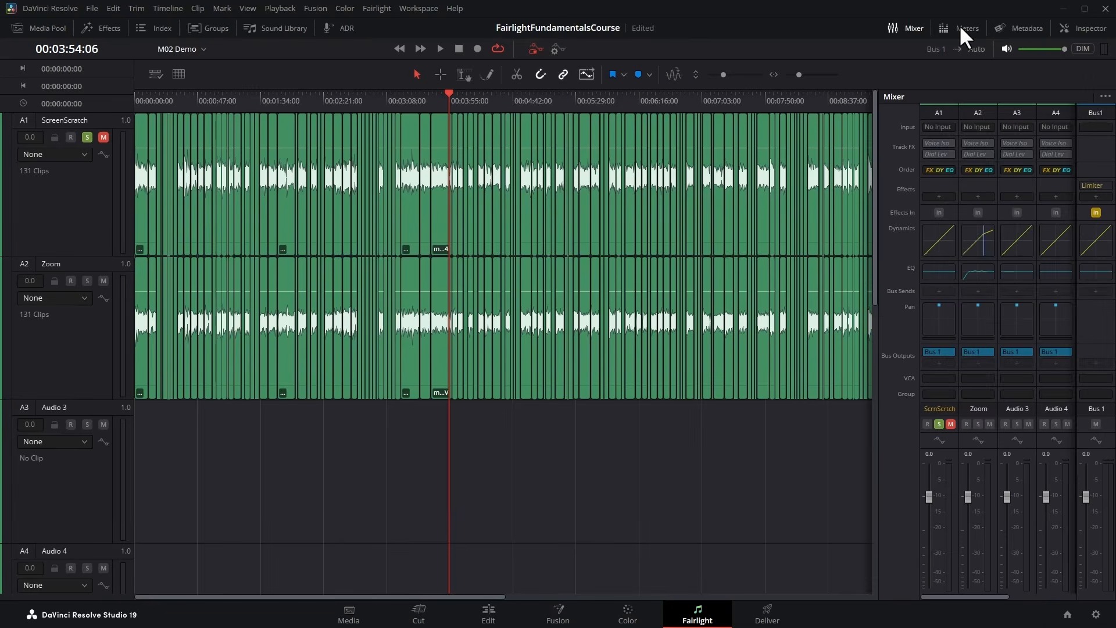
{"action": "left_click", "coordinate": [959, 26]}
{"action": "left_click_drag", "start_coordinate": [632, 174], "coordinate": [618, 154]}
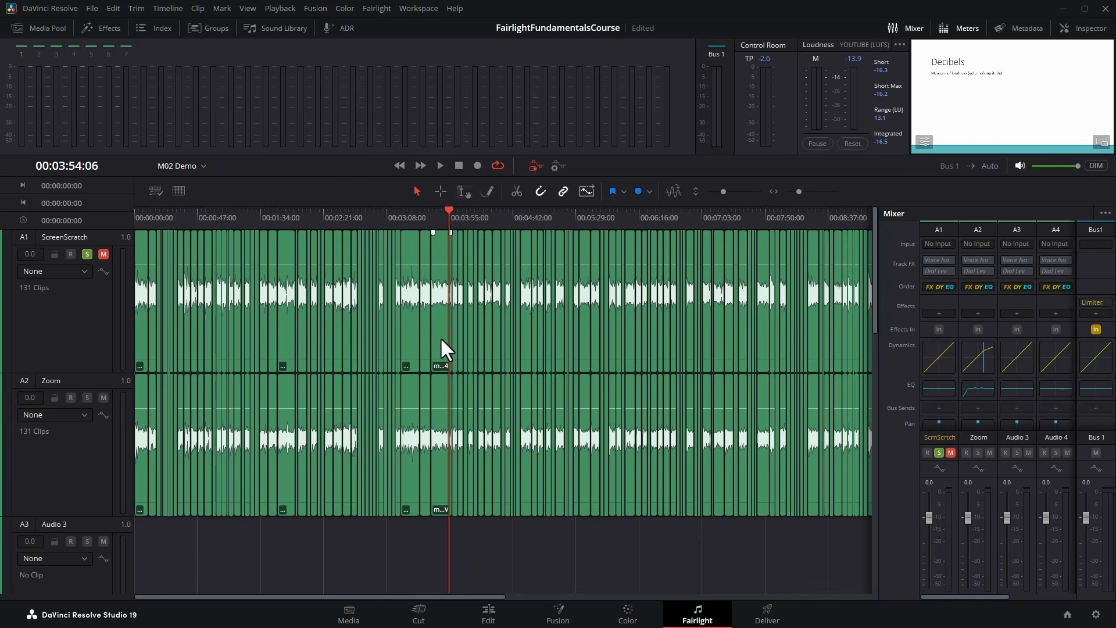
Select the ScreenScratch track and open its name for editing, keeping the current name.
{"action": "left_click", "coordinate": [63, 236]}
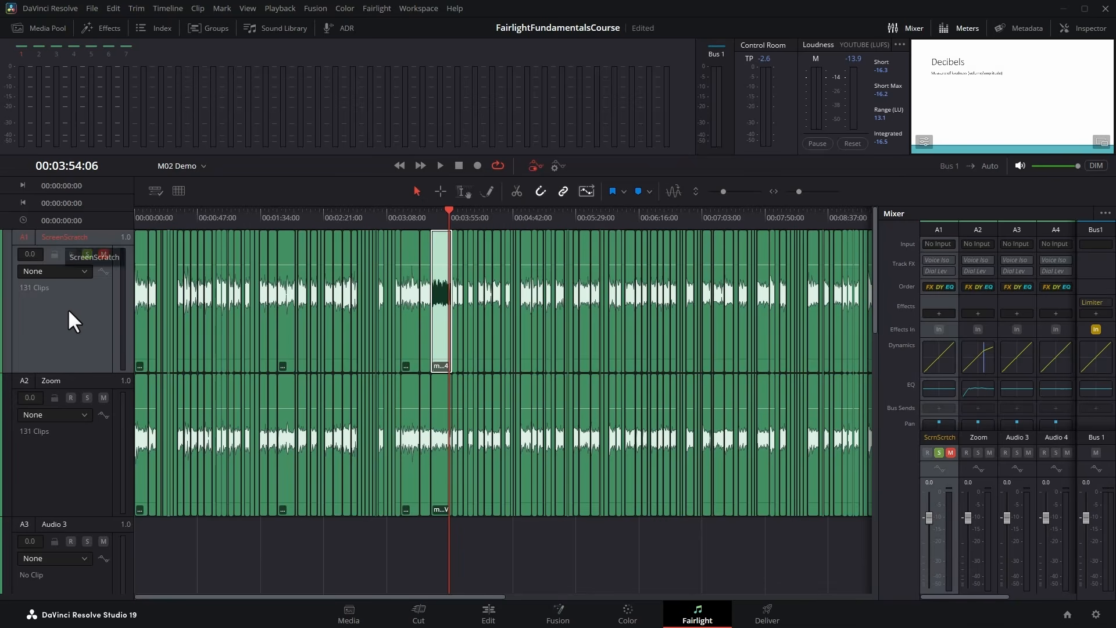
{"action": "double_click", "coordinate": [87, 237]}
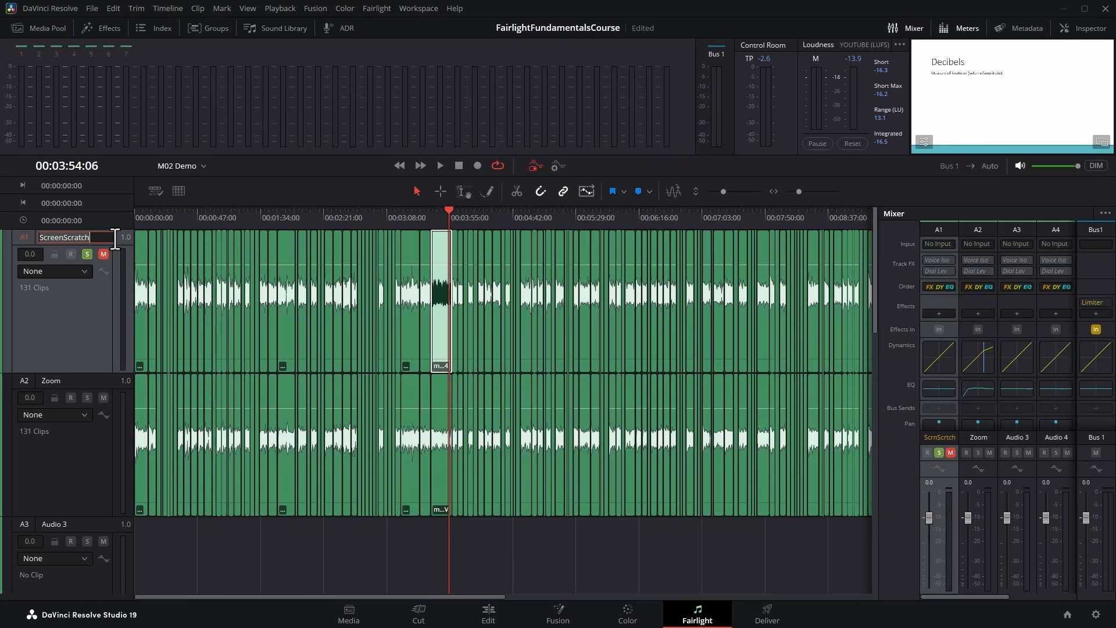
{"action": "left_click", "coordinate": [106, 317]}
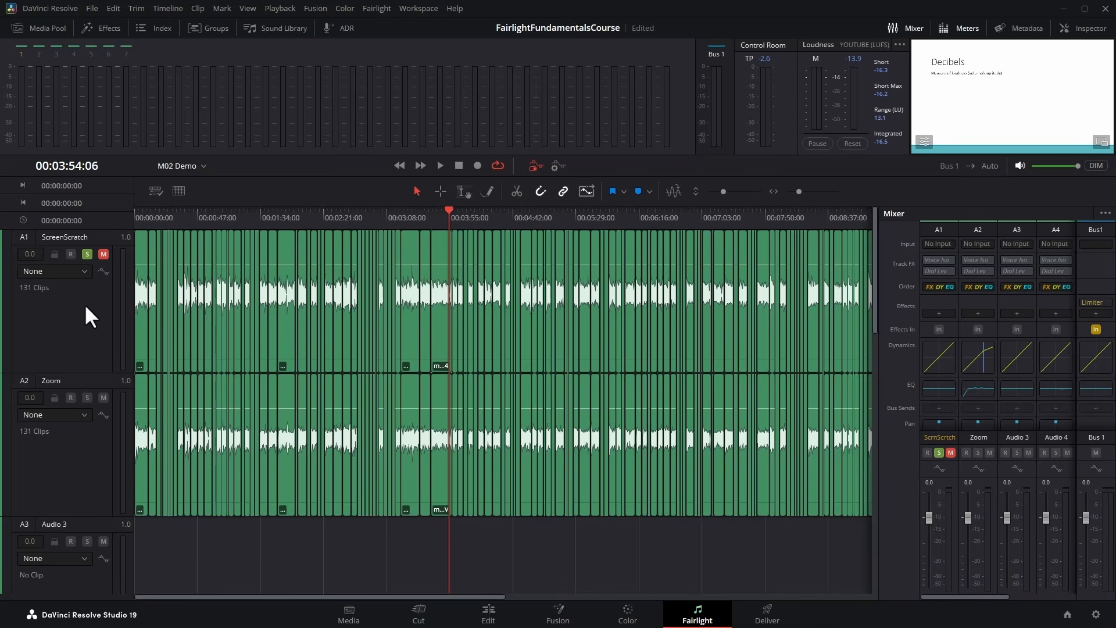
Change the ScreenScratch track color to Orange and the Zoom track color to Teal.
{"action": "left_click", "coordinate": [77, 236]}
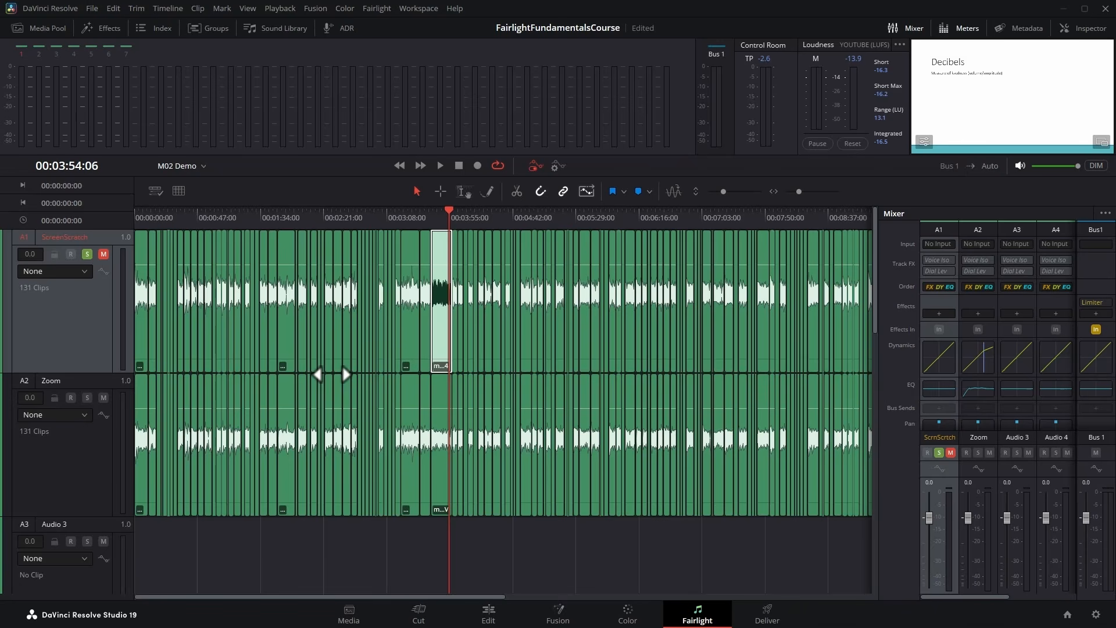
{"action": "right_click", "coordinate": [64, 312]}
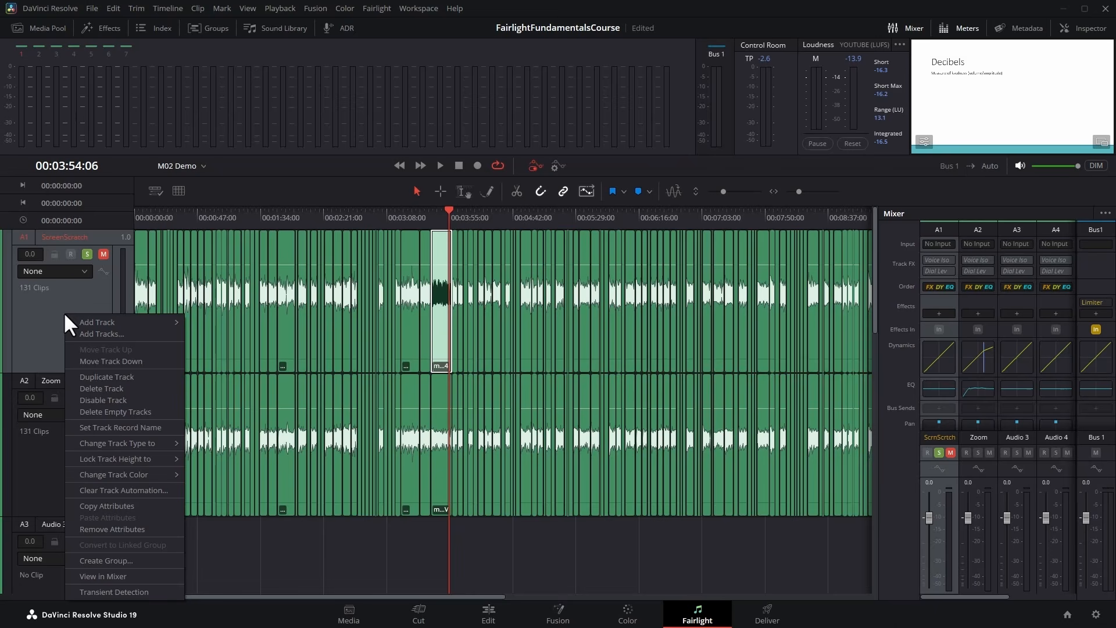
{"action": "mouse_move", "coordinate": [106, 471]}
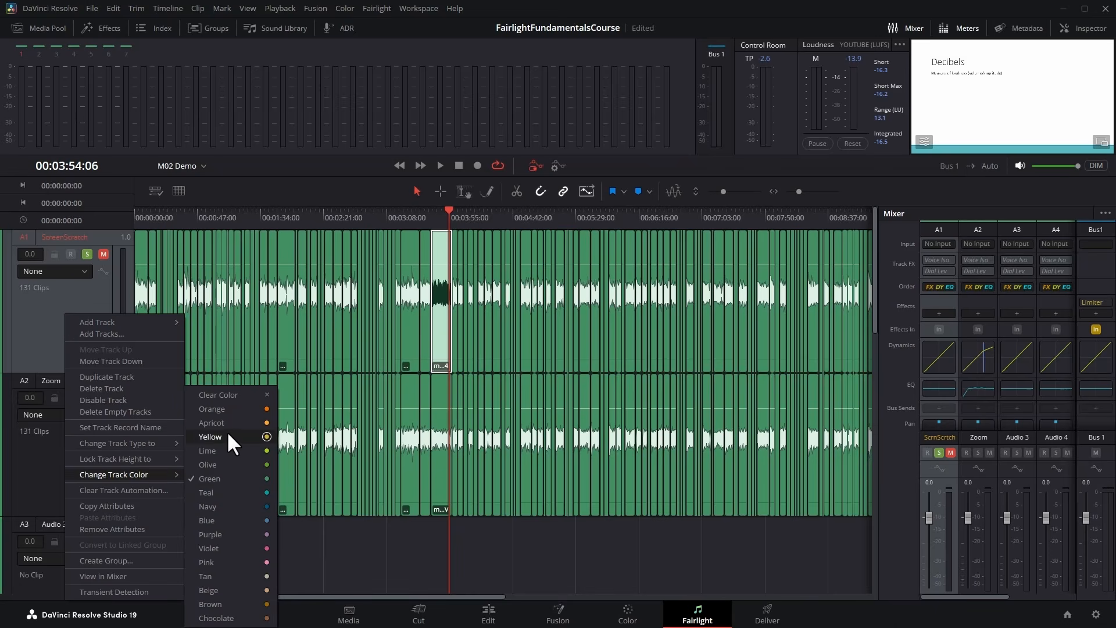
{"action": "left_click", "coordinate": [211, 409]}
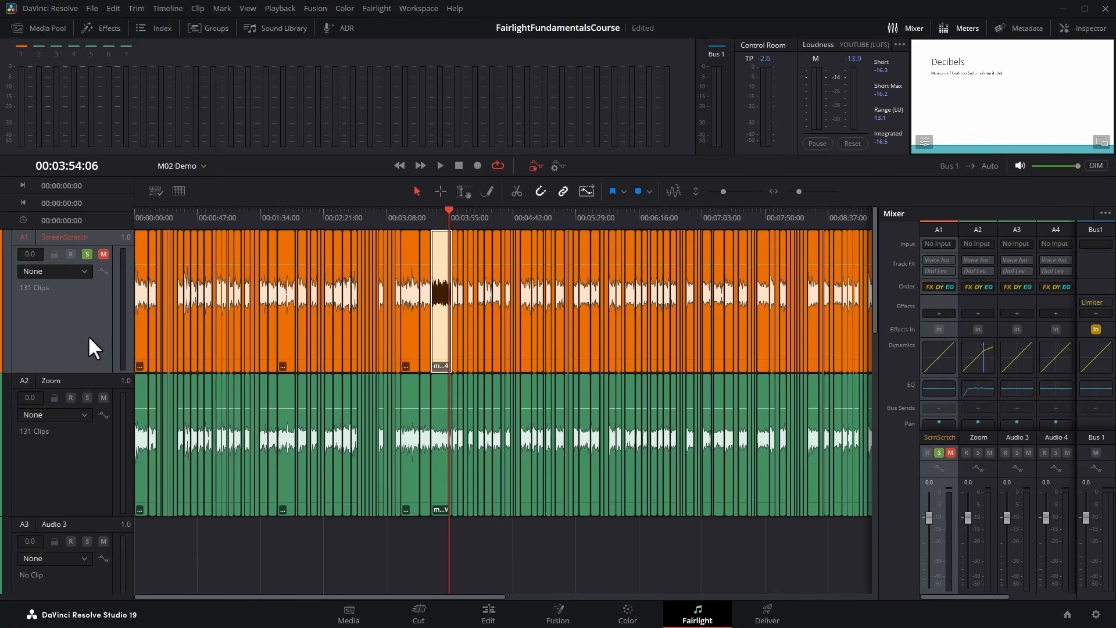
{"action": "right_click", "coordinate": [79, 438]}
{"action": "mouse_move", "coordinate": [105, 353]}
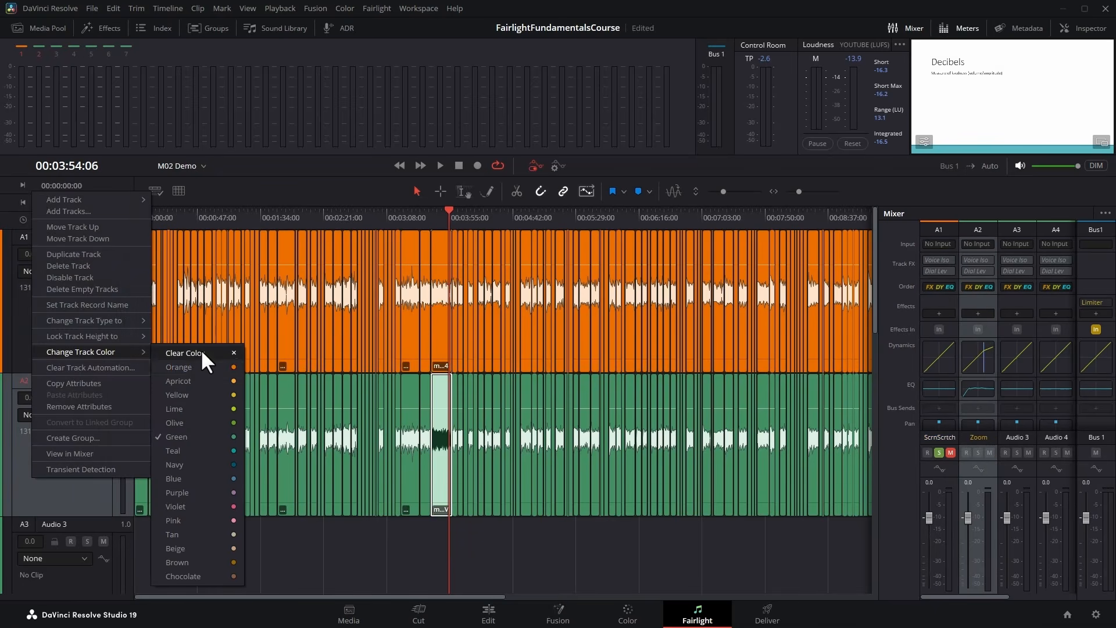
{"action": "left_click", "coordinate": [183, 449]}
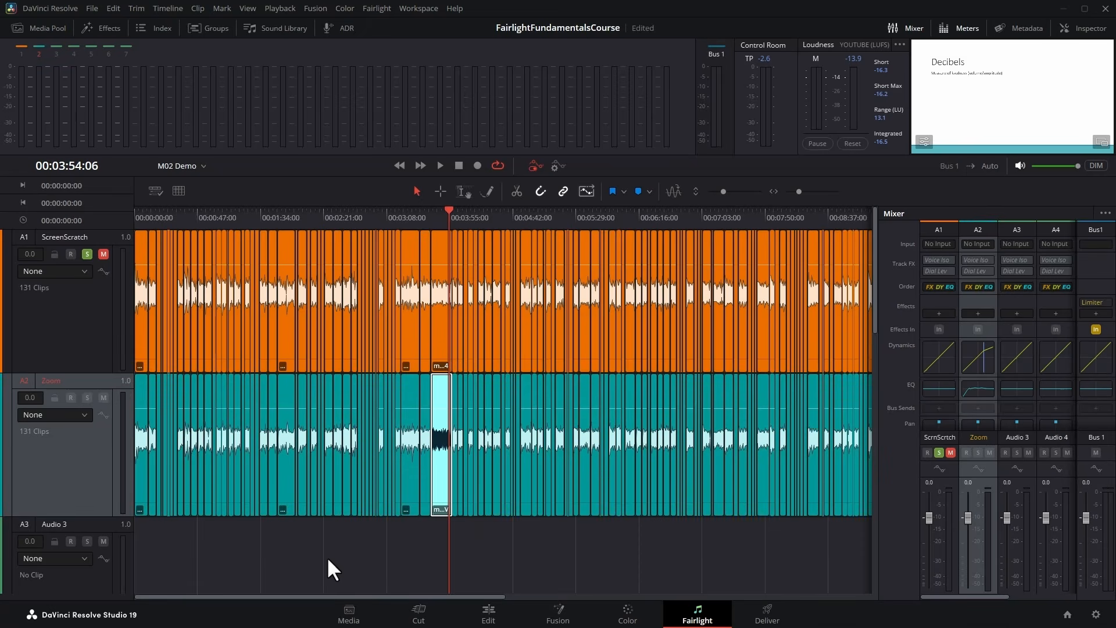
Show the list of track groups and hide it again.
{"action": "left_click", "coordinate": [42, 307]}
{"action": "left_click", "coordinate": [107, 447]}
{"action": "left_click", "coordinate": [209, 28]}
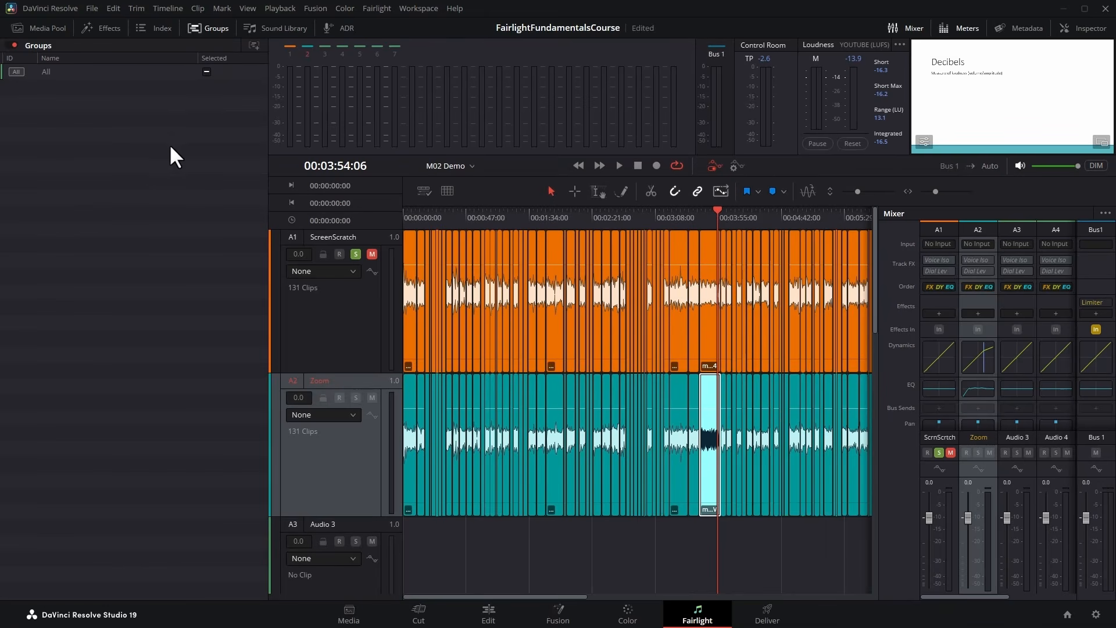
{"action": "left_click", "coordinate": [211, 29]}
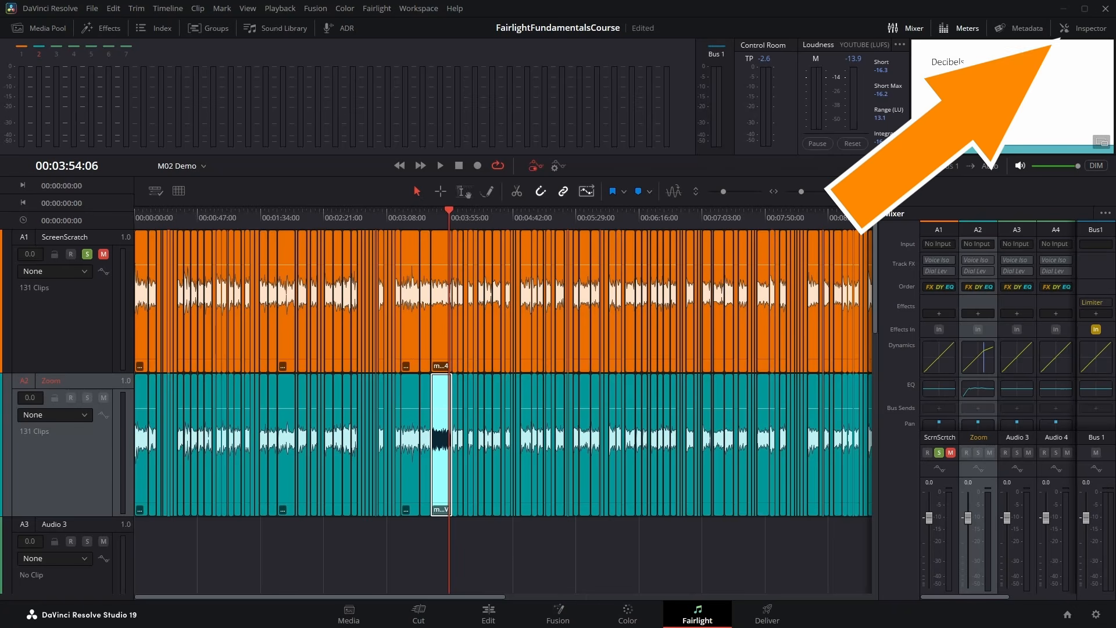
Show the Inspector for the ScreenScratch clip at 00:03:50:19, switch it to the track settings, and return to the clip settings.
{"action": "left_click", "coordinate": [1092, 29]}
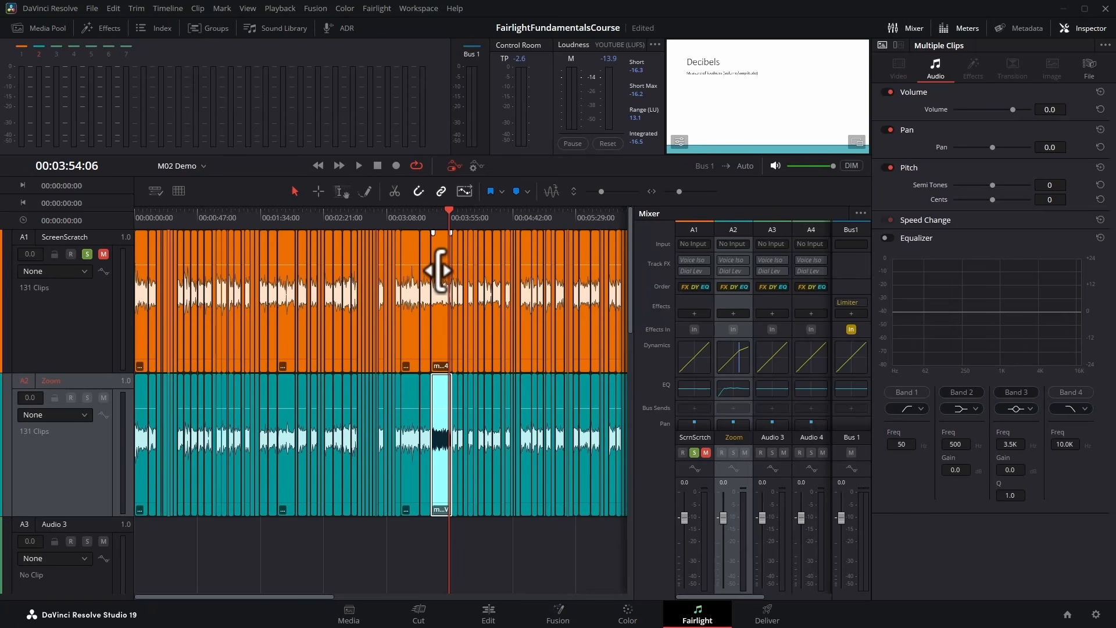
{"action": "left_click", "coordinate": [444, 215]}
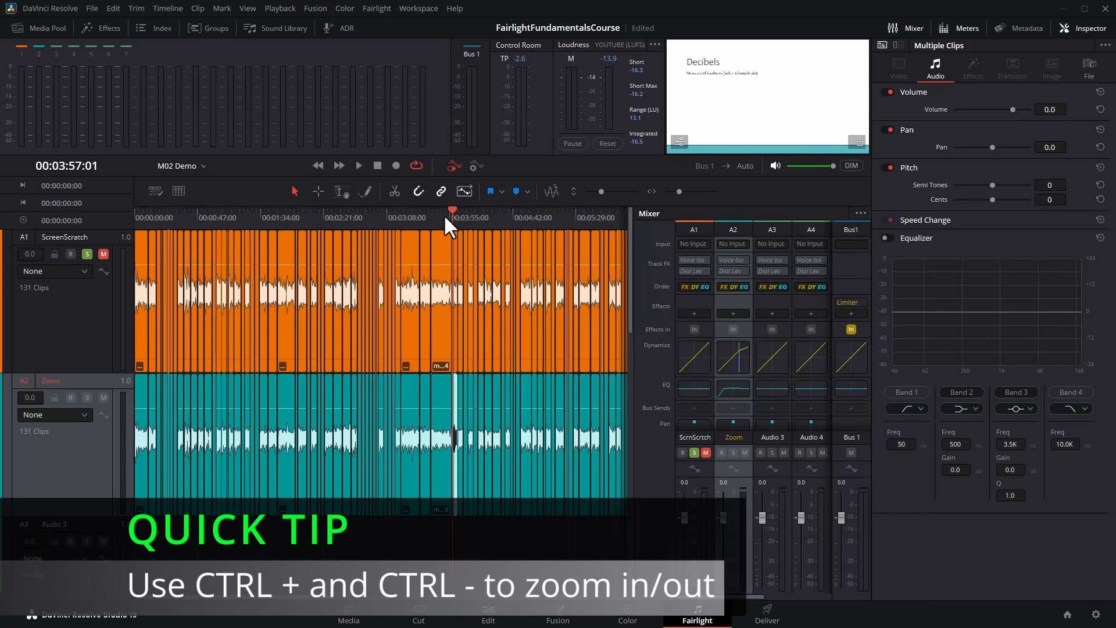
{"action": "key", "text": "ctrl+equal"}
{"action": "key", "text": "ctrl+equal"}
{"action": "key", "text": "ctrl+equal"}
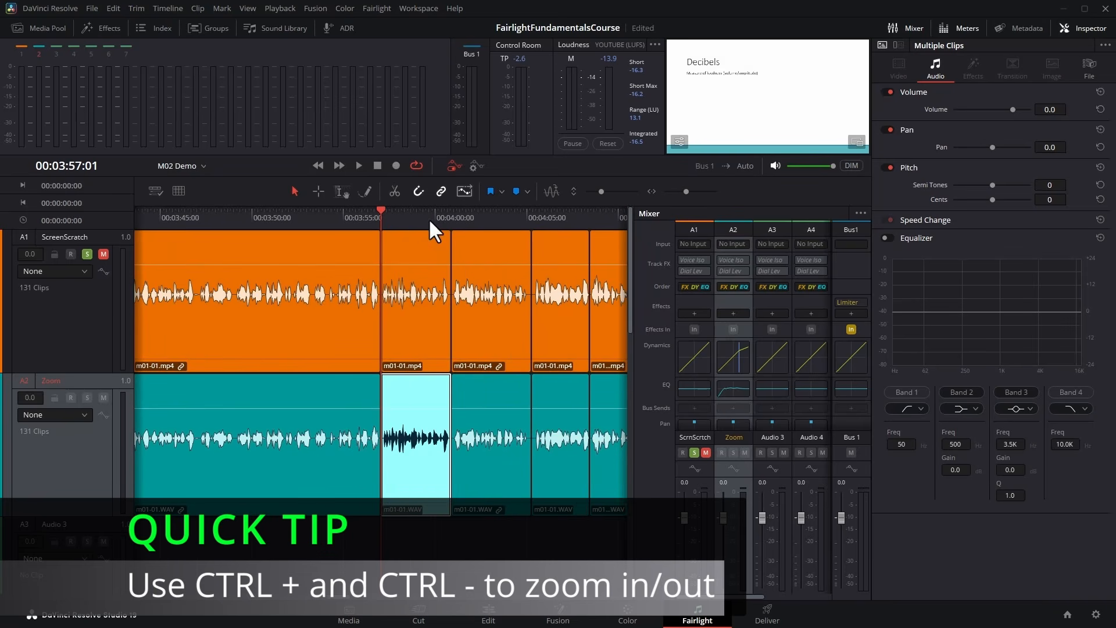
{"action": "left_click", "coordinate": [266, 268]}
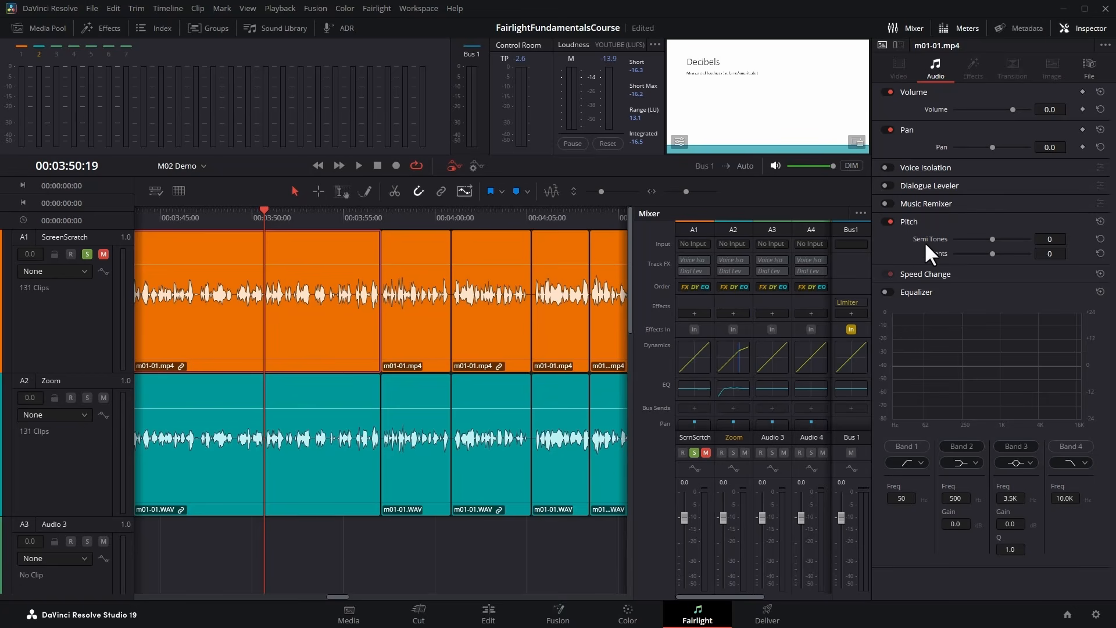
{"action": "left_click", "coordinate": [898, 45]}
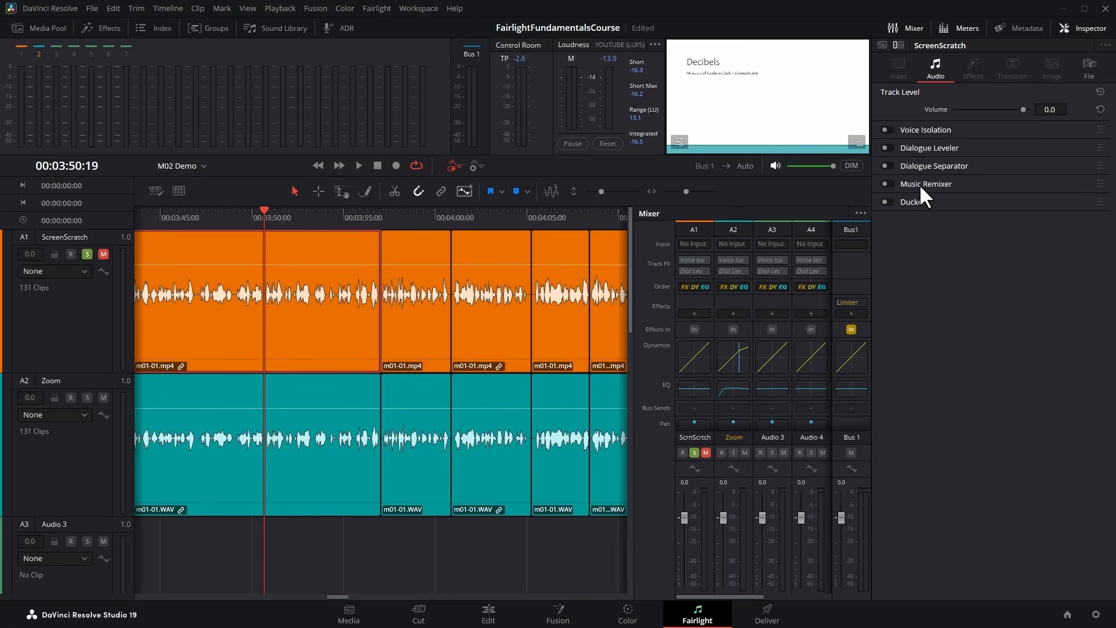
{"action": "left_click", "coordinate": [884, 44]}
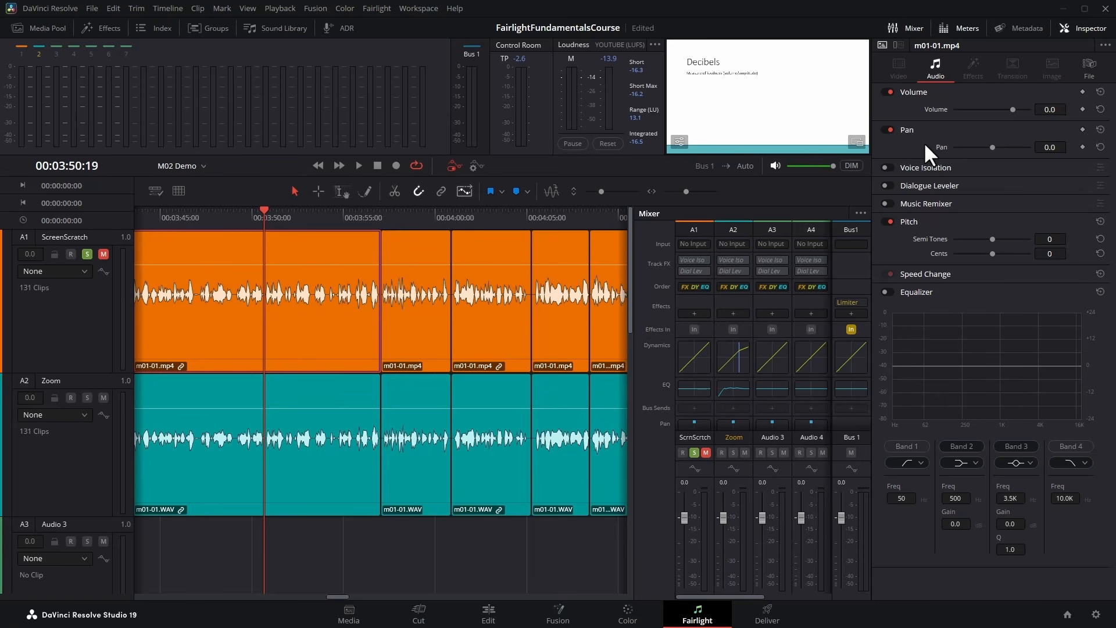
Raise the clip's volume to 13.1 and shift its pan, resetting each to its default.
{"action": "left_click_drag", "start_coordinate": [1012, 109], "coordinate": [1020, 109]}
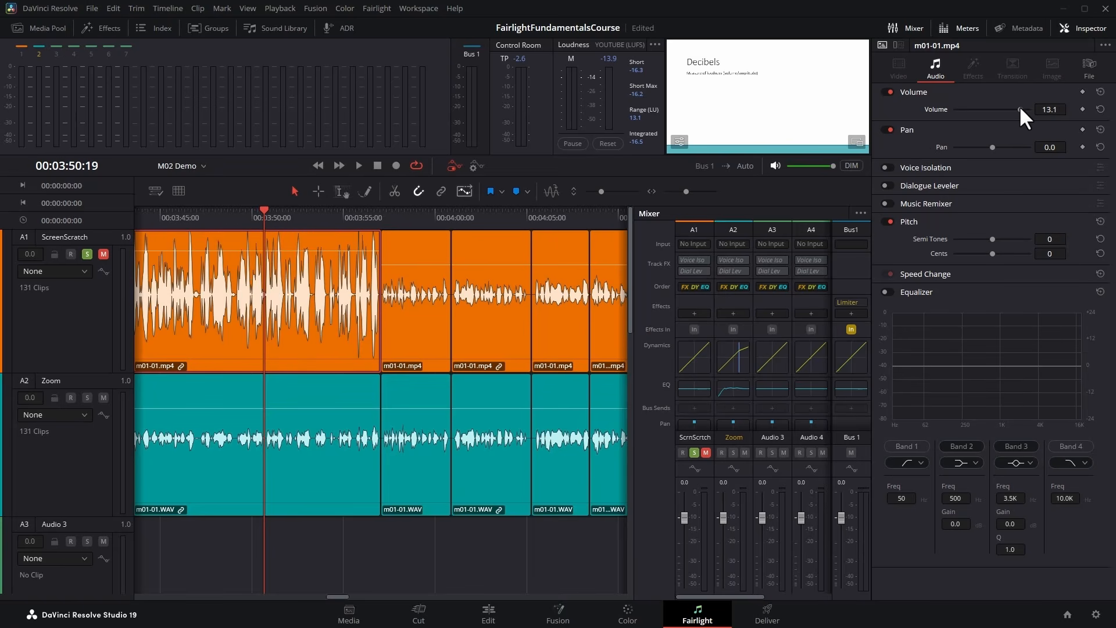
{"action": "left_click", "coordinate": [1100, 109]}
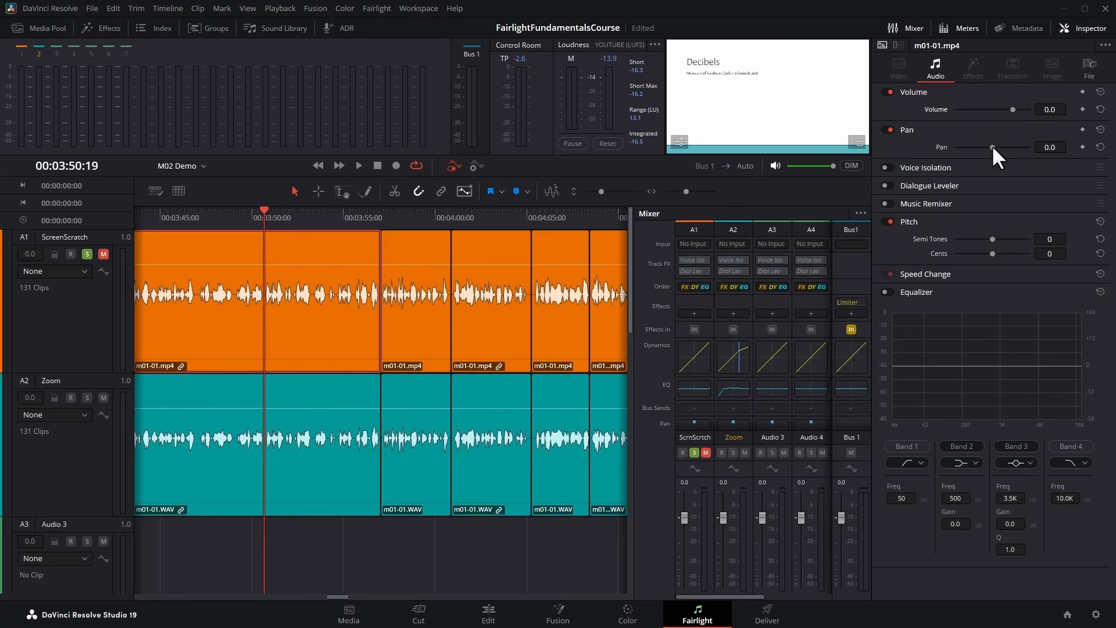
{"action": "mouse_move", "coordinate": [988, 145]}
{"action": "left_mouse_down"}
{"action": "mouse_move", "coordinate": [926, 143]}
{"action": "mouse_move", "coordinate": [977, 144]}
{"action": "left_mouse_up"}
{"action": "left_click", "coordinate": [1100, 147]}
Turn the clip's Voice Isolation on and off again, and try raising its pitch in semitones.
{"action": "left_click", "coordinate": [926, 167]}
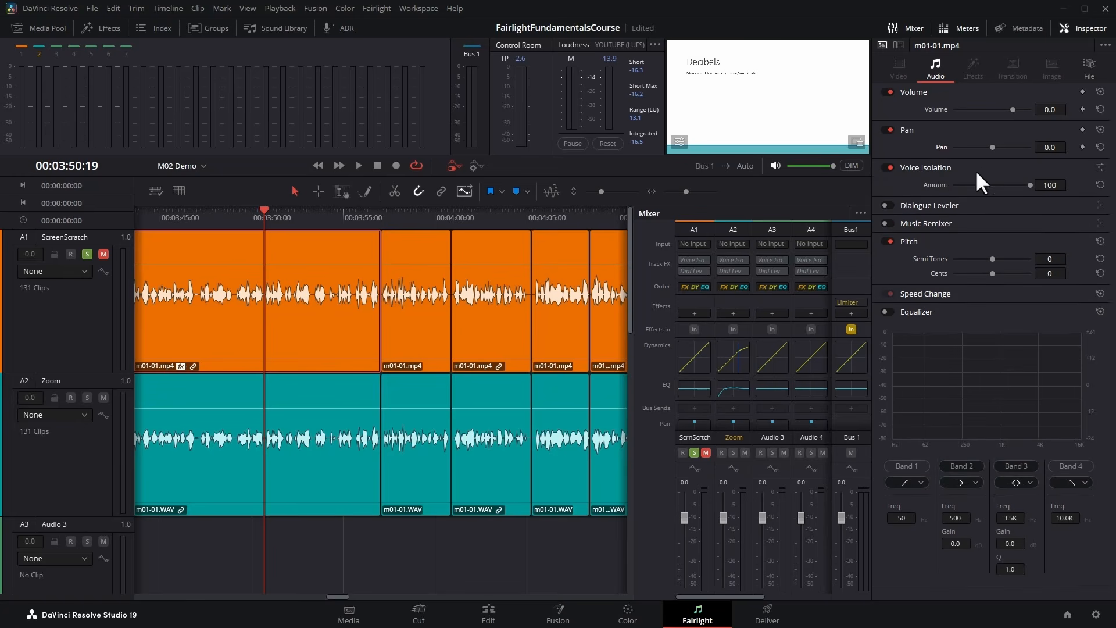
{"action": "left_click", "coordinate": [889, 167]}
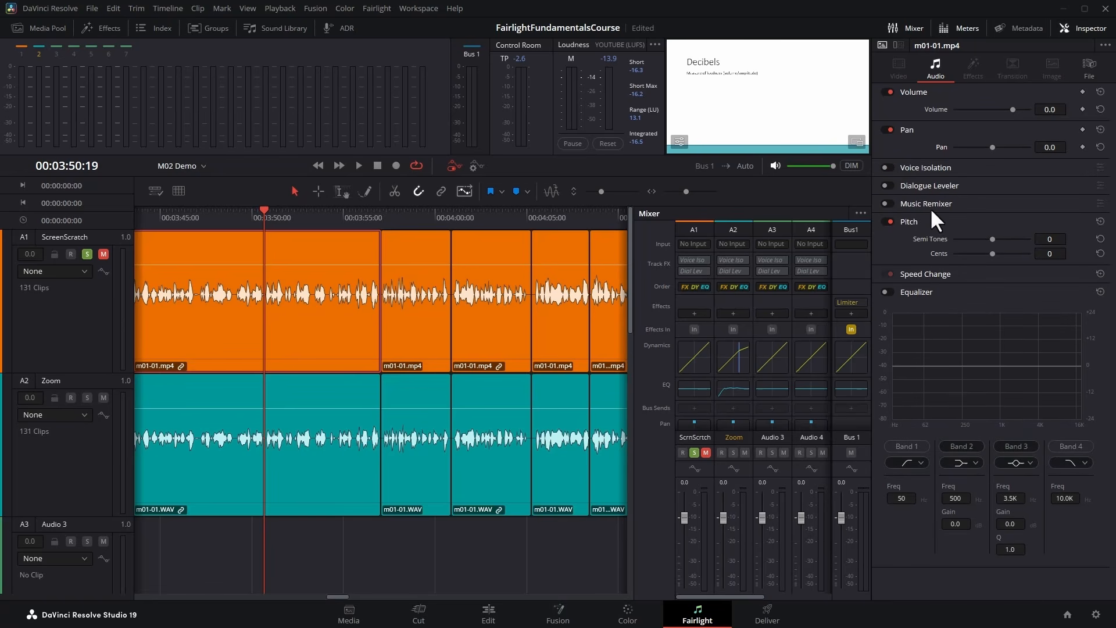
{"action": "left_click_drag", "start_coordinate": [992, 239], "coordinate": [1013, 241]}
Enable the clip's Equalizer, boost Band 2 to +15.5 at 200 Hz, and disable the Equalizer again.
{"action": "left_click", "coordinate": [886, 292]}
{"action": "left_click_drag", "start_coordinate": [981, 366], "coordinate": [958, 329]}
{"action": "left_click", "coordinate": [888, 291]}
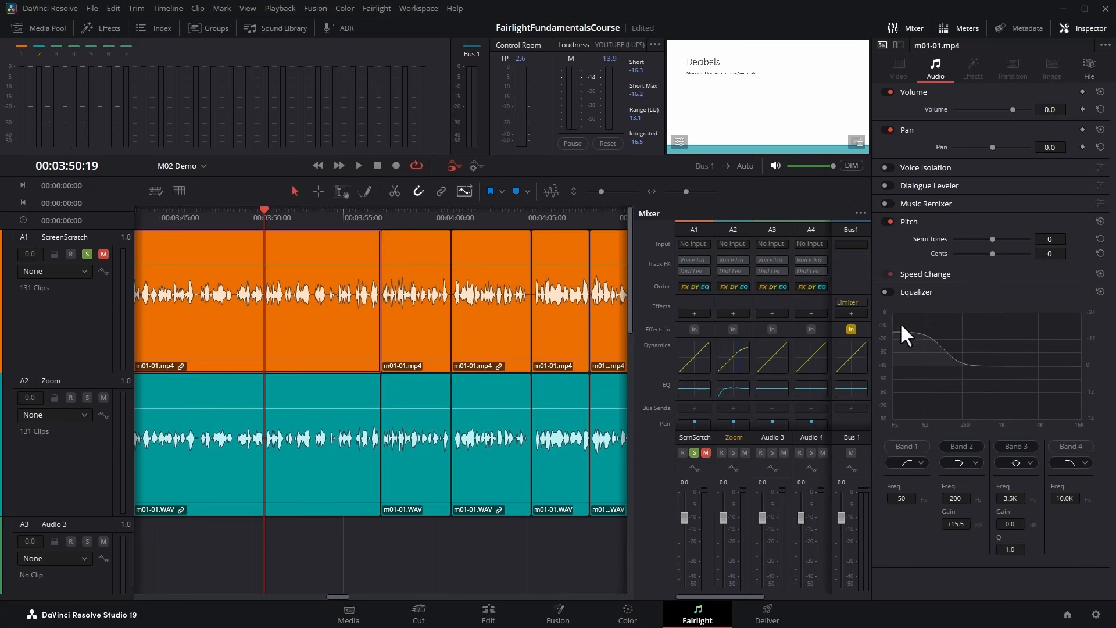
Move the ScreenScratch fader and reset it to 0.0, and hide the Inspector.
{"action": "mouse_move", "coordinate": [682, 515]}
{"action": "left_mouse_down"}
{"action": "mouse_move", "coordinate": [670, 475]}
{"action": "mouse_move", "coordinate": [669, 498]}
{"action": "left_mouse_up"}
{"action": "double_click", "coordinate": [679, 505]}
{"action": "left_click", "coordinate": [1074, 30]}
Turn off solo on the ScreenScratch track, and play the timeline from 00:03:57:01 for a moment before stopping.
{"action": "left_click", "coordinate": [398, 216]}
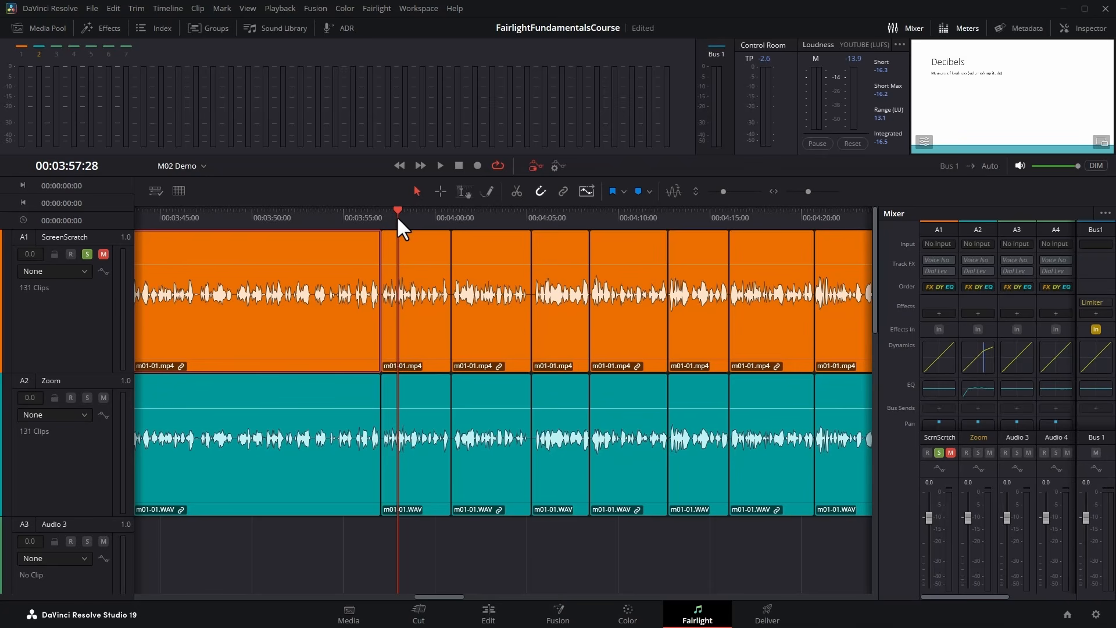
{"action": "key", "text": "space"}
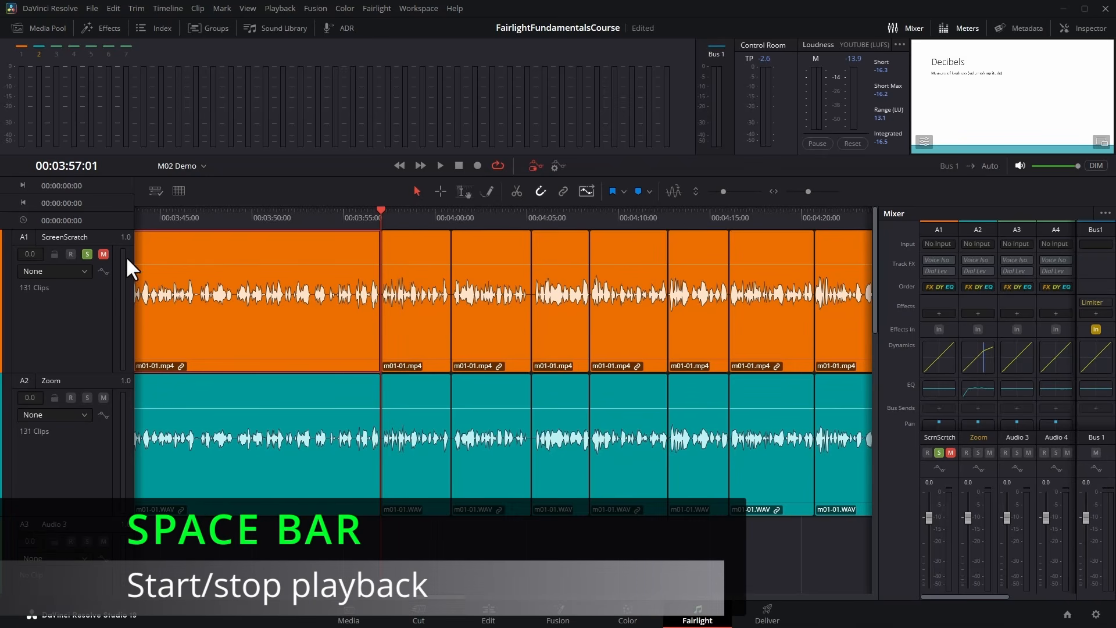
{"action": "left_click", "coordinate": [87, 254]}
{"action": "key", "text": "space"}
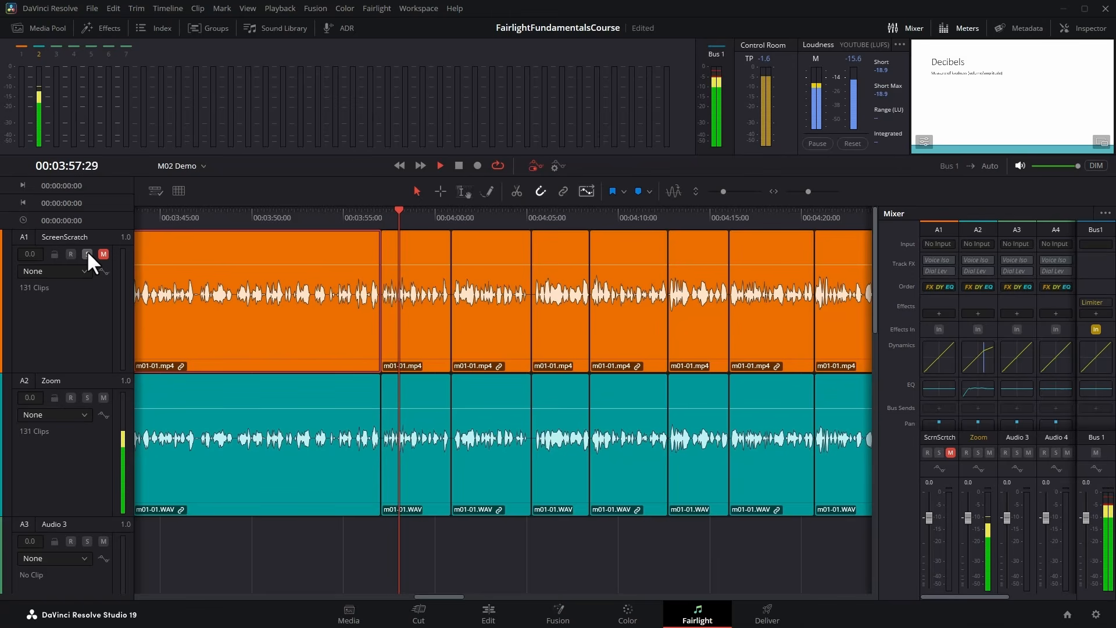
{"action": "key", "text": "k"}
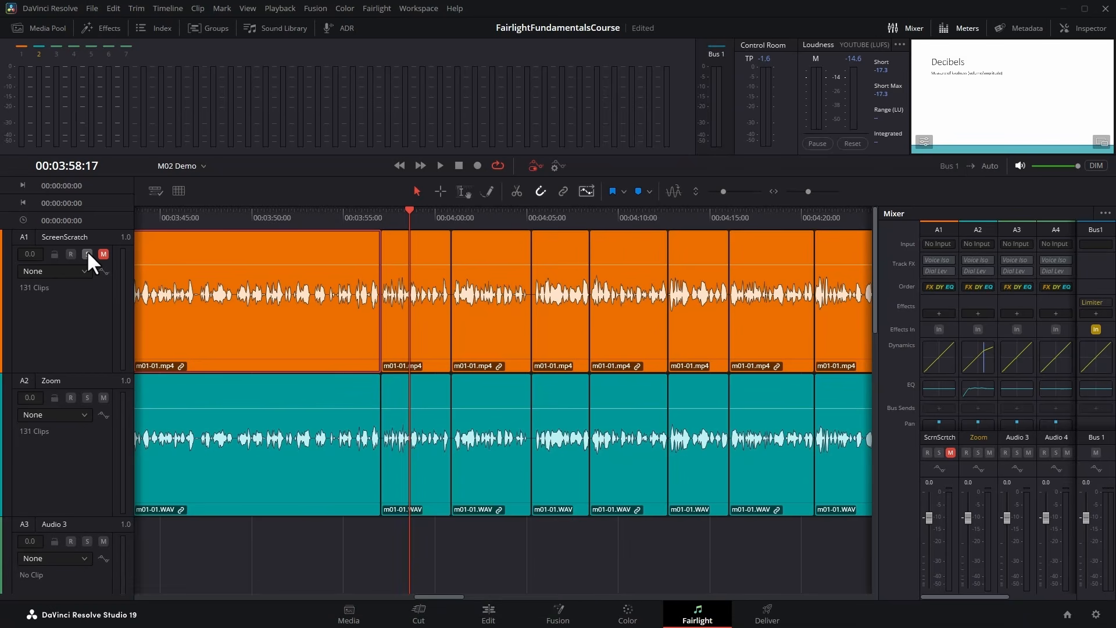
Play the timeline forward, speed the playback up to 2x, and stop it.
{"action": "key", "text": "l"}
{"action": "key", "text": "l"}
{"action": "key", "text": "l"}
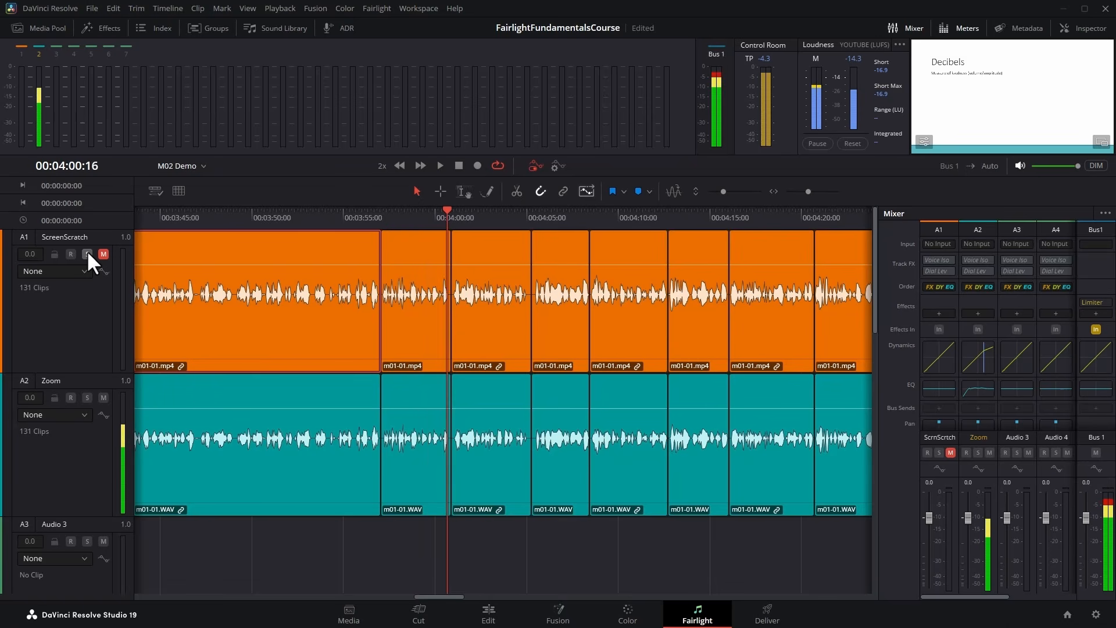
{"action": "key", "text": "k"}
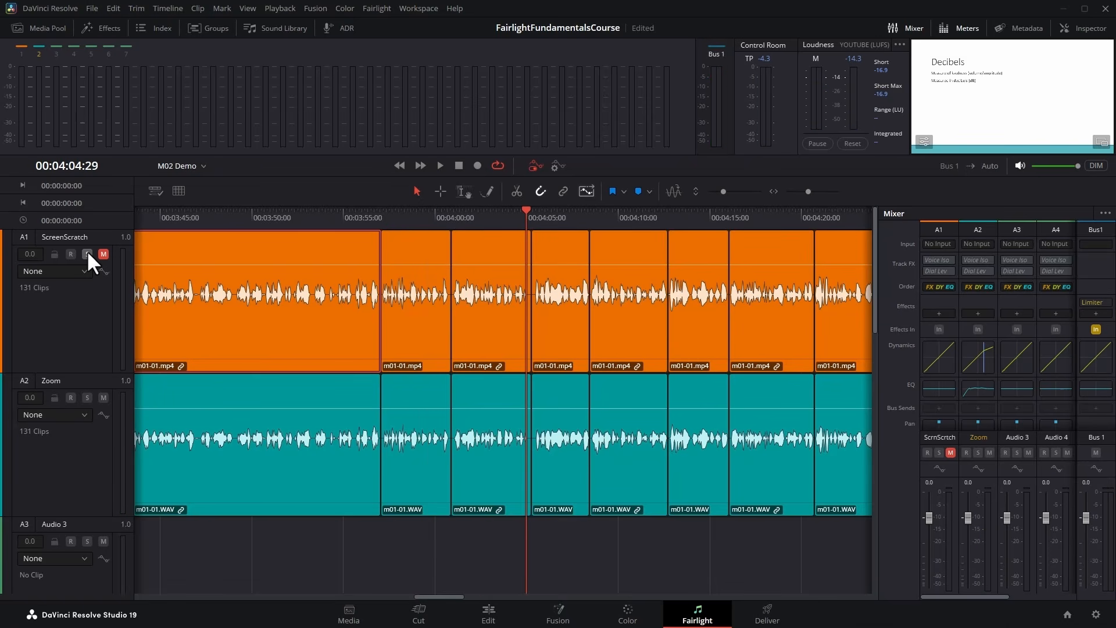
Play the timeline in reverse at normal speed and at 2x, stopping after each run.
{"action": "key", "text": "j"}
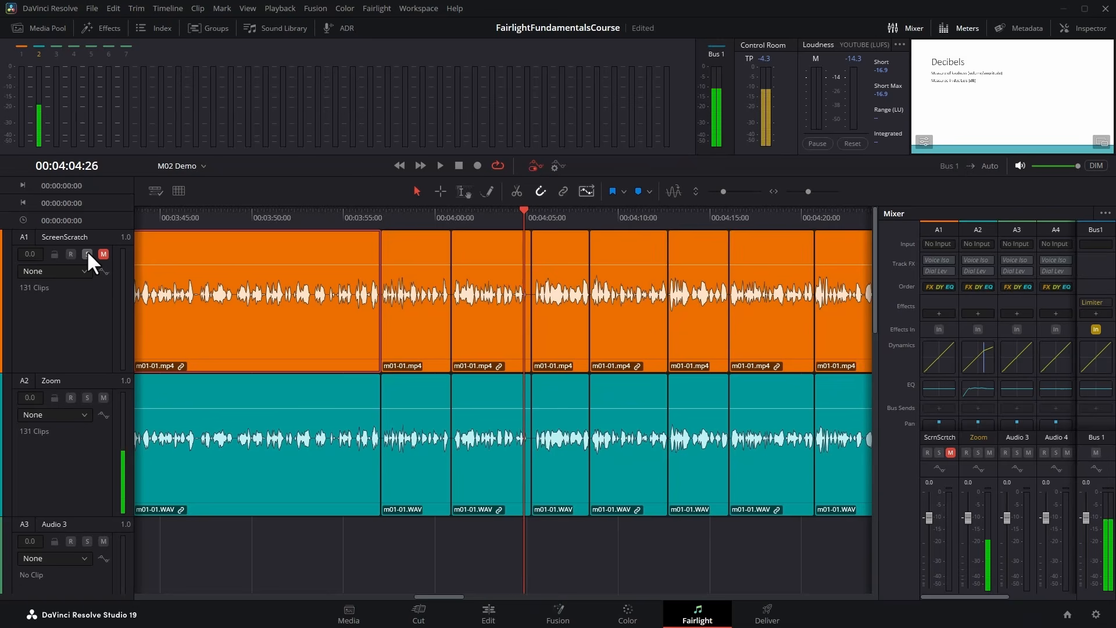
{"action": "key", "text": "k"}
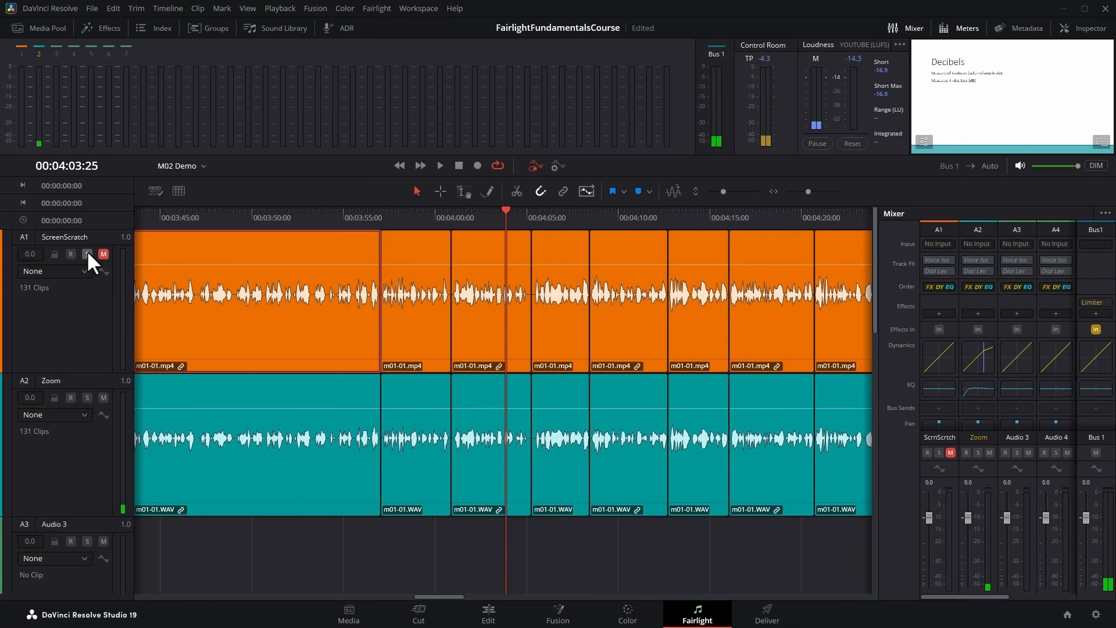
{"action": "key", "text": "j"}
{"action": "key", "text": "j"}
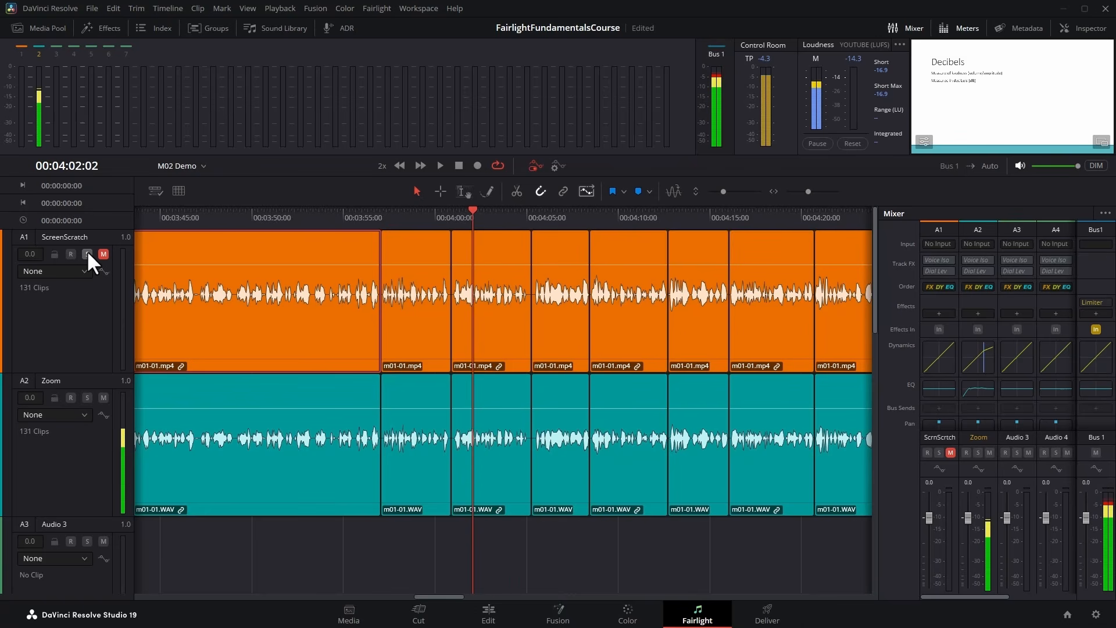
{"action": "key", "text": "k"}
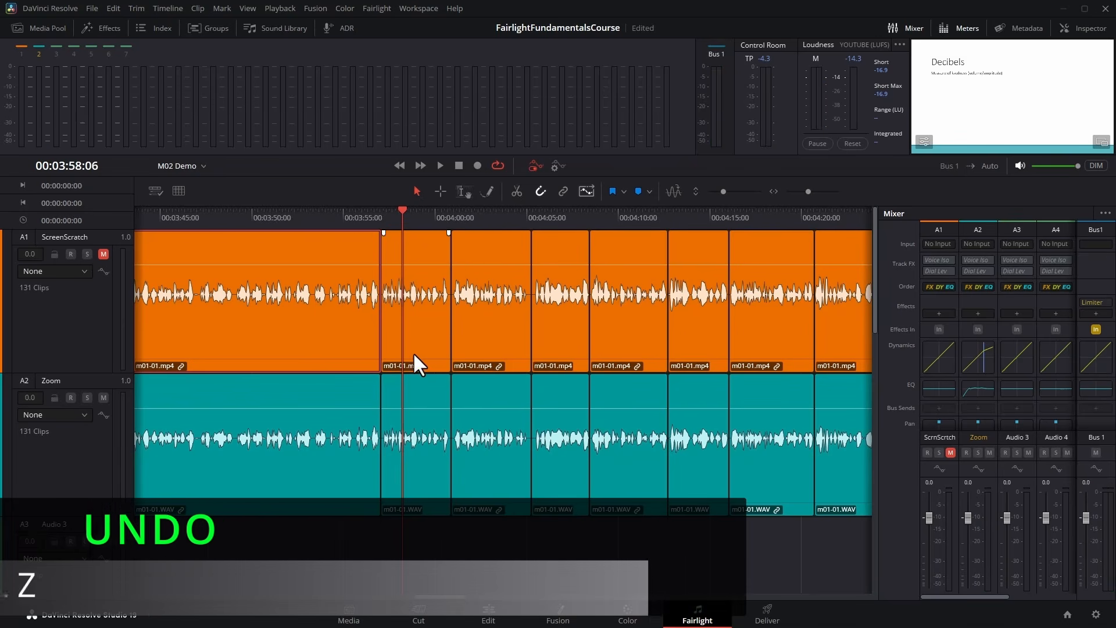
Move the ScreenScratch clip at 00:03:58:06 forward by 03:25 on the timeline, and undo the move.
{"action": "left_click_drag", "start_coordinate": [419, 358], "coordinate": [486, 359]}
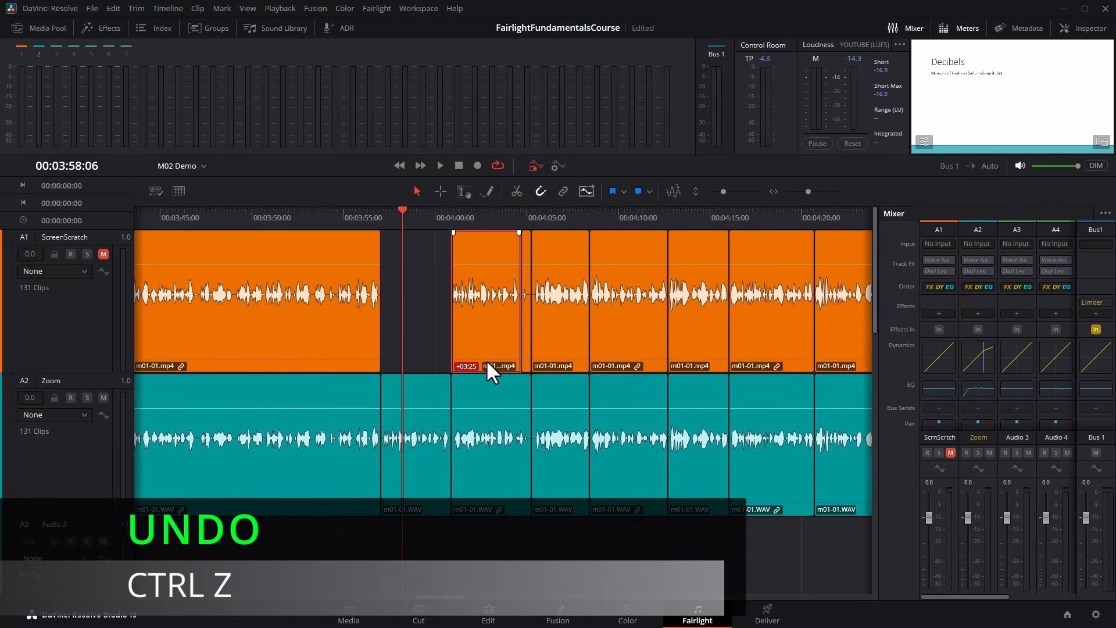
{"action": "key", "text": "ctrl+z"}
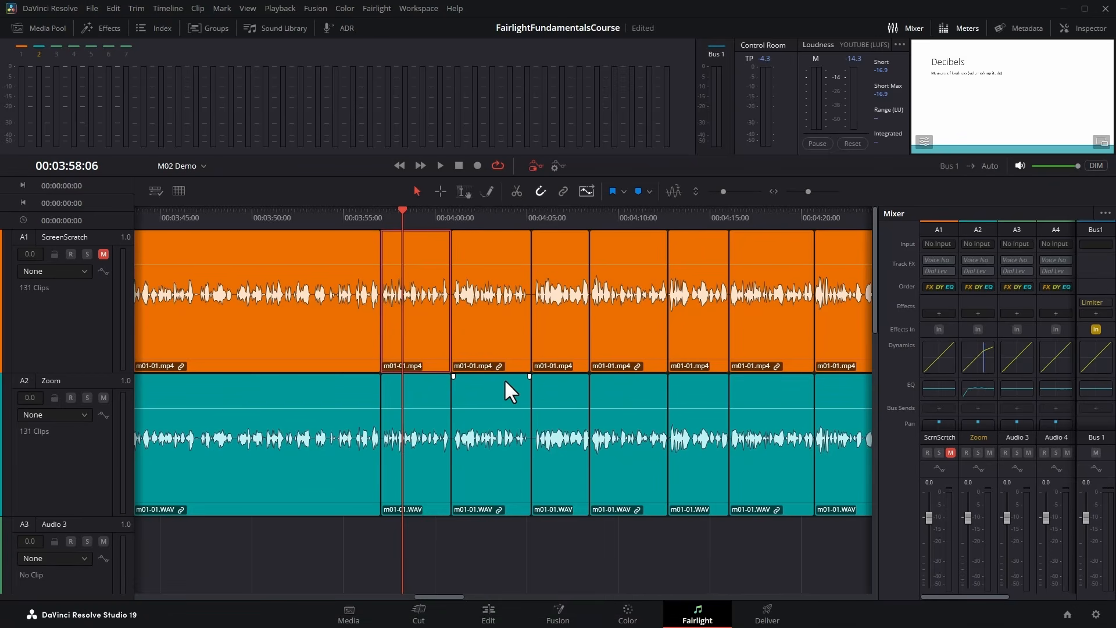
Zoom the timeline in and out, enlarge the track heights and shrink them to the minimum, and scroll toward the timeline's end.
{"action": "scroll", "coordinate": [504, 381], "scroll_direction": "up", "scroll_amount": 3}
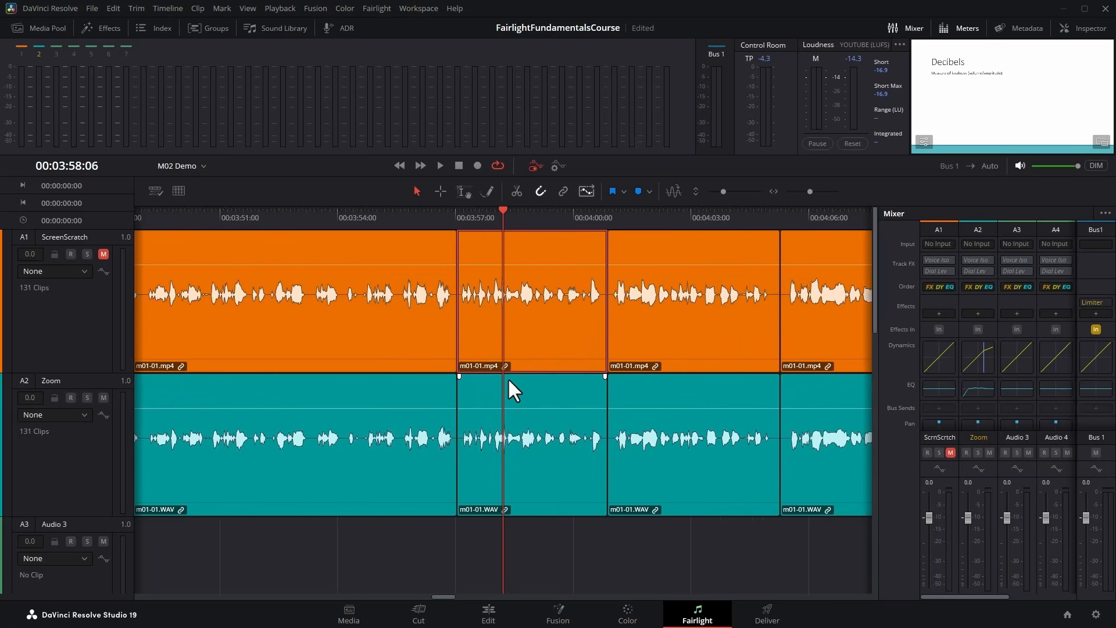
{"action": "scroll", "coordinate": [514, 371], "scroll_direction": "down", "scroll_amount": 8}
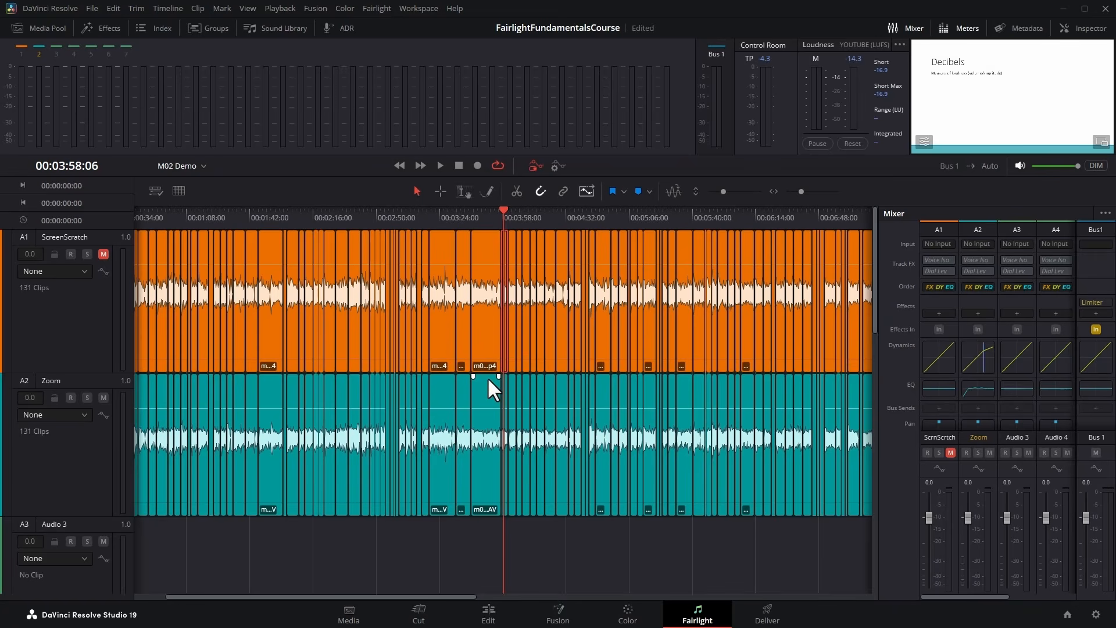
{"action": "scroll", "coordinate": [487, 377], "scroll_direction": "up", "scroll_amount": 2}
{"action": "scroll", "coordinate": [489, 380], "scroll_direction": "up", "scroll_amount": 2}
{"action": "scroll", "coordinate": [508, 377], "scroll_direction": "down", "scroll_amount": 6}
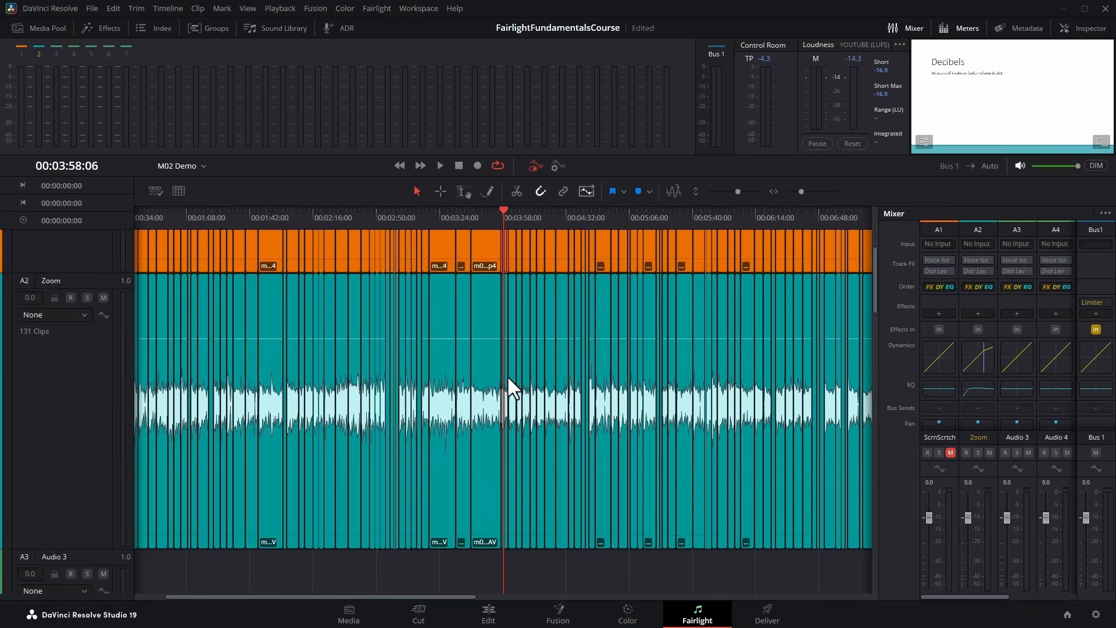
{"action": "scroll", "coordinate": [522, 372], "scroll_direction": "down", "scroll_amount": 1}
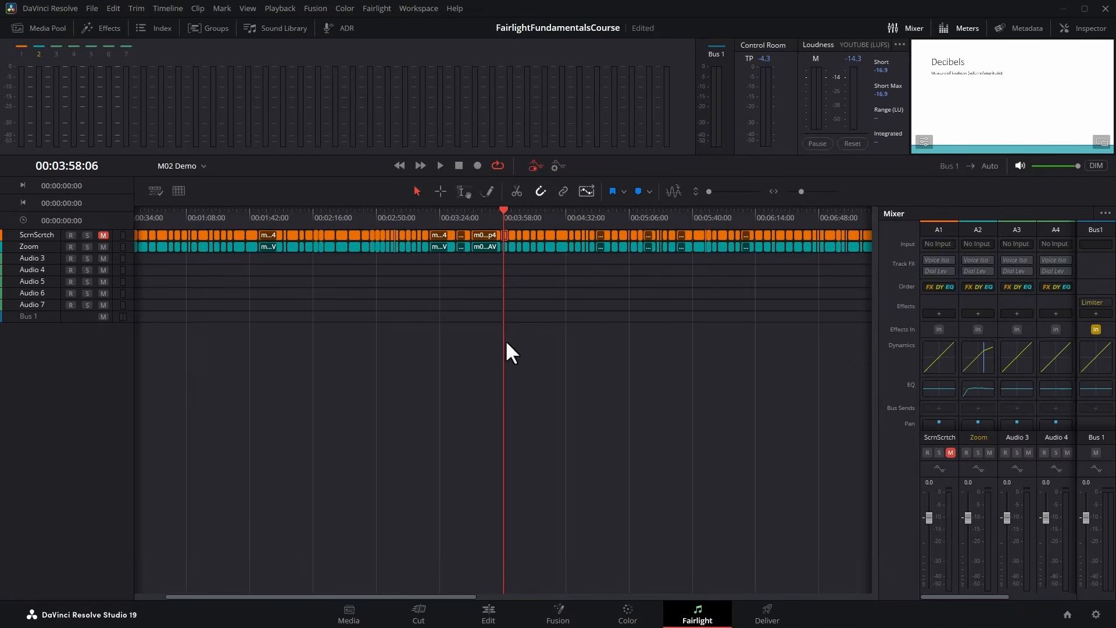
{"action": "scroll", "coordinate": [495, 315], "scroll_direction": "right", "scroll_amount": 6}
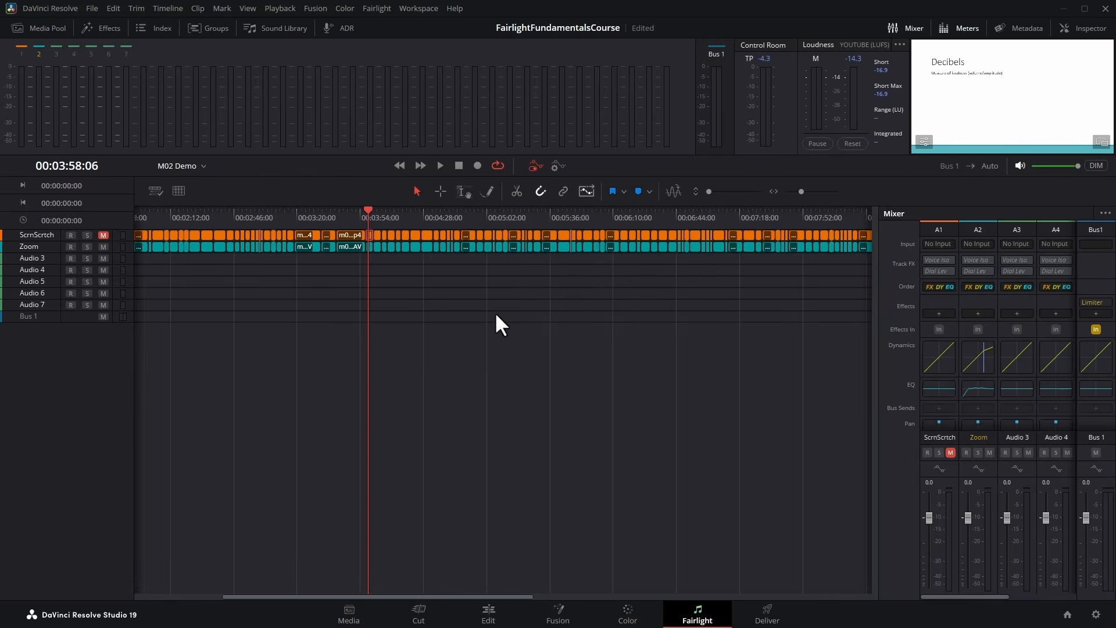
Enlarge the track heights until clip names and waveforms show, and zoom the timeline to fit all clips.
{"action": "scroll", "coordinate": [496, 315], "scroll_direction": "left", "scroll_amount": 7}
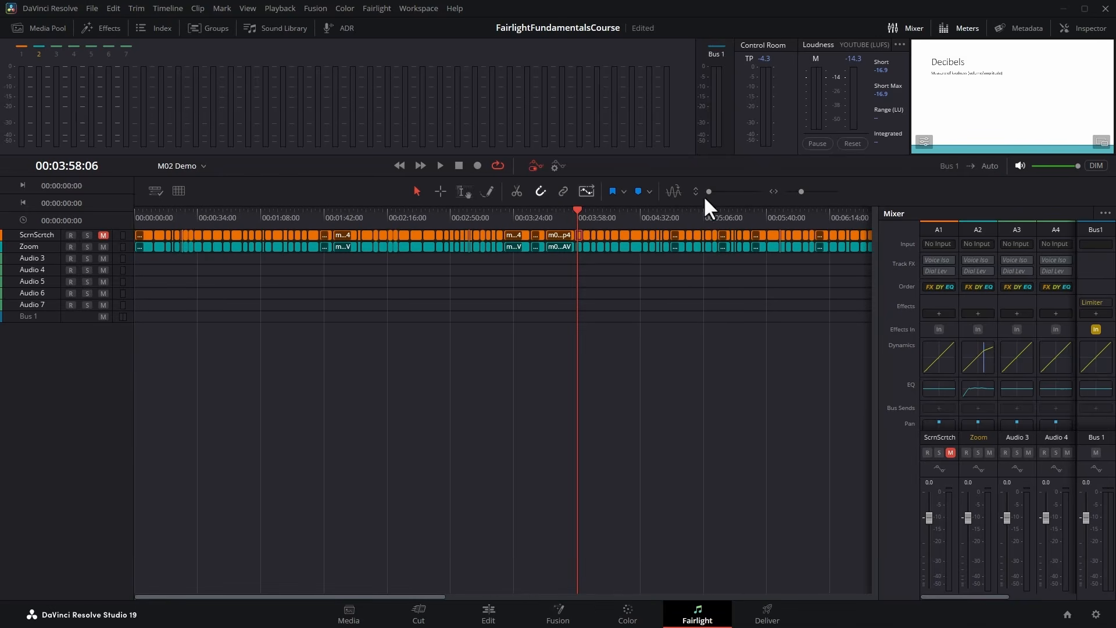
{"action": "mouse_move", "coordinate": [708, 192]}
{"action": "left_mouse_down"}
{"action": "mouse_move", "coordinate": [724, 192]}
{"action": "mouse_move", "coordinate": [714, 191]}
{"action": "left_mouse_up"}
{"action": "left_click_drag", "start_coordinate": [802, 191], "coordinate": [797, 191]}
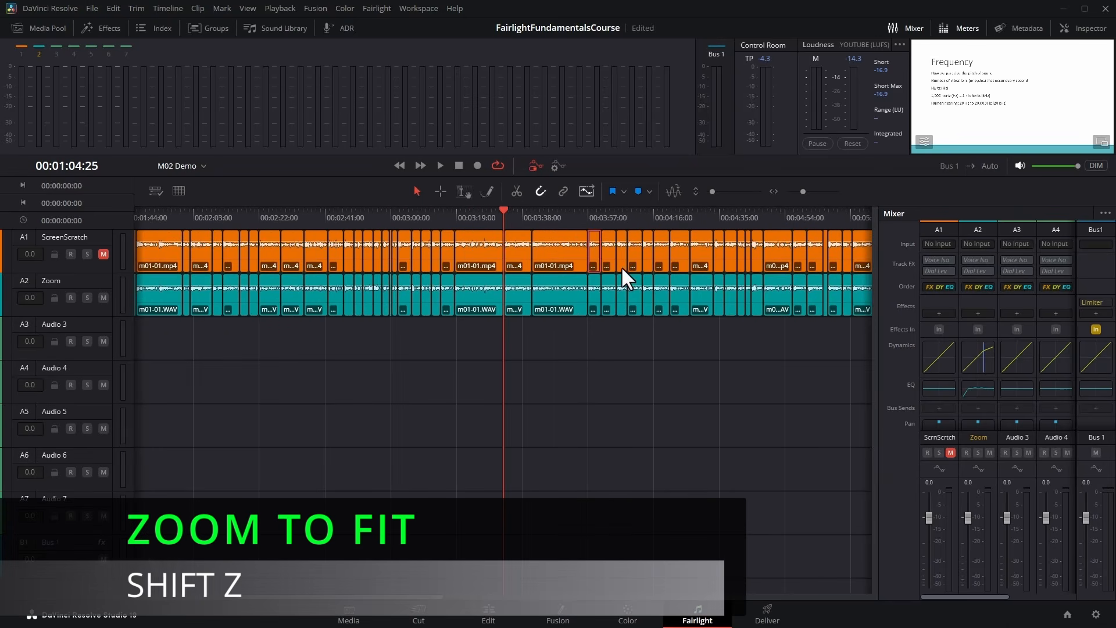
{"action": "key", "text": "shift+z"}
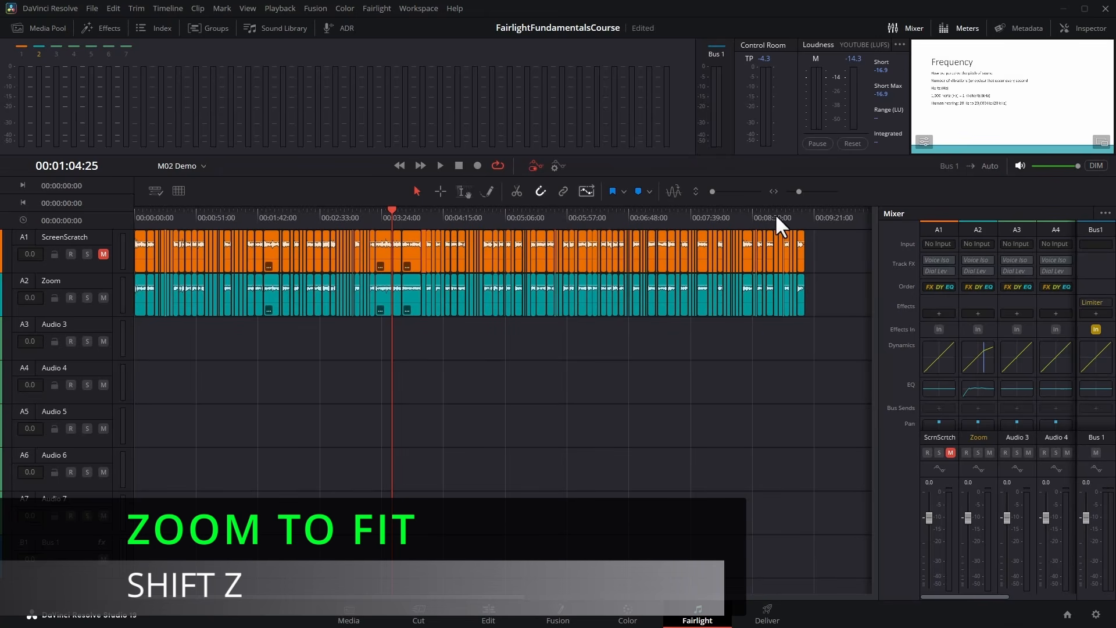
Scrub the playhead forward to about 00:01:46 and back to 00:01:10:04, previewing the sound with audio scrubbing.
{"action": "left_click", "coordinate": [174, 208]}
{"action": "left_click_drag", "start_coordinate": [179, 208], "coordinate": [255, 214]}
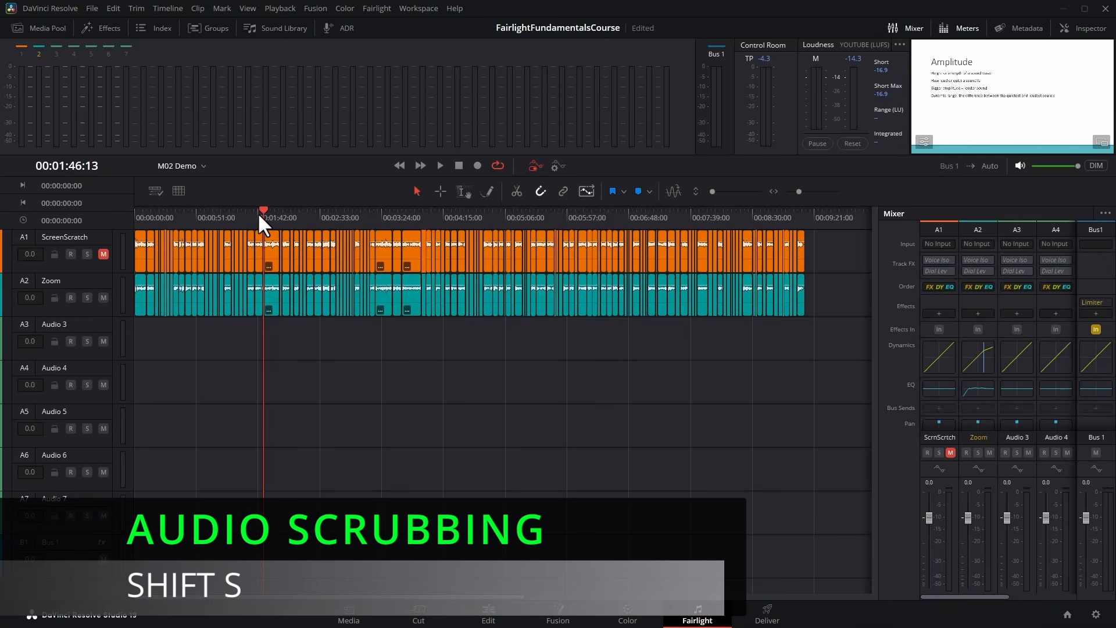
{"action": "left_click_drag", "start_coordinate": [269, 210], "coordinate": [229, 214]}
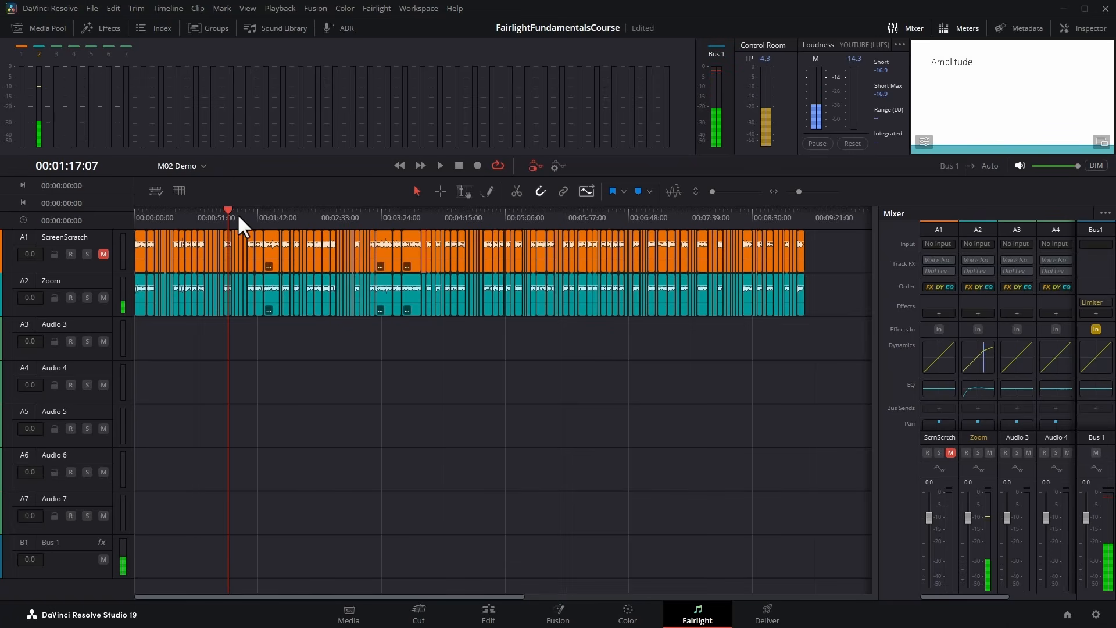
{"action": "left_click_drag", "start_coordinate": [228, 208], "coordinate": [218, 211]}
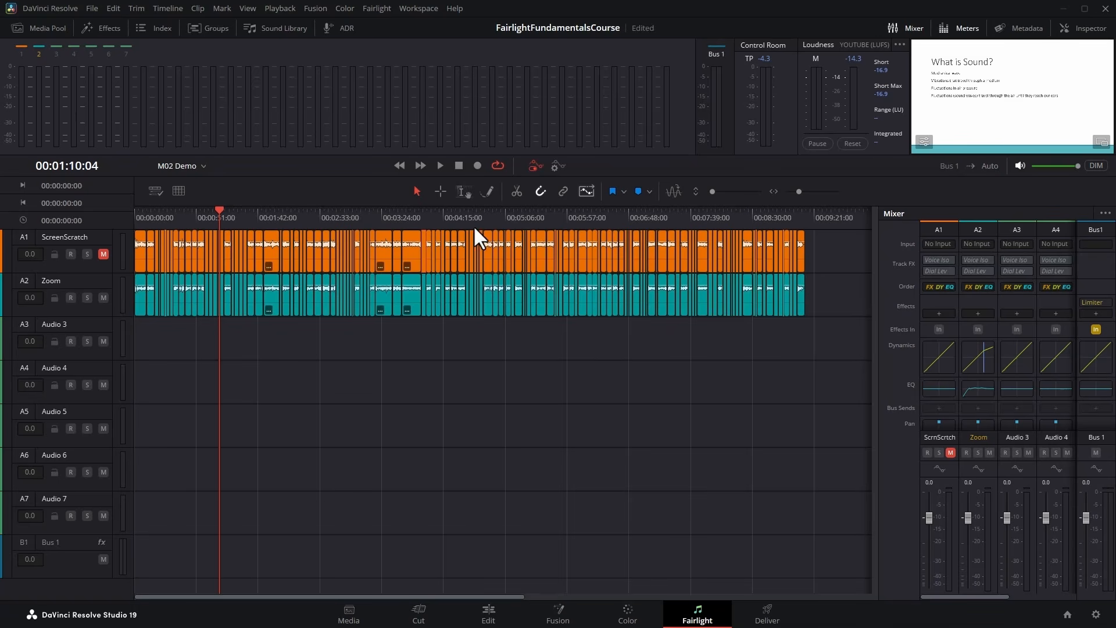
Open the Fairlight Presets Library and filter it by Fairlight Configuration Presets.
{"action": "left_click", "coordinate": [377, 9]}
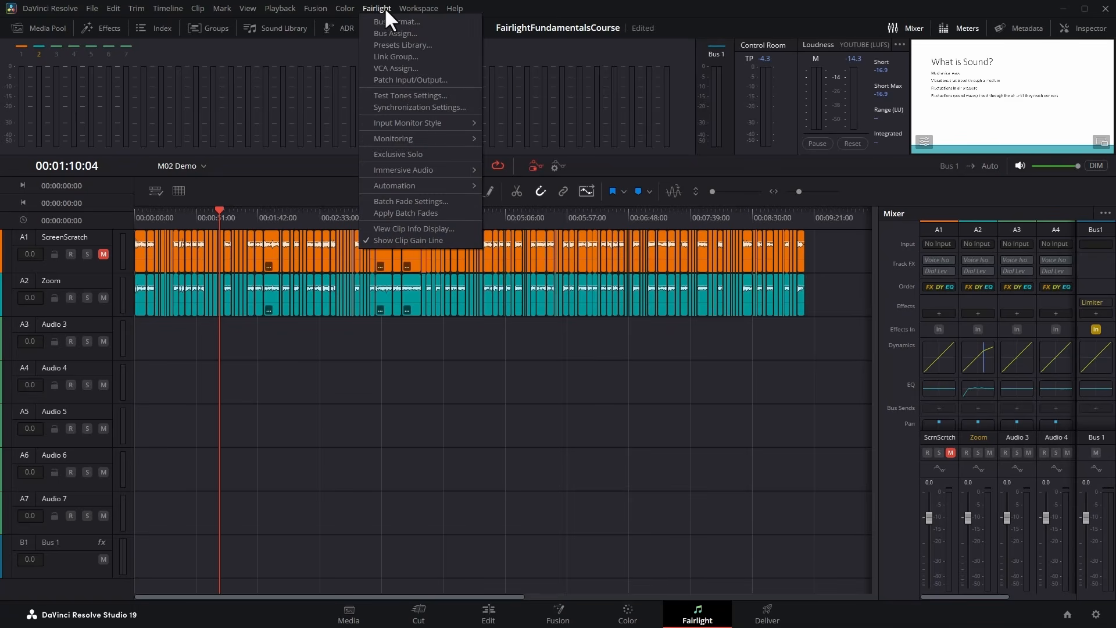
{"action": "left_click", "coordinate": [407, 44]}
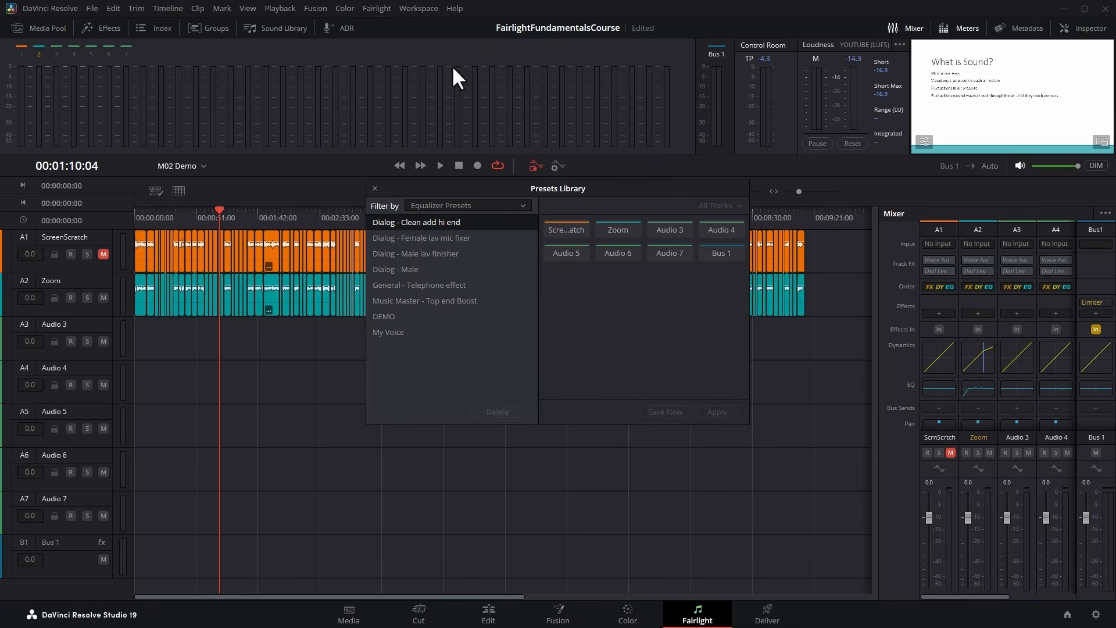
{"action": "left_click", "coordinate": [521, 203]}
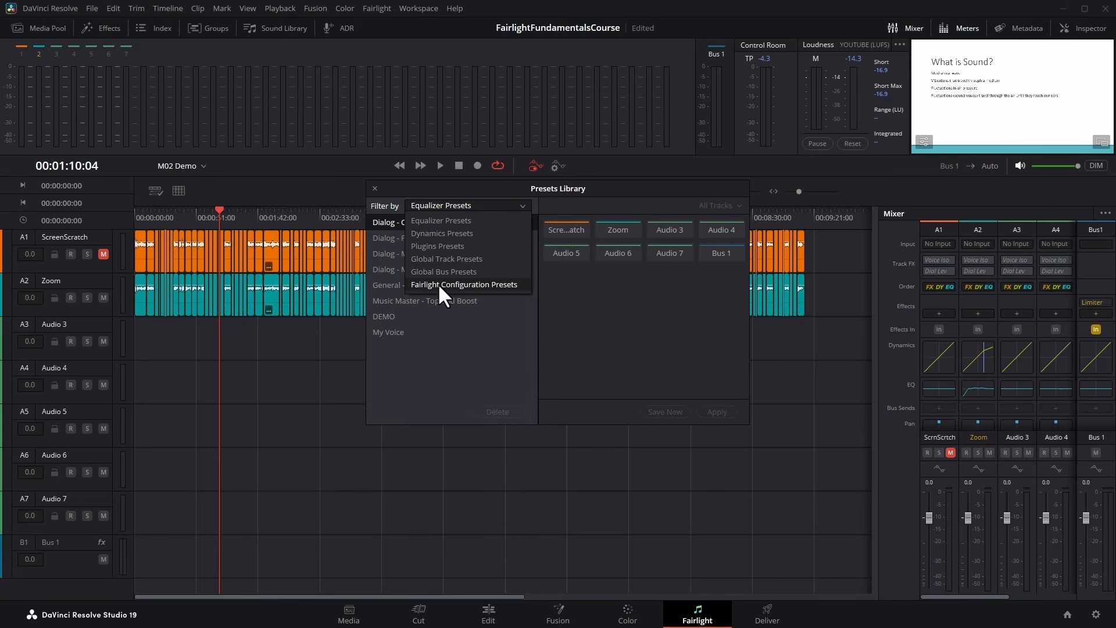
{"action": "left_click", "coordinate": [508, 283]}
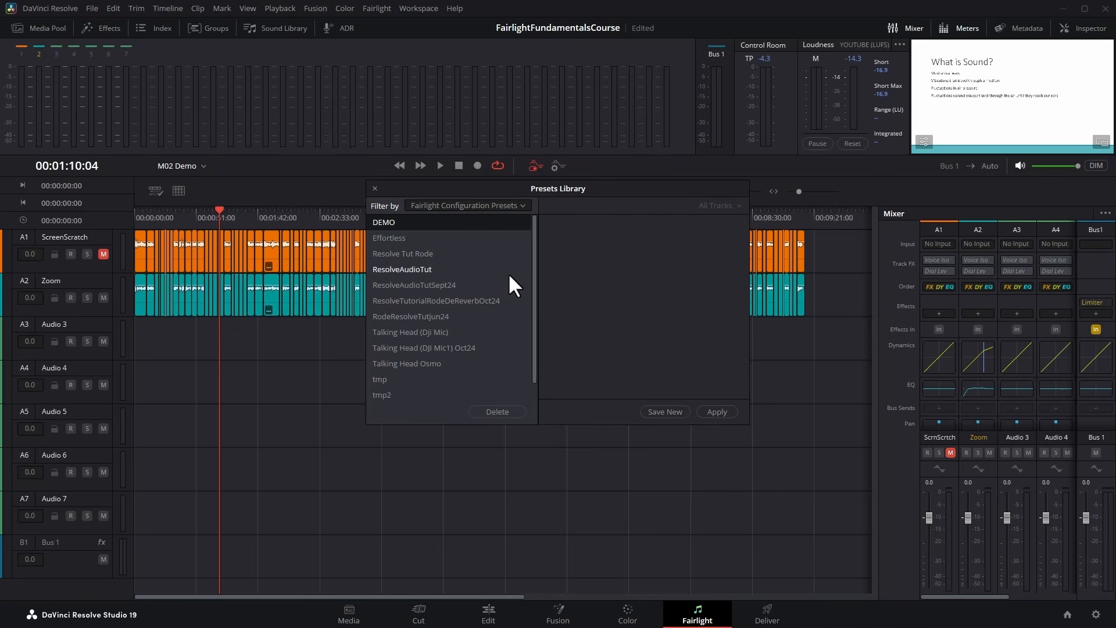
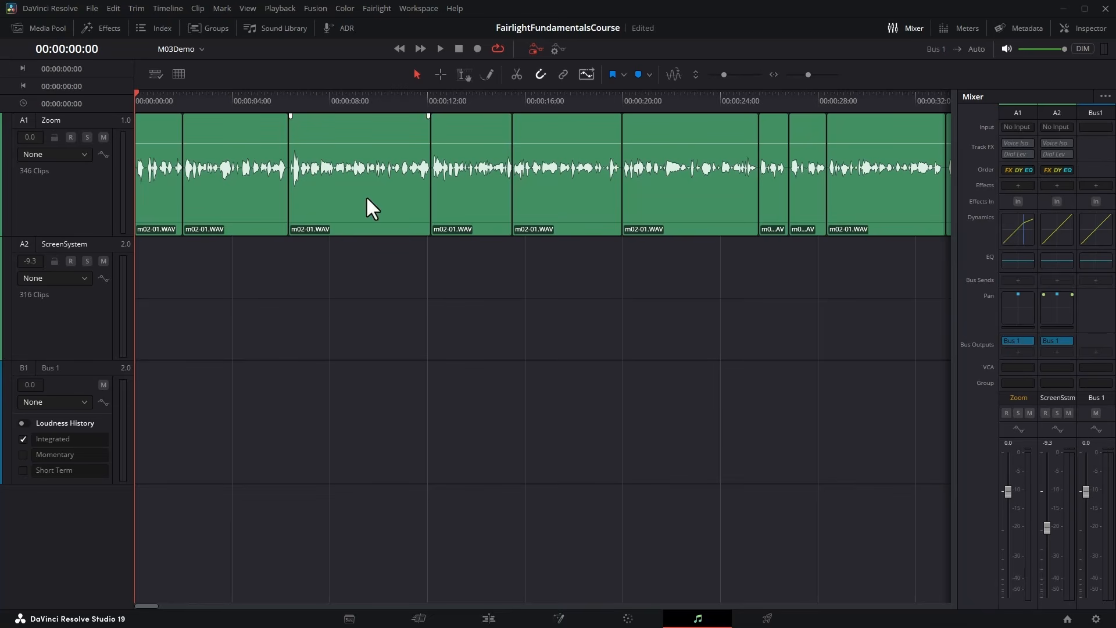
Select single clips on the Zoom track, ending with the clip at 00:00:20, and add the third and second clips to the selection.
{"action": "left_click", "coordinate": [351, 223]}
{"action": "left_click", "coordinate": [482, 193]}
{"action": "left_click", "coordinate": [728, 198]}
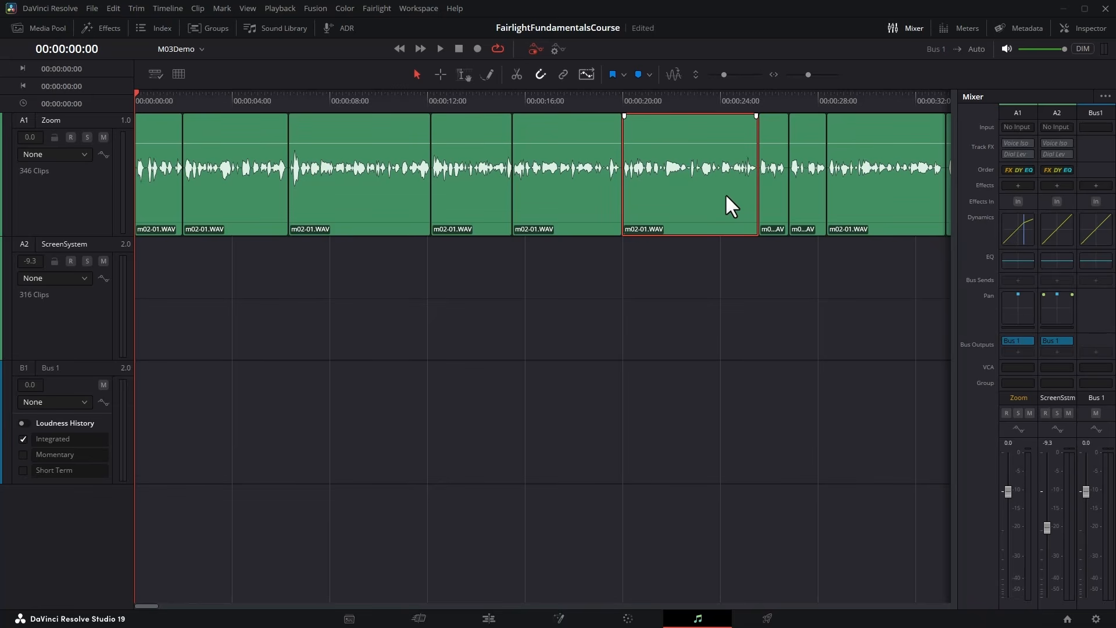
{"action": "left_click", "coordinate": [370, 193], "text": "ctrl"}
{"action": "left_click", "coordinate": [268, 194], "text": "ctrl"}
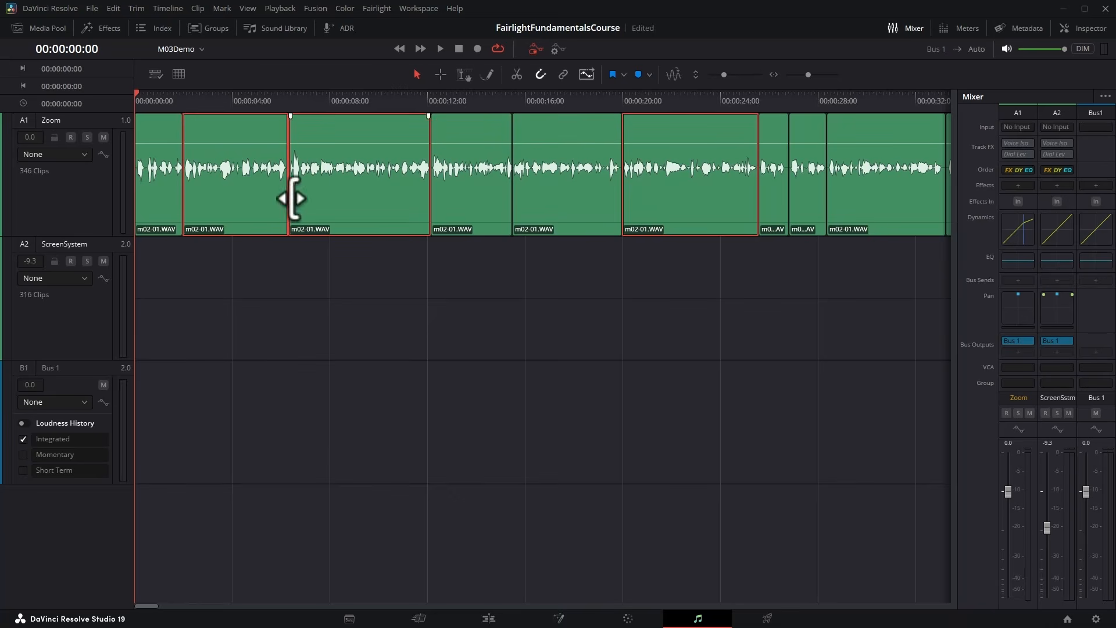
Select the continuous range from the second to the sixth clip on the Zoom track, and clear the selection.
{"action": "left_click", "coordinate": [249, 210]}
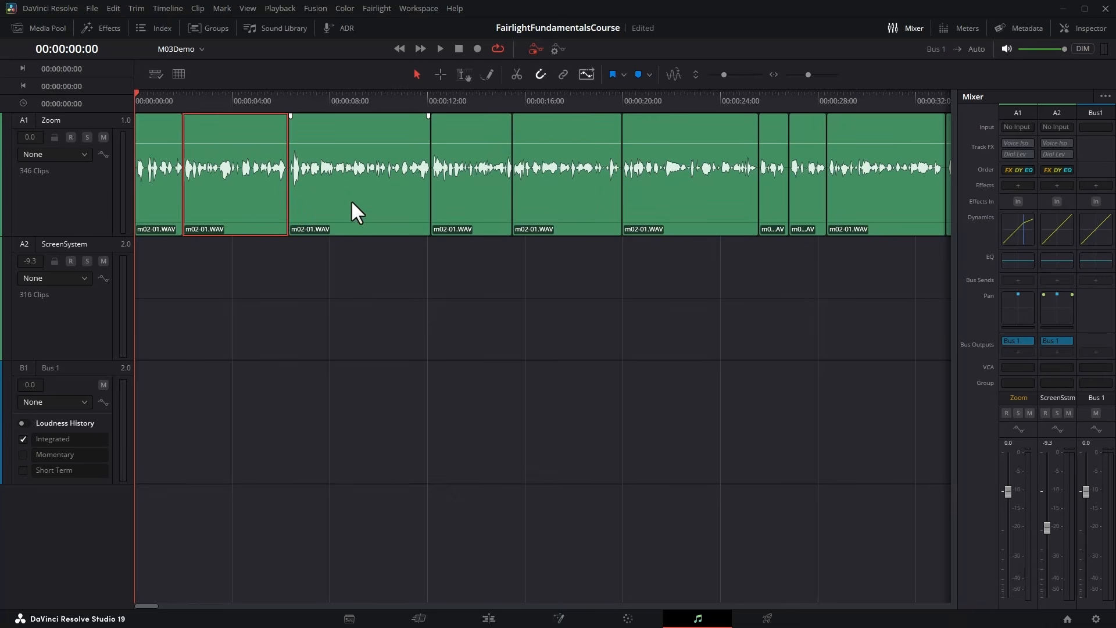
{"action": "left_click", "coordinate": [720, 202], "text": "shift"}
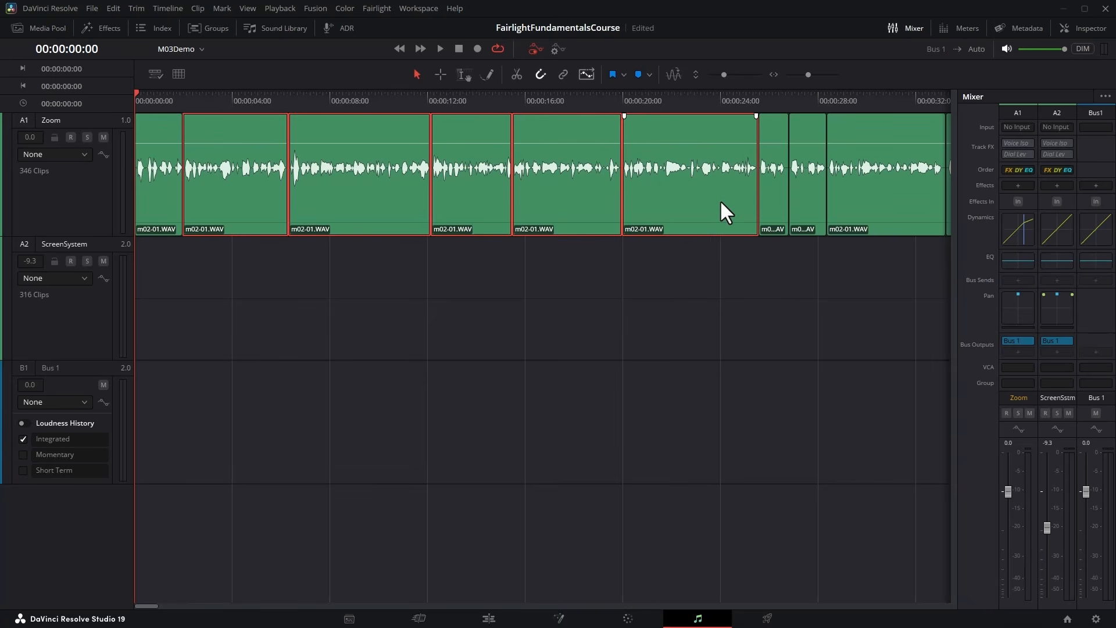
{"action": "left_click", "coordinate": [714, 239]}
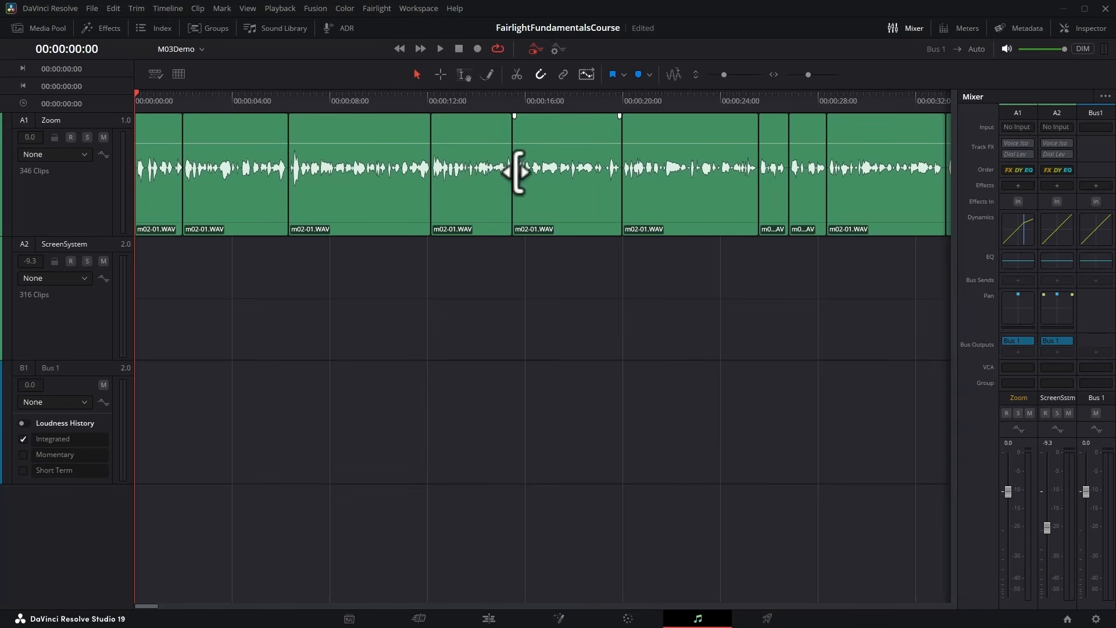
Trim the third Zoom clip so it starts at about 8 seconds and ends at about 11.5 seconds.
{"action": "left_click", "coordinate": [426, 131]}
{"action": "mouse_move", "coordinate": [426, 130]}
{"action": "left_mouse_down"}
{"action": "mouse_move", "coordinate": [401, 130]}
{"action": "mouse_move", "coordinate": [465, 134]}
{"action": "mouse_move", "coordinate": [412, 133]}
{"action": "left_mouse_up"}
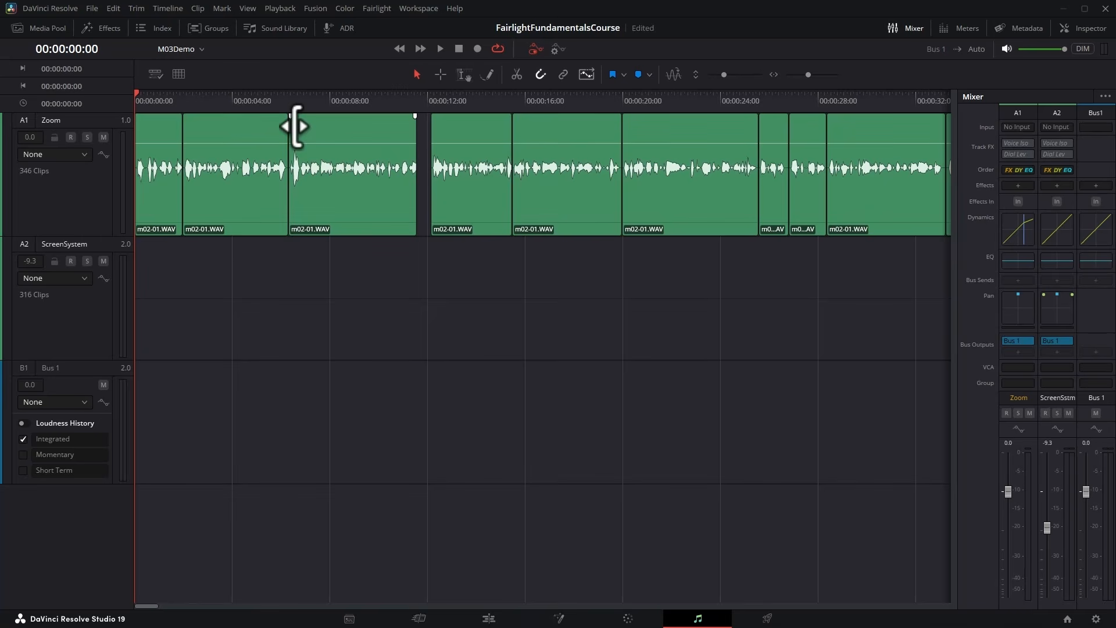
{"action": "left_click_drag", "start_coordinate": [296, 126], "coordinate": [336, 131]}
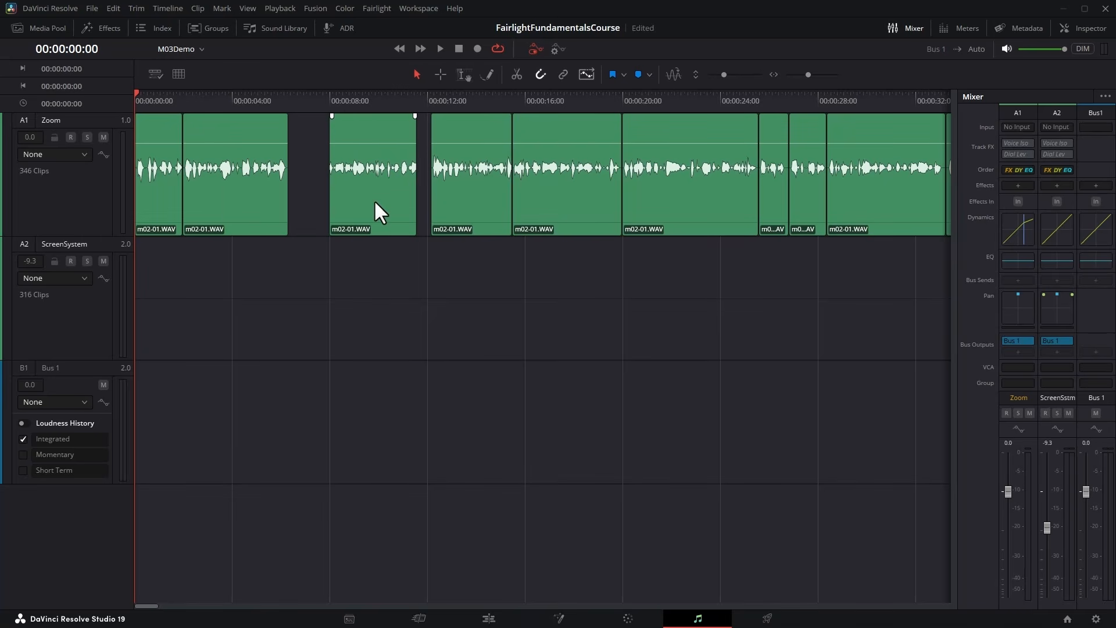
Move the trimmed clip down over the ScreenSystem track and back onto the Zoom track, placing it 18 frames earlier.
{"action": "left_click_drag", "start_coordinate": [378, 143], "coordinate": [377, 162]}
{"action": "left_click_drag", "start_coordinate": [390, 129], "coordinate": [369, 316]}
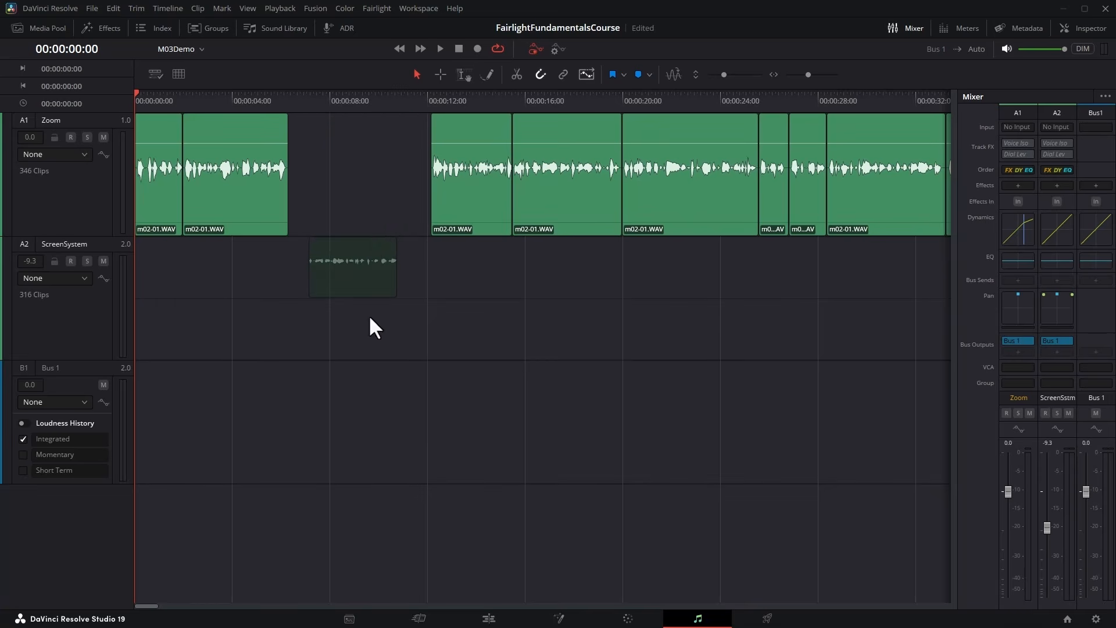
{"action": "left_click_drag", "start_coordinate": [370, 241], "coordinate": [374, 186]}
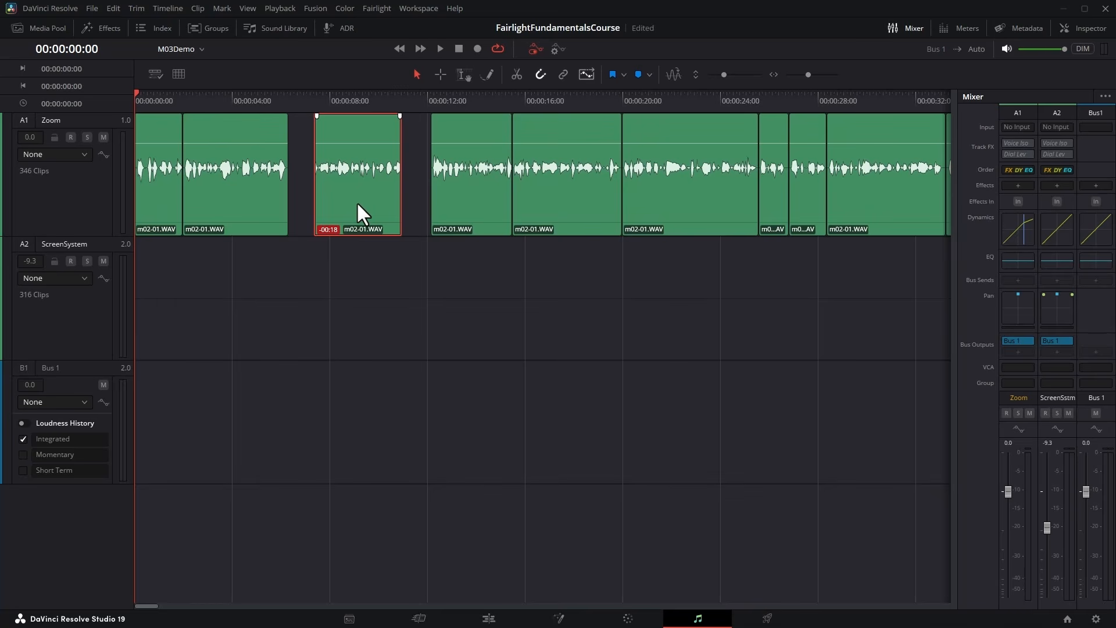
On the Edit page, turn on linked selection and select the Screen clip at 00:10:04 together with its linked audio.
{"action": "left_click", "coordinate": [488, 618]}
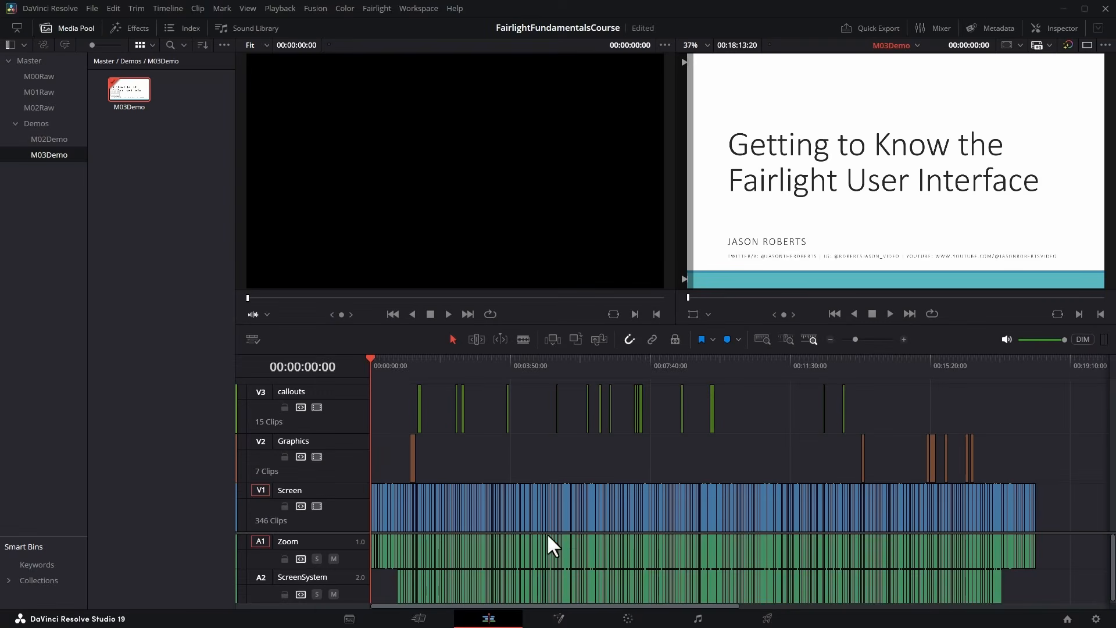
{"action": "left_click", "coordinate": [736, 365]}
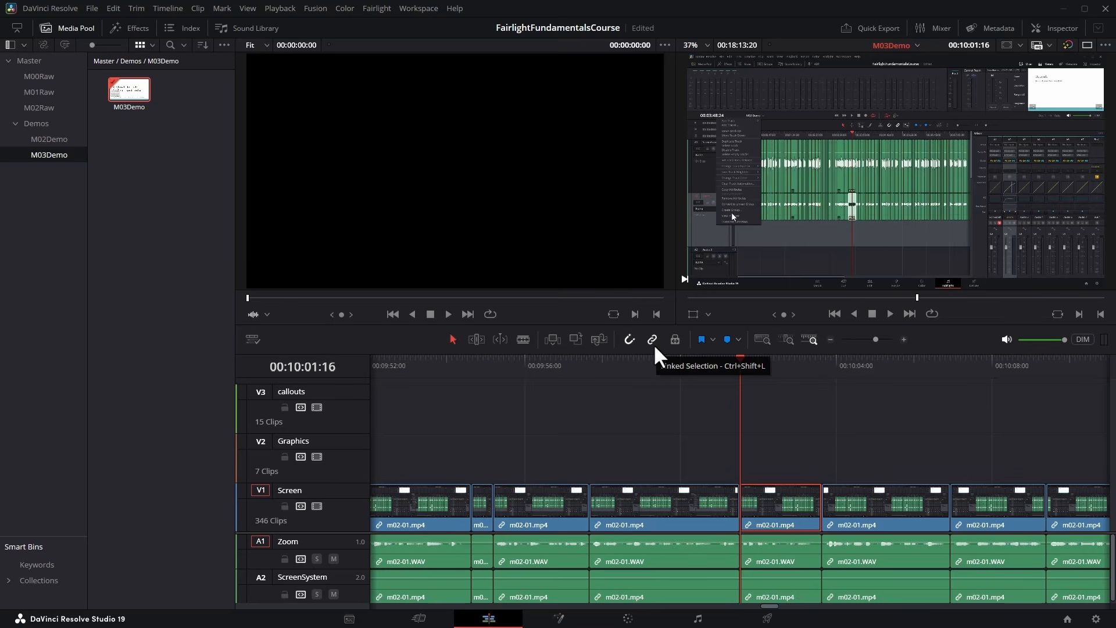
{"action": "left_click", "coordinate": [846, 513]}
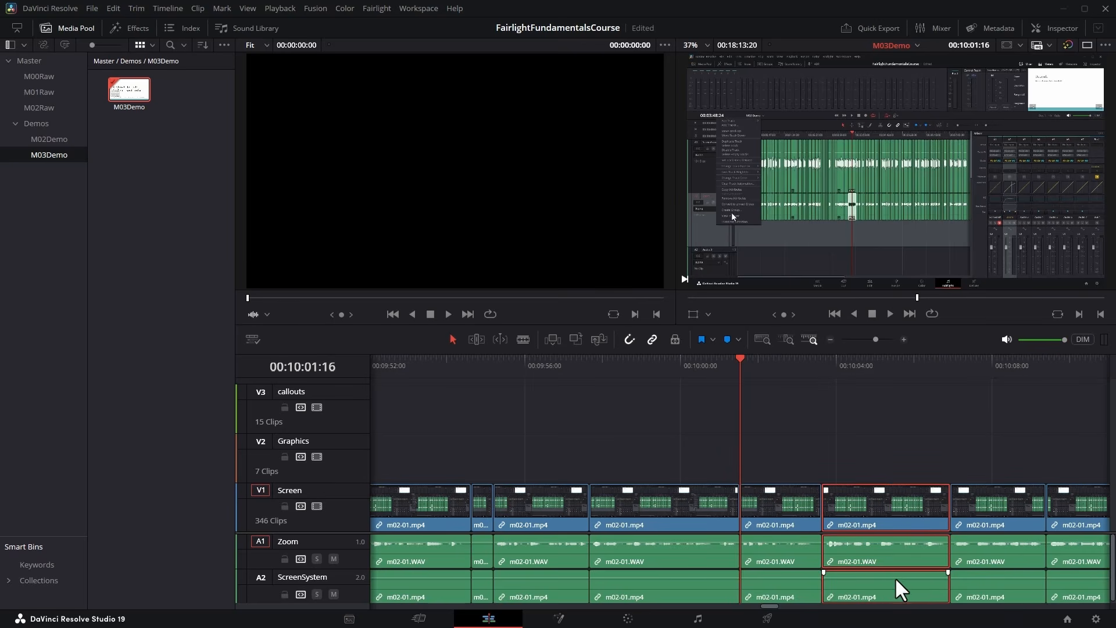
Select only the Zoom audio clip at 00:10:04:25 and shift it 17 frames earlier, out of sync with its video.
{"action": "left_click", "coordinate": [865, 439]}
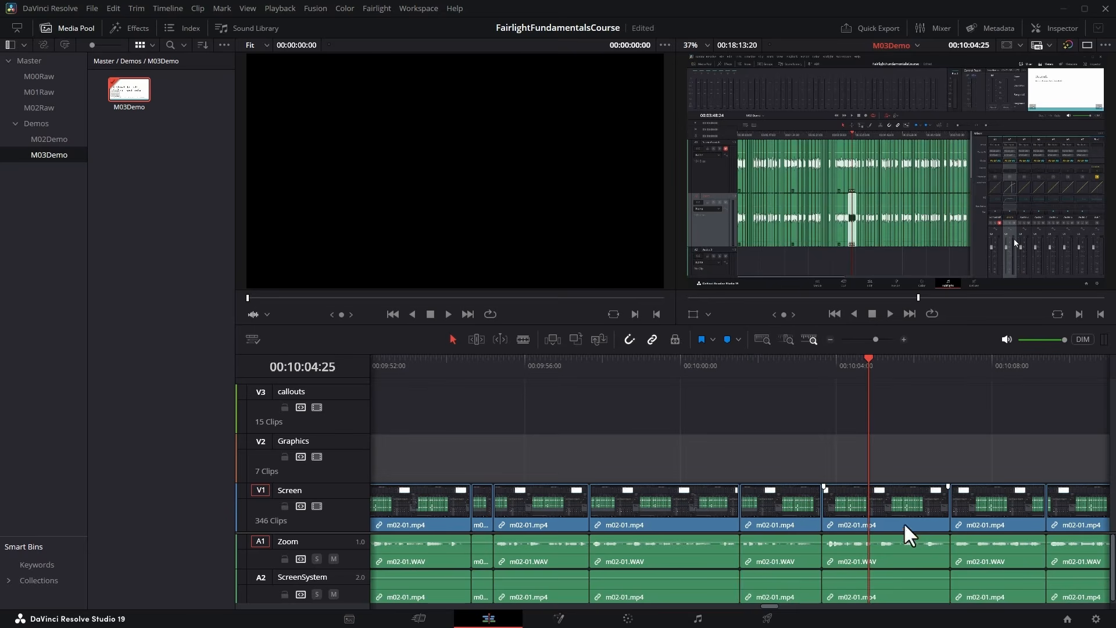
{"action": "left_click", "coordinate": [909, 561], "text": "alt"}
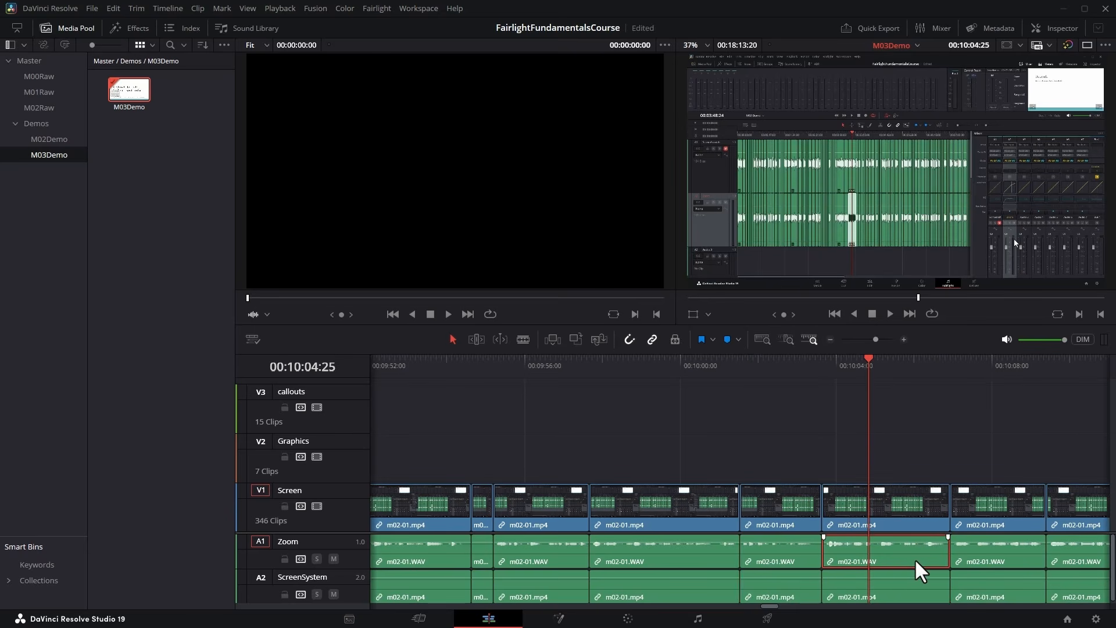
{"action": "left_click_drag", "start_coordinate": [916, 561], "coordinate": [895, 561]}
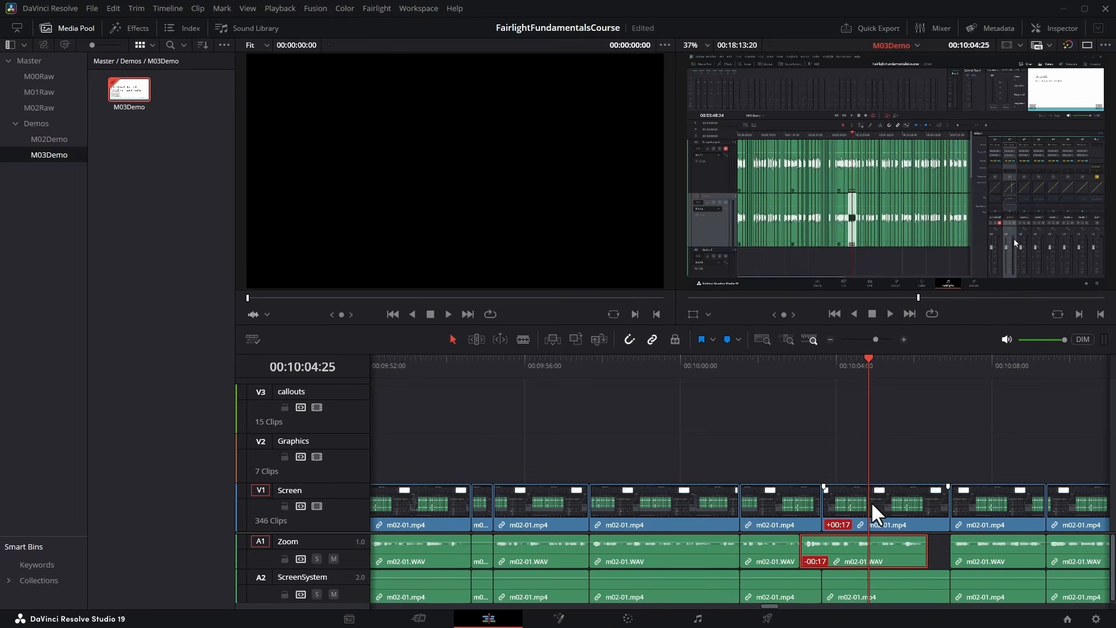
Return to the Fairlight page, select the out-of-sync Zoom clip, and undo its shift.
{"action": "left_click", "coordinate": [697, 619]}
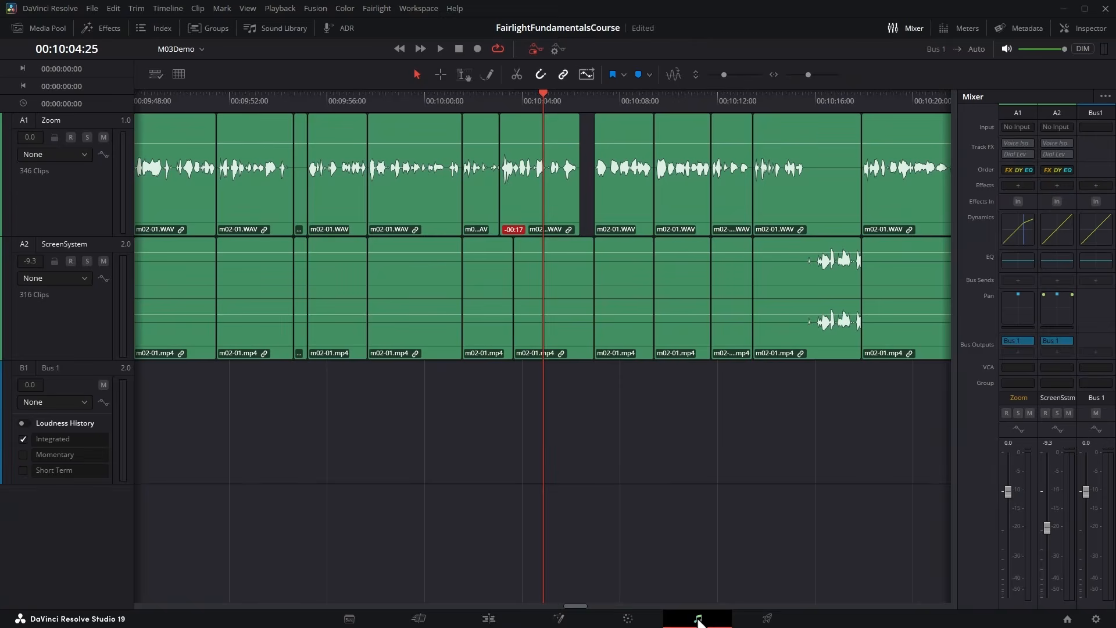
{"action": "left_click", "coordinate": [562, 212]}
{"action": "key", "text": "ctrl+z"}
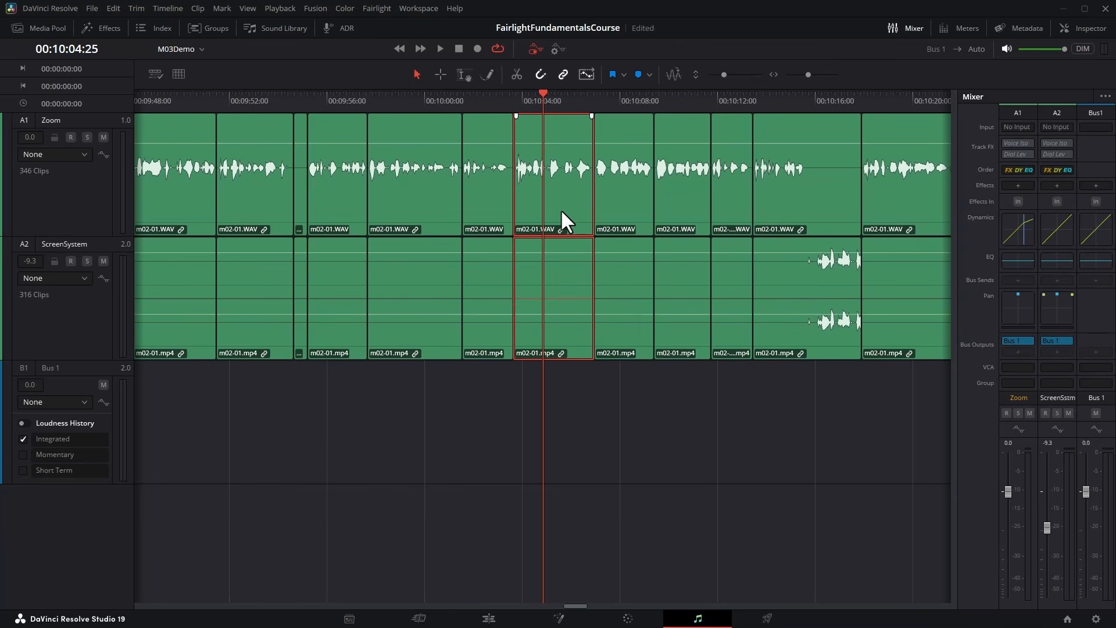
With the playhead at 00:09:55:06, select all clips on the Zoom track and deselect them again.
{"action": "left_click", "coordinate": [439, 102]}
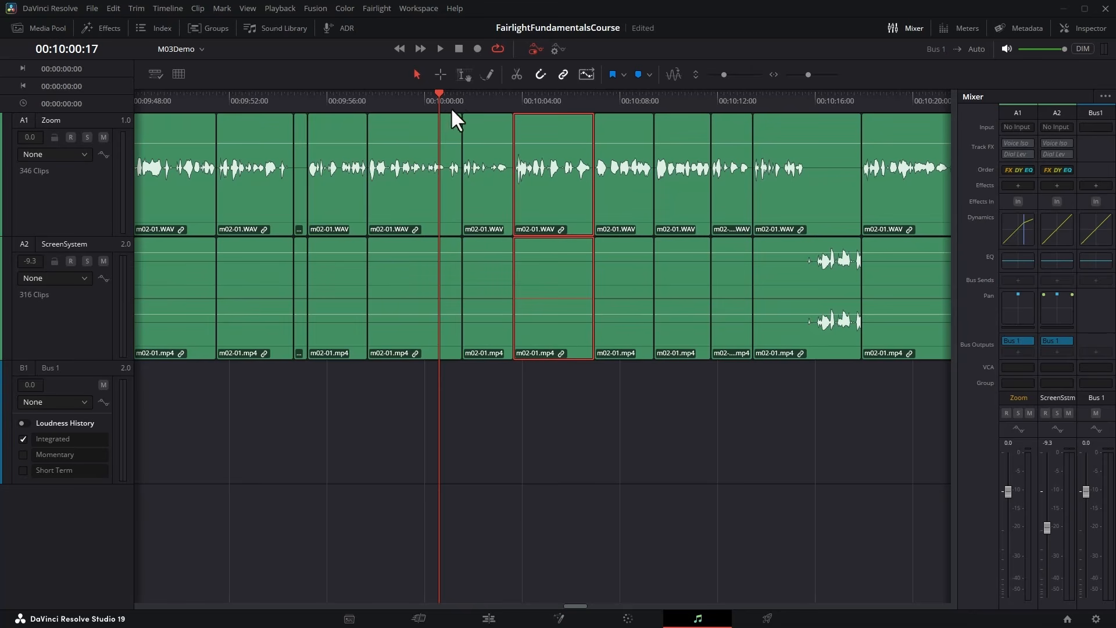
{"action": "left_click_drag", "start_coordinate": [438, 100], "coordinate": [308, 111]}
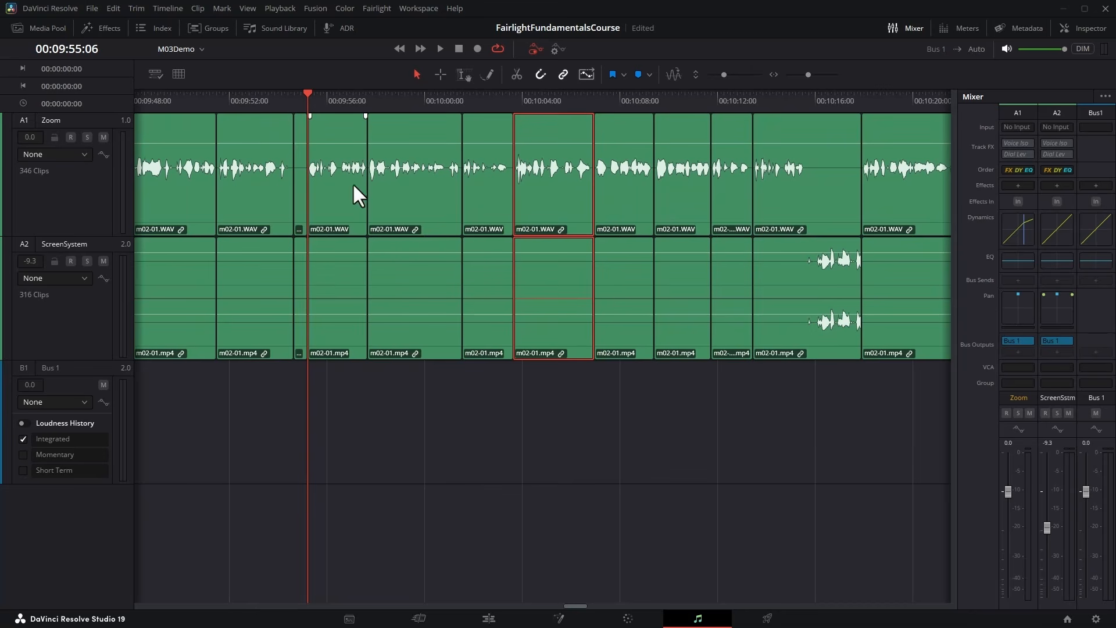
{"action": "left_click", "coordinate": [67, 190]}
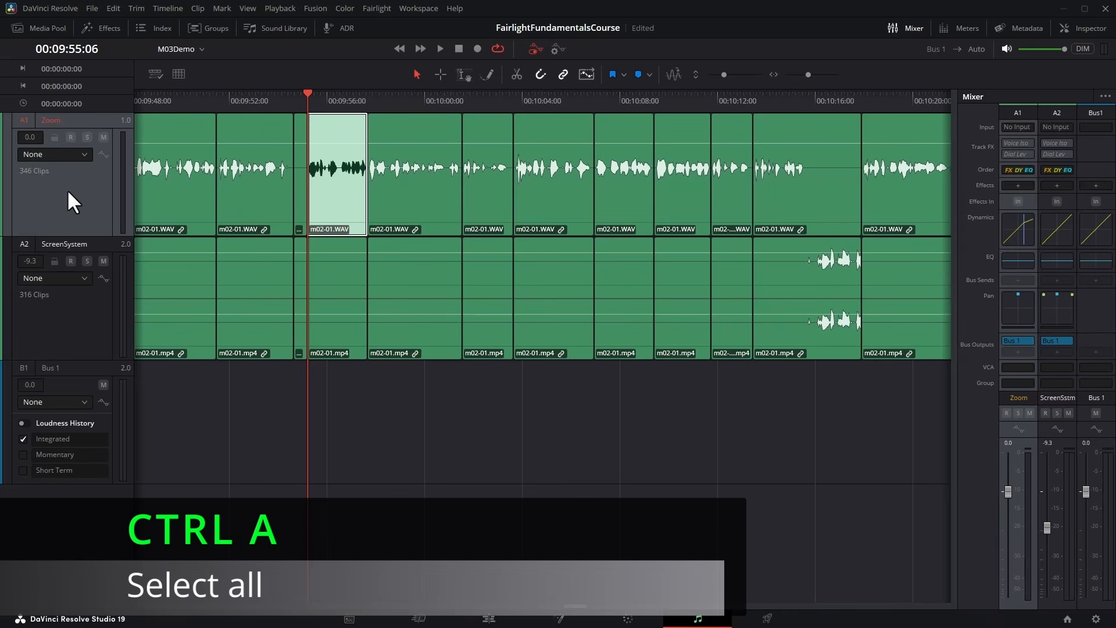
{"action": "key", "text": "ctrl+a"}
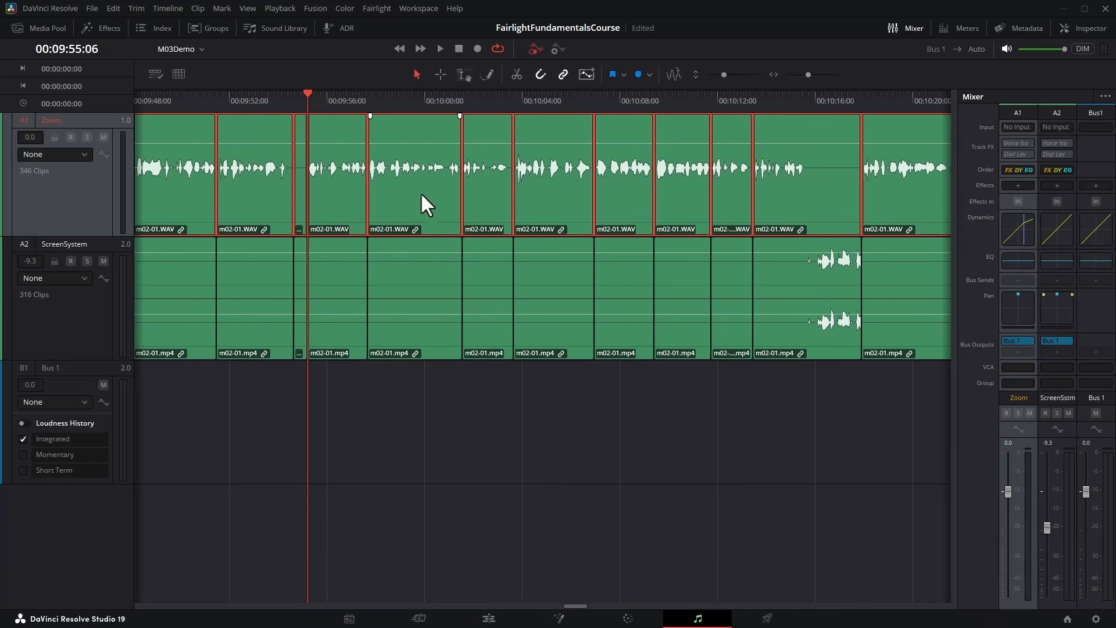
{"action": "key", "text": "ctrl+shift+a"}
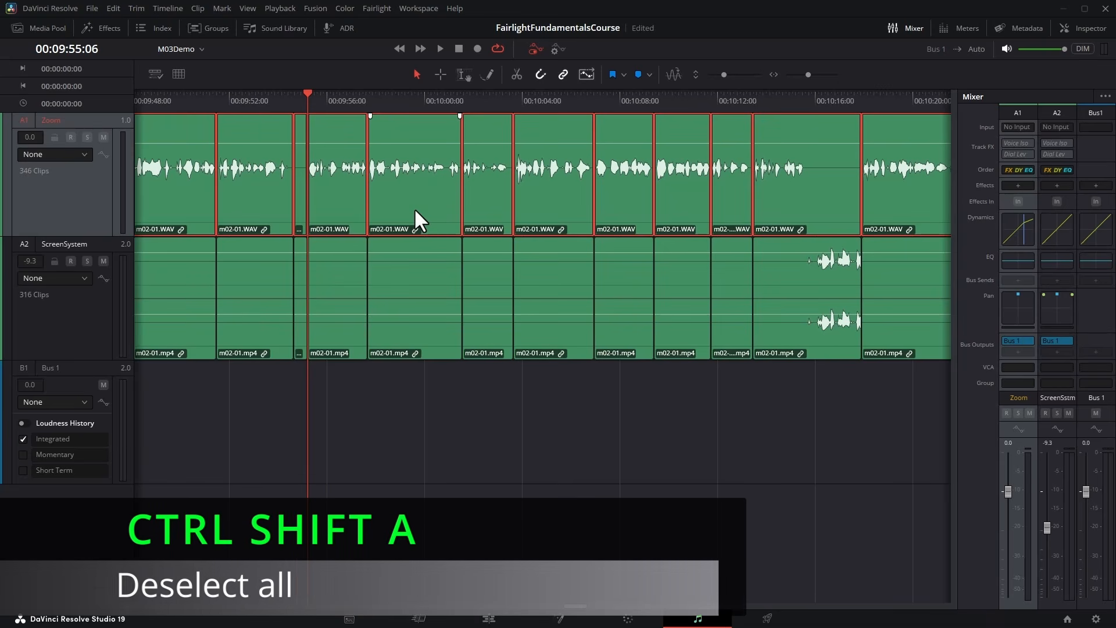
{"action": "key", "text": "ctrl+shift+a"}
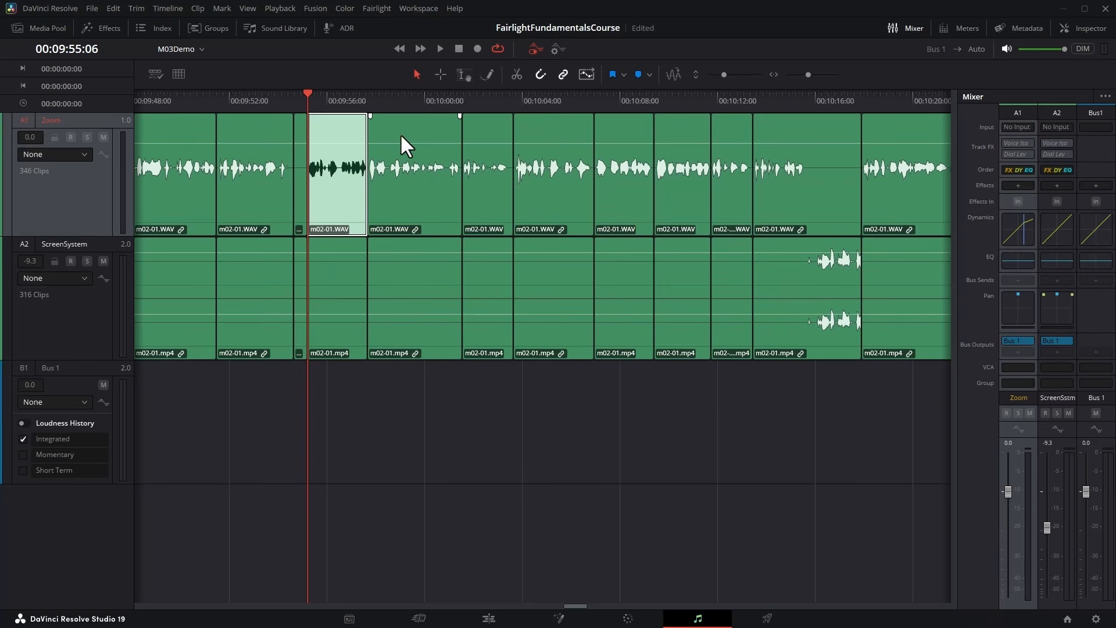
Select the linked clips around 00:09:58 and split them with the Razor at 00:09:59:28.
{"action": "left_click", "coordinate": [393, 117]}
{"action": "left_click_drag", "start_coordinate": [392, 99], "coordinate": [422, 100]}
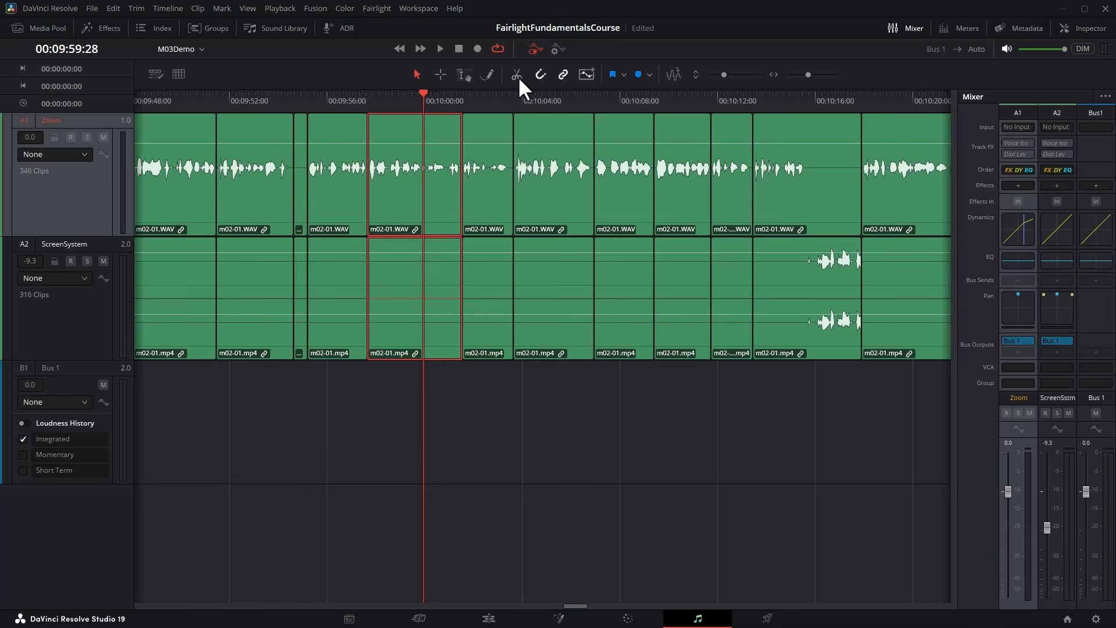
{"action": "left_click", "coordinate": [517, 74]}
{"action": "left_click", "coordinate": [397, 108]}
{"action": "left_click", "coordinate": [435, 116]}
{"action": "left_click", "coordinate": [410, 125]}
Split the linked Zoom and ScreenSystem clips at 00:10:04:24 and again at 00:10:15:18.
{"action": "left_click_drag", "start_coordinate": [527, 103], "coordinate": [543, 96]}
{"action": "key", "text": "ctrl+b"}
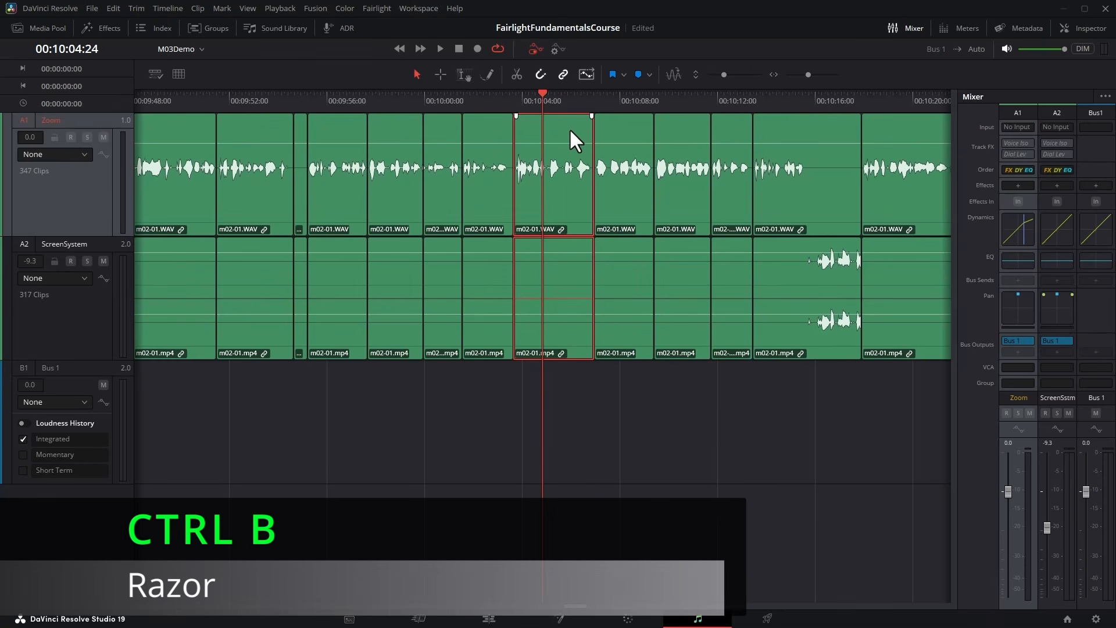
{"action": "left_click", "coordinate": [562, 102]}
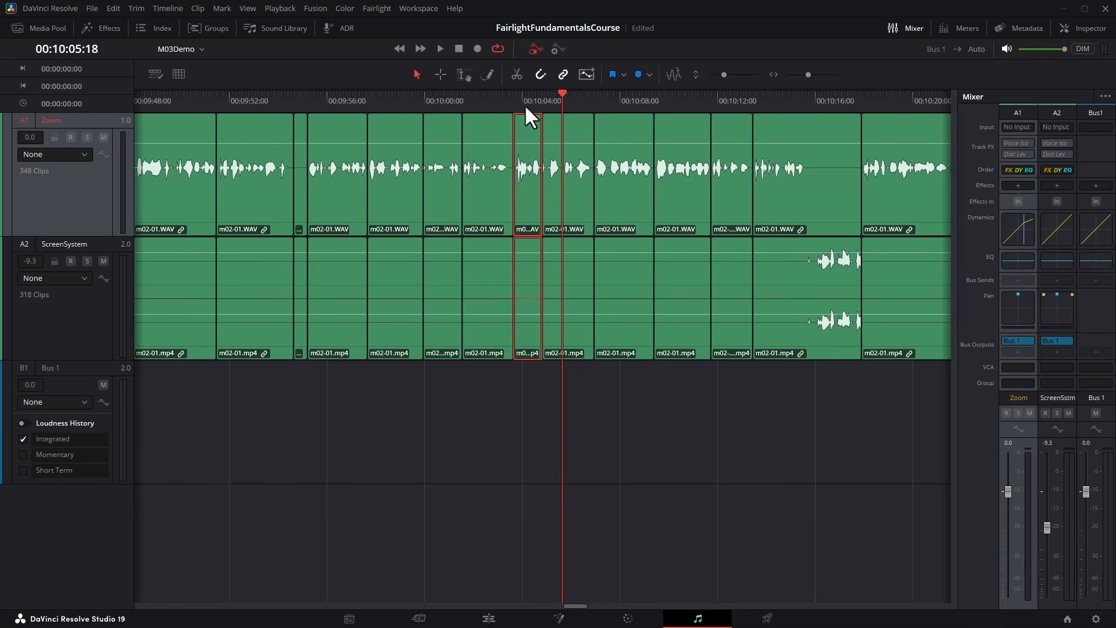
{"action": "left_click", "coordinate": [805, 102]}
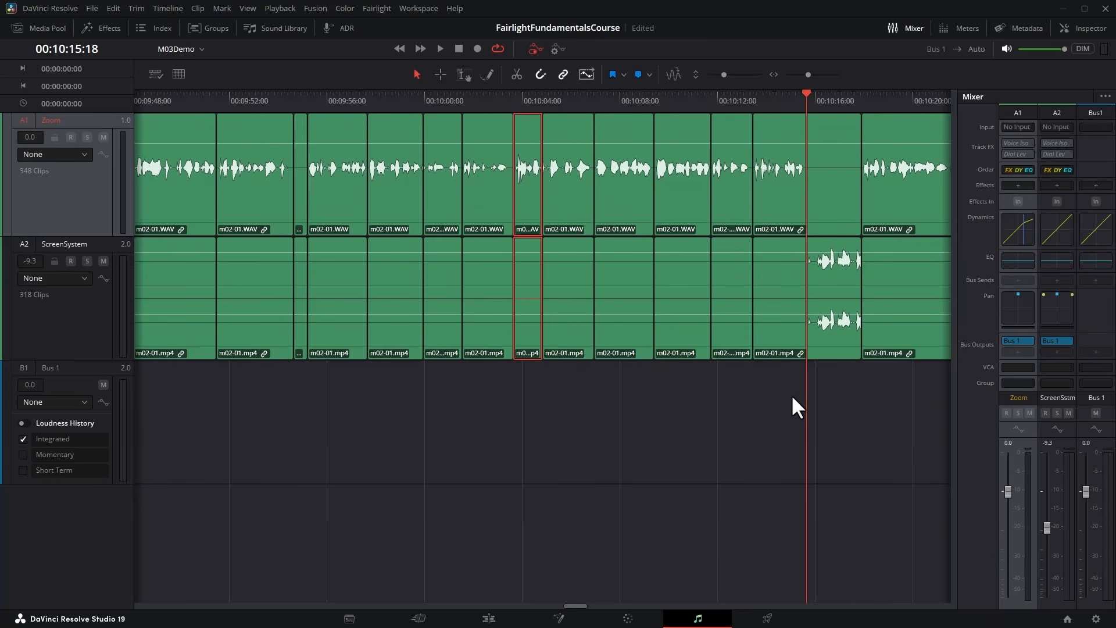
{"action": "key", "text": "ctrl+b"}
{"action": "left_click", "coordinate": [771, 99]}
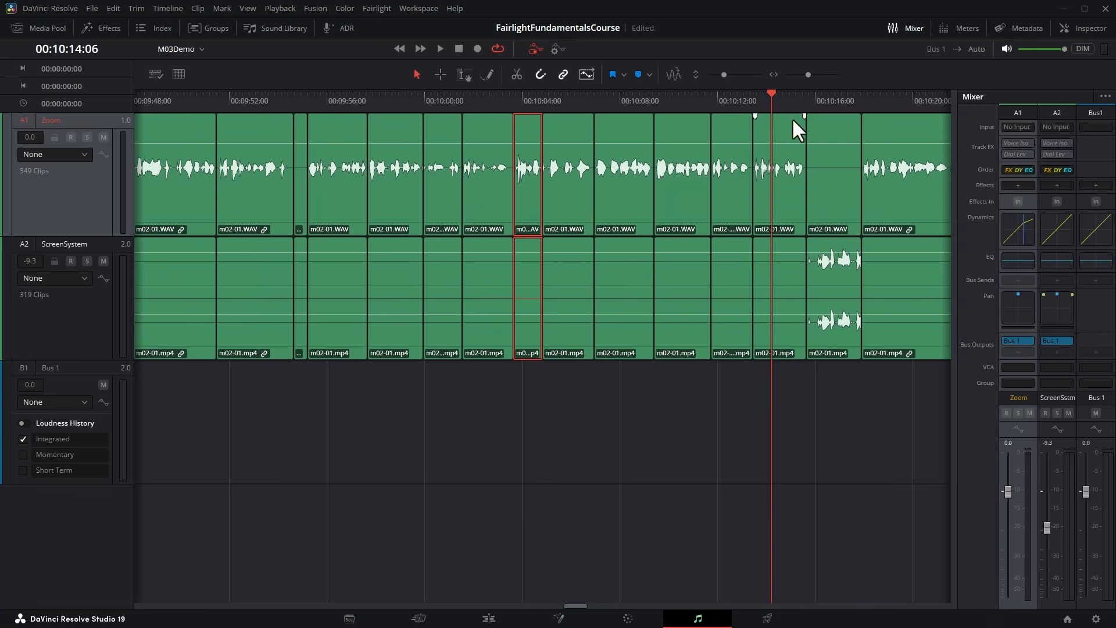
Turn off linked selection and select clips on the Zoom track alone, ending with the one at 00:10:05.
{"action": "left_click", "coordinate": [681, 156]}
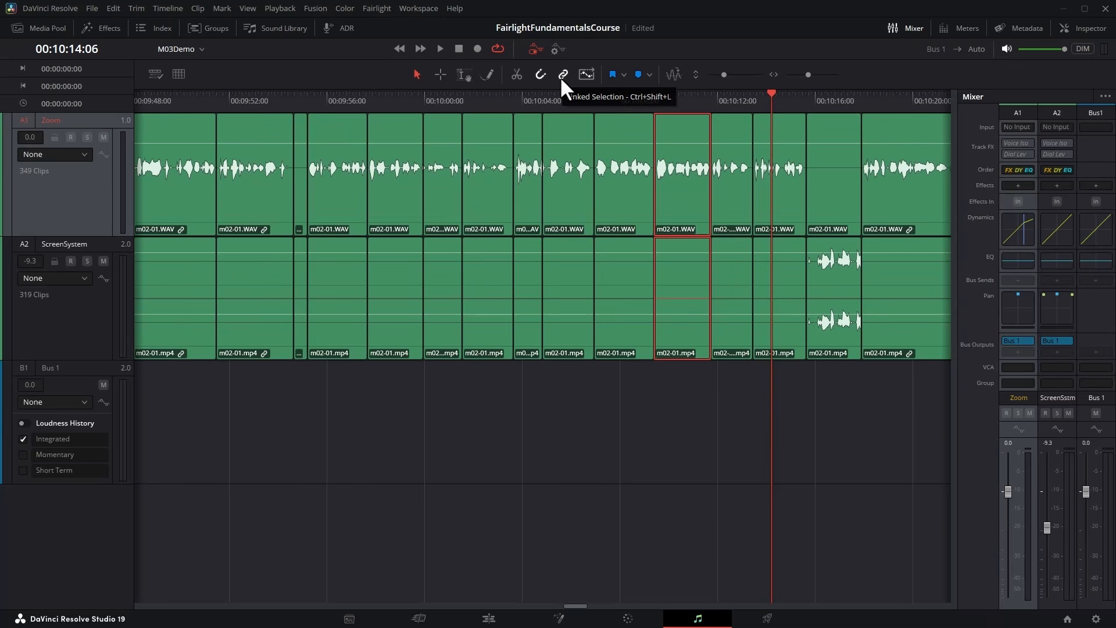
{"action": "left_click", "coordinate": [620, 124]}
{"action": "left_click", "coordinate": [670, 124]}
{"action": "left_click", "coordinate": [573, 123]}
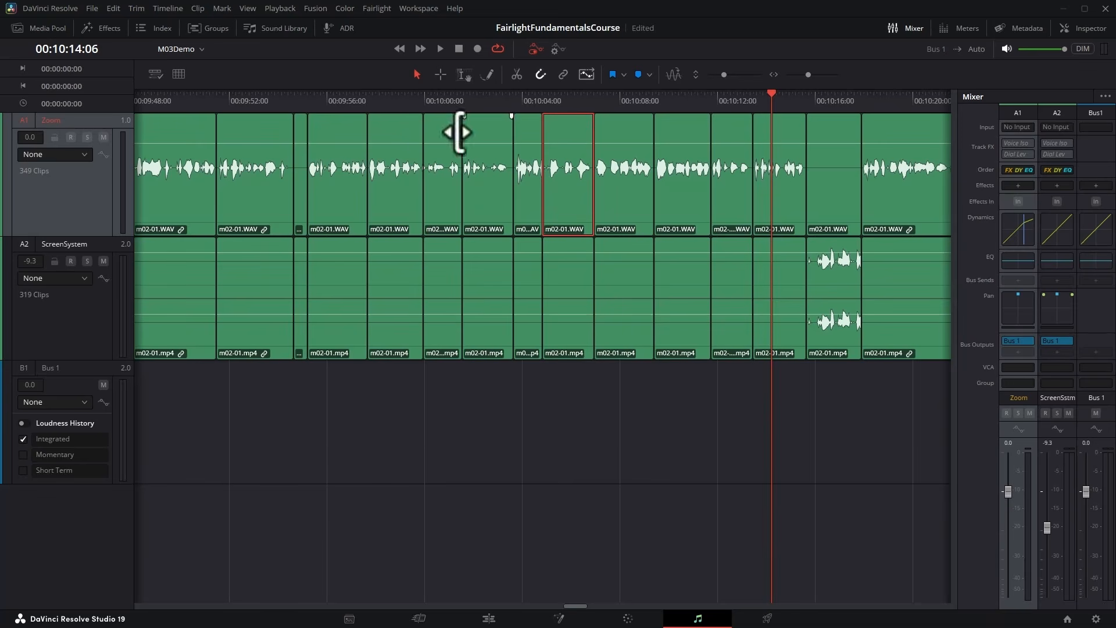
Select only the Zoom clip at 00:09:53:02 and split it there without cutting the ScreenSystem clip.
{"action": "left_click_drag", "start_coordinate": [269, 100], "coordinate": [255, 99]}
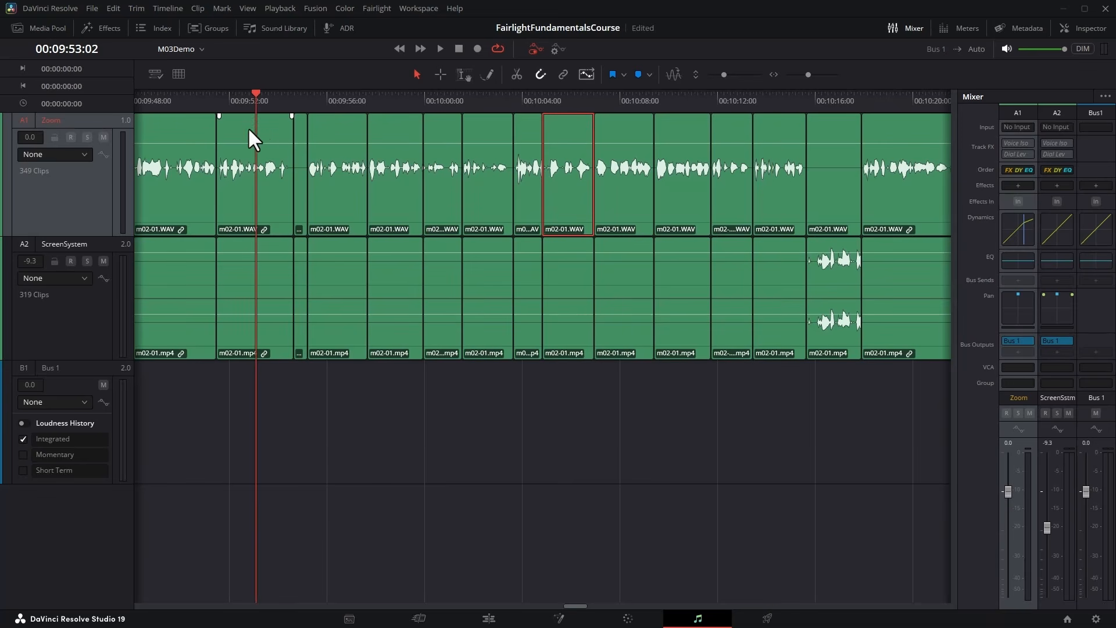
{"action": "left_click", "coordinate": [273, 128]}
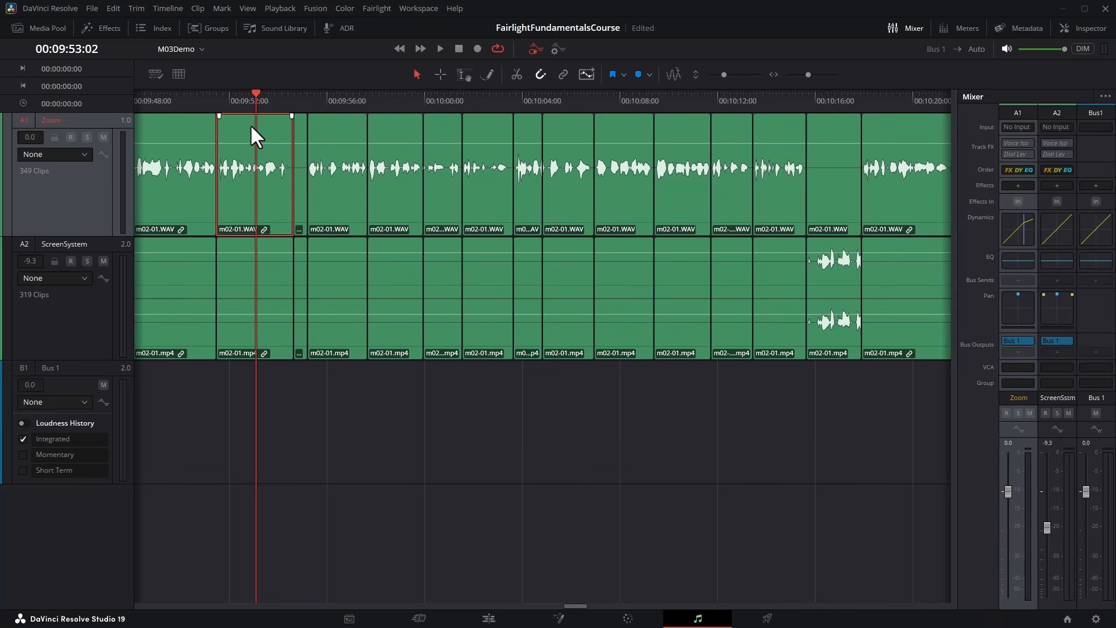
{"action": "key", "text": "ctrl+b"}
Select the Zoom clip under the playhead at 00:09:53:16 and switch to Range mode.
{"action": "left_click", "coordinate": [266, 106]}
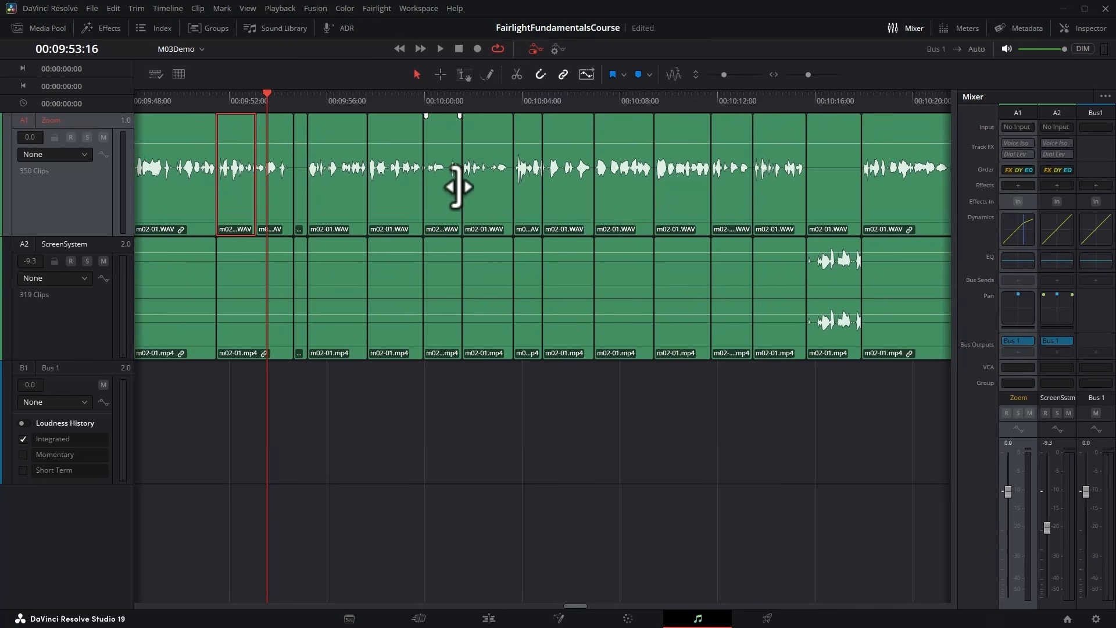
{"action": "key", "text": "shift+v"}
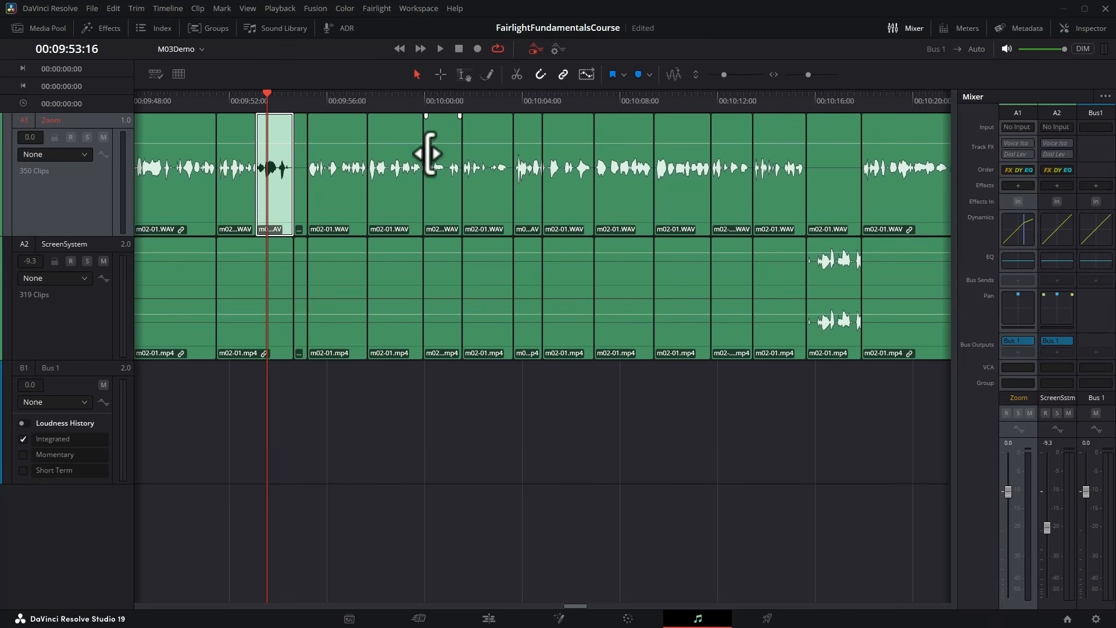
{"action": "left_click", "coordinate": [442, 75]}
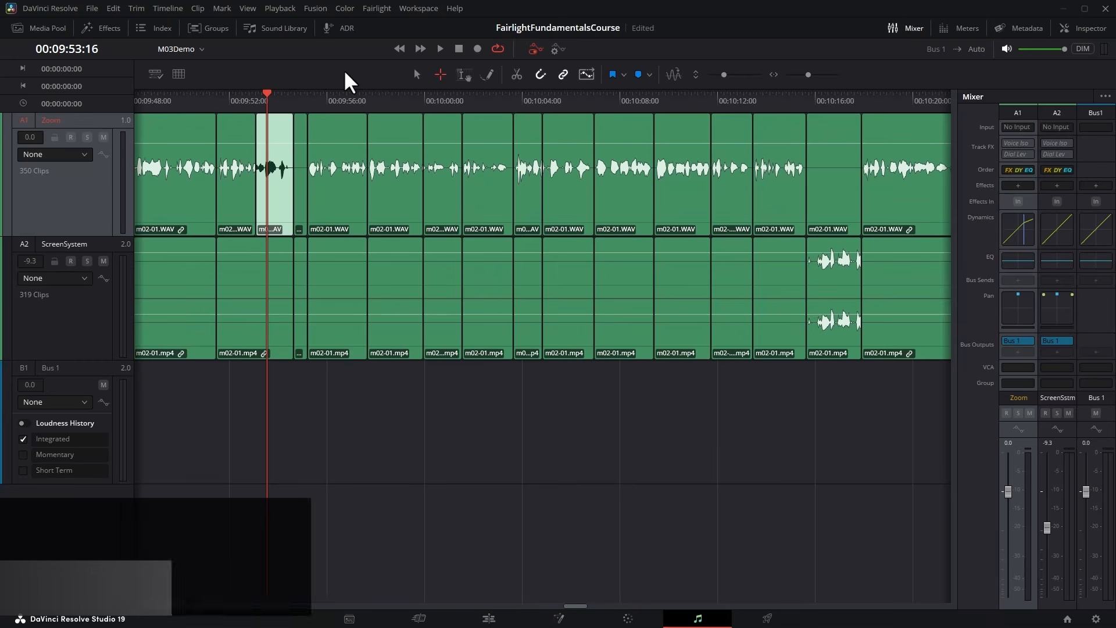
Toggle to Pointer mode and back to Range mode, hide the mixer, and select the range 00:10:10:12 to 00:10:12:28 on both linked tracks.
{"action": "left_click", "coordinate": [415, 74]}
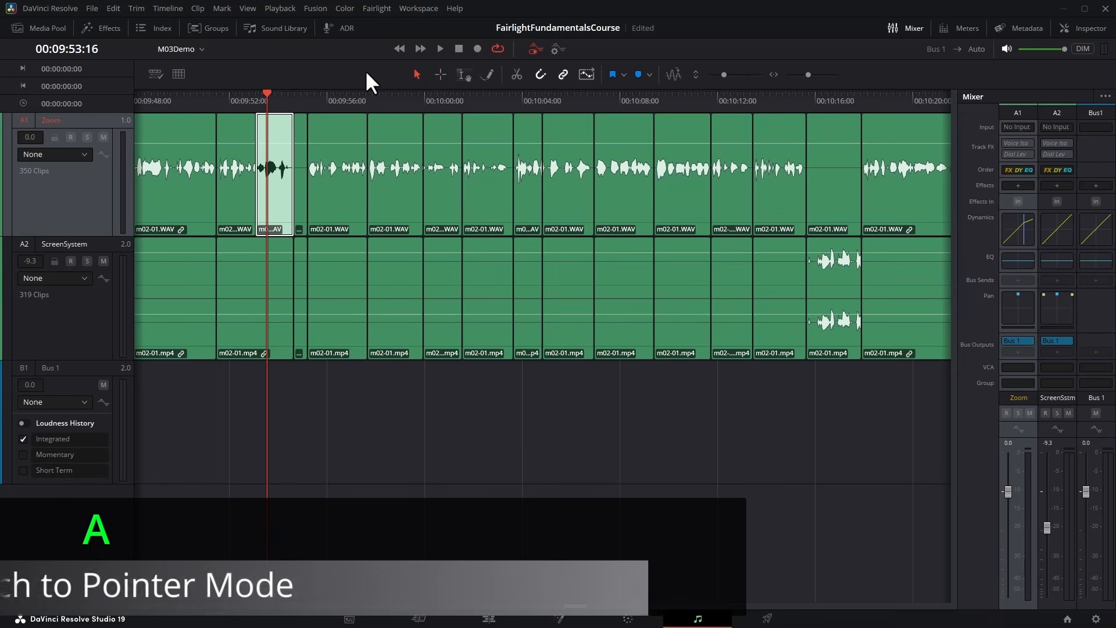
{"action": "left_click", "coordinate": [441, 75]}
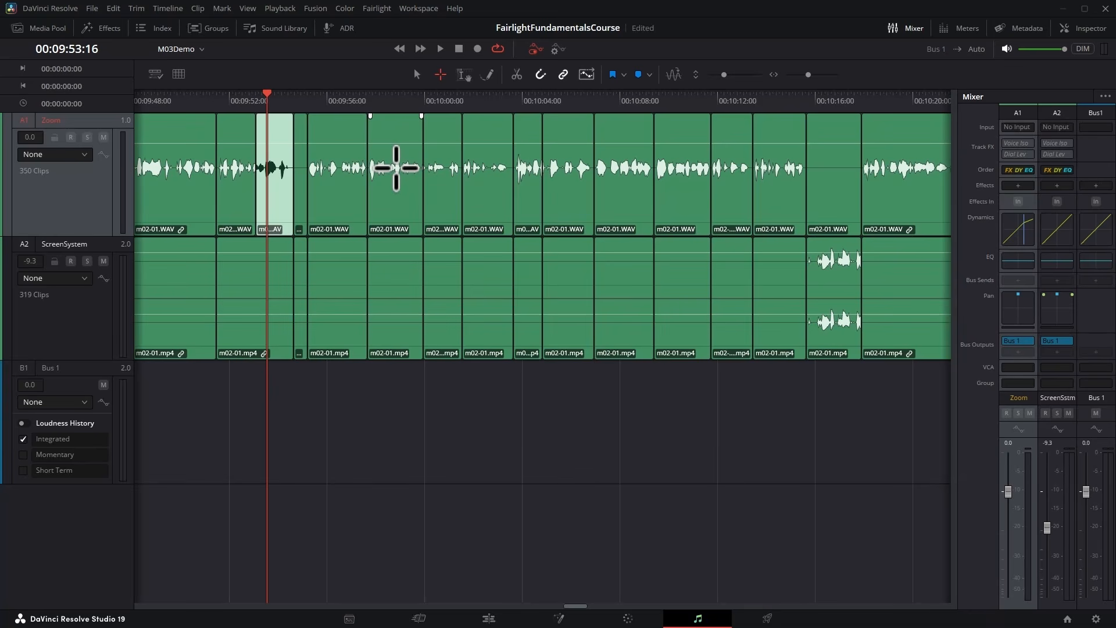
{"action": "key", "text": "ctrl+equal"}
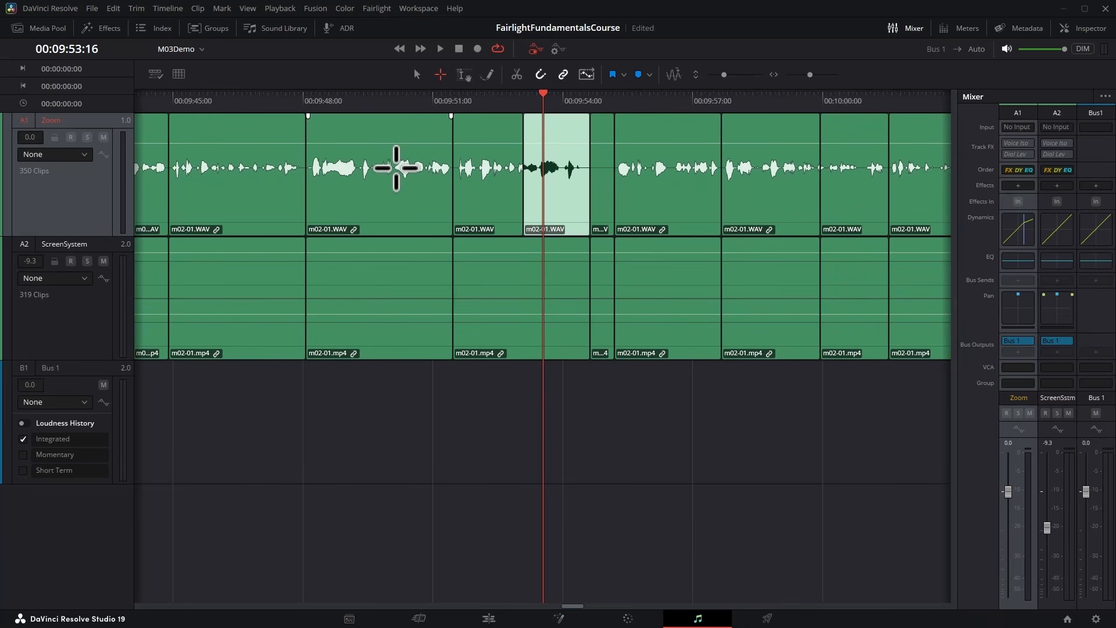
{"action": "left_click", "coordinate": [907, 28]}
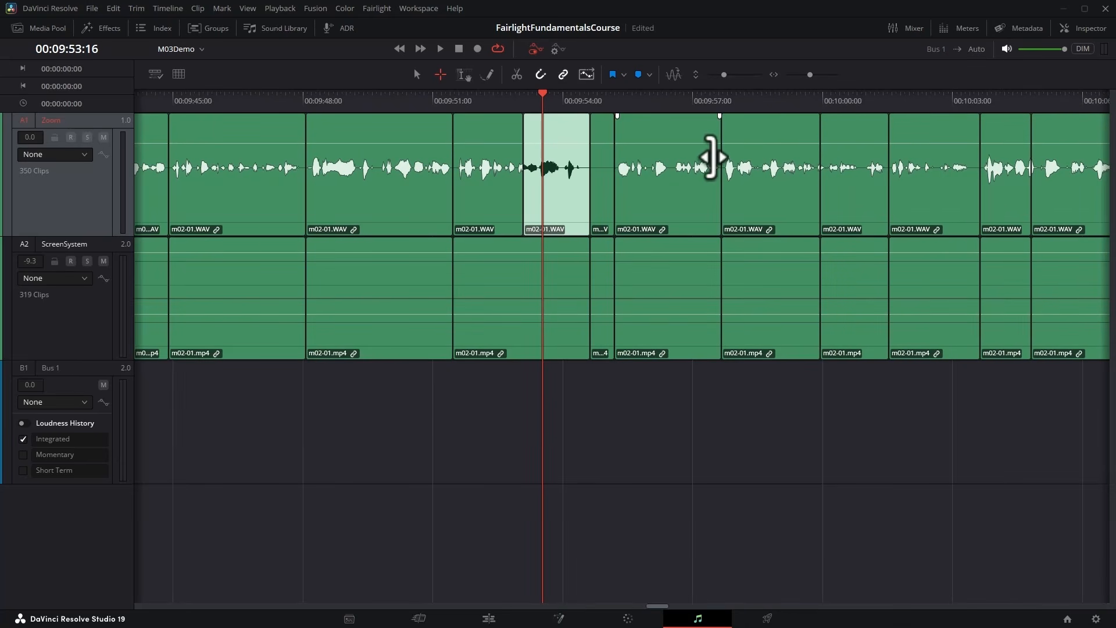
{"action": "scroll", "coordinate": [710, 157], "scroll_direction": "right", "scroll_amount": 8}
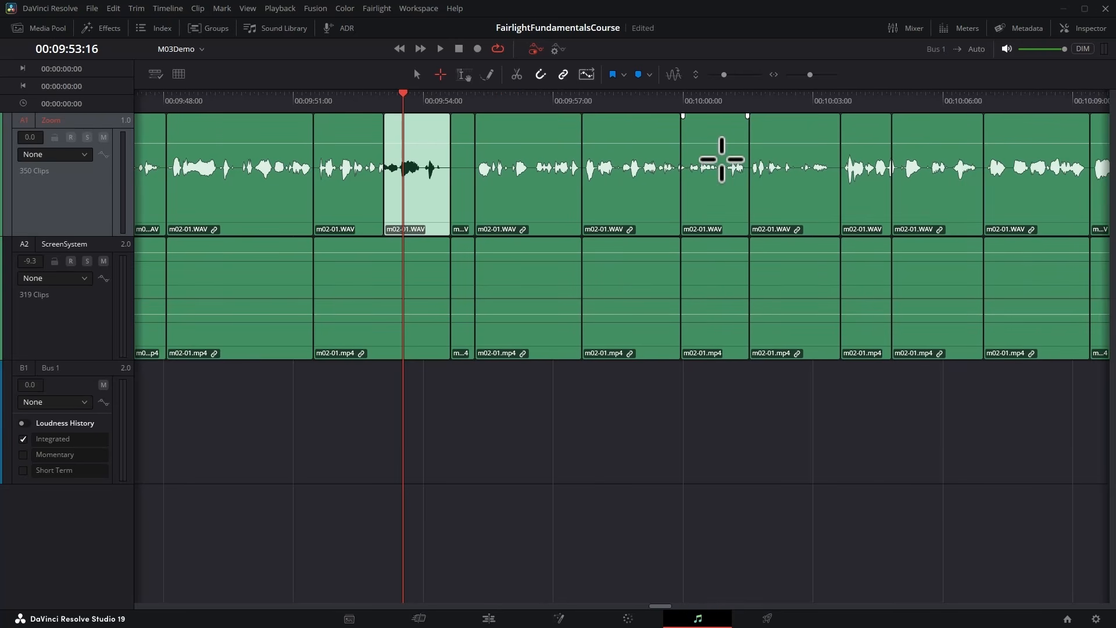
{"action": "scroll", "coordinate": [730, 161], "scroll_direction": "right", "scroll_amount": 4}
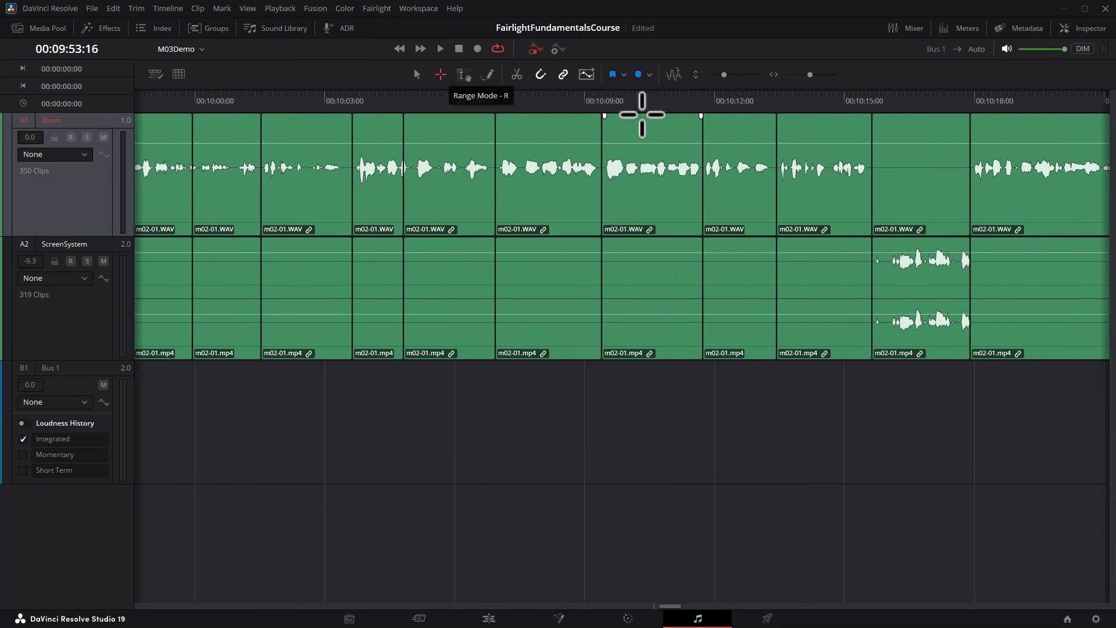
{"action": "left_click_drag", "start_coordinate": [647, 132], "coordinate": [744, 205]}
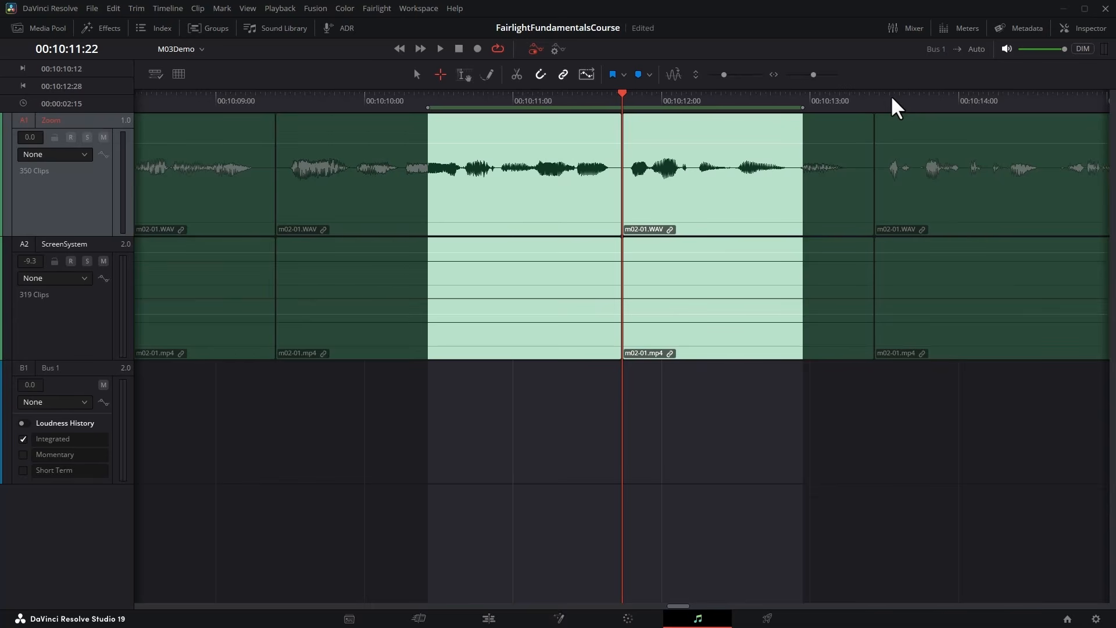
Adjust the selected range to start at 00:10:10:19 and end at 00:10:12:25.
{"action": "key", "text": "ctrl+equal"}
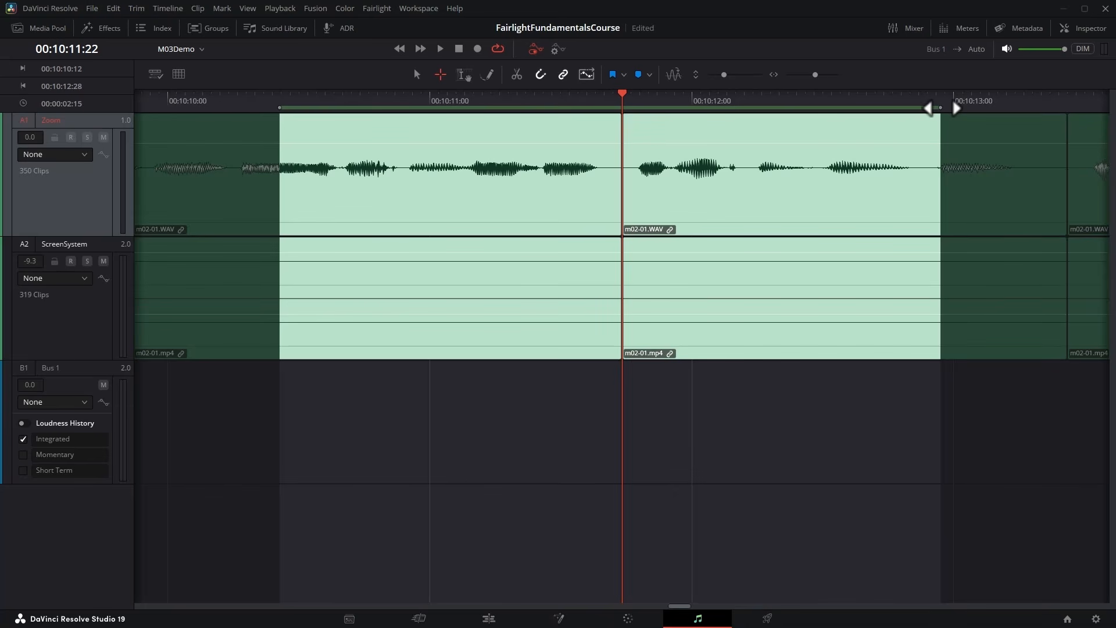
{"action": "key", "text": "shift+o"}
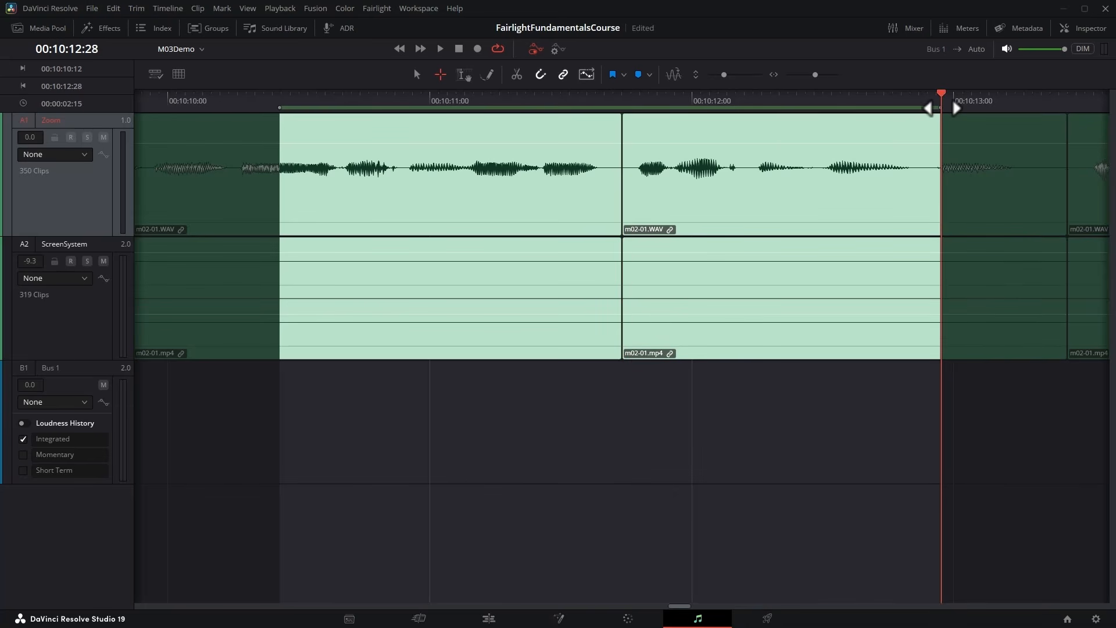
{"action": "left_click_drag", "start_coordinate": [953, 100], "coordinate": [914, 110]}
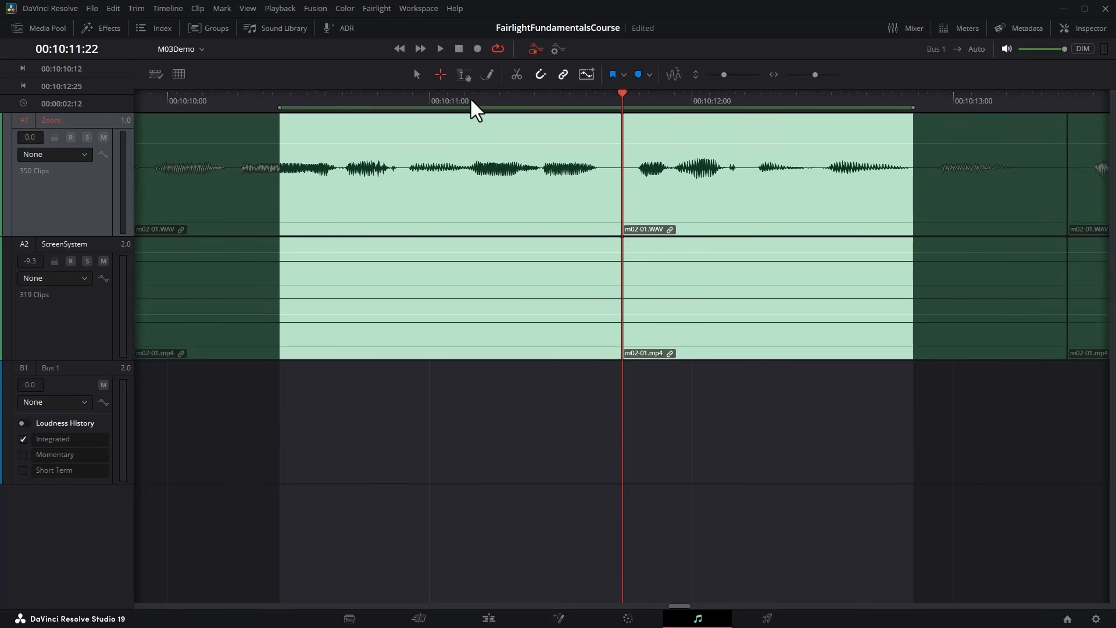
{"action": "left_click_drag", "start_coordinate": [280, 108], "coordinate": [334, 109]}
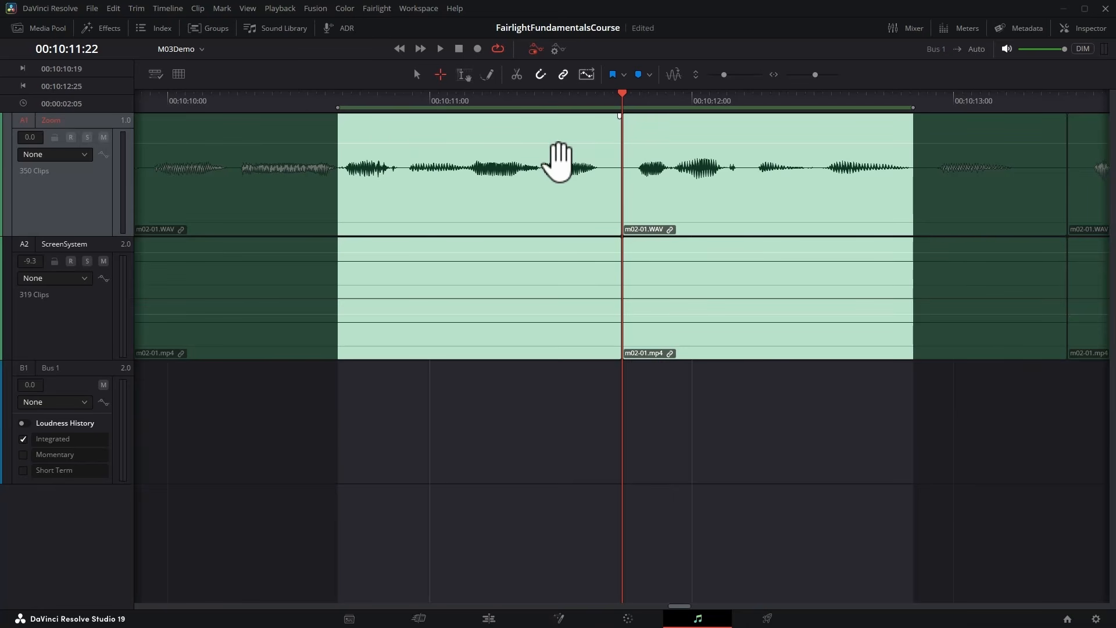
Lower the clip volume within the selected range on both tracks, return to Pointer mode and clear the range.
{"action": "left_click_drag", "start_coordinate": [550, 160], "coordinate": [556, 184]}
{"action": "key", "text": "ctrl+minus"}
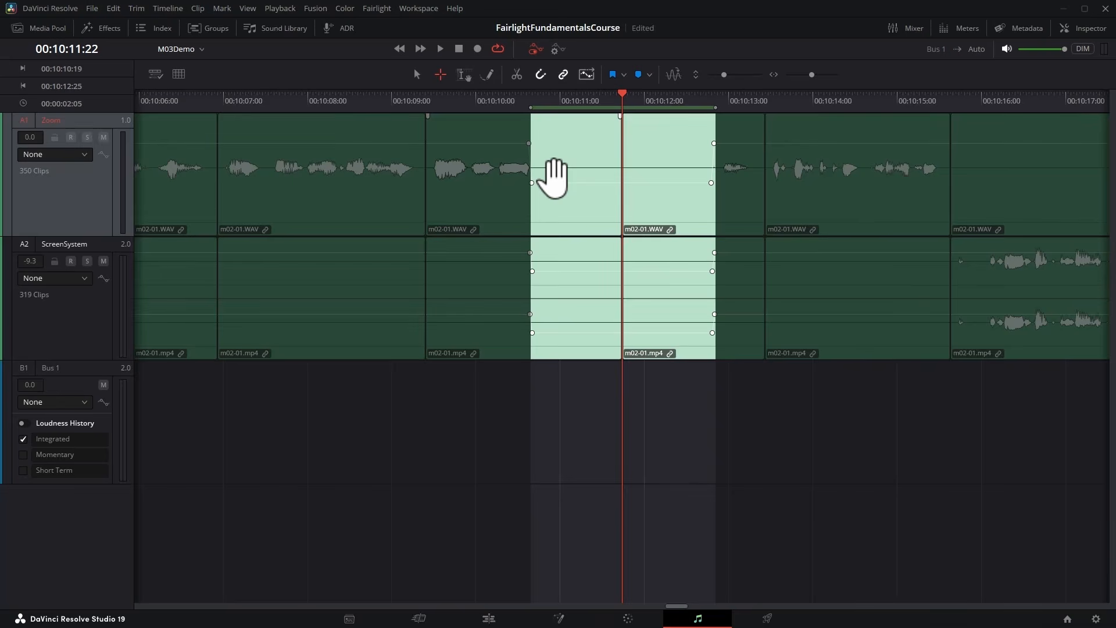
{"action": "left_click", "coordinate": [416, 76]}
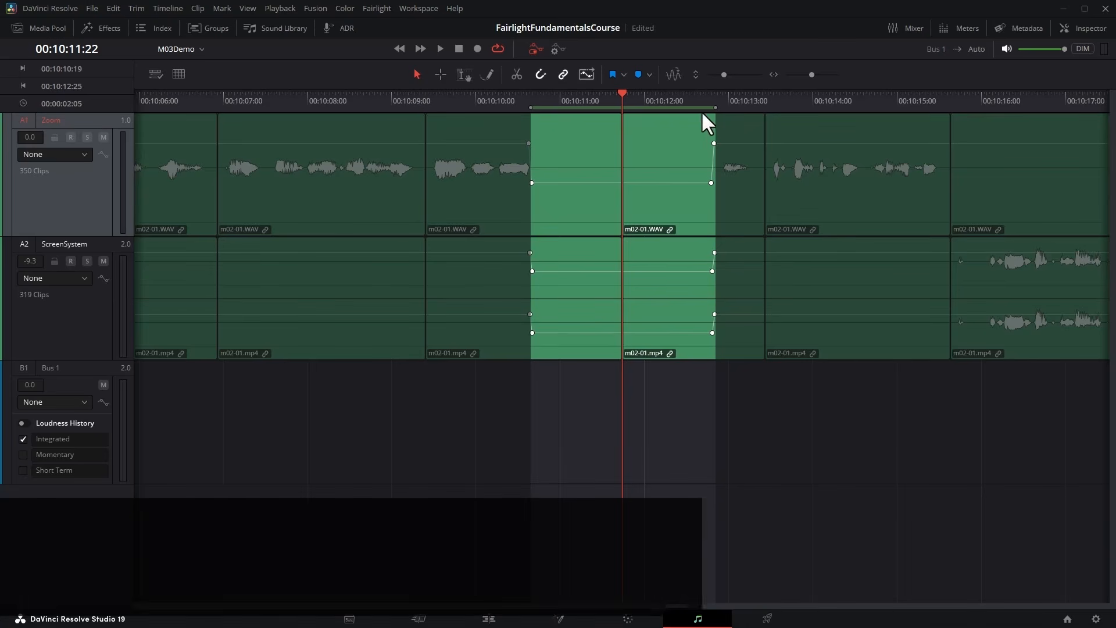
{"action": "key", "text": "alt+x"}
{"action": "left_click", "coordinate": [388, 105]}
In Range mode, select 00:10:18:13 to 00:10:20:18 on both linked tracks, delete that section and undo the deletion.
{"action": "left_click", "coordinate": [441, 75]}
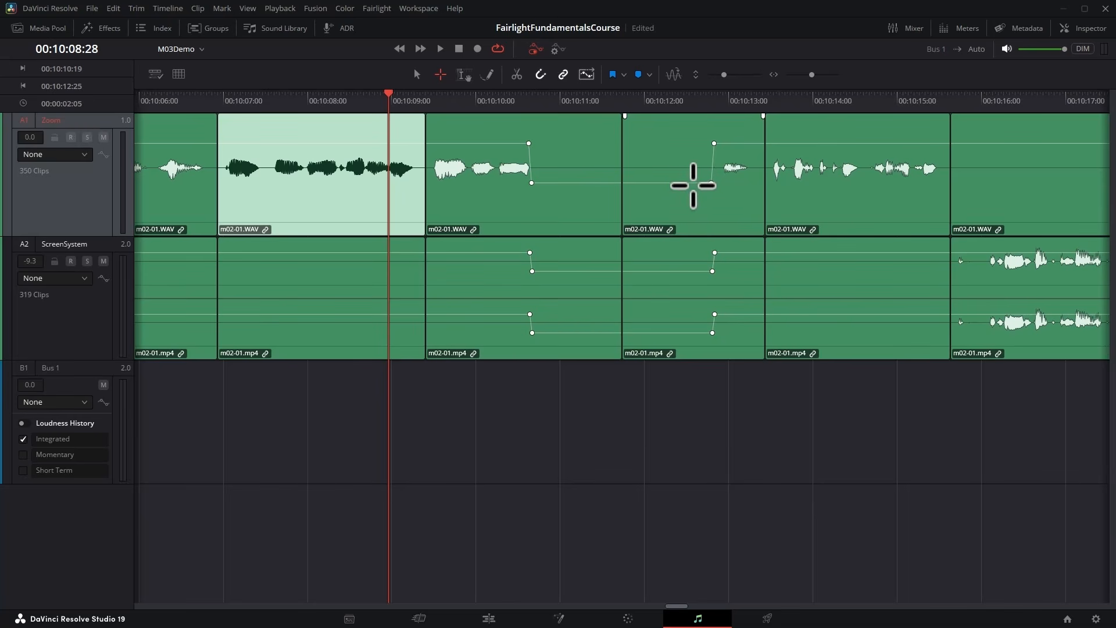
{"action": "scroll", "coordinate": [692, 185], "scroll_direction": "right", "scroll_amount": 6}
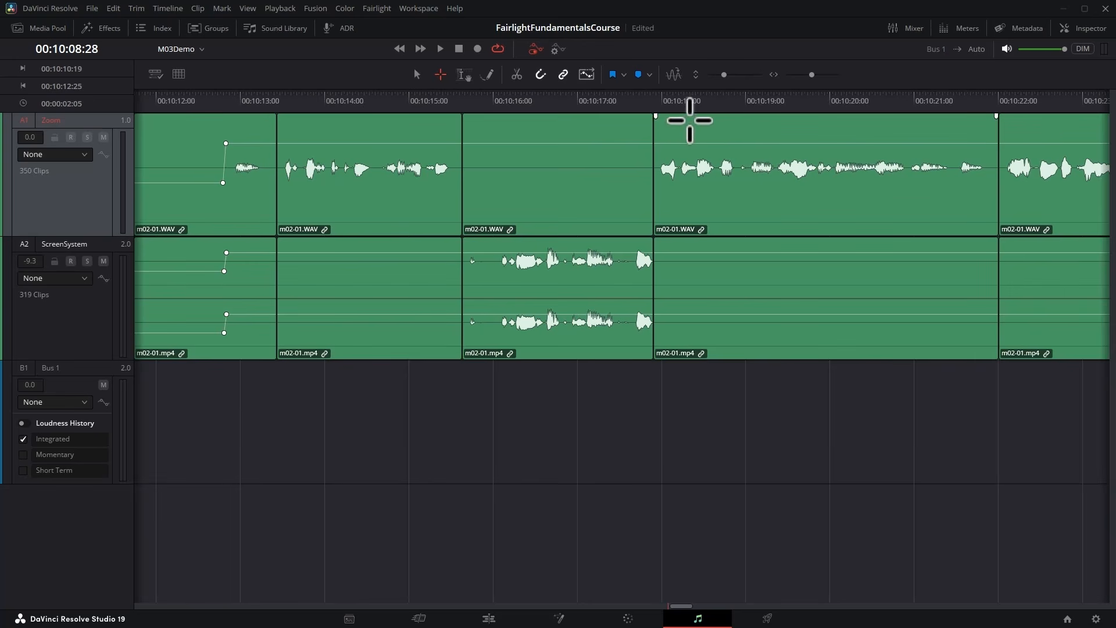
{"action": "left_click_drag", "start_coordinate": [700, 117], "coordinate": [881, 229]}
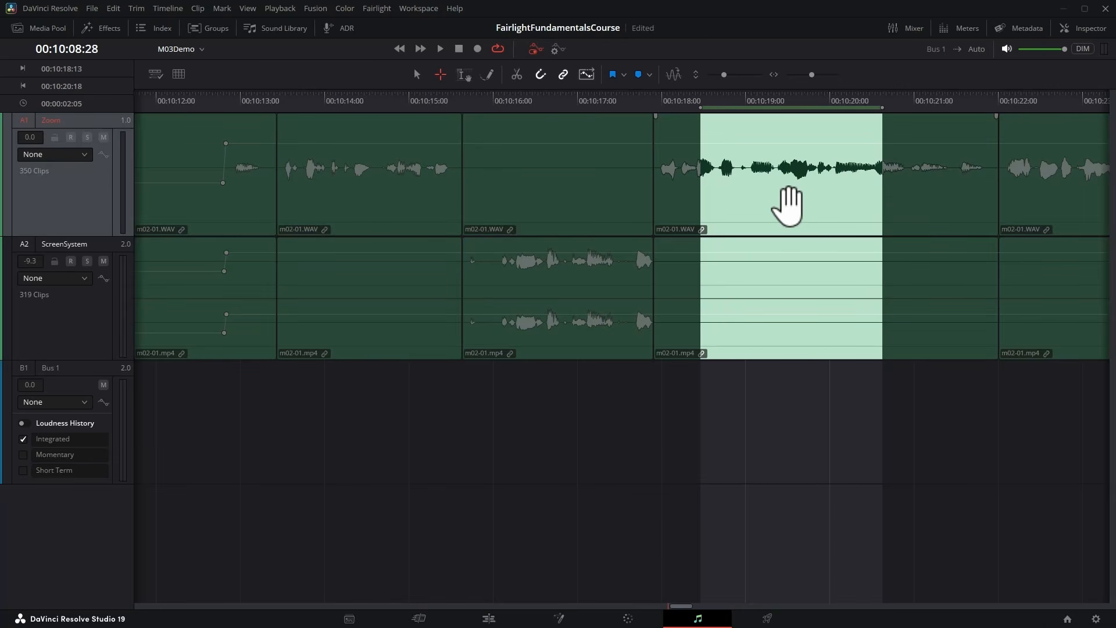
{"action": "key", "text": "Delete"}
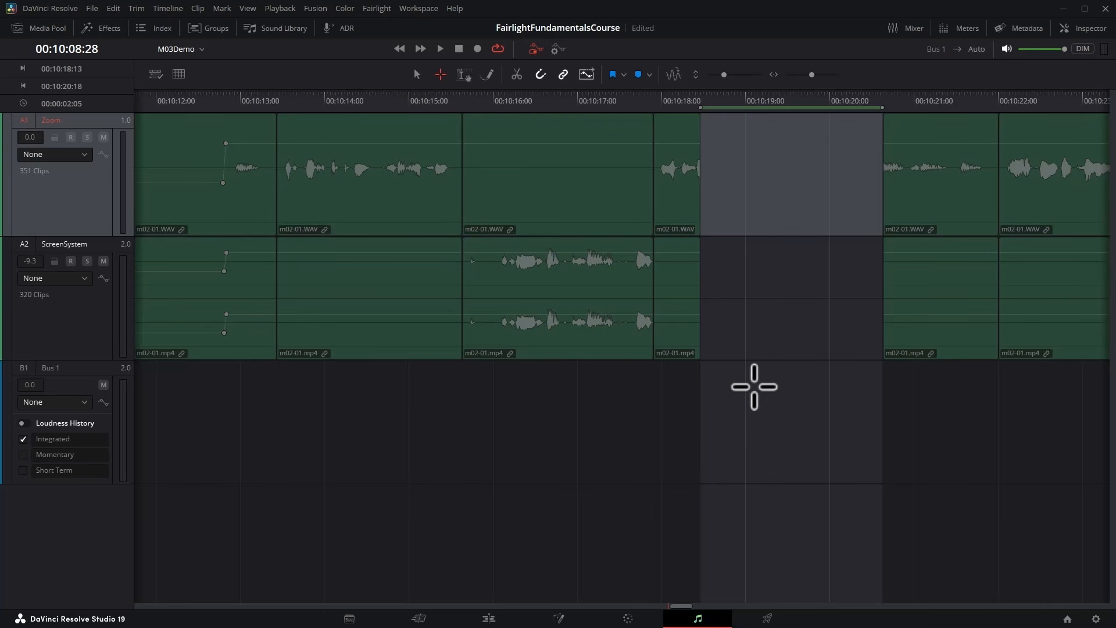
{"action": "key", "text": "ctrl+z"}
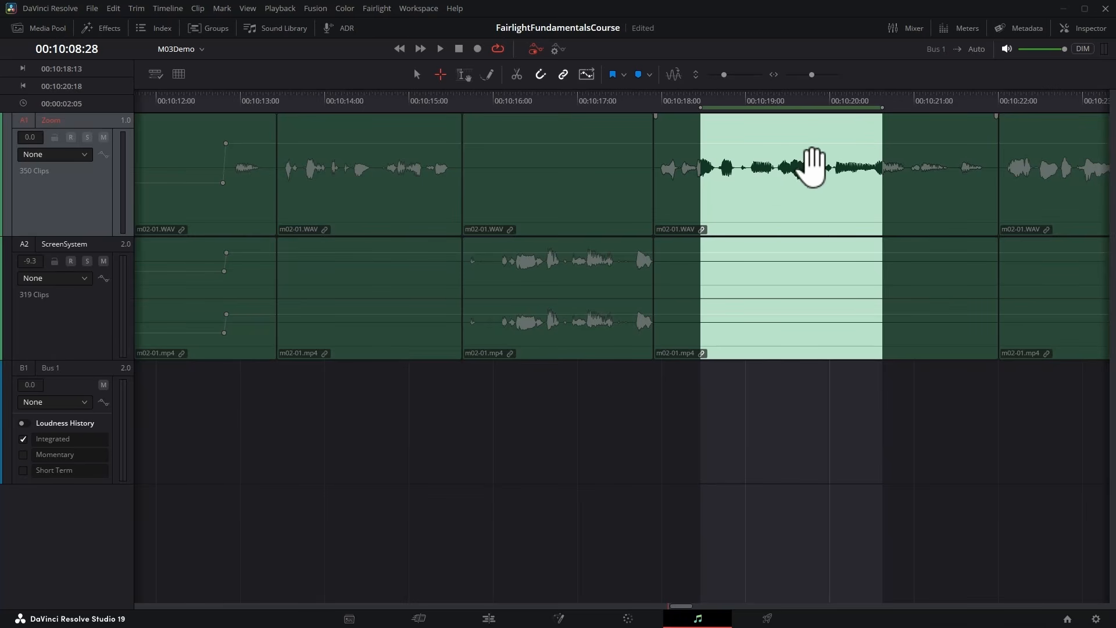
Lock the ScreenSystem track and delete the selected range from the Zoom track only.
{"action": "left_click", "coordinate": [54, 260]}
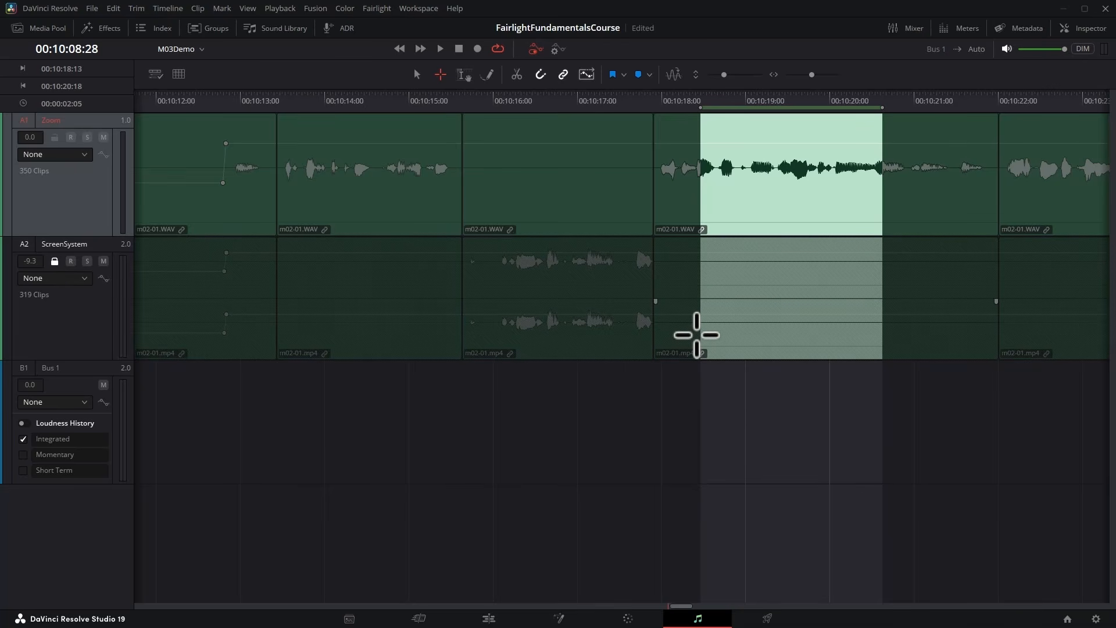
{"action": "key", "text": "Delete"}
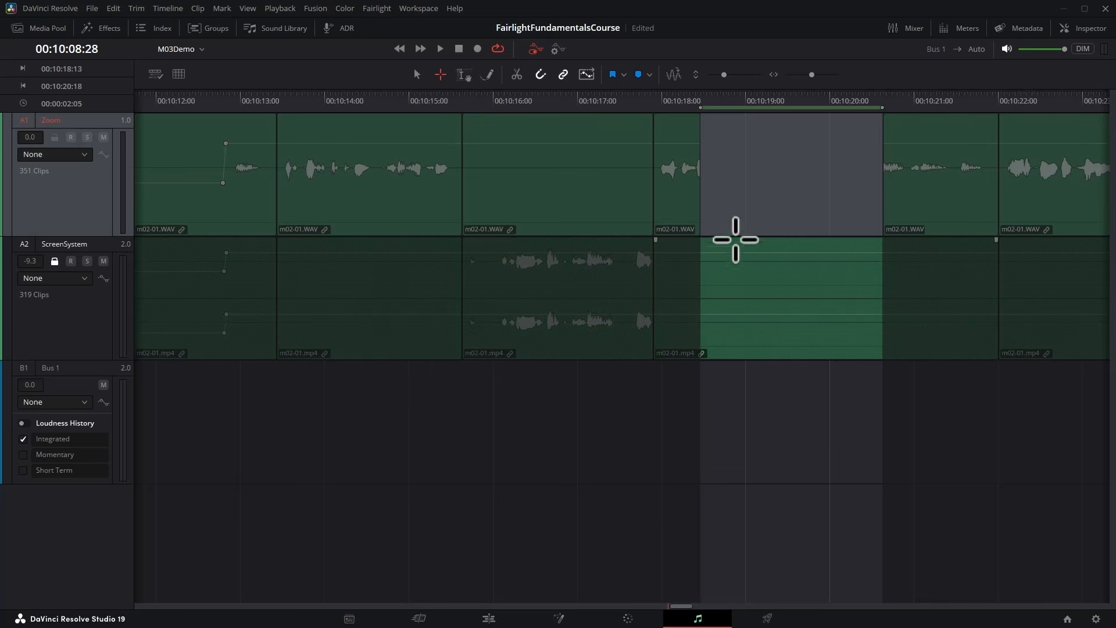
Switch to Focus mode, which combines range selection and clip dragging, and unlock the ScreenSystem track.
{"action": "left_click", "coordinate": [466, 76]}
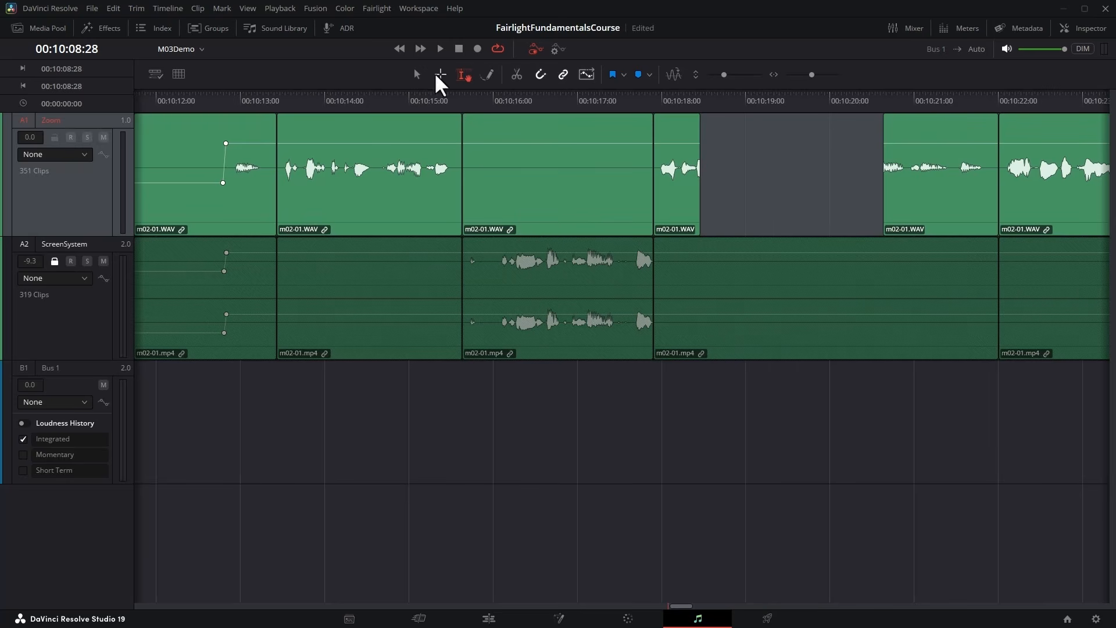
{"action": "scroll", "coordinate": [508, 236], "scroll_direction": "right", "scroll_amount": 10}
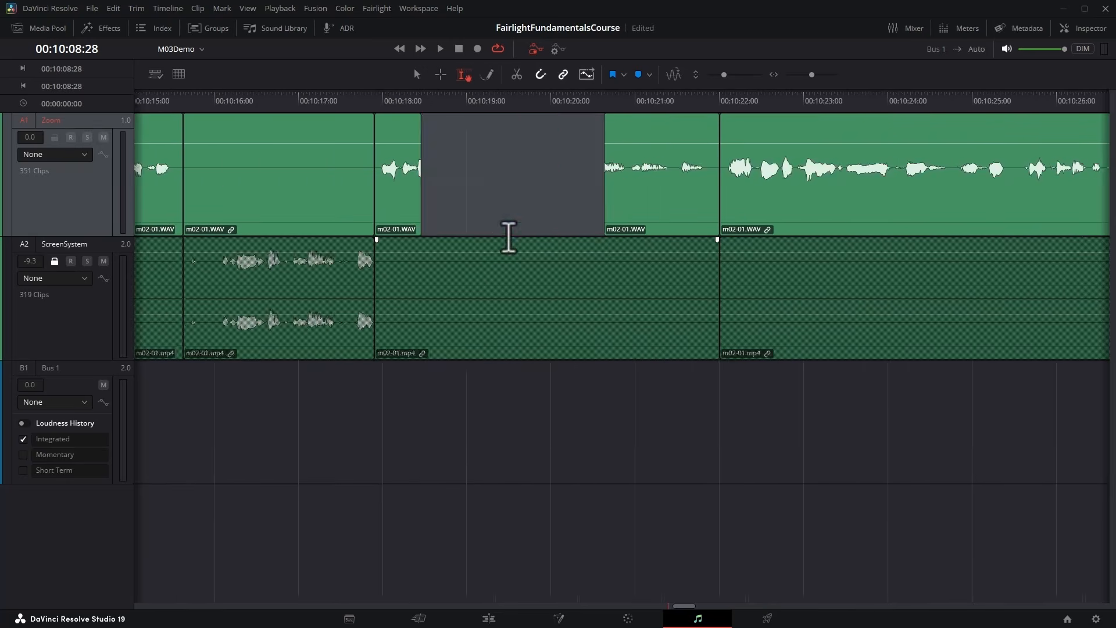
{"action": "scroll", "coordinate": [510, 237], "scroll_direction": "right", "scroll_amount": 8}
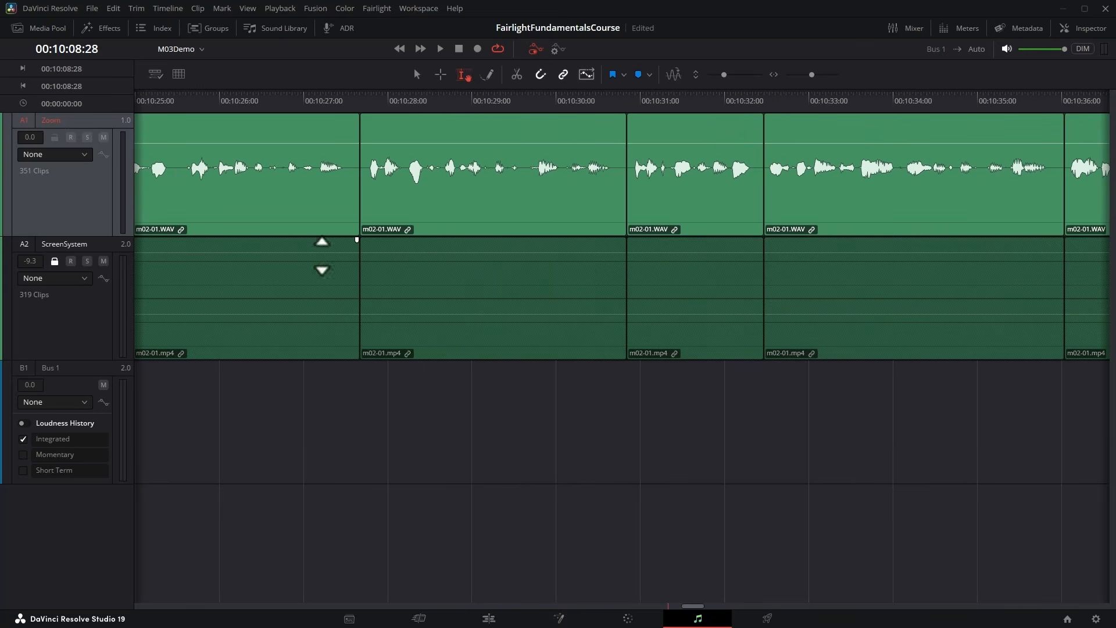
{"action": "left_click", "coordinate": [54, 261]}
{"action": "left_click", "coordinate": [53, 261]}
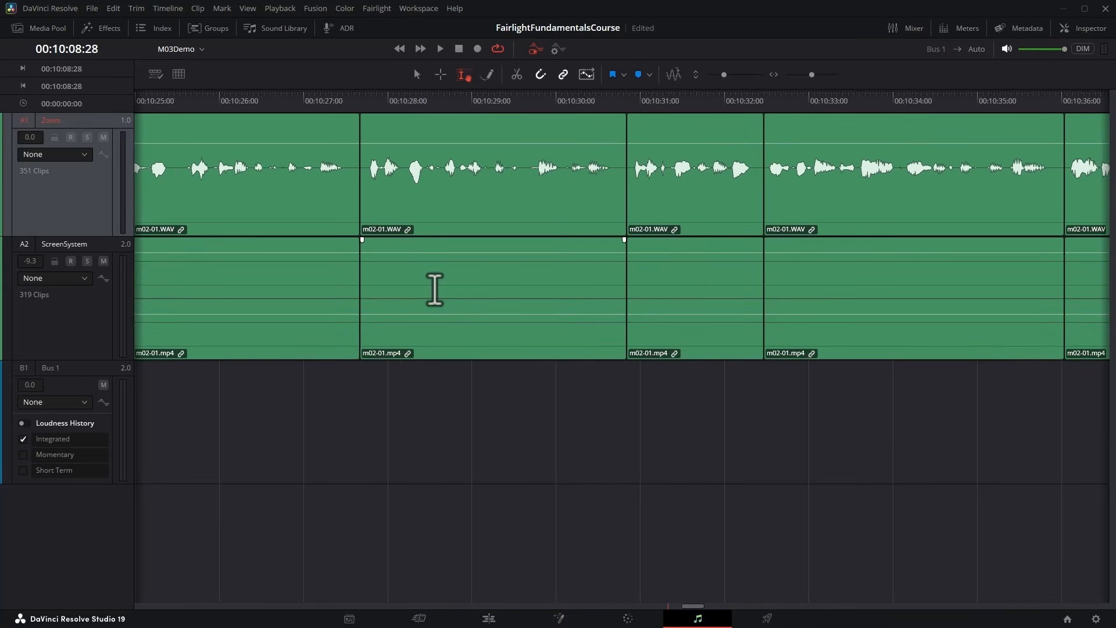
Select the range 00:10:28:18 to 00:10:29:29 on the linked Zoom and ScreenSystem clips and clear it again.
{"action": "left_click_drag", "start_coordinate": [440, 120], "coordinate": [551, 135]}
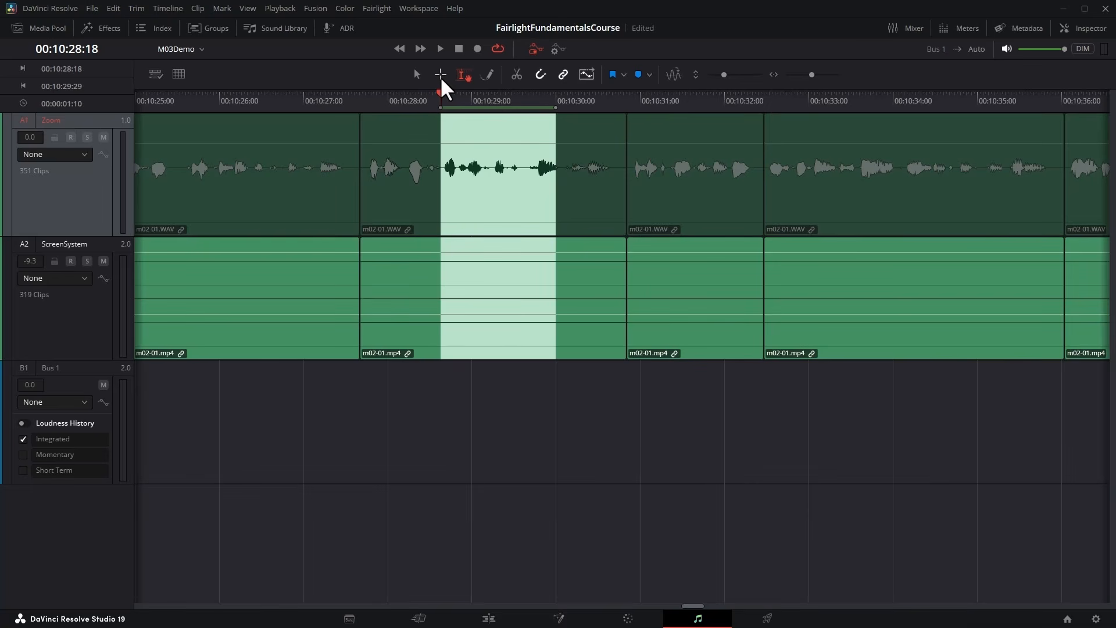
{"action": "left_click", "coordinate": [461, 132]}
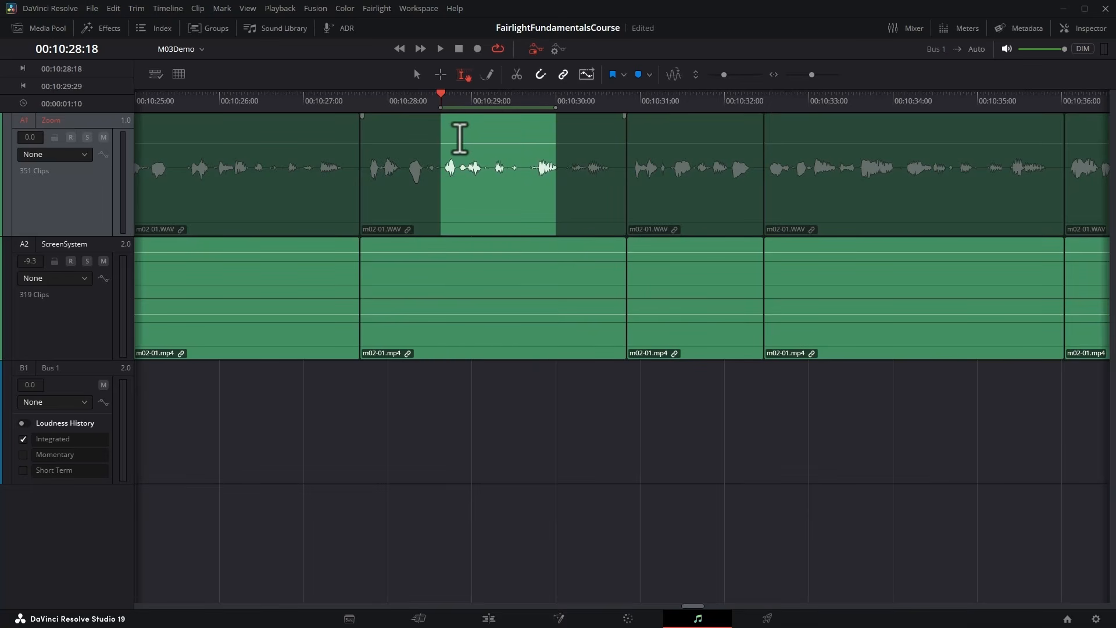
{"action": "left_click", "coordinate": [466, 141], "text": "ctrl"}
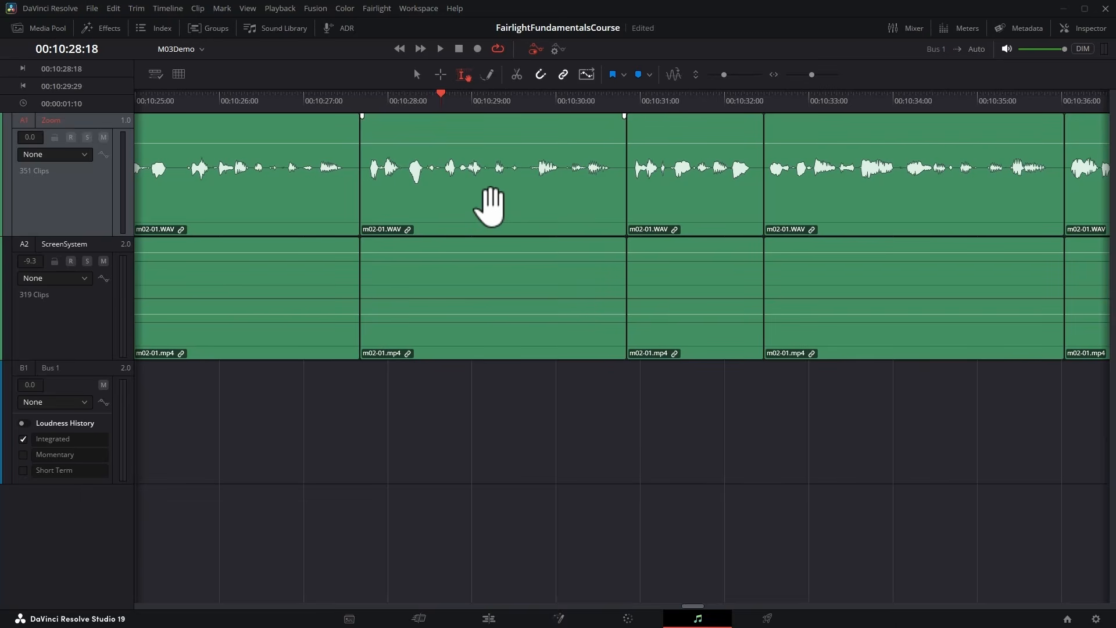
Try moving the whole linked clip 1 second 9 frames earlier on both tracks and undo the move.
{"action": "left_click_drag", "start_coordinate": [490, 207], "coordinate": [384, 224]}
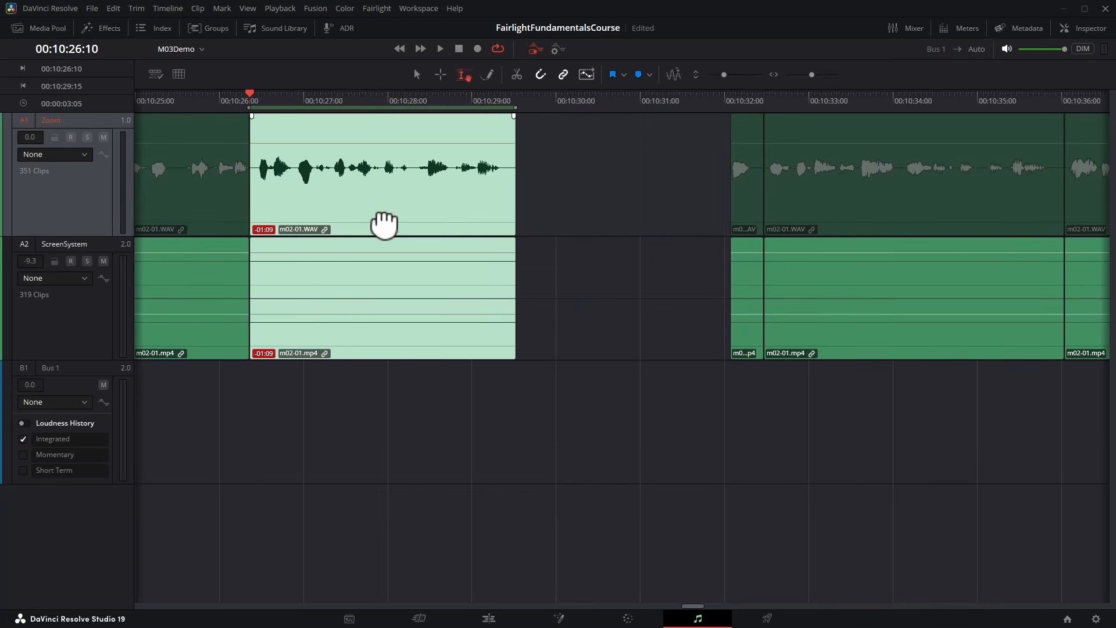
{"action": "key", "text": "ctrl+z"}
Try moving the linked range 00:10:28:14 to 00:10:30:07 from both tracks onto new audio tracks and undo the move.
{"action": "left_click_drag", "start_coordinate": [429, 129], "coordinate": [576, 132]}
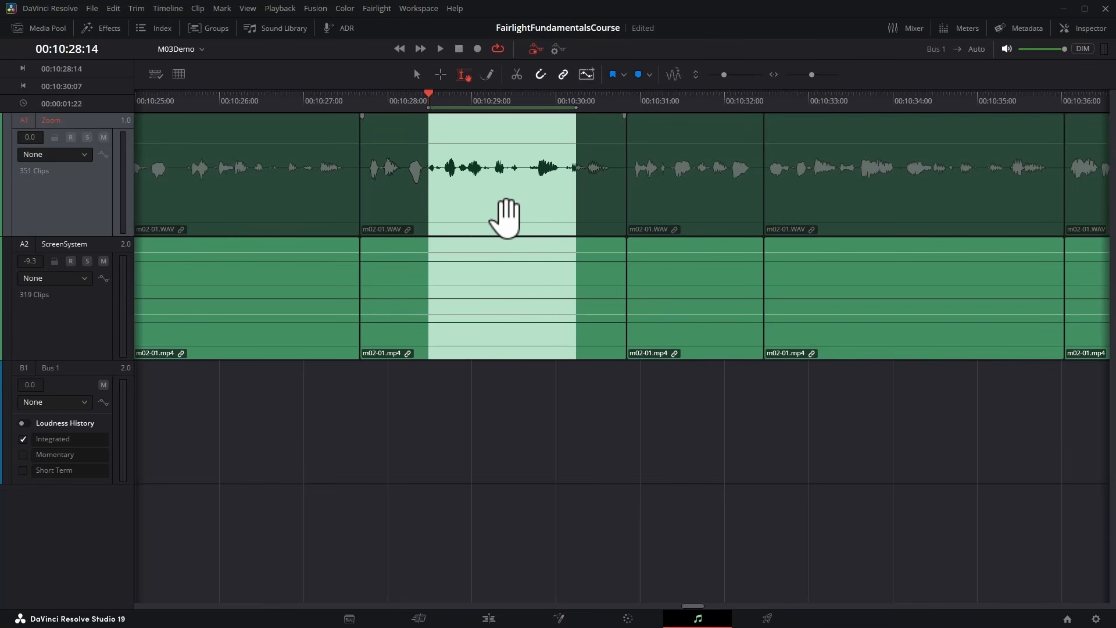
{"action": "left_click_drag", "start_coordinate": [492, 223], "coordinate": [486, 306]}
{"action": "left_click_drag", "start_coordinate": [486, 345], "coordinate": [486, 391]}
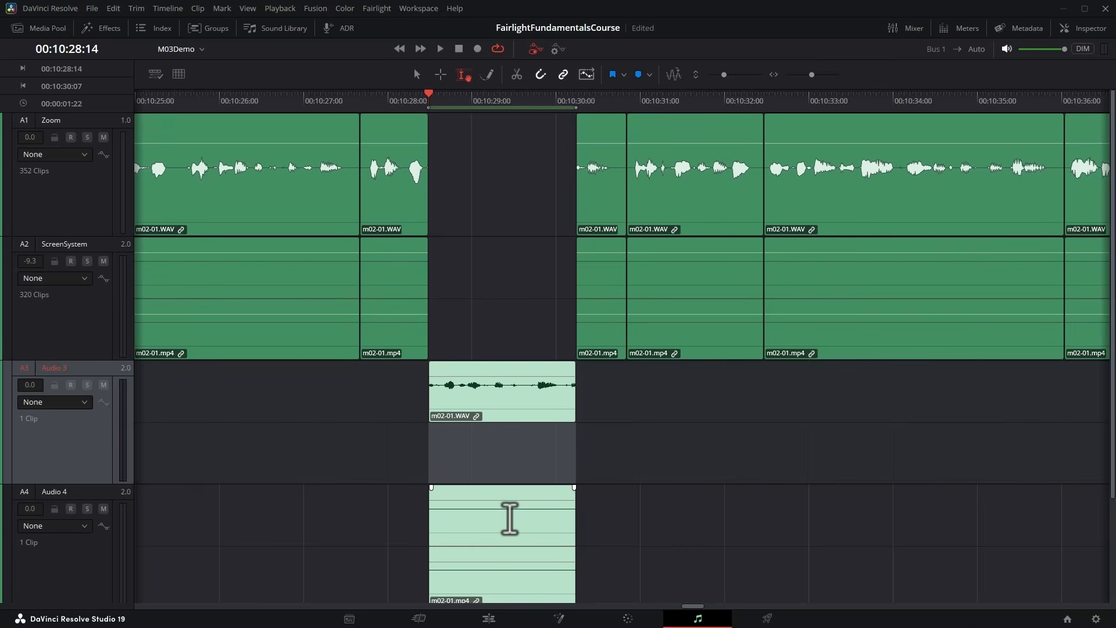
{"action": "key", "text": "ctrl+z"}
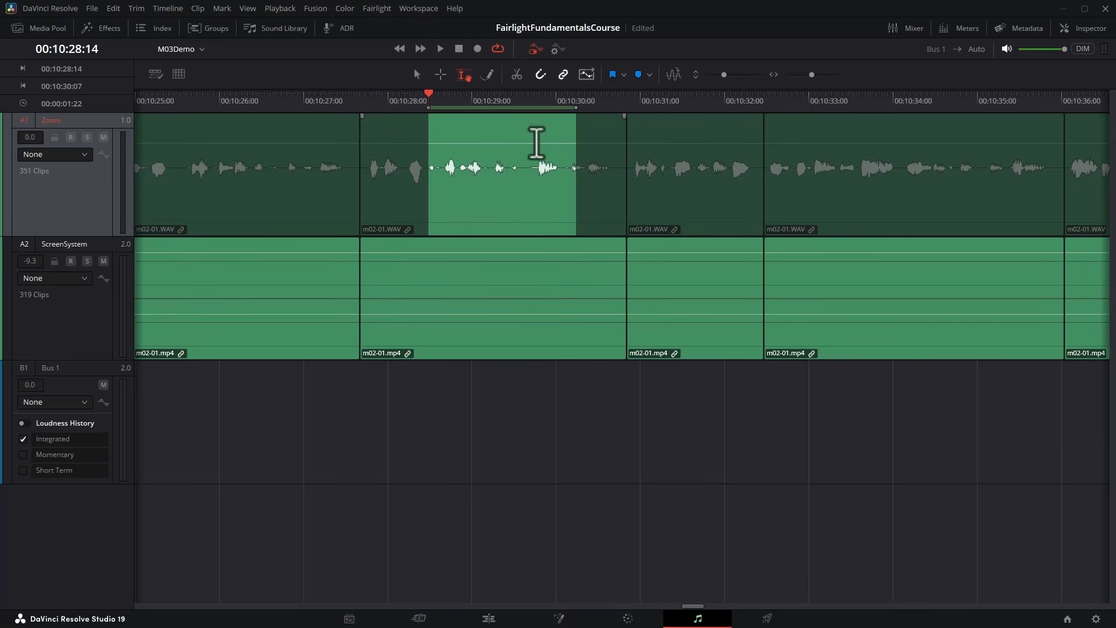
Turn off linked selection and move only the Zoom range 00:10:28:08 to 00:10:30:06 onto a new track below ScreenSystem, starting at 00:10:28:04.
{"action": "left_click", "coordinate": [563, 74]}
{"action": "left_click_drag", "start_coordinate": [411, 130], "coordinate": [575, 146]}
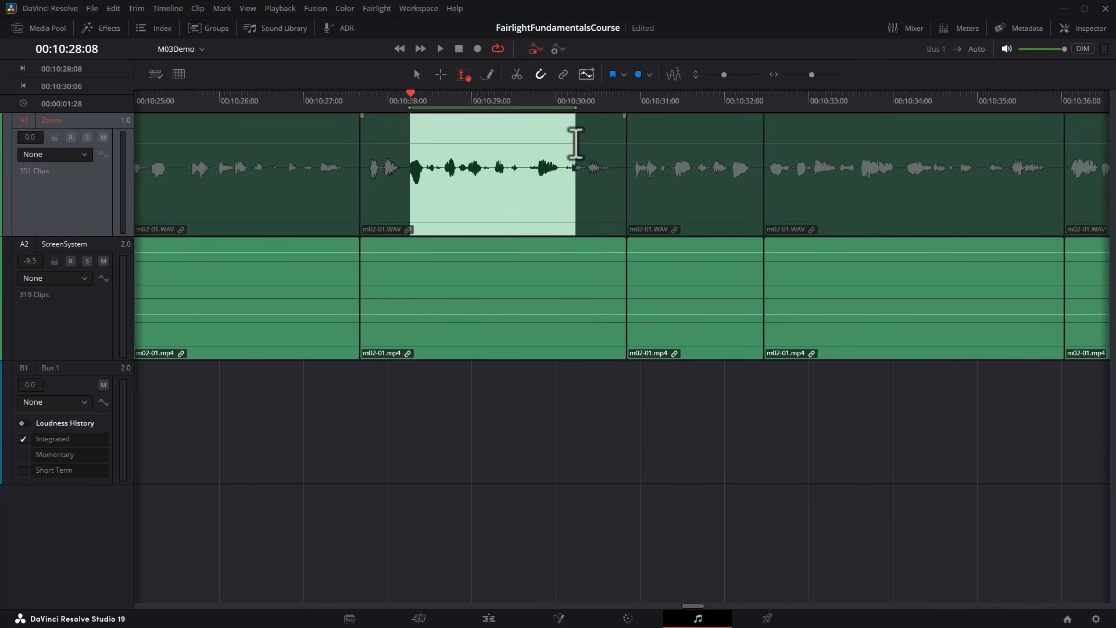
{"action": "left_click_drag", "start_coordinate": [493, 218], "coordinate": [477, 384]}
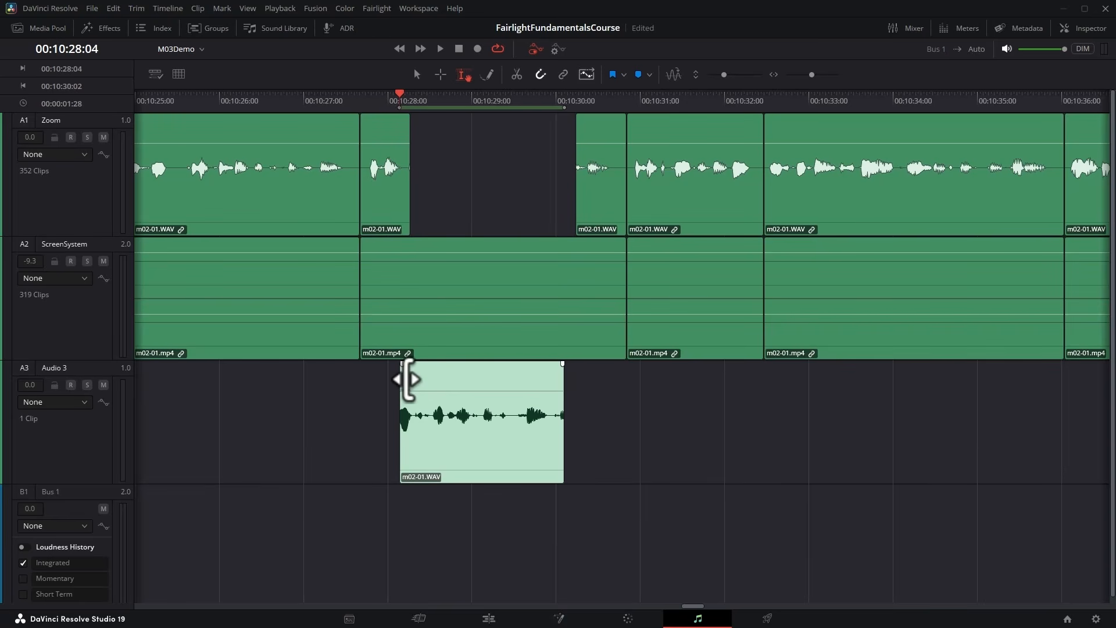
Trim the start of the moved clip on the Audio 3 track inward.
{"action": "mouse_move", "coordinate": [407, 379]}
{"action": "left_mouse_down"}
{"action": "mouse_move", "coordinate": [463, 381]}
{"action": "mouse_move", "coordinate": [425, 379]}
{"action": "left_mouse_up"}
{"action": "mouse_move", "coordinate": [559, 376]}
{"action": "left_mouse_down"}
{"action": "mouse_move", "coordinate": [495, 378]}
{"action": "mouse_move", "coordinate": [555, 379]}
{"action": "left_mouse_up"}
Lower the volume of the range 00:10:28:27 to 00:10:29:25 on Audio 3 and of 00:10:31:29 to 00:10:33:29 on the Zoom track.
{"action": "mouse_move", "coordinate": [491, 392]}
{"action": "left_mouse_down"}
{"action": "mouse_move", "coordinate": [491, 404]}
{"action": "mouse_move", "coordinate": [491, 395]}
{"action": "left_mouse_up"}
{"action": "left_click_drag", "start_coordinate": [514, 393], "coordinate": [514, 411]}
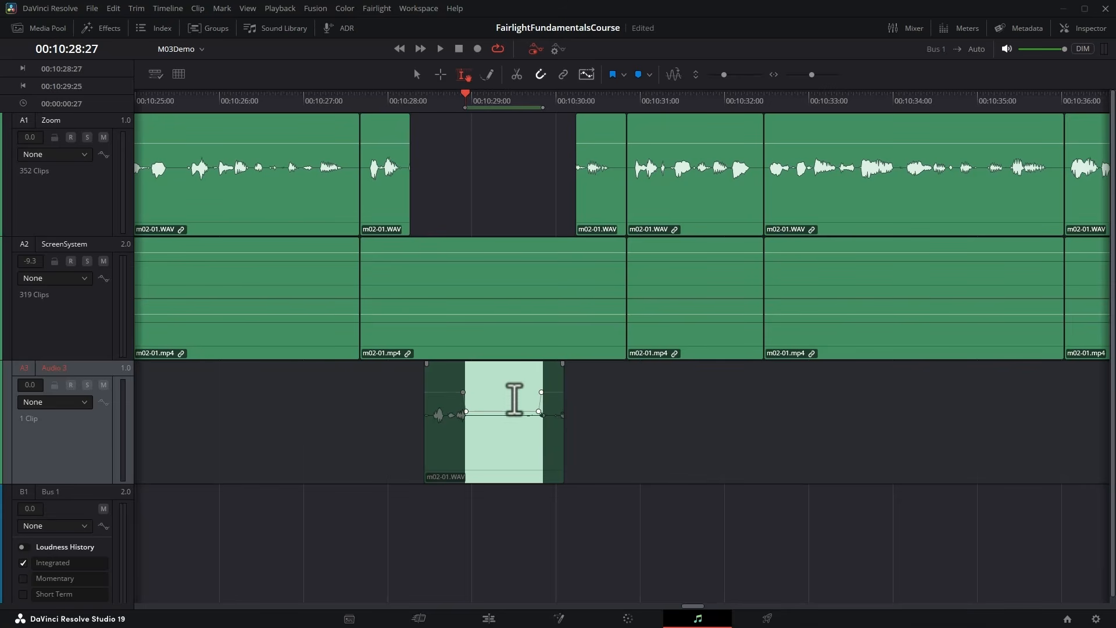
{"action": "left_click_drag", "start_coordinate": [722, 120], "coordinate": [859, 159]}
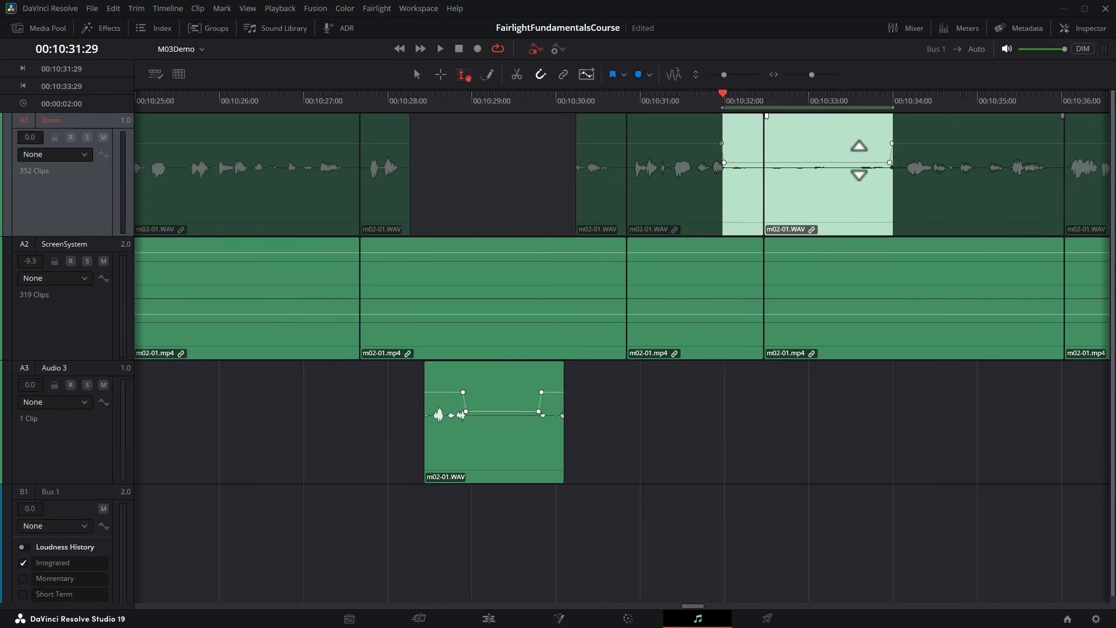
Give the Zoom clip starting at 00:10:22:00 a fade-in ending at about 00:10:24:12 and a fade-out starting at about 00:10:25:10.
{"action": "scroll", "coordinate": [523, 156], "scroll_direction": "left", "scroll_amount": 10}
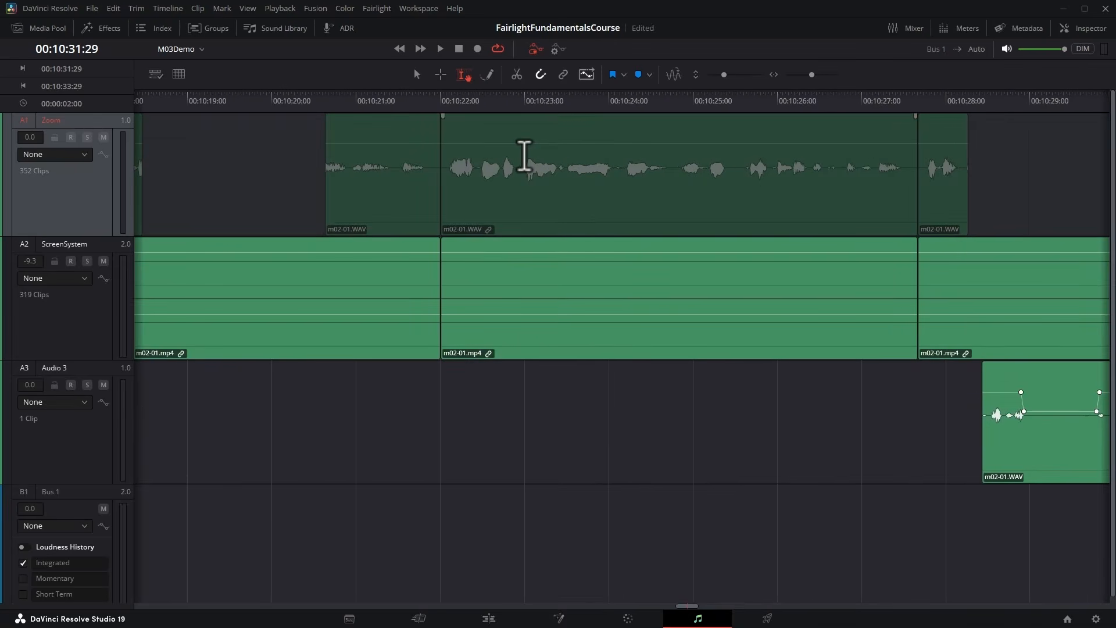
{"action": "left_click", "coordinate": [525, 156]}
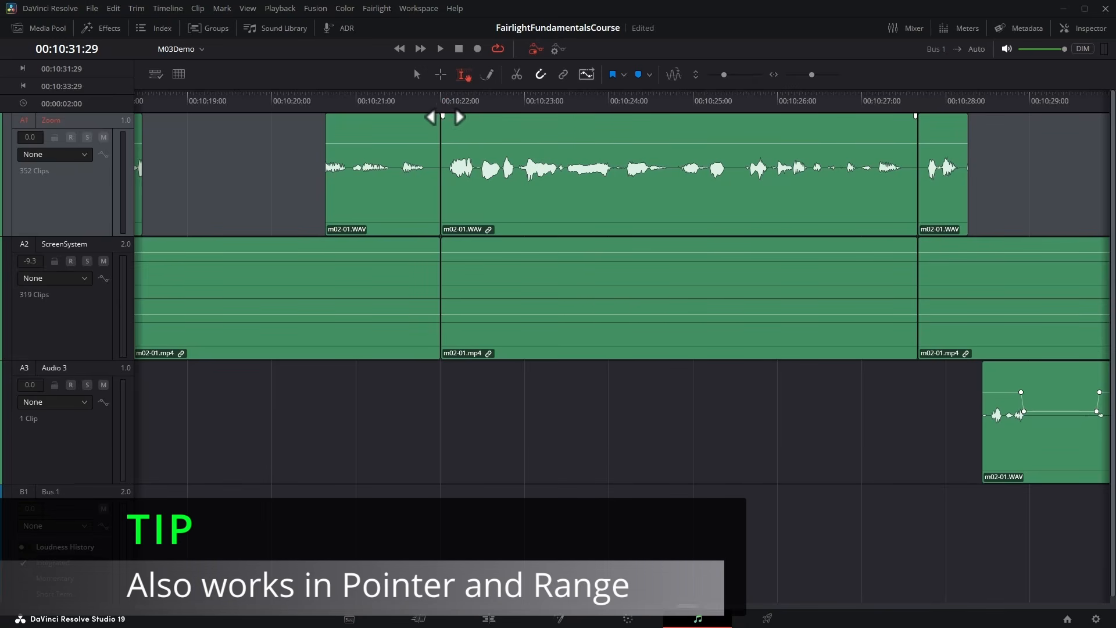
{"action": "left_click_drag", "start_coordinate": [443, 117], "coordinate": [579, 116]}
{"action": "left_click_drag", "start_coordinate": [915, 116], "coordinate": [721, 120]}
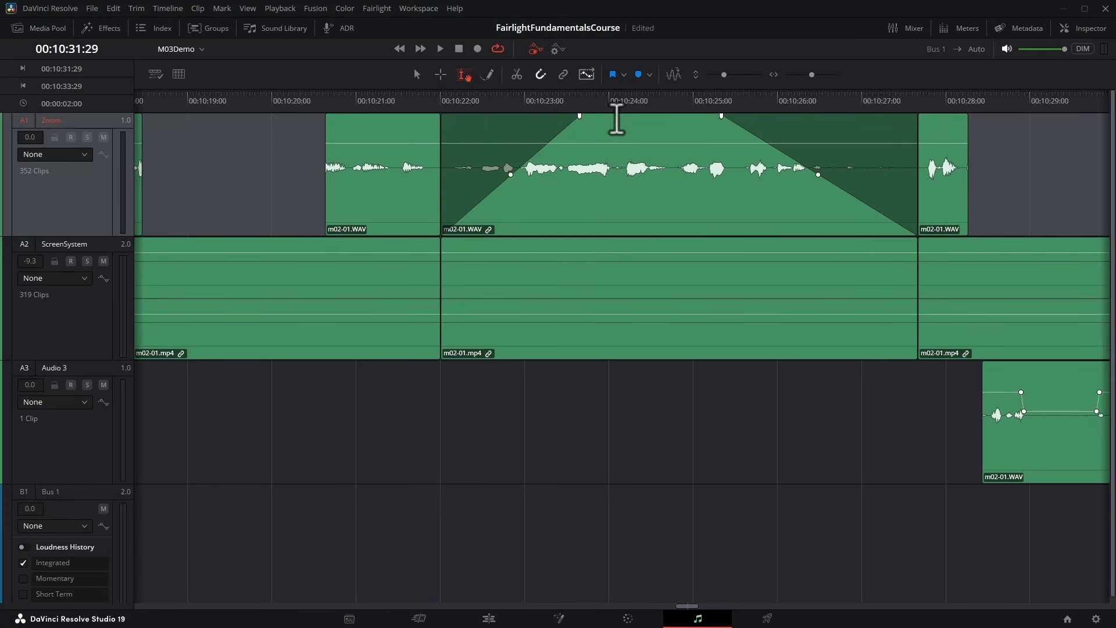
{"action": "left_click_drag", "start_coordinate": [576, 117], "coordinate": [644, 116]}
Play the clip with its fades from 00:10:22:04 to hear the result.
{"action": "left_click", "coordinate": [453, 100]}
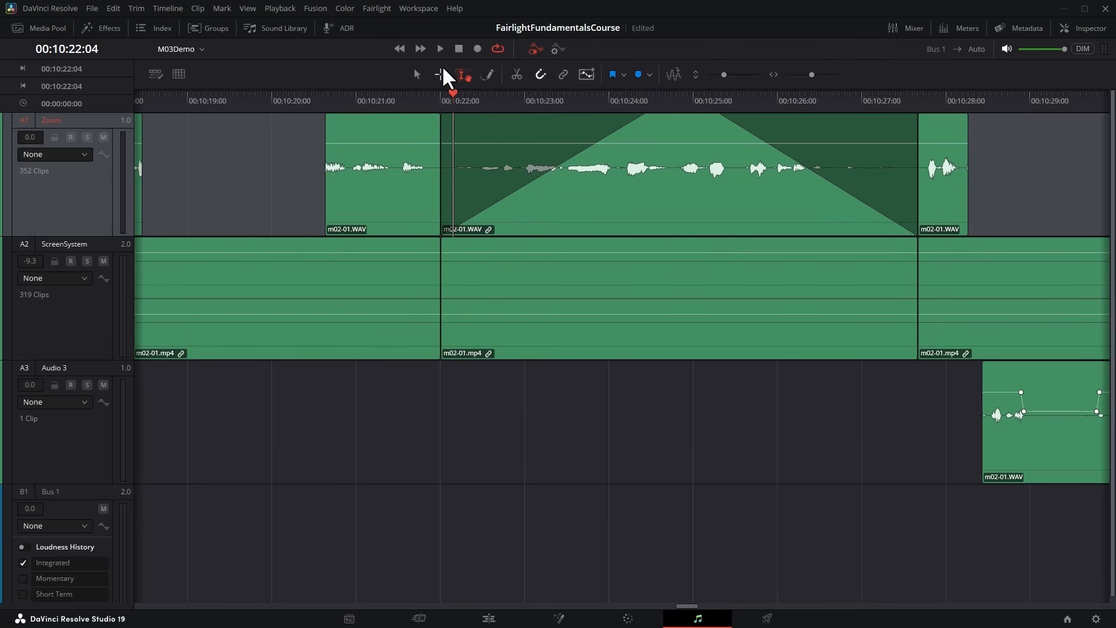
{"action": "left_click", "coordinate": [439, 47]}
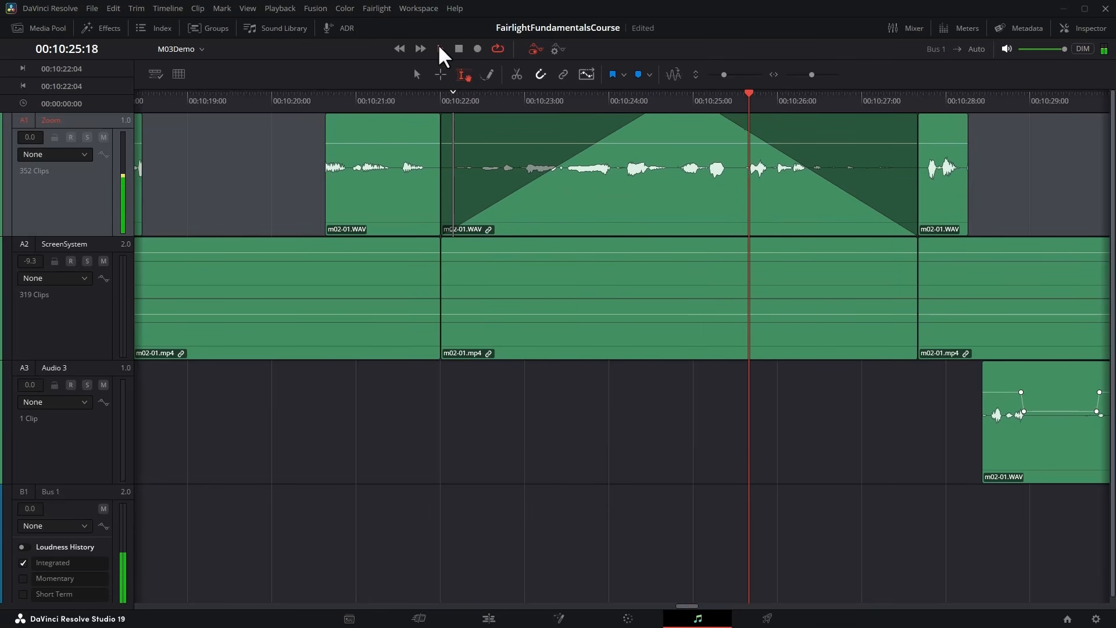
{"action": "left_click", "coordinate": [440, 48]}
Place the playhead at 00:10:21:09, add a fade-in and fade-out to the Zoom clip there, and clear the selection.
{"action": "left_click", "coordinate": [416, 74]}
{"action": "left_click", "coordinate": [382, 99]}
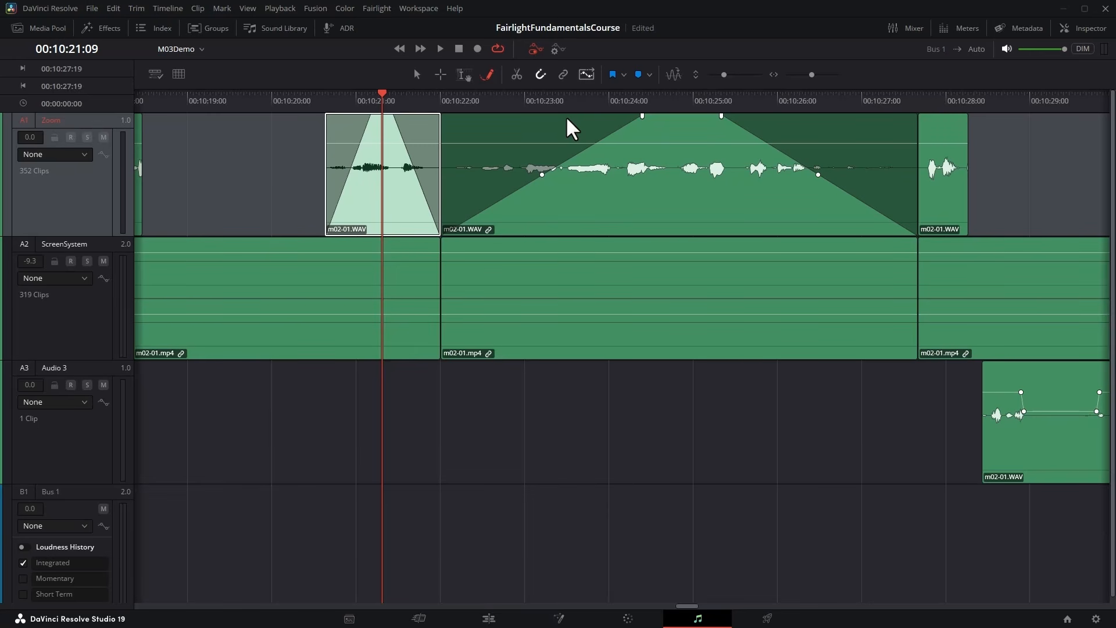
{"action": "key", "text": "ctrl+shift+a"}
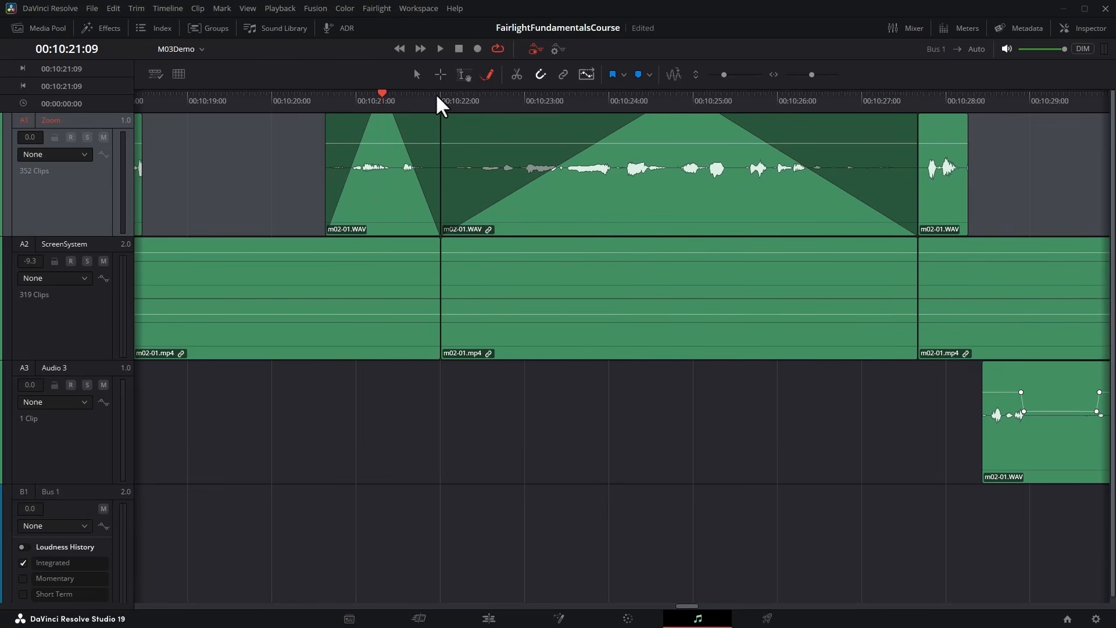
Try the Pointer, Range, Focus and Pencil edit modes in turn with the playhead on the Zoom clip at 00:10:21:09.
{"action": "key", "text": "a"}
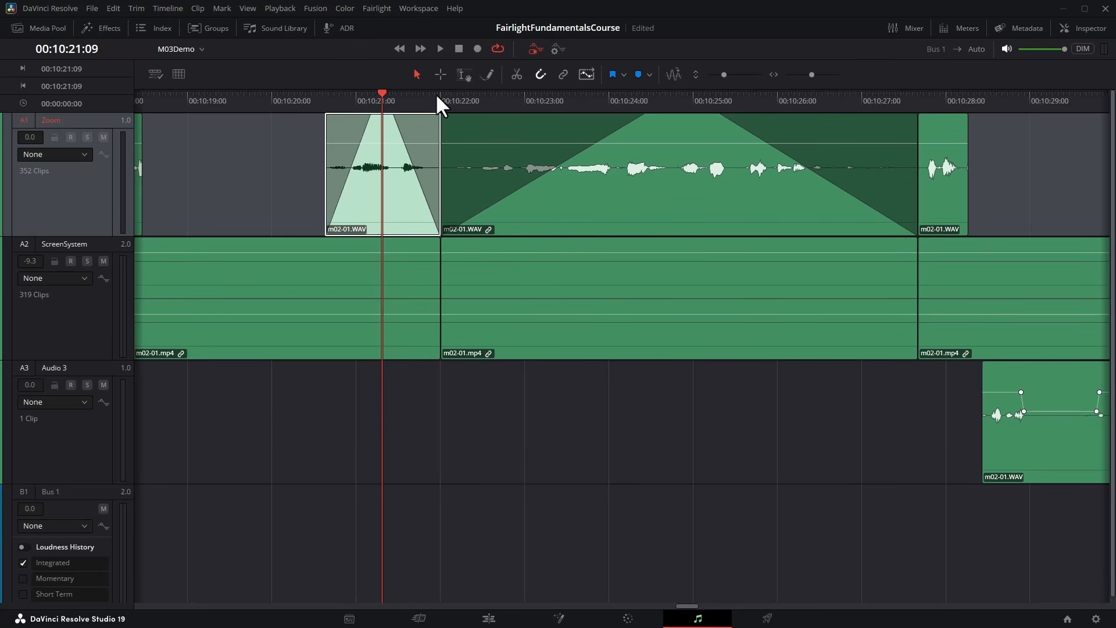
{"action": "key", "text": "r"}
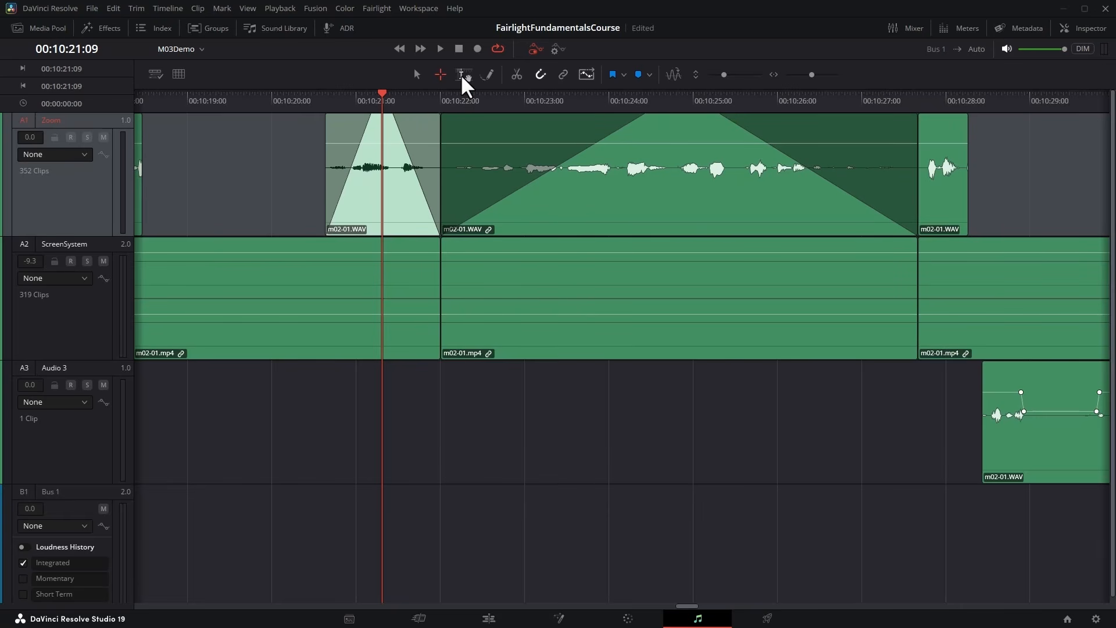
{"action": "left_click", "coordinate": [462, 76]}
{"action": "left_click", "coordinate": [487, 75]}
Raise the clip gain line of the Zoom clip starting at about 00:10:36:00 to 6.9 and select that clip.
{"action": "mouse_move", "coordinate": [493, 273]}
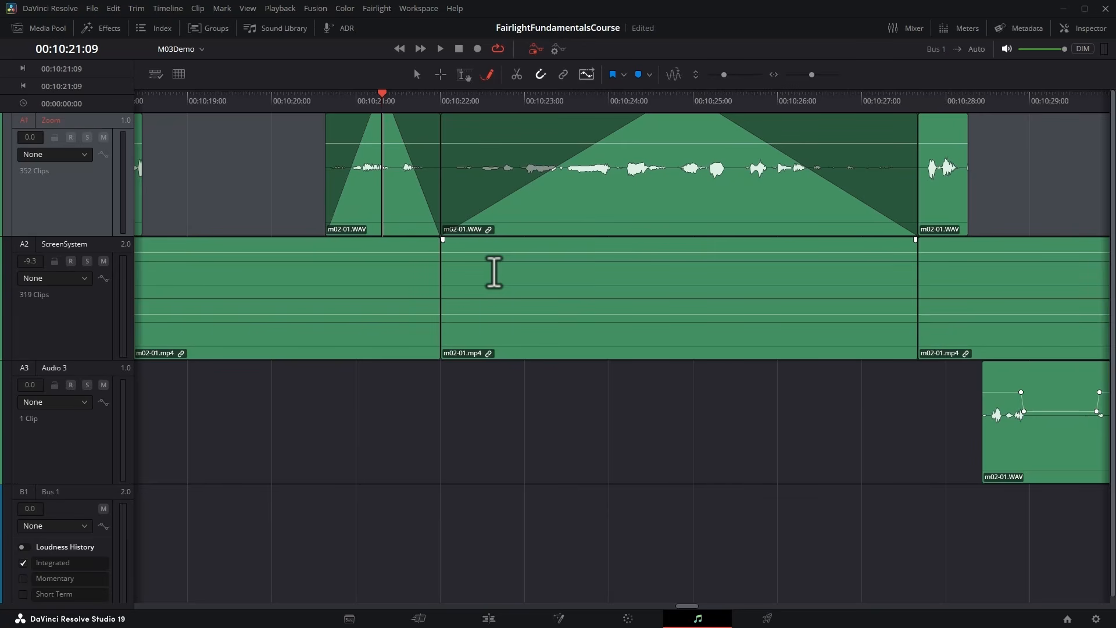
{"action": "scroll", "coordinate": [494, 272], "scroll_direction": "right", "scroll_amount": 10}
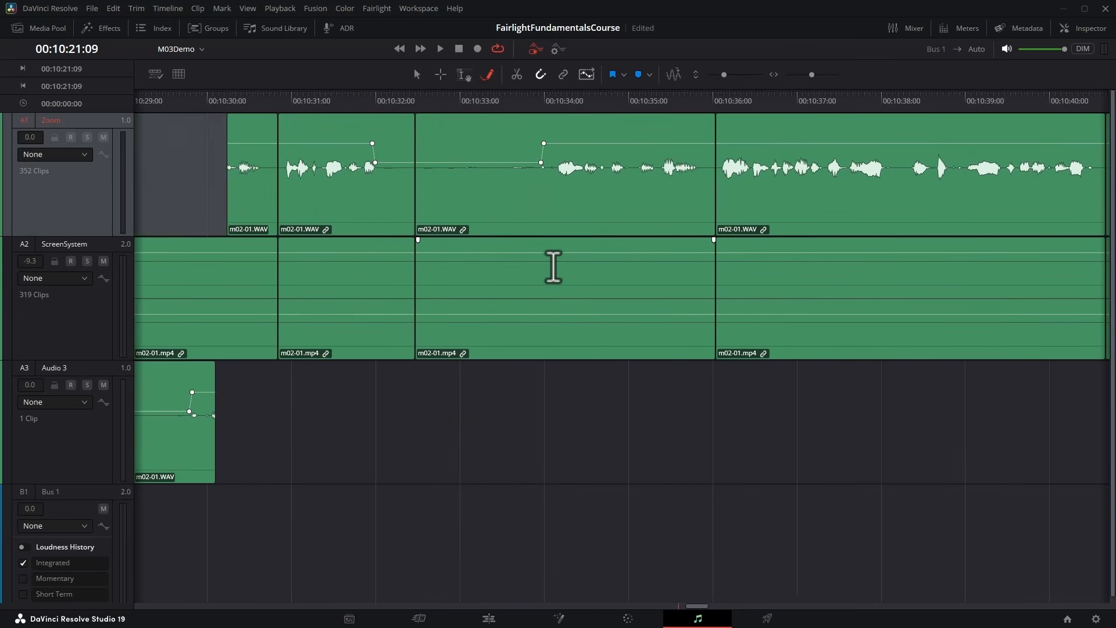
{"action": "scroll", "coordinate": [550, 268], "scroll_direction": "right", "scroll_amount": 6}
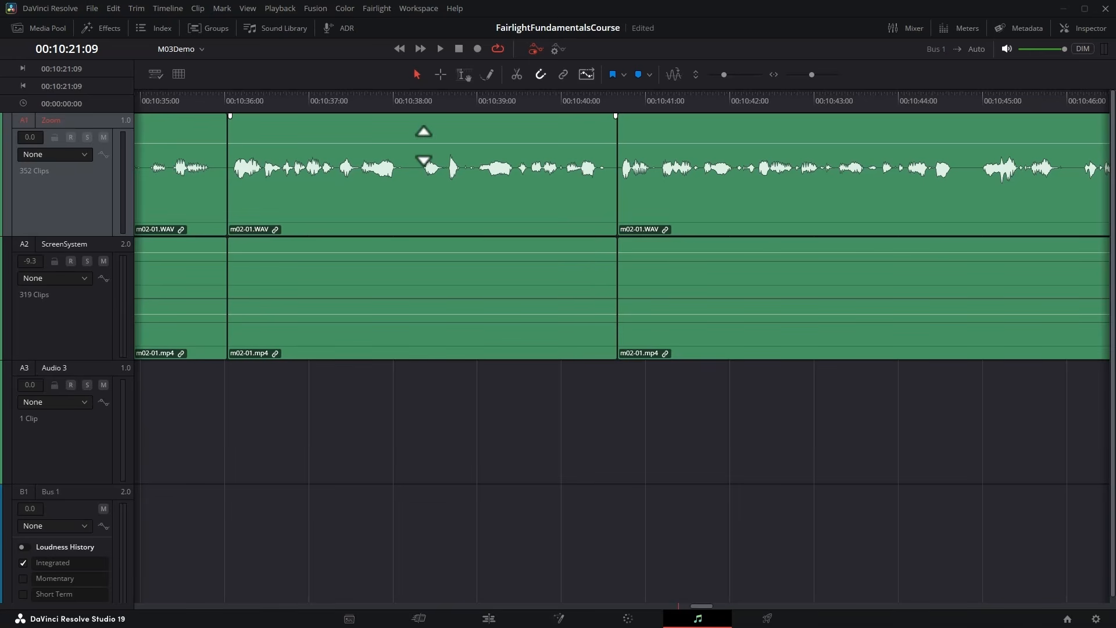
{"action": "mouse_move", "coordinate": [420, 145]}
{"action": "left_mouse_down"}
{"action": "mouse_move", "coordinate": [418, 160]}
{"action": "mouse_move", "coordinate": [417, 126]}
{"action": "mouse_move", "coordinate": [419, 154]}
{"action": "mouse_move", "coordinate": [419, 129]}
{"action": "mouse_move", "coordinate": [422, 148]}
{"action": "mouse_move", "coordinate": [426, 136]}
{"action": "left_mouse_up"}
{"action": "left_click", "coordinate": [511, 121]}
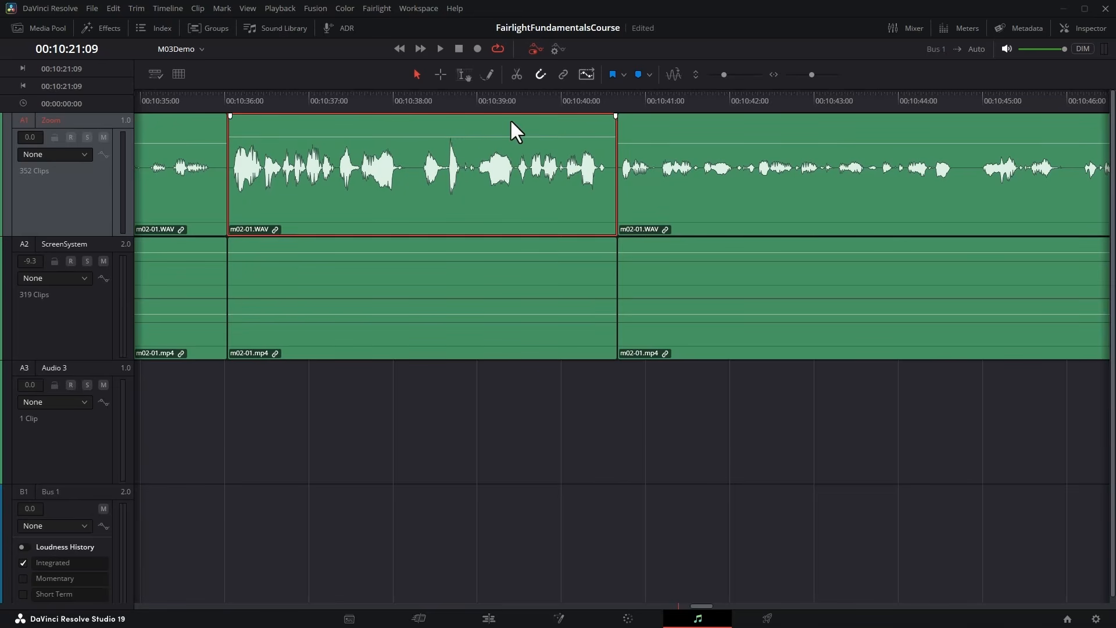
Set the selected clip's volume to 5.0 in the Inspector and look at the Zoom track's own audio settings.
{"action": "left_click", "coordinate": [1080, 26]}
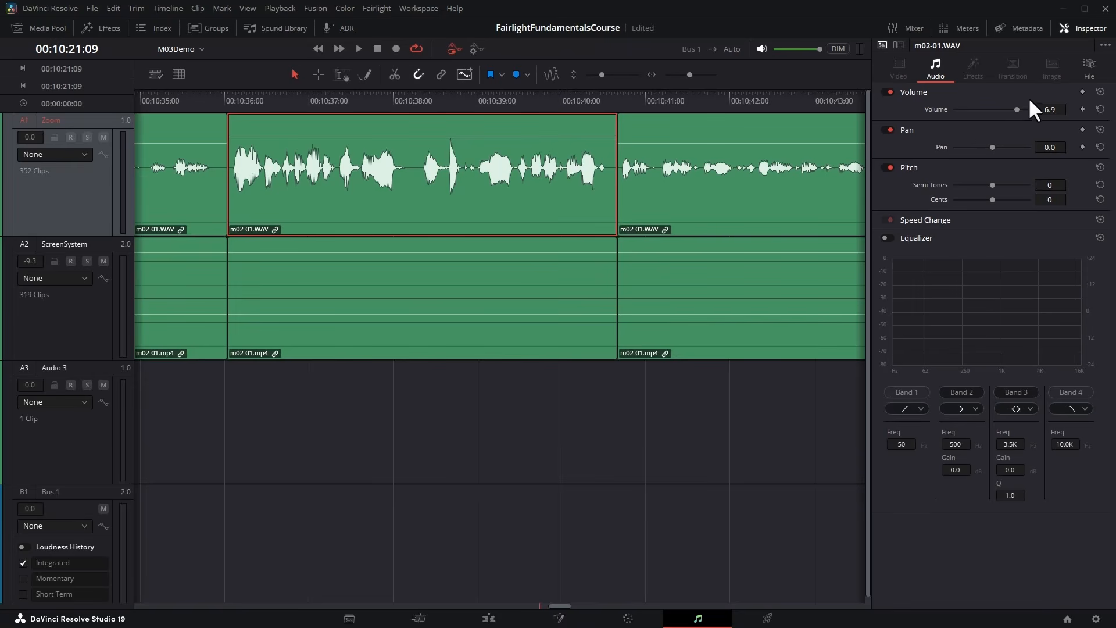
{"action": "left_click_drag", "start_coordinate": [1016, 110], "coordinate": [1053, 110]}
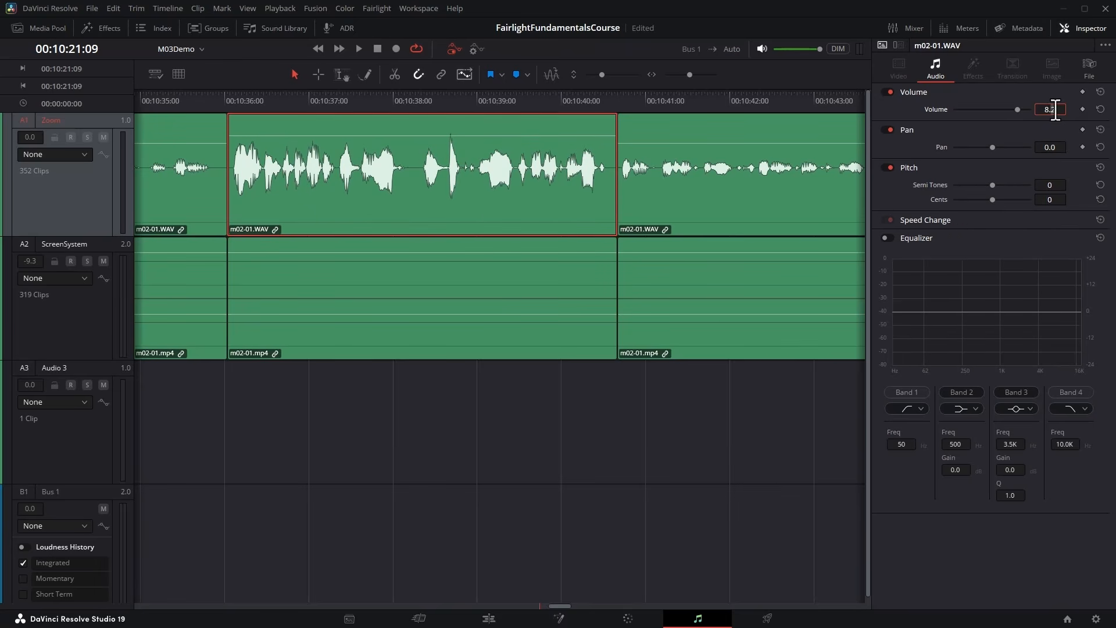
{"action": "left_click", "coordinate": [1043, 110]}
{"action": "type", "text": "0"}
{"action": "key", "text": "Return"}
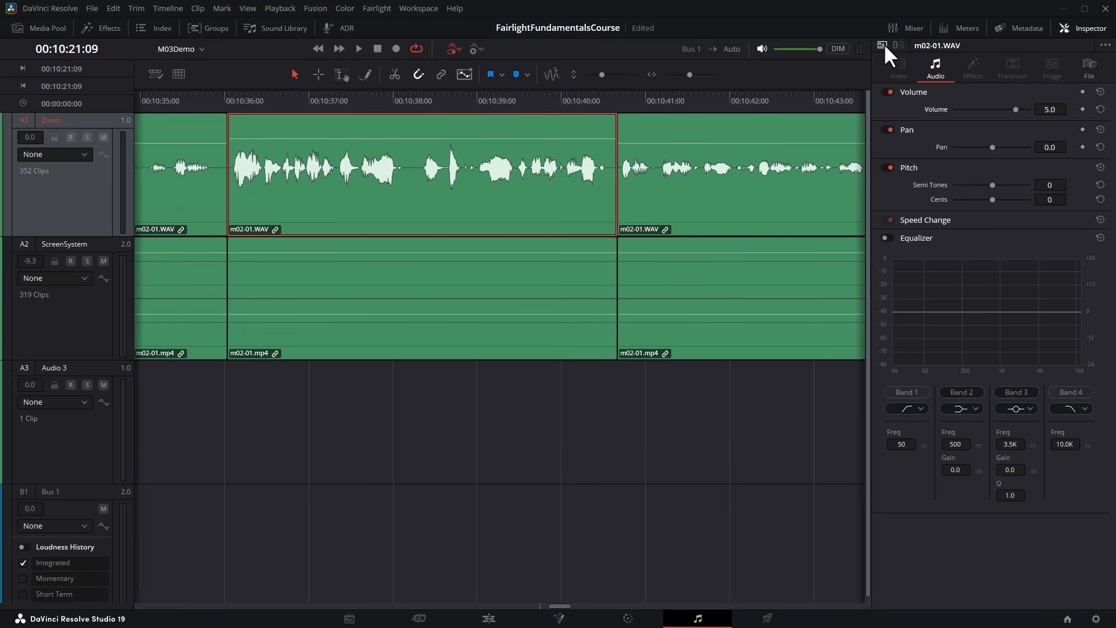
{"action": "left_click", "coordinate": [899, 44]}
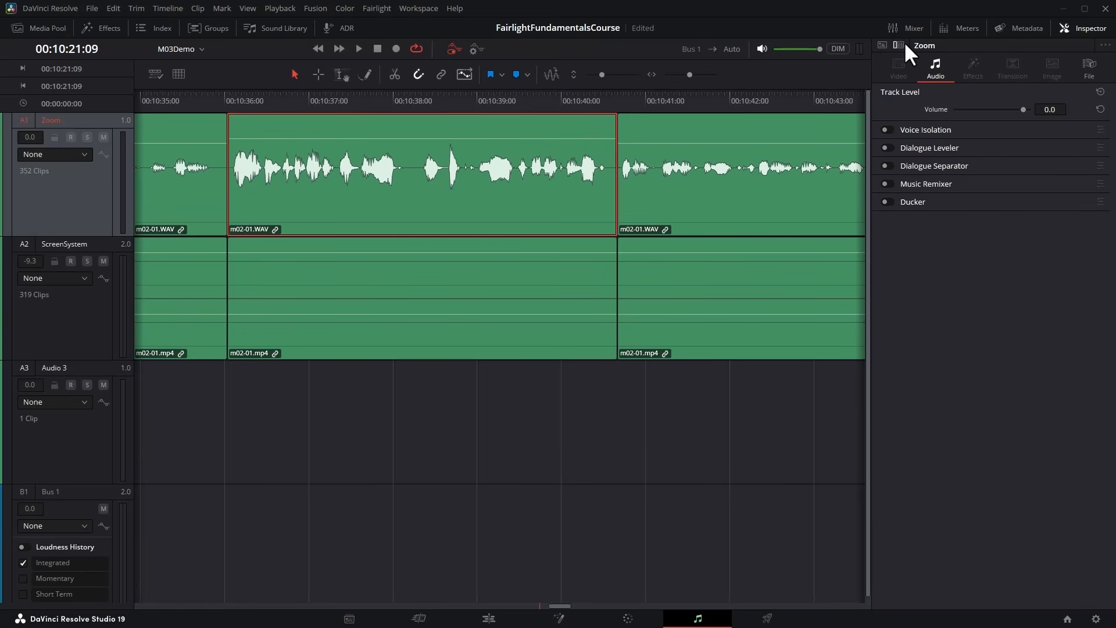
{"action": "left_click", "coordinate": [883, 42]}
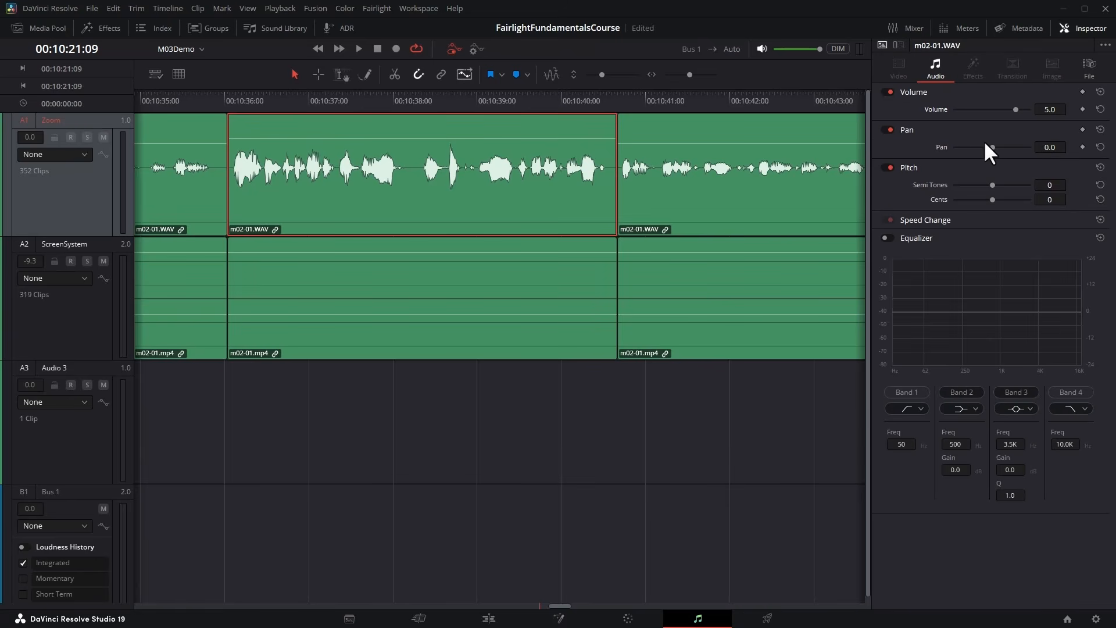
Audition the clip panned to -100 and to 100, and reset its pan.
{"action": "left_click_drag", "start_coordinate": [992, 147], "coordinate": [946, 145]}
{"action": "left_click", "coordinate": [349, 49]}
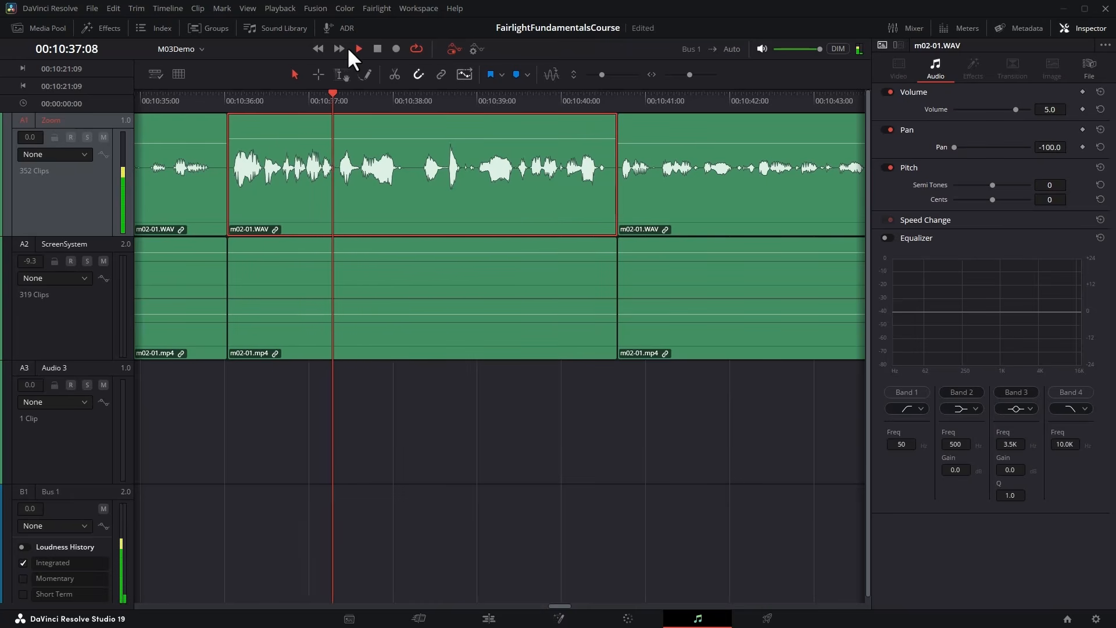
{"action": "left_click", "coordinate": [376, 46]}
{"action": "left_click_drag", "start_coordinate": [955, 147], "coordinate": [1040, 148]}
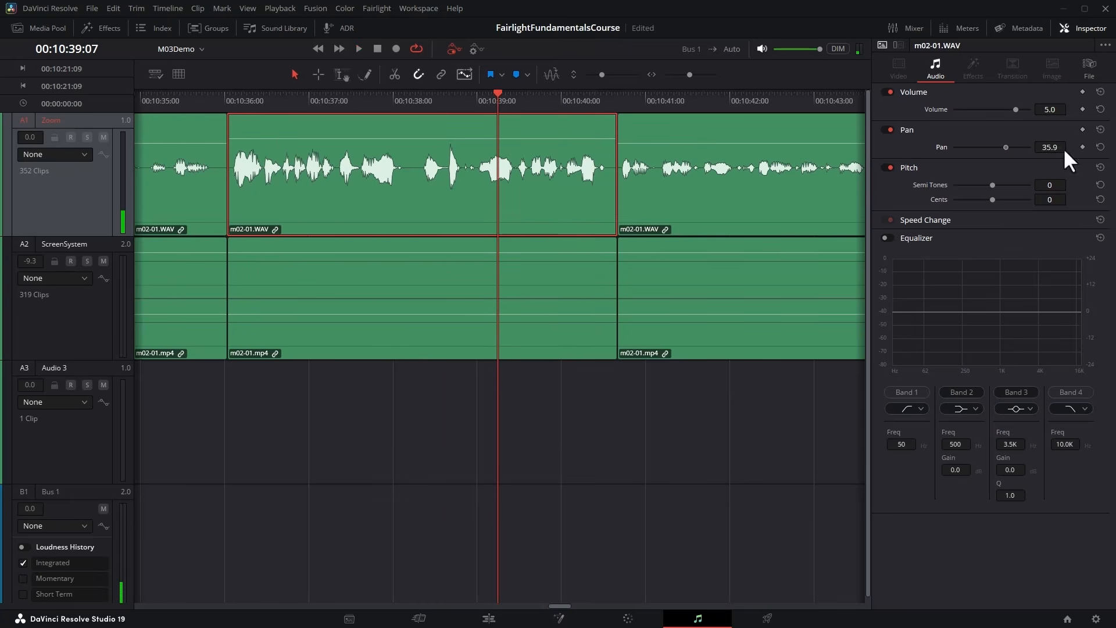
{"action": "left_click", "coordinate": [273, 97]}
{"action": "key", "text": "space"}
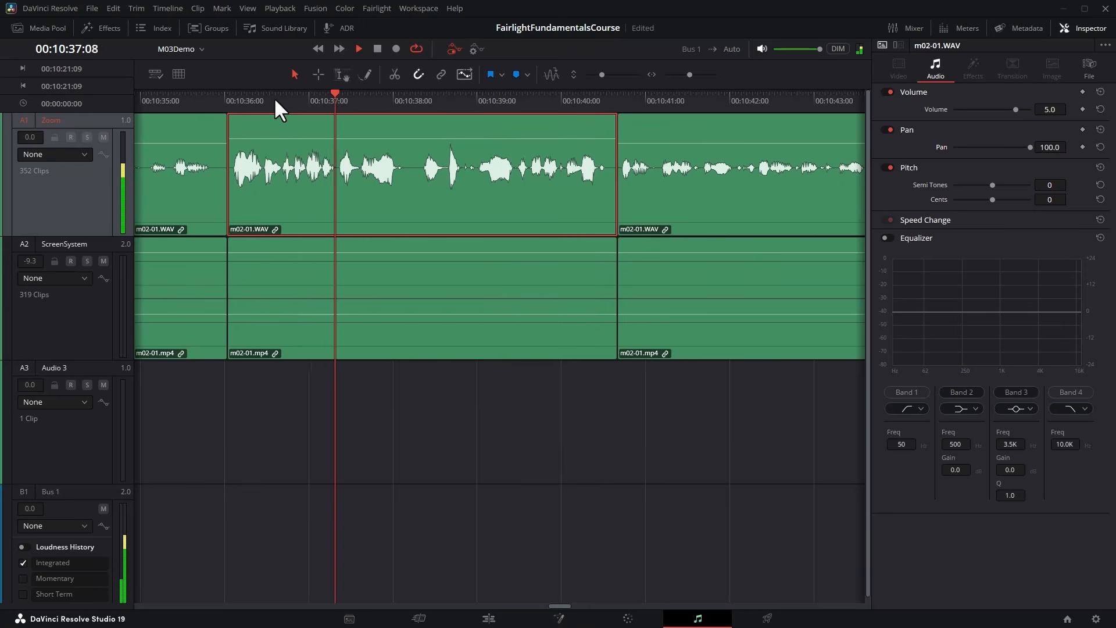
{"action": "key", "text": "space"}
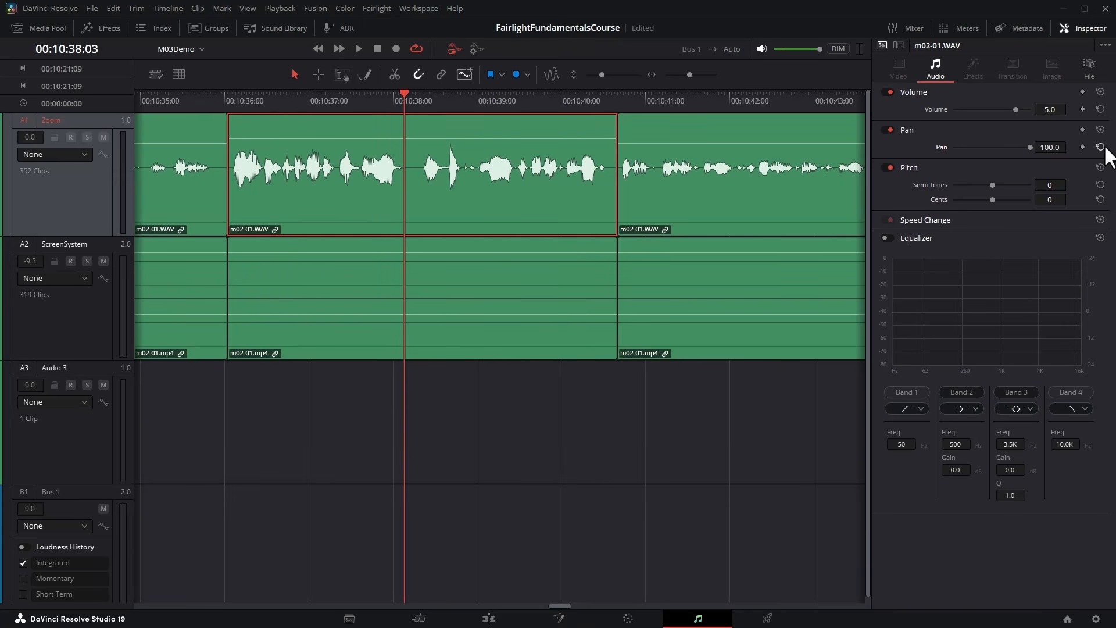
{"action": "left_click", "coordinate": [1101, 147]}
Audition the clip's pitch at 24 semitones with 100 cents and at 10 semitones with 44 cents, and reset the pitch.
{"action": "left_click_drag", "start_coordinate": [993, 185], "coordinate": [1033, 200]}
{"action": "left_click", "coordinate": [257, 99]}
{"action": "key", "text": "space"}
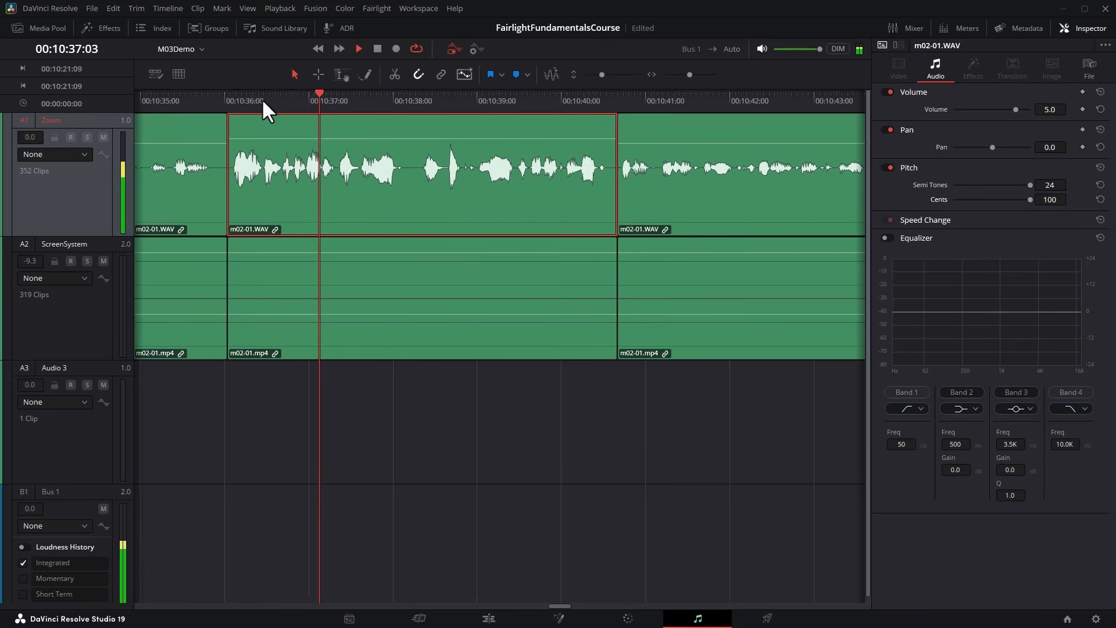
{"action": "left_click_drag", "start_coordinate": [1030, 185], "coordinate": [1008, 199]}
{"action": "left_click", "coordinate": [280, 101]}
{"action": "key", "text": "space"}
{"action": "key", "text": "space"}
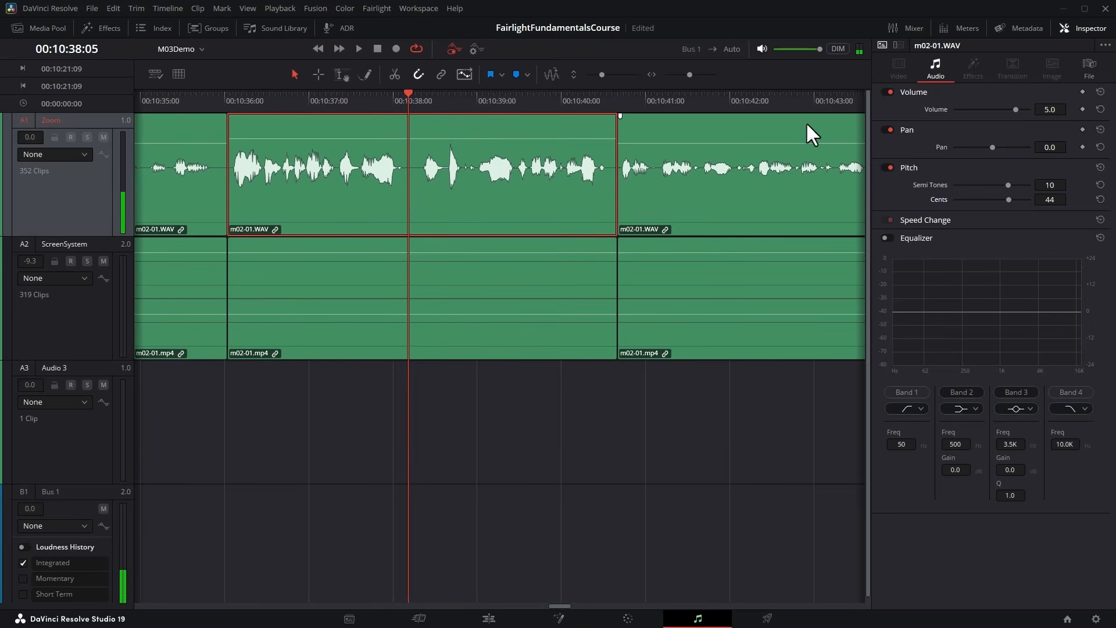
{"action": "left_click", "coordinate": [1100, 167]}
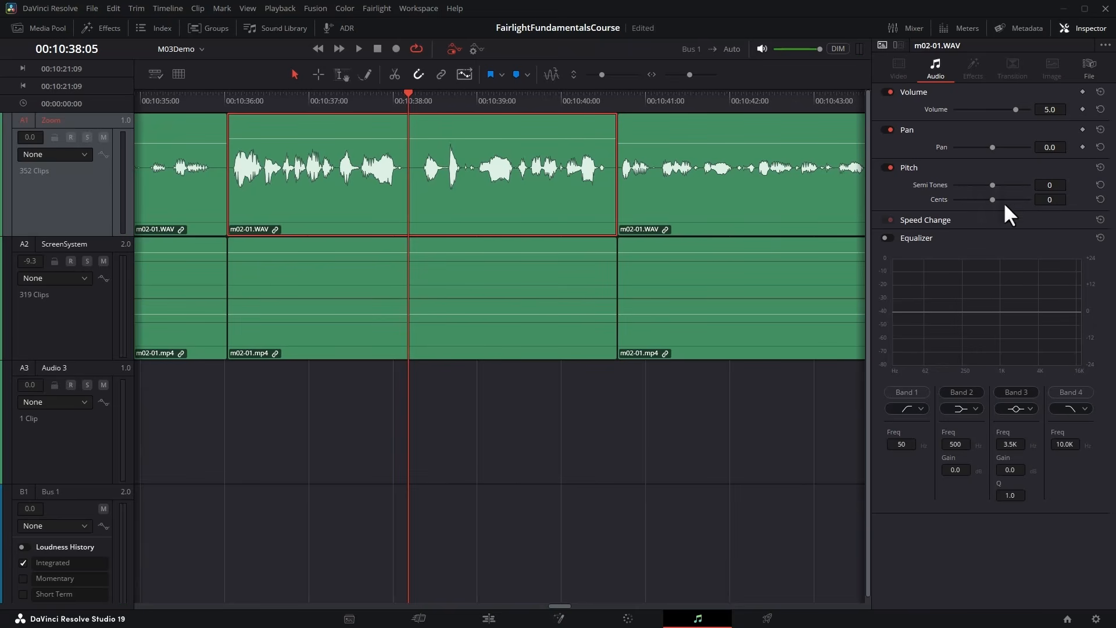
Enable the clip equalizer, lower Band 2 to -11.3 gain at 468 Hz, and switch the equalizer off again.
{"action": "left_click", "coordinate": [887, 237]}
{"action": "left_click_drag", "start_coordinate": [979, 309], "coordinate": [979, 336]}
{"action": "left_click", "coordinate": [886, 239]}
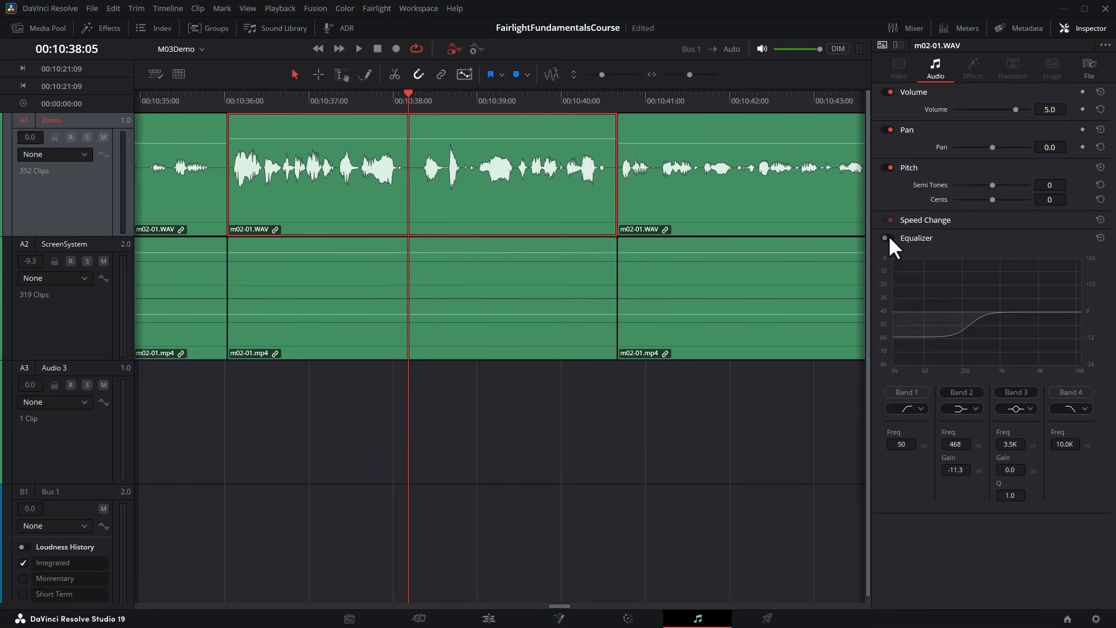
Turn off the clip's Pitch and Pan adjustments, and bypass and re-enable its Volume adjustment.
{"action": "left_click", "coordinate": [887, 167]}
{"action": "left_click", "coordinate": [888, 131]}
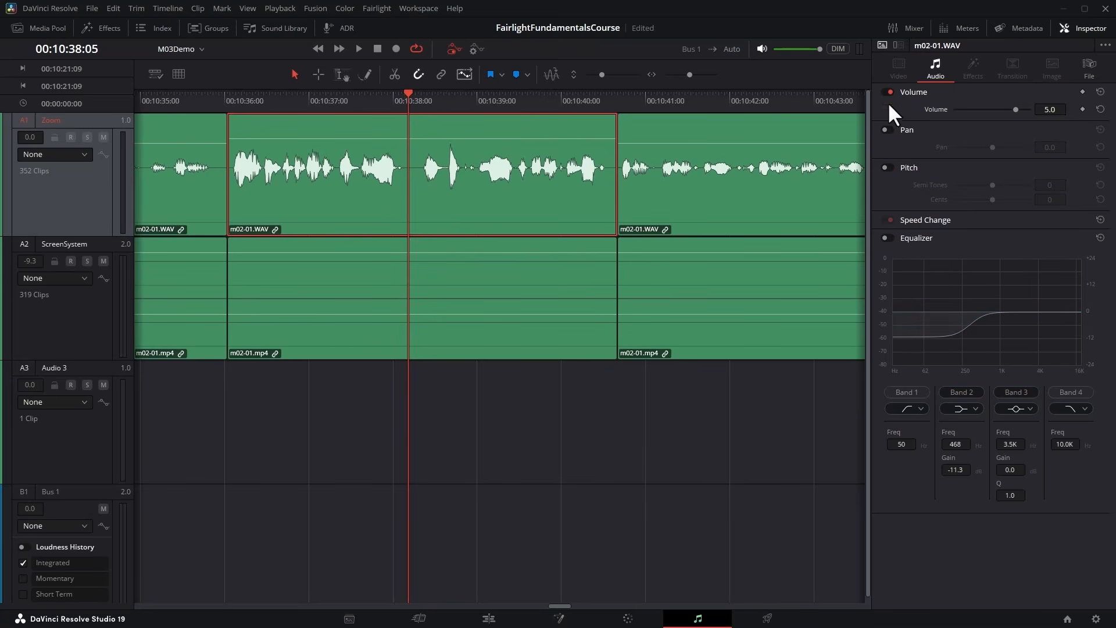
{"action": "left_click", "coordinate": [887, 91]}
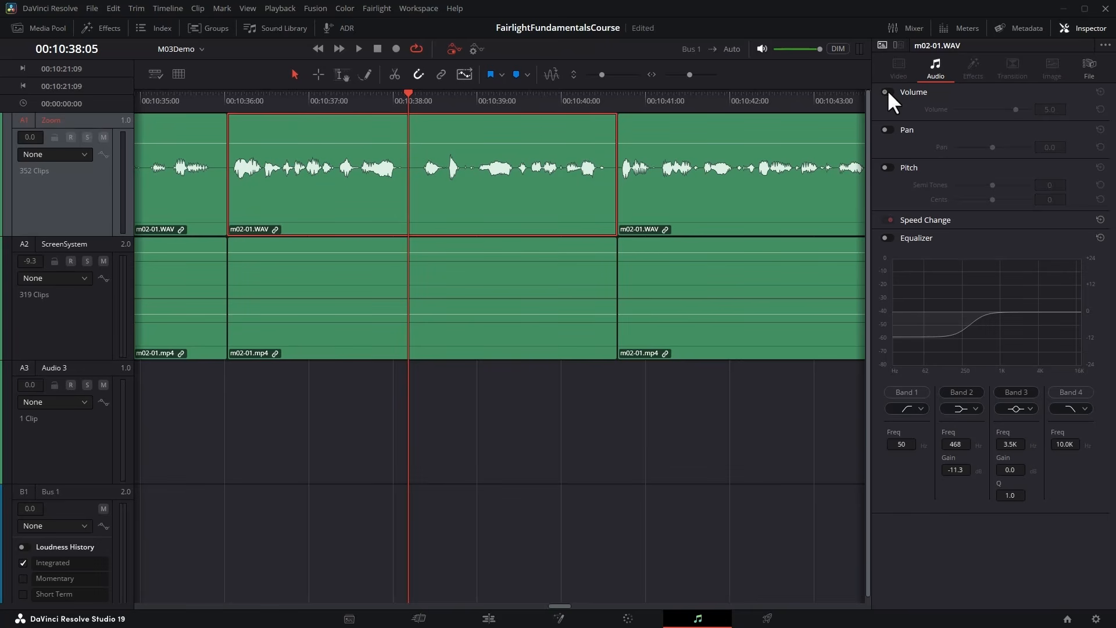
{"action": "left_click", "coordinate": [887, 91]}
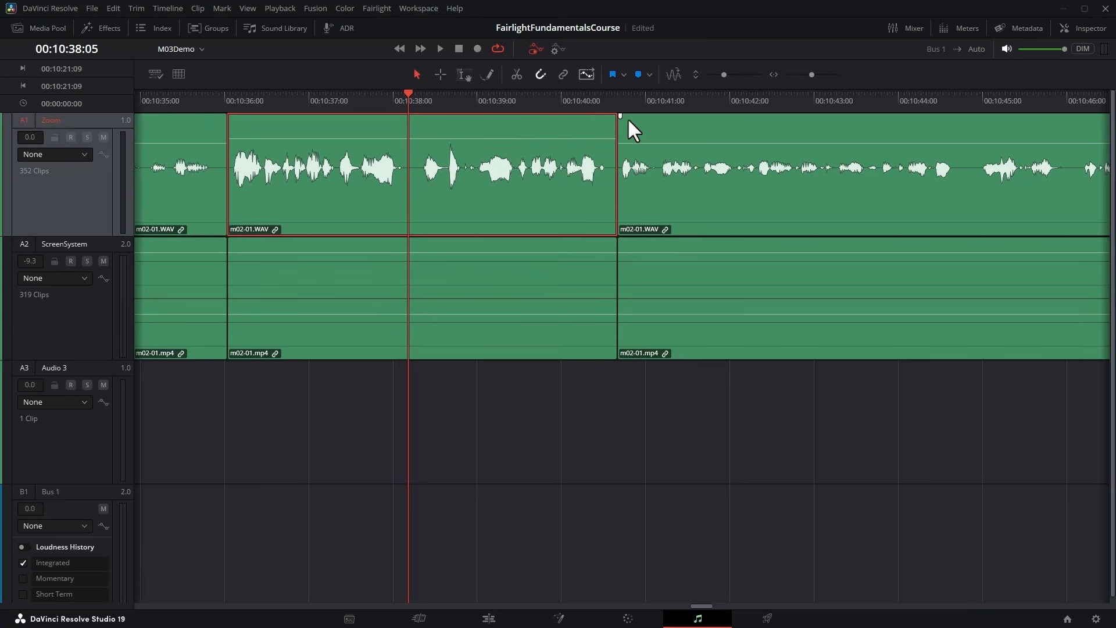
{"action": "mouse_move", "coordinate": [620, 115]}
{"action": "left_mouse_down"}
{"action": "mouse_move", "coordinate": [792, 116]}
{"action": "mouse_move", "coordinate": [621, 116]}
{"action": "left_mouse_up"}
Select the run of Zoom clips from about 00:10:52 to 00:11:16 and place the playhead at 00:11:04:12.
{"action": "key", "text": "ctrl+minus"}
{"action": "key", "text": "ctrl+minus"}
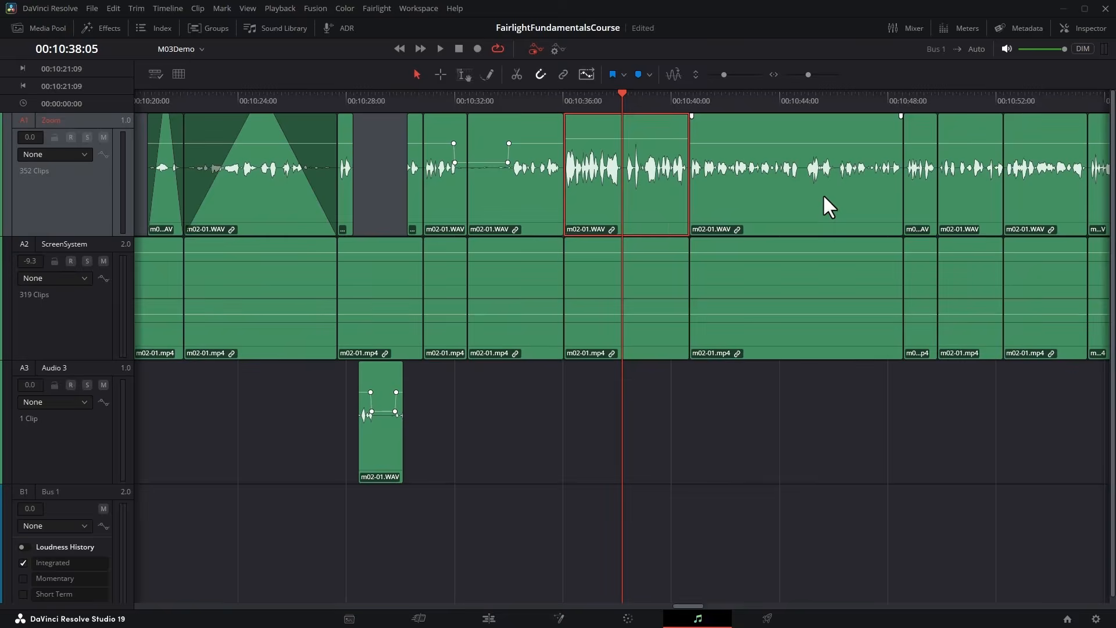
{"action": "left_click", "coordinate": [755, 127]}
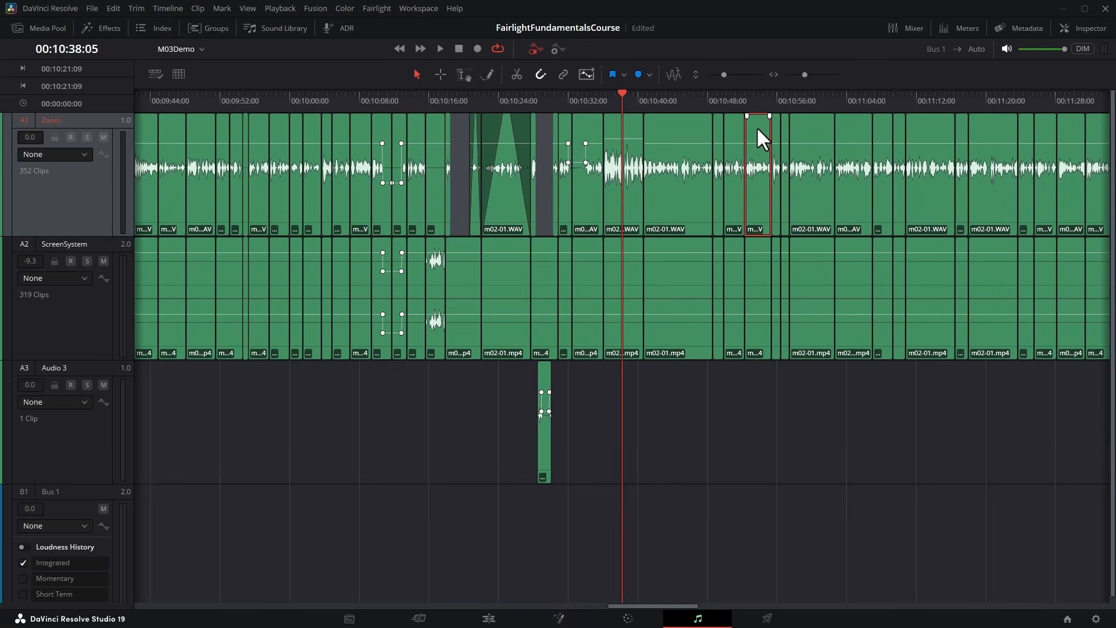
{"action": "left_click", "coordinate": [927, 123], "text": "shift"}
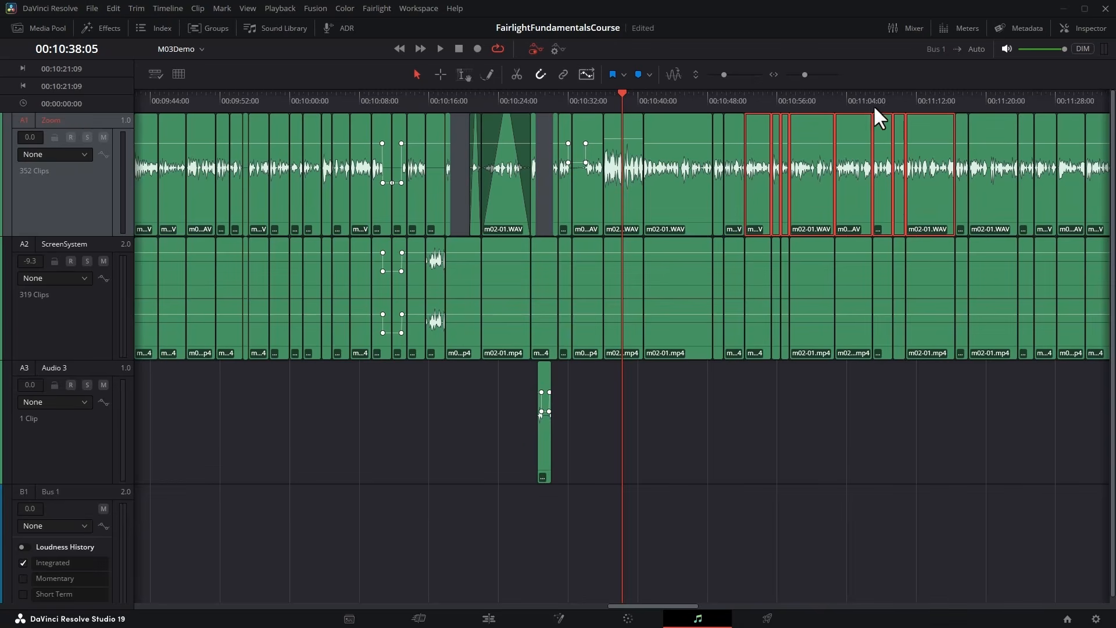
{"action": "left_click", "coordinate": [849, 97]}
{"action": "key", "text": "ctrl+equal"}
{"action": "key", "text": "ctrl+equal"}
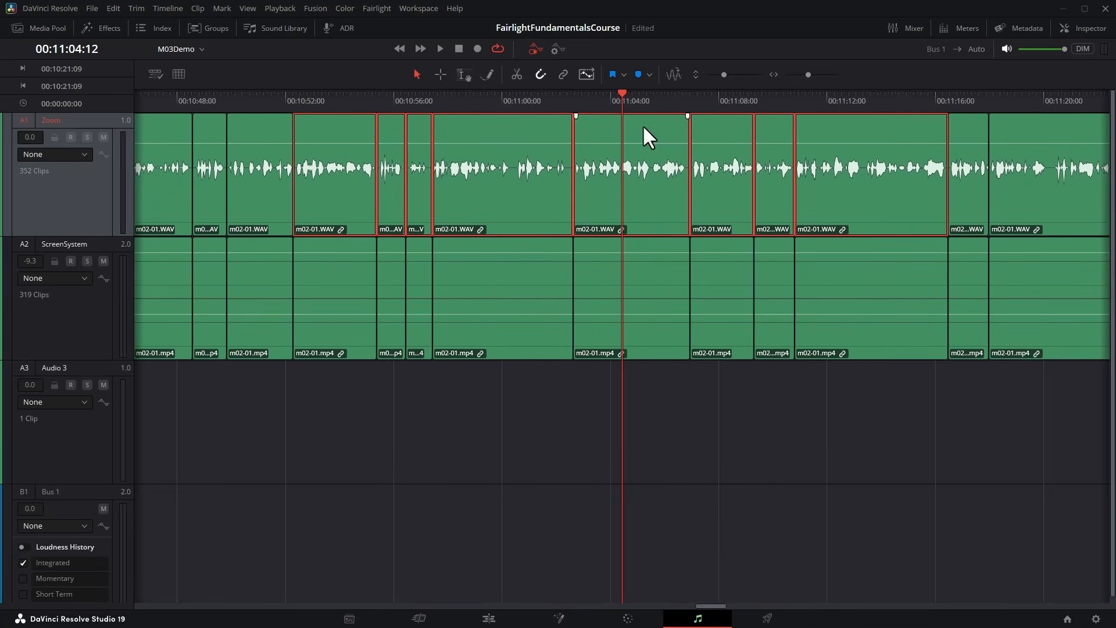
Apply batch fades to the selected clips with 30-frame linear fade-ins and fade-outs and crossfades disabled.
{"action": "left_click", "coordinate": [387, 10]}
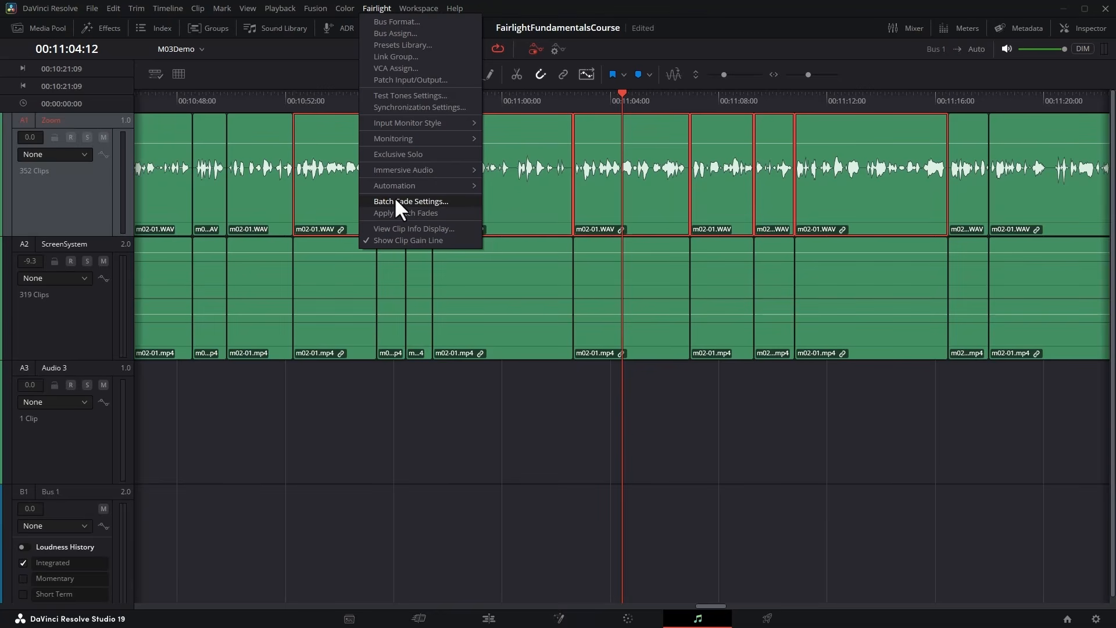
{"action": "left_click", "coordinate": [433, 204]}
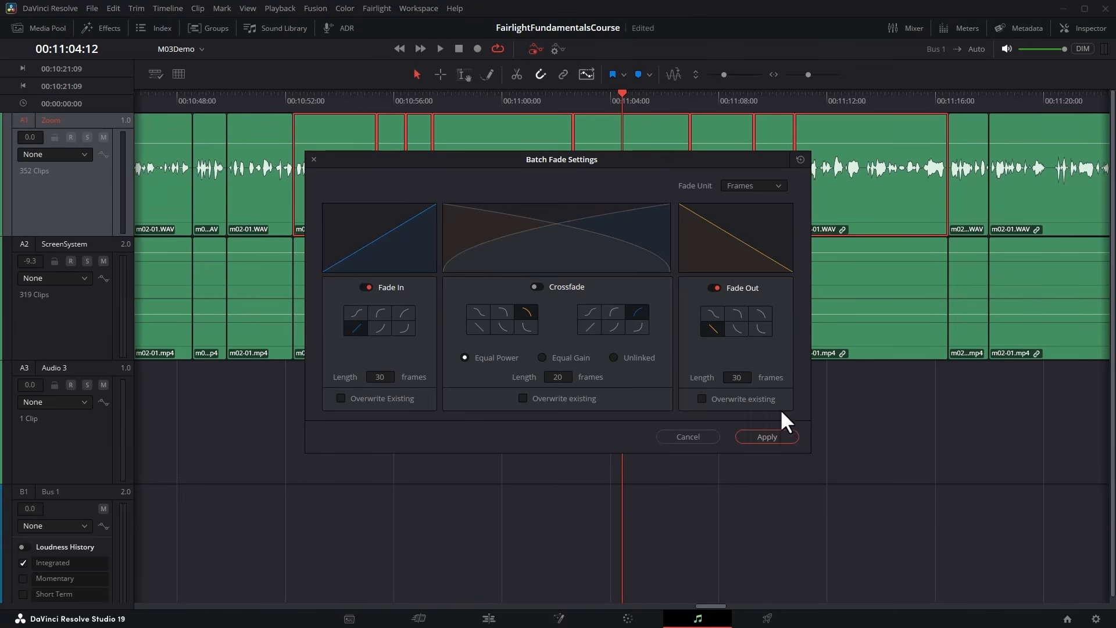
{"action": "left_click", "coordinate": [773, 433]}
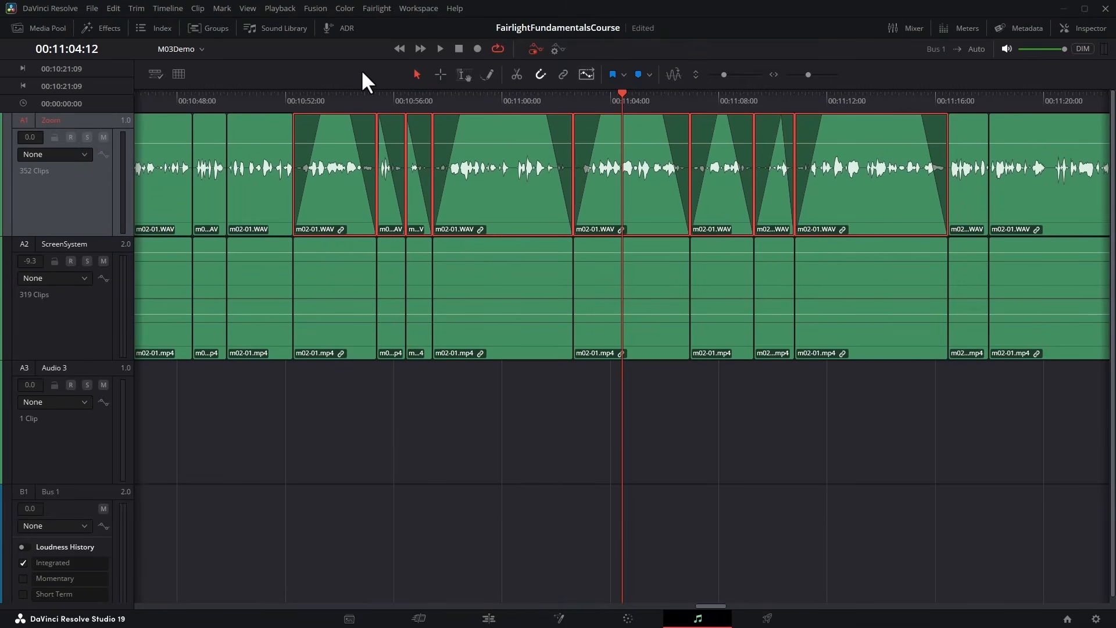
Place the playhead at 00:10:53:16 and adjust the fade-in and fade-out lengths individually on the first and fourth faded Zoom clips.
{"action": "left_click", "coordinate": [327, 97]}
{"action": "mouse_move", "coordinate": [323, 124]}
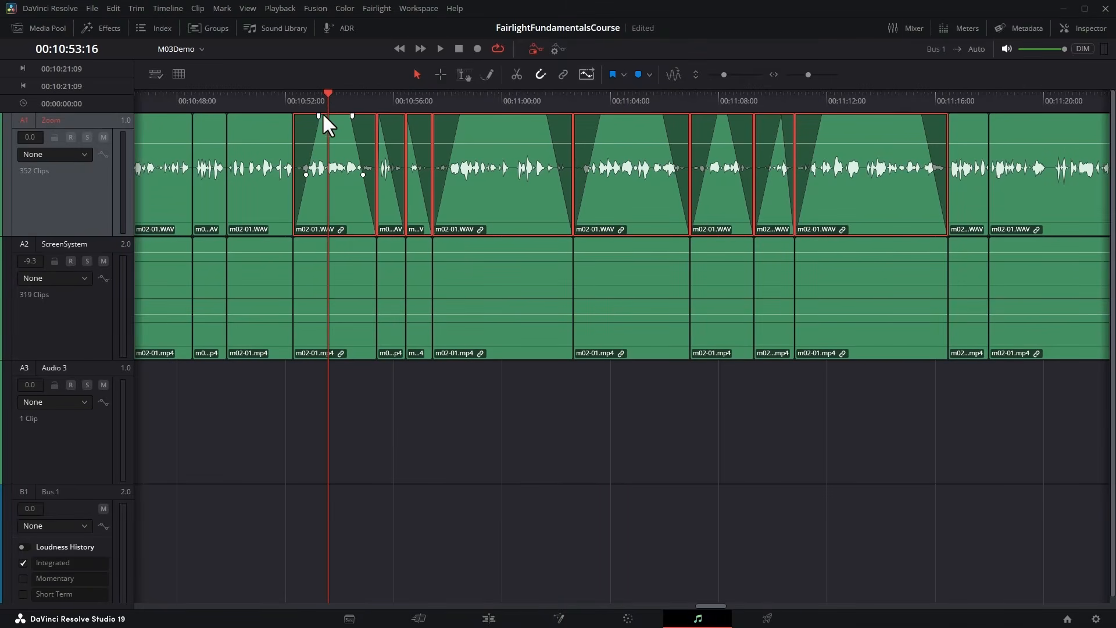
{"action": "left_click_drag", "start_coordinate": [320, 116], "coordinate": [347, 116]}
{"action": "left_click_drag", "start_coordinate": [460, 116], "coordinate": [466, 116]}
{"action": "left_click_drag", "start_coordinate": [550, 116], "coordinate": [557, 116]}
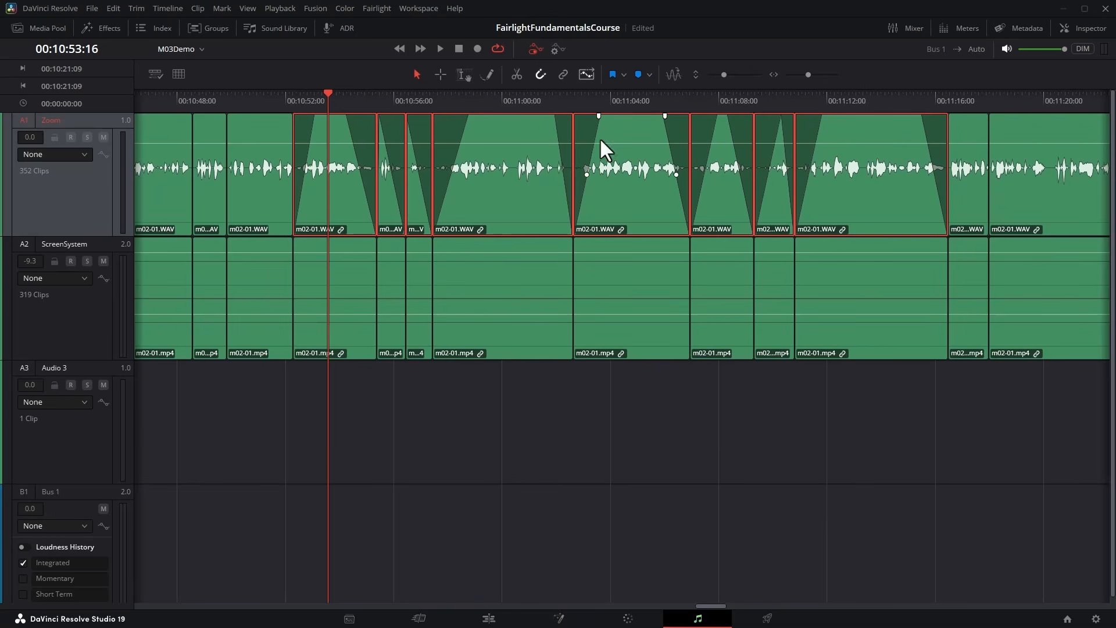
Play the timeline to about 00:11:28, and delete the range from 00:11:29:15 to 00:11:44:12 on the Zoom and ScreenSystem tracks.
{"action": "scroll", "coordinate": [710, 173], "scroll_direction": "right", "scroll_amount": 10}
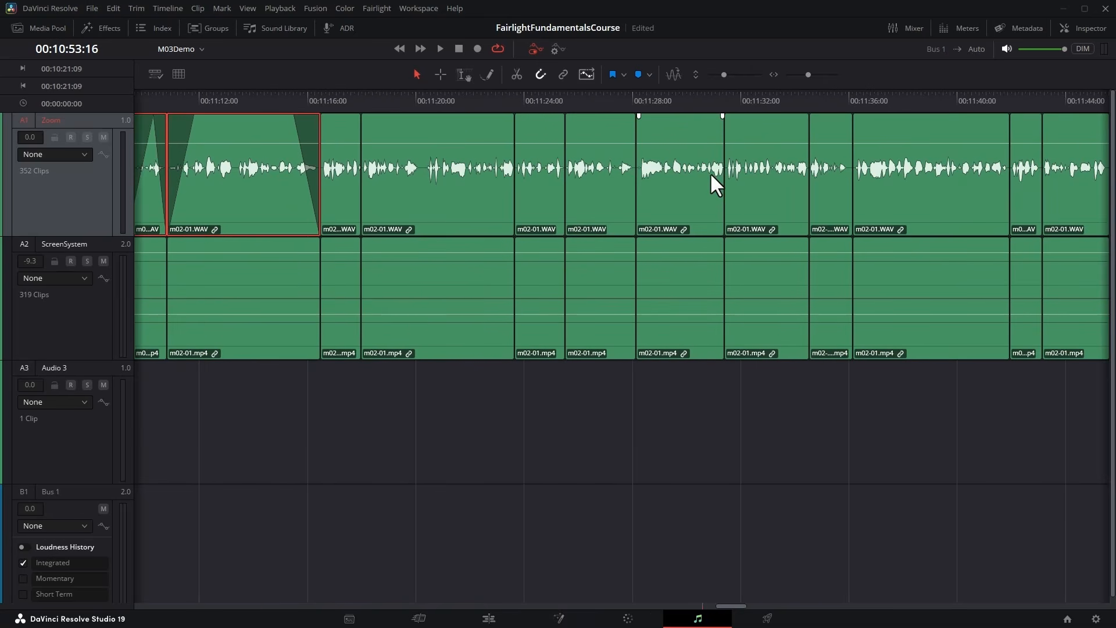
{"action": "left_click", "coordinate": [382, 100]}
{"action": "key", "text": "space"}
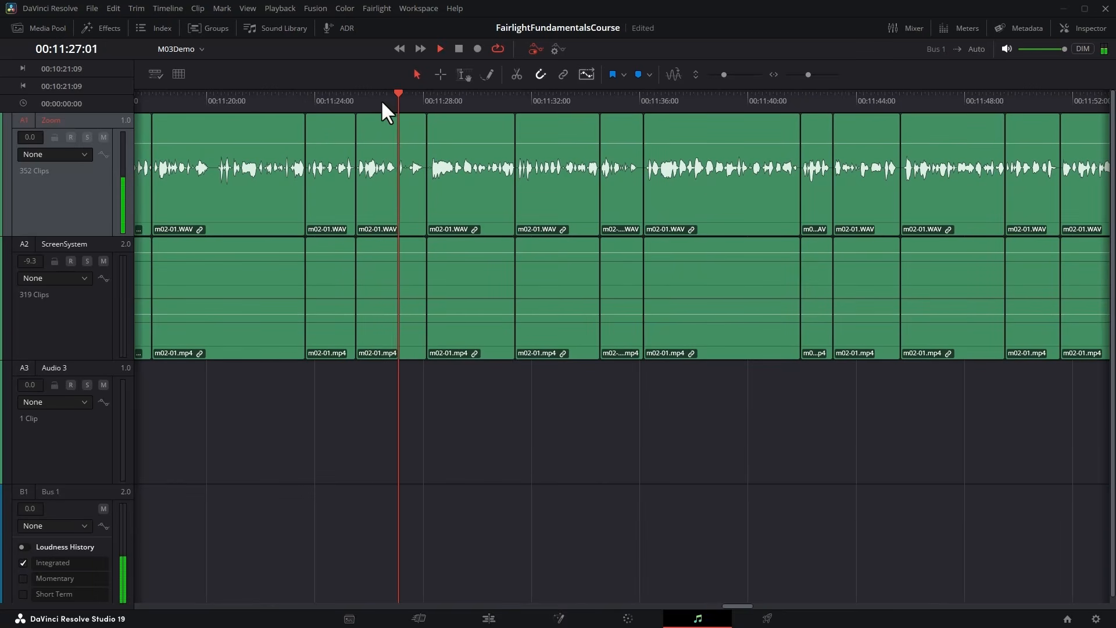
{"action": "key", "text": "space"}
{"action": "left_click", "coordinate": [441, 74]}
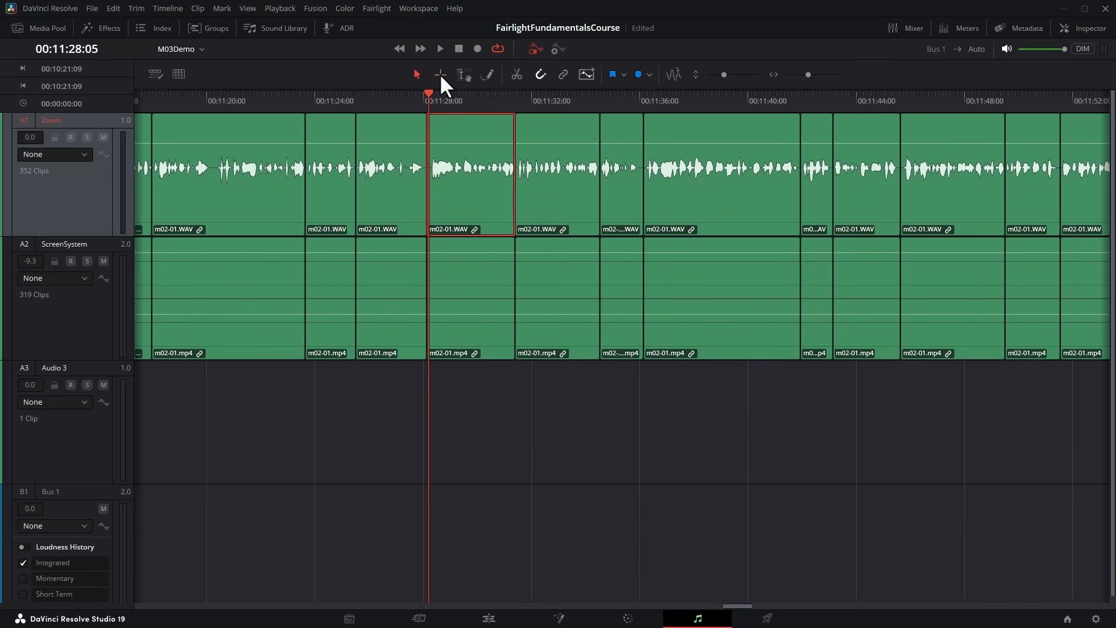
{"action": "left_click_drag", "start_coordinate": [464, 122], "coordinate": [864, 302]}
{"action": "key", "text": "Delete"}
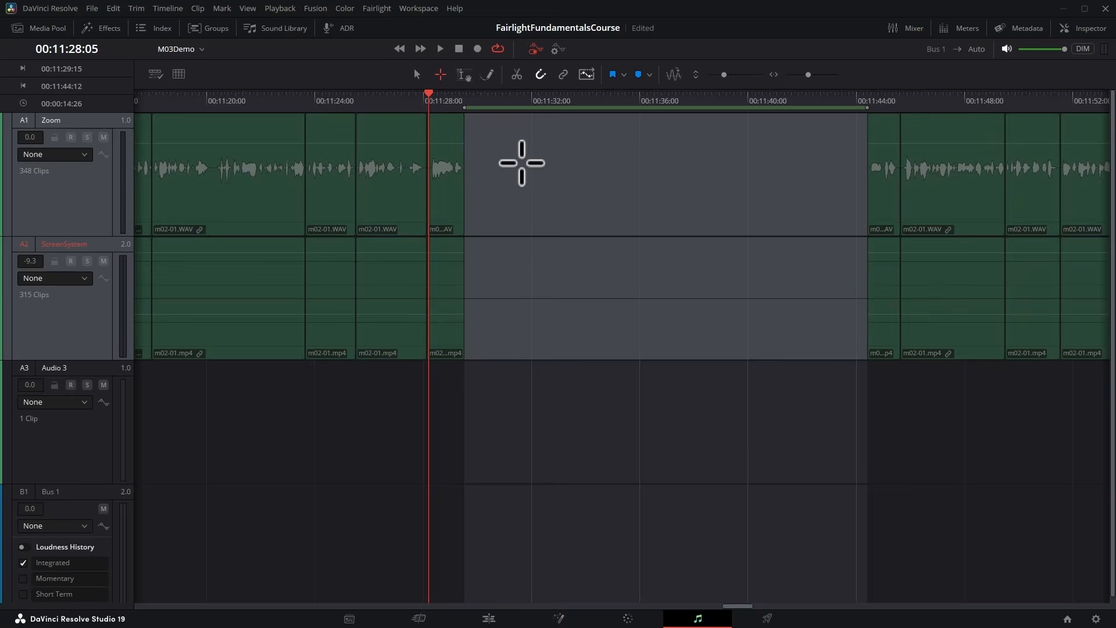
In Pointer mode, move the short Zoom clip before the gap to start at 00:11:32:29.
{"action": "left_click", "coordinate": [521, 163]}
{"action": "left_click", "coordinate": [417, 75]}
{"action": "left_click_drag", "start_coordinate": [444, 227], "coordinate": [586, 104]}
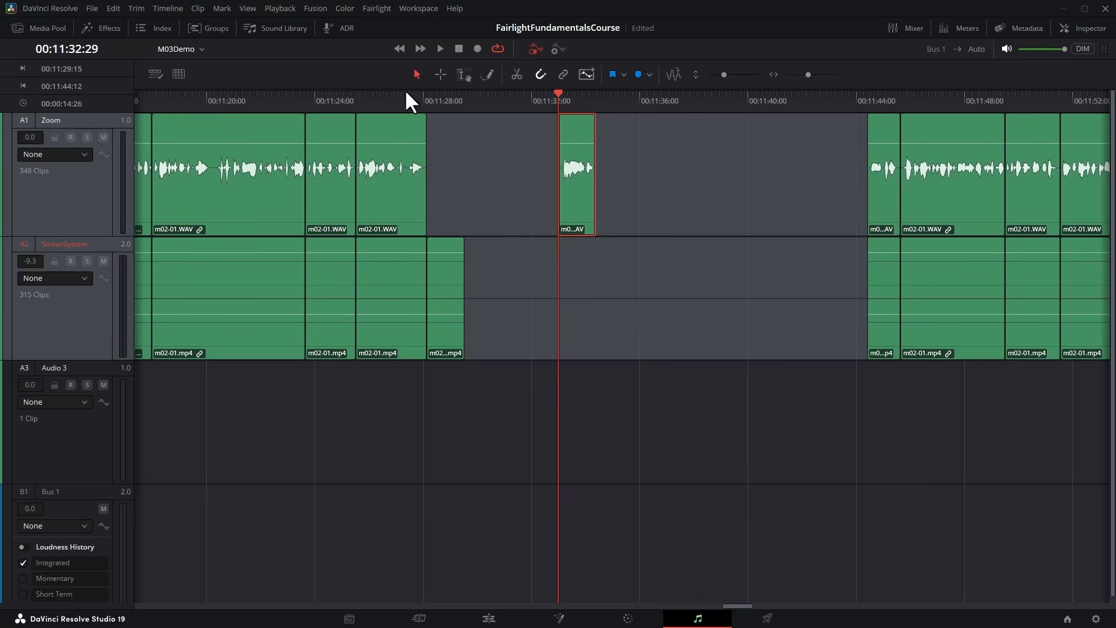
Apply the Fairlight Echo effect to the isolated Zoom clip and play it back past its end.
{"action": "left_click", "coordinate": [111, 30]}
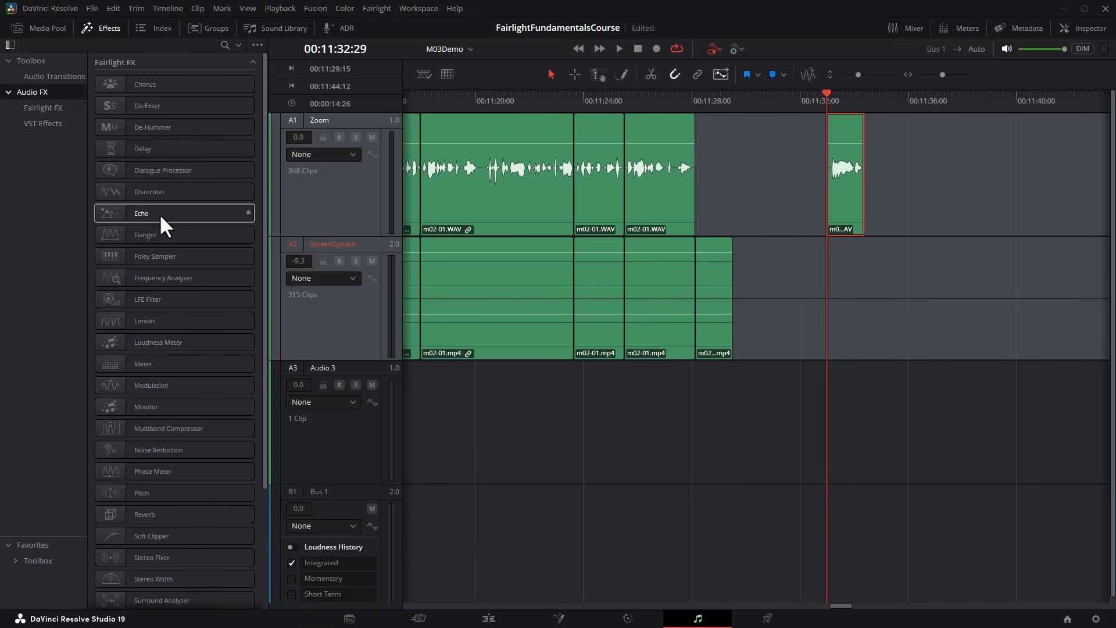
{"action": "left_click_drag", "start_coordinate": [139, 210], "coordinate": [849, 128]}
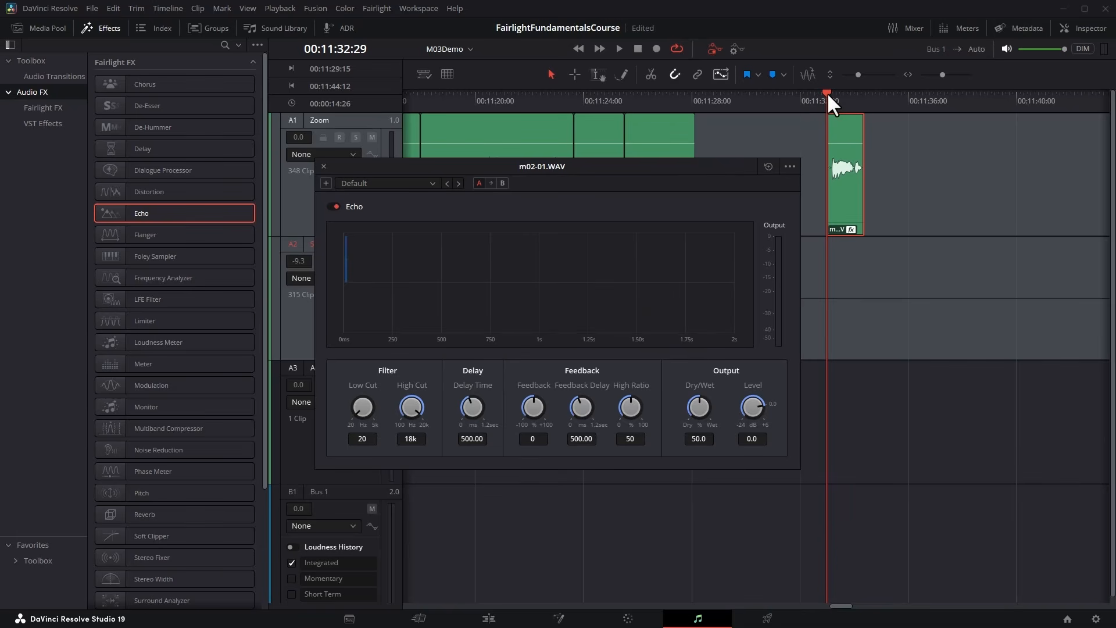
{"action": "key", "text": "space"}
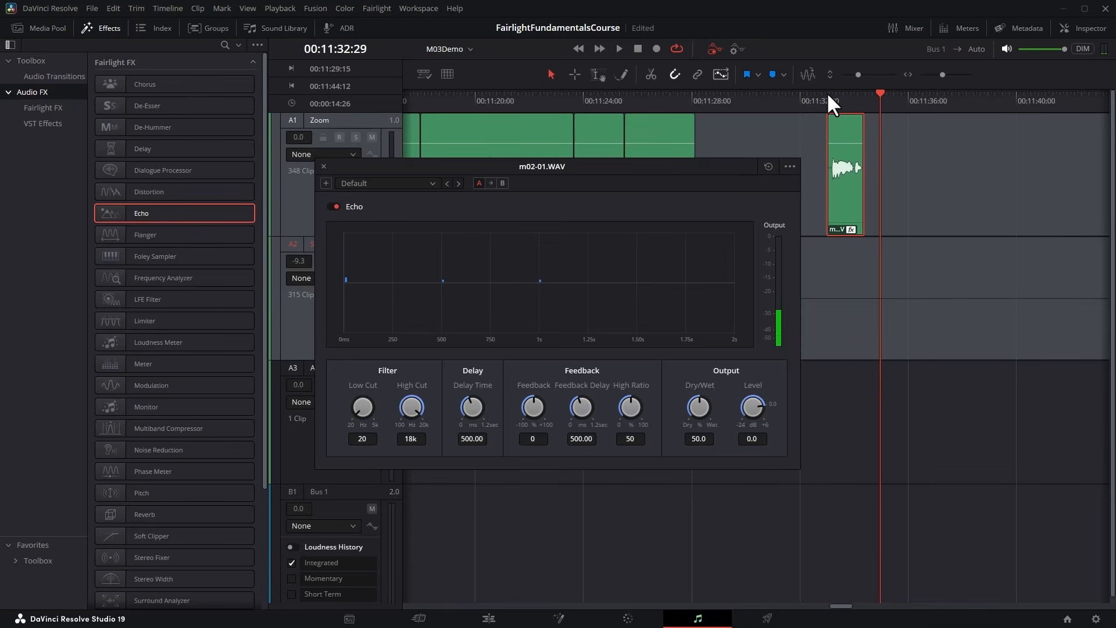
{"action": "key", "text": "space"}
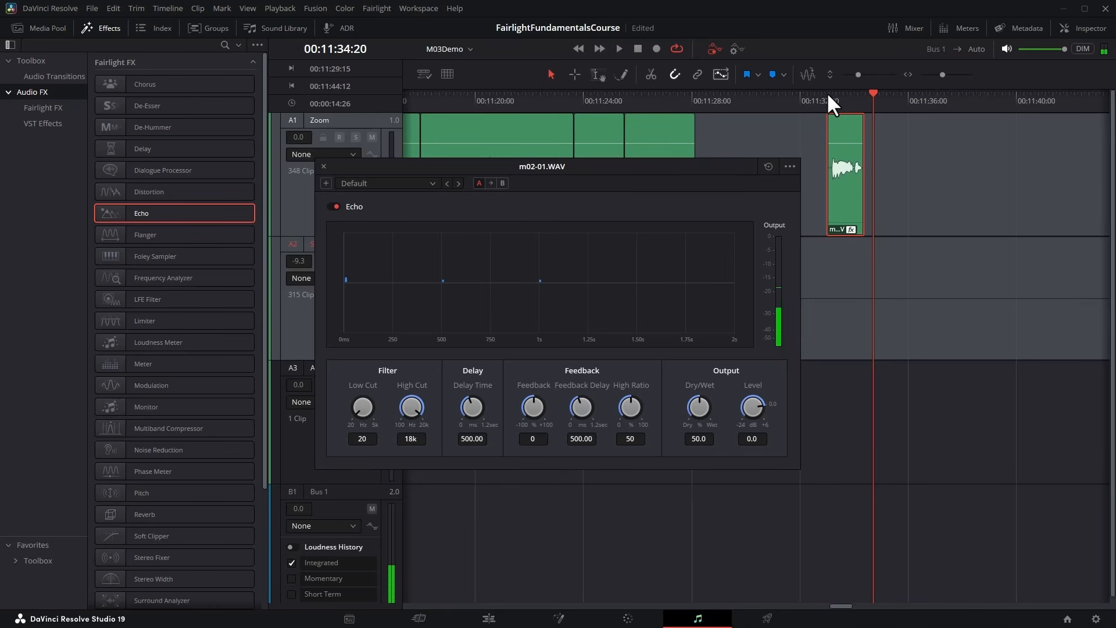
Extend the echo clip's end to 00:11:37:01, lower the added range from 00:11:34:08 to -100 dB, and play the clip.
{"action": "left_click", "coordinate": [863, 99]}
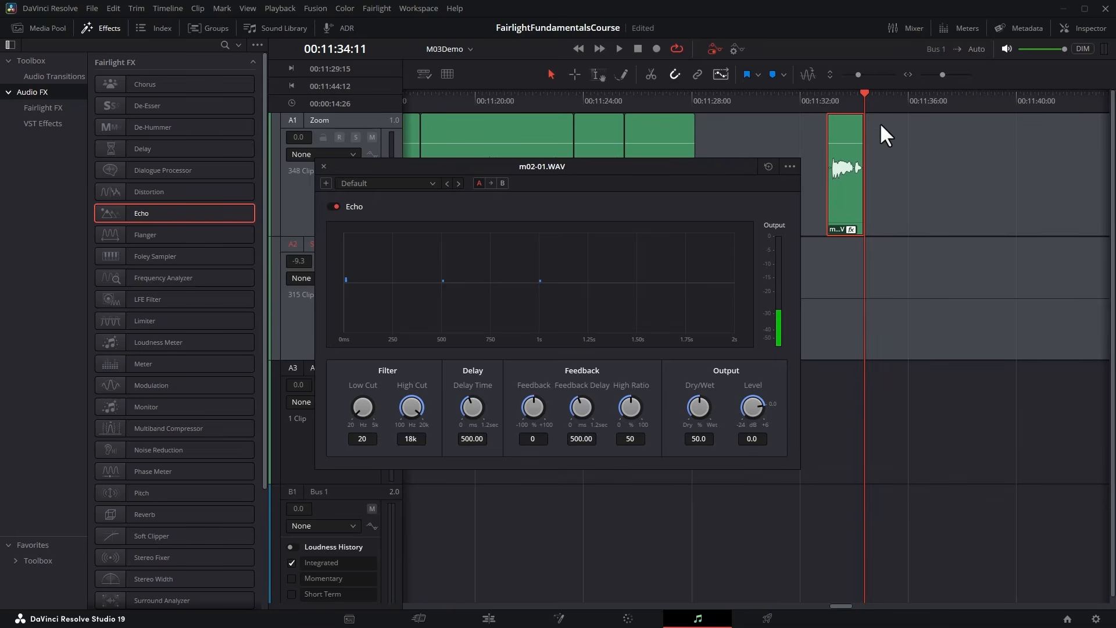
{"action": "left_click_drag", "start_coordinate": [860, 131], "coordinate": [935, 128]}
{"action": "left_click", "coordinate": [599, 74]}
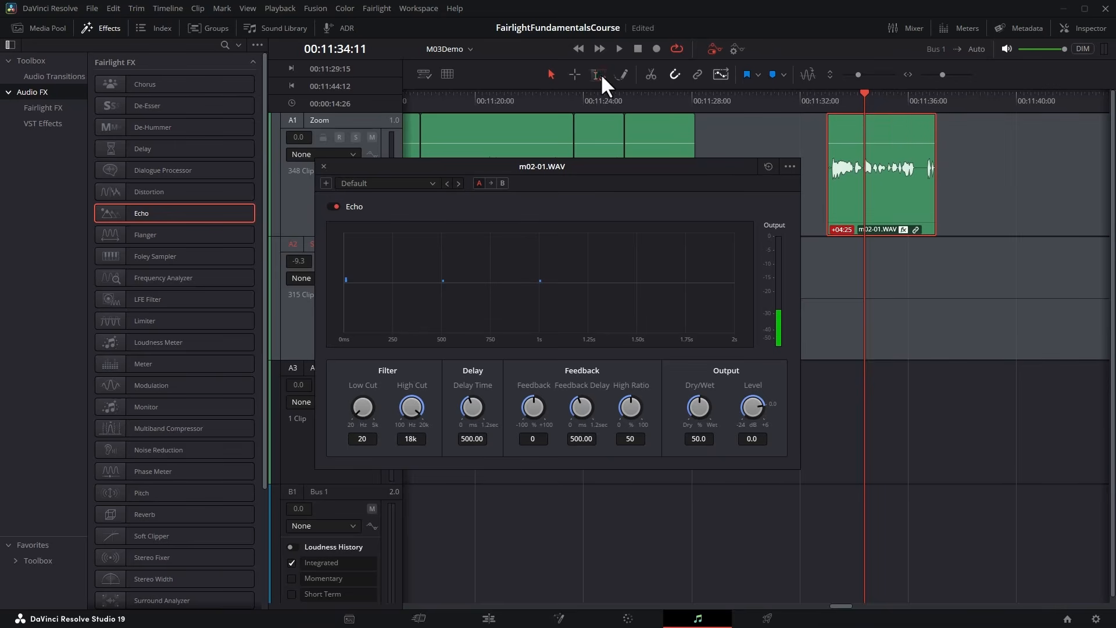
{"action": "left_click_drag", "start_coordinate": [862, 131], "coordinate": [921, 212]}
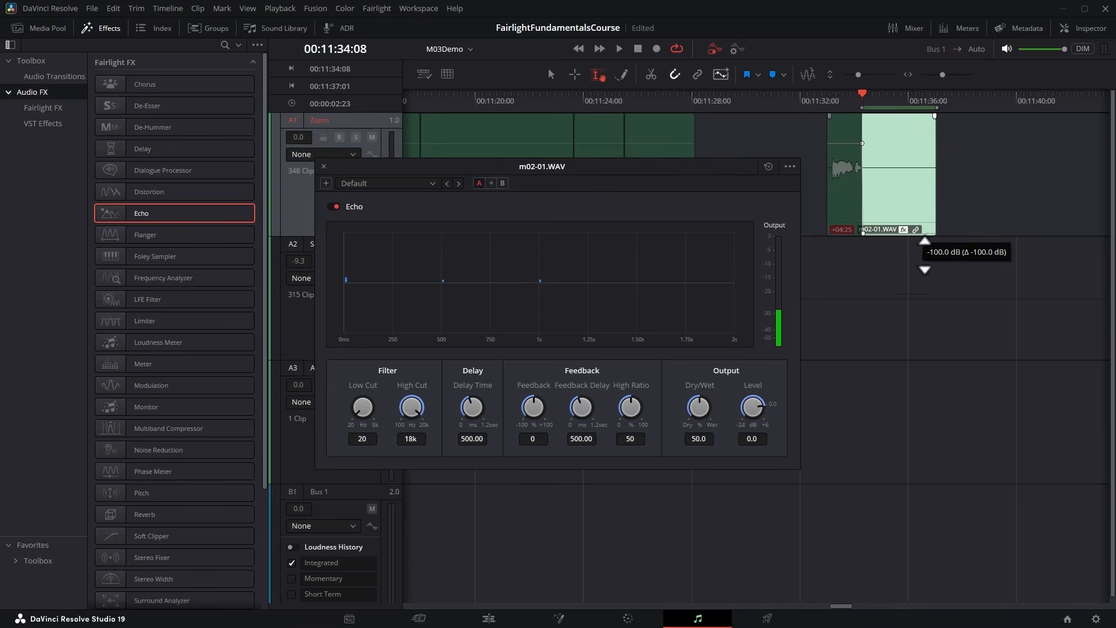
{"action": "left_click", "coordinate": [835, 109]}
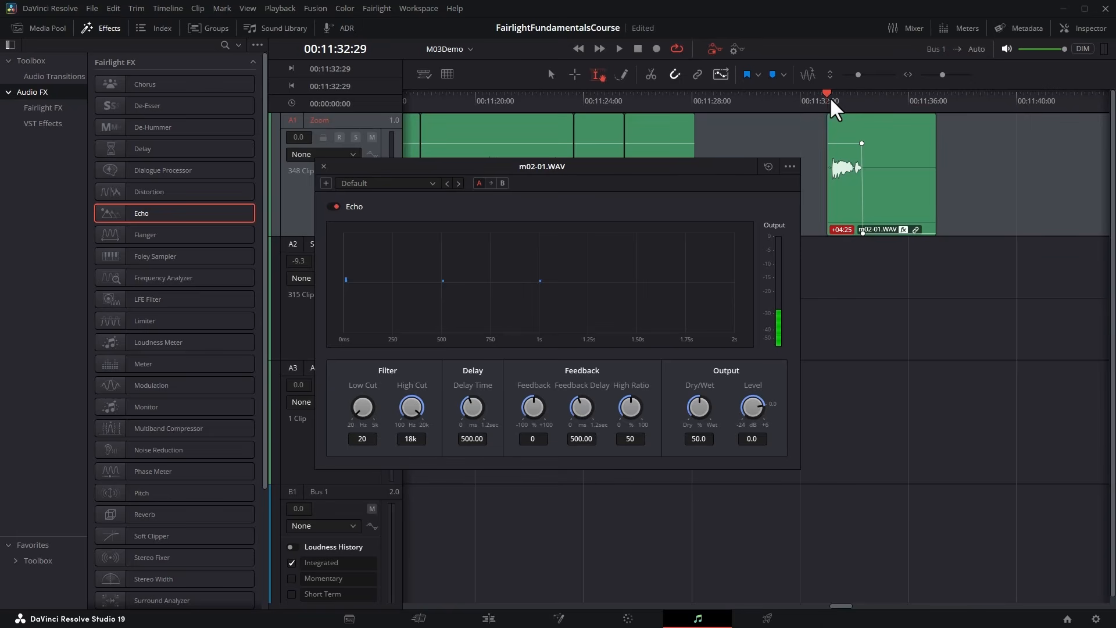
{"action": "key", "text": "space"}
{"action": "key", "text": "space"}
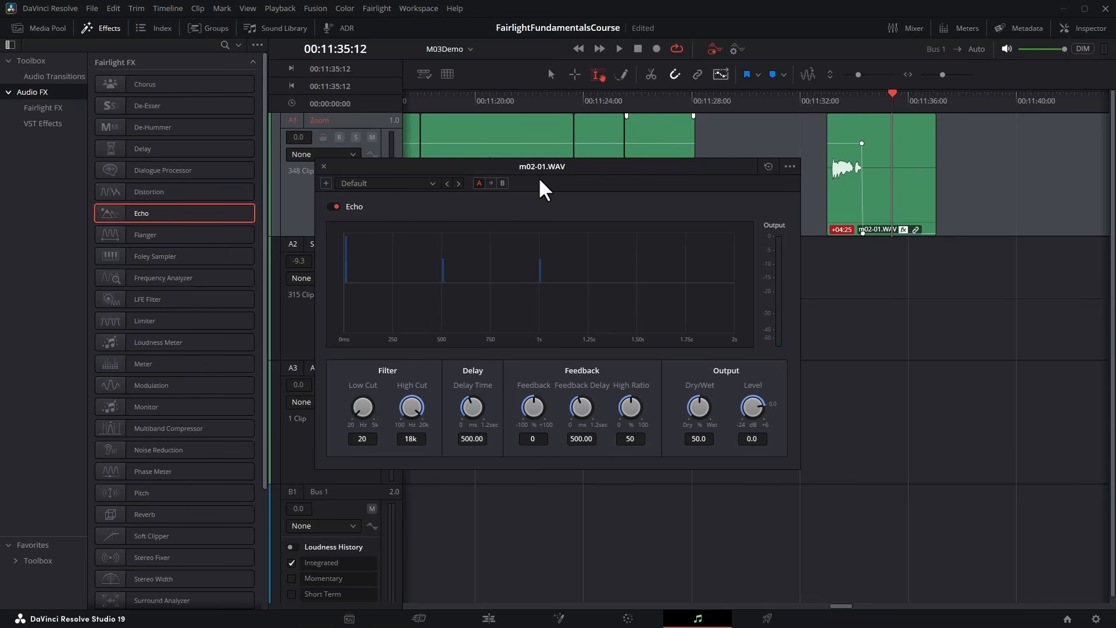
Load the Echo effect's Large Hall preset and play the clip from 00:11:32:29.
{"action": "left_click", "coordinate": [419, 184]}
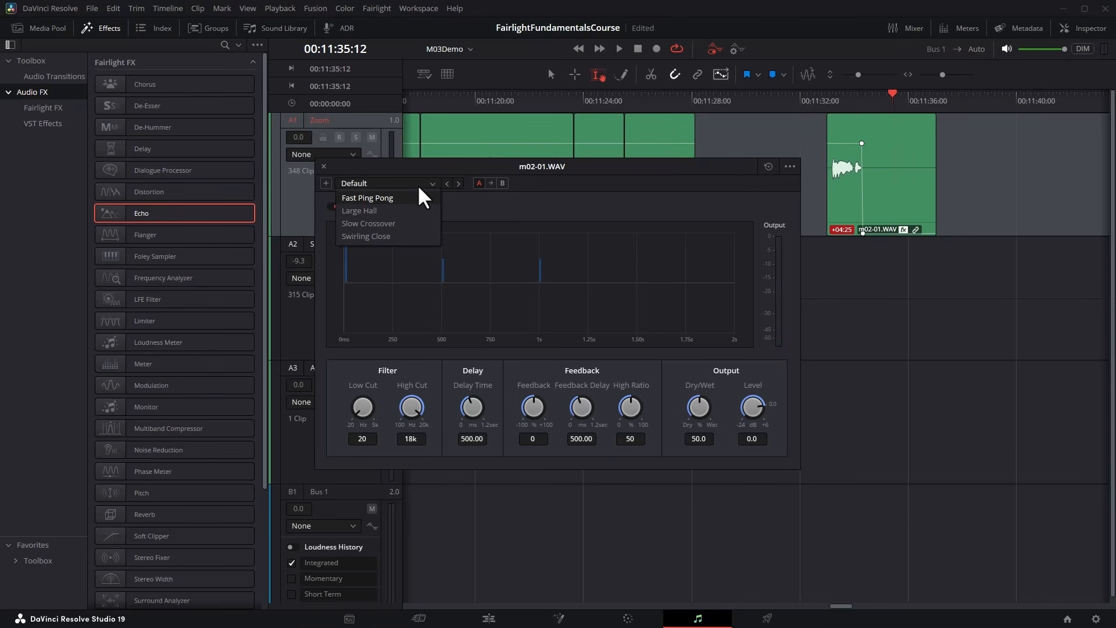
{"action": "left_click", "coordinate": [395, 210]}
{"action": "left_click", "coordinate": [829, 100]}
{"action": "key", "text": "space"}
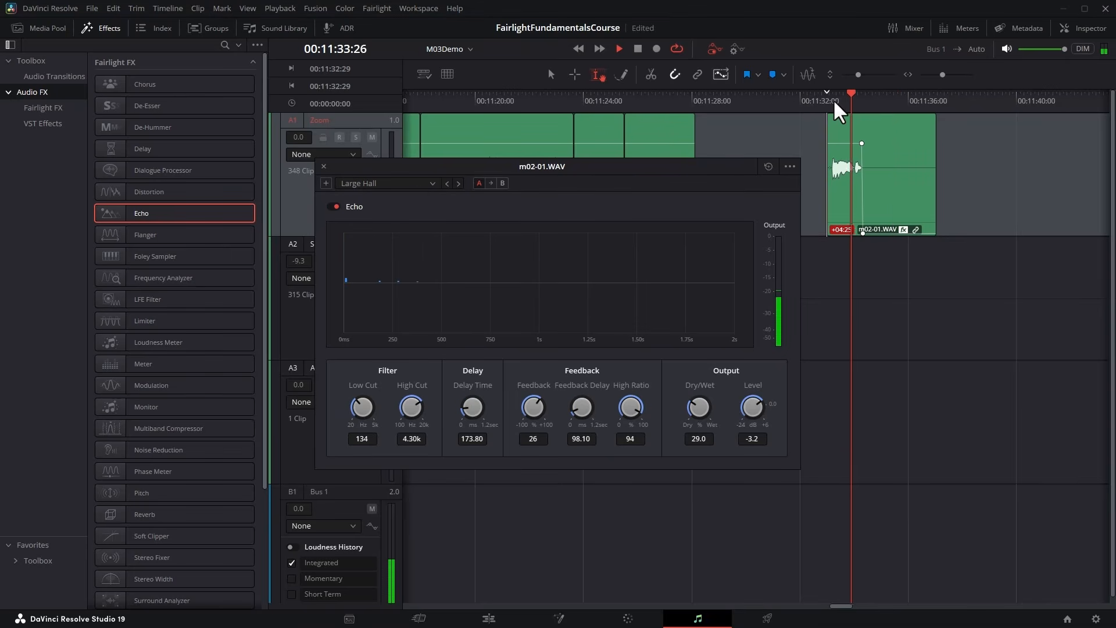
{"action": "key", "text": "space"}
Set the Echo's Delay Time to 347.75, Feedback to 42 and Dry/Wet to 41.7, and play the clip from its start.
{"action": "left_click_drag", "start_coordinate": [472, 406], "coordinate": [605, 411]}
{"action": "left_click_drag", "start_coordinate": [699, 410], "coordinate": [734, 406]}
{"action": "left_click", "coordinate": [835, 104]}
{"action": "key", "text": "space"}
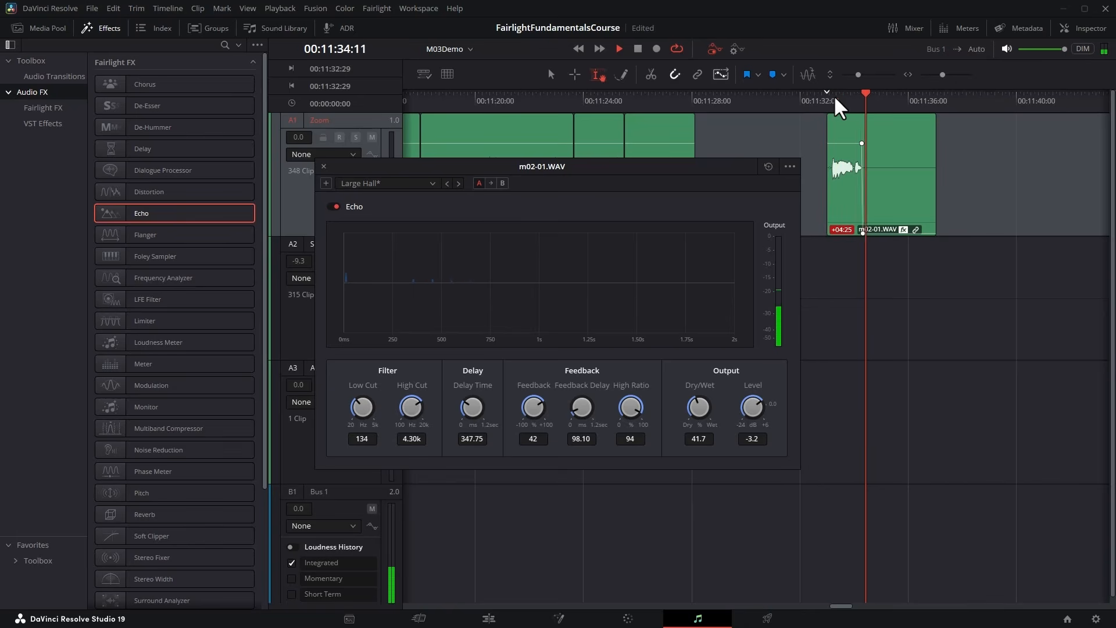
{"action": "key", "text": "space"}
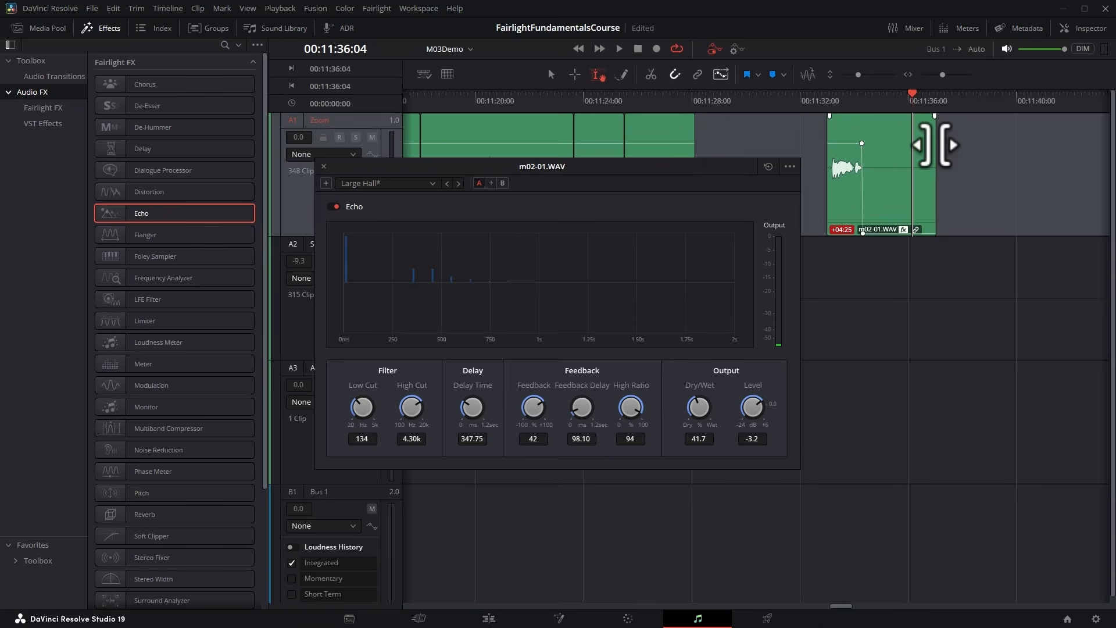
Trim the echo clip's end back to about 00:11:34:10 and play it from 00:11:32:29.
{"action": "left_click_drag", "start_coordinate": [936, 132], "coordinate": [863, 132]}
{"action": "left_click", "coordinate": [830, 100]}
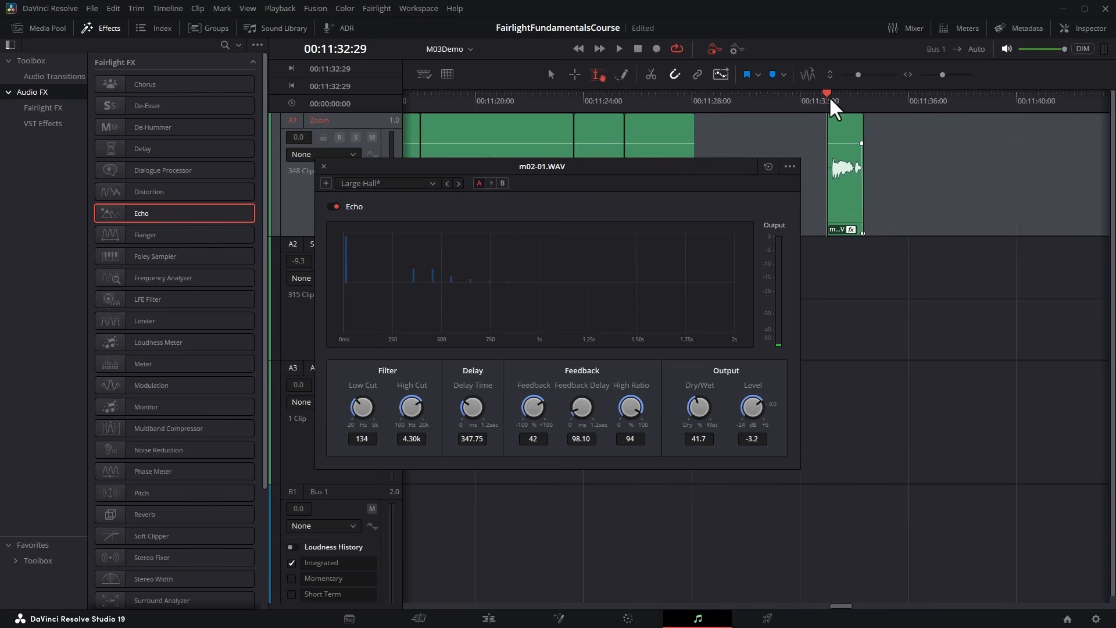
{"action": "key", "text": "space"}
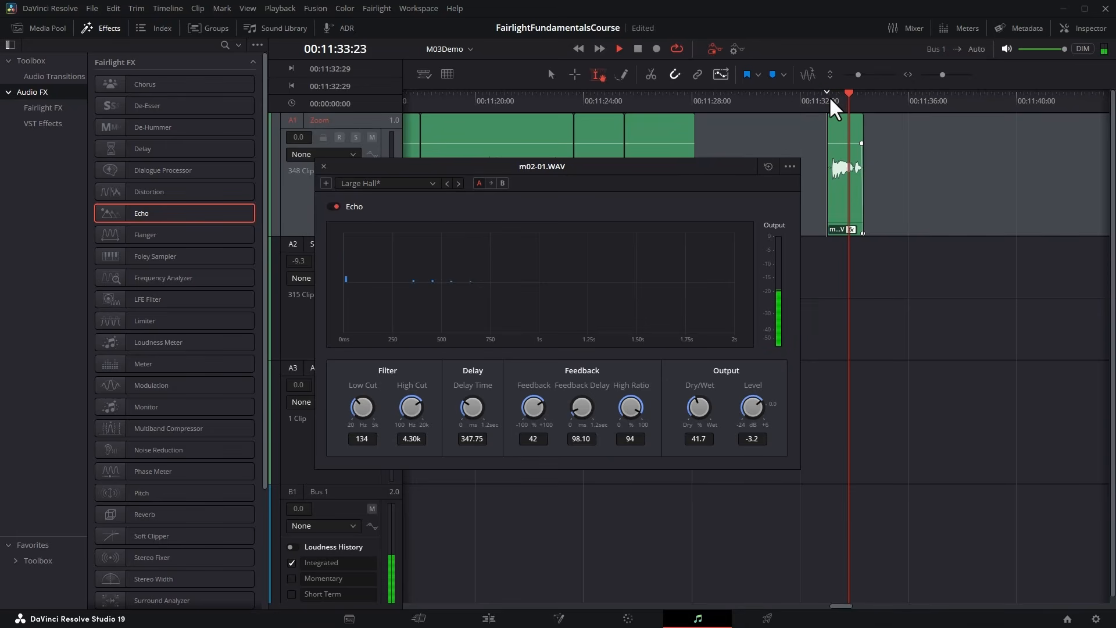
{"action": "key", "text": "space"}
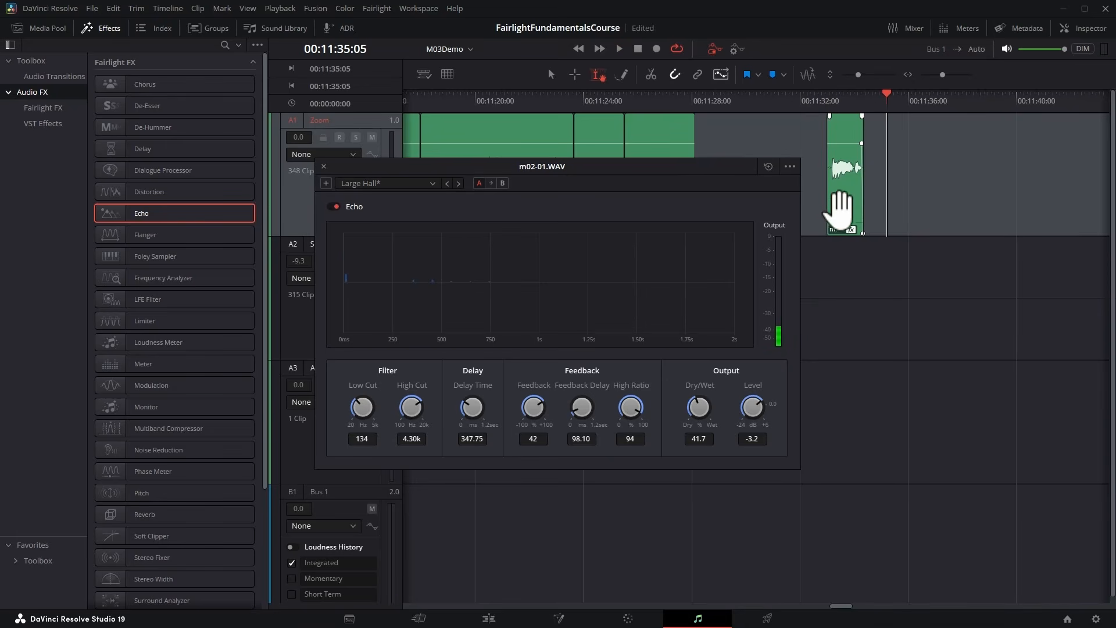
Select the echo clip, enable Bounce Tail for its Echo effect, and bounce the audio effect.
{"action": "left_click", "coordinate": [841, 210]}
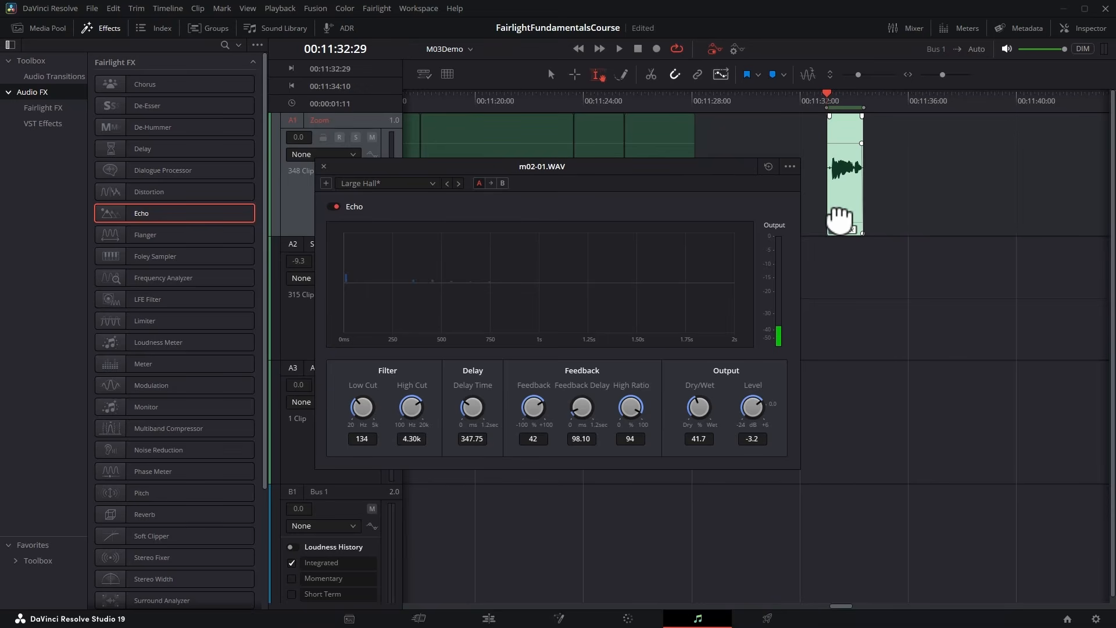
{"action": "left_click", "coordinate": [790, 167]}
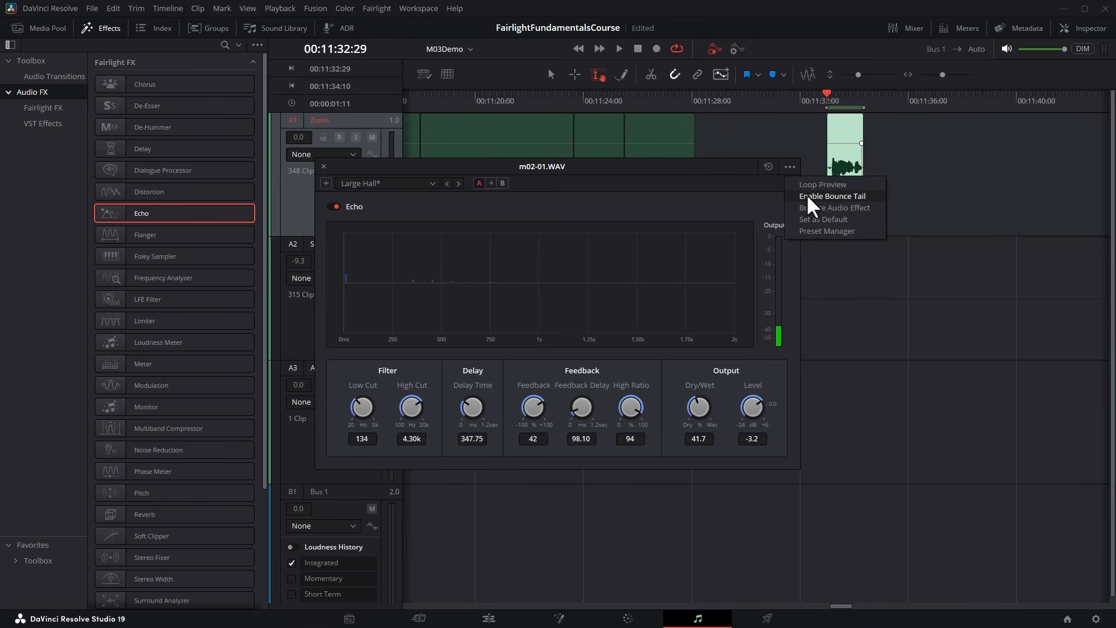
{"action": "left_click", "coordinate": [864, 199]}
{"action": "left_click", "coordinate": [790, 168]}
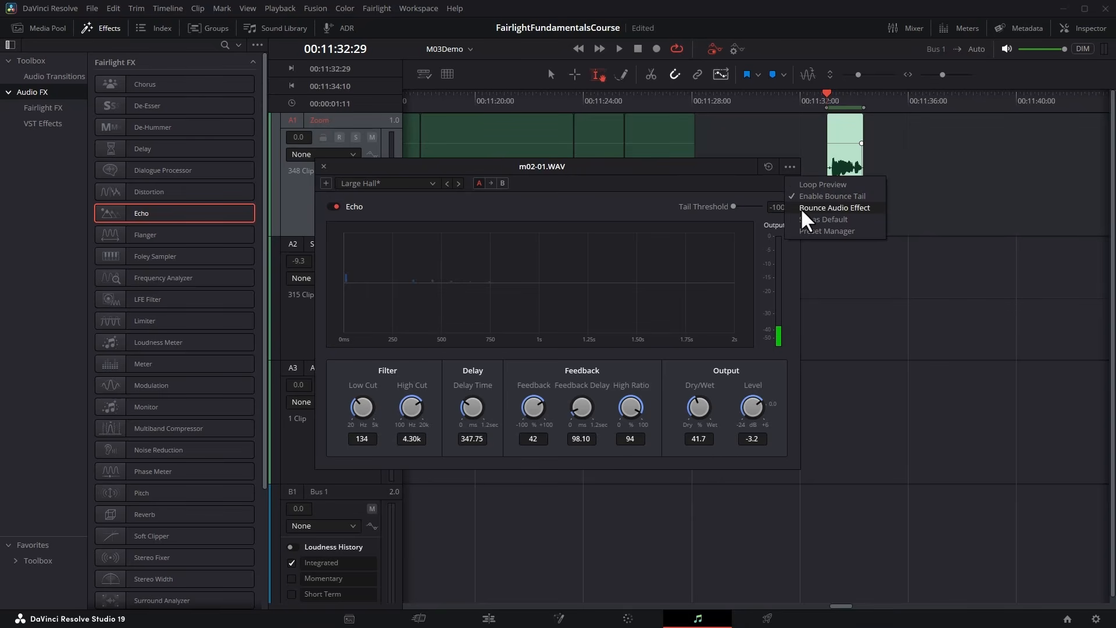
{"action": "left_click", "coordinate": [865, 209]}
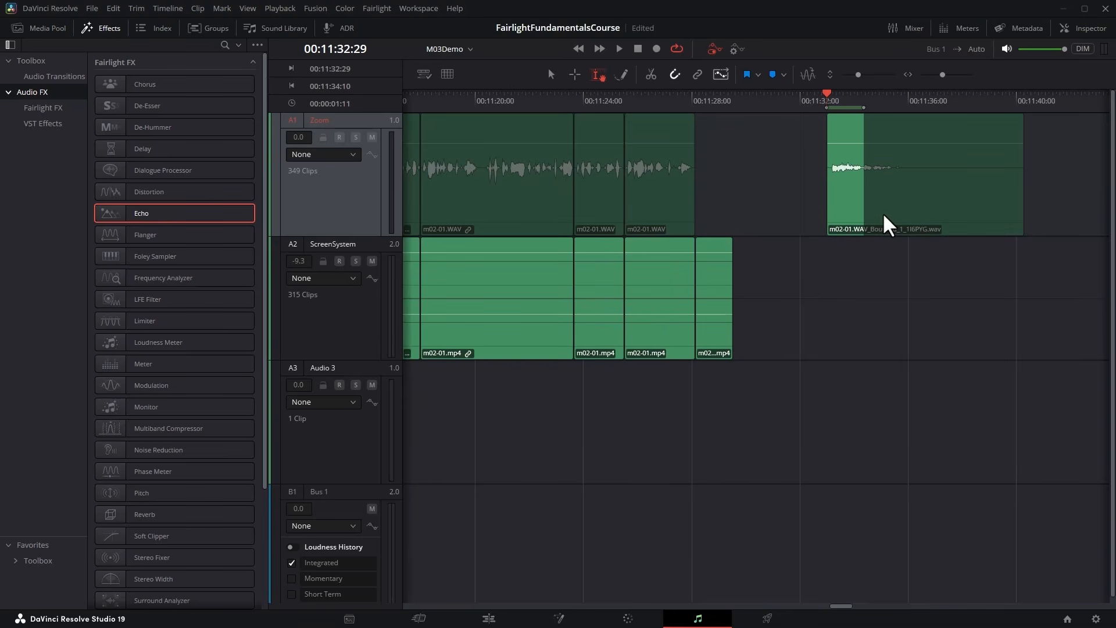
Play the bounced echo clip from 00:11:32:29 through its tail and select the whole clip.
{"action": "left_click", "coordinate": [822, 109]}
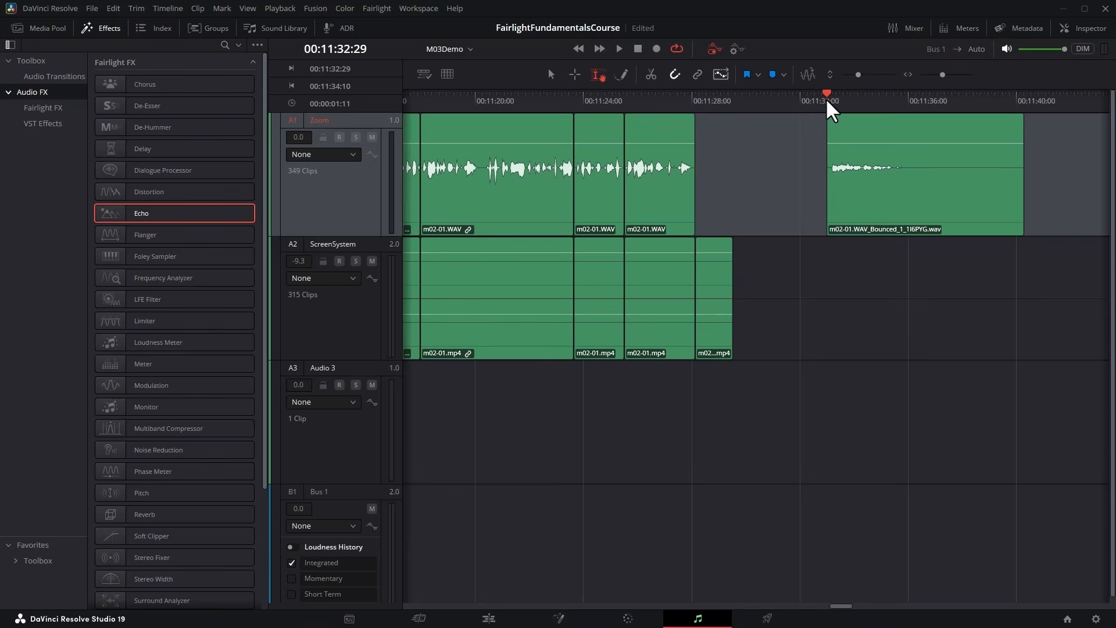
{"action": "key", "text": "space"}
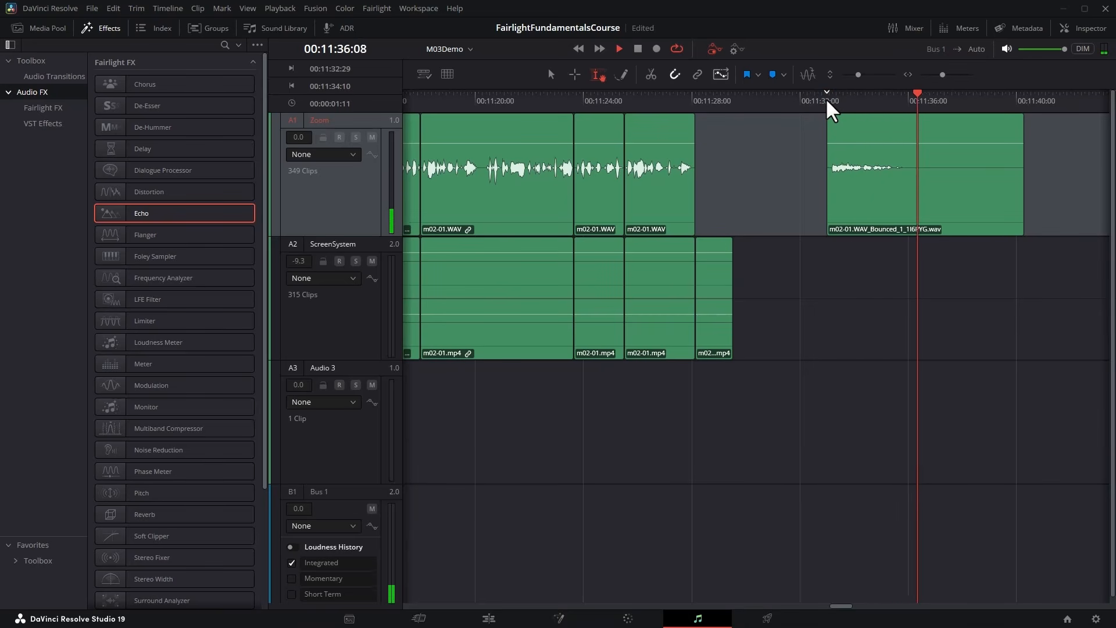
{"action": "key", "text": "space"}
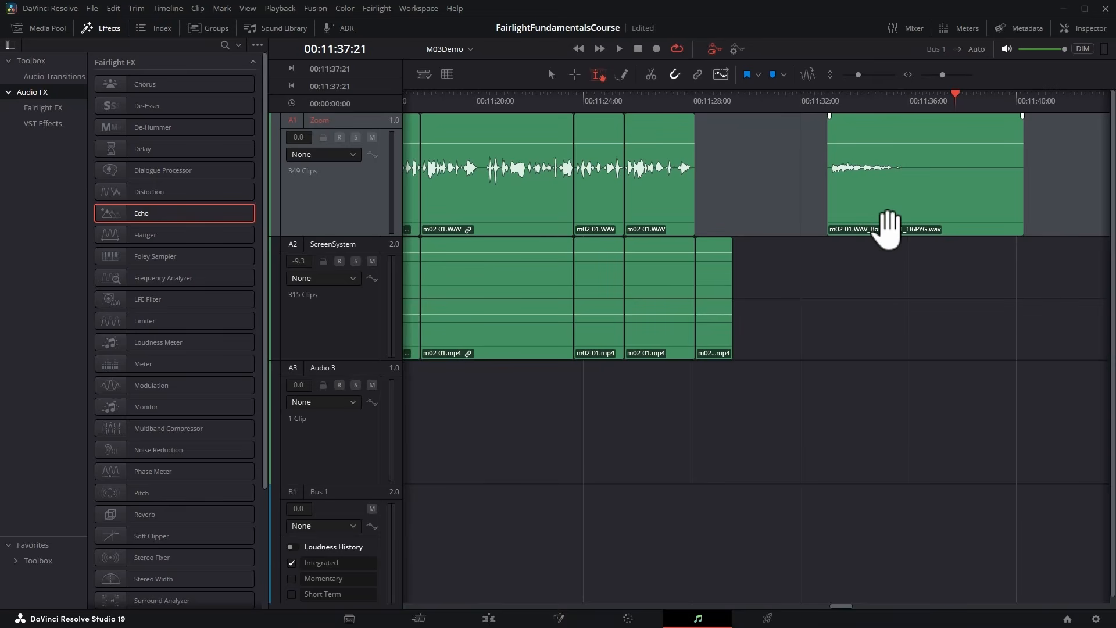
{"action": "left_click", "coordinate": [889, 224]}
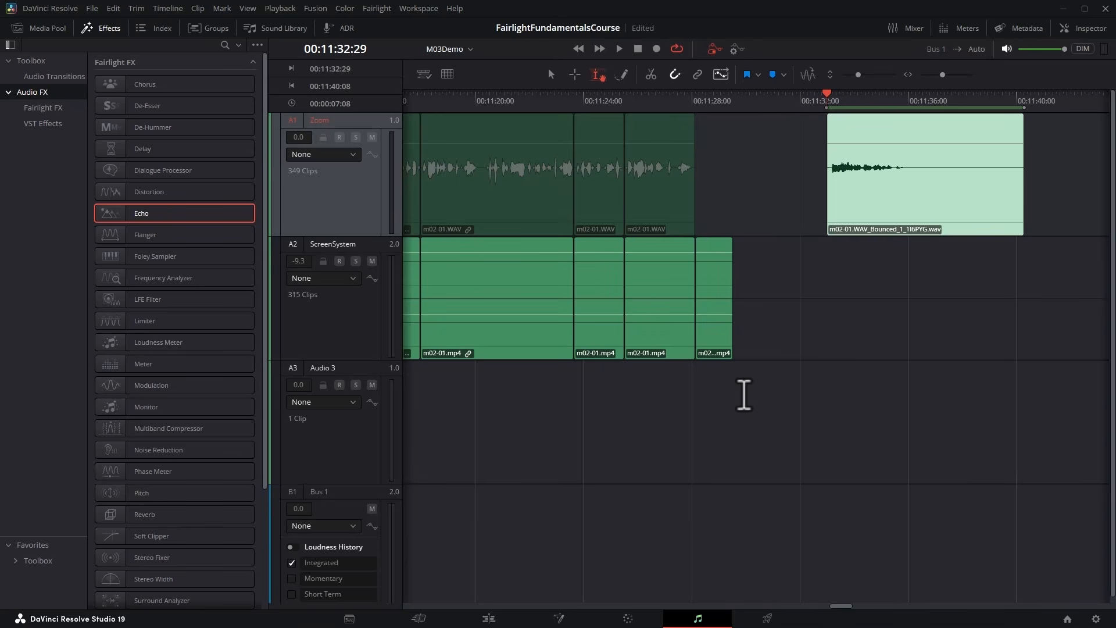
Hide the effects library, and range-select the Zoom clip from 00:12:15:20 to 00:12:23:04, finishing in Pointer mode.
{"action": "scroll", "coordinate": [773, 379], "scroll_direction": "right", "scroll_amount": 10}
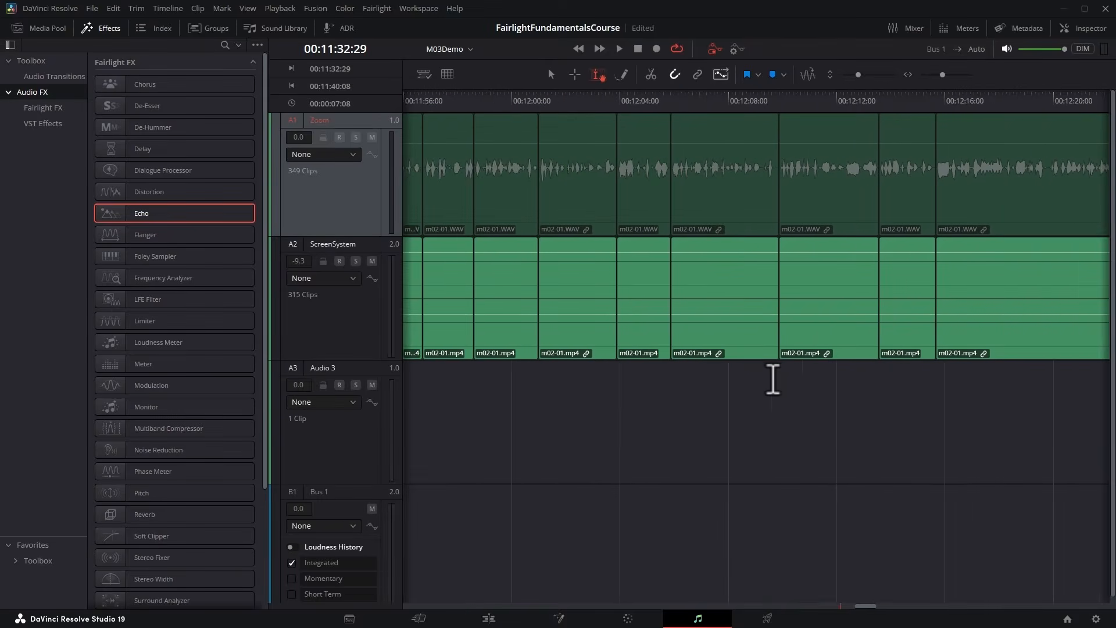
{"action": "left_click", "coordinate": [103, 29]}
{"action": "left_click", "coordinate": [418, 121]}
{"action": "left_click", "coordinate": [416, 74]}
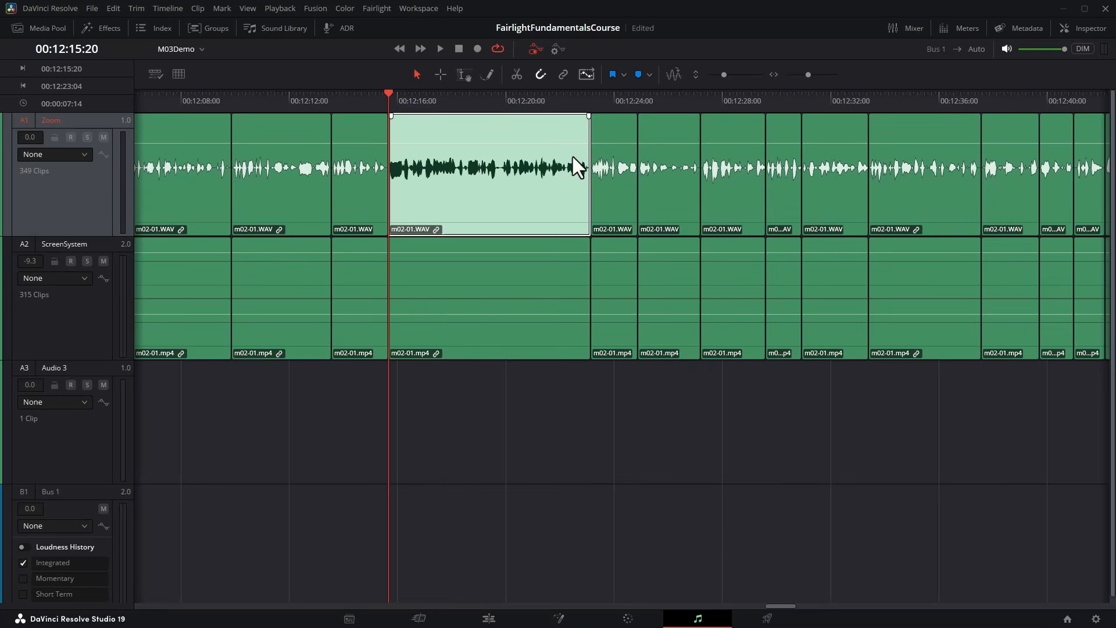
Trim three frames off the Zoom clip's end near 00:12:23:04, shift the next clip three frames earlier against it, and play across the cut.
{"action": "left_click", "coordinate": [589, 97]}
{"action": "key", "text": "ctrl+equal"}
{"action": "key", "text": "ctrl+equal"}
{"action": "key", "text": "ctrl+equal"}
{"action": "left_click_drag", "start_coordinate": [615, 124], "coordinate": [599, 124]}
{"action": "left_click_drag", "start_coordinate": [730, 220], "coordinate": [712, 216]}
{"action": "left_click", "coordinate": [494, 97]}
{"action": "key", "text": "space"}
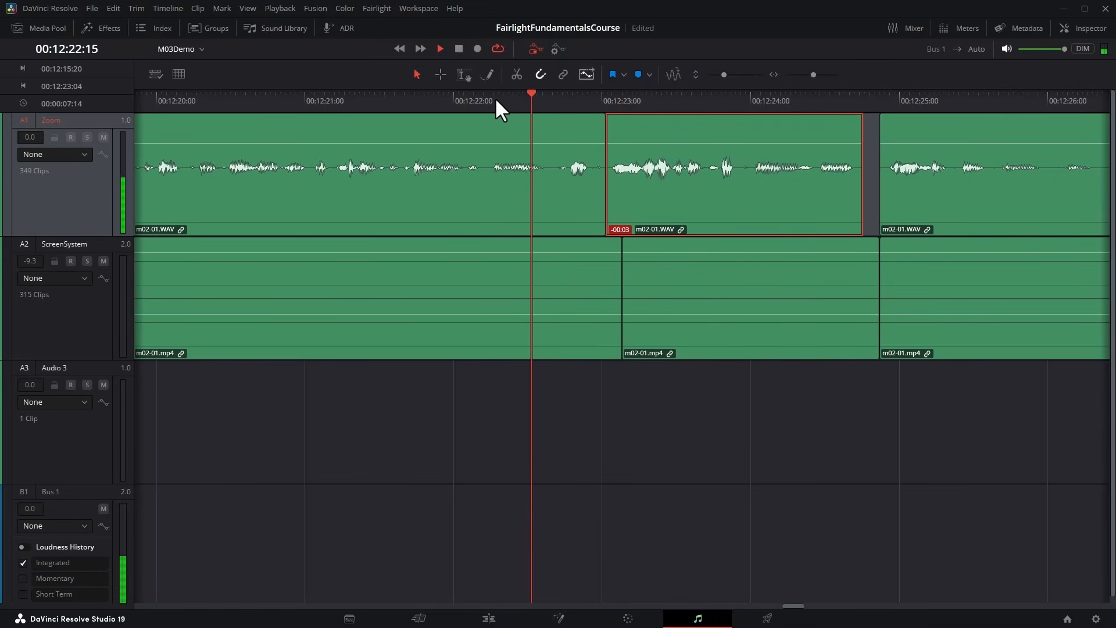
{"action": "key", "text": "space"}
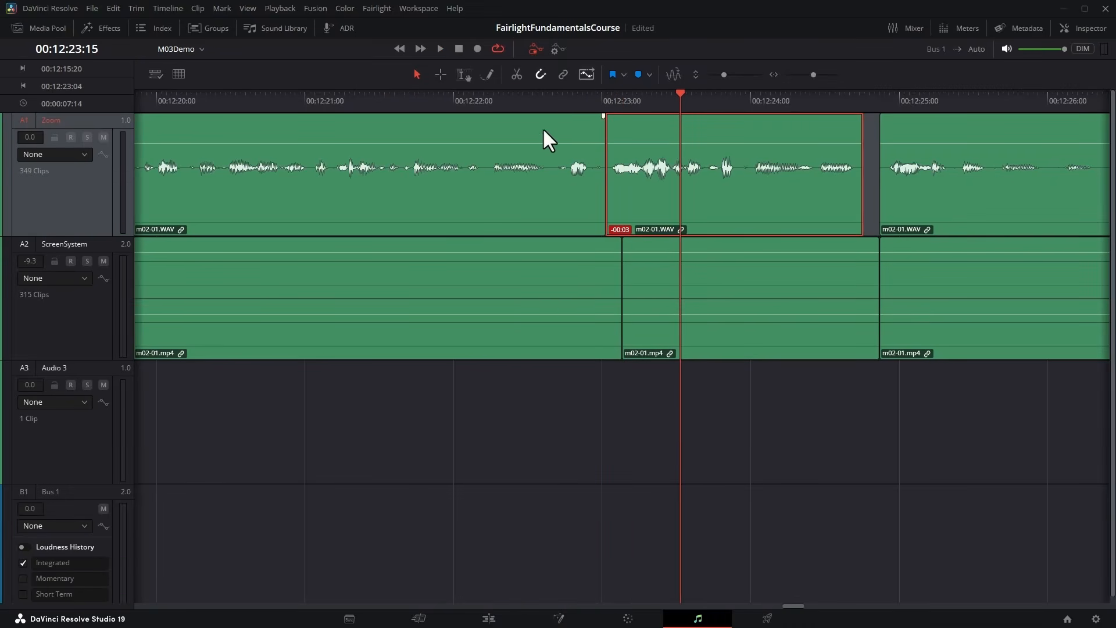
Add a 20 frame Cross Fade 0 dB at the Zoom track's cut near 00:12:23:00 and play across it.
{"action": "right_click", "coordinate": [605, 132]}
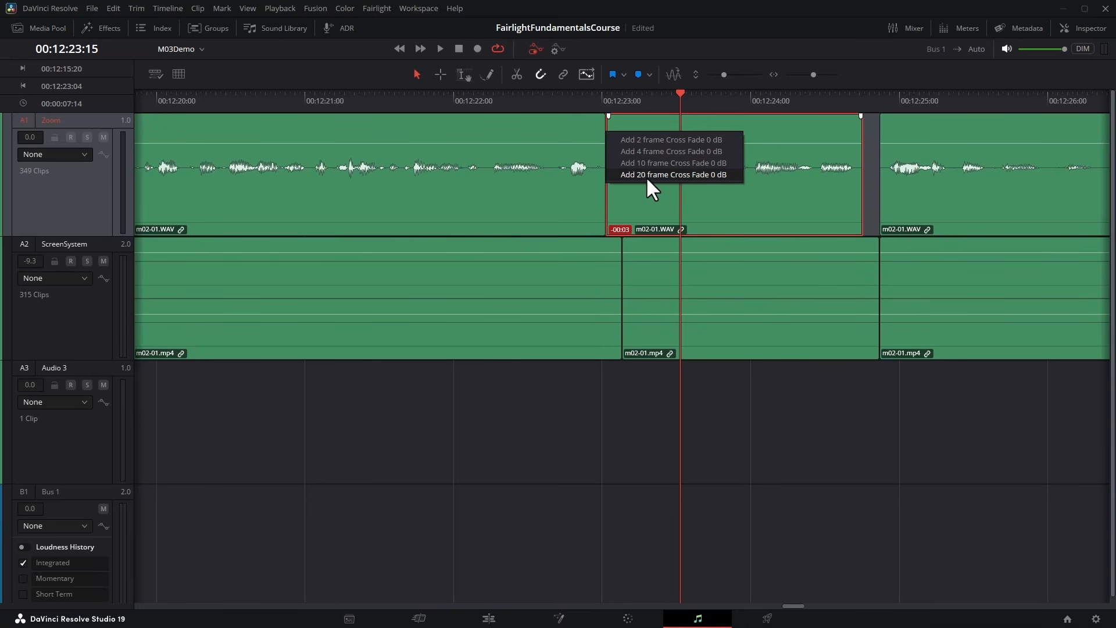
{"action": "left_click", "coordinate": [721, 174]}
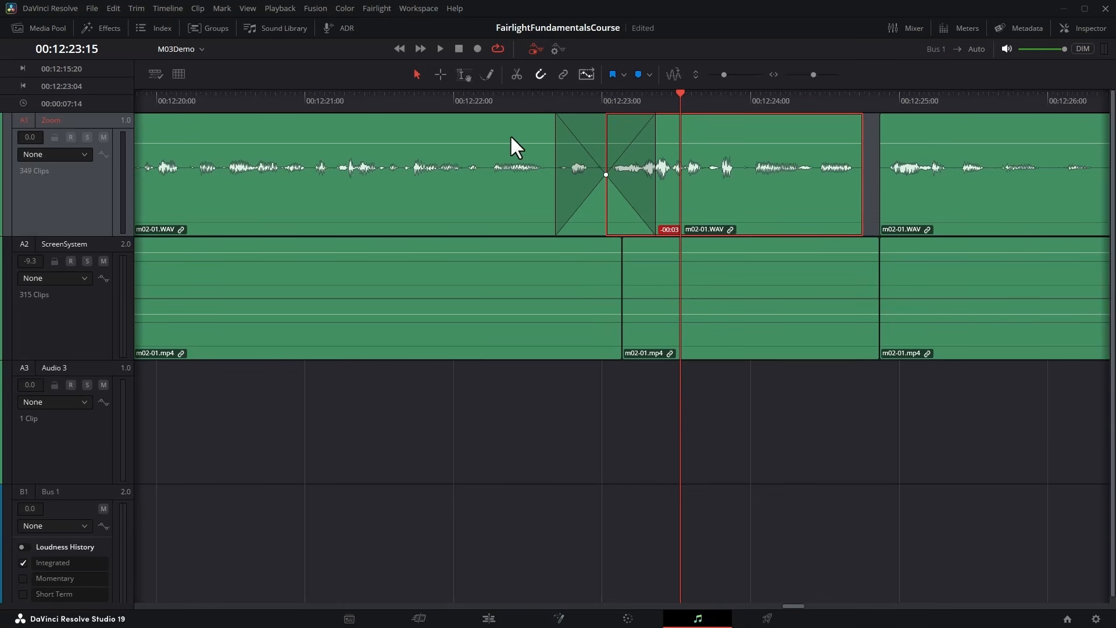
{"action": "left_click", "coordinate": [525, 123]}
{"action": "left_click", "coordinate": [697, 130]}
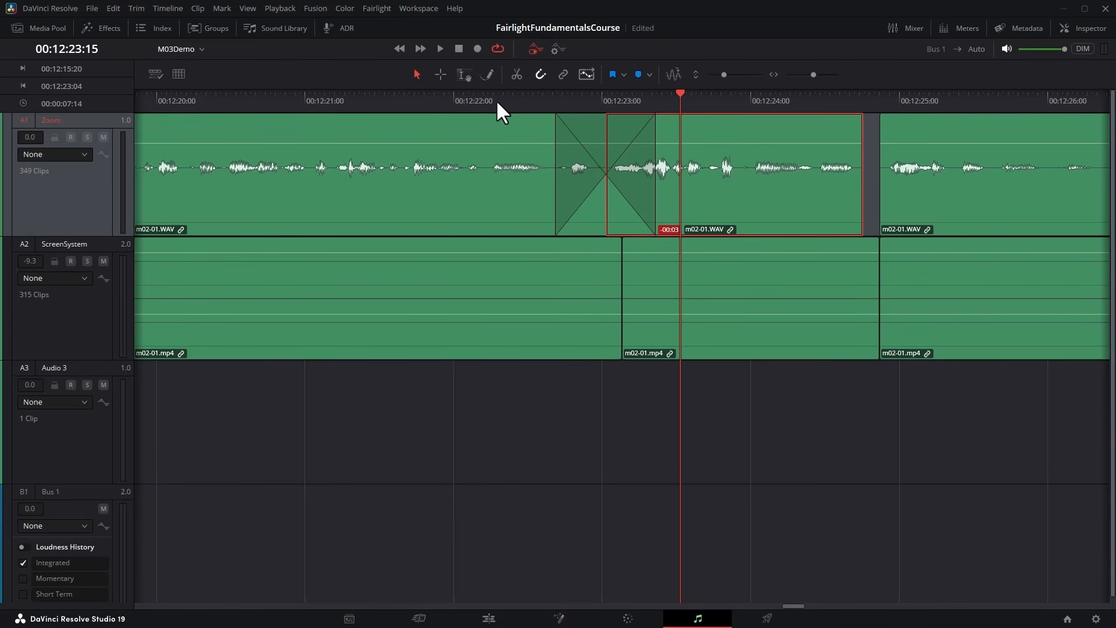
{"action": "left_click", "coordinate": [431, 98]}
{"action": "key", "text": "space"}
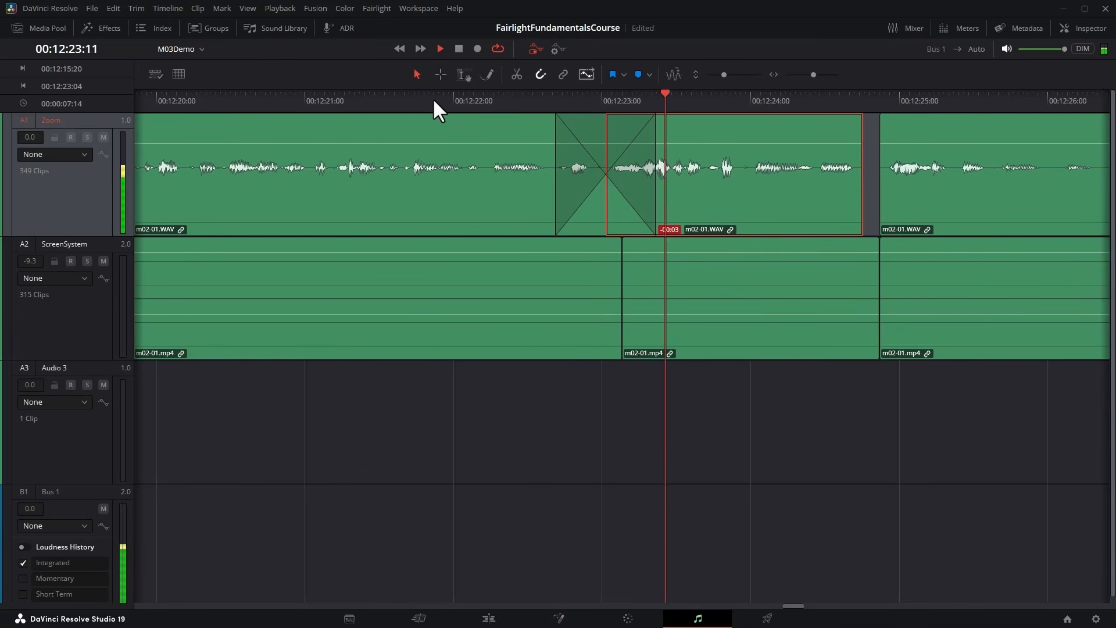
{"action": "key", "text": "space"}
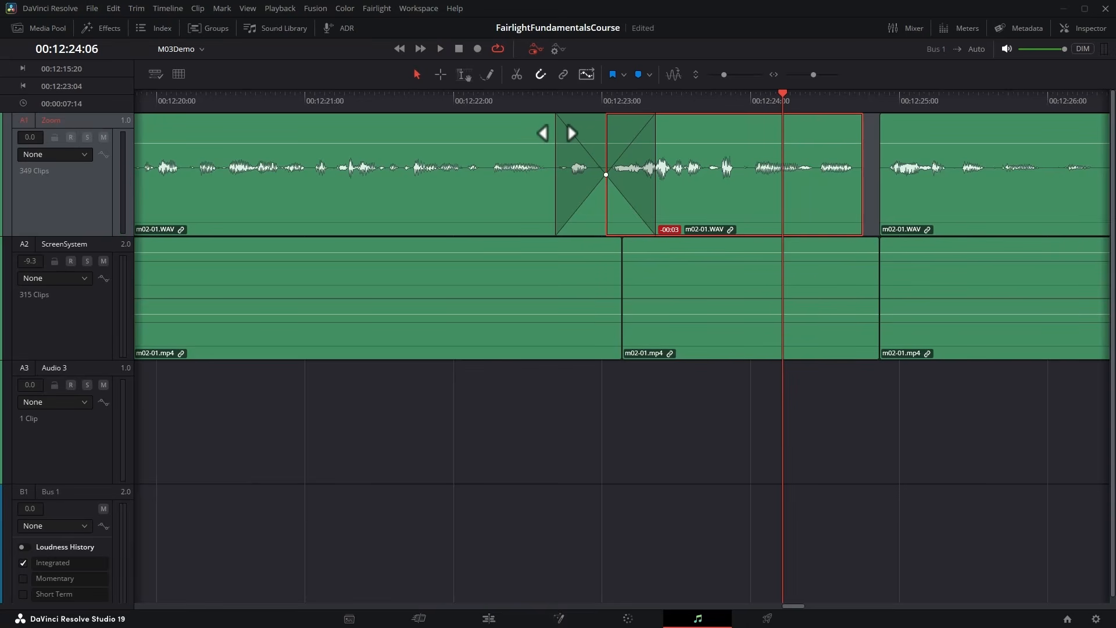
Stretch the cross fade to span about 00:12:21:24 to 00:12:24:06, pull its curve midpoint earlier and lower, and play through it.
{"action": "left_click_drag", "start_coordinate": [568, 123], "coordinate": [433, 119]}
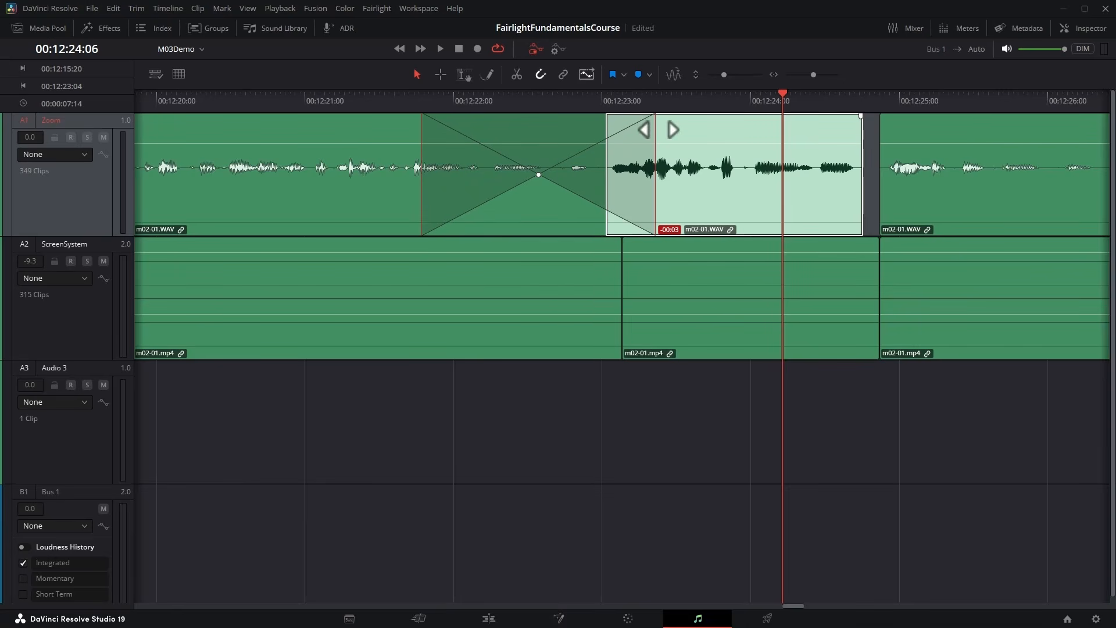
{"action": "left_click_drag", "start_coordinate": [655, 128], "coordinate": [782, 135]}
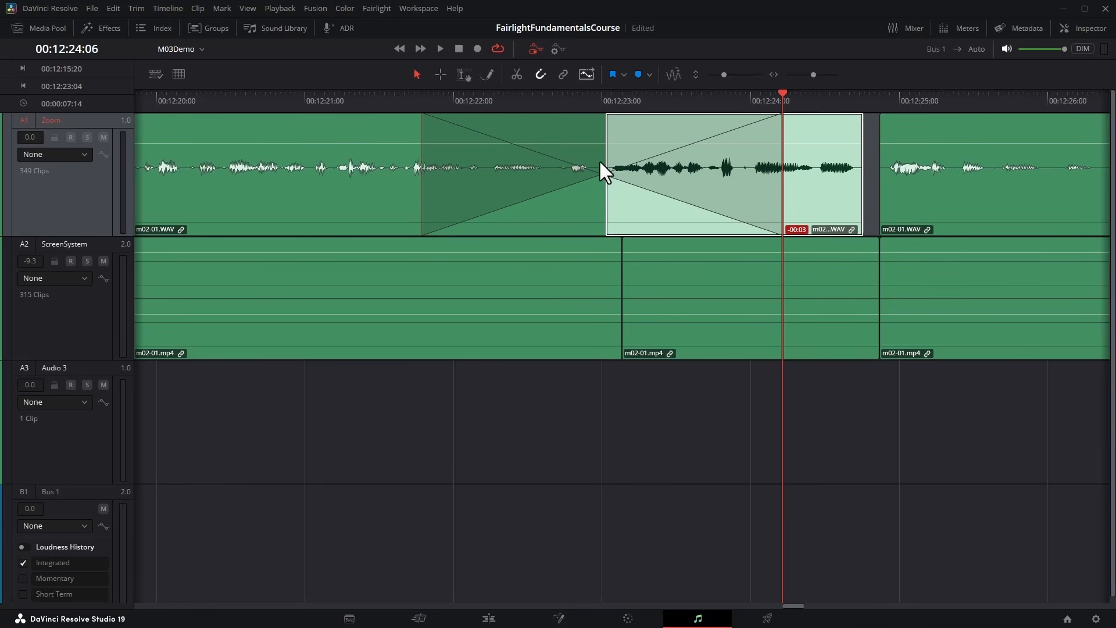
{"action": "left_click_drag", "start_coordinate": [602, 174], "coordinate": [513, 192]}
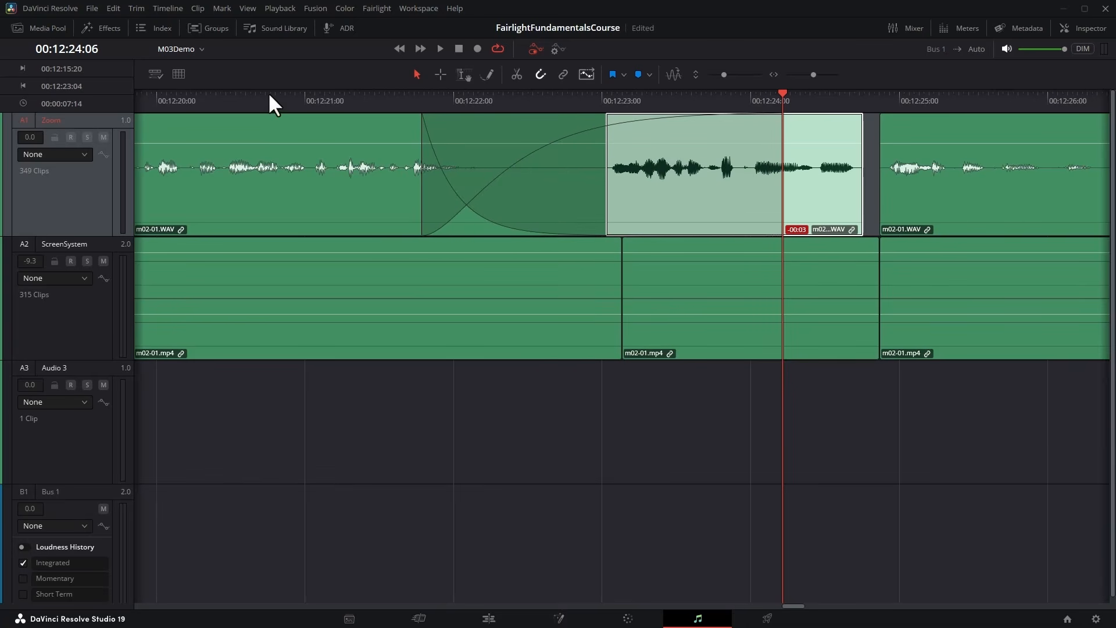
{"action": "left_click", "coordinate": [269, 97]}
{"action": "key", "text": "space"}
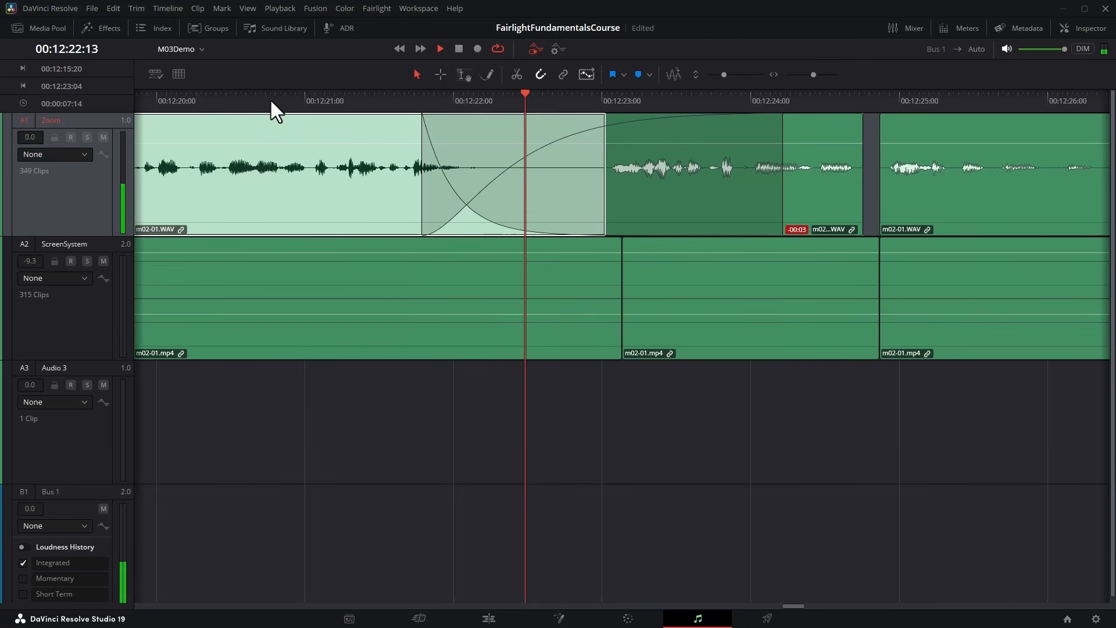
{"action": "key", "text": "space"}
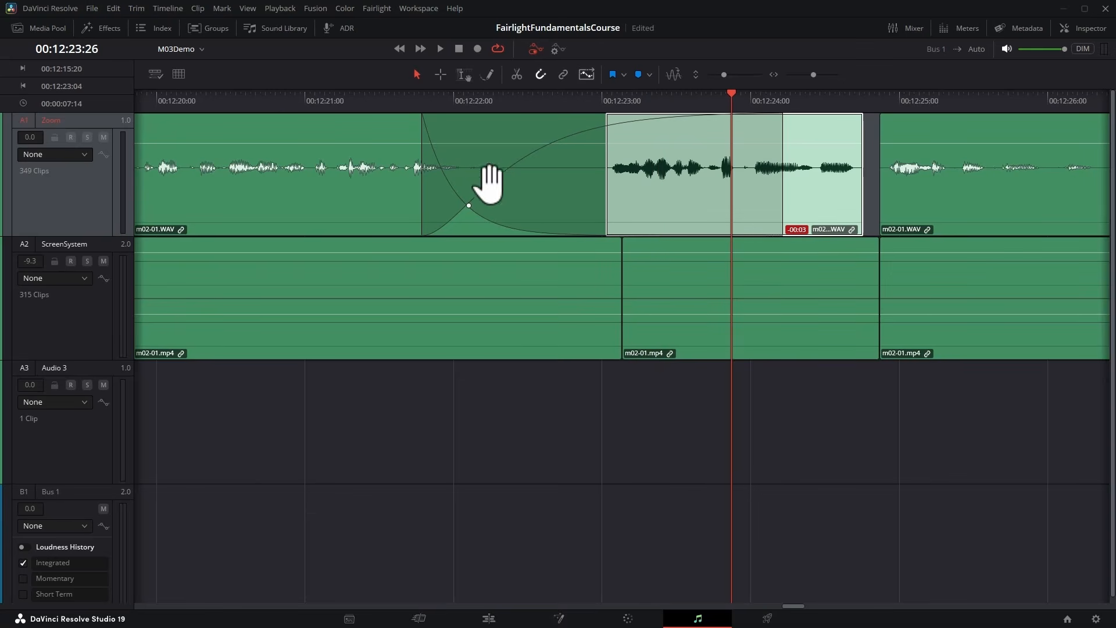
In the Inspector, change the transition type to Cross Fade +3 dB and try each alignment, finishing centred on the edit.
{"action": "left_click", "coordinate": [1077, 27]}
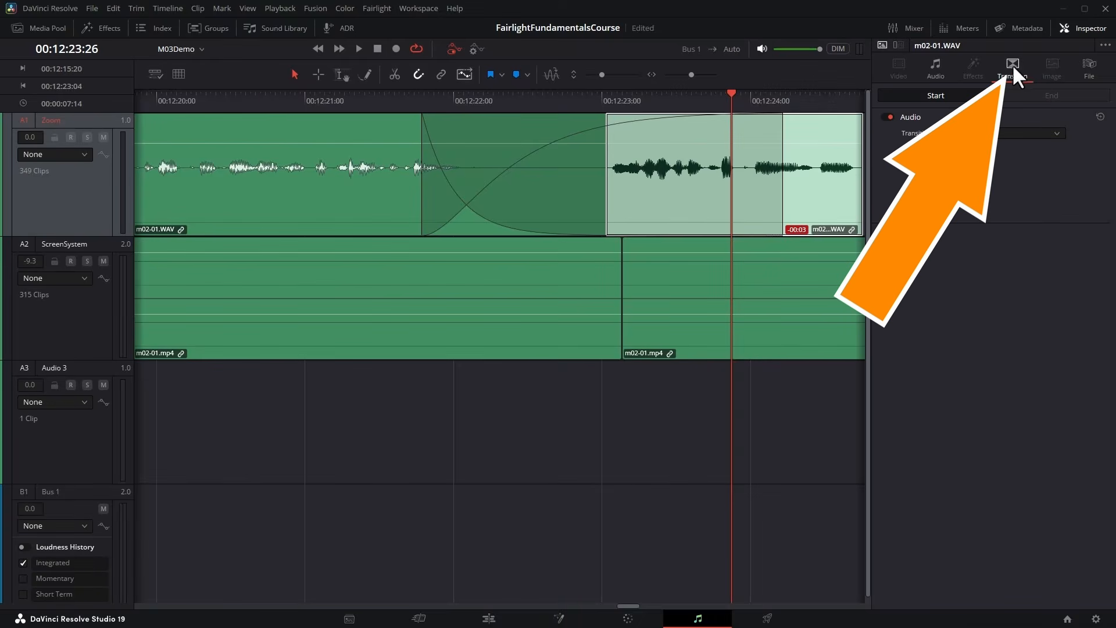
{"action": "left_click", "coordinate": [1053, 133]}
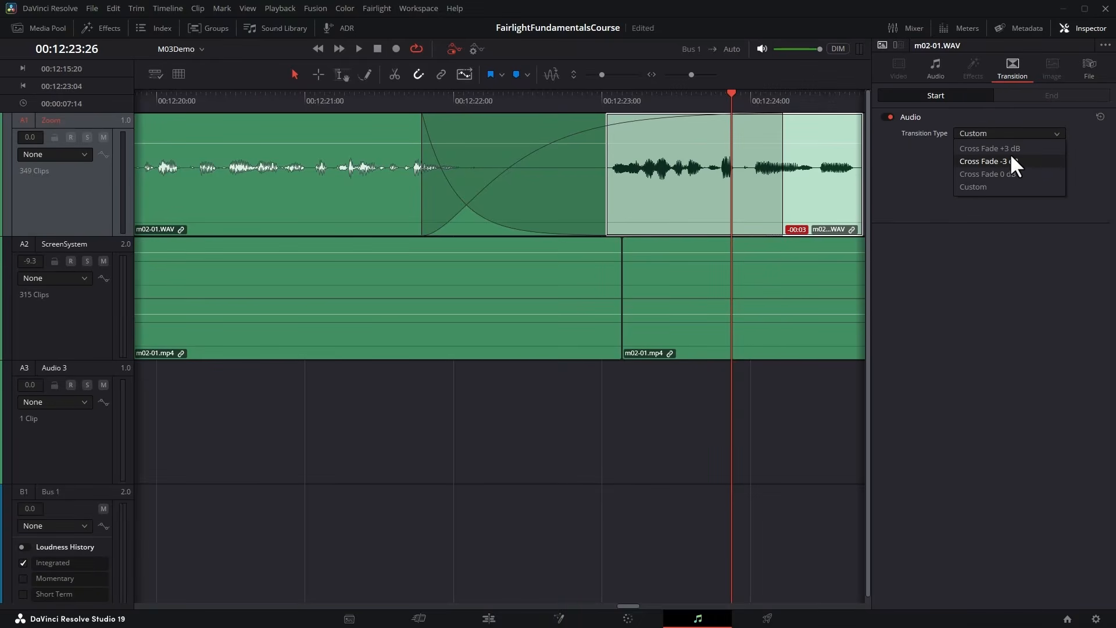
{"action": "left_click", "coordinate": [1010, 149]}
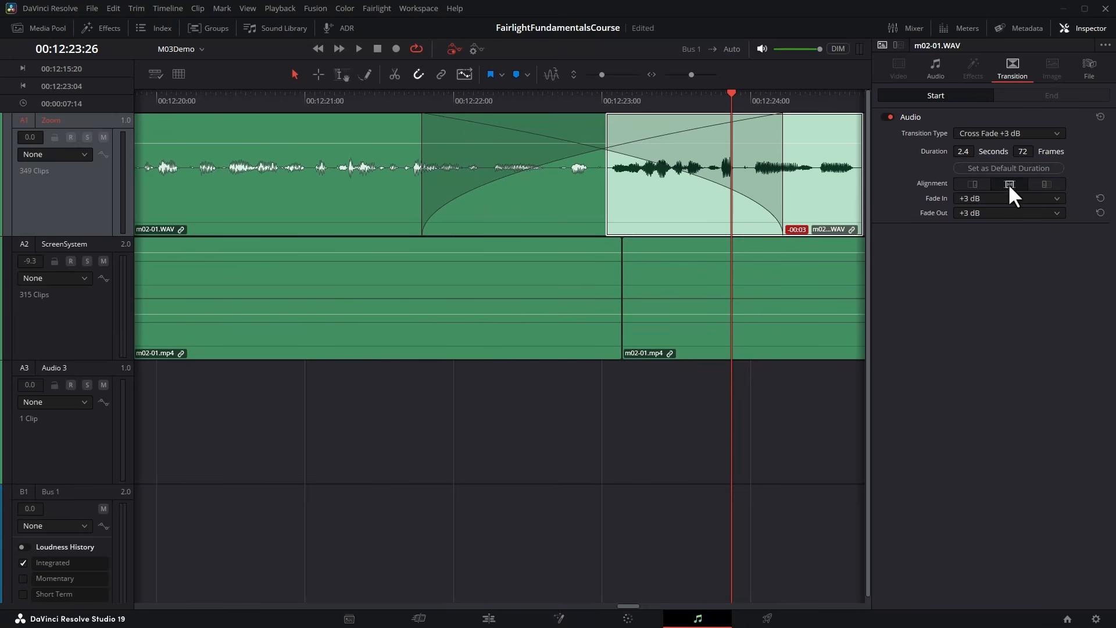
{"action": "left_click", "coordinate": [973, 183]}
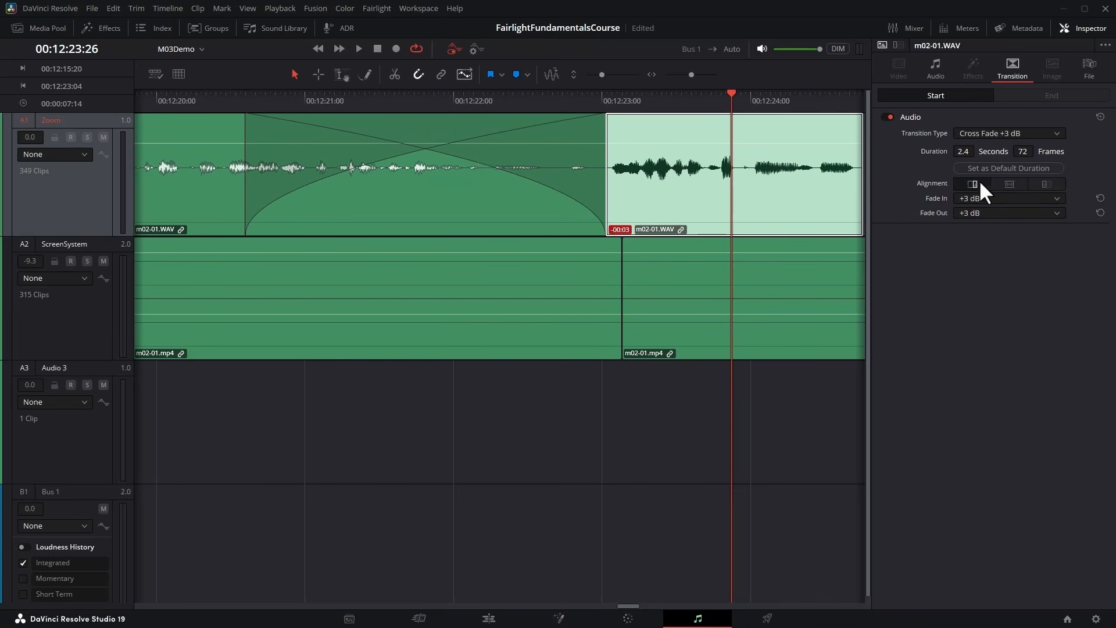
{"action": "left_click", "coordinate": [1046, 184]}
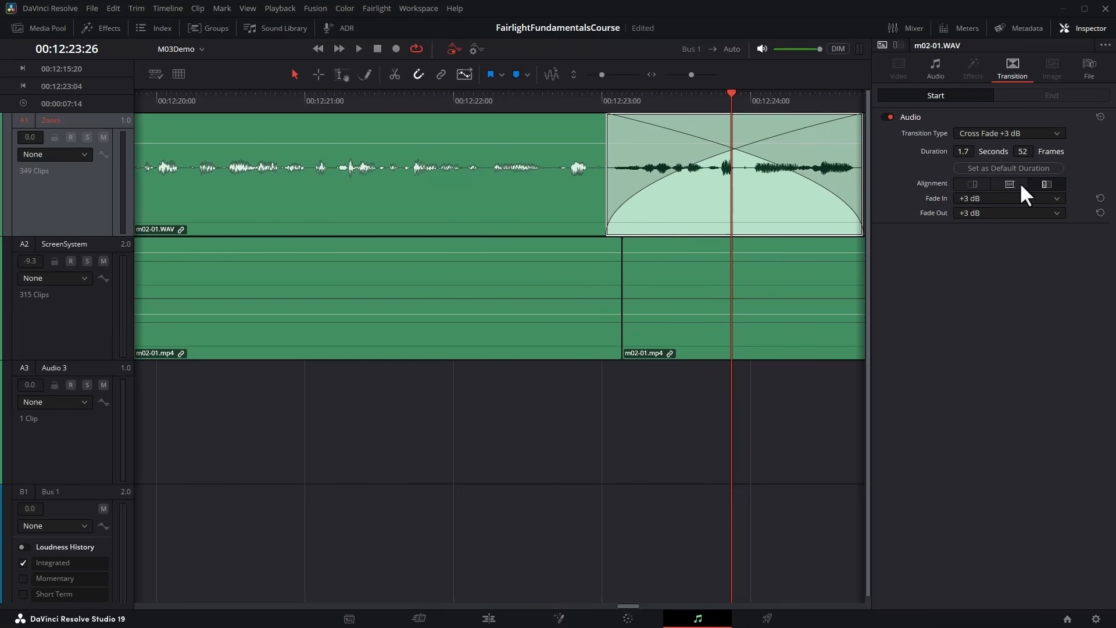
{"action": "left_click", "coordinate": [1013, 183]}
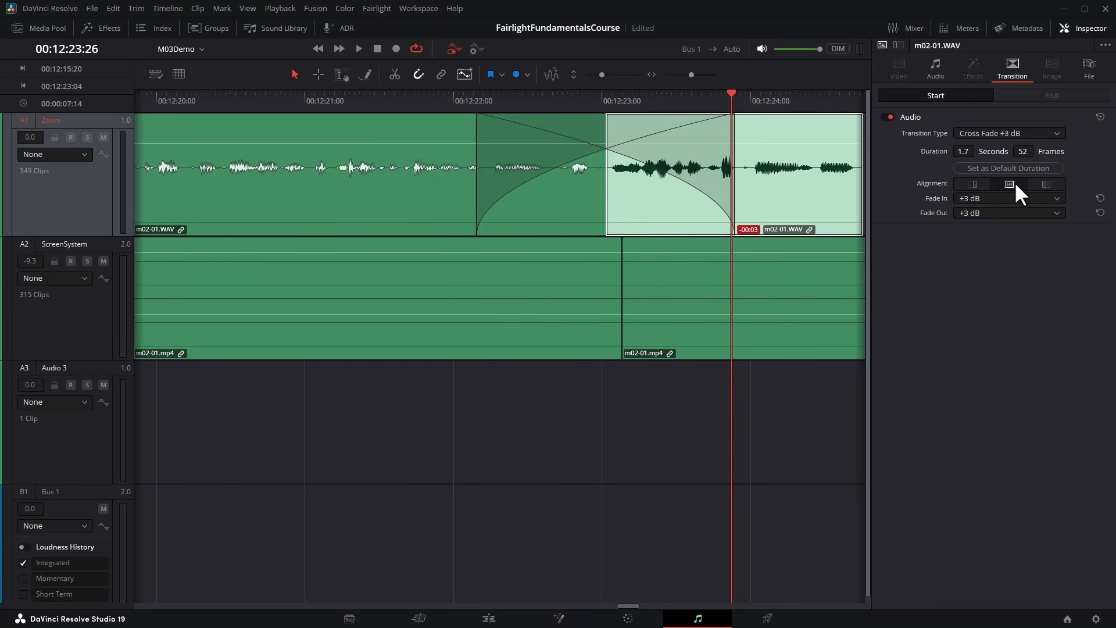
Set the cross fade's duration to 51 frames, and delete the cross fade from the Zoom cut near 00:12:23:00.
{"action": "left_click_drag", "start_coordinate": [1023, 151], "coordinate": [962, 151]}
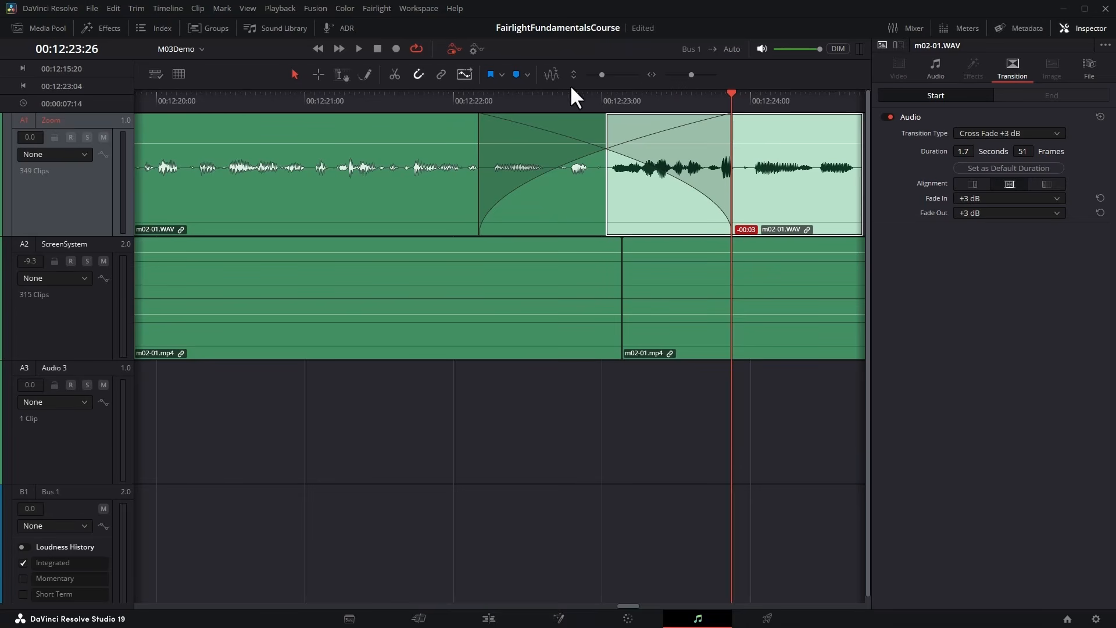
{"action": "left_click", "coordinate": [557, 206]}
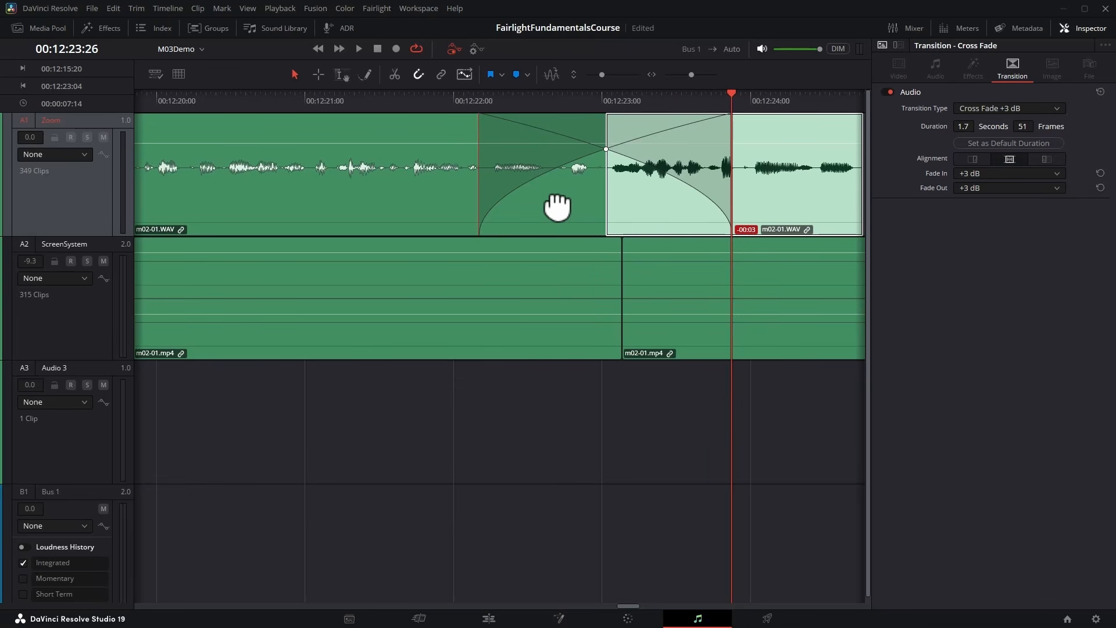
{"action": "key", "text": "Delete"}
Add Cross Fade 0 dB from the audio transitions to the Zoom cut near 00:12:27:06, extend it to 39 frames, and hide the Inspector and effects library.
{"action": "scroll", "coordinate": [566, 200], "scroll_direction": "right", "scroll_amount": 11}
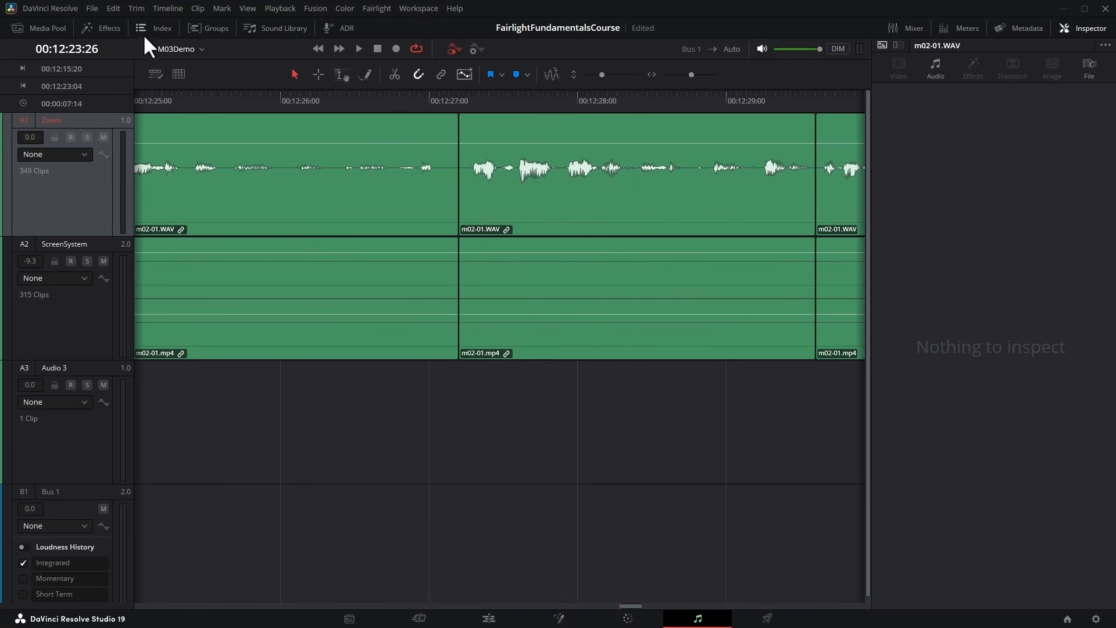
{"action": "left_click", "coordinate": [109, 33]}
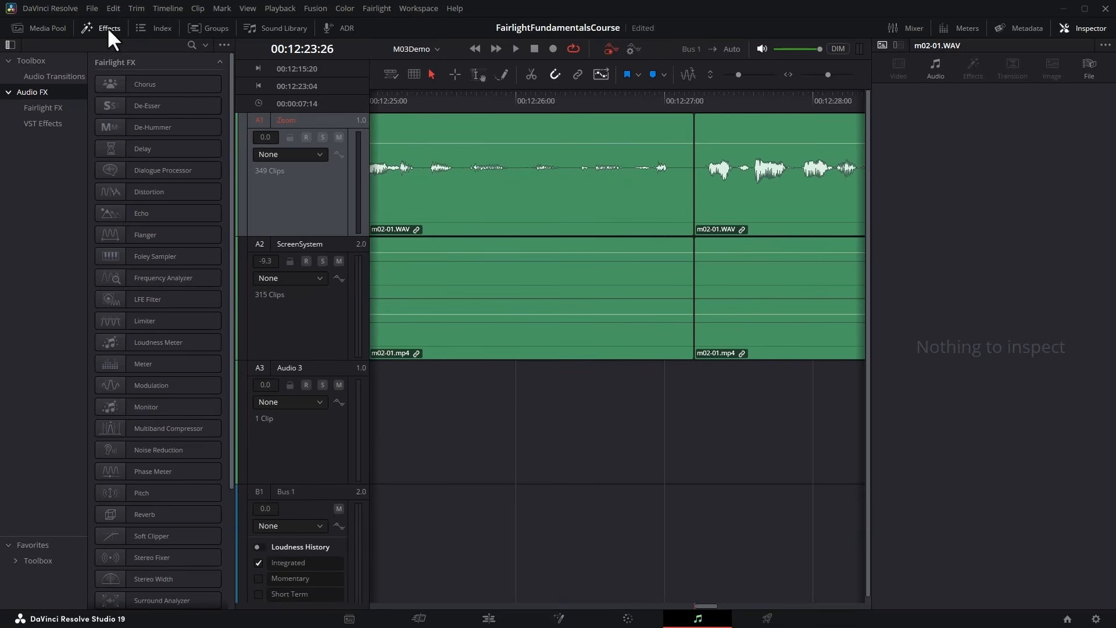
{"action": "left_click", "coordinate": [38, 77]}
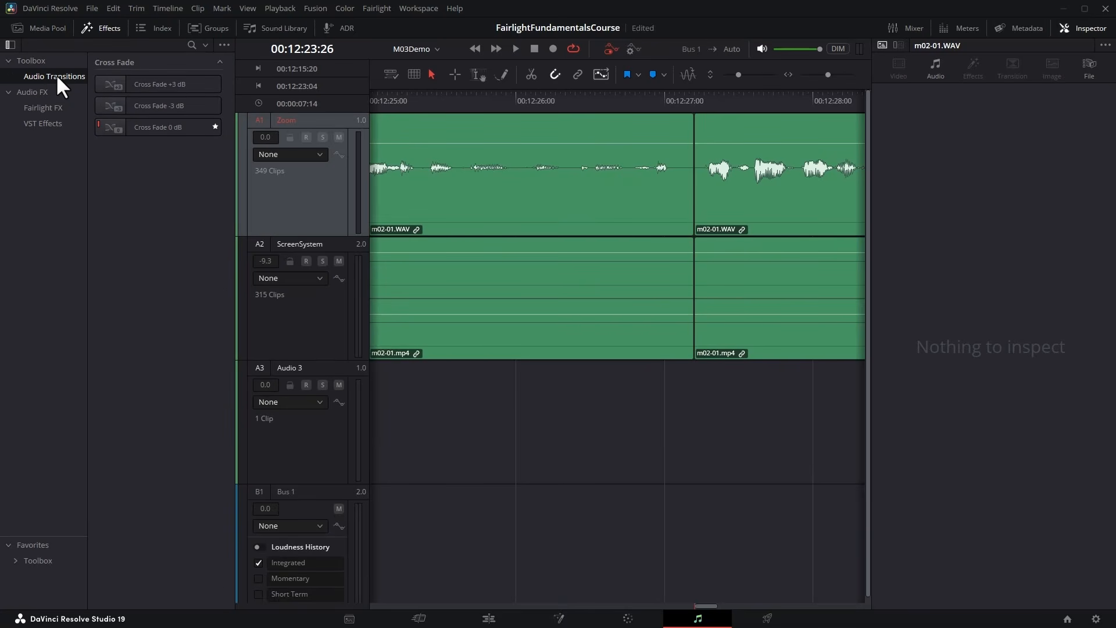
{"action": "left_click_drag", "start_coordinate": [139, 125], "coordinate": [590, 149]}
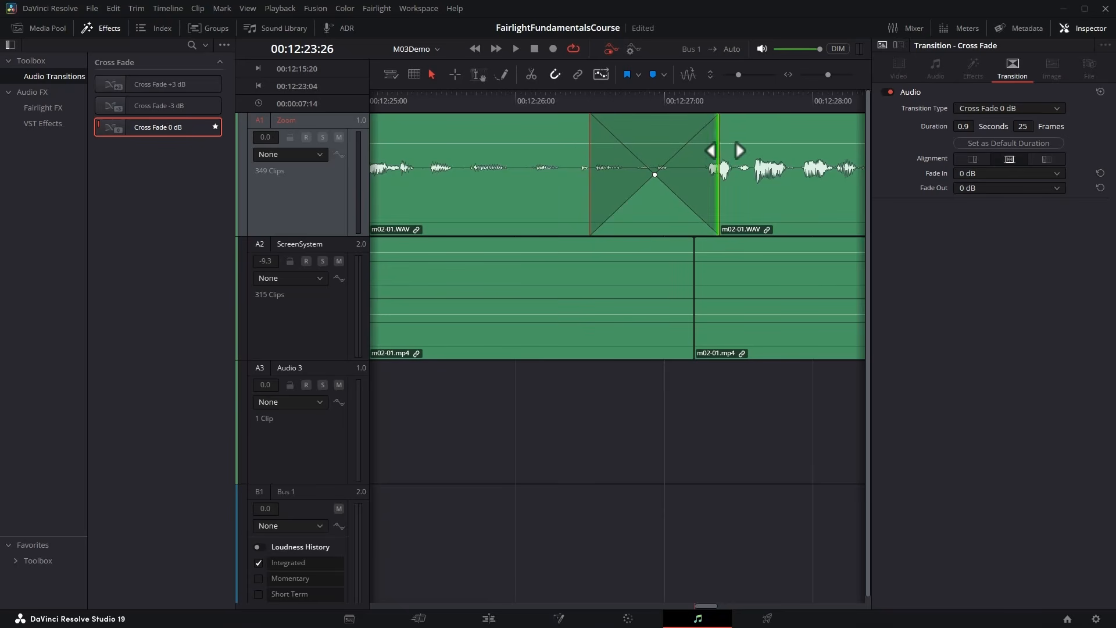
{"action": "left_click_drag", "start_coordinate": [731, 141], "coordinate": [796, 134]}
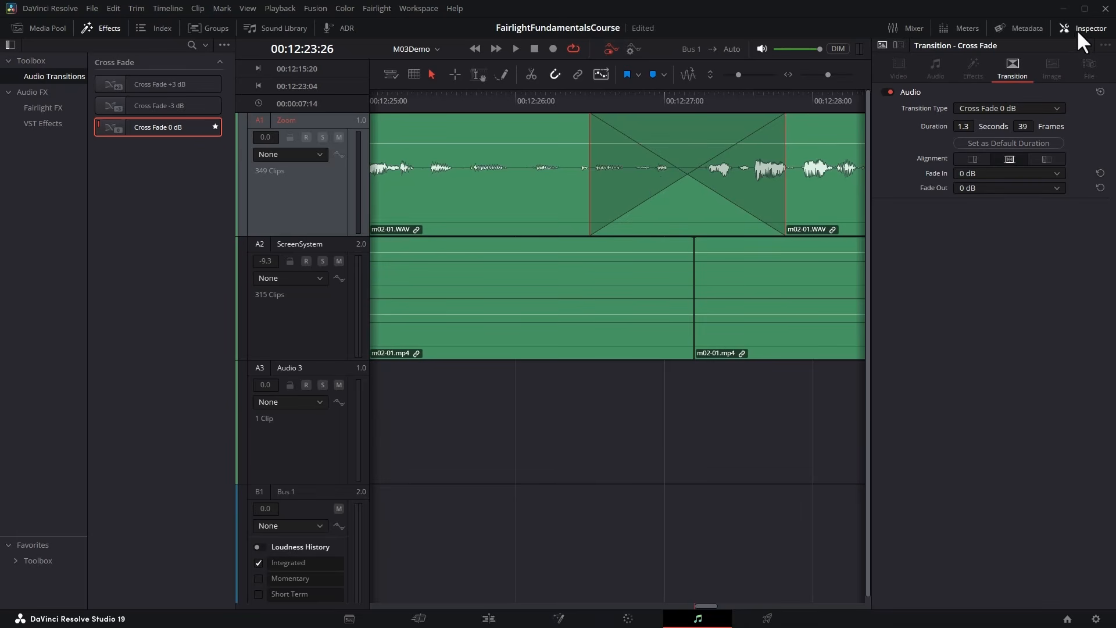
{"action": "left_click", "coordinate": [1076, 29]}
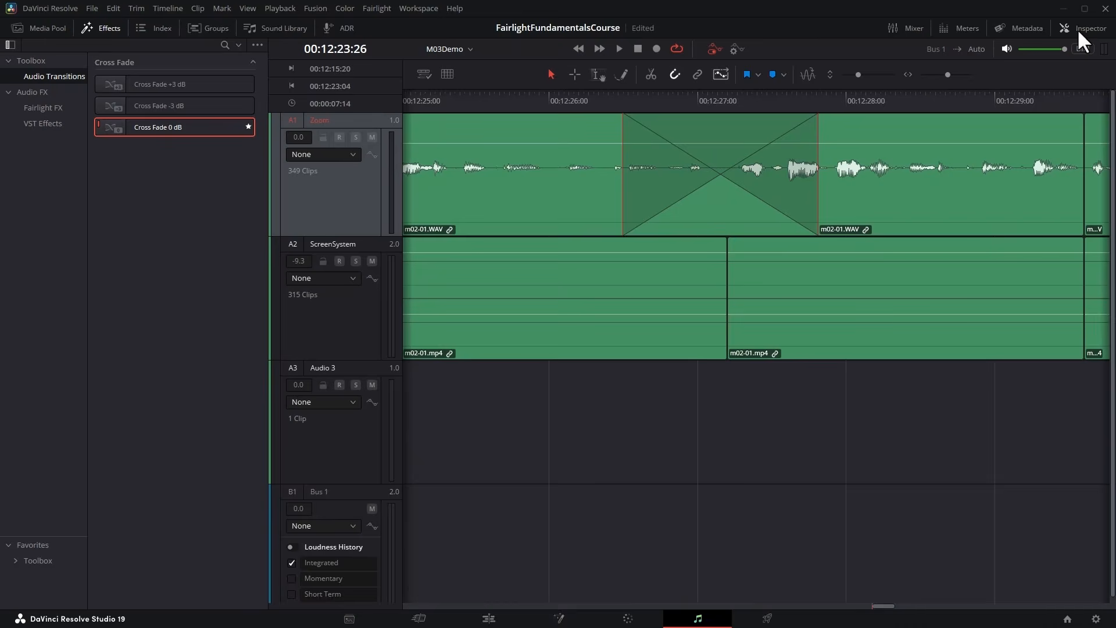
{"action": "left_click", "coordinate": [106, 30]}
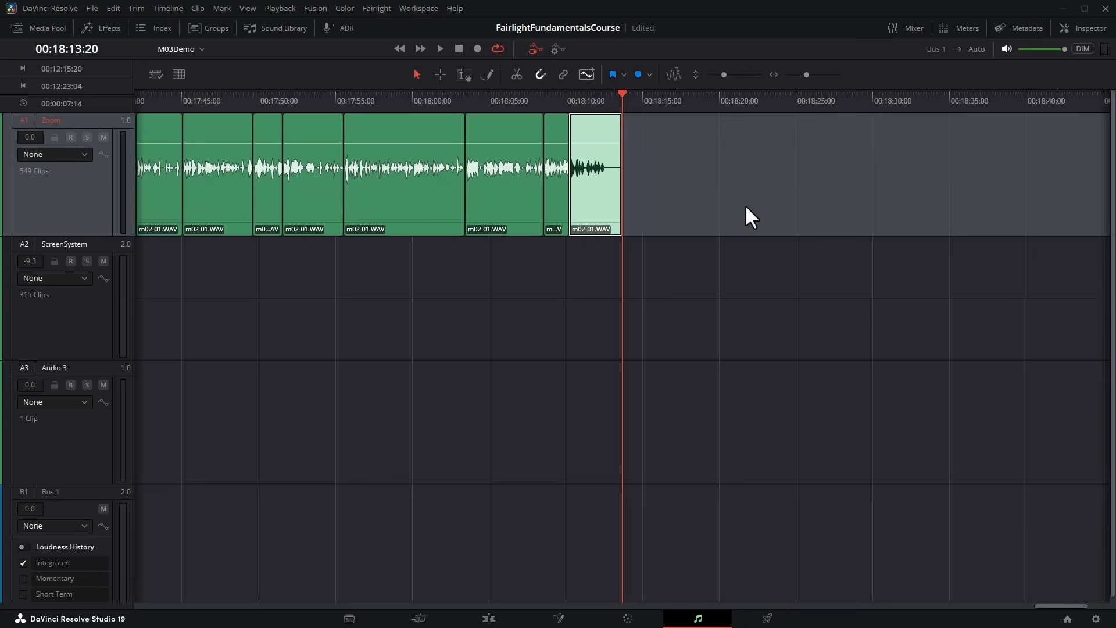
Extend the end of the last Zoom clip to about 26 seconds total and move it to Audio 3 near 00:18:15:00.
{"action": "left_click_drag", "start_coordinate": [622, 140], "coordinate": [701, 151]}
{"action": "left_click_drag", "start_coordinate": [442, 204], "coordinate": [508, 411]}
Set the extended Audio 3 clip's color to Orange and move it to start near 00:00:45:00.
{"action": "right_click", "coordinate": [523, 424]}
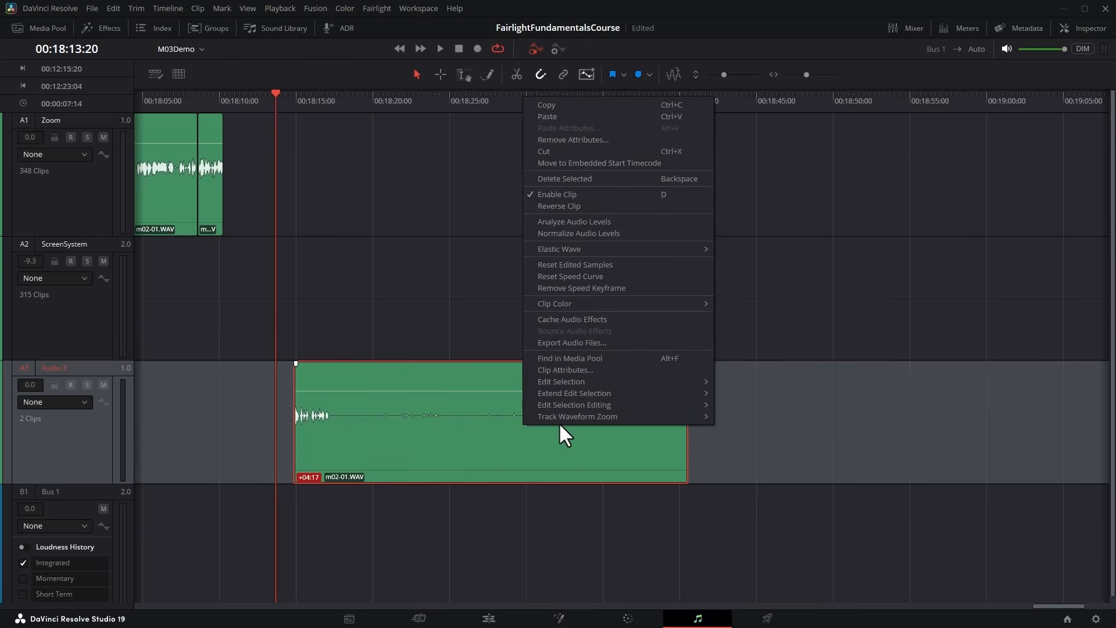
{"action": "mouse_move", "coordinate": [668, 302]}
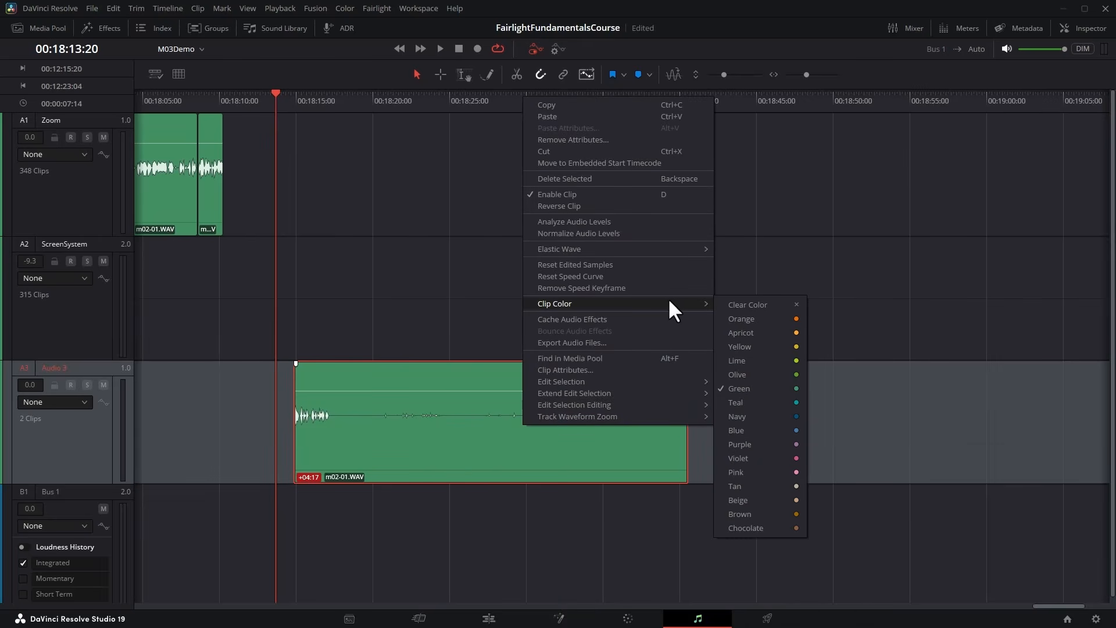
{"action": "left_click", "coordinate": [758, 319]}
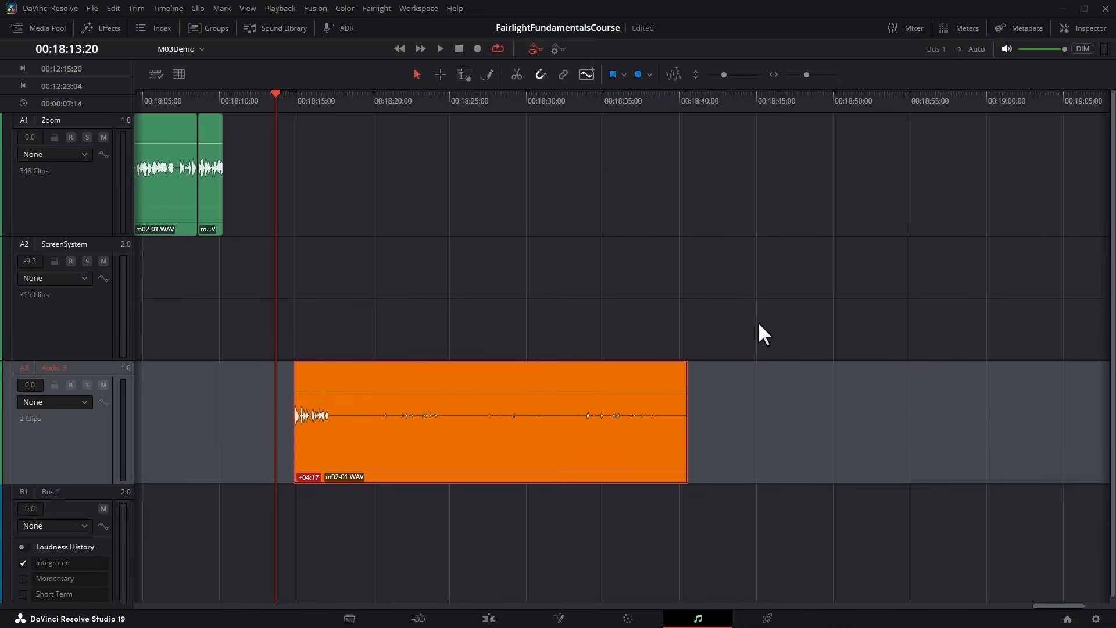
{"action": "key", "text": "shift+z"}
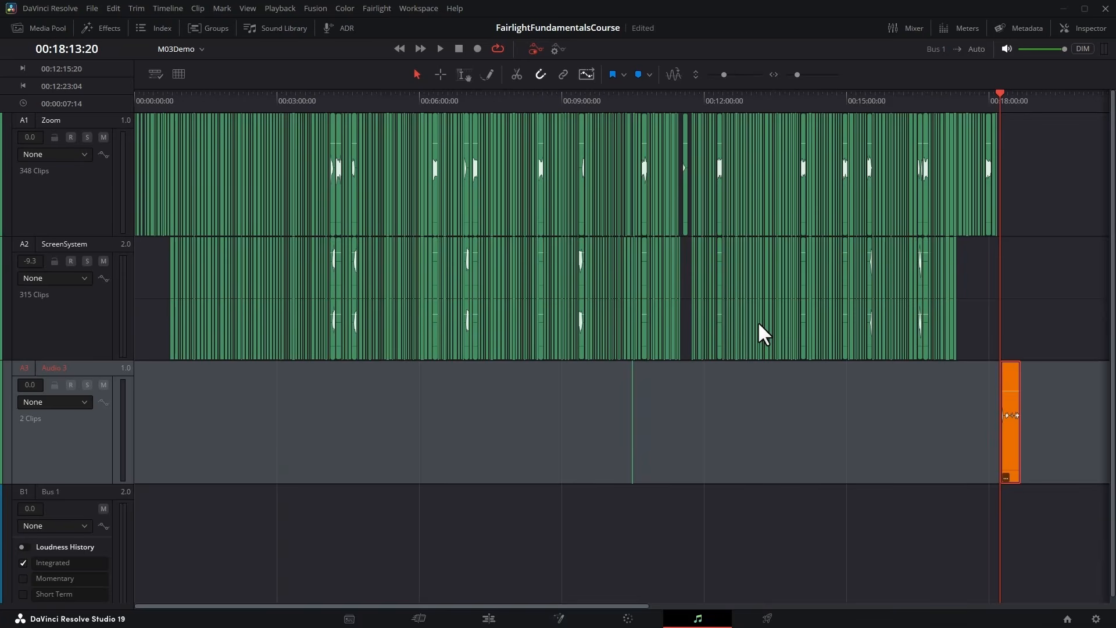
{"action": "left_click_drag", "start_coordinate": [969, 450], "coordinate": [177, 428]}
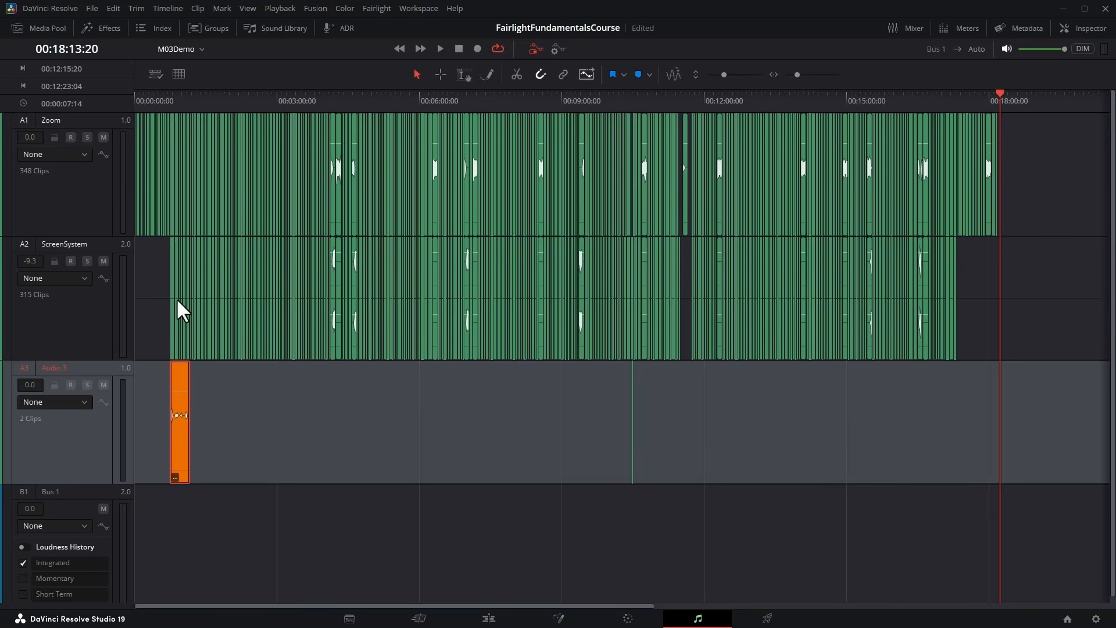
Move the first Zoom clip at the timeline start to Audio 3 and extend it to about 15 seconds.
{"action": "key", "text": "Home"}
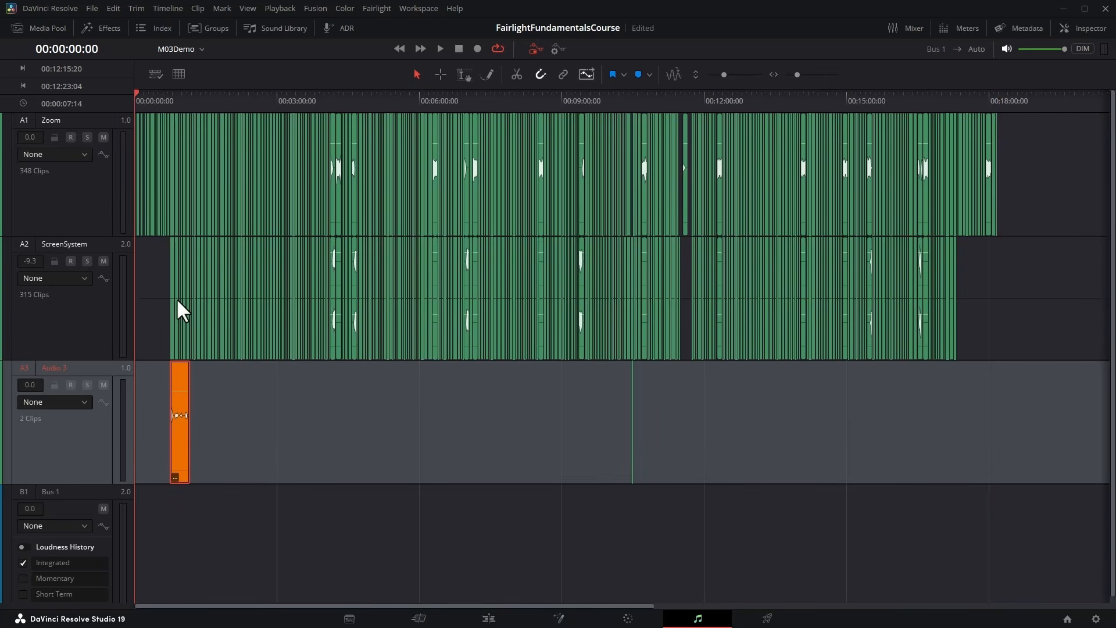
{"action": "key", "text": "ctrl+equal"}
{"action": "key", "text": "ctrl+equal"}
{"action": "key", "text": "ctrl+equal"}
{"action": "key", "text": "ctrl+equal"}
{"action": "key", "text": "ctrl+equal"}
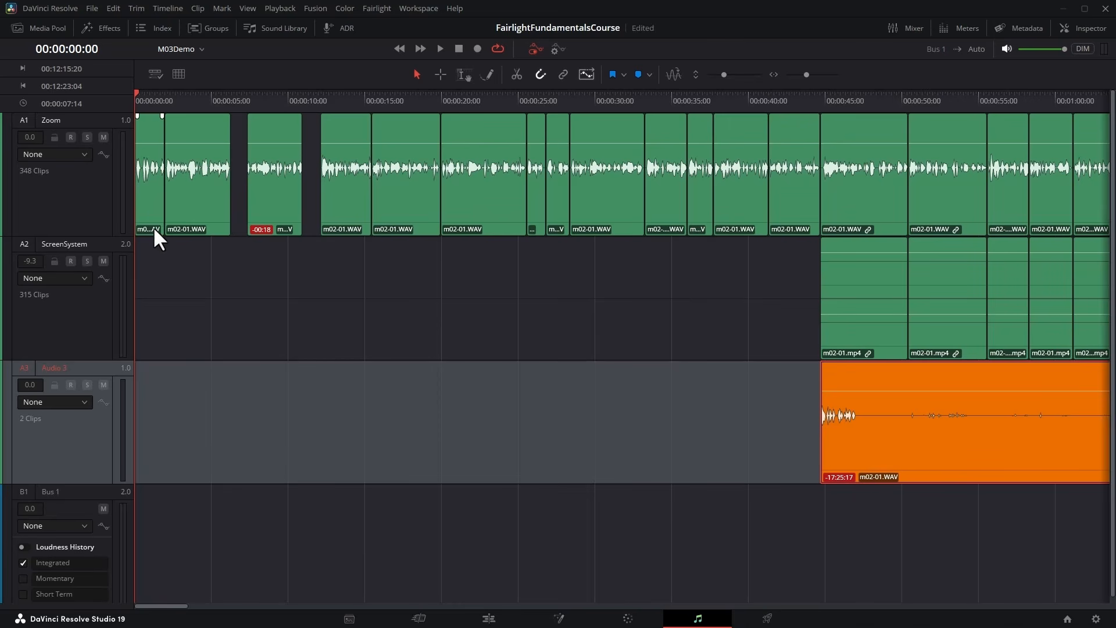
{"action": "left_click_drag", "start_coordinate": [149, 221], "coordinate": [224, 430]}
{"action": "left_click_drag", "start_coordinate": [289, 452], "coordinate": [374, 458]}
{"action": "left_click_drag", "start_coordinate": [321, 442], "coordinate": [294, 441]}
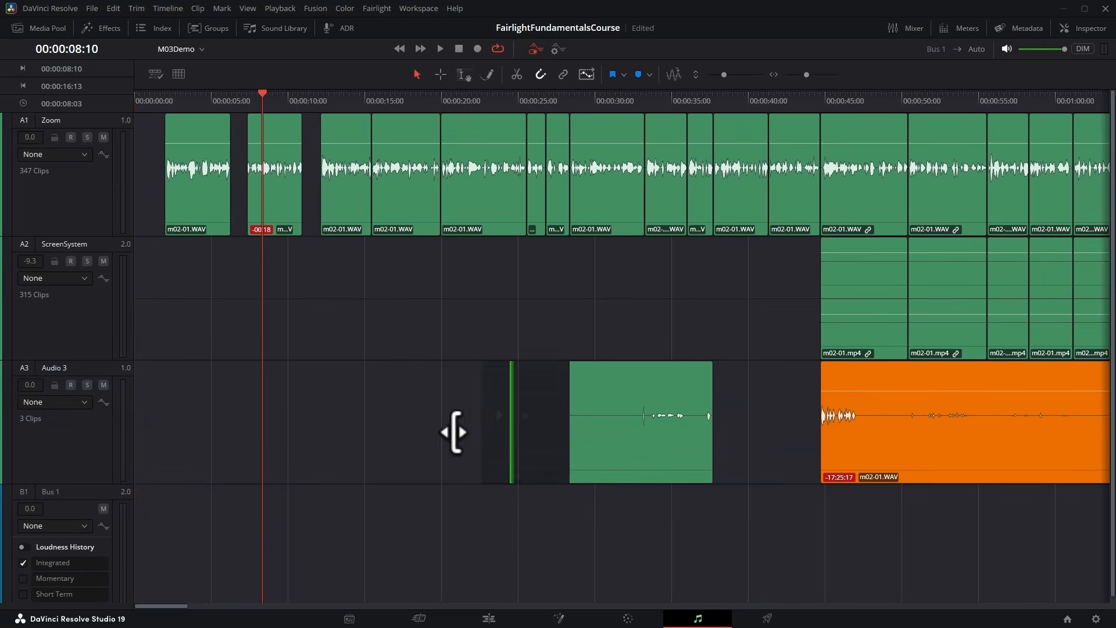
{"action": "left_click_drag", "start_coordinate": [453, 432], "coordinate": [604, 430]}
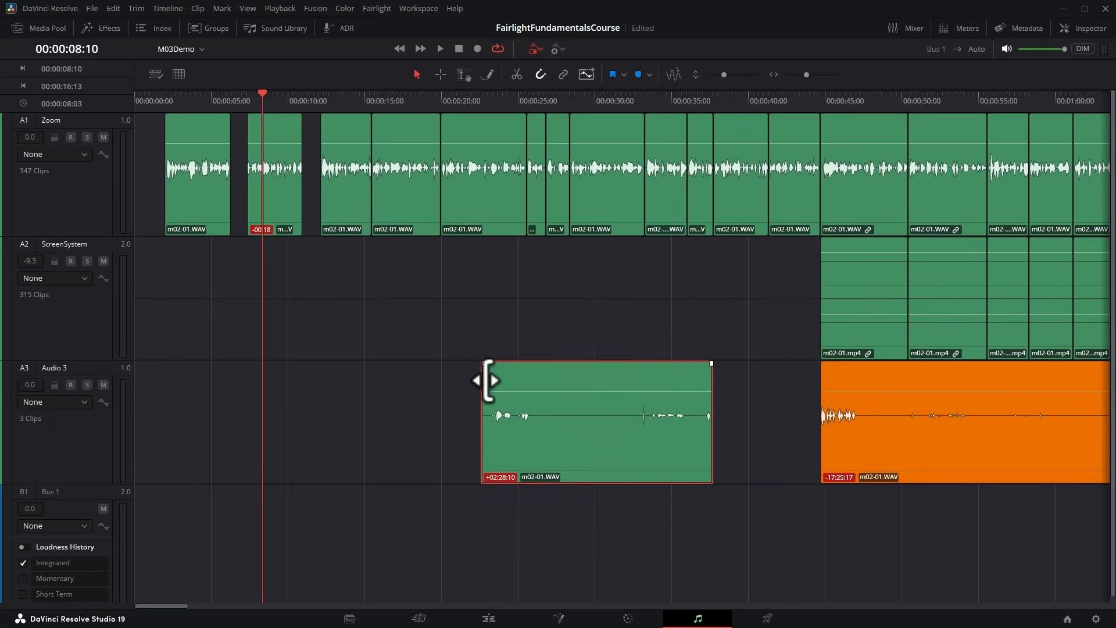
Butt the green Audio 3 clip against the orange clip's end near 00:01:10:00 and set its color to Teal.
{"action": "left_click_drag", "start_coordinate": [517, 465], "coordinate": [555, 431]}
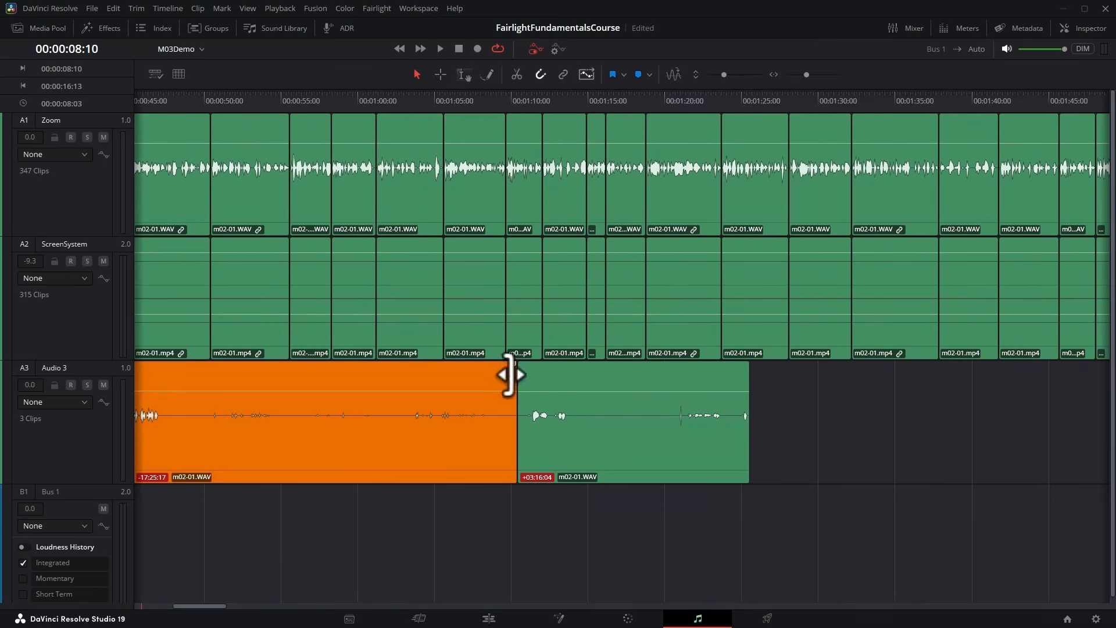
{"action": "right_click", "coordinate": [577, 373]}
{"action": "mouse_move", "coordinate": [705, 254]}
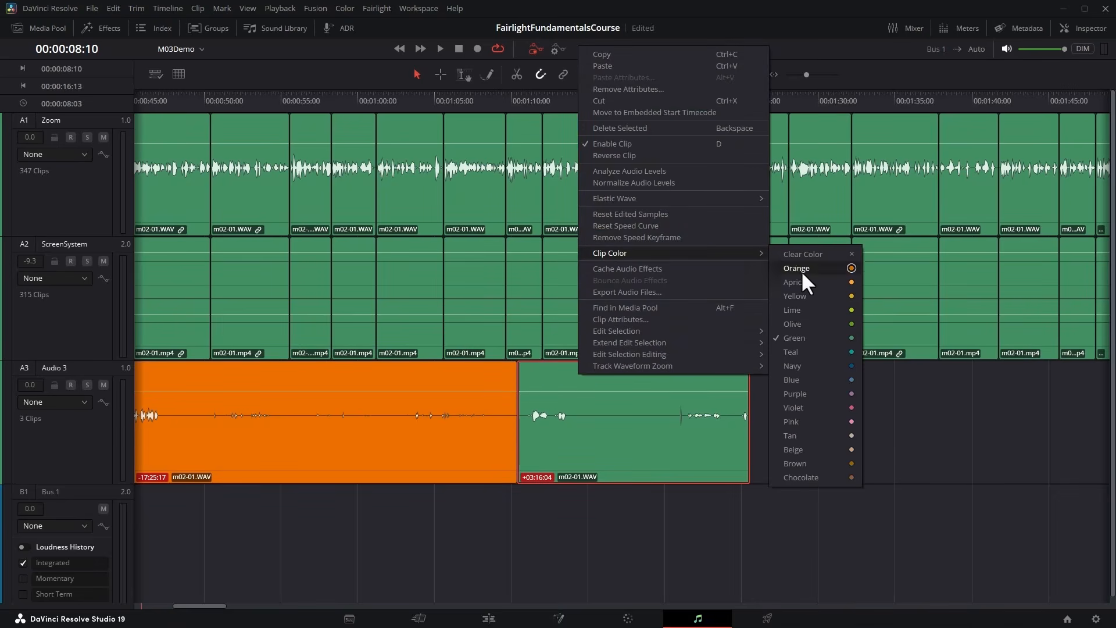
{"action": "left_click", "coordinate": [813, 352]}
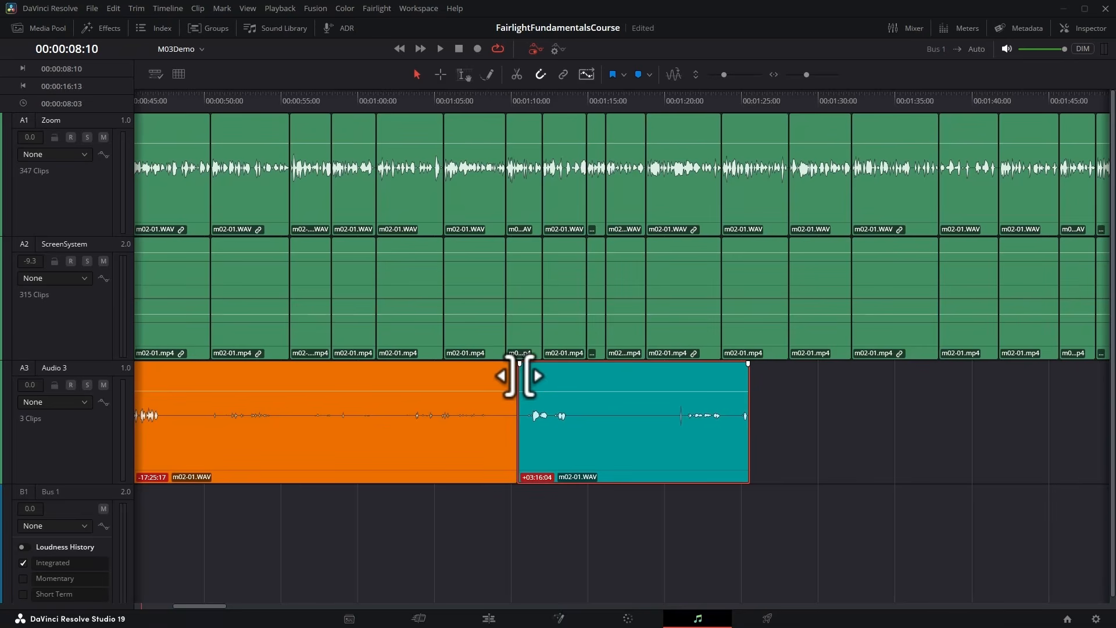
Try to add a 20-frame 0 dB cross fade at the cut between the orange and teal Audio 3 clips, then cancel the transition.
{"action": "right_click", "coordinate": [517, 375]}
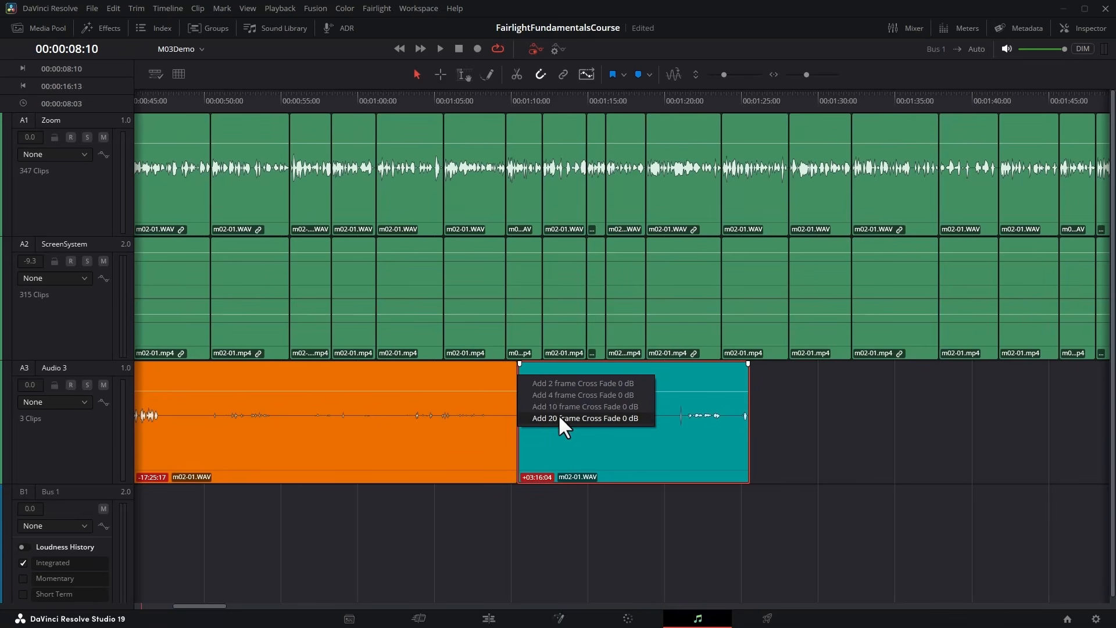
{"action": "left_click", "coordinate": [559, 417]}
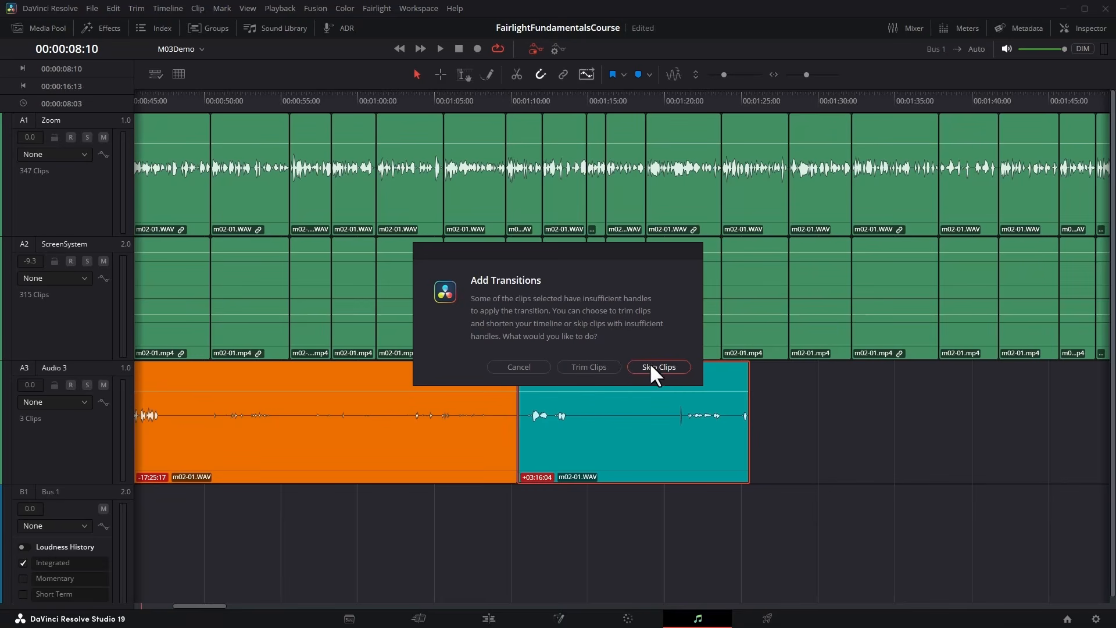
{"action": "left_click", "coordinate": [519, 366]}
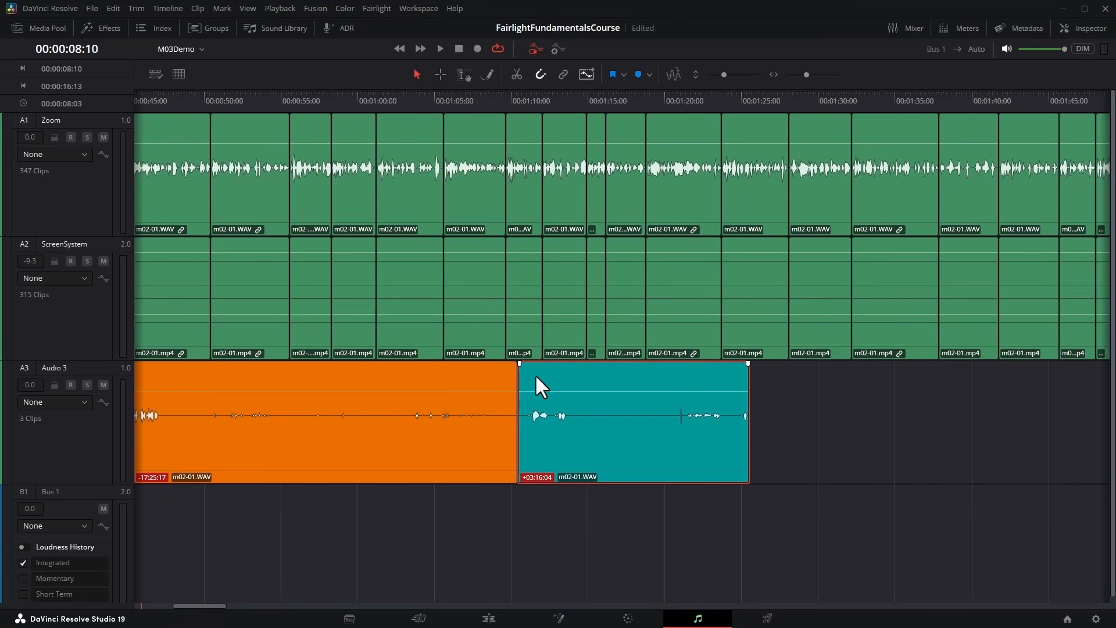
Trim about 6 seconds off the teal clip's start and butt the clip back against the orange clip's end on Audio 3.
{"action": "left_click_drag", "start_coordinate": [520, 375], "coordinate": [608, 375]}
{"action": "left_click_drag", "start_coordinate": [697, 466], "coordinate": [613, 458]}
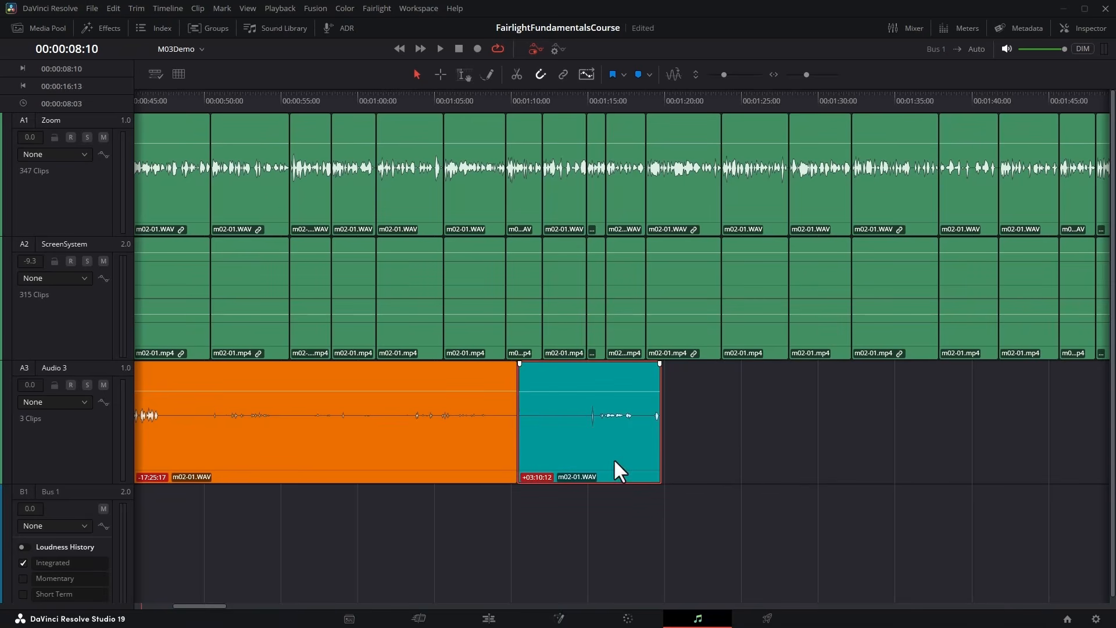
Retry the 20-frame 0 dB cross fade between the orange clip and the trimmed teal clip, and cancel the transition.
{"action": "right_click", "coordinate": [515, 376]}
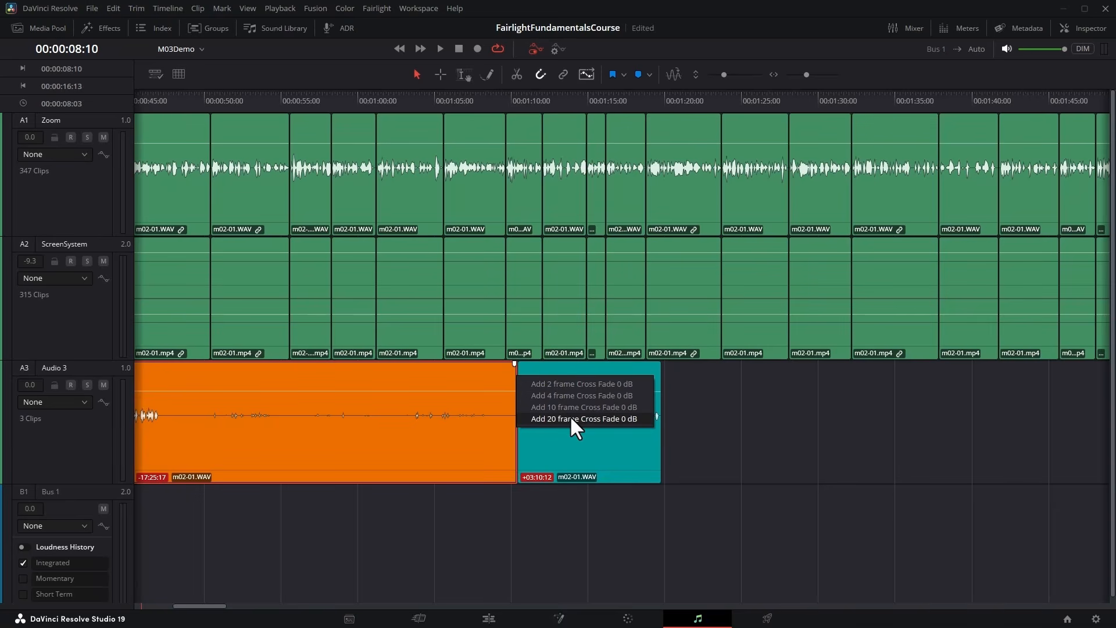
{"action": "left_click", "coordinate": [588, 419]}
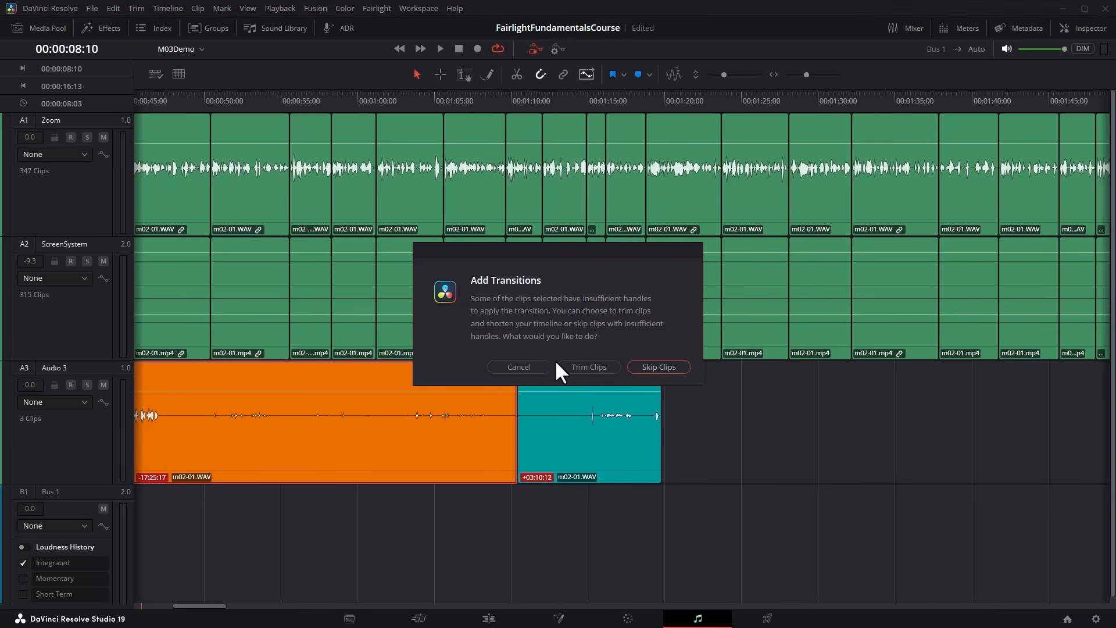
{"action": "left_click", "coordinate": [518, 367]}
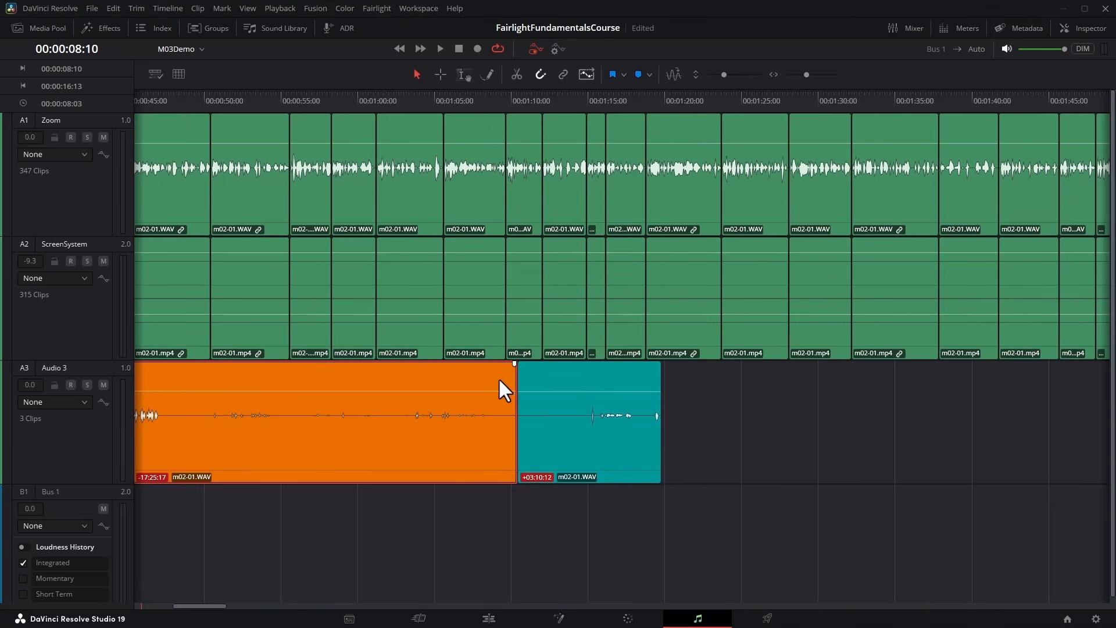
Trim about 5 seconds off the orange clip's end and move the clip against the teal clip's start near 00:01:10:00.
{"action": "left_click_drag", "start_coordinate": [503, 378], "coordinate": [441, 375]}
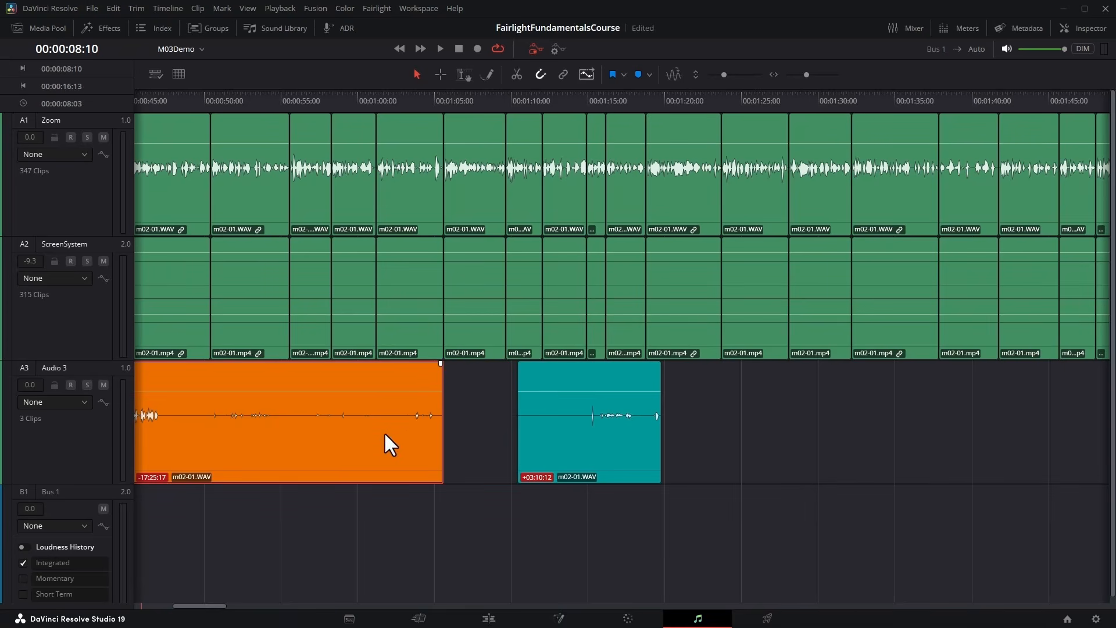
{"action": "left_click_drag", "start_coordinate": [354, 463], "coordinate": [428, 463]}
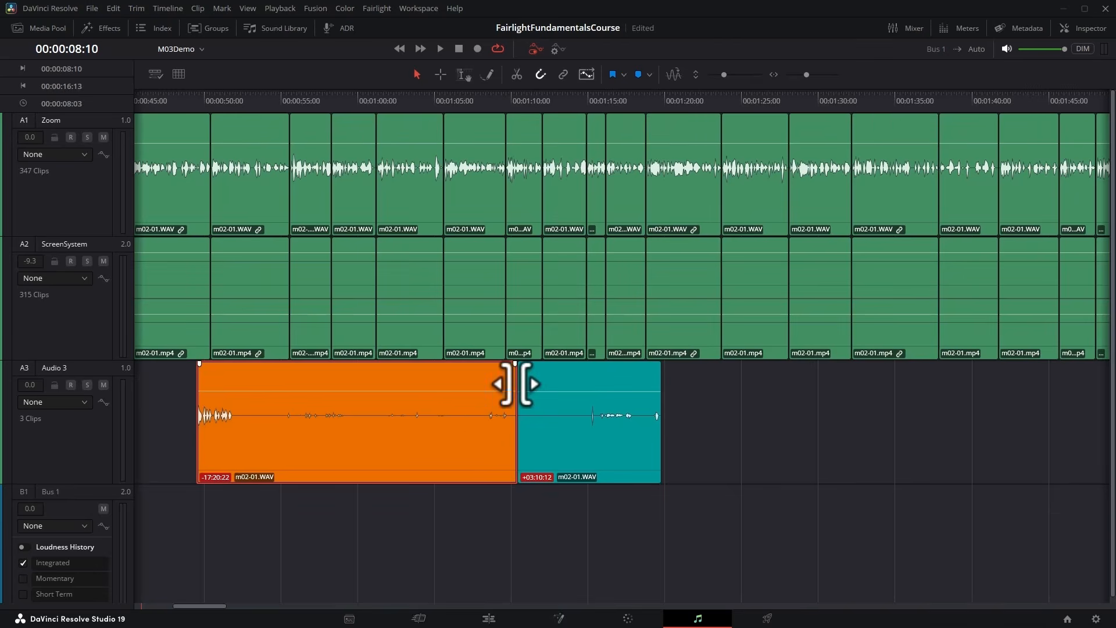
Add a 20-frame 0 dB cross fade between the orange and teal clips and lengthen it to about 6 seconds.
{"action": "mouse_move", "coordinate": [515, 383]}
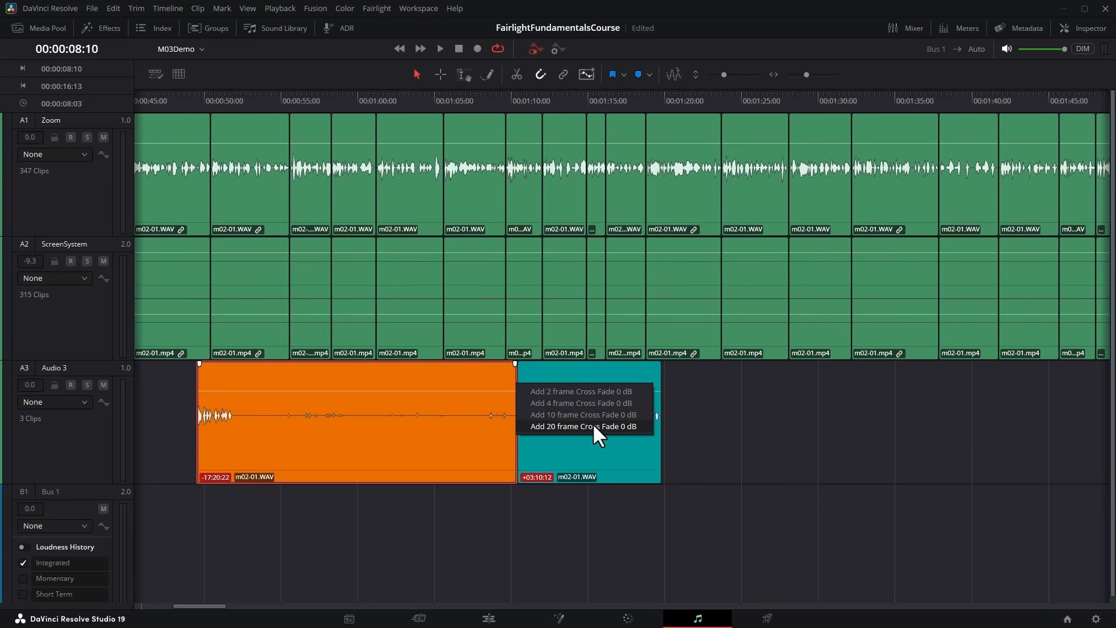
{"action": "left_click", "coordinate": [591, 423]}
{"action": "left_click_drag", "start_coordinate": [522, 383], "coordinate": [472, 378]}
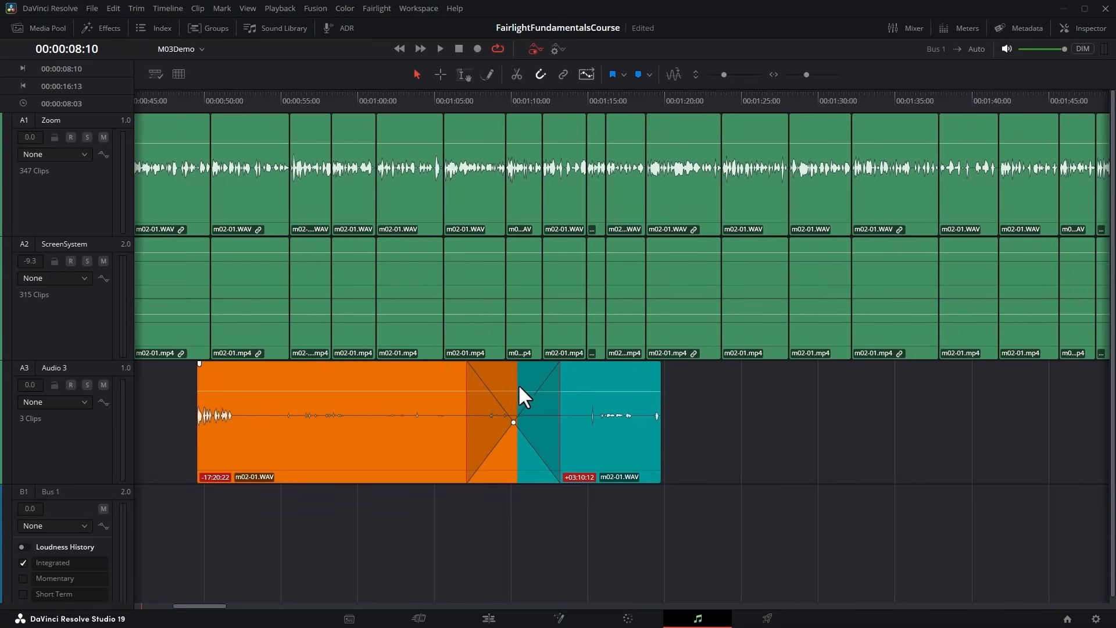
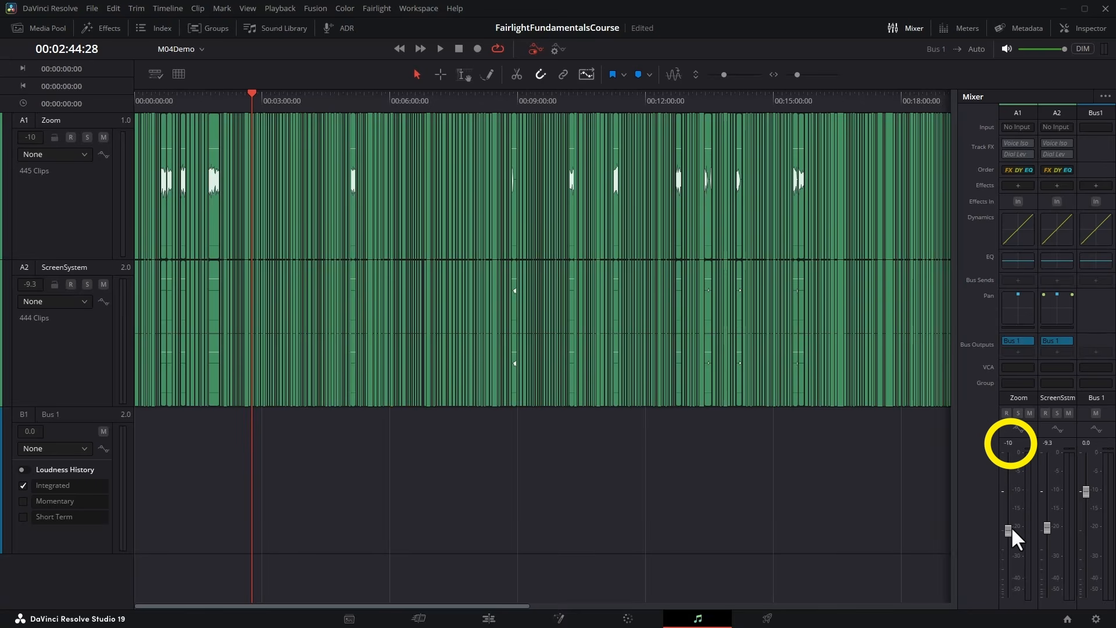
Try the Zoom track's fader at several levels and reset it to 0.0 dB.
{"action": "left_click_drag", "start_coordinate": [1011, 529], "coordinate": [1014, 483]}
{"action": "left_click_drag", "start_coordinate": [1012, 460], "coordinate": [1013, 501]}
{"action": "left_click_drag", "start_coordinate": [1007, 546], "coordinate": [1012, 486]}
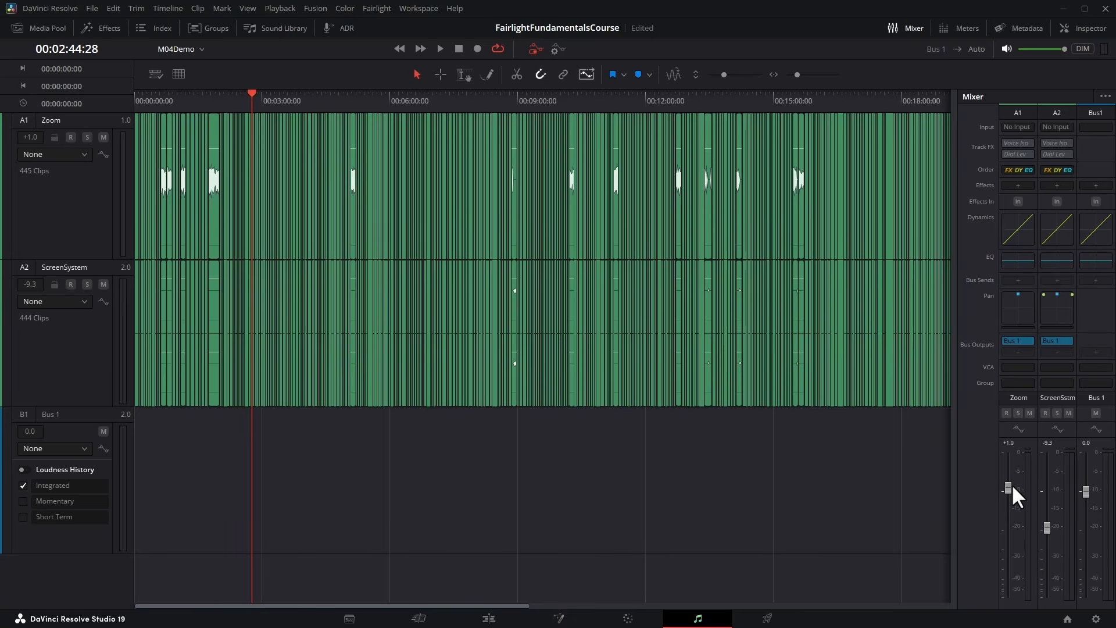
{"action": "left_click_drag", "start_coordinate": [1010, 513], "coordinate": [1008, 484]}
{"action": "double_click", "coordinate": [1010, 489]}
Select the Zoom track and try its Track Level volume in the Inspector.
{"action": "left_click", "coordinate": [73, 211]}
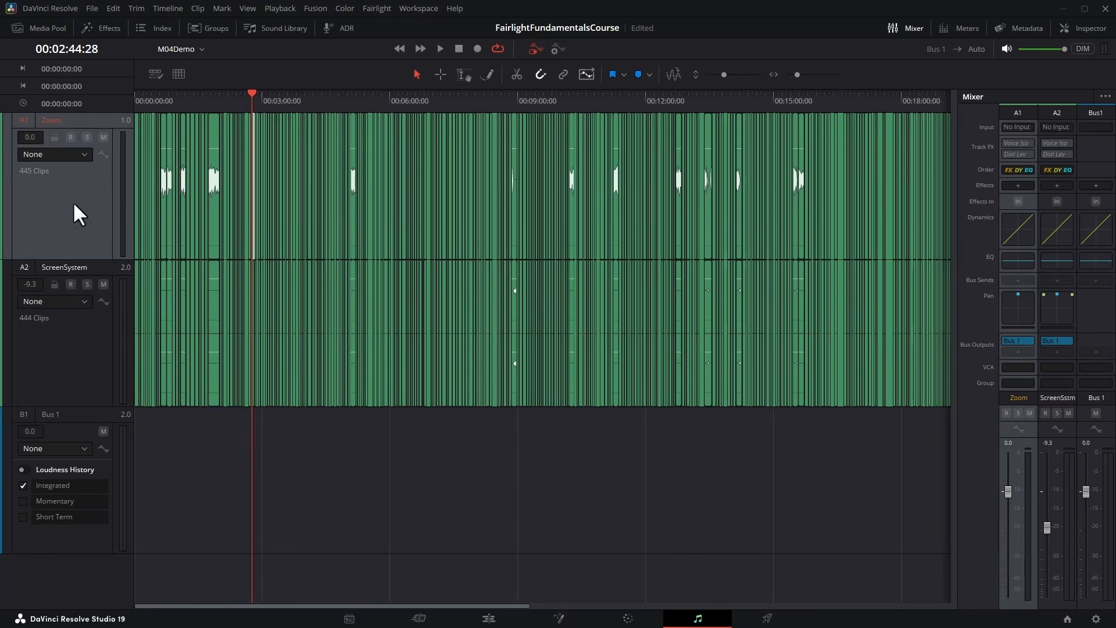
{"action": "left_click", "coordinate": [1103, 27]}
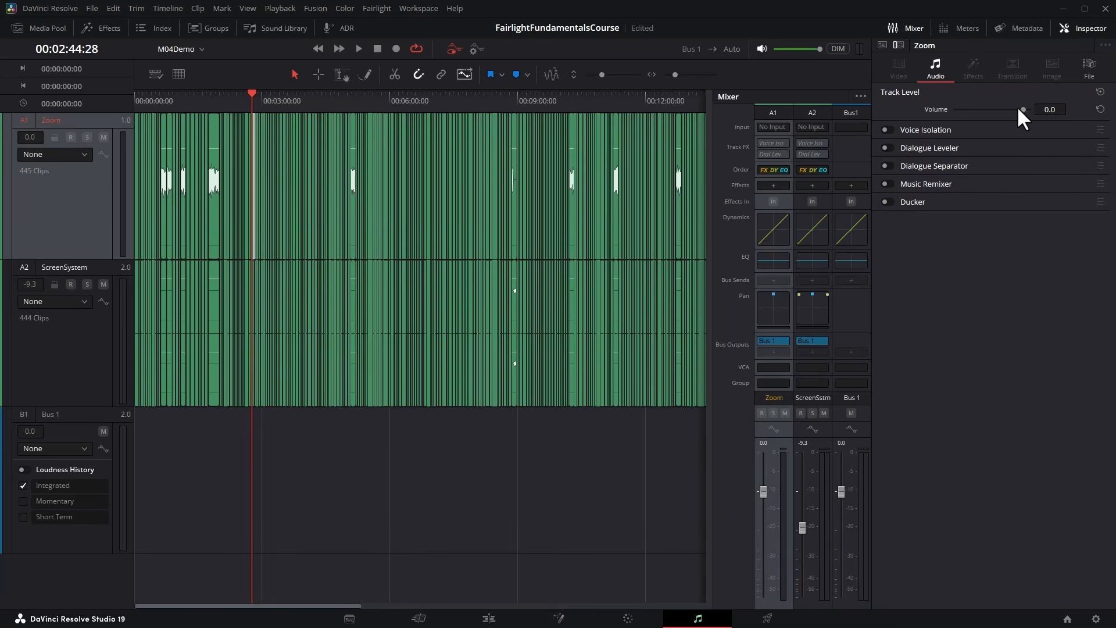
{"action": "mouse_move", "coordinate": [1018, 106]}
{"action": "left_mouse_down"}
{"action": "mouse_move", "coordinate": [986, 109]}
{"action": "mouse_move", "coordinate": [1031, 113]}
{"action": "left_mouse_up"}
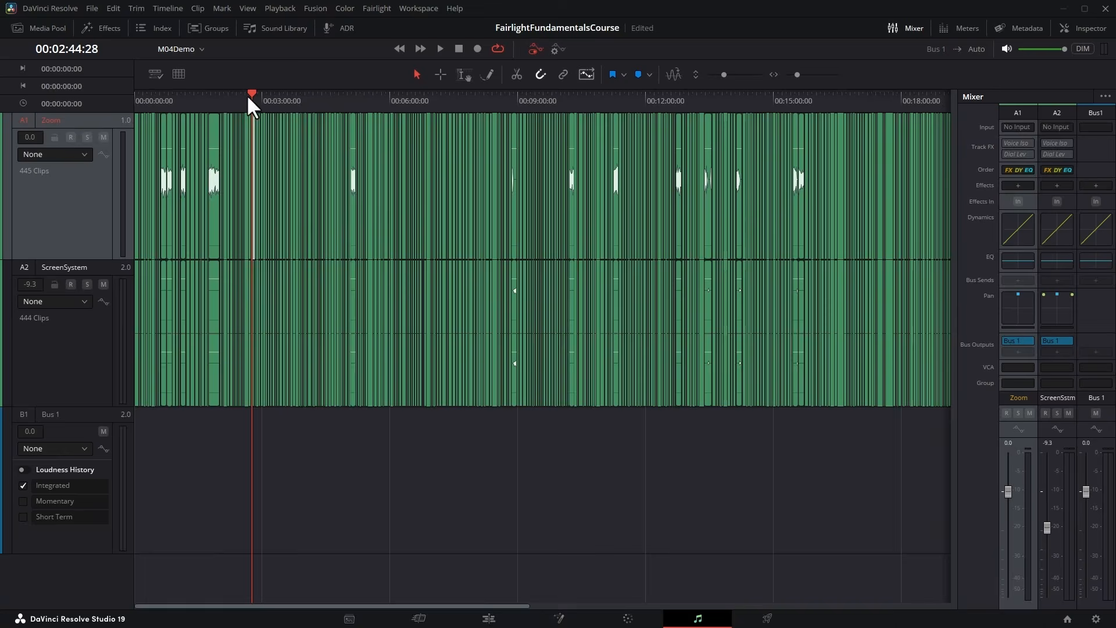
Play the Zoom track from 00:01:39:07 with its fader raised to +10 dB, and reset the fader to 0.0 dB.
{"action": "left_click_drag", "start_coordinate": [248, 96], "coordinate": [207, 98]}
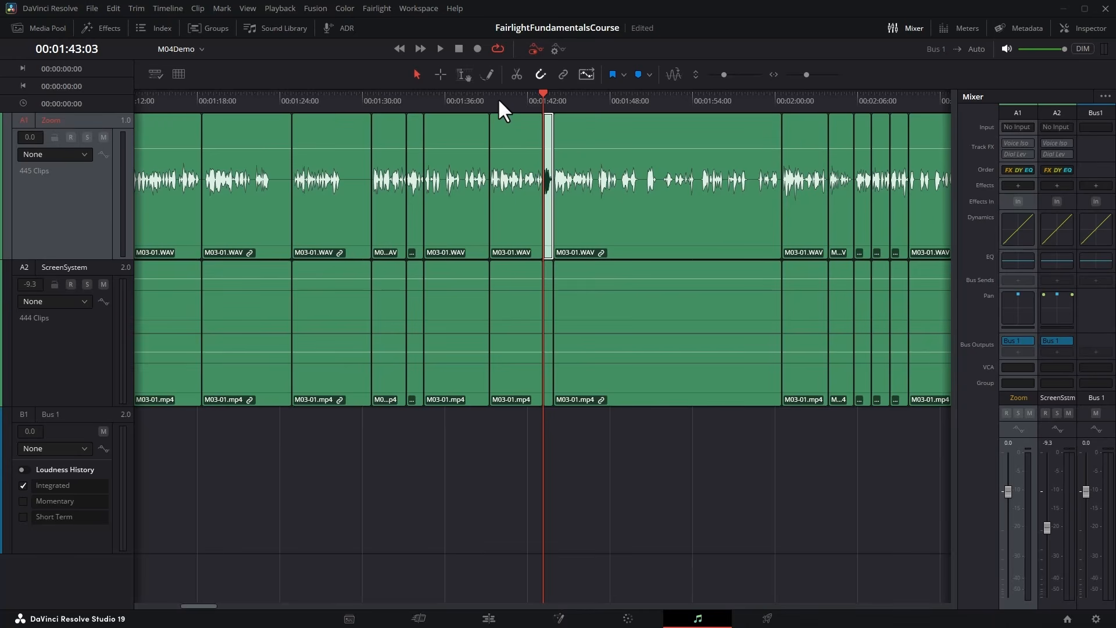
{"action": "left_click", "coordinate": [497, 98]}
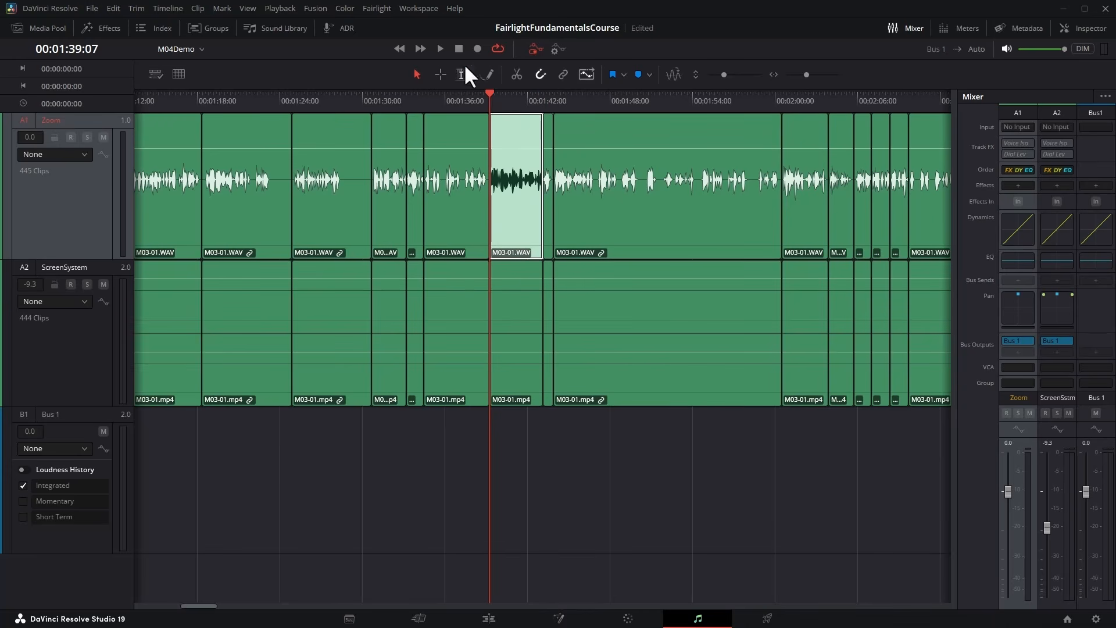
{"action": "left_click", "coordinate": [440, 49]}
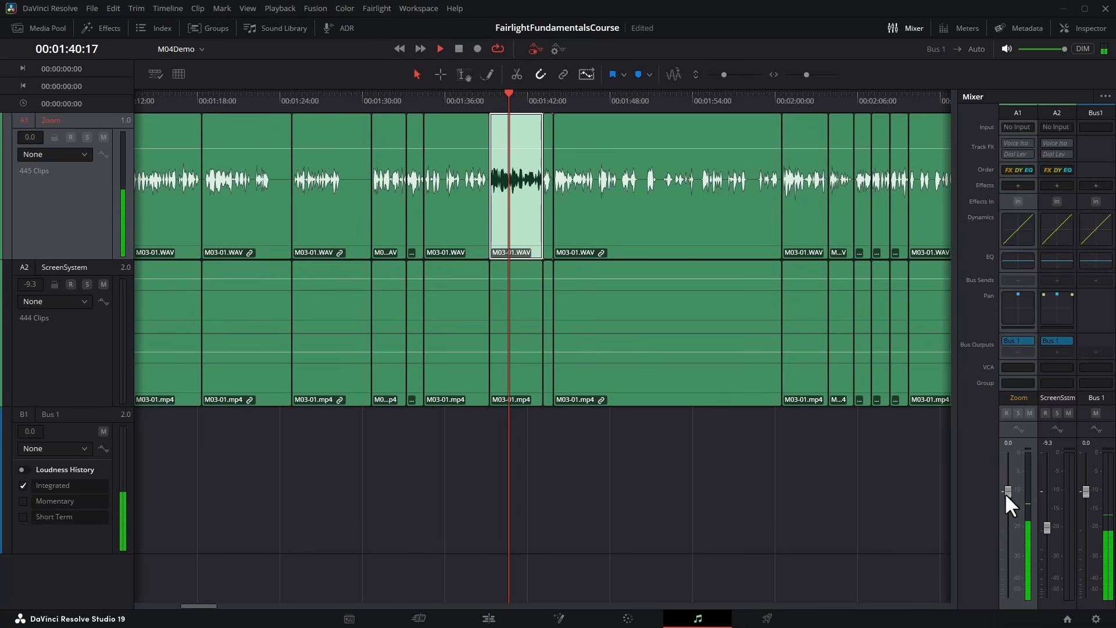
{"action": "left_click_drag", "start_coordinate": [1004, 493], "coordinate": [1011, 449]}
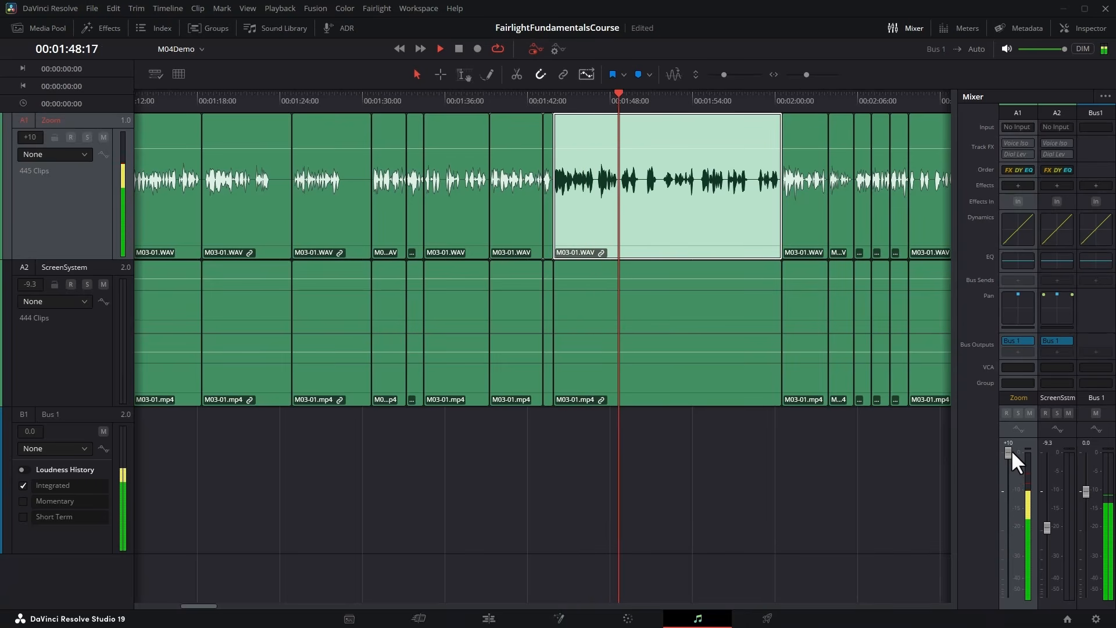
{"action": "double_click", "coordinate": [1008, 449]}
{"action": "key", "text": "space"}
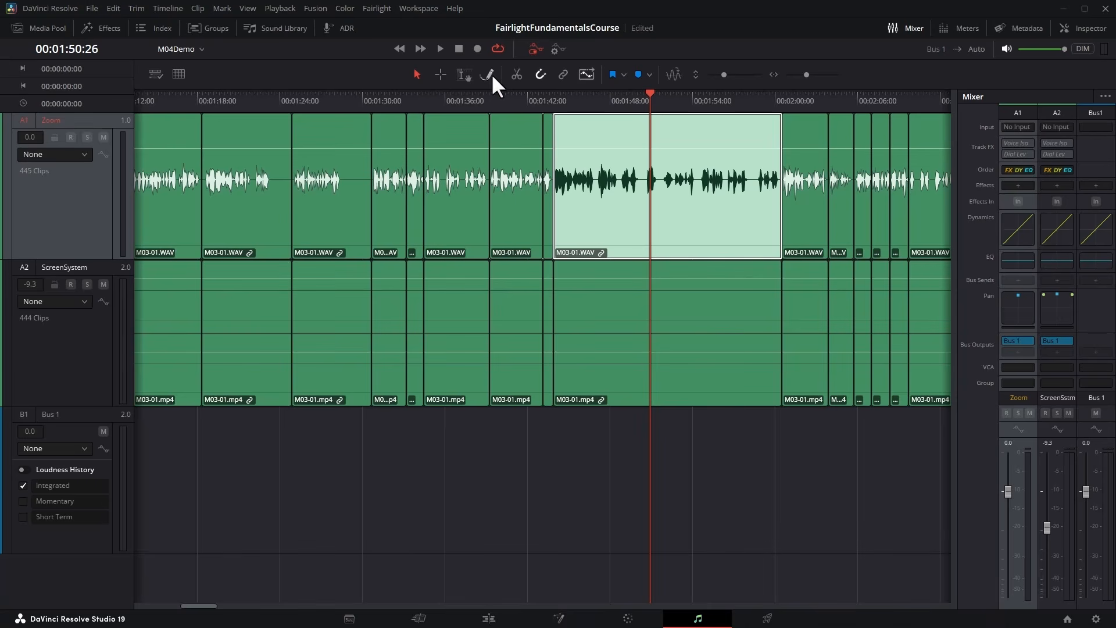
Play the Zoom track while panning it from hard left to hard right in the mixer.
{"action": "left_click", "coordinate": [546, 94]}
{"action": "key", "text": "space"}
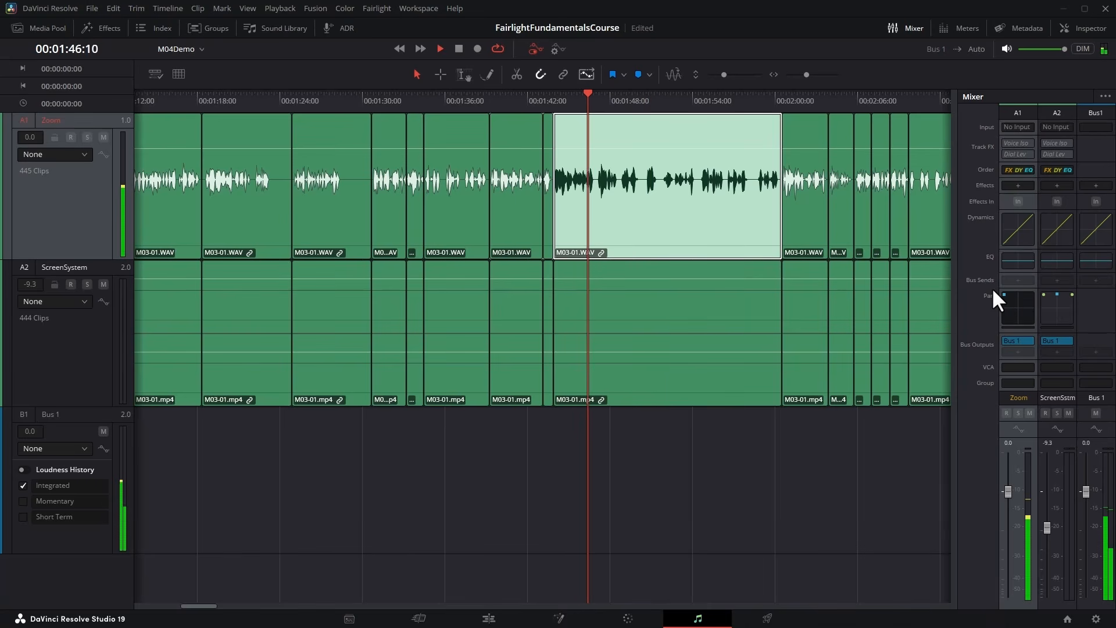
{"action": "left_click_drag", "start_coordinate": [993, 292], "coordinate": [1045, 282]}
{"action": "key", "text": "space"}
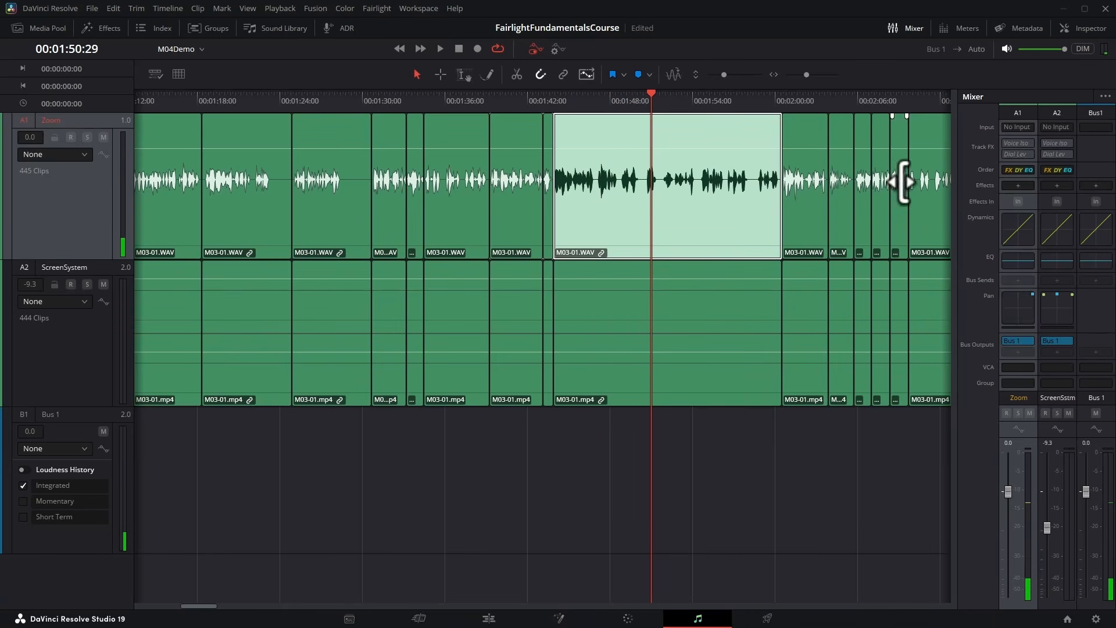
Try the Left/Right pan in the Zoom track's detailed pan controls, reset it to center, and close them.
{"action": "double_click", "coordinate": [1014, 302]}
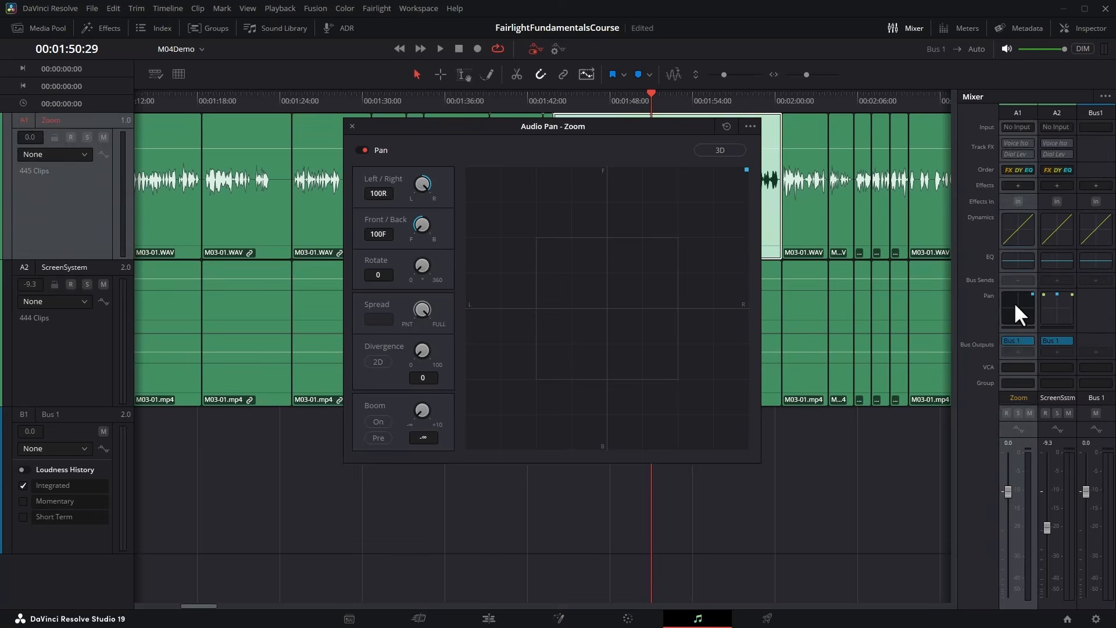
{"action": "left_click_drag", "start_coordinate": [565, 123], "coordinate": [591, 242]}
{"action": "left_click_drag", "start_coordinate": [428, 311], "coordinate": [366, 327]}
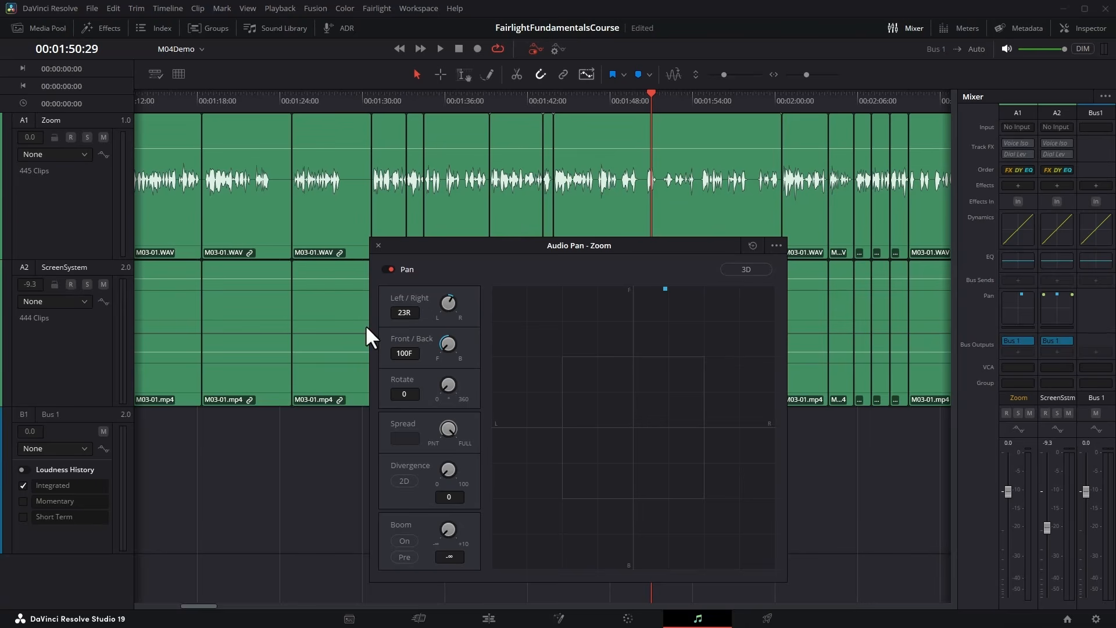
{"action": "double_click", "coordinate": [449, 303]}
{"action": "left_click_drag", "start_coordinate": [588, 246], "coordinate": [569, 146]}
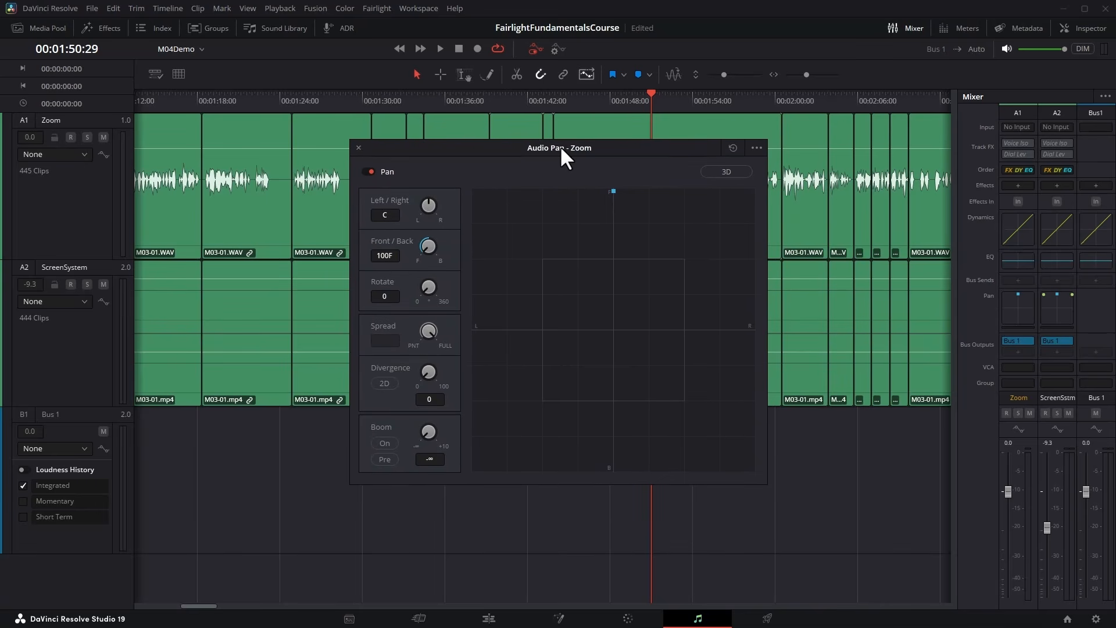
{"action": "left_click", "coordinate": [358, 147]}
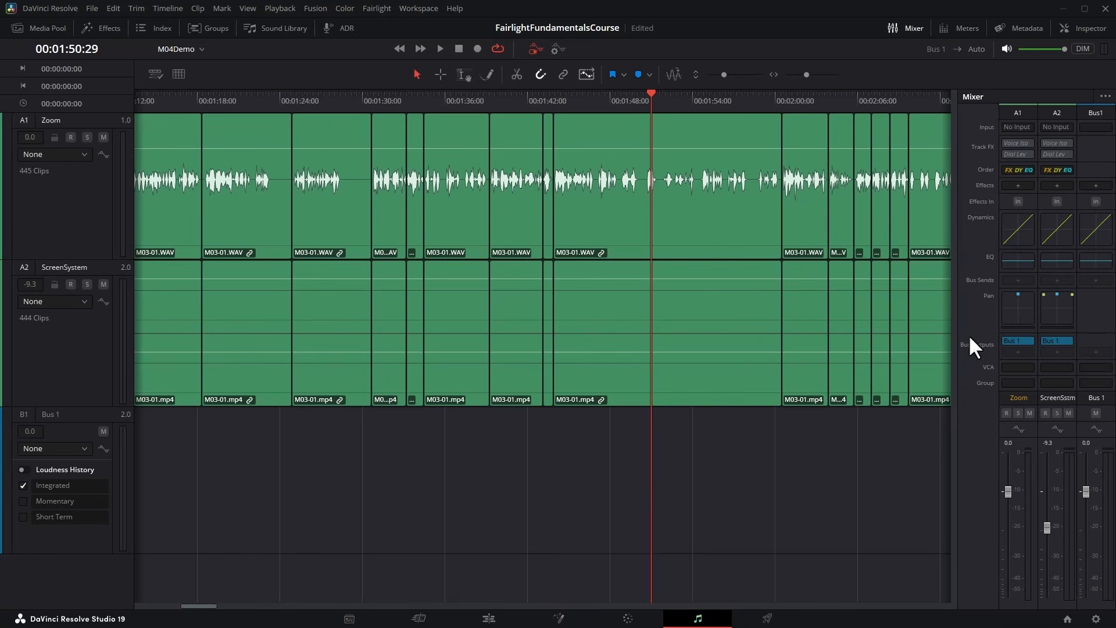
Open the Zoom track's dynamics controls and enable the compressor.
{"action": "left_click", "coordinate": [1018, 226]}
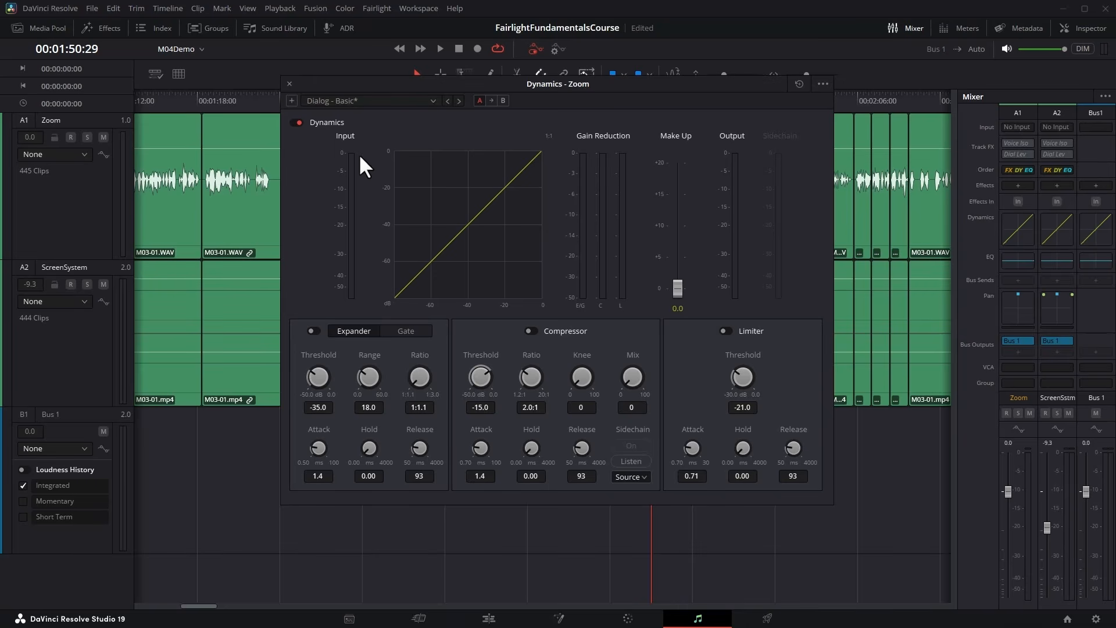
{"action": "left_click", "coordinate": [297, 122]}
{"action": "left_click", "coordinate": [296, 120]}
{"action": "left_click", "coordinate": [530, 330]}
{"action": "left_click", "coordinate": [531, 329]}
{"action": "left_click", "coordinate": [532, 331]}
Set the compressor's threshold to -35.1 dB and its ratio to 2.9:1.
{"action": "left_click_drag", "start_coordinate": [482, 375], "coordinate": [391, 428]}
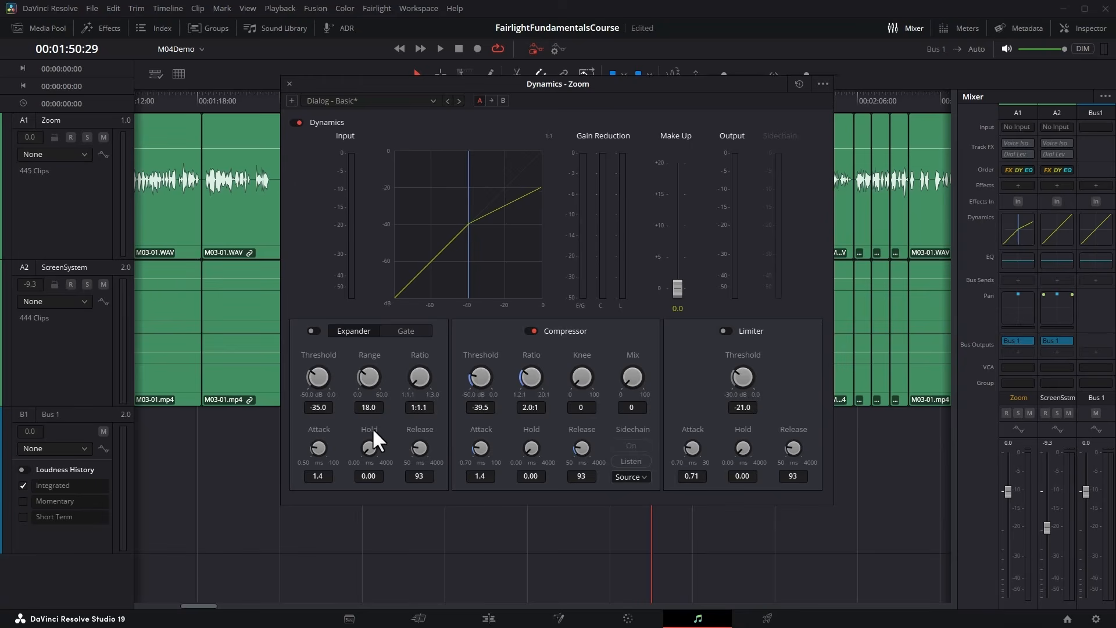
{"action": "left_click_drag", "start_coordinate": [609, 378], "coordinate": [448, 392]}
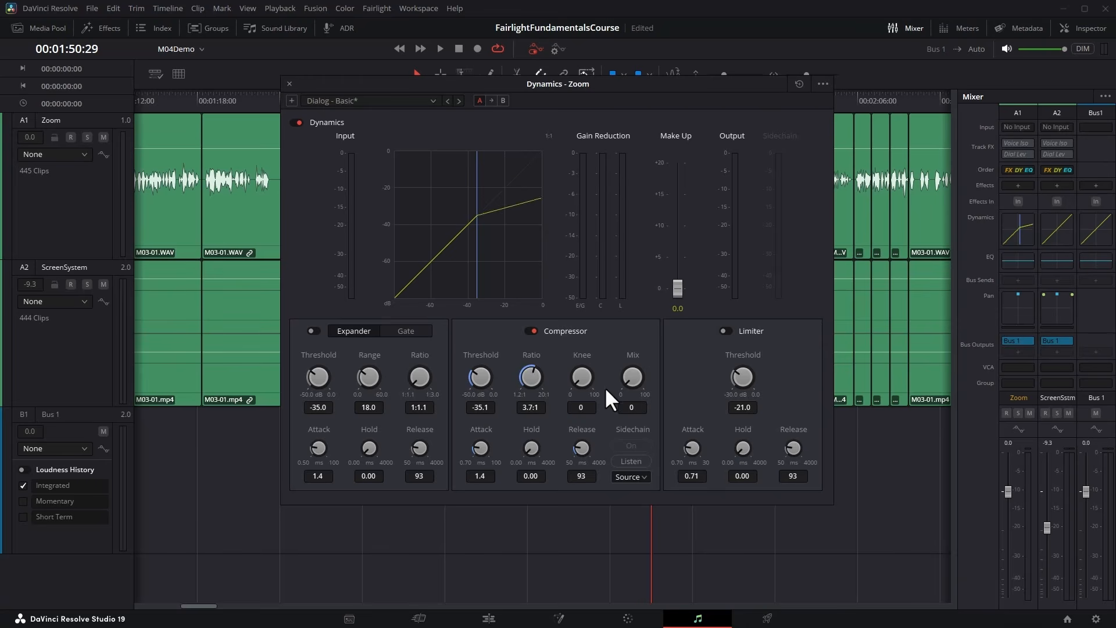
{"action": "left_click_drag", "start_coordinate": [605, 386], "coordinate": [528, 402]}
{"action": "left_click_drag", "start_coordinate": [528, 402], "coordinate": [572, 369]}
Try the compressor's knee and a mix of 100, and return both values to 0.
{"action": "left_click_drag", "start_coordinate": [584, 378], "coordinate": [544, 372]}
{"action": "left_click_drag", "start_coordinate": [646, 374], "coordinate": [334, 388]}
{"action": "left_click_drag", "start_coordinate": [596, 356], "coordinate": [779, 349]}
{"action": "left_click_drag", "start_coordinate": [846, 347], "coordinate": [569, 352]}
{"action": "left_click_drag", "start_coordinate": [646, 371], "coordinate": [871, 354]}
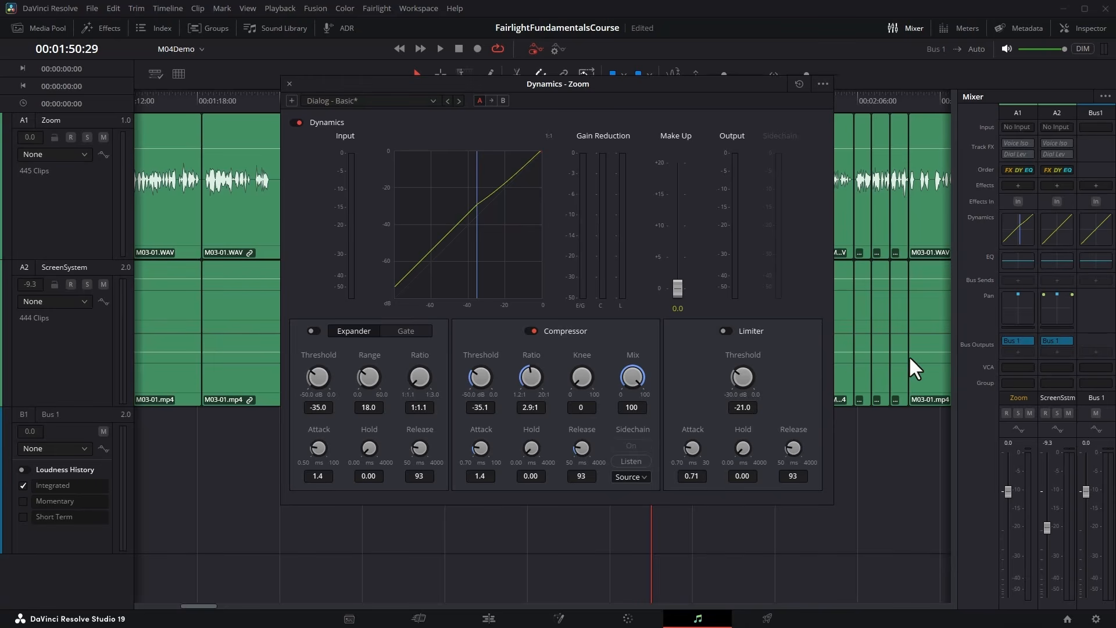
{"action": "left_click_drag", "start_coordinate": [949, 352], "coordinate": [658, 365]}
Set the compressor's attack to 0.70 ms and release to 50 ms, keeping its hold at 0.00.
{"action": "mouse_move", "coordinate": [485, 473]}
{"action": "left_mouse_down"}
{"action": "mouse_move", "coordinate": [686, 463]}
{"action": "mouse_move", "coordinate": [498, 475]}
{"action": "left_mouse_up"}
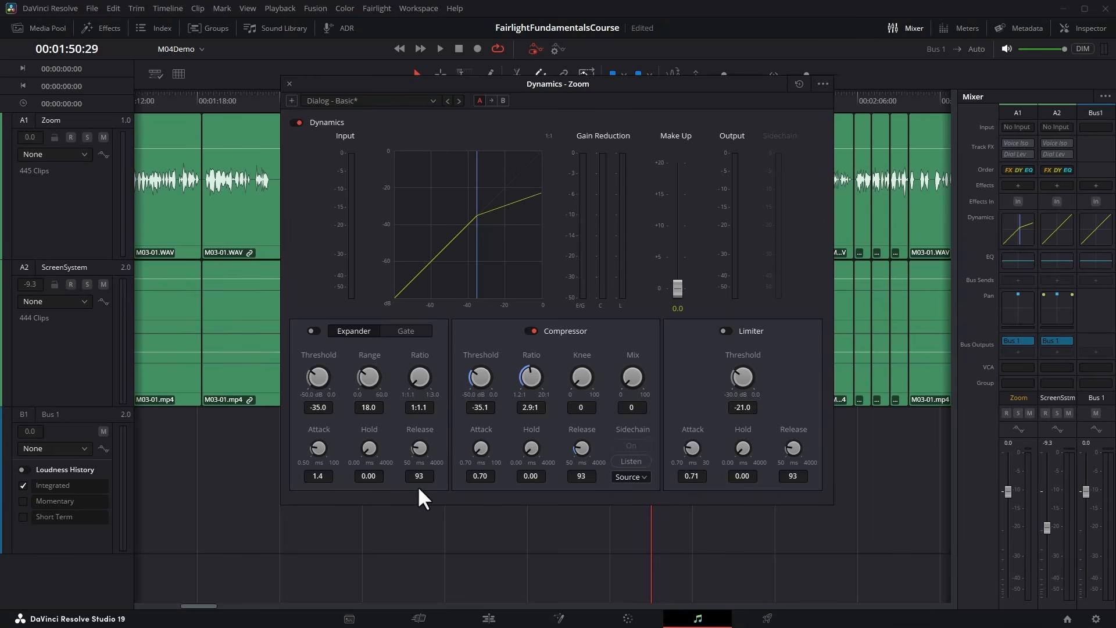
{"action": "left_click_drag", "start_coordinate": [504, 479], "coordinate": [430, 495]}
{"action": "left_click_drag", "start_coordinate": [485, 444], "coordinate": [642, 452]}
{"action": "left_click_drag", "start_coordinate": [583, 443], "coordinate": [663, 446]}
{"action": "left_click_drag", "start_coordinate": [606, 474], "coordinate": [550, 472]}
{"action": "left_click_drag", "start_coordinate": [580, 445], "coordinate": [629, 451]}
{"action": "left_click_drag", "start_coordinate": [625, 456], "coordinate": [598, 456]}
{"action": "left_click_drag", "start_coordinate": [600, 459], "coordinate": [548, 329]}
Enable the limiter with a threshold of -14.4 dB, an attack of 0.70 ms and a release of 81 ms.
{"action": "left_click", "coordinate": [724, 330]}
{"action": "left_click", "coordinate": [726, 331]}
{"action": "left_click", "coordinate": [726, 331]}
{"action": "left_click", "coordinate": [726, 330]}
{"action": "left_click", "coordinate": [726, 330]}
{"action": "left_click_drag", "start_coordinate": [747, 376], "coordinate": [798, 396]}
{"action": "left_click_drag", "start_coordinate": [690, 448], "coordinate": [758, 441]}
{"action": "left_click_drag", "start_coordinate": [796, 444], "coordinate": [943, 445]}
Enable the expander with threshold -46.5 dB, range 14.4, ratio 1:1.6 and attack 5.3 ms.
{"action": "left_click", "coordinate": [311, 330]}
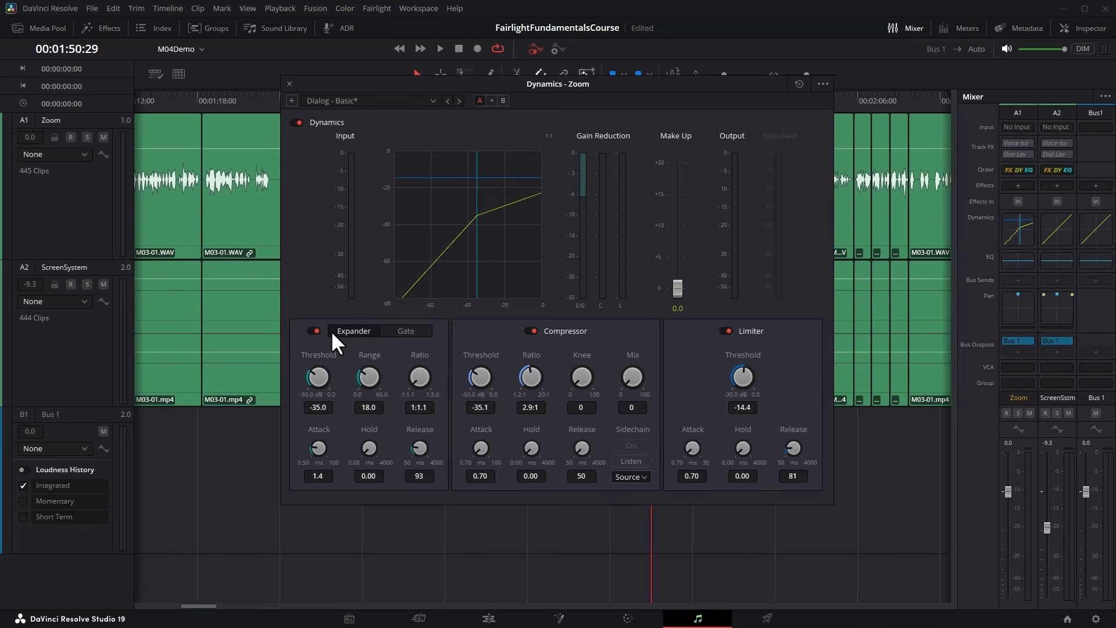
{"action": "left_click_drag", "start_coordinate": [326, 368], "coordinate": [263, 381]}
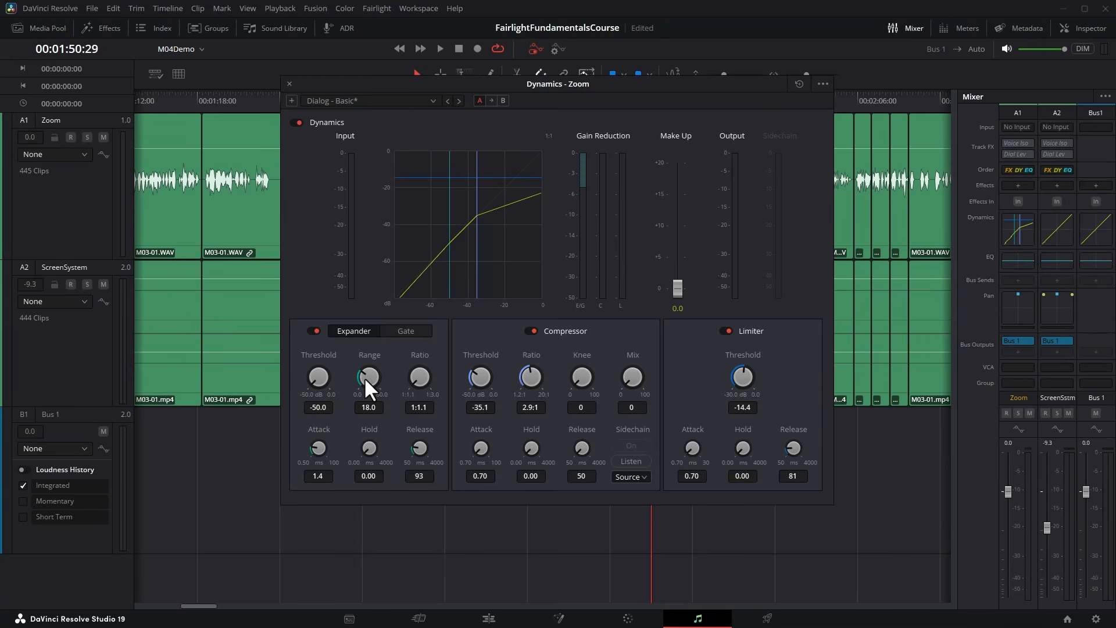
{"action": "left_click_drag", "start_coordinate": [429, 379], "coordinate": [486, 406]}
{"action": "left_click_drag", "start_coordinate": [338, 443], "coordinate": [455, 452]}
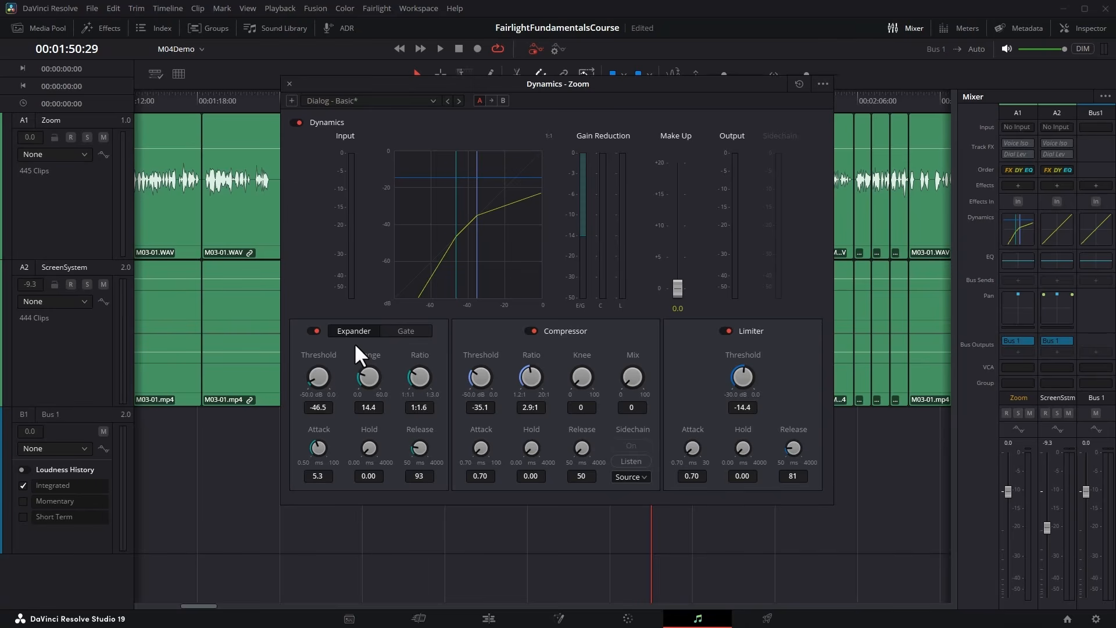
Change the expander to a gate with threshold -50.0 dB, range 11.4, ratio 1:1.1, attack 4.7 ms and release 66 ms.
{"action": "left_click", "coordinate": [404, 330]}
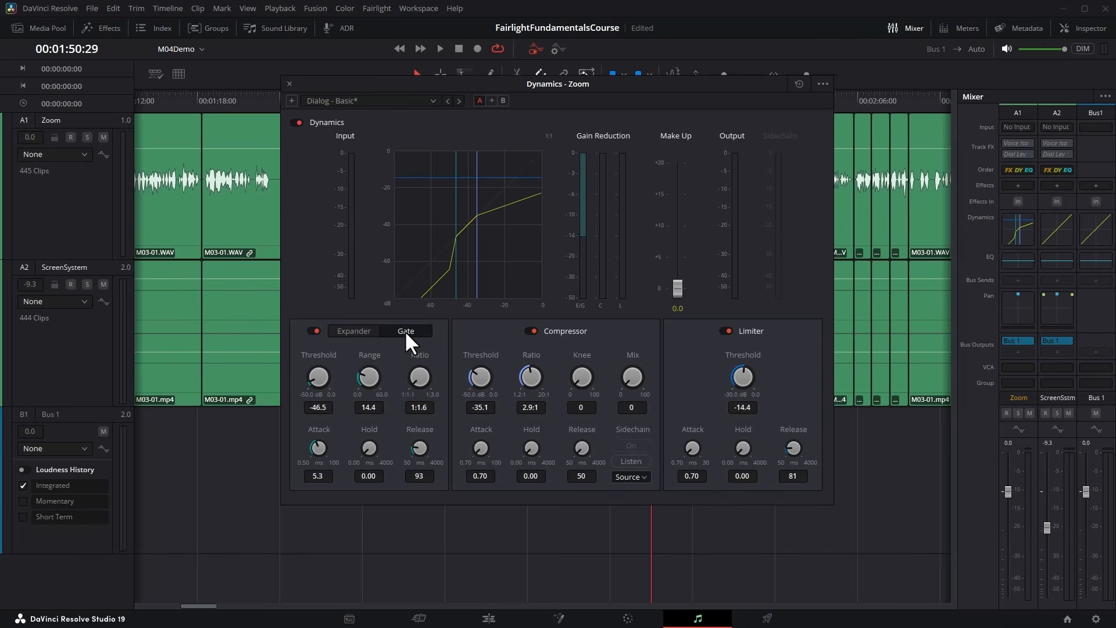
{"action": "left_click_drag", "start_coordinate": [318, 376], "coordinate": [292, 391]}
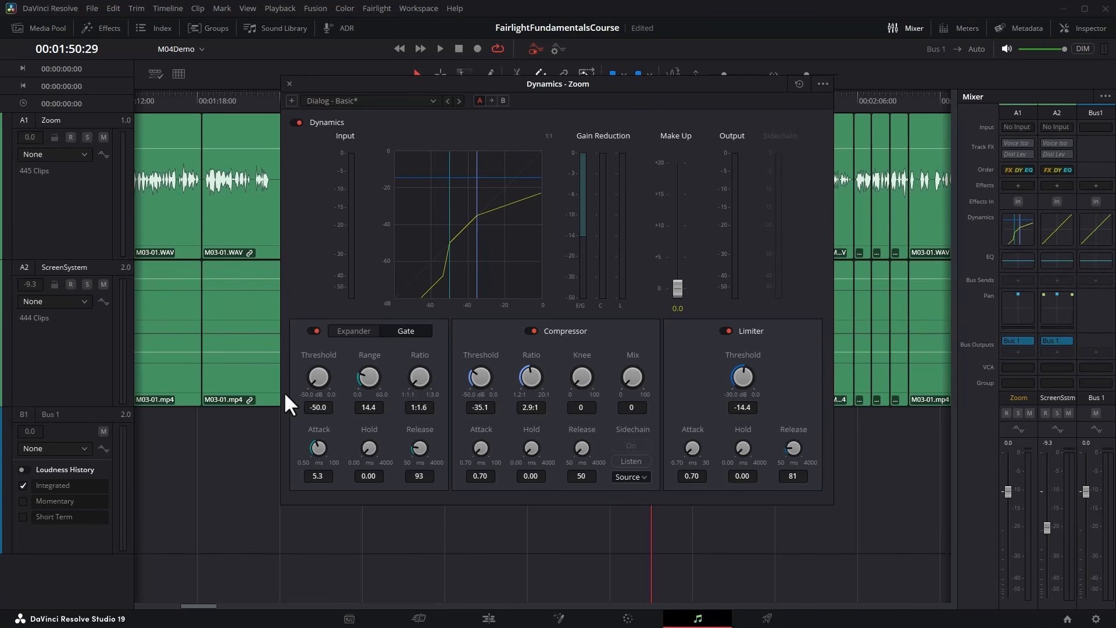
{"action": "left_click_drag", "start_coordinate": [284, 392], "coordinate": [301, 376]}
{"action": "mouse_move", "coordinate": [315, 375]}
{"action": "left_mouse_down"}
{"action": "mouse_move", "coordinate": [522, 385]}
{"action": "mouse_move", "coordinate": [305, 393]}
{"action": "left_mouse_up"}
{"action": "left_click_drag", "start_coordinate": [370, 382], "coordinate": [354, 406]}
{"action": "mouse_move", "coordinate": [313, 451]}
{"action": "left_mouse_down"}
{"action": "mouse_move", "coordinate": [383, 450]}
{"action": "mouse_move", "coordinate": [313, 459]}
{"action": "left_mouse_up"}
{"action": "mouse_move", "coordinate": [463, 470]}
{"action": "left_mouse_down"}
{"action": "mouse_move", "coordinate": [495, 461]}
{"action": "mouse_move", "coordinate": [443, 465]}
{"action": "left_mouse_up"}
Switch off the gate and the limiter in the Zoom track's dynamics, and uncover the waveform behind the dynamics window.
{"action": "left_click", "coordinate": [315, 330]}
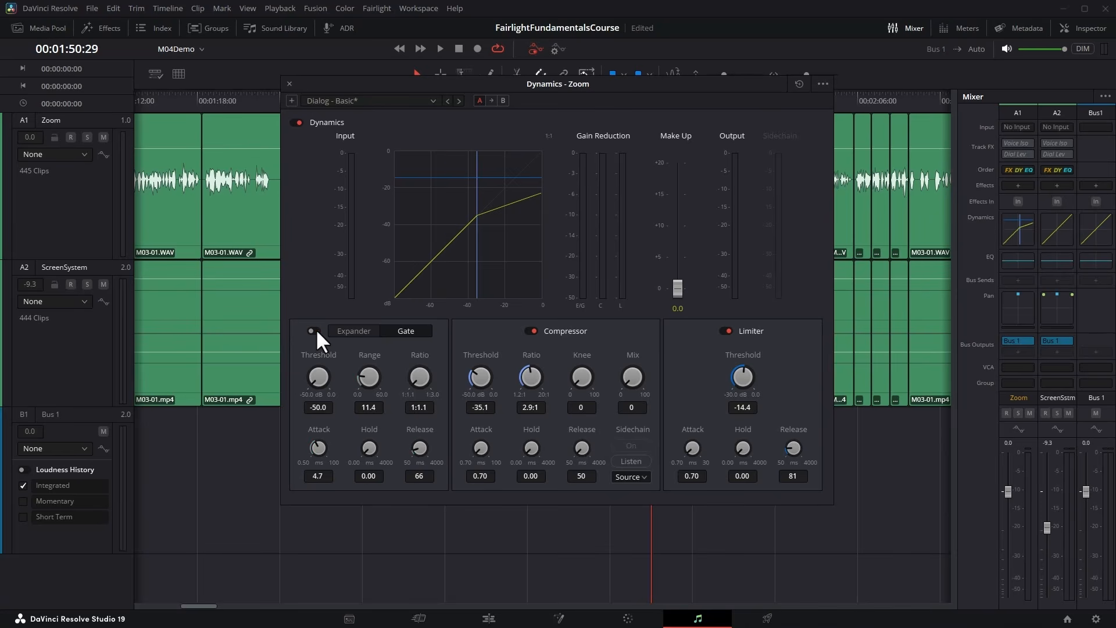
{"action": "left_click", "coordinate": [728, 330]}
{"action": "left_click_drag", "start_coordinate": [526, 82], "coordinate": [418, 230]}
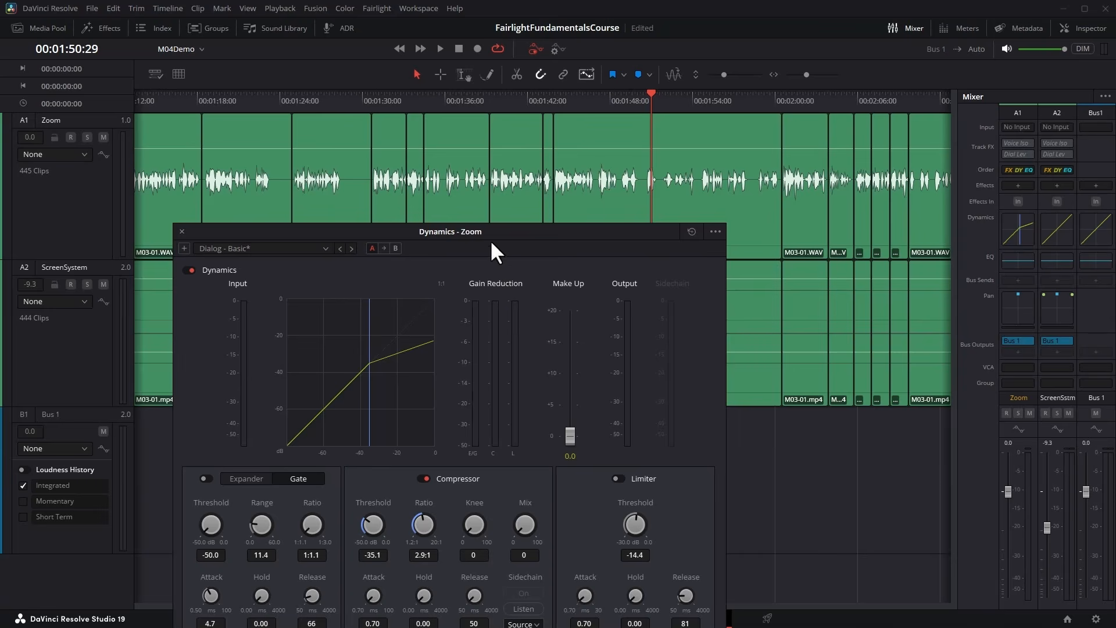
{"action": "left_click_drag", "start_coordinate": [491, 243], "coordinate": [436, 214]}
Play the Zoom track from 00:01:30:20 and examine the compressor's gain reduction.
{"action": "left_click", "coordinate": [363, 98]}
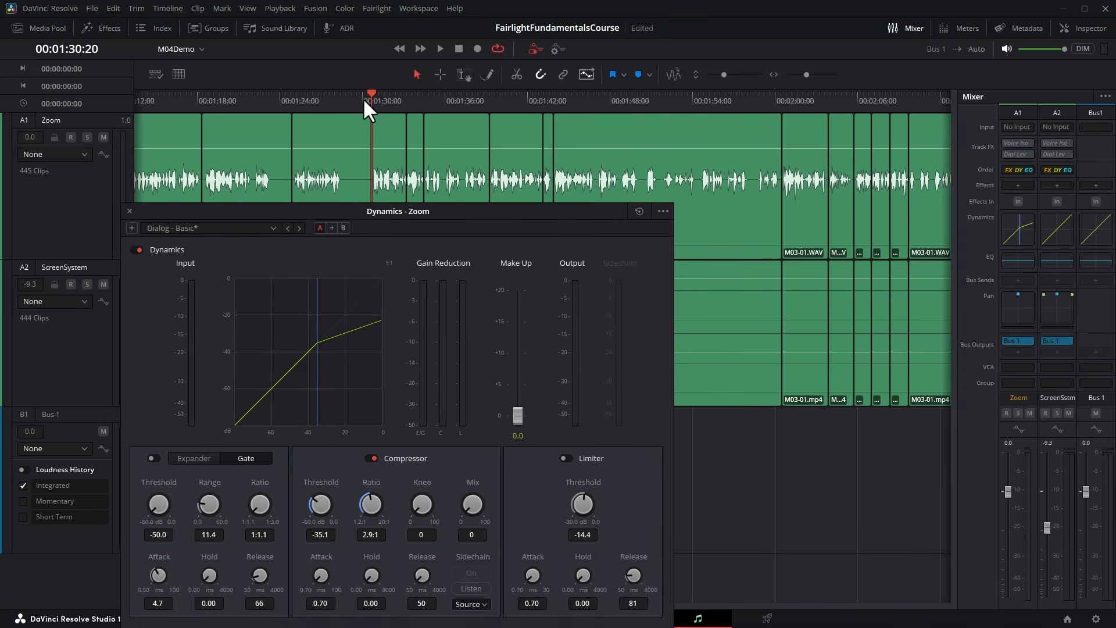
{"action": "left_click", "coordinate": [440, 48]}
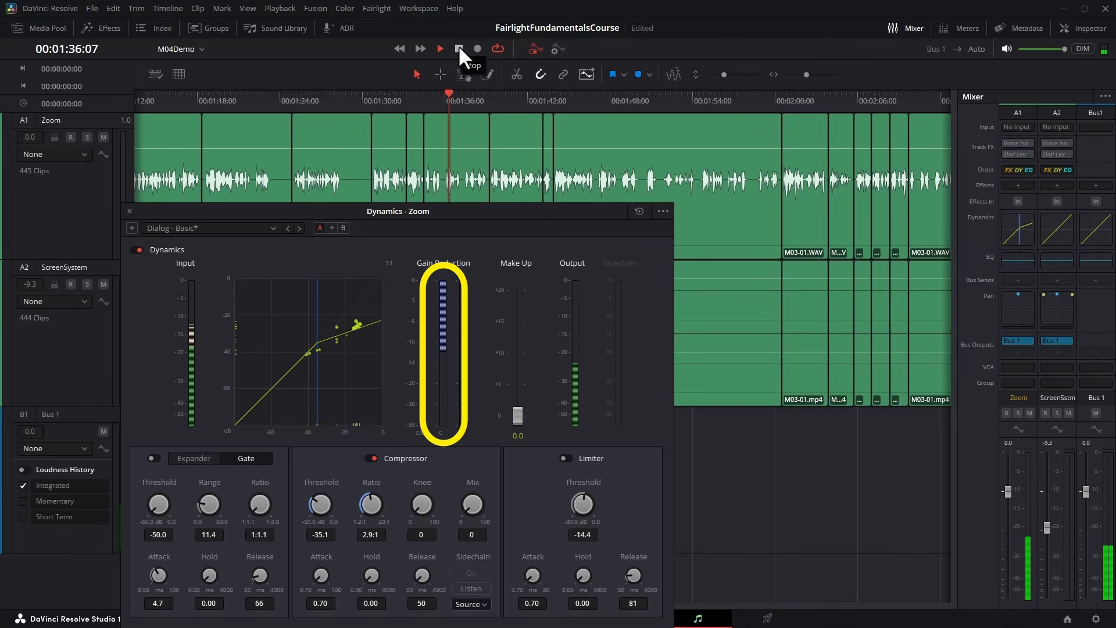
{"action": "left_click", "coordinate": [459, 48]}
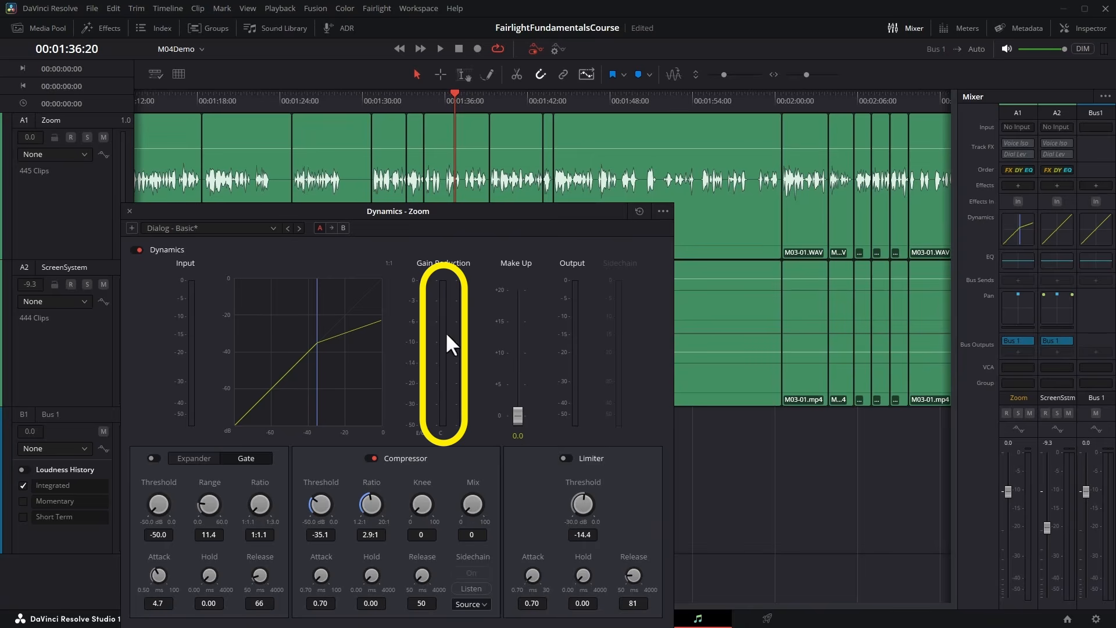
Play the Zoom track again and compare the signal with the compressor's threshold on the dynamics graph.
{"action": "left_click_drag", "start_coordinate": [440, 210], "coordinate": [511, 173]}
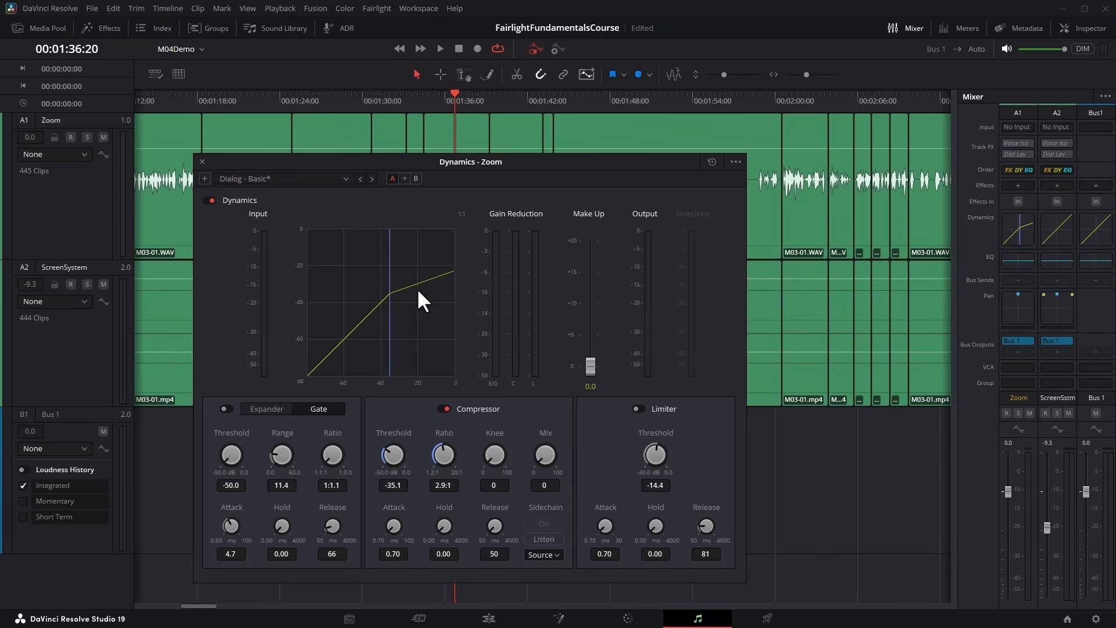
{"action": "left_click", "coordinate": [437, 43]}
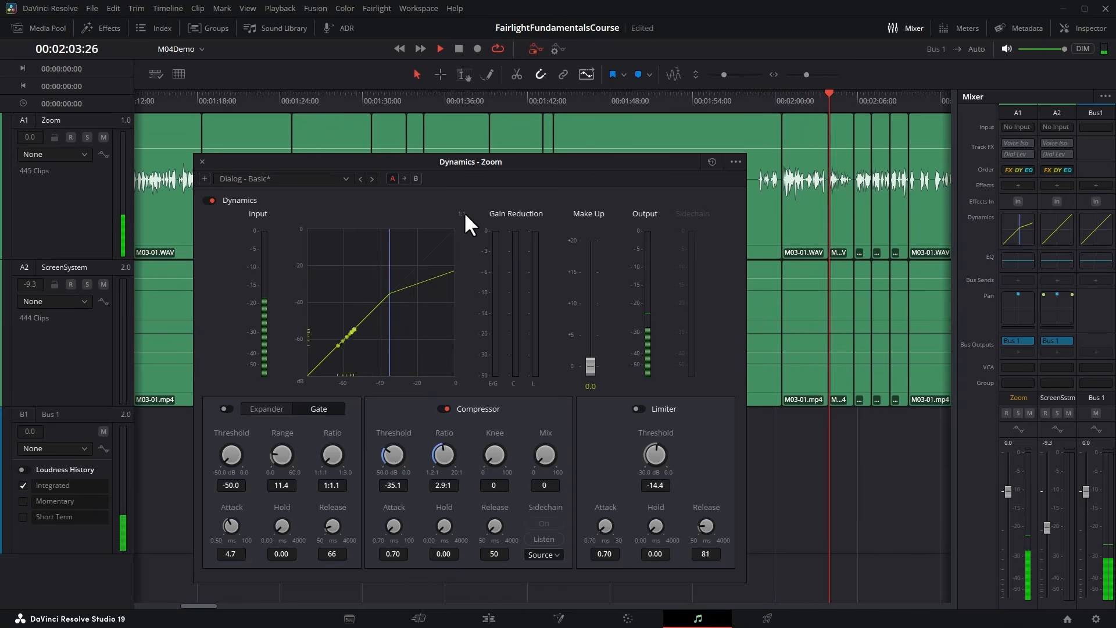
{"action": "key", "text": "space"}
Lower the compressor's threshold to -50.0 dB and move the playhead back to 00:01:26:14.
{"action": "left_click_drag", "start_coordinate": [413, 155], "coordinate": [383, 172]}
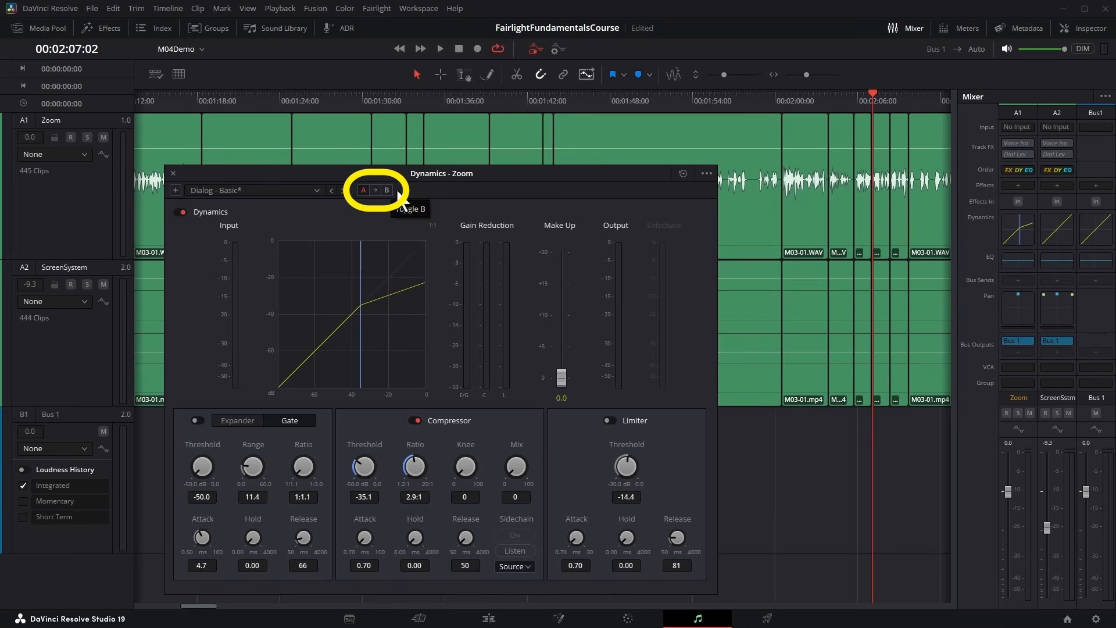
{"action": "left_click_drag", "start_coordinate": [416, 174], "coordinate": [426, 155]}
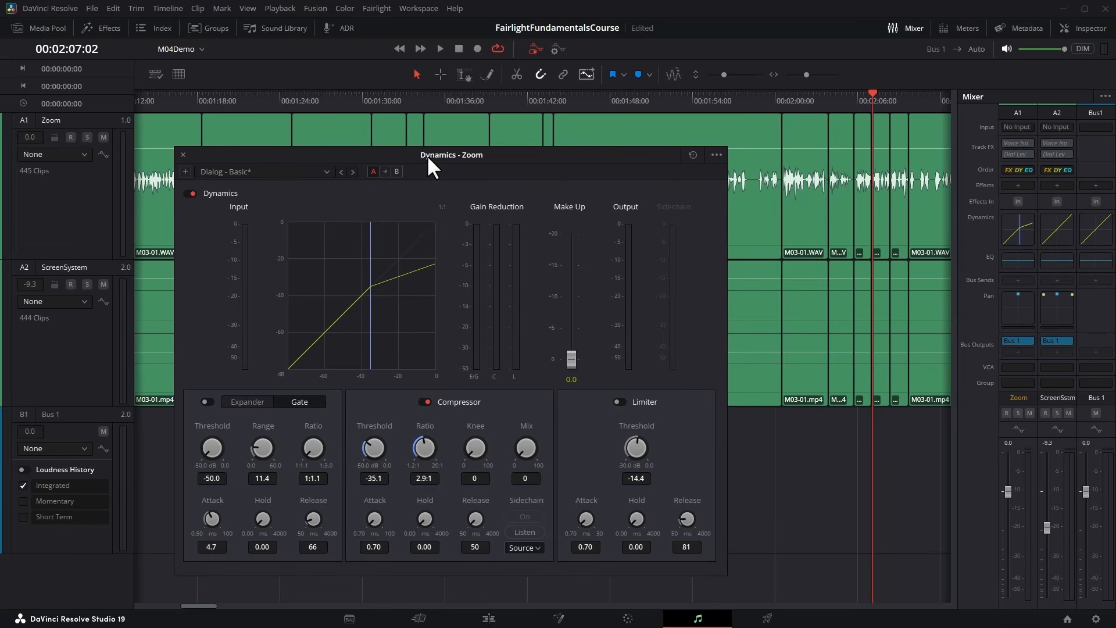
{"action": "left_click_drag", "start_coordinate": [377, 444], "coordinate": [298, 452]}
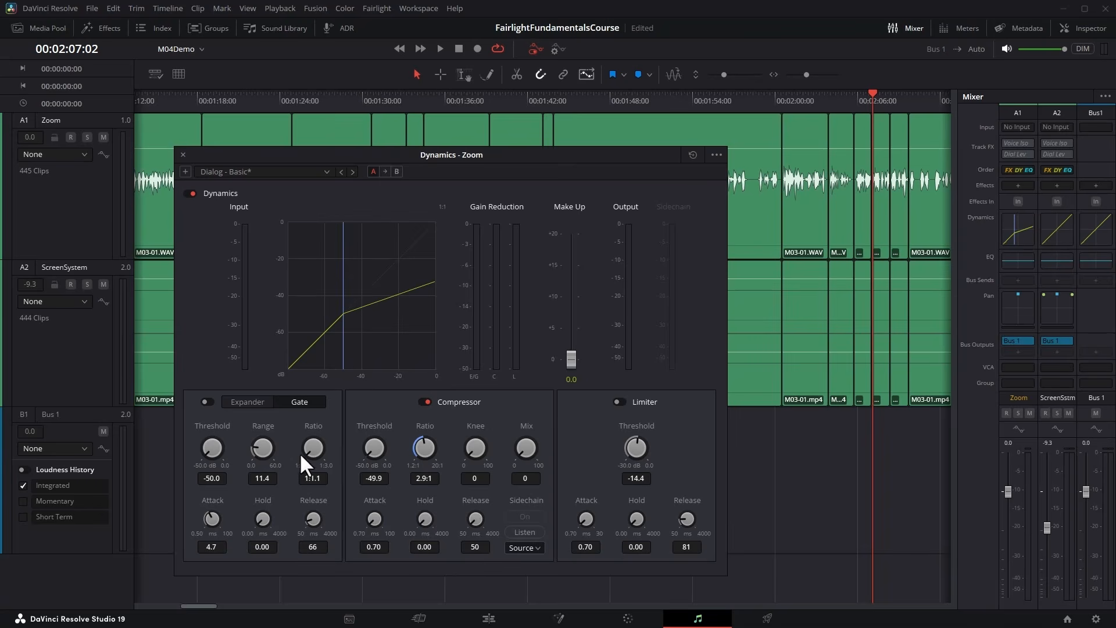
{"action": "left_click", "coordinate": [313, 98]}
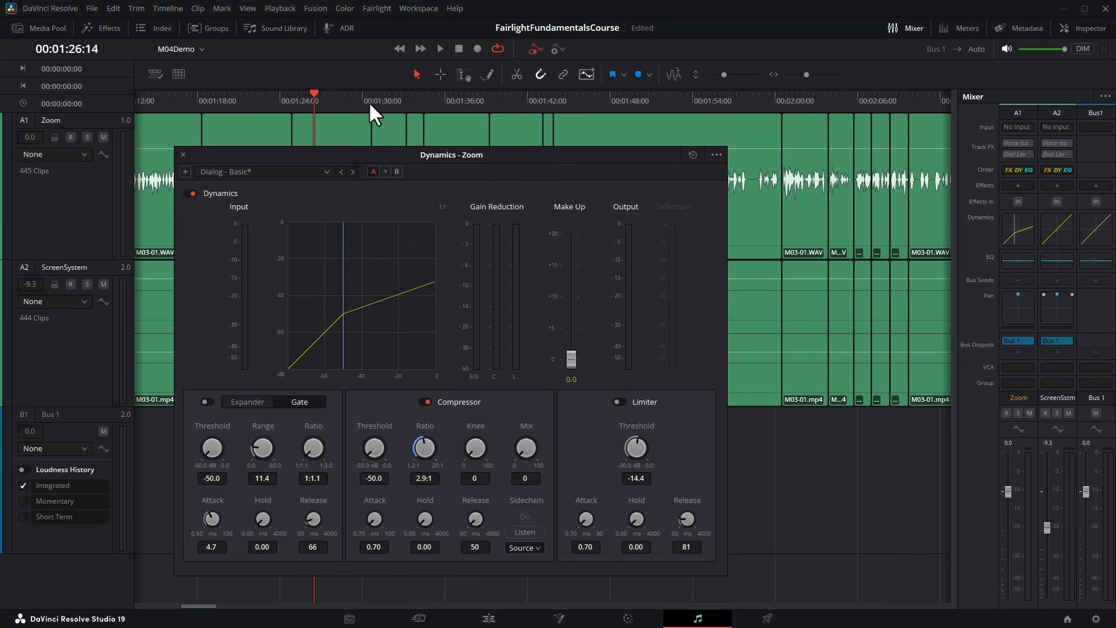
Play the Zoom track from 00:01:26:14 and compare the signal with the lowered compressor threshold.
{"action": "left_click", "coordinate": [442, 47]}
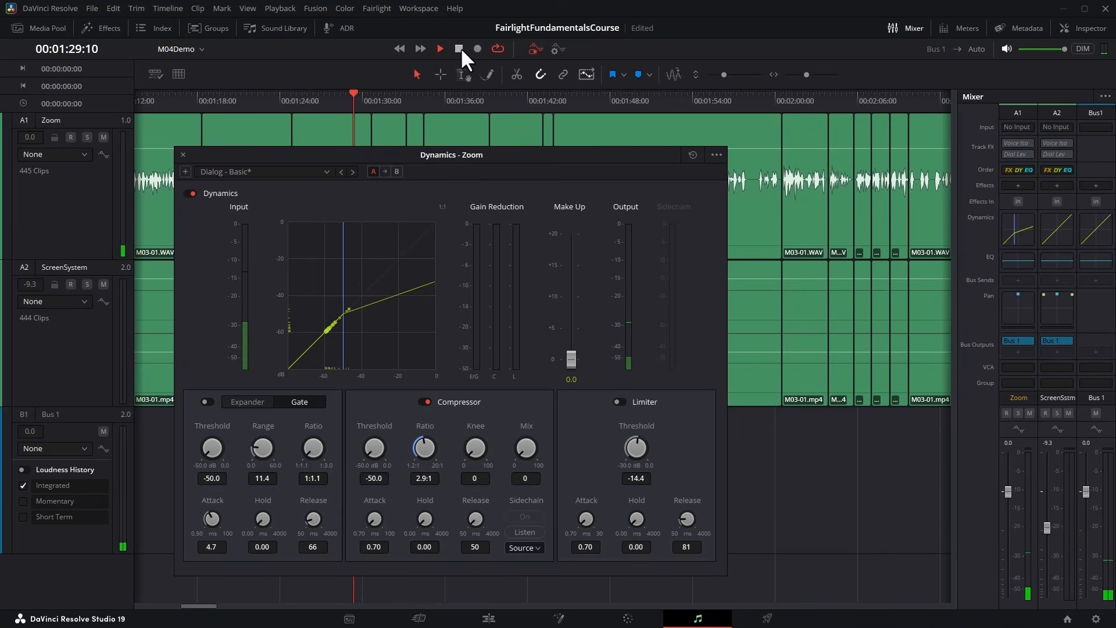
{"action": "left_click", "coordinate": [459, 49]}
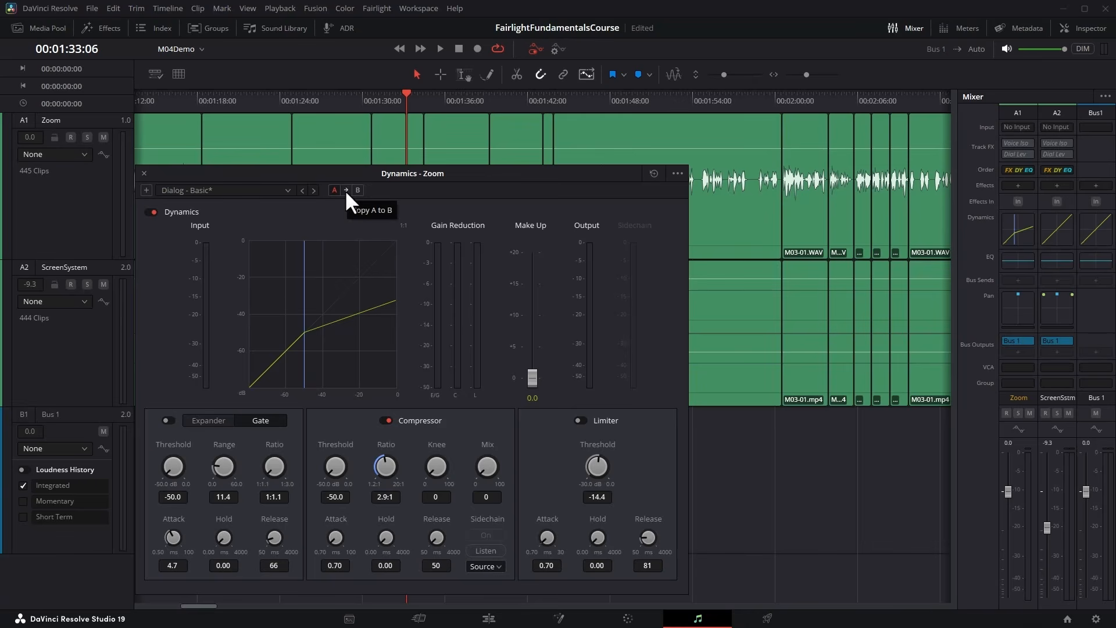
Set the compressor's threshold to -16.5 dB in dynamics version B and compare versions A and B during playback.
{"action": "left_click", "coordinate": [357, 190]}
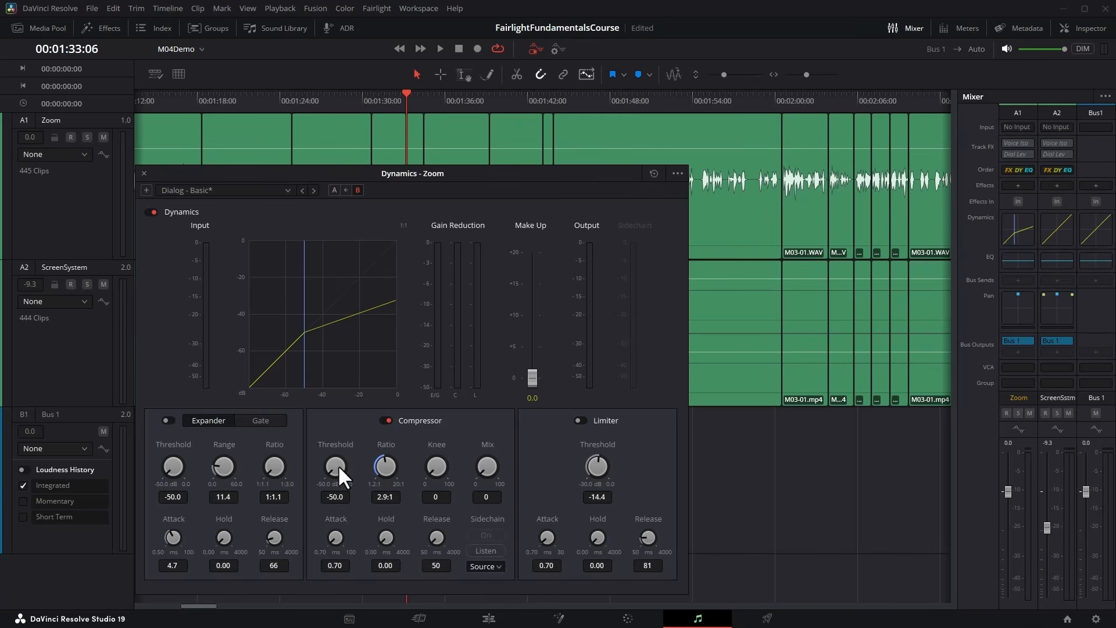
{"action": "left_click_drag", "start_coordinate": [334, 464], "coordinate": [489, 458]}
{"action": "key", "text": "space"}
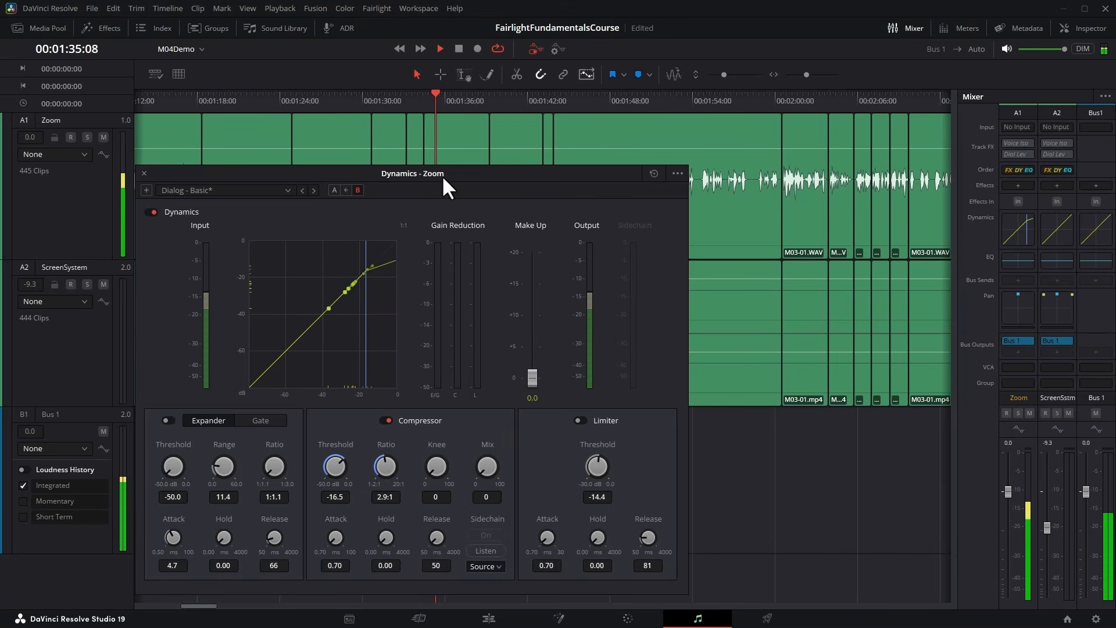
{"action": "left_click", "coordinate": [334, 190]}
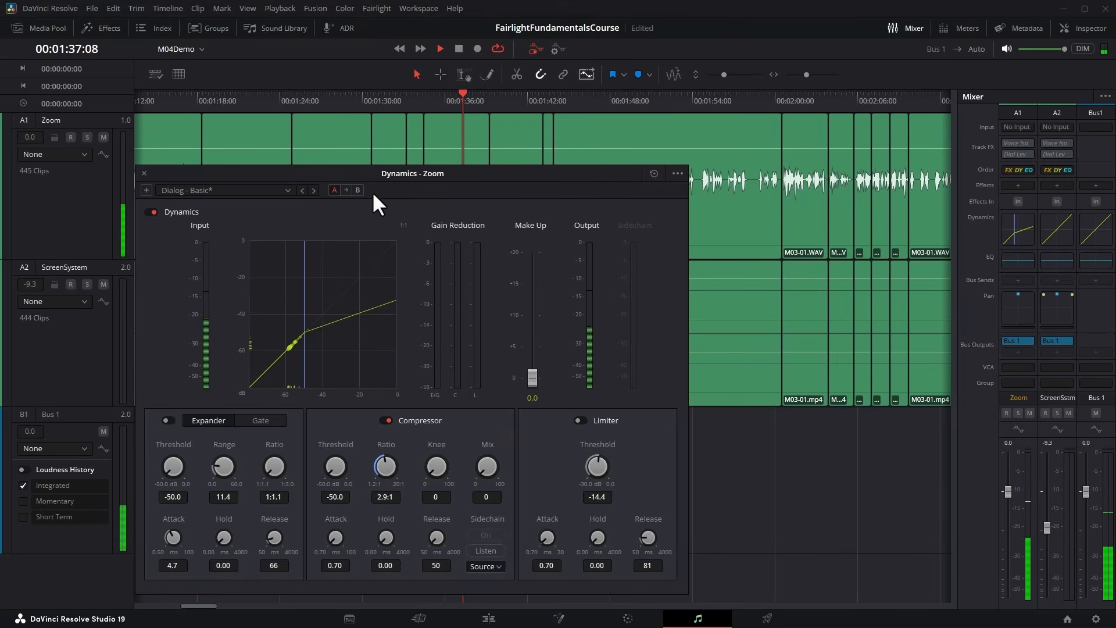
{"action": "left_click", "coordinate": [358, 190]}
{"action": "key", "text": "space"}
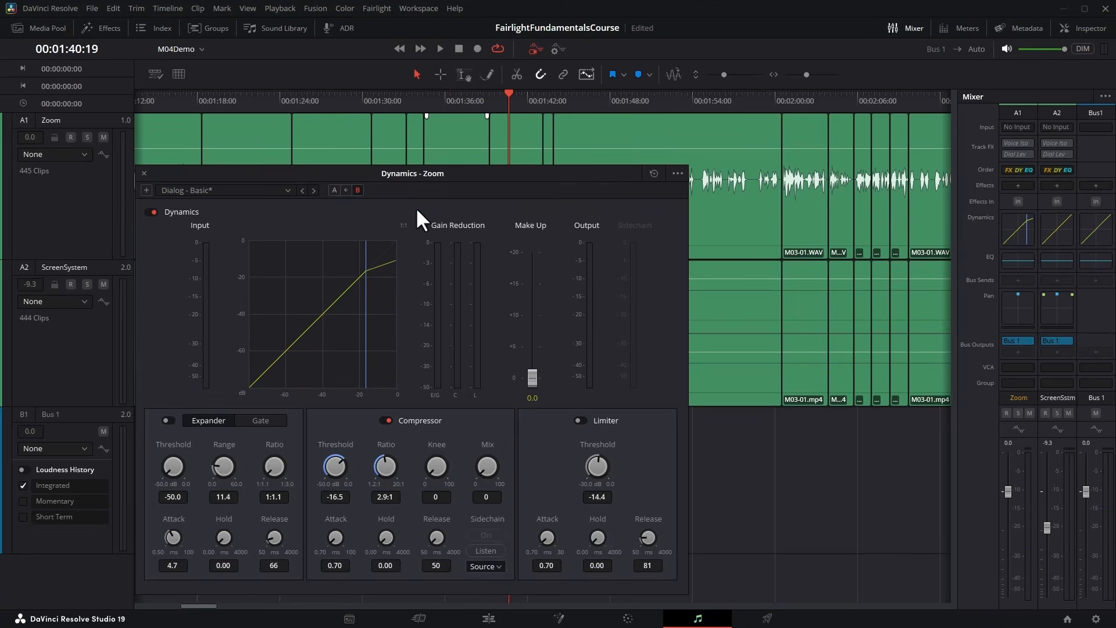
Load the Dialog - Compression preset for the Zoom track, raise the make-up gain, and close the dynamics window.
{"action": "left_click", "coordinate": [288, 190]}
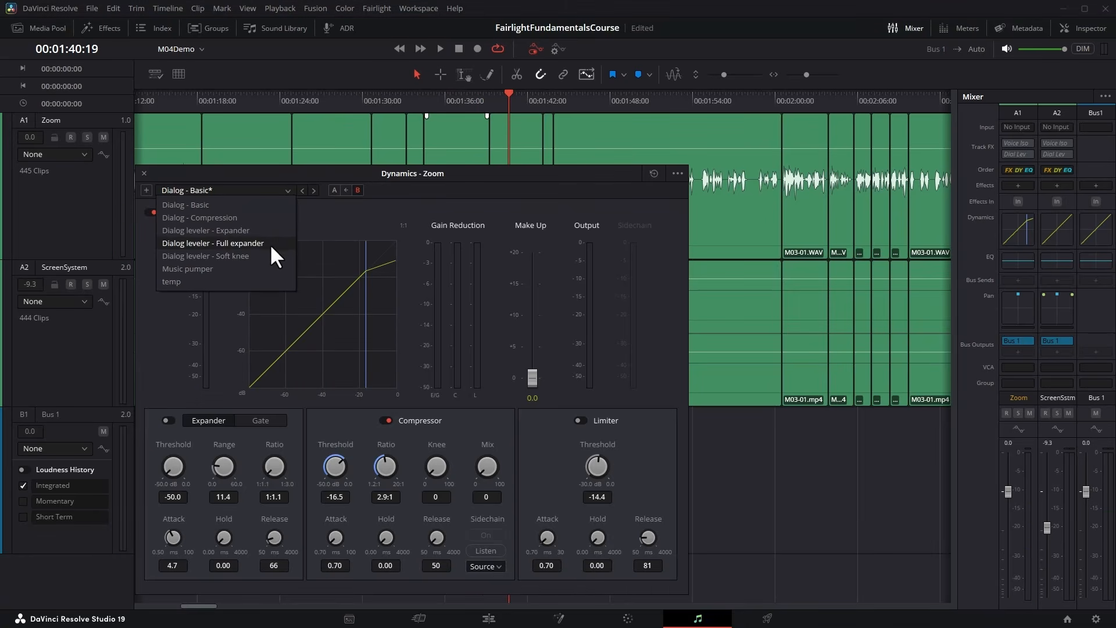
{"action": "left_click", "coordinate": [229, 217]}
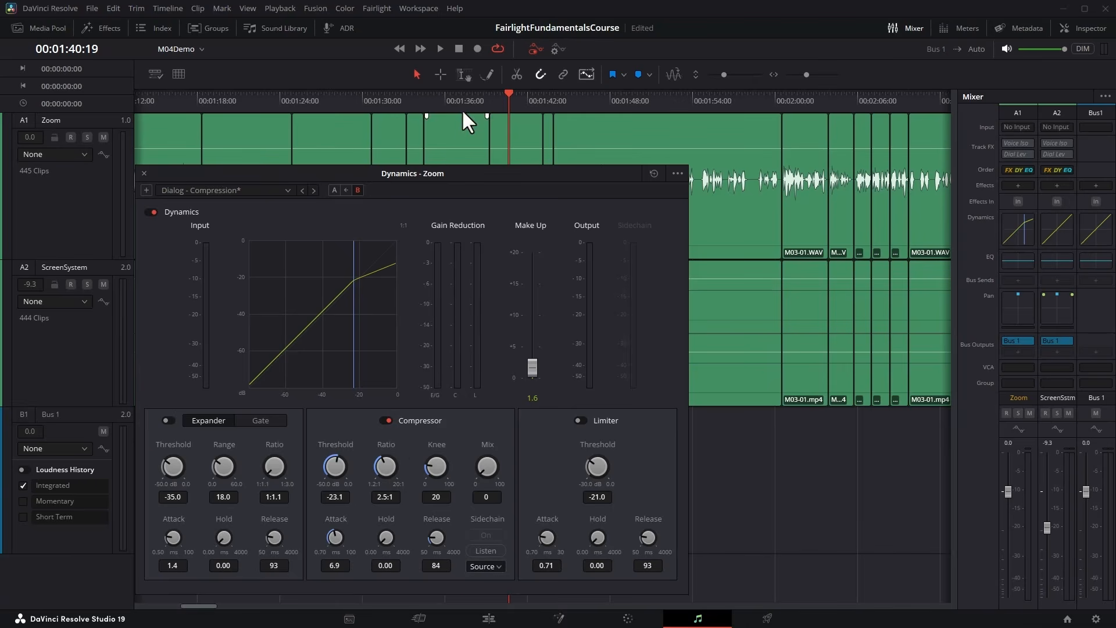
{"action": "left_click", "coordinate": [460, 94]}
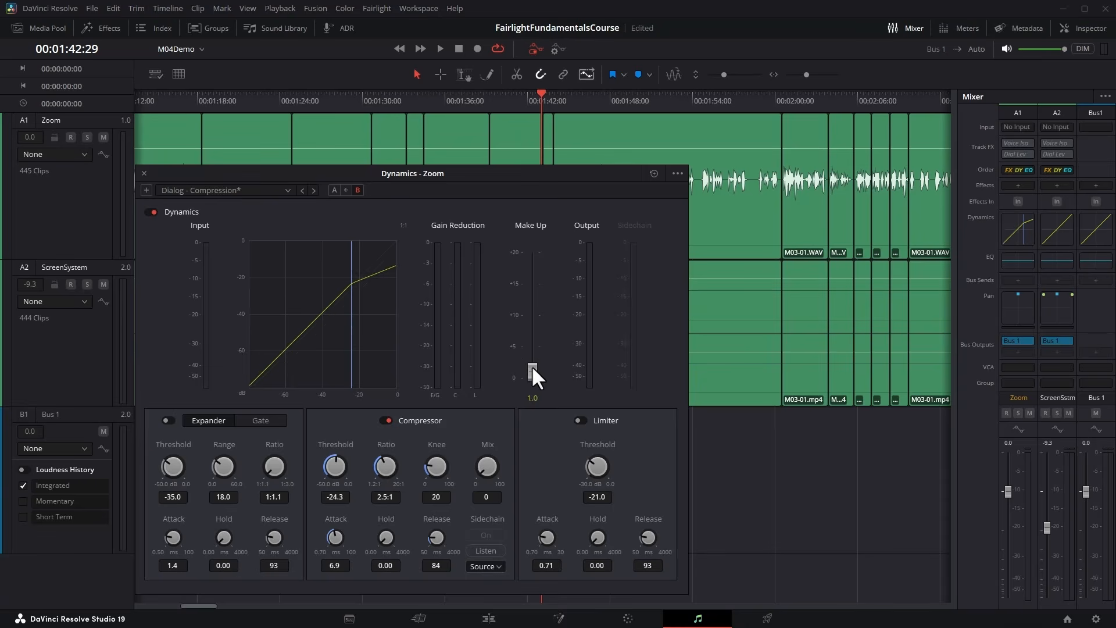
{"action": "mouse_move", "coordinate": [532, 365]}
{"action": "left_mouse_down"}
{"action": "mouse_move", "coordinate": [532, 295]}
{"action": "mouse_move", "coordinate": [530, 367]}
{"action": "mouse_move", "coordinate": [529, 298]}
{"action": "mouse_move", "coordinate": [532, 361]}
{"action": "mouse_move", "coordinate": [533, 319]}
{"action": "mouse_move", "coordinate": [534, 348]}
{"action": "left_mouse_up"}
{"action": "left_click", "coordinate": [143, 174]}
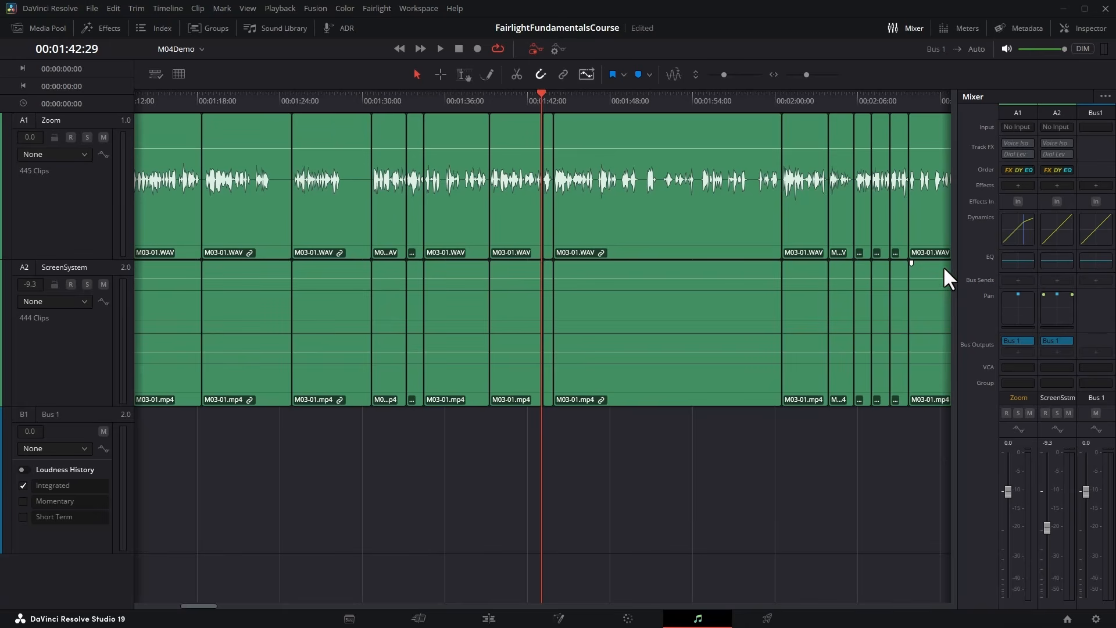
Open the Zoom track's equalizer and boost band 3's gain to +11.3 dB and band 5's gain to +13.2 dB.
{"action": "left_click", "coordinate": [1018, 261]}
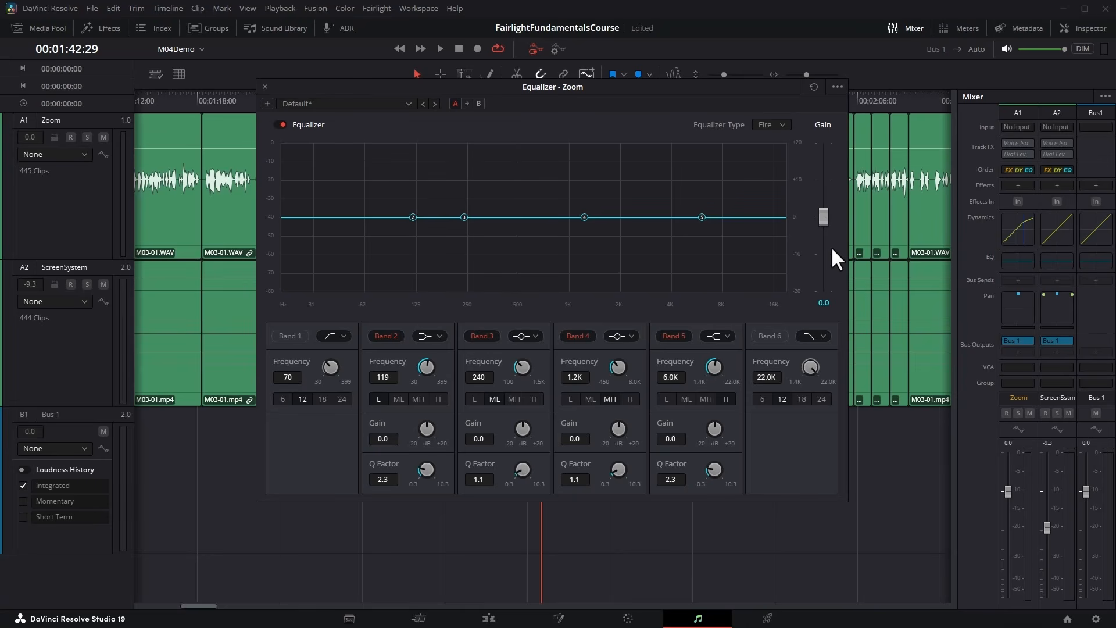
{"action": "left_click", "coordinate": [783, 125]}
{"action": "left_click_drag", "start_coordinate": [521, 423], "coordinate": [588, 430]}
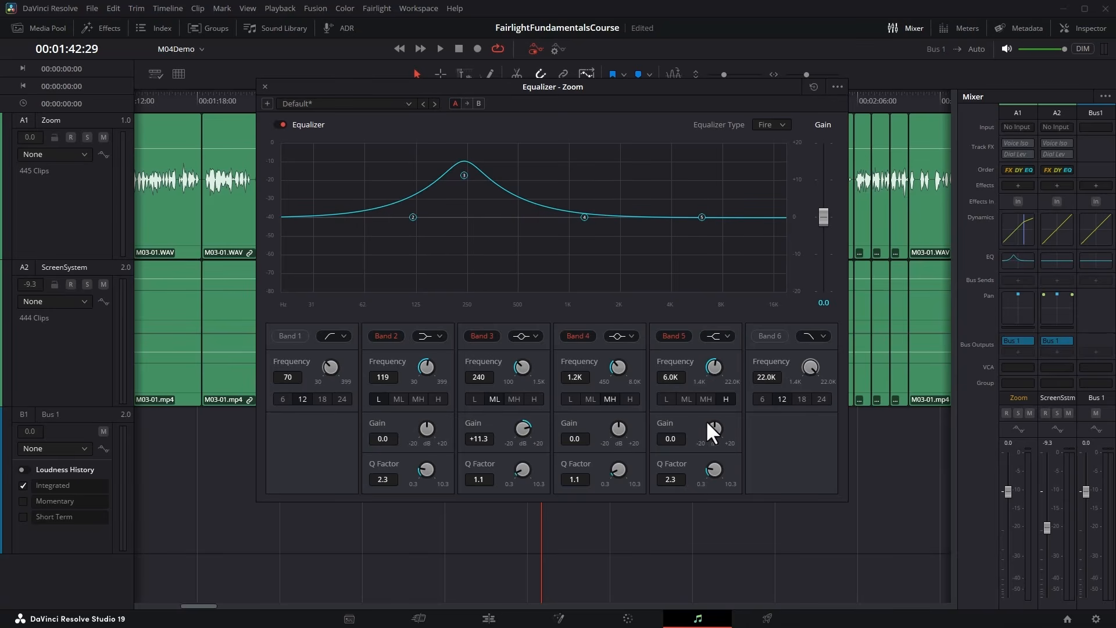
{"action": "left_click_drag", "start_coordinate": [707, 422], "coordinate": [832, 245]}
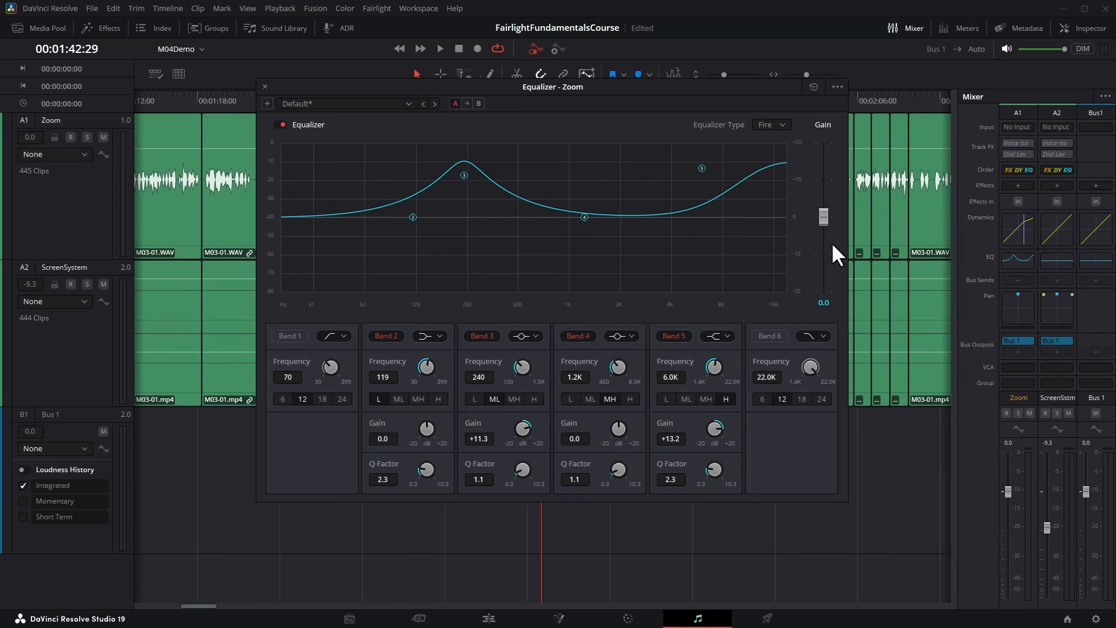
Compare the curve under the Earth, Air and Ice equalizer types and return to Fire.
{"action": "left_click", "coordinate": [784, 123]}
{"action": "left_click", "coordinate": [765, 135]}
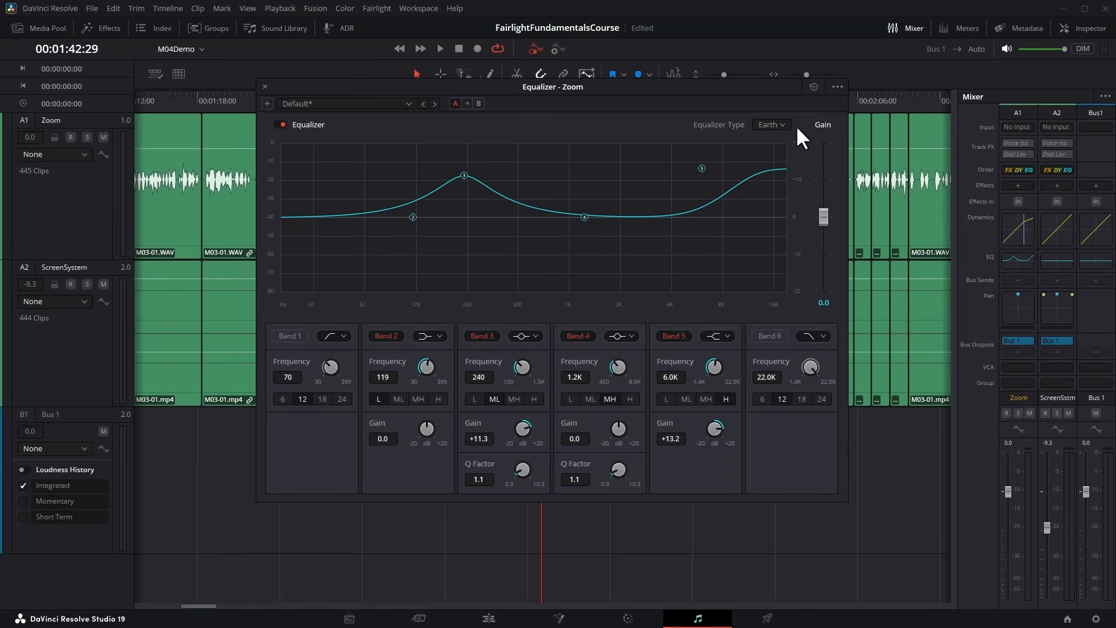
{"action": "left_click", "coordinate": [781, 124]}
{"action": "left_click", "coordinate": [770, 148]}
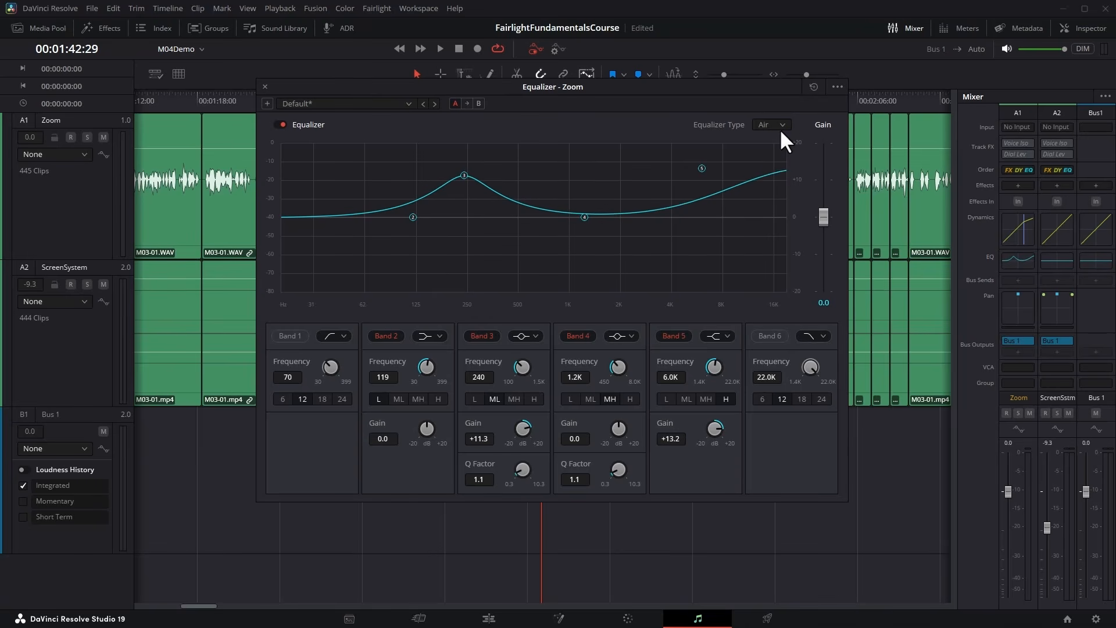
{"action": "left_click", "coordinate": [782, 127]}
{"action": "left_click", "coordinate": [769, 165]}
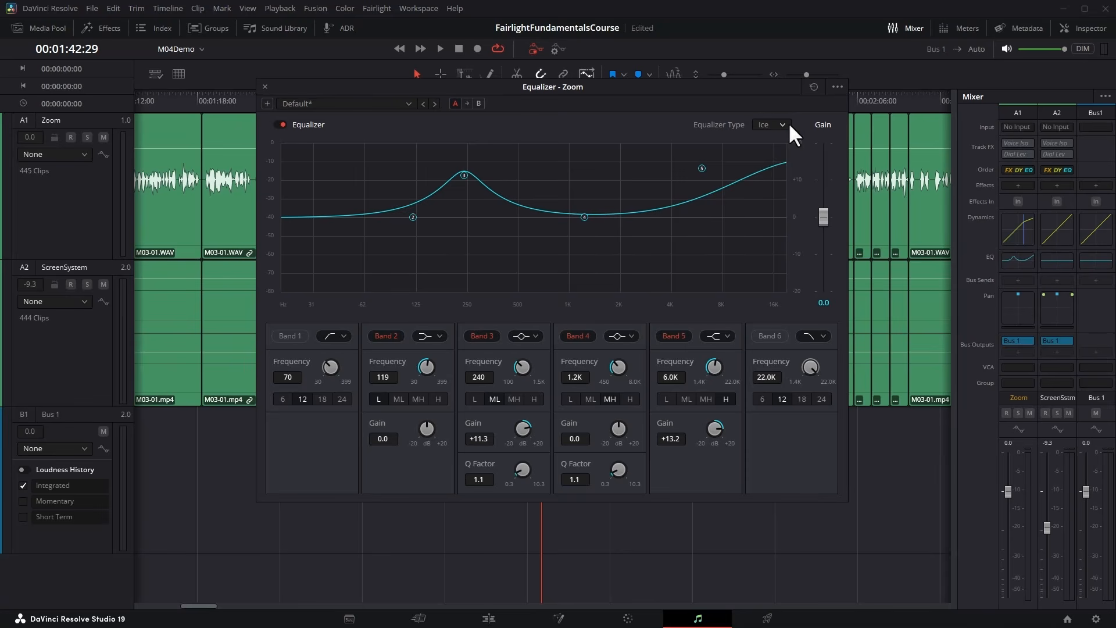
{"action": "left_click", "coordinate": [784, 124]}
{"action": "left_click", "coordinate": [768, 178]}
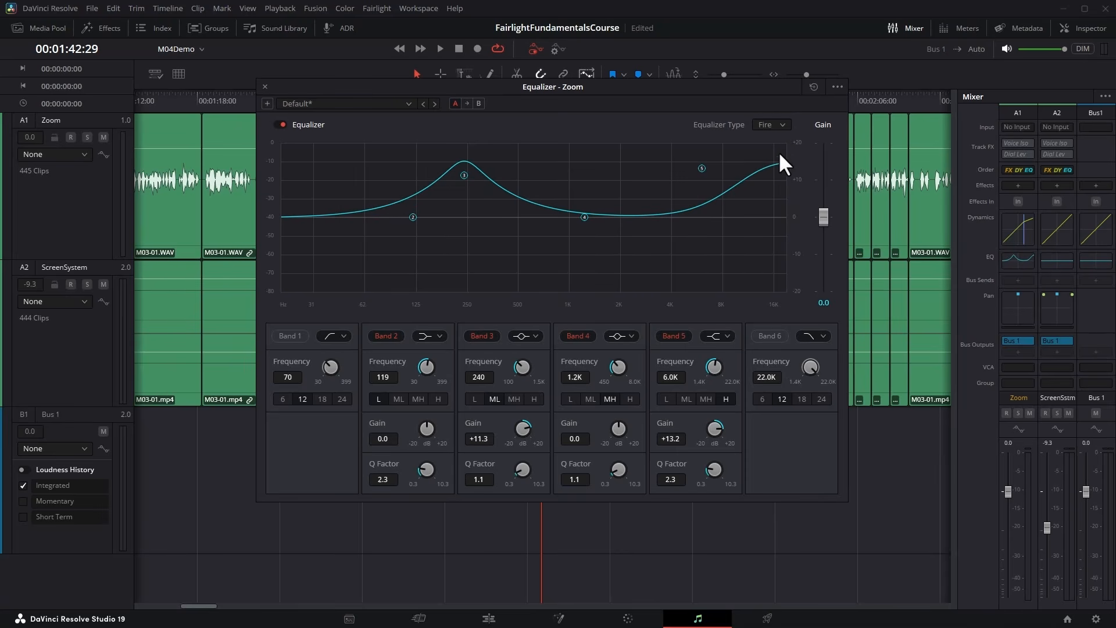
{"action": "left_click", "coordinate": [781, 124]}
{"action": "left_click", "coordinate": [772, 162]}
{"action": "left_click", "coordinate": [783, 126]}
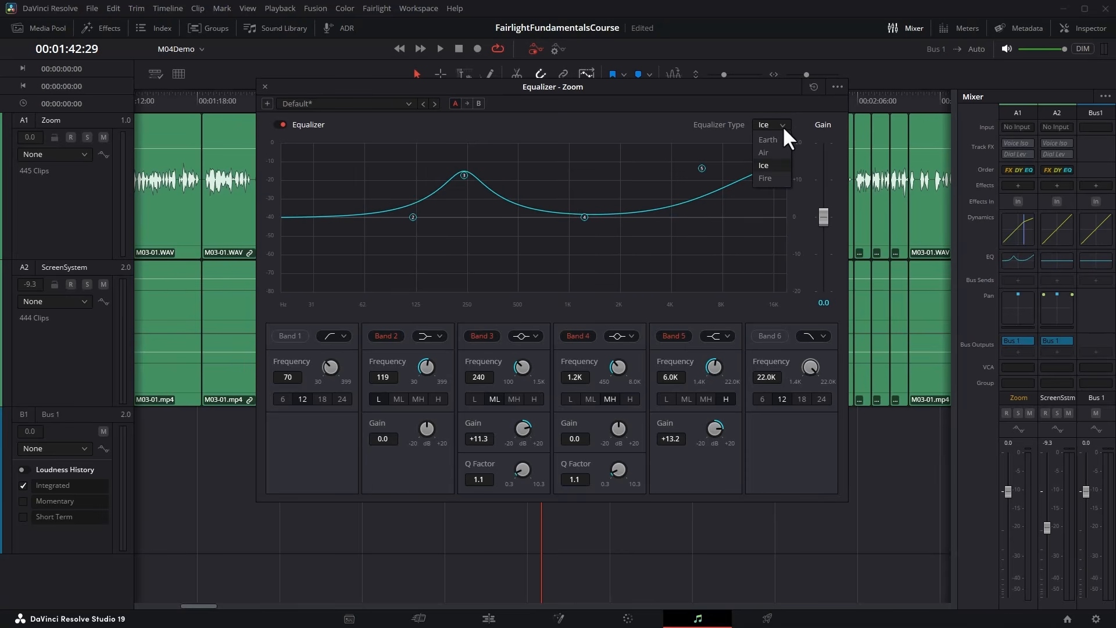
{"action": "left_click", "coordinate": [769, 176]}
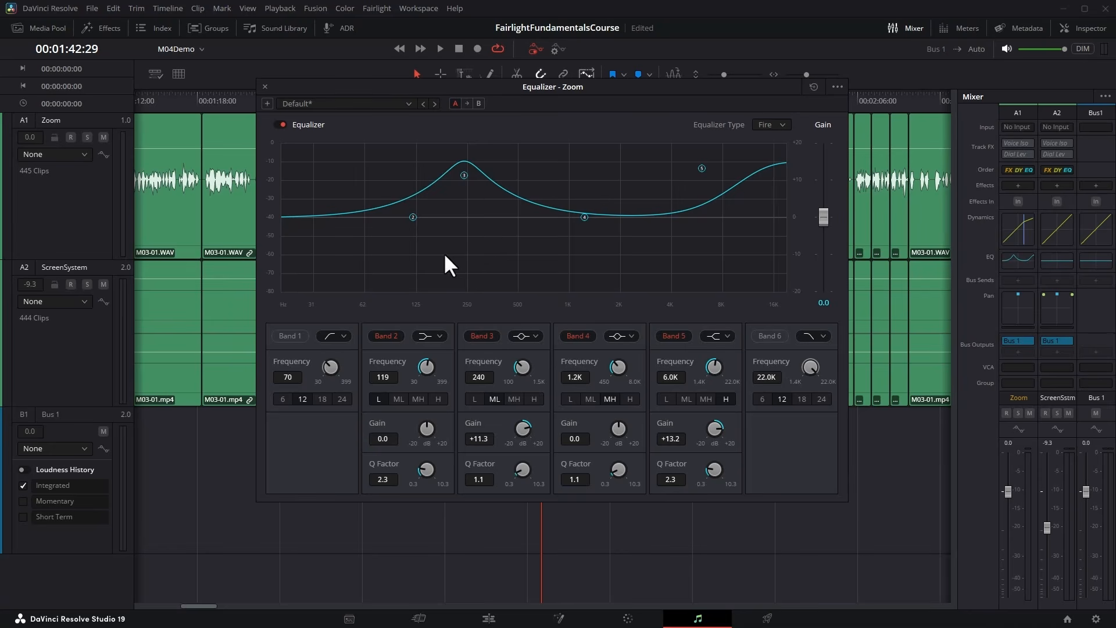
Try switching on equalizer bands 1 and 6, and switch off all six bands.
{"action": "left_click", "coordinate": [289, 335]}
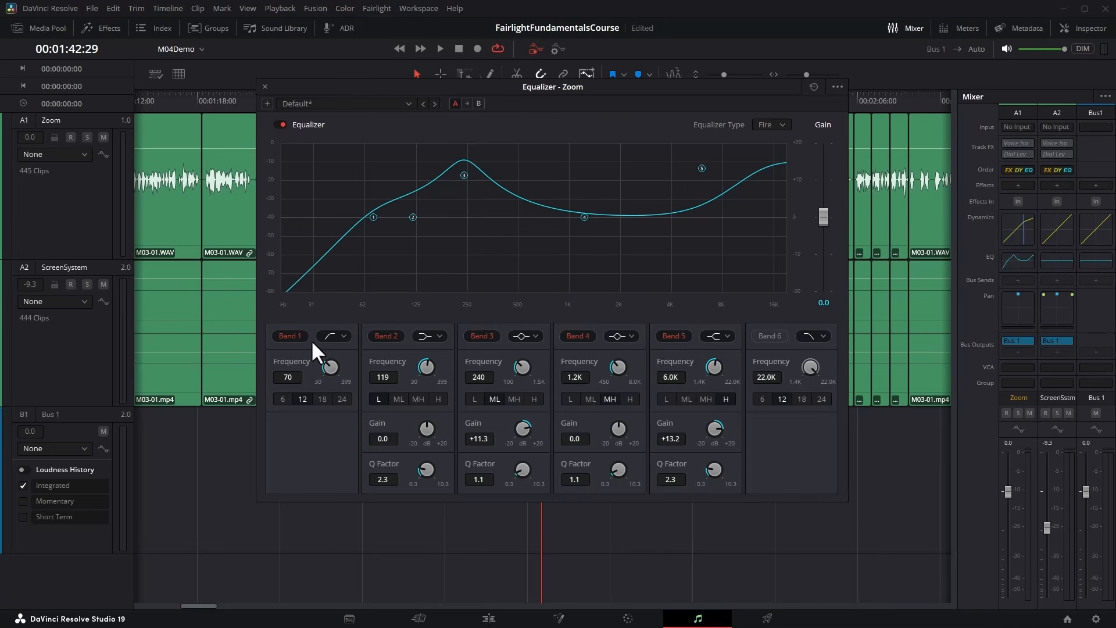
{"action": "left_click", "coordinate": [768, 336]}
{"action": "left_click", "coordinate": [285, 335]}
{"action": "left_click", "coordinate": [377, 335]}
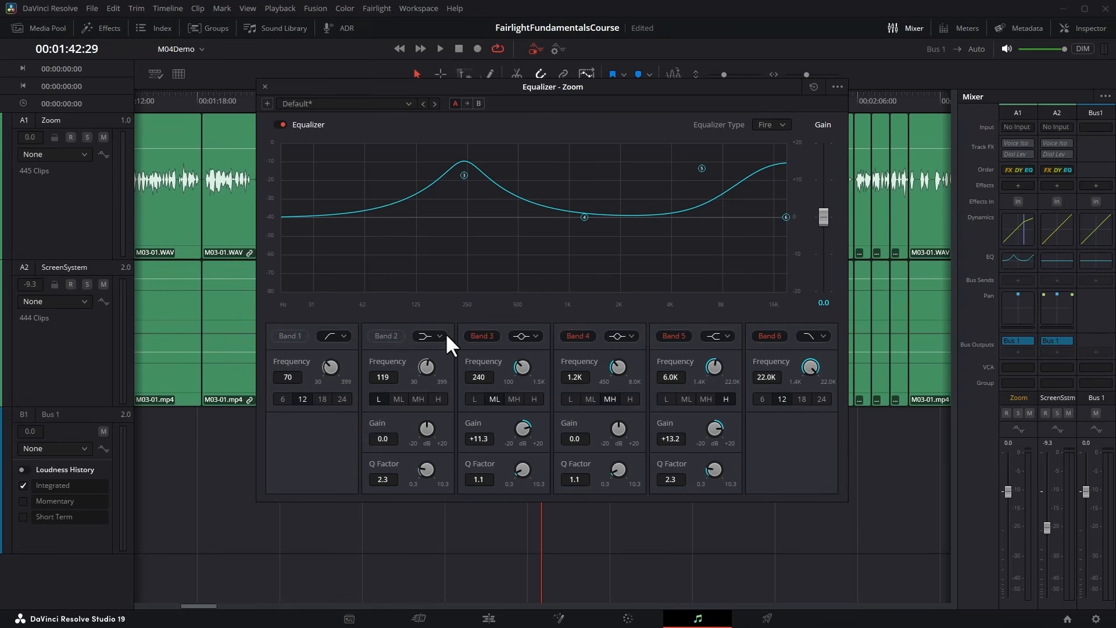
{"action": "left_click", "coordinate": [466, 333]}
{"action": "left_click", "coordinate": [581, 335]}
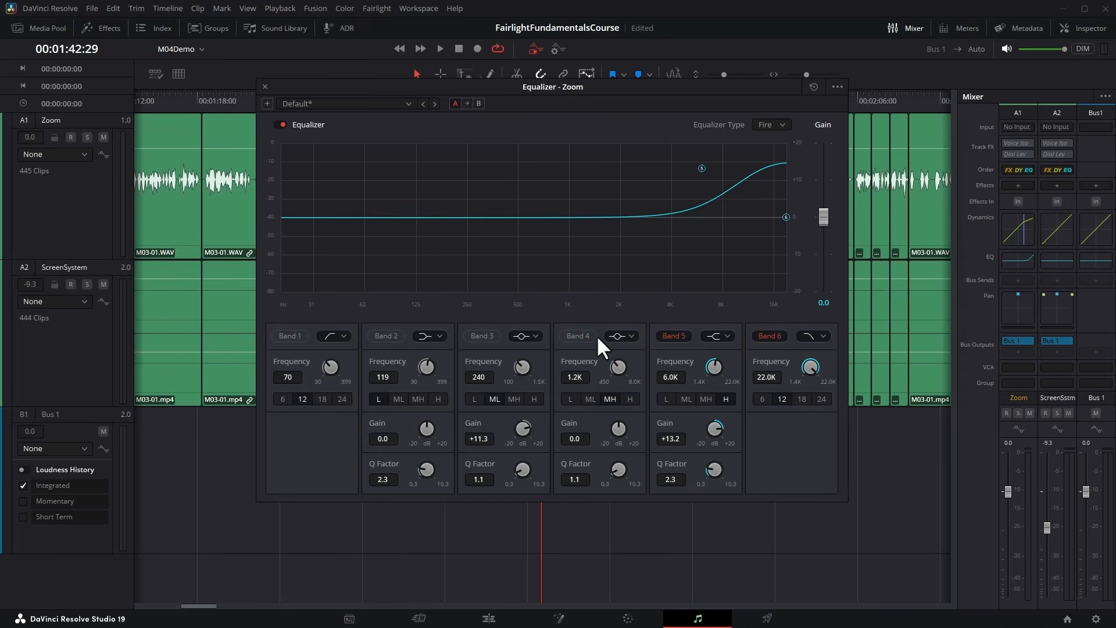
{"action": "left_click", "coordinate": [680, 336]}
{"action": "left_click", "coordinate": [766, 337]}
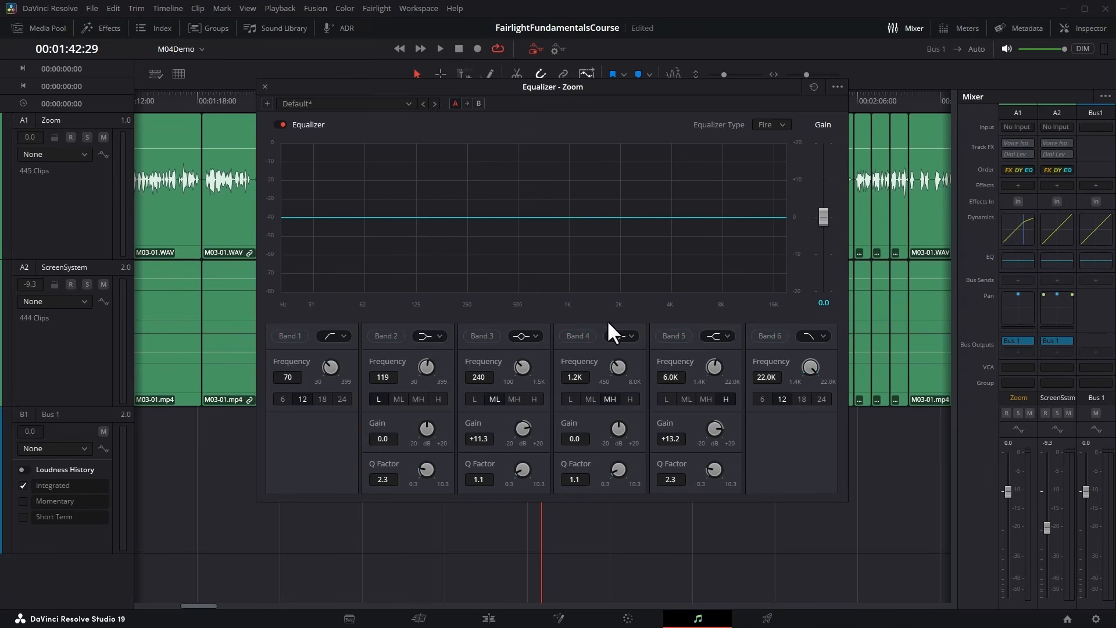
Switch on band 4 only, raise its gain to +1.9 dB, and lower its frequency to 674 Hz.
{"action": "left_click", "coordinate": [571, 334]}
{"action": "mouse_move", "coordinate": [583, 215]}
{"action": "left_mouse_down"}
{"action": "mouse_move", "coordinate": [581, 191]}
{"action": "mouse_move", "coordinate": [578, 258]}
{"action": "mouse_move", "coordinate": [591, 194]}
{"action": "mouse_move", "coordinate": [591, 213]}
{"action": "left_mouse_up"}
{"action": "left_click_drag", "start_coordinate": [618, 371], "coordinate": [562, 379]}
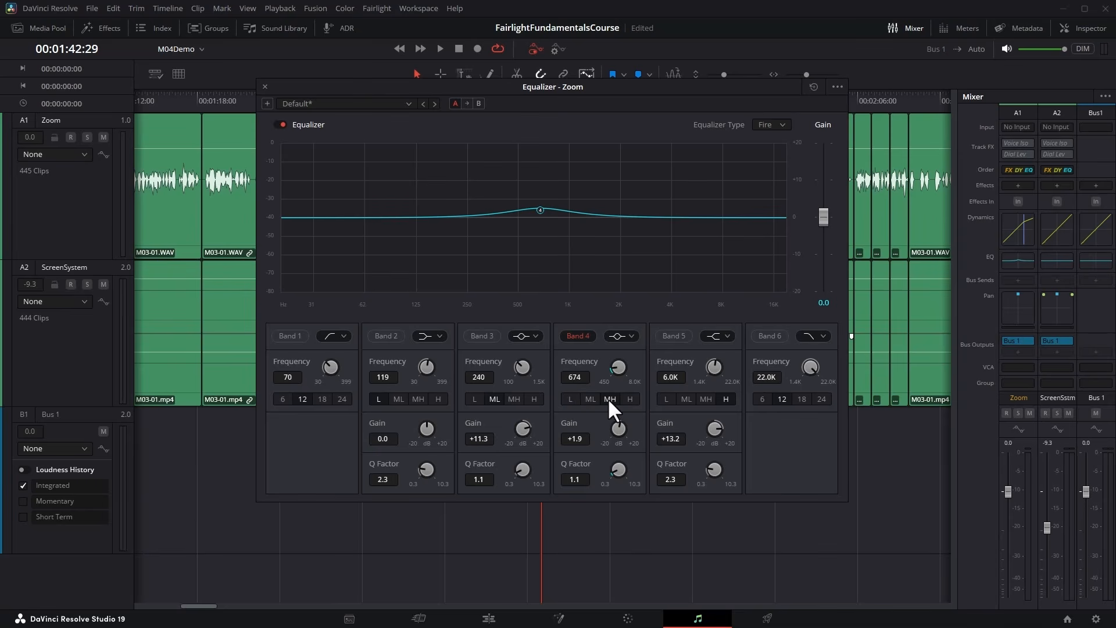
Try band 4's L, ML and MH frequency ranges, lowering the frequency in each and reaching 450 Hz in MH.
{"action": "left_click", "coordinate": [570, 399]}
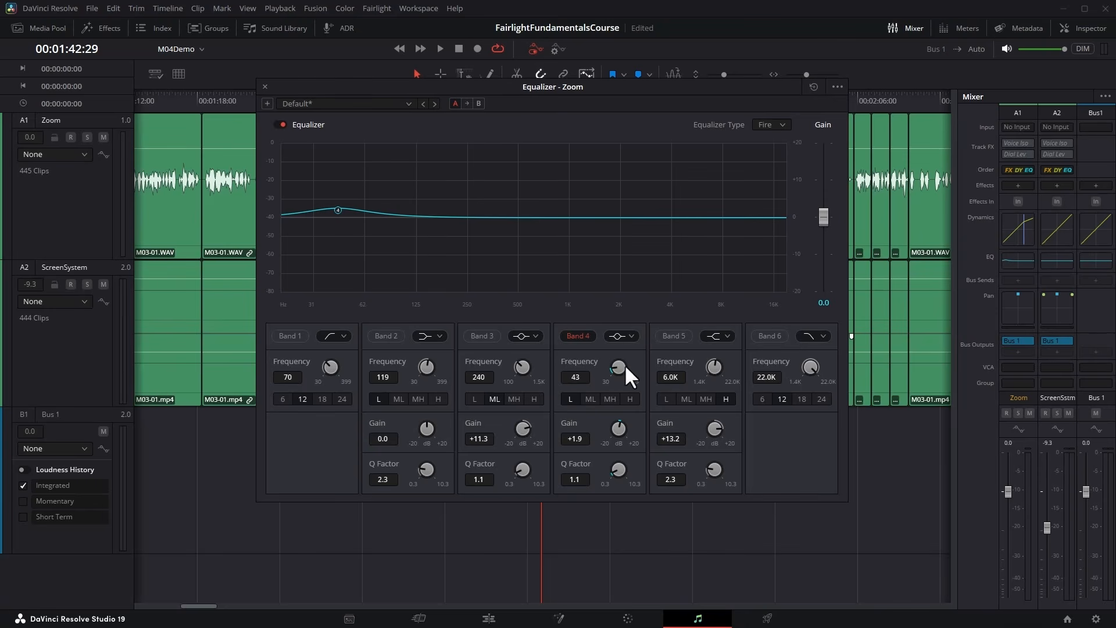
{"action": "left_click_drag", "start_coordinate": [624, 365], "coordinate": [581, 390]}
{"action": "left_click", "coordinate": [590, 399]}
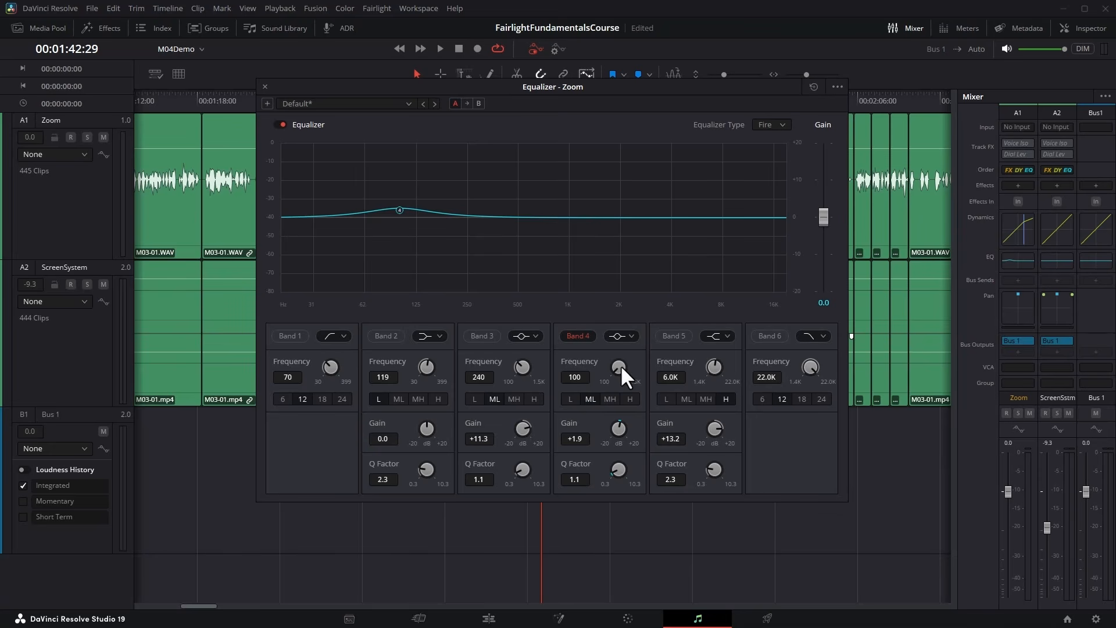
{"action": "left_click_drag", "start_coordinate": [452, 365], "coordinate": [350, 368]}
{"action": "left_click", "coordinate": [608, 398]}
{"action": "left_click_drag", "start_coordinate": [612, 364], "coordinate": [428, 390]}
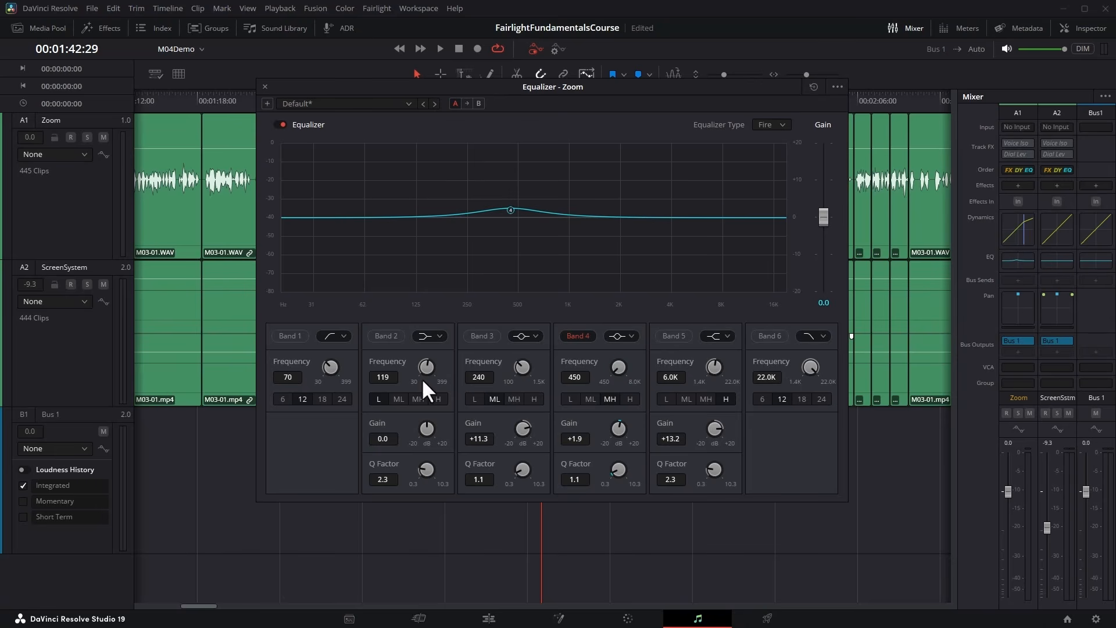
Switch band 4 to the H range and move its point to 10.3 kHz with a +5.5 dB gain.
{"action": "left_click", "coordinate": [631, 398]}
{"action": "left_click_drag", "start_coordinate": [619, 369], "coordinate": [772, 386]}
{"action": "left_click_drag", "start_coordinate": [786, 211], "coordinate": [739, 196]}
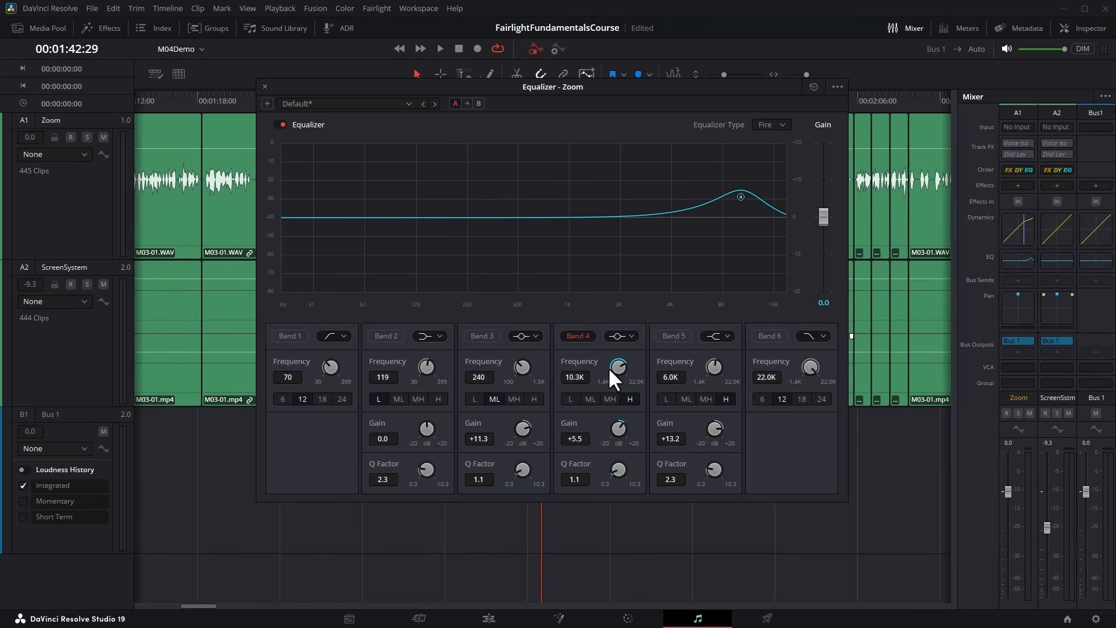
Return band 4 to the MH range at 500 Hz, try different gains, and set the gain to +5.0 dB.
{"action": "mouse_move", "coordinate": [608, 367]}
{"action": "left_mouse_down"}
{"action": "mouse_move", "coordinate": [402, 364]}
{"action": "mouse_move", "coordinate": [607, 376]}
{"action": "left_mouse_up"}
{"action": "left_click", "coordinate": [608, 399]}
{"action": "left_click_drag", "start_coordinate": [625, 434], "coordinate": [675, 434]}
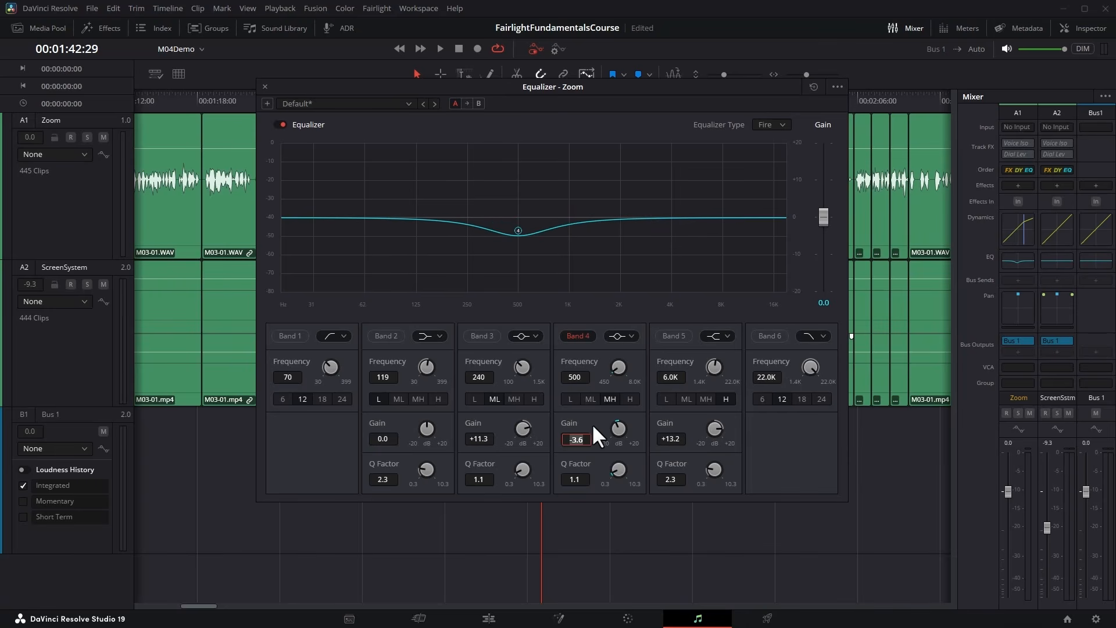
{"action": "type", "text": "5"}
{"action": "key", "text": "Return"}
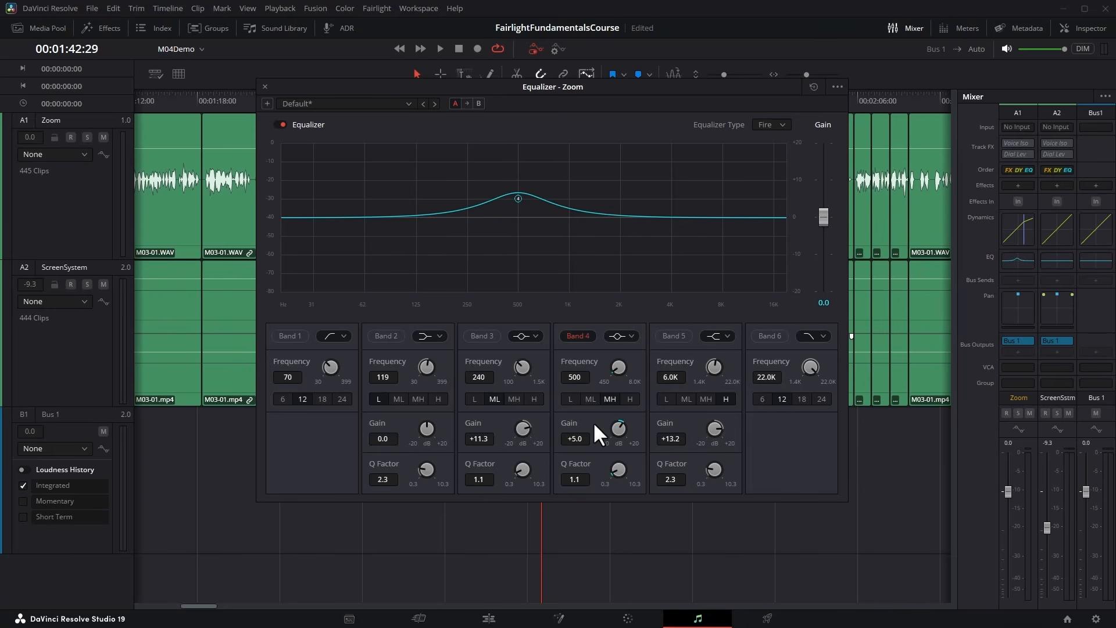
Try band 4's Q factor at 10.3 with a +10.5 dB gain, and set the Q factor to 0.3 and the frequency to 544 Hz.
{"action": "left_click_drag", "start_coordinate": [618, 469], "coordinate": [838, 463]}
{"action": "left_click_drag", "start_coordinate": [619, 427], "coordinate": [651, 426]}
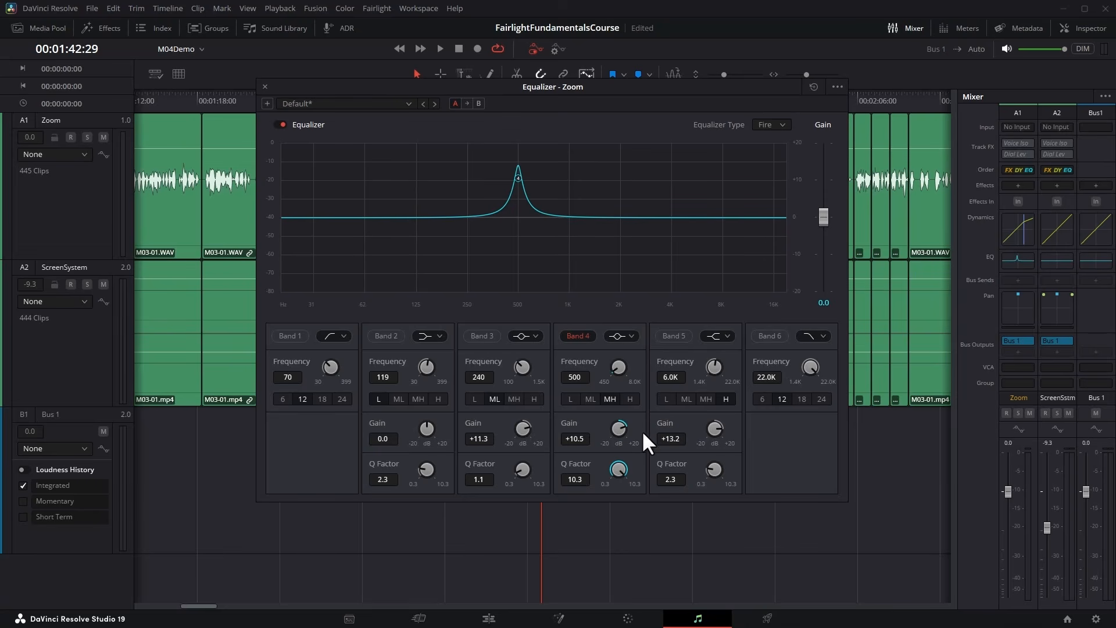
{"action": "double_click", "coordinate": [619, 468]}
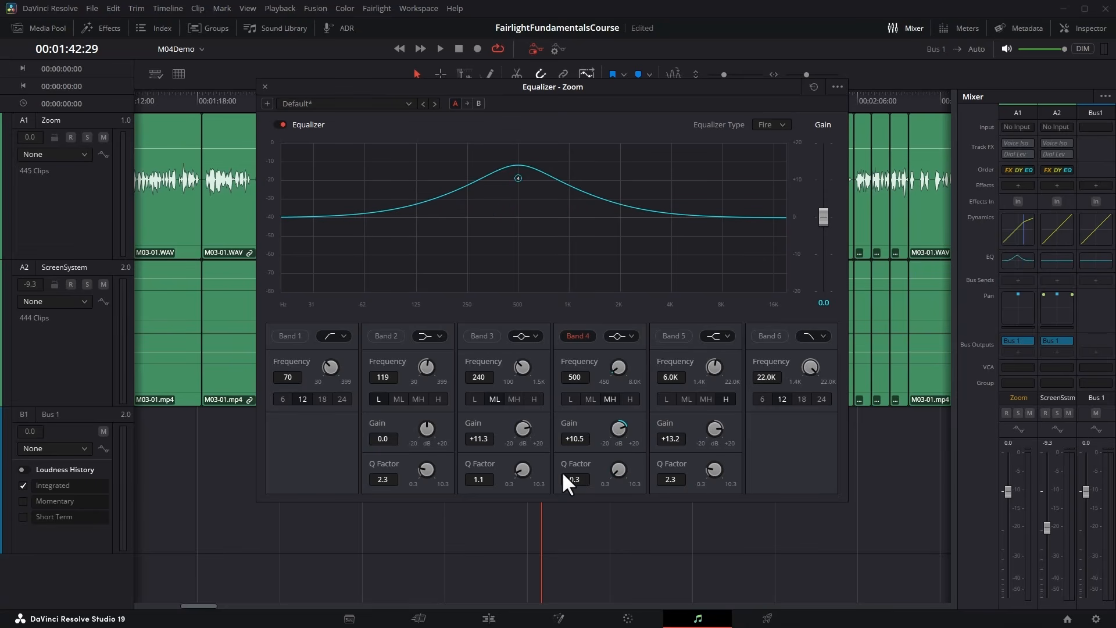
{"action": "mouse_move", "coordinate": [616, 365]}
{"action": "left_mouse_down"}
{"action": "mouse_move", "coordinate": [711, 363]}
{"action": "mouse_move", "coordinate": [610, 372]}
{"action": "mouse_move", "coordinate": [625, 372]}
{"action": "left_mouse_up"}
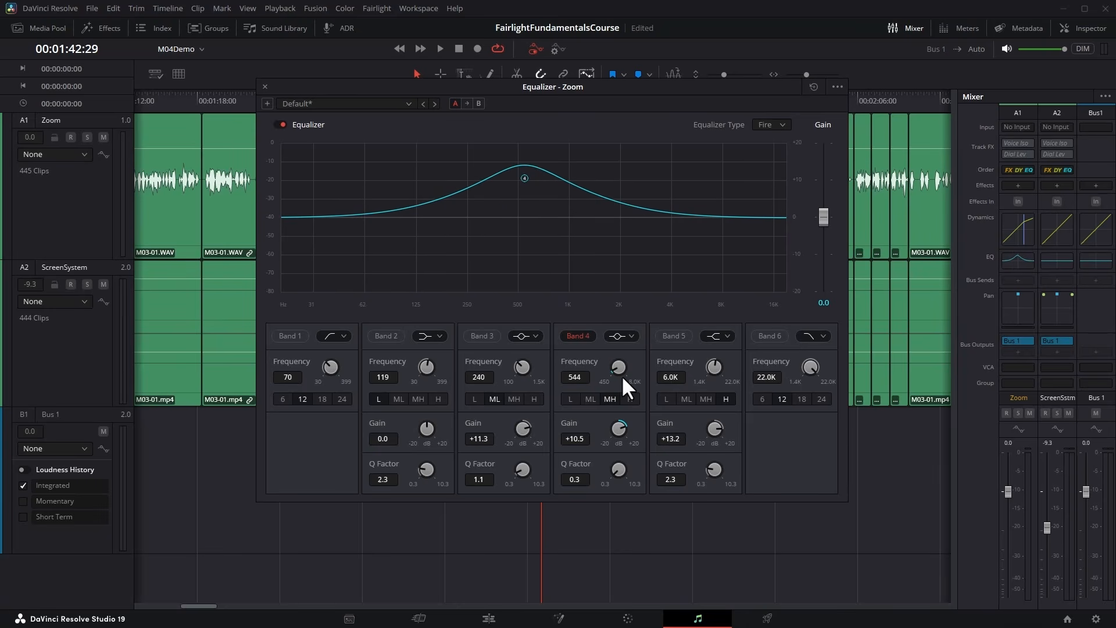
Turn on equalizer bands 2, 3 and 5 alongside band 4 and open band 5's filter shapes.
{"action": "left_click", "coordinate": [392, 337]}
{"action": "left_click", "coordinate": [476, 335]}
{"action": "left_click", "coordinate": [674, 336]}
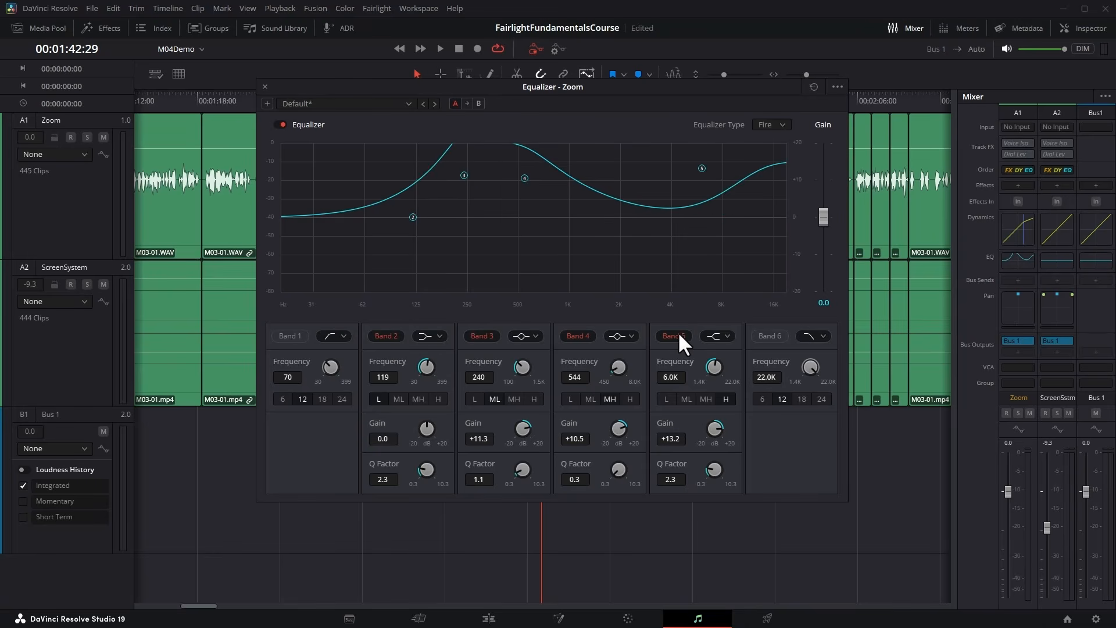
{"action": "left_click", "coordinate": [727, 335]}
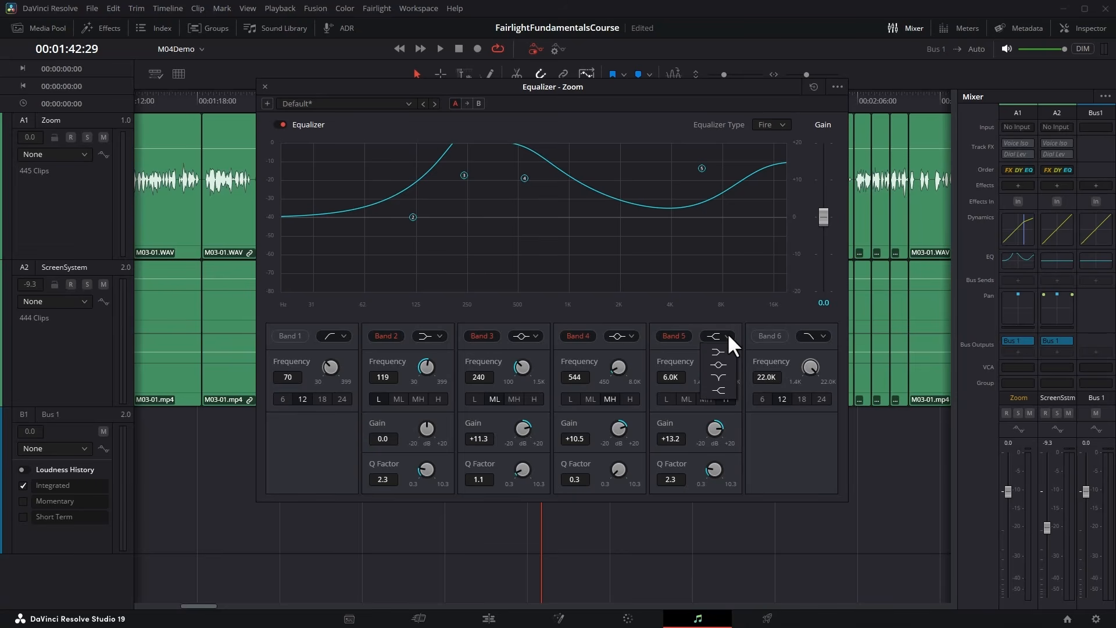
Reselect the bell filter for band 4 and turn off bands 3, 2 and 5.
{"action": "left_click", "coordinate": [632, 335]}
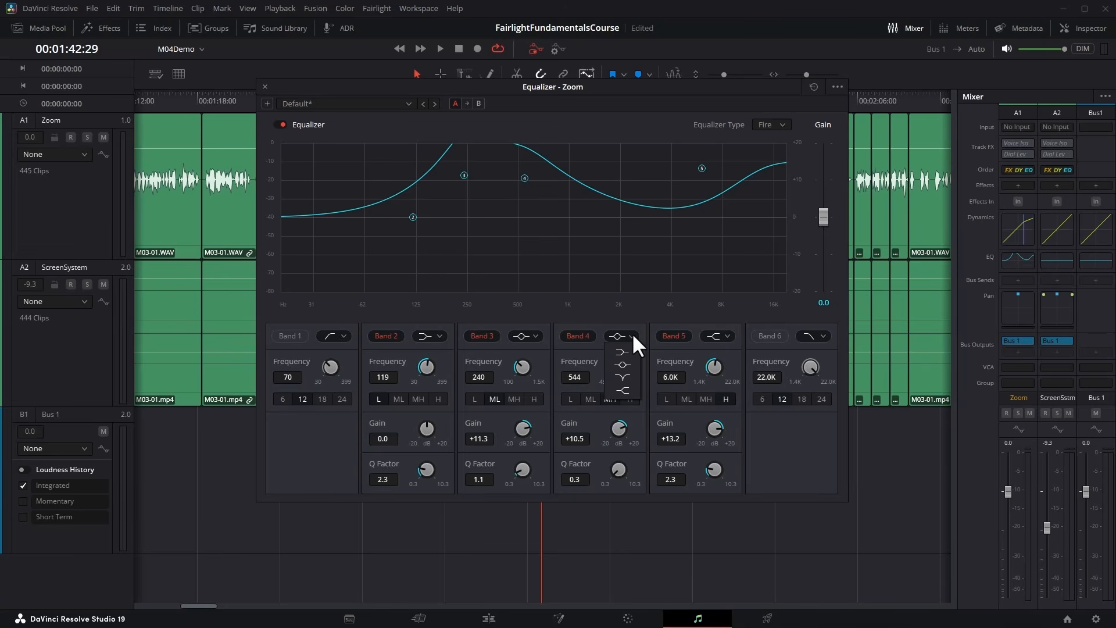
{"action": "left_click", "coordinate": [625, 365]}
{"action": "left_click", "coordinate": [482, 335]}
{"action": "left_click", "coordinate": [386, 336]}
{"action": "left_click", "coordinate": [672, 337]}
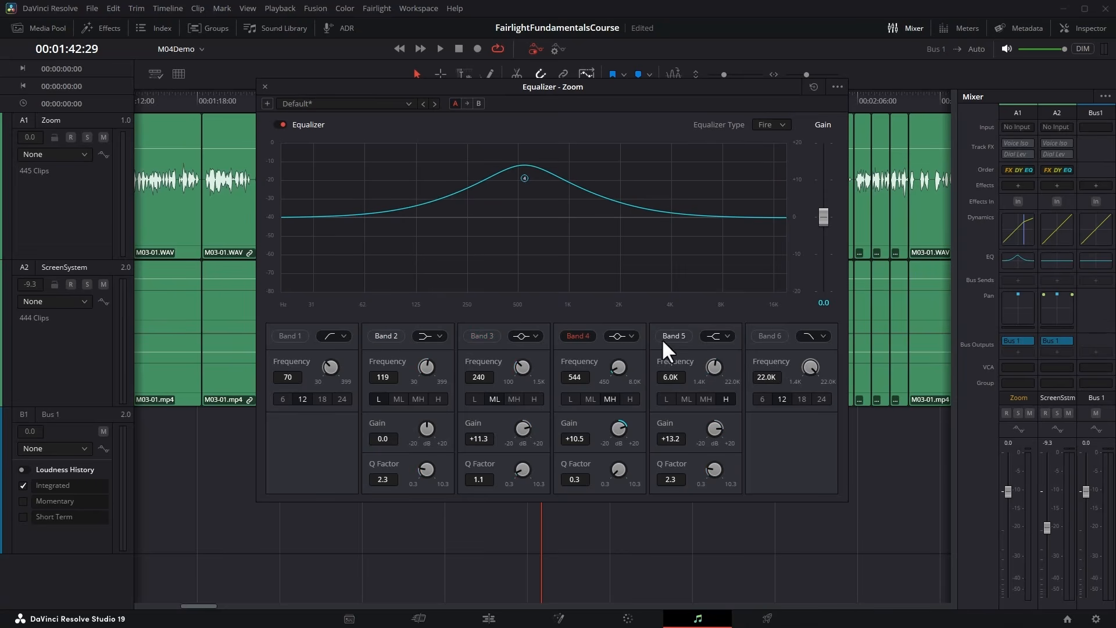
Set band 4's gain to +12.2 dB and Q factor to 1.5, and try the notch filter at 1.6 kHz.
{"action": "mouse_move", "coordinate": [621, 433]}
{"action": "left_mouse_down"}
{"action": "mouse_move", "coordinate": [652, 426]}
{"action": "mouse_move", "coordinate": [626, 431]}
{"action": "left_mouse_up"}
{"action": "left_click_drag", "start_coordinate": [619, 471], "coordinate": [648, 484]}
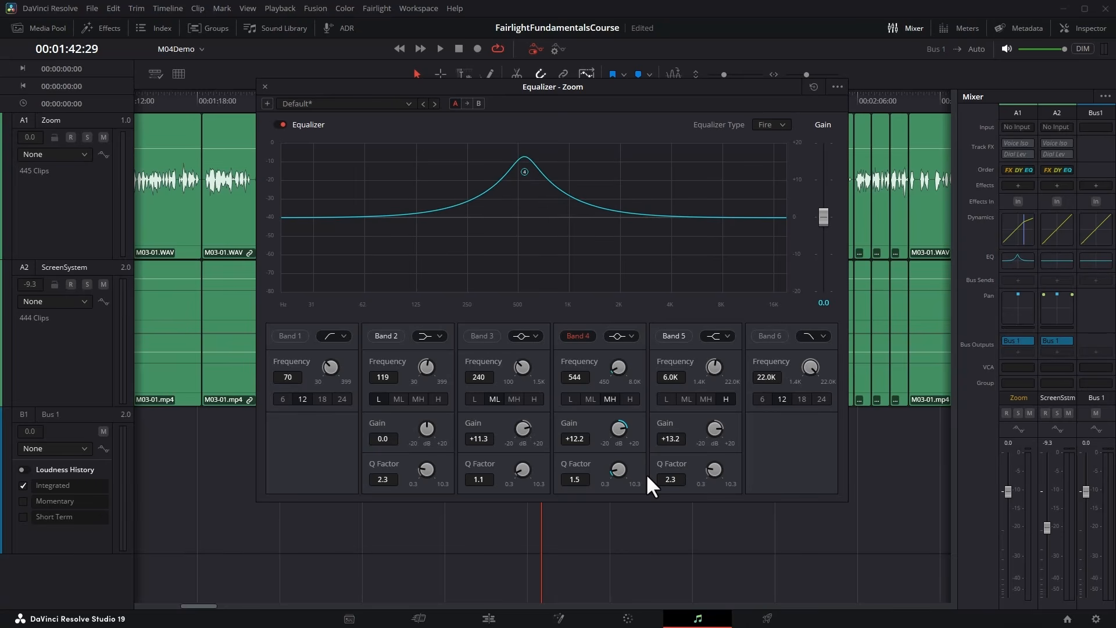
{"action": "left_click", "coordinate": [630, 337]}
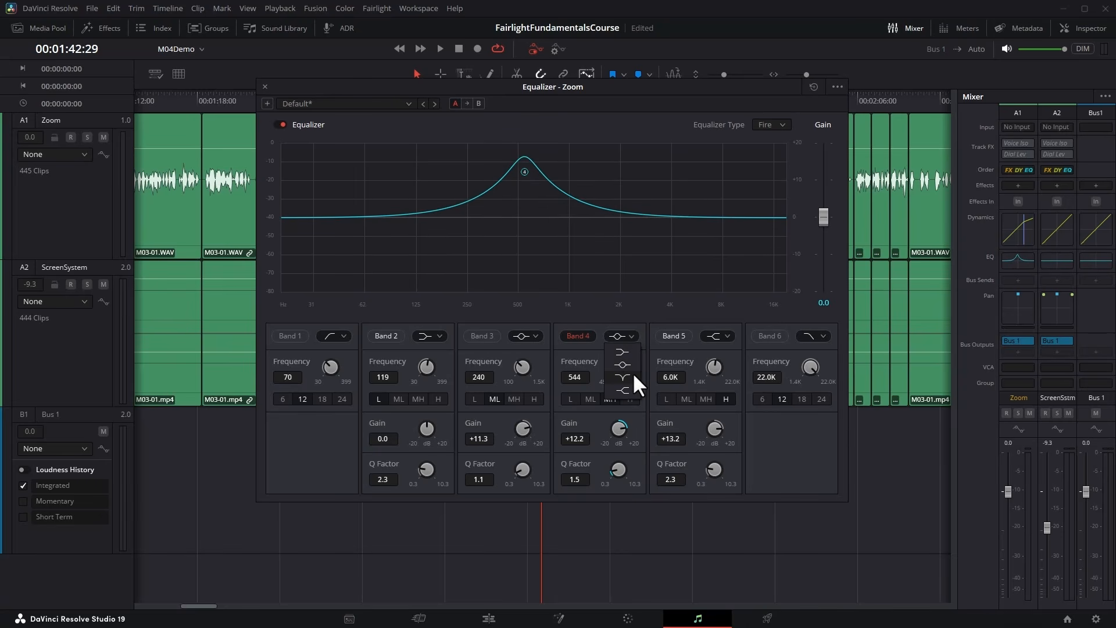
{"action": "left_click", "coordinate": [633, 376]}
{"action": "left_click_drag", "start_coordinate": [619, 365], "coordinate": [708, 368]}
Switch band 4 to a low-shelf filter at 1.1 kHz with a +6.9 dB gain.
{"action": "left_click", "coordinate": [632, 336]}
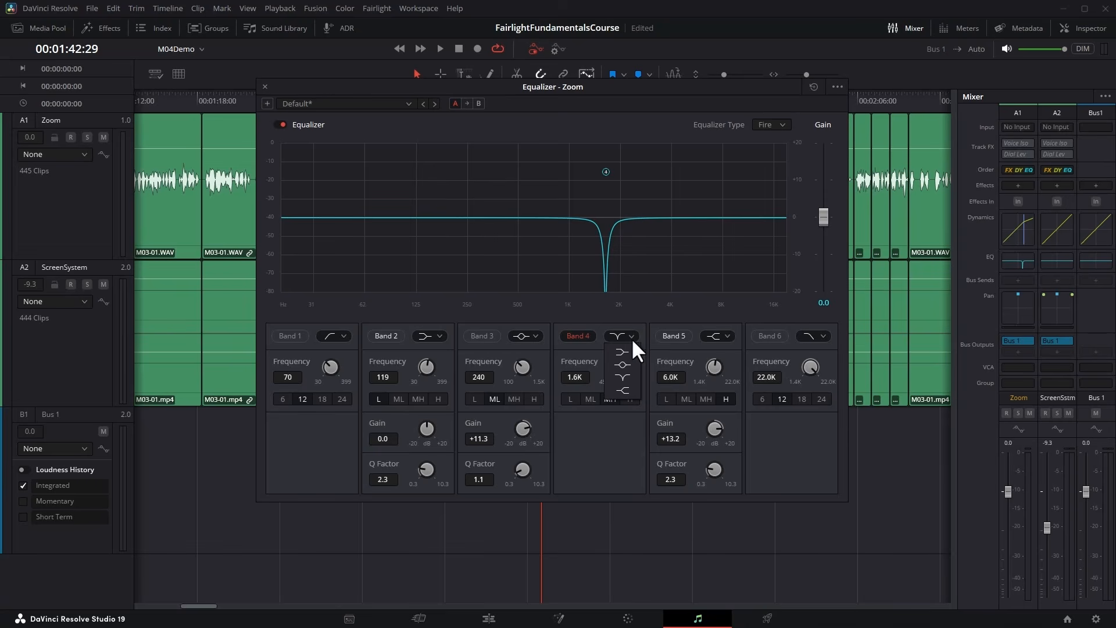
{"action": "left_click", "coordinate": [631, 351]}
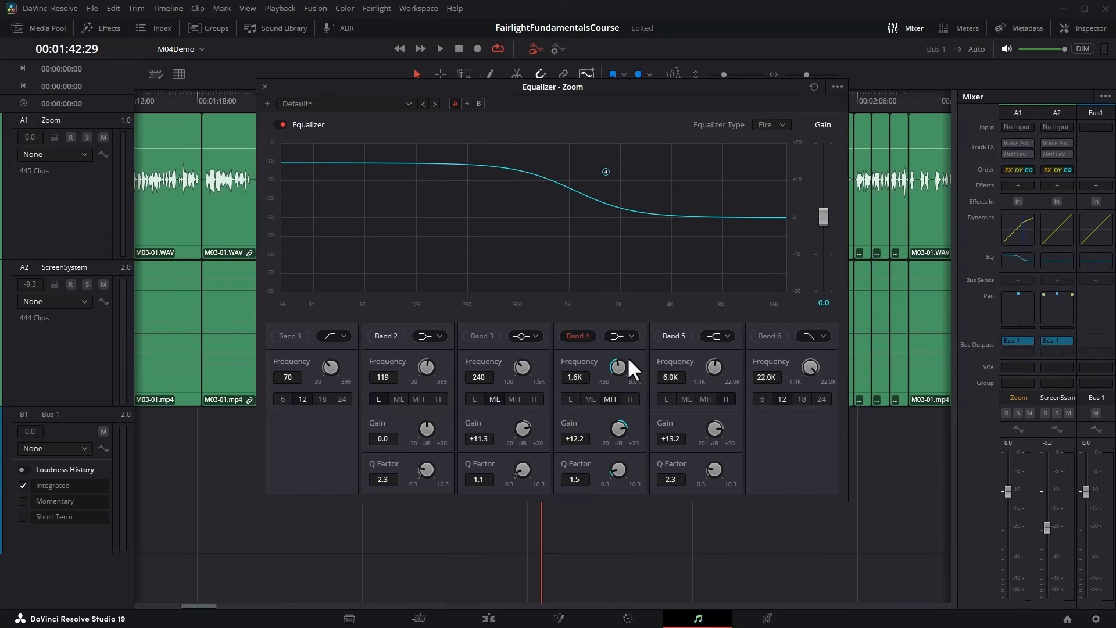
{"action": "mouse_move", "coordinate": [626, 423]}
{"action": "left_mouse_down"}
{"action": "mouse_move", "coordinate": [503, 439]}
{"action": "mouse_move", "coordinate": [604, 427]}
{"action": "left_mouse_up"}
{"action": "left_click_drag", "start_coordinate": [620, 370], "coordinate": [581, 375]}
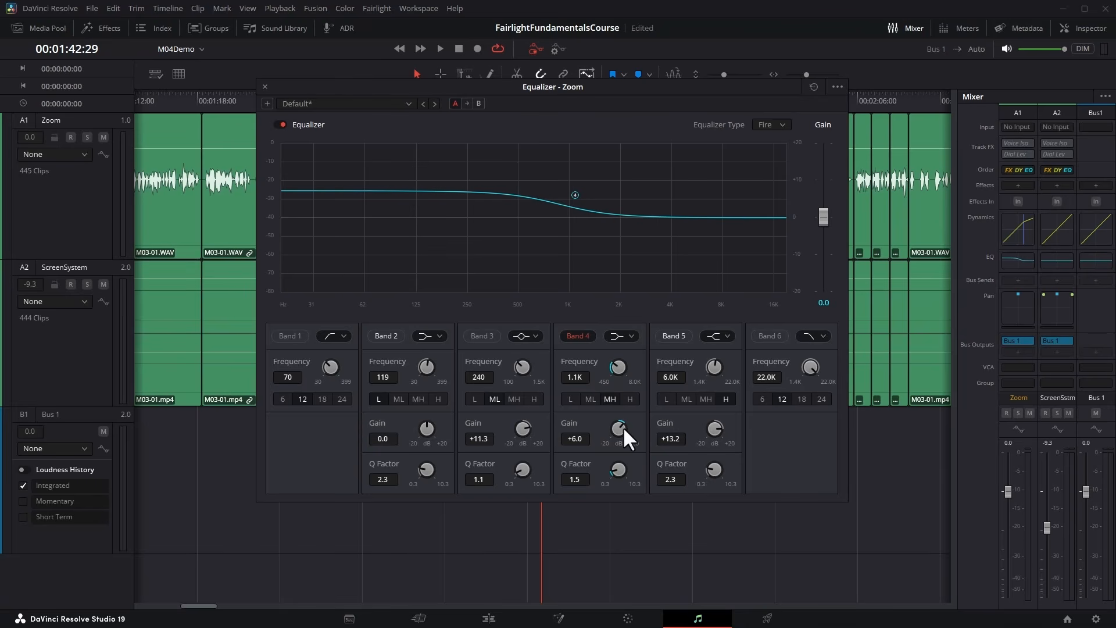
{"action": "left_click_drag", "start_coordinate": [623, 427], "coordinate": [625, 336]}
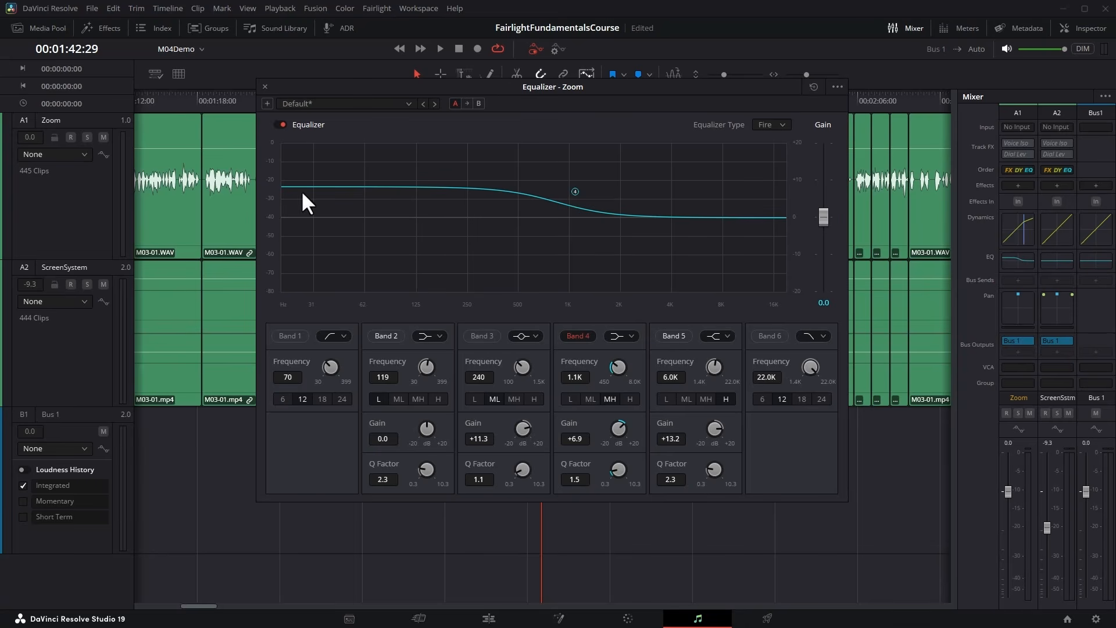
Switch band 4 to a high-shelf filter with a +10.0 dB gain, and turn the band off.
{"action": "left_click", "coordinate": [621, 336]}
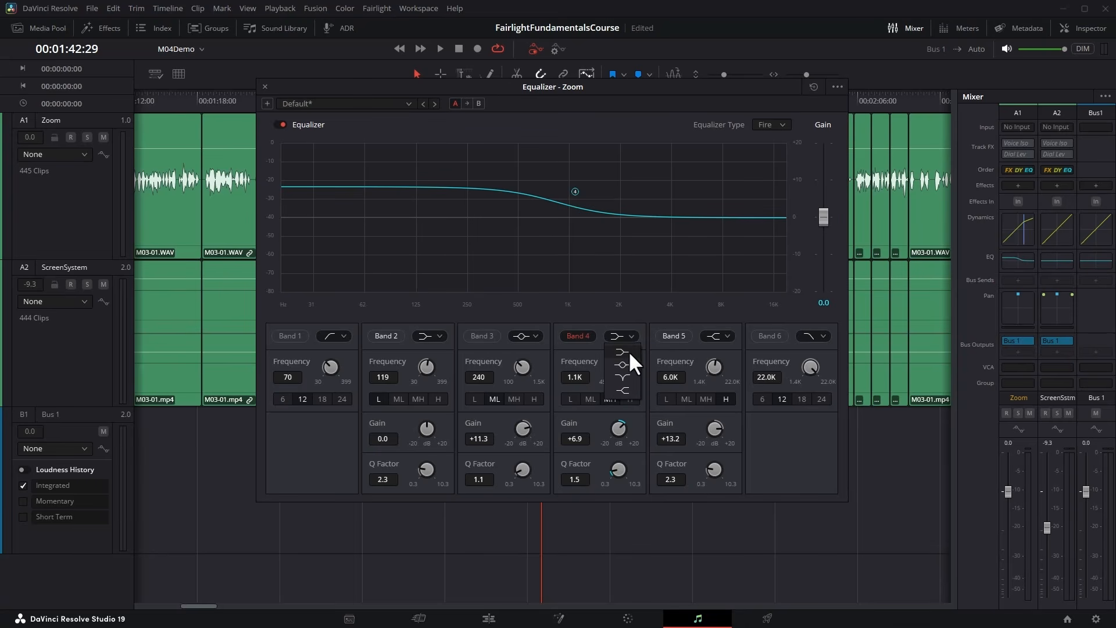
{"action": "left_click", "coordinate": [626, 389]}
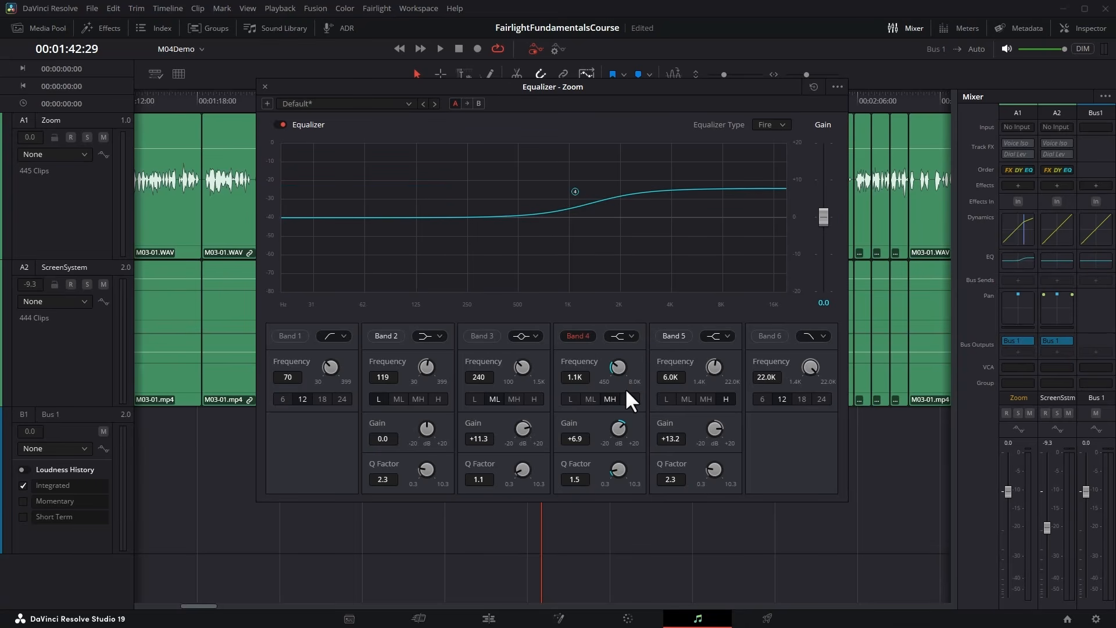
{"action": "mouse_move", "coordinate": [621, 426]}
{"action": "left_mouse_down"}
{"action": "mouse_move", "coordinate": [525, 423]}
{"action": "mouse_move", "coordinate": [652, 418]}
{"action": "mouse_move", "coordinate": [527, 420]}
{"action": "left_mouse_up"}
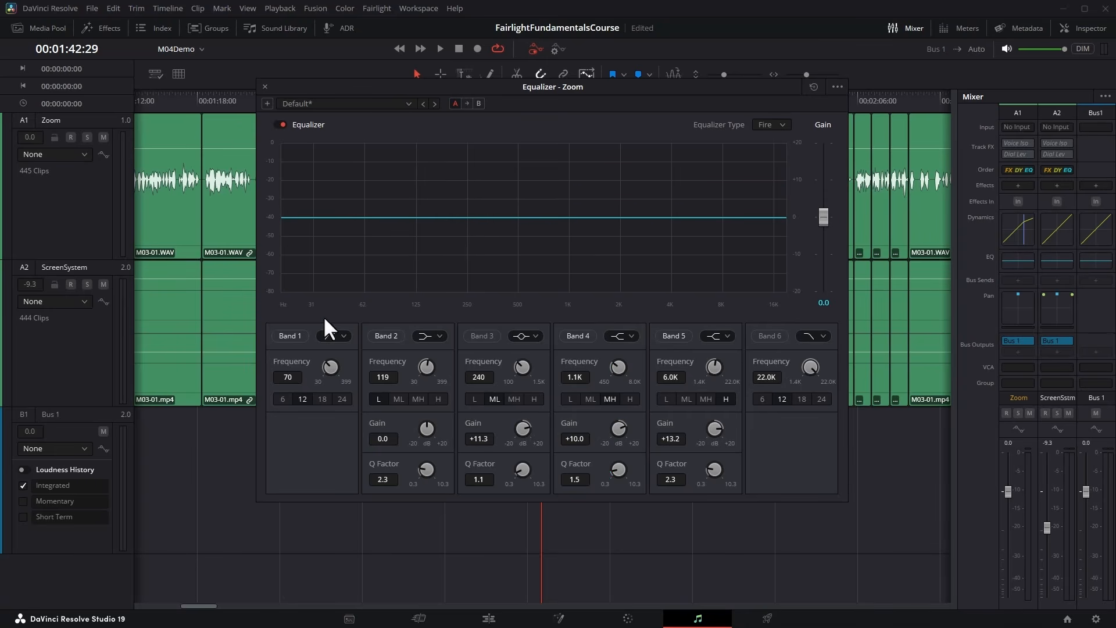
Turn on band 1 with its high-pass filter, try the cutoff frequency at 399 Hz, and lower it to 110 Hz.
{"action": "left_click", "coordinate": [290, 336]}
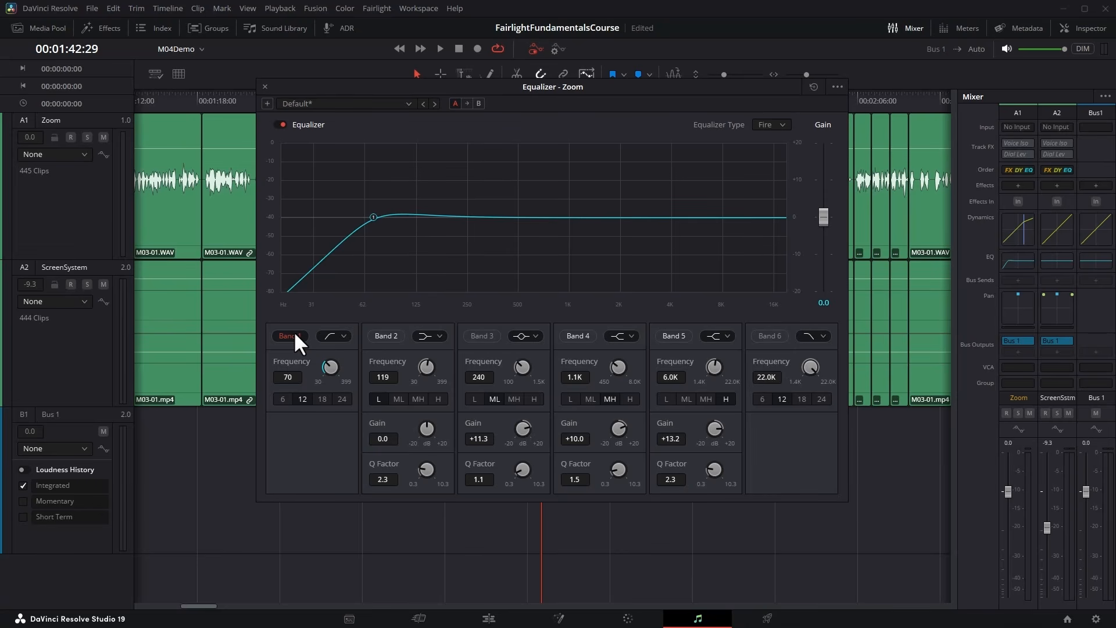
{"action": "left_click", "coordinate": [344, 336]}
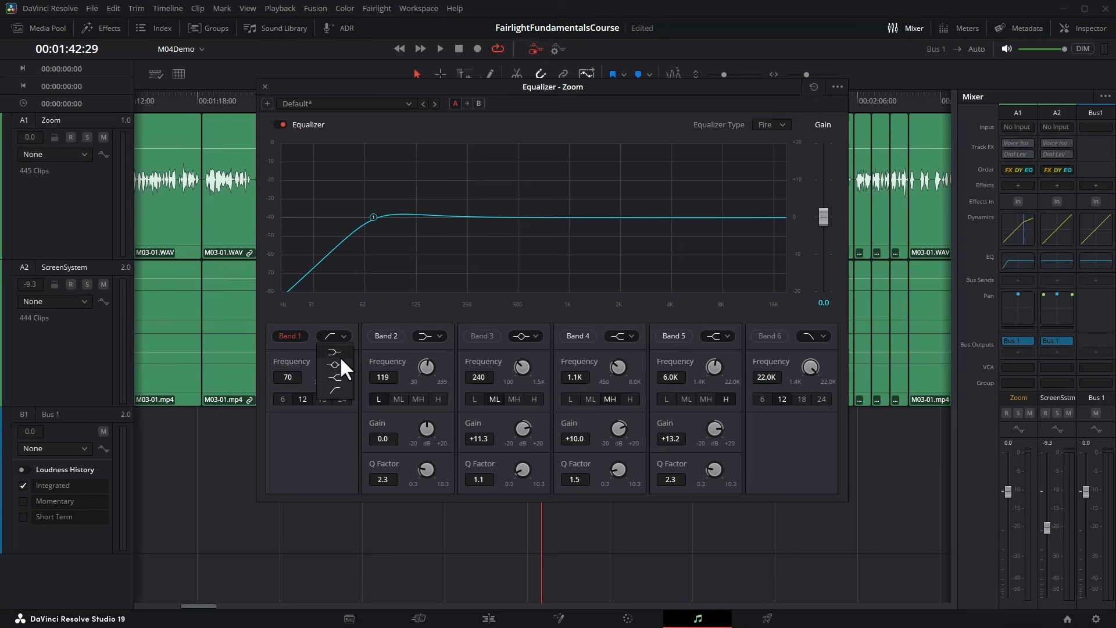
{"action": "left_click", "coordinate": [341, 388]}
{"action": "left_click_drag", "start_coordinate": [330, 364], "coordinate": [563, 365]}
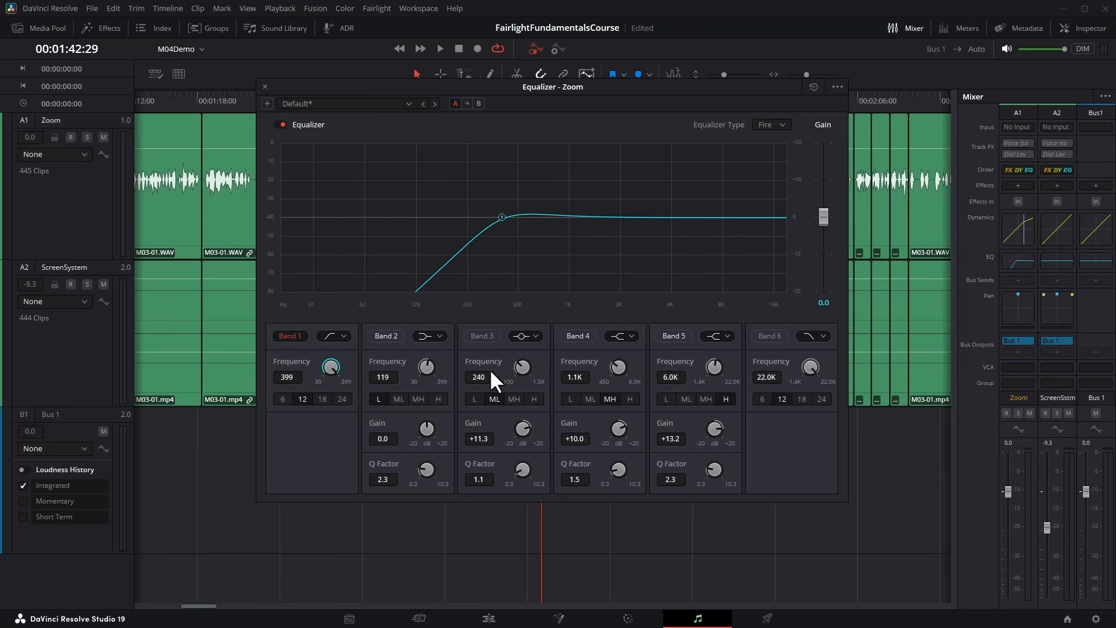
{"action": "left_click_drag", "start_coordinate": [490, 368], "coordinate": [336, 356]}
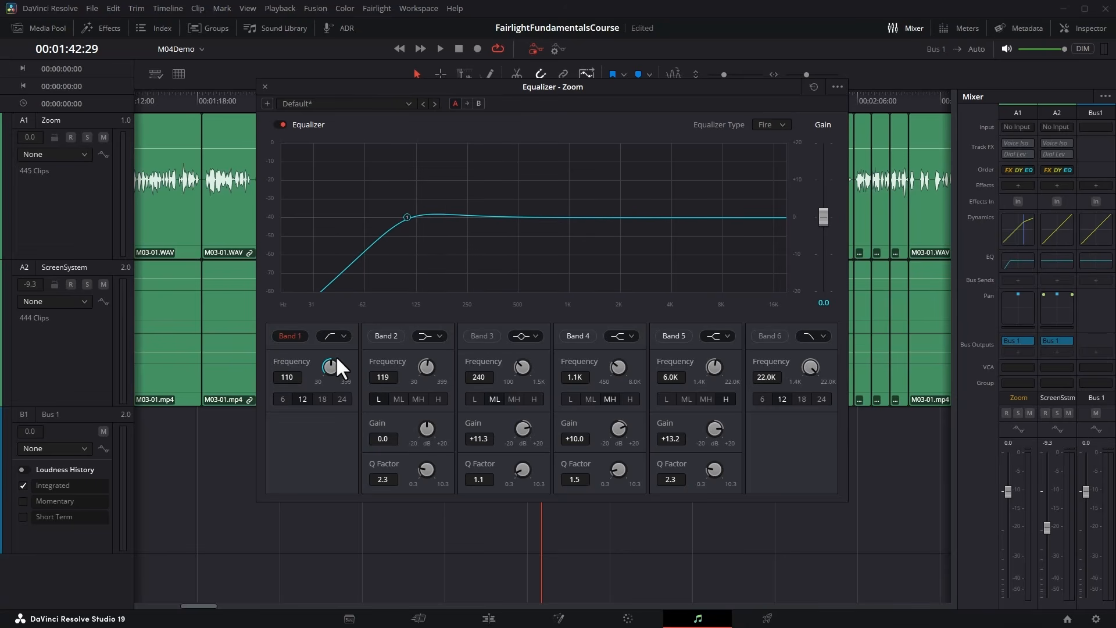
Compare band 1's slopes of 6, 12, 18 and 24, ending on 24, and set the cutoff frequency to 102 Hz.
{"action": "left_click", "coordinate": [283, 397]}
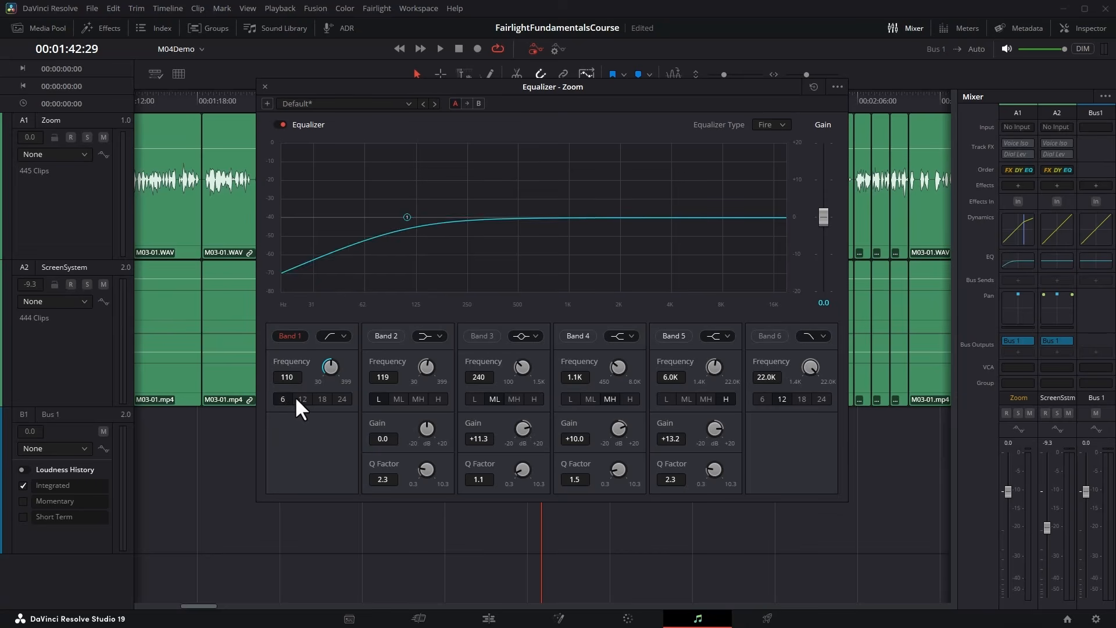
{"action": "left_click", "coordinate": [298, 399]}
{"action": "left_click", "coordinate": [324, 400]}
{"action": "left_click", "coordinate": [342, 400]}
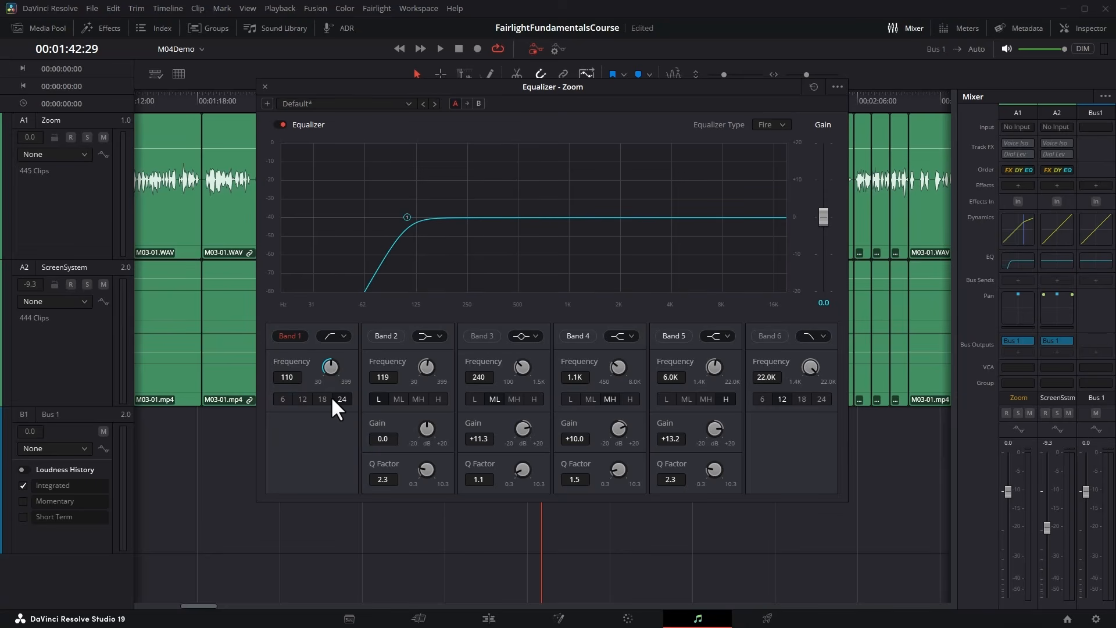
{"action": "left_click", "coordinate": [320, 397]}
{"action": "left_click", "coordinate": [304, 397]}
{"action": "left_click", "coordinate": [284, 399]}
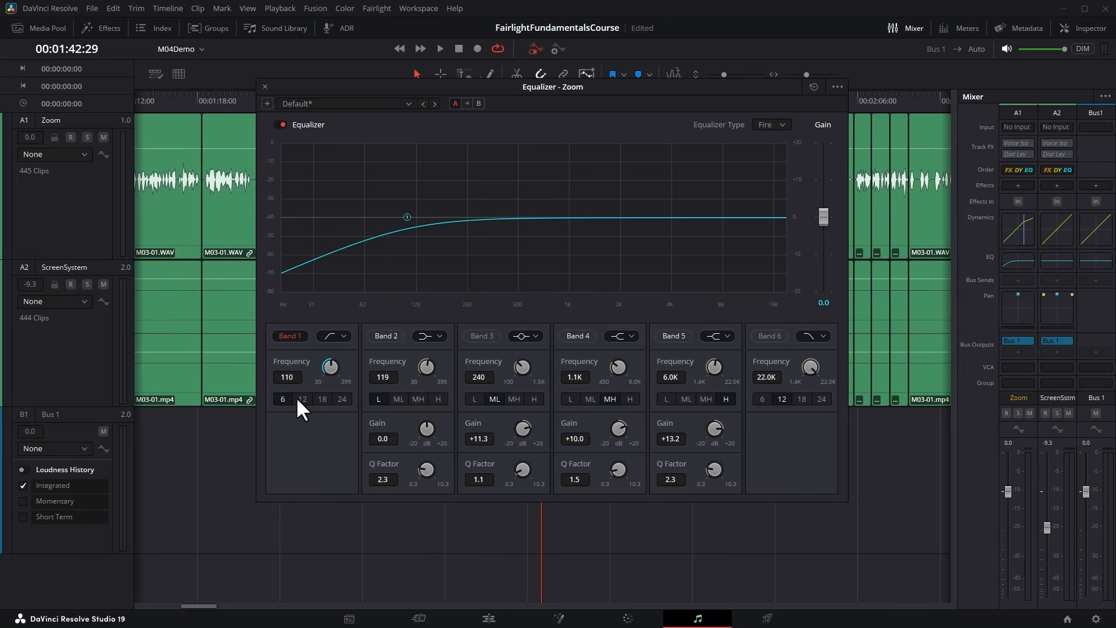
{"action": "left_click", "coordinate": [322, 398]}
{"action": "left_click", "coordinate": [337, 398]}
{"action": "left_click", "coordinate": [305, 398]}
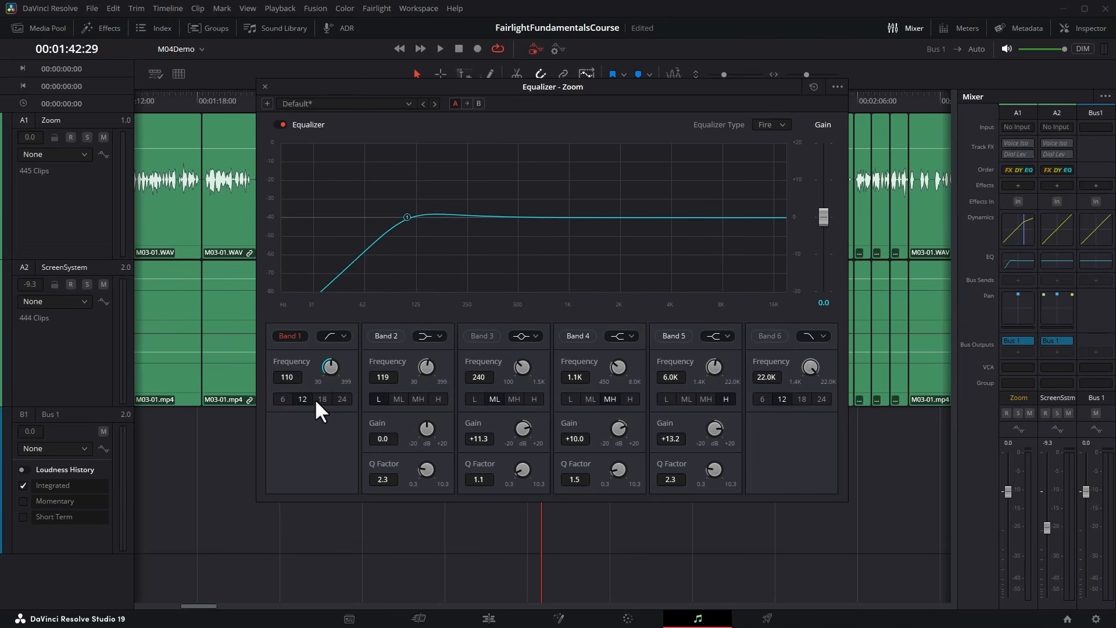
{"action": "left_click", "coordinate": [321, 399]}
{"action": "left_click", "coordinate": [342, 398]}
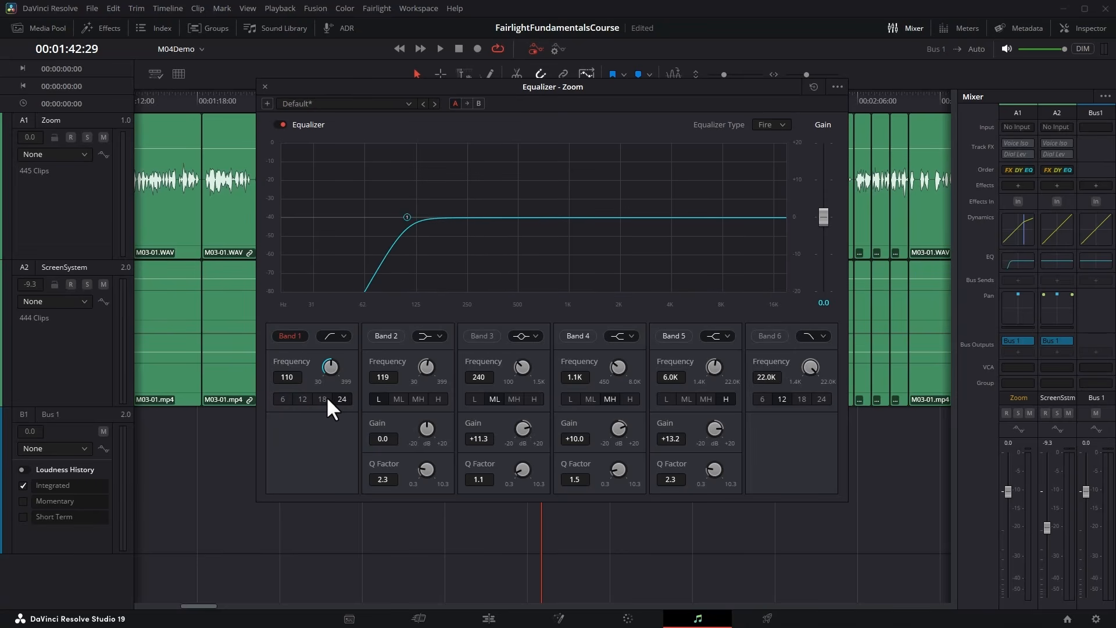
{"action": "left_click", "coordinate": [323, 399]}
{"action": "left_click", "coordinate": [303, 399]}
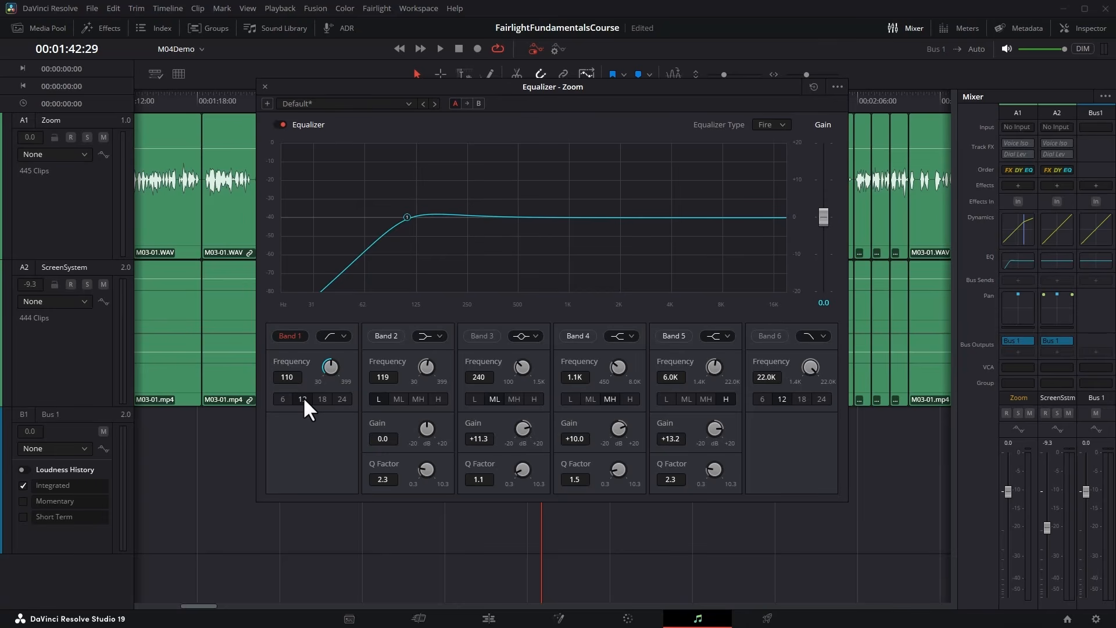
{"action": "left_click", "coordinate": [284, 399]}
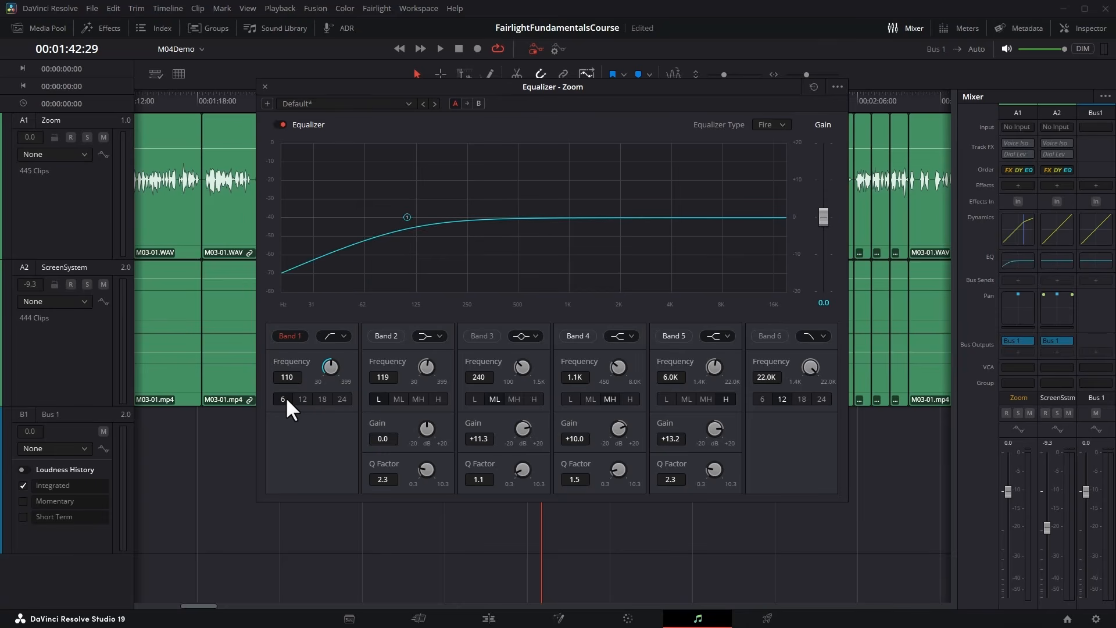
{"action": "left_click", "coordinate": [317, 396]}
{"action": "left_click", "coordinate": [342, 398]}
{"action": "mouse_move", "coordinate": [335, 368]}
{"action": "left_mouse_down"}
{"action": "mouse_move", "coordinate": [314, 363]}
{"action": "mouse_move", "coordinate": [341, 347]}
{"action": "left_mouse_up"}
Switch band 1 to a high-shelf filter, try a +9.7 dB gain, and set it to 229 Hz with +6.9 dB.
{"action": "left_click", "coordinate": [343, 336]}
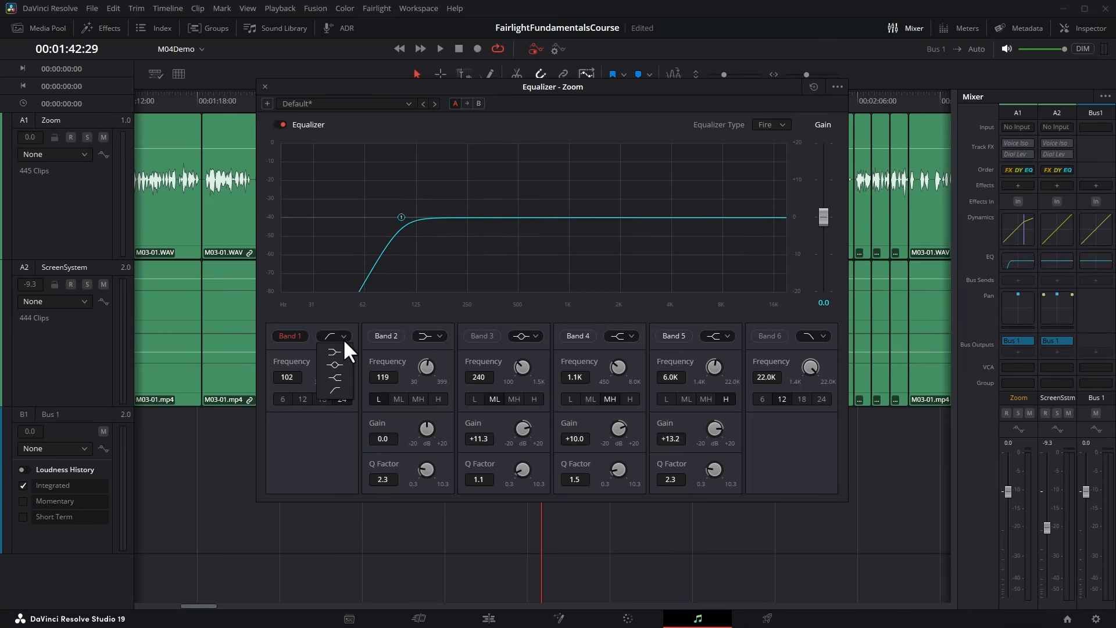
{"action": "left_click", "coordinate": [343, 376]}
{"action": "left_click_drag", "start_coordinate": [330, 428], "coordinate": [389, 429]}
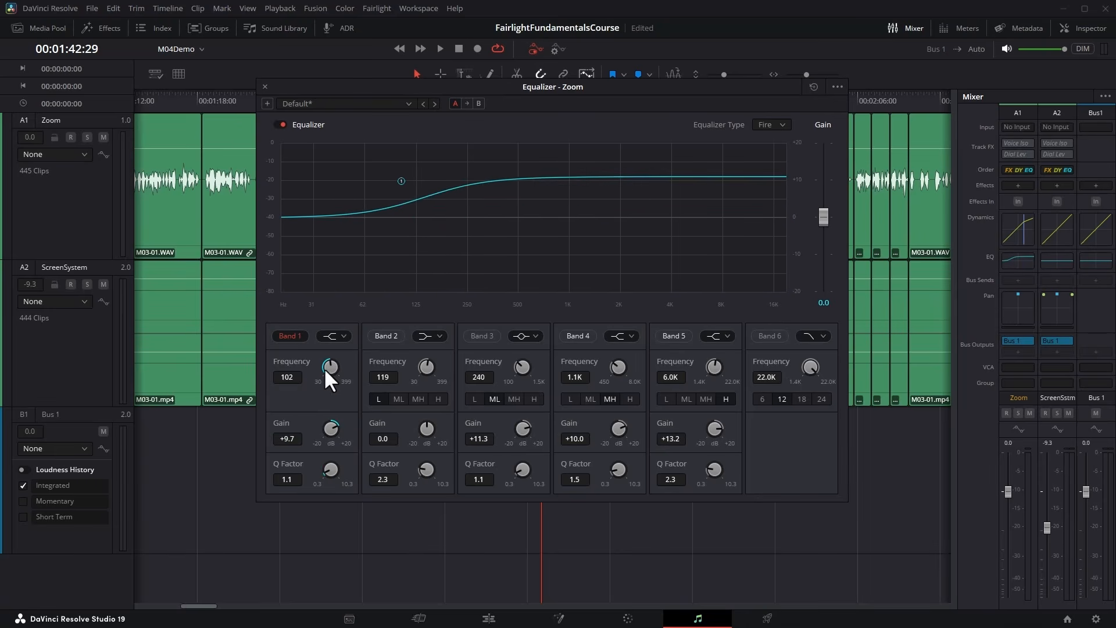
{"action": "mouse_move", "coordinate": [323, 367]}
{"action": "left_mouse_down"}
{"action": "mouse_move", "coordinate": [382, 377]}
{"action": "mouse_move", "coordinate": [342, 420]}
{"action": "mouse_move", "coordinate": [356, 424]}
{"action": "mouse_move", "coordinate": [212, 428]}
{"action": "mouse_move", "coordinate": [356, 429]}
{"action": "mouse_move", "coordinate": [220, 426]}
{"action": "mouse_move", "coordinate": [314, 407]}
{"action": "left_mouse_up"}
Change band 1 to a low-shelf filter, try different gains, and set the gain to +8.6 dB.
{"action": "left_click", "coordinate": [337, 336]}
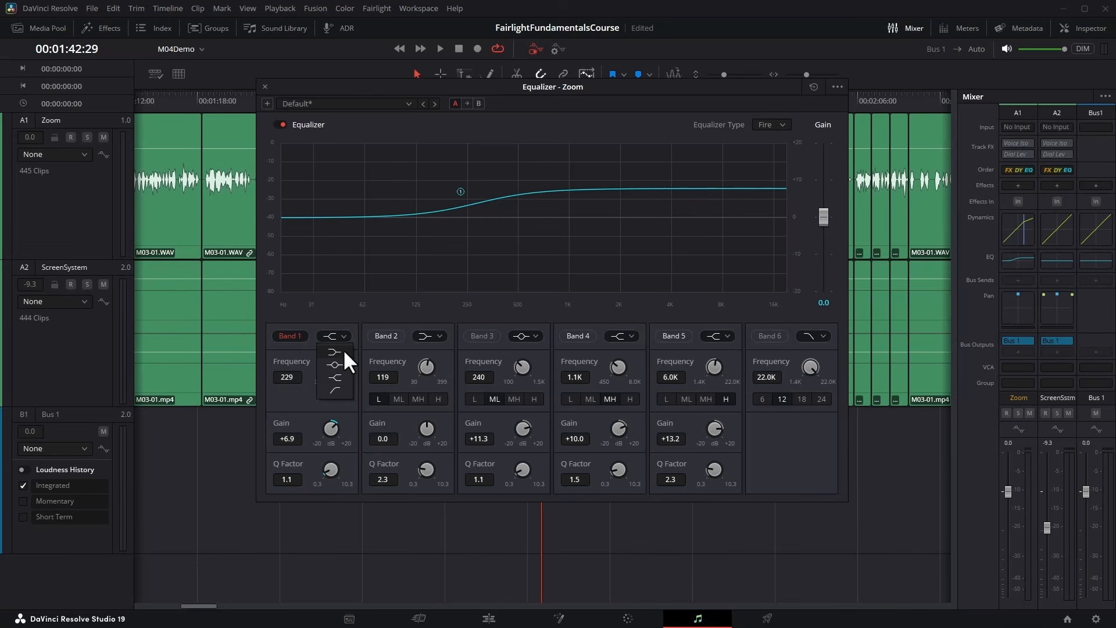
{"action": "left_click", "coordinate": [344, 351]}
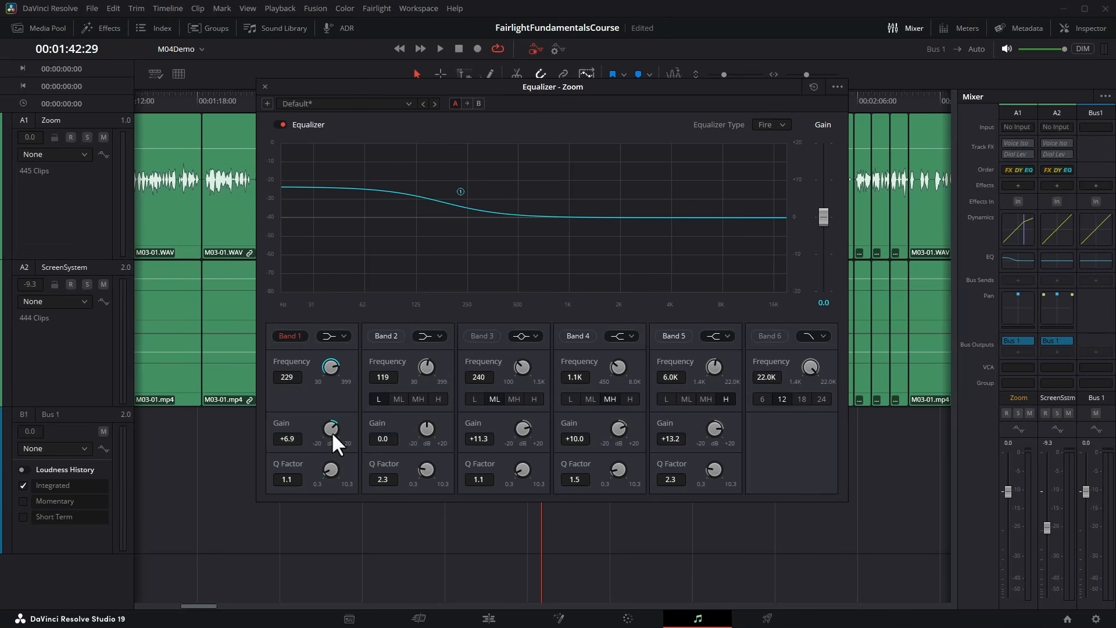
{"action": "left_click_drag", "start_coordinate": [331, 431], "coordinate": [238, 435]}
{"action": "left_click_drag", "start_coordinate": [318, 440], "coordinate": [343, 434]}
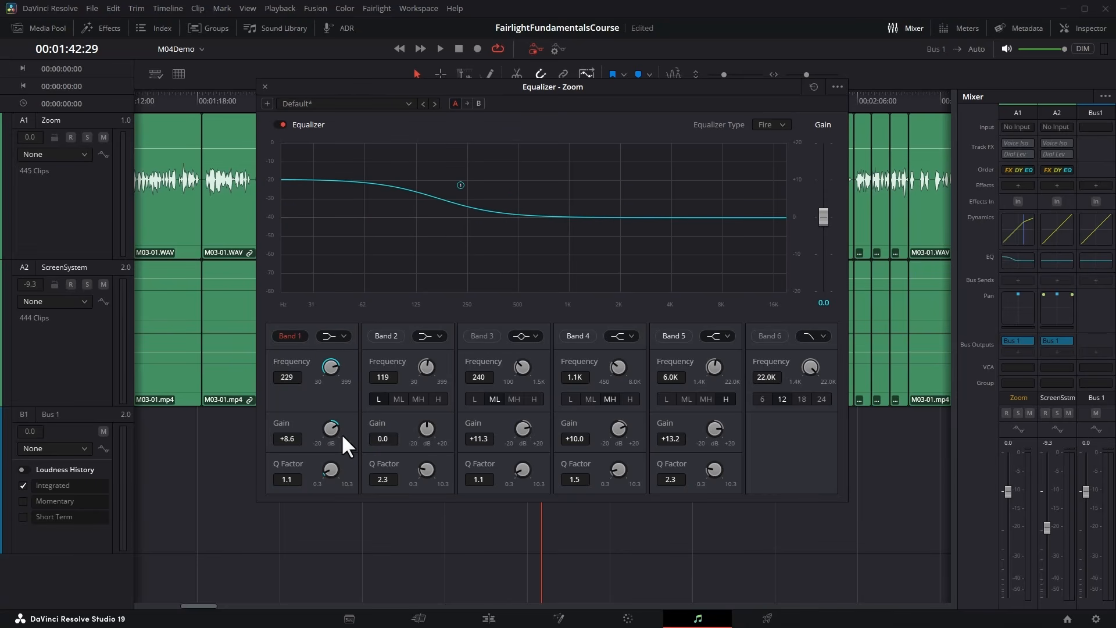
Change band 1 to a bell filter at 136 Hz, and turn the band off.
{"action": "left_click", "coordinate": [343, 337]}
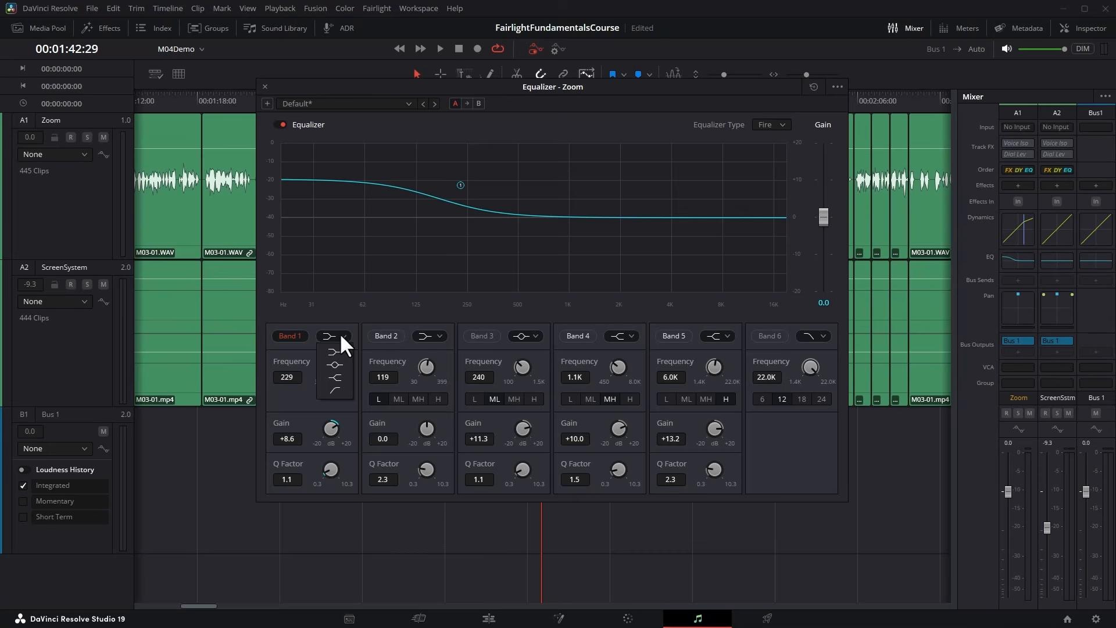
{"action": "left_click", "coordinate": [335, 364]}
{"action": "left_click_drag", "start_coordinate": [313, 375], "coordinate": [284, 379]}
{"action": "left_click", "coordinate": [299, 336]}
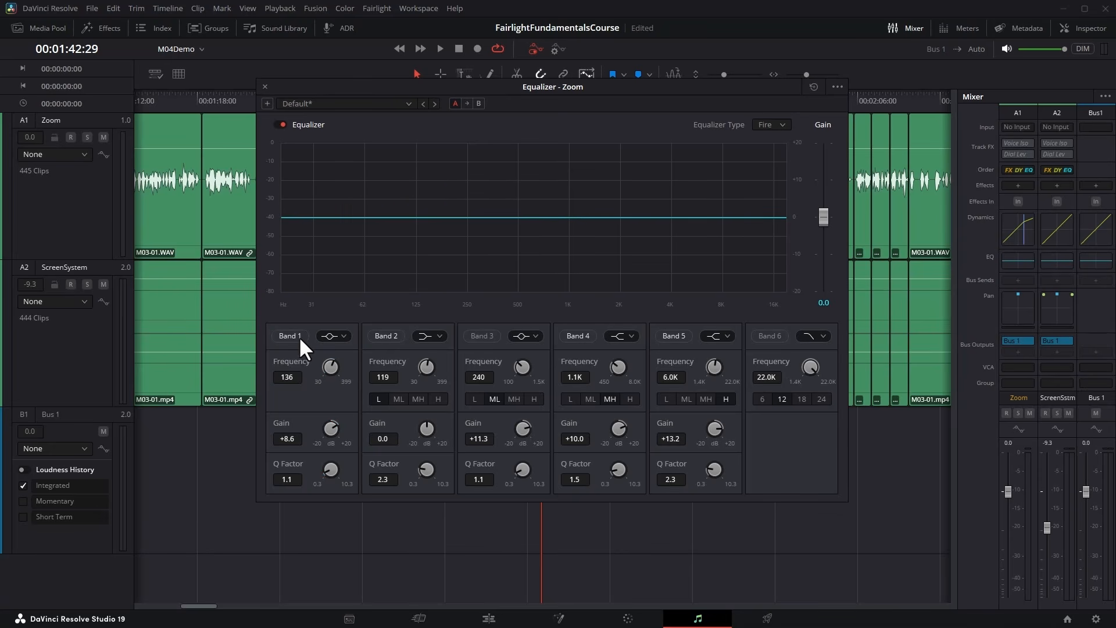
Turn on band 6 with its low-pass filter and lower the cutoff frequency to 1.5 kHz.
{"action": "left_click", "coordinate": [773, 335]}
{"action": "left_click_drag", "start_coordinate": [809, 366], "coordinate": [677, 358]}
{"action": "left_click", "coordinate": [819, 336]}
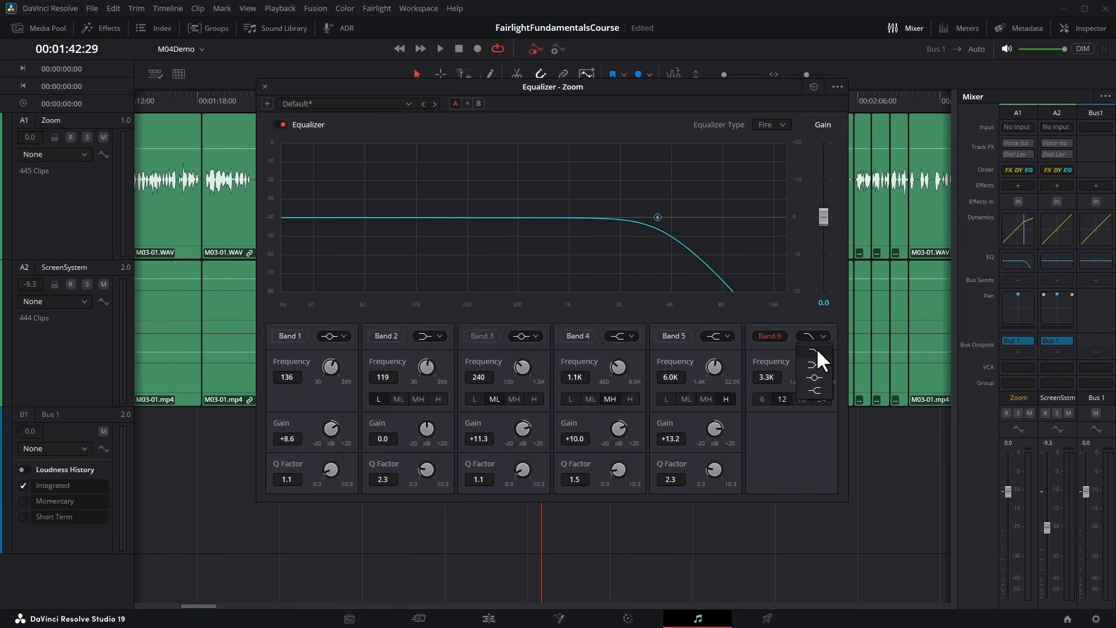
{"action": "left_click", "coordinate": [815, 349]}
{"action": "left_click_drag", "start_coordinate": [816, 352], "coordinate": [755, 388]}
Compare band 6's slopes of 6, 12, 18 and 24, and set the slope to 24.
{"action": "left_click", "coordinate": [762, 398]}
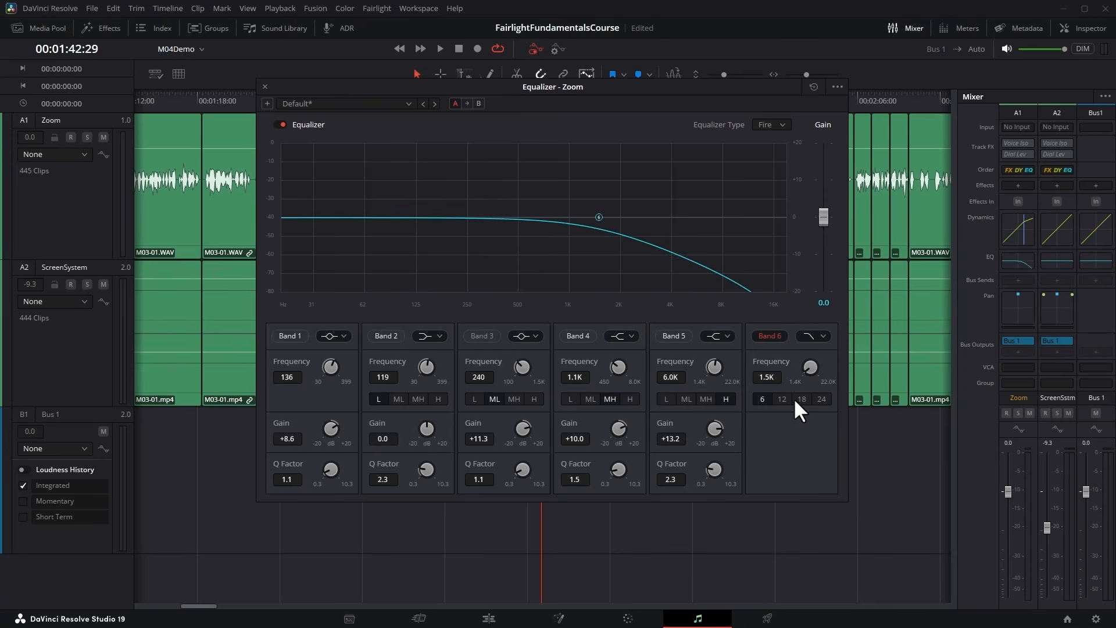
{"action": "left_click", "coordinate": [803, 399]}
{"action": "left_click", "coordinate": [820, 399]}
{"action": "left_click", "coordinate": [783, 398]}
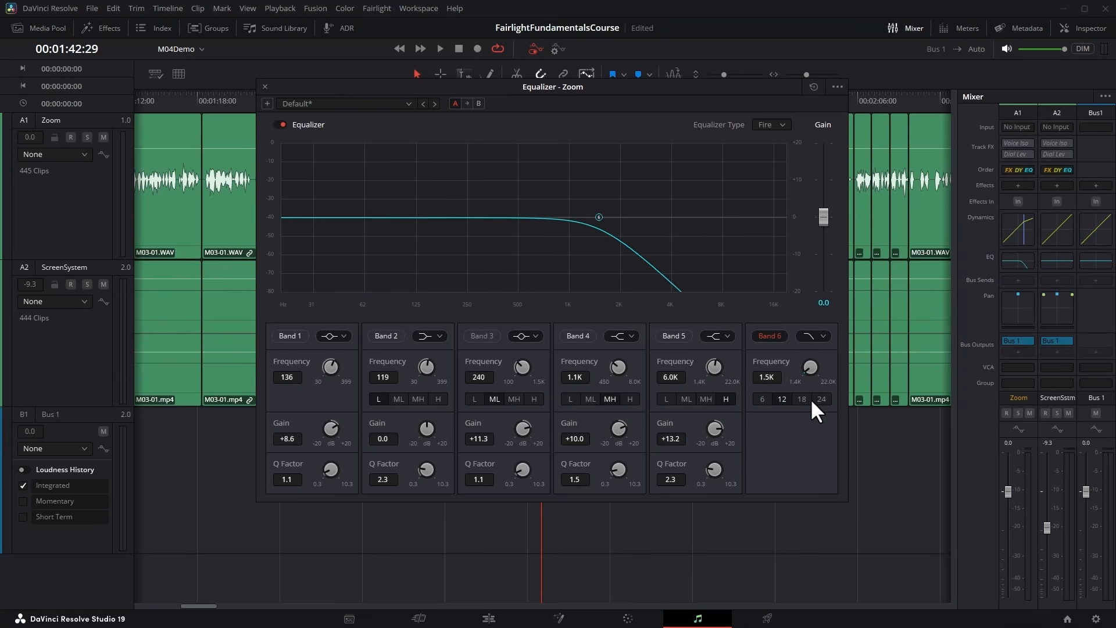
{"action": "left_click", "coordinate": [761, 399]}
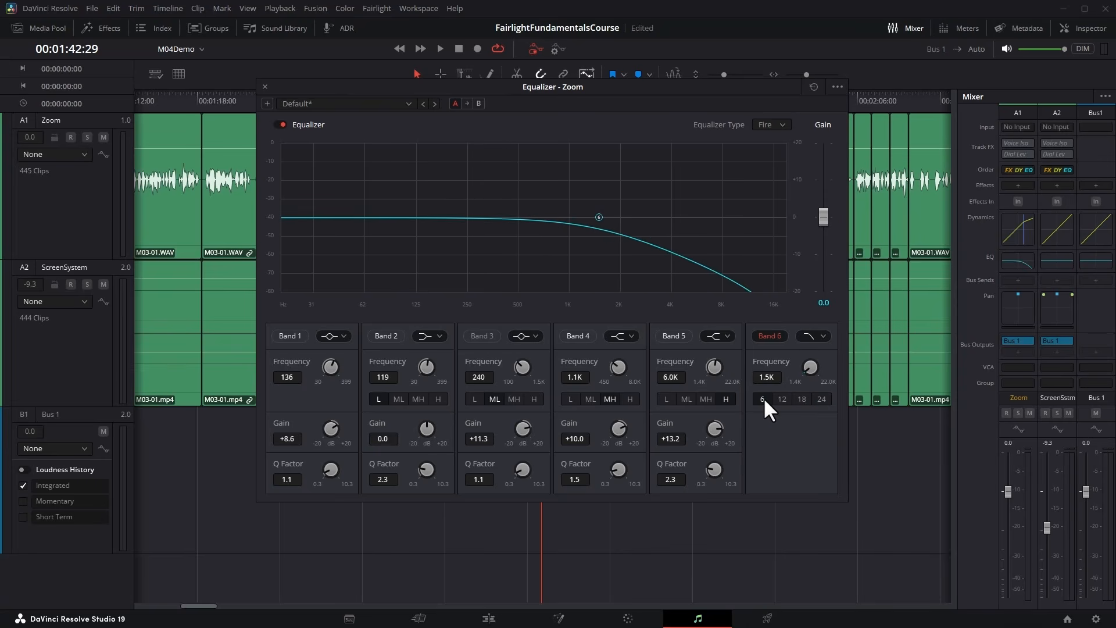
{"action": "left_click", "coordinate": [822, 399]}
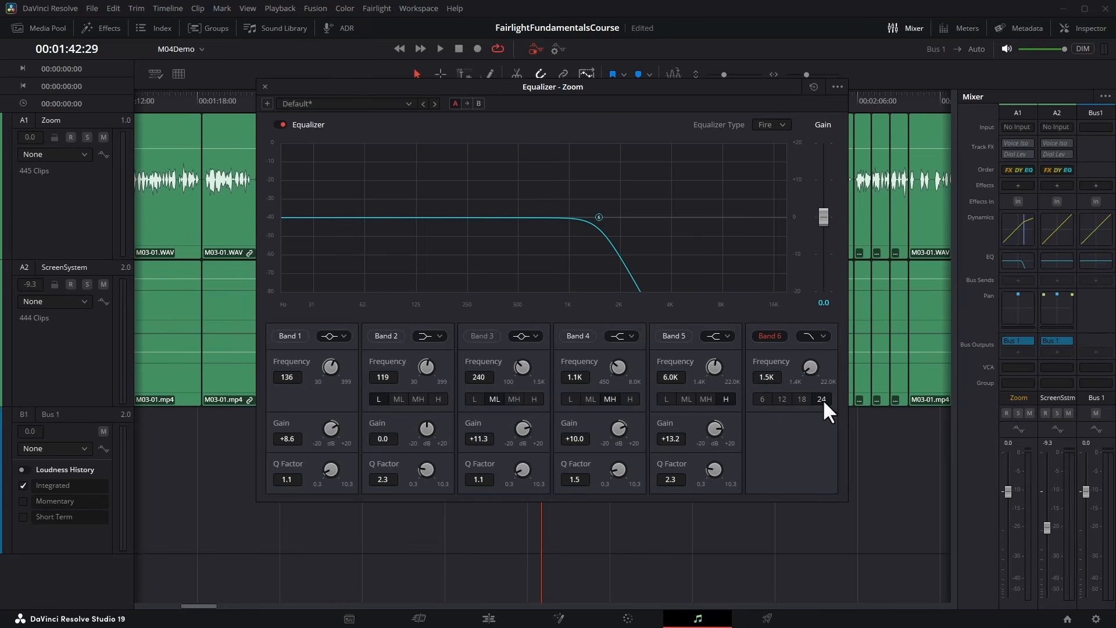
Change band 6 to a high-shelf filter and raise its gain.
{"action": "left_click", "coordinate": [823, 336]}
{"action": "left_click", "coordinate": [870, 420]}
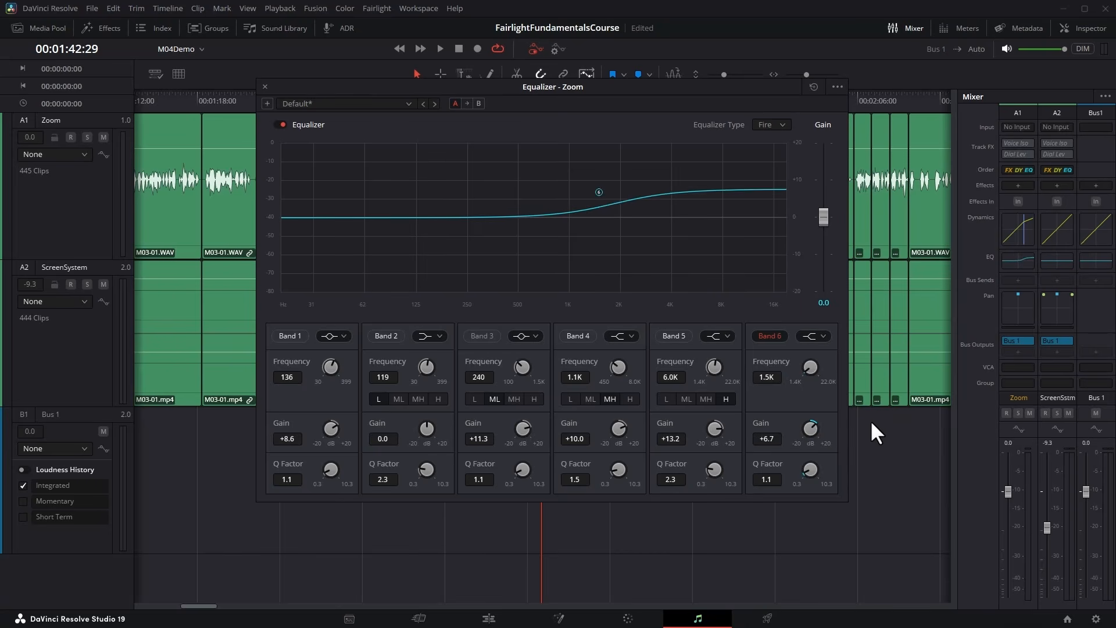
{"action": "mouse_move", "coordinate": [809, 428]}
{"action": "left_mouse_down"}
{"action": "mouse_move", "coordinate": [696, 437]}
{"action": "mouse_move", "coordinate": [882, 426]}
{"action": "mouse_move", "coordinate": [675, 434]}
{"action": "mouse_move", "coordinate": [826, 428]}
{"action": "left_mouse_up"}
Change band 6 to a bell filter with +12.5 dB gain at 1.4 kHz, and set the equalizer's overall gain to -2.6.
{"action": "left_click", "coordinate": [817, 336]}
{"action": "left_click", "coordinate": [817, 358]}
{"action": "left_click", "coordinate": [816, 336]}
{"action": "left_click", "coordinate": [817, 377]}
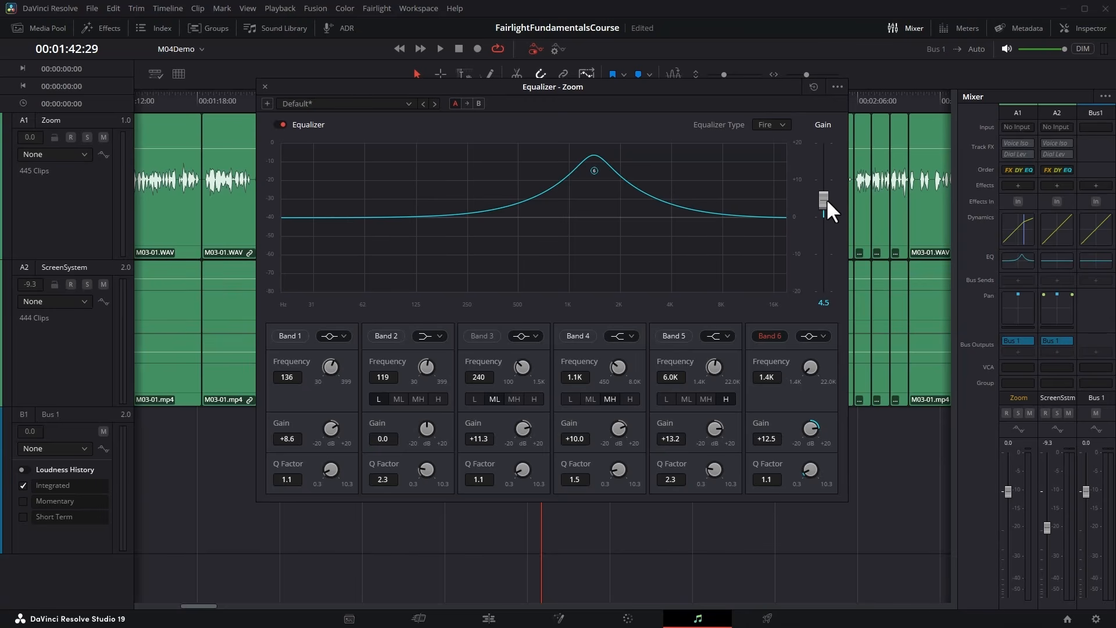
{"action": "left_click_drag", "start_coordinate": [826, 181], "coordinate": [829, 225]}
Try narrow and wide Q factors on band 6, set the Q factor to 7.1, and turn the band off.
{"action": "scroll", "coordinate": [594, 170], "scroll_direction": "up", "scroll_amount": 5}
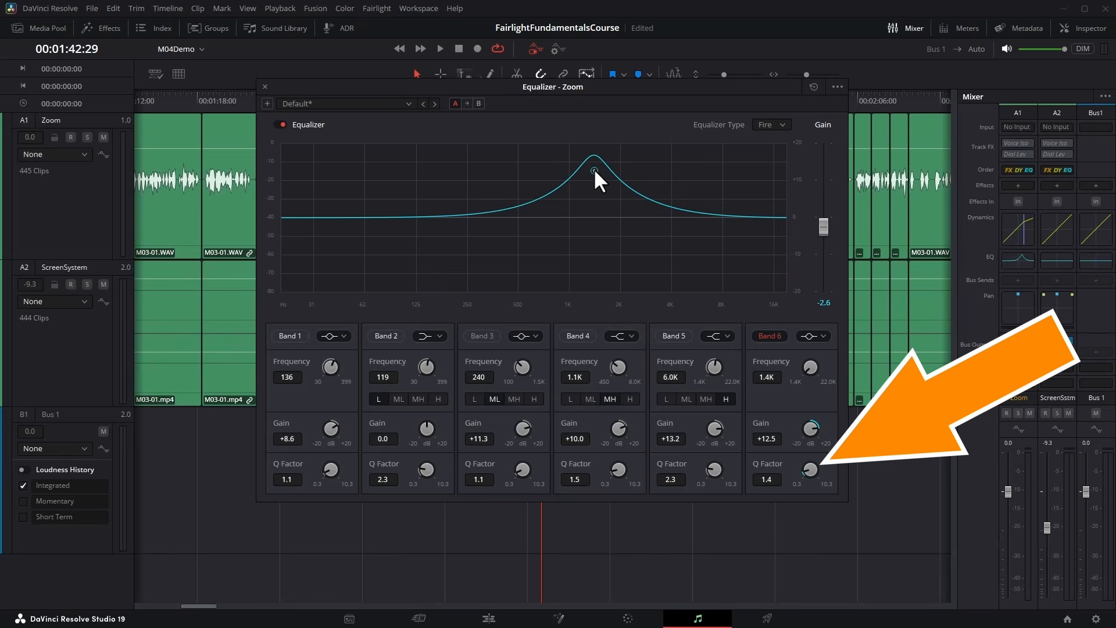
{"action": "scroll", "coordinate": [597, 169], "scroll_direction": "up", "scroll_amount": 5}
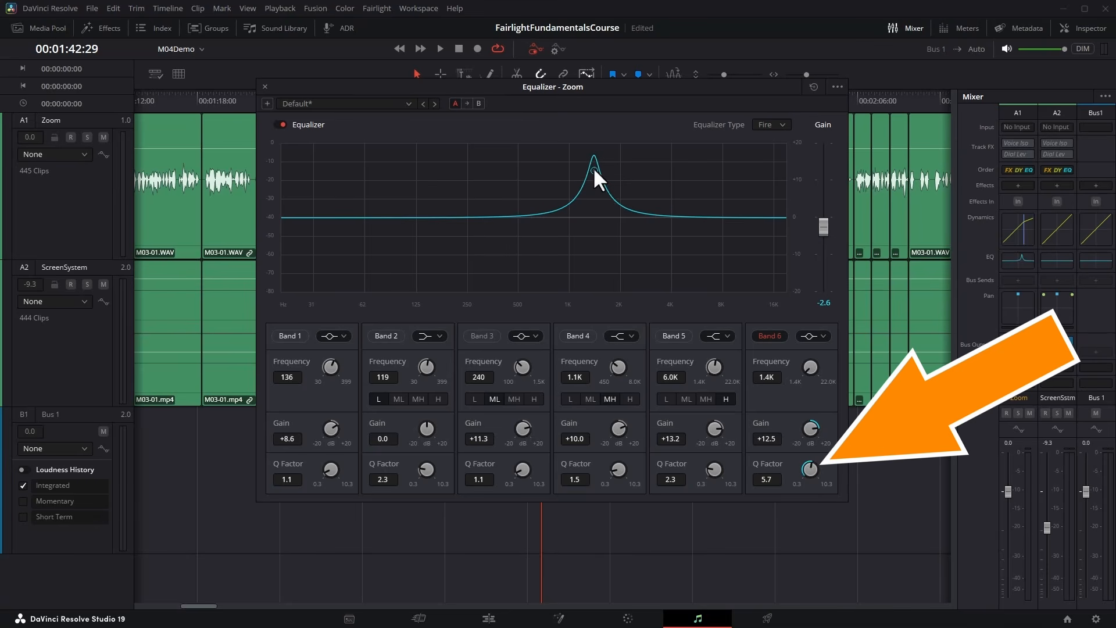
{"action": "scroll", "coordinate": [593, 166], "scroll_direction": "down", "scroll_amount": 8}
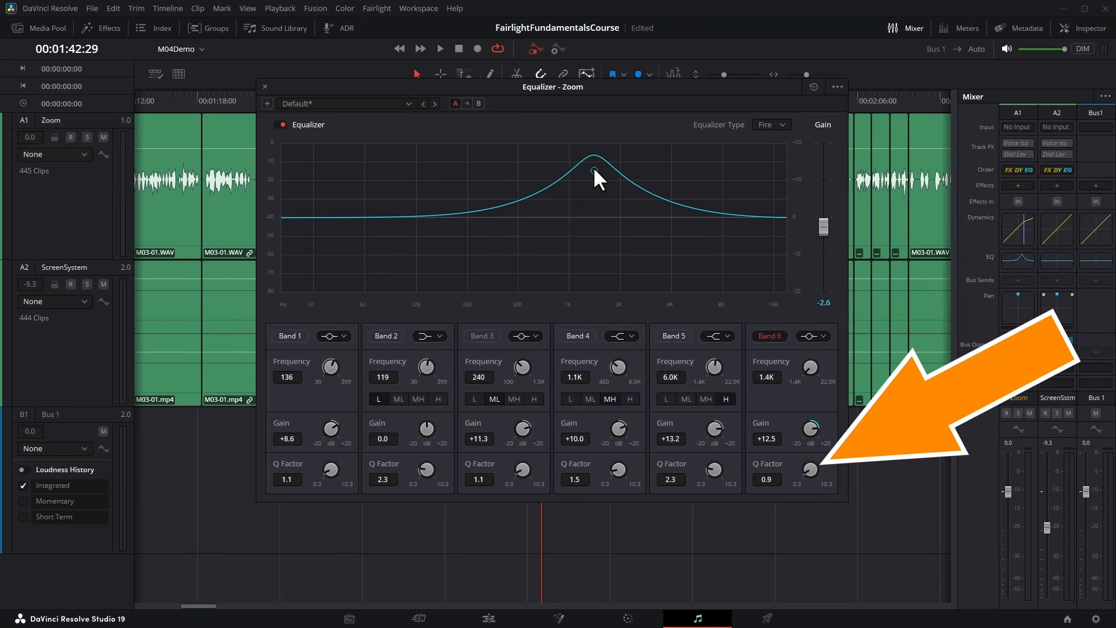
{"action": "scroll", "coordinate": [593, 166], "scroll_direction": "up", "scroll_amount": 4}
{"action": "scroll", "coordinate": [593, 166], "scroll_direction": "up", "scroll_amount": 10}
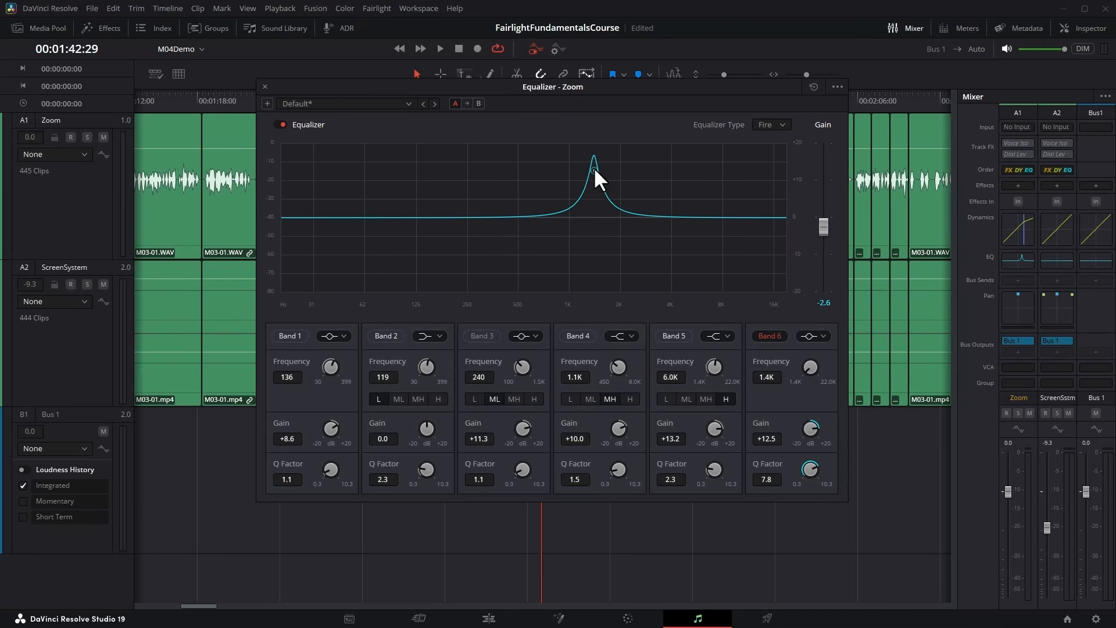
{"action": "scroll", "coordinate": [594, 166], "scroll_direction": "up", "scroll_amount": 3}
{"action": "scroll", "coordinate": [594, 167], "scroll_direction": "down", "scroll_amount": 6}
{"action": "left_click", "coordinate": [771, 331]}
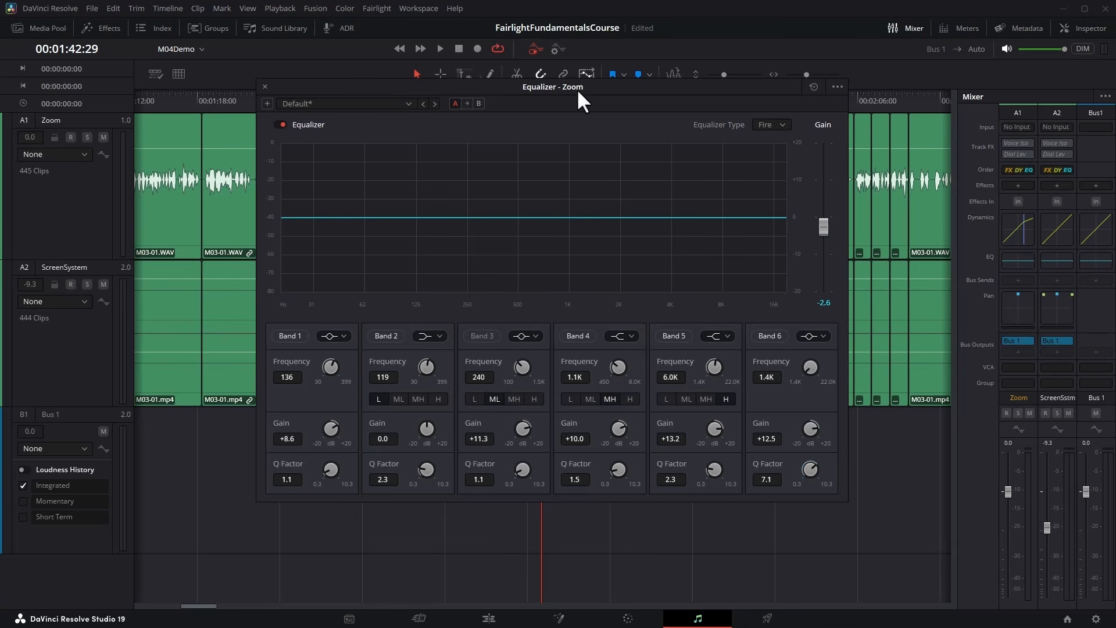
Play the Zoom track from 00:01:43:27 to examine its frequency spectrum in the equalizer graph, and stop playback.
{"action": "left_click_drag", "start_coordinate": [577, 89], "coordinate": [526, 142]}
{"action": "left_click", "coordinate": [552, 99]}
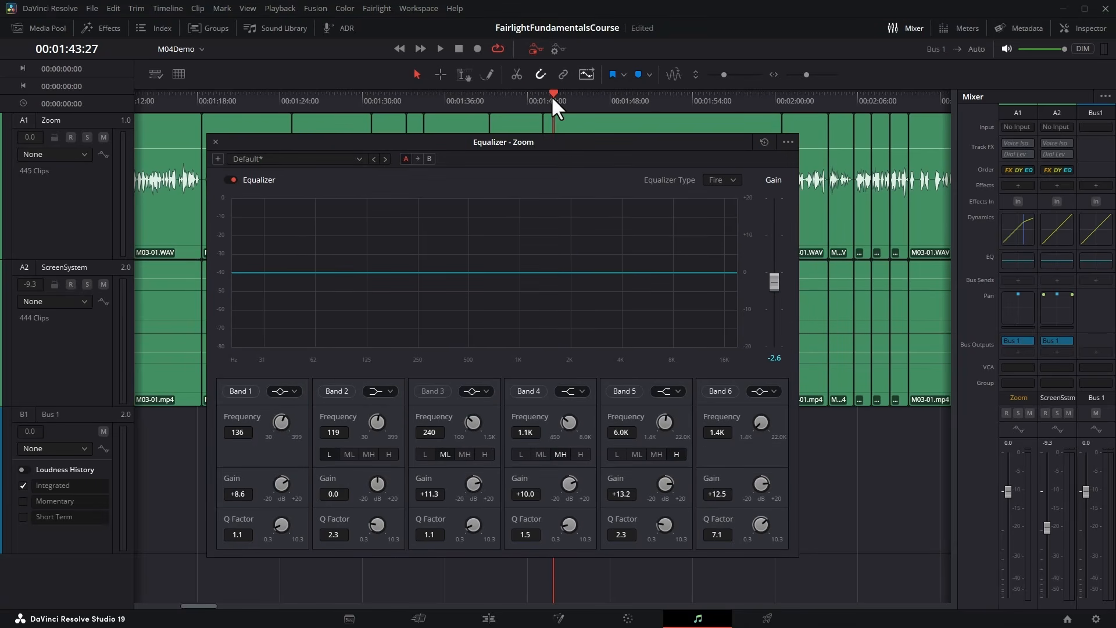
{"action": "left_click", "coordinate": [439, 48]}
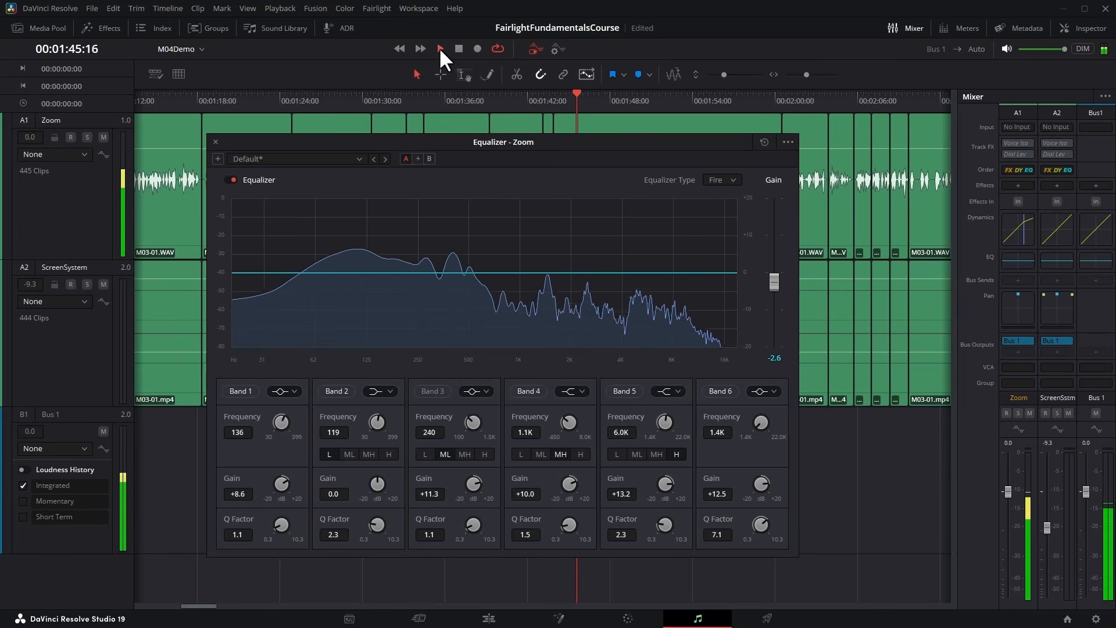
{"action": "left_click", "coordinate": [458, 49]}
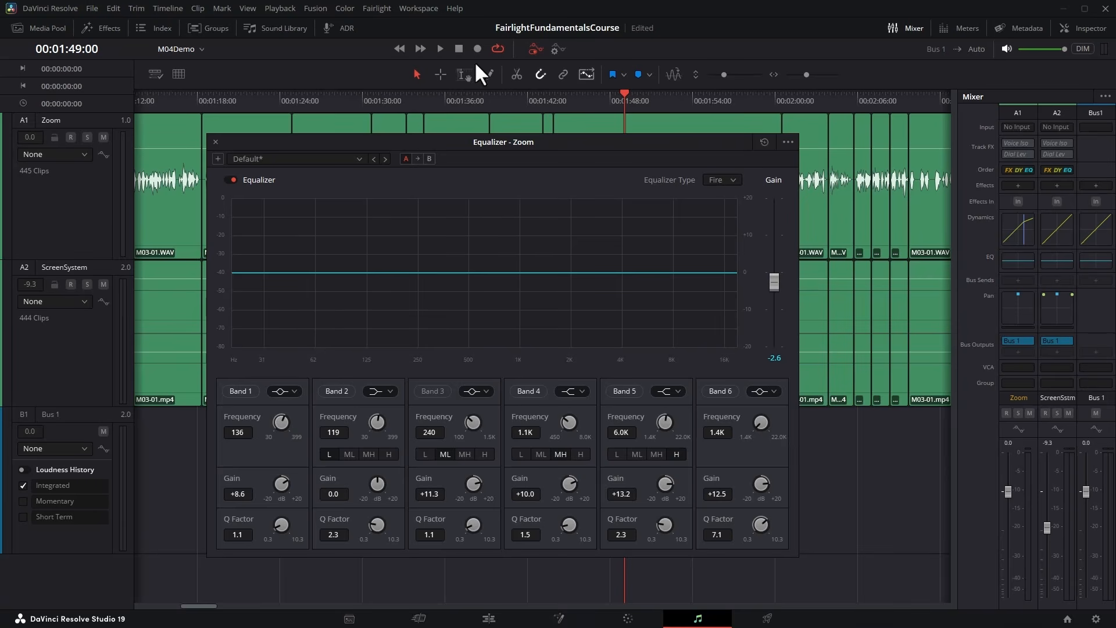
During playback, turn on band 2 at 138 Hz with +14.6 dB and band 4 at 1.4 kHz with +10.2 dB.
{"action": "left_click", "coordinate": [437, 49]}
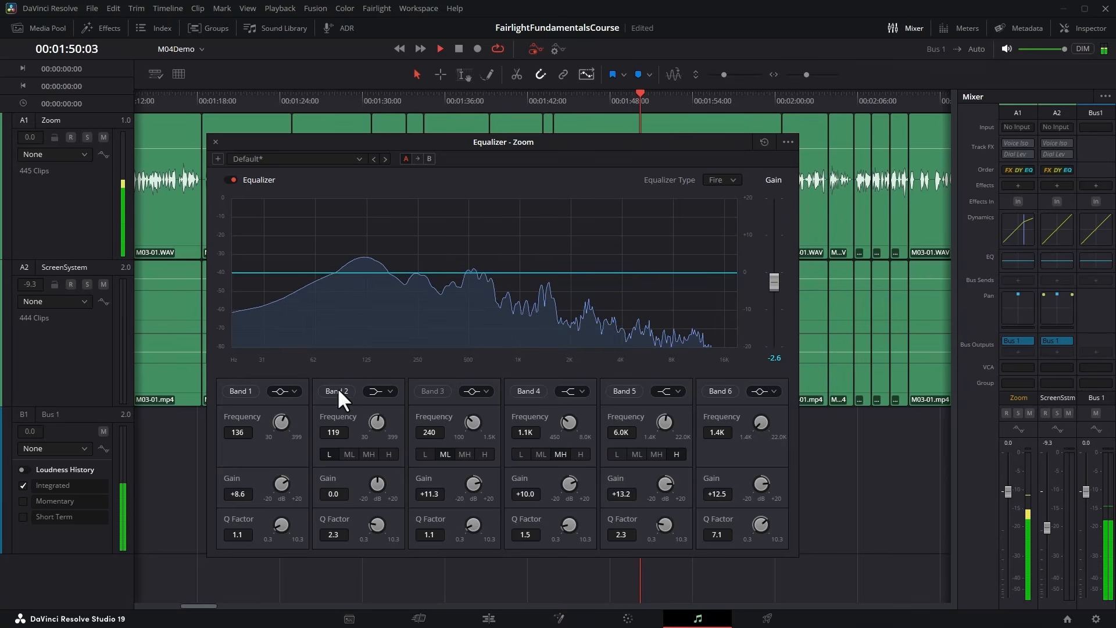
{"action": "left_click_drag", "start_coordinate": [364, 273], "coordinate": [372, 217]}
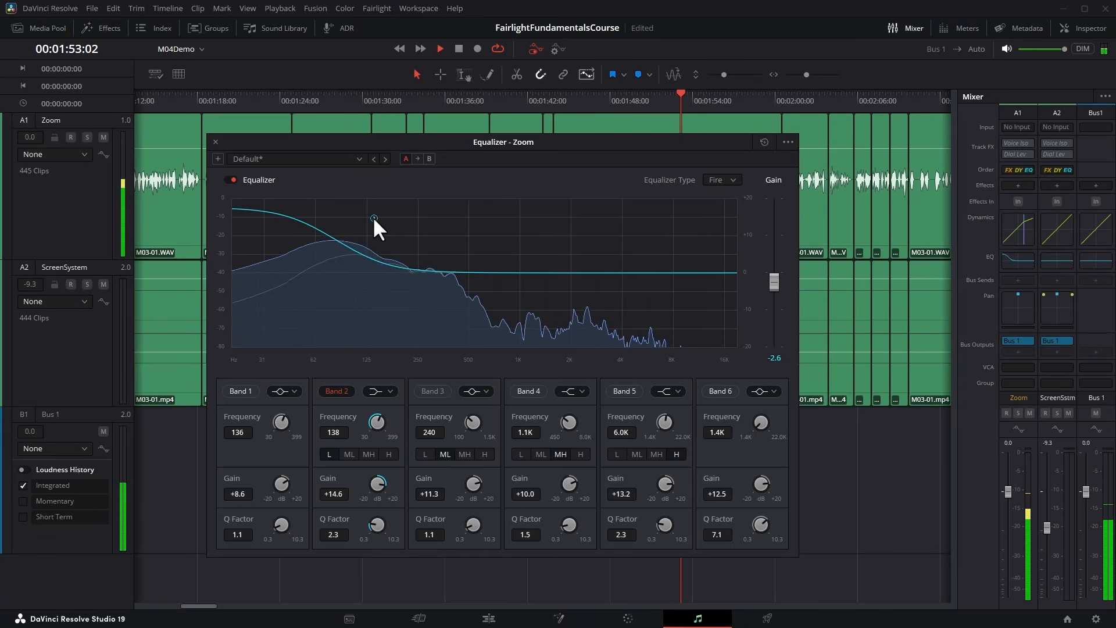
{"action": "left_click", "coordinate": [530, 390]}
{"action": "left_click_drag", "start_coordinate": [525, 235], "coordinate": [543, 235]}
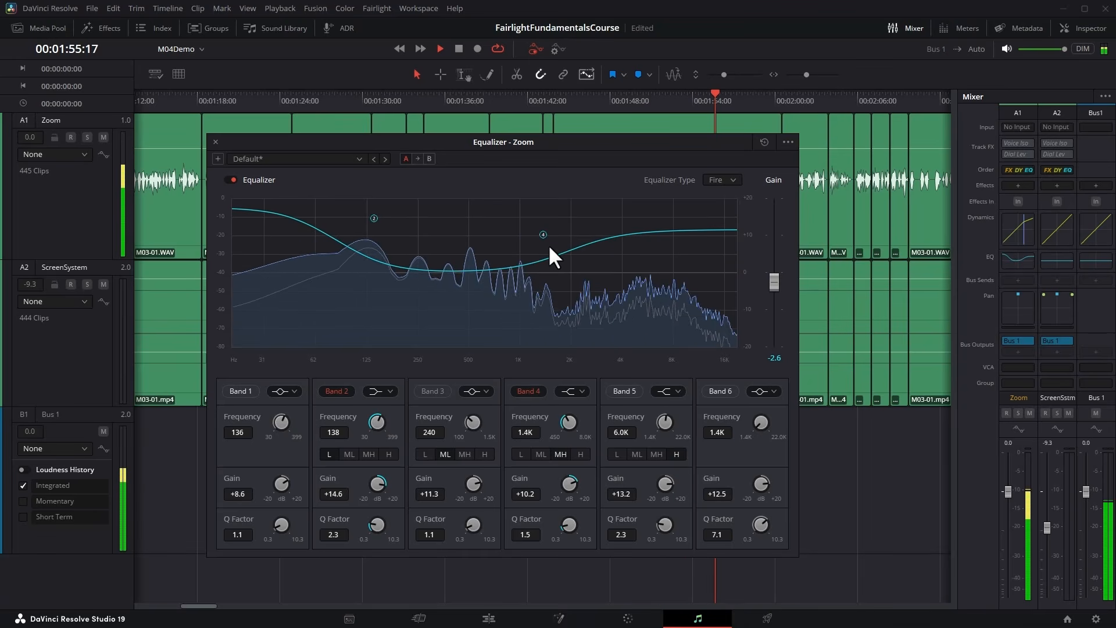
Change band 4 to a bell filter, set it to 5.0 kHz with +17.1 dB gain, and stop playback.
{"action": "left_click", "coordinate": [581, 391]}
{"action": "left_click", "coordinate": [574, 419]}
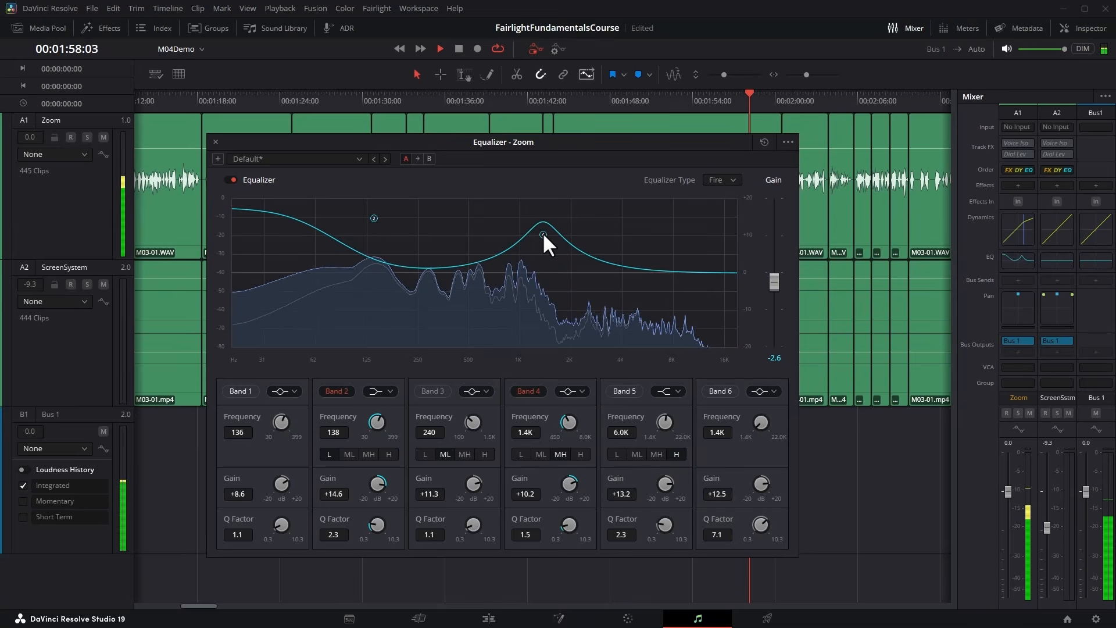
{"action": "left_click_drag", "start_coordinate": [543, 233], "coordinate": [637, 207]}
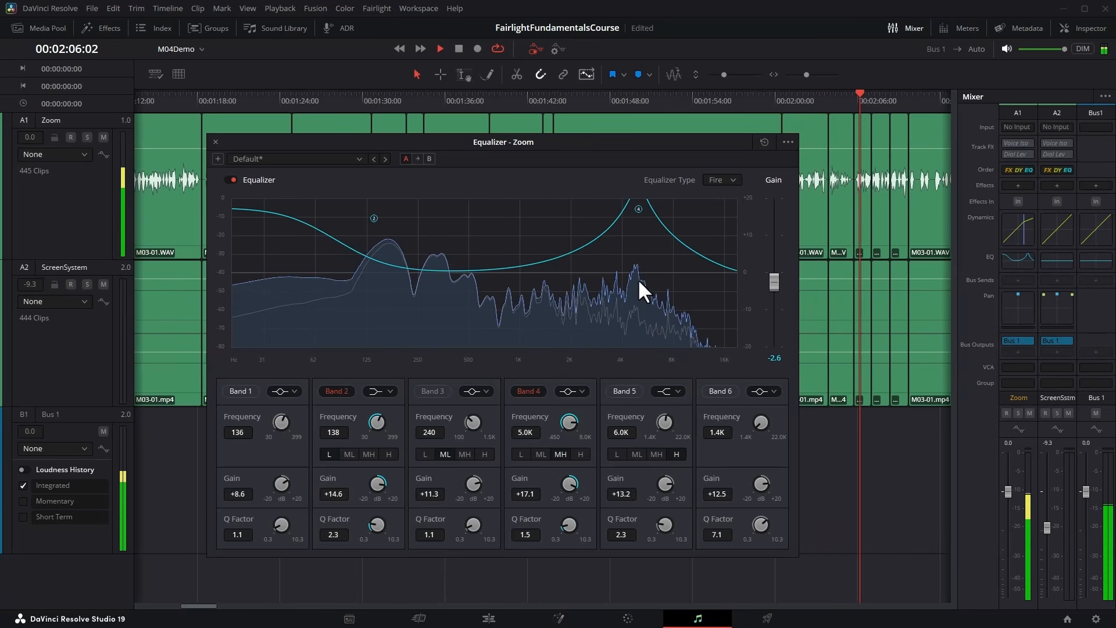
{"action": "key", "text": "space"}
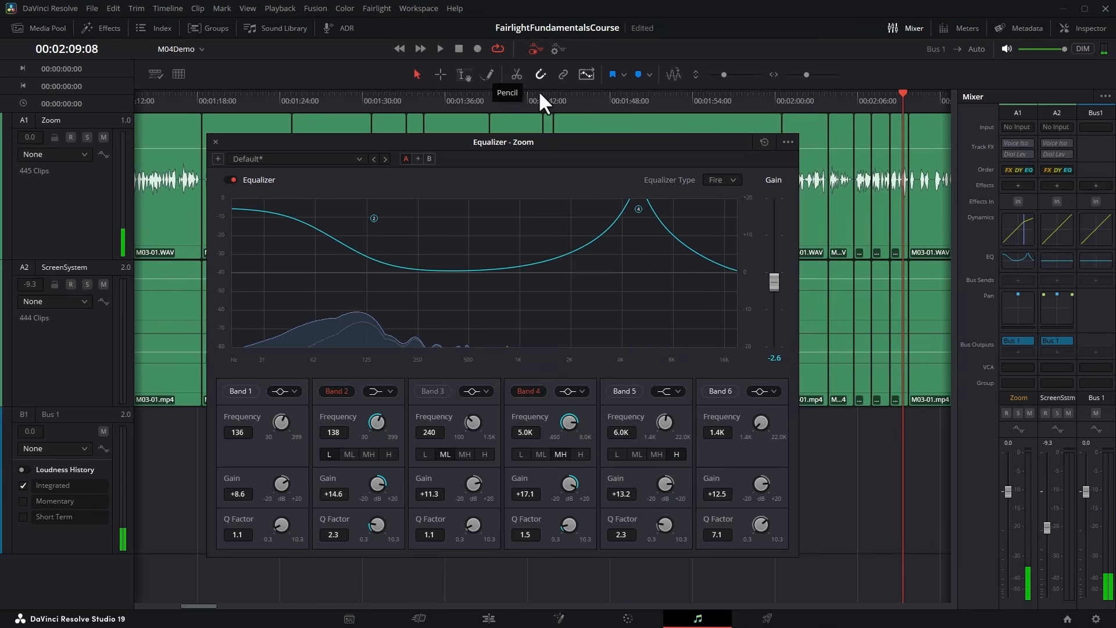
Reset the Zoom track's equalizer to its default settings and close it.
{"action": "left_click", "coordinate": [764, 142]}
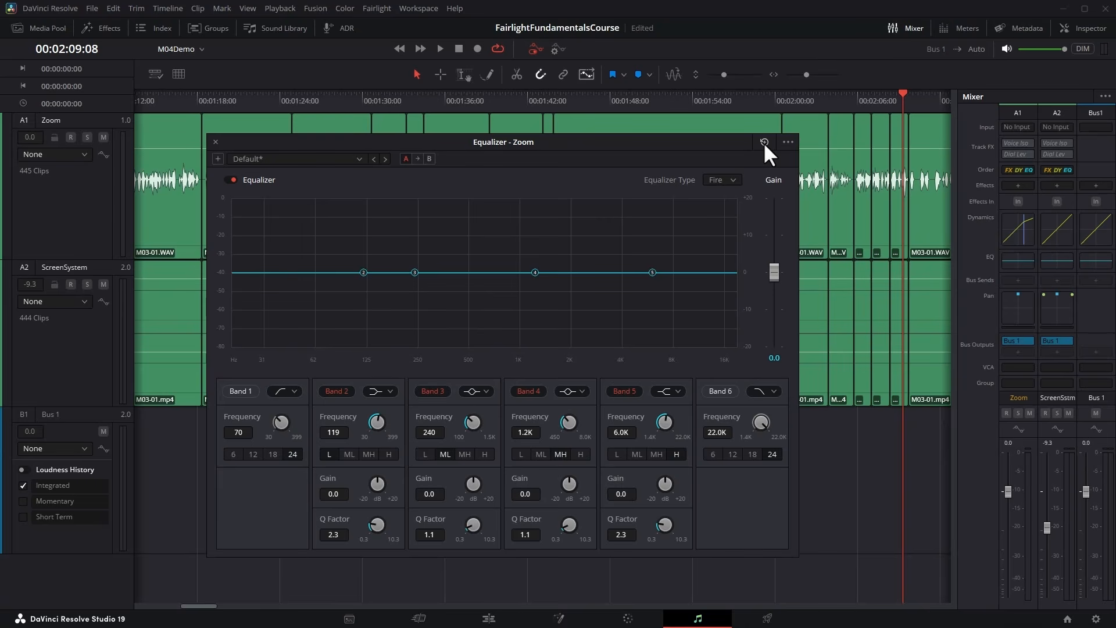
{"action": "key", "text": "Escape"}
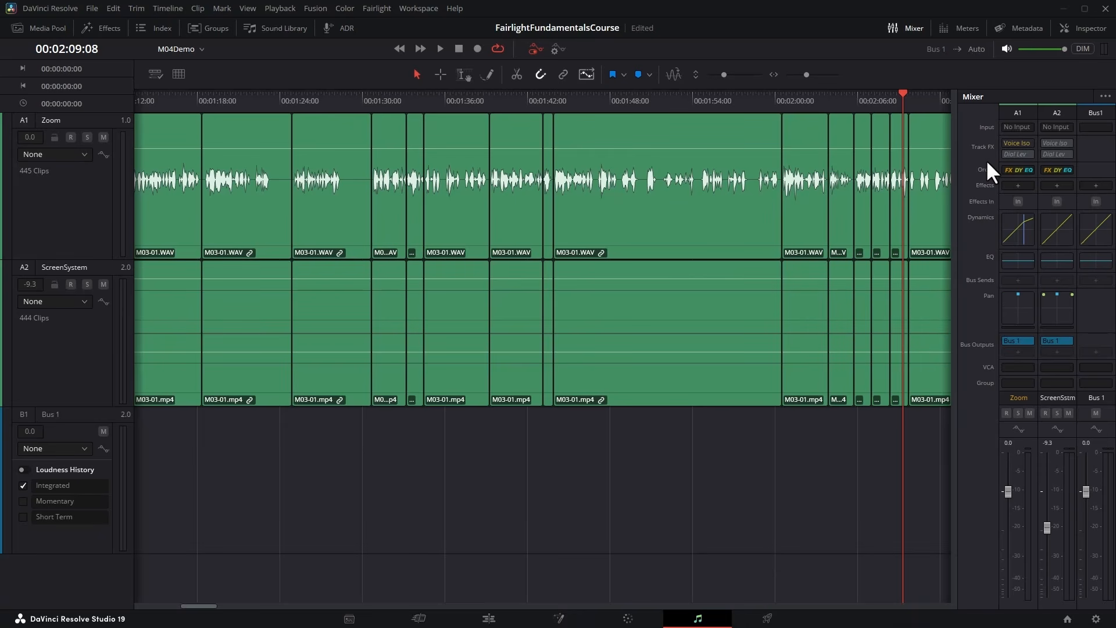
Turn on Voice Isolation for the Zoom track and open its controls over the timeline.
{"action": "left_click", "coordinate": [1027, 142]}
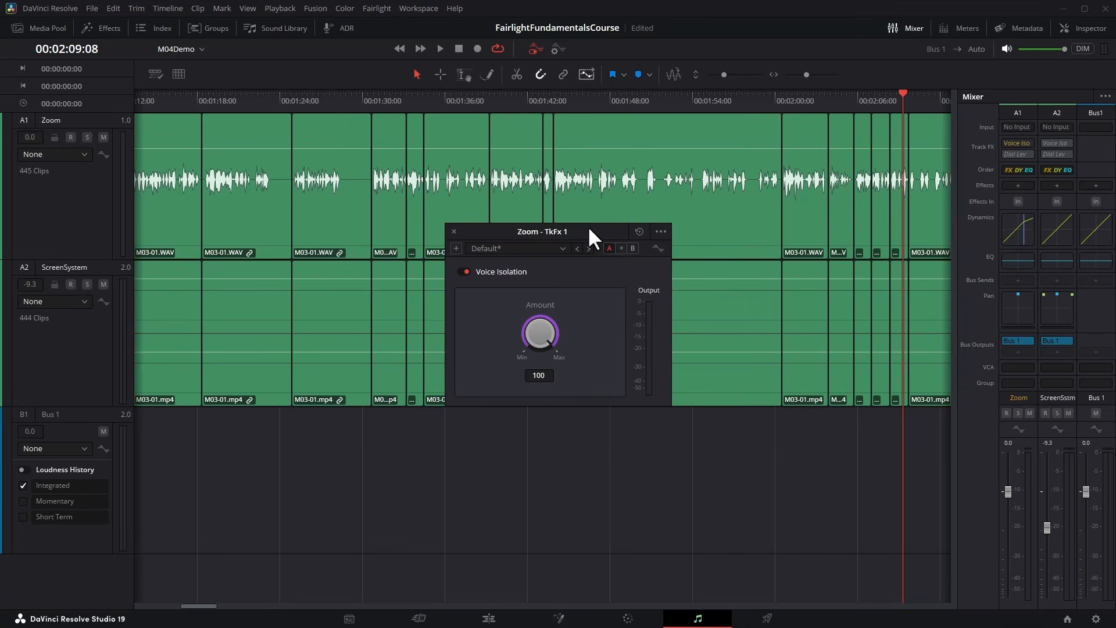
{"action": "left_click_drag", "start_coordinate": [588, 225], "coordinate": [544, 304]}
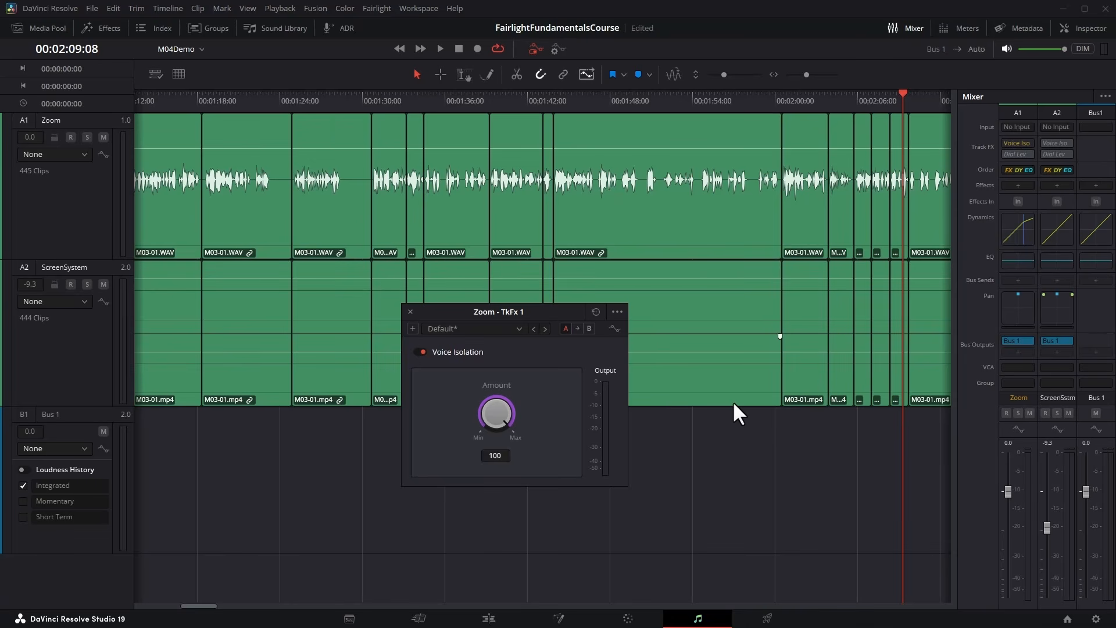
{"action": "left_click_drag", "start_coordinate": [549, 311], "coordinate": [557, 154]}
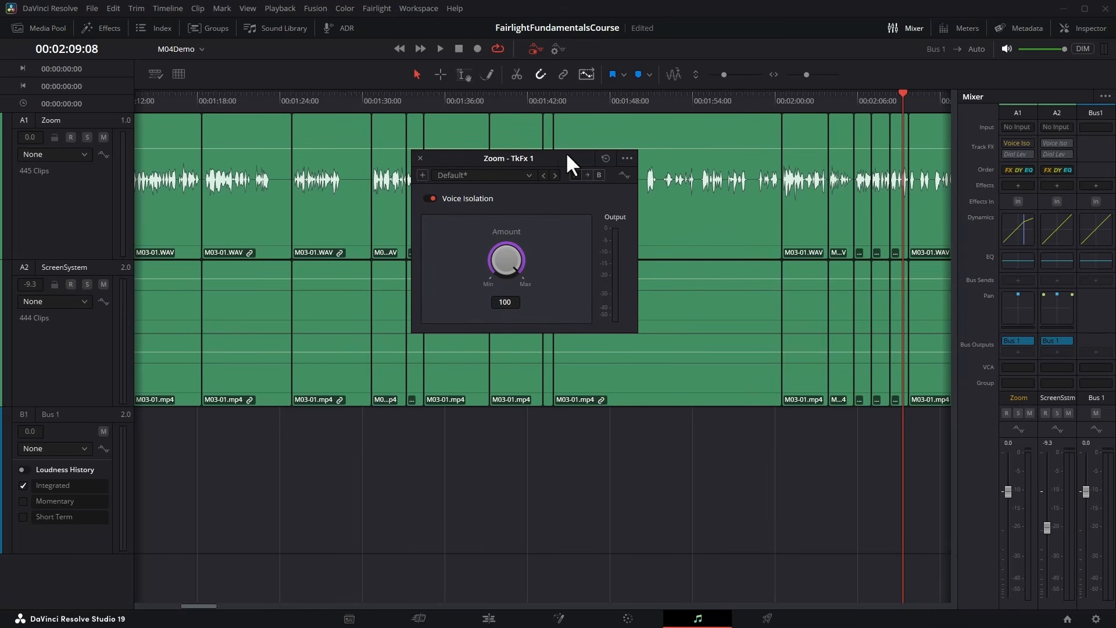
Play from 00:01:16:14 and compare Voice Isolation amounts of 100 and 0, returning it to 100 before stopping playback.
{"action": "left_click", "coordinate": [176, 99]}
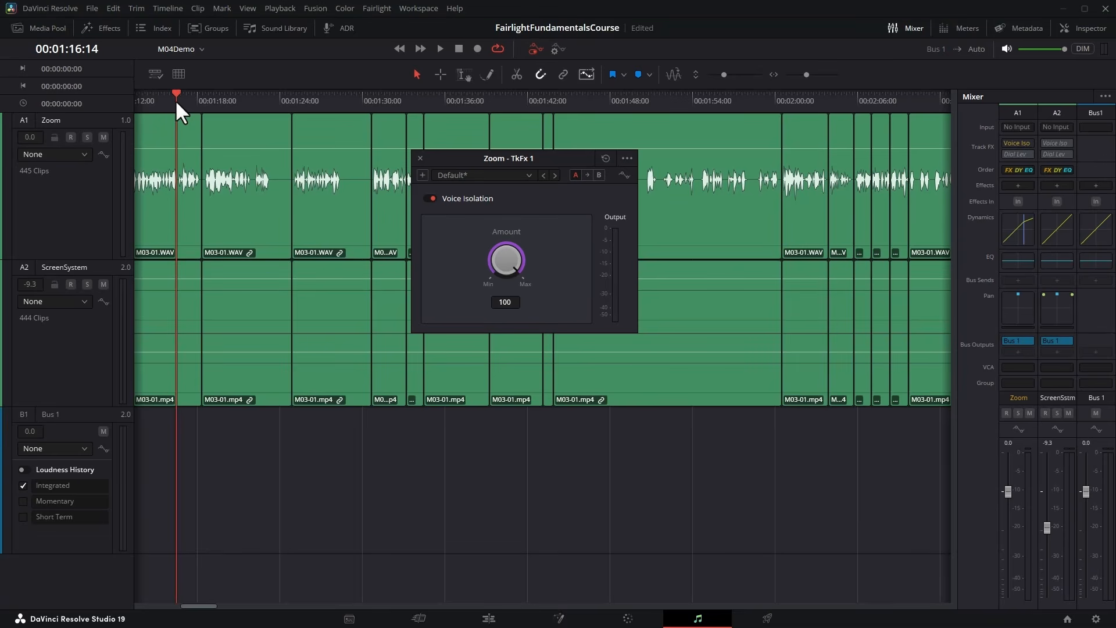
{"action": "key", "text": "space"}
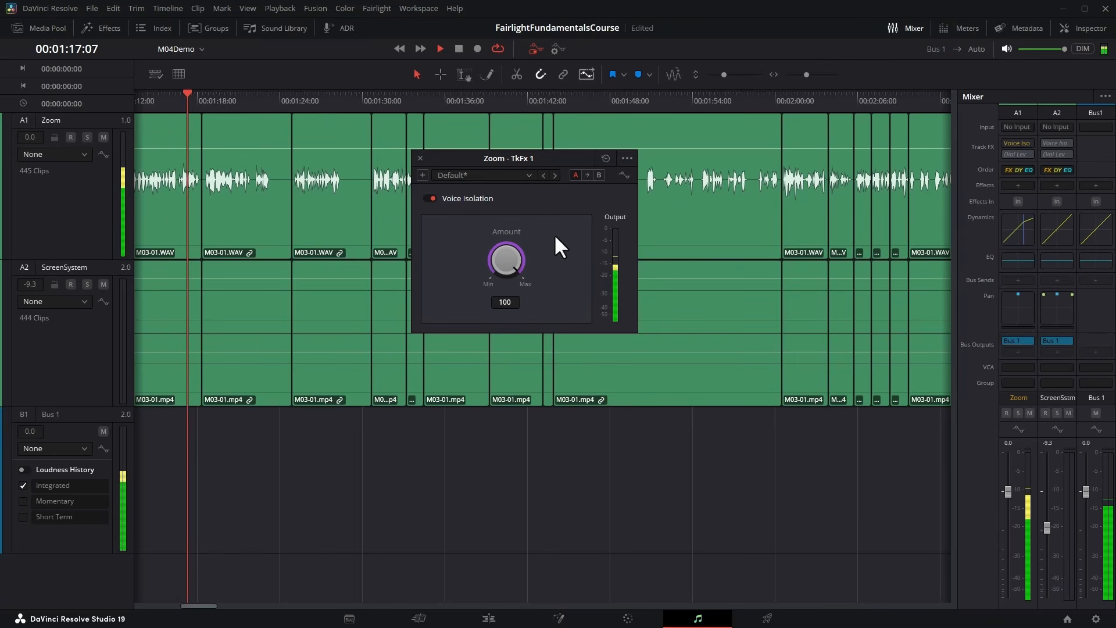
{"action": "left_click_drag", "start_coordinate": [515, 256], "coordinate": [120, 322]}
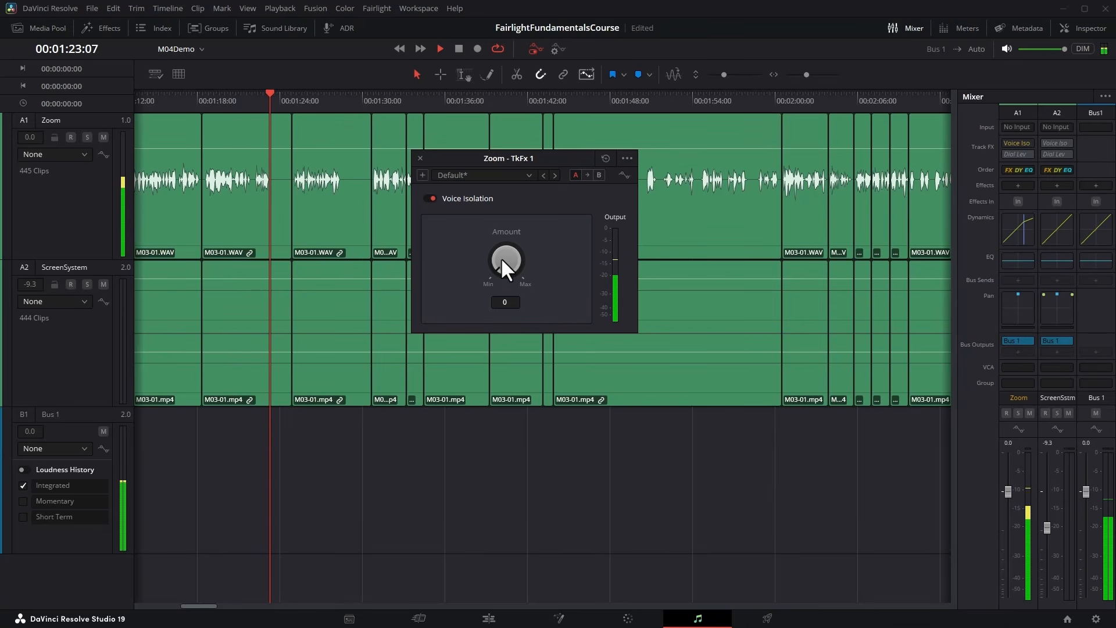
{"action": "left_click_drag", "start_coordinate": [501, 256], "coordinate": [909, 278]}
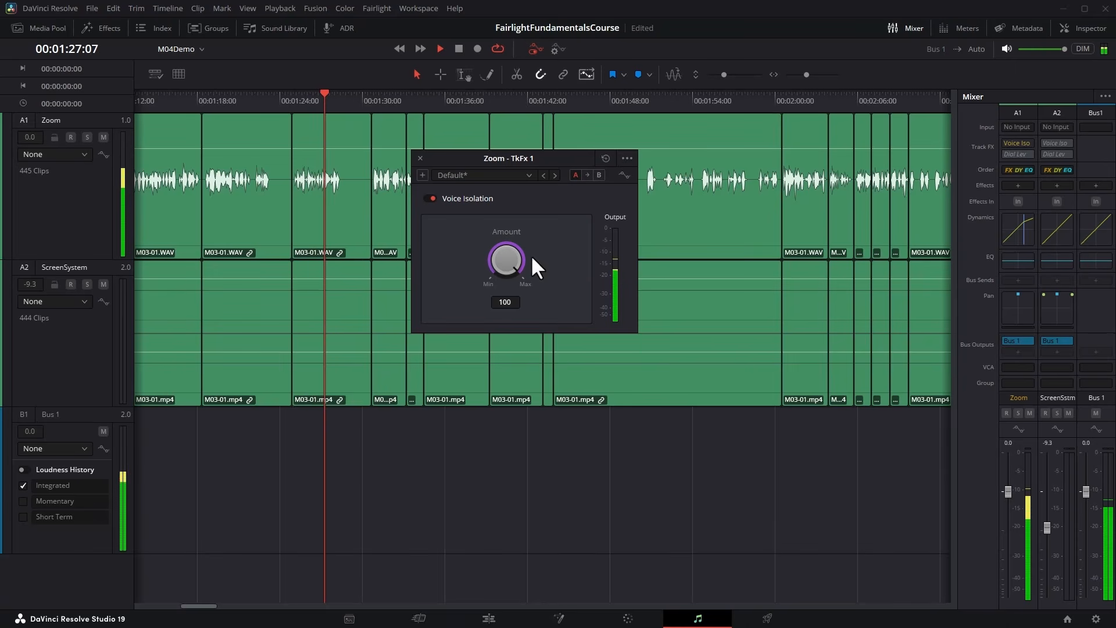
{"action": "key", "text": "space"}
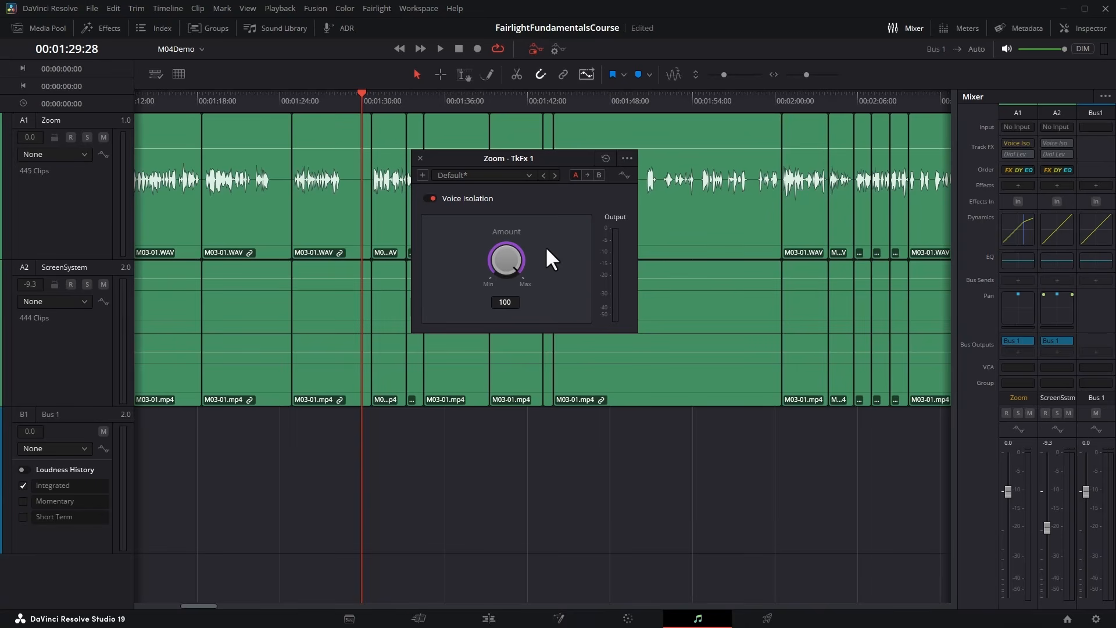
Turn off Voice Isolation on the Zoom track and close its controls.
{"action": "left_click", "coordinate": [430, 198]}
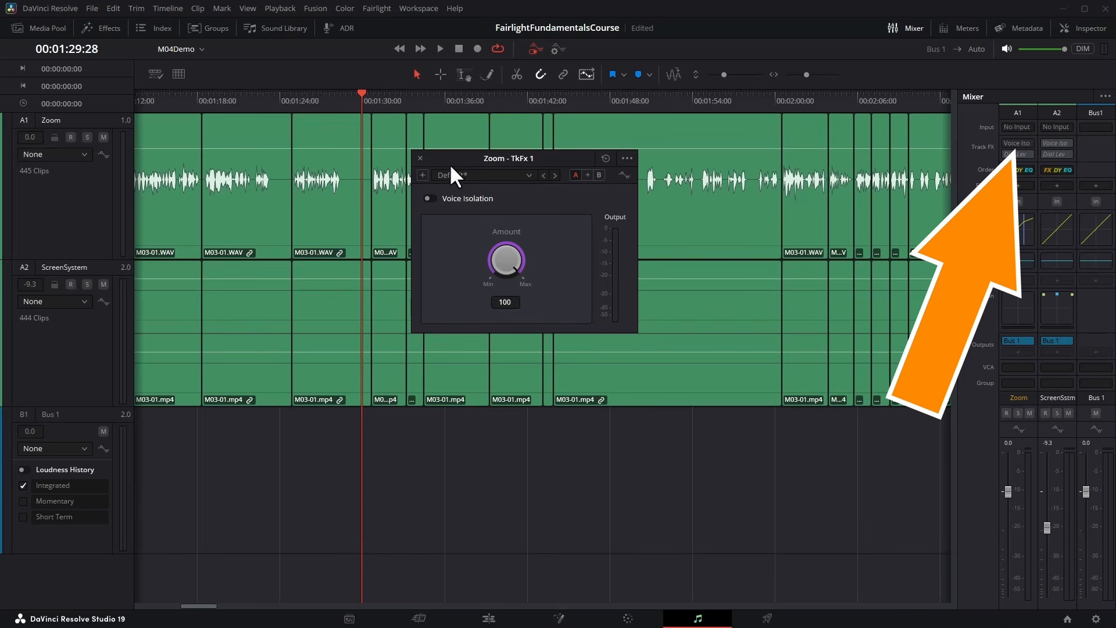
{"action": "left_click", "coordinate": [420, 158]}
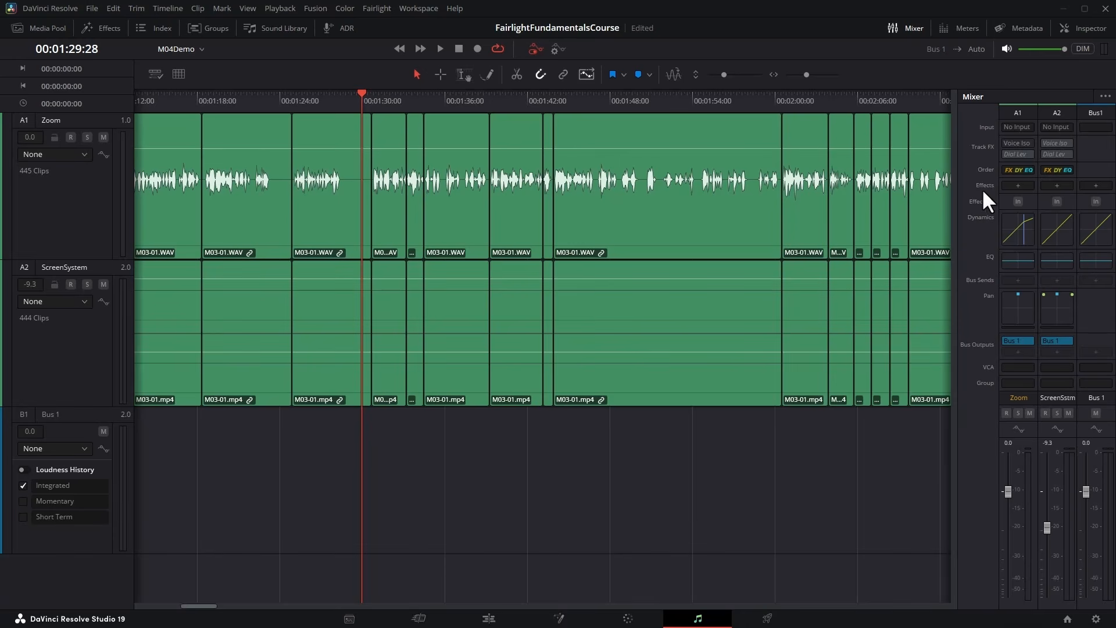
Add the Fairlight FX Noise Reduction restoration effect to the Zoom track, and move its window up over the clips.
{"action": "left_click", "coordinate": [1027, 185]}
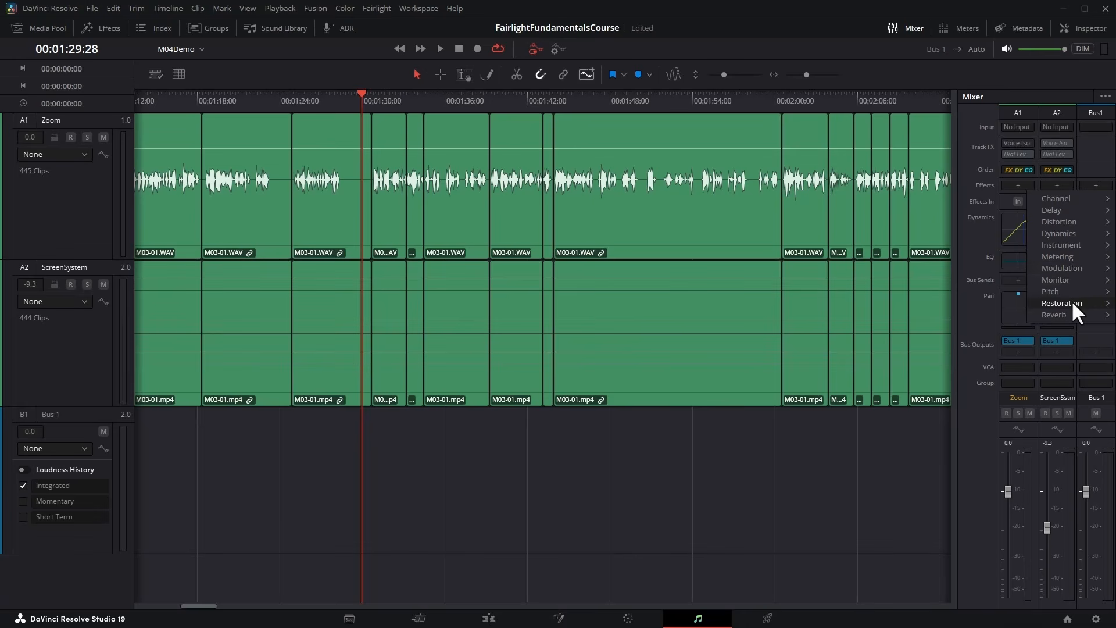
{"action": "mouse_move", "coordinate": [1066, 213]}
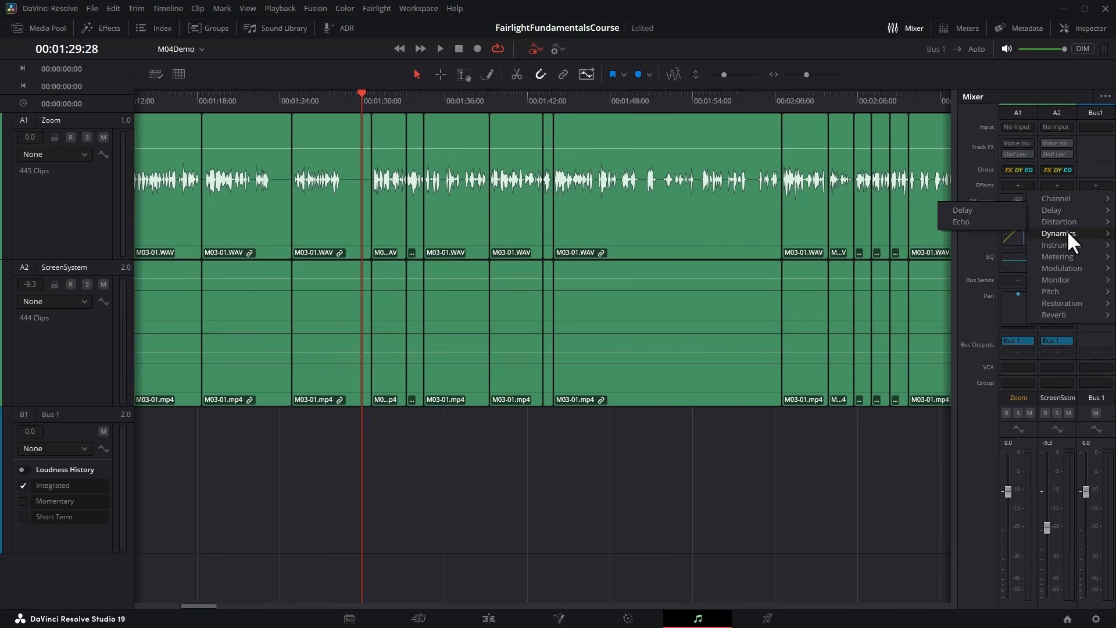
{"action": "mouse_move", "coordinate": [1062, 303]}
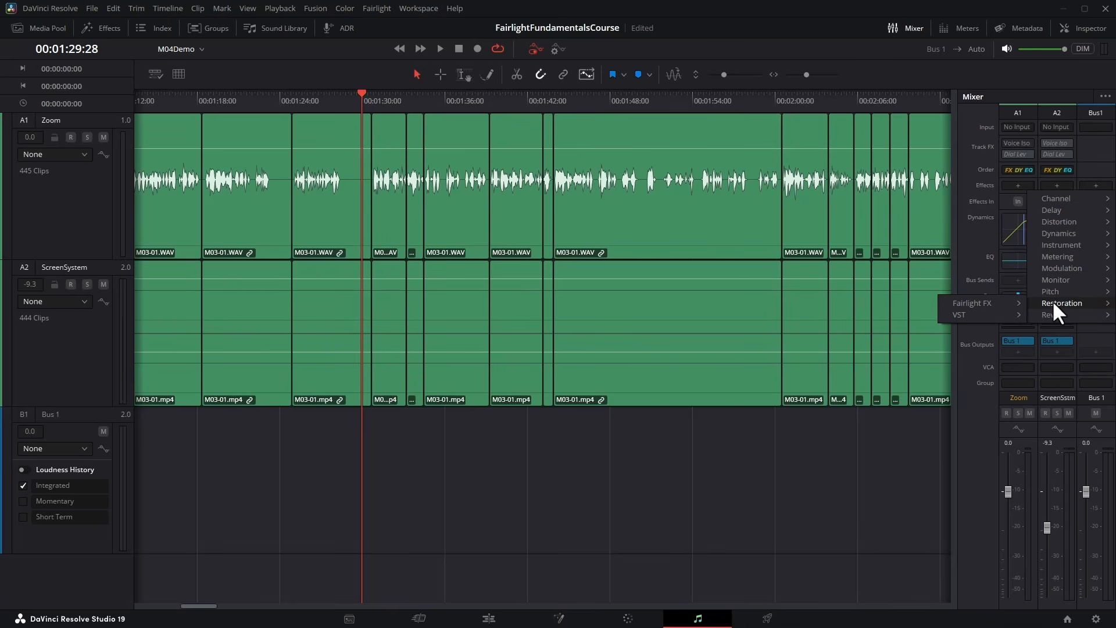
{"action": "mouse_move", "coordinate": [994, 301]}
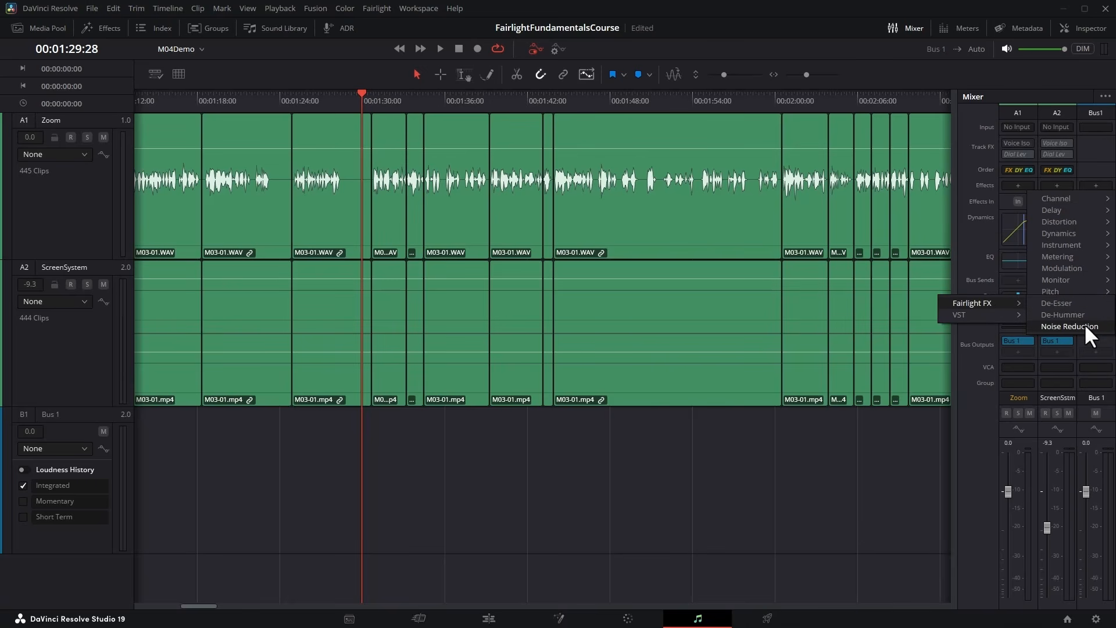
{"action": "left_click", "coordinate": [1103, 327]}
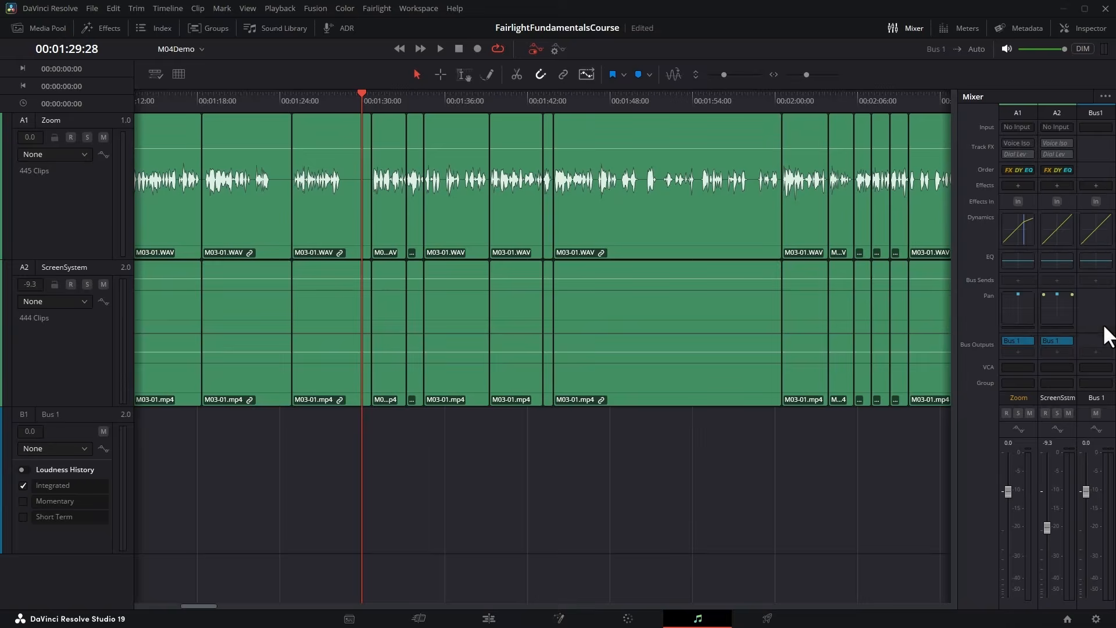
{"action": "left_click_drag", "start_coordinate": [612, 170], "coordinate": [647, 142]}
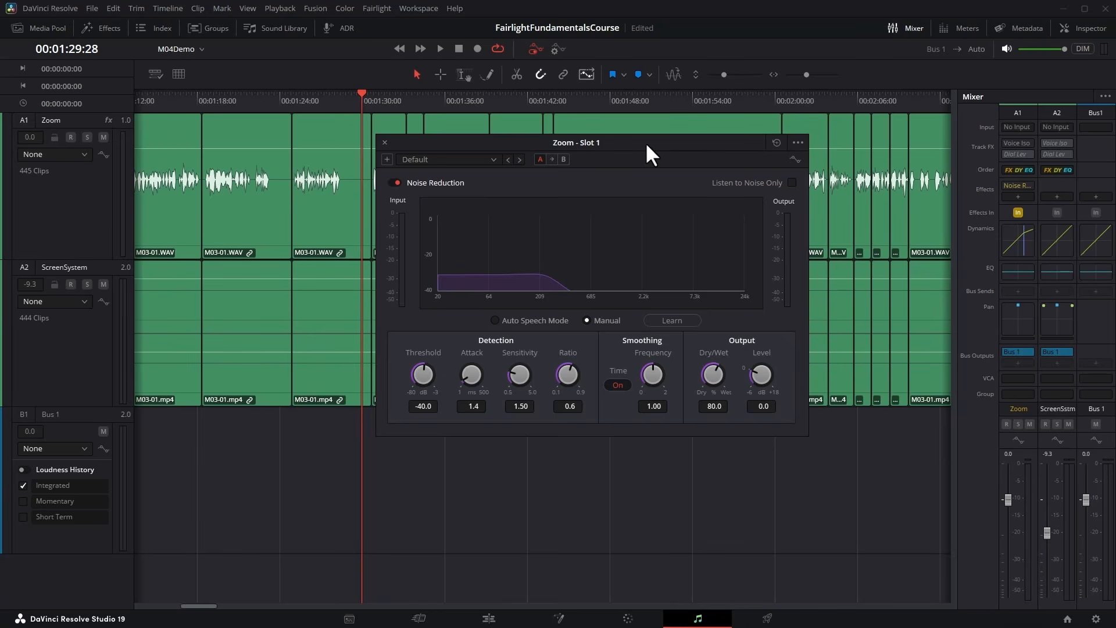
Look through the Noise Reduction effect's presets, keeping the Default preset.
{"action": "left_click", "coordinate": [487, 159]}
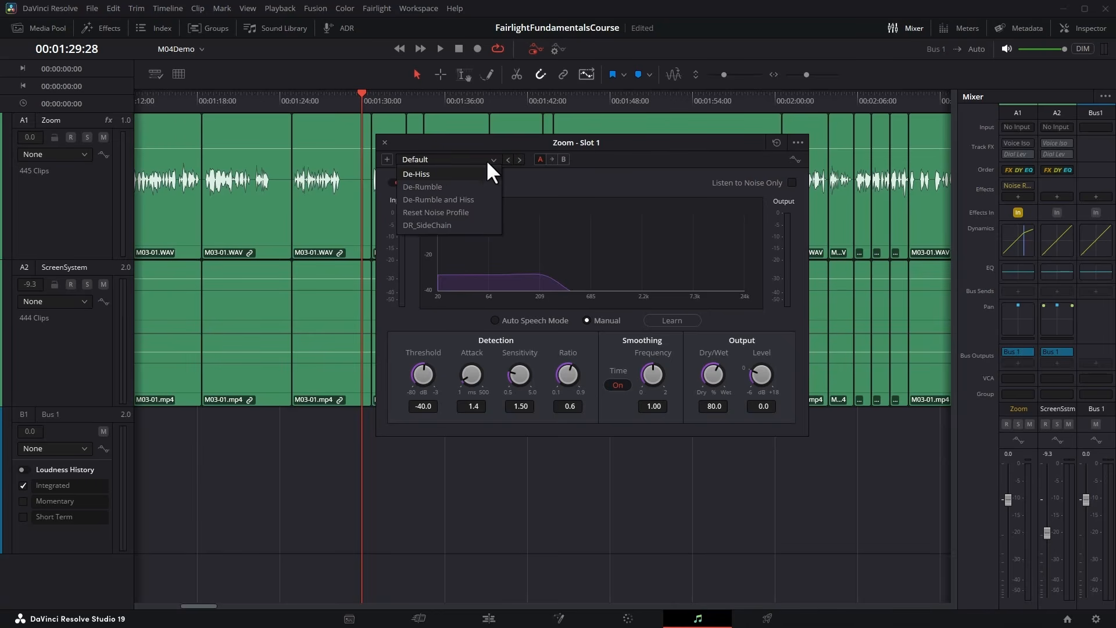
{"action": "left_click", "coordinate": [559, 145]}
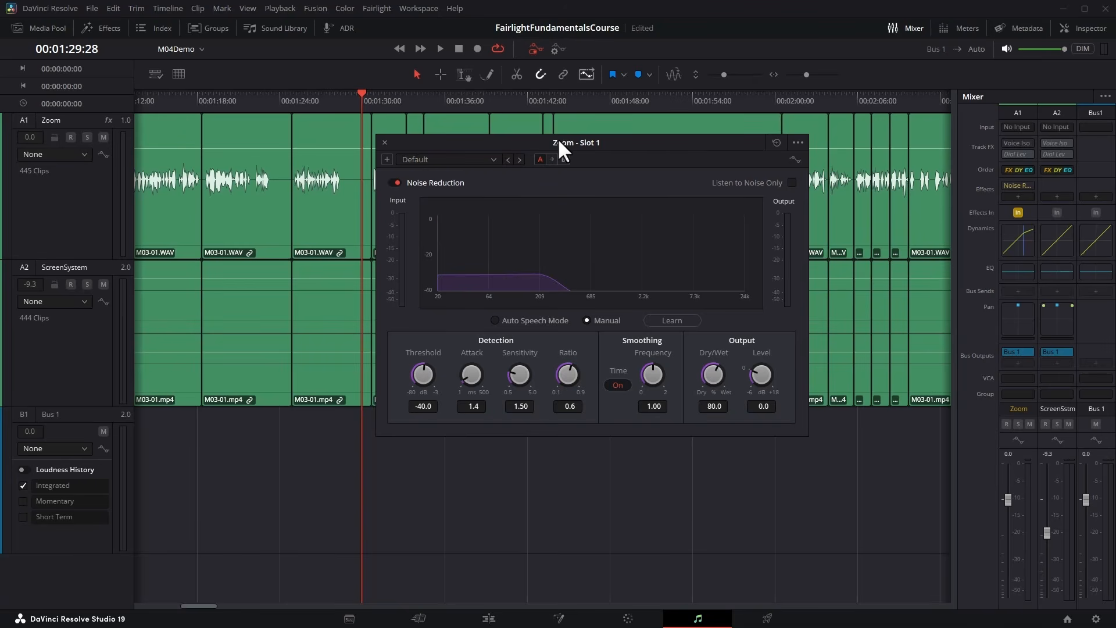
{"action": "left_click_drag", "start_coordinate": [629, 139], "coordinate": [623, 144]}
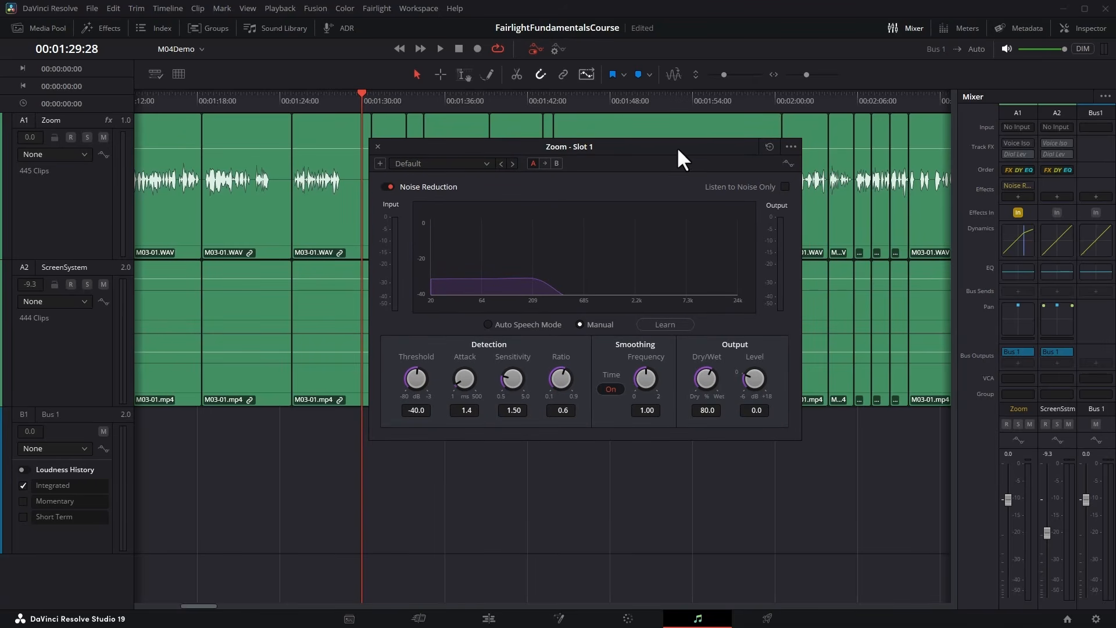
Move the Noise Reduction window below the Zoom waveforms, and range-select and play the silent gap from 00:01:28:20 to 00:01:30:09.
{"action": "left_click_drag", "start_coordinate": [640, 148], "coordinate": [648, 220]}
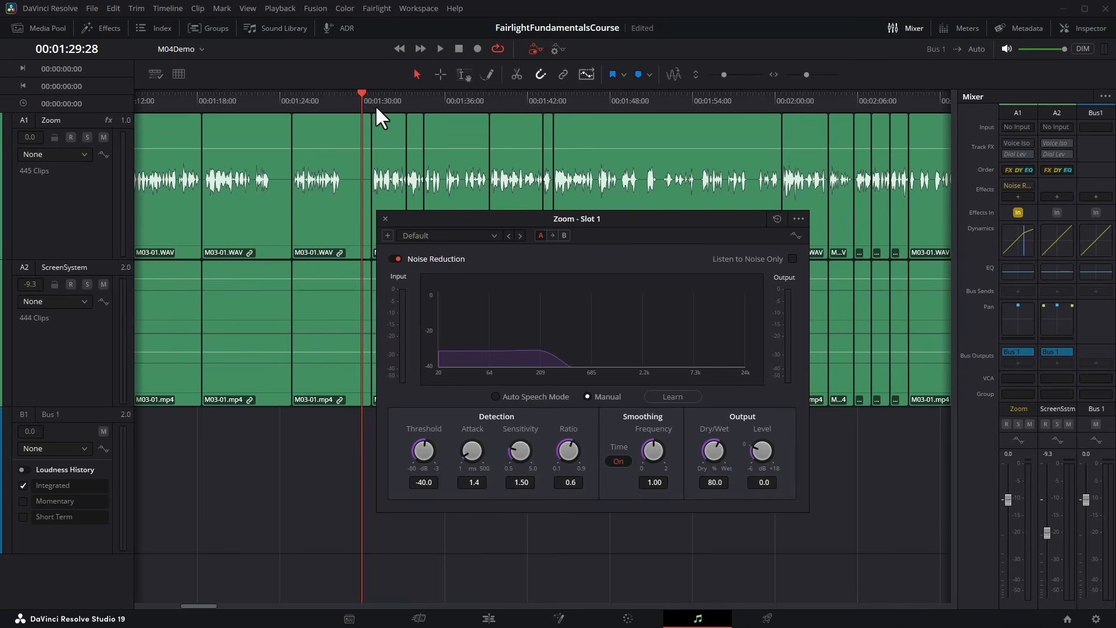
{"action": "left_click", "coordinate": [460, 74]}
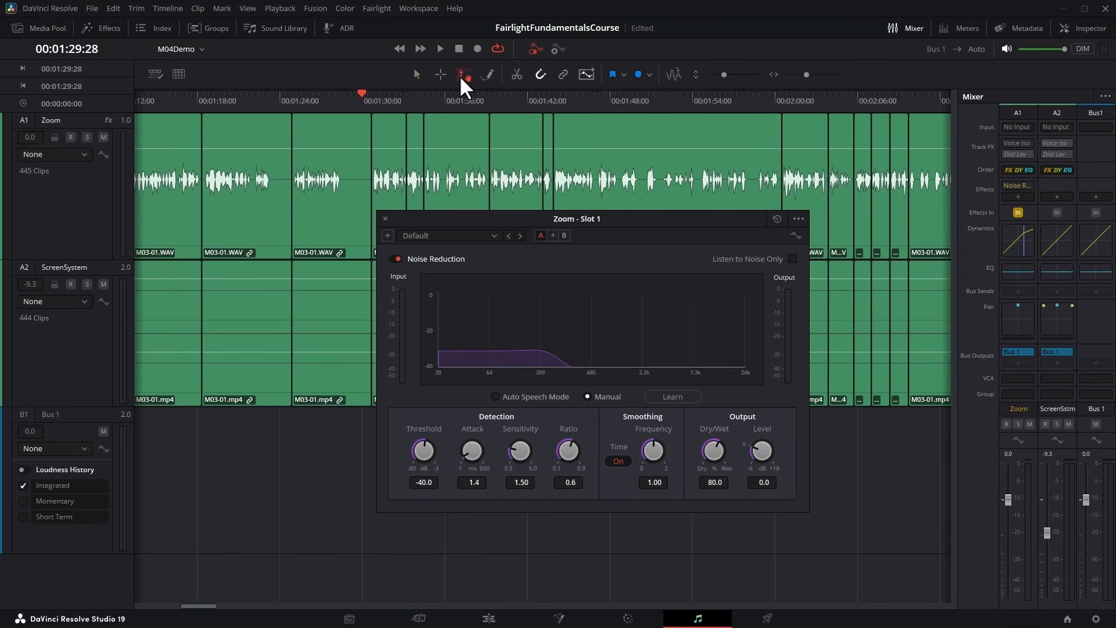
{"action": "left_click", "coordinate": [348, 154]}
{"action": "left_click_drag", "start_coordinate": [349, 154], "coordinate": [367, 155]}
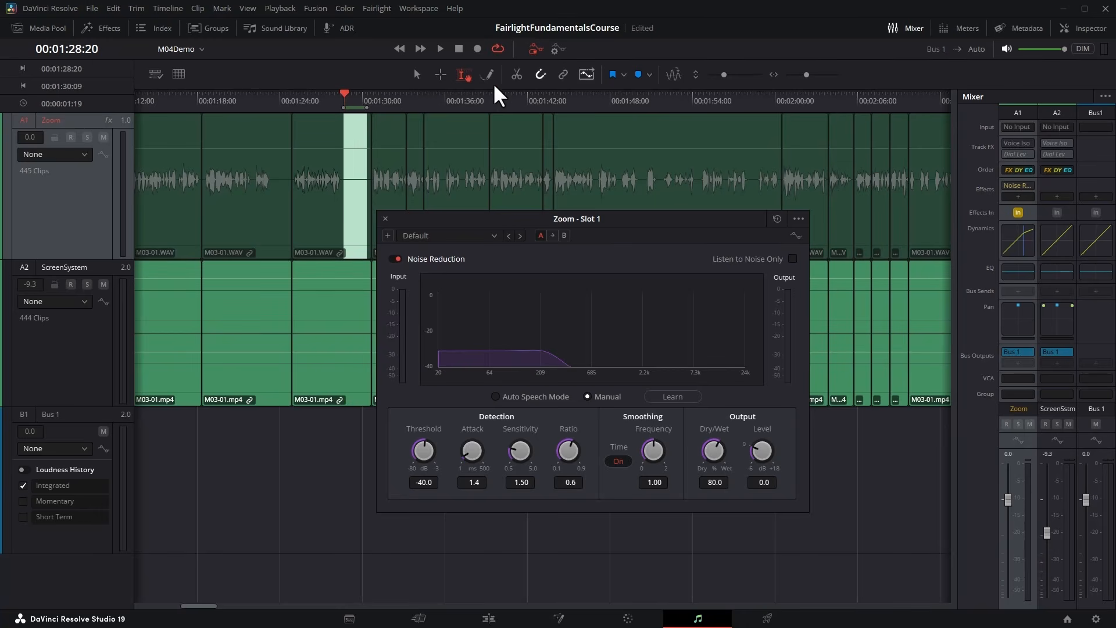
{"action": "left_click", "coordinate": [440, 49]}
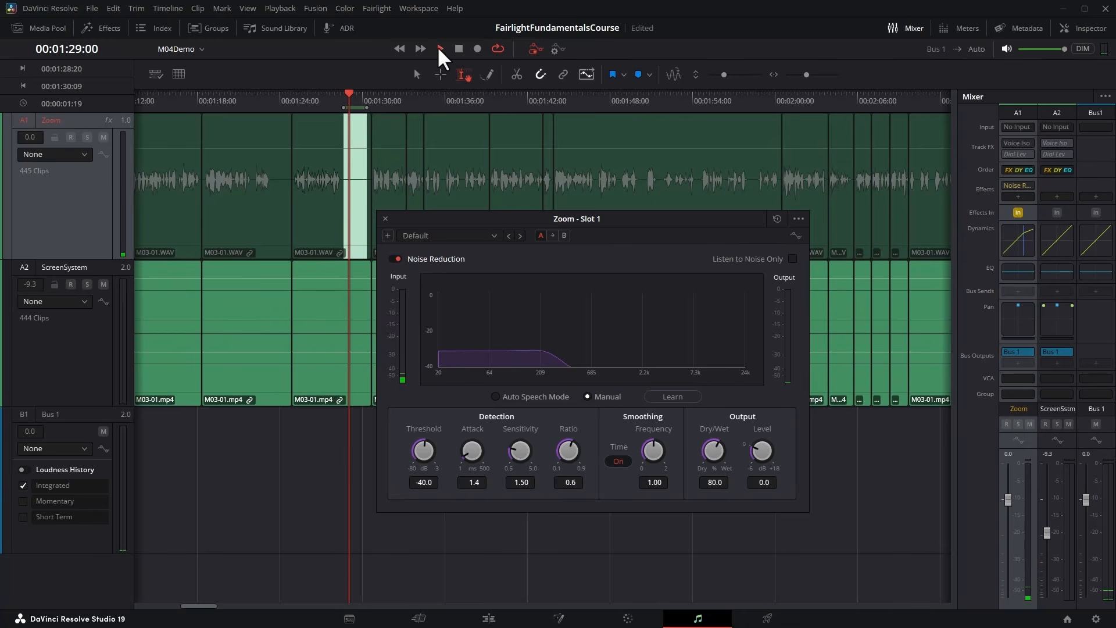
{"action": "left_click", "coordinate": [454, 49]}
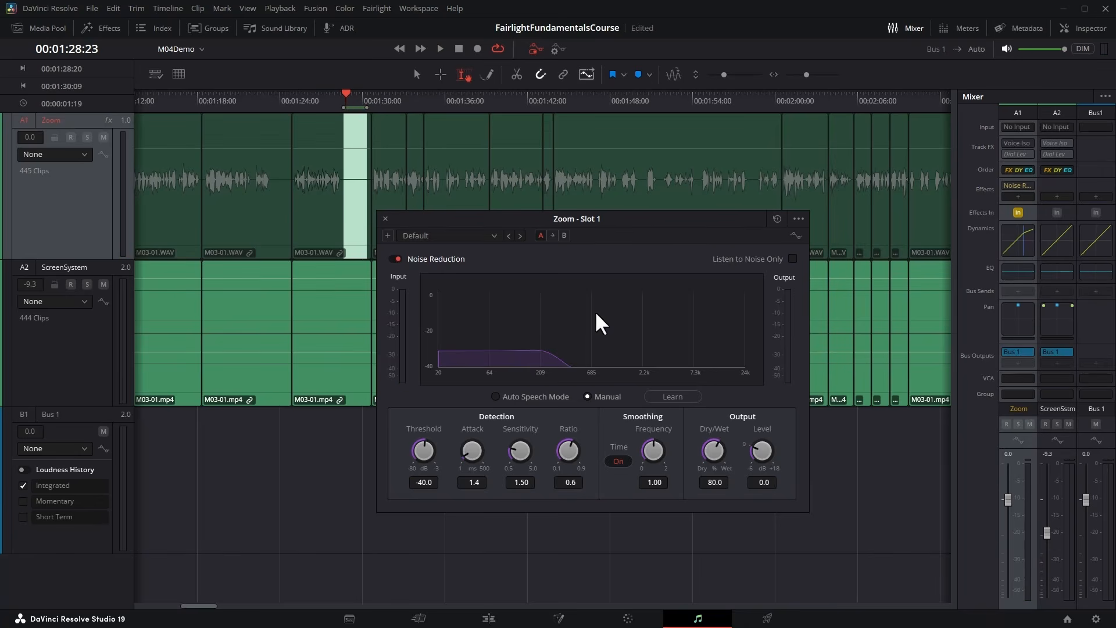
Have Noise Reduction learn the noise profile while the selected gap plays, and close the effect and clear the range selection.
{"action": "left_click", "coordinate": [681, 398]}
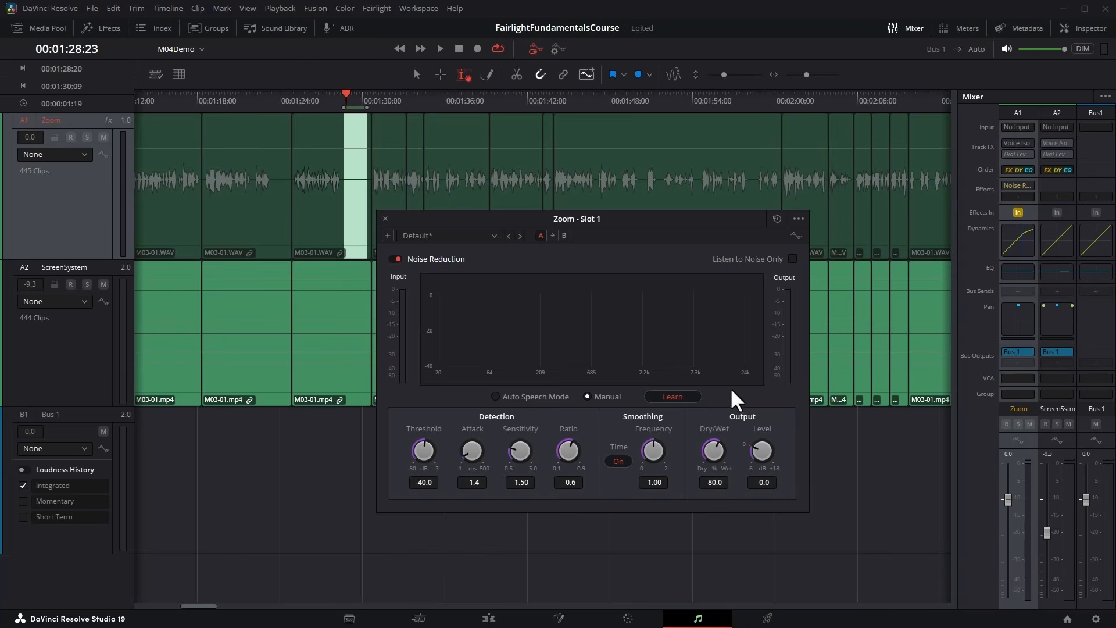
{"action": "left_click", "coordinate": [440, 48]}
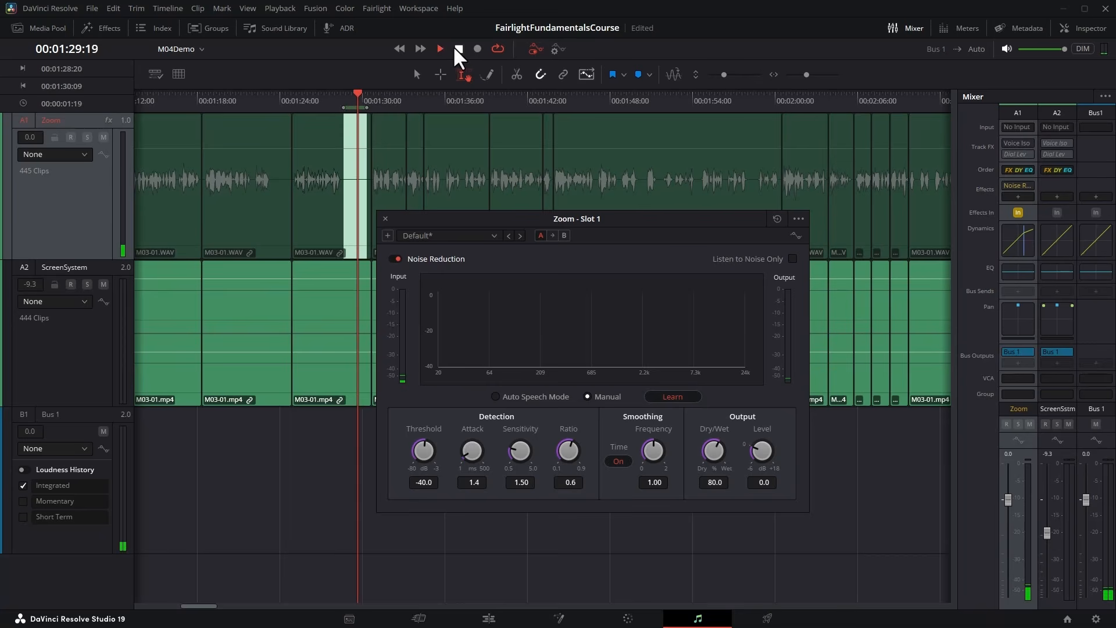
{"action": "left_click", "coordinate": [454, 47]}
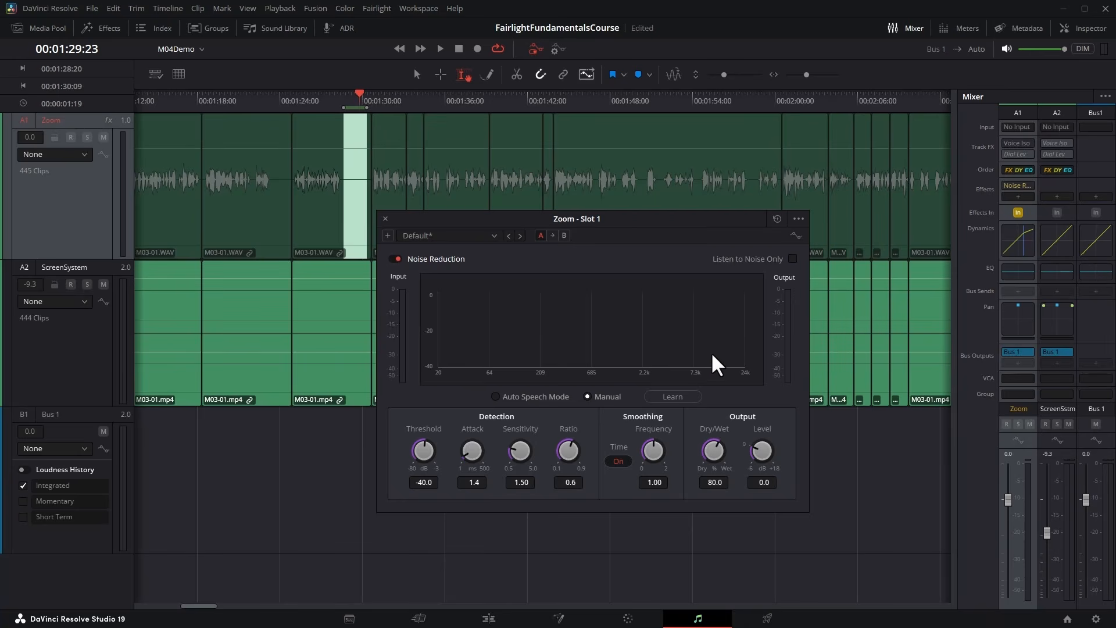
{"action": "left_click", "coordinate": [385, 218]}
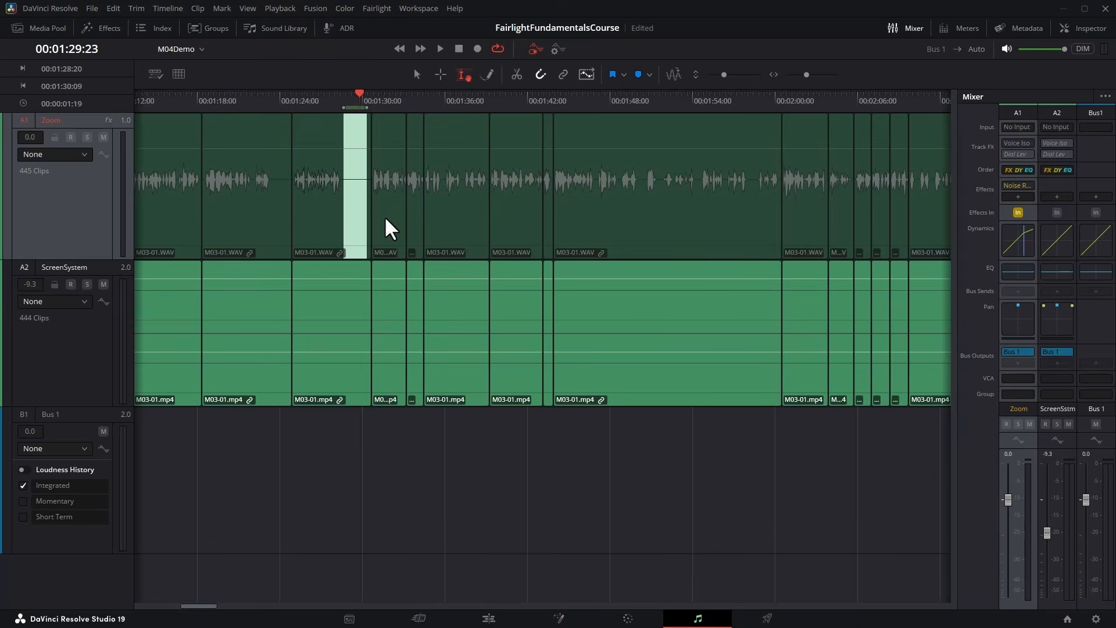
{"action": "left_click", "coordinate": [439, 258]}
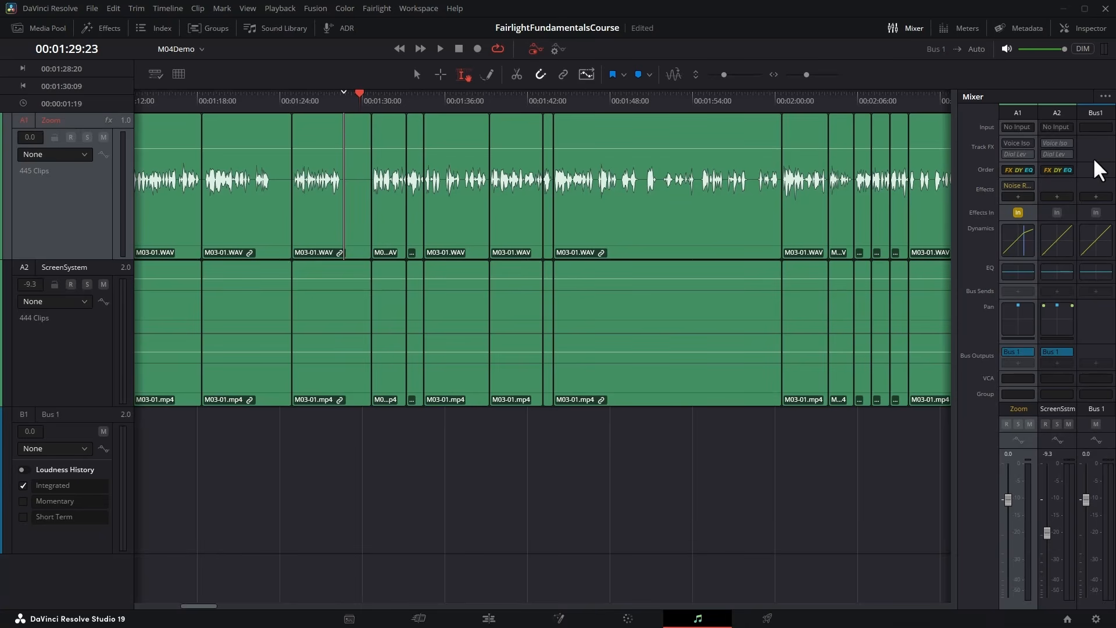
Add the Limiter dynamics effect to Bus 1 with its default settings, view its controls, and close its window.
{"action": "left_click", "coordinate": [1096, 197]}
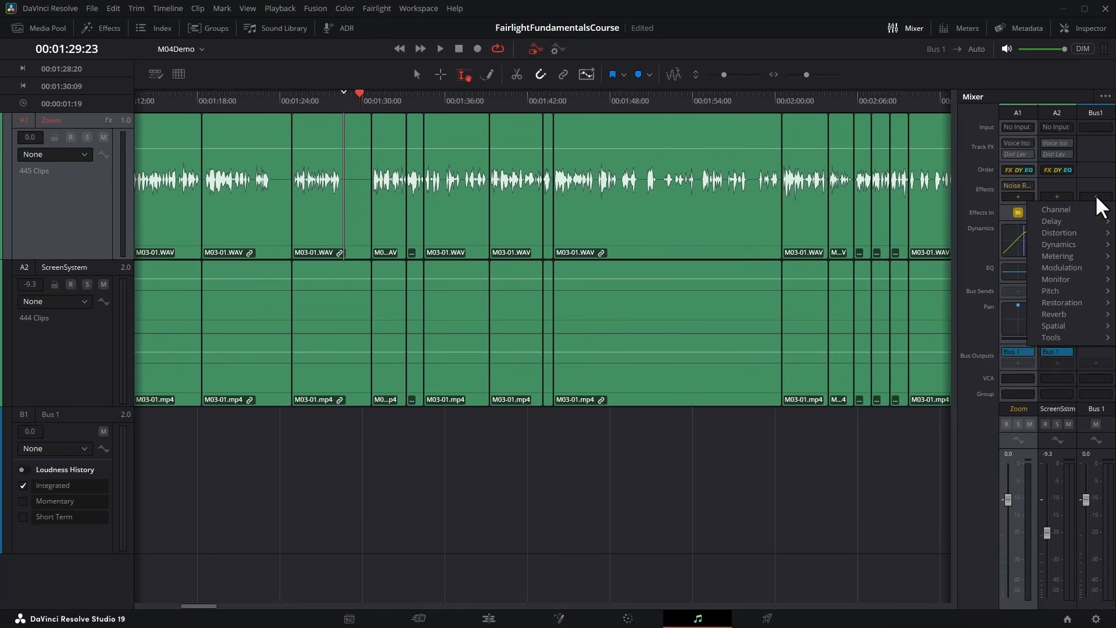
{"action": "mouse_move", "coordinate": [1081, 245]}
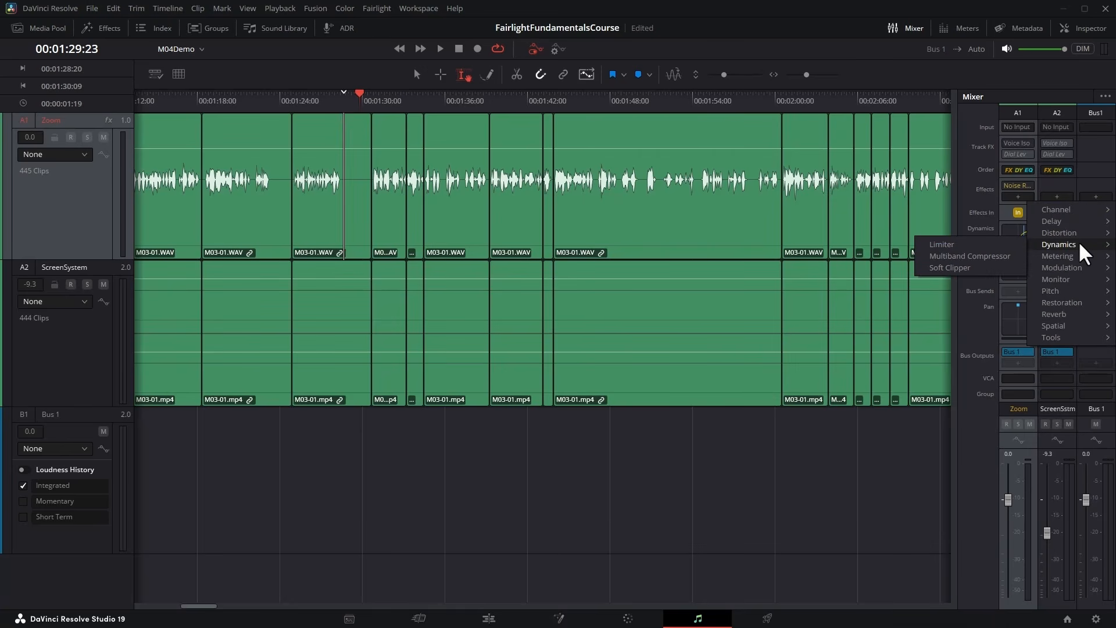
{"action": "left_click", "coordinate": [942, 245]}
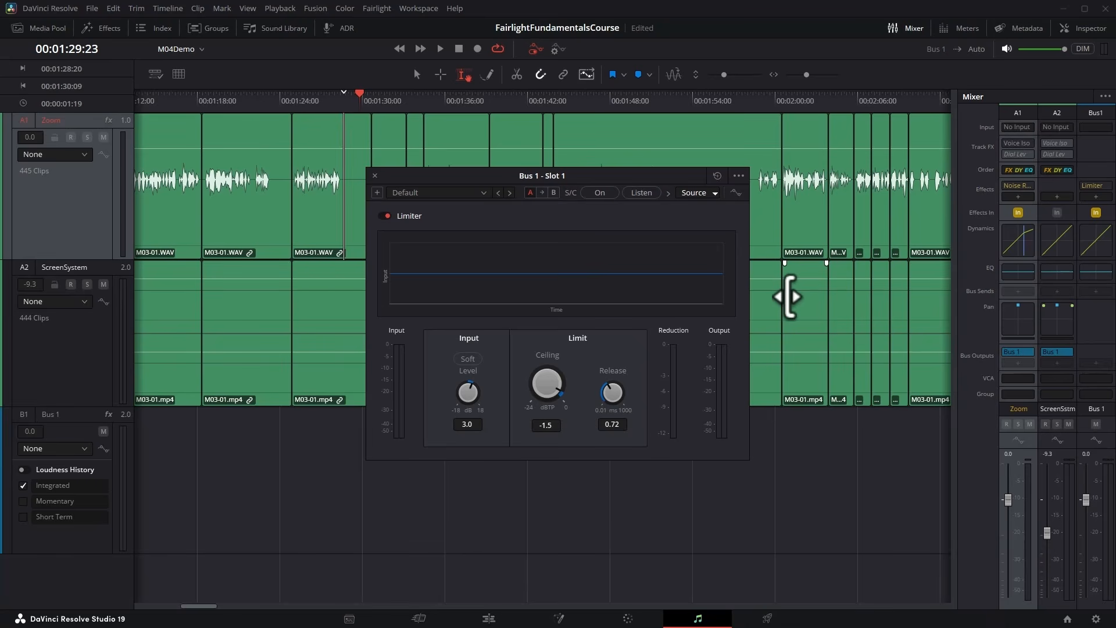
{"action": "left_click_drag", "start_coordinate": [653, 179], "coordinate": [622, 148]}
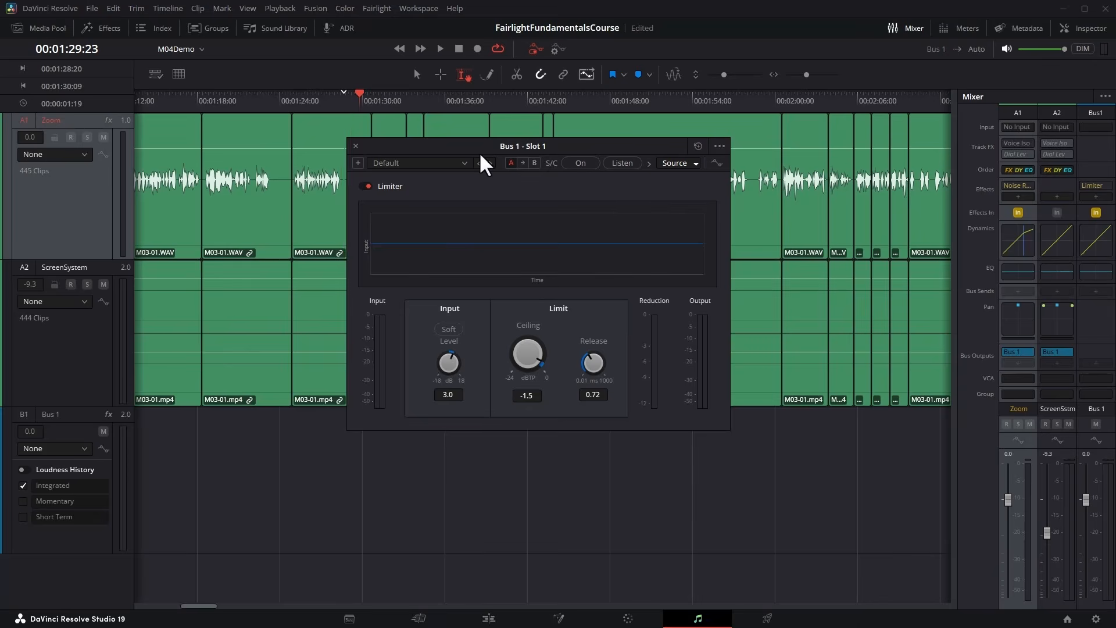
{"action": "left_click", "coordinate": [356, 146]}
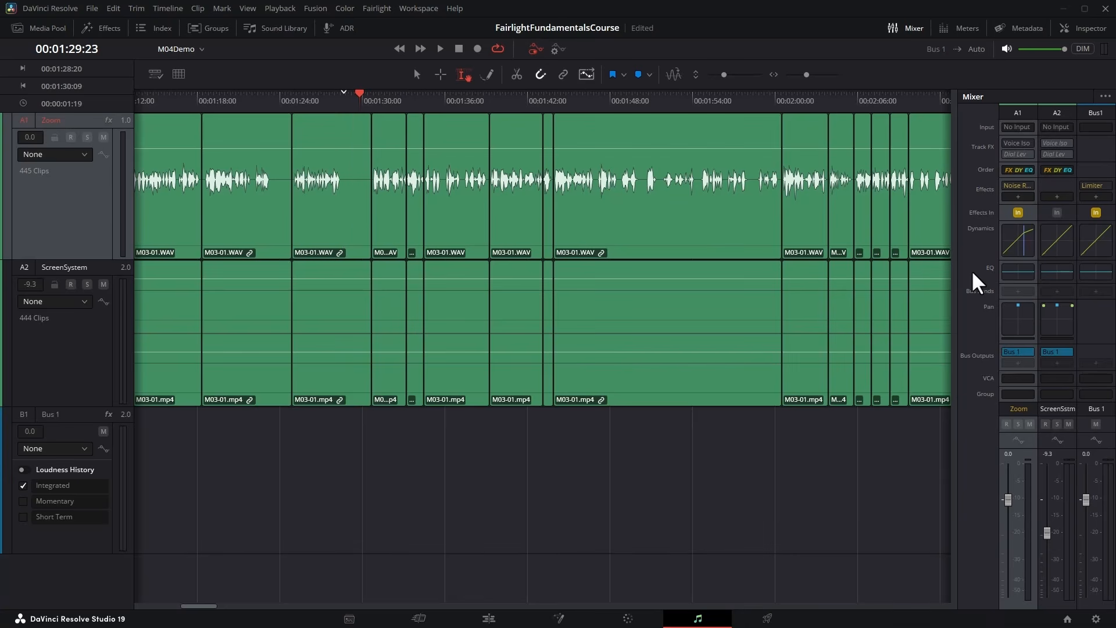
Switch the Zoom track's processing order to EQ, FX, DY and set it back to FX, DY, EQ.
{"action": "left_click", "coordinate": [1021, 168]}
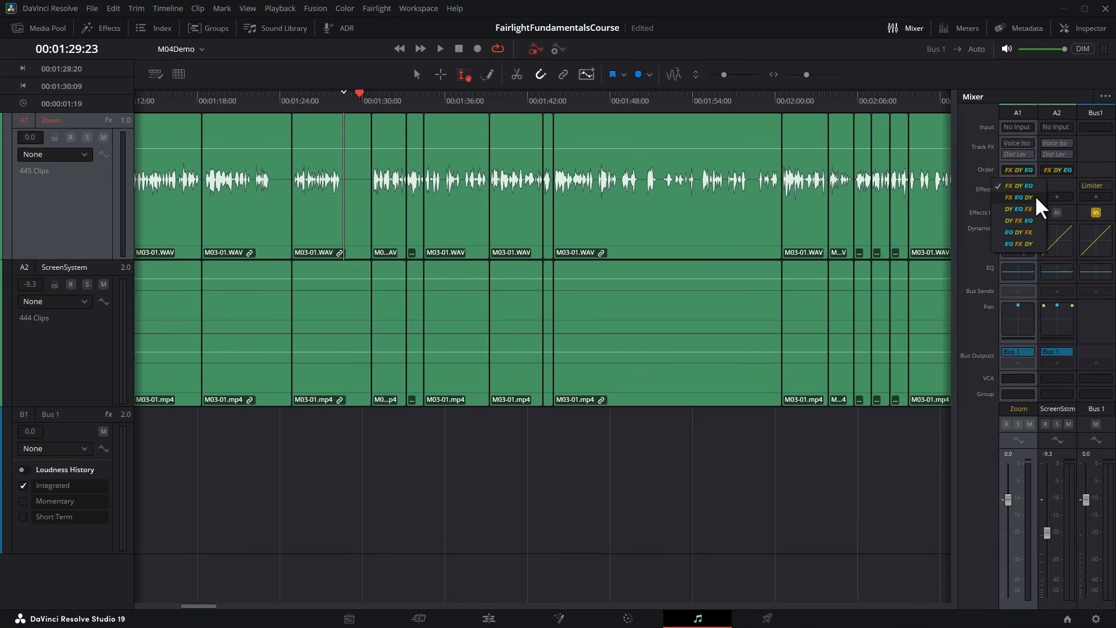
{"action": "left_click", "coordinate": [1017, 243]}
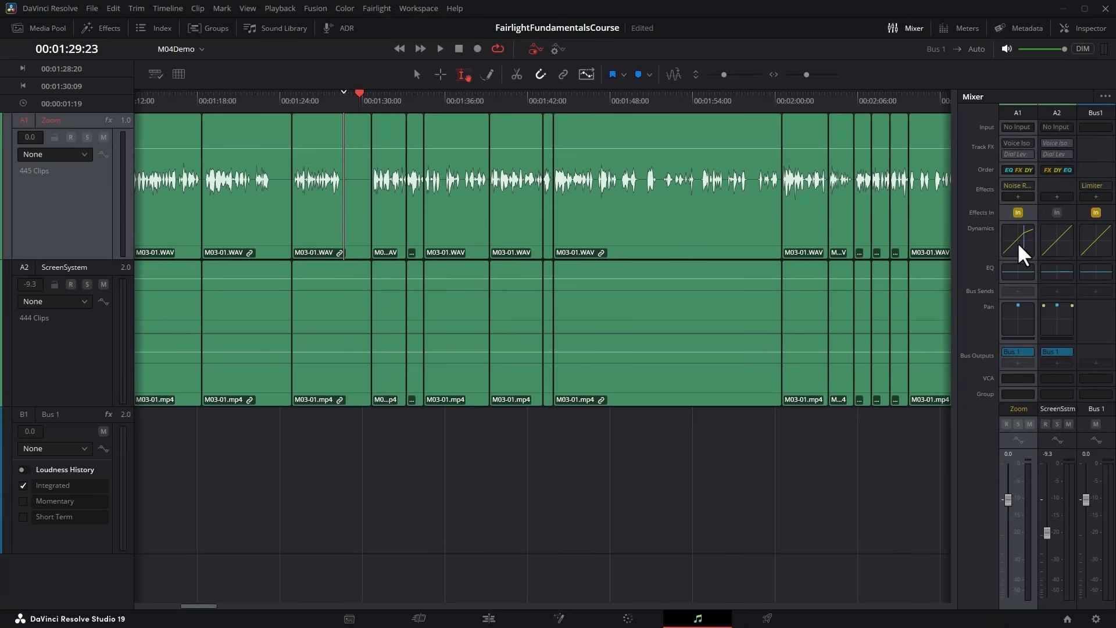
{"action": "left_click", "coordinate": [1022, 169]}
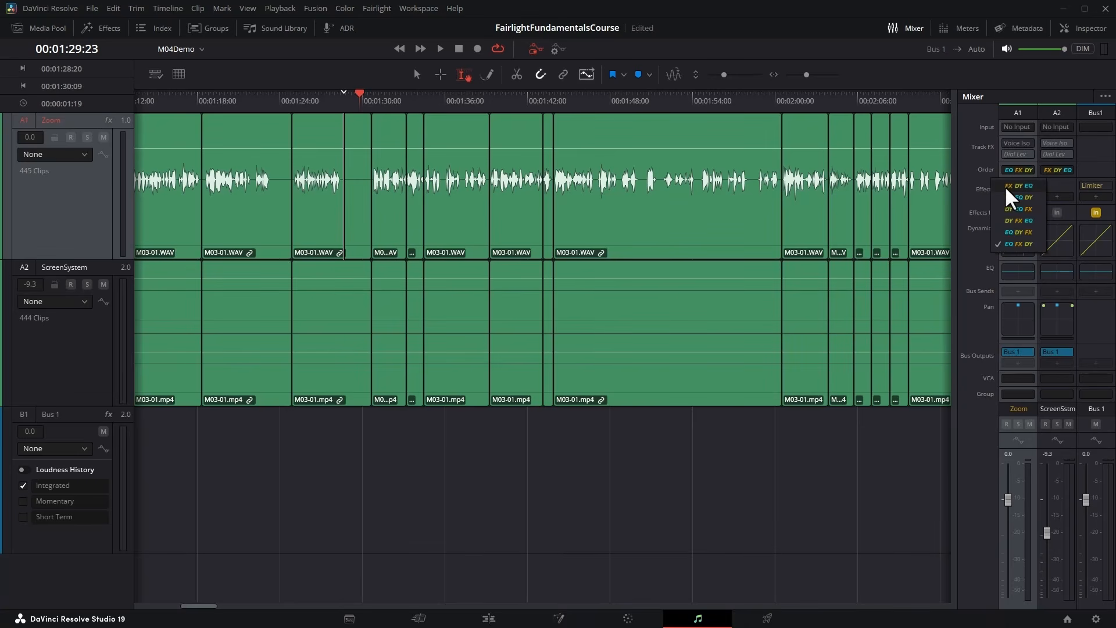
{"action": "left_click", "coordinate": [1027, 185]}
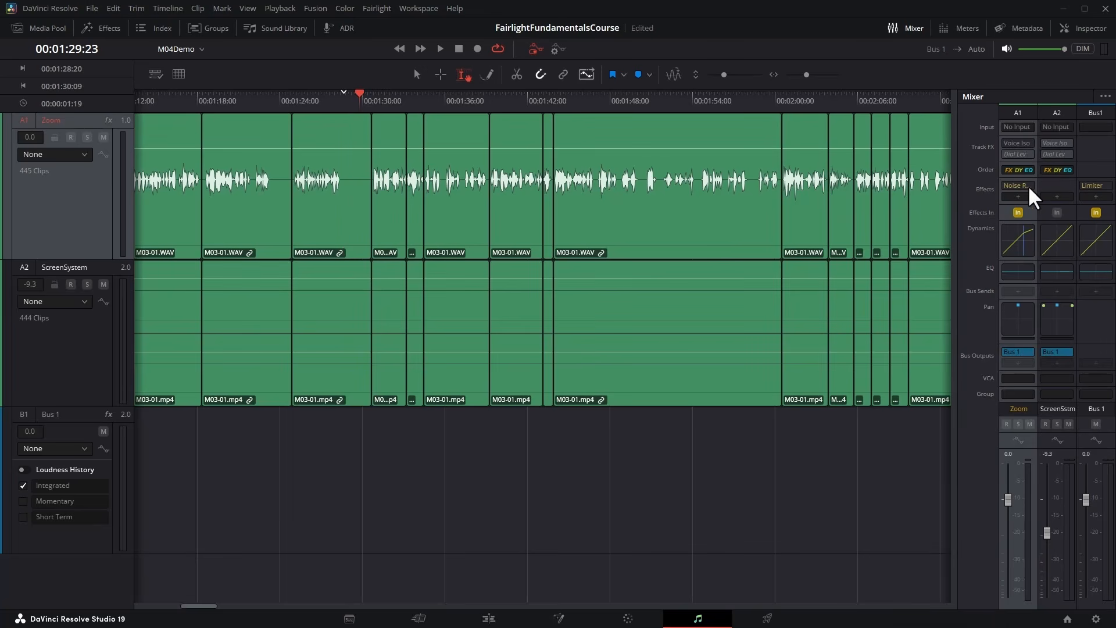
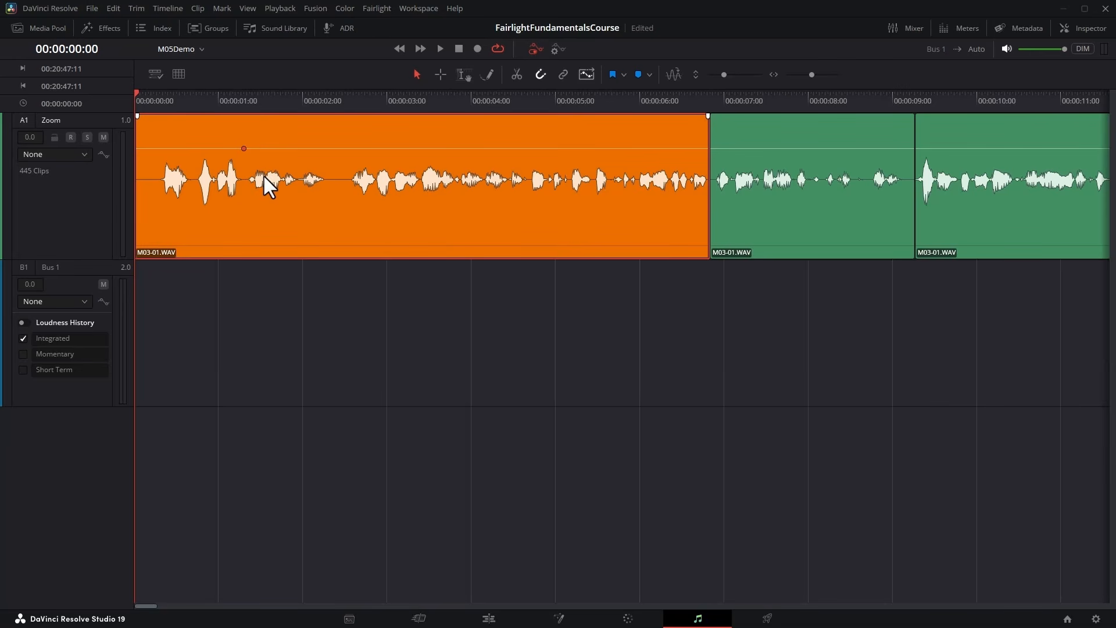
Add two volume keyframes to the first Zoom clip at about 2.8 and 5.9 seconds, and pull the middle keyframe down to about 3 seconds.
{"action": "left_click", "coordinate": [368, 149]}
{"action": "left_click", "coordinate": [631, 149]}
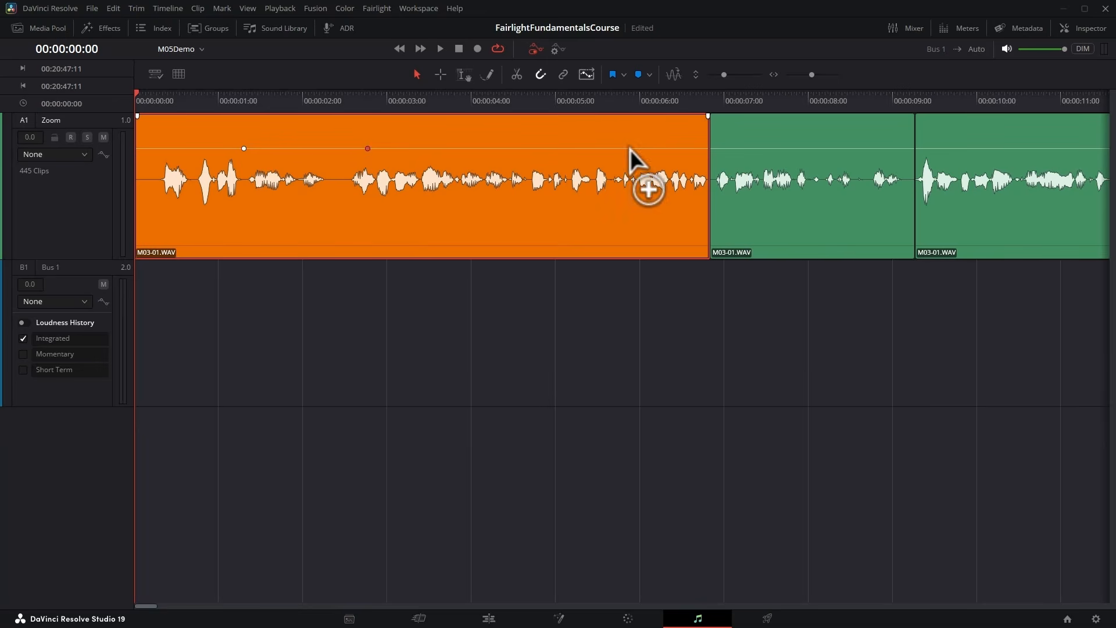
{"action": "left_click_drag", "start_coordinate": [368, 148], "coordinate": [390, 201]}
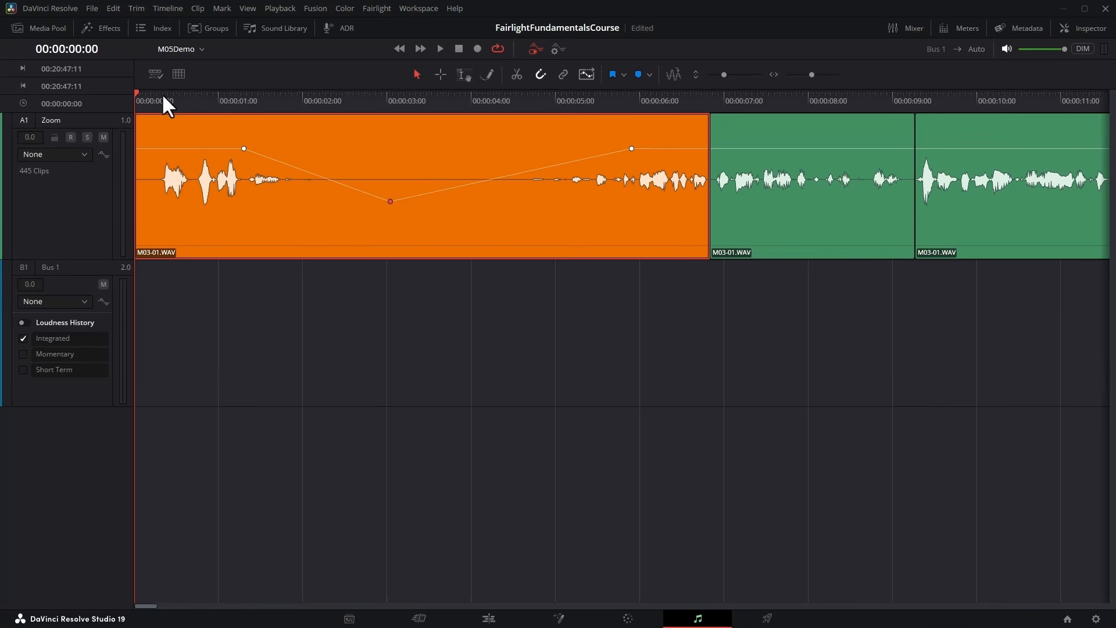
Play the first clip's volume dip from the start, and replay it with the Inspector open to watch the Volume value change.
{"action": "key", "text": "space"}
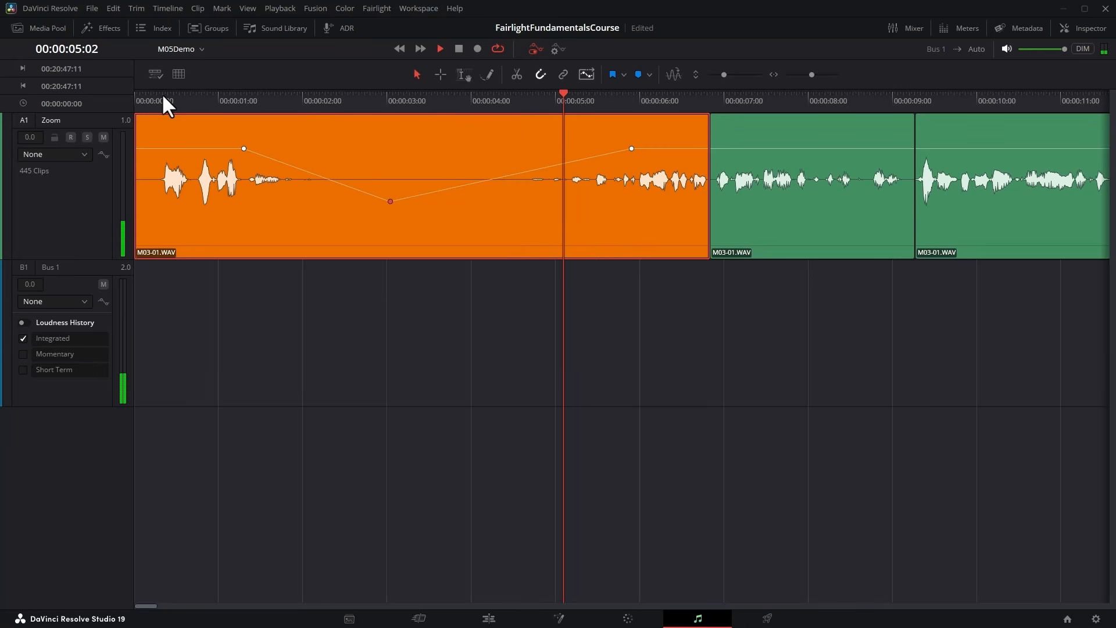
{"action": "key", "text": "space"}
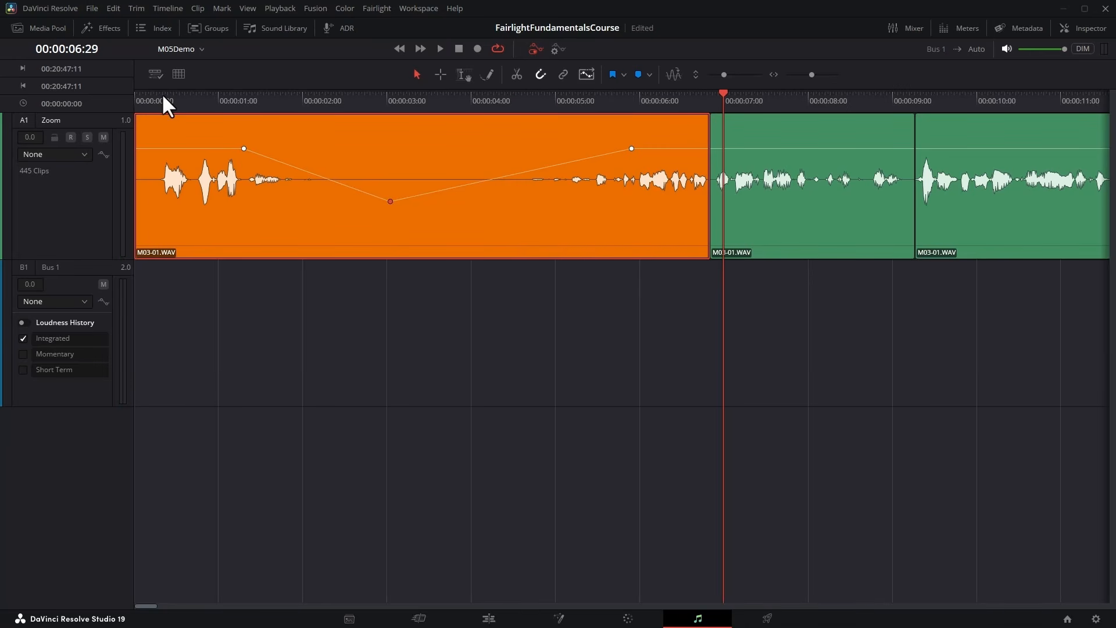
{"action": "key", "text": "Home"}
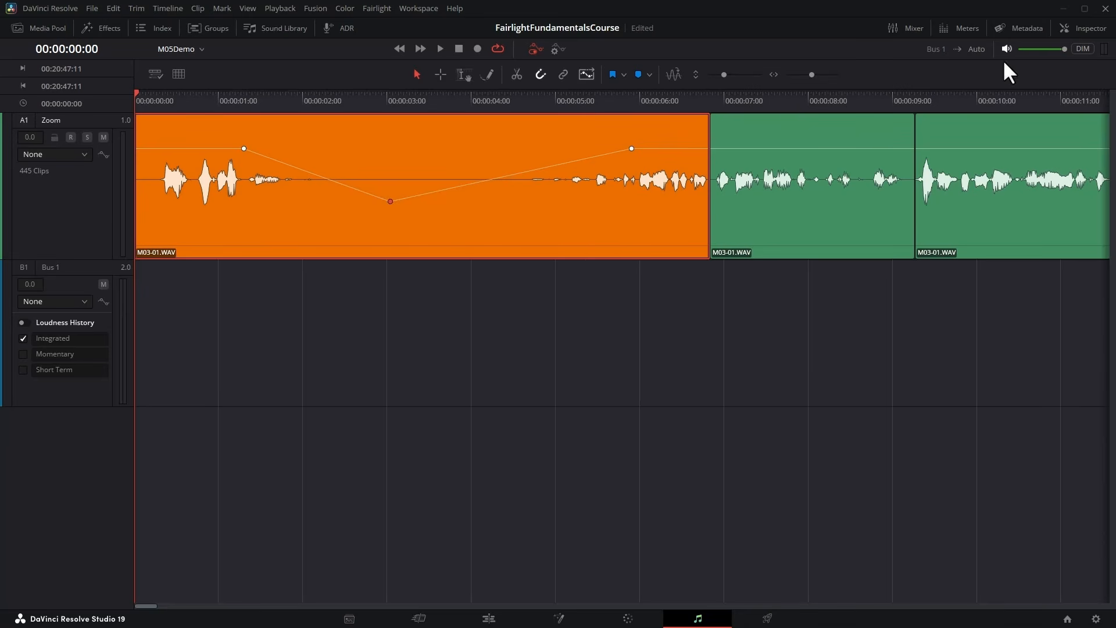
{"action": "left_click", "coordinate": [1085, 30]}
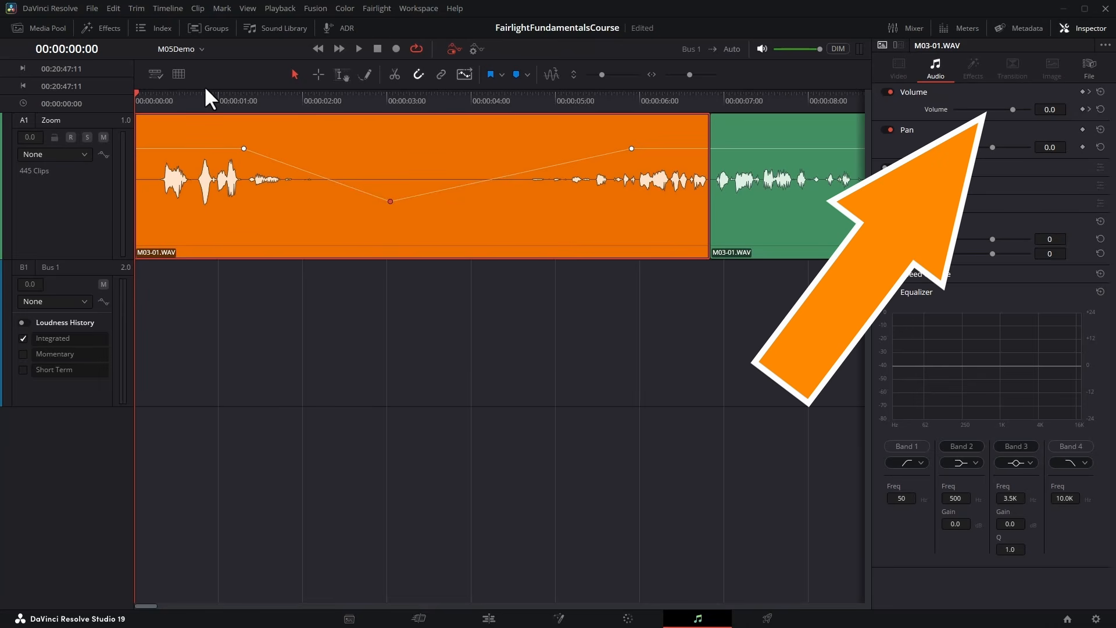
{"action": "left_click", "coordinate": [358, 48]}
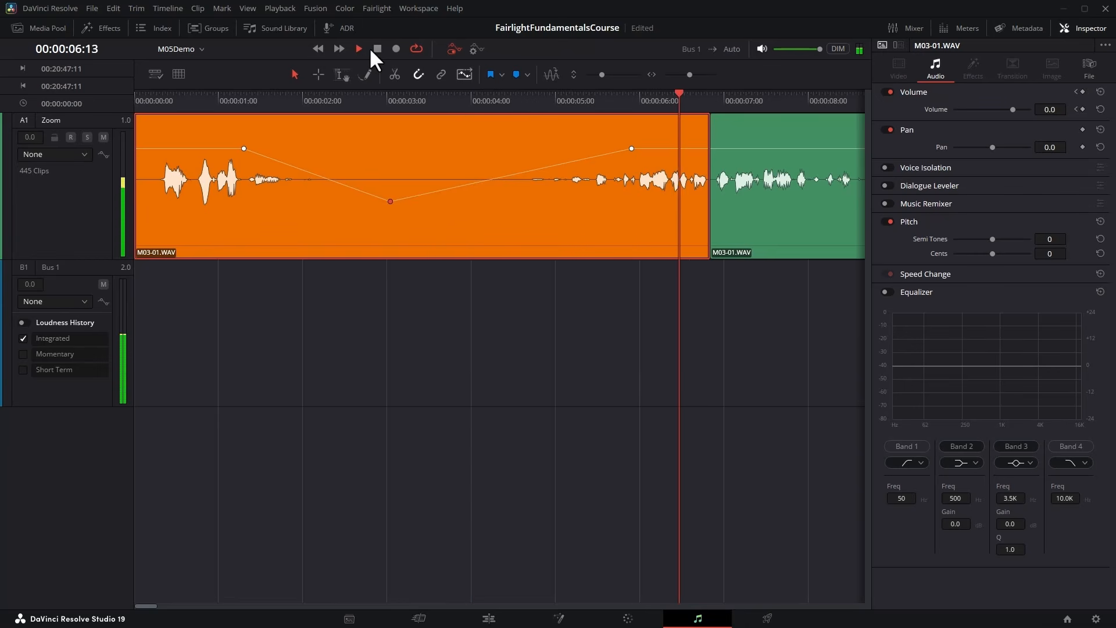
{"action": "left_click", "coordinate": [375, 49]}
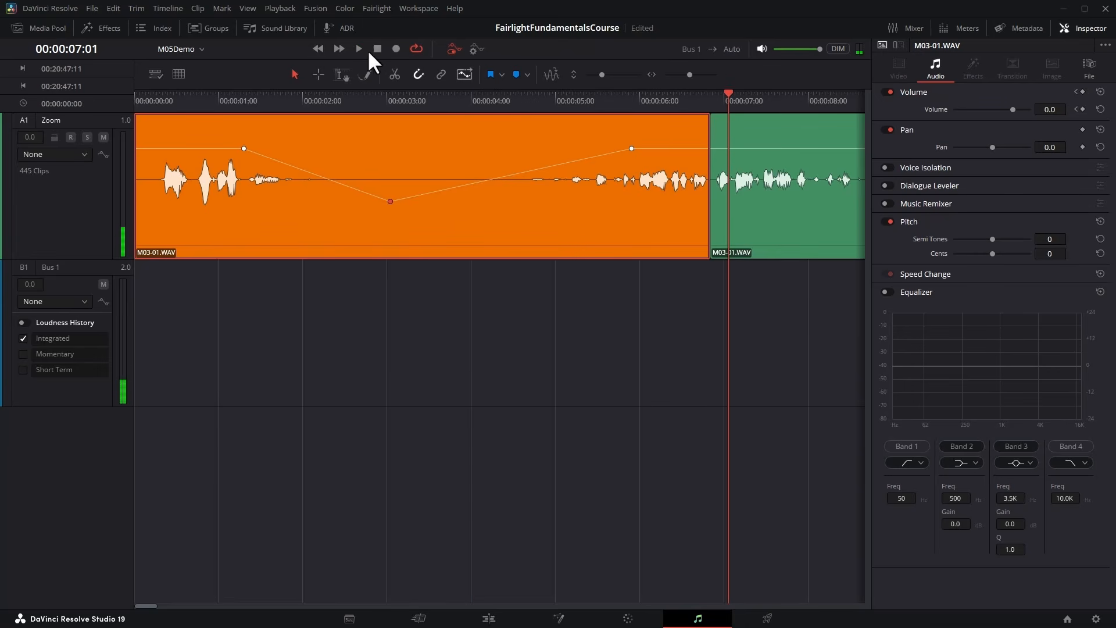
{"action": "left_click_drag", "start_coordinate": [184, 95], "coordinate": [235, 127]}
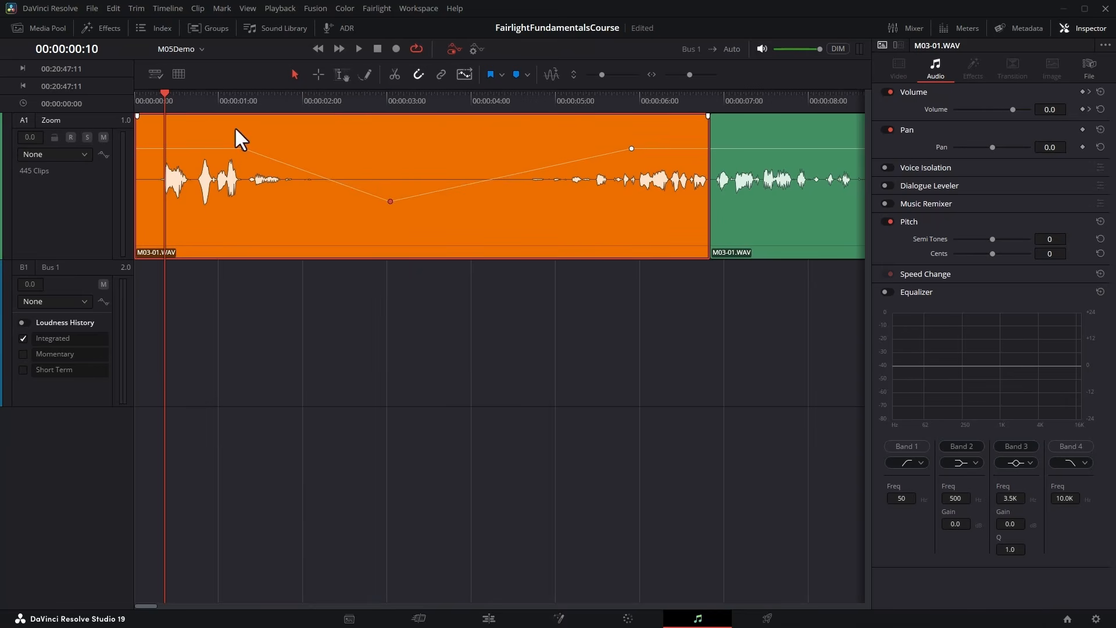
Close the Inspector, enlarge the first Zoom clip for range editing, and add a volume keyframe near its start, before the first waveform.
{"action": "left_click", "coordinate": [319, 75]}
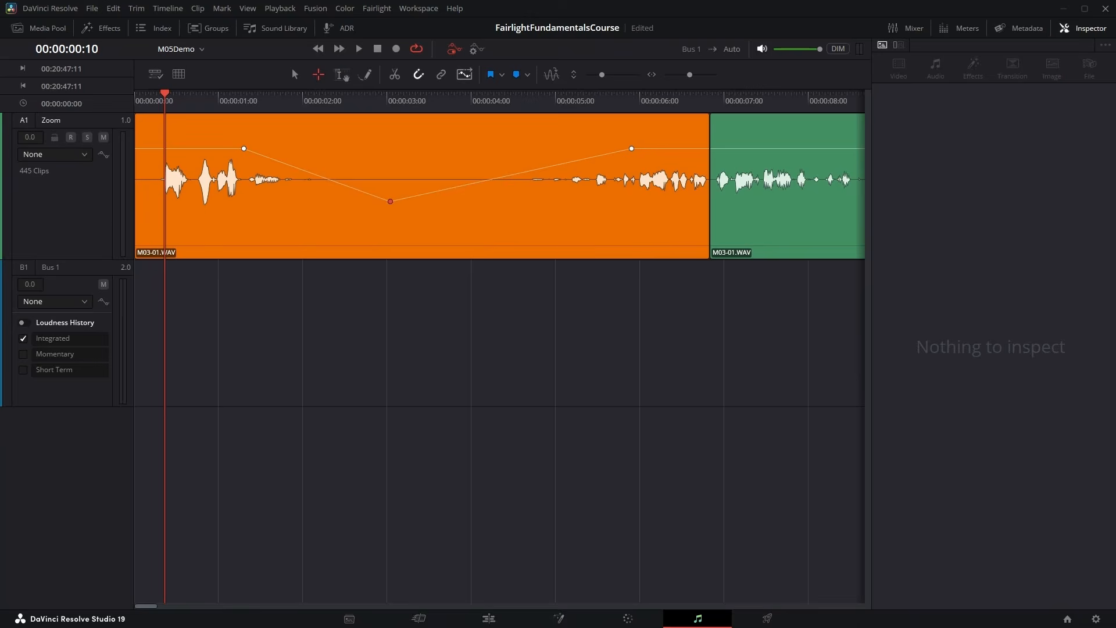
{"action": "left_click", "coordinate": [1093, 28]}
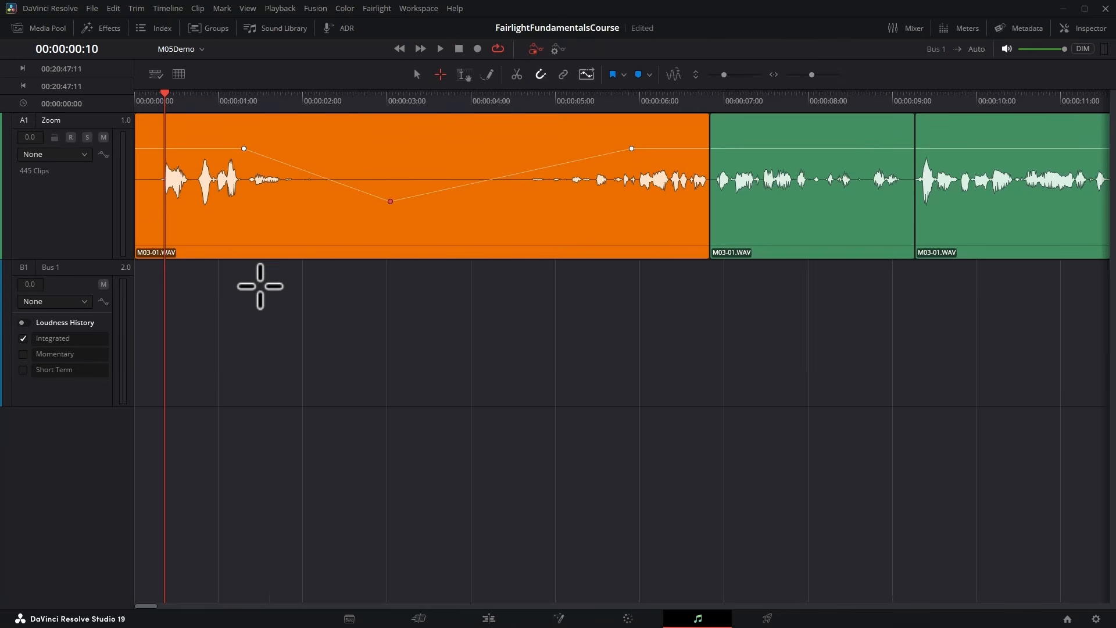
{"action": "key", "text": "ctrl+equal"}
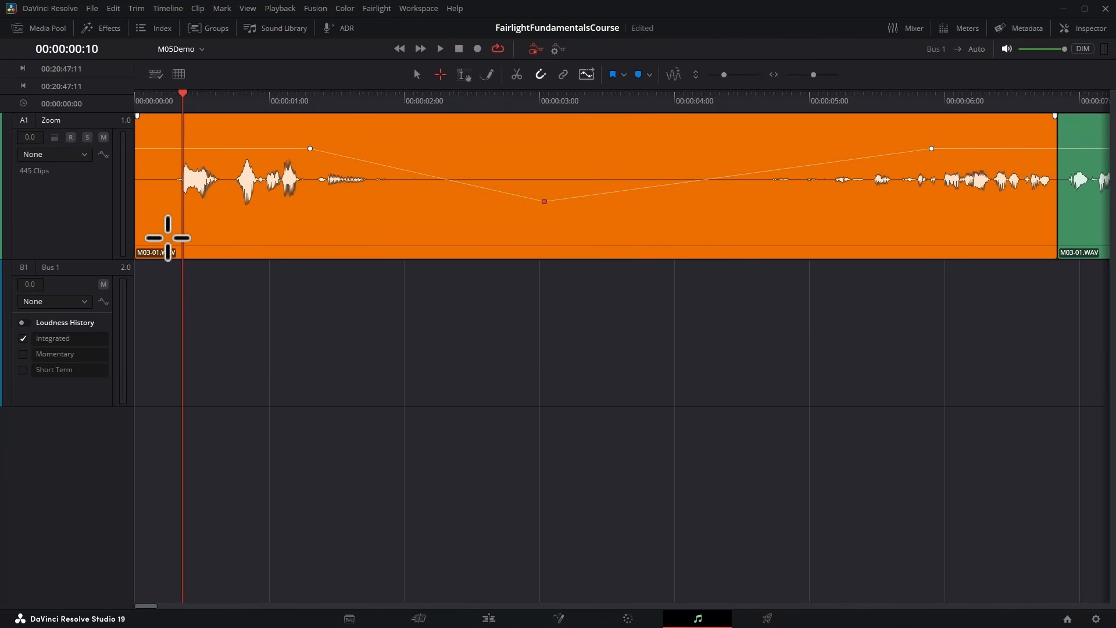
{"action": "left_click_drag", "start_coordinate": [87, 259], "coordinate": [85, 450]}
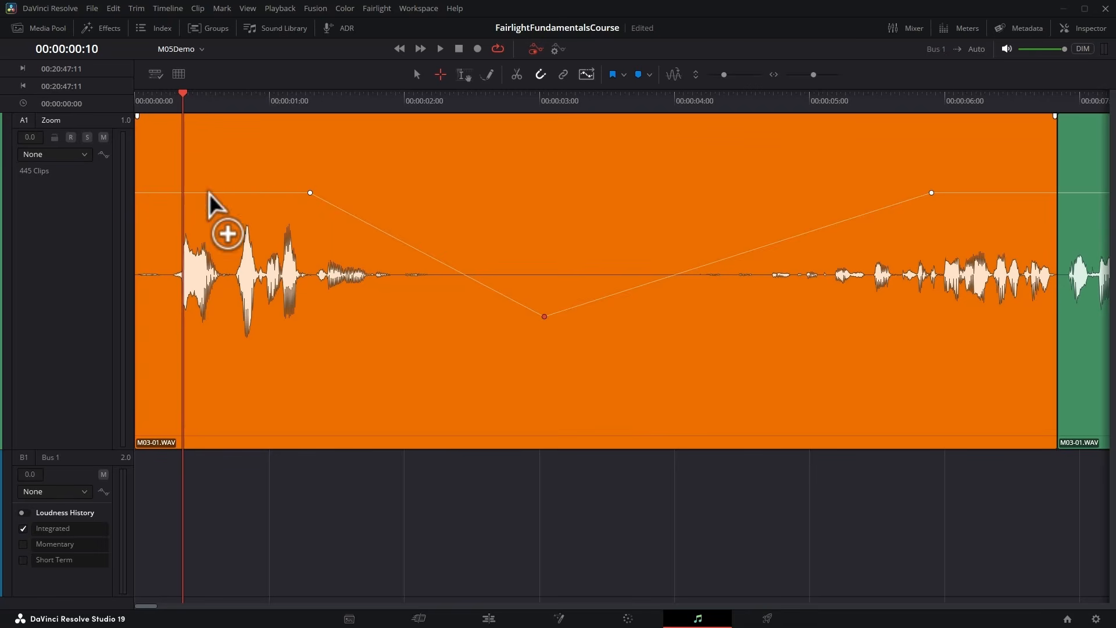
{"action": "left_click", "coordinate": [161, 193]}
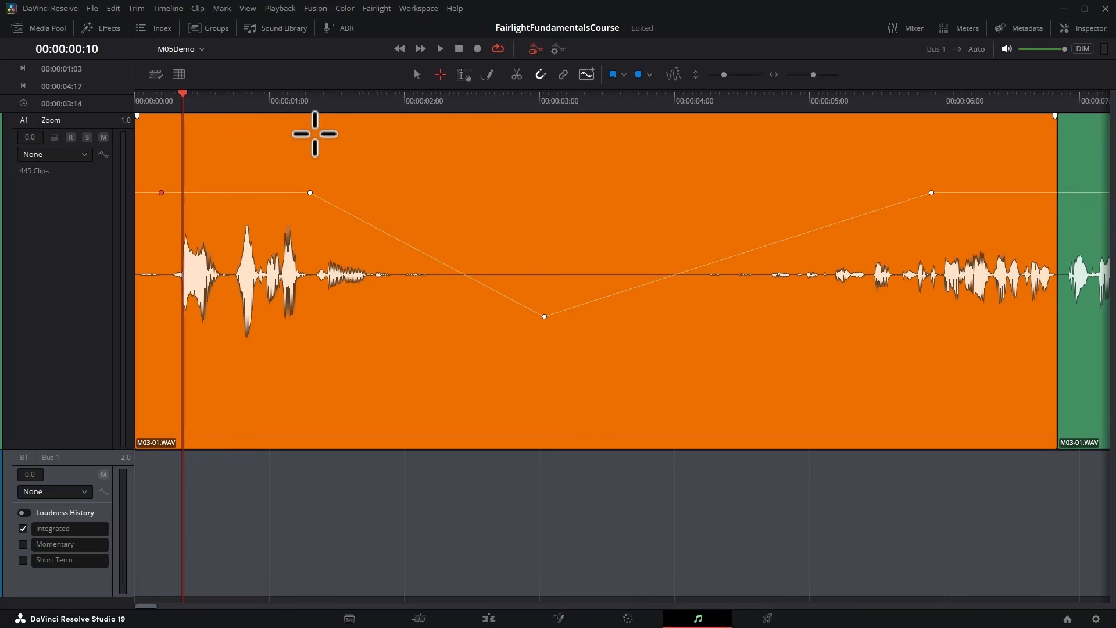
Range-select the first clip from 00:00:01:04 to 00:00:05:12, lower the volume curve within that range, and clear the range.
{"action": "left_click_drag", "start_coordinate": [289, 142], "coordinate": [864, 241]}
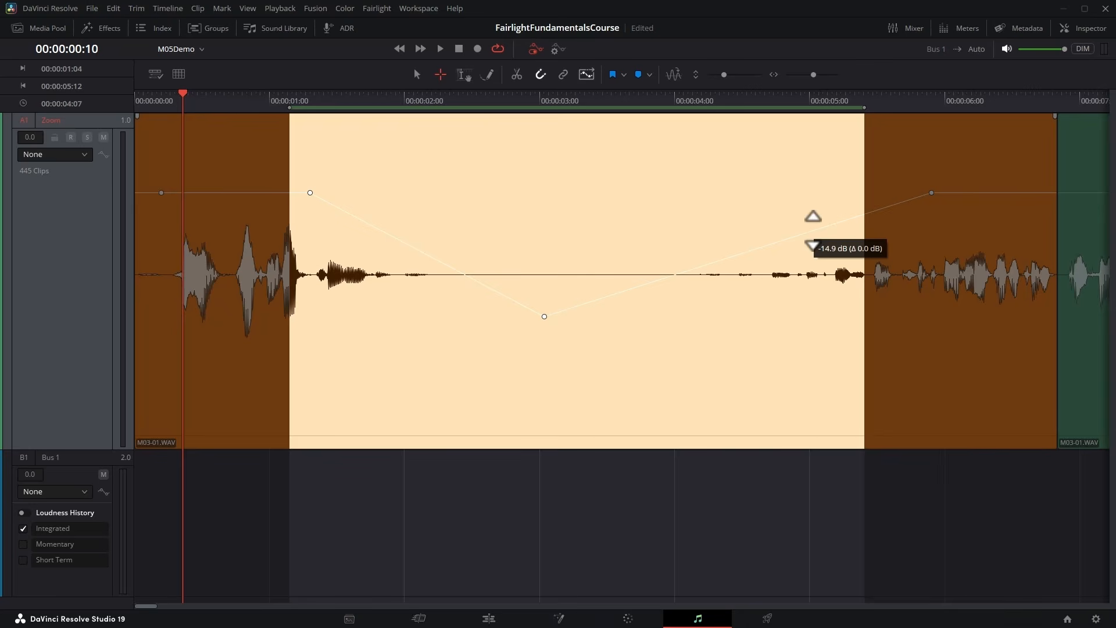
{"action": "mouse_move", "coordinate": [812, 246]}
{"action": "left_mouse_down"}
{"action": "mouse_move", "coordinate": [809, 205]}
{"action": "mouse_move", "coordinate": [794, 287]}
{"action": "mouse_move", "coordinate": [797, 194]}
{"action": "mouse_move", "coordinate": [802, 276]}
{"action": "mouse_move", "coordinate": [807, 204]}
{"action": "mouse_move", "coordinate": [808, 269]}
{"action": "mouse_move", "coordinate": [809, 225]}
{"action": "mouse_move", "coordinate": [814, 253]}
{"action": "left_mouse_up"}
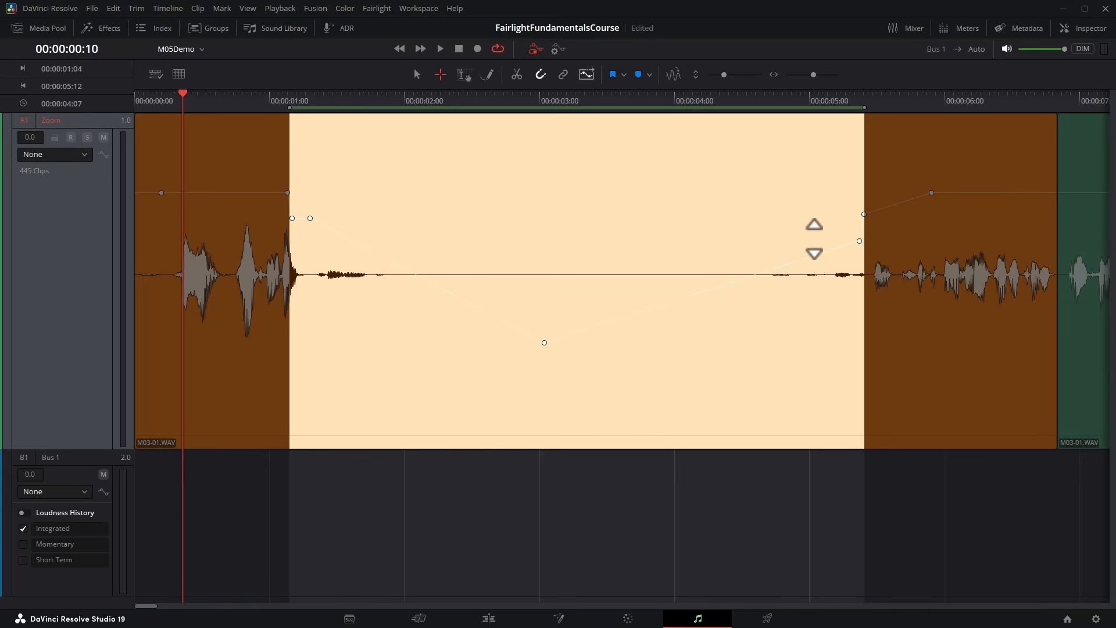
{"action": "left_click", "coordinate": [695, 381]}
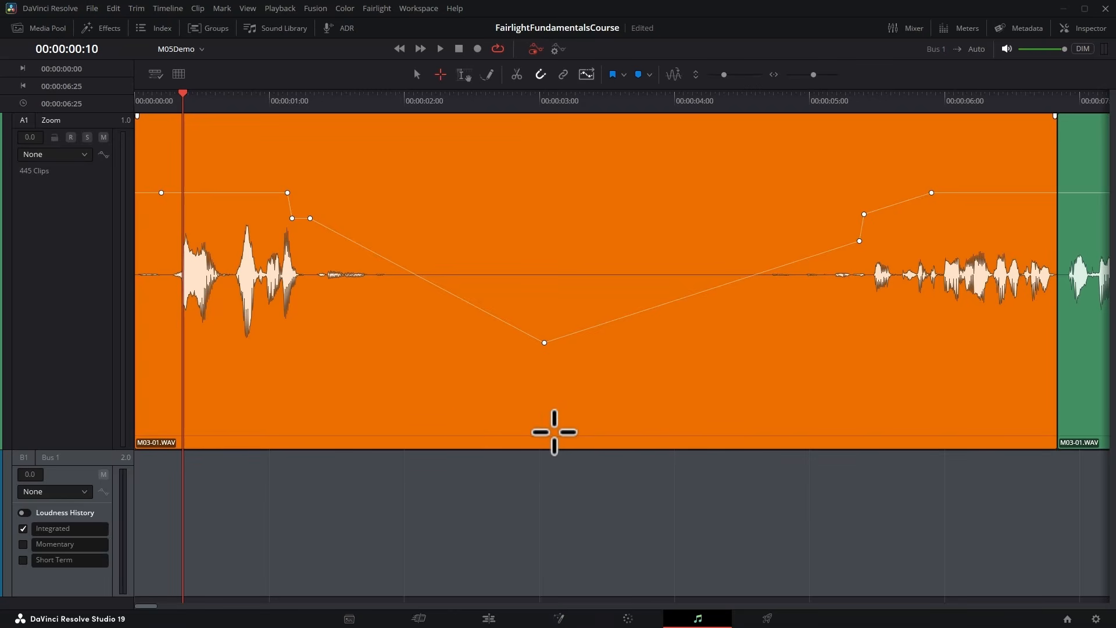
Range-select the entire first clip and raise its whole volume curve slightly, keeping the keyframes' relative levels.
{"action": "double_click", "coordinate": [554, 431]}
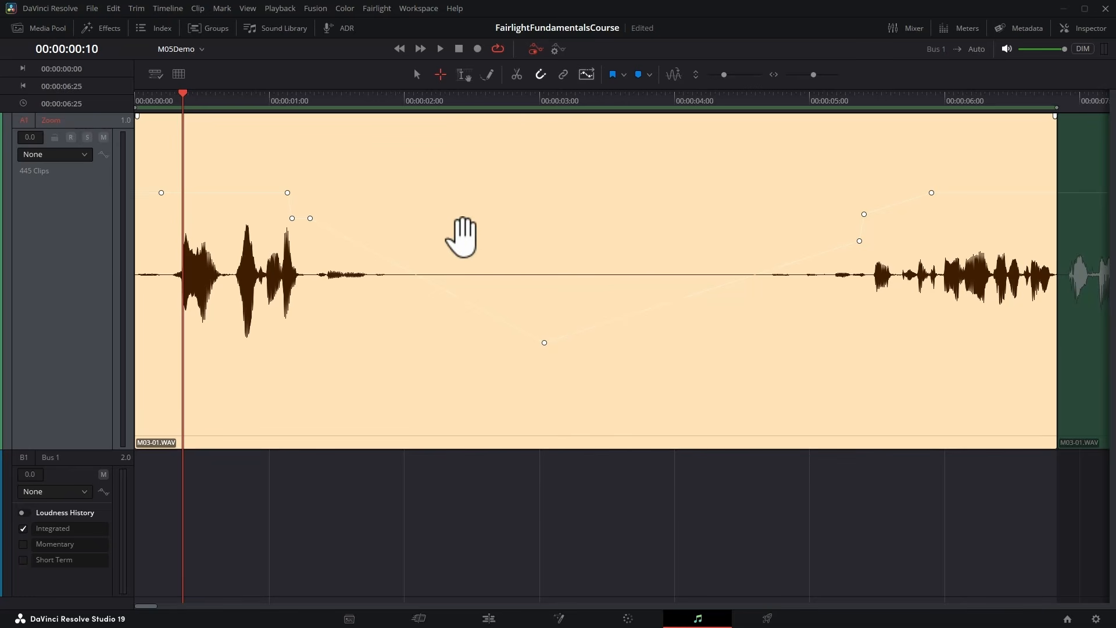
{"action": "mouse_move", "coordinate": [433, 285]}
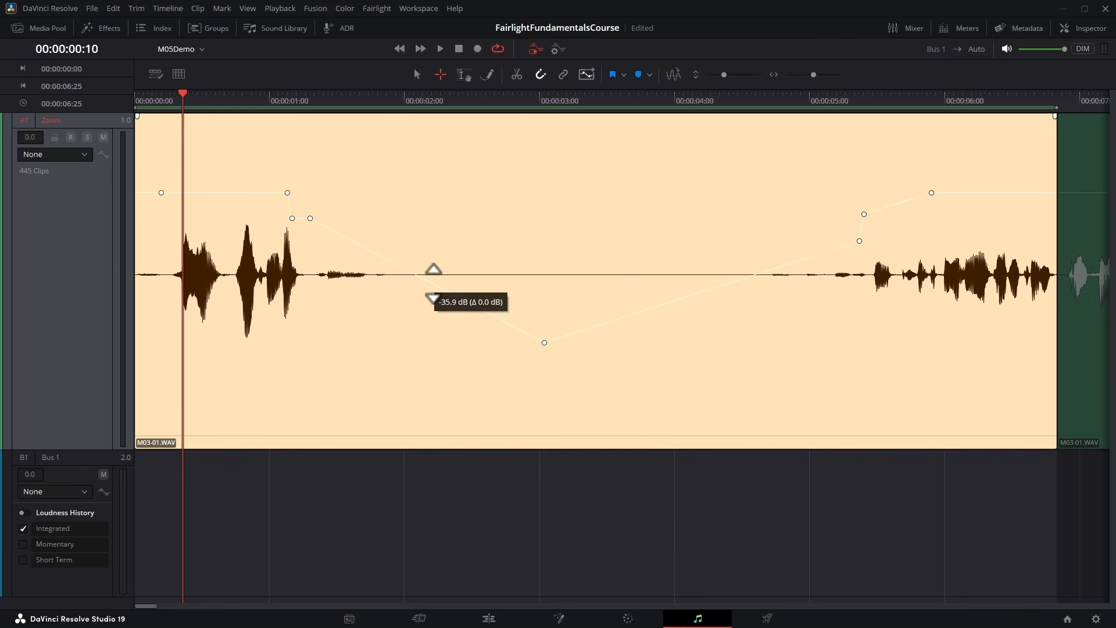
{"action": "mouse_move", "coordinate": [434, 284]}
{"action": "left_mouse_down"}
{"action": "mouse_move", "coordinate": [431, 256]}
{"action": "mouse_move", "coordinate": [427, 319]}
{"action": "mouse_move", "coordinate": [428, 242]}
{"action": "mouse_move", "coordinate": [428, 281]}
{"action": "left_mouse_up"}
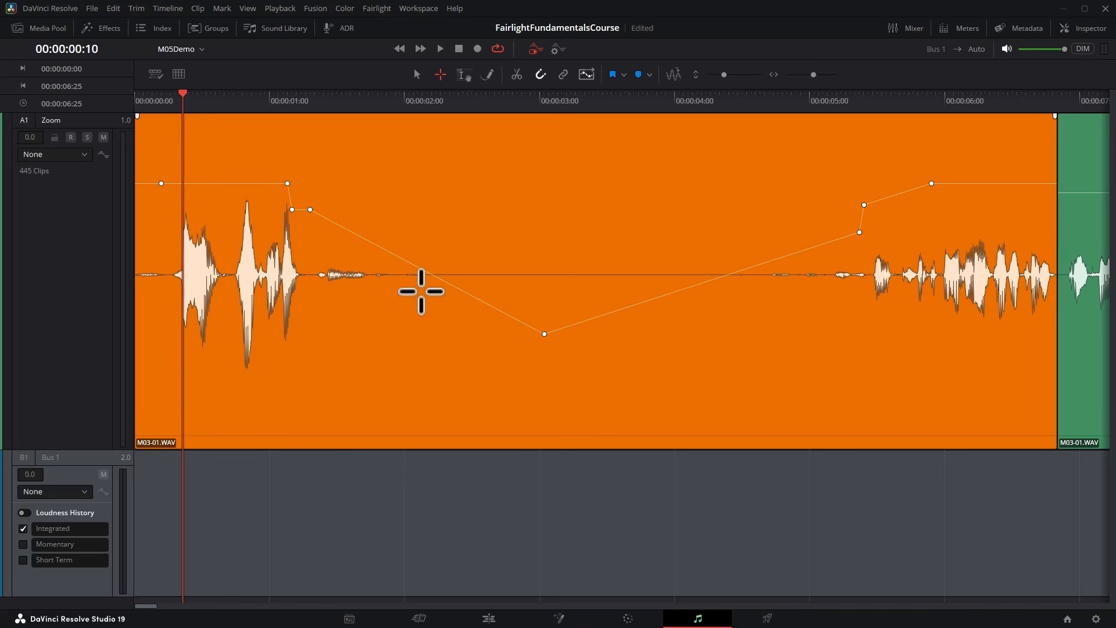
Delete the three volume keyframes between about 00:00:01:04 and 00:00:01:09 on the first clip.
{"action": "left_click", "coordinate": [309, 209]}
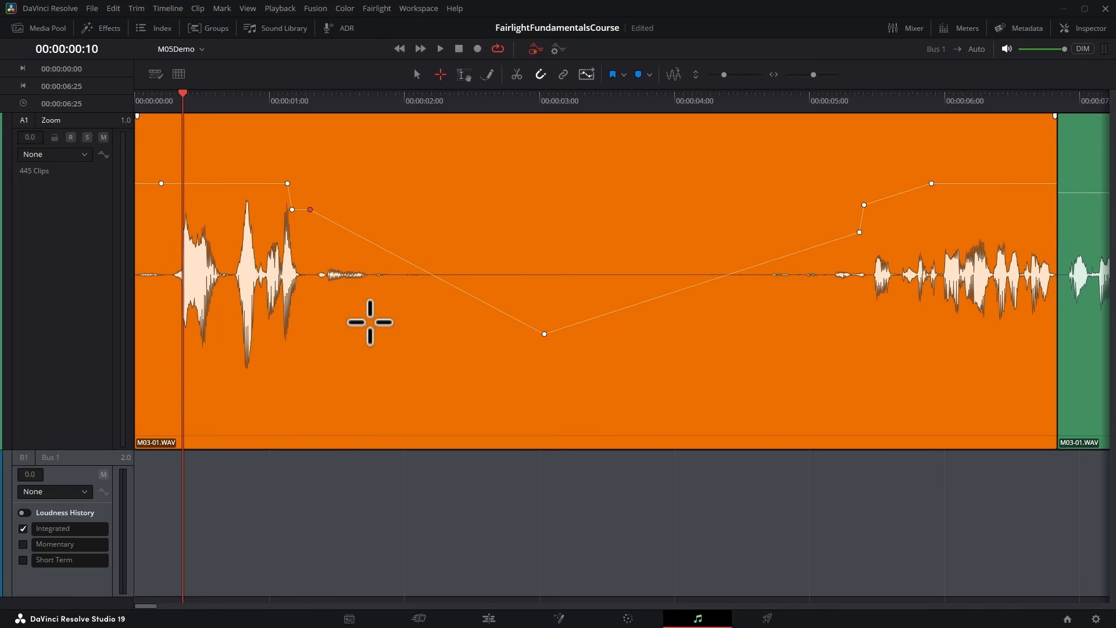
{"action": "key", "text": "Delete"}
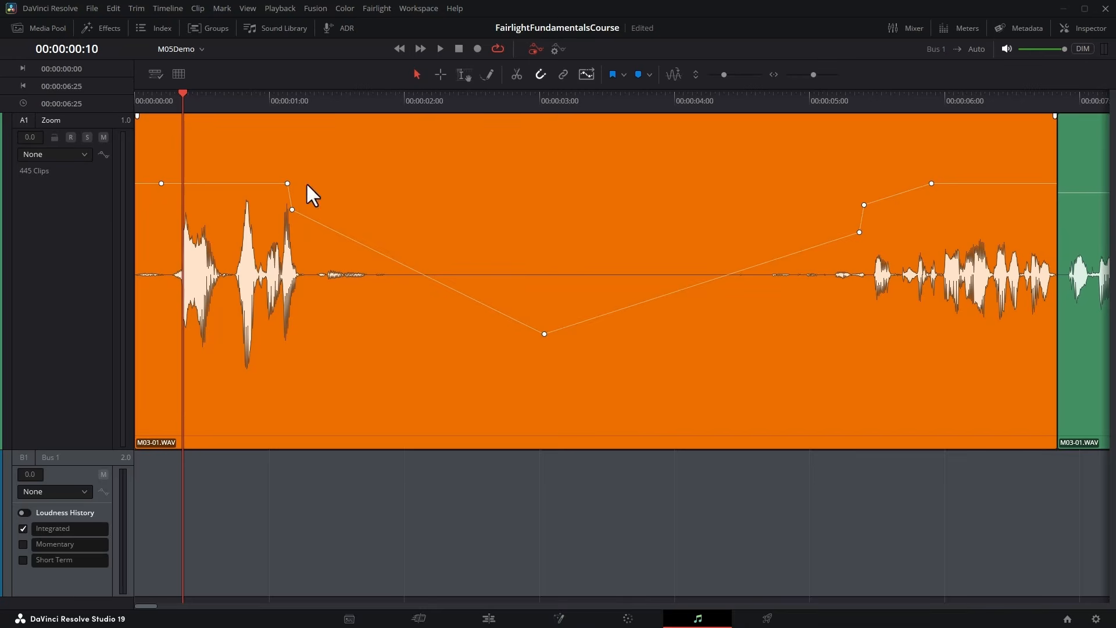
{"action": "left_click", "coordinate": [287, 184]}
{"action": "left_click", "coordinate": [292, 211], "text": "shift"}
{"action": "key", "text": "Delete"}
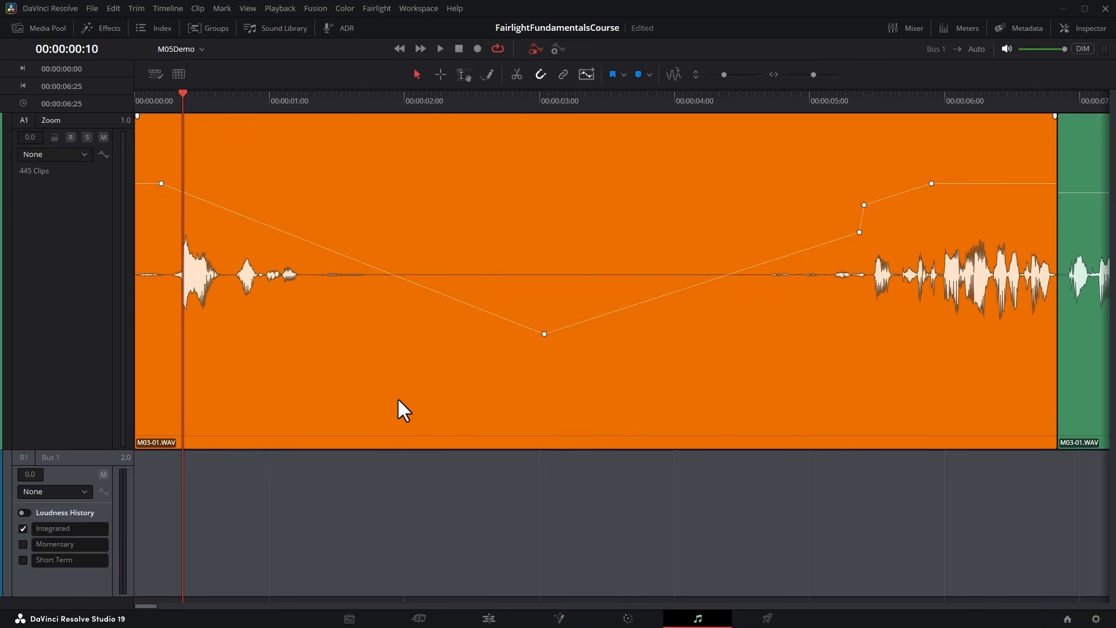
With the Edit Selection tool, add volume keyframes at about 1.3, 1.9 and 2.3 seconds on the descending curve, and raise the middle one.
{"action": "left_click", "coordinate": [464, 74]}
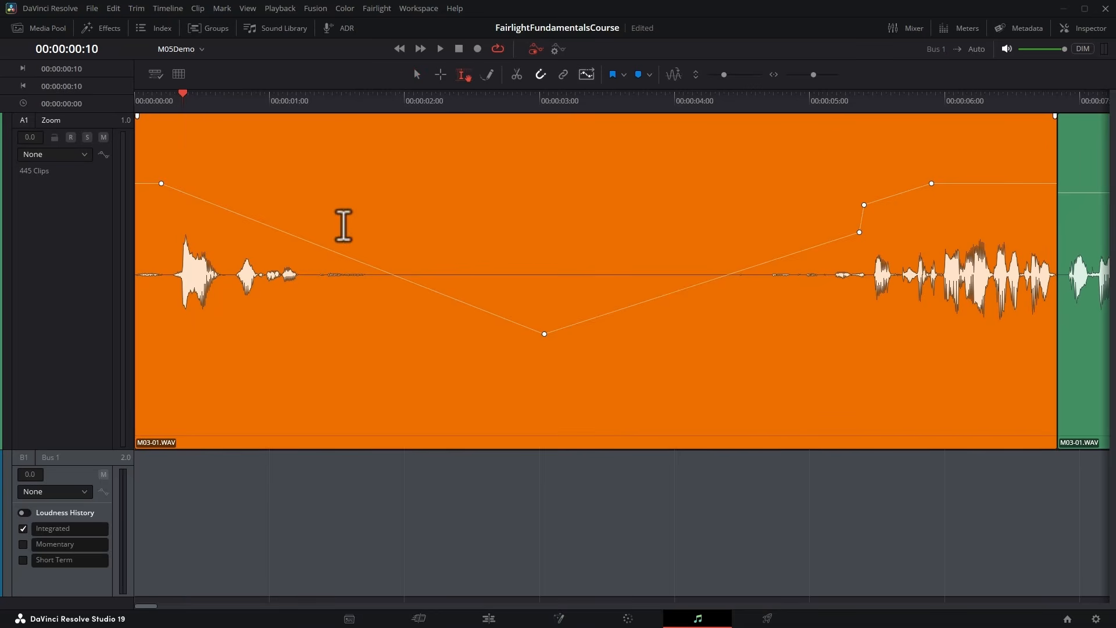
{"action": "left_click", "coordinate": [310, 243]}
{"action": "left_click", "coordinate": [387, 272], "text": "alt"}
{"action": "left_click", "coordinate": [450, 298], "text": "alt"}
{"action": "left_click_drag", "start_coordinate": [387, 273], "coordinate": [373, 208]}
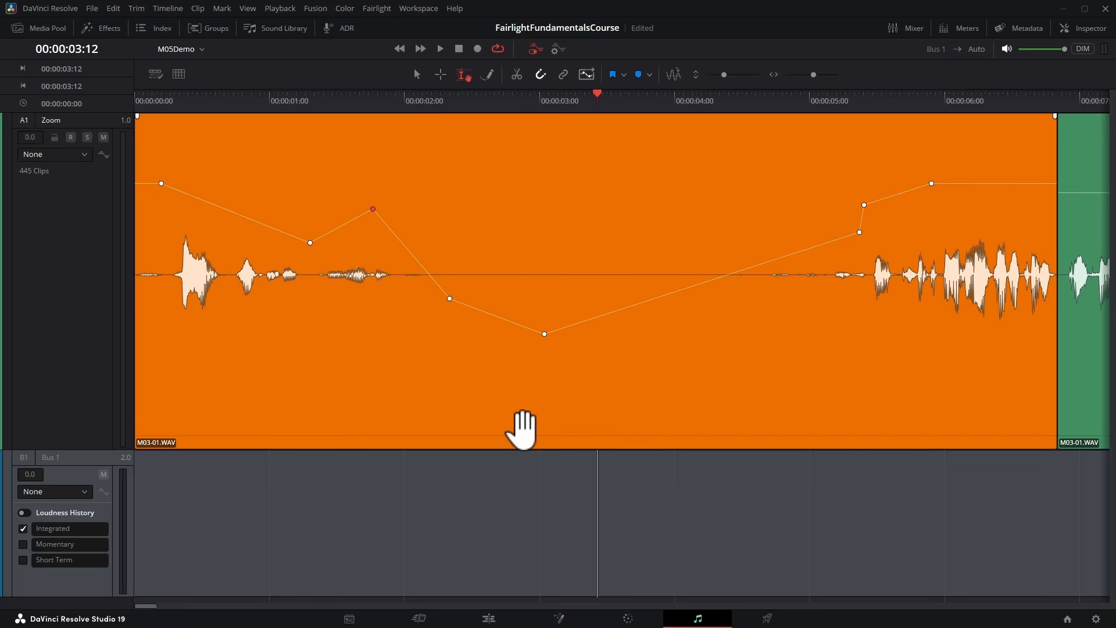
Select the whole first clip, raise its complete volume curve by about 3.6 dB, and clear the selection.
{"action": "left_click", "coordinate": [522, 430]}
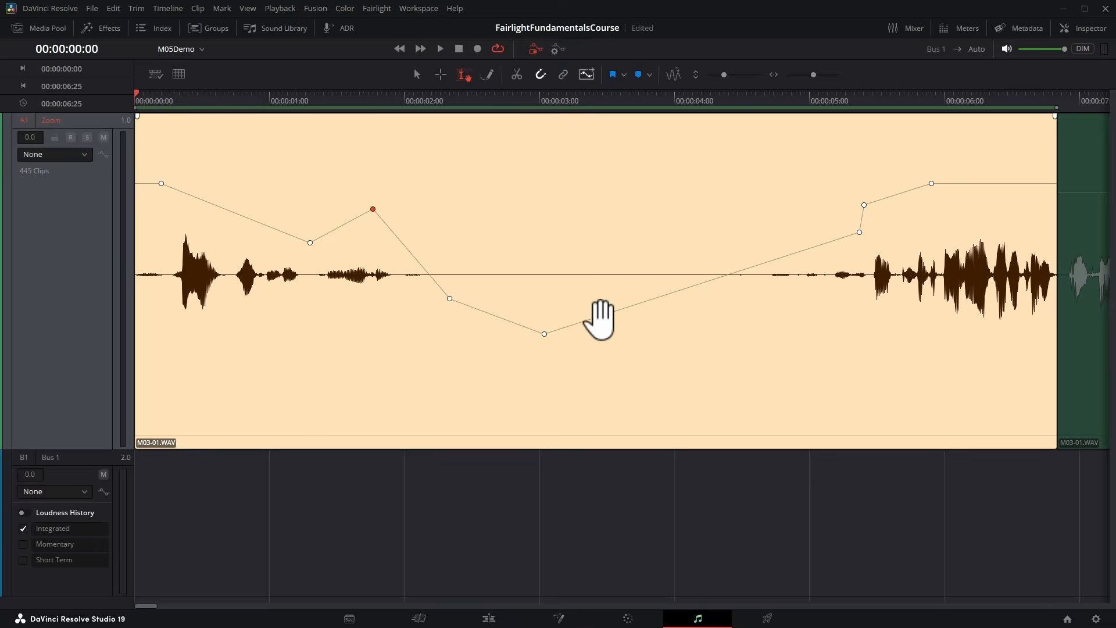
{"action": "mouse_move", "coordinate": [601, 316]}
{"action": "left_mouse_down"}
{"action": "mouse_move", "coordinate": [605, 284]}
{"action": "mouse_move", "coordinate": [604, 334]}
{"action": "mouse_move", "coordinate": [615, 278]}
{"action": "mouse_move", "coordinate": [617, 326]}
{"action": "left_mouse_up"}
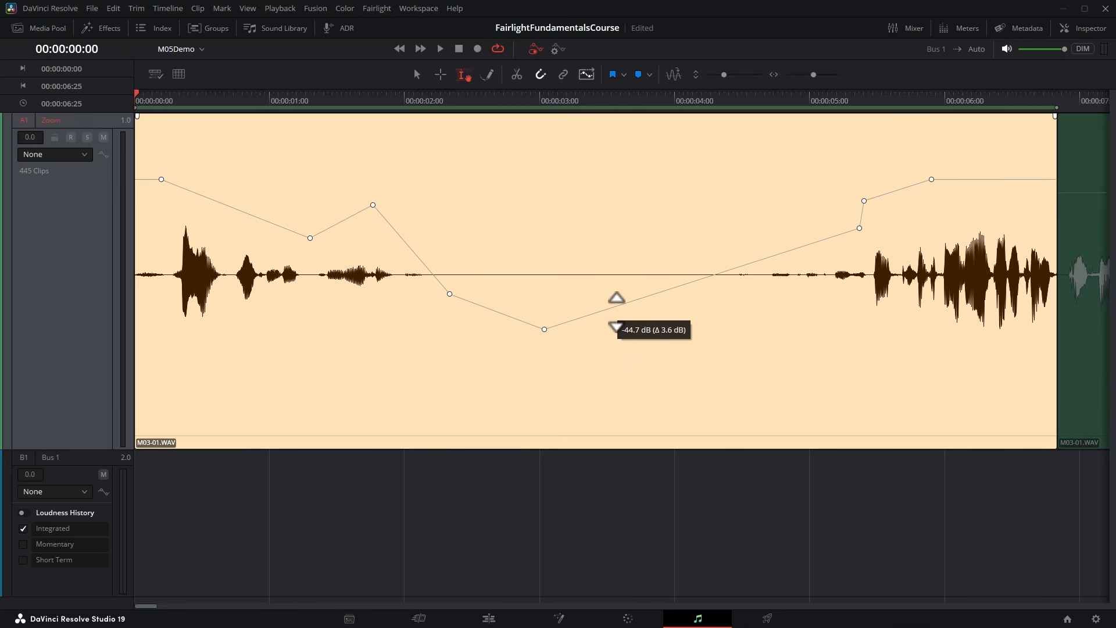
{"action": "left_click", "coordinate": [638, 473]}
Range-select the first clip from 00:00:01:06 to 00:00:02:15 and raise the volume curve within that range.
{"action": "left_click_drag", "start_coordinate": [301, 219], "coordinate": [473, 219]}
{"action": "left_click_drag", "start_coordinate": [428, 265], "coordinate": [416, 228]}
{"action": "left_click", "coordinate": [511, 355]}
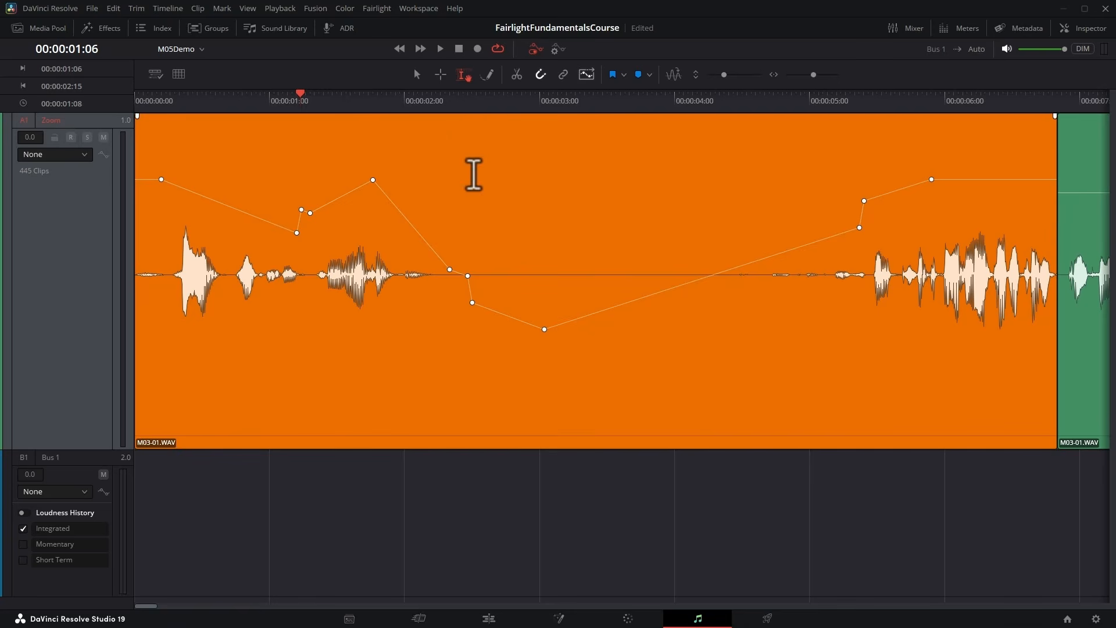
Return to the pointer selection tool, clear the selection, and delete the peak volume keyframe just before 00:00:02:00.
{"action": "left_click", "coordinate": [416, 72]}
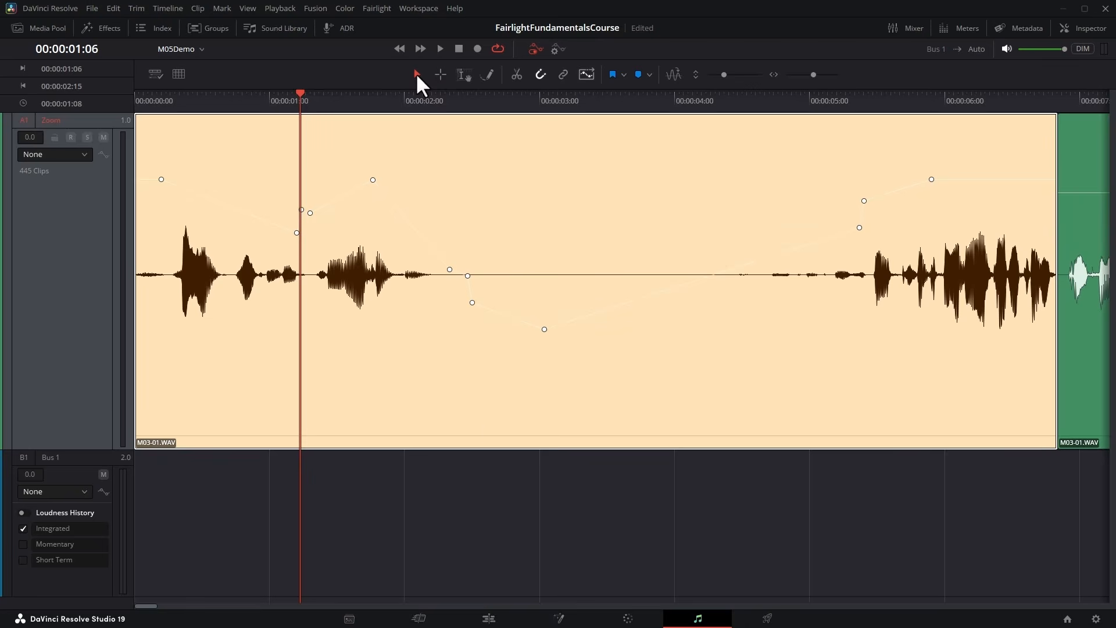
{"action": "left_click", "coordinate": [496, 502]}
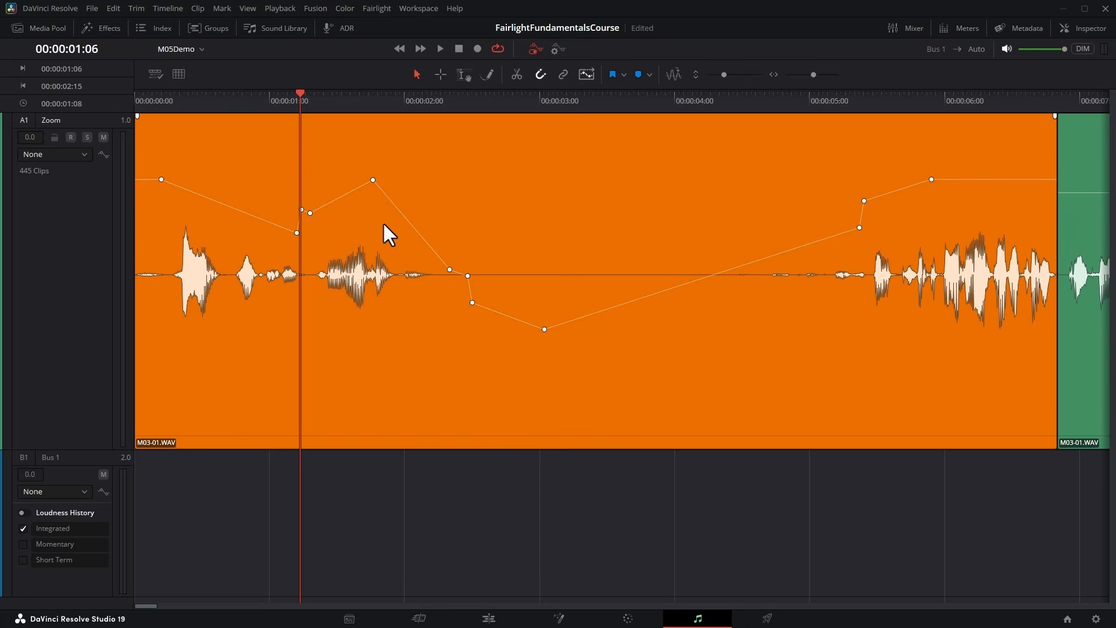
{"action": "left_click", "coordinate": [373, 180]}
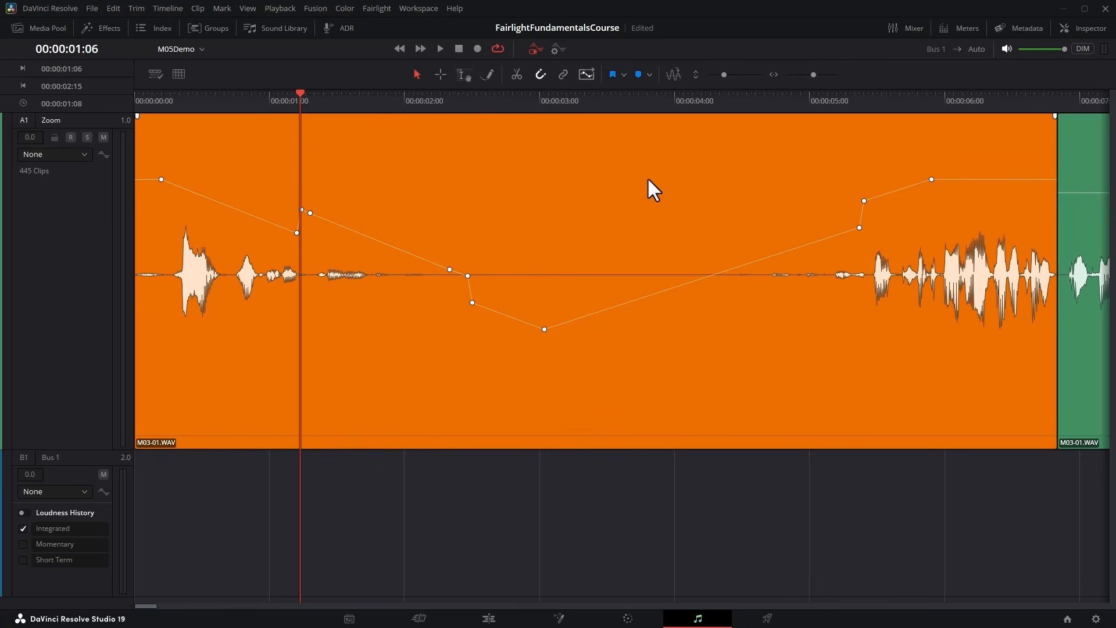
Select the first Zoom clip, open its Inspector audio settings, and try the Volume keyframe toggle at 00:00:01:06.
{"action": "left_click", "coordinate": [608, 427]}
{"action": "left_click", "coordinate": [1079, 29]}
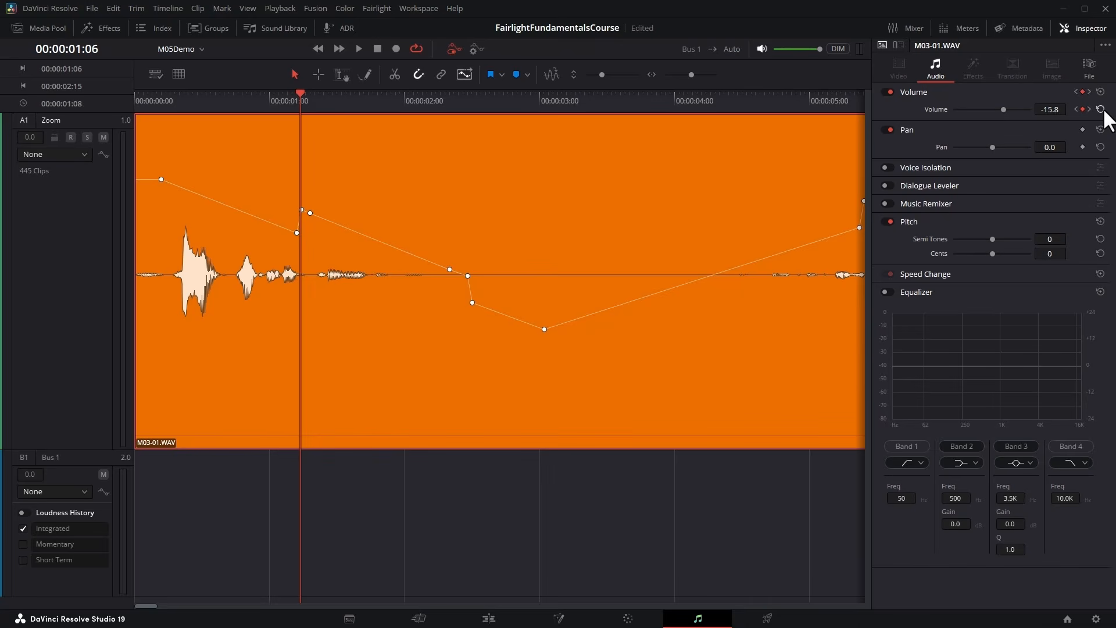
{"action": "left_click", "coordinate": [1083, 111]}
Try the Volume keyframe toggle at 00:00:01:26, and jump to the previous and next volume keyframes of the clip.
{"action": "left_click_drag", "start_coordinate": [296, 92], "coordinate": [386, 103]}
{"action": "left_click", "coordinate": [1082, 109]}
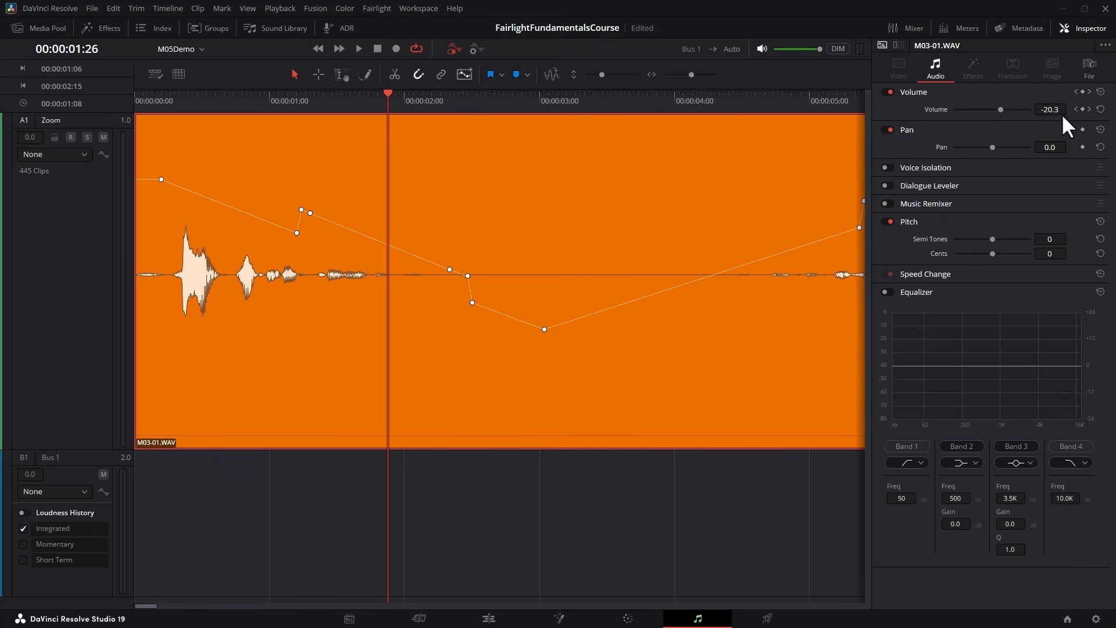
{"action": "left_click", "coordinate": [1075, 109]}
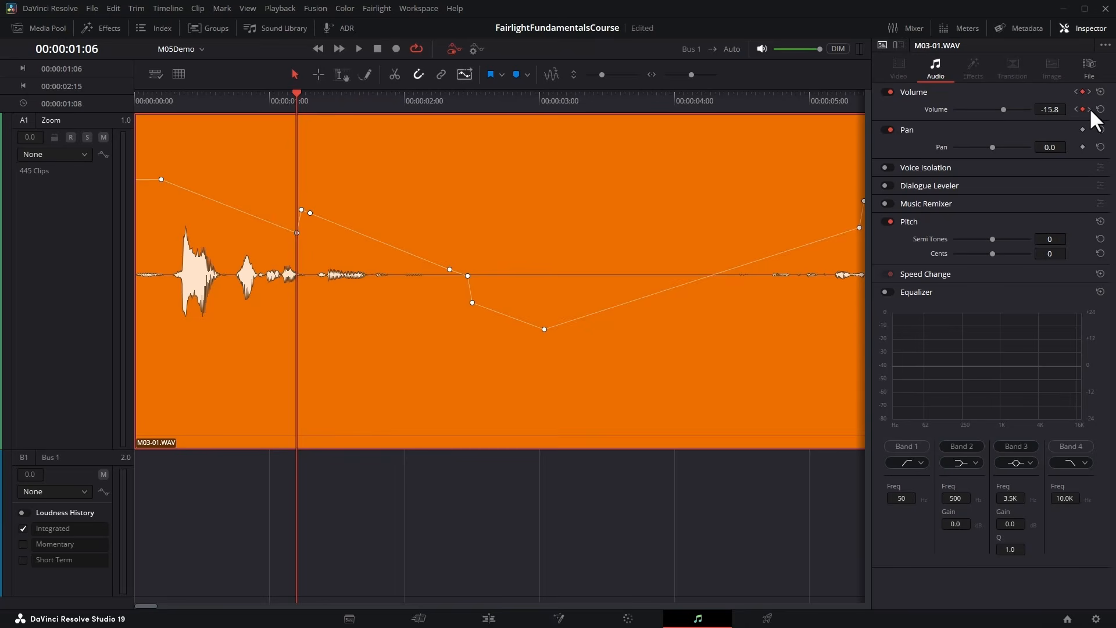
{"action": "left_click", "coordinate": [1089, 109]}
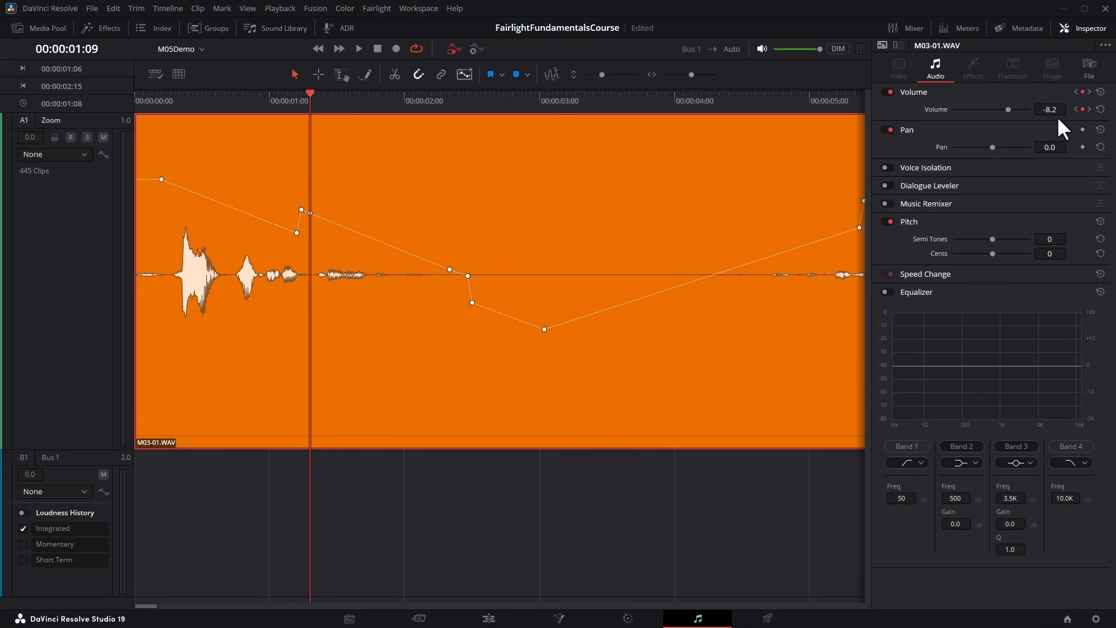
Reset the first Zoom clip's Volume with its keyframes to default and close the Inspector.
{"action": "left_click", "coordinate": [1100, 109]}
{"action": "left_click", "coordinate": [1086, 26]}
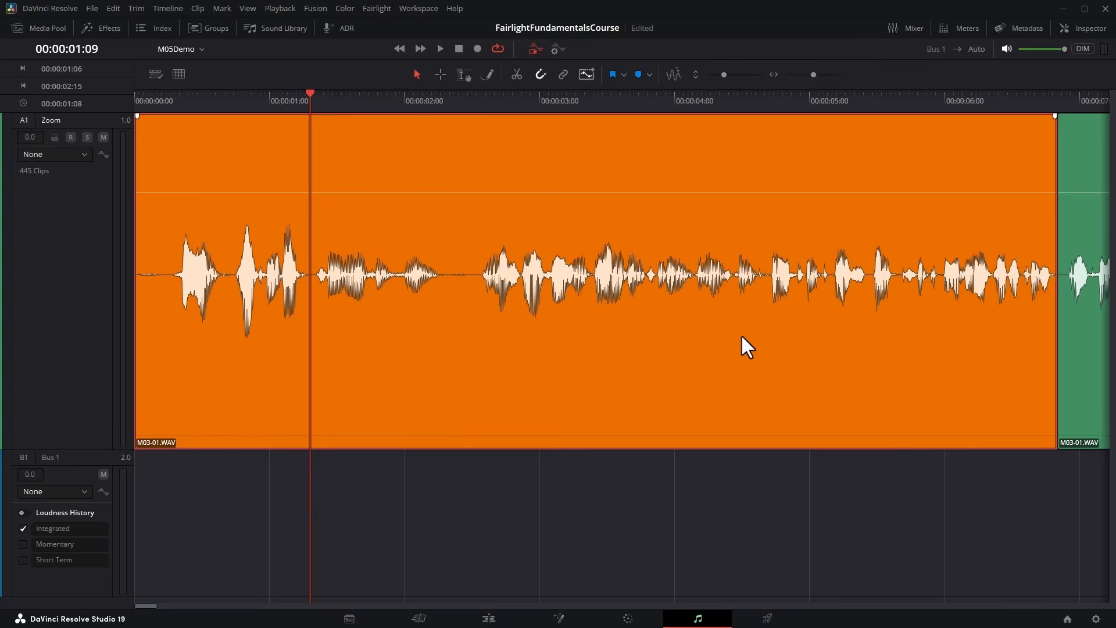
Select the third, fourth and fifth Zoom clips together and delete them, leaving a gap after the second clip.
{"action": "key", "text": "ctrl+minus"}
{"action": "left_click_drag", "start_coordinate": [710, 529], "coordinate": [974, 337]}
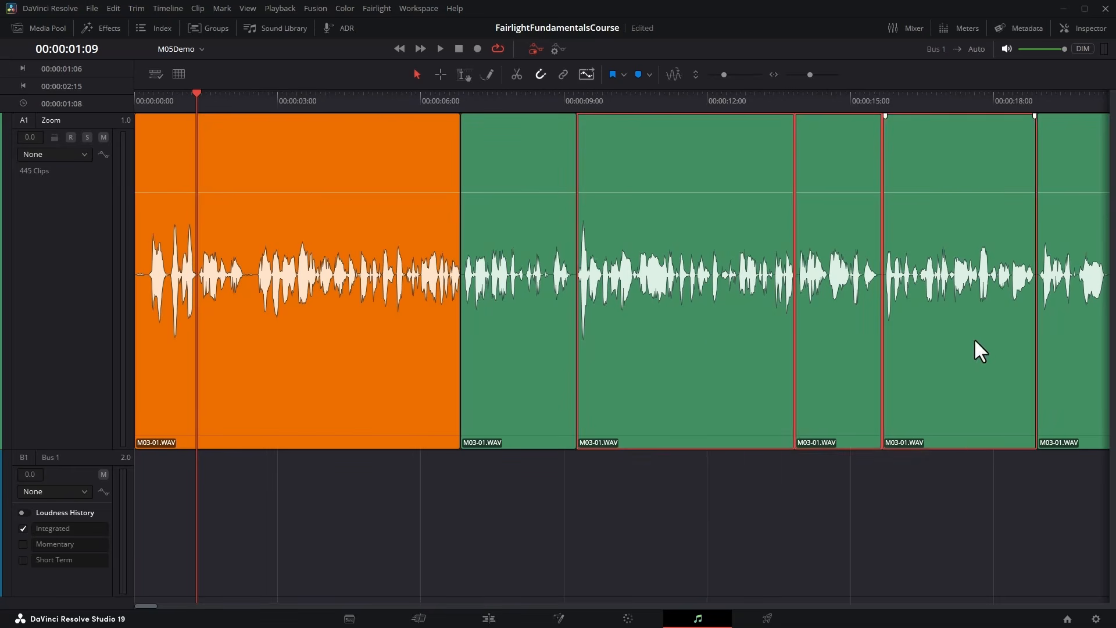
{"action": "key", "text": "Delete"}
Range-select 00:00:05:03 to 00:00:08:14 across the first two clips, lower the volume inside it, and return to the pointer tool.
{"action": "left_click", "coordinate": [440, 74]}
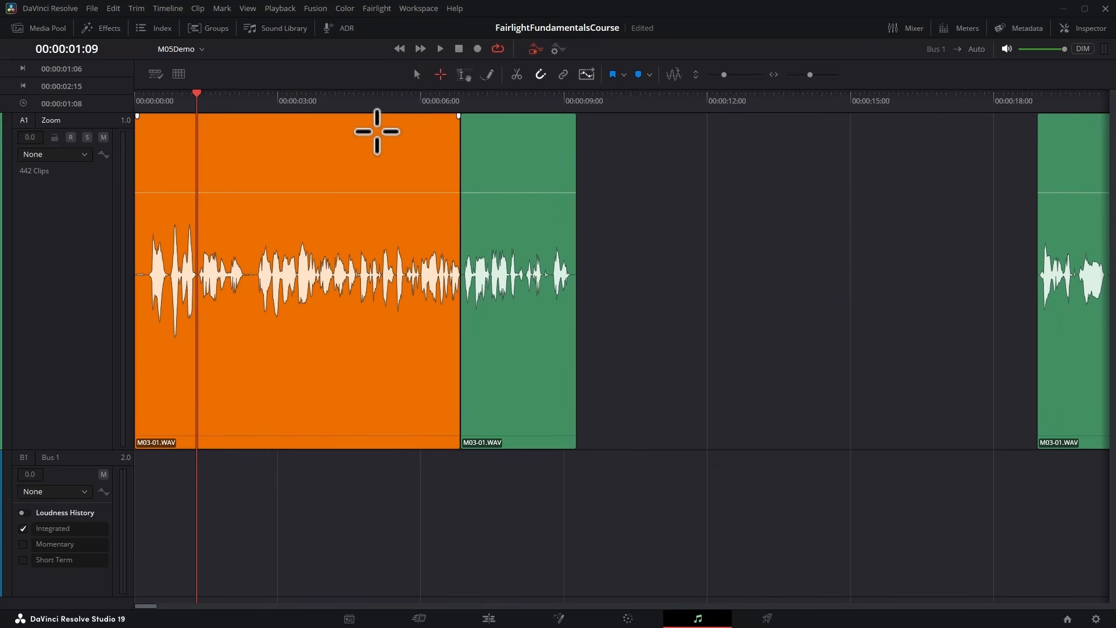
{"action": "left_click_drag", "start_coordinate": [376, 131], "coordinate": [540, 174]}
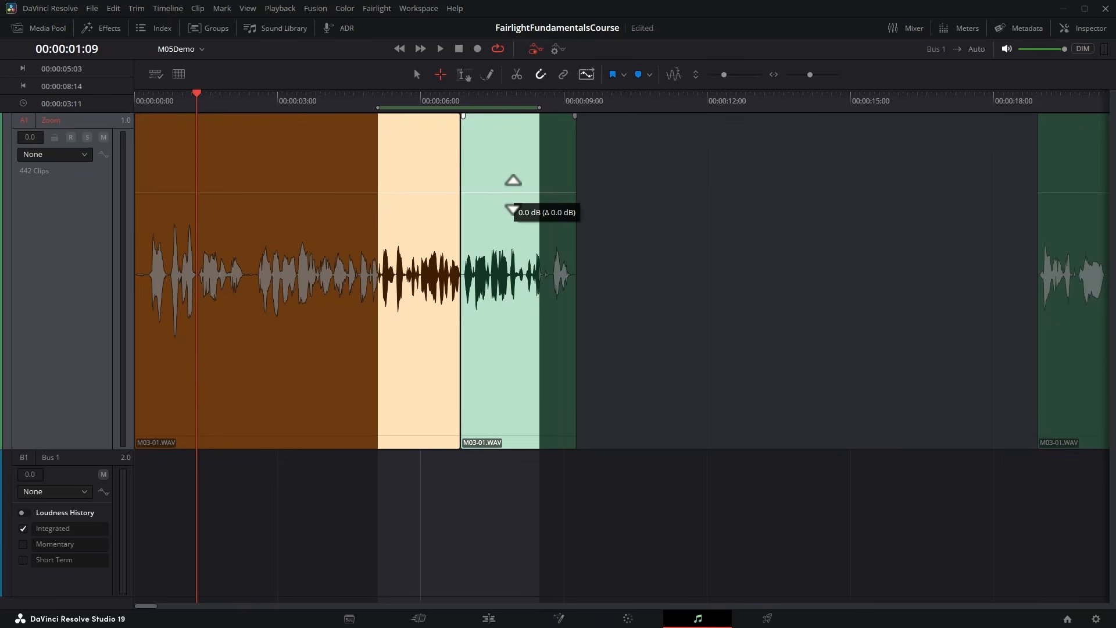
{"action": "left_click_drag", "start_coordinate": [512, 195], "coordinate": [507, 252]}
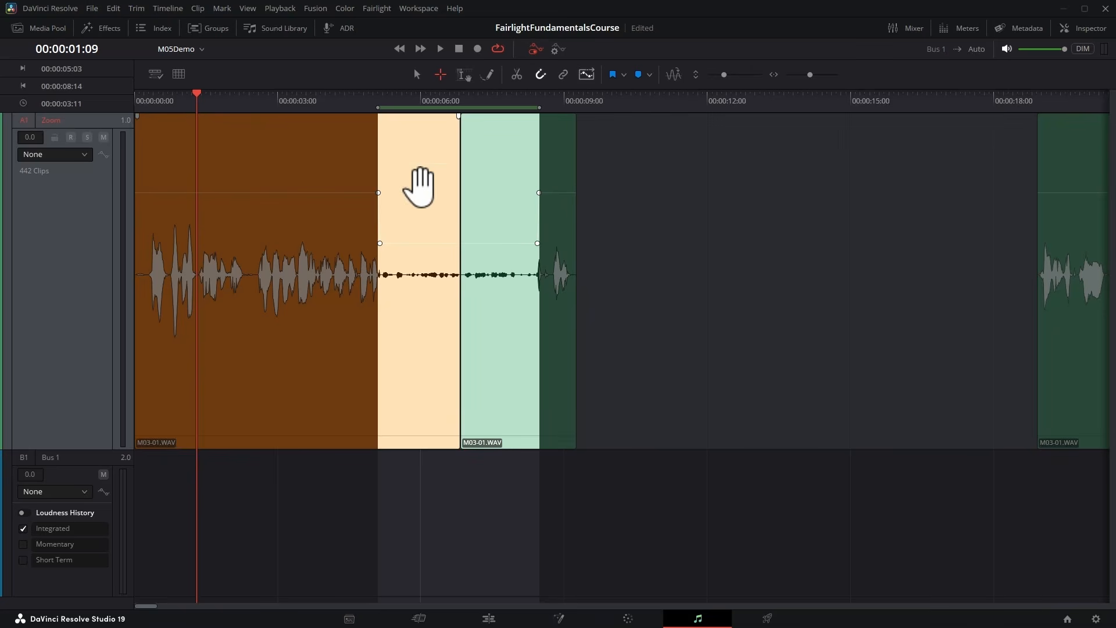
{"action": "left_click", "coordinate": [544, 503]}
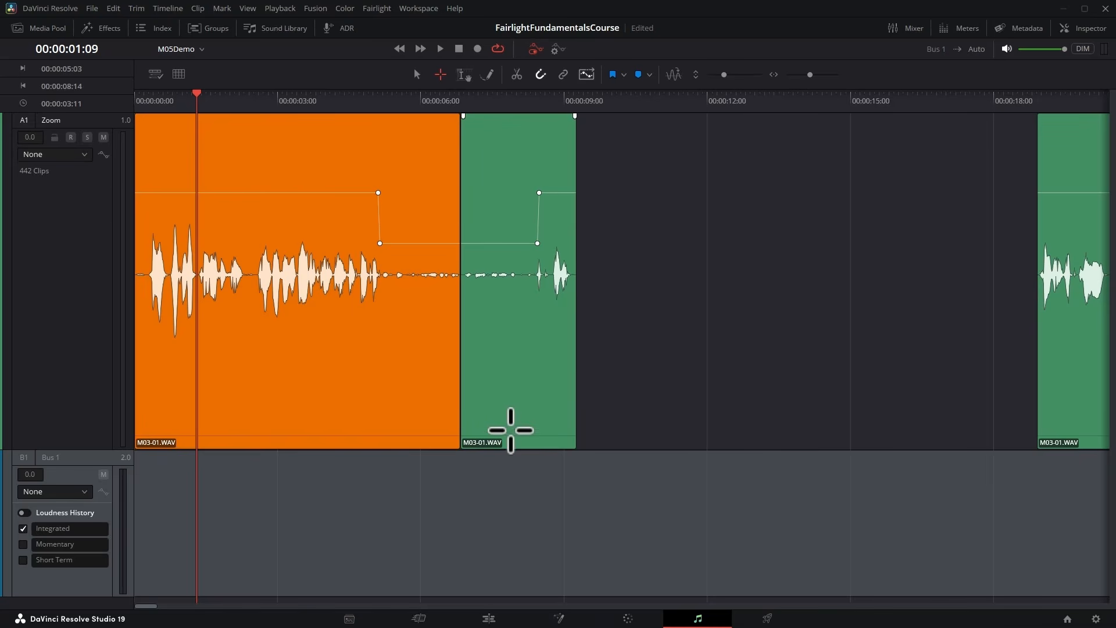
{"action": "left_click", "coordinate": [416, 75]}
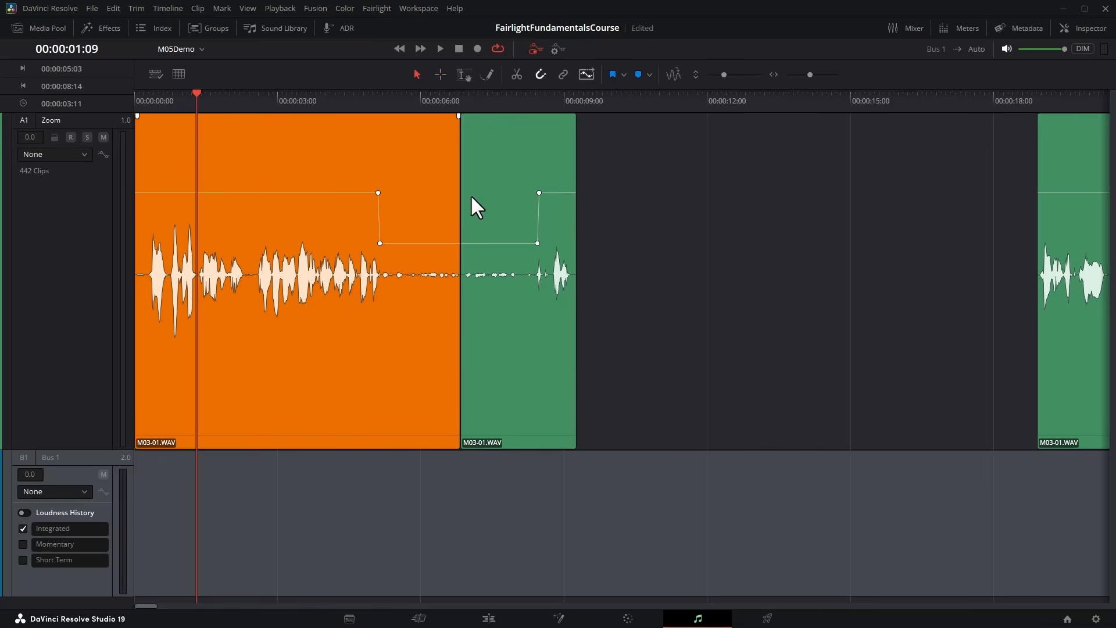
Try moving the second clip later into the gap and back with its volume keyframes, and undo the last clip moves.
{"action": "left_click", "coordinate": [508, 441]}
{"action": "left_click_drag", "start_coordinate": [507, 442], "coordinate": [666, 184]}
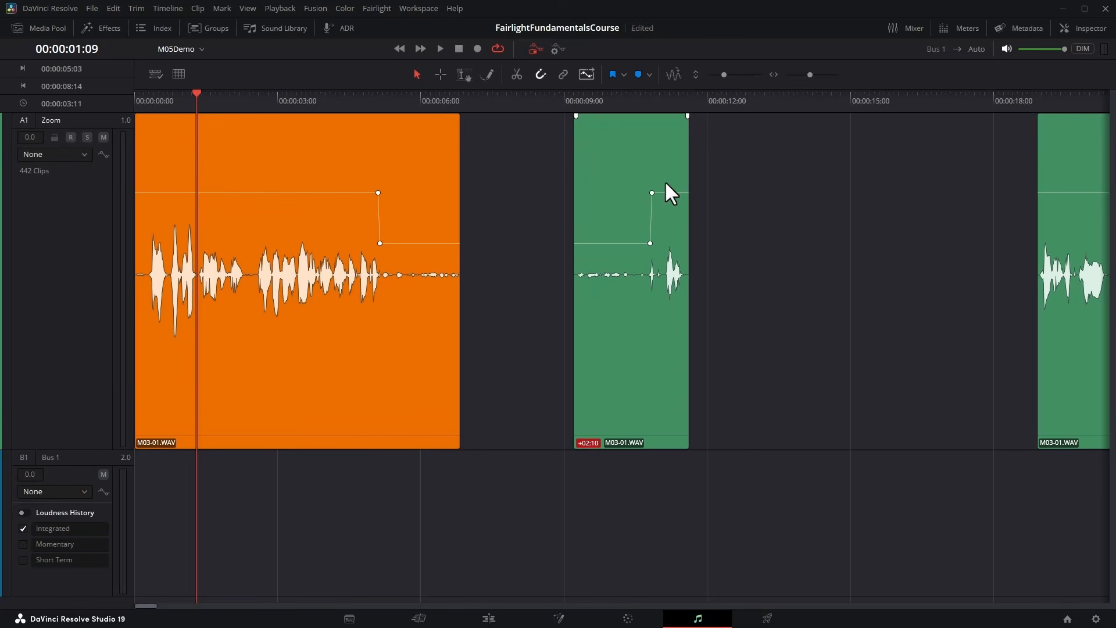
{"action": "left_click_drag", "start_coordinate": [650, 441], "coordinate": [543, 431]}
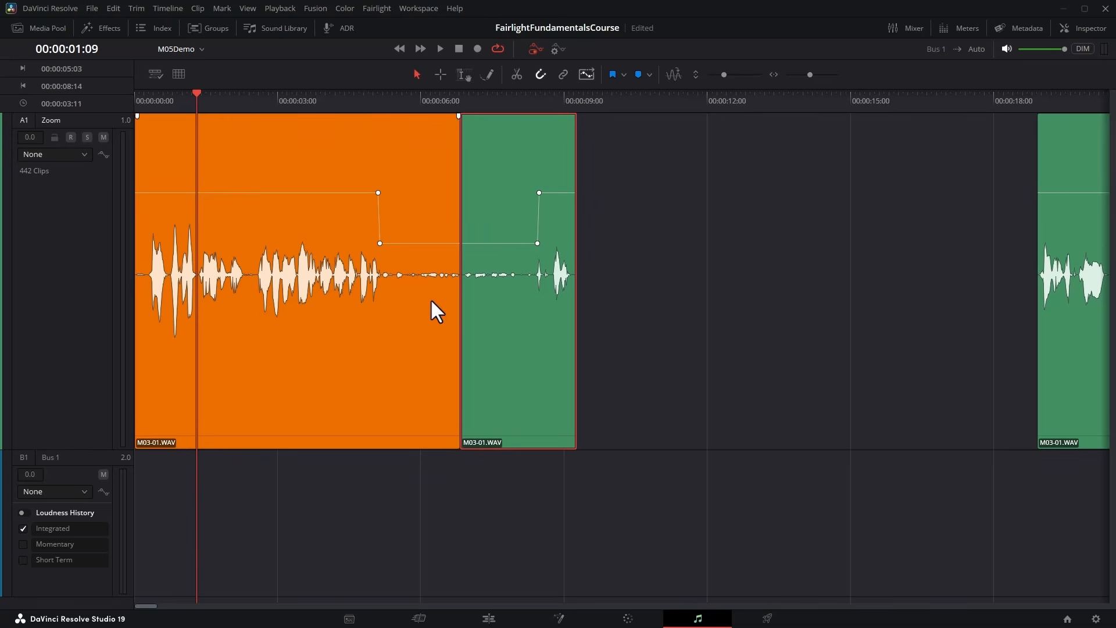
{"action": "left_click_drag", "start_coordinate": [529, 437], "coordinate": [713, 432]}
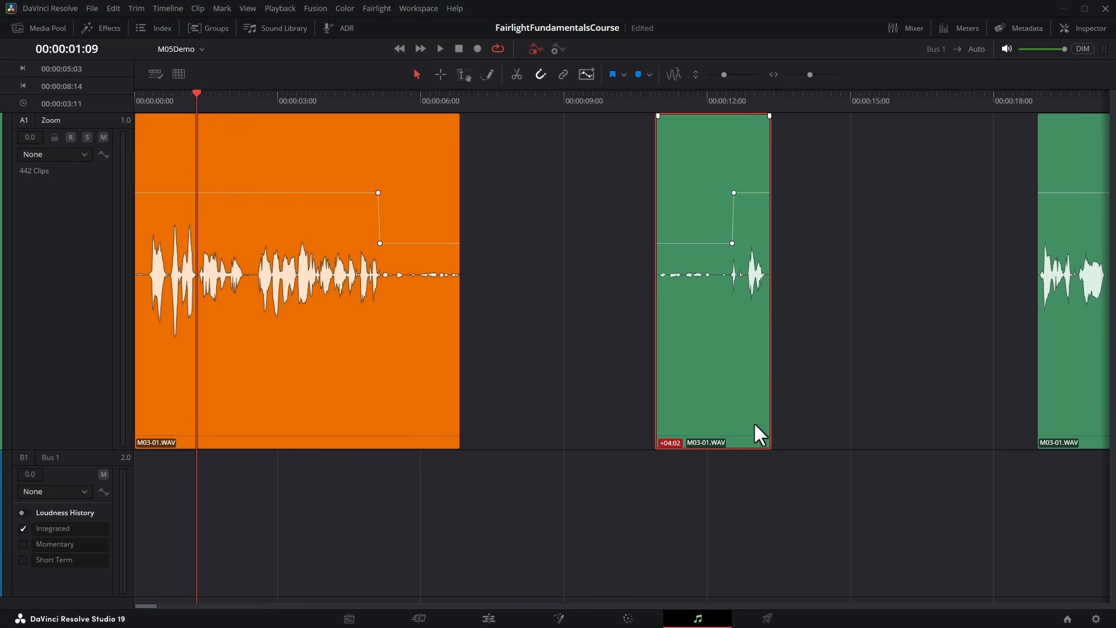
{"action": "left_click_drag", "start_coordinate": [328, 437], "coordinate": [403, 435]}
{"action": "key", "text": "ctrl+z"}
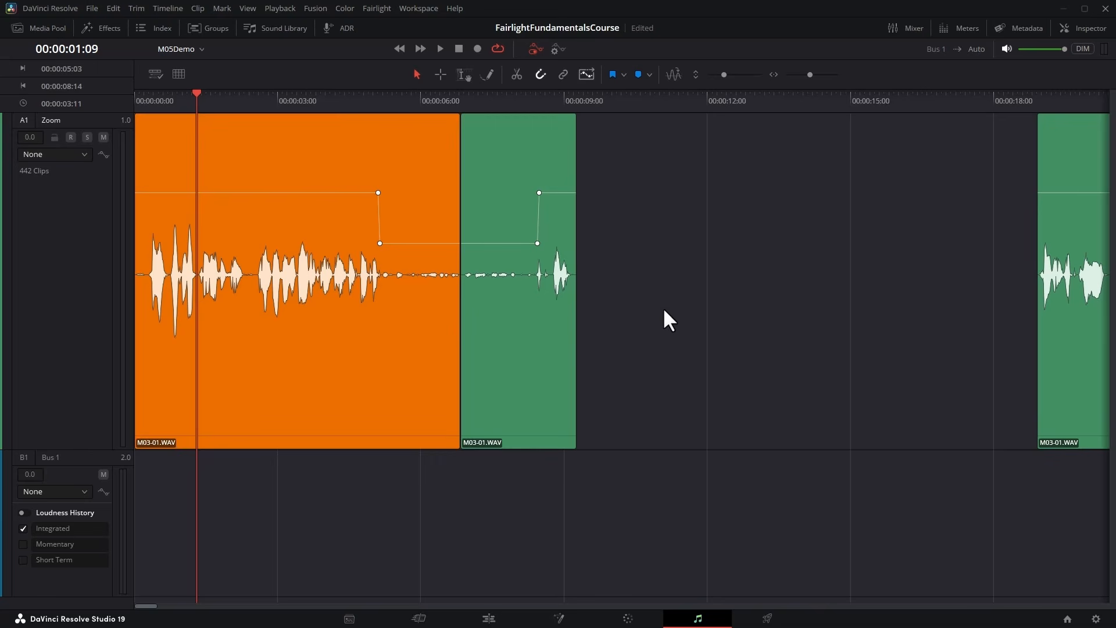
Select the first two clips together, reset their Volume in the Inspector, and clear the selection.
{"action": "left_click_drag", "start_coordinate": [663, 306], "coordinate": [273, 366]}
{"action": "left_click", "coordinate": [1068, 32]}
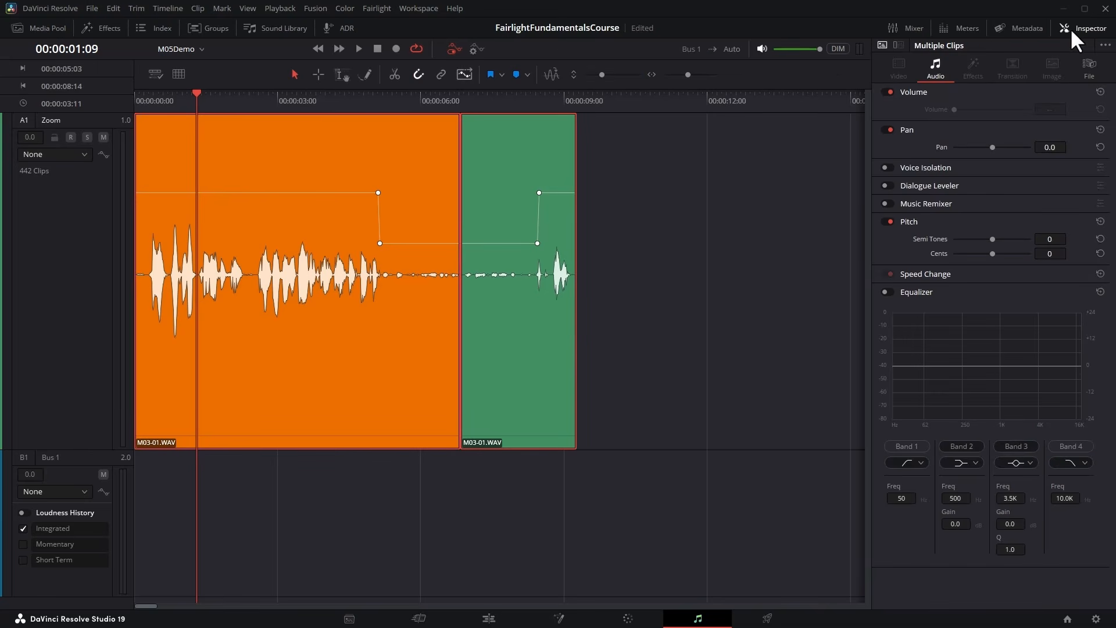
{"action": "left_click", "coordinate": [1101, 91]}
{"action": "left_click", "coordinate": [655, 186]}
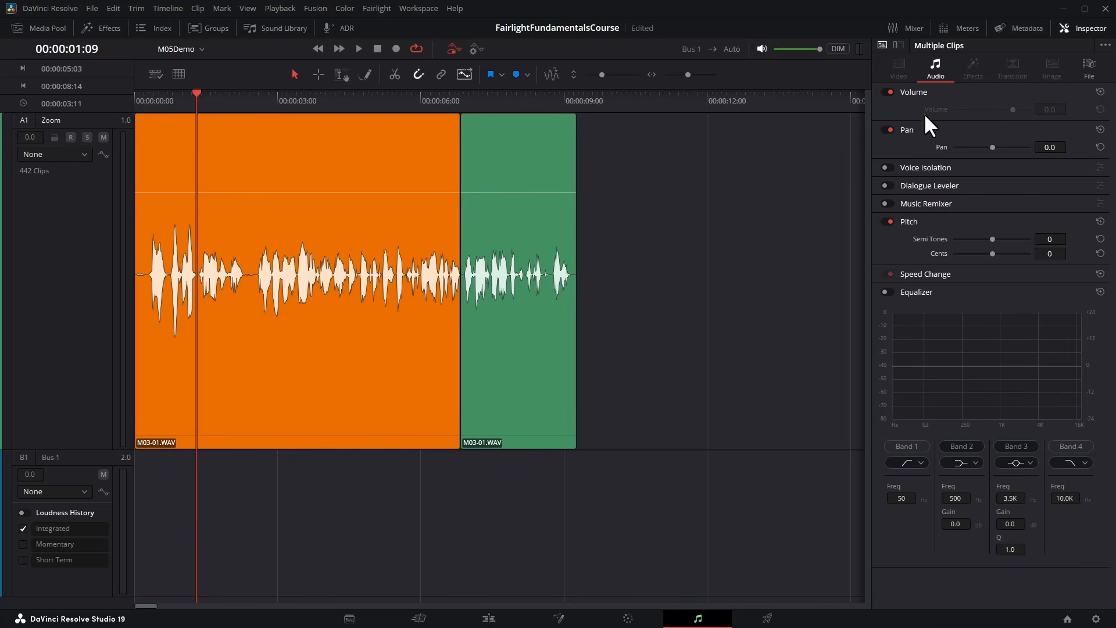
{"action": "left_click", "coordinate": [1083, 32]}
Select the first Zoom clip and add a Pan keyframe of -100 in the Inspector at 00:00:00:00.
{"action": "key", "text": "ctrl+equal"}
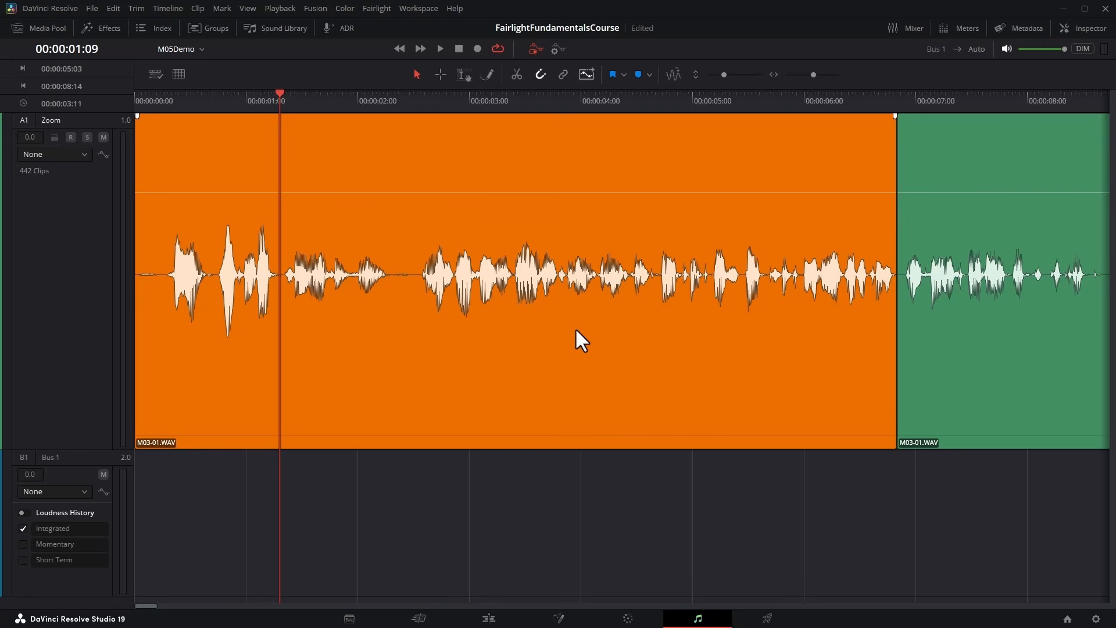
{"action": "key", "text": "Home"}
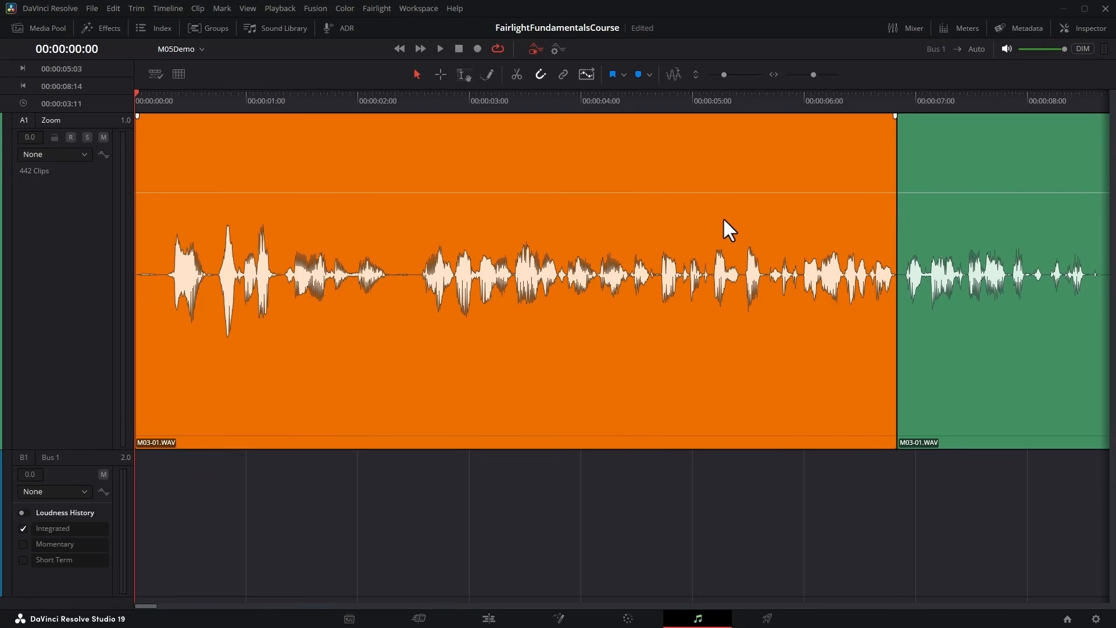
{"action": "left_click", "coordinate": [1066, 28]}
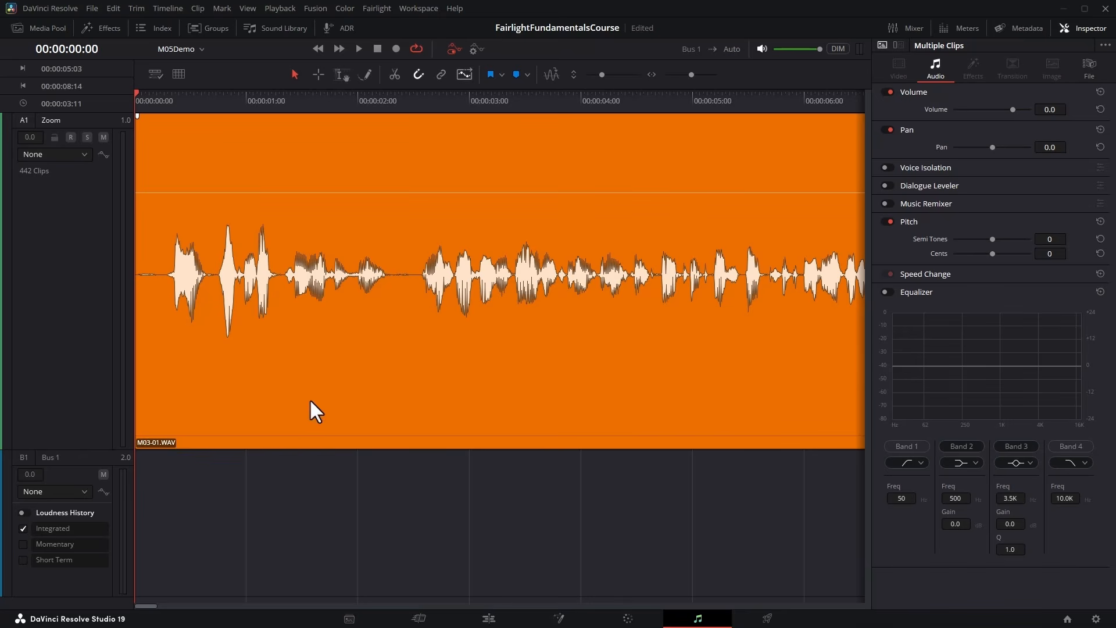
{"action": "left_click", "coordinate": [626, 383]}
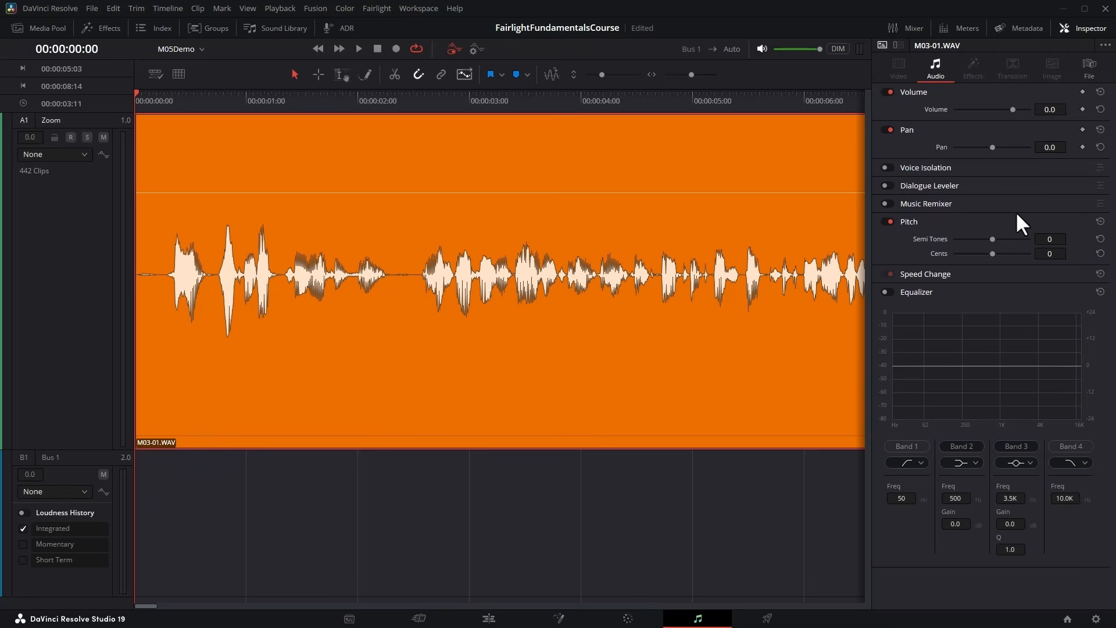
{"action": "left_click", "coordinate": [1082, 147]}
{"action": "left_click_drag", "start_coordinate": [991, 146], "coordinate": [945, 148]}
{"action": "scroll", "coordinate": [653, 250], "scroll_direction": "down", "scroll_amount": 1}
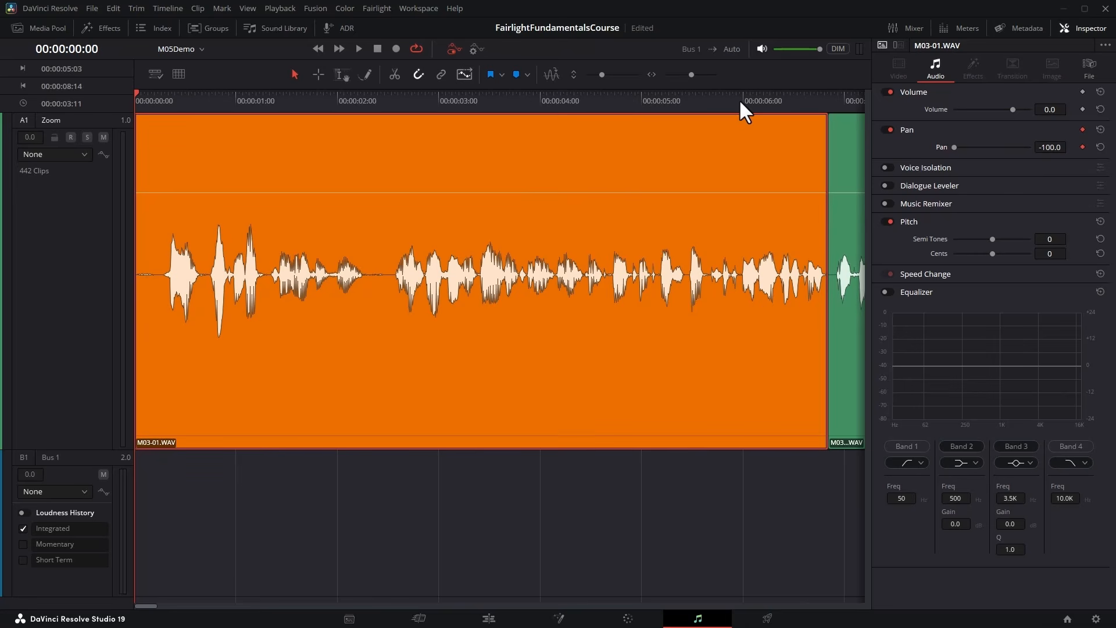
Set Pan to 100 at the clip's end at 00:00:06:25, and jump between the two pan keyframes.
{"action": "key", "text": "Down"}
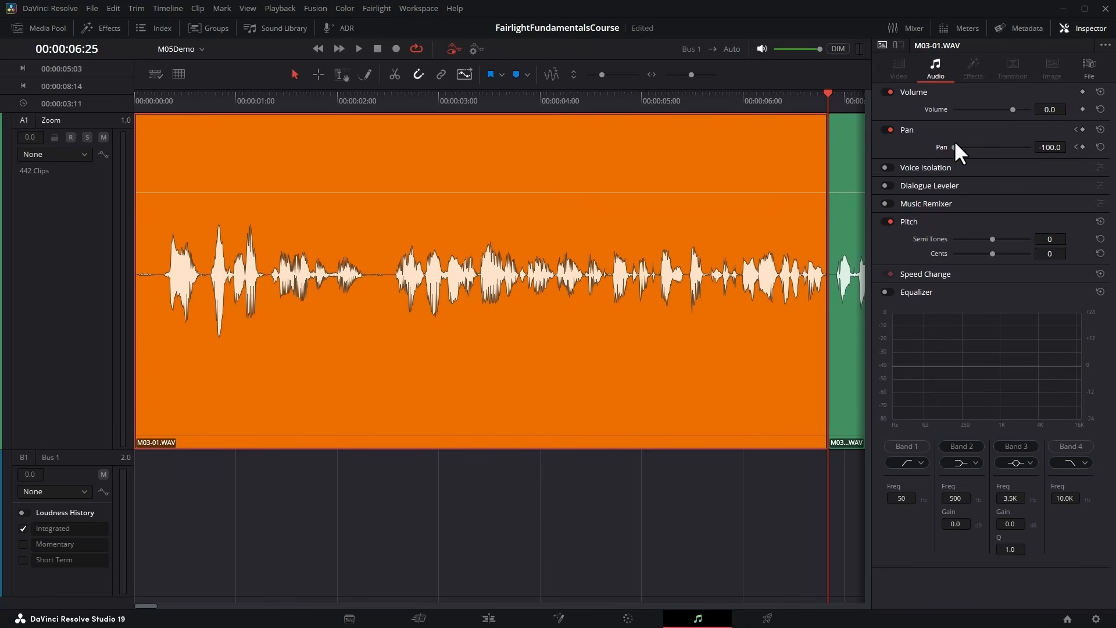
{"action": "left_click_drag", "start_coordinate": [954, 145], "coordinate": [1030, 147]}
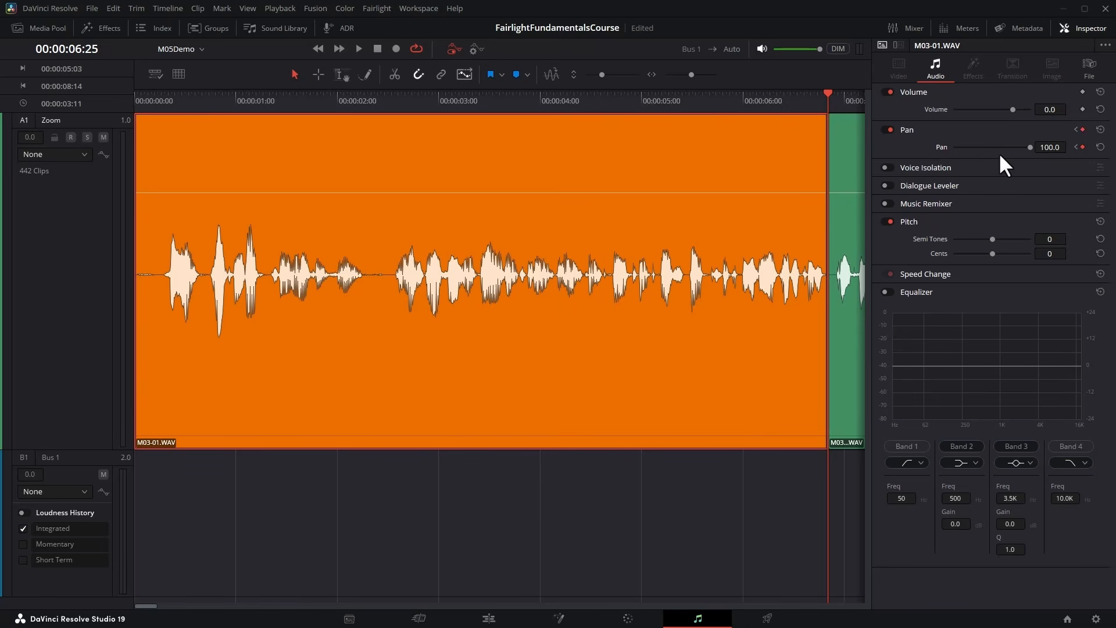
{"action": "left_click", "coordinate": [1075, 147]}
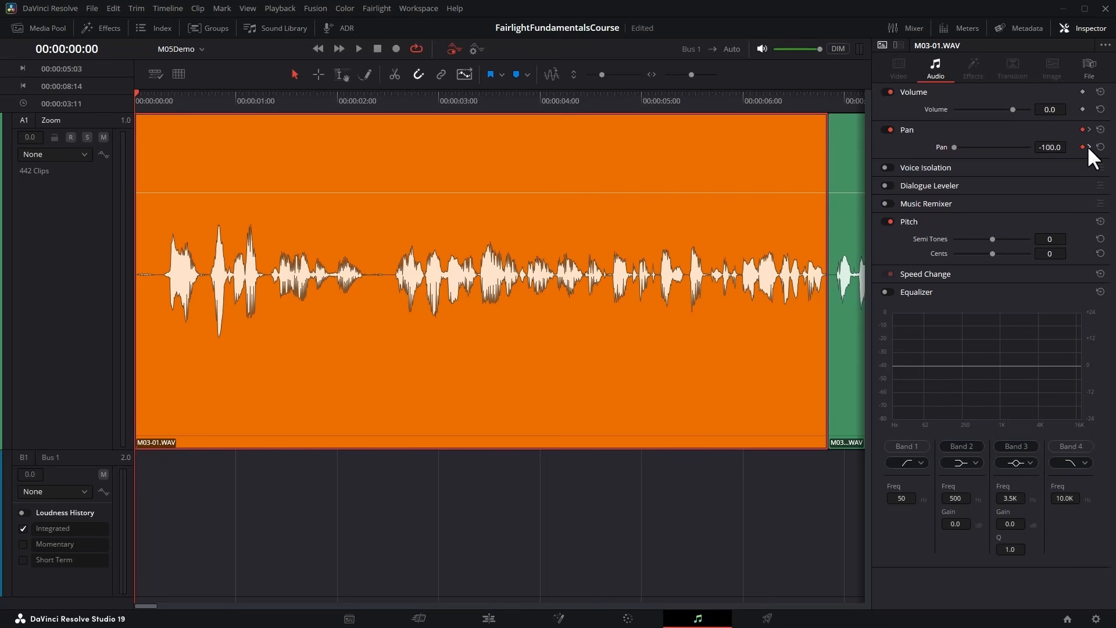
{"action": "left_click", "coordinate": [1088, 146]}
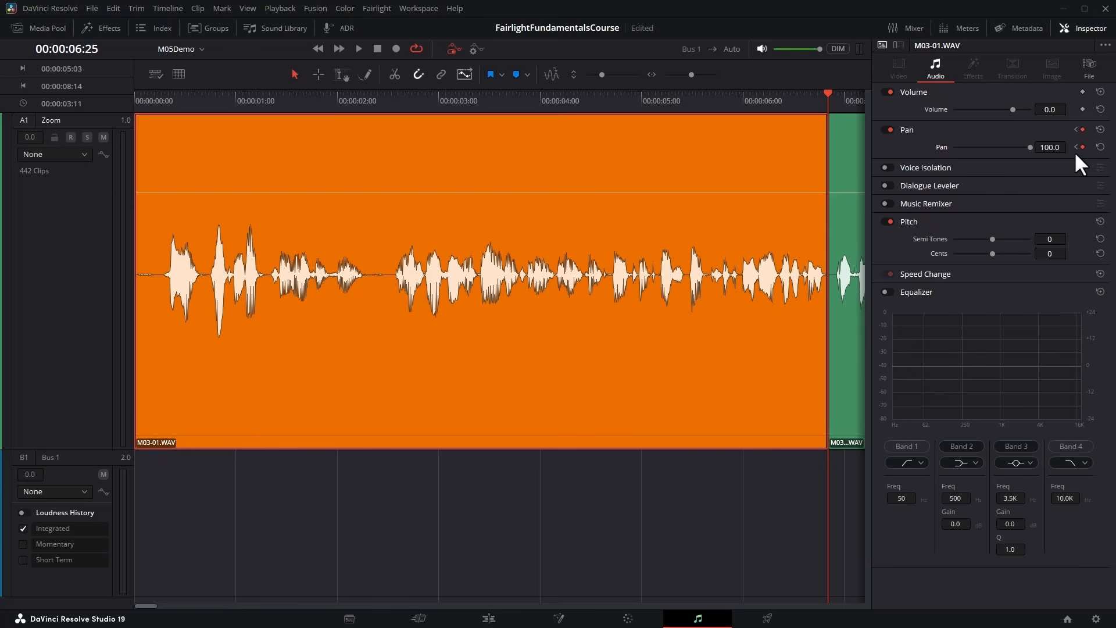
Play the first clip from the timeline start to hear the pan movement, and stop playback near its end.
{"action": "key", "text": "Home"}
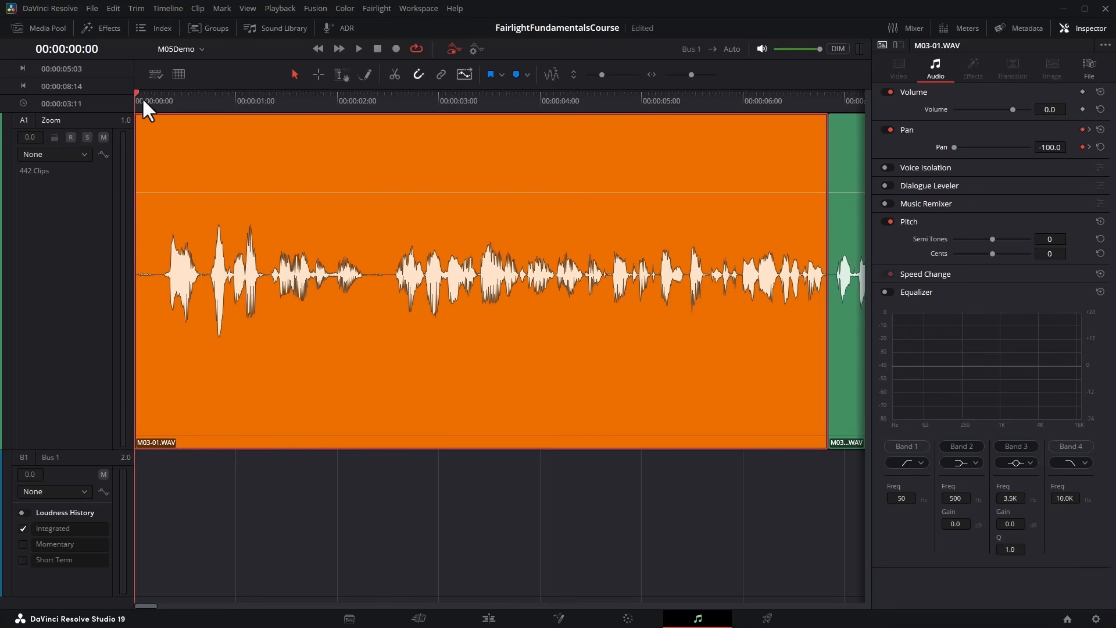
{"action": "left_click_drag", "start_coordinate": [142, 96], "coordinate": [55, 115]}
{"action": "left_click", "coordinate": [355, 48]}
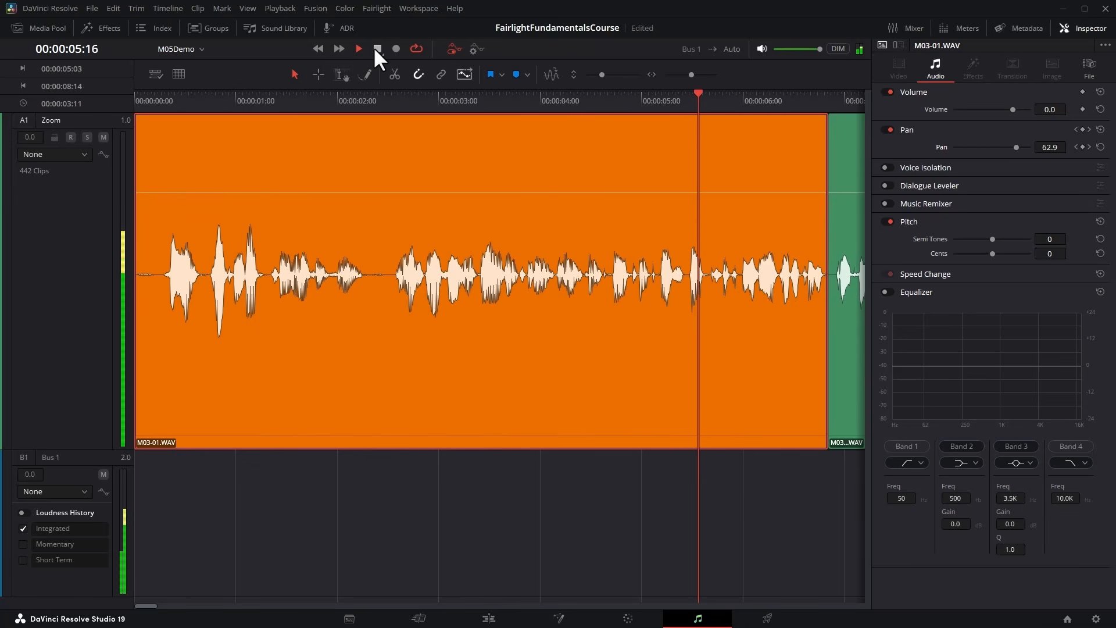
{"action": "left_click", "coordinate": [376, 49]}
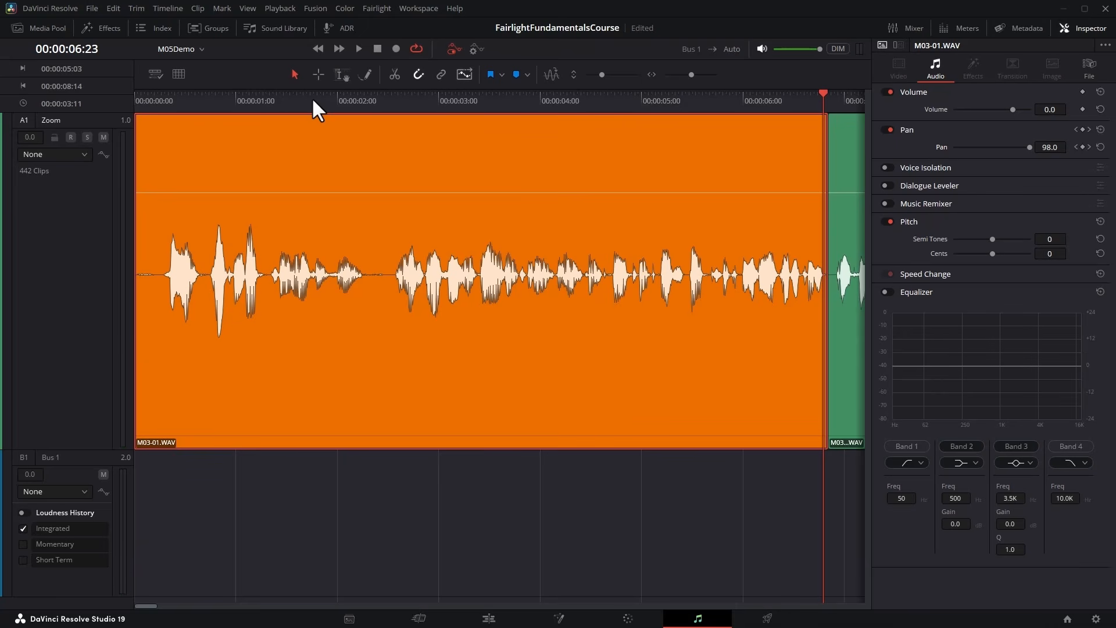
Reset the first clip's Pan with its keyframes to default and close the Inspector.
{"action": "left_click", "coordinate": [1100, 147]}
{"action": "left_click", "coordinate": [1084, 29]}
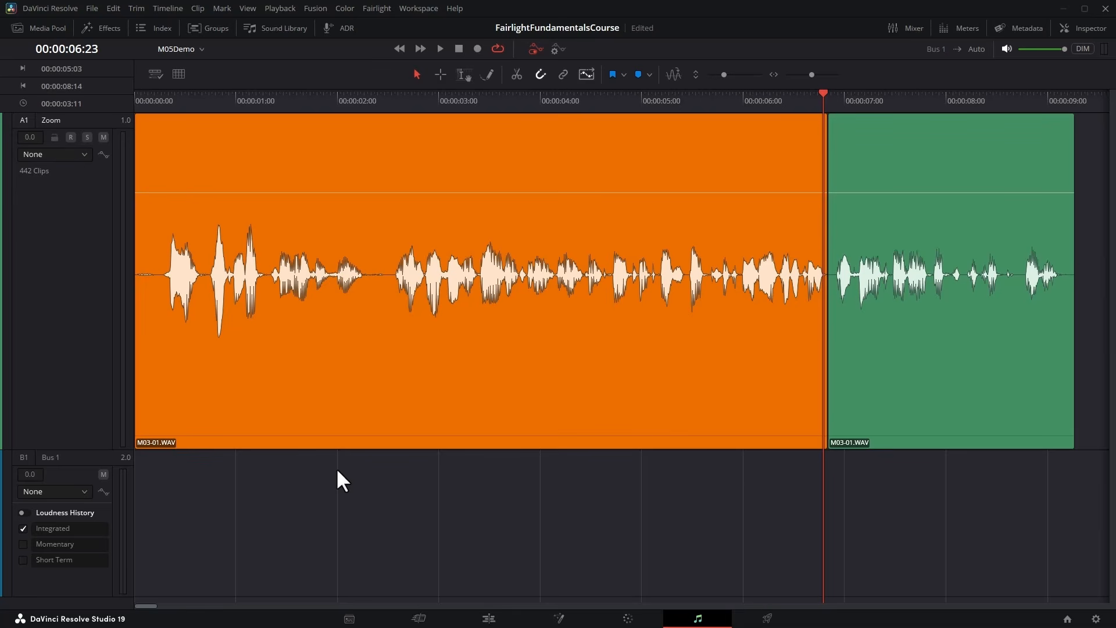
Undo the recent edits back through the deletion of the three Zoom clips, and clear the clip selection.
{"action": "key", "text": "ctrl+z"}
{"action": "key", "text": "ctrl+z"}
{"action": "key", "text": "ctrl+z"}
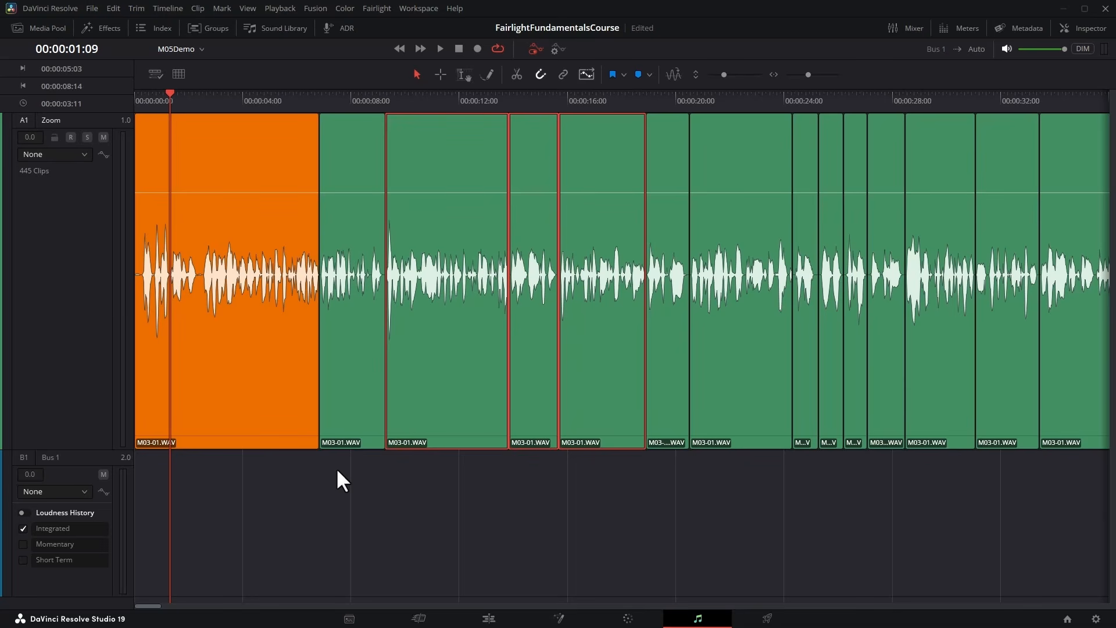
{"action": "left_click", "coordinate": [241, 467]}
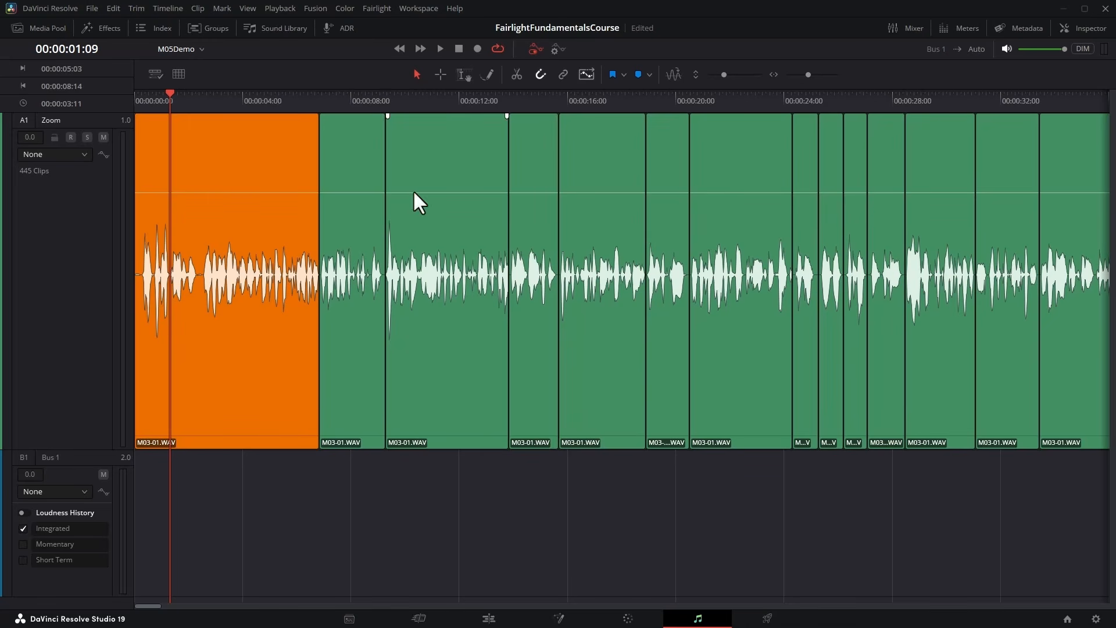
Toggle automation off and on twice to compare the track headers and toolbar with and without automation controls.
{"action": "left_click", "coordinate": [532, 51]}
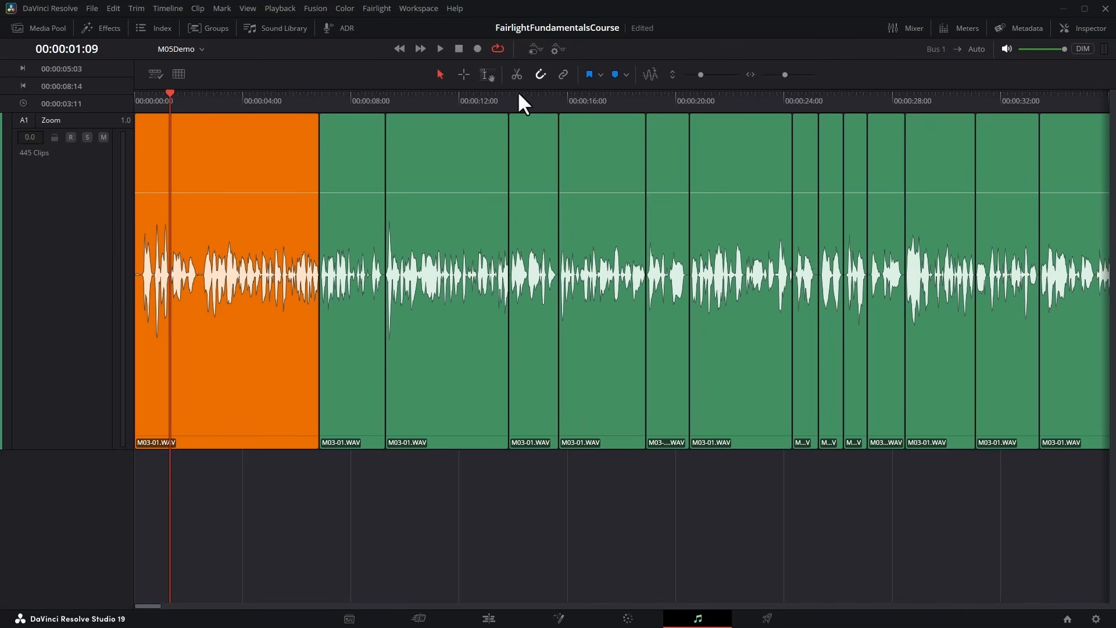
{"action": "left_click", "coordinate": [533, 50]}
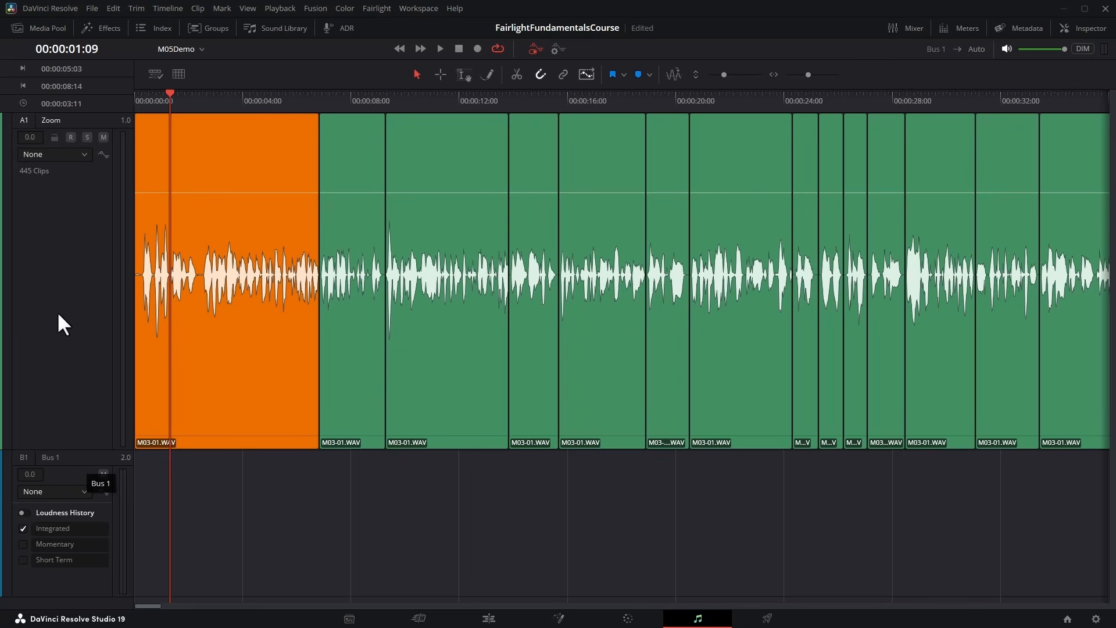
{"action": "left_click", "coordinate": [536, 53]}
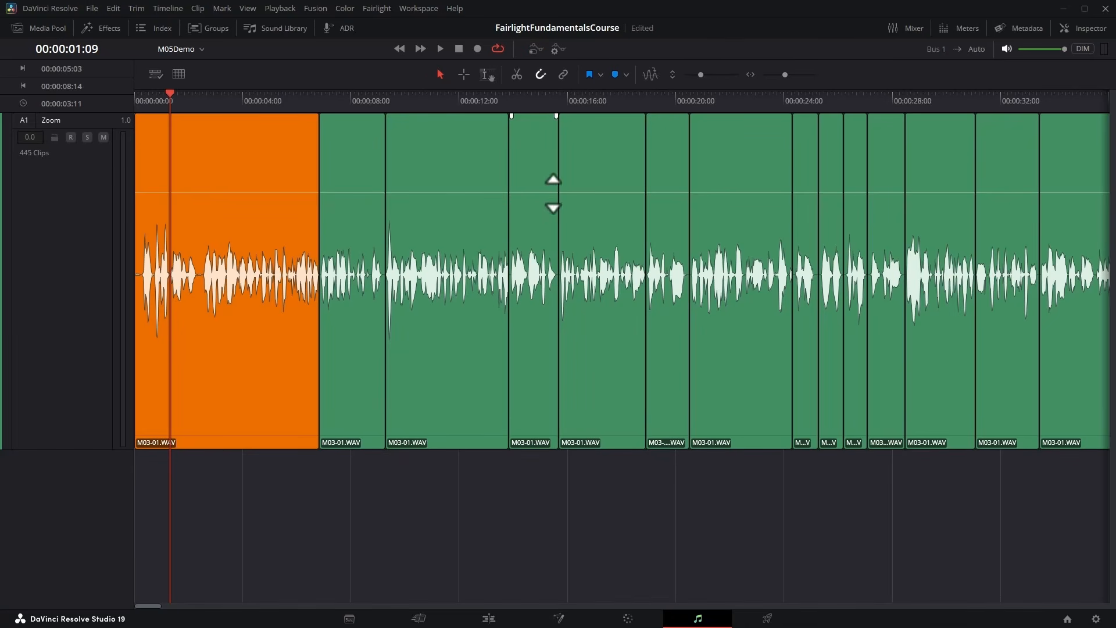
{"action": "left_click", "coordinate": [536, 50]}
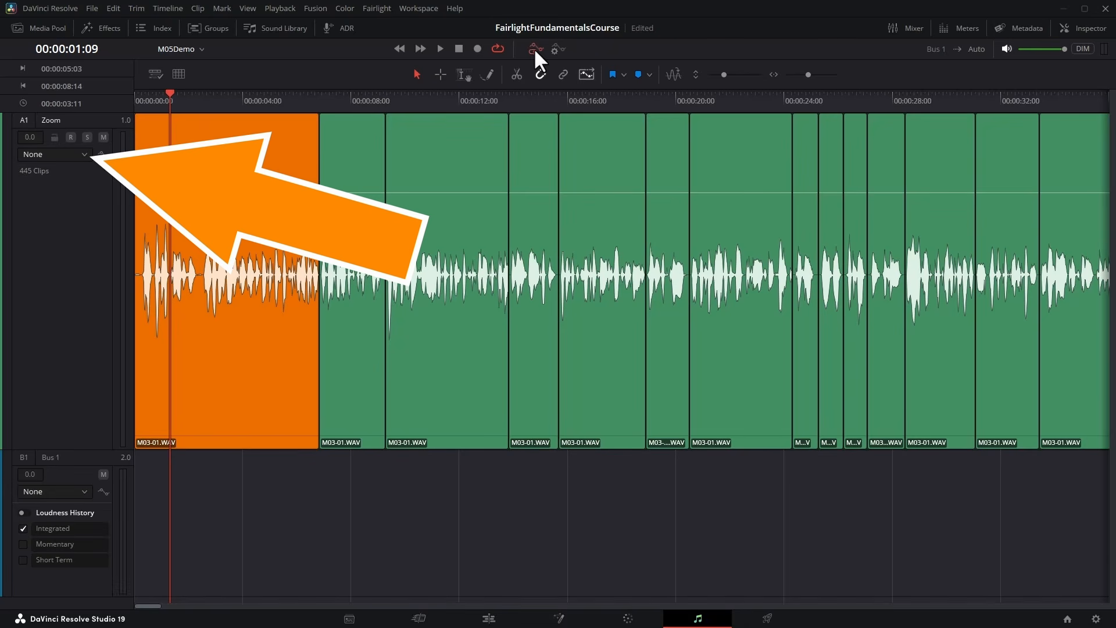
Examine the lists of automatable parameters for the Zoom track and for Bus 1, leaving both set to None.
{"action": "left_click", "coordinate": [86, 154]}
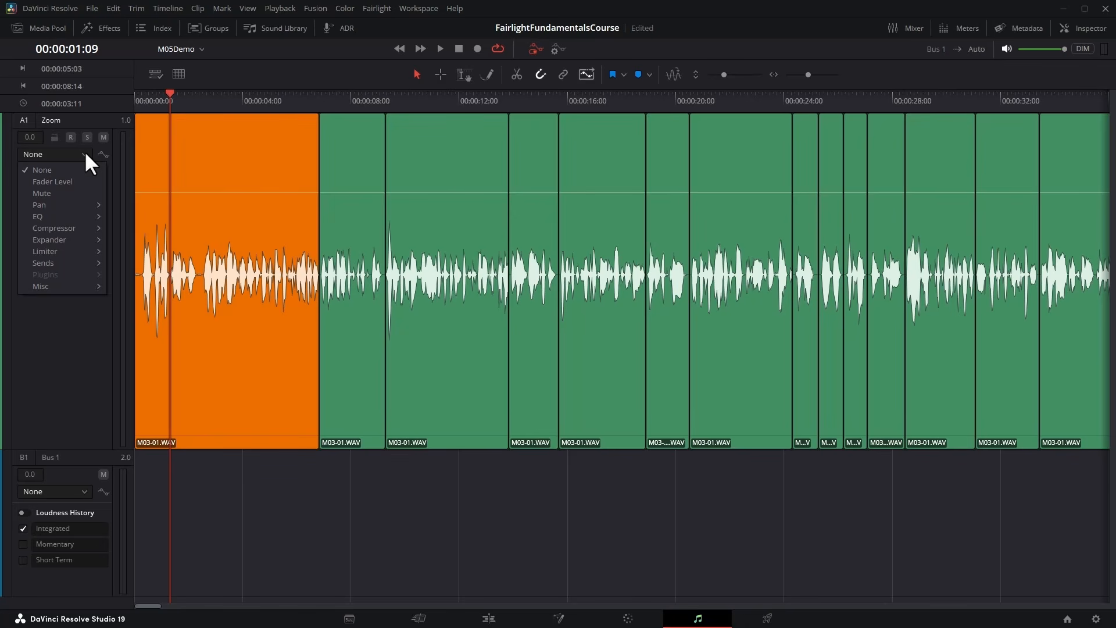
{"action": "left_click", "coordinate": [85, 151]}
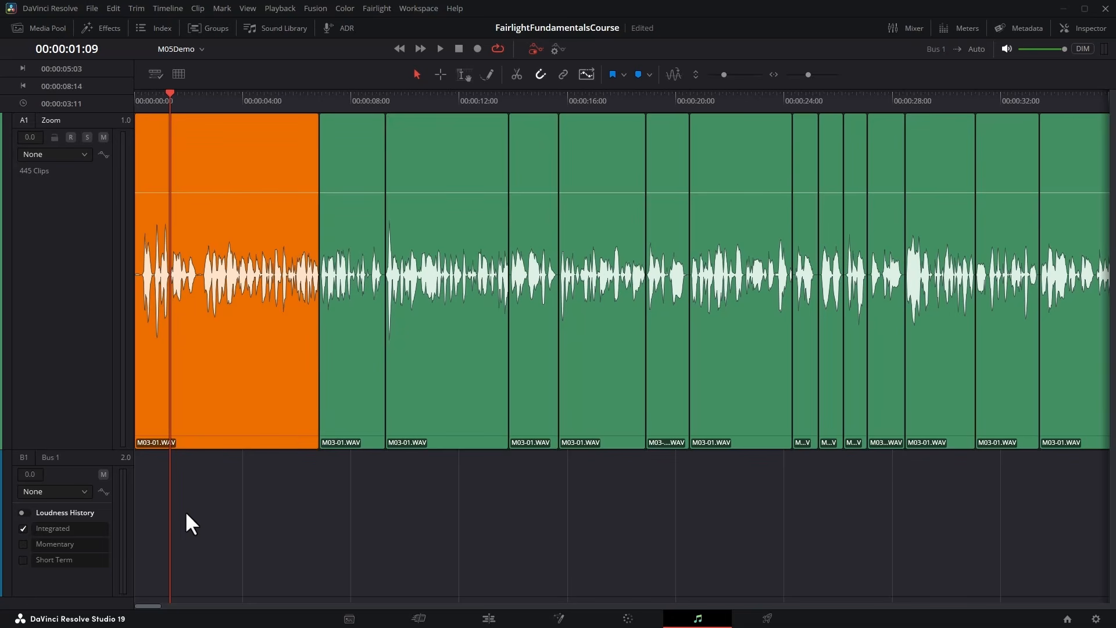
{"action": "left_click", "coordinate": [85, 491]}
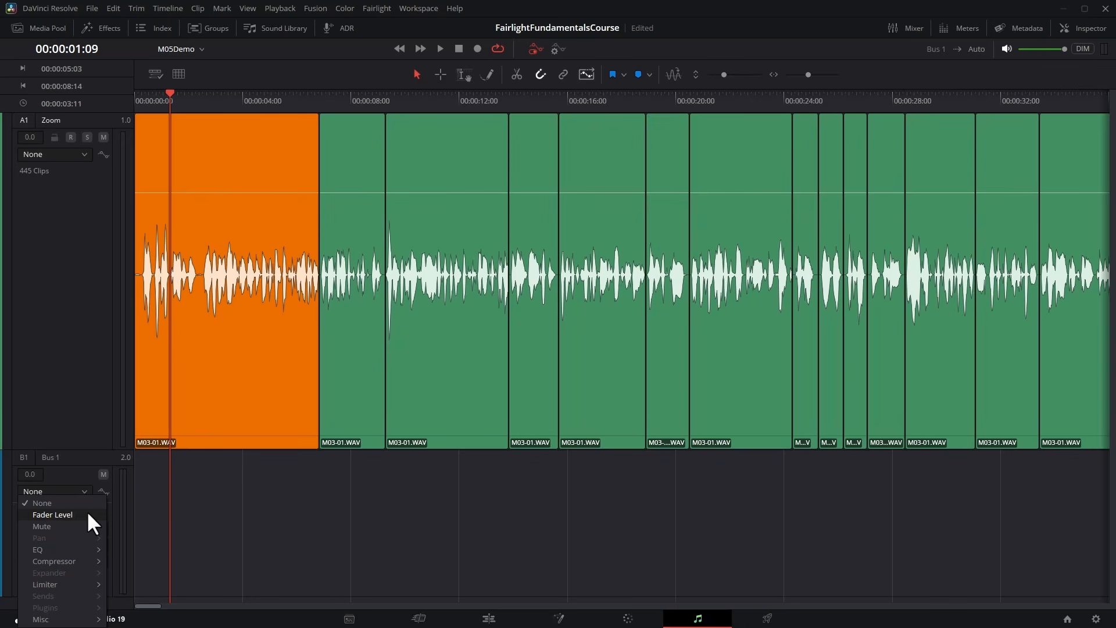
{"action": "left_click", "coordinate": [144, 480]}
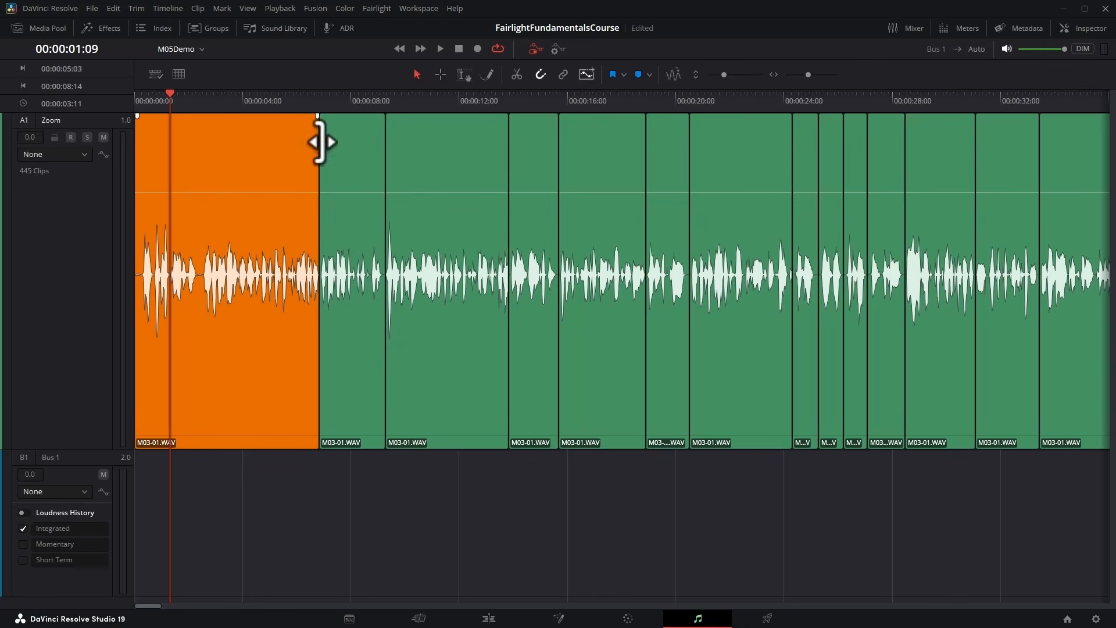
Set the Zoom track's displayed automation parameter to Fader Level.
{"action": "left_click", "coordinate": [86, 154]}
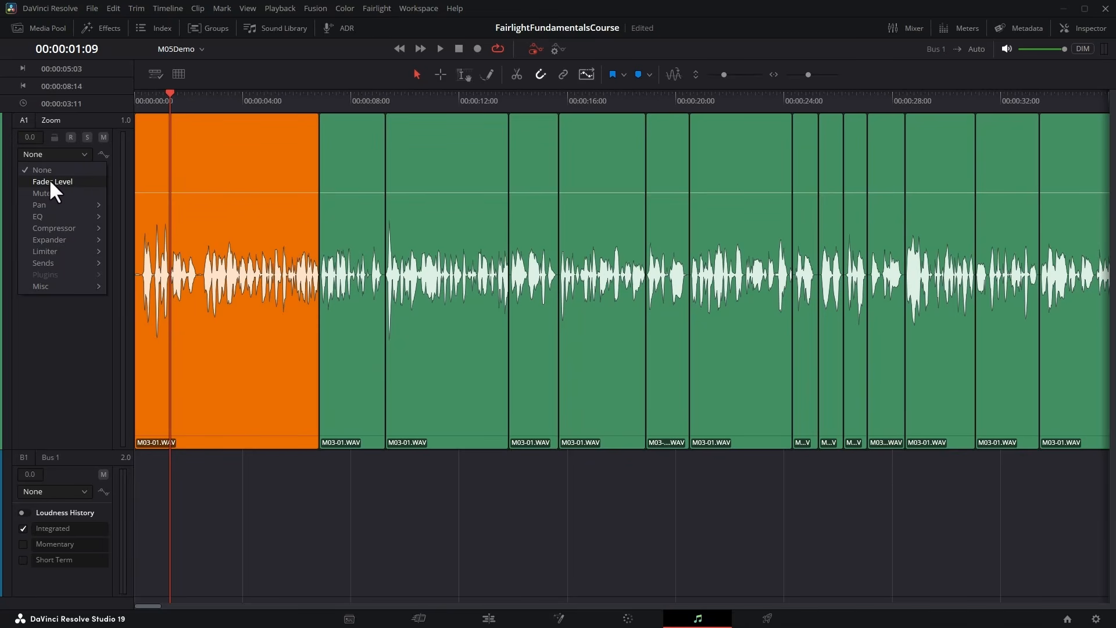
{"action": "left_click", "coordinate": [96, 183]}
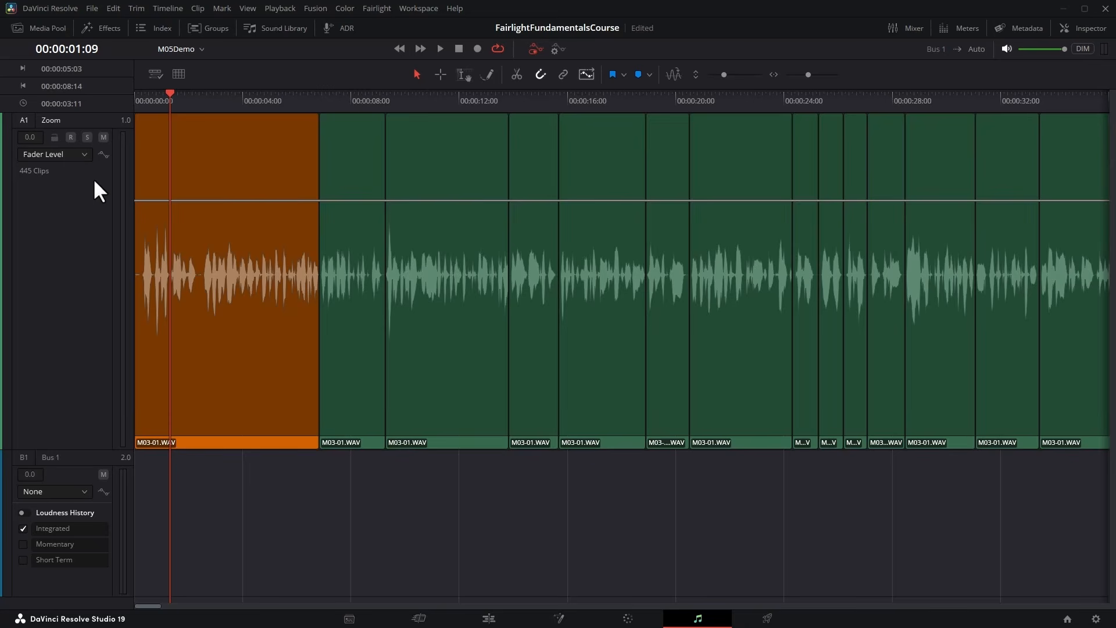
{"action": "key", "text": "shift+z"}
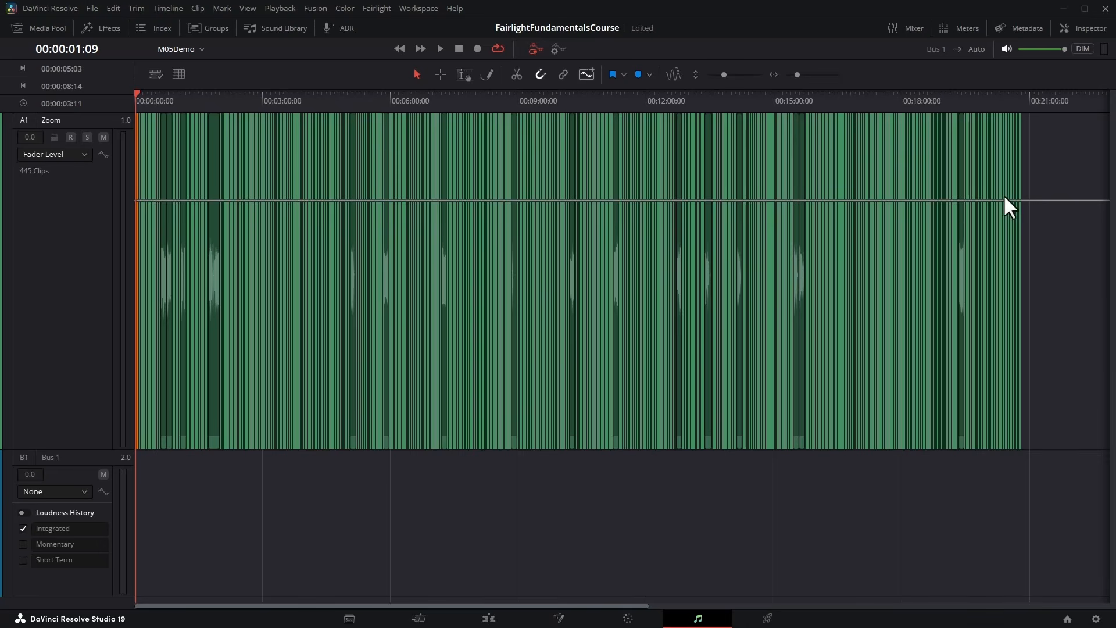
{"action": "left_click", "coordinate": [81, 154]}
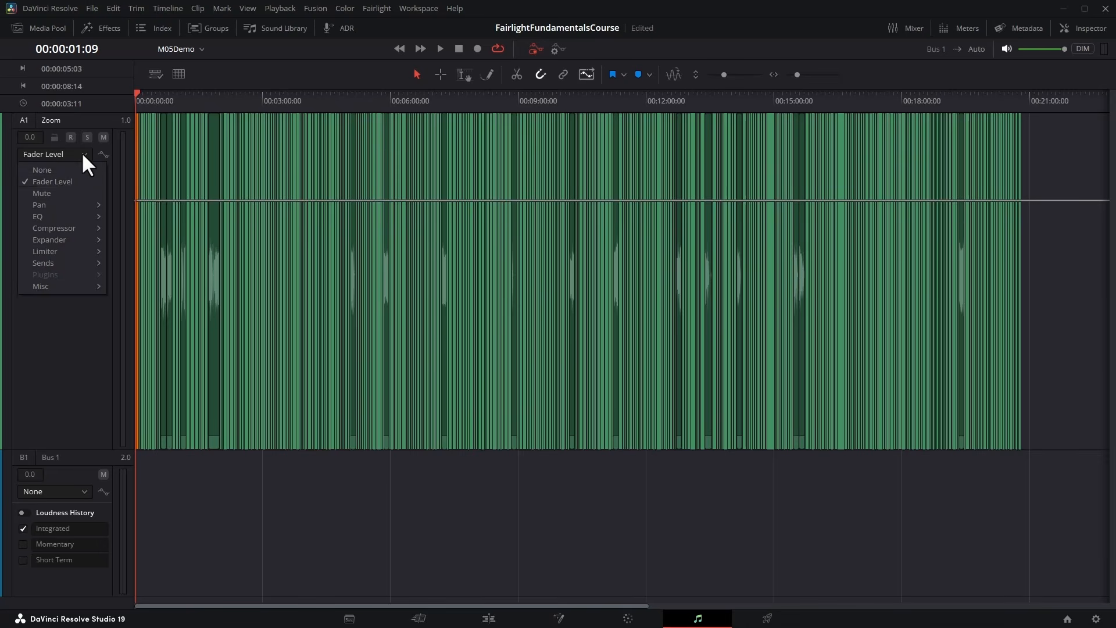
{"action": "left_click", "coordinate": [61, 182]}
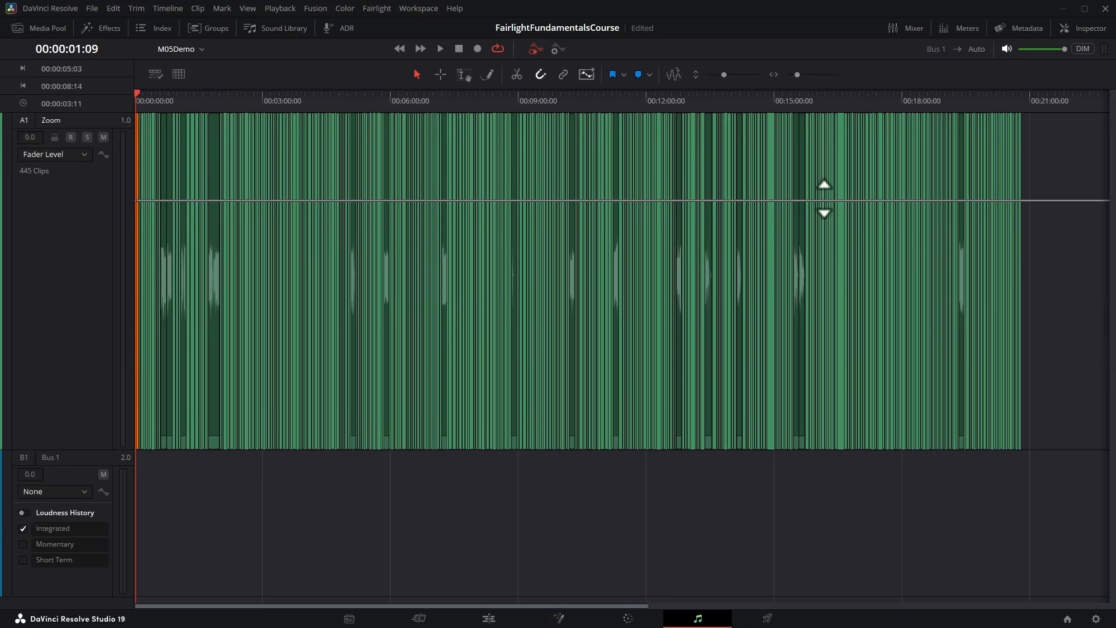
{"action": "key", "text": "shift+z"}
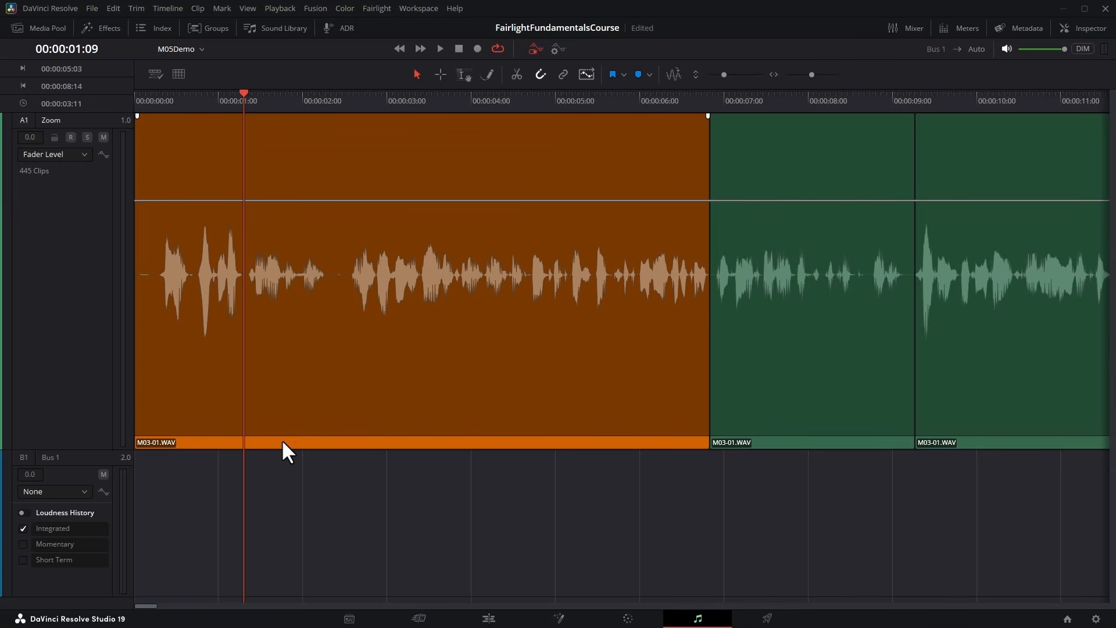
Lower the first clip's Volume to -6.7 in the Inspector, reset it to default, and close the Inspector.
{"action": "left_click_drag", "start_coordinate": [282, 443], "coordinate": [361, 443]}
{"action": "left_click", "coordinate": [1079, 28]}
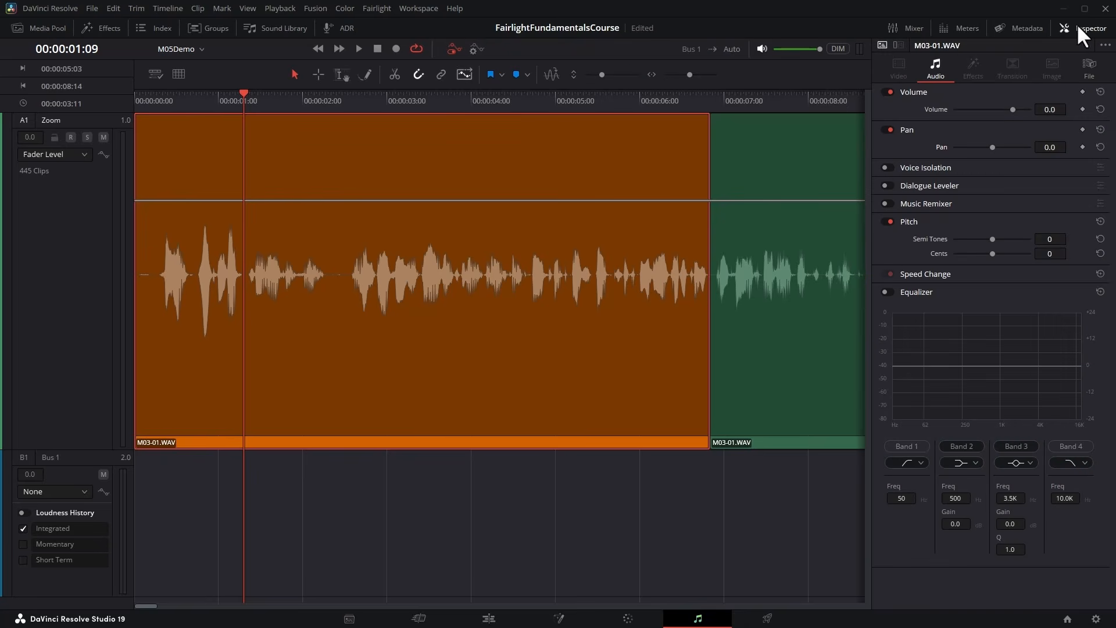
{"action": "mouse_move", "coordinate": [1007, 106]}
{"action": "left_mouse_down"}
{"action": "mouse_move", "coordinate": [982, 107]}
{"action": "mouse_move", "coordinate": [1026, 108]}
{"action": "mouse_move", "coordinate": [1008, 109]}
{"action": "left_mouse_up"}
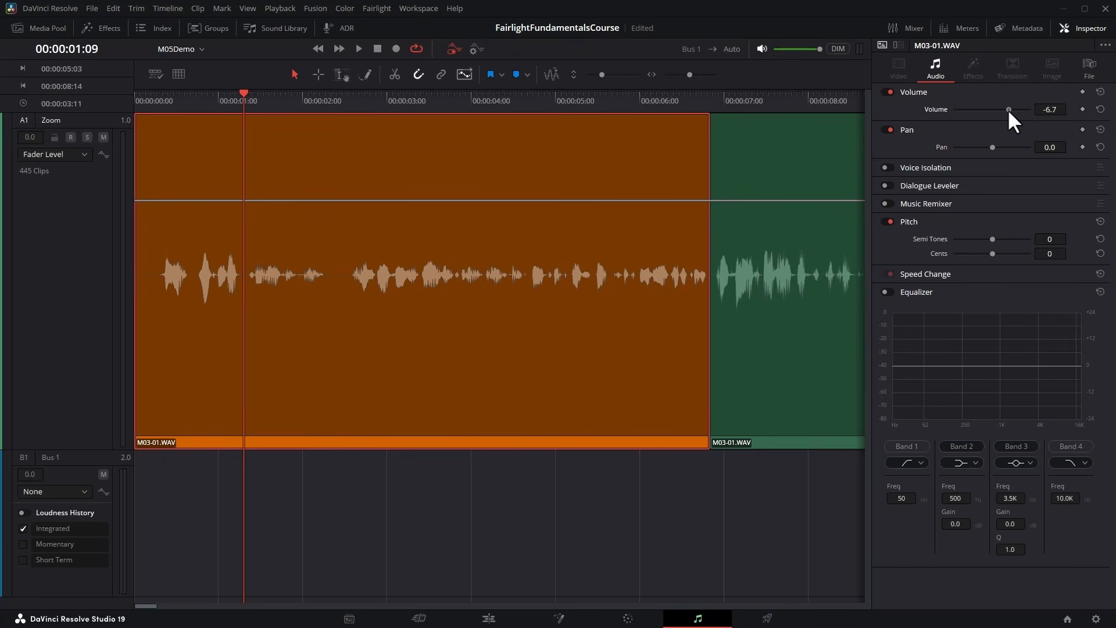
{"action": "left_click", "coordinate": [1100, 108]}
{"action": "left_click", "coordinate": [1081, 27]}
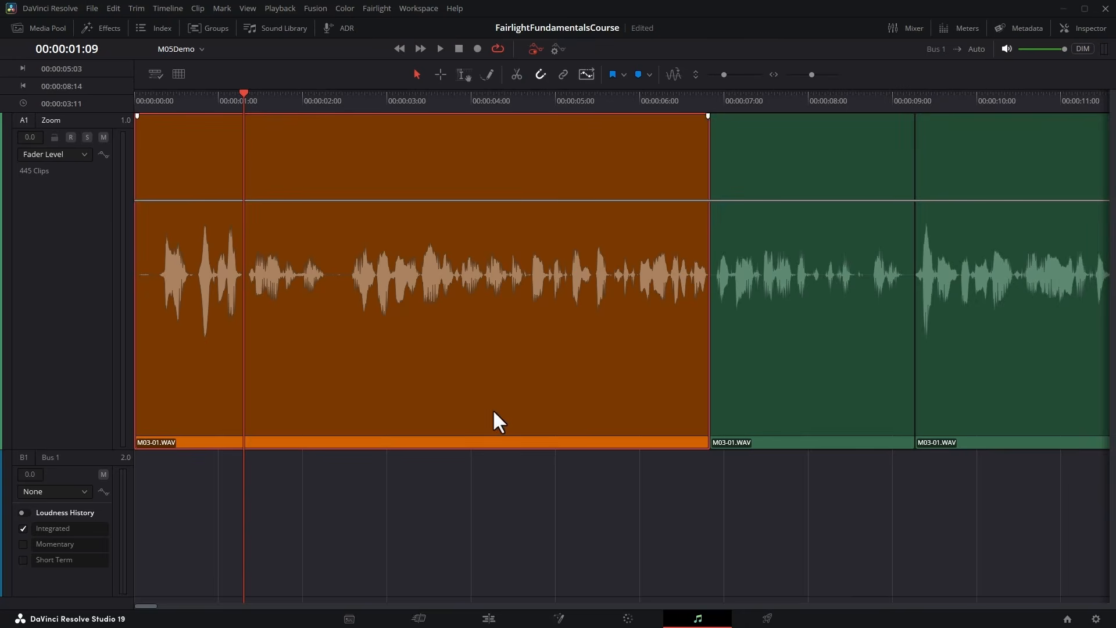
{"action": "left_click", "coordinate": [397, 462]}
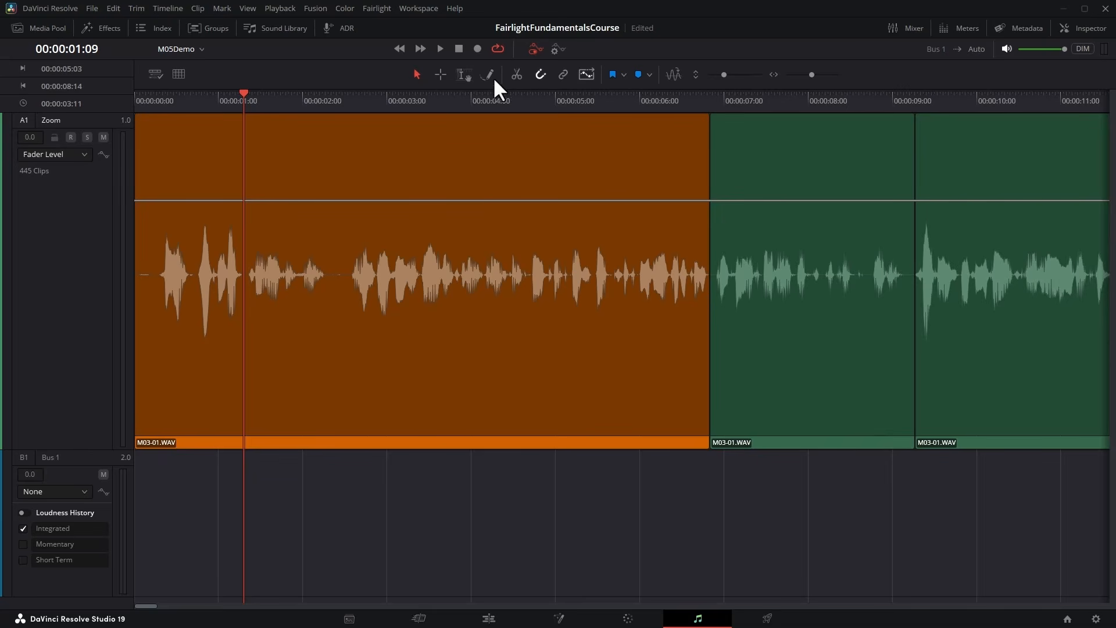
With the range selection tool, add keyframes to the Zoom track's fader level line across the first clip, between about 1 and 5 seconds.
{"action": "left_click", "coordinate": [463, 74]}
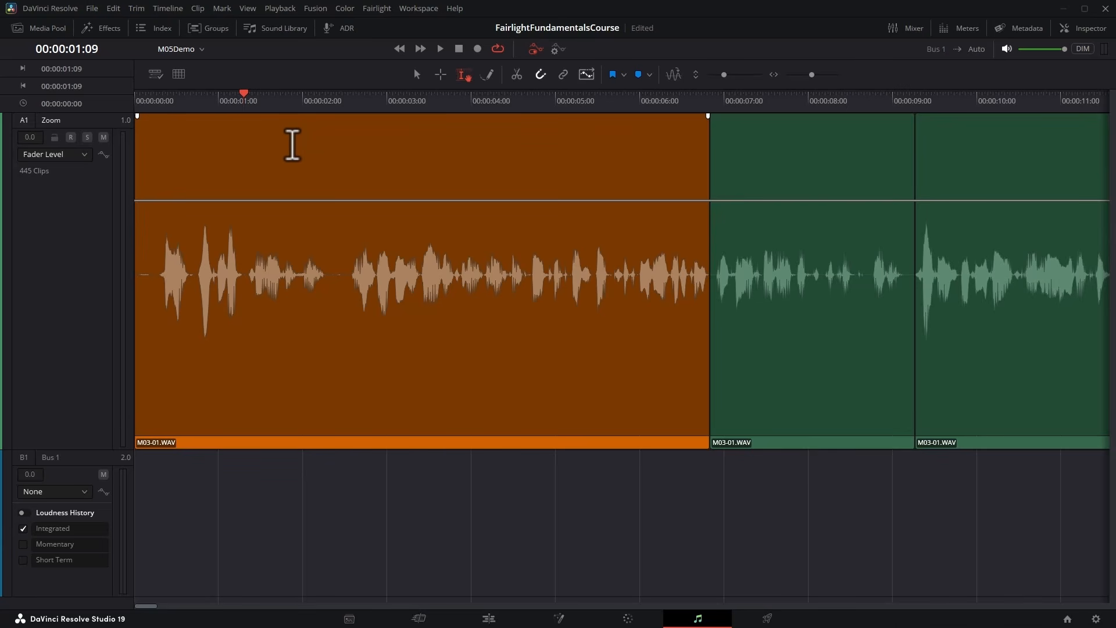
{"action": "left_click", "coordinate": [336, 201]}
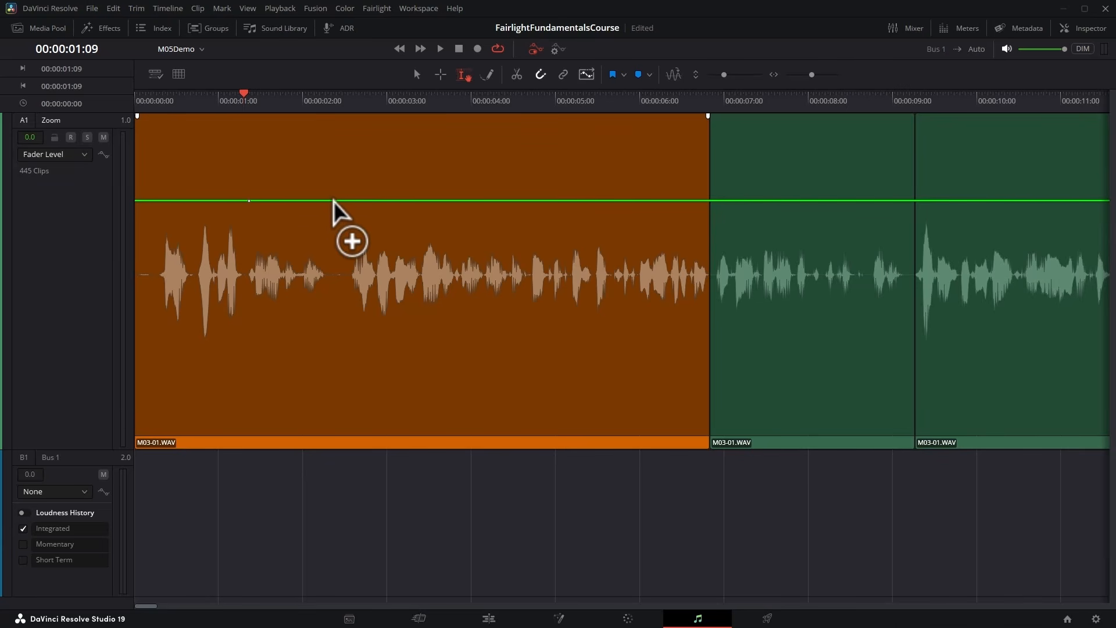
{"action": "left_click", "coordinate": [431, 201]}
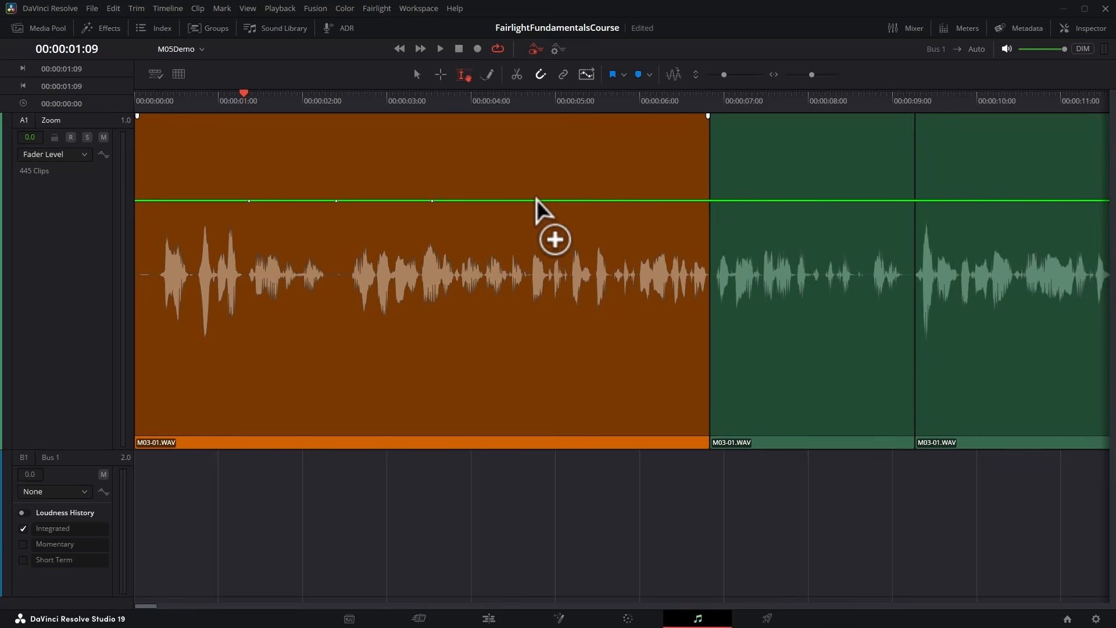
{"action": "left_click", "coordinate": [541, 200]}
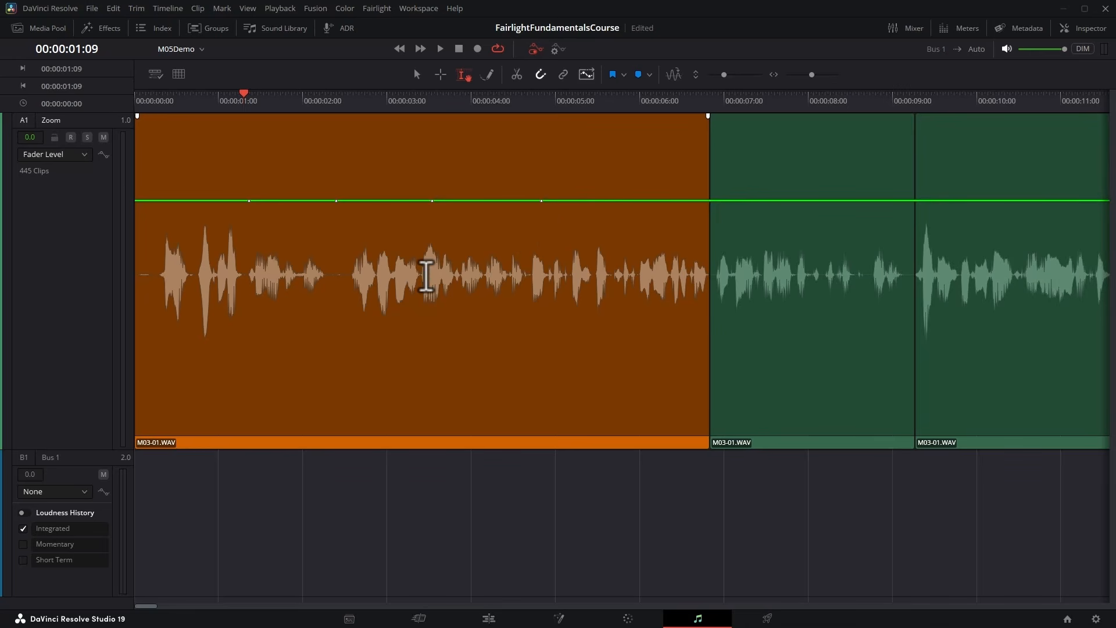
Show the Mixer, raise the fader level before the first keyframe to +3.1 dB, and play the change from the start.
{"action": "left_click", "coordinate": [914, 29]}
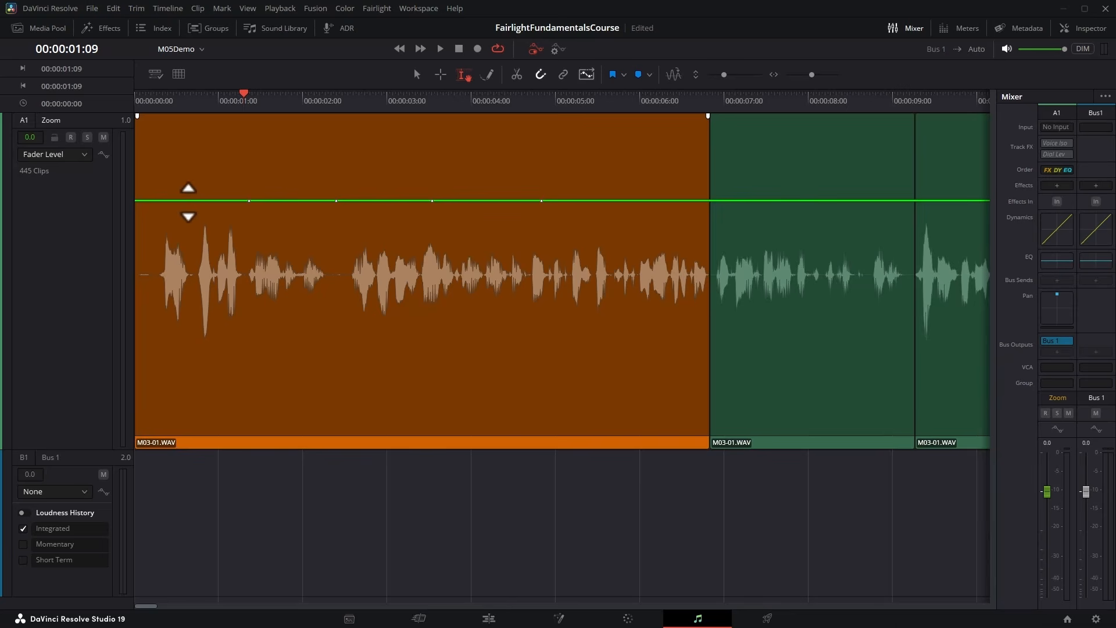
{"action": "left_click_drag", "start_coordinate": [189, 200], "coordinate": [189, 173]}
{"action": "left_click", "coordinate": [137, 100]}
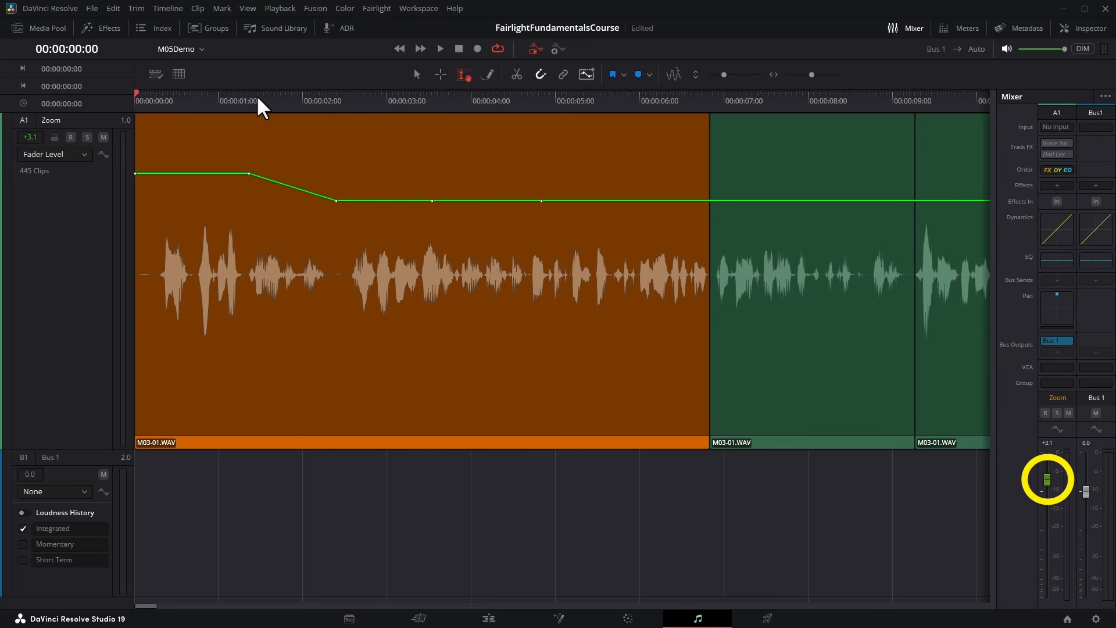
{"action": "left_click", "coordinate": [439, 48]}
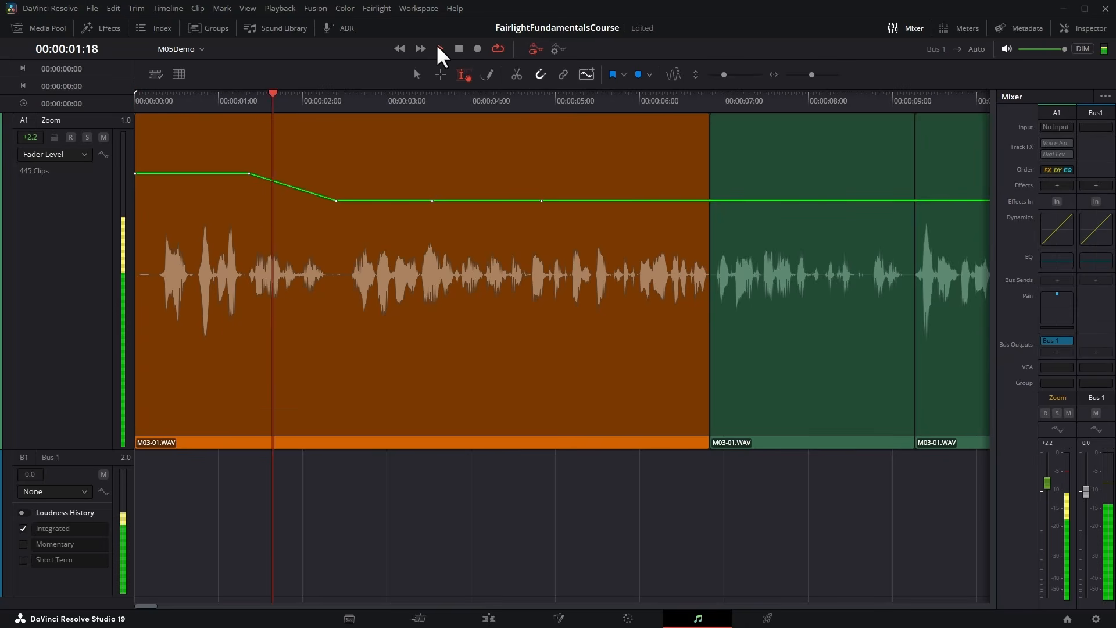
{"action": "left_click", "coordinate": [459, 48]}
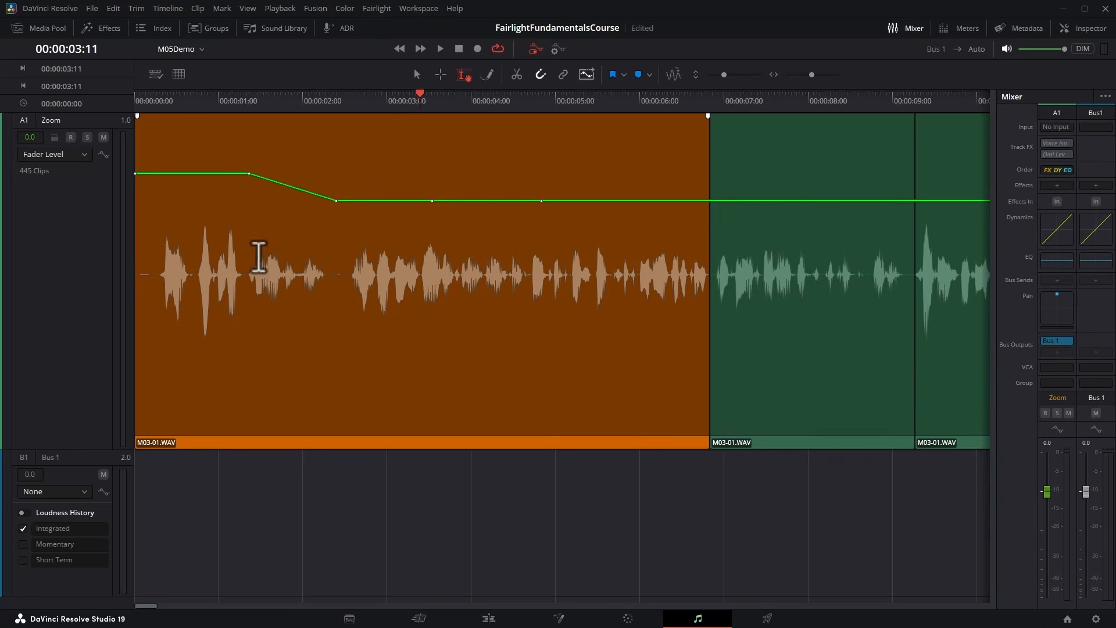
Raise the fader level over the range 00:00:02:28 to 00:00:04:28 and delete the two keyframes inside that raised section.
{"action": "left_click", "coordinate": [383, 185]}
{"action": "left_click_drag", "start_coordinate": [383, 184], "coordinate": [498, 169]}
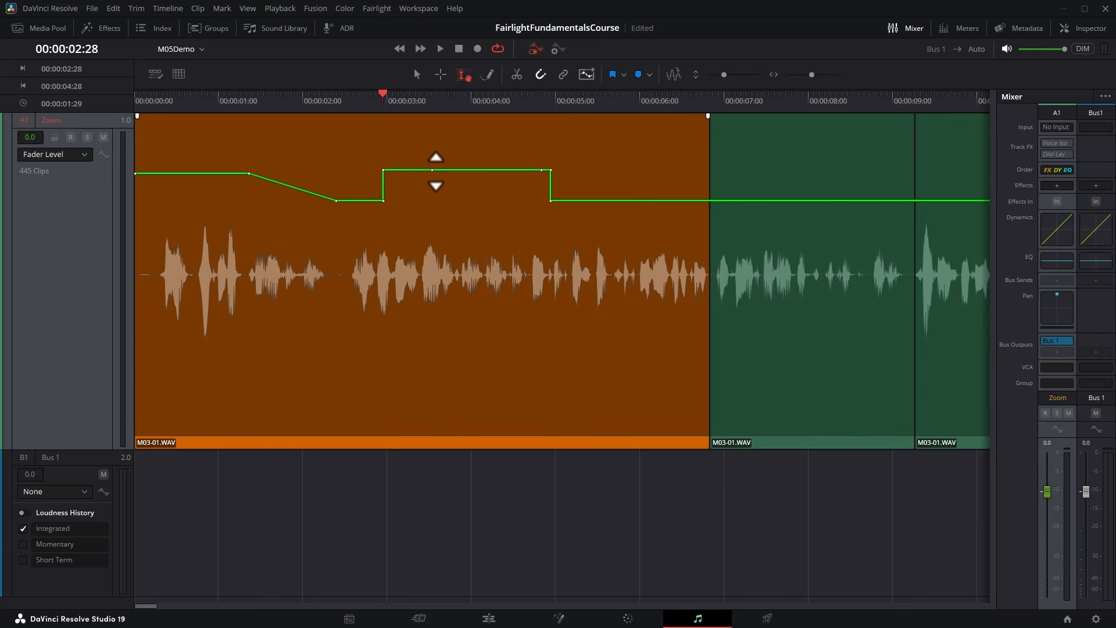
{"action": "left_click", "coordinate": [431, 170]}
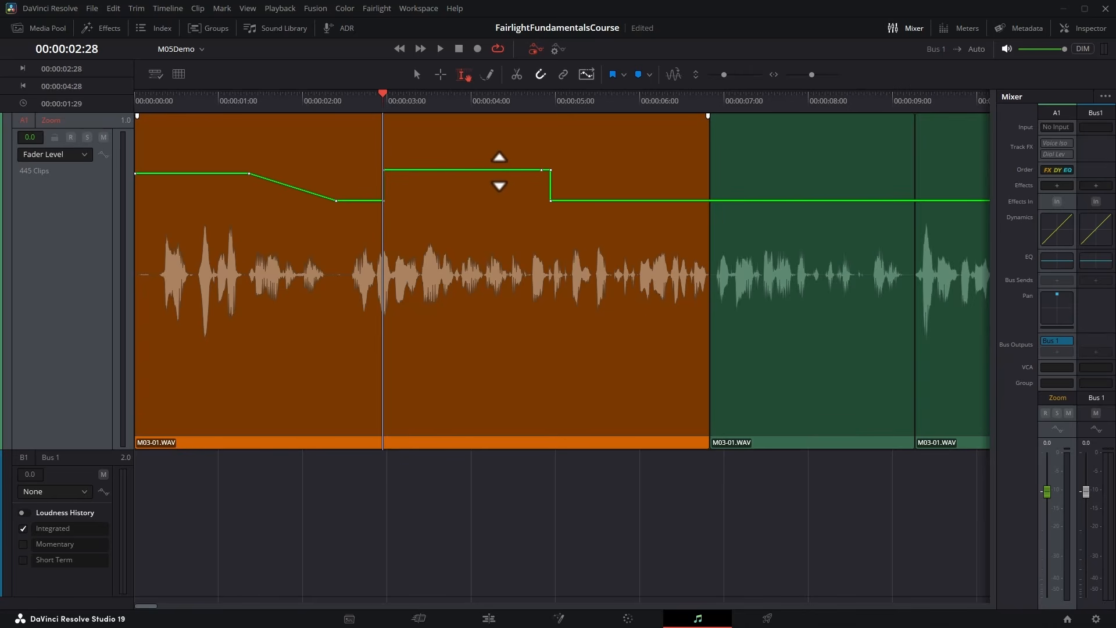
{"action": "left_click", "coordinate": [541, 171], "text": "alt"}
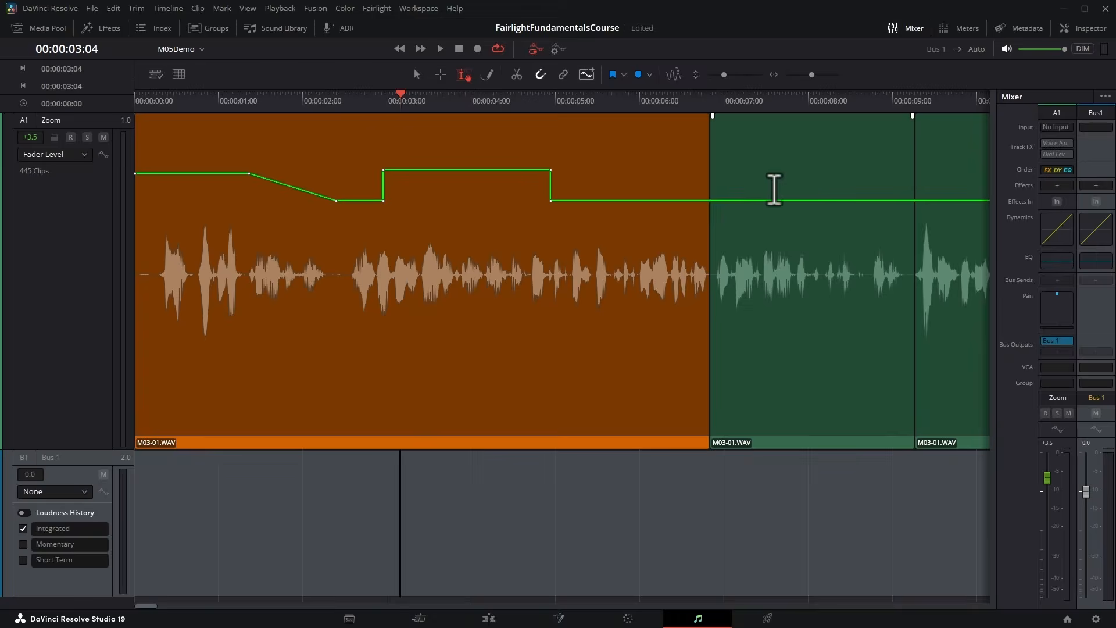
Raise the fader level over a range of about one second within the second clip and clear the range selection.
{"action": "left_click_drag", "start_coordinate": [769, 184], "coordinate": [855, 165]}
{"action": "left_click_drag", "start_coordinate": [826, 201], "coordinate": [825, 171]}
{"action": "left_click", "coordinate": [324, 273]}
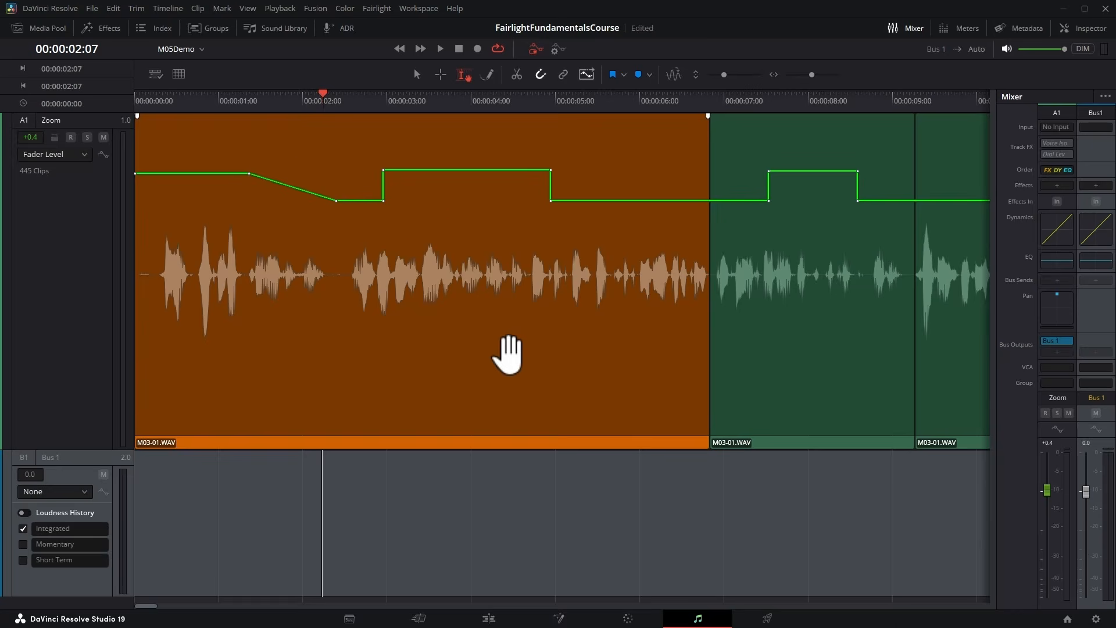
{"action": "left_click", "coordinate": [306, 142]}
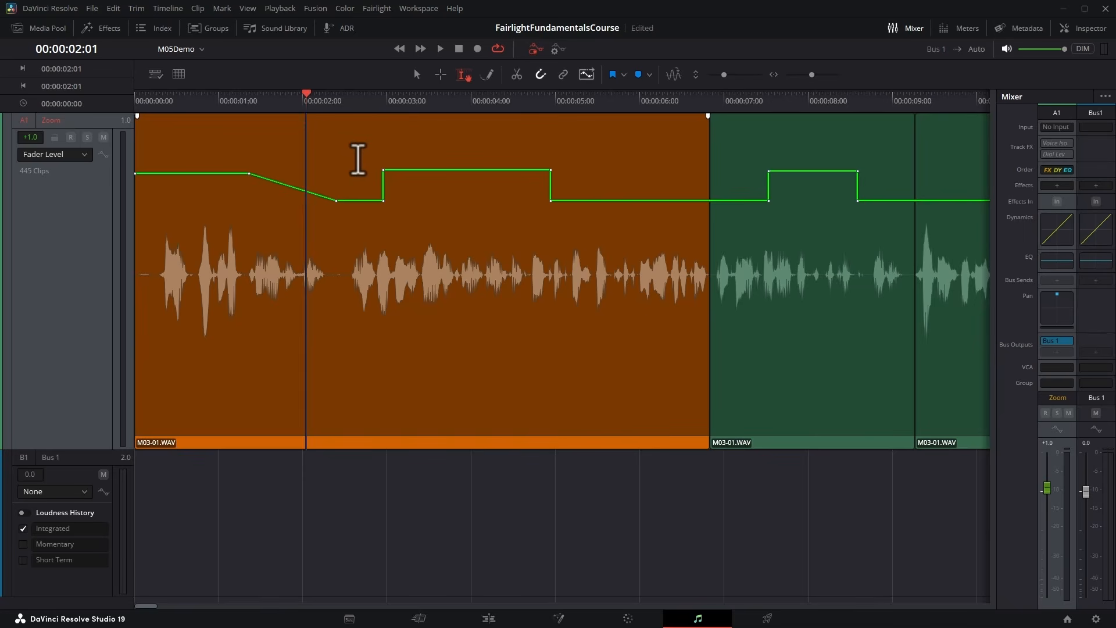
Lower the fader level across the Zoom track's whole length, and then remove the track's fader level automation.
{"action": "key", "text": "shift+z"}
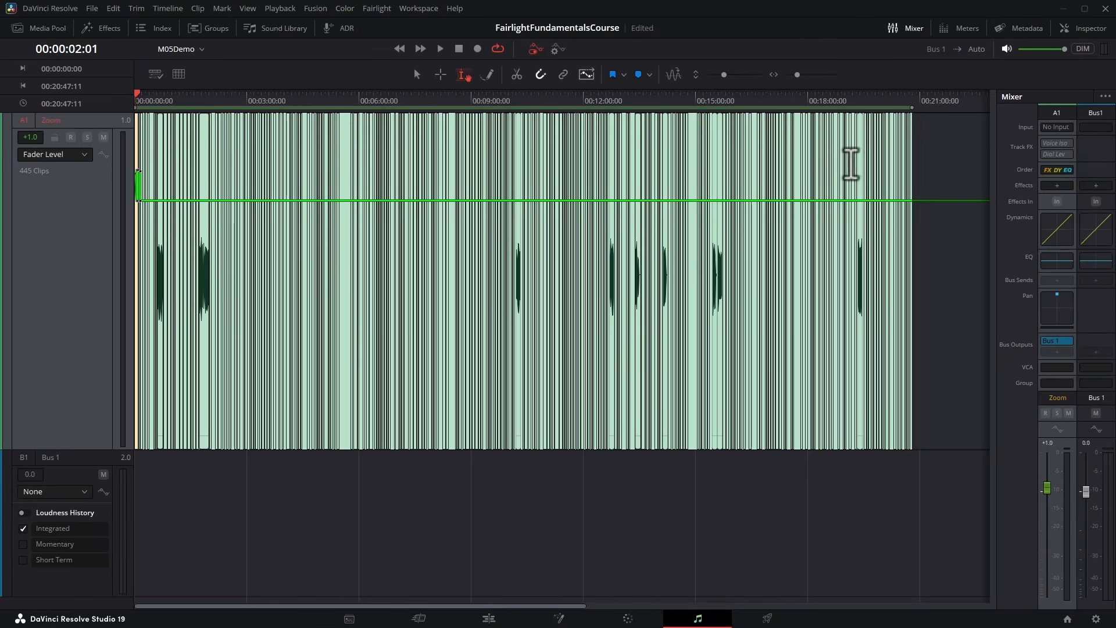
{"action": "mouse_move", "coordinate": [365, 199]}
{"action": "left_click_drag", "start_coordinate": [364, 199], "coordinate": [364, 267]}
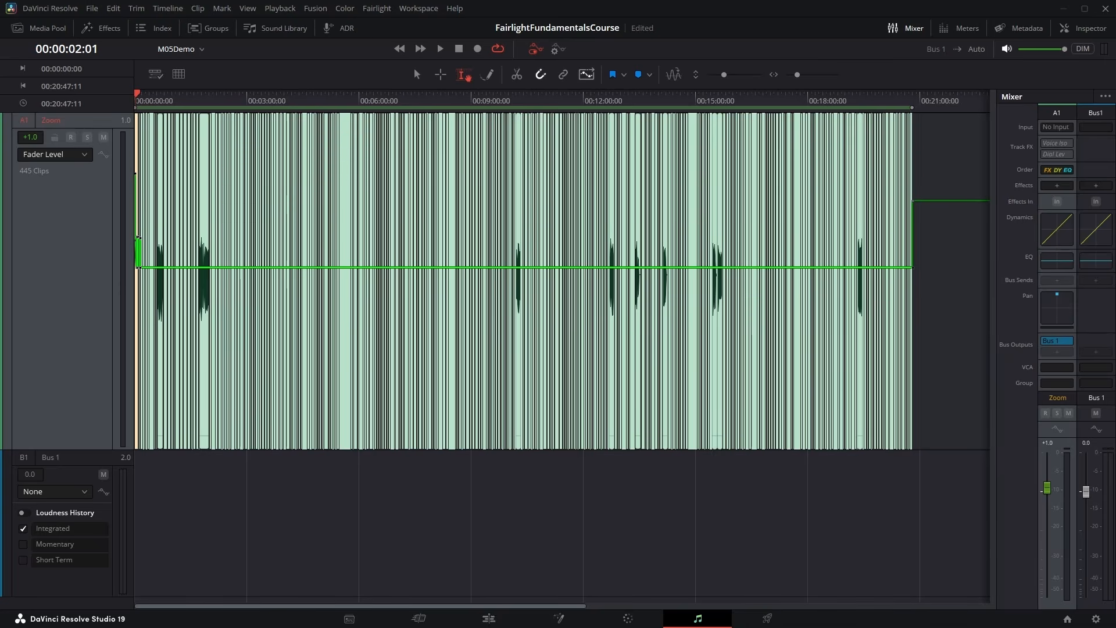
{"action": "key", "text": "Escape"}
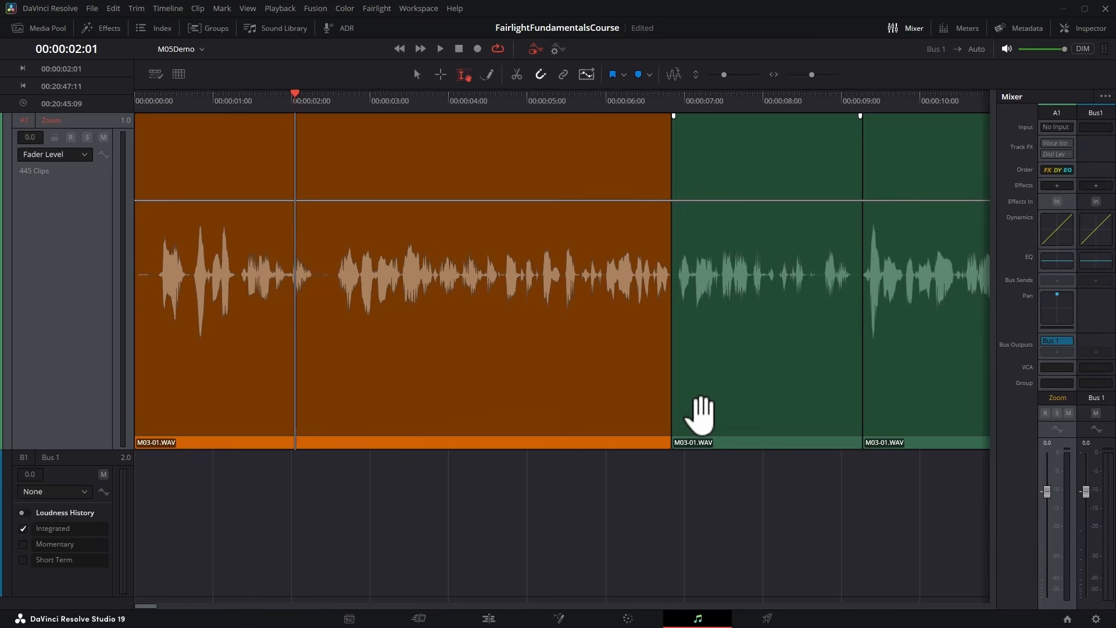
Adjust the fader level over 00:00:02:13 to 00:00:05:18, trying -2.7, 4.5, 6.1 and 1.6 dB, and leave it raised between 4.5 and 6.1 dB.
{"action": "left_click_drag", "start_coordinate": [326, 174], "coordinate": [573, 174]}
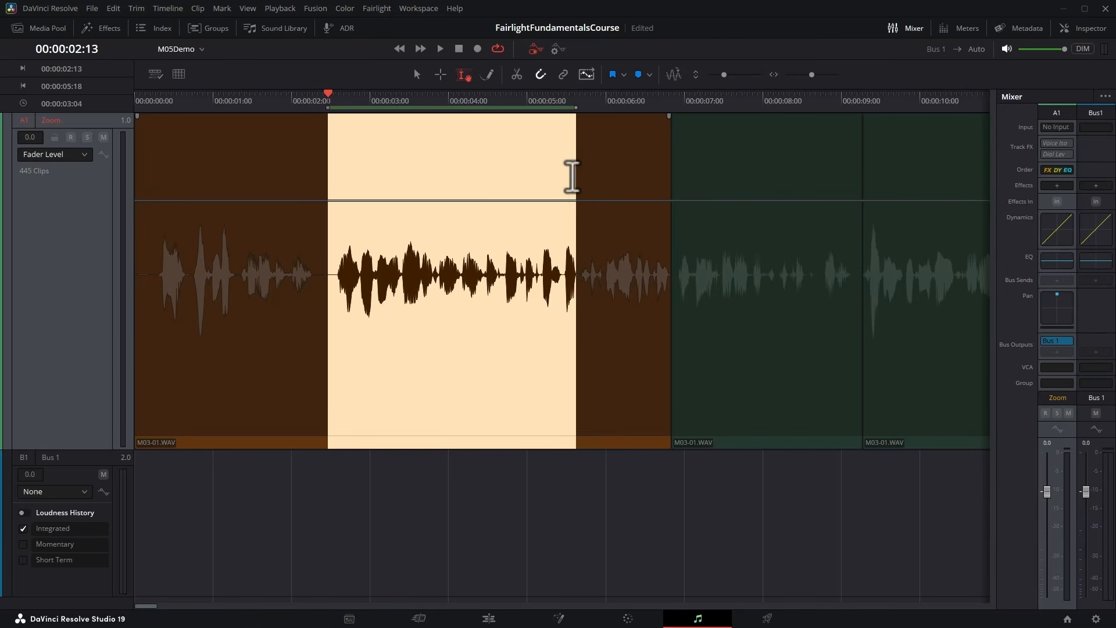
{"action": "left_click", "coordinate": [504, 201]}
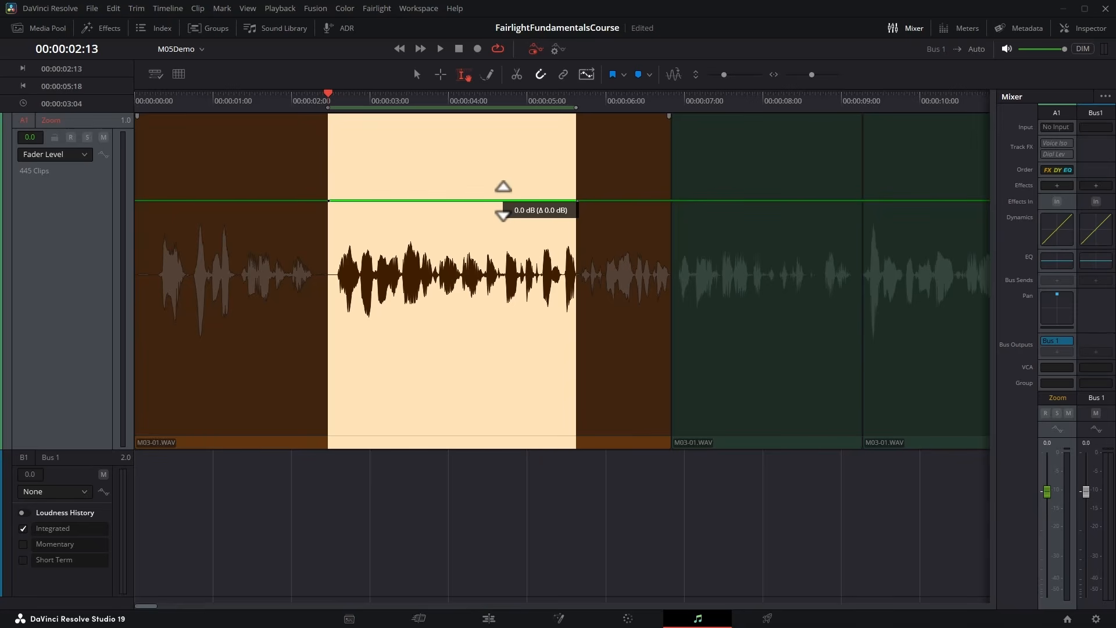
{"action": "left_click_drag", "start_coordinate": [503, 200], "coordinate": [504, 225]}
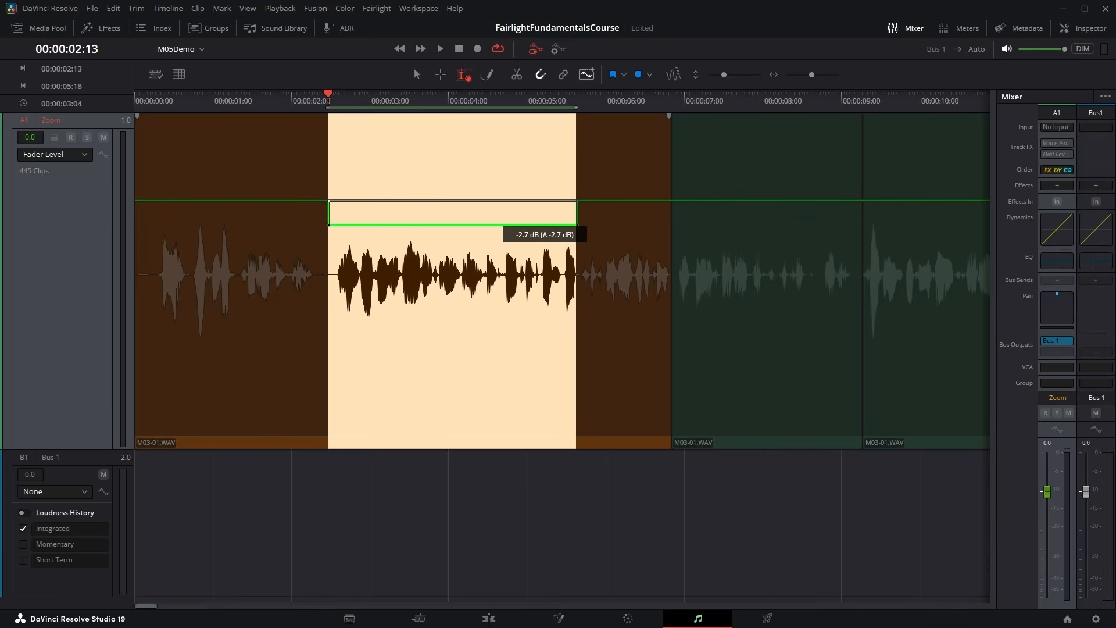
{"action": "left_click_drag", "start_coordinate": [502, 225], "coordinate": [476, 163]}
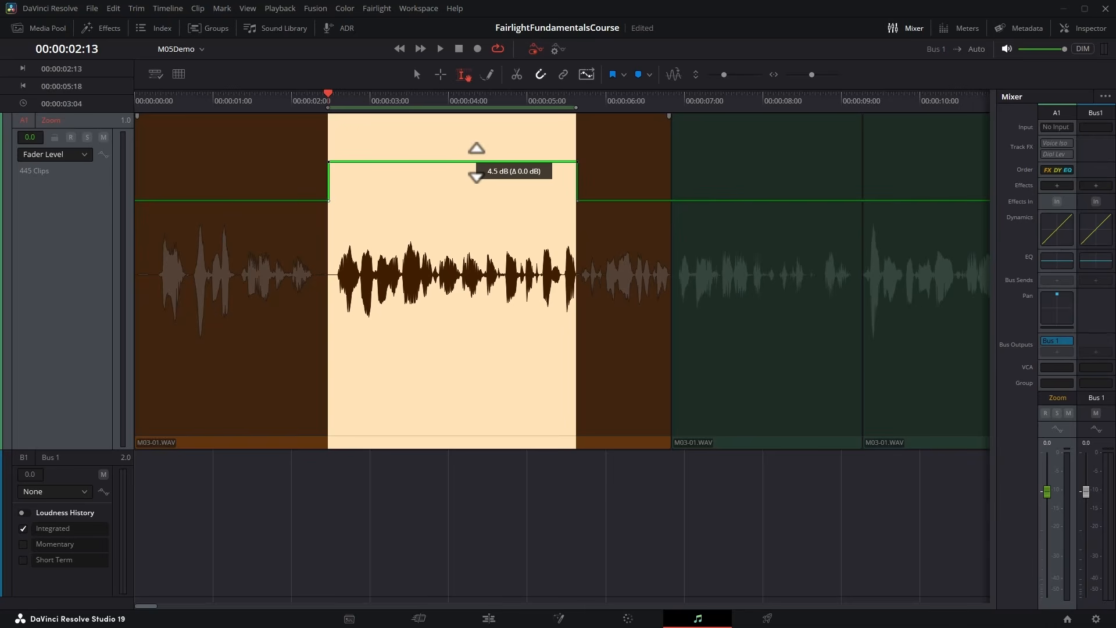
{"action": "left_click_drag", "start_coordinate": [476, 163], "coordinate": [476, 149]}
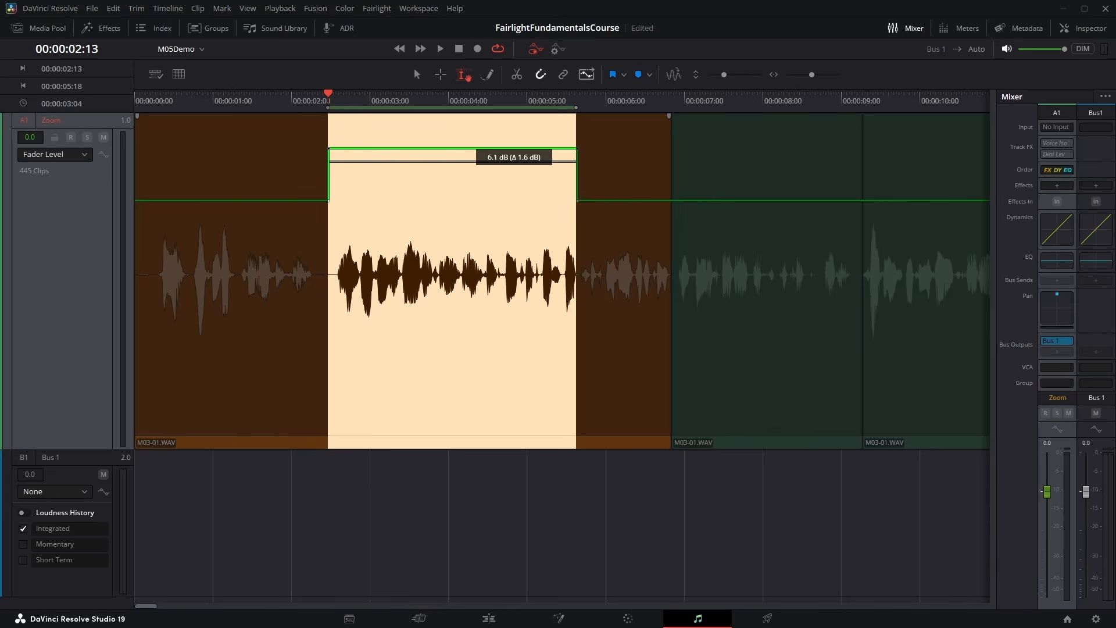
{"action": "left_click_drag", "start_coordinate": [476, 149], "coordinate": [476, 186]}
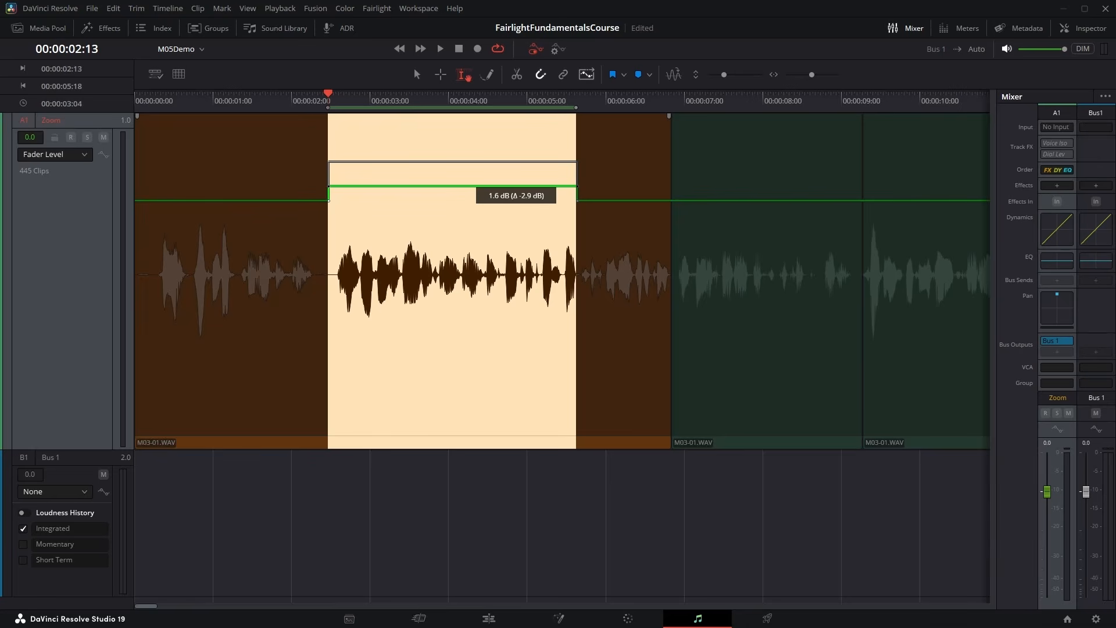
{"action": "left_click_drag", "start_coordinate": [476, 186], "coordinate": [476, 153]}
{"action": "left_click", "coordinate": [247, 273]}
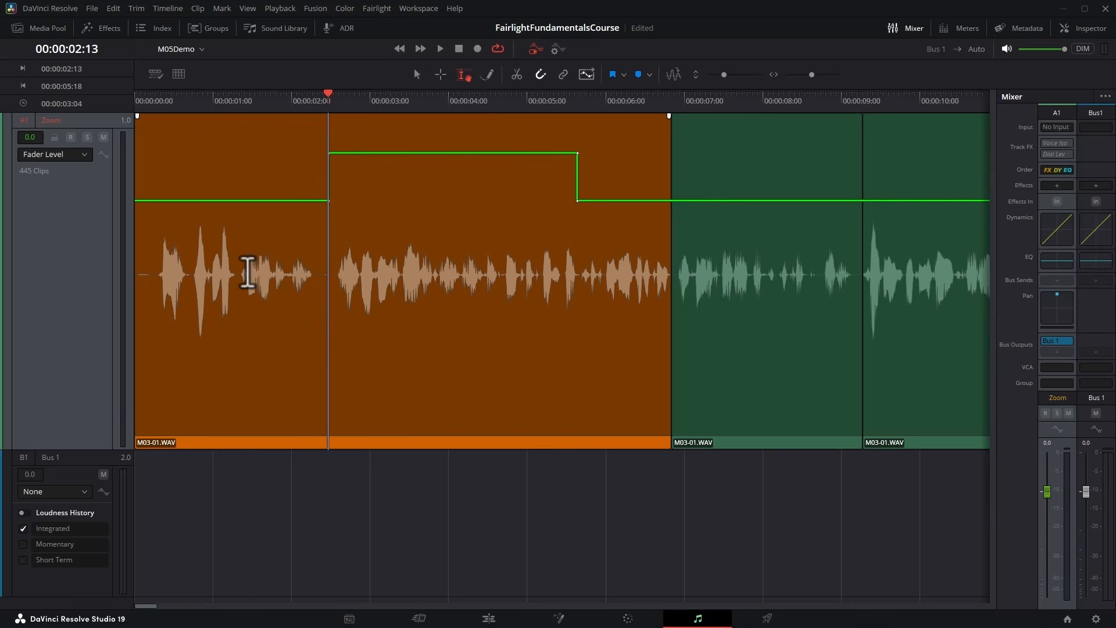
{"action": "left_click", "coordinate": [416, 75]}
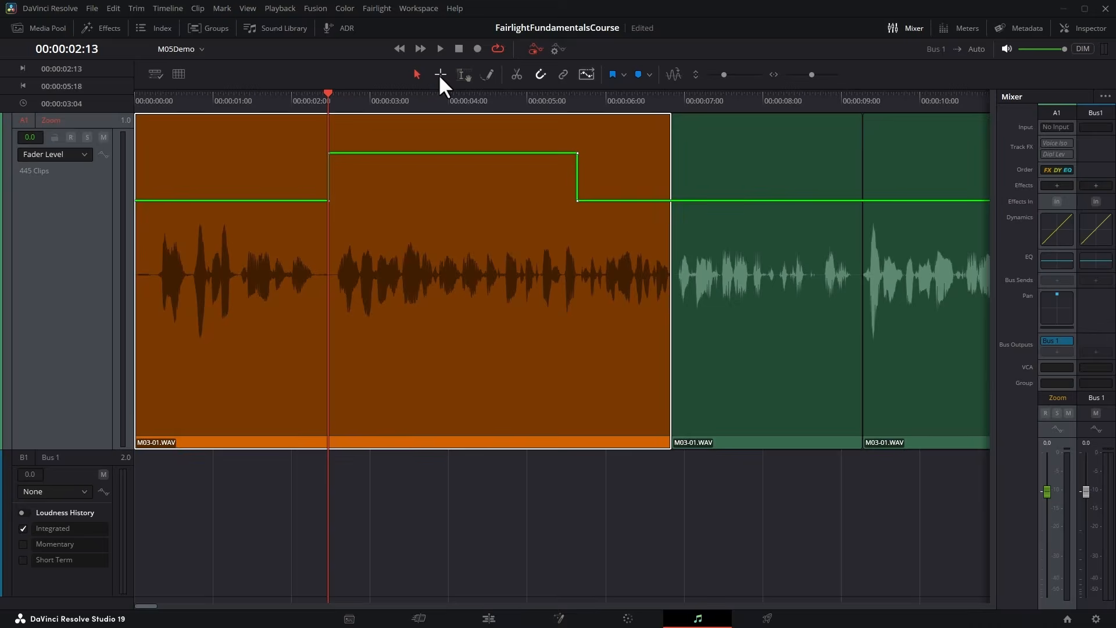
{"action": "left_click", "coordinate": [439, 76]}
{"action": "left_click", "coordinate": [459, 75]}
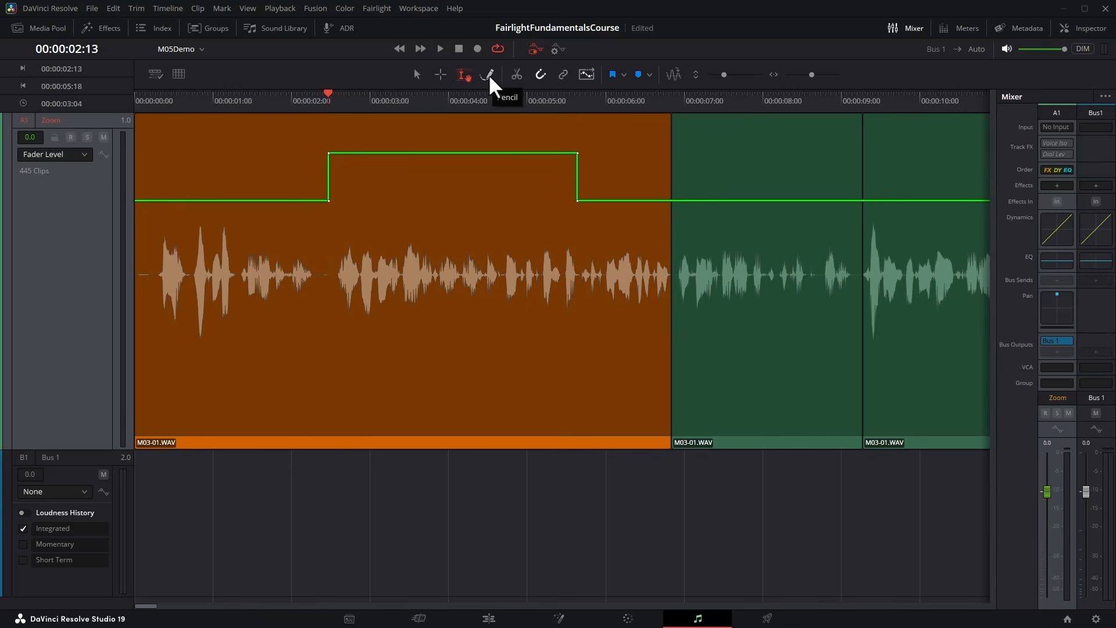
Activate the Pencil tool and display the L/R Pan automation curve on the Zoom track.
{"action": "left_click", "coordinate": [488, 74]}
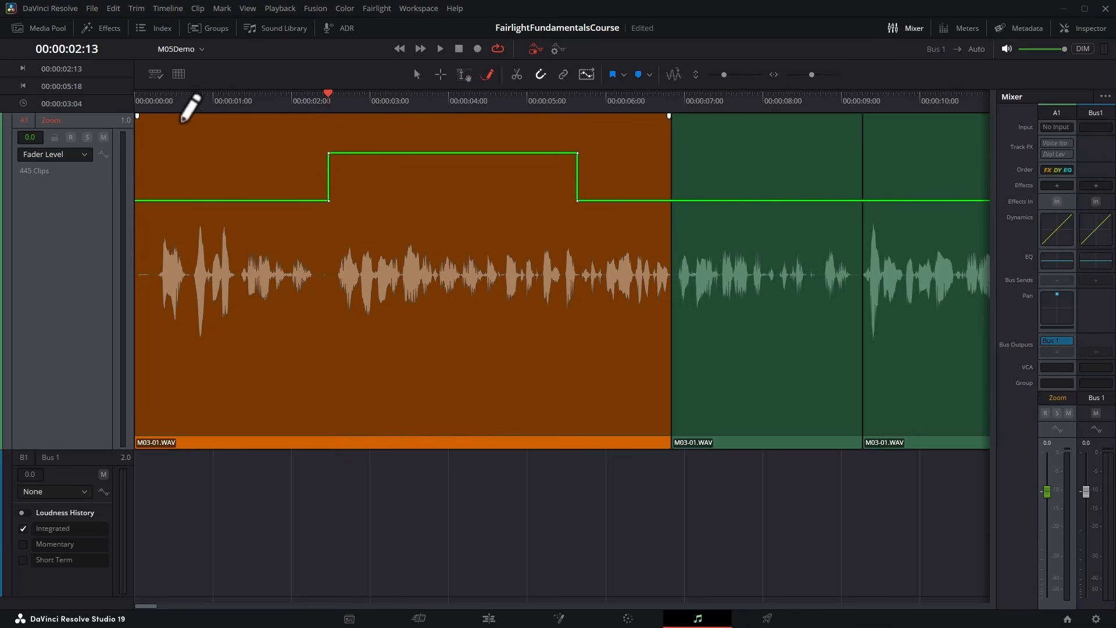
{"action": "left_click", "coordinate": [82, 154]}
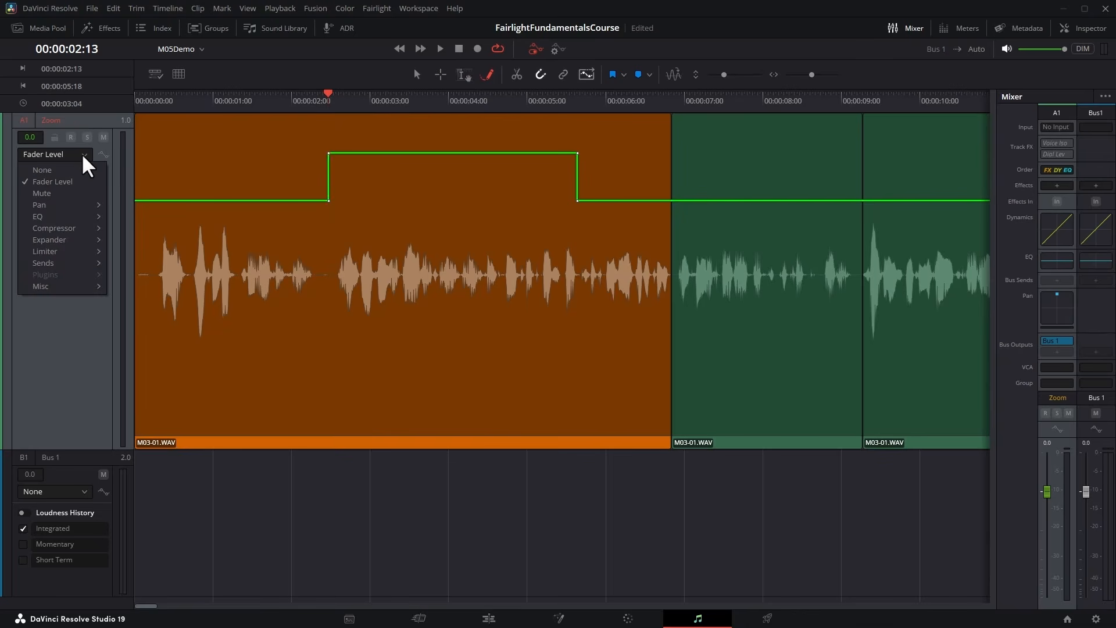
{"action": "mouse_move", "coordinate": [65, 203]}
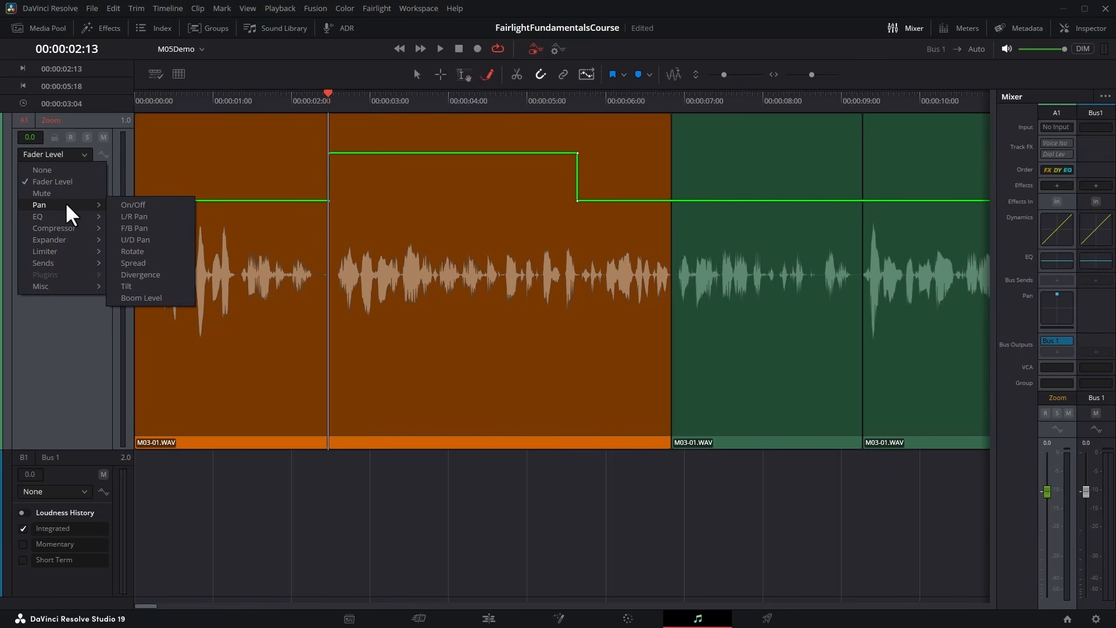
{"action": "left_click", "coordinate": [184, 216]}
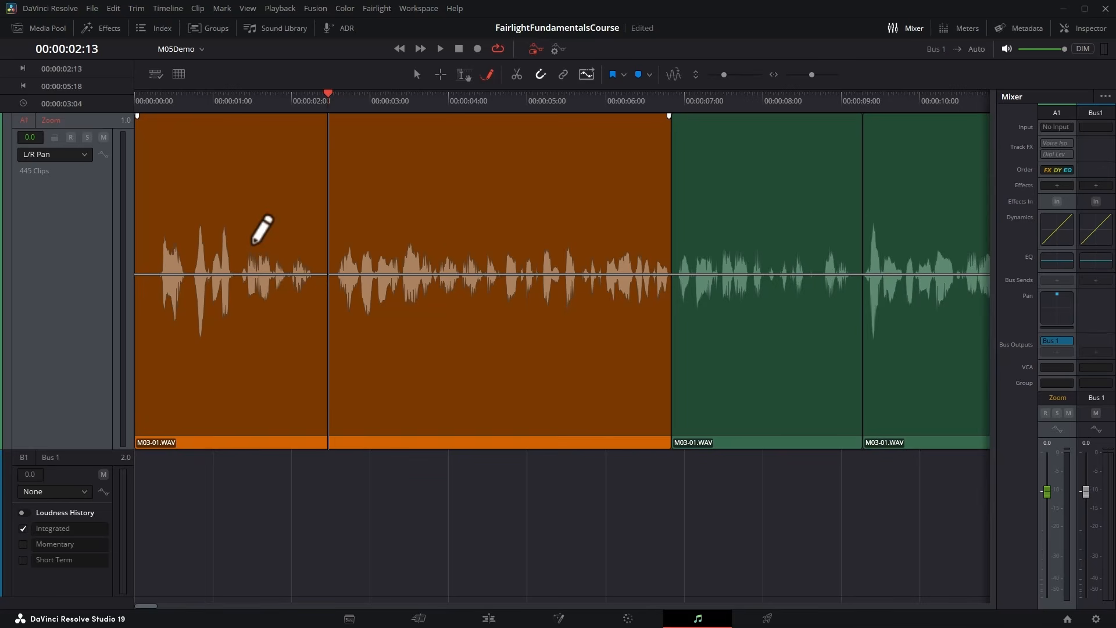
{"action": "key", "text": "ctrl+z"}
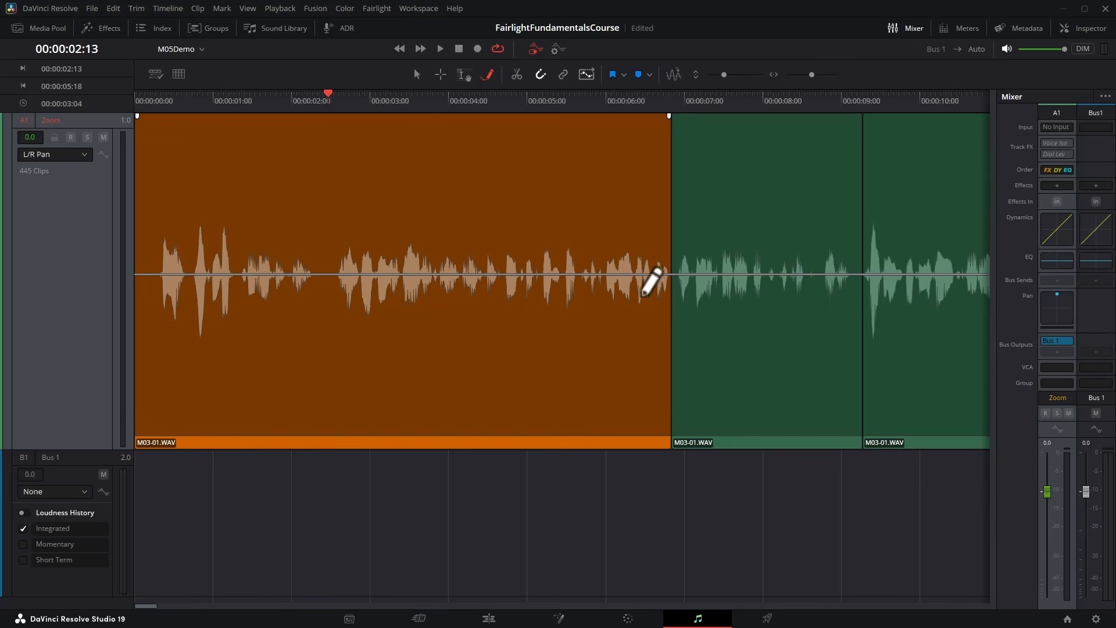
Bring up the Zoom track's Audio Pan controls and draw a wavy L/R Pan curve swinging left, right and left over about the first seven seconds.
{"action": "double_click", "coordinate": [1062, 320]}
{"action": "left_click_drag", "start_coordinate": [401, 119], "coordinate": [733, 83]}
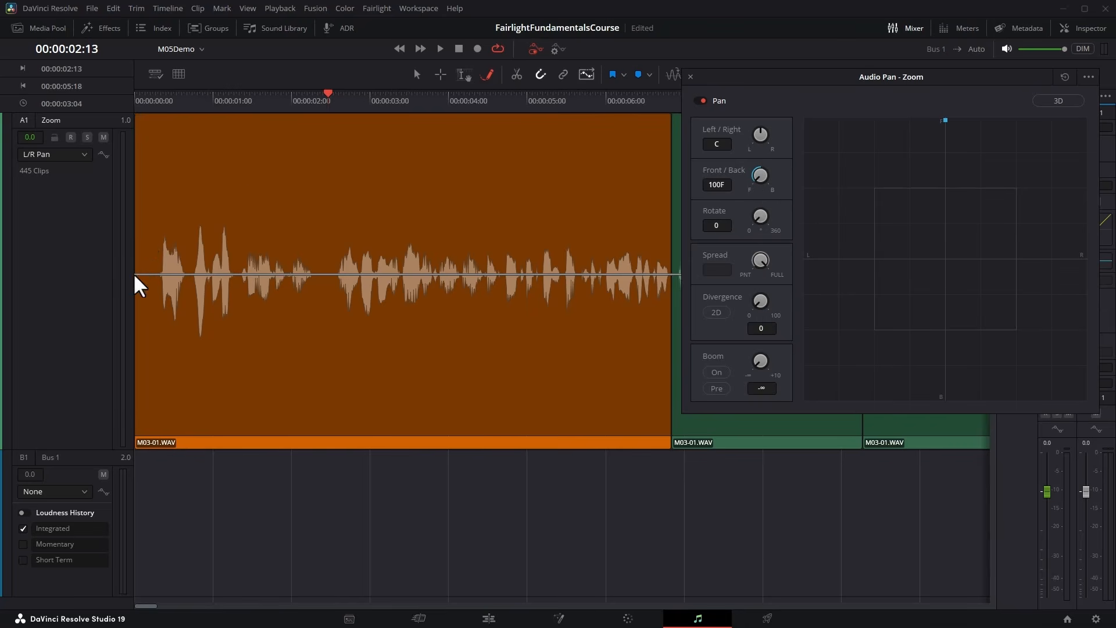
{"action": "mouse_move", "coordinate": [138, 273]}
{"action": "left_mouse_down"}
{"action": "mouse_move", "coordinate": [236, 123]}
{"action": "mouse_move", "coordinate": [265, 117]}
{"action": "mouse_move", "coordinate": [334, 217]}
{"action": "mouse_move", "coordinate": [380, 390]}
{"action": "mouse_move", "coordinate": [413, 437]}
{"action": "mouse_move", "coordinate": [467, 413]}
{"action": "mouse_move", "coordinate": [505, 354]}
{"action": "mouse_move", "coordinate": [594, 124]}
{"action": "mouse_move", "coordinate": [635, 155]}
{"action": "mouse_move", "coordinate": [687, 234]}
{"action": "mouse_move", "coordinate": [695, 275]}
{"action": "left_mouse_up"}
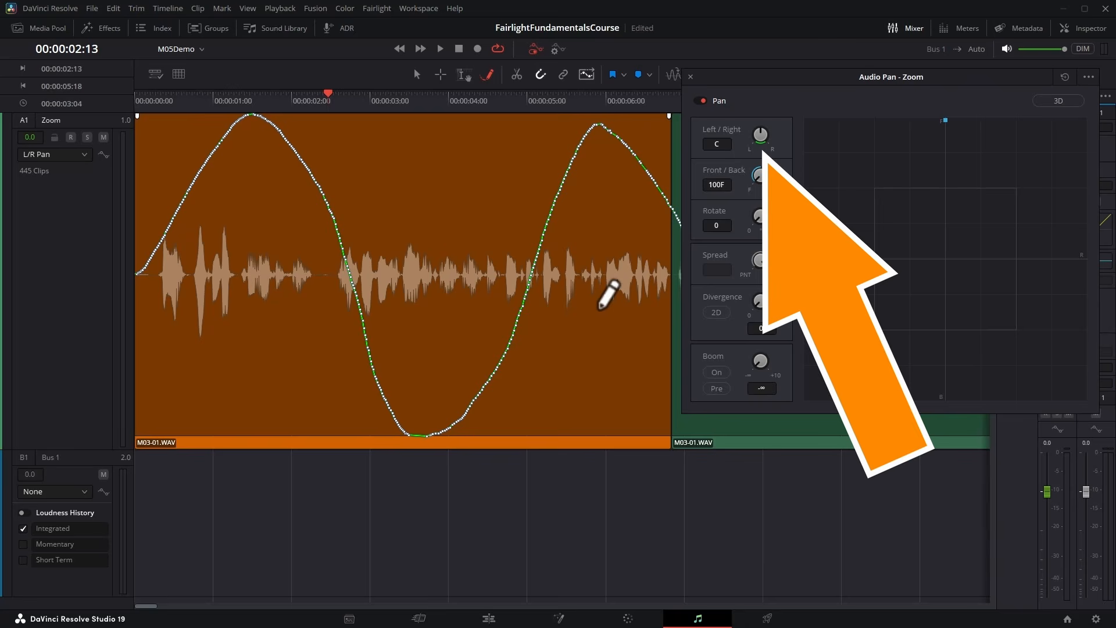
Play the first clip from 00:00:00:00 while watching the Left/Right value in the Zoom track's Audio Pan window.
{"action": "left_click_drag", "start_coordinate": [743, 84], "coordinate": [289, 417]}
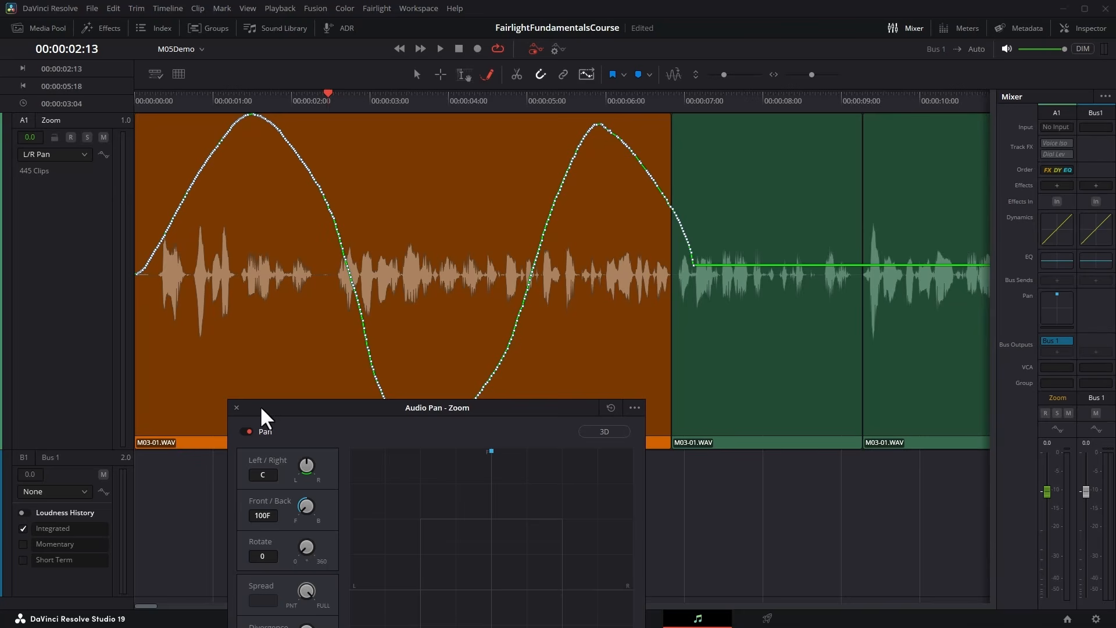
{"action": "left_click_drag", "start_coordinate": [296, 414], "coordinate": [809, 143]}
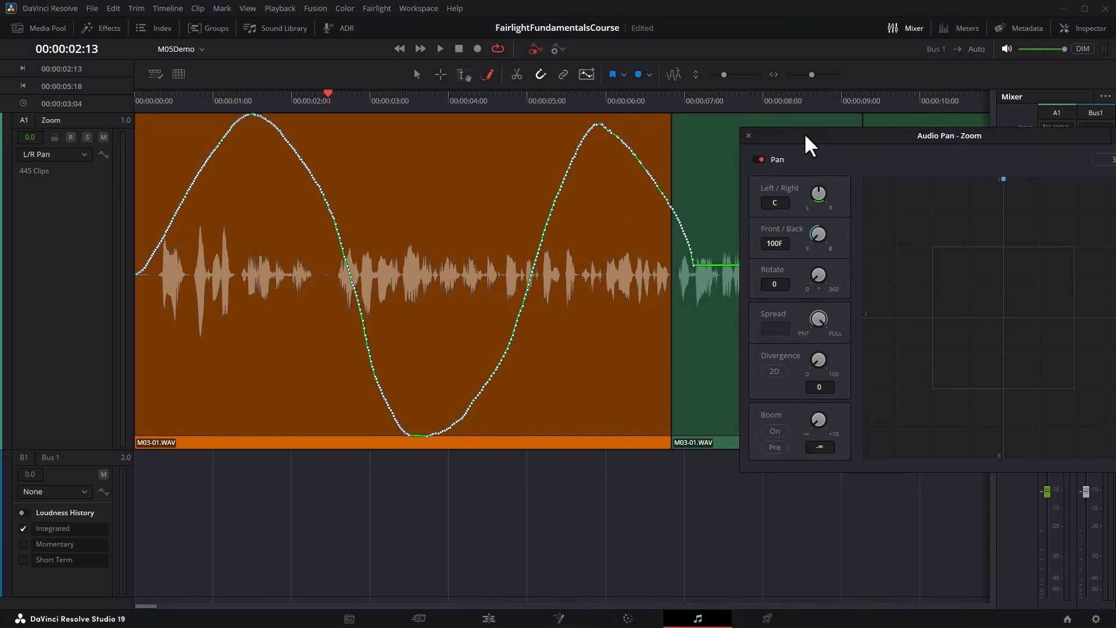
{"action": "left_click", "coordinate": [150, 111]}
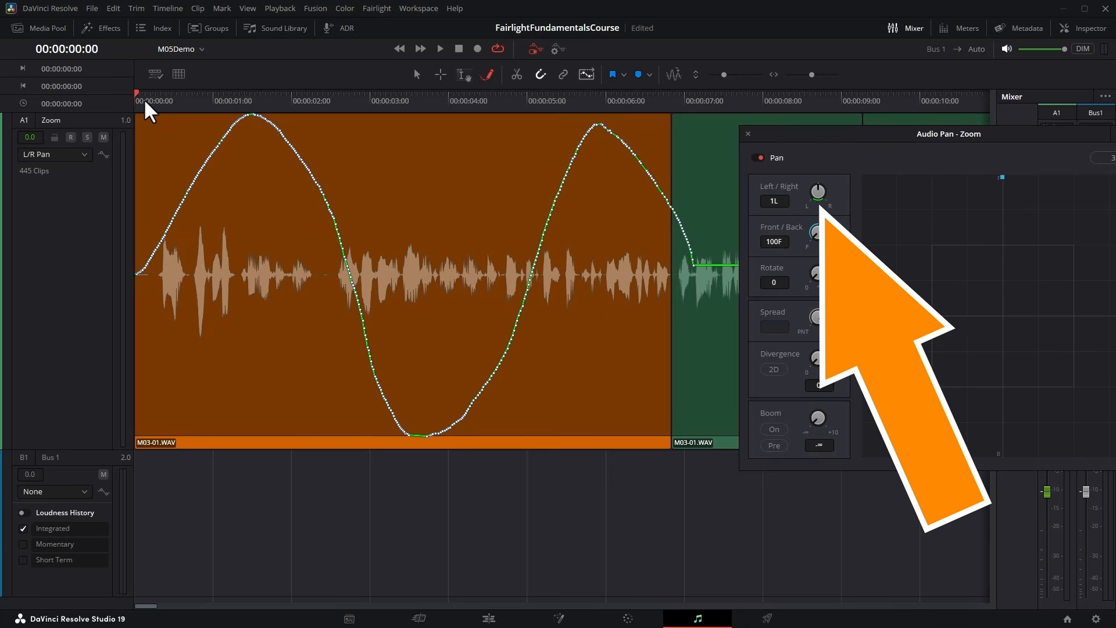
{"action": "left_click", "coordinate": [439, 48]}
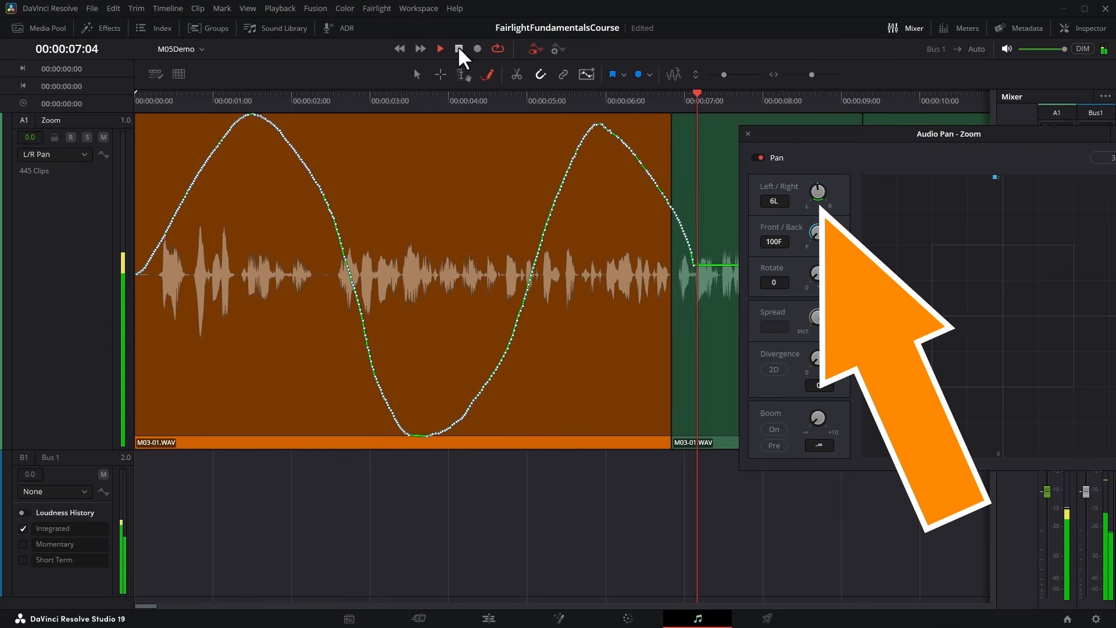
{"action": "left_click", "coordinate": [459, 49]}
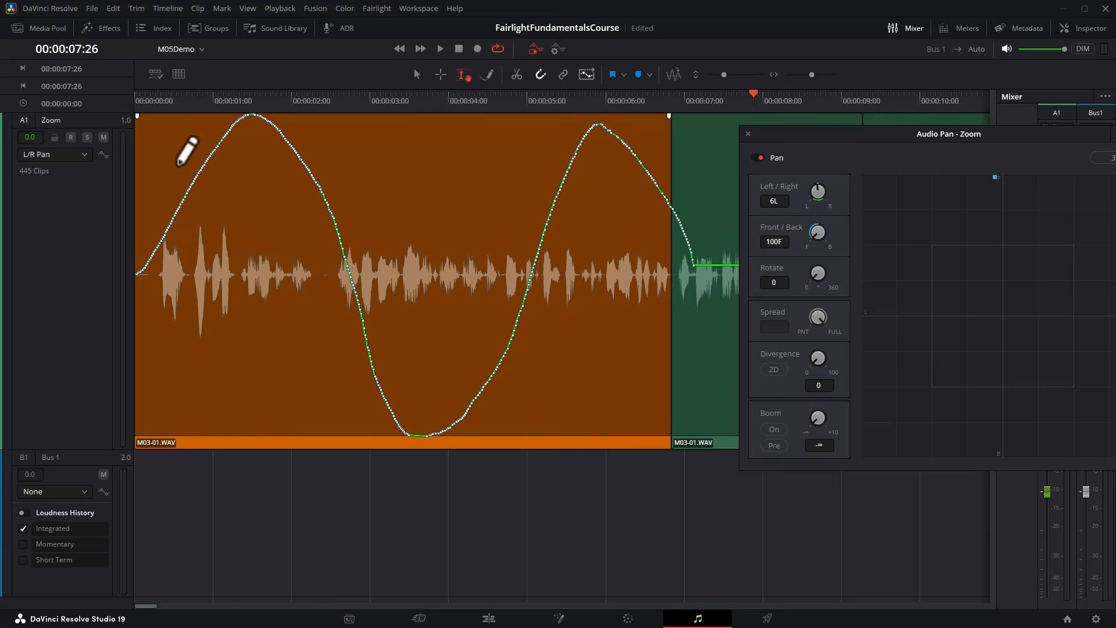
Redraw the L/R Pan curve over the first seven seconds to swing right, left and right, and close the Audio Pan window.
{"action": "mouse_move", "coordinate": [139, 279]}
{"action": "left_mouse_down"}
{"action": "mouse_move", "coordinate": [221, 391]}
{"action": "mouse_move", "coordinate": [282, 429]}
{"action": "mouse_move", "coordinate": [435, 177]}
{"action": "mouse_move", "coordinate": [542, 142]}
{"action": "mouse_move", "coordinate": [665, 336]}
{"action": "mouse_move", "coordinate": [712, 360]}
{"action": "left_mouse_up"}
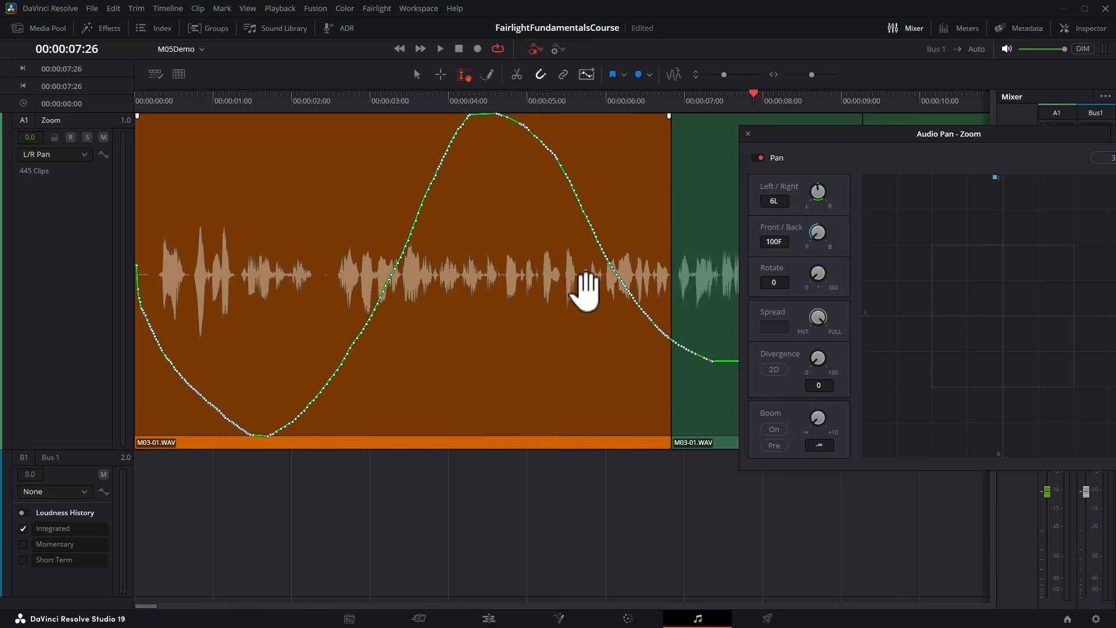
{"action": "left_click", "coordinate": [748, 134]}
Delete the Zoom track's L/R Pan automation and move its flat pan line back to centre.
{"action": "left_click", "coordinate": [360, 215]}
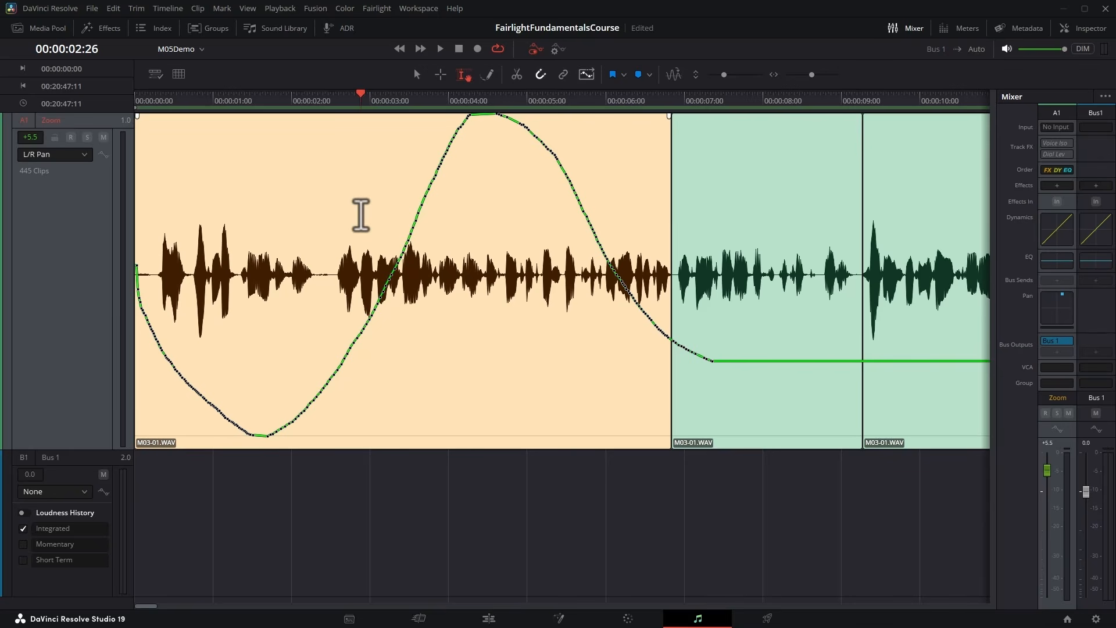
{"action": "key", "text": "Delete"}
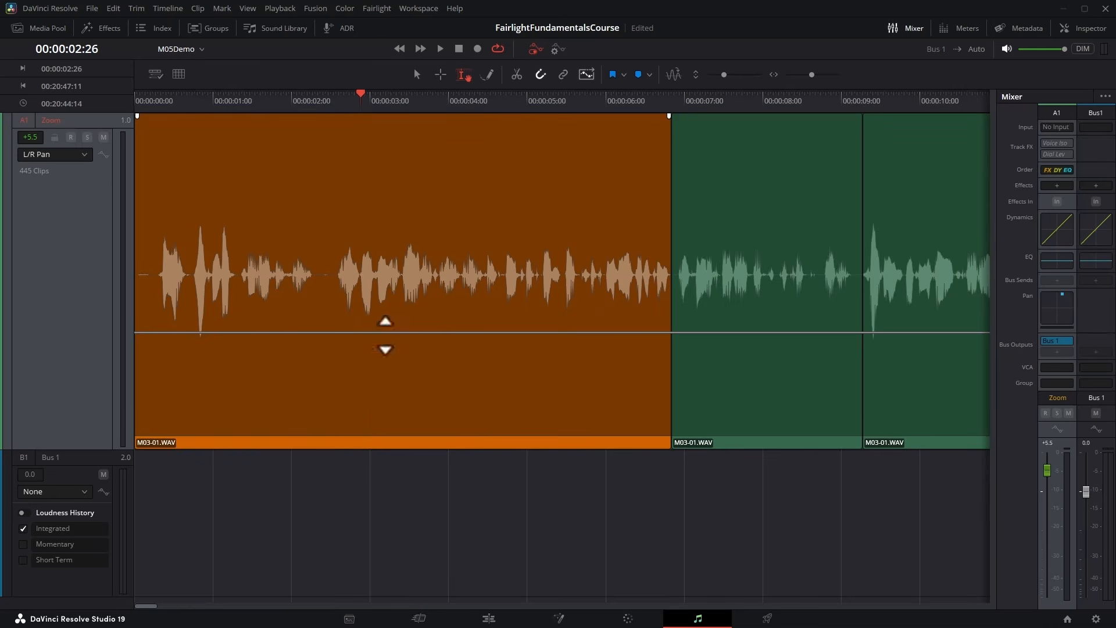
{"action": "mouse_move", "coordinate": [386, 334]}
{"action": "left_click_drag", "start_coordinate": [386, 334], "coordinate": [381, 279]}
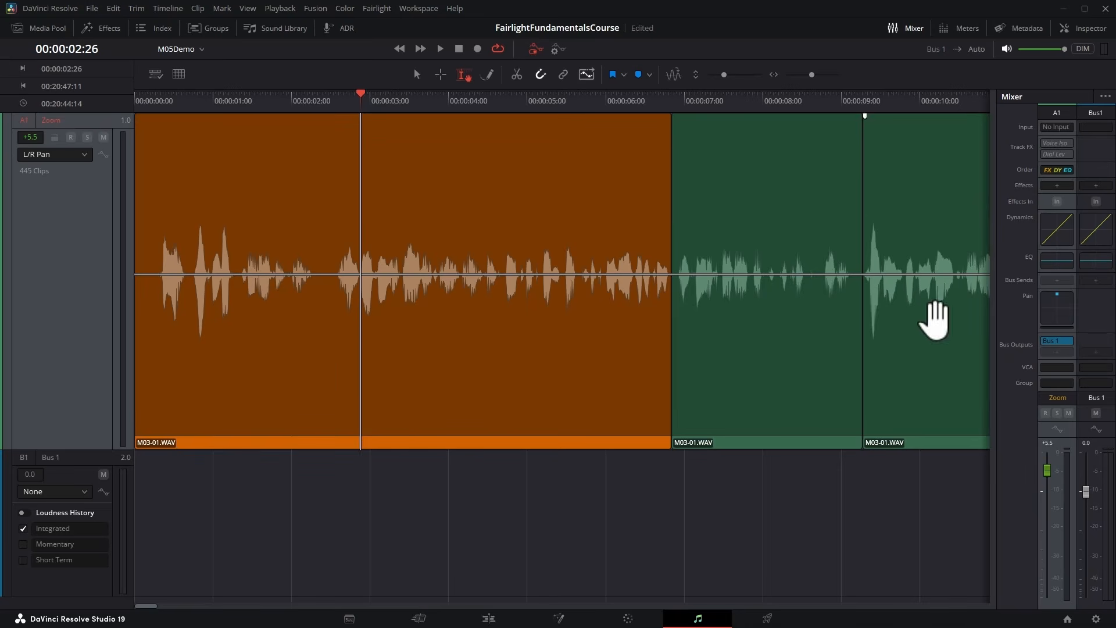
Insert a Limiter from the Dynamics effects on Bus 1.
{"action": "left_click", "coordinate": [1097, 186]}
{"action": "mouse_move", "coordinate": [1085, 259]}
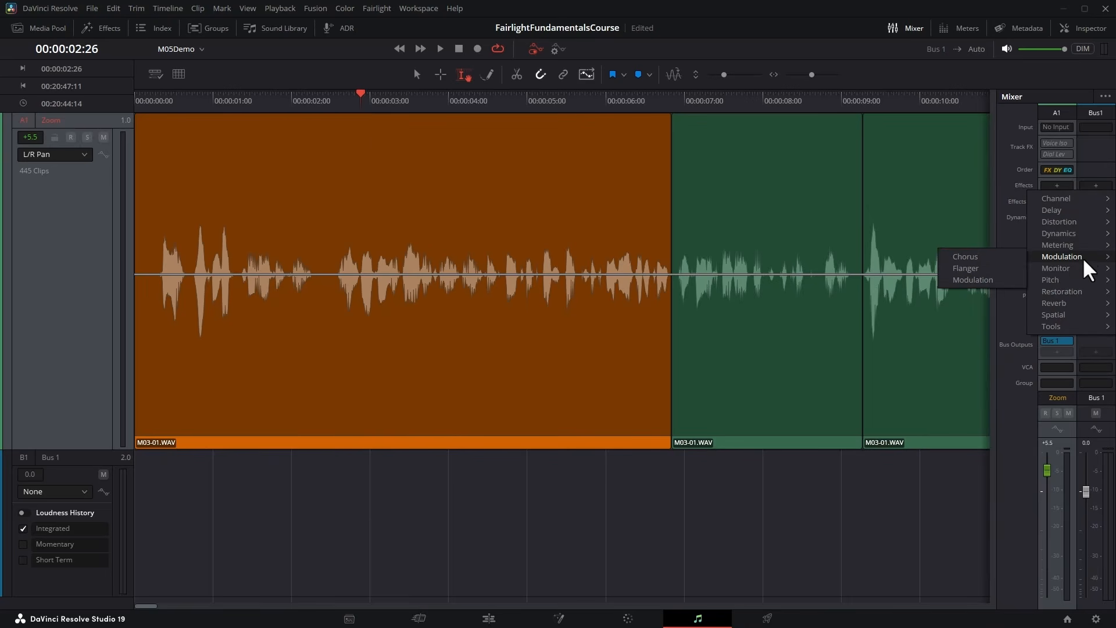
{"action": "mouse_move", "coordinate": [1075, 233]}
{"action": "left_click", "coordinate": [971, 236]}
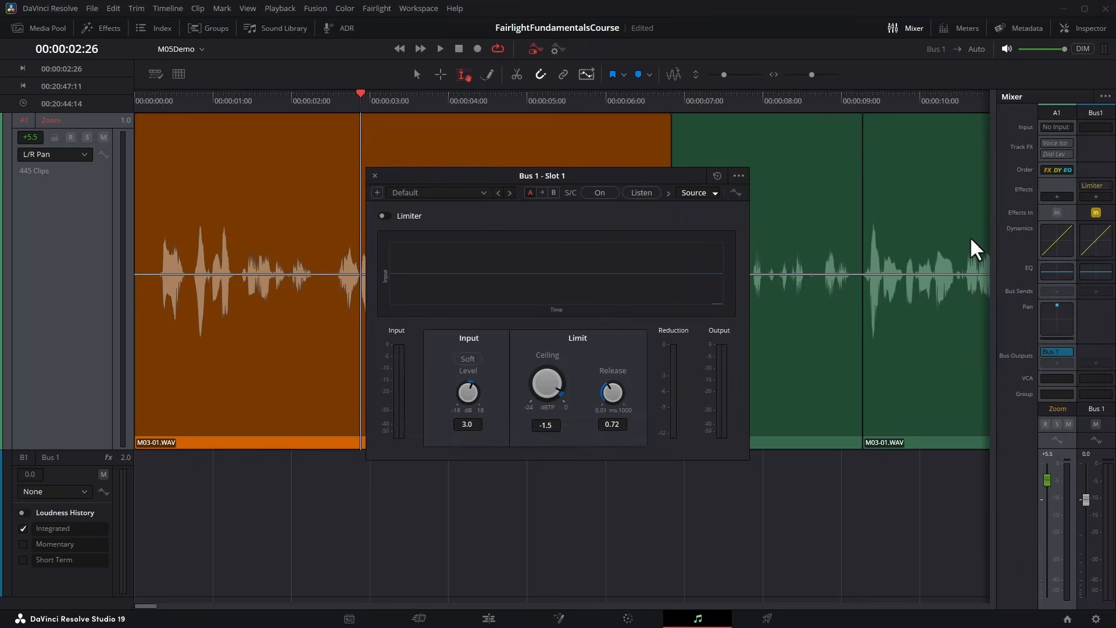
Shrink the Zoom track, enlarge Bus 1, and display the Limiter plugin's Input Gain automation curve on the bus.
{"action": "left_click_drag", "start_coordinate": [119, 450], "coordinate": [125, 197]}
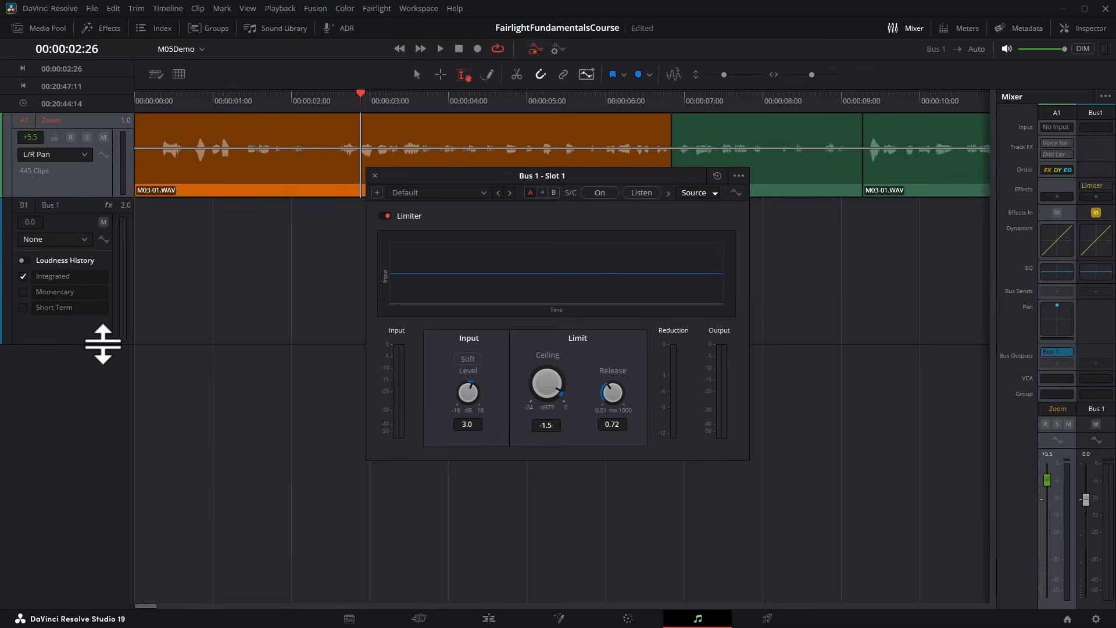
{"action": "left_click_drag", "start_coordinate": [103, 343], "coordinate": [107, 533]}
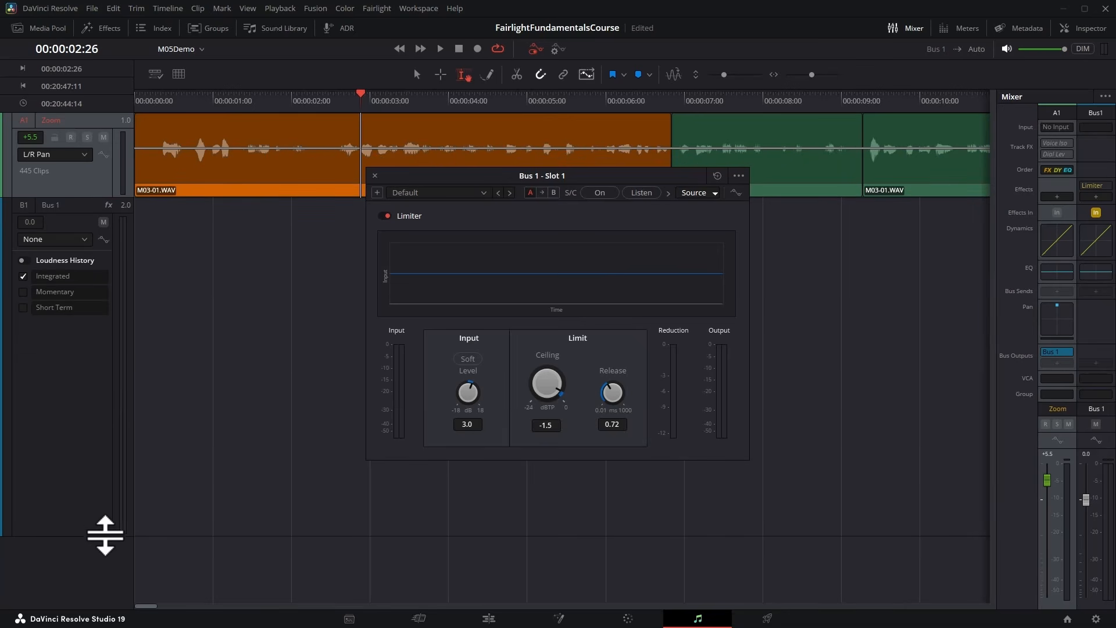
{"action": "left_click", "coordinate": [86, 240]}
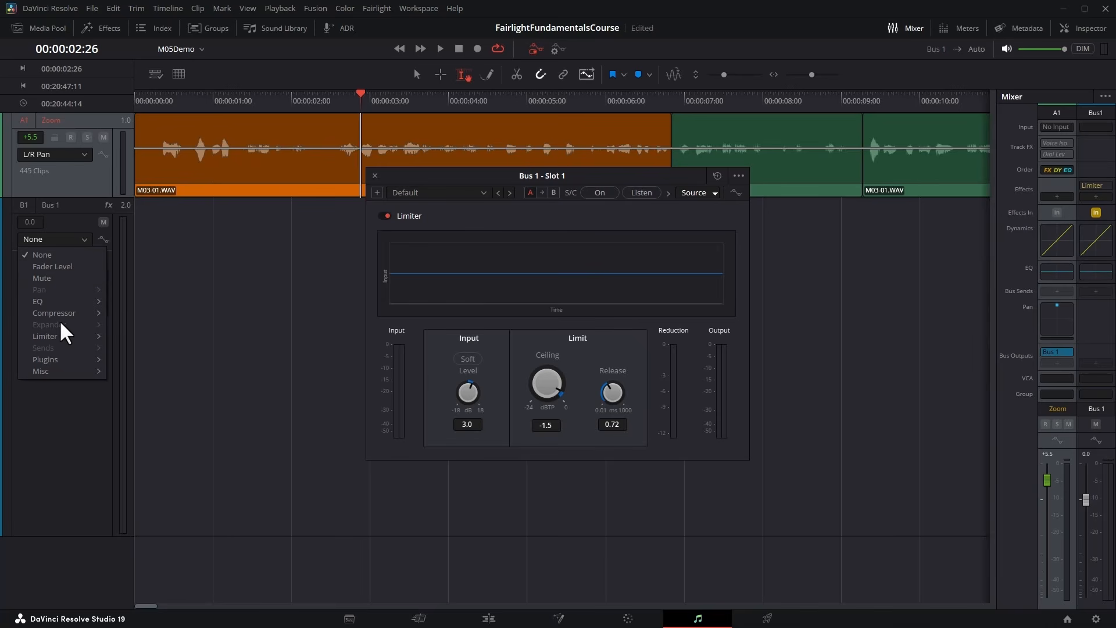
{"action": "mouse_move", "coordinate": [52, 361]}
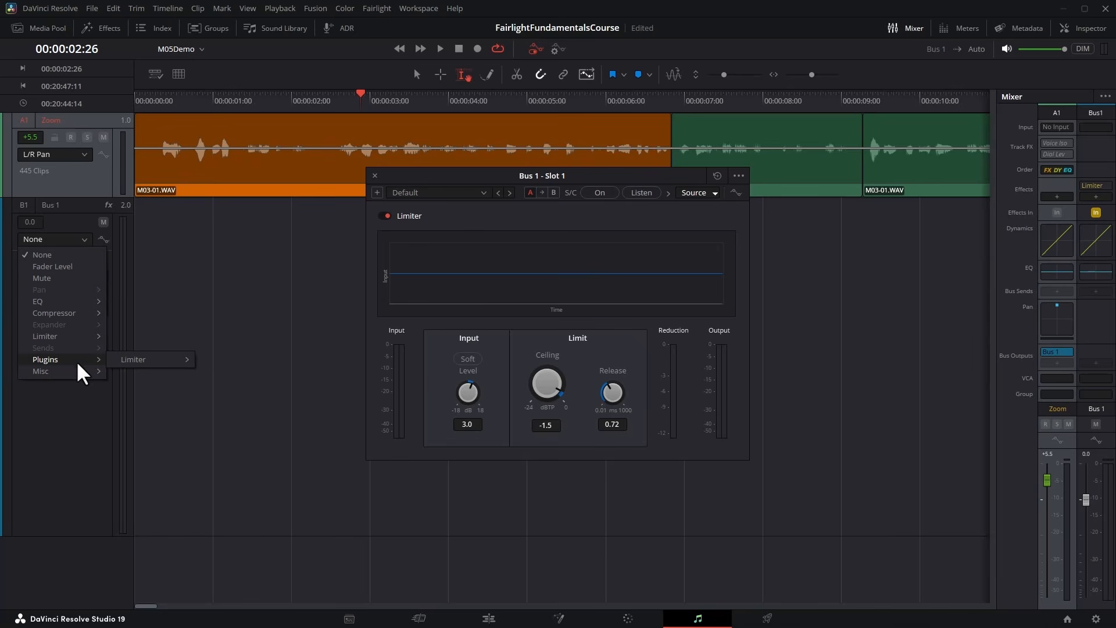
{"action": "mouse_move", "coordinate": [132, 359]}
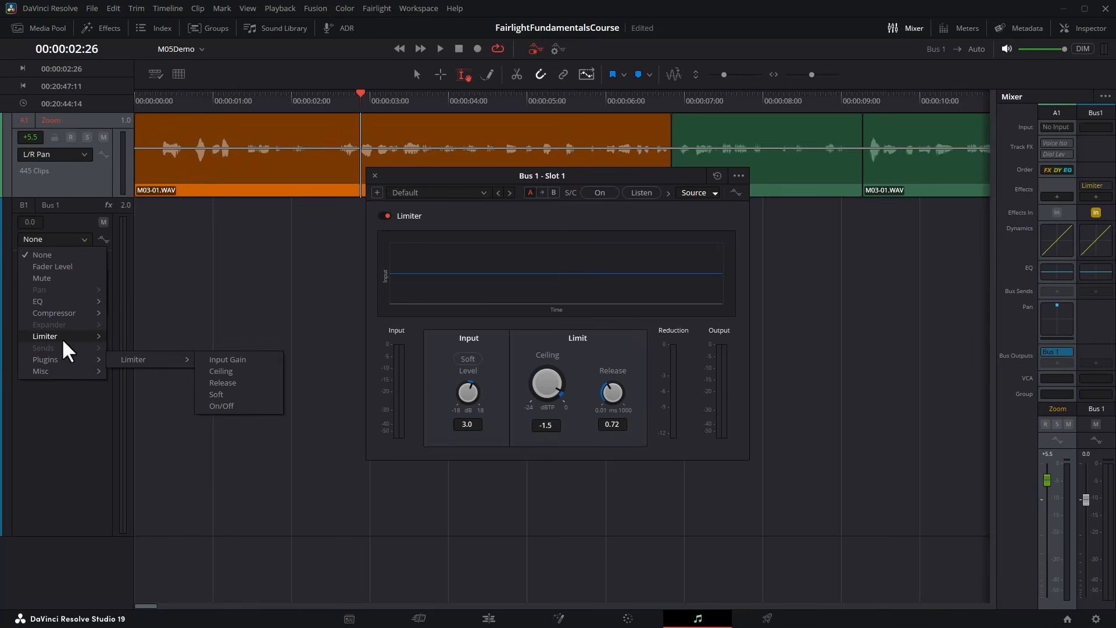
{"action": "mouse_move", "coordinate": [46, 336]}
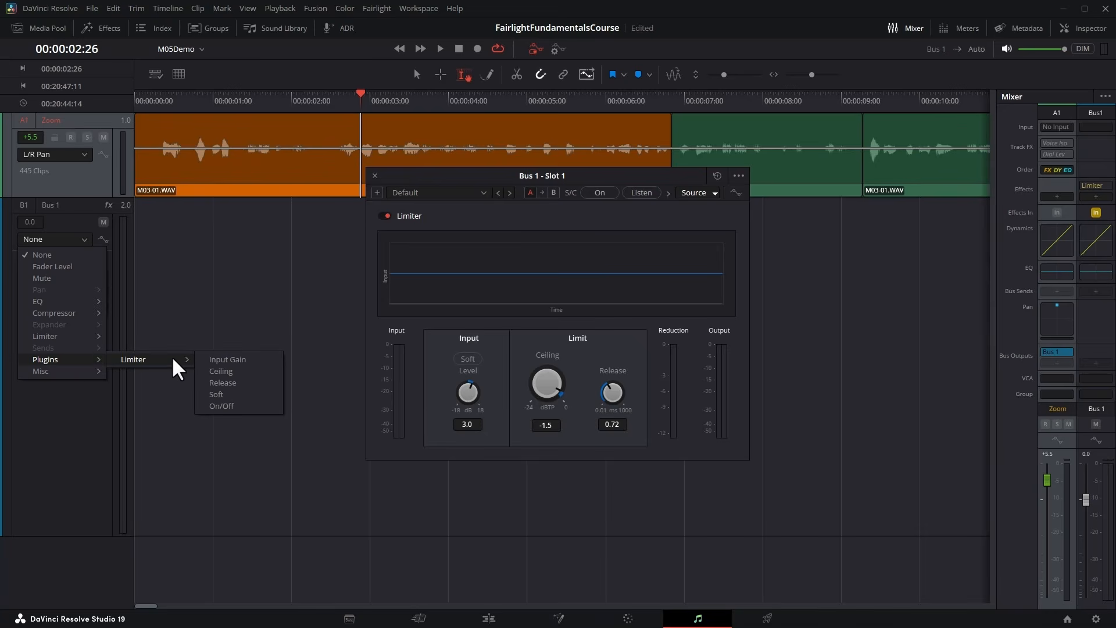
{"action": "left_click", "coordinate": [258, 353]}
Add Input Gain keyframes on Bus 1 at about 0.4, 1.9 and 3.7 seconds and raise the middle one to form a peak.
{"action": "left_click_drag", "start_coordinate": [422, 180], "coordinate": [653, 153]}
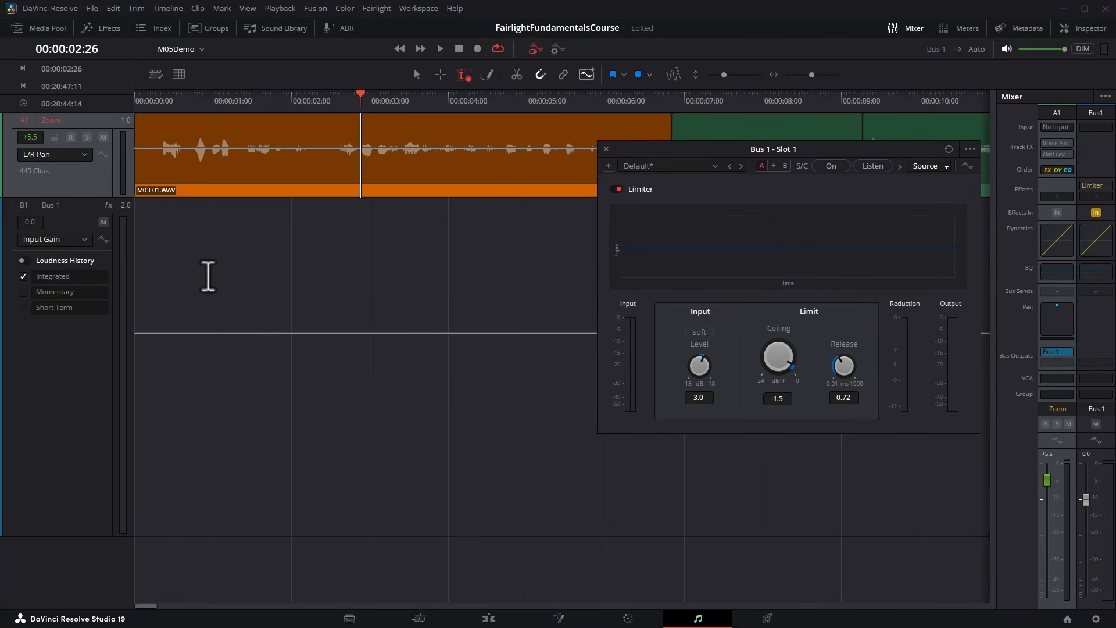
{"action": "left_click", "coordinate": [163, 333]}
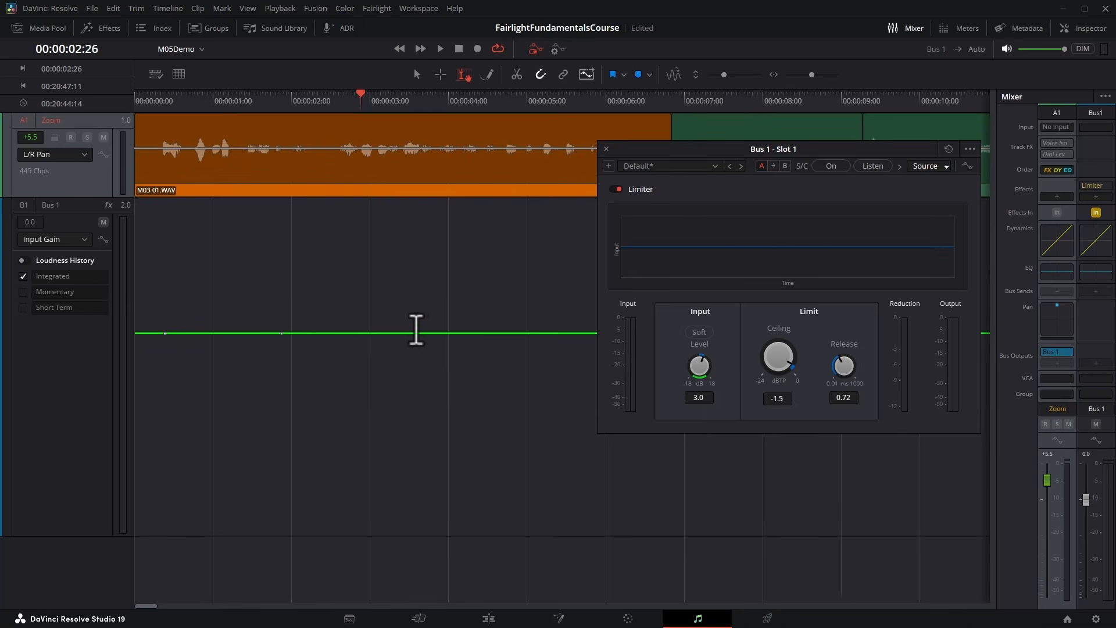
{"action": "left_click", "coordinate": [429, 333]}
{"action": "left_click_drag", "start_coordinate": [281, 333], "coordinate": [284, 283]}
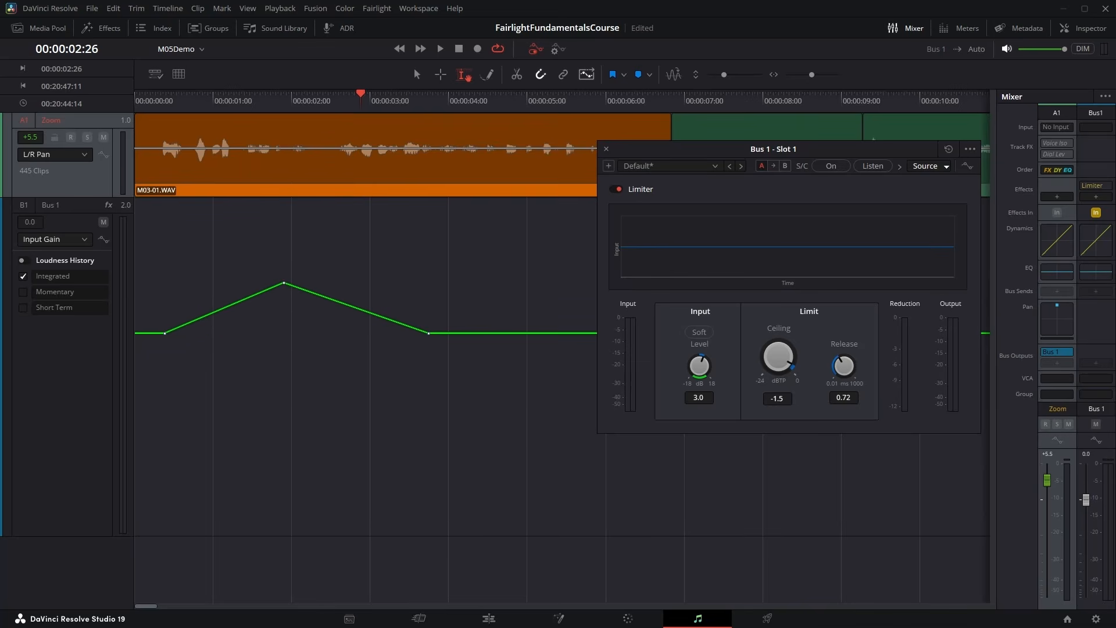
Play the timeline from the start to check the Limiter's automated input gain, and close the Limiter window.
{"action": "key", "text": "Home"}
{"action": "left_click_drag", "start_coordinate": [136, 99], "coordinate": [331, 97]}
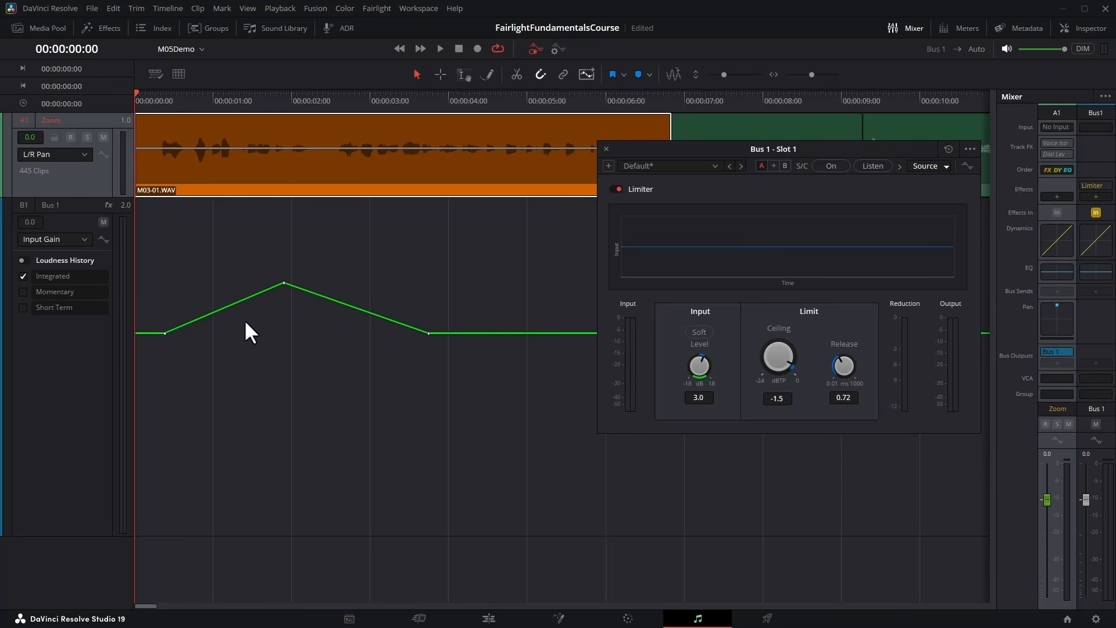
{"action": "key", "text": "space"}
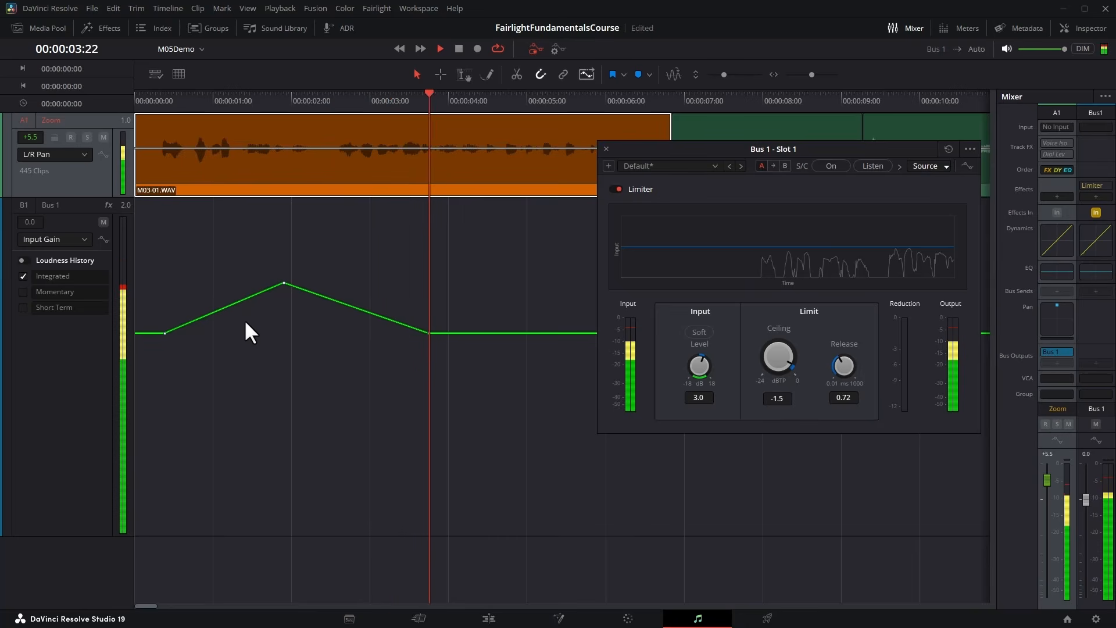
{"action": "key", "text": "space"}
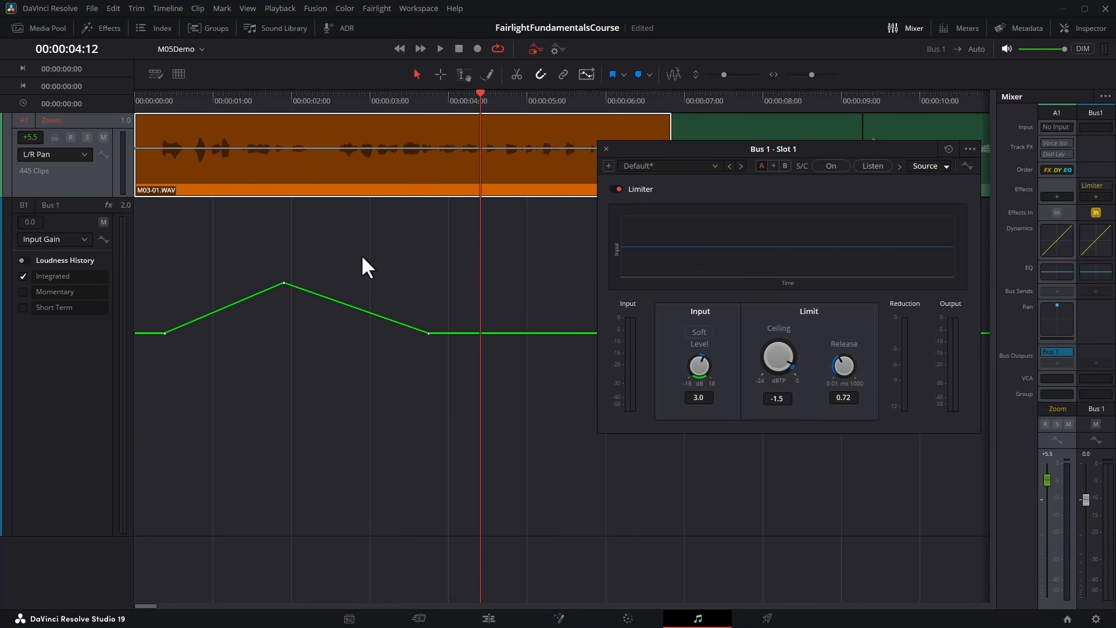
{"action": "left_click", "coordinate": [606, 149]}
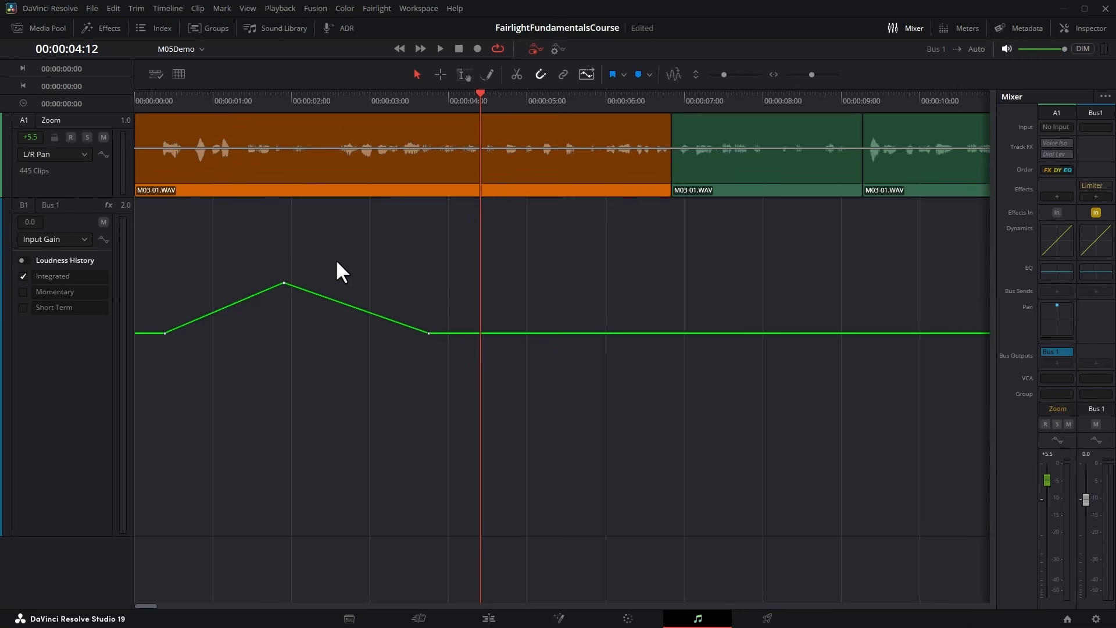
Enlarge the Zoom track, hide its automation curve to view the clip level line, and display the Fader Level automation curve.
{"action": "left_click_drag", "start_coordinate": [82, 198], "coordinate": [71, 333]}
{"action": "left_click", "coordinate": [85, 152]}
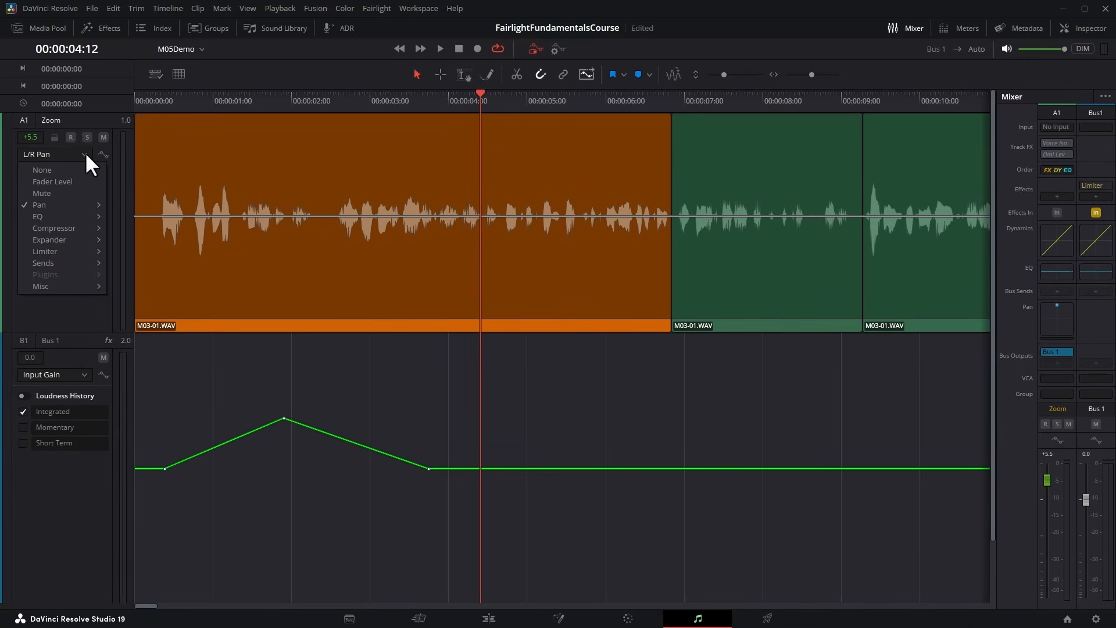
{"action": "left_click", "coordinate": [58, 170]}
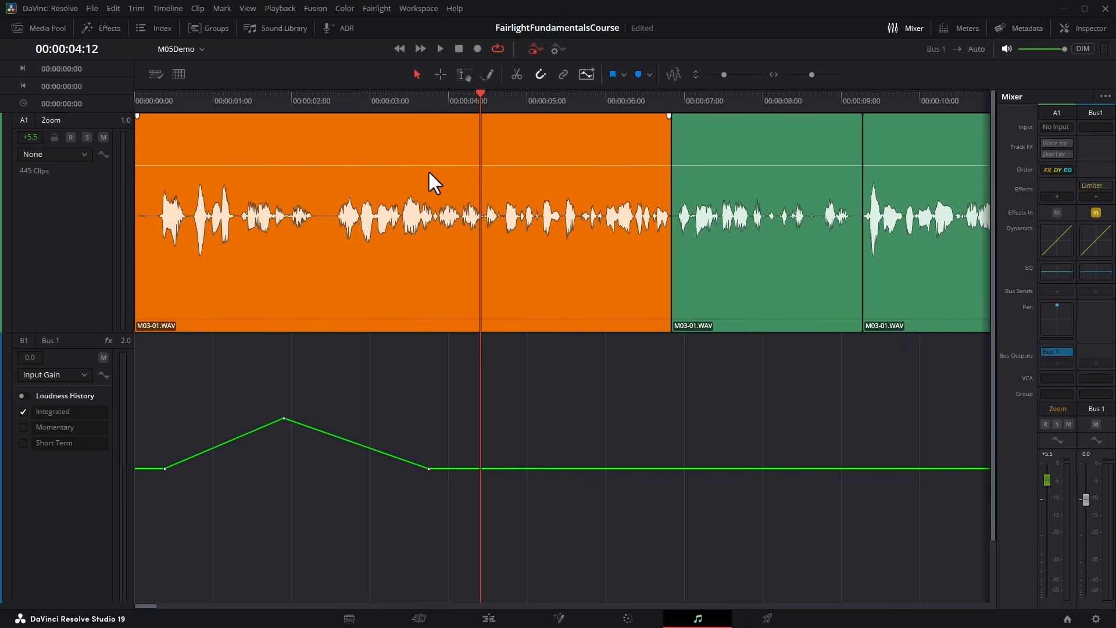
{"action": "left_click_drag", "start_coordinate": [426, 164], "coordinate": [402, 151]}
{"action": "left_click", "coordinate": [84, 155]}
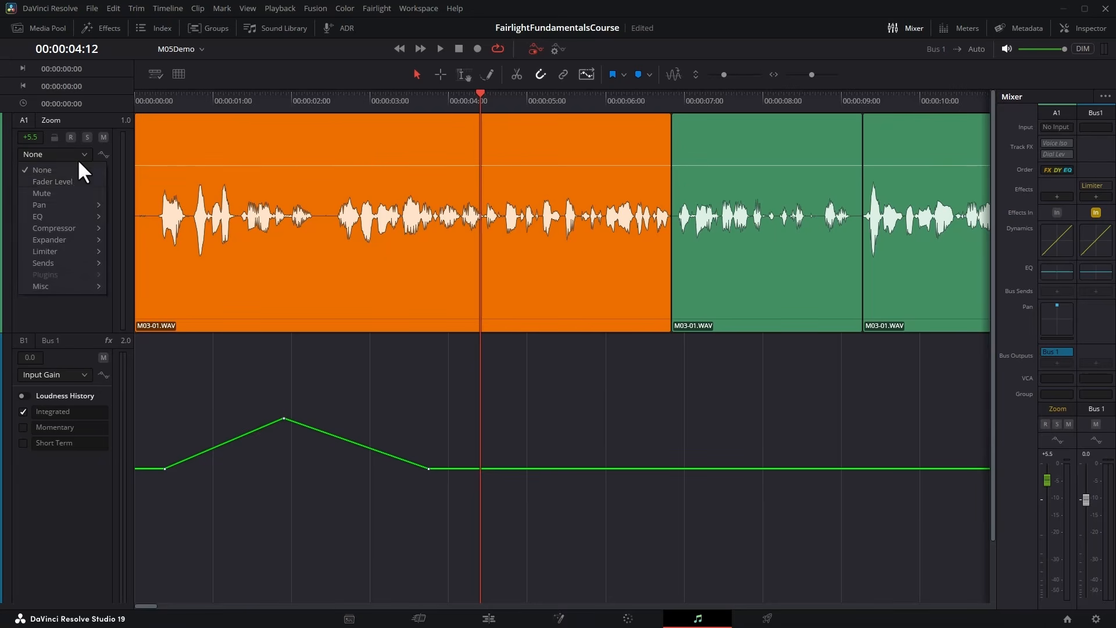
{"action": "left_click", "coordinate": [71, 179]}
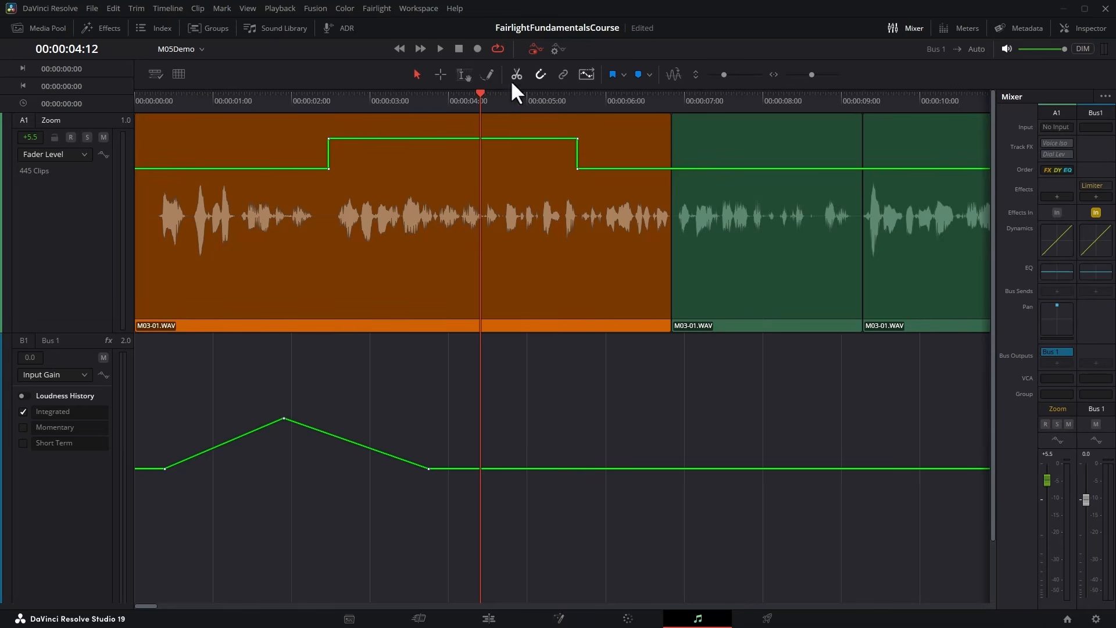
Switch timeline automation off and back on, and show the automation controls.
{"action": "left_click", "coordinate": [535, 50]}
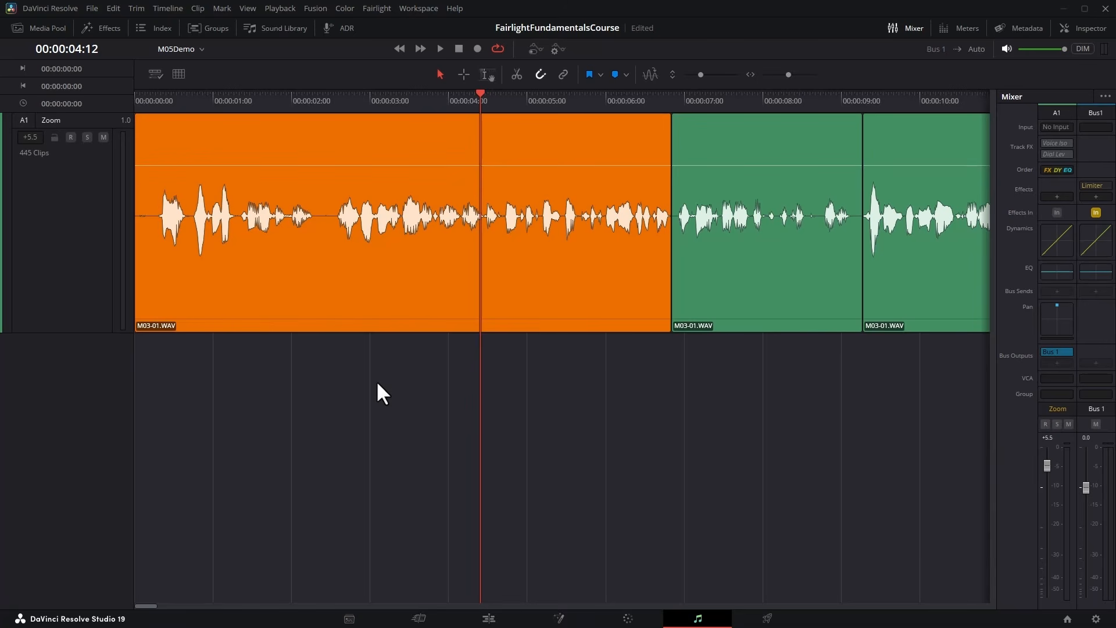
{"action": "left_click", "coordinate": [531, 50]}
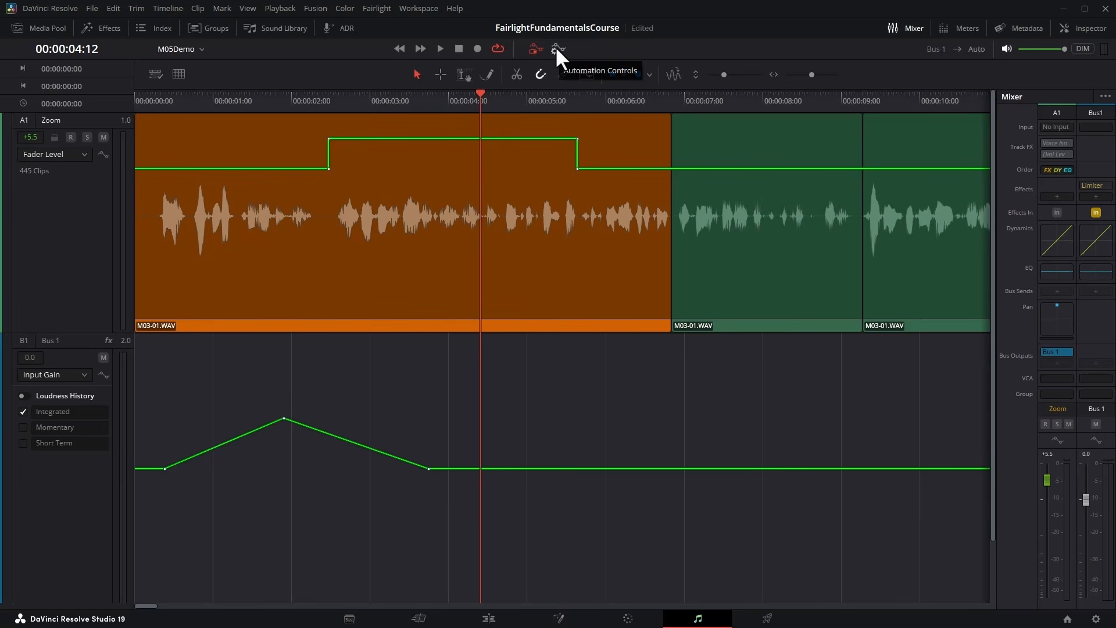
{"action": "left_click", "coordinate": [556, 48]}
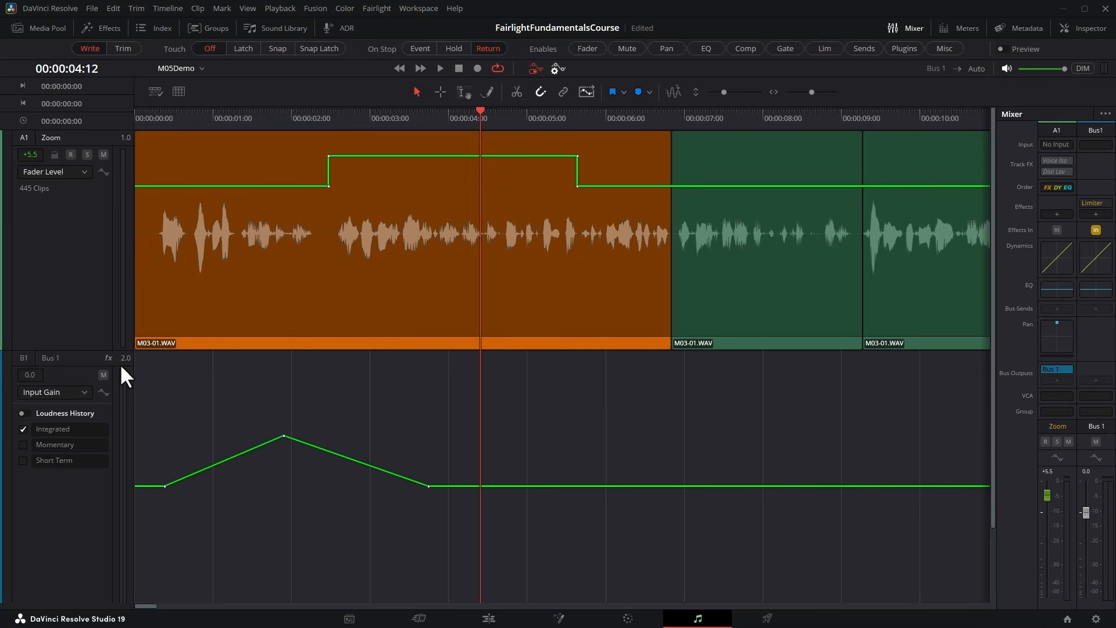
Examine the automation glide time in the user Fairlight preferences, and leave the preferences without saving.
{"action": "left_click", "coordinate": [57, 10]}
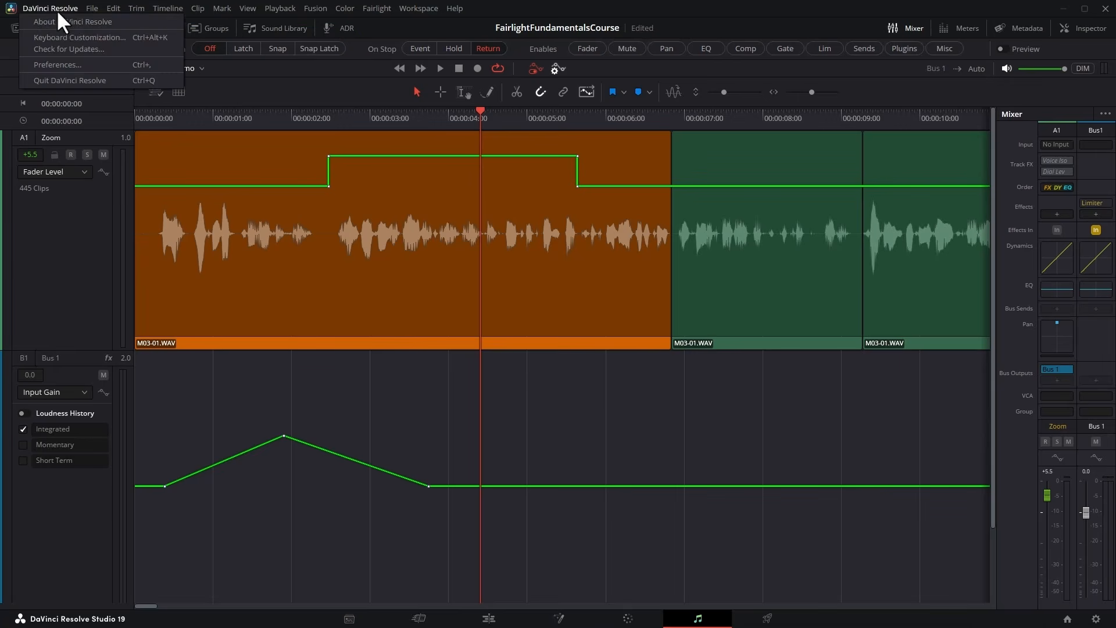
{"action": "left_click", "coordinate": [68, 60]}
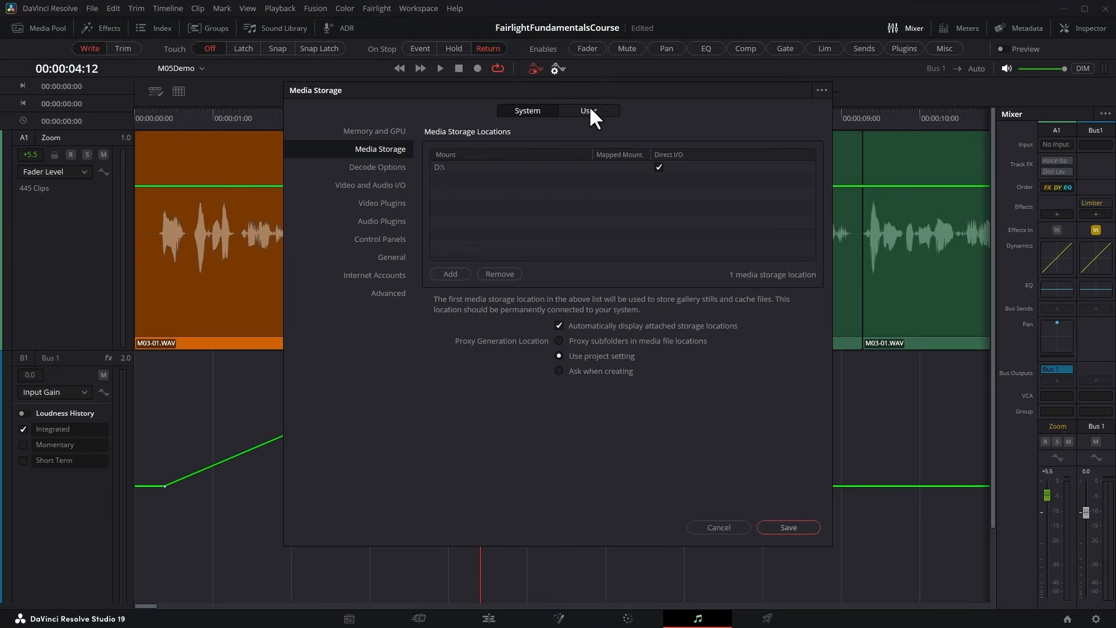
{"action": "left_click", "coordinate": [606, 109]}
{"action": "left_click", "coordinate": [392, 203]}
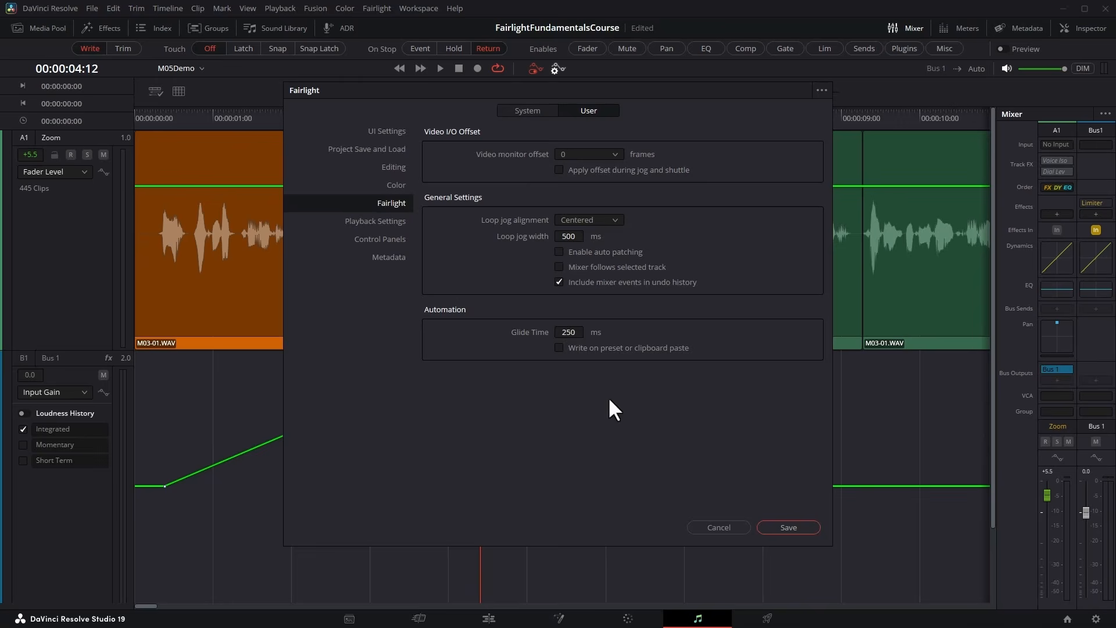
{"action": "left_click", "coordinate": [720, 523]}
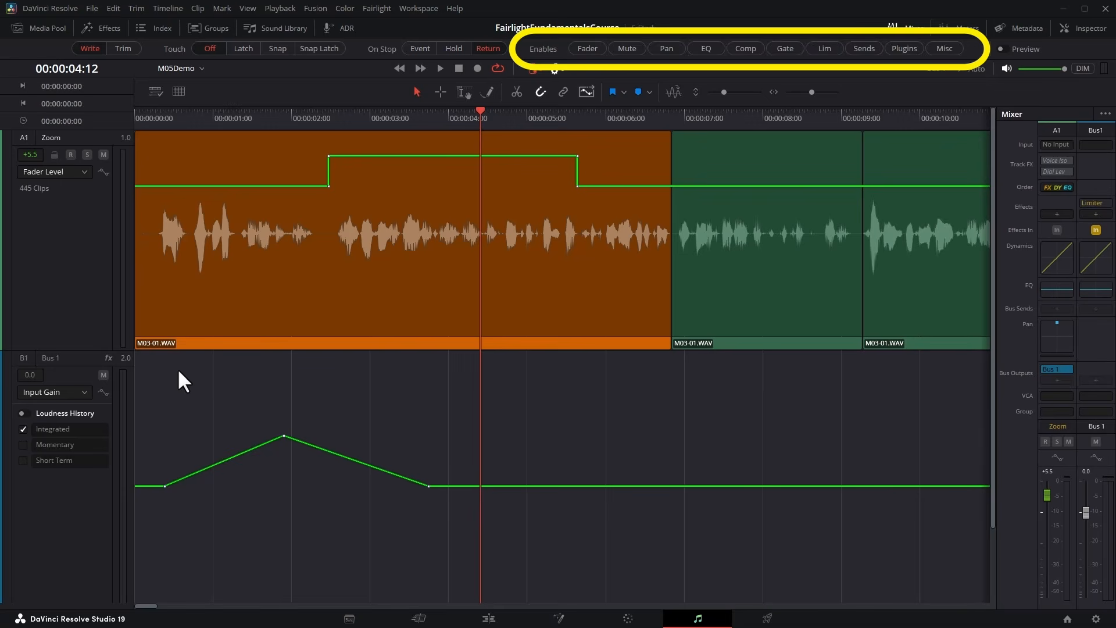
{"action": "left_click", "coordinate": [668, 49]}
{"action": "left_click", "coordinate": [603, 50]}
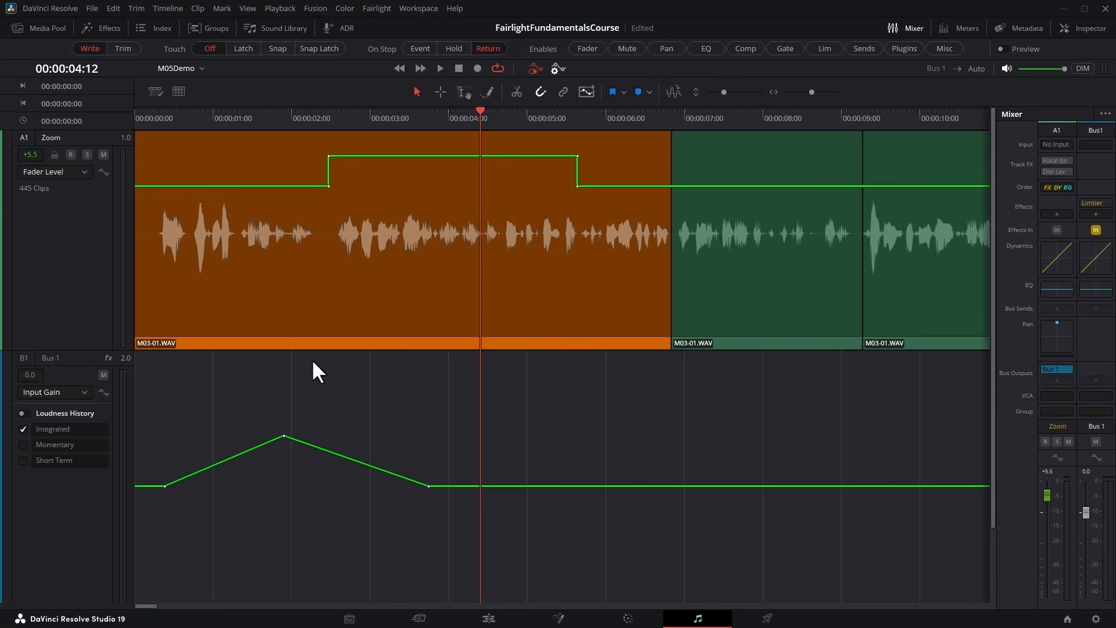
Add a mono audio track below the Zoom track.
{"action": "scroll", "coordinate": [78, 353], "scroll_direction": "down", "scroll_amount": 2}
{"action": "right_click", "coordinate": [79, 353]}
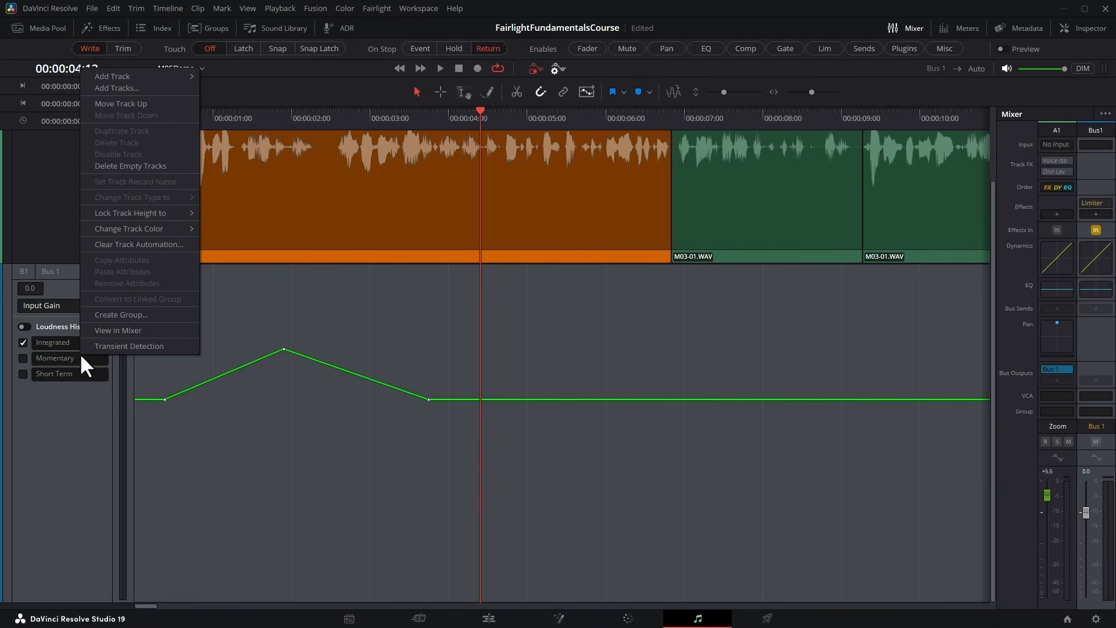
{"action": "mouse_move", "coordinate": [136, 75]}
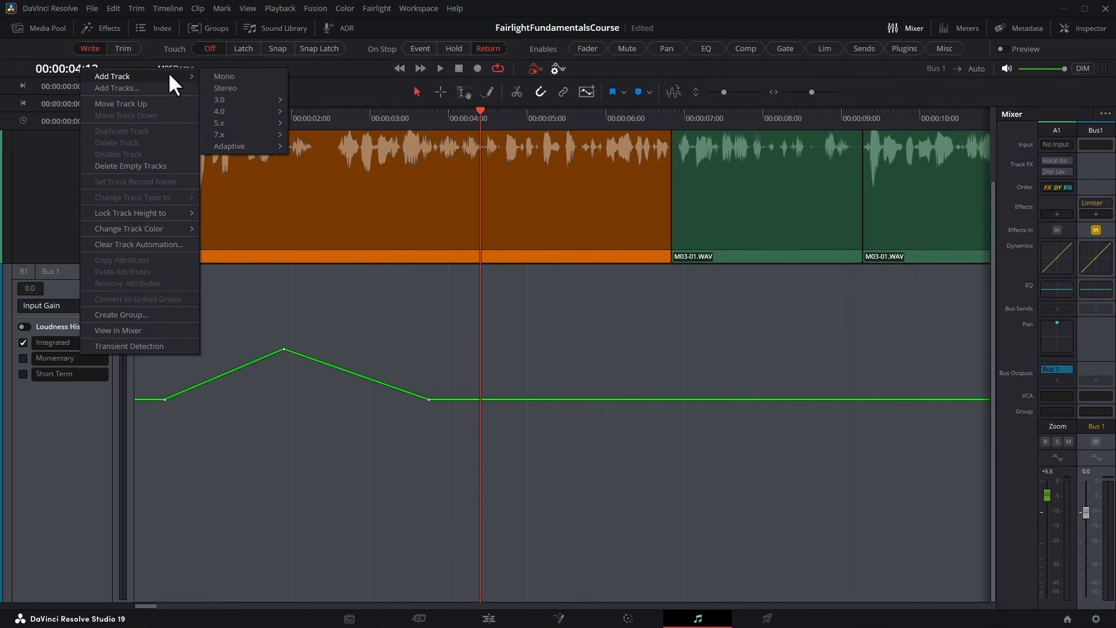
{"action": "left_click", "coordinate": [225, 70]}
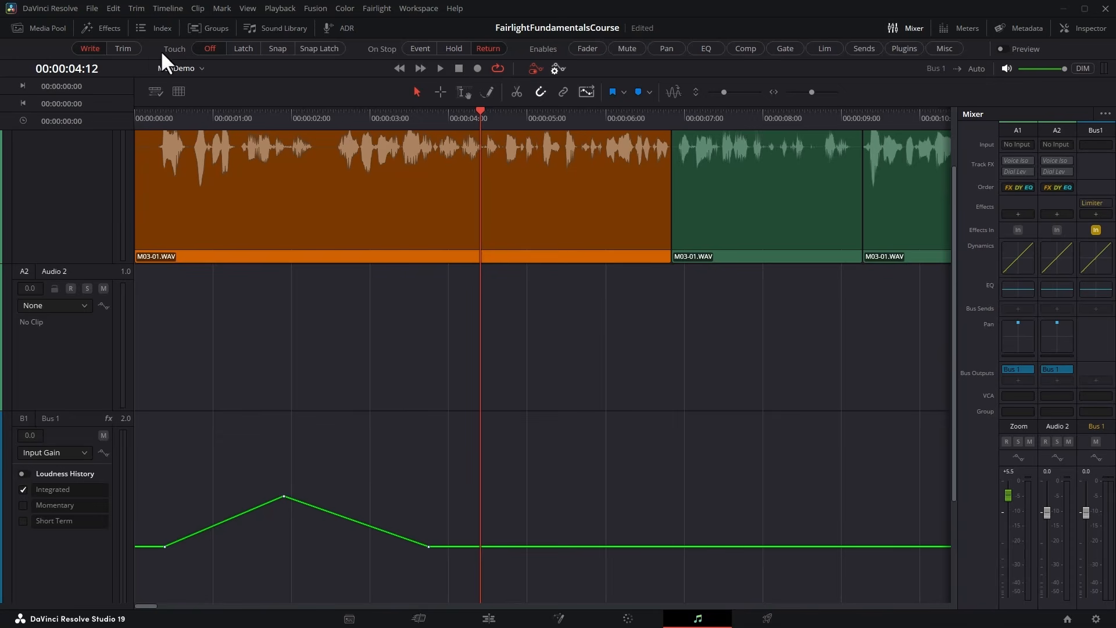
Set automation Touch to Latch and On Stop to Hold with Fader and Pan enabled, and return the playhead to the timeline start.
{"action": "left_click", "coordinate": [243, 48]}
{"action": "left_click", "coordinate": [456, 47]}
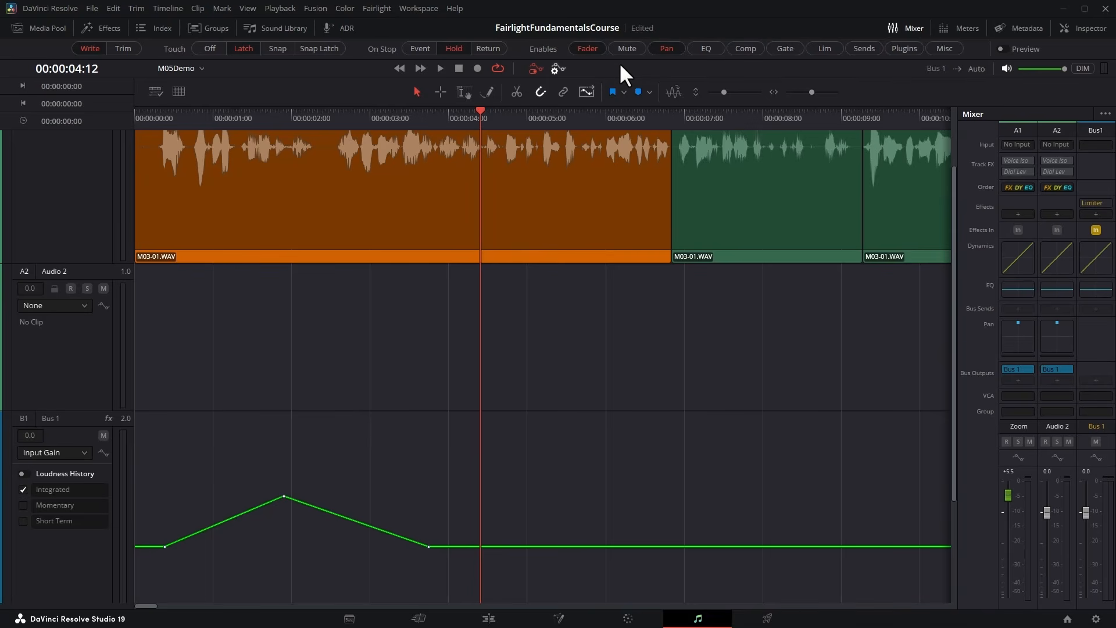
{"action": "key", "text": "shift+z"}
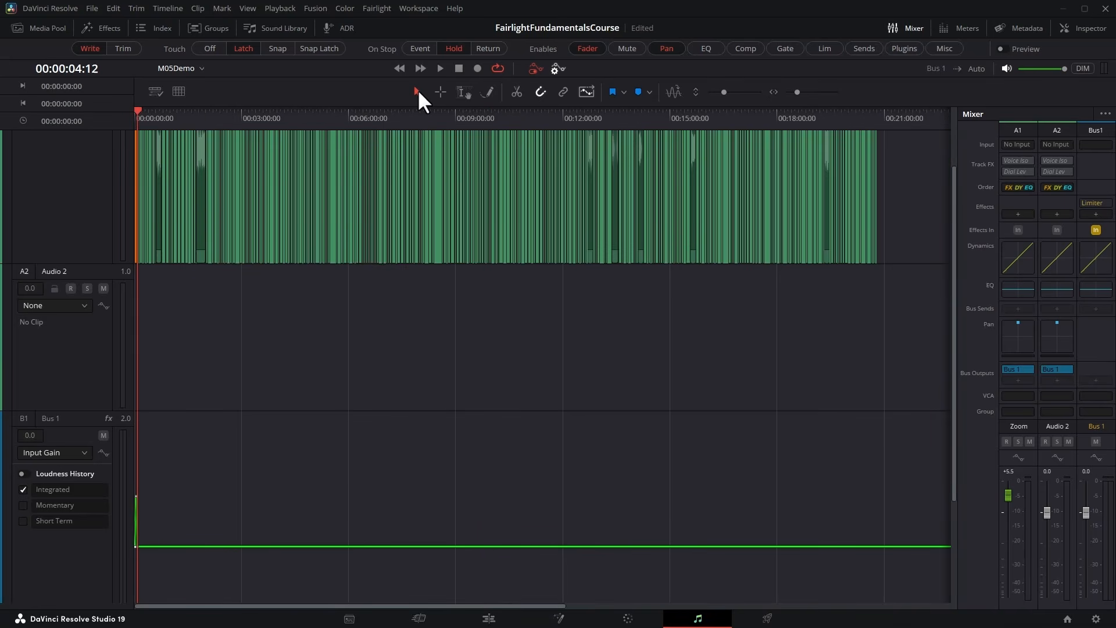
{"action": "key", "text": "Home"}
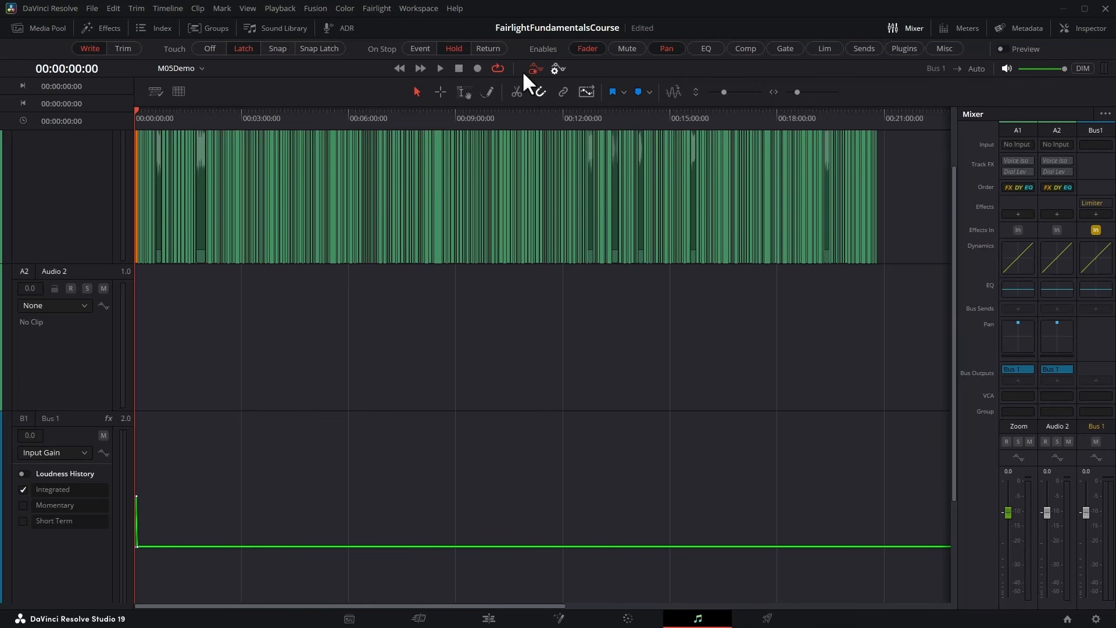
Record a playback pass riding Zoom's fader down and up to -4.2 while panning Audio 2 left, right and back to centre; disable Fader and Pan writing.
{"action": "double_click", "coordinate": [1063, 337]}
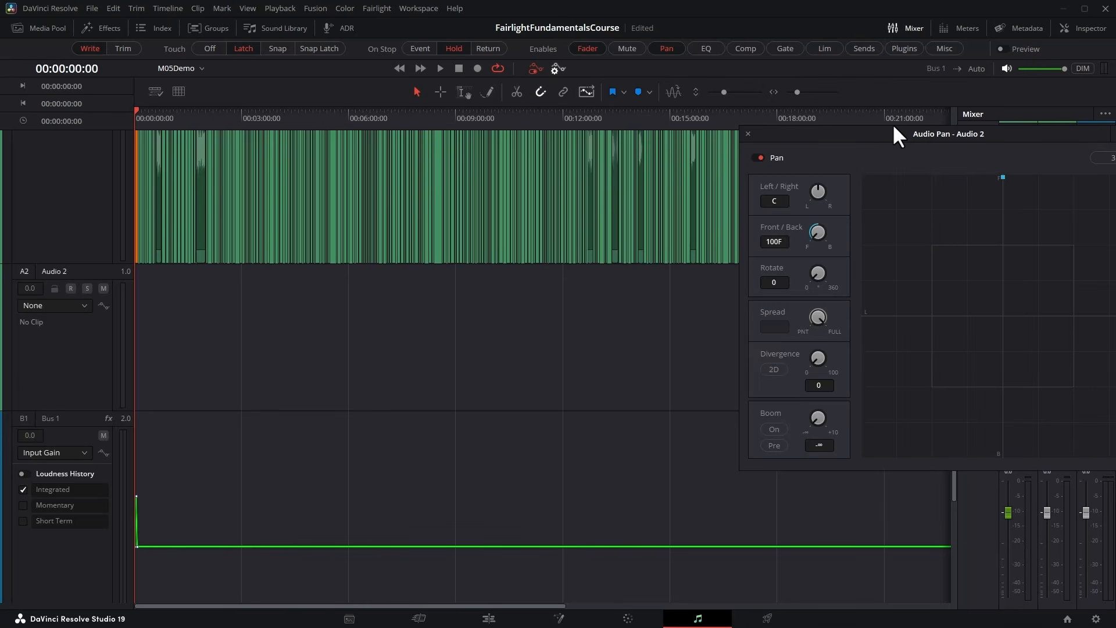
{"action": "left_click_drag", "start_coordinate": [887, 127], "coordinate": [836, 24]}
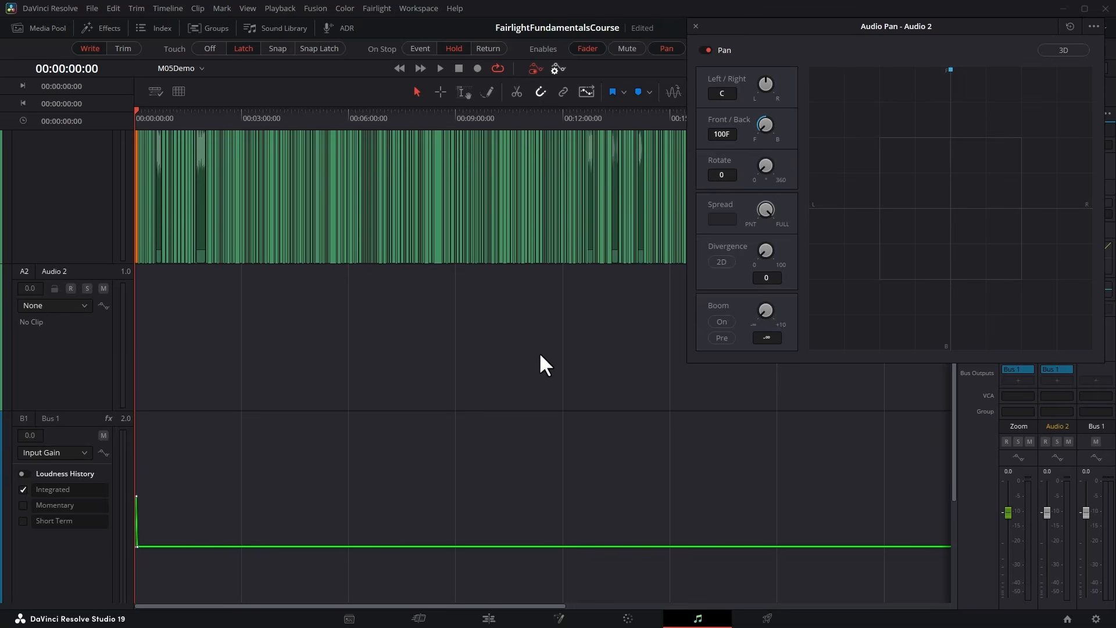
{"action": "key", "text": "space"}
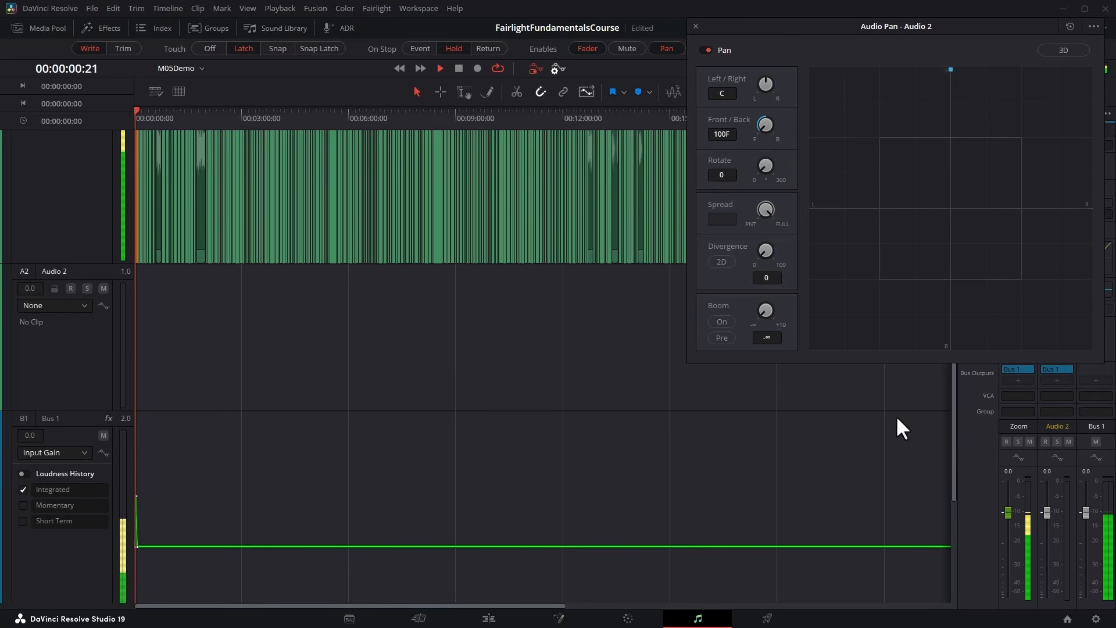
{"action": "left_click_drag", "start_coordinate": [1008, 507], "coordinate": [1003, 547]}
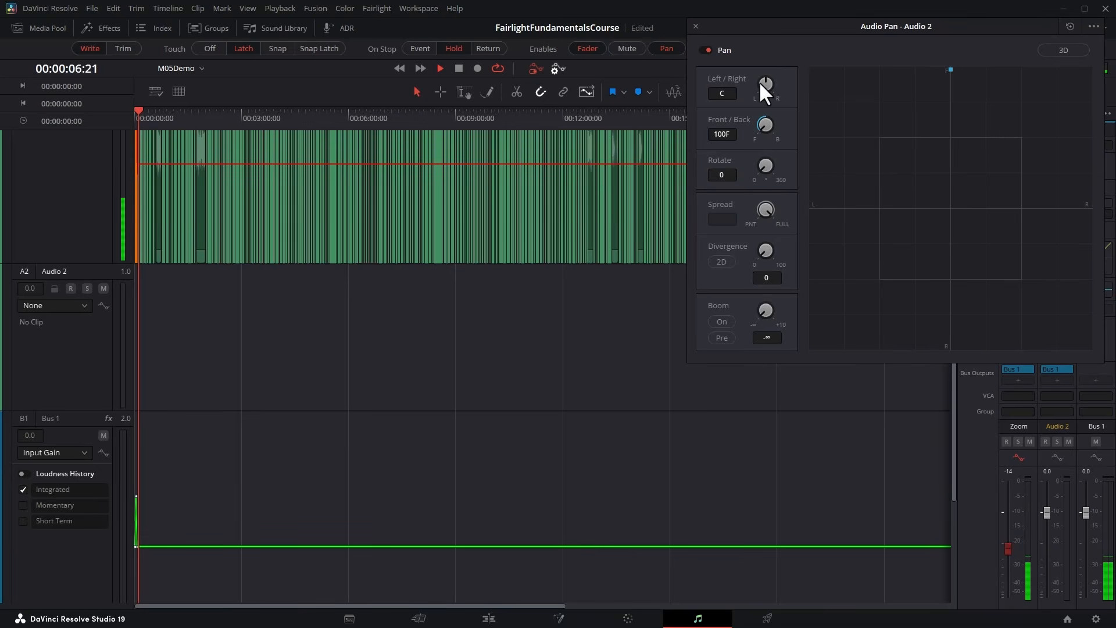
{"action": "left_click_drag", "start_coordinate": [759, 82], "coordinate": [632, 102]}
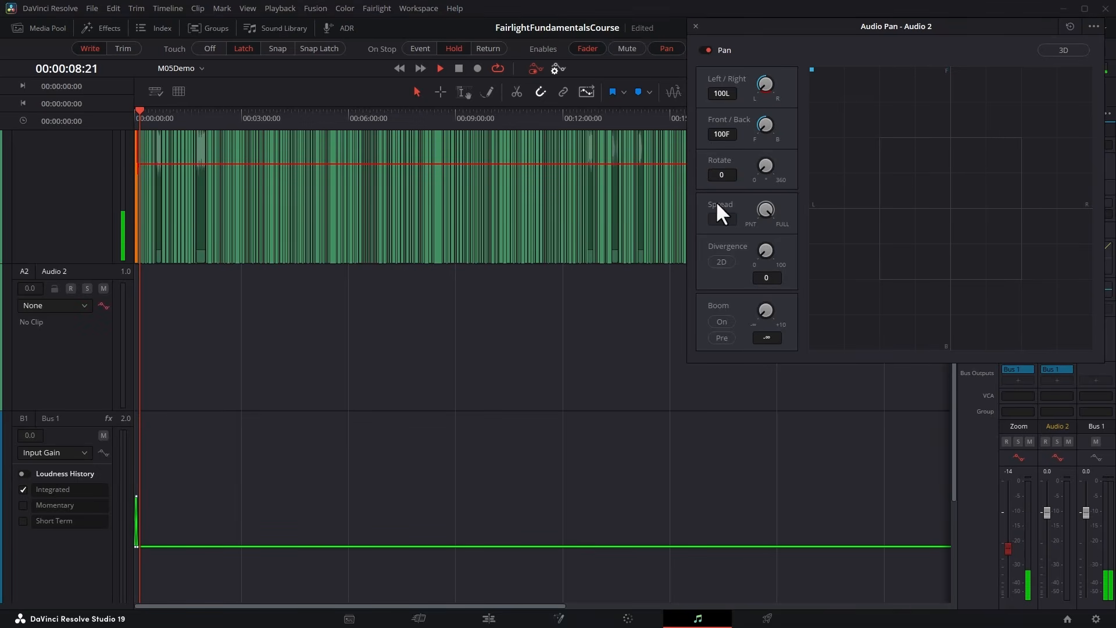
{"action": "left_click_drag", "start_coordinate": [1012, 547], "coordinate": [1005, 531]}
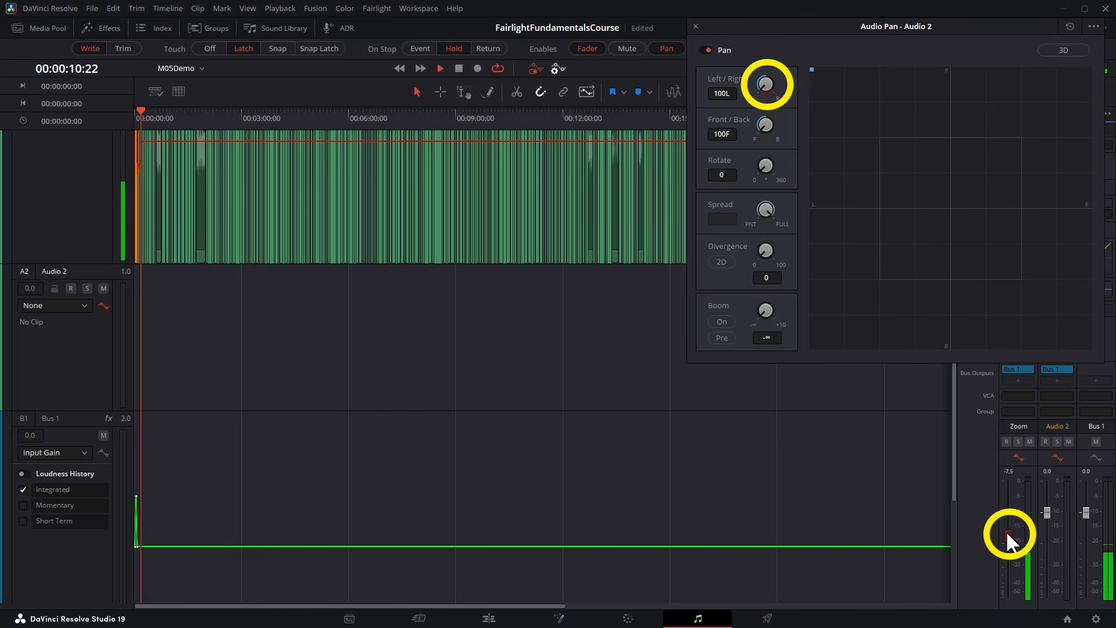
{"action": "left_click_drag", "start_coordinate": [763, 82], "coordinate": [1032, 115]}
{"action": "mouse_move", "coordinate": [1012, 538]}
{"action": "left_mouse_down"}
{"action": "mouse_move", "coordinate": [1006, 500]}
{"action": "mouse_move", "coordinate": [1006, 523]}
{"action": "left_mouse_up"}
{"action": "left_click_drag", "start_coordinate": [765, 79], "coordinate": [643, 99]}
{"action": "key", "text": "space"}
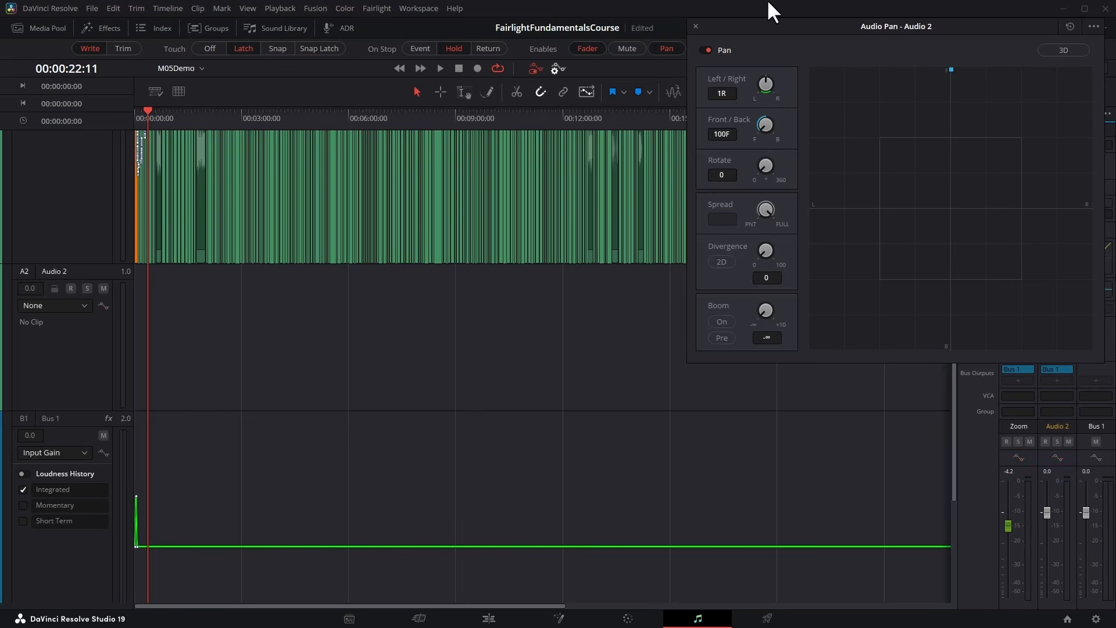
{"action": "left_click", "coordinate": [695, 26]}
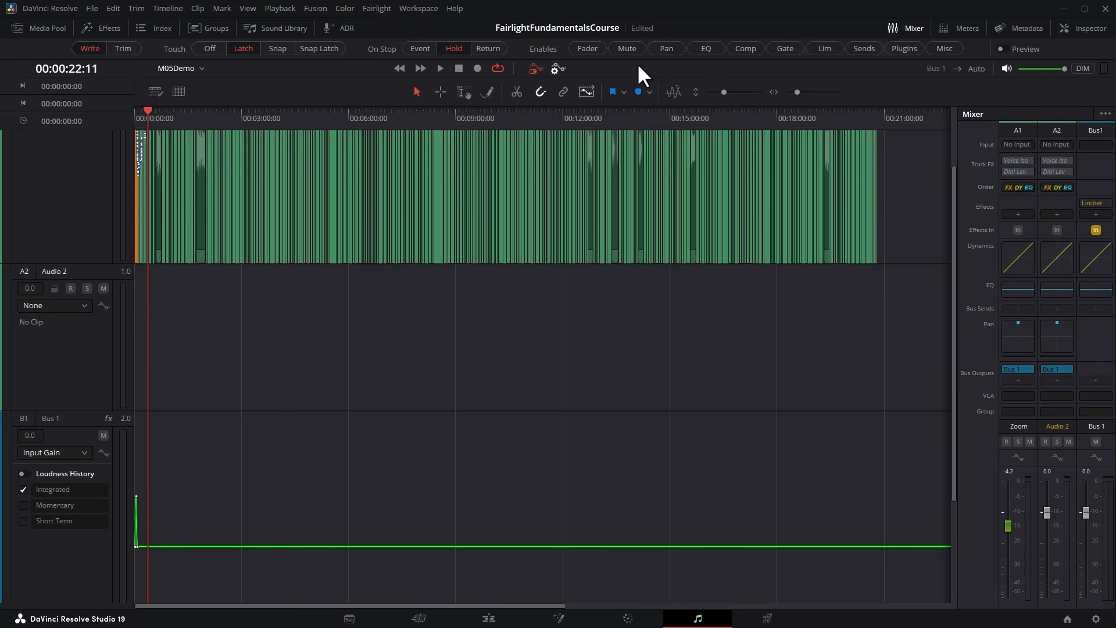
Display the L/R Pan automation curve on Audio 2 and the Fader Level curve on Zoom to inspect the recorded keyframes.
{"action": "left_click", "coordinate": [85, 306]}
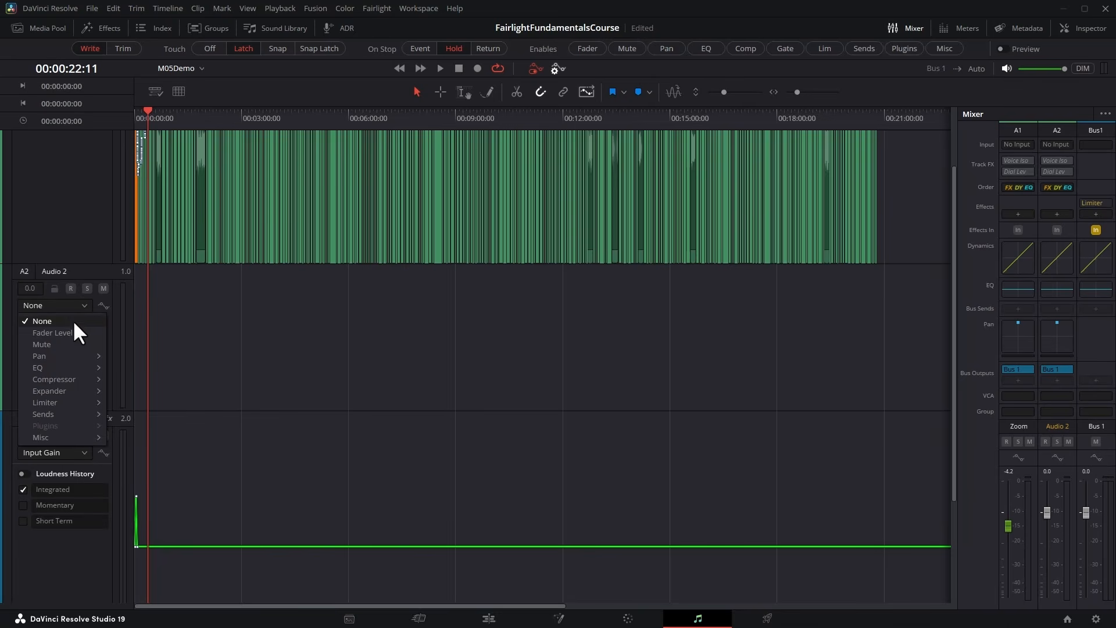
{"action": "mouse_move", "coordinate": [69, 358]}
{"action": "left_click", "coordinate": [139, 368]}
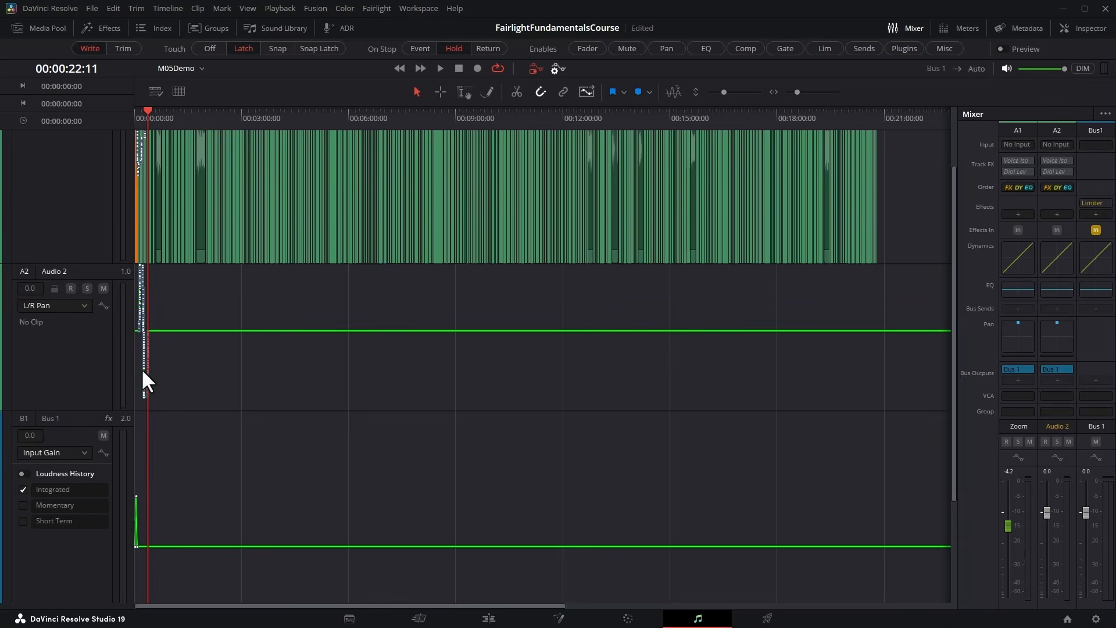
{"action": "scroll", "coordinate": [162, 212], "scroll_direction": "up", "scroll_amount": 2}
{"action": "left_click", "coordinate": [86, 169]}
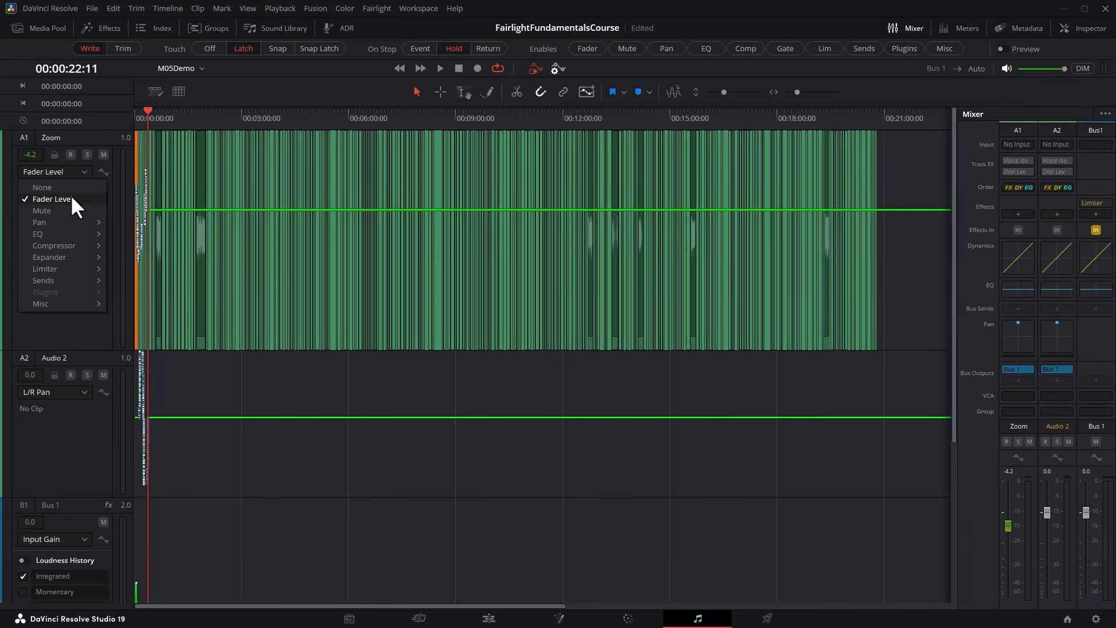
{"action": "left_click", "coordinate": [71, 194]}
{"action": "key", "text": "ctrl+equal"}
{"action": "key", "text": "ctrl+equal"}
{"action": "key", "text": "ctrl+equal"}
{"action": "key", "text": "ctrl+equal"}
{"action": "key", "text": "ctrl+equal"}
{"action": "key", "text": "ctrl+equal"}
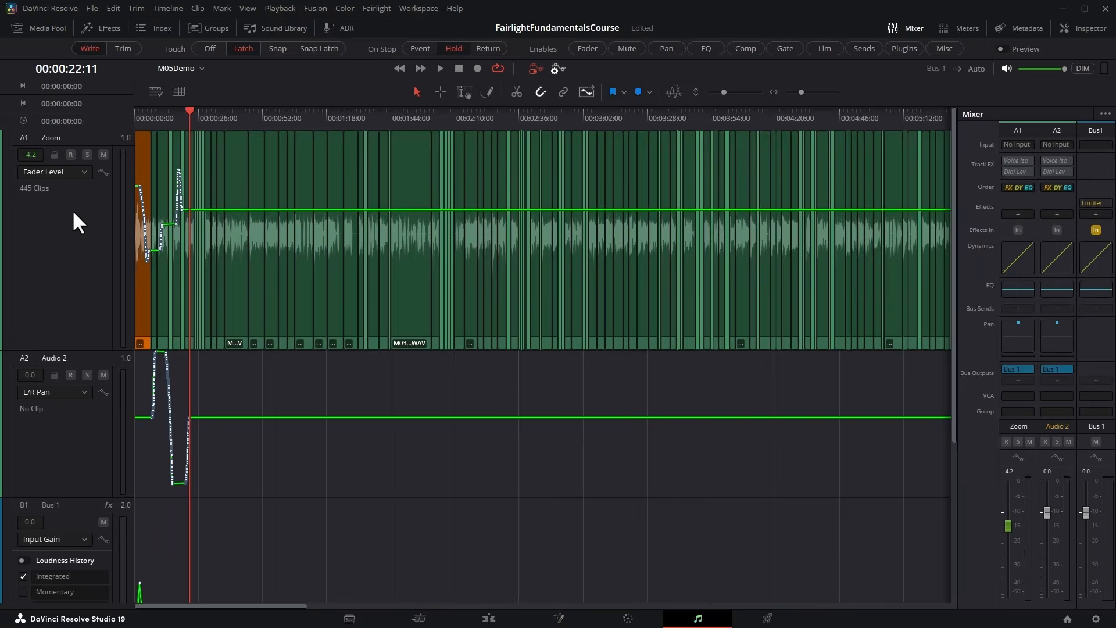
Play the recorded fader and pan automation from the start with Audio 2's pan window open, and close the window.
{"action": "key", "text": "Home"}
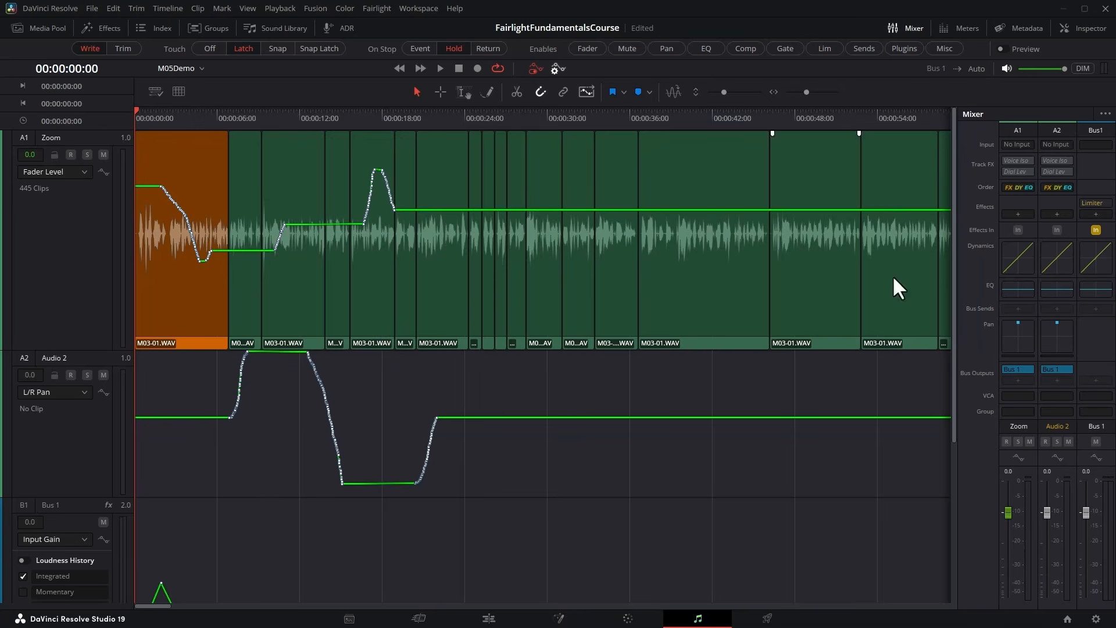
{"action": "double_click", "coordinate": [1060, 320]}
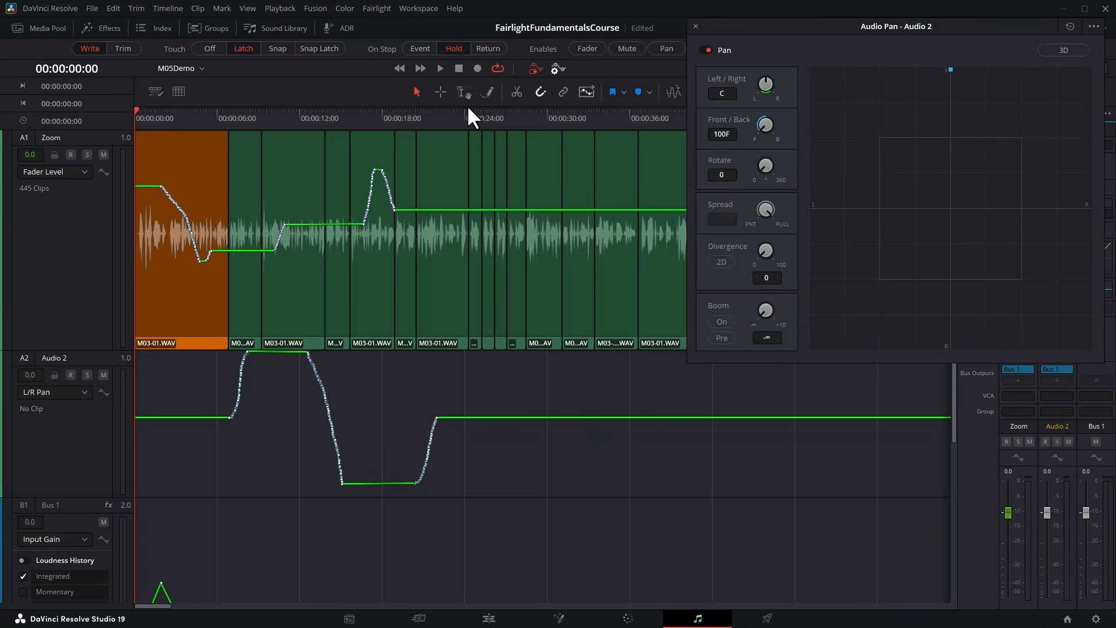
{"action": "key", "text": "space"}
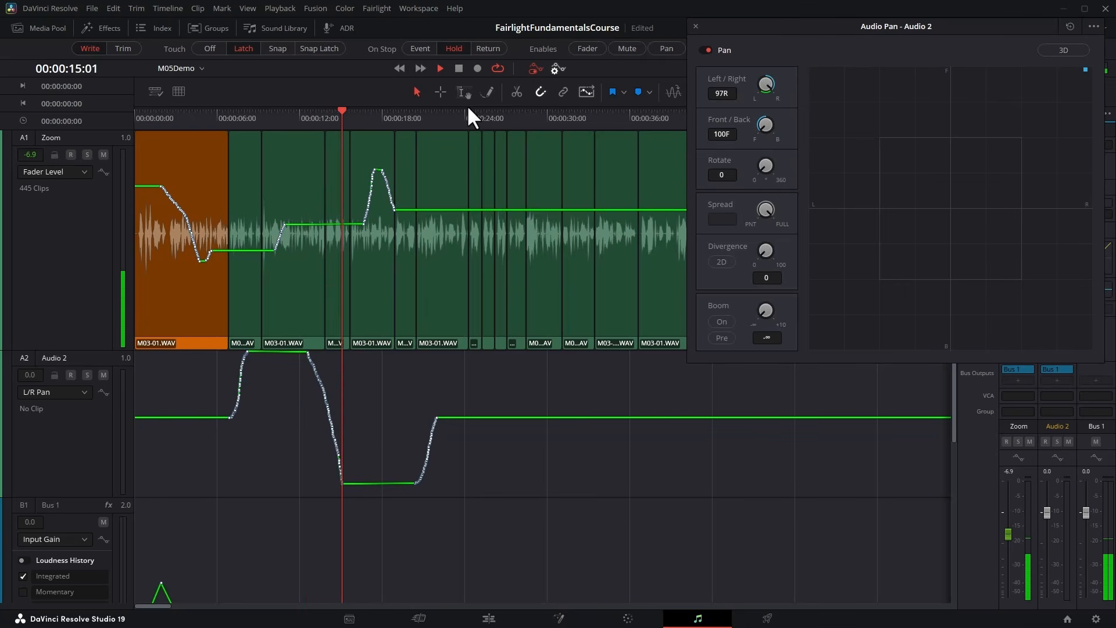
{"action": "key", "text": "space"}
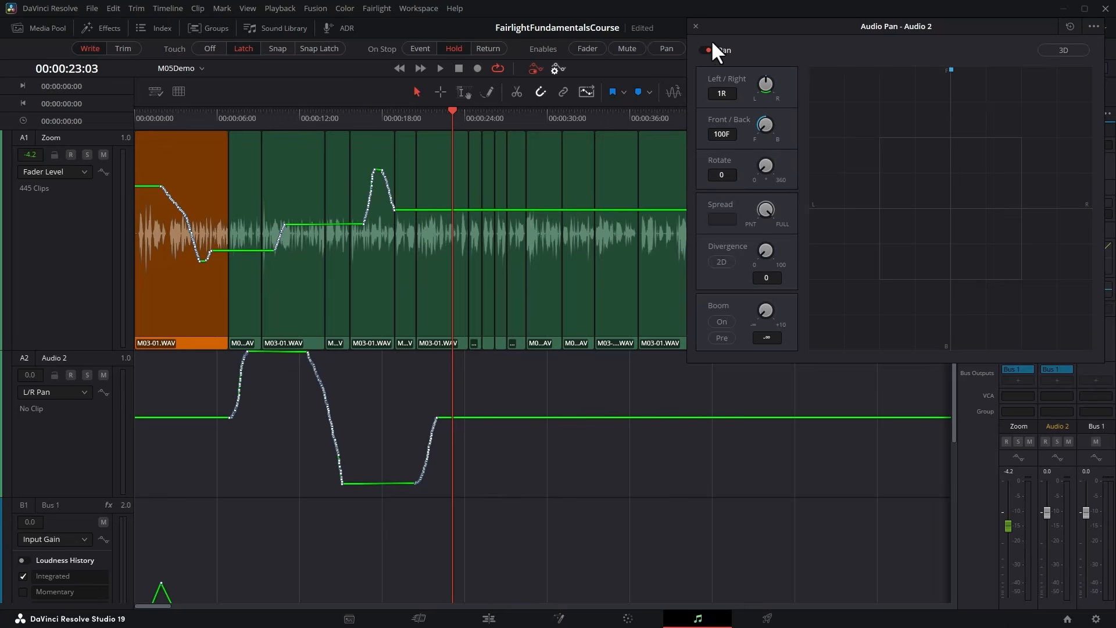
{"action": "left_click", "coordinate": [695, 26]}
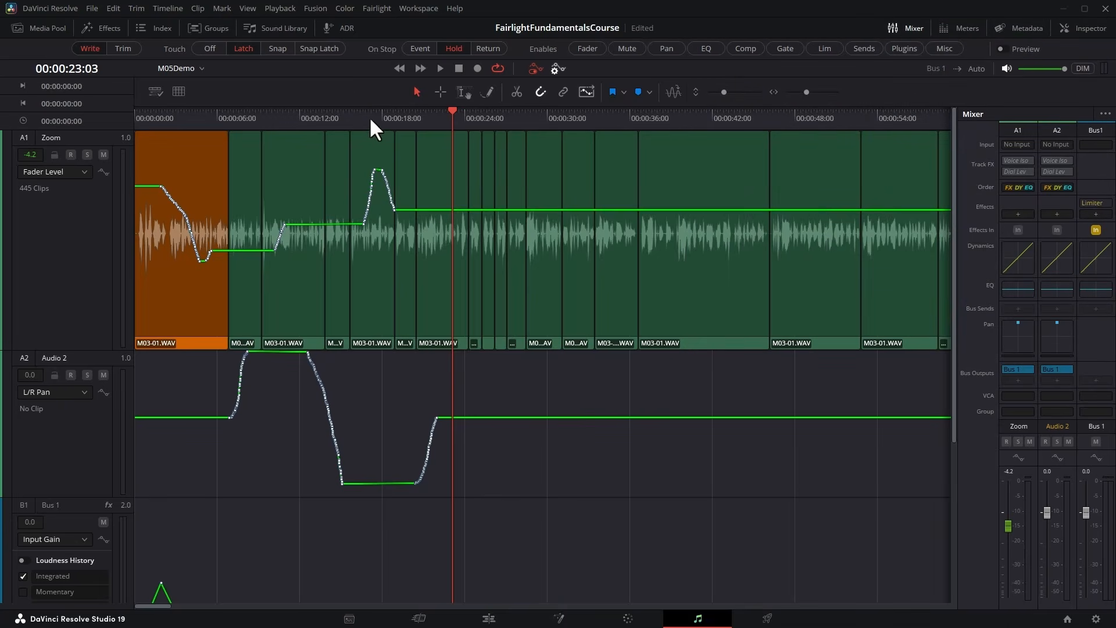
Set automation to Trim with Fader enabled and Touch to Snap, and return the playhead to the timeline start.
{"action": "left_click", "coordinate": [123, 48]}
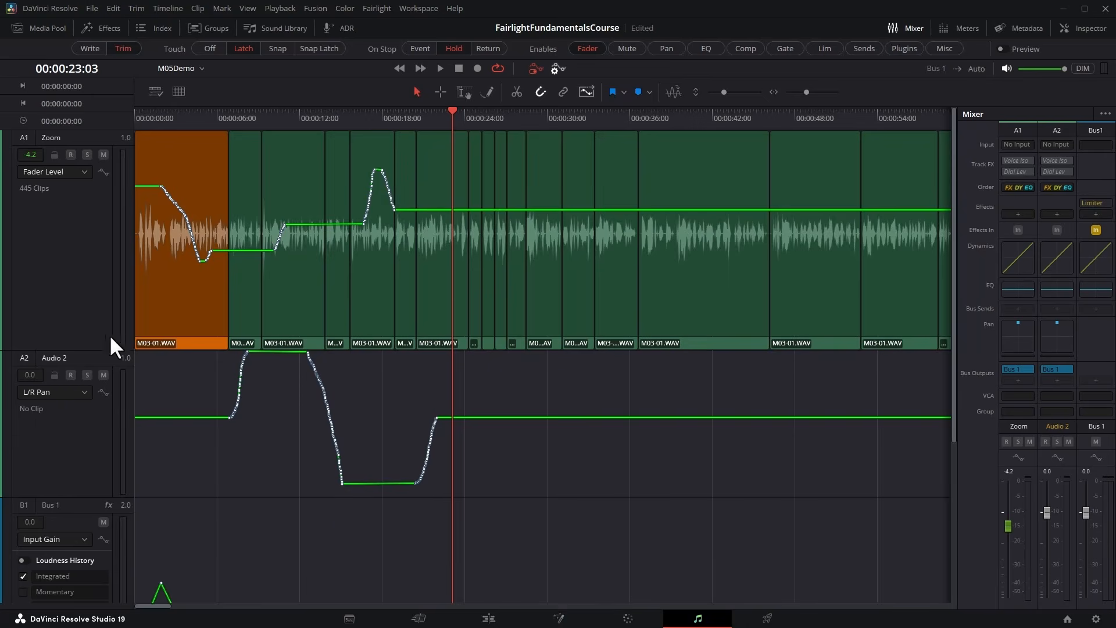
{"action": "left_click_drag", "start_coordinate": [91, 349], "coordinate": [86, 388]}
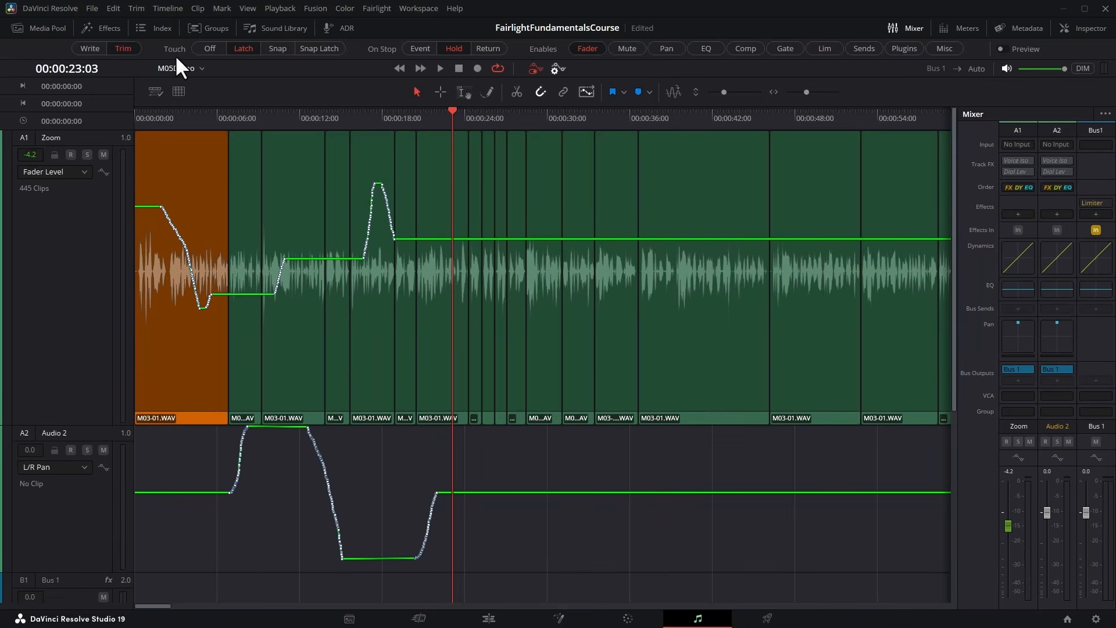
{"action": "left_click", "coordinate": [272, 48]}
{"action": "key", "text": "Home"}
{"action": "key", "text": "ctrl+equal"}
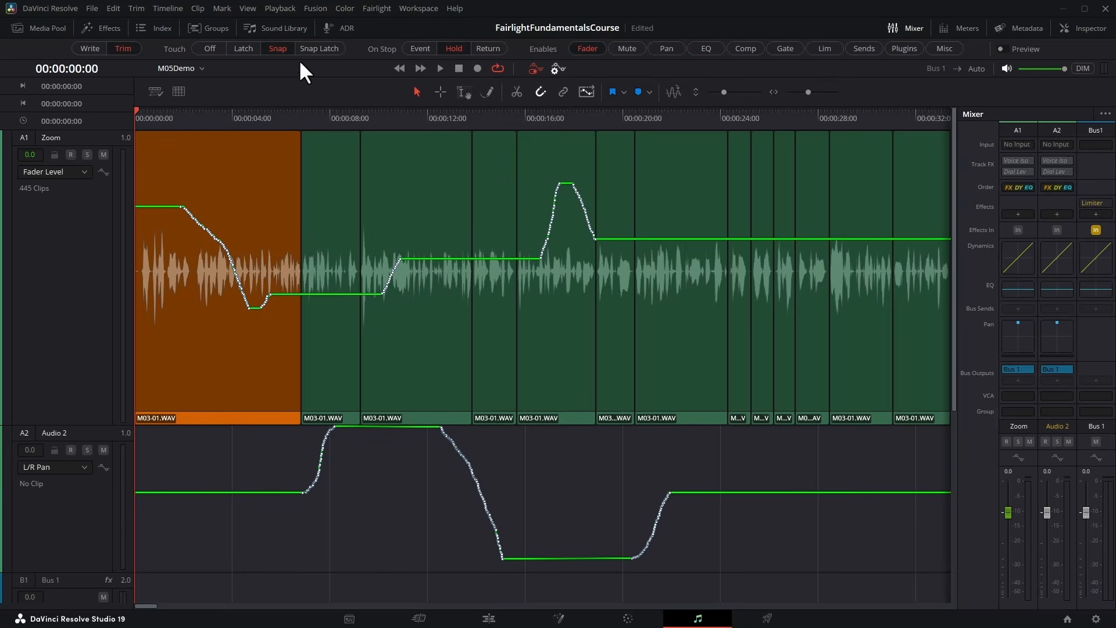
Play from the start and trim Zoom's recorded fader level slightly down at the dip inside the first clip.
{"action": "left_click", "coordinate": [441, 67]}
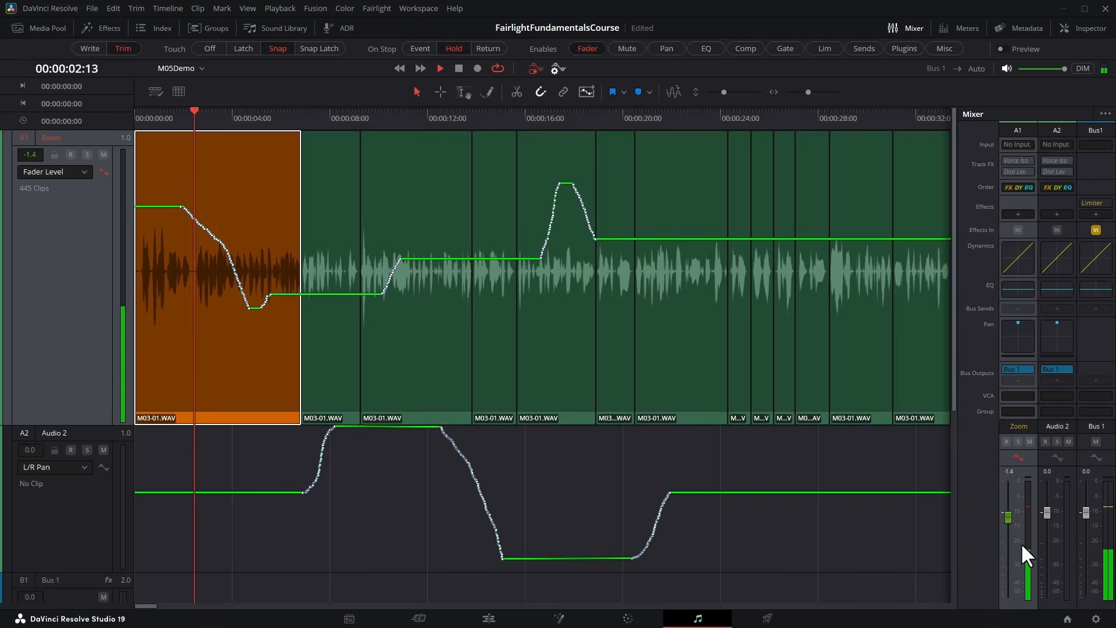
{"action": "left_click_drag", "start_coordinate": [1007, 526], "coordinate": [1010, 535]}
{"action": "key", "text": "space"}
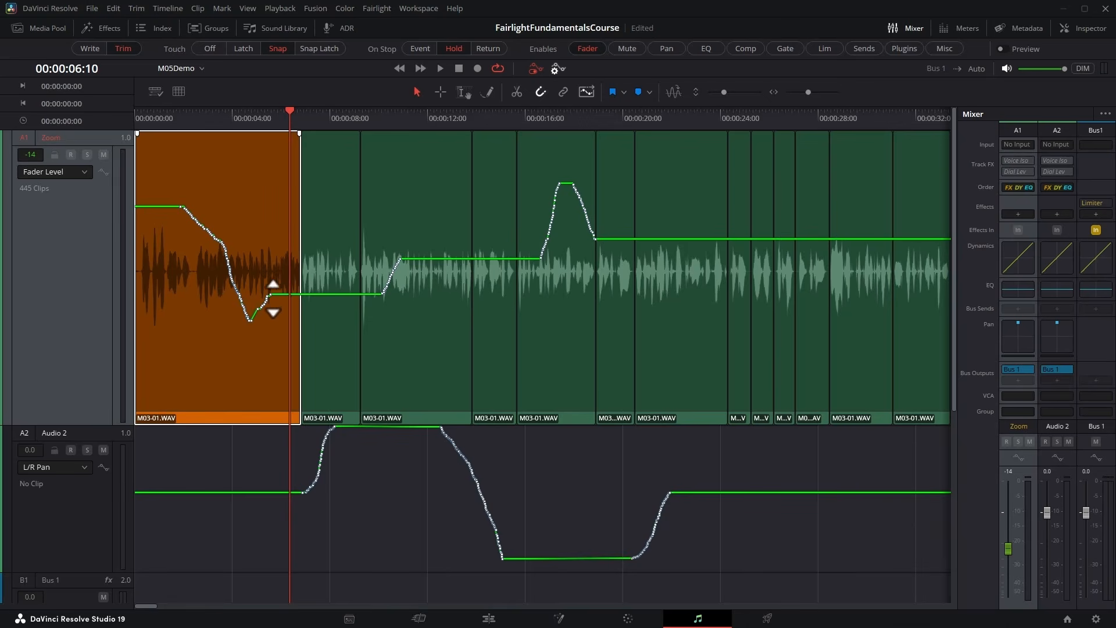
Play from 00:00:05:29 and record a brief upward trim of Zoom's fader at about 00:00:07:00.
{"action": "left_click", "coordinate": [280, 118]}
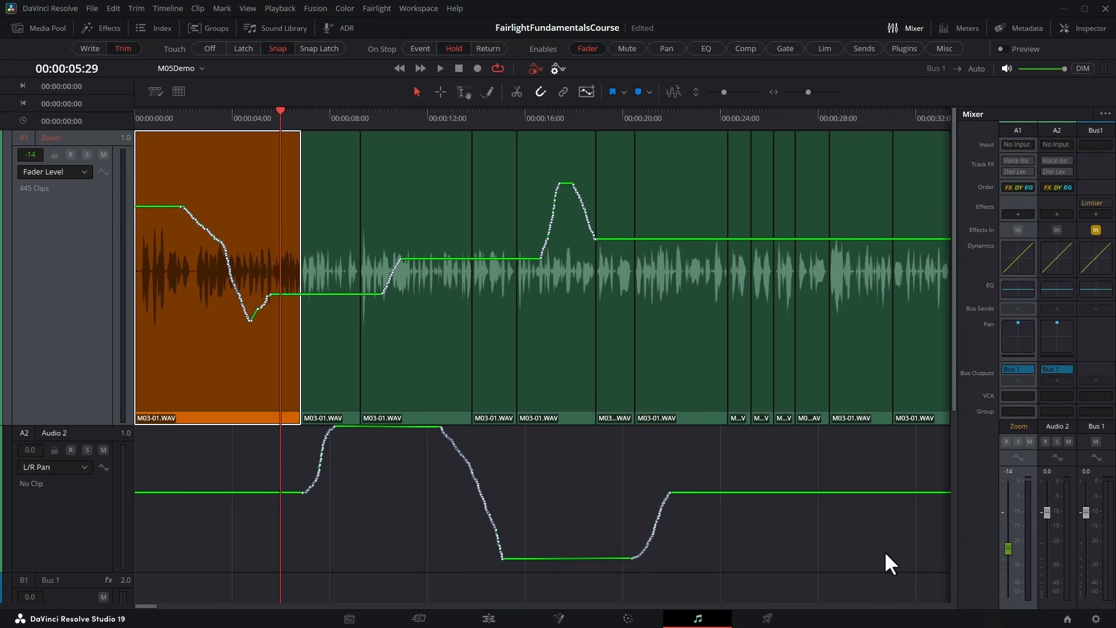
{"action": "key", "text": "space"}
{"action": "left_click_drag", "start_coordinate": [1007, 539], "coordinate": [1009, 518]}
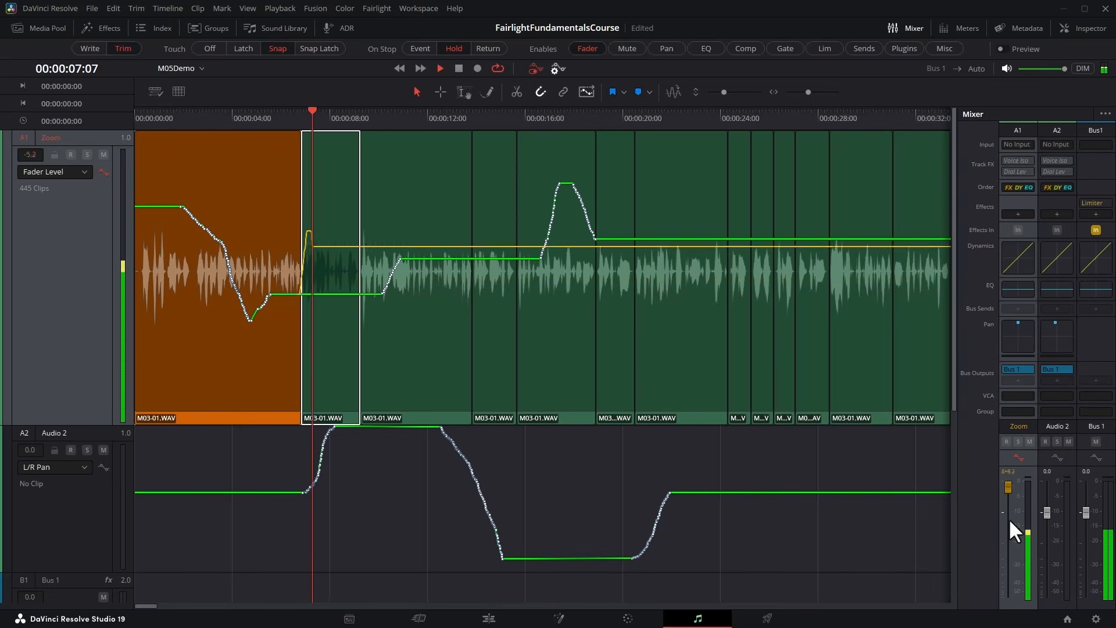
{"action": "key", "text": "space"}
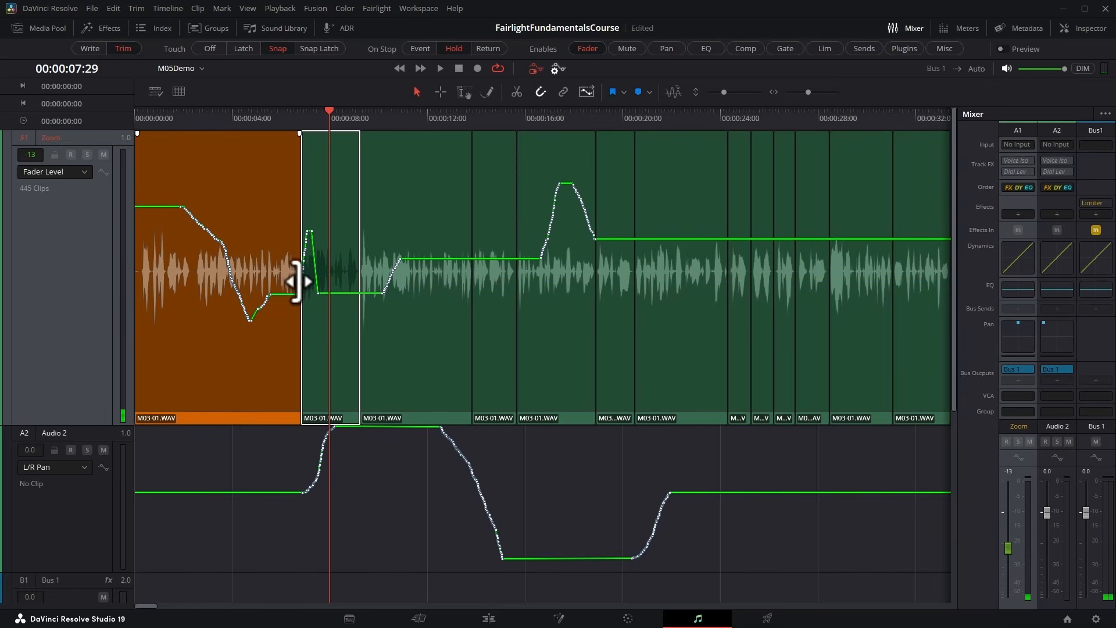
{"action": "left_click_drag", "start_coordinate": [308, 247], "coordinate": [312, 232]}
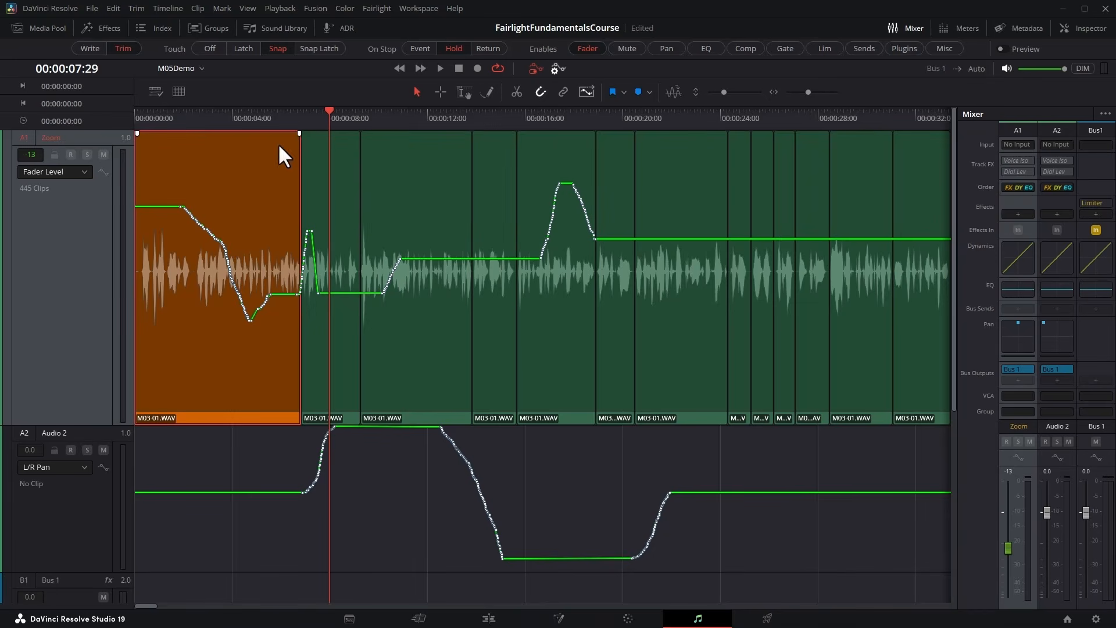
Select the range 00:00:11:06 to 00:00:15:25 on Zoom and set automation to Write with On Stop at Event.
{"action": "left_click", "coordinate": [462, 92]}
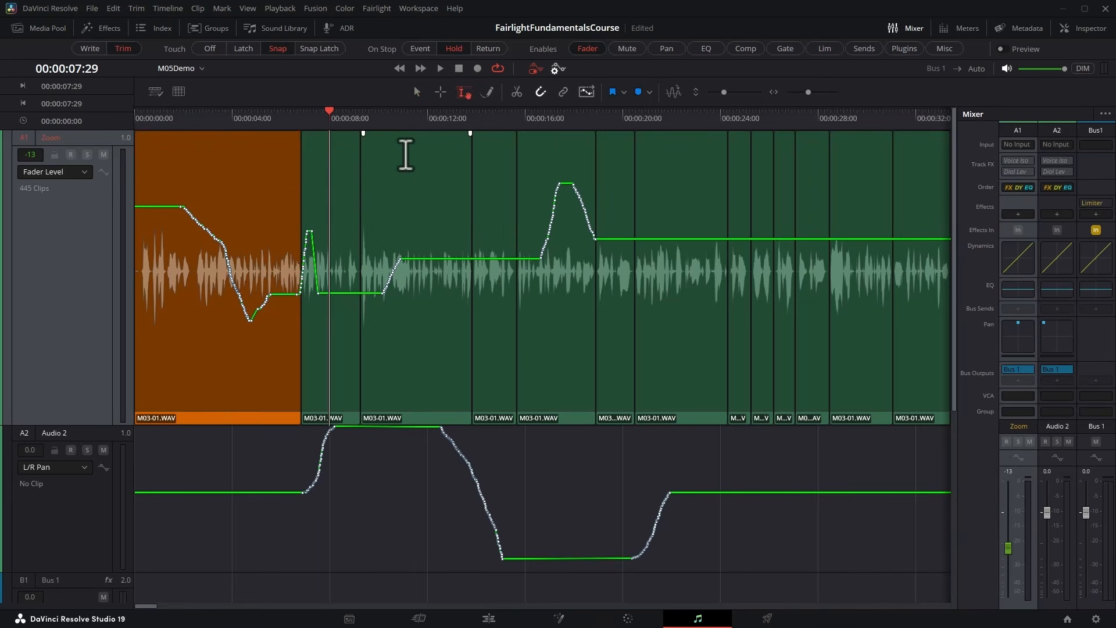
{"action": "left_click_drag", "start_coordinate": [406, 154], "coordinate": [520, 149]}
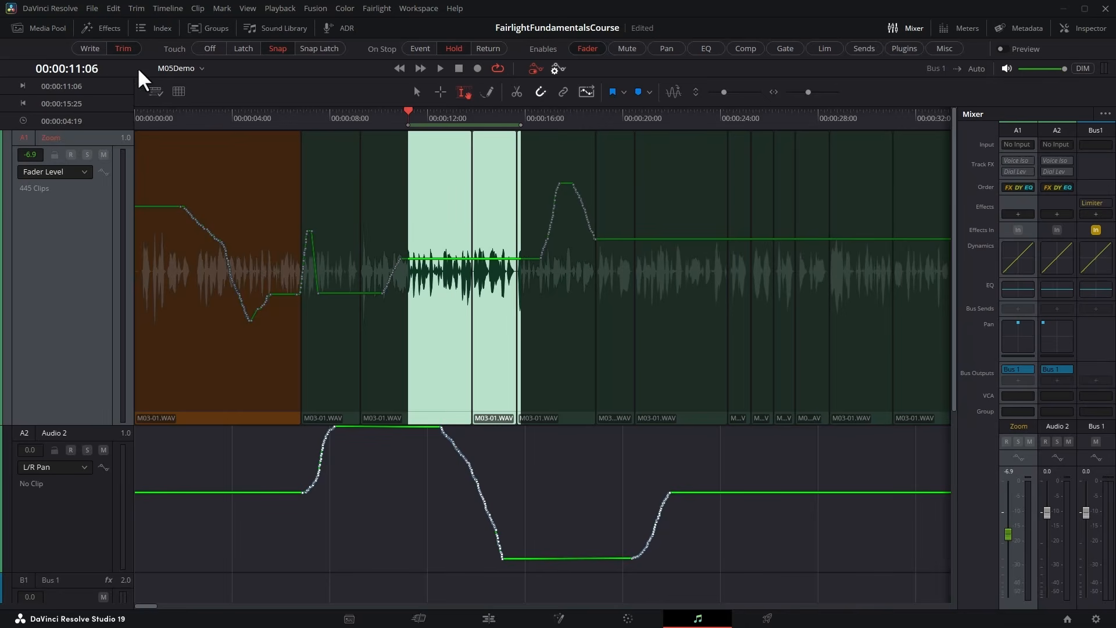
{"action": "left_click", "coordinate": [90, 48]}
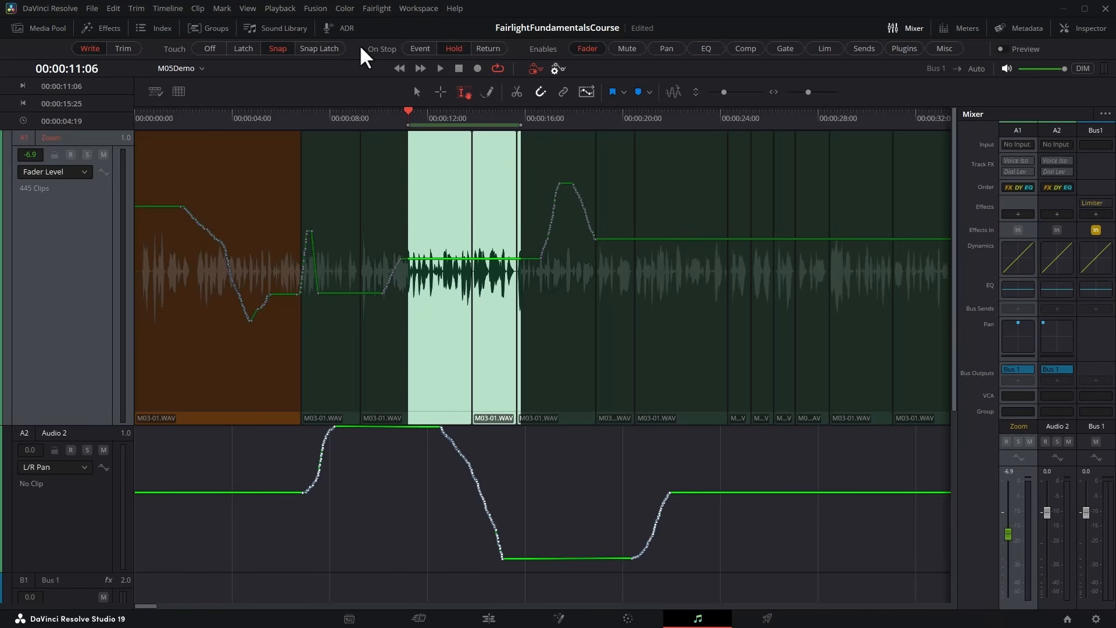
{"action": "left_click", "coordinate": [416, 49]}
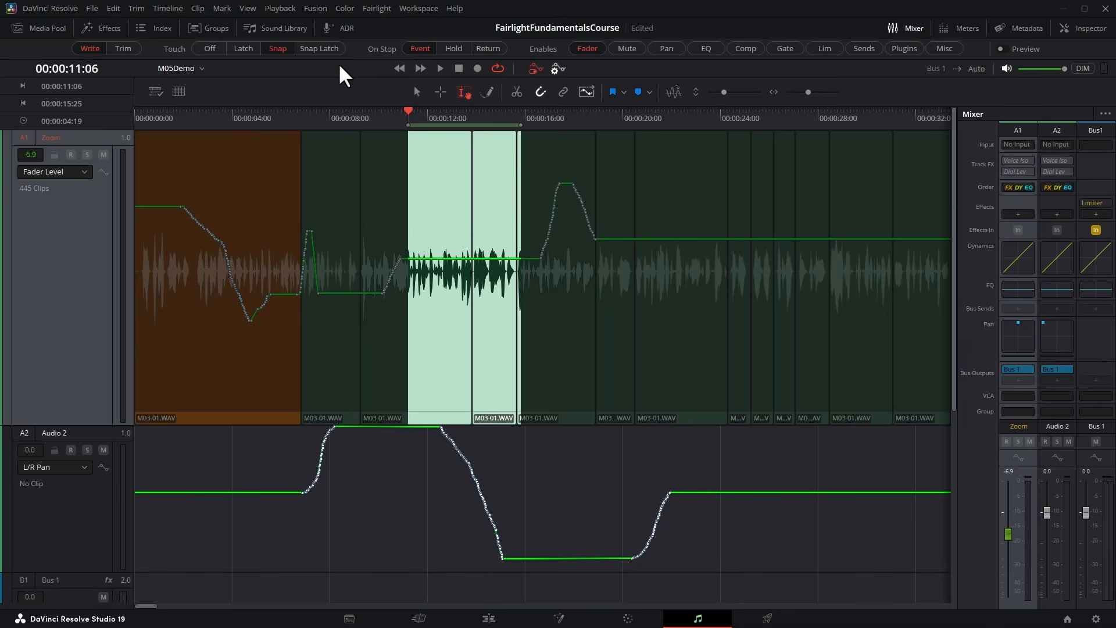
Loop playback of the selected range and record Zoom's fader moves up and down over several passes.
{"action": "left_click", "coordinate": [440, 68]}
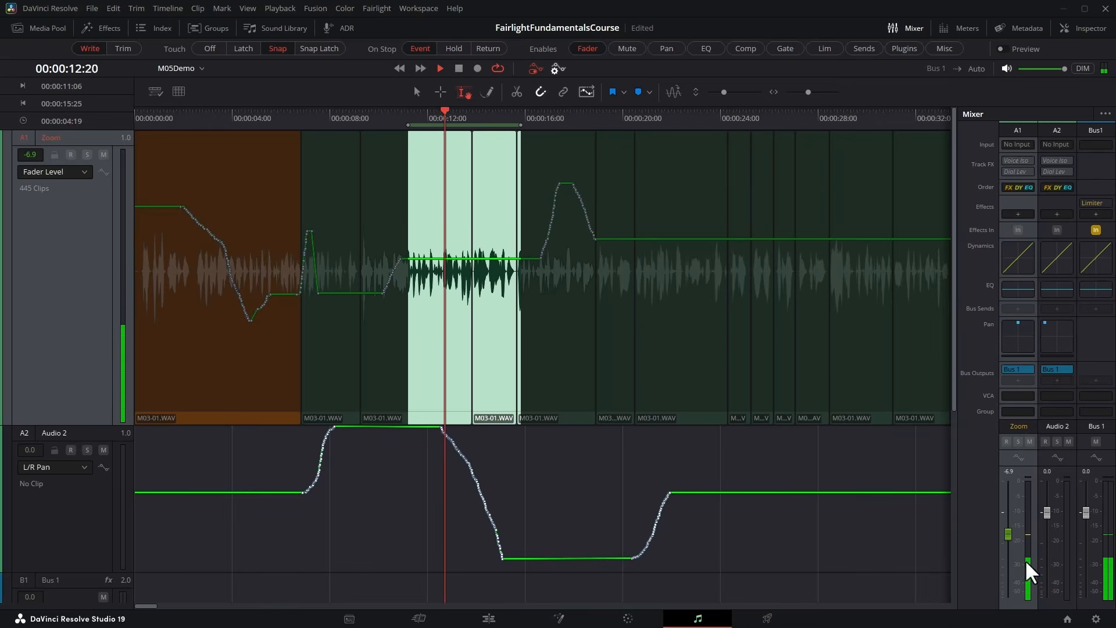
{"action": "left_click_drag", "start_coordinate": [1010, 536], "coordinate": [1011, 501]}
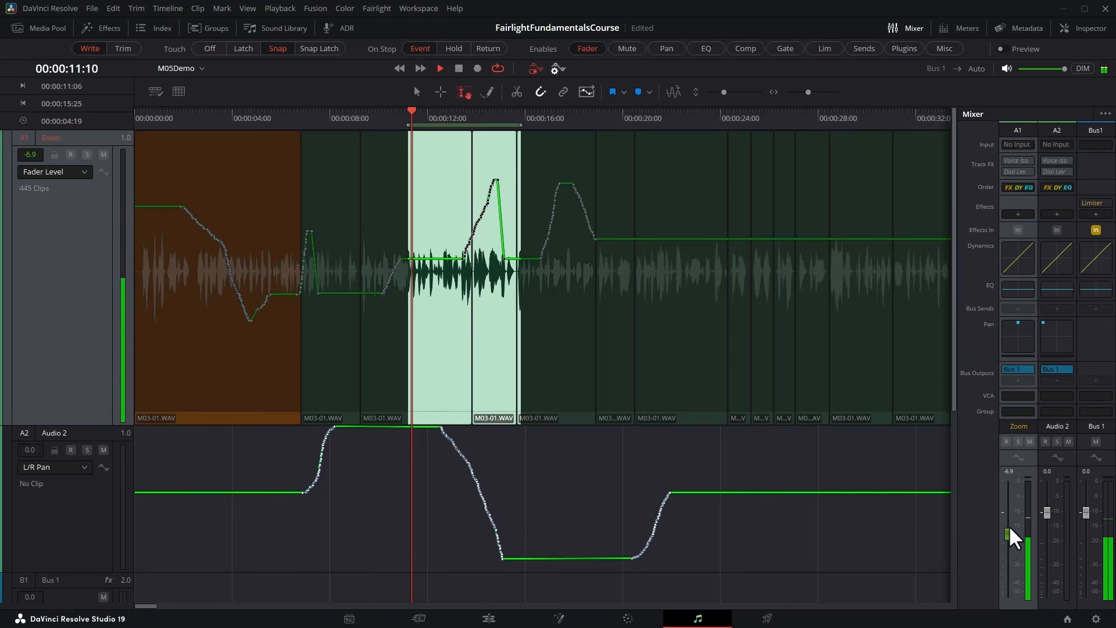
{"action": "left_click_drag", "start_coordinate": [1008, 536], "coordinate": [1016, 577]}
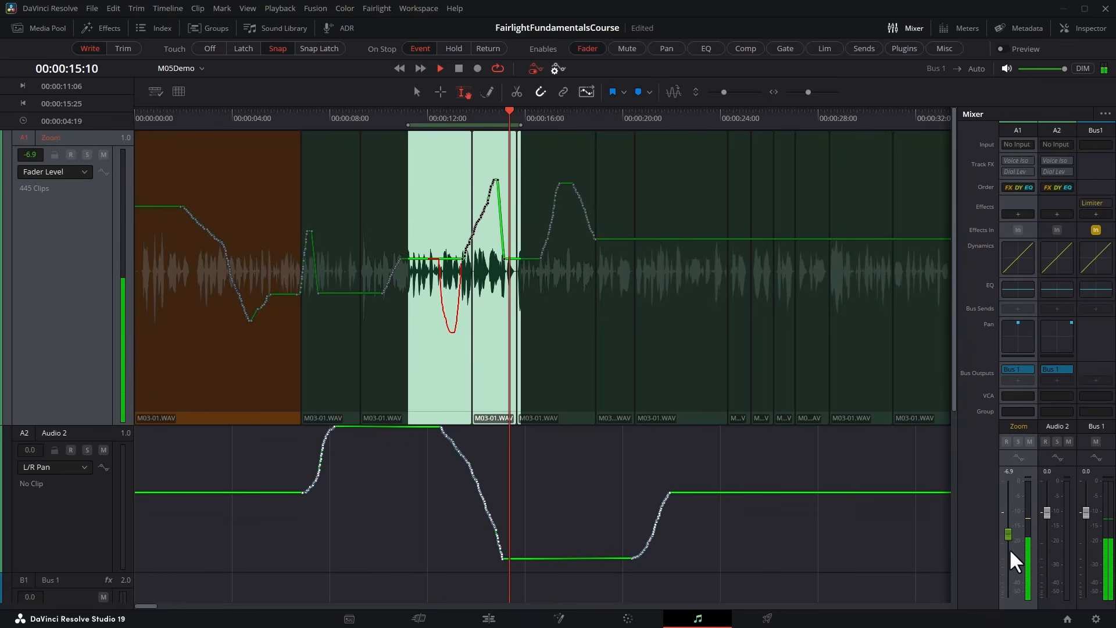
{"action": "mouse_move", "coordinate": [1011, 540]}
{"action": "left_mouse_down"}
{"action": "mouse_move", "coordinate": [1014, 567]}
{"action": "mouse_move", "coordinate": [1025, 516]}
{"action": "mouse_move", "coordinate": [1028, 531]}
{"action": "mouse_move", "coordinate": [1014, 532]}
{"action": "mouse_move", "coordinate": [1031, 543]}
{"action": "left_mouse_up"}
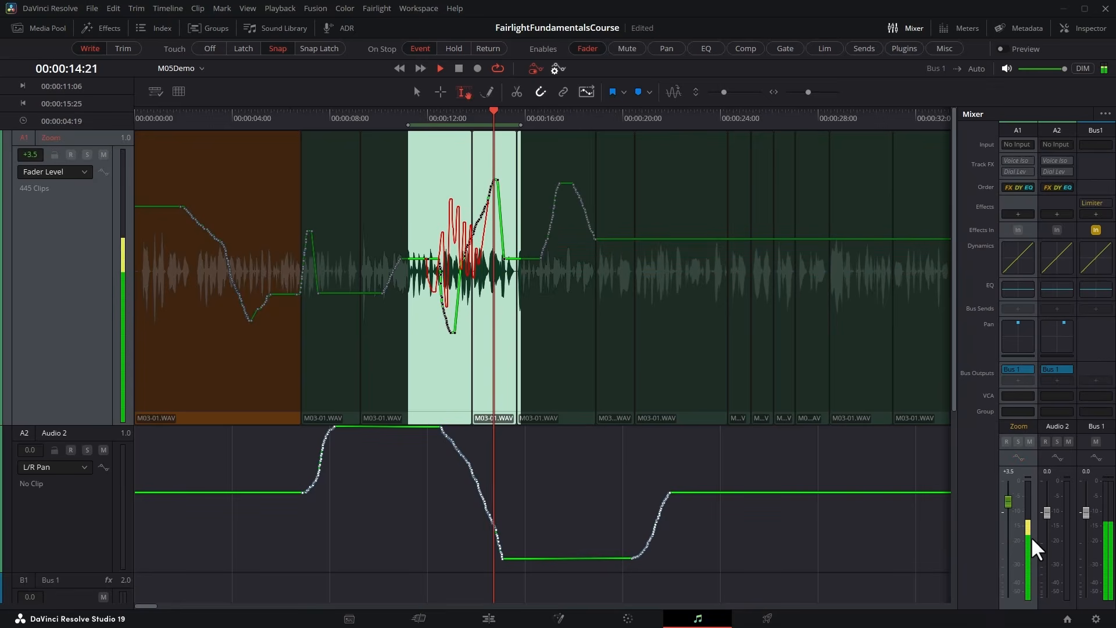
{"action": "key", "text": "space"}
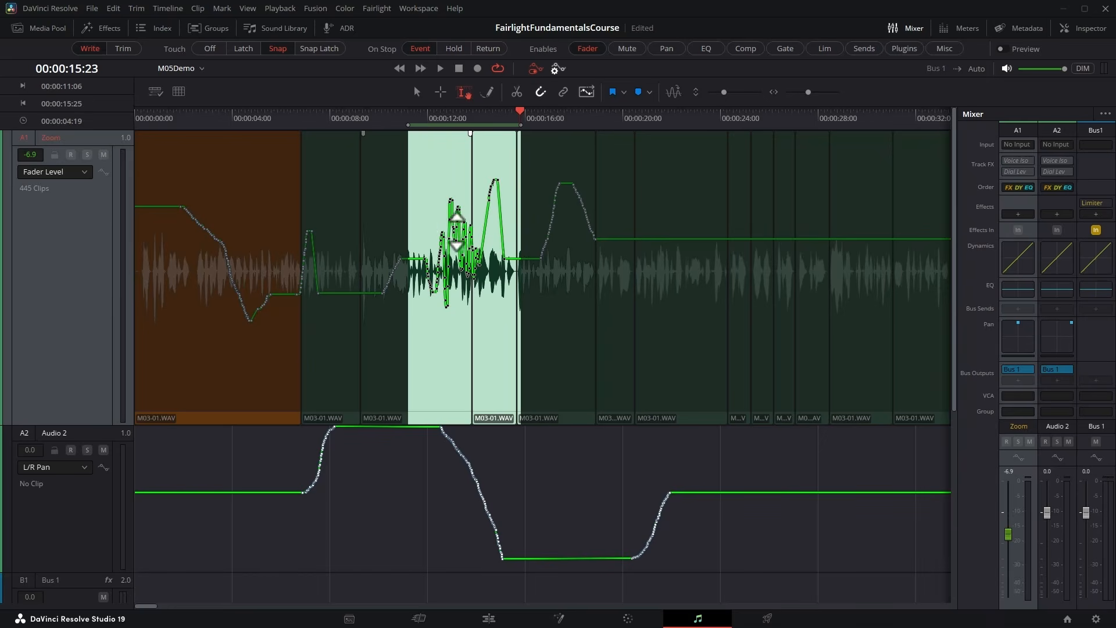
Clear the range selection, set On Stop to Hold and Touch to Off, and return to the timeline start with the Selection tool.
{"action": "left_click", "coordinate": [455, 308]}
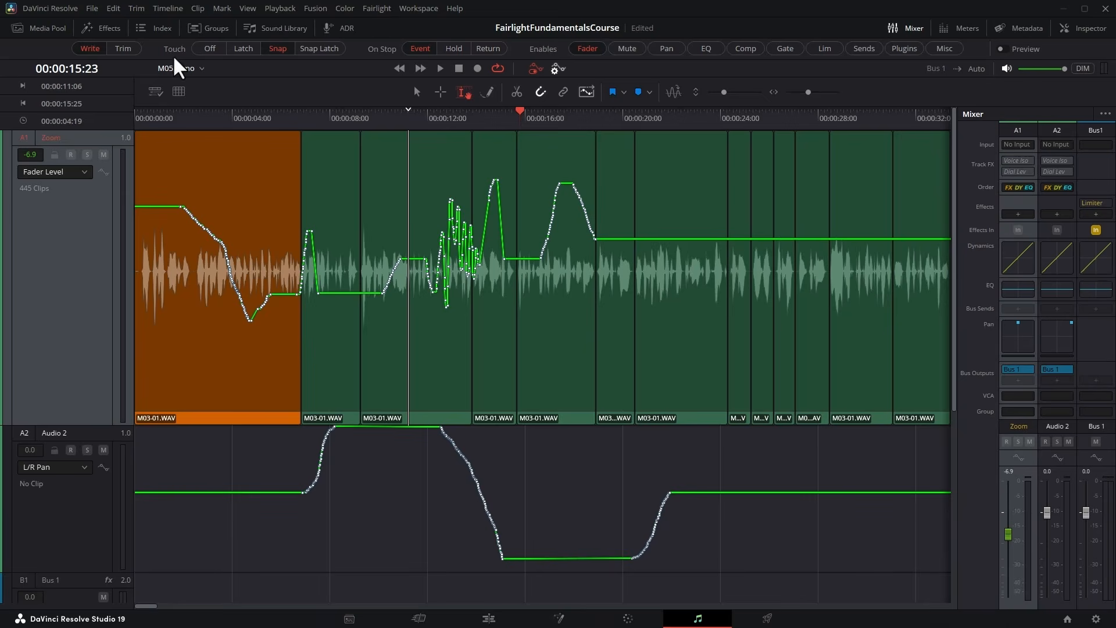
{"action": "left_click", "coordinate": [456, 50]}
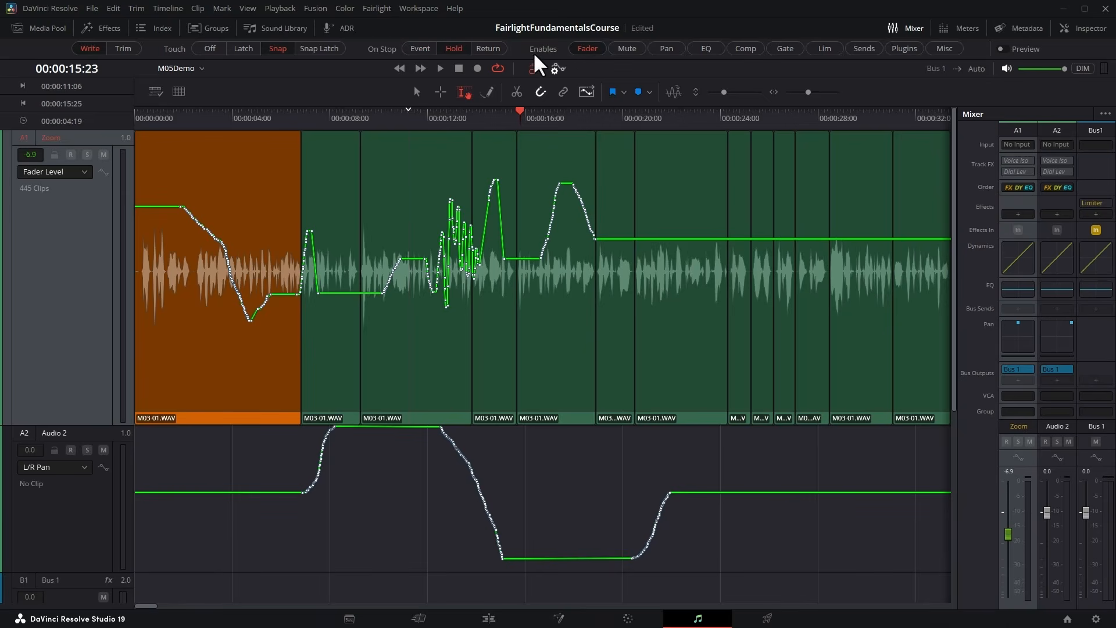
{"action": "left_click", "coordinate": [211, 50]}
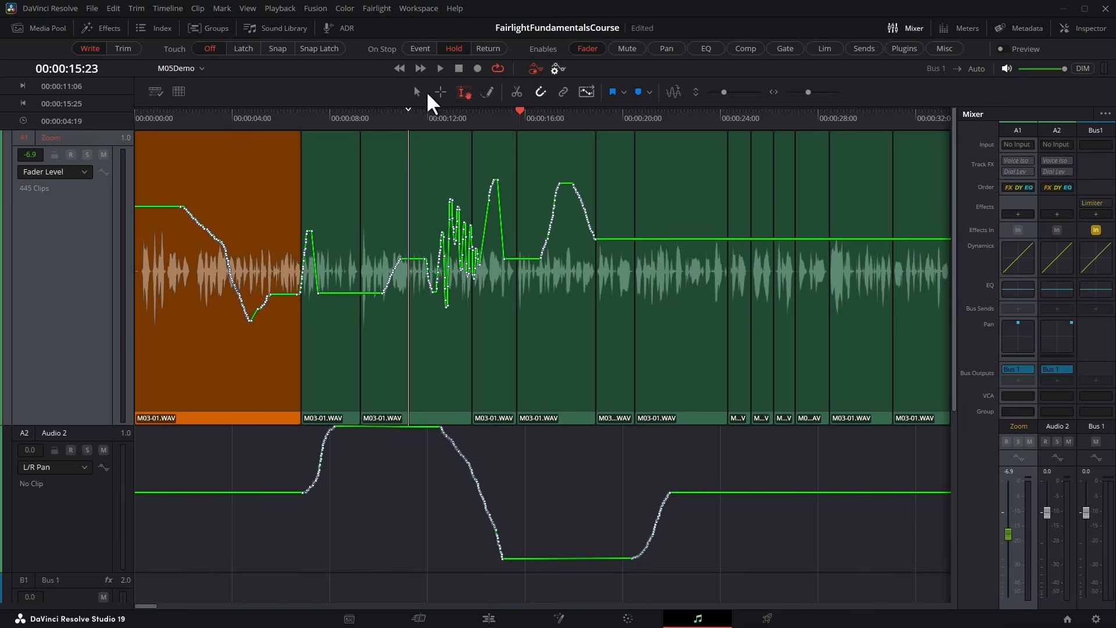
{"action": "left_click", "coordinate": [416, 92]}
{"action": "key", "text": "Home"}
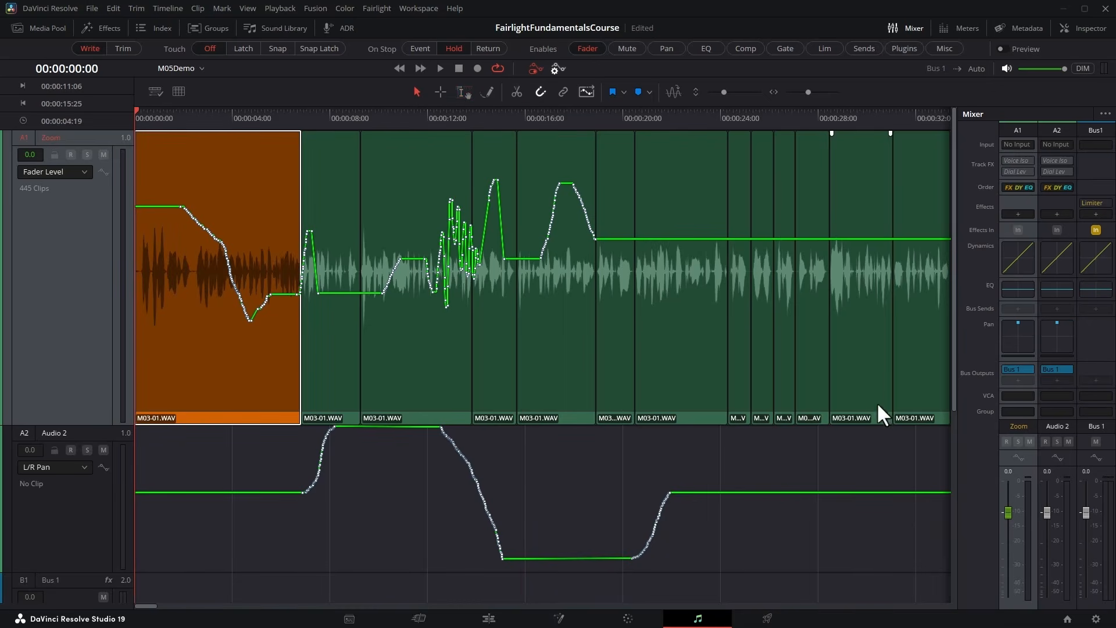
Try to ride Zoom's fader during playback with Touch off, and return the playhead to the start.
{"action": "left_click", "coordinate": [441, 68]}
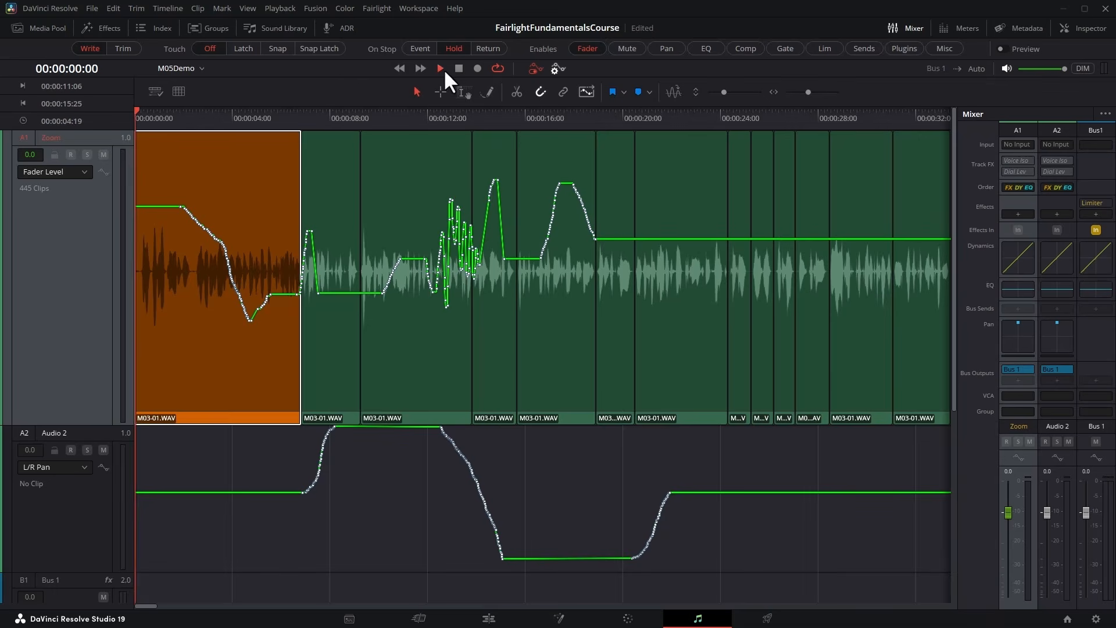
{"action": "mouse_move", "coordinate": [1008, 510]}
{"action": "left_mouse_down"}
{"action": "mouse_move", "coordinate": [1009, 556]}
{"action": "mouse_move", "coordinate": [1010, 508]}
{"action": "mouse_move", "coordinate": [1007, 526]}
{"action": "left_mouse_up"}
{"action": "key", "text": "space"}
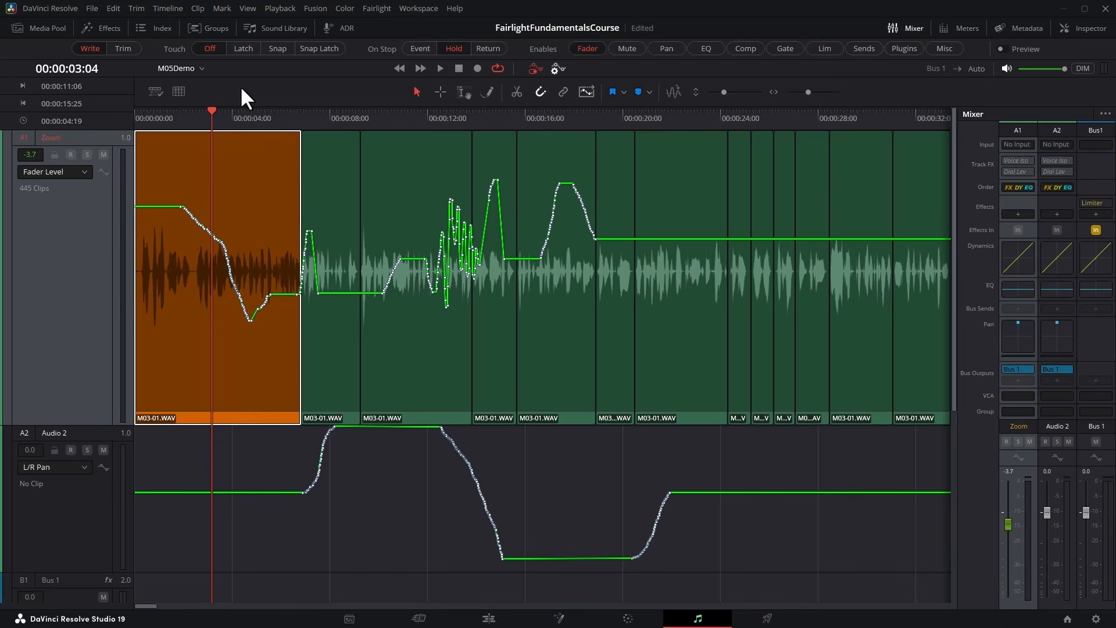
{"action": "key", "text": "Home"}
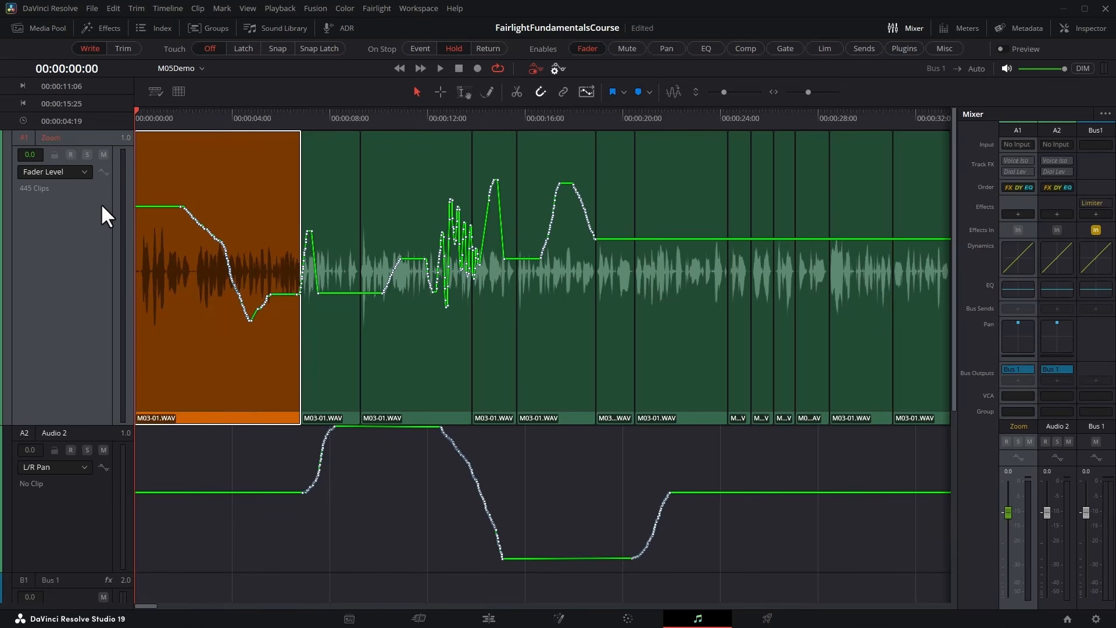
Enable automation writing on the Zoom track itself and record fader rides from the start to 00:00:13:12, ending at +4.2.
{"action": "left_click", "coordinate": [104, 172]}
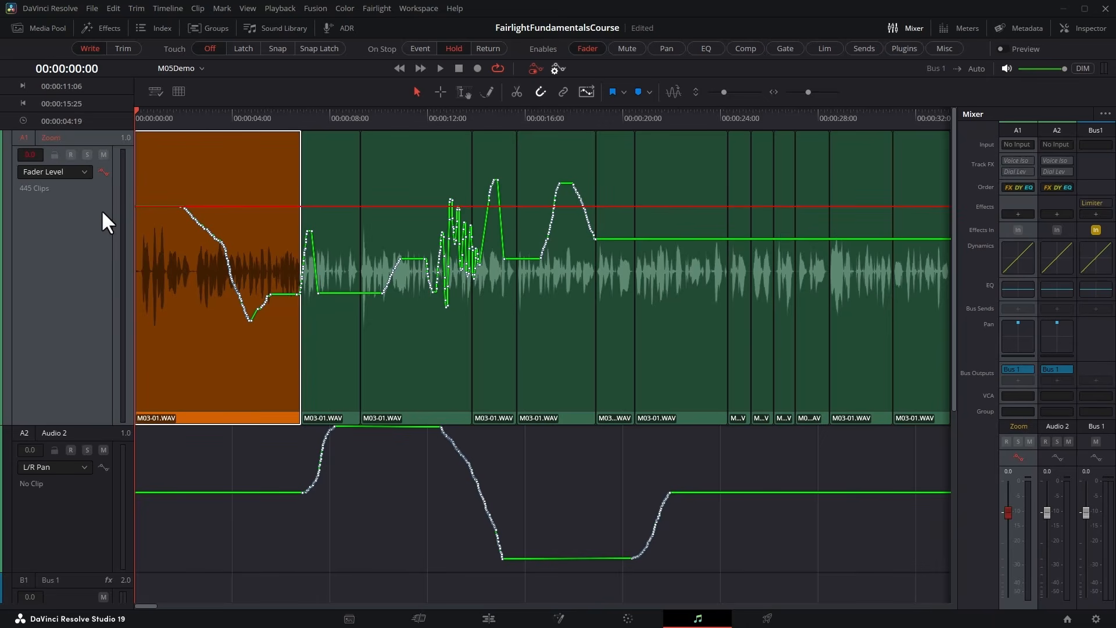
{"action": "left_click", "coordinate": [104, 172]}
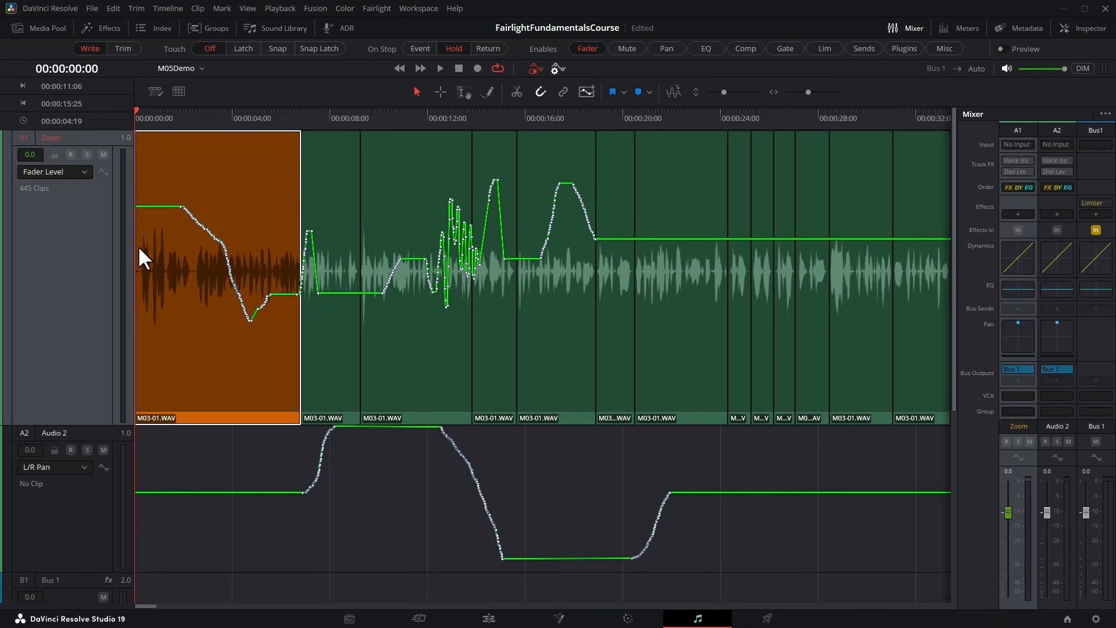
{"action": "left_click", "coordinate": [1019, 457]}
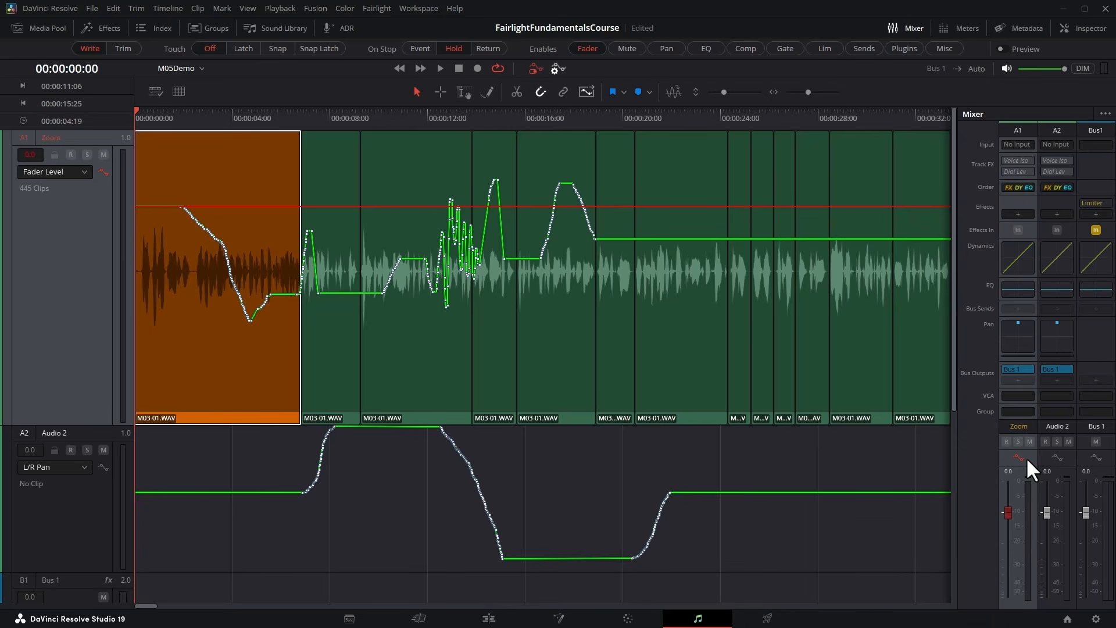
{"action": "left_click", "coordinate": [441, 69]}
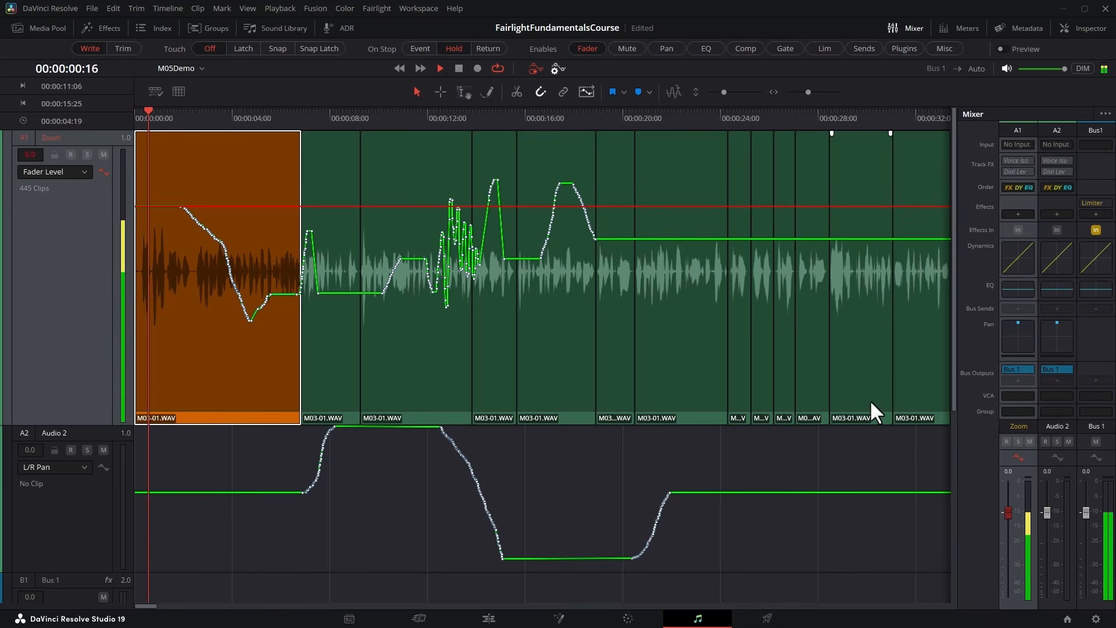
{"action": "left_click_drag", "start_coordinate": [1008, 511], "coordinate": [1008, 516]}
{"action": "mouse_move", "coordinate": [1012, 527]}
{"action": "left_mouse_down"}
{"action": "mouse_move", "coordinate": [1018, 542]}
{"action": "mouse_move", "coordinate": [1016, 508]}
{"action": "mouse_move", "coordinate": [1031, 507]}
{"action": "mouse_move", "coordinate": [1050, 537]}
{"action": "mouse_move", "coordinate": [1057, 526]}
{"action": "left_mouse_up"}
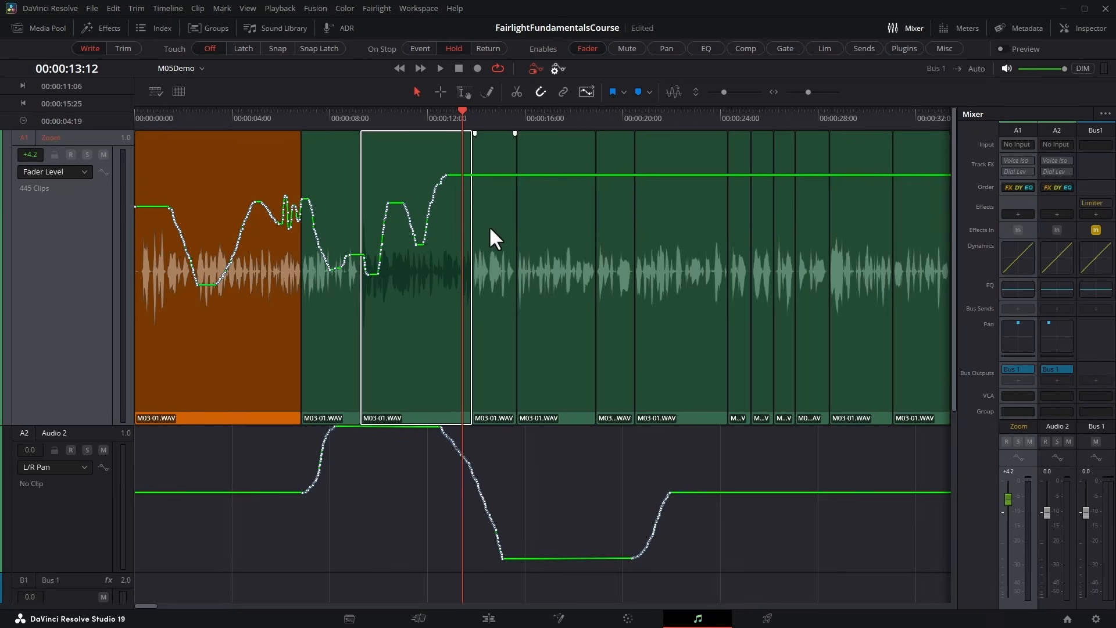
{"action": "left_click", "coordinate": [101, 170]}
{"action": "left_click", "coordinate": [104, 467]}
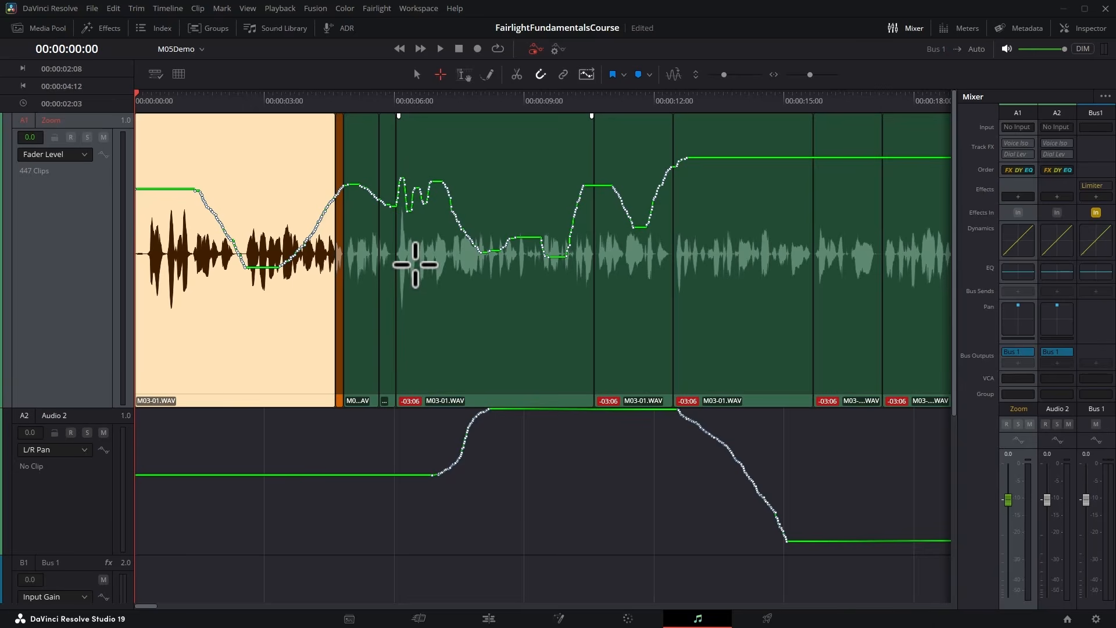
Select the range 00:00:06:17 to 00:00:09:03 from the Zoom track and erase its automation.
{"action": "left_click_drag", "start_coordinate": [416, 264], "coordinate": [529, 227]}
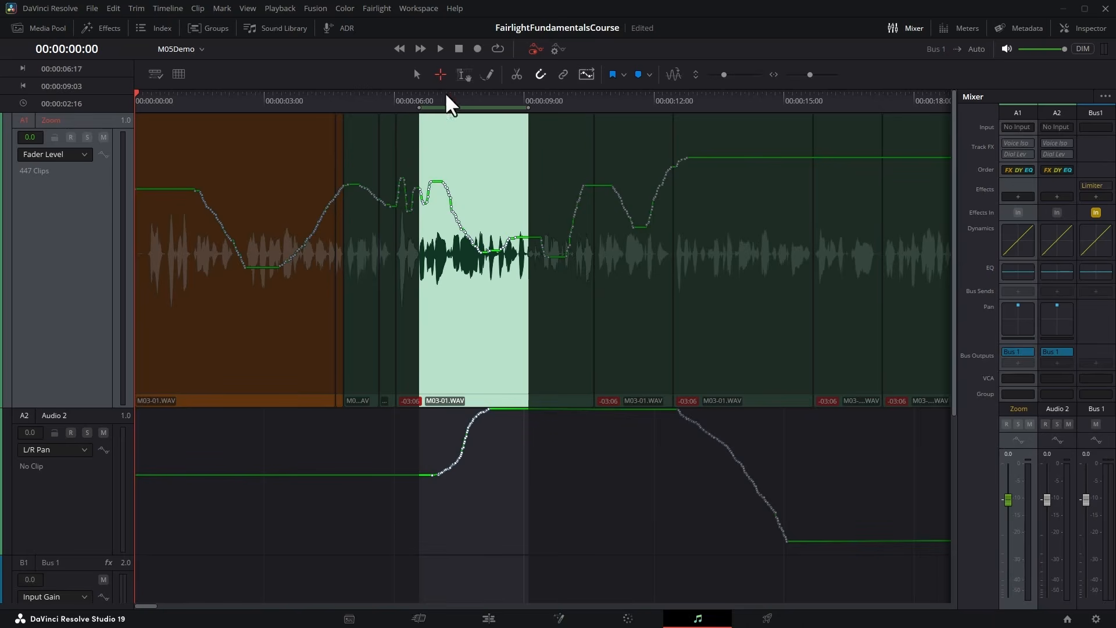
{"action": "left_click", "coordinate": [379, 9]}
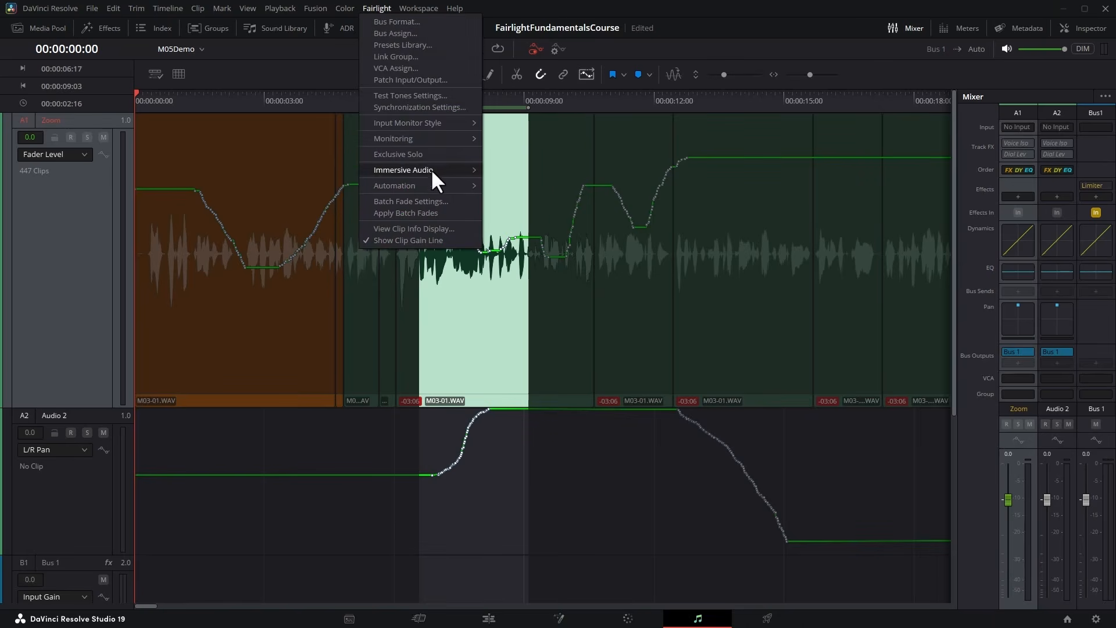
{"action": "mouse_move", "coordinate": [442, 184]}
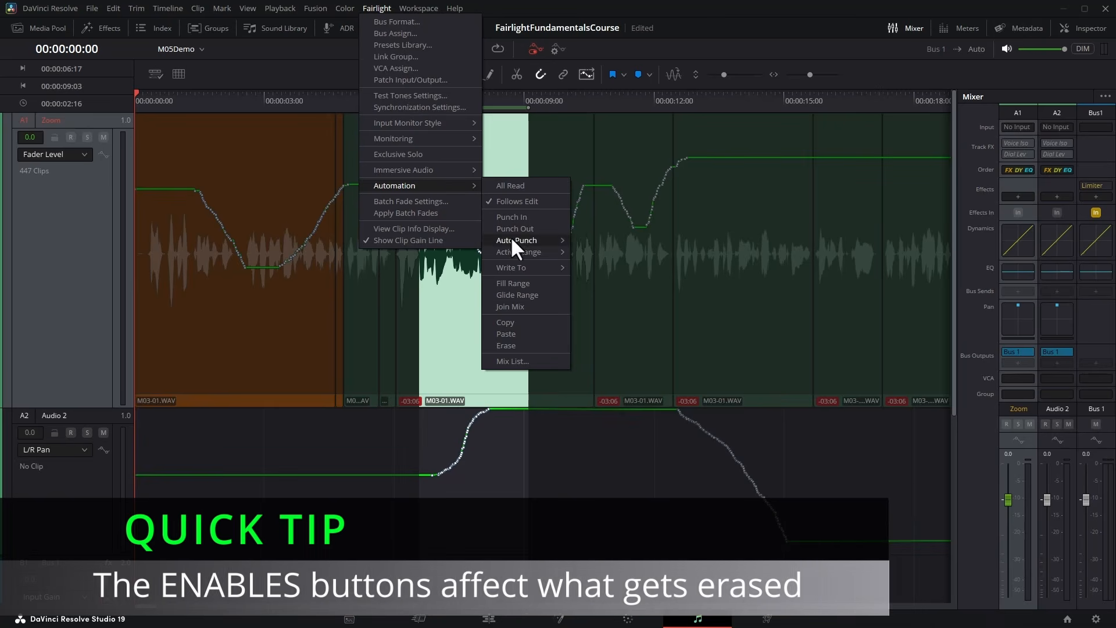
{"action": "left_click", "coordinate": [535, 345]}
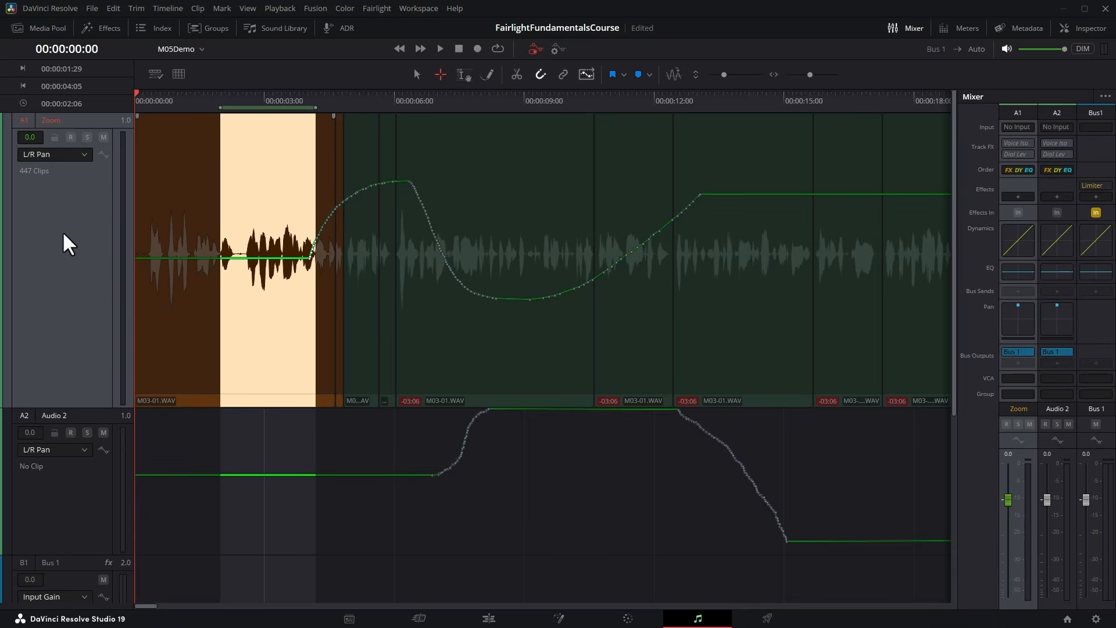
Clear all track automation from Zoom and reset its parameters.
{"action": "left_click", "coordinate": [70, 153]}
{"action": "left_click", "coordinate": [69, 152]}
{"action": "right_click", "coordinate": [54, 213]}
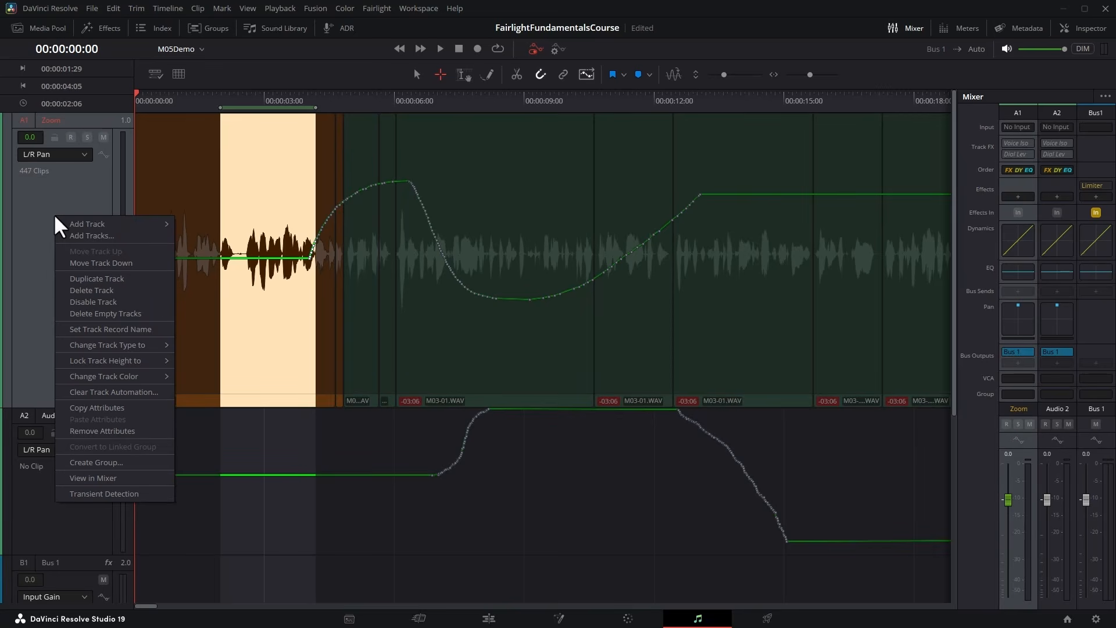
{"action": "left_click", "coordinate": [110, 392]}
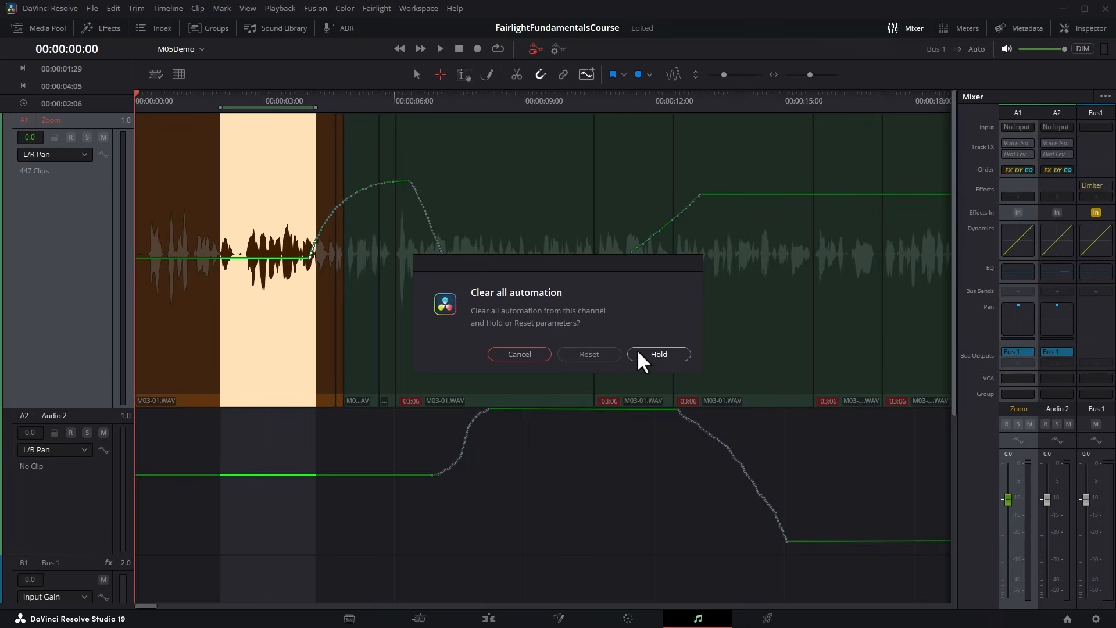
{"action": "left_click", "coordinate": [589, 354]}
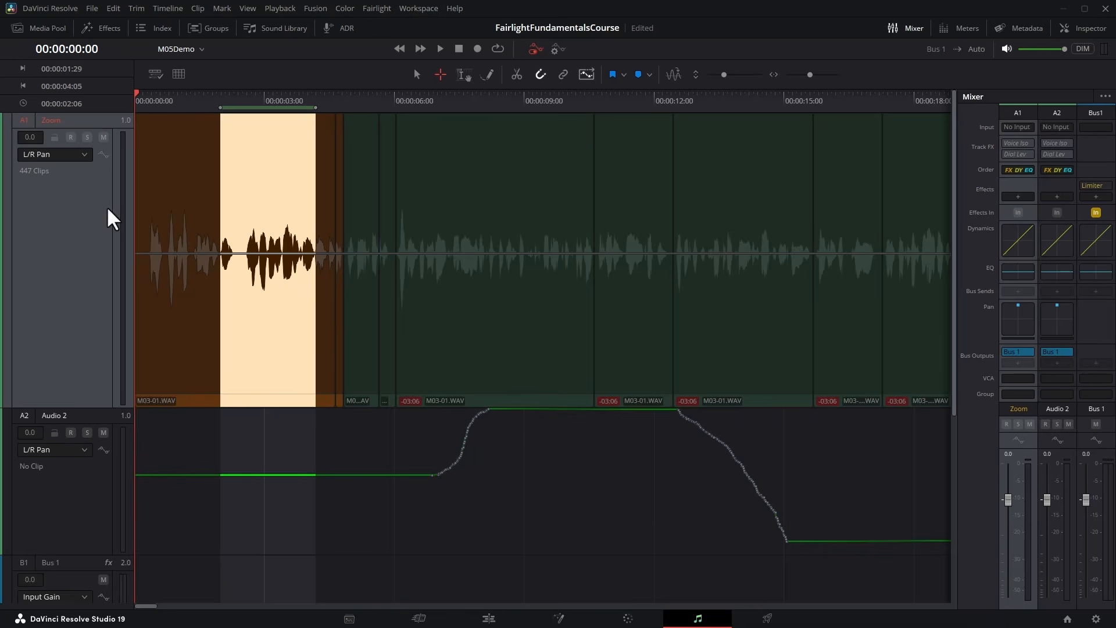
Display the Fader Level automation curve on the Zoom track and clear the selected timeline range.
{"action": "left_click", "coordinate": [57, 155]}
{"action": "mouse_move", "coordinate": [54, 203]}
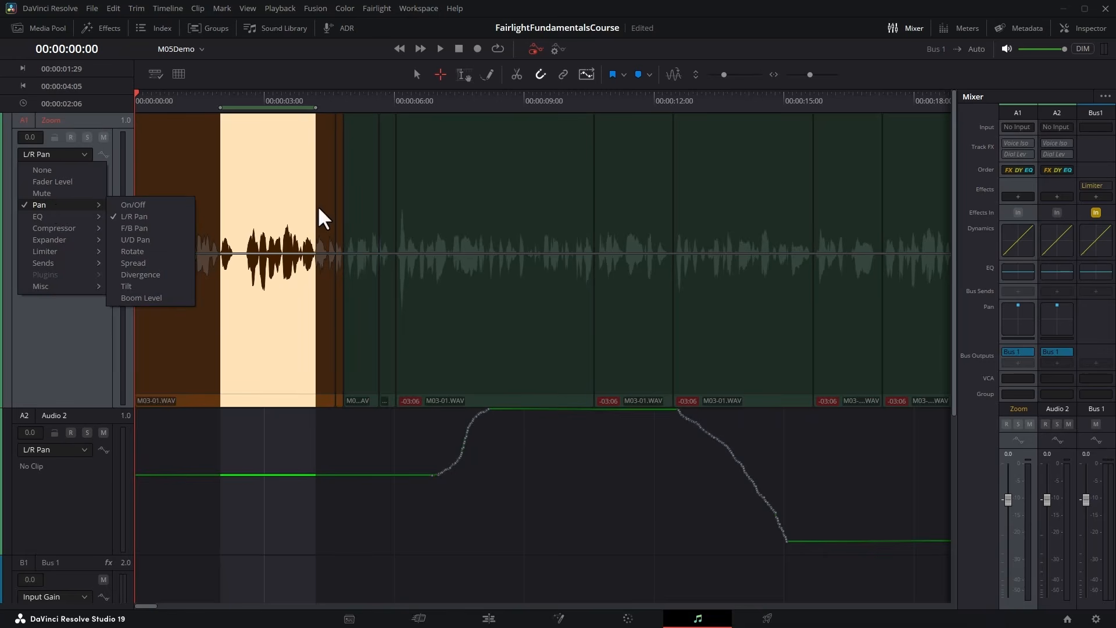
{"action": "left_click", "coordinate": [73, 181]}
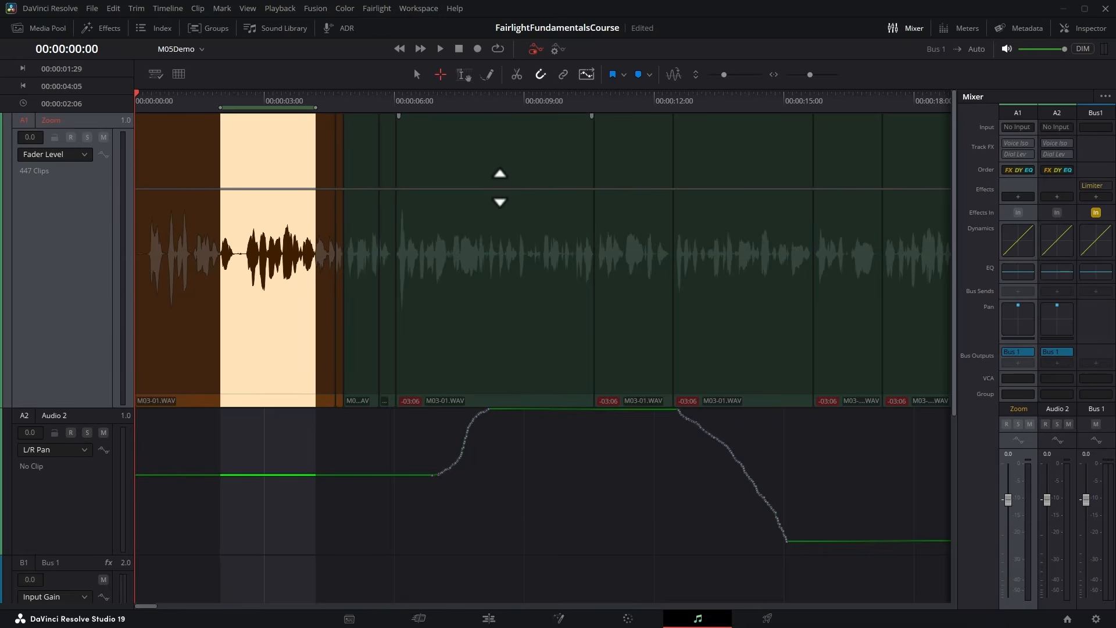
{"action": "key", "text": "alt+x"}
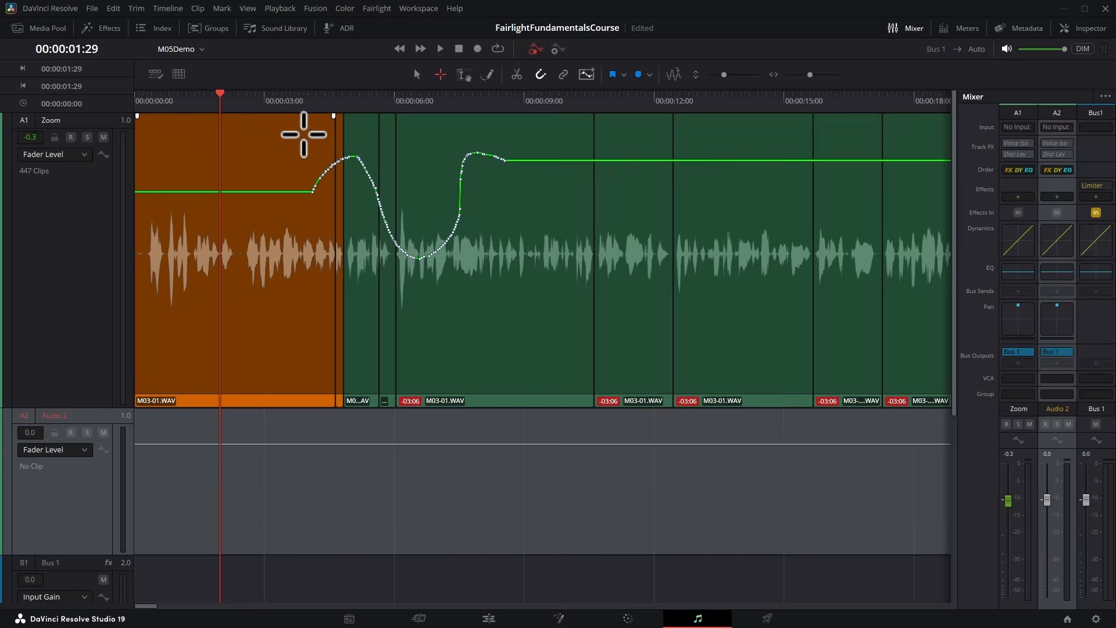
Select the range 00:00:03:26 to 00:00:08:23 on the Zoom track and copy its automation.
{"action": "left_click_drag", "start_coordinate": [302, 135], "coordinate": [514, 213]}
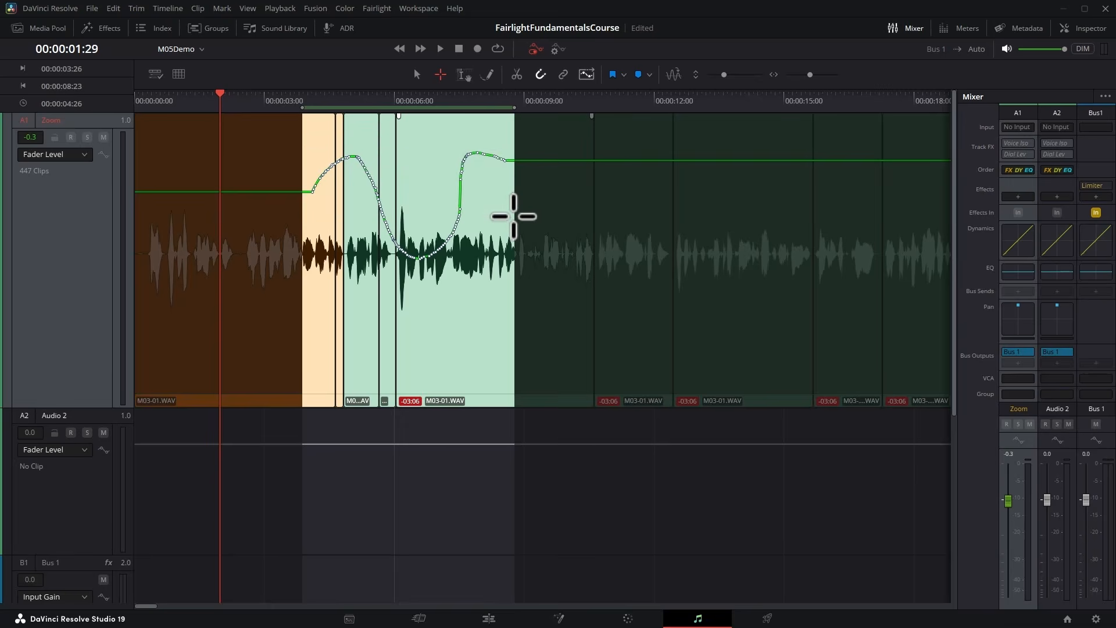
{"action": "left_click", "coordinate": [384, 8]}
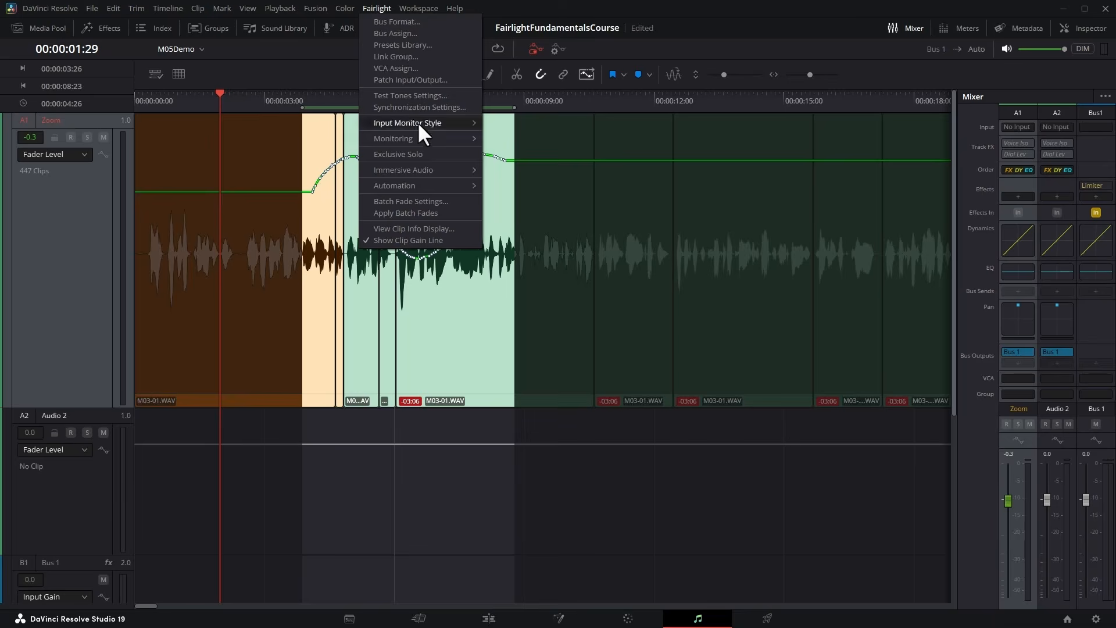
{"action": "mouse_move", "coordinate": [428, 185]}
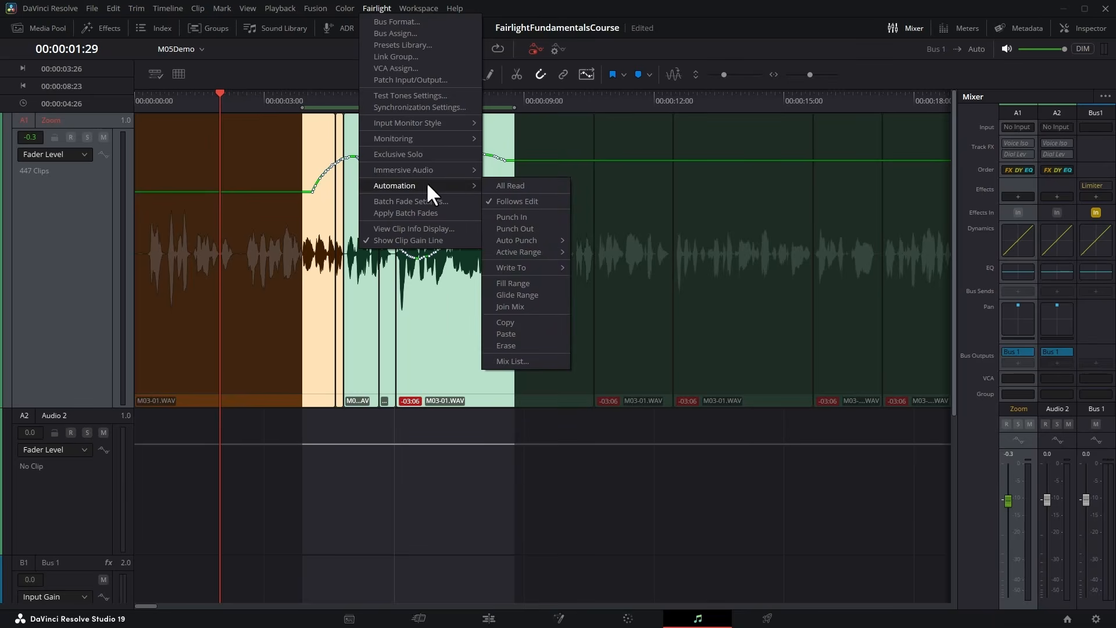
{"action": "left_click", "coordinate": [531, 315]}
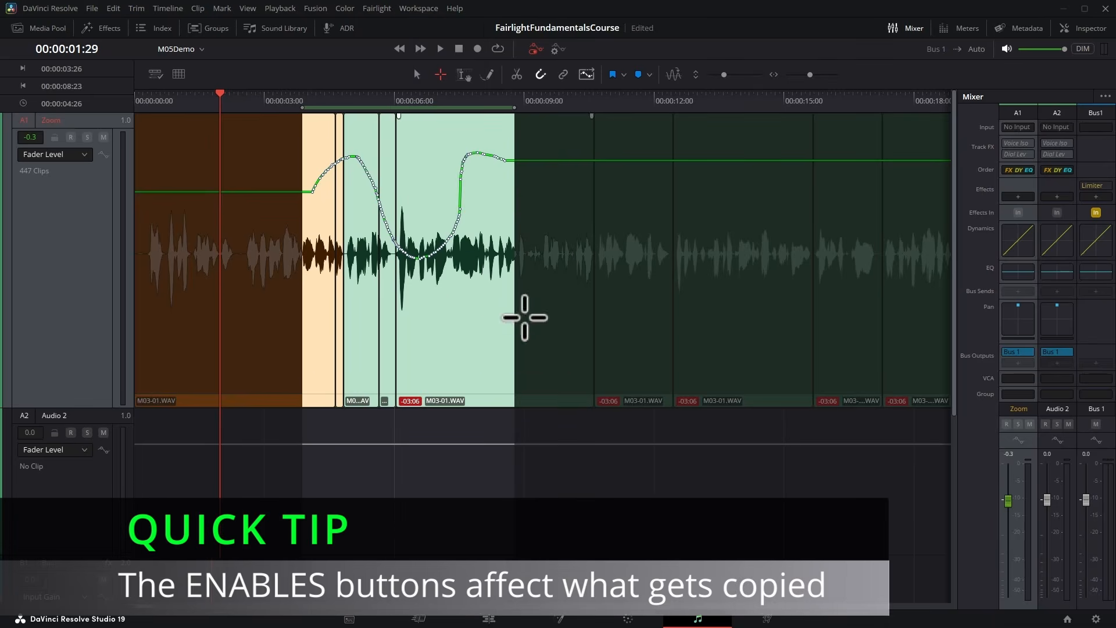
Paste the copied fader automation onto the Audio 2 track over the same time range.
{"action": "left_click", "coordinate": [67, 507]}
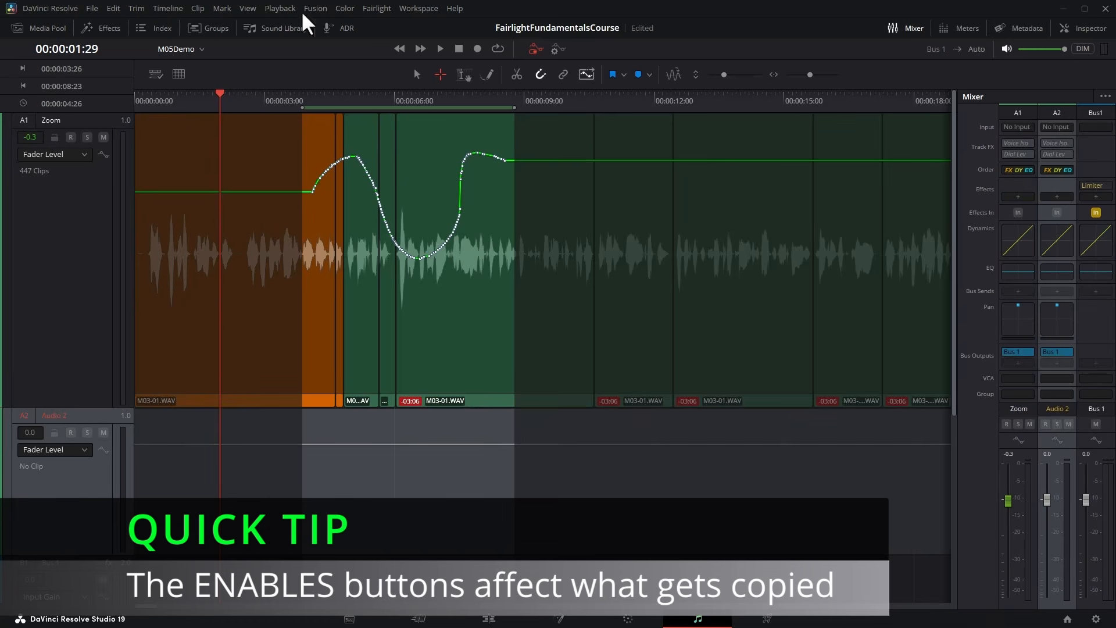
{"action": "left_click", "coordinate": [378, 8]}
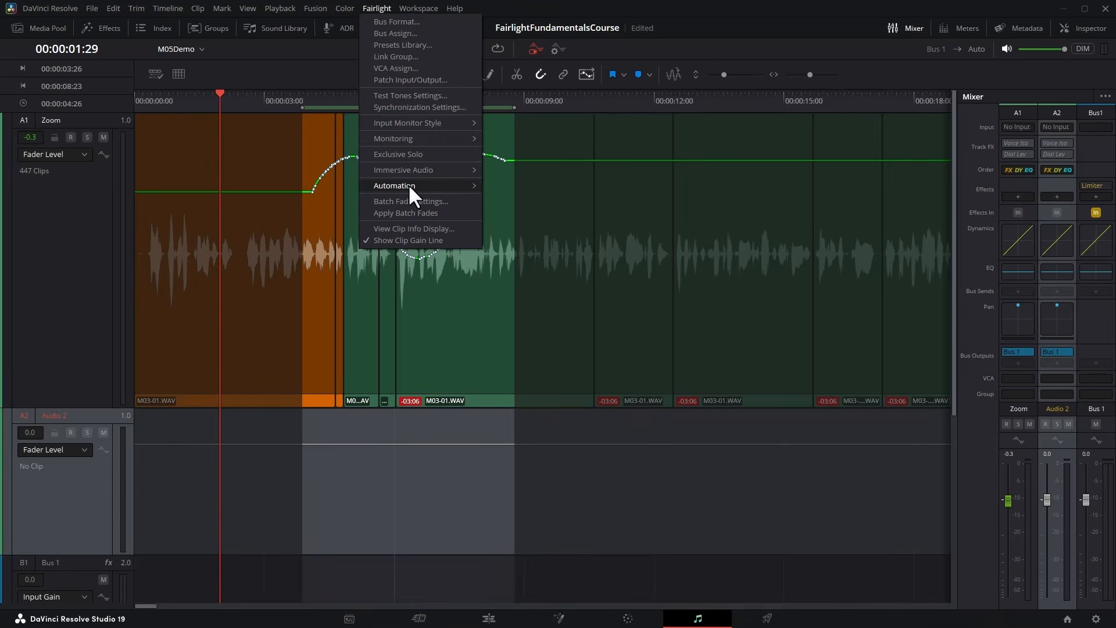
{"action": "mouse_move", "coordinate": [409, 185]}
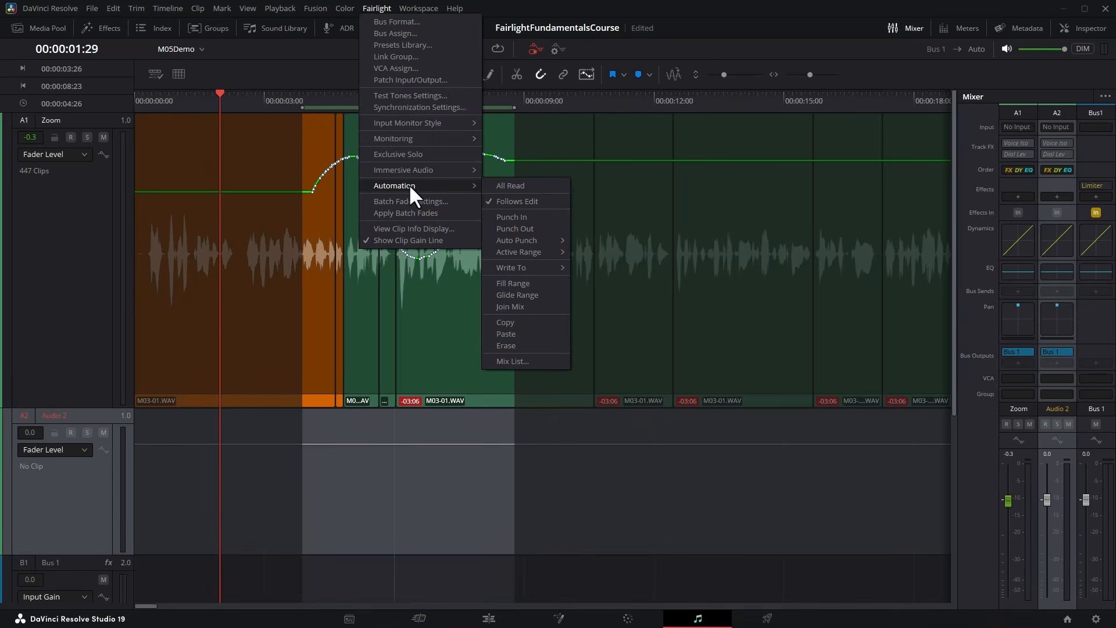
{"action": "left_click", "coordinate": [539, 333]}
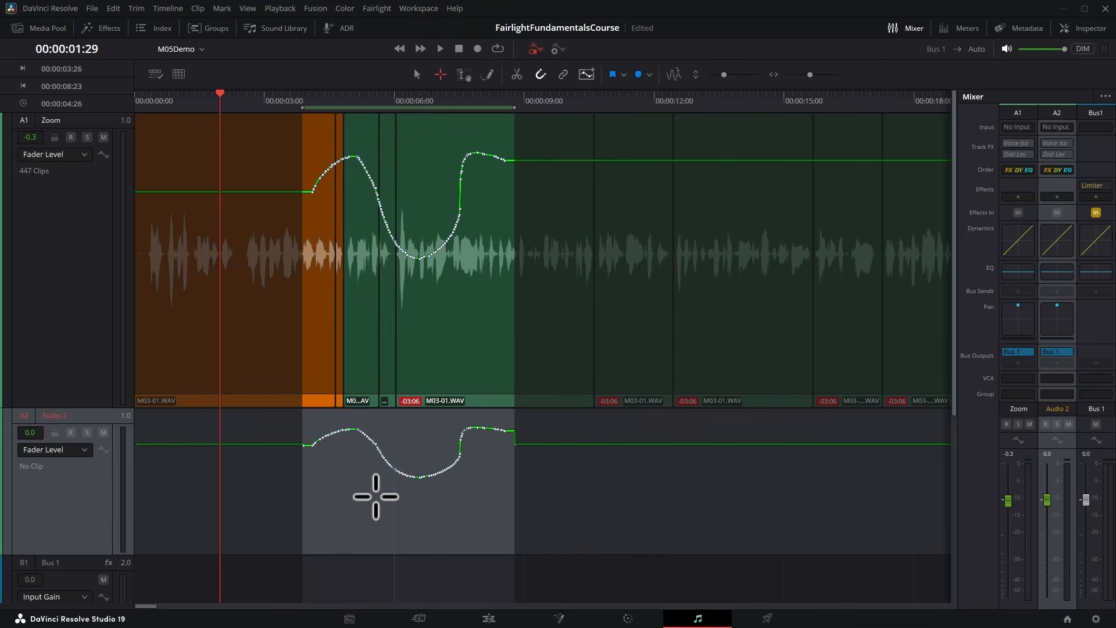
Copy Zoom's automation from 00:00:04:02 to 00:00:08:17 with the range tool and paste it on the same track at 00:00:11:04.
{"action": "left_click", "coordinate": [464, 75]}
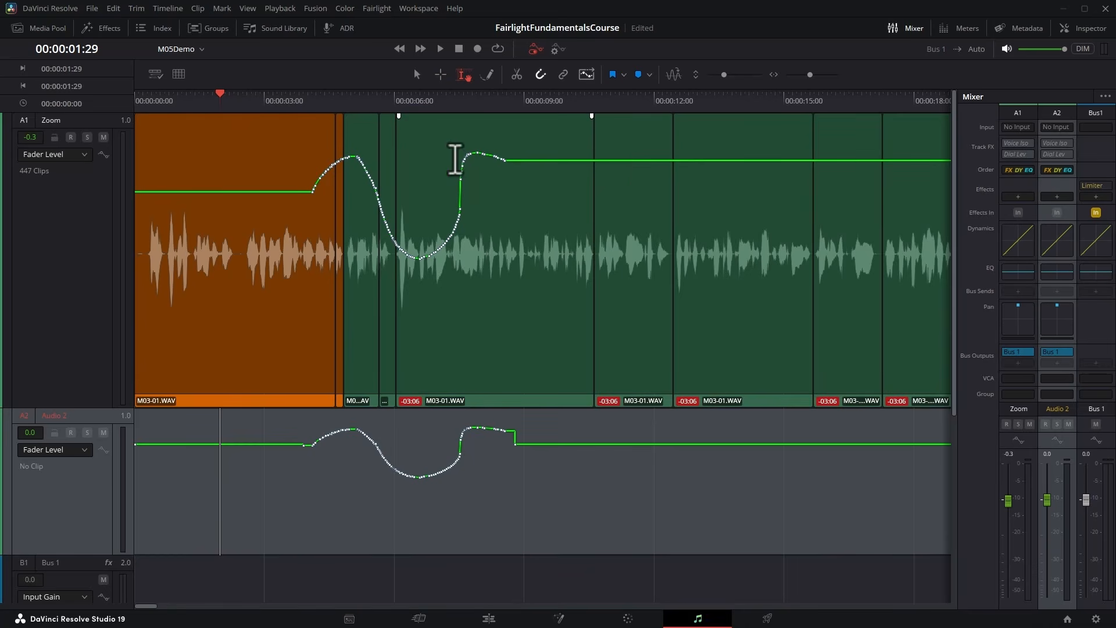
{"action": "left_click_drag", "start_coordinate": [311, 169], "coordinate": [505, 170]}
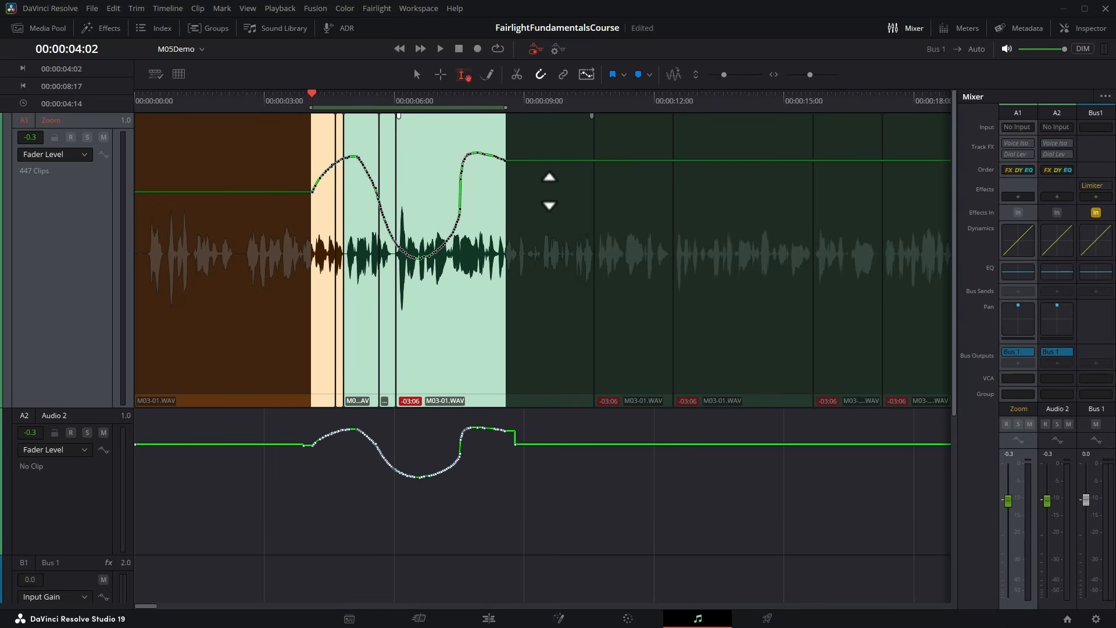
{"action": "left_click", "coordinate": [617, 138]}
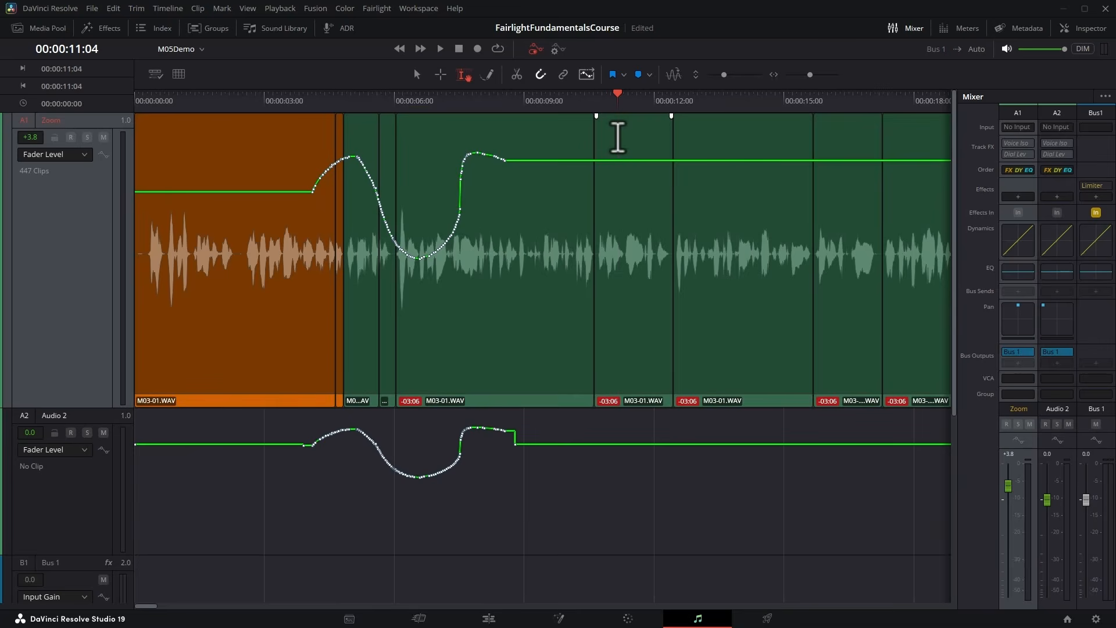
{"action": "key", "text": "ctrl+v"}
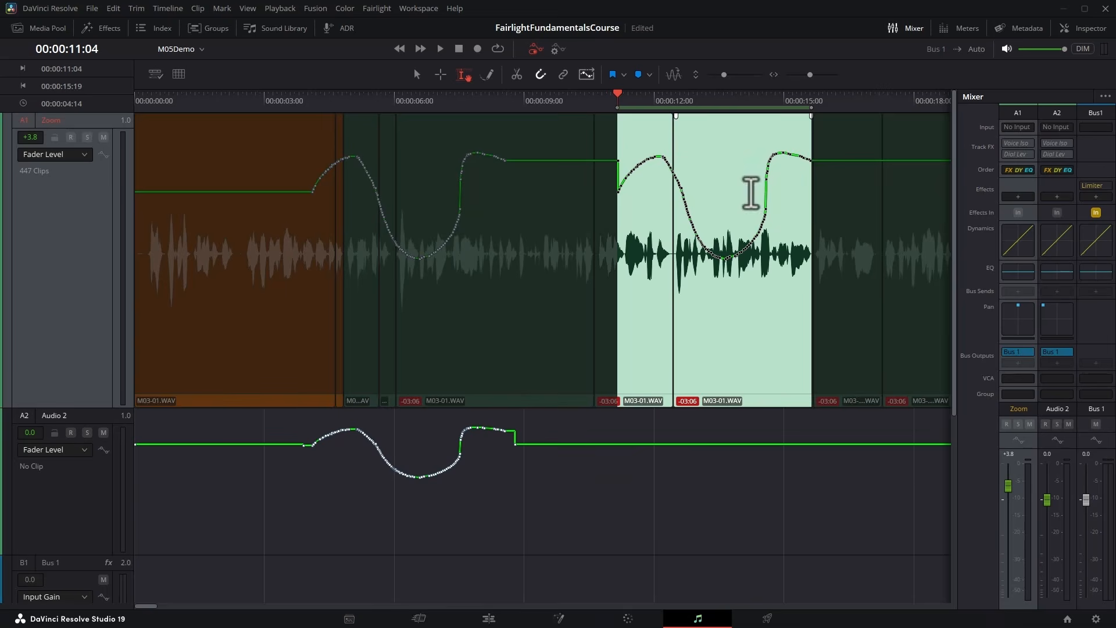
Clear the range selection and hide the mixer to widen the timeline.
{"action": "key", "text": "Escape"}
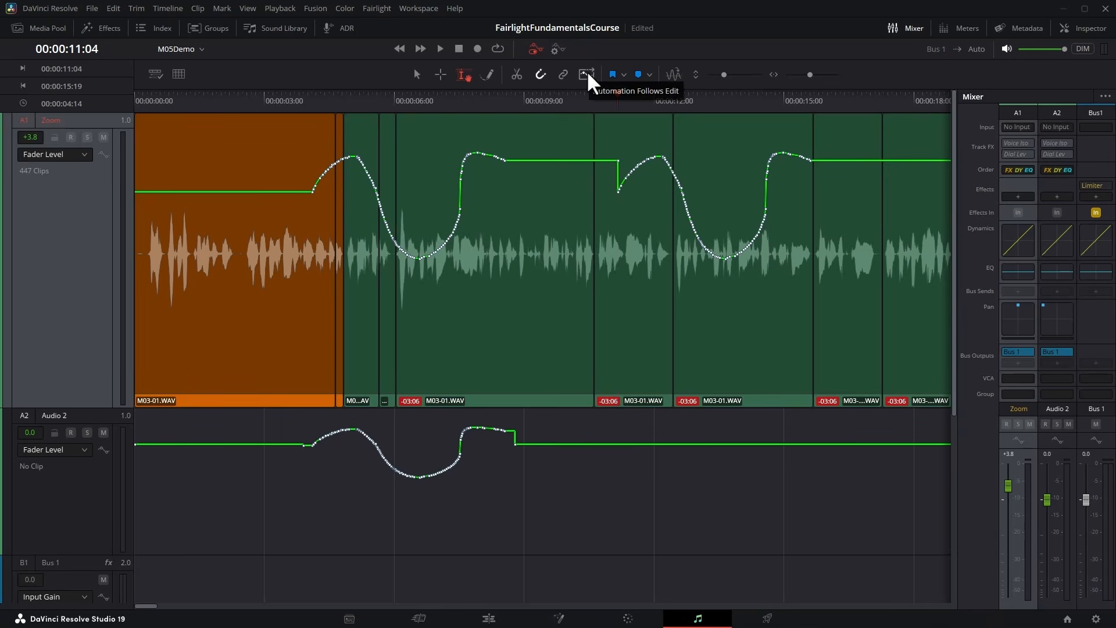
{"action": "left_click", "coordinate": [915, 28]}
{"action": "scroll", "coordinate": [856, 200], "scroll_direction": "right", "scroll_amount": 5}
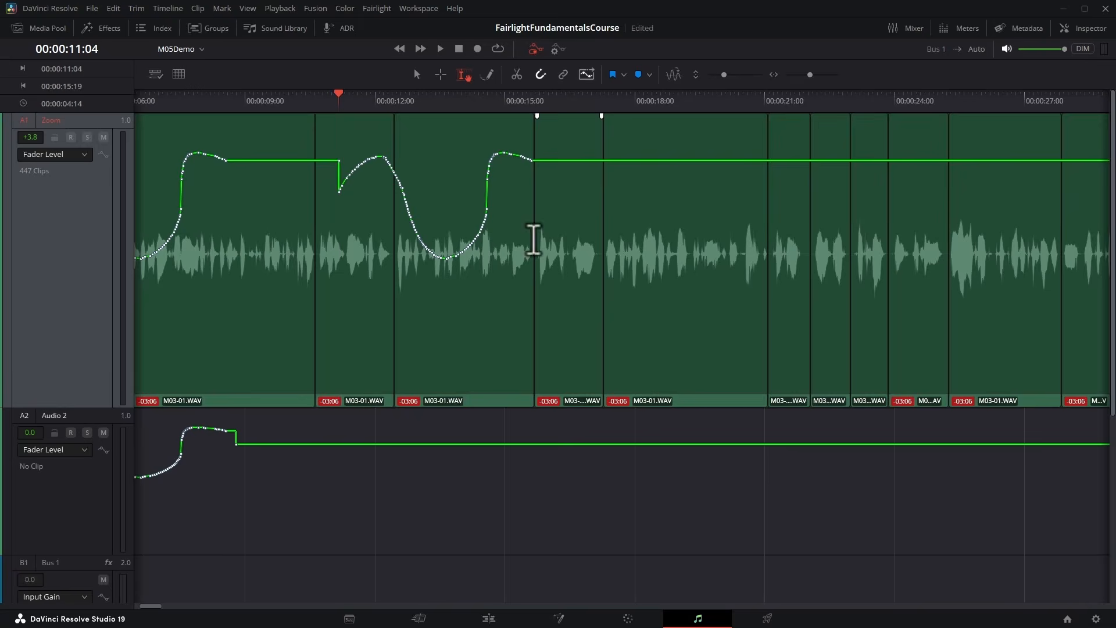
Try moving the Zoom clip at 00:00:12:13 to 00:00:17:08 with Automation Follows Edit on.
{"action": "left_click", "coordinate": [459, 395]}
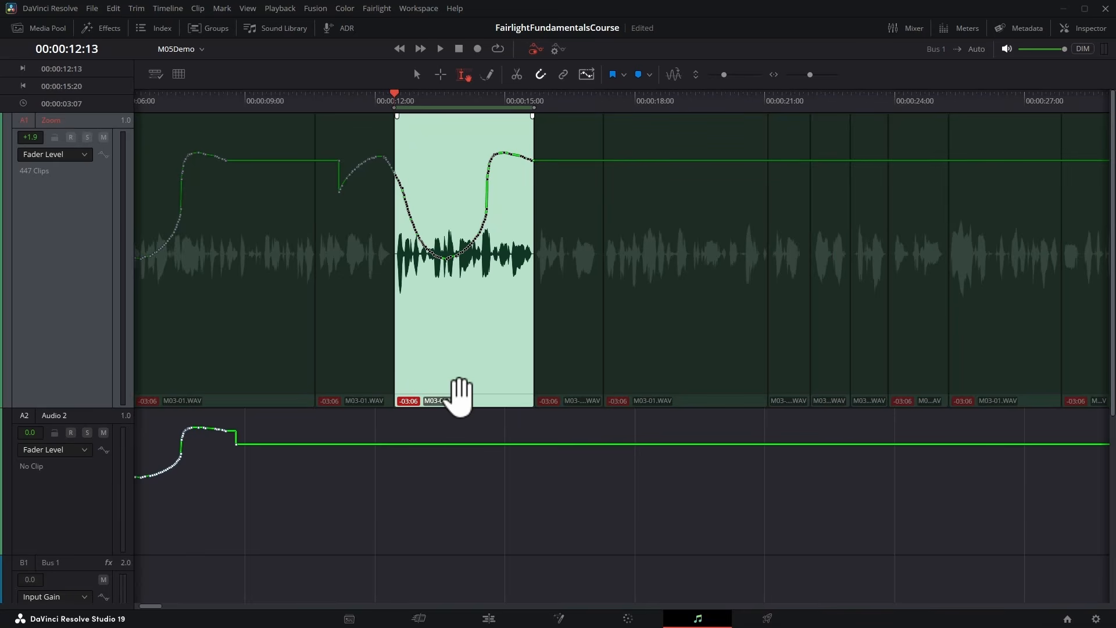
{"action": "left_click_drag", "start_coordinate": [459, 395], "coordinate": [668, 399]}
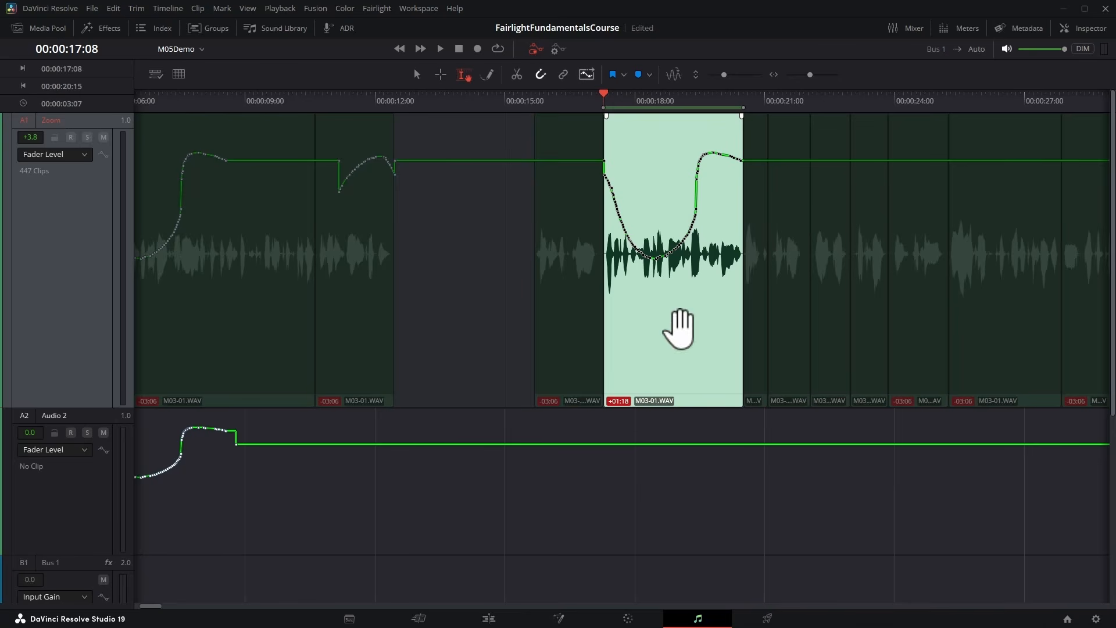
{"action": "left_click_drag", "start_coordinate": [660, 401], "coordinate": [785, 391]}
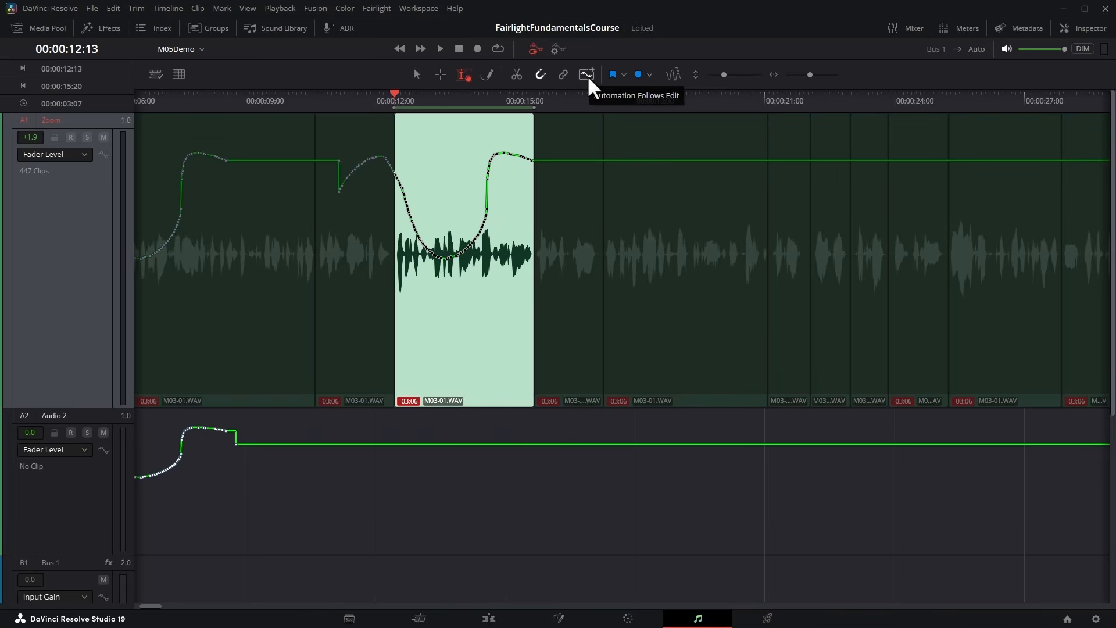
Move the 00:00:12:13 clip to 00:00:17:25 with Automation Follows Edit off, and undo the move.
{"action": "left_click_drag", "start_coordinate": [458, 400], "coordinate": [693, 400]}
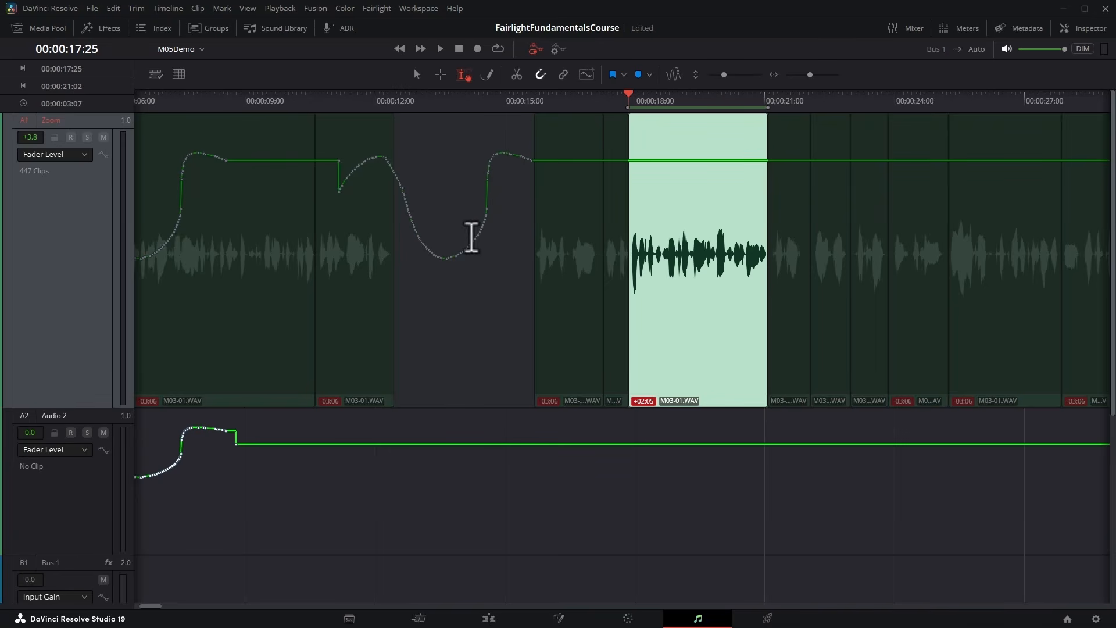
{"action": "key", "text": "ctrl+z"}
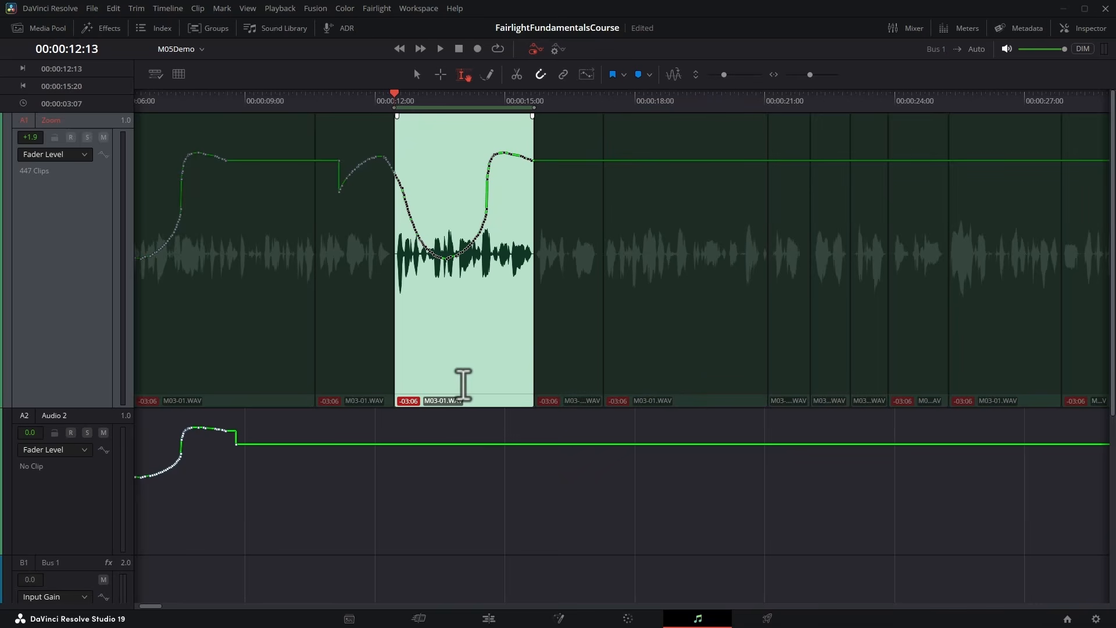
Duplicate the 00:00:12:13 clip to 00:00:18:12 with Zoom's curve hidden, display Fader Level again to check the automation, and undo the copy.
{"action": "left_click", "coordinate": [85, 151]}
{"action": "left_click", "coordinate": [79, 164]}
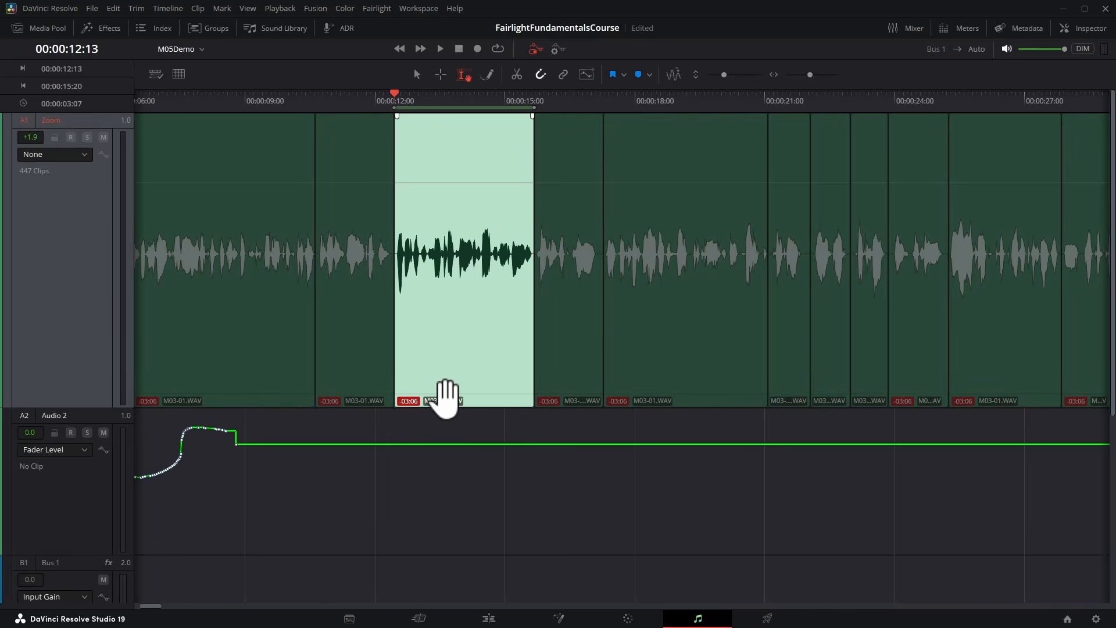
{"action": "left_click_drag", "start_coordinate": [444, 398], "coordinate": [705, 393]}
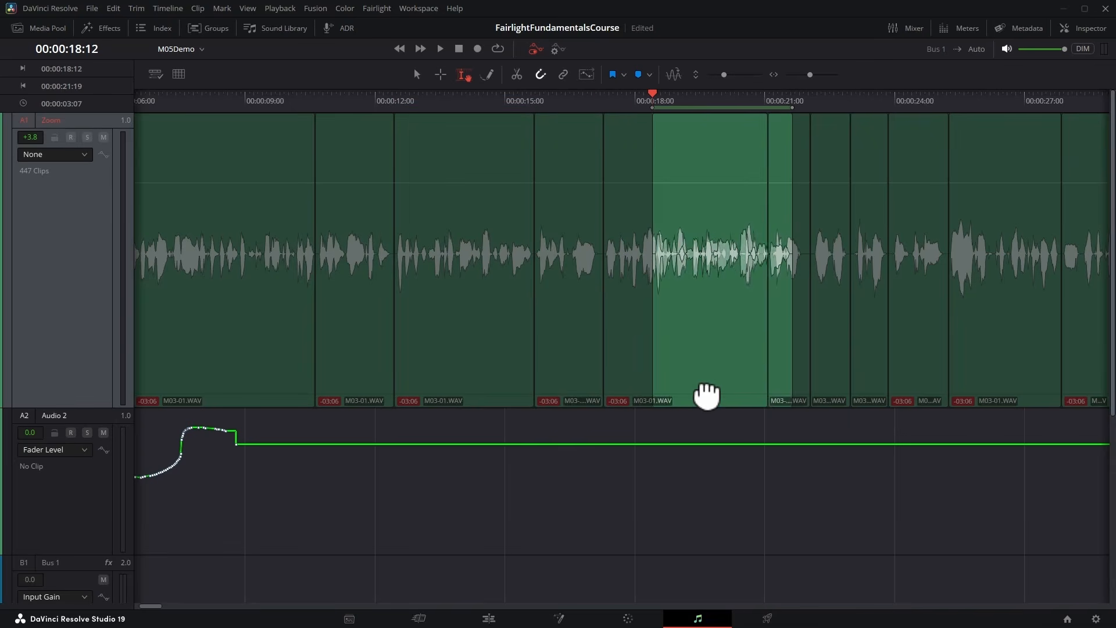
{"action": "left_click", "coordinate": [44, 153]}
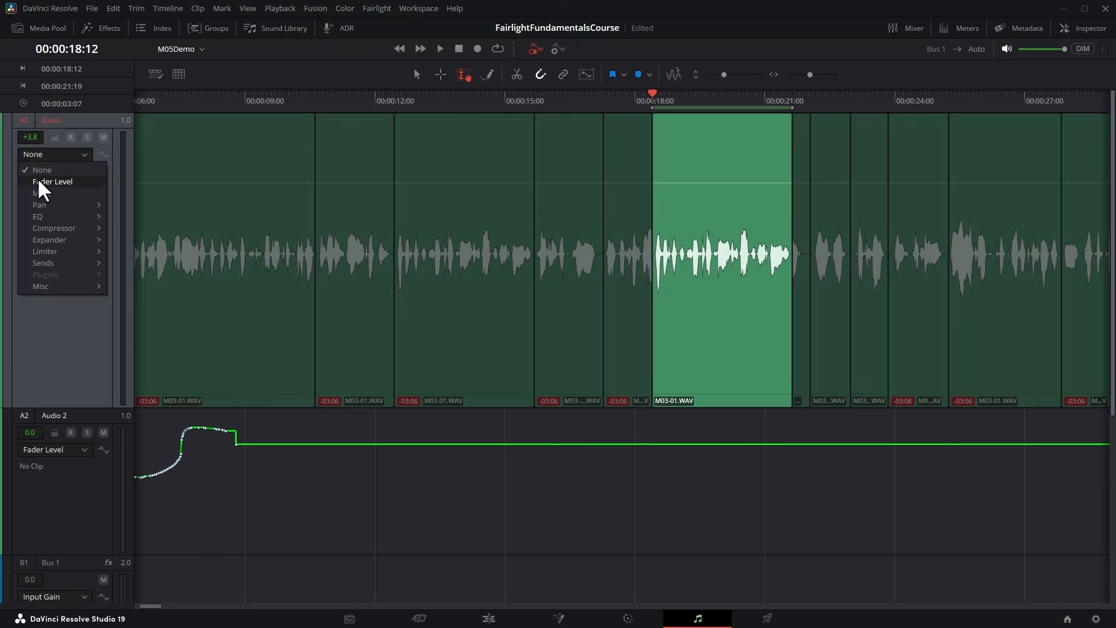
{"action": "left_click", "coordinate": [38, 178]}
{"action": "mouse_move", "coordinate": [717, 366]}
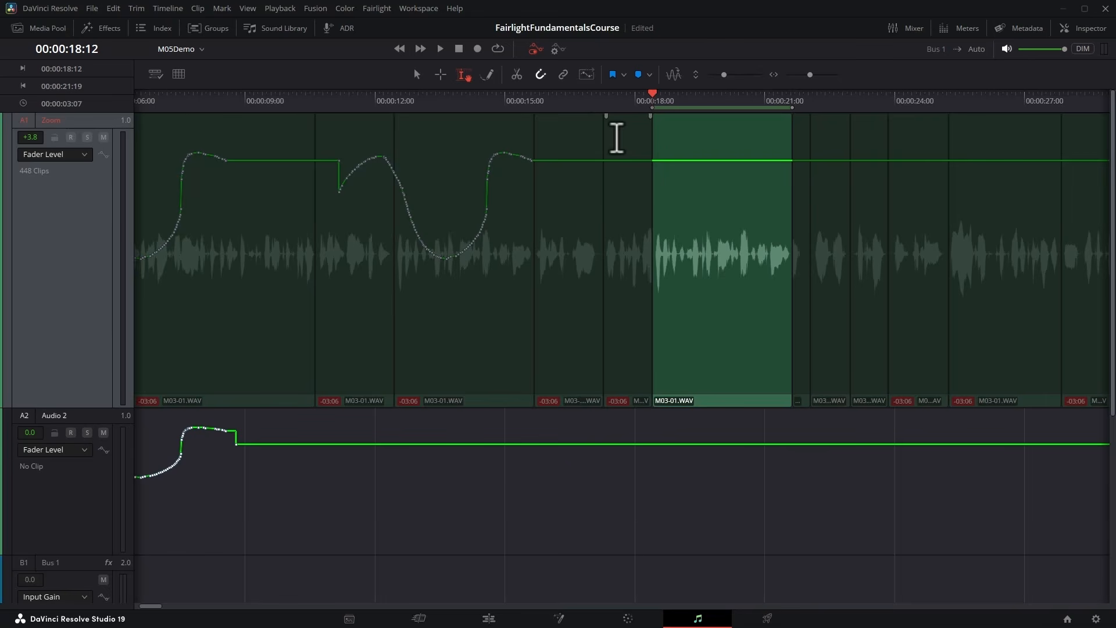
{"action": "key", "text": "ctrl+z"}
Duplicate the 00:00:12:13 clip to 00:00:18:04 with Automation Follows Edit on and Zoom's curve hidden, redisplay Fader Level, and clear the selection.
{"action": "left_click", "coordinate": [67, 160]}
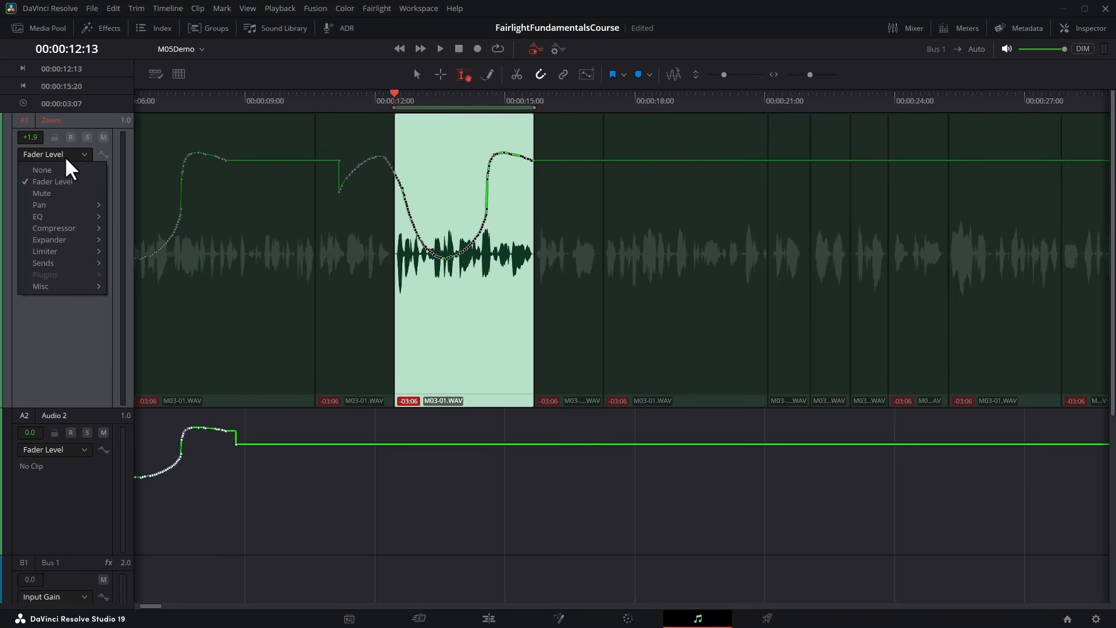
{"action": "left_click", "coordinate": [57, 166]}
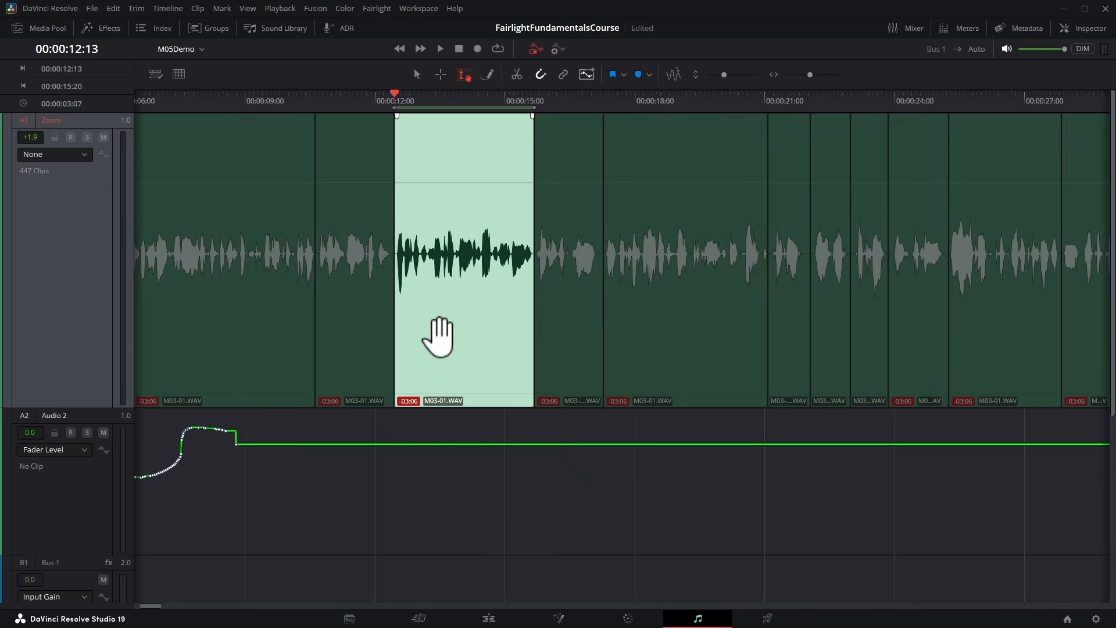
{"action": "left_click_drag", "start_coordinate": [436, 391], "coordinate": [690, 378]}
{"action": "left_click", "coordinate": [48, 153]}
{"action": "left_click", "coordinate": [46, 183]}
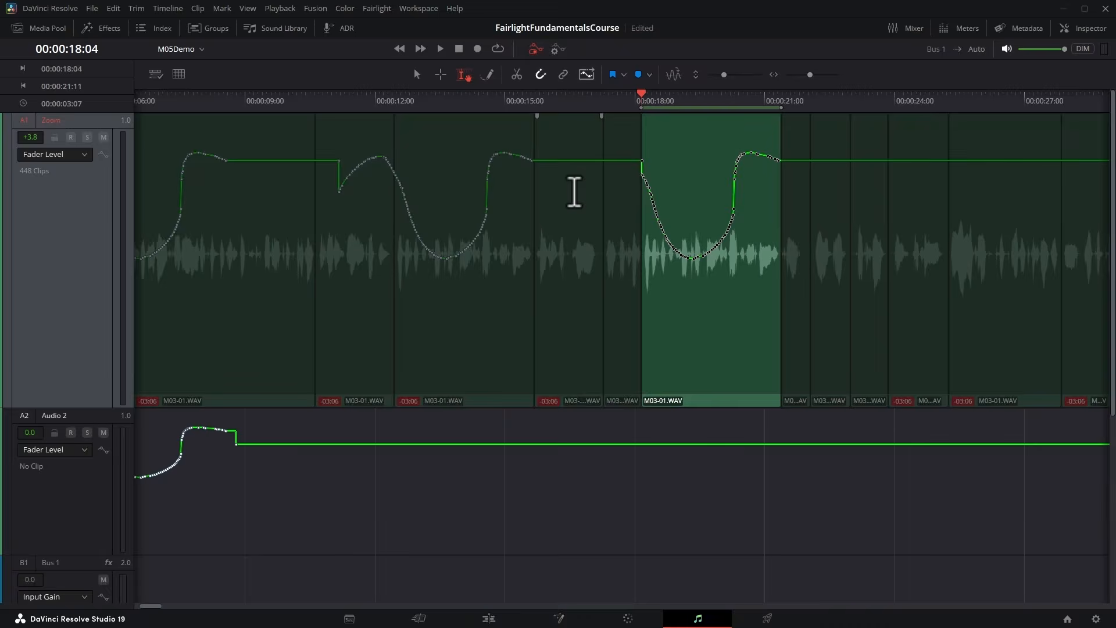
{"action": "key", "text": "ctrl+a"}
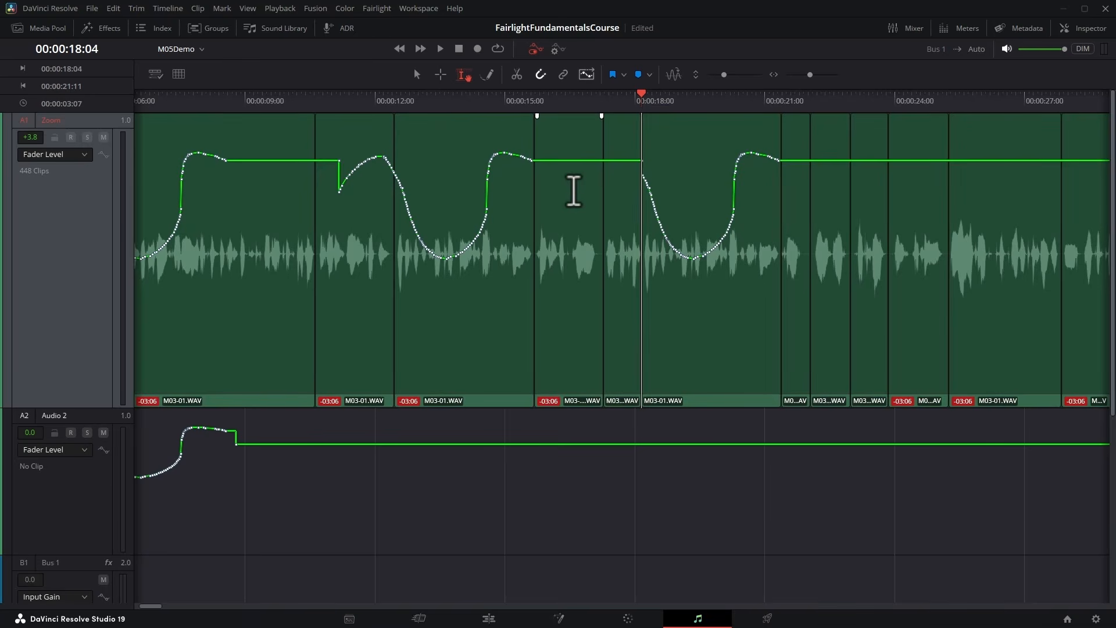
Redraw Zoom's fader automation freehand with the Pencil tool from about 00:00:08 to about 00:00:23.
{"action": "left_click", "coordinate": [487, 74]}
{"action": "mouse_move", "coordinate": [194, 153]}
{"action": "left_mouse_down"}
{"action": "mouse_move", "coordinate": [625, 164]}
{"action": "mouse_move", "coordinate": [758, 198]}
{"action": "mouse_move", "coordinate": [838, 156]}
{"action": "left_mouse_up"}
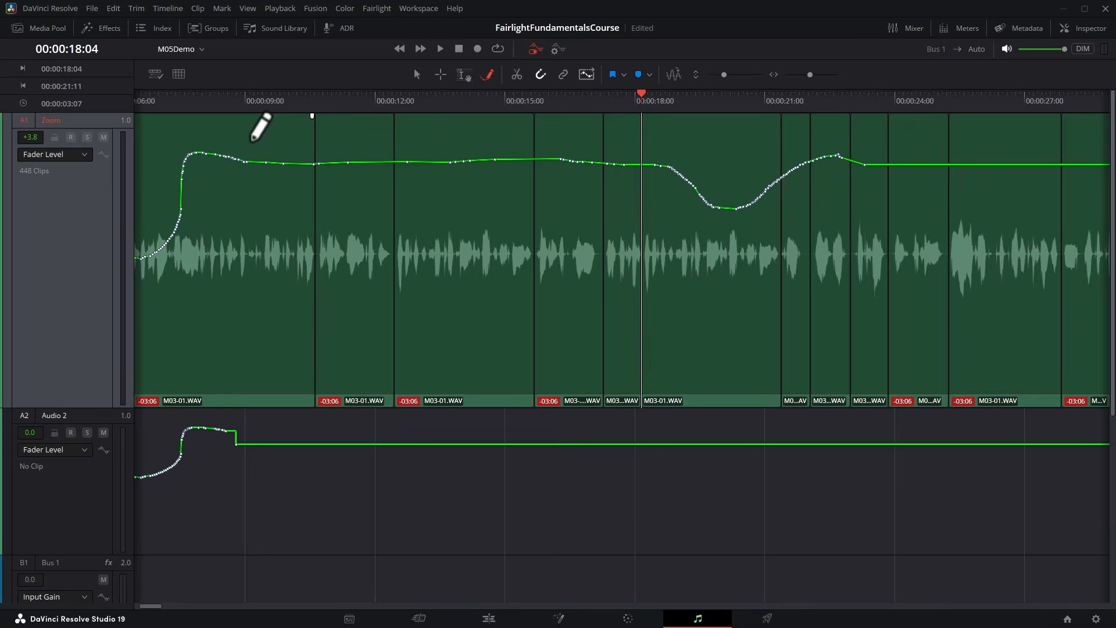
{"action": "mouse_move", "coordinate": [203, 157]}
{"action": "left_mouse_down"}
{"action": "mouse_move", "coordinate": [410, 163]}
{"action": "mouse_move", "coordinate": [566, 196]}
{"action": "left_mouse_up"}
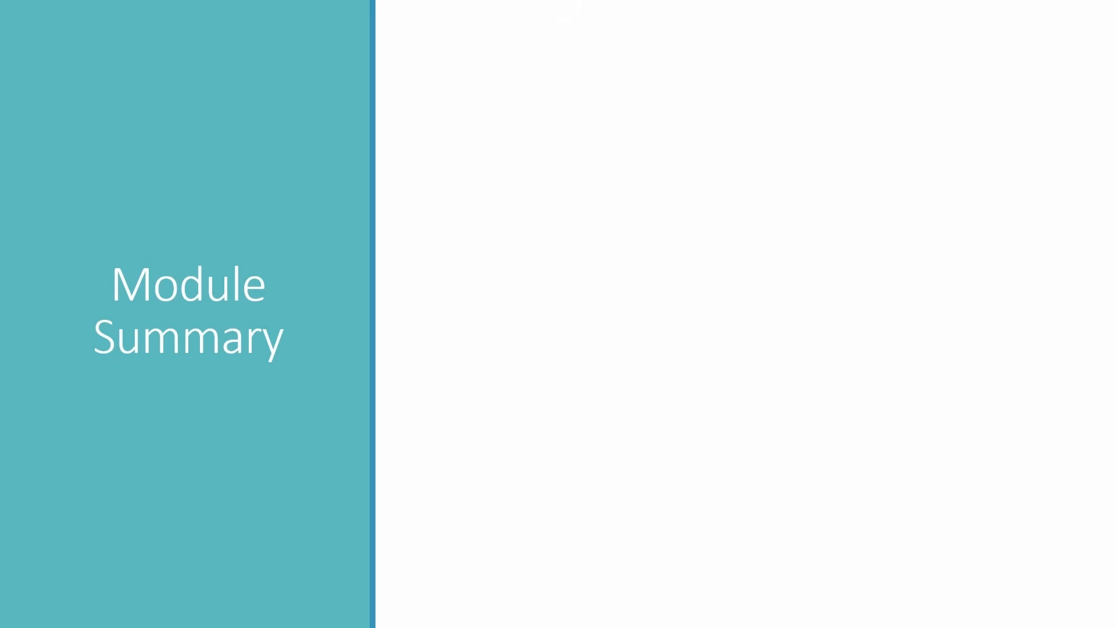
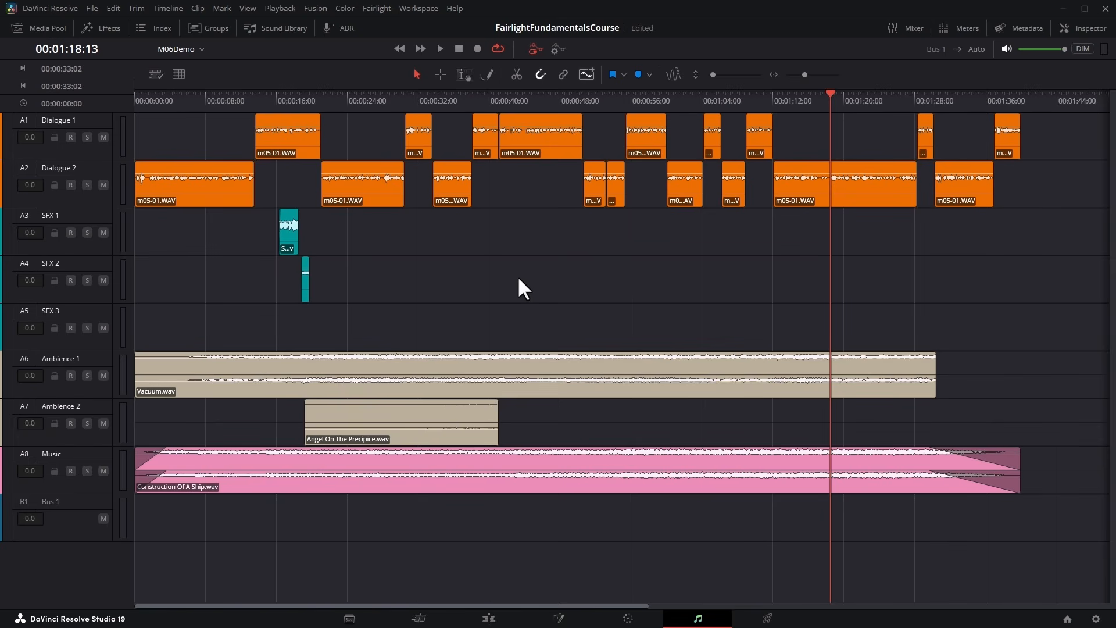
Switch automation off and back on, and display the mixer wide enough to show every track channel and Bus 1.
{"action": "left_click", "coordinate": [535, 49]}
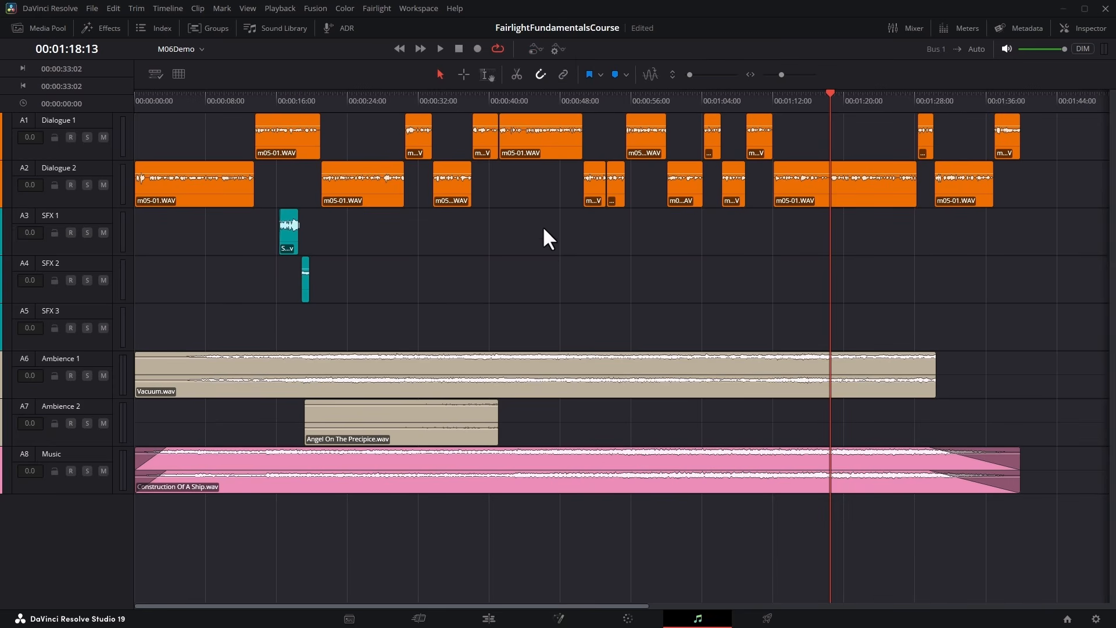
{"action": "left_click", "coordinate": [532, 49]}
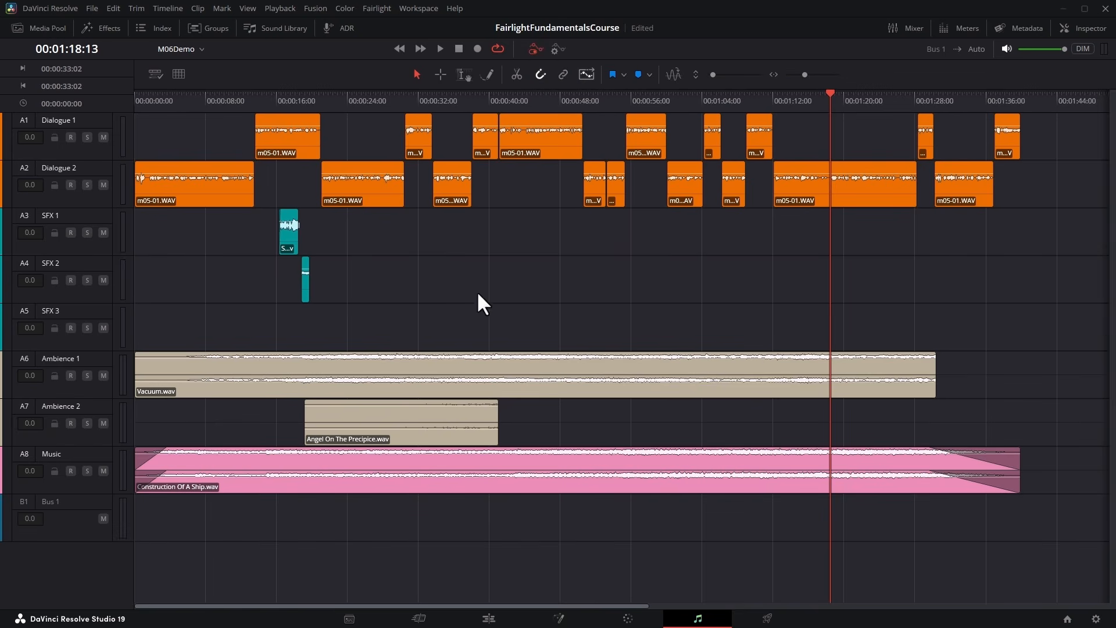
{"action": "left_click", "coordinate": [917, 24]}
{"action": "left_click_drag", "start_coordinate": [723, 257], "coordinate": [680, 274]}
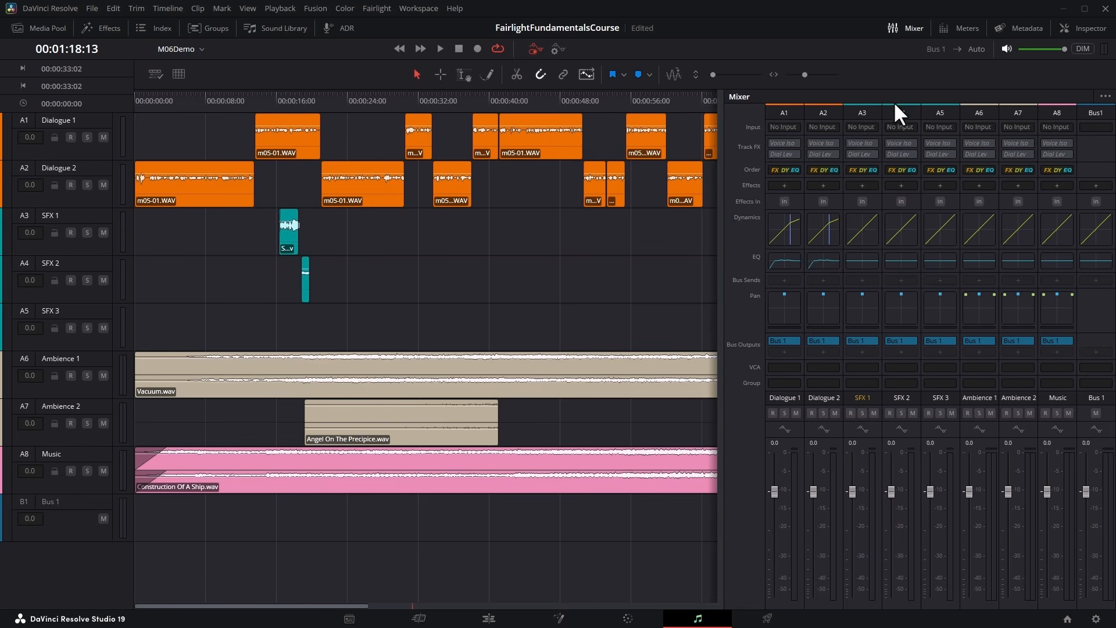
Select SFX 1, SFX 2 and SFX 3 together, lower their faders to -6.5, and reset them to 0.0.
{"action": "left_click", "coordinate": [865, 112]}
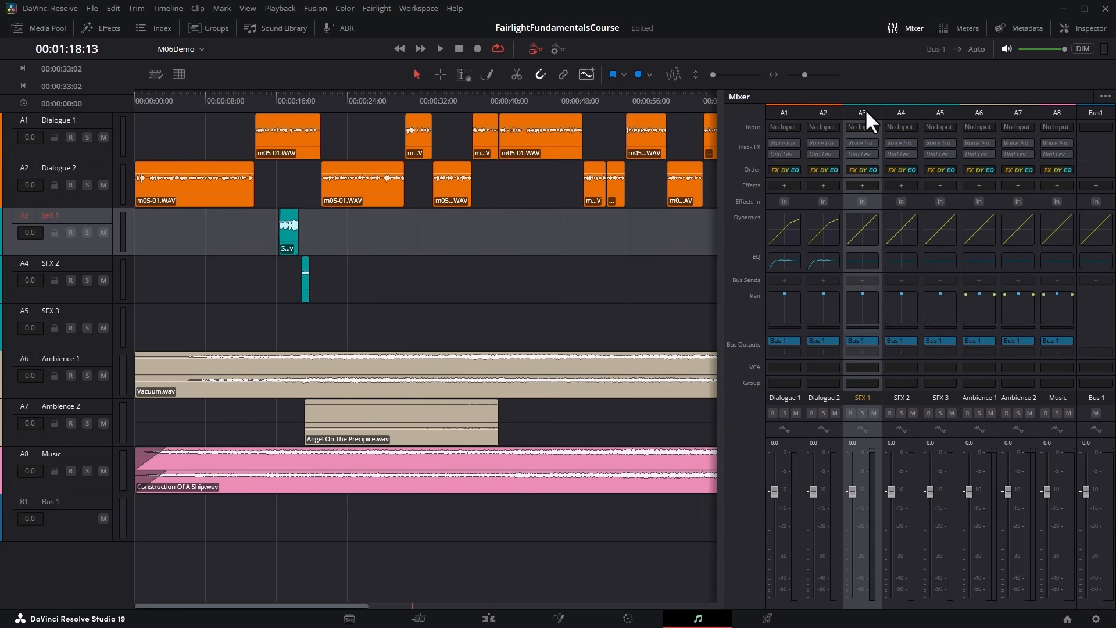
{"action": "left_click", "coordinate": [900, 113]}
{"action": "left_click", "coordinate": [940, 114]}
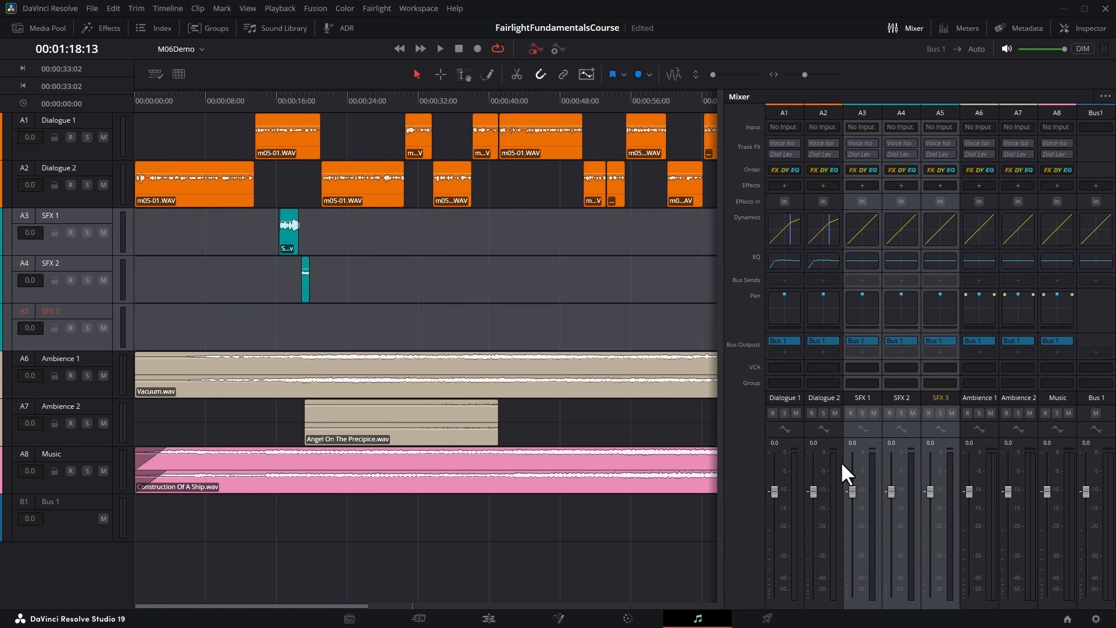
{"action": "mouse_move", "coordinate": [852, 490]}
{"action": "left_mouse_down"}
{"action": "mouse_move", "coordinate": [856, 531]}
{"action": "mouse_move", "coordinate": [859, 498]}
{"action": "left_mouse_up"}
{"action": "double_click", "coordinate": [853, 495]}
{"action": "left_click_drag", "start_coordinate": [850, 491], "coordinate": [854, 514]}
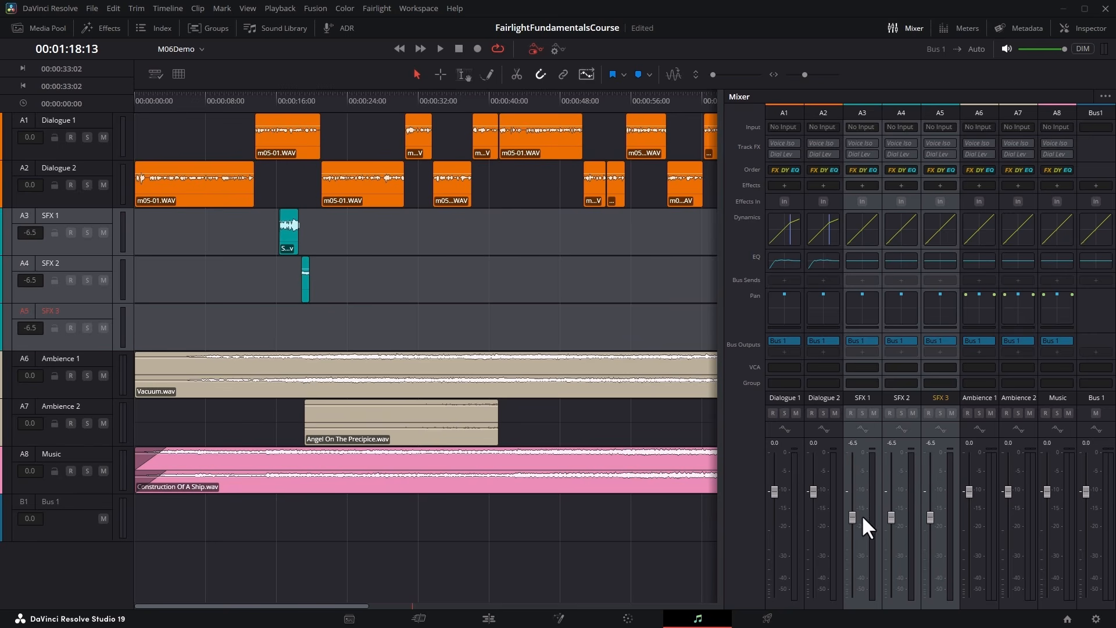
{"action": "double_click", "coordinate": [848, 514]}
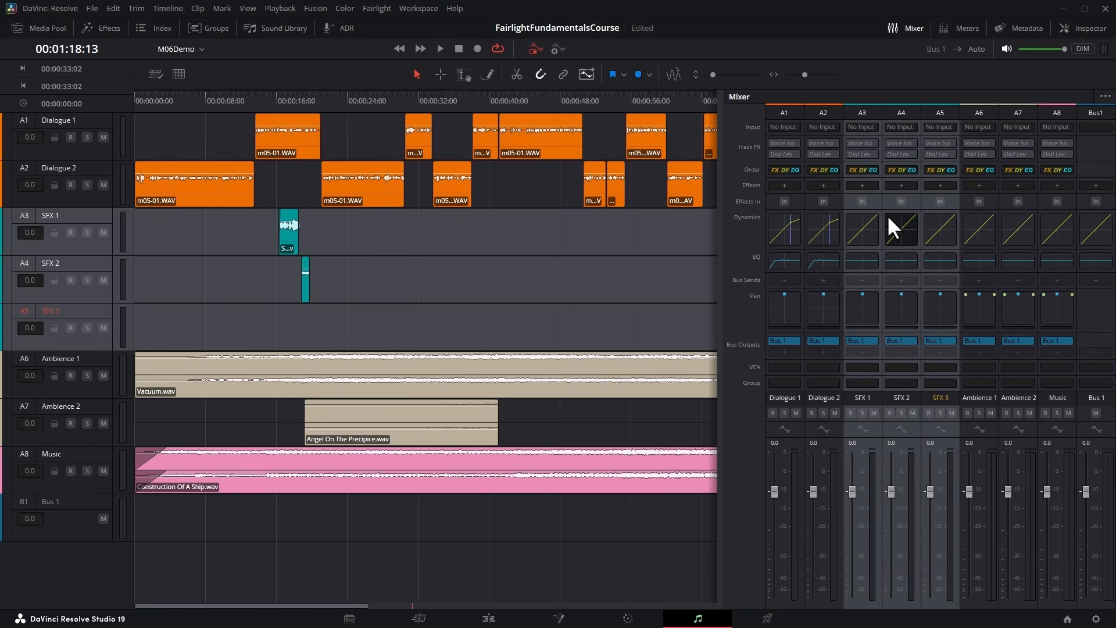
Add the Noise Reduction effect to the selected SFX 1, SFX 2 and SFX 3 channels, and delete the plugin from all three.
{"action": "left_click", "coordinate": [860, 183]}
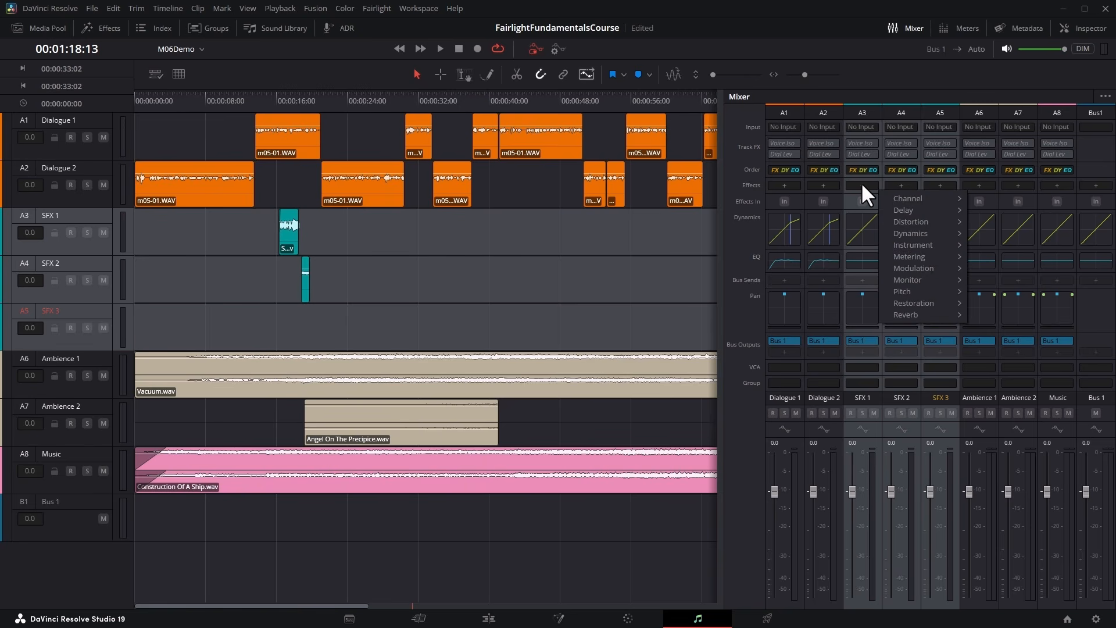
{"action": "mouse_move", "coordinate": [914, 302]}
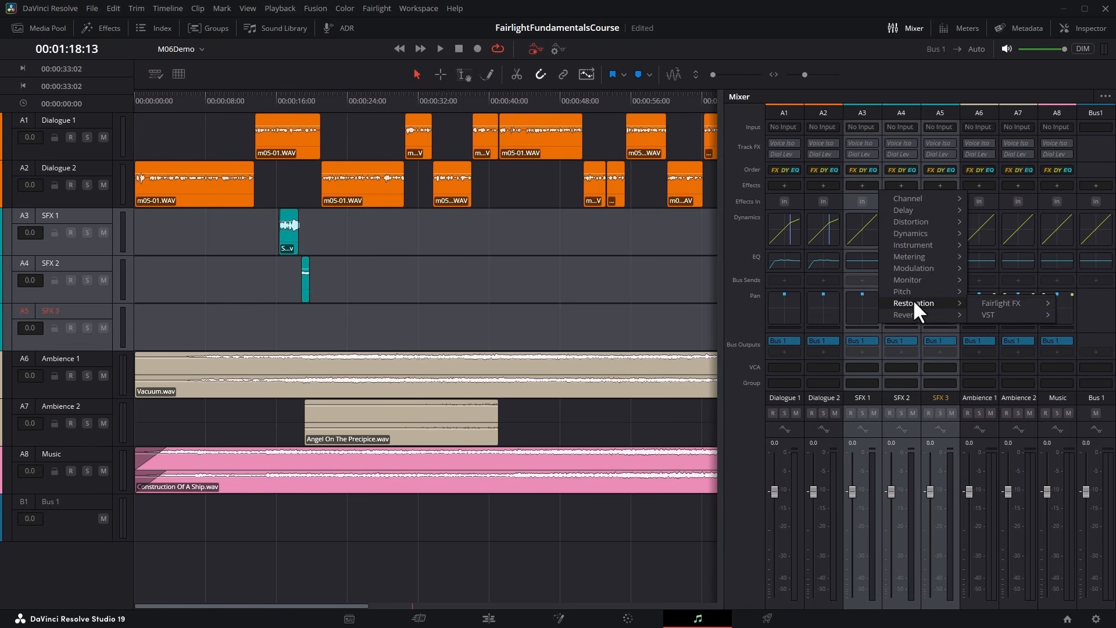
{"action": "mouse_move", "coordinate": [999, 302]}
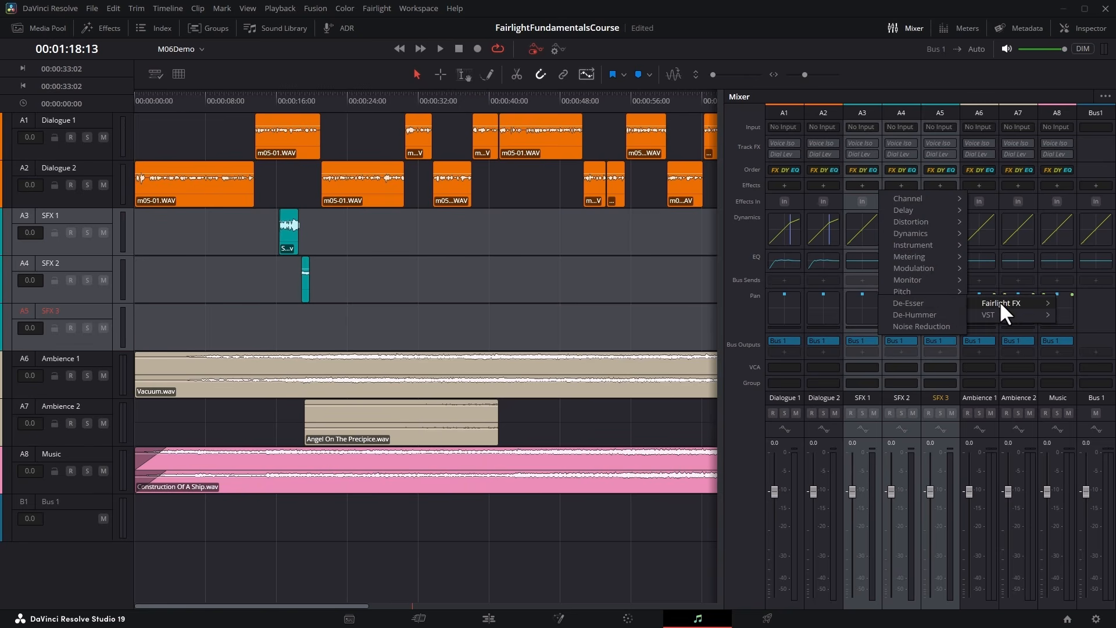
{"action": "left_click", "coordinate": [929, 326]}
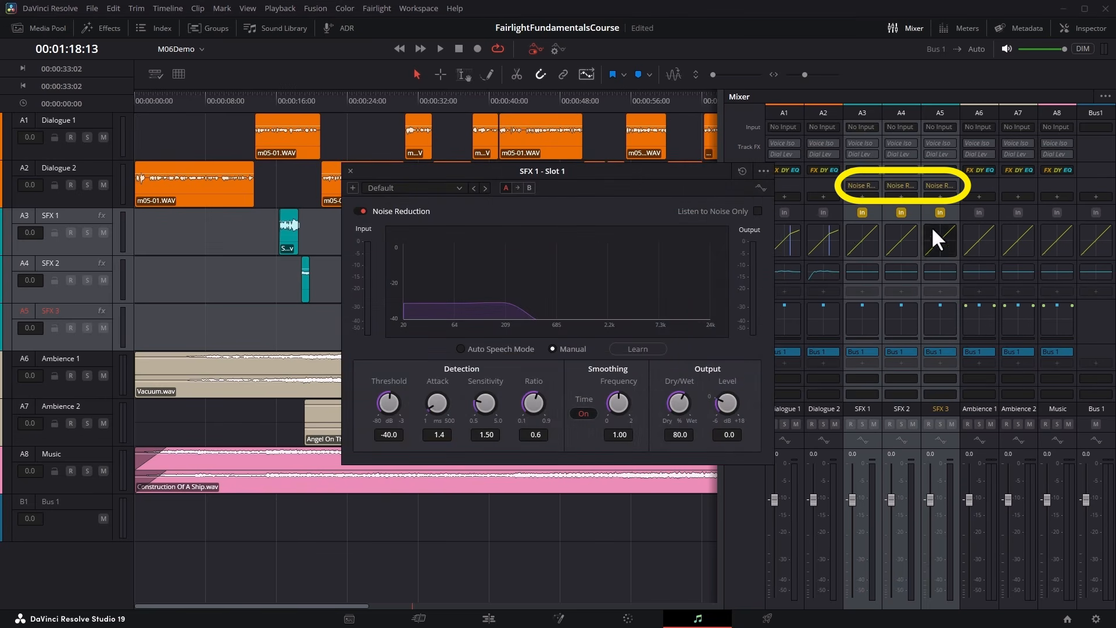
{"action": "left_click", "coordinate": [350, 171]}
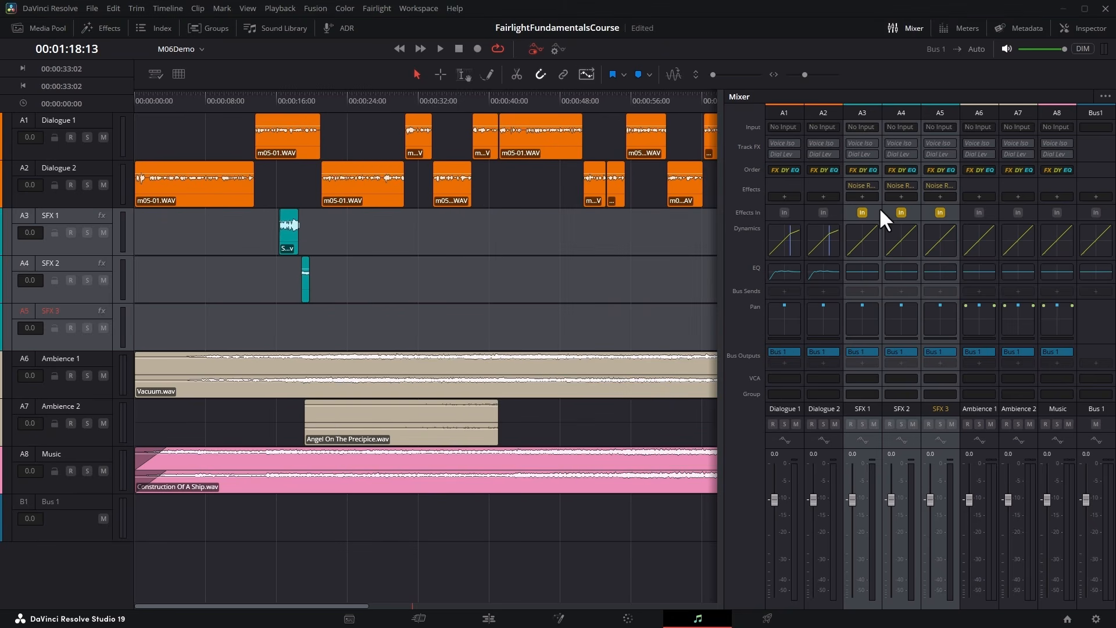
{"action": "left_click", "coordinate": [875, 185]}
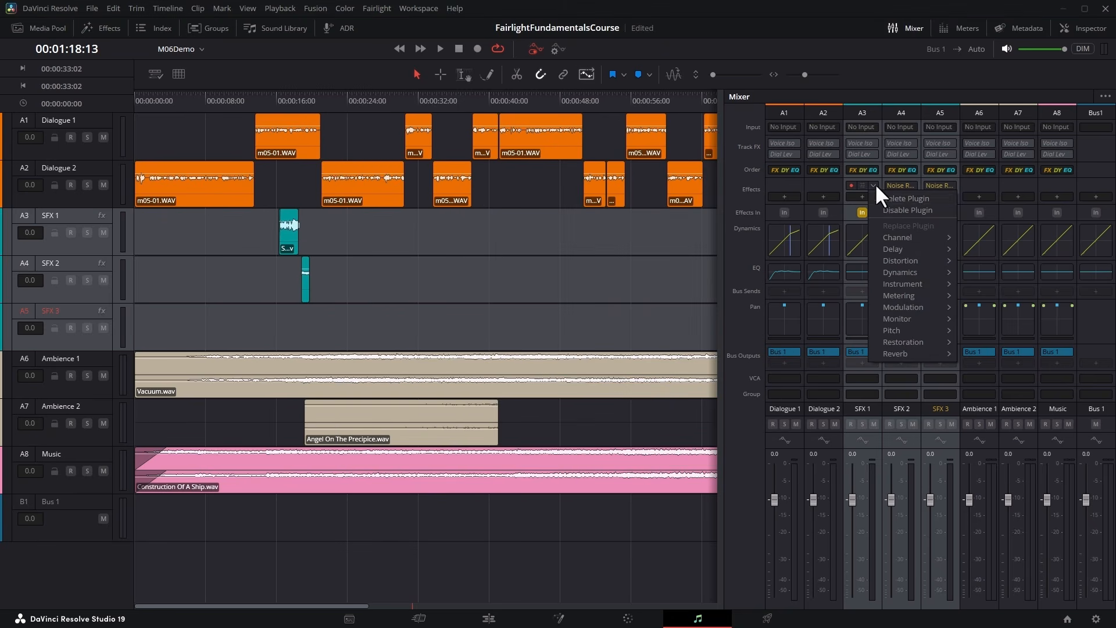
{"action": "left_click", "coordinate": [930, 198]}
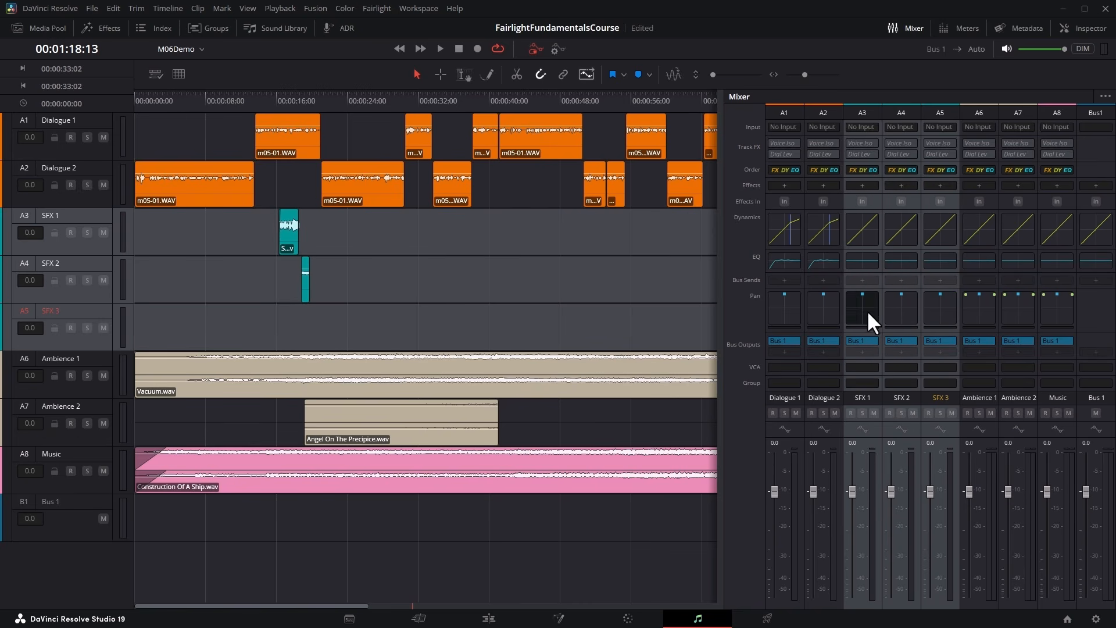
Remove the bus output from the three selected SFX channels, reassign them to Bus 1, and clear the selection.
{"action": "left_click", "coordinate": [870, 341]}
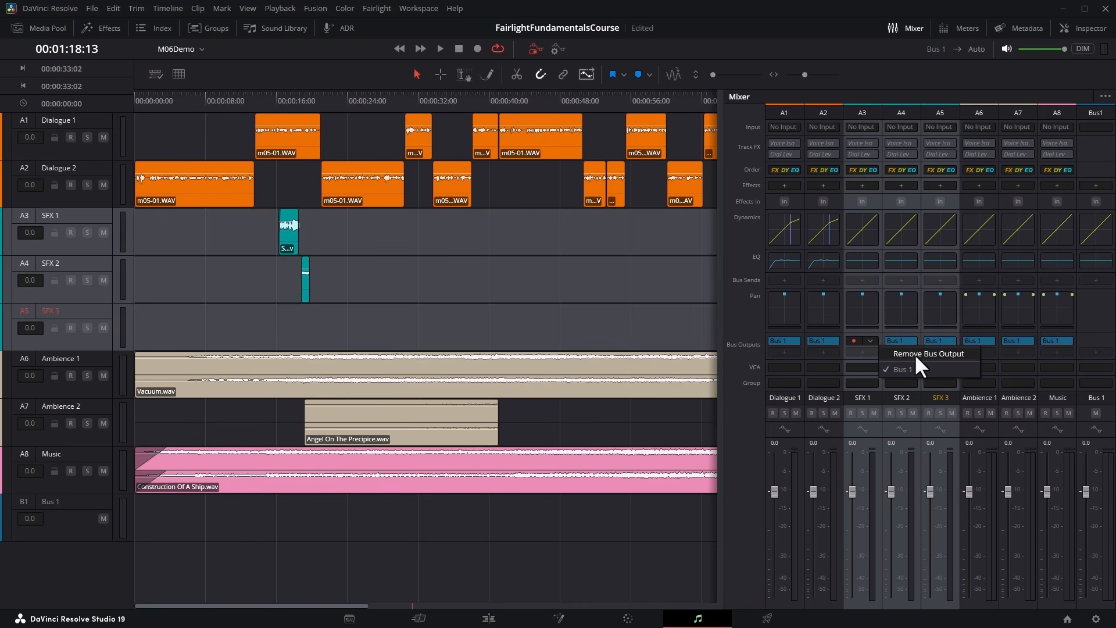
{"action": "left_click", "coordinate": [930, 354]}
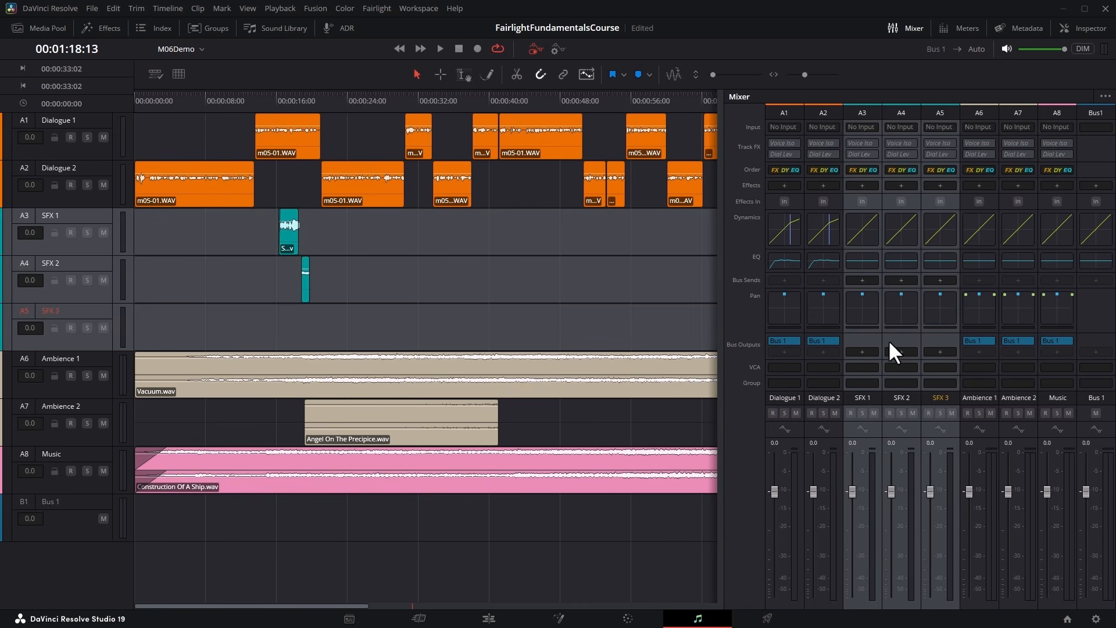
{"action": "left_click", "coordinate": [861, 351]}
{"action": "left_click", "coordinate": [901, 363]}
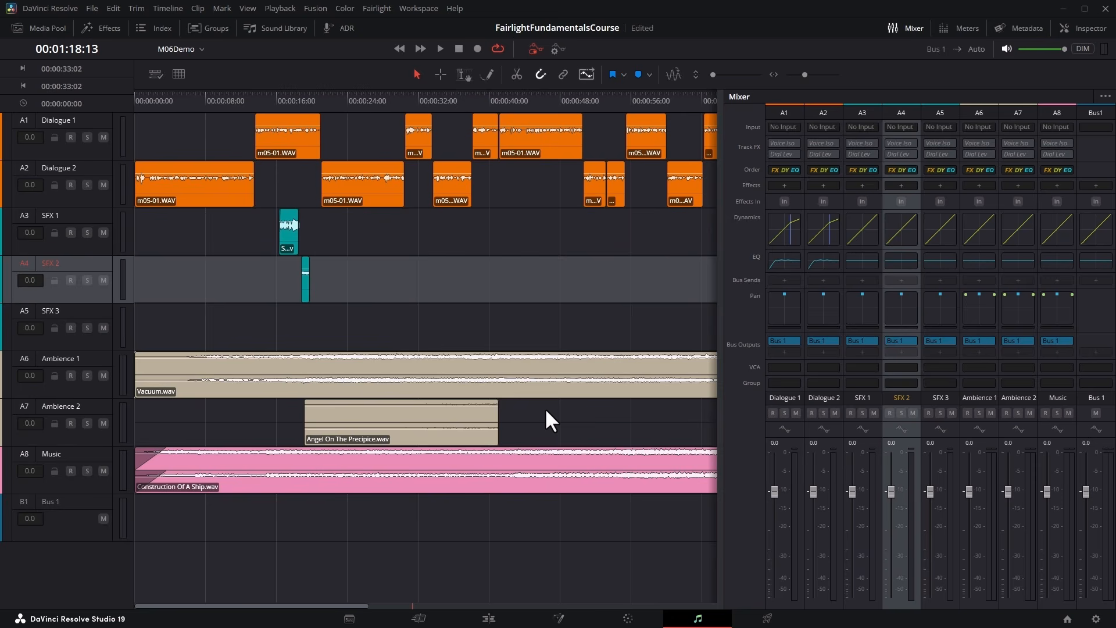
{"action": "left_click", "coordinate": [608, 402]}
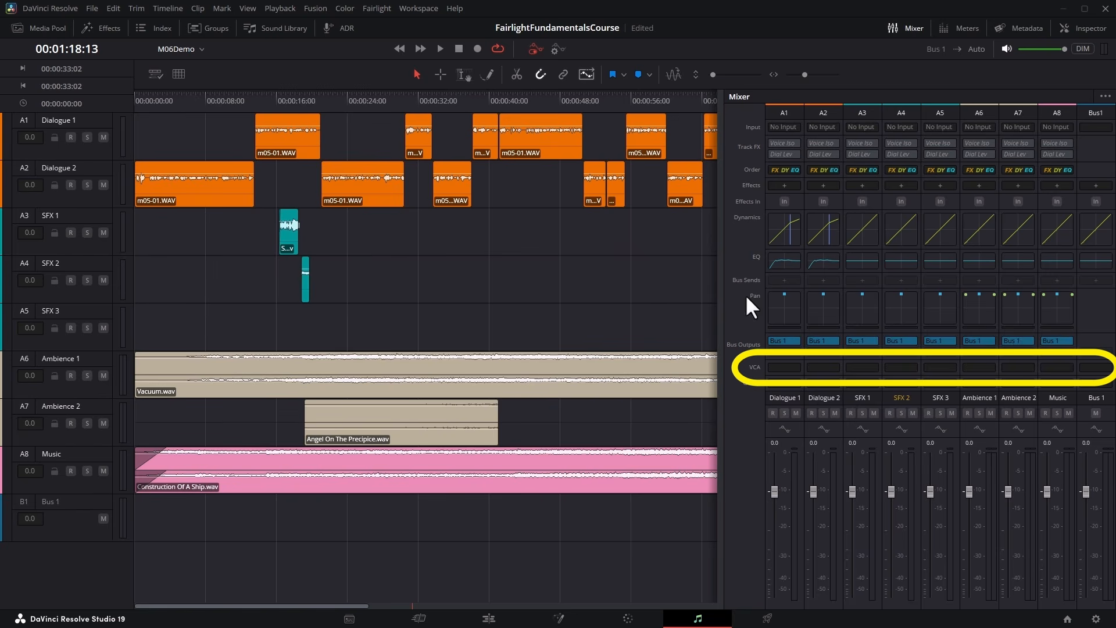
Hide the VCA row in the mixer and show it again.
{"action": "left_click", "coordinate": [1104, 99]}
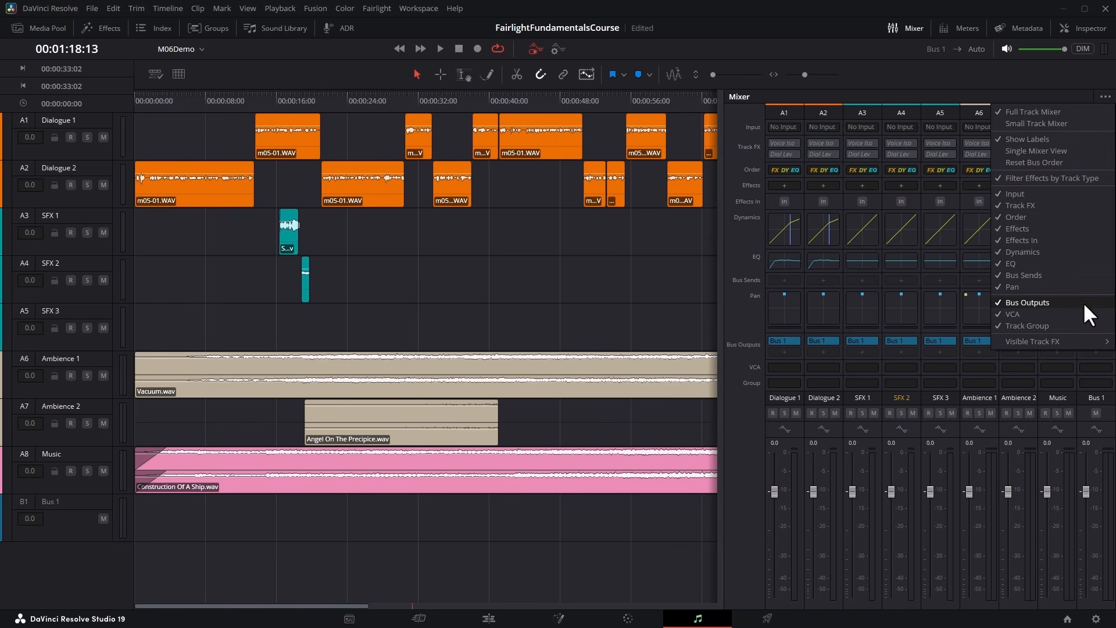
{"action": "left_click", "coordinate": [1076, 311]}
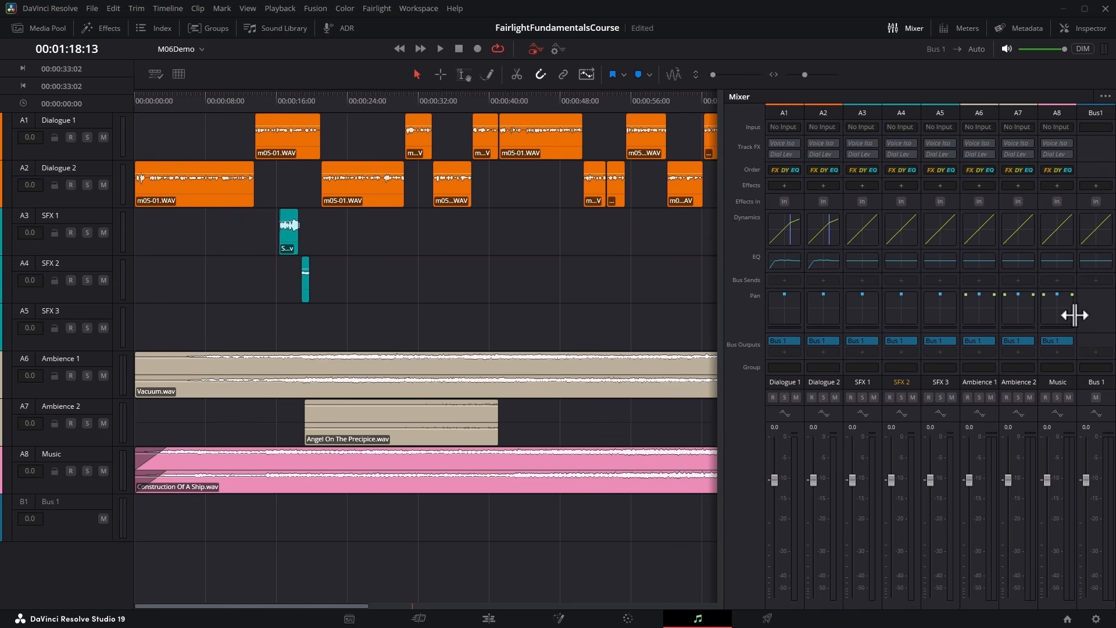
{"action": "left_click", "coordinate": [1107, 97]}
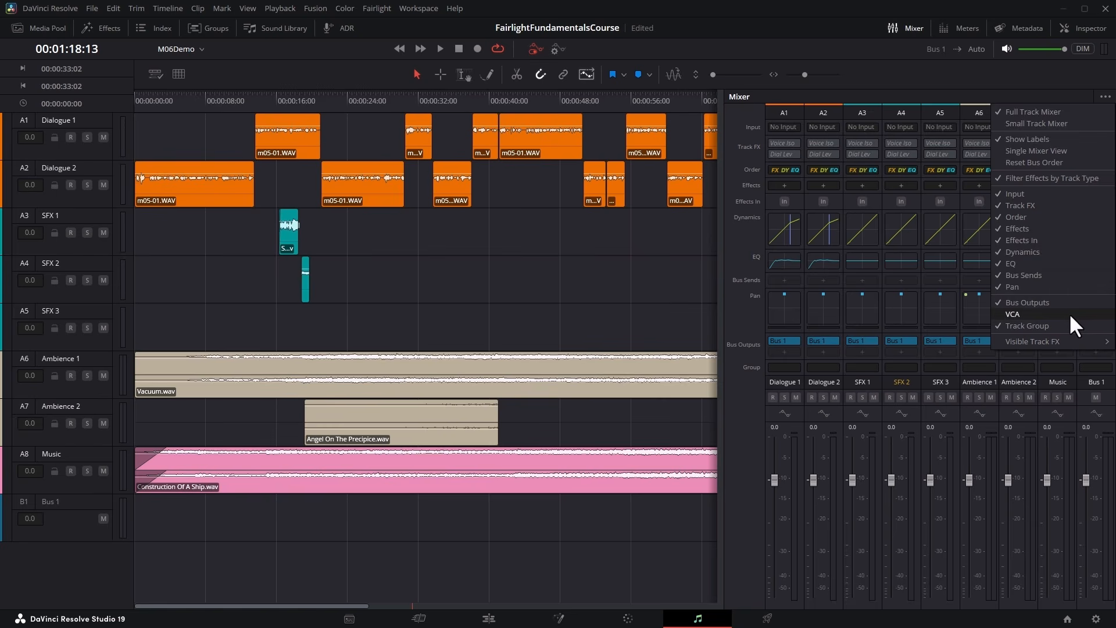
{"action": "left_click", "coordinate": [1070, 314]}
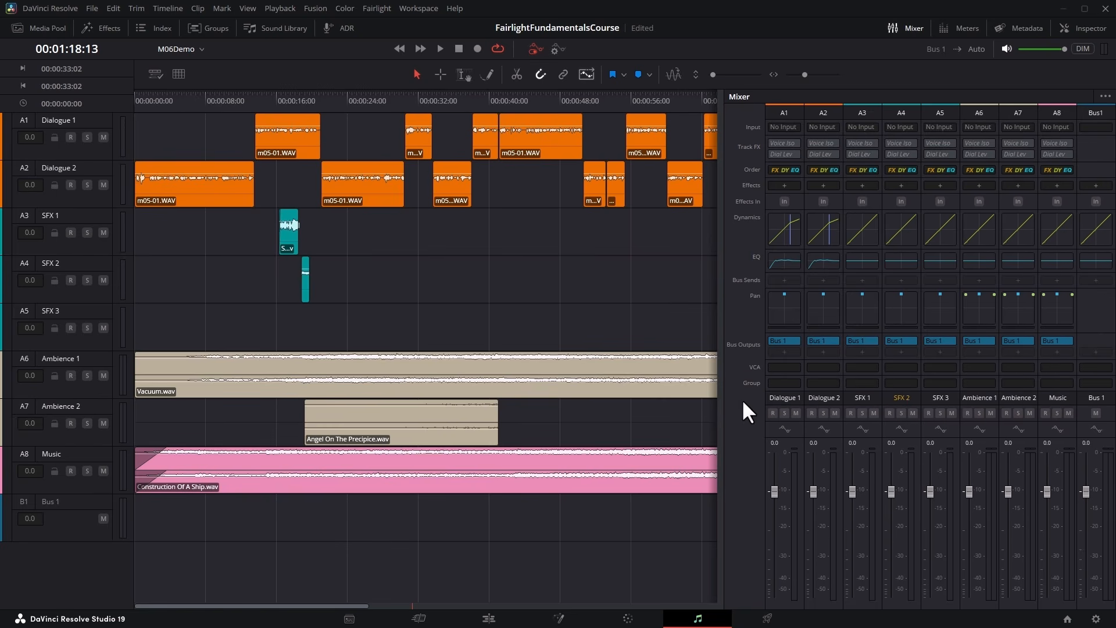
Assign SFX 1 to VCA 1 and widen the mixer to include the VCA 1 channel strip.
{"action": "left_click", "coordinate": [872, 368]}
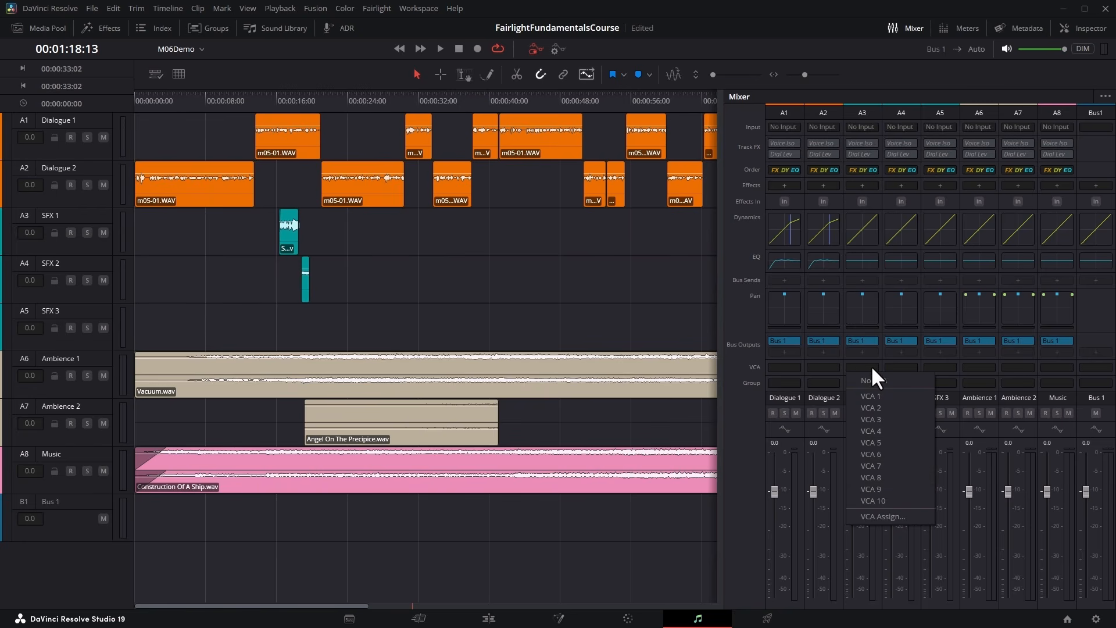
{"action": "left_click", "coordinate": [895, 397]}
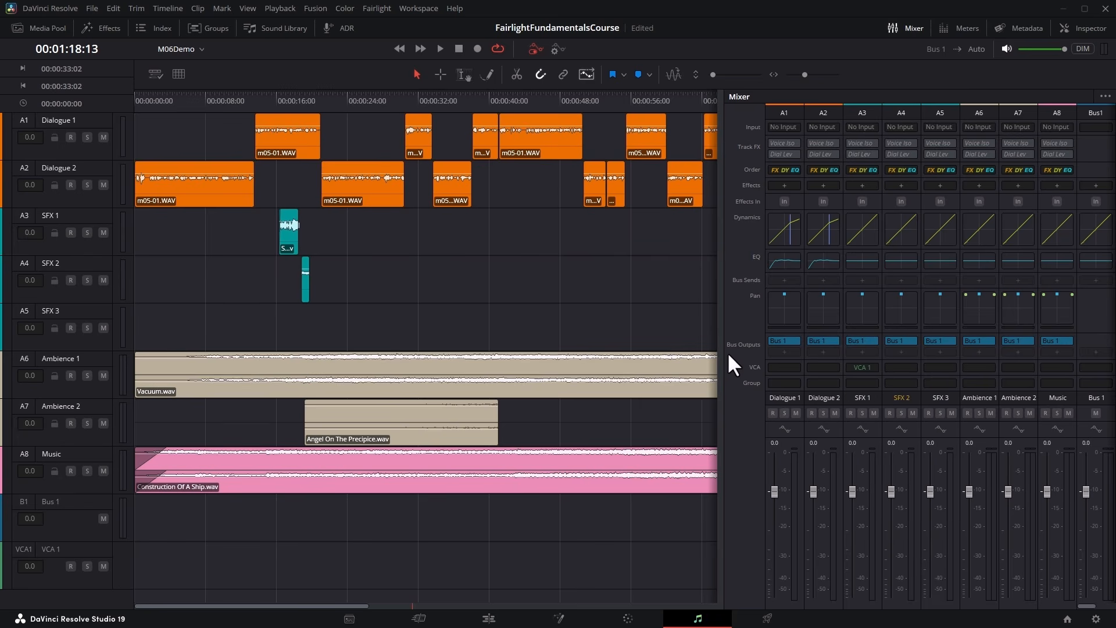
{"action": "left_click_drag", "start_coordinate": [726, 351], "coordinate": [683, 351]}
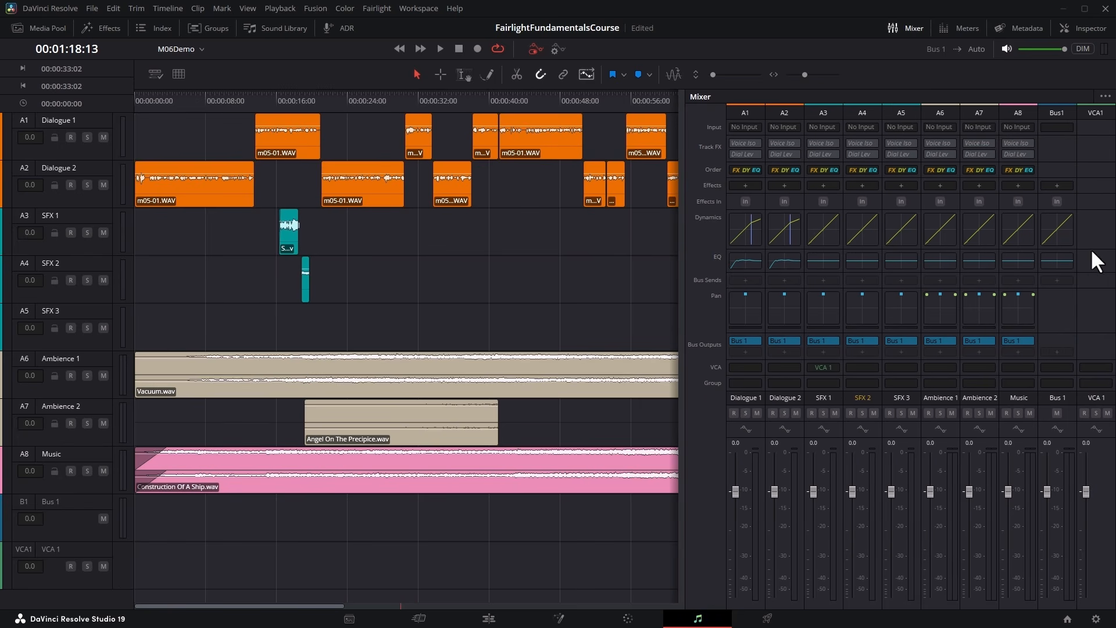
Select the SFX 2 and SFX 3 channels together and assign both to VCA 1.
{"action": "left_click", "coordinate": [865, 113]}
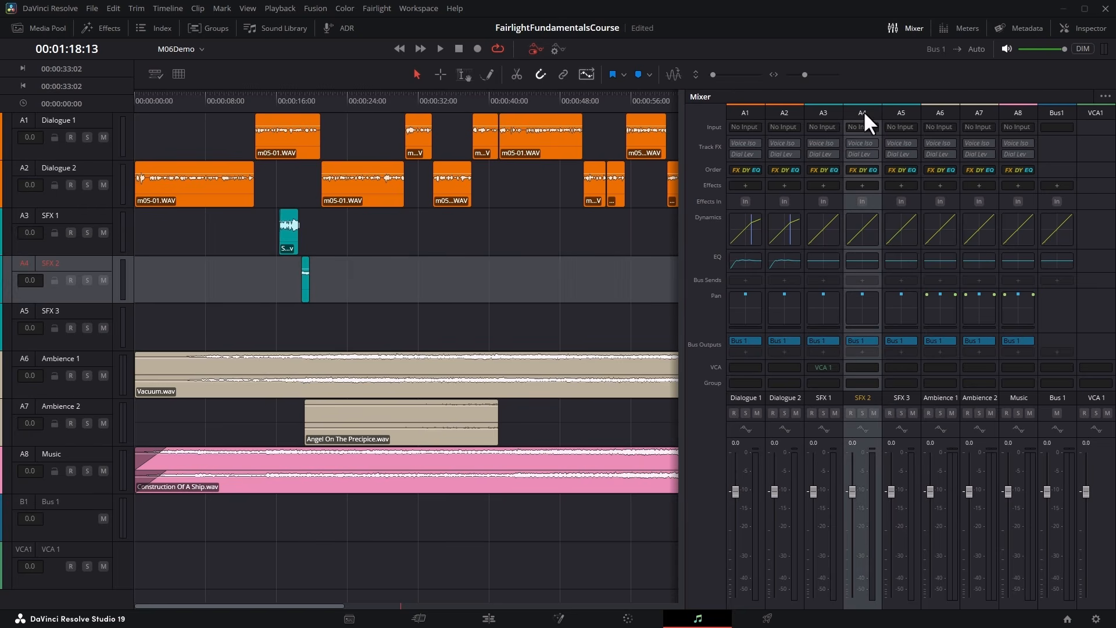
{"action": "left_click", "coordinate": [902, 113]}
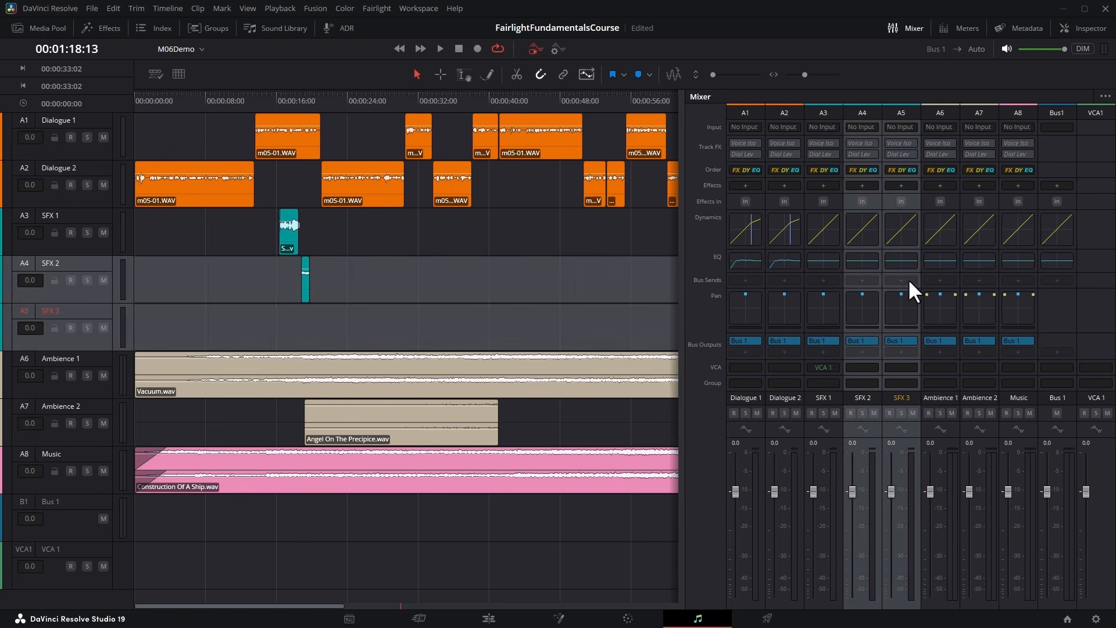
{"action": "left_click", "coordinate": [869, 368]}
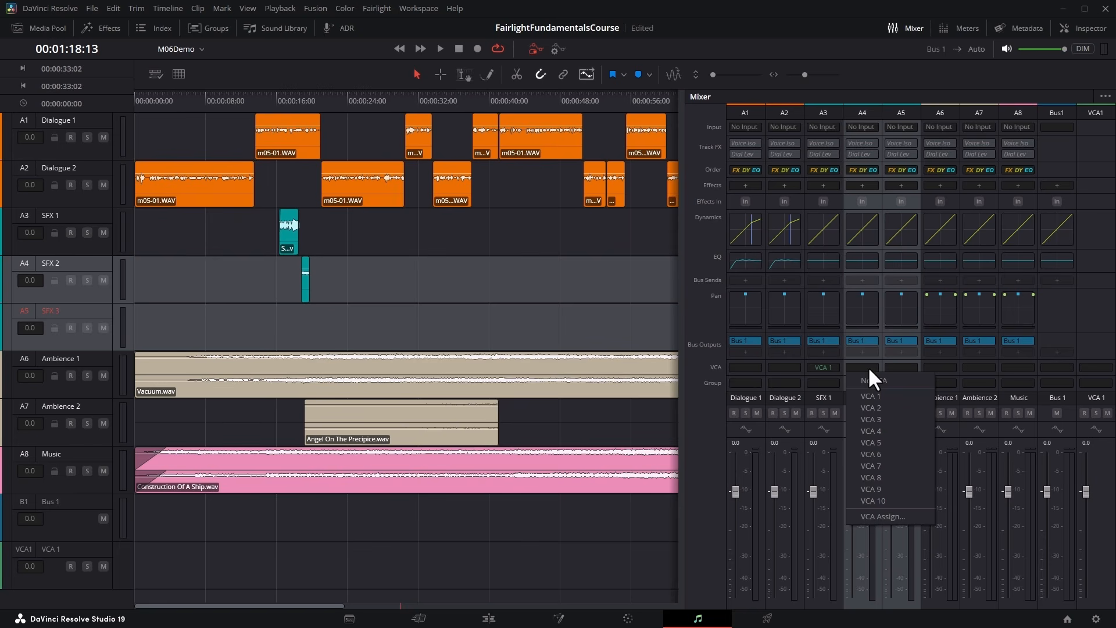
{"action": "left_click", "coordinate": [896, 397]}
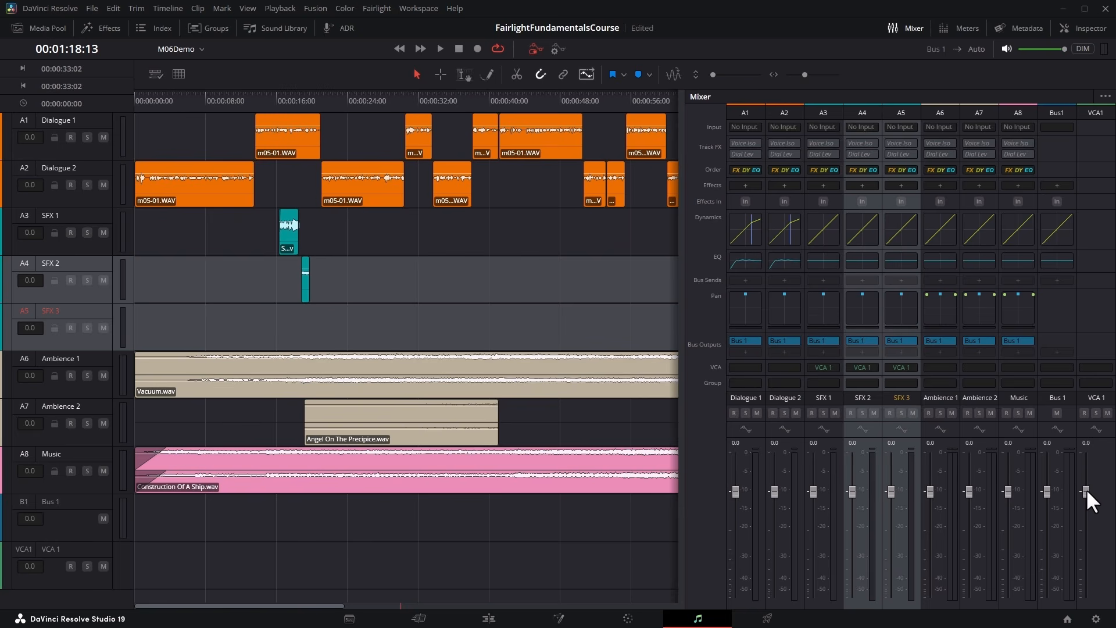
With VCA 1 lowered to -6.7, set SFX 1 to -3.5, SFX 2 to -14 and SFX 3 to -27, and return VCA 1 to 0.0.
{"action": "left_click_drag", "start_coordinate": [1086, 489], "coordinate": [1086, 517]}
{"action": "left_click_drag", "start_coordinate": [852, 516], "coordinate": [852, 537]}
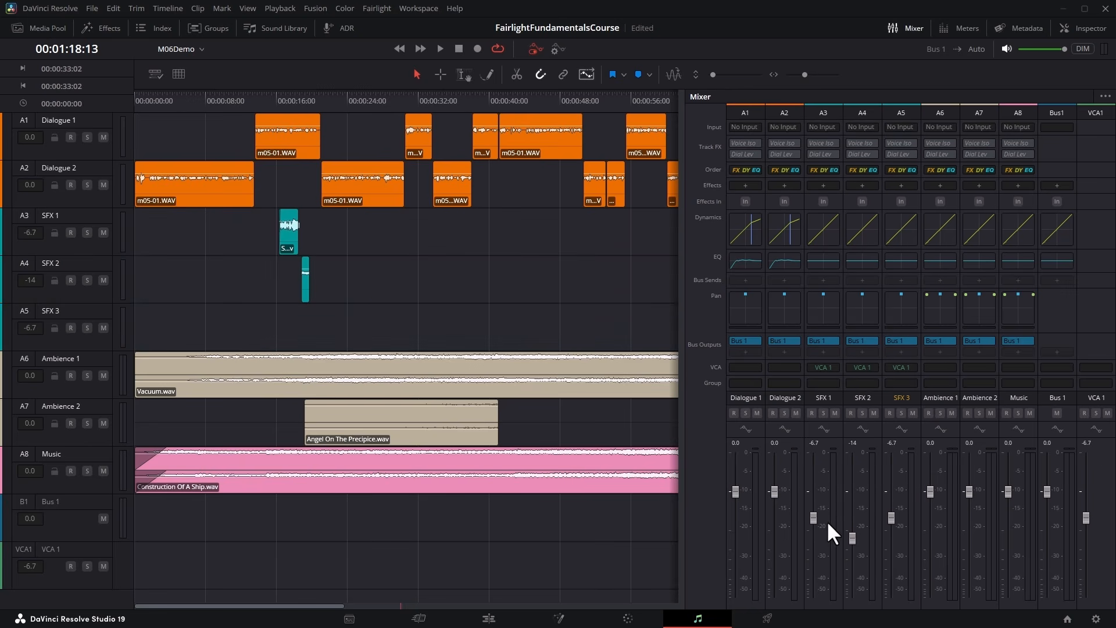
{"action": "left_click", "coordinate": [892, 517]}
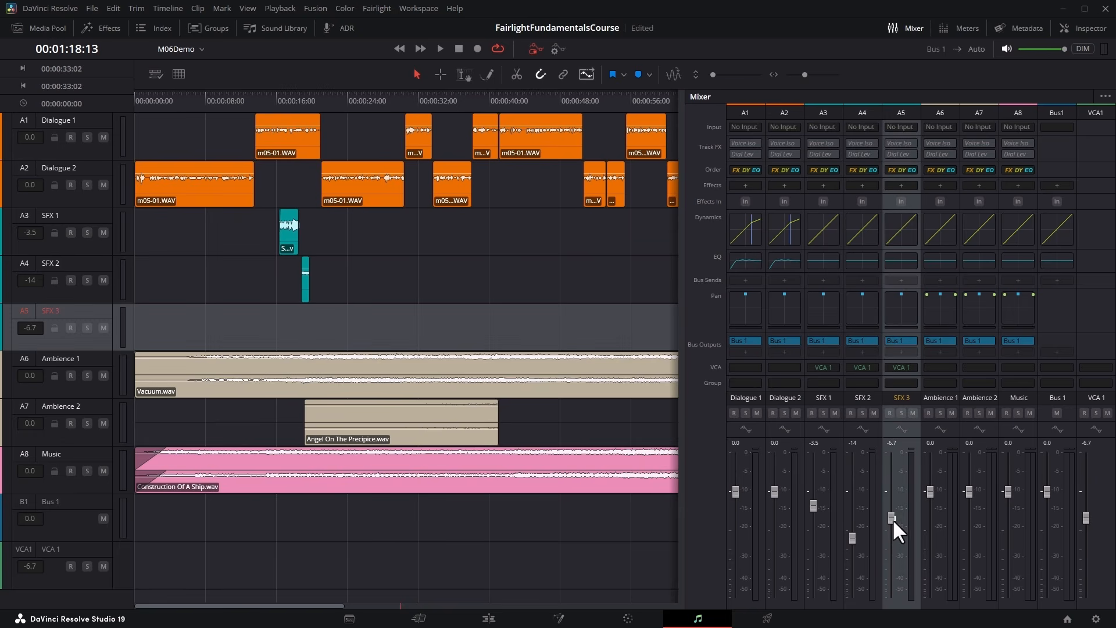
{"action": "left_click_drag", "start_coordinate": [891, 552], "coordinate": [891, 556]}
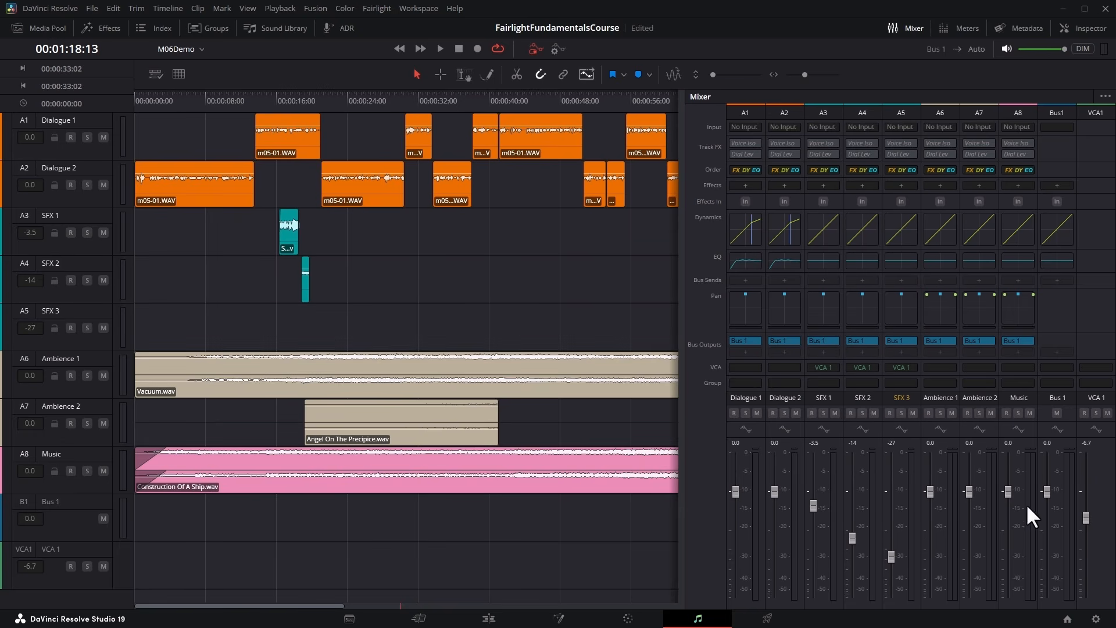
{"action": "left_click_drag", "start_coordinate": [1086, 514], "coordinate": [1034, 489]}
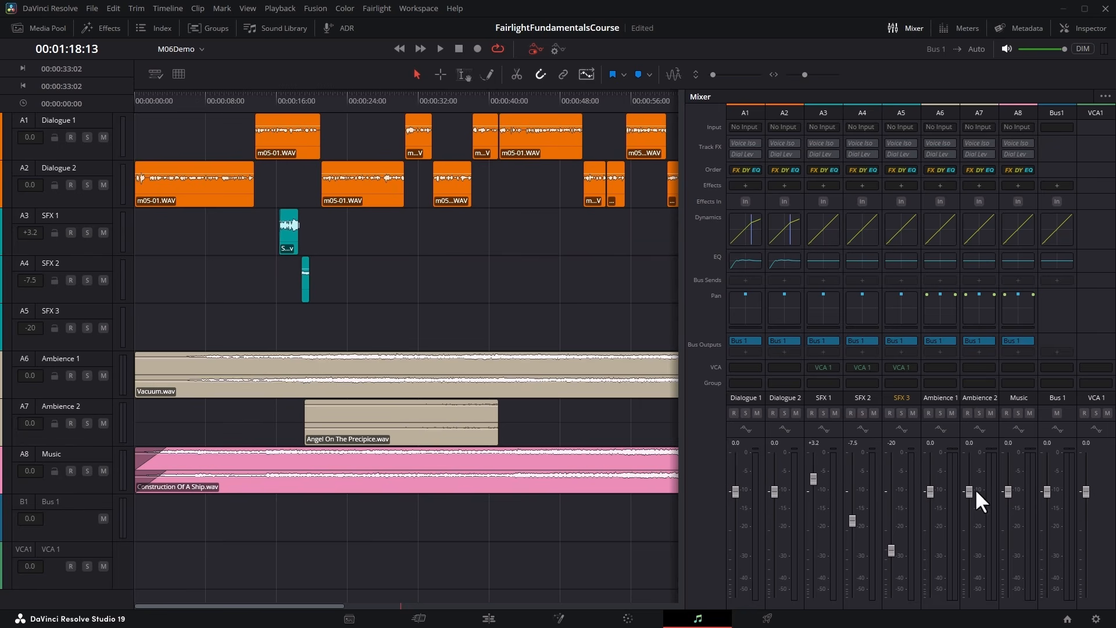
Enlarge the VCA 1 track in the timeline and view its available automation parameters without choosing one.
{"action": "left_click_drag", "start_coordinate": [99, 581], "coordinate": [99, 588]}
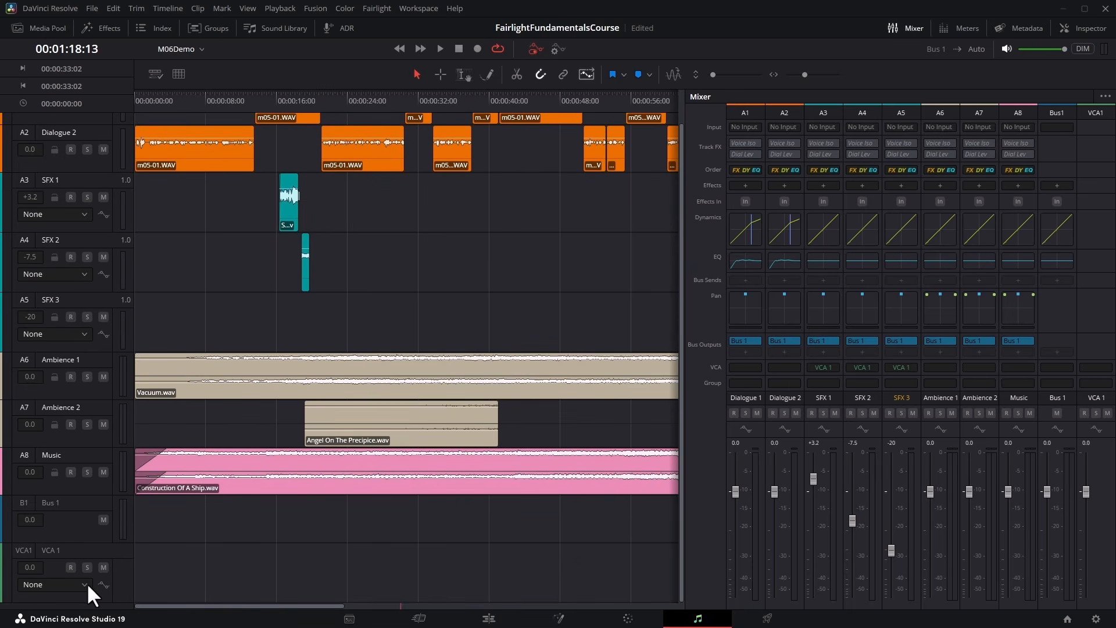
{"action": "left_click", "coordinate": [85, 583]}
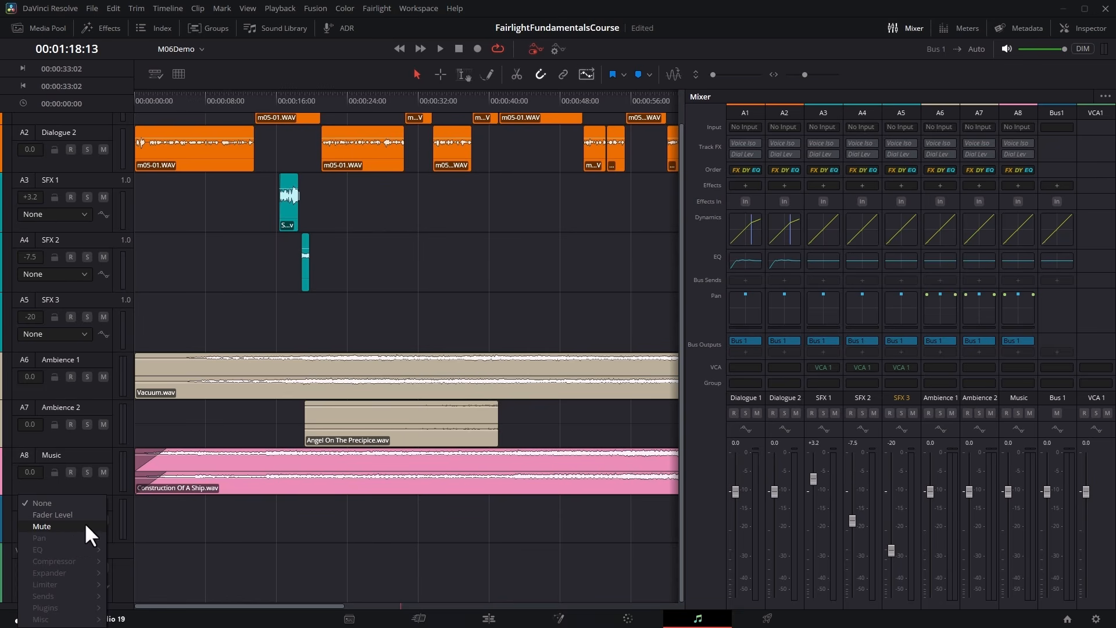
{"action": "left_click", "coordinate": [153, 526]}
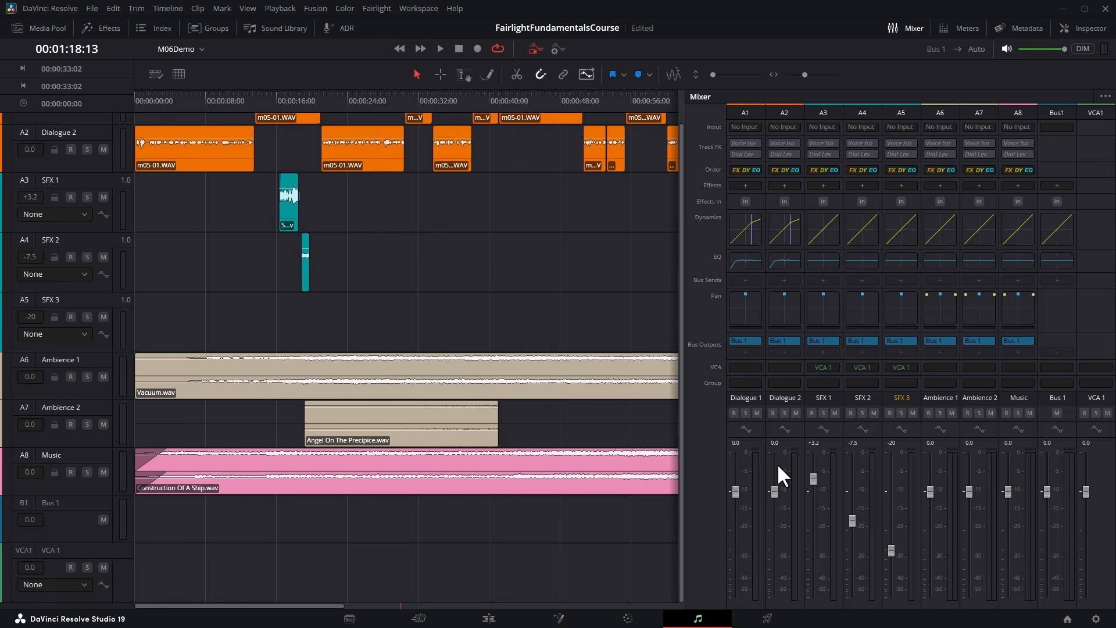
Mute and unmute VCA 1 in the mixer, and solo and unsolo it.
{"action": "left_click", "coordinate": [1107, 413]}
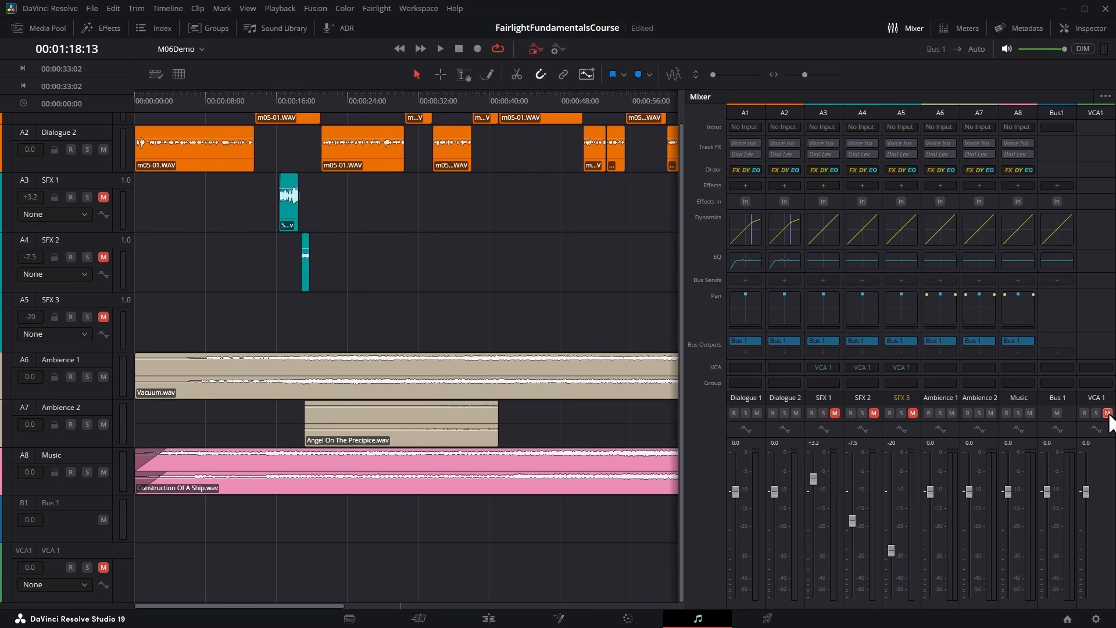
{"action": "left_click", "coordinate": [1107, 413]}
{"action": "left_click", "coordinate": [1095, 413]}
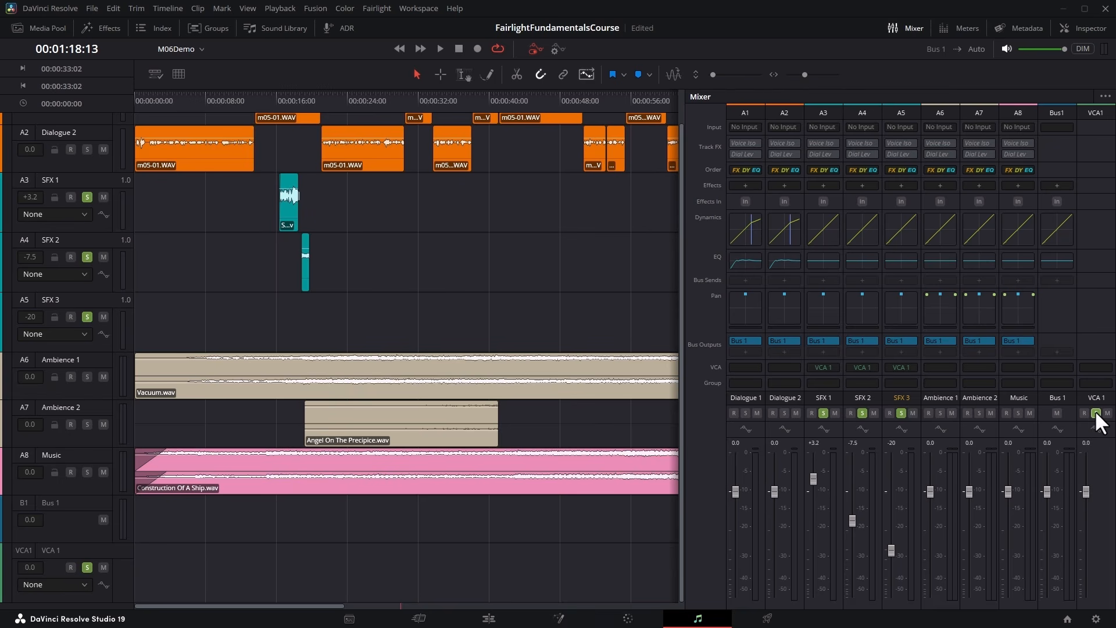
{"action": "left_click", "coordinate": [1096, 414]}
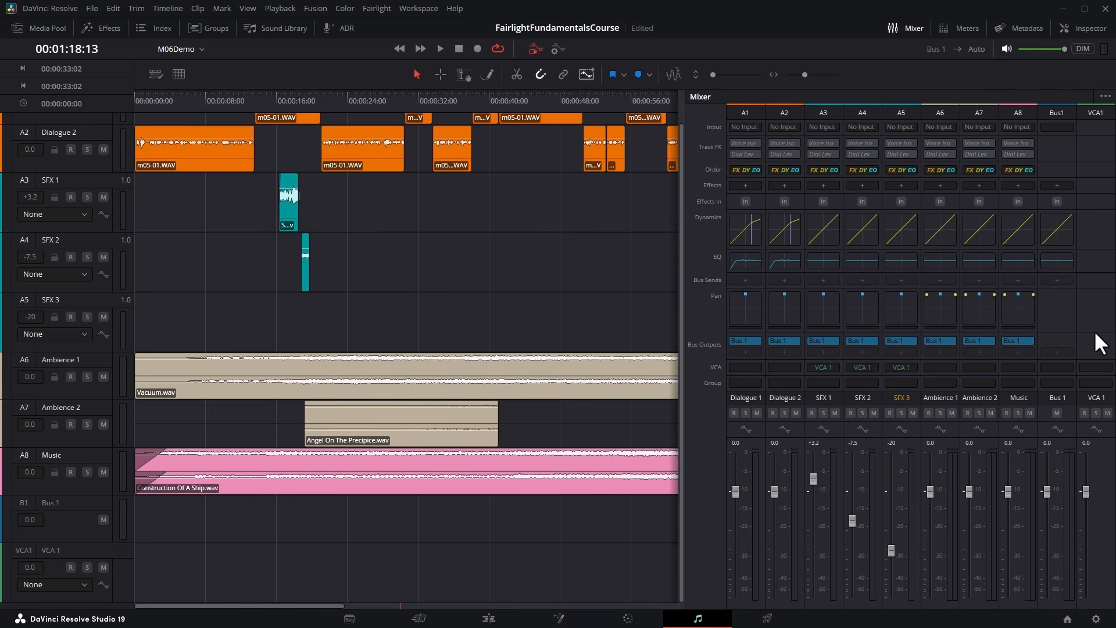
Select the SFX 1 to SFX 3 channels, set them to No VCA and reset their faders to 0.0.
{"action": "left_click", "coordinate": [818, 114]}
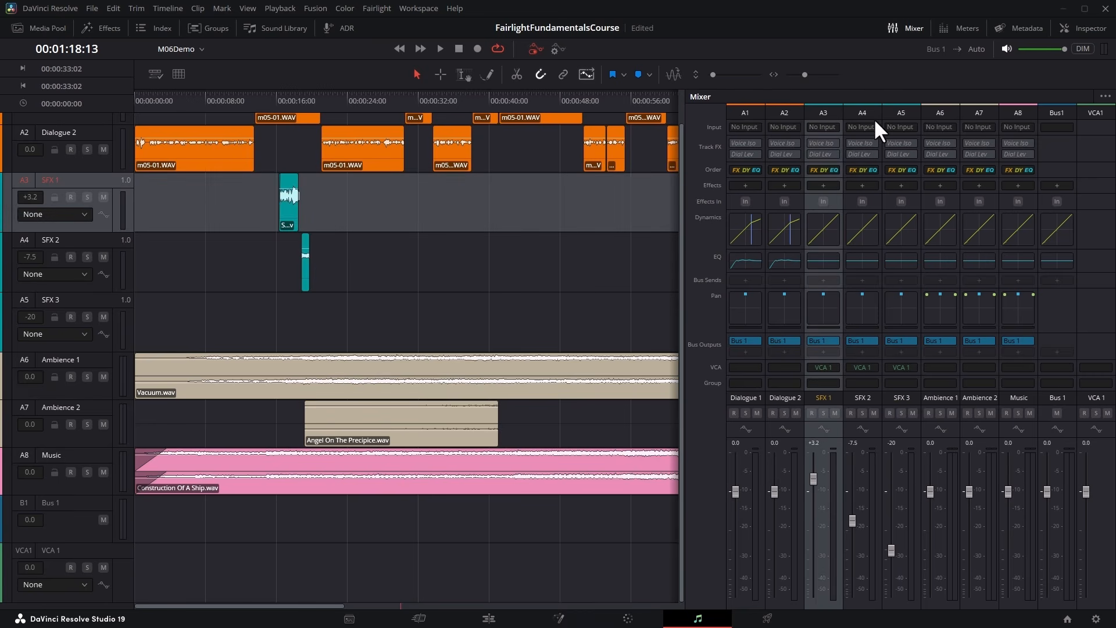
{"action": "left_click", "coordinate": [896, 114], "text": "shift"}
{"action": "left_click", "coordinate": [837, 367]}
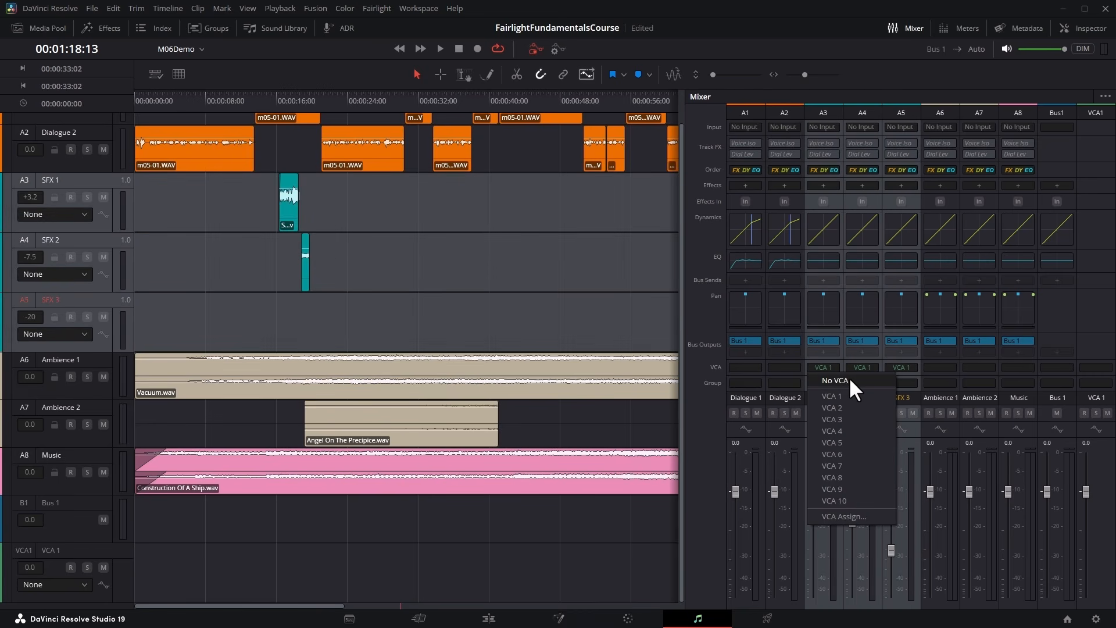
{"action": "left_click", "coordinate": [849, 379]}
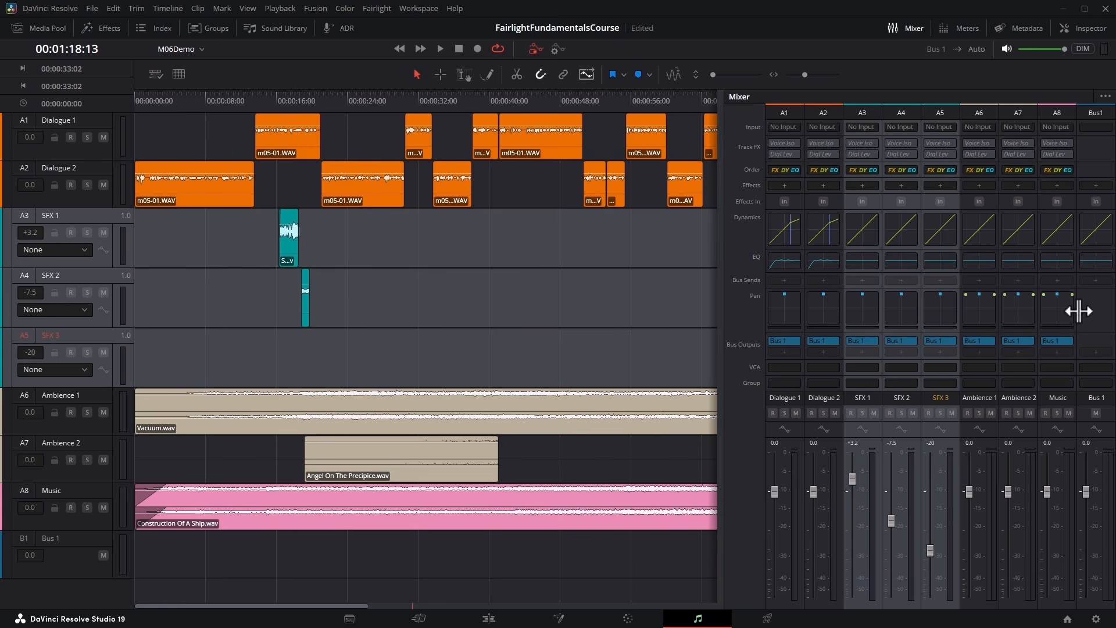
{"action": "double_click", "coordinate": [850, 477]}
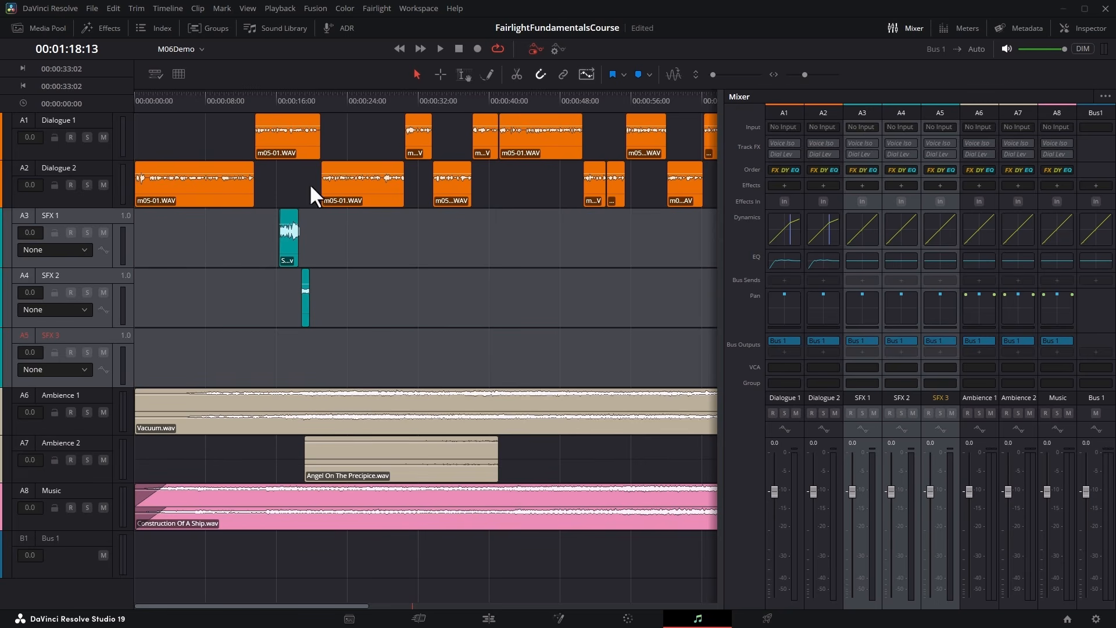
Show the track groups list, activate the All group and try it with the Dialogue 1 fader.
{"action": "left_click", "coordinate": [215, 32]}
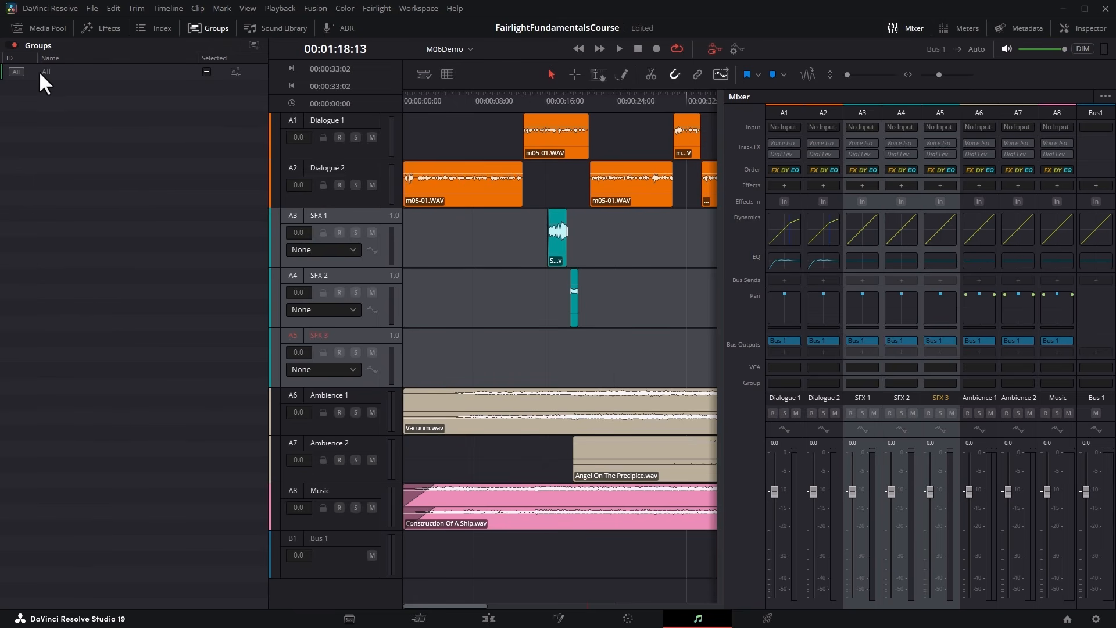
{"action": "left_click", "coordinate": [80, 72]}
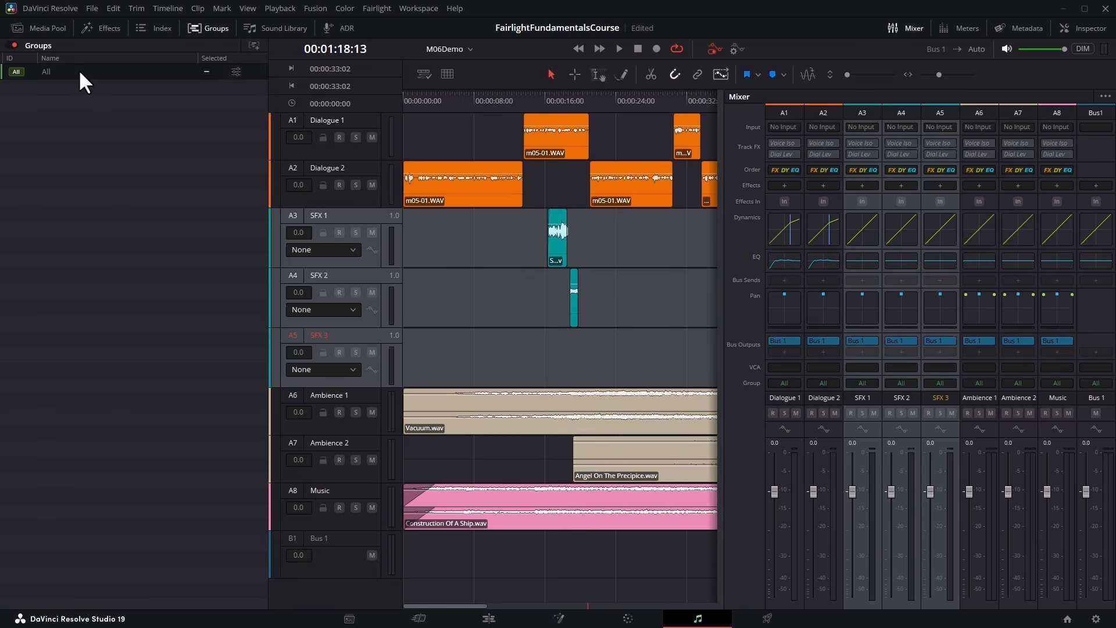
{"action": "mouse_move", "coordinate": [775, 488]}
{"action": "left_mouse_down"}
{"action": "mouse_move", "coordinate": [772, 505]}
{"action": "mouse_move", "coordinate": [772, 480]}
{"action": "mouse_move", "coordinate": [772, 519]}
{"action": "mouse_move", "coordinate": [775, 470]}
{"action": "mouse_move", "coordinate": [777, 508]}
{"action": "mouse_move", "coordinate": [776, 482]}
{"action": "left_mouse_up"}
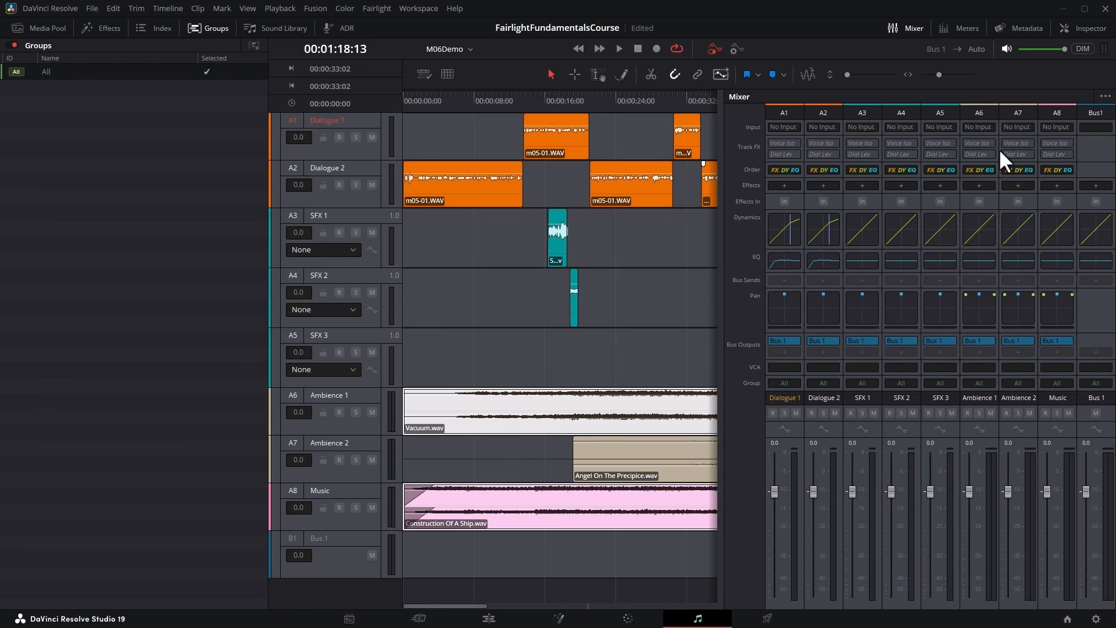
Check the mixer's Track Group display option, deactivate the All group and clear the track selection.
{"action": "left_click", "coordinate": [1105, 96]}
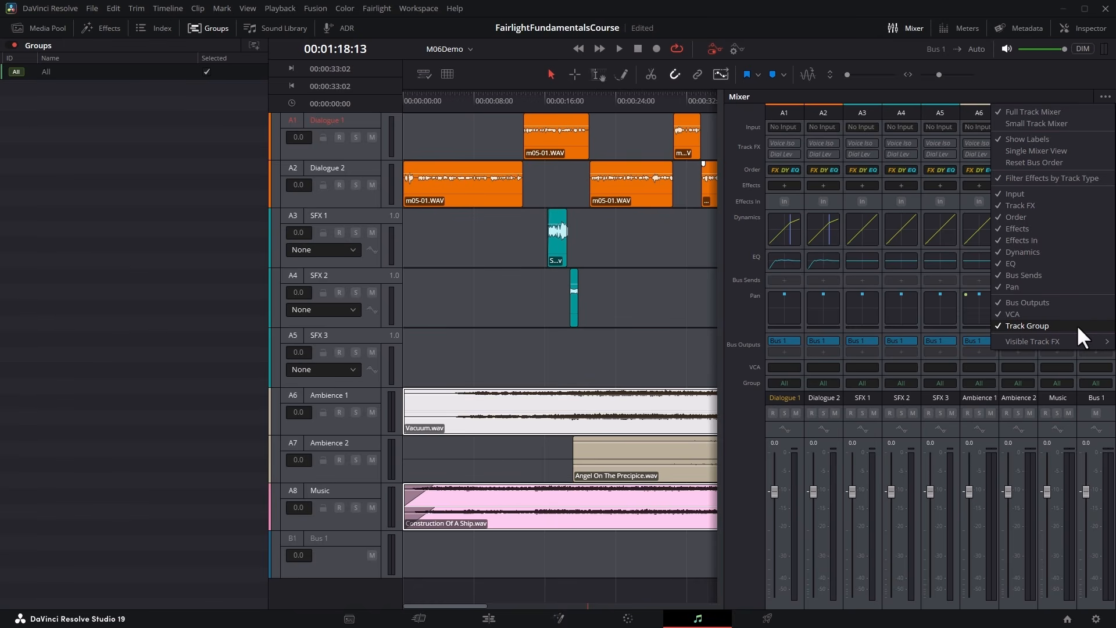
{"action": "left_click", "coordinate": [1093, 324]}
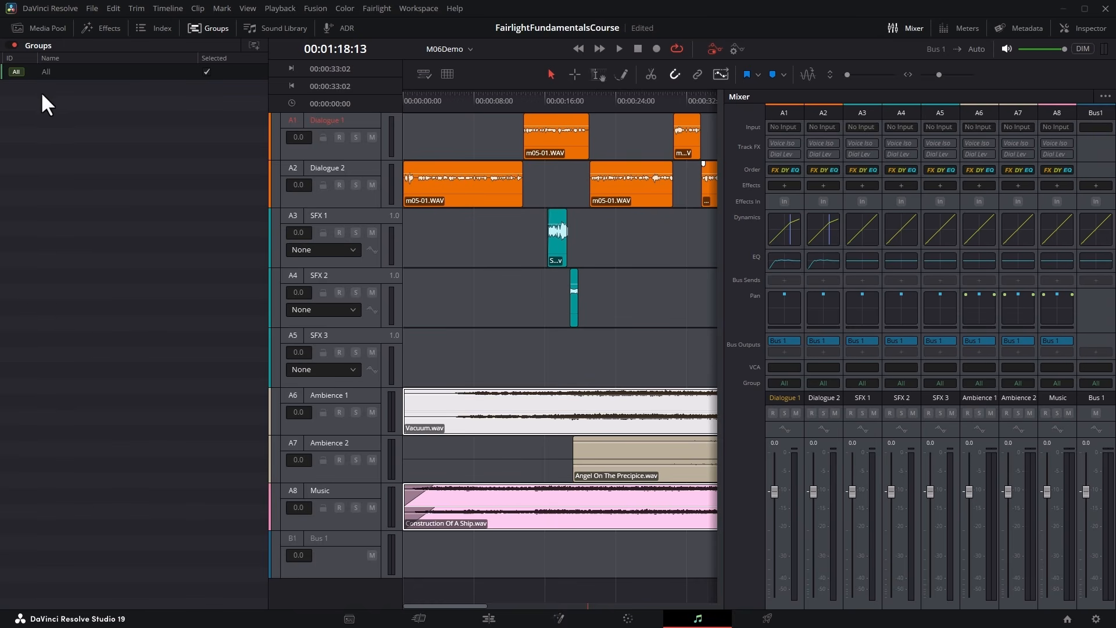
{"action": "left_click", "coordinate": [16, 71]}
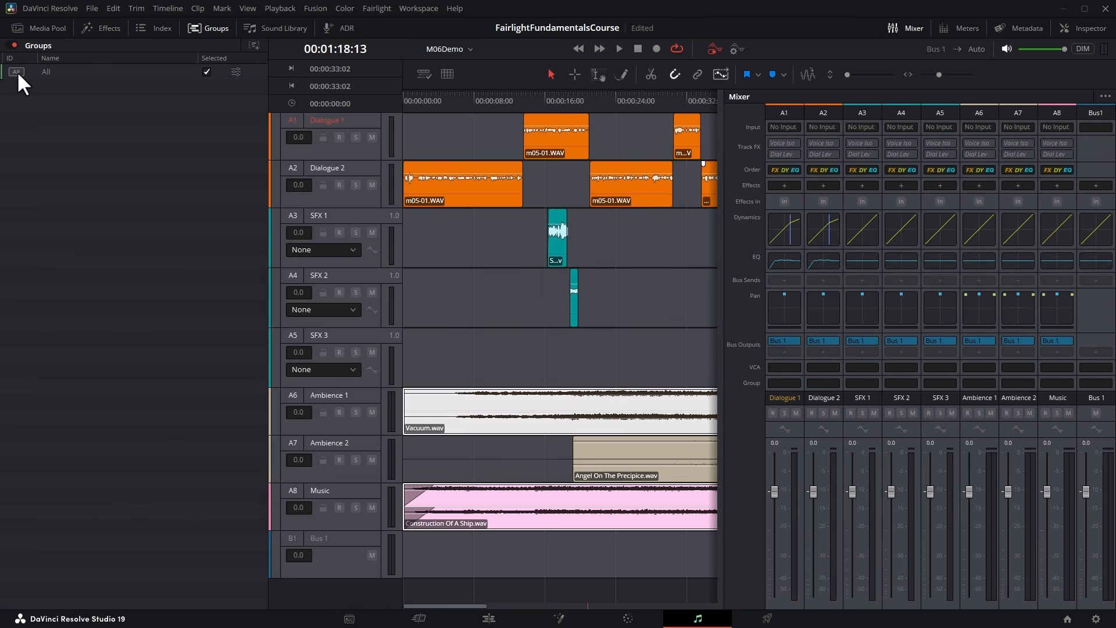
{"action": "left_click", "coordinate": [79, 163]}
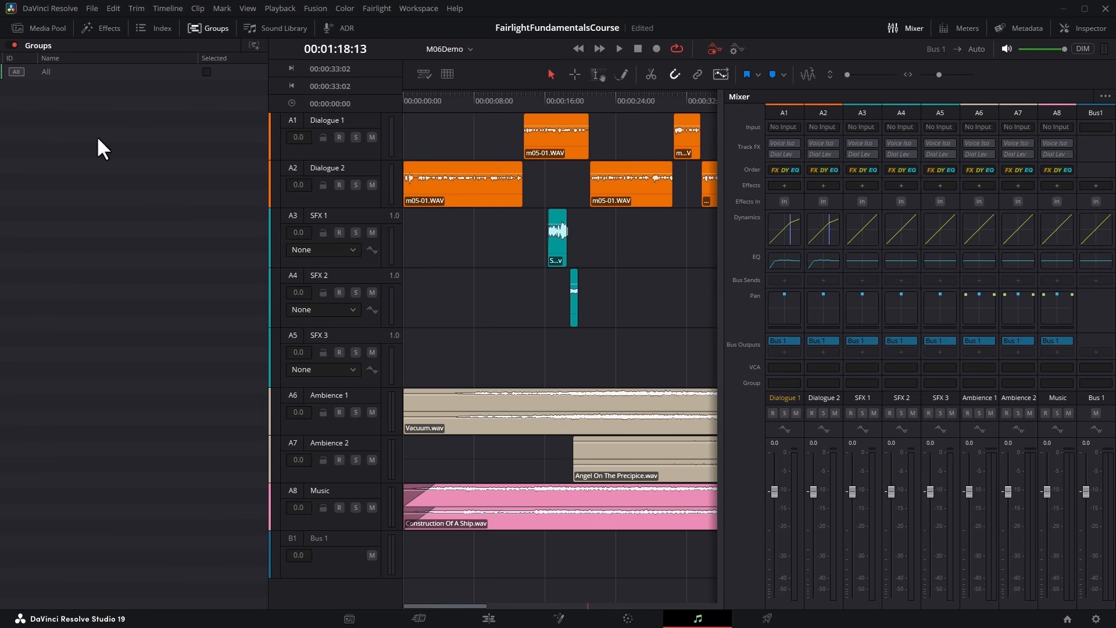
Start a new group named All SFX with every control linked and the color Chocolate.
{"action": "left_click", "coordinate": [260, 44]}
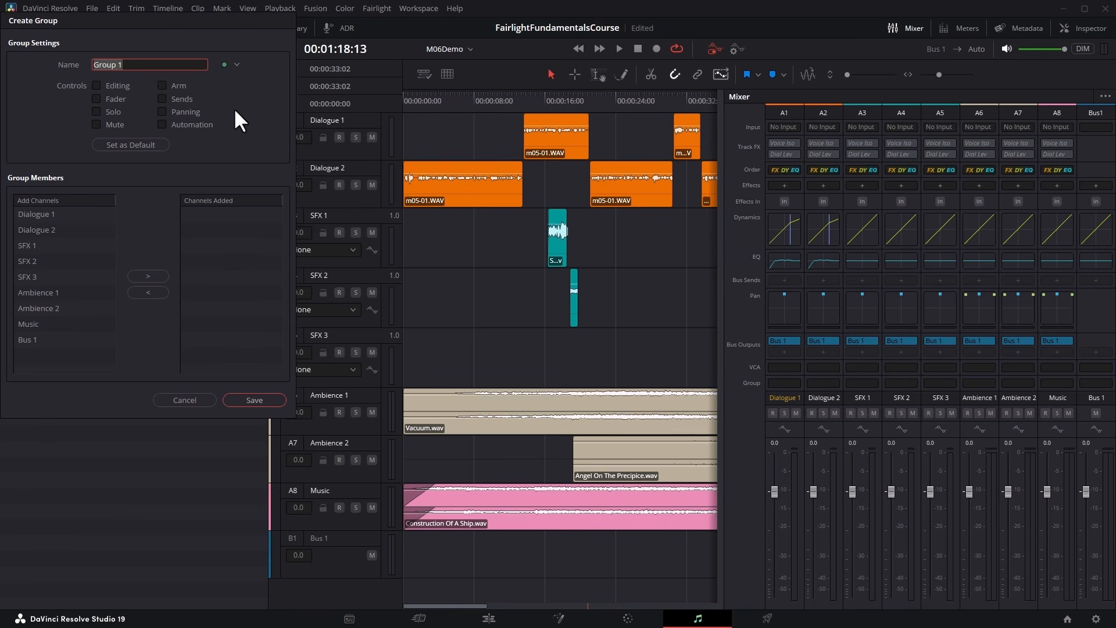
{"action": "type", "text": "All SFX"}
{"action": "left_click", "coordinate": [95, 86]}
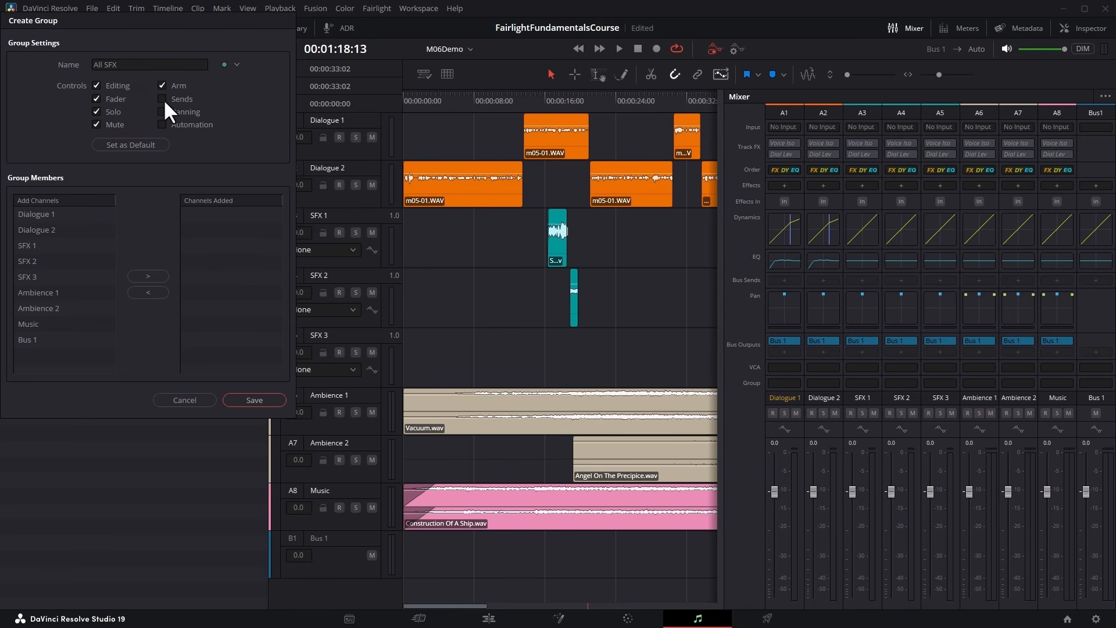
{"action": "left_click", "coordinate": [237, 65]}
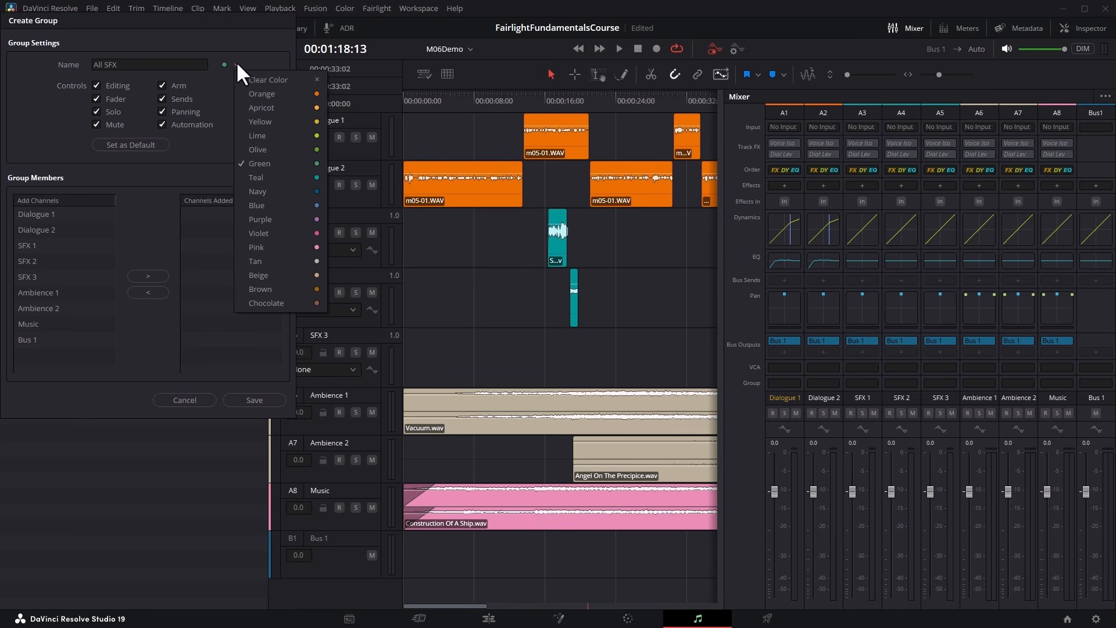
{"action": "left_click", "coordinate": [263, 303]}
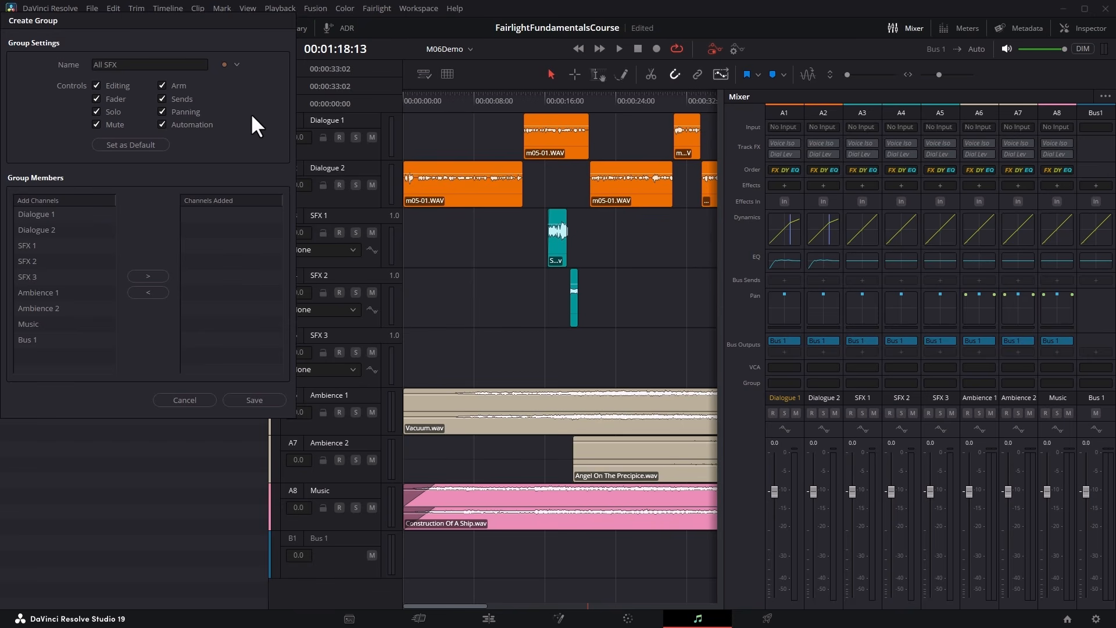
Add SFX 1, SFX 2 and SFX 3 as members of the All SFX group and save it.
{"action": "double_click", "coordinate": [27, 245]}
{"action": "left_click", "coordinate": [63, 245]}
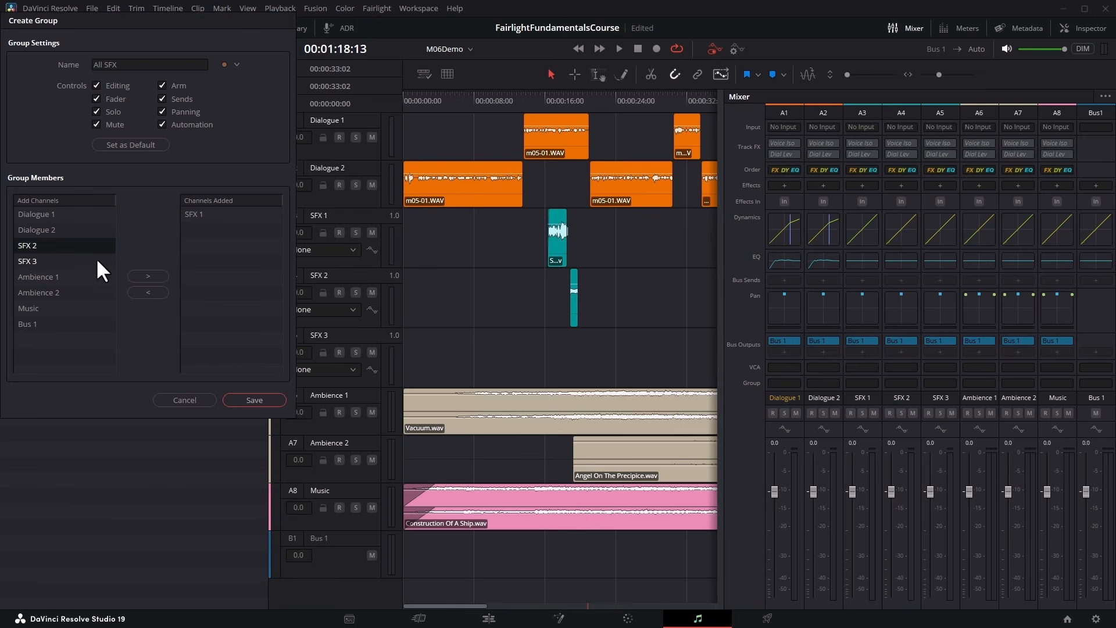
{"action": "left_click", "coordinate": [149, 273]}
{"action": "left_click", "coordinate": [205, 230]}
{"action": "left_click", "coordinate": [161, 288]}
{"action": "left_click_drag", "start_coordinate": [53, 242], "coordinate": [50, 254]}
{"action": "left_click", "coordinate": [148, 276]}
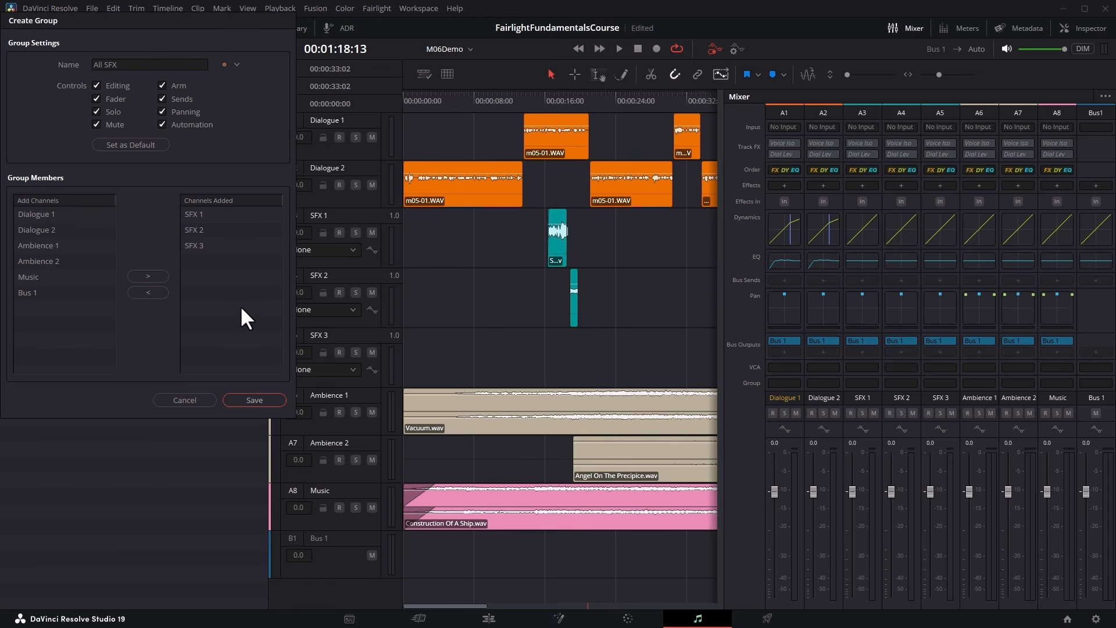
{"action": "left_click", "coordinate": [244, 399]}
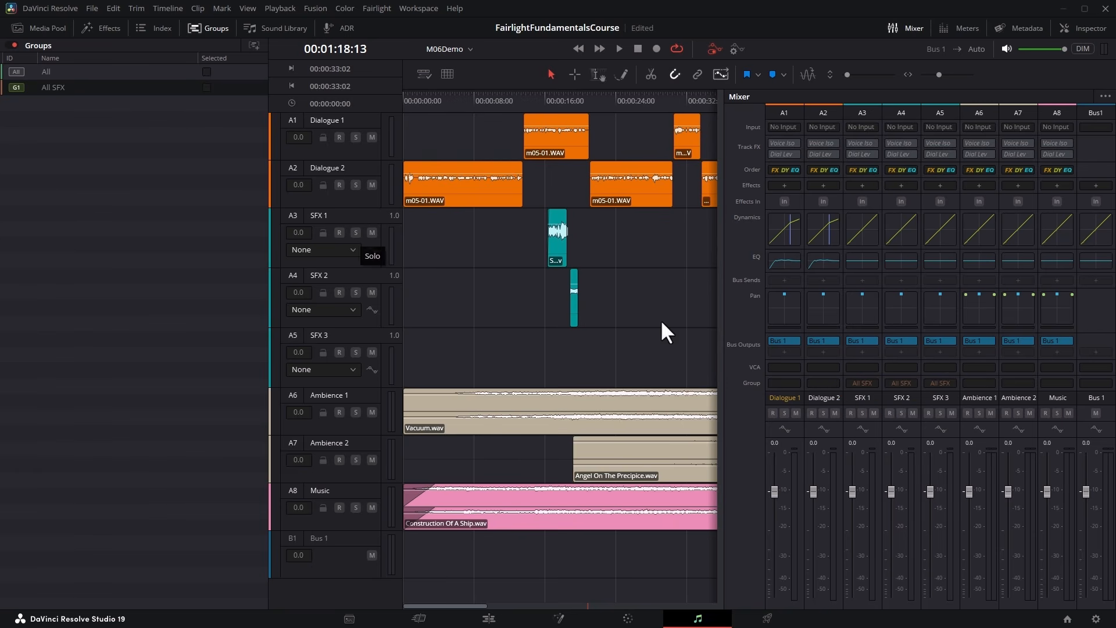
Lower the All SFX group's faders together to -8.1, recenter its linked panning and deselect the tracks.
{"action": "left_click_drag", "start_coordinate": [853, 486], "coordinate": [937, 520]}
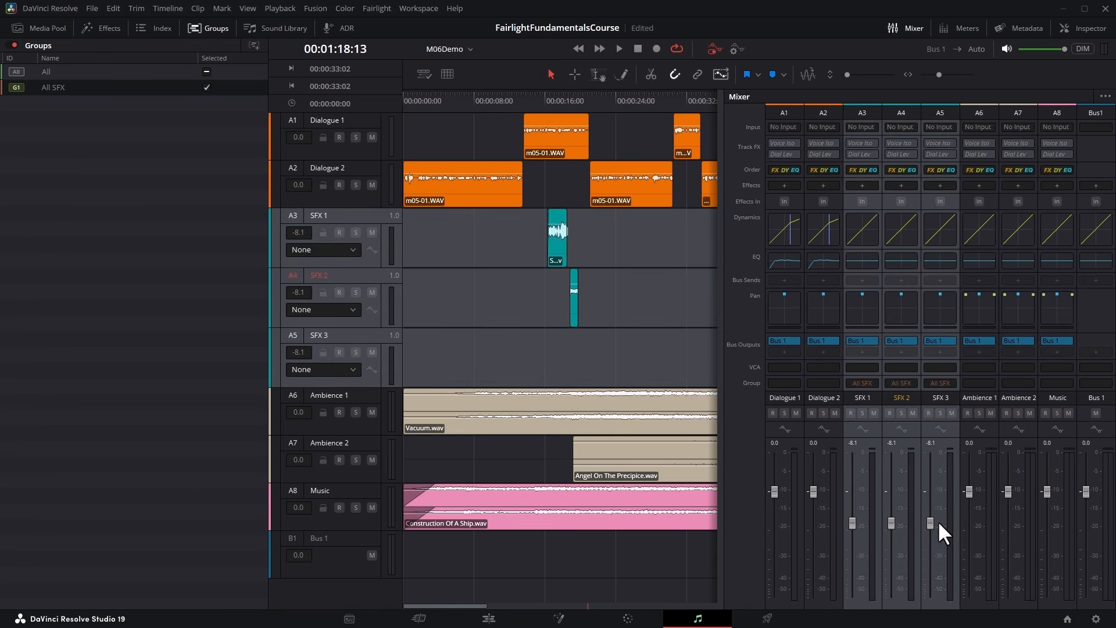
{"action": "double_click", "coordinate": [859, 297]}
{"action": "left_click_drag", "start_coordinate": [463, 193], "coordinate": [416, 169]}
{"action": "left_click", "coordinate": [352, 126]}
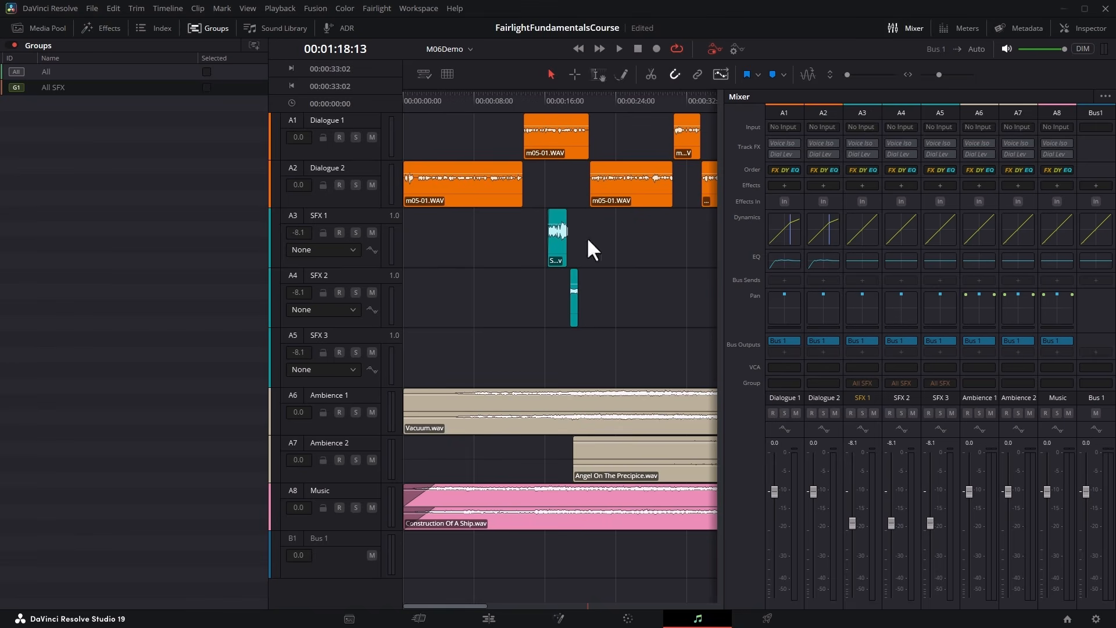
Deactivate the All SFX group and individually set the SFX 1 fader to -5.0 and SFX 2 to -7.0.
{"action": "double_click", "coordinate": [212, 91]}
{"action": "key", "text": "Return"}
{"action": "left_click", "coordinate": [16, 86]}
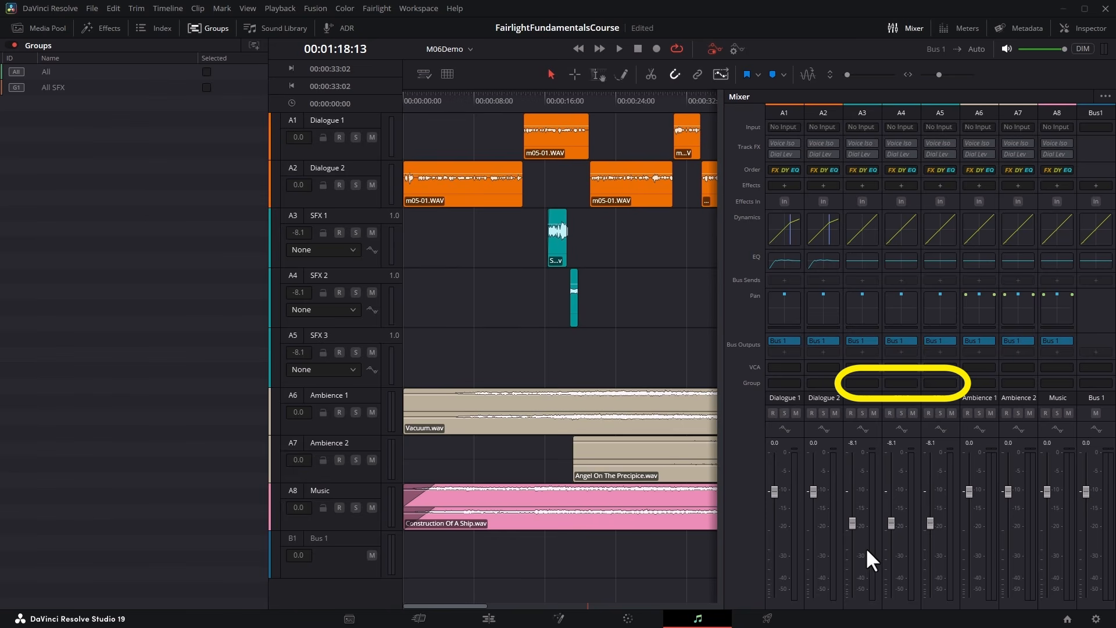
{"action": "left_click_drag", "start_coordinate": [857, 528], "coordinate": [854, 503]}
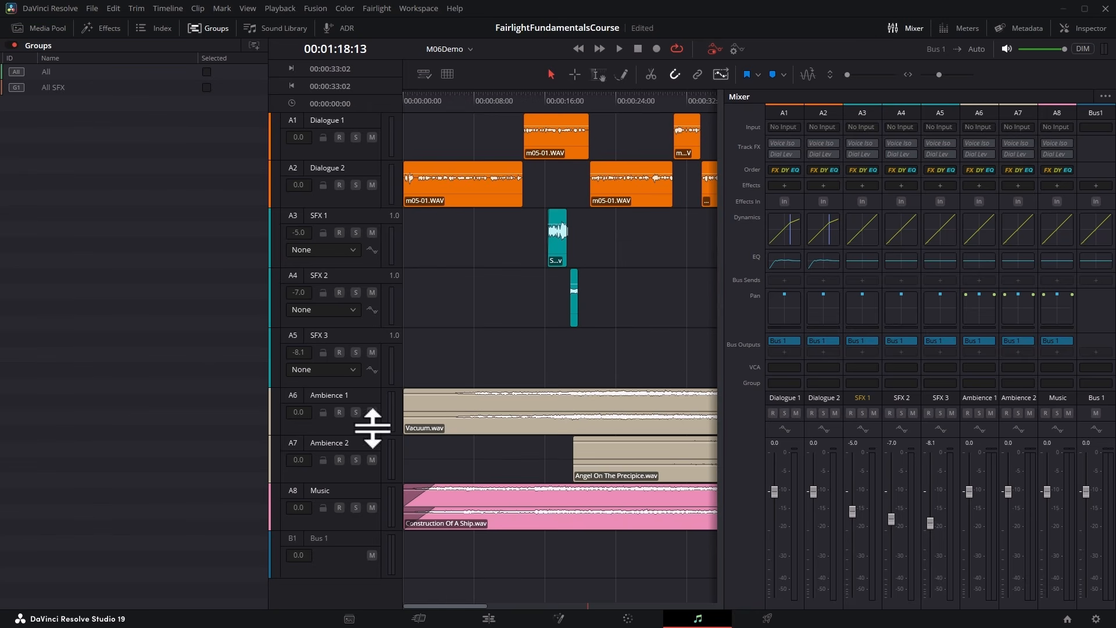
Switch all track groups off and on globally, leaving groups enabled with All SFX active.
{"action": "left_click", "coordinate": [12, 46]}
{"action": "left_click", "coordinate": [9, 45]}
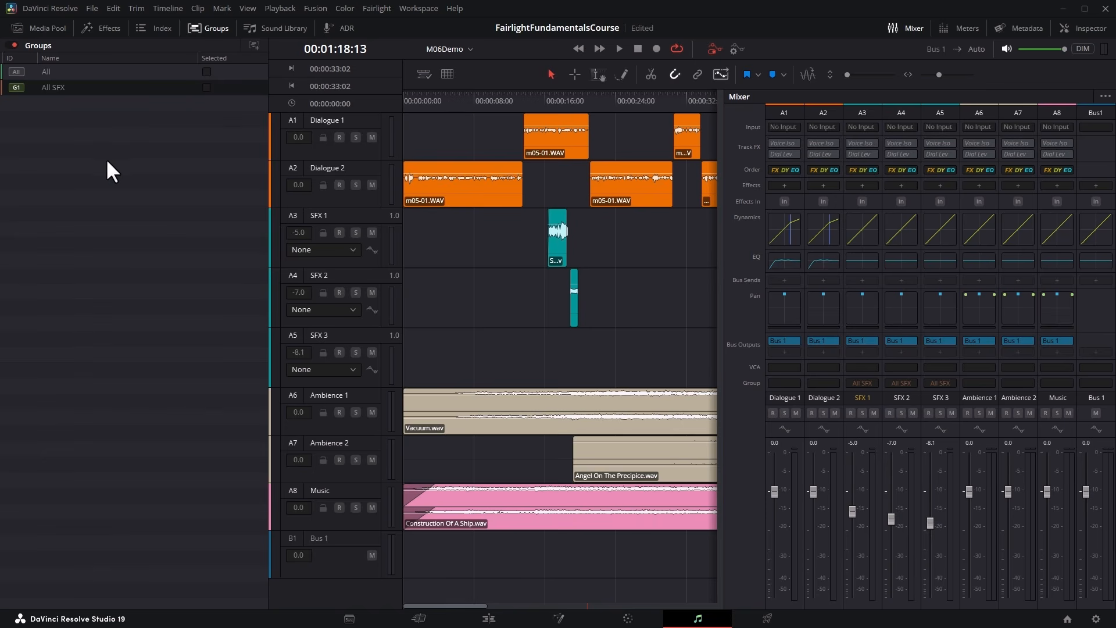
{"action": "left_click", "coordinate": [13, 44]}
{"action": "left_click", "coordinate": [12, 45]}
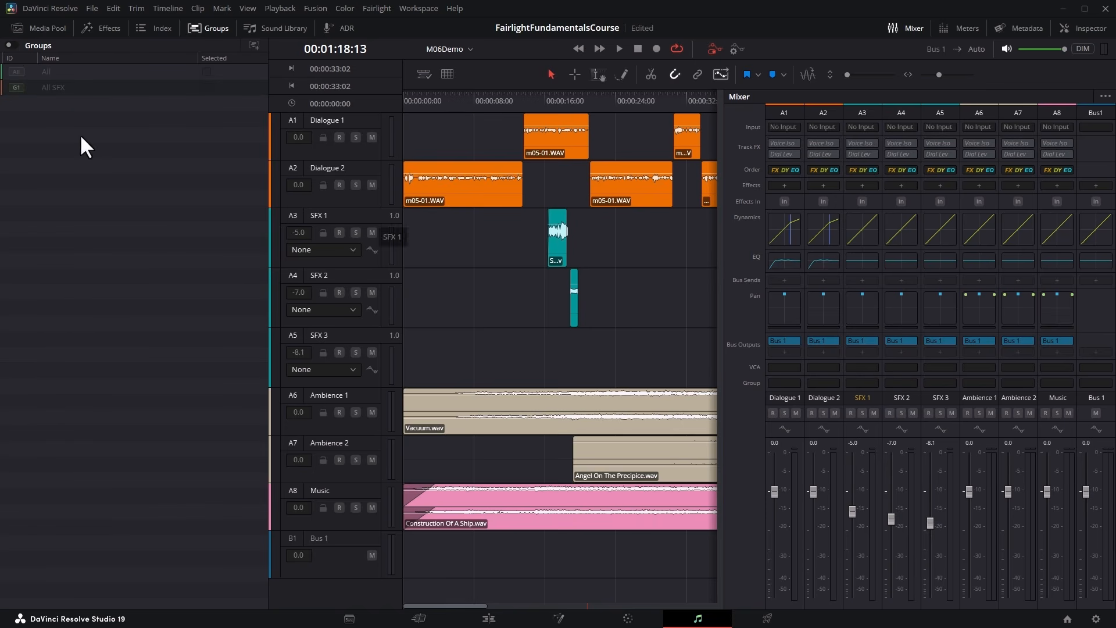
{"action": "left_click", "coordinate": [10, 45]}
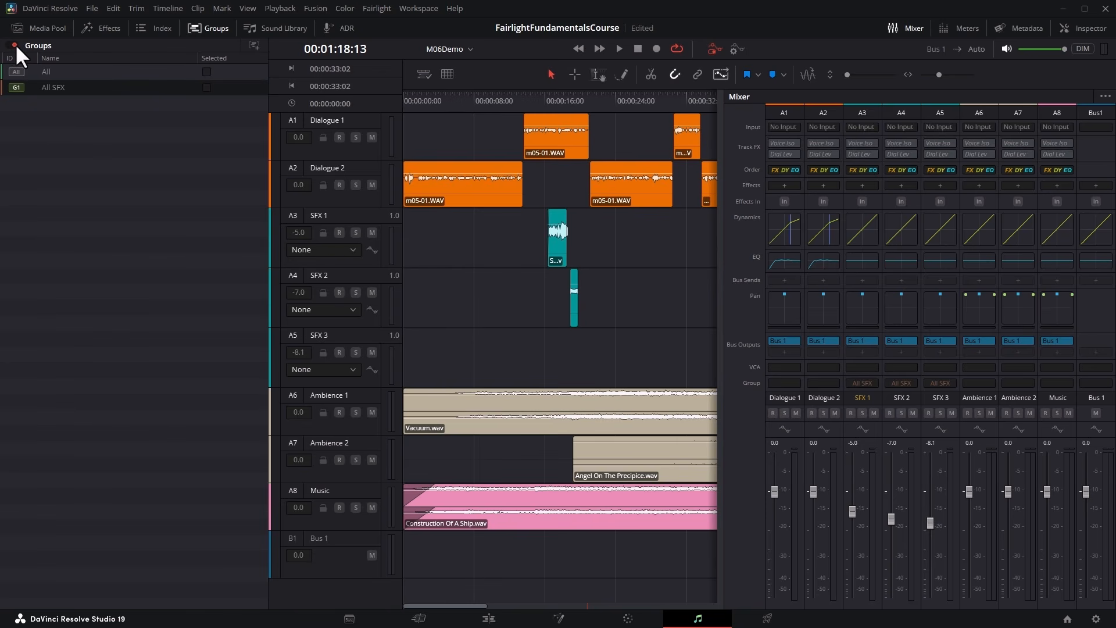
Deactivate only the All SFX group and activate it again.
{"action": "mouse_move", "coordinate": [19, 85]}
{"action": "left_click", "coordinate": [17, 87]}
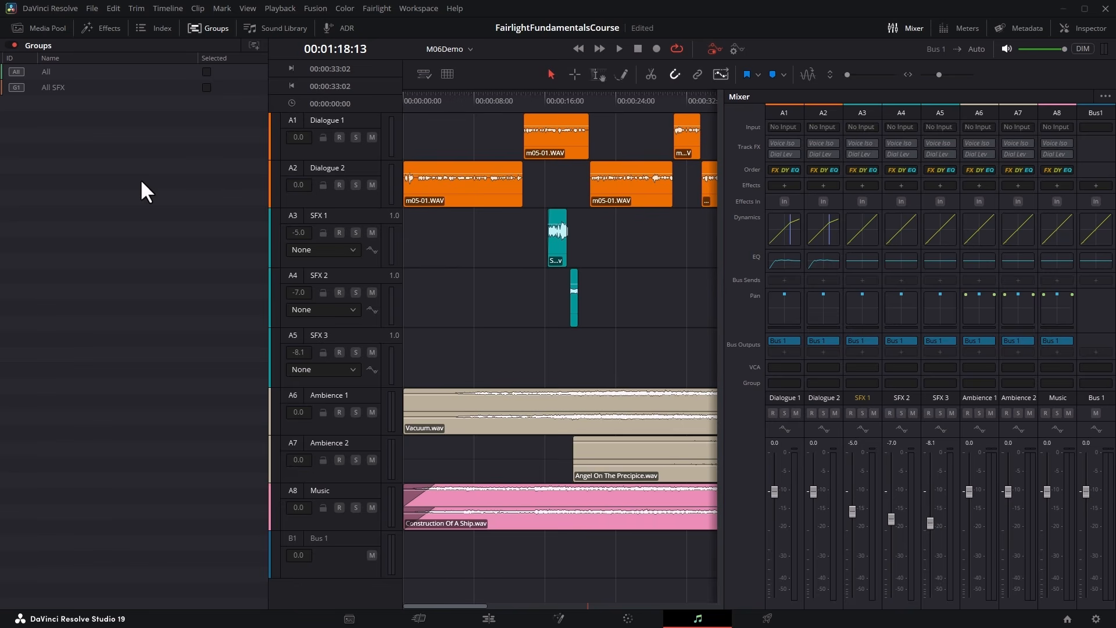
{"action": "left_click", "coordinate": [17, 87]}
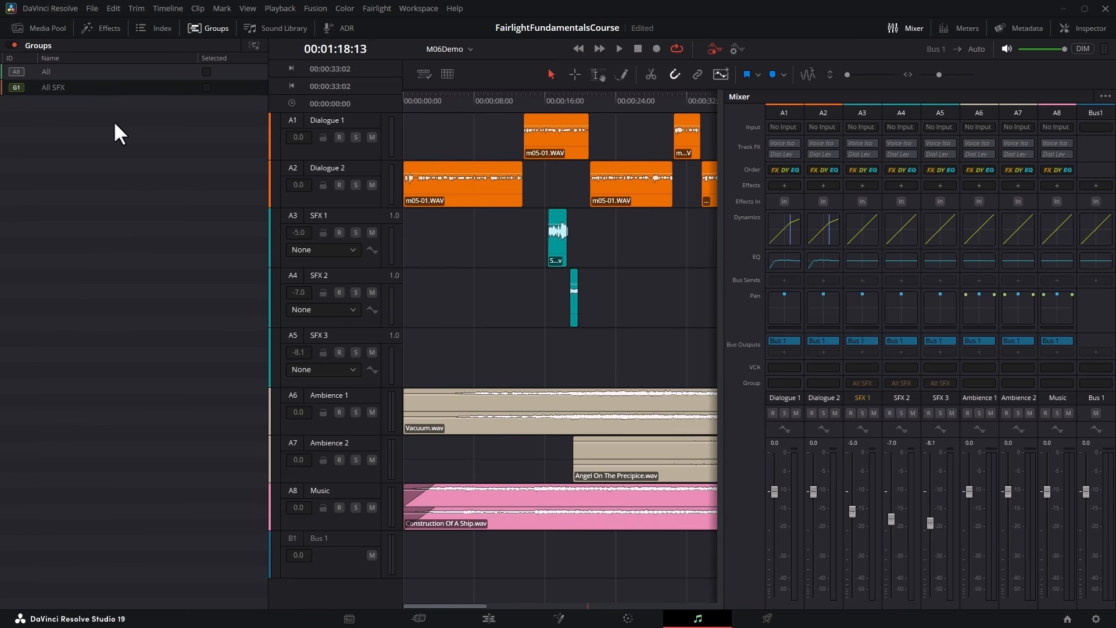
Raise the linked SFX faders to +3.4 for SFX 1, +3.4 for SFX 2 and +2.8 for SFX 3, and select the group's members.
{"action": "left_click_drag", "start_coordinate": [852, 511], "coordinate": [853, 480]}
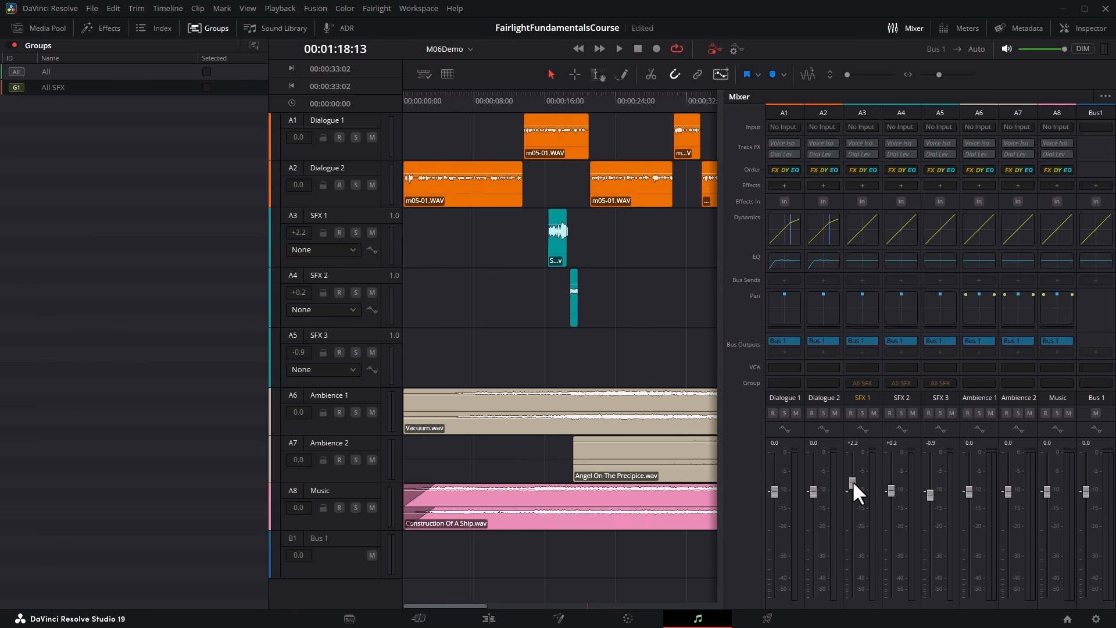
{"action": "mouse_move", "coordinate": [852, 480]}
{"action": "left_mouse_down"}
{"action": "mouse_move", "coordinate": [850, 507]}
{"action": "mouse_move", "coordinate": [854, 486]}
{"action": "left_mouse_up"}
{"action": "mouse_move", "coordinate": [928, 494]}
{"action": "left_mouse_down"}
{"action": "mouse_move", "coordinate": [930, 485]}
{"action": "mouse_move", "coordinate": [931, 498]}
{"action": "left_mouse_up"}
{"action": "left_click_drag", "start_coordinate": [891, 491], "coordinate": [891, 469]}
{"action": "left_click", "coordinate": [207, 87]}
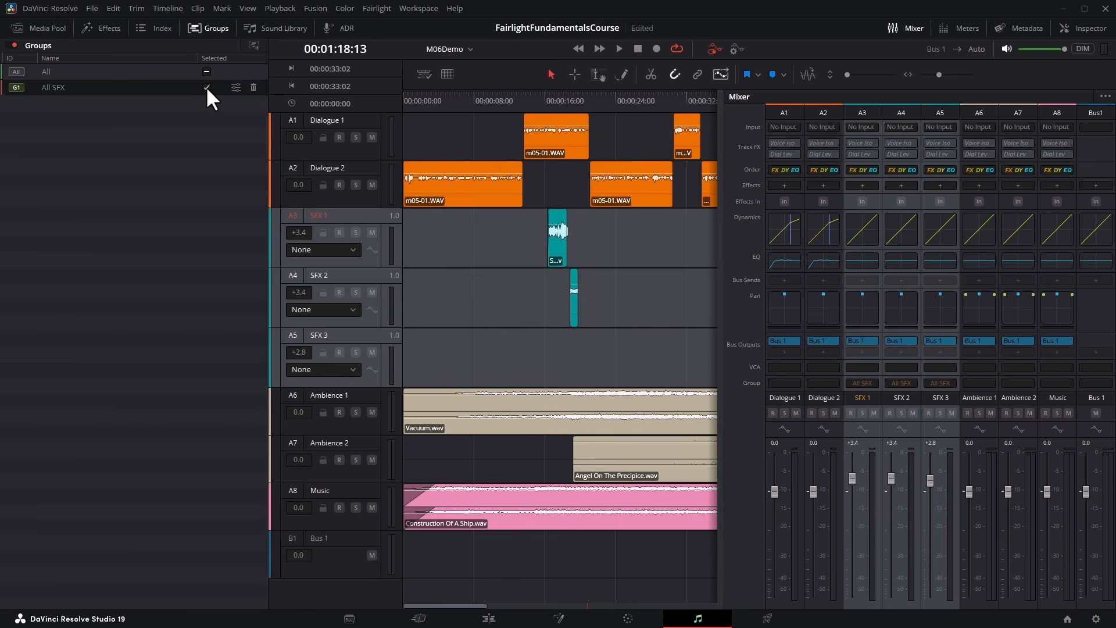
Deactivate the All SFX group, deselect its member tracks and open the group's control settings.
{"action": "left_click", "coordinate": [15, 86]}
{"action": "left_click", "coordinate": [206, 87]}
{"action": "left_click", "coordinate": [205, 87]}
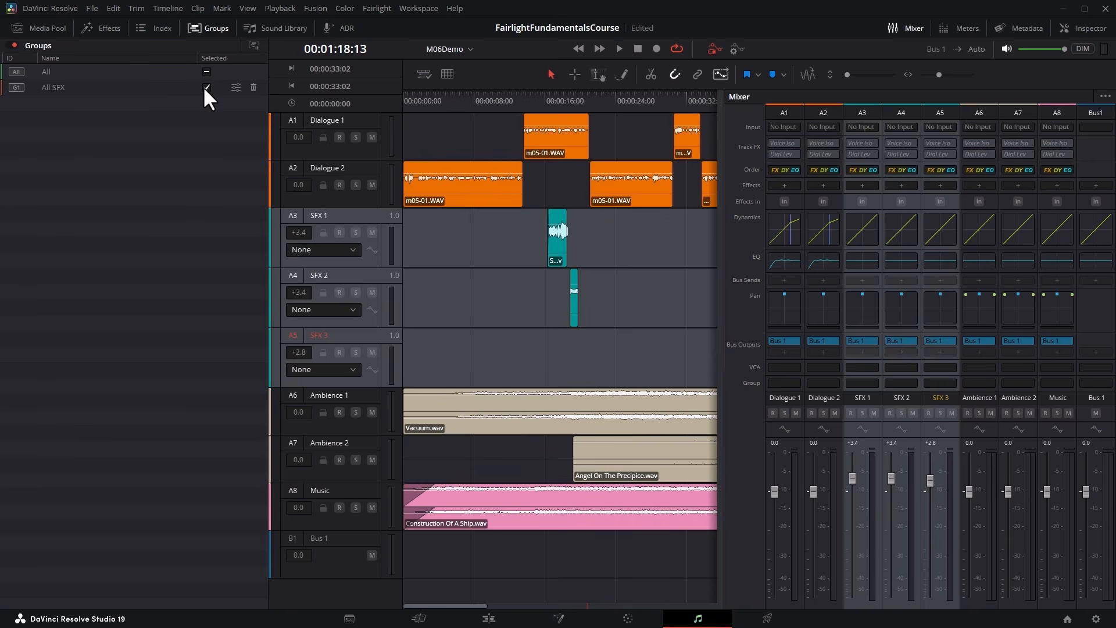
{"action": "left_click", "coordinate": [205, 87]}
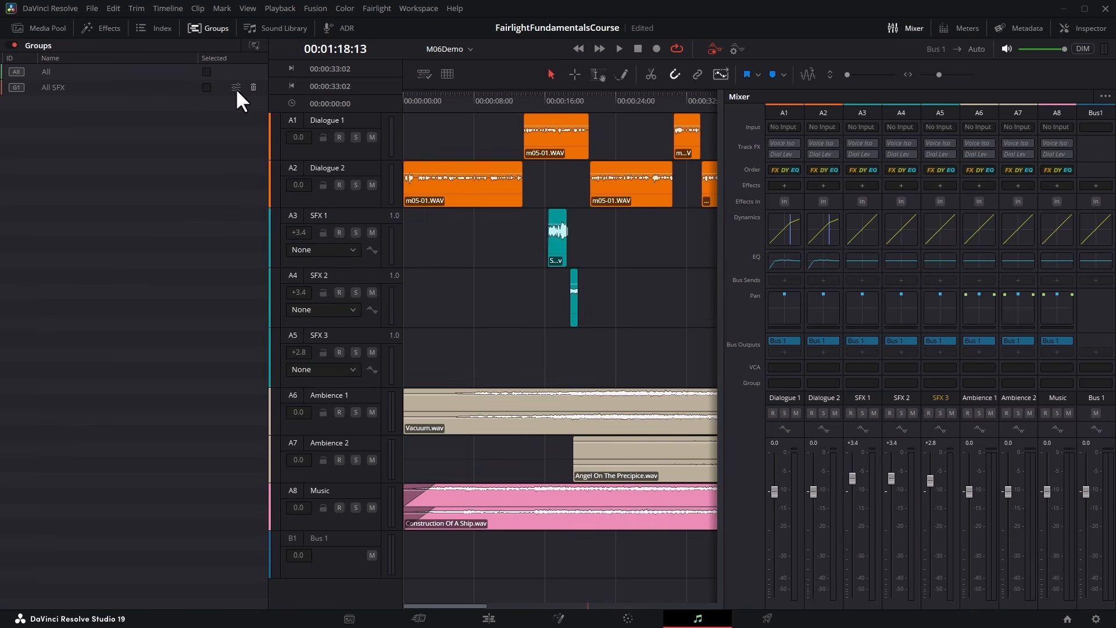
{"action": "left_click", "coordinate": [235, 87]}
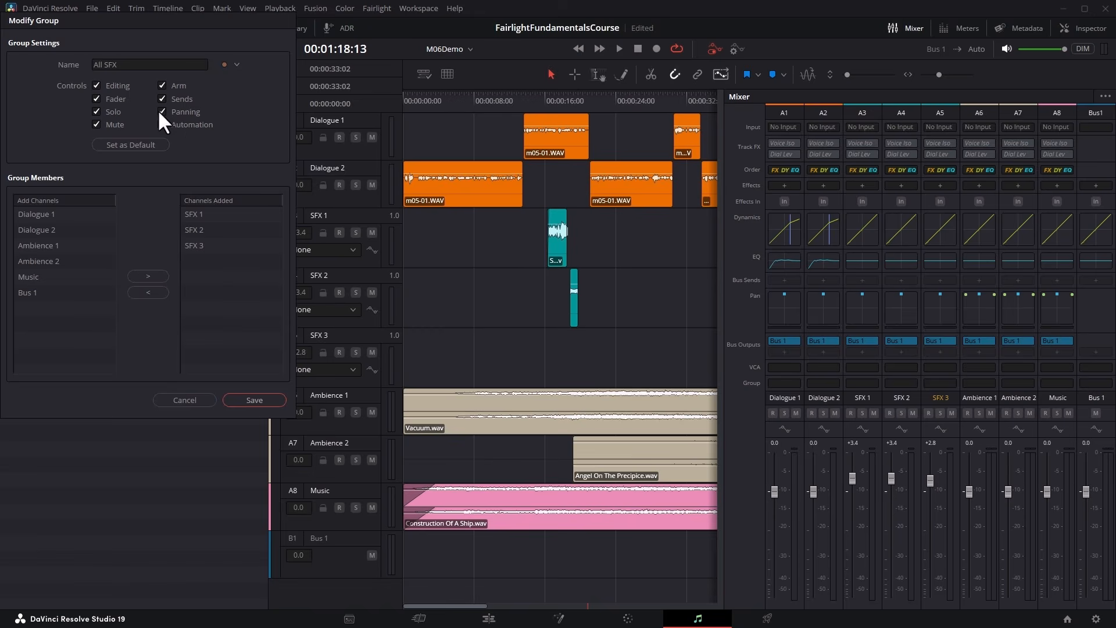
{"action": "left_click", "coordinate": [184, 400]}
Edit the Some Kind Of Heaven clip on SFX 1, shifting it on the timeline and adjusting its edges and fades.
{"action": "left_click", "coordinate": [565, 100]}
{"action": "key", "text": "ctrl+equal"}
{"action": "key", "text": "ctrl+equal"}
{"action": "key", "text": "ctrl+equal"}
{"action": "left_click_drag", "start_coordinate": [495, 254], "coordinate": [574, 254]}
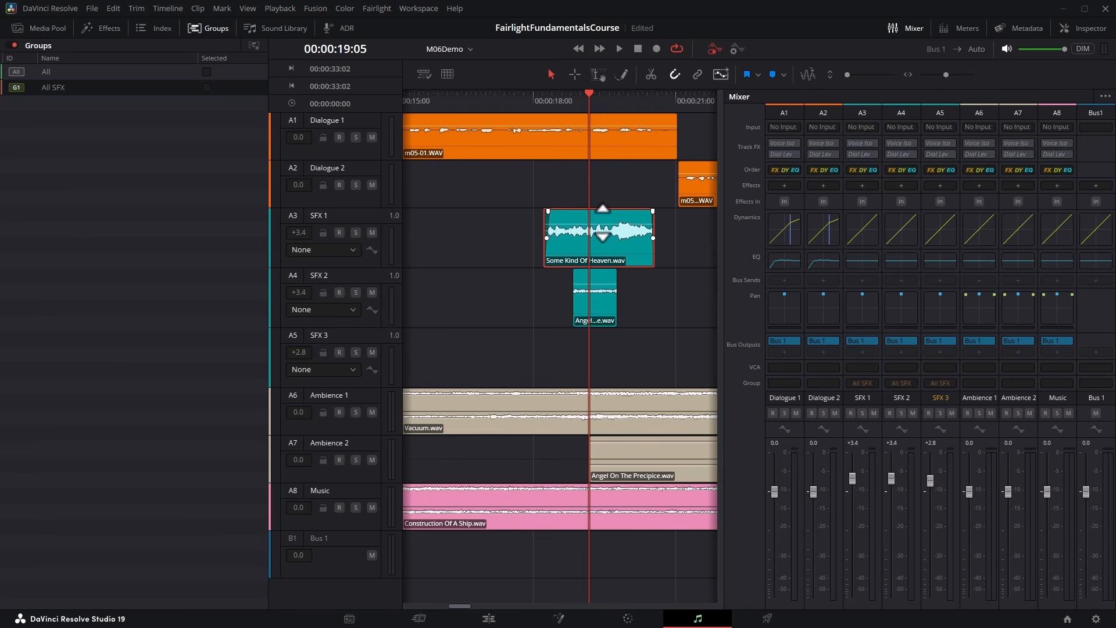
{"action": "mouse_move", "coordinate": [639, 238]}
{"action": "left_mouse_down"}
{"action": "mouse_move", "coordinate": [617, 235]}
{"action": "mouse_move", "coordinate": [636, 235]}
{"action": "left_mouse_up"}
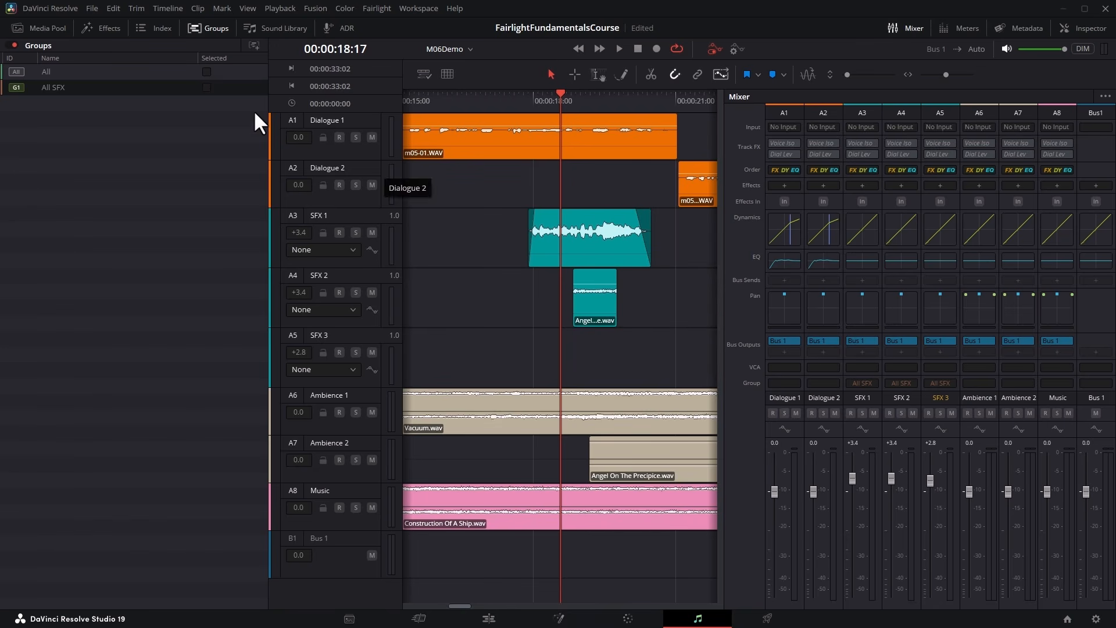
Turn off the Editing control for the All SFX group and trim the end of the SFX 1 clip shorter.
{"action": "left_click", "coordinate": [236, 87]}
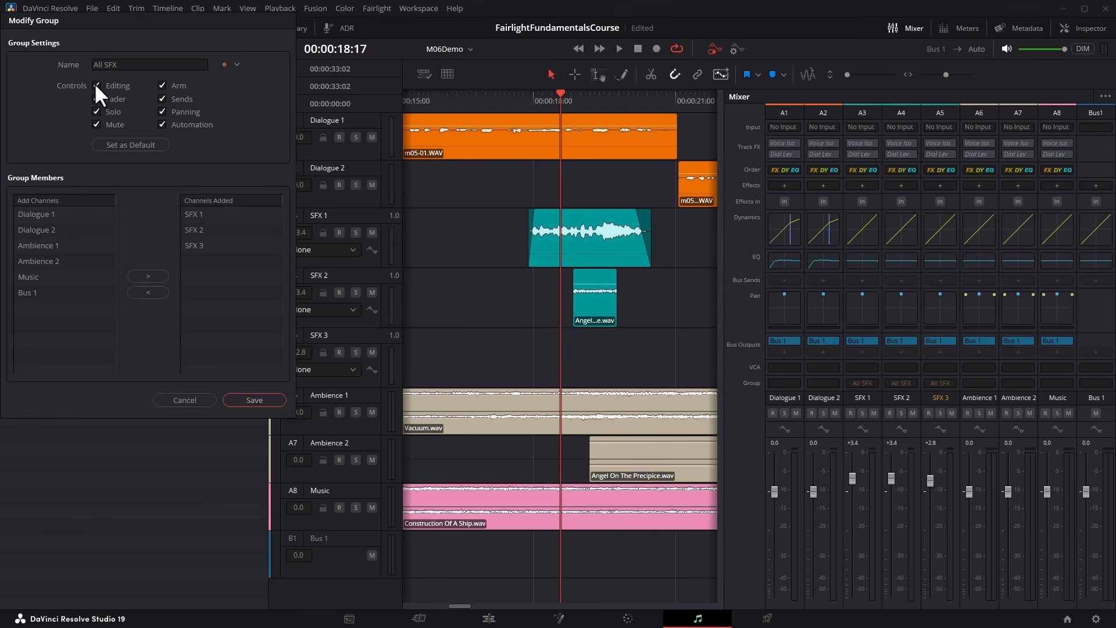
{"action": "left_click", "coordinate": [260, 399]}
{"action": "mouse_move", "coordinate": [650, 240]}
{"action": "left_mouse_down"}
{"action": "mouse_move", "coordinate": [603, 239]}
{"action": "mouse_move", "coordinate": [654, 242]}
{"action": "mouse_move", "coordinate": [638, 240]}
{"action": "left_mouse_up"}
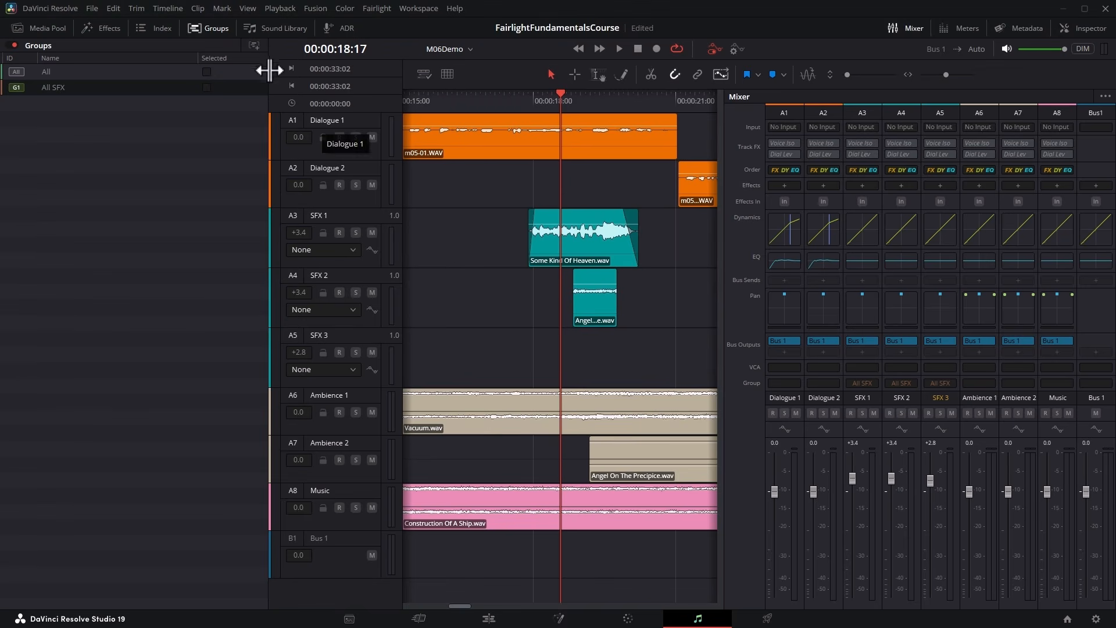
Create a pink track group named Dialogue that links only the Fader control of Dialogue 1 and Dialogue 2.
{"action": "left_click", "coordinate": [254, 44]}
{"action": "left_click", "coordinate": [133, 67]}
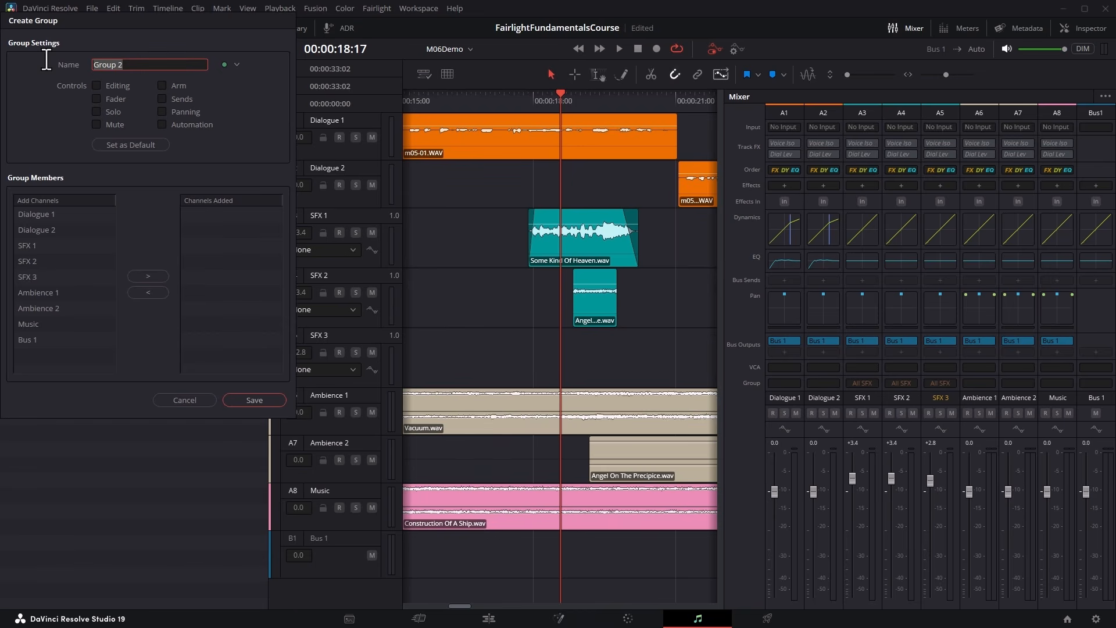
{"action": "type", "text": "Dialogue"}
{"action": "left_click", "coordinate": [97, 100]}
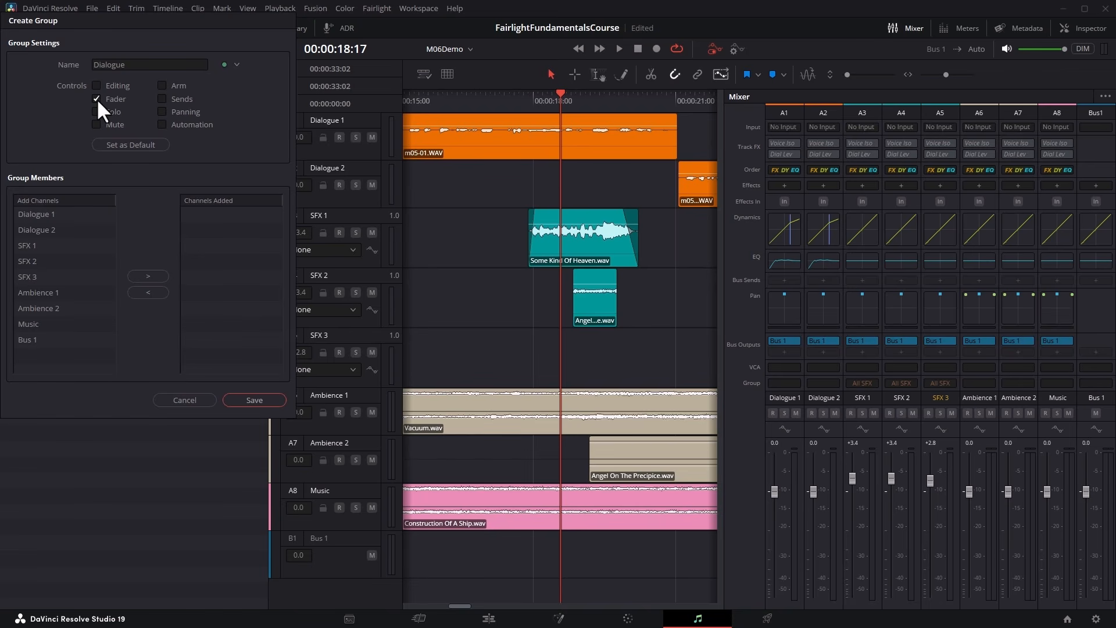
{"action": "left_click_drag", "start_coordinate": [47, 213], "coordinate": [45, 227]}
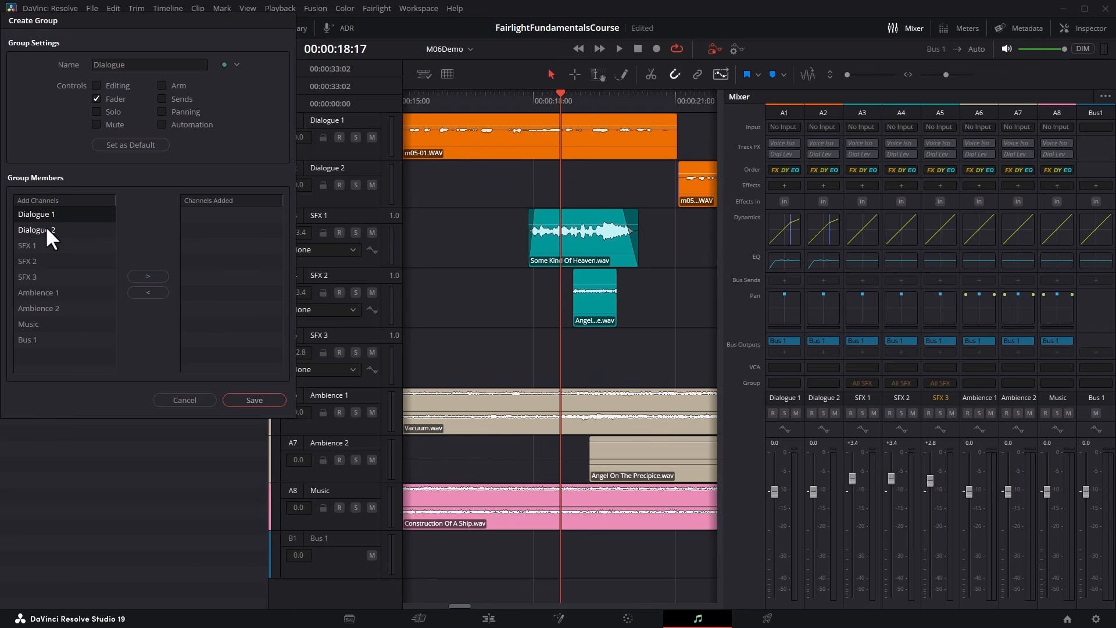
{"action": "left_click", "coordinate": [154, 275]}
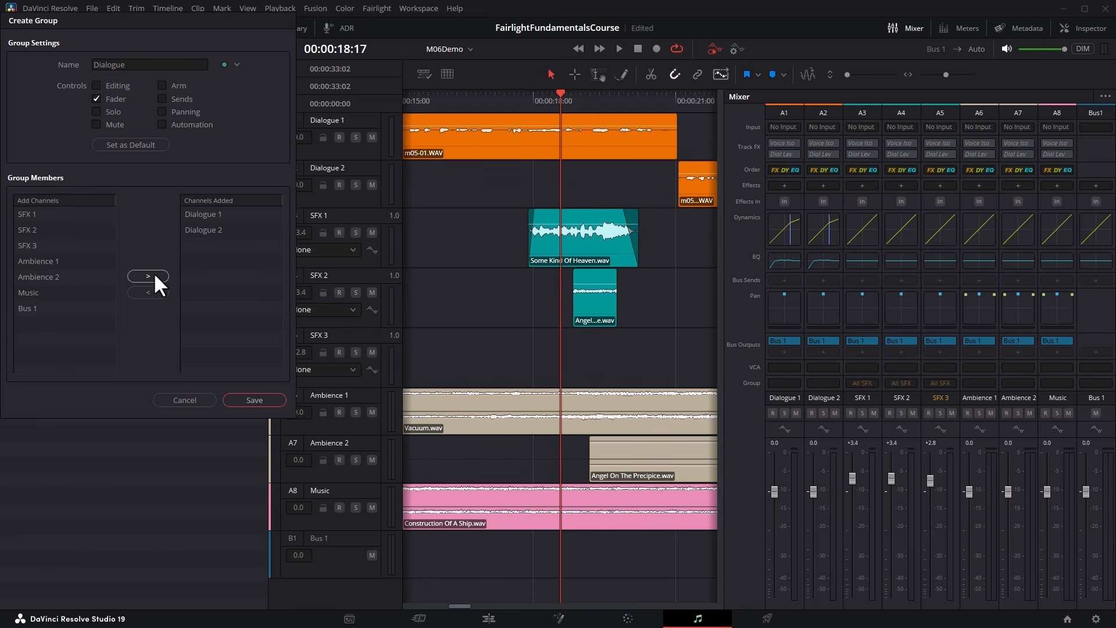
{"action": "left_click", "coordinate": [236, 64]}
{"action": "left_click", "coordinate": [273, 228]}
{"action": "left_click", "coordinate": [256, 400]}
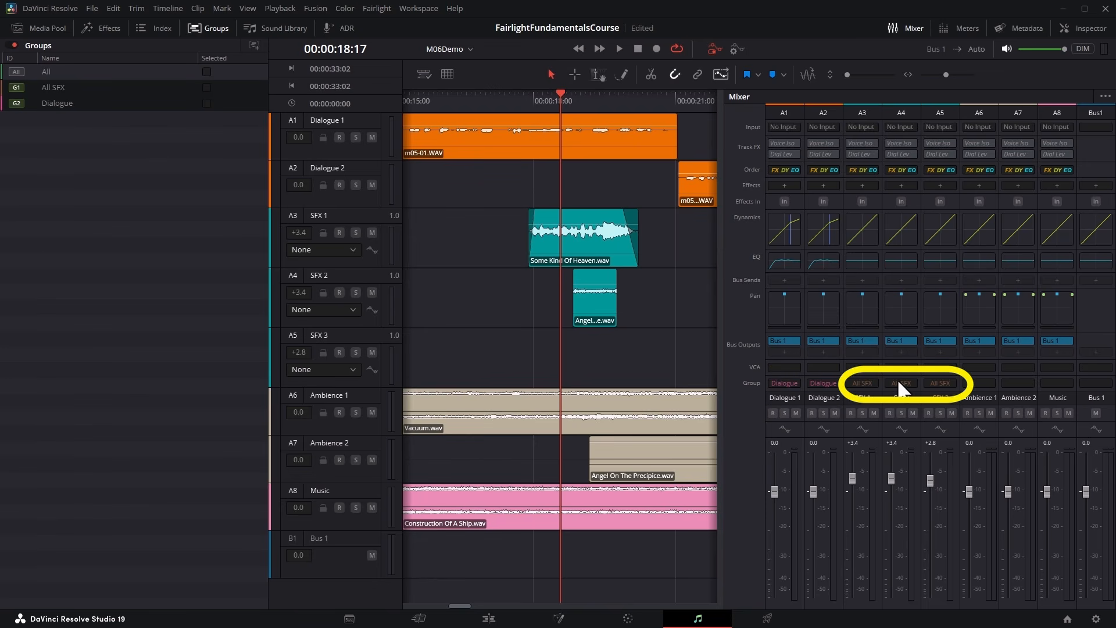
Lower the linked Dialogue faders to -0.5 and the linked SFX faders to -0.1, -0.1 and -0.7.
{"action": "left_click_drag", "start_coordinate": [774, 492], "coordinate": [788, 508]}
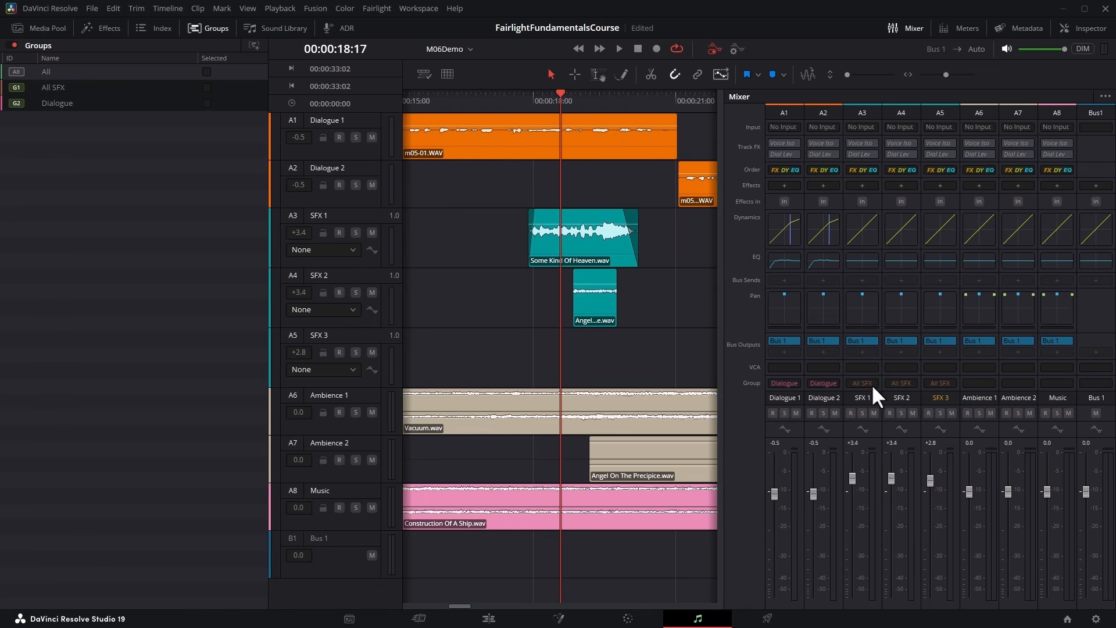
{"action": "left_click_drag", "start_coordinate": [849, 474], "coordinate": [817, 494]}
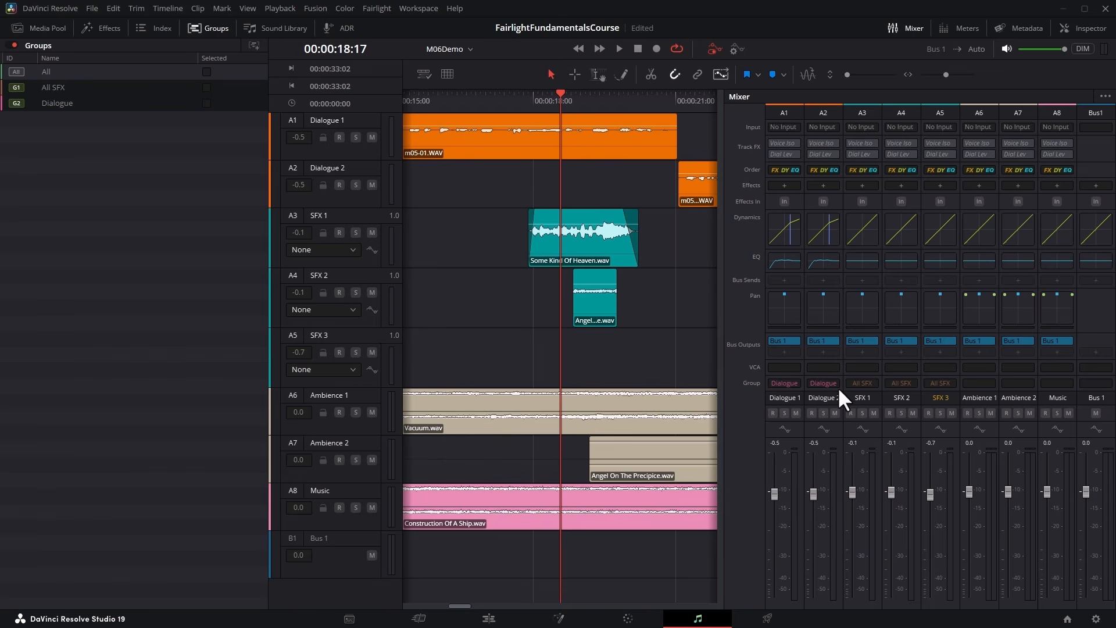
Reassign the Dialogue 1 and Dialogue 2 channels to the All SFX group in the mixer.
{"action": "left_click", "coordinate": [787, 383]}
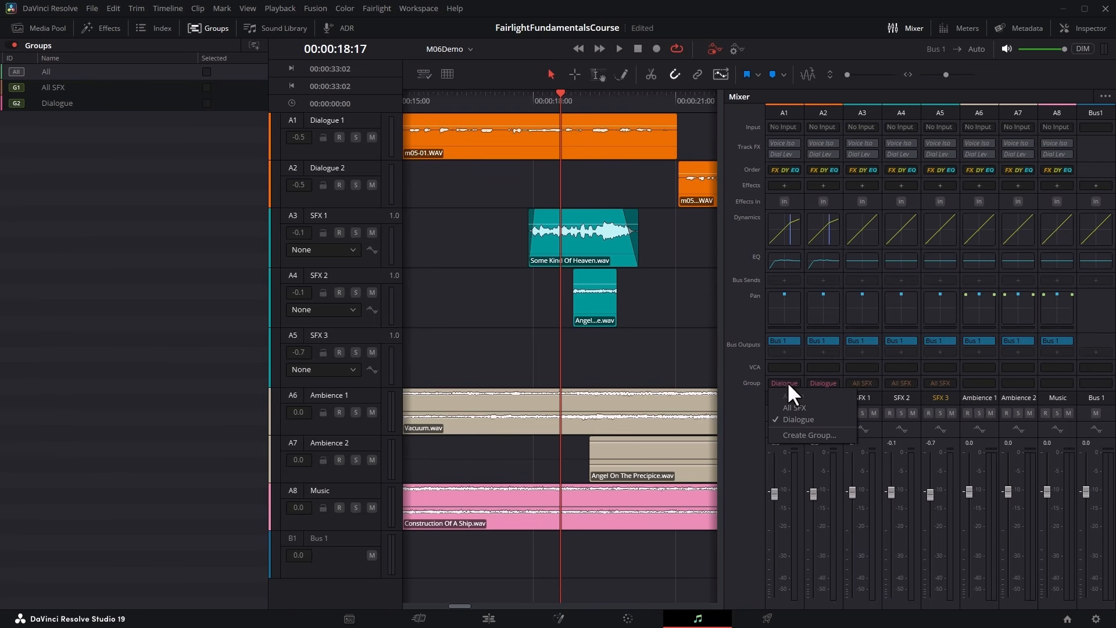
{"action": "left_click", "coordinate": [815, 401]}
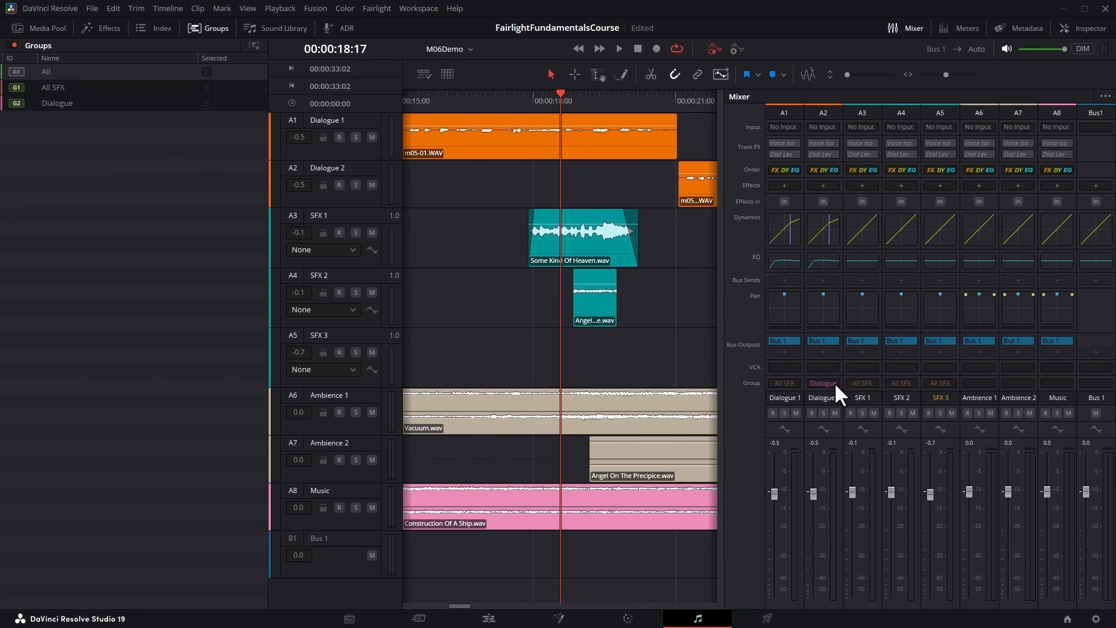
{"action": "left_click", "coordinate": [834, 382]}
{"action": "left_click", "coordinate": [834, 407]}
Remove SFX 1, SFX 2 and SFX 3 from the All SFX group and save it.
{"action": "left_click", "coordinate": [235, 87]}
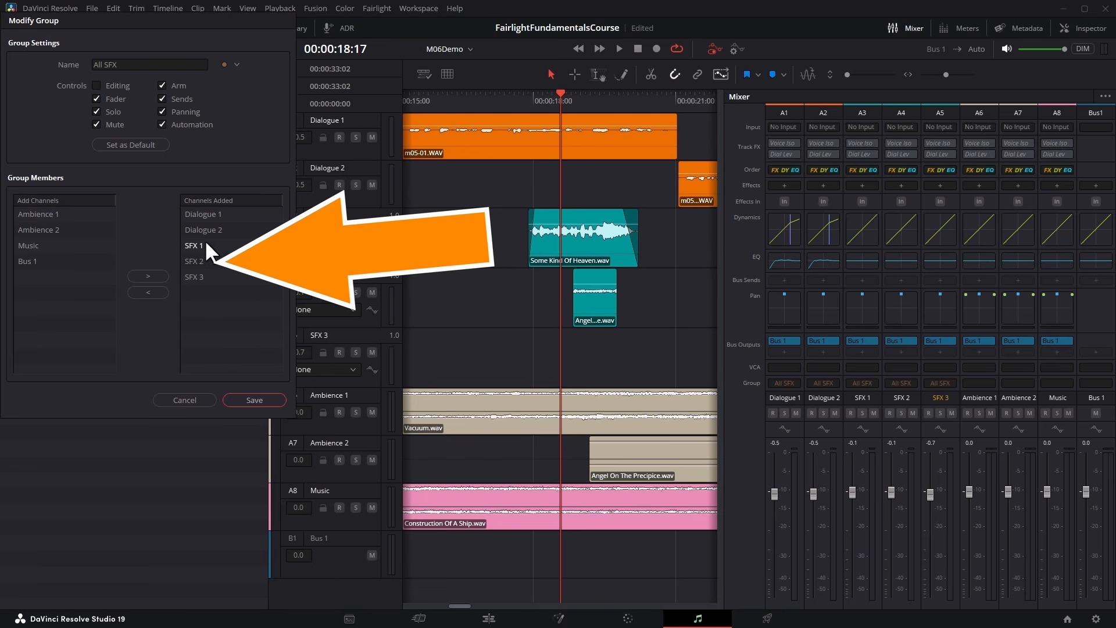
{"action": "left_click_drag", "start_coordinate": [206, 242], "coordinate": [200, 275]}
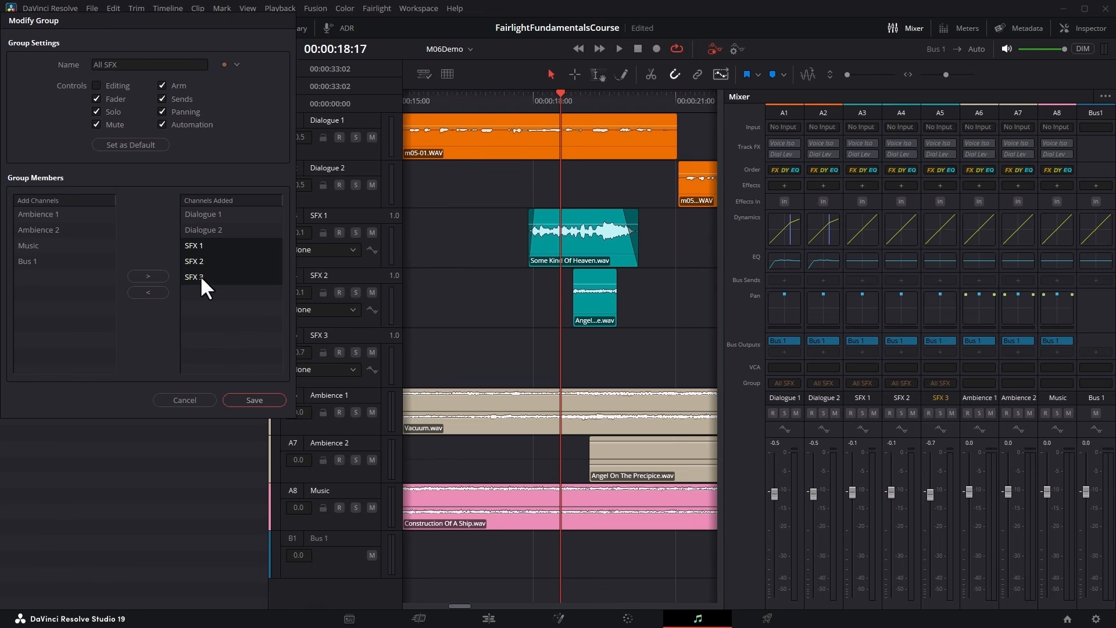
{"action": "left_click", "coordinate": [149, 292]}
{"action": "left_click", "coordinate": [256, 400]}
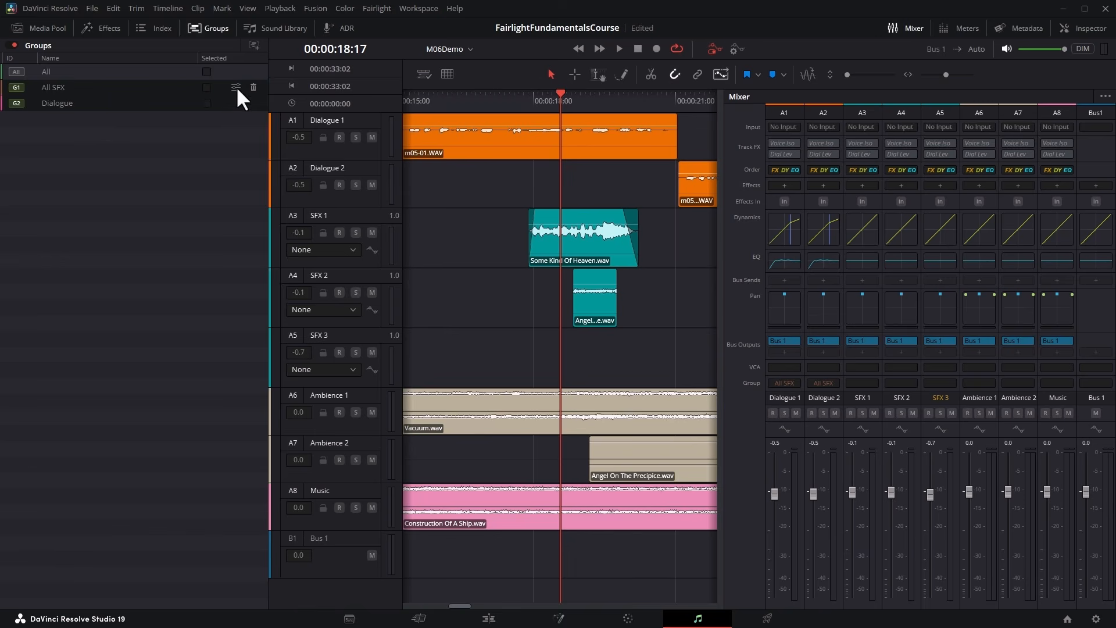
Replace the two dialogue channels in the All SFX group with SFX 1, SFX 2 and SFX 3.
{"action": "left_click", "coordinate": [236, 86]}
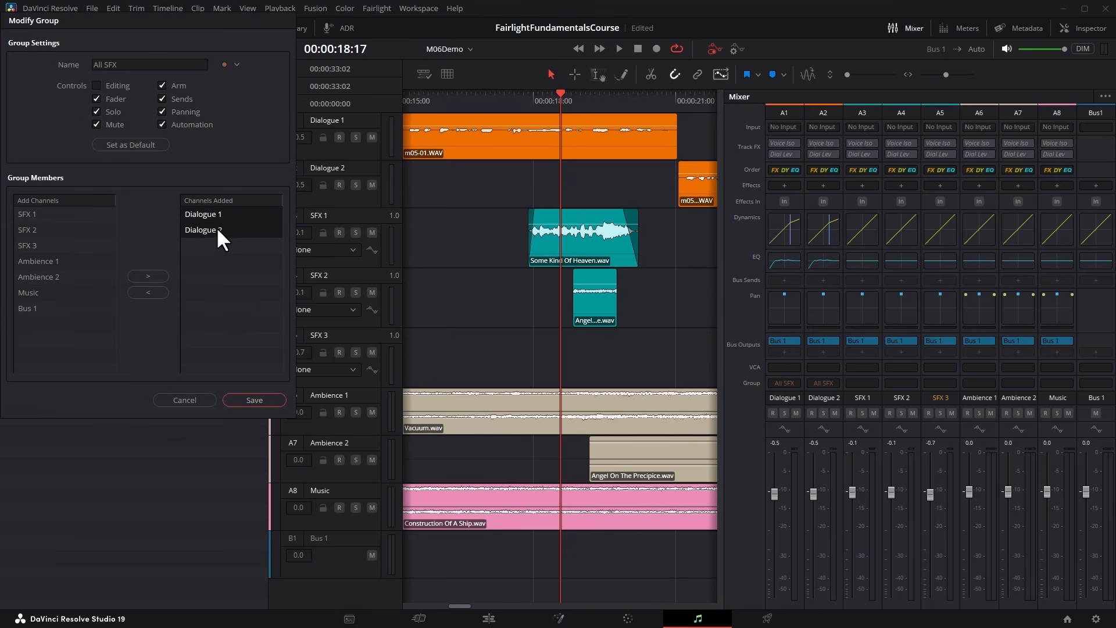
{"action": "left_click", "coordinate": [156, 289]}
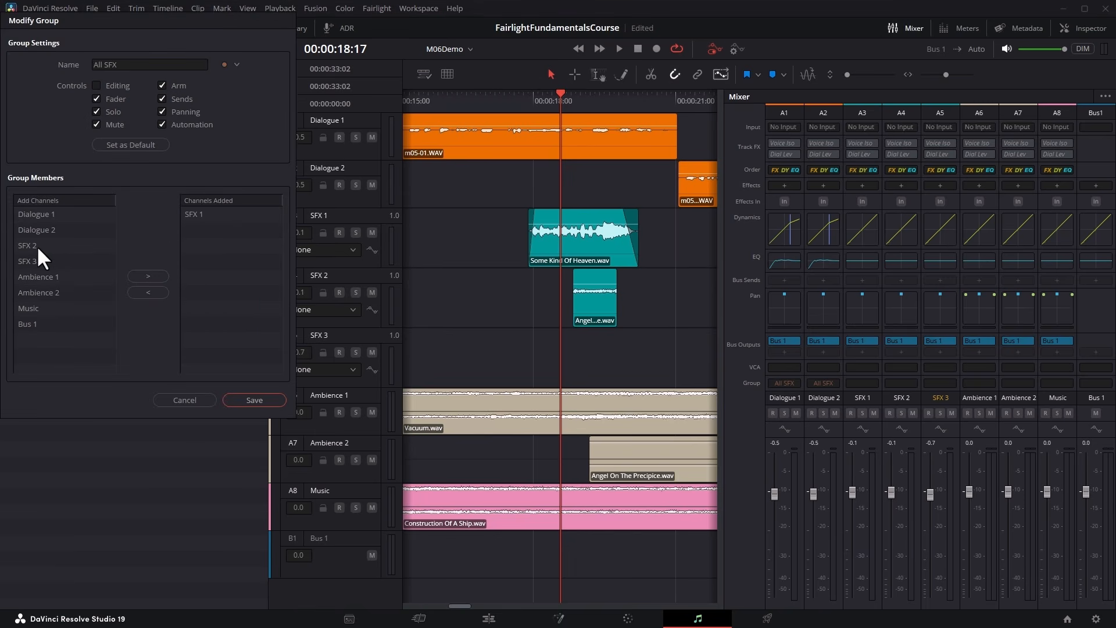
{"action": "double_click", "coordinate": [37, 245]}
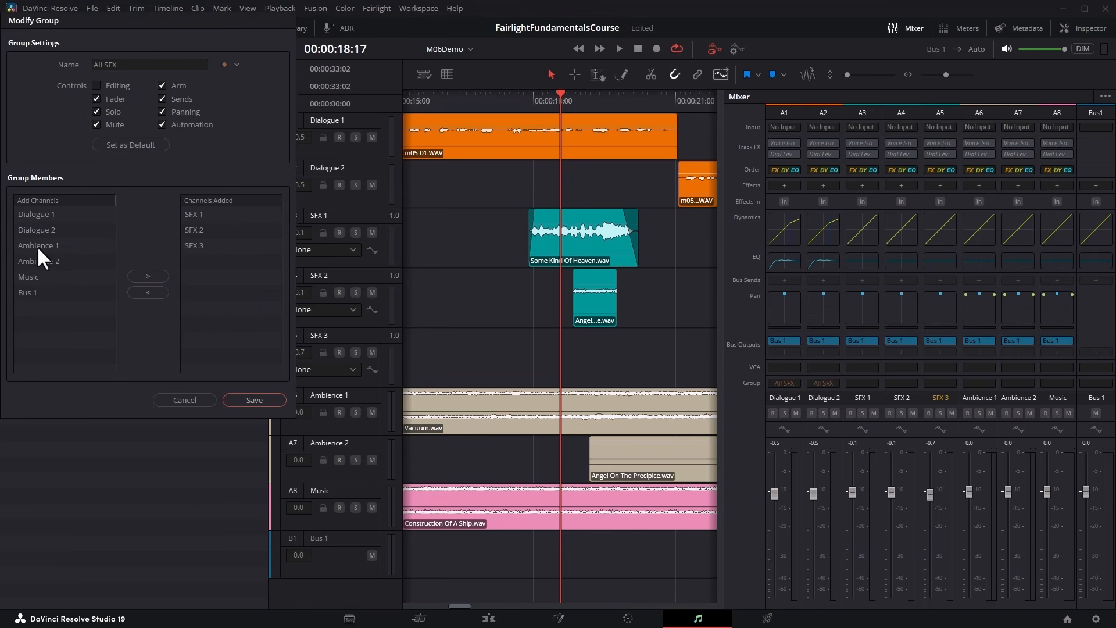
{"action": "left_click", "coordinate": [266, 399]}
Alternate between the Dialogue and All SFX groups, leaving only All SFX active, and raise the Dialogue 1 fader alone to +3.0.
{"action": "left_click", "coordinate": [18, 102]}
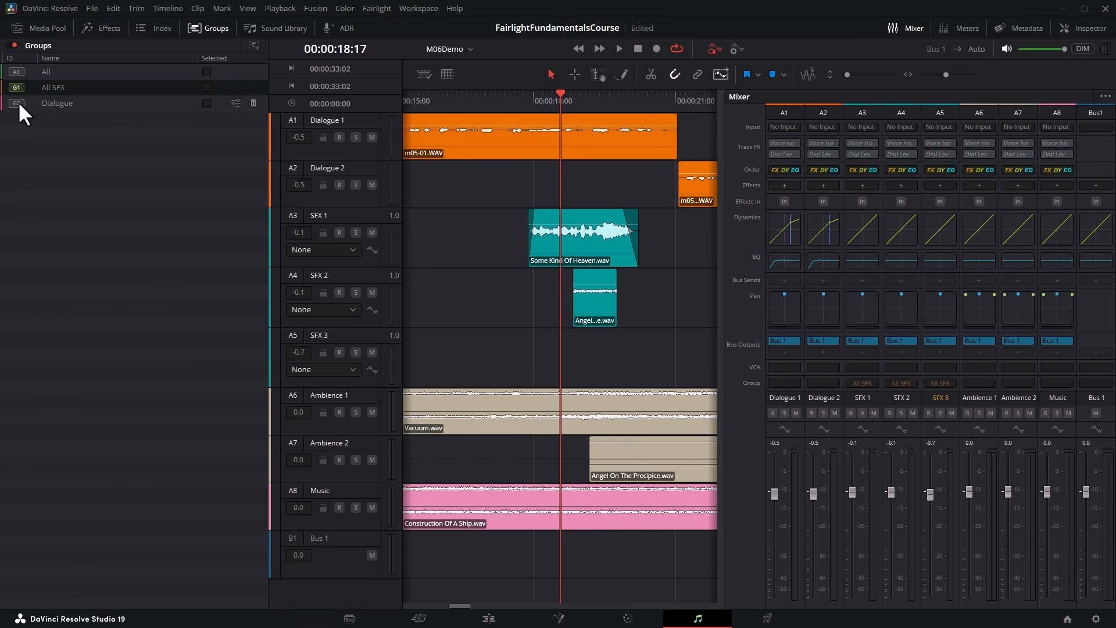
{"action": "left_click", "coordinate": [16, 88]}
{"action": "left_click", "coordinate": [16, 103]}
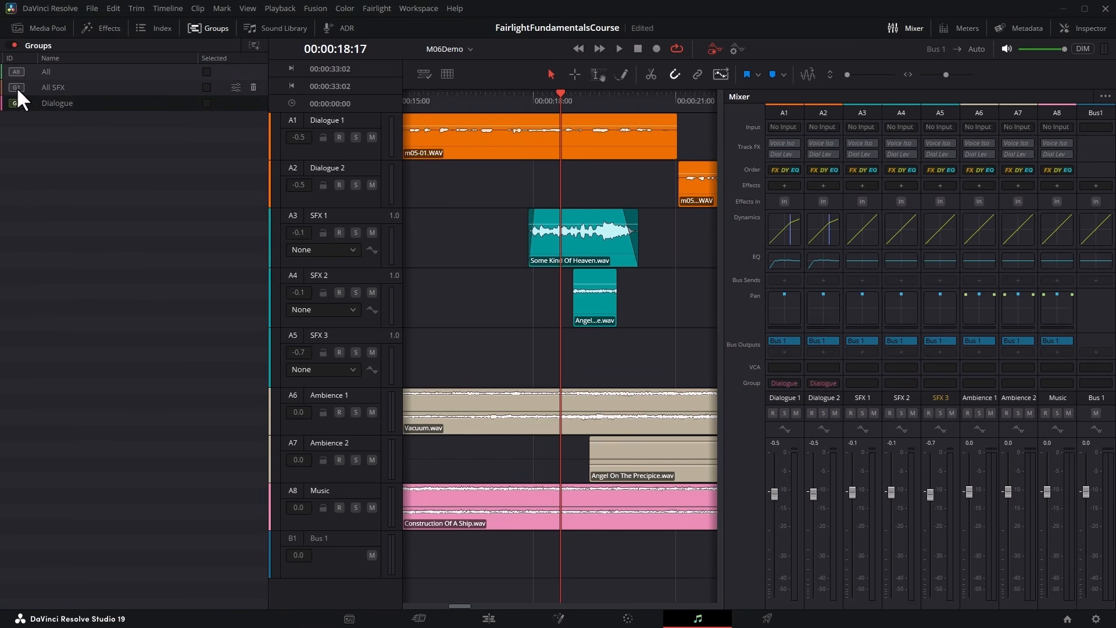
{"action": "left_click", "coordinate": [16, 87]}
{"action": "left_click", "coordinate": [17, 102]}
{"action": "left_click_drag", "start_coordinate": [774, 499], "coordinate": [761, 473]}
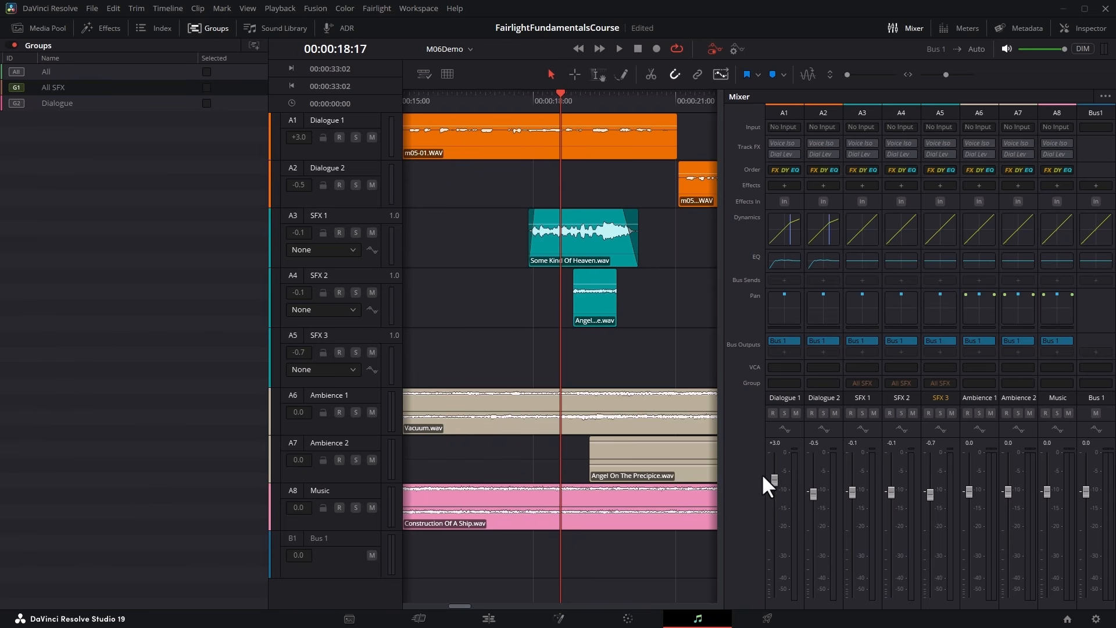
Delete the All SFX group and close the group list.
{"action": "mouse_move", "coordinate": [249, 91]}
{"action": "left_click", "coordinate": [256, 88]}
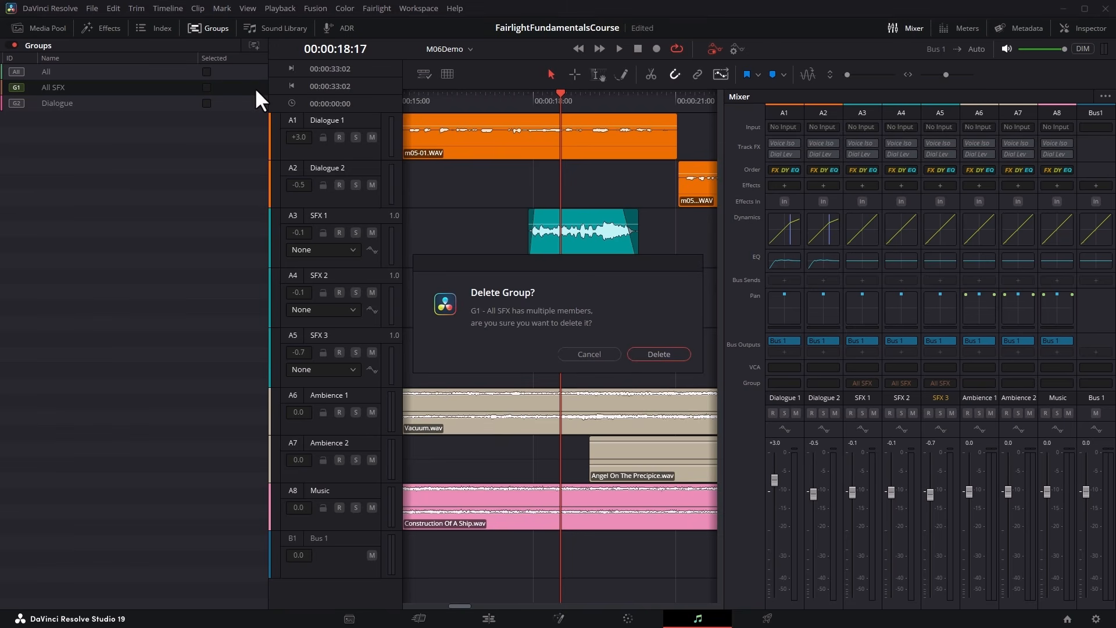
{"action": "left_click", "coordinate": [670, 352]}
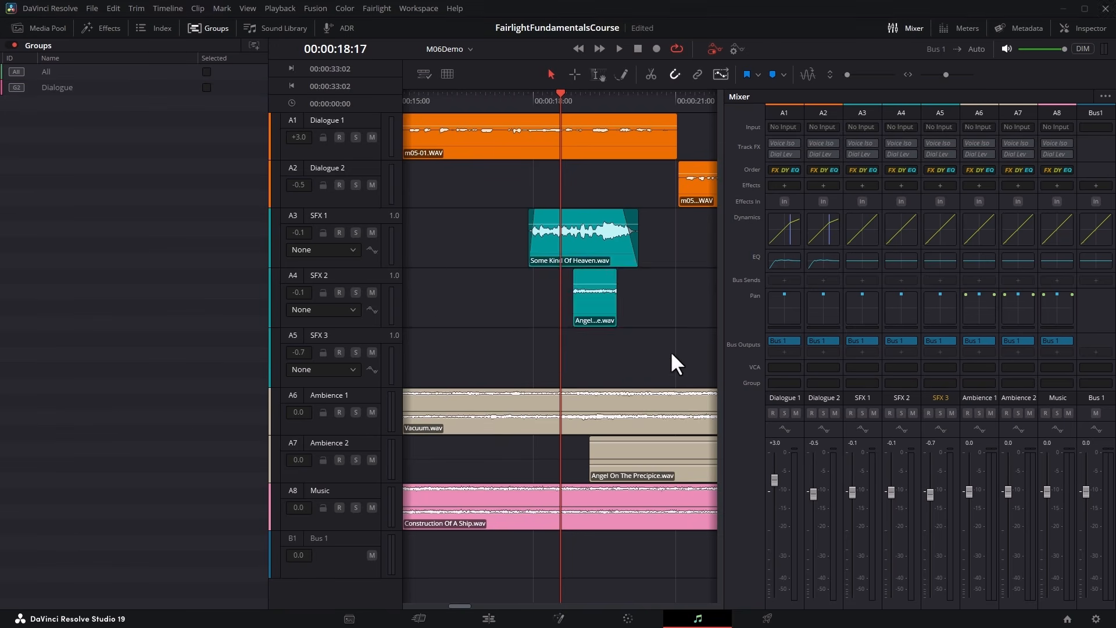
{"action": "left_click", "coordinate": [659, 356]}
{"action": "left_click", "coordinate": [207, 27]}
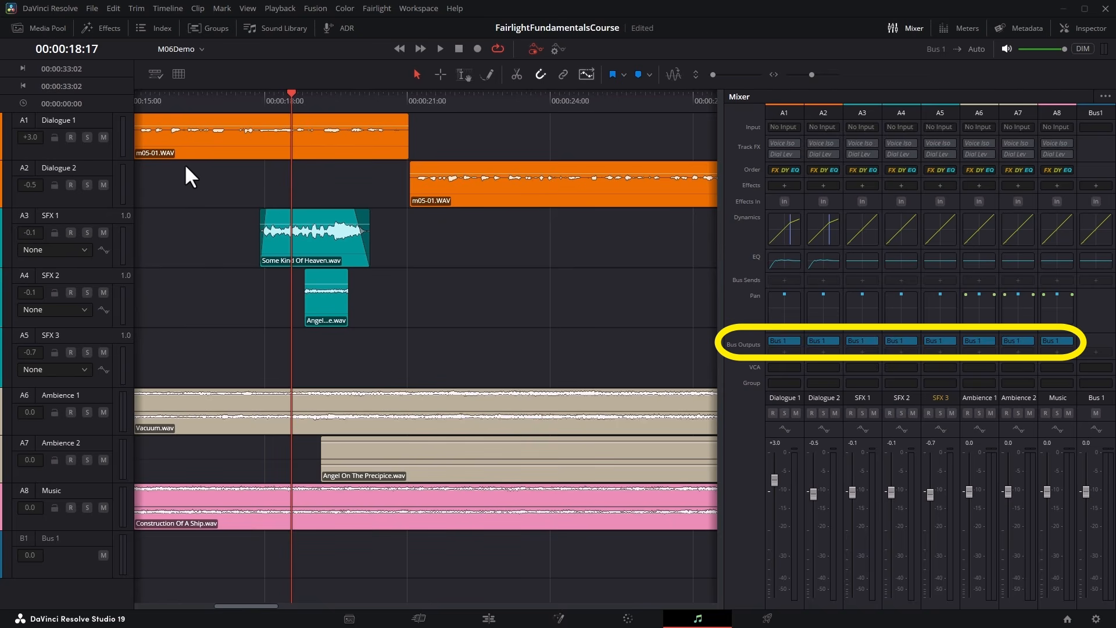
Fit the whole timeline in view and play the mix briefly from about 00:01:19:06, examining the track and Bus 1 levels.
{"action": "key", "text": "shift+z"}
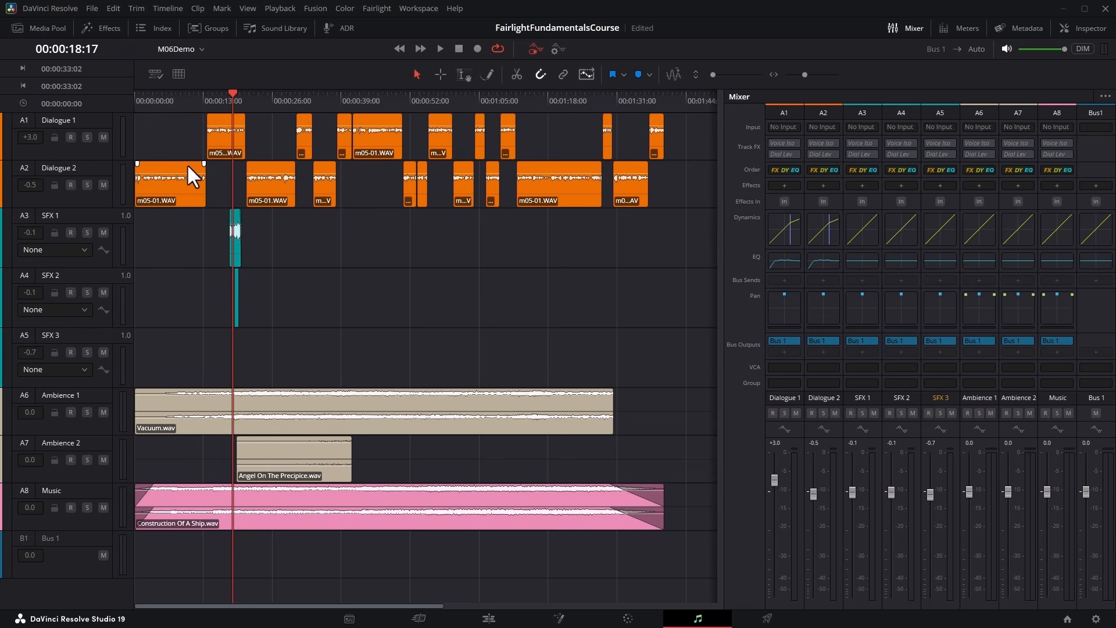
{"action": "left_click", "coordinate": [553, 99]}
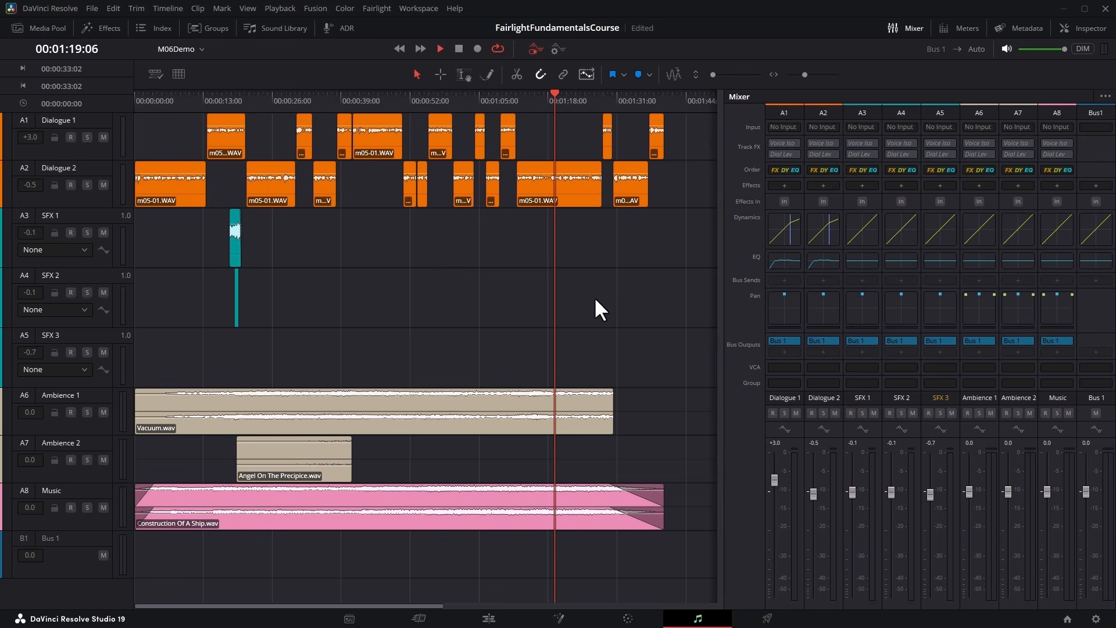
{"action": "key", "text": "space"}
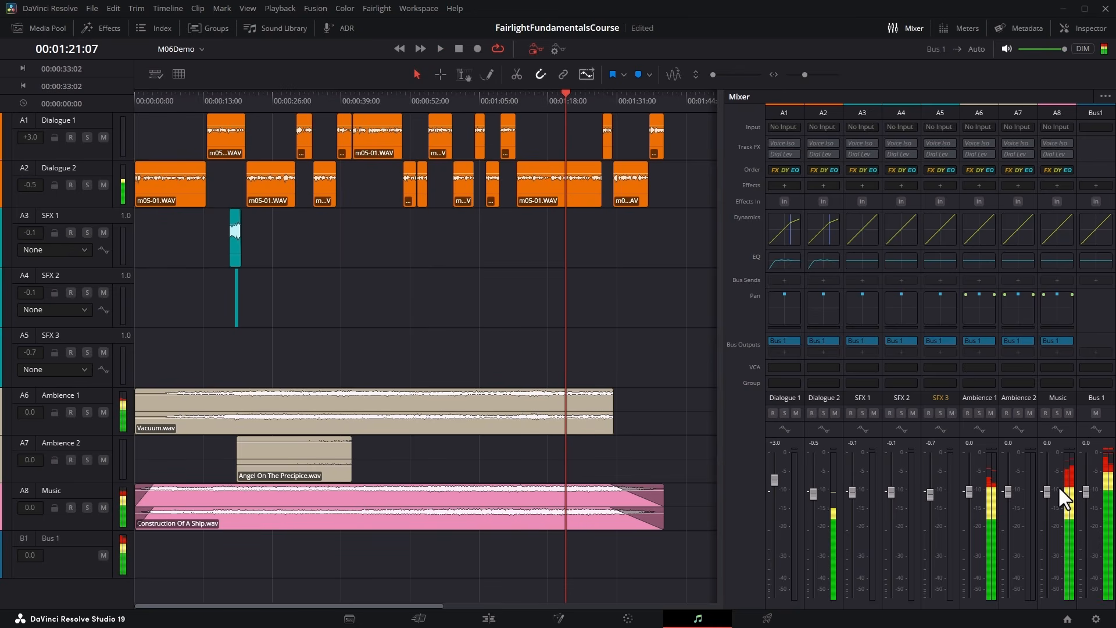
{"action": "key", "text": "space"}
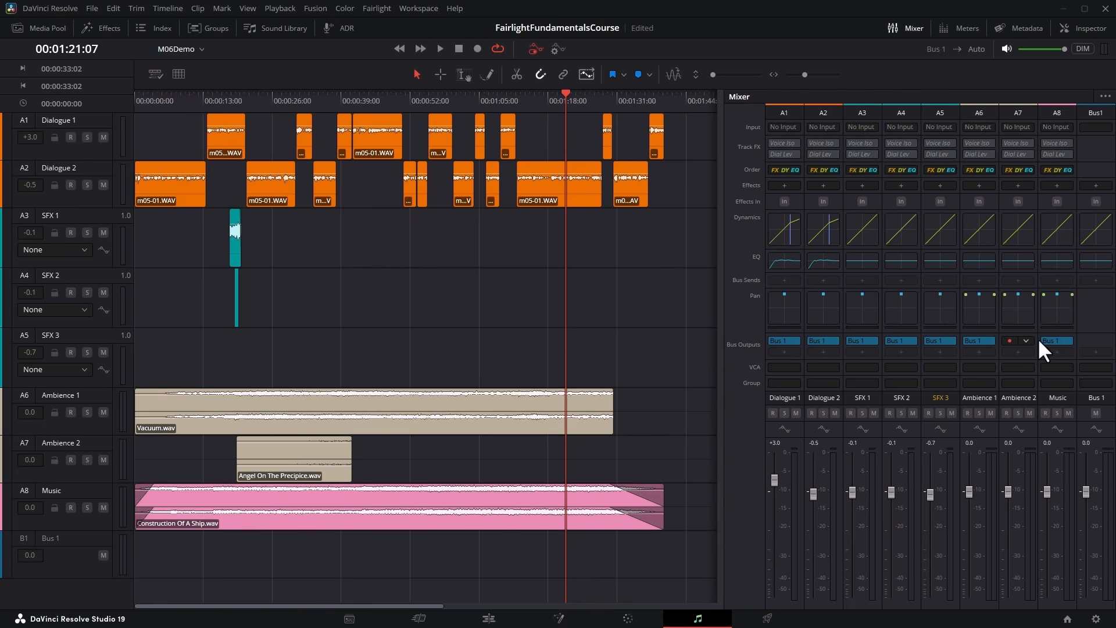
Select all eight track channels in the mixer and remove their Bus 1 output together.
{"action": "left_click", "coordinate": [785, 110]}
{"action": "left_click", "coordinate": [822, 109], "text": "ctrl"}
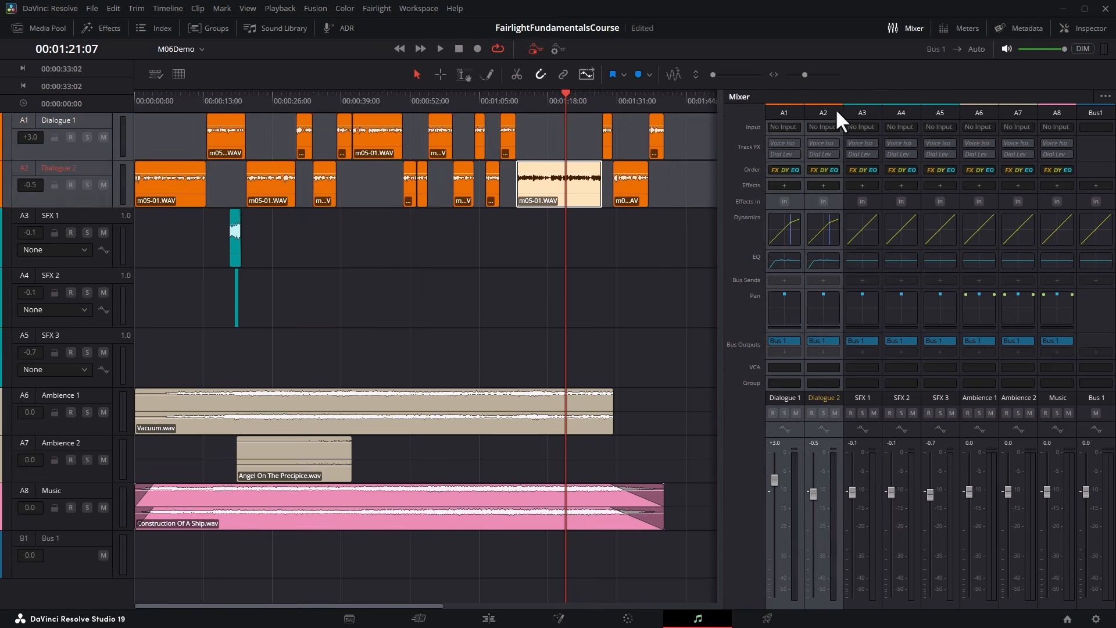
{"action": "left_click", "coordinate": [859, 109], "text": "ctrl"}
{"action": "left_click", "coordinate": [896, 109], "text": "ctrl"}
{"action": "left_click", "coordinate": [933, 110], "text": "ctrl"}
{"action": "left_click", "coordinate": [974, 111]}
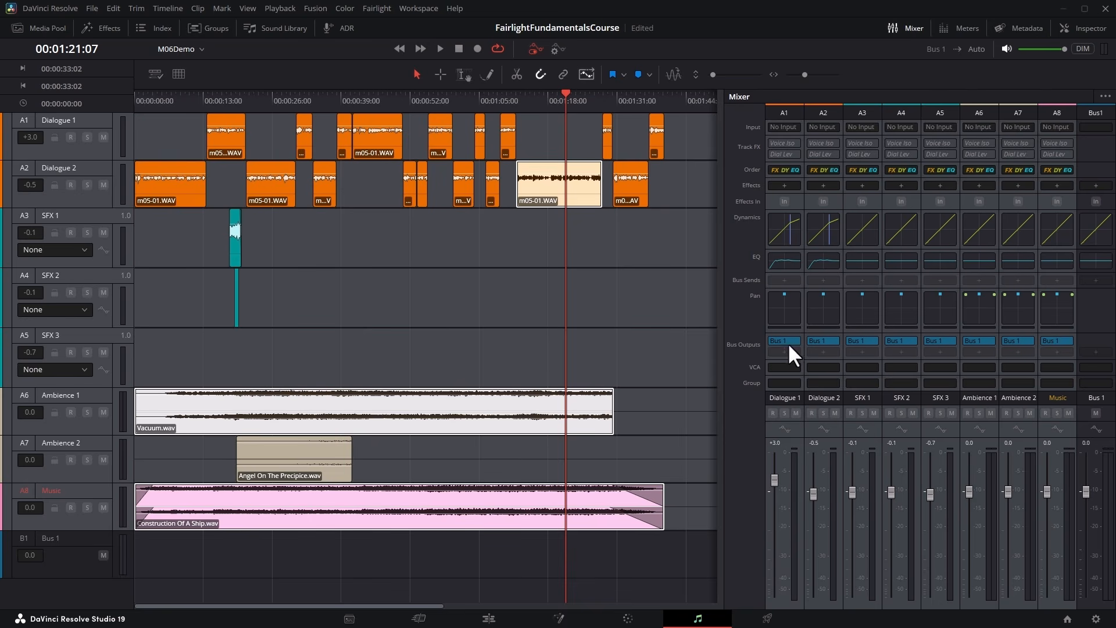
{"action": "left_click", "coordinate": [788, 342]}
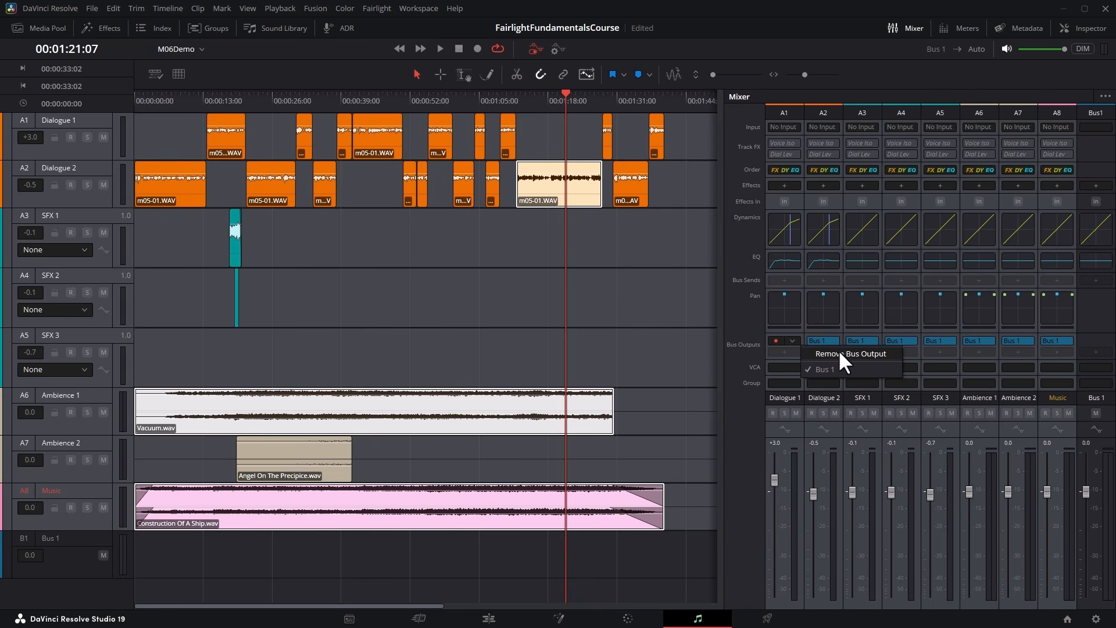
{"action": "left_click", "coordinate": [882, 351]}
Play the mix briefly without any bus outputs assigned, examining the track and Bus 1 levels.
{"action": "left_click", "coordinate": [546, 96]}
{"action": "left_click", "coordinate": [440, 48]}
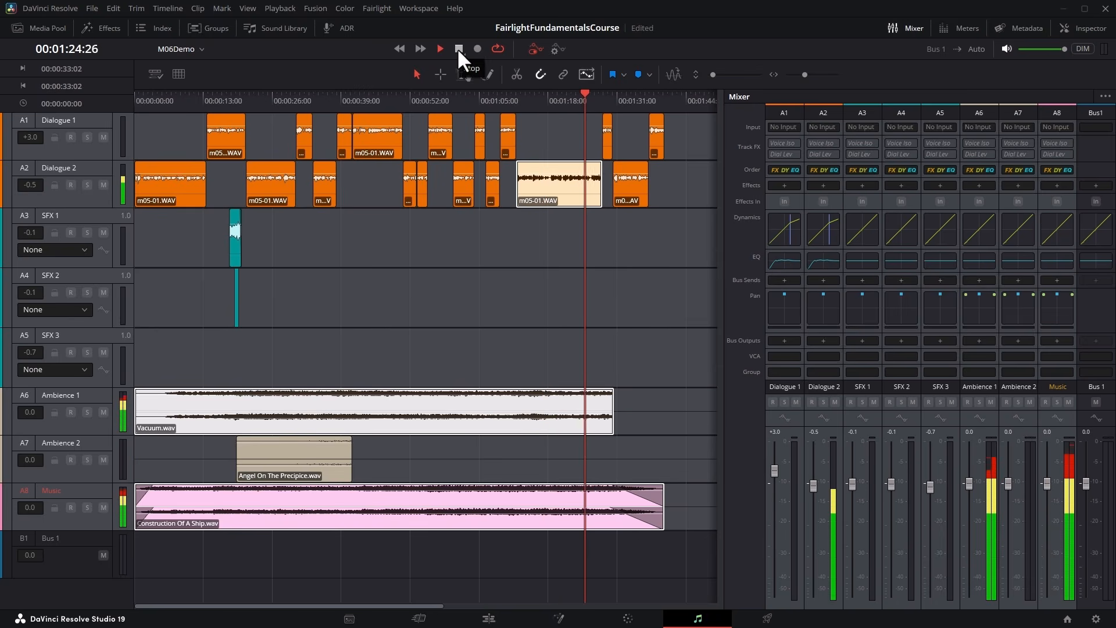
{"action": "left_click", "coordinate": [458, 49]}
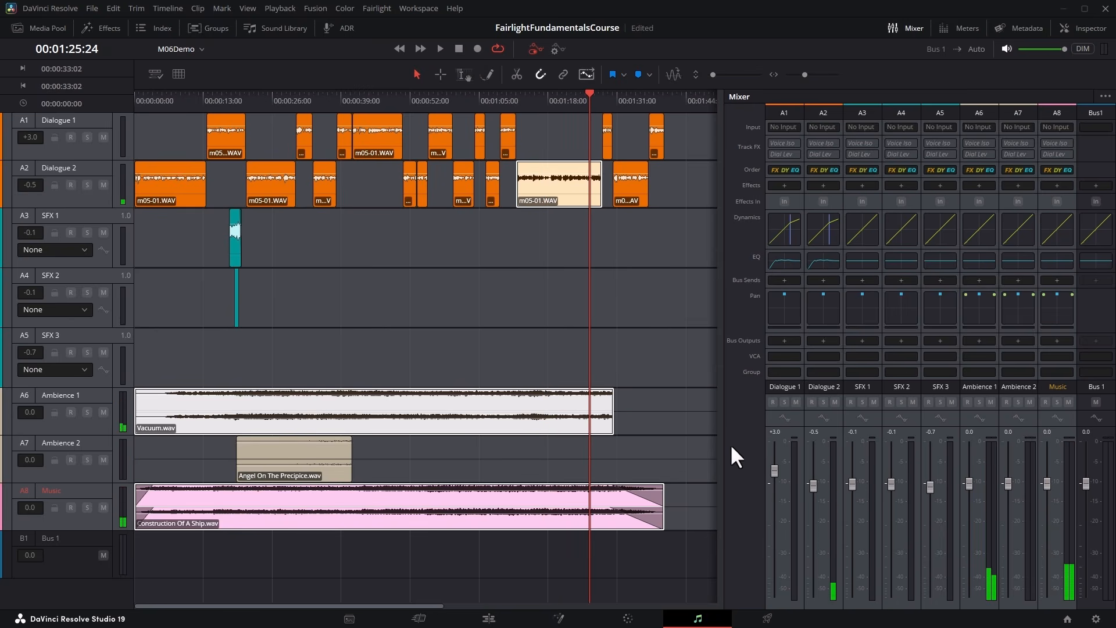
Assign Bus 1 as the output of all eight selected tracks again and clear the selection.
{"action": "left_click", "coordinate": [787, 342]}
{"action": "left_click", "coordinate": [842, 353]}
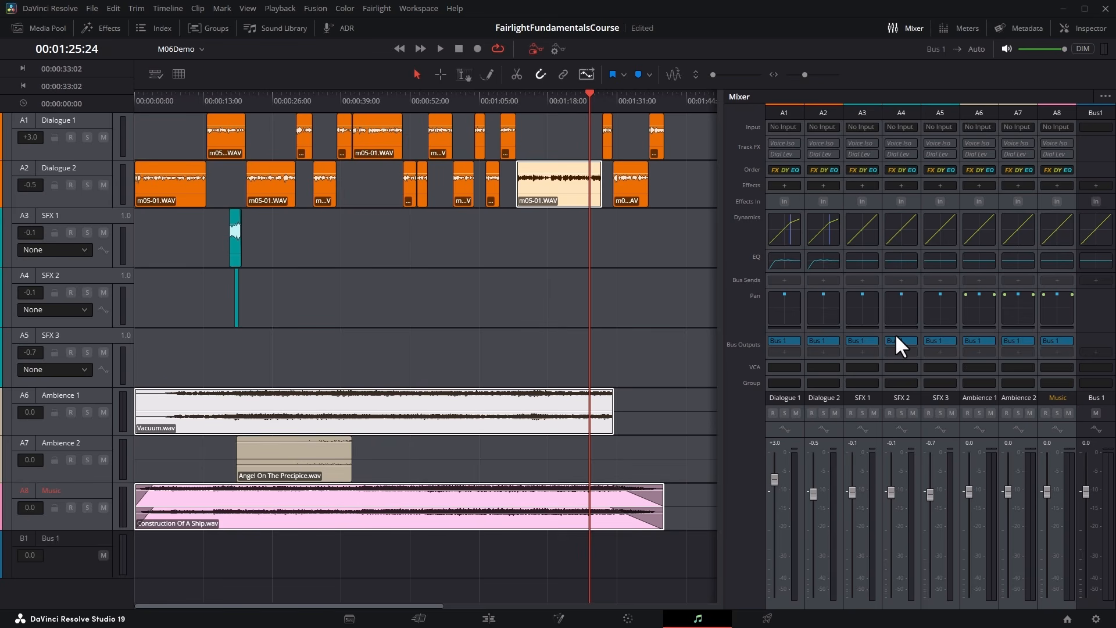
{"action": "left_click", "coordinate": [624, 260]}
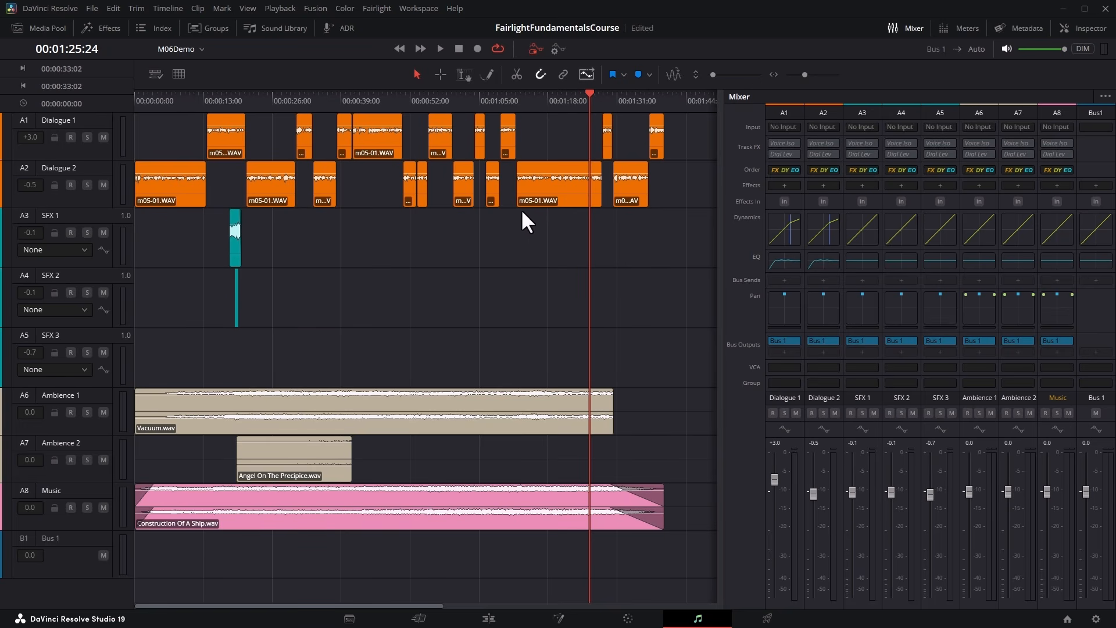
Add a second bus in the Bus Format settings and name it Dialogue.
{"action": "left_click", "coordinate": [382, 7]}
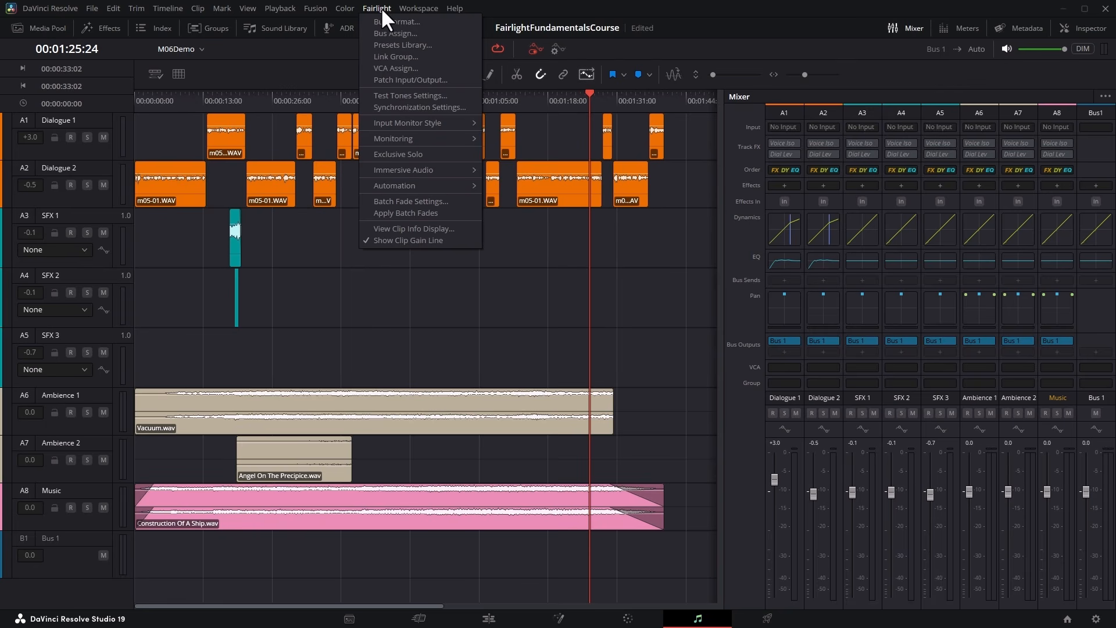
{"action": "left_click", "coordinate": [448, 23]}
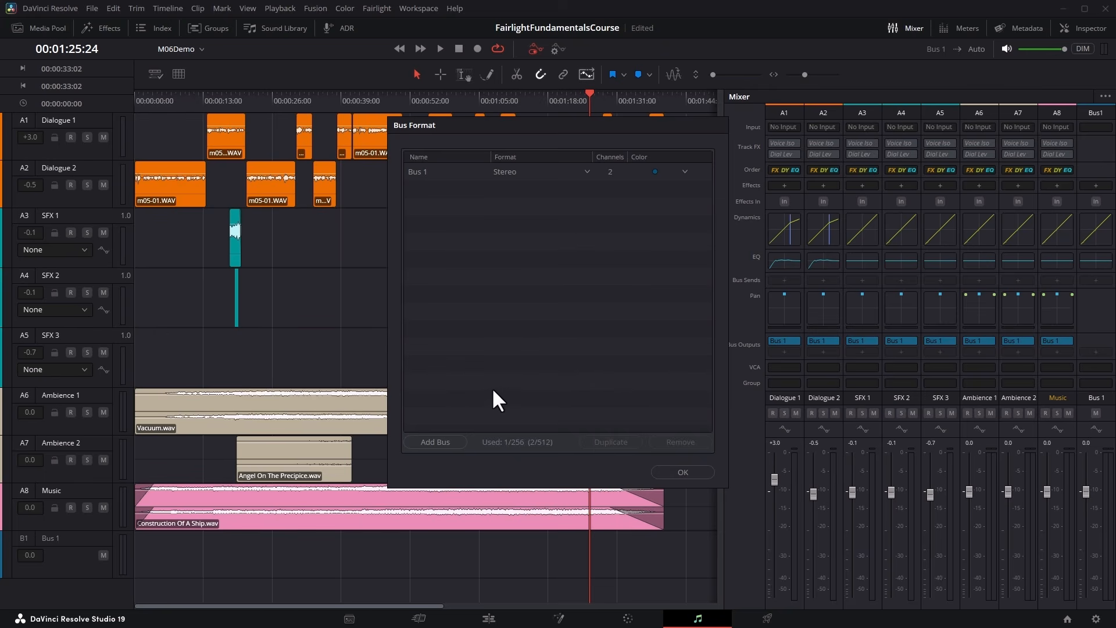
{"action": "left_click", "coordinate": [454, 440]}
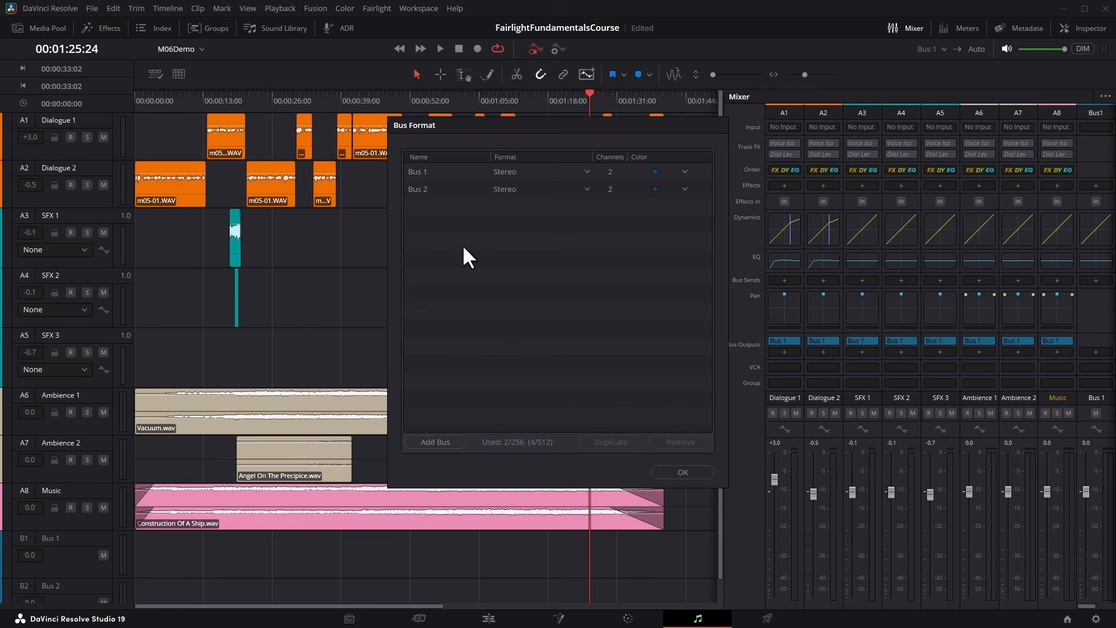
{"action": "left_click", "coordinate": [421, 190]}
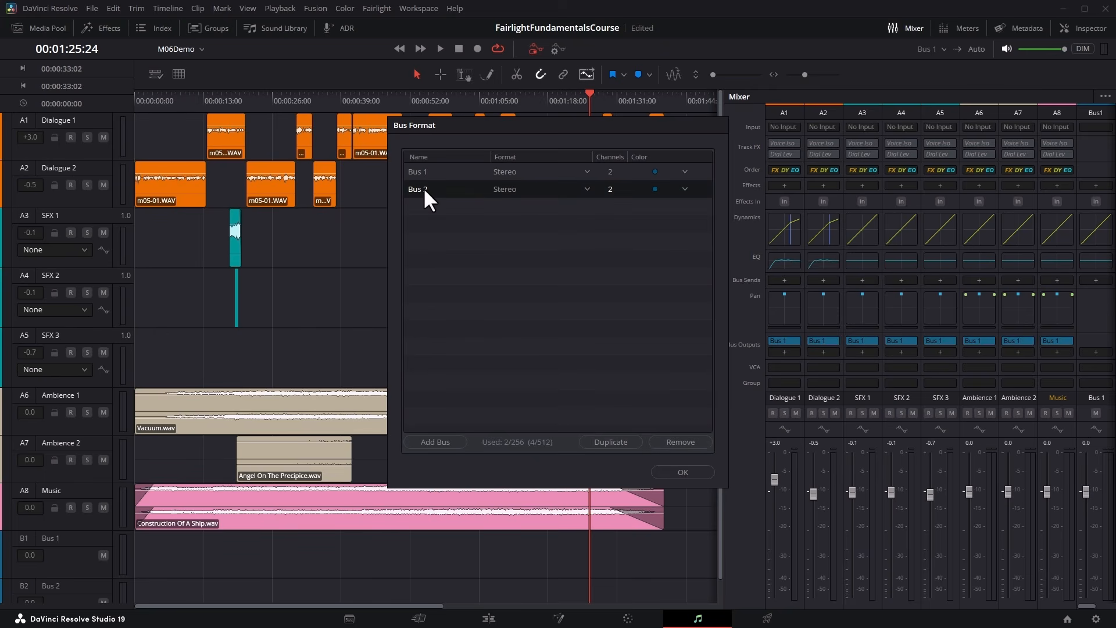
{"action": "double_click", "coordinate": [423, 189]}
{"action": "type", "text": "Dialogue"}
{"action": "key", "text": "Return"}
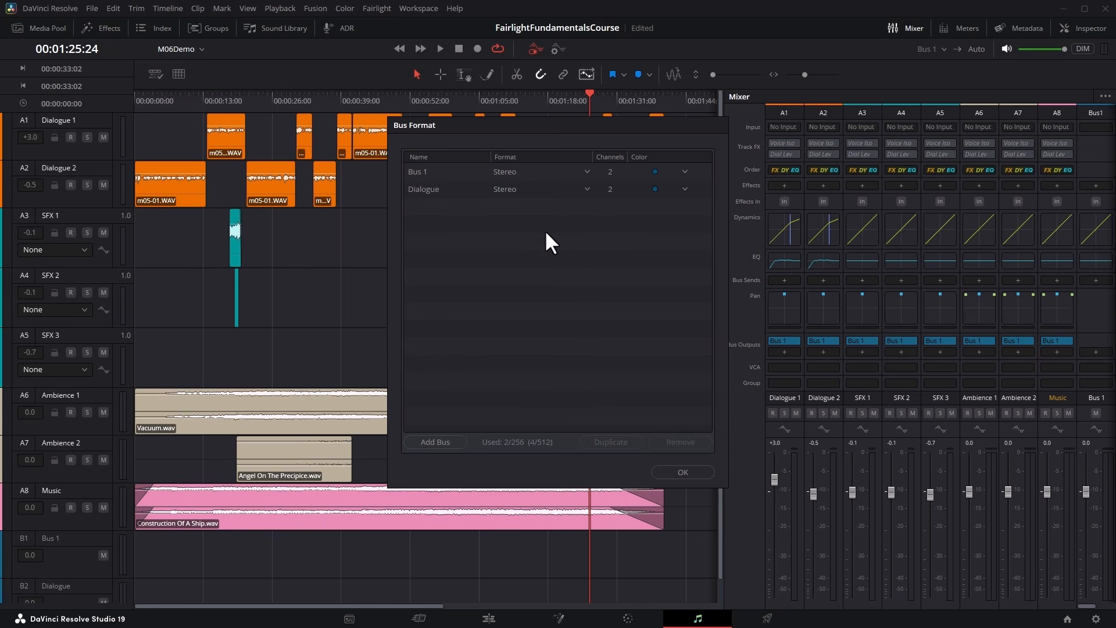
Set the Dialogue bus to Mono format with the Orange color and confirm the bus settings.
{"action": "left_click", "coordinate": [586, 189]}
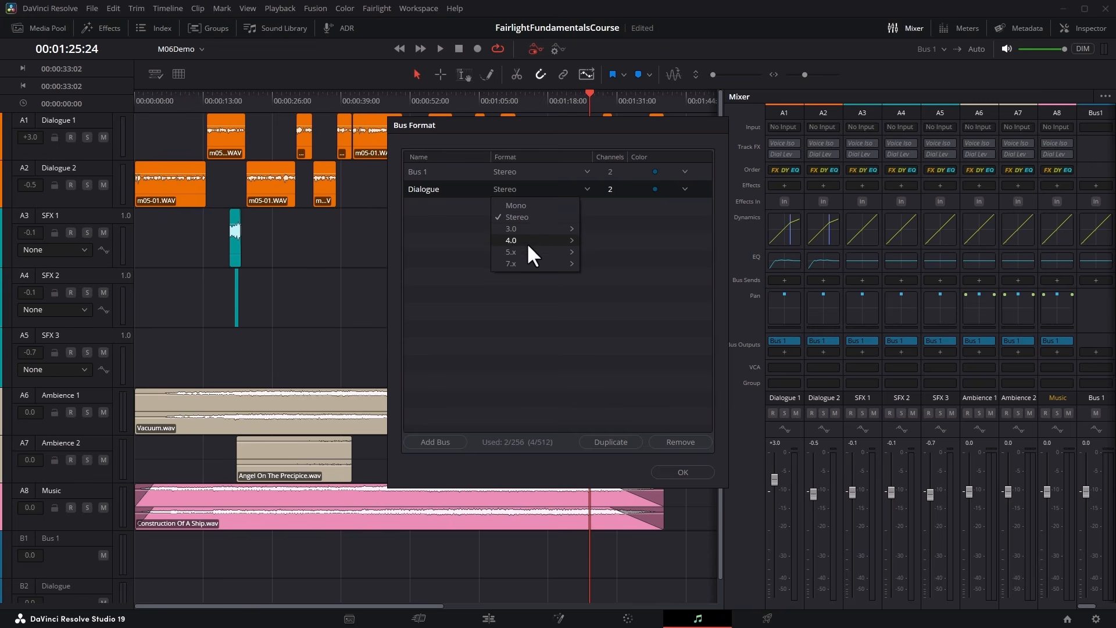
{"action": "left_click", "coordinate": [510, 208]}
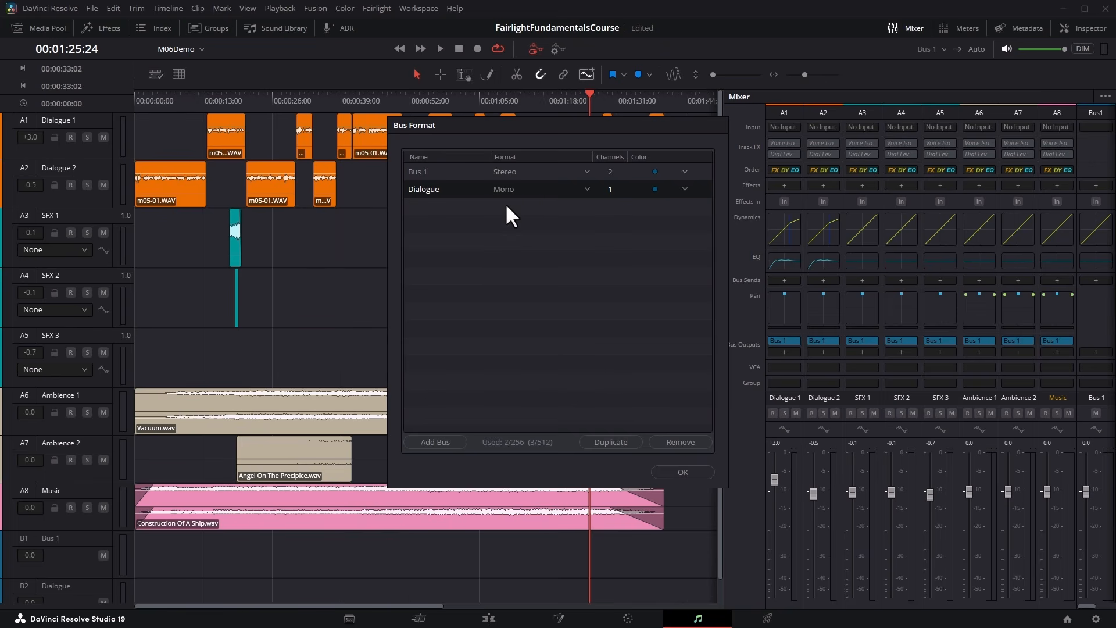
{"action": "left_click", "coordinate": [684, 190]}
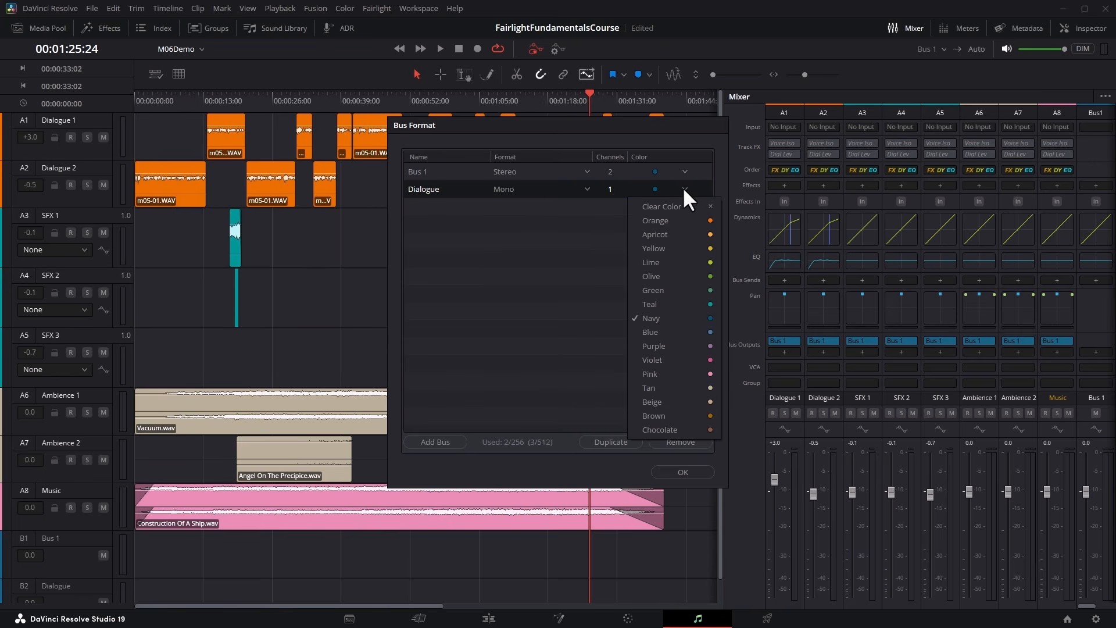
{"action": "left_click", "coordinate": [661, 222]}
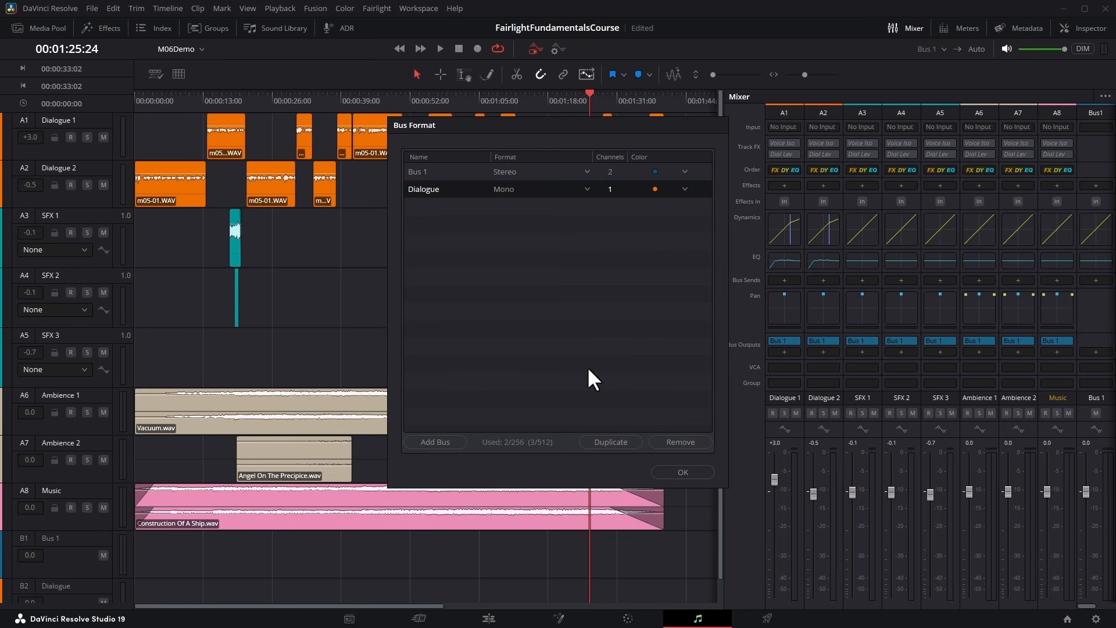
{"action": "left_click", "coordinate": [680, 472]}
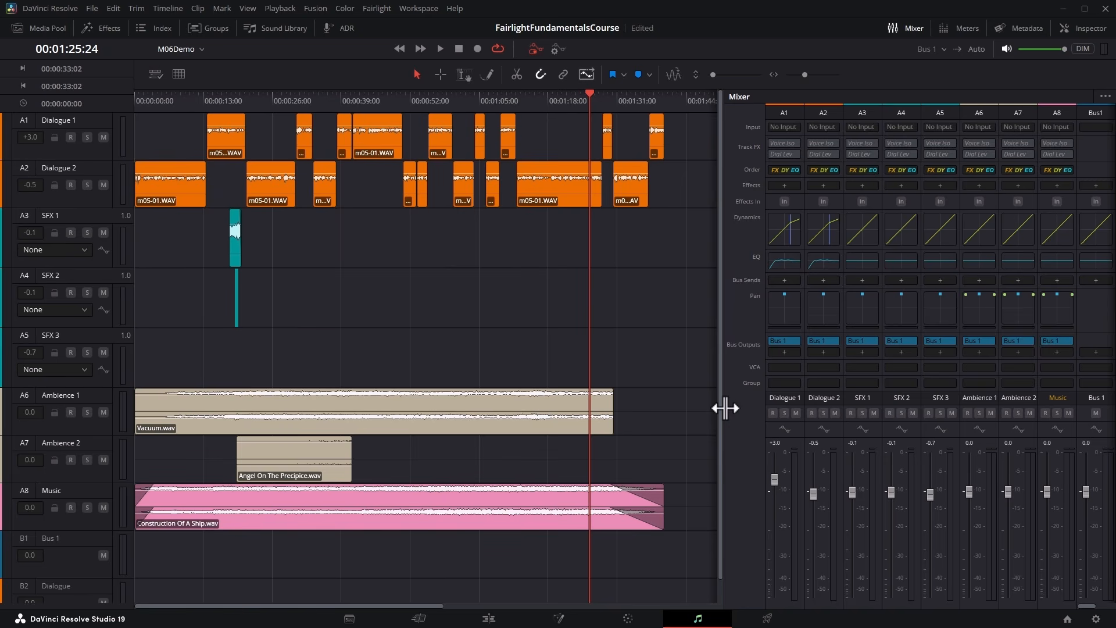
Widen the mixer to show both buses and route the Dialogue 1 and Dialogue 2 outputs to the Dialogue bus.
{"action": "left_click_drag", "start_coordinate": [724, 408], "coordinate": [685, 408]}
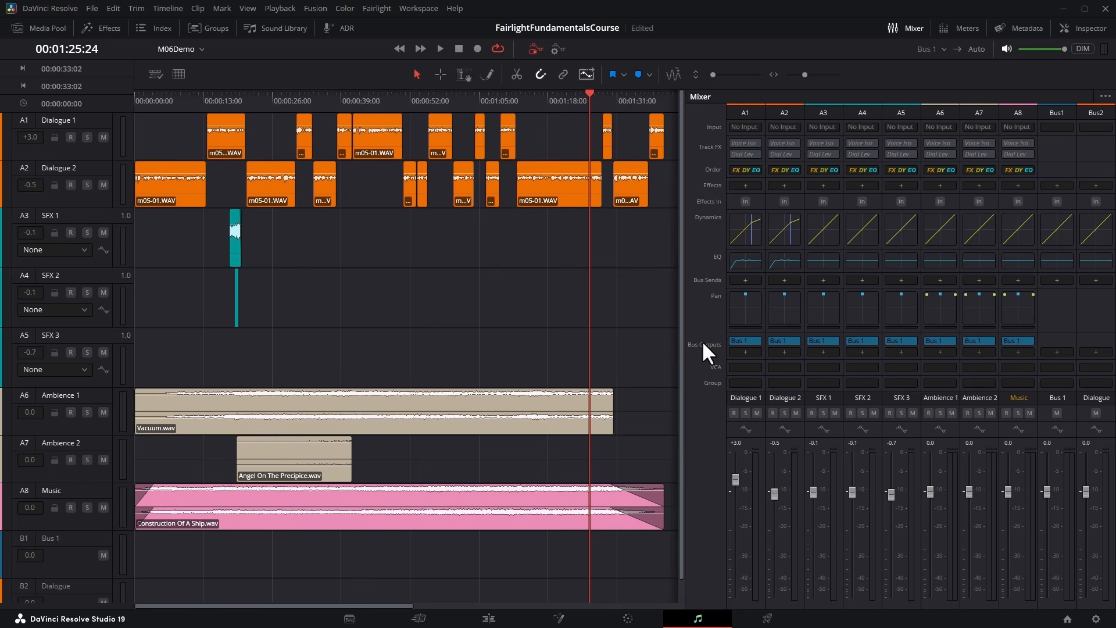
{"action": "left_click", "coordinate": [752, 340]}
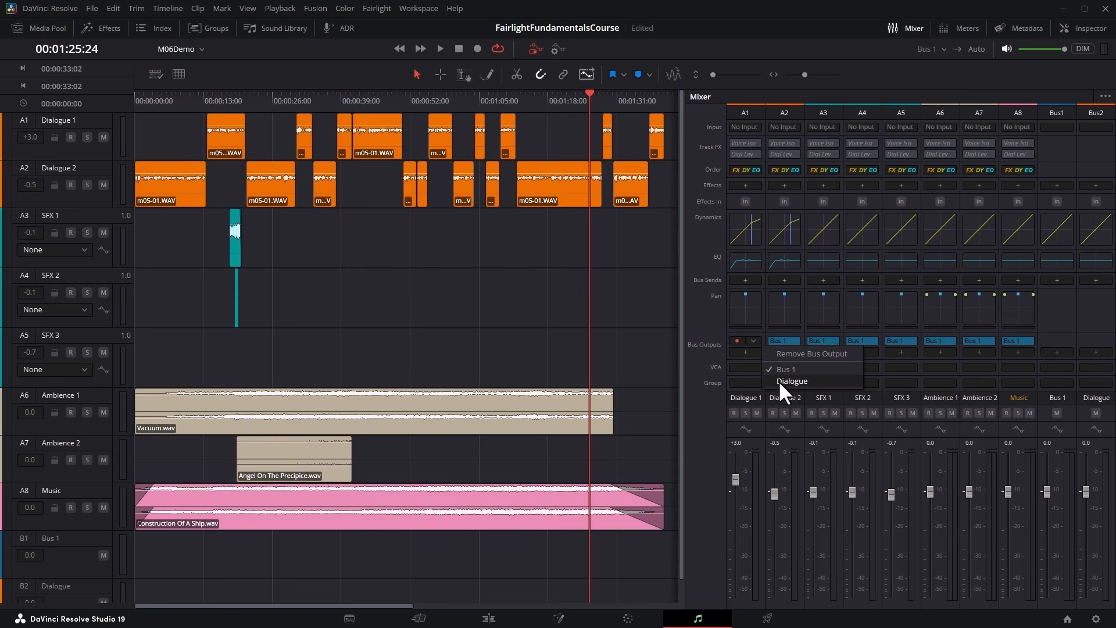
{"action": "left_click", "coordinate": [838, 380]}
{"action": "left_click", "coordinate": [792, 340]}
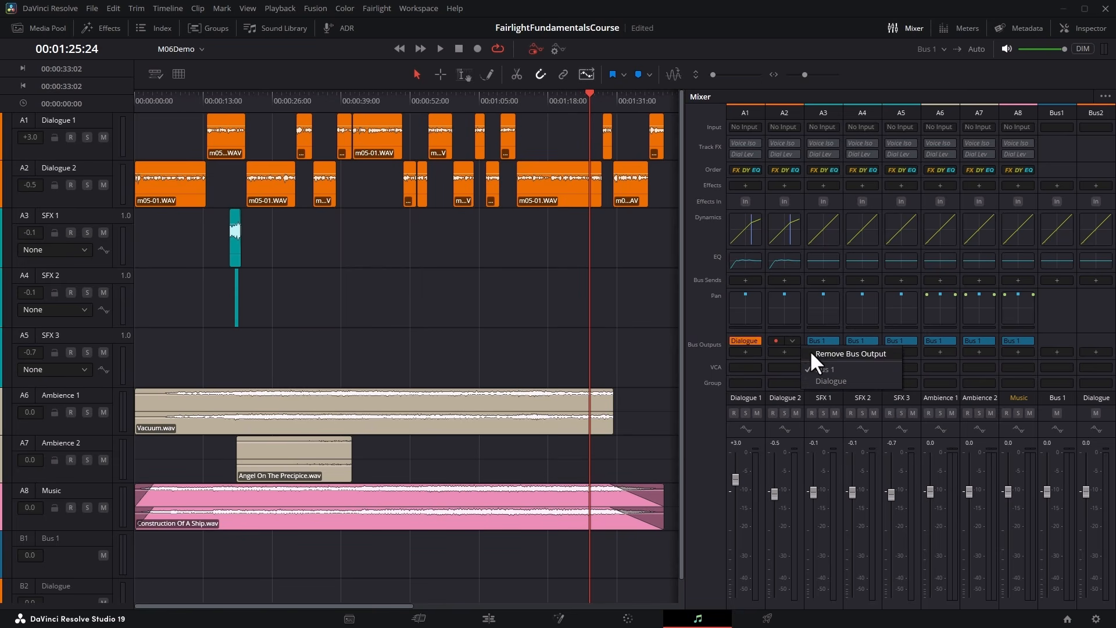
{"action": "left_click", "coordinate": [840, 381]}
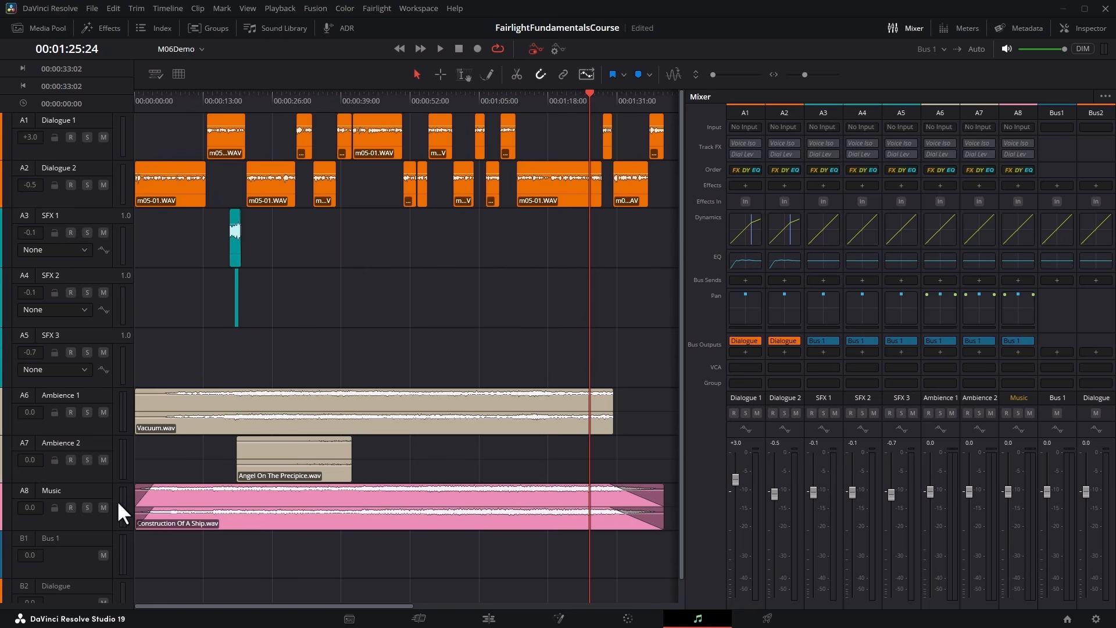
Mute the Music, Ambience 2 and Ambience 1 tracks.
{"action": "left_click", "coordinate": [104, 507]}
{"action": "left_click", "coordinate": [103, 460]}
{"action": "left_click", "coordinate": [103, 412]}
Play the dialogue section around 00:01:13, examining the dialogue track levels against the Dialogue bus and Bus 1.
{"action": "left_click_drag", "start_coordinate": [516, 97], "coordinate": [500, 96]}
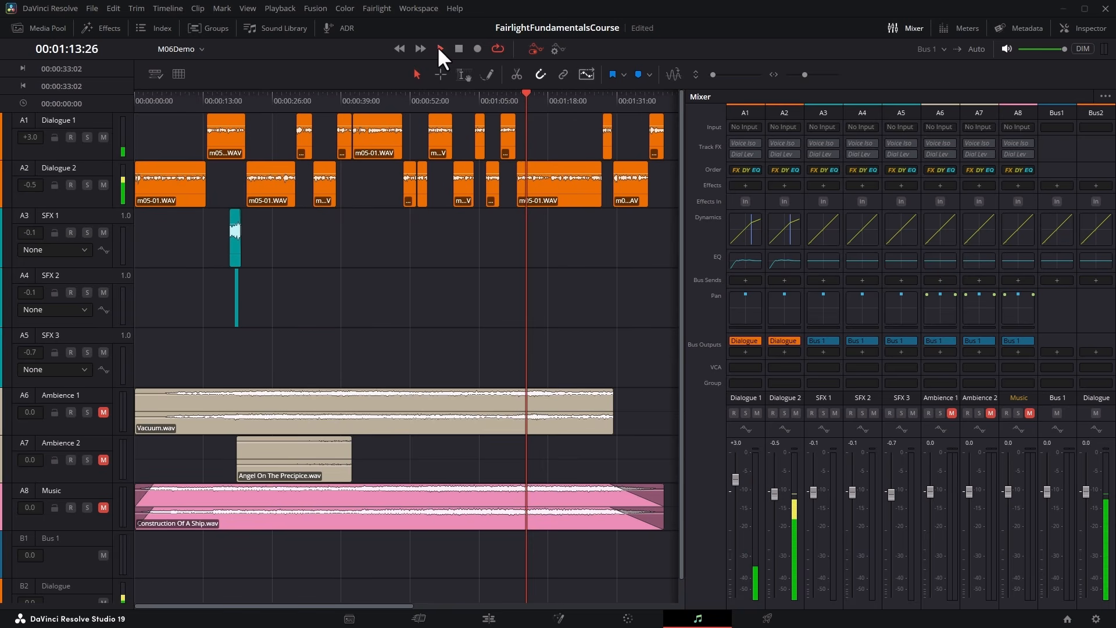
{"action": "left_click", "coordinate": [482, 94]}
{"action": "left_click", "coordinate": [437, 48]}
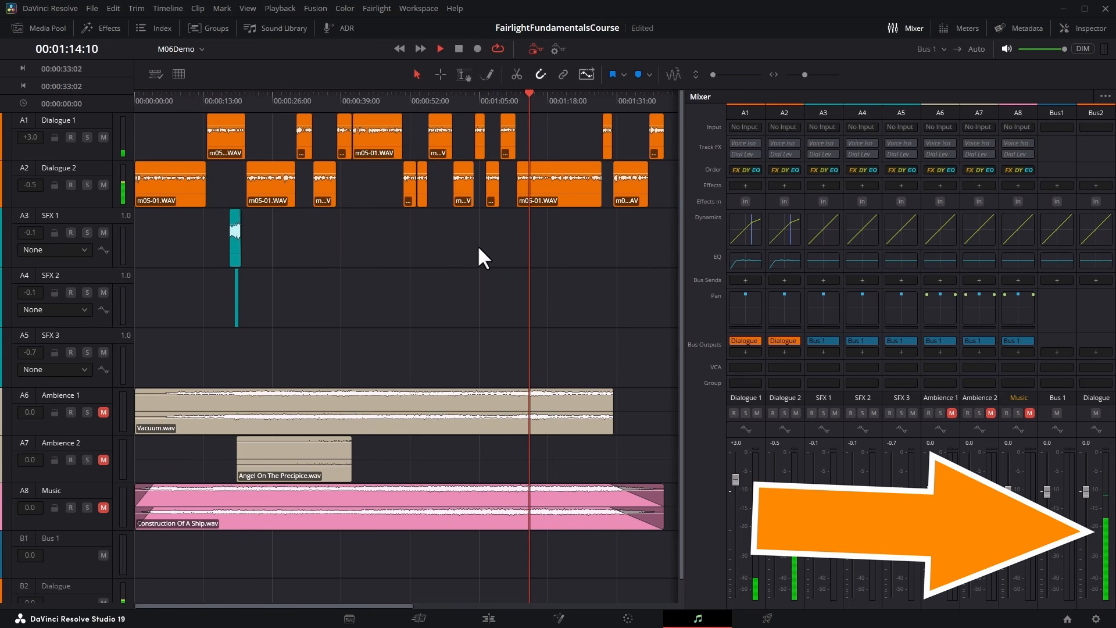
{"action": "left_click", "coordinate": [459, 48]}
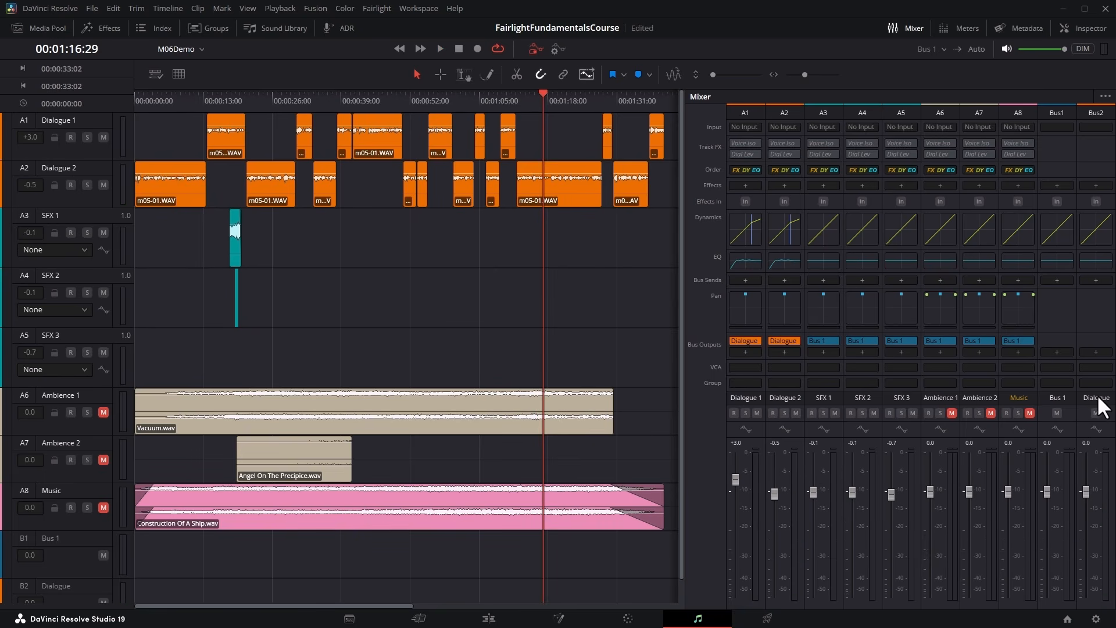
Route the Dialogue bus output to Bus 1 and play from 00:01:08:29 to check both bus levels.
{"action": "left_click", "coordinate": [1095, 351]}
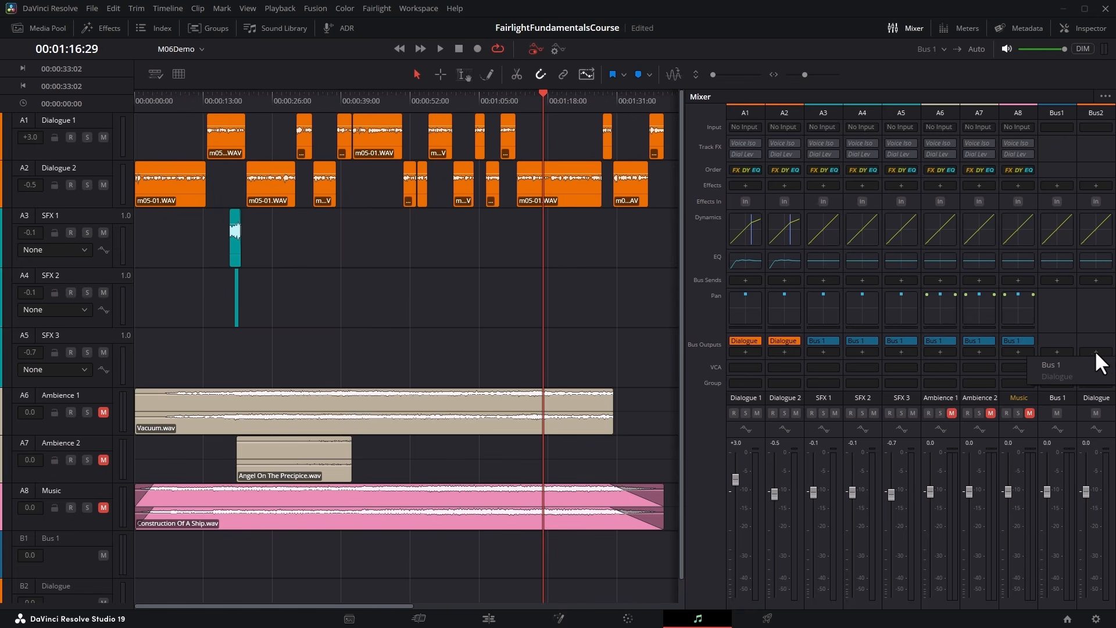
{"action": "left_click", "coordinate": [1051, 365]}
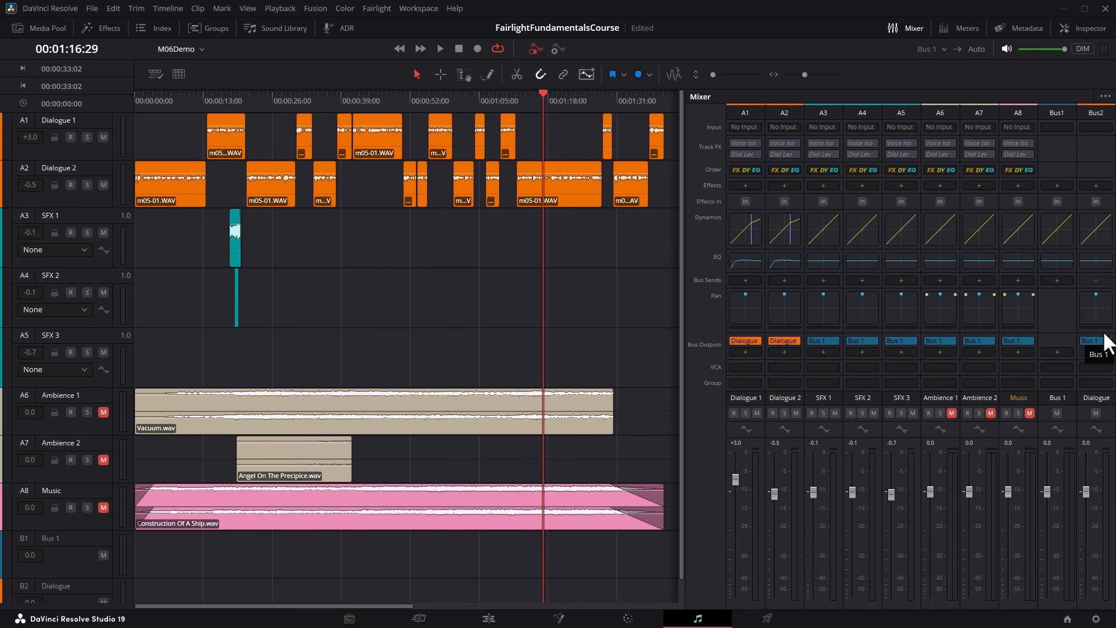
{"action": "left_click", "coordinate": [499, 96]}
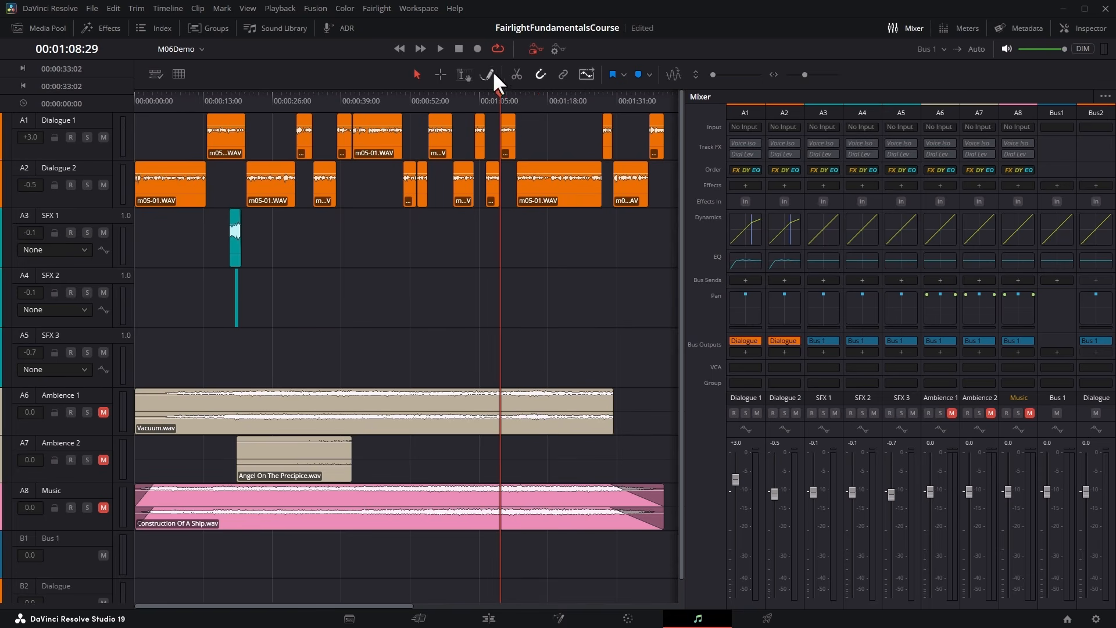
{"action": "left_click", "coordinate": [439, 49]}
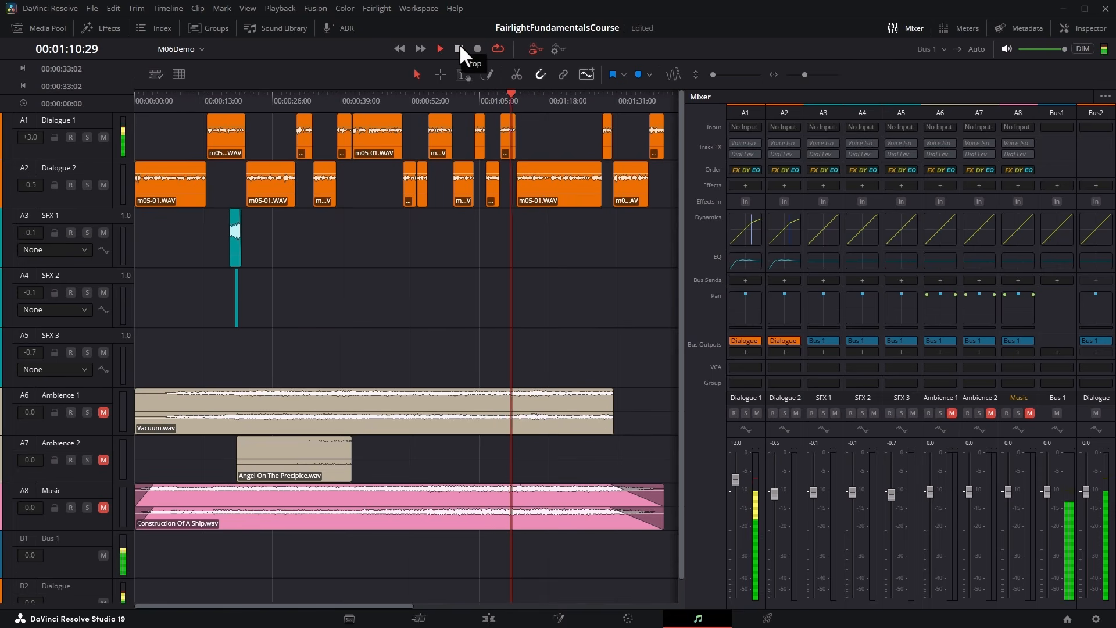
{"action": "left_click", "coordinate": [459, 47]}
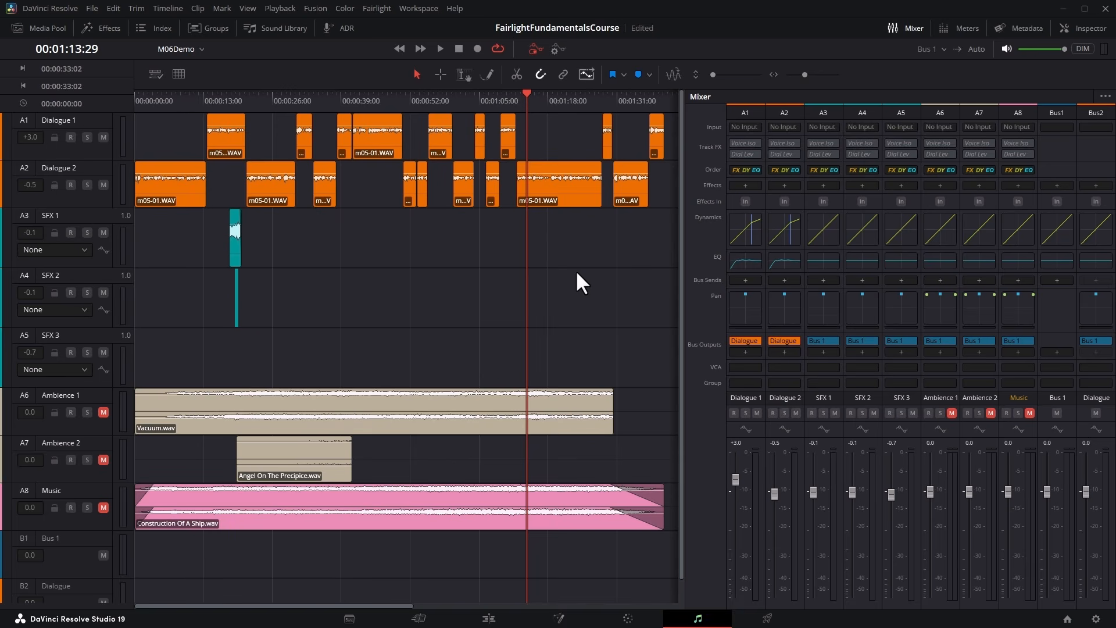
Play the dialogue from 00:00:38:03 while trying the Dialogue bus fader, leaving it at 0.0.
{"action": "left_click", "coordinate": [440, 48]}
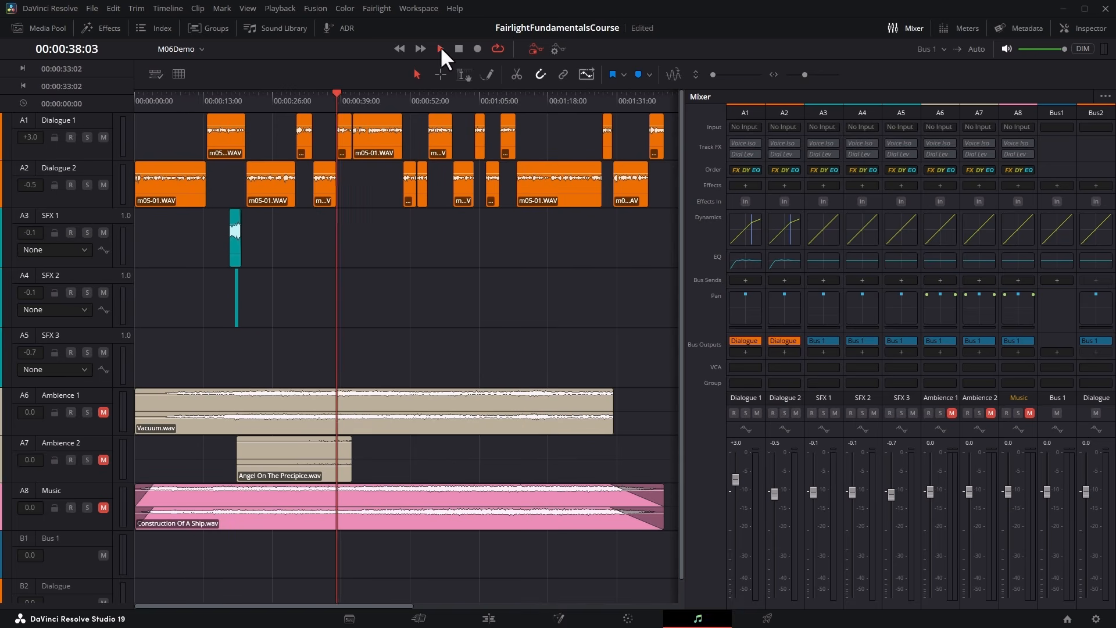
{"action": "mouse_move", "coordinate": [1085, 491]}
{"action": "left_mouse_down"}
{"action": "mouse_move", "coordinate": [1092, 607]}
{"action": "mouse_move", "coordinate": [1090, 468]}
{"action": "mouse_move", "coordinate": [1086, 535]}
{"action": "mouse_move", "coordinate": [1085, 493]}
{"action": "left_mouse_up"}
{"action": "left_click", "coordinate": [458, 49]}
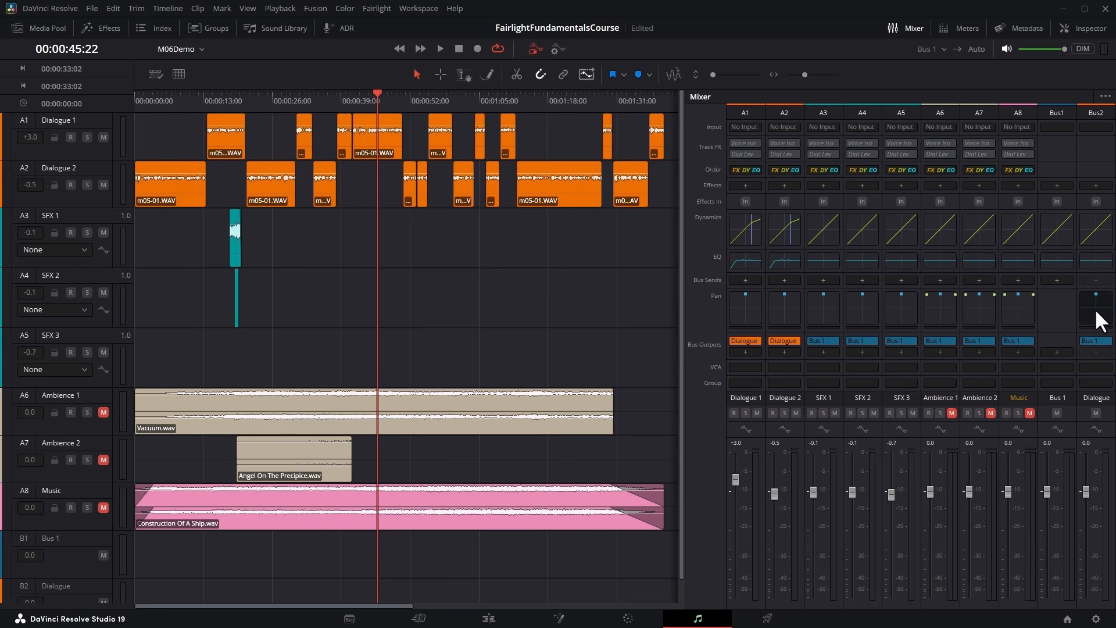
Play from 00:00:38:04 and try panning the whole Dialogue bus across the stereo field.
{"action": "left_click", "coordinate": [337, 95]}
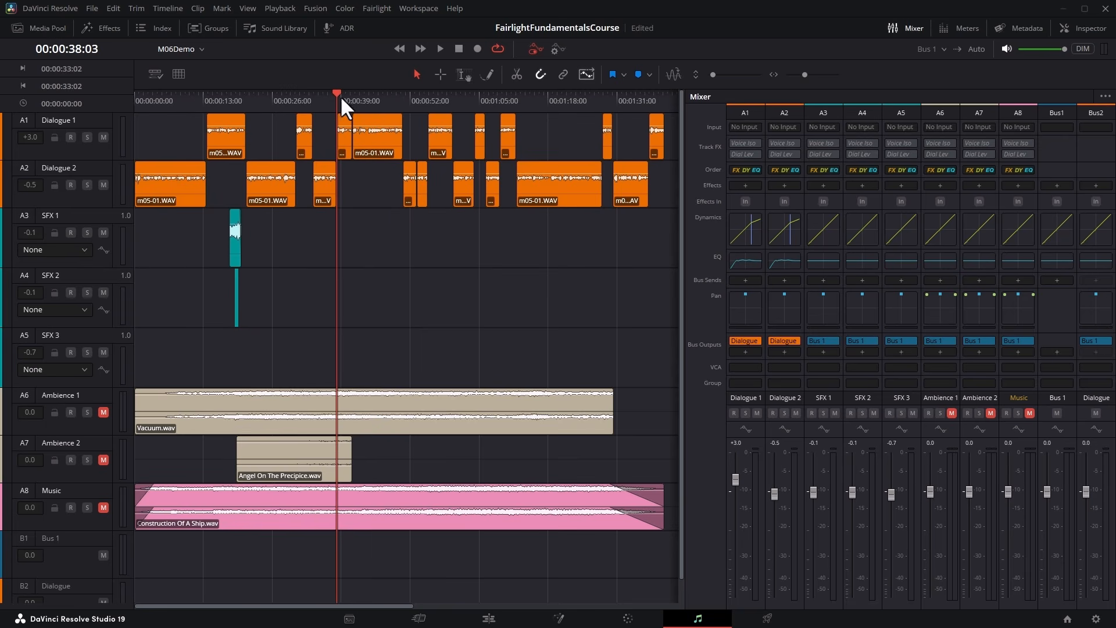
{"action": "left_click", "coordinate": [439, 48]}
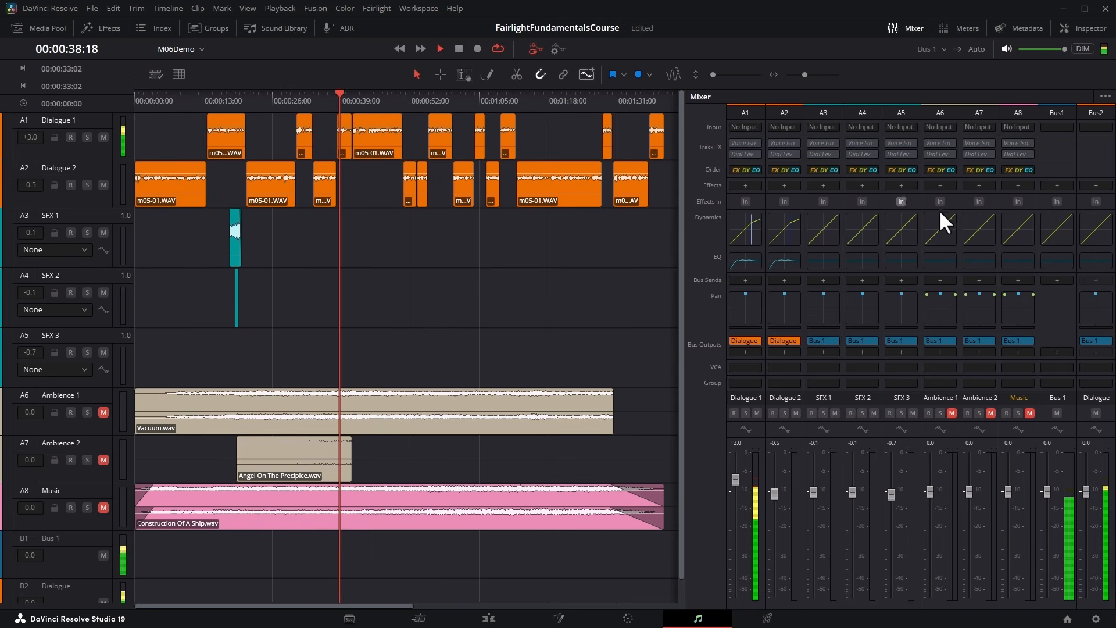
{"action": "double_click", "coordinate": [1094, 299]}
{"action": "left_click_drag", "start_coordinate": [607, 168], "coordinate": [766, 164]}
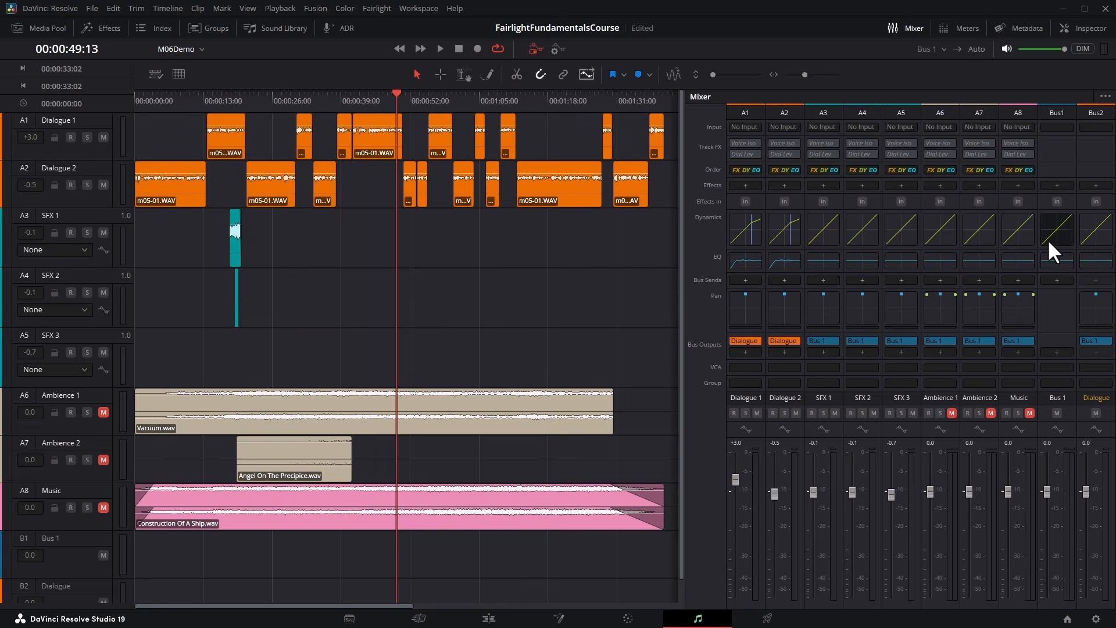
Examine the Dynamics and Equalizer settings of the Dialogue bus and close each of them.
{"action": "double_click", "coordinate": [1102, 229]}
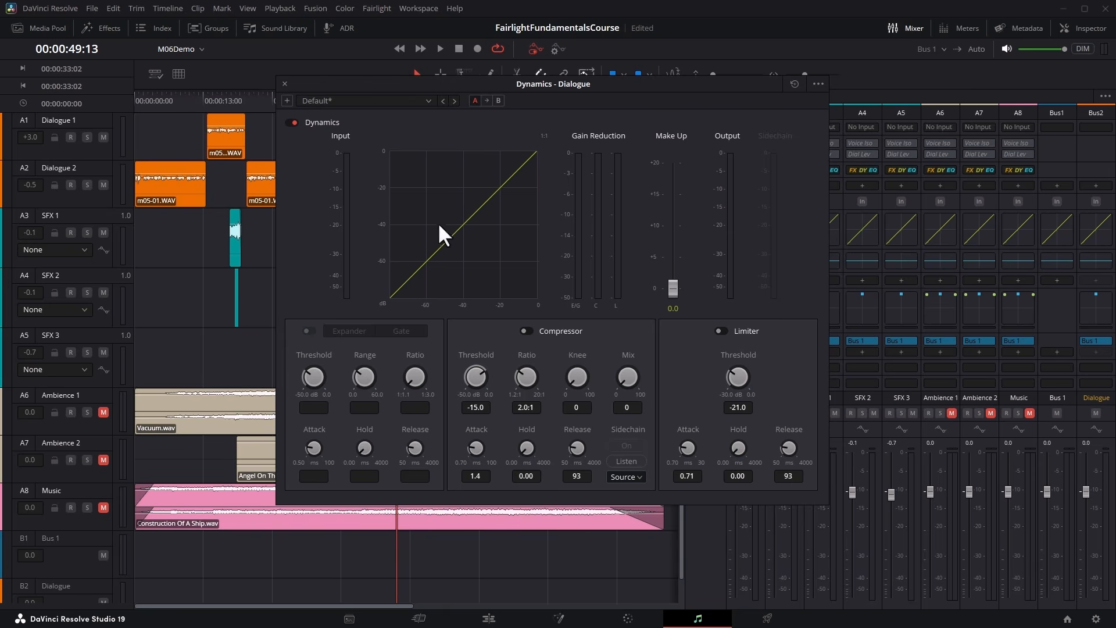
{"action": "left_click", "coordinate": [284, 84]}
{"action": "double_click", "coordinate": [1096, 261]}
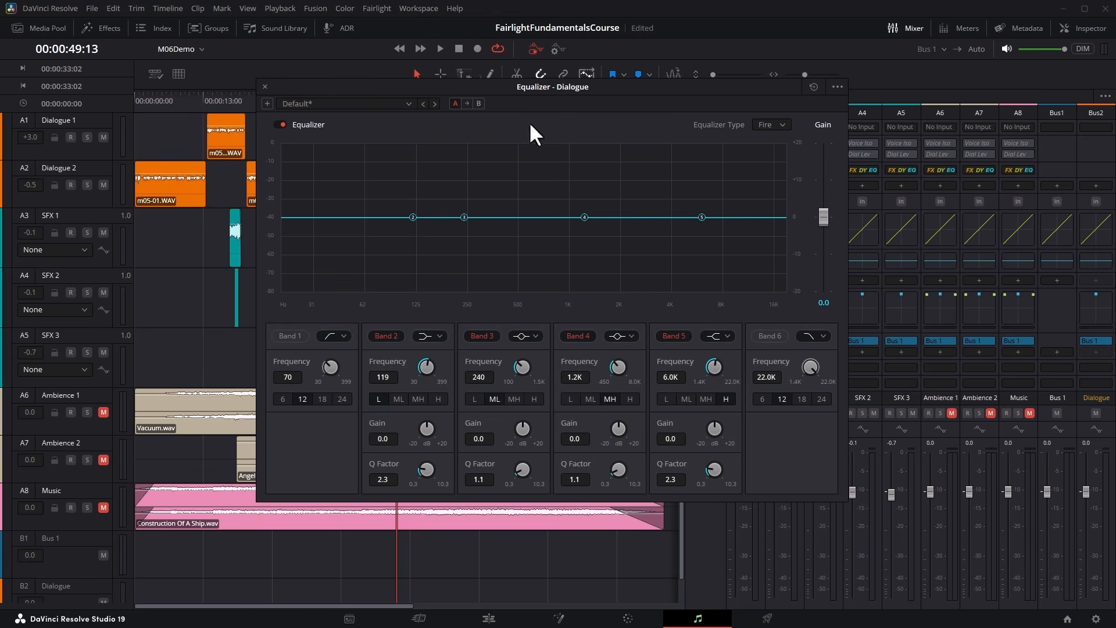
{"action": "left_click", "coordinate": [265, 87]}
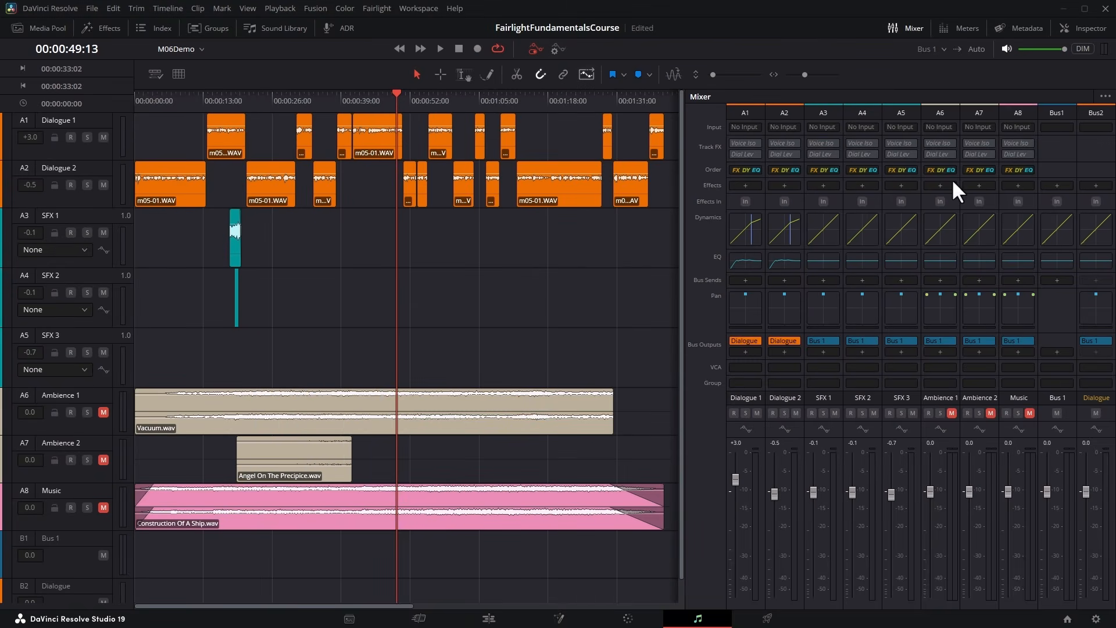
Look at the effect categories available for the Dialogue bus.
{"action": "left_click", "coordinate": [1096, 185]}
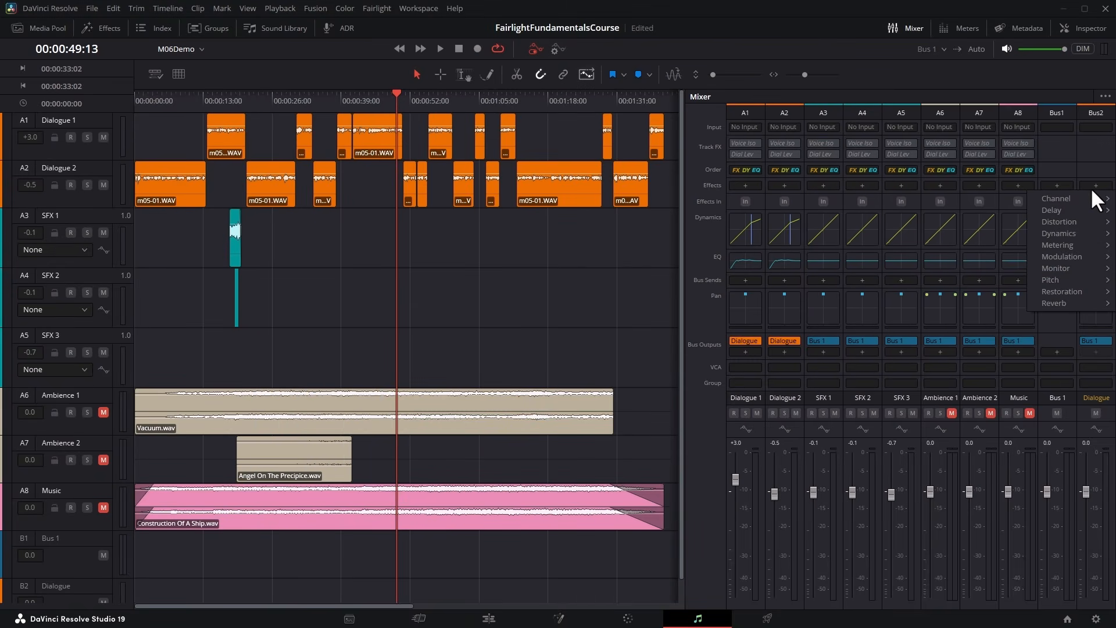
{"action": "scroll", "coordinate": [623, 238], "scroll_direction": "down", "scroll_amount": 1}
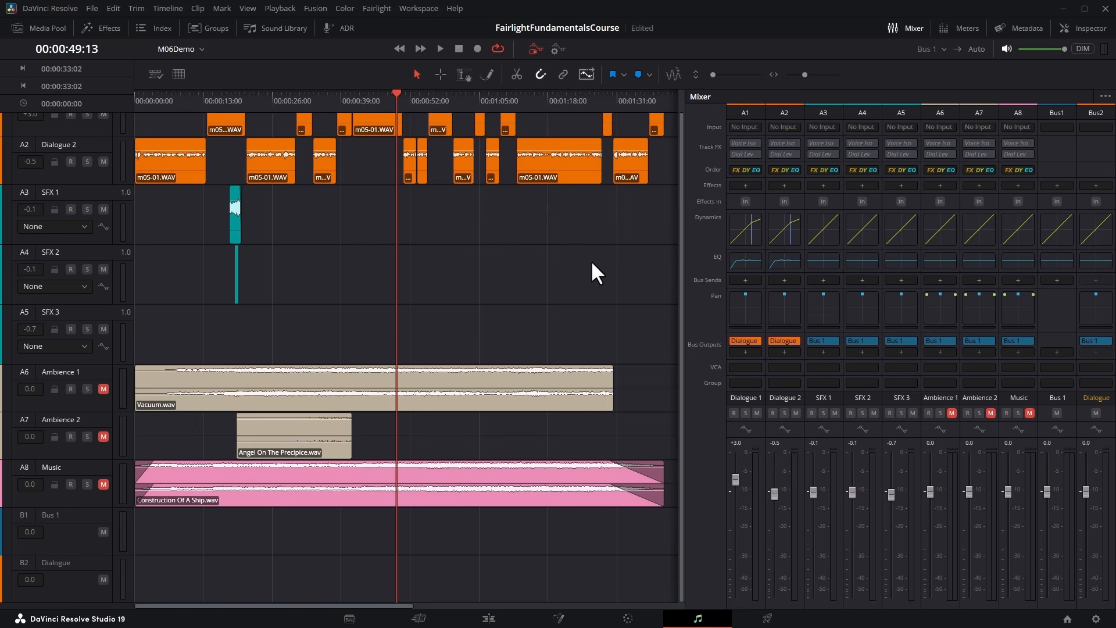
Add a new bus in the Bus Format settings and name it SFX.
{"action": "left_click", "coordinate": [376, 9]}
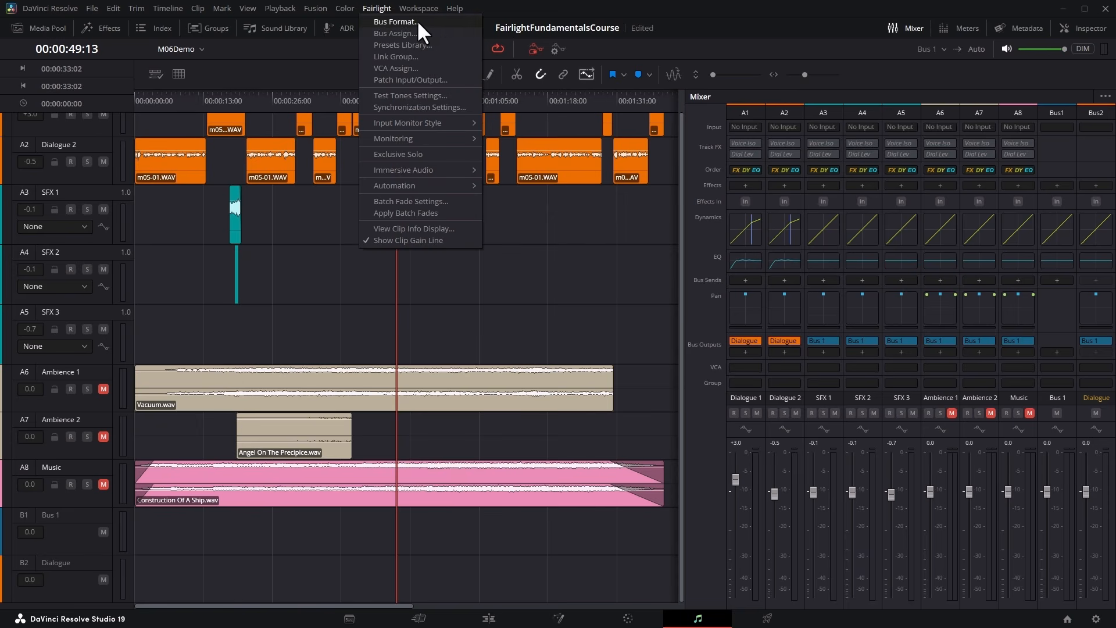
{"action": "left_click", "coordinate": [434, 19]}
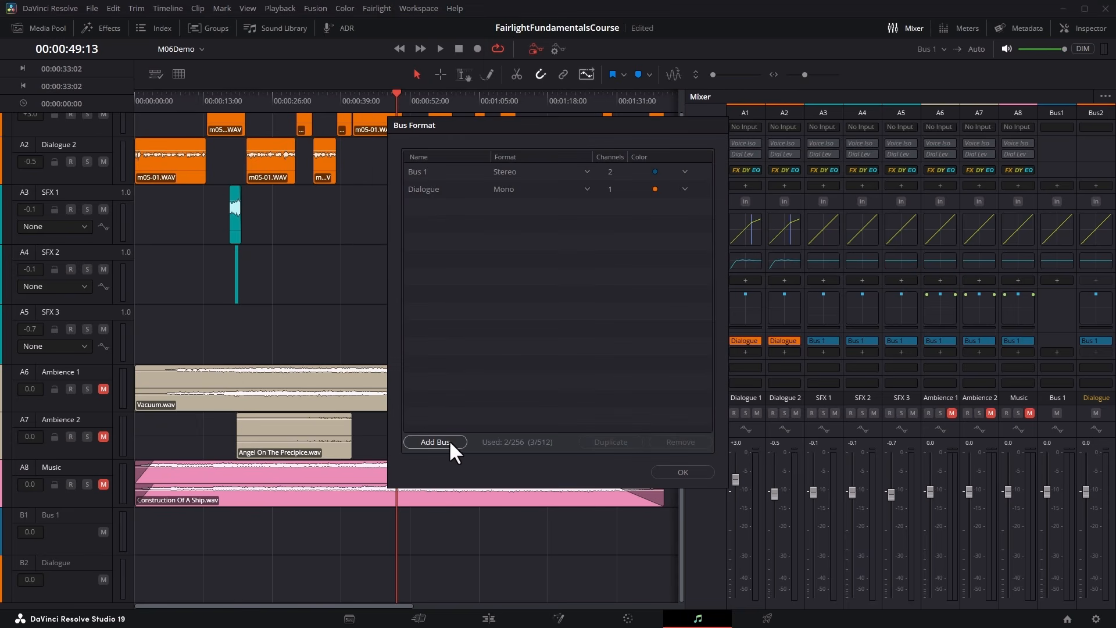
{"action": "left_click", "coordinate": [454, 440]}
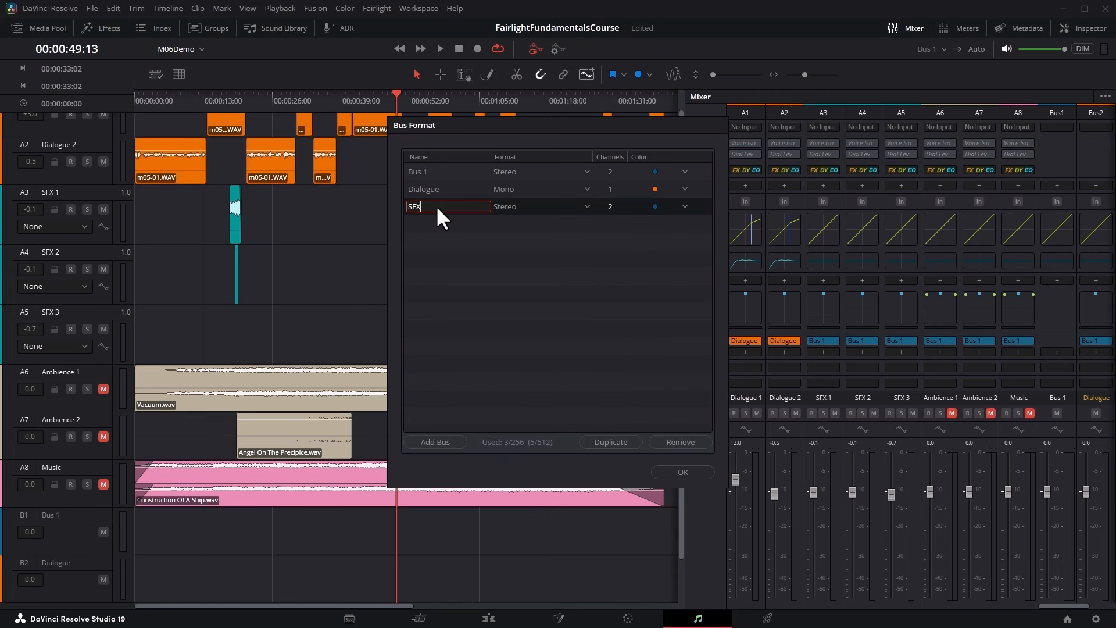
{"action": "type", "text": "SFX"}
Set the SFX bus format to Mono, give it a yellow colour, and accept the bus settings.
{"action": "left_click", "coordinate": [588, 202]}
{"action": "left_click", "coordinate": [578, 205]}
{"action": "left_click", "coordinate": [586, 203]}
{"action": "left_click", "coordinate": [559, 220]}
{"action": "left_click", "coordinate": [685, 206]}
{"action": "left_click", "coordinate": [657, 266]}
{"action": "left_click", "coordinate": [683, 472]}
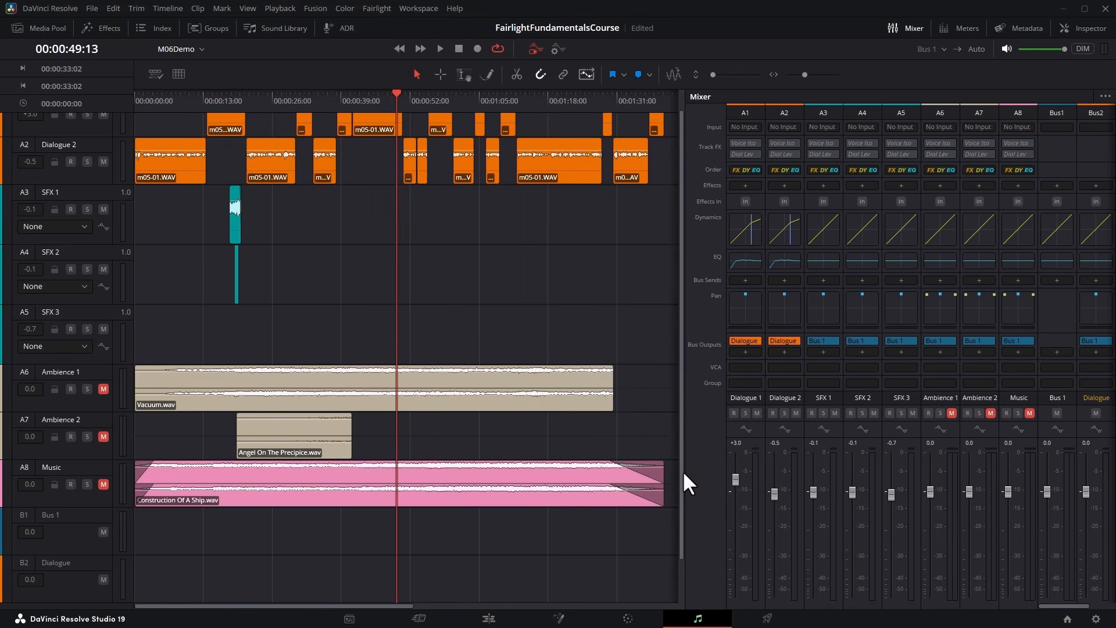
Route the SFX 1, SFX 2 and SFX 3 tracks to the SFX bus and widen the mixer to show all buses.
{"action": "left_click", "coordinate": [822, 113]}
{"action": "left_click", "coordinate": [863, 113], "text": "shift"}
{"action": "left_click", "coordinate": [902, 113], "text": "shift"}
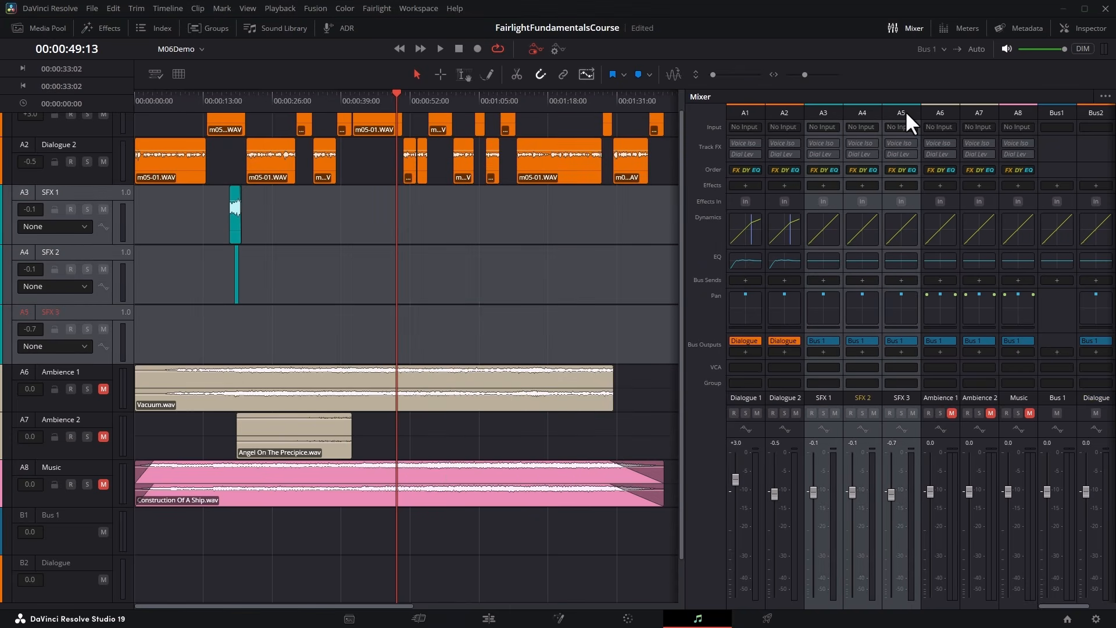
{"action": "left_click", "coordinate": [833, 340]}
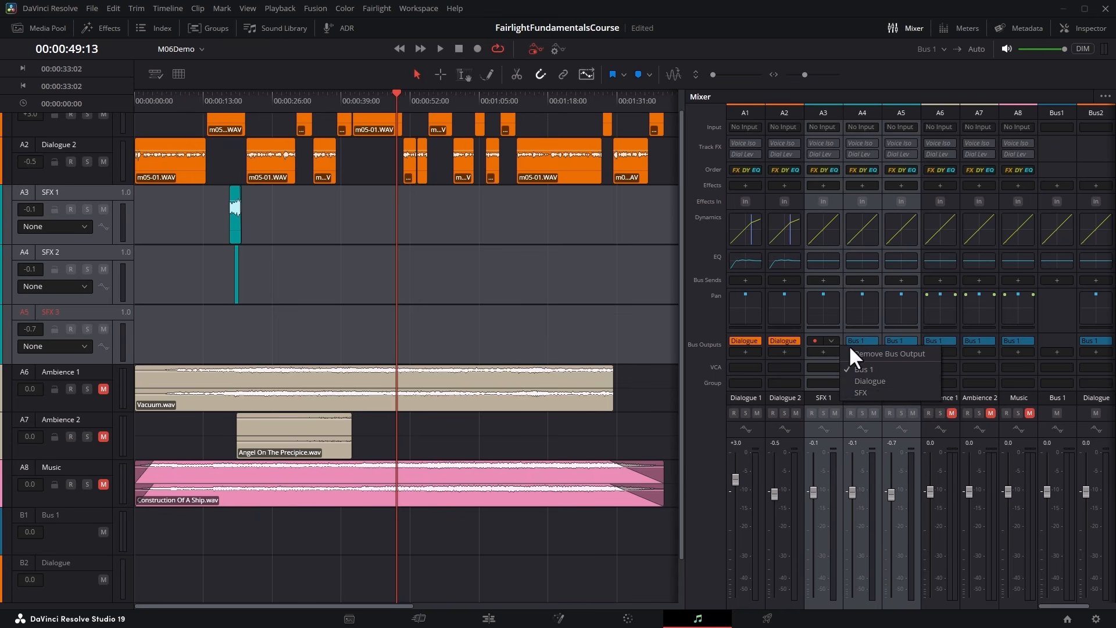
{"action": "left_click", "coordinate": [861, 392]}
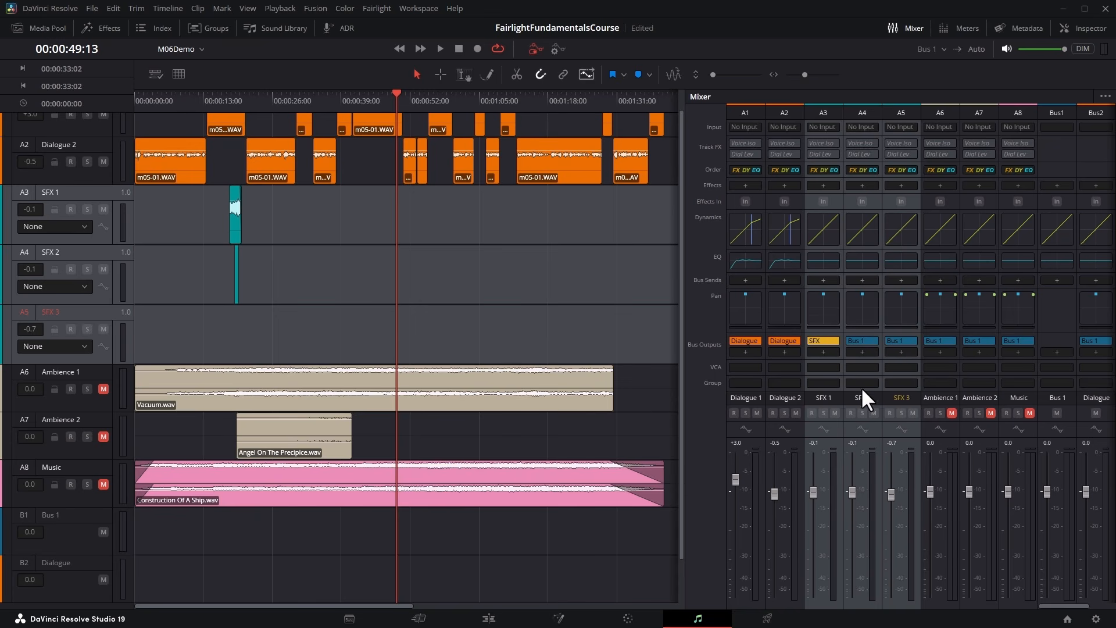
{"action": "left_click", "coordinate": [833, 340]}
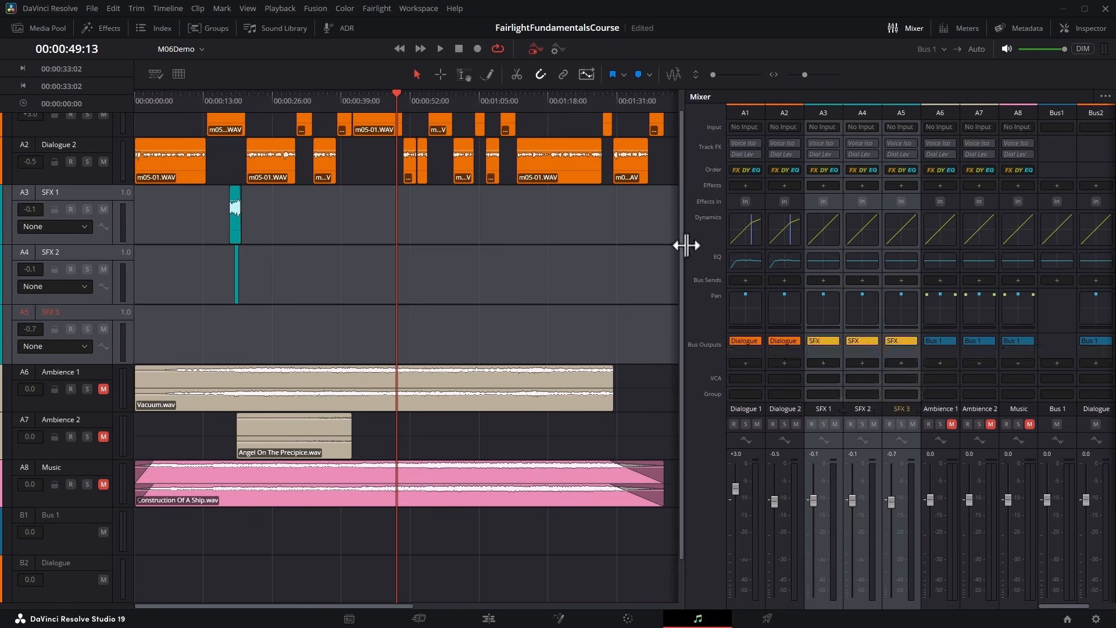
{"action": "left_click_drag", "start_coordinate": [685, 244], "coordinate": [474, 235]}
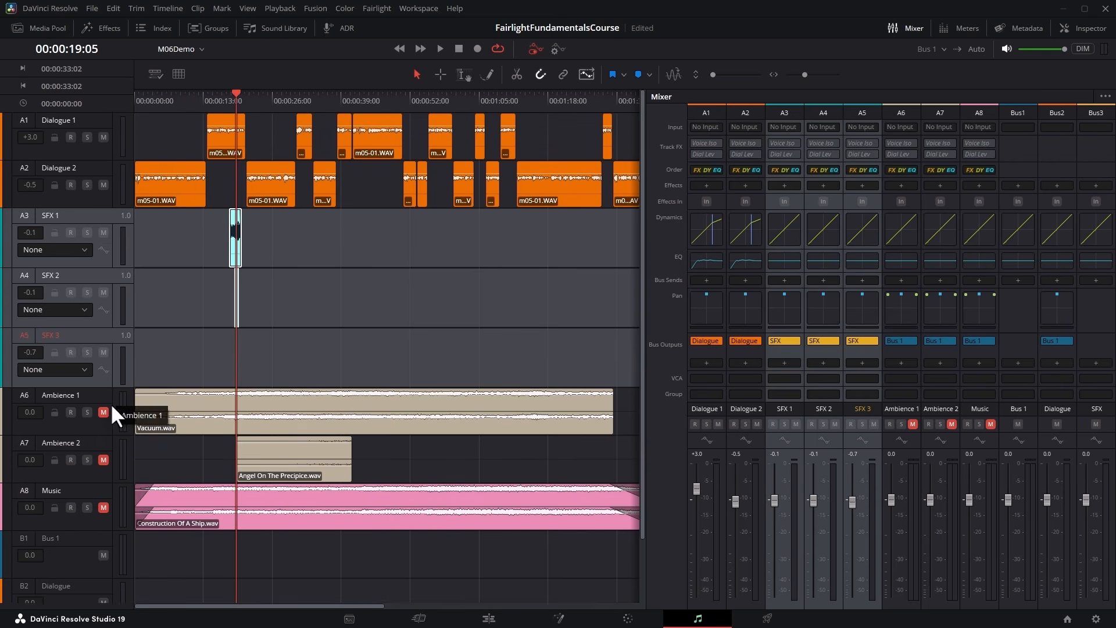
Unmute the Ambience 1, Ambience 2 and Music tracks and solo the three SFX tracks.
{"action": "left_click", "coordinate": [103, 412]}
{"action": "left_click", "coordinate": [103, 460]}
{"action": "left_click", "coordinate": [103, 508]}
{"action": "left_click", "coordinate": [88, 232]}
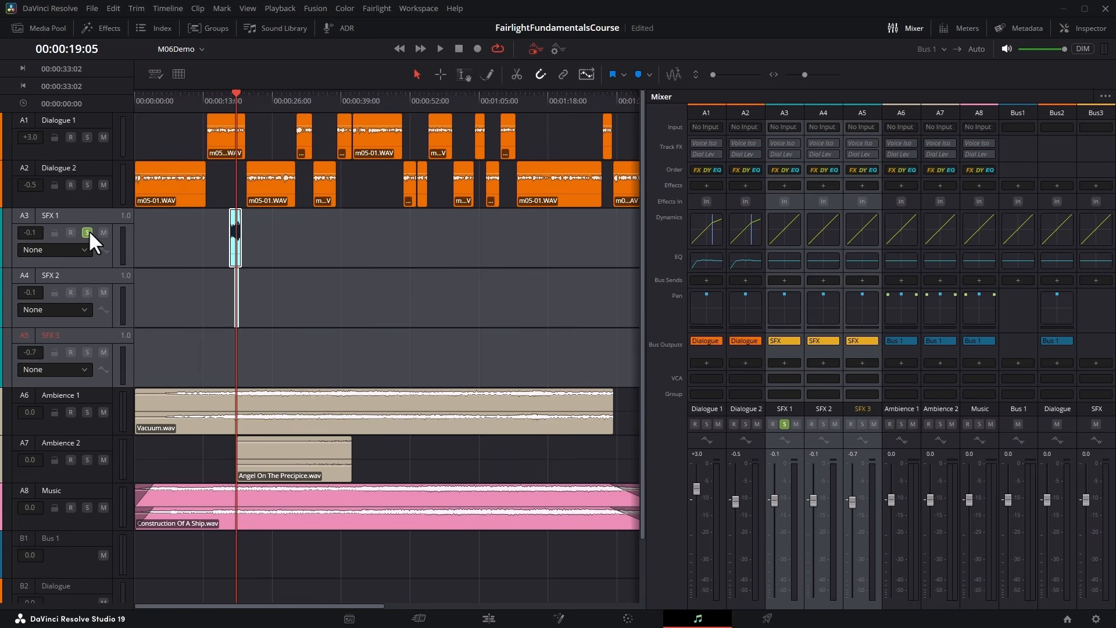
{"action": "left_click", "coordinate": [86, 291]}
{"action": "left_click", "coordinate": [84, 351]}
Route the SFX bus output to Bus 1, playing the soloed effects from about 00:00:18:25 before and after the change.
{"action": "left_click", "coordinate": [231, 96]}
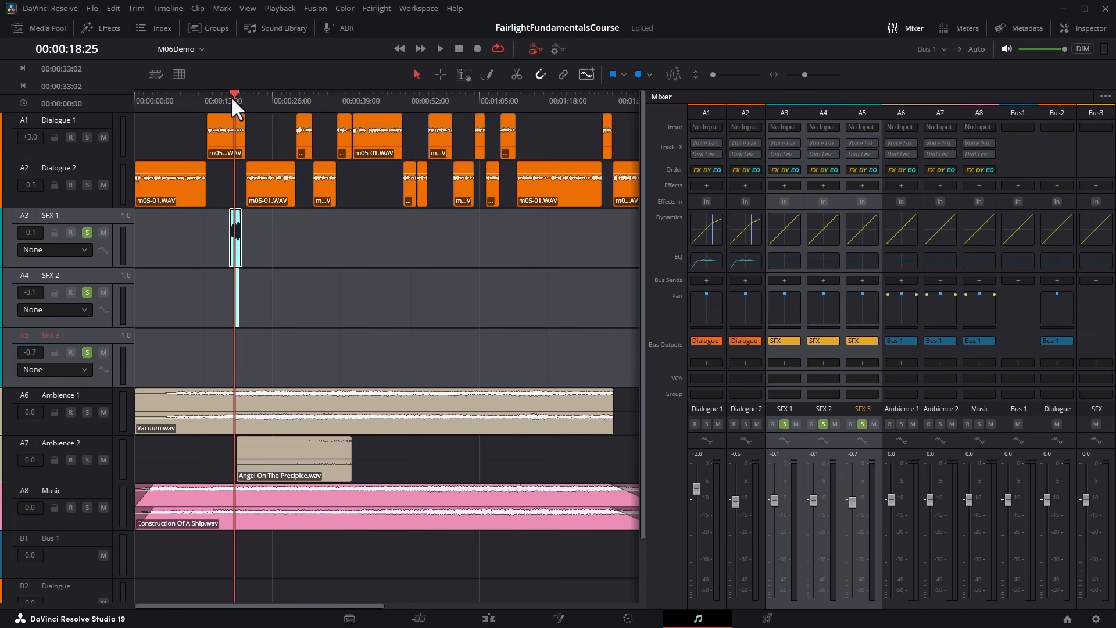
{"action": "key", "text": "space"}
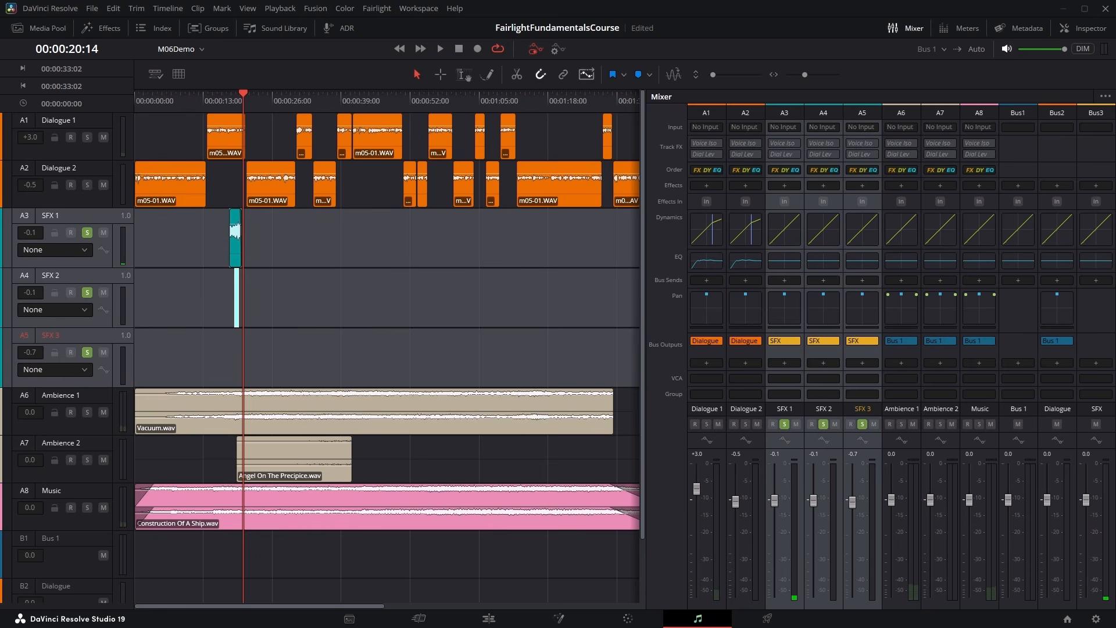
{"action": "left_click", "coordinate": [1097, 363]}
{"action": "left_click", "coordinate": [1094, 372]}
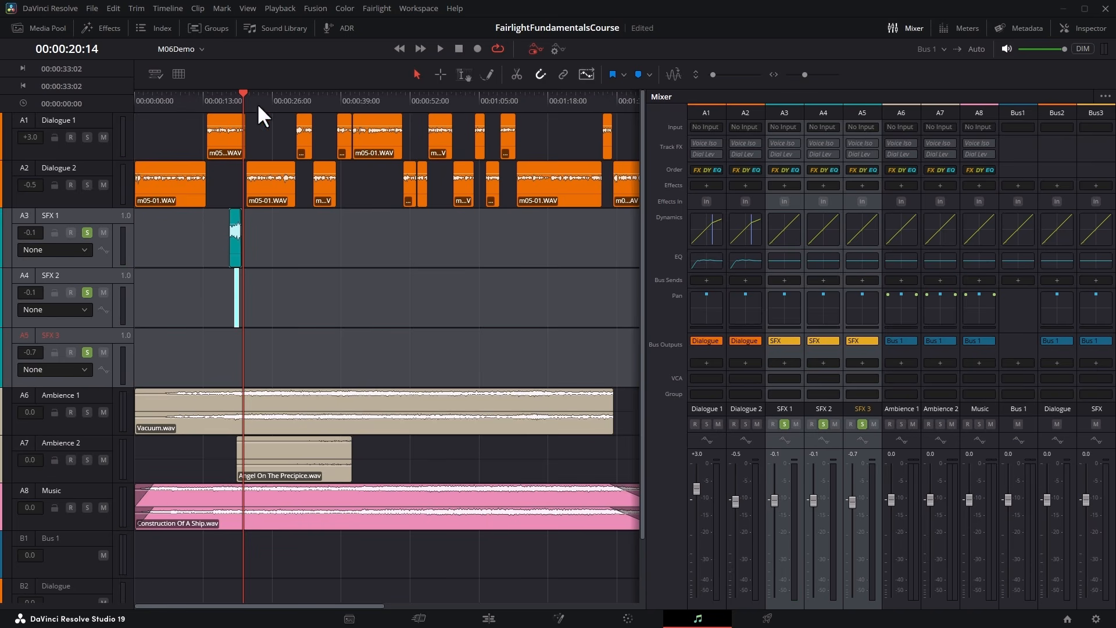
{"action": "left_click", "coordinate": [231, 98]}
{"action": "key", "text": "space"}
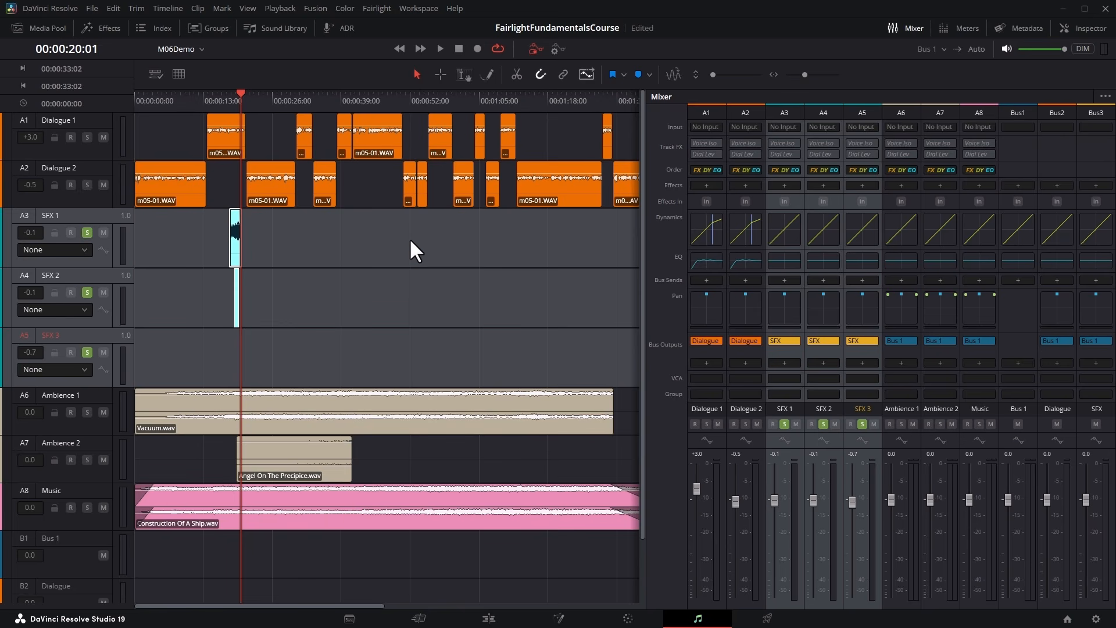
Add a Distortion effect to the SFX bus and apply its Crunchy preset.
{"action": "left_click", "coordinate": [1095, 185]}
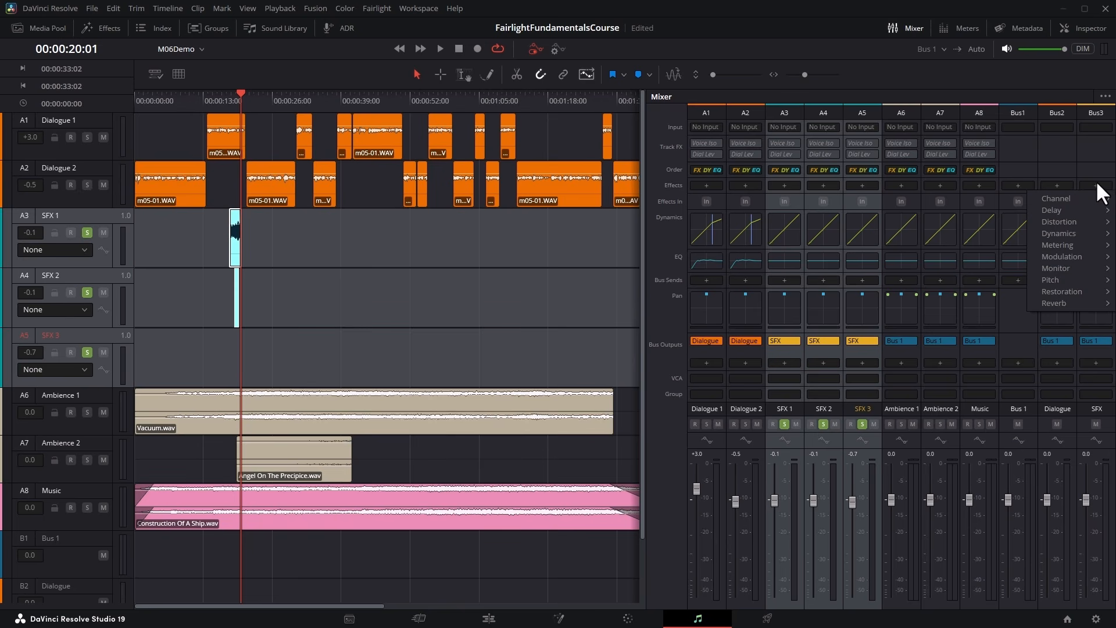
{"action": "mouse_move", "coordinate": [1081, 218]}
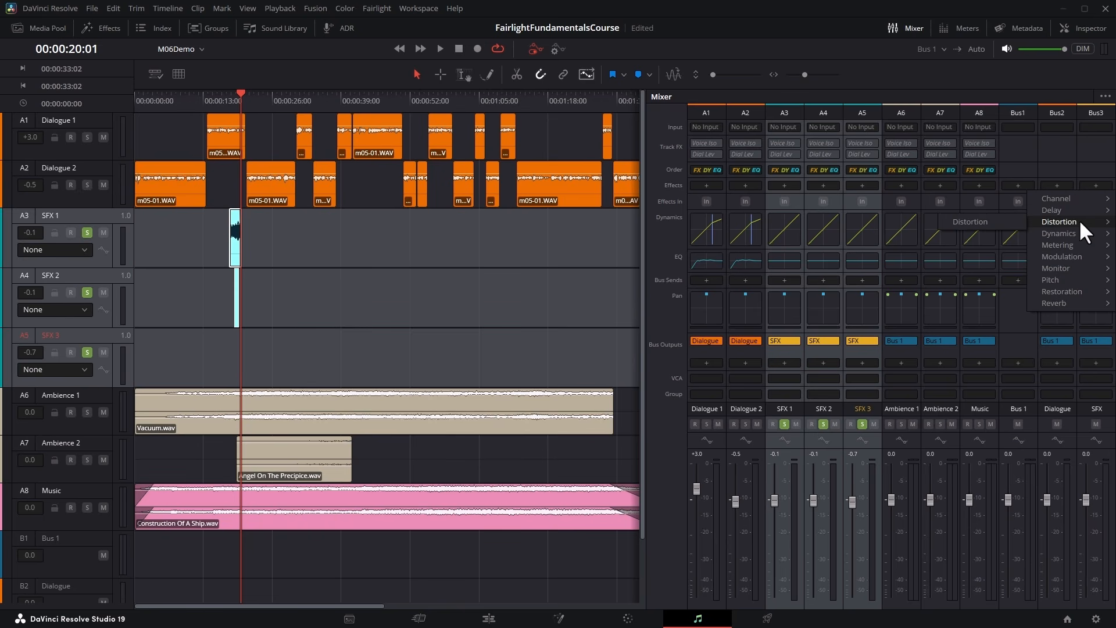
{"action": "left_click", "coordinate": [978, 222]}
{"action": "left_click", "coordinate": [478, 120]}
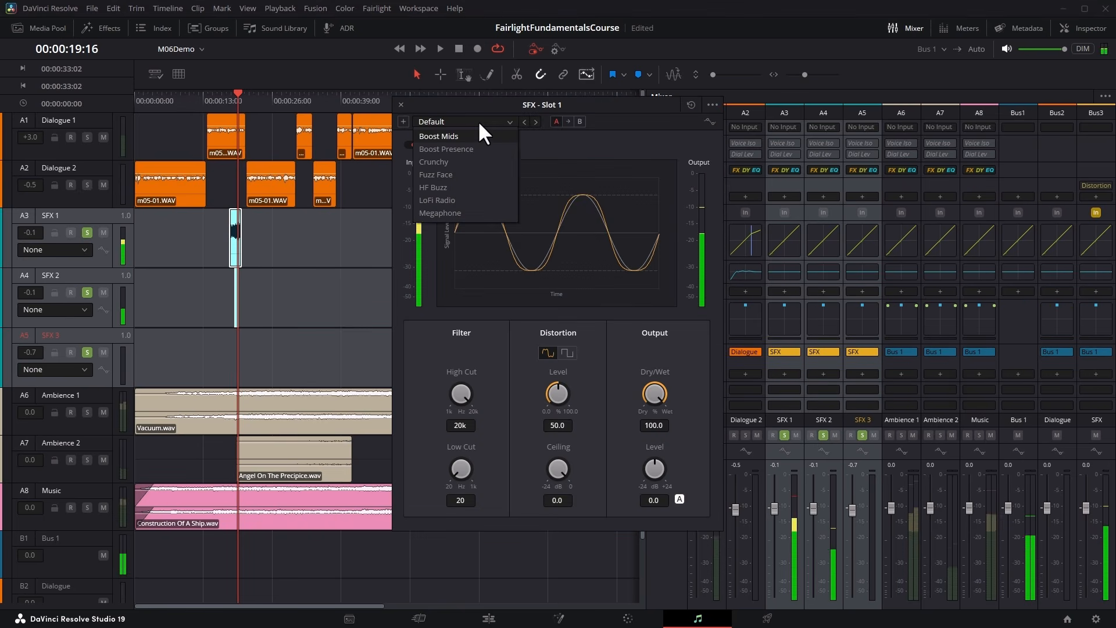
{"action": "left_click", "coordinate": [499, 162]}
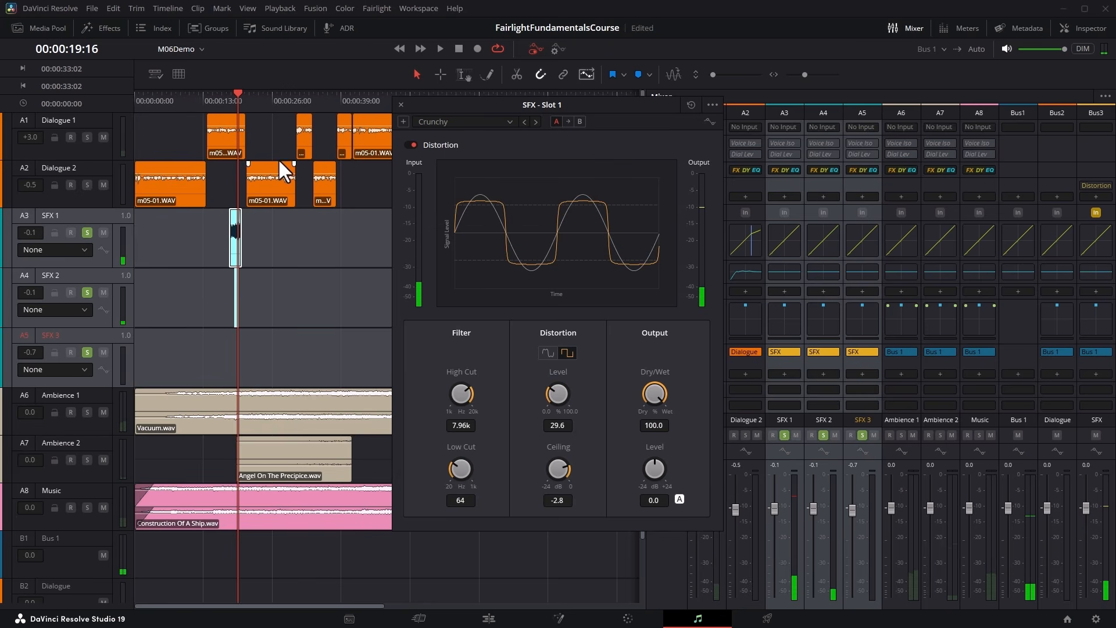
Try the LoFi Radio distortion preset and play the sound effects from the start of the SFX 1 clip.
{"action": "left_click", "coordinate": [468, 122]}
{"action": "left_click", "coordinate": [486, 199]}
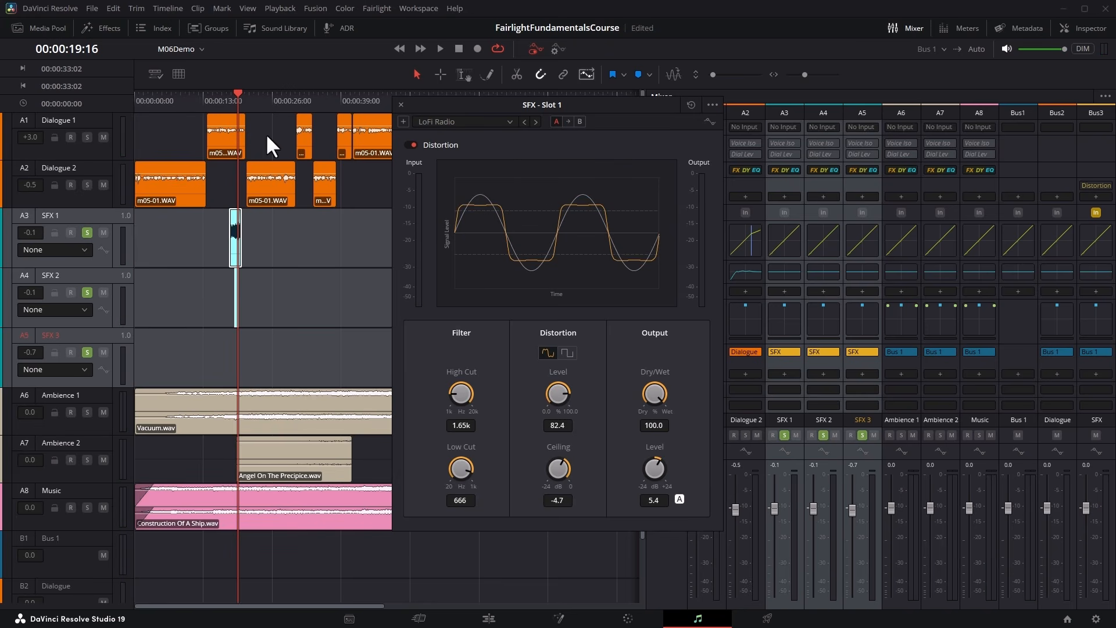
{"action": "left_click", "coordinate": [227, 100]}
{"action": "key", "text": "space"}
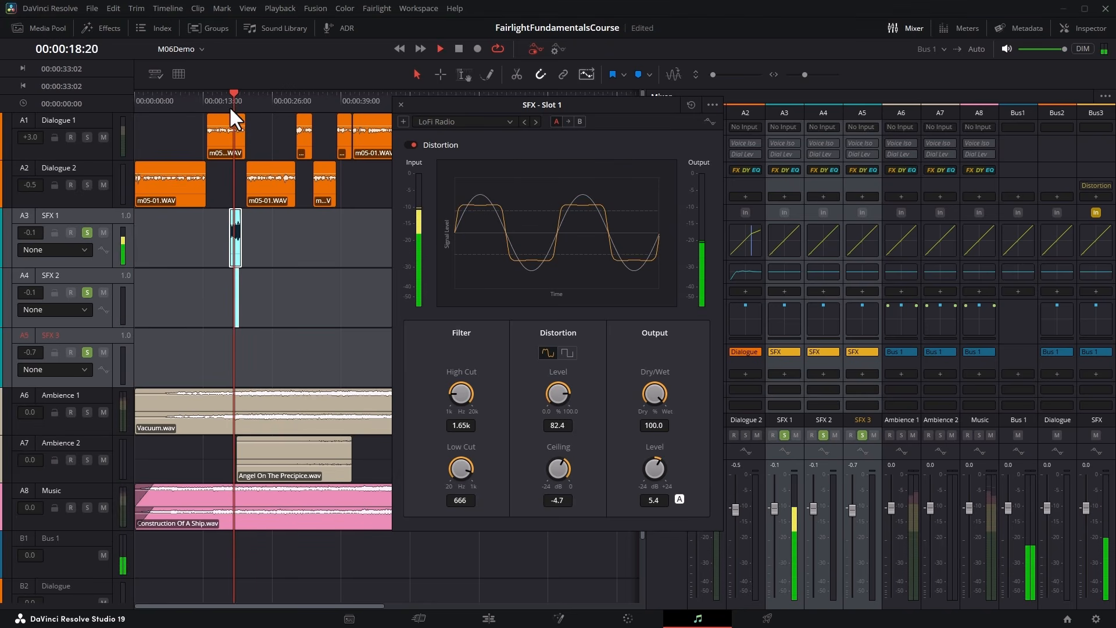
Apply the Fuzz Face distortion preset, play the effects from about 00:00:18:25, and close the effect settings.
{"action": "left_click", "coordinate": [441, 122]}
{"action": "left_click", "coordinate": [455, 169]}
{"action": "left_click", "coordinate": [230, 101]}
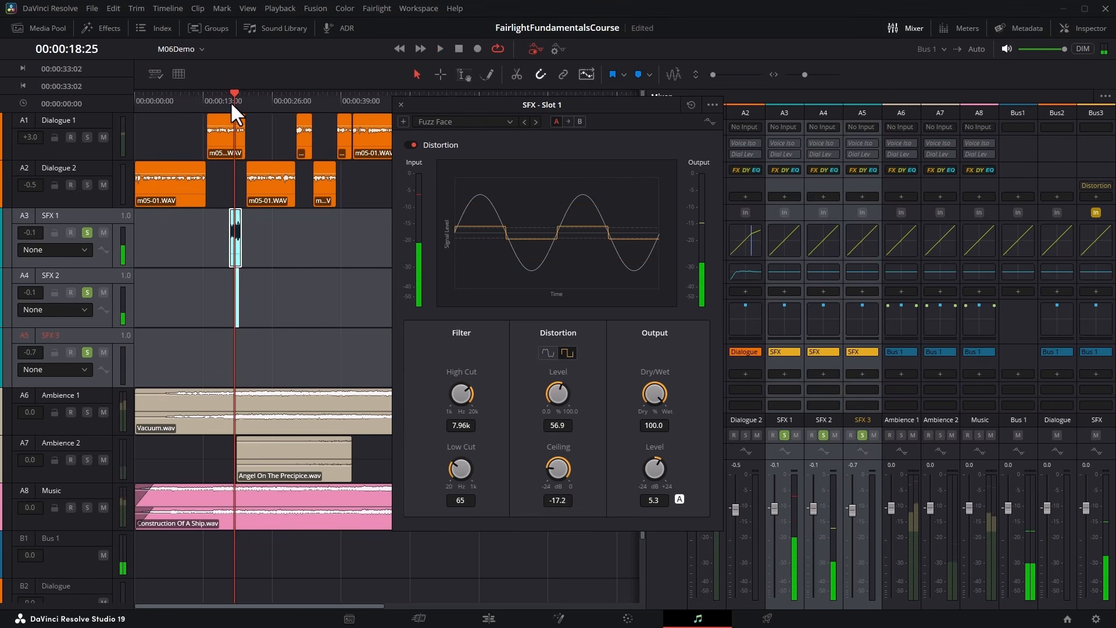
{"action": "key", "text": "space"}
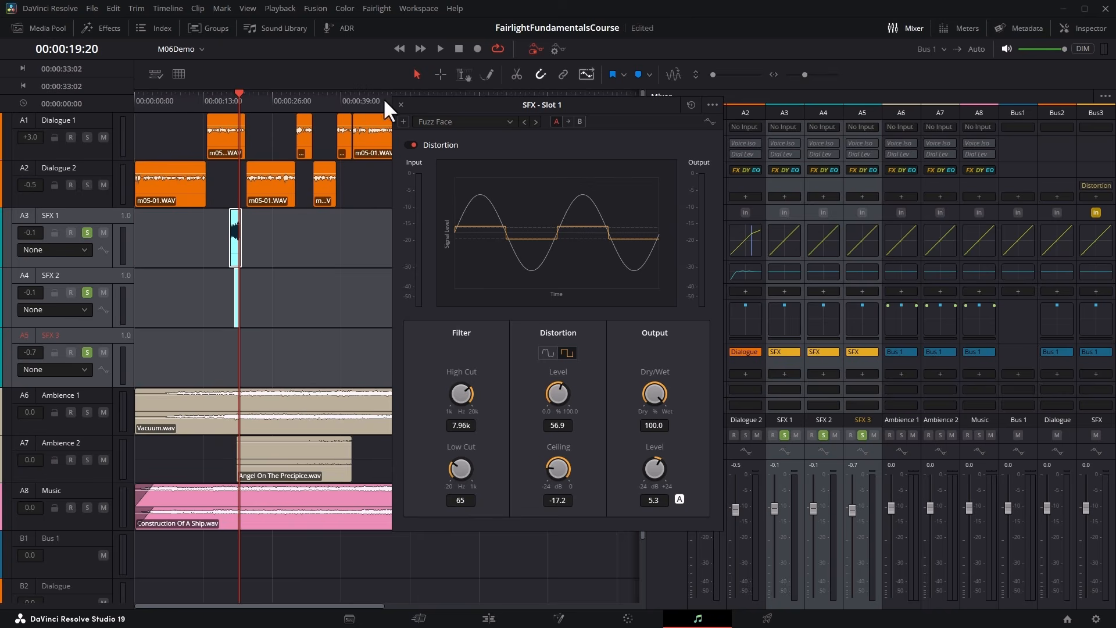
{"action": "left_click", "coordinate": [399, 99]}
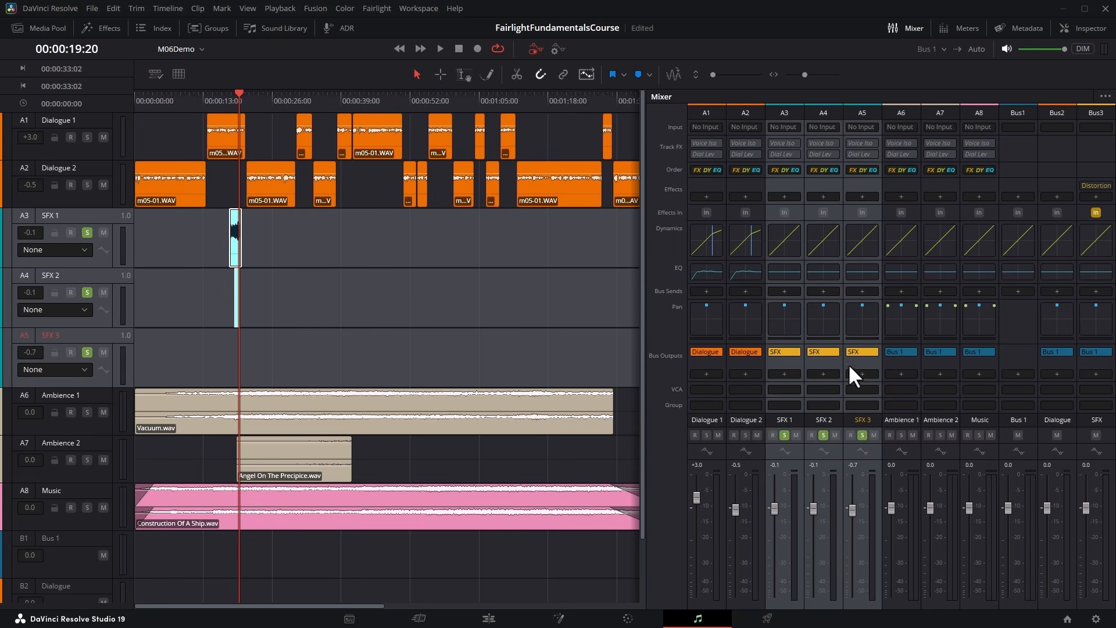
Add SFX as a second bus output for Dialogue 1, then solo that track and play it from 00:00:41:03.
{"action": "left_click", "coordinate": [709, 374]}
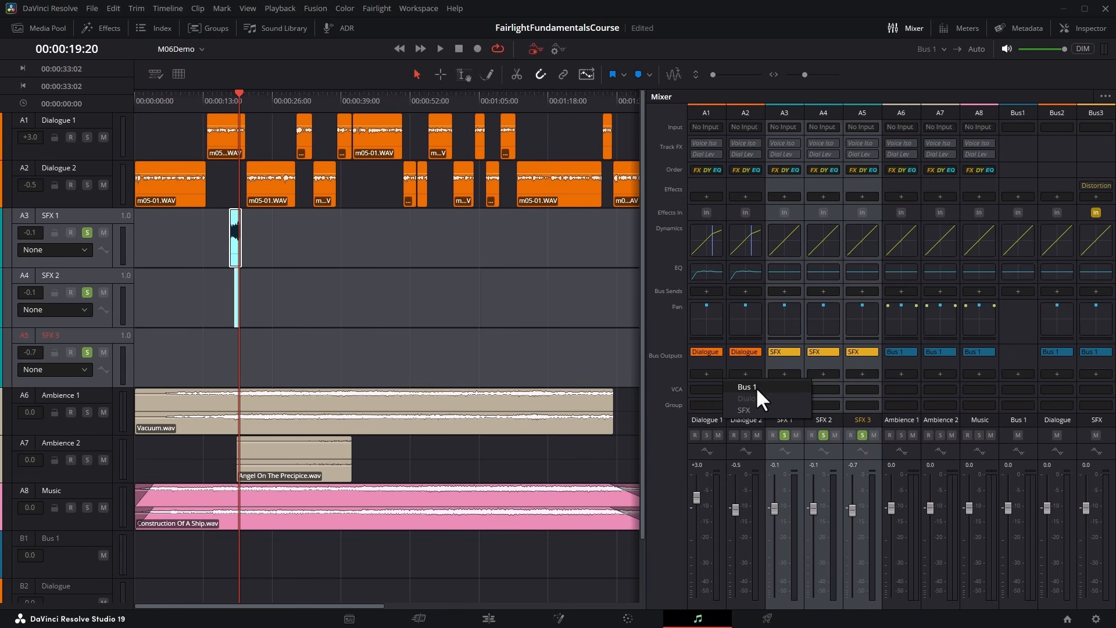
{"action": "left_click", "coordinate": [748, 410]}
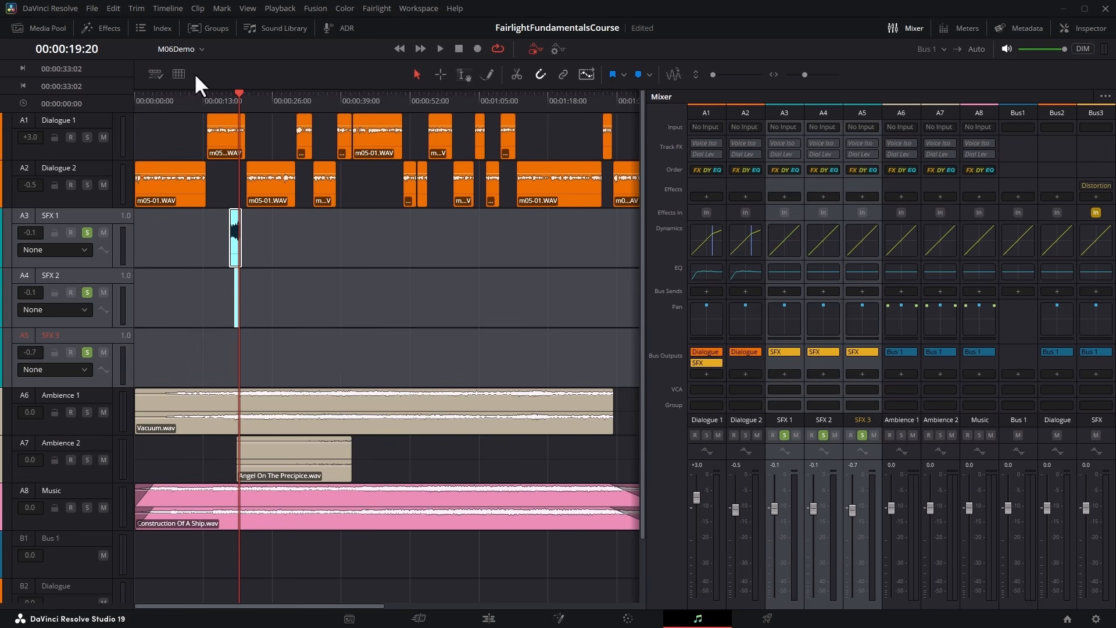
{"action": "left_click", "coordinate": [353, 99]}
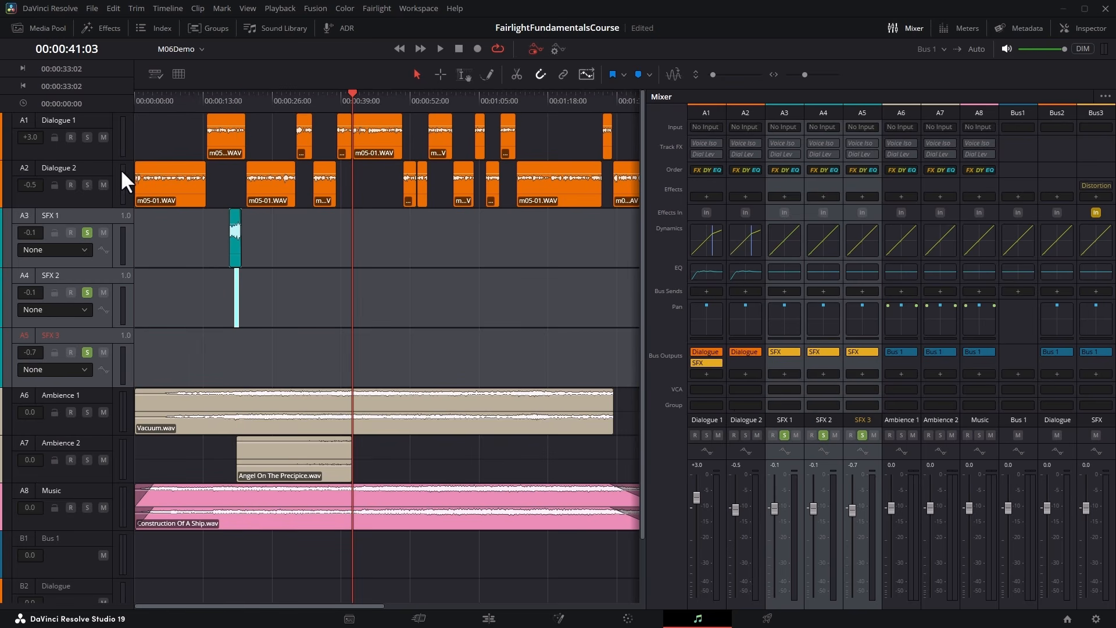
{"action": "left_click", "coordinate": [87, 137], "text": "alt"}
{"action": "key", "text": "space"}
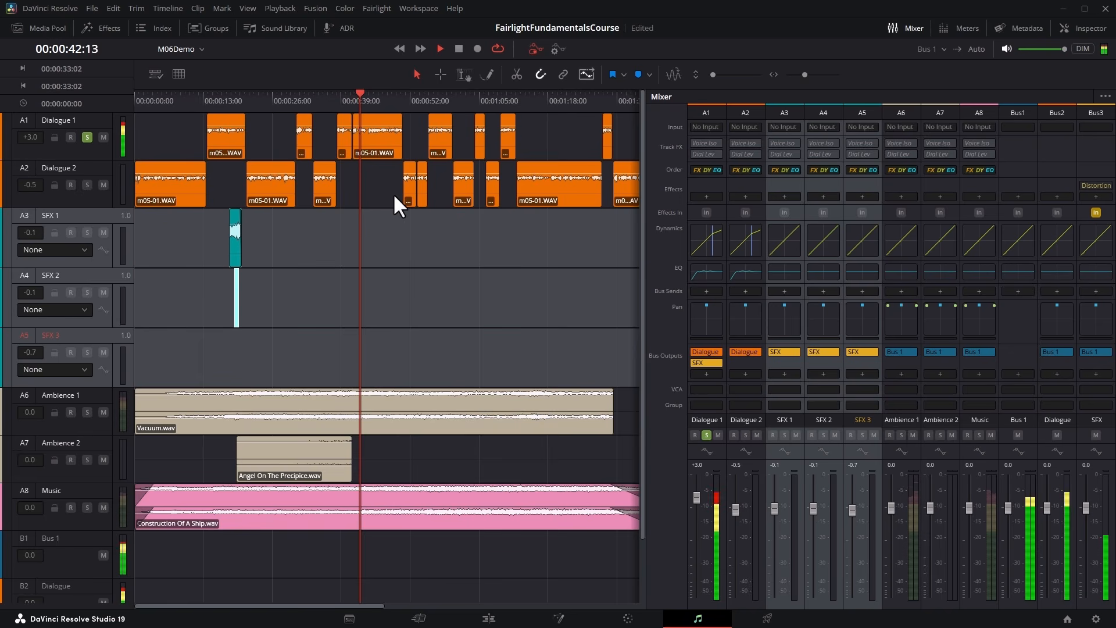
{"action": "key", "text": "space"}
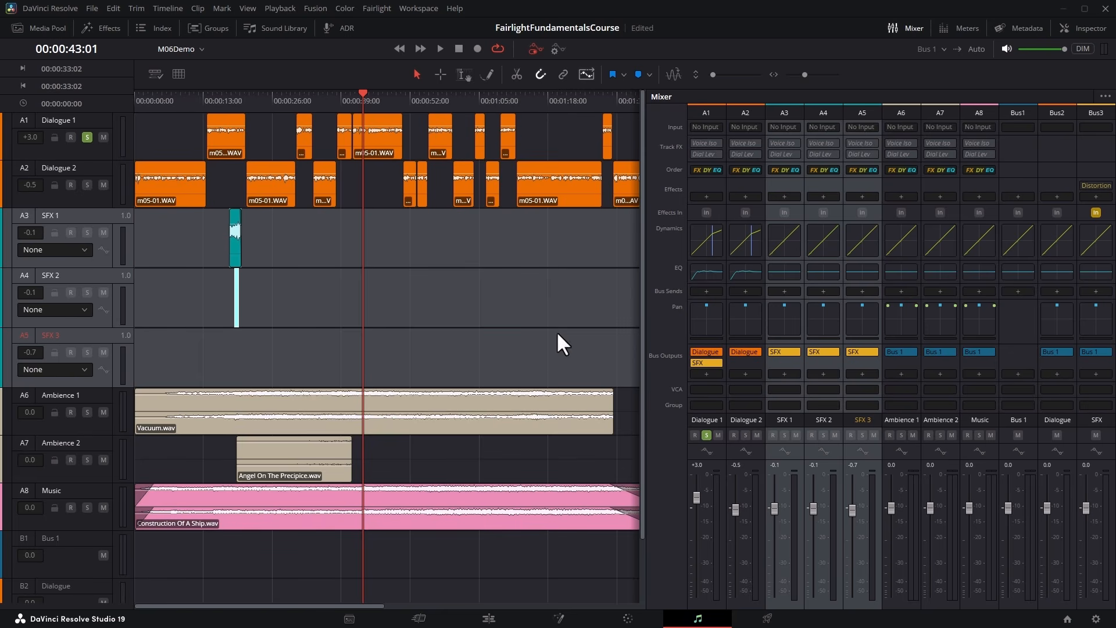
Remove the SFX bus output from Dialogue 1 and mute the Ambience 1, Ambience 2 and Music tracks.
{"action": "left_click", "coordinate": [716, 362]}
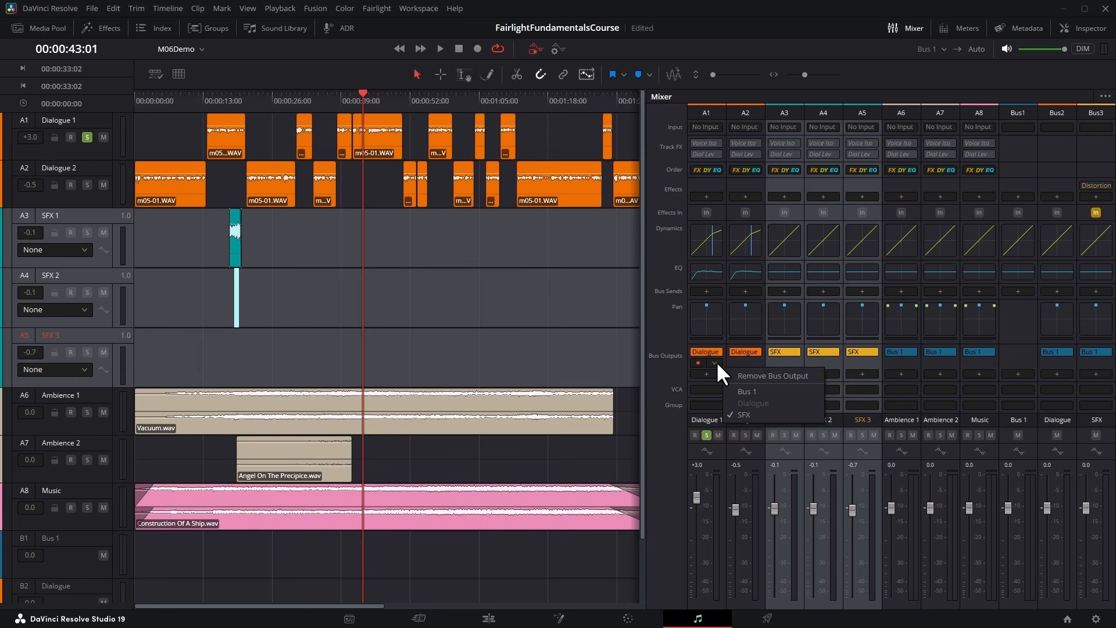
{"action": "left_click", "coordinate": [778, 375]}
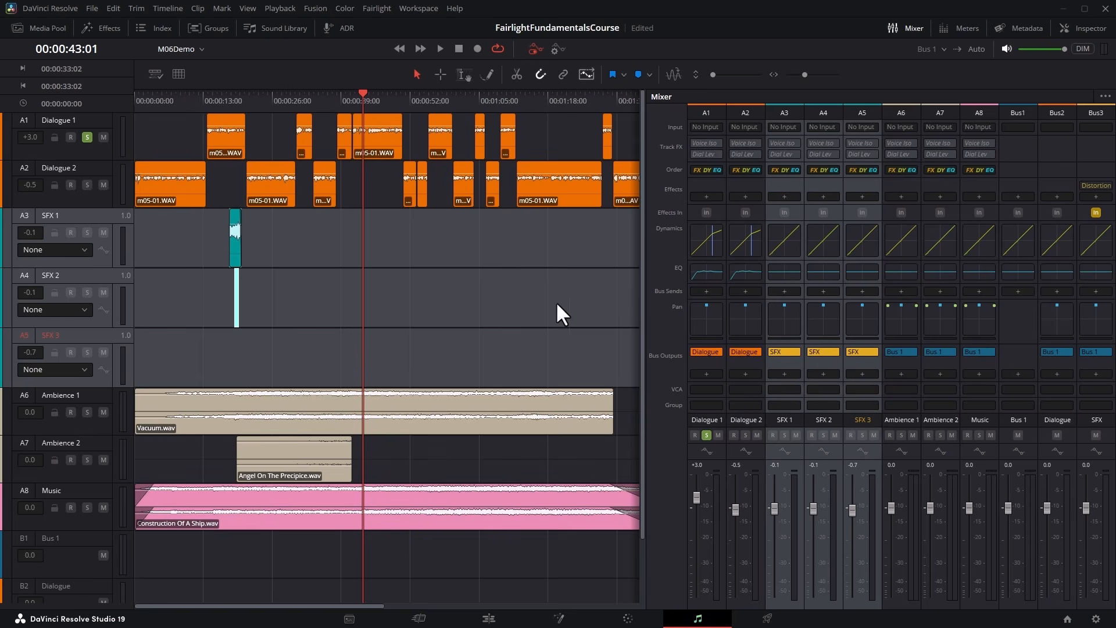
{"action": "left_click", "coordinate": [104, 412]}
{"action": "left_click", "coordinate": [103, 459]}
{"action": "left_click", "coordinate": [104, 508]}
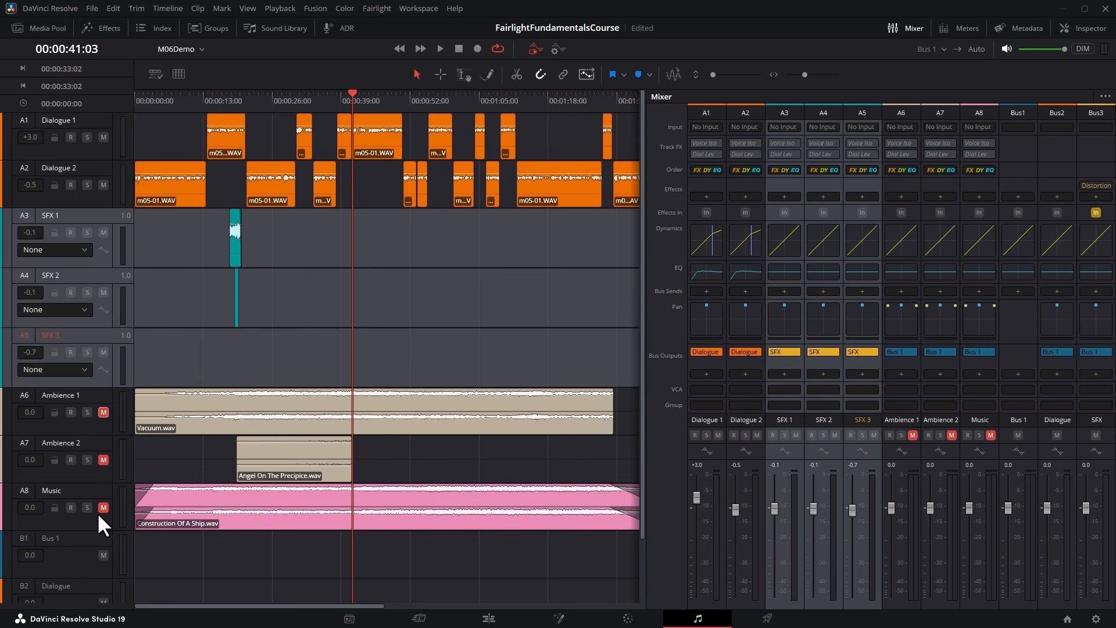
Play the dialogue from 00:00:48:02 while briefly muting and unmuting the Dialogue bus, and stop playback.
{"action": "left_click_drag", "start_coordinate": [363, 95], "coordinate": [389, 96]}
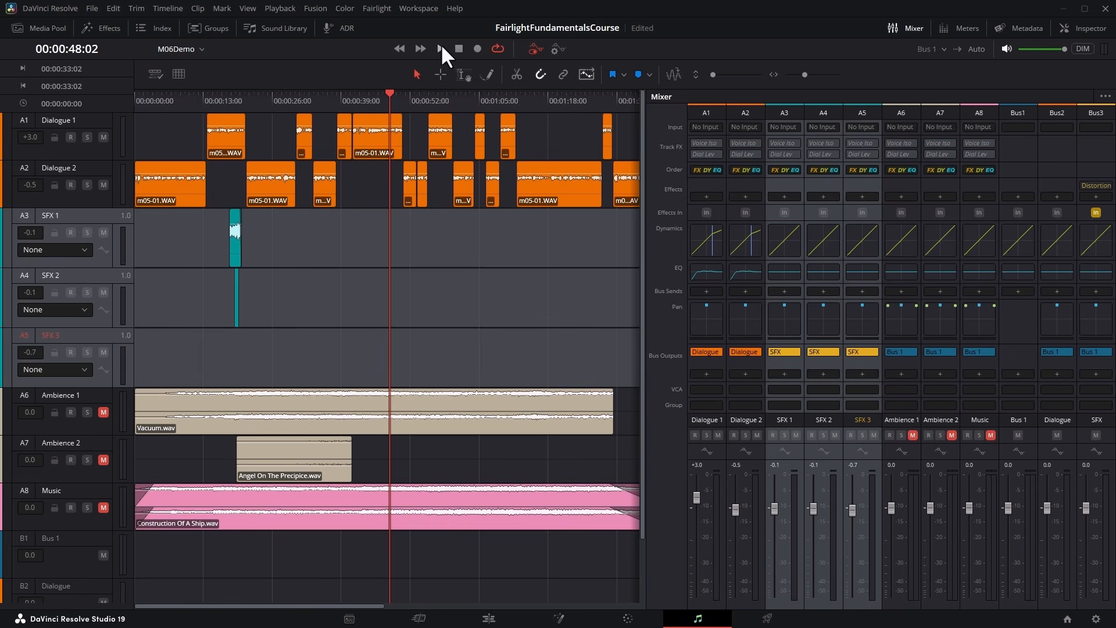
{"action": "left_click", "coordinate": [440, 49]}
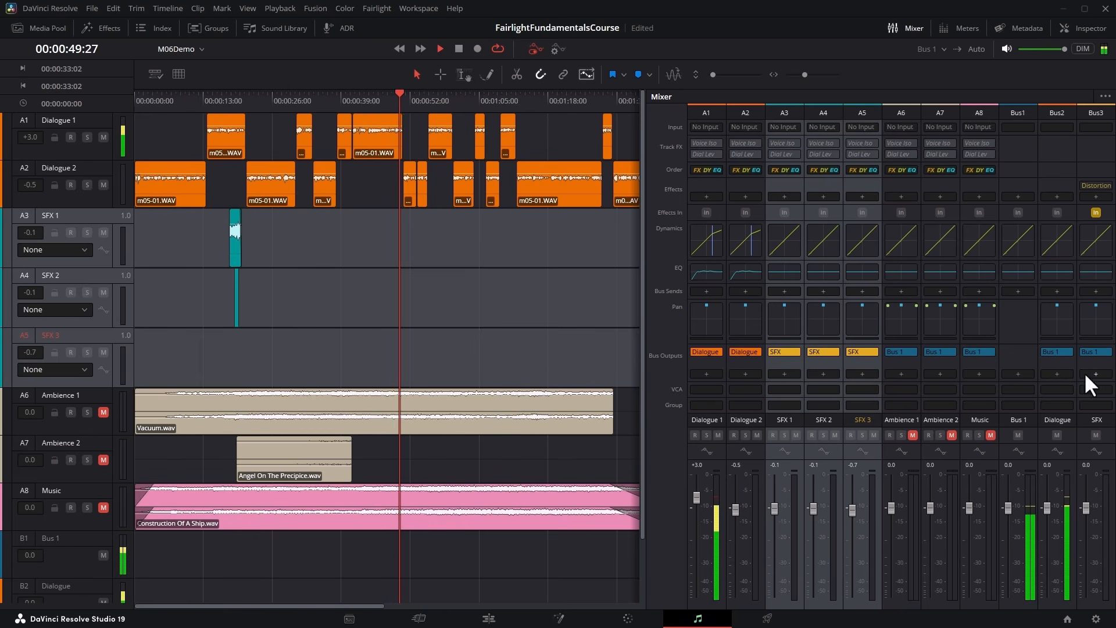
{"action": "left_click", "coordinate": [1057, 435]}
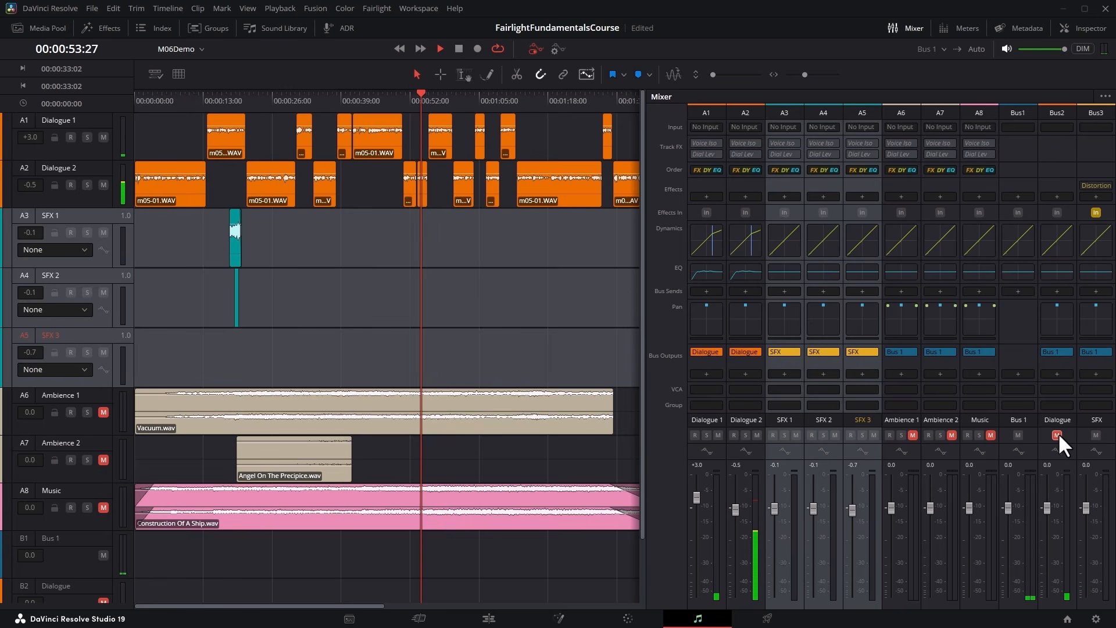
{"action": "left_click", "coordinate": [1056, 435]}
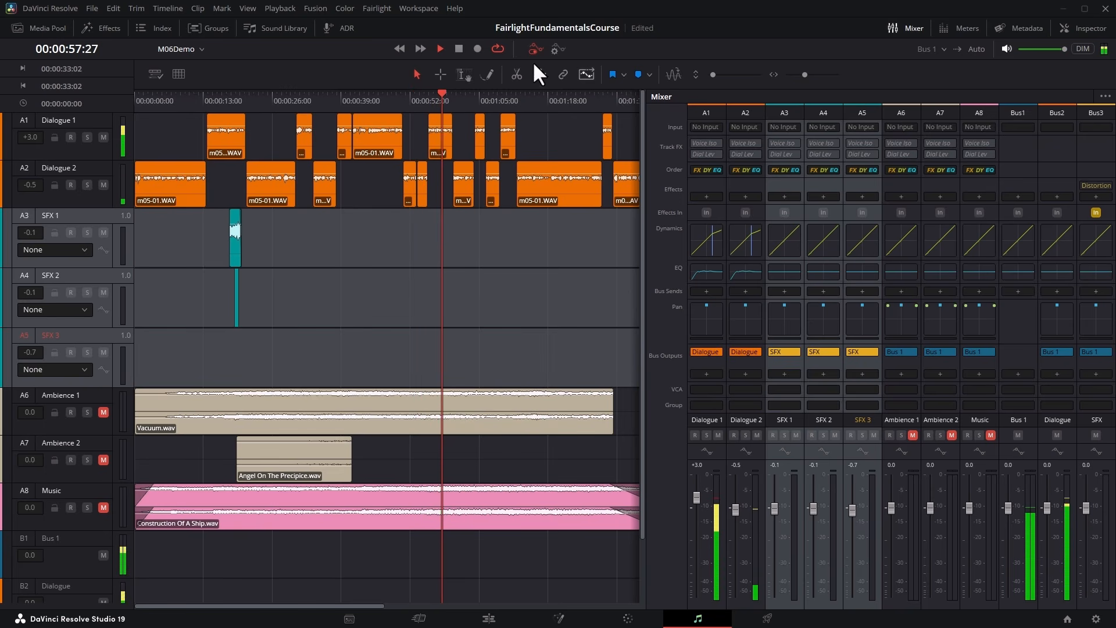
{"action": "left_click", "coordinate": [459, 48]}
Select the Dialogue bus and play from 00:01:12:01 while pulling the Dialogue 2 fader fully down and back up to about +0.1.
{"action": "left_click", "coordinate": [428, 97]}
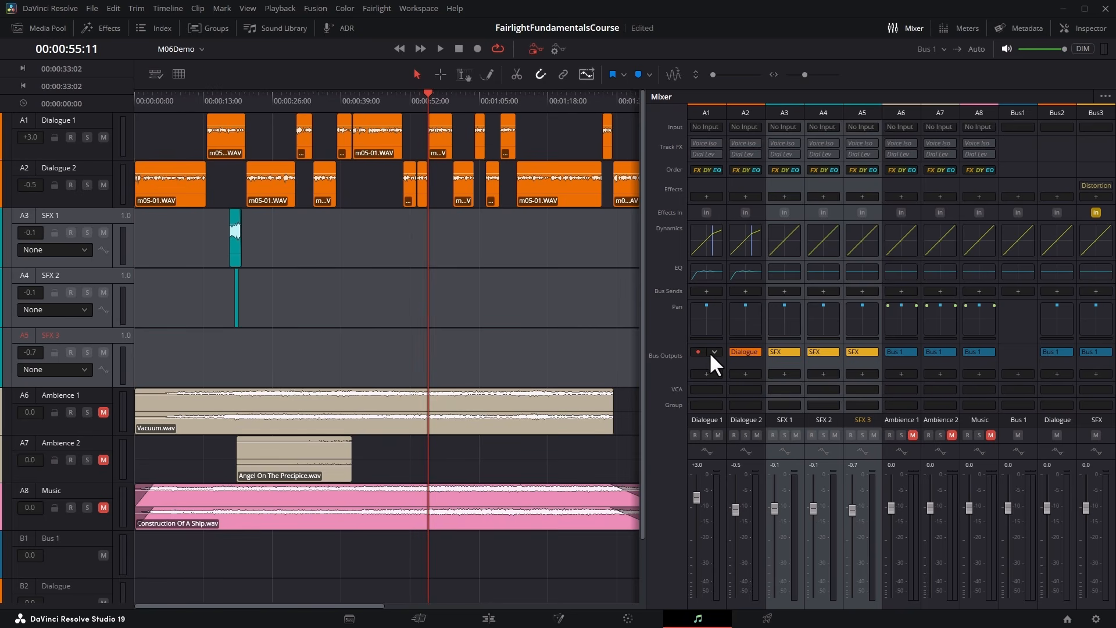
{"action": "left_click", "coordinate": [1058, 111]}
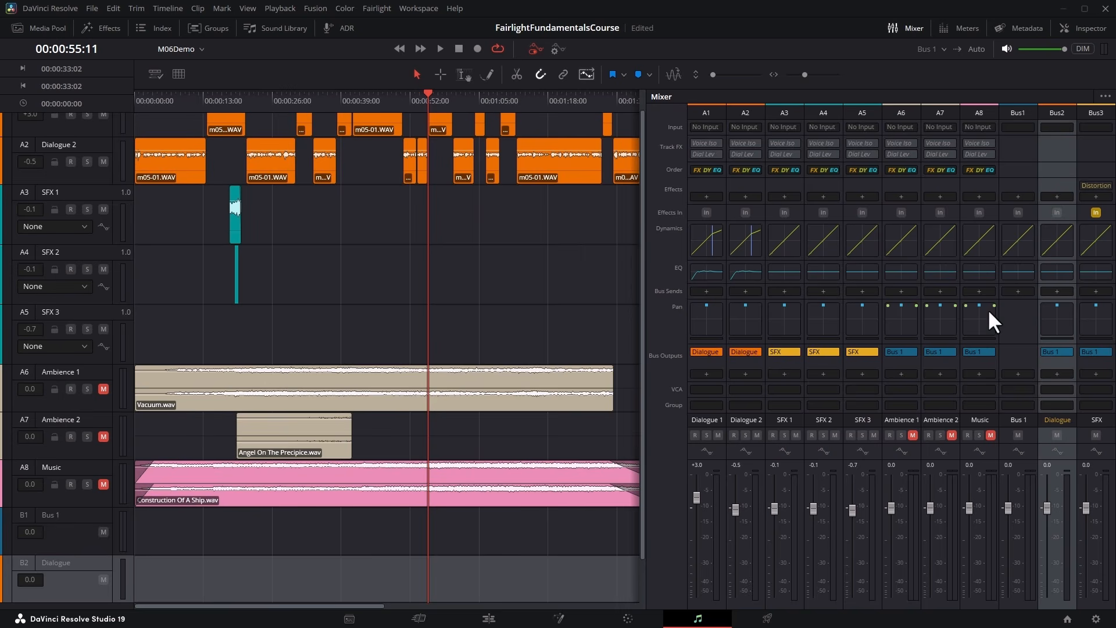
{"action": "left_click", "coordinate": [516, 97]}
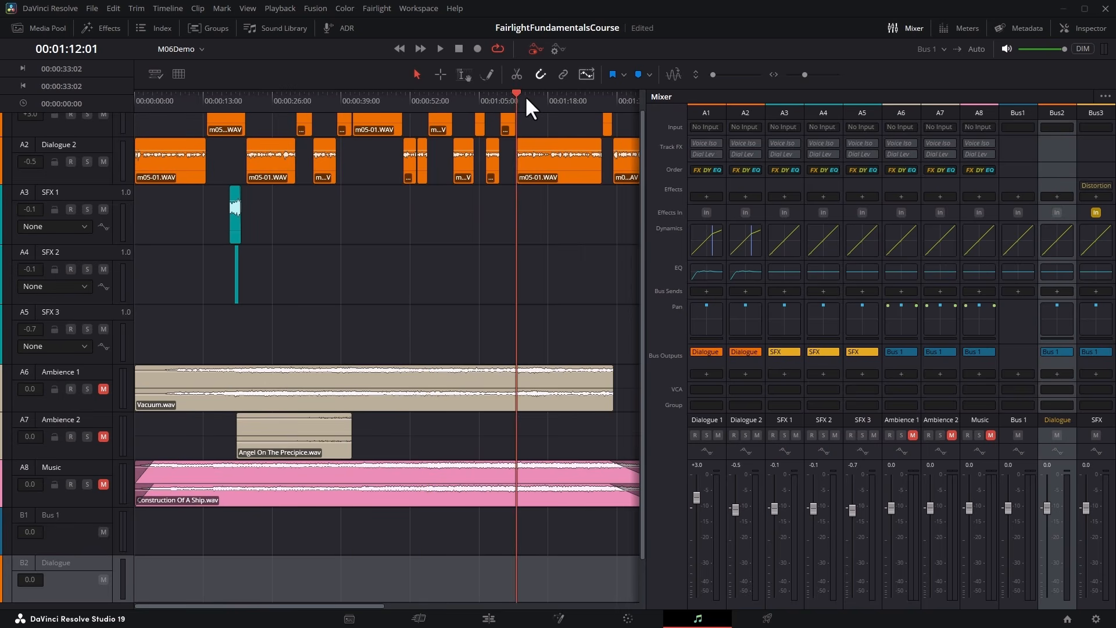
{"action": "left_click", "coordinate": [439, 48]}
{"action": "left_click_drag", "start_coordinate": [735, 509], "coordinate": [733, 596]}
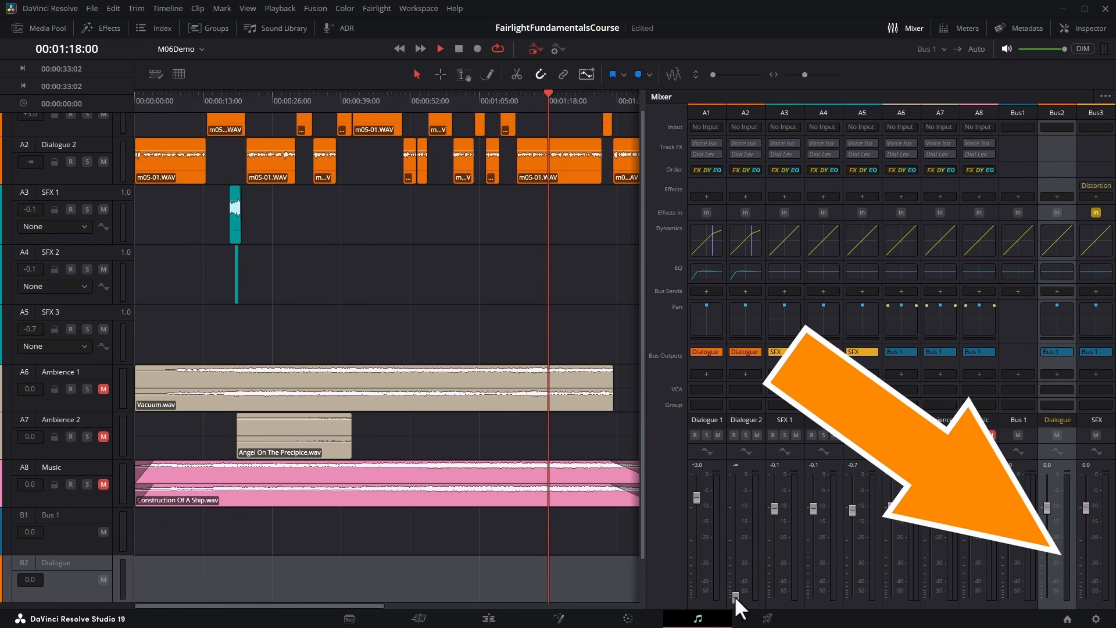
{"action": "left_click_drag", "start_coordinate": [735, 595], "coordinate": [731, 507]}
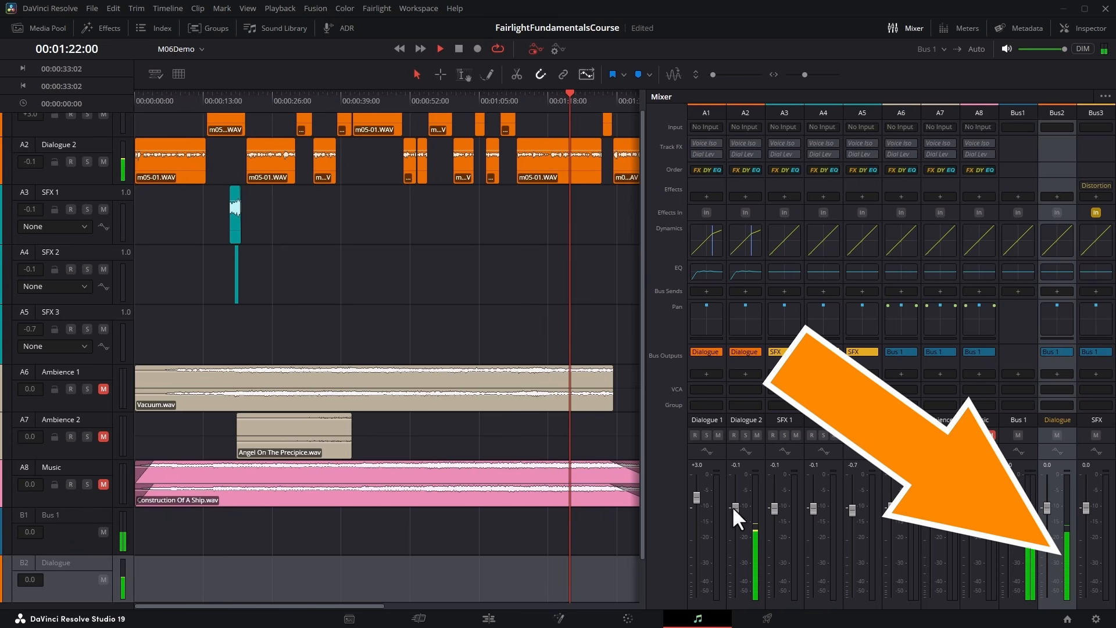
{"action": "left_click", "coordinate": [453, 47]}
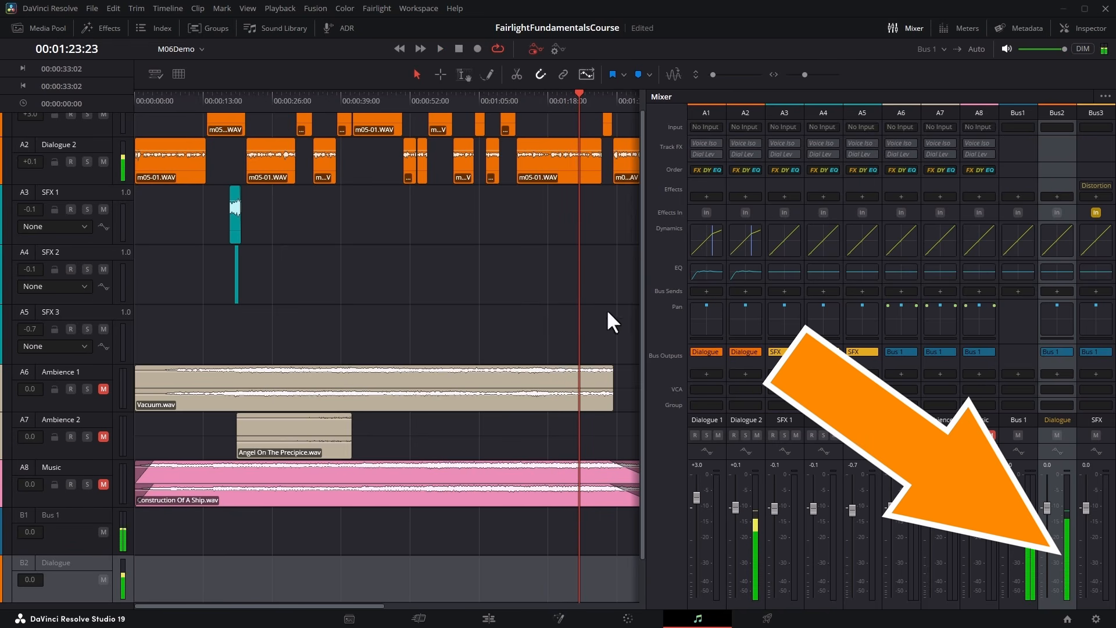
Examine the automation parameters available for the Dialogue bus in the timeline.
{"action": "scroll", "coordinate": [243, 541], "scroll_direction": "down", "scroll_amount": 2}
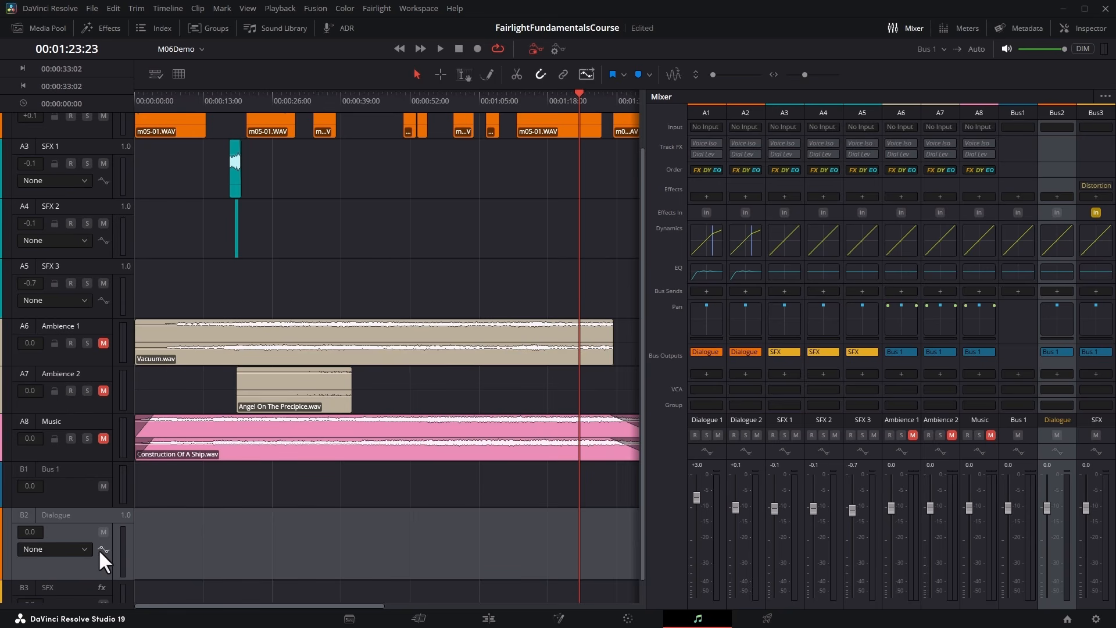
{"action": "left_click", "coordinate": [81, 548]}
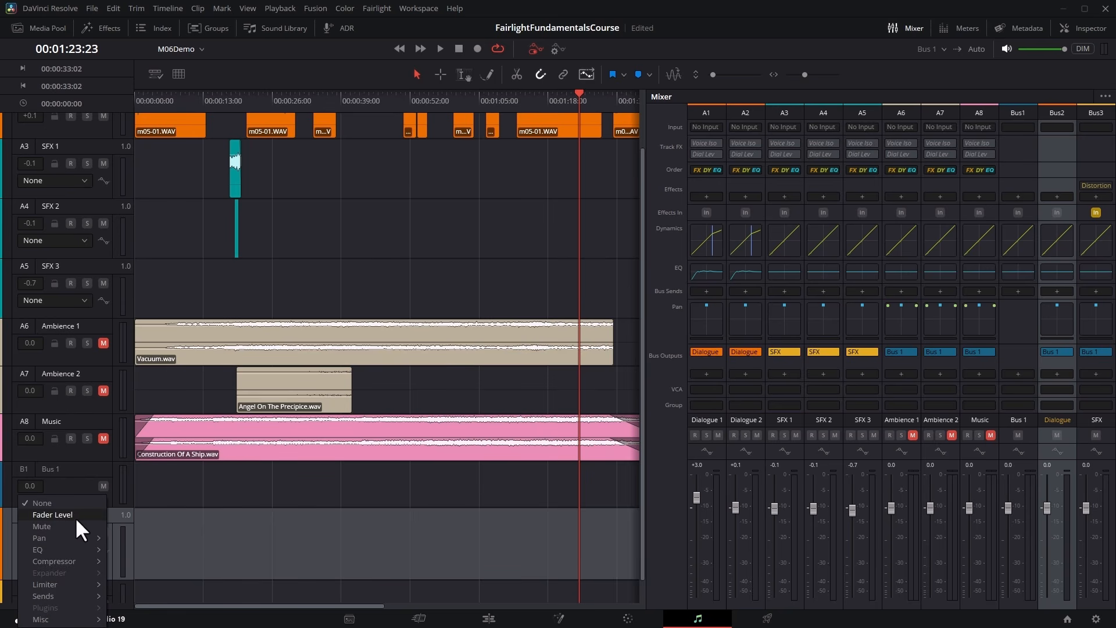
{"action": "mouse_move", "coordinate": [70, 560]}
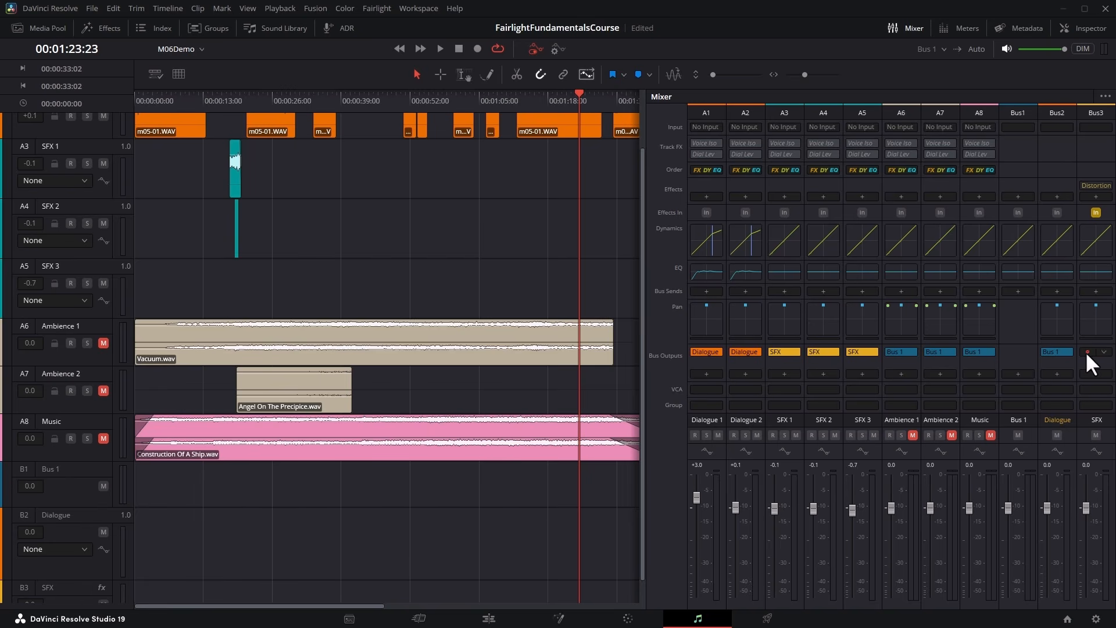
Try routing the Dialogue bus output to SFX and restore it to Bus 1.
{"action": "left_click", "coordinate": [1065, 351]}
{"action": "left_click", "coordinate": [1066, 397]}
{"action": "left_click", "coordinate": [1066, 351]}
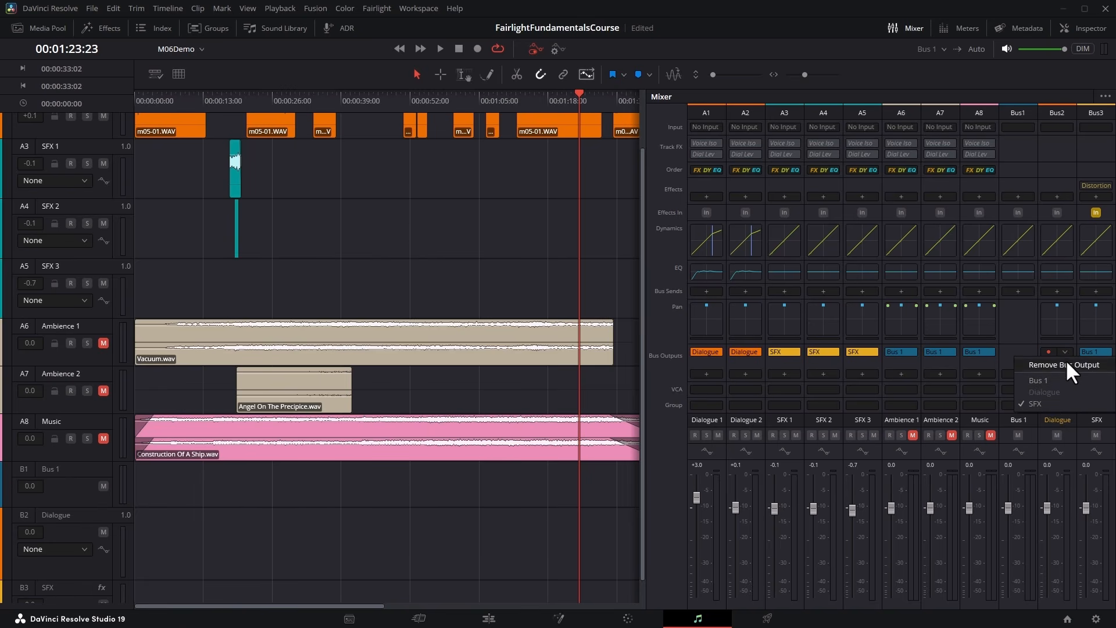
{"action": "left_click", "coordinate": [1054, 381]}
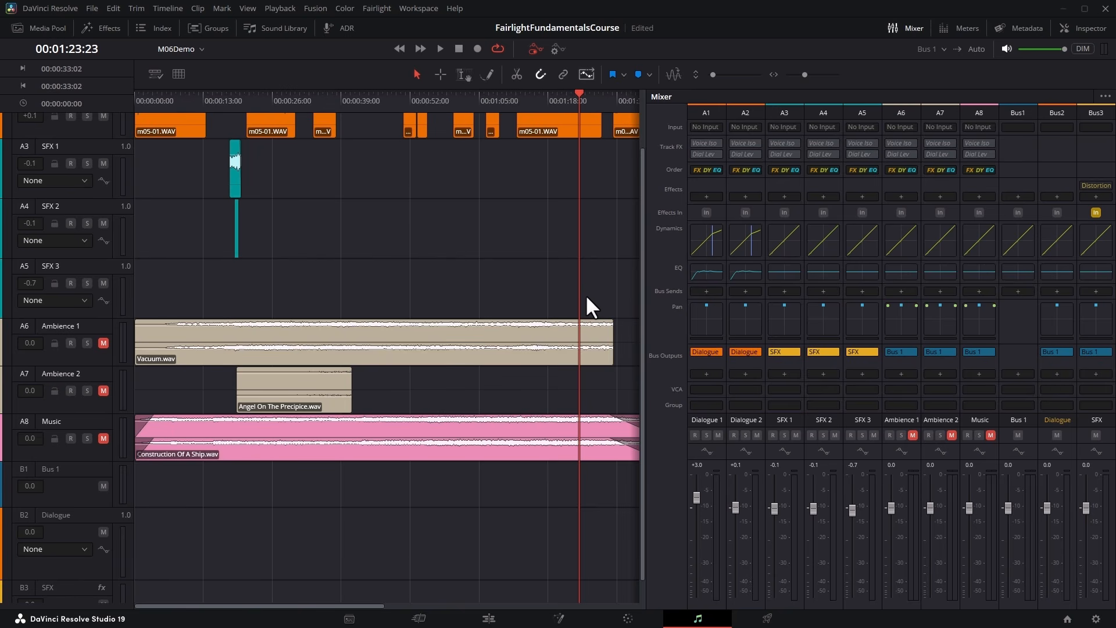
Check the mixer's display options for the Bus Sends section.
{"action": "left_click", "coordinate": [706, 291]}
{"action": "left_click", "coordinate": [662, 291]}
{"action": "left_click", "coordinate": [1105, 97]}
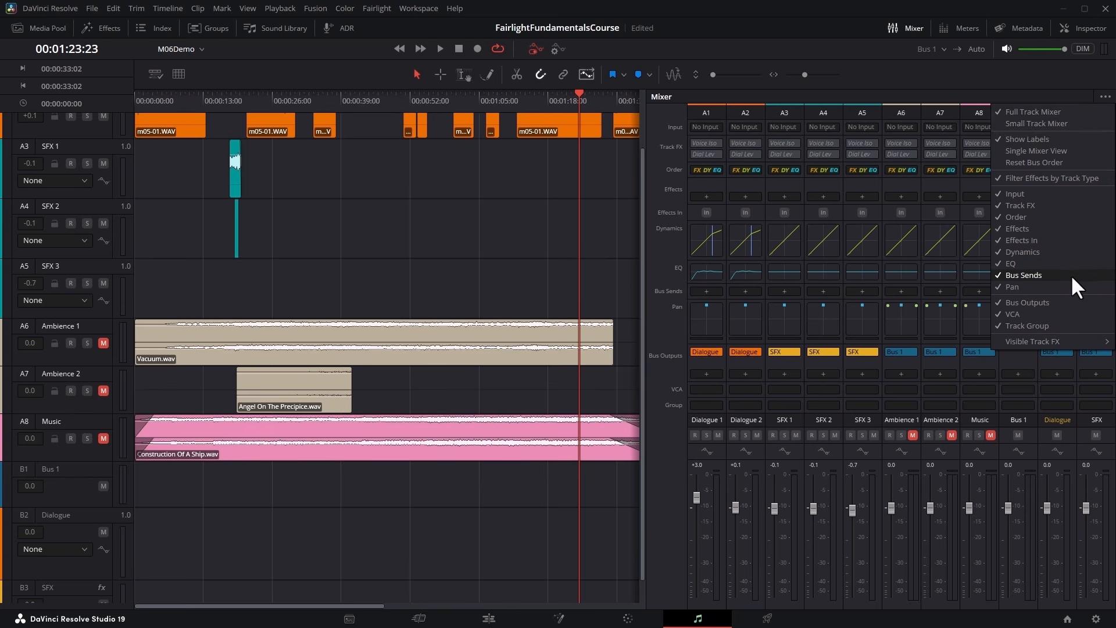
{"action": "left_click", "coordinate": [660, 289]}
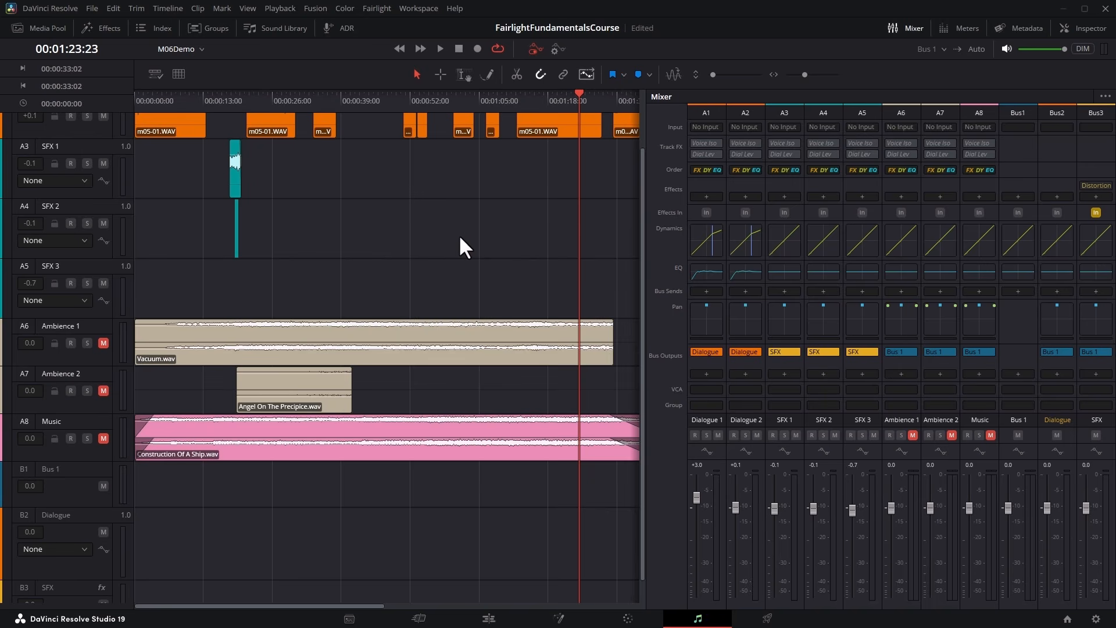
Select the Dialogue 1 and Dialogue 2 tracks and reassign their bus output from Dialogue to Bus 1.
{"action": "scroll", "coordinate": [501, 232], "scroll_direction": "up", "scroll_amount": 2}
{"action": "left_click", "coordinate": [747, 111]}
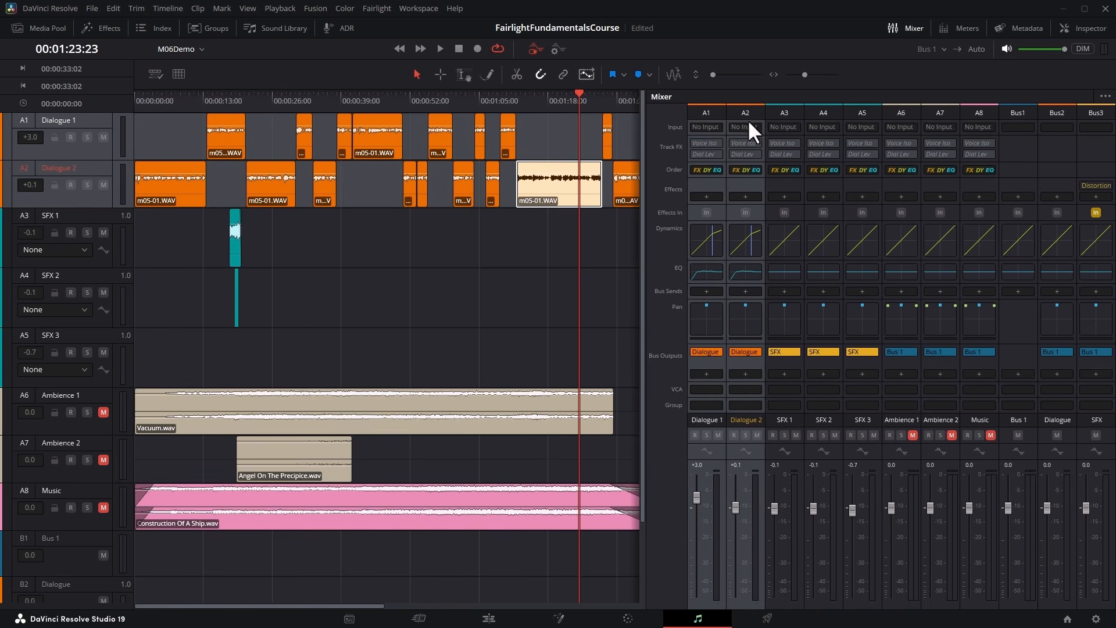
{"action": "left_click", "coordinate": [715, 351]}
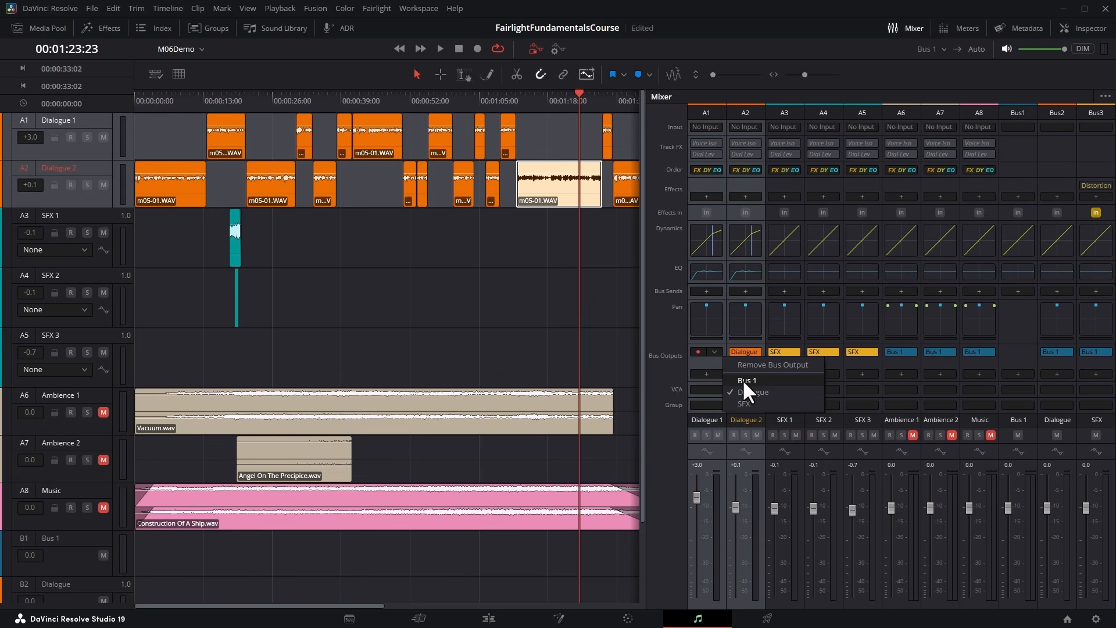
{"action": "left_click", "coordinate": [781, 379]}
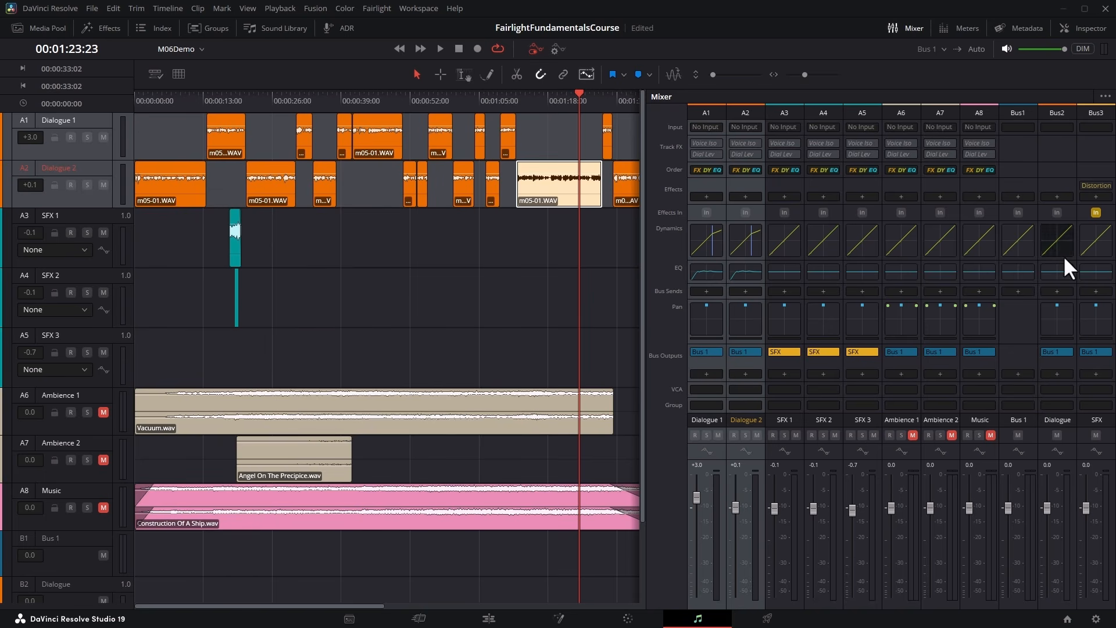
Remove the Dialogue bus from the bus format list and confirm its removal.
{"action": "left_click", "coordinate": [375, 9]}
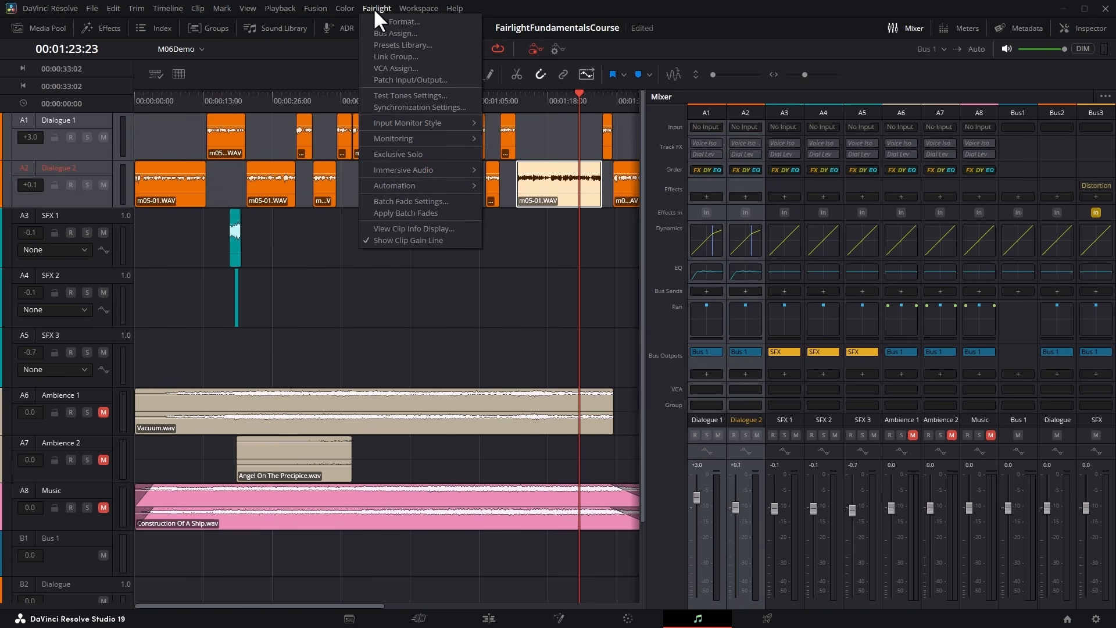
{"action": "left_click", "coordinate": [427, 22]}
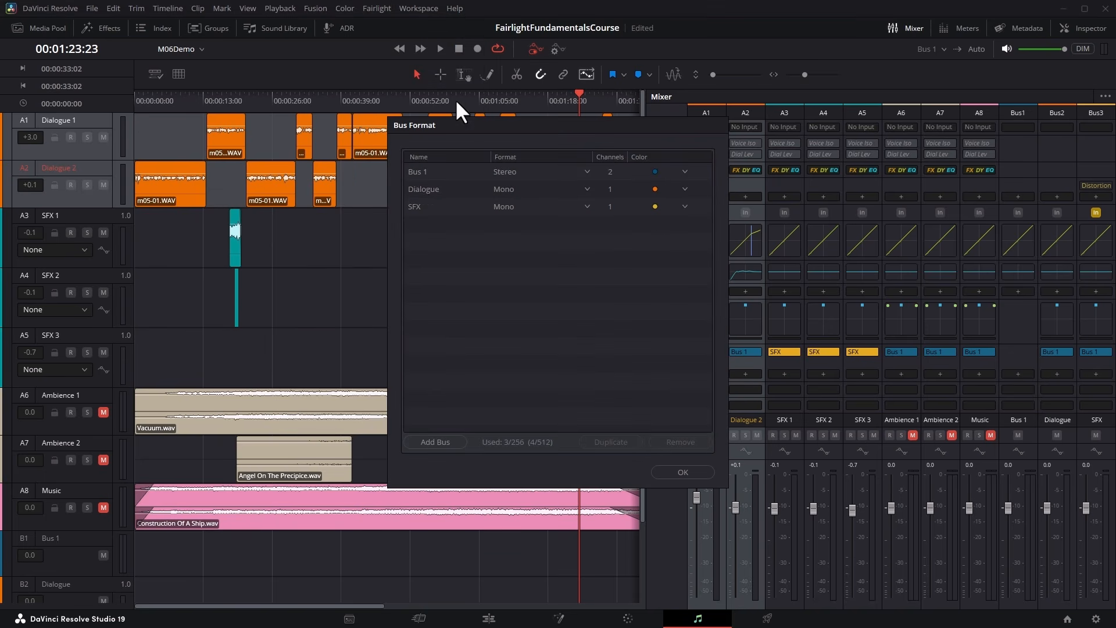
{"action": "left_click", "coordinate": [442, 189]}
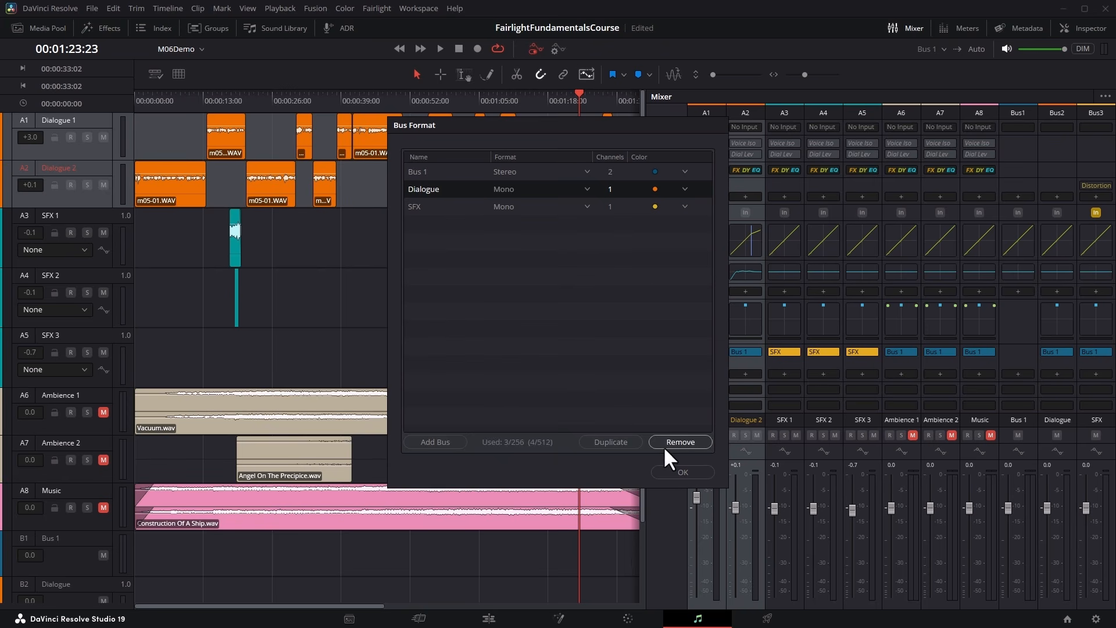
{"action": "left_click", "coordinate": [689, 441]}
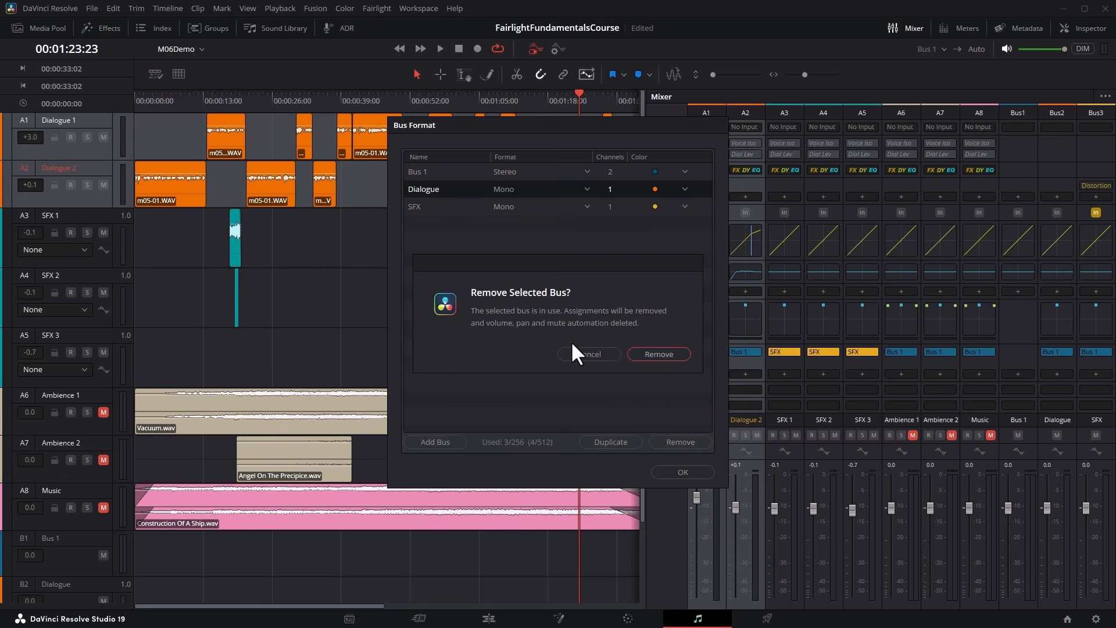
{"action": "left_click", "coordinate": [655, 351]}
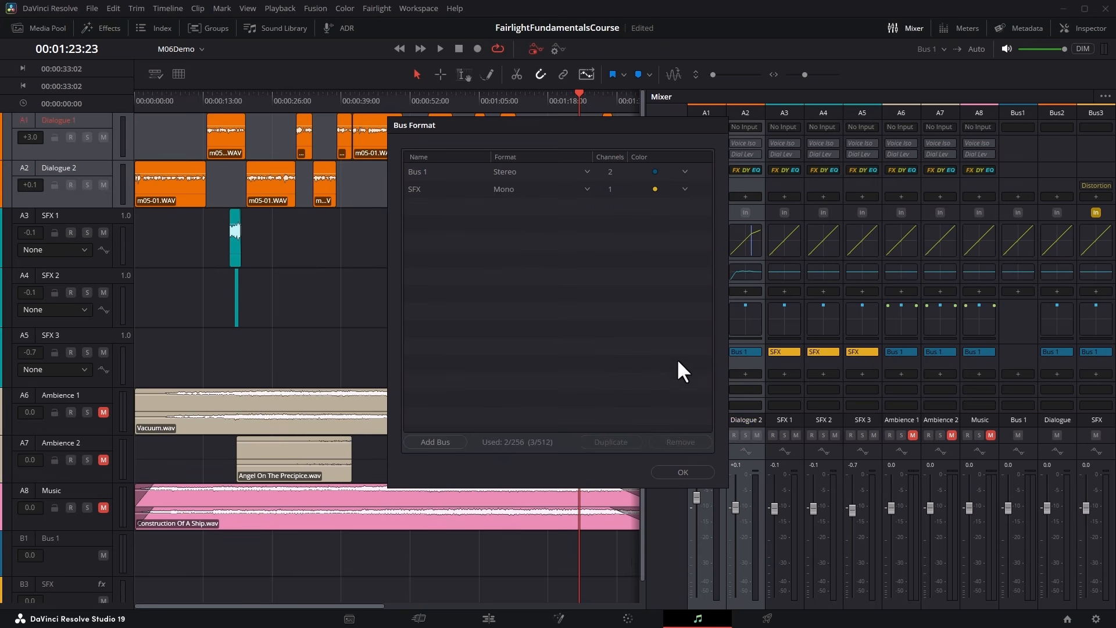
{"action": "left_click", "coordinate": [692, 468]}
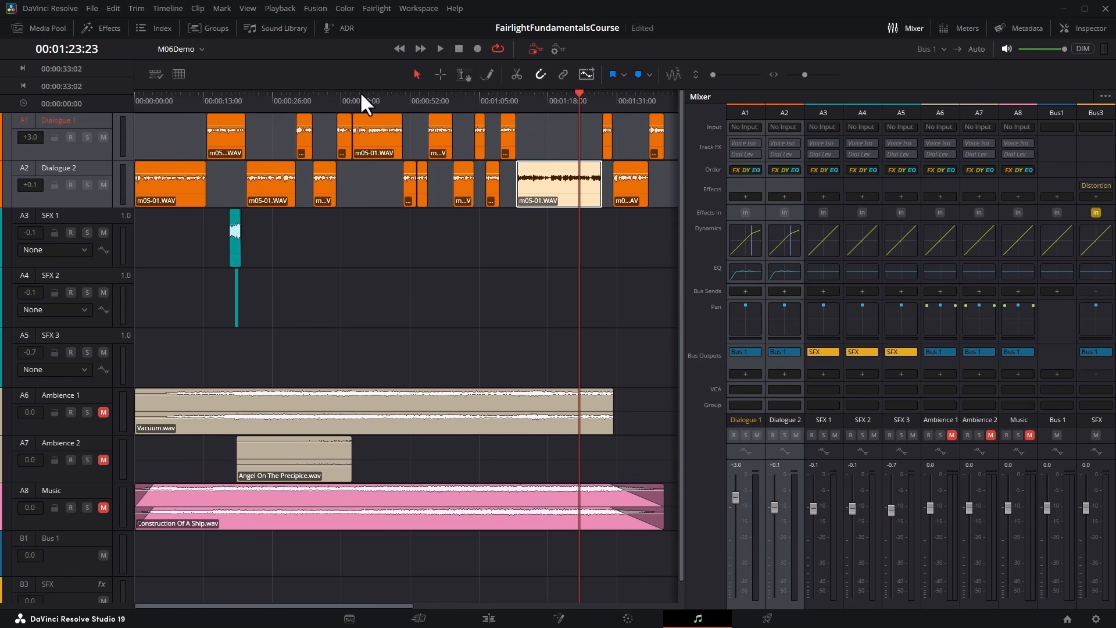
Place the playhead at 00:00:51:09 and add a stereo bus named Verb to the bus format list.
{"action": "left_click", "coordinate": [340, 96]}
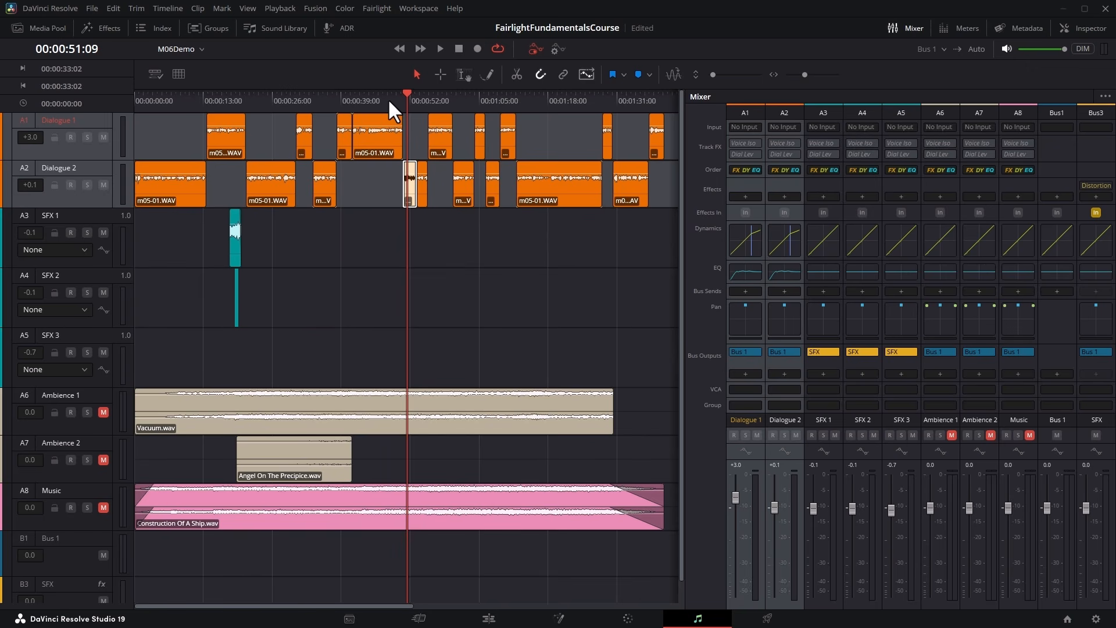
{"action": "left_click", "coordinate": [374, 9]}
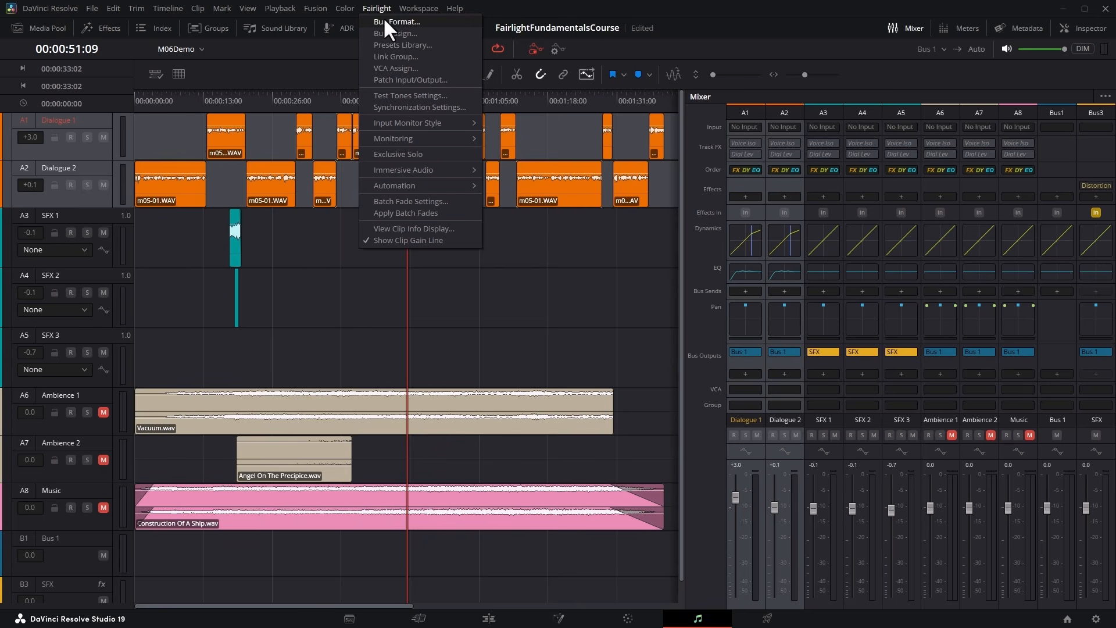
{"action": "left_click", "coordinate": [432, 23]}
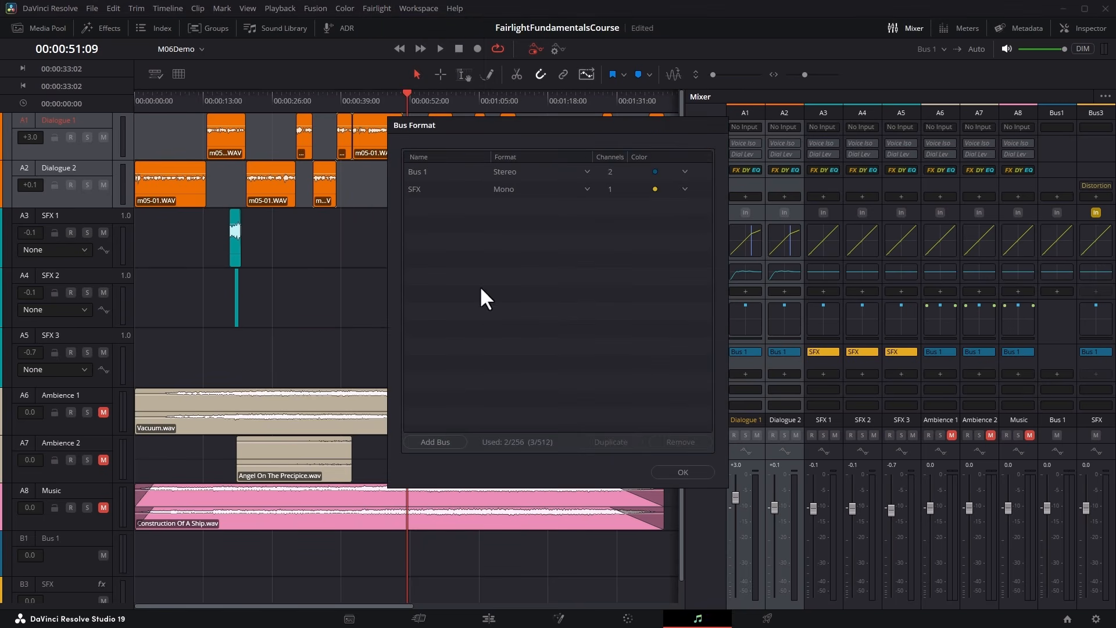
{"action": "left_click", "coordinate": [450, 437]}
{"action": "double_click", "coordinate": [428, 204]}
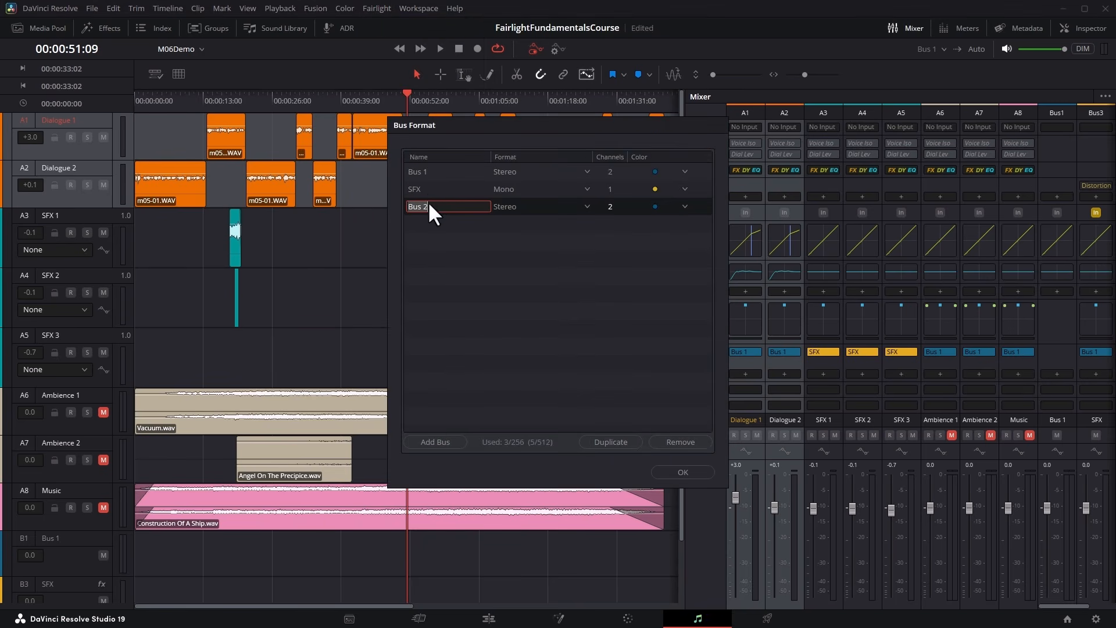
{"action": "type", "text": "Verb"}
{"action": "left_click", "coordinate": [587, 207]}
{"action": "left_click", "coordinate": [546, 235]}
Color the Verb bus Lime and route its output to Bus 1.
{"action": "left_click", "coordinate": [684, 207]}
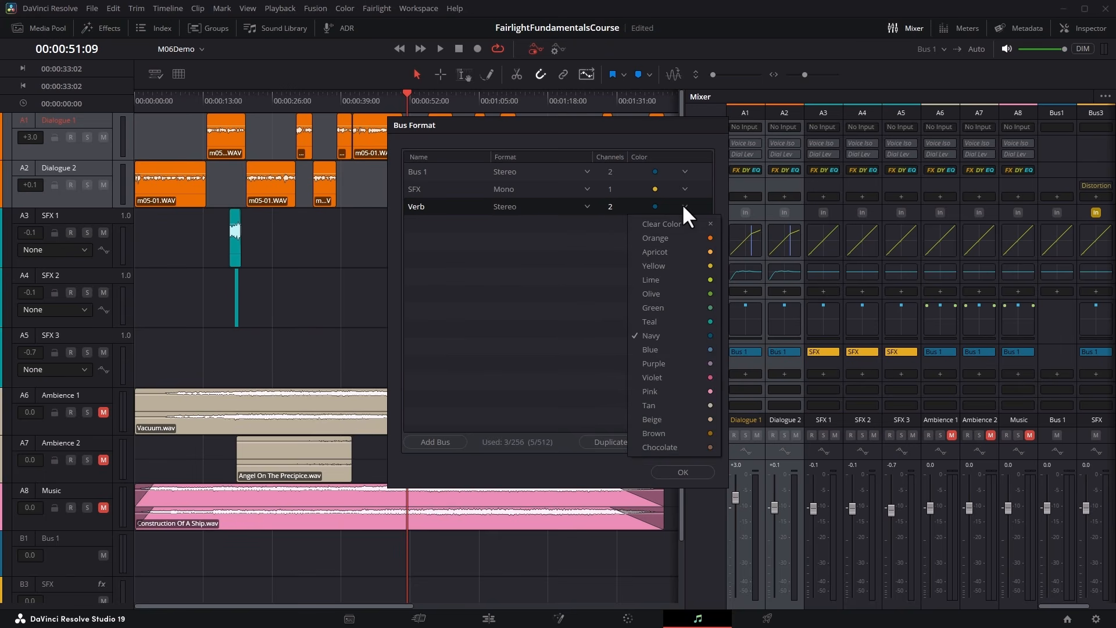
{"action": "left_click", "coordinate": [686, 280]}
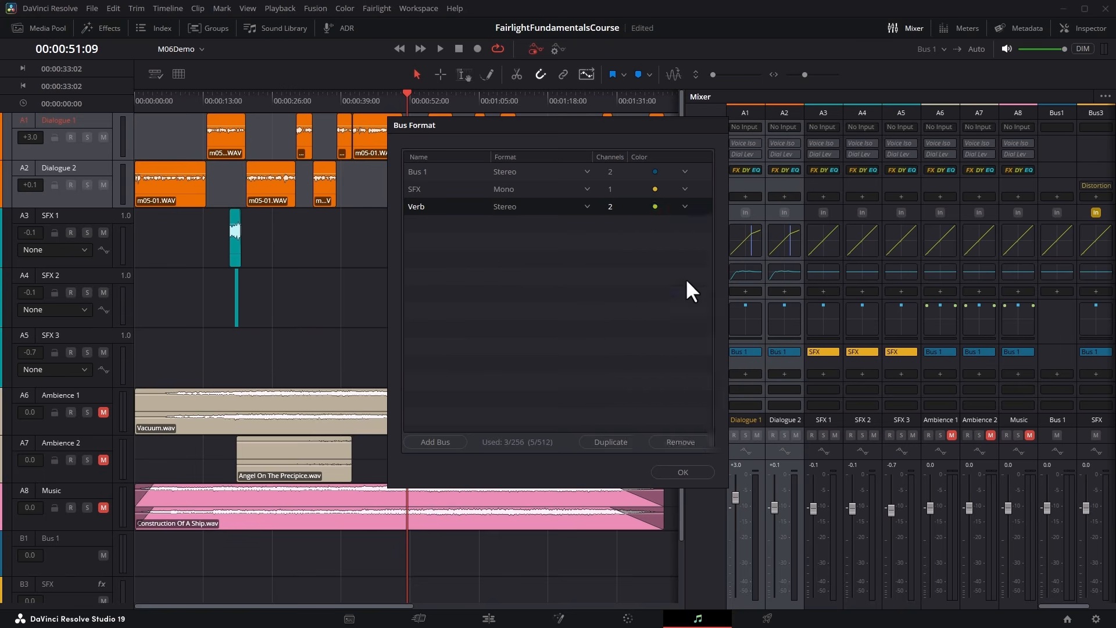
{"action": "left_click", "coordinate": [689, 471]}
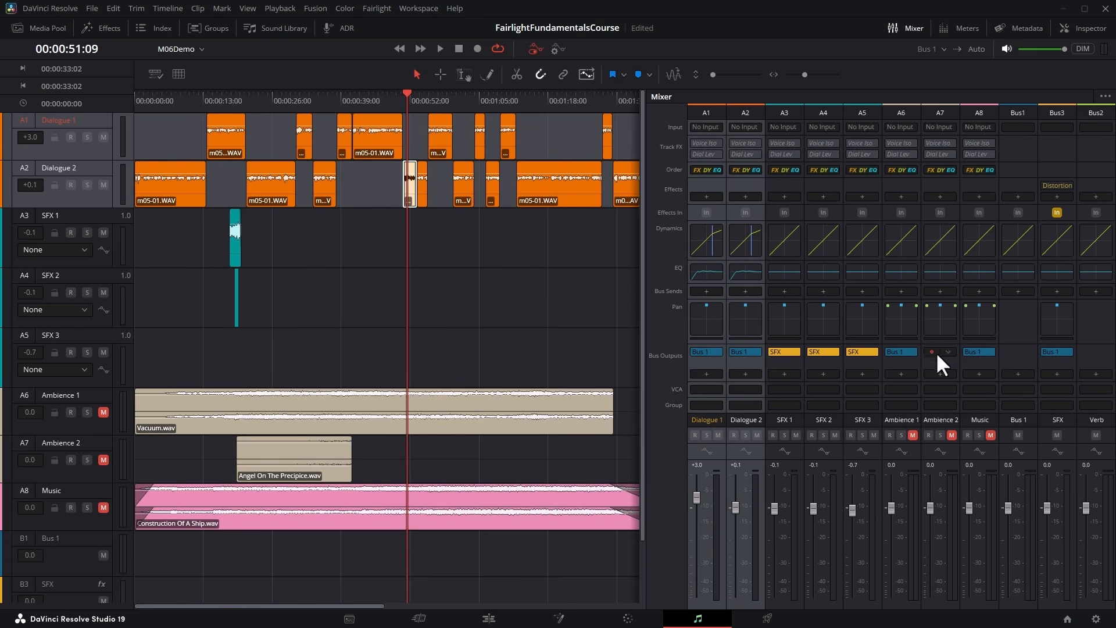
{"action": "left_click", "coordinate": [1097, 372]}
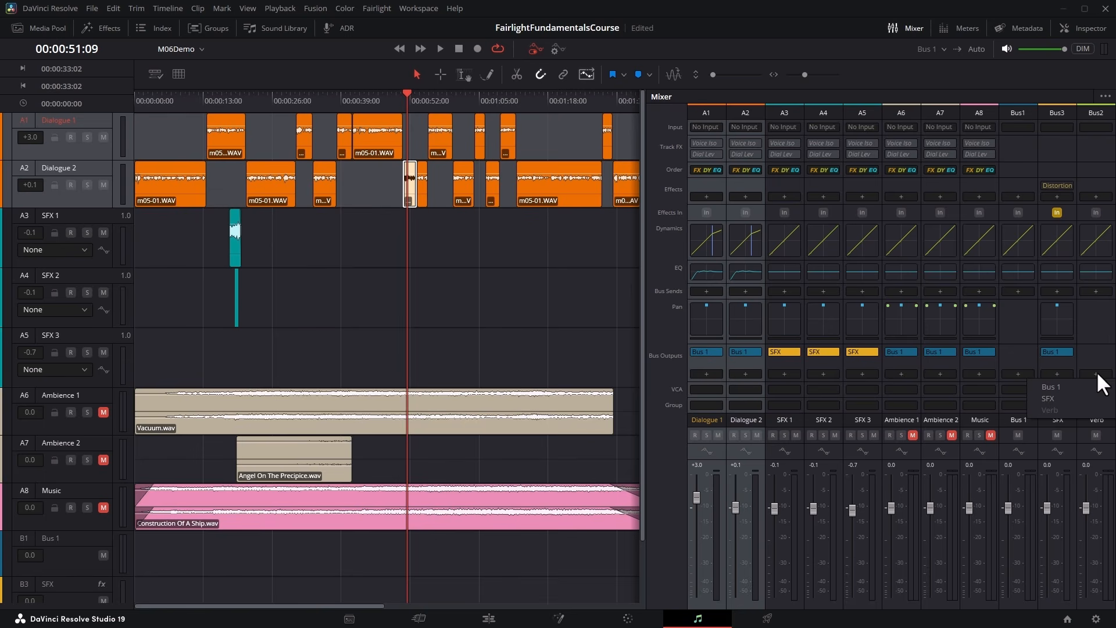
{"action": "left_click", "coordinate": [1075, 385]}
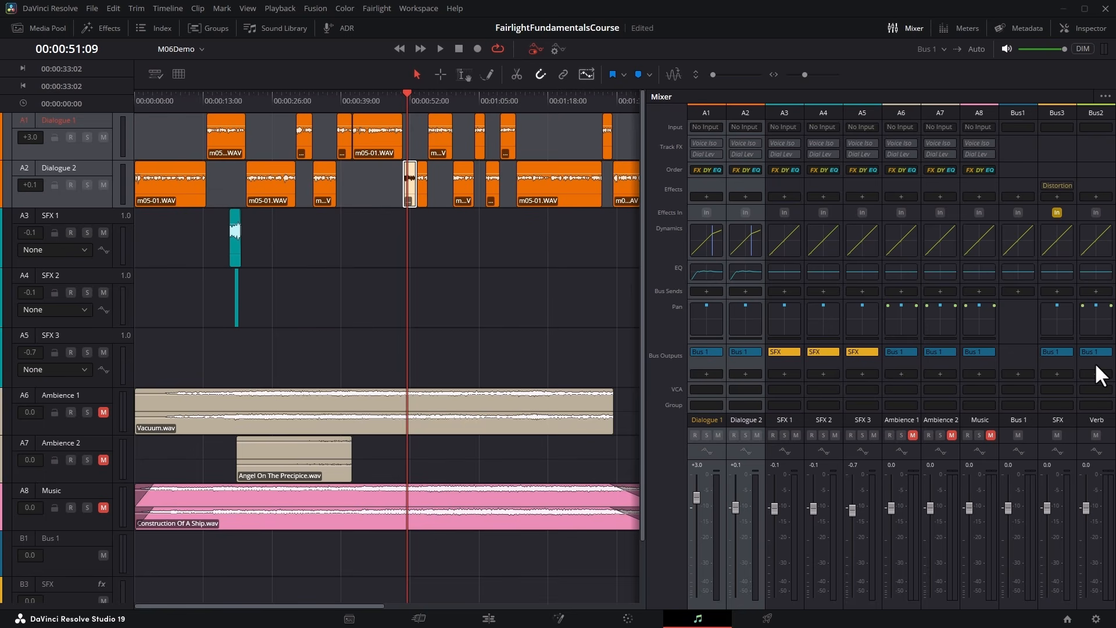
Play back the Dialogue 1 clip from 00:00:41:03 to check the signal level on the Verb bus.
{"action": "left_click", "coordinate": [357, 96]}
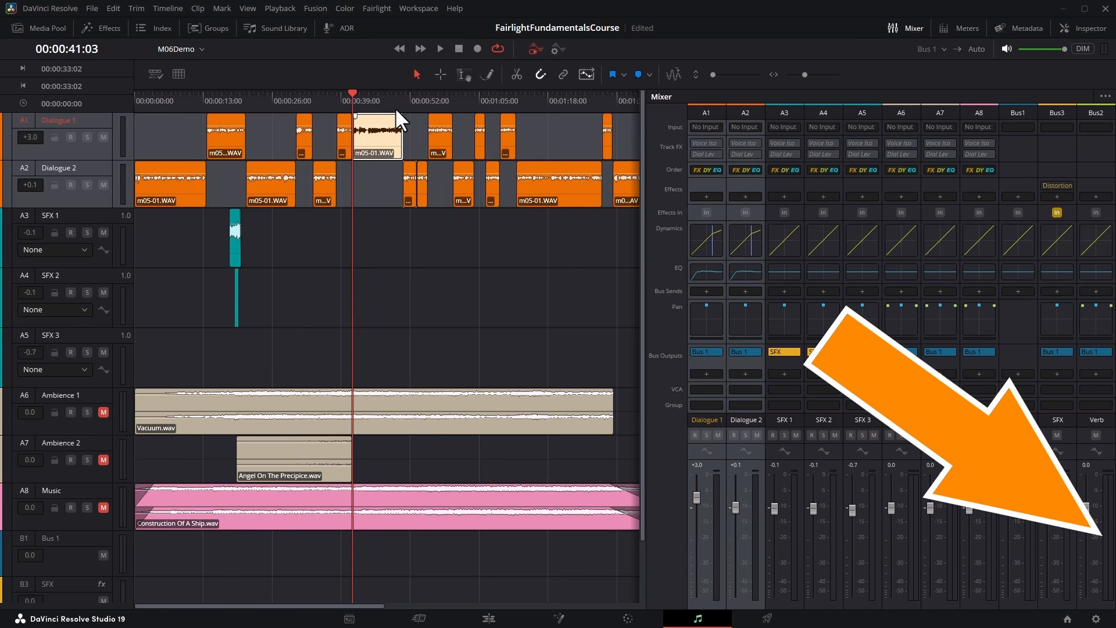
{"action": "left_click", "coordinate": [438, 48]}
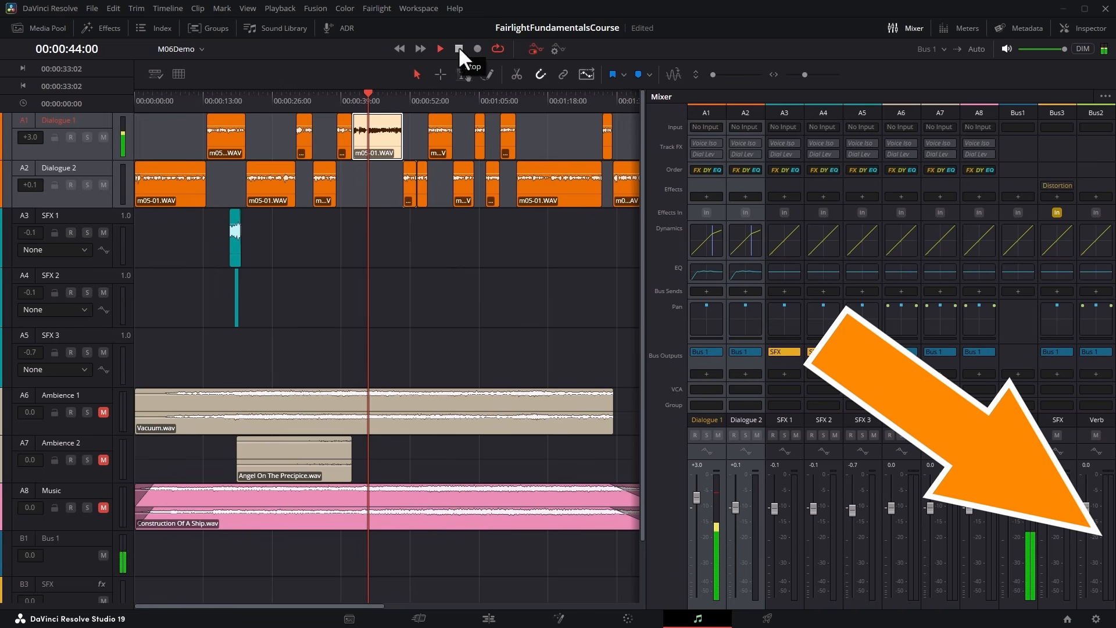
{"action": "left_click", "coordinate": [458, 49]}
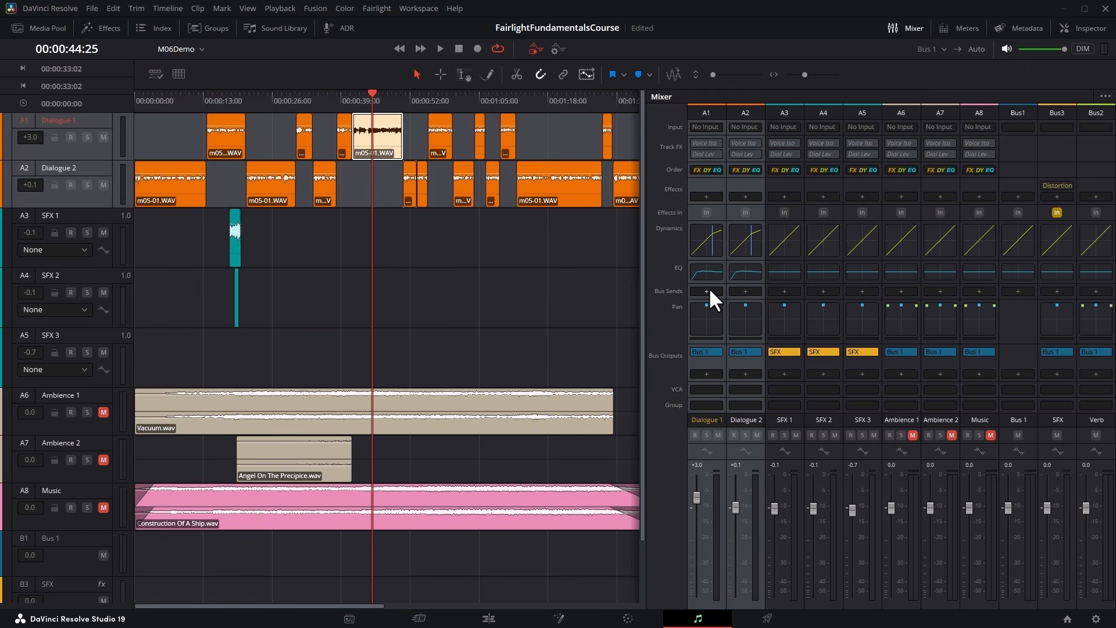
Add a bus send from Dialogue 1 to the Verb bus and play the clip from 00:00:41:03.
{"action": "left_click", "coordinate": [354, 94]}
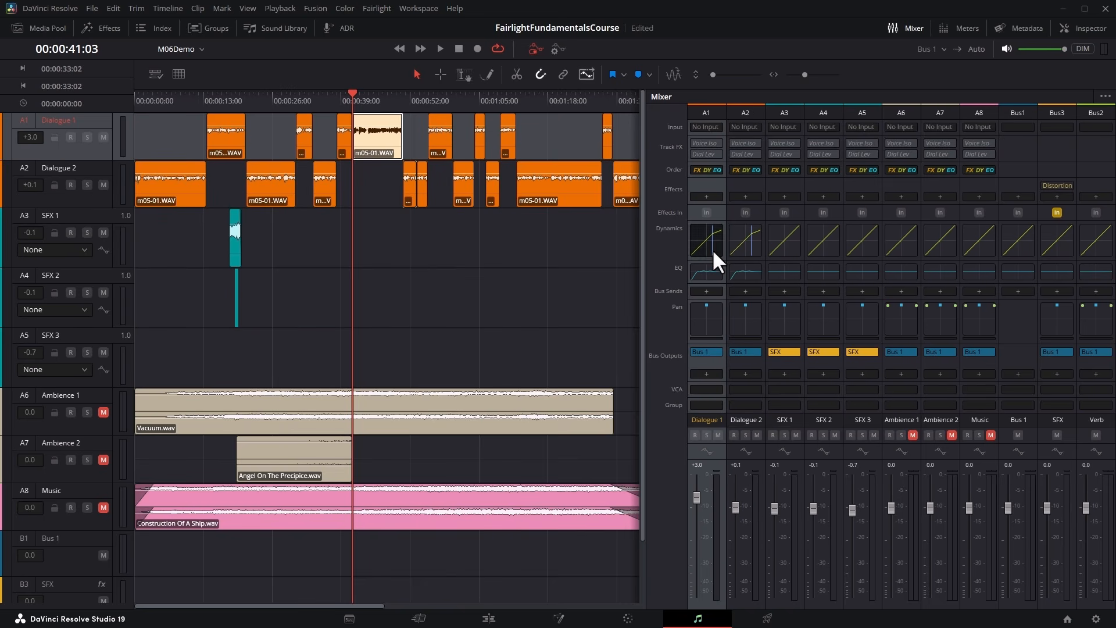
{"action": "left_click", "coordinate": [715, 290]}
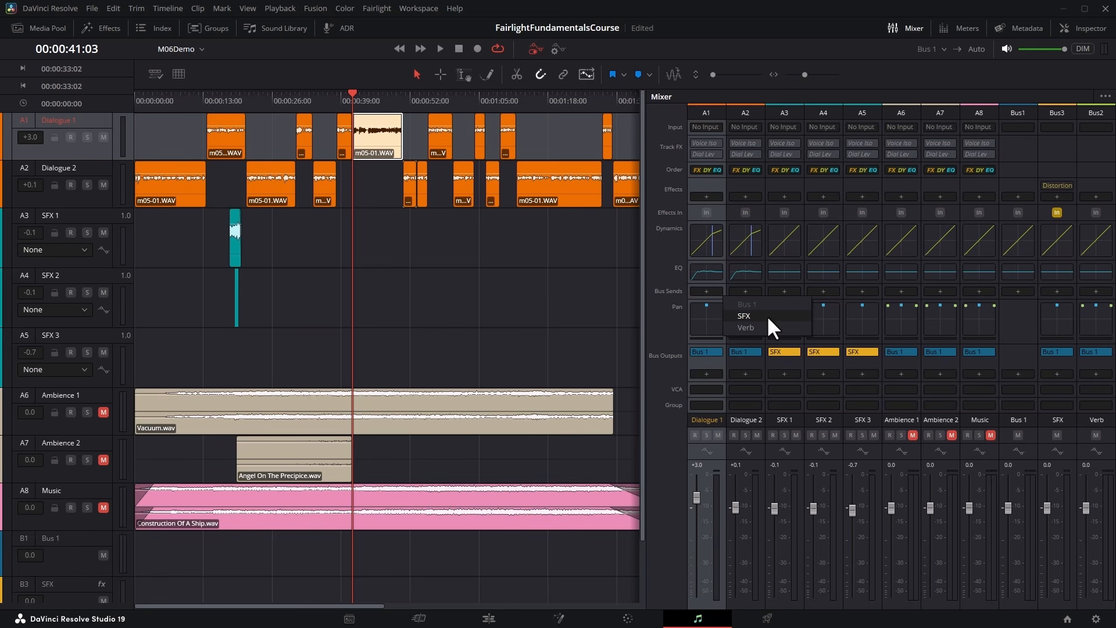
{"action": "left_click", "coordinate": [744, 326]}
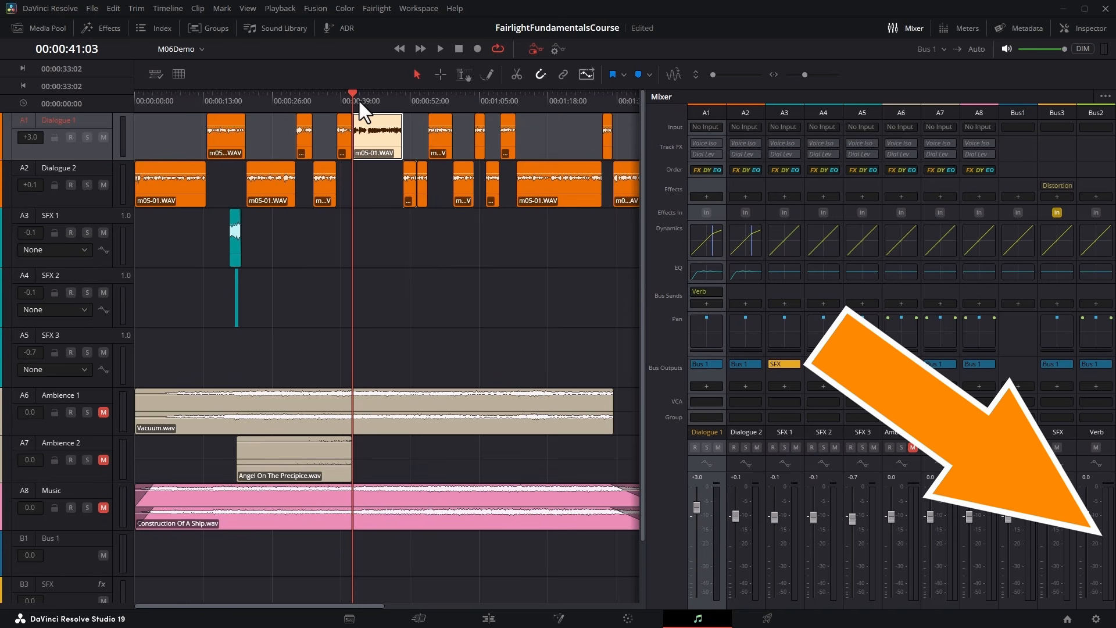
{"action": "left_click", "coordinate": [439, 48]}
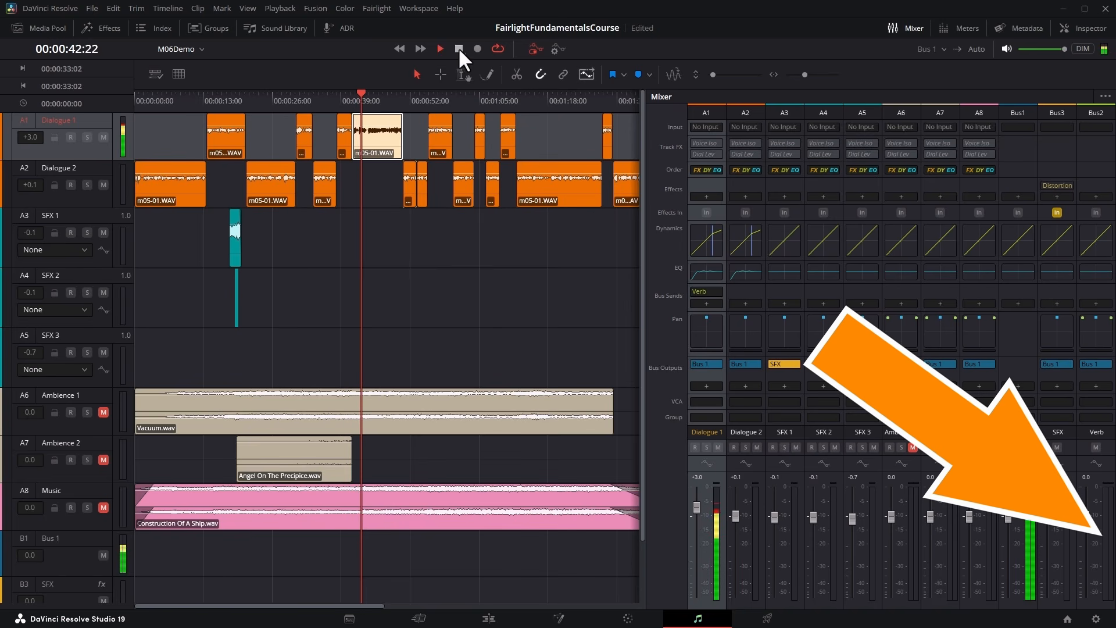
{"action": "left_click", "coordinate": [458, 47]}
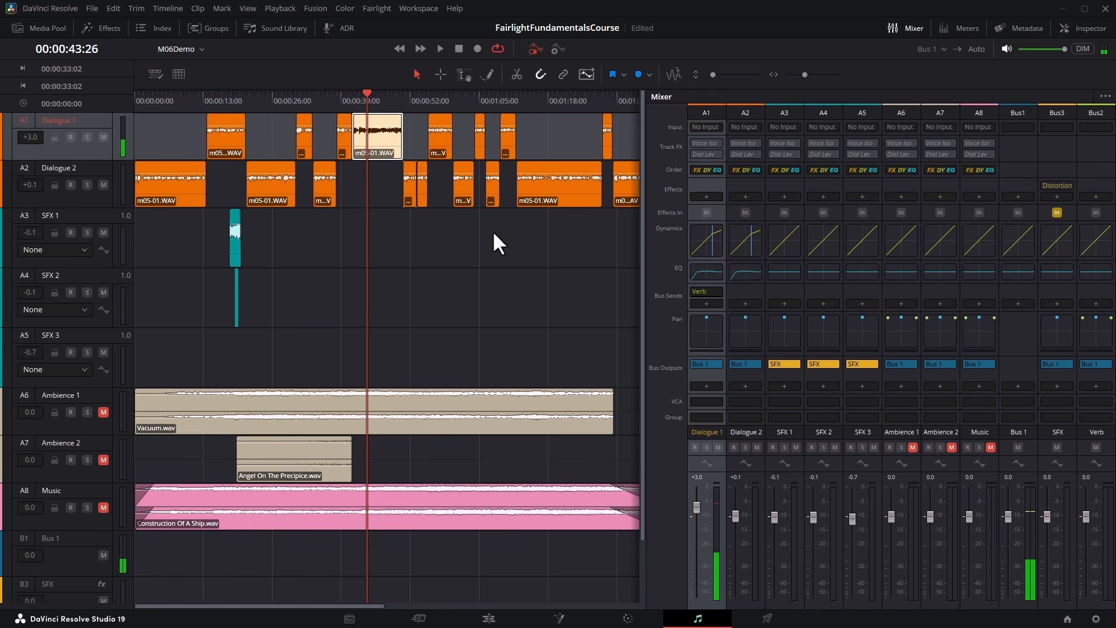
Set Dialogue 1's Verb send level to 0.0 and play the clip to check the Verb bus meter.
{"action": "mouse_move", "coordinate": [709, 290]}
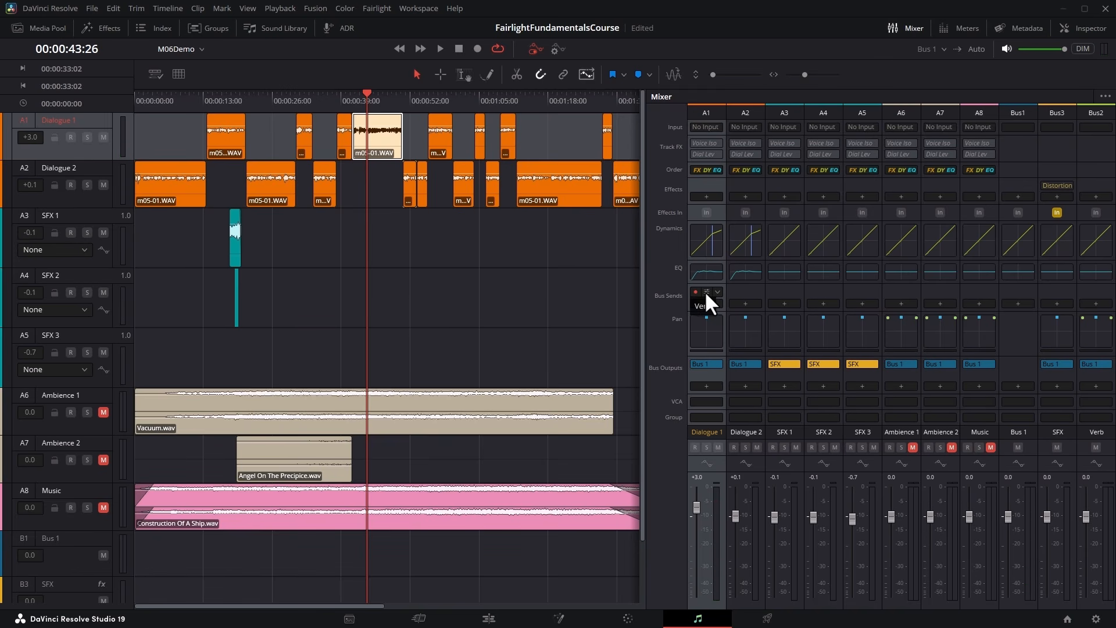
{"action": "left_click", "coordinate": [706, 291]}
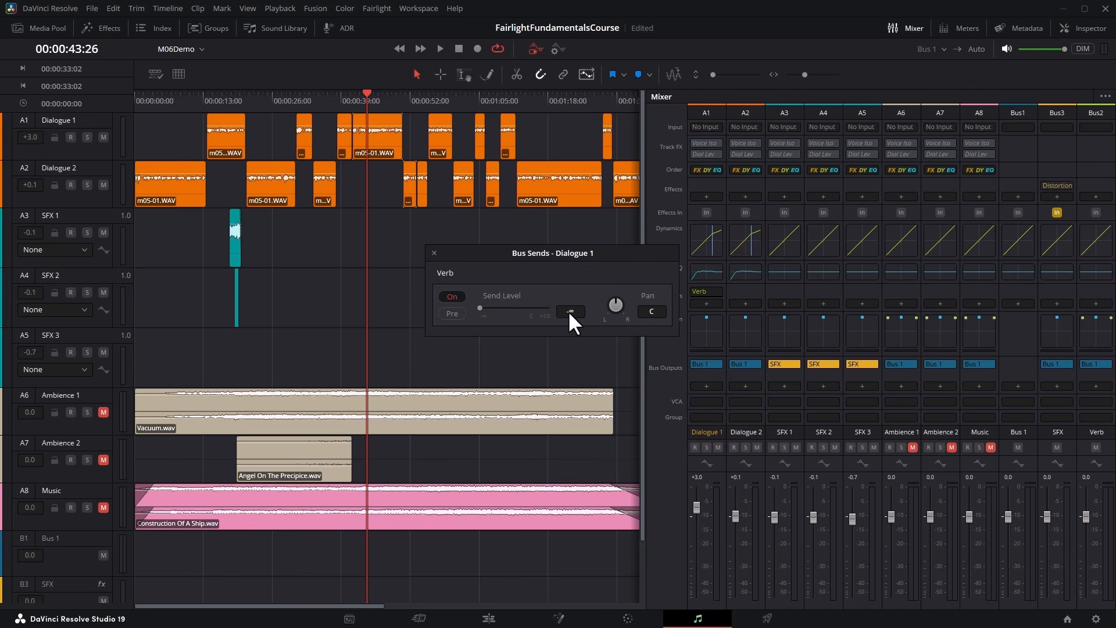
{"action": "double_click", "coordinate": [480, 306]}
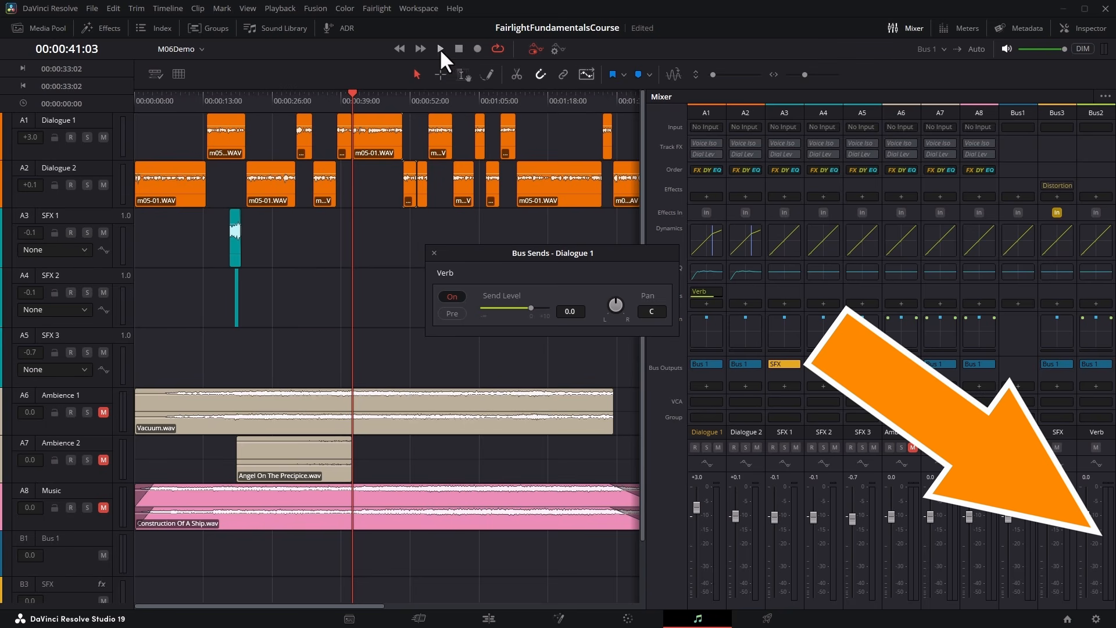
{"action": "left_click", "coordinate": [440, 48]}
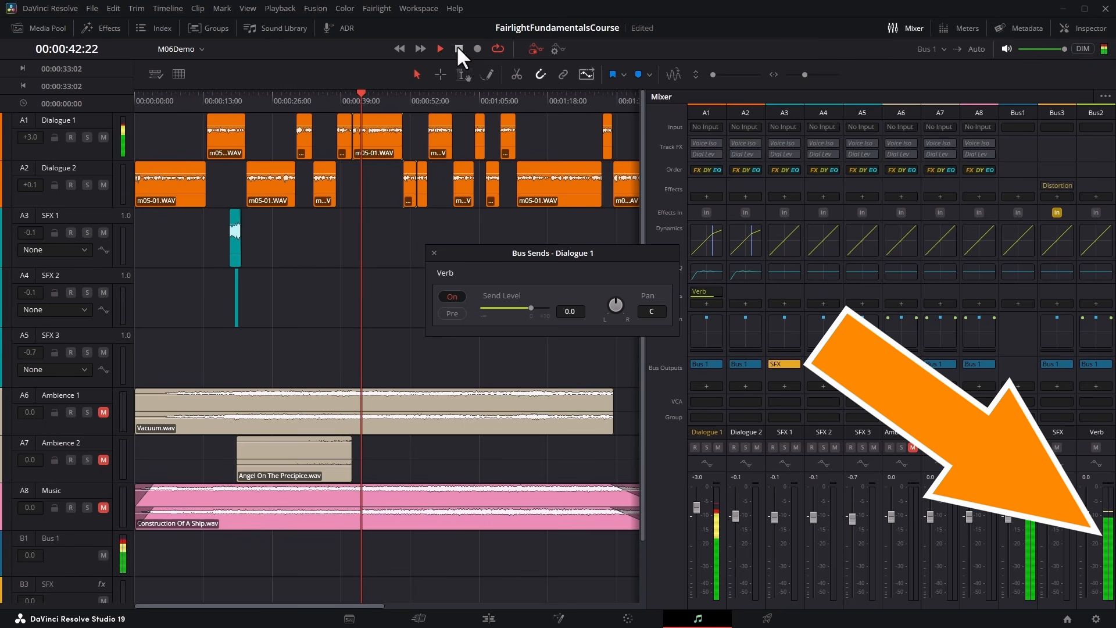
{"action": "left_click", "coordinate": [459, 48]}
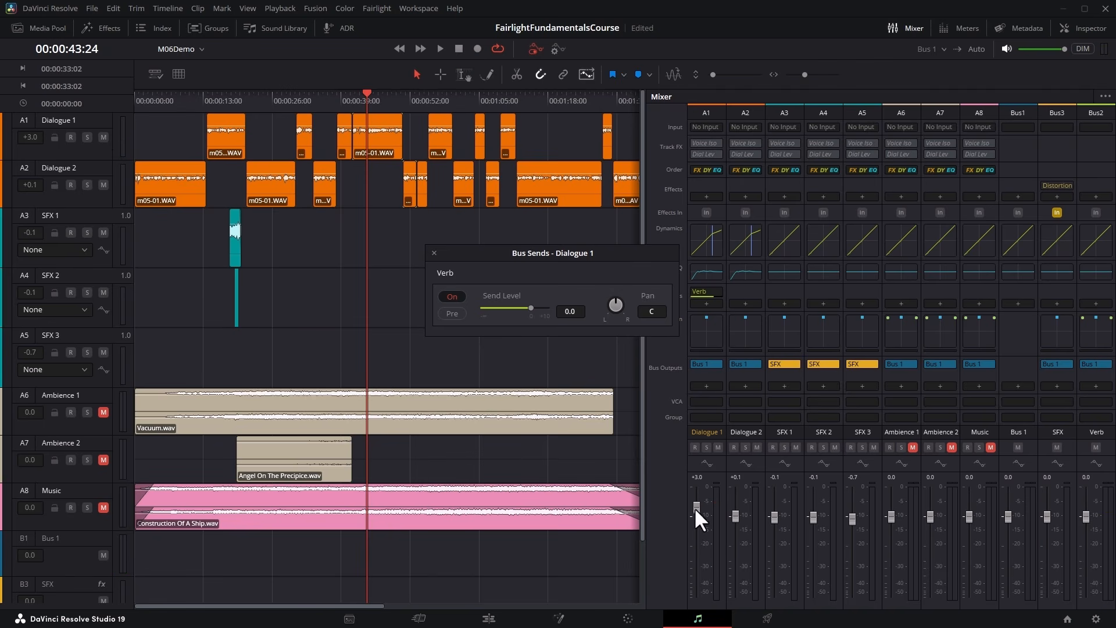
Play from 00:00:41:03 while moving the Dialogue 1 fader to test the post-fader send, ending at 0.0.
{"action": "mouse_move", "coordinate": [696, 519]}
{"action": "left_mouse_down"}
{"action": "mouse_move", "coordinate": [699, 502]}
{"action": "mouse_move", "coordinate": [697, 513]}
{"action": "left_mouse_up"}
{"action": "left_click", "coordinate": [354, 102]}
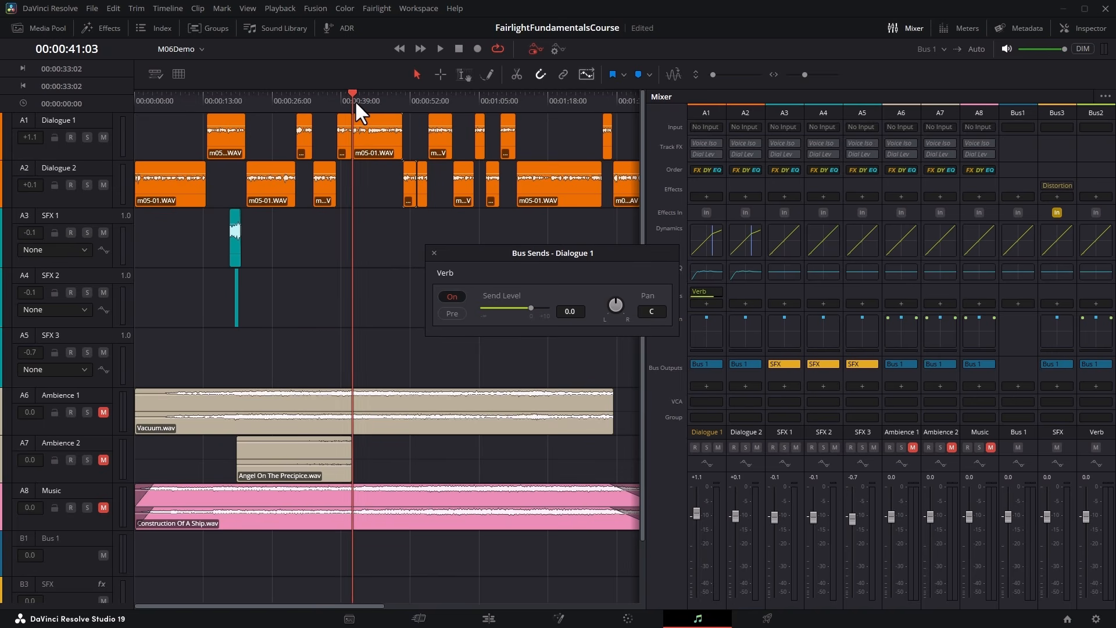
{"action": "left_click_drag", "start_coordinate": [696, 512], "coordinate": [697, 517]}
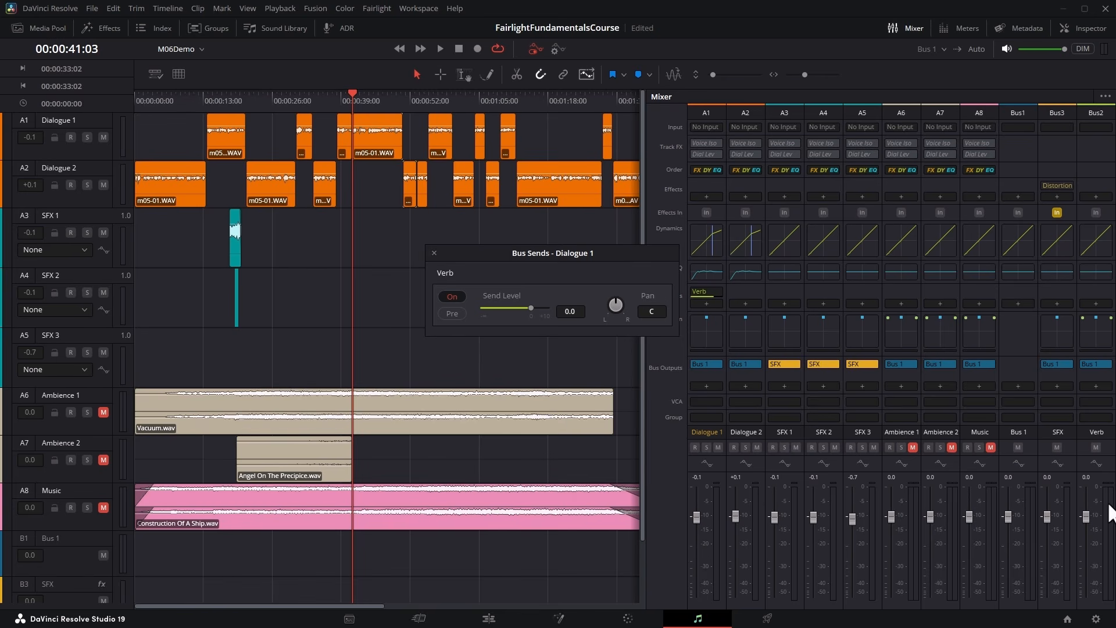
{"action": "left_click", "coordinate": [442, 49]}
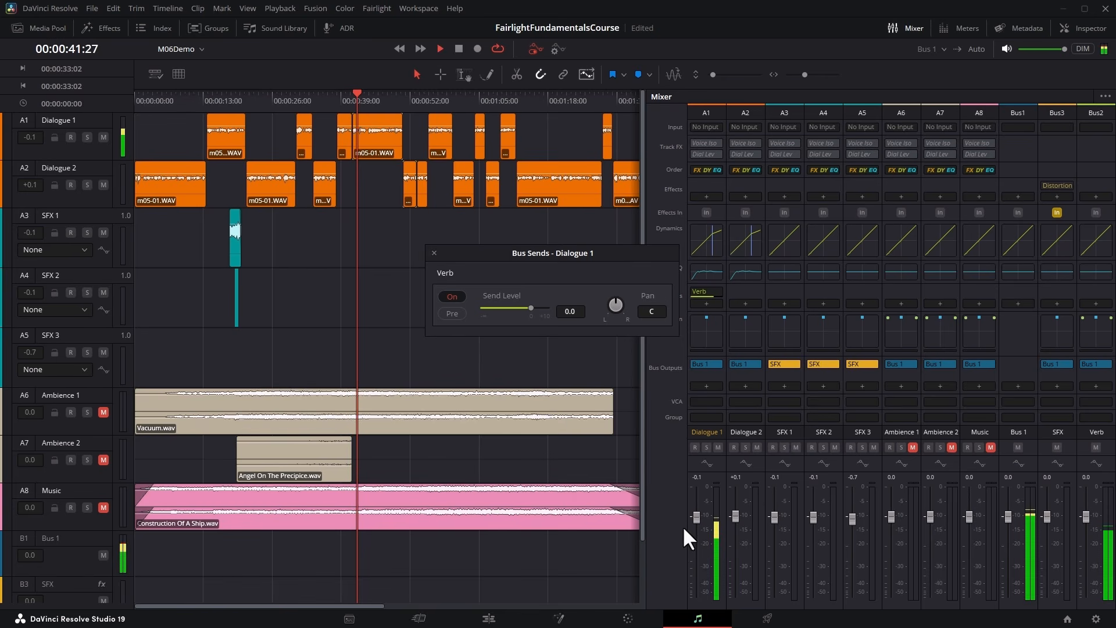
{"action": "mouse_move", "coordinate": [694, 516]}
{"action": "left_mouse_down"}
{"action": "mouse_move", "coordinate": [687, 598]}
{"action": "mouse_move", "coordinate": [700, 515]}
{"action": "left_mouse_up"}
{"action": "left_click", "coordinate": [457, 49]}
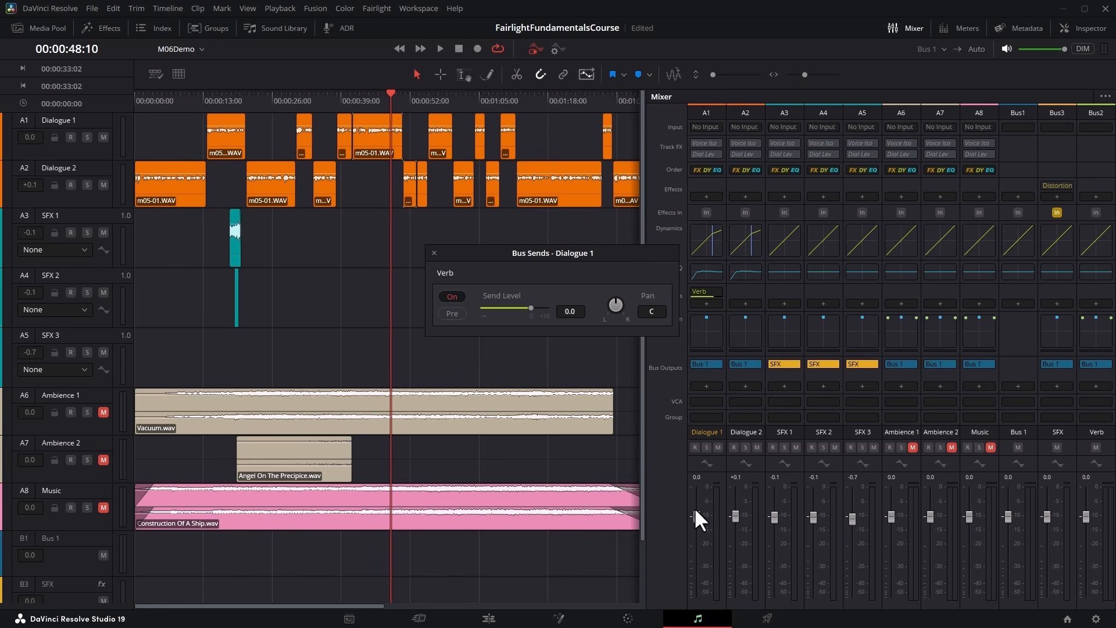
Switch Dialogue 1's Verb send to pre-fader, test it by pulling the track fader fully down during playback, and reset the fader to 0.0.
{"action": "left_click_drag", "start_coordinate": [695, 513], "coordinate": [698, 521]}
{"action": "left_click", "coordinate": [352, 97]}
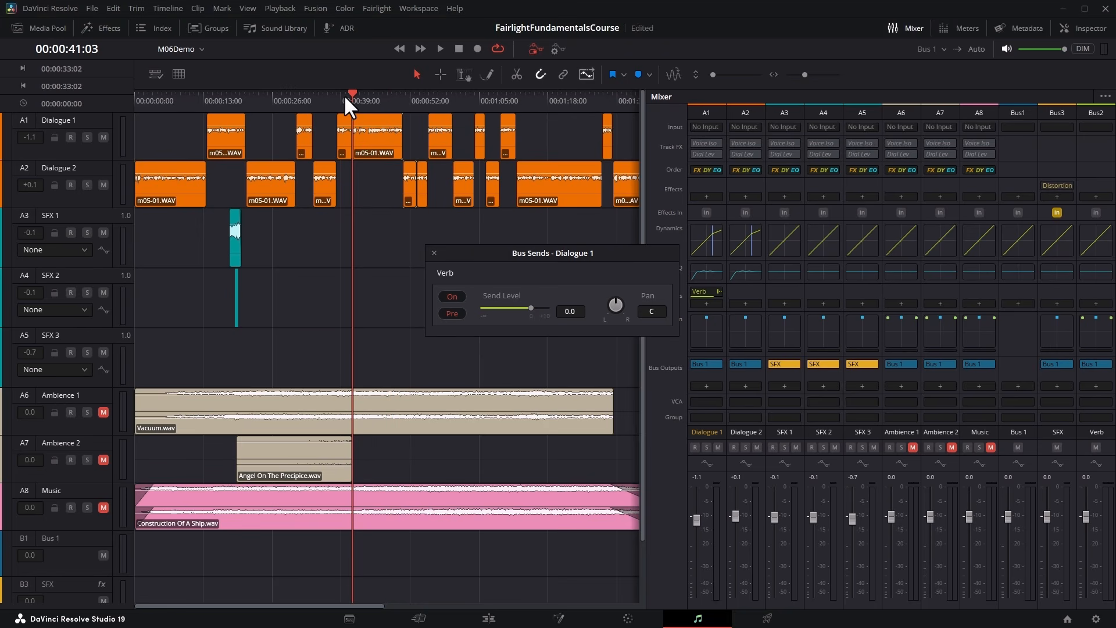
{"action": "left_click_drag", "start_coordinate": [696, 511], "coordinate": [695, 517]}
{"action": "left_click", "coordinate": [440, 49]}
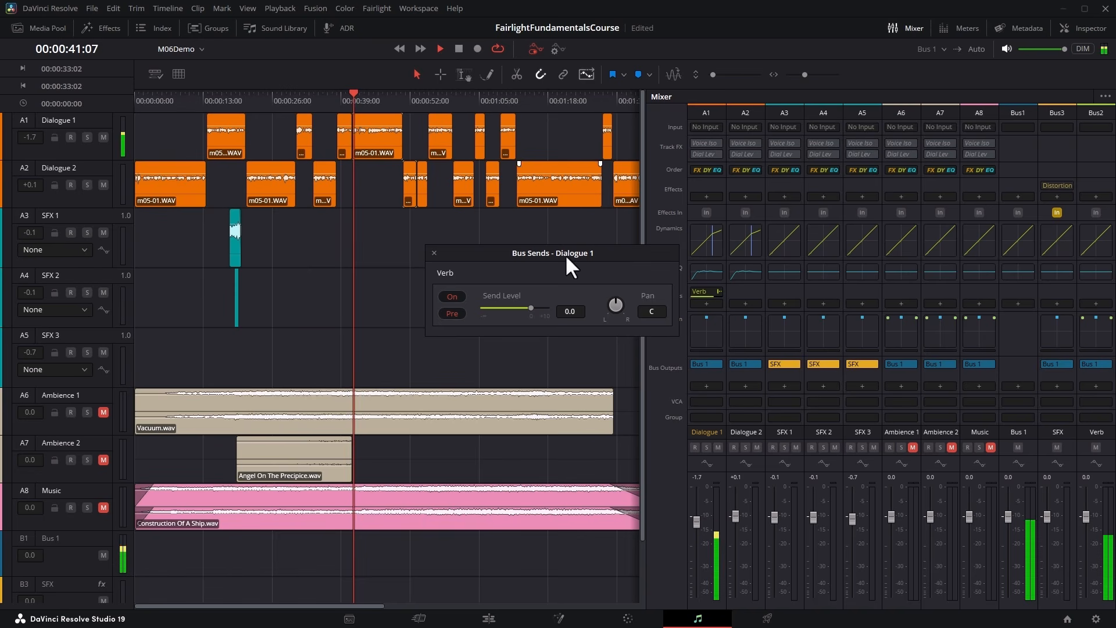
{"action": "left_click_drag", "start_coordinate": [696, 519], "coordinate": [695, 596]}
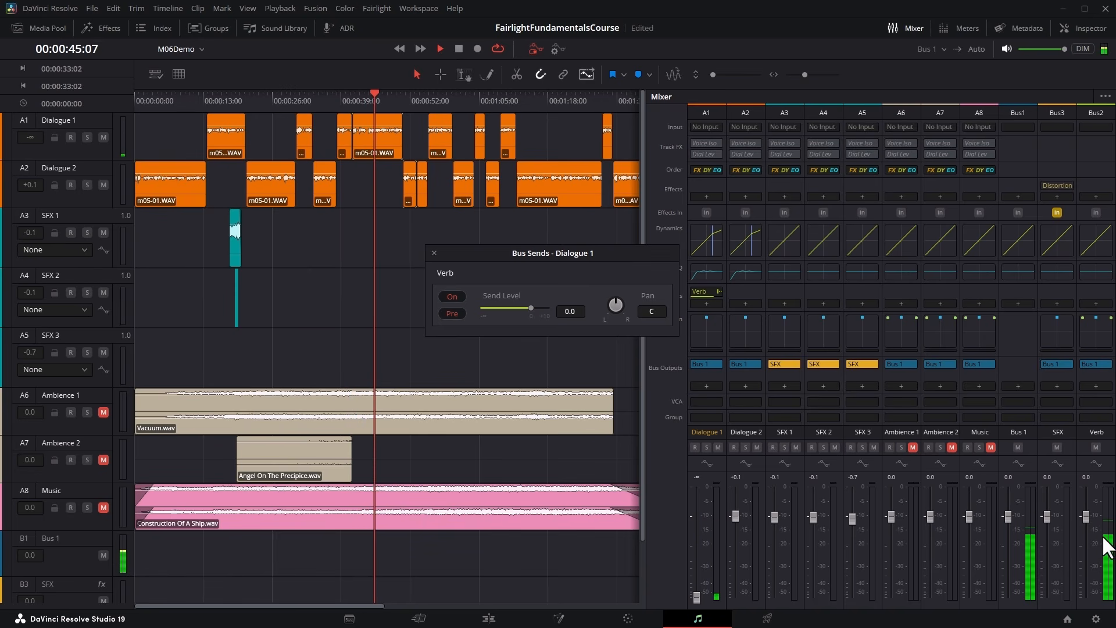
{"action": "double_click", "coordinate": [696, 597]}
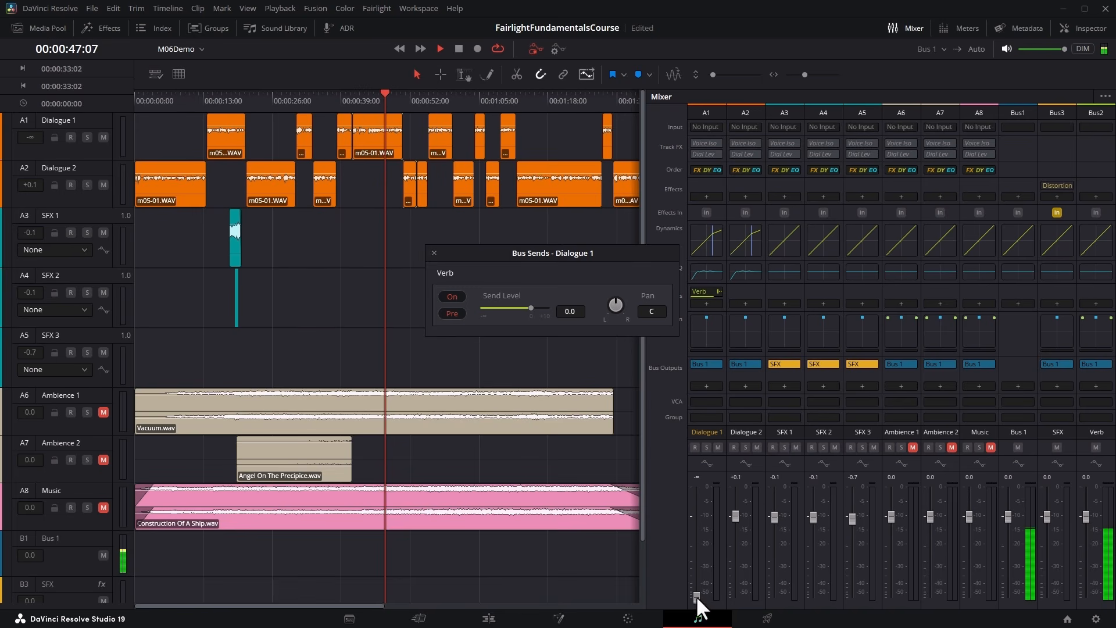
{"action": "left_click", "coordinate": [460, 47]}
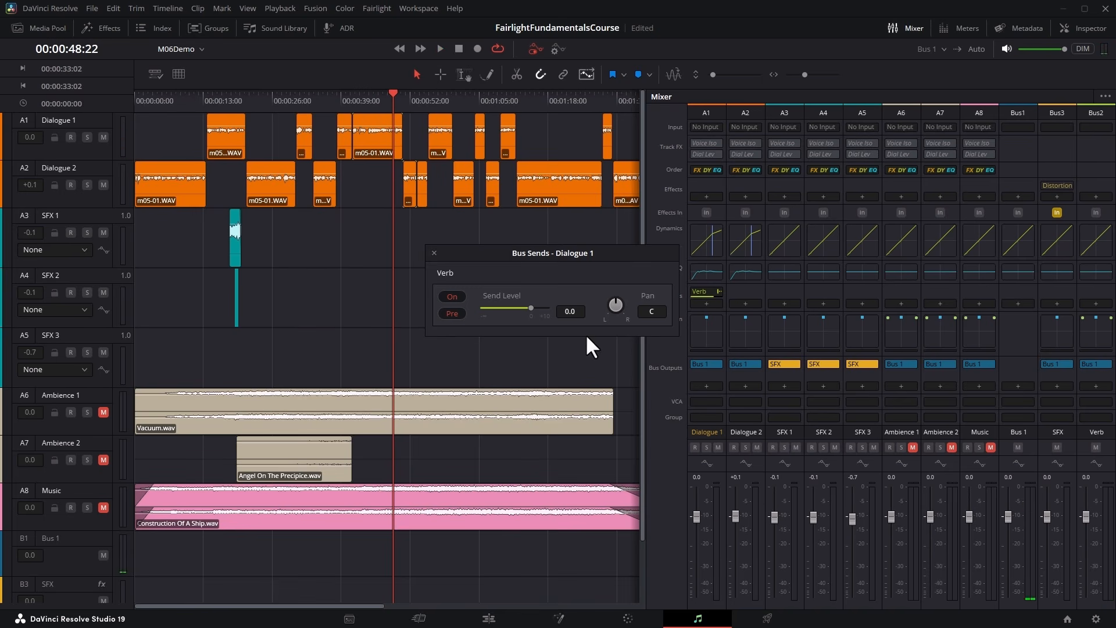
Move the bus send window clear of the mixer, mute Dialogue 1, and play the clip to check the pre-fader send.
{"action": "left_click_drag", "start_coordinate": [614, 301], "coordinate": [816, 303]}
{"action": "left_click_drag", "start_coordinate": [613, 252], "coordinate": [564, 246]}
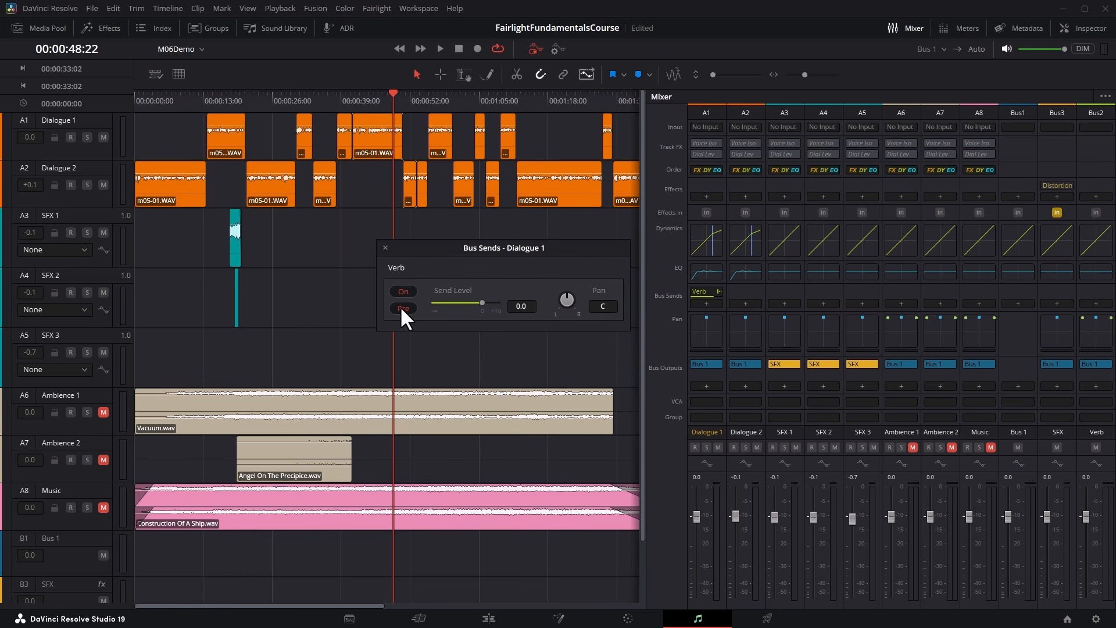
{"action": "left_click", "coordinate": [719, 445]}
{"action": "left_click", "coordinate": [440, 48]}
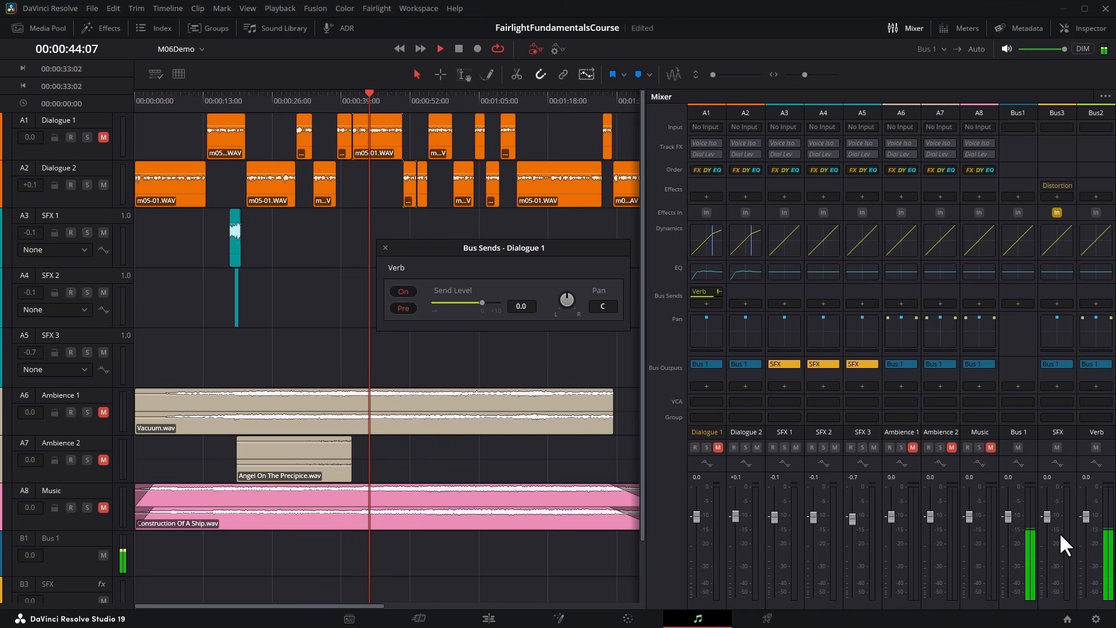
{"action": "left_click", "coordinate": [459, 45]}
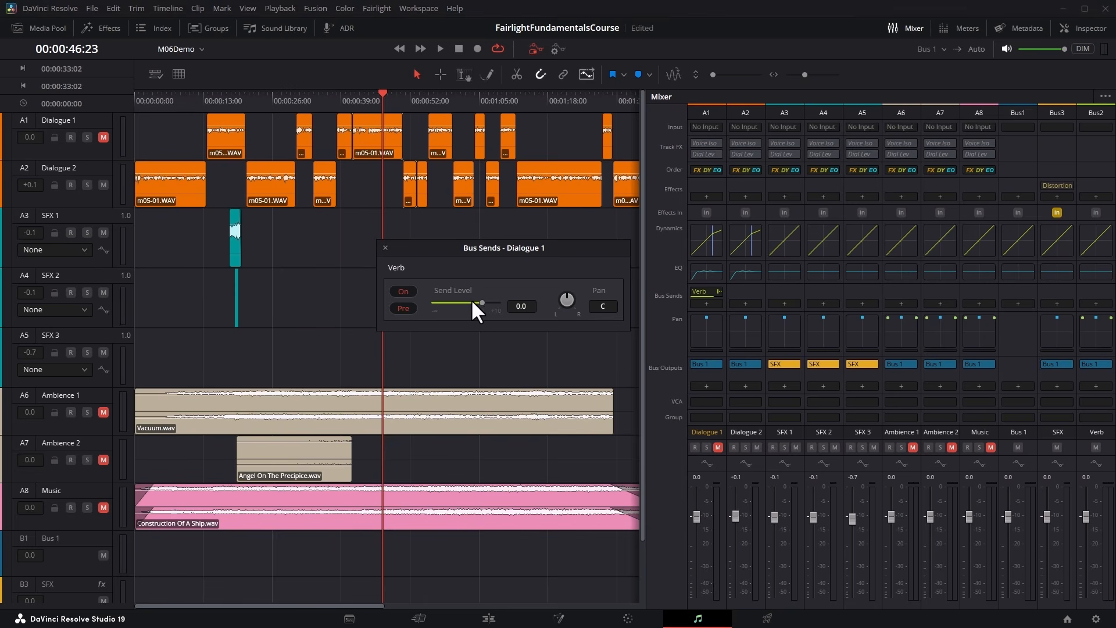
Lower Dialogue 1's Verb send level to -9.2 and insert a Reverb effect on the Verb bus.
{"action": "left_click_drag", "start_coordinate": [487, 302], "coordinate": [464, 298]}
{"action": "left_click", "coordinate": [1096, 197]}
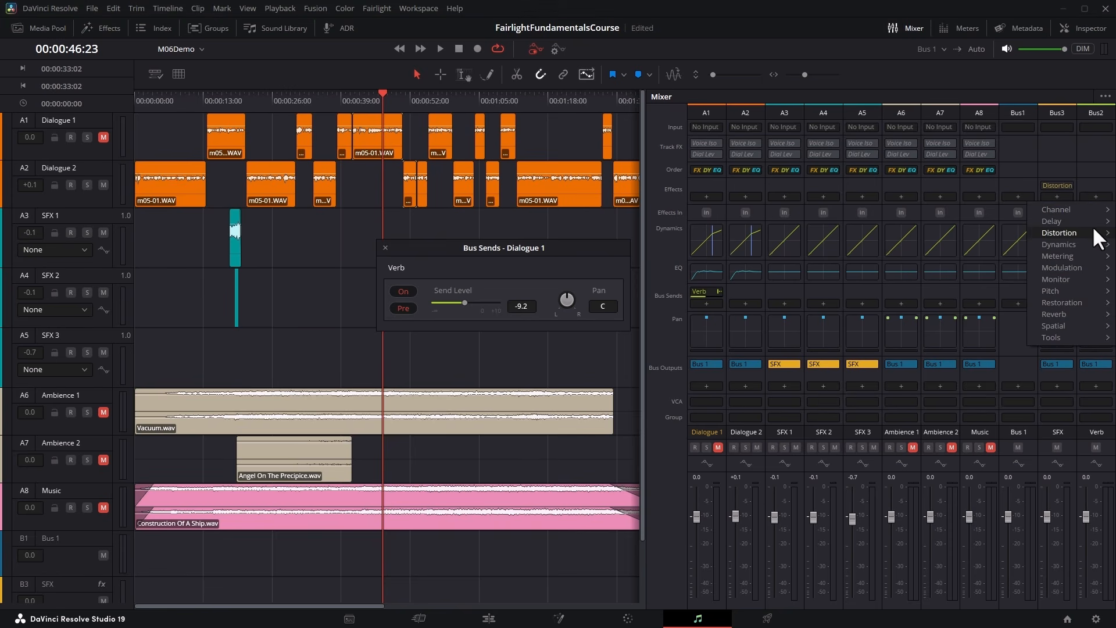
{"action": "mouse_move", "coordinate": [1079, 312]}
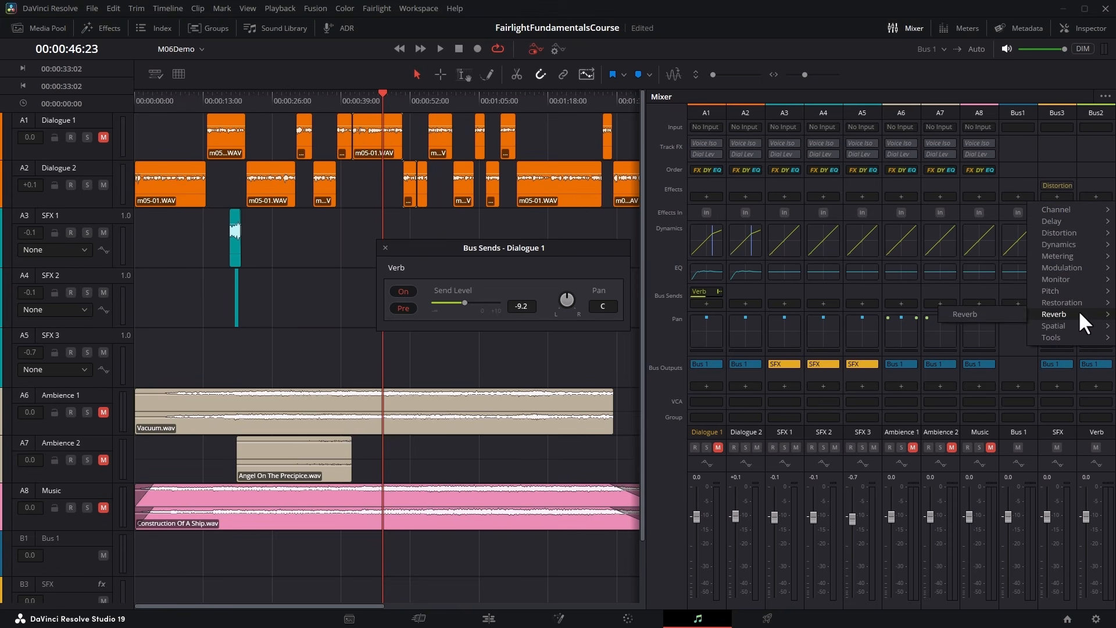
{"action": "left_click", "coordinate": [996, 312]}
Load the Cathedral preset in the Verb bus reverb and keep its Dry/Wet output at 100.00.
{"action": "left_click", "coordinate": [324, 123]}
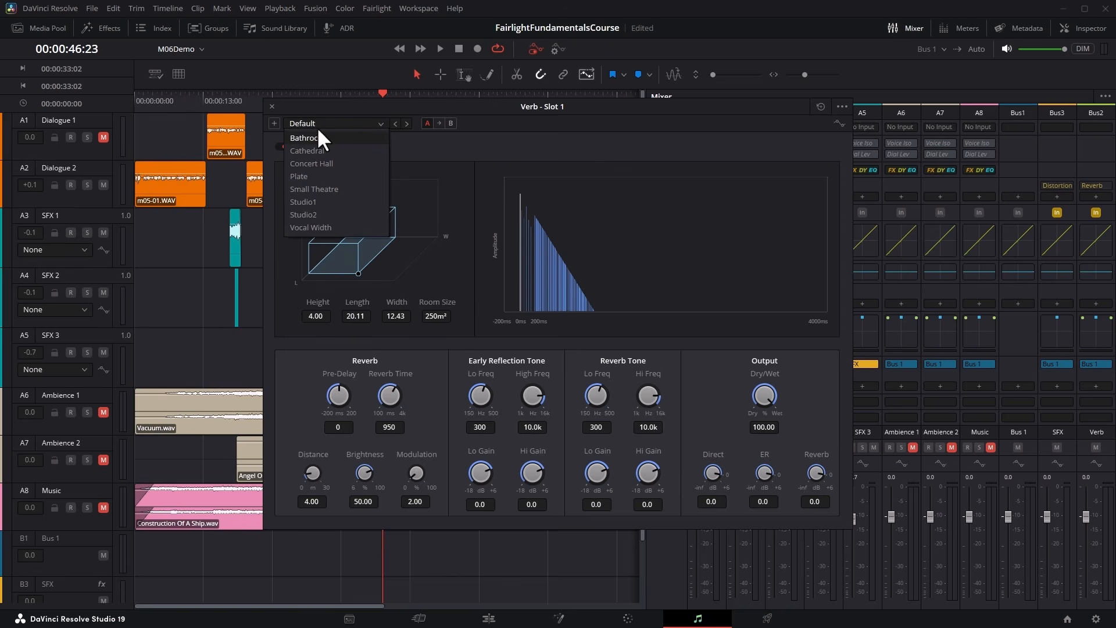
{"action": "left_click", "coordinate": [309, 150]}
{"action": "left_click_drag", "start_coordinate": [763, 398], "coordinate": [879, 422]}
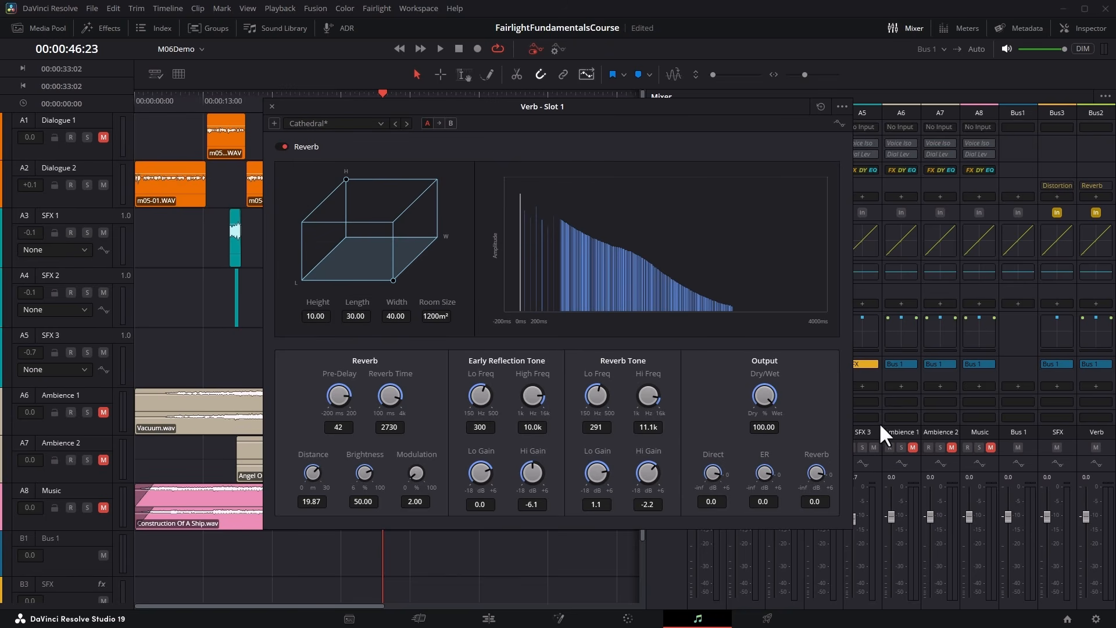
{"action": "left_click_drag", "start_coordinate": [772, 401], "coordinate": [709, 413]}
{"action": "left_click_drag", "start_coordinate": [766, 402], "coordinate": [941, 408]}
Move the reverb window off the timeline, audition the wet signal from around 00:00:41:03, and close the effect window.
{"action": "left_click_drag", "start_coordinate": [469, 106], "coordinate": [394, 215]}
{"action": "left_click", "coordinate": [355, 100]}
{"action": "left_click", "coordinate": [439, 49]}
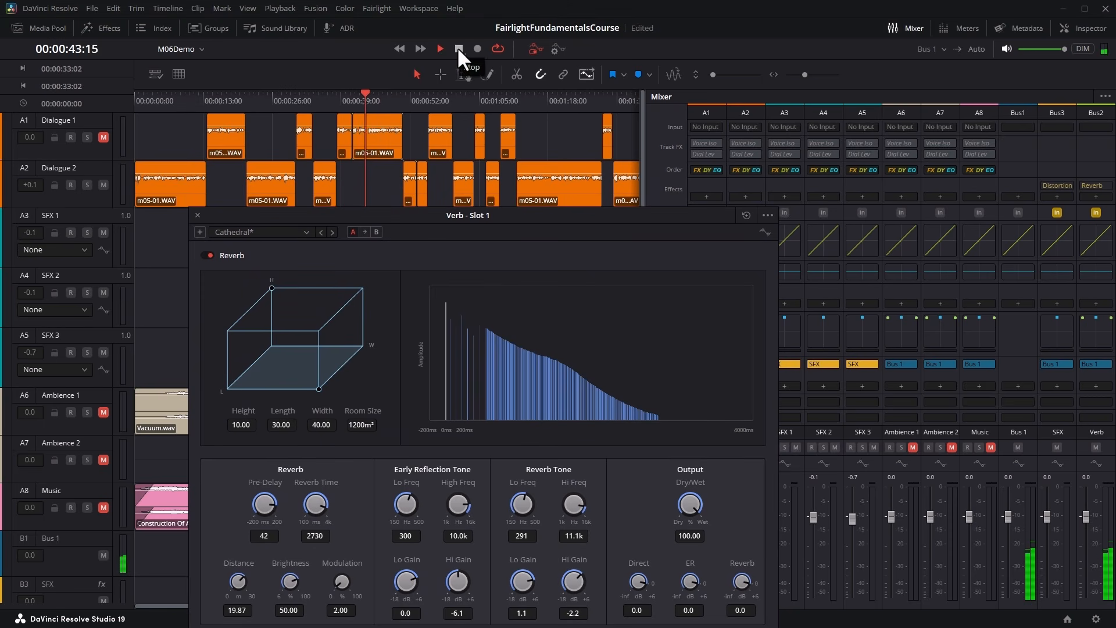
{"action": "left_click", "coordinate": [459, 49]}
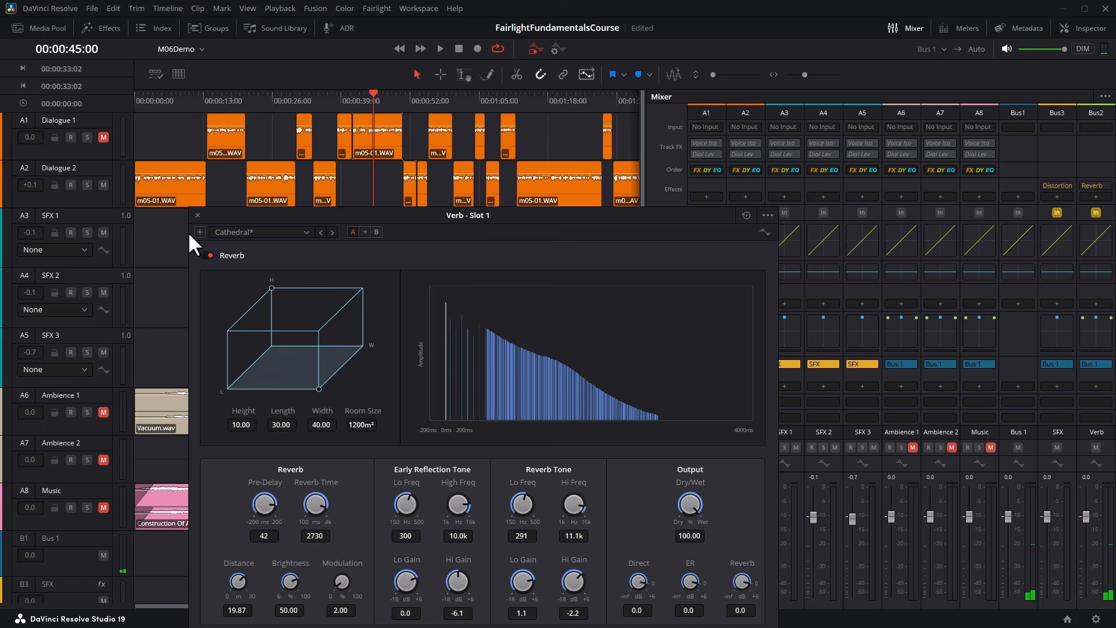
{"action": "left_click", "coordinate": [198, 215]}
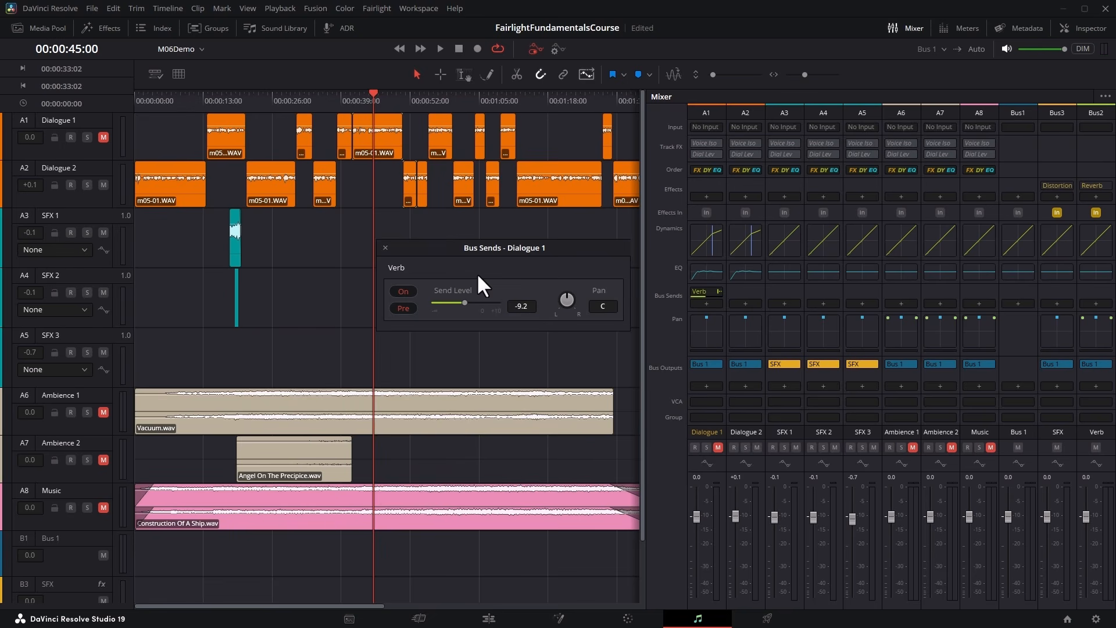
Unmute Dialogue 1, return the playhead to 00:00:41:03, and lower its Verb send level to -29.
{"action": "left_click", "coordinate": [717, 446]}
{"action": "left_click", "coordinate": [352, 95]}
{"action": "mouse_move", "coordinate": [464, 299]}
{"action": "left_mouse_down"}
{"action": "mouse_move", "coordinate": [444, 297]}
{"action": "mouse_move", "coordinate": [492, 304]}
{"action": "mouse_move", "coordinate": [456, 314]}
{"action": "left_mouse_up"}
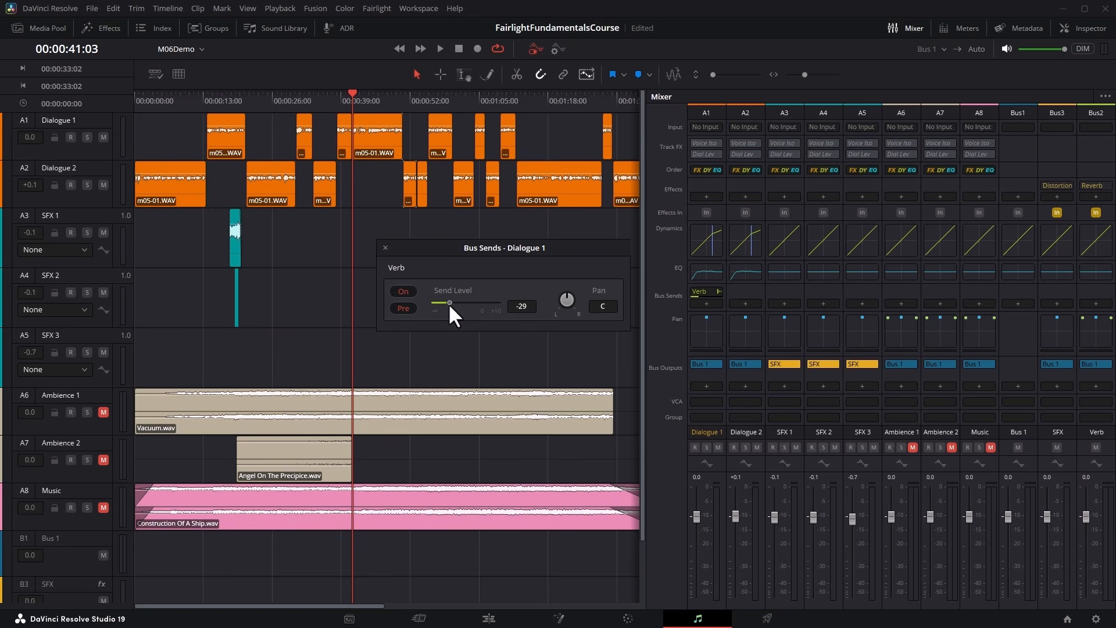
Play the dialogue while comparing no send with the reverb blended in, and set the Verb send level to -28.
{"action": "left_click", "coordinate": [439, 49]}
{"action": "mouse_move", "coordinate": [449, 304]}
{"action": "left_mouse_down"}
{"action": "mouse_move", "coordinate": [430, 303]}
{"action": "mouse_move", "coordinate": [502, 303]}
{"action": "mouse_move", "coordinate": [430, 301]}
{"action": "left_mouse_up"}
{"action": "left_click", "coordinate": [351, 99]}
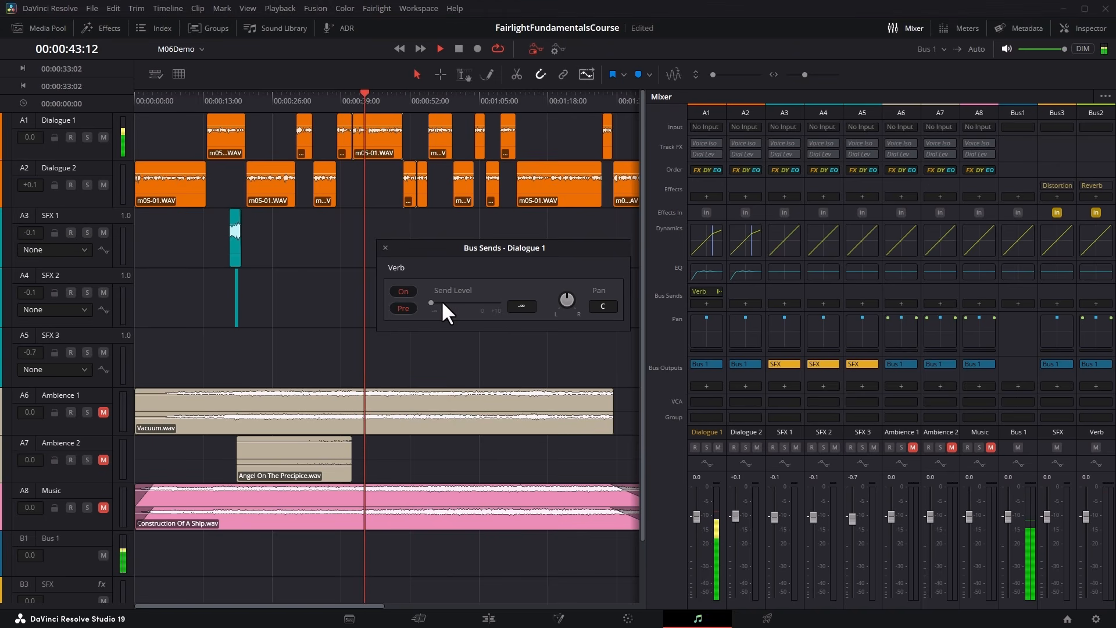
{"action": "mouse_move", "coordinate": [431, 301]}
{"action": "left_mouse_down"}
{"action": "mouse_move", "coordinate": [462, 302]}
{"action": "mouse_move", "coordinate": [449, 301]}
{"action": "left_mouse_up"}
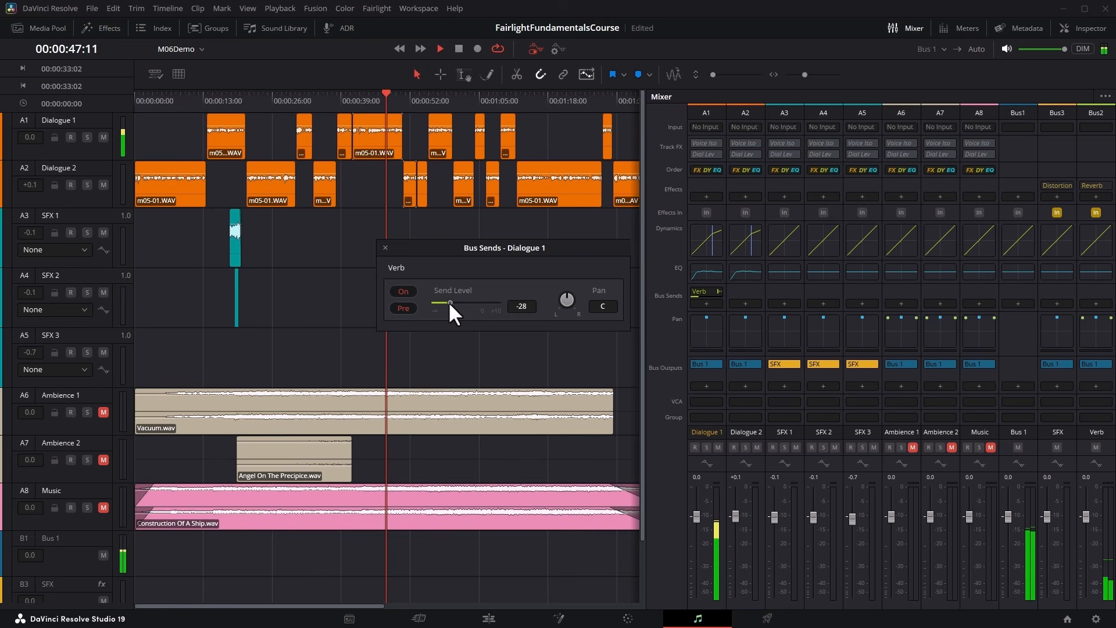
{"action": "left_click", "coordinate": [459, 48]}
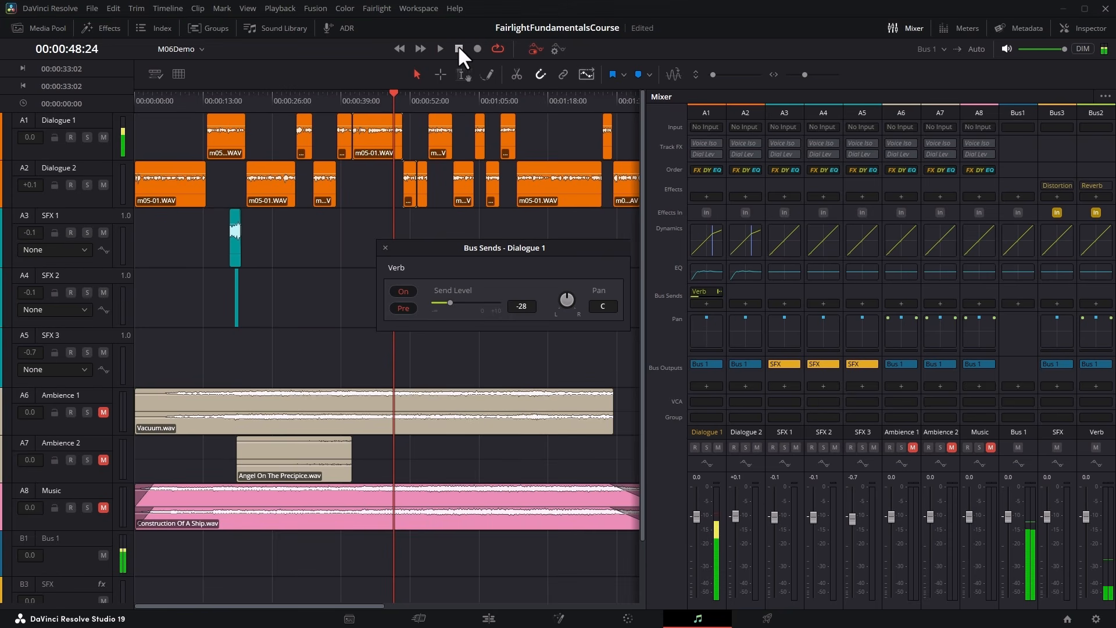
Close the Dialogue 1 send window, add a pre-fader Verb send to Dialogue 2, and set its send level to -2.3.
{"action": "left_click", "coordinate": [385, 247]}
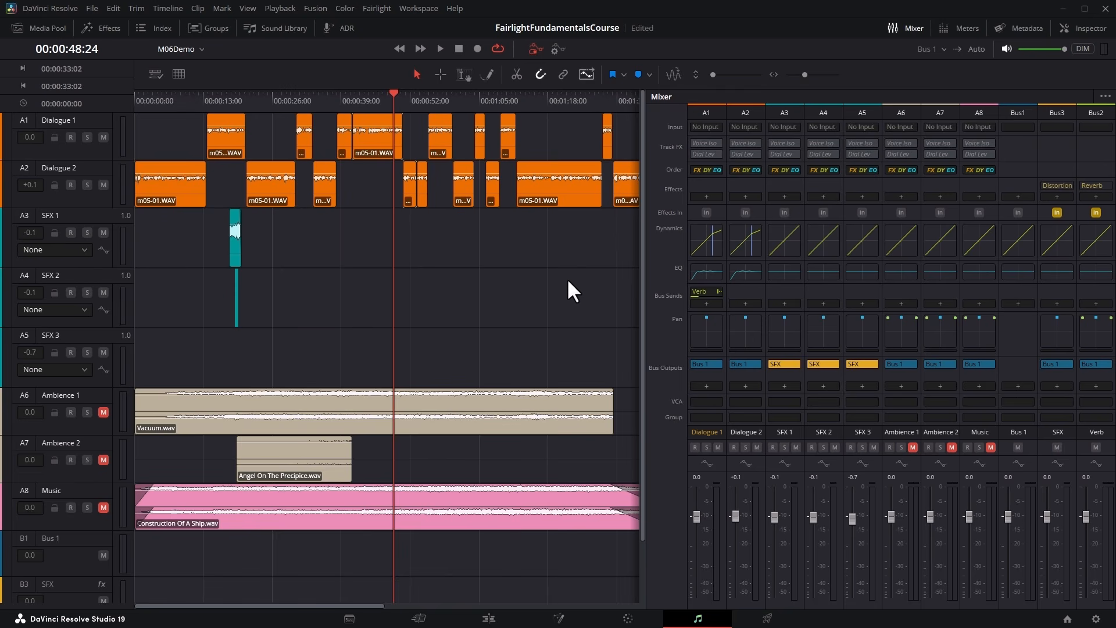
{"action": "left_click", "coordinate": [748, 302]}
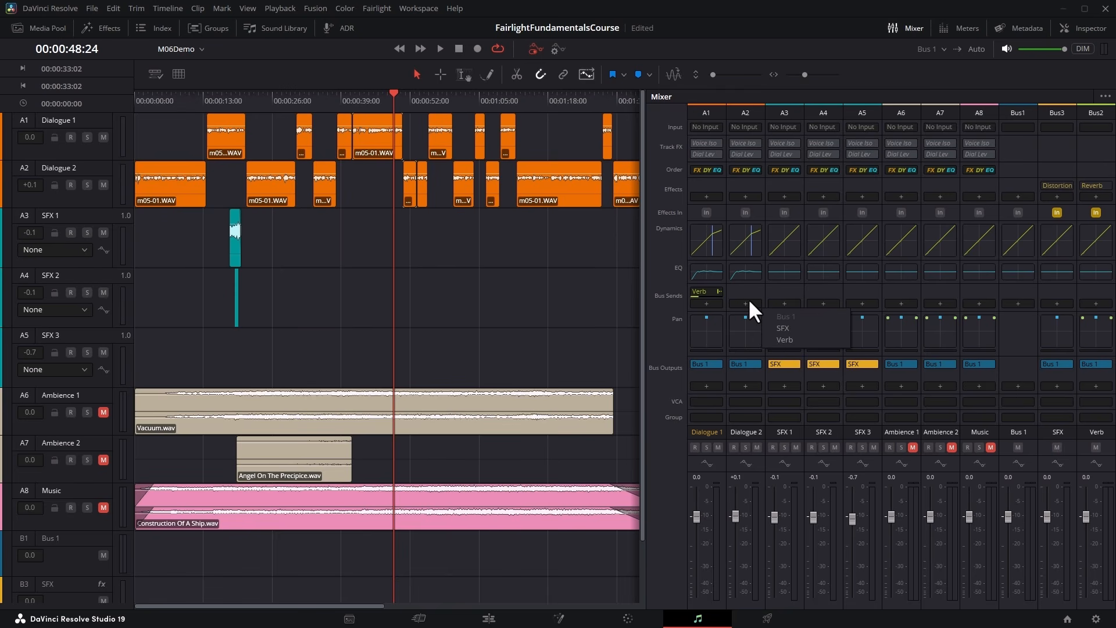
{"action": "left_click", "coordinate": [794, 339]}
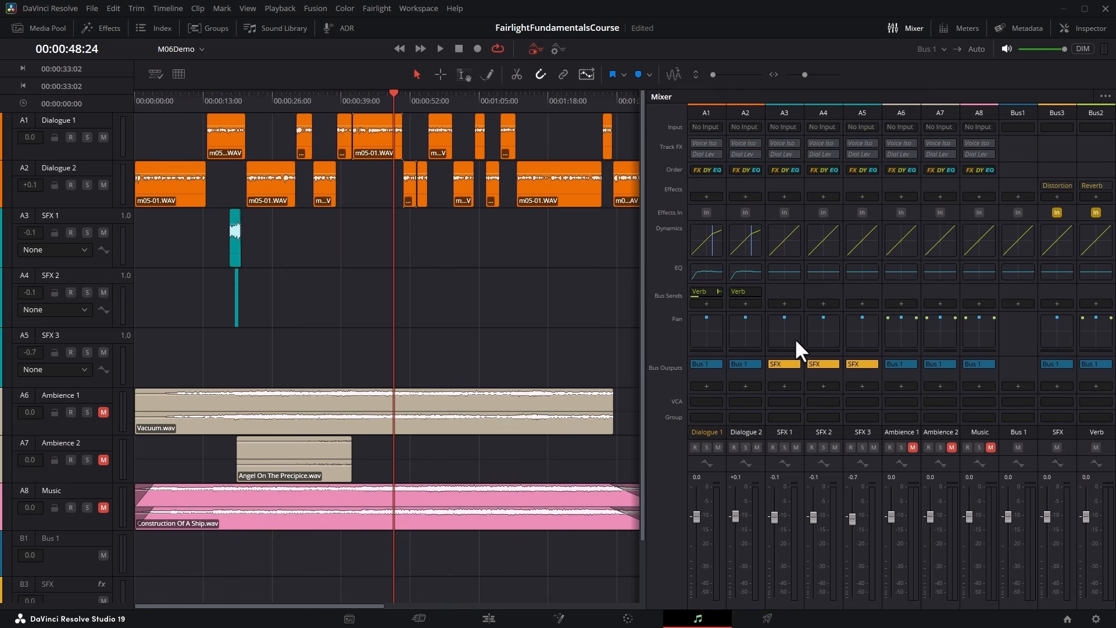
{"action": "left_click", "coordinate": [746, 292]}
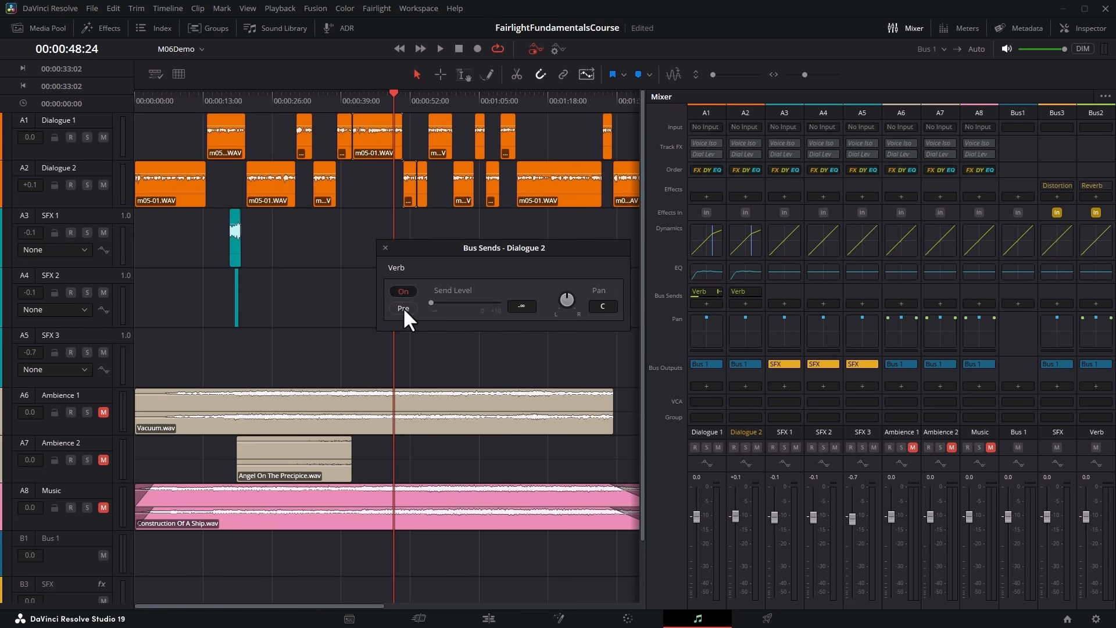
{"action": "mouse_move", "coordinate": [462, 303]}
{"action": "left_mouse_down"}
{"action": "mouse_move", "coordinate": [452, 302]}
{"action": "mouse_move", "coordinate": [473, 302]}
{"action": "left_mouse_up"}
Play the timeline across the start of the next Dialogue 2 clip to audition its Verb send.
{"action": "left_click", "coordinate": [388, 101]}
{"action": "left_click", "coordinate": [440, 48]}
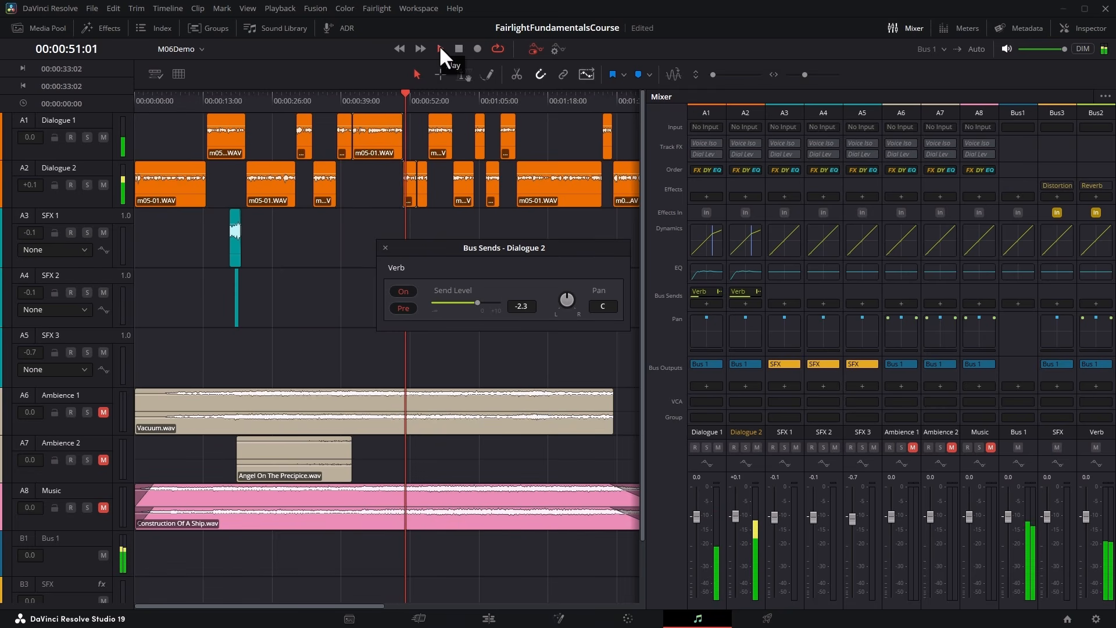
{"action": "left_click", "coordinate": [459, 49]}
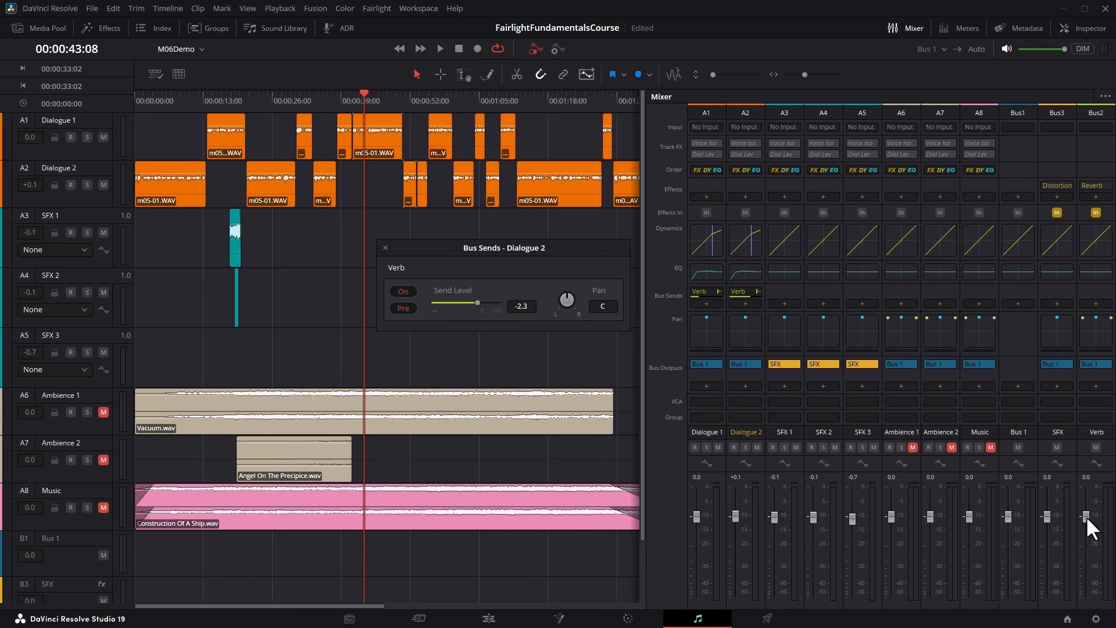
Try the Verb bus fader at -1.3 while playing the dialogue, and return the fader to 0.0.
{"action": "left_click_drag", "start_coordinate": [1086, 515], "coordinate": [1088, 529]}
{"action": "left_click", "coordinate": [340, 96]}
{"action": "left_click", "coordinate": [440, 49]}
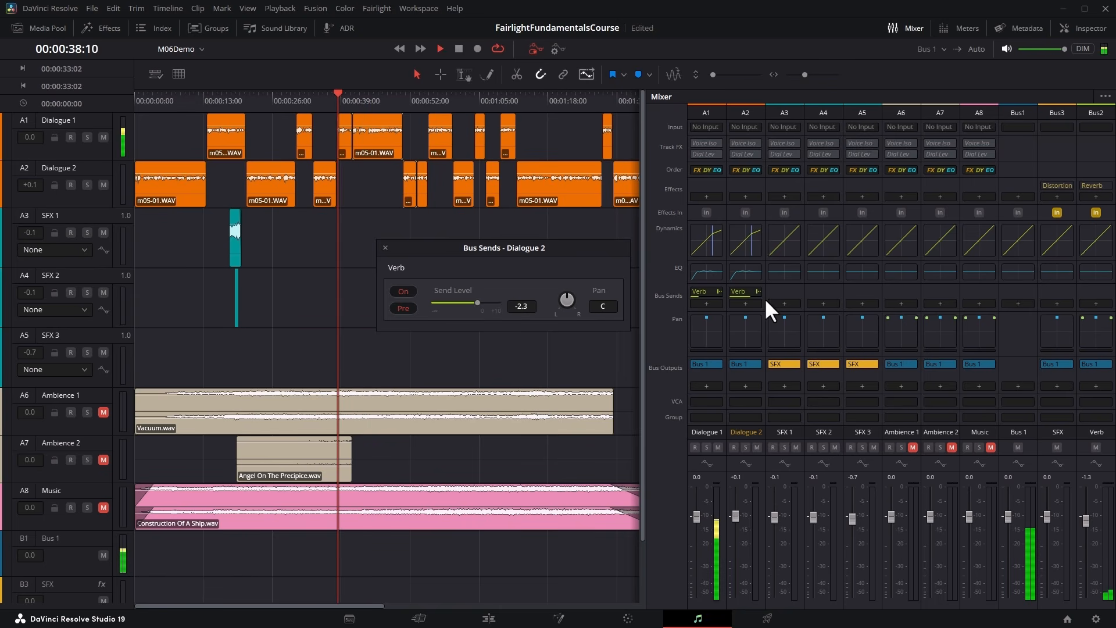
{"action": "left_click", "coordinate": [529, 96]}
{"action": "mouse_move", "coordinate": [1085, 518]}
{"action": "left_mouse_down"}
{"action": "mouse_move", "coordinate": [1087, 597]}
{"action": "mouse_move", "coordinate": [1086, 511]}
{"action": "left_mouse_up"}
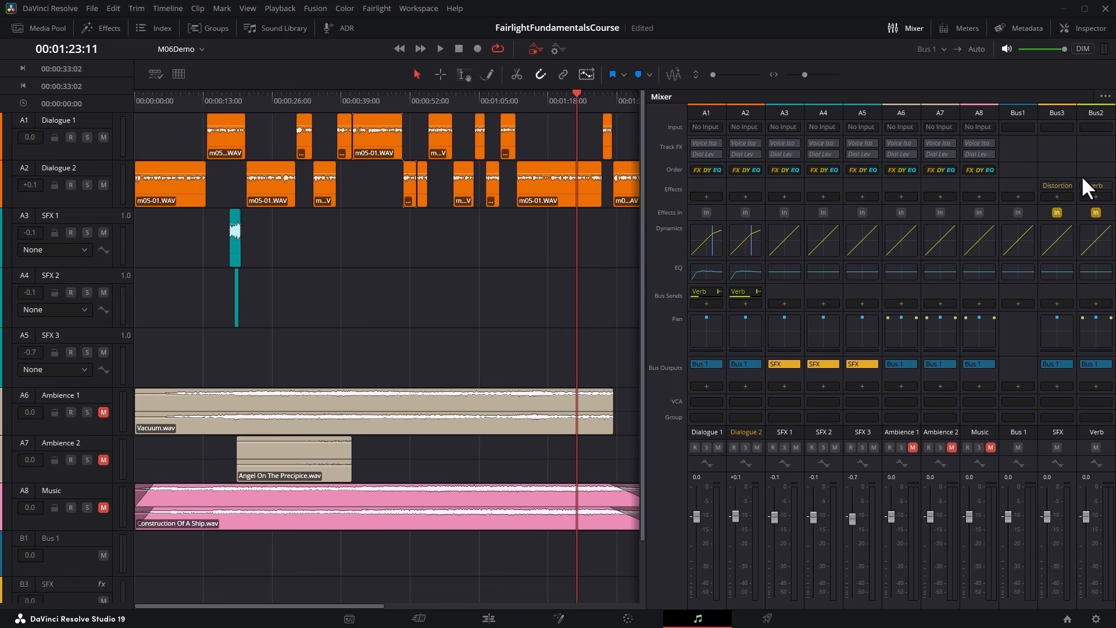
Open the Verb bus reverb, review its available presets while keeping Cathedral, and close the effect window.
{"action": "left_click", "coordinate": [1097, 181]}
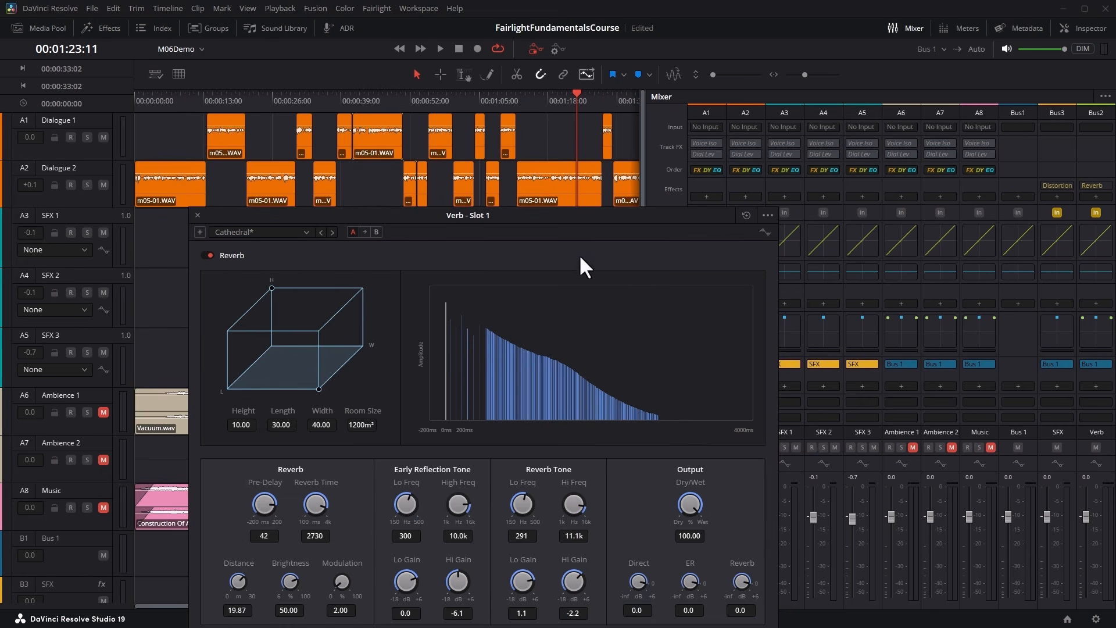
{"action": "left_click_drag", "start_coordinate": [511, 214], "coordinate": [549, 161]}
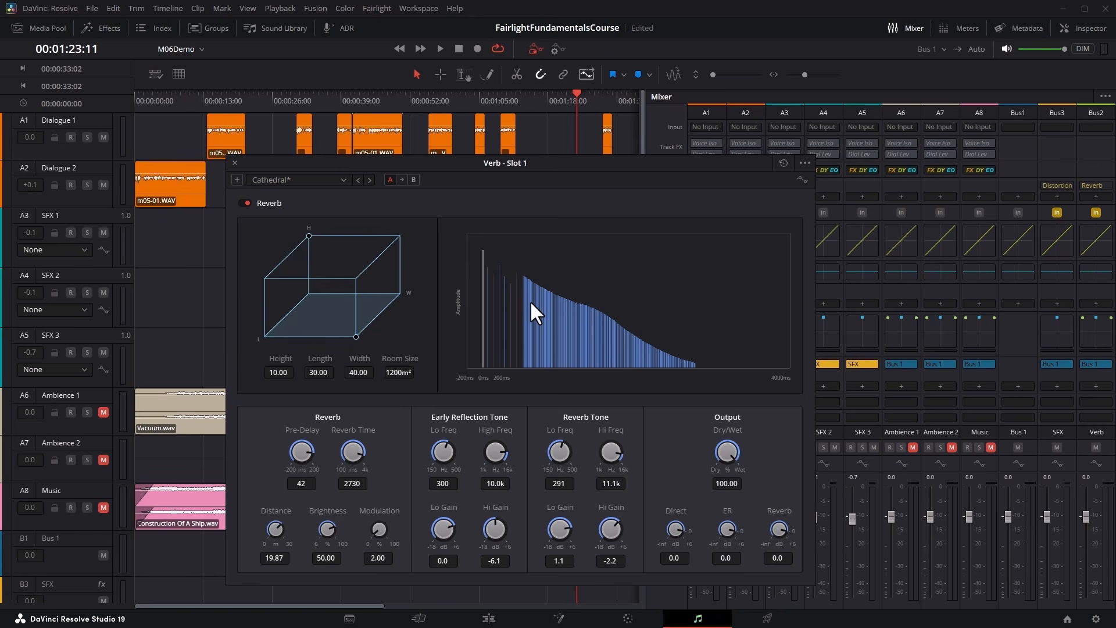
{"action": "left_click", "coordinate": [340, 180]}
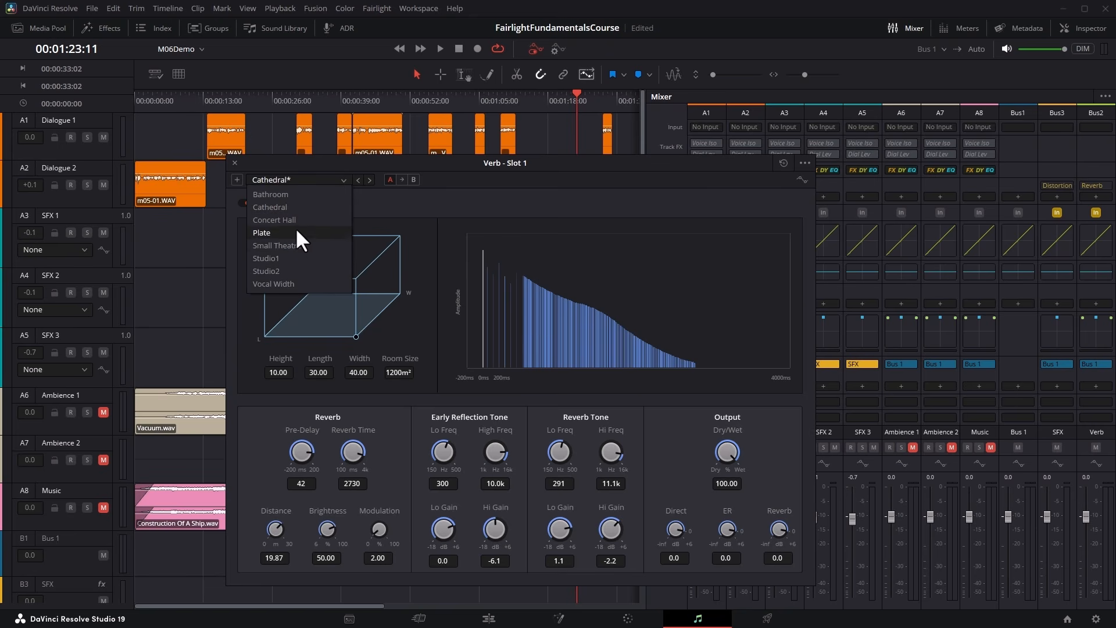
{"action": "left_click", "coordinate": [246, 161]}
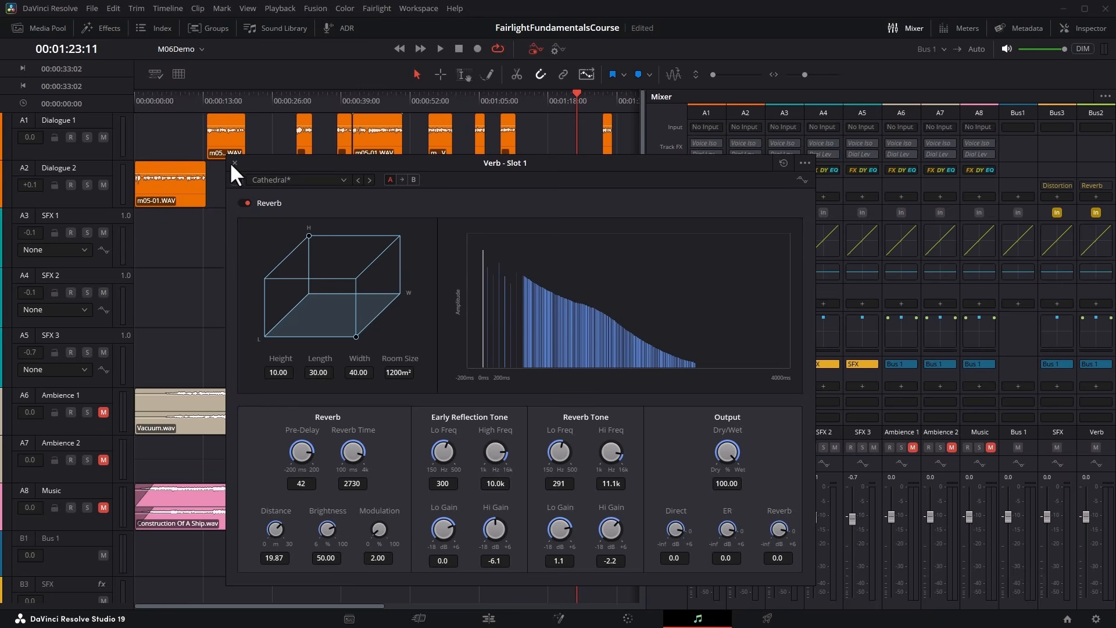
{"action": "left_click", "coordinate": [234, 164]}
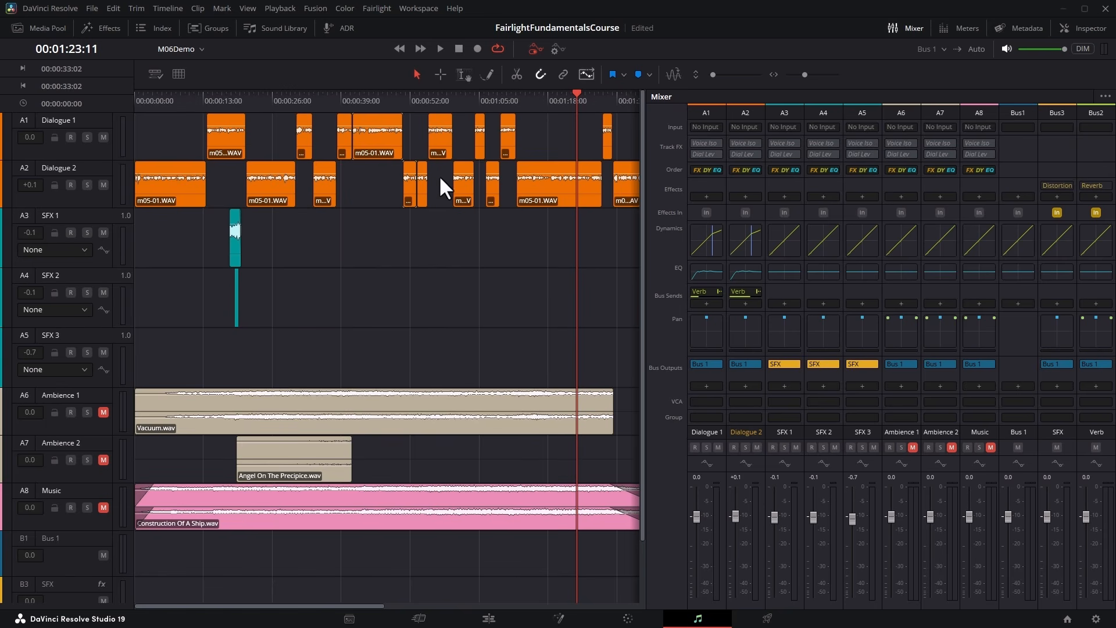
Take the Verb reverb out of the mix for both dialogue tracks, unmute Music, and place the playhead at 00:00:41:03.
{"action": "left_click", "coordinate": [1095, 447]}
{"action": "left_click", "coordinate": [337, 102]}
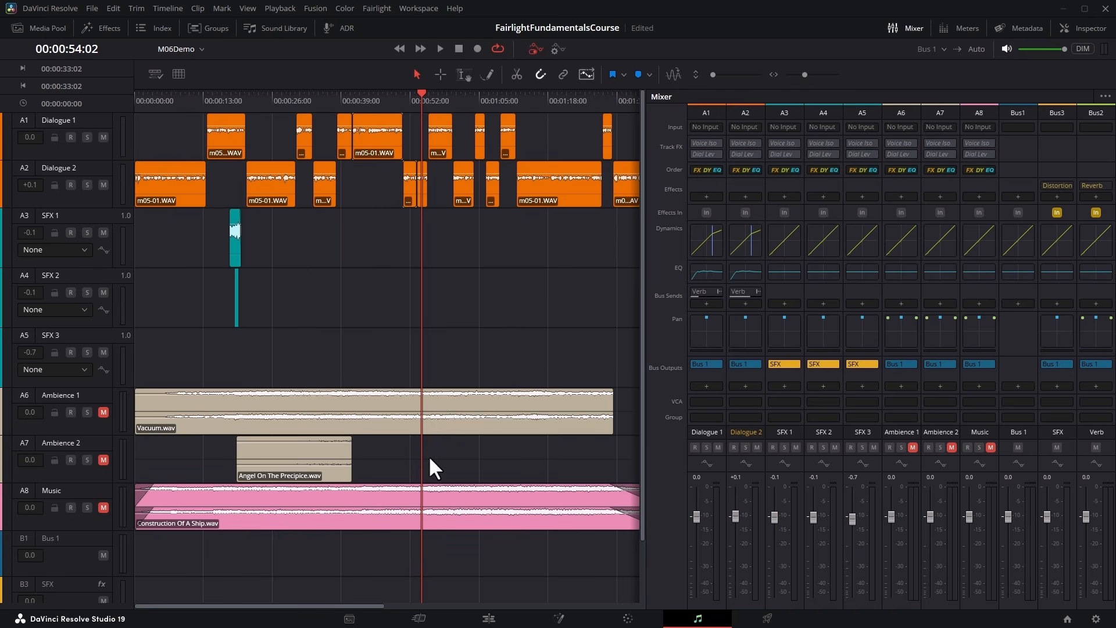
{"action": "left_click", "coordinate": [104, 505]}
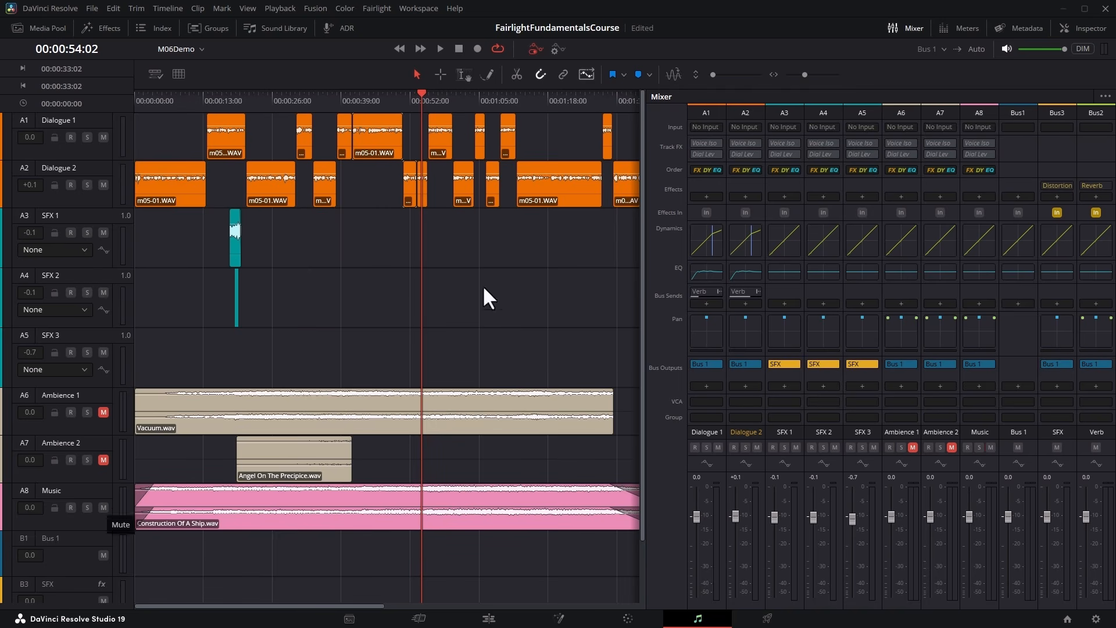
{"action": "left_click", "coordinate": [358, 98]}
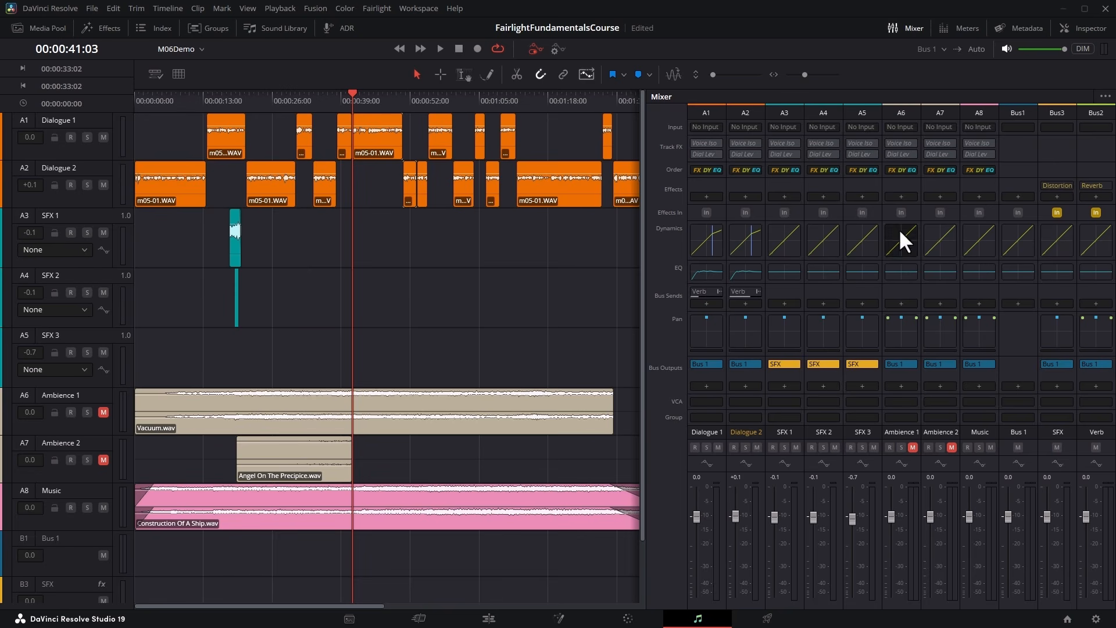
Open the Music track's dynamics, choose Dialogue 1 as the sidechain source, and enable the compressor.
{"action": "double_click", "coordinate": [979, 243]}
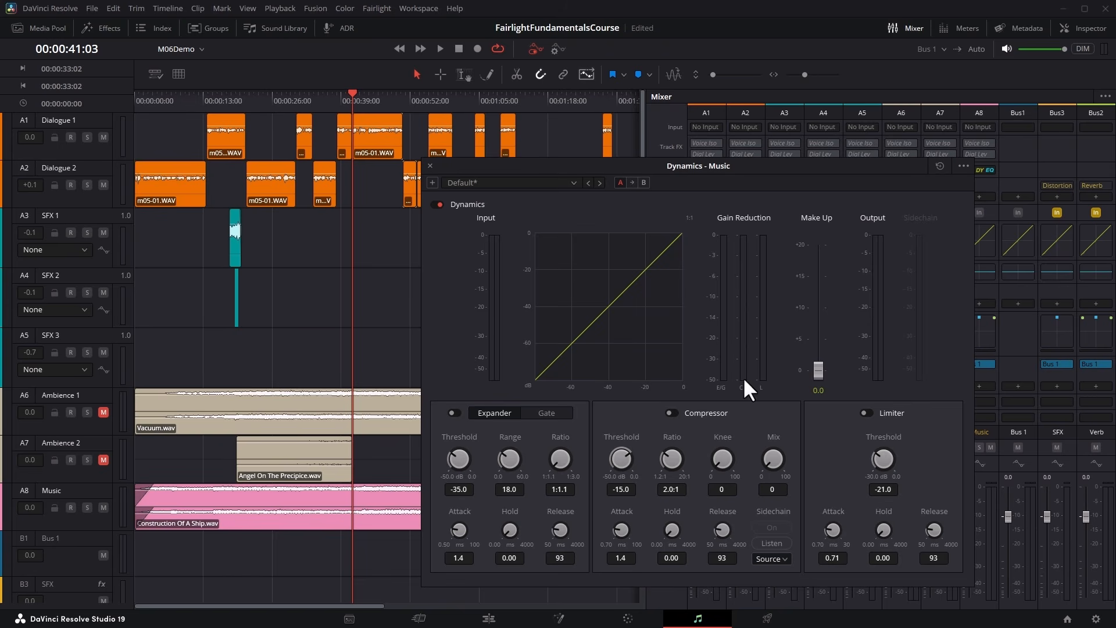
{"action": "left_click", "coordinate": [785, 557]}
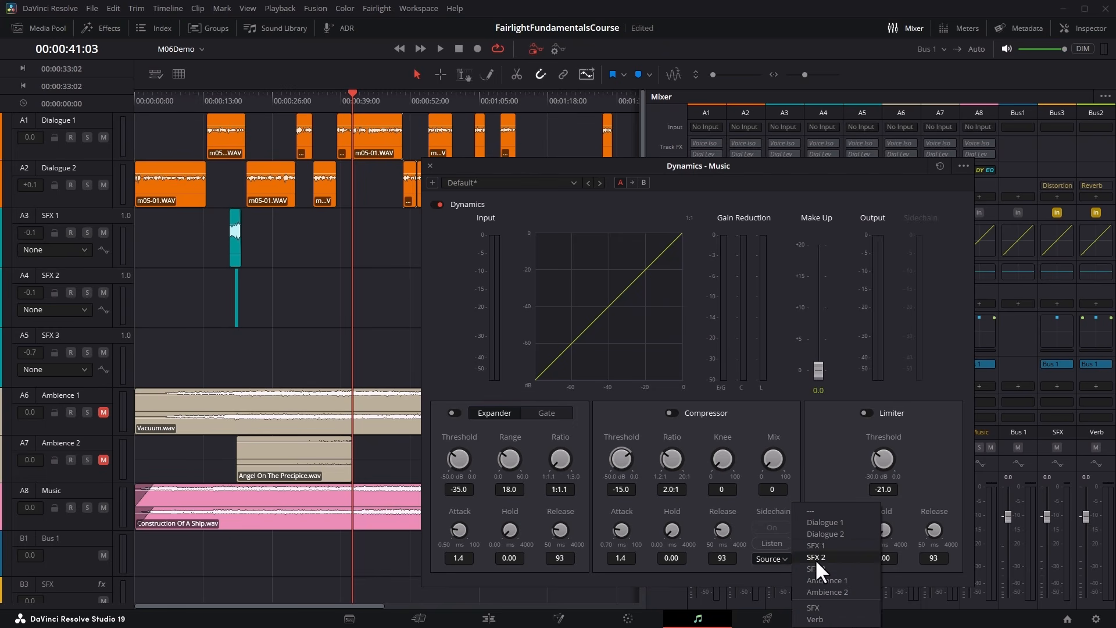
{"action": "left_click", "coordinate": [832, 521]}
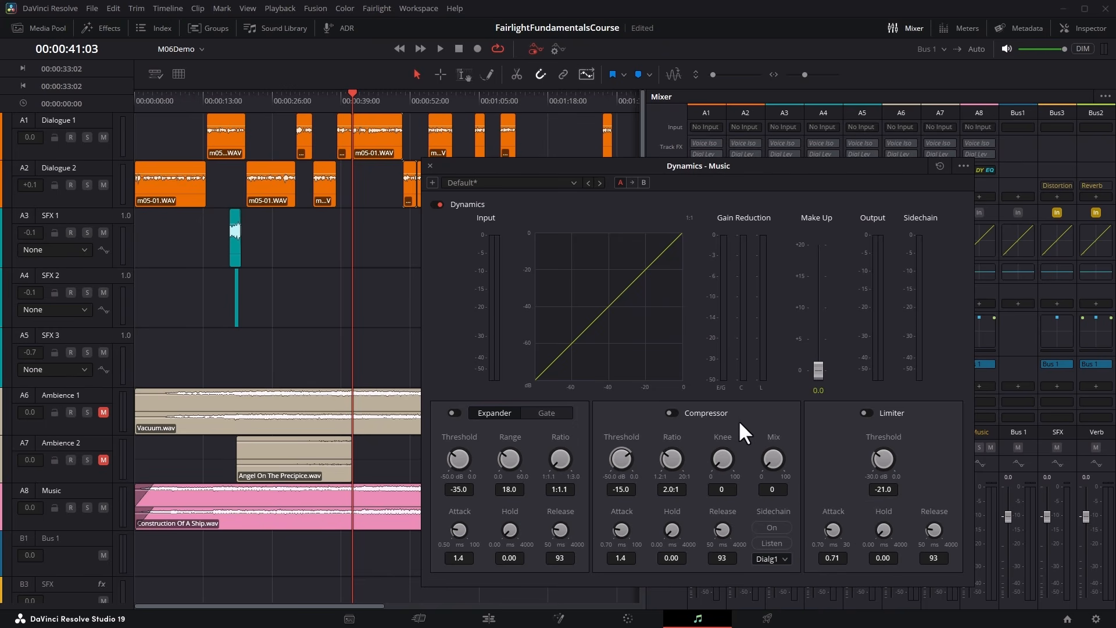
{"action": "left_click", "coordinate": [671, 413]}
Play from 00:00:38:03 to check the Music compressor's response with the sidechain off.
{"action": "left_click", "coordinate": [338, 100]}
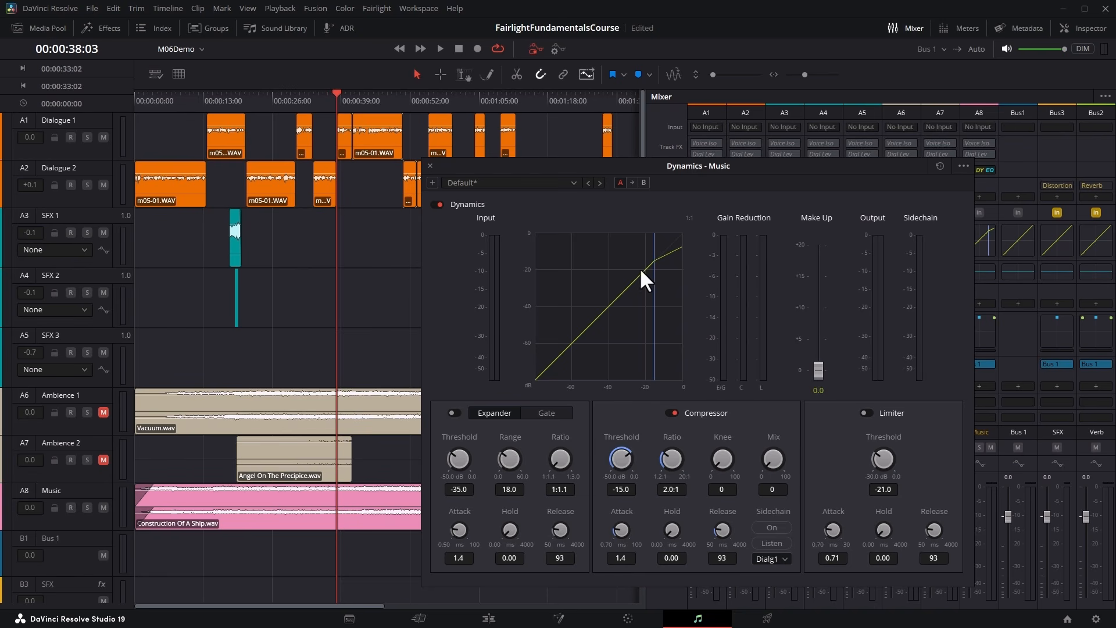
{"action": "left_click", "coordinate": [441, 47]}
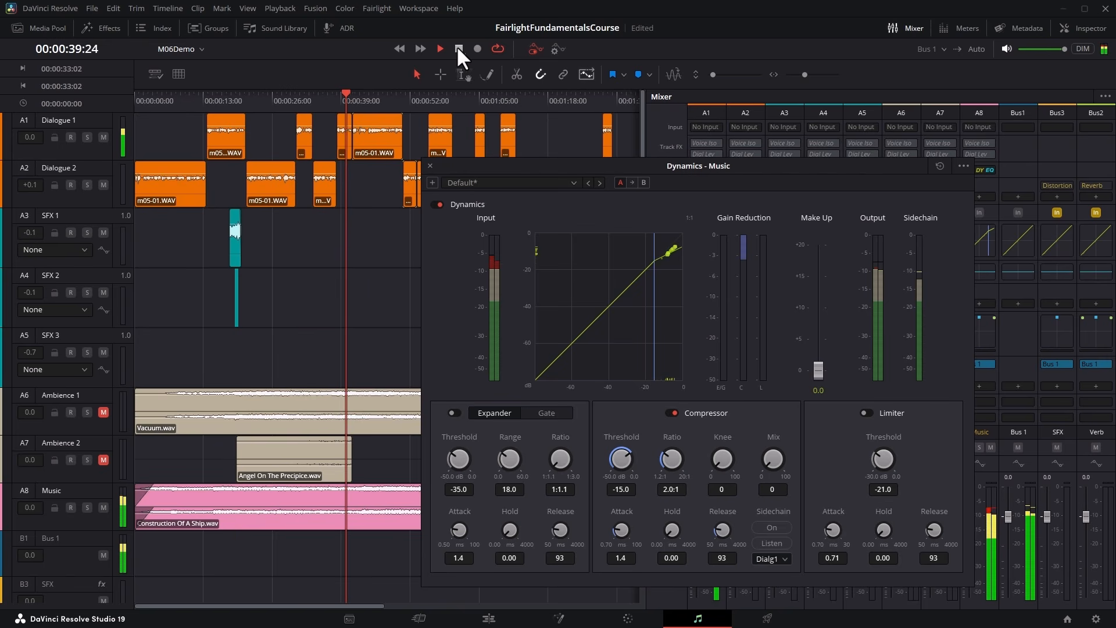
{"action": "left_click", "coordinate": [458, 49]}
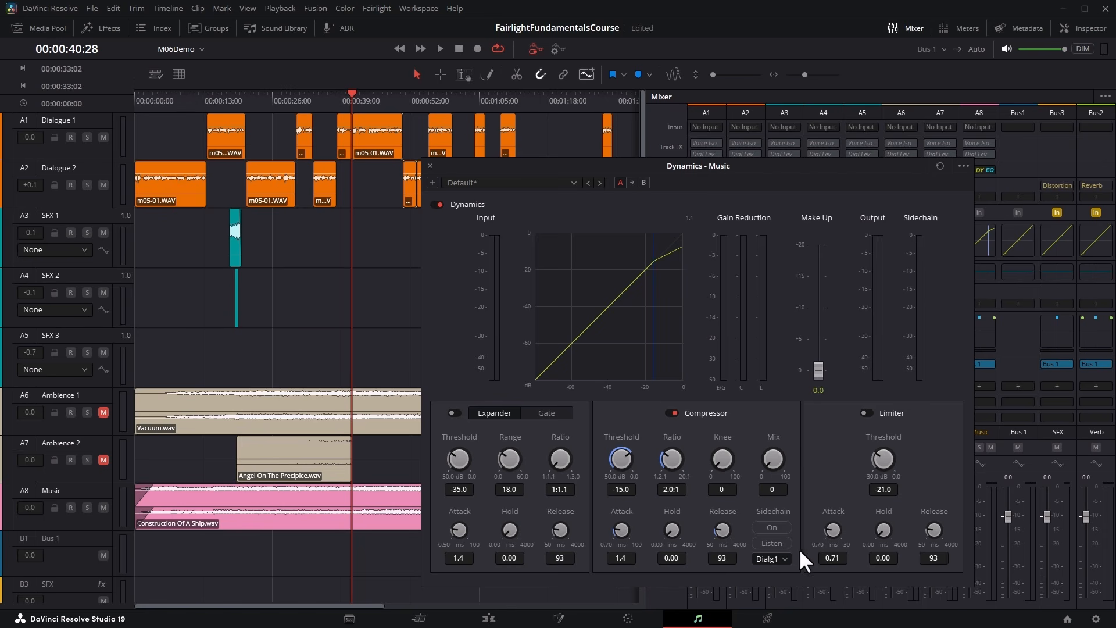
Keep Dialogue 1 as sidechain source, set the Music compressor's threshold to -50.0 and ratio to 9.5:1, enable the sidechain, and audition from 00:00:41:03.
{"action": "left_click", "coordinate": [783, 559]}
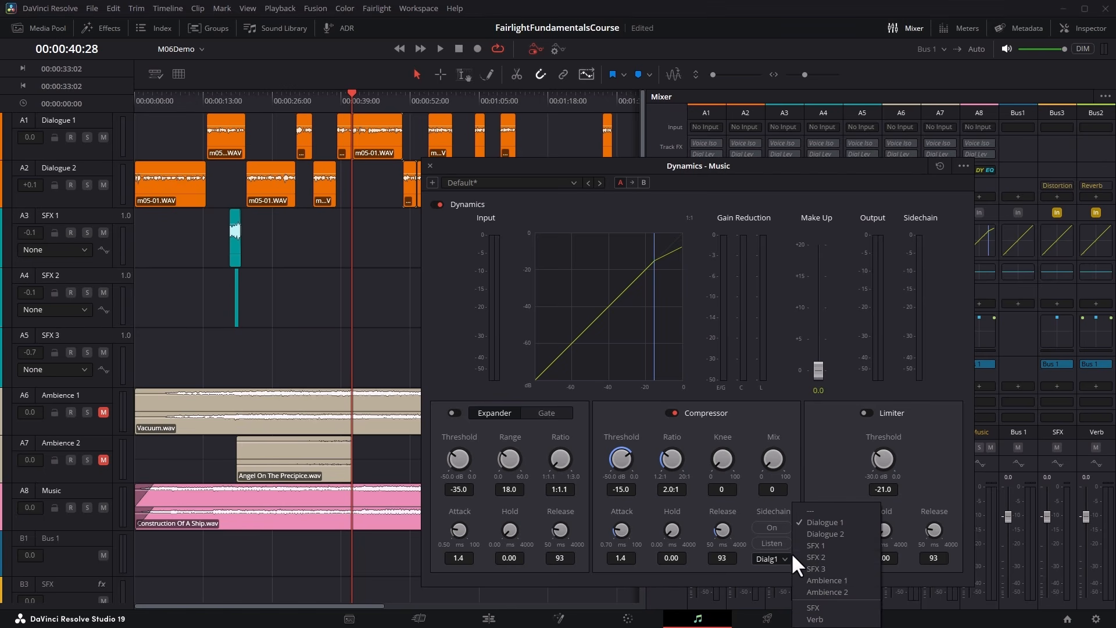
{"action": "left_click", "coordinate": [831, 524]}
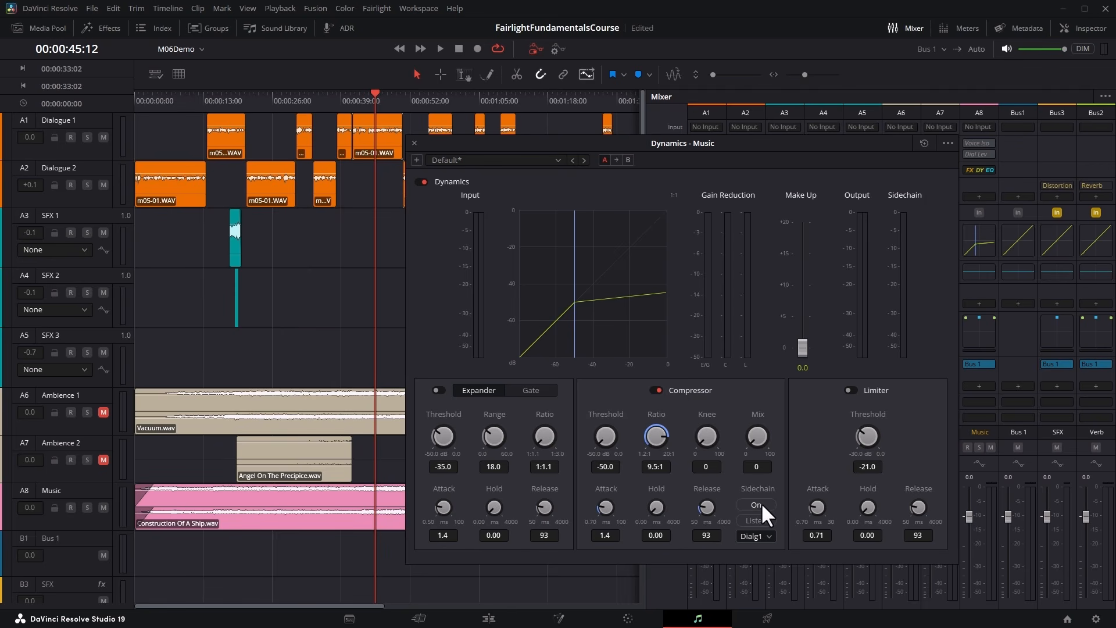
{"action": "left_click", "coordinate": [344, 99]}
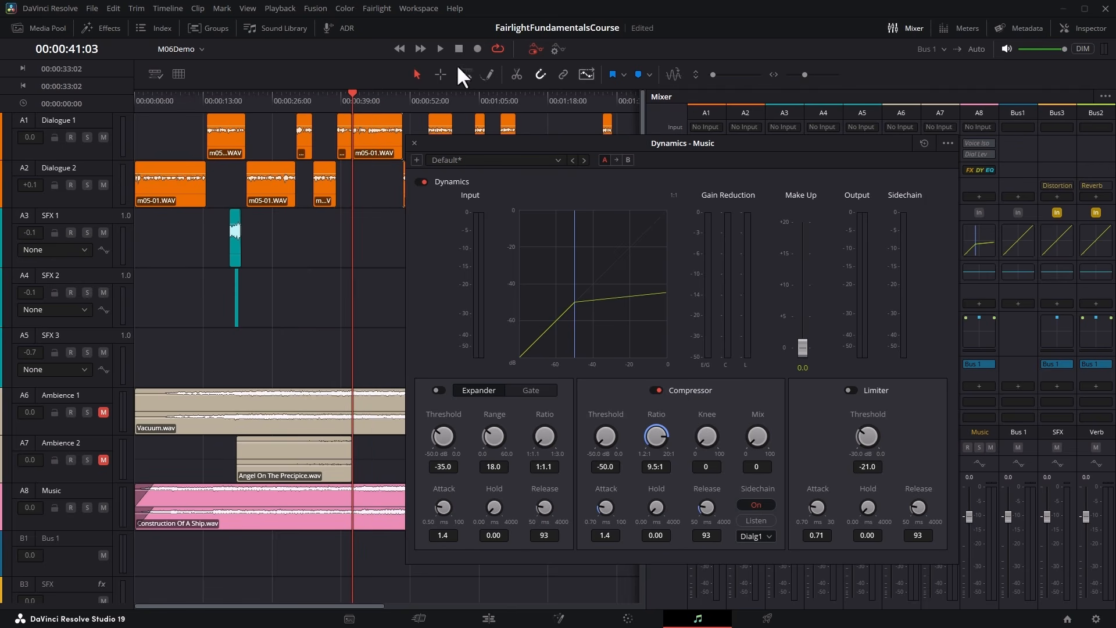
{"action": "left_click", "coordinate": [441, 48]}
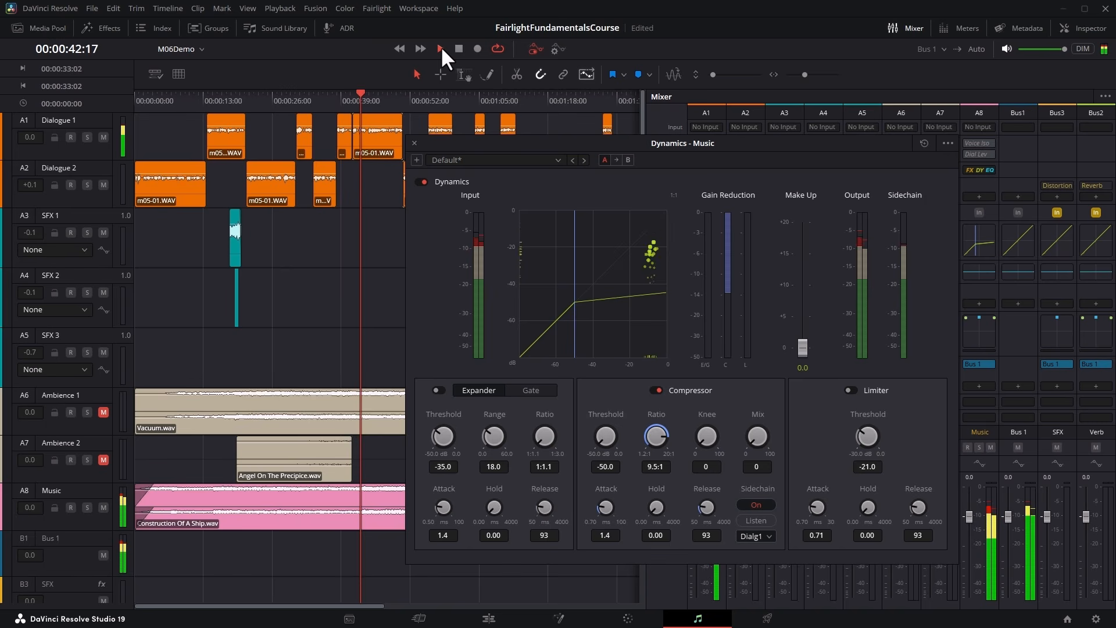
{"action": "left_click", "coordinate": [459, 46]}
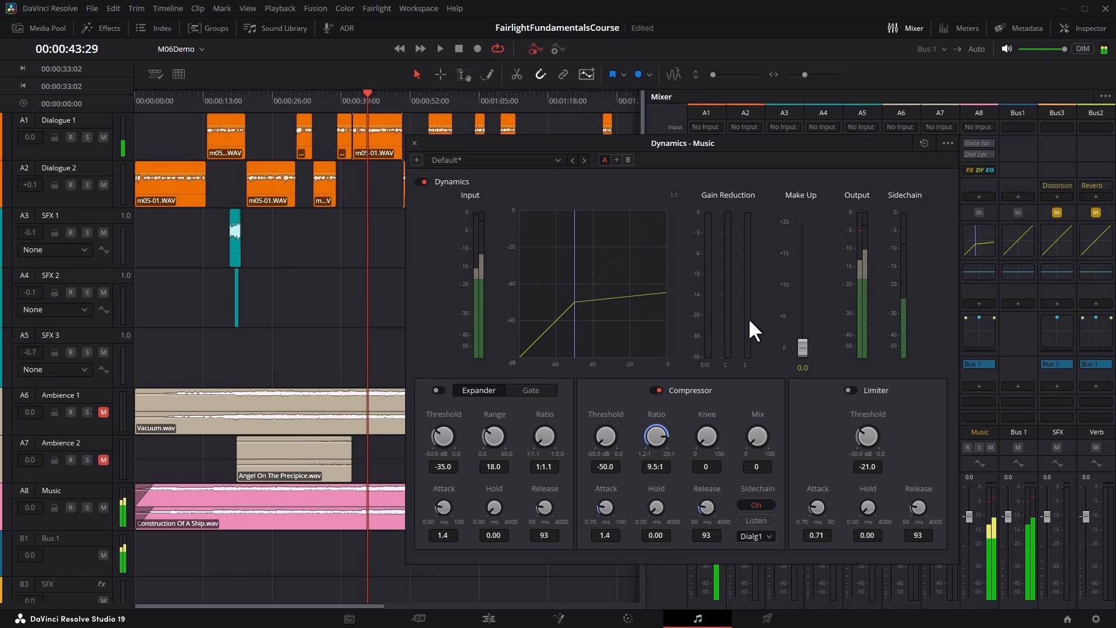
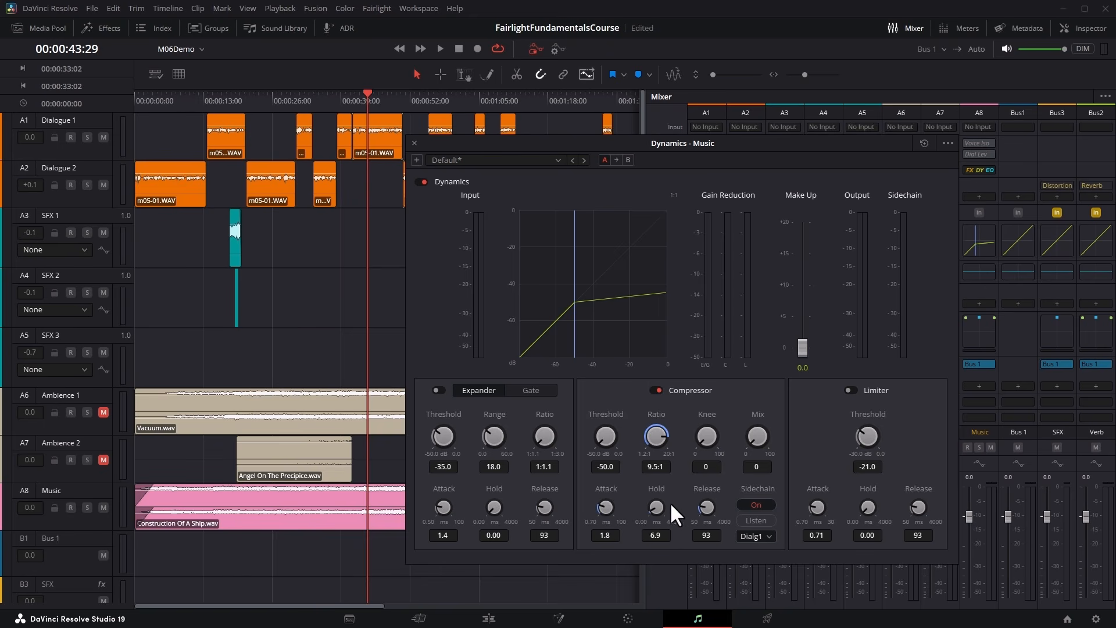
Set the Music compressor's attack to 0.74 ms, hold to 271 ms and release to 116 ms, and audition the ducking under Dialogue 1.
{"action": "left_click_drag", "start_coordinate": [688, 502], "coordinate": [714, 502]}
{"action": "left_click", "coordinate": [319, 97]}
{"action": "left_click", "coordinate": [440, 48]}
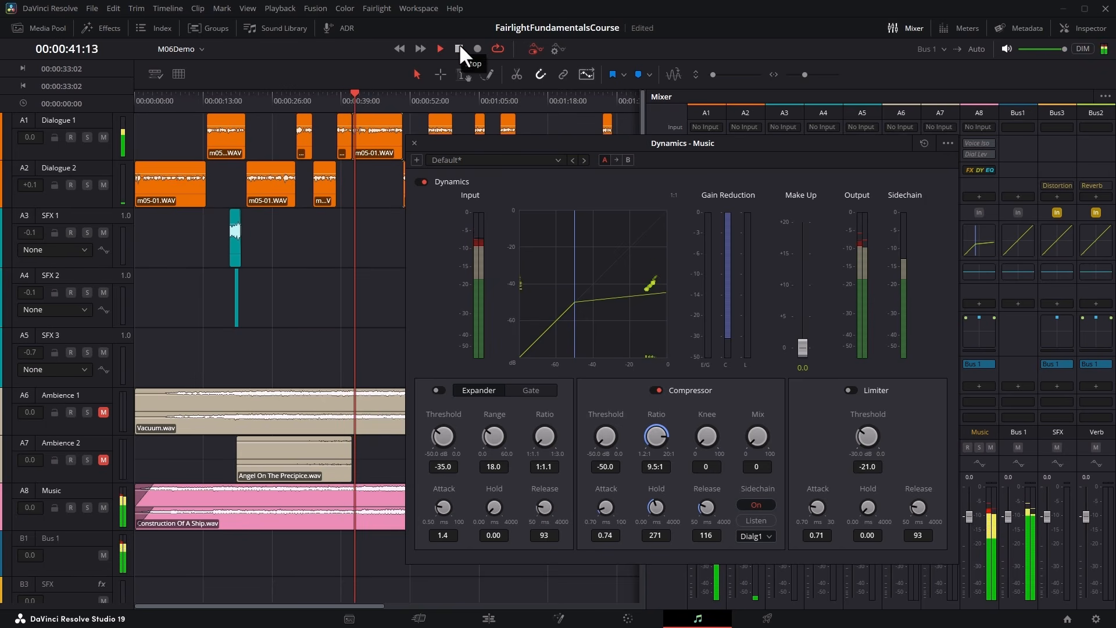
{"action": "left_click", "coordinate": [458, 48]}
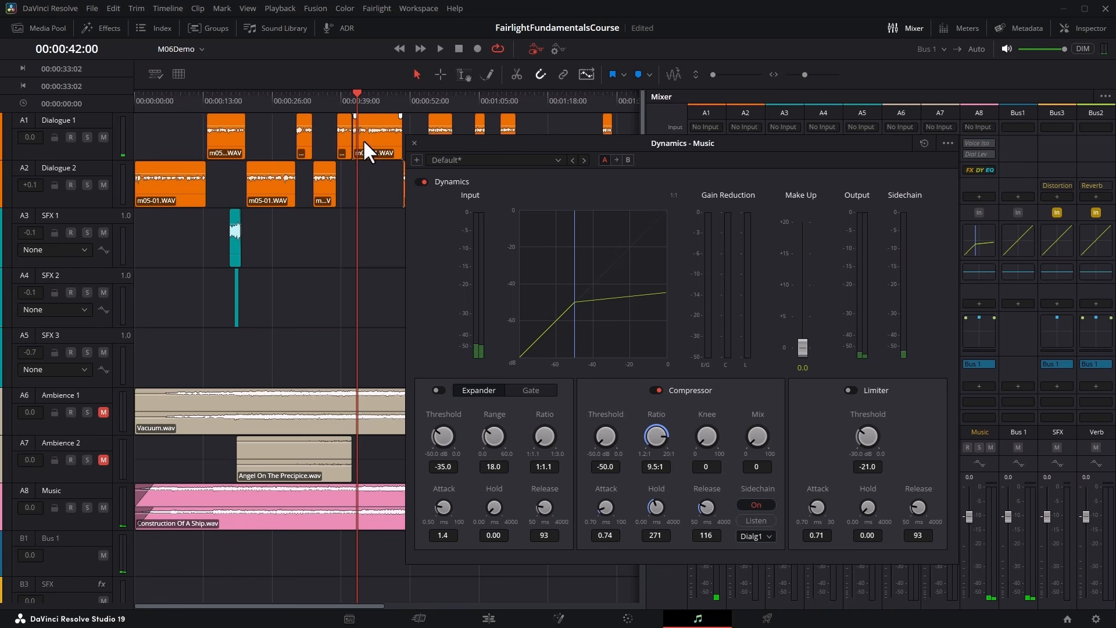
{"action": "left_click", "coordinate": [338, 97]}
{"action": "left_click", "coordinate": [440, 48]}
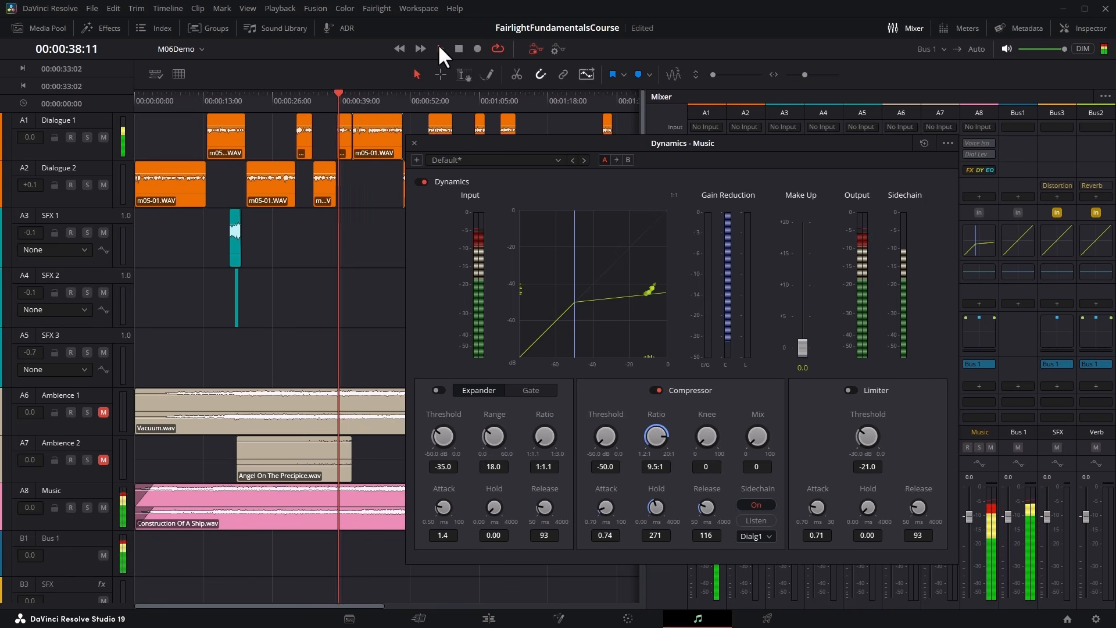
{"action": "left_click", "coordinate": [458, 48]}
Try a compressor release of 387 ms with a hold of 300 ms on the Music track and audition it against the dialogue.
{"action": "left_click_drag", "start_coordinate": [705, 507], "coordinate": [745, 503]}
{"action": "left_click_drag", "start_coordinate": [655, 507], "coordinate": [664, 501]}
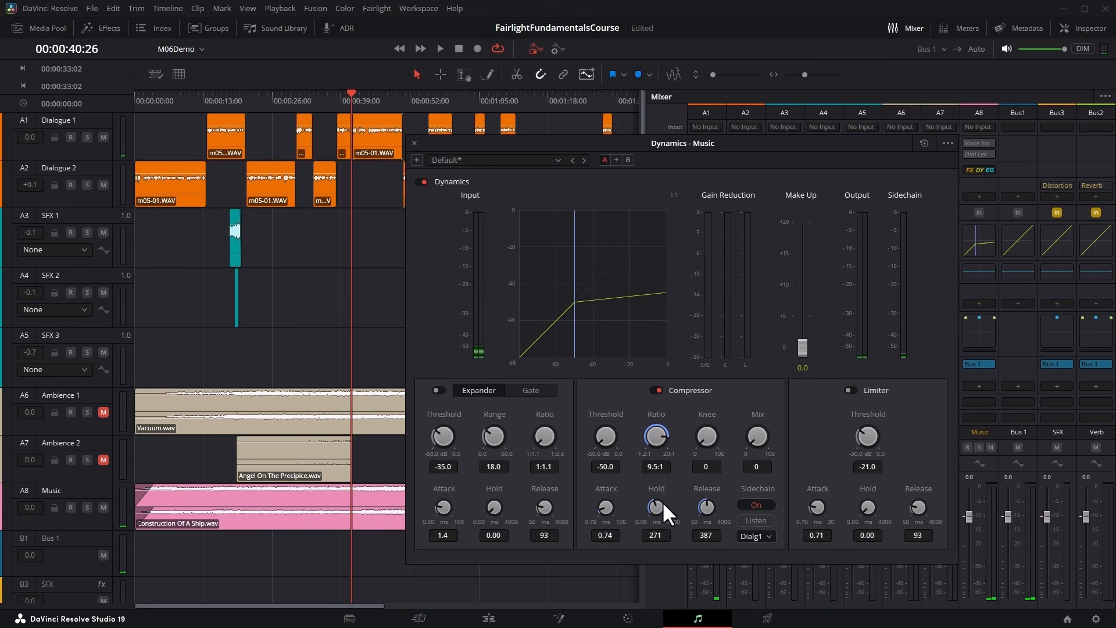
{"action": "left_click", "coordinate": [442, 48]}
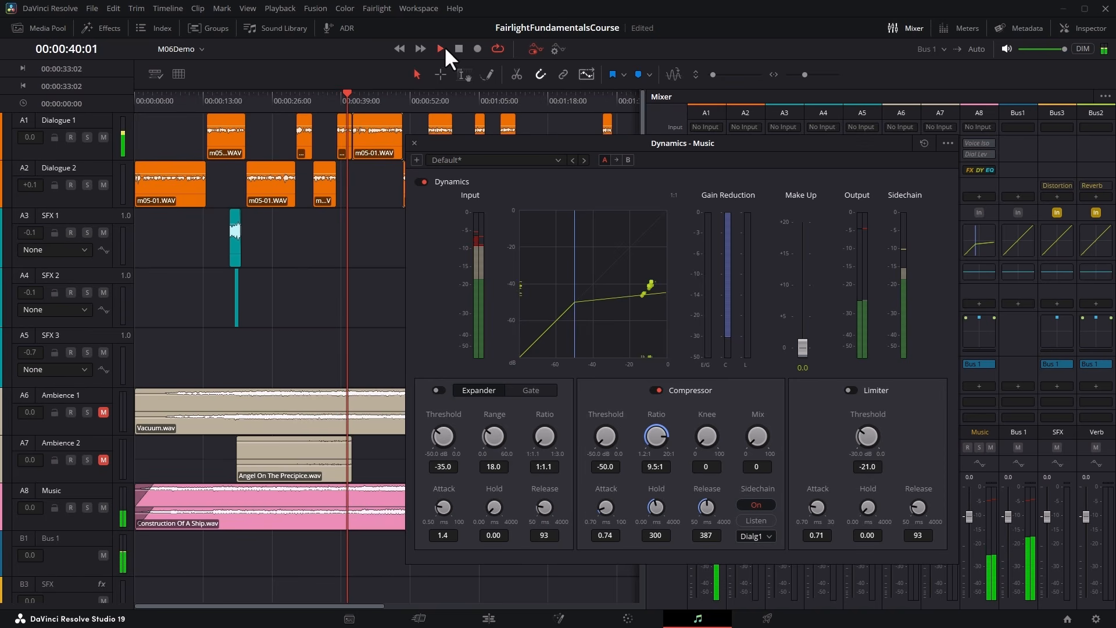
{"action": "left_click", "coordinate": [459, 46]}
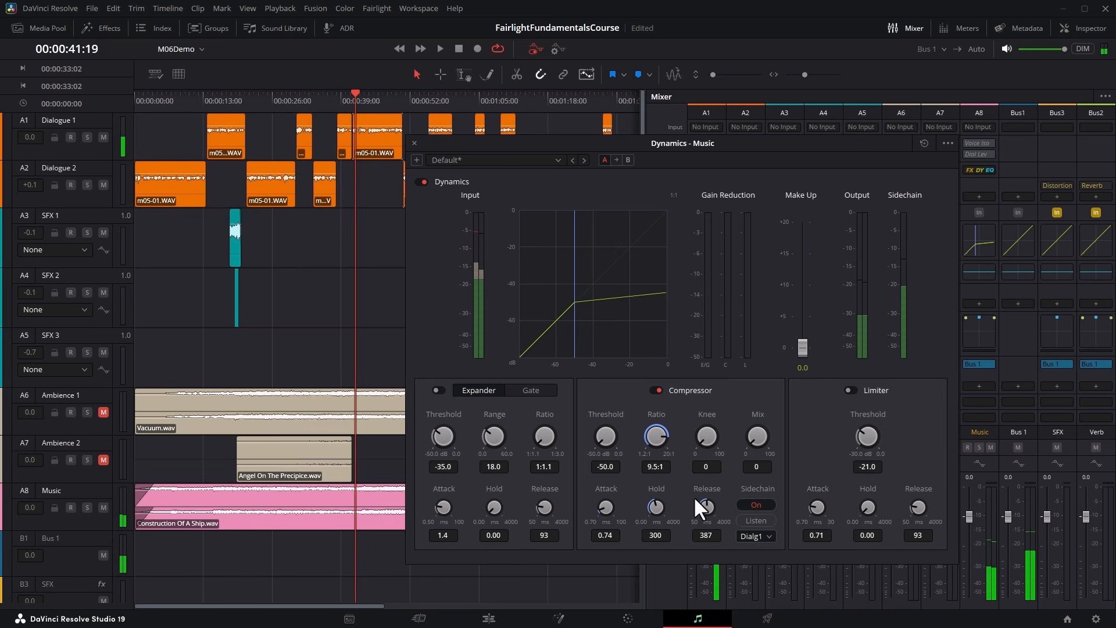
Lengthen the Music compressor's hold to 1265 ms and its release to 408 ms, and play back the dialogue passage to check the ducking.
{"action": "left_click_drag", "start_coordinate": [642, 500], "coordinate": [651, 503]}
{"action": "mouse_move", "coordinate": [687, 506]}
{"action": "left_mouse_down"}
{"action": "mouse_move", "coordinate": [714, 507]}
{"action": "mouse_move", "coordinate": [686, 505]}
{"action": "left_mouse_up"}
{"action": "left_click", "coordinate": [438, 46]}
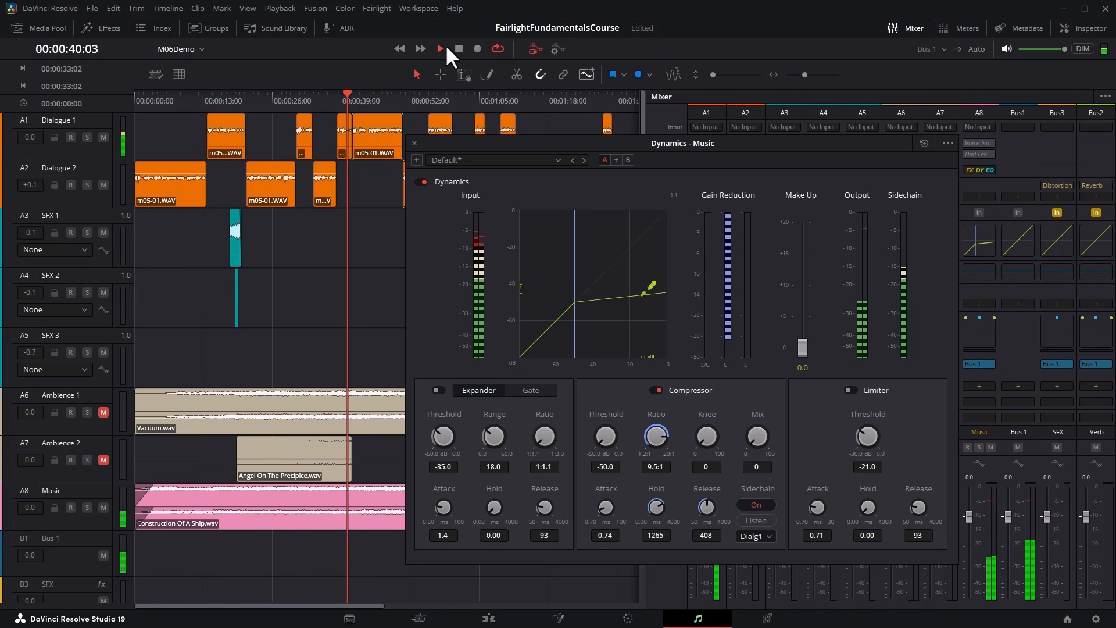
{"action": "left_click", "coordinate": [460, 49]}
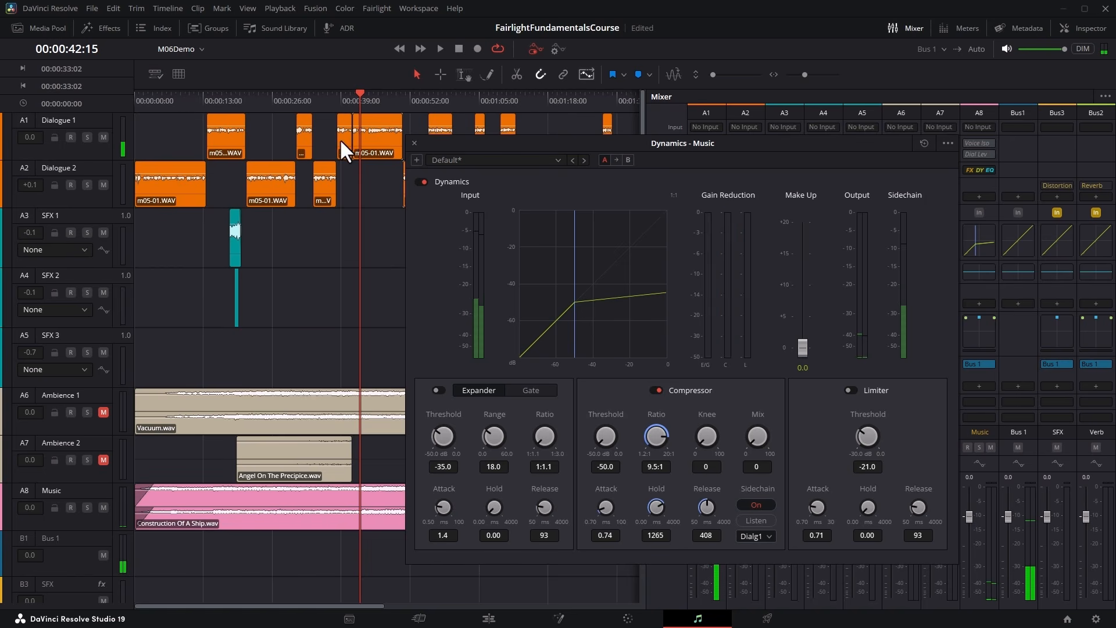
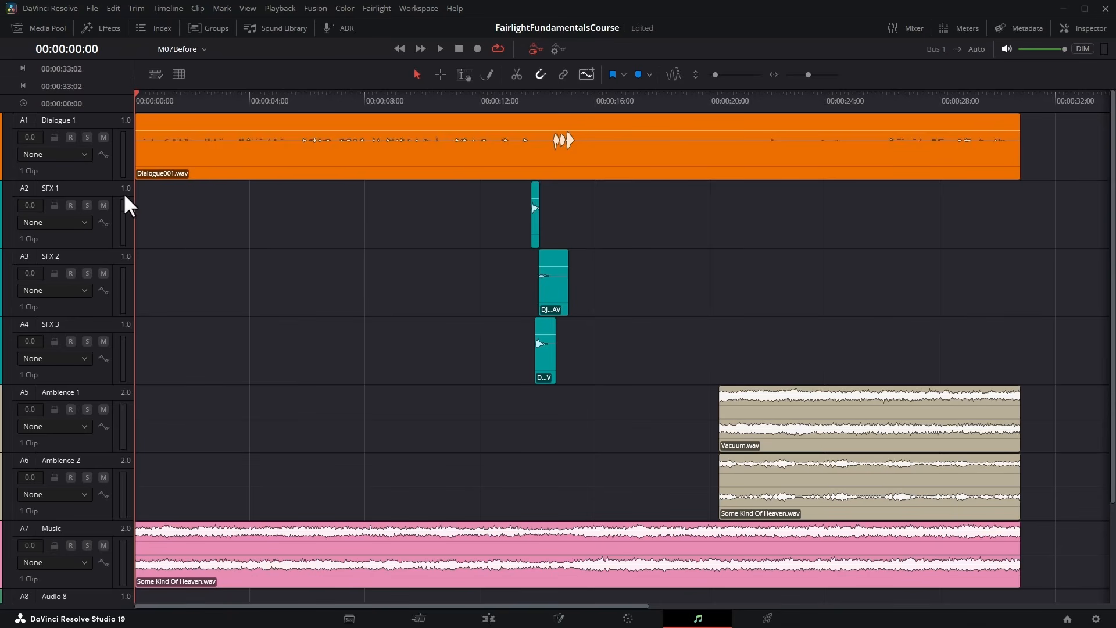
Add a mono audio track directly below Dialogue 1 and set its track color to Orange.
{"action": "right_click", "coordinate": [97, 173]}
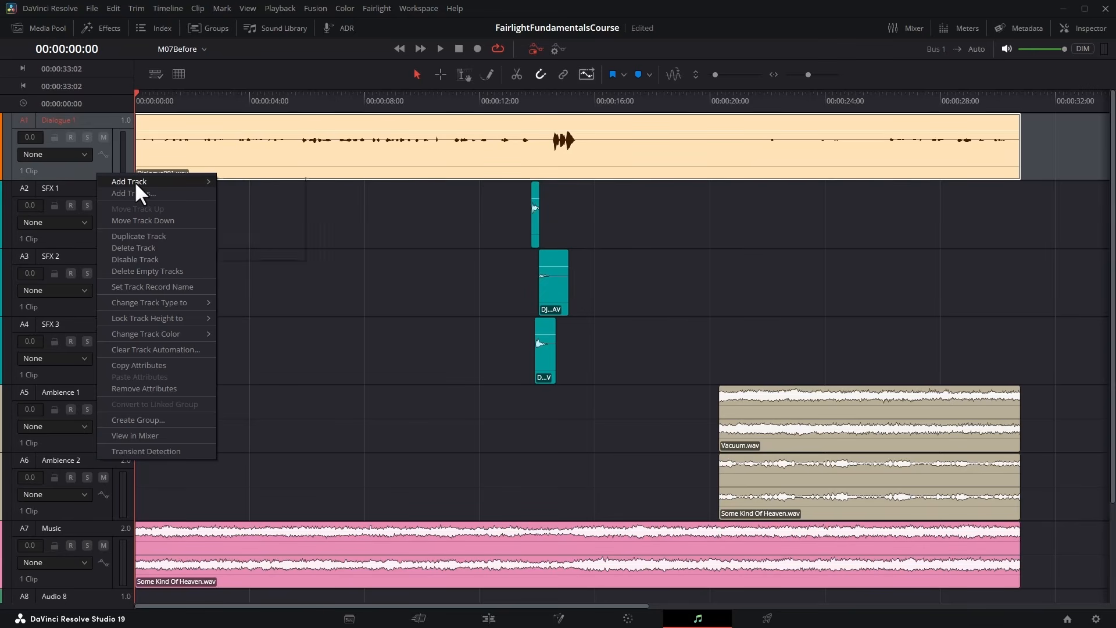
{"action": "mouse_move", "coordinate": [198, 181]}
{"action": "left_click", "coordinate": [250, 182]}
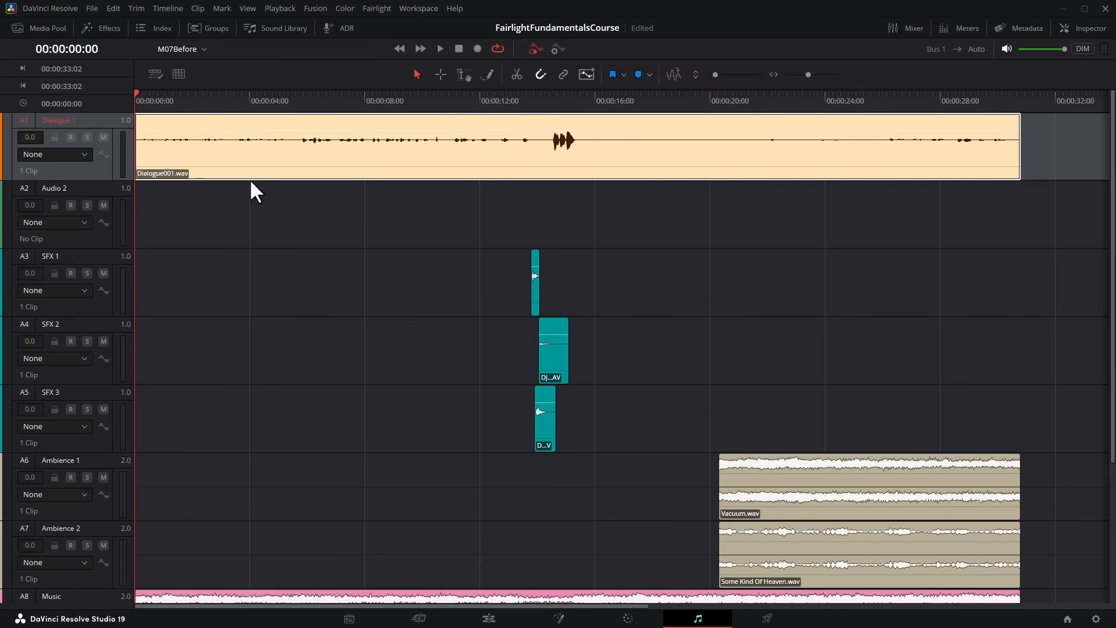
{"action": "right_click", "coordinate": [85, 190]}
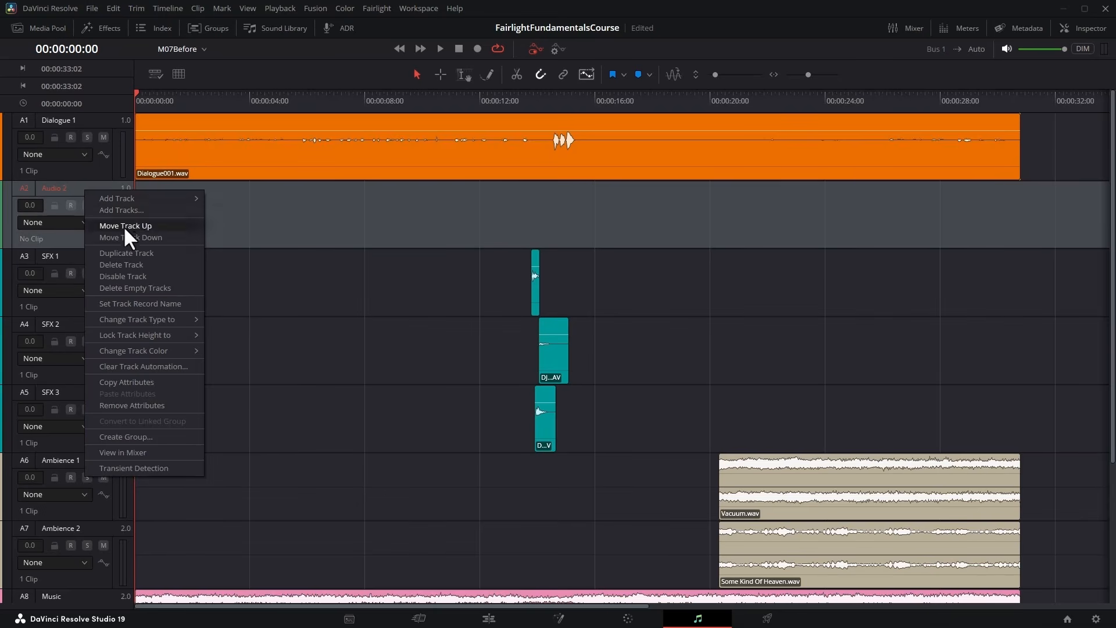
{"action": "mouse_move", "coordinate": [156, 349]}
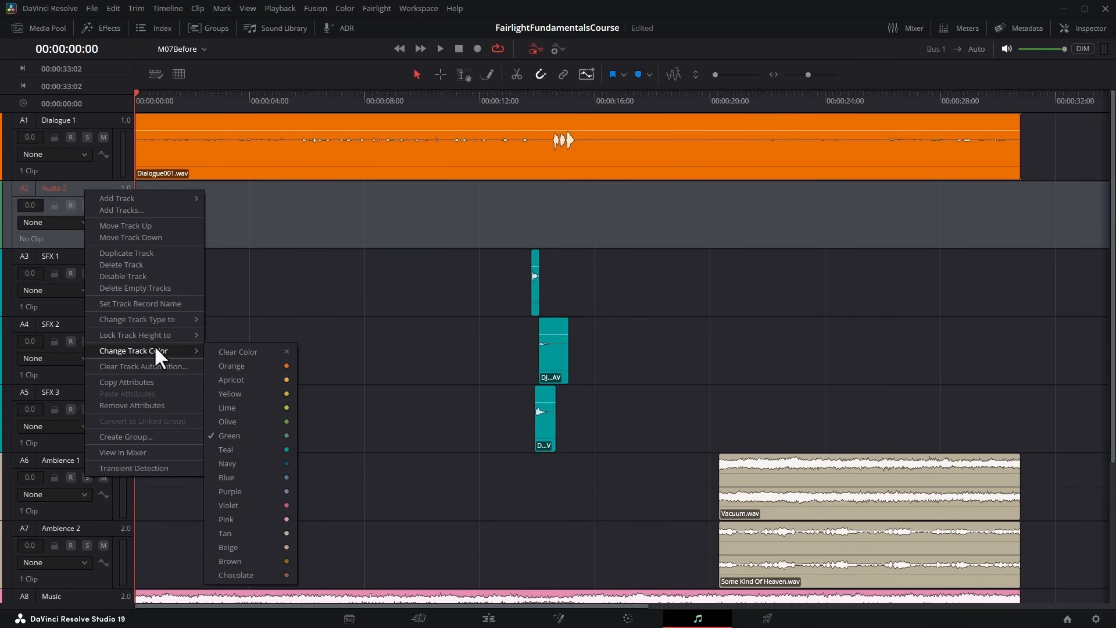
{"action": "left_click", "coordinate": [246, 365]}
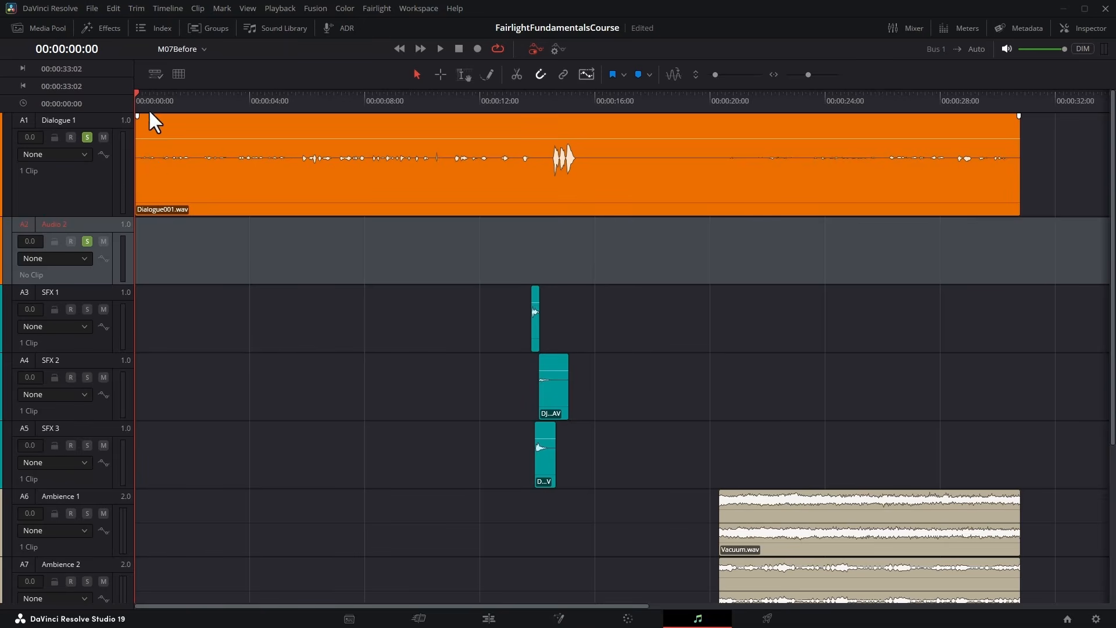
Play the soloed dialogue from the start of the timeline to hear which lines belong to each speaker.
{"action": "left_click_drag", "start_coordinate": [148, 103], "coordinate": [132, 96]}
{"action": "left_click", "coordinate": [439, 49]}
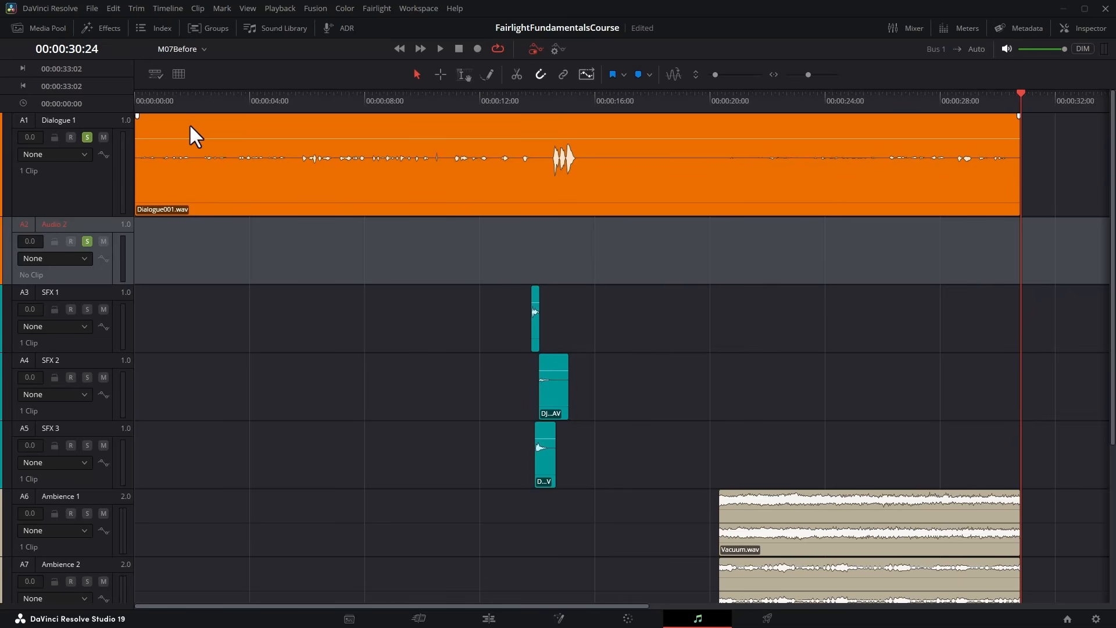
Rename the Dialogue 1 track as Captain and the empty Audio 2 track as Officer.
{"action": "left_click", "coordinate": [65, 119]}
{"action": "double_click", "coordinate": [66, 119]}
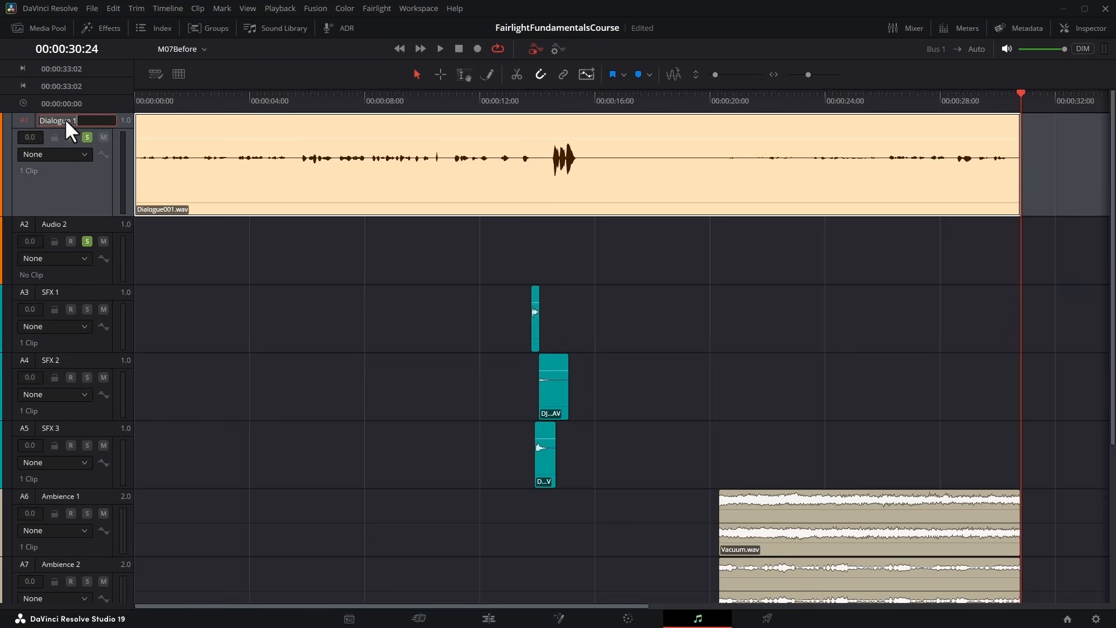
{"action": "type", "text": "Captain"}
{"action": "left_click", "coordinate": [65, 225]}
{"action": "double_click", "coordinate": [69, 224]}
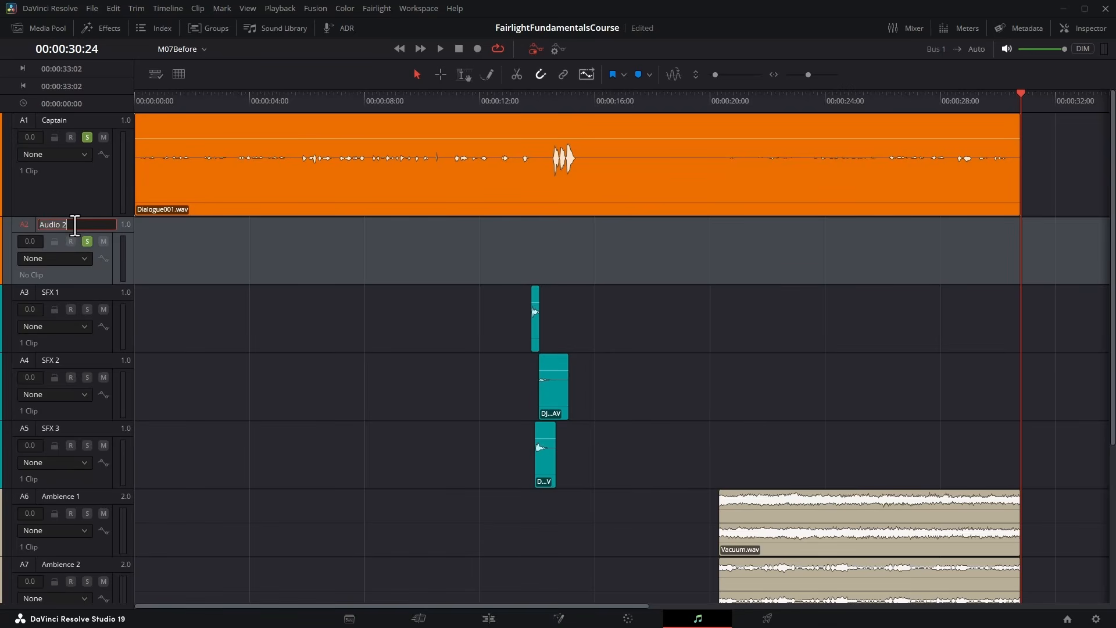
{"action": "type", "text": "Officer"}
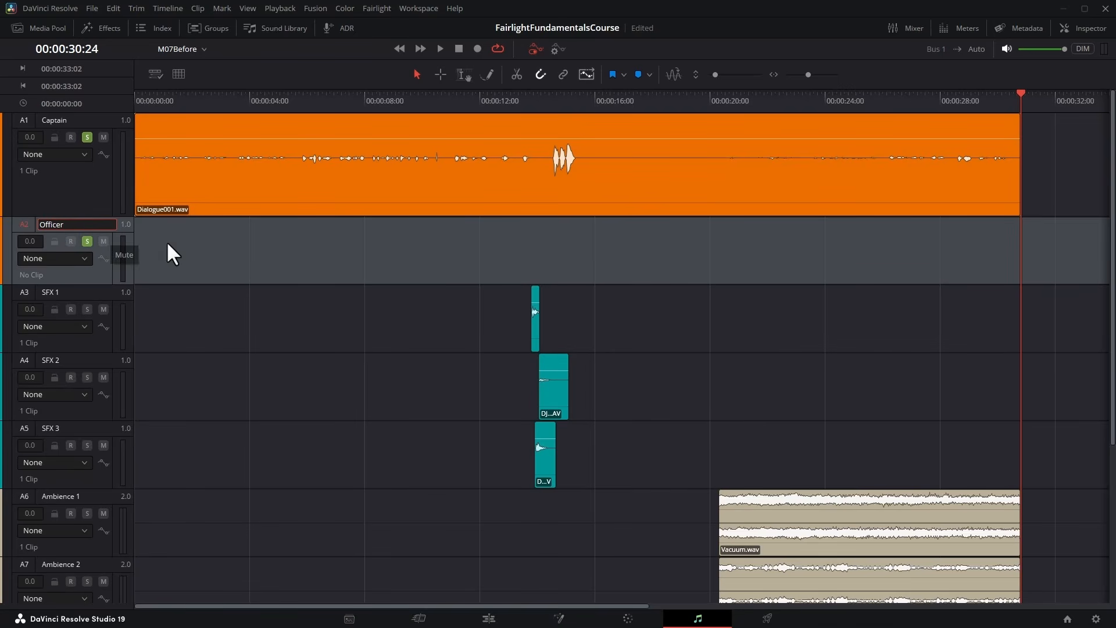
{"action": "left_click", "coordinate": [198, 213]}
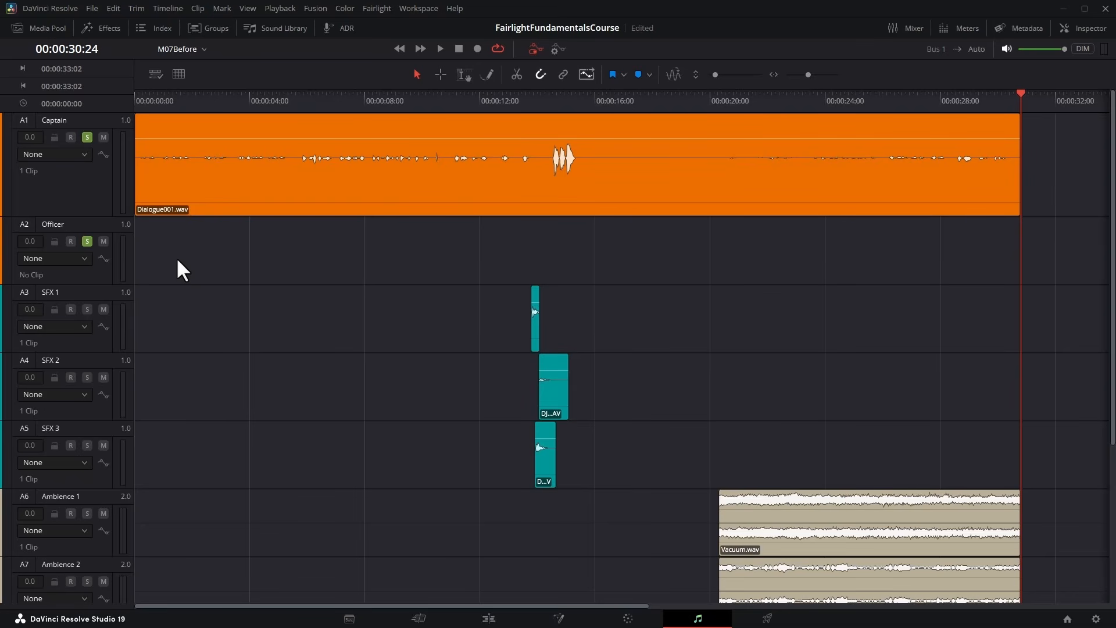
Step the playhead forward and back between the edit points, ending at the start of the timeline.
{"action": "key", "text": "Home"}
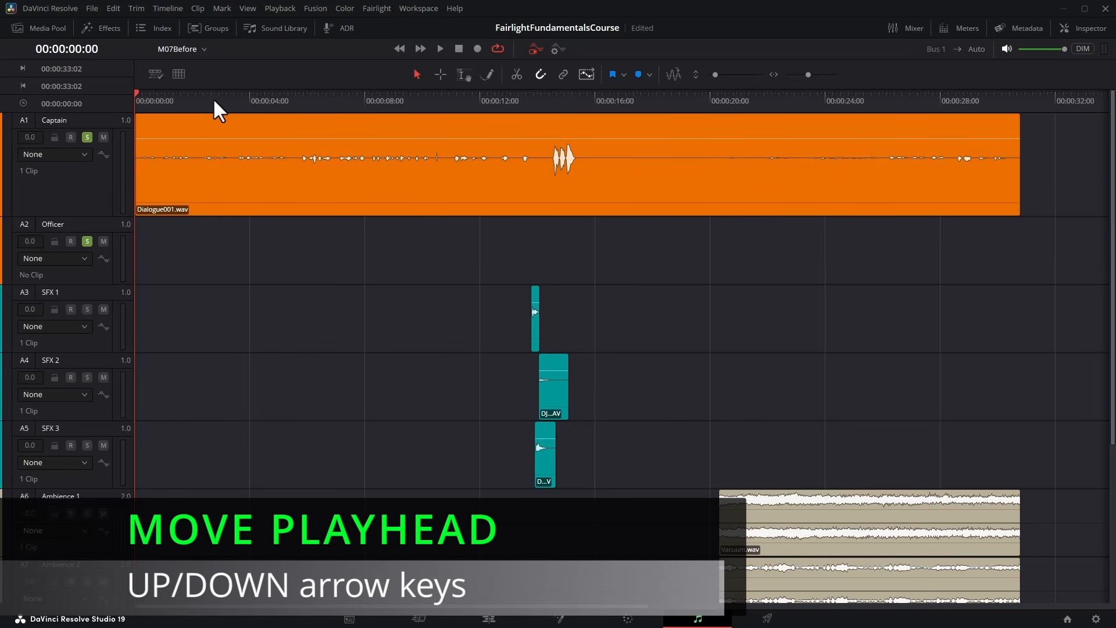
{"action": "key", "text": "Down"}
{"action": "key", "text": "Up"}
{"action": "key", "text": "Down"}
{"action": "key", "text": "Down"}
{"action": "key", "text": "Down"}
{"action": "key", "text": "Down"}
{"action": "key", "text": "Up"}
{"action": "key", "text": "Up"}
{"action": "key", "text": "Home"}
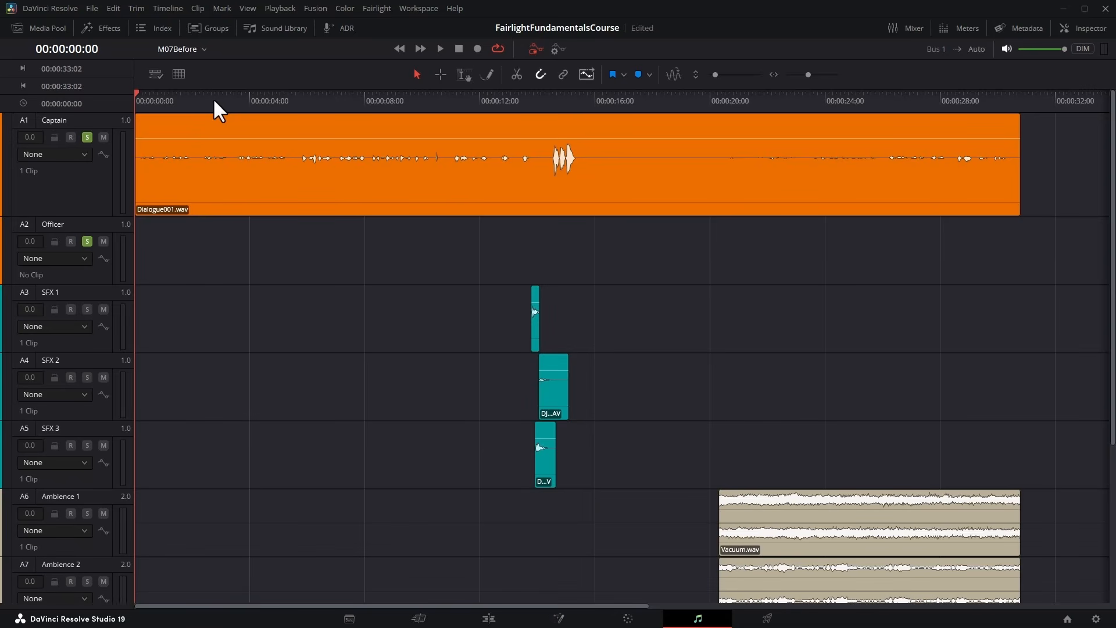
Move the track selection down through the tracks and back up to select the Captain track.
{"action": "key", "text": "ctrl+alt+Down"}
{"action": "key", "text": "ctrl+alt+Down"}
{"action": "key", "text": "ctrl+alt+Down"}
{"action": "key", "text": "ctrl+alt+Down"}
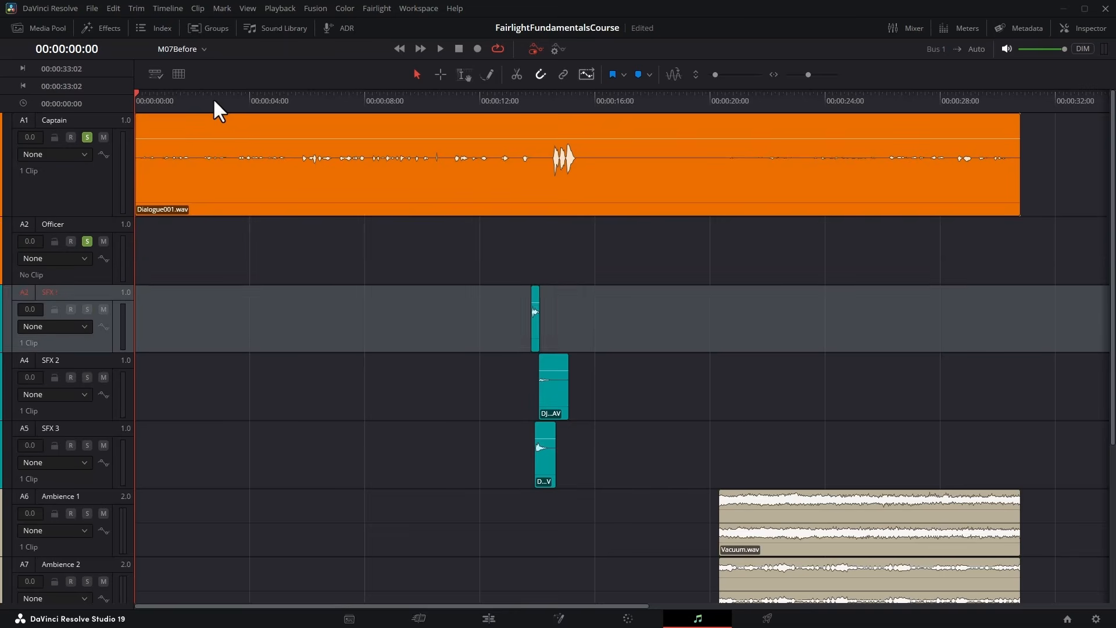
{"action": "key", "text": "ctrl+alt+Down"}
{"action": "key", "text": "ctrl+alt+Up"}
{"action": "key", "text": "ctrl+alt+Up"}
{"action": "key", "text": "ctrl+alt+Up"}
{"action": "key", "text": "ctrl+alt+Up"}
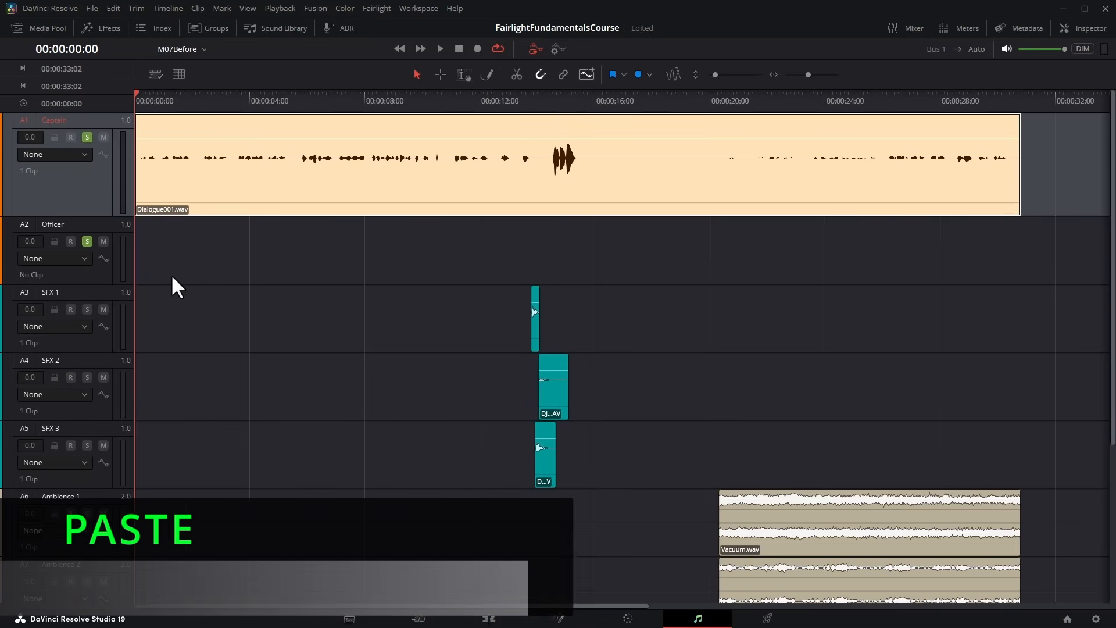
Split the Captain clip at 00:00:05:10 and move its first segment to the Officer track at the timeline start.
{"action": "key", "text": "space"}
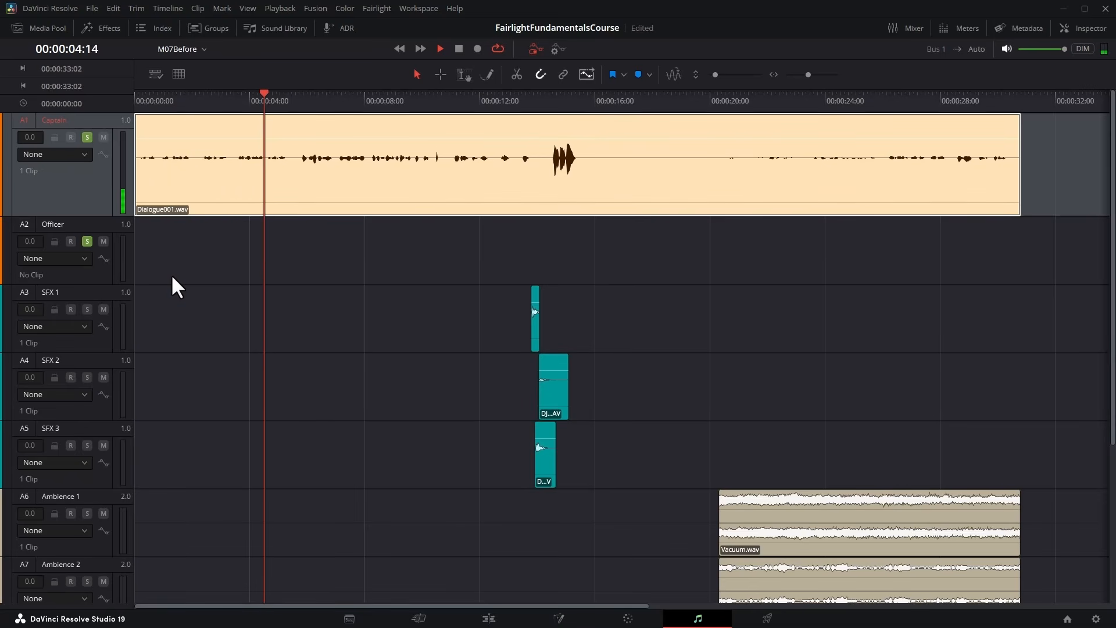
{"action": "key", "text": "space"}
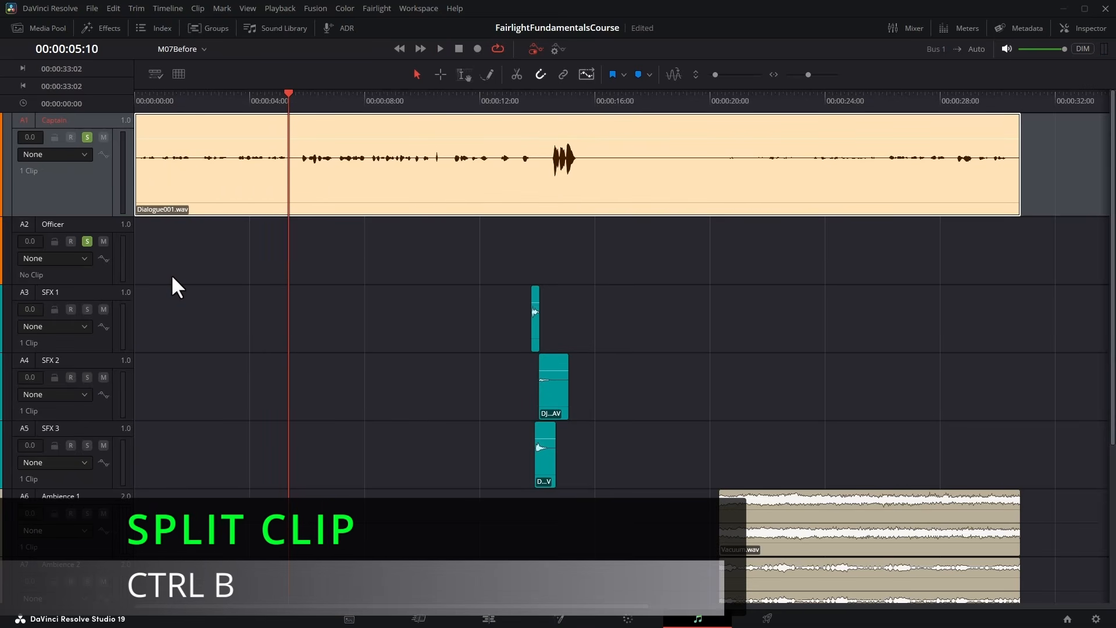
{"action": "key", "text": "ctrl+b"}
{"action": "key", "text": "Home"}
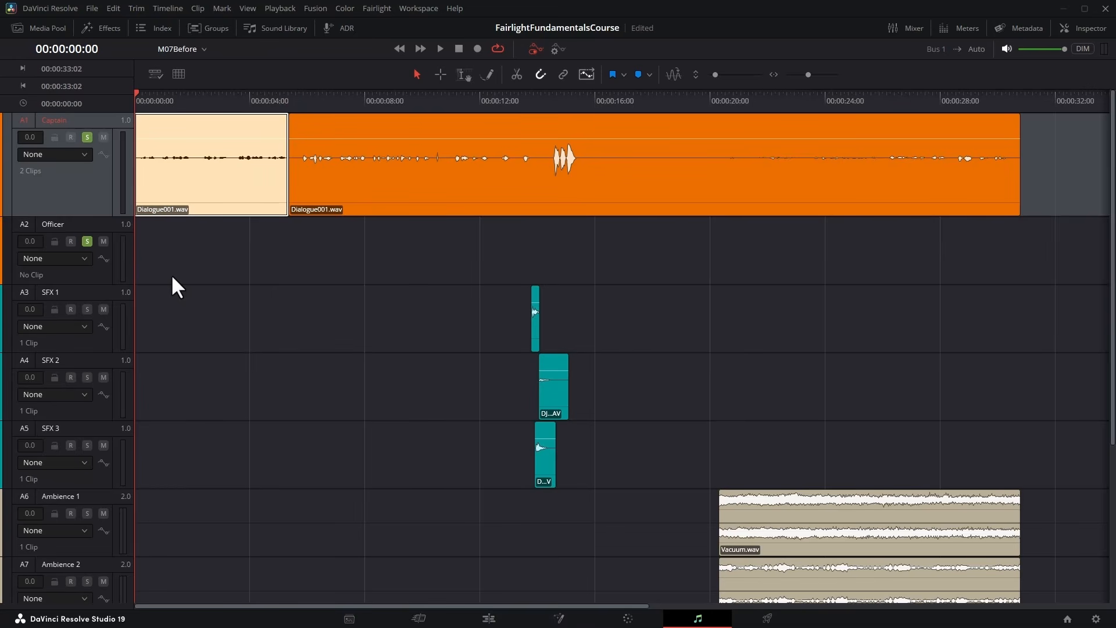
{"action": "key", "text": "BackSpace"}
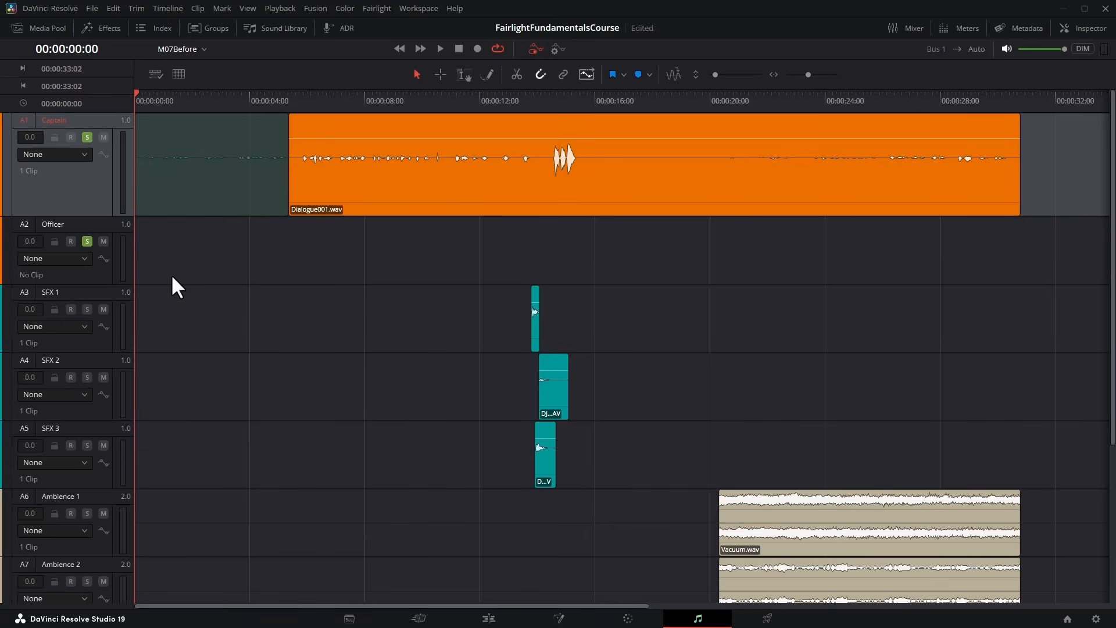
{"action": "left_click", "coordinate": [172, 277]}
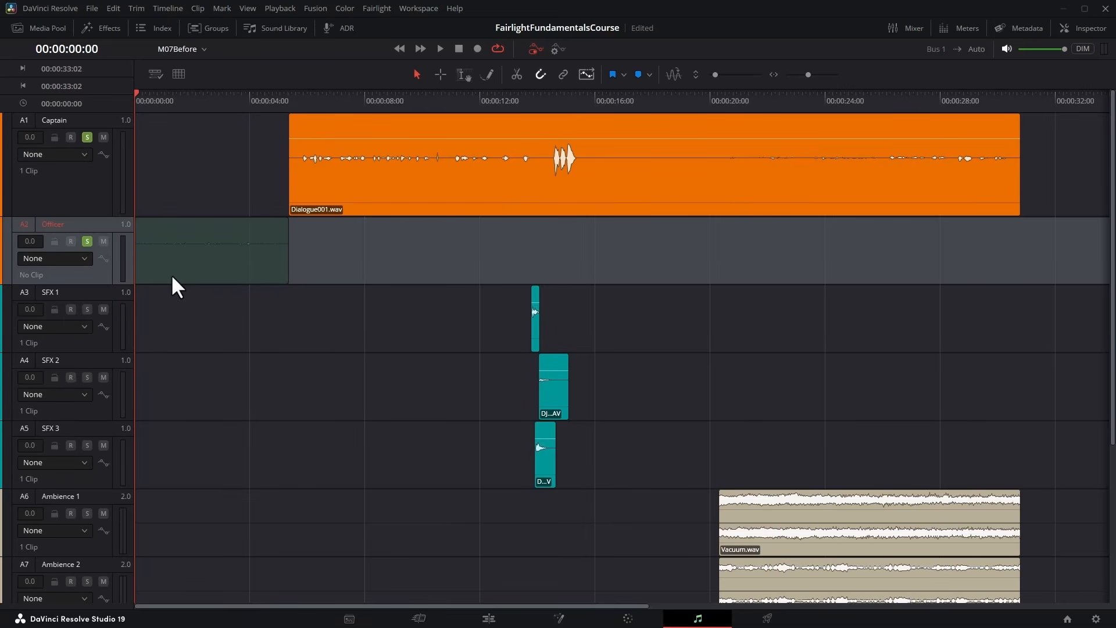
{"action": "key", "text": "ctrl+v"}
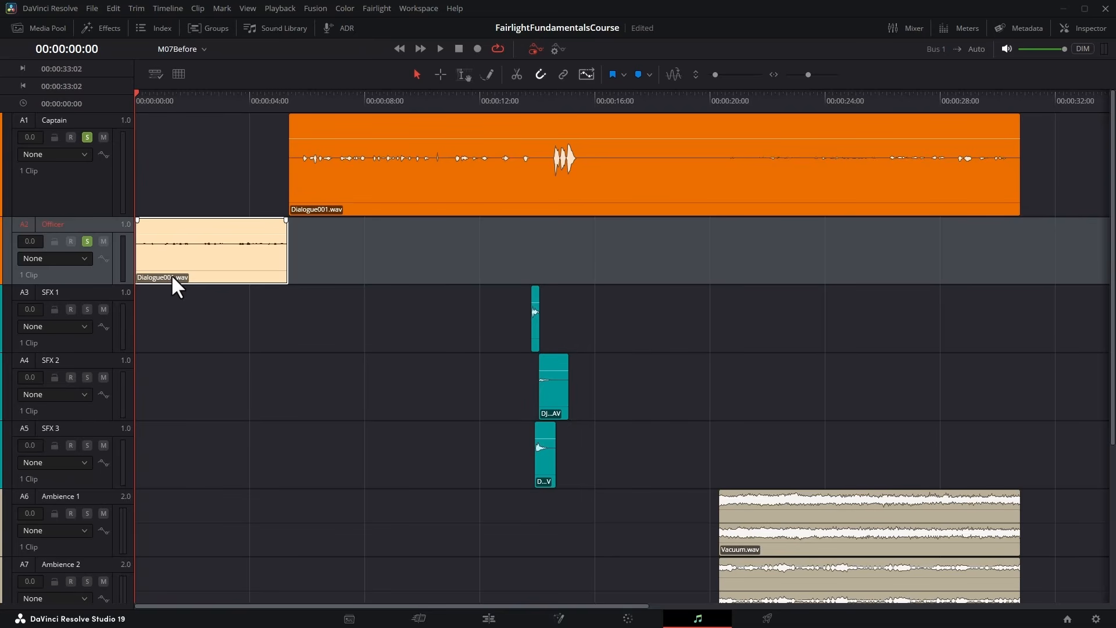
Audition the remaining Captain clip and split it at 00:00:15:18 and 00:00:23:06.
{"action": "key", "text": "Down"}
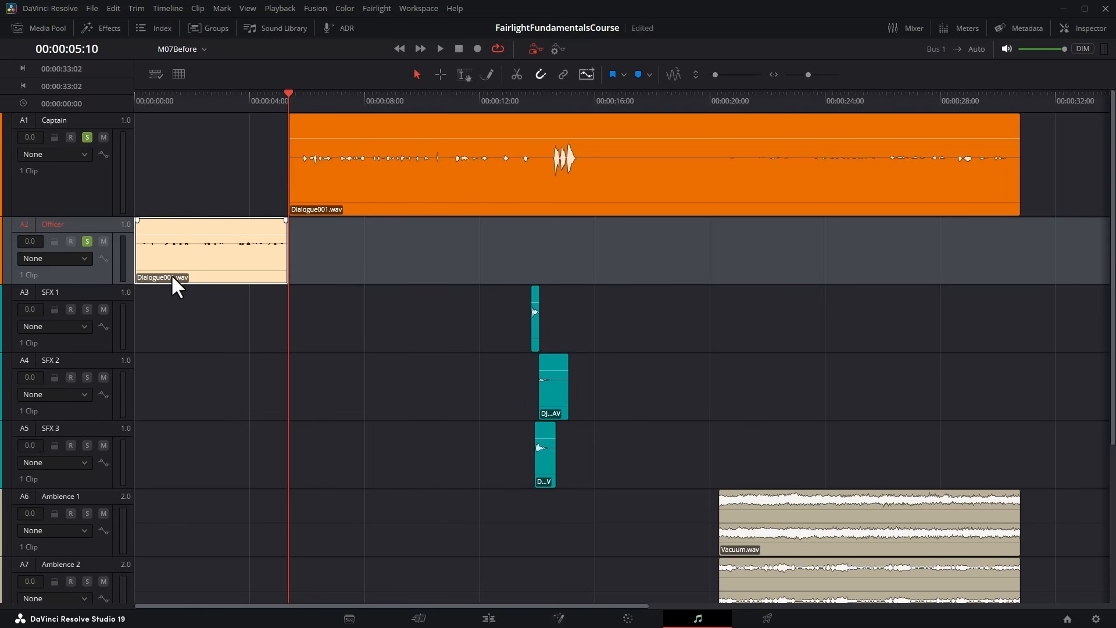
{"action": "key", "text": "ctrl+Up"}
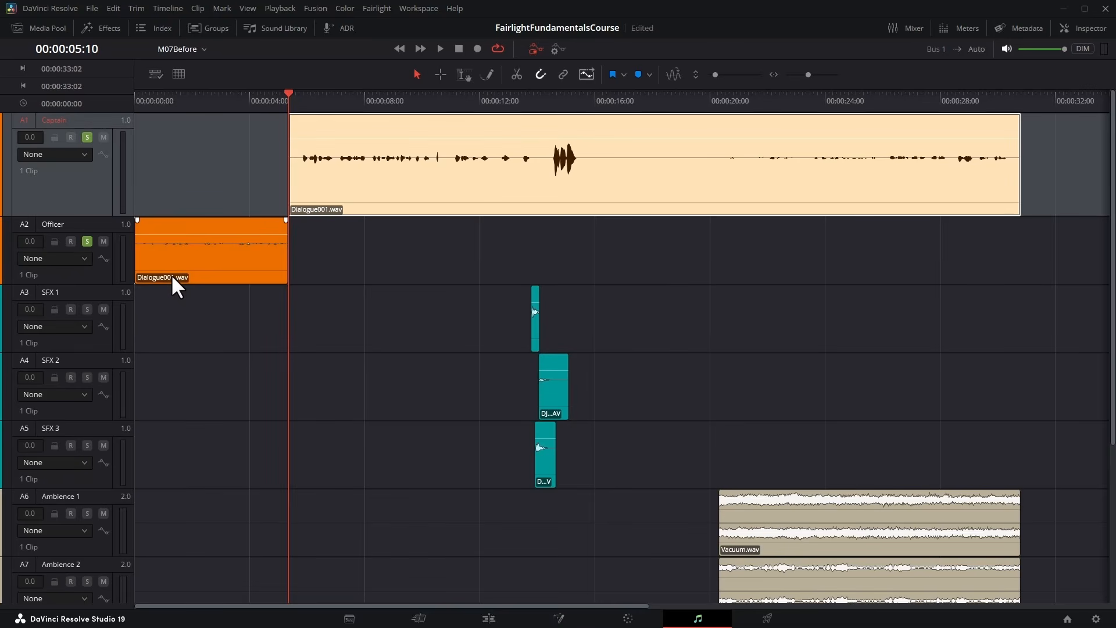
{"action": "key", "text": "space"}
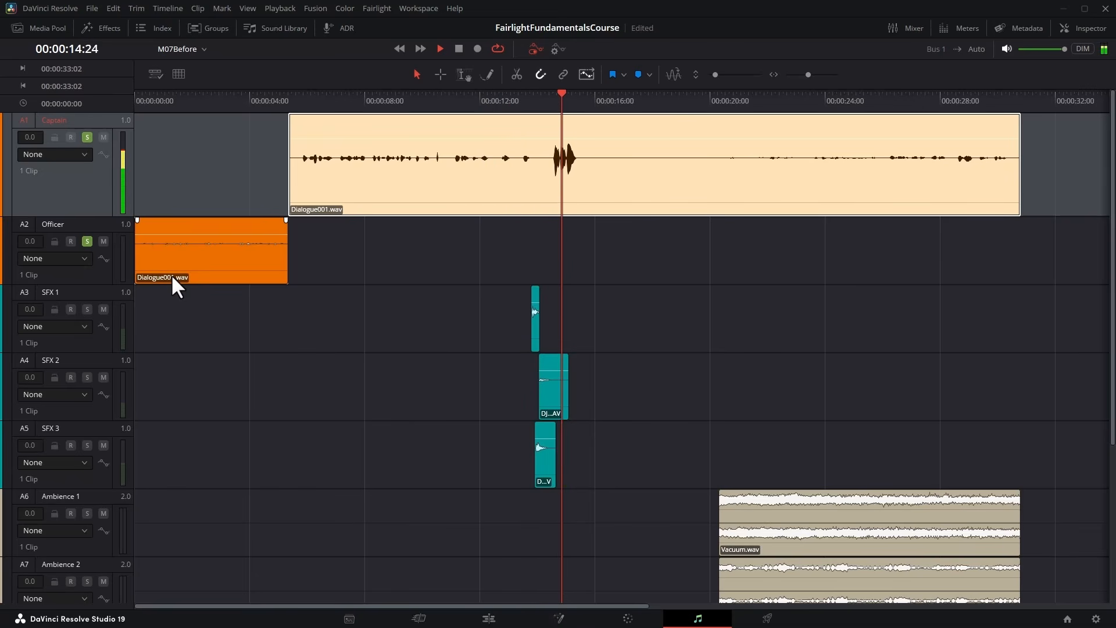
{"action": "key", "text": "space"}
{"action": "key", "text": "ctrl+b"}
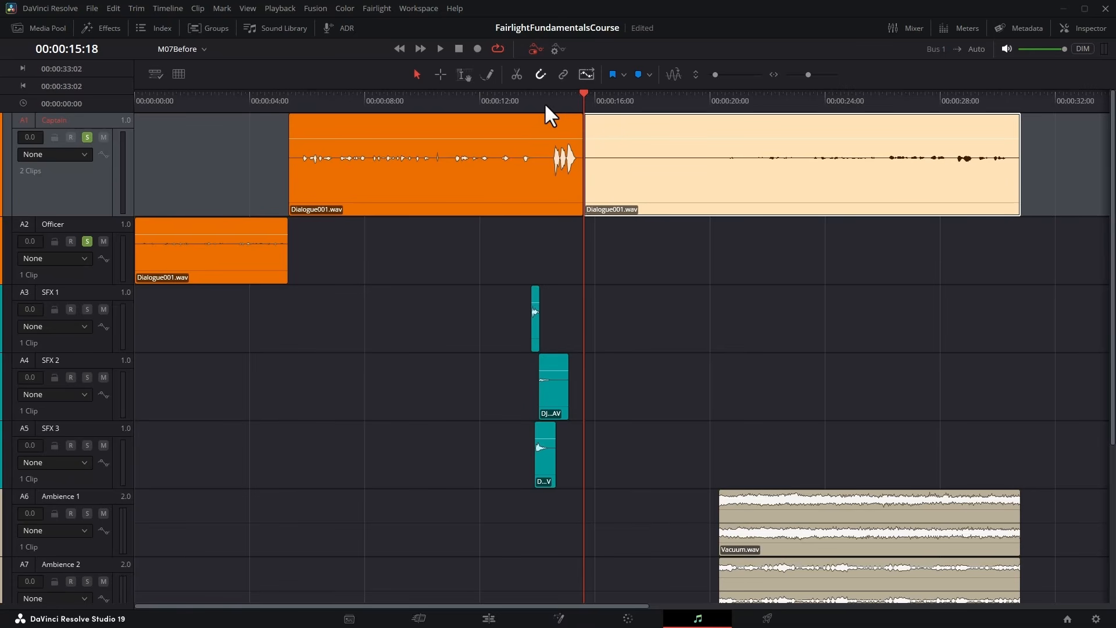
{"action": "key", "text": "space"}
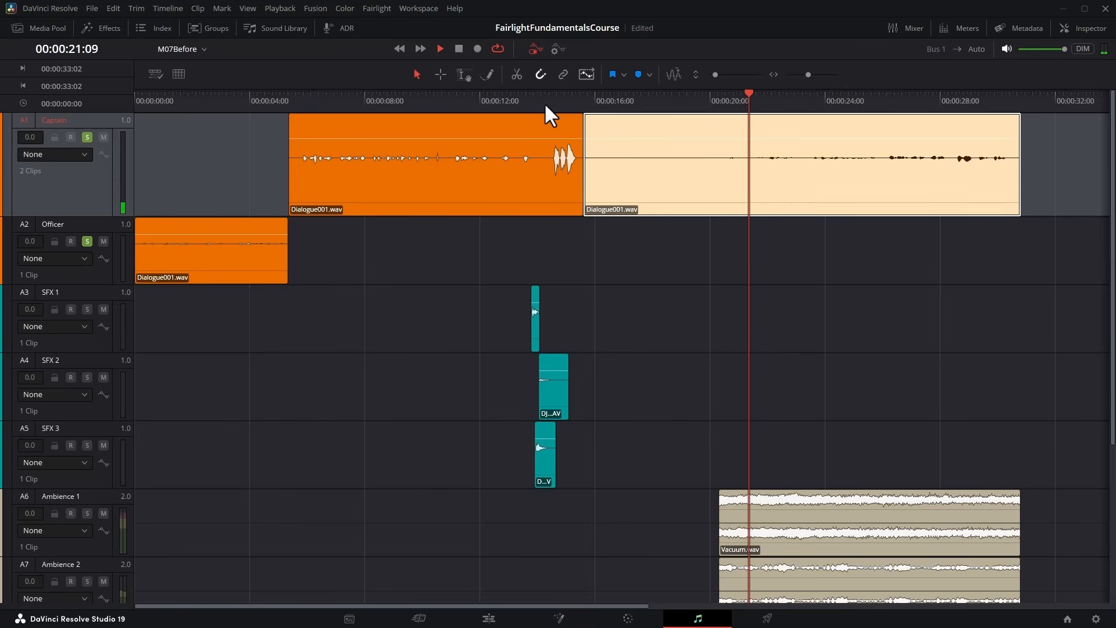
{"action": "key", "text": "space"}
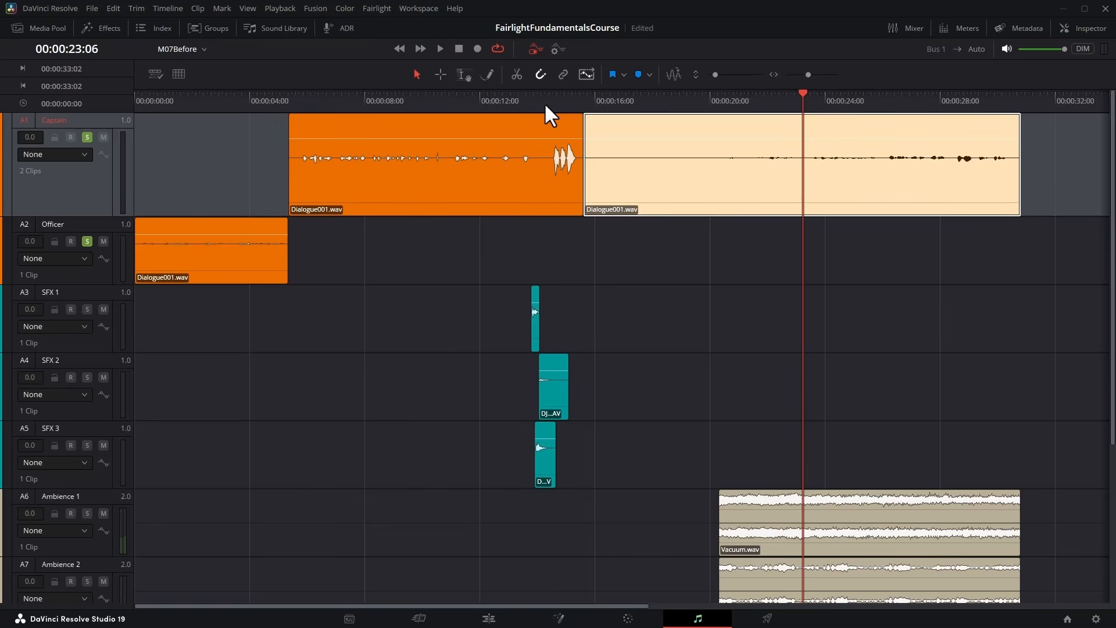
{"action": "key", "text": "ctrl+b"}
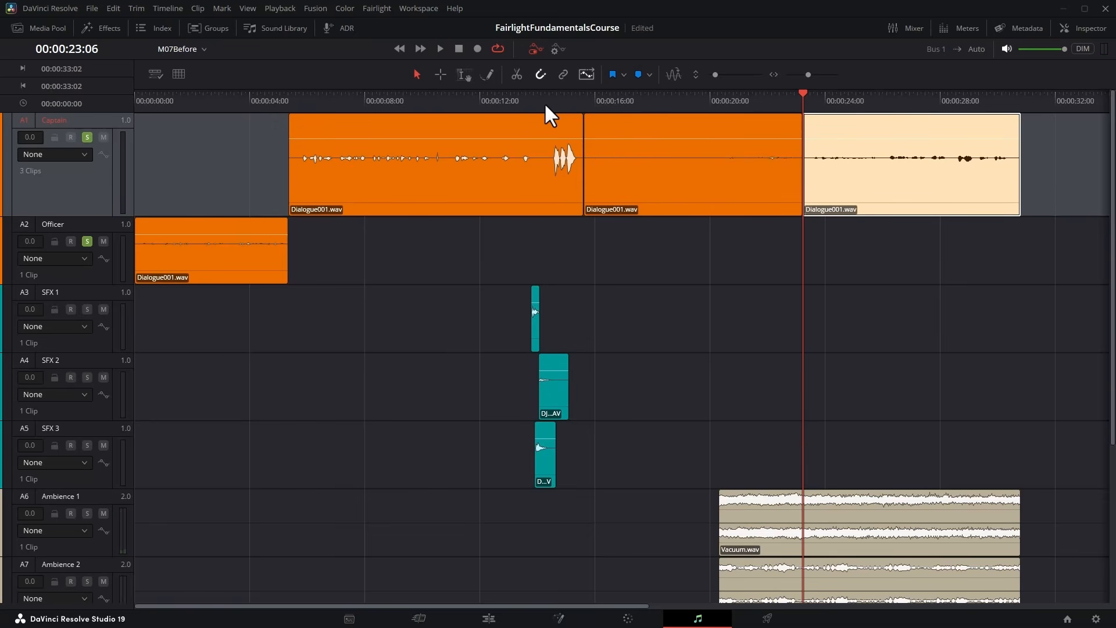
Move the middle Captain segment, from 00:00:15:18 to 00:00:23:06, to the Officer track at the same timecode.
{"action": "key", "text": "Up"}
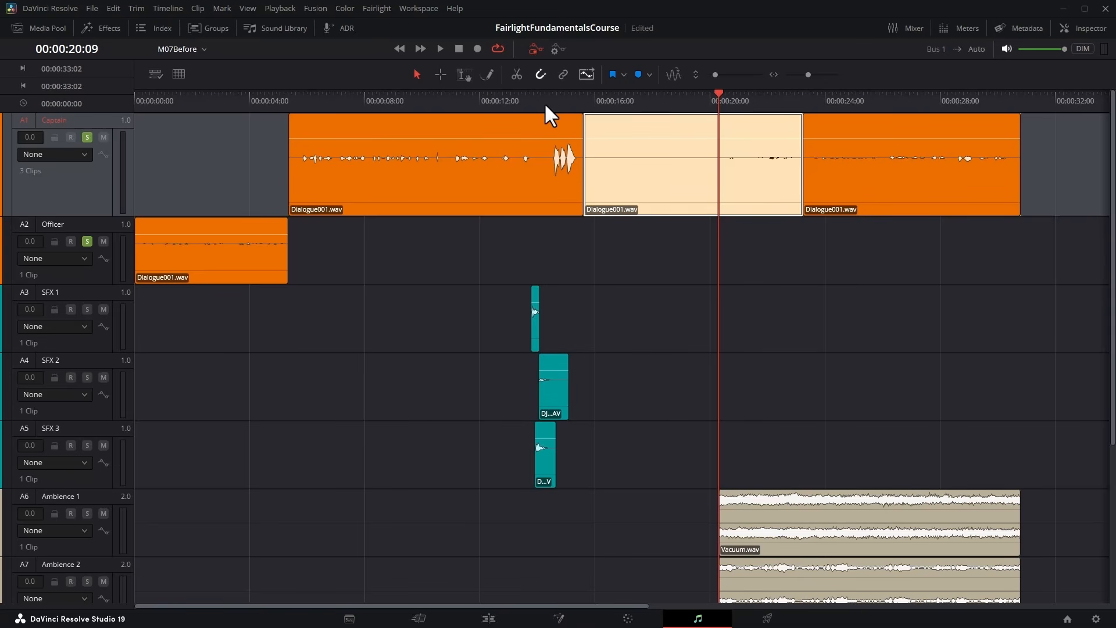
{"action": "key", "text": "BackSpace"}
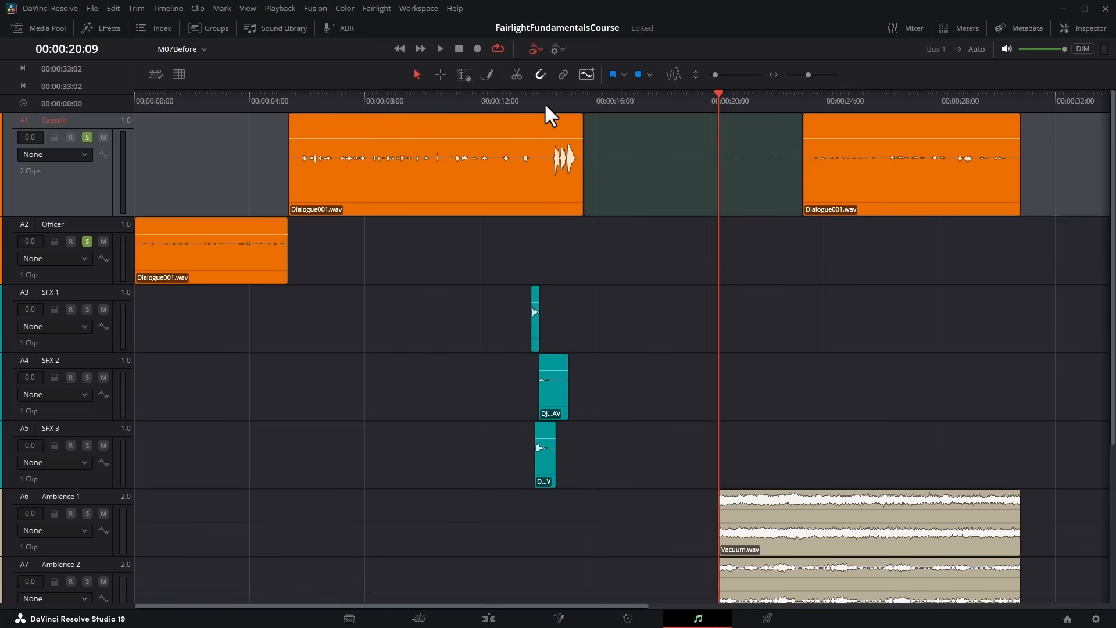
{"action": "key", "text": "alt+Down"}
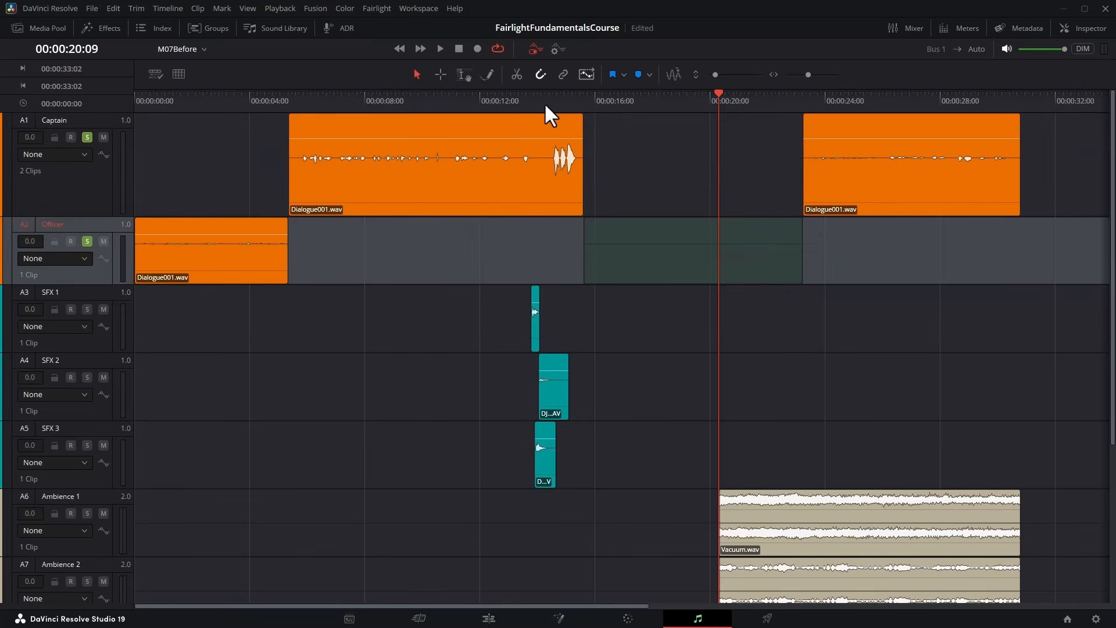
{"action": "key", "text": "ctrl+v"}
Audition the last Captain clip and split it near the 26-second mark and at 00:00:28:09.
{"action": "key", "text": "space"}
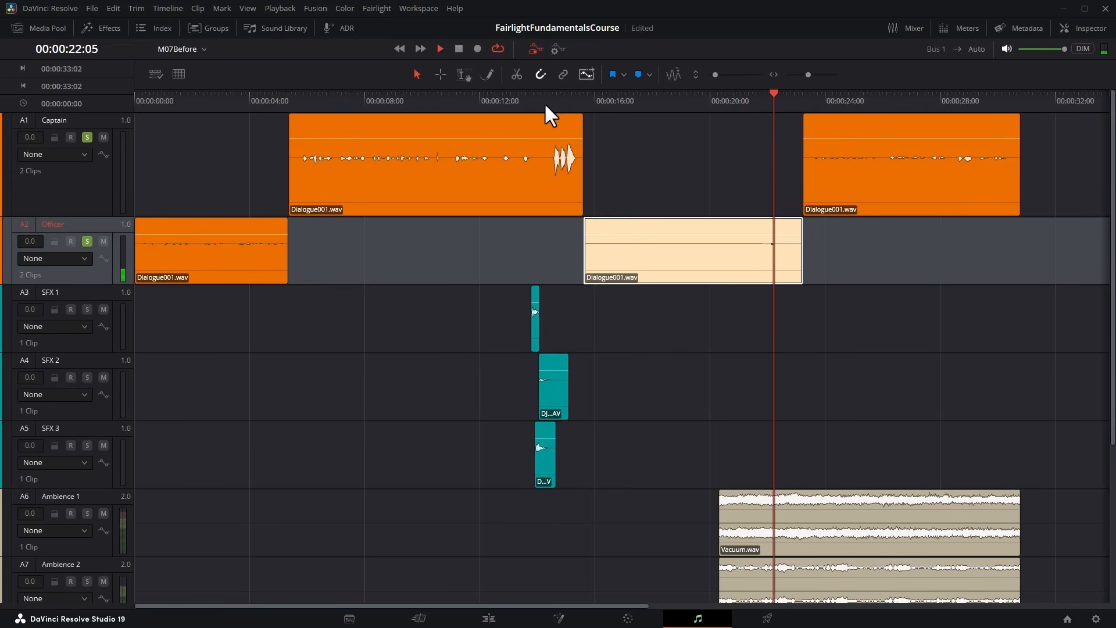
{"action": "key", "text": "space"}
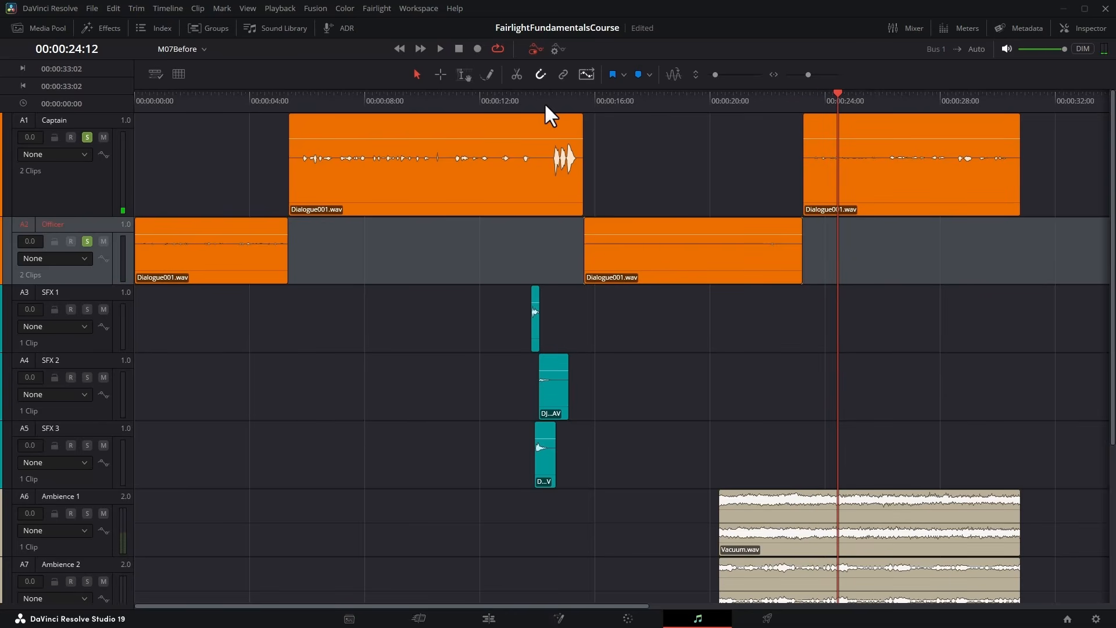
{"action": "key", "text": "Up"}
{"action": "key", "text": "ctrl+b"}
{"action": "key", "text": "space"}
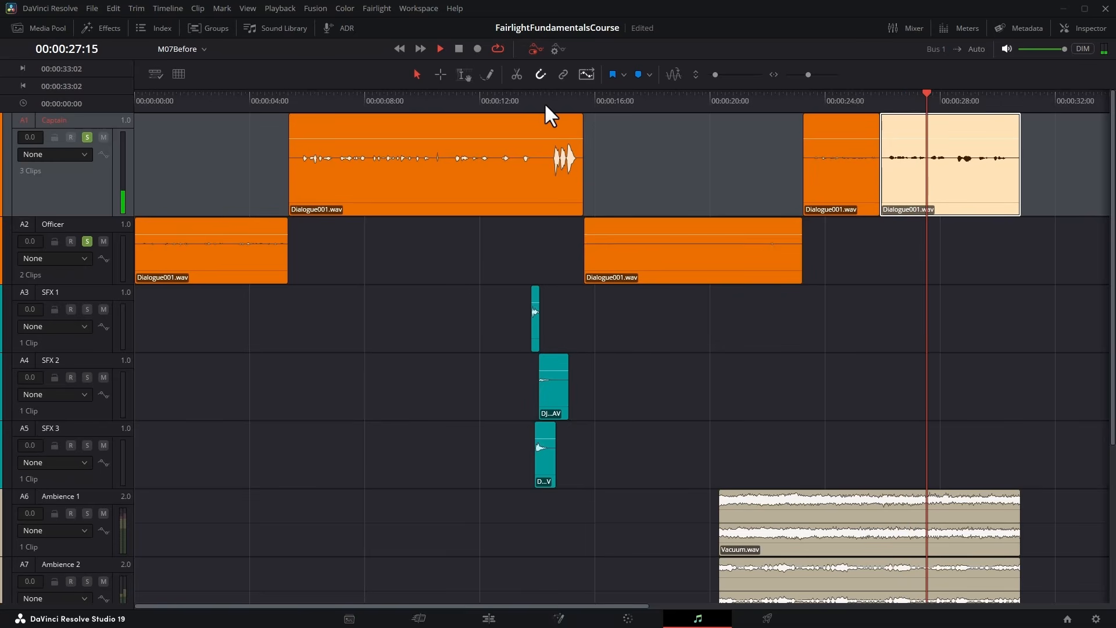
{"action": "key", "text": "space"}
{"action": "key", "text": "ctrl+b"}
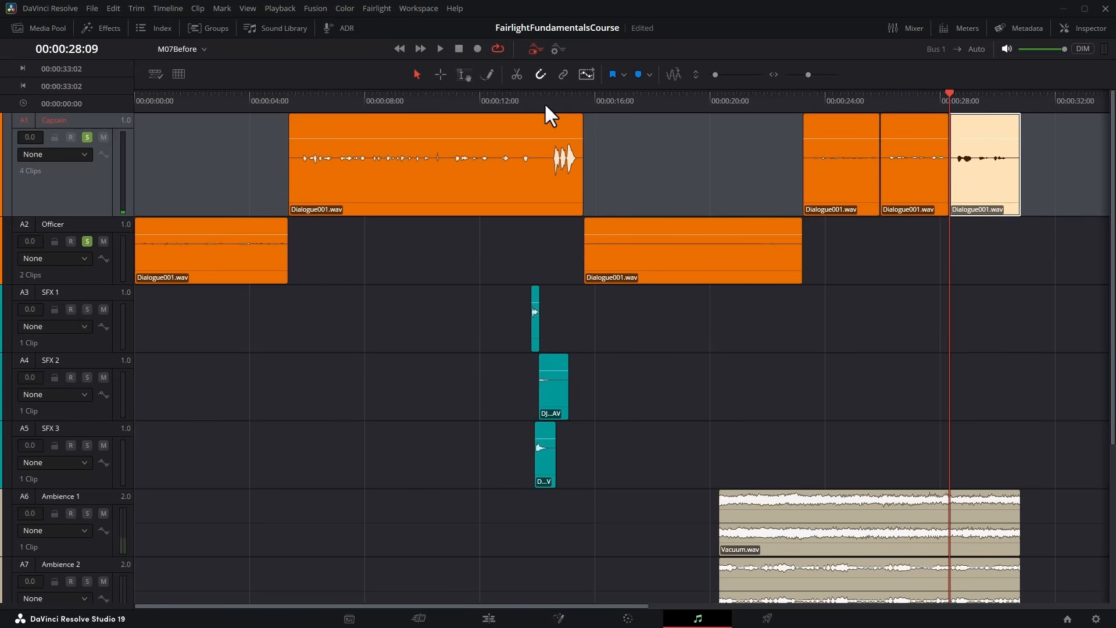
Move the Captain segment starting at 00:00:25:27 to the Officer track at the same timecode.
{"action": "key", "text": "Up"}
{"action": "key", "text": "BackSpace"}
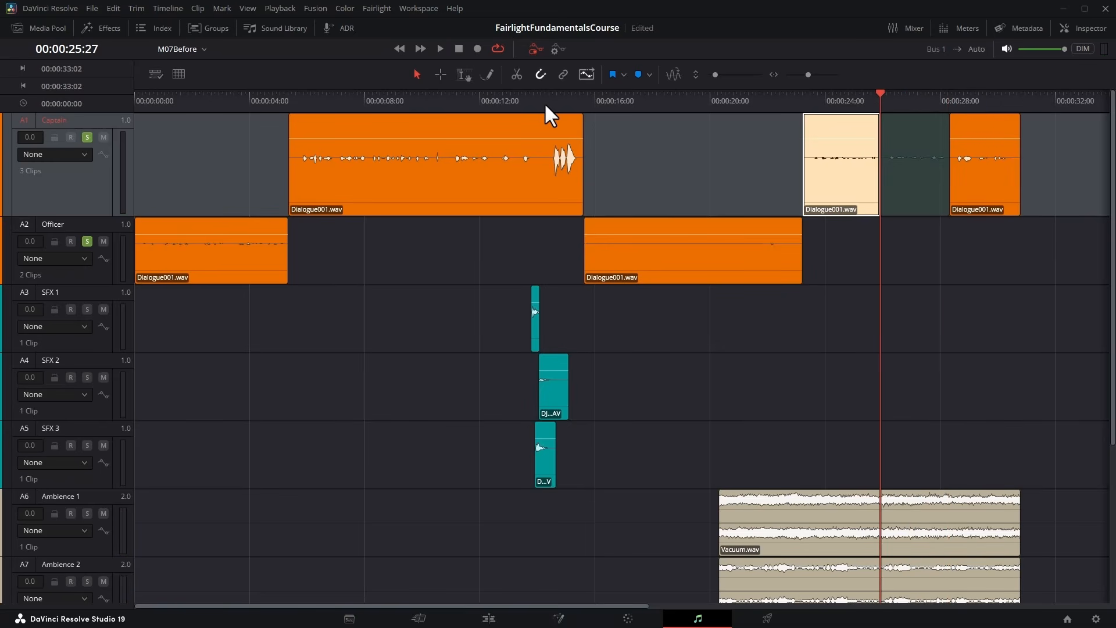
{"action": "key", "text": "shift+Down"}
{"action": "key", "text": "ctrl+v"}
Play through to the end of the dialogue and increase the height of the Officer and Captain tracks.
{"action": "key", "text": "space"}
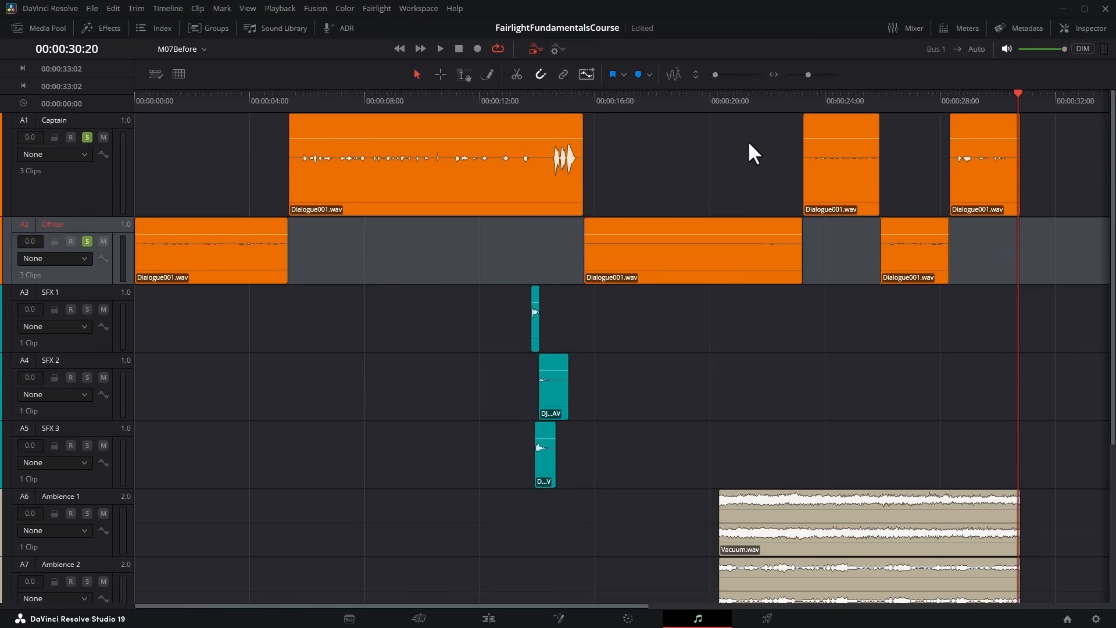
{"action": "left_click_drag", "start_coordinate": [92, 284], "coordinate": [87, 398]}
{"action": "left_click_drag", "start_coordinate": [102, 217], "coordinate": [94, 296]}
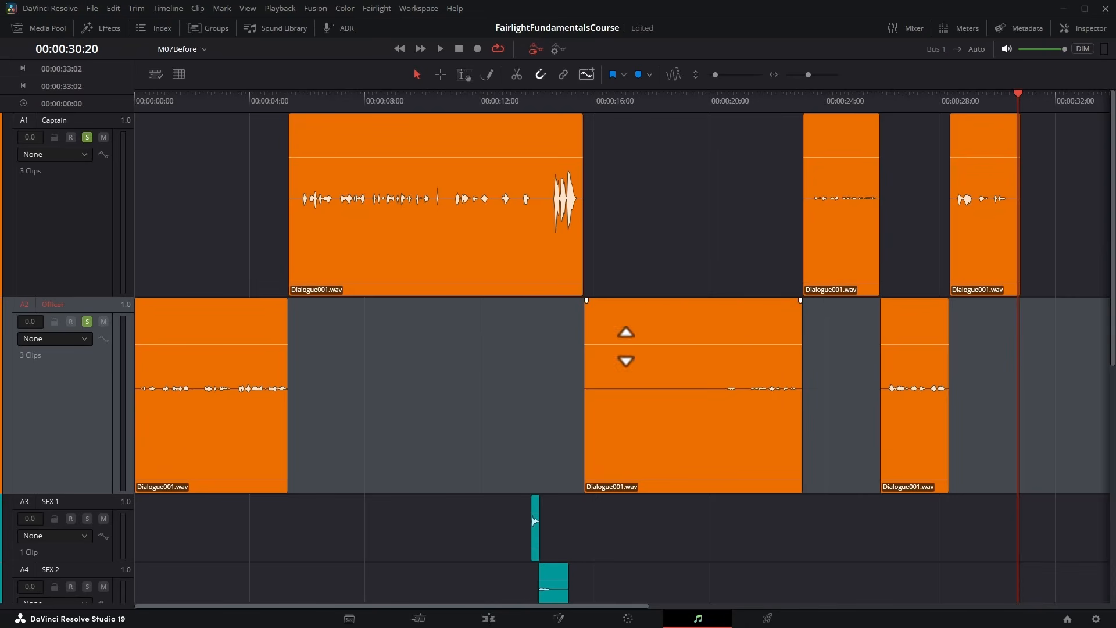
Audition the middle Officer clip and trim its start to 00:00:21:06, removing everything before the spoken line.
{"action": "left_click", "coordinate": [696, 105]}
{"action": "key", "text": "space"}
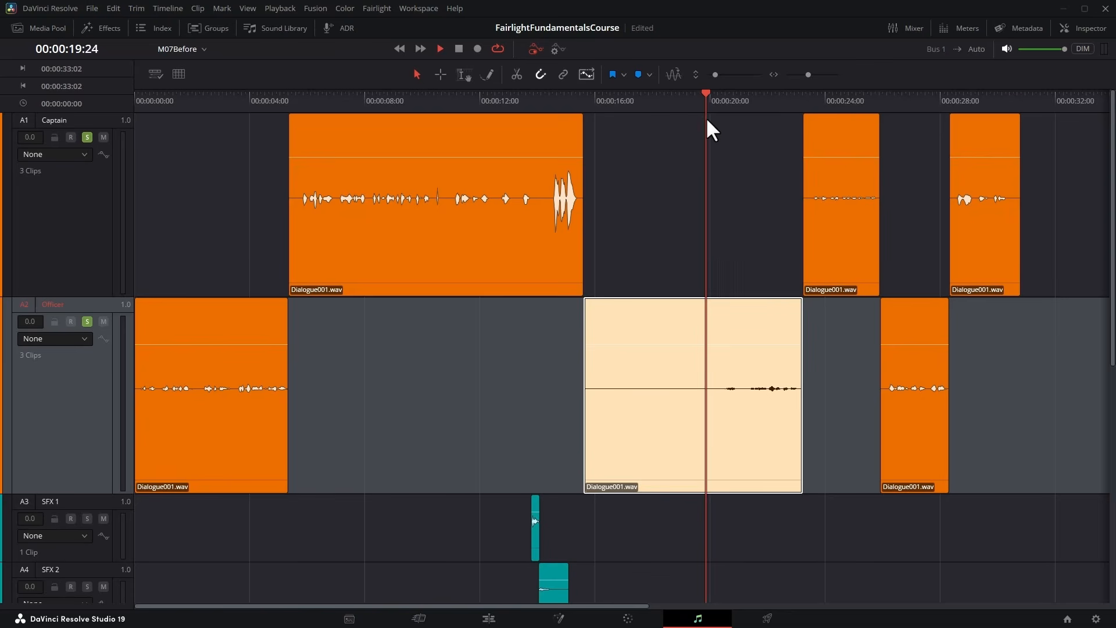
{"action": "key", "text": "space"}
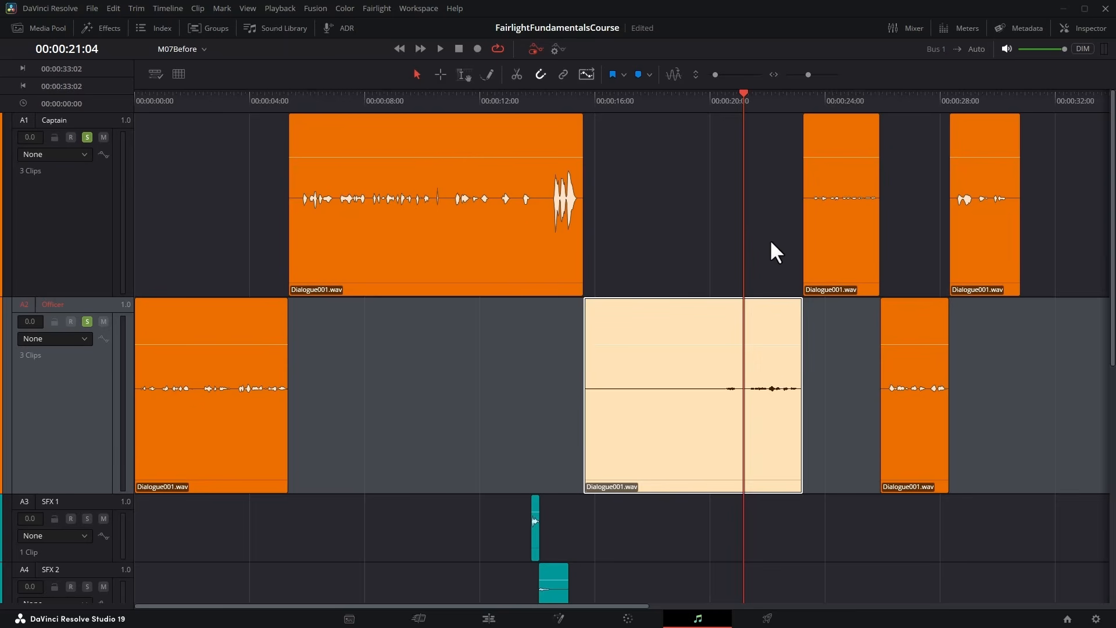
{"action": "key", "text": "space"}
{"action": "key", "text": "space"}
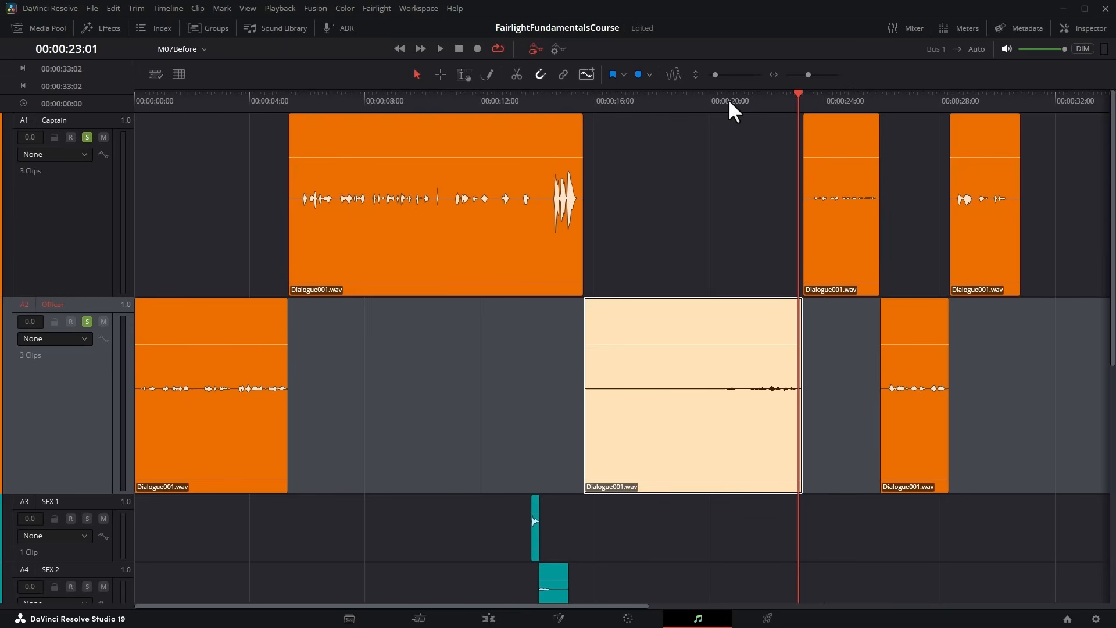
{"action": "left_click_drag", "start_coordinate": [728, 99], "coordinate": [724, 97]}
{"action": "key", "text": "space"}
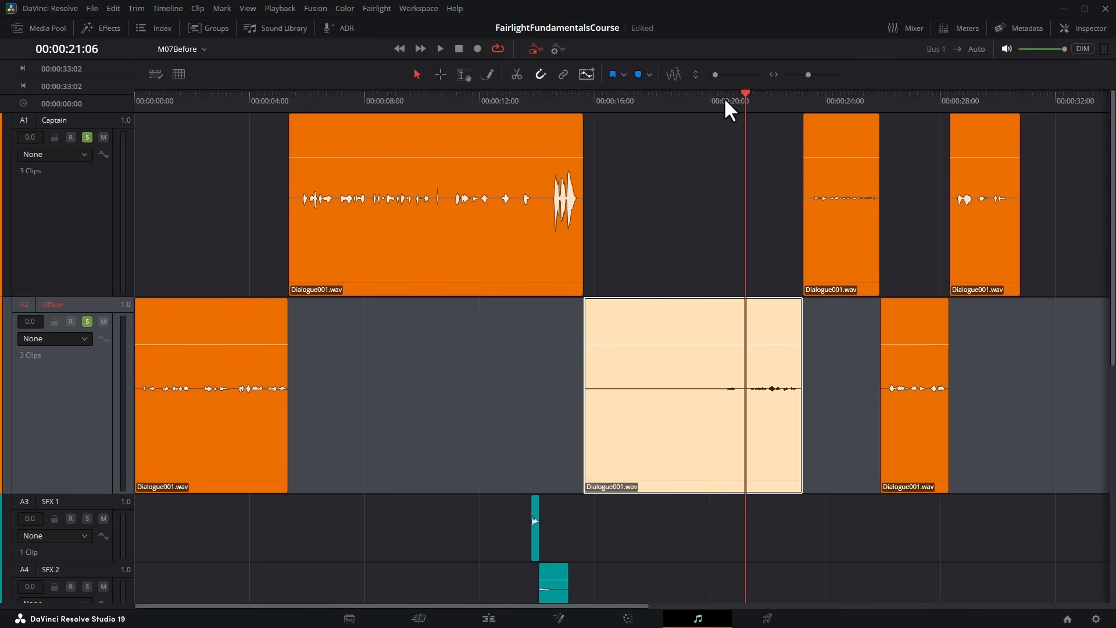
{"action": "mouse_move", "coordinate": [613, 311]}
{"action": "left_click", "coordinate": [416, 74]}
{"action": "left_click_drag", "start_coordinate": [583, 321], "coordinate": [752, 342]}
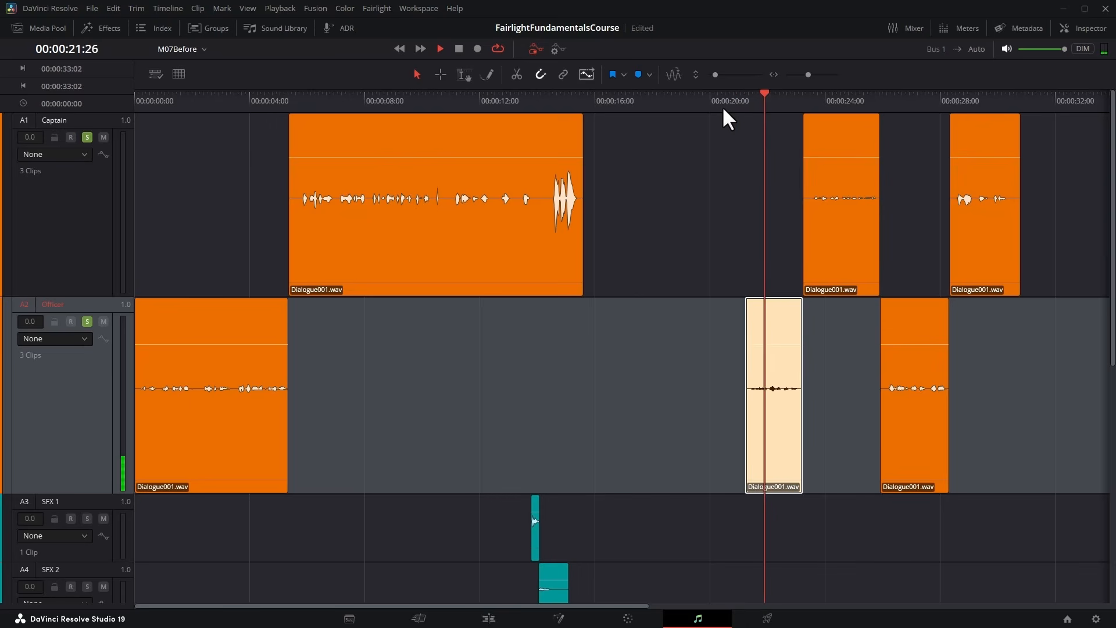
Audition the opening Officer clip, and with snapping off trim the silent starts of the first and second Captain clips.
{"action": "left_click", "coordinate": [277, 96]}
{"action": "key", "text": "space"}
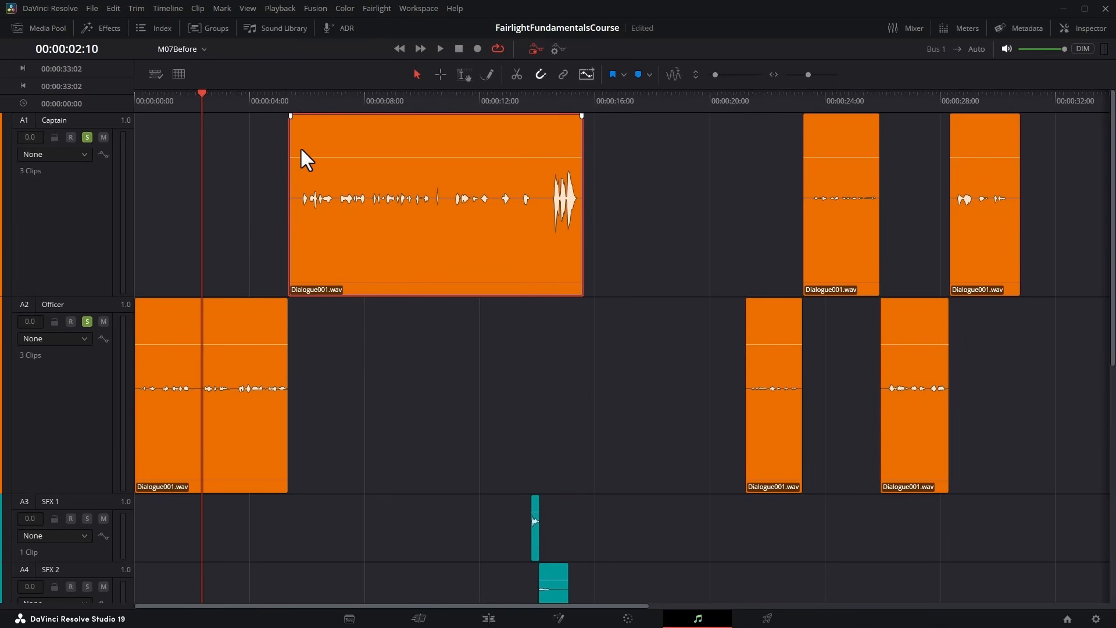
{"action": "left_click_drag", "start_coordinate": [295, 134], "coordinate": [291, 135]}
{"action": "left_click", "coordinate": [290, 138]}
{"action": "left_click_drag", "start_coordinate": [291, 137], "coordinate": [299, 138]}
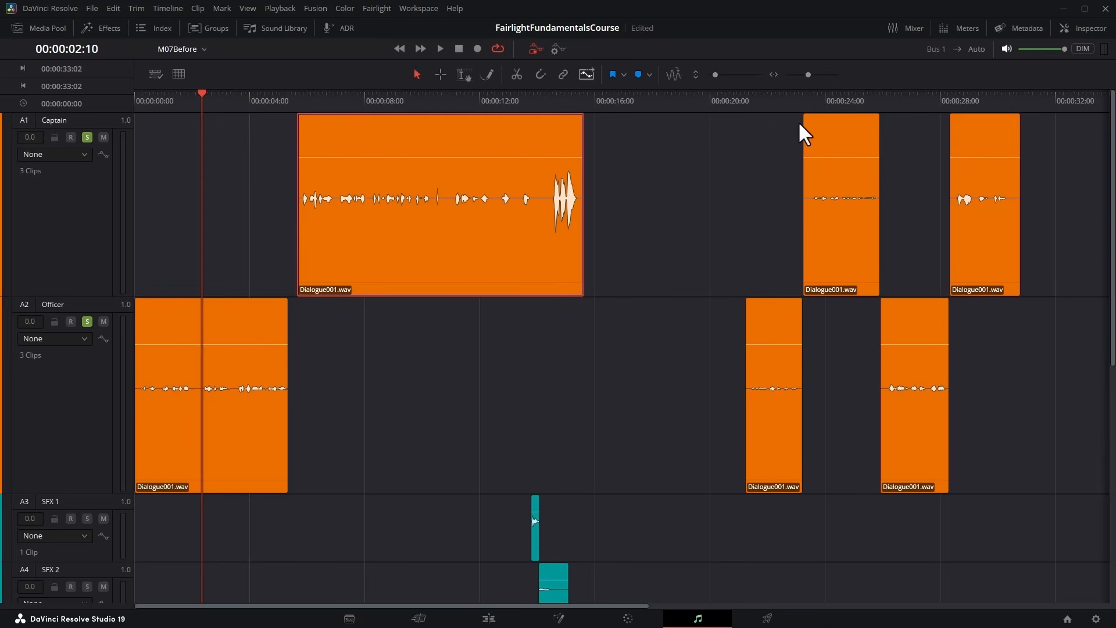
{"action": "left_click_drag", "start_coordinate": [805, 135], "coordinate": [814, 135]}
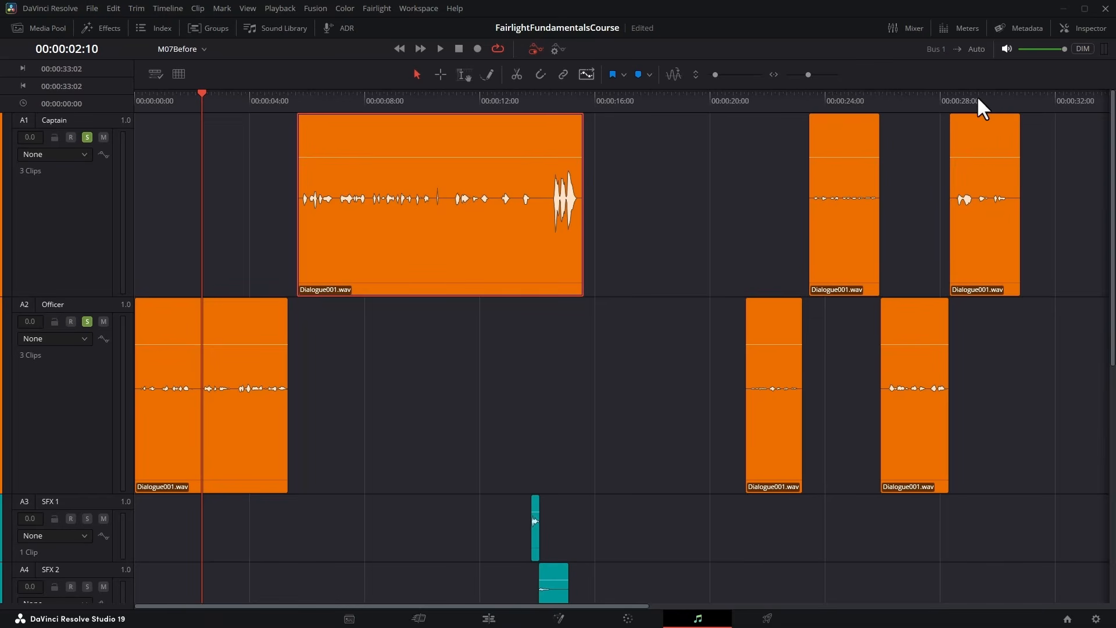
Audition the last Captain and last Officer clips and trim the silence around the Captain line and before the Officer line.
{"action": "left_click", "coordinate": [957, 92]}
{"action": "key", "text": "space"}
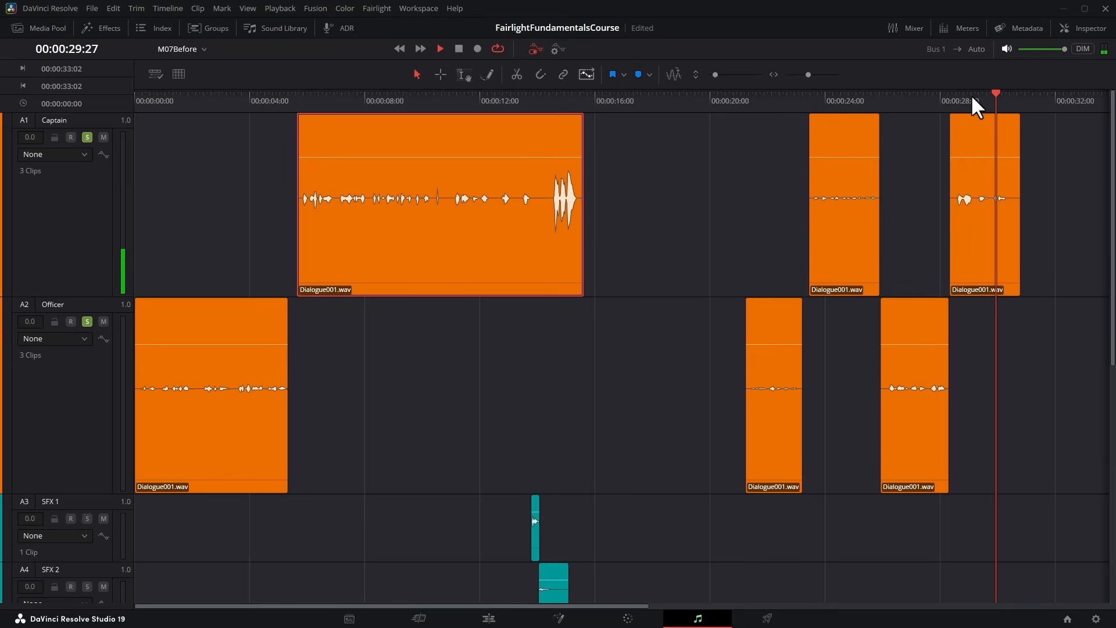
{"action": "key", "text": "space"}
{"action": "left_click_drag", "start_coordinate": [1018, 138], "coordinate": [951, 137]}
{"action": "left_click", "coordinate": [880, 96]}
{"action": "key", "text": "space"}
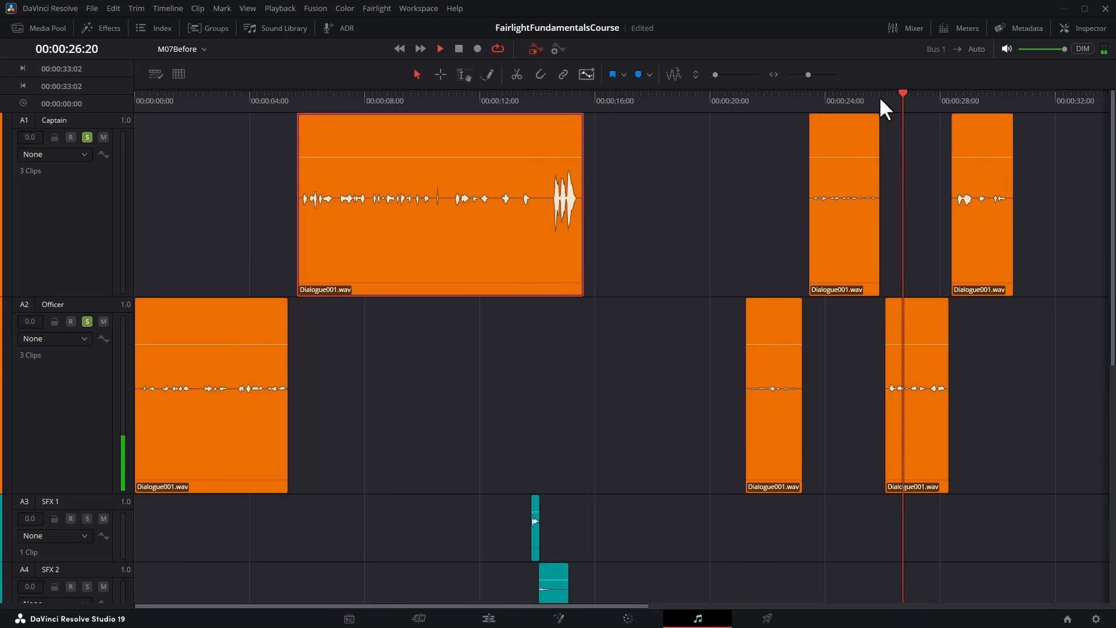
{"action": "key", "text": "space"}
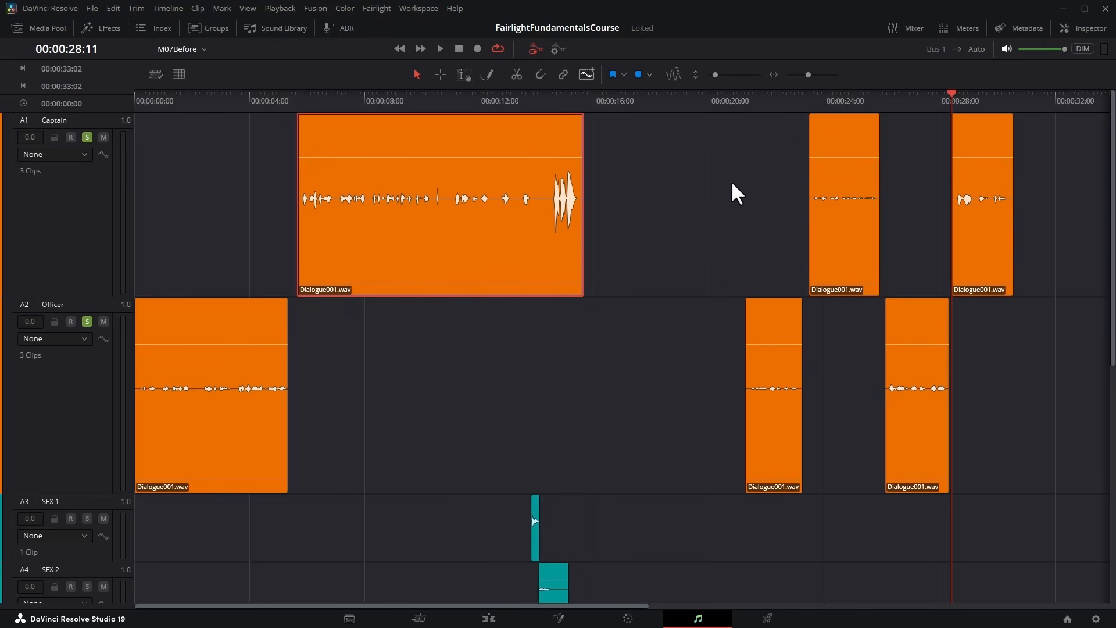
Audition the first Captain clip from its middle and turn off solo on the Officer track.
{"action": "left_click", "coordinate": [418, 98]}
{"action": "key", "text": "space"}
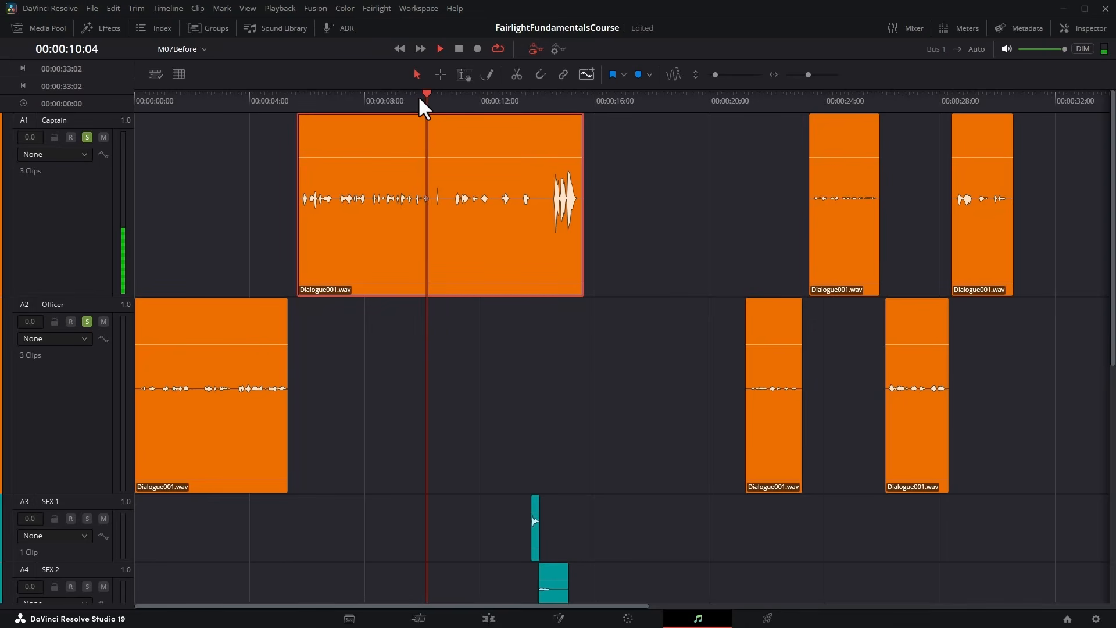
{"action": "key", "text": "space"}
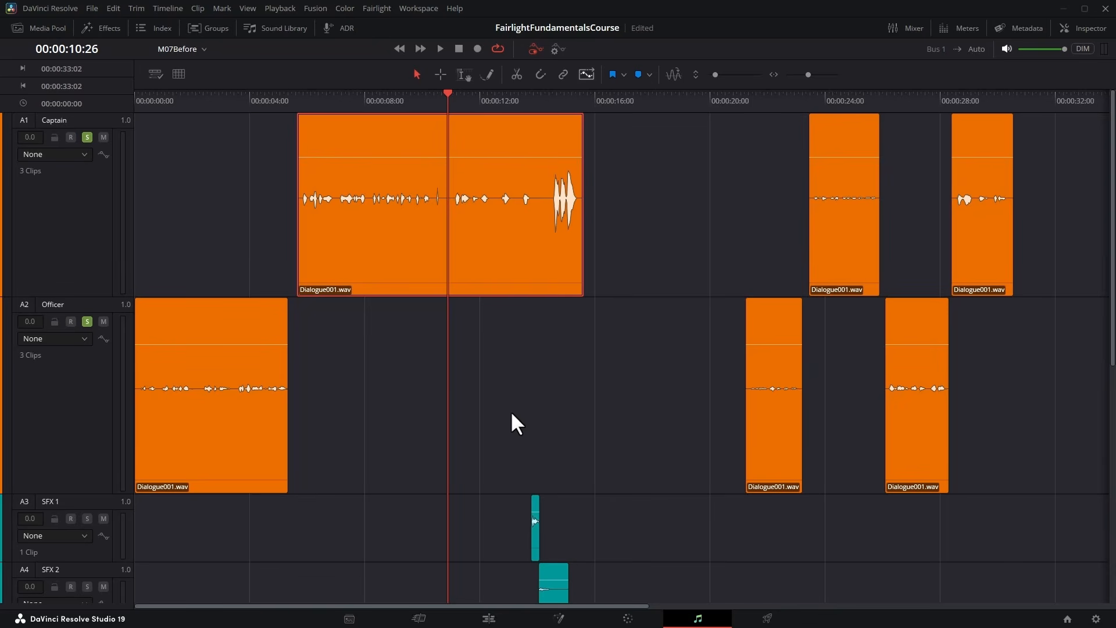
{"action": "left_click", "coordinate": [86, 321]}
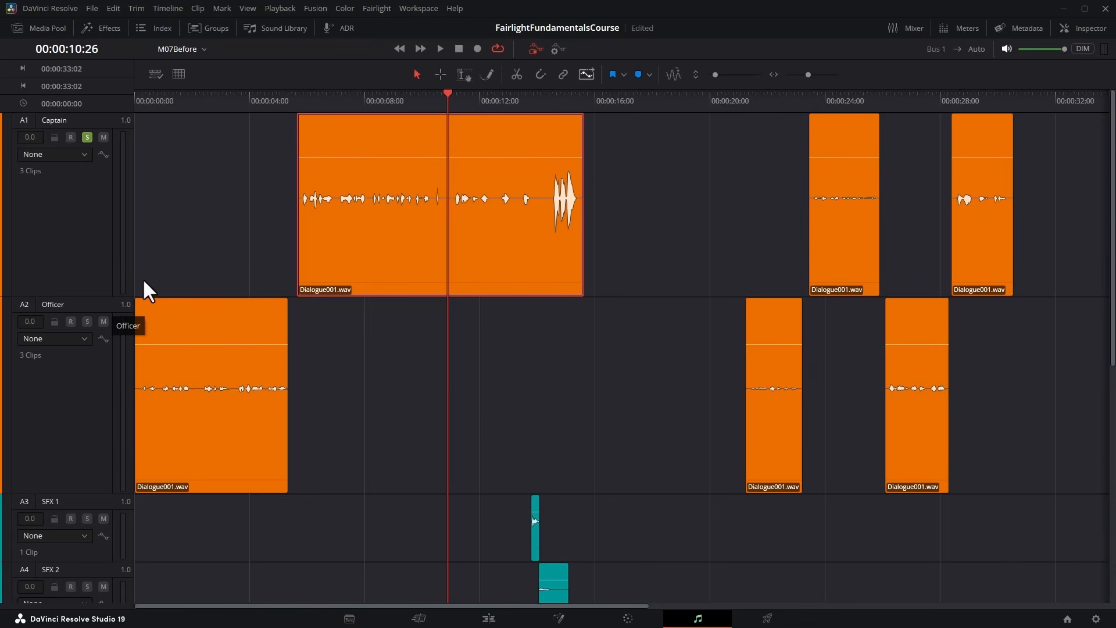
Show the Mixer, select the first Captain clip and play it from its start to check the Captain channel's level.
{"action": "left_click", "coordinate": [901, 26]}
{"action": "left_click", "coordinate": [246, 182]}
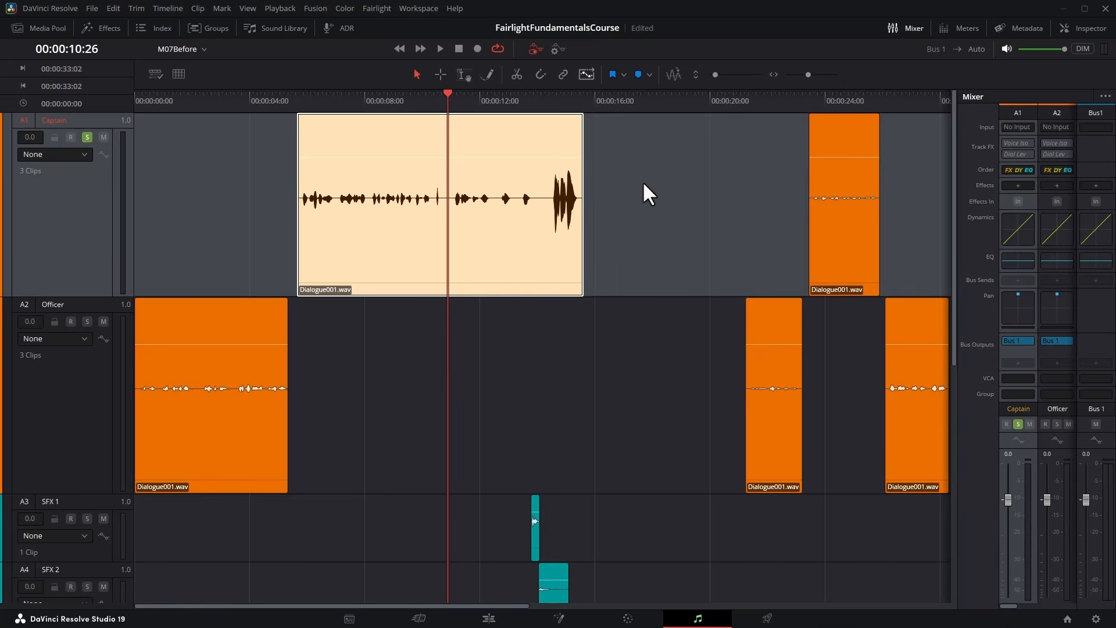
{"action": "key", "text": "ctrl+minus"}
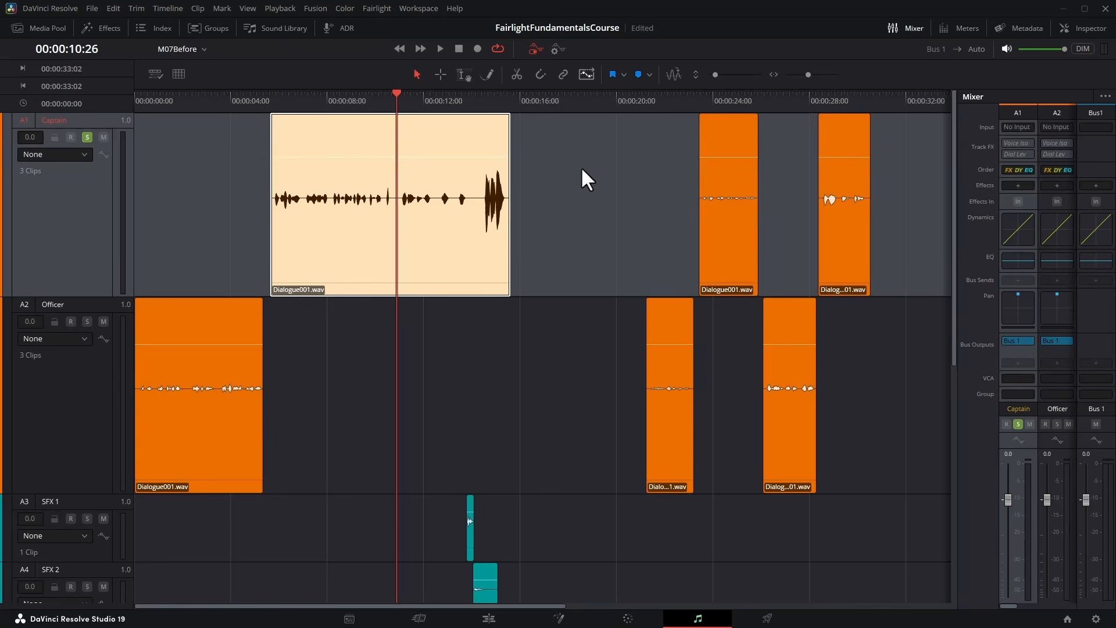
{"action": "left_click", "coordinate": [274, 94]}
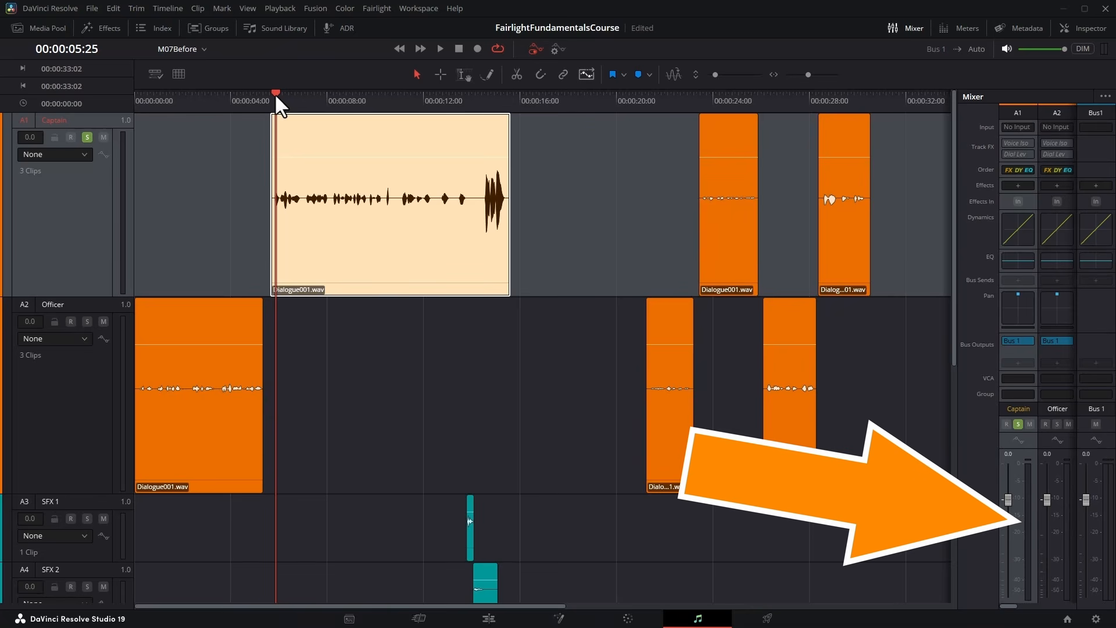
{"action": "key", "text": "space"}
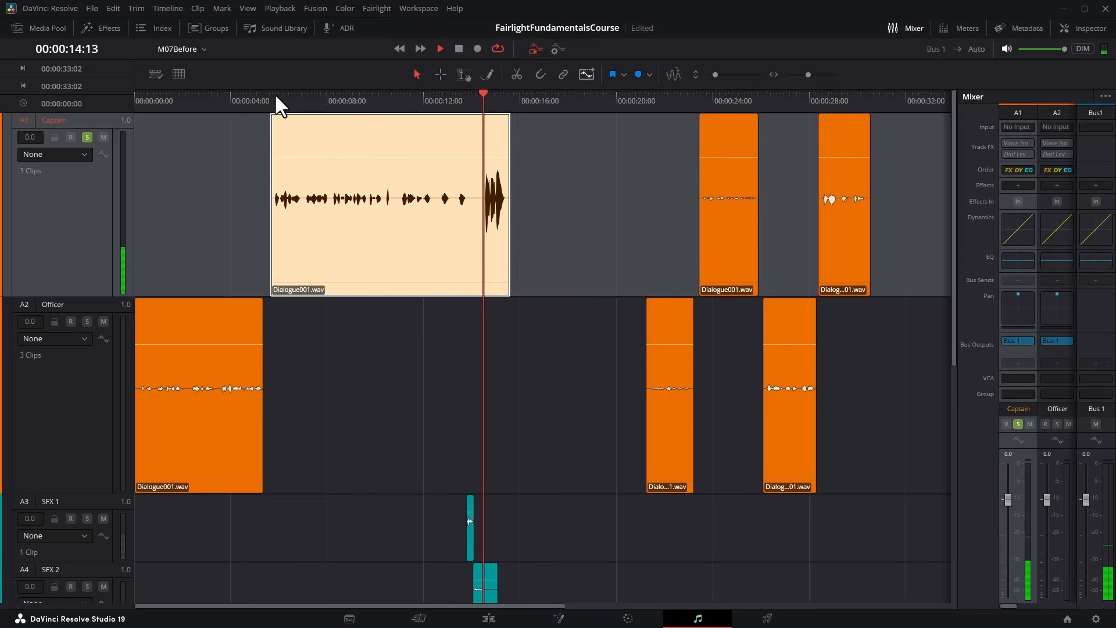
{"action": "key", "text": "space"}
{"action": "left_click", "coordinate": [281, 96]}
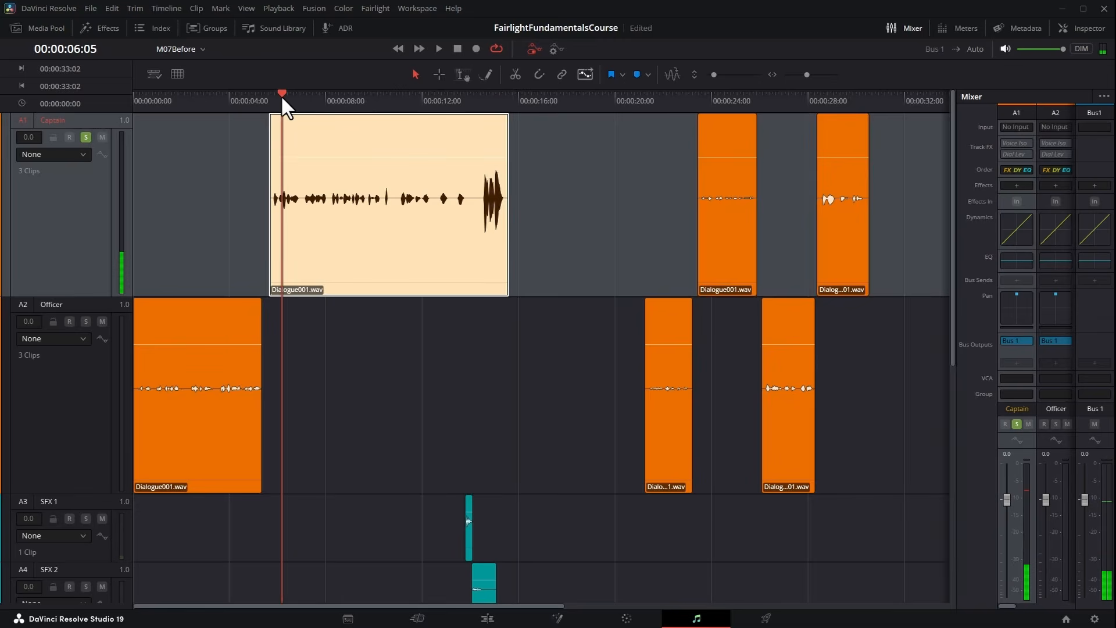
{"action": "key", "text": "space"}
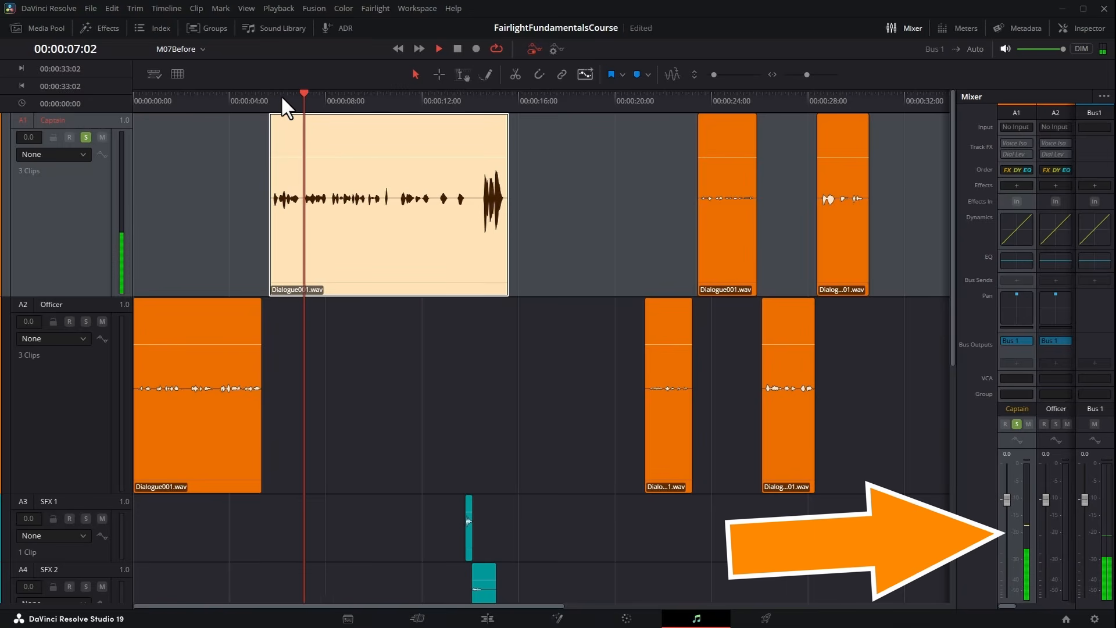
{"action": "key", "text": "space"}
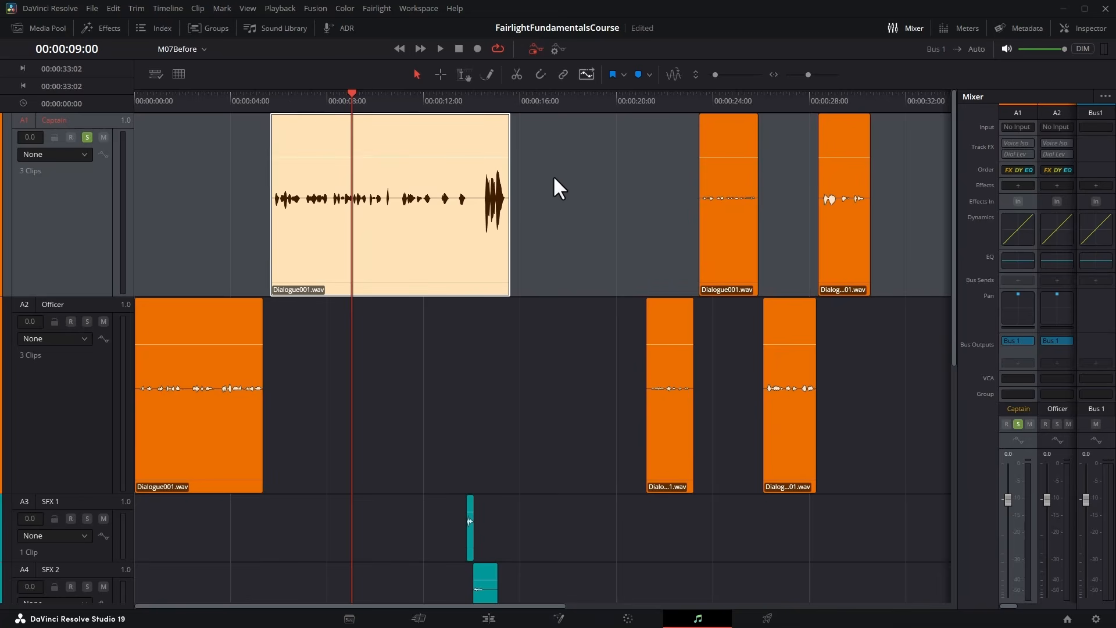
Add the Meter effect to the Captain channel, then enlarge its window and place it over the end of the timeline.
{"action": "left_click", "coordinate": [1018, 186]}
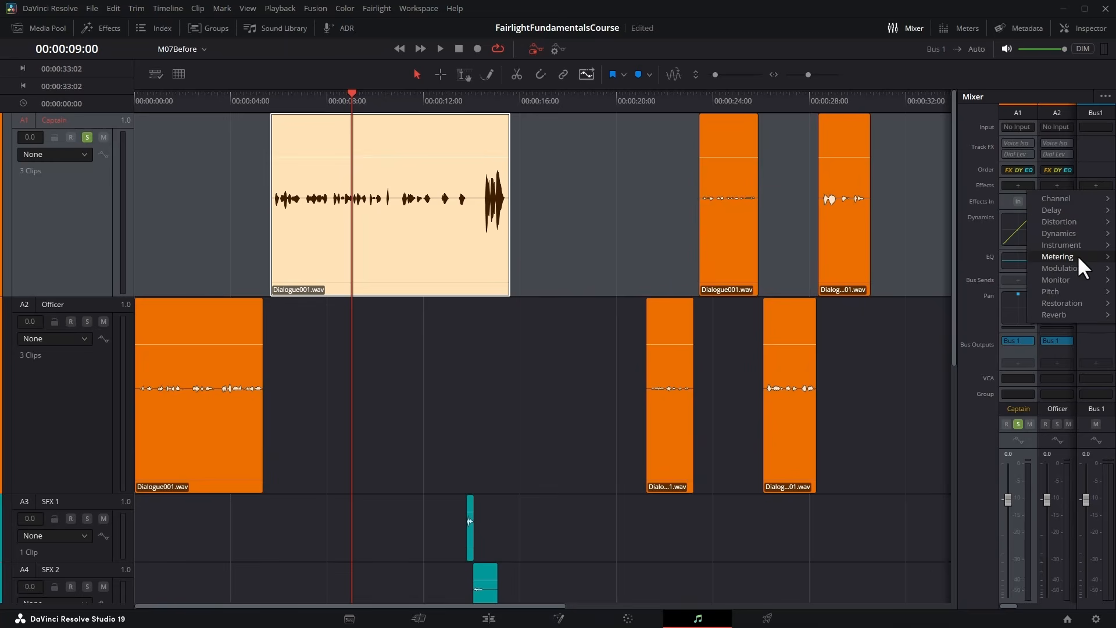
{"action": "mouse_move", "coordinate": [1078, 259]}
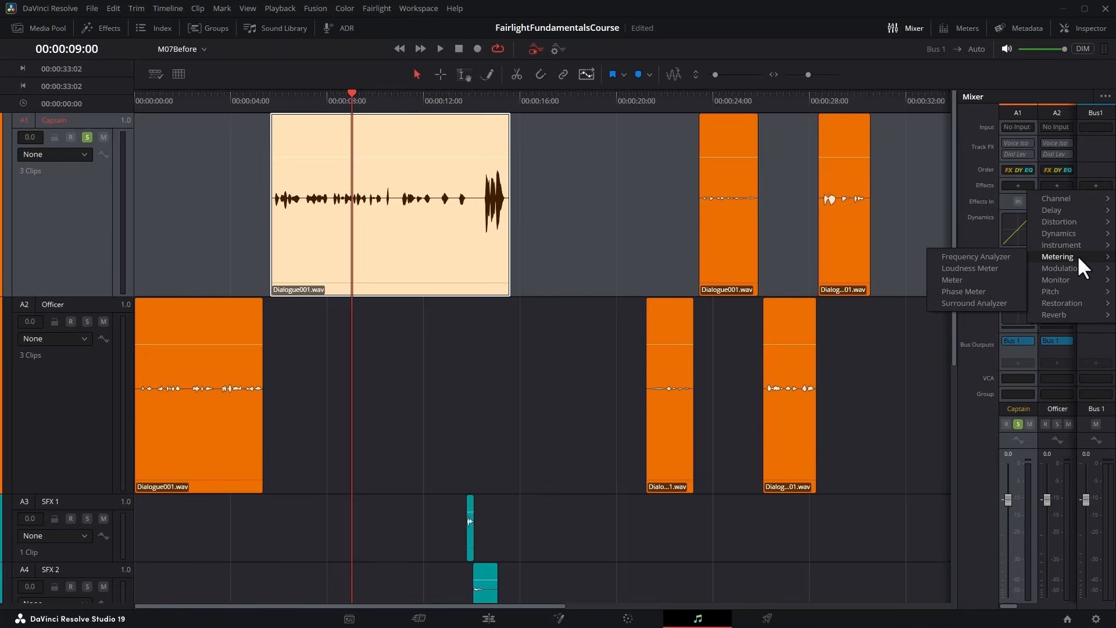
{"action": "left_click", "coordinate": [967, 276]}
{"action": "left_click_drag", "start_coordinate": [591, 409], "coordinate": [592, 476]}
{"action": "left_click_drag", "start_coordinate": [549, 222], "coordinate": [816, 165]}
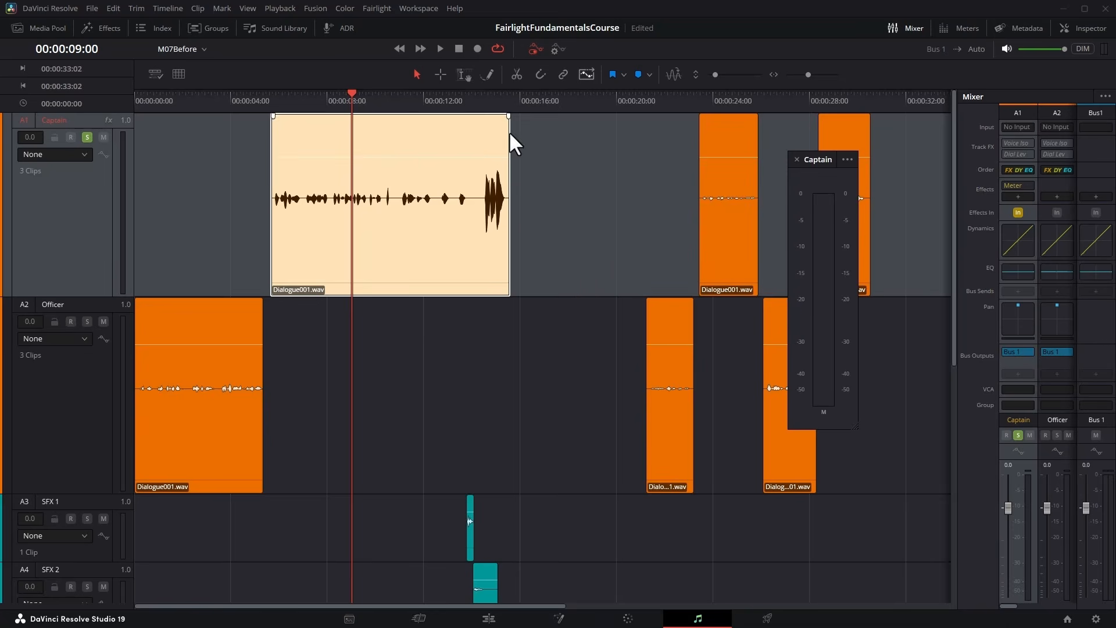
Play the first Captain clip from about 00:00:05:25 and read its peak level on the Captain meter.
{"action": "left_click", "coordinate": [276, 103]}
{"action": "key", "text": "space"}
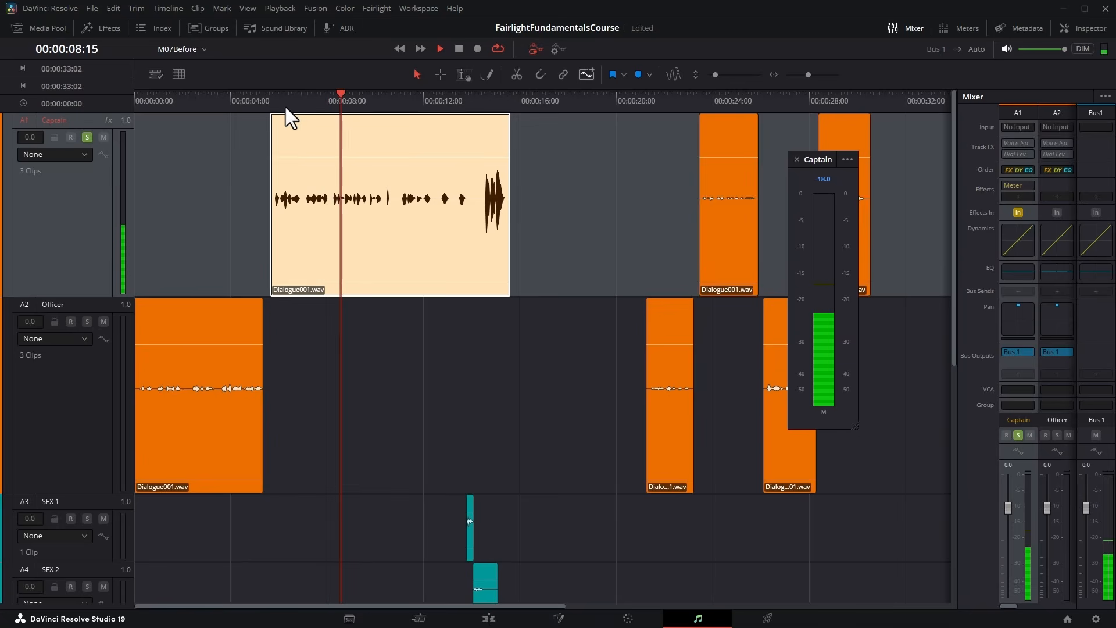
{"action": "key", "text": "space"}
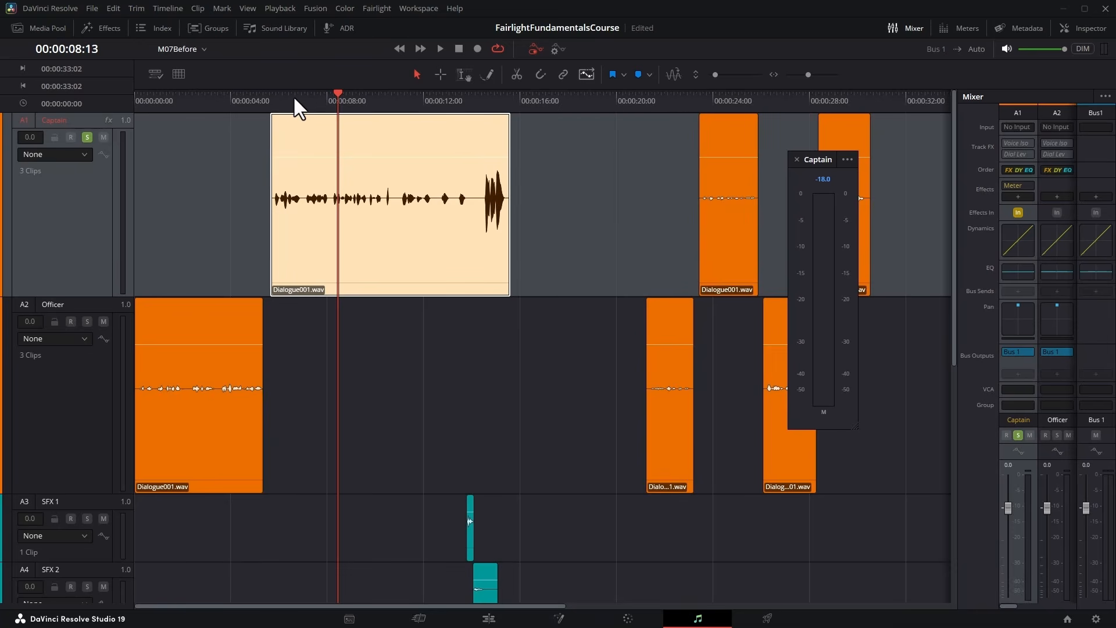
Raise the first Captain clip's volume during playback from 00:00:05:25 while watching the Captain meter.
{"action": "left_click", "coordinate": [276, 98]}
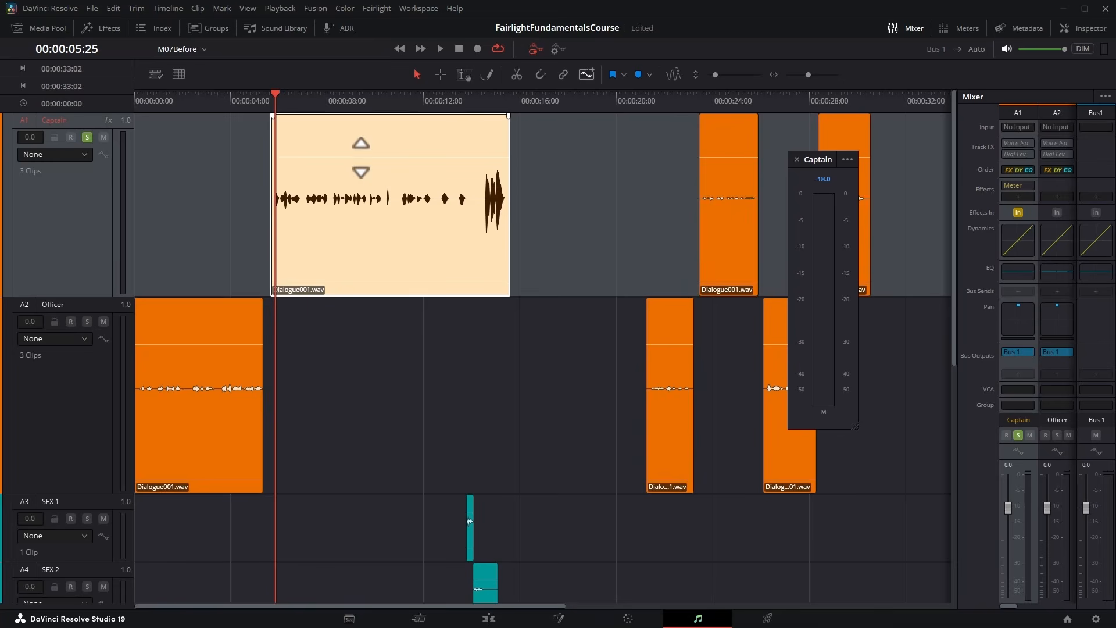
{"action": "left_click", "coordinate": [440, 49]}
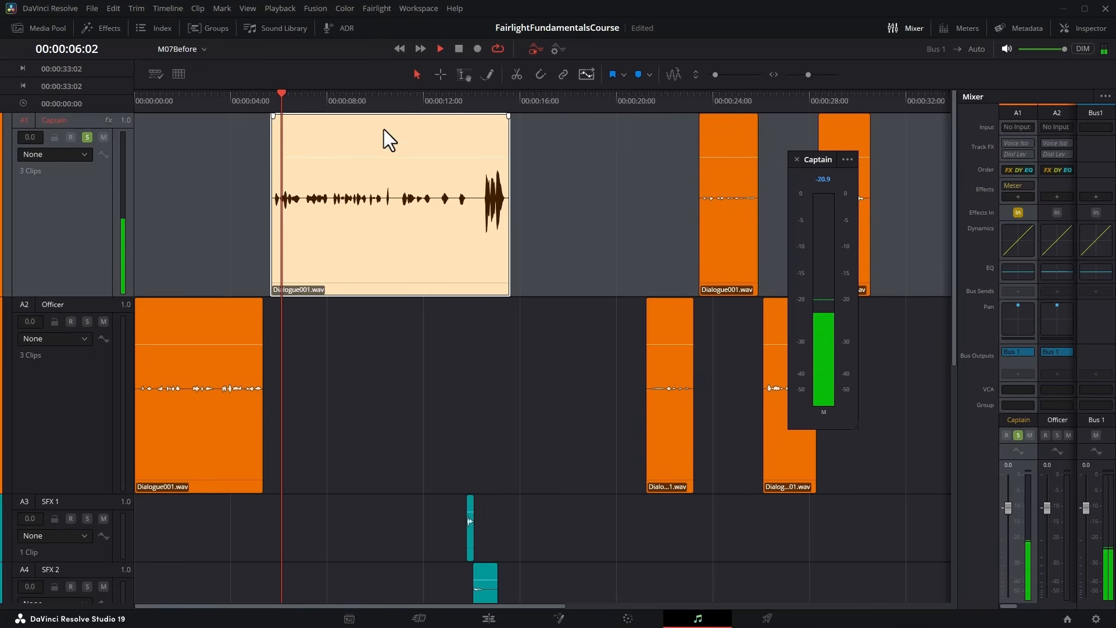
{"action": "left_click_drag", "start_coordinate": [378, 157], "coordinate": [379, 143]}
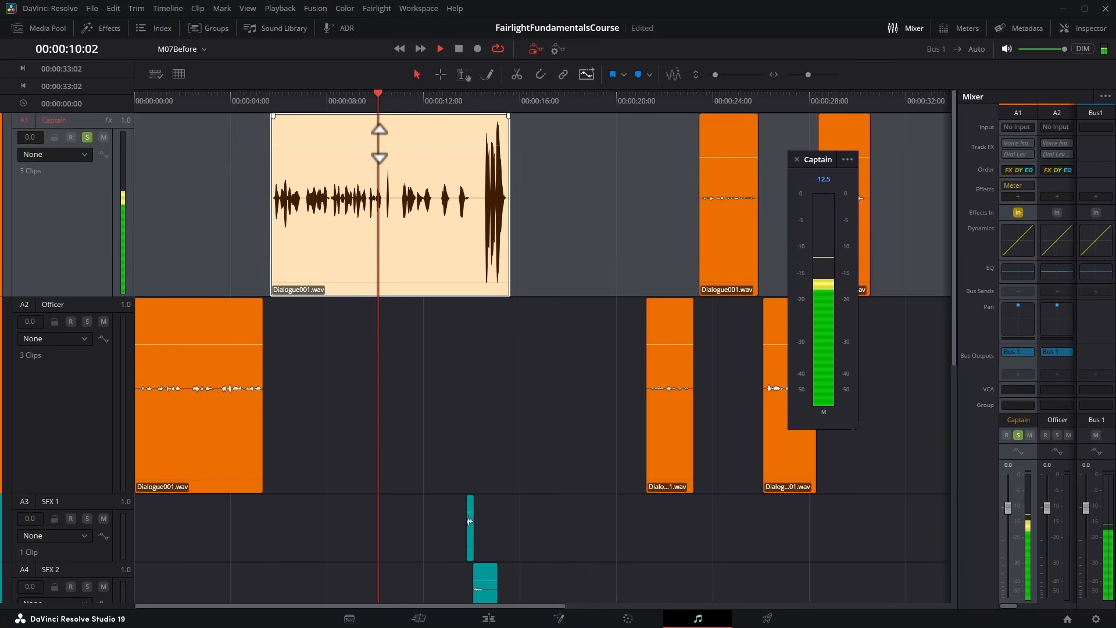
{"action": "left_click", "coordinate": [459, 50]}
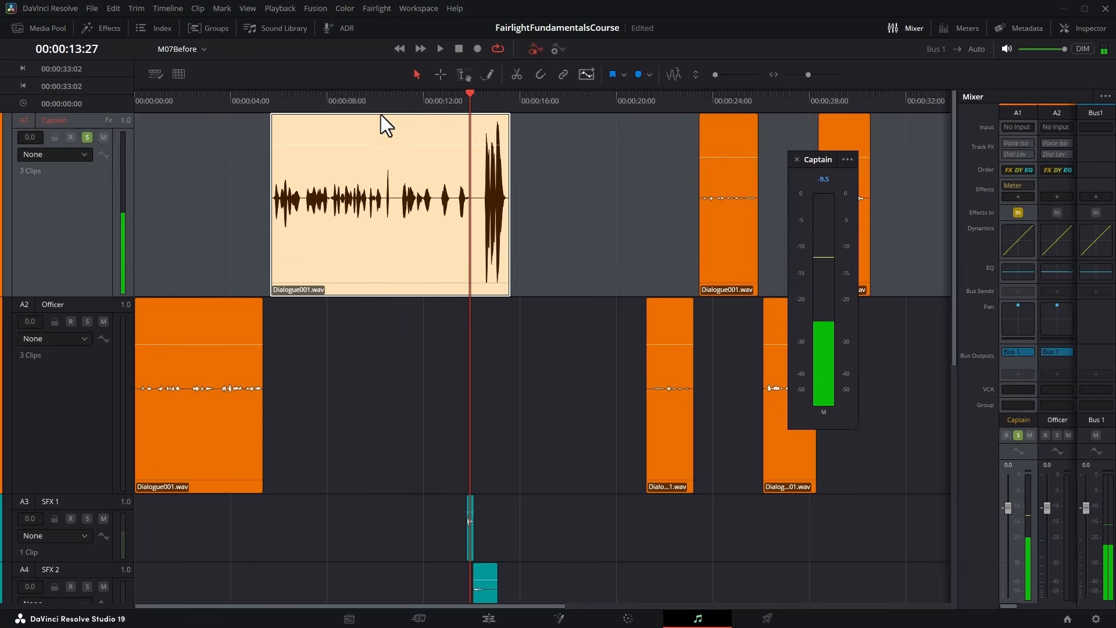
Replay the opening of the louder Captain clip to check its level on the meter.
{"action": "left_click", "coordinate": [279, 97]}
{"action": "left_click", "coordinate": [440, 48]}
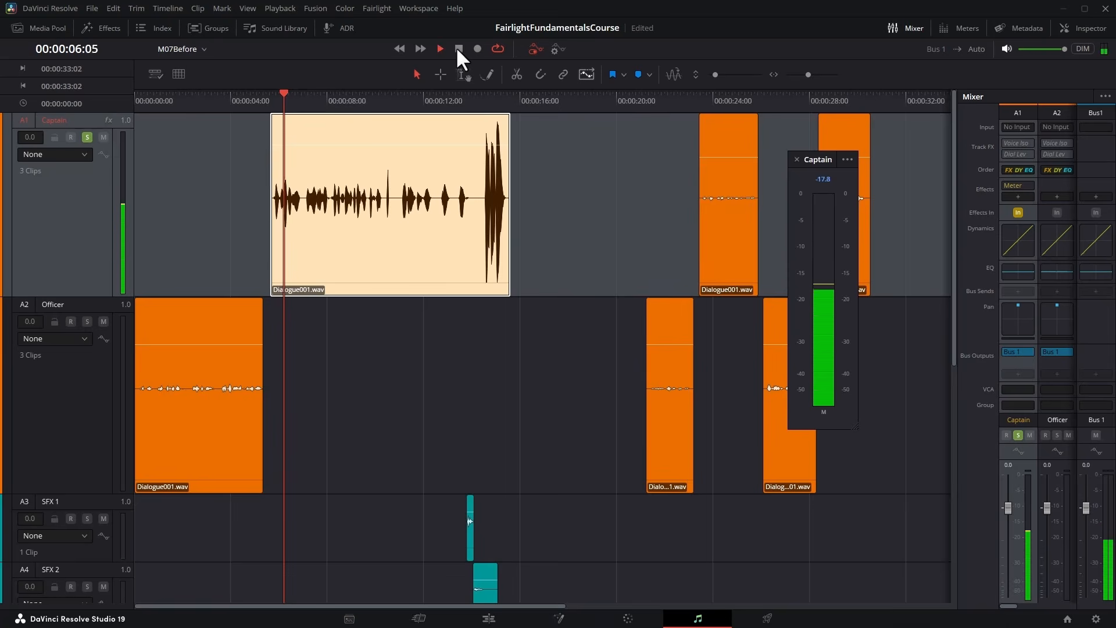
{"action": "left_click", "coordinate": [459, 48]}
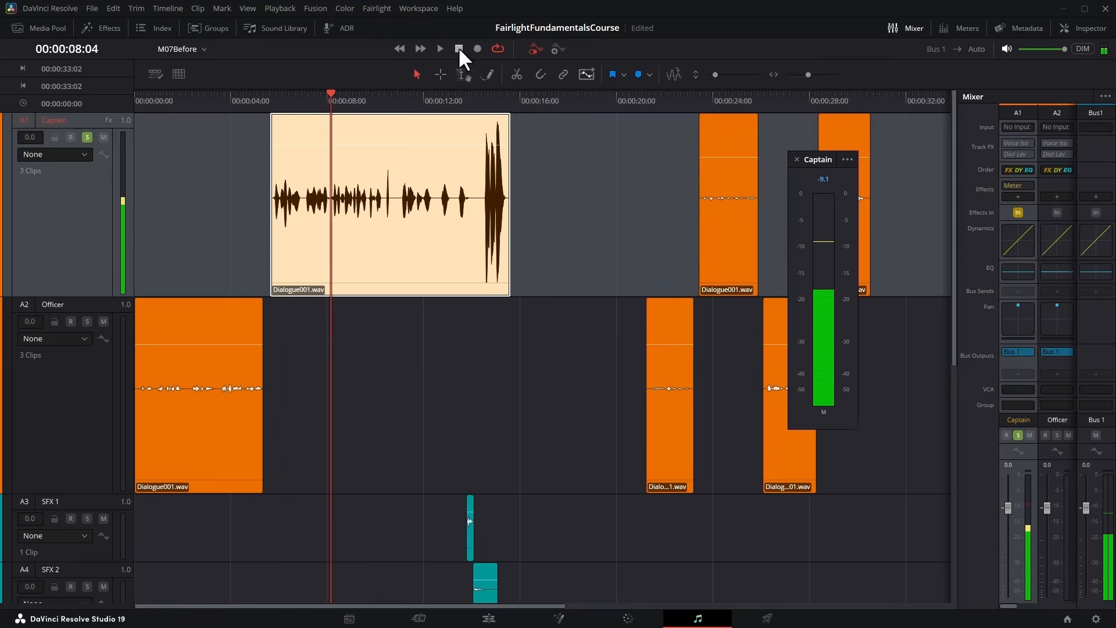
Lower the first Captain clip's volume to 6.9 dB and play it while checking the Captain meter.
{"action": "left_click_drag", "start_coordinate": [366, 143], "coordinate": [368, 149]}
{"action": "left_click", "coordinate": [440, 49]}
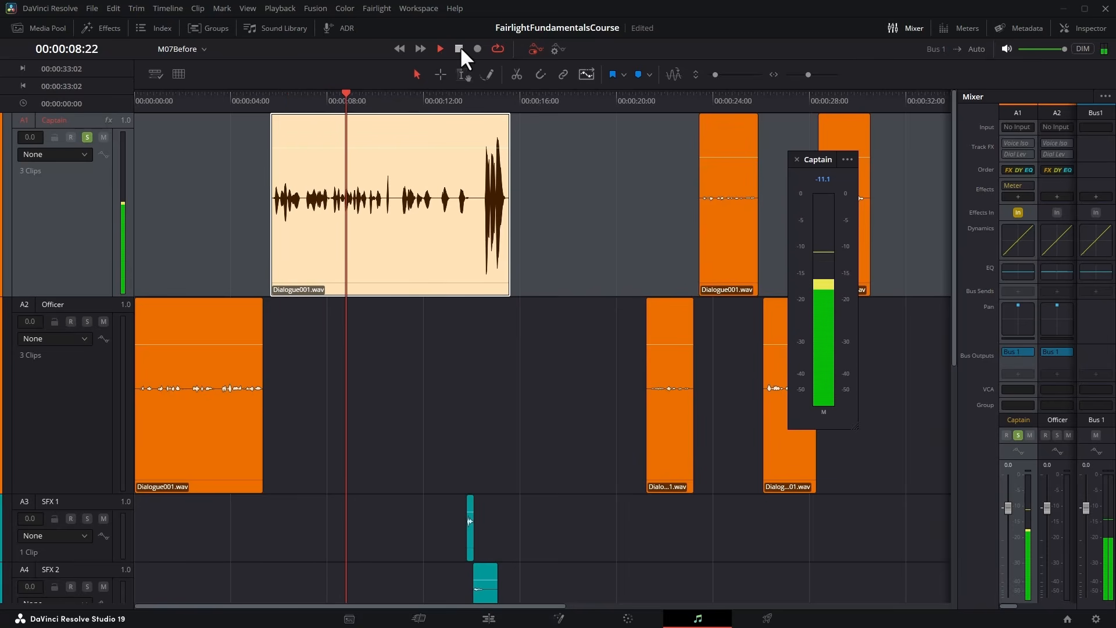
{"action": "left_click", "coordinate": [459, 49]}
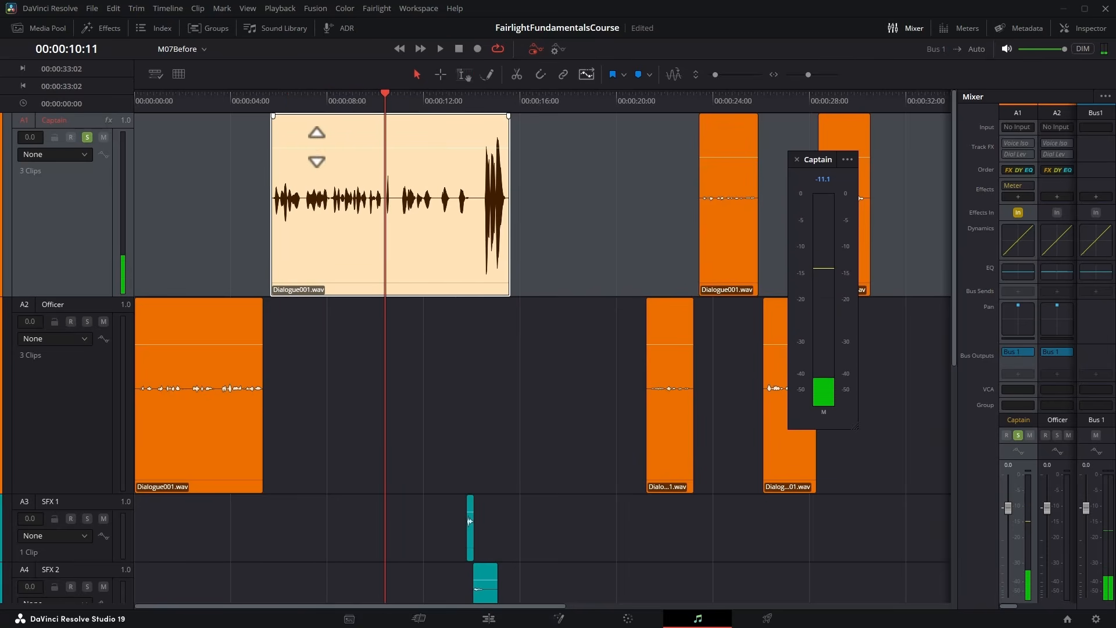
Raise the first Captain clip's volume to 7.4 dB and replay it from its start against the Captain meter.
{"action": "mouse_move", "coordinate": [316, 147]}
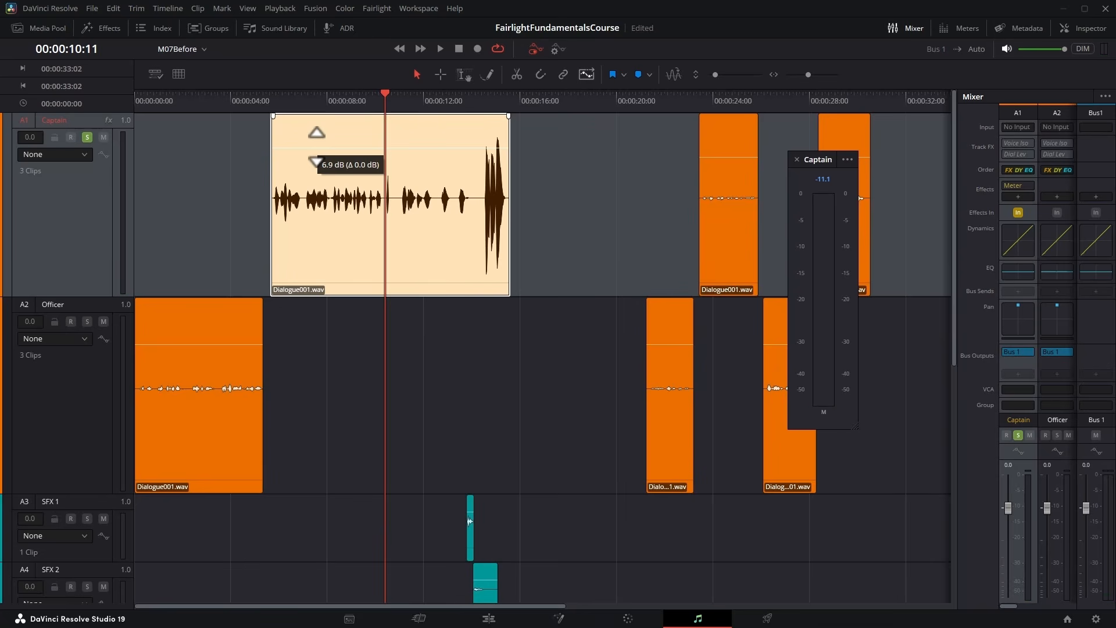
{"action": "left_click_drag", "start_coordinate": [316, 147], "coordinate": [316, 144]}
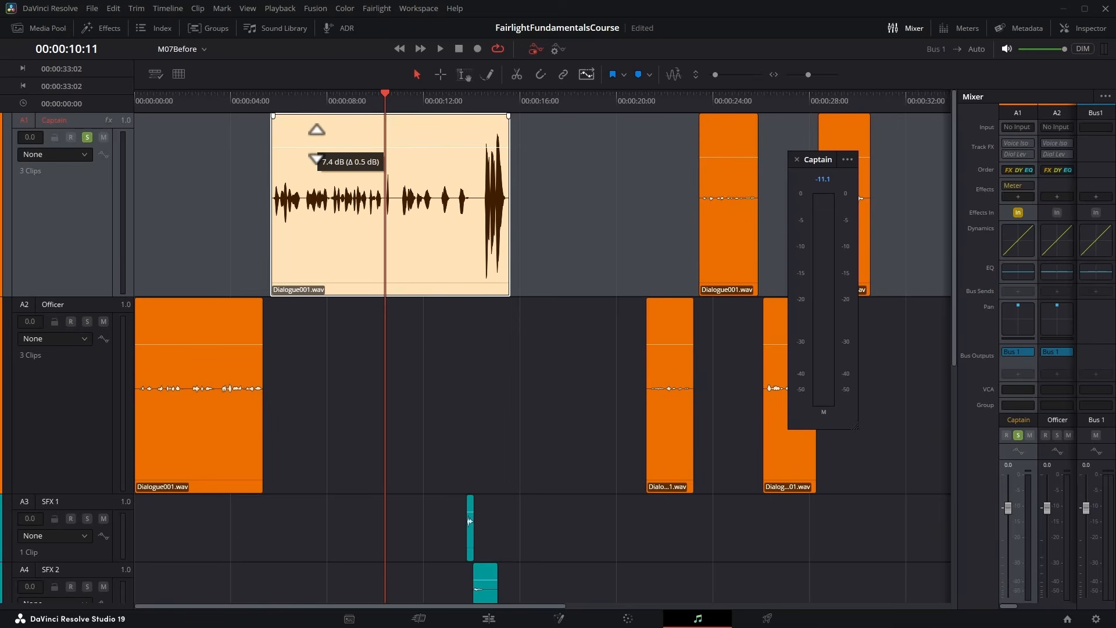
{"action": "left_click", "coordinate": [272, 102]}
{"action": "left_click", "coordinate": [441, 49]}
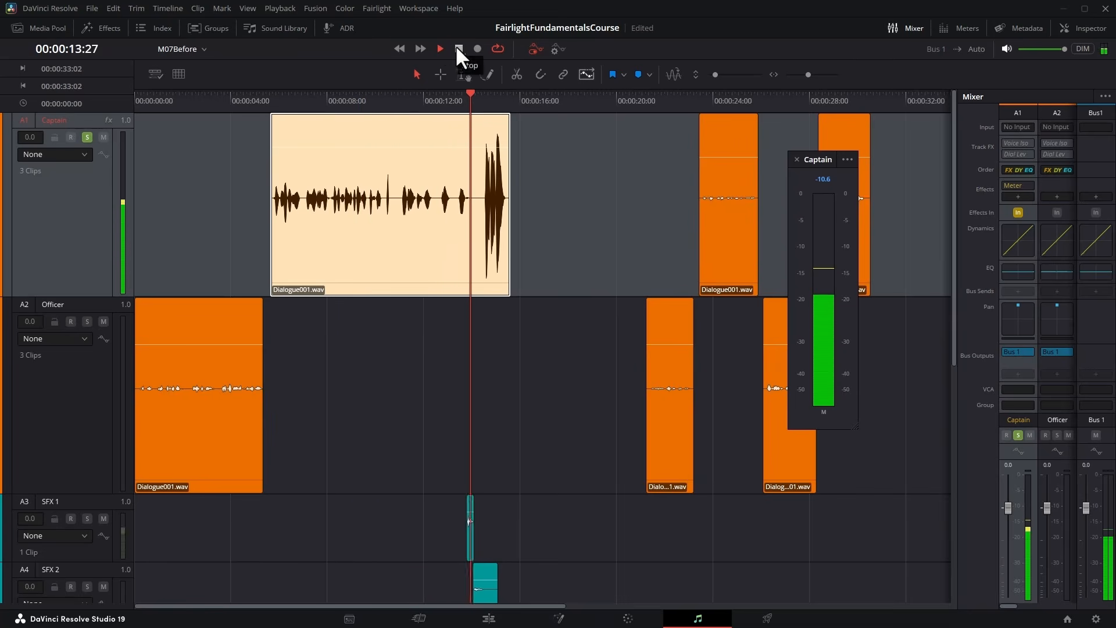
{"action": "left_click", "coordinate": [457, 47]}
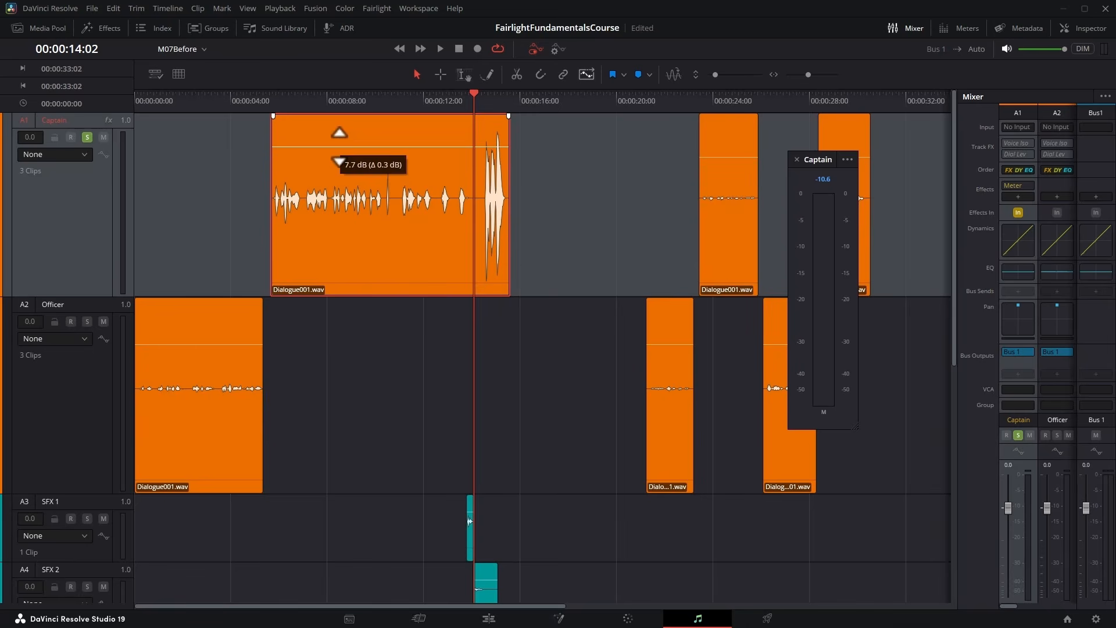
Replay the first Captain clip from its start to check its peak level on the Captain meter.
{"action": "left_click", "coordinate": [273, 97]}
{"action": "key", "text": "space"}
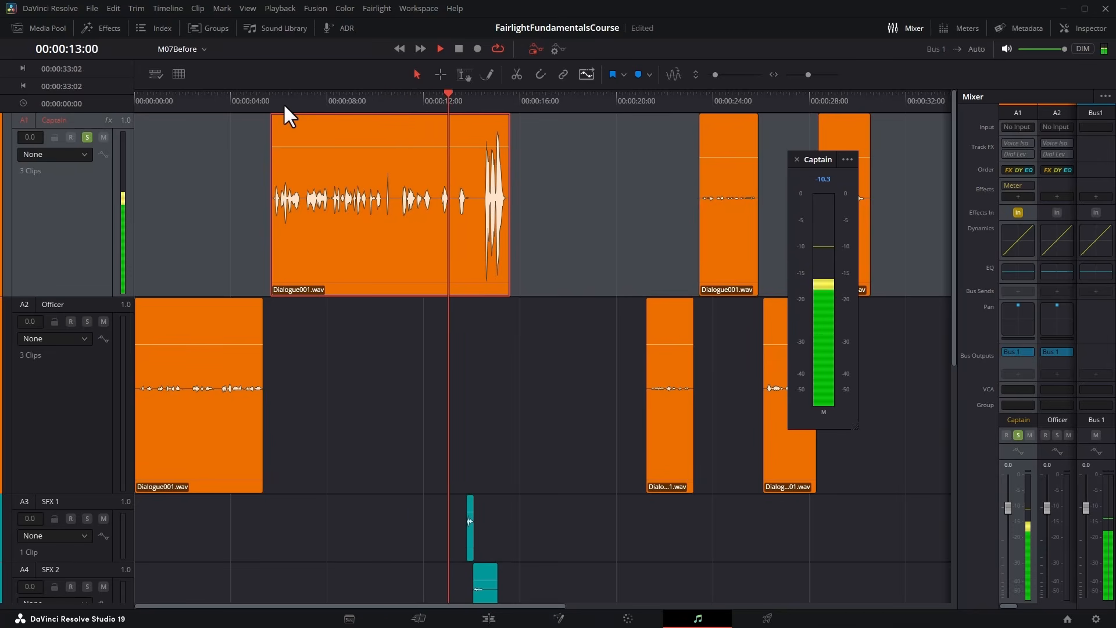
{"action": "key", "text": "space"}
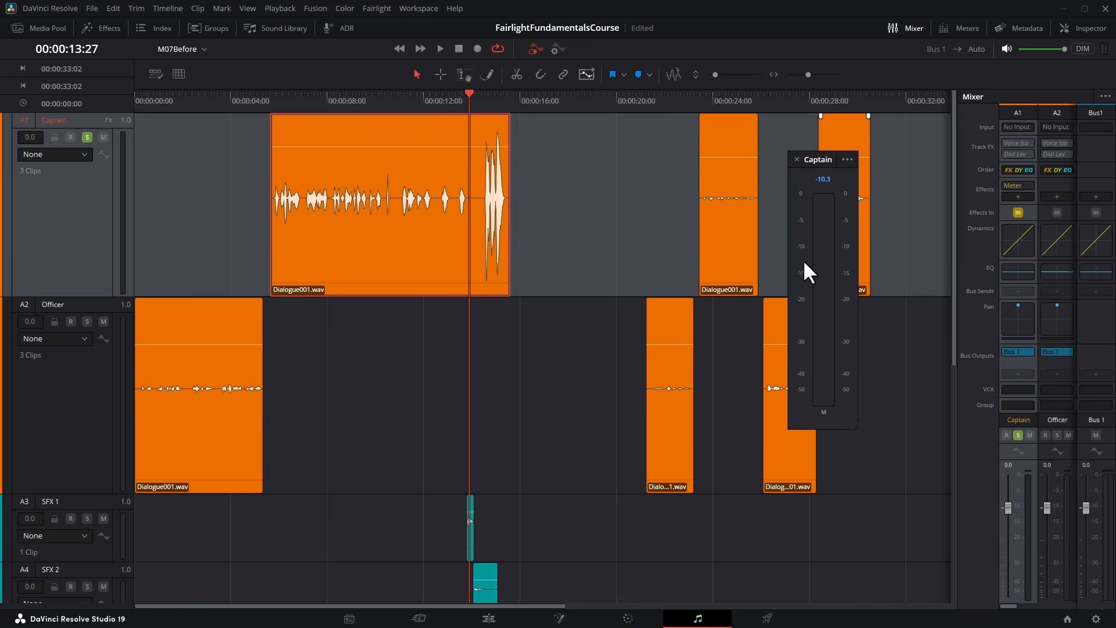
{"action": "left_click", "coordinate": [274, 97]}
{"action": "key", "text": "space"}
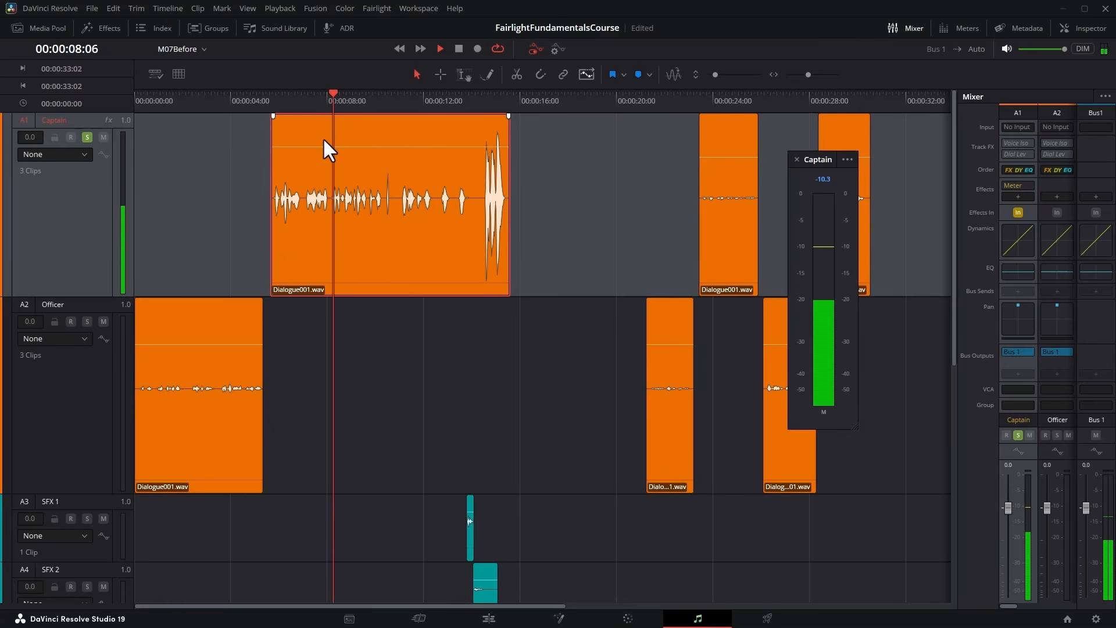
{"action": "key", "text": "space"}
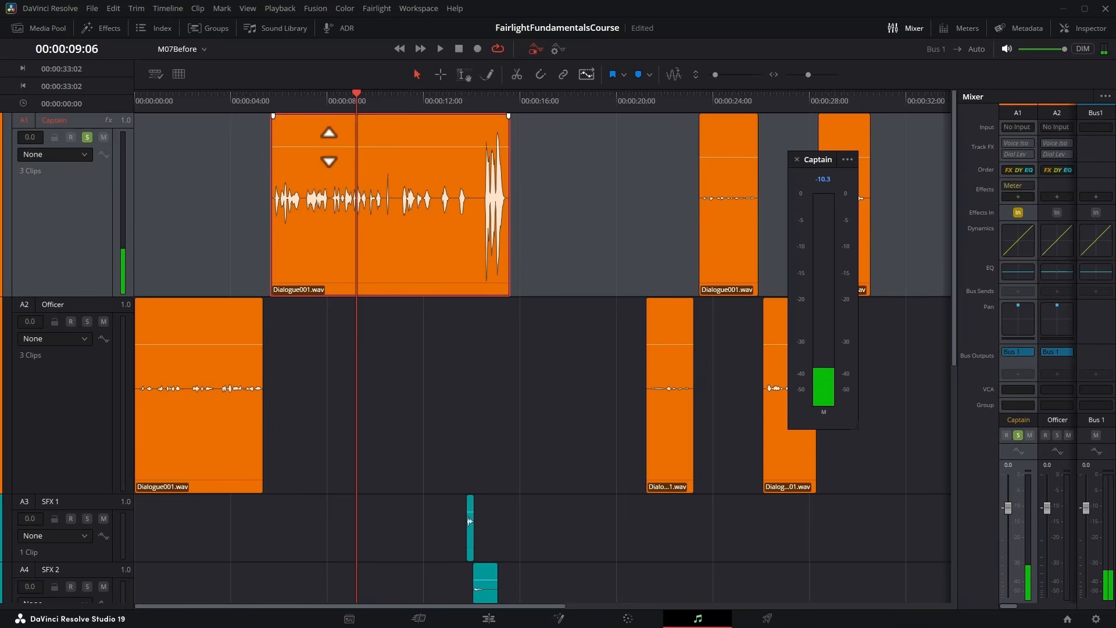
Raise the first Captain clip's volume slightly, then replay it from near its start to check the meter.
{"action": "left_click_drag", "start_coordinate": [329, 147], "coordinate": [328, 145]}
{"action": "left_click", "coordinate": [280, 97]}
{"action": "key", "text": "space"}
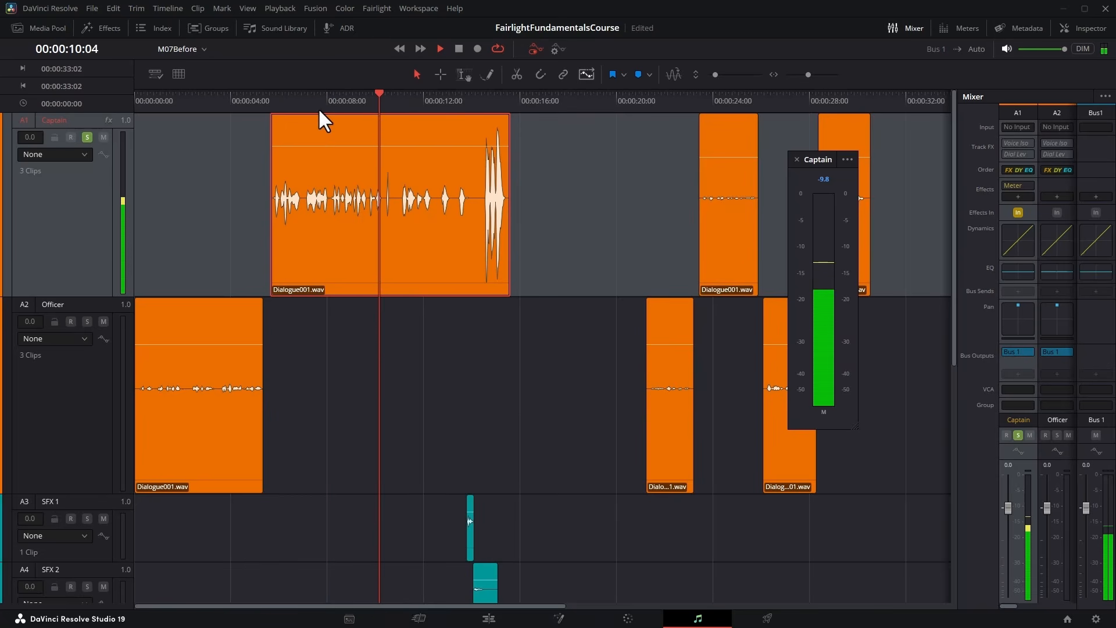
{"action": "left_click", "coordinate": [490, 298]}
{"action": "key", "text": "space"}
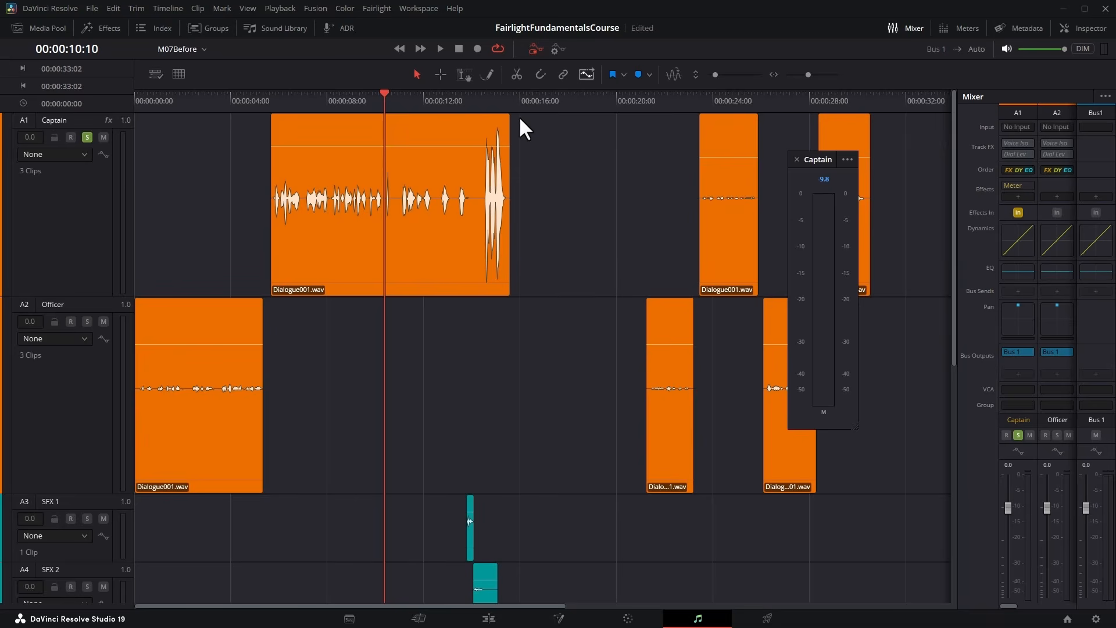
Range-select the loud end of the first Captain clip, 00:00:14:06 to 00:00:15:15, and lower its volume, playing it against the meter.
{"action": "left_click", "coordinate": [462, 75]}
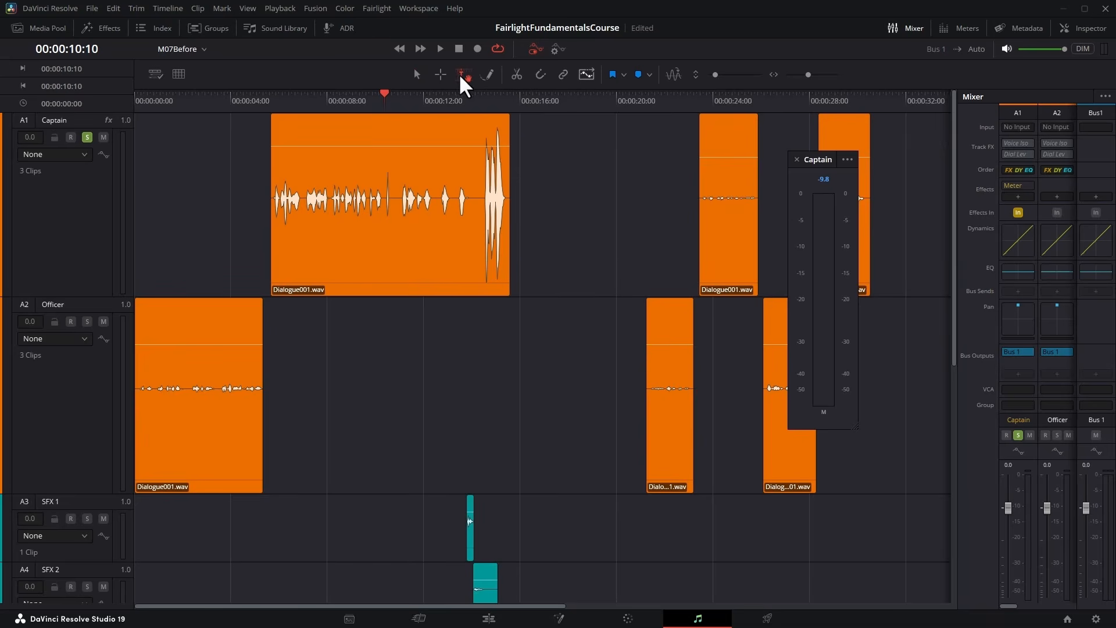
{"action": "left_click_drag", "start_coordinate": [478, 125], "coordinate": [493, 158]}
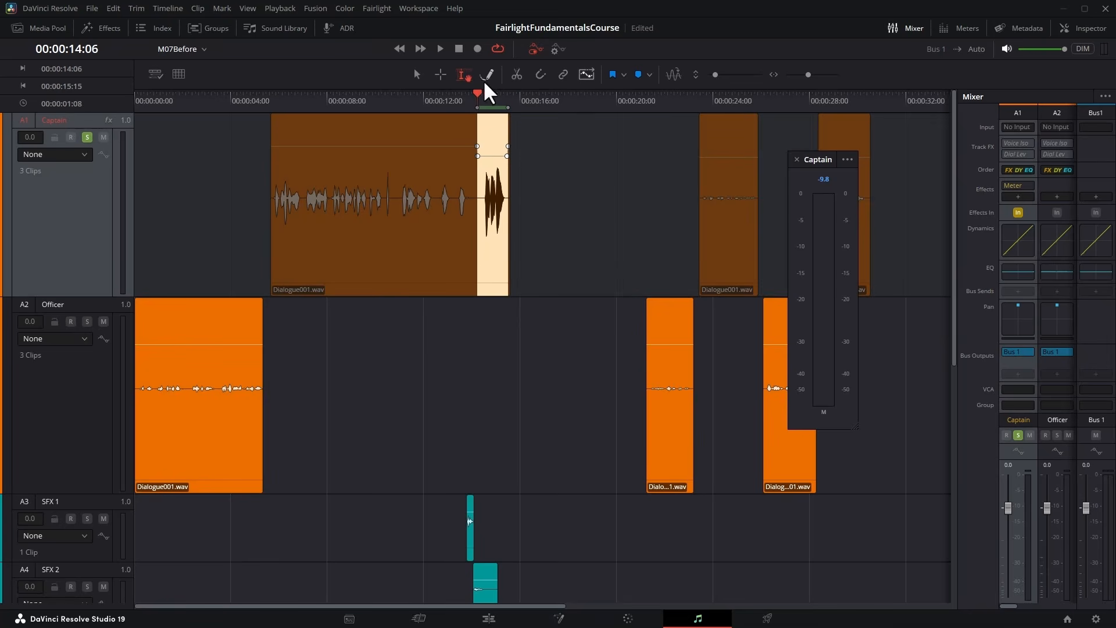
{"action": "left_click", "coordinate": [439, 49]}
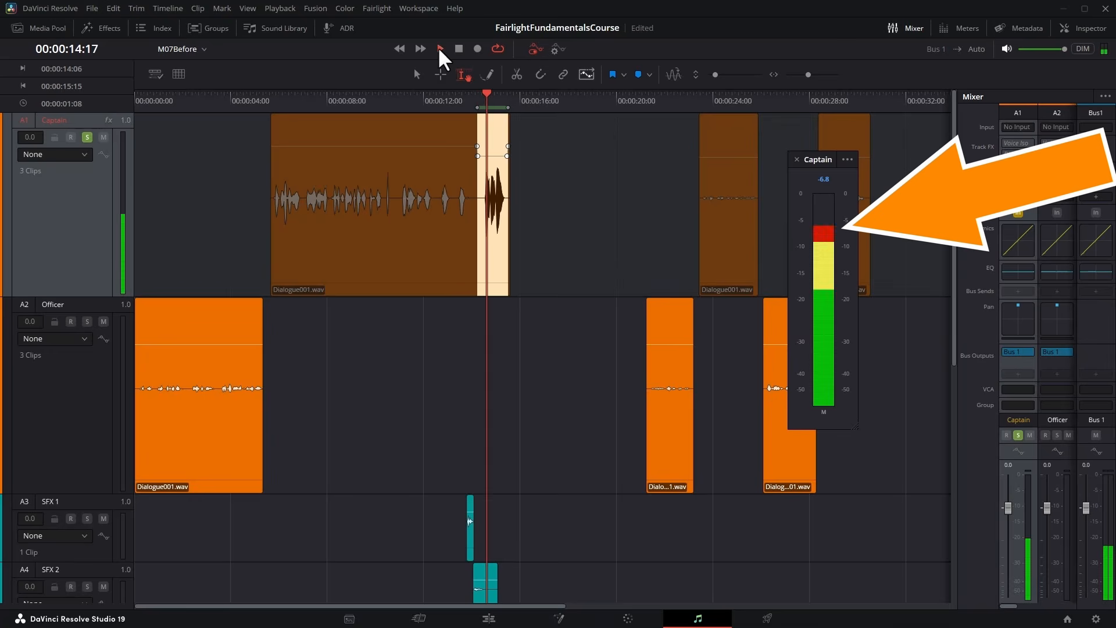
{"action": "left_click", "coordinate": [459, 49]}
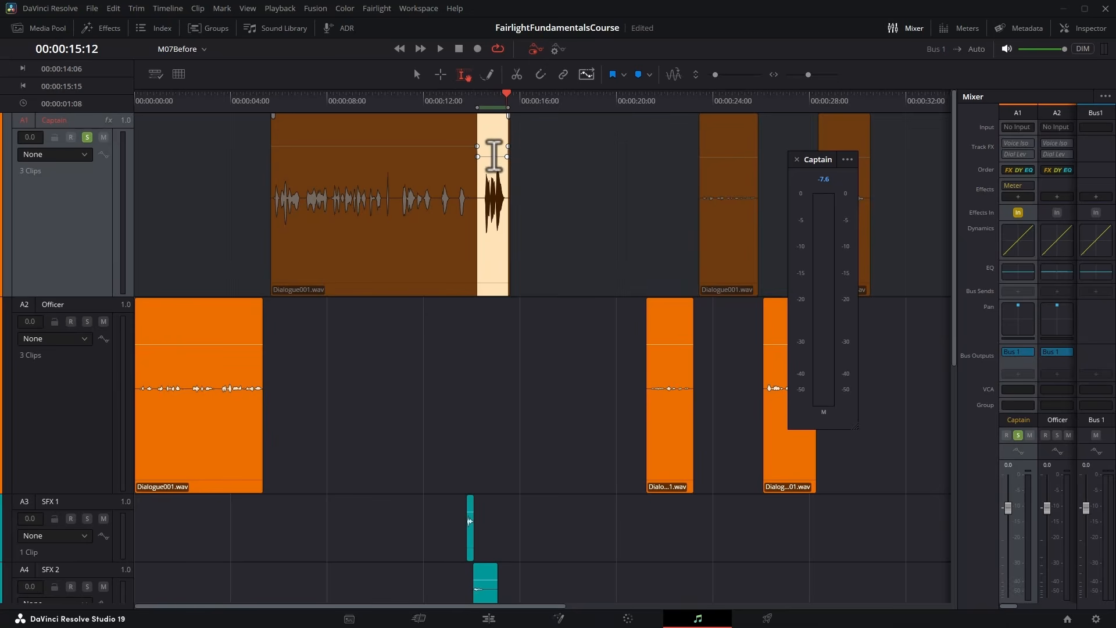
Raise the volume of the range at the end of the first Captain clip slightly and replay that range.
{"action": "left_click_drag", "start_coordinate": [492, 157], "coordinate": [493, 155]}
{"action": "left_click", "coordinate": [439, 47]}
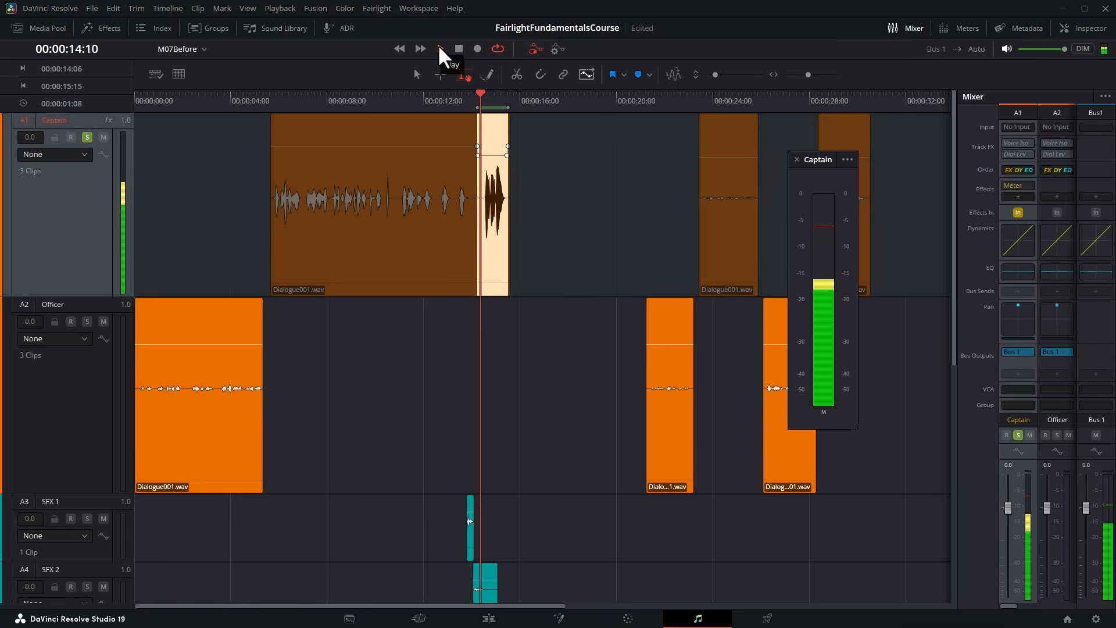
{"action": "left_click", "coordinate": [455, 48]}
Play the first Captain clip from 00:00:07:12 through its end to compare the levels on the meter.
{"action": "left_click", "coordinate": [313, 100]}
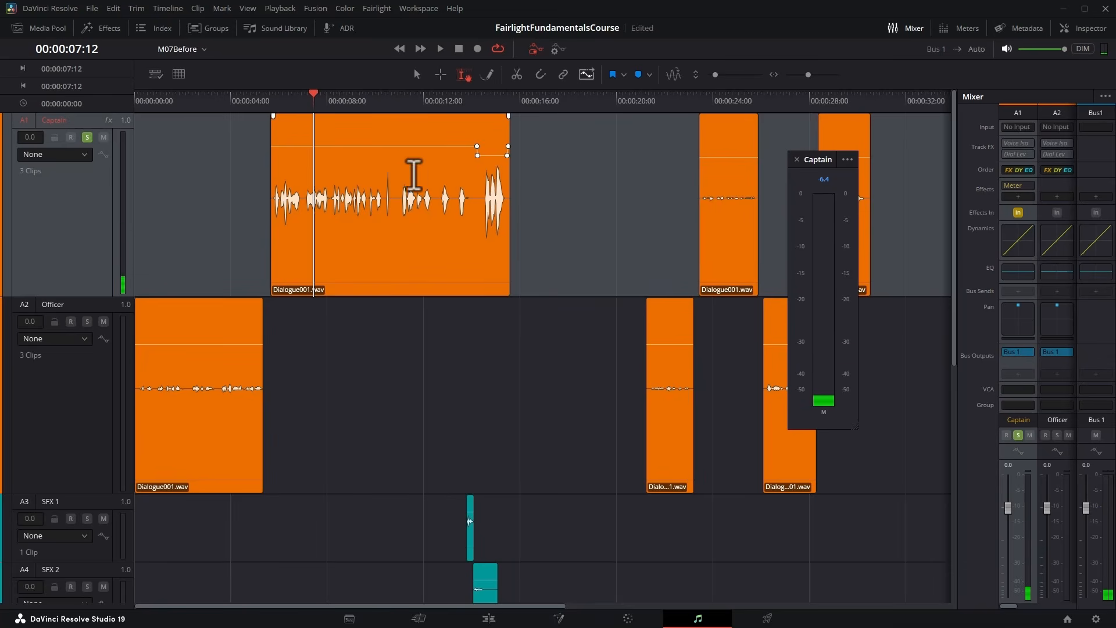
{"action": "key", "text": "space"}
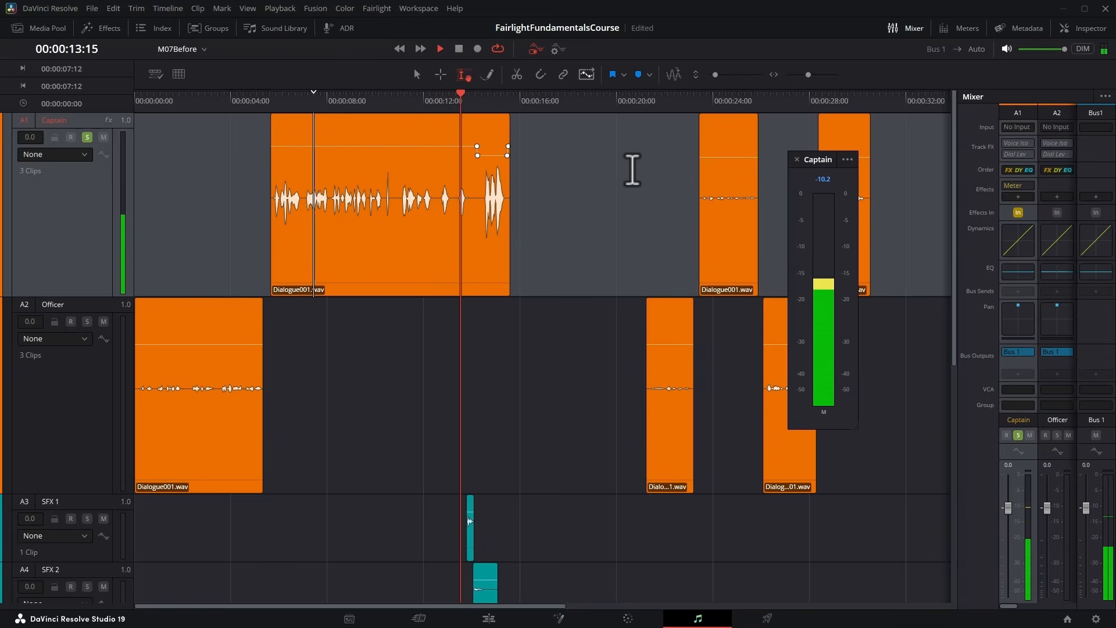
{"action": "key", "text": "space"}
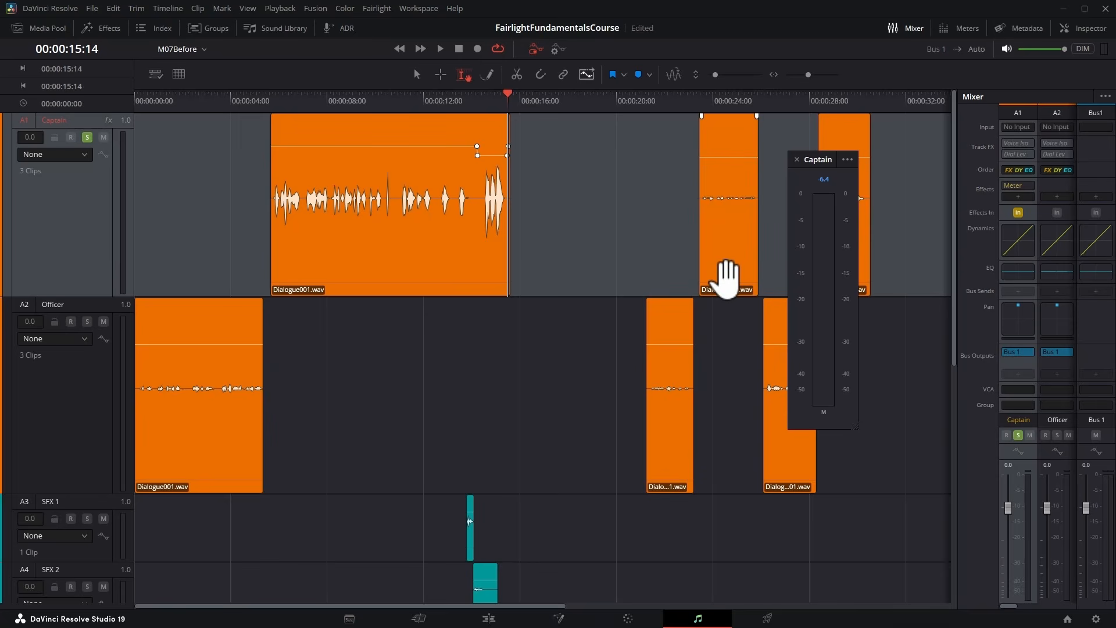
Select the second Captain clip and raise its volume during playback, fine-tuning it against the Captain meter.
{"action": "left_click", "coordinate": [726, 279]}
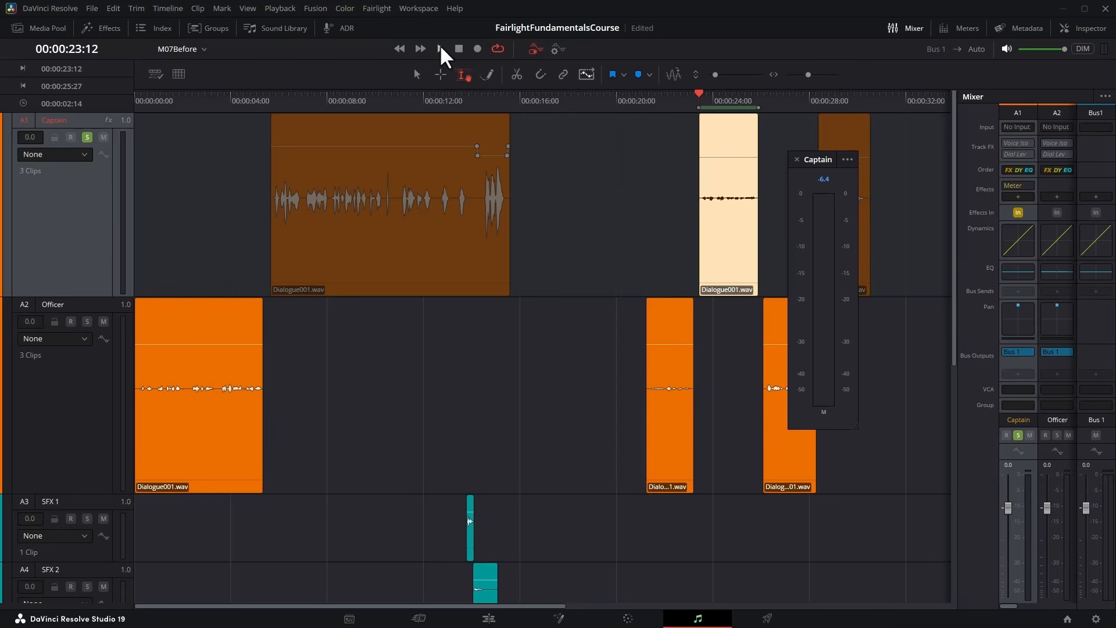
{"action": "left_click", "coordinate": [440, 47]}
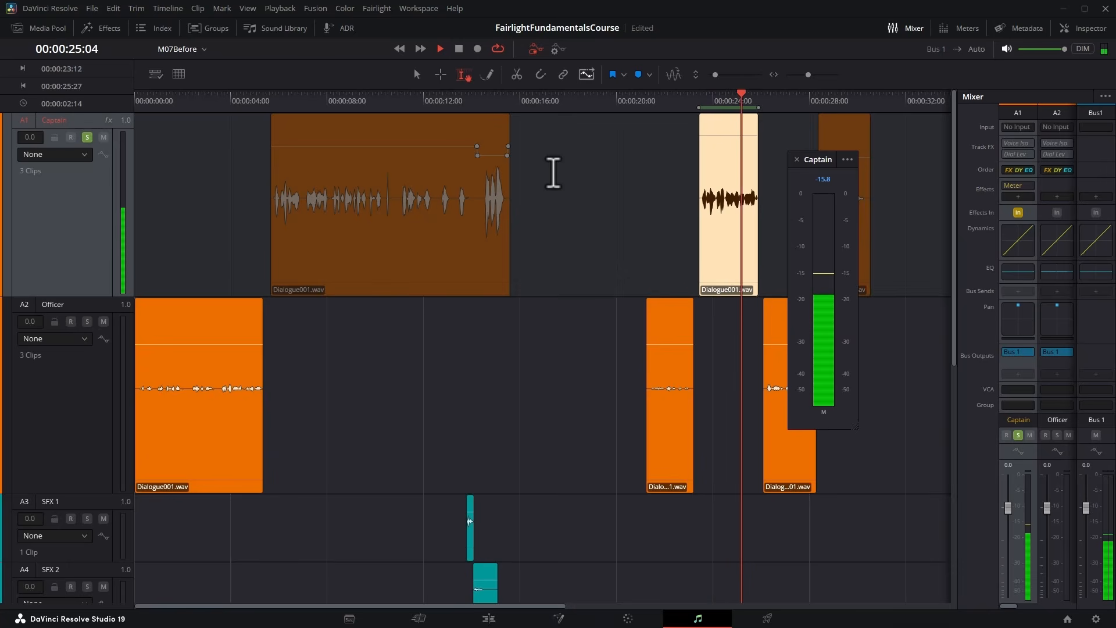
{"action": "key", "text": "space"}
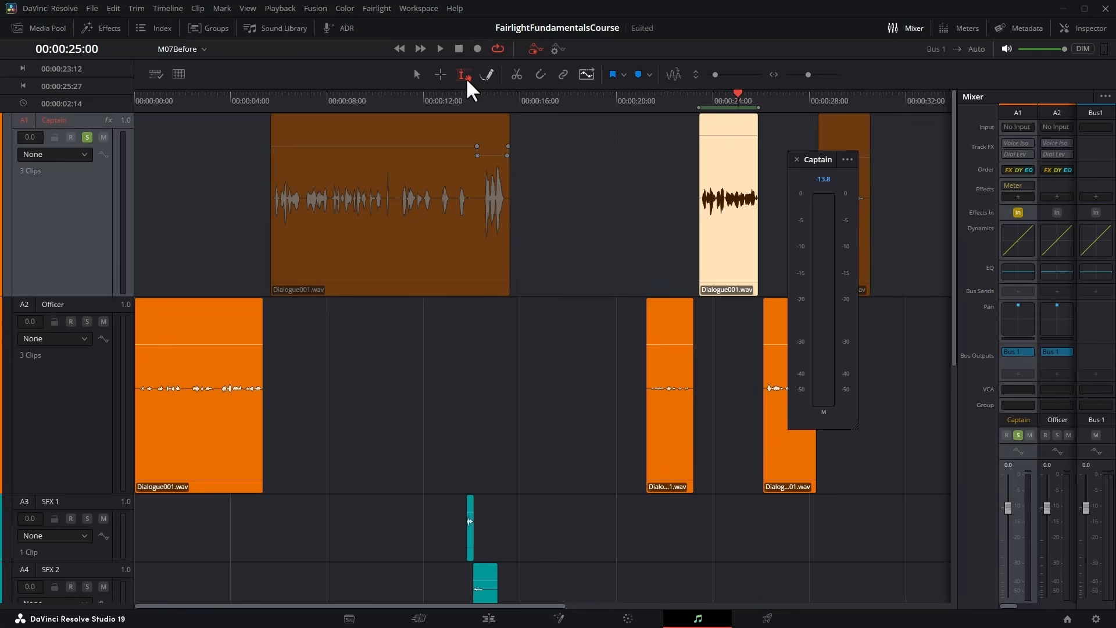
{"action": "key", "text": "space"}
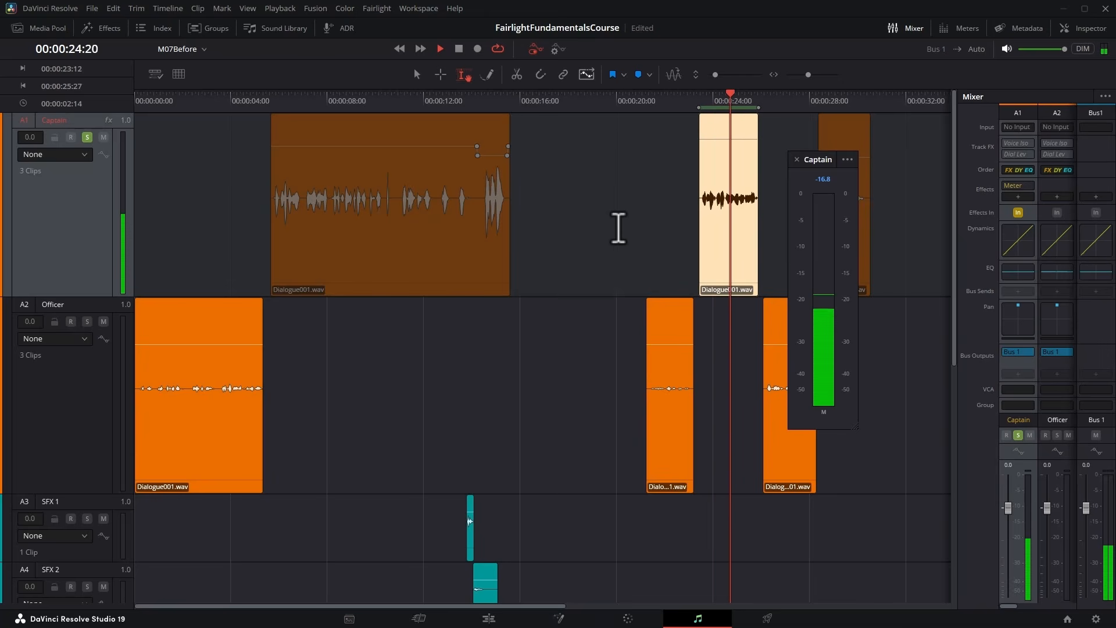
{"action": "key", "text": "space"}
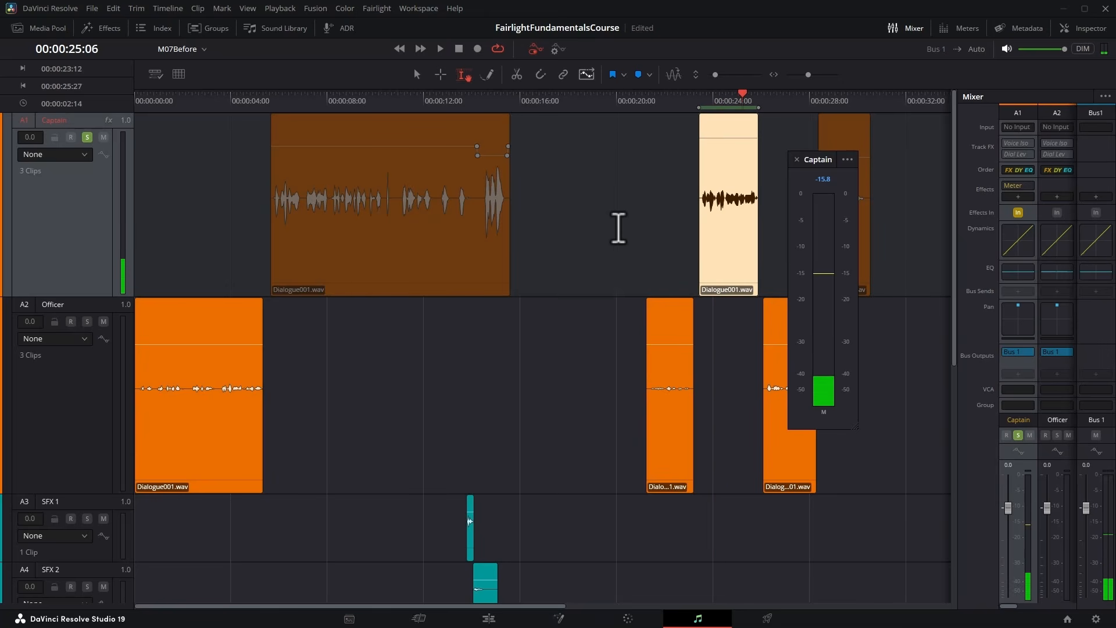
Move the meter window off the third Captain clip and raise that clip's volume during playback, watching the meter.
{"action": "left_click_drag", "start_coordinate": [808, 159], "coordinate": [574, 157]}
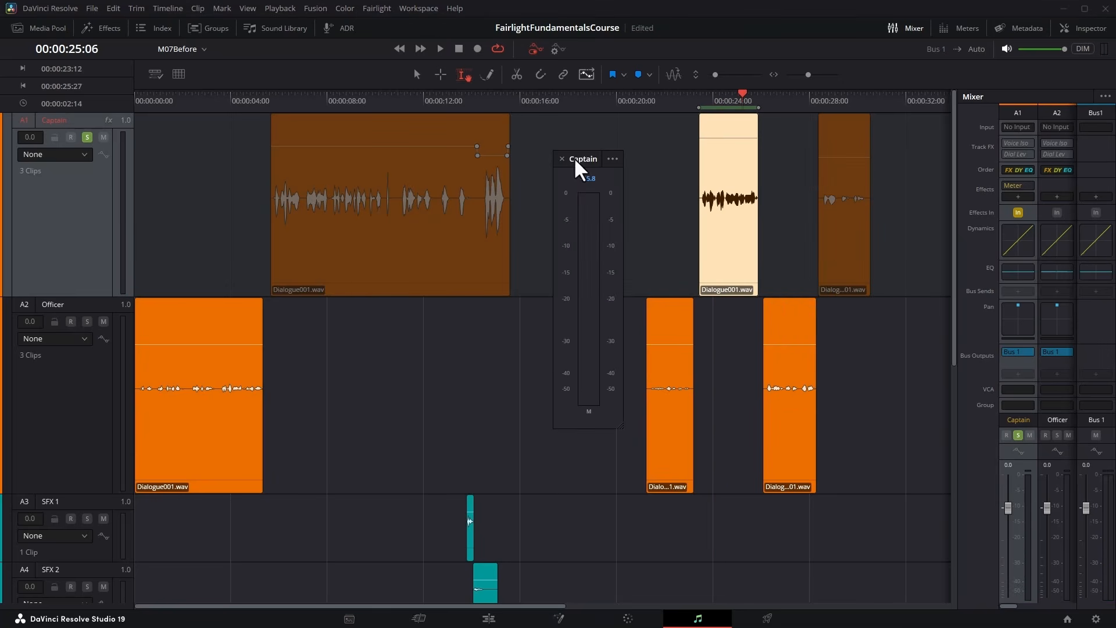
{"action": "left_click", "coordinate": [841, 281]}
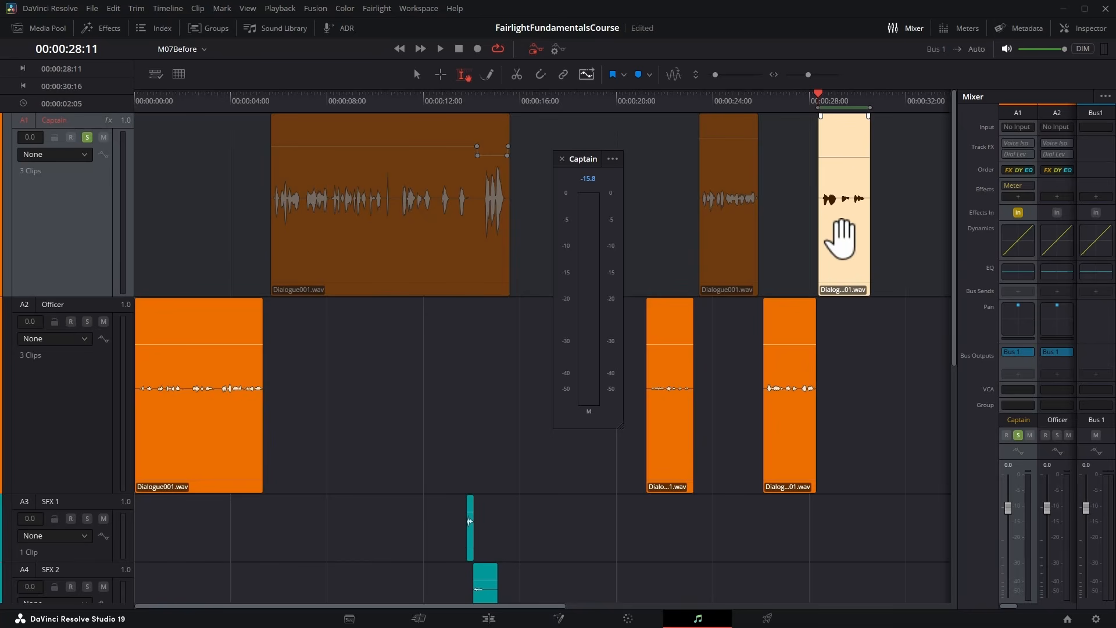
{"action": "left_click", "coordinate": [440, 48]}
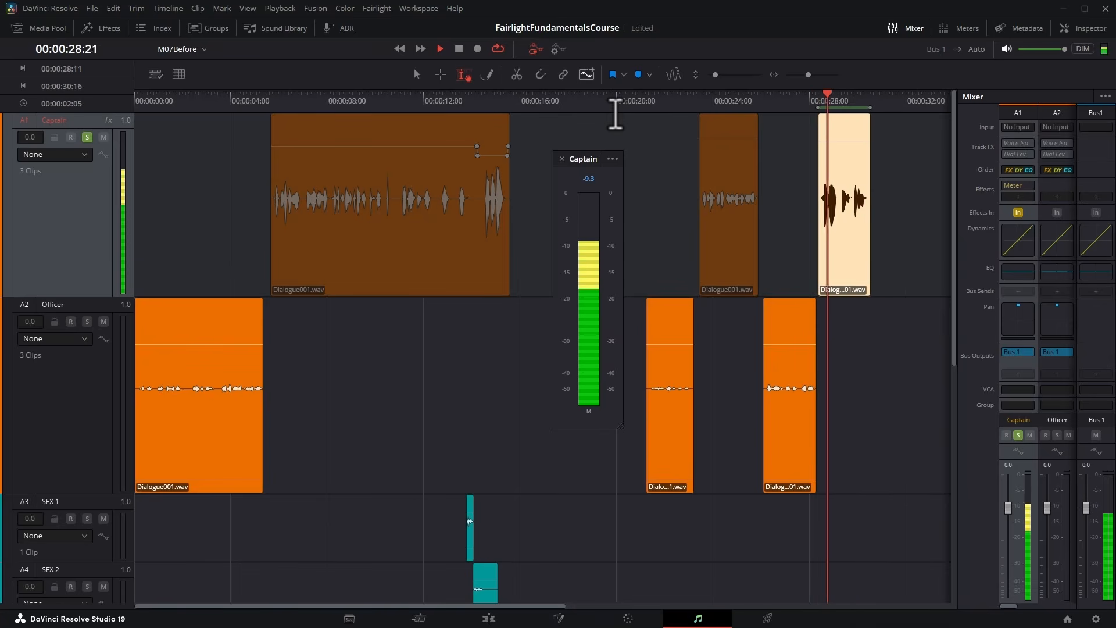
{"action": "key", "text": "space"}
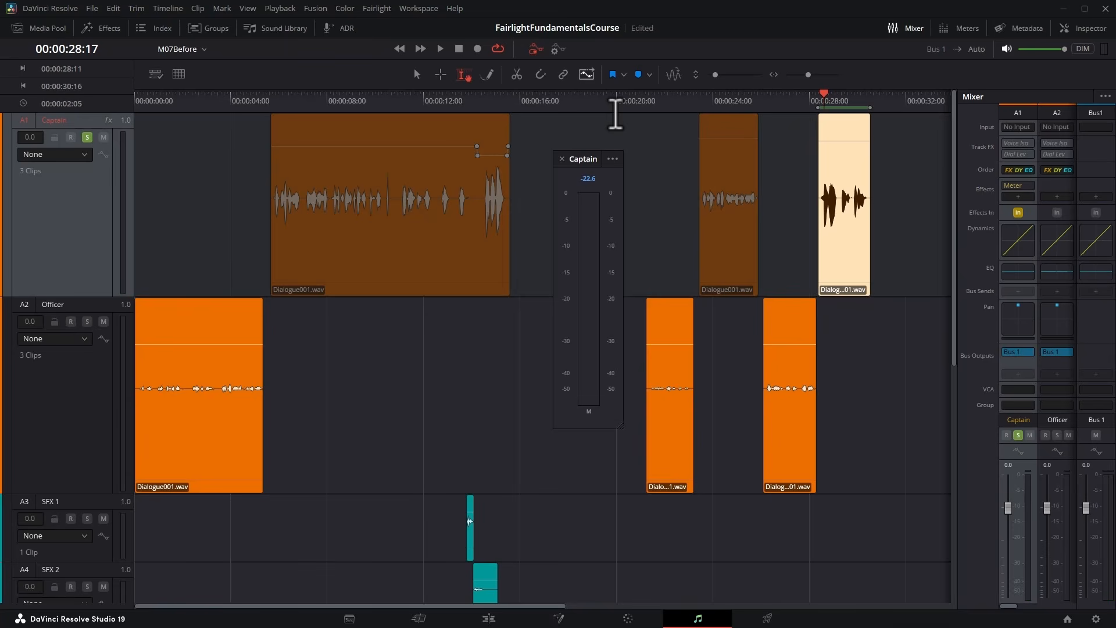
Solo the Officer track instead of Captain, select its first clip, and move the Meter effect from the Captain to the Officer channel.
{"action": "left_click", "coordinate": [87, 321]}
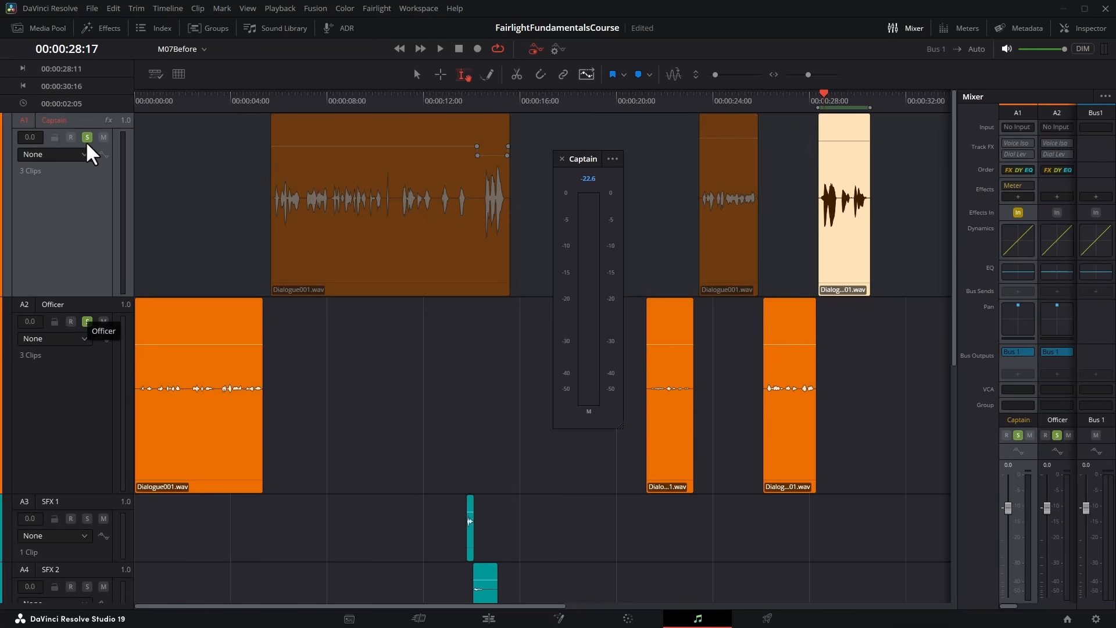
{"action": "left_click", "coordinate": [86, 137]}
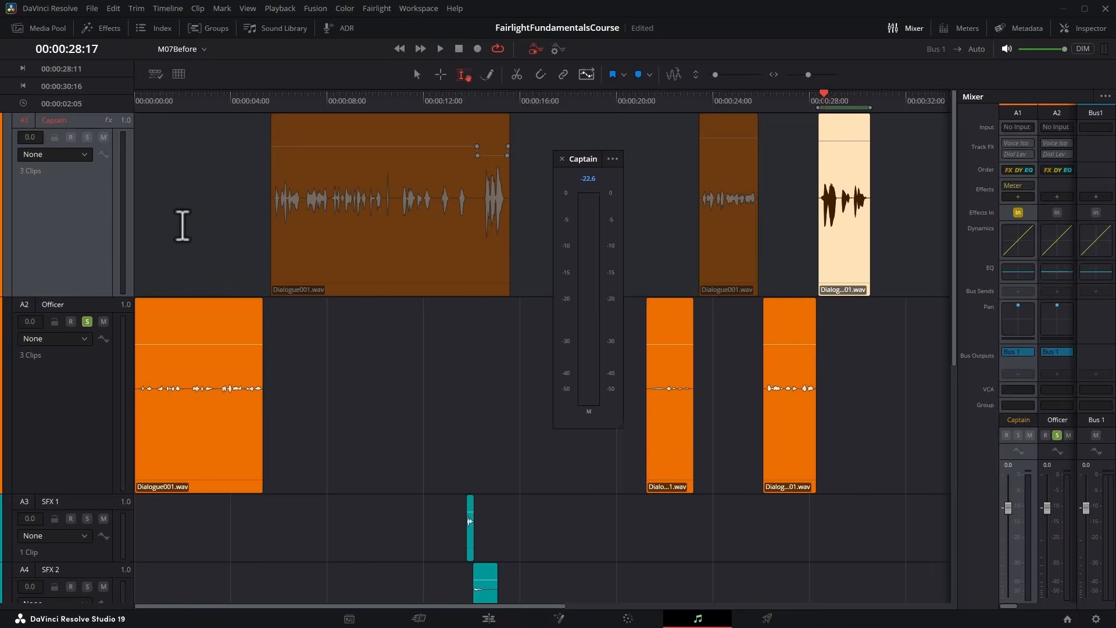
{"action": "left_click", "coordinate": [199, 457]}
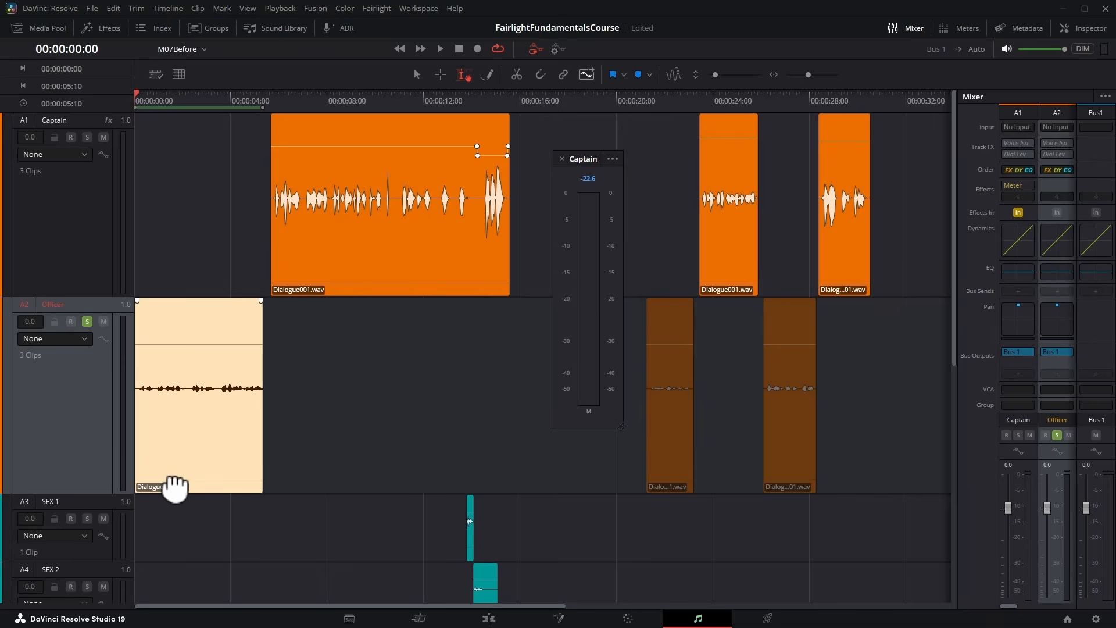
{"action": "mouse_move", "coordinate": [1012, 187]}
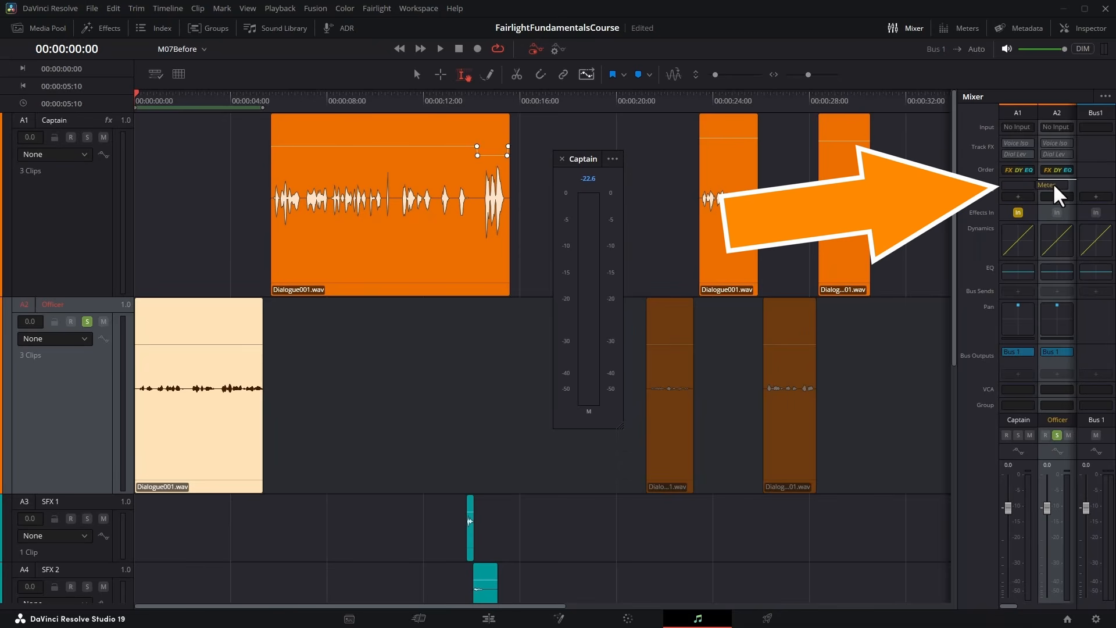
{"action": "left_click_drag", "start_coordinate": [1057, 187], "coordinate": [1056, 185]}
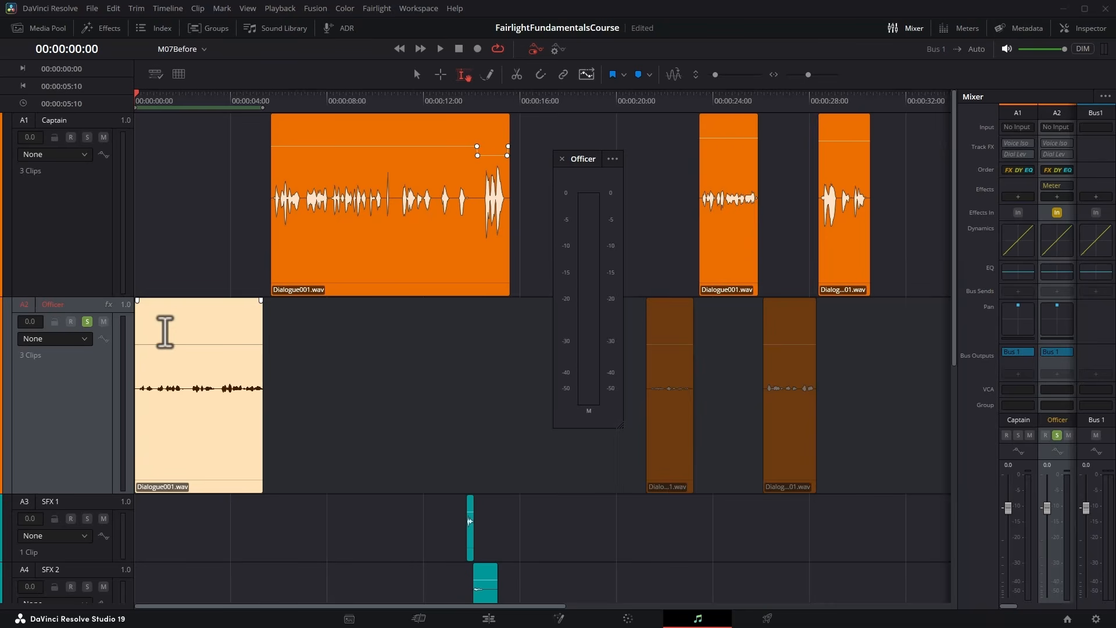
Raise the volume of the first and second Officer clips in turn during playback, watching the Officer meter.
{"action": "key", "text": "space"}
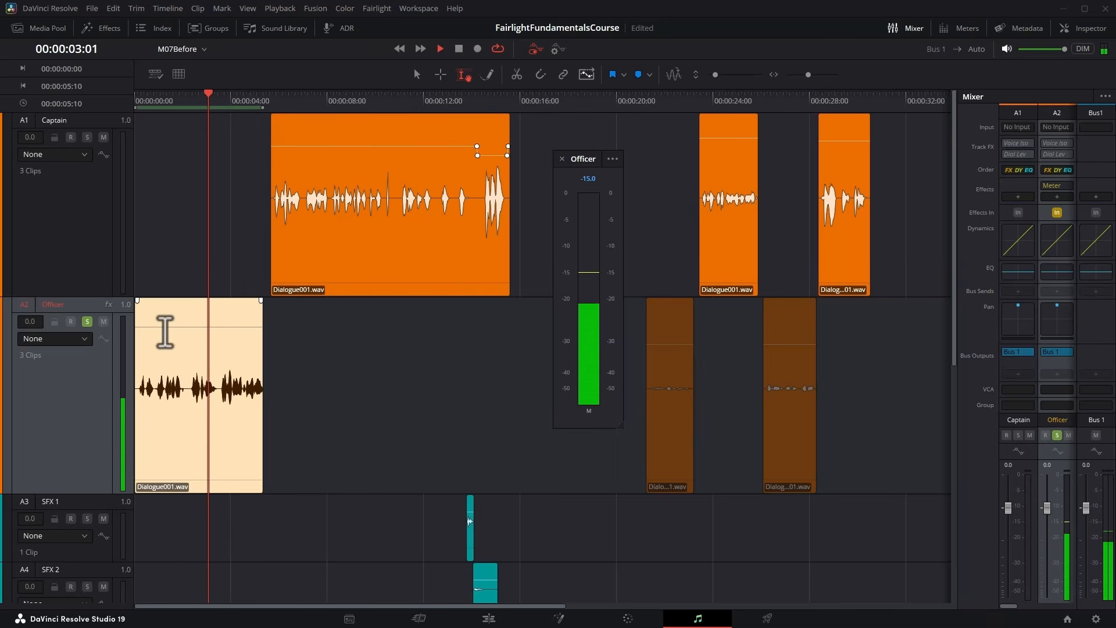
{"action": "key", "text": "space"}
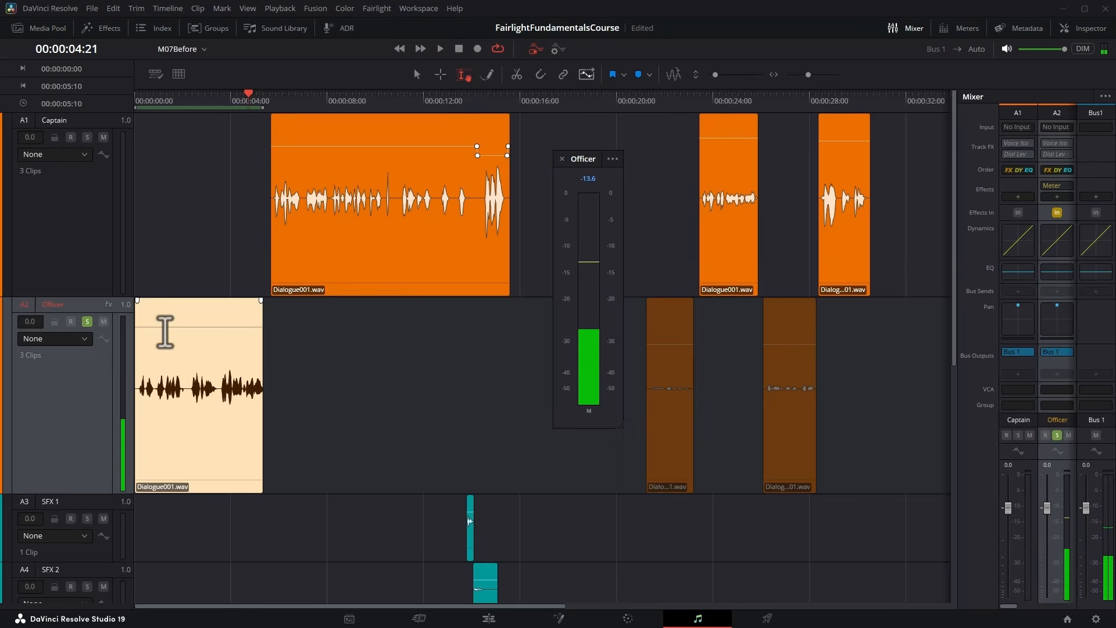
{"action": "left_click", "coordinate": [666, 486]}
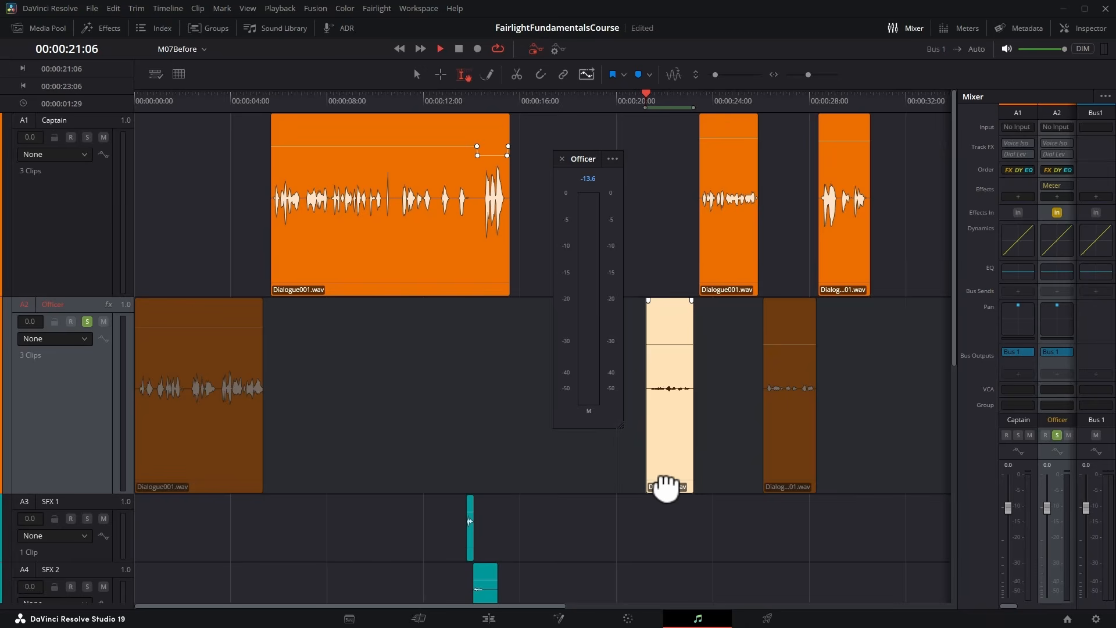
{"action": "key", "text": "space"}
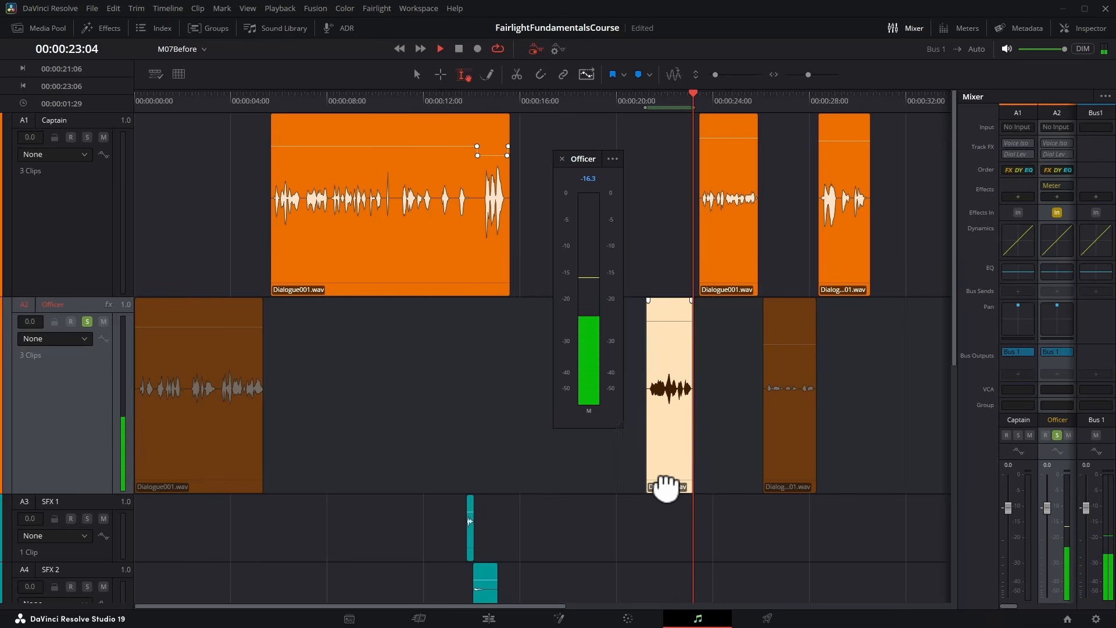
{"action": "key", "text": "space"}
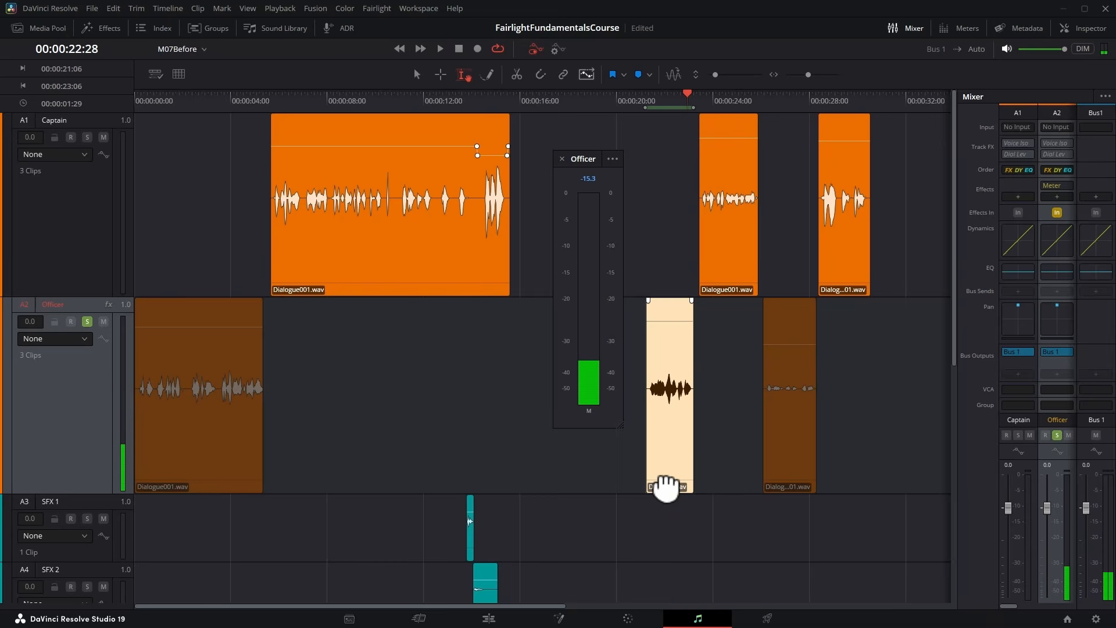
Select the third Officer clip and raise its volume during playback to match the other Officer clips on the meter.
{"action": "left_click", "coordinate": [789, 486]}
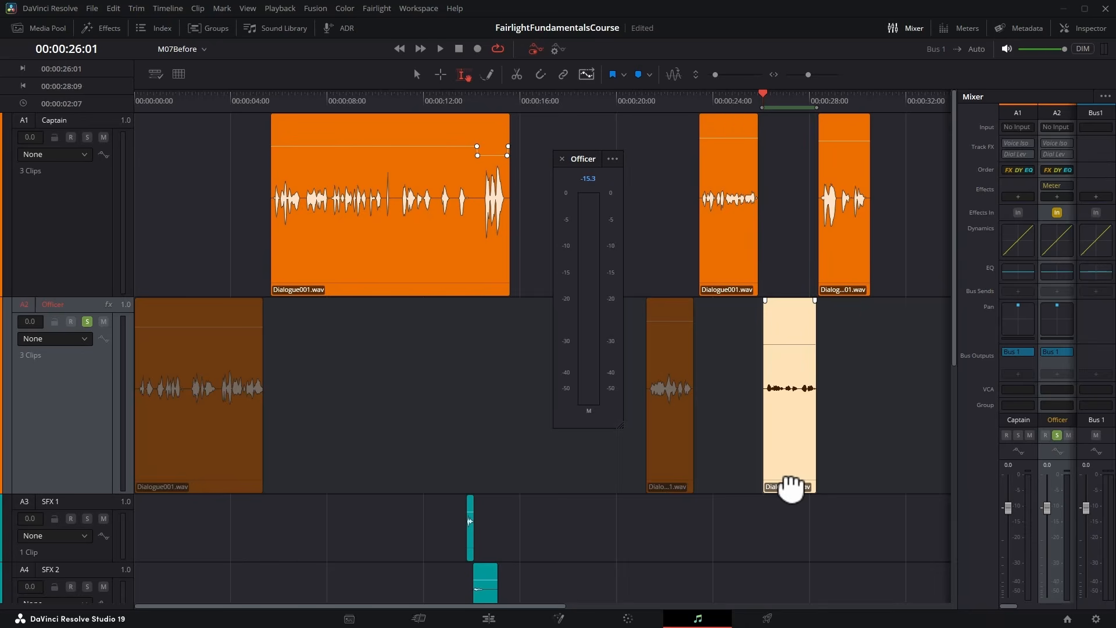
{"action": "key", "text": "space"}
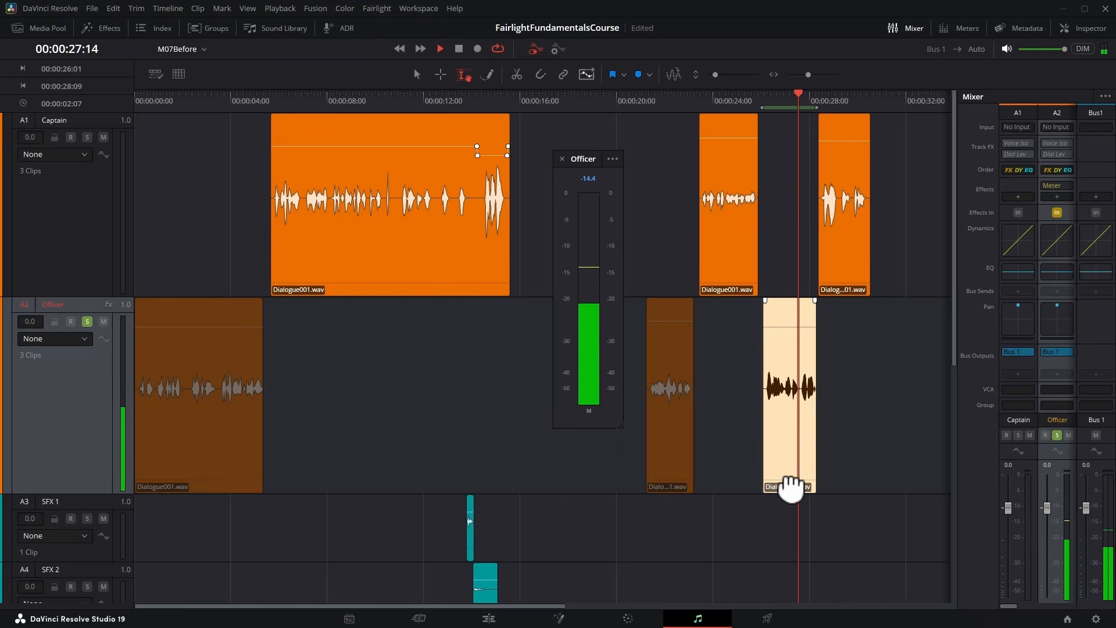
{"action": "key", "text": "space"}
Close the Officer meter window and delete the Meter effect from the Officer channel.
{"action": "left_click", "coordinate": [562, 158]}
{"action": "left_click", "coordinate": [1070, 185]}
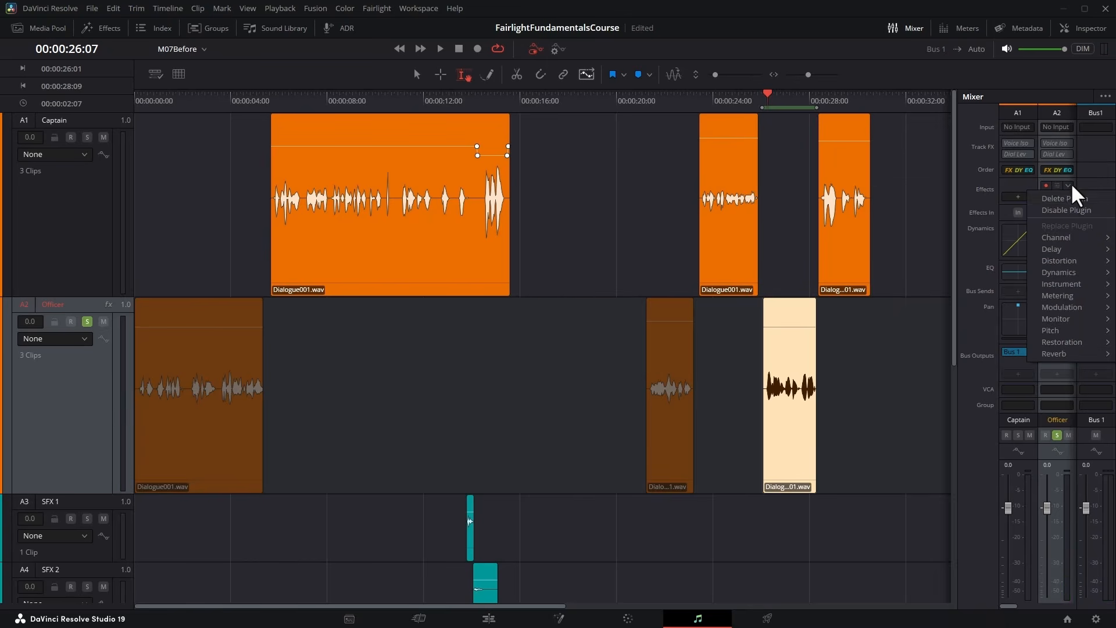
{"action": "left_click", "coordinate": [1086, 200]}
Solo the Captain track alongside Officer and play both from the timeline start, skipping the silent gap before the second Officer clip.
{"action": "left_click", "coordinate": [87, 137]}
{"action": "key", "text": "Home"}
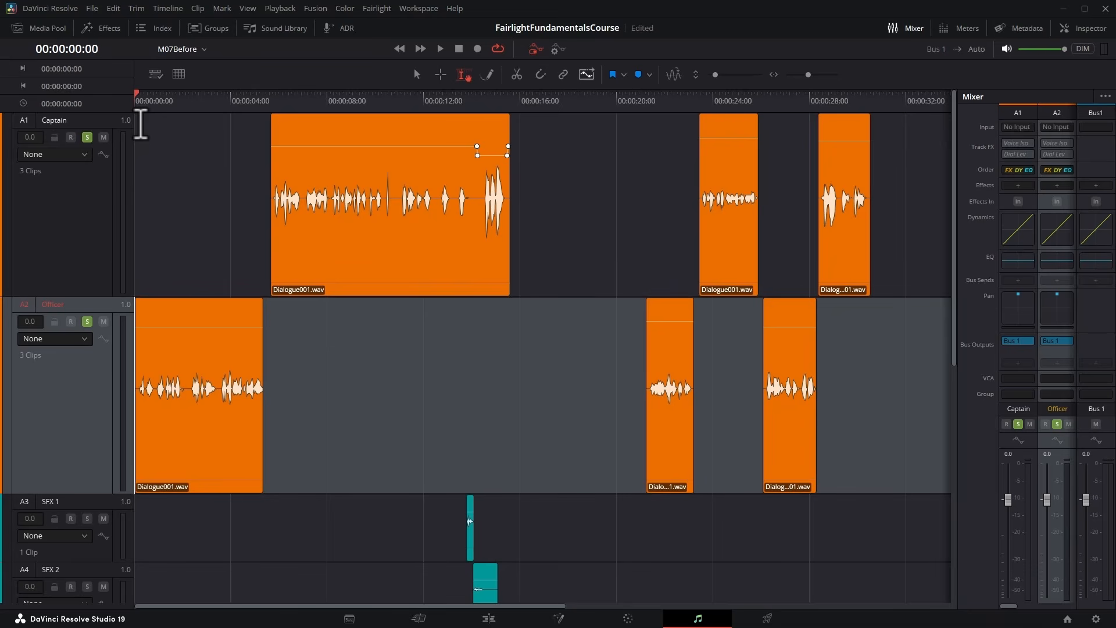
{"action": "key", "text": "space"}
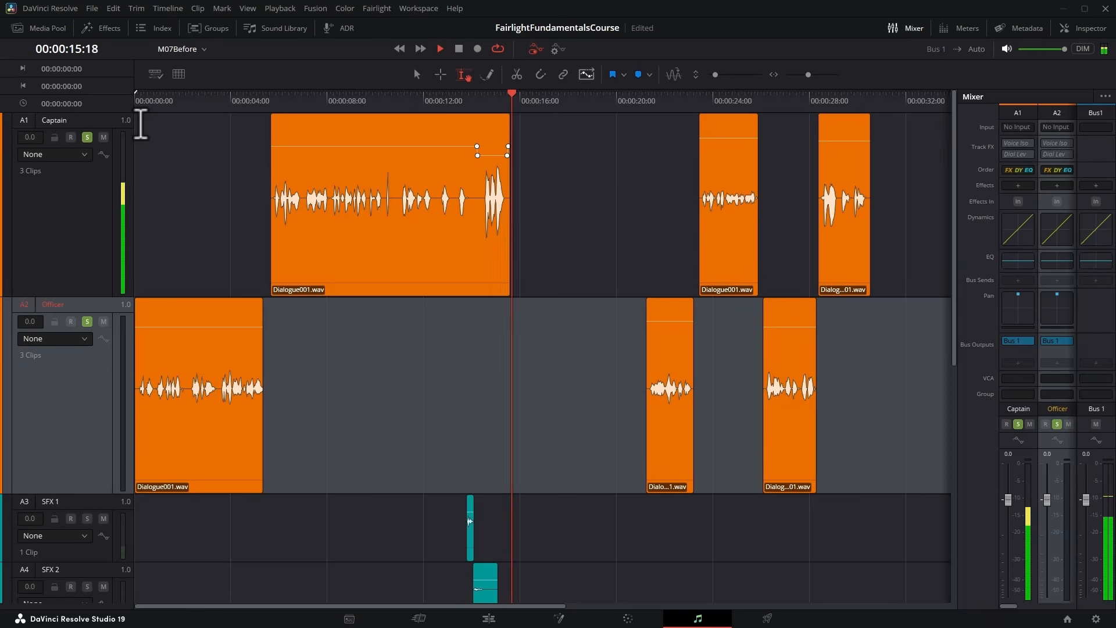
{"action": "left_click", "coordinate": [603, 95]}
{"action": "left_click", "coordinate": [640, 96]}
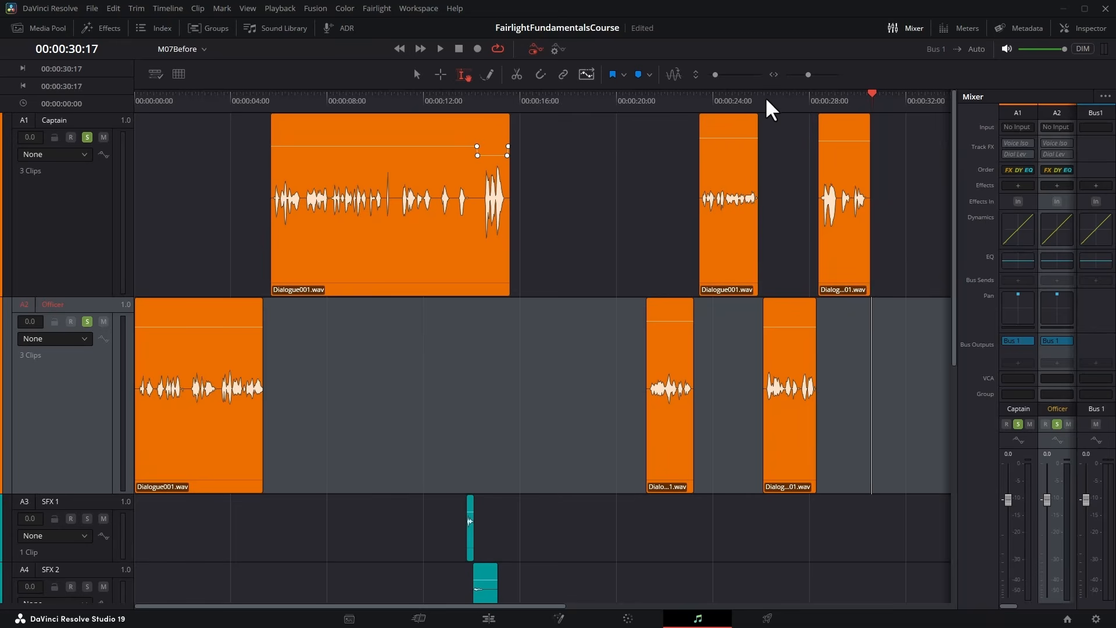
Select and play the third Officer clip, and raise its volume slightly.
{"action": "left_click", "coordinate": [781, 462]}
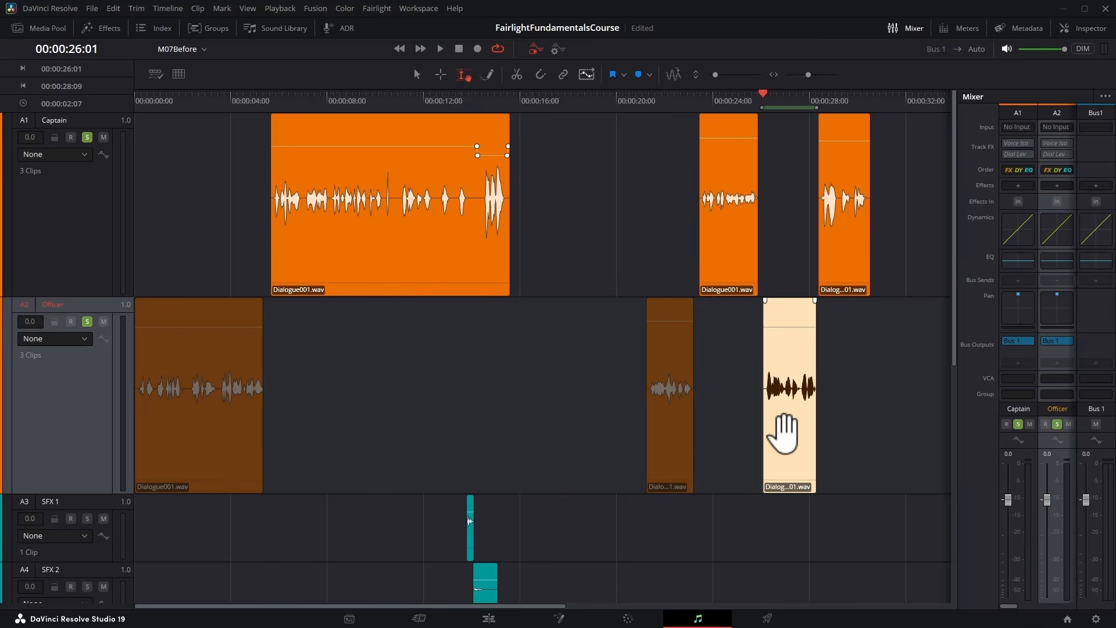
{"action": "key", "text": "space"}
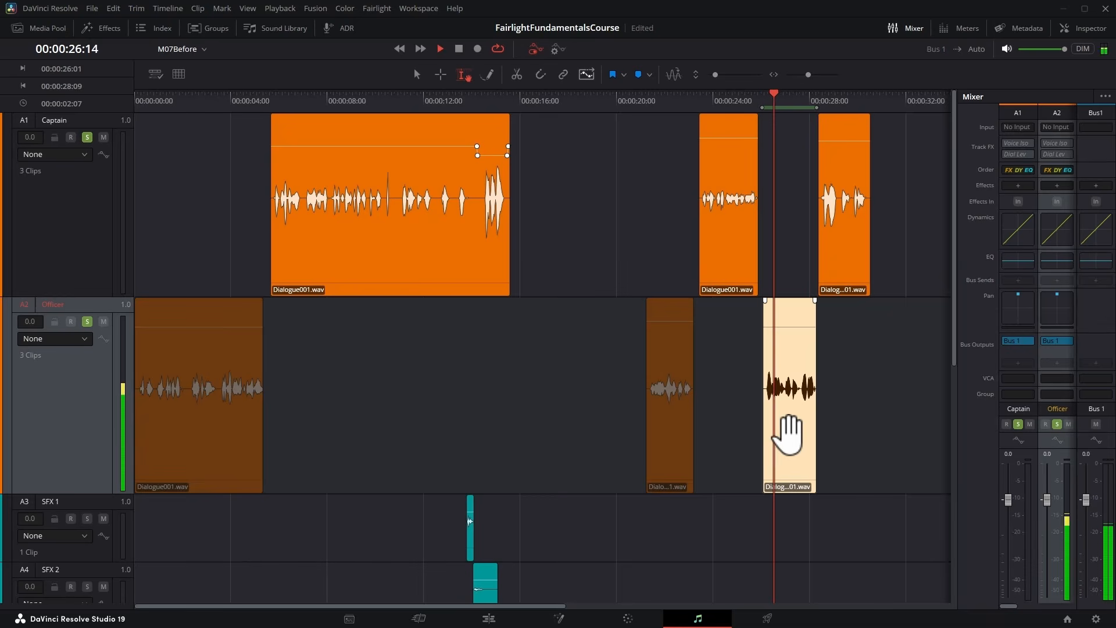
{"action": "key", "text": "space"}
{"action": "left_click_drag", "start_coordinate": [797, 341], "coordinate": [796, 337]}
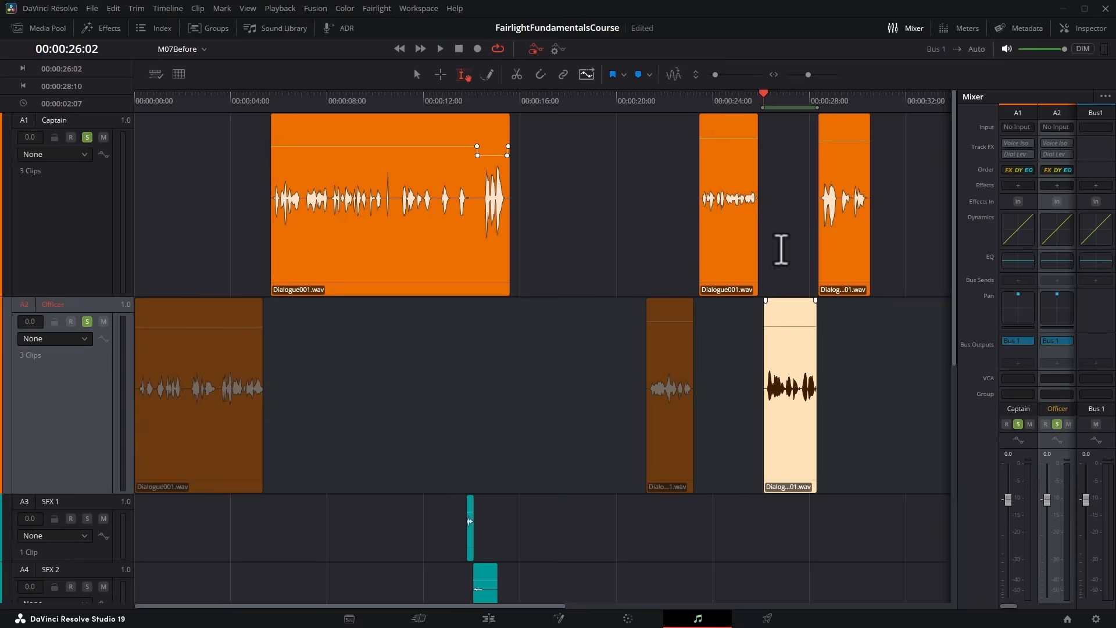
Play both dialogue tracks from 00:00:23:13 to the end of the last Captain clip to compare their levels.
{"action": "left_click", "coordinate": [701, 104]}
{"action": "key", "text": "space"}
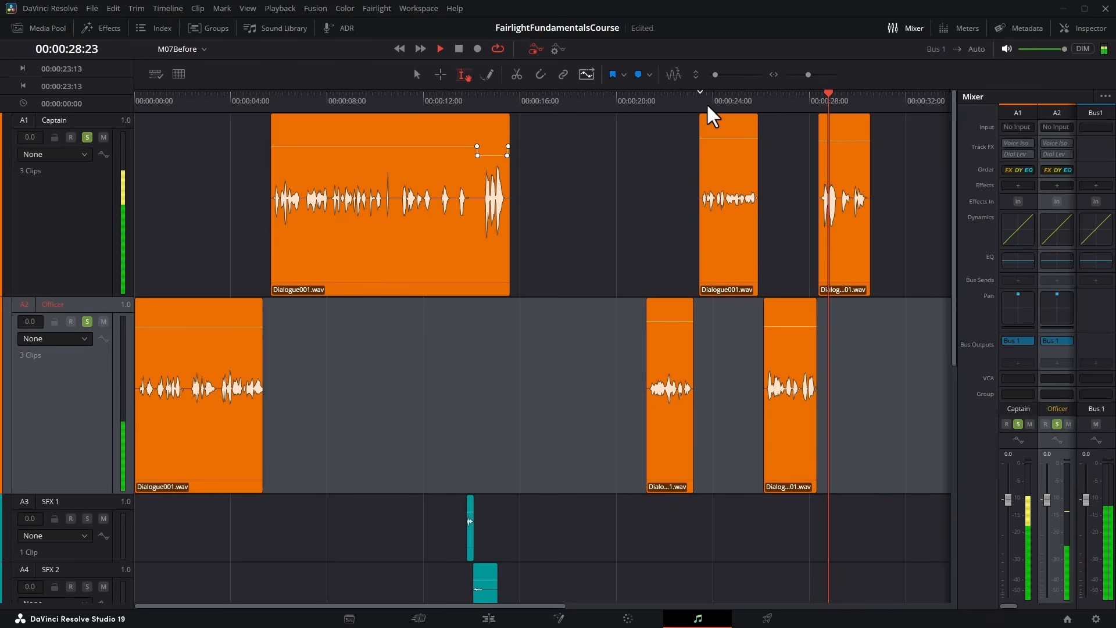
{"action": "key", "text": "space"}
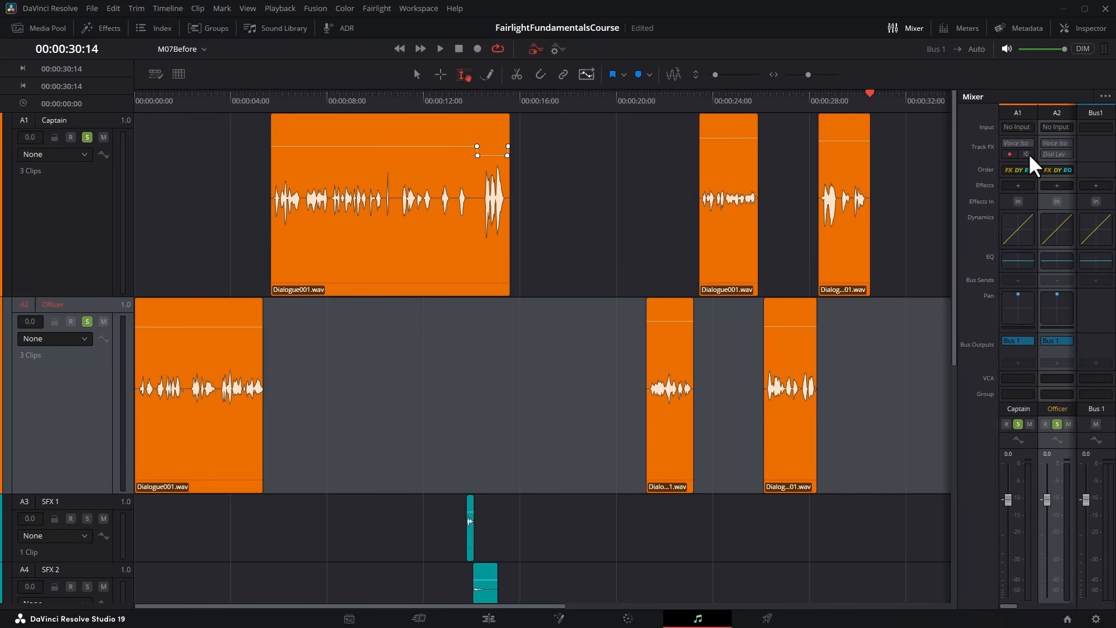
Enable the Dialogue Leveler on the Captain track and review its dynamics presets without changing the current one.
{"action": "left_click", "coordinate": [1026, 154]}
{"action": "left_click", "coordinate": [552, 358]}
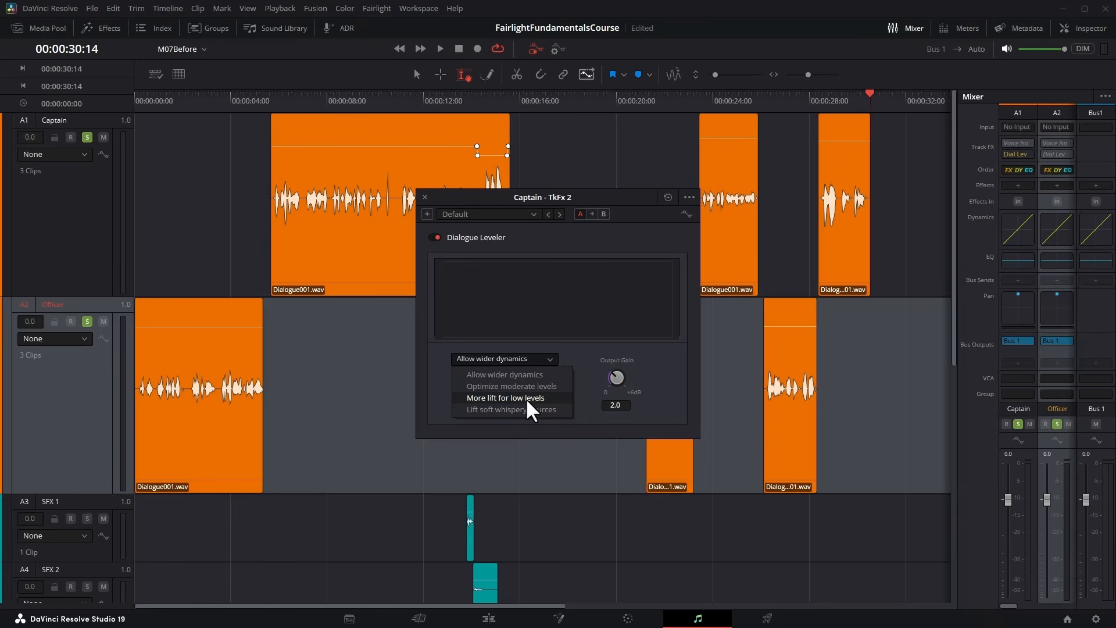
{"action": "left_click", "coordinate": [435, 297]}
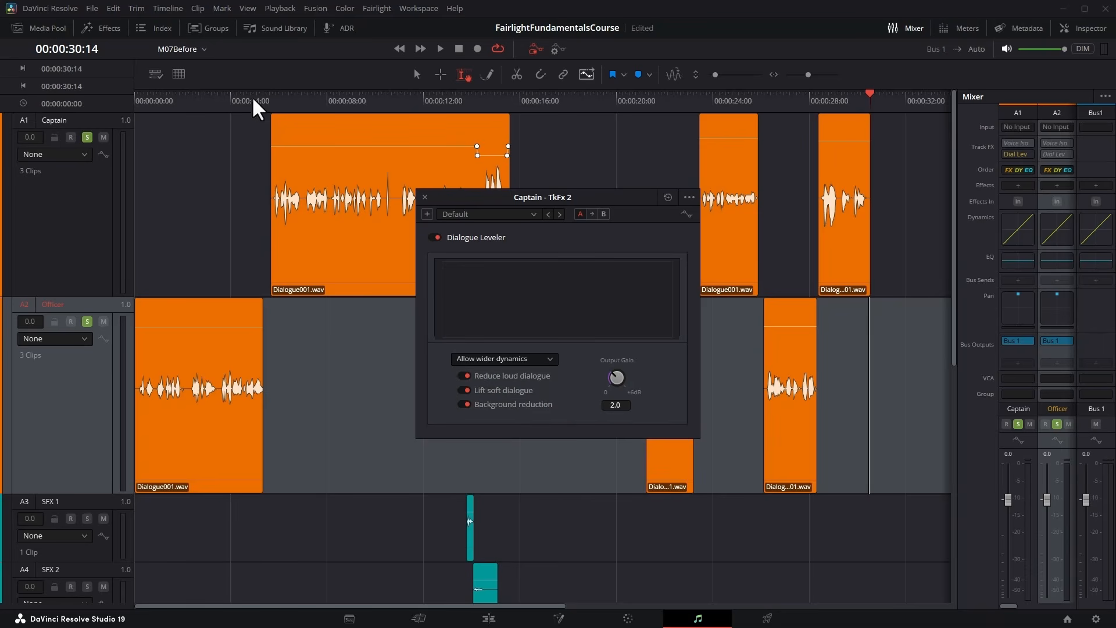
Unsolo the Officer track and play the first Captain clip from 00:00:05:12 to hear the Dialogue Leveler.
{"action": "left_click", "coordinate": [87, 321]}
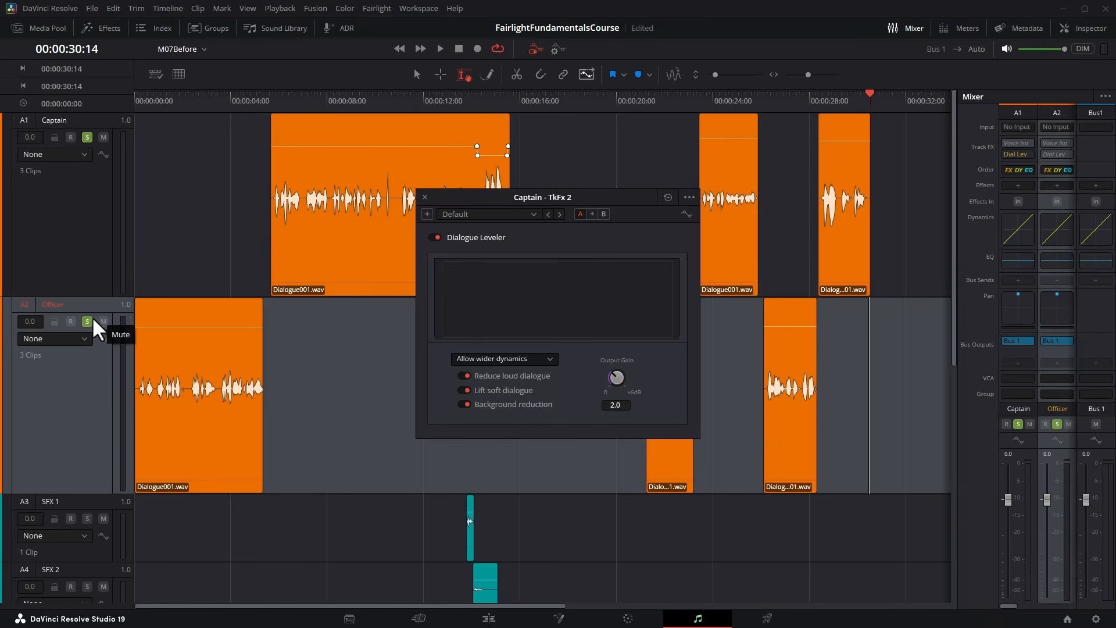
{"action": "left_click", "coordinate": [267, 100]}
{"action": "key", "text": "space"}
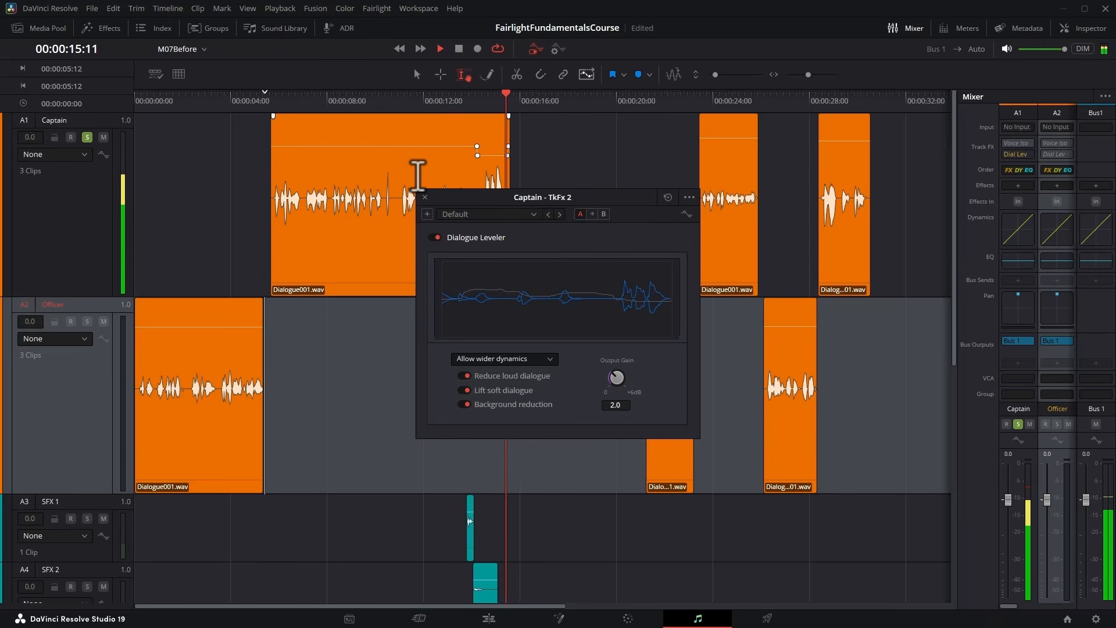
Stop playback, close the Dialogue Leveler window, and disable the leveler on the Captain track.
{"action": "key", "text": "space"}
{"action": "left_click", "coordinate": [424, 197]}
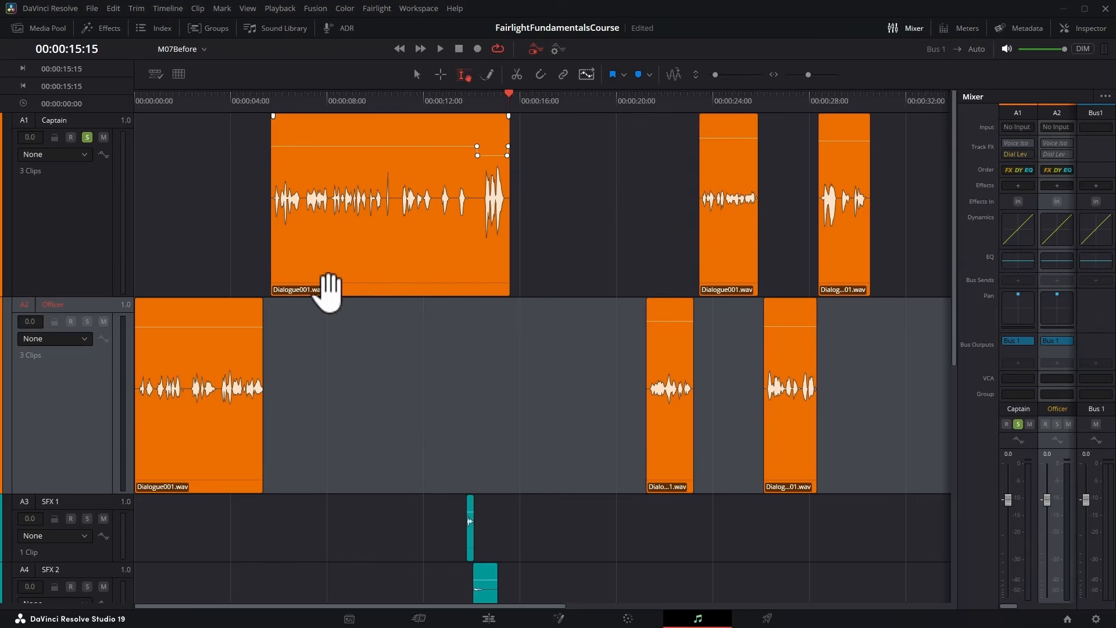
{"action": "mouse_move", "coordinate": [1010, 156]}
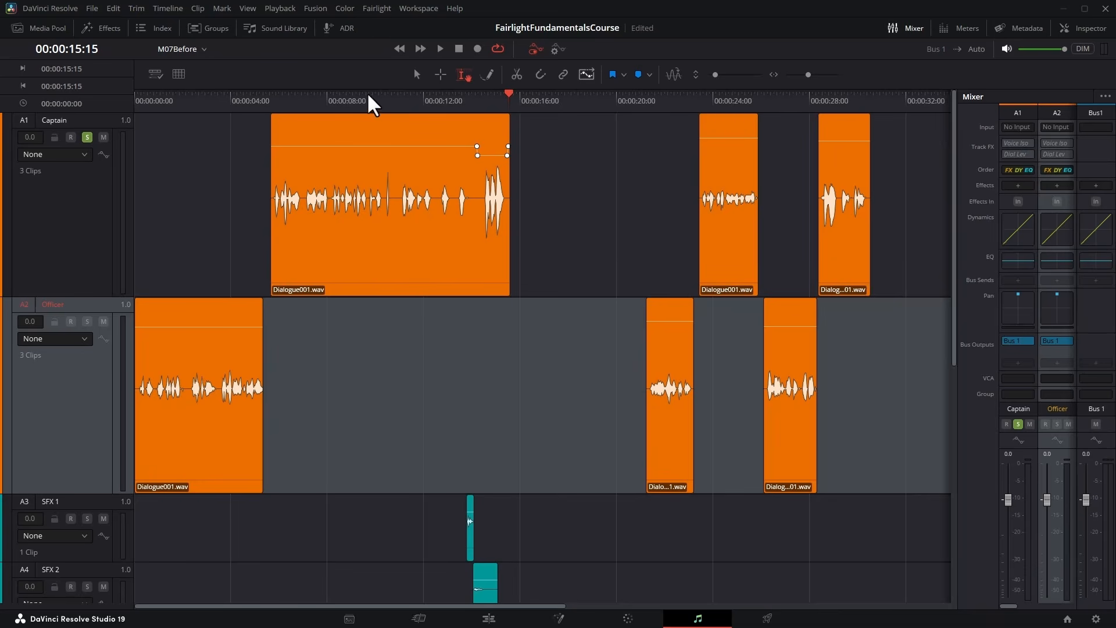
Play the first Captain clip from about 00:00:09 to listen to the short noise spike in its middle.
{"action": "left_click", "coordinate": [347, 98]}
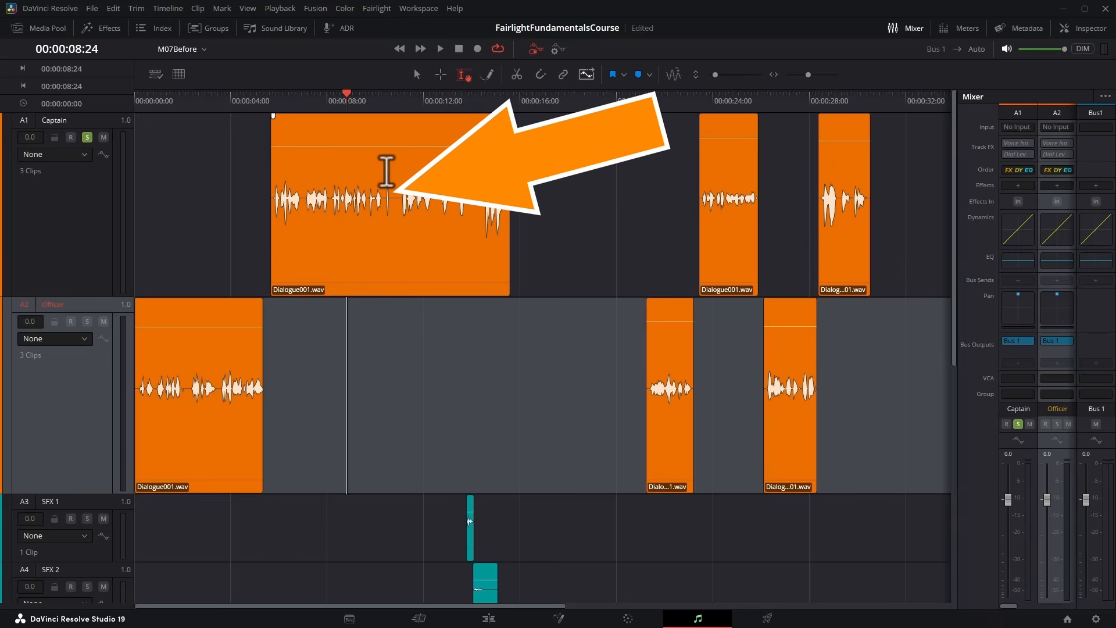
{"action": "left_click", "coordinate": [334, 268]}
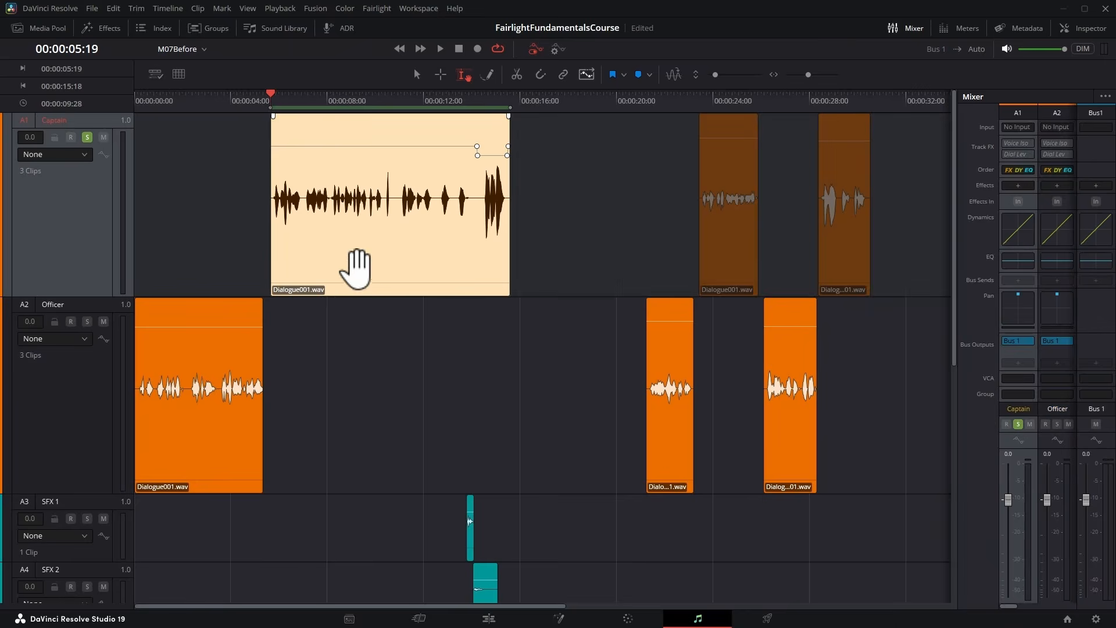
{"action": "left_click", "coordinate": [358, 104]}
{"action": "key", "text": "space"}
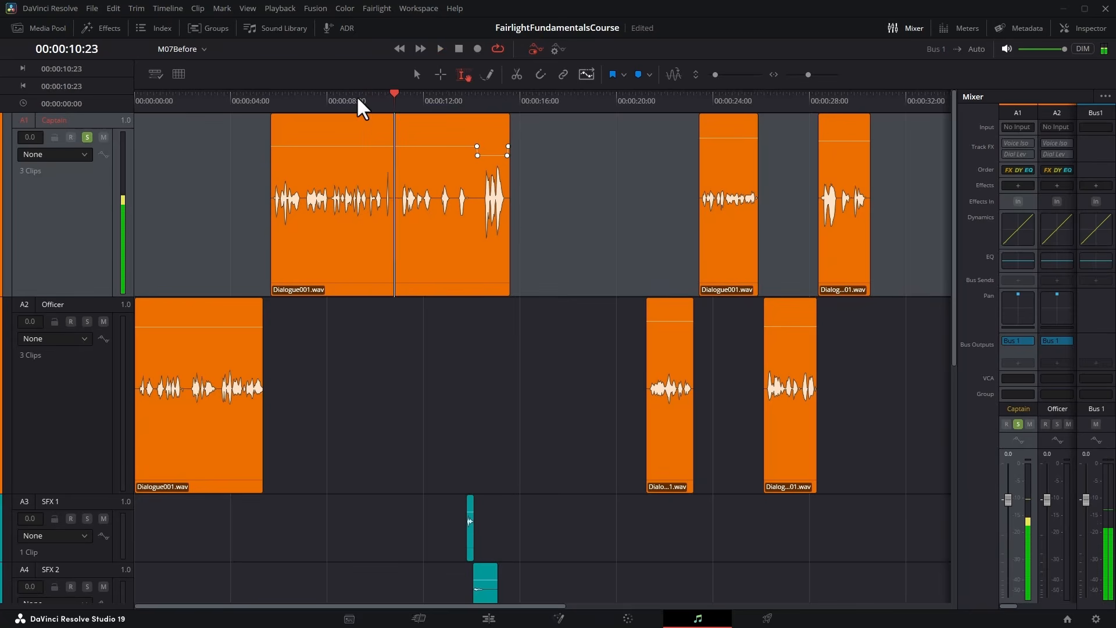
Range-select the noise spike from 00:00:10:14 to 00:00:10:17 in the first Captain clip and pull its volume down to silence.
{"action": "key", "text": "ctrl+equal"}
{"action": "key", "text": "ctrl+equal"}
{"action": "key", "text": "ctrl+equal"}
{"action": "key", "text": "ctrl+equal"}
{"action": "key", "text": "ctrl+equal"}
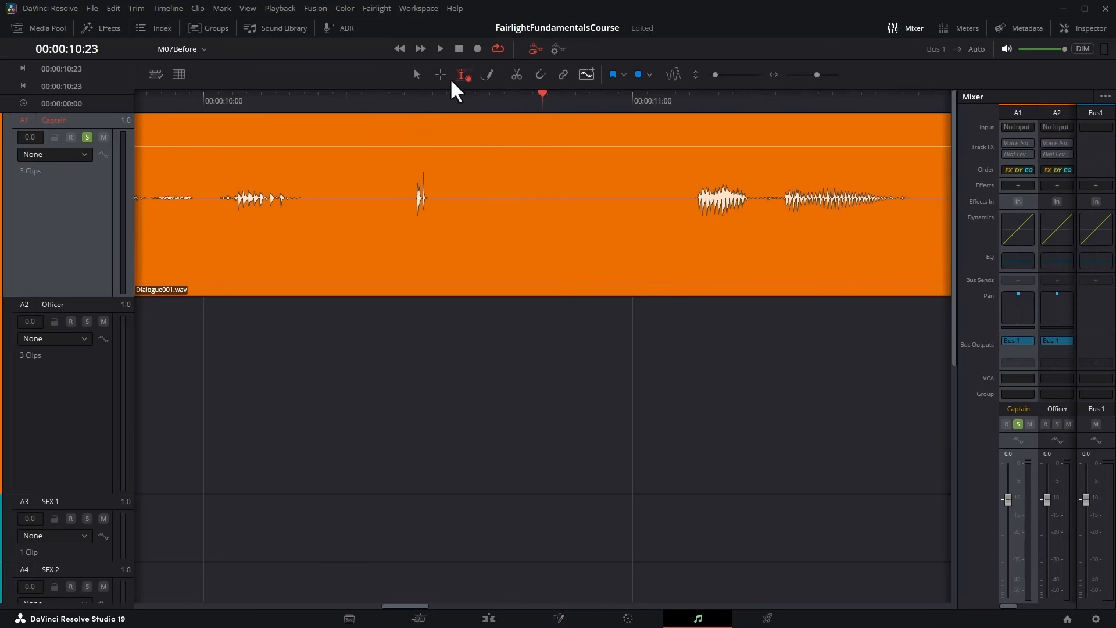
{"action": "left_click_drag", "start_coordinate": [405, 138], "coordinate": [436, 314]}
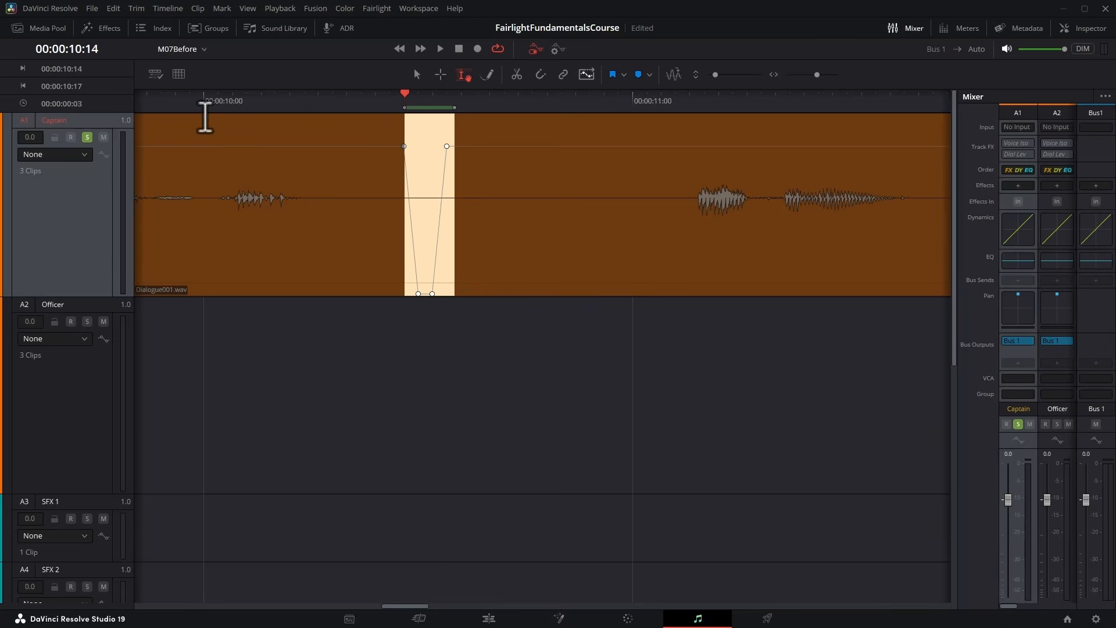
Play back the silenced passage, switch to pointer selection mode, and fit the timeline in view.
{"action": "left_click", "coordinate": [146, 101]}
{"action": "key", "text": "space"}
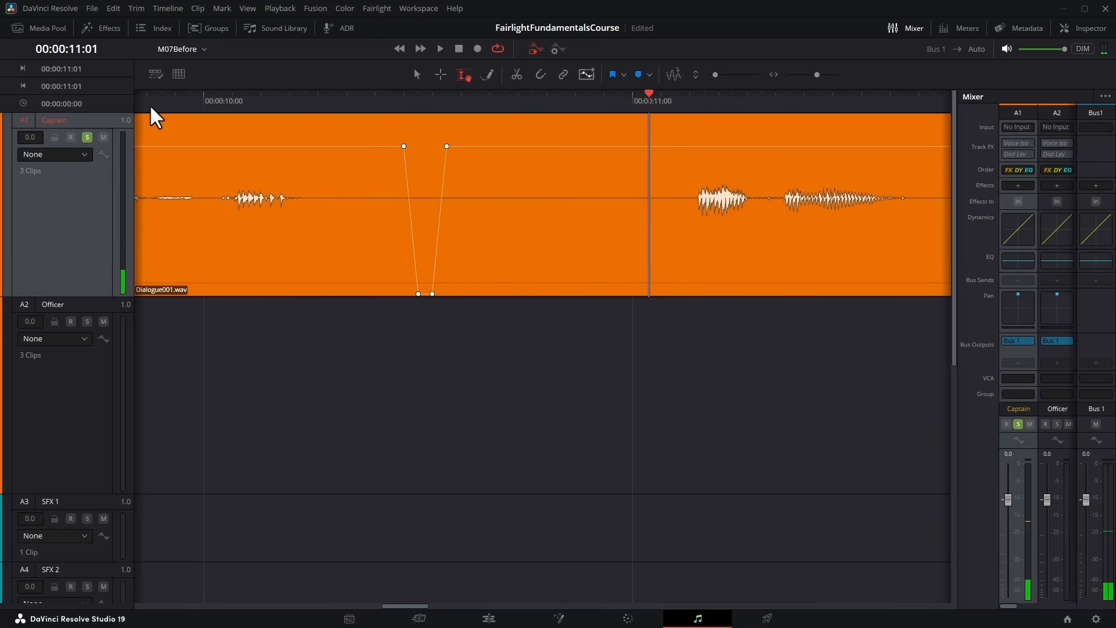
{"action": "key", "text": "a"}
{"action": "key", "text": "shift+z"}
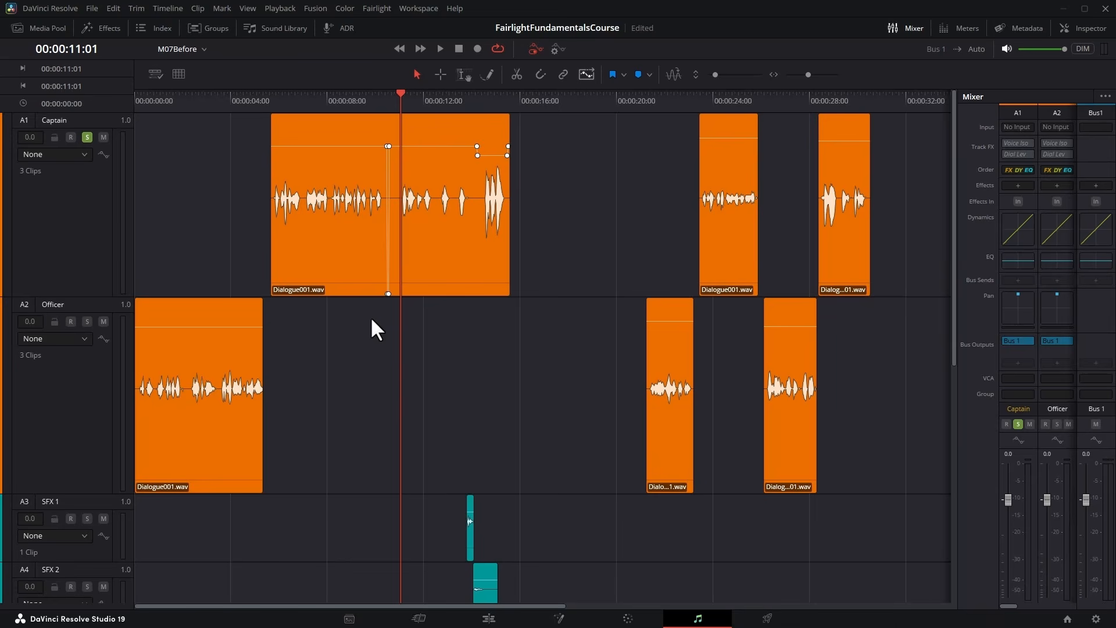
Batch-apply a 30-frame fade-in and a 30-frame fade-out, with crossfade off, to the first Captain clip.
{"action": "left_click", "coordinate": [253, 163]}
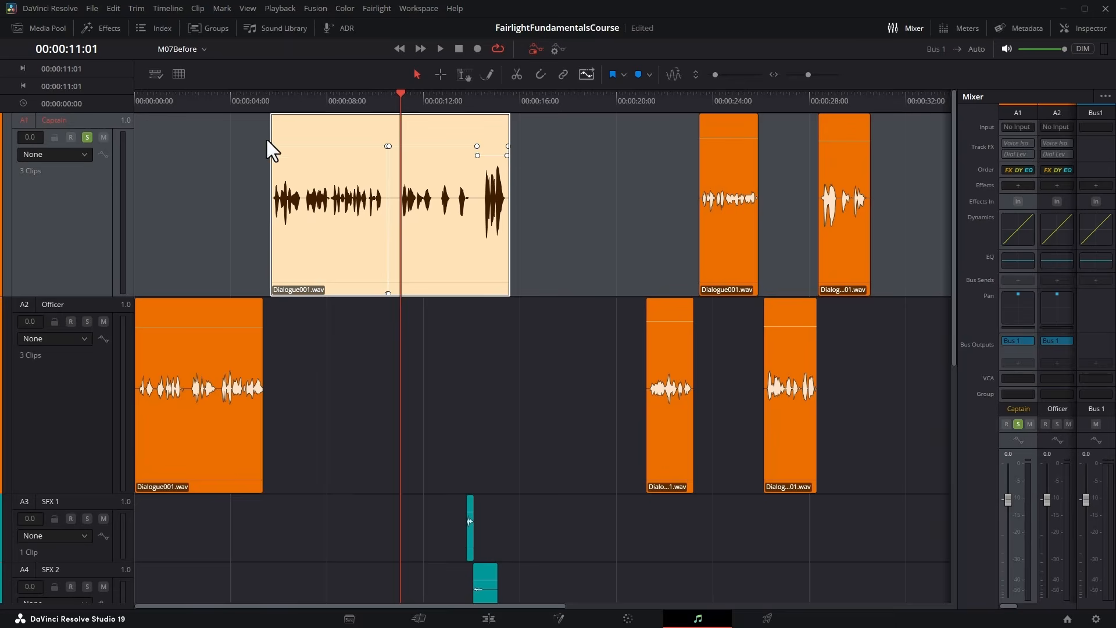
{"action": "left_click", "coordinate": [377, 9]}
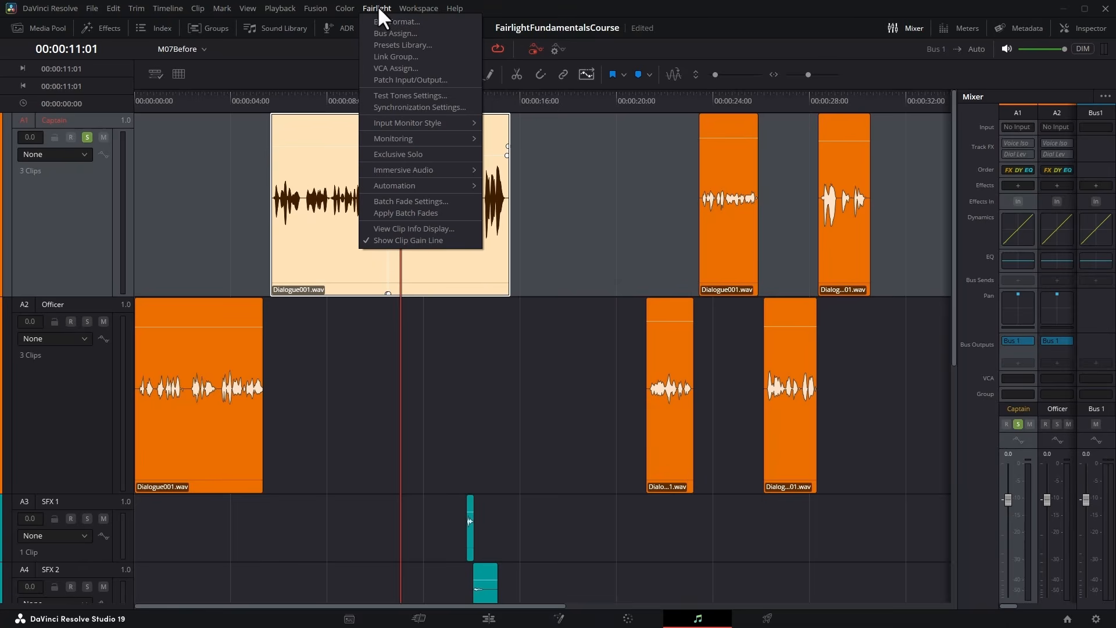
{"action": "left_click", "coordinate": [455, 200]}
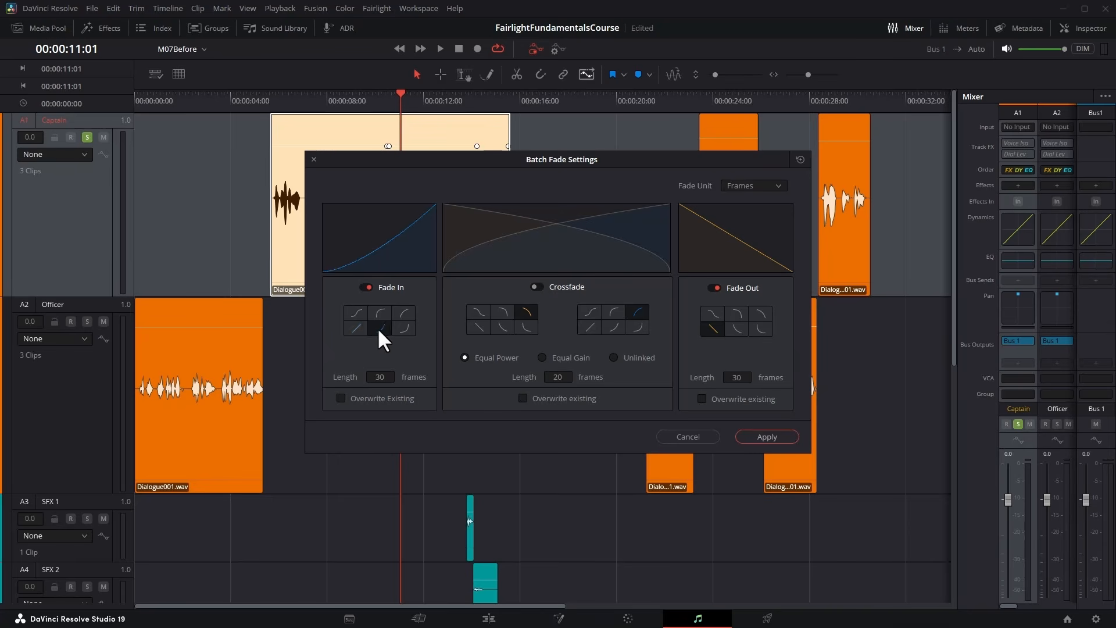
{"action": "left_click", "coordinate": [780, 185]}
{"action": "left_click", "coordinate": [746, 214]}
{"action": "left_click", "coordinate": [770, 435]}
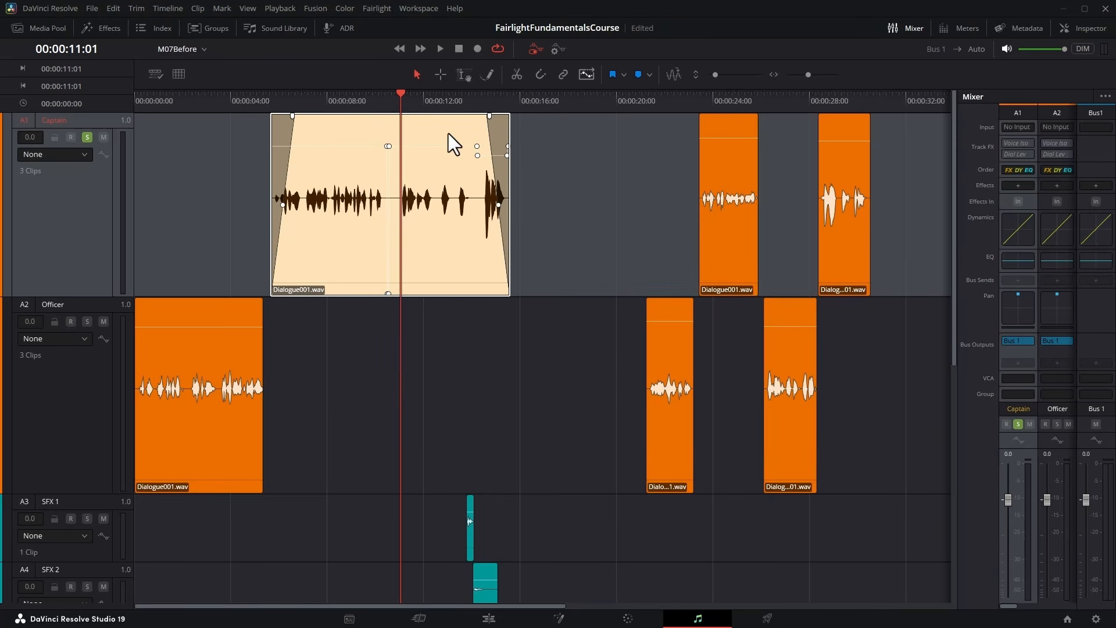
Play the first Captain clip from its beginning to hear the fade-in.
{"action": "left_click", "coordinate": [273, 96]}
{"action": "key", "text": "space"}
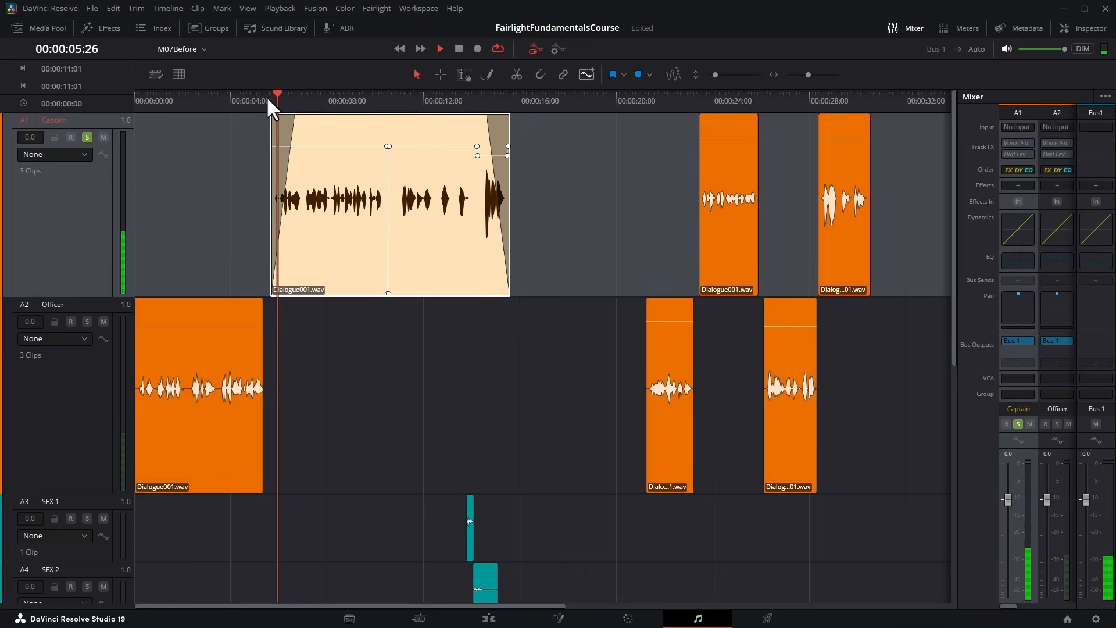
{"action": "key", "text": "space"}
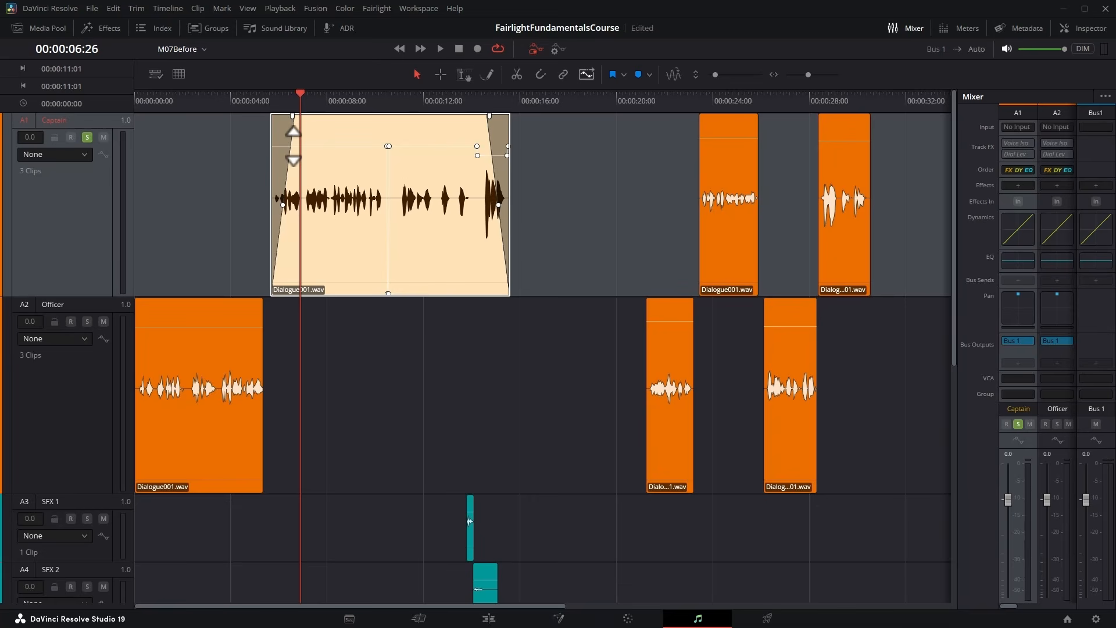
Select all six Captain and Officer clips and batch-apply fade-ins and fade-outs shorter than one frame, using a finer fade unit than frames.
{"action": "left_click_drag", "start_coordinate": [158, 149], "coordinate": [903, 447]}
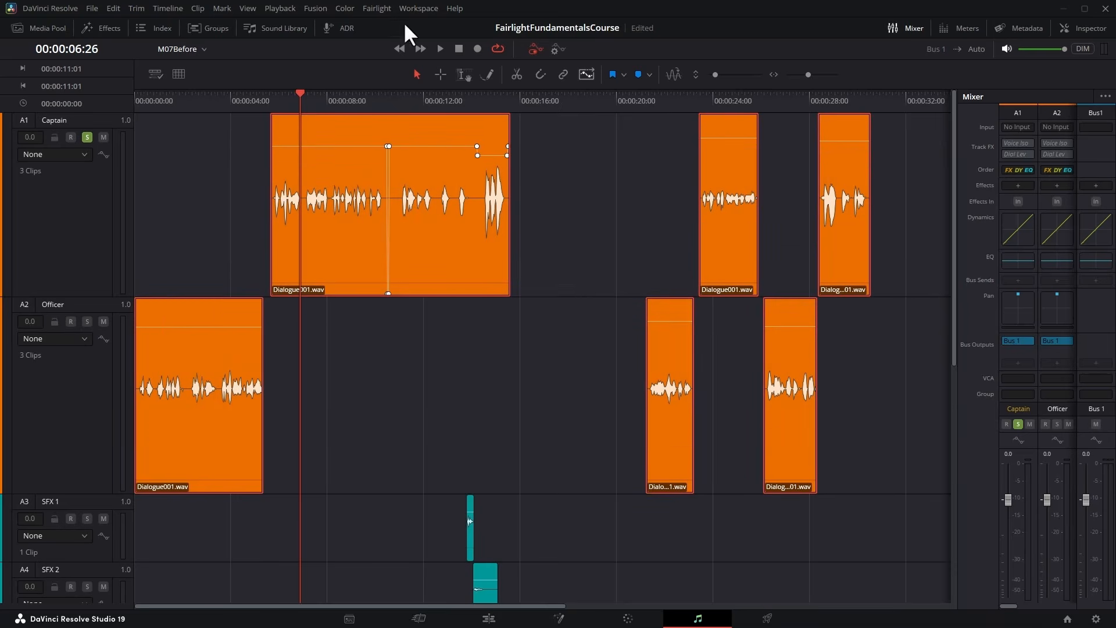
{"action": "left_click", "coordinate": [383, 8]}
{"action": "left_click", "coordinate": [423, 200]}
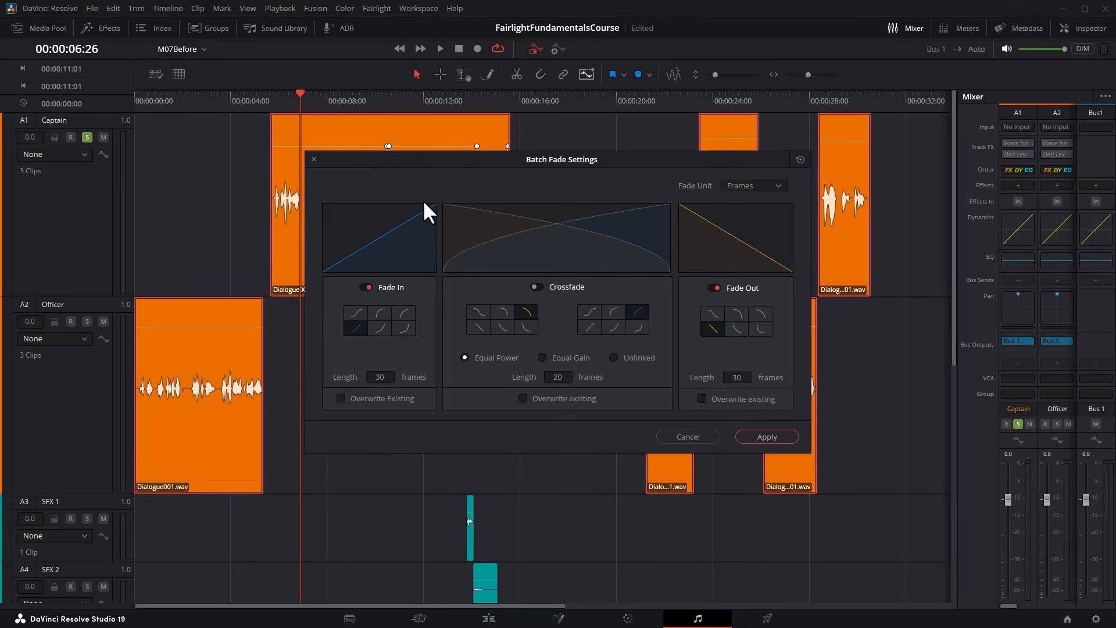
{"action": "left_click", "coordinate": [779, 187]}
{"action": "left_click", "coordinate": [756, 200]}
{"action": "left_click", "coordinate": [773, 431]}
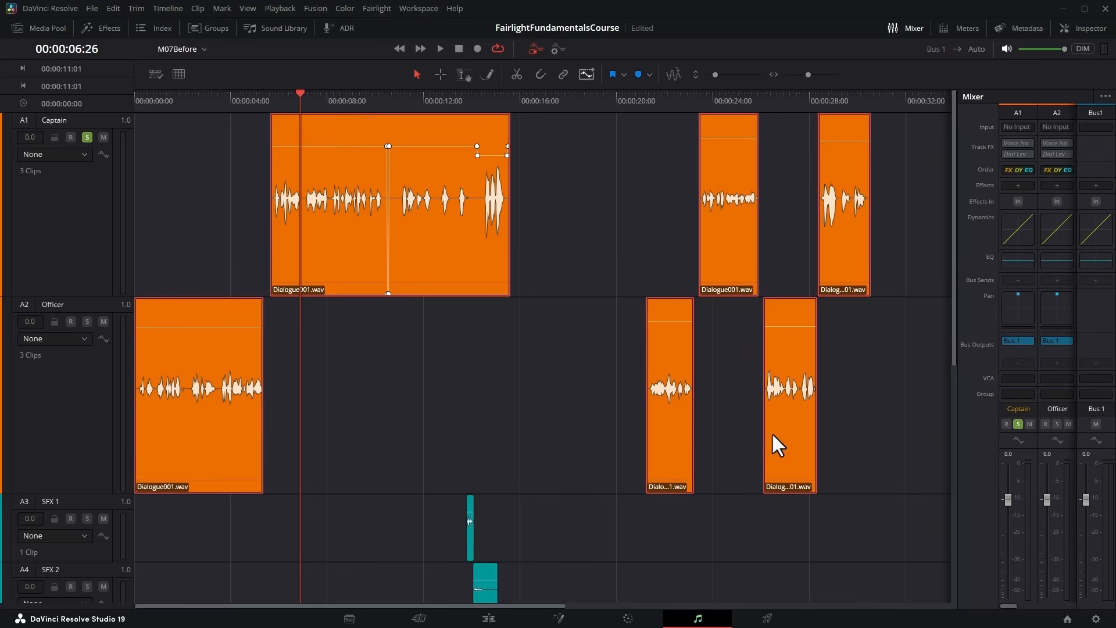
Zoom in to examine the short fades at the start and end of the first Captain clip, and fit the timeline back in view.
{"action": "left_click", "coordinate": [269, 92]}
{"action": "scroll", "coordinate": [271, 95], "scroll_direction": "up", "scroll_amount": 10}
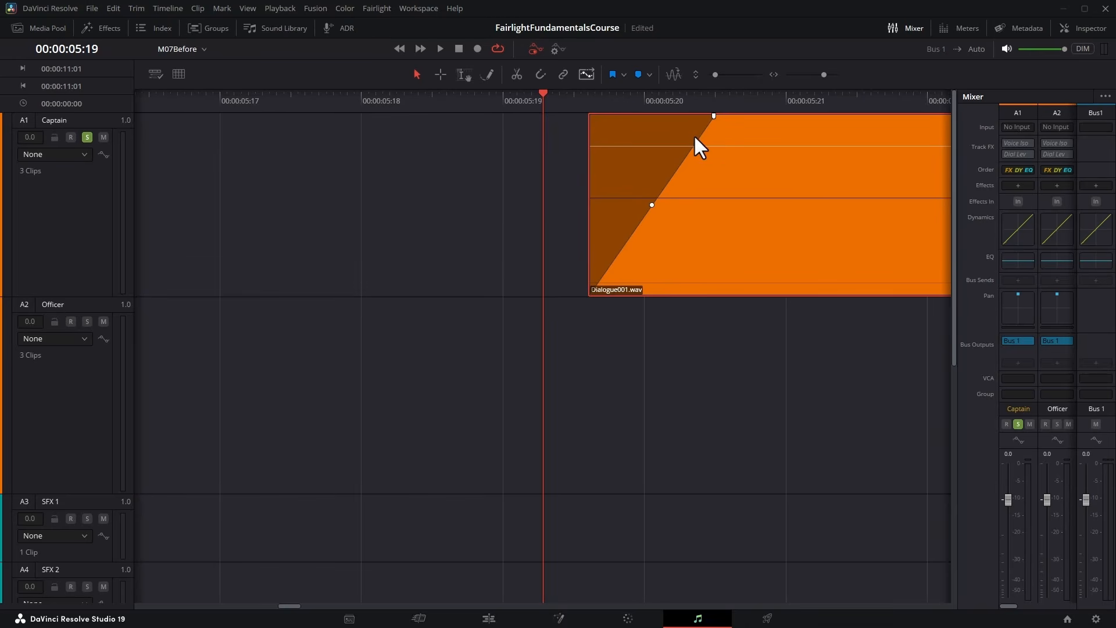
{"action": "key", "text": "Down"}
{"action": "key", "text": "Down"}
{"action": "key", "text": "Down"}
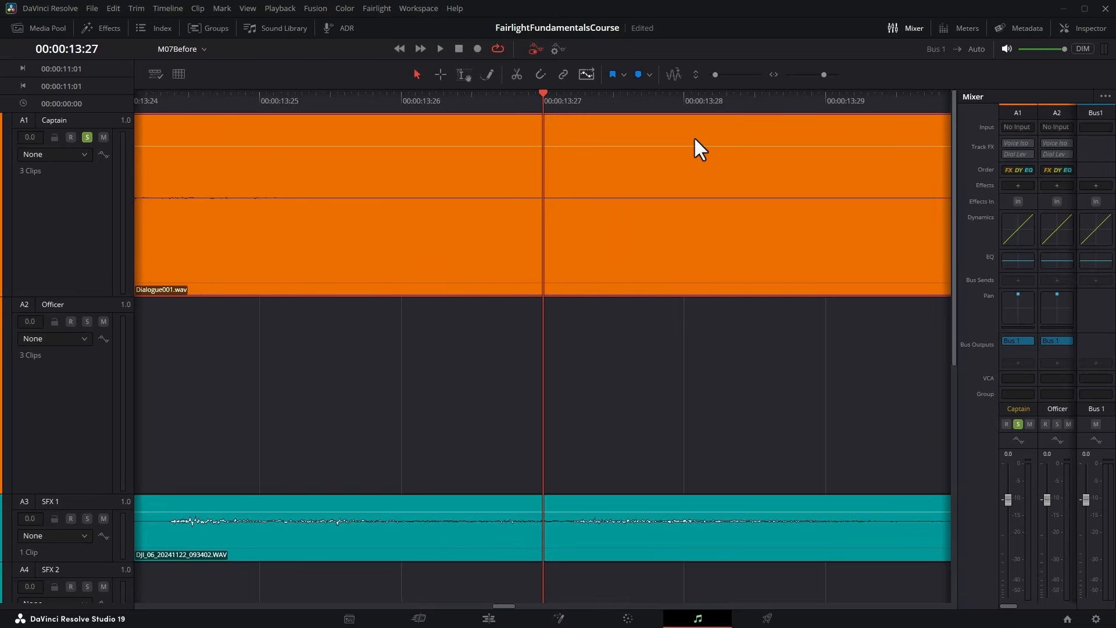
{"action": "key", "text": "Down"}
{"action": "key", "text": "Down"}
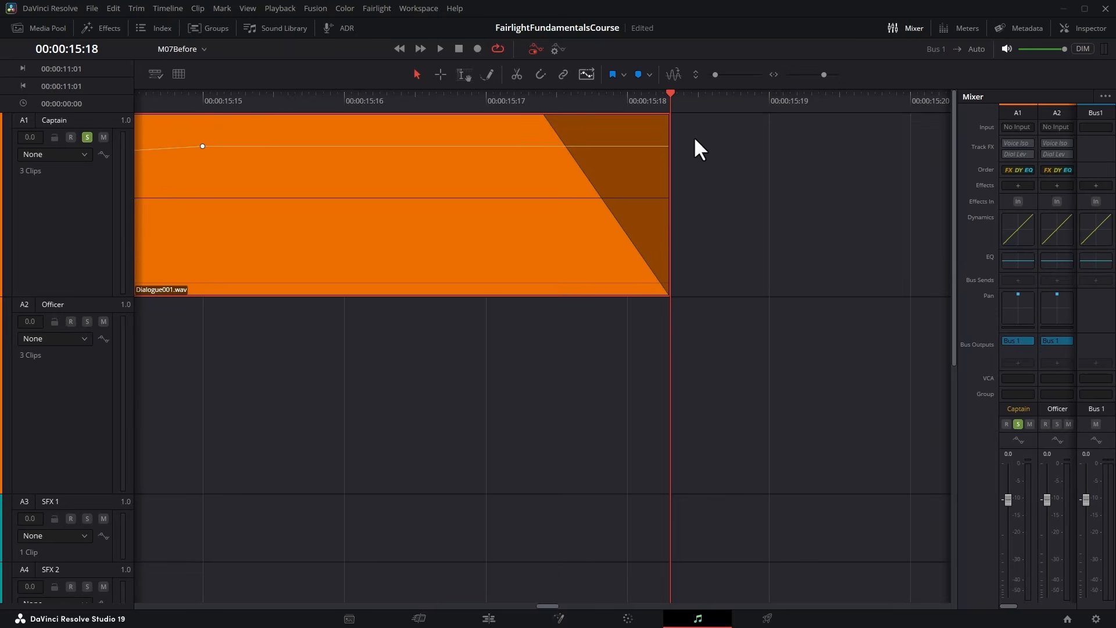
{"action": "key", "text": "shift+z"}
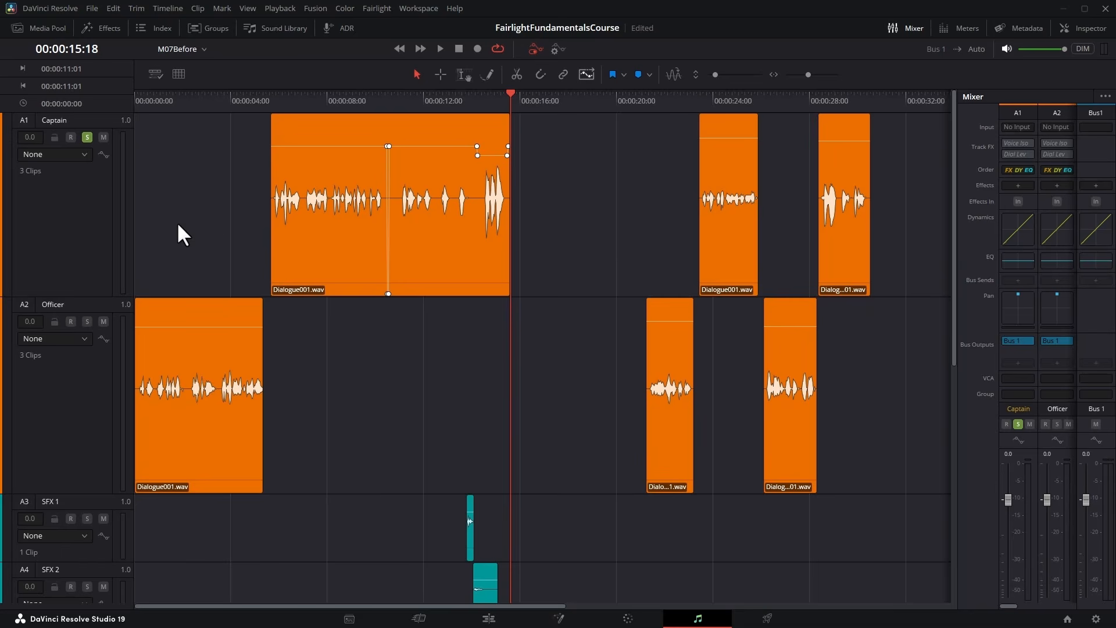
{"action": "left_click", "coordinate": [1024, 181]}
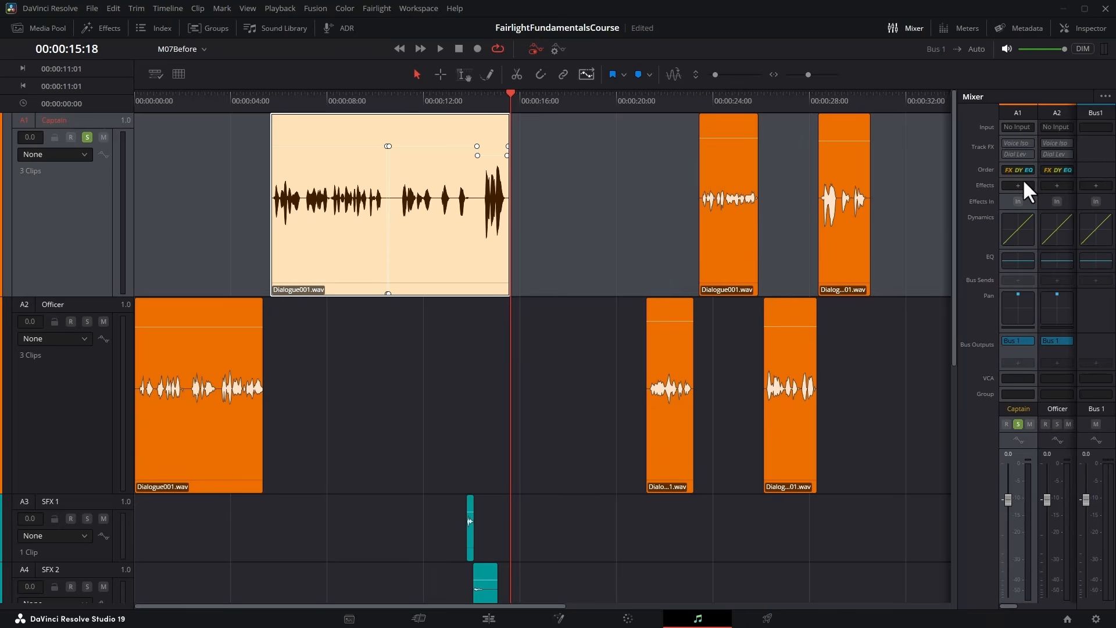
{"action": "left_click", "coordinate": [1022, 182]}
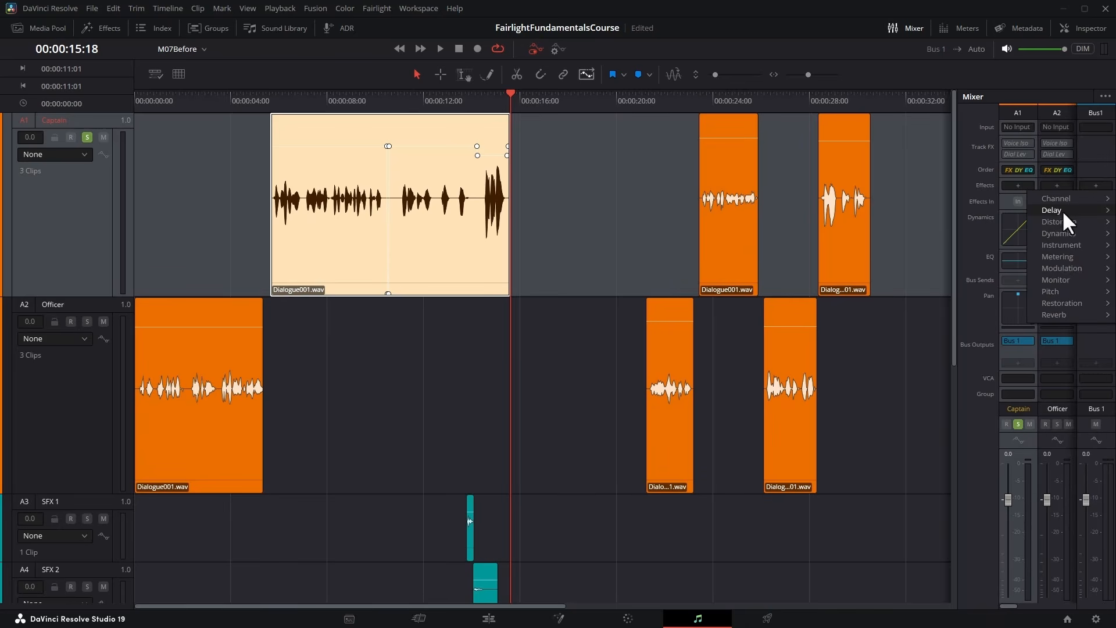
{"action": "mouse_move", "coordinate": [1073, 299]}
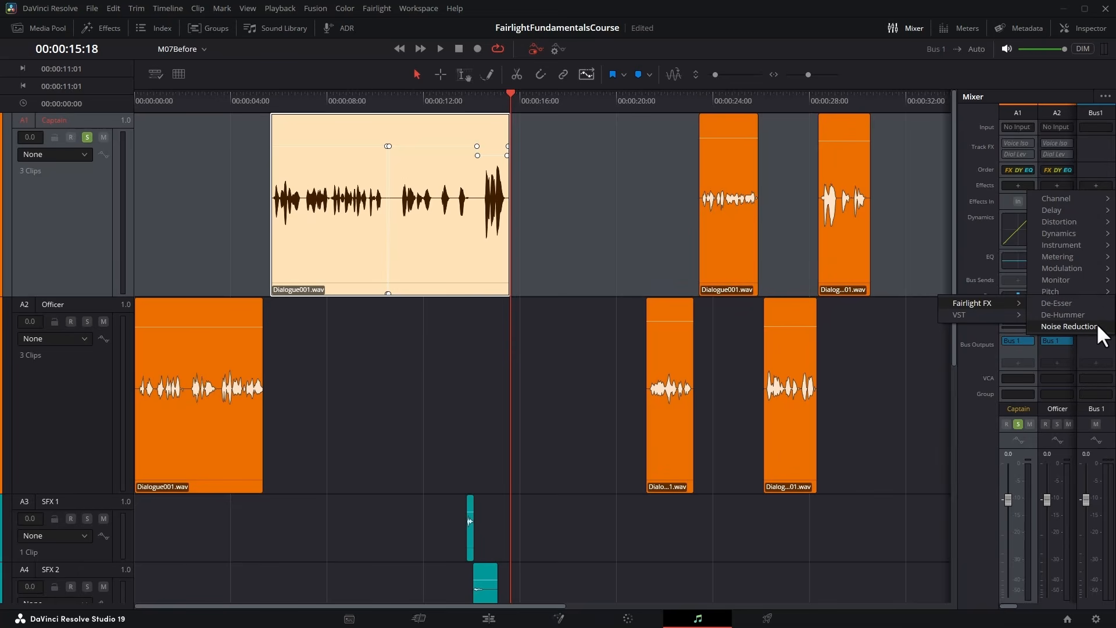
{"action": "left_click", "coordinate": [973, 86]}
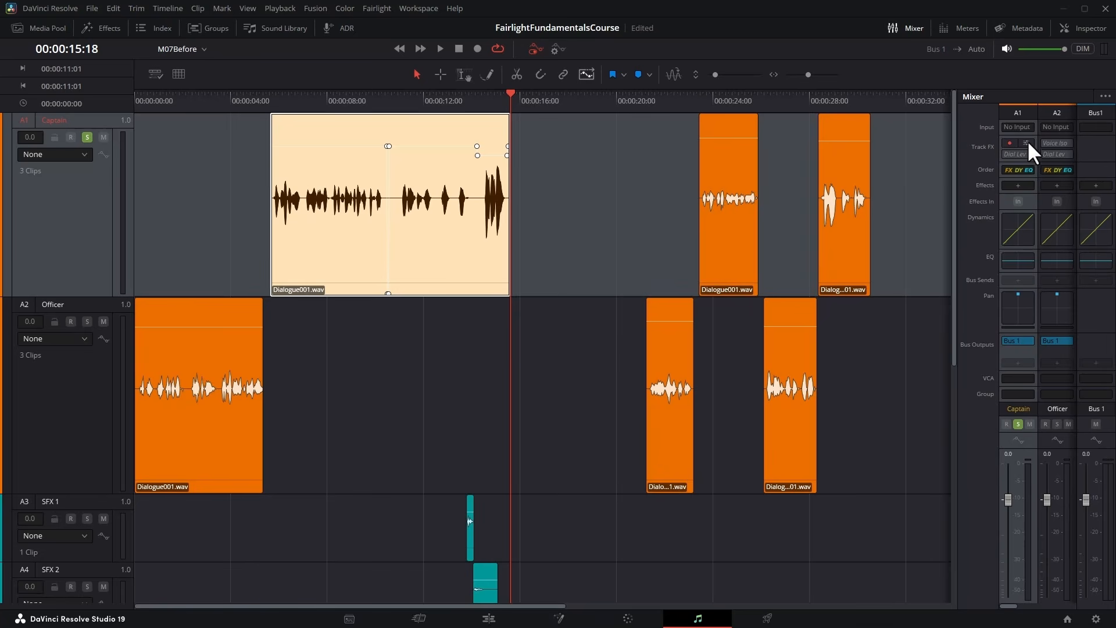
Turn on Voice Isolation for the Captain track and audition the first clip with the amount at 100 and at 0.
{"action": "left_click", "coordinate": [1026, 143]}
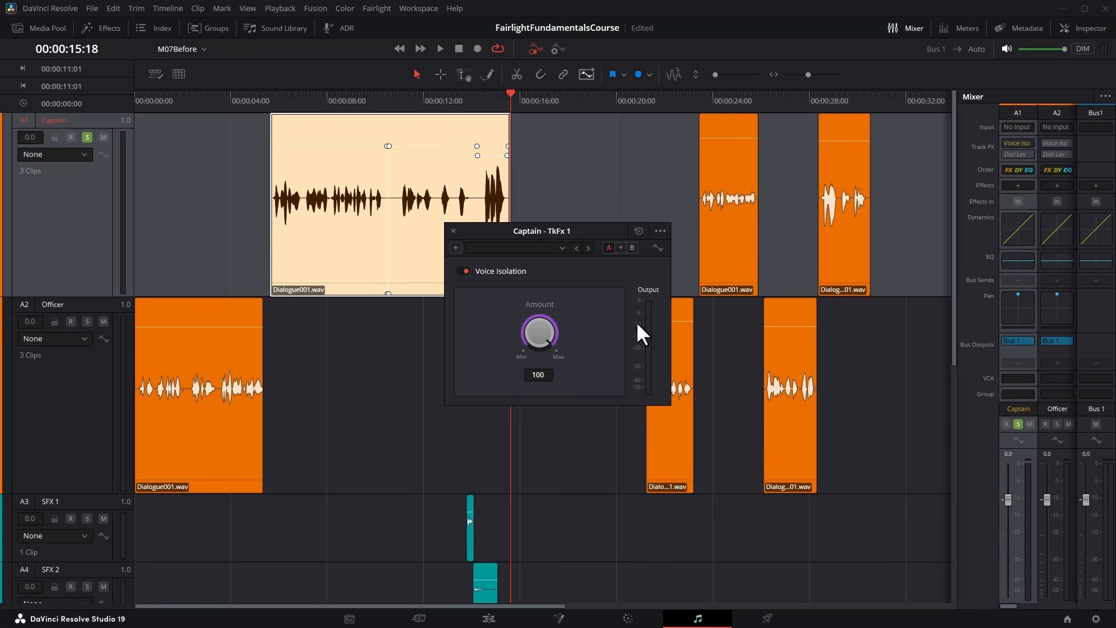
{"action": "left_click_drag", "start_coordinate": [539, 336], "coordinate": [501, 358]}
{"action": "left_click", "coordinate": [275, 96]}
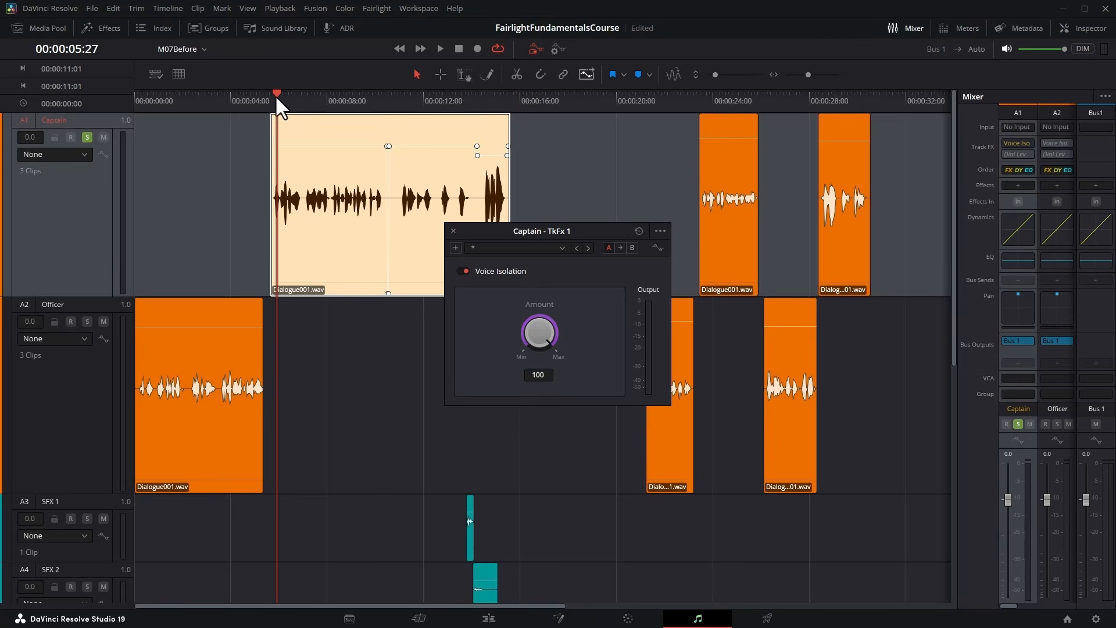
{"action": "key", "text": "space"}
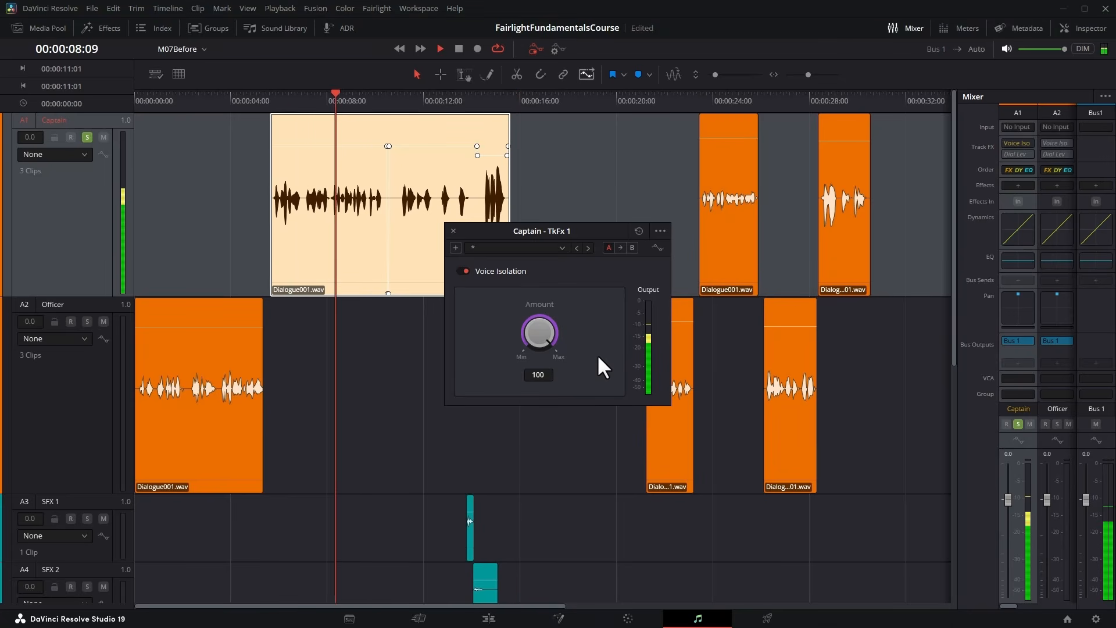
{"action": "left_click", "coordinate": [276, 96]}
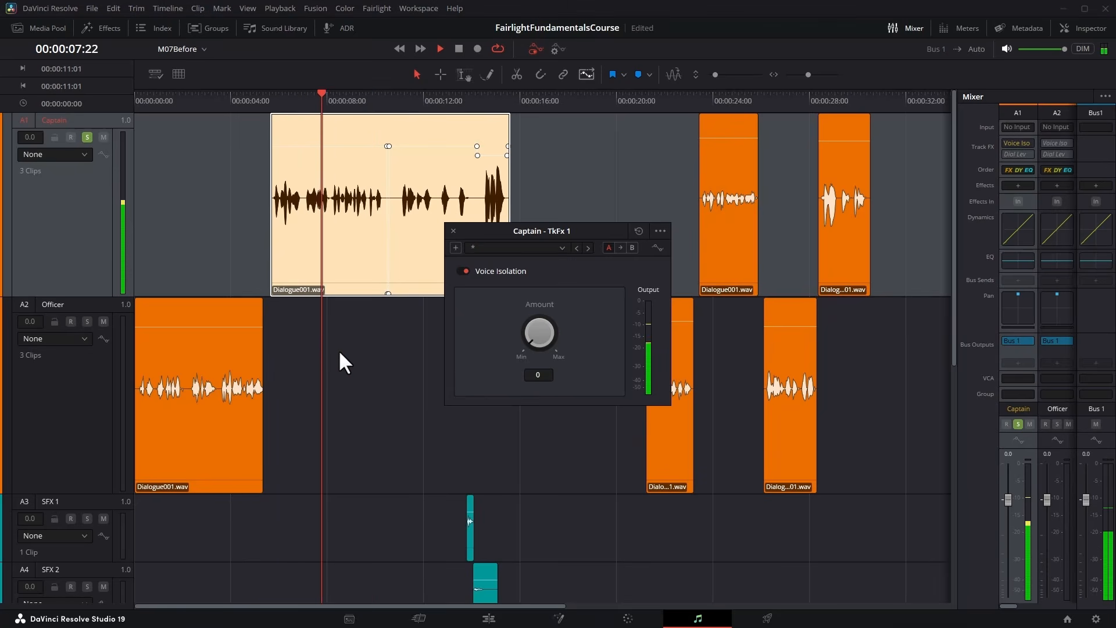
{"action": "key", "text": "space"}
Set the Captain track's Voice Isolation amount to 26, play the first clip to check it, and close the effect settings.
{"action": "left_click_drag", "start_coordinate": [559, 329], "coordinate": [584, 320]}
{"action": "left_click", "coordinate": [276, 96]}
{"action": "key", "text": "space"}
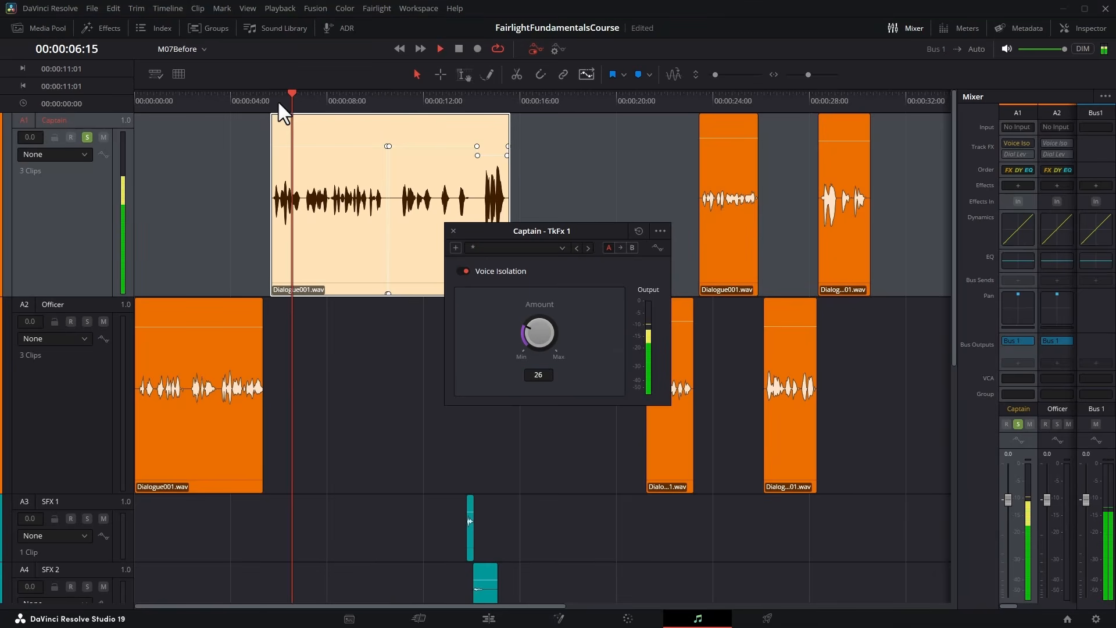
{"action": "key", "text": "space"}
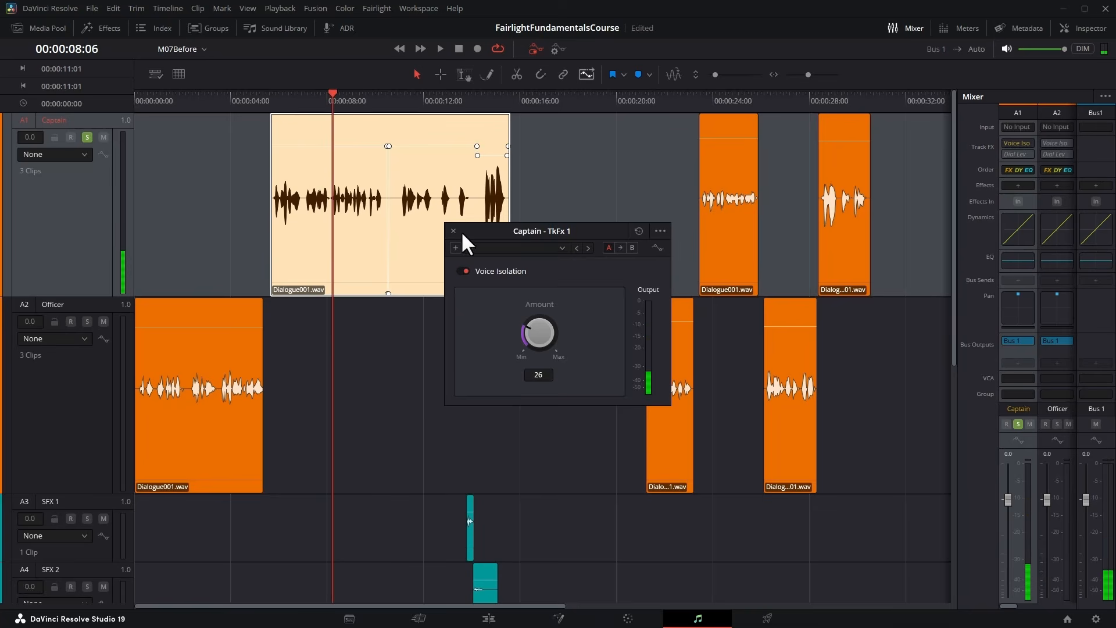
{"action": "left_click", "coordinate": [454, 231]}
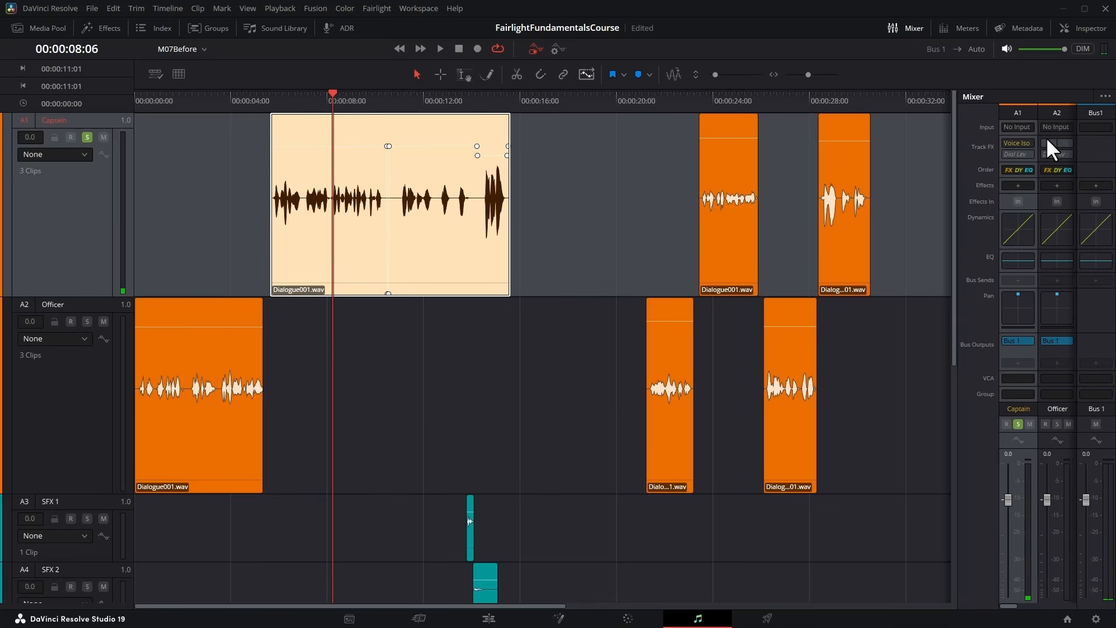
Turn on Voice Isolation for the Officer track and reduce its amount from the default.
{"action": "left_click", "coordinate": [1064, 142]}
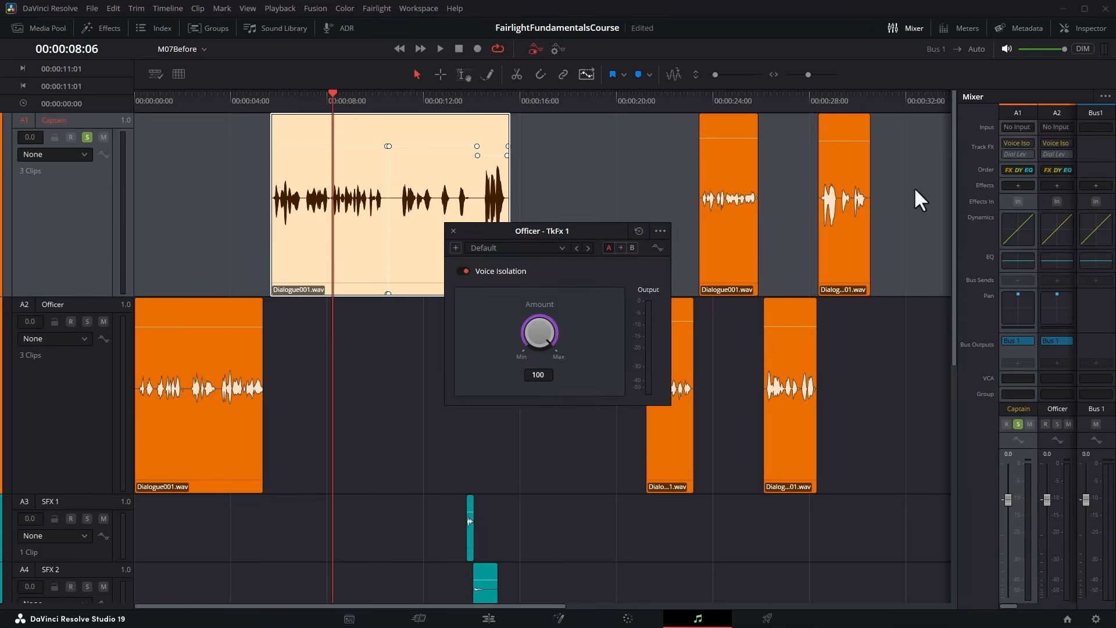
{"action": "left_click_drag", "start_coordinate": [545, 337], "coordinate": [374, 357]}
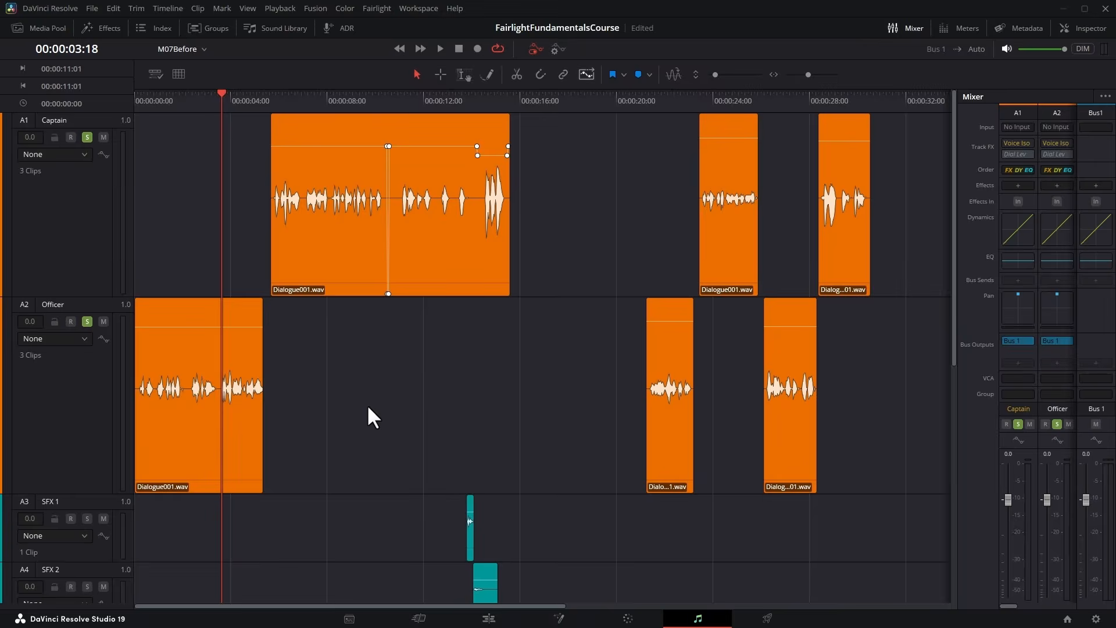
Shrink the track heights, unsolo the Captain and Officer tracks, and solo the SFX 1, SFX 2 and SFX 3 tracks.
{"action": "scroll", "coordinate": [385, 382], "scroll_direction": "down", "scroll_amount": 3}
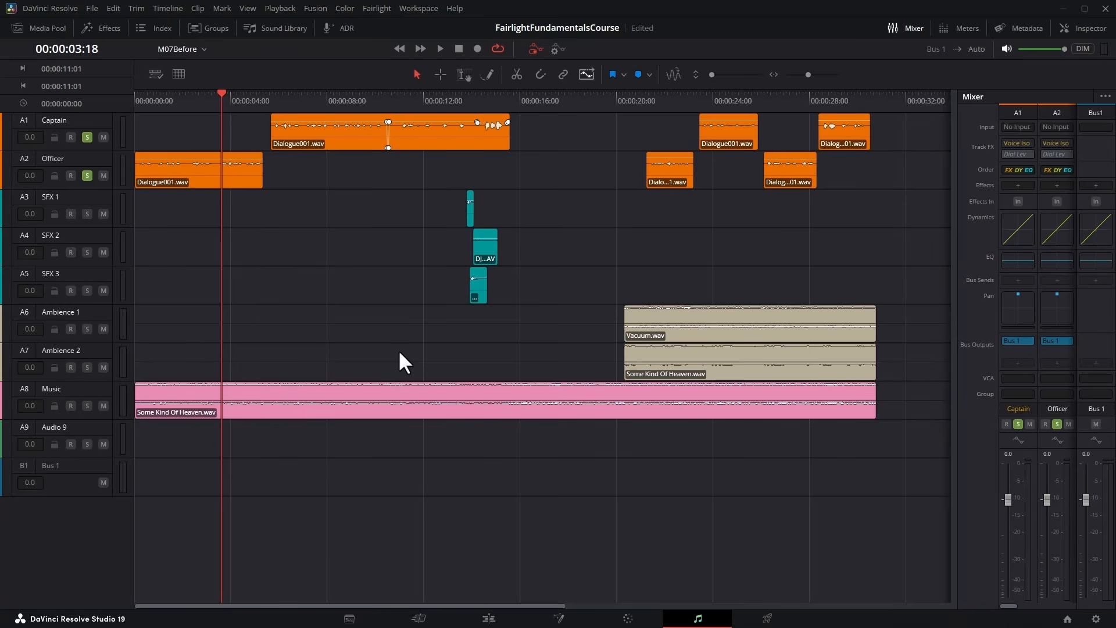
{"action": "left_click", "coordinate": [88, 137]}
{"action": "left_click", "coordinate": [87, 175]}
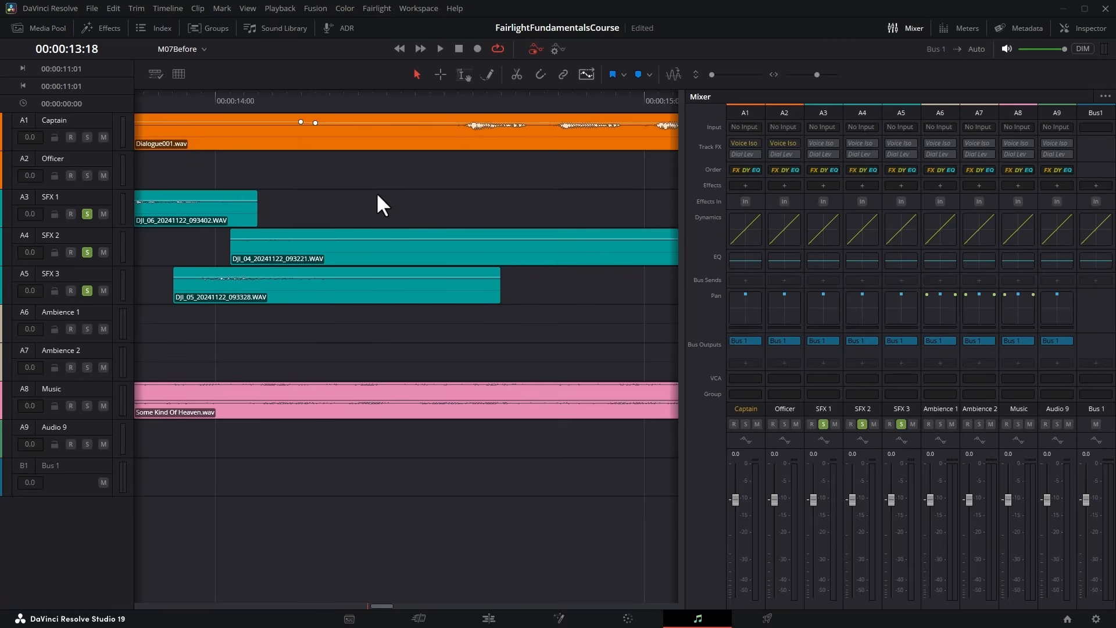
Play the three soloed SFX clips repeatedly from about 00:00:13:18 to compare their levels in the mixer.
{"action": "key", "text": "space"}
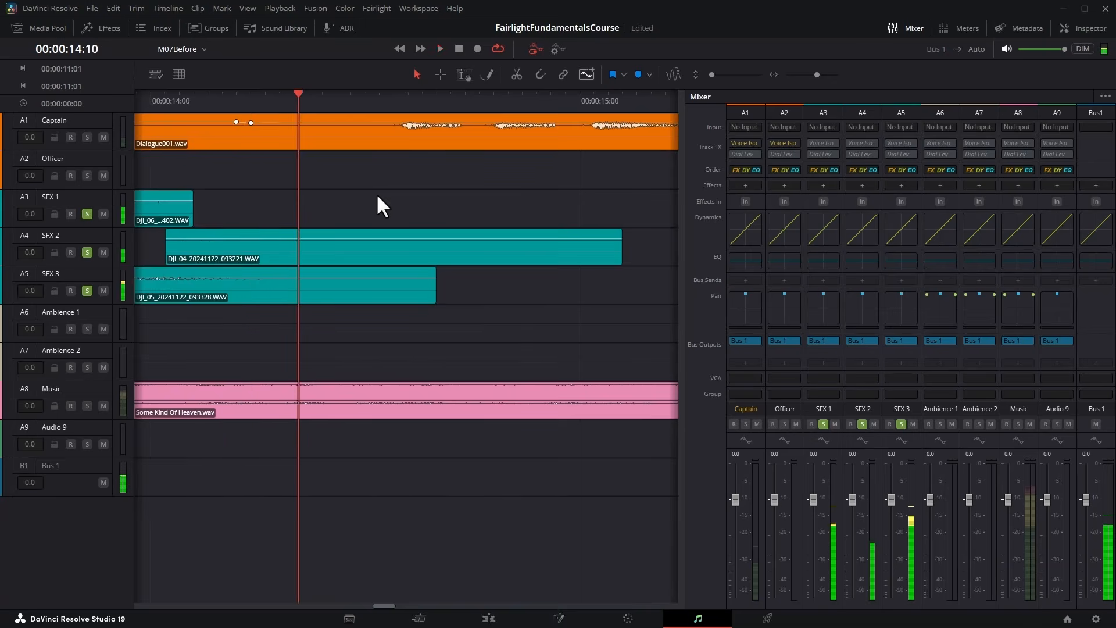
{"action": "left_click", "coordinate": [333, 97]}
{"action": "key", "text": "space"}
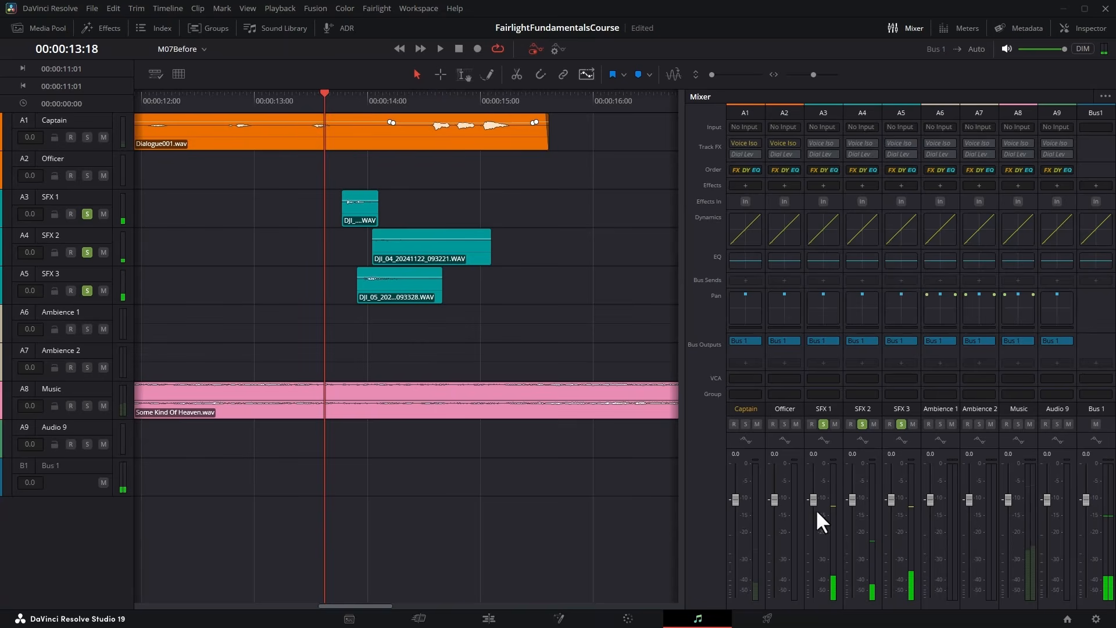
{"action": "key", "text": "space"}
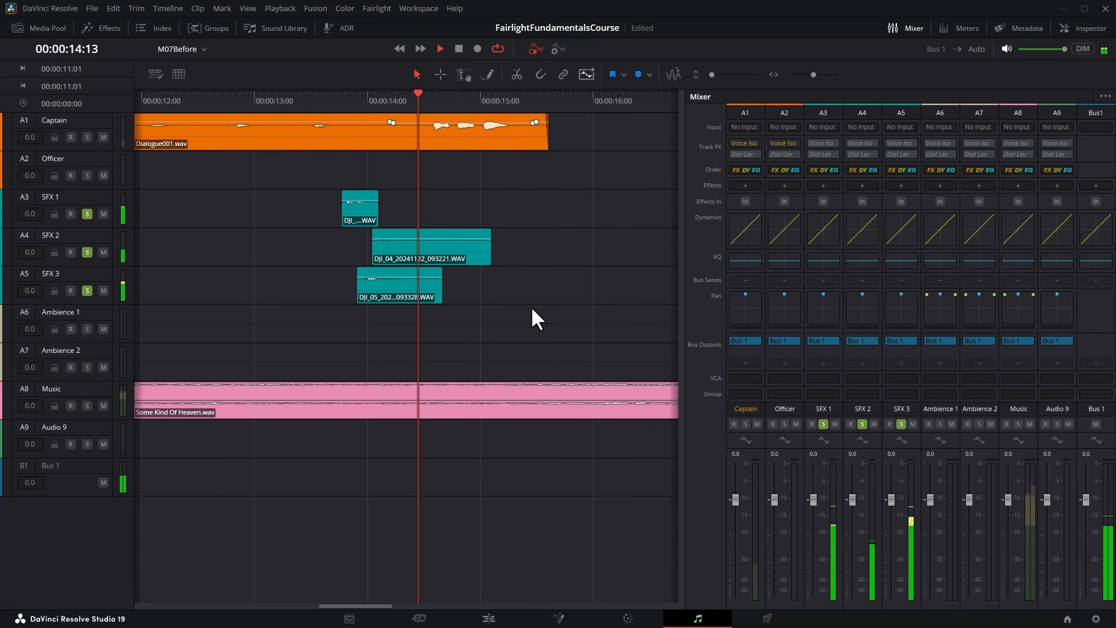
{"action": "key", "text": "space"}
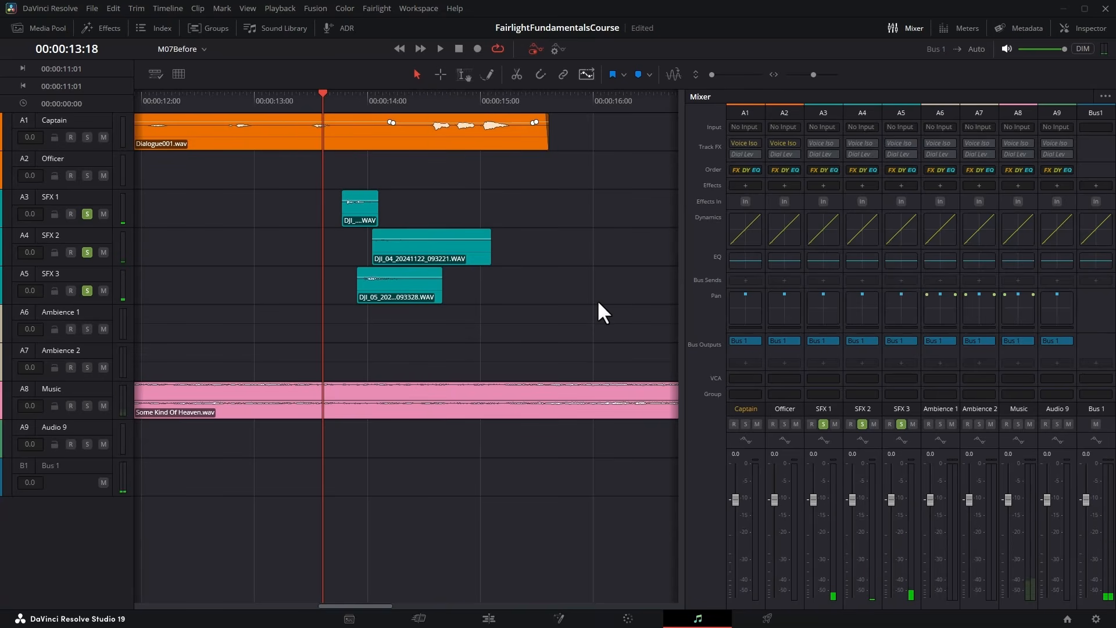
{"action": "key", "text": "space"}
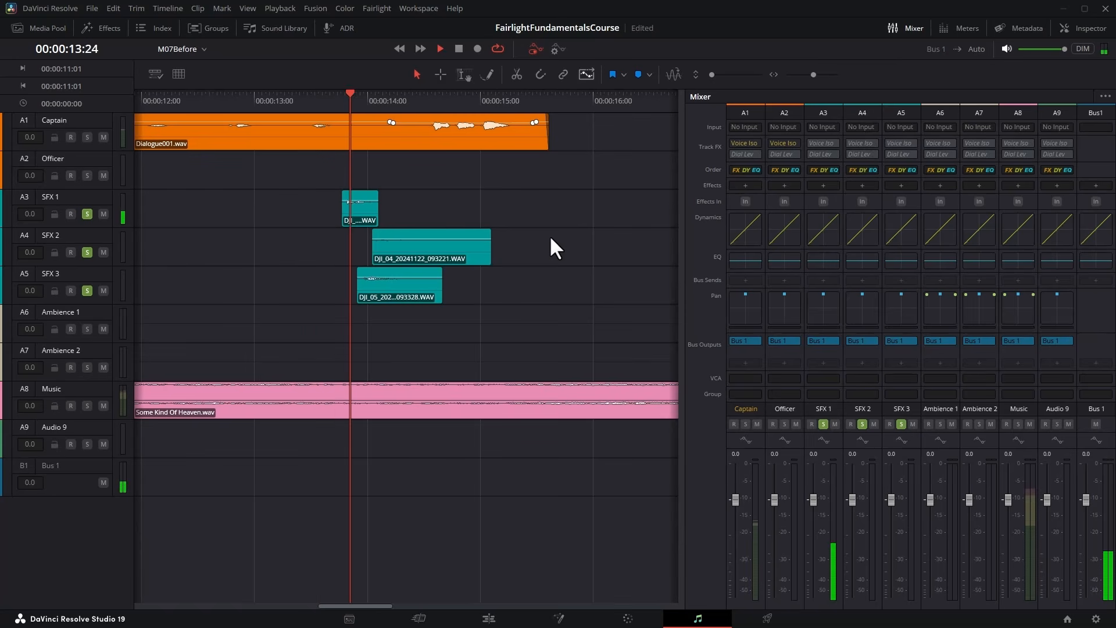
{"action": "left_click", "coordinate": [334, 105]}
{"action": "key", "text": "space"}
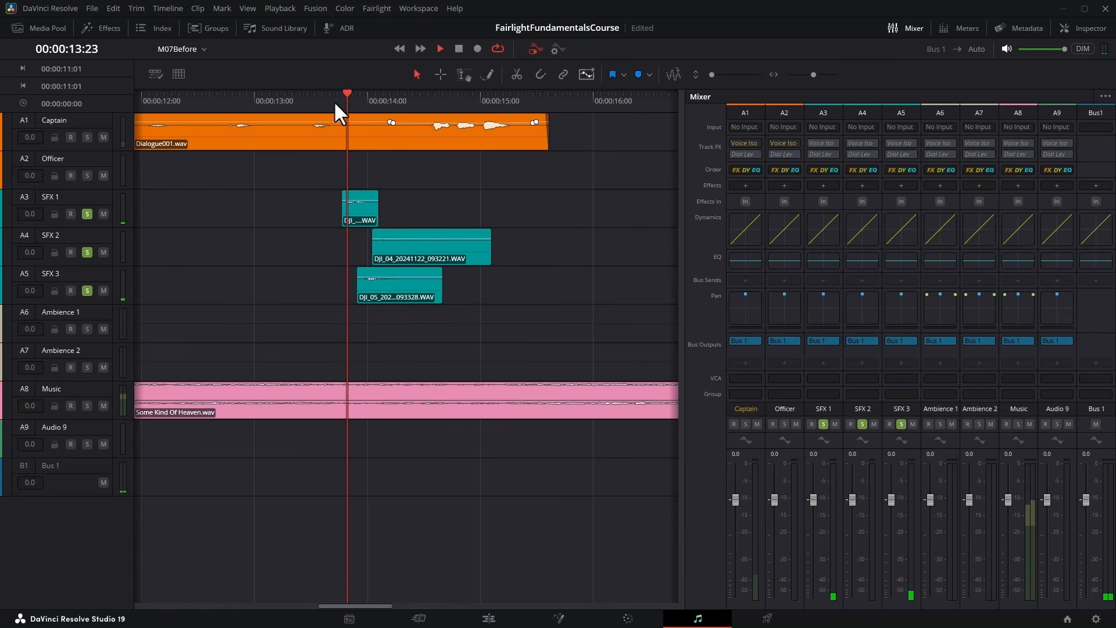
{"action": "key", "text": "space"}
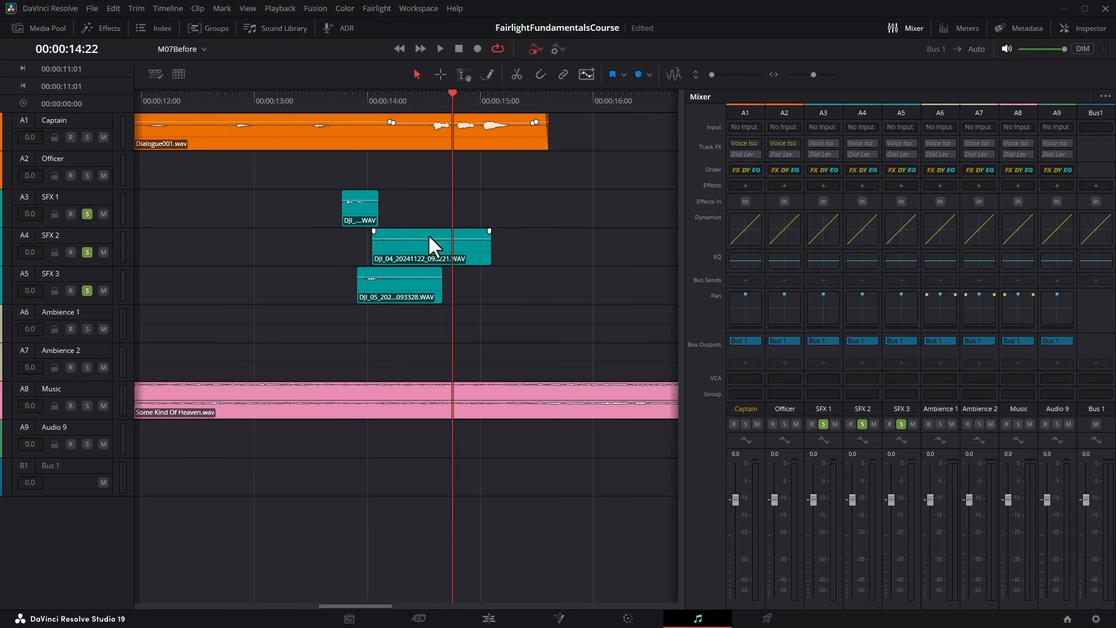
Slightly adjust the volume of the SFX 2 clip and play it back.
{"action": "left_click_drag", "start_coordinate": [429, 237], "coordinate": [429, 237]}
{"action": "key", "text": "space"}
{"action": "key", "text": "space"}
Unsolo the SFX tracks, solo Ambience 1 and Ambience 2, and play the ambience clips from near their start.
{"action": "scroll", "coordinate": [288, 267], "scroll_direction": "right", "scroll_amount": 10}
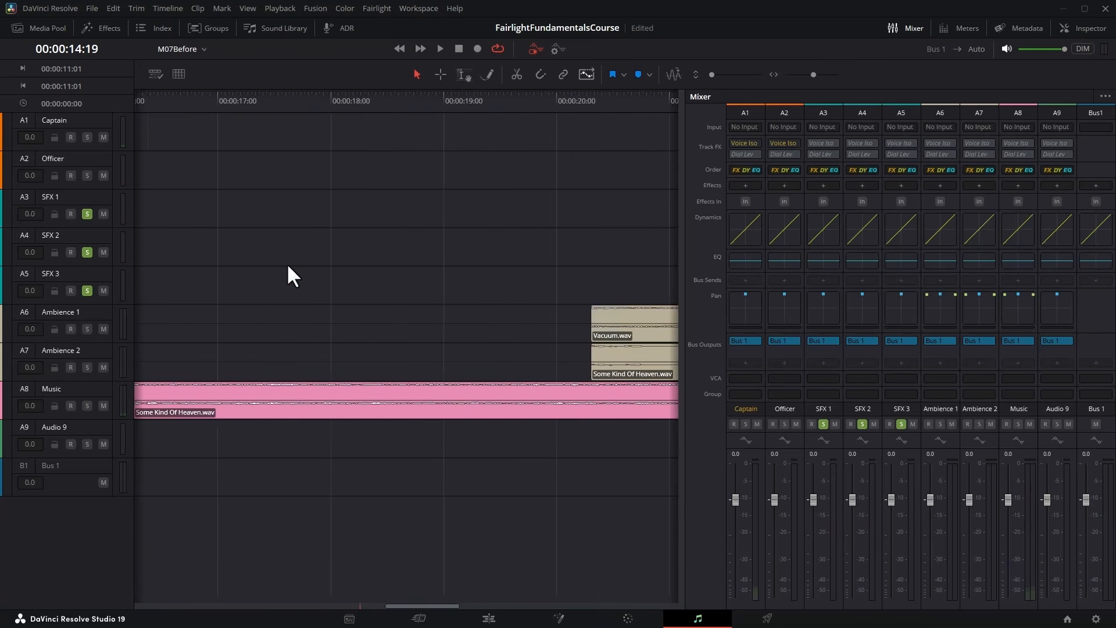
{"action": "scroll", "coordinate": [288, 266], "scroll_direction": "right", "scroll_amount": 3}
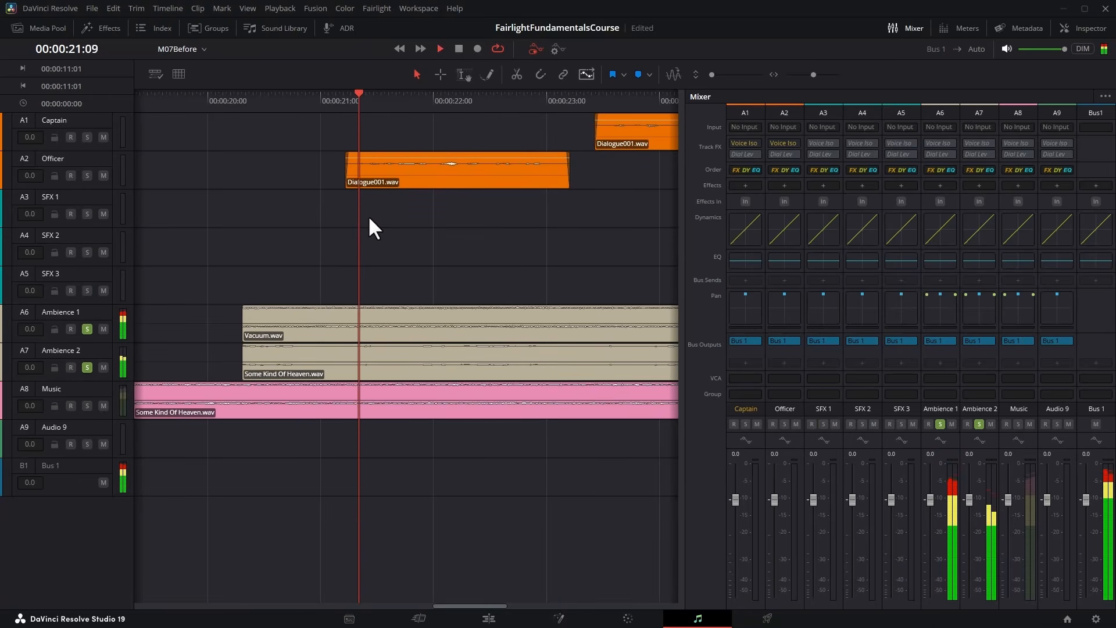
{"action": "key", "text": "space"}
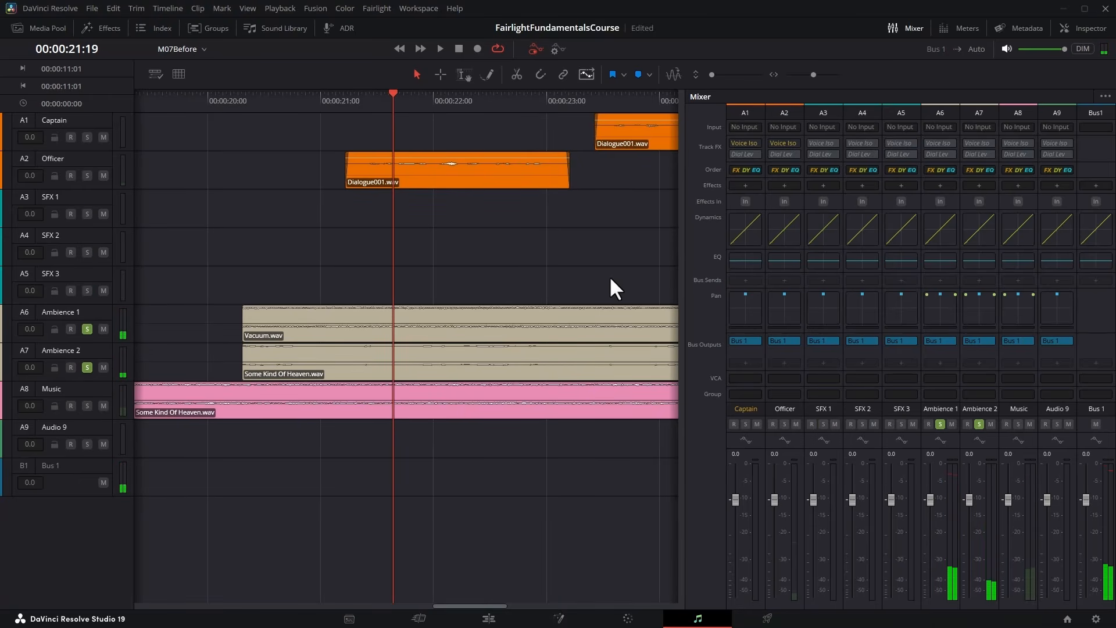
Unsolo Ambience 2, lower the volume of the Vacuum.wav clip on Ambience 1, and play it from about 00:00:20:14.
{"action": "left_click", "coordinate": [90, 367]}
{"action": "left_click", "coordinate": [373, 324]}
{"action": "scroll", "coordinate": [370, 322], "scroll_direction": "up", "scroll_amount": 1}
{"action": "scroll", "coordinate": [372, 320], "scroll_direction": "up", "scroll_amount": 5}
{"action": "left_click_drag", "start_coordinate": [372, 317], "coordinate": [372, 344]}
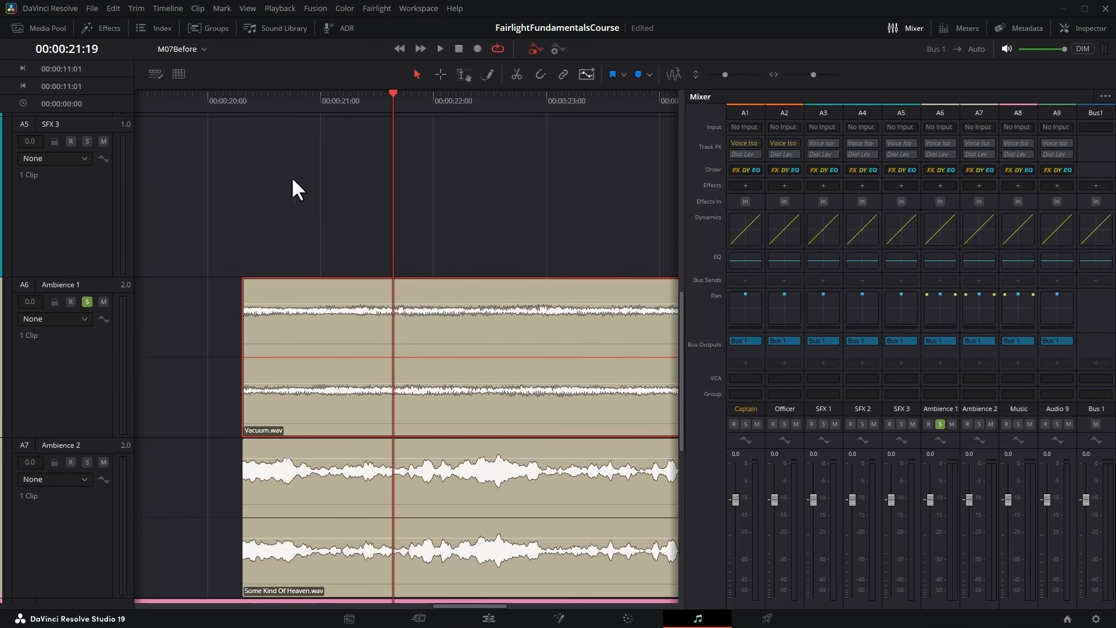
{"action": "left_click", "coordinate": [261, 96]}
{"action": "key", "text": "space"}
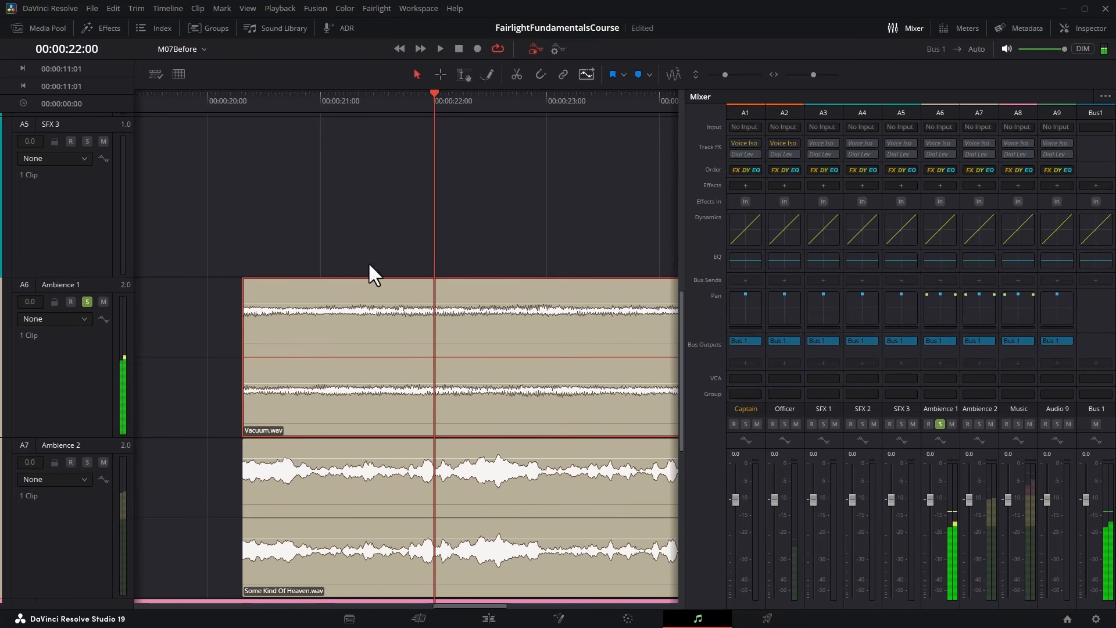
Lower the Vacuum.wav clip's volume further and replay it from near its start to check the level.
{"action": "left_click_drag", "start_coordinate": [361, 305], "coordinate": [361, 314]}
{"action": "left_click", "coordinate": [261, 100]}
{"action": "key", "text": "space"}
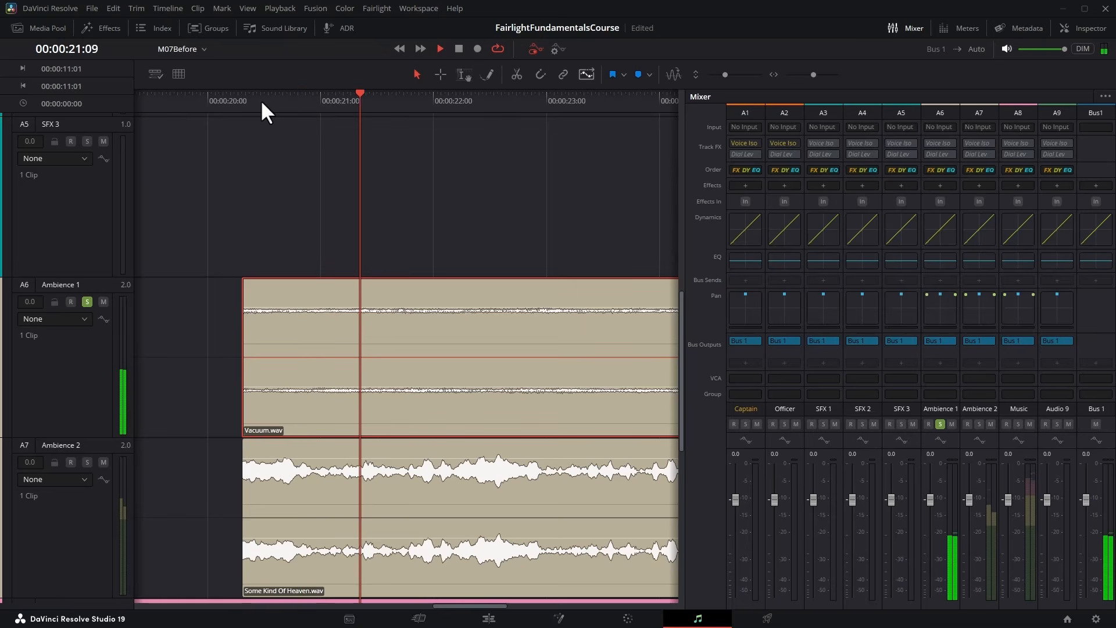
Solo Ambience 2, lower the volume of its Some Kind Of Heaven.wav clip, and play both ambience clips from near their start.
{"action": "key", "text": "space"}
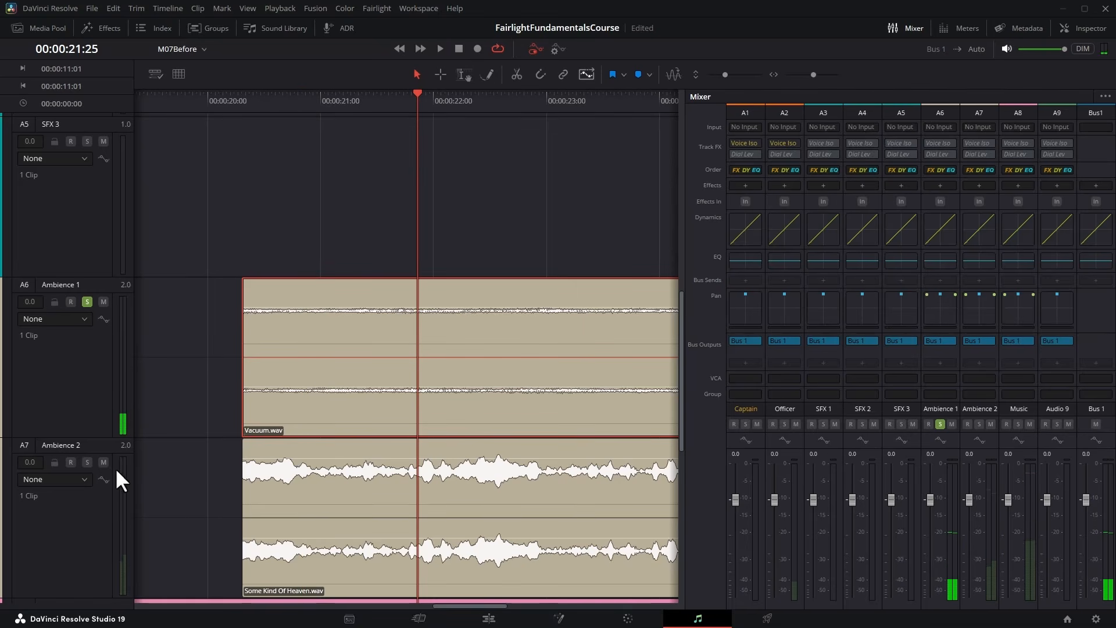
{"action": "left_click", "coordinate": [87, 462]}
{"action": "left_click", "coordinate": [309, 501]}
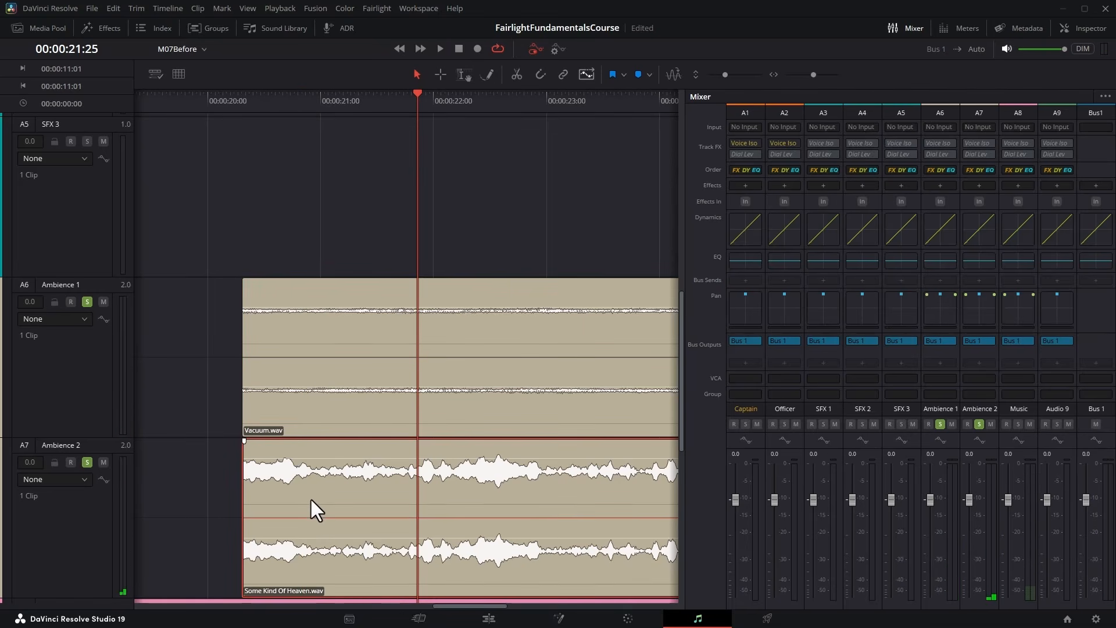
{"action": "left_click_drag", "start_coordinate": [319, 457], "coordinate": [319, 464]}
{"action": "left_click", "coordinate": [276, 97]}
{"action": "key", "text": "space"}
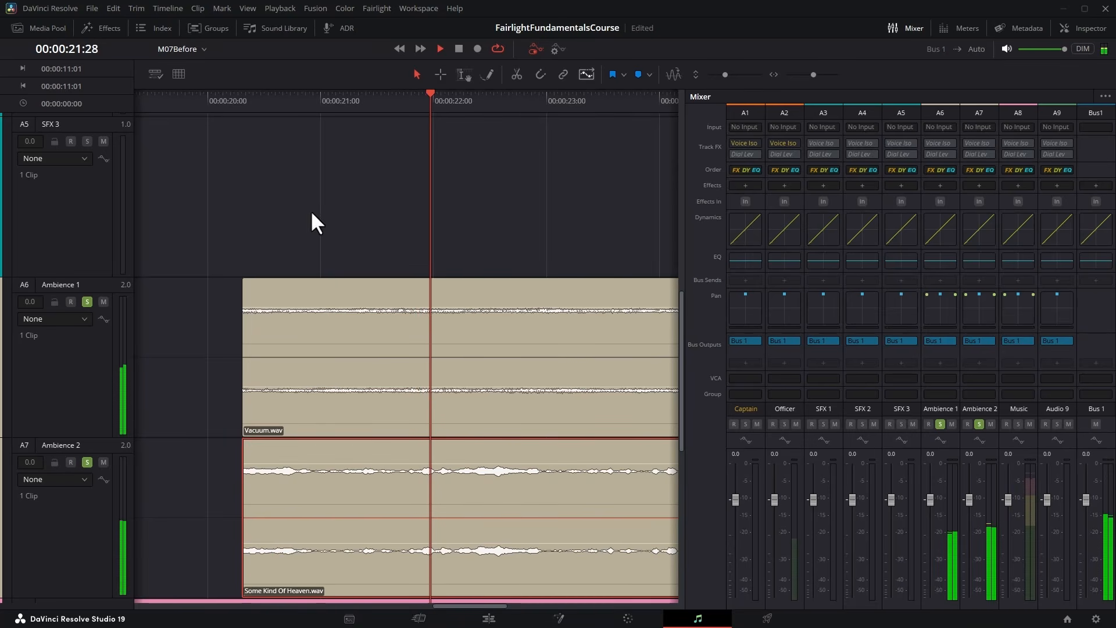
{"action": "key", "text": "space"}
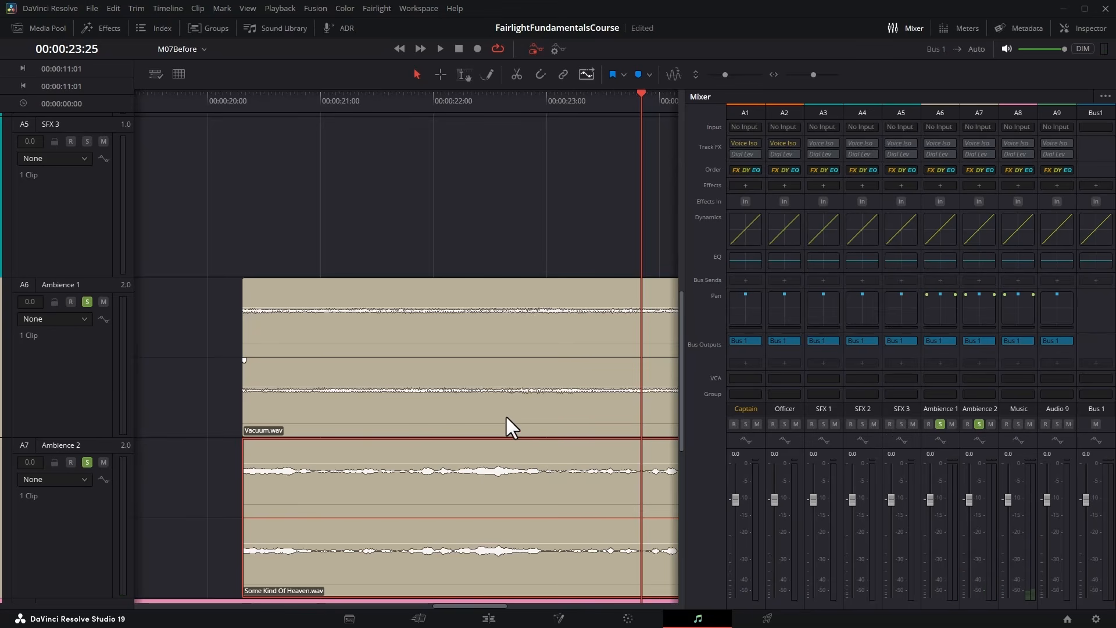
Fine-tune the volume of the ambience clips and replay them together from near their start.
{"action": "left_click", "coordinate": [412, 336]}
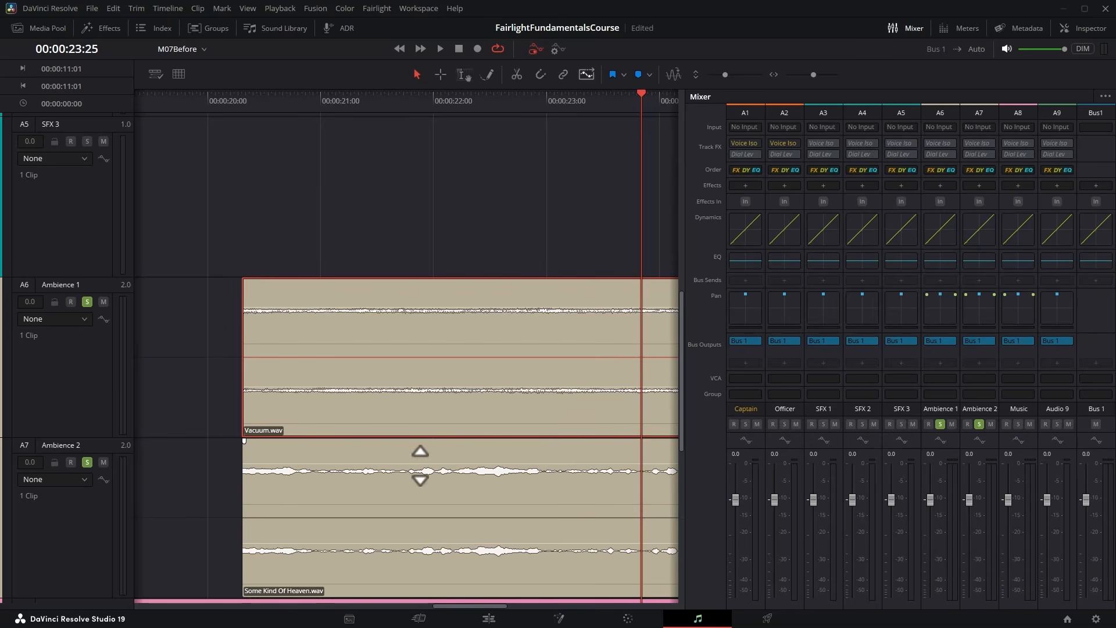
{"action": "left_click", "coordinate": [257, 96]}
{"action": "key", "text": "space"}
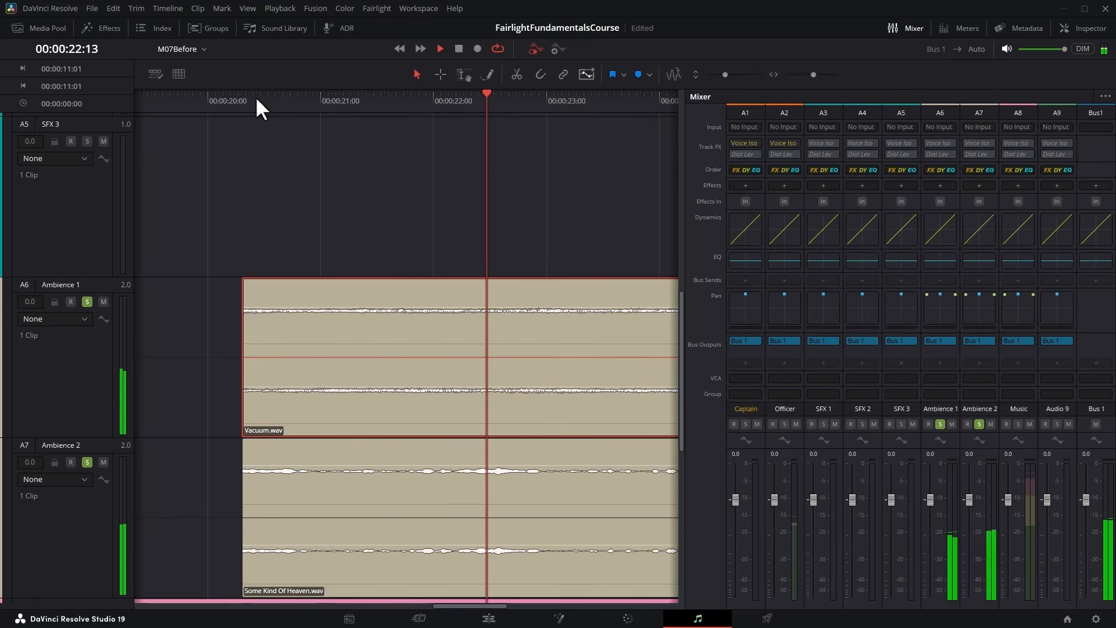
{"action": "key", "text": "space"}
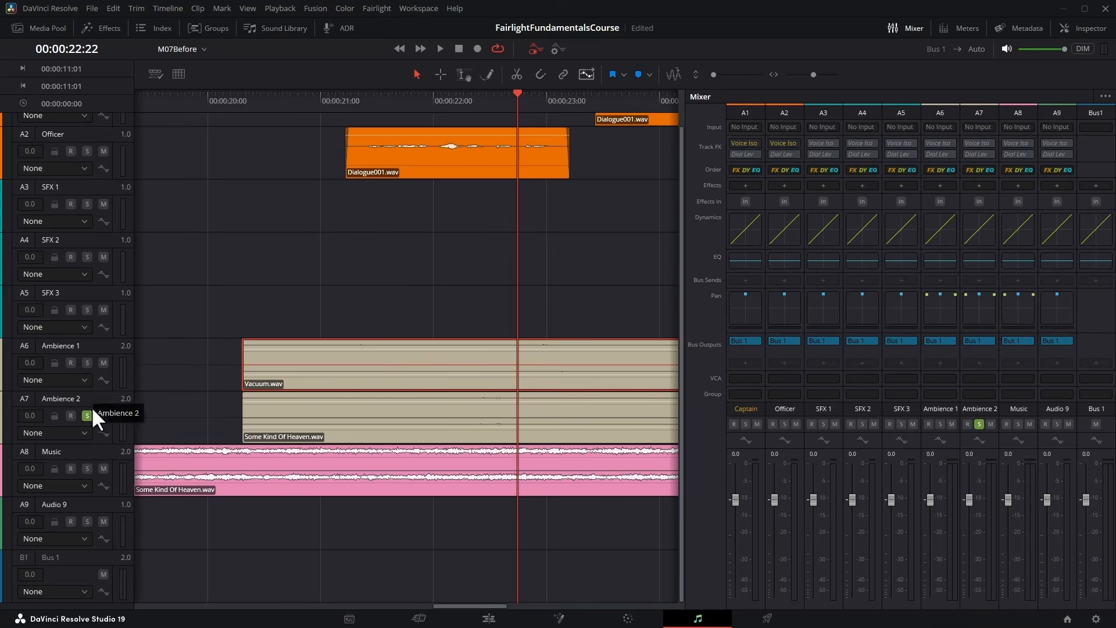
Unsolo the ambience tracks, solo the Music track, and increase its track height.
{"action": "left_click", "coordinate": [89, 415]}
{"action": "left_click", "coordinate": [88, 469]}
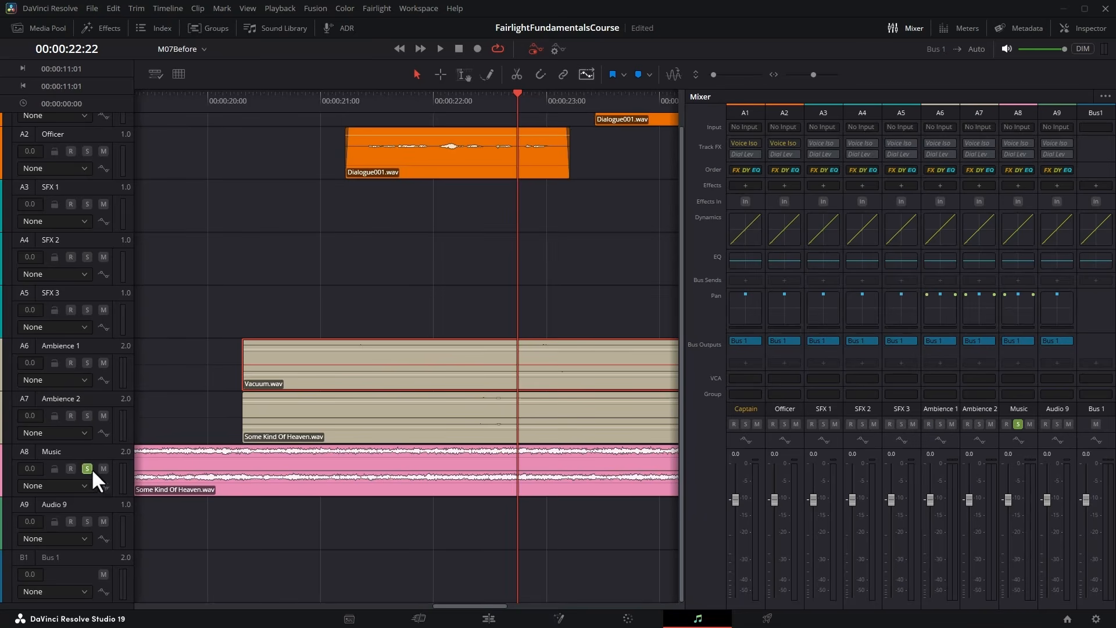
{"action": "left_click_drag", "start_coordinate": [95, 498], "coordinate": [95, 541]}
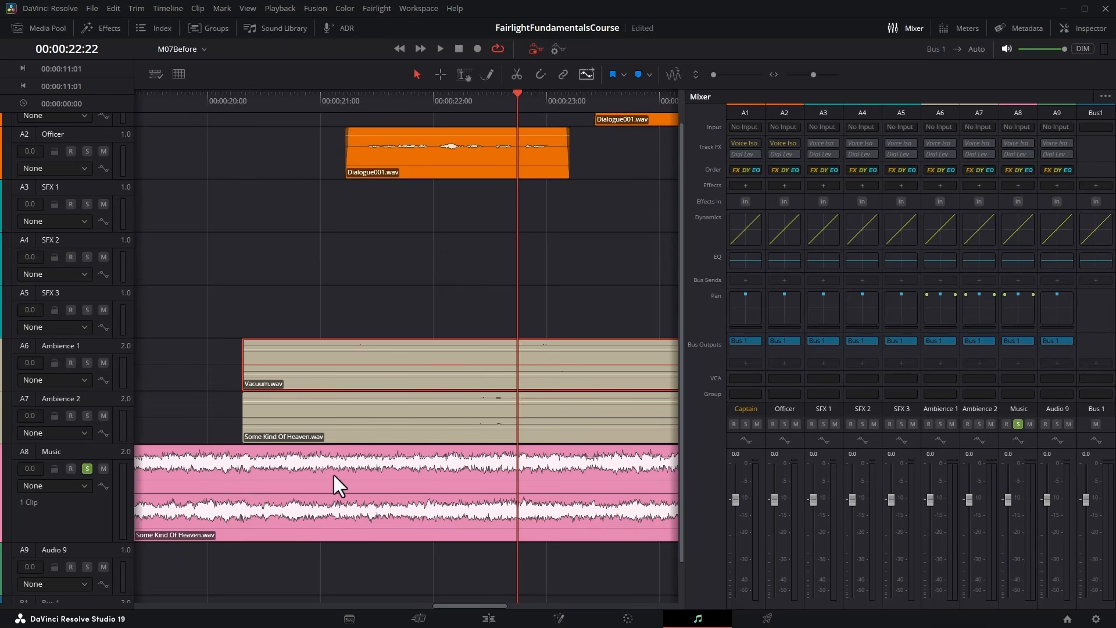
Fit the whole timeline in view, lower the Music clip's volume, and play it from about 00:00:01:13.
{"action": "key", "text": "shift+z"}
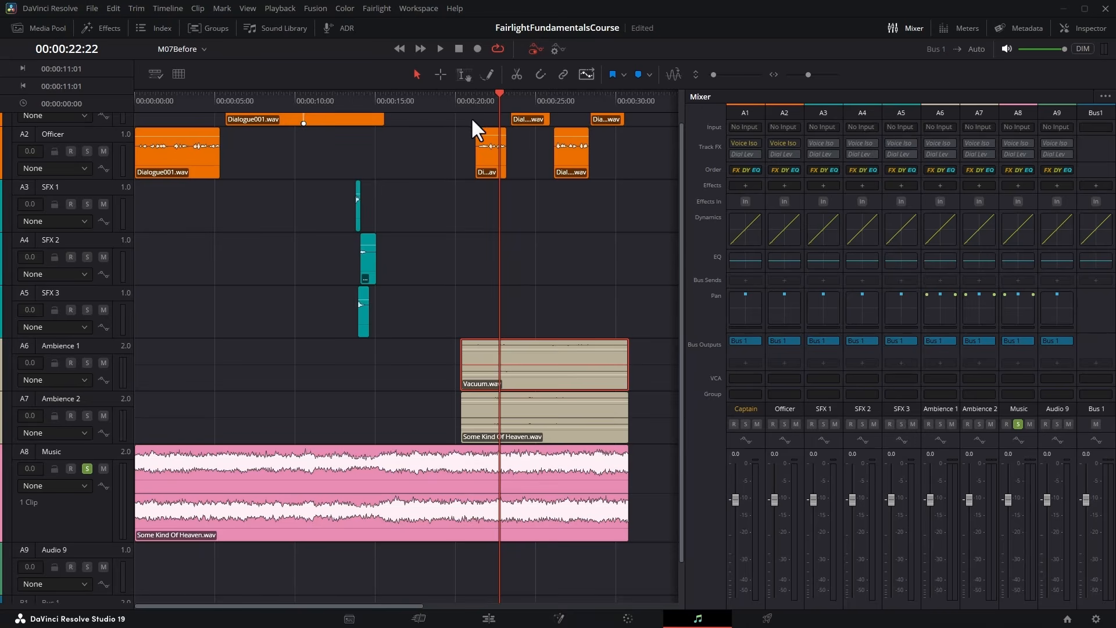
{"action": "left_click", "coordinate": [156, 101]}
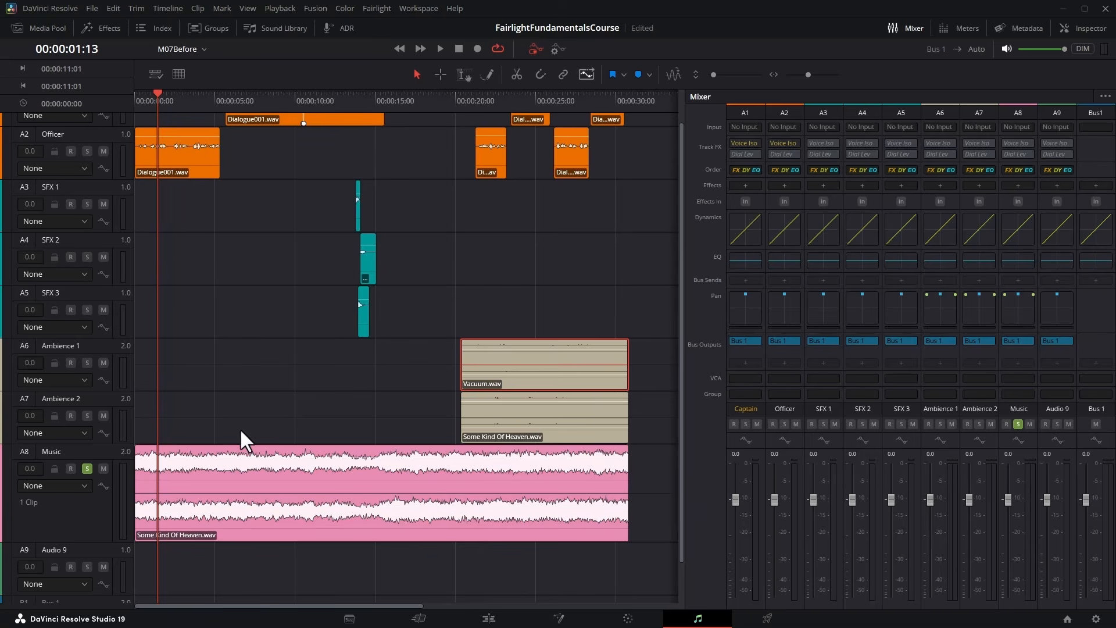
{"action": "mouse_move", "coordinate": [217, 462]}
{"action": "left_mouse_down"}
{"action": "mouse_move", "coordinate": [218, 480]}
{"action": "mouse_move", "coordinate": [221, 466]}
{"action": "left_mouse_up"}
{"action": "key", "text": "space"}
Solo Captain and Officer with Music, play from the start, and lower the Music clip's volume further under the dialogue.
{"action": "key", "text": "space"}
{"action": "scroll", "coordinate": [144, 221], "scroll_direction": "up", "scroll_amount": 1}
{"action": "left_click", "coordinate": [87, 137]}
{"action": "left_click", "coordinate": [87, 190]}
{"action": "left_click_drag", "start_coordinate": [138, 98], "coordinate": [122, 94]}
{"action": "key", "text": "space"}
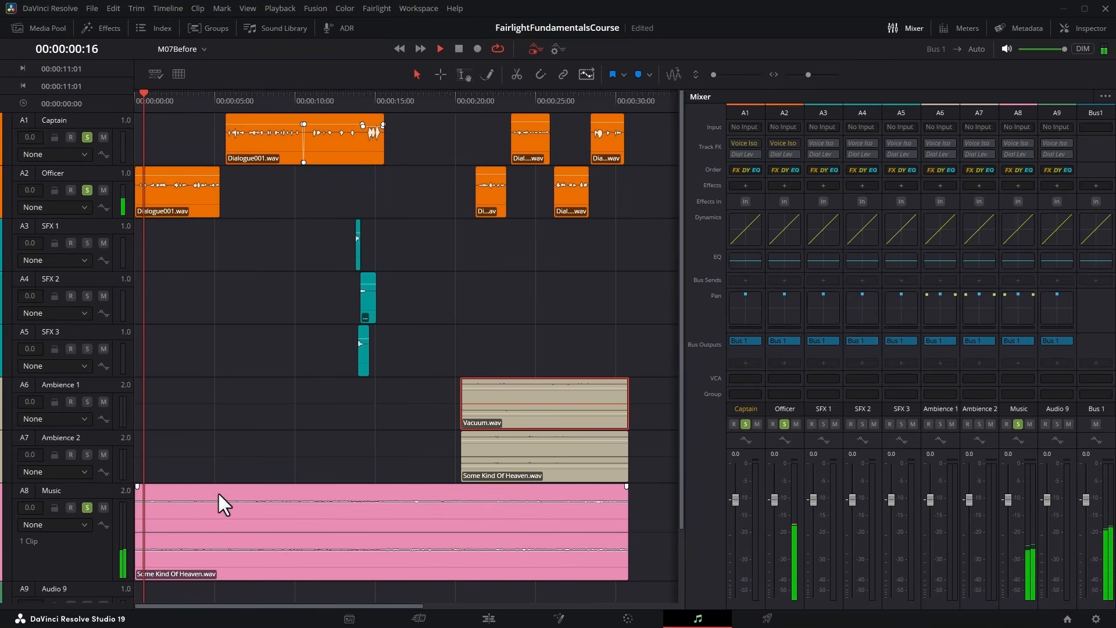
{"action": "left_click_drag", "start_coordinate": [218, 498], "coordinate": [221, 523]}
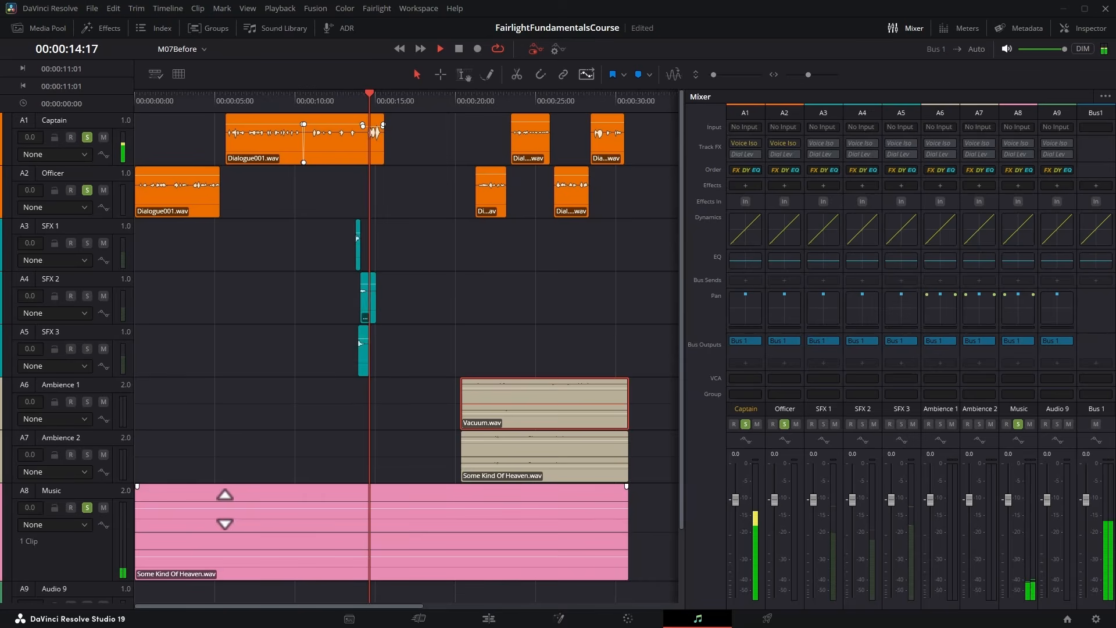
{"action": "key", "text": "space"}
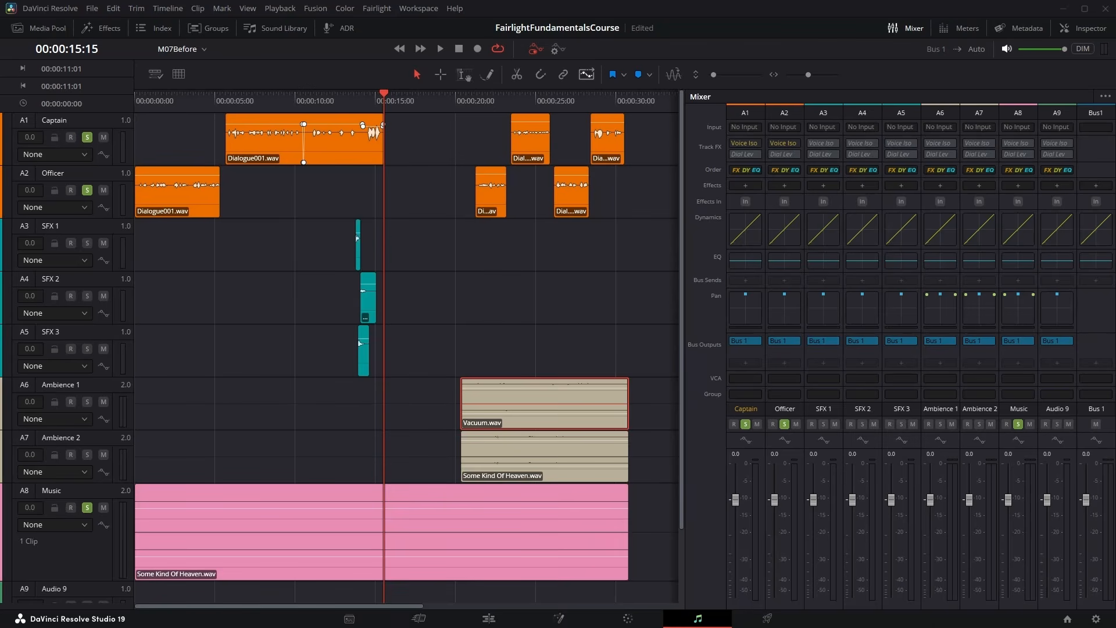
Keep the Captain fader at 0.0, unsolo Officer, Captain and Music, and play the full mix from the beginning.
{"action": "left_click_drag", "start_coordinate": [728, 497], "coordinate": [731, 519]}
{"action": "double_click", "coordinate": [734, 530]}
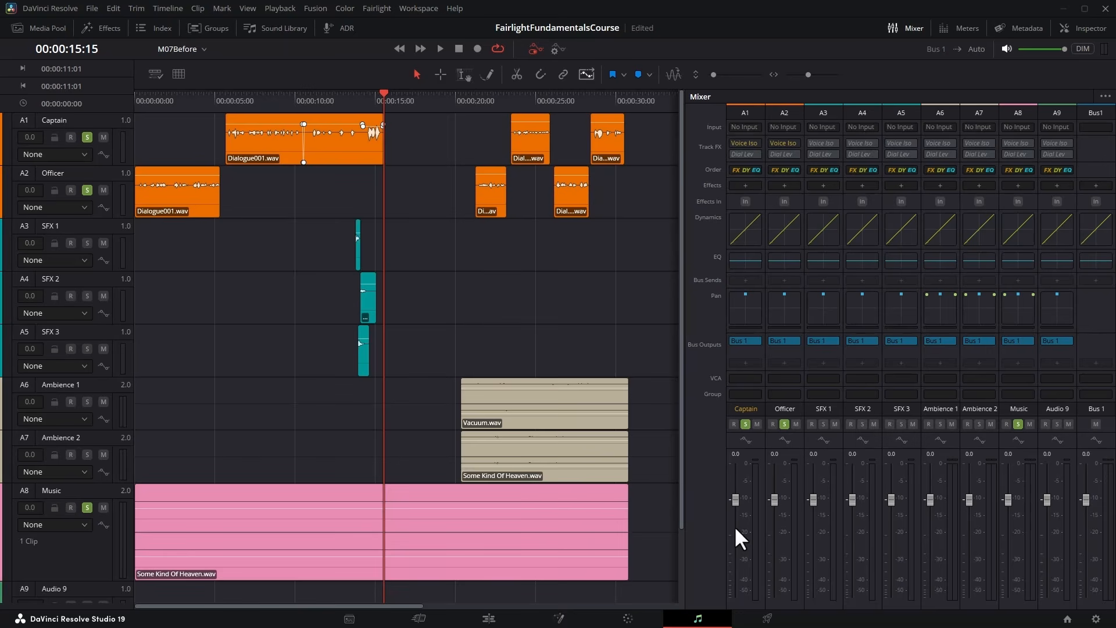
{"action": "left_click", "coordinate": [86, 190]}
{"action": "left_click", "coordinate": [86, 136]}
{"action": "left_click", "coordinate": [88, 506]}
{"action": "key", "text": "Home"}
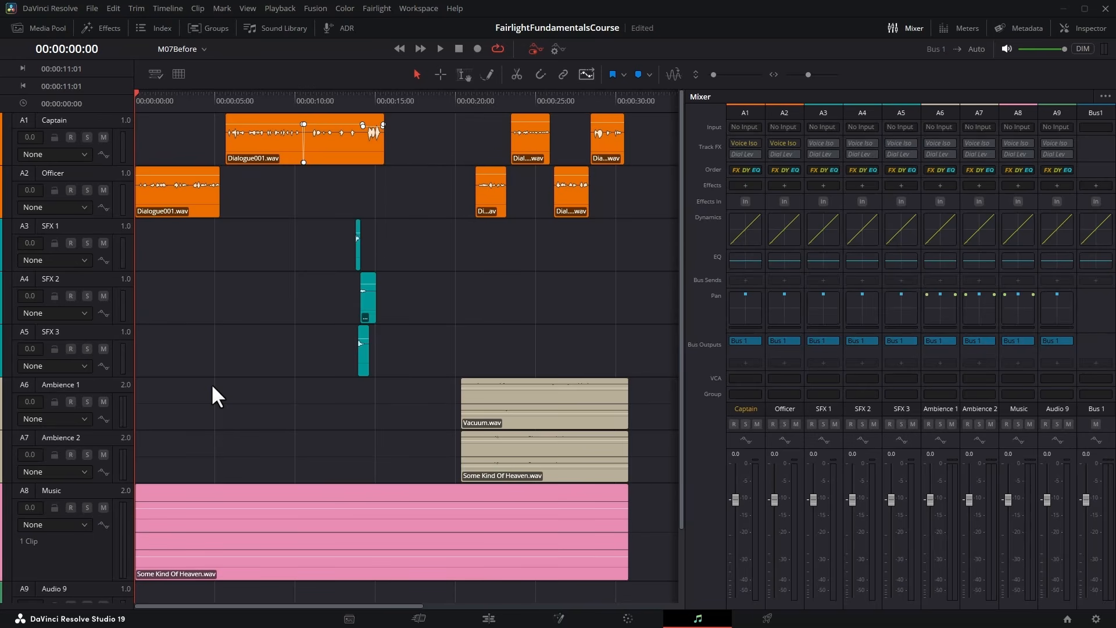
{"action": "key", "text": "space"}
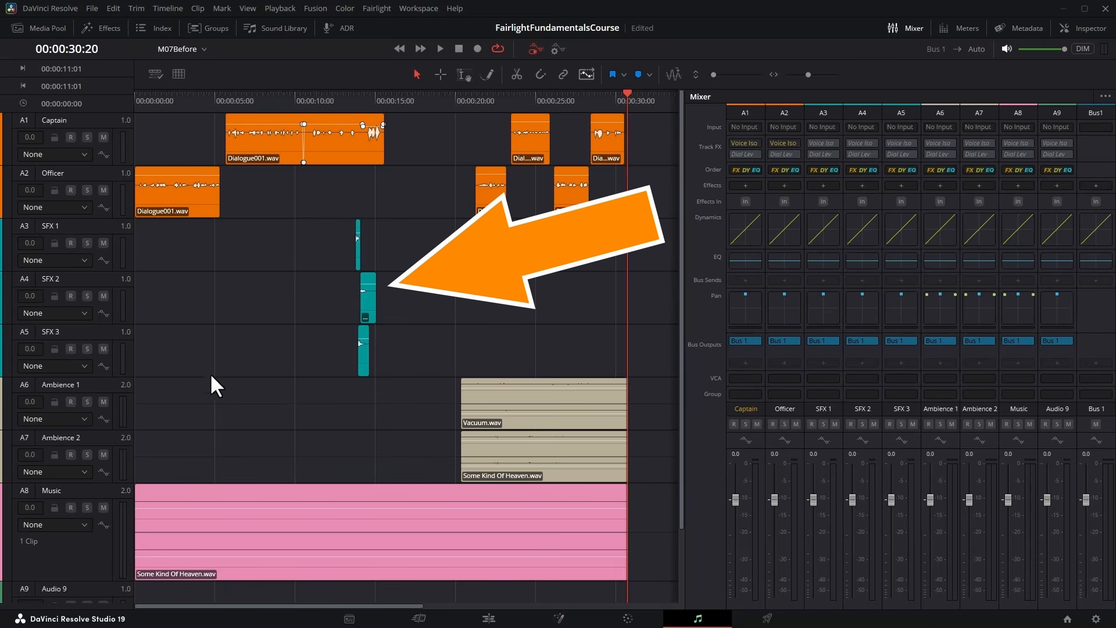
Play the SFX section from 00:00:12:25 and the ambience section from 00:00:20:04 to judge their levels in the mix.
{"action": "left_click", "coordinate": [341, 95]}
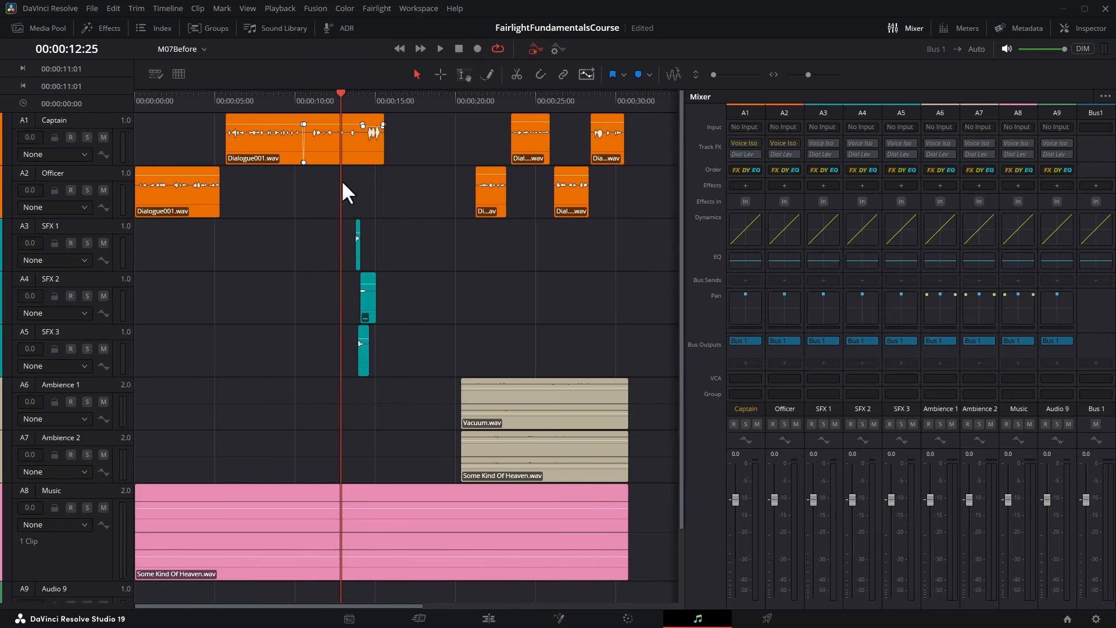
{"action": "key", "text": "space"}
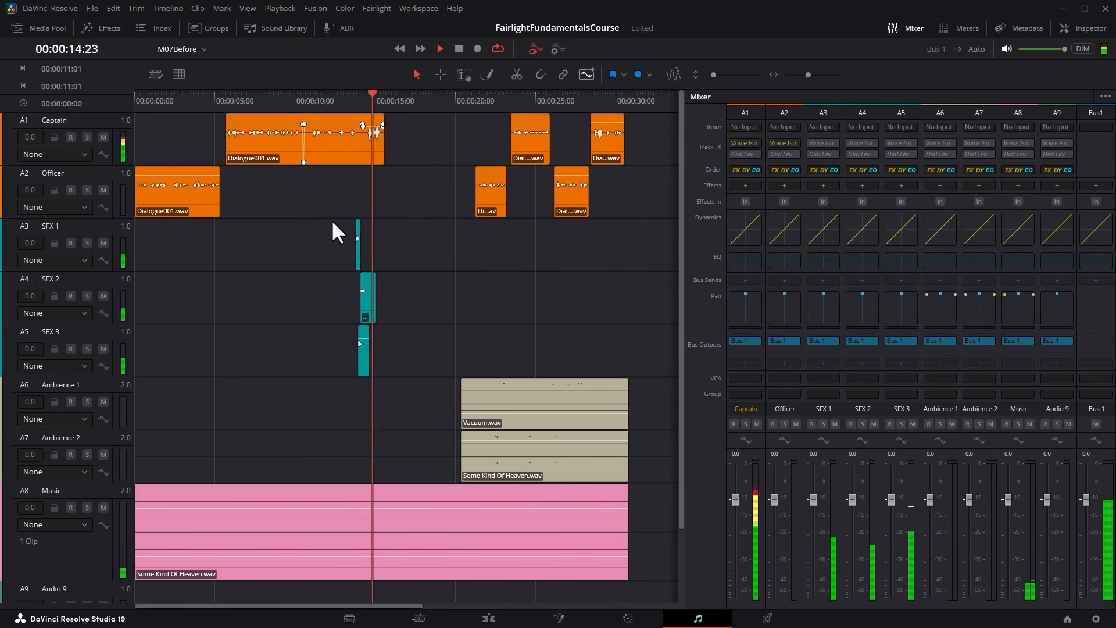
{"action": "key", "text": "space"}
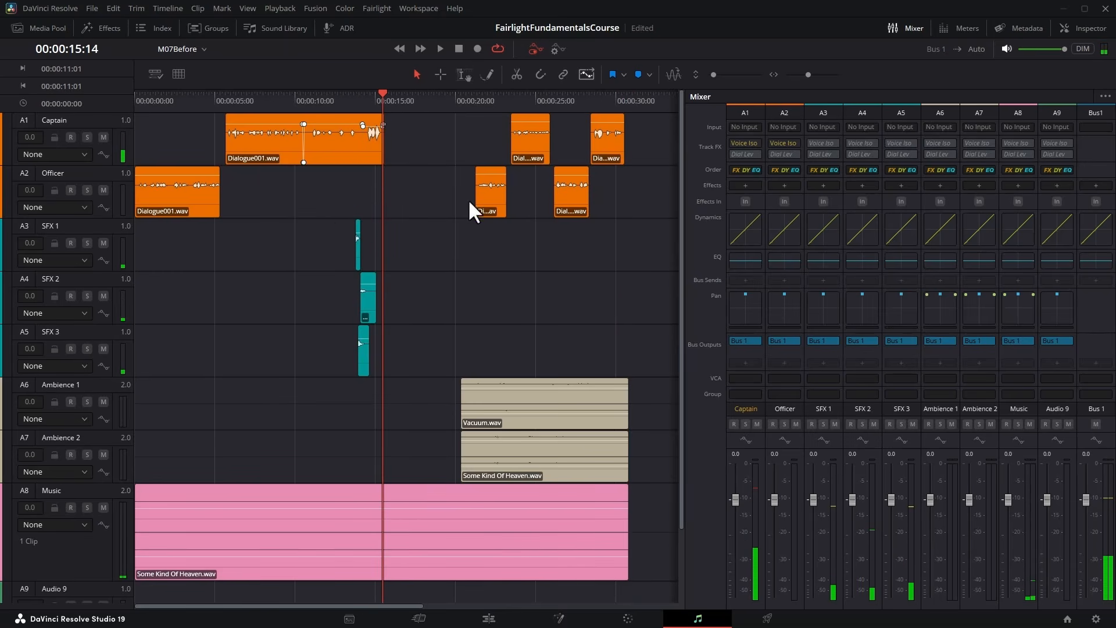
{"action": "left_click", "coordinate": [458, 105]}
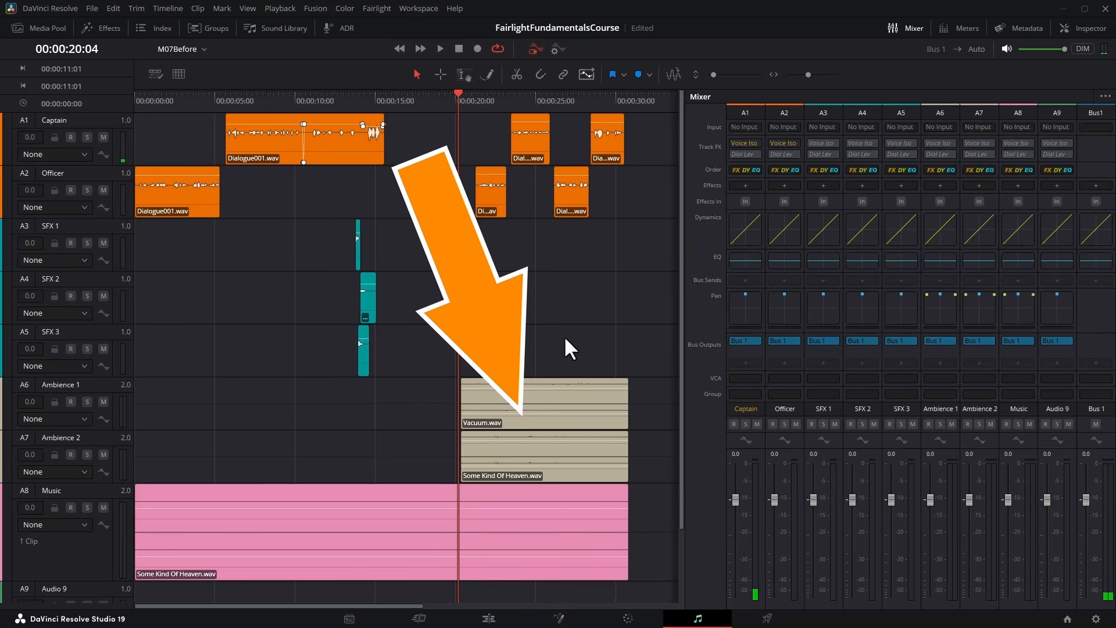
{"action": "key", "text": "space"}
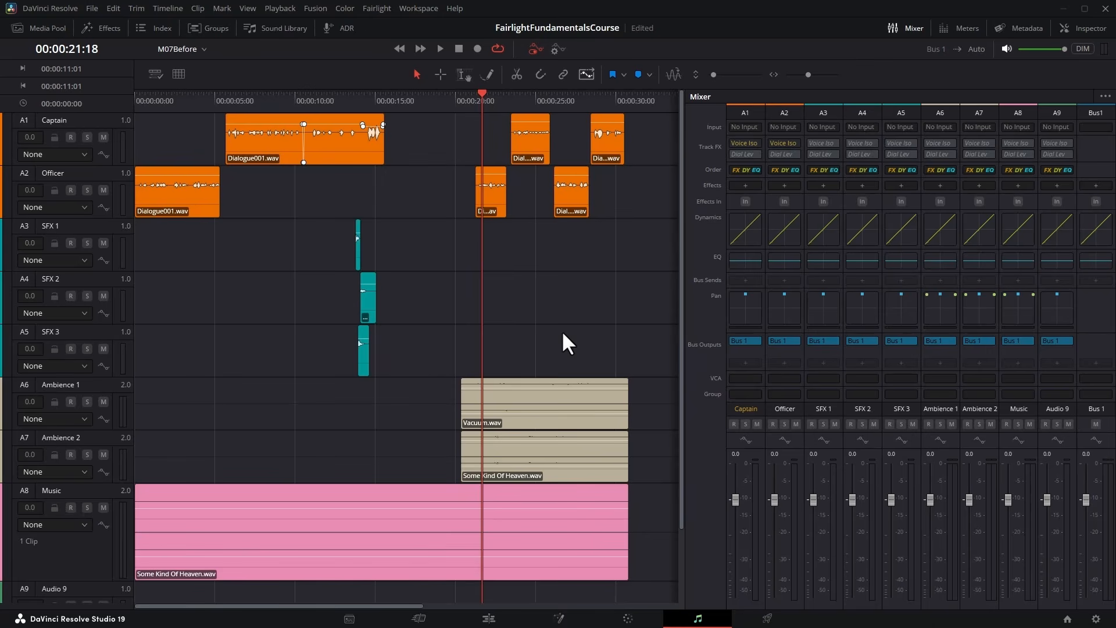
Select the Ambience 1 and Ambience 2 channels and lower their faders to -15 while playing from 00:00:19:21.
{"action": "left_click", "coordinate": [452, 100]}
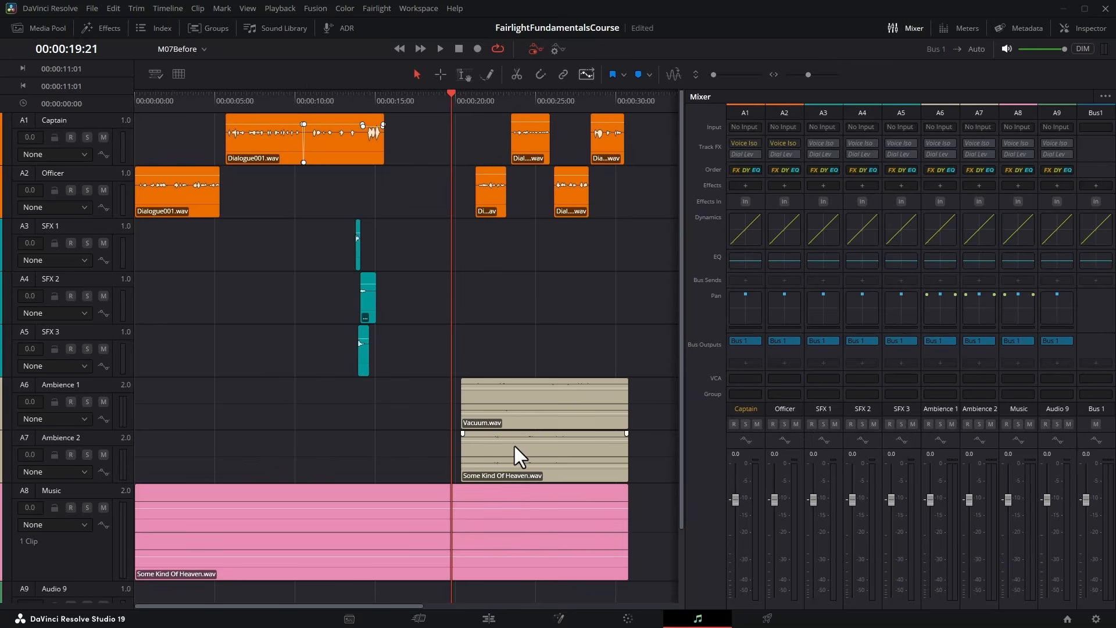
{"action": "left_click", "coordinate": [937, 114]}
{"action": "left_click", "coordinate": [980, 116]}
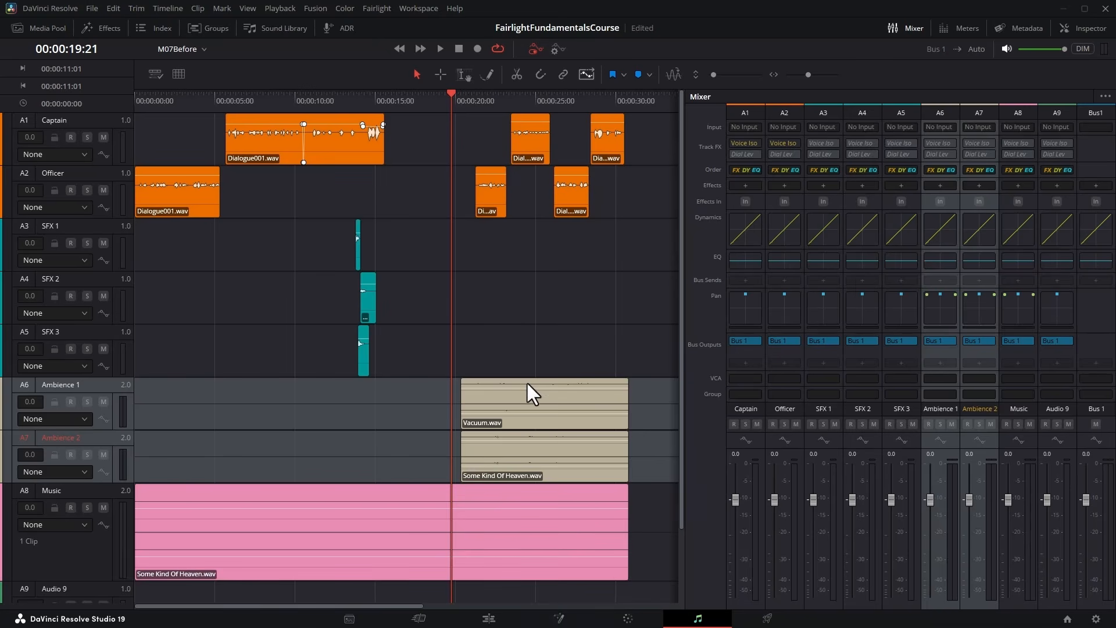
{"action": "left_click", "coordinate": [439, 49]}
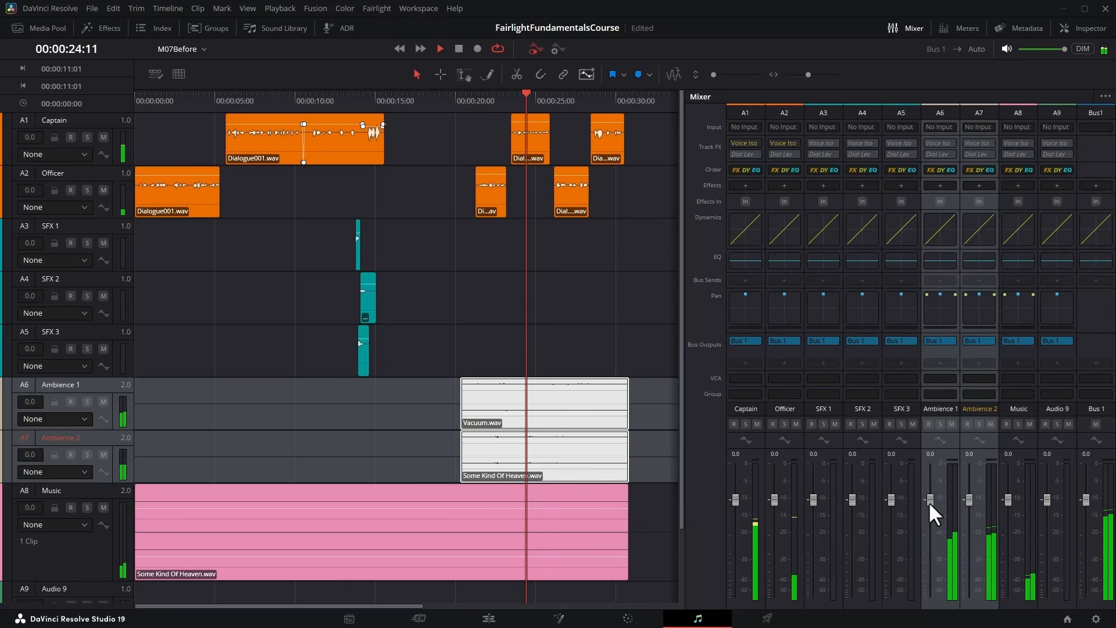
{"action": "left_click_drag", "start_coordinate": [929, 498], "coordinate": [928, 542]}
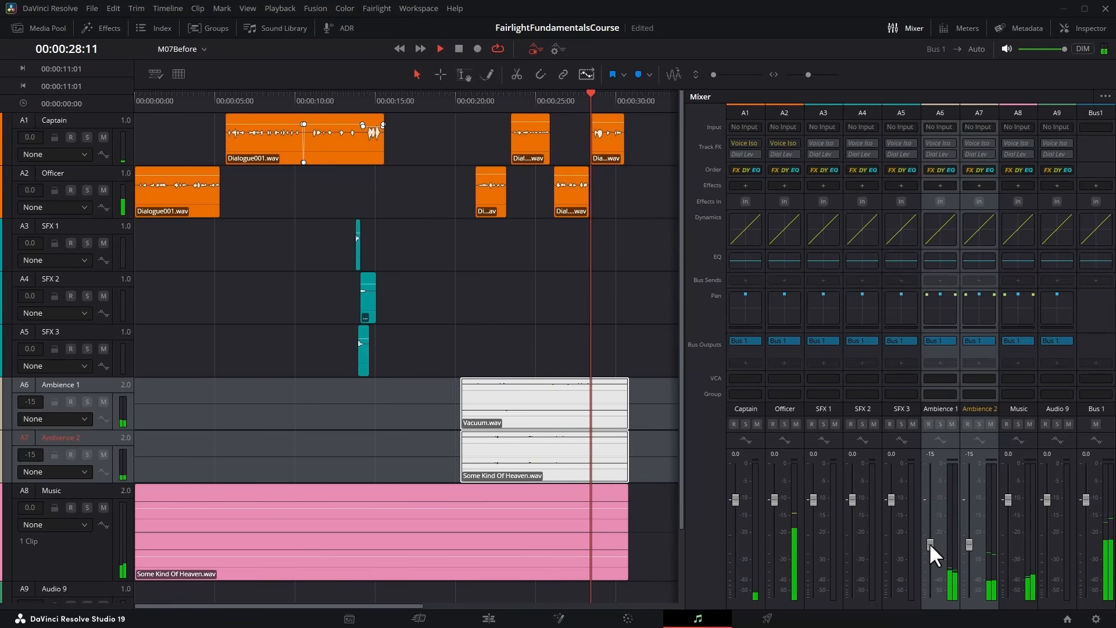
{"action": "key", "text": "space"}
Mark a range over the ambience clips from 00:00:20:09 to 00:00:30:24 and lower the Ambience 1 fader to -19.
{"action": "left_click", "coordinate": [468, 100]}
{"action": "left_click", "coordinate": [464, 100]}
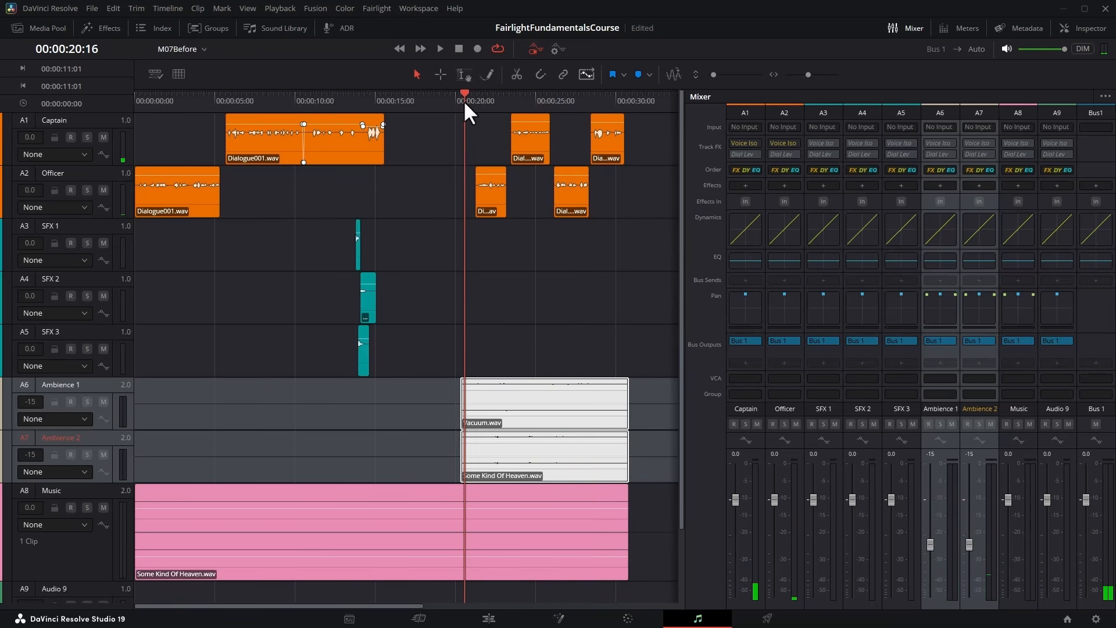
{"action": "left_click", "coordinate": [463, 74]}
{"action": "left_click_drag", "start_coordinate": [466, 299], "coordinate": [629, 324]}
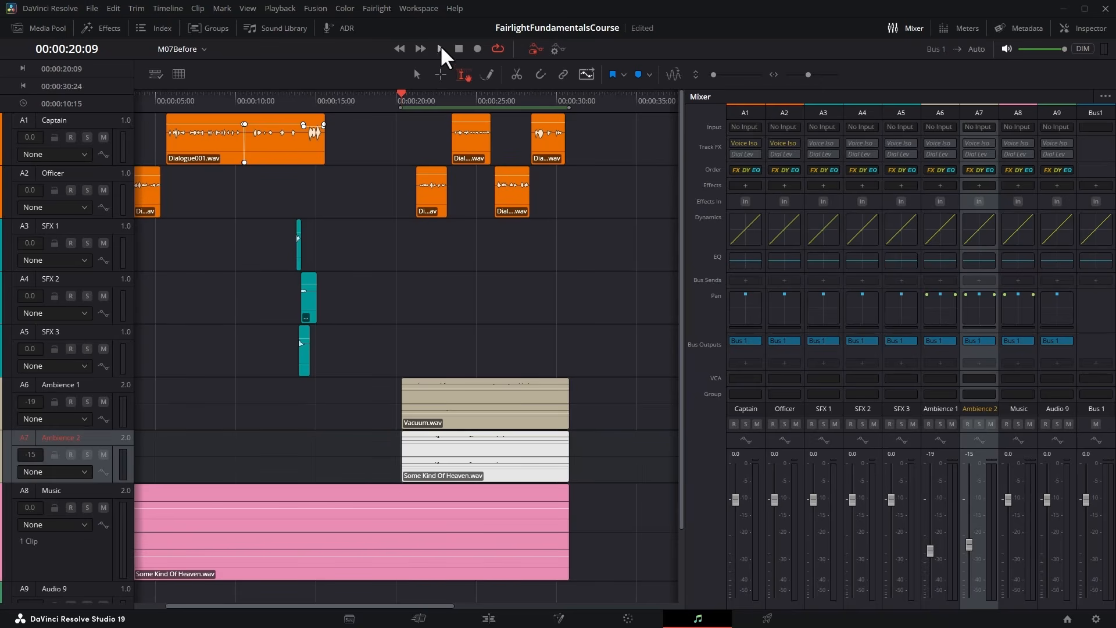
Play the marked range and raise both ambience faders together, to -15 for Ambience 1 and -12 for Ambience 2.
{"action": "left_click", "coordinate": [440, 46]}
{"action": "left_click", "coordinate": [939, 106]}
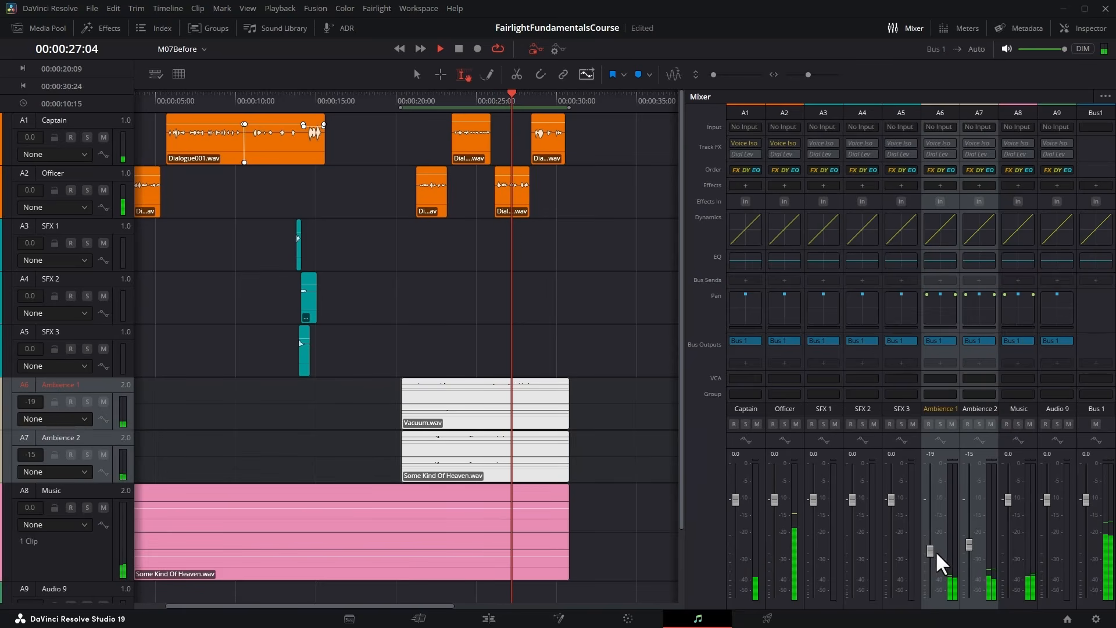
{"action": "mouse_move", "coordinate": [930, 548]}
{"action": "left_mouse_down"}
{"action": "mouse_move", "coordinate": [929, 593]}
{"action": "mouse_move", "coordinate": [929, 510]}
{"action": "mouse_move", "coordinate": [930, 544]}
{"action": "left_mouse_up"}
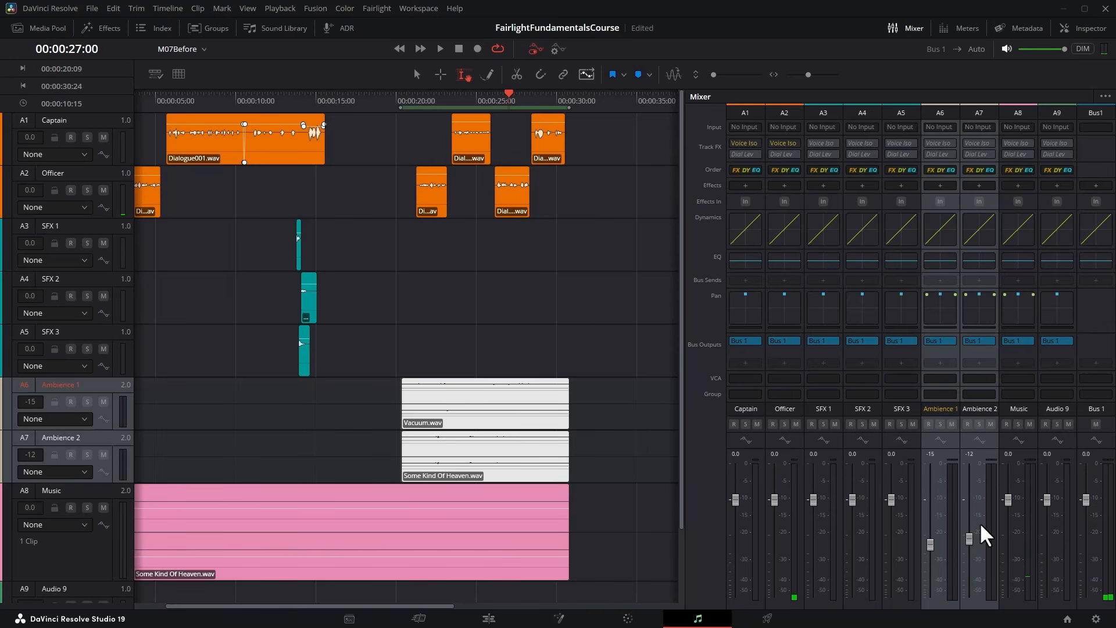
Play the section around the SFX clips twice to judge their level against the dialogue.
{"action": "left_click", "coordinate": [284, 99]}
{"action": "key", "text": "space"}
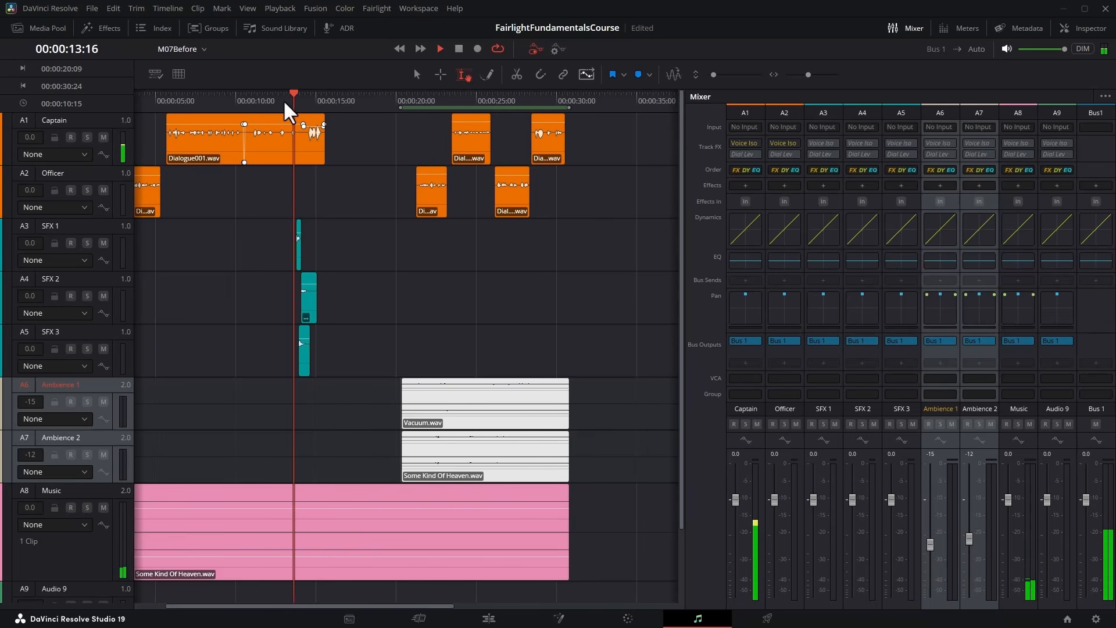
{"action": "key", "text": "space"}
{"action": "left_click", "coordinate": [283, 100]}
{"action": "key", "text": "space"}
{"action": "key", "text": "space"}
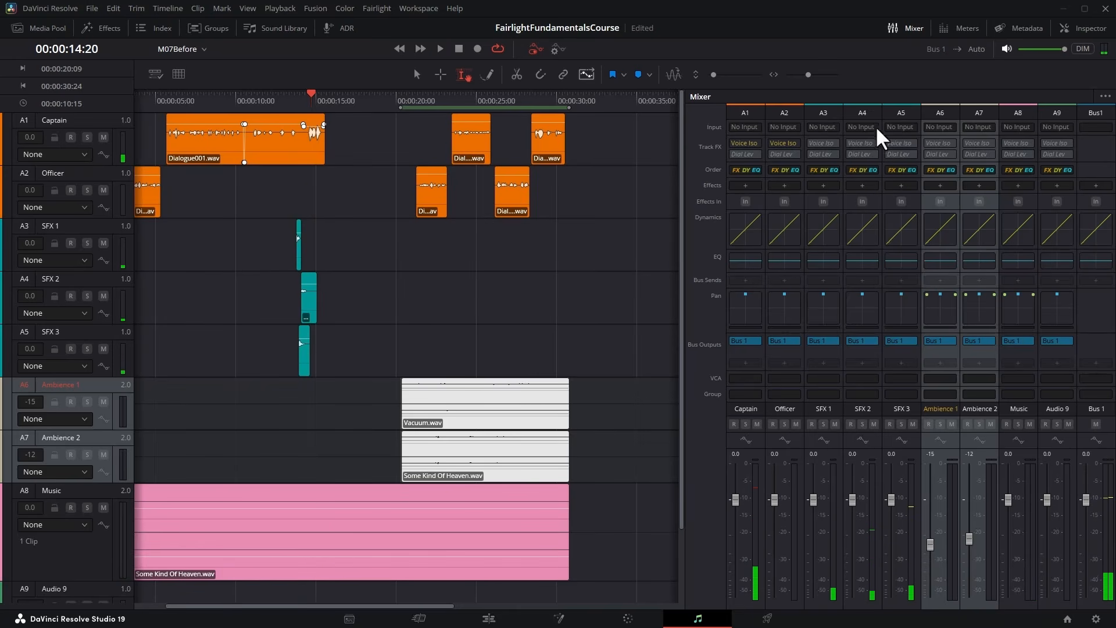
Select the SFX 1, SFX 2 and SFX 3 channels, lower their faders to -7.0, and replay the SFX section.
{"action": "left_click", "coordinate": [837, 116]}
{"action": "left_click", "coordinate": [862, 114], "text": "ctrl"}
{"action": "left_click", "coordinate": [901, 114], "text": "ctrl"}
{"action": "left_click_drag", "start_coordinate": [814, 500], "coordinate": [822, 534]}
{"action": "left_click", "coordinate": [286, 98]}
{"action": "key", "text": "space"}
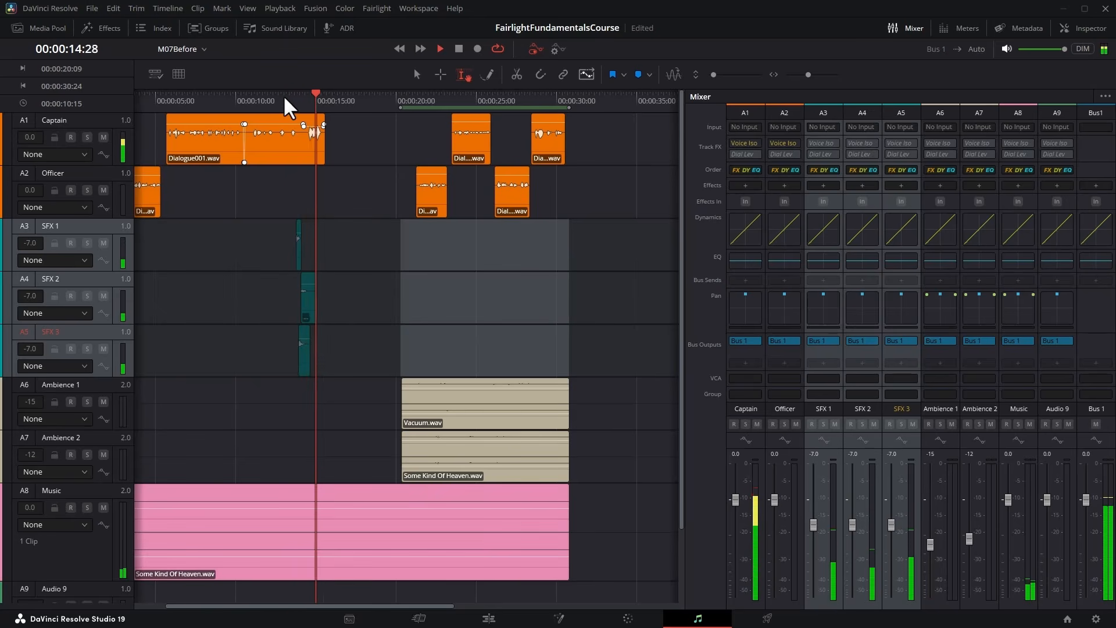
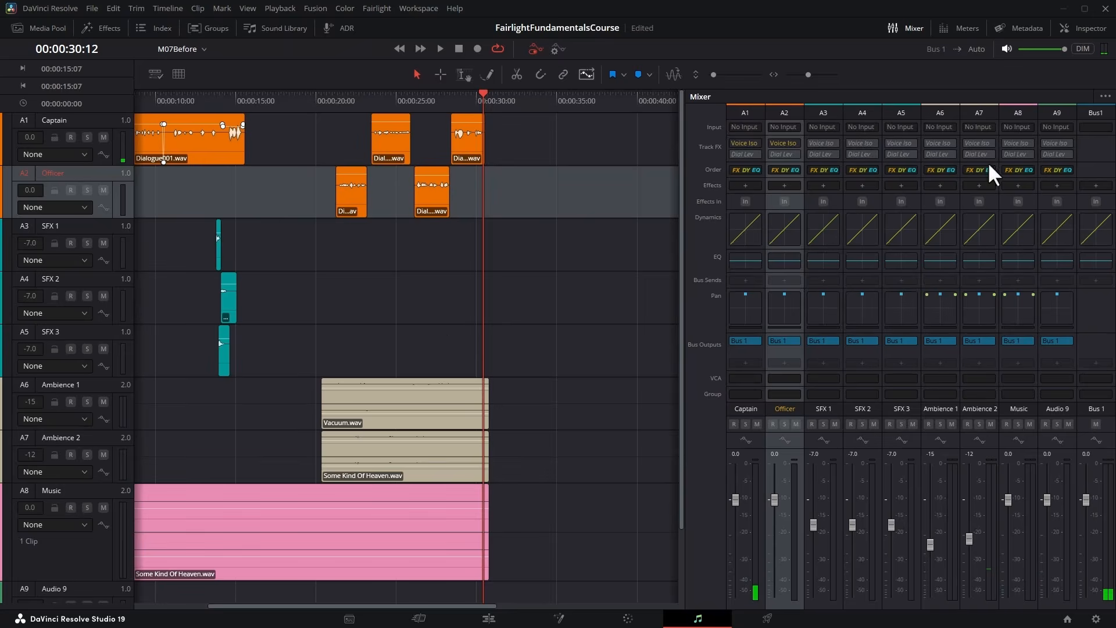
Select both ambience channels and lower their faders together, to -19 for Ambience 1 and -15 for Ambience 2.
{"action": "left_click", "coordinate": [942, 111]}
{"action": "left_click", "coordinate": [982, 113], "text": "ctrl"}
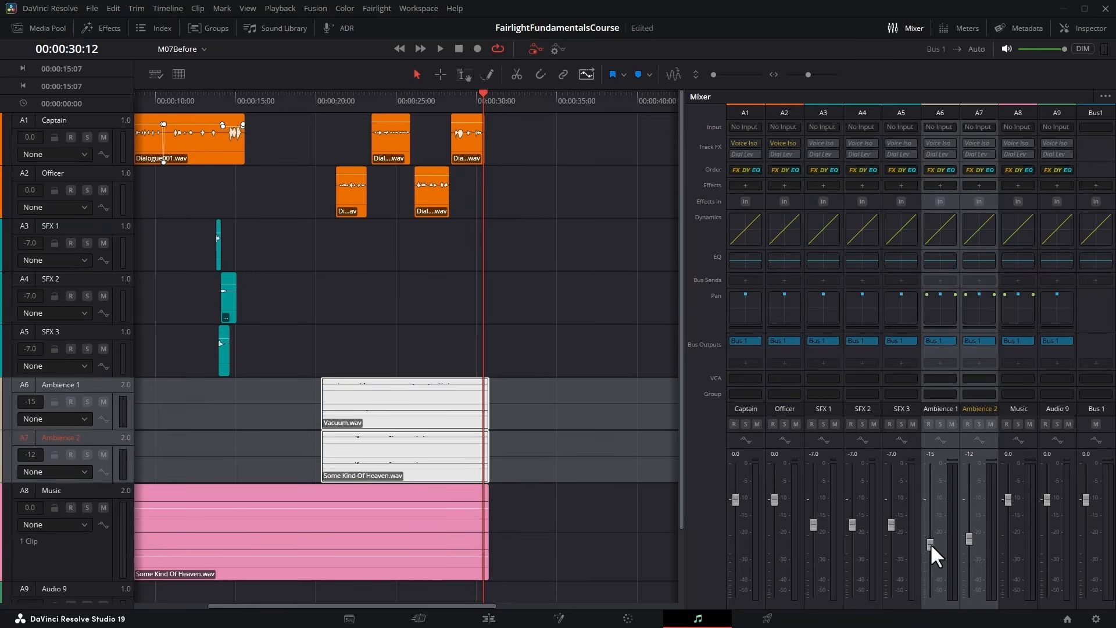
{"action": "left_click_drag", "start_coordinate": [929, 543], "coordinate": [929, 549]}
Add short fade-ins to the starts of the Ambience 1 and Ambience 2 clips, each ending at 00:00:20:14.
{"action": "left_click", "coordinate": [323, 102]}
{"action": "key", "text": "ctrl+equal"}
{"action": "key", "text": "ctrl+equal"}
{"action": "left_click", "coordinate": [386, 346]}
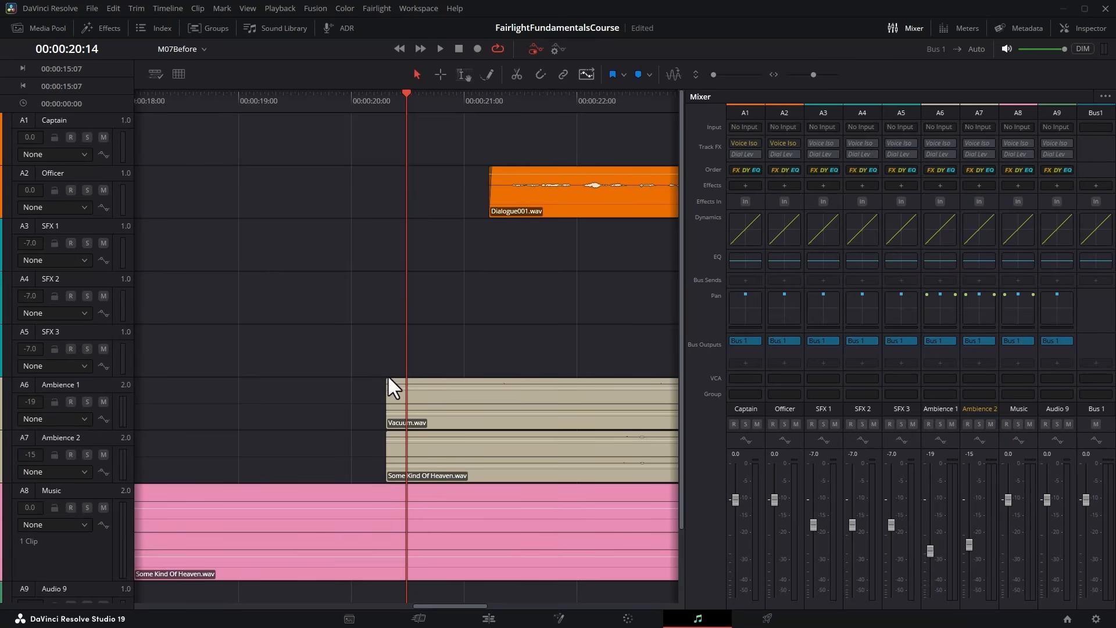
{"action": "left_click_drag", "start_coordinate": [388, 378], "coordinate": [407, 379]}
{"action": "left_click_drag", "start_coordinate": [388, 433], "coordinate": [406, 434]}
{"action": "scroll", "coordinate": [574, 440], "scroll_direction": "right", "scroll_amount": 3}
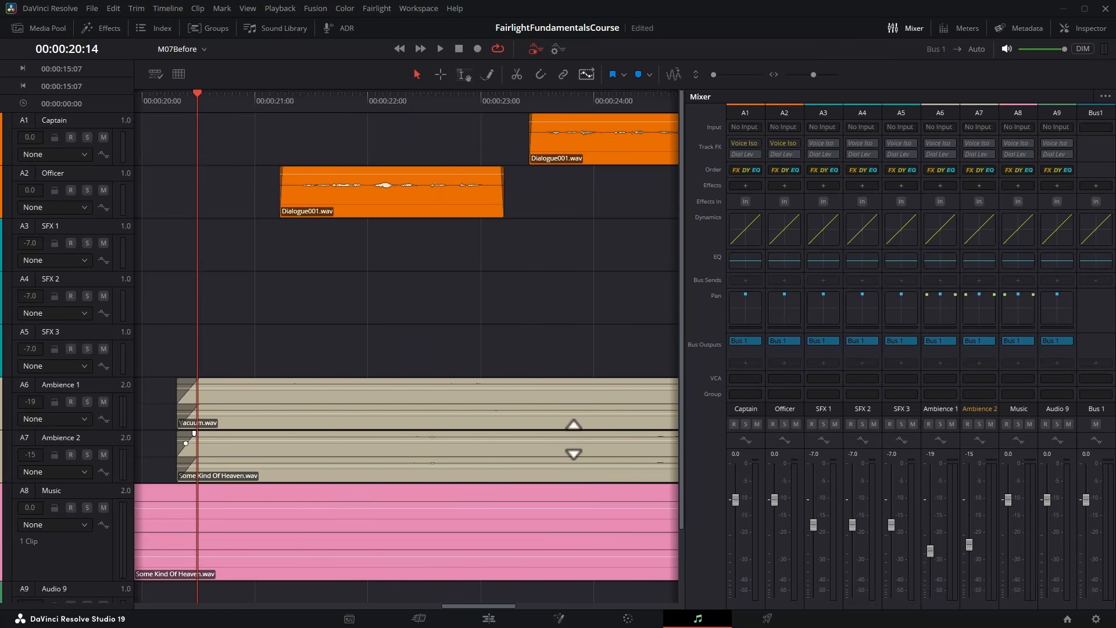
Play the section where the ambience clips come in to judge them against the dialogue, and return to the timeline's start.
{"action": "key", "text": "shift+z"}
{"action": "left_click", "coordinate": [431, 97]}
{"action": "key", "text": "space"}
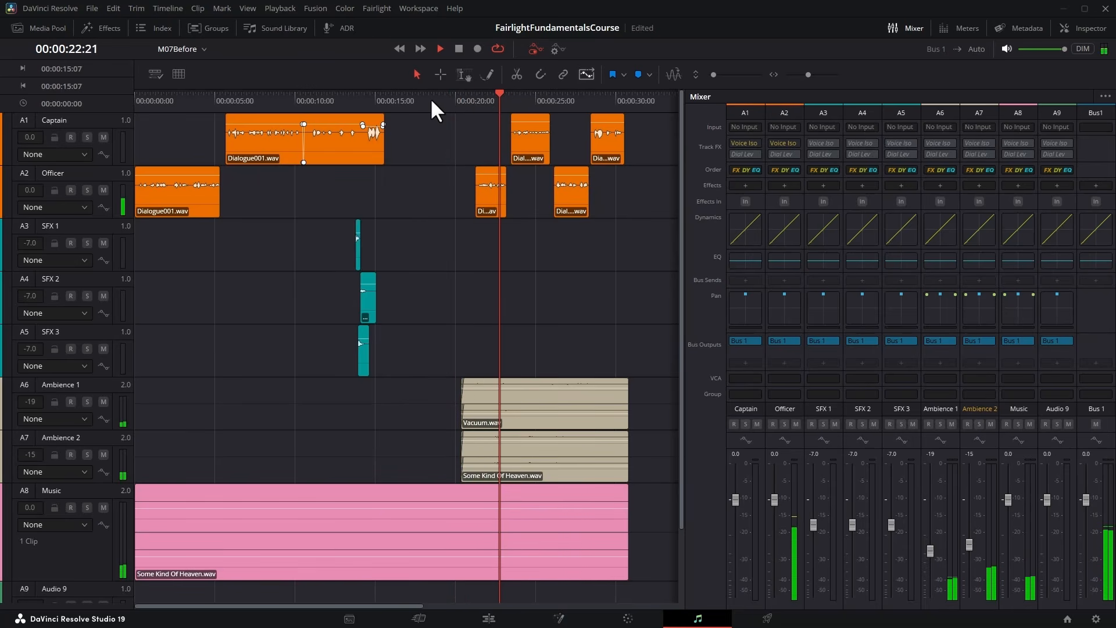
{"action": "key", "text": "space"}
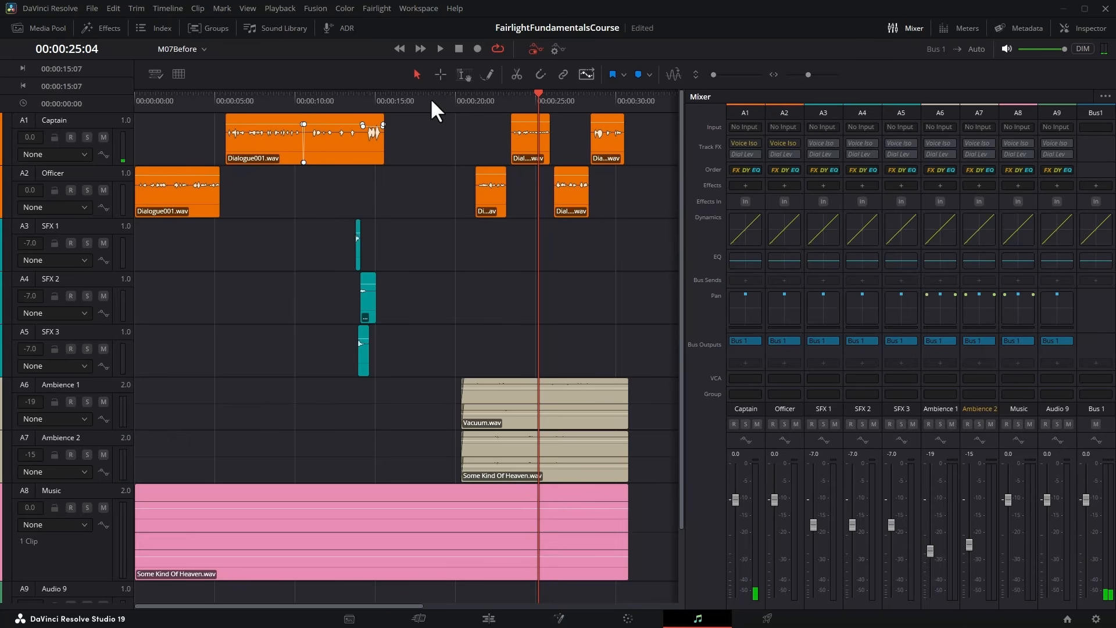
{"action": "key", "text": "Home"}
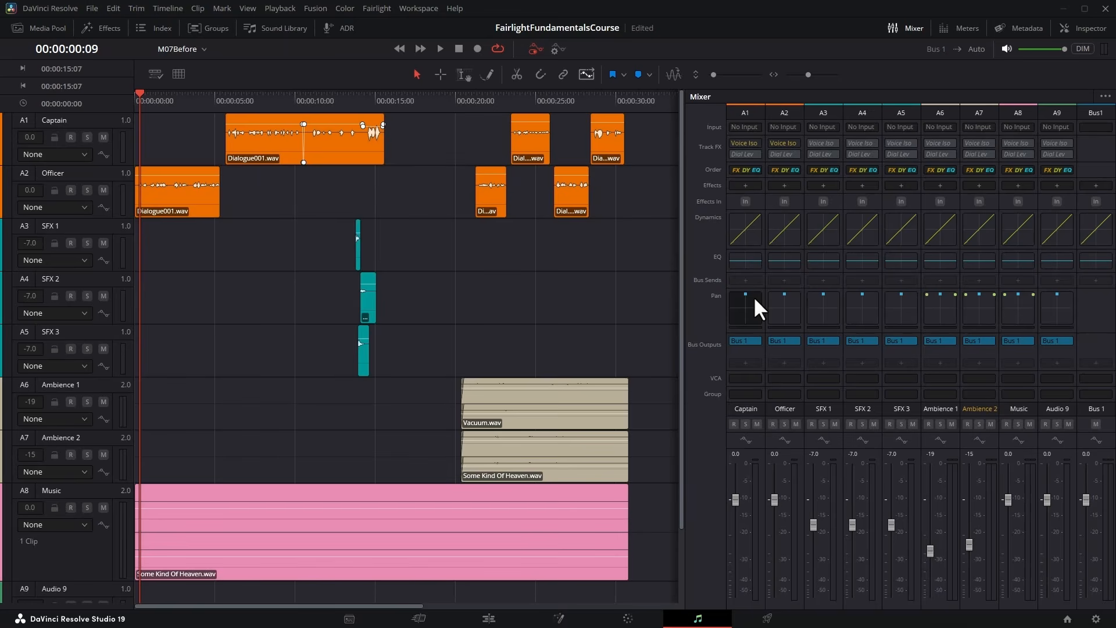
Try the left/right and front/back pan of Ambience 1 and return it to front centre.
{"action": "double_click", "coordinate": [933, 302]}
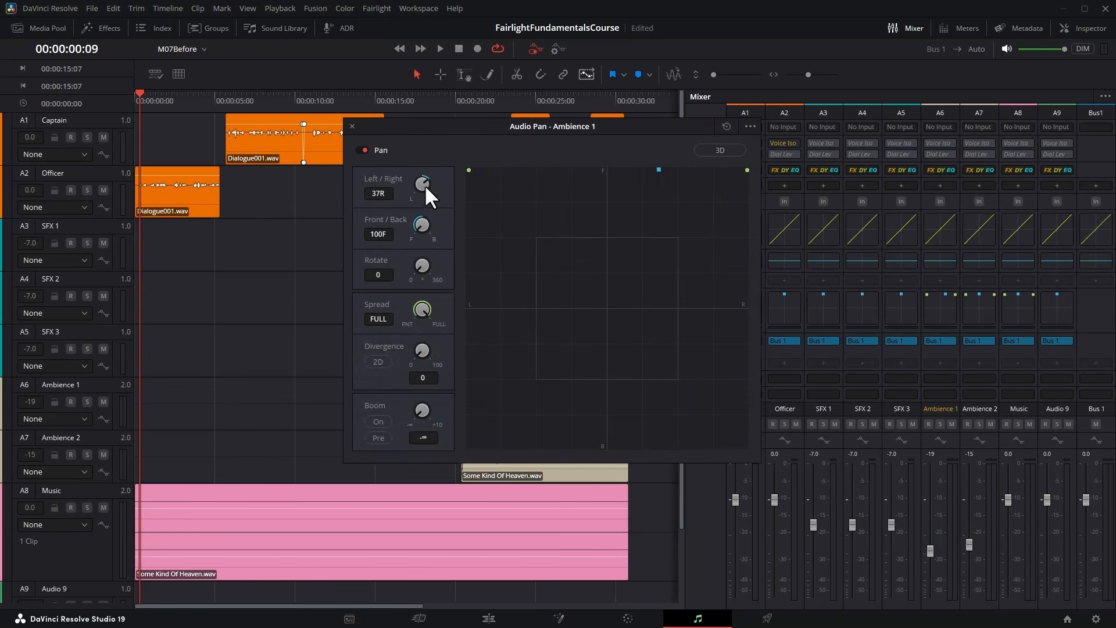
{"action": "double_click", "coordinate": [423, 184]}
{"action": "mouse_move", "coordinate": [419, 180]}
{"action": "left_mouse_down"}
{"action": "mouse_move", "coordinate": [551, 175]}
{"action": "mouse_move", "coordinate": [283, 184]}
{"action": "mouse_move", "coordinate": [419, 183]}
{"action": "left_mouse_up"}
{"action": "left_click_drag", "start_coordinate": [418, 224], "coordinate": [384, 264]}
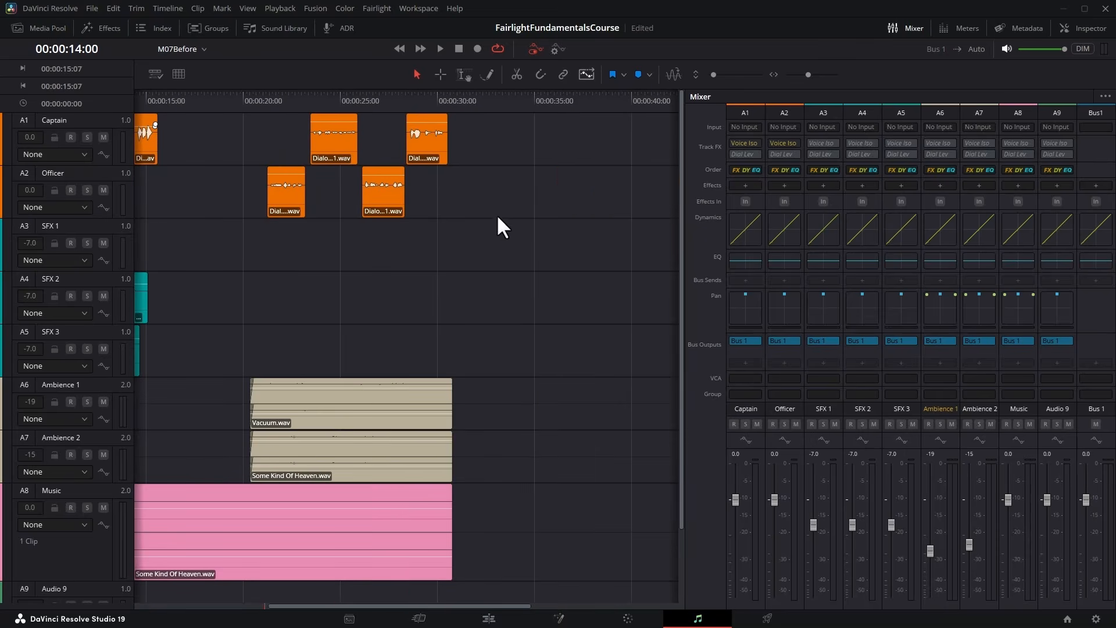
Solo Ambience 1 and Ambience 2 and mark a range over their clips from 00:00:20:09 to 00:00:30:24.
{"action": "left_click", "coordinate": [335, 96]}
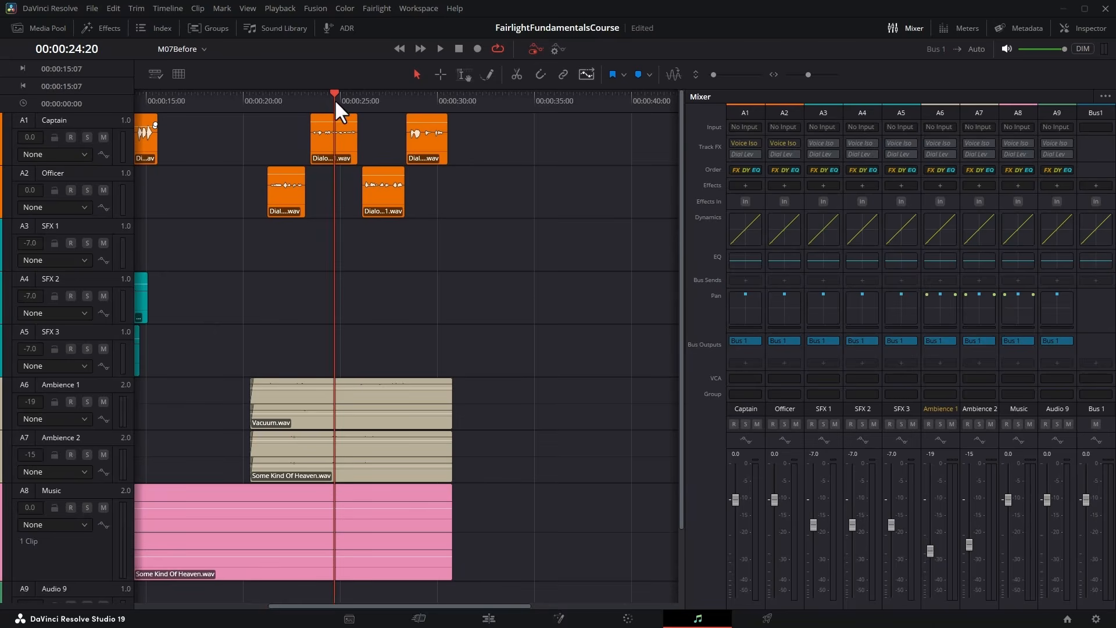
{"action": "key", "text": "ctrl+equal"}
{"action": "key", "text": "ctrl+equal"}
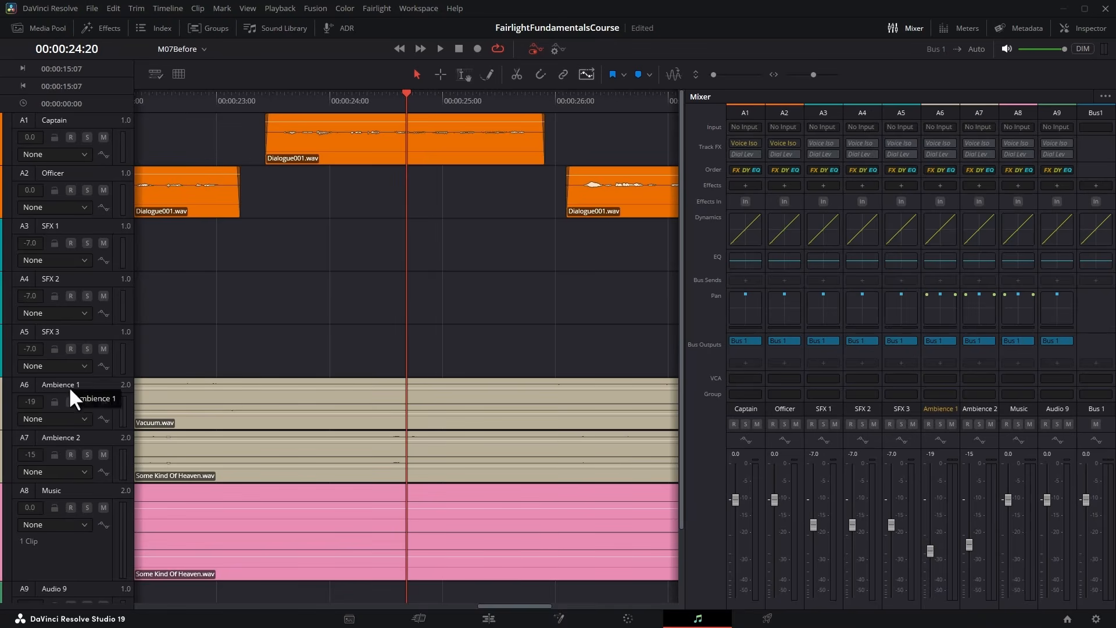
{"action": "left_click", "coordinate": [214, 393]}
{"action": "key", "text": "ctrl+minus"}
{"action": "left_click", "coordinate": [87, 402]}
{"action": "left_click", "coordinate": [86, 454]}
{"action": "key", "text": "r"}
{"action": "left_click", "coordinate": [408, 473]}
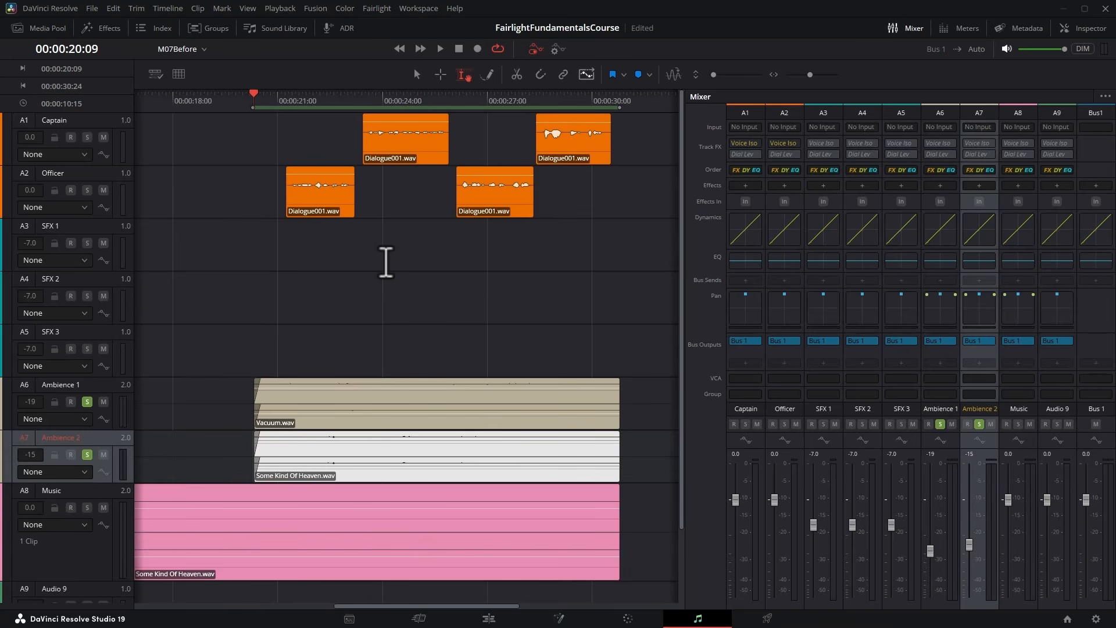
Play the soloed ambience range to compare its sound before and after panning the two tracks apart.
{"action": "key", "text": "space"}
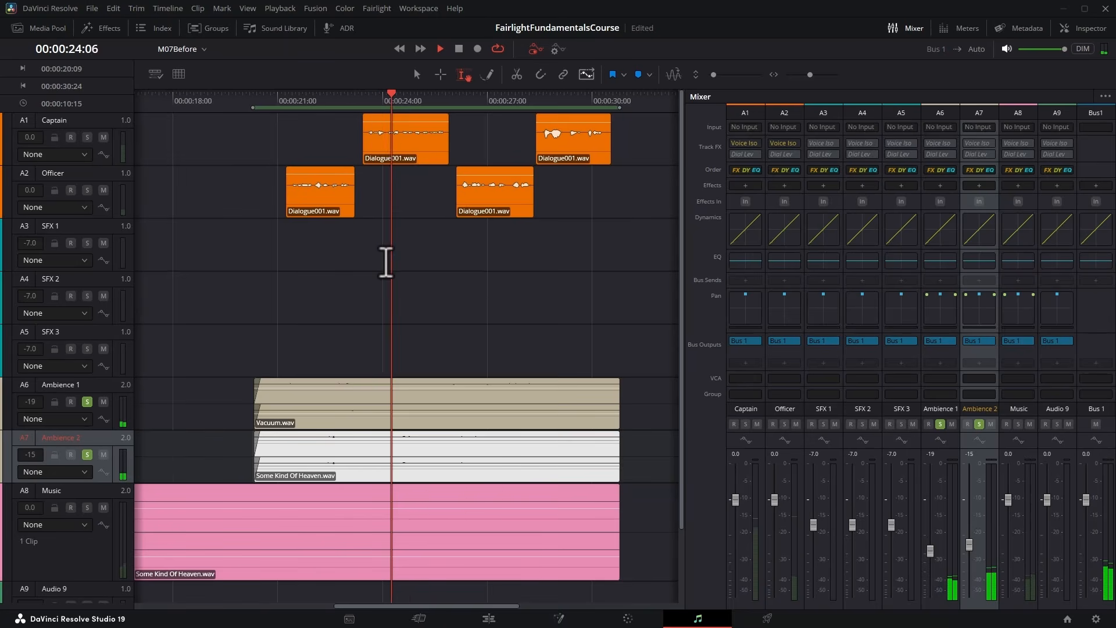
{"action": "key", "text": "space"}
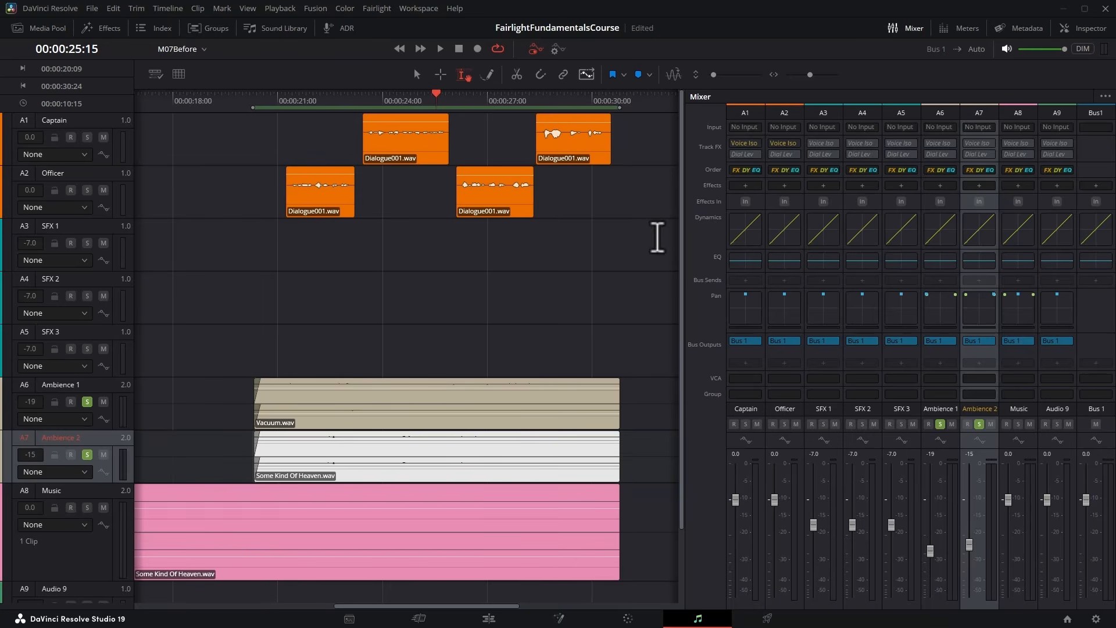
{"action": "left_click", "coordinate": [440, 48]}
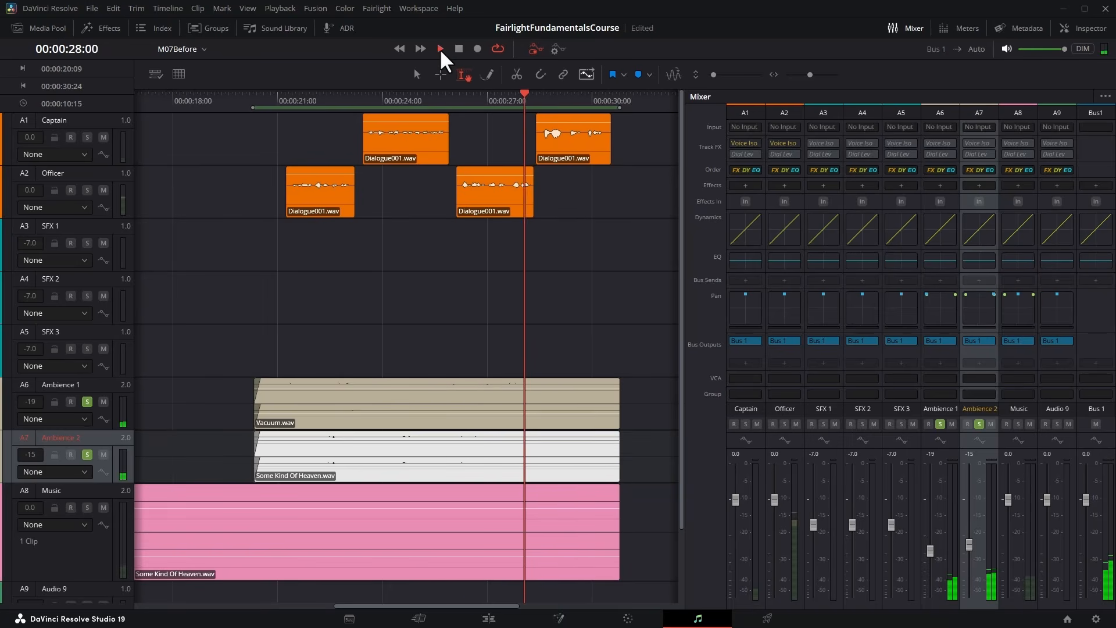
{"action": "left_click", "coordinate": [459, 49]}
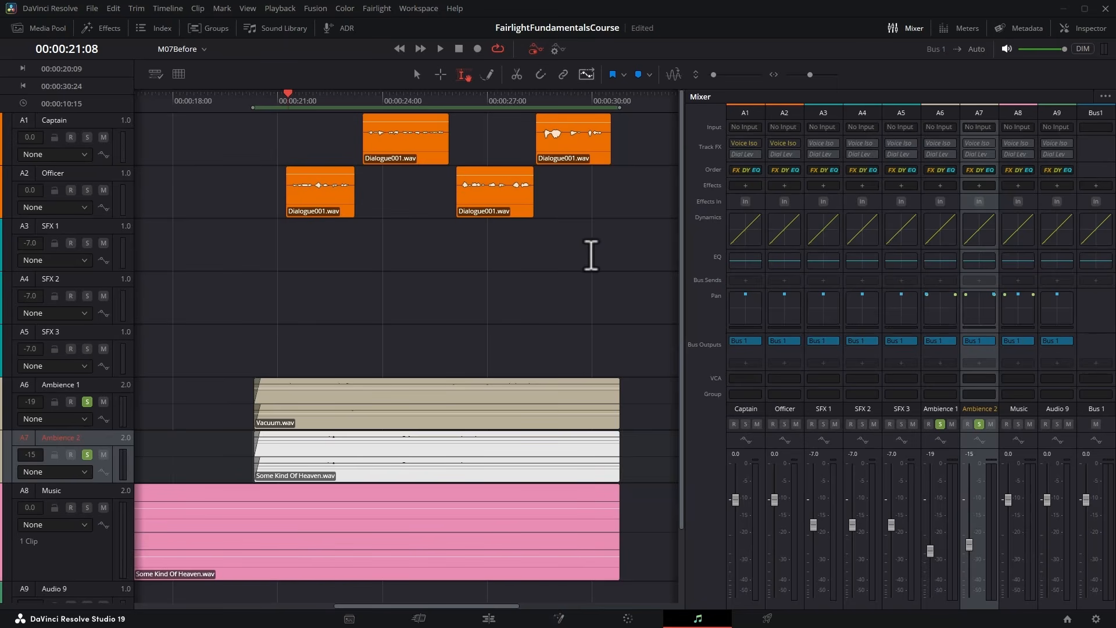
Check the panned ambience with a temporary surround analyzer effect on Bus 1 during playback, and remove the effect.
{"action": "left_click", "coordinate": [1097, 186]}
{"action": "mouse_move", "coordinate": [1069, 246]}
{"action": "left_click", "coordinate": [966, 292]}
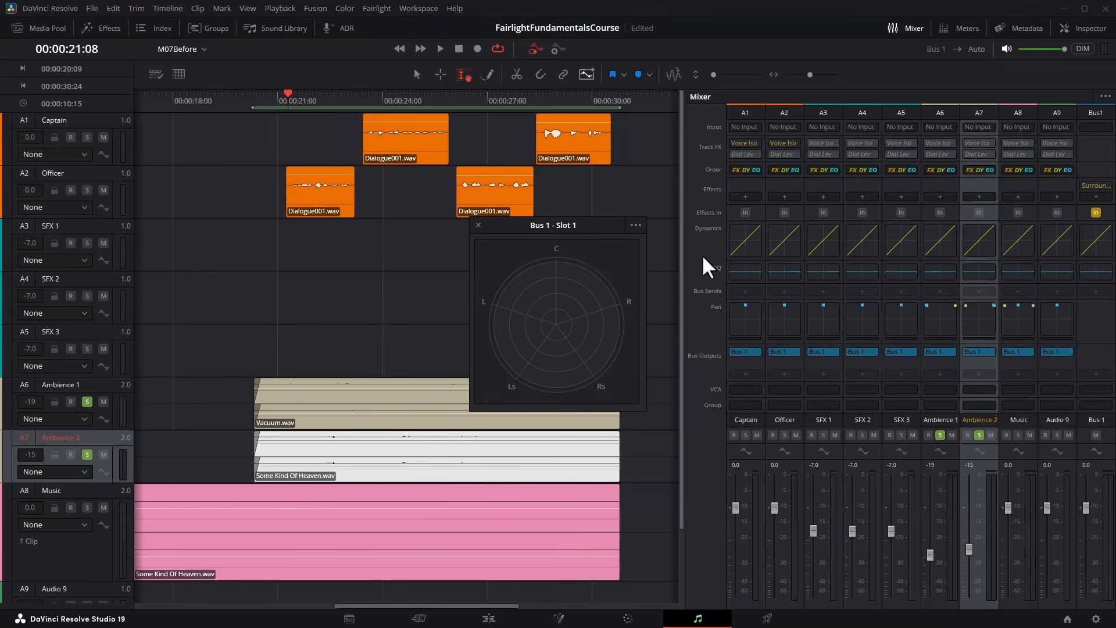
{"action": "left_click", "coordinate": [440, 49]}
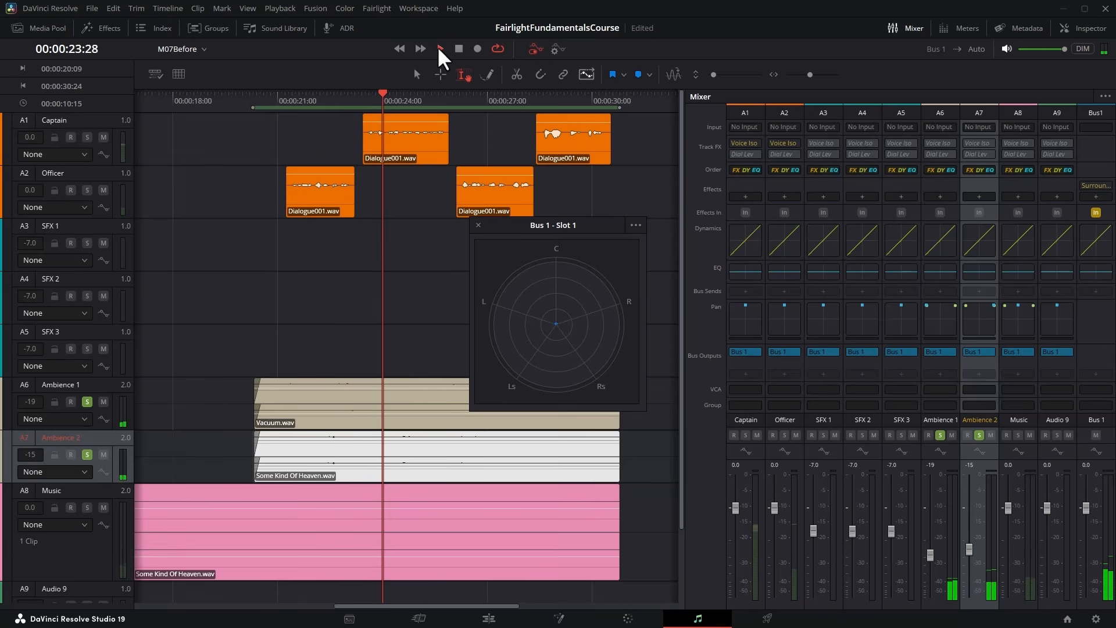
{"action": "left_click", "coordinate": [459, 49]}
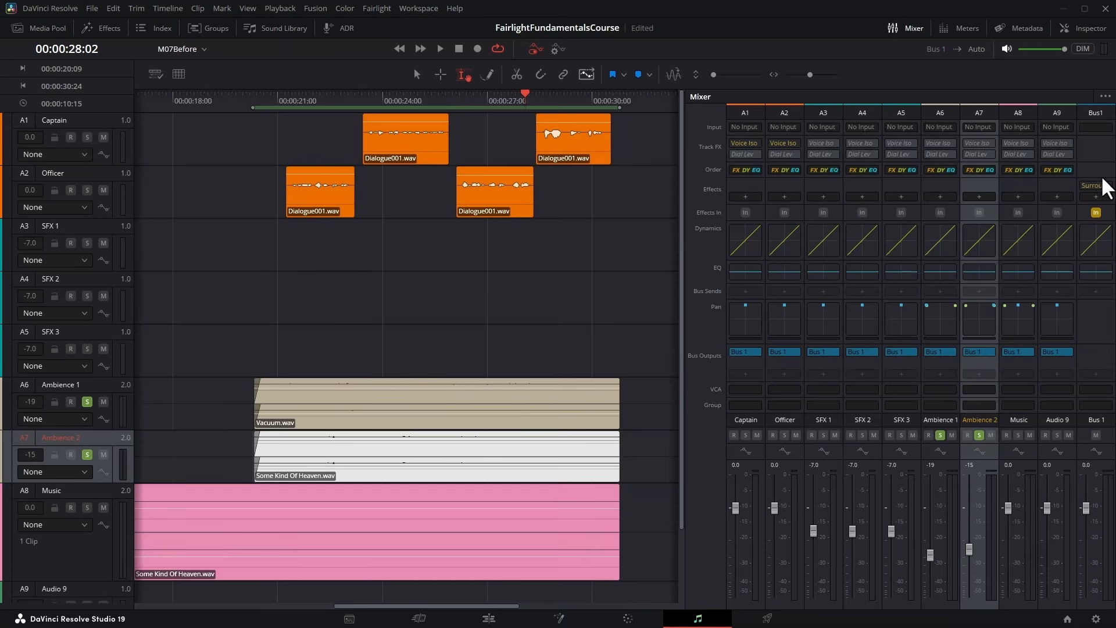
{"action": "left_click", "coordinate": [1106, 184]}
{"action": "left_click", "coordinate": [1064, 199]}
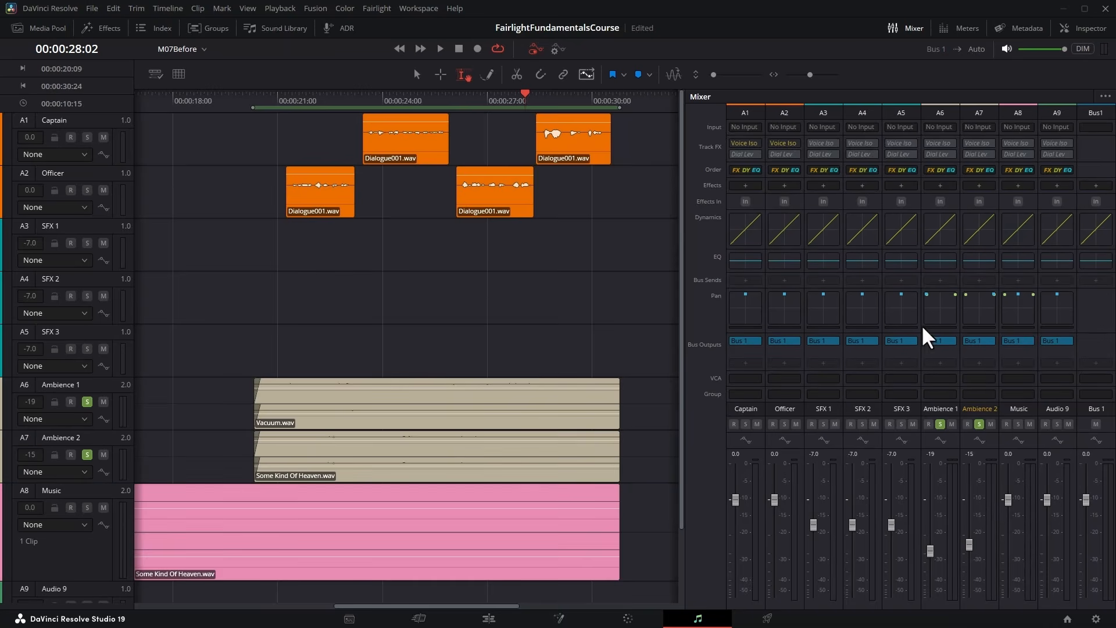
Open the pan controls of Ambience 1 and reset its left/right pan to centre.
{"action": "double_click", "coordinate": [942, 317]}
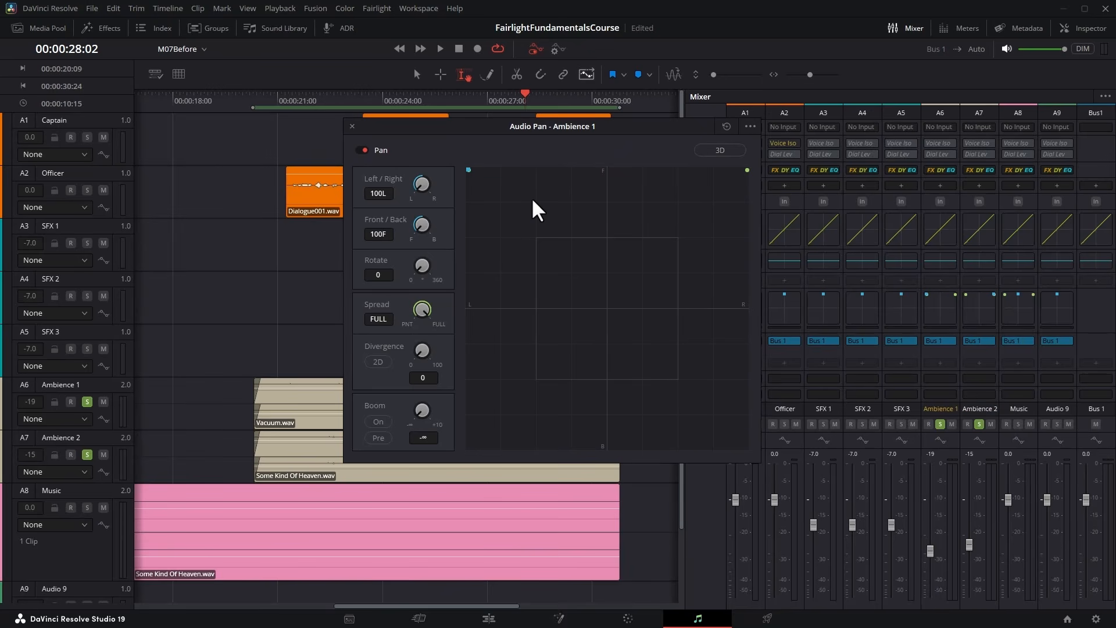
{"action": "left_click_drag", "start_coordinate": [434, 180], "coordinate": [529, 179]}
{"action": "double_click", "coordinate": [421, 180]}
Try narrowing and widening the spread of Ambience 1 while its clip plays.
{"action": "left_click_drag", "start_coordinate": [425, 307], "coordinate": [453, 332]}
{"action": "left_click_drag", "start_coordinate": [433, 329], "coordinate": [418, 305]}
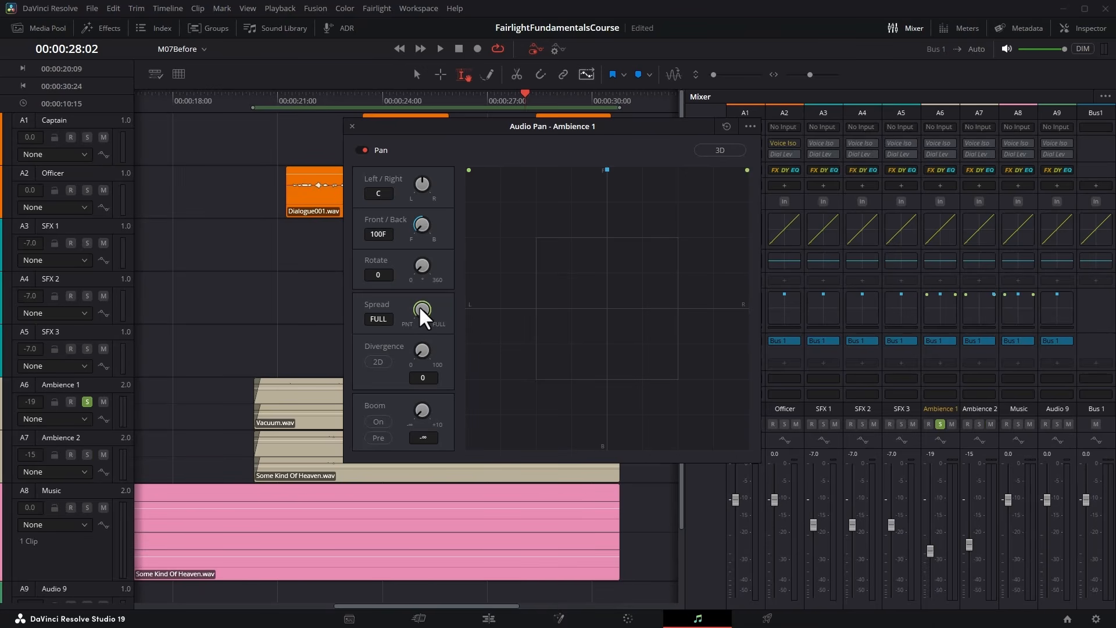
{"action": "left_click", "coordinate": [441, 47]}
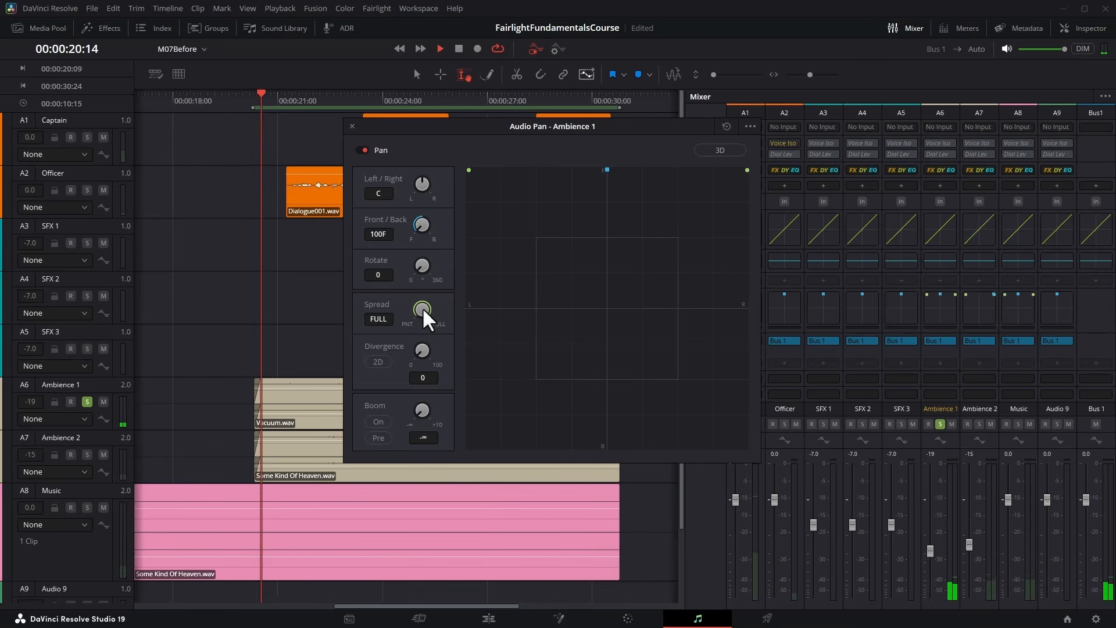
{"action": "left_click_drag", "start_coordinate": [422, 307], "coordinate": [537, 284]}
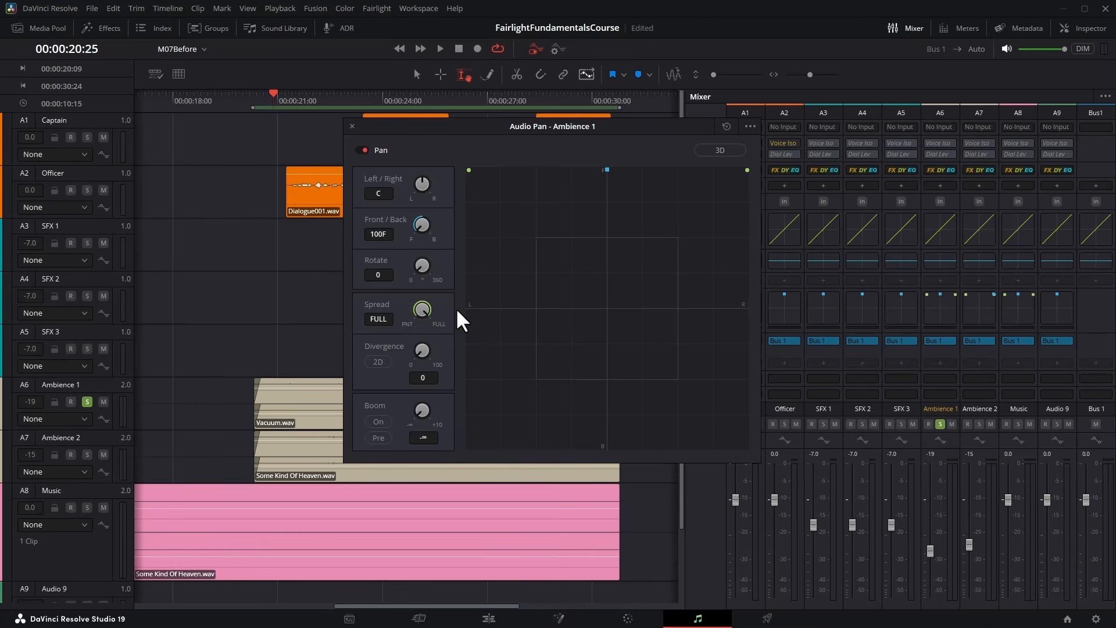
Reduce the spread of Ambience 1 to a point and try shifting its left/right pan during playback.
{"action": "left_click_drag", "start_coordinate": [428, 304], "coordinate": [174, 320]}
{"action": "left_click", "coordinate": [440, 48]}
{"action": "left_click_drag", "start_coordinate": [420, 184], "coordinate": [469, 190]}
{"action": "left_click", "coordinate": [457, 48]}
Try the divergence of Ambience 1, reset it, and return the left/right pan to centre.
{"action": "left_click_drag", "start_coordinate": [466, 347], "coordinate": [632, 352]}
{"action": "double_click", "coordinate": [422, 348]}
{"action": "left_click_drag", "start_coordinate": [475, 353], "coordinate": [523, 347]}
{"action": "double_click", "coordinate": [424, 346]}
{"action": "double_click", "coordinate": [421, 178]}
{"action": "left_click", "coordinate": [352, 126]}
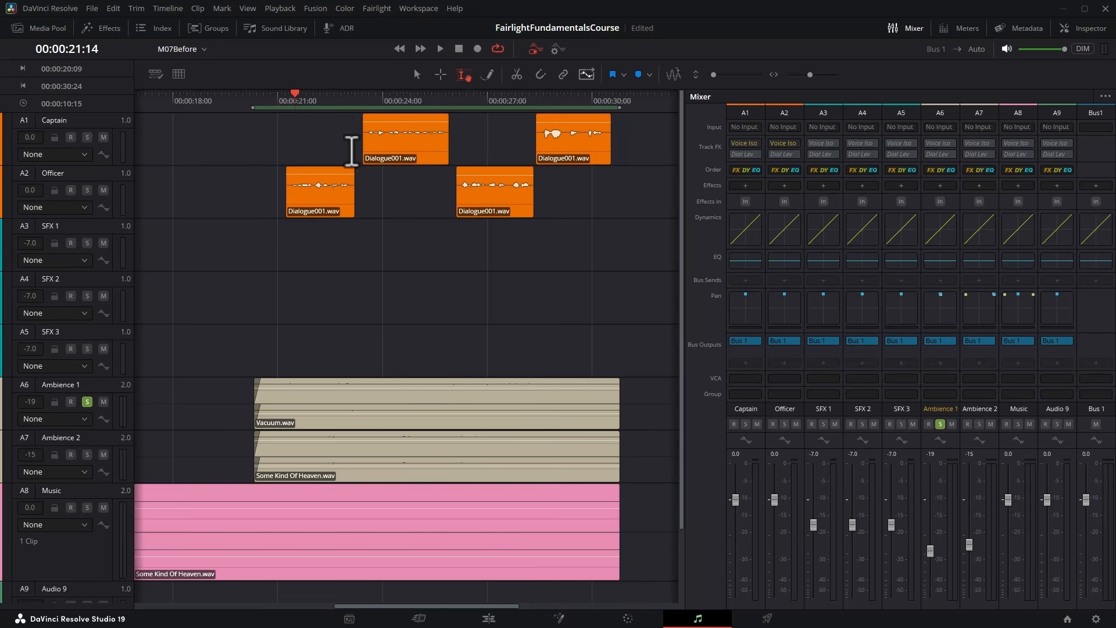
Reset the pan settings of Ambience 2 to their defaults.
{"action": "double_click", "coordinate": [421, 184]}
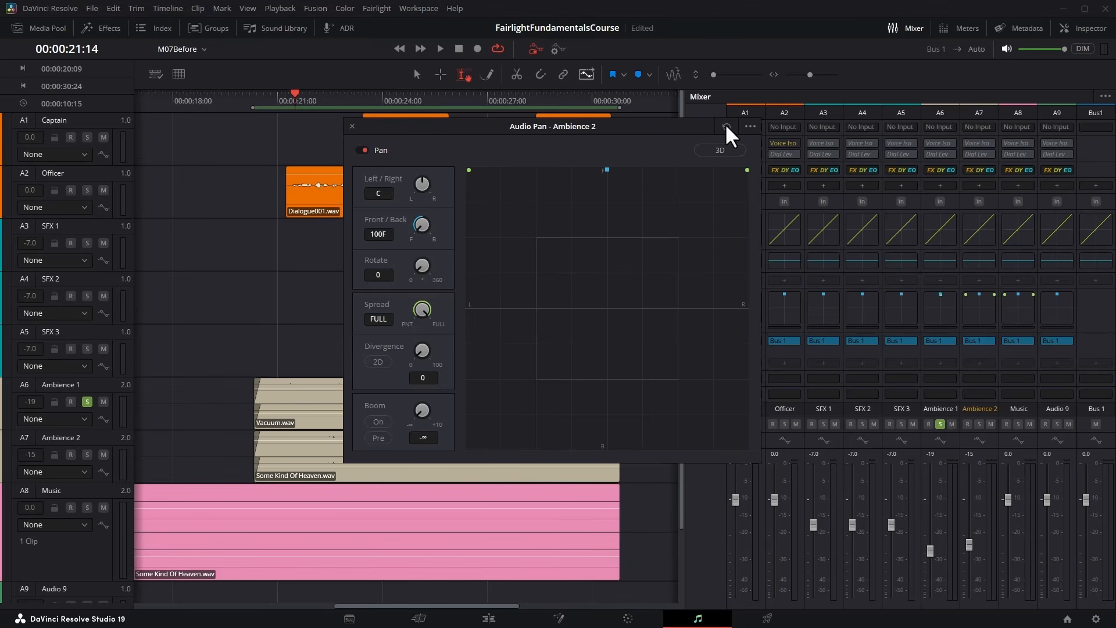
{"action": "left_click", "coordinate": [351, 126]}
{"action": "left_click", "coordinate": [361, 448]}
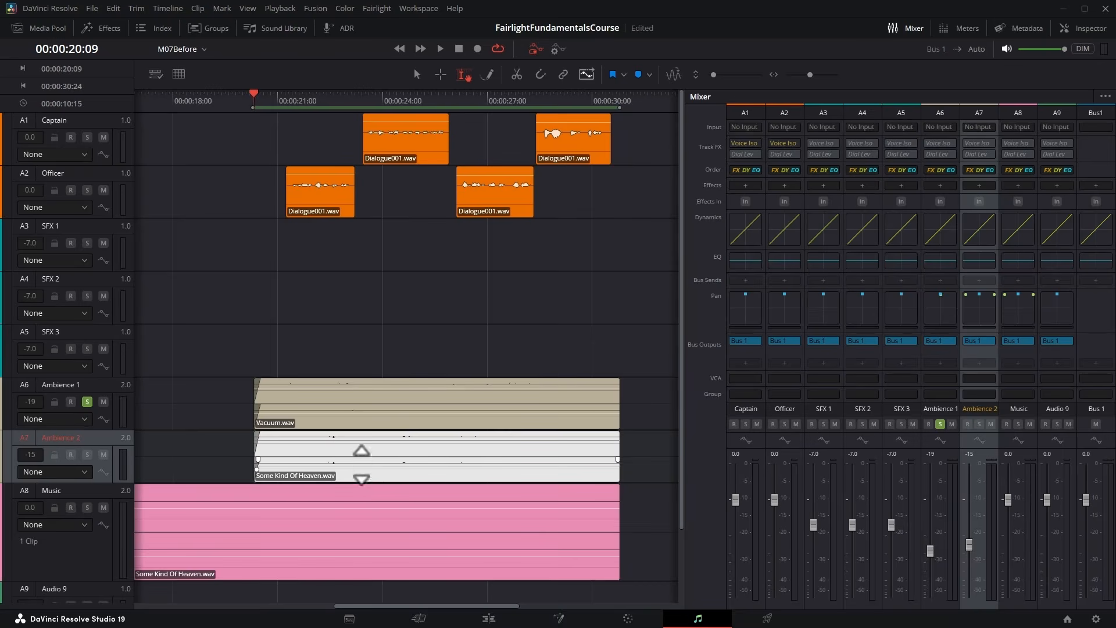
{"action": "left_click", "coordinate": [360, 419]}
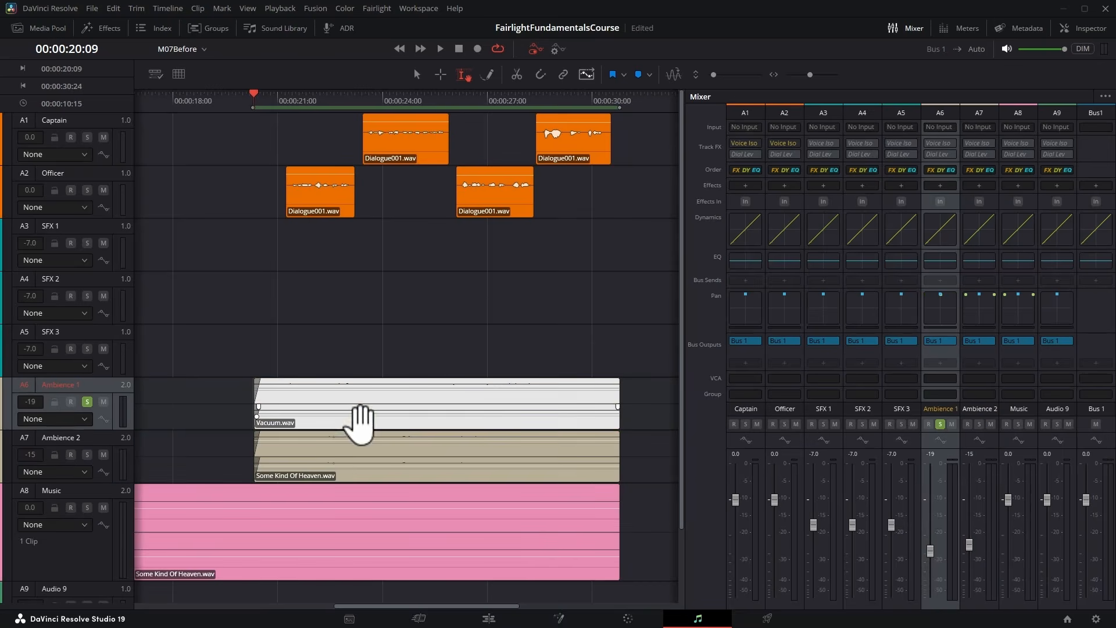
{"action": "left_click", "coordinate": [372, 465]}
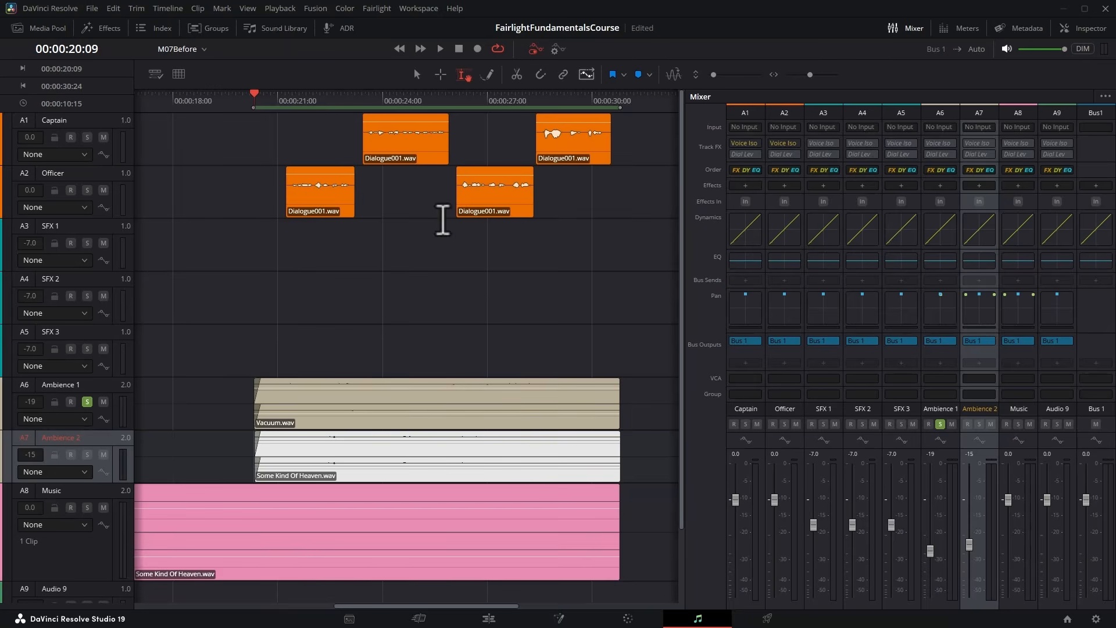
Add a second stereo bus named SFX Machine and give it the Tan color.
{"action": "left_click", "coordinate": [378, 9]}
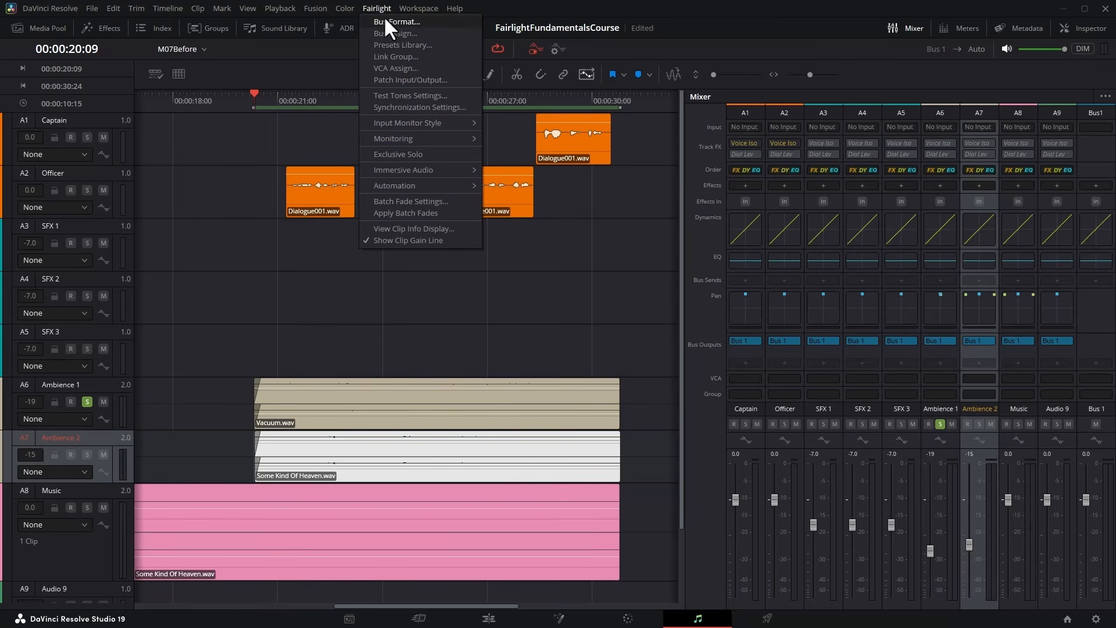
{"action": "left_click", "coordinate": [407, 19]}
{"action": "left_click", "coordinate": [451, 440]}
{"action": "left_click", "coordinate": [417, 187]}
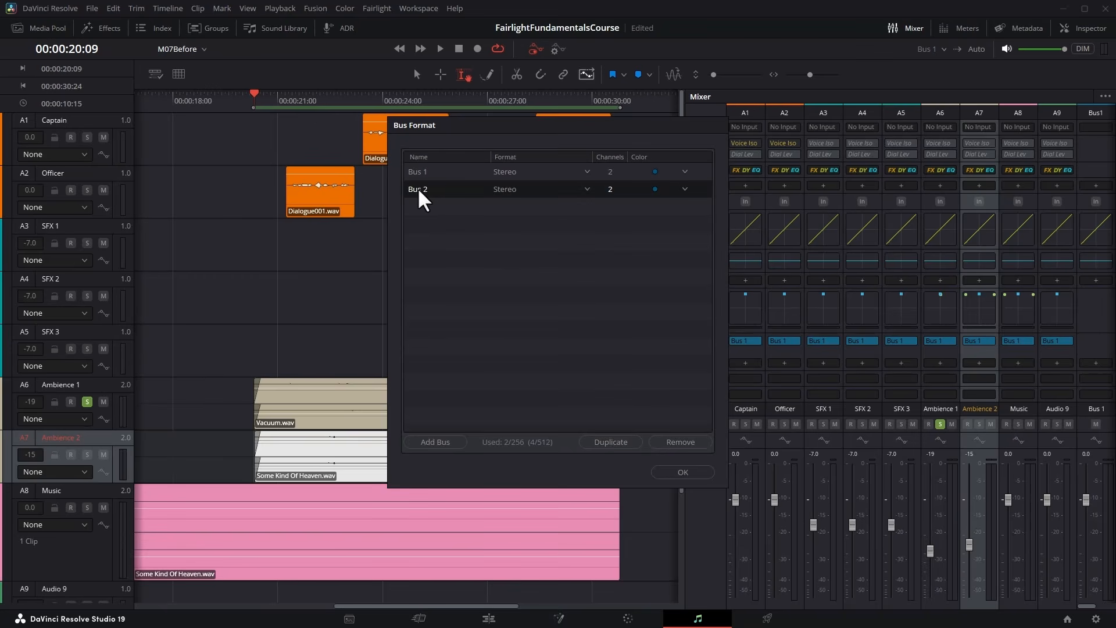
{"action": "double_click", "coordinate": [420, 187]}
{"action": "type", "text": "SFX Machine"}
{"action": "left_click", "coordinate": [659, 189]}
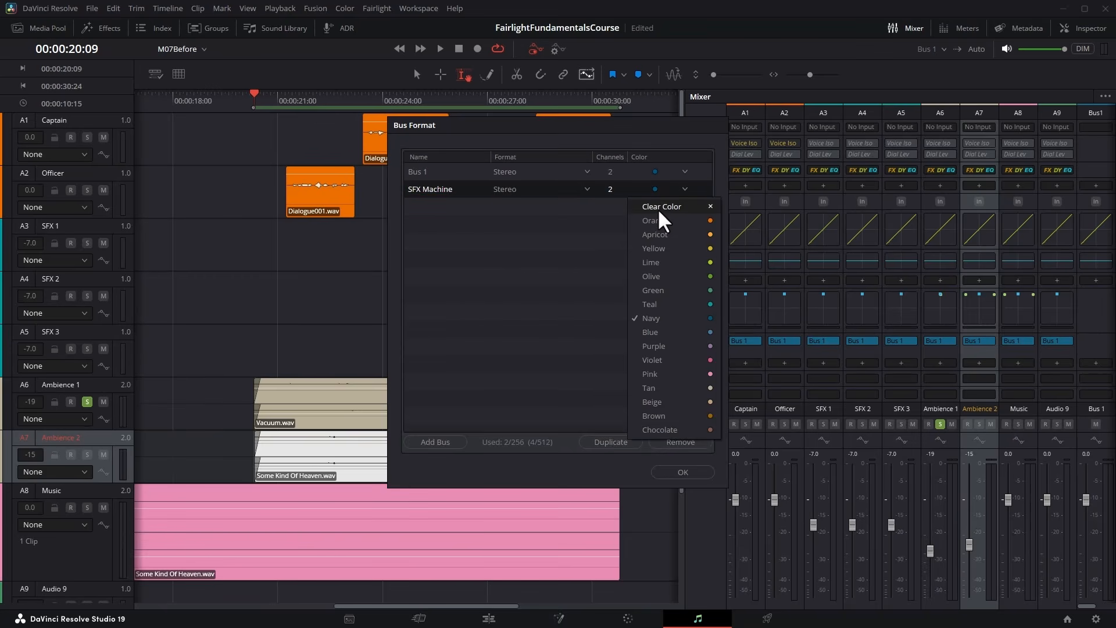
{"action": "left_click", "coordinate": [664, 386]}
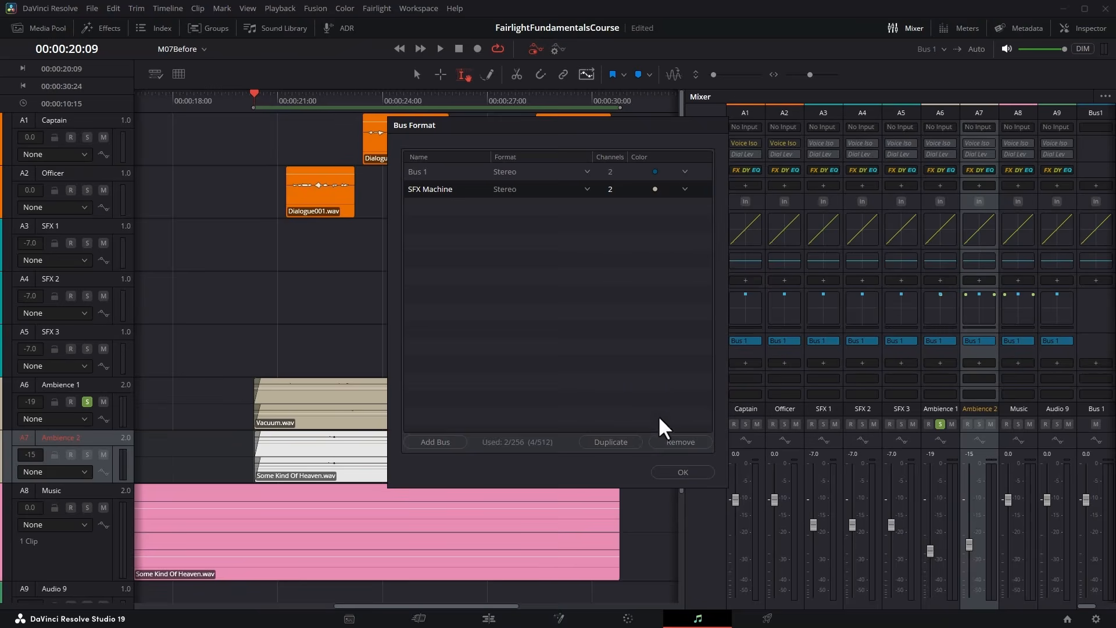
{"action": "left_click", "coordinate": [674, 472]}
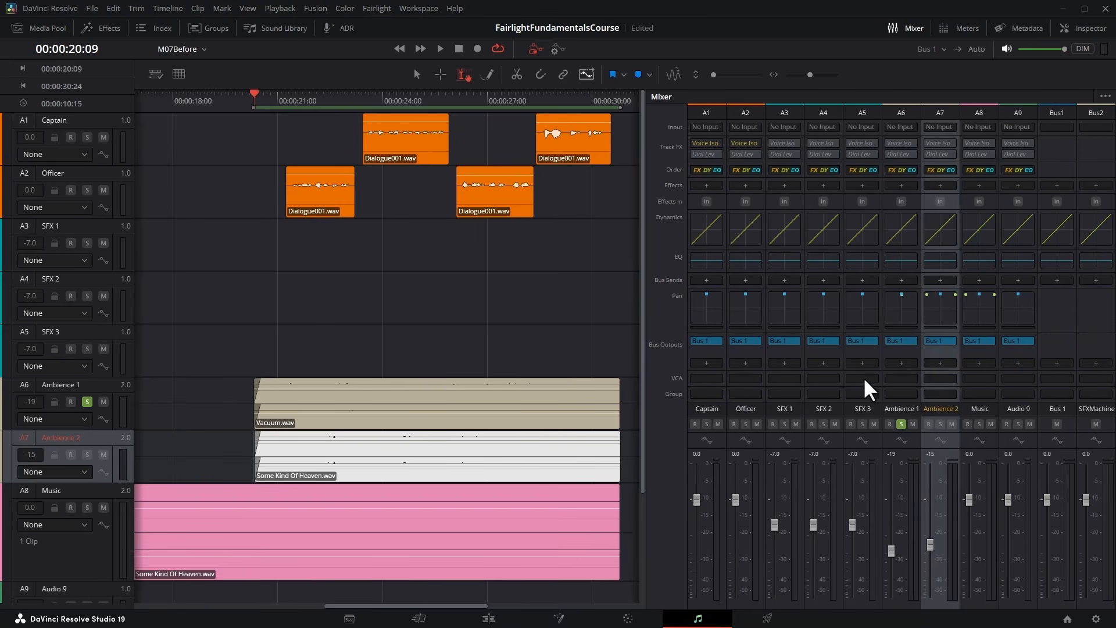
Route the bus outputs of Ambience 1 and Ambience 2 to SFX Machine instead of Bus 1.
{"action": "left_click", "coordinate": [910, 341]}
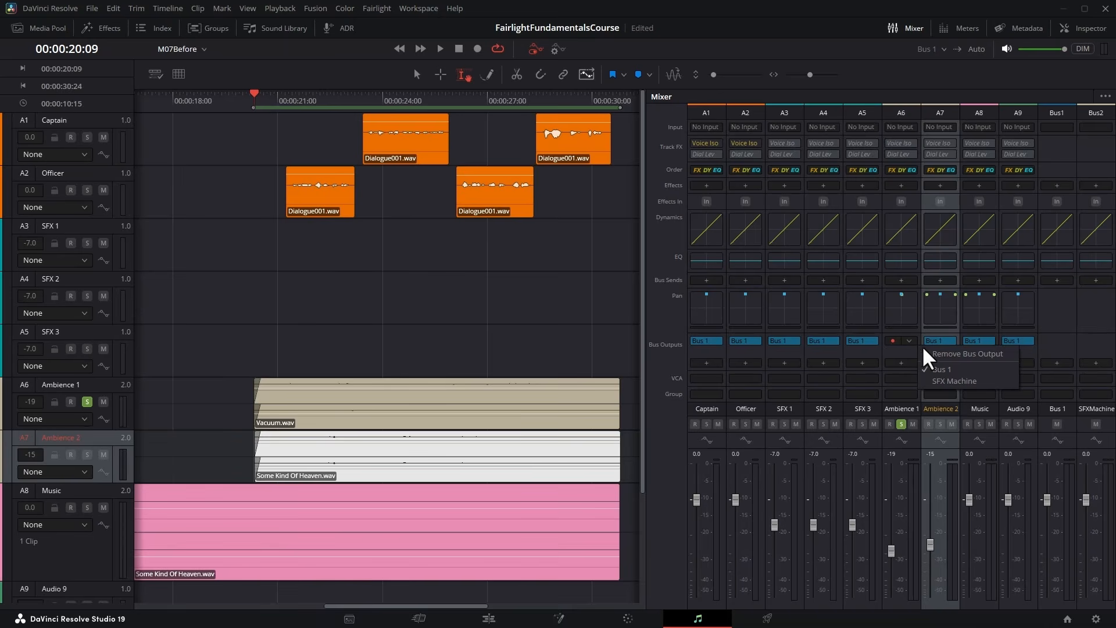
{"action": "left_click", "coordinate": [938, 380]}
{"action": "left_click", "coordinate": [950, 340]}
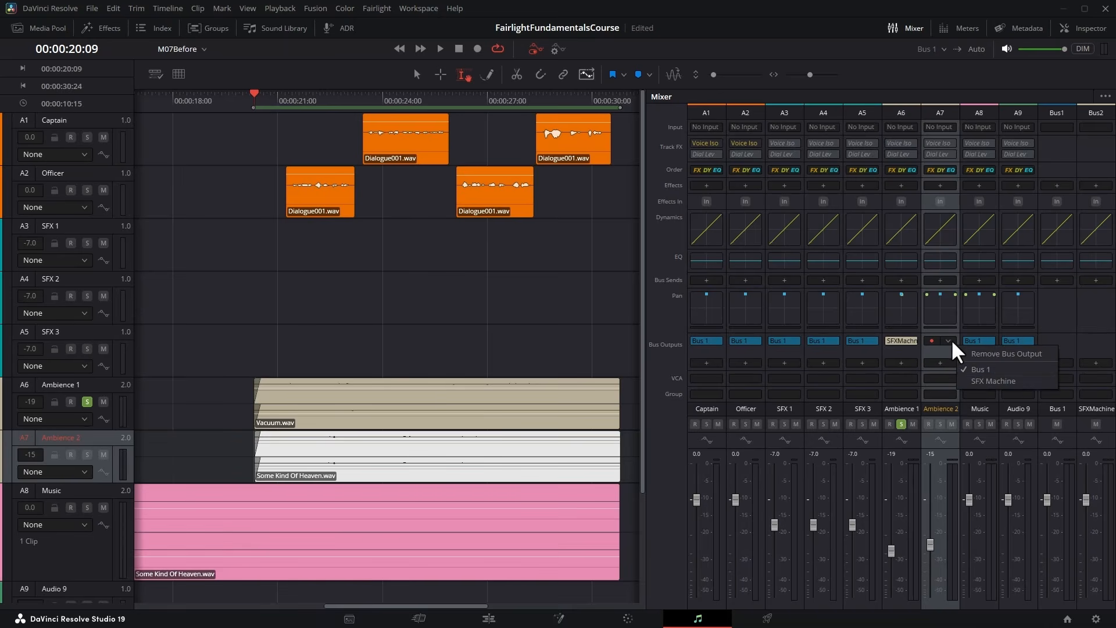
{"action": "left_click", "coordinate": [979, 376]}
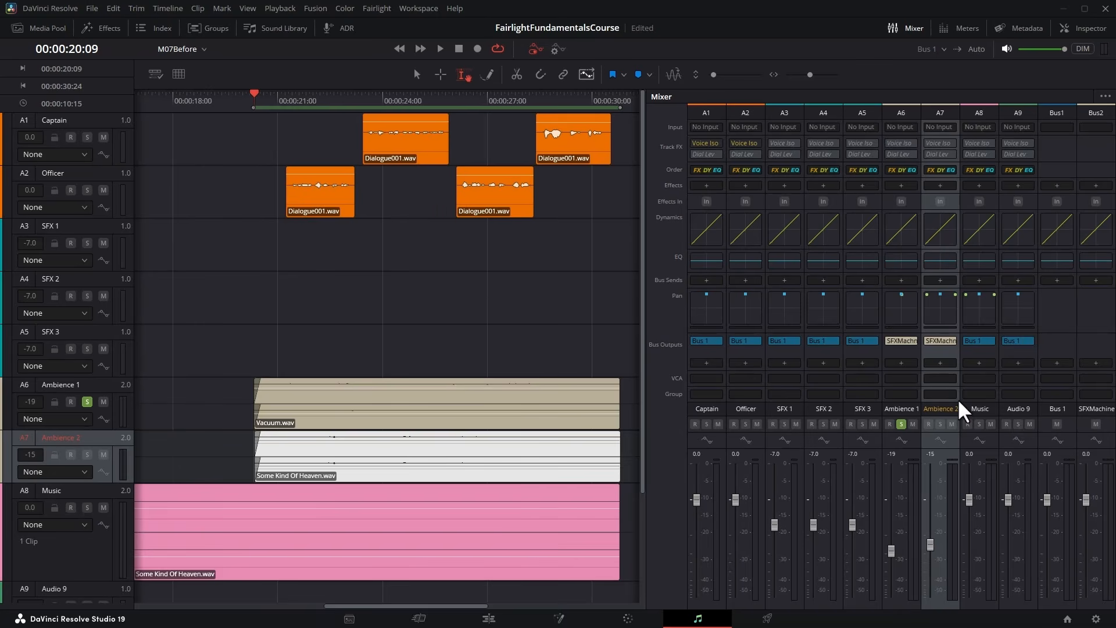
Solo Ambience 2 alongside Ambience 1, and pan Ambience 1 fully to the left.
{"action": "left_click", "coordinate": [941, 424]}
{"action": "double_click", "coordinate": [901, 300]}
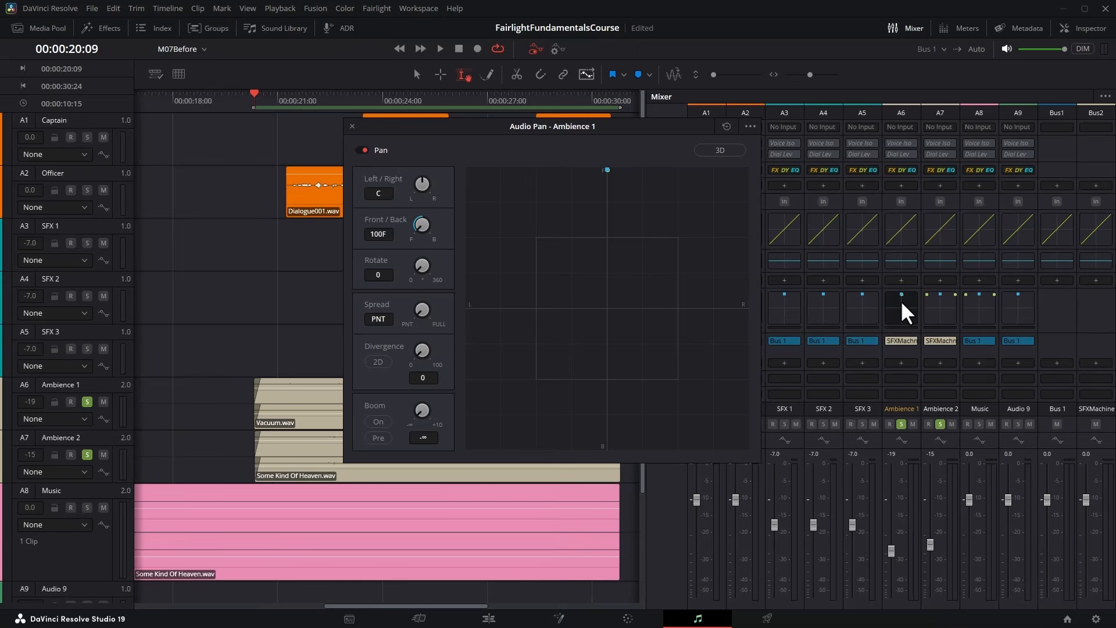
{"action": "left_click_drag", "start_coordinate": [419, 183], "coordinate": [68, 174]}
{"action": "left_click", "coordinate": [352, 126]}
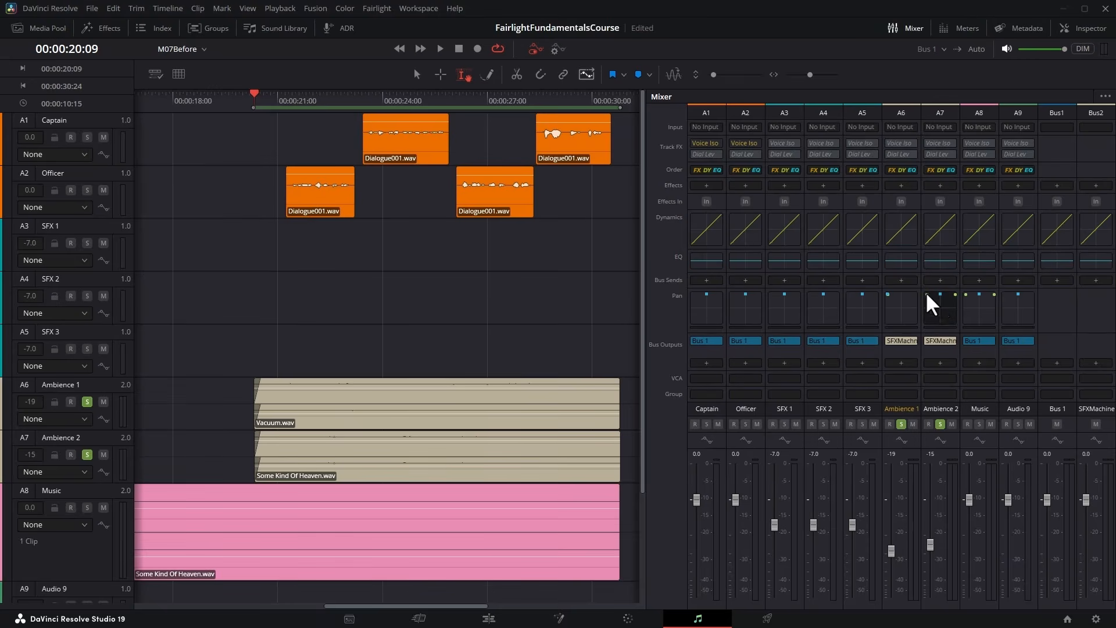
Pan Ambience 2 fully to the right and close its pan controls.
{"action": "double_click", "coordinate": [938, 307]}
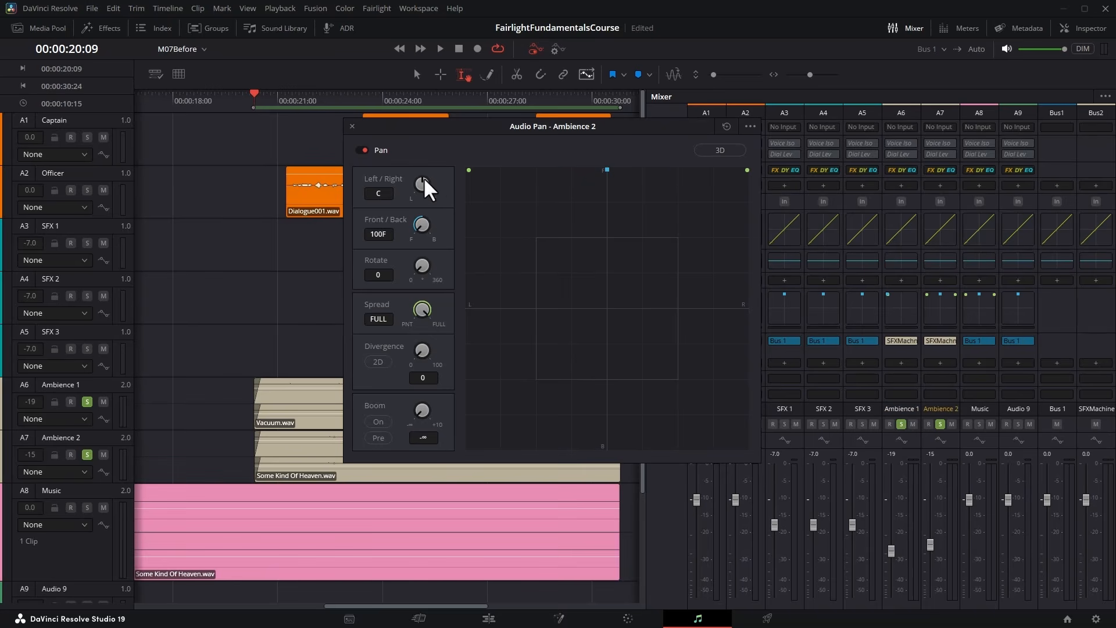
{"action": "left_click_drag", "start_coordinate": [423, 177], "coordinate": [584, 170]}
{"action": "left_click", "coordinate": [353, 125]}
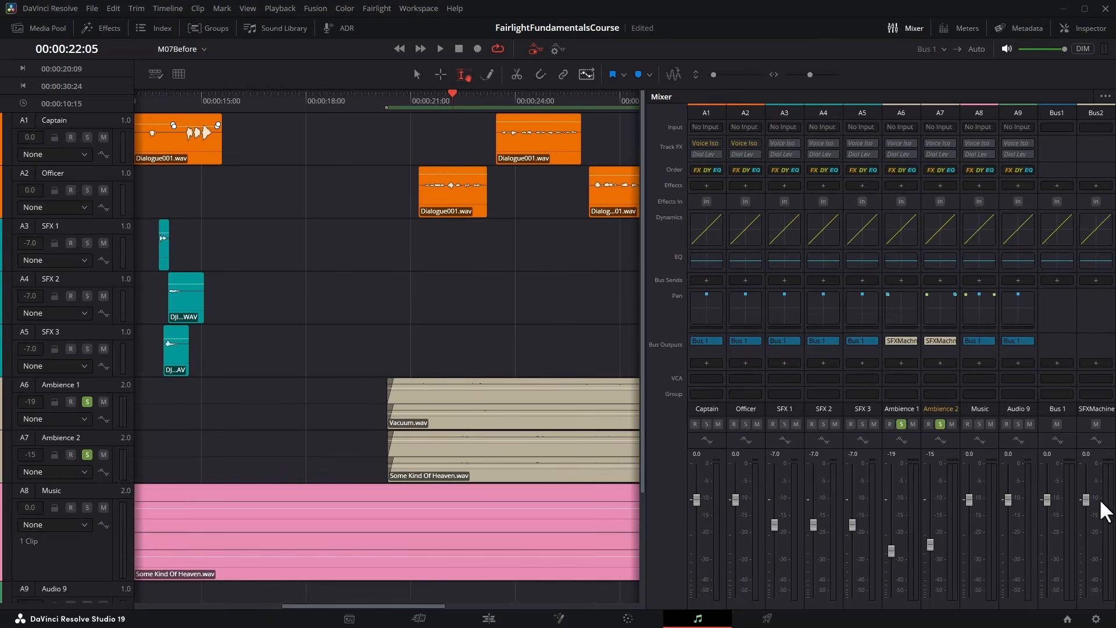
Route the output of the SFX Machine bus to Bus 1 and play back the soloed ambience tracks.
{"action": "left_click", "coordinate": [1097, 362]}
{"action": "left_click", "coordinate": [1084, 375]}
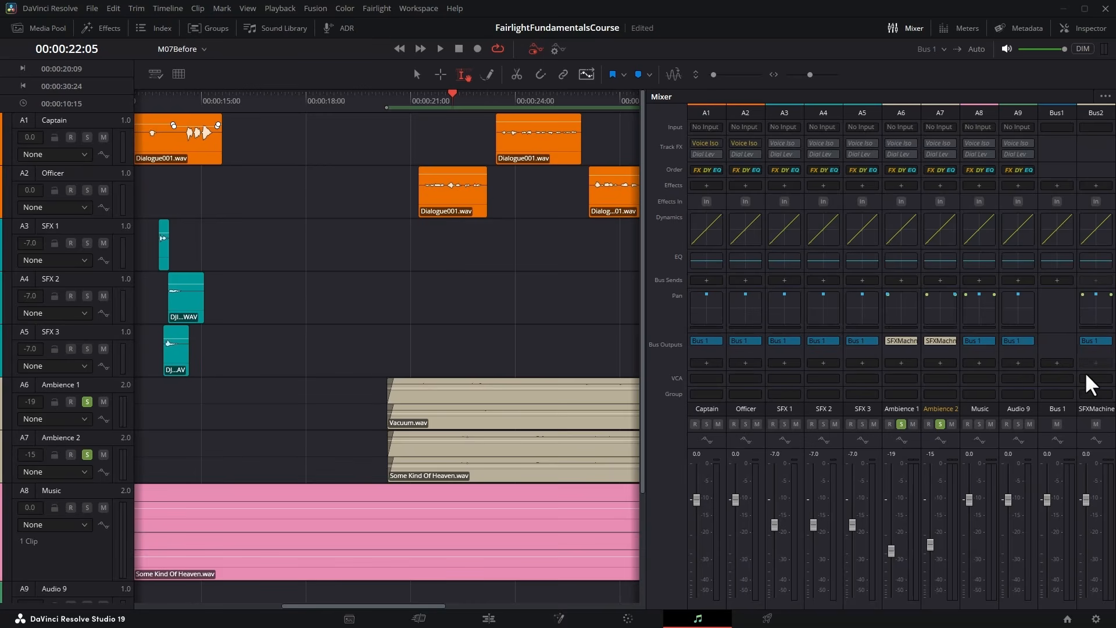
{"action": "left_click", "coordinate": [440, 49]}
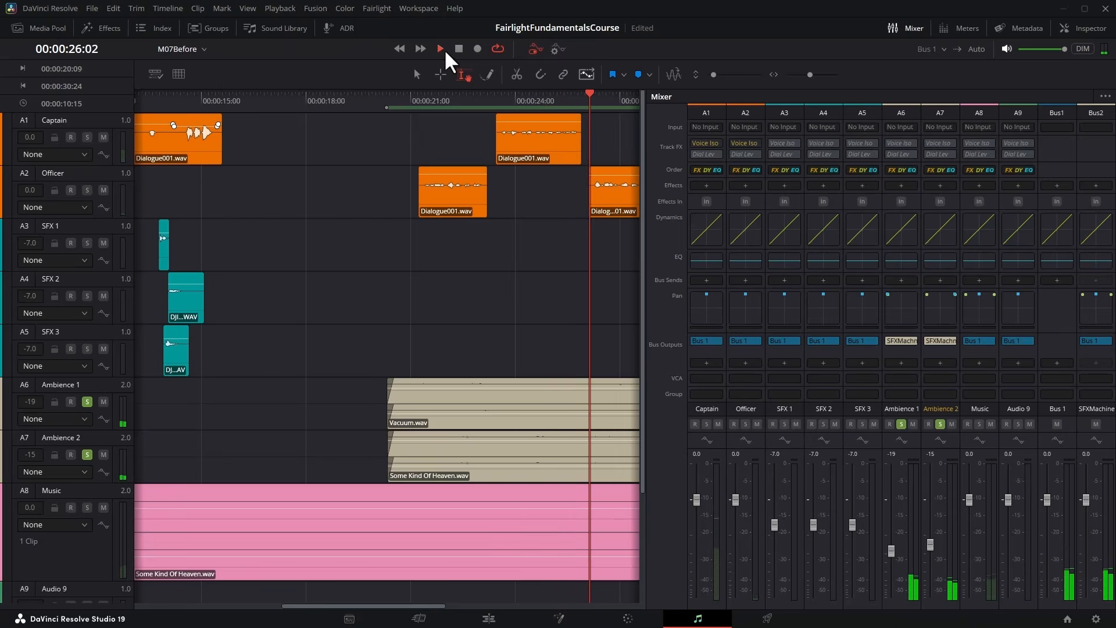
{"action": "left_click", "coordinate": [455, 47]}
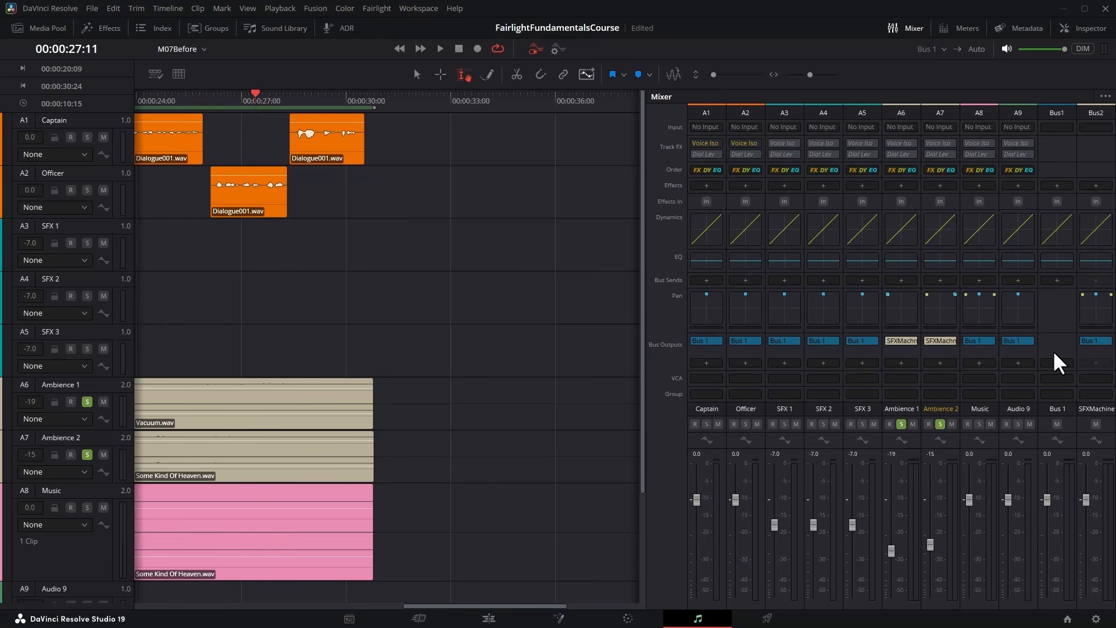
Reduce the pan spread of the SFX Machine bus from full stereo to PNT while playing back the ambience.
{"action": "left_click", "coordinate": [1090, 408]}
{"action": "scroll", "coordinate": [525, 271], "scroll_direction": "left", "scroll_amount": 3}
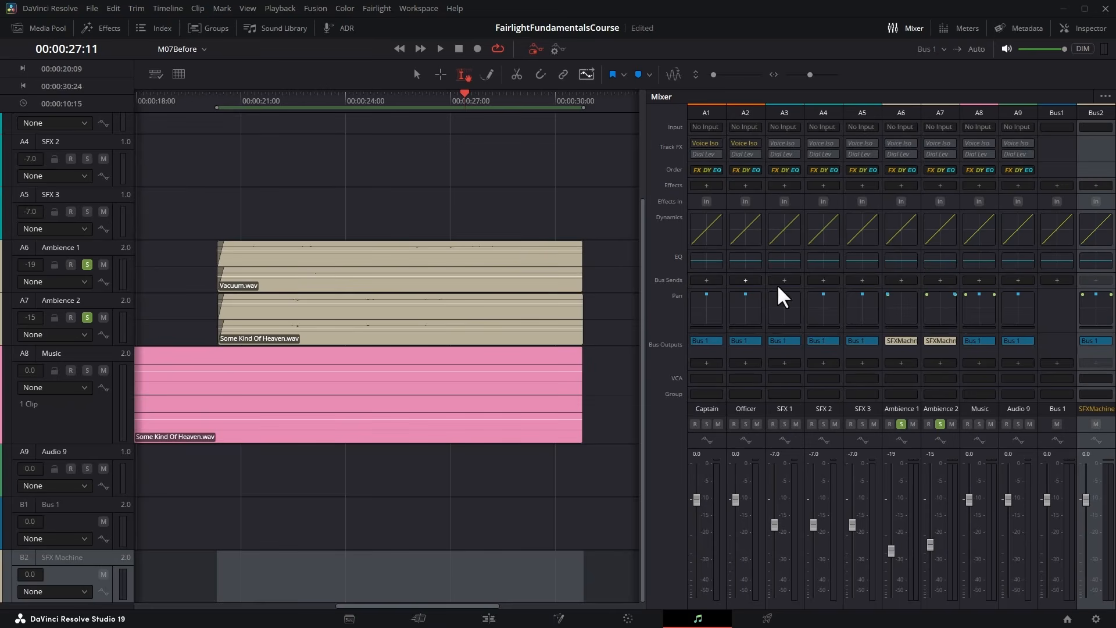
{"action": "double_click", "coordinate": [1096, 305]}
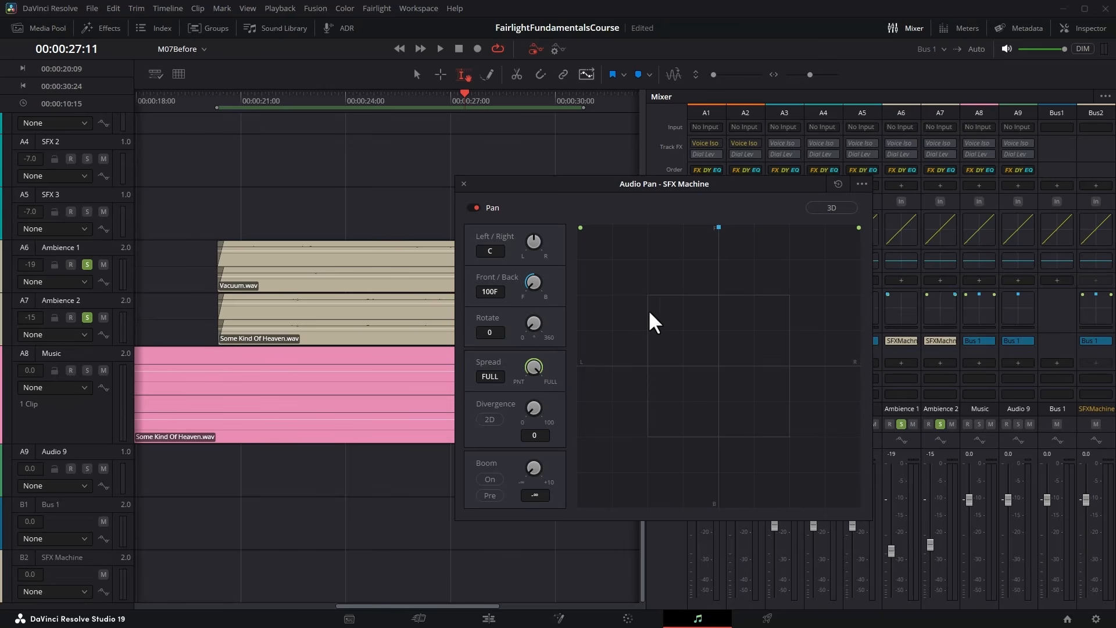
{"action": "left_click", "coordinate": [439, 48]}
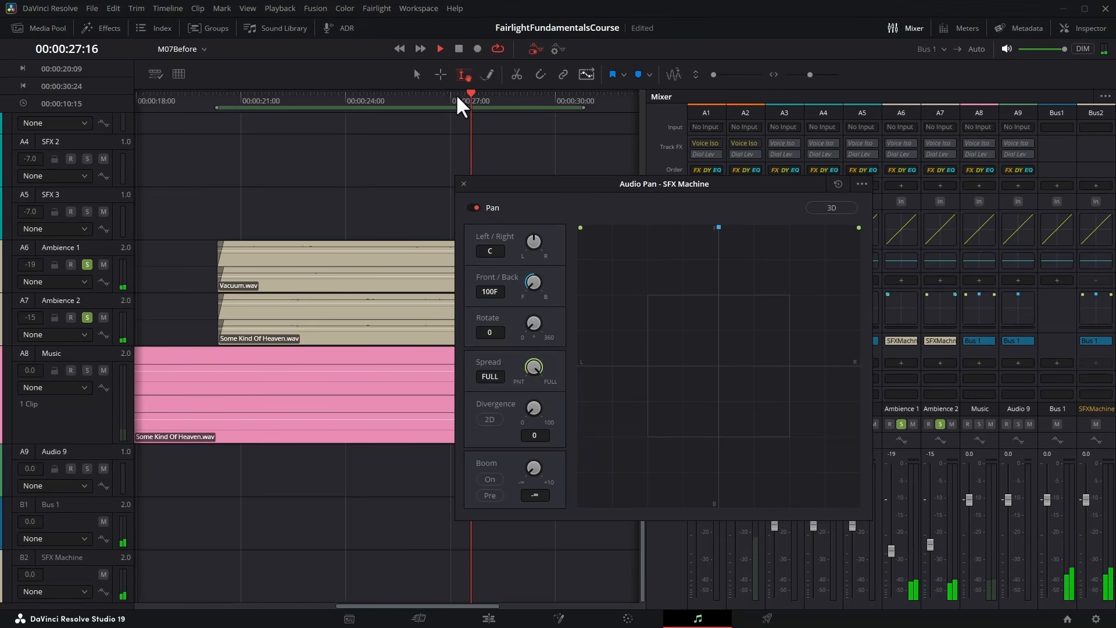
{"action": "left_click_drag", "start_coordinate": [539, 372], "coordinate": [151, 377]}
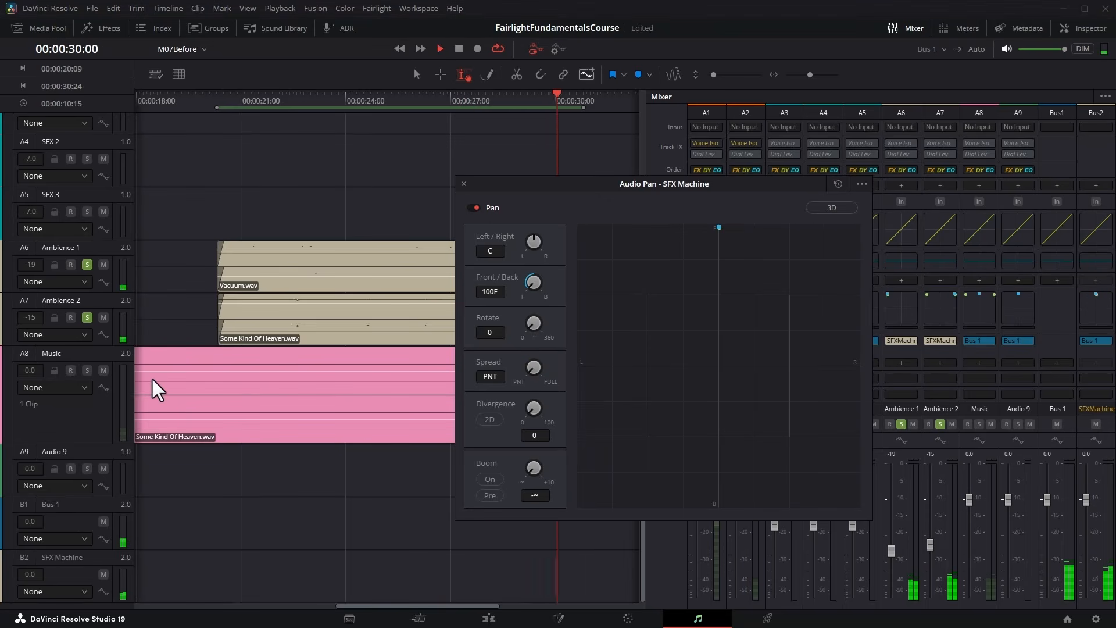
{"action": "left_click", "coordinate": [458, 48]}
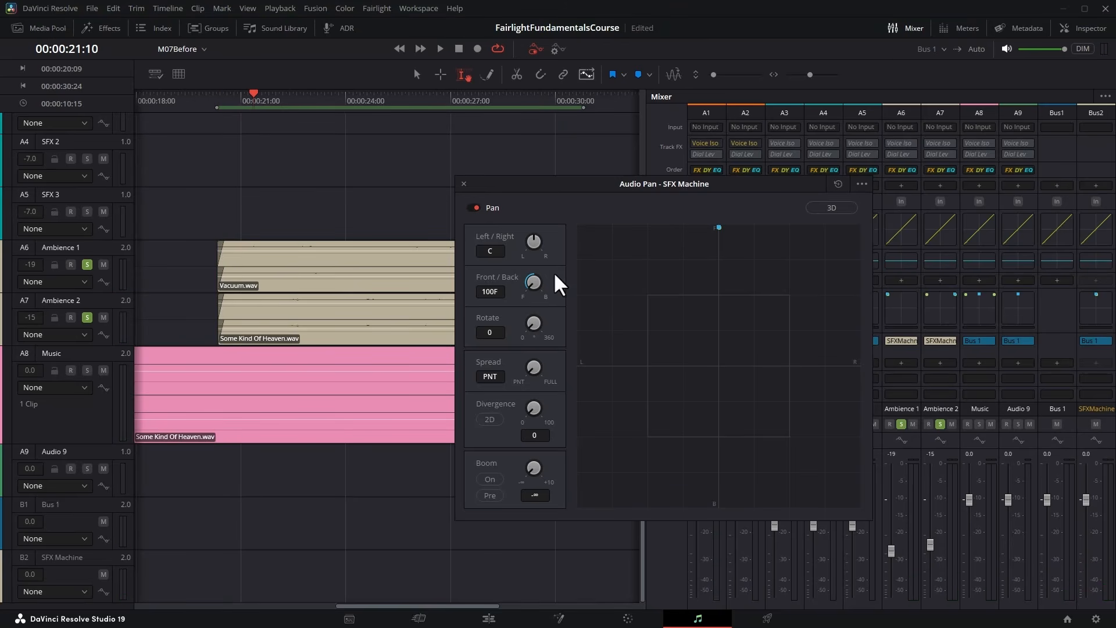
Set the SFX Machine bus to a left/right pan of 49L and a divergence of 28, auditioning the ambience between adjustments.
{"action": "left_click_drag", "start_coordinate": [535, 236], "coordinate": [480, 243]}
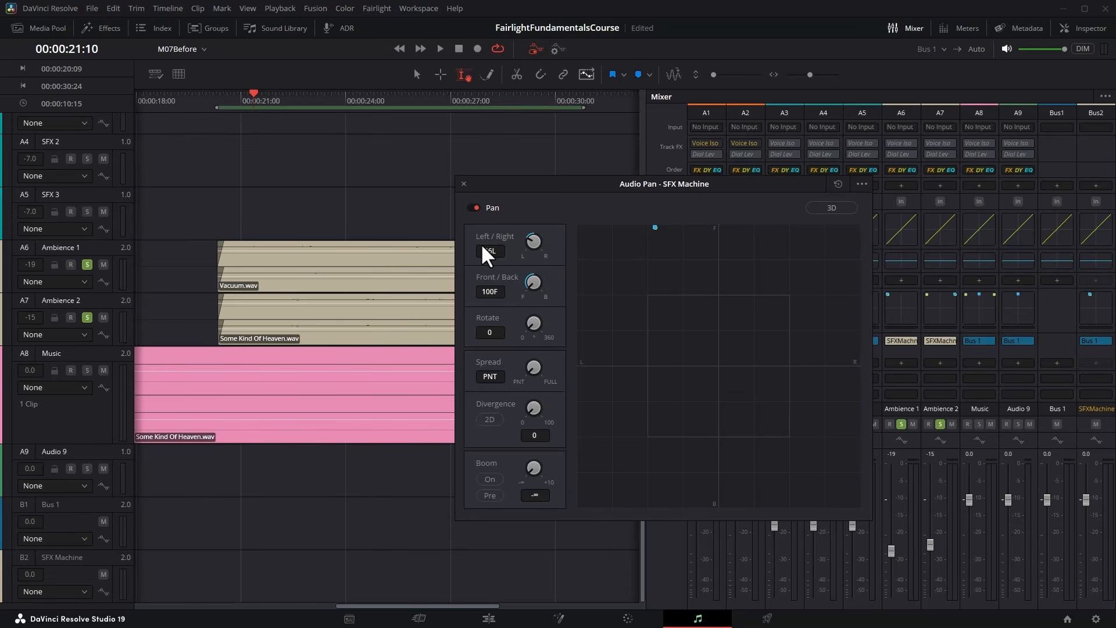
{"action": "left_click", "coordinate": [436, 45]}
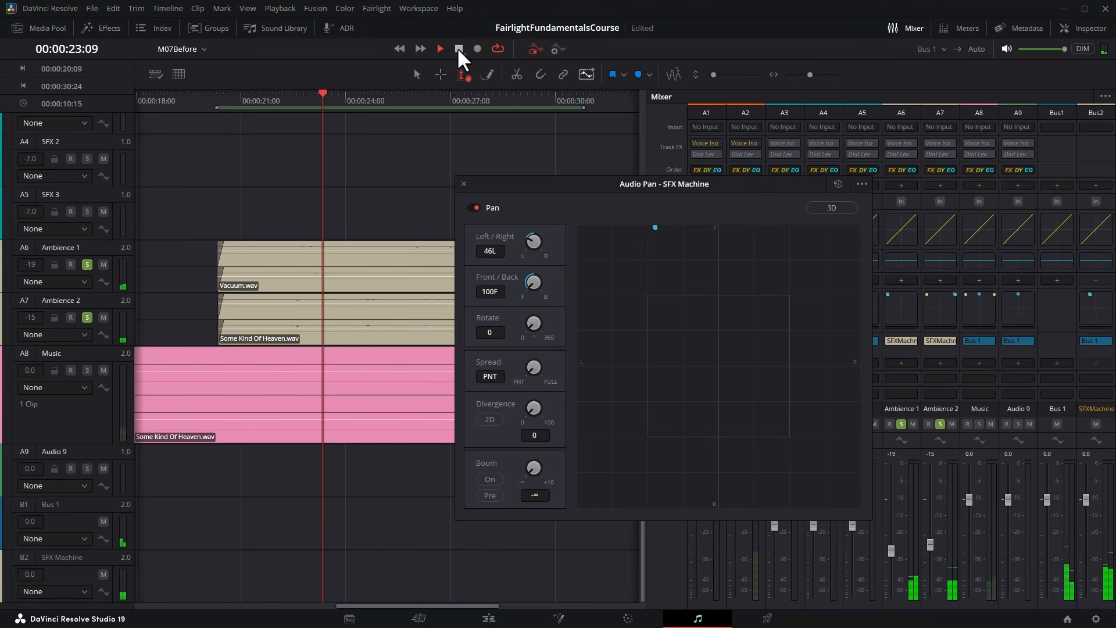
{"action": "left_click", "coordinate": [458, 49]}
{"action": "left_click_drag", "start_coordinate": [533, 407], "coordinate": [566, 411]}
{"action": "left_click", "coordinate": [439, 49]}
{"action": "left_click_drag", "start_coordinate": [540, 236], "coordinate": [522, 239]}
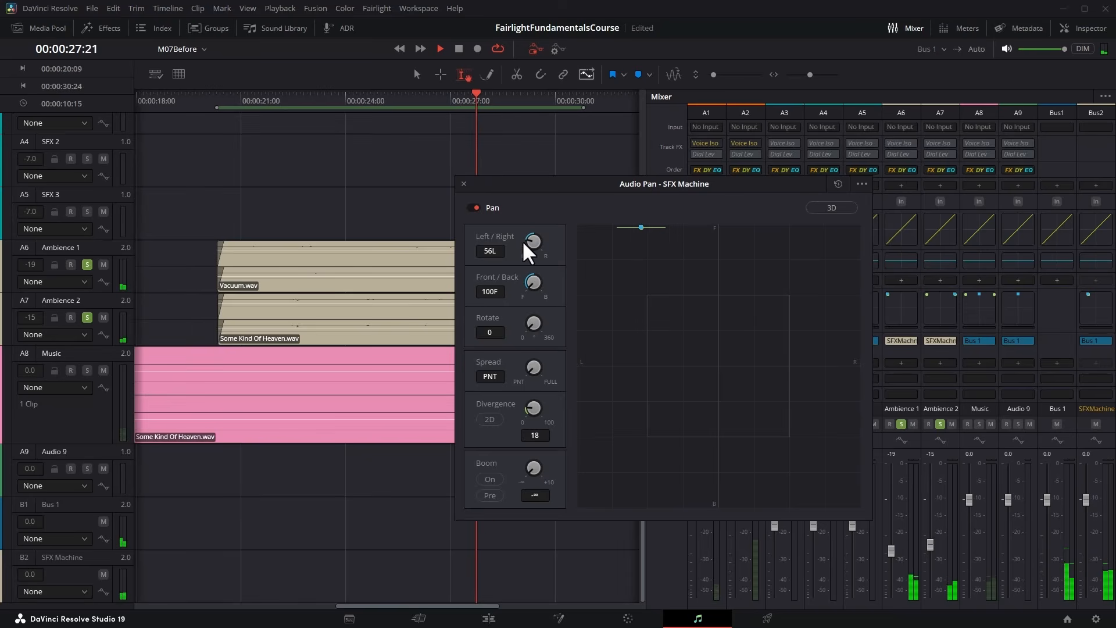
{"action": "left_click_drag", "start_coordinate": [525, 416], "coordinate": [545, 405]}
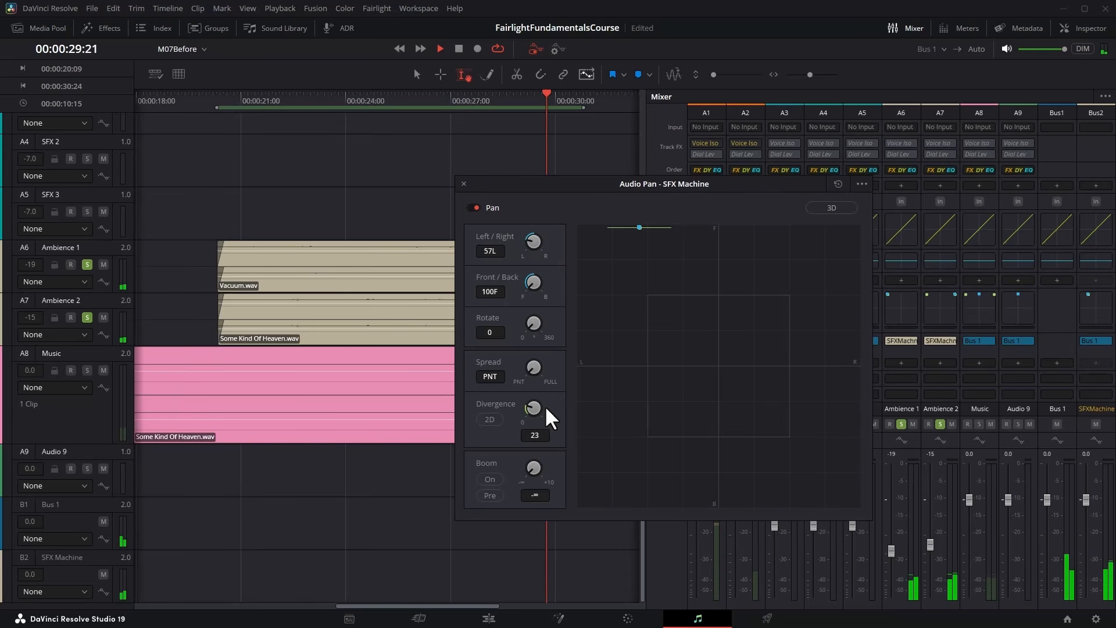
{"action": "left_click_drag", "start_coordinate": [535, 236], "coordinate": [546, 244]}
{"action": "mouse_move", "coordinate": [539, 416]}
{"action": "left_mouse_down"}
{"action": "mouse_move", "coordinate": [584, 406]}
{"action": "mouse_move", "coordinate": [836, 406]}
{"action": "mouse_move", "coordinate": [388, 401]}
{"action": "mouse_move", "coordinate": [548, 403]}
{"action": "left_mouse_up"}
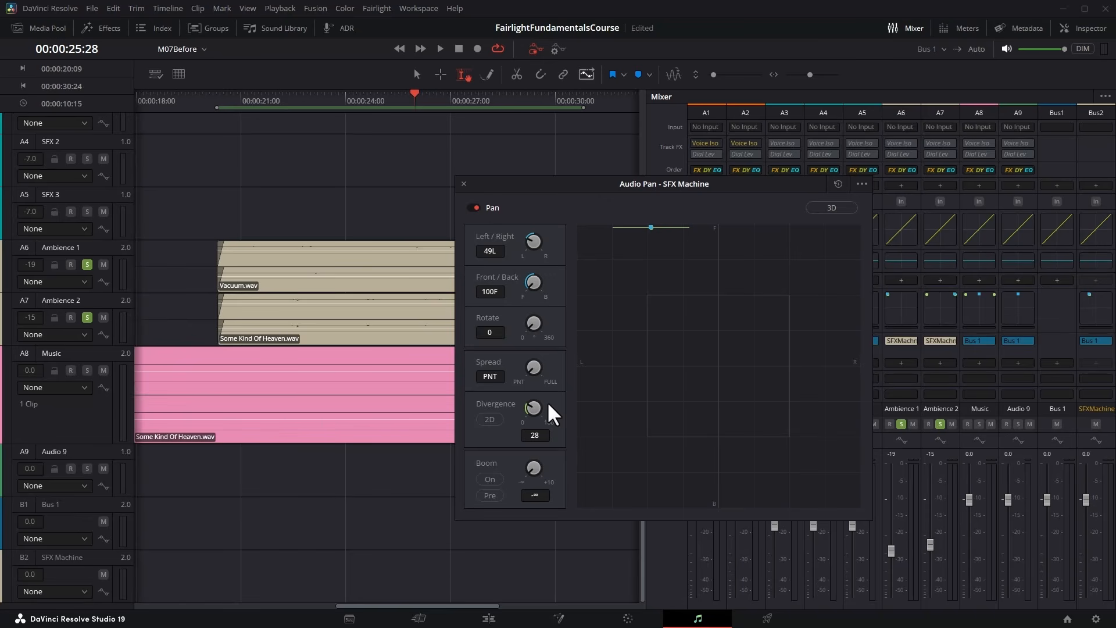
{"action": "left_click", "coordinate": [464, 184]}
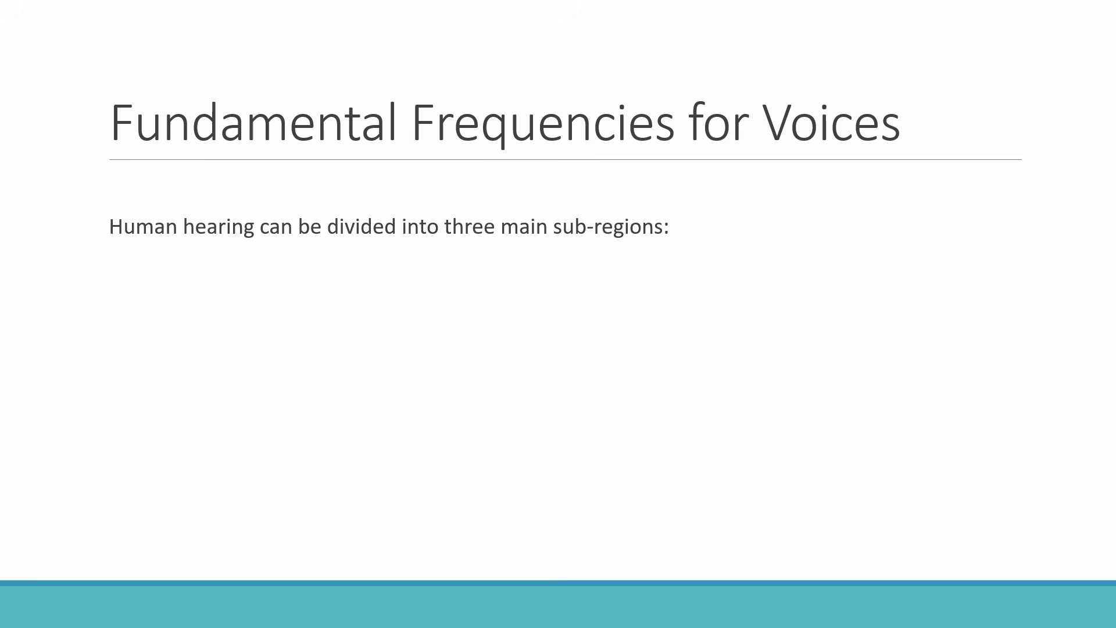
{"action": "key", "text": "Right"}
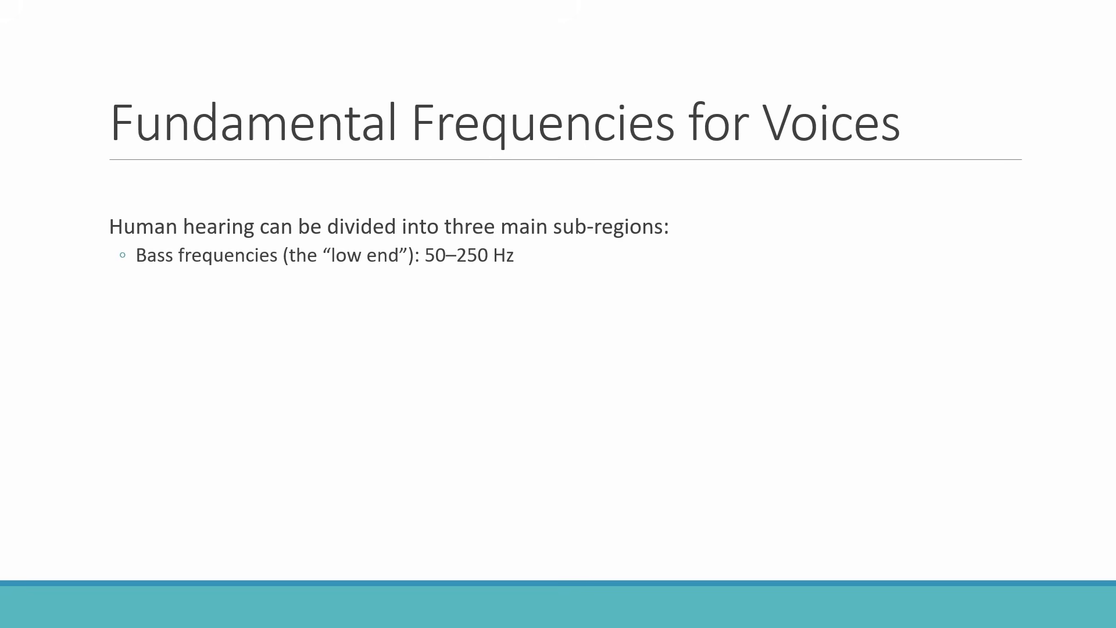
{"action": "key", "text": "Right"}
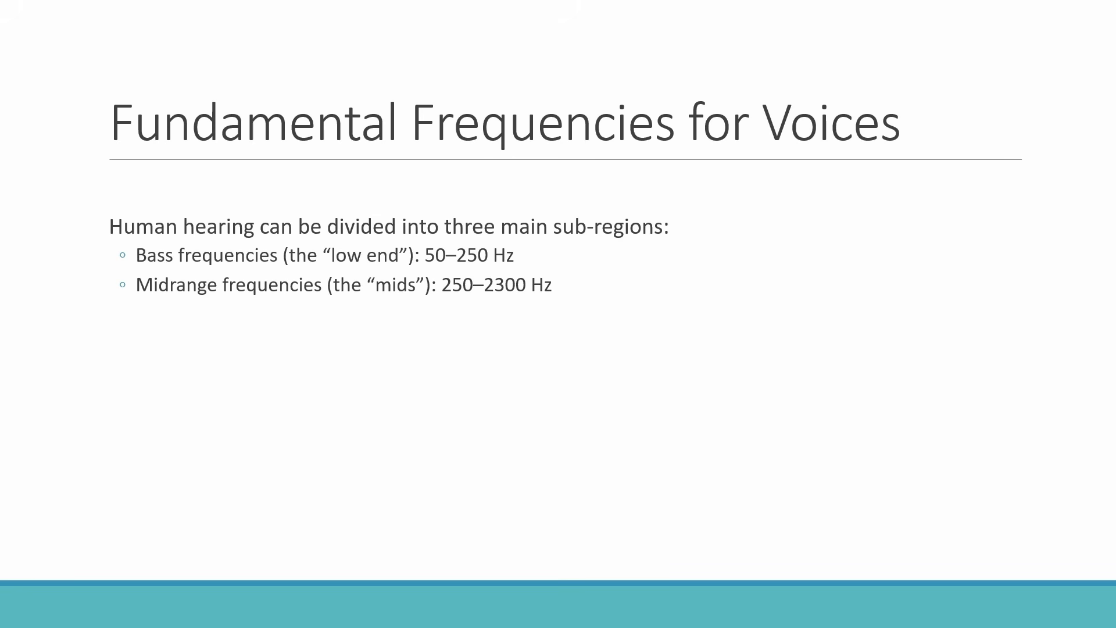
{"action": "key", "text": "Right"}
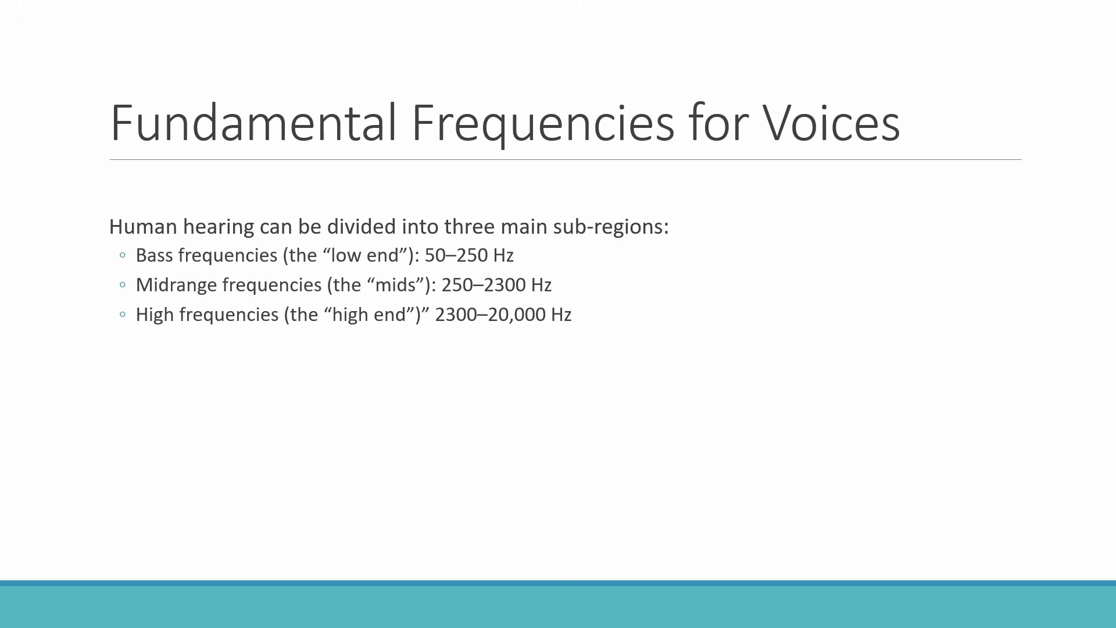
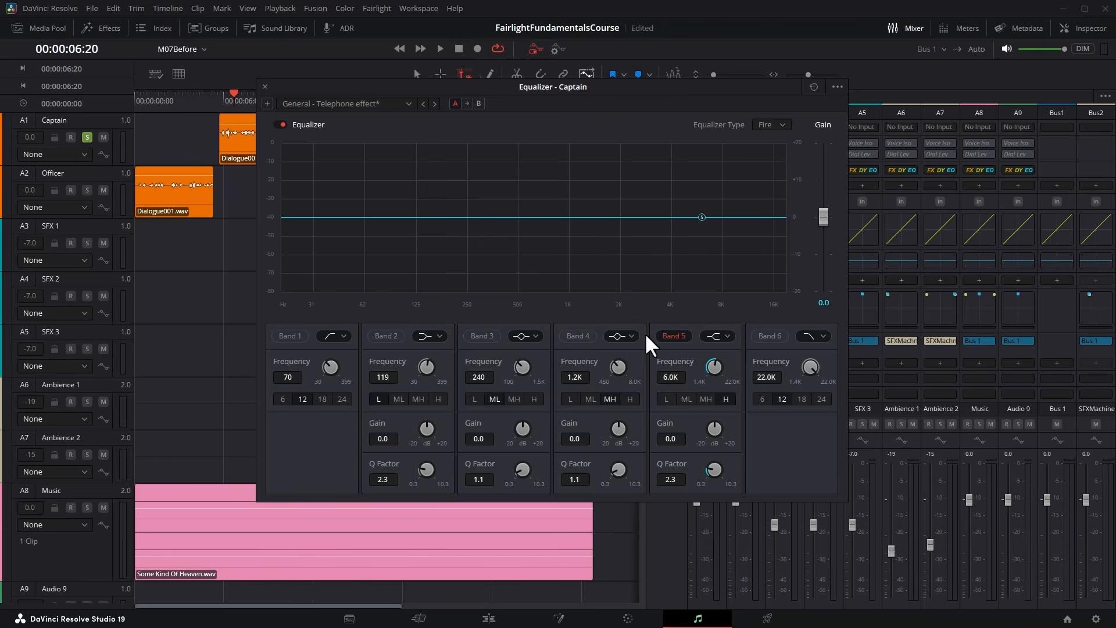
Turn off Band 5 in the Captain equalizer and play back the soloed dialogue with the flat curve.
{"action": "left_click", "coordinate": [672, 336]}
{"action": "left_click", "coordinate": [438, 47]}
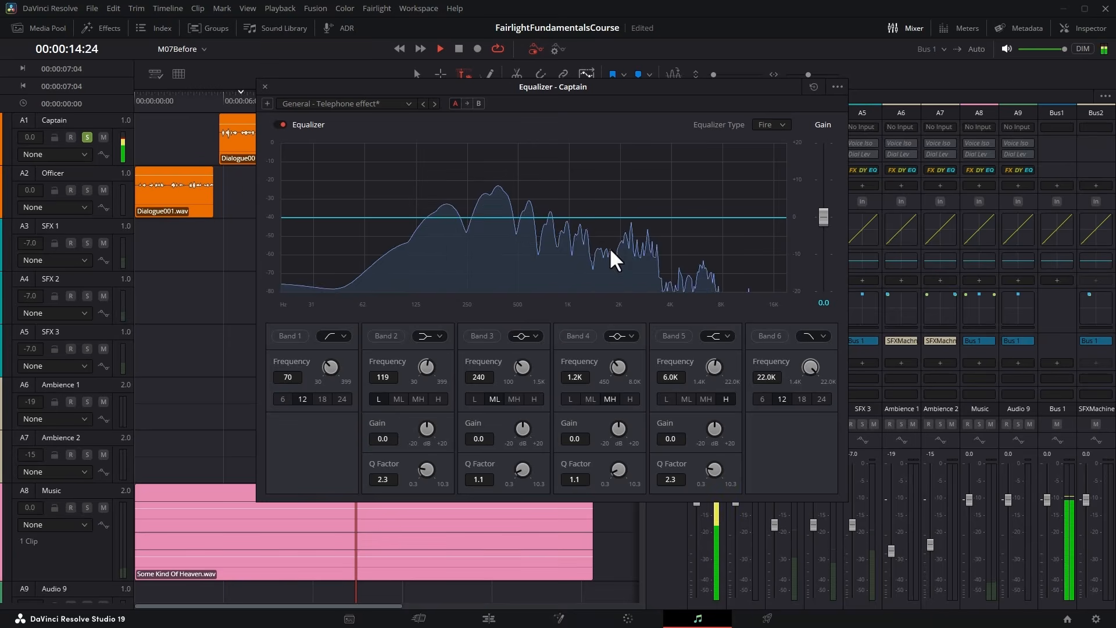
{"action": "key", "text": "space"}
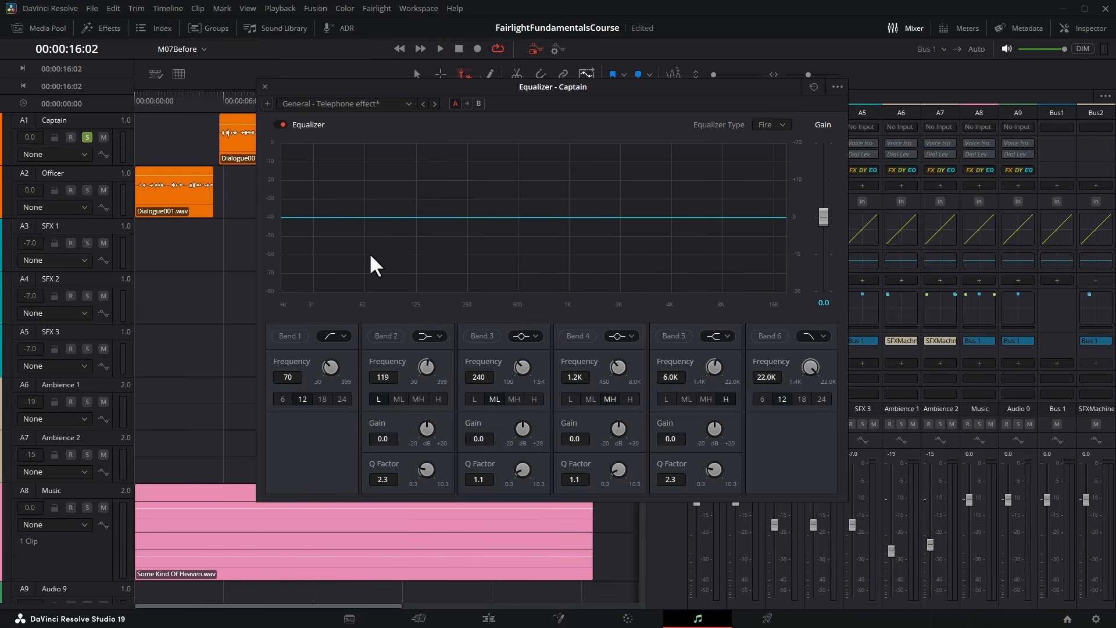
Enable Band 1 as a low-cut filter at 80 Hz, comparing the 18 and 24 slopes before settling on 12.
{"action": "left_click", "coordinate": [290, 336]}
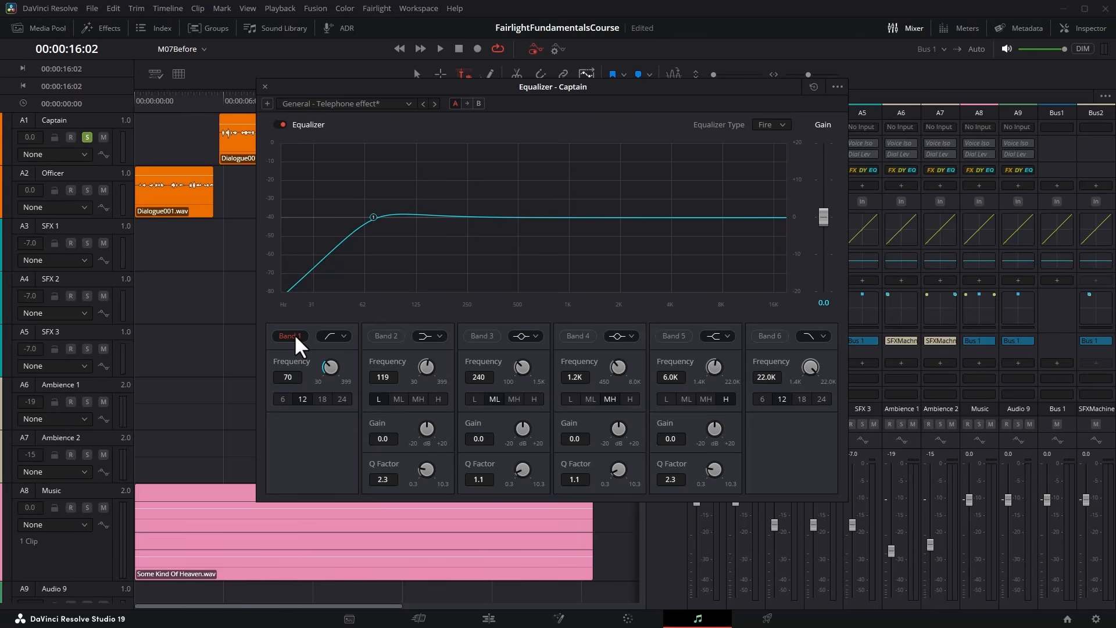
{"action": "left_click_drag", "start_coordinate": [332, 367], "coordinate": [343, 365]}
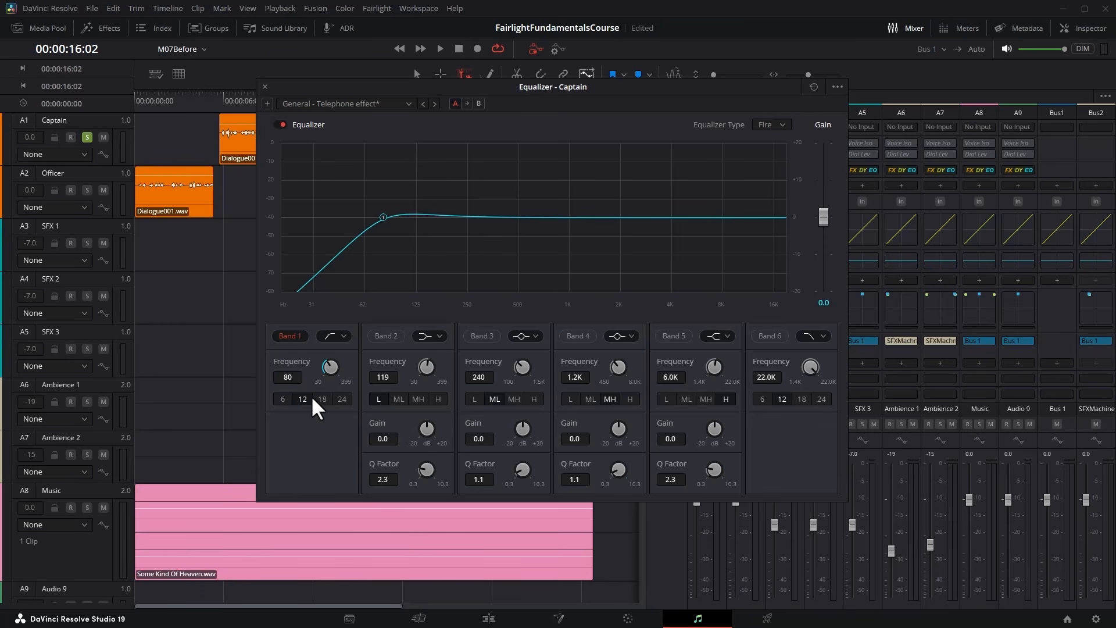
{"action": "left_click", "coordinate": [343, 398]}
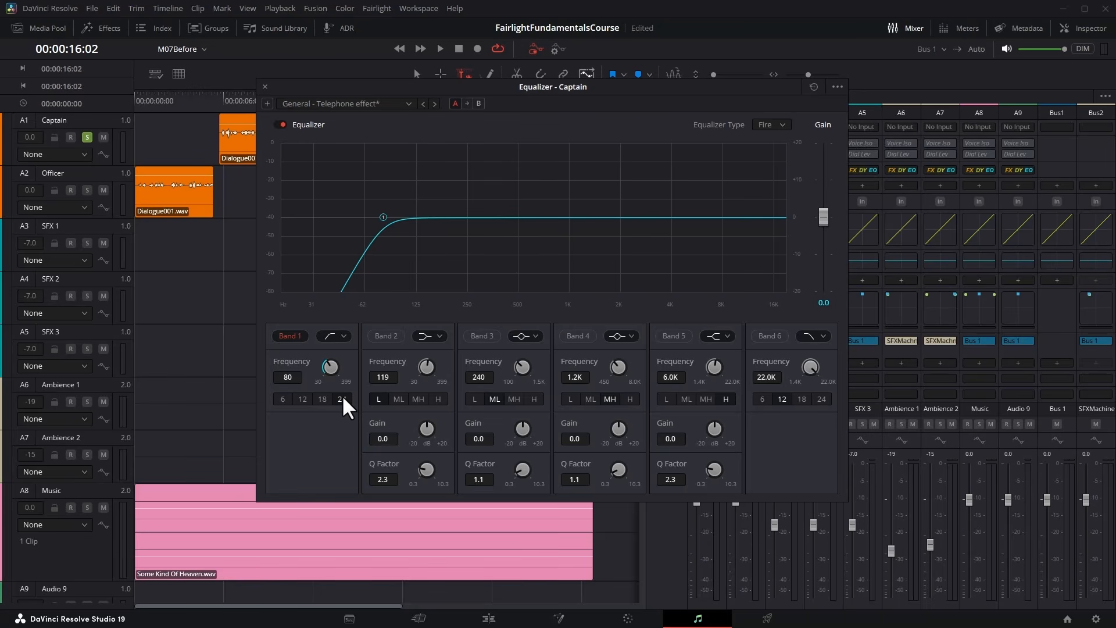
{"action": "left_click", "coordinate": [303, 398]}
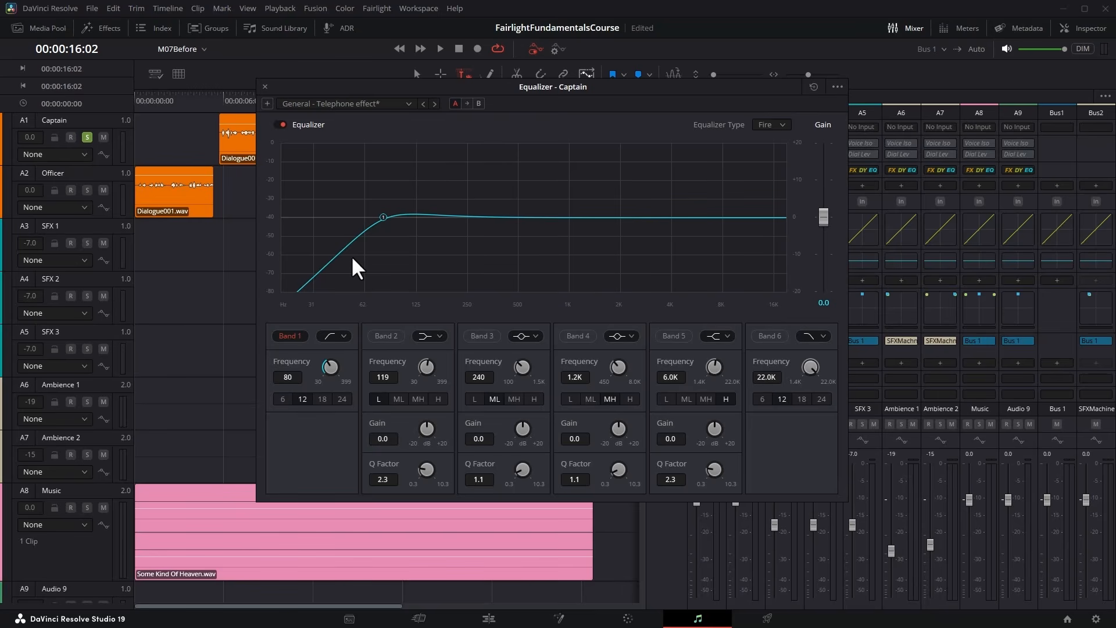
{"action": "left_click", "coordinate": [327, 398]}
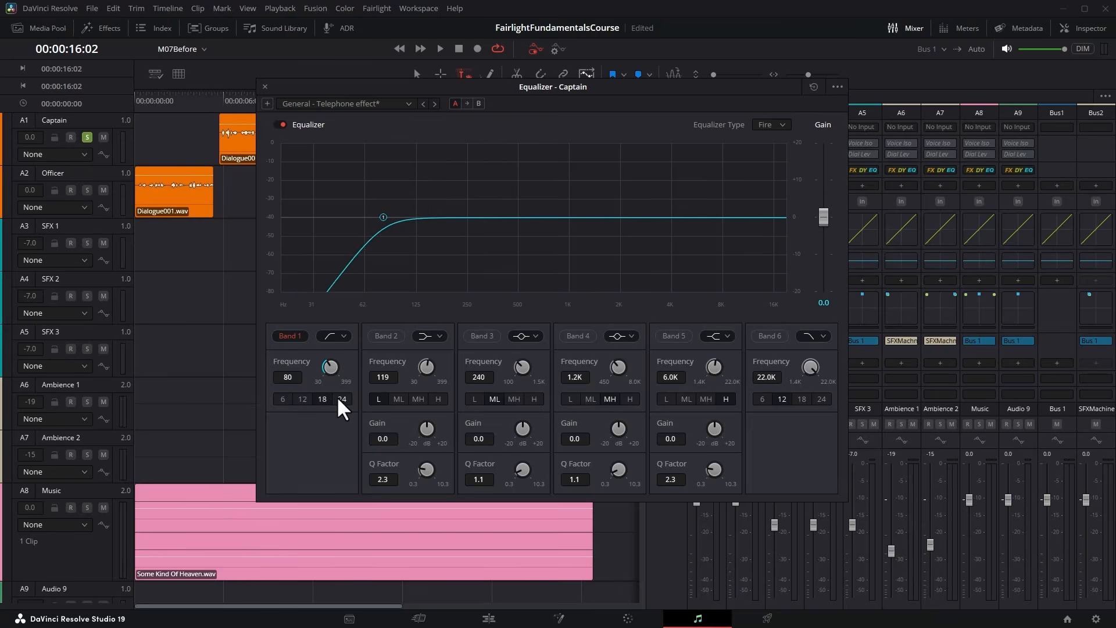
{"action": "left_click", "coordinate": [340, 398]}
{"action": "left_click", "coordinate": [303, 399]}
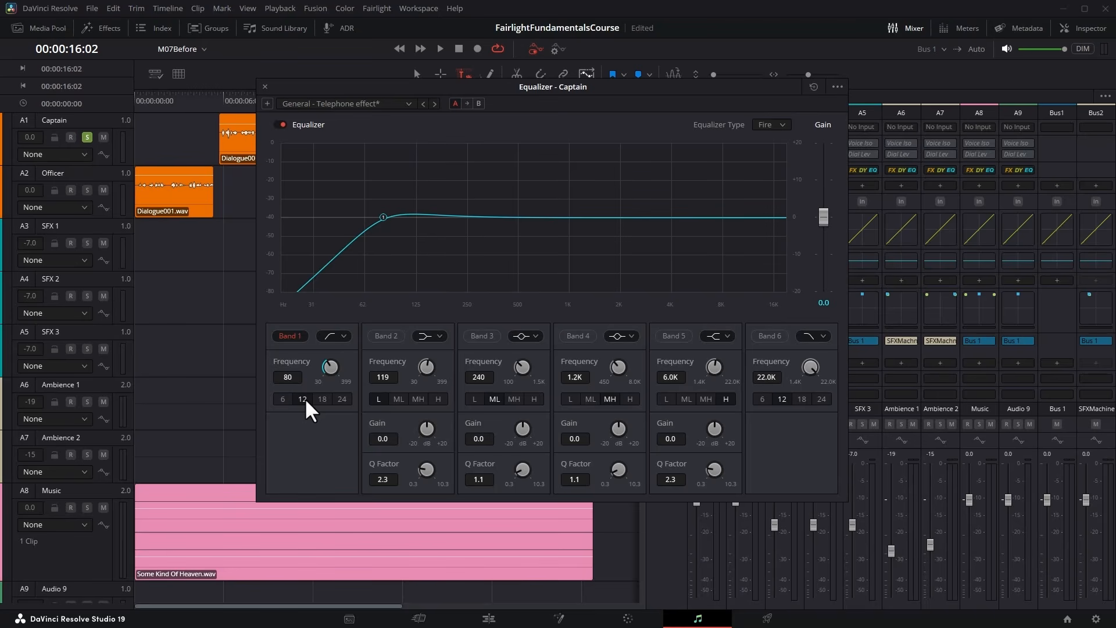
Select the Captain dialogue clip and play it back while switching Band 1 off and on to compare.
{"action": "left_click", "coordinate": [241, 145]}
{"action": "key", "text": "space"}
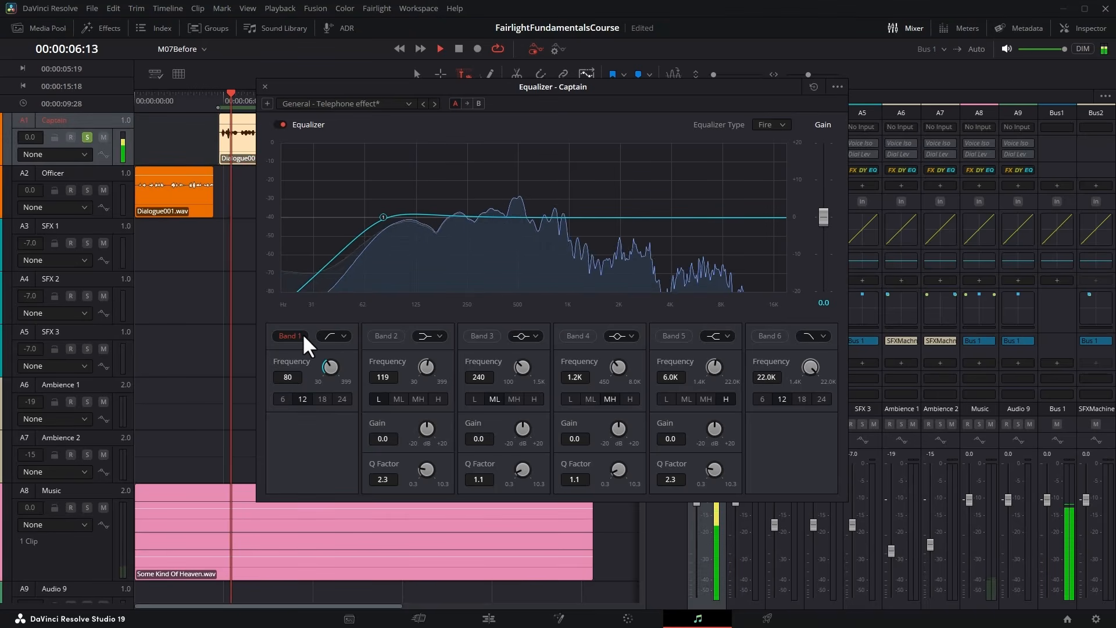
{"action": "left_click", "coordinate": [286, 335]}
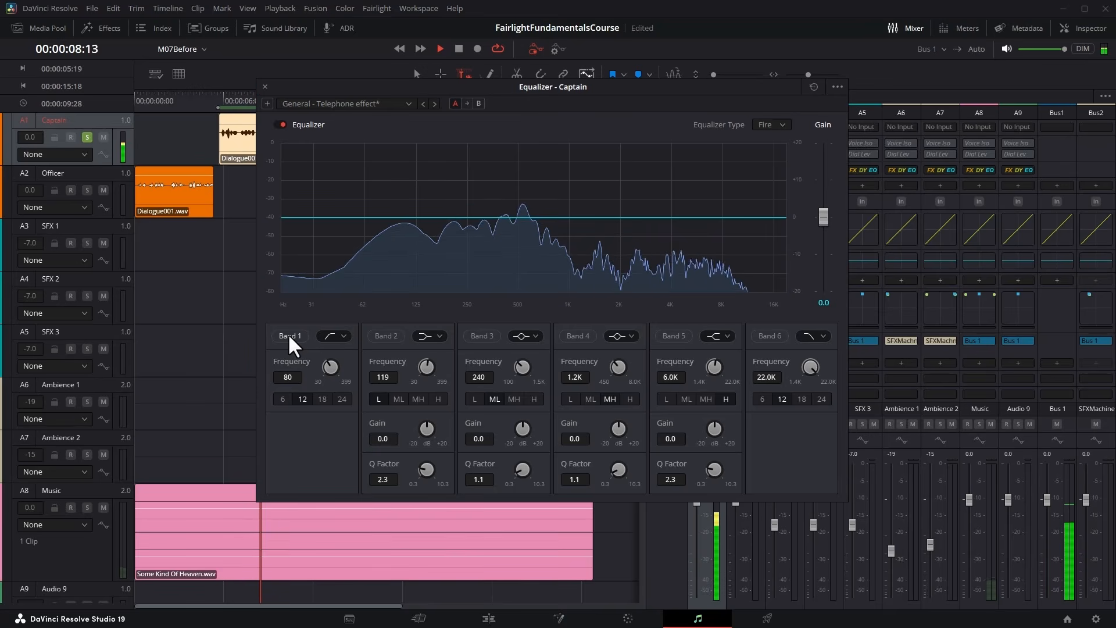
{"action": "left_click", "coordinate": [287, 334]}
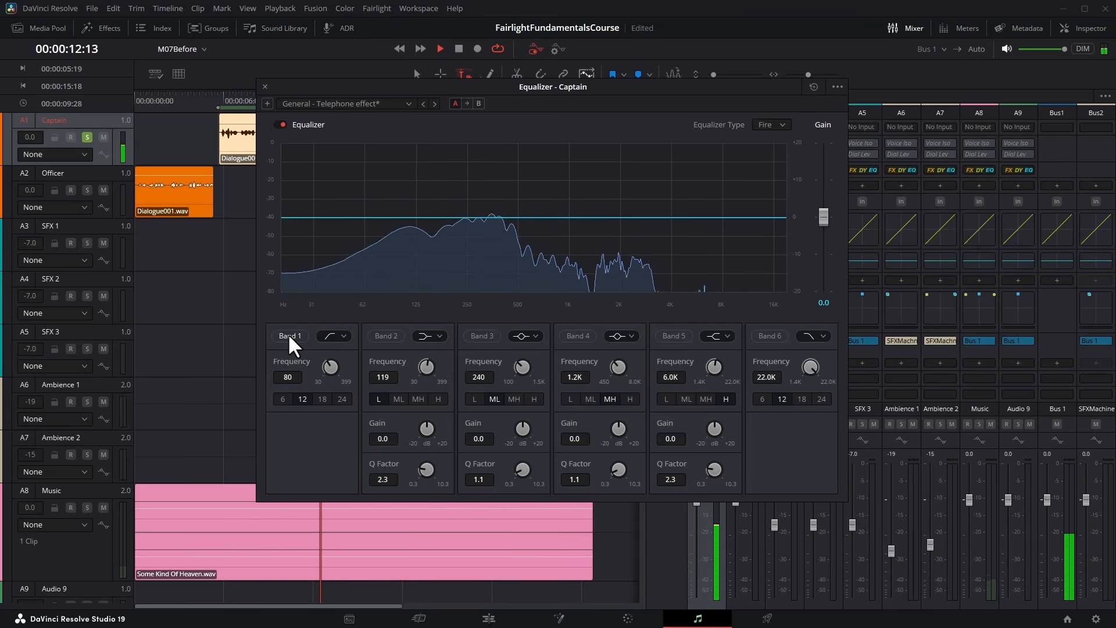
{"action": "key", "text": "space"}
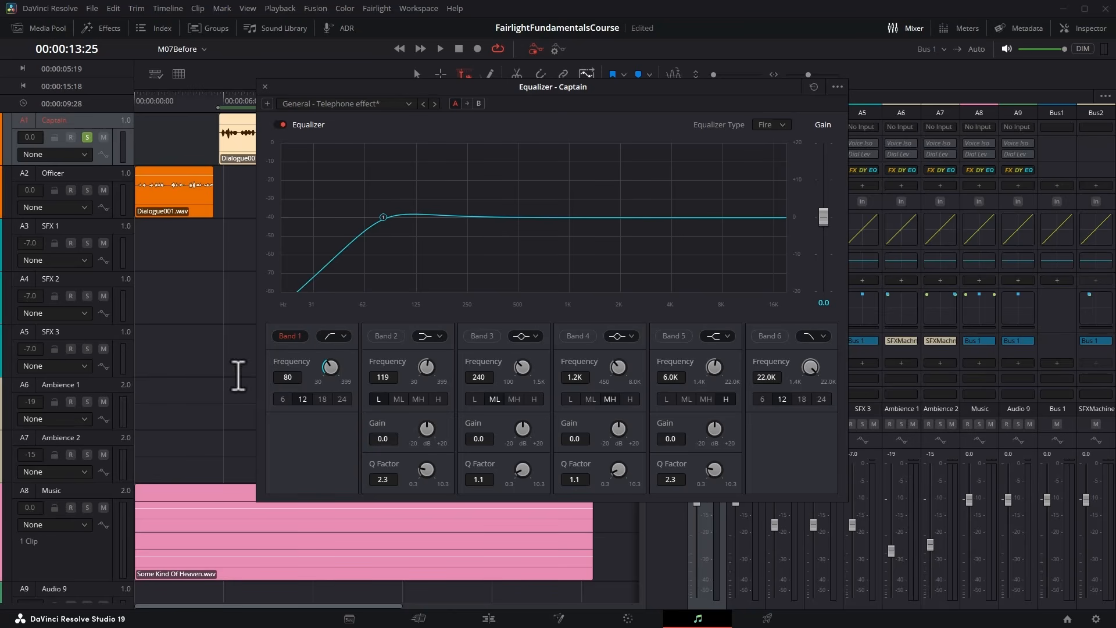
Enable Band 3 with +10.6 dB gain and a Q factor of 2.3, sweeping its frequency during playback to 225 Hz.
{"action": "left_click", "coordinate": [482, 336]}
{"action": "left_click_drag", "start_coordinate": [525, 423], "coordinate": [587, 428]}
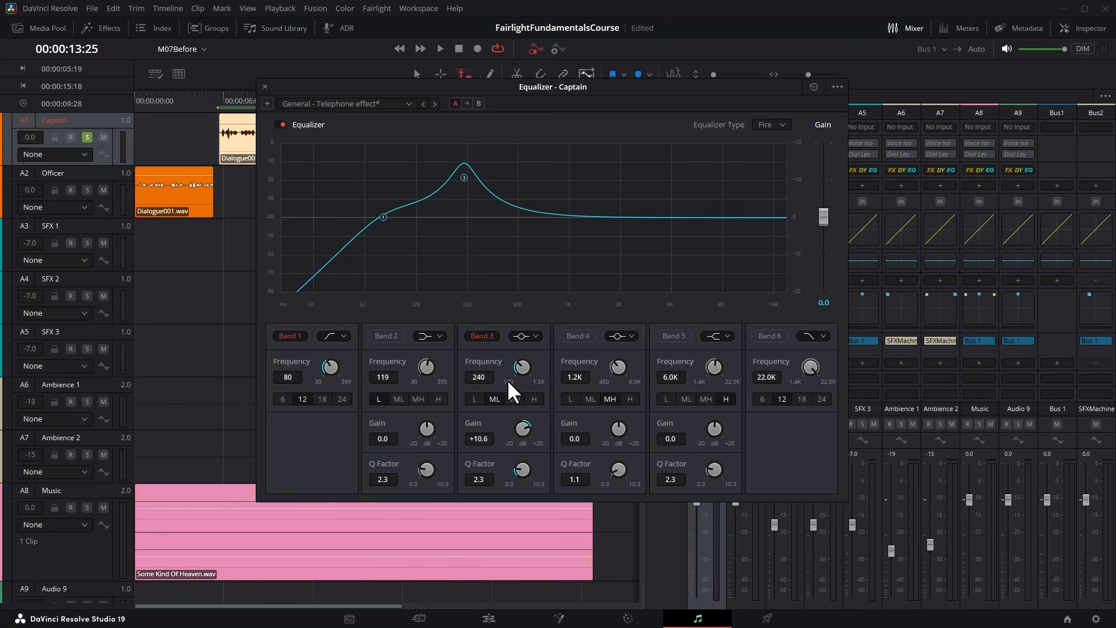
{"action": "mouse_move", "coordinate": [522, 365]}
{"action": "left_mouse_down"}
{"action": "mouse_move", "coordinate": [536, 367]}
{"action": "mouse_move", "coordinate": [507, 372]}
{"action": "mouse_move", "coordinate": [598, 364]}
{"action": "mouse_move", "coordinate": [512, 378]}
{"action": "left_mouse_up"}
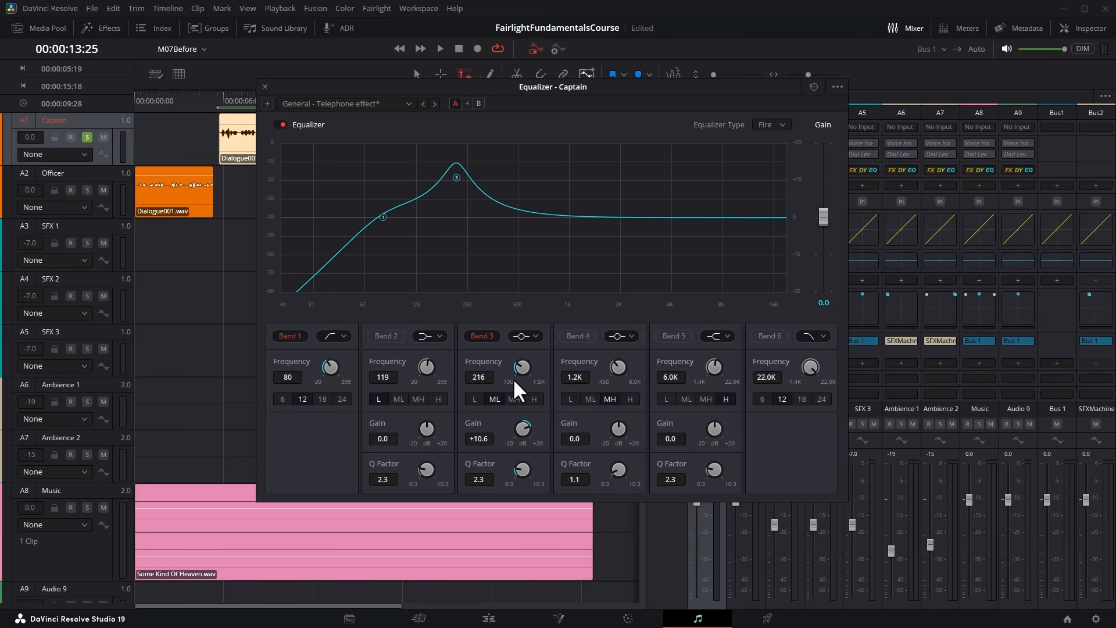
{"action": "key", "text": "space"}
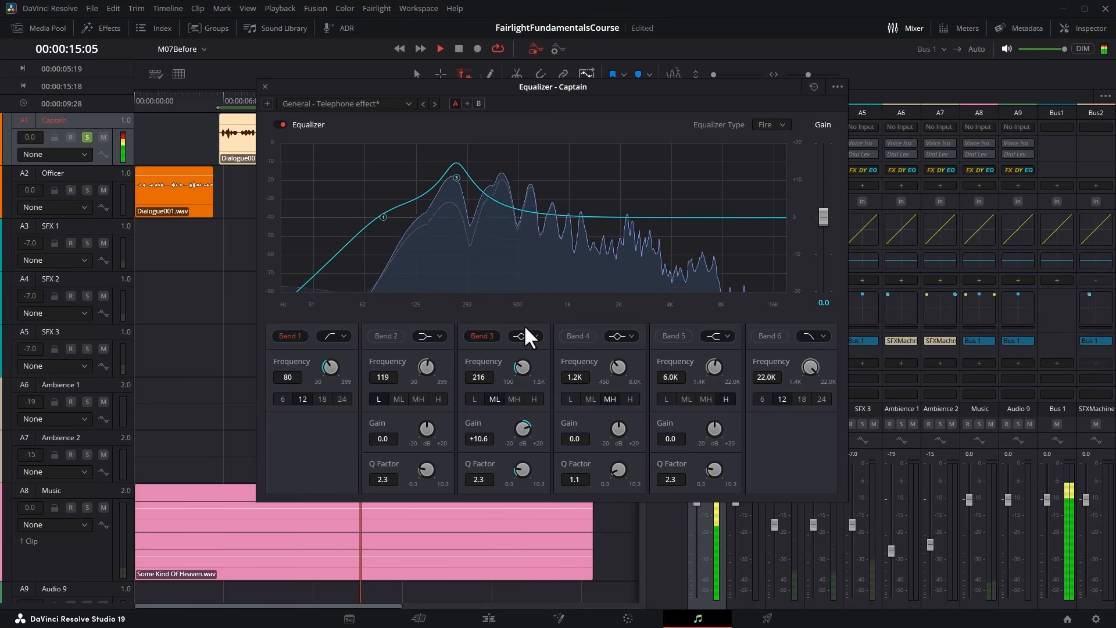
{"action": "mouse_move", "coordinate": [517, 363]}
{"action": "left_mouse_down"}
{"action": "mouse_move", "coordinate": [612, 363]}
{"action": "mouse_move", "coordinate": [504, 379]}
{"action": "mouse_move", "coordinate": [521, 379]}
{"action": "left_mouse_up"}
{"action": "key", "text": "space"}
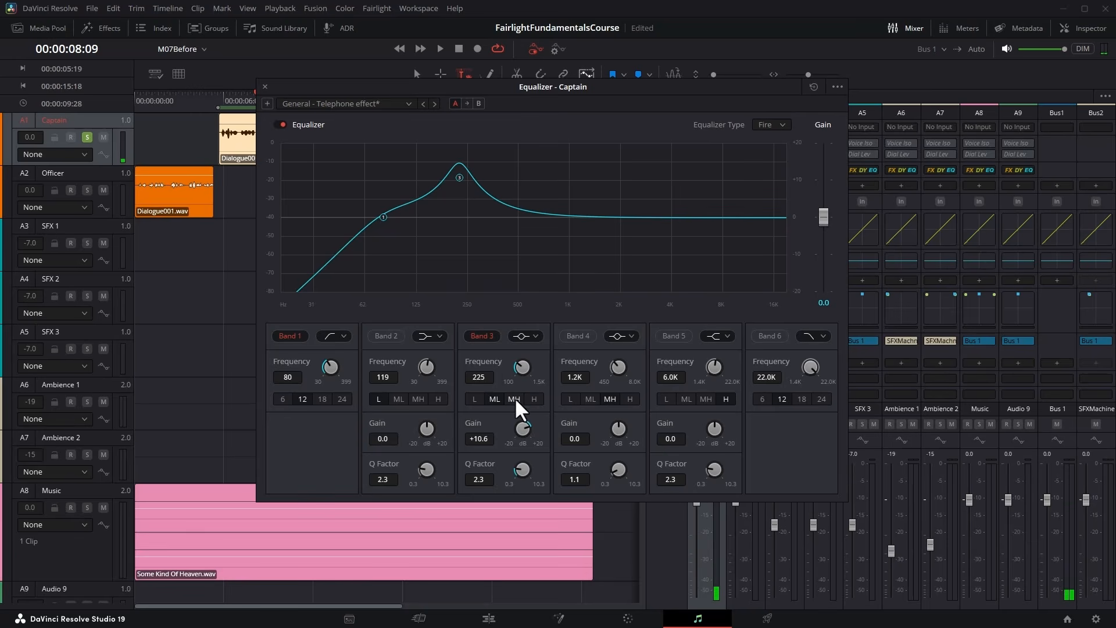
Compare strong cuts and boosts on Band 3 at different frequencies during playback, ending at 430 Hz with -10.7 dB gain.
{"action": "left_click_drag", "start_coordinate": [522, 427], "coordinate": [402, 438]}
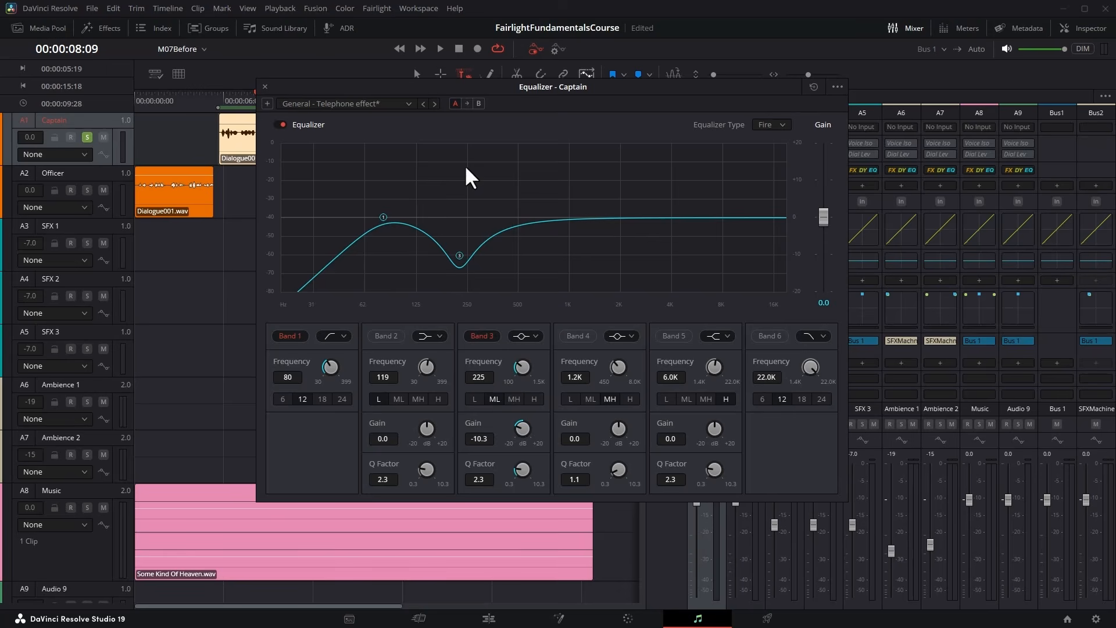
{"action": "left_click", "coordinate": [440, 48]}
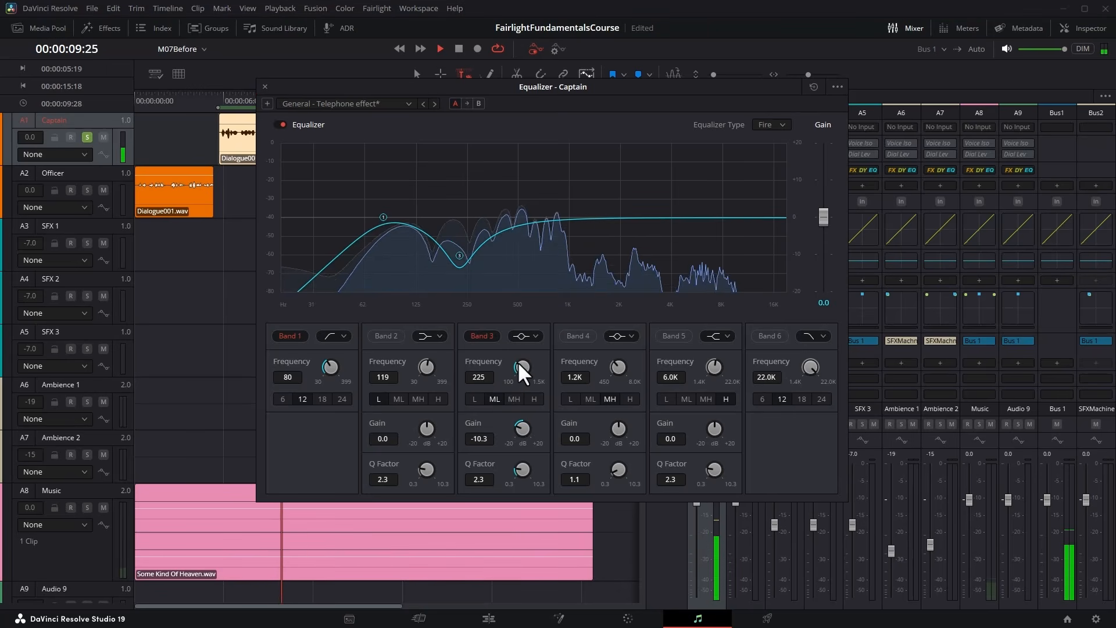
{"action": "left_click_drag", "start_coordinate": [517, 361], "coordinate": [578, 368]}
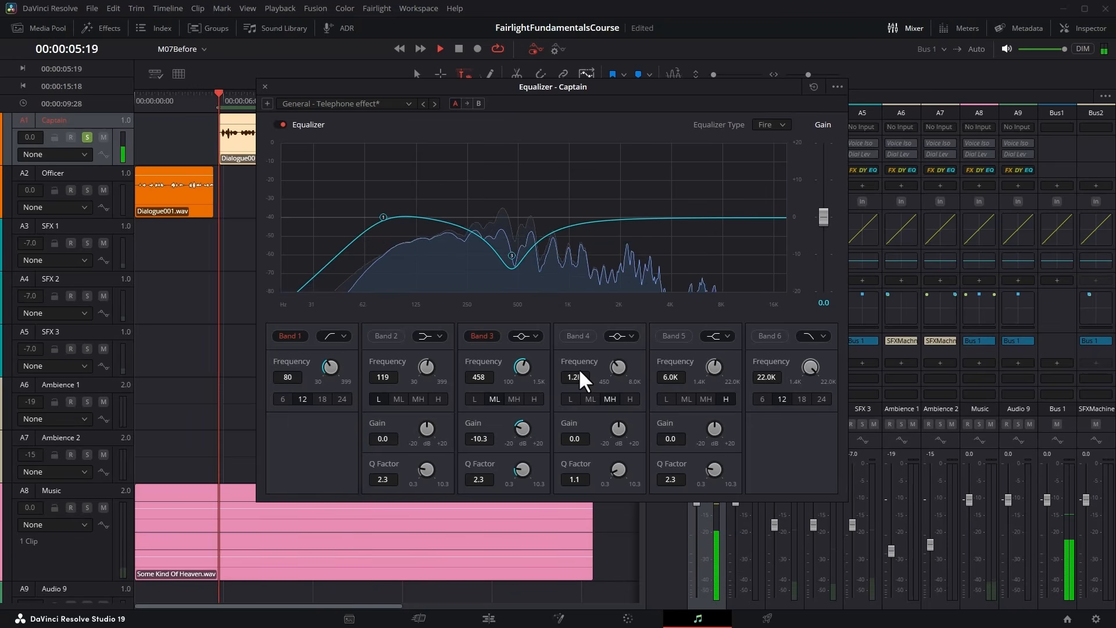
{"action": "left_click_drag", "start_coordinate": [518, 422], "coordinate": [637, 408]}
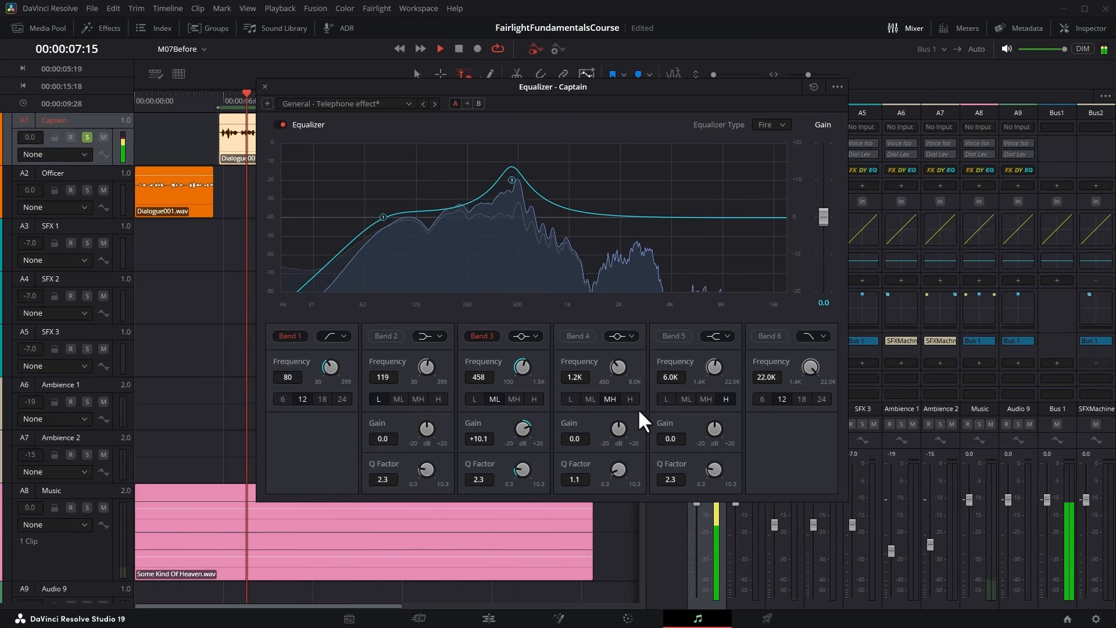
{"action": "mouse_move", "coordinate": [522, 364]}
{"action": "left_mouse_down"}
{"action": "mouse_move", "coordinate": [453, 366]}
{"action": "mouse_move", "coordinate": [529, 368]}
{"action": "left_mouse_up"}
{"action": "left_click_drag", "start_coordinate": [523, 426], "coordinate": [402, 431]}
{"action": "left_click_drag", "start_coordinate": [545, 369], "coordinate": [497, 374]}
{"action": "key", "text": "space"}
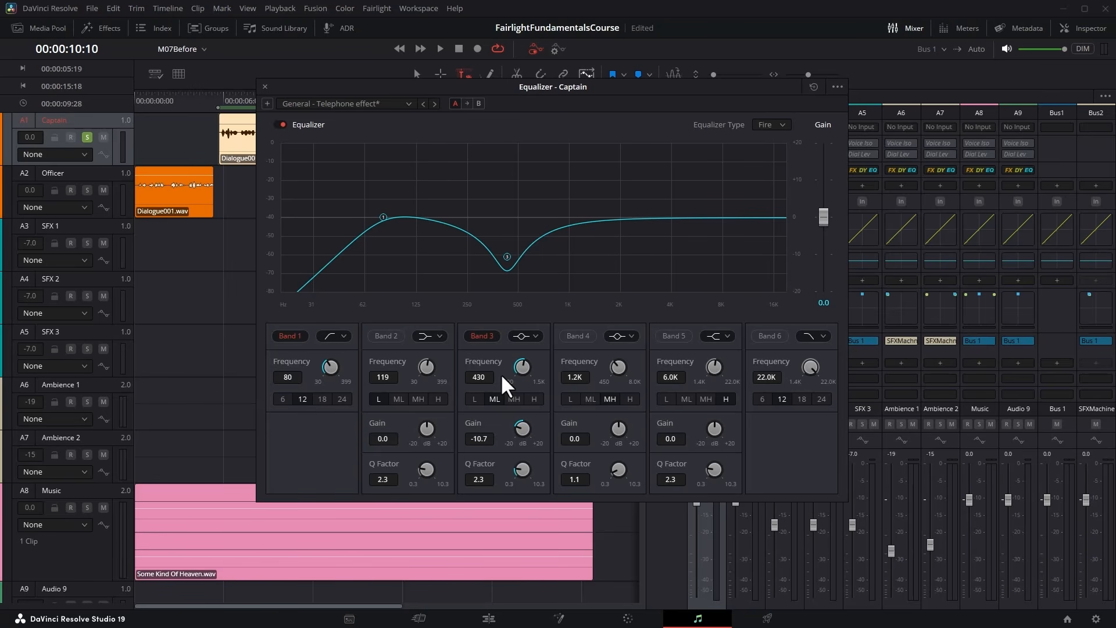
Reduce the Band 3 cut to -2.8 dB while auditioning the Captain dialogue.
{"action": "left_click_drag", "start_coordinate": [522, 429], "coordinate": [573, 421]}
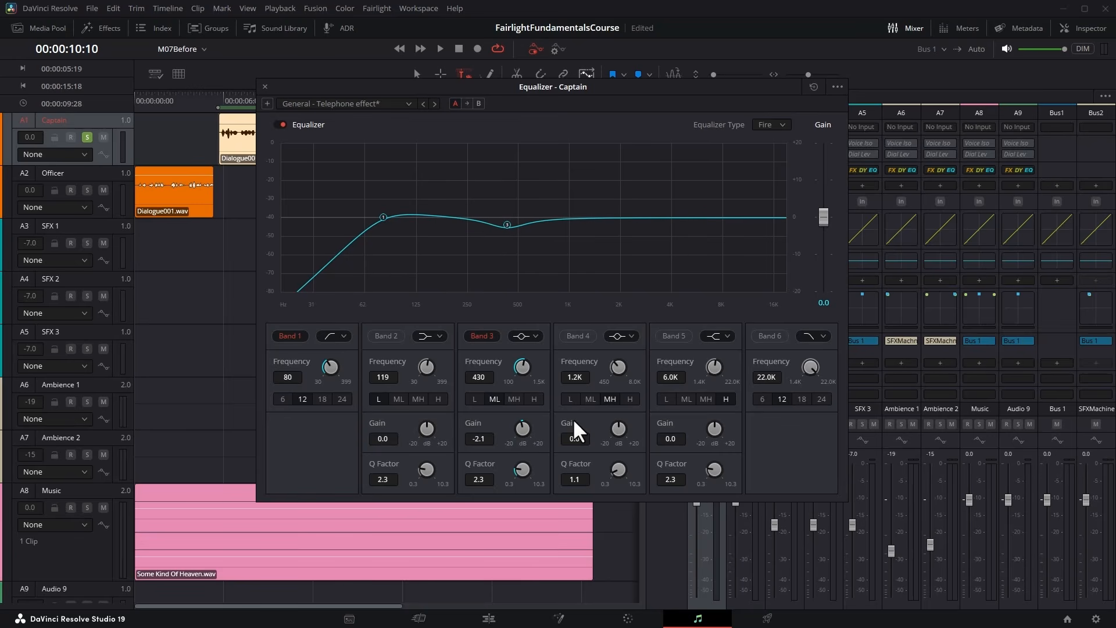
{"action": "left_click", "coordinate": [441, 47]}
{"action": "mouse_move", "coordinate": [528, 429]}
{"action": "left_mouse_down"}
{"action": "mouse_move", "coordinate": [519, 427]}
{"action": "mouse_move", "coordinate": [538, 426]}
{"action": "mouse_move", "coordinate": [518, 430]}
{"action": "left_mouse_up"}
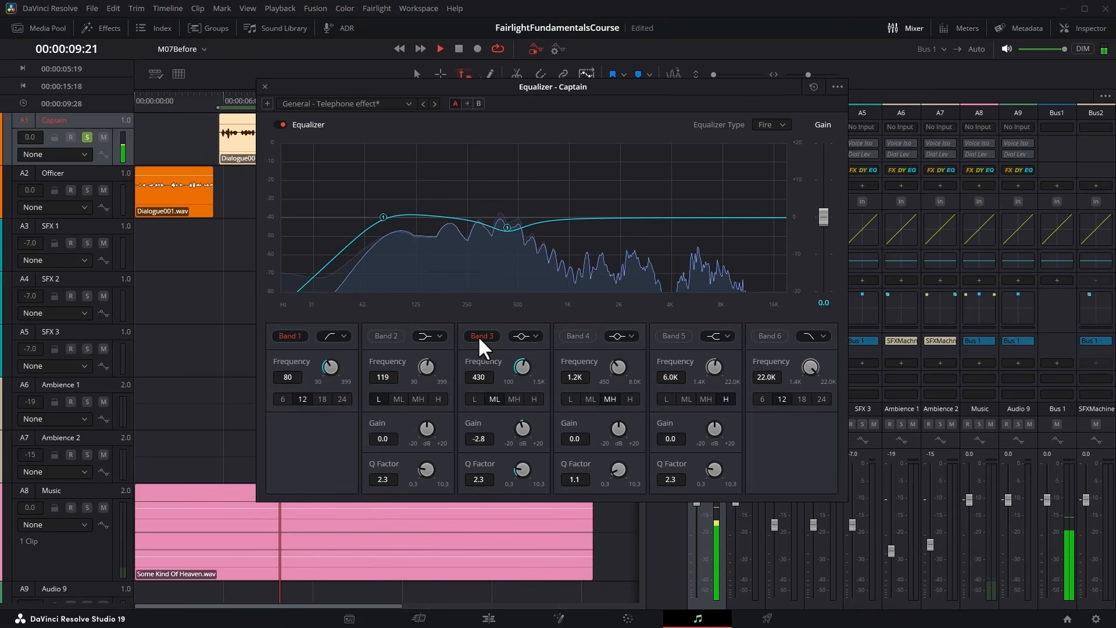
{"action": "key", "text": "space"}
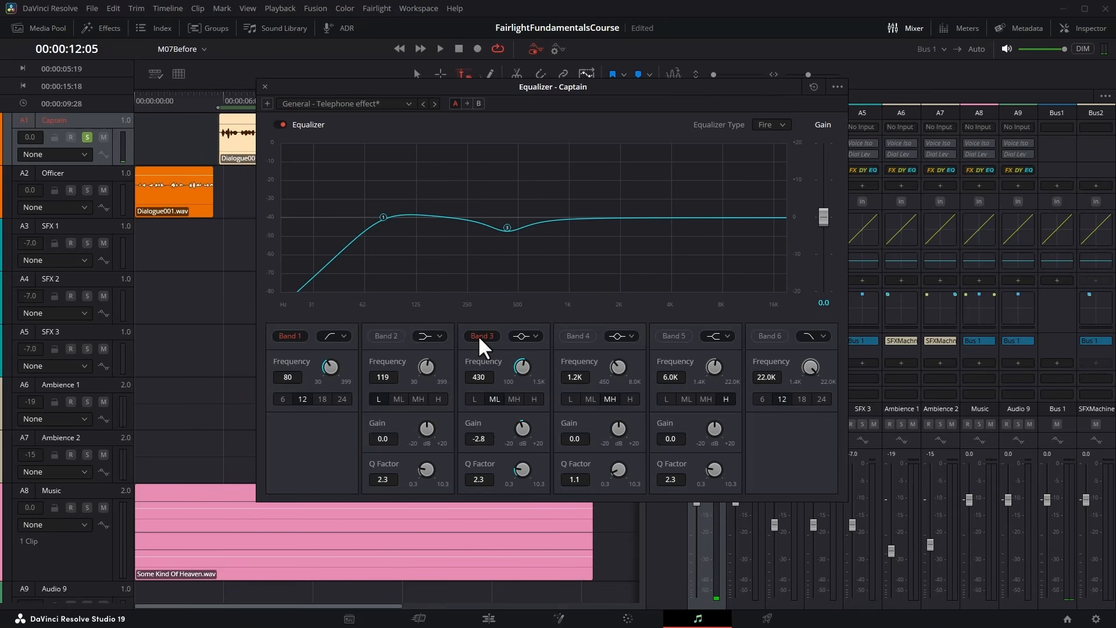
Enable Band 4 at 3.2 kHz with +10.6 dB gain and a Q factor of 2.3.
{"action": "left_click", "coordinate": [573, 336]}
{"action": "left_click_drag", "start_coordinate": [610, 359], "coordinate": [692, 358]}
{"action": "left_click_drag", "start_coordinate": [620, 428], "coordinate": [682, 427]}
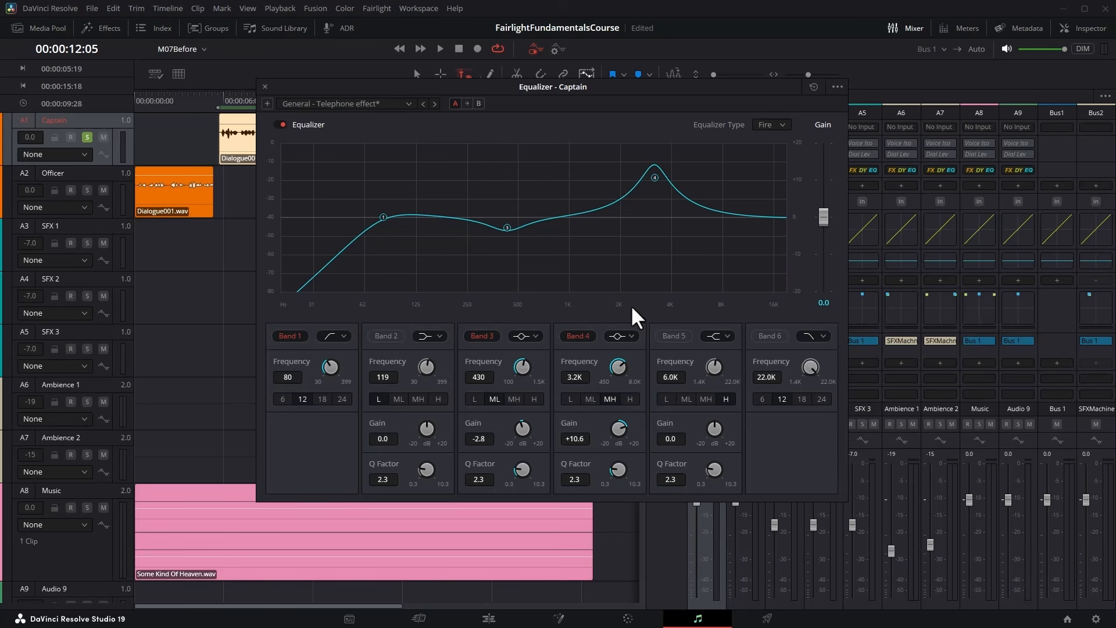
Sweep the Band 4 boost through 4.8 kHz and 3.5 kHz during playback, then settle its frequency at 2.5 kHz.
{"action": "left_click", "coordinate": [442, 47]}
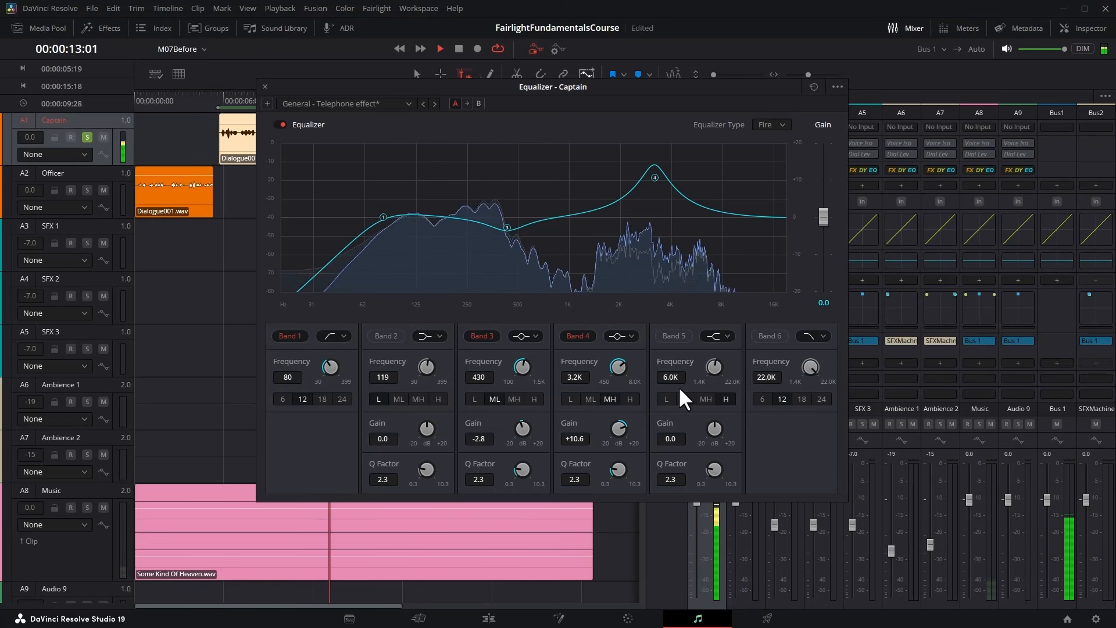
{"action": "left_click_drag", "start_coordinate": [618, 367], "coordinate": [651, 378]}
{"action": "key", "text": "space"}
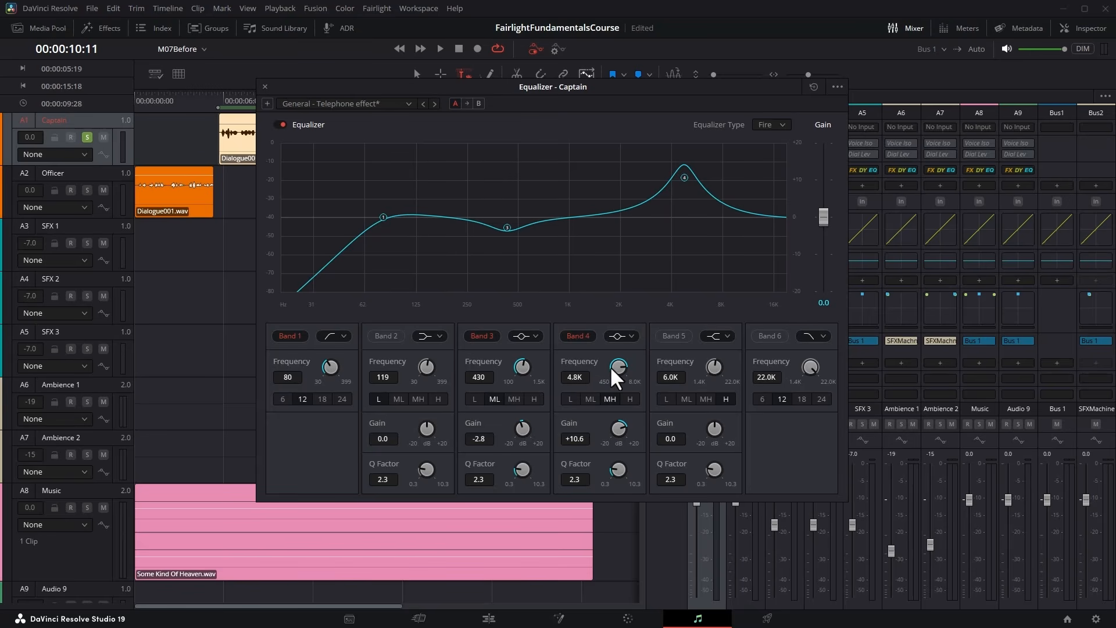
{"action": "left_click", "coordinate": [438, 47]}
{"action": "mouse_move", "coordinate": [617, 365]}
{"action": "left_mouse_down"}
{"action": "mouse_move", "coordinate": [569, 367]}
{"action": "mouse_move", "coordinate": [634, 369]}
{"action": "left_mouse_up"}
{"action": "key", "text": "space"}
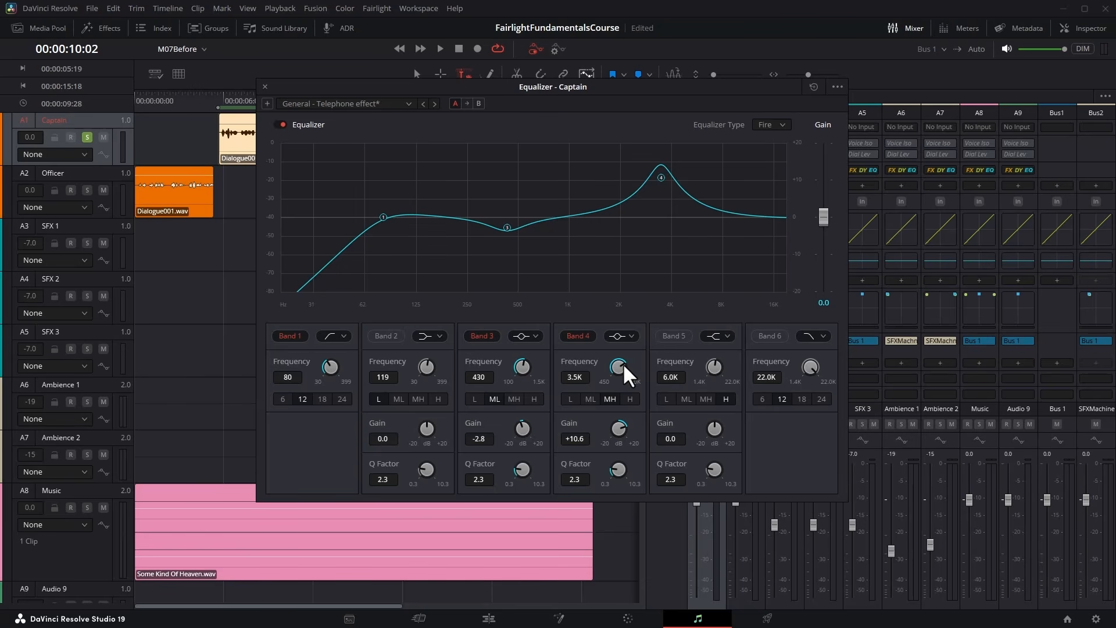
{"action": "left_click_drag", "start_coordinate": [622, 363], "coordinate": [595, 365]}
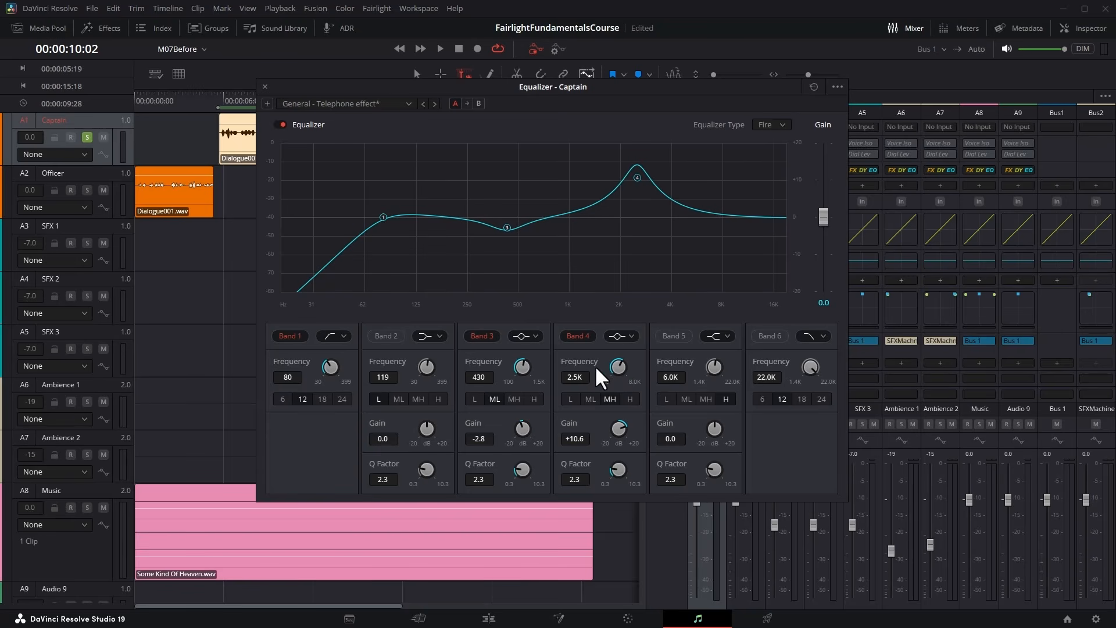
Lower the Band 4 gain to +2.9 dB and audition the dialogue with the band off and on.
{"action": "mouse_move", "coordinate": [618, 426]}
{"action": "left_mouse_down"}
{"action": "mouse_move", "coordinate": [574, 428]}
{"action": "mouse_move", "coordinate": [616, 423]}
{"action": "left_mouse_up"}
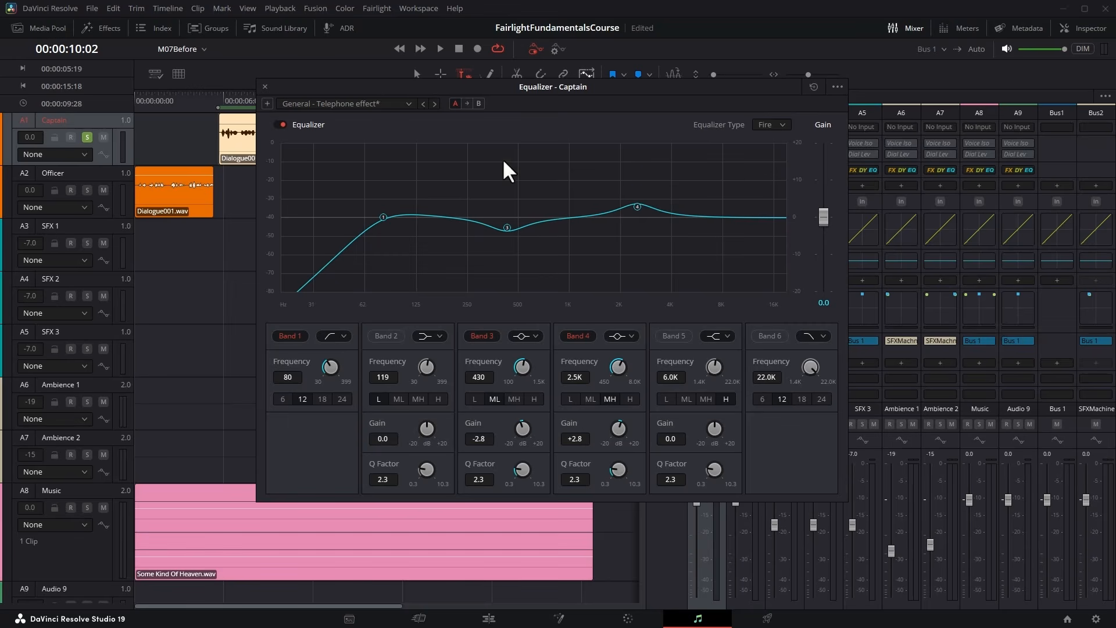
{"action": "left_click", "coordinate": [440, 49]}
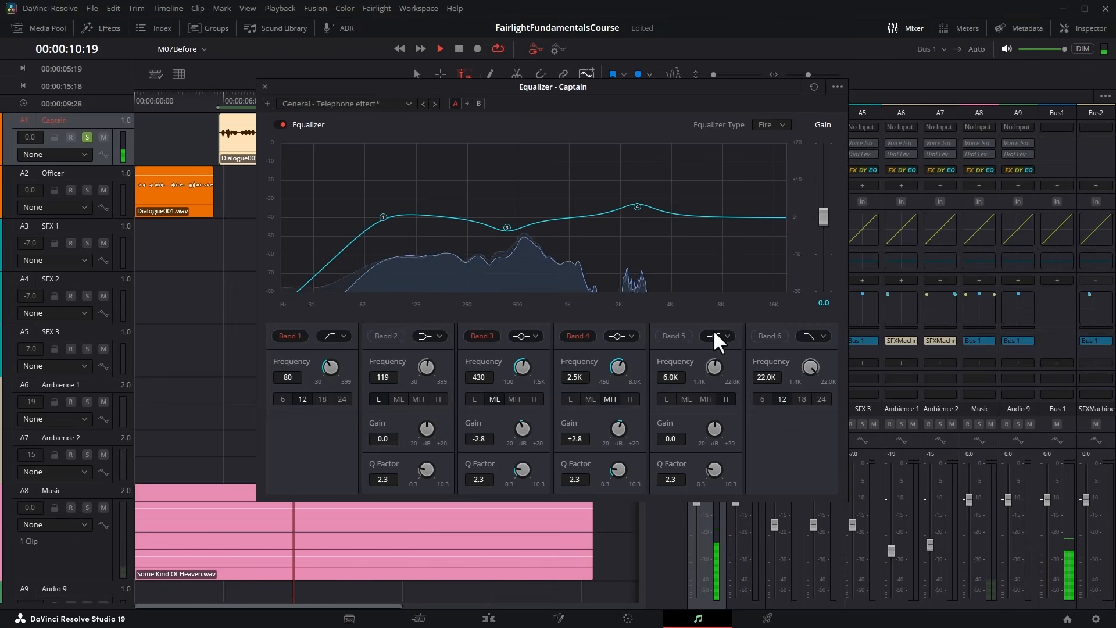
{"action": "mouse_move", "coordinate": [619, 429]}
{"action": "left_mouse_down"}
{"action": "mouse_move", "coordinate": [634, 431]}
{"action": "mouse_move", "coordinate": [602, 433]}
{"action": "mouse_move", "coordinate": [623, 424]}
{"action": "left_mouse_up"}
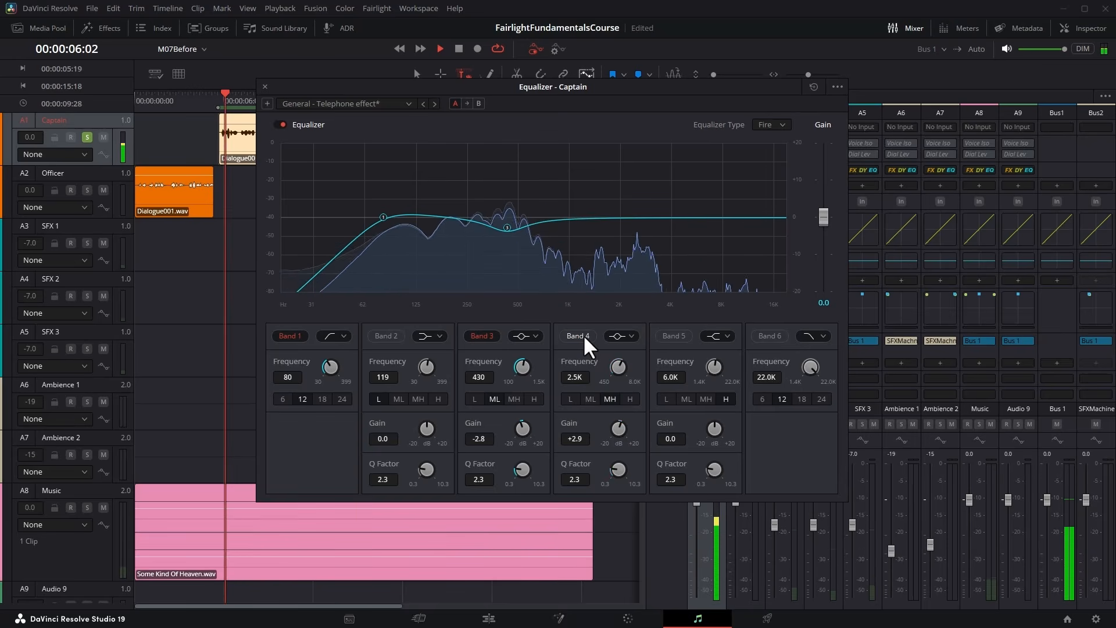
{"action": "key", "text": "space"}
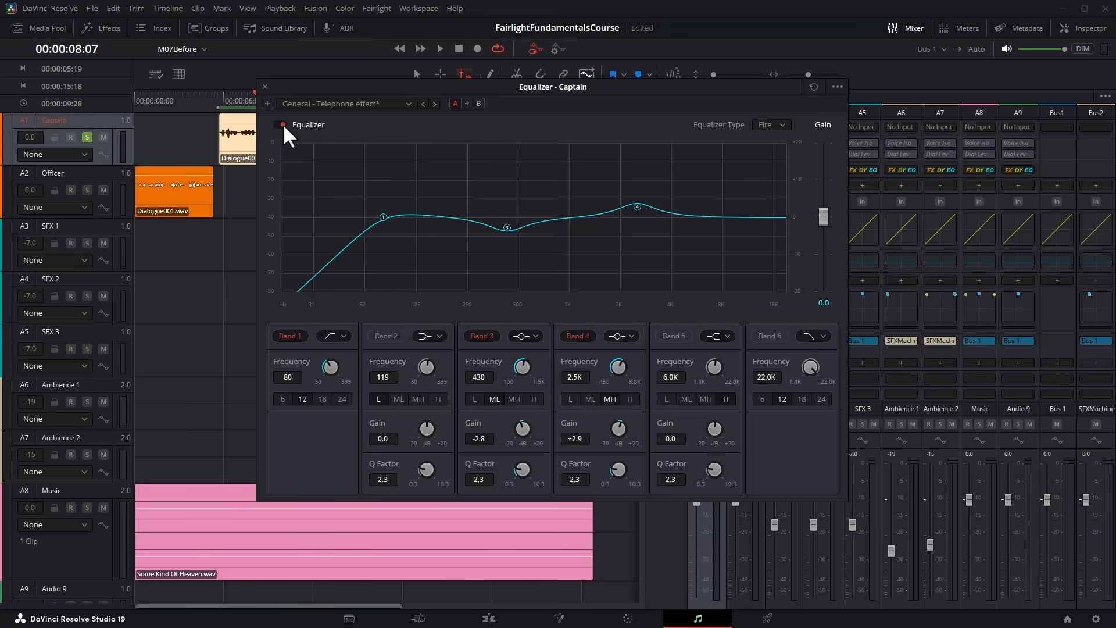
Play back the Captain dialogue and bypass the whole equalizer to compare it with the unprocessed sound.
{"action": "left_click", "coordinate": [440, 49]}
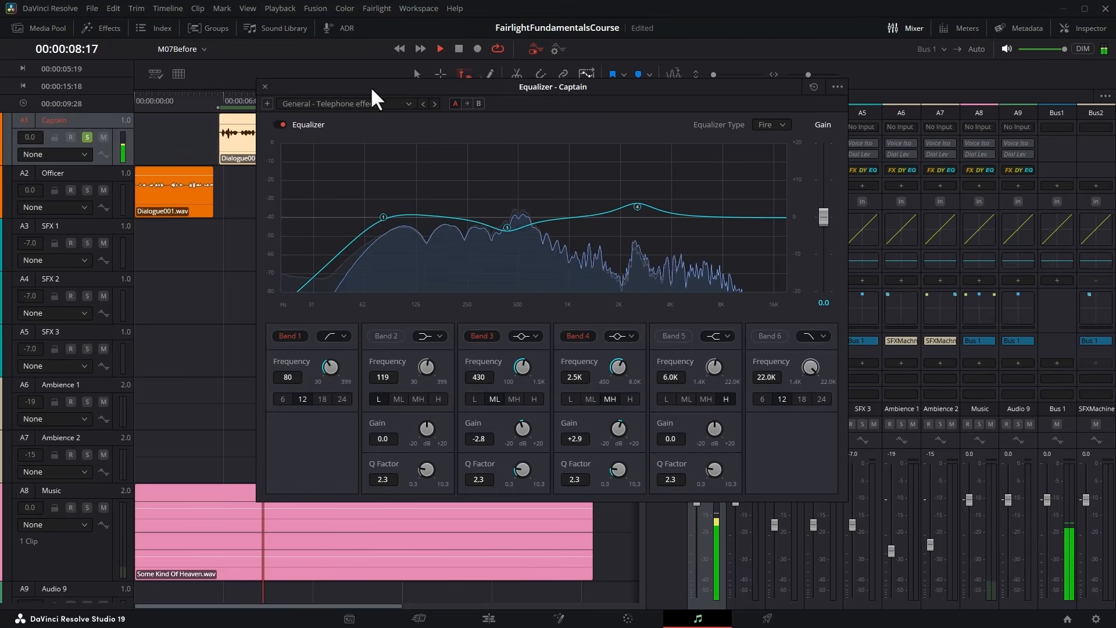
{"action": "left_click", "coordinate": [280, 124]}
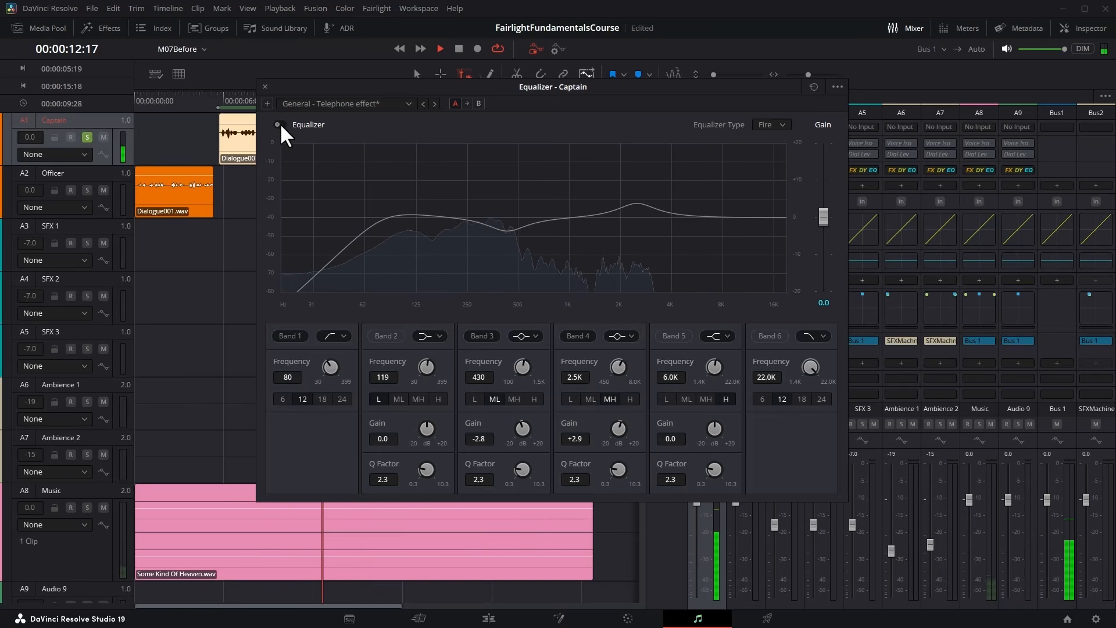
Compare the Captain dialogue with the whole equalizer bypassed and enabled during playback, then stop and close the equalizer.
{"action": "left_click", "coordinate": [280, 124]}
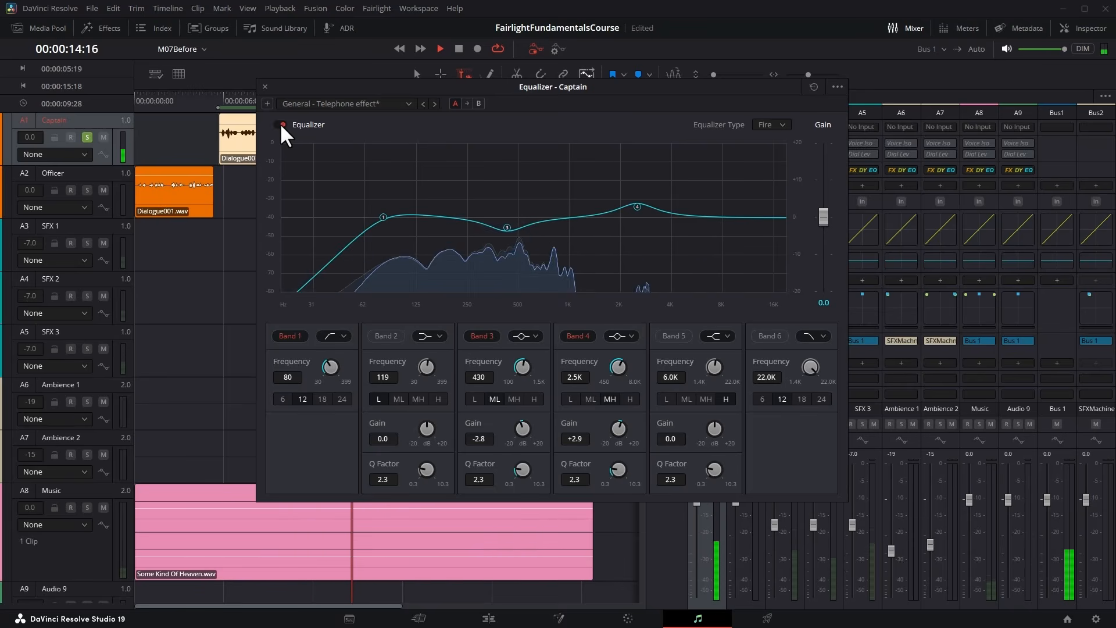
{"action": "left_click", "coordinate": [280, 124]}
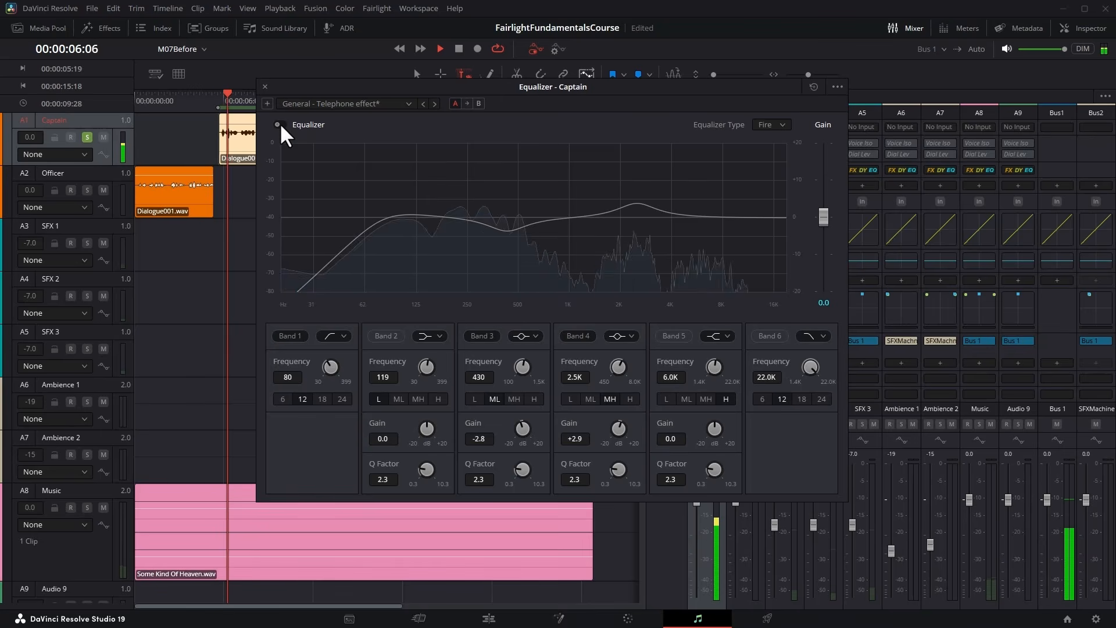
{"action": "left_click", "coordinate": [280, 124]}
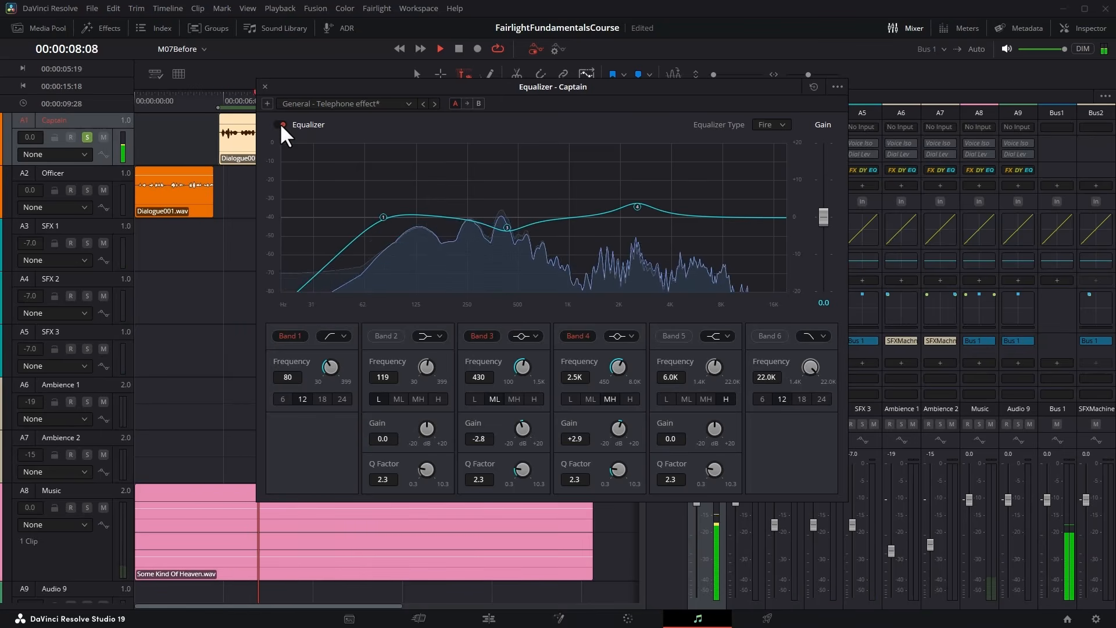
{"action": "left_click", "coordinate": [280, 124]}
{"action": "left_click", "coordinate": [280, 125]}
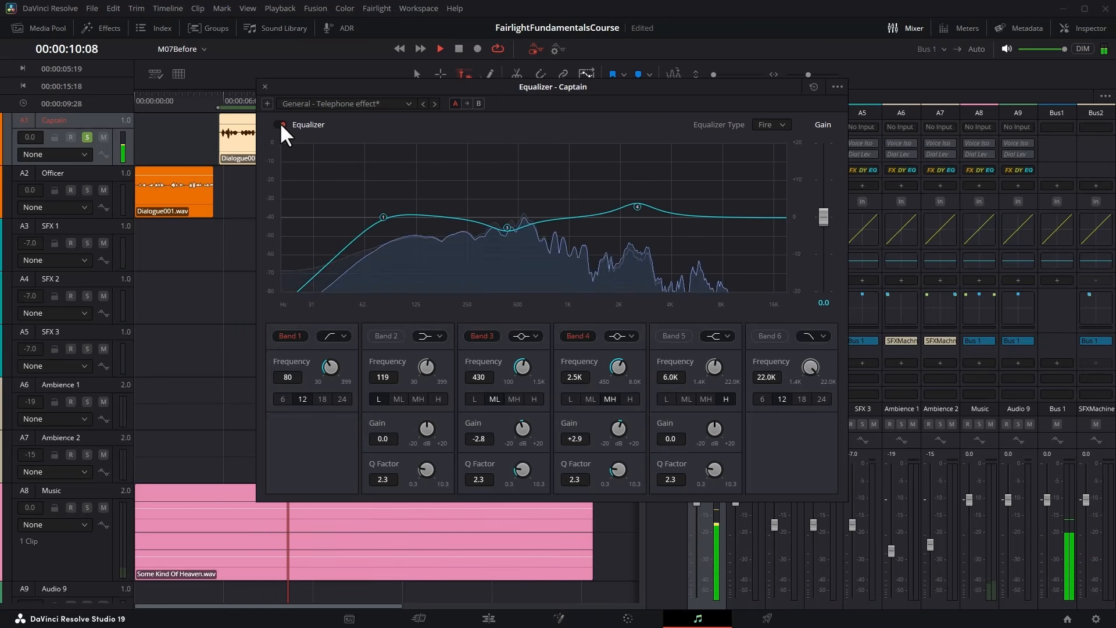
{"action": "key", "text": "space"}
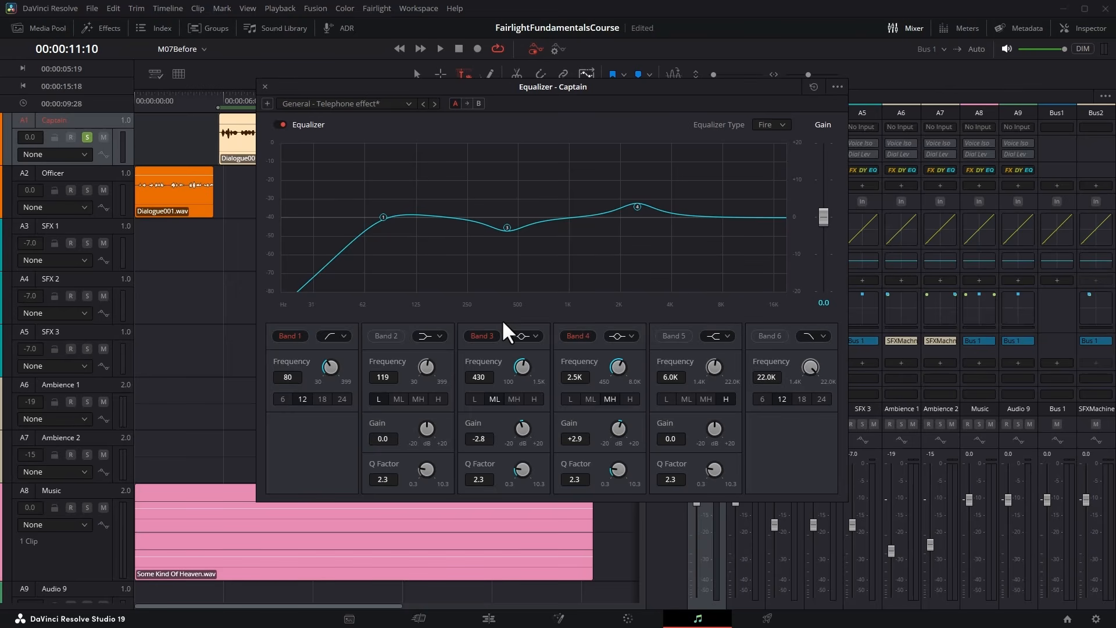
{"action": "left_click", "coordinate": [265, 87]}
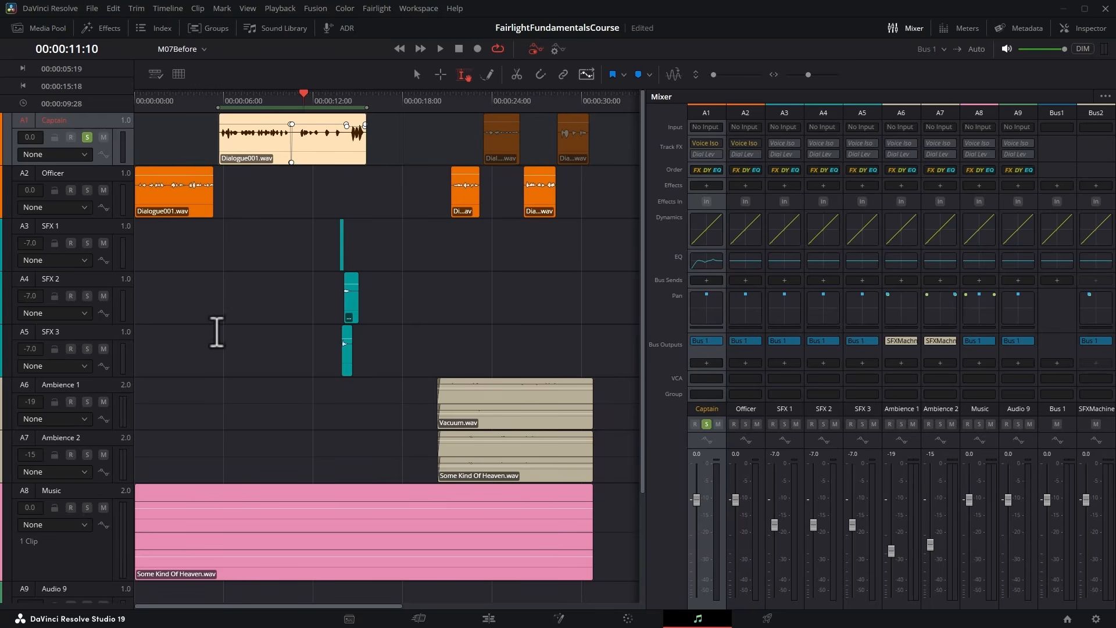
Solo the Music and Officer tracks alongside Captain and set the playback range from 00:00:00:00 to 00:00:15:14.
{"action": "left_click", "coordinate": [88, 507]}
{"action": "left_click", "coordinate": [87, 190]}
{"action": "left_click_drag", "start_coordinate": [231, 104], "coordinate": [124, 104]}
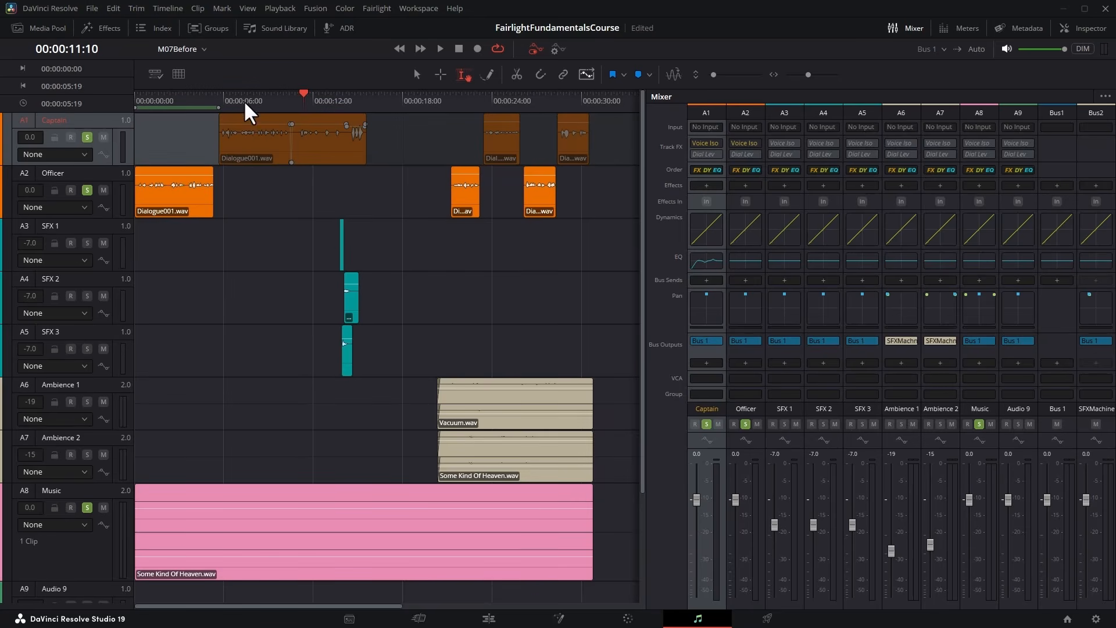
{"action": "left_click_drag", "start_coordinate": [228, 99], "coordinate": [364, 97]}
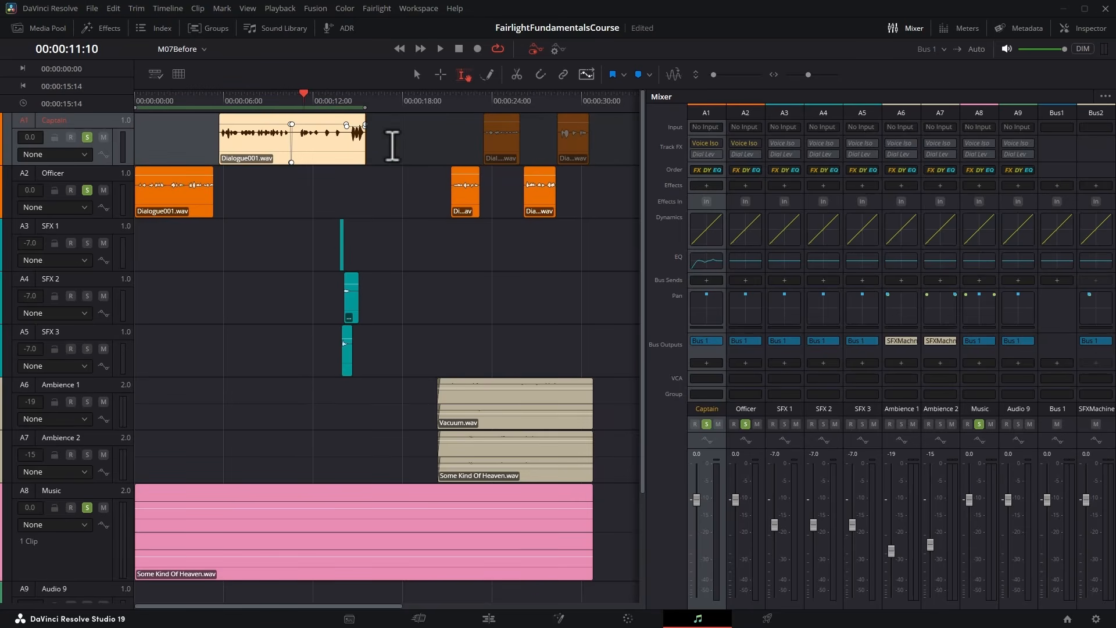
Open the Music track's equalizer, listen to the music under the dialogue, and disable Bands 2, 4 and 5.
{"action": "left_click", "coordinate": [984, 259]}
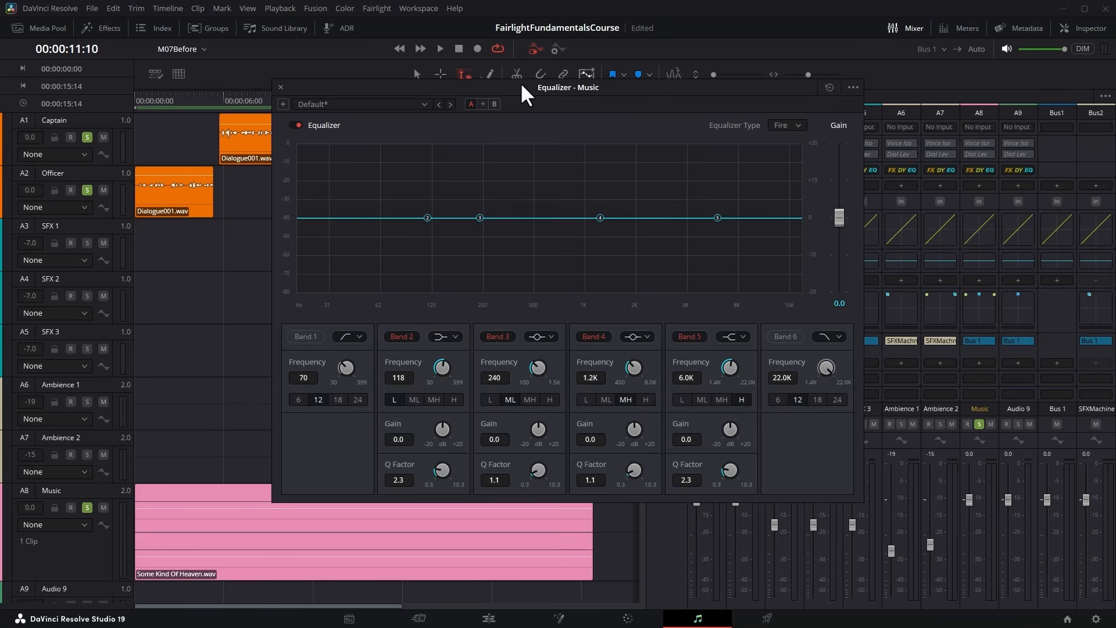
{"action": "left_click", "coordinate": [439, 47]}
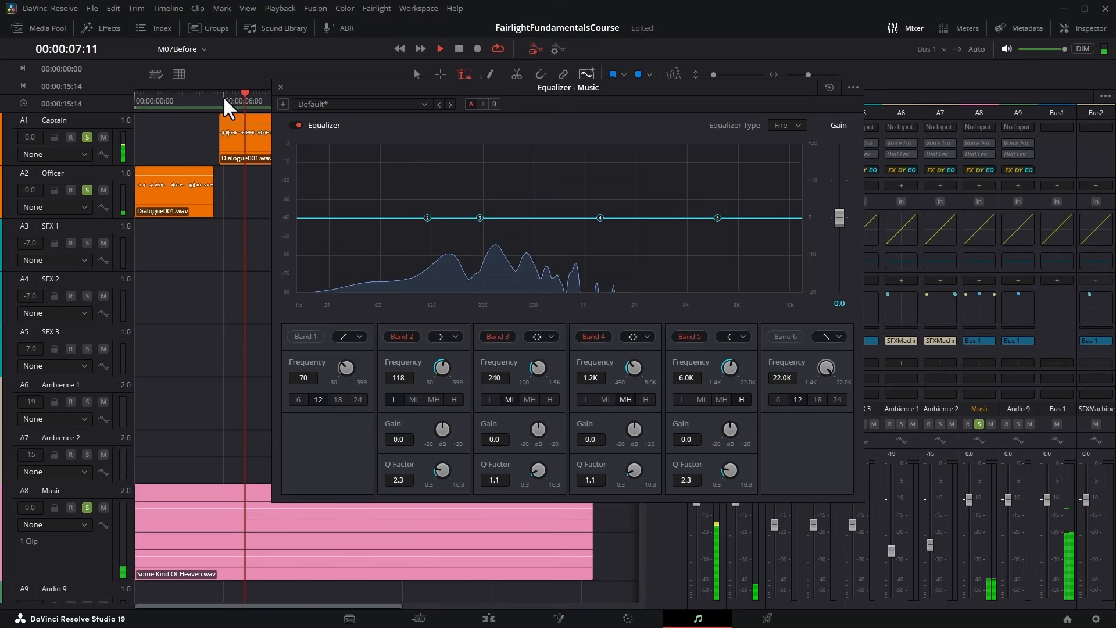
{"action": "key", "text": "space"}
{"action": "left_click", "coordinate": [402, 336]}
{"action": "left_click", "coordinate": [584, 336]}
{"action": "left_click", "coordinate": [686, 336]}
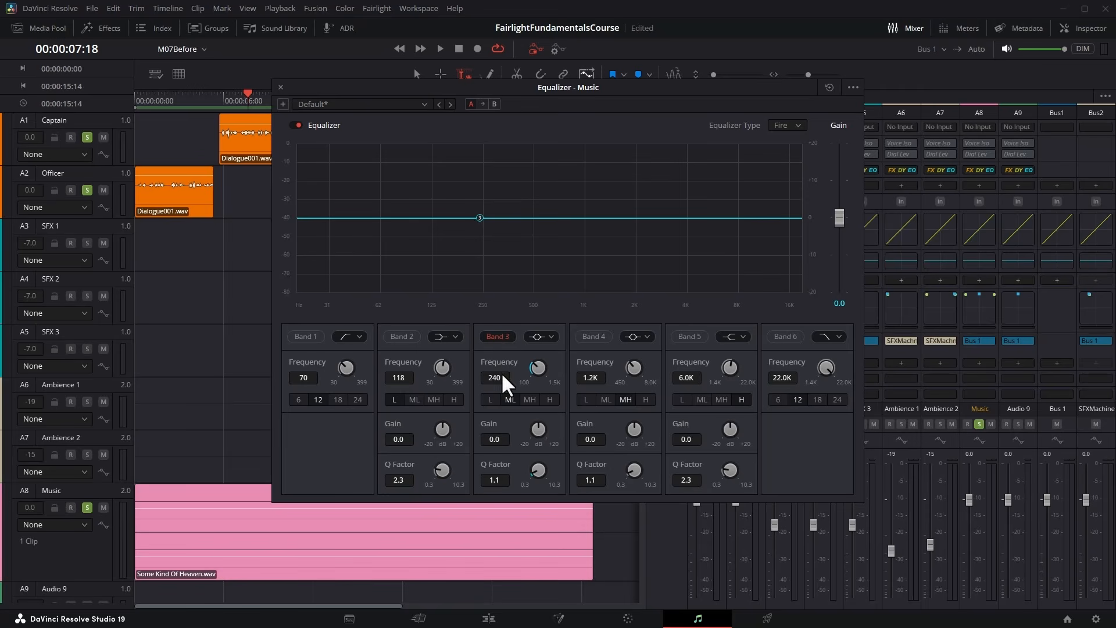
Boost Music Band 3 to +20.0 dB with a Q factor of 0.3 and sweep its frequency to 425 Hz.
{"action": "left_click_drag", "start_coordinate": [538, 427], "coordinate": [700, 429]}
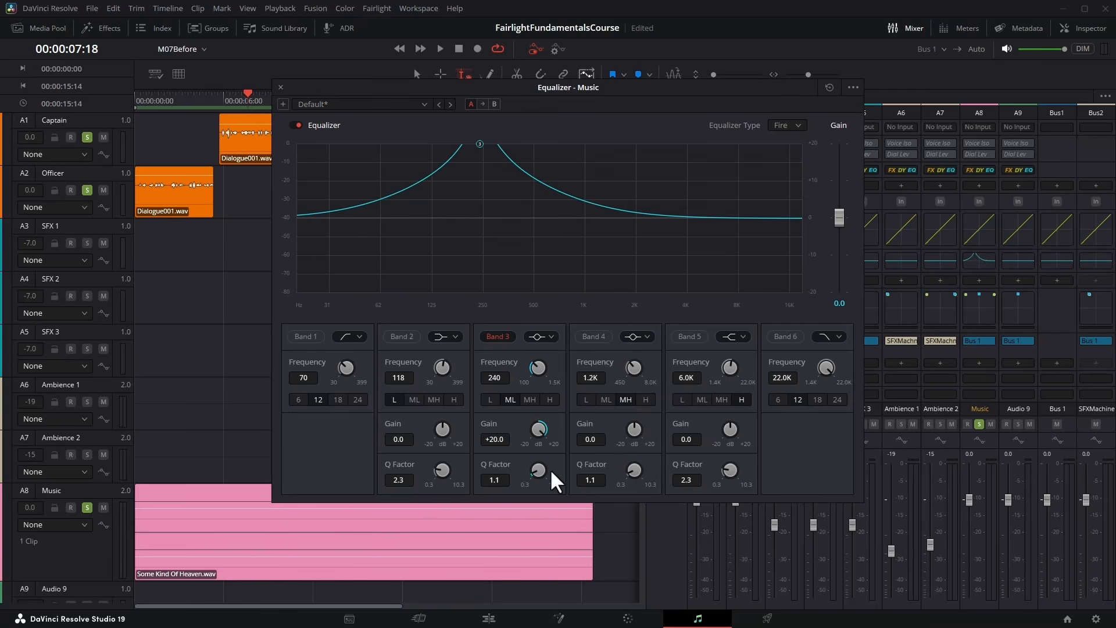
{"action": "left_click_drag", "start_coordinate": [536, 466], "coordinate": [504, 466]}
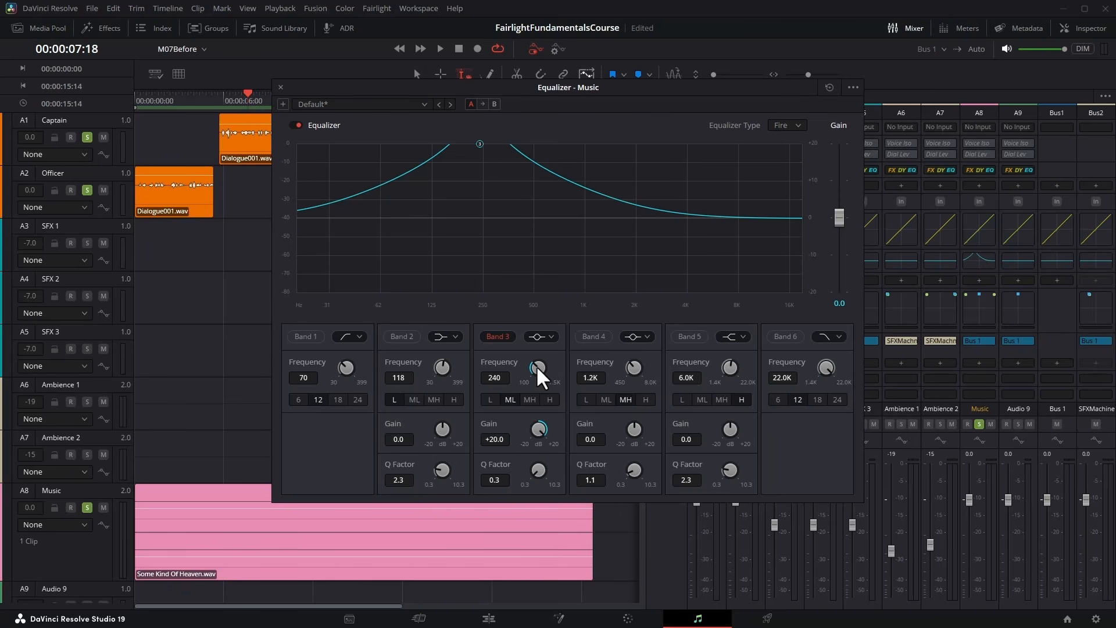
{"action": "left_click_drag", "start_coordinate": [536, 365], "coordinate": [563, 370]}
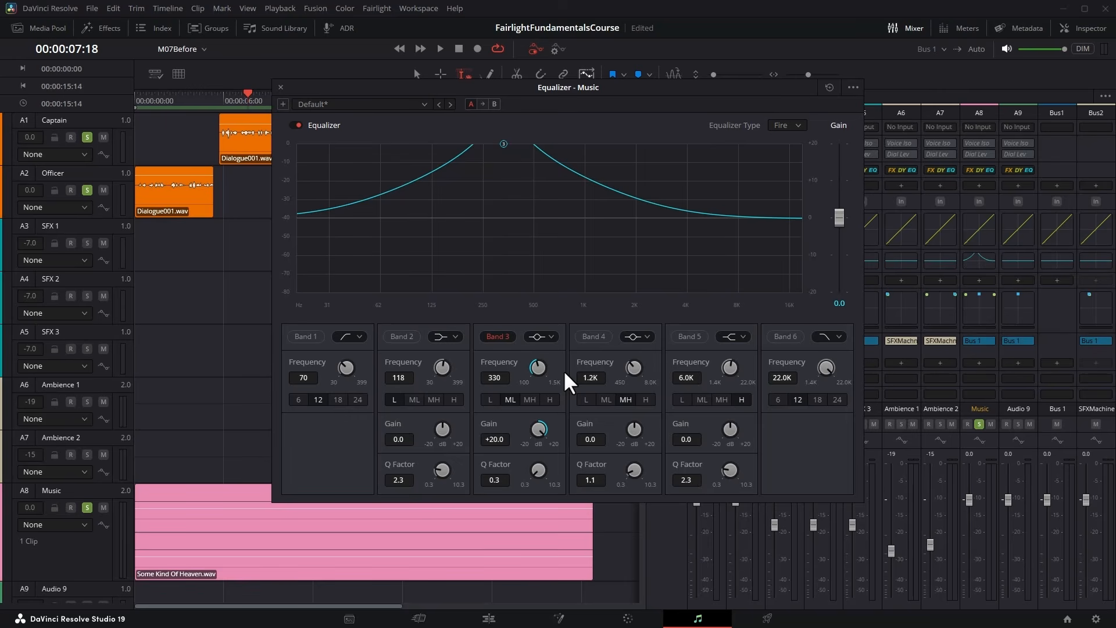
{"action": "left_click_drag", "start_coordinate": [563, 371], "coordinate": [521, 363]}
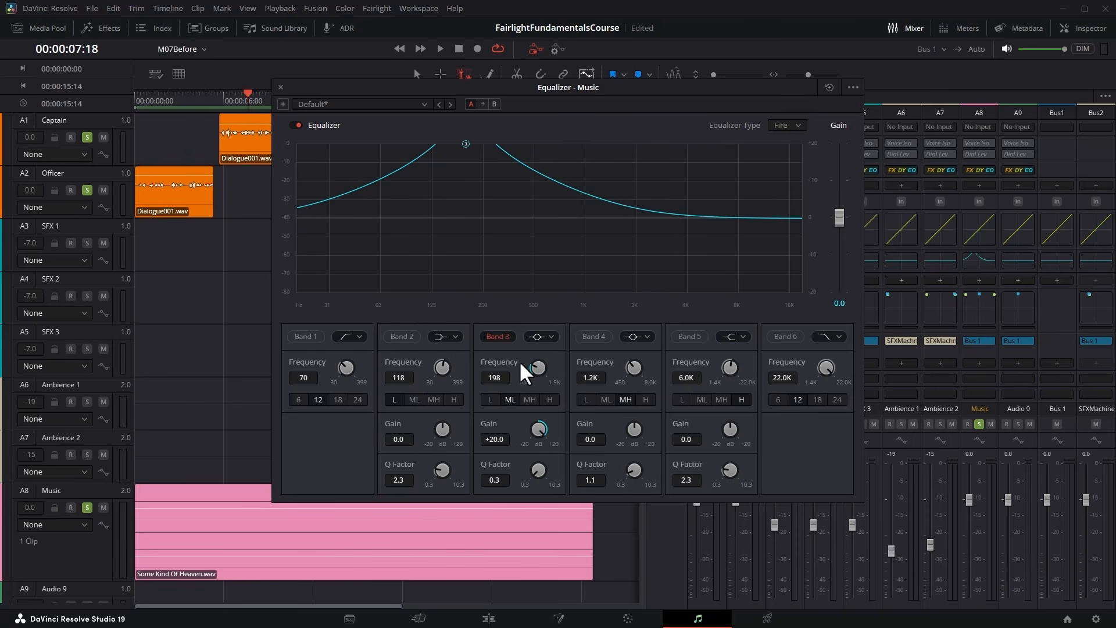
{"action": "key", "text": "space"}
{"action": "left_click_drag", "start_coordinate": [534, 367], "coordinate": [616, 391]}
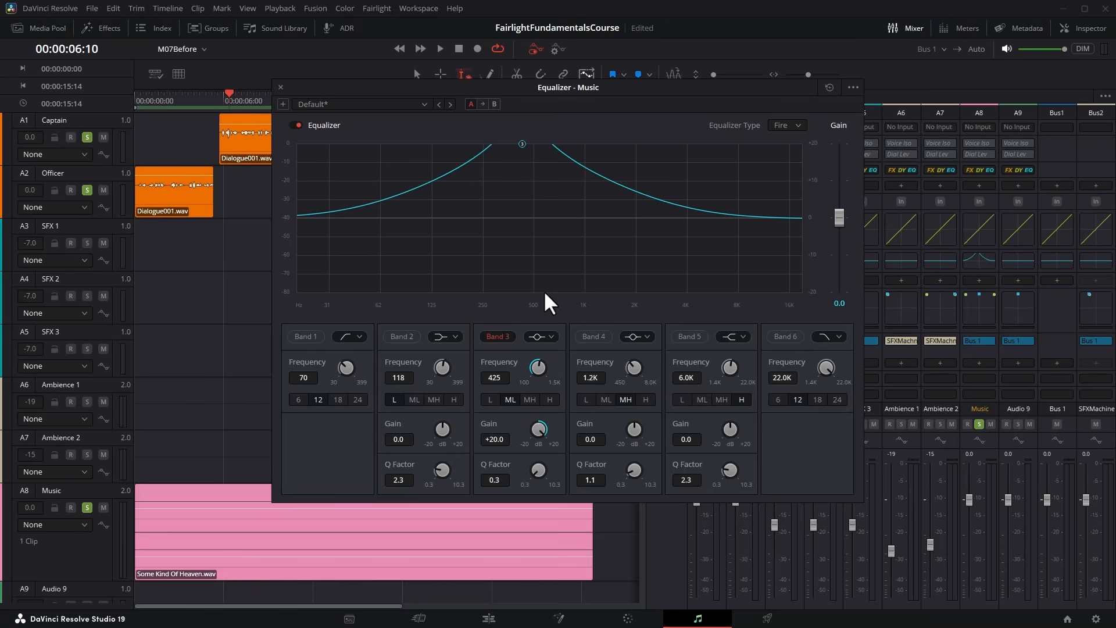
Set the Music Band 3 gain to -20.0 dB and audition the cut against the dialogue.
{"action": "left_click_drag", "start_coordinate": [539, 429], "coordinate": [305, 428]}
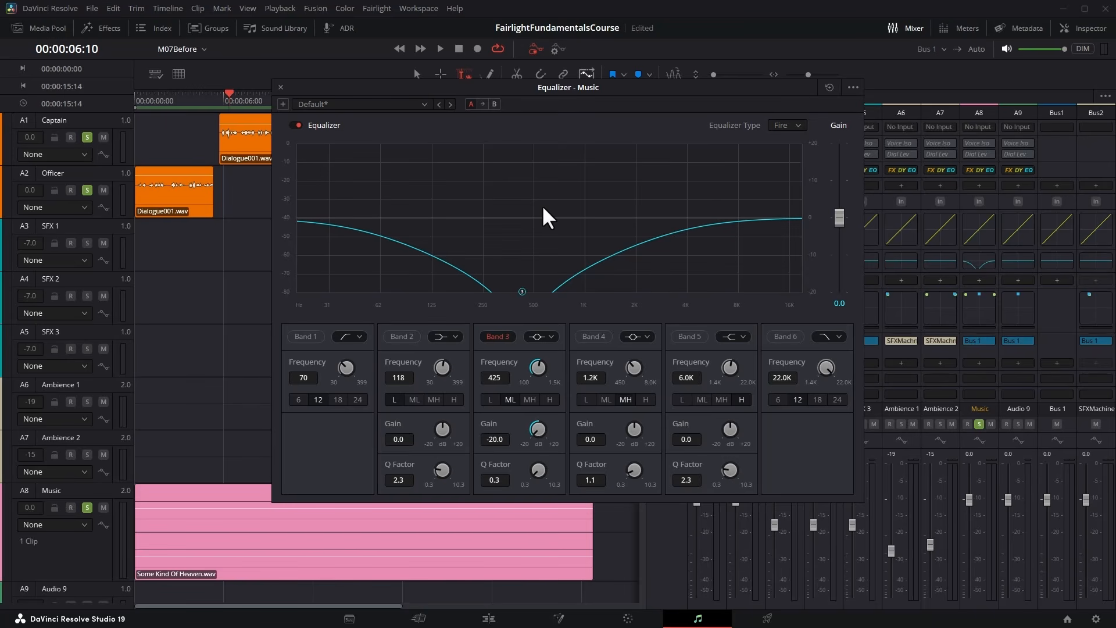
{"action": "key", "text": "space"}
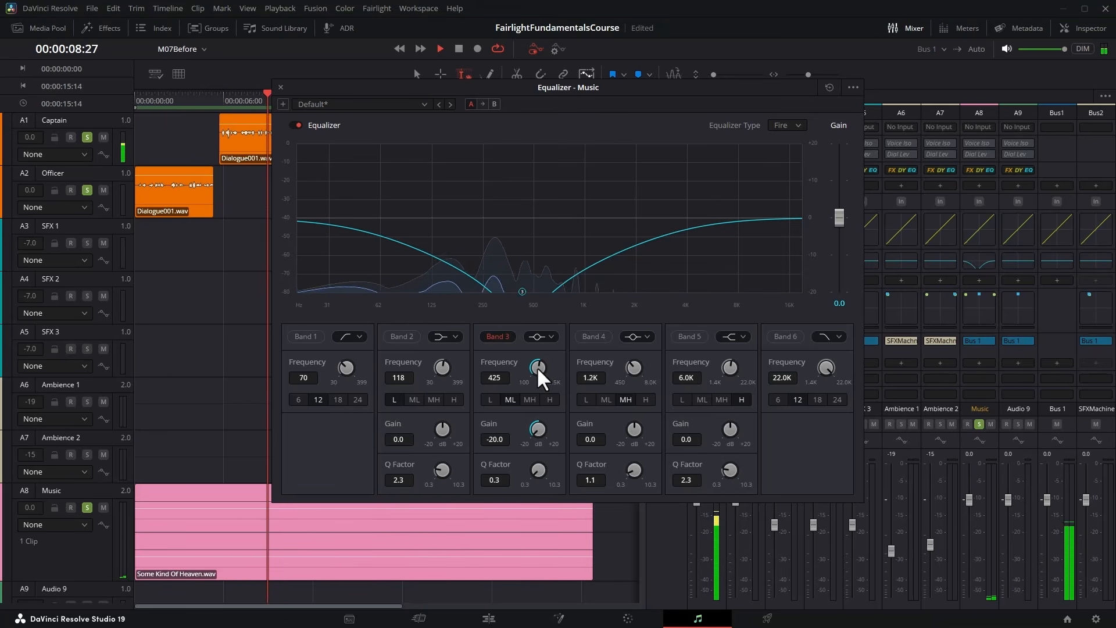
{"action": "key", "text": "space"}
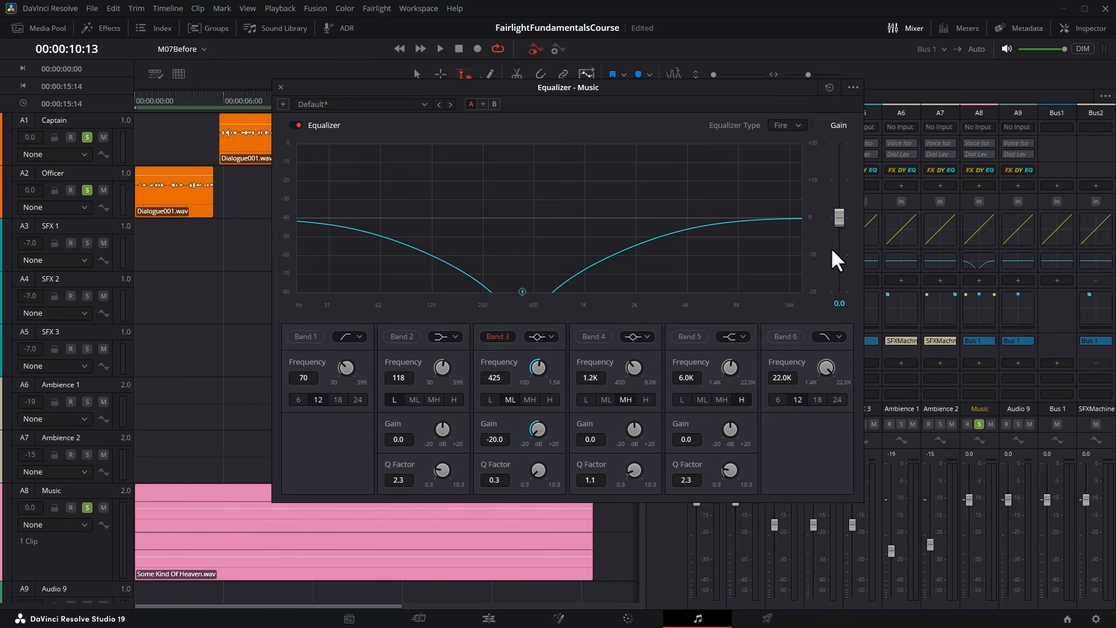
Raise the Music equalizer's overall gain to 20.0 and shift the Band 3 frequency to 421 Hz during playback.
{"action": "left_click_drag", "start_coordinate": [836, 204], "coordinate": [837, 123]}
{"action": "key", "text": "space"}
{"action": "left_click_drag", "start_coordinate": [521, 368], "coordinate": [501, 379]}
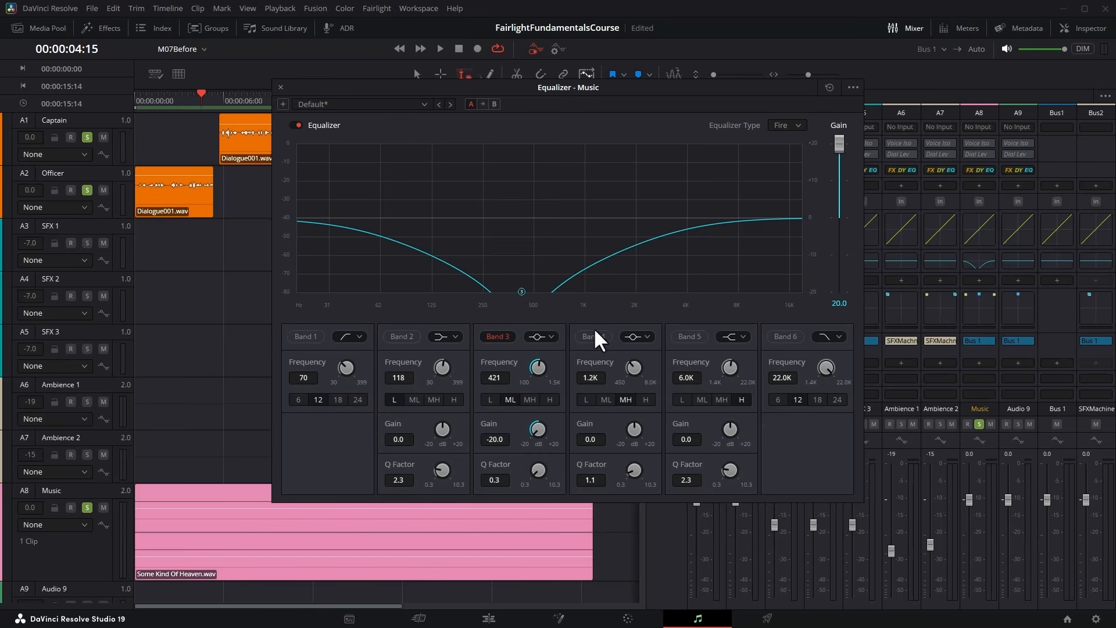
Ease the Music Band 3 cut to -9.5 dB, audition it, and bring the equalizer's overall gain back down.
{"action": "left_click_drag", "start_coordinate": [542, 423], "coordinate": [585, 437]}
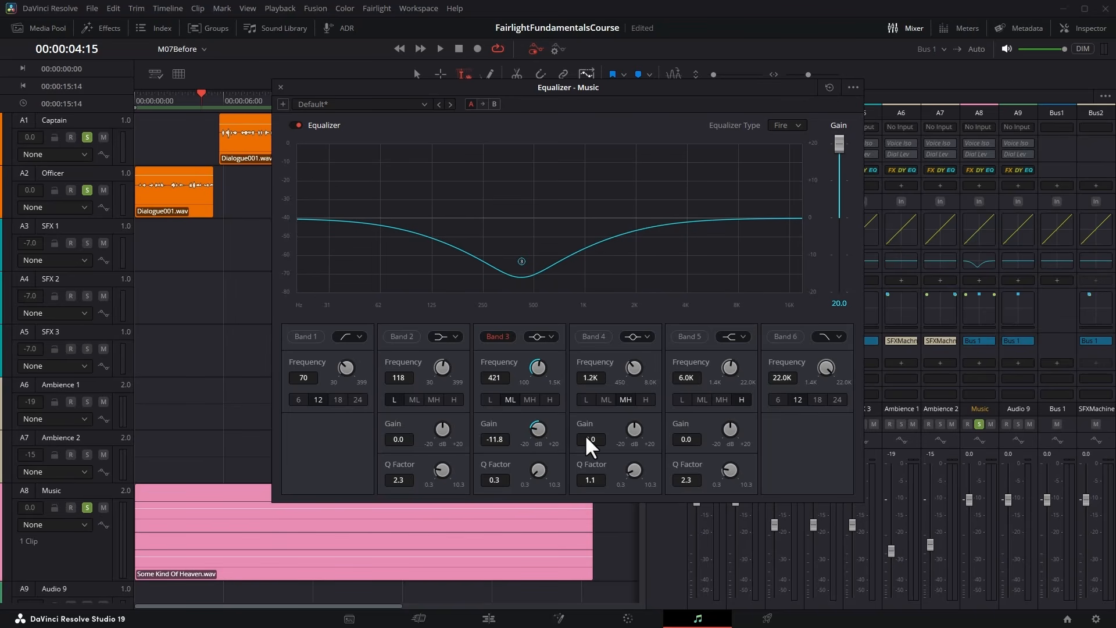
{"action": "mouse_move", "coordinate": [585, 434]}
{"action": "left_mouse_down"}
{"action": "mouse_move", "coordinate": [602, 431]}
{"action": "mouse_move", "coordinate": [563, 433]}
{"action": "left_mouse_up"}
{"action": "left_click", "coordinate": [440, 49]}
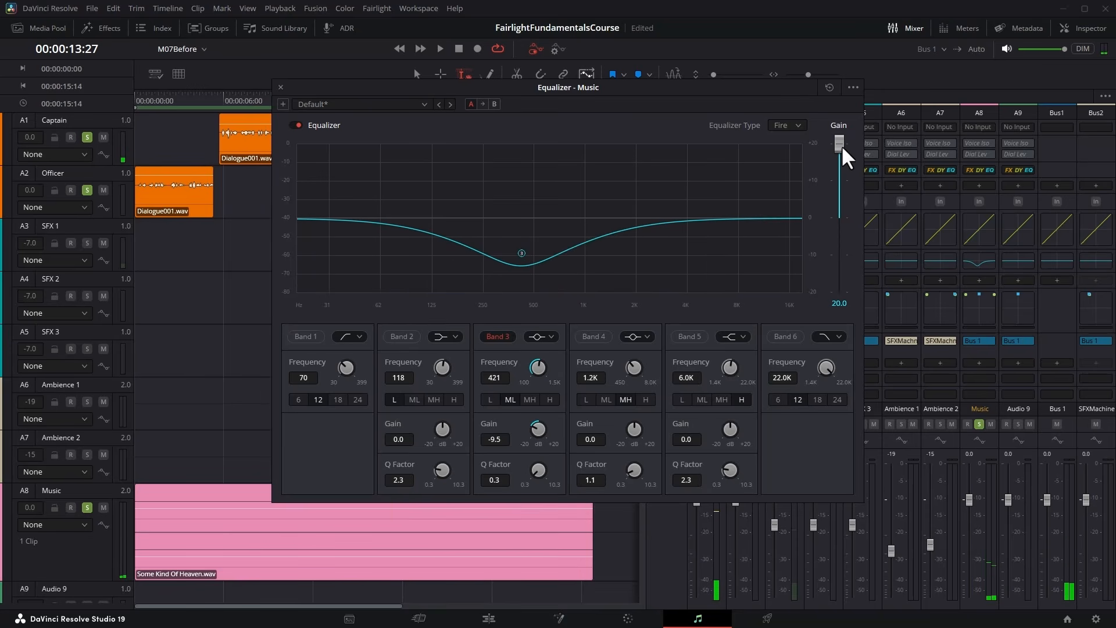
{"action": "left_click_drag", "start_coordinate": [839, 141], "coordinate": [838, 225]}
{"action": "left_click", "coordinate": [280, 88]}
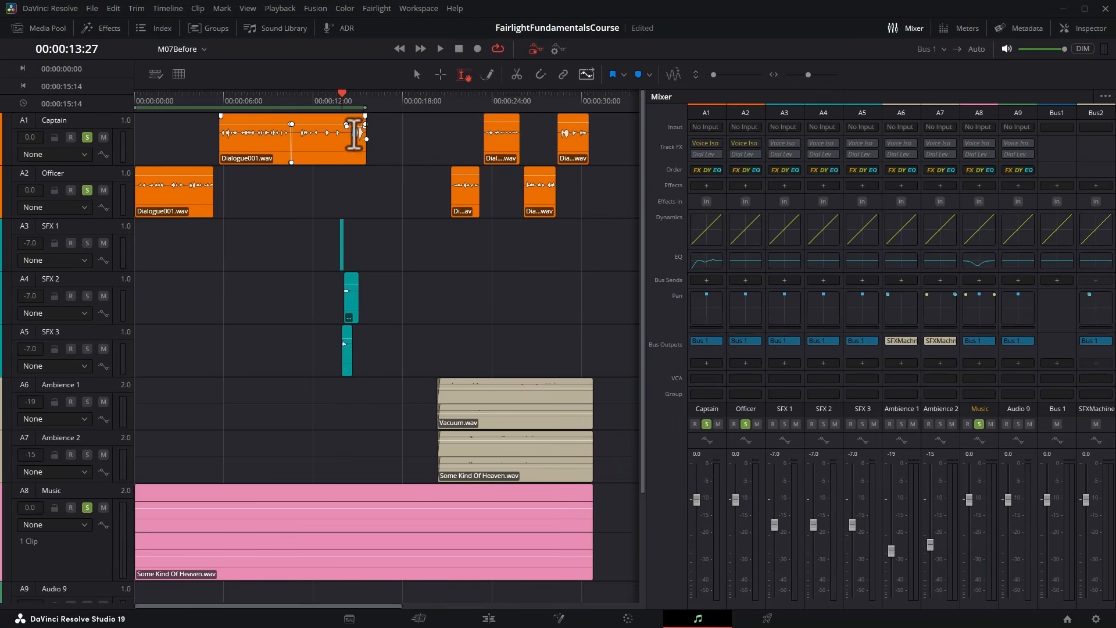
View the equalizer of the SFX Machine bus and close it.
{"action": "left_click", "coordinate": [353, 96]}
{"action": "left_click", "coordinate": [1096, 263]}
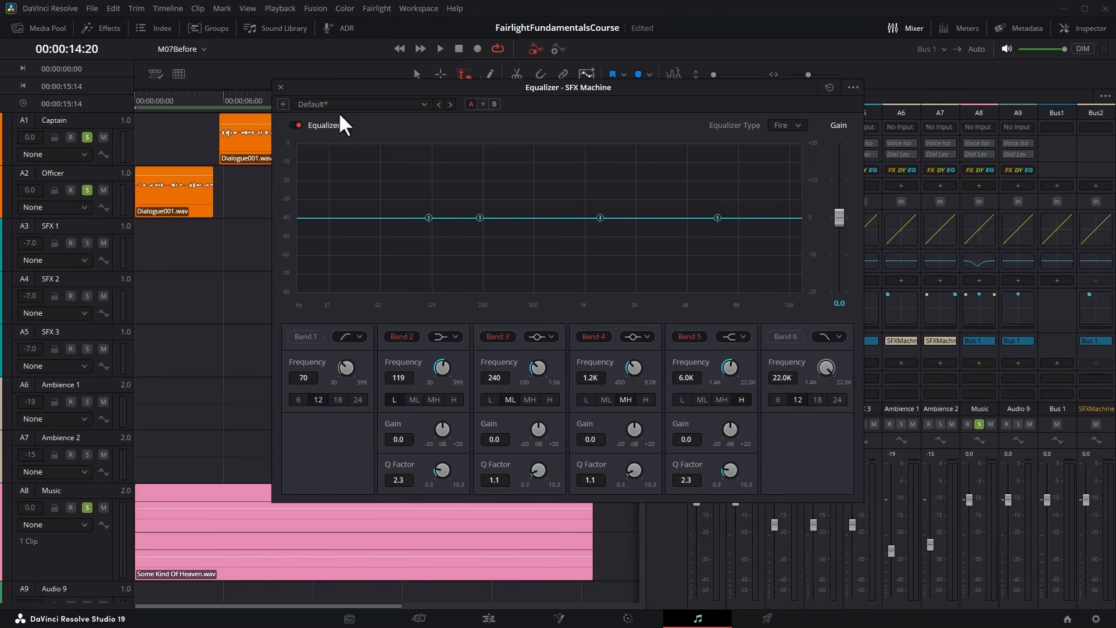
{"action": "left_click", "coordinate": [281, 87]}
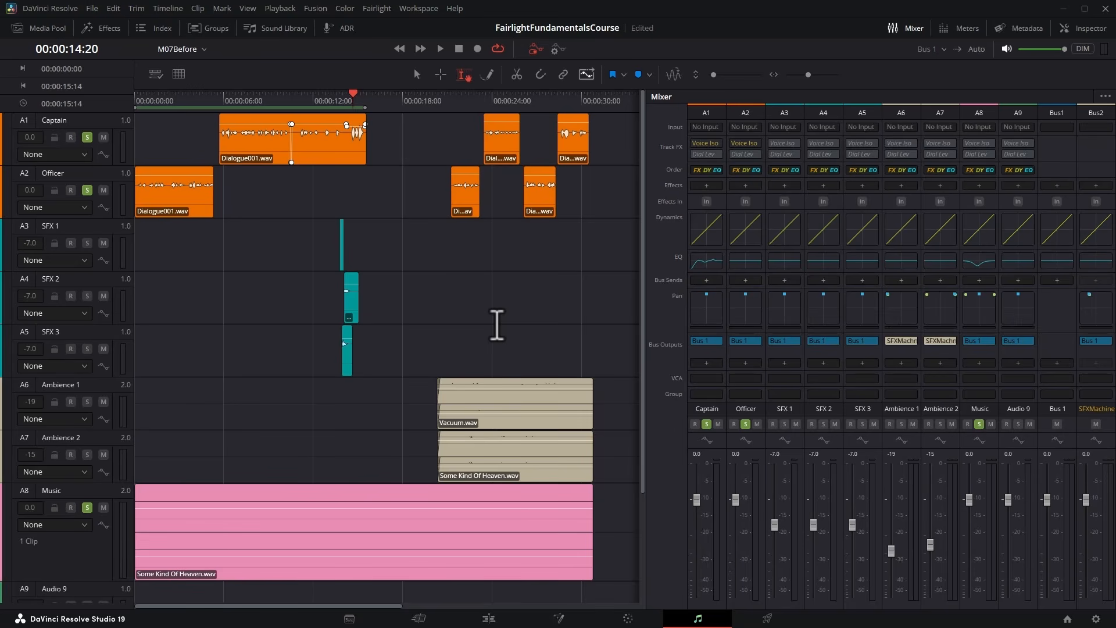
Remove the solo from the Music and Officer tracks and select the long Dialogue001.wav clip on the Captain track as the playback range.
{"action": "left_click", "coordinate": [86, 506]}
{"action": "left_click", "coordinate": [375, 292]}
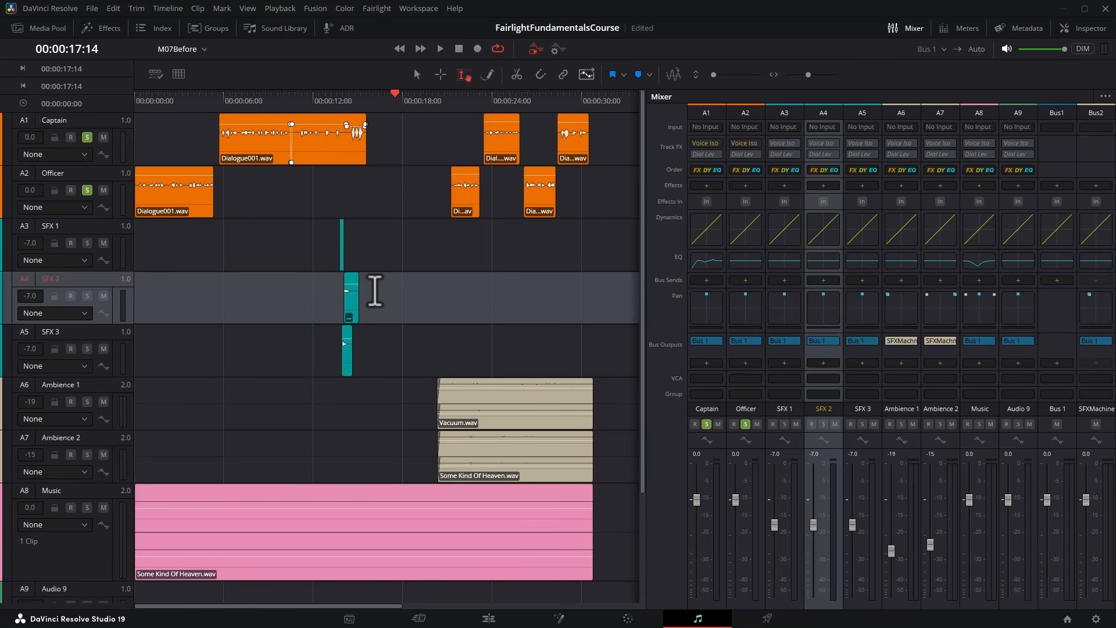
{"action": "left_click", "coordinate": [86, 191]}
{"action": "left_click", "coordinate": [239, 92]}
{"action": "double_click", "coordinate": [265, 152]}
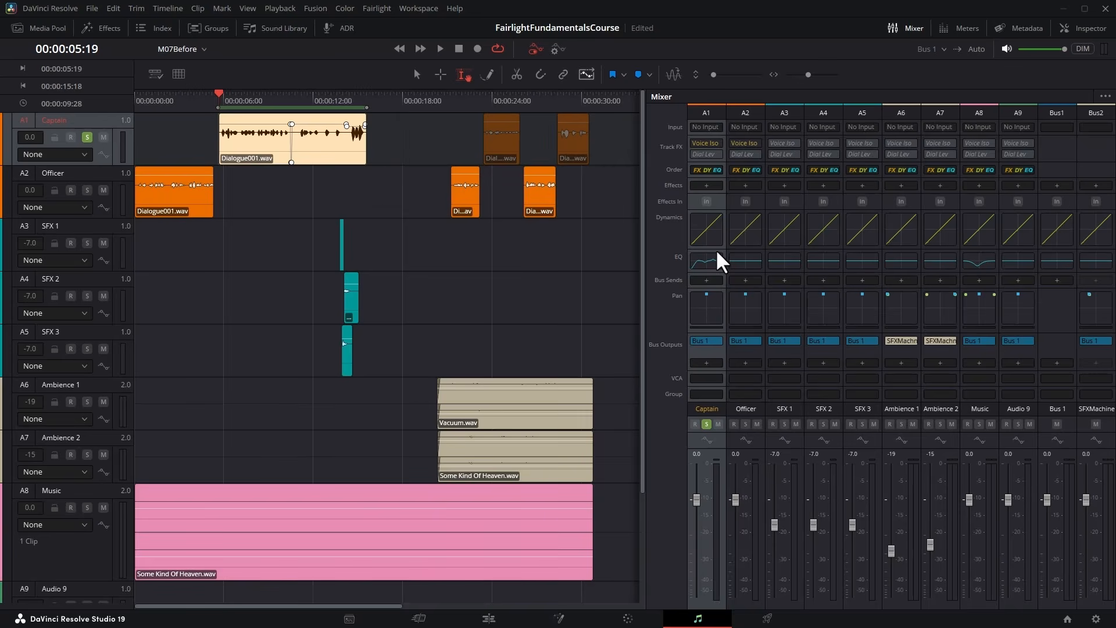
Open the Captain track's Dynamics processor and play the dialogue to examine its normal input level.
{"action": "double_click", "coordinate": [704, 229]}
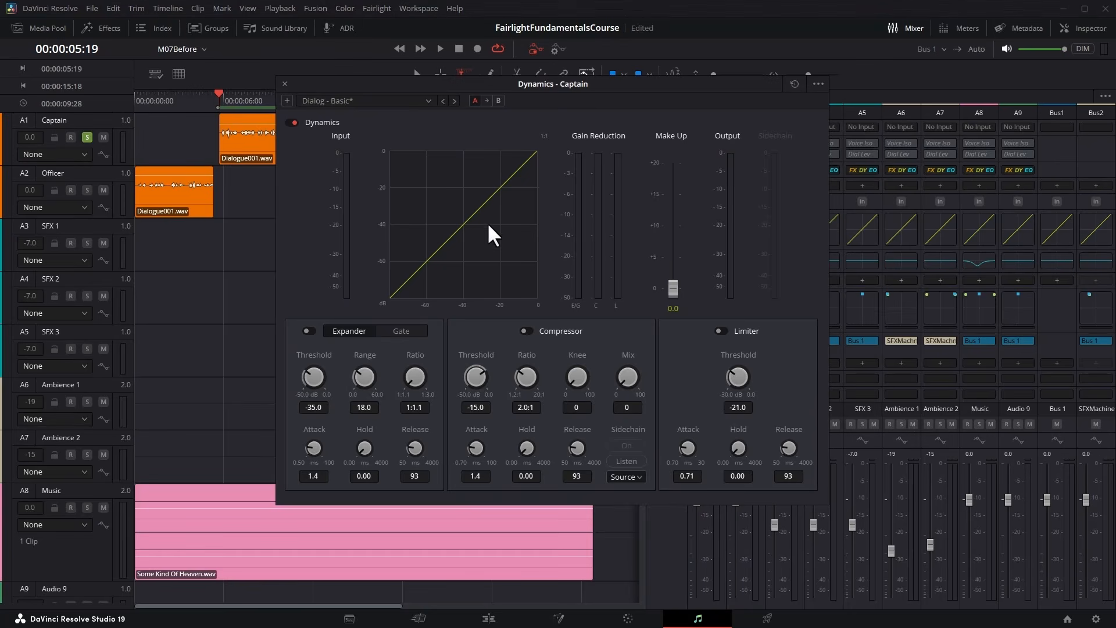
{"action": "left_click", "coordinate": [442, 47]}
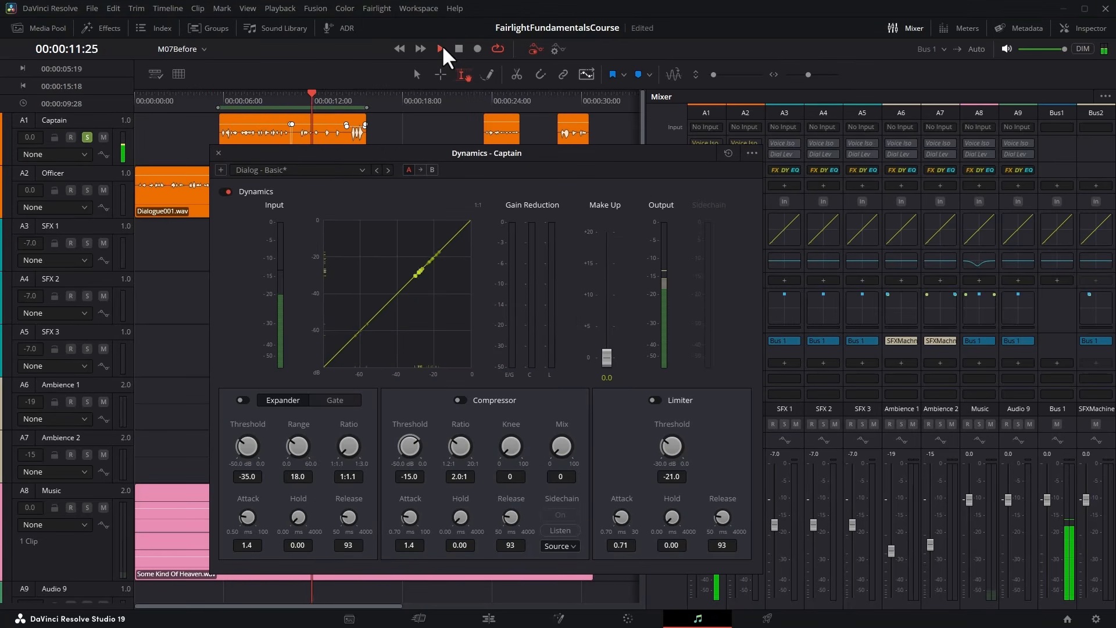
{"action": "left_click", "coordinate": [441, 48]}
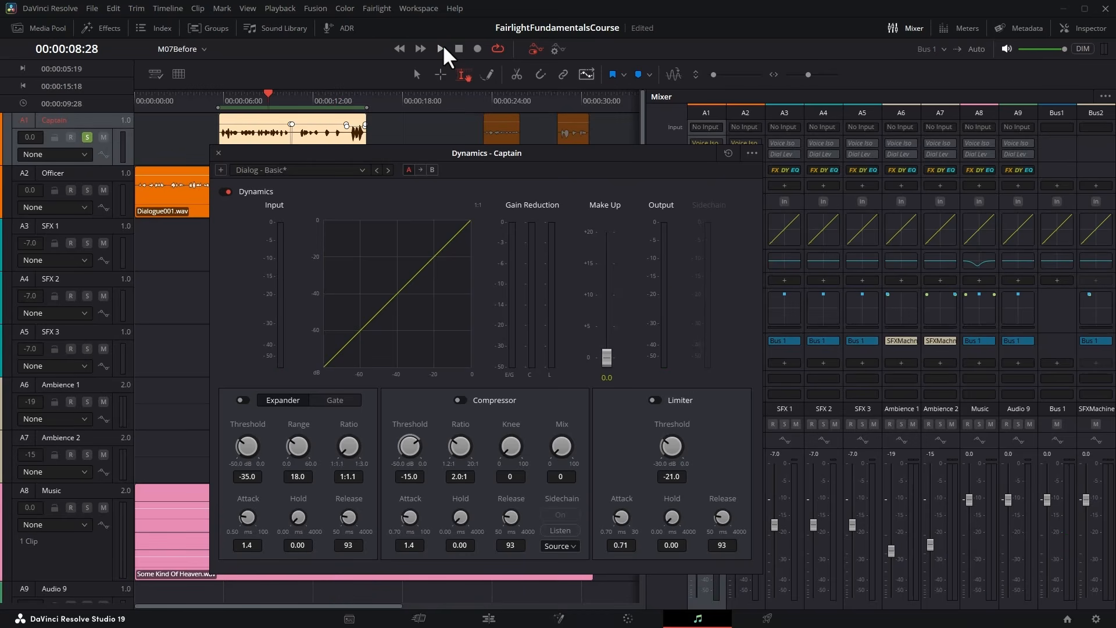
{"action": "left_click", "coordinate": [442, 48]}
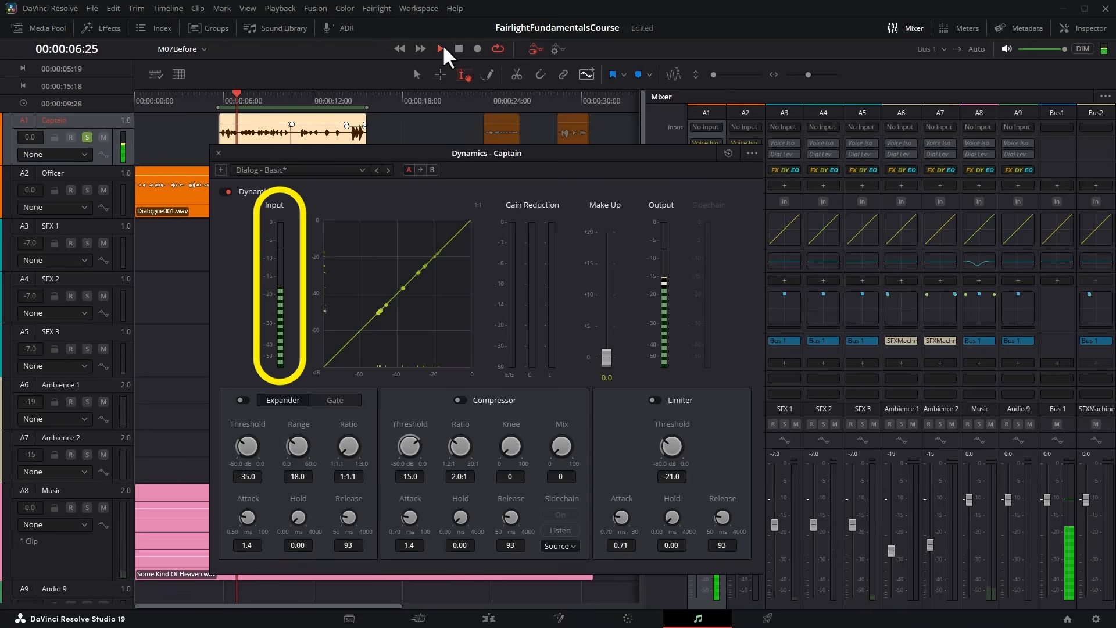
{"action": "left_click", "coordinate": [442, 44]}
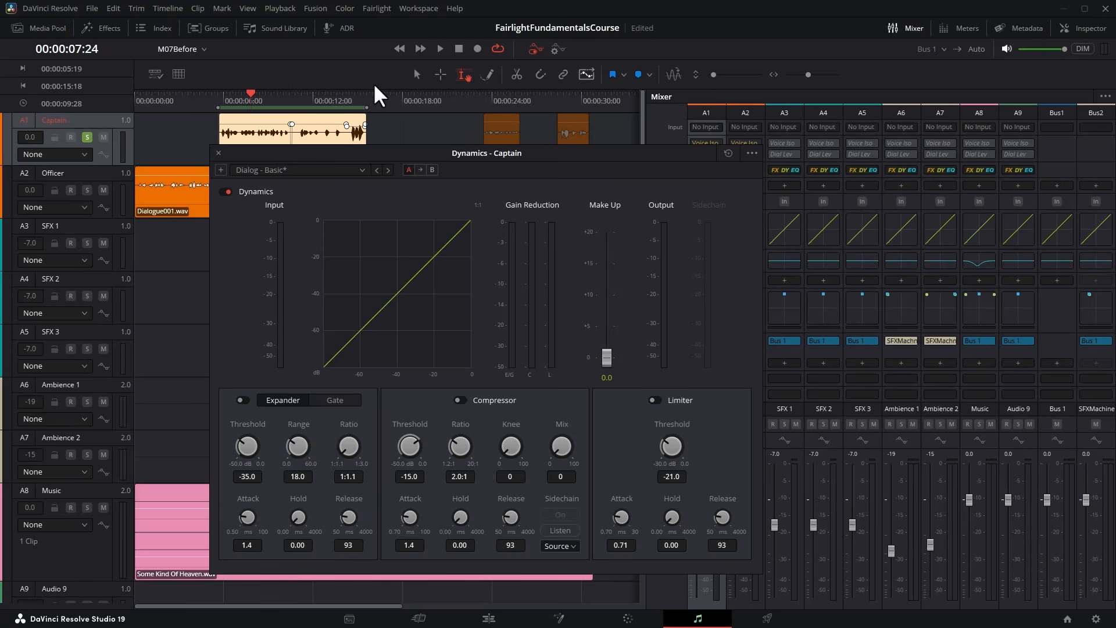
Play the loud end of the Captain clip twice to examine its peaks on the Dynamics input meter.
{"action": "left_click", "coordinate": [341, 93]}
{"action": "key", "text": "space"}
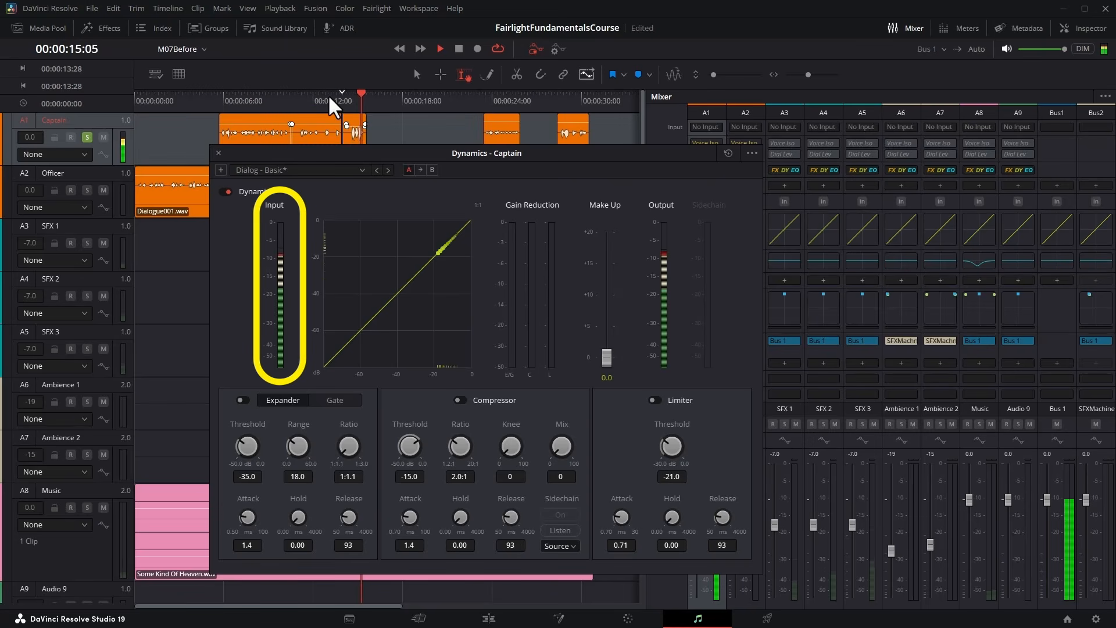
{"action": "left_click", "coordinate": [327, 94]}
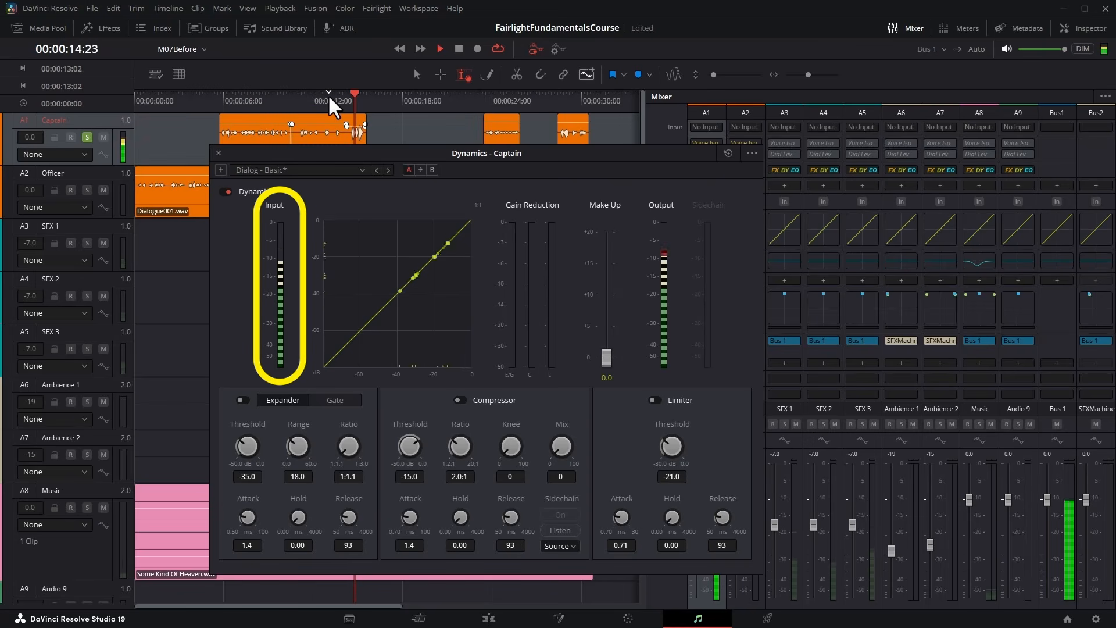
{"action": "key", "text": "space"}
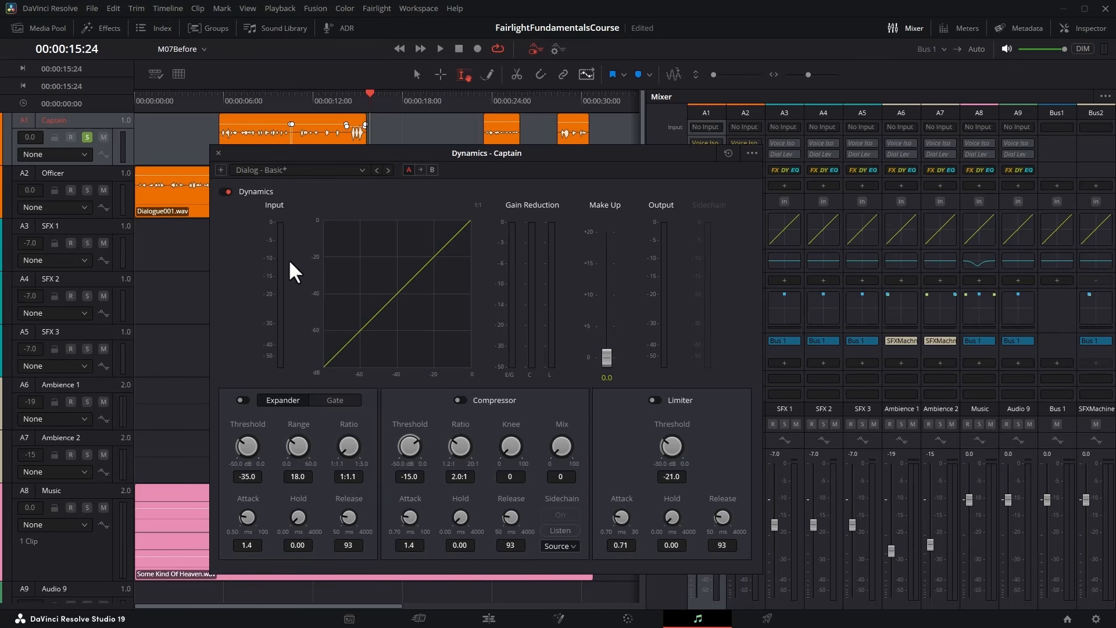
Load the Dialog - Compression preset in the Captain's Dynamics processor and set the compressor ratio to 2.0:1.
{"action": "left_click", "coordinate": [356, 137]}
{"action": "left_click_drag", "start_coordinate": [388, 152], "coordinate": [395, 232]}
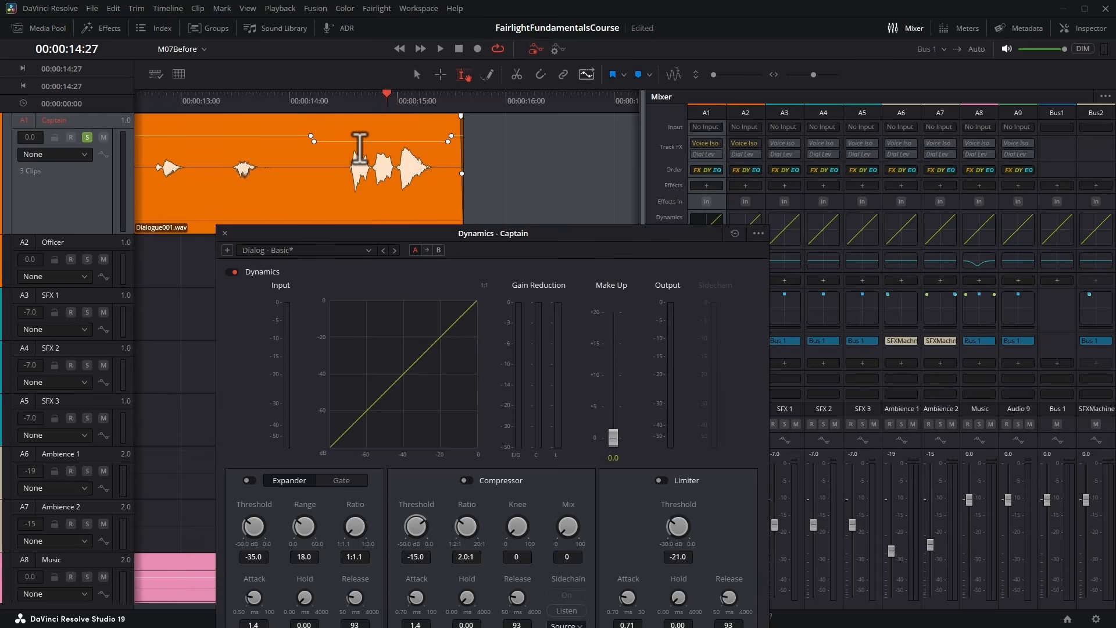
{"action": "left_click_drag", "start_coordinate": [477, 235], "coordinate": [485, 140]}
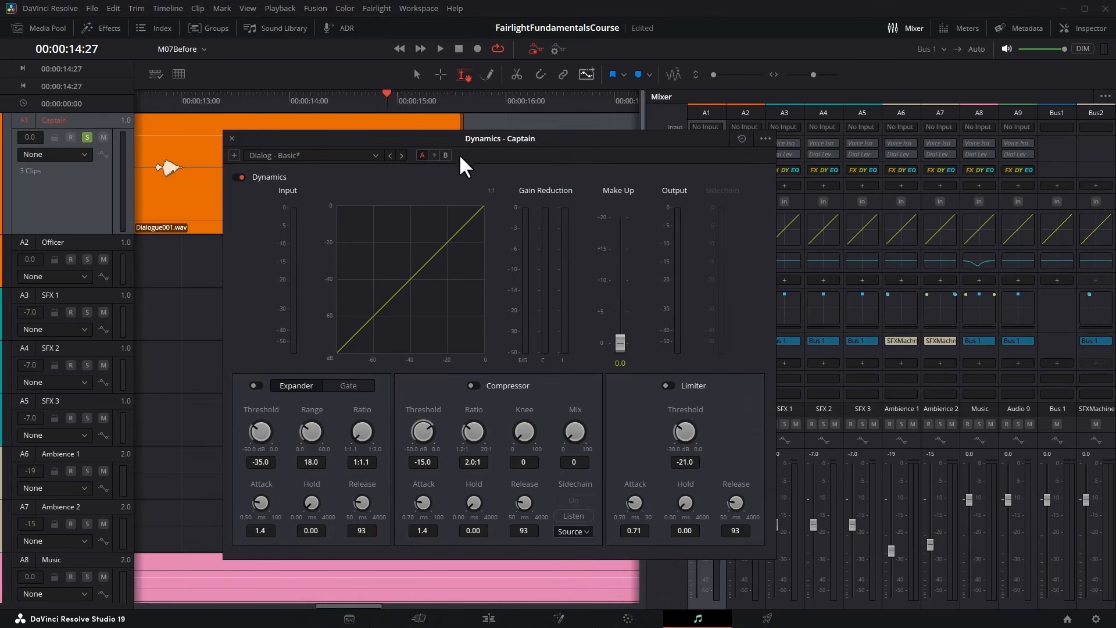
{"action": "left_click", "coordinate": [375, 154]}
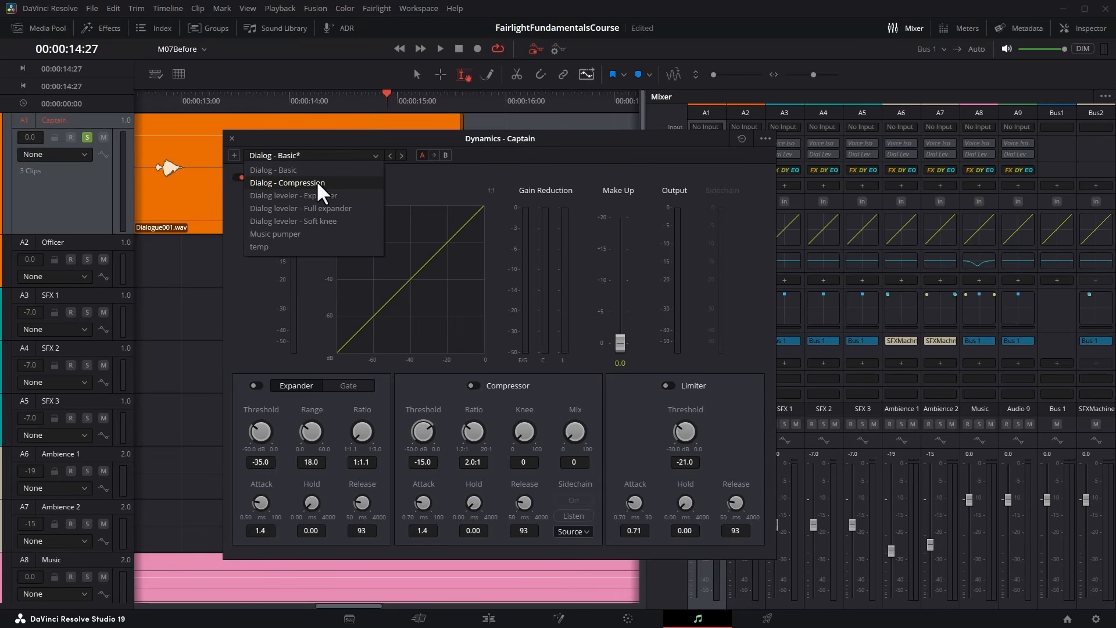
{"action": "left_click", "coordinate": [360, 182]}
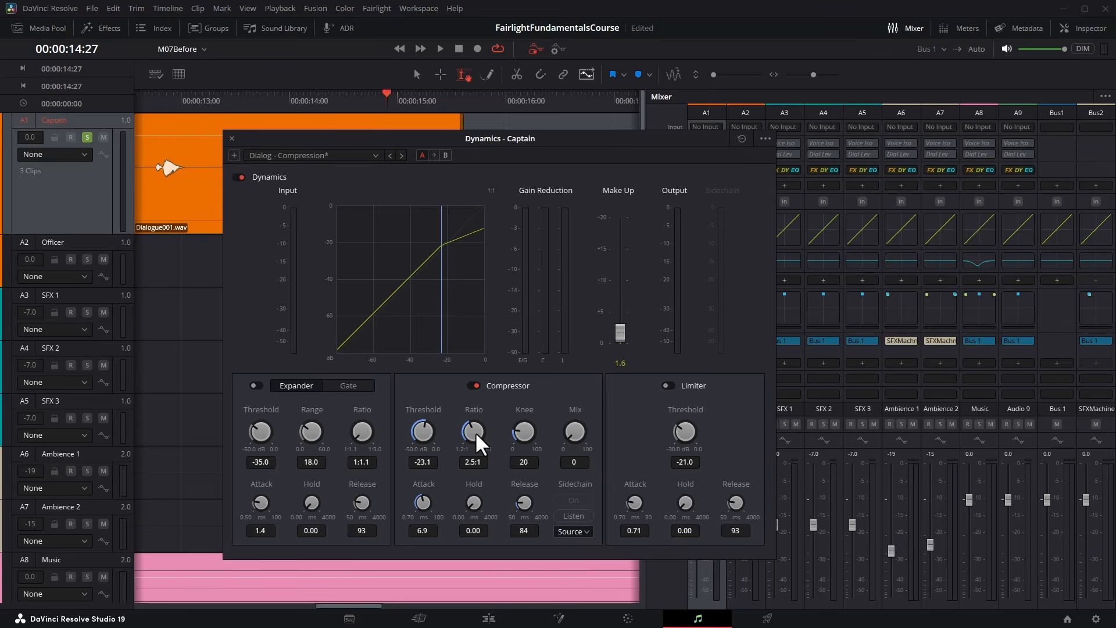
{"action": "left_click_drag", "start_coordinate": [469, 431], "coordinate": [508, 416]}
{"action": "left_click_drag", "start_coordinate": [473, 431], "coordinate": [435, 431]}
Play the long Captain clip as a range while setting the compressor's threshold to -24.6 dB and attack to 2.1 ms.
{"action": "left_click", "coordinate": [189, 224]}
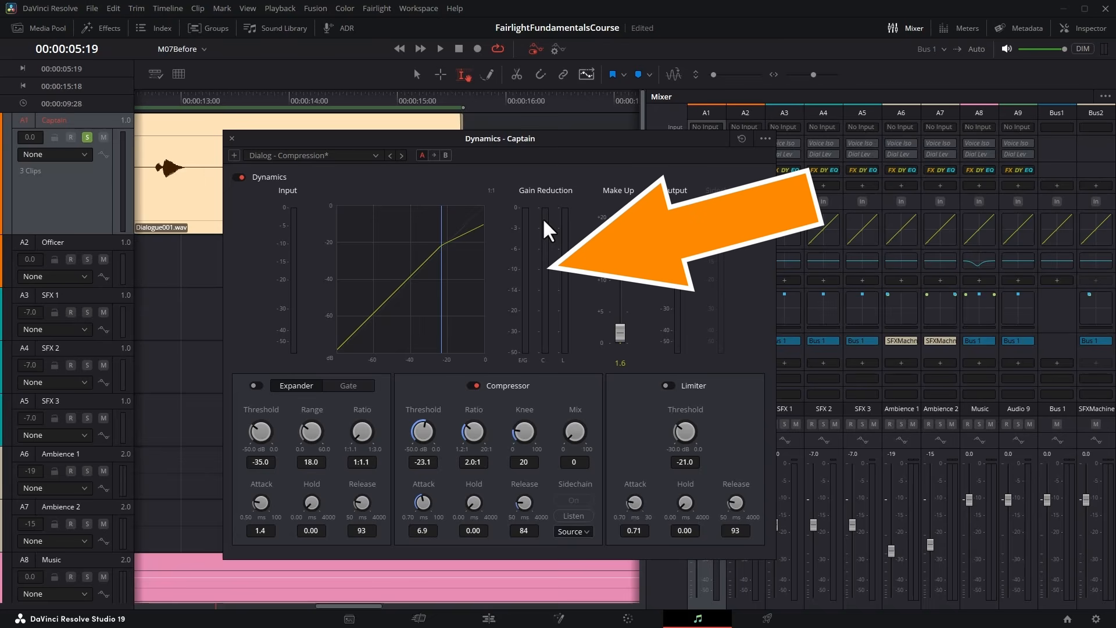
{"action": "left_click", "coordinate": [439, 48]}
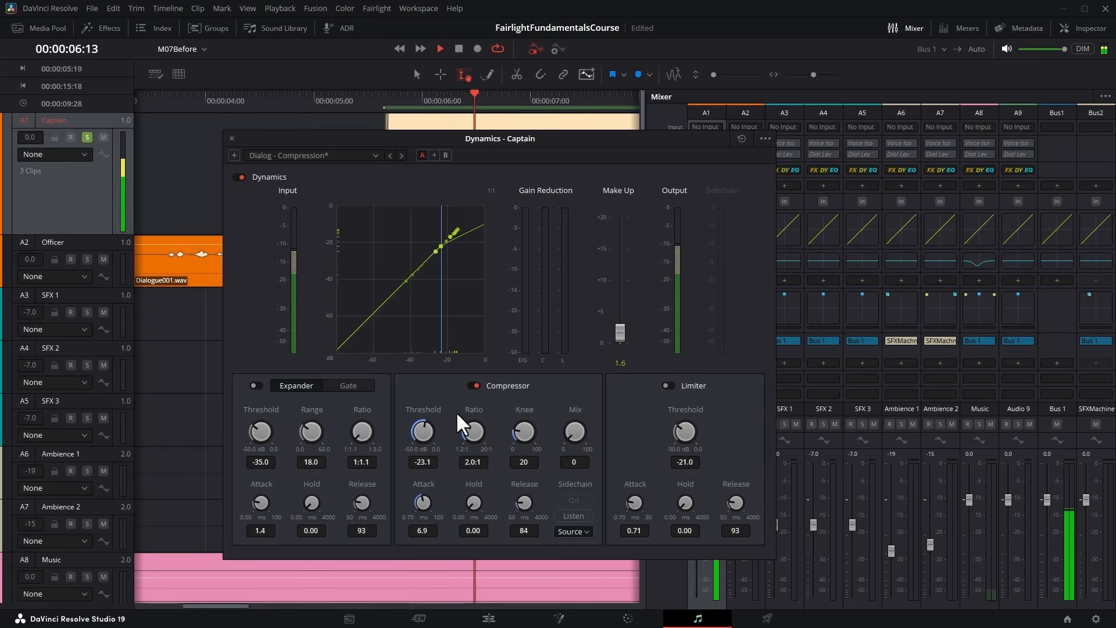
{"action": "mouse_move", "coordinate": [420, 429]}
{"action": "left_mouse_down"}
{"action": "mouse_move", "coordinate": [382, 430]}
{"action": "mouse_move", "coordinate": [465, 445]}
{"action": "mouse_move", "coordinate": [413, 441]}
{"action": "left_mouse_up"}
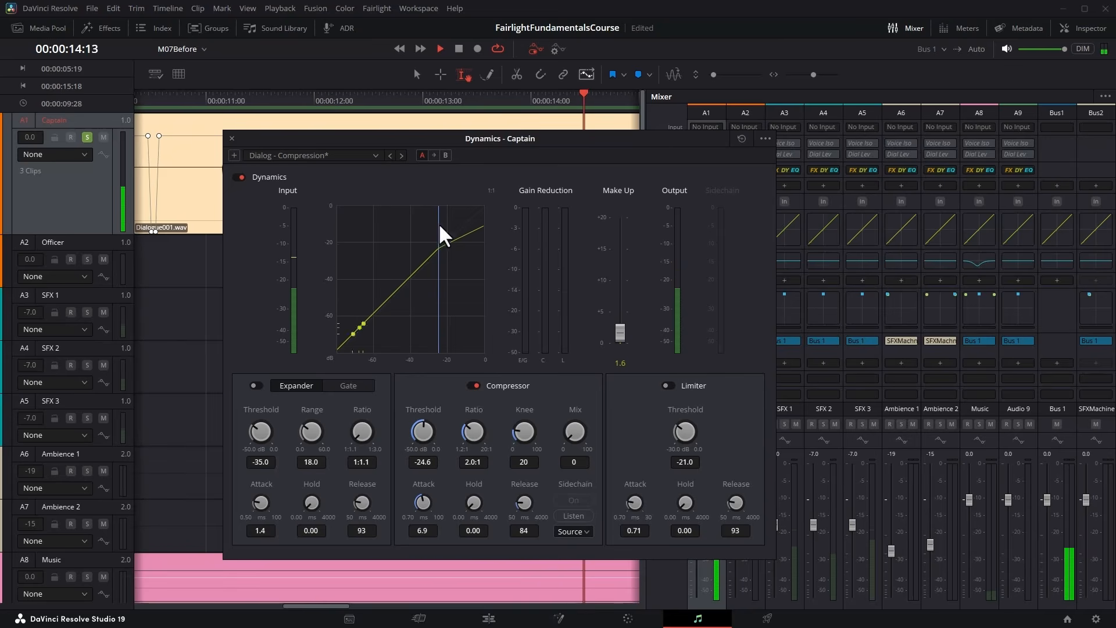
{"action": "key", "text": "space"}
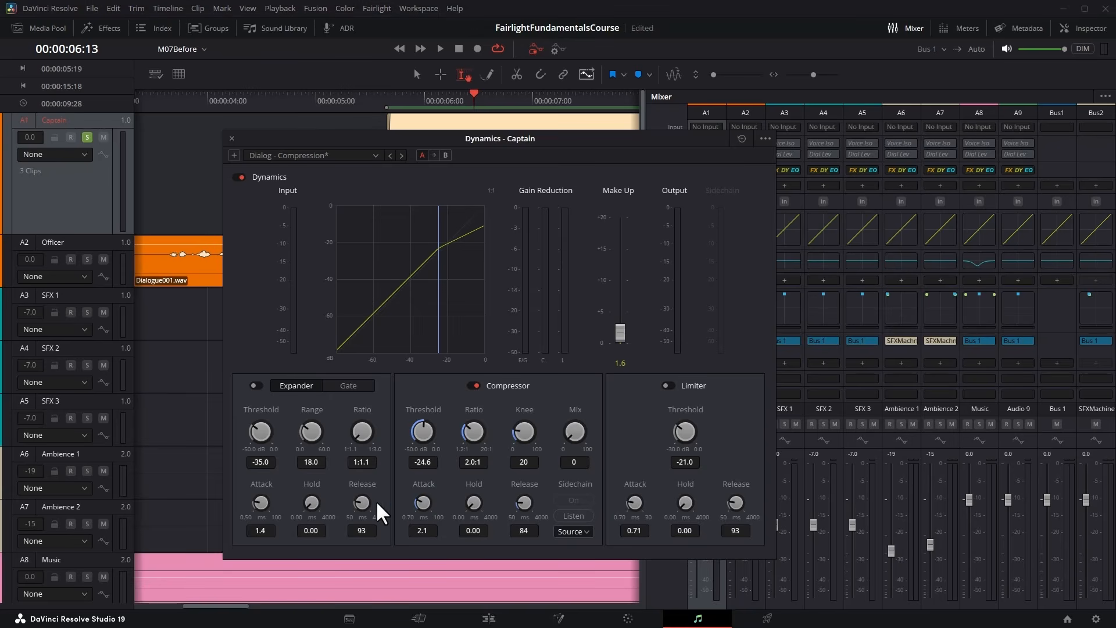
Play the Captain dialogue with the compressor threshold lowered to -50.0 dB to examine heavy compression, and raise it to -26.1 dB.
{"action": "left_click_drag", "start_coordinate": [356, 501], "coordinate": [376, 499]}
{"action": "left_click", "coordinate": [441, 47]}
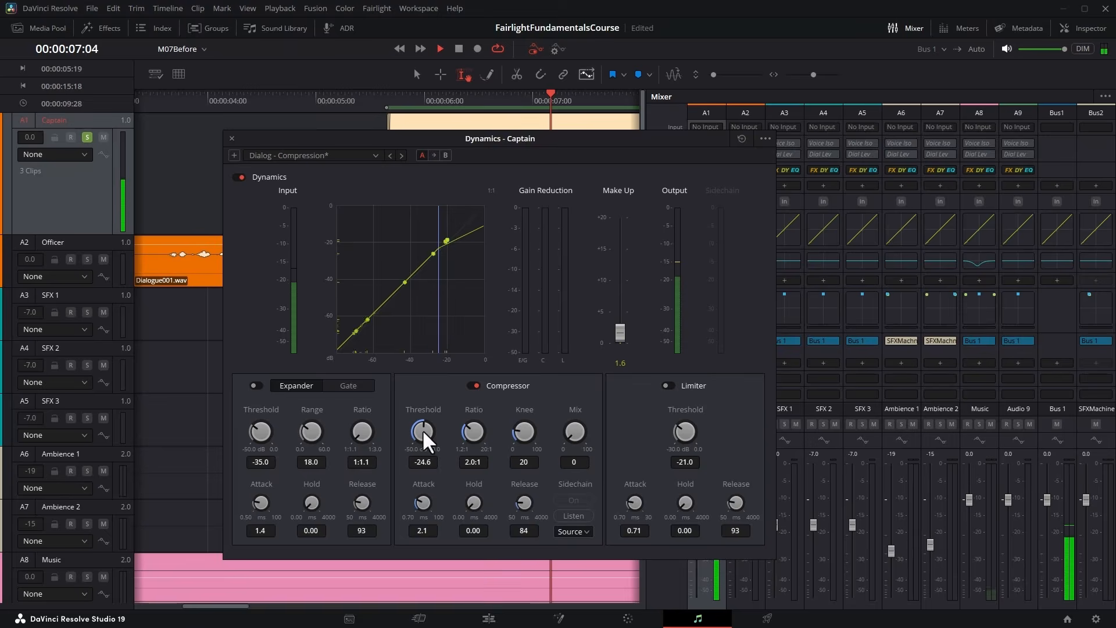
{"action": "left_click_drag", "start_coordinate": [422, 430], "coordinate": [176, 448]}
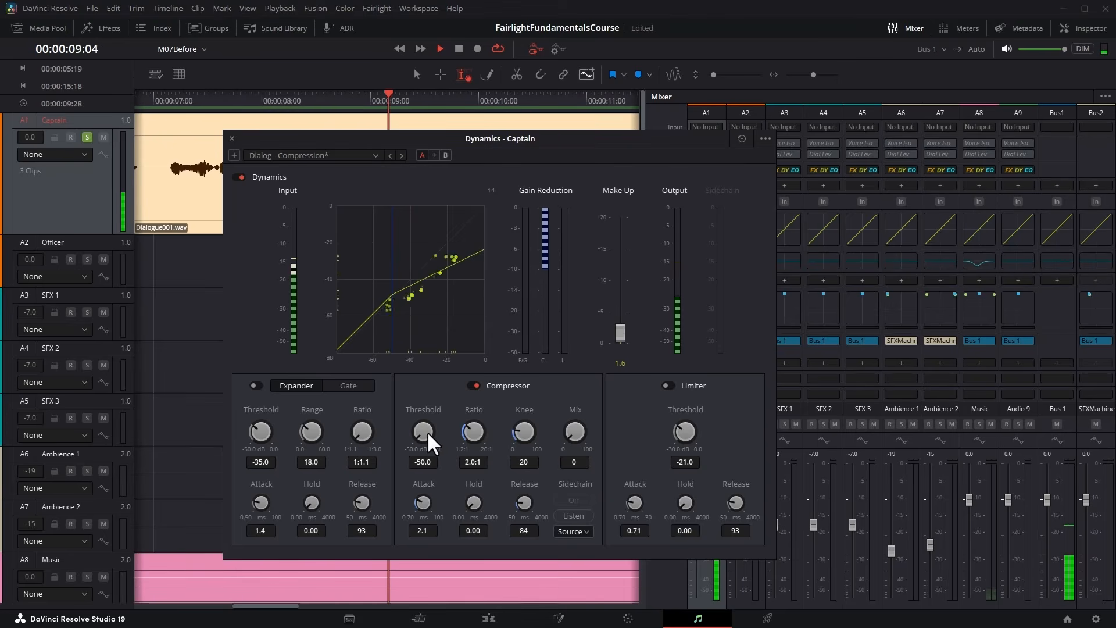
{"action": "mouse_move", "coordinate": [427, 431]}
{"action": "left_mouse_down"}
{"action": "mouse_move", "coordinate": [470, 426]}
{"action": "mouse_move", "coordinate": [430, 427]}
{"action": "left_mouse_up"}
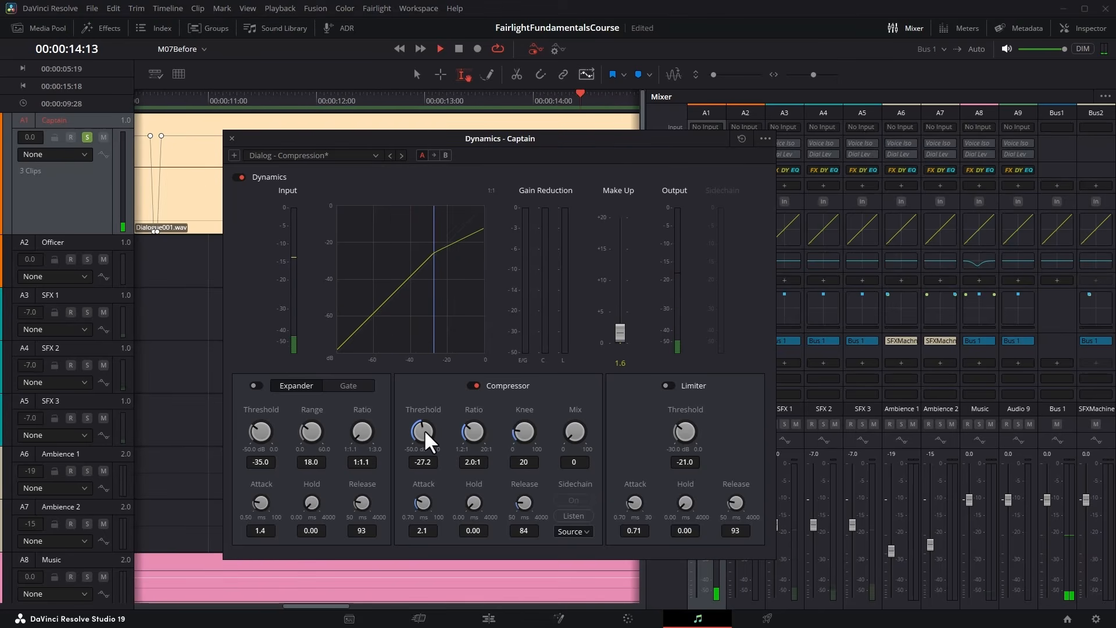
{"action": "key", "text": "space"}
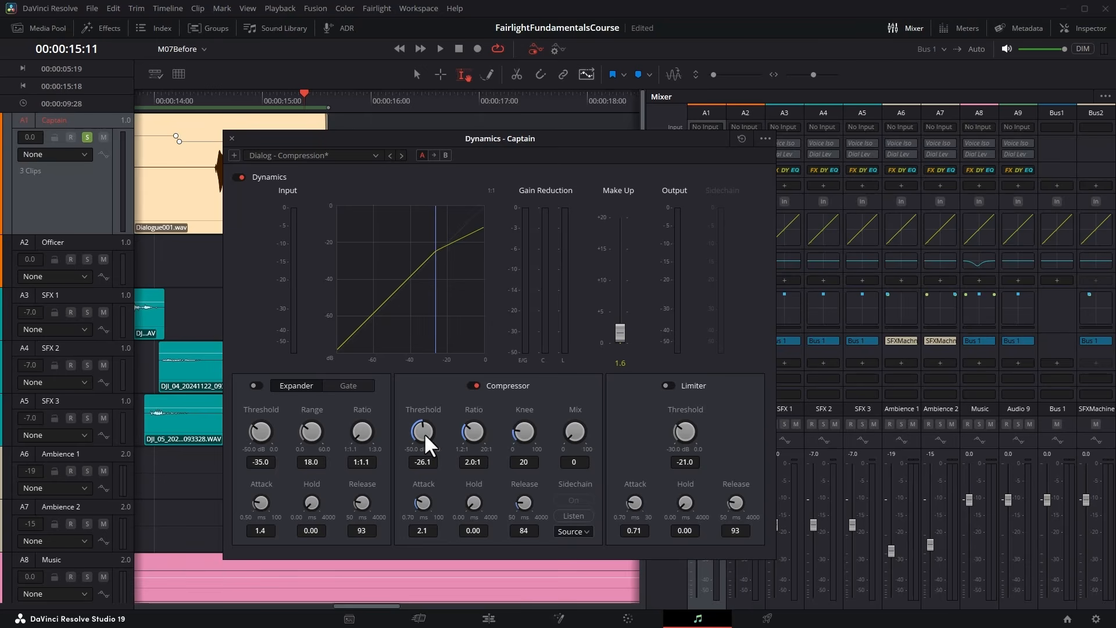
Set the Captain compressor's ratio to 1.9:1 and its threshold to -21.2 dB during playback, checking the clip's loud end.
{"action": "left_click_drag", "start_coordinate": [424, 432], "coordinate": [420, 431]}
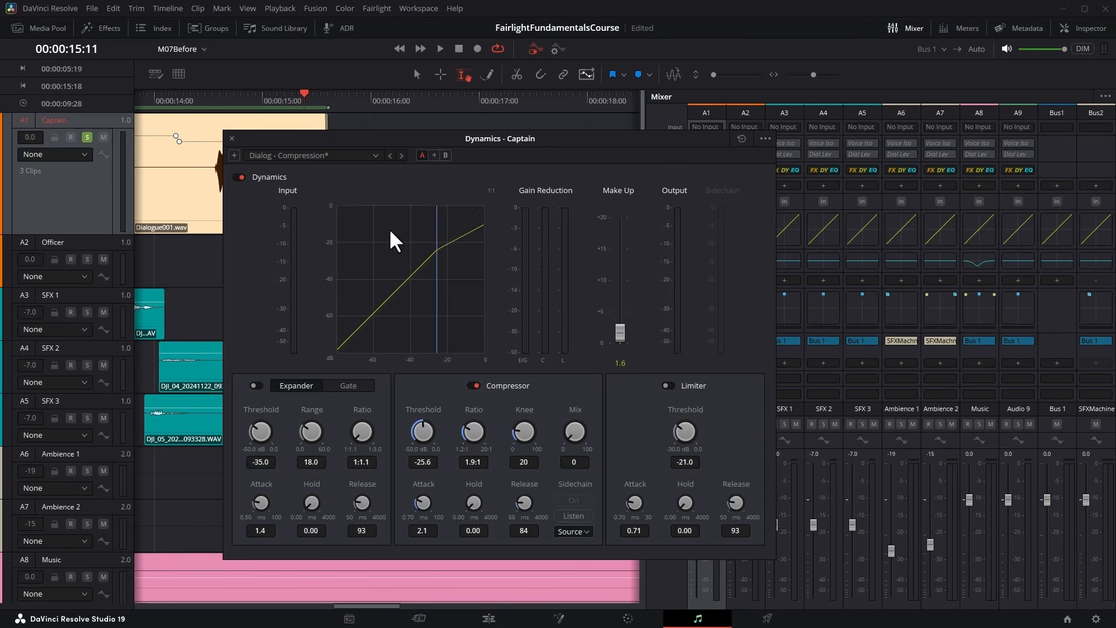
{"action": "left_click", "coordinate": [440, 48]}
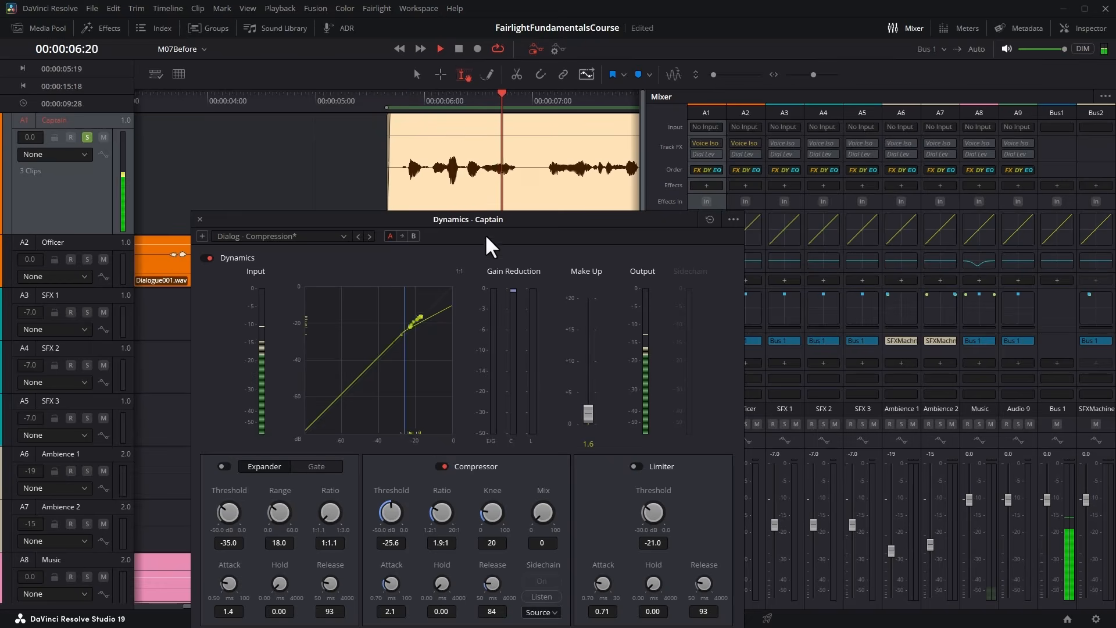
{"action": "left_click_drag", "start_coordinate": [486, 237], "coordinate": [496, 181]}
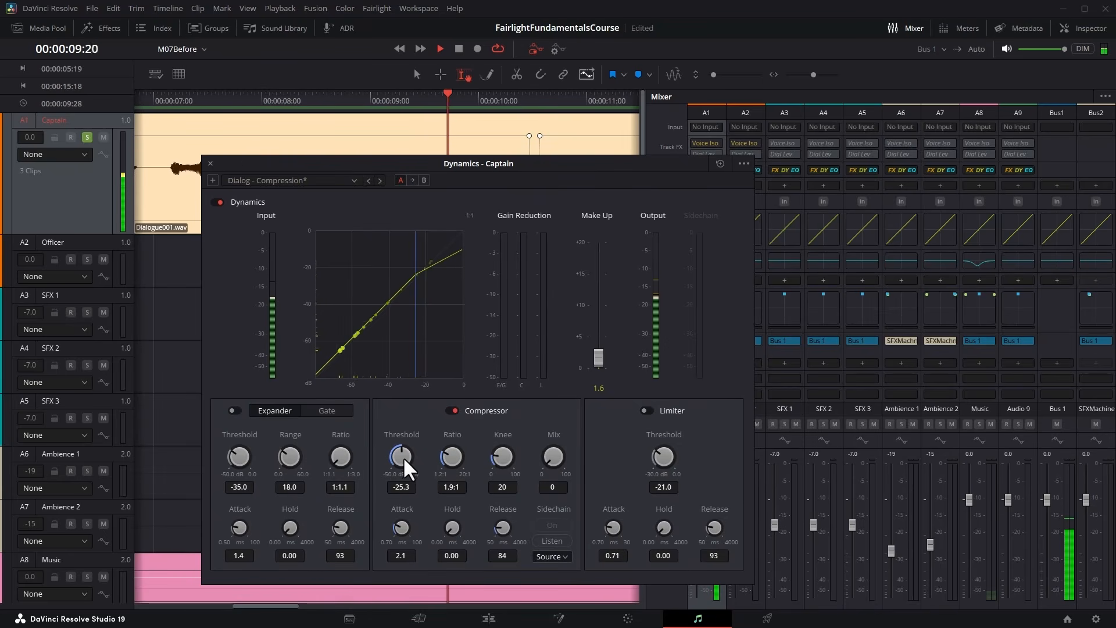
{"action": "left_click_drag", "start_coordinate": [403, 456], "coordinate": [412, 452]}
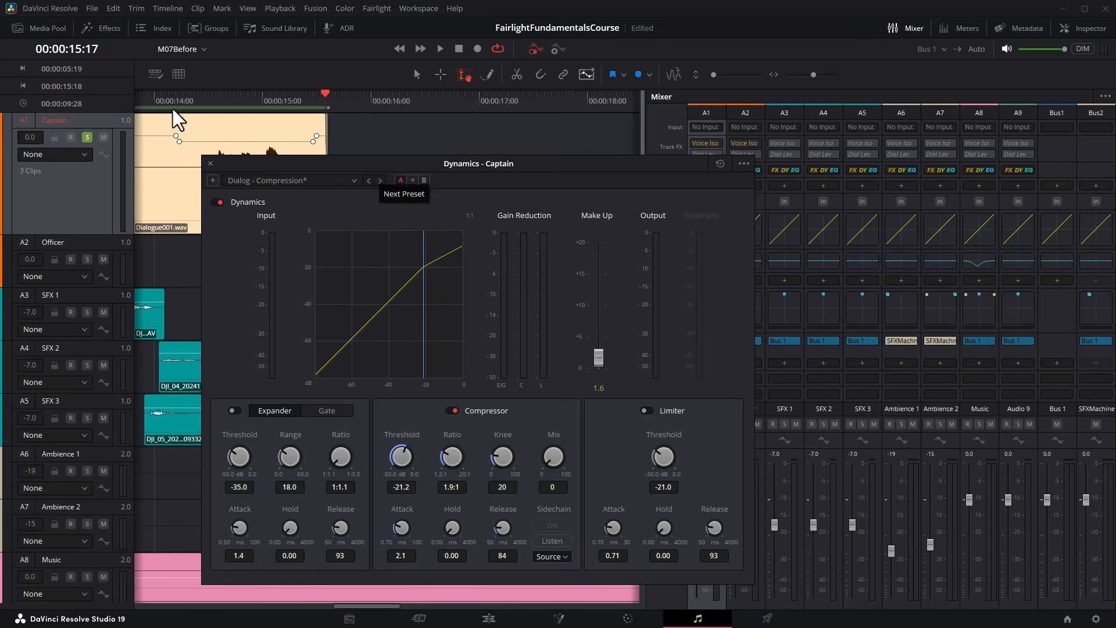
{"action": "left_click", "coordinate": [149, 94]}
{"action": "key", "text": "space"}
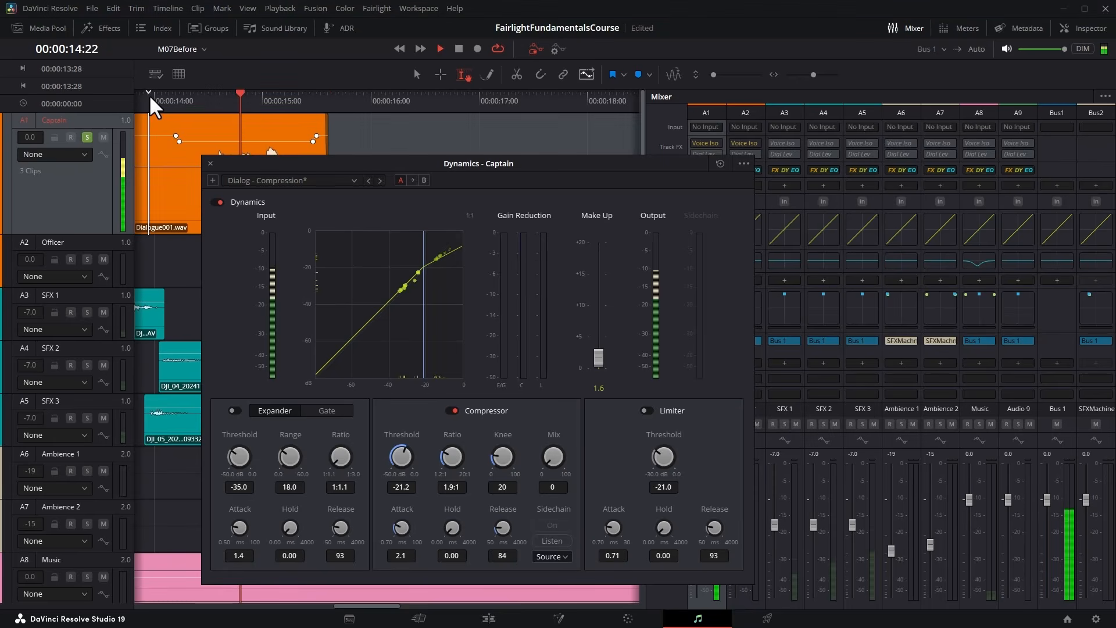
{"action": "key", "text": "space"}
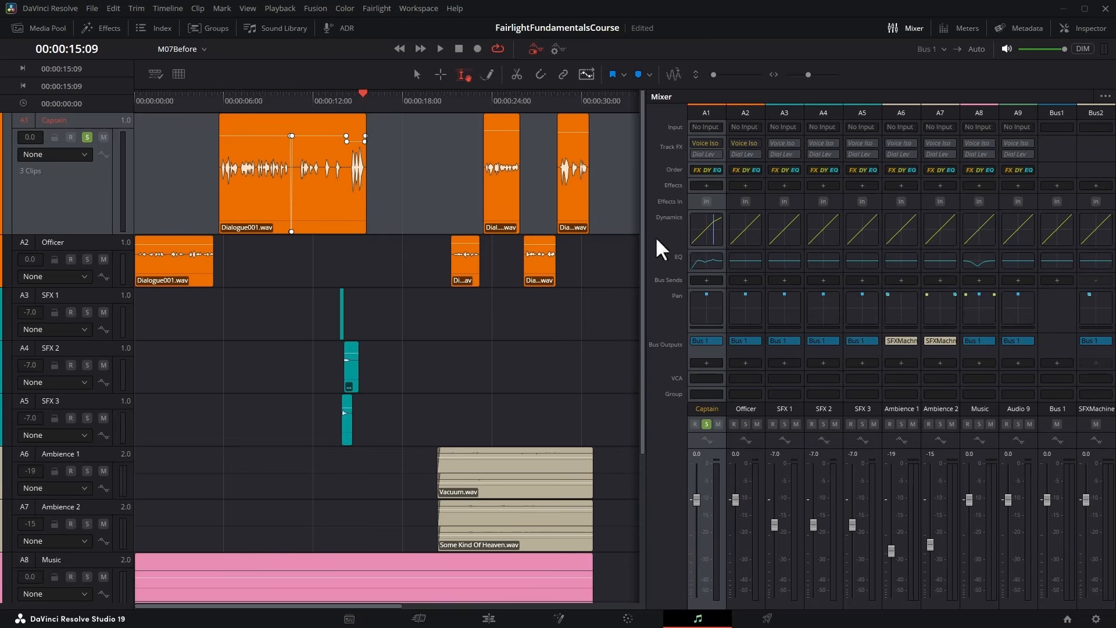
View the Officer track's Dynamics processor and close it.
{"action": "double_click", "coordinate": [738, 224]}
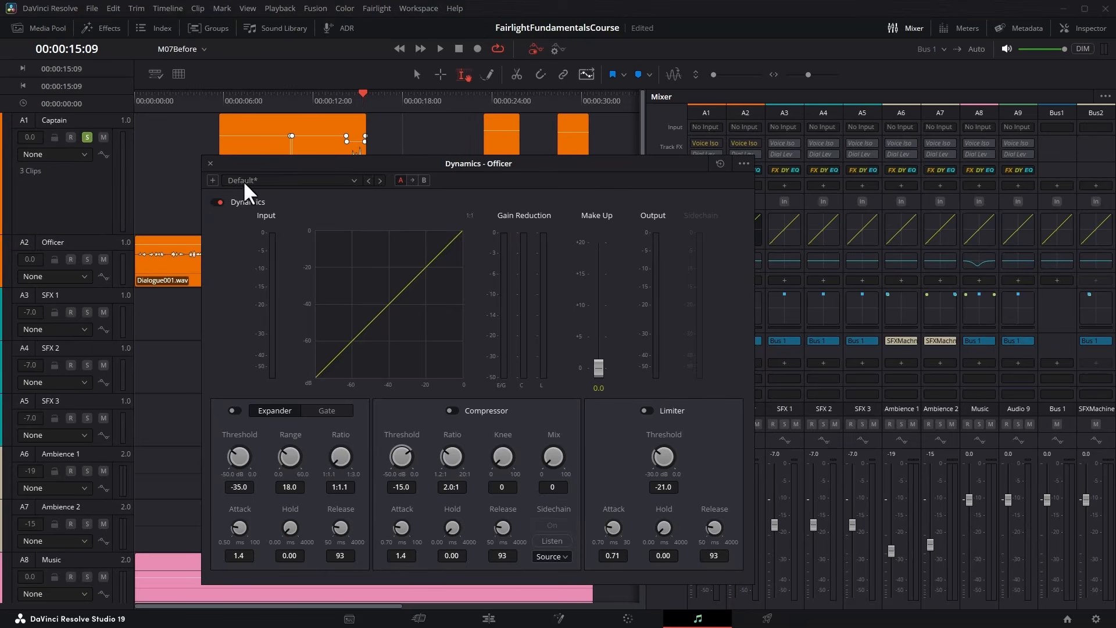
{"action": "left_click", "coordinate": [210, 164]}
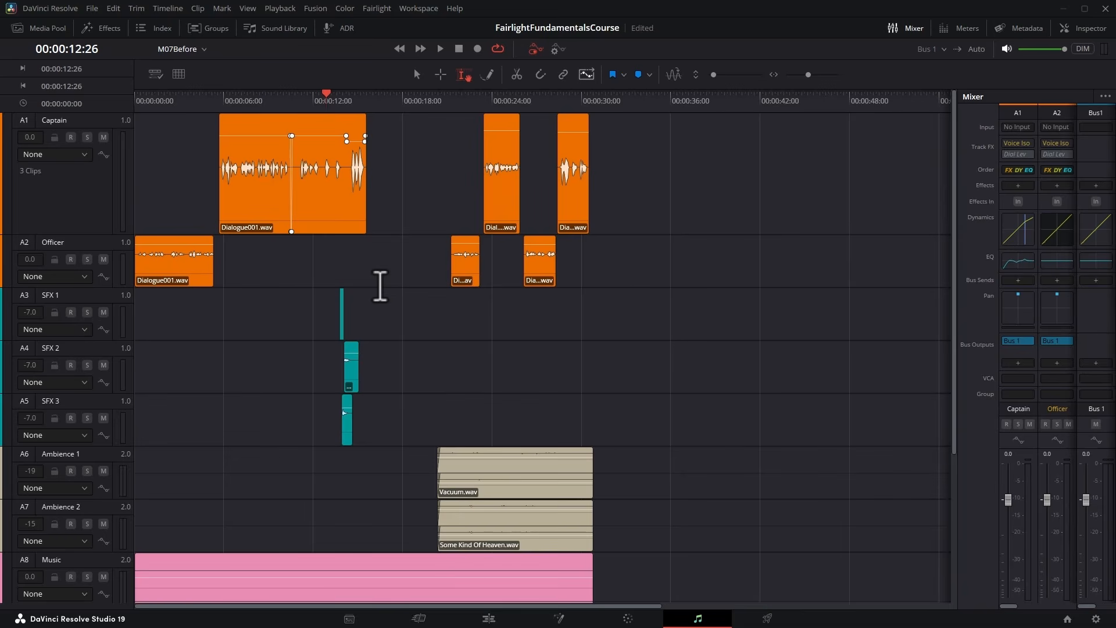
Mark the dialogue gap after the Captain's first clip and show the Fader Level automation curve on the Music track.
{"action": "left_click_drag", "start_coordinate": [370, 257], "coordinate": [442, 258]}
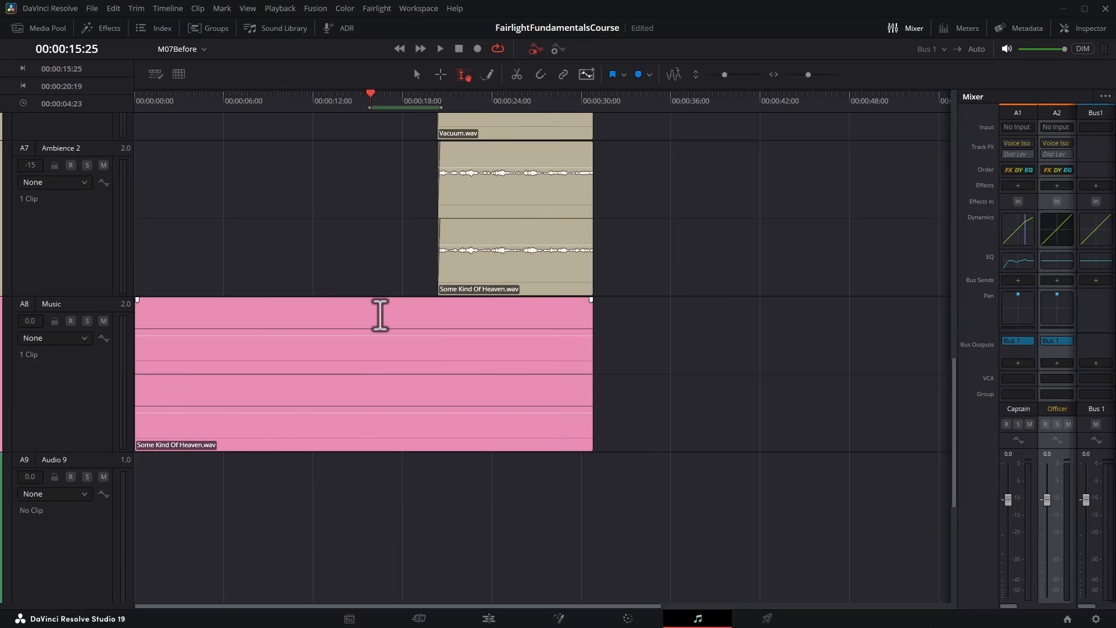
{"action": "scroll", "coordinate": [380, 315], "scroll_direction": "down", "scroll_amount": 1}
{"action": "key", "text": "ctrl+equal"}
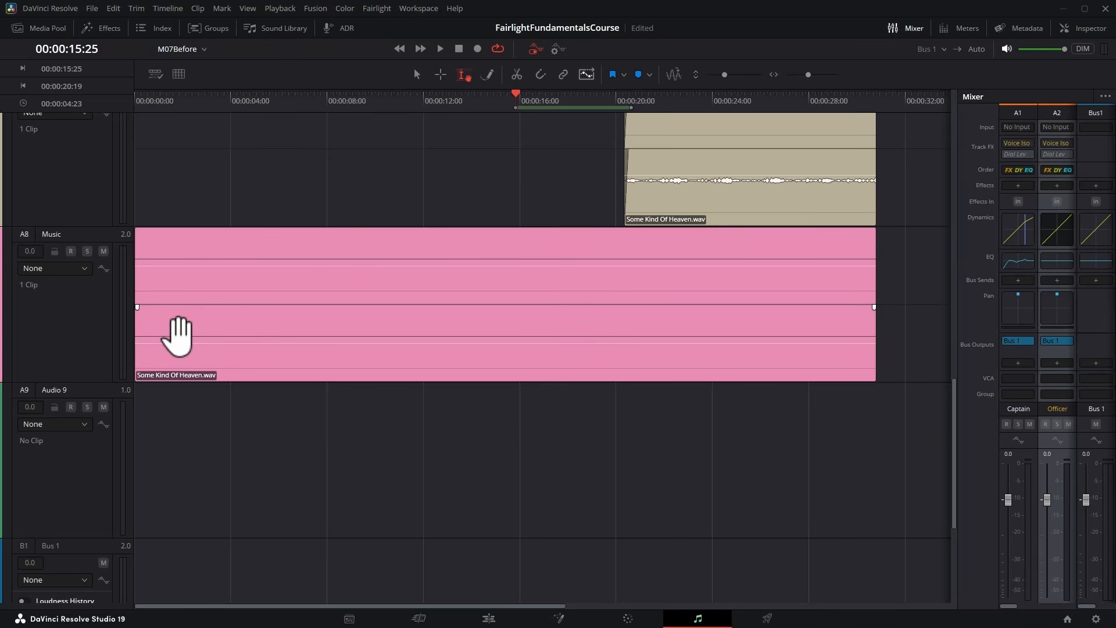
{"action": "scroll", "coordinate": [533, 75], "scroll_direction": "up", "scroll_amount": 1}
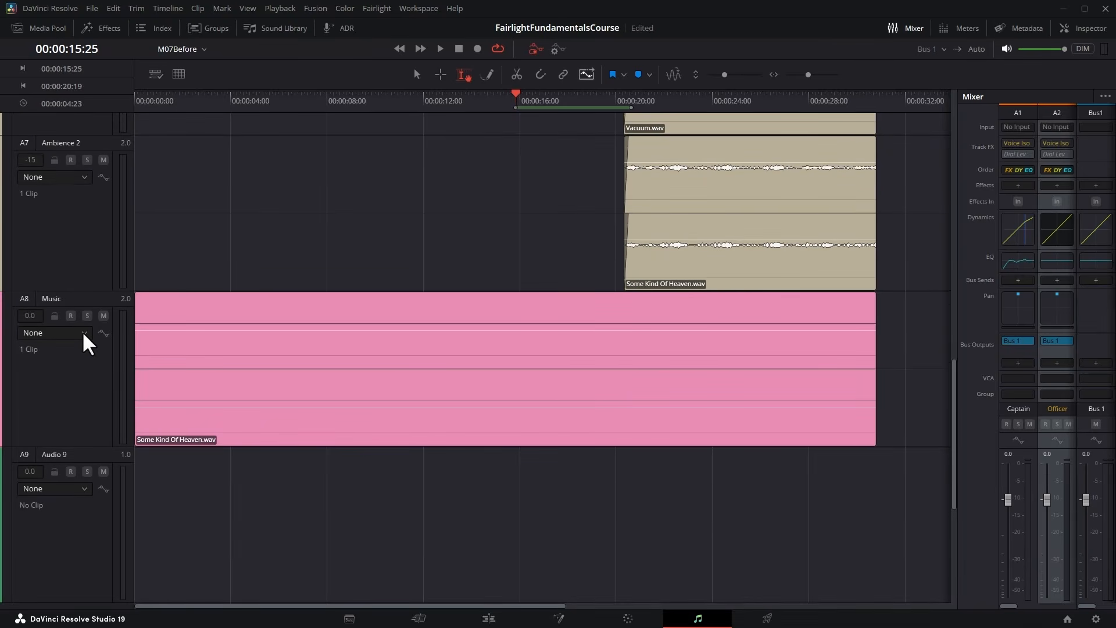
{"action": "left_click", "coordinate": [84, 334]}
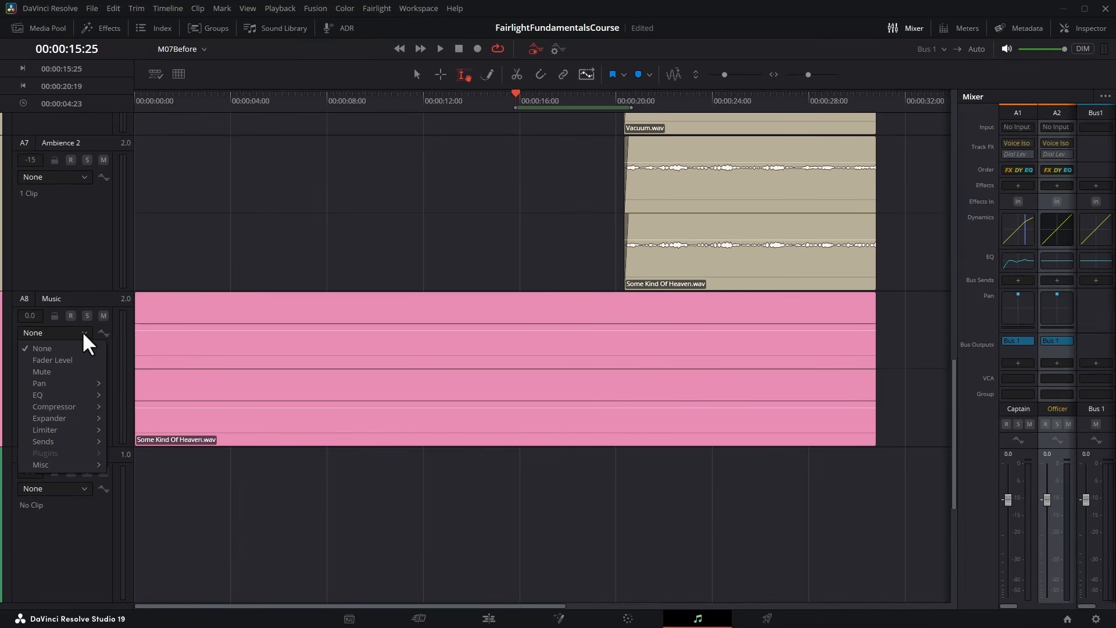
{"action": "left_click", "coordinate": [60, 358]}
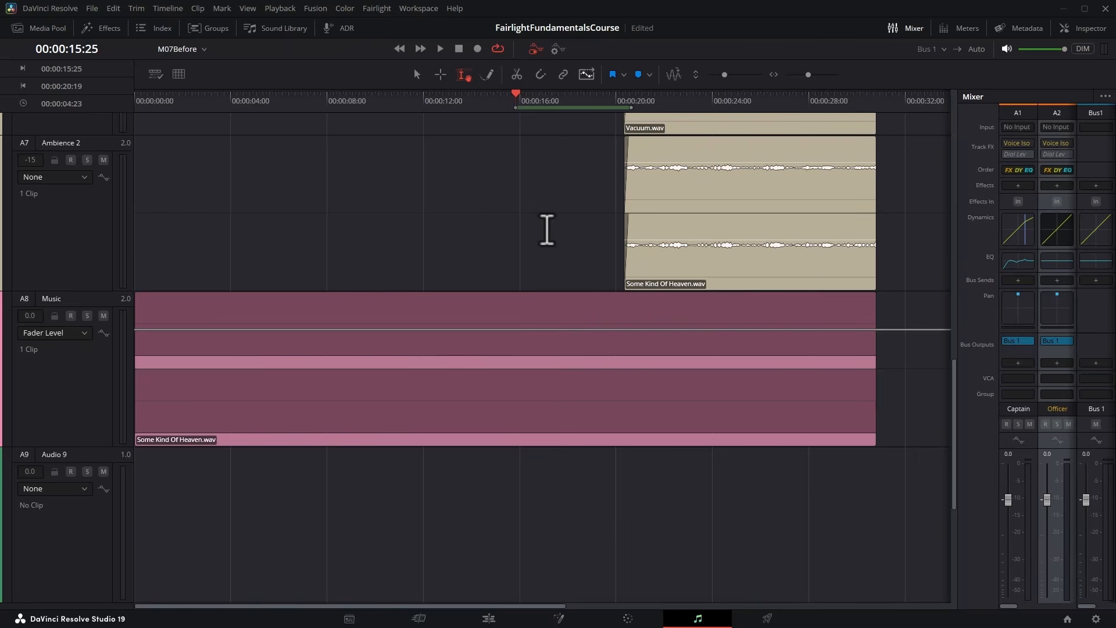
Reduce the heights of the SFX 3 and Ambience 1 tracks to bring the Music track closer to the dialogue tracks.
{"action": "left_click_drag", "start_coordinate": [953, 372], "coordinate": [952, 164]}
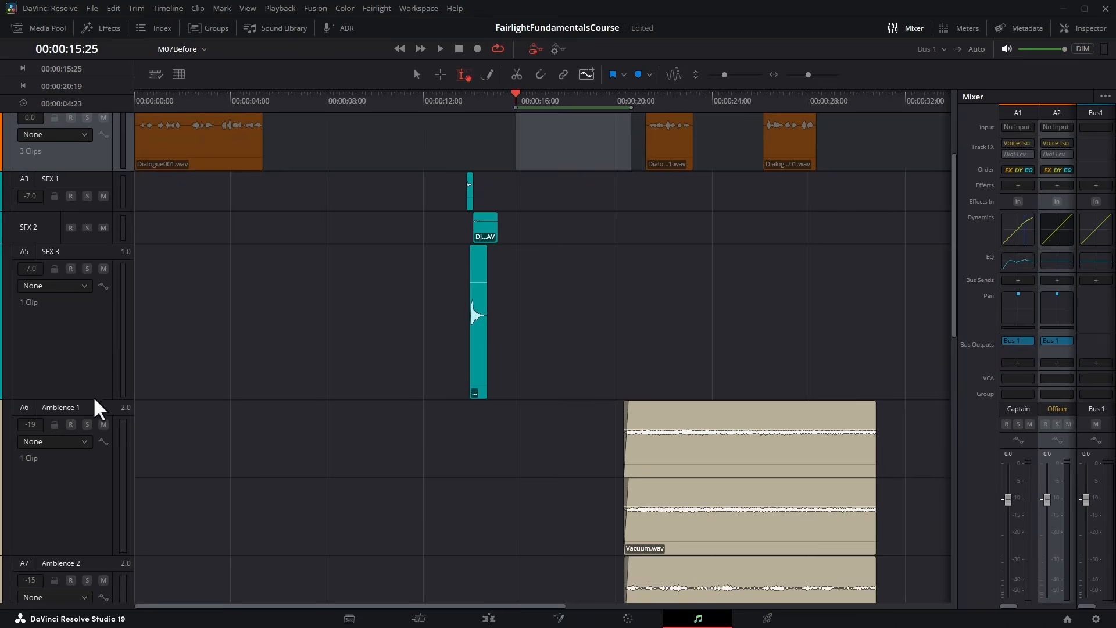
{"action": "left_click_drag", "start_coordinate": [94, 400], "coordinate": [93, 250]}
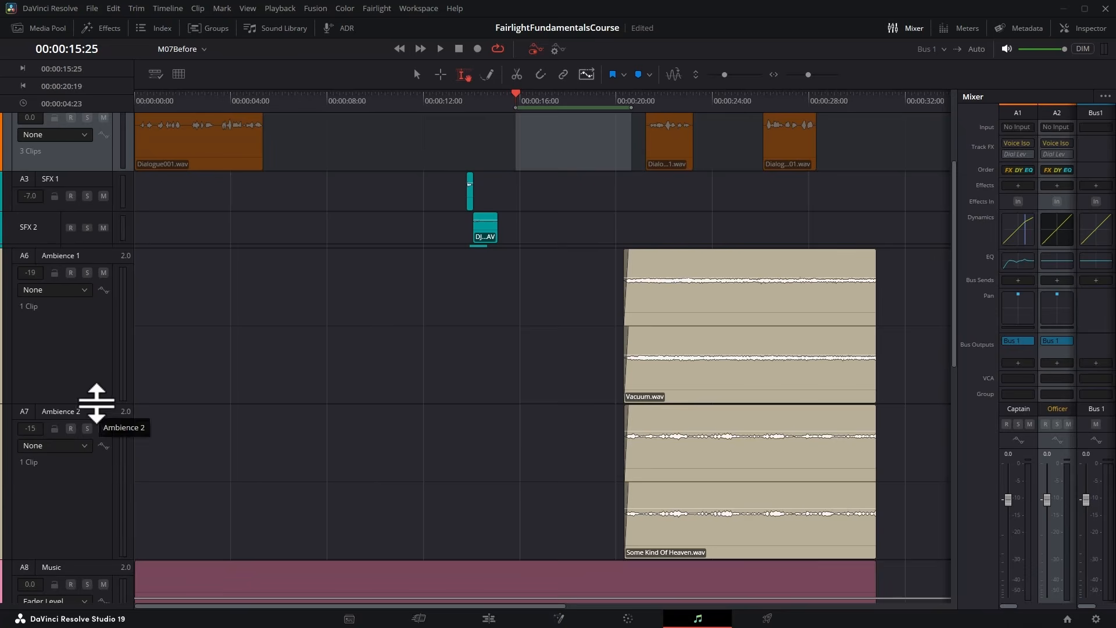
{"action": "left_click_drag", "start_coordinate": [95, 403], "coordinate": [86, 272]}
{"action": "scroll", "coordinate": [181, 158], "scroll_direction": "up", "scroll_amount": 2}
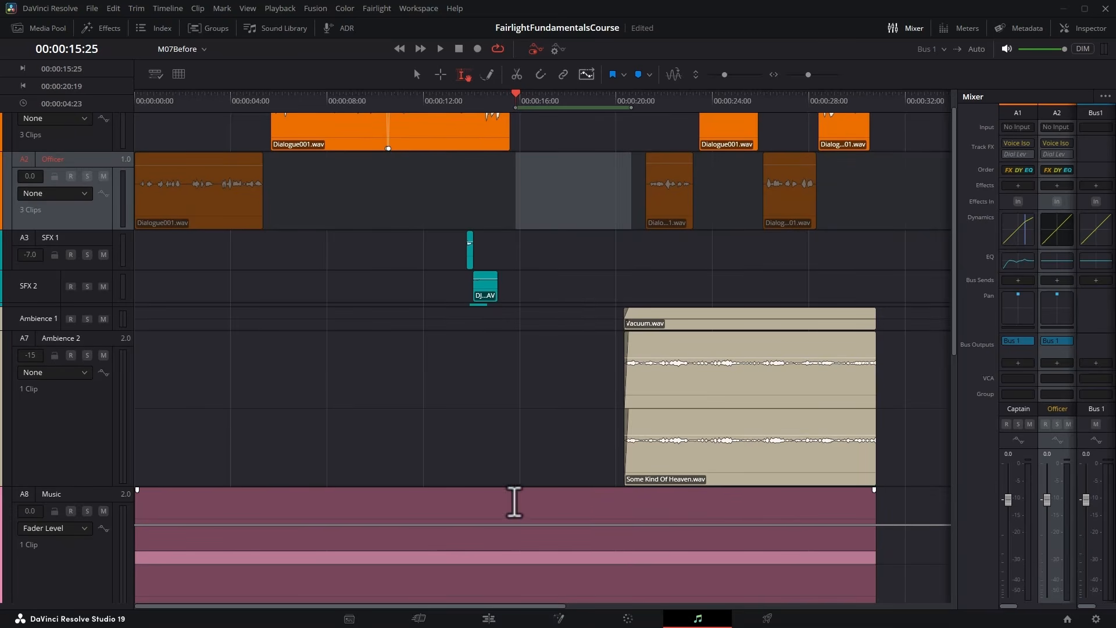
{"action": "scroll", "coordinate": [511, 501], "scroll_direction": "down", "scroll_amount": 1}
Select the Music range from 00:00:15:18 to 00:00:20:14 and raise its Fader Level automation to +10 dB, auditioning it.
{"action": "left_click_drag", "start_coordinate": [509, 501], "coordinate": [627, 501]}
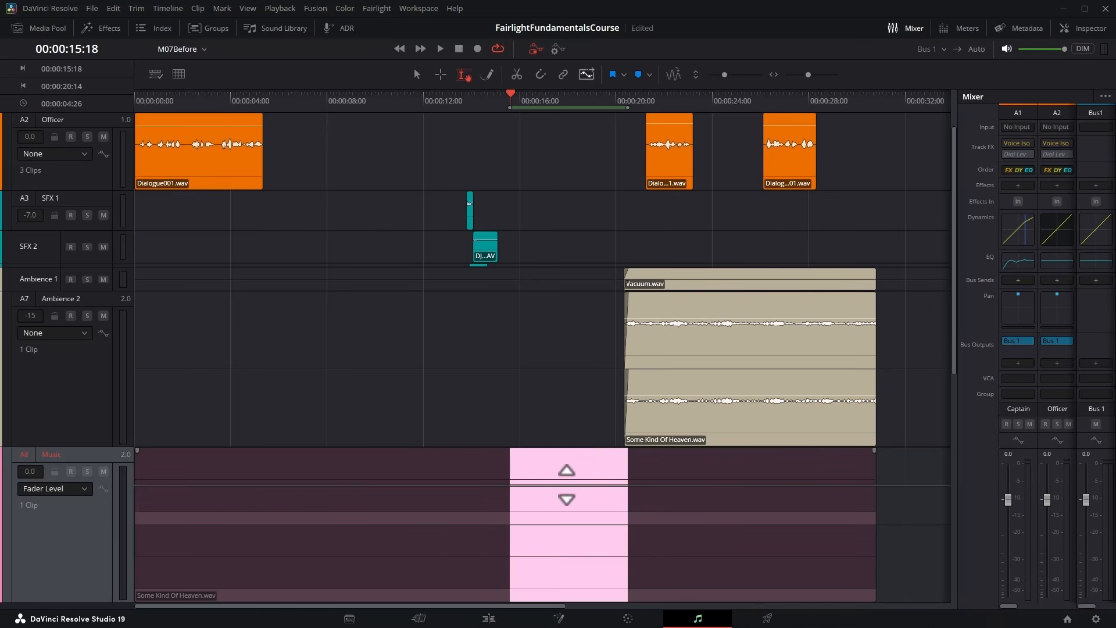
{"action": "left_click_drag", "start_coordinate": [566, 485], "coordinate": [567, 465]}
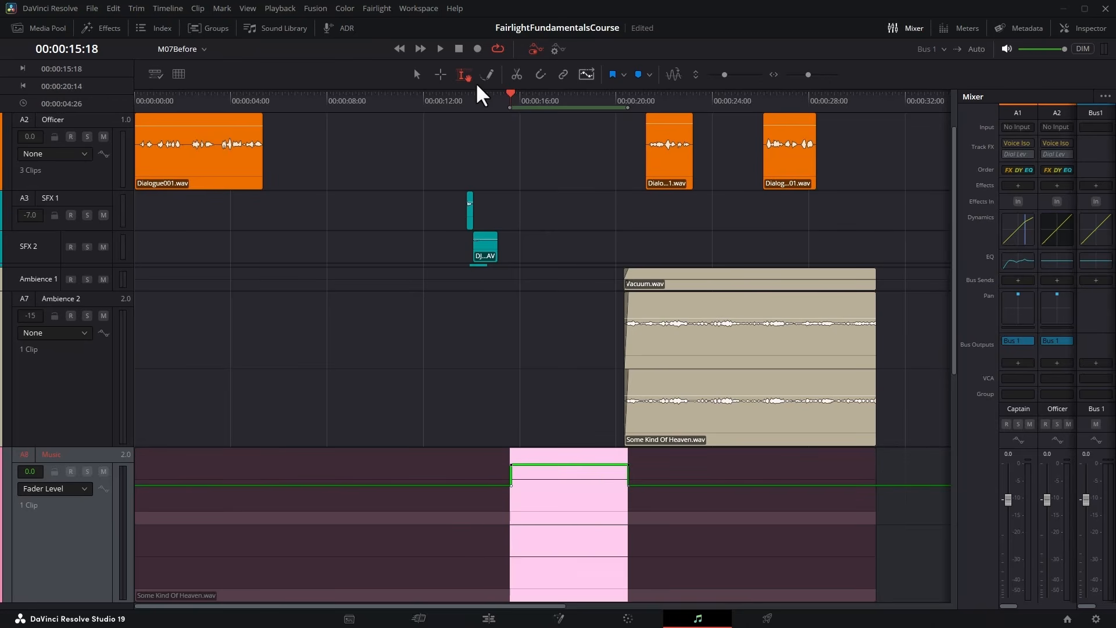
{"action": "left_click", "coordinate": [440, 48]}
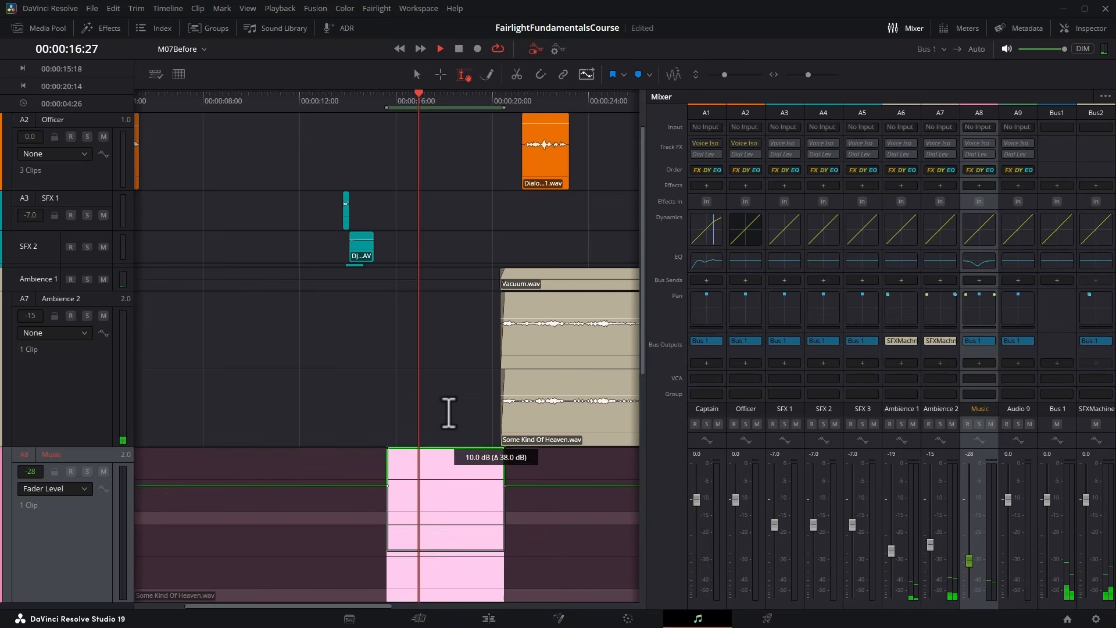
{"action": "left_click_drag", "start_coordinate": [448, 413], "coordinate": [448, 387]}
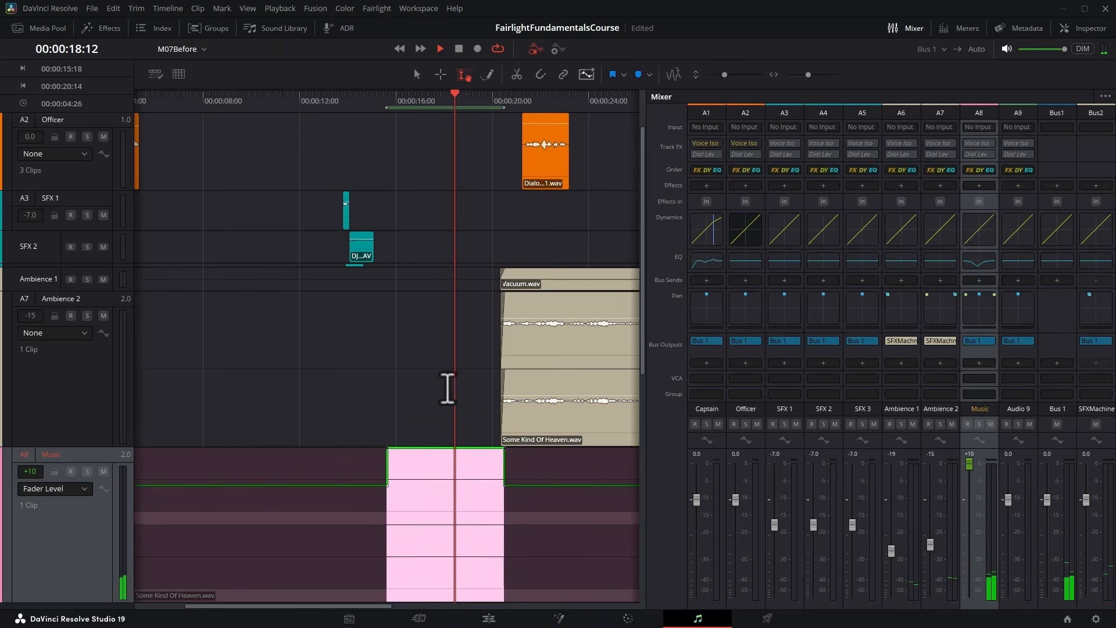
{"action": "key", "text": "space"}
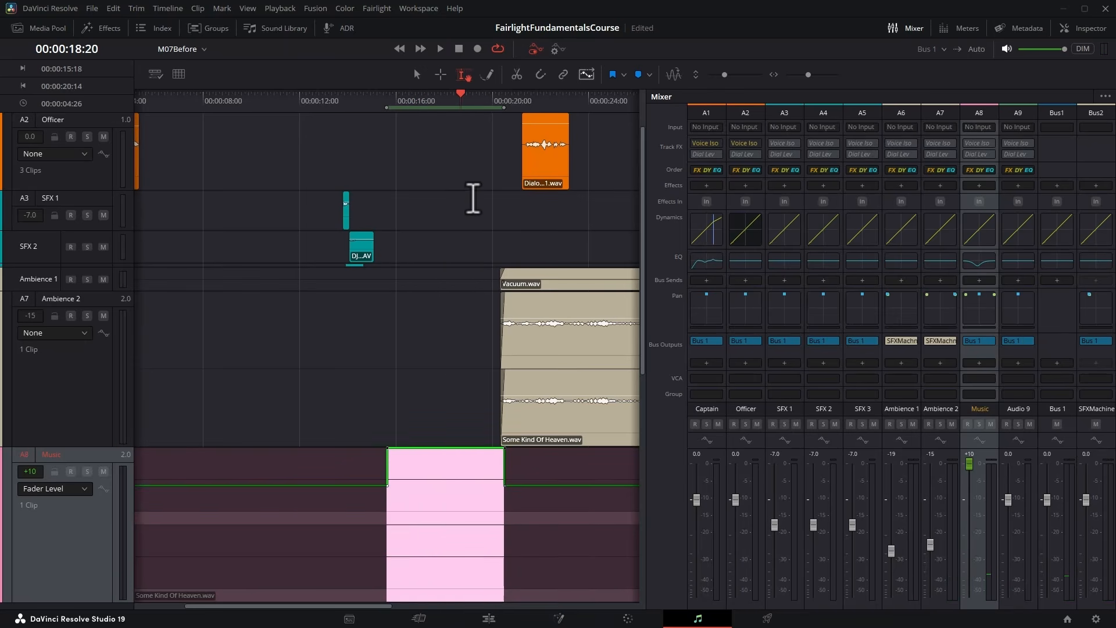
Play from 00:00:14:12 to check the transition from the Captain's loud lines into the raised music section.
{"action": "left_click", "coordinate": [357, 95]}
{"action": "scroll", "coordinate": [386, 149], "scroll_direction": "up", "scroll_amount": 2}
{"action": "key", "text": "space"}
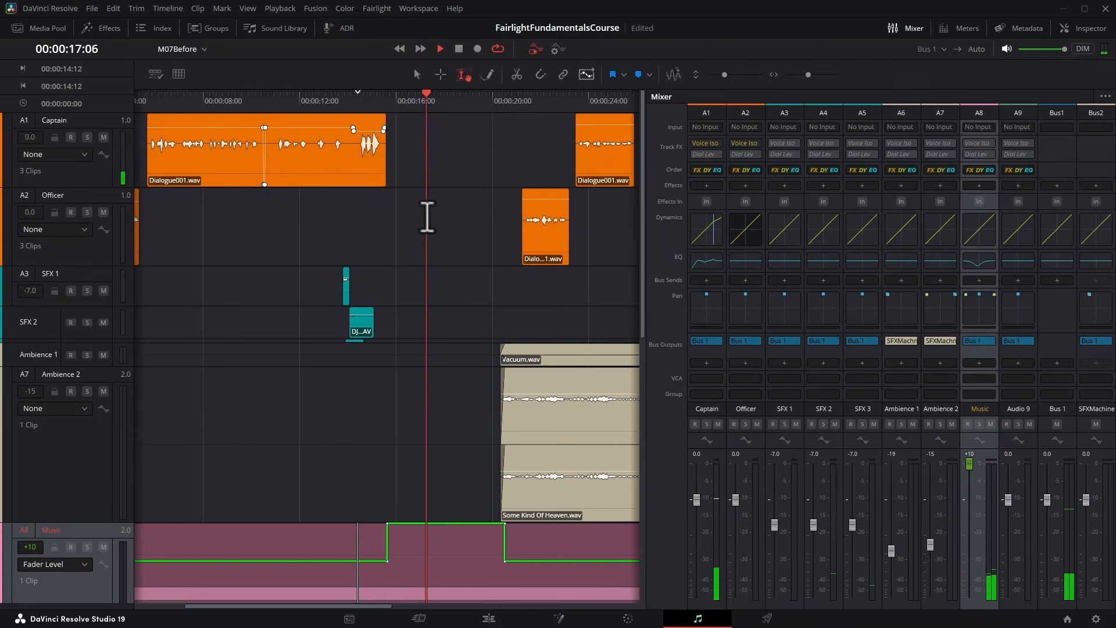
{"action": "key", "text": "space"}
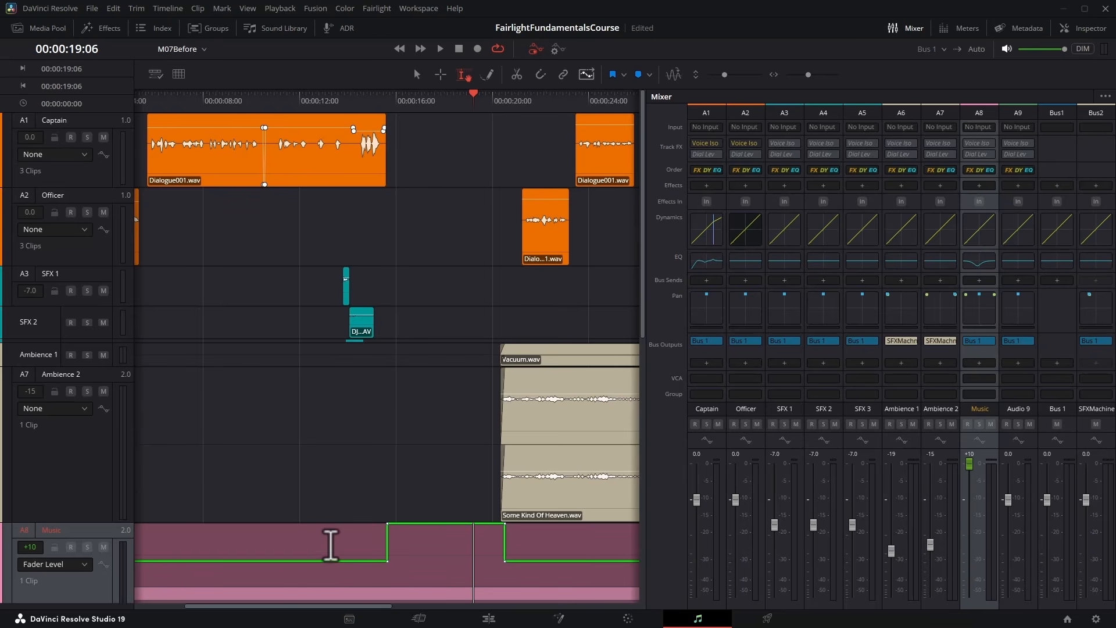
Undo the fader automation raise on the Music track and set its automation display to None.
{"action": "left_click", "coordinate": [445, 500]}
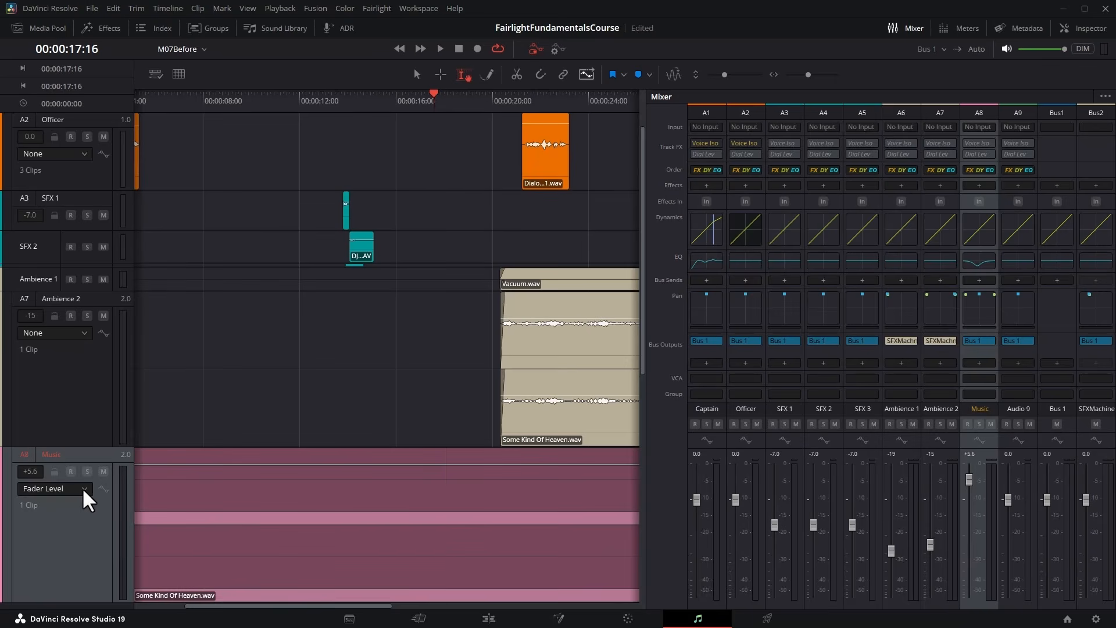
{"action": "left_click", "coordinate": [82, 487]}
{"action": "left_click", "coordinate": [53, 502]}
{"action": "left_click", "coordinate": [449, 509]}
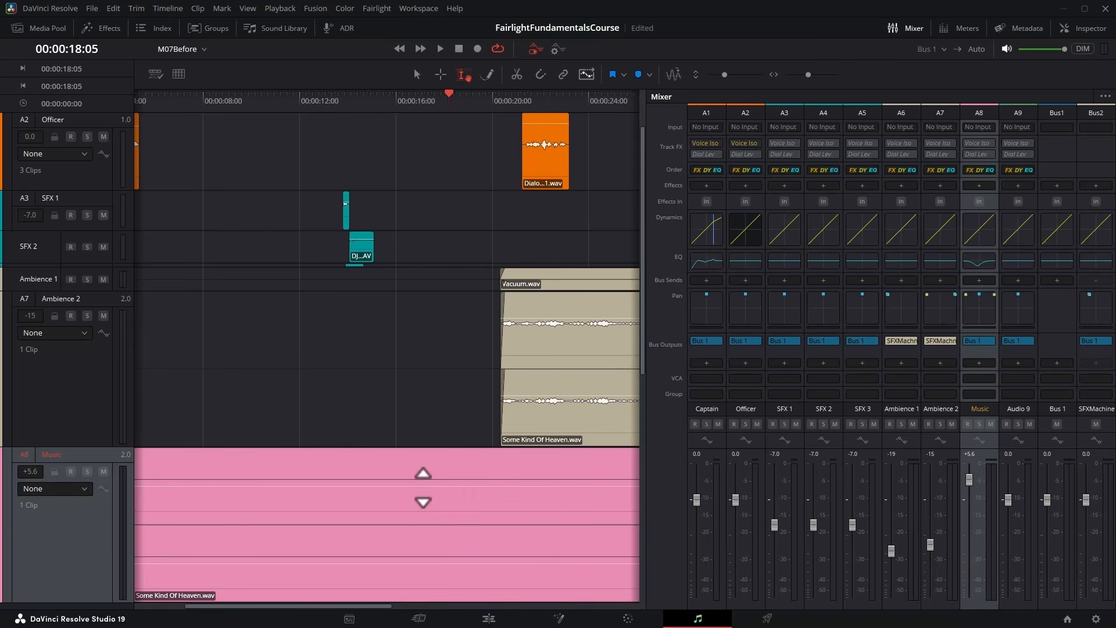
Raise the clip volume of the music clip in two adjustments, auditioning from 00:00:15:29 and 00:00:15:18.
{"action": "left_click_drag", "start_coordinate": [423, 487], "coordinate": [423, 473]}
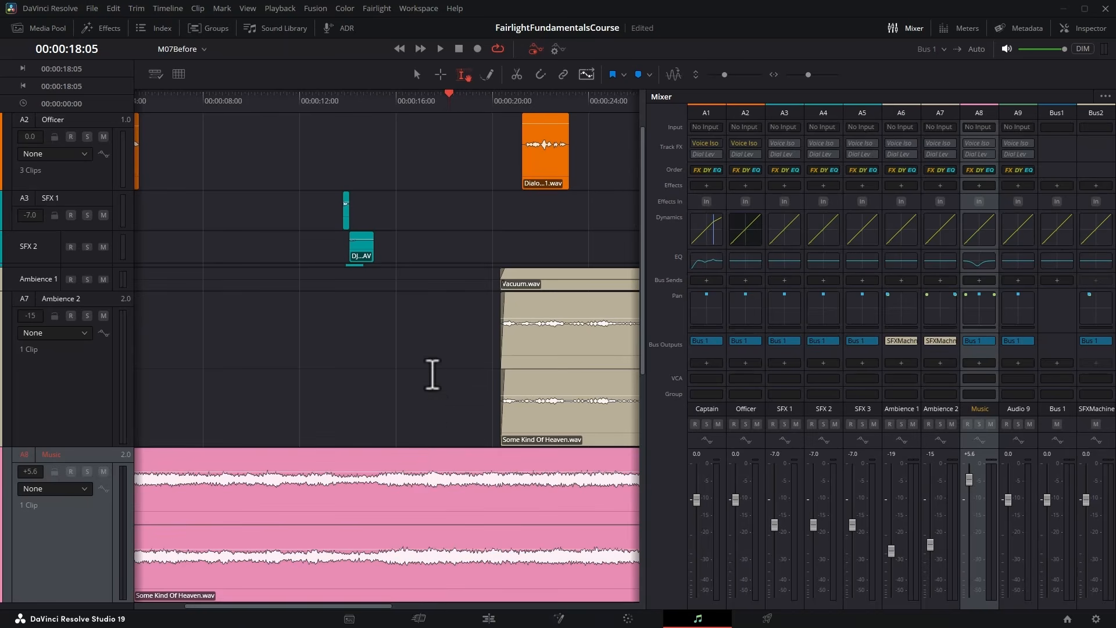
{"action": "left_click", "coordinate": [395, 100]}
{"action": "key", "text": "space"}
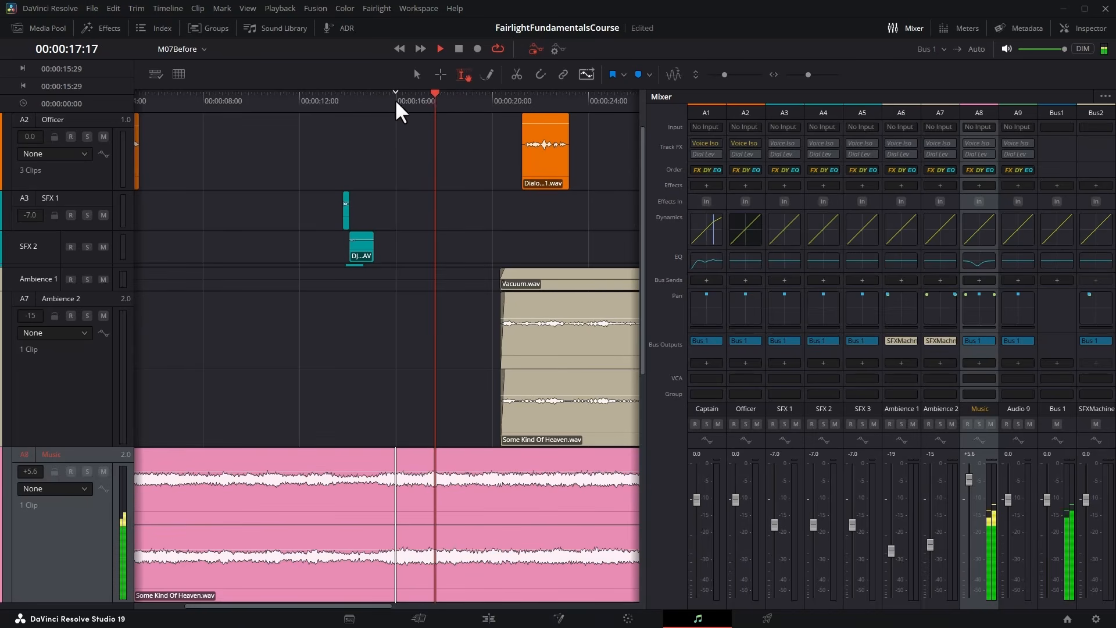
{"action": "key", "text": "space"}
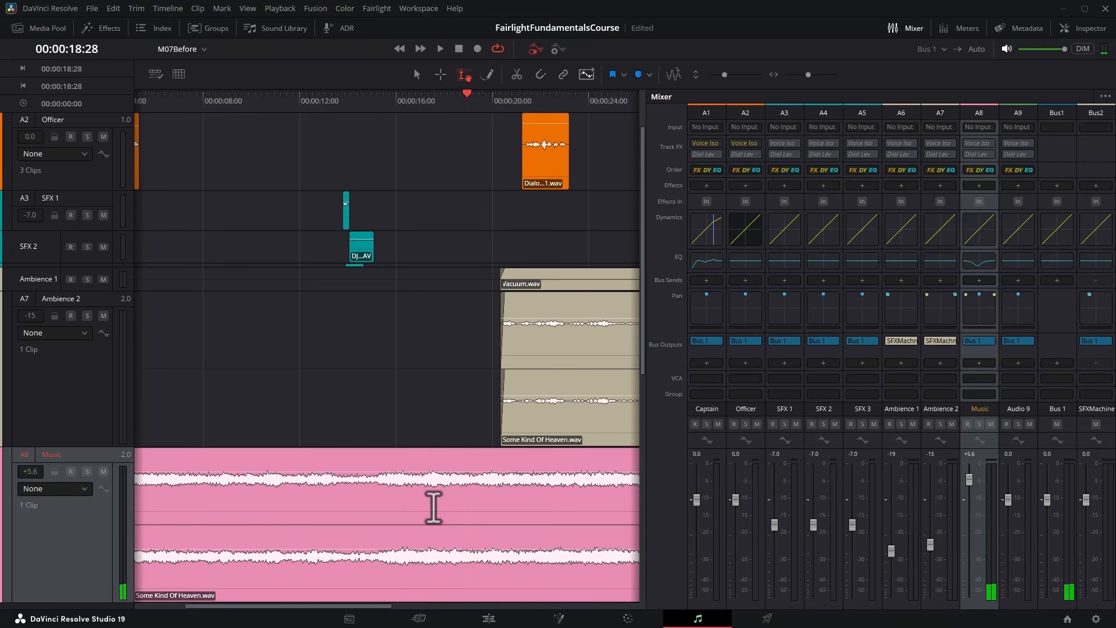
{"action": "left_click_drag", "start_coordinate": [418, 494], "coordinate": [419, 485]}
{"action": "left_click", "coordinate": [386, 100]}
{"action": "key", "text": "space"}
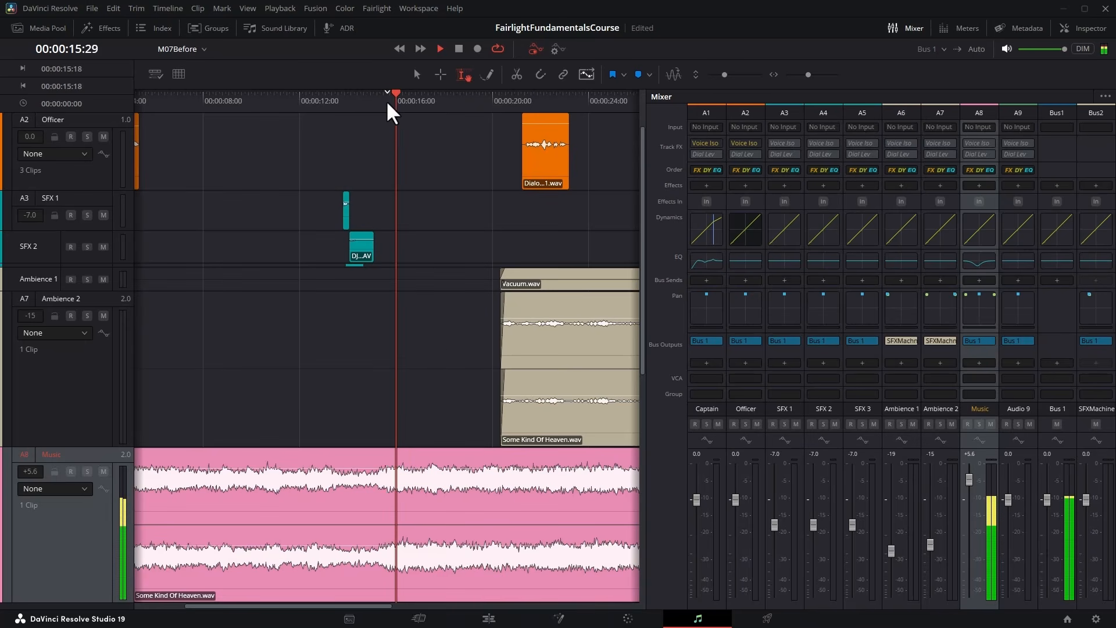
{"action": "key", "text": "space"}
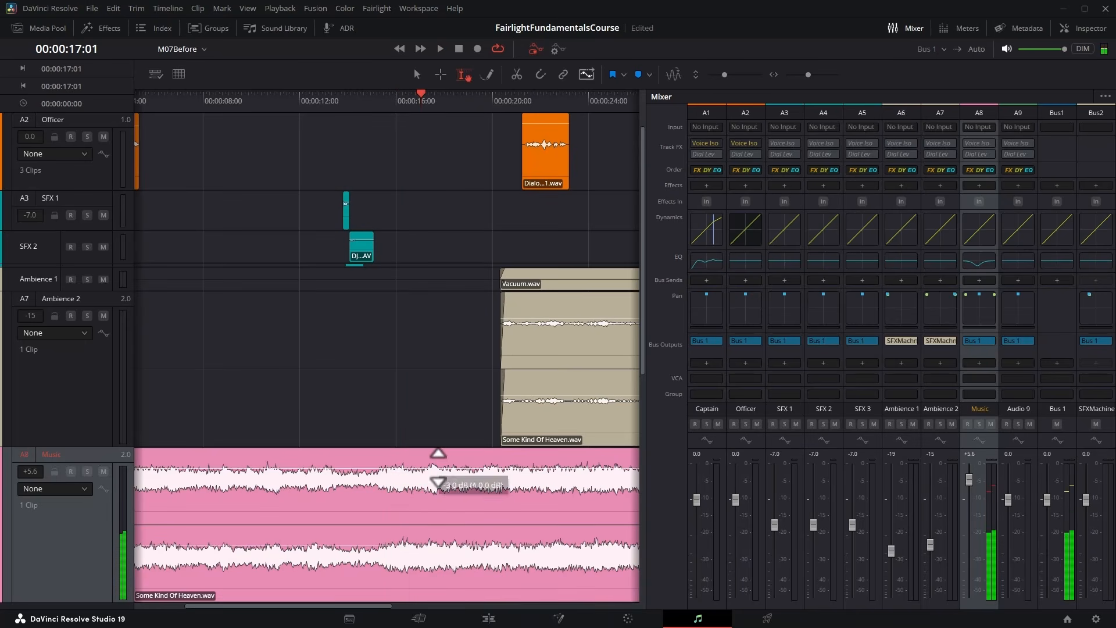
Lower the music clip's volume slightly and audition it from 00:00:16:09.
{"action": "left_click_drag", "start_coordinate": [438, 482], "coordinate": [438, 481]}
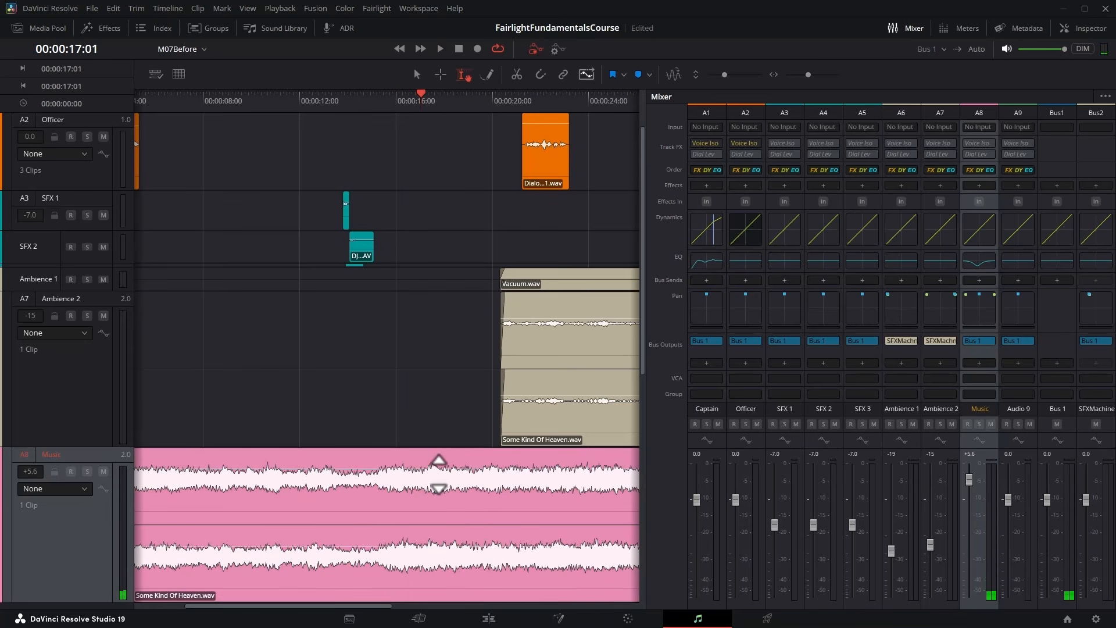
{"action": "key", "text": "space"}
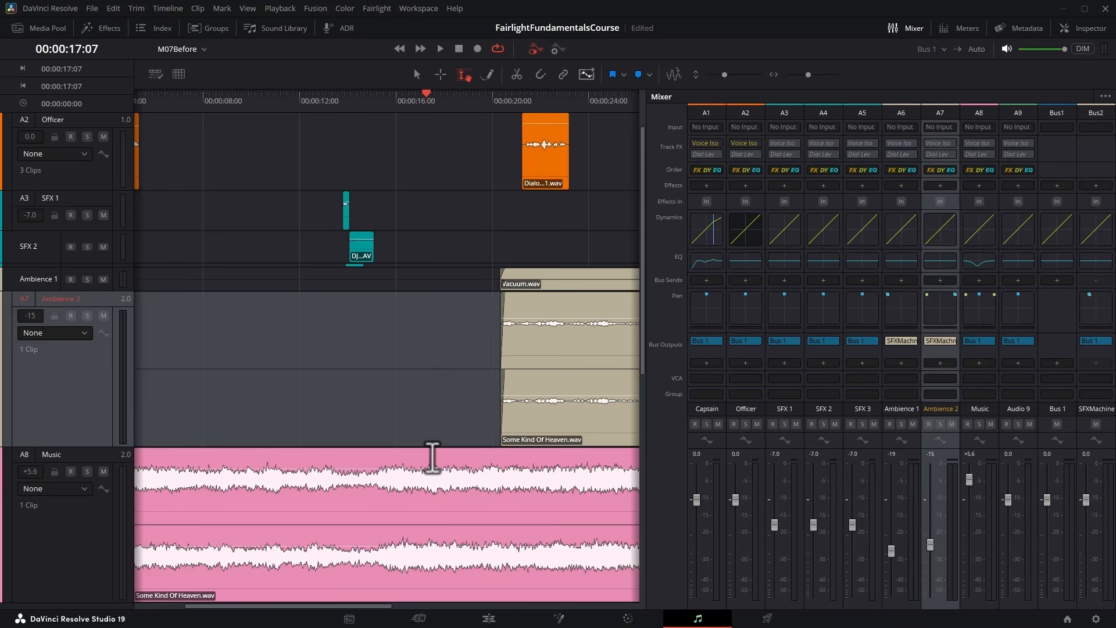
{"action": "key", "text": "space"}
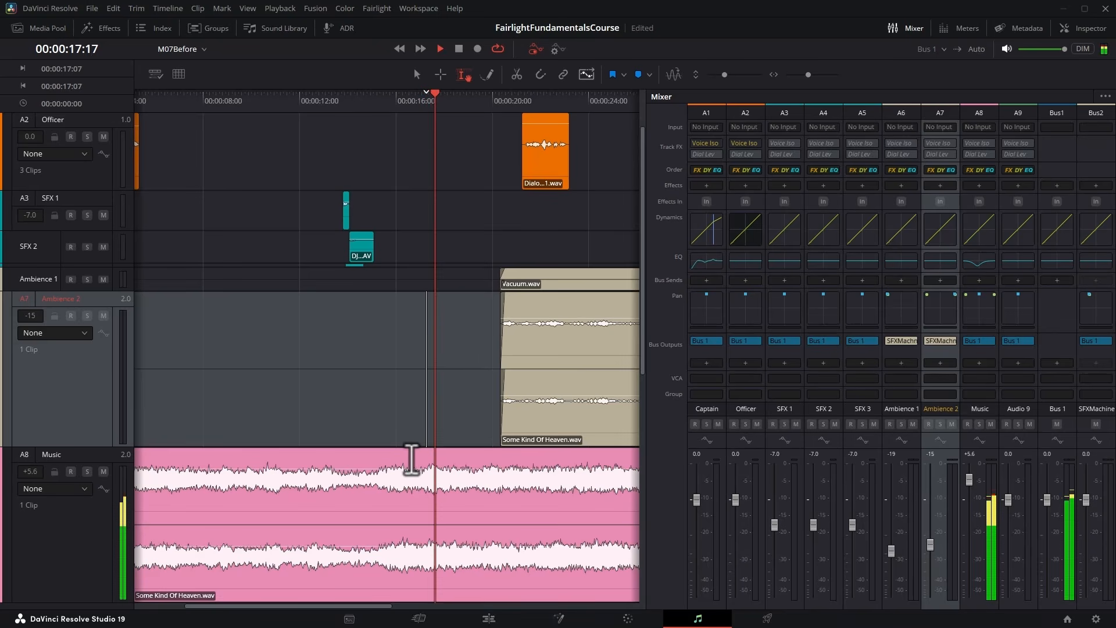
{"action": "left_click_drag", "start_coordinate": [418, 468], "coordinate": [422, 474]}
{"action": "left_click", "coordinate": [405, 451]}
{"action": "key", "text": "space"}
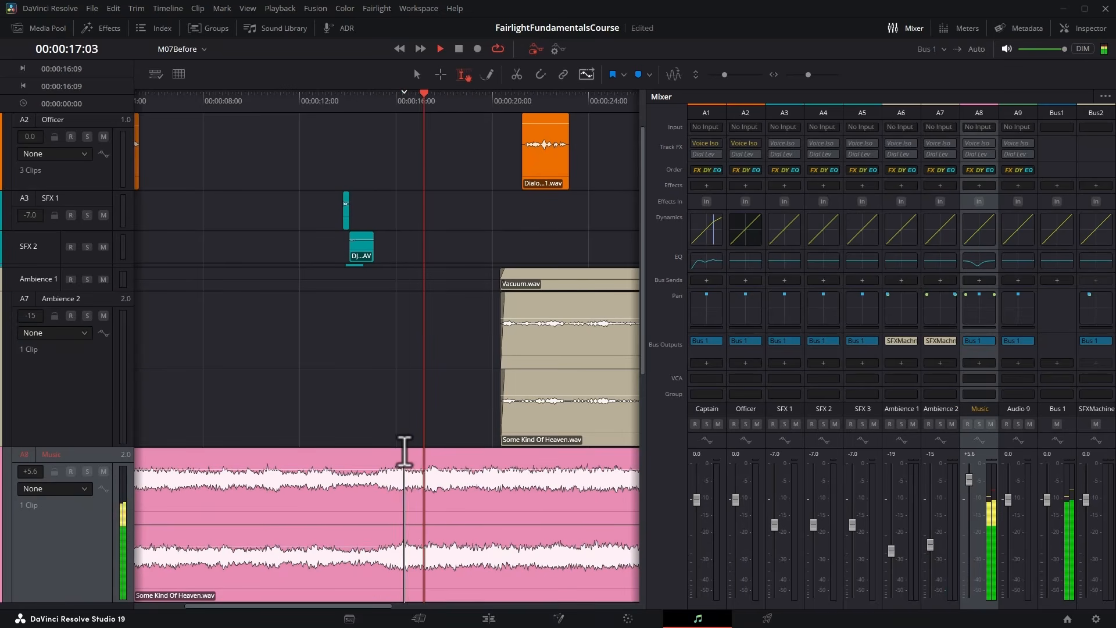
{"action": "key", "text": "space"}
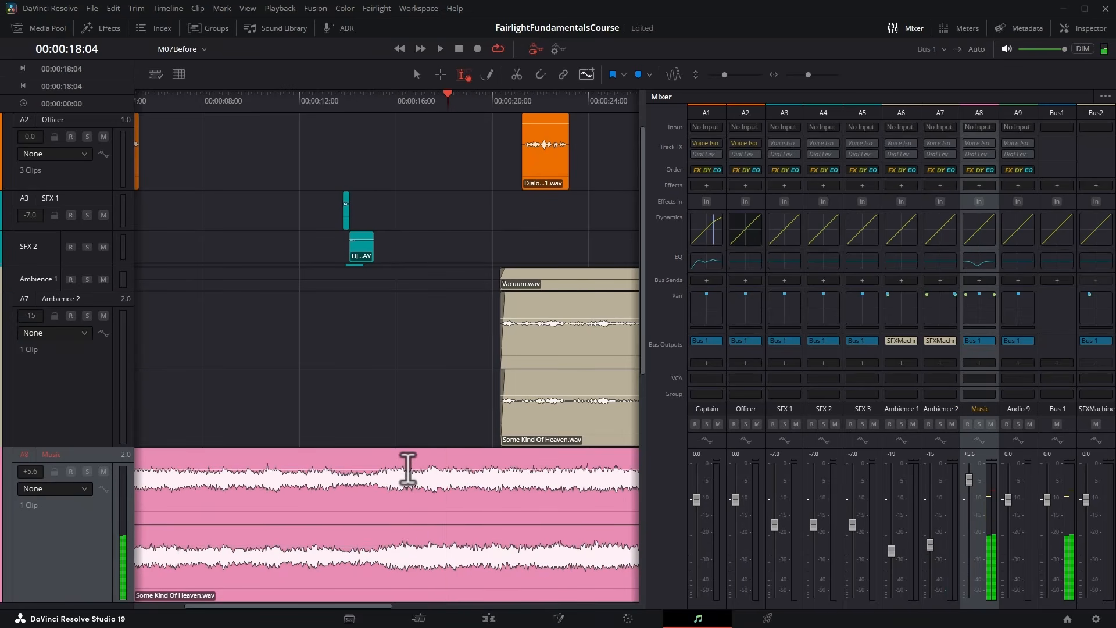
Lower the music clip's volume a little more and check the level from 00:00:17:21.
{"action": "left_click_drag", "start_coordinate": [412, 470], "coordinate": [438, 473]}
{"action": "left_click", "coordinate": [391, 98]}
{"action": "key", "text": "space"}
{"action": "left_click", "coordinate": [437, 433]}
{"action": "key", "text": "space"}
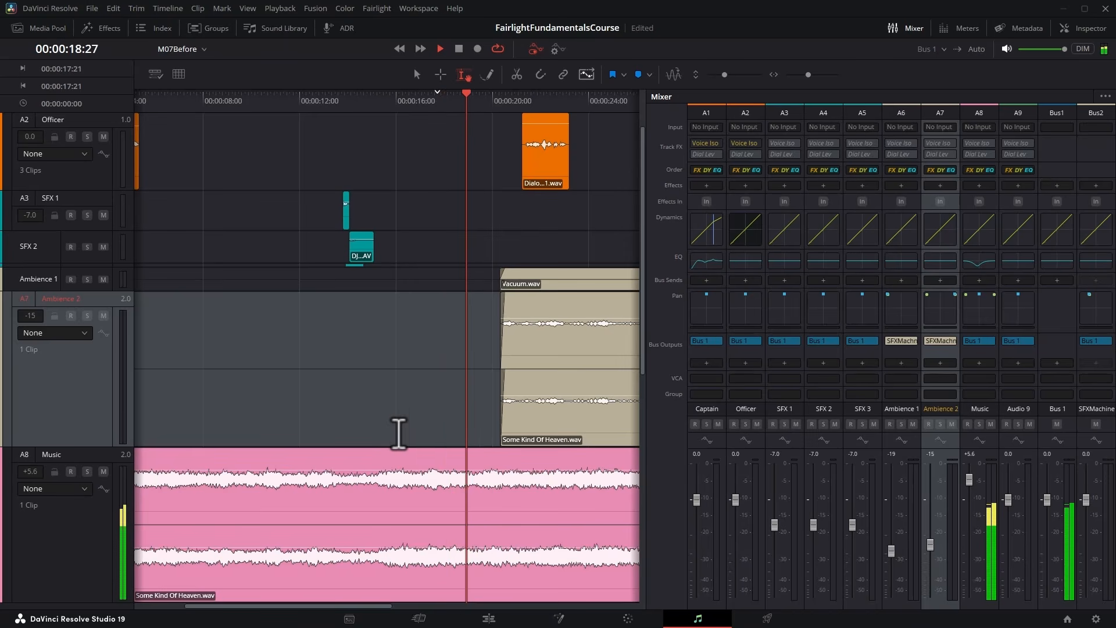
{"action": "key", "text": "space"}
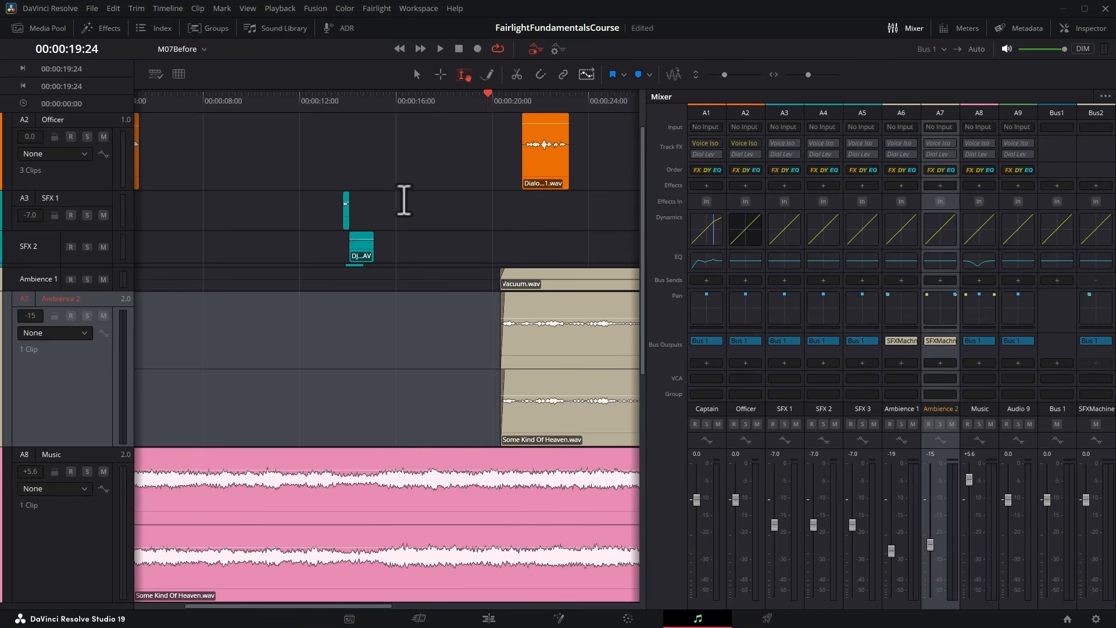
Audition the opening dialogue against the music and display the Fader Level automation on the Music track.
{"action": "key", "text": "shift+z"}
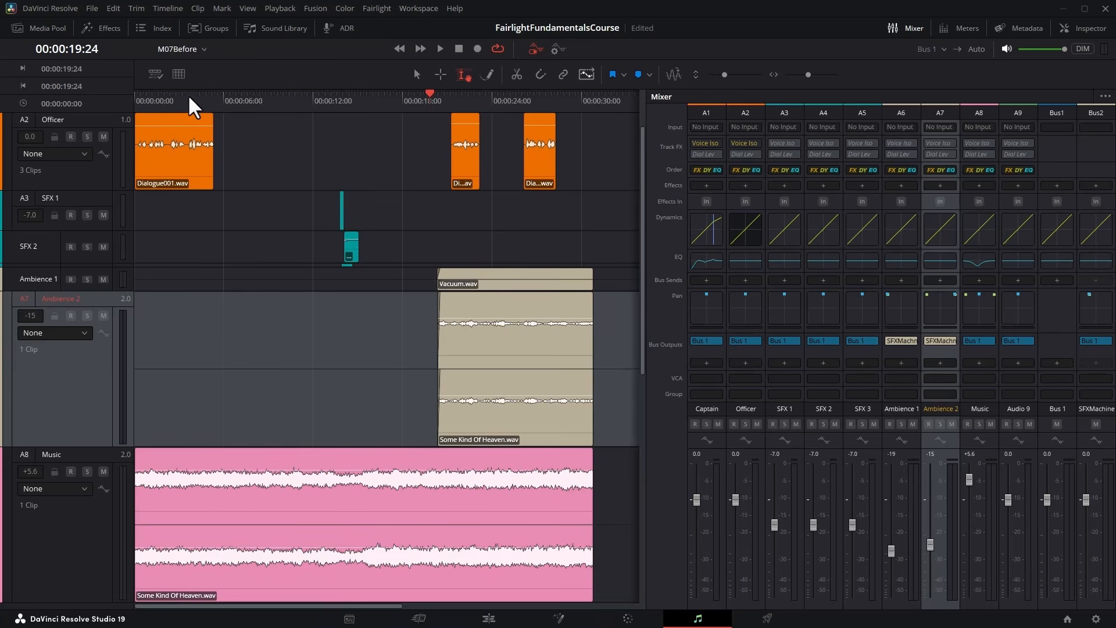
{"action": "left_click", "coordinate": [159, 98]}
{"action": "key", "text": "space"}
{"action": "left_click", "coordinate": [82, 489]}
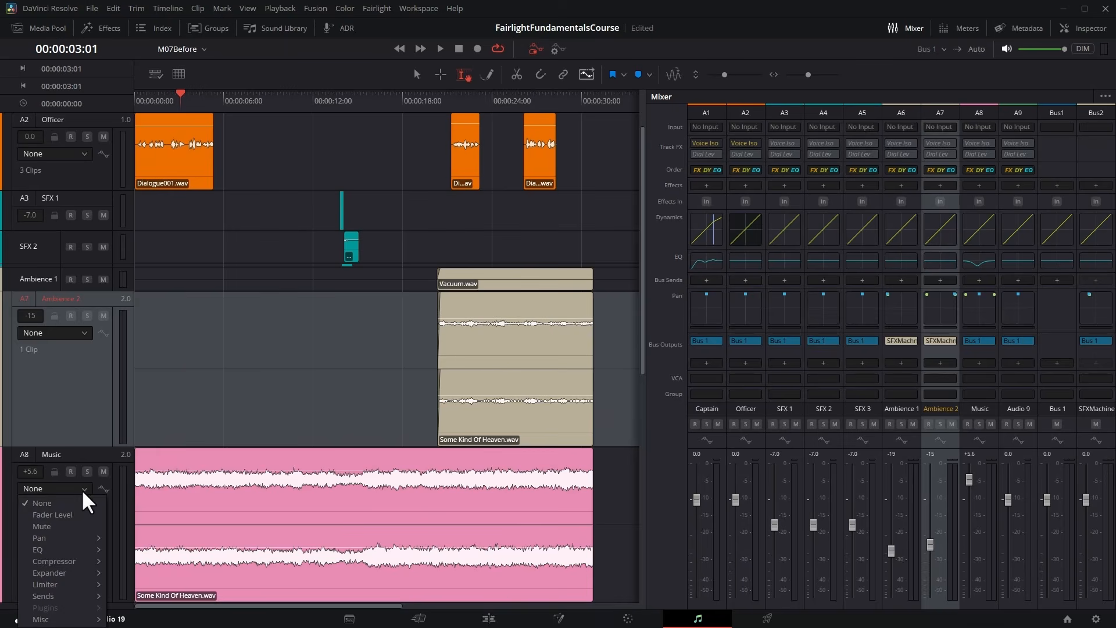
{"action": "left_click", "coordinate": [65, 514]}
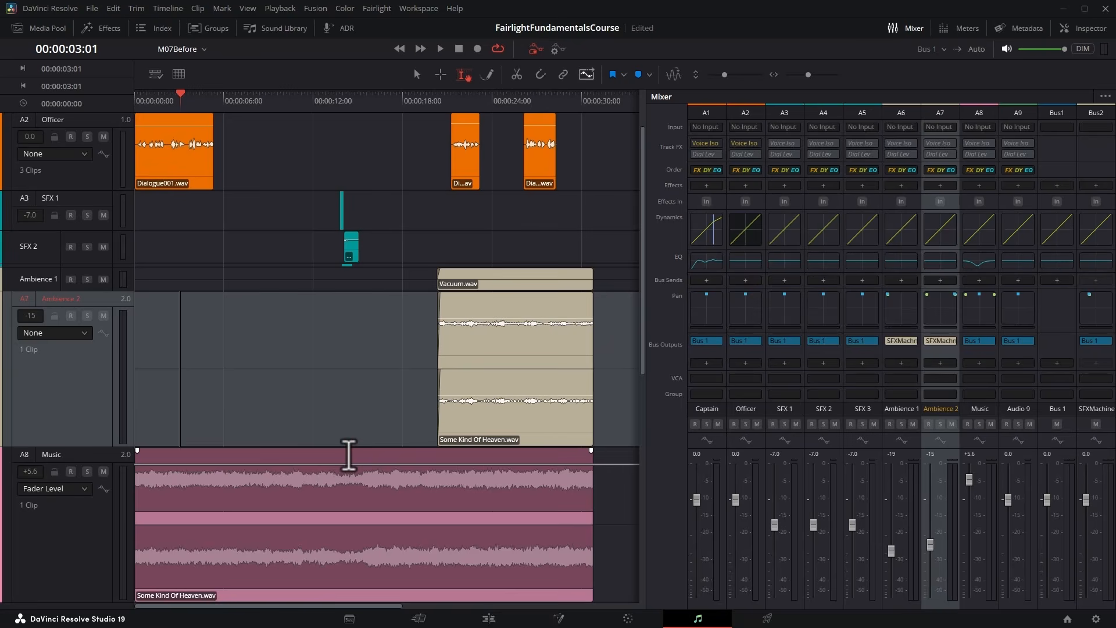
Mark the gap between dialogue lines with timeline markers at 00:00:15:18 and 00:00:21:06.
{"action": "scroll", "coordinate": [369, 316], "scroll_direction": "up", "scroll_amount": 2}
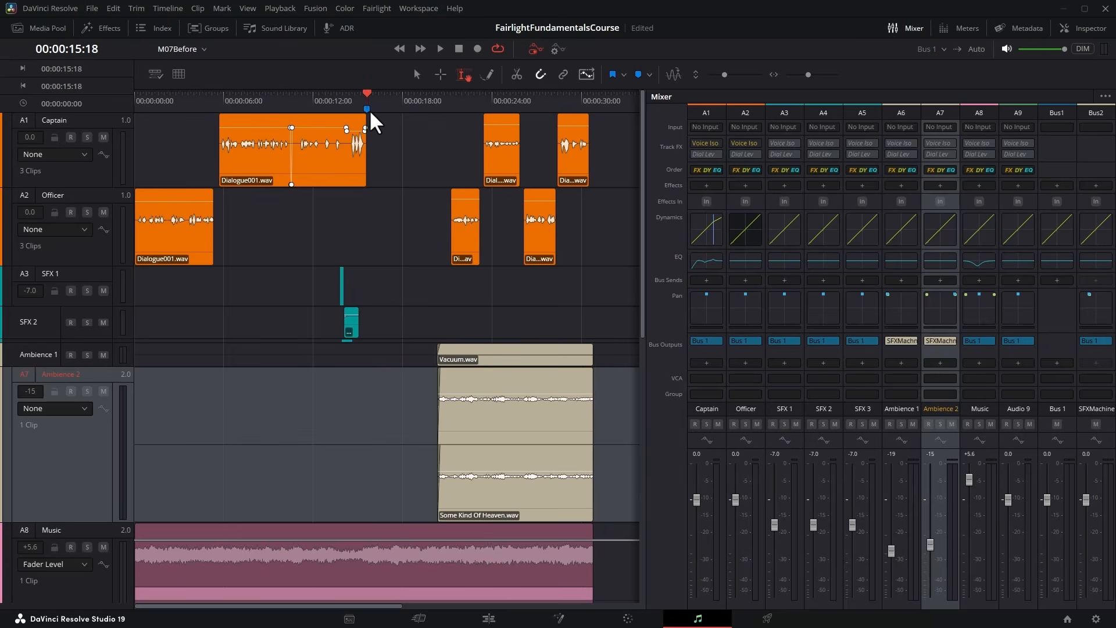
{"action": "left_click", "coordinate": [438, 100]}
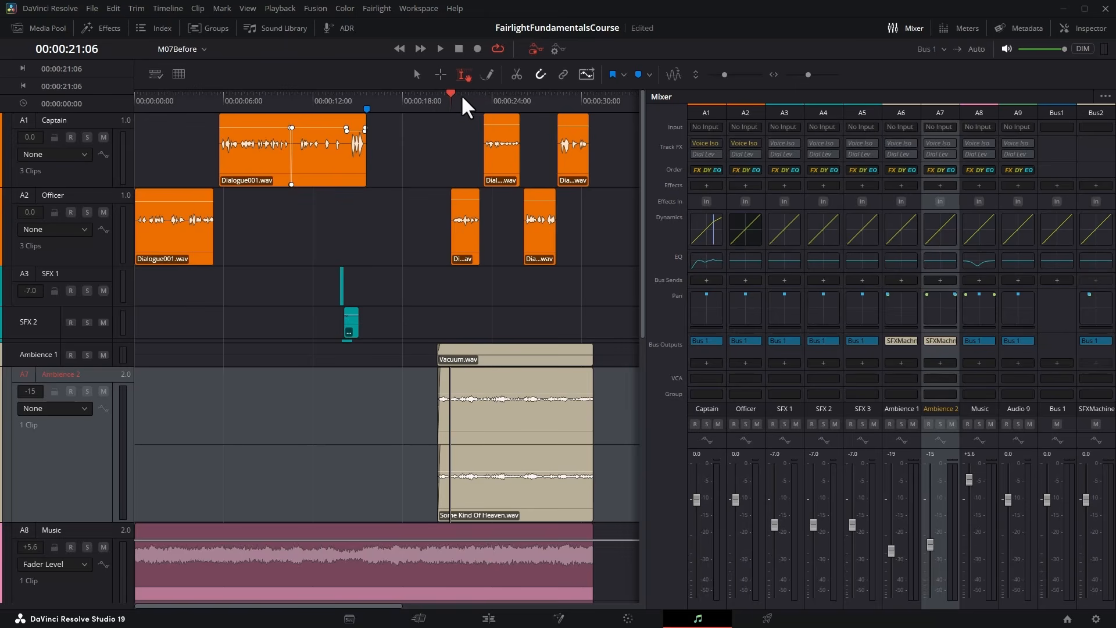
{"action": "left_click", "coordinate": [460, 129]}
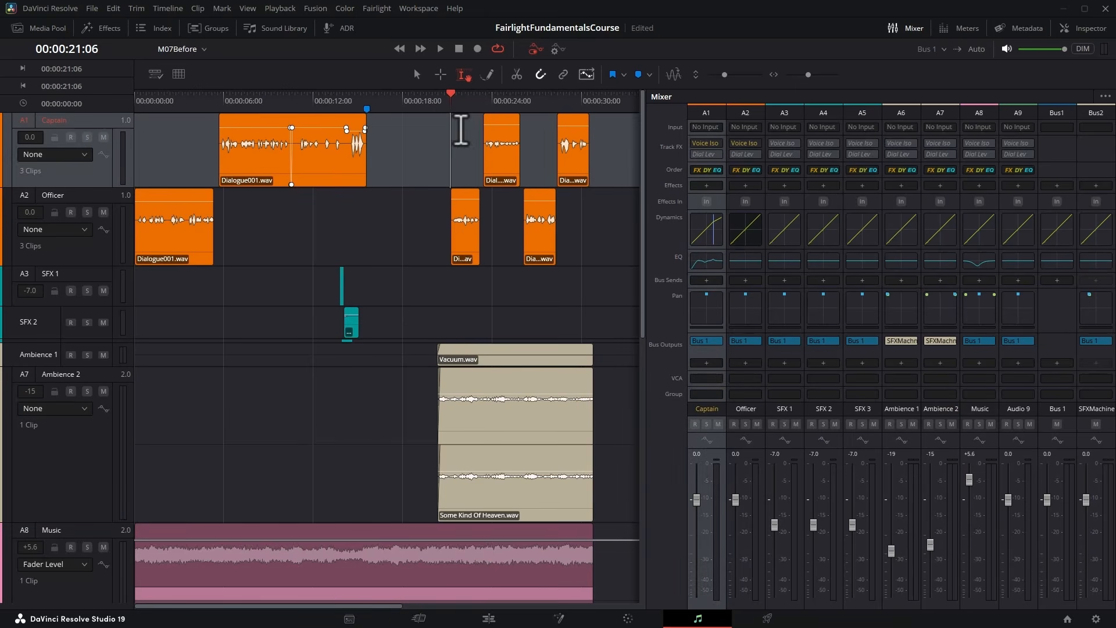
{"action": "key", "text": "m"}
Select the Music range from the start to 00:00:15:18 and lower its Fader Level automation to -11 dB, auditioning it against the dialogue.
{"action": "left_click_drag", "start_coordinate": [343, 531], "coordinate": [67, 526]}
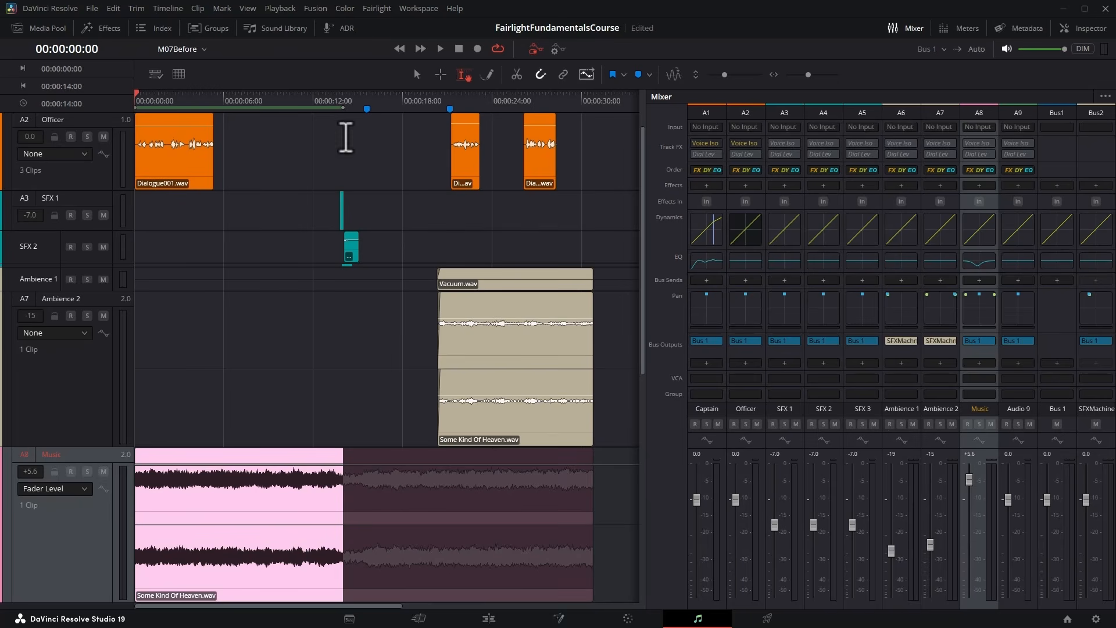
{"action": "left_click_drag", "start_coordinate": [344, 109], "coordinate": [366, 109]}
{"action": "left_click_drag", "start_coordinate": [244, 452], "coordinate": [245, 478]}
{"action": "key", "text": "space"}
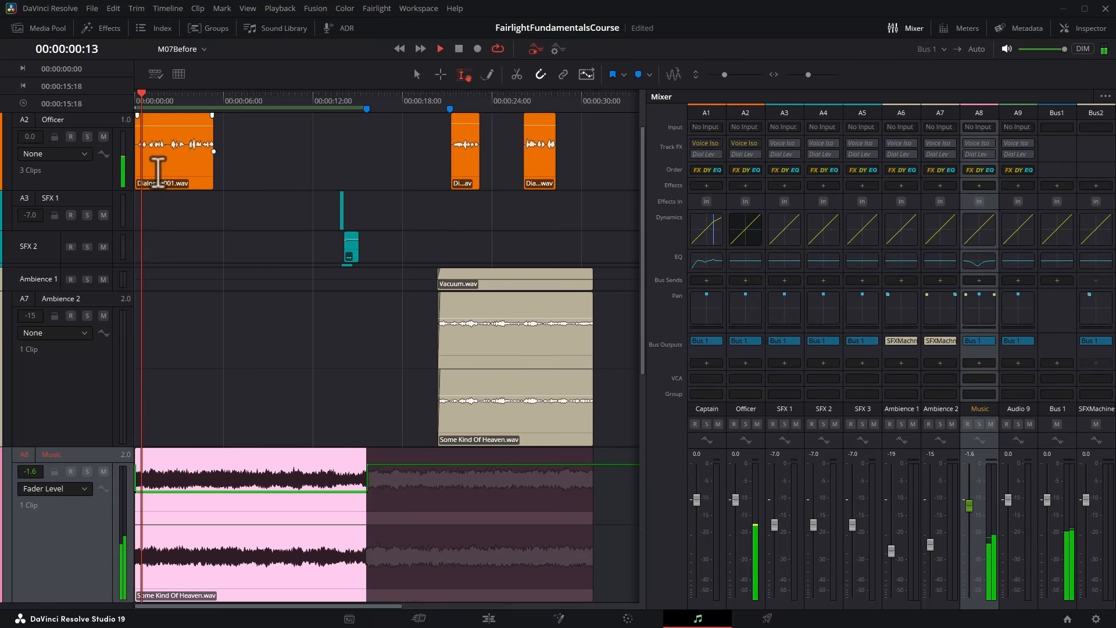
{"action": "key", "text": "space"}
{"action": "left_click_drag", "start_coordinate": [227, 493], "coordinate": [228, 523]}
{"action": "key", "text": "space"}
{"action": "key", "text": "space"}
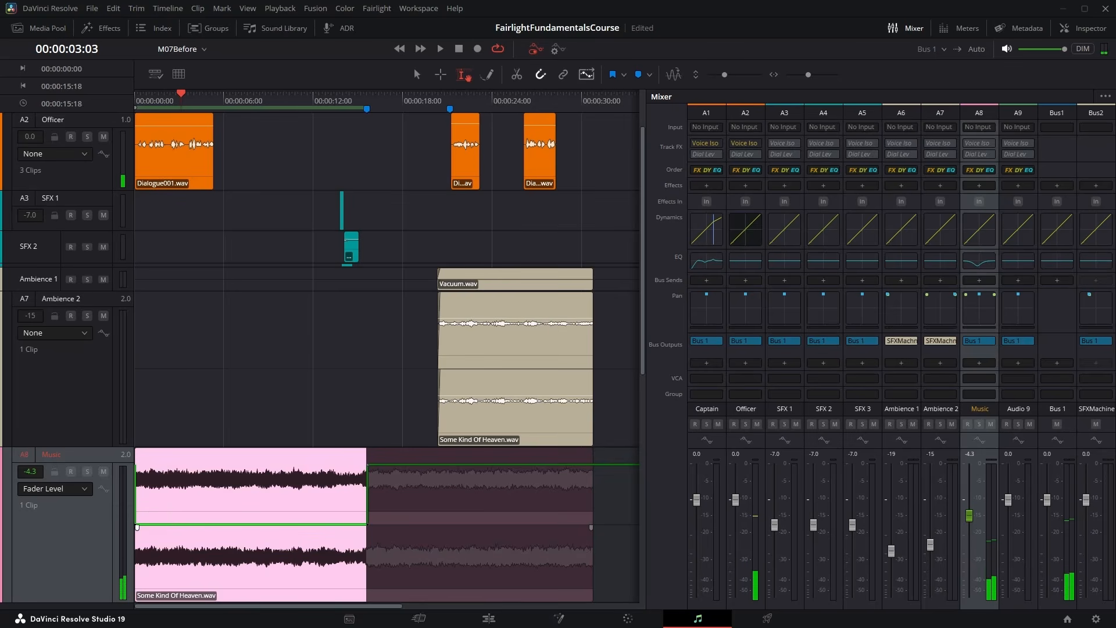
{"action": "key", "text": "space"}
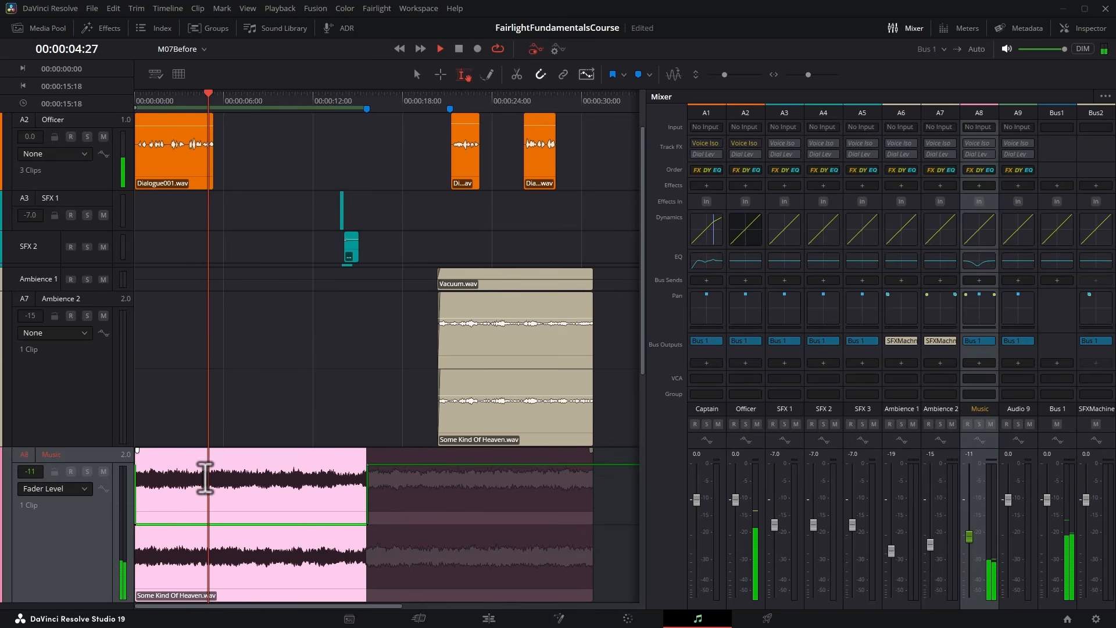
Lower the selected opening Music range further to a Fader Level of -28 dB, replaying the dialogue from the start.
{"action": "left_click", "coordinate": [136, 100]}
{"action": "key", "text": "space"}
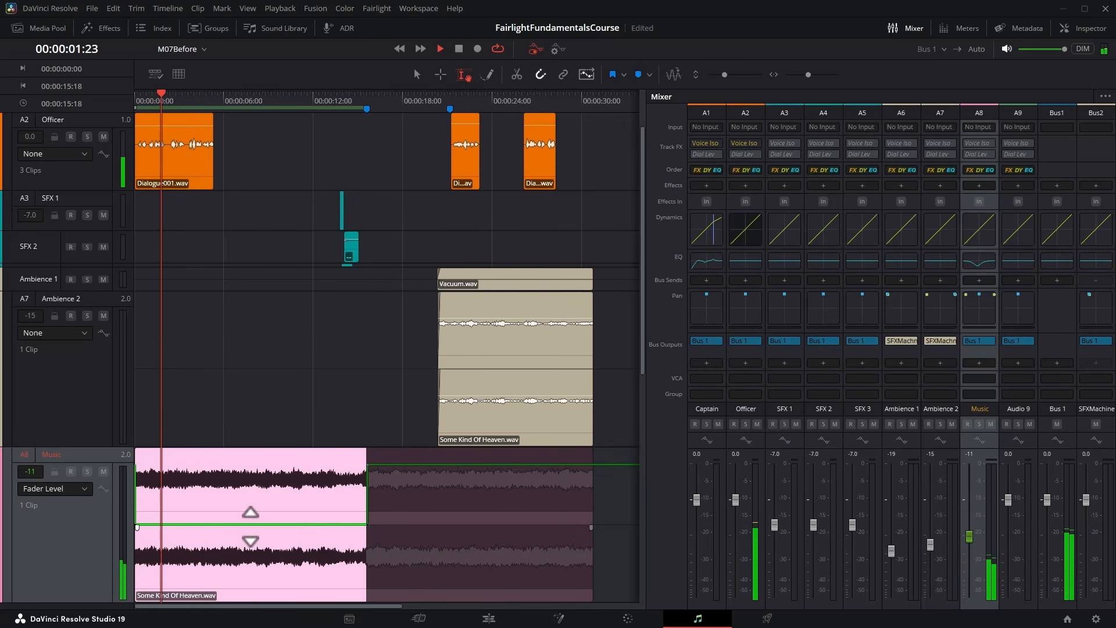
{"action": "left_click_drag", "start_coordinate": [250, 524], "coordinate": [250, 528]}
{"action": "key", "text": "space"}
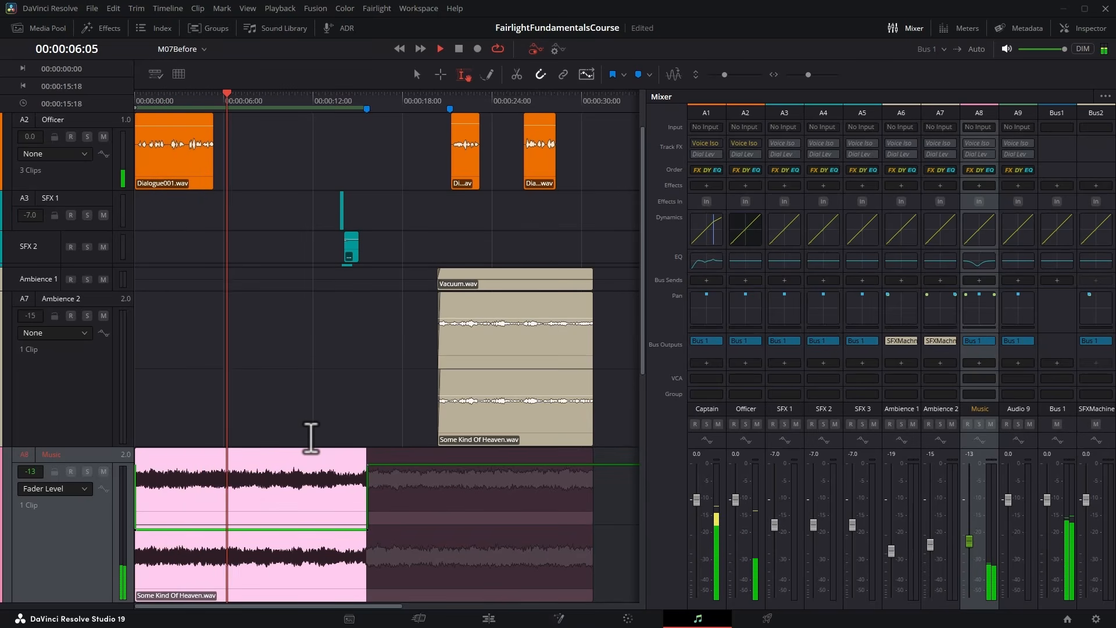
{"action": "key", "text": "space"}
{"action": "left_click_drag", "start_coordinate": [274, 528], "coordinate": [271, 532]}
{"action": "left_click", "coordinate": [141, 93]}
{"action": "key", "text": "space"}
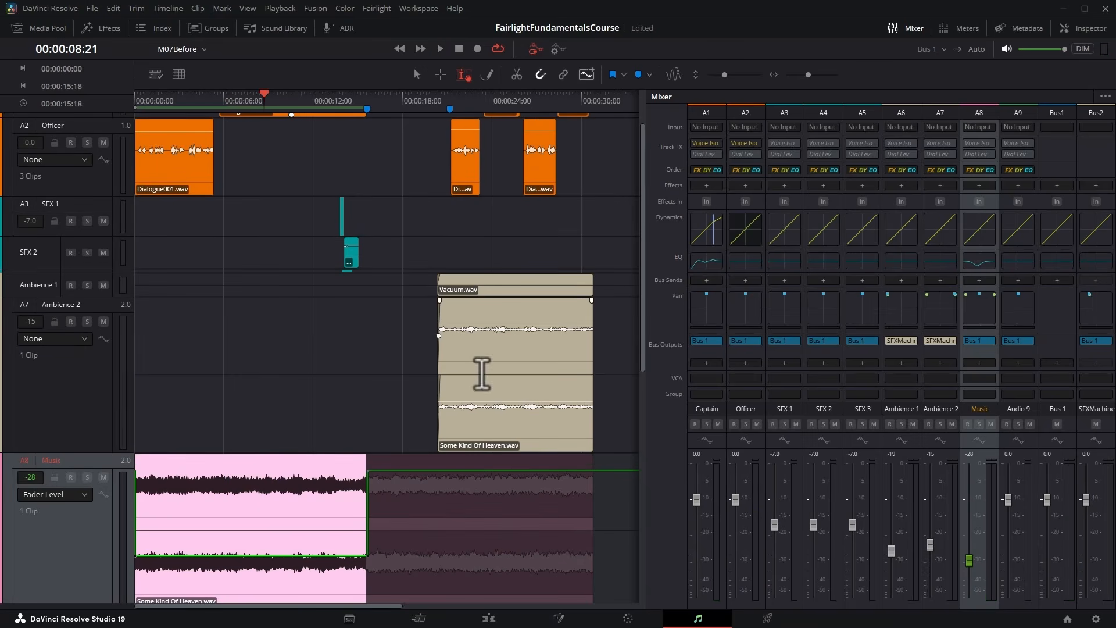
Select the Music range from the ambience clips' start to the music's end and lower its Fader Level to -27 dB, auditioning from 00:00:21:06.
{"action": "left_click_drag", "start_coordinate": [437, 456], "coordinate": [593, 465]}
{"action": "left_click", "coordinate": [437, 109]}
{"action": "left_click_drag", "start_coordinate": [438, 109], "coordinate": [440, 107]}
{"action": "left_click_drag", "start_coordinate": [534, 465], "coordinate": [534, 548]}
{"action": "left_click", "coordinate": [449, 92]}
{"action": "key", "text": "space"}
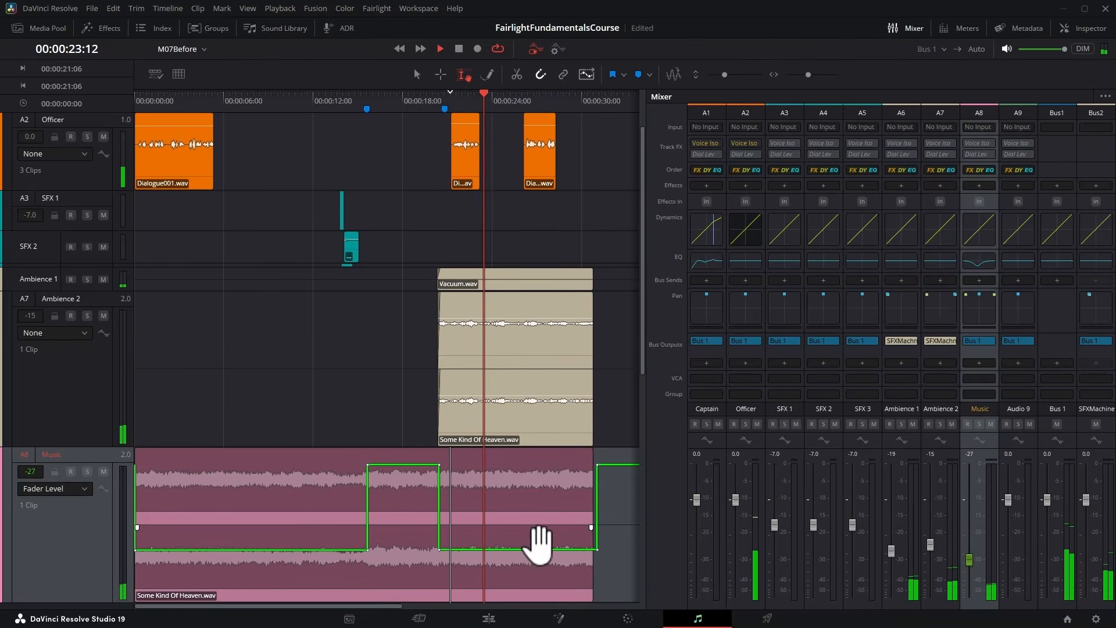
Raise the Fader Level of the final Music section to -22 dB and audition it.
{"action": "key", "text": "space"}
{"action": "left_click_drag", "start_coordinate": [538, 548], "coordinate": [536, 543]}
{"action": "key", "text": "space"}
Play from 00:00:12:05 to check the jump from the lowered music into the louder gap section.
{"action": "key", "text": "space"}
{"action": "left_click", "coordinate": [315, 97]}
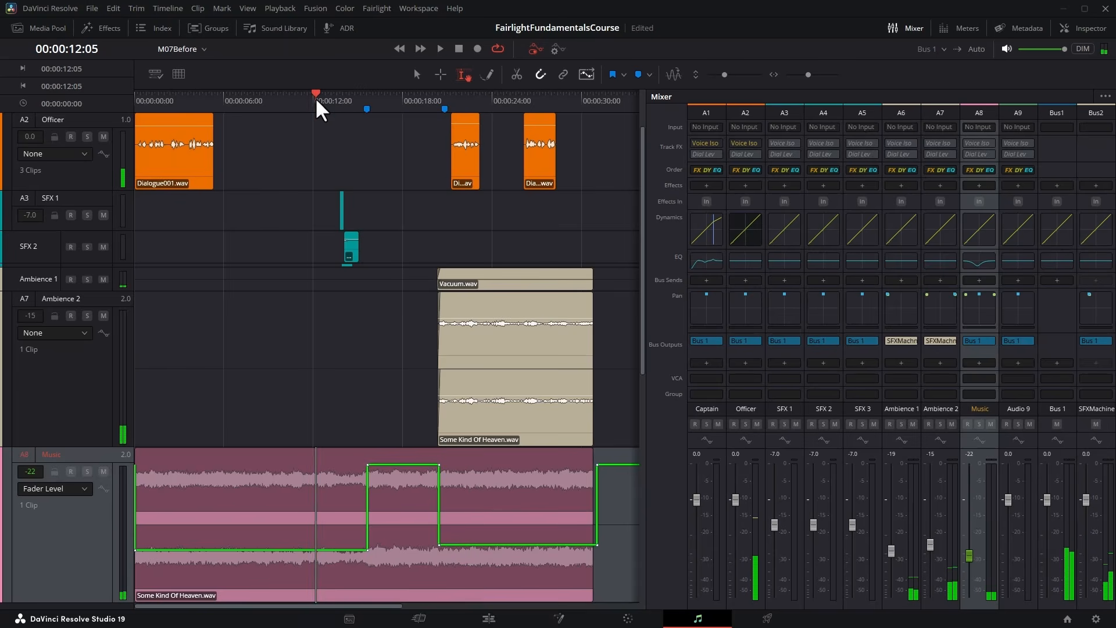
{"action": "key", "text": "space"}
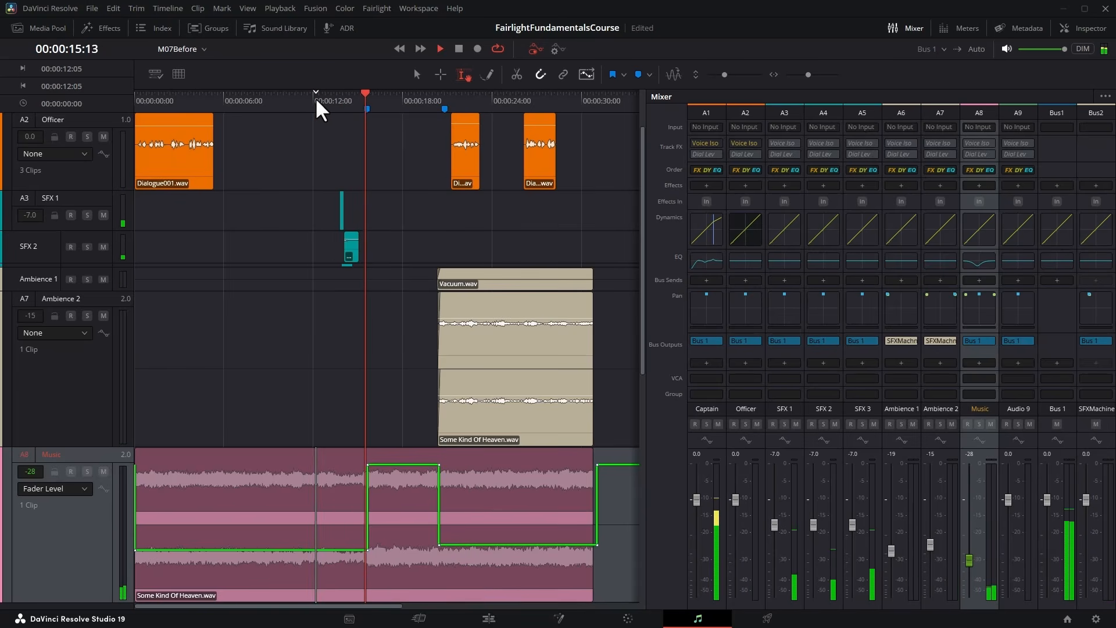
{"action": "key", "text": "space"}
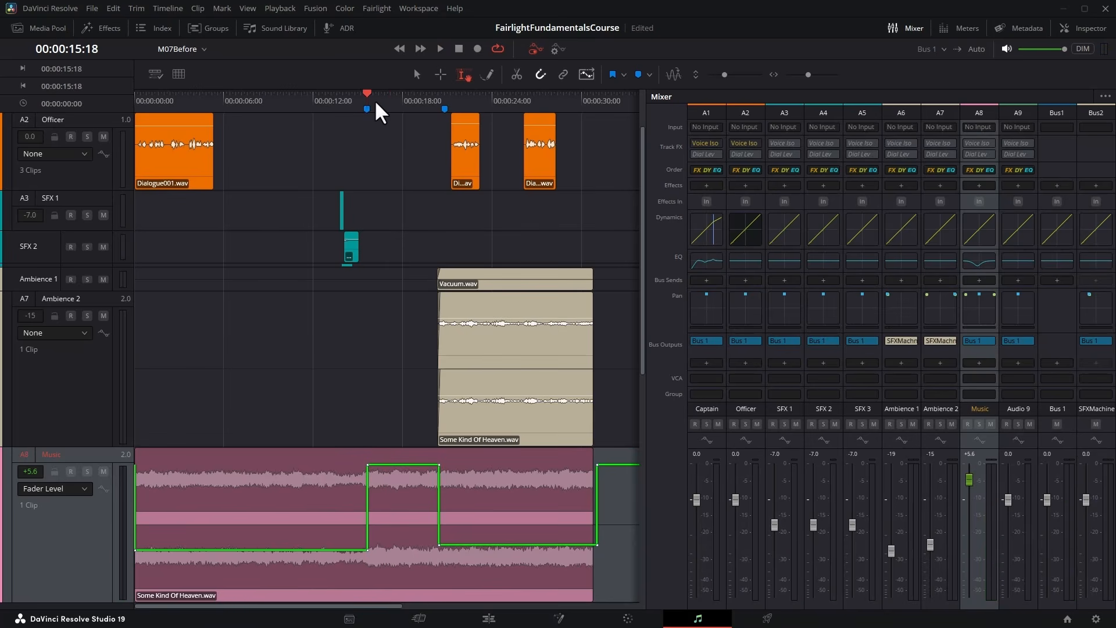
Move the lower Fader Level keyframe at the start of the gap earlier, to about 00:00:15:04, for a gradual ramp-up, auditioning the transition.
{"action": "scroll", "coordinate": [374, 100], "scroll_direction": "up", "scroll_amount": 10}
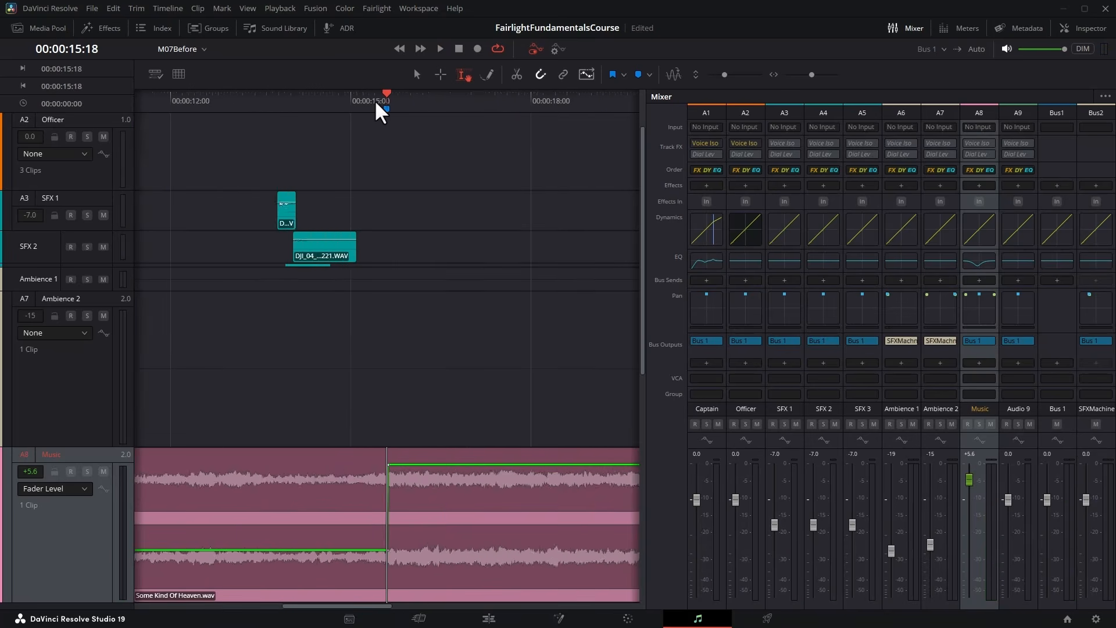
{"action": "left_click", "coordinate": [417, 76]}
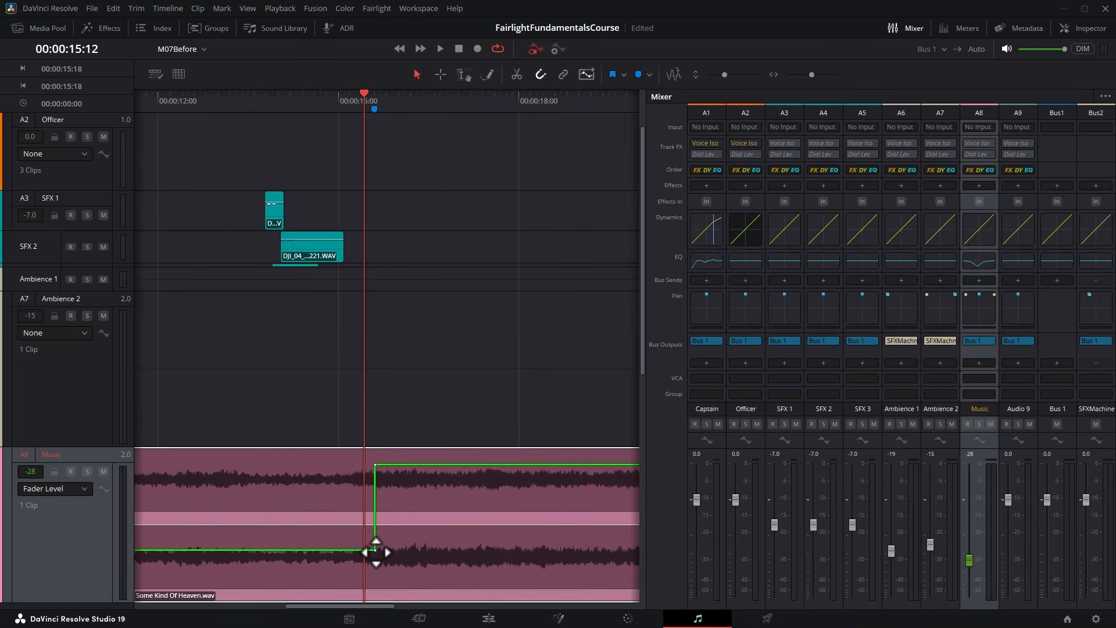
{"action": "left_click", "coordinate": [376, 552]}
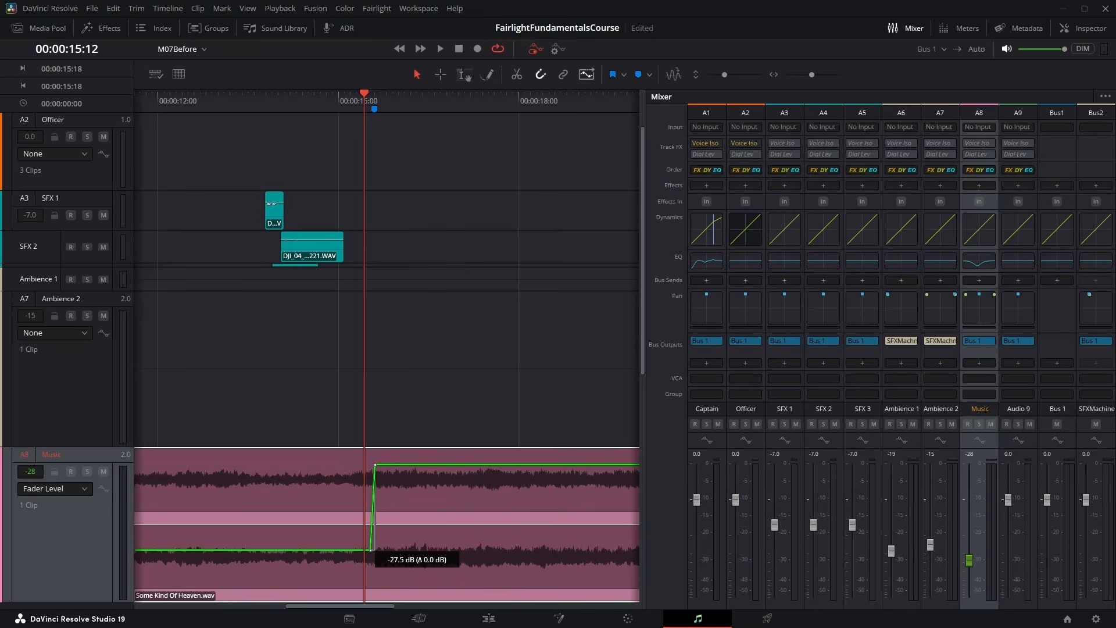
{"action": "left_click_drag", "start_coordinate": [370, 549], "coordinate": [367, 550]}
{"action": "left_click", "coordinate": [252, 95]}
{"action": "key", "text": "space"}
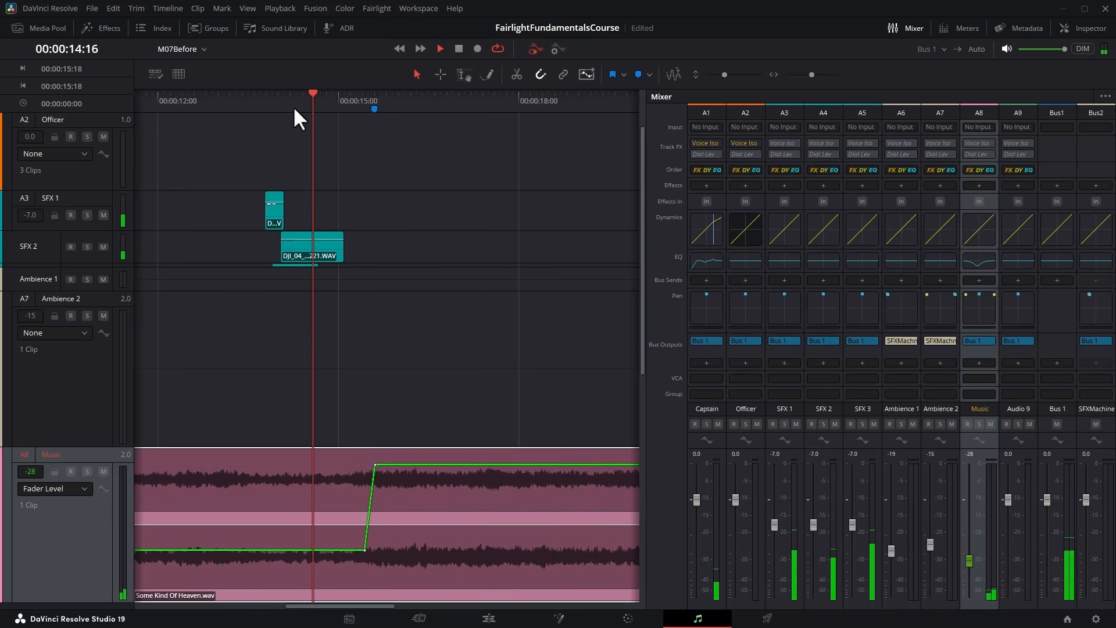
{"action": "key", "text": "space"}
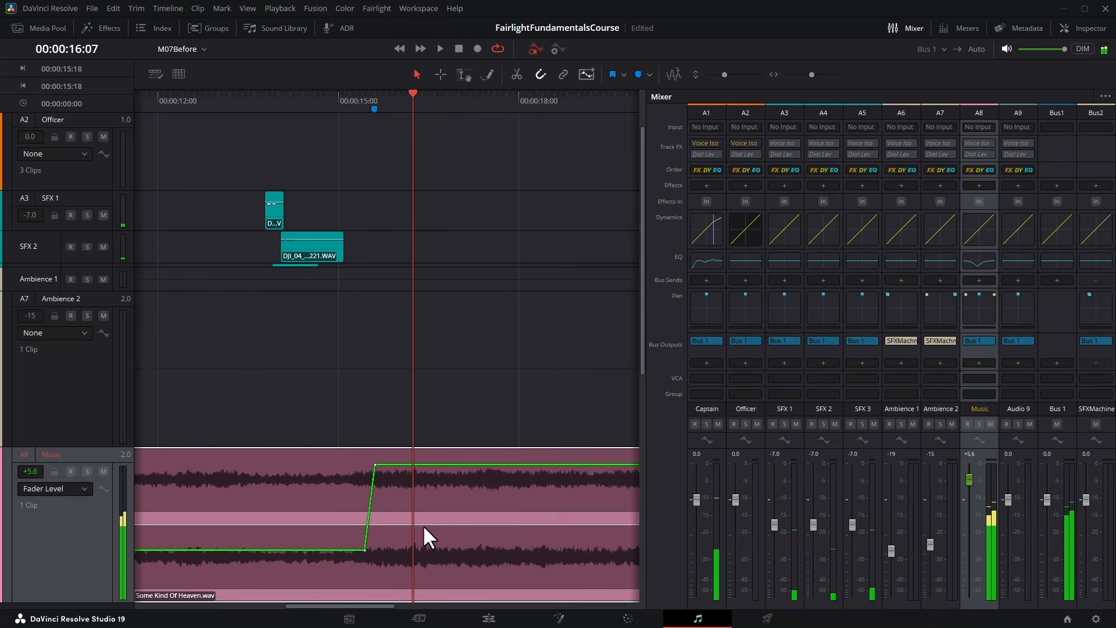
{"action": "left_click_drag", "start_coordinate": [364, 550], "coordinate": [352, 550]}
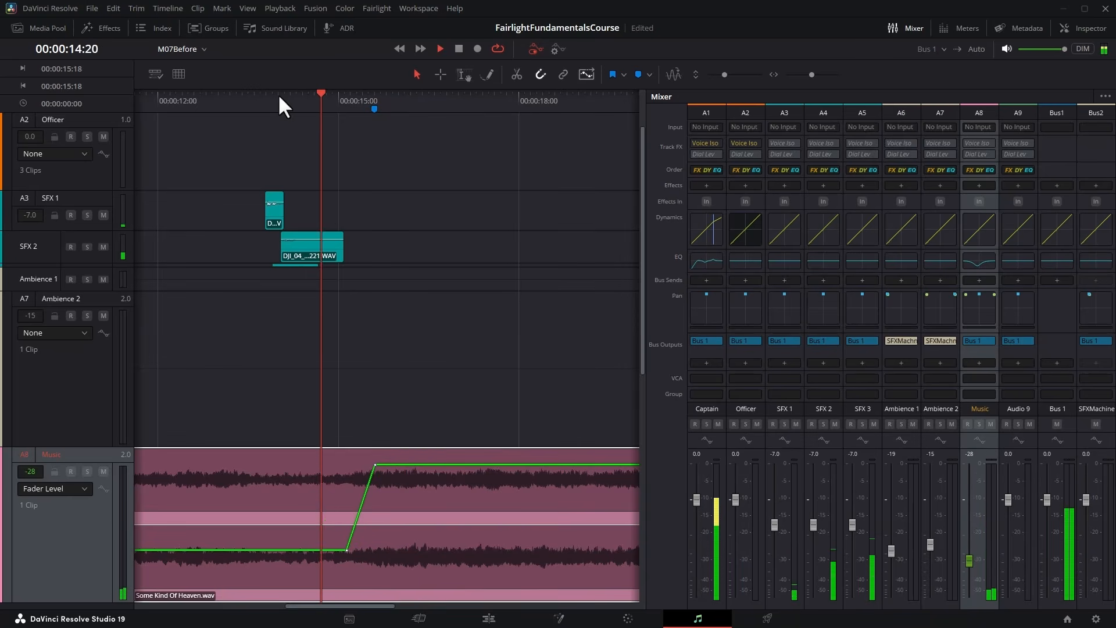
Move the upper Fader Level keyframe at the gap's start slightly earlier for a steeper ramp-up into the louder Music, and audition the transition.
{"action": "key", "text": "space"}
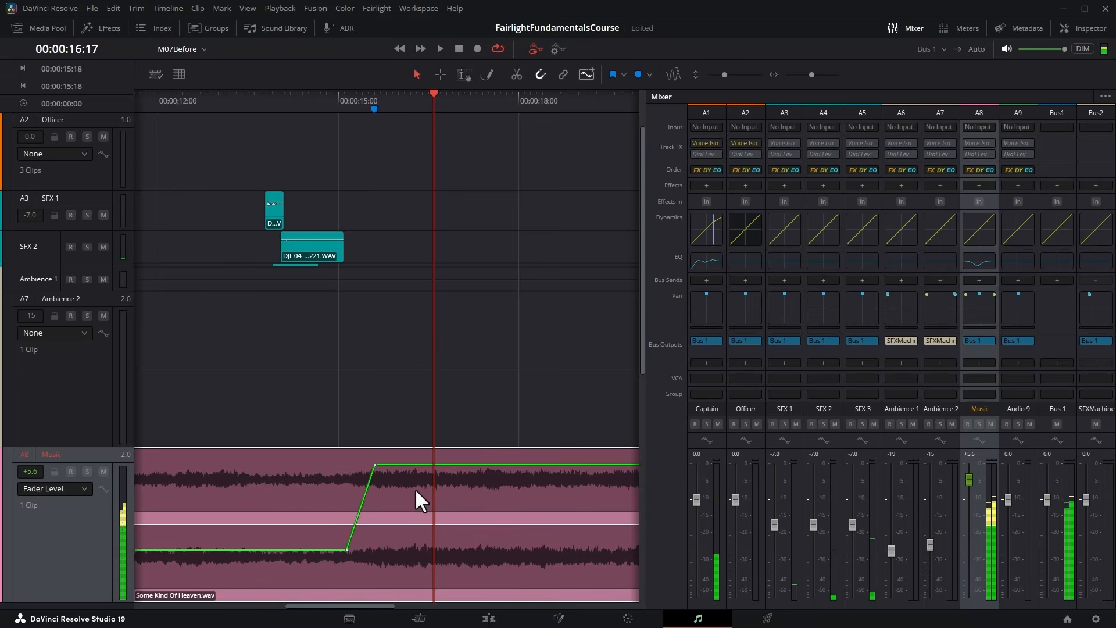
{"action": "left_click_drag", "start_coordinate": [375, 465], "coordinate": [365, 465]}
{"action": "left_click", "coordinate": [257, 101]}
{"action": "key", "text": "space"}
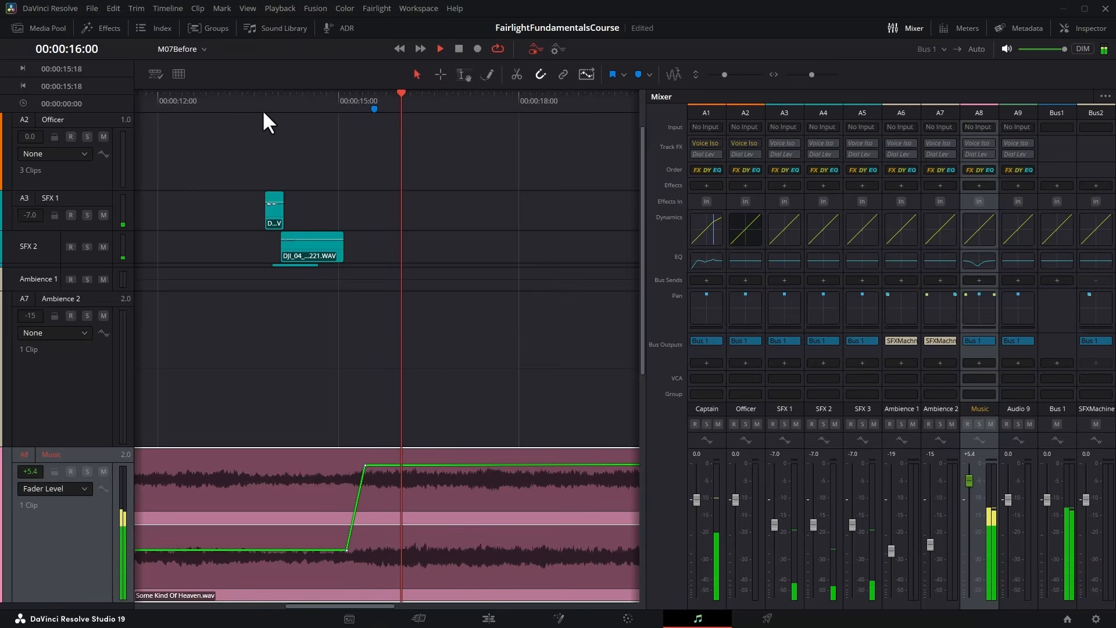
{"action": "scroll", "coordinate": [262, 110], "scroll_direction": "down", "scroll_amount": 5}
{"action": "key", "text": "space"}
Play from about 00:00:19:06 to check the drop from the louder gap section to the quieter Music under the ambience.
{"action": "scroll", "coordinate": [262, 109], "scroll_direction": "up", "scroll_amount": 5}
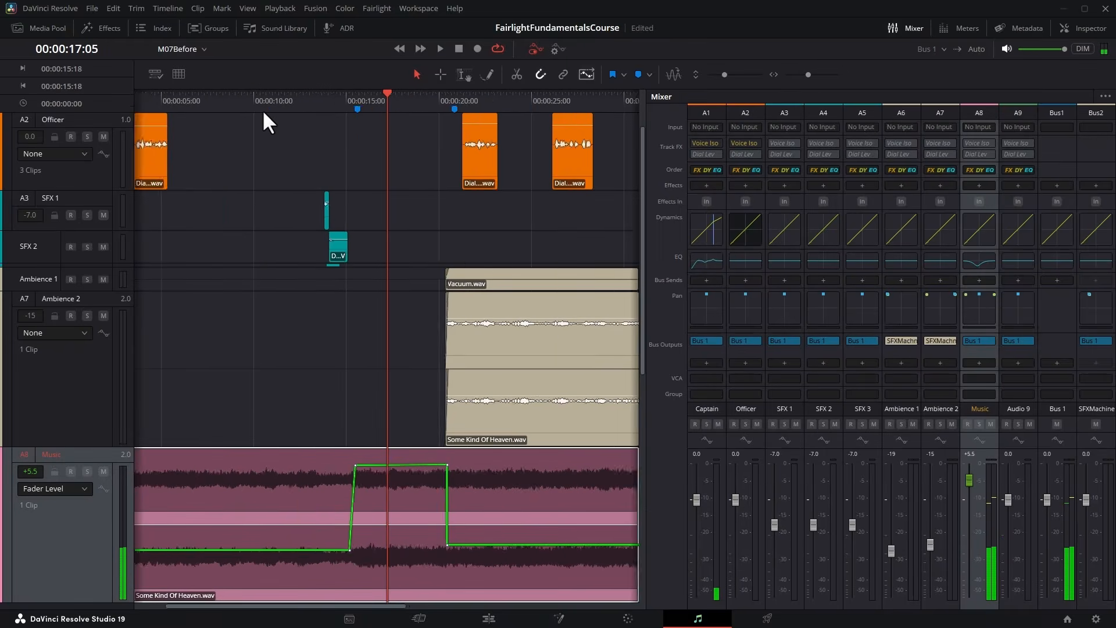
{"action": "left_click", "coordinate": [452, 105]}
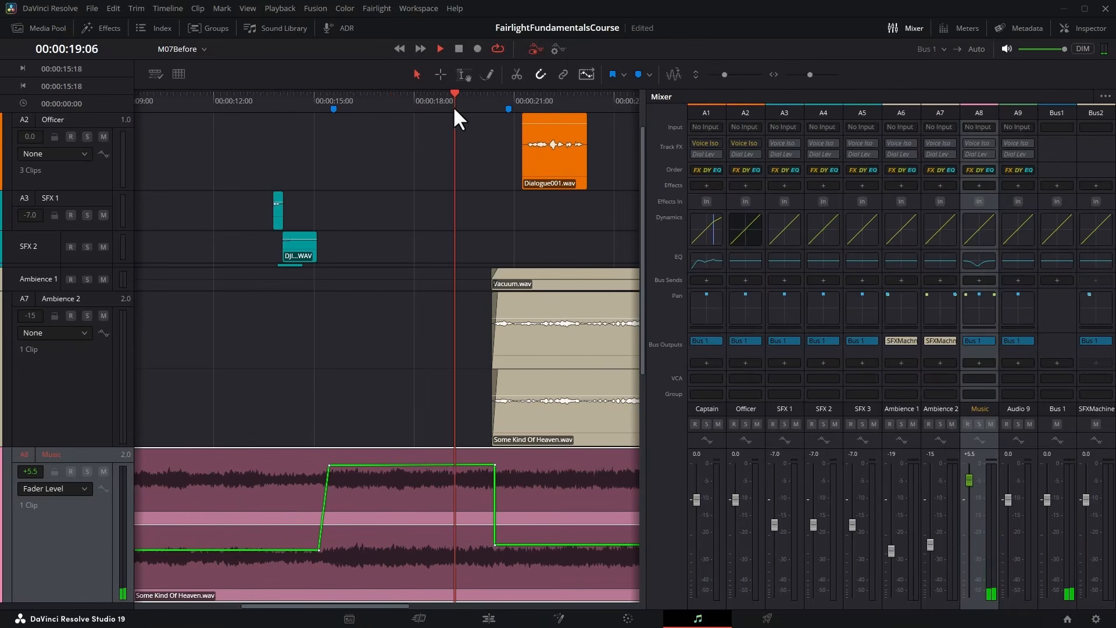
{"action": "key", "text": "space"}
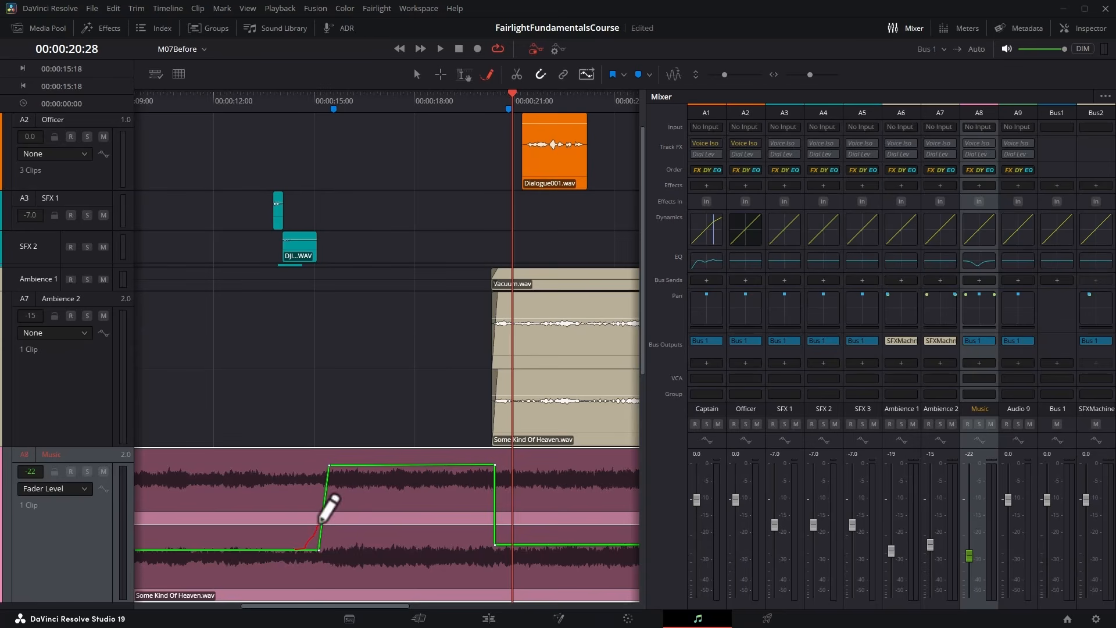
Draw a curved Fader Level ramp up into the gap and another down out of it on the Music track with the Pencil tool, and audition them.
{"action": "left_click_drag", "start_coordinate": [329, 465], "coordinate": [332, 465]}
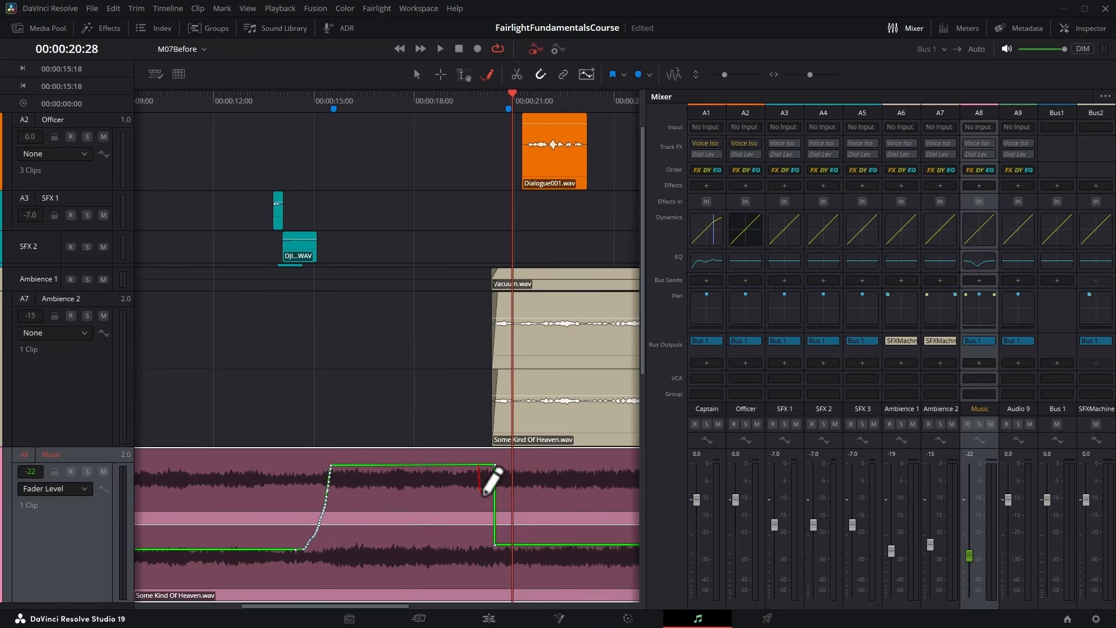
{"action": "left_click_drag", "start_coordinate": [483, 495], "coordinate": [518, 544]}
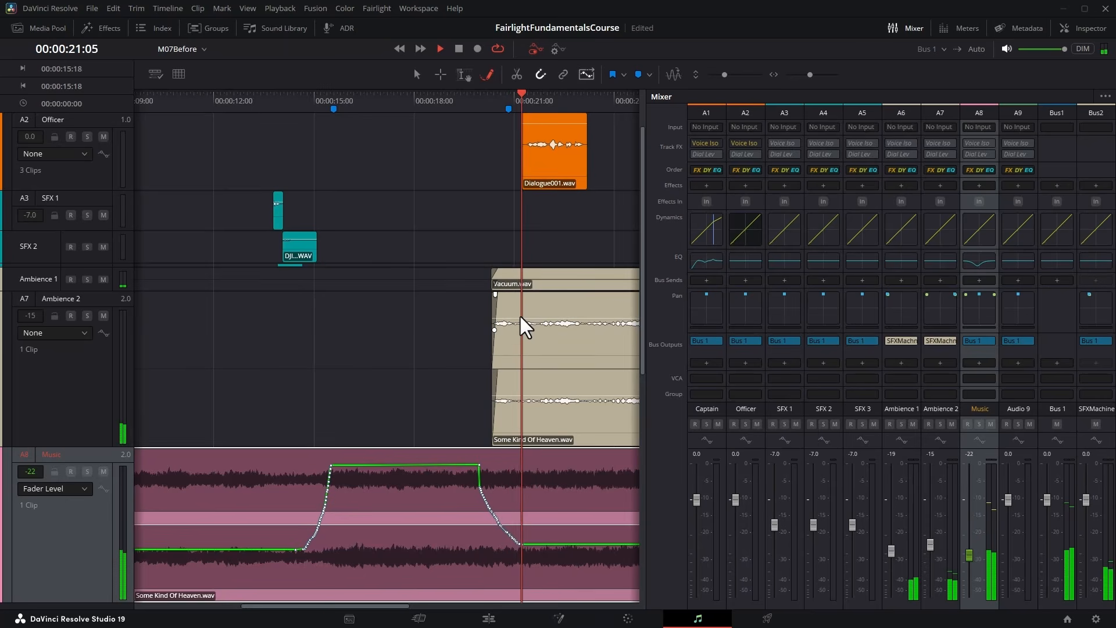
{"action": "key", "text": "space"}
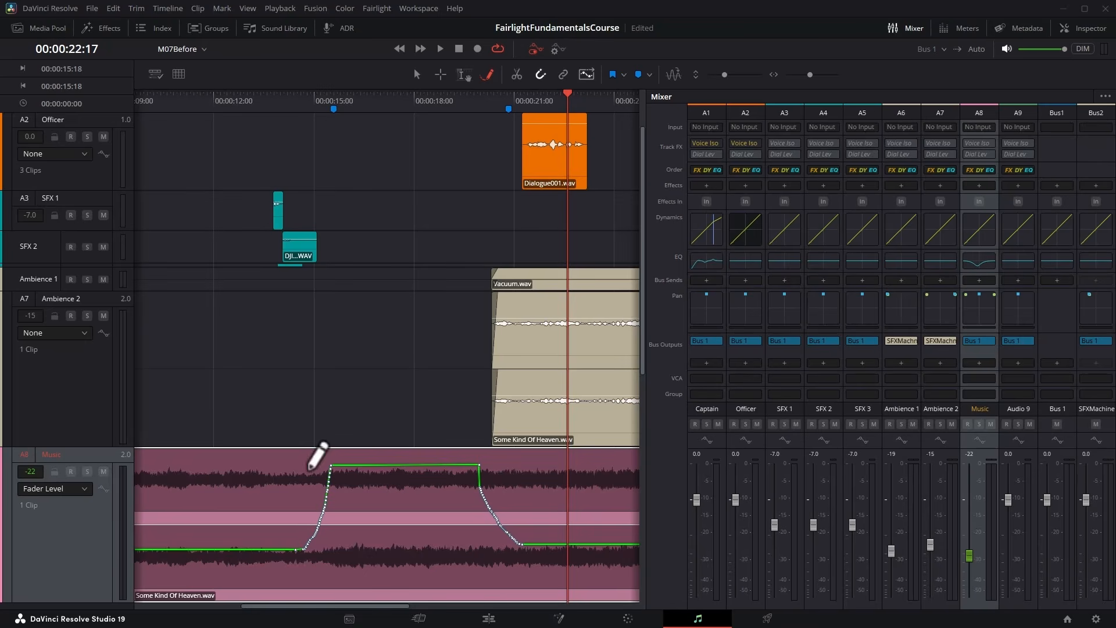
Switch the Music track's automation lane to EQ On/Off and automate the EQ off over the gap, from 00:00:15:16 to 00:00:20:10.
{"action": "left_click", "coordinate": [84, 489]}
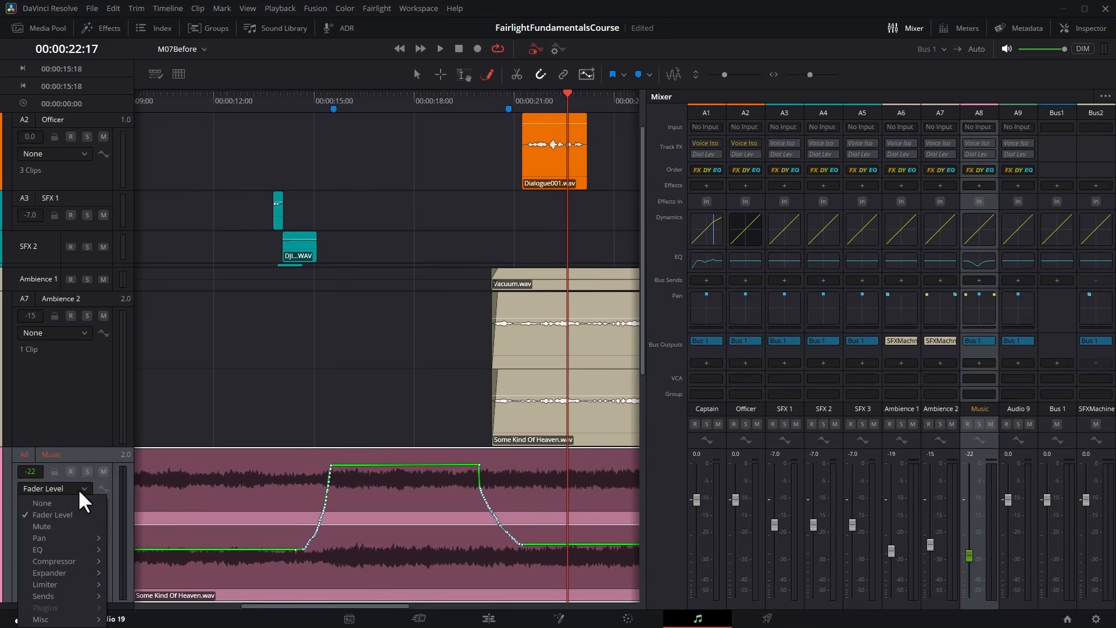
{"action": "mouse_move", "coordinate": [37, 548]}
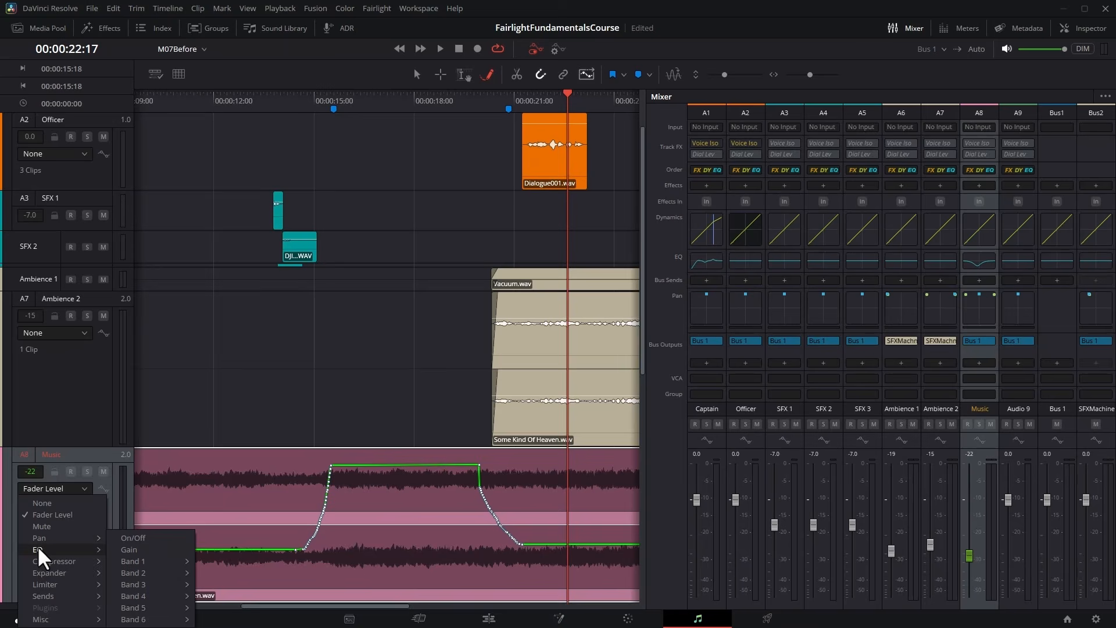
{"action": "left_click", "coordinate": [140, 547]}
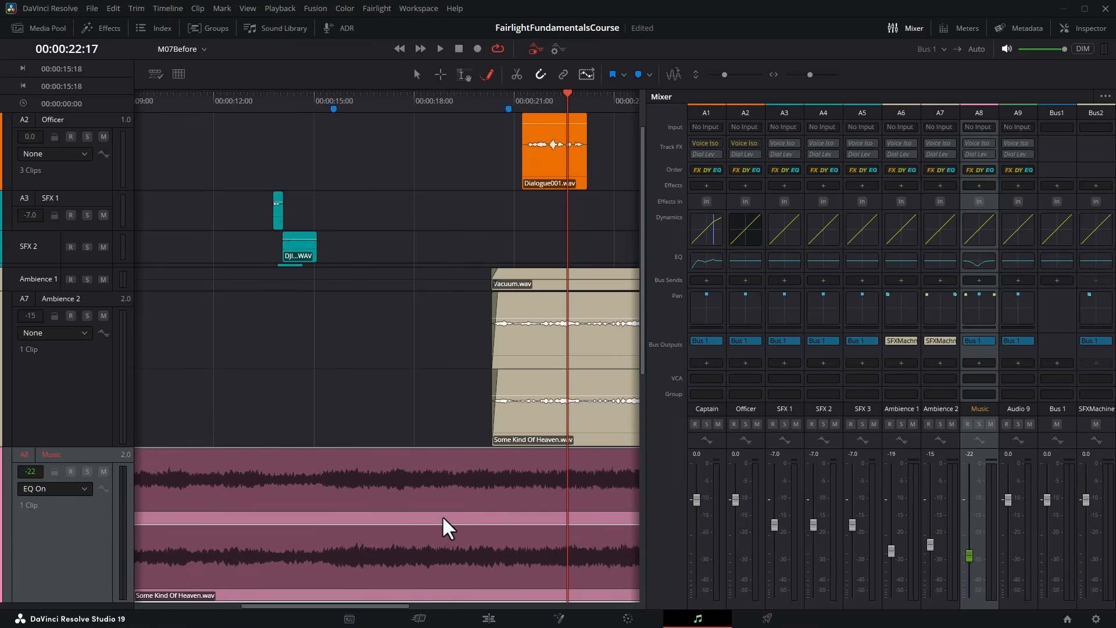
{"action": "left_click", "coordinate": [335, 497]}
{"action": "key", "text": "space"}
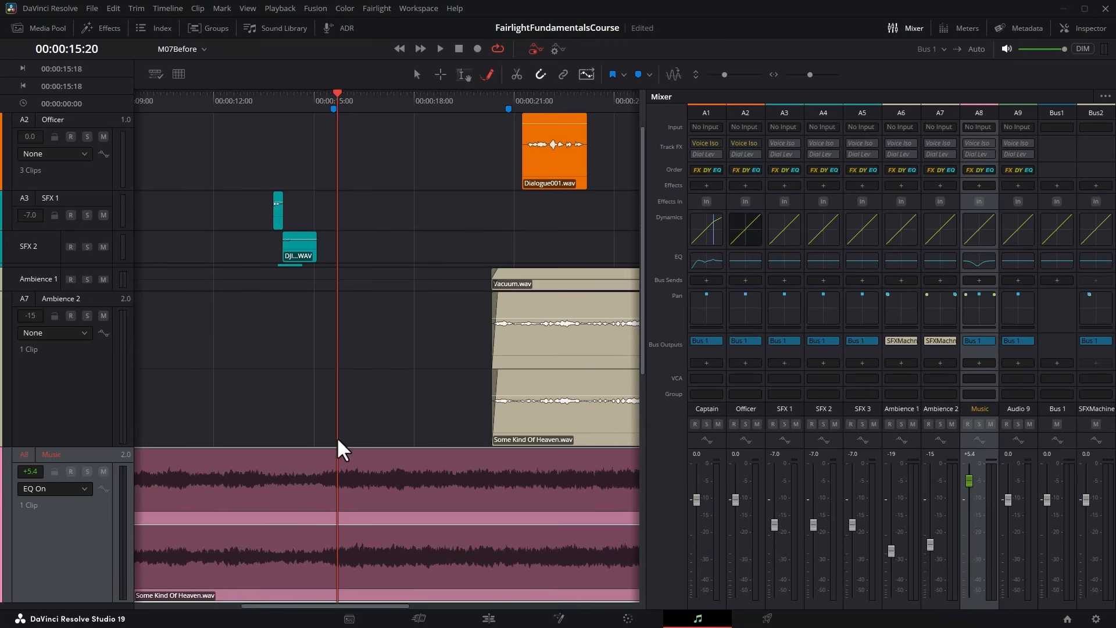
{"action": "left_click", "coordinate": [463, 74]}
{"action": "left_click_drag", "start_coordinate": [332, 494], "coordinate": [492, 494]}
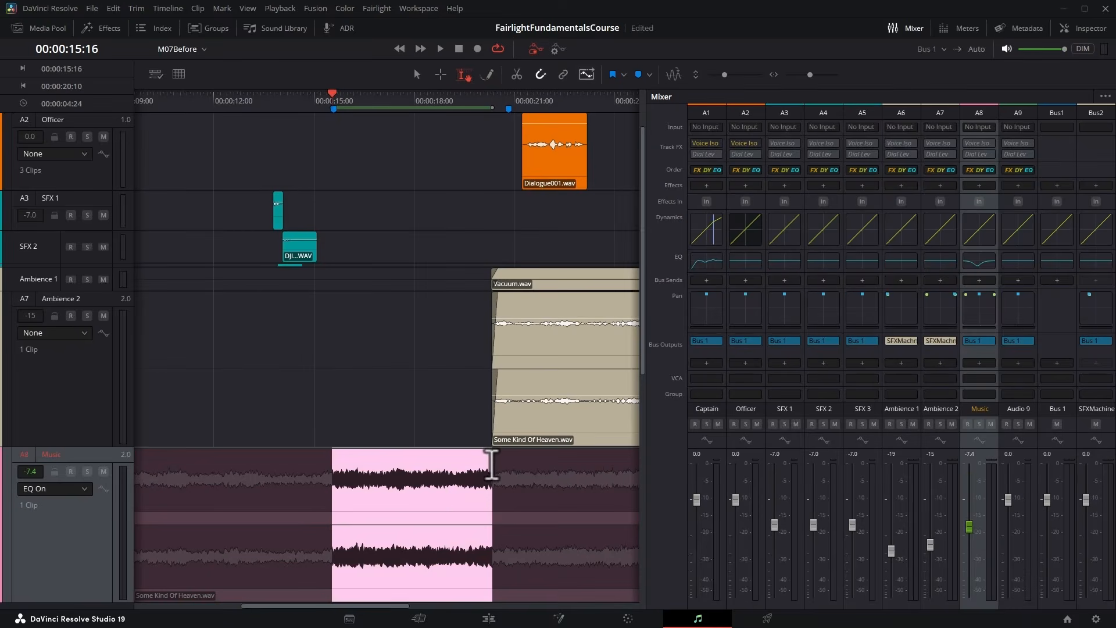
{"action": "left_click", "coordinate": [434, 523]}
{"action": "left_click", "coordinate": [434, 503]}
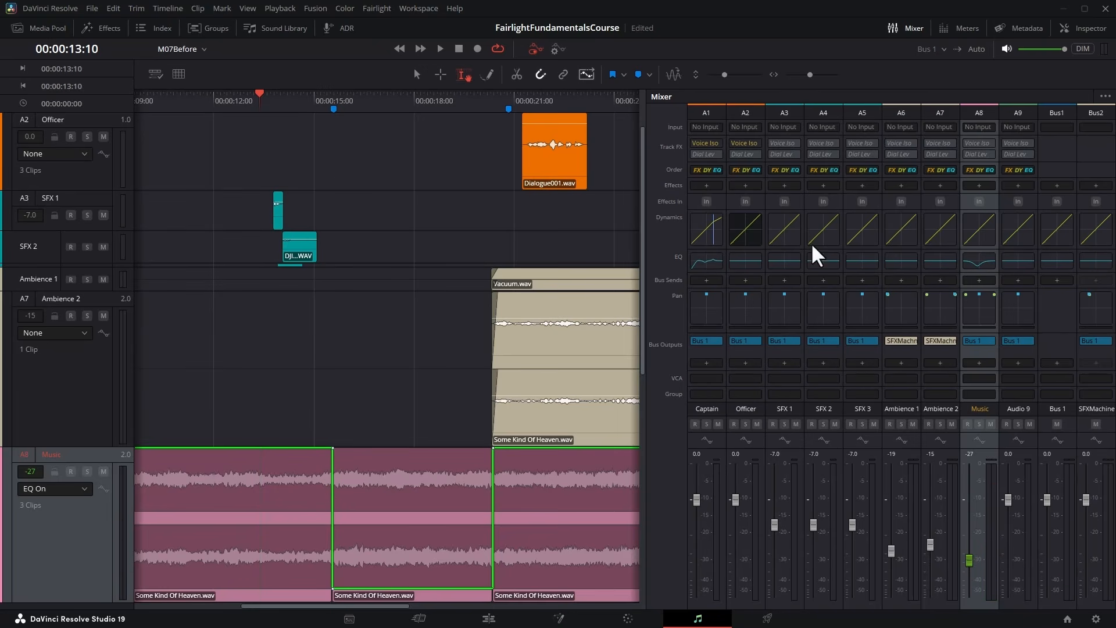
Play from 00:00:14:03 to hear the Music EQ automation across the gap, and review the Music track's equalizer curve.
{"action": "left_click", "coordinate": [286, 104]}
{"action": "key", "text": "space"}
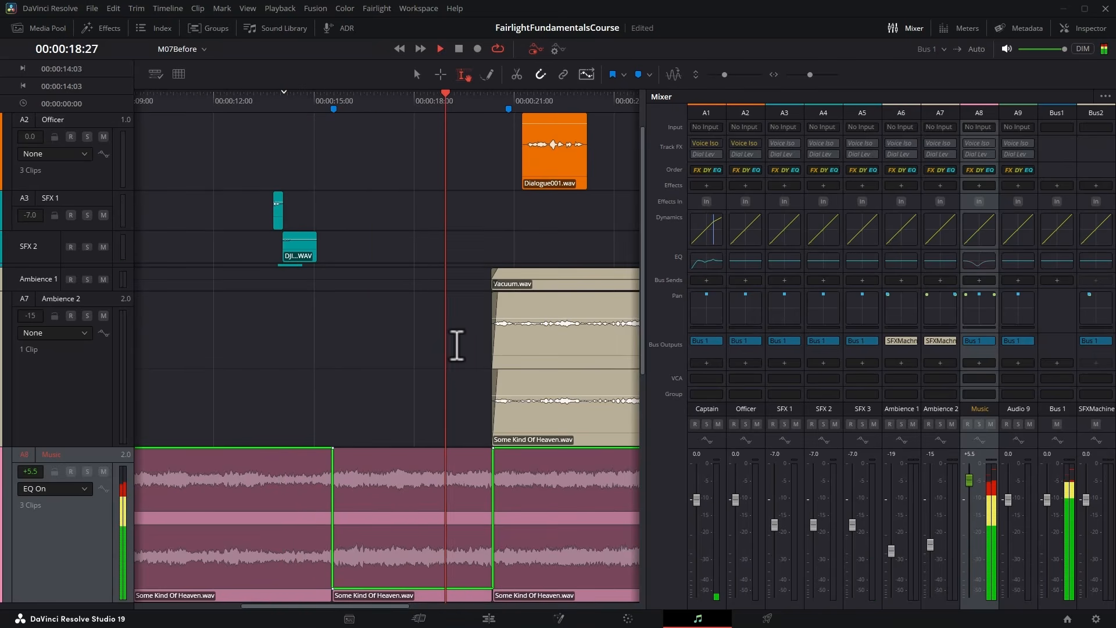
{"action": "key", "text": "space"}
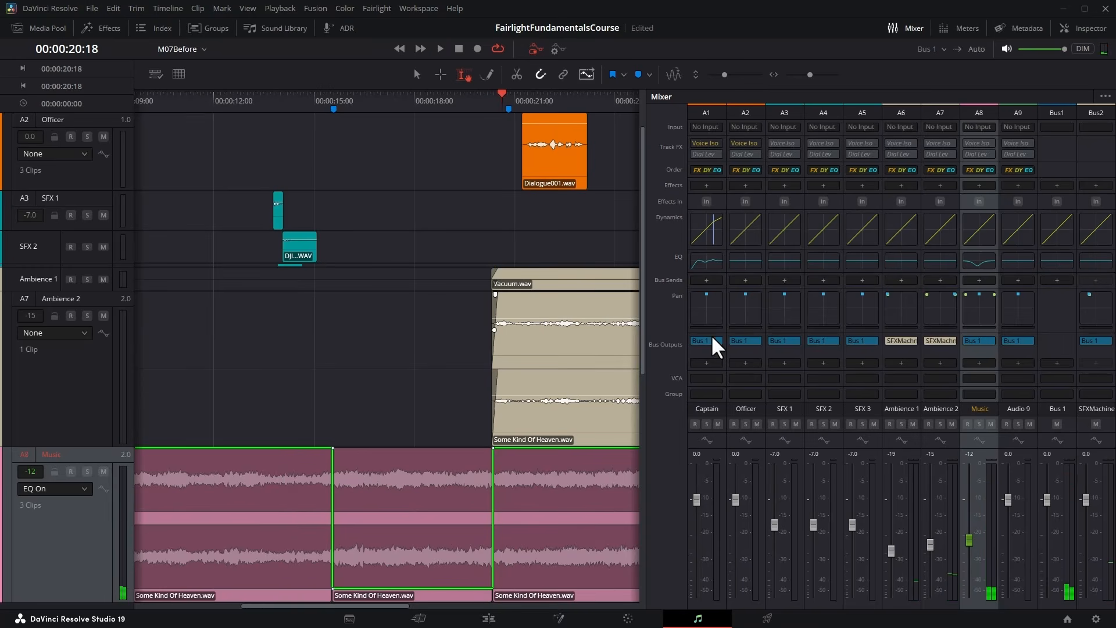
{"action": "left_click", "coordinate": [981, 260]}
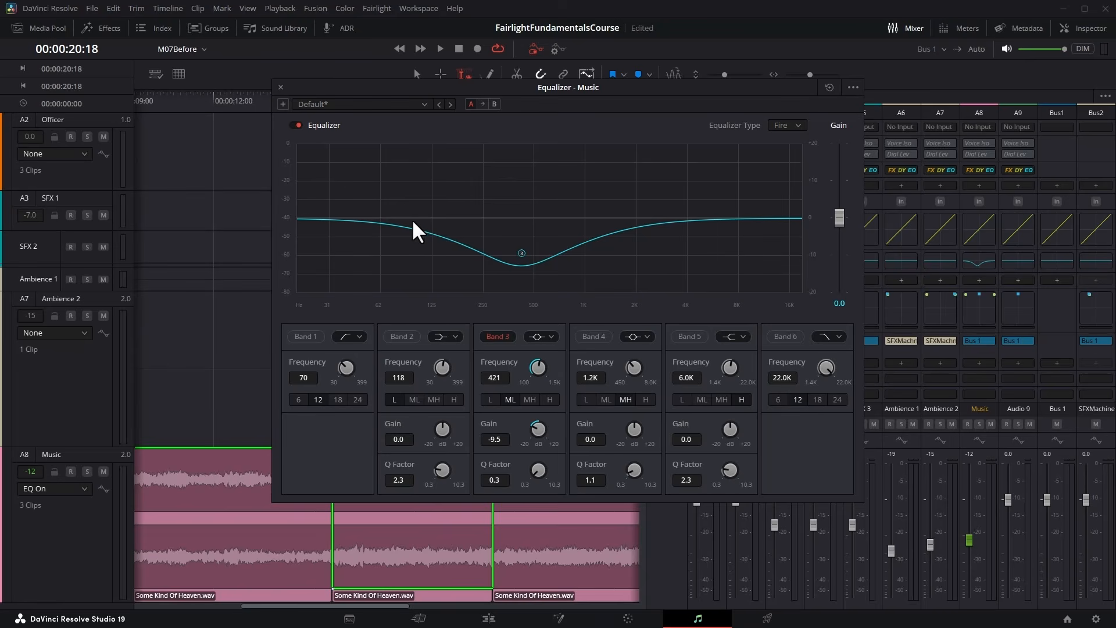
{"action": "left_click", "coordinate": [281, 87]}
Switch the Music automation lane back to Fader Level and lower the gap section to +0.5 dB, auditioning from 00:00:11:17 and 00:00:15:03.
{"action": "left_click", "coordinate": [58, 487]}
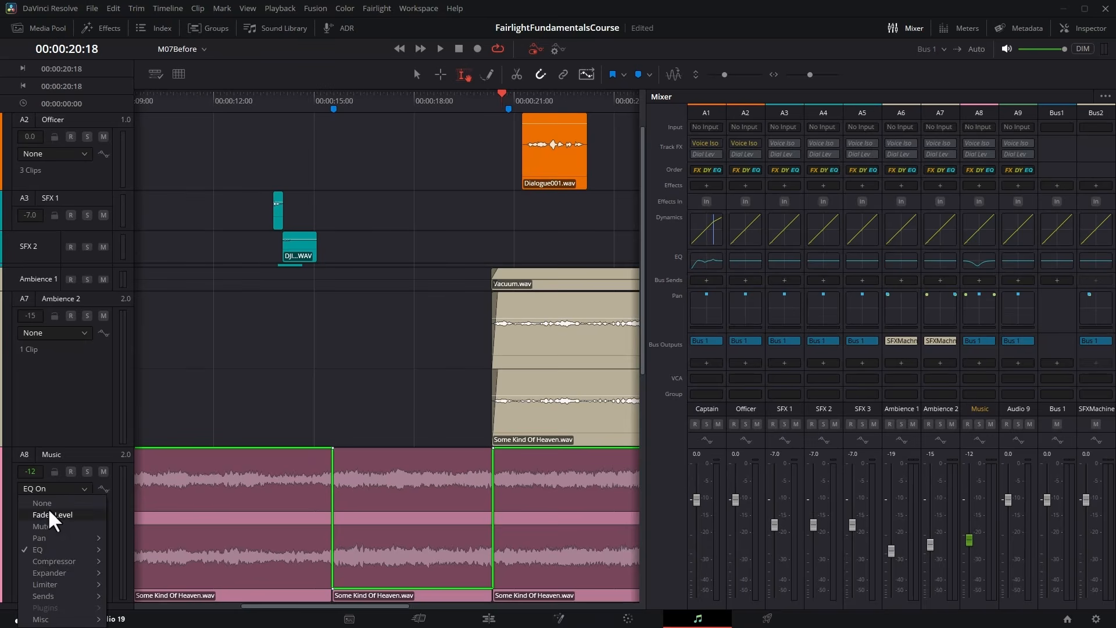
{"action": "left_click", "coordinate": [48, 510]}
{"action": "left_click_drag", "start_coordinate": [393, 465], "coordinate": [393, 483]}
{"action": "key", "text": "space"}
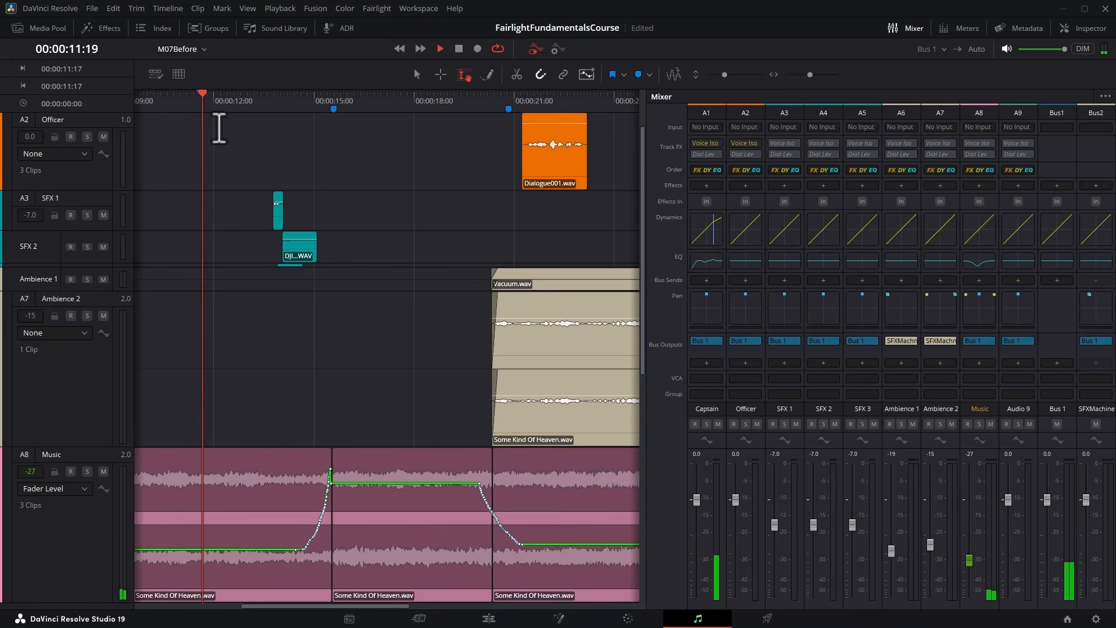
{"action": "left_click", "coordinate": [308, 104]}
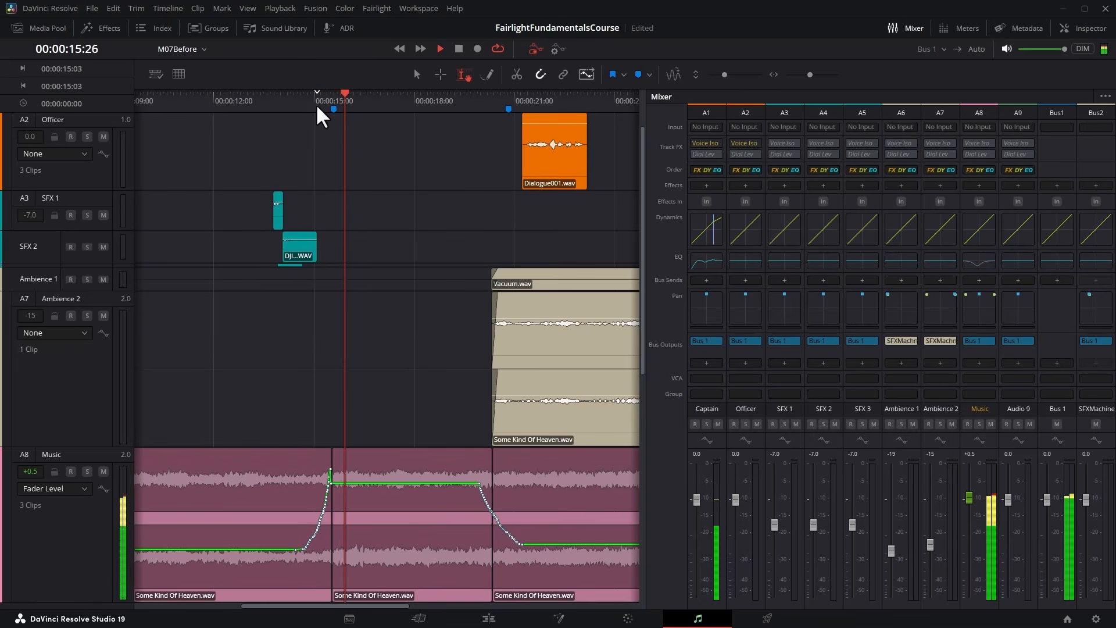
{"action": "key", "text": "space"}
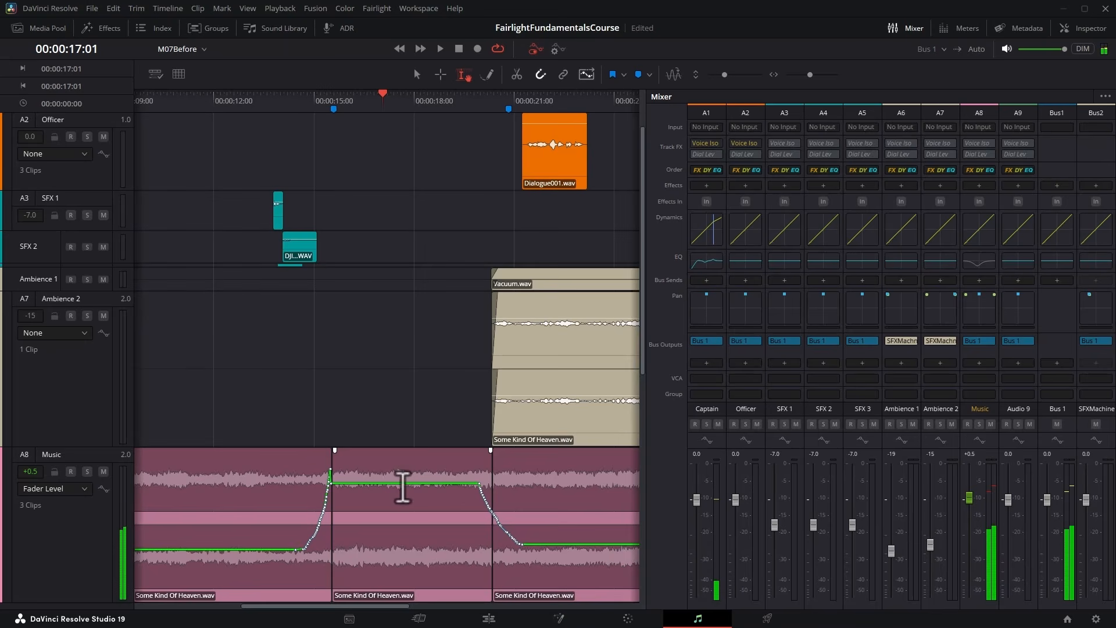
Lower the Music's Fader Level in the gap to -1.4 dB and then -2.1 dB, auditioning each level from about 00:00:16:00.
{"action": "left_click_drag", "start_coordinate": [403, 483], "coordinate": [404, 492]}
{"action": "left_click", "coordinate": [347, 99]}
{"action": "key", "text": "space"}
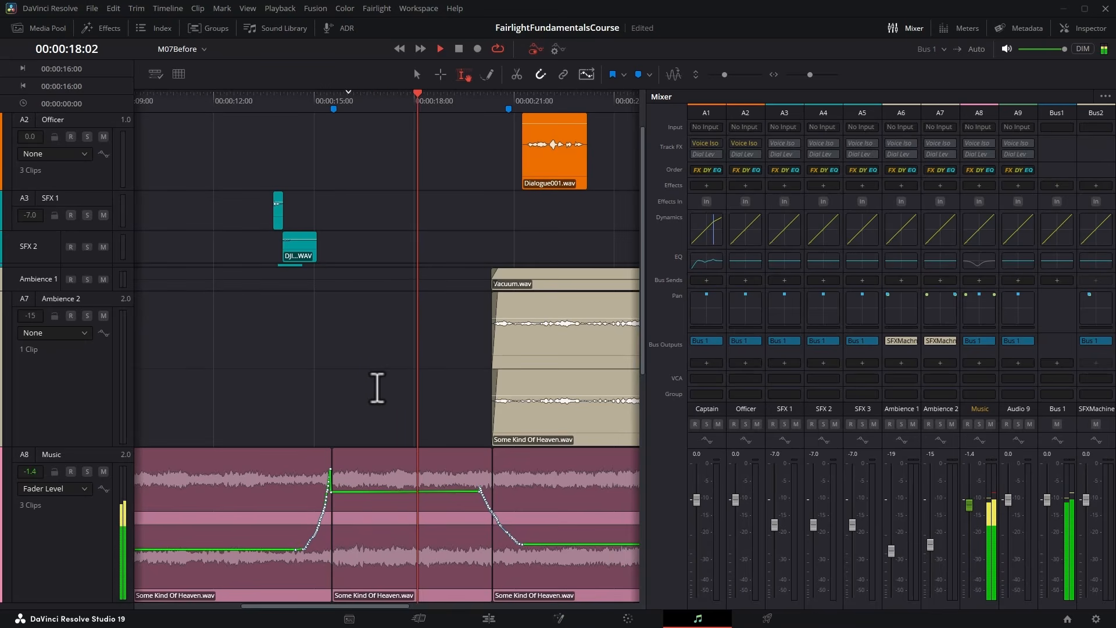
{"action": "key", "text": "space"}
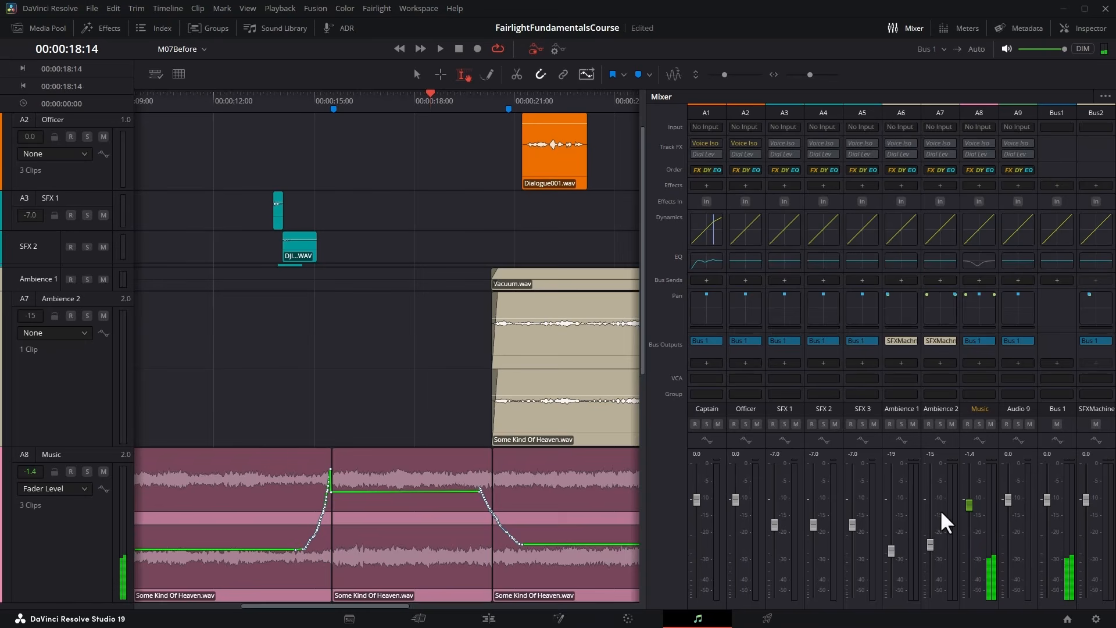
{"action": "left_click_drag", "start_coordinate": [371, 492], "coordinate": [371, 494]}
{"action": "left_click", "coordinate": [351, 96]}
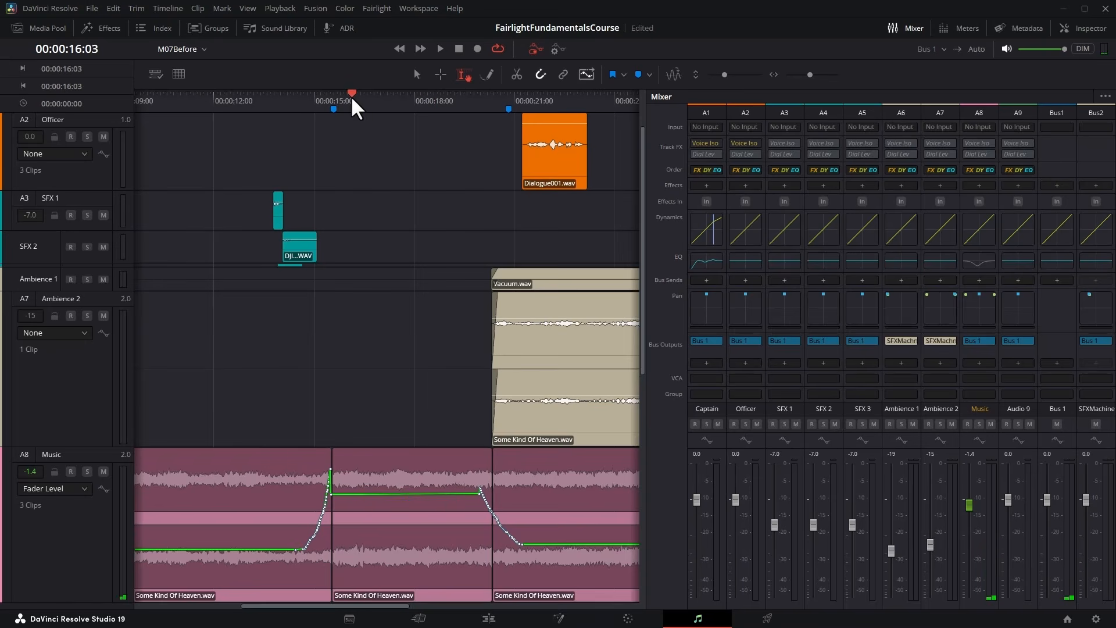
{"action": "key", "text": "space"}
{"action": "key", "text": "space"}
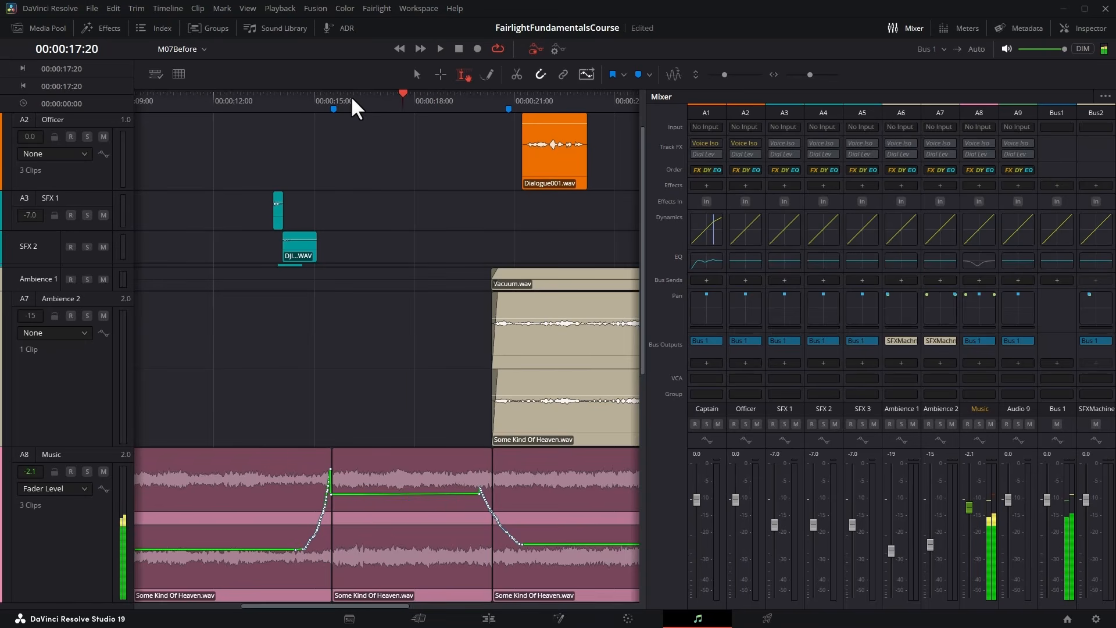
Redraw the Fader Level ramps at both ends of the gap with the Pencil tool to meet the lowered section, and audition from 00:00:11:17.
{"action": "left_click", "coordinate": [488, 74]}
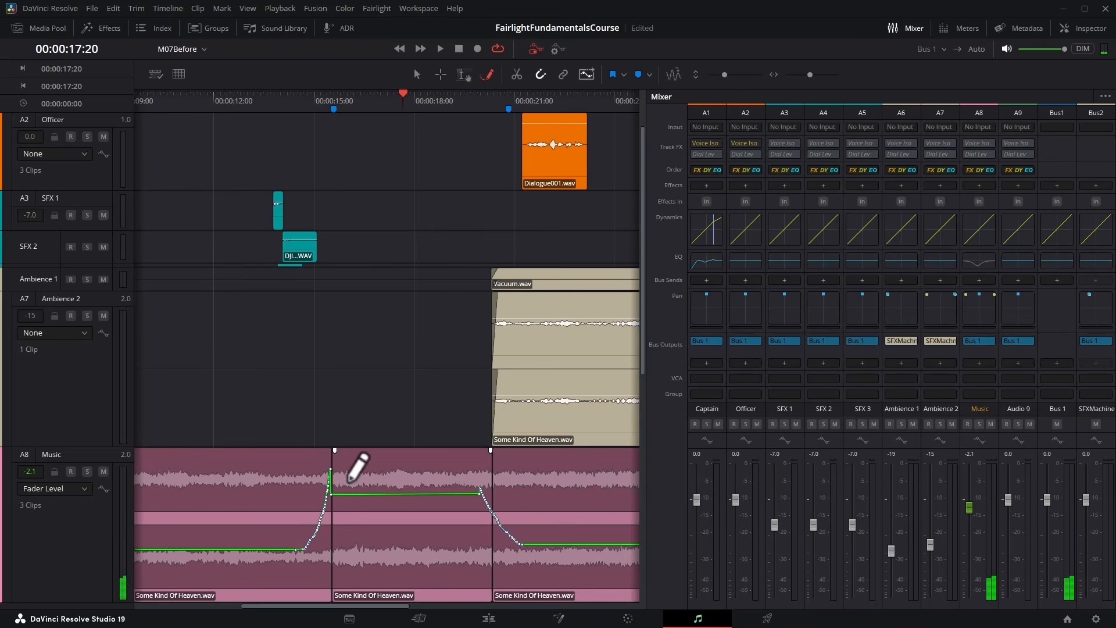
{"action": "left_click_drag", "start_coordinate": [314, 525], "coordinate": [334, 493]}
{"action": "left_click_drag", "start_coordinate": [478, 493], "coordinate": [514, 539]}
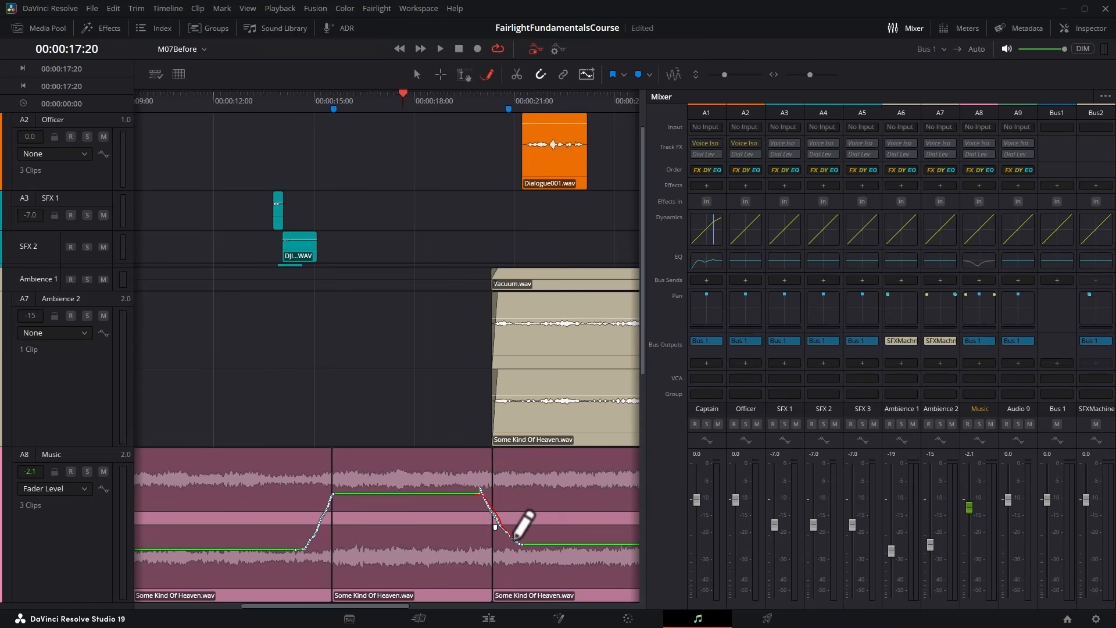
{"action": "key", "text": "space"}
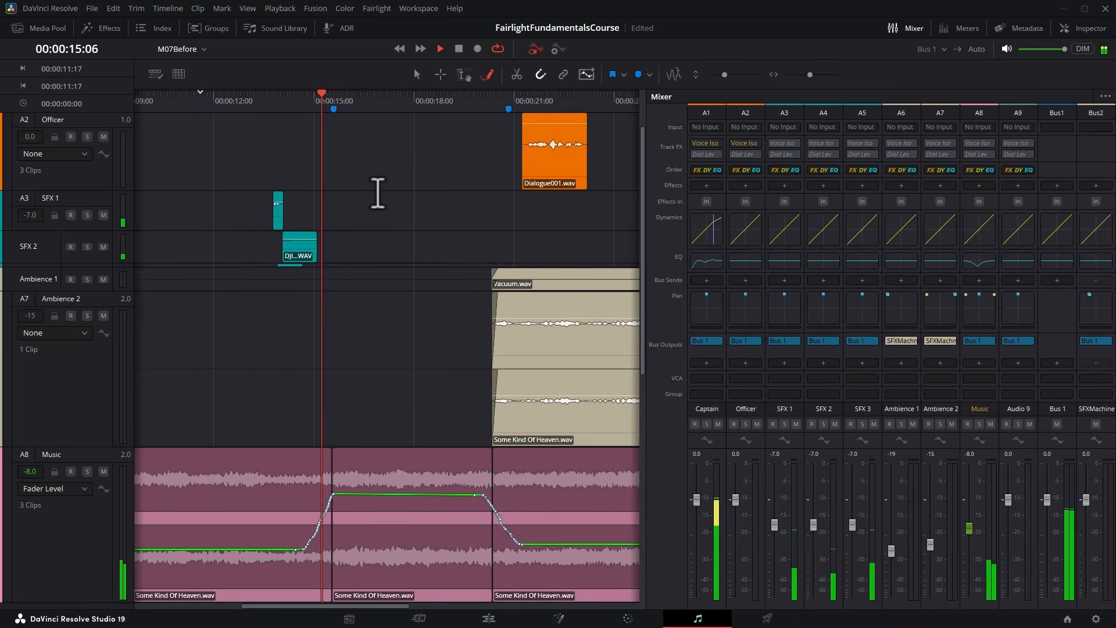
{"action": "key", "text": "space"}
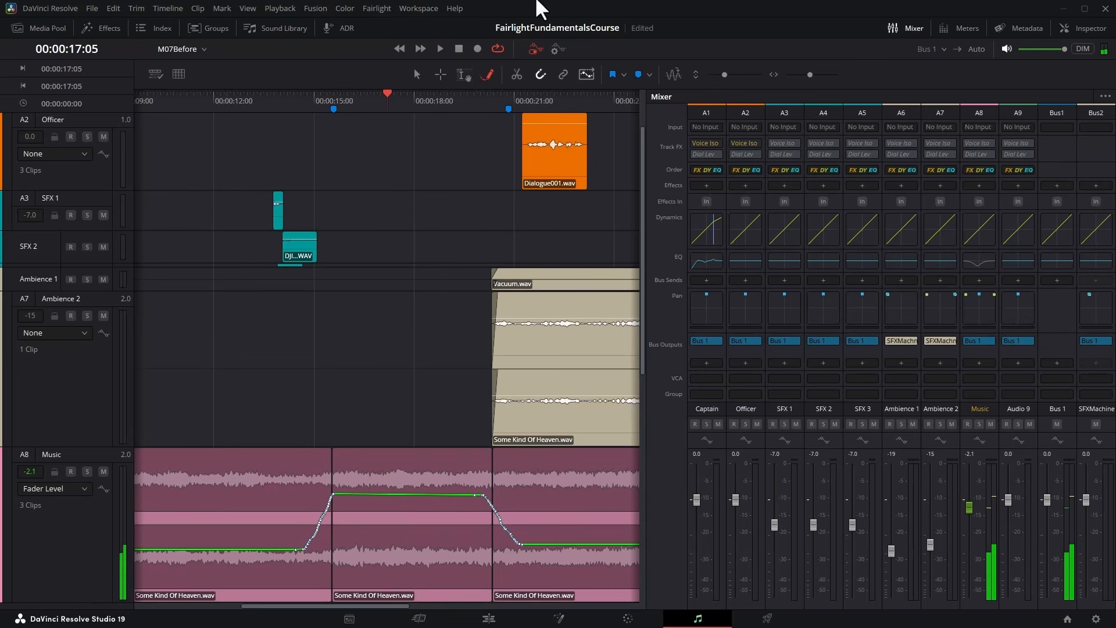
Lower the Music's Fader Level in the gap to about -3.8 dB and audition it from 00:00:17:05.
{"action": "left_click", "coordinate": [418, 74]}
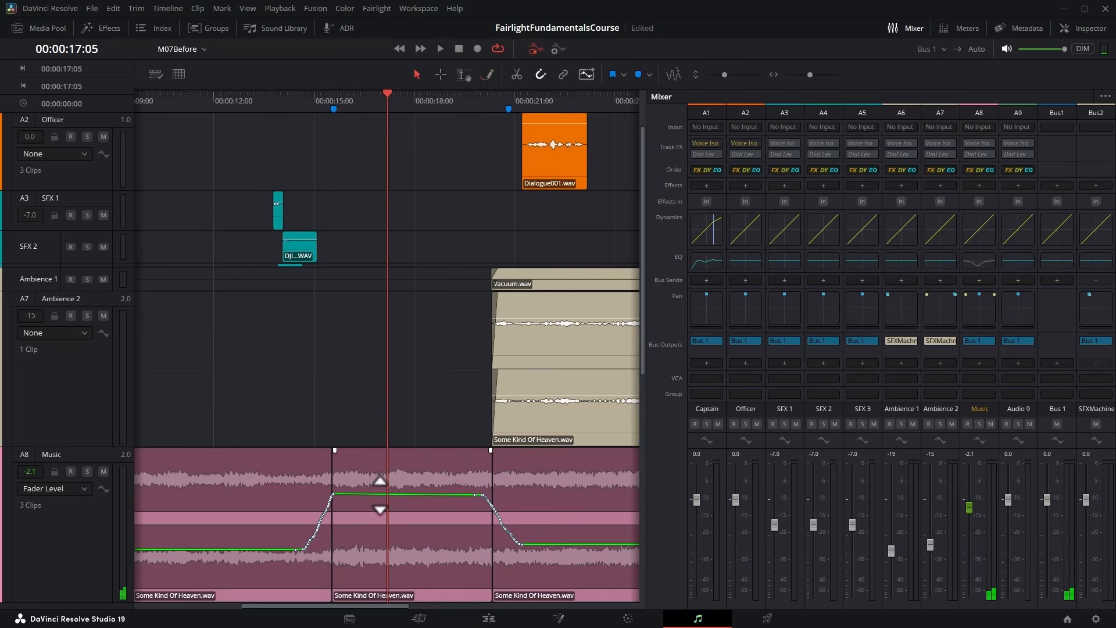
{"action": "left_click_drag", "start_coordinate": [382, 494], "coordinate": [380, 500]}
{"action": "key", "text": "space"}
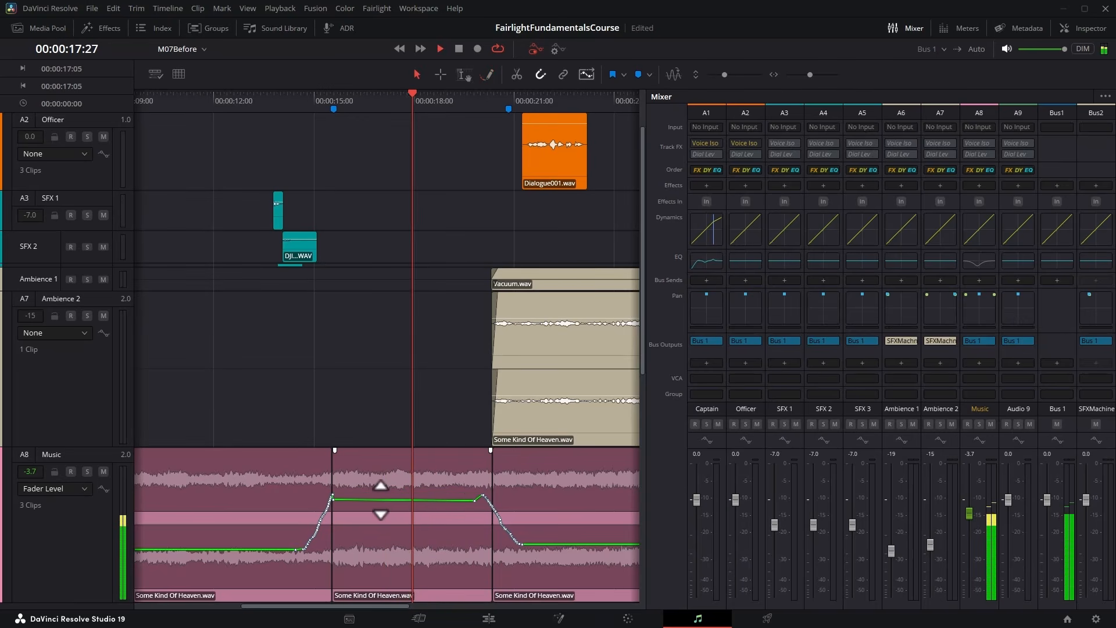
{"action": "key", "text": "space"}
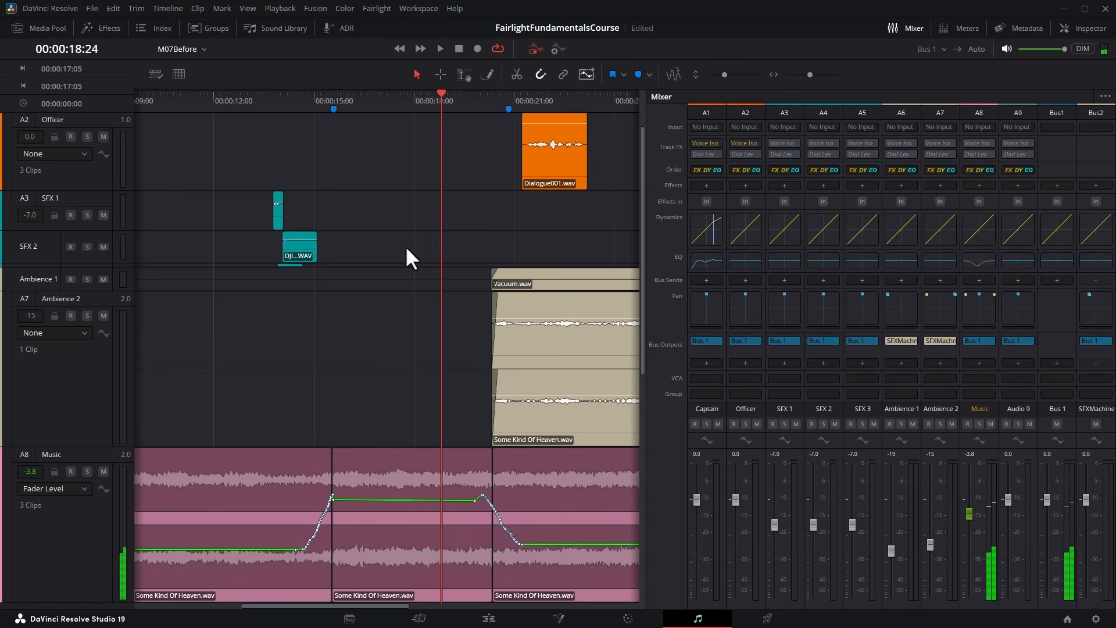
Round the upper corners of both Fader Level ramps around the gap with the Pencil tool, and play through the transitions.
{"action": "left_click", "coordinate": [487, 74]}
{"action": "left_click_drag", "start_coordinate": [326, 510], "coordinate": [338, 501]}
{"action": "left_click_drag", "start_coordinate": [338, 500], "coordinate": [344, 499]}
{"action": "left_click_drag", "start_coordinate": [470, 501], "coordinate": [495, 505]}
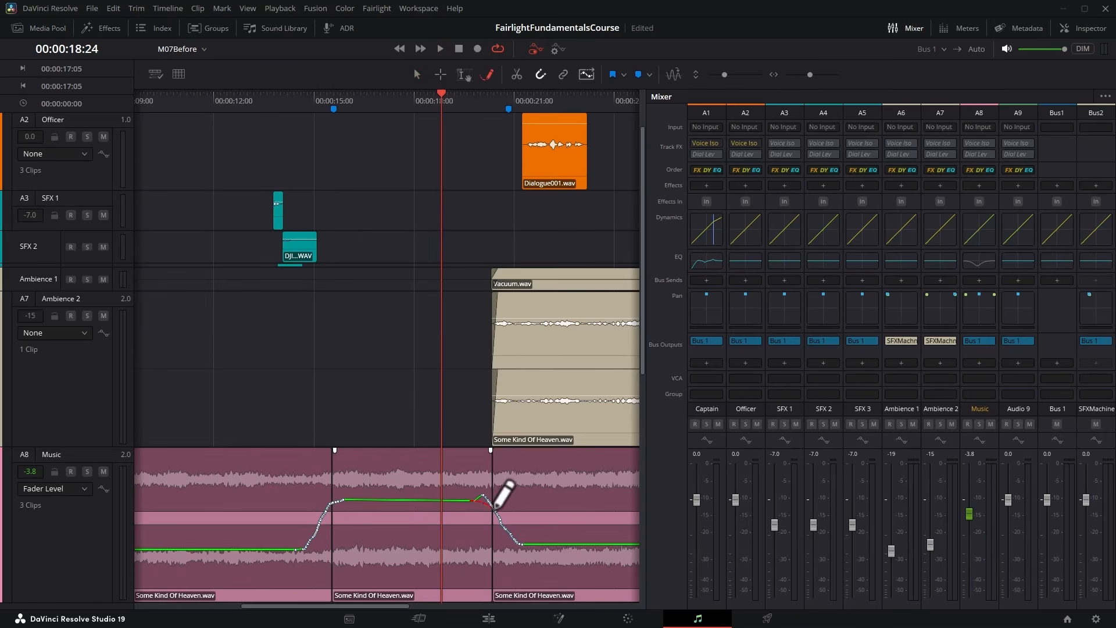
{"action": "left_click", "coordinate": [288, 96]}
{"action": "key", "text": "space"}
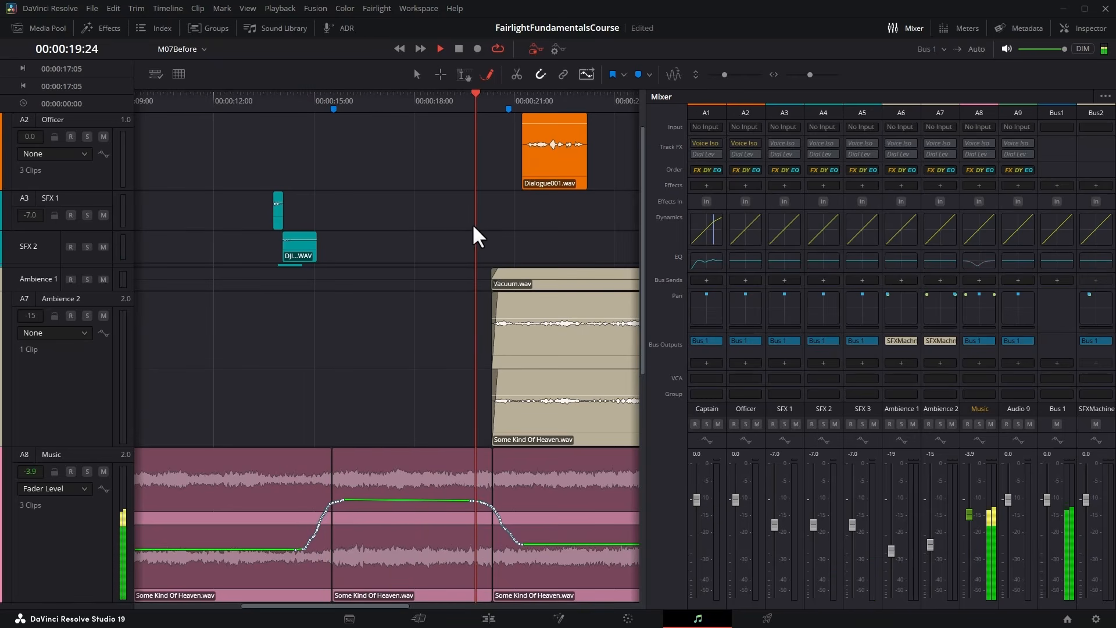
{"action": "key", "text": "space"}
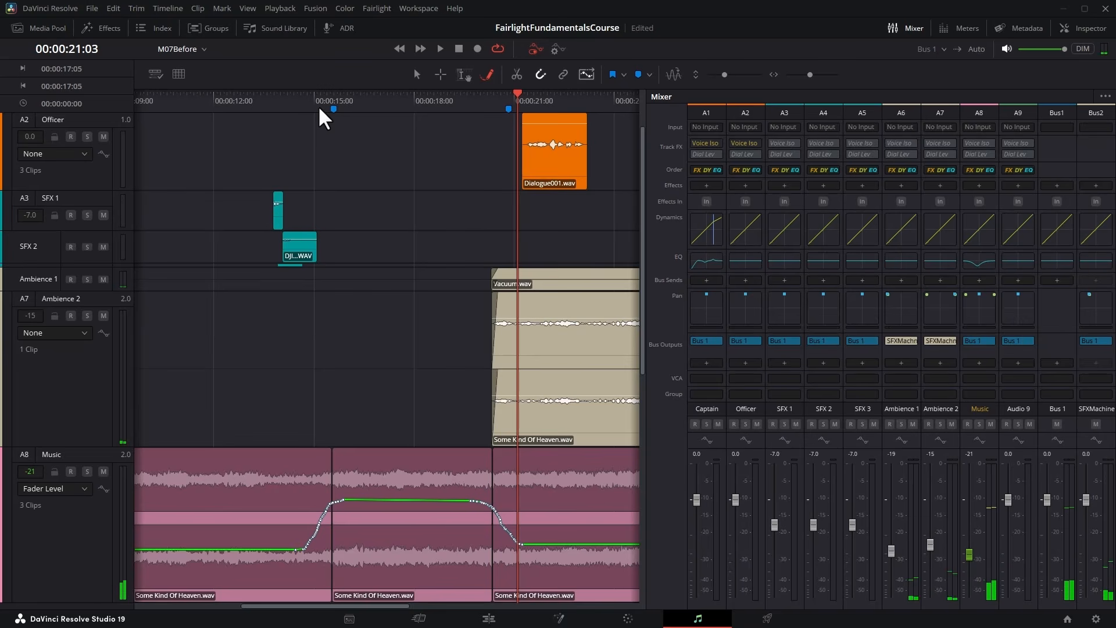
Play through the music's rise from the dialogue into the gap, starting at about 00:00:14:00 and stopping near 00:00:17:06.
{"action": "left_click", "coordinate": [317, 99]}
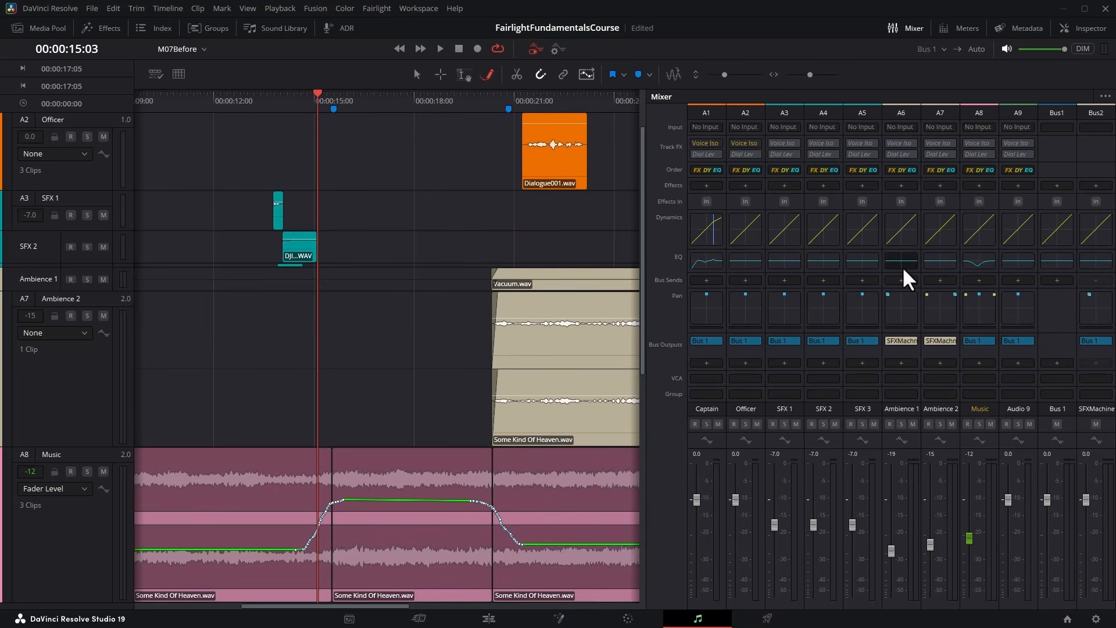
{"action": "left_click", "coordinate": [283, 98]}
{"action": "key", "text": "space"}
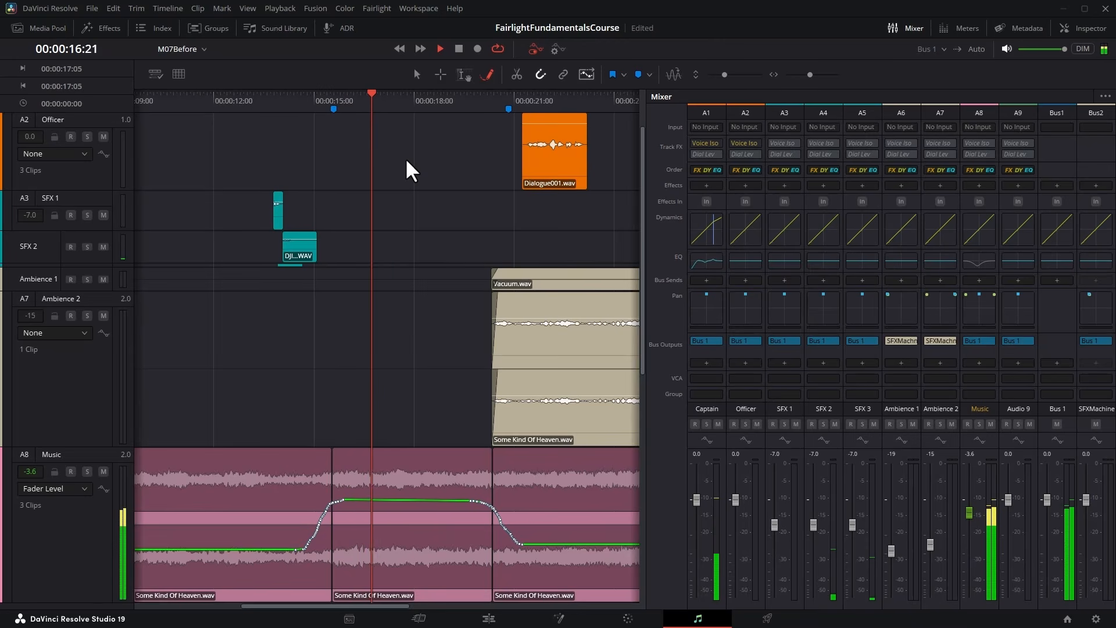
{"action": "key", "text": "space"}
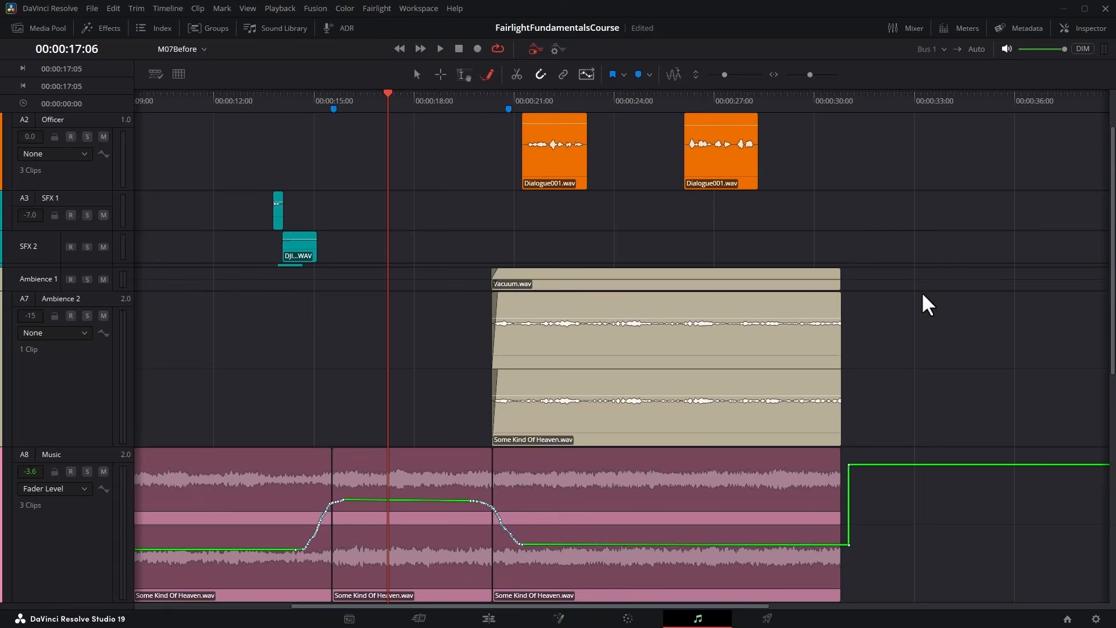
Hide the Mixer, reduce the track heights to show tracks A1 through A9 together, and play the whole mix from 00:00:00:00.
{"action": "key", "text": "ctrl+minus"}
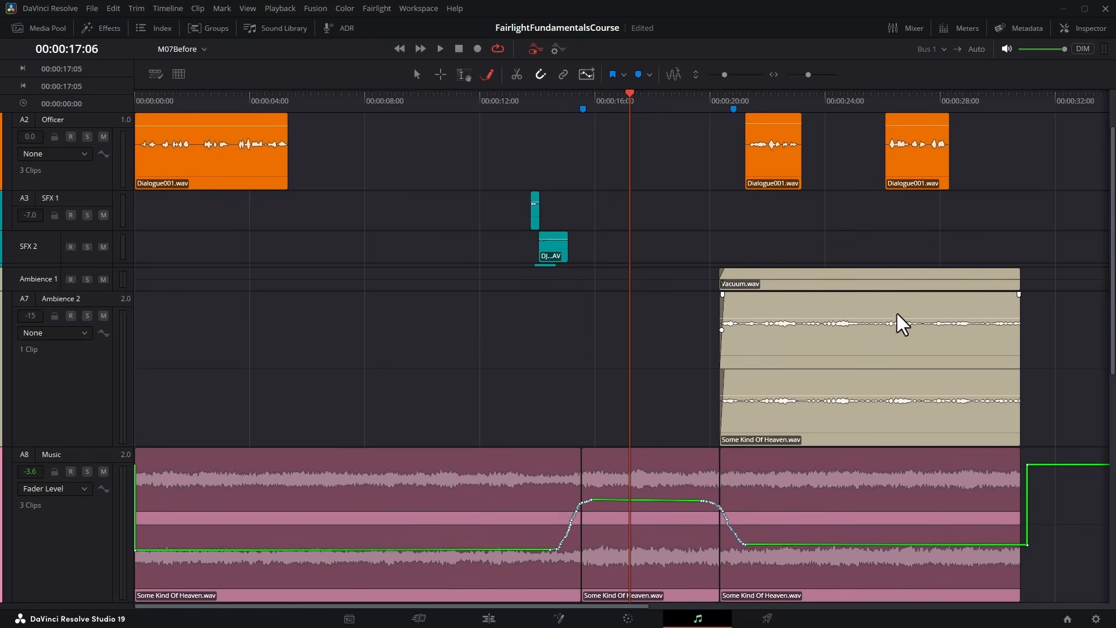
{"action": "left_click_drag", "start_coordinate": [724, 74], "coordinate": [712, 74]}
{"action": "scroll", "coordinate": [697, 192], "scroll_direction": "up", "scroll_amount": 1}
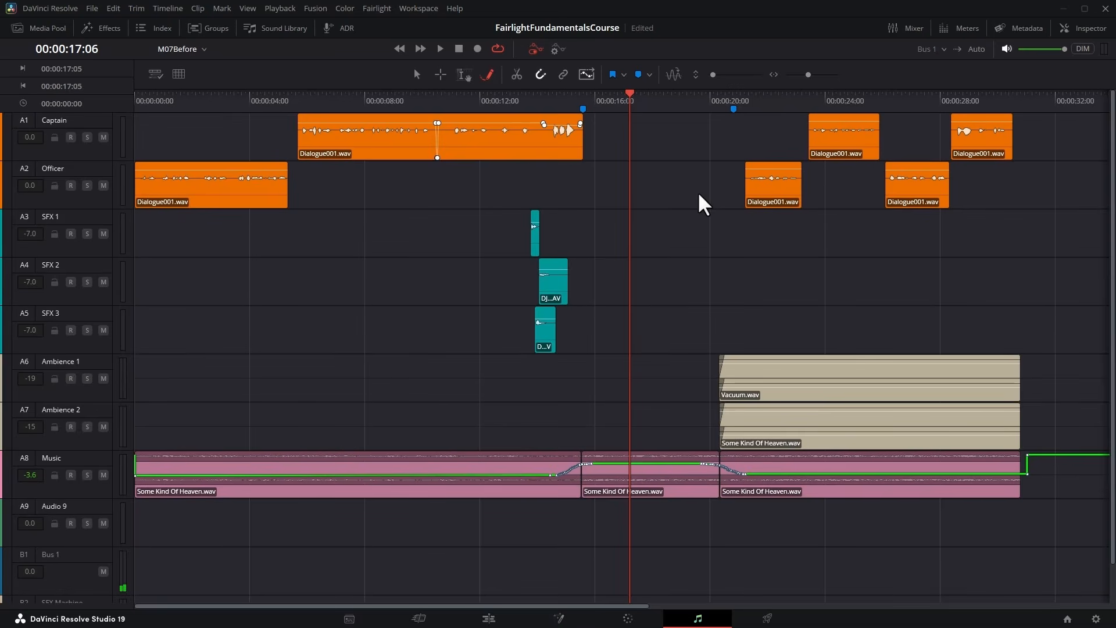
{"action": "key", "text": "Home"}
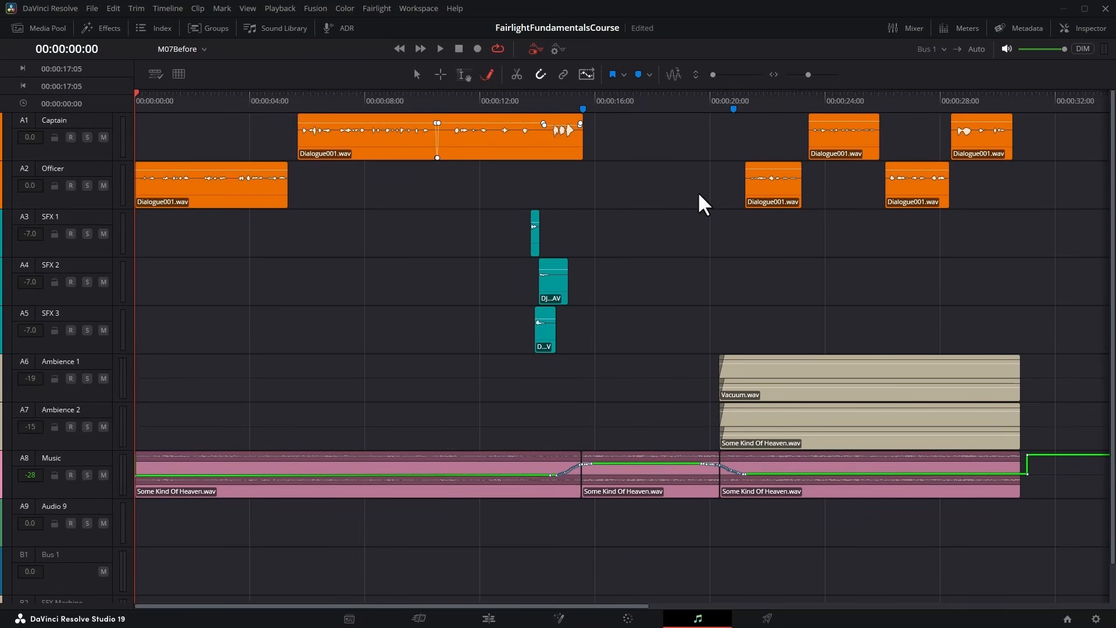
{"action": "key", "text": "space"}
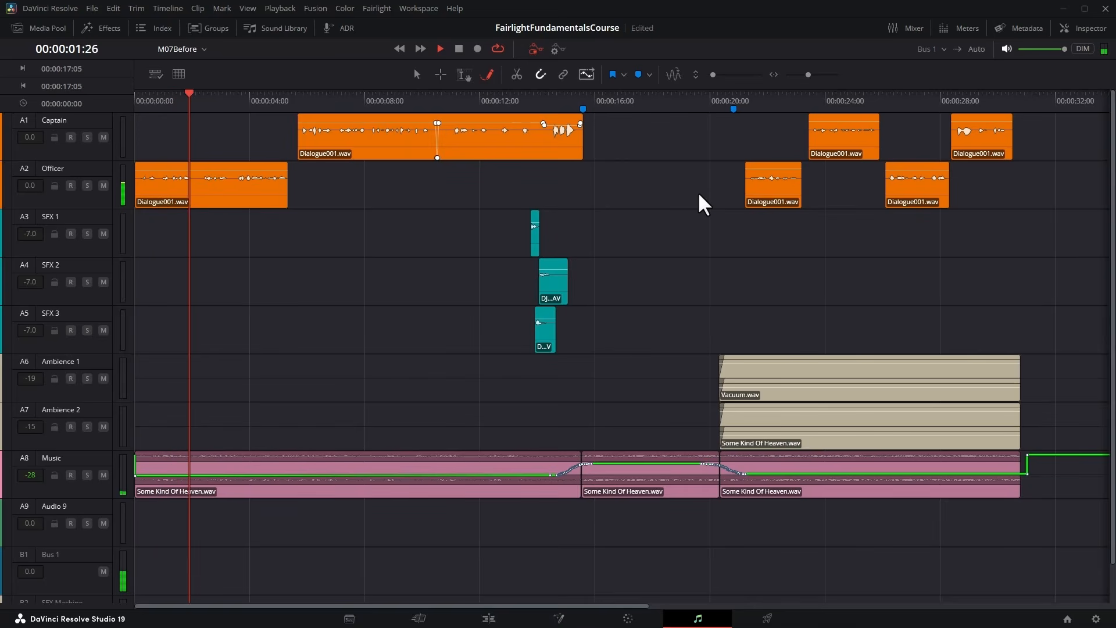
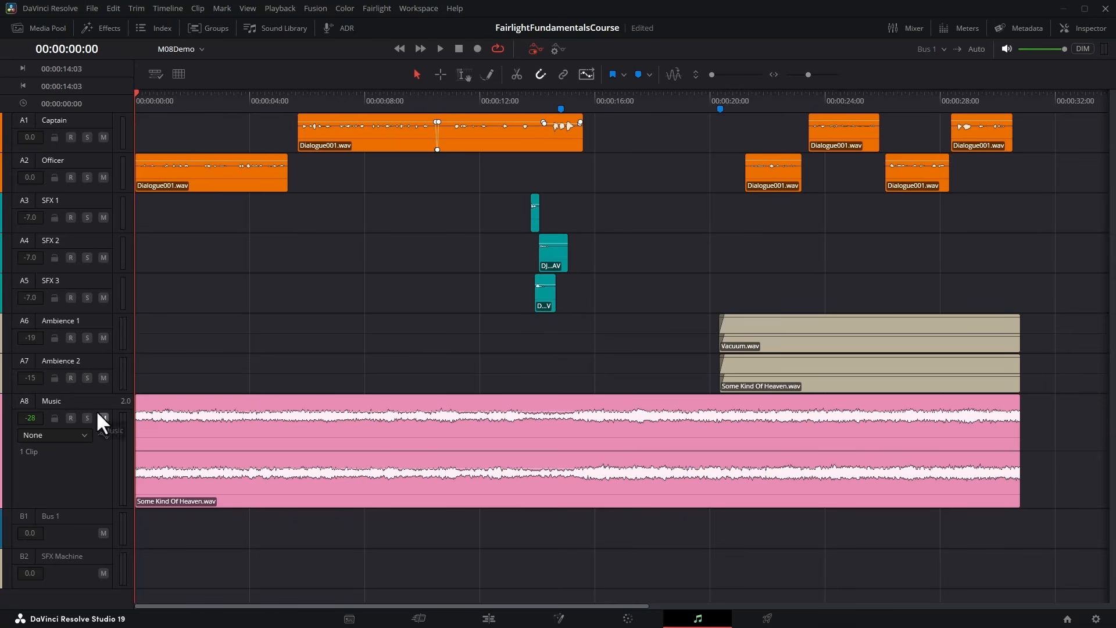
Display the Music track's Fader Level automation curve, followed by its EQ Band 3 Gain curve.
{"action": "left_click", "coordinate": [82, 435]}
{"action": "left_click", "coordinate": [69, 458]}
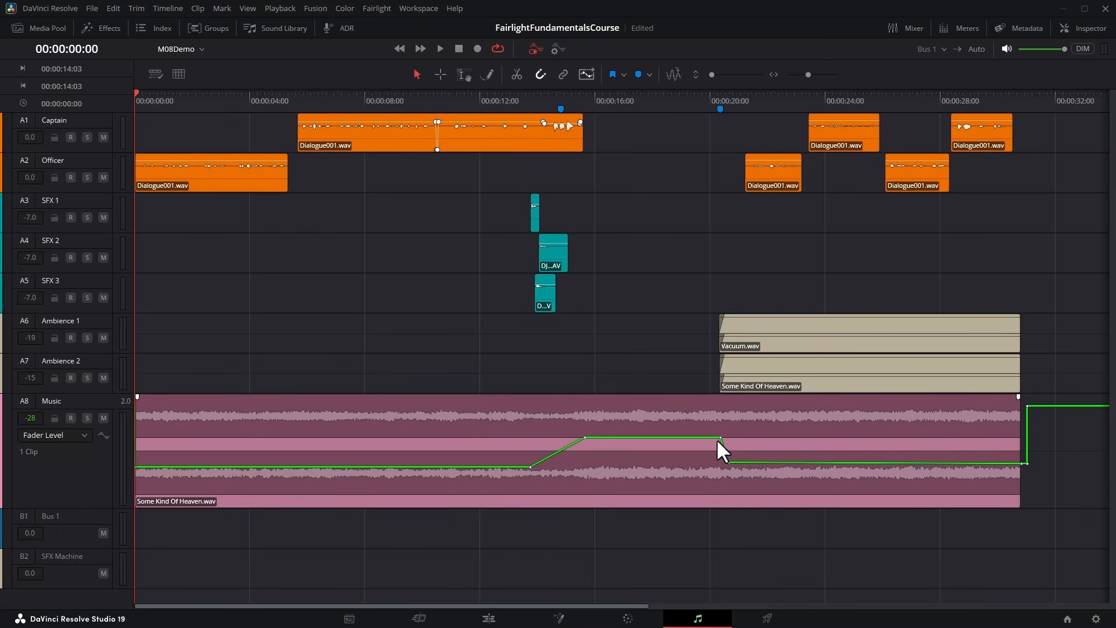
{"action": "left_click", "coordinate": [58, 434]}
{"action": "mouse_move", "coordinate": [63, 507]}
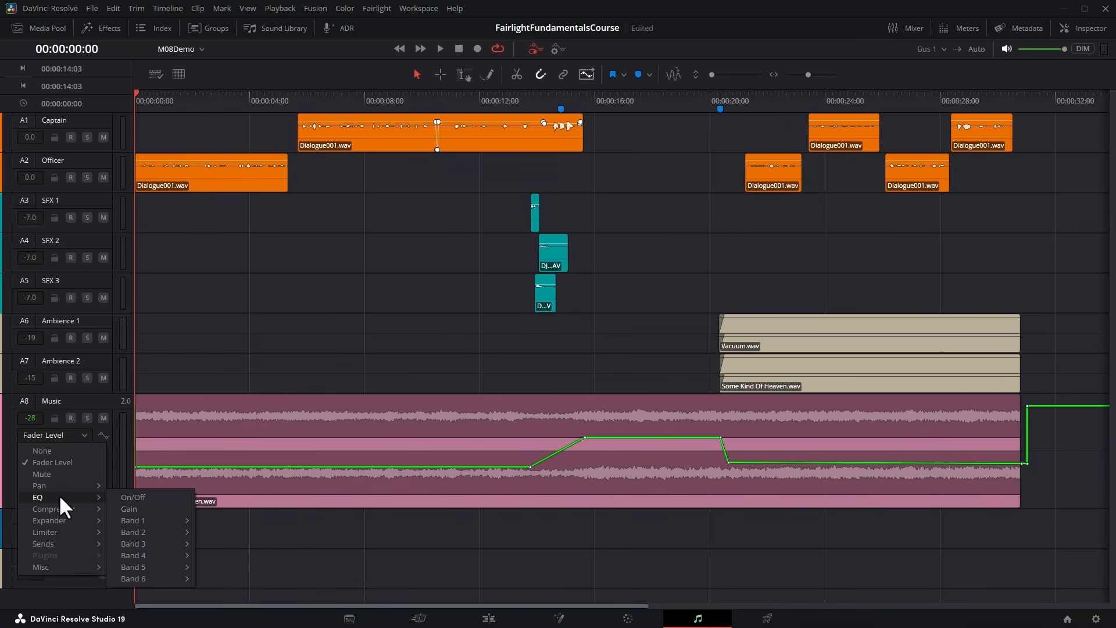
{"action": "mouse_move", "coordinate": [167, 543]}
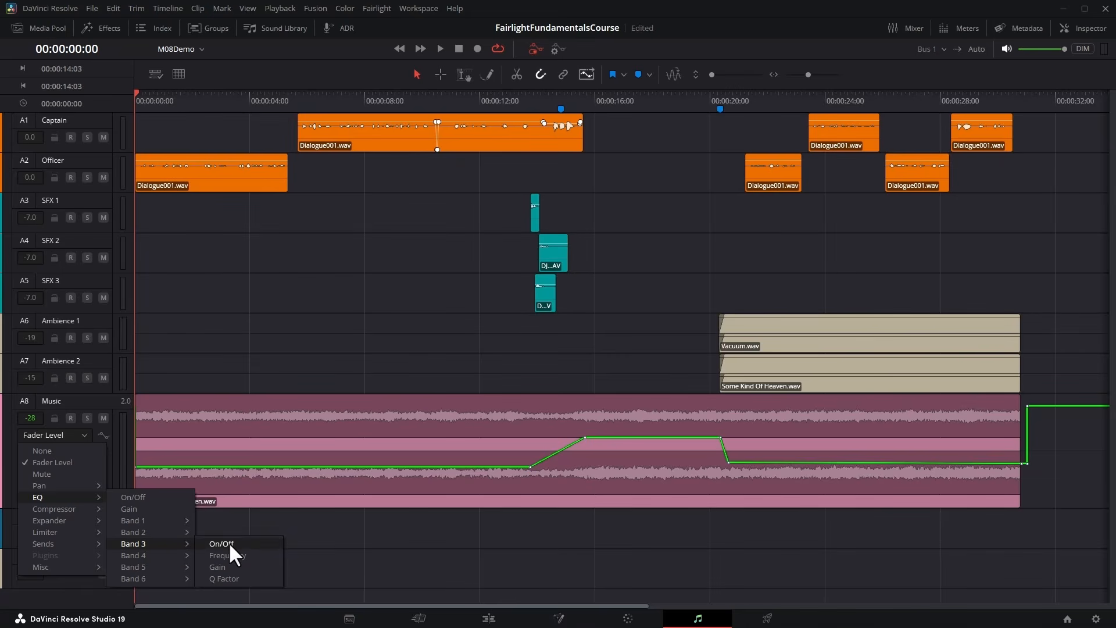
{"action": "left_click", "coordinate": [218, 567]}
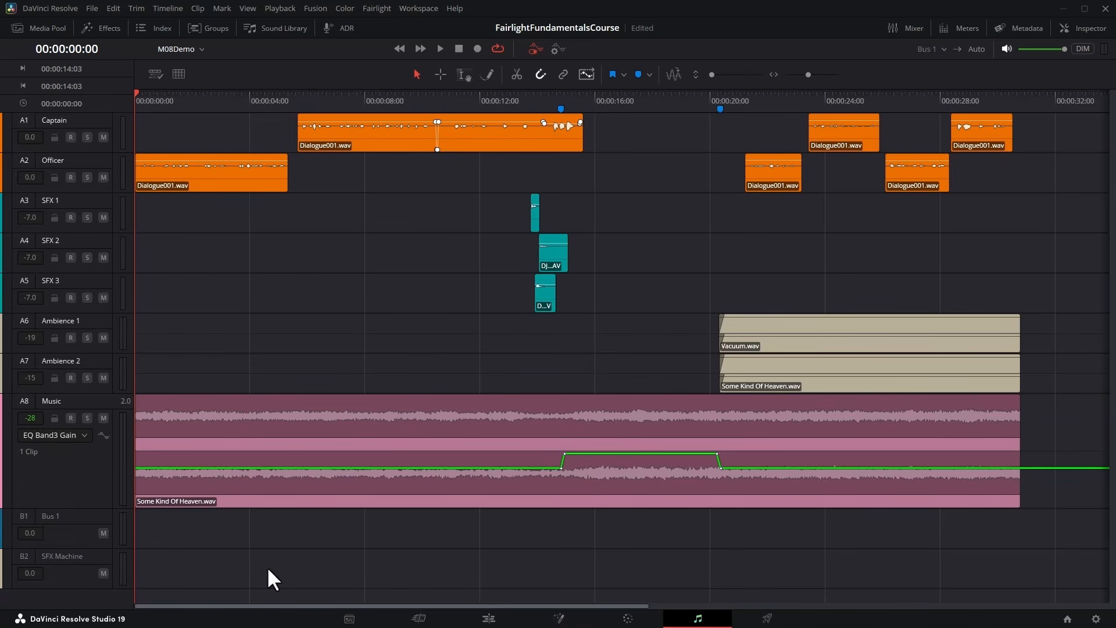
Show the Mixer, widen it to reveal all tracks, and inspect the Music track's equalizer and Band 3 settings.
{"action": "left_click", "coordinate": [910, 28]}
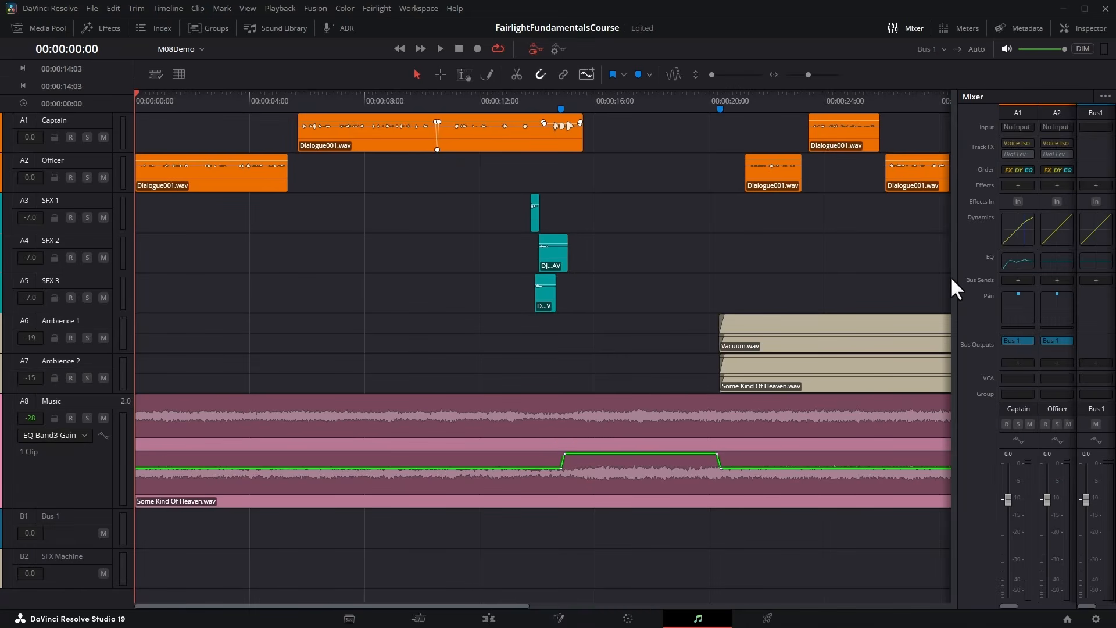
{"action": "left_click_drag", "start_coordinate": [958, 279], "coordinate": [573, 282]}
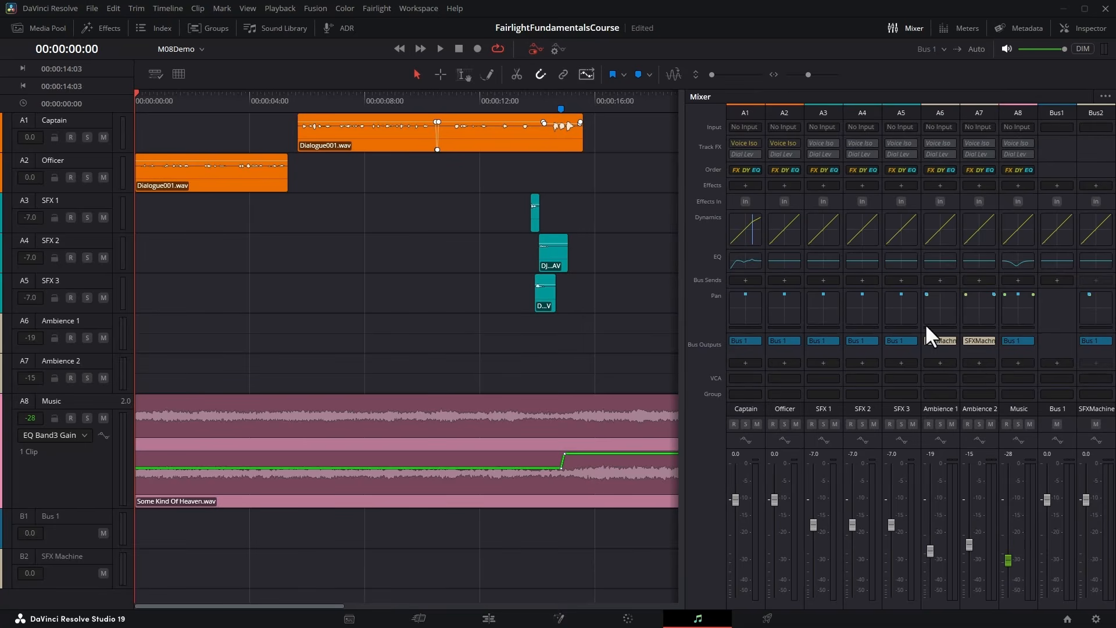
{"action": "double_click", "coordinate": [1018, 261]}
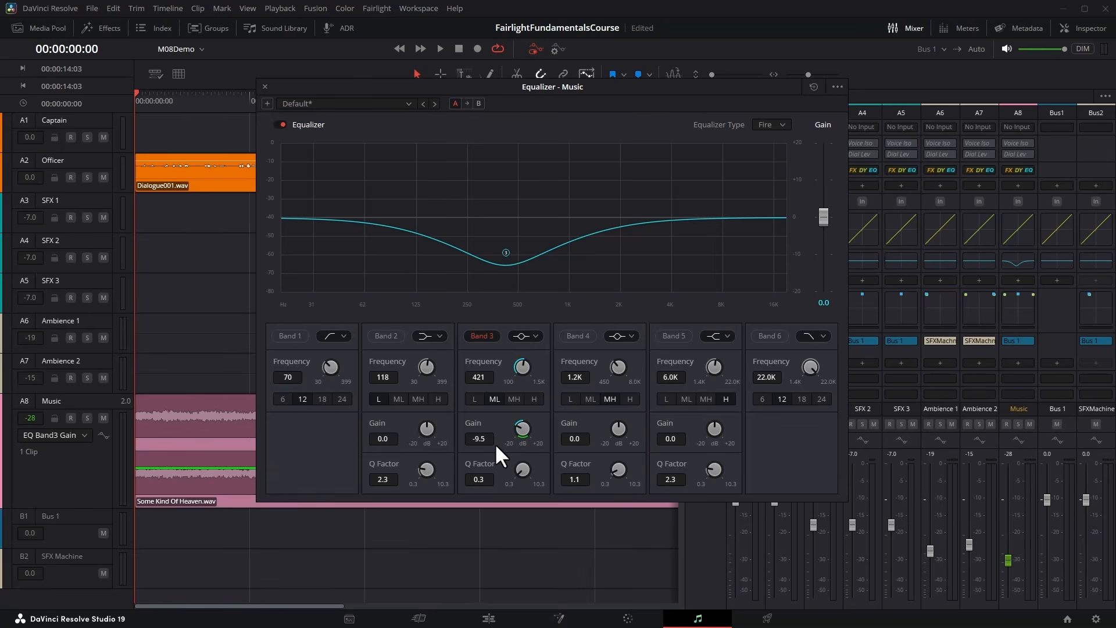
{"action": "left_click", "coordinate": [265, 87]}
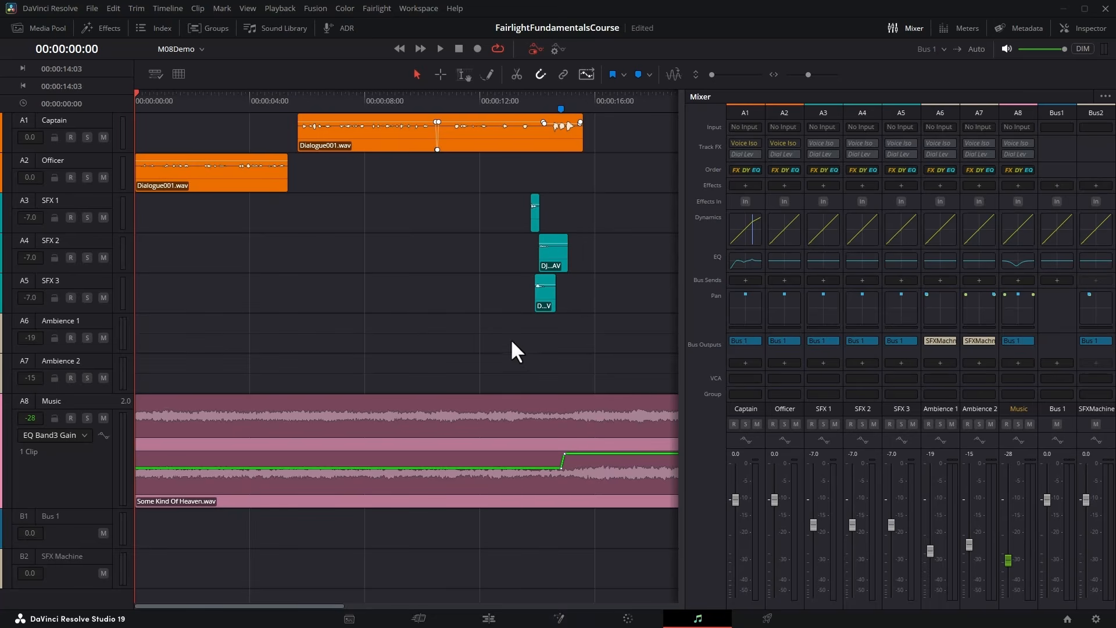
{"action": "mouse_move", "coordinate": [585, 453]}
Set the Music track's automation display to None and hide the Mixer.
{"action": "left_click", "coordinate": [80, 435]}
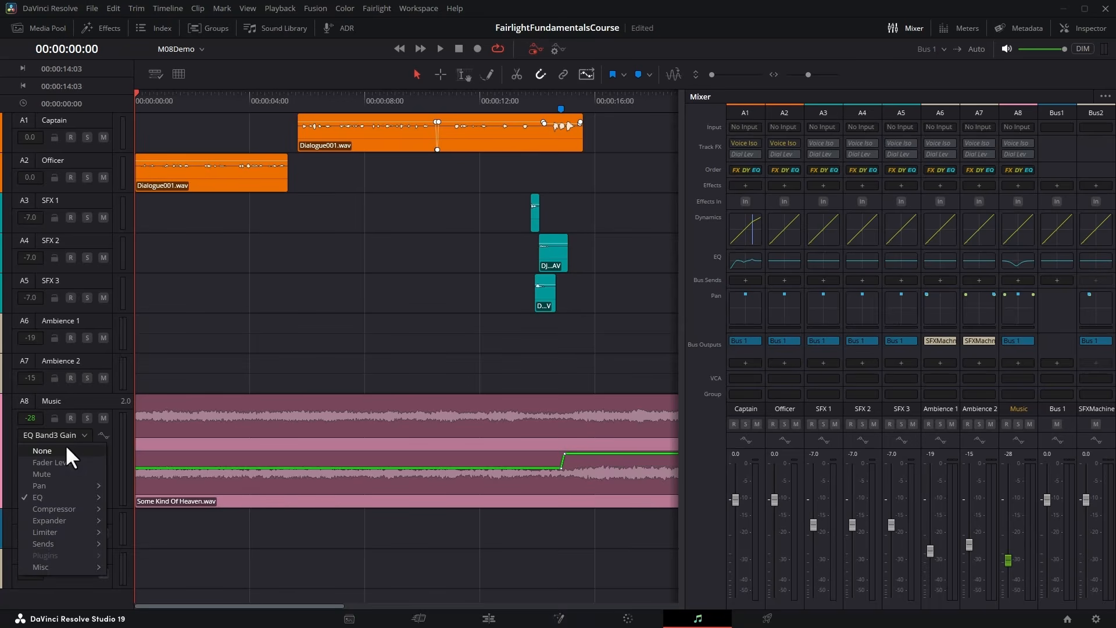
{"action": "left_click", "coordinate": [65, 446]}
{"action": "left_click", "coordinate": [902, 28]}
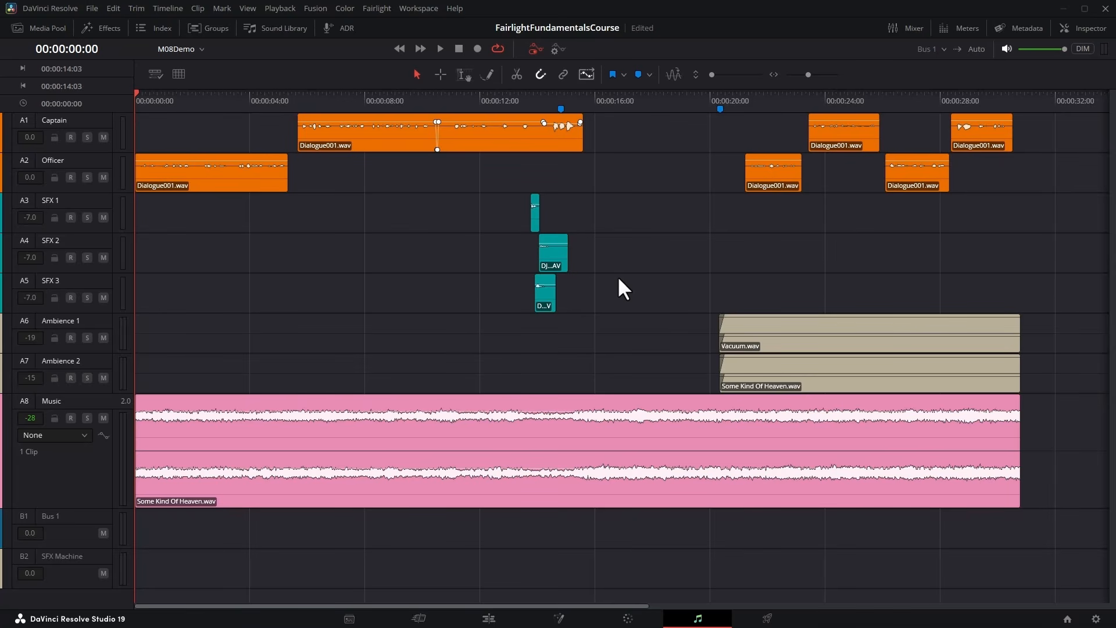
{"action": "left_click", "coordinate": [910, 29]}
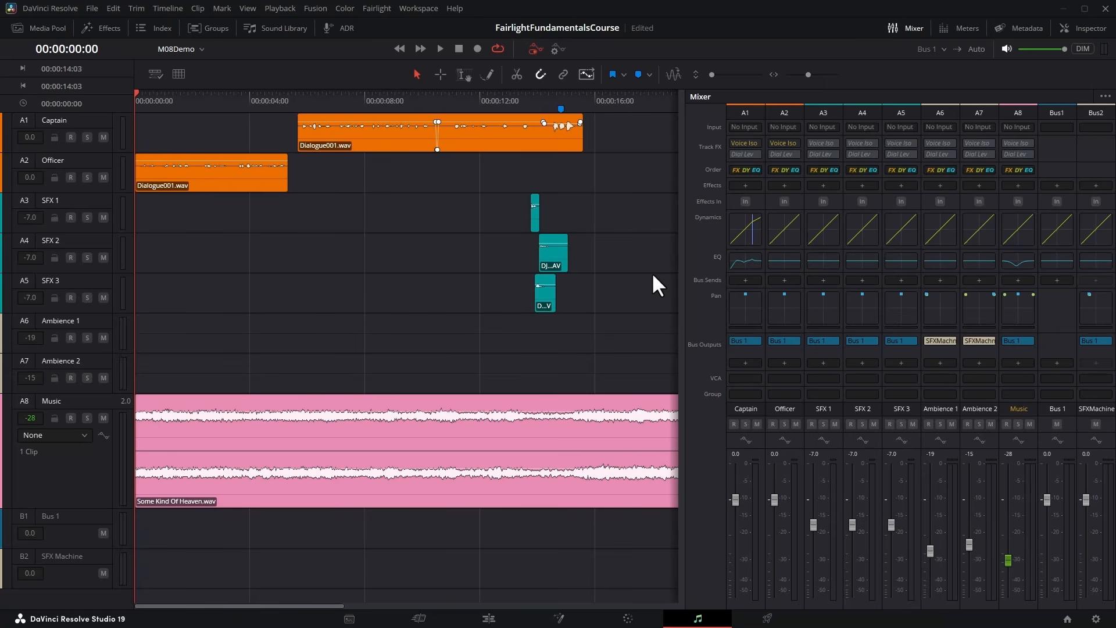
{"action": "left_click", "coordinate": [905, 28]}
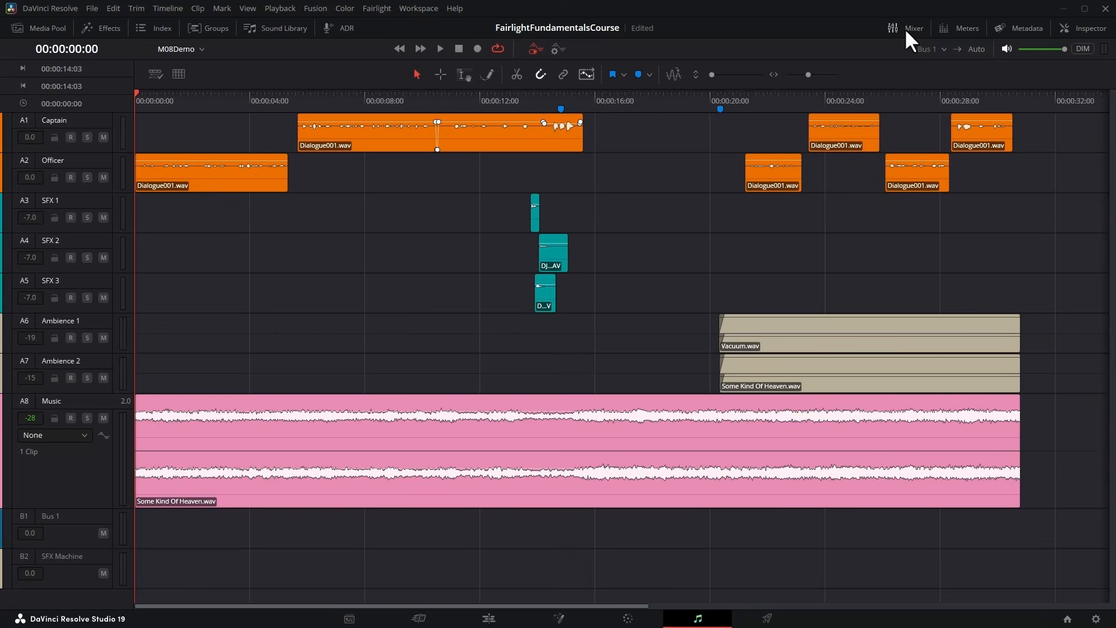
Show the Meters and play the mix from about 00:00:12:00 to 00:00:21:05 to check the Control Room and loudness levels.
{"action": "left_click", "coordinate": [959, 30]}
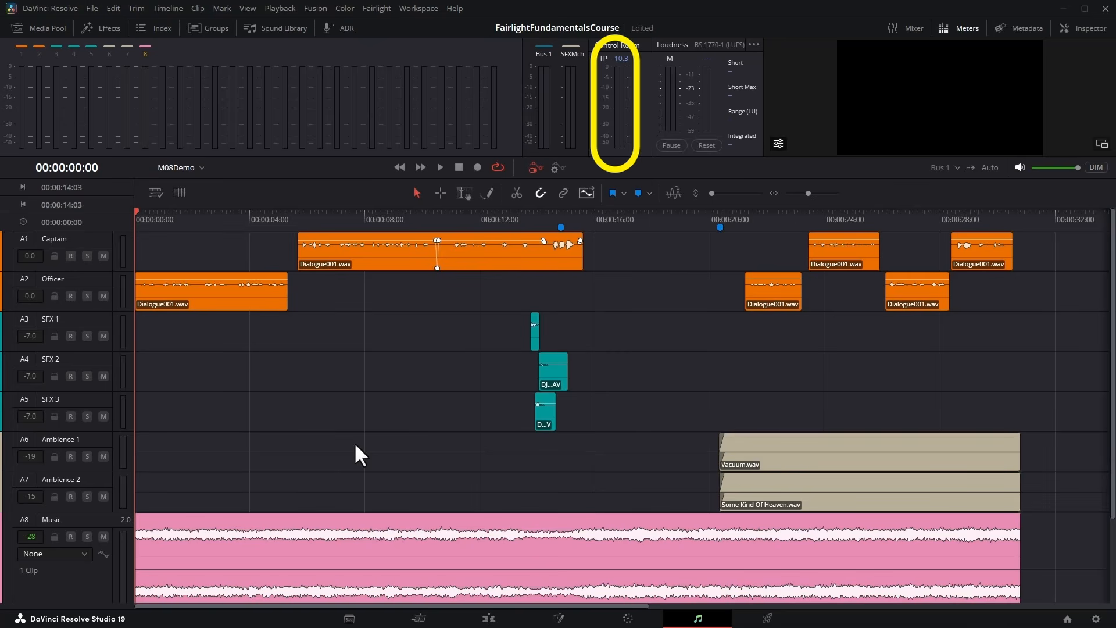
{"action": "left_click", "coordinate": [483, 216]}
{"action": "key", "text": "space"}
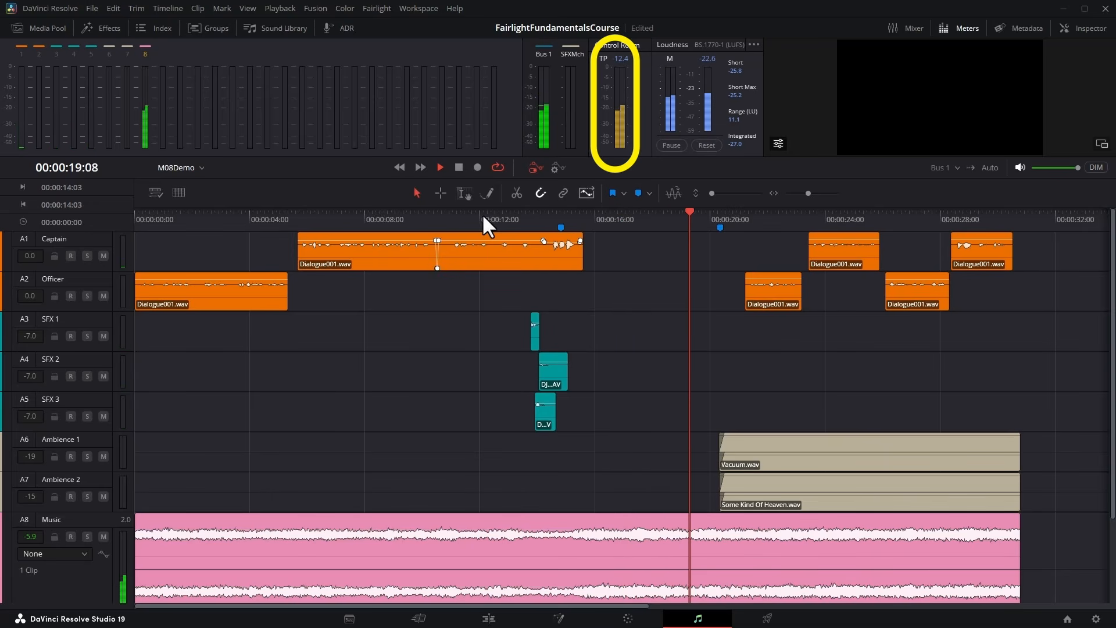
{"action": "key", "text": "space"}
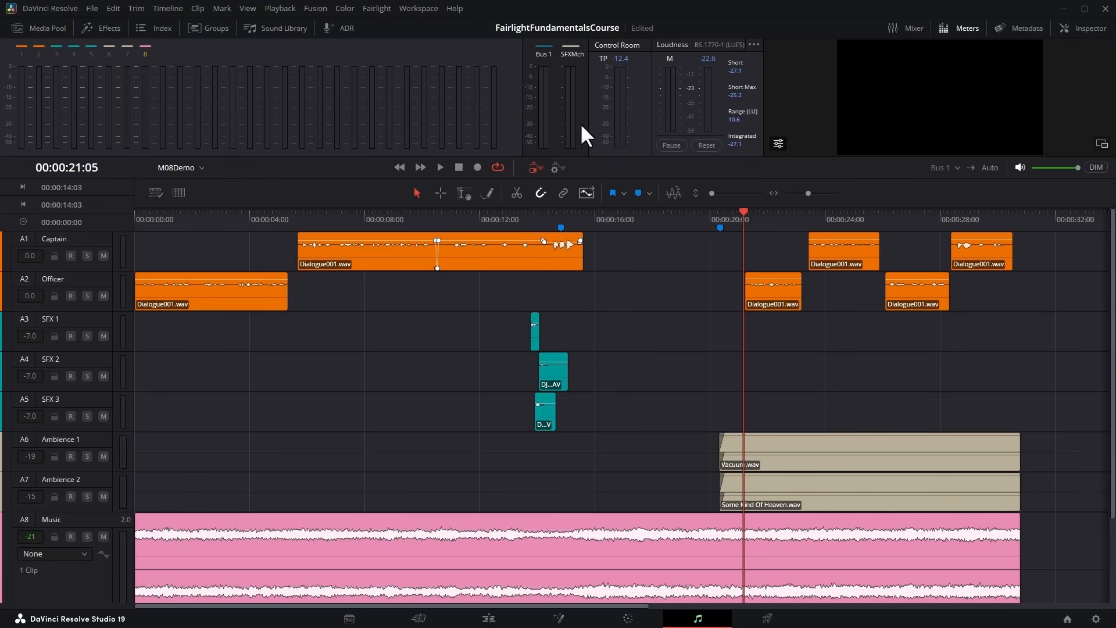
Compare the loudness meter's NETFLIX and YOUTUBE standards, ending with YOUTUBE selected.
{"action": "left_click", "coordinate": [754, 44]}
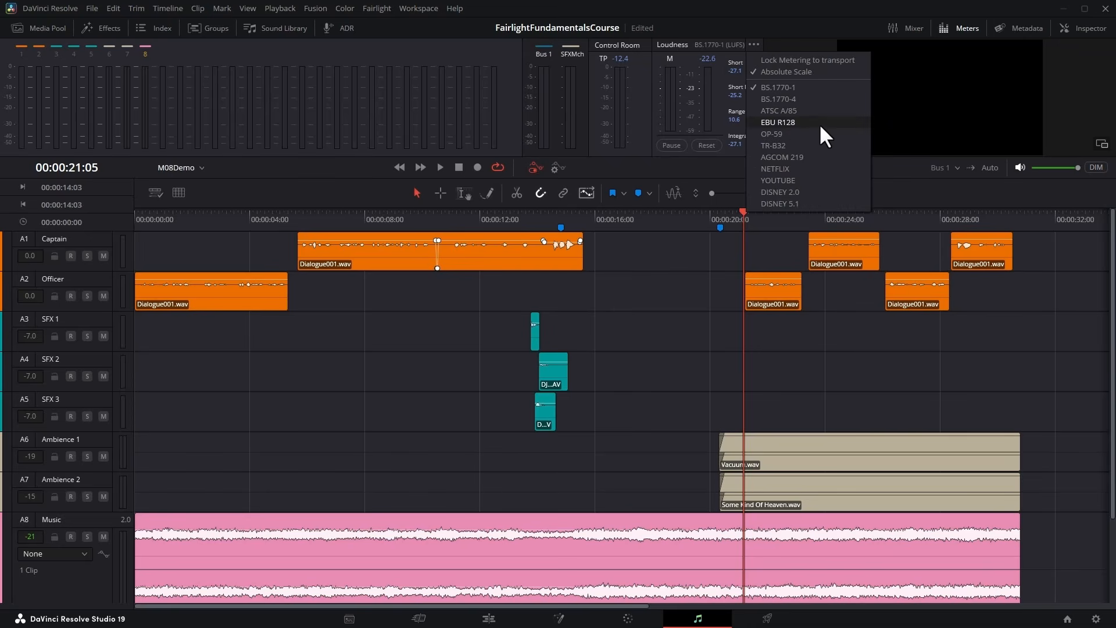
{"action": "left_click", "coordinate": [840, 168]}
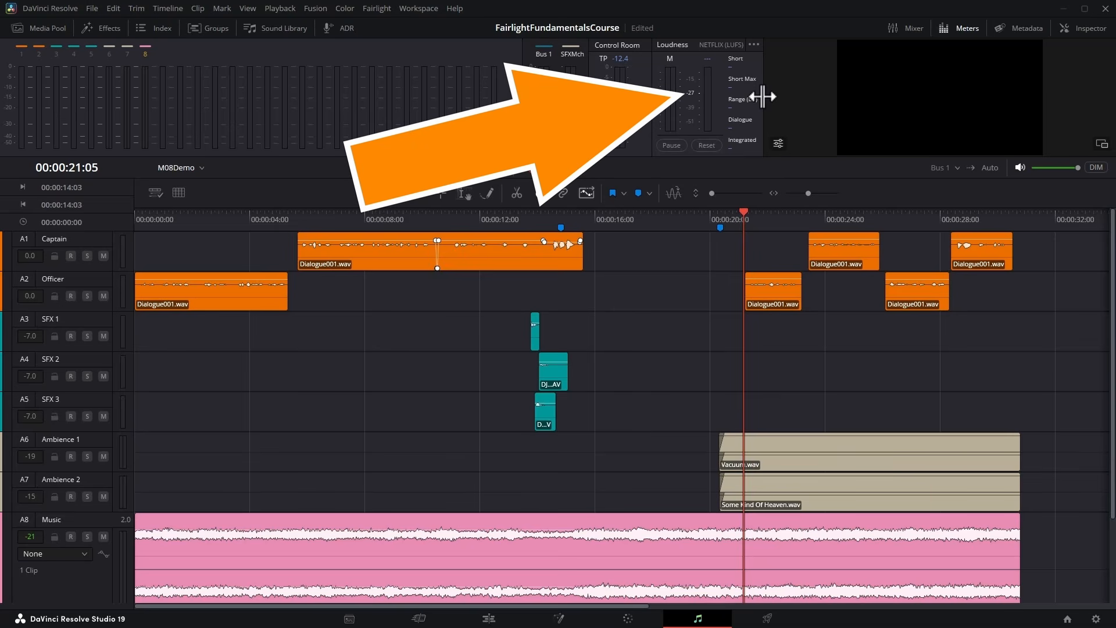
{"action": "left_click", "coordinate": [754, 44]}
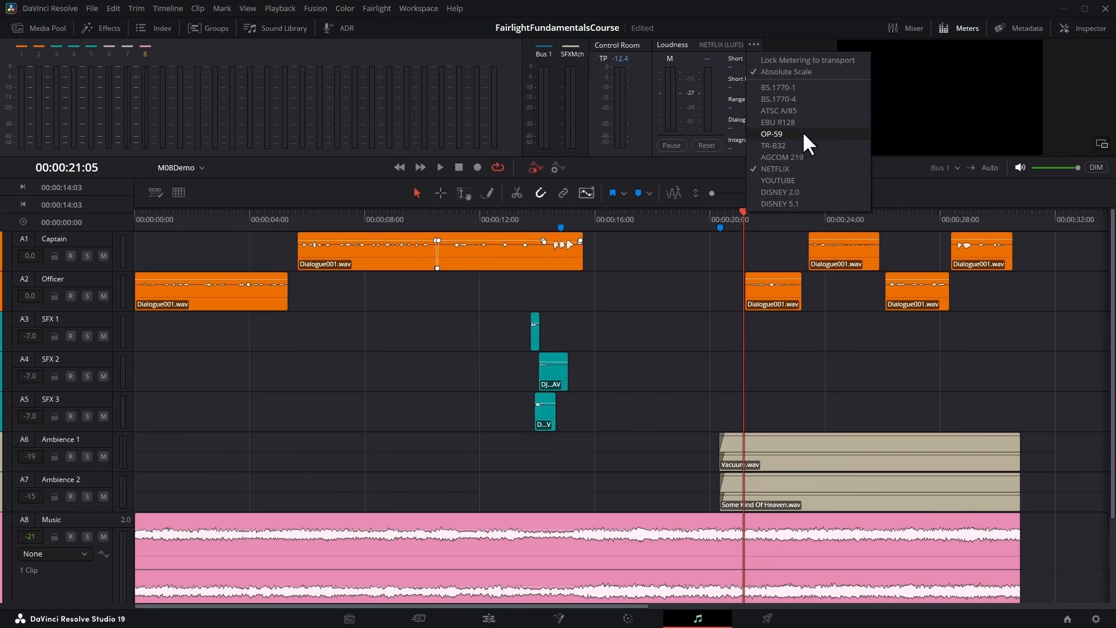
{"action": "left_click", "coordinate": [807, 180]}
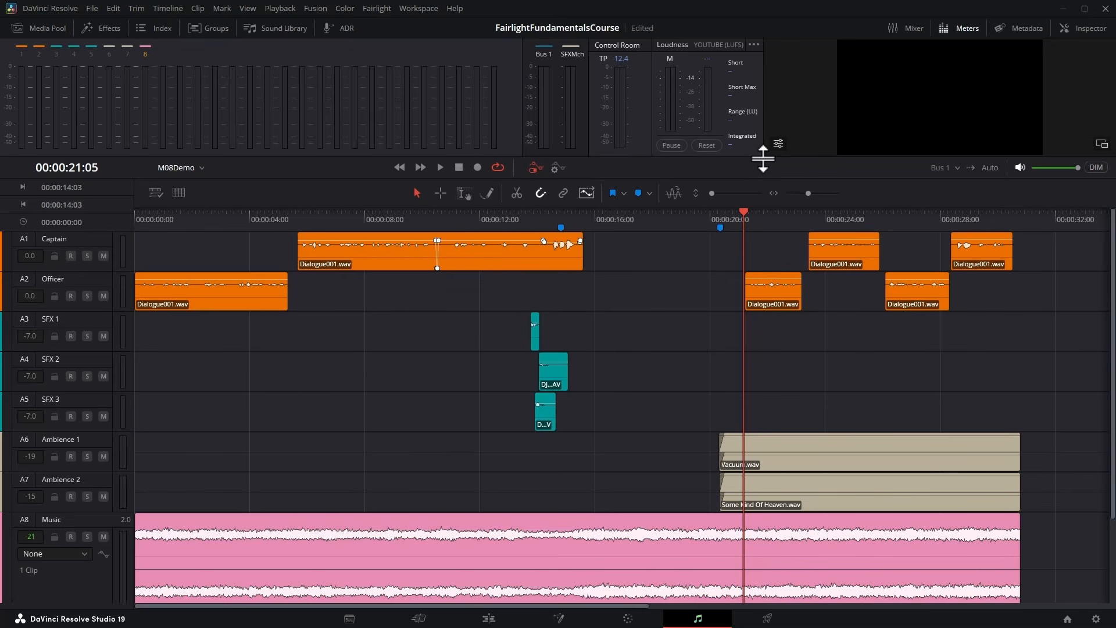
{"action": "left_click", "coordinate": [750, 43]}
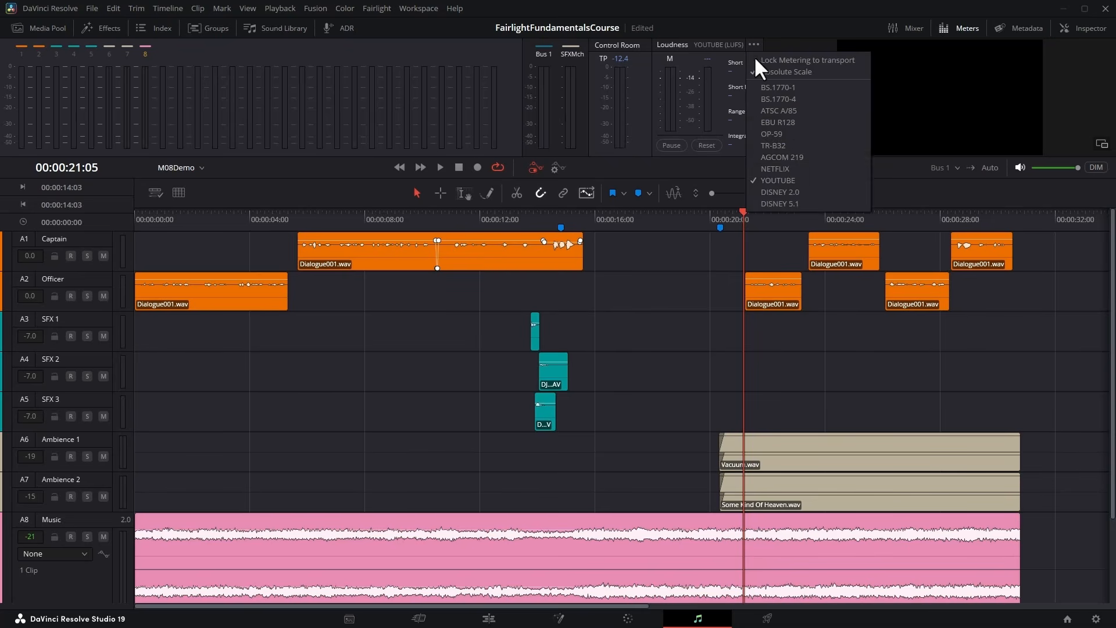
{"action": "left_click", "coordinate": [783, 168]}
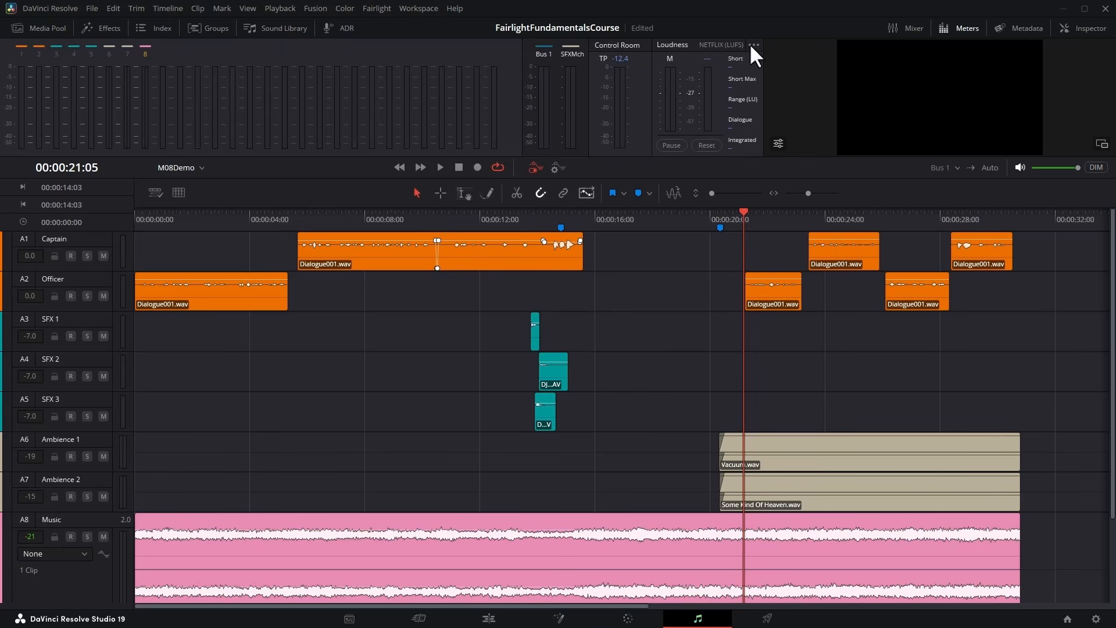
{"action": "left_click", "coordinate": [753, 44]}
{"action": "left_click", "coordinate": [778, 181]}
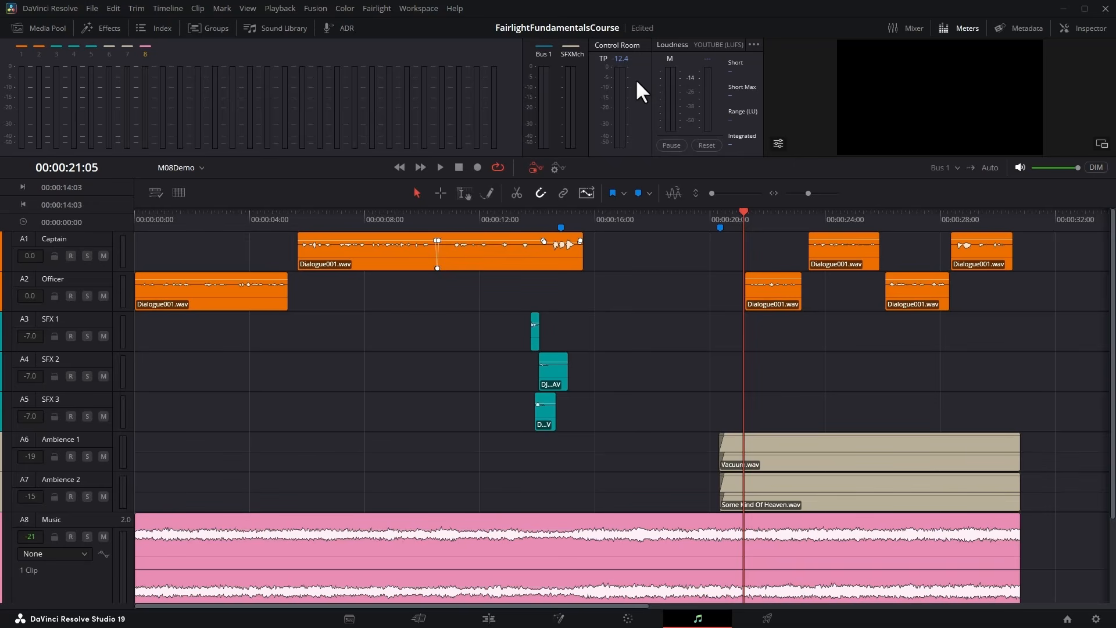
Play the mix from about 00:00:14:00 to 00:00:17:26 to measure its loudness against the YOUTUBE target.
{"action": "left_click", "coordinate": [545, 215]}
{"action": "key", "text": "space"}
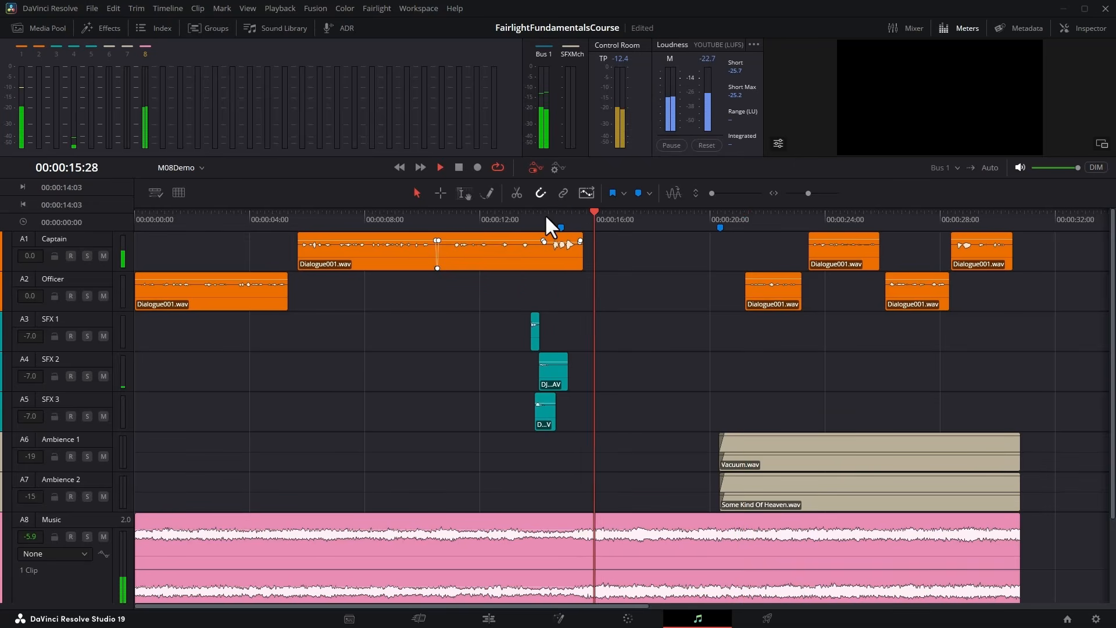
{"action": "key", "text": "space"}
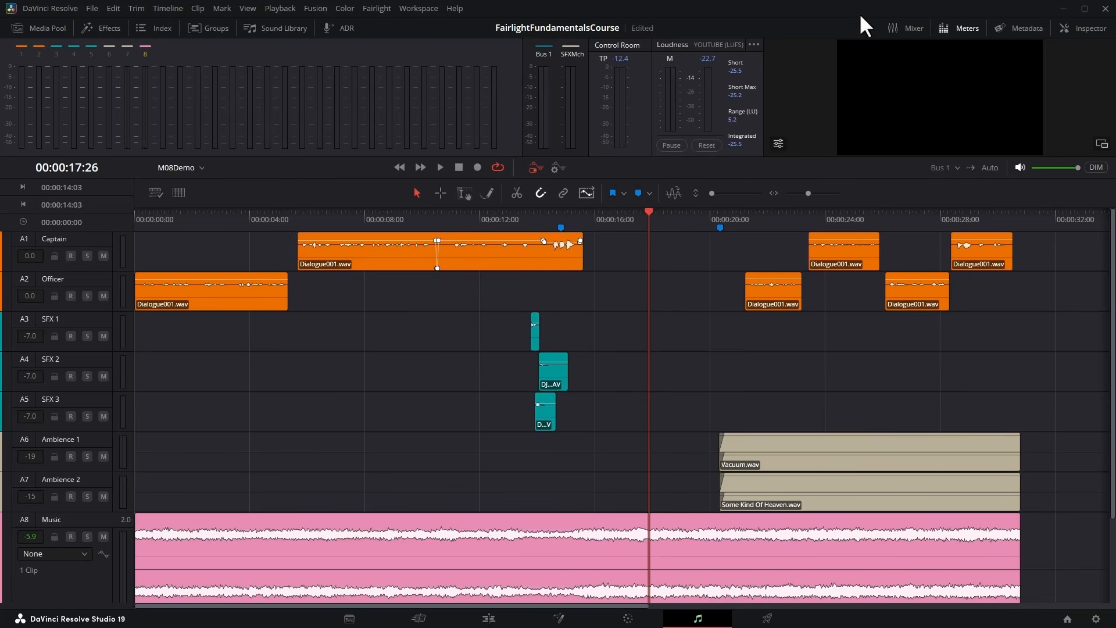
Show a narrow Mixer and raise the Bus 1 fader to +10 while playing from about 00:00:15:18 to 00:00:20:00.
{"action": "left_click", "coordinate": [896, 29]}
{"action": "left_click_drag", "start_coordinate": [679, 301], "coordinate": [1003, 302]}
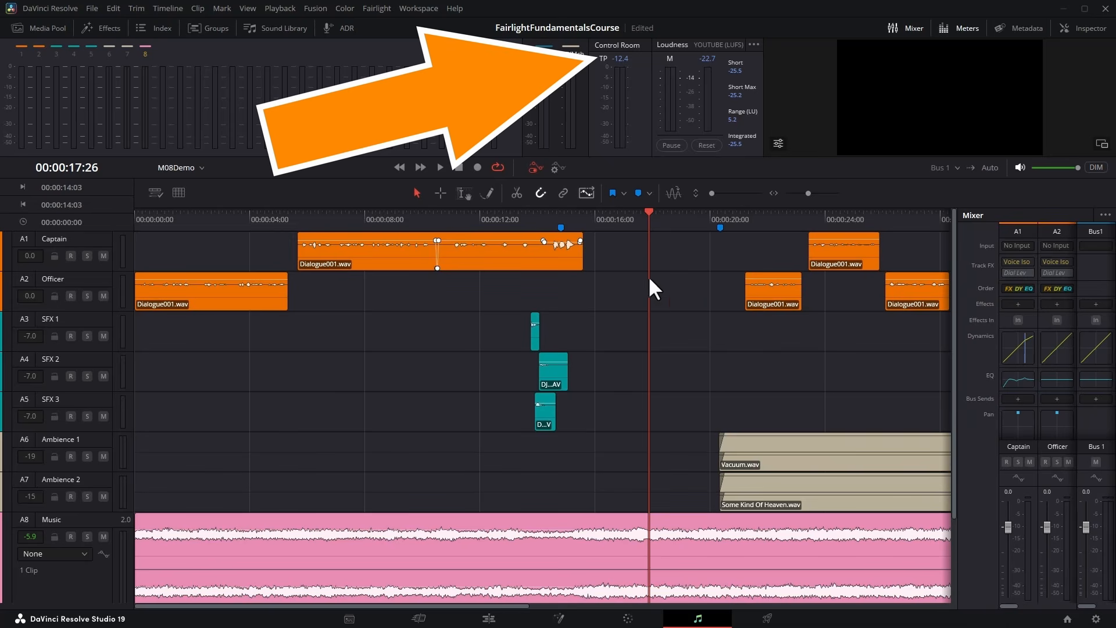
{"action": "left_click", "coordinate": [585, 218]}
{"action": "key", "text": "space"}
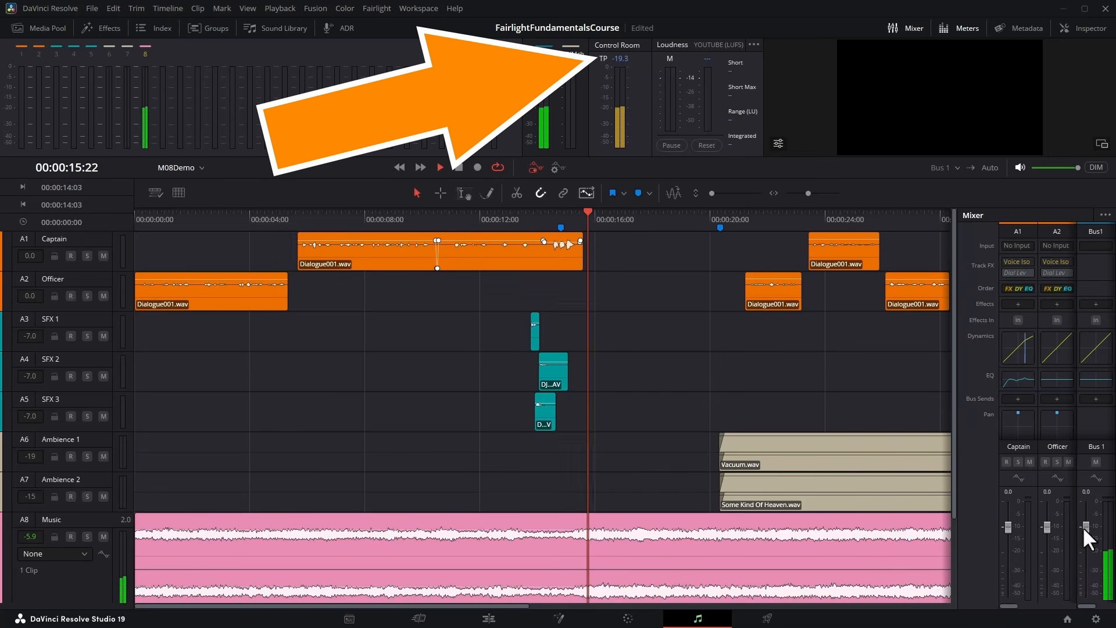
{"action": "left_click_drag", "start_coordinate": [1083, 525], "coordinate": [1080, 481]}
{"action": "key", "text": "space"}
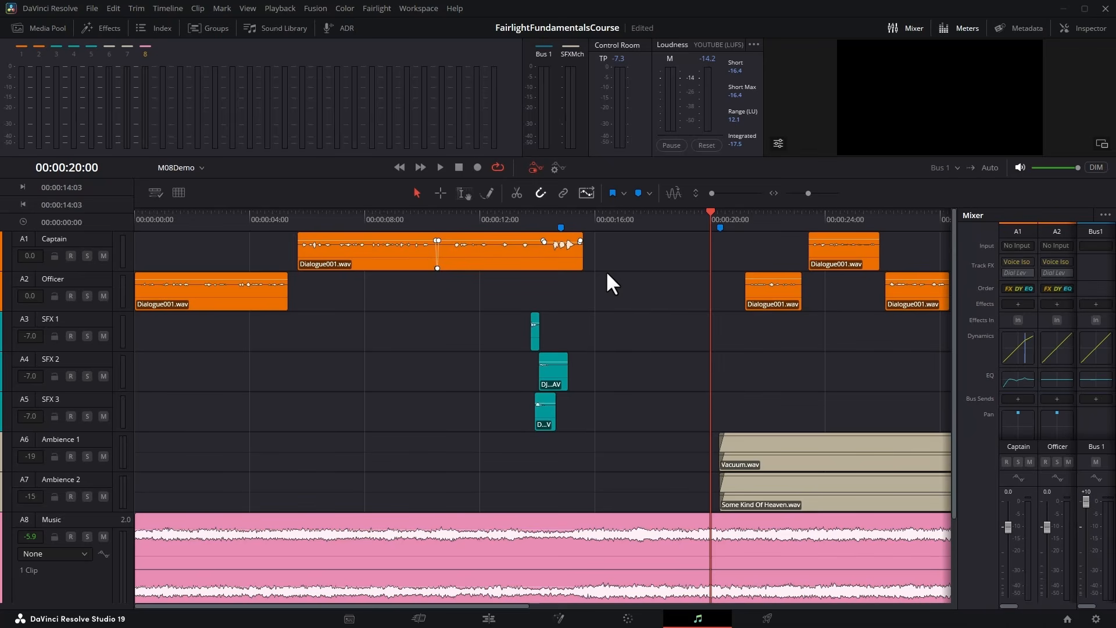
Raise the Make Up gain in Bus 1's Dynamics to 20.0 and audition the mix from about 00:00:14:00.
{"action": "left_click", "coordinate": [585, 232]}
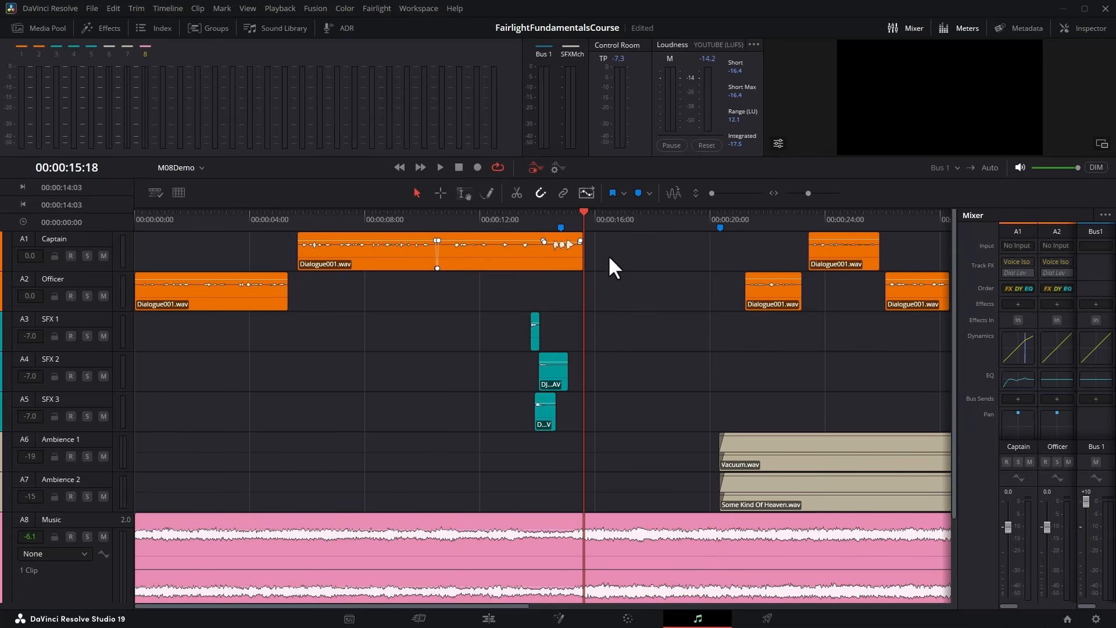
{"action": "double_click", "coordinate": [1092, 352]}
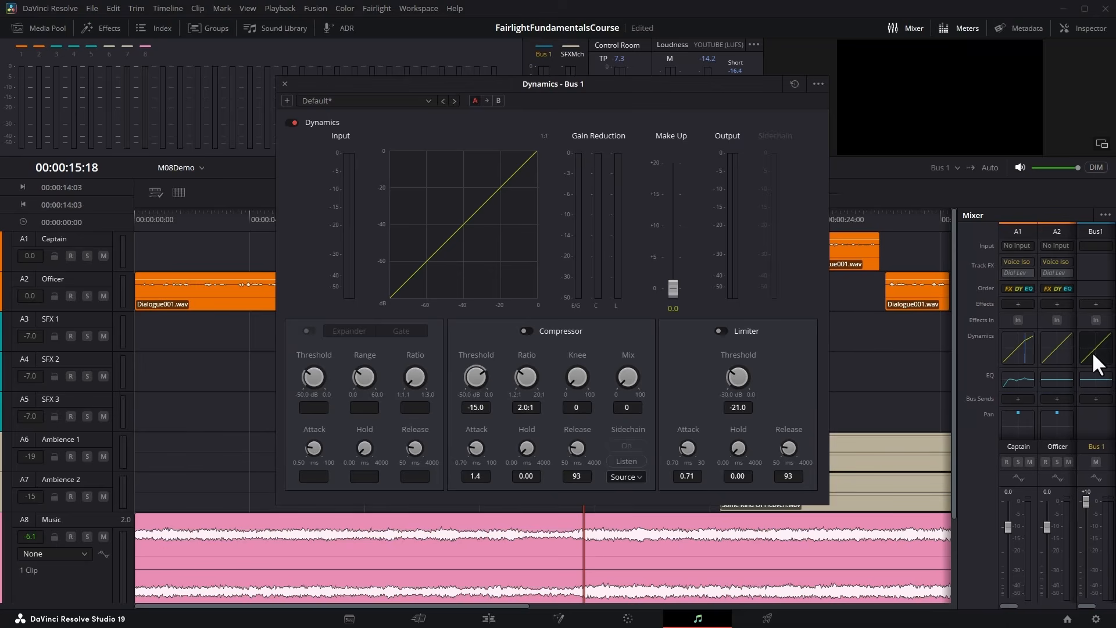
{"action": "left_click_drag", "start_coordinate": [671, 288], "coordinate": [251, 203]}
{"action": "left_click", "coordinate": [539, 222]}
{"action": "key", "text": "space"}
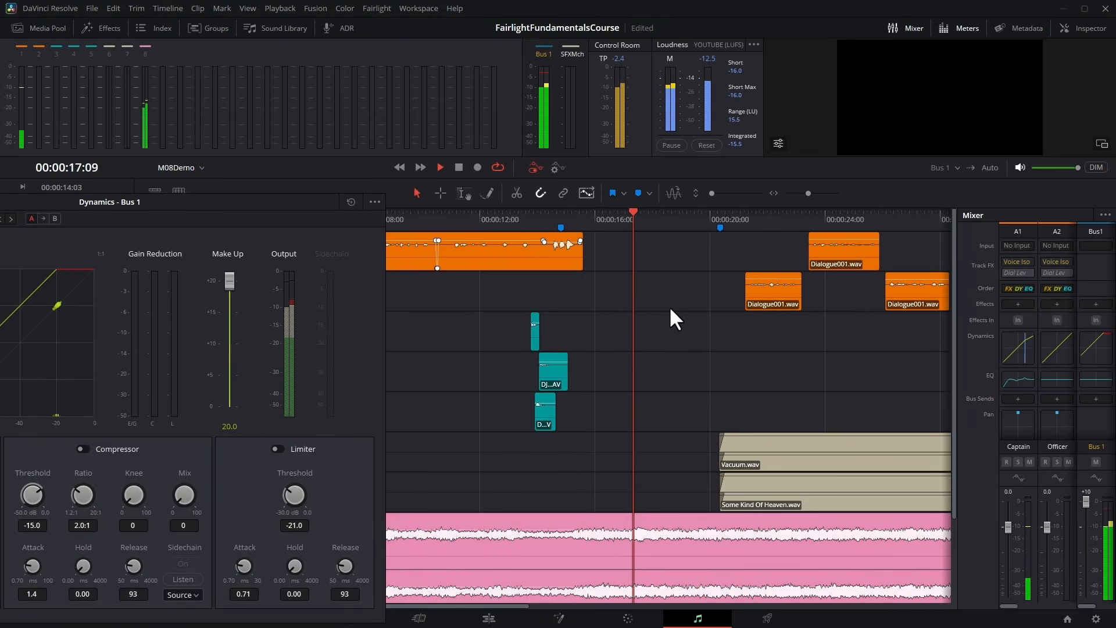
{"action": "key", "text": "space"}
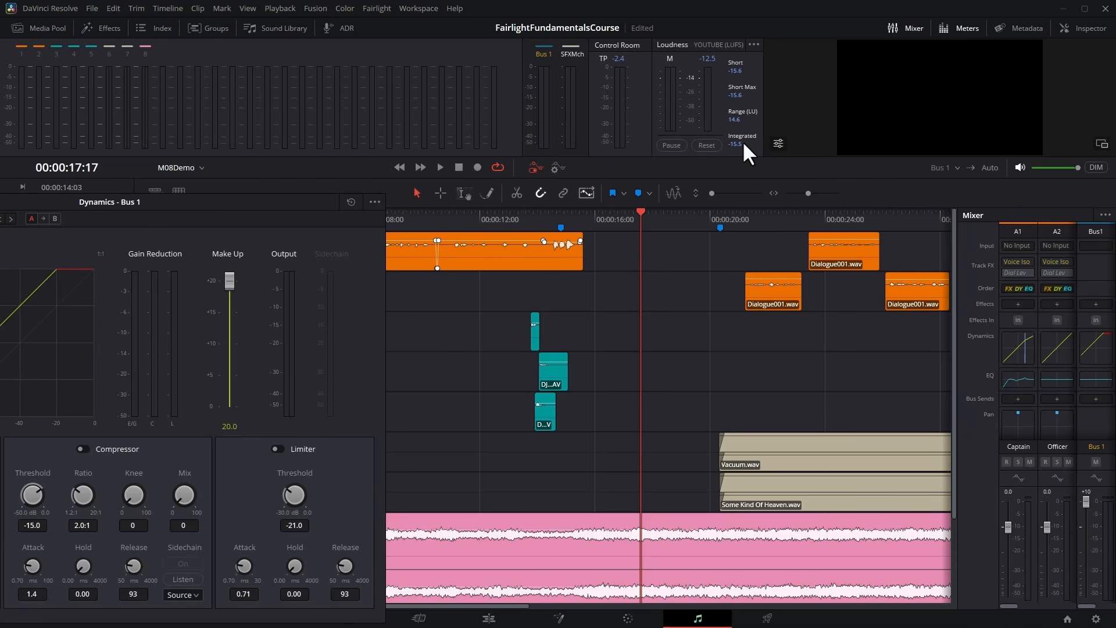
Raise the overall Gain in Bus 1's Equalizer to 20.0 and audition the mix from about 00:00:15:15.
{"action": "left_click", "coordinate": [1087, 378]}
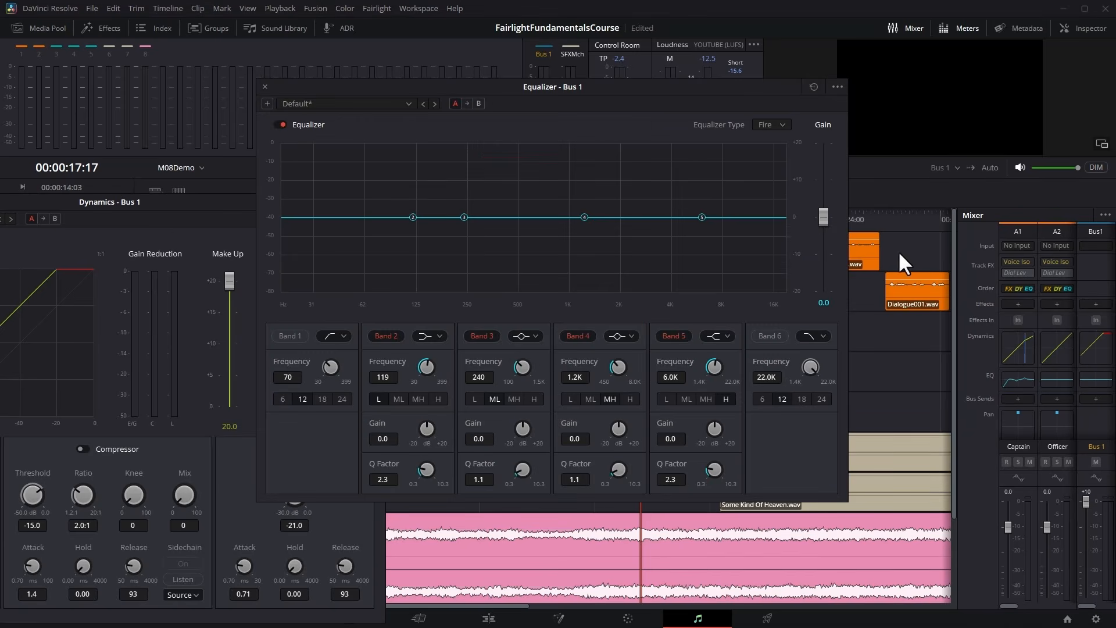
{"action": "left_click_drag", "start_coordinate": [824, 217], "coordinate": [821, 142]}
{"action": "left_click_drag", "start_coordinate": [765, 86], "coordinate": [443, 235]}
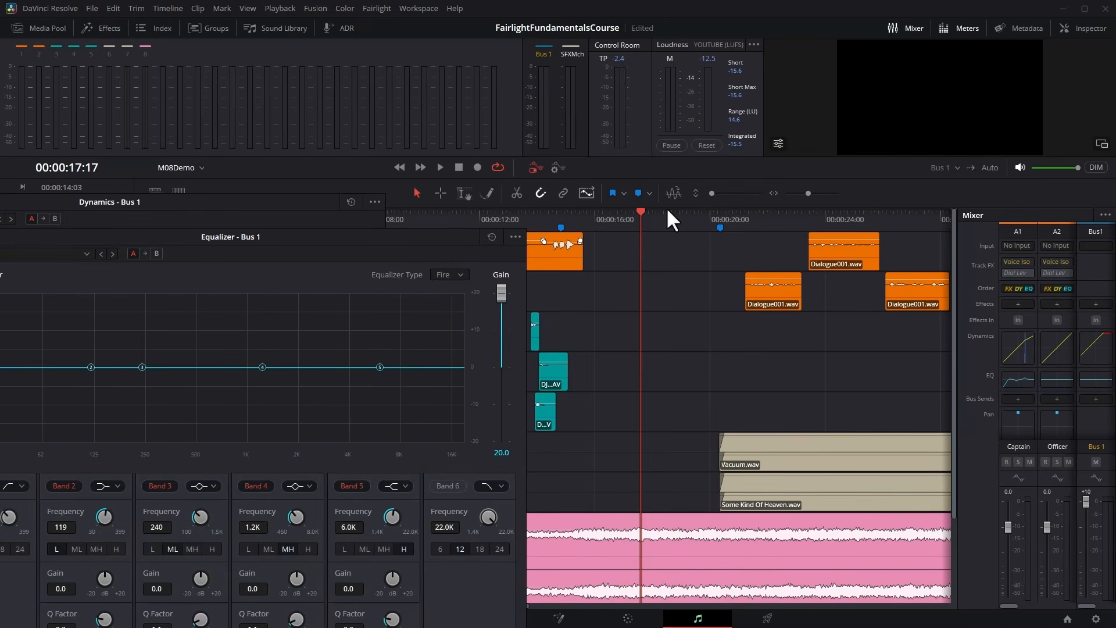
{"action": "left_click", "coordinate": [581, 220]}
{"action": "key", "text": "space"}
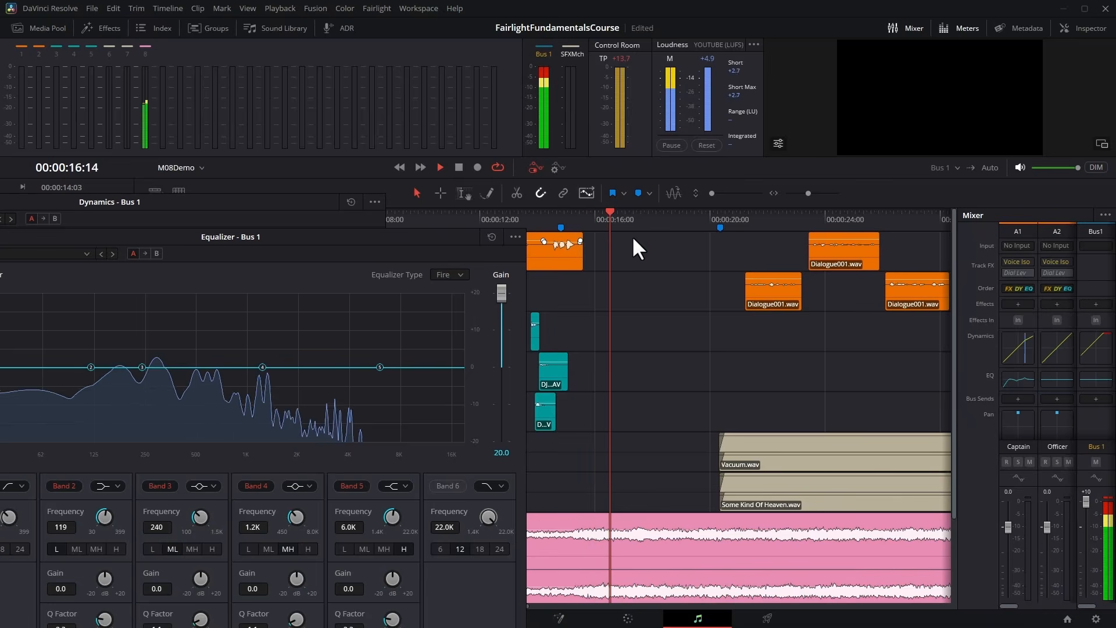
{"action": "key", "text": "space"}
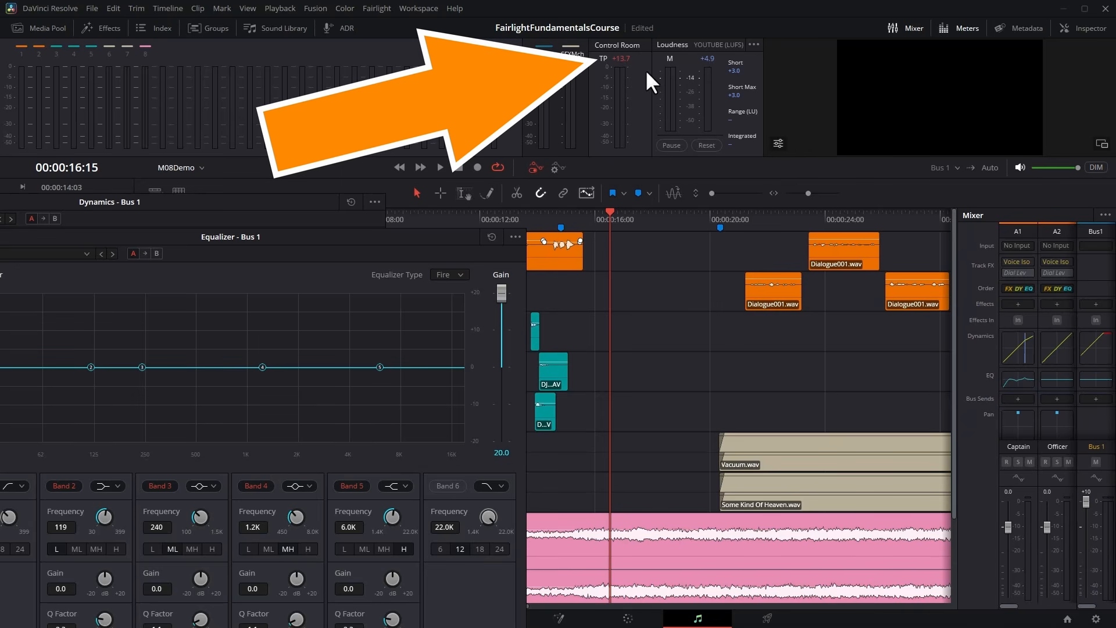
Lower the overall Gain in Bus 1's Equalizer to 3.6 and audition the mix from about 00:00:15:00.
{"action": "left_click_drag", "start_coordinate": [501, 294], "coordinate": [502, 348]}
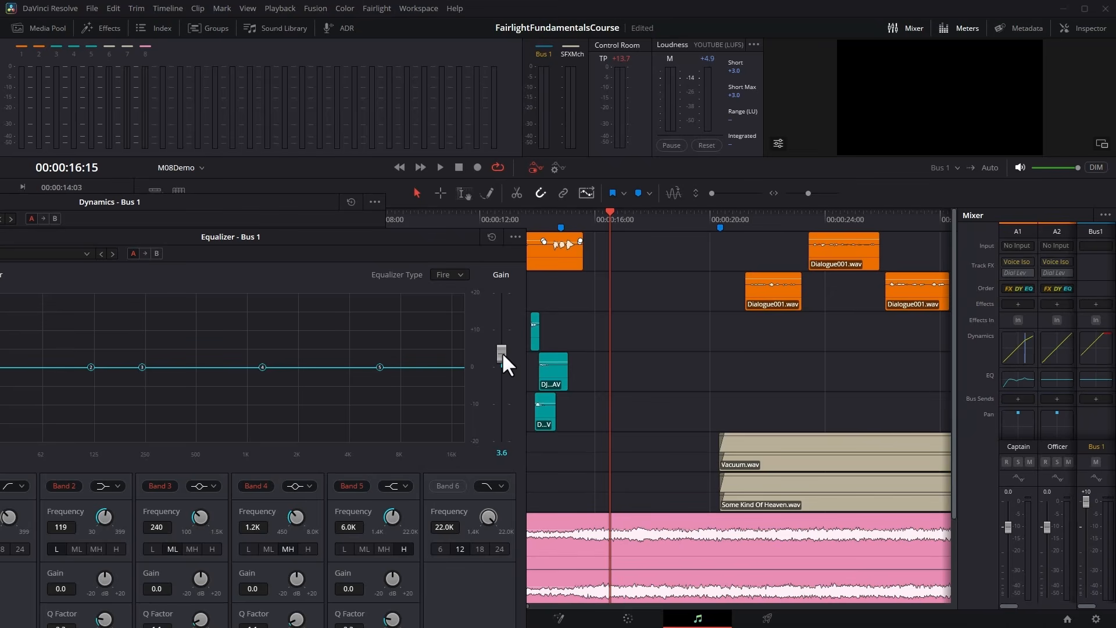
{"action": "left_click", "coordinate": [564, 213]}
{"action": "key", "text": "space"}
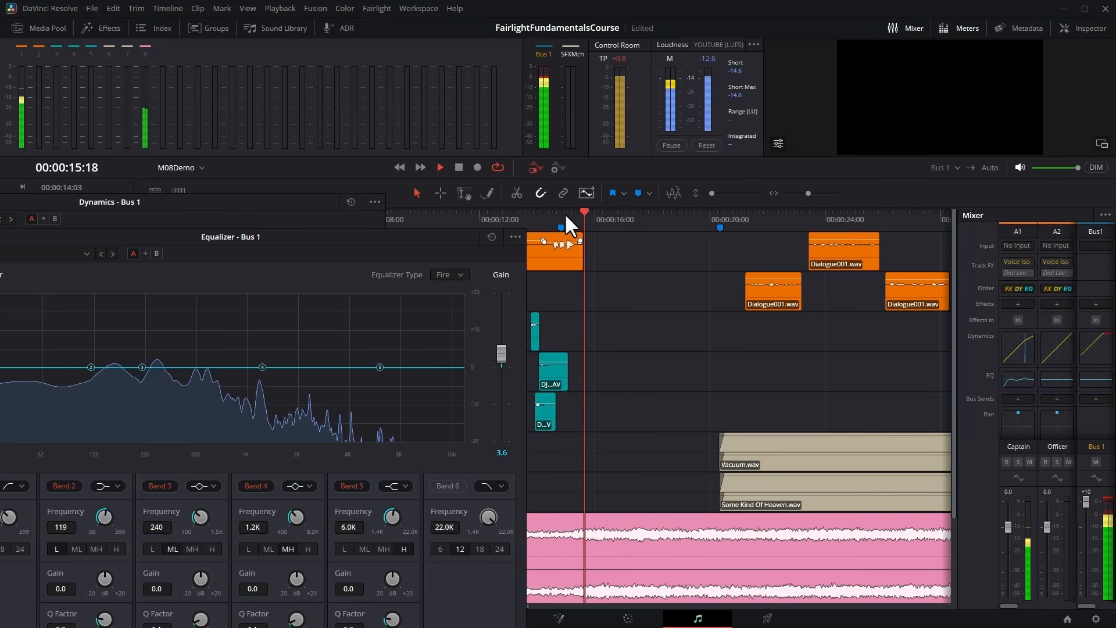
{"action": "key", "text": "space"}
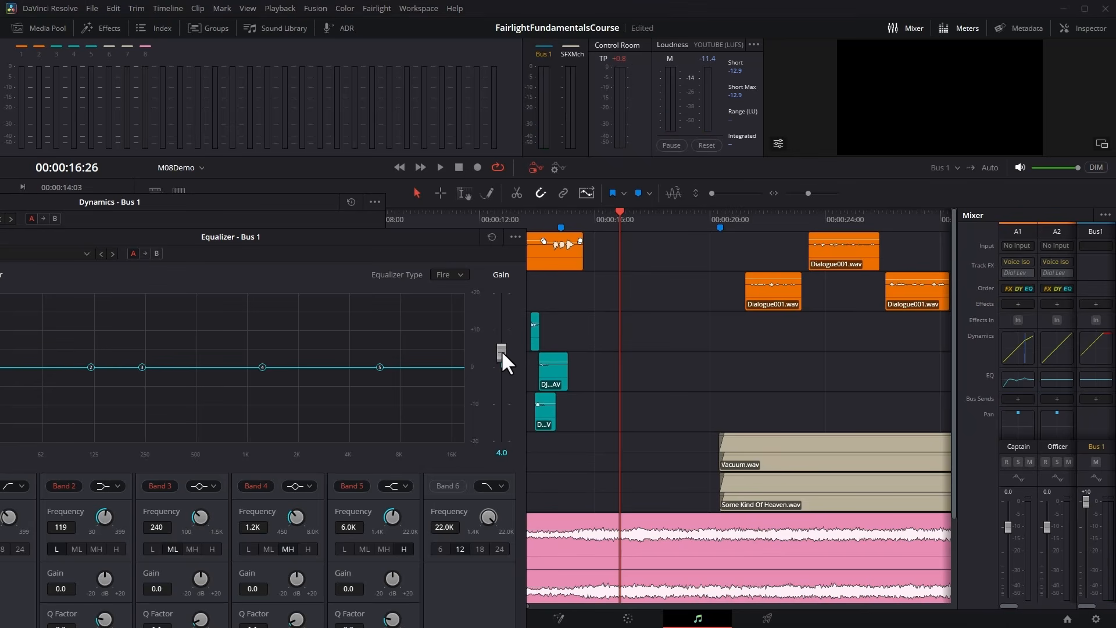
Try overall Gain values of 1.1 and 1.4 in Bus 1's Equalizer, auditioning the mix from about 00:00:14:00.
{"action": "left_click_drag", "start_coordinate": [503, 359], "coordinate": [504, 362]}
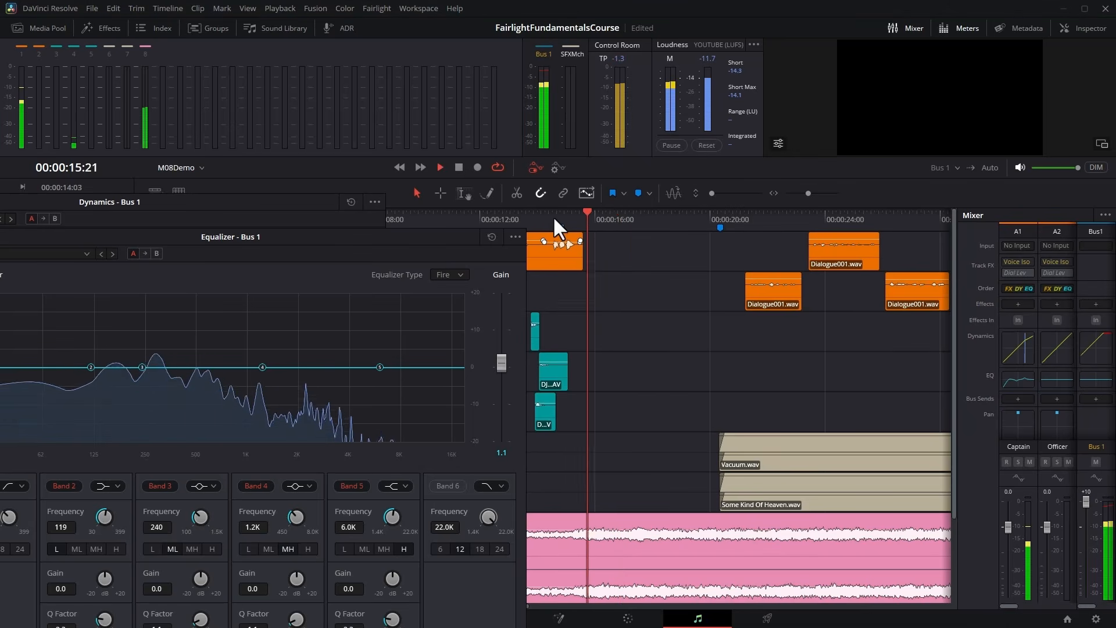
{"action": "key", "text": "space"}
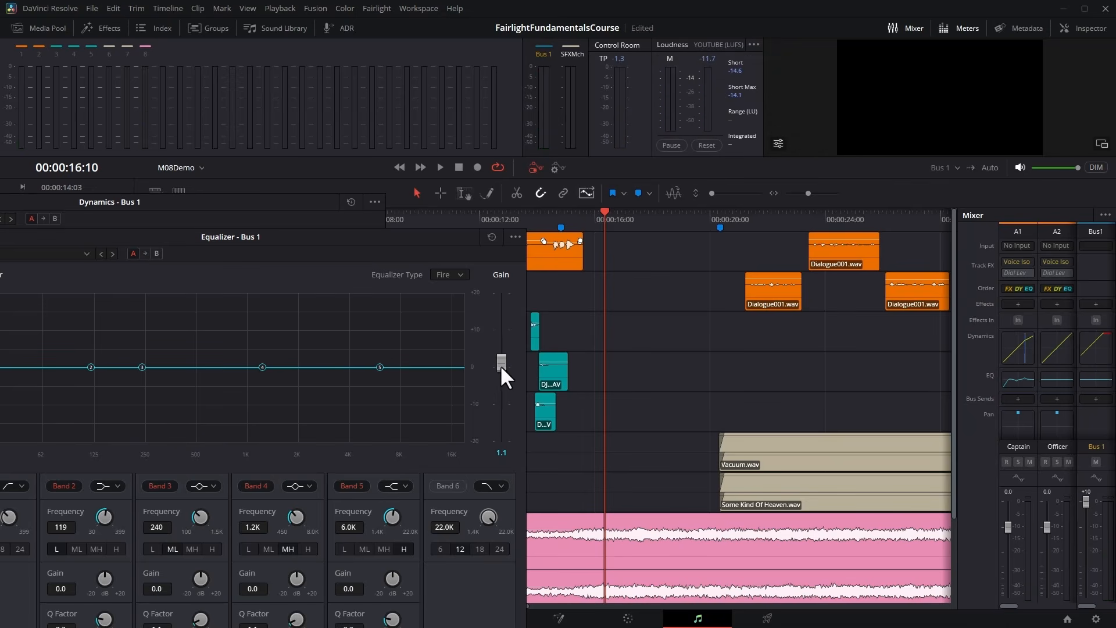
{"action": "left_click", "coordinate": [560, 217]}
{"action": "left_click", "coordinate": [544, 218]}
{"action": "key", "text": "space"}
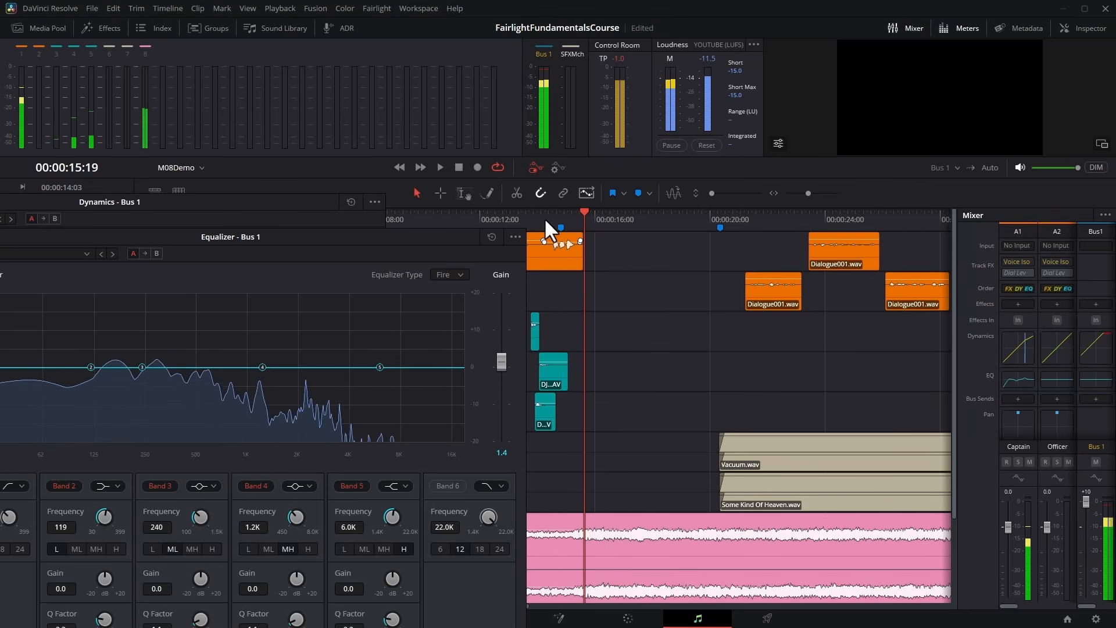
{"action": "key", "text": "space"}
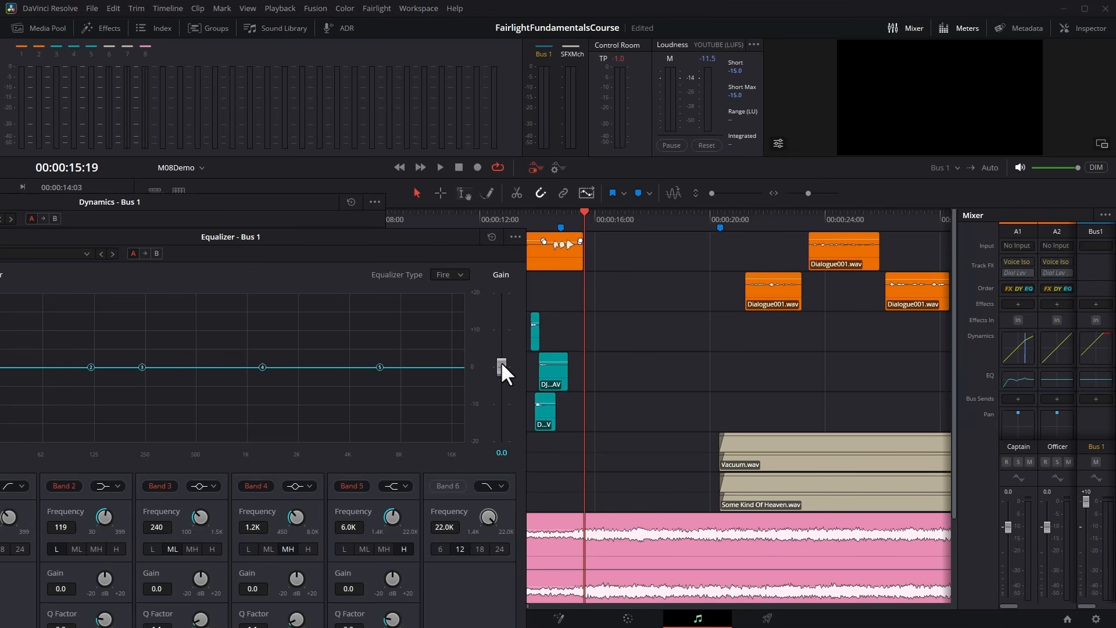
Reset Bus 1's Equalizer Gain and Dynamics Make Up to 0.0, and close both windows.
{"action": "left_click_drag", "start_coordinate": [433, 241], "coordinate": [809, 172]}
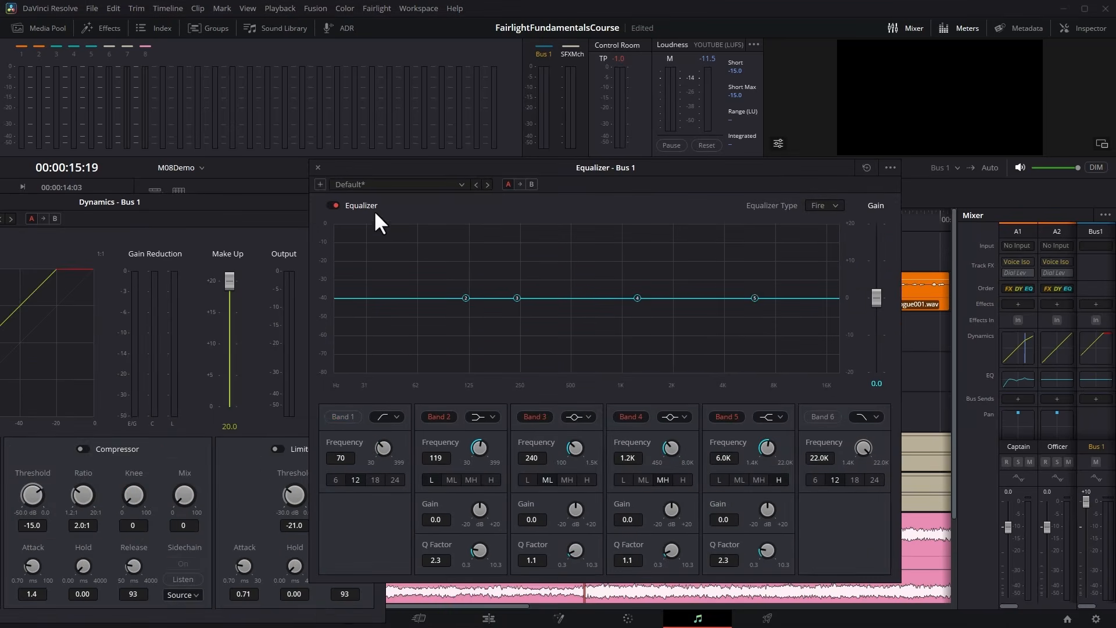
{"action": "left_click", "coordinate": [316, 166]}
{"action": "left_click_drag", "start_coordinate": [270, 202], "coordinate": [587, 85]}
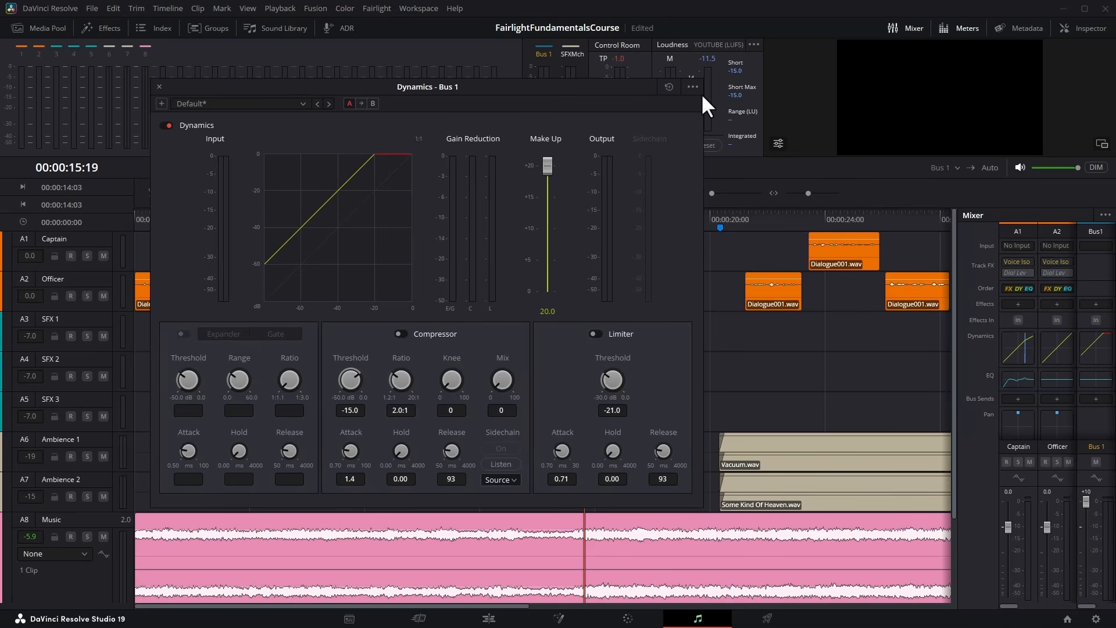
{"action": "double_click", "coordinate": [547, 168]}
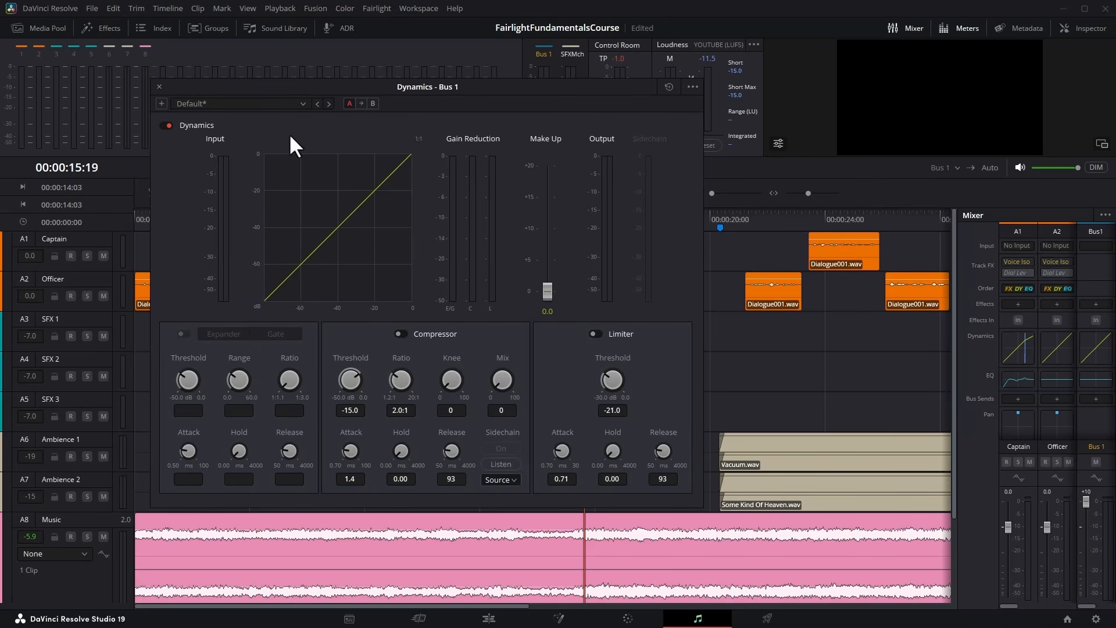
{"action": "left_click", "coordinate": [159, 86]}
Play the mix from about 00:00:11:16 to 00:00:14:14 to check its true peak and loudness readings.
{"action": "left_click", "coordinate": [467, 218]}
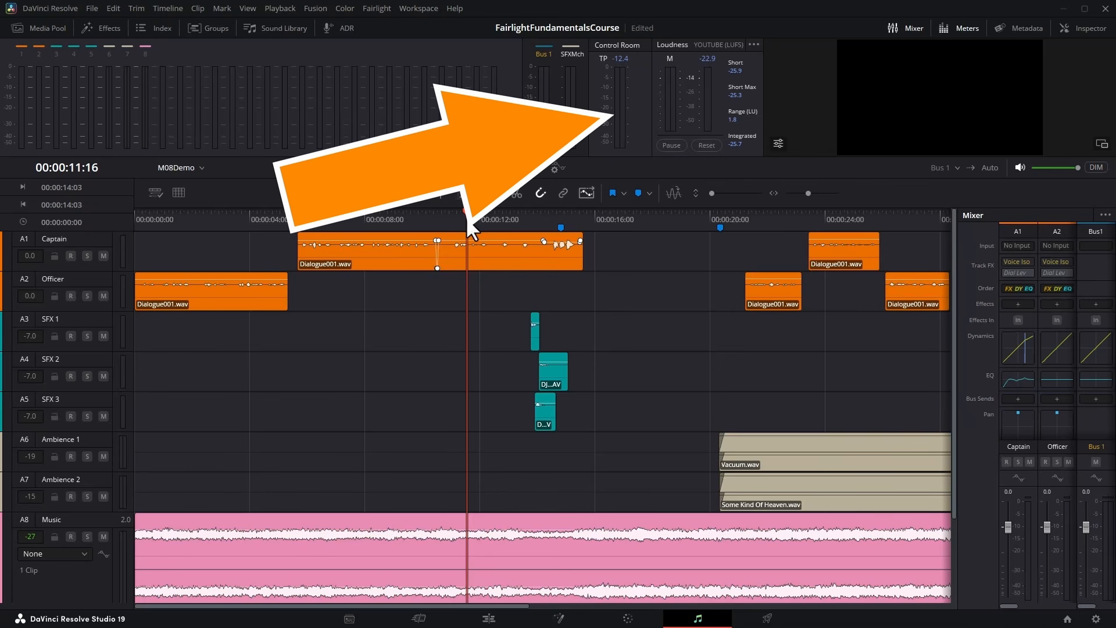
{"action": "key", "text": "space"}
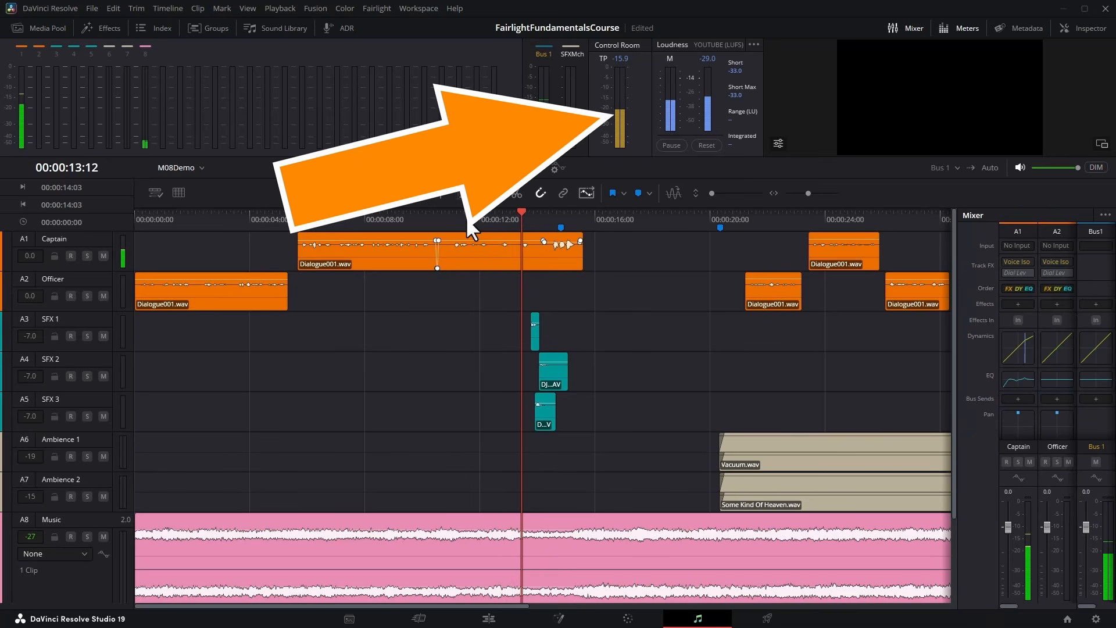
{"action": "key", "text": "space"}
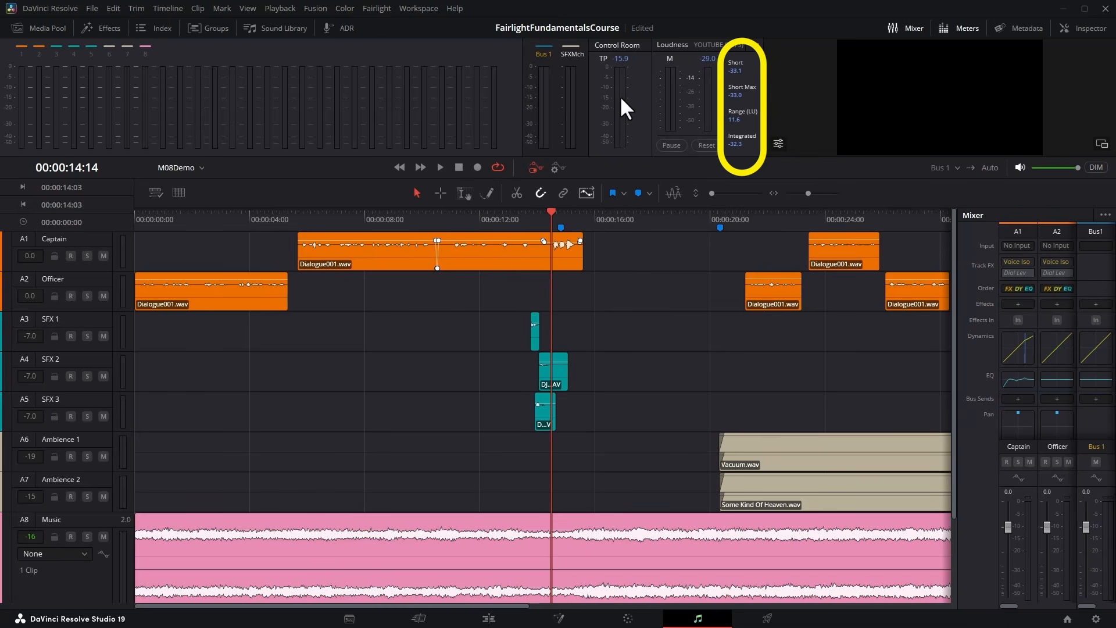
Play earlier dialogue passages from about 00:00:09:08 and up to 00:00:10:07 to measure short-term and integrated loudness.
{"action": "left_click", "coordinate": [403, 219]}
{"action": "key", "text": "space"}
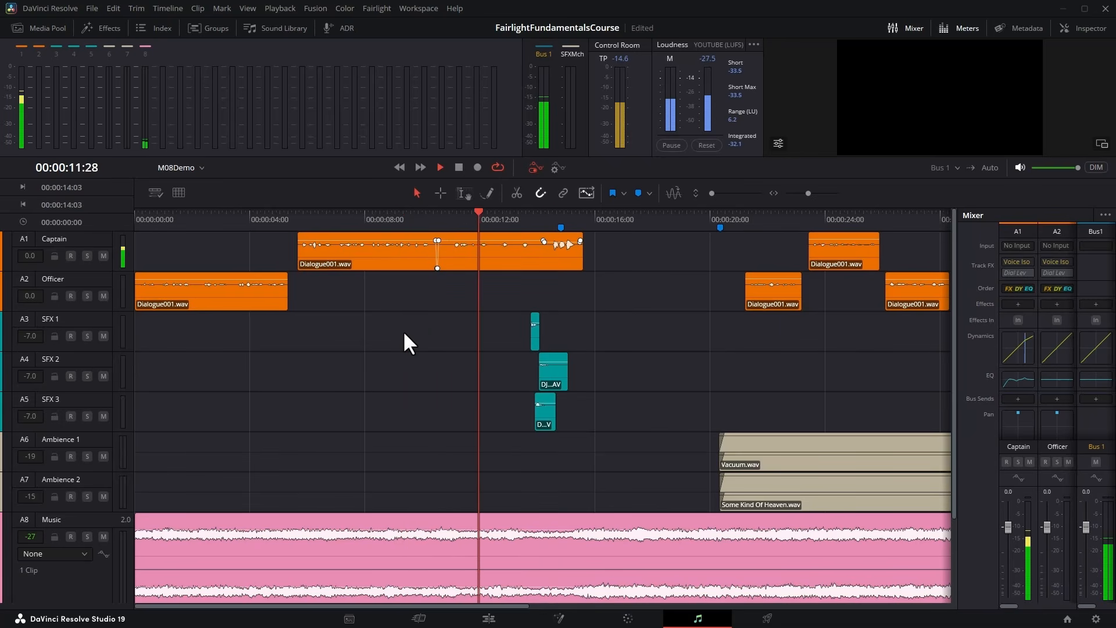
{"action": "left_click", "coordinate": [459, 167]}
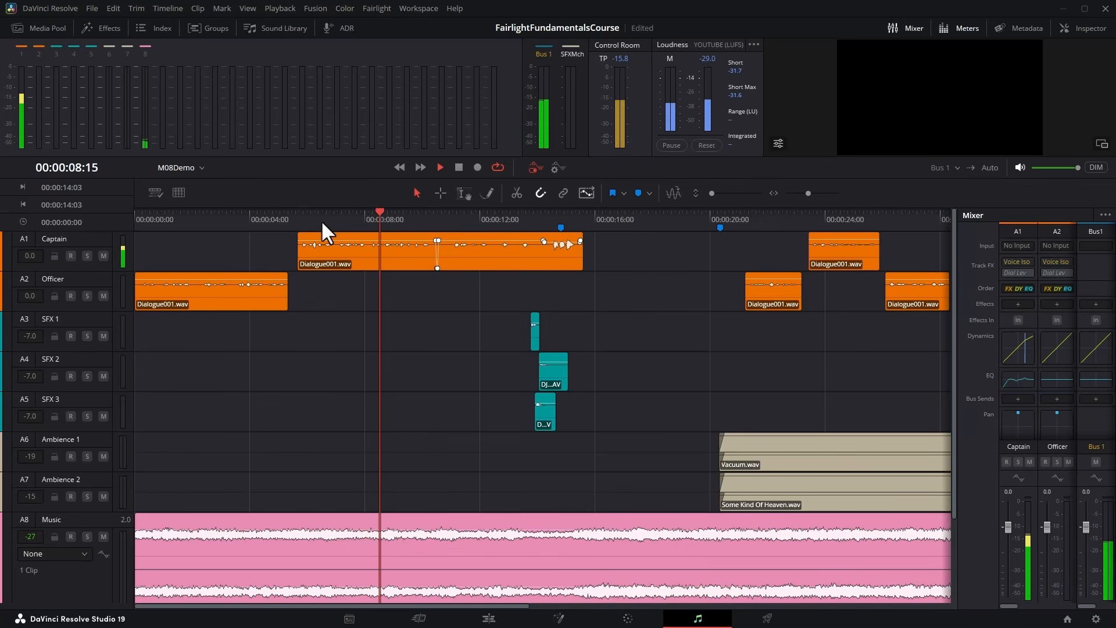
{"action": "key", "text": "space"}
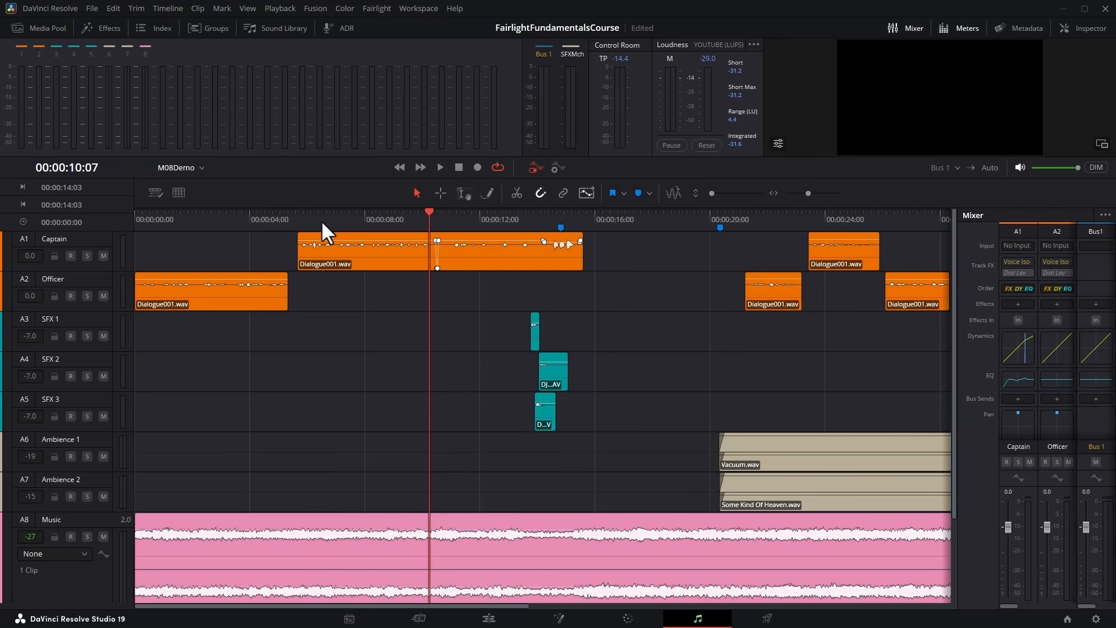
Enlarge the meters area vertically to make the loudness readings taller.
{"action": "left_click_drag", "start_coordinate": [620, 178], "coordinate": [620, 180]}
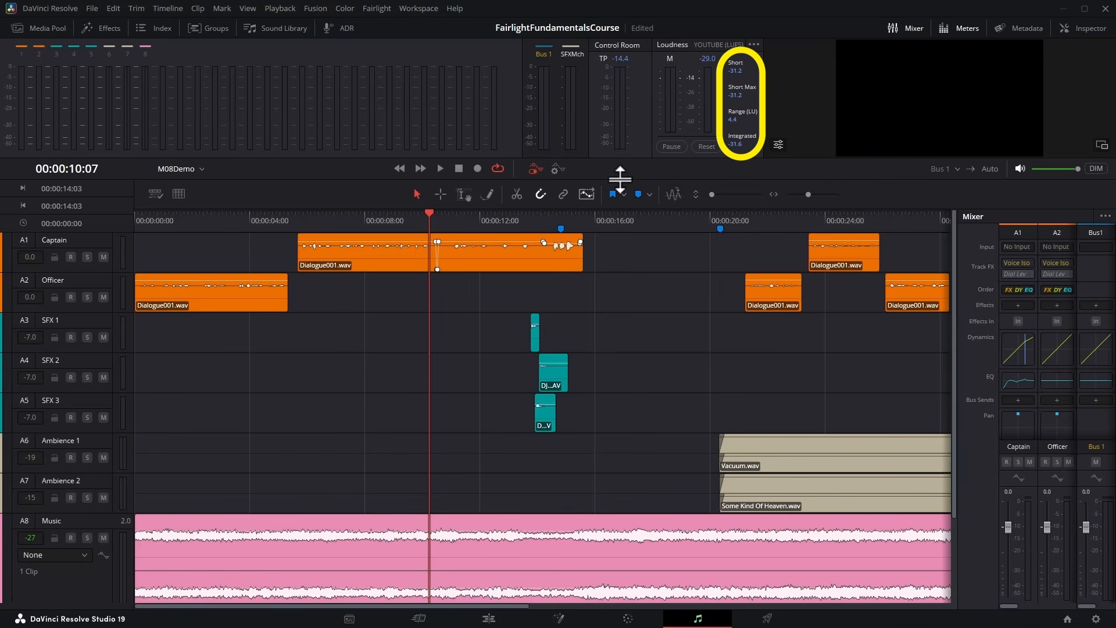
{"action": "left_click_drag", "start_coordinate": [621, 178], "coordinate": [632, 342]}
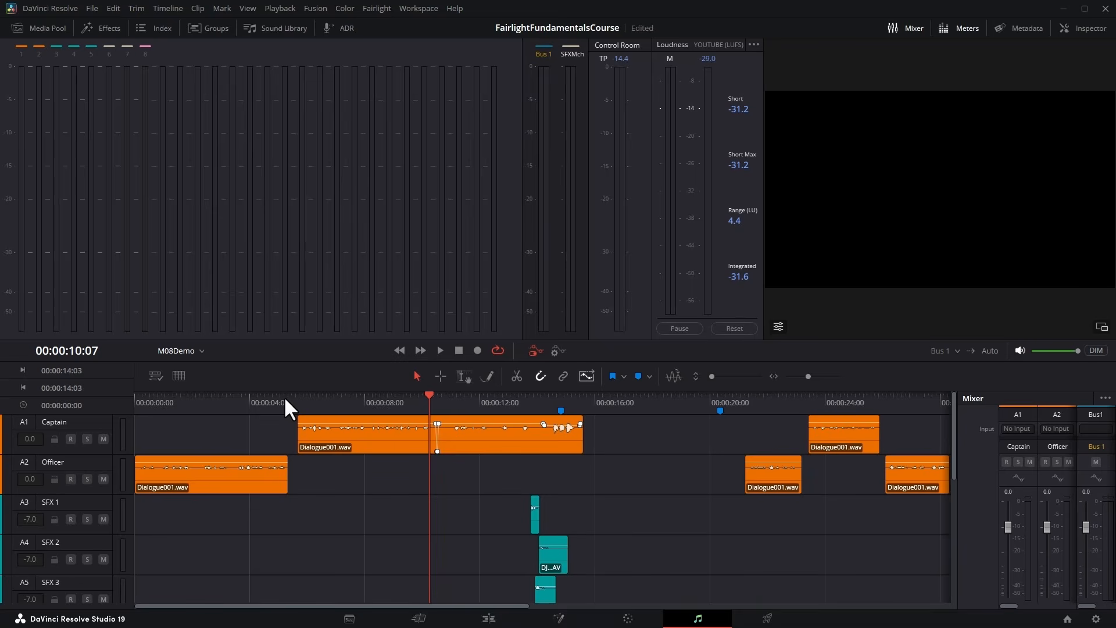
Switch the loudness meter's standard to NETFLIX and back to YOUTUBE.
{"action": "left_click", "coordinate": [754, 45]}
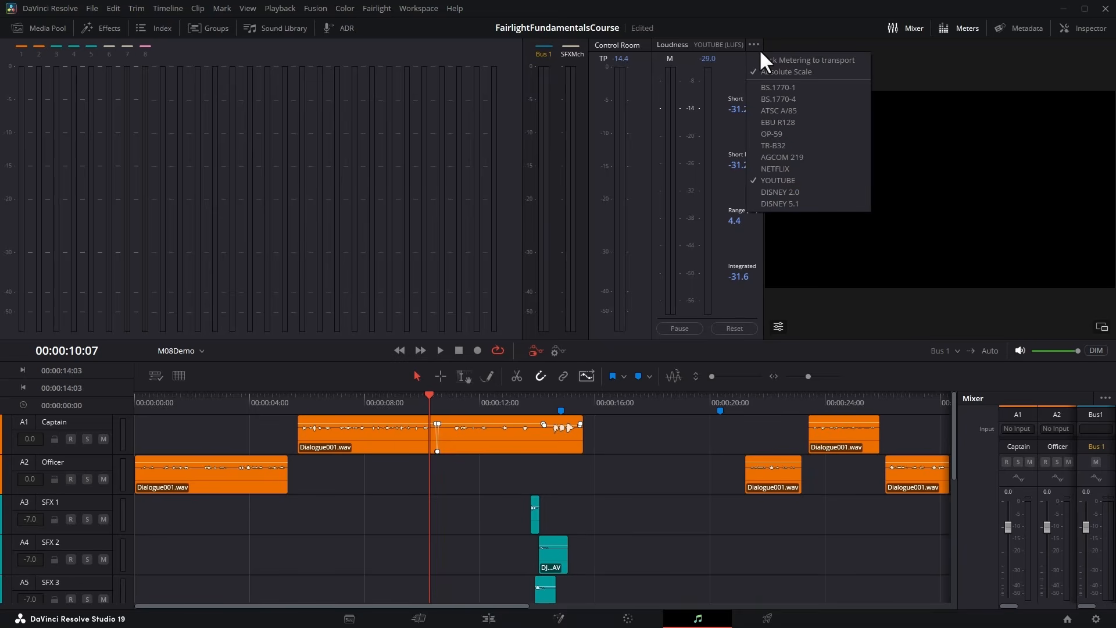
{"action": "left_click", "coordinate": [819, 169]}
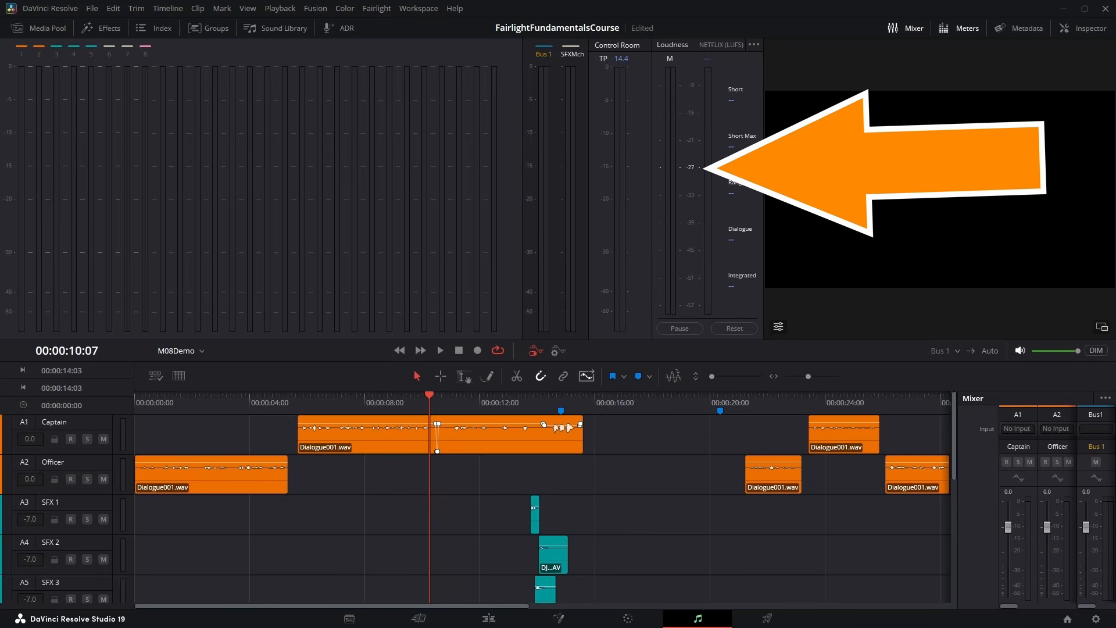
{"action": "left_click", "coordinate": [755, 44]}
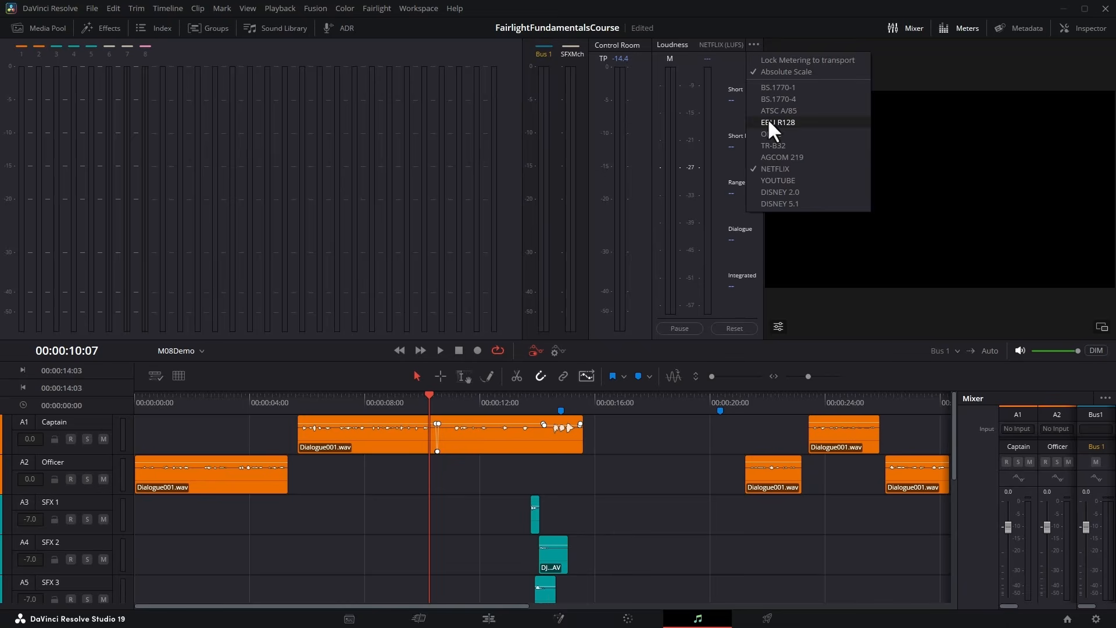
{"action": "left_click", "coordinate": [785, 180]}
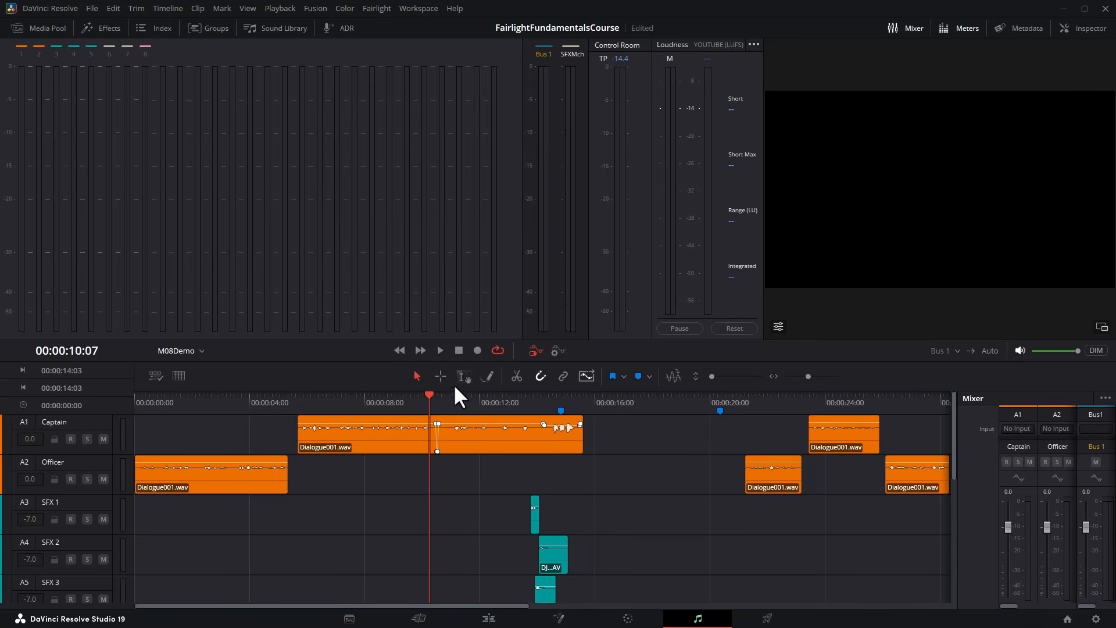
Play the mix from 00:00:10:07, and replay it from about there to 00:00:12:04, to watch the loudness measurement restart.
{"action": "left_click", "coordinate": [439, 349]}
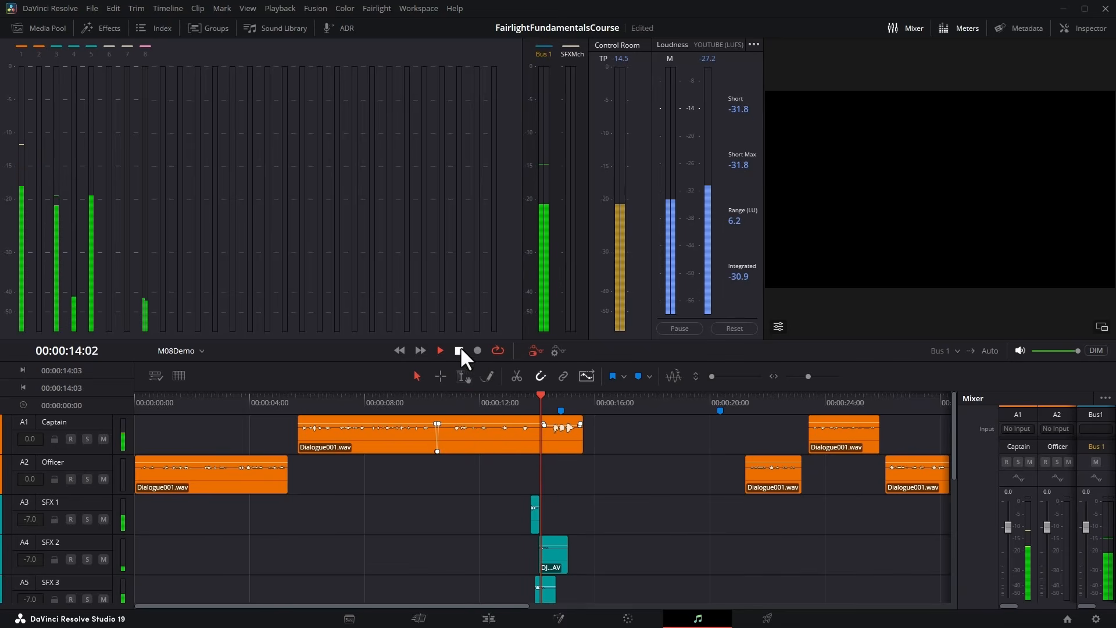
{"action": "left_click", "coordinate": [460, 349]}
{"action": "left_click", "coordinate": [426, 401]}
{"action": "left_click", "coordinate": [440, 350]}
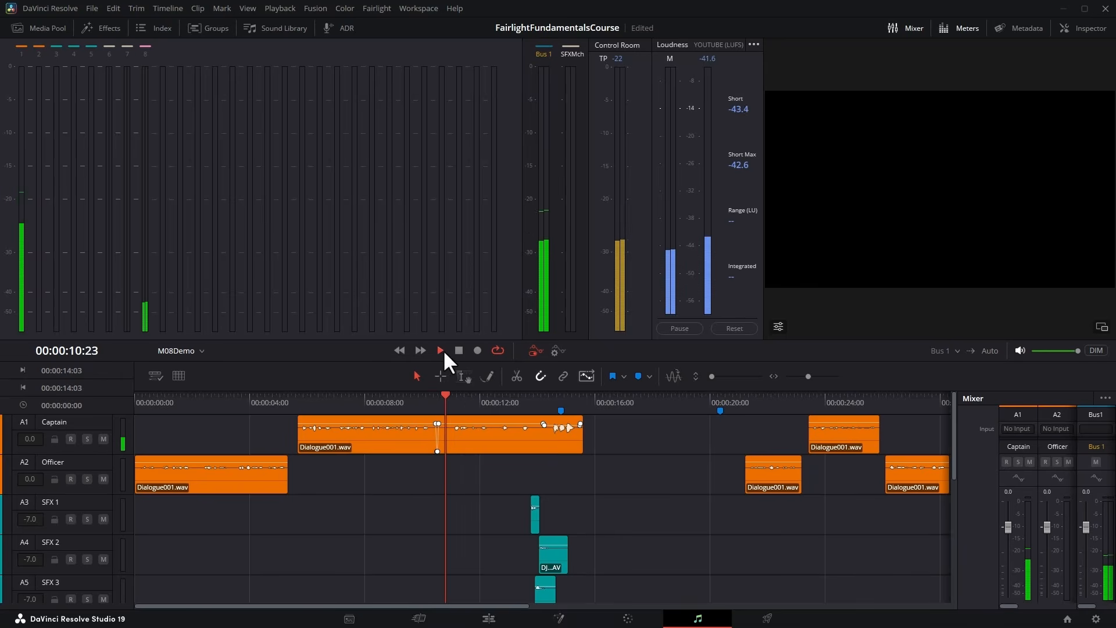
{"action": "left_click", "coordinate": [458, 350]}
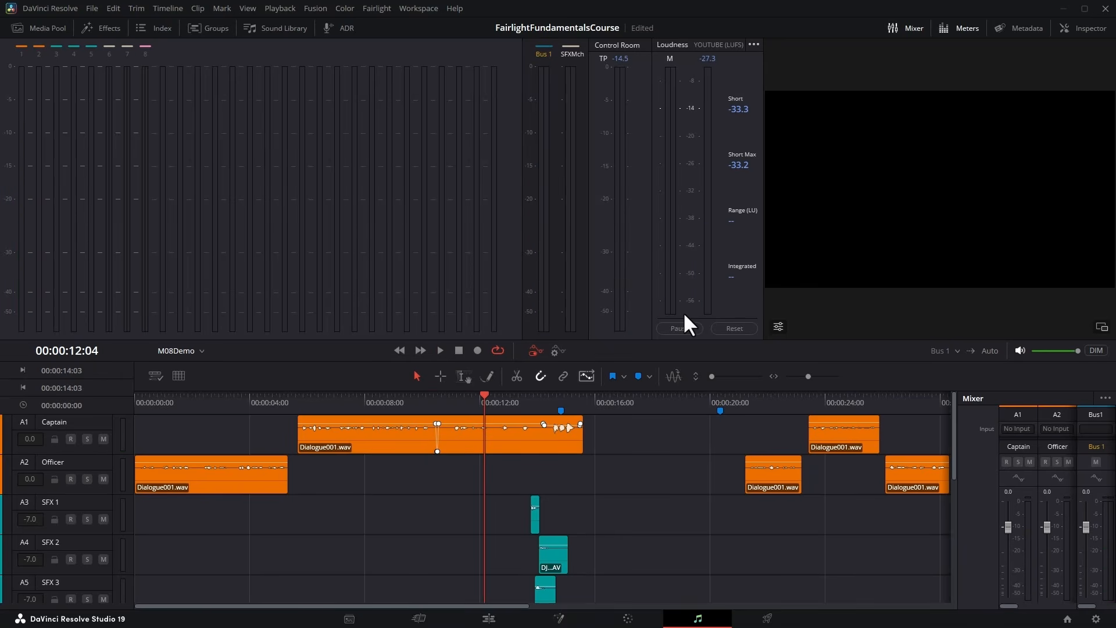
Pause and reset the loudness measurement, and play the mix from about 00:00:08:05 to 00:00:14:25.
{"action": "left_click", "coordinate": [750, 328]}
{"action": "left_click", "coordinate": [370, 400]}
{"action": "left_click", "coordinate": [440, 350]}
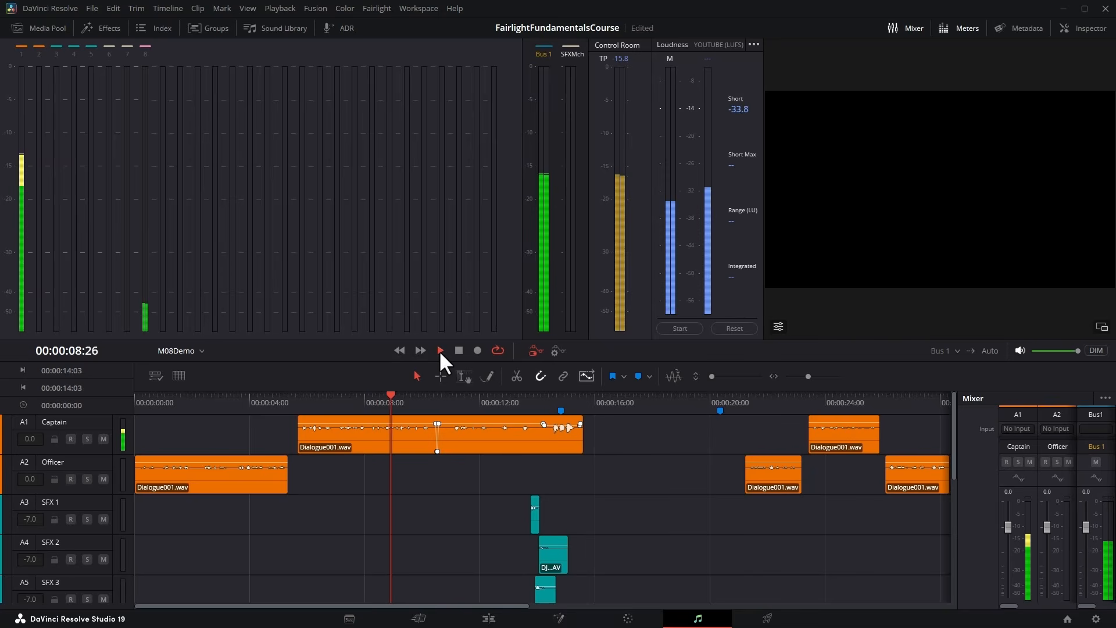
{"action": "left_click", "coordinate": [458, 350]}
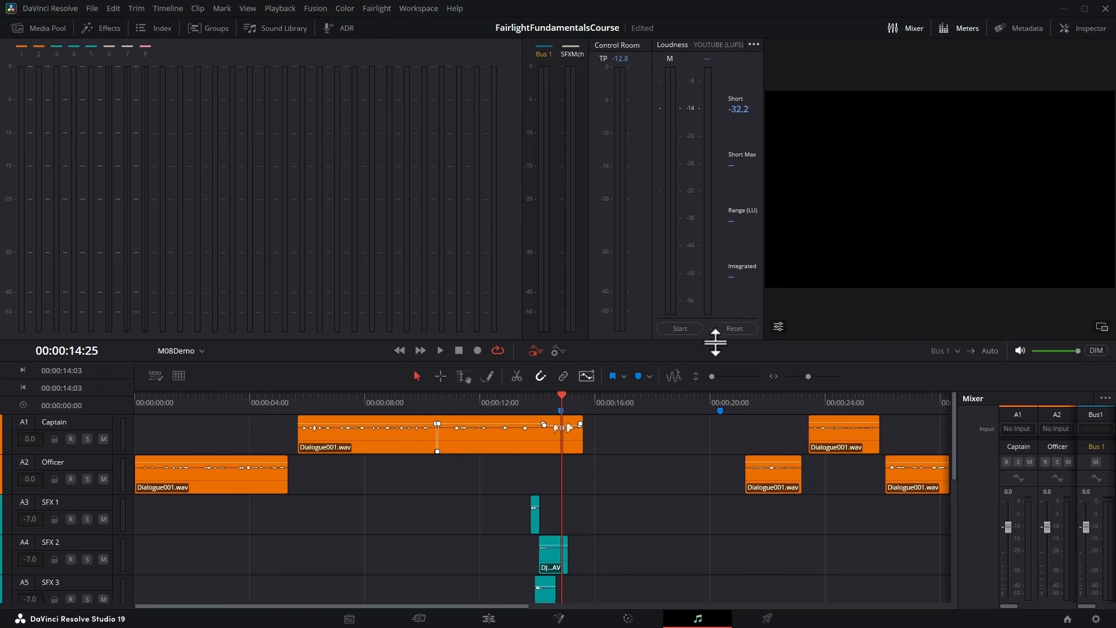
Restart the loudness measurement and play the mix from about 00:00:08:12 to 00:00:11:17.
{"action": "left_click", "coordinate": [678, 329]}
{"action": "left_click", "coordinate": [378, 400]}
{"action": "left_click", "coordinate": [437, 351]}
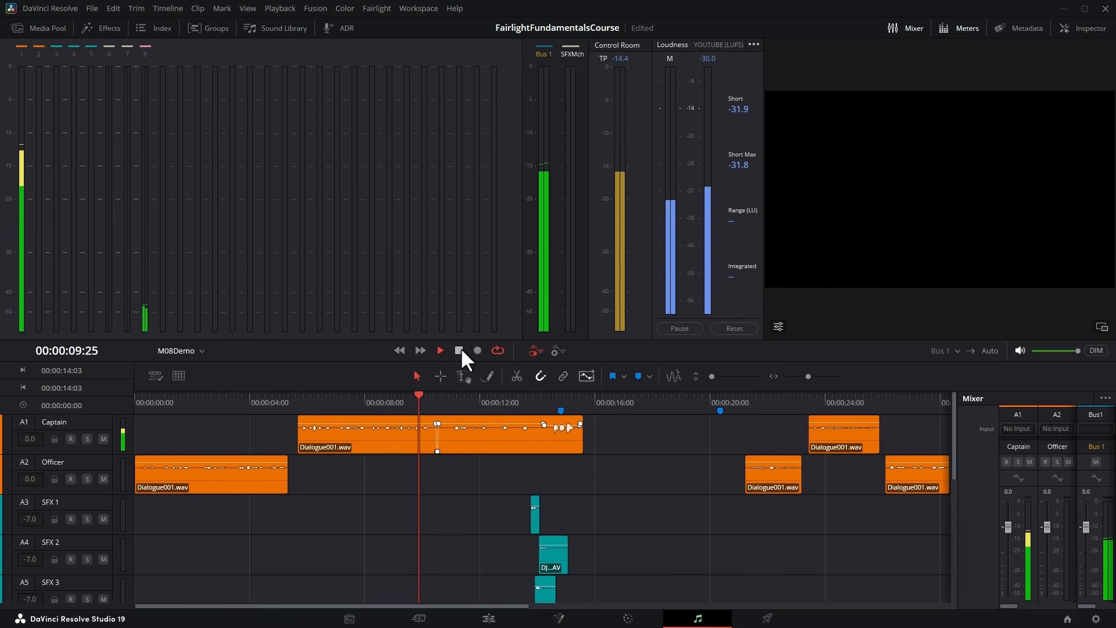
{"action": "left_click", "coordinate": [460, 350]}
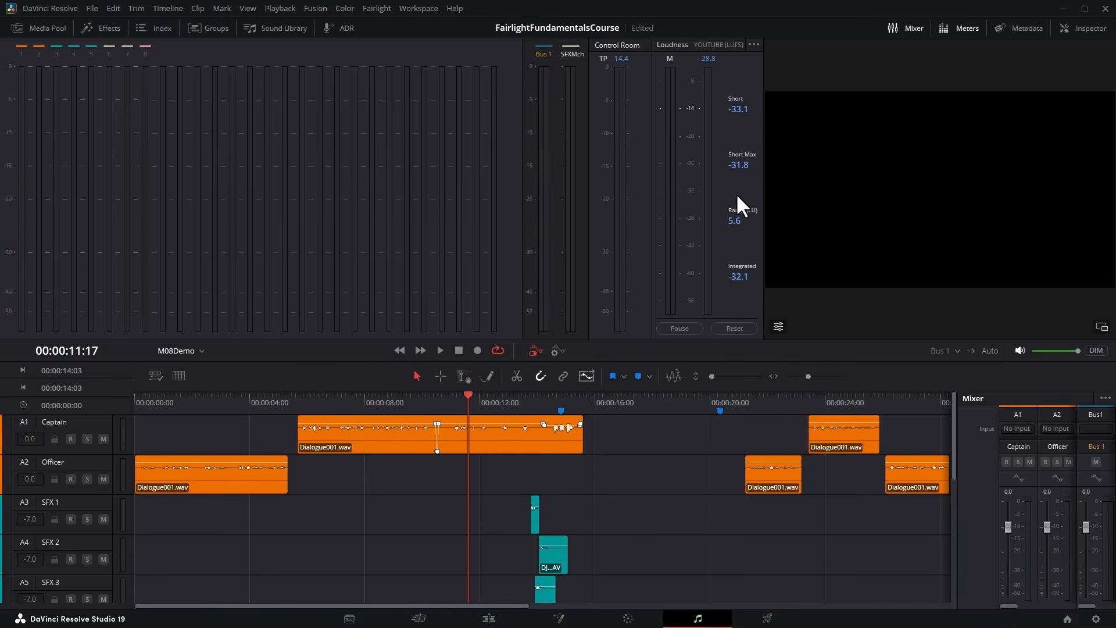
Enable Lock Metering to transport for the loudness meter.
{"action": "left_click", "coordinate": [754, 44]}
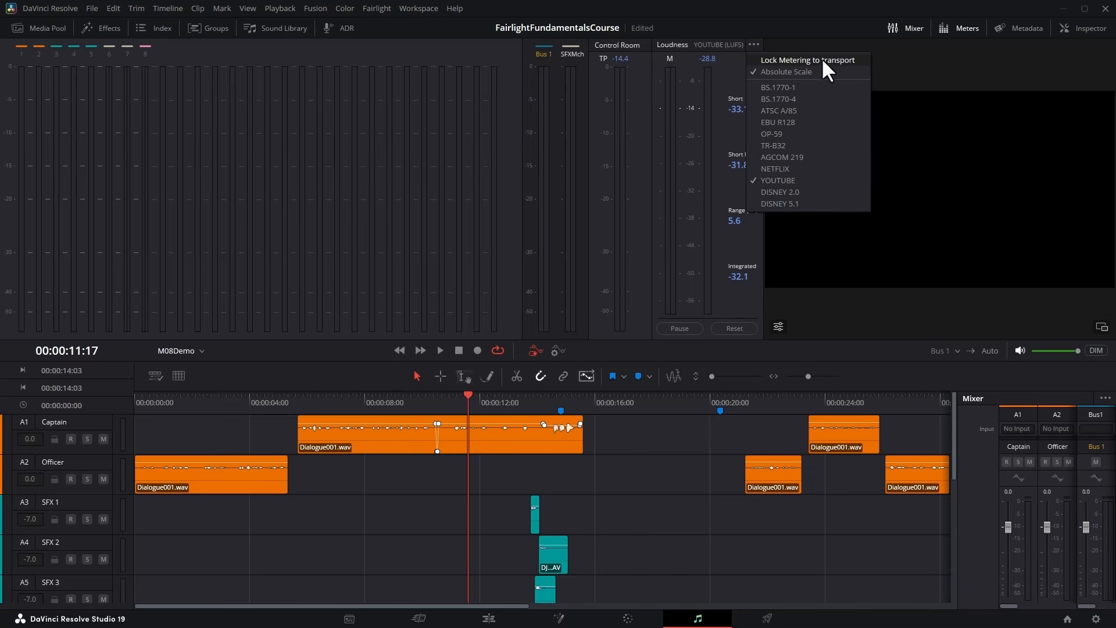
{"action": "left_click", "coordinate": [861, 57]}
{"action": "left_click", "coordinate": [754, 44]}
{"action": "left_click", "coordinate": [790, 30]}
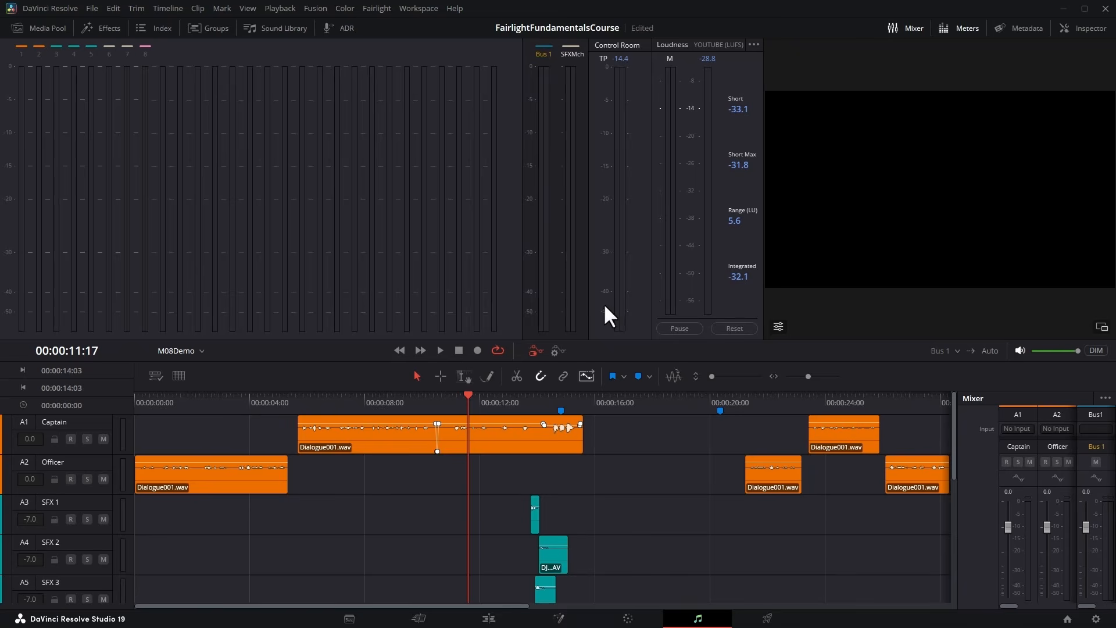
Play from 00:00:11:17, jumping to about 00:00:01:00 and 00:00:21:28, and stop at 00:00:23:22 to check the loudness metering.
{"action": "left_click", "coordinate": [441, 349]}
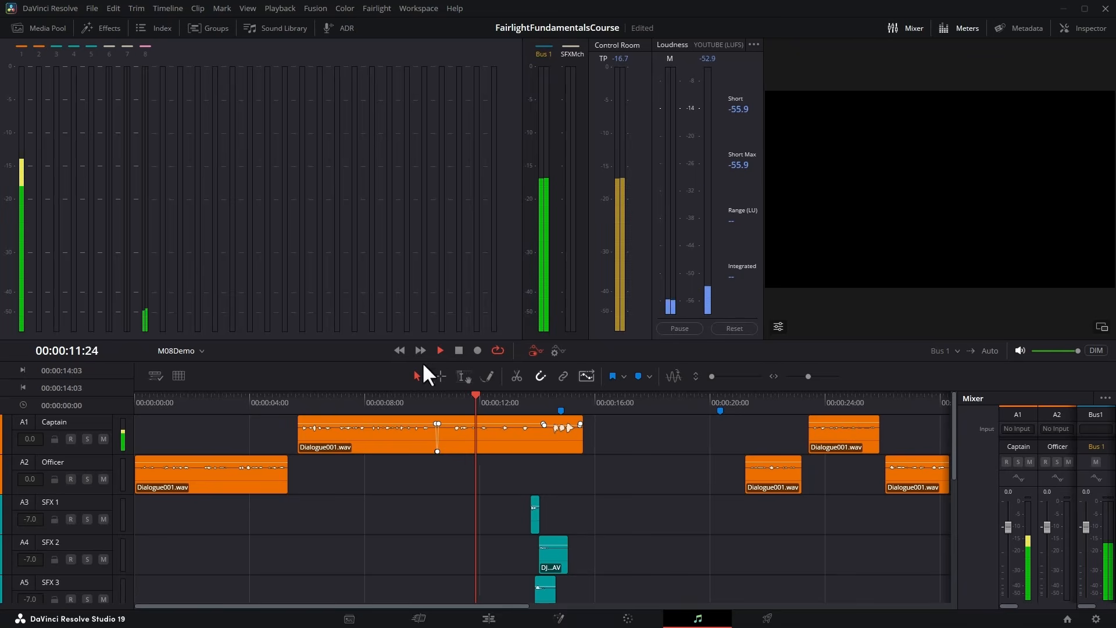
{"action": "left_click", "coordinate": [165, 399]}
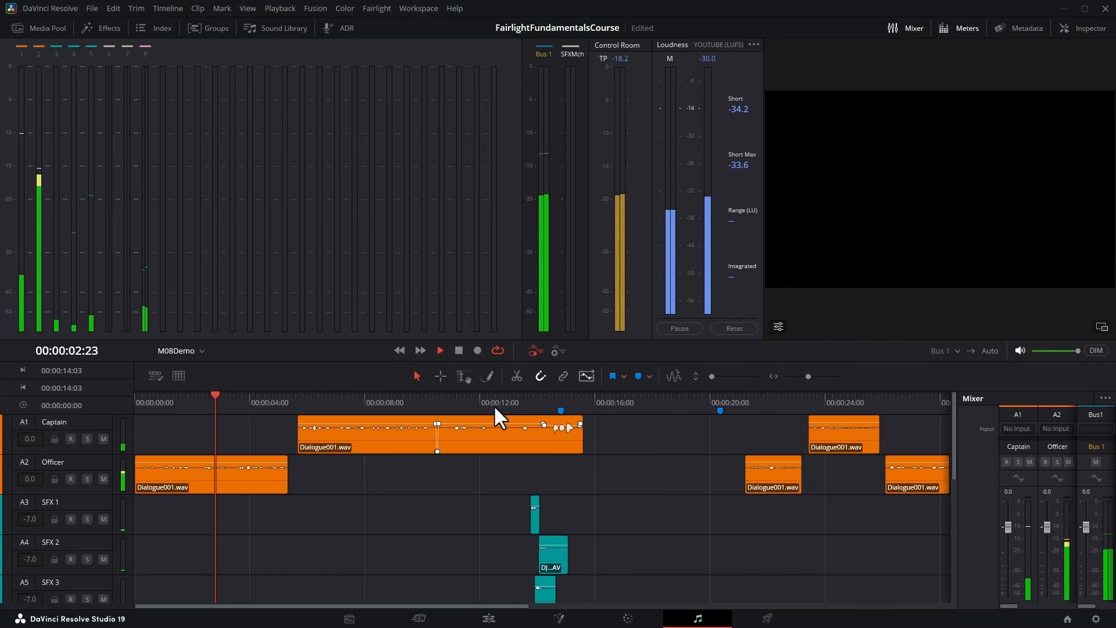
{"action": "left_click", "coordinate": [764, 401]}
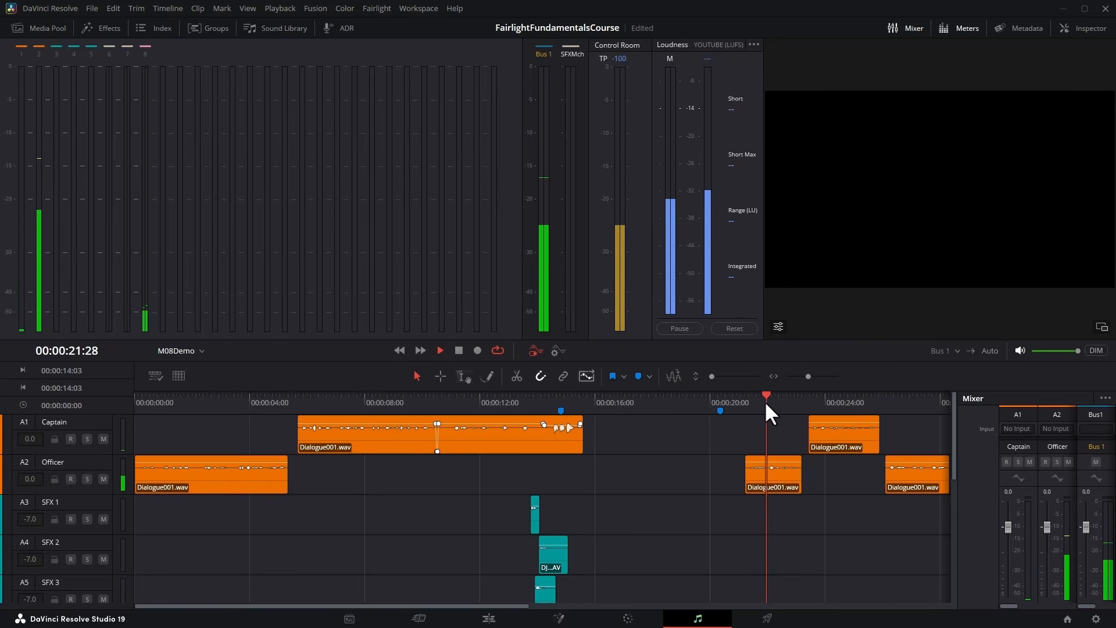
{"action": "key", "text": "space"}
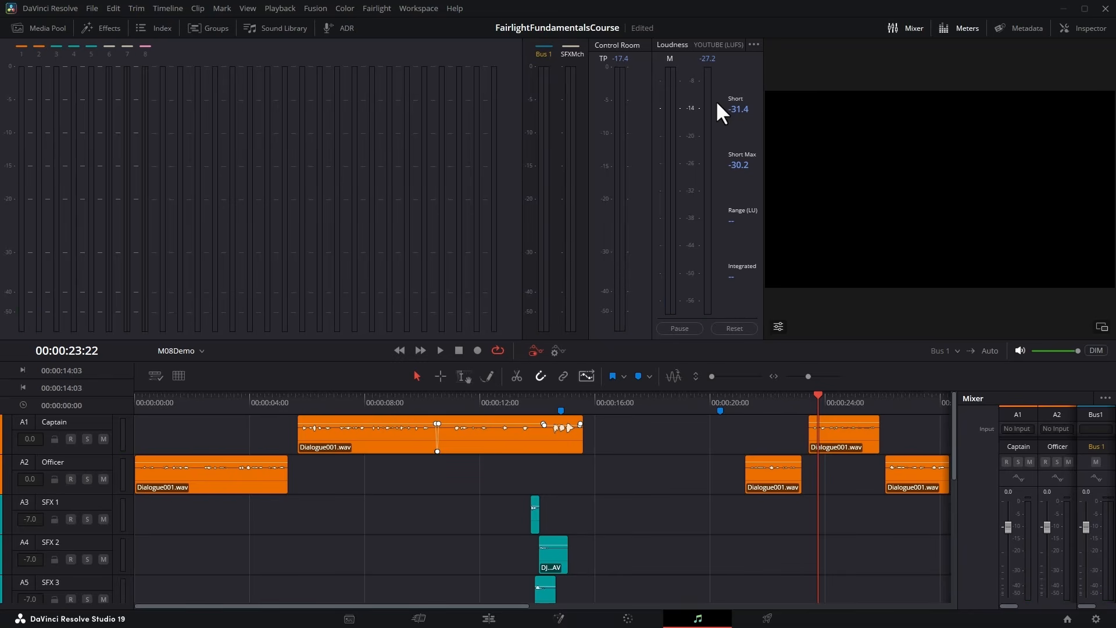
Turn off the loudness meter's Absolute Scale and play the mix from about 00:00:06:12 to 00:00:10:08.
{"action": "left_click", "coordinate": [753, 45]}
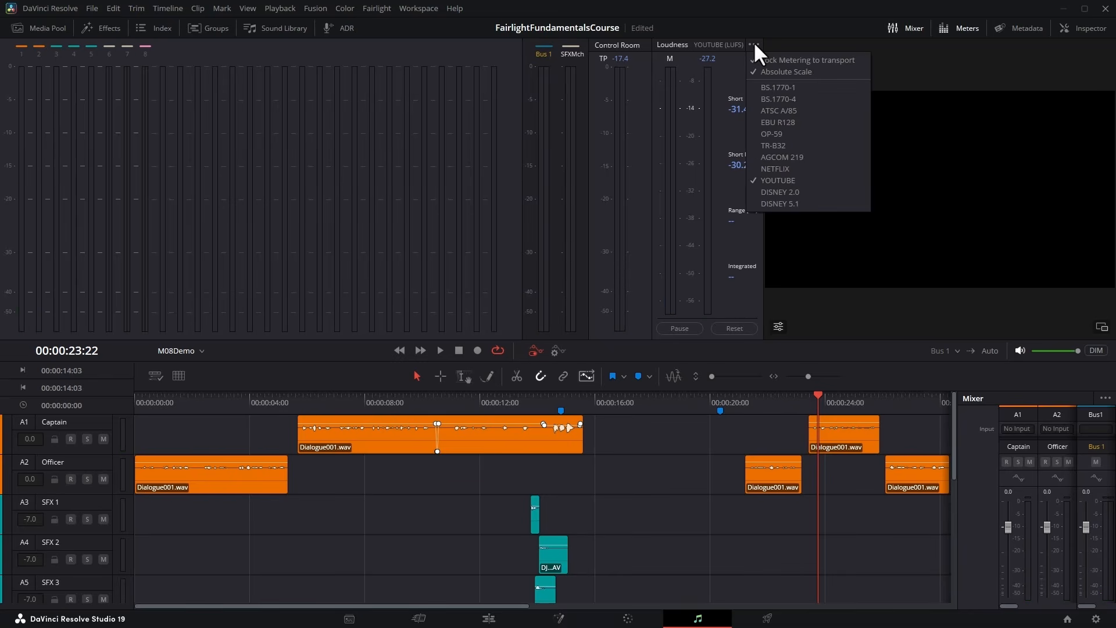
{"action": "left_click", "coordinate": [834, 71]}
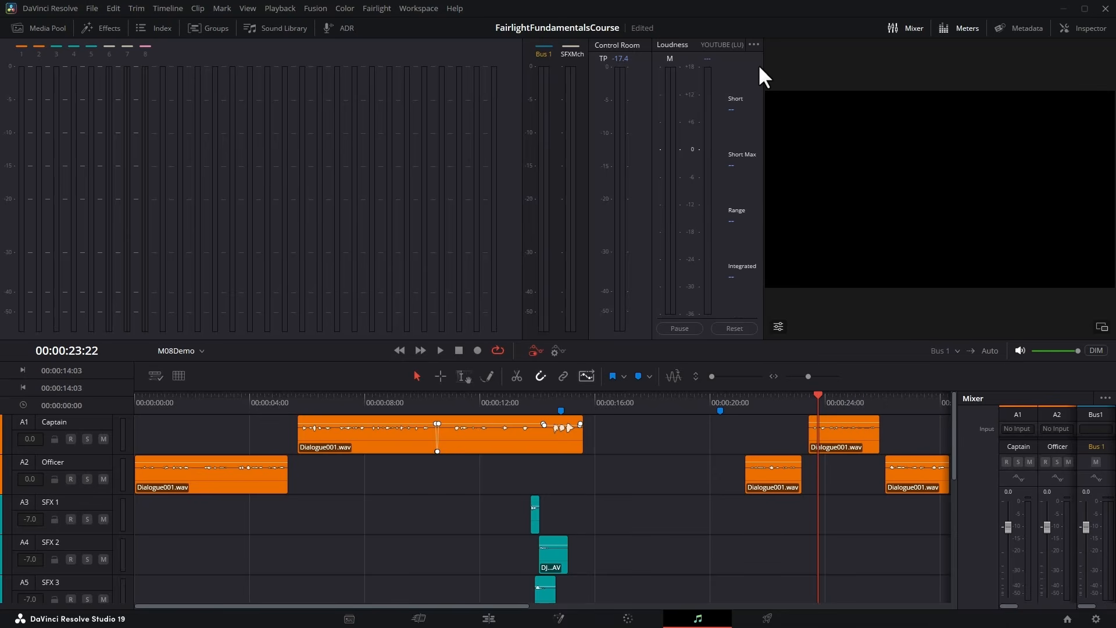
{"action": "left_click", "coordinate": [319, 400]}
{"action": "key", "text": "space"}
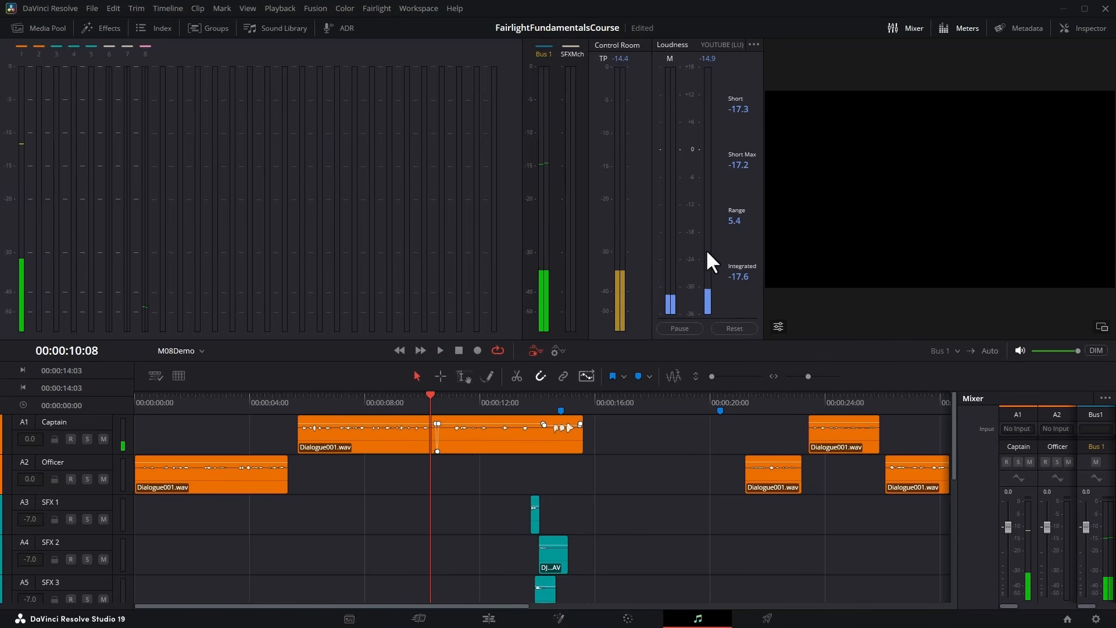
Re-enable Absolute Scale on the loudness meter and play the mix, stopping at 00:00:24:06.
{"action": "left_click", "coordinate": [754, 45]}
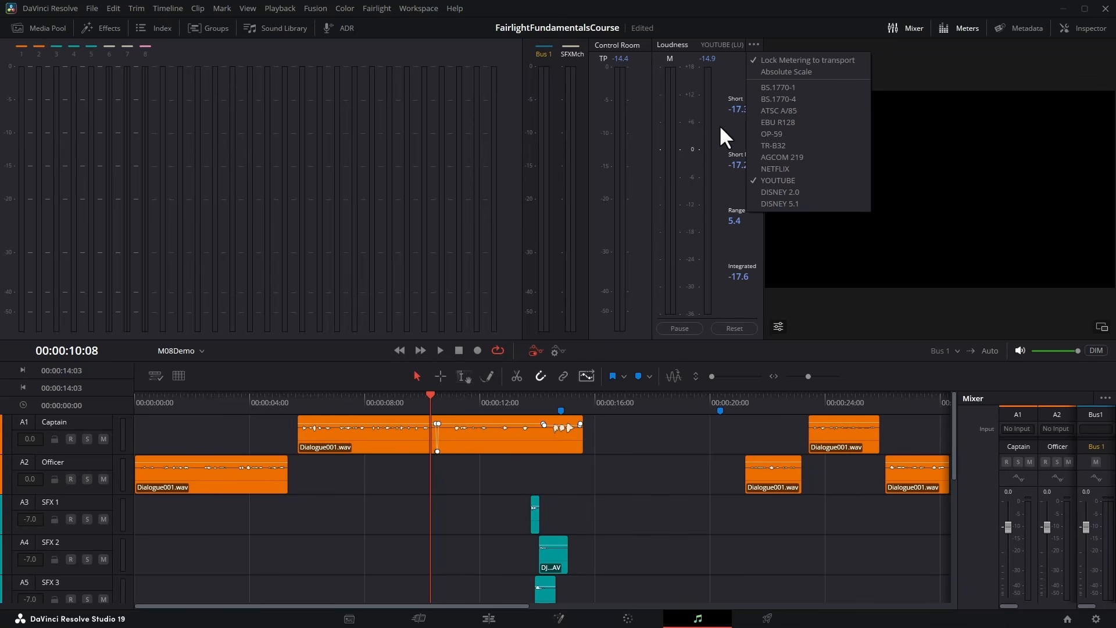
{"action": "left_click", "coordinate": [729, 78]}
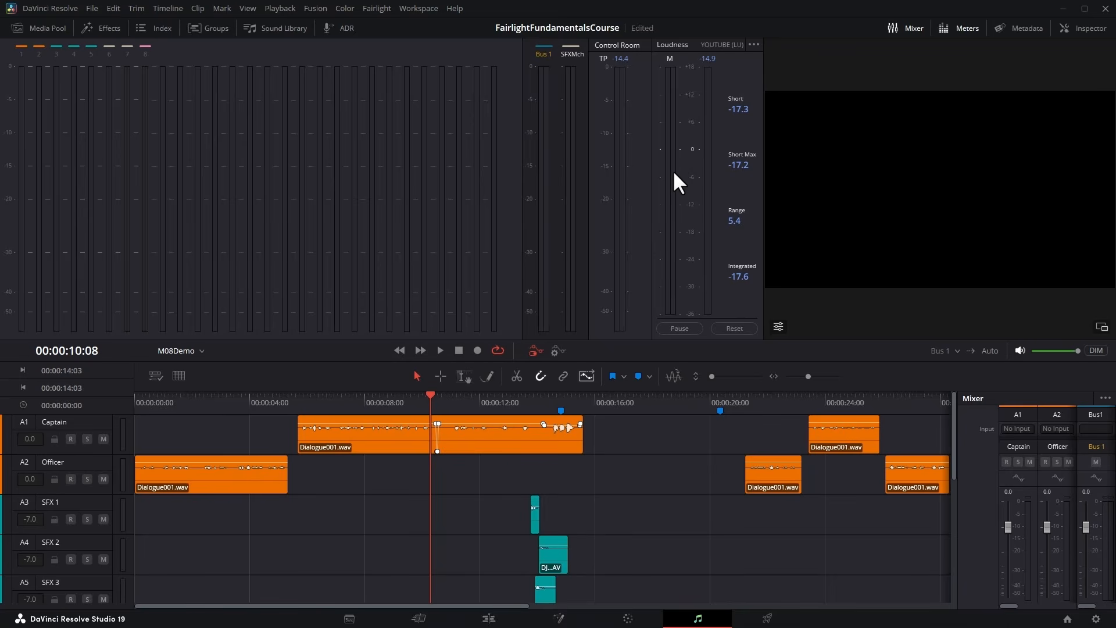
{"action": "left_click", "coordinate": [753, 45]}
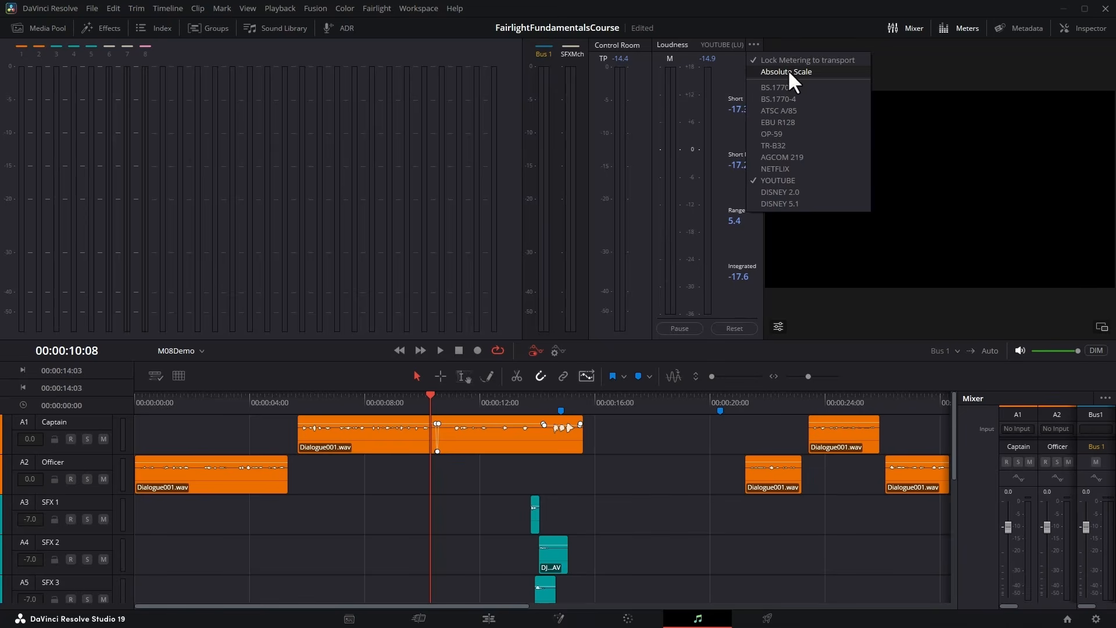
{"action": "left_click", "coordinate": [819, 72]}
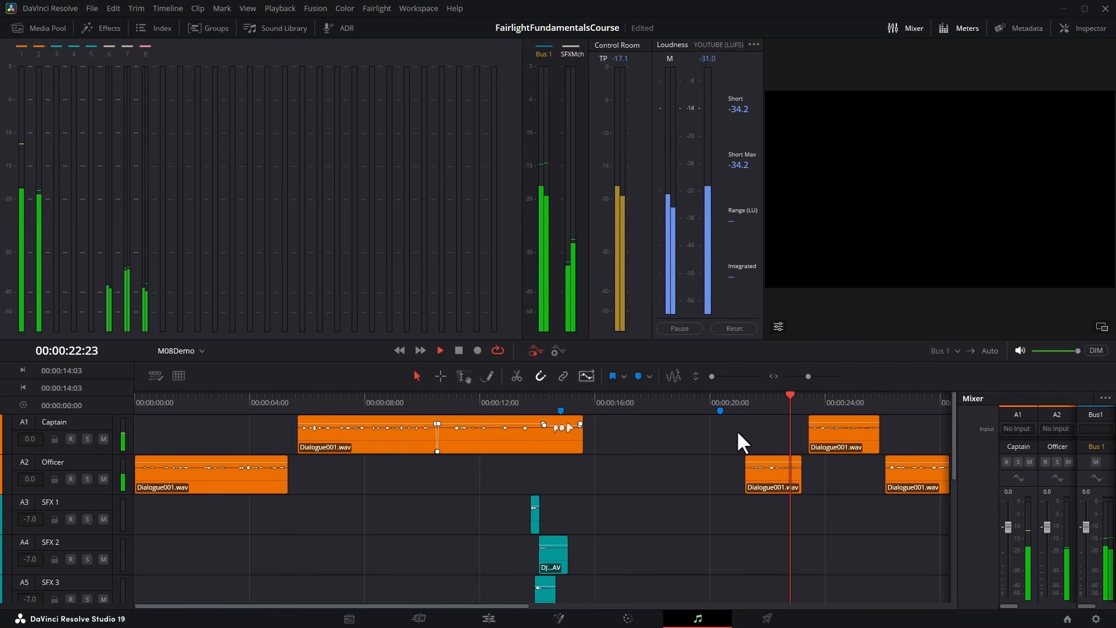
{"action": "key", "text": "space"}
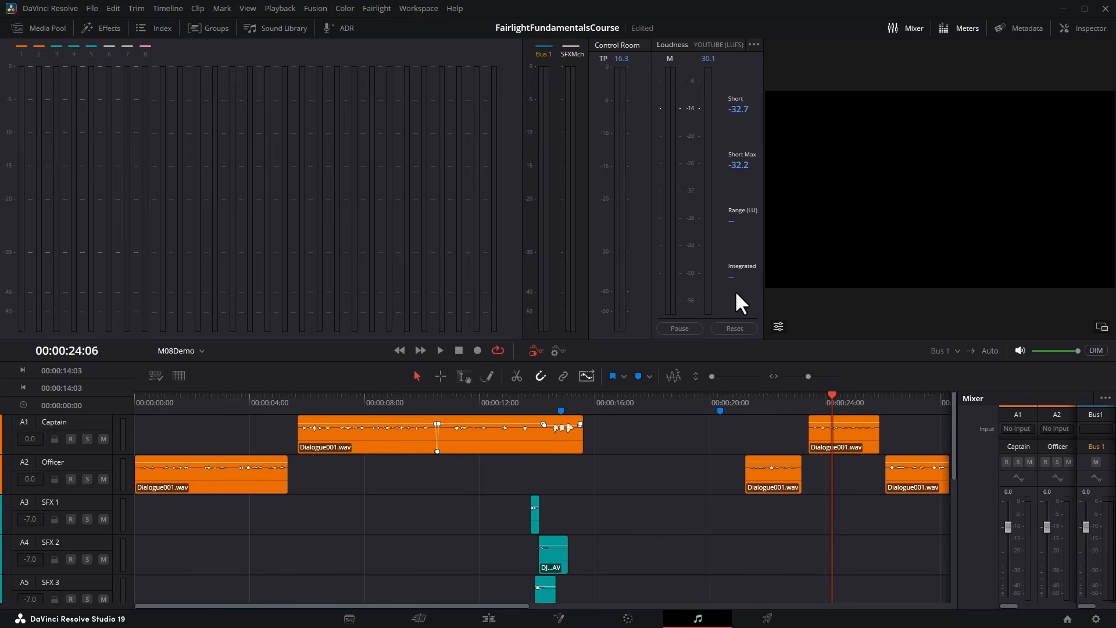
Play the mix from the start of the timeline to 00:00:05:09 to check its loudness readings.
{"action": "key", "text": "ctrl+minus"}
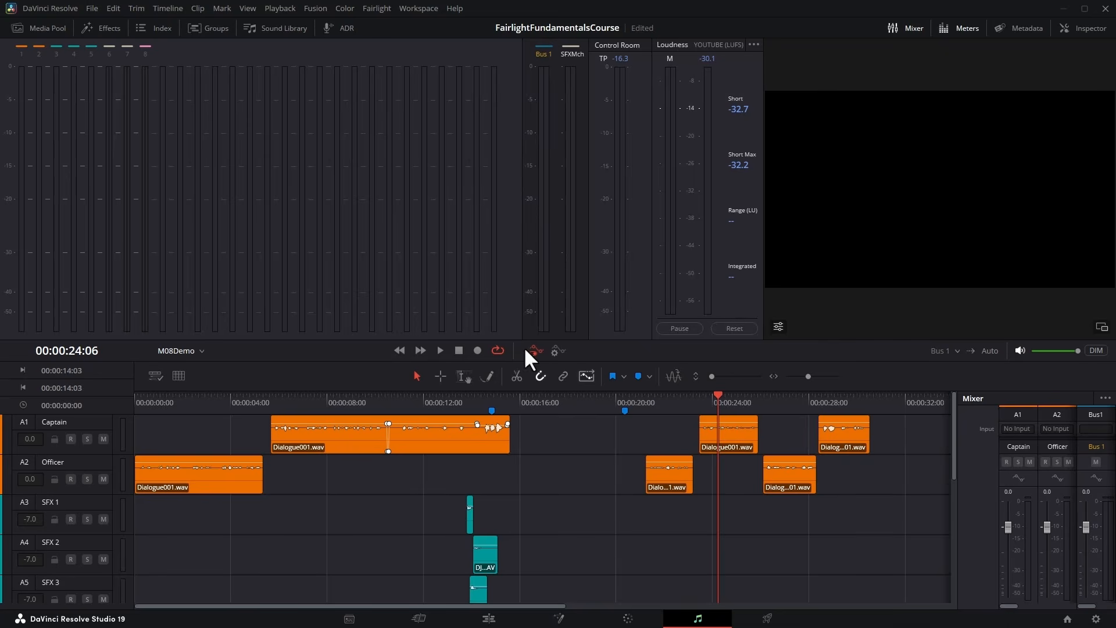
{"action": "key", "text": "Home"}
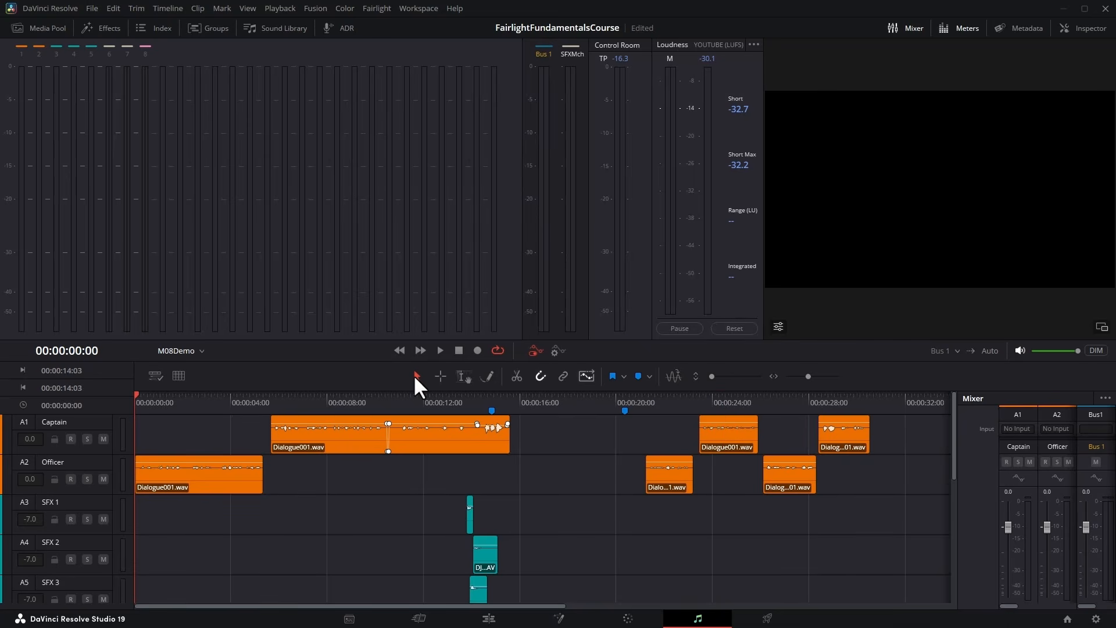
{"action": "key", "text": "space"}
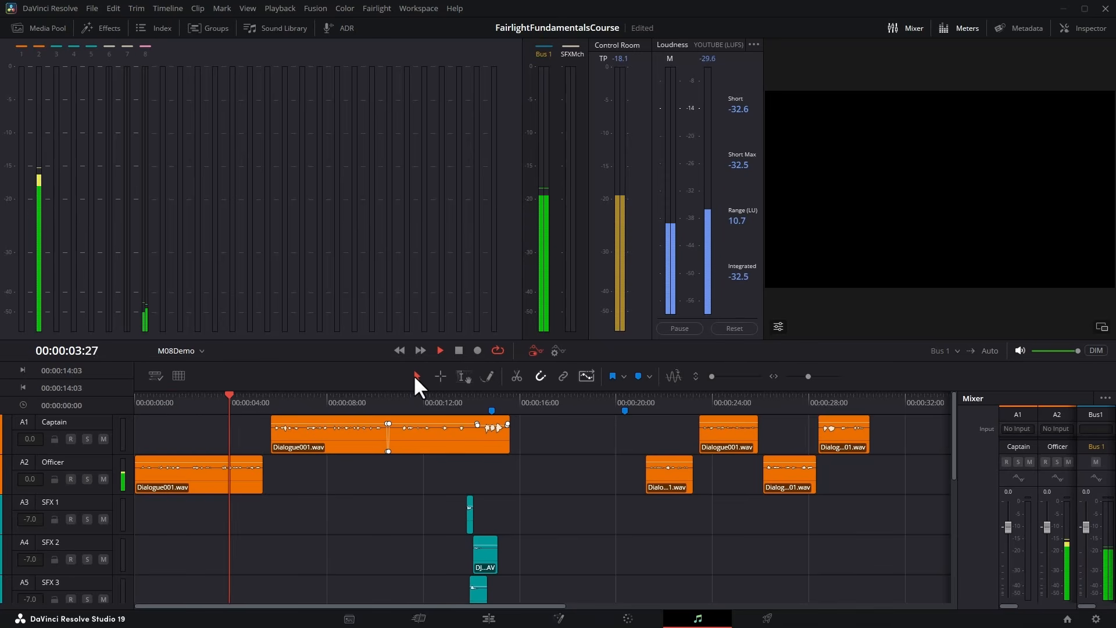
{"action": "key", "text": "space"}
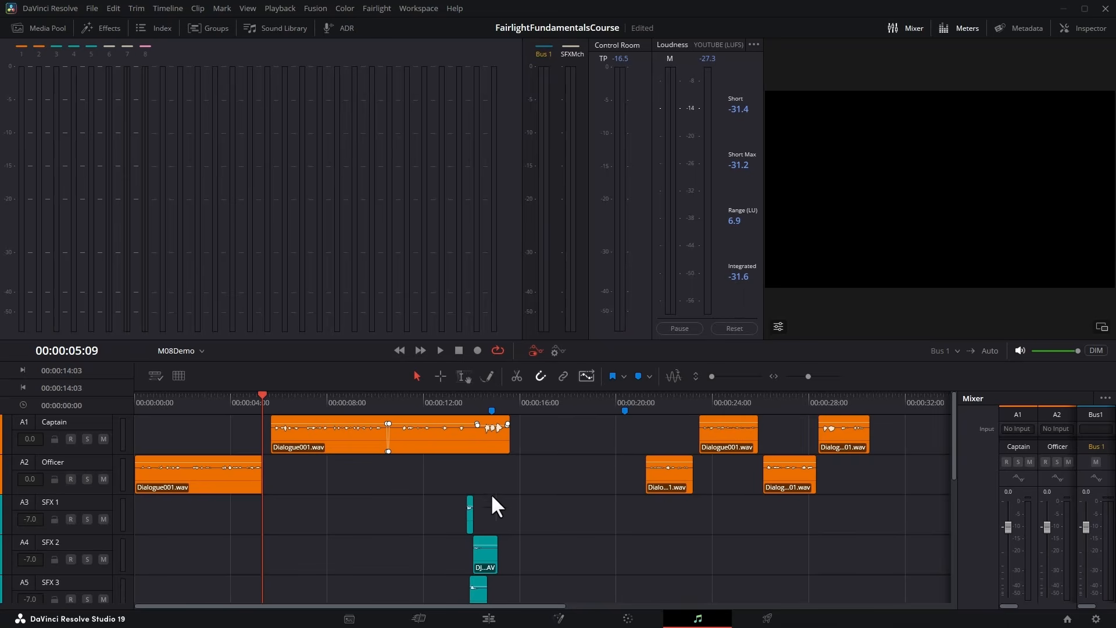
Expand the Bus 1 track and turn on its Loudness History with Integrated shown.
{"action": "scroll", "coordinate": [321, 546], "scroll_direction": "down", "scroll_amount": 5}
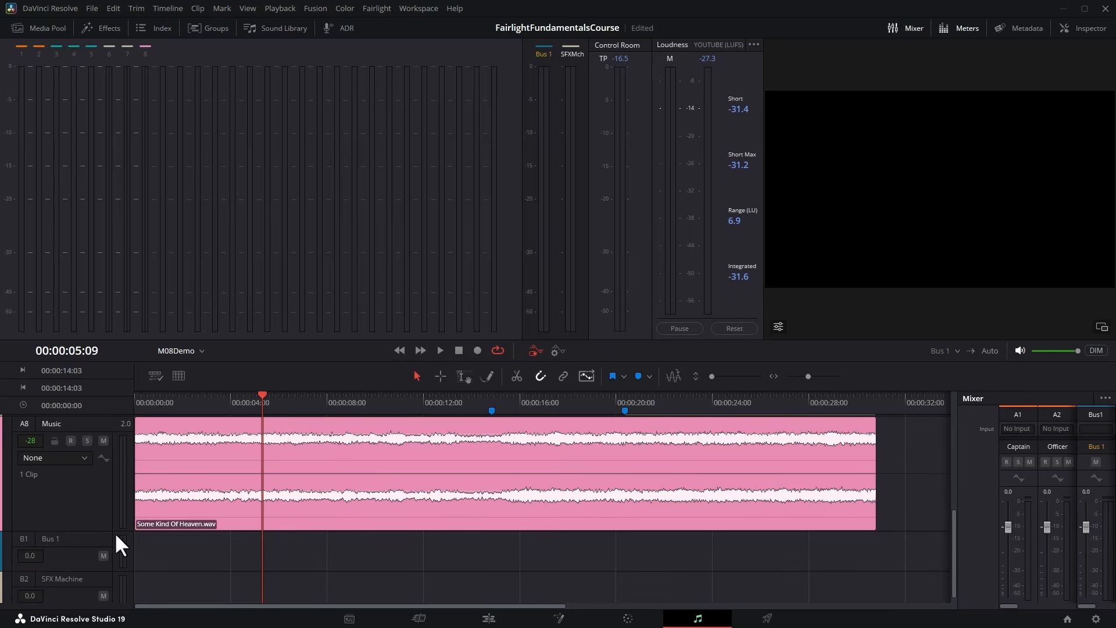
{"action": "left_click_drag", "start_coordinate": [104, 527], "coordinate": [85, 456]}
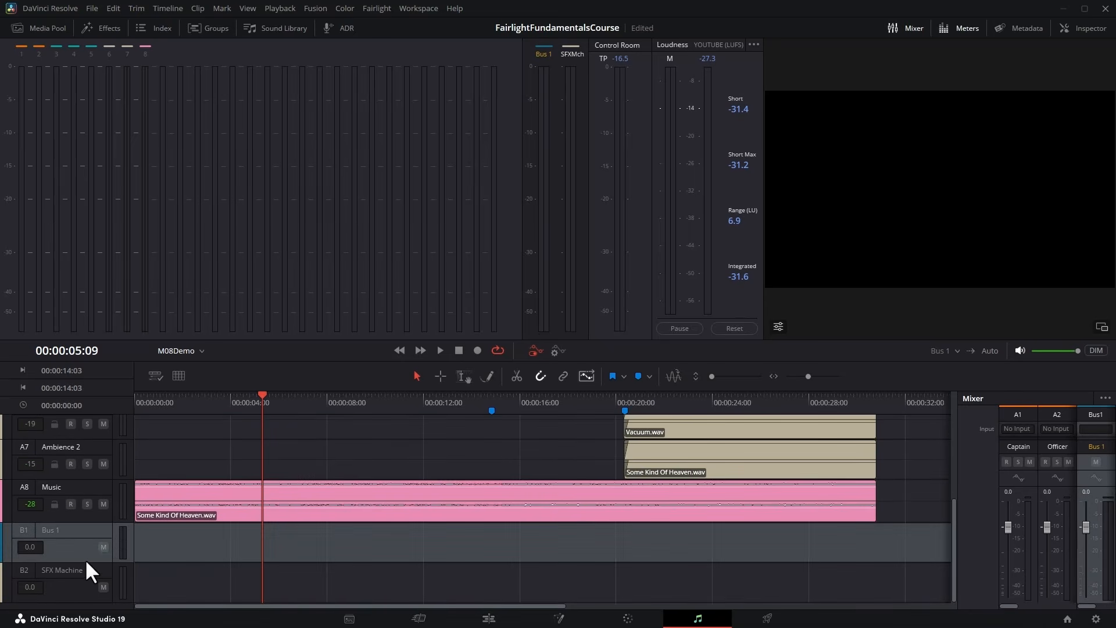
{"action": "left_click_drag", "start_coordinate": [87, 562], "coordinate": [65, 627]}
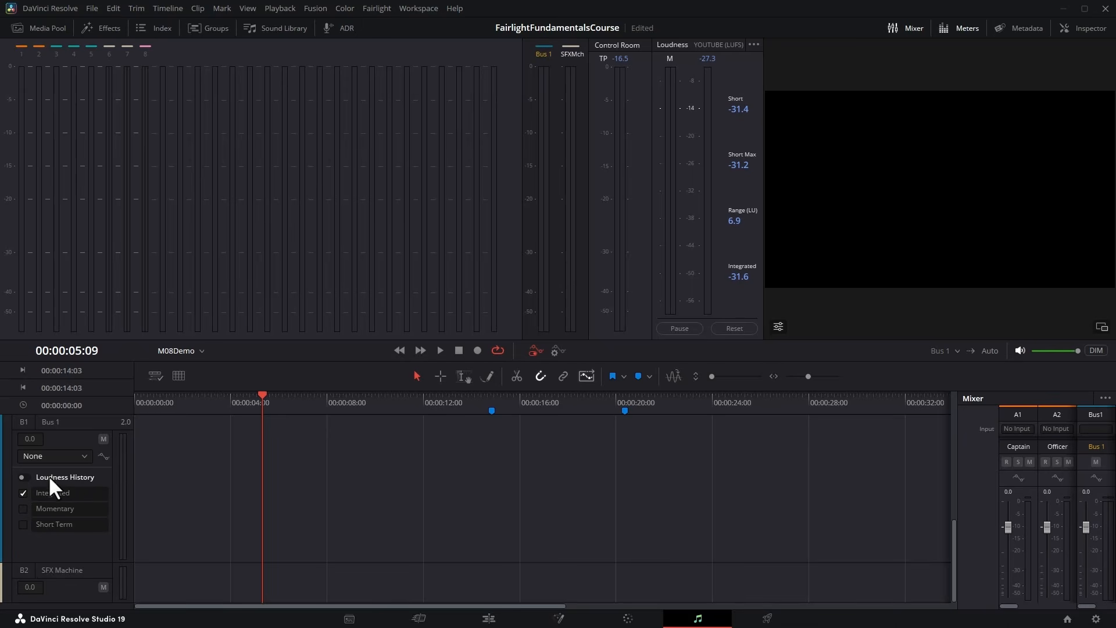
{"action": "left_click", "coordinate": [24, 476]}
Play the whole mix from 00:00:00:00 to 00:00:32:06 to log Bus 1's integrated loudness history.
{"action": "key", "text": "Home"}
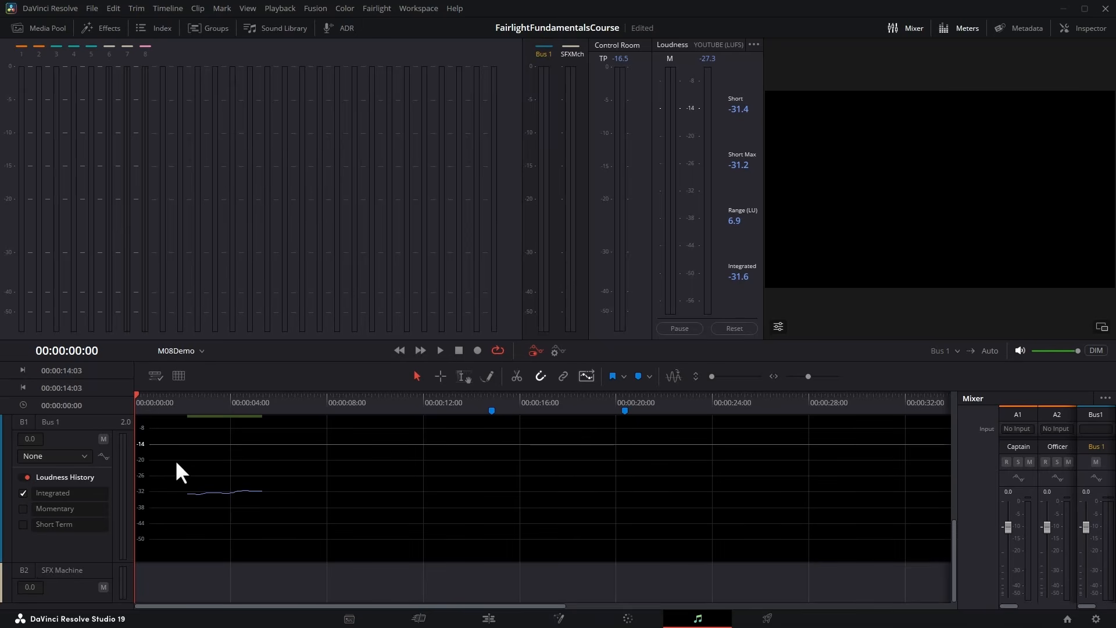
{"action": "key", "text": "space"}
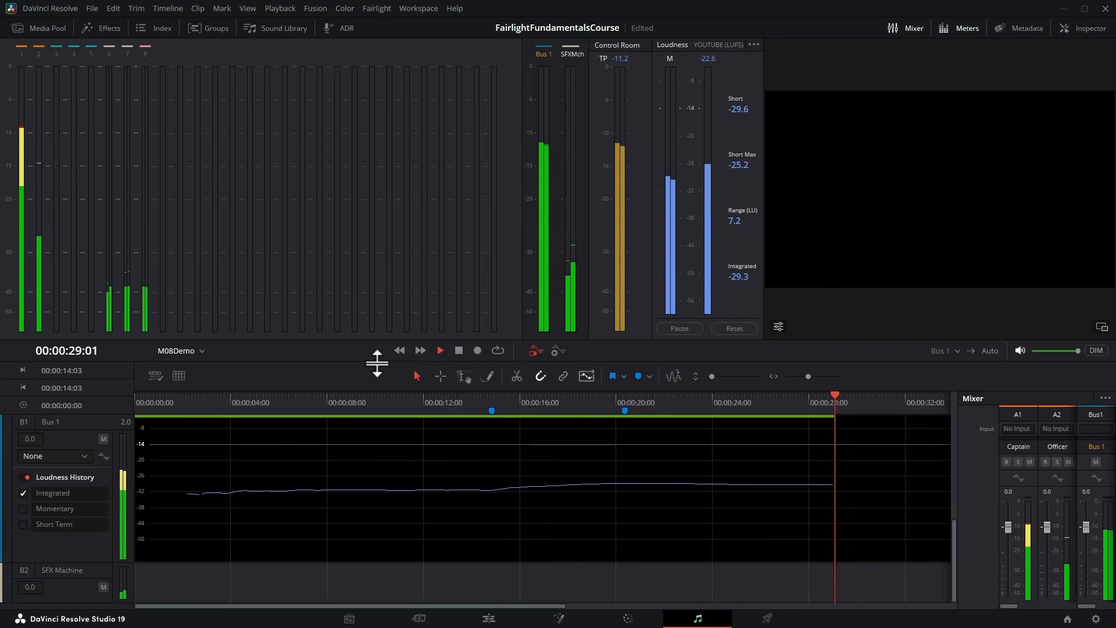
{"action": "key", "text": "space"}
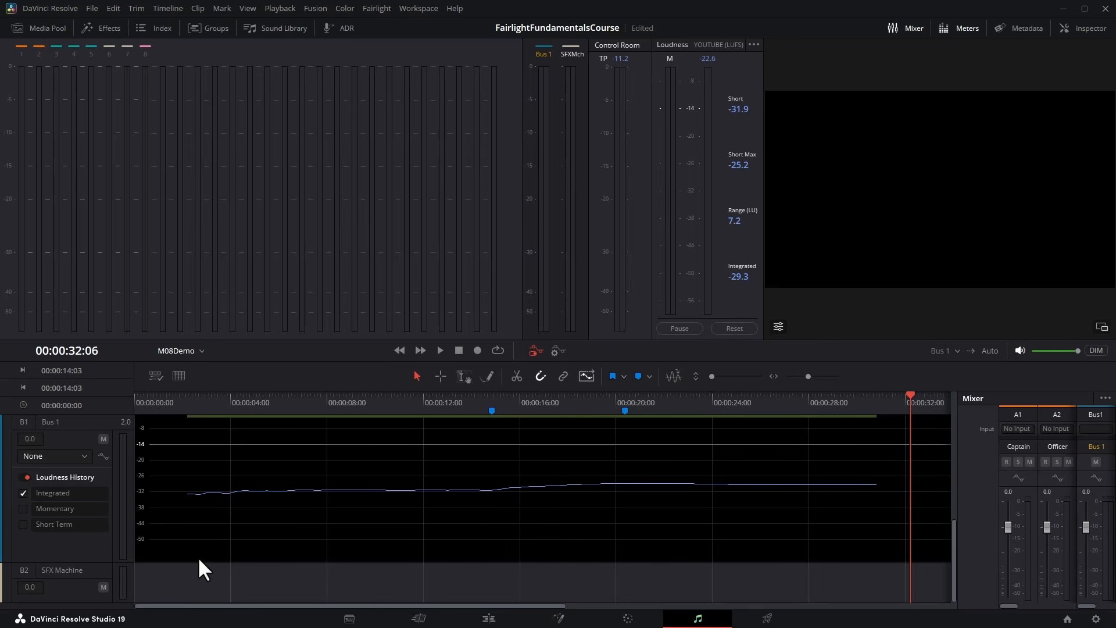
Bounce the Bus 1 mix to a new track, leaving SFX Machine set to Do not Bounce.
{"action": "scroll", "coordinate": [430, 496], "scroll_direction": "down", "scroll_amount": 5}
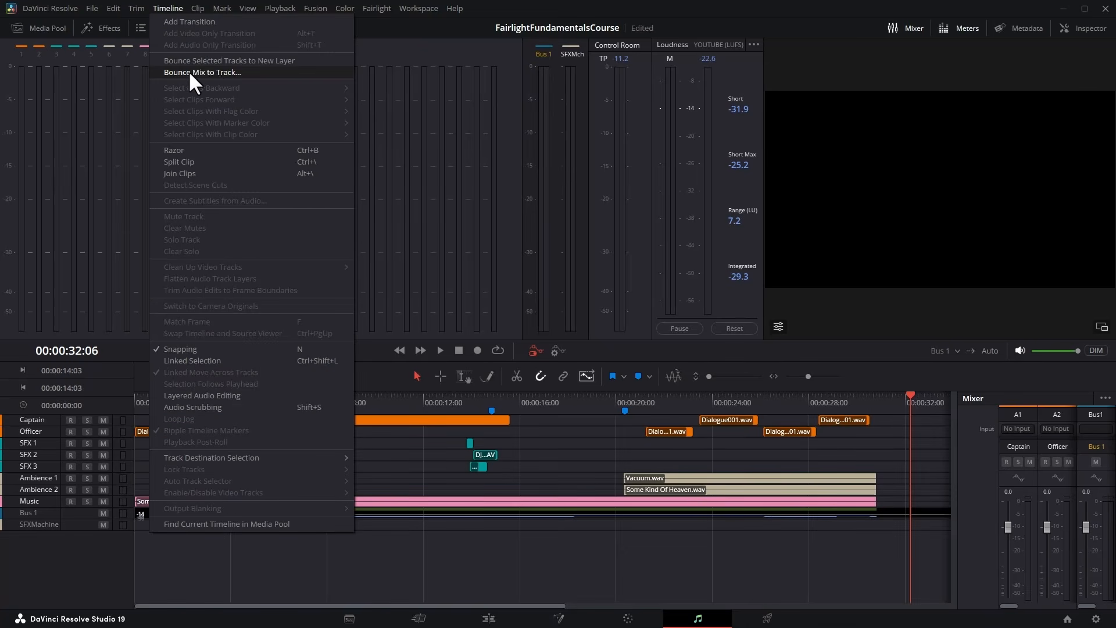
{"action": "left_click", "coordinate": [265, 73]}
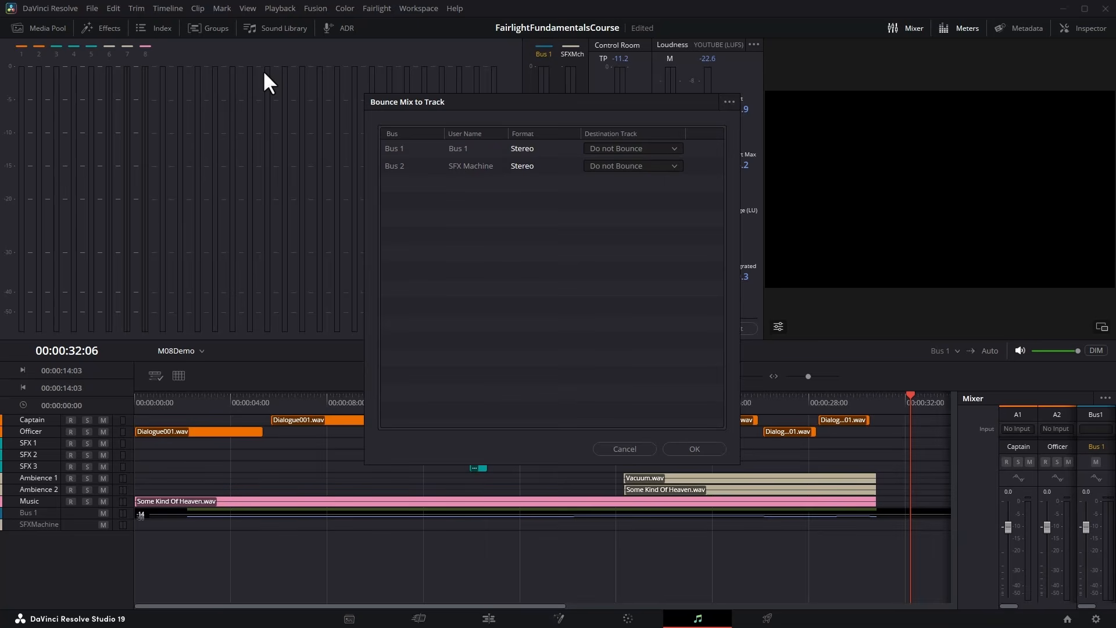
{"action": "left_click", "coordinate": [675, 150]}
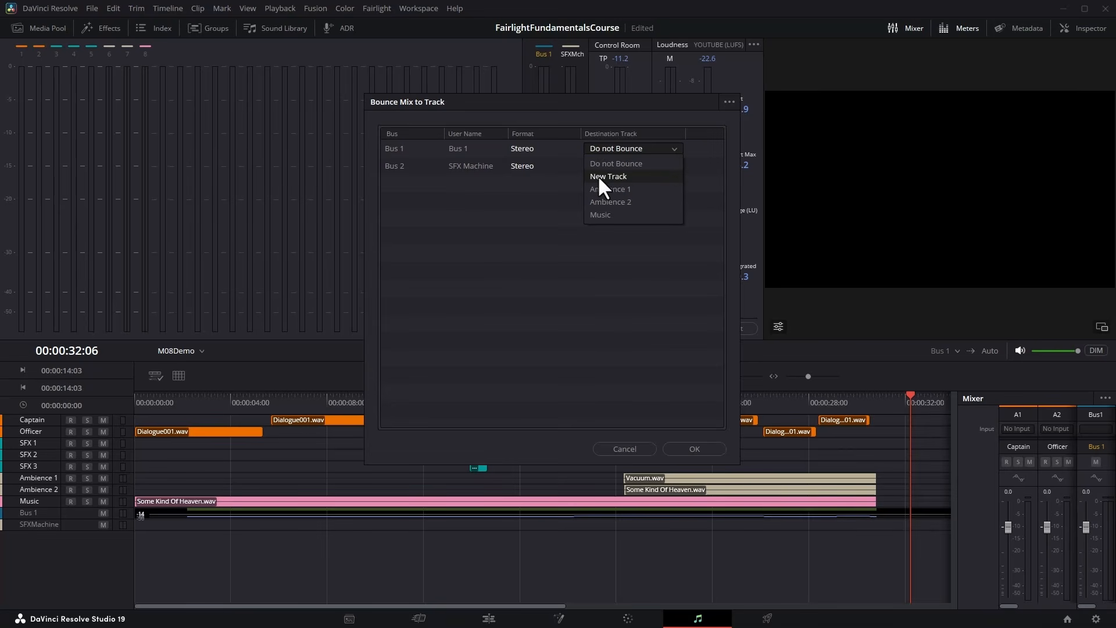
{"action": "left_click", "coordinate": [634, 177]}
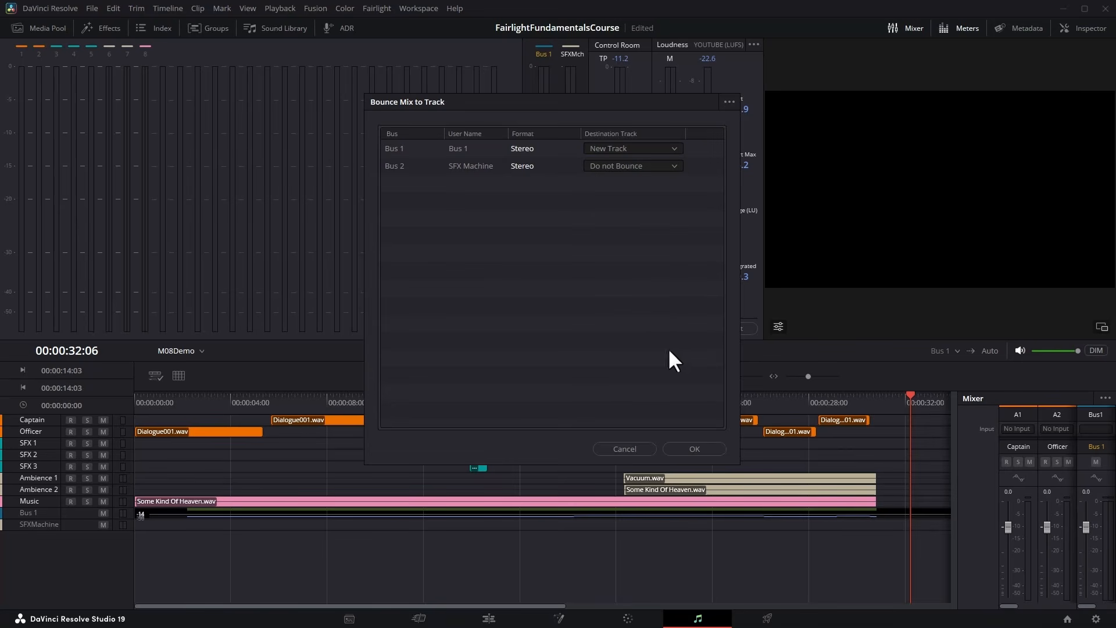
{"action": "left_click", "coordinate": [691, 442]}
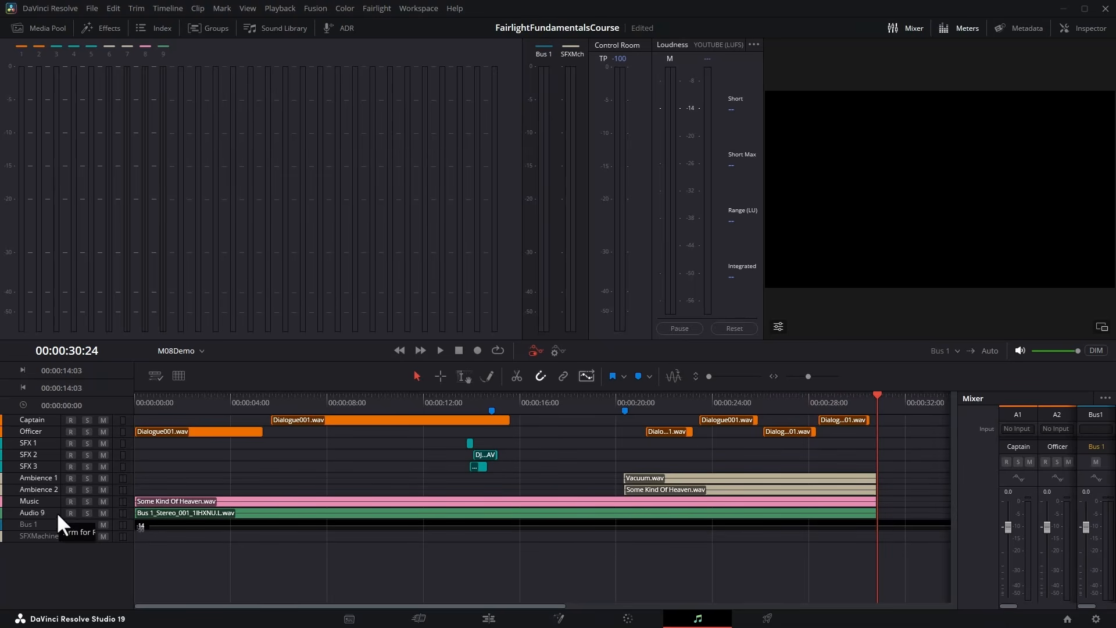
Enlarge and solo the bounced track, play it near 00:00:01:12 and from about 00:00:15:20 to 00:00:16:08, and unsolo it.
{"action": "left_click_drag", "start_coordinate": [48, 521], "coordinate": [50, 588]}
{"action": "scroll", "coordinate": [349, 526], "scroll_direction": "down", "scroll_amount": 1}
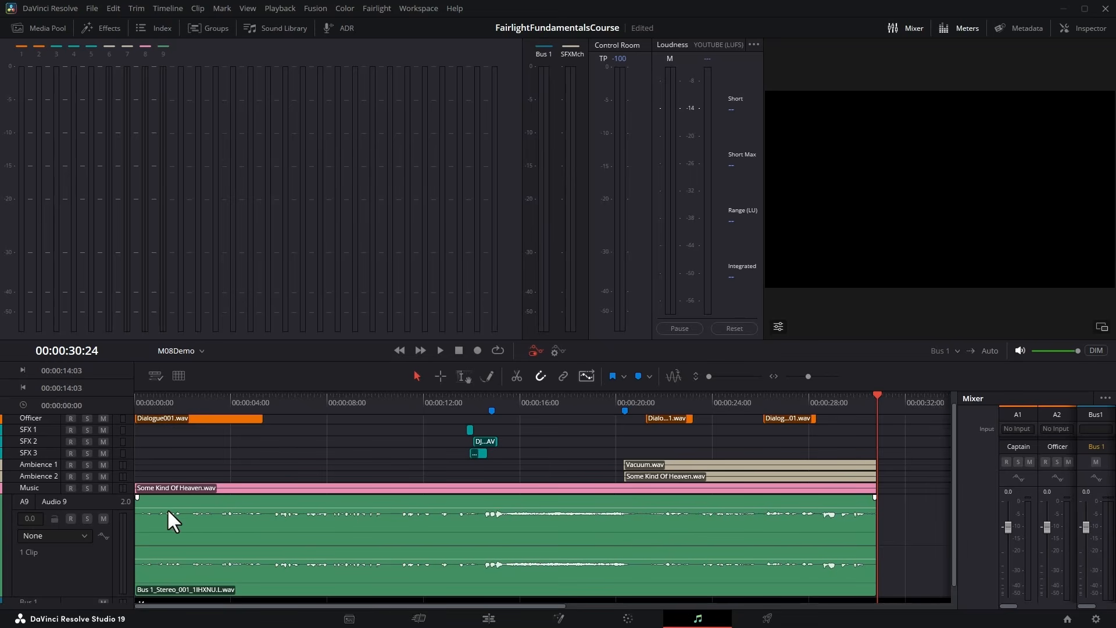
{"action": "left_click", "coordinate": [88, 518]}
{"action": "left_click", "coordinate": [169, 400]}
{"action": "key", "text": "space"}
{"action": "left_click", "coordinate": [514, 400]}
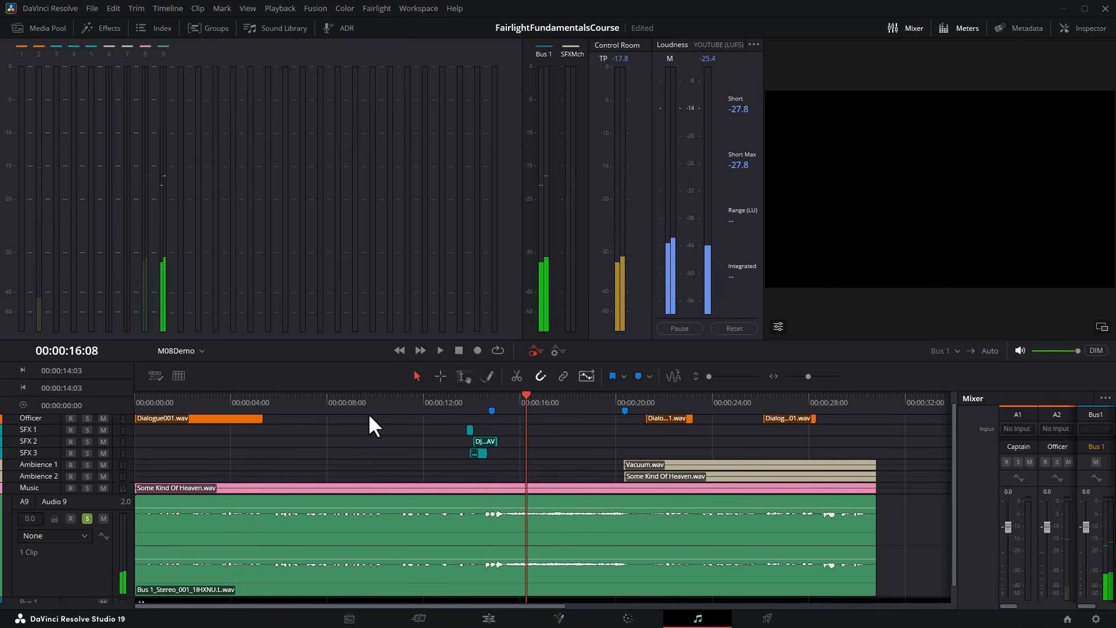
{"action": "left_click", "coordinate": [87, 519]}
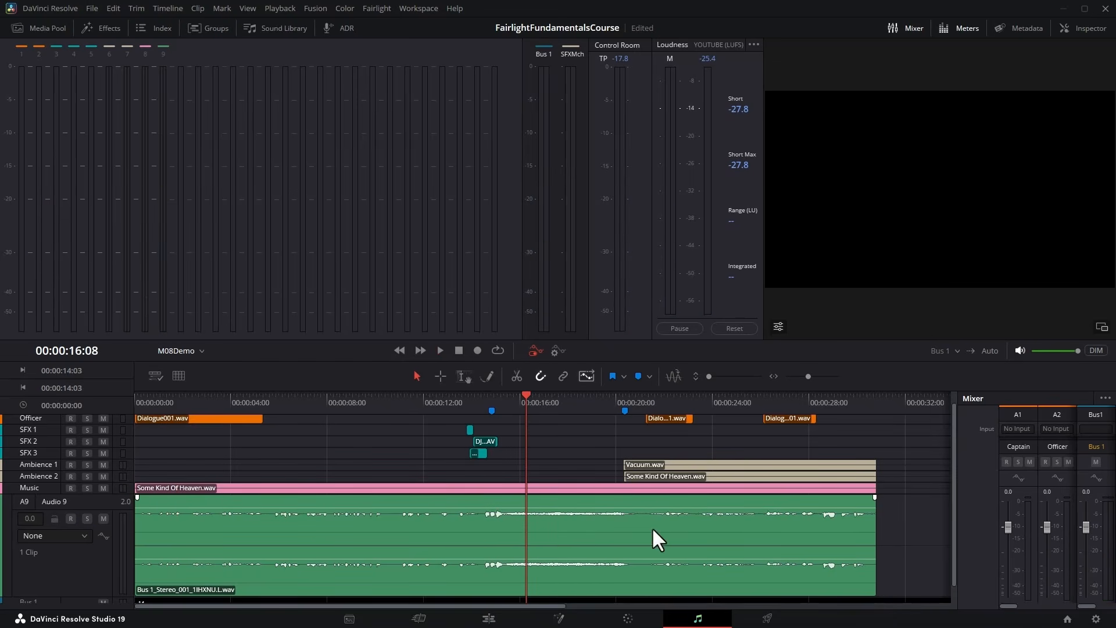
Analyze the bounced clip's audio levels against the YouTube loudness standard and close the analysis.
{"action": "right_click", "coordinate": [480, 533]}
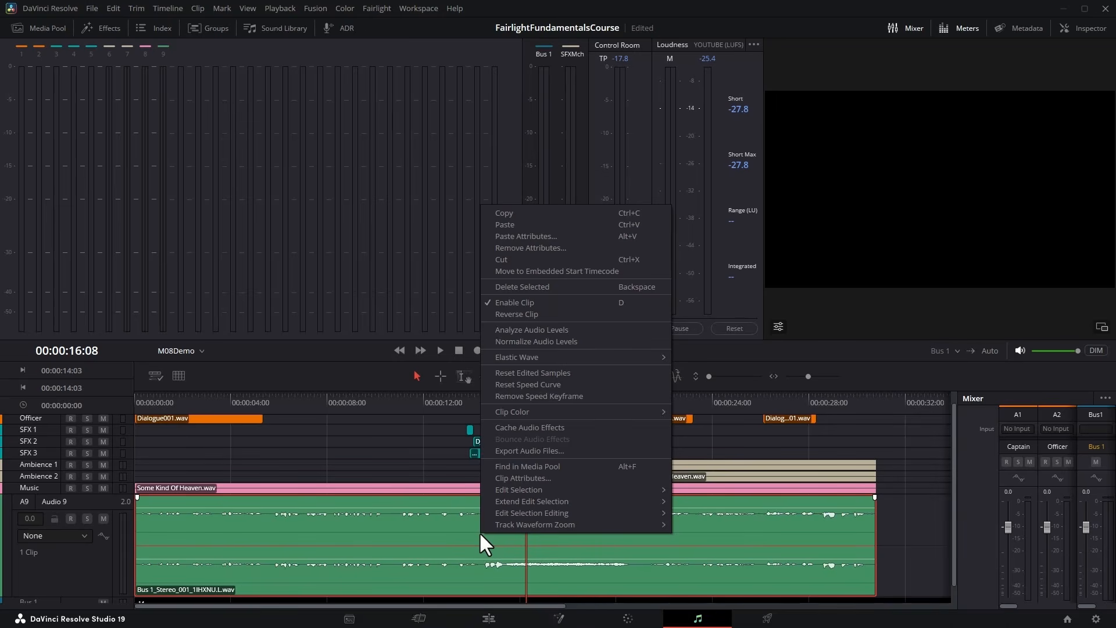
{"action": "left_click", "coordinate": [643, 326]}
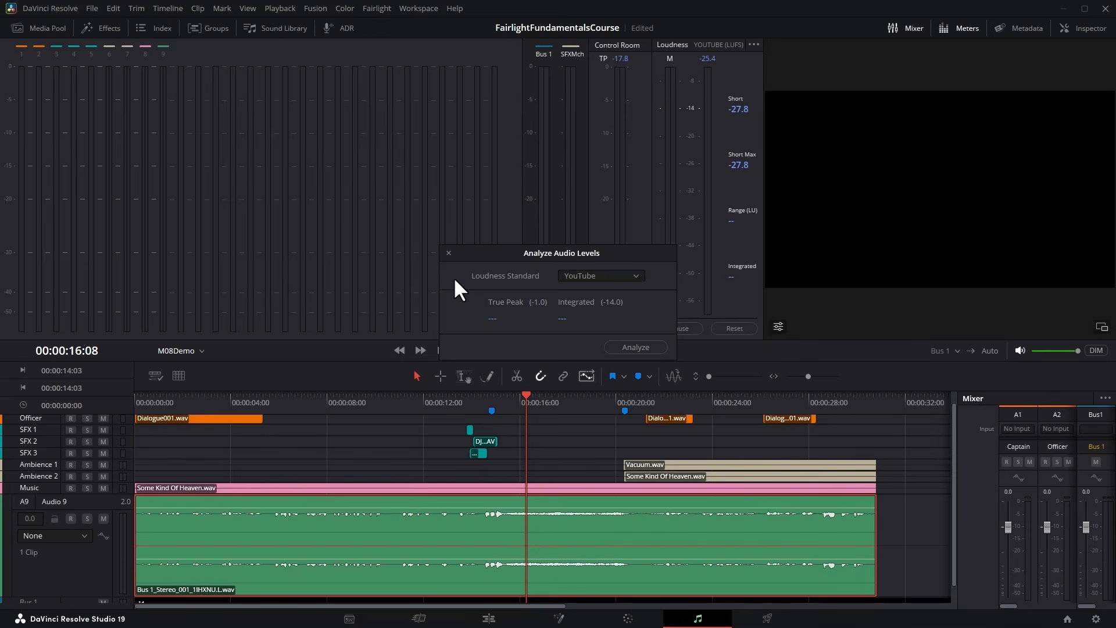
{"action": "left_click", "coordinate": [650, 347]}
{"action": "left_click", "coordinate": [449, 253]}
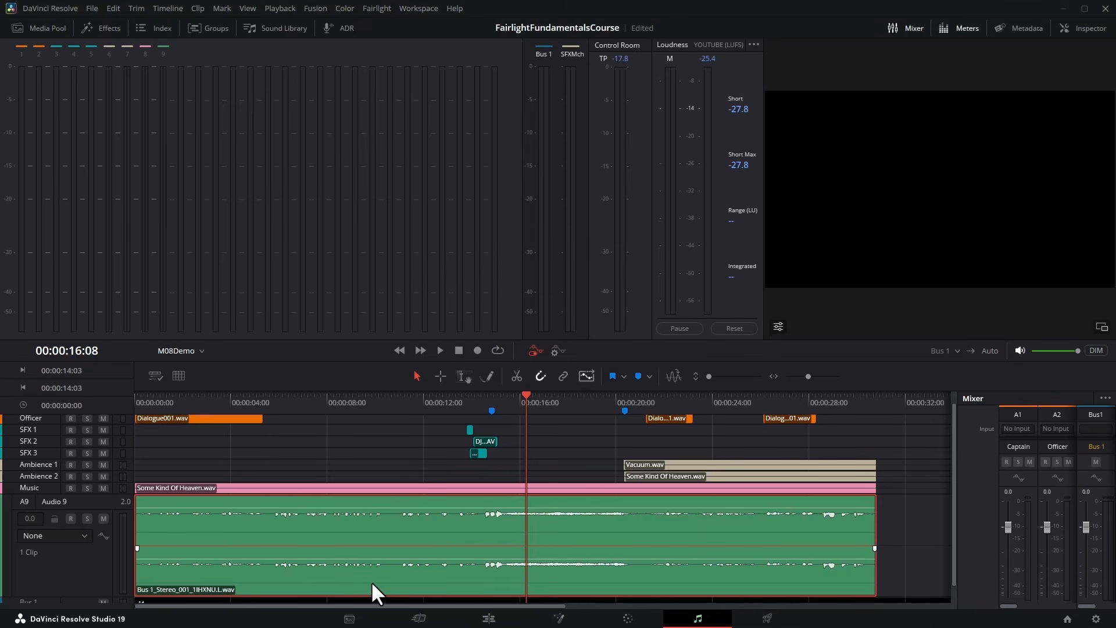
Delete the bounced clip and its Audio 9 track.
{"action": "key", "text": "Delete"}
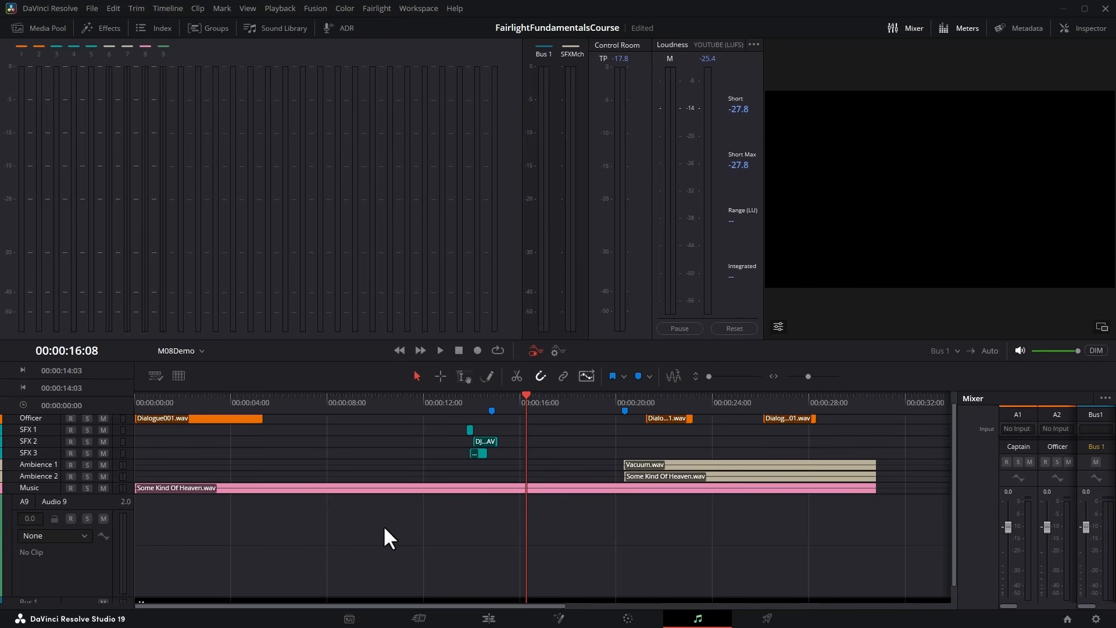
{"action": "right_click", "coordinate": [85, 503]}
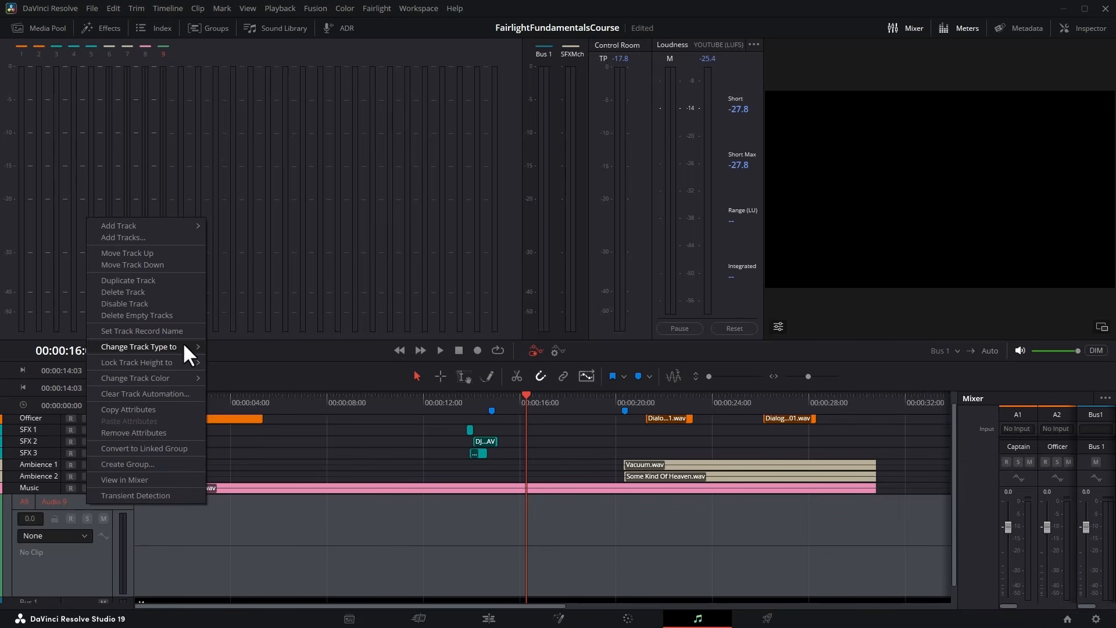
{"action": "left_click", "coordinate": [187, 293]}
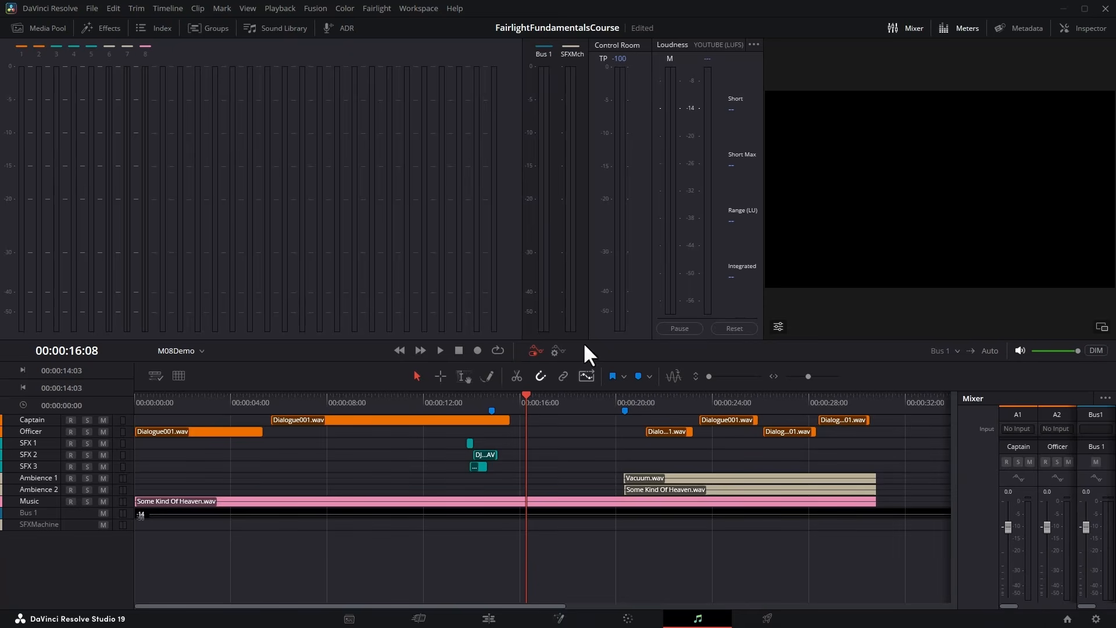
Reduce the meters' height to reveal the full mixer strips and add a Limiter effect to Bus 1.
{"action": "left_click_drag", "start_coordinate": [585, 335], "coordinate": [613, 150]}
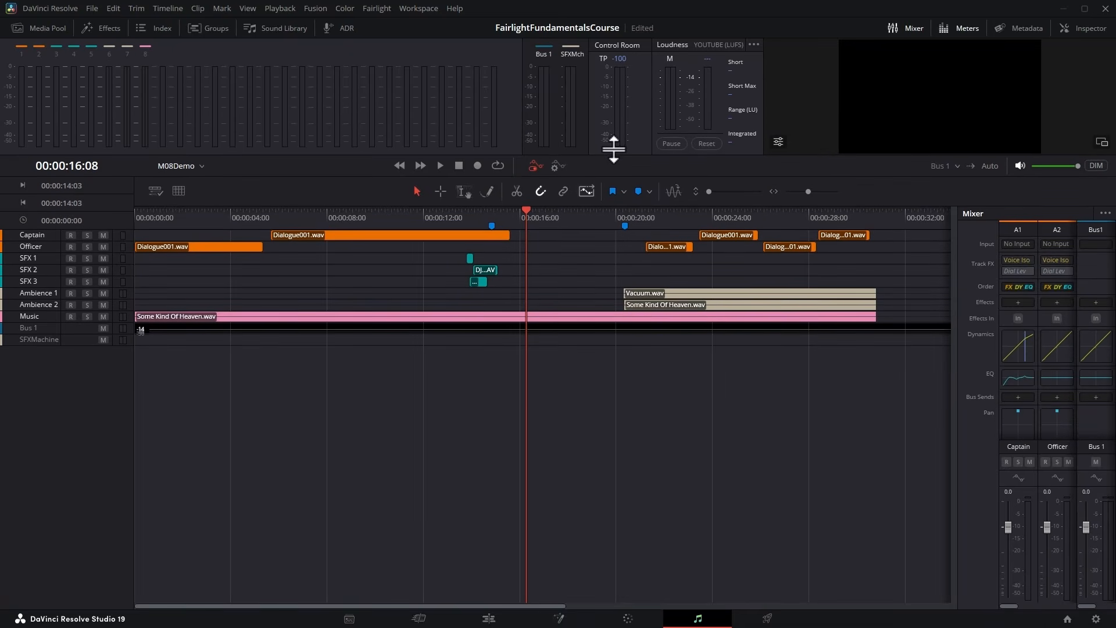
{"action": "left_click", "coordinate": [1097, 303]}
{"action": "mouse_move", "coordinate": [1095, 349]}
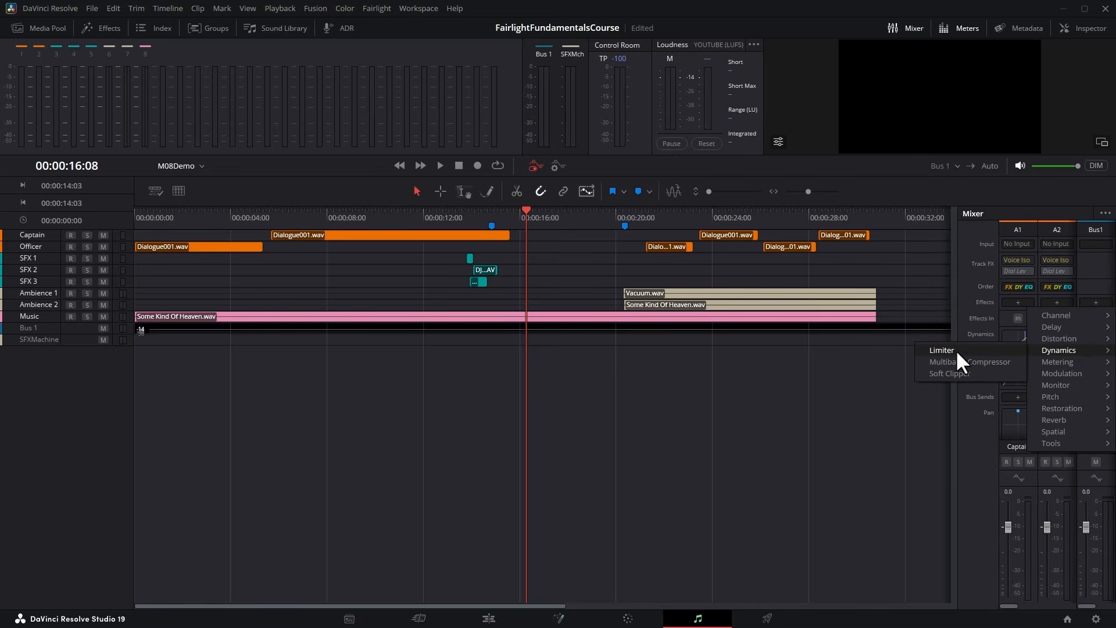
{"action": "left_click", "coordinate": [973, 349]}
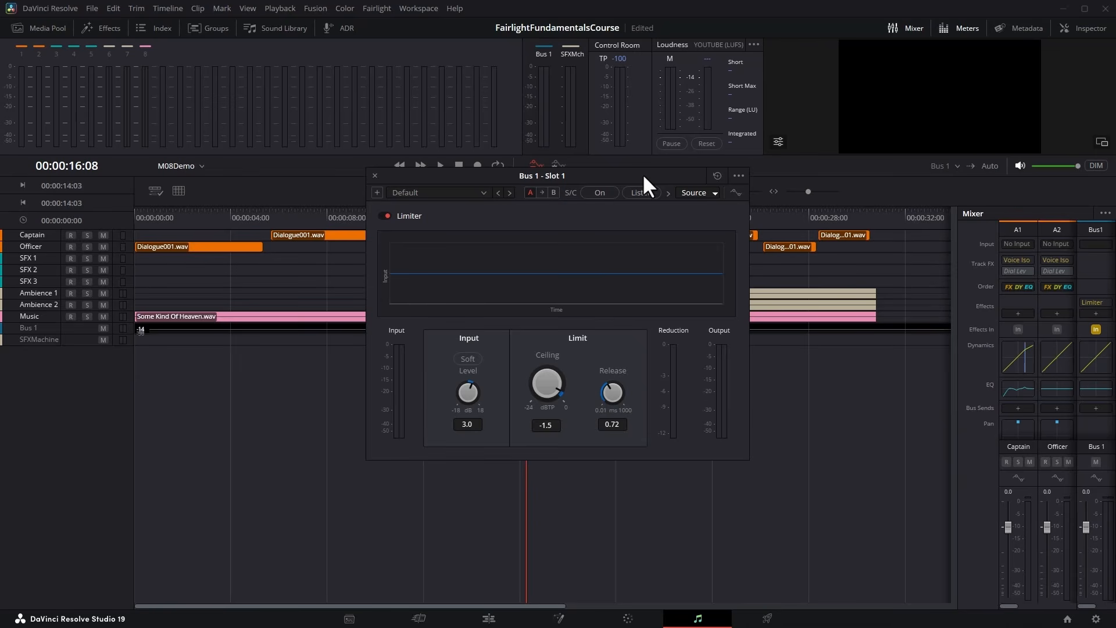
Set the limiter's ceiling to -10 dBTP and its release to 0.59 ms.
{"action": "left_click_drag", "start_coordinate": [542, 384], "coordinate": [520, 399]}
{"action": "double_click", "coordinate": [546, 425]}
{"action": "type", "text": "-9.0"}
{"action": "key", "text": "BackSpace"}
{"action": "key", "text": "BackSpace"}
{"action": "key", "text": "BackSpace"}
{"action": "key", "text": "BackSpace"}
{"action": "type", "text": "-10"}
{"action": "key", "text": "Return"}
{"action": "mouse_move", "coordinate": [610, 393]}
{"action": "left_mouse_down"}
{"action": "mouse_move", "coordinate": [530, 393]}
{"action": "mouse_move", "coordinate": [667, 388]}
{"action": "mouse_move", "coordinate": [539, 396]}
{"action": "mouse_move", "coordinate": [595, 393]}
{"action": "left_mouse_up"}
Load the limiter's Transparent Master preset and set its ceiling to -1.5 dBTP, keeping YouTube as the loudness standard.
{"action": "left_click", "coordinate": [482, 194]}
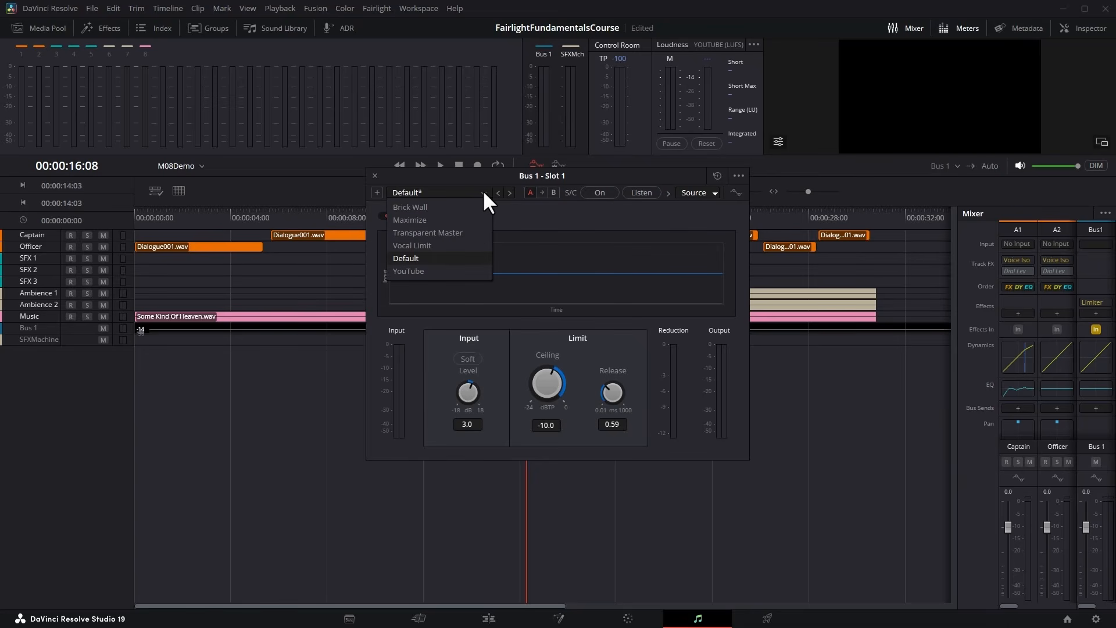
{"action": "left_click", "coordinate": [473, 233]}
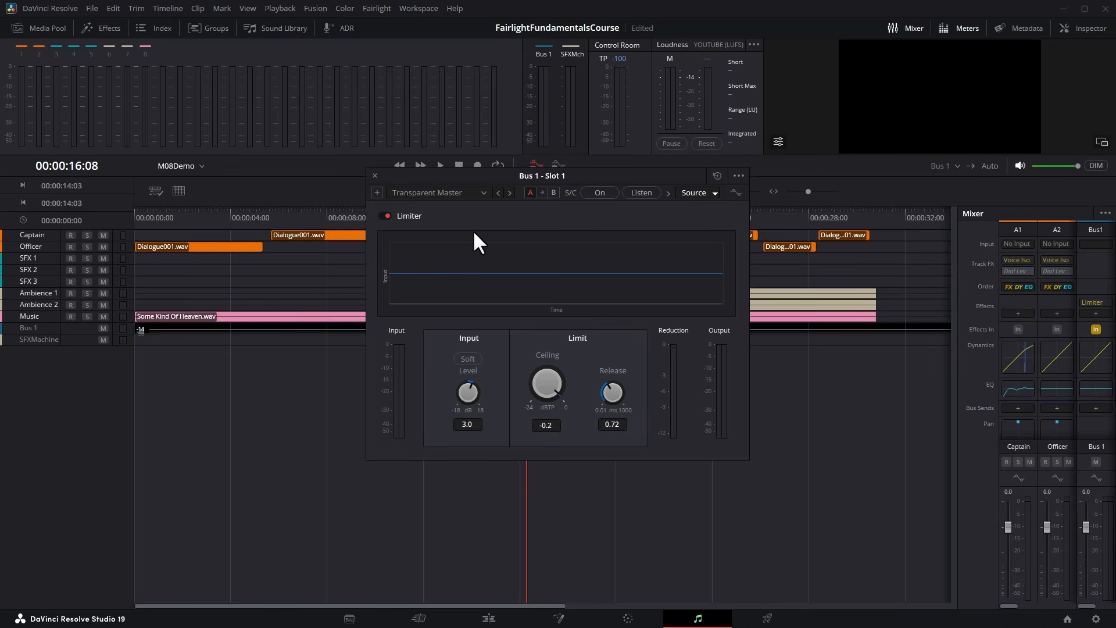
{"action": "left_click", "coordinate": [756, 45]}
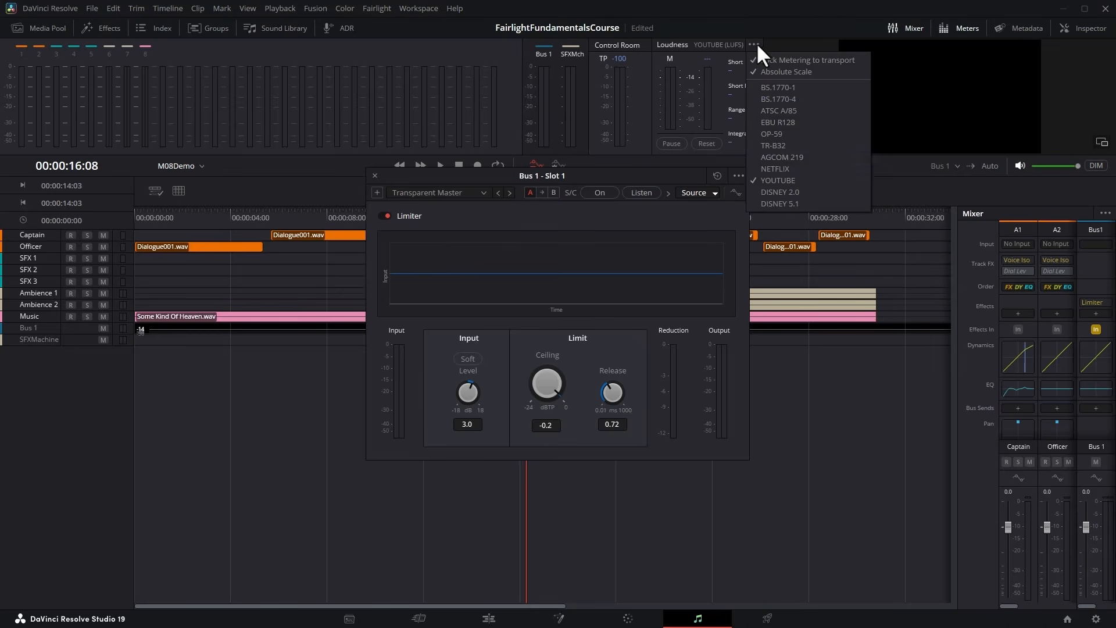
{"action": "left_click", "coordinate": [843, 180]}
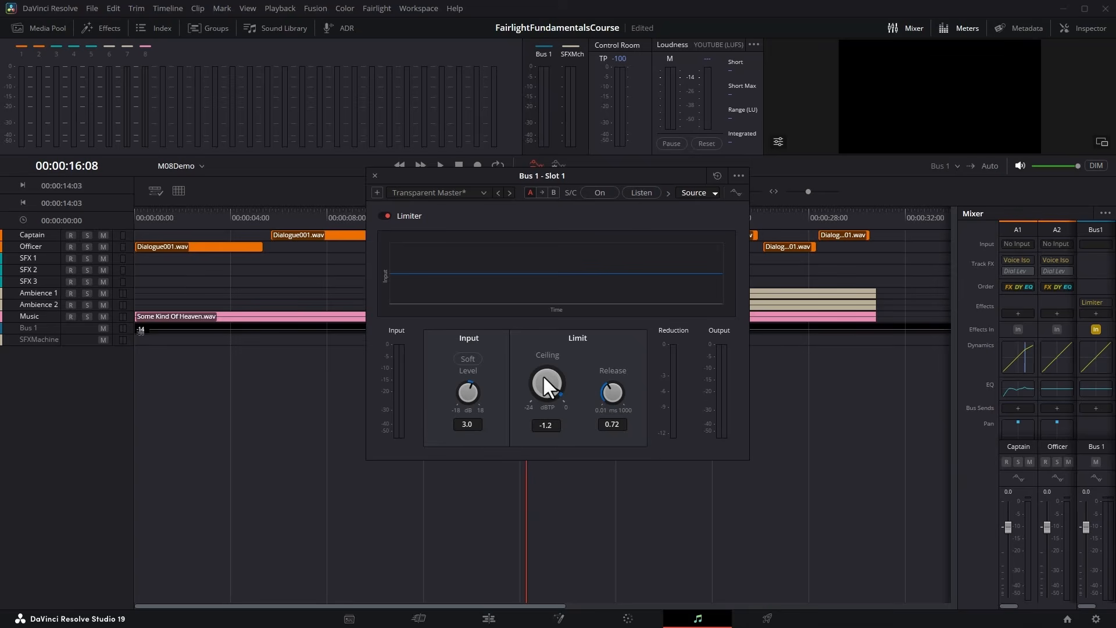
{"action": "scroll", "coordinate": [544, 377], "scroll_direction": "down", "scroll_amount": 3}
Set the limiter's input level to 1.2 dB and play the mix from 00:00:03:11 to 00:00:05:13.
{"action": "left_click_drag", "start_coordinate": [454, 393], "coordinate": [688, 437]}
{"action": "left_click_drag", "start_coordinate": [483, 431], "coordinate": [418, 433]}
{"action": "left_click", "coordinate": [215, 212]}
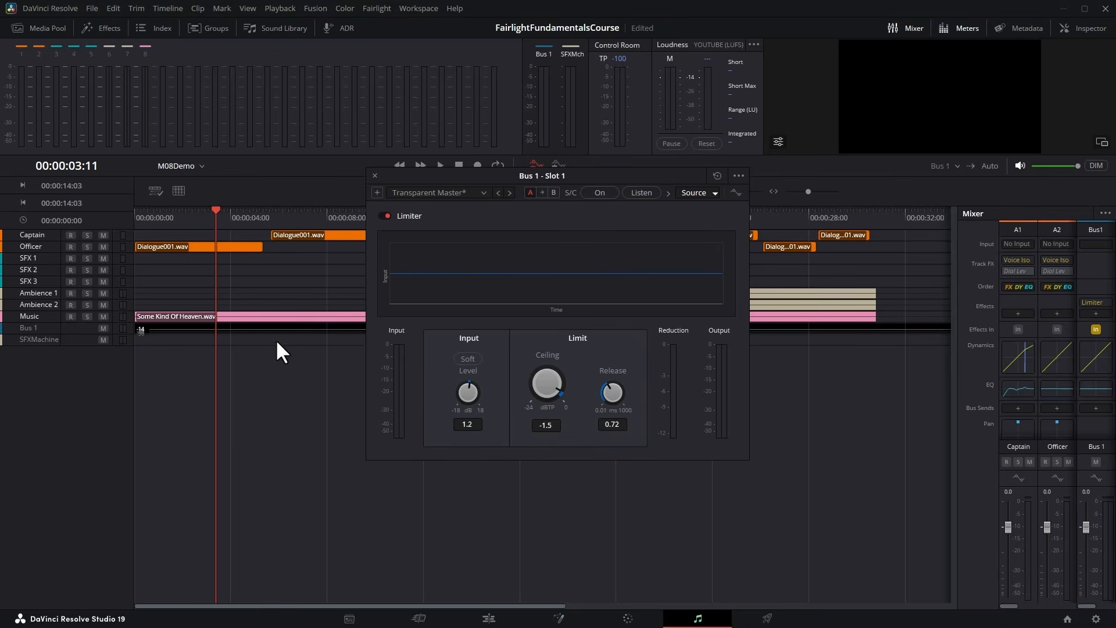
{"action": "key", "text": "space"}
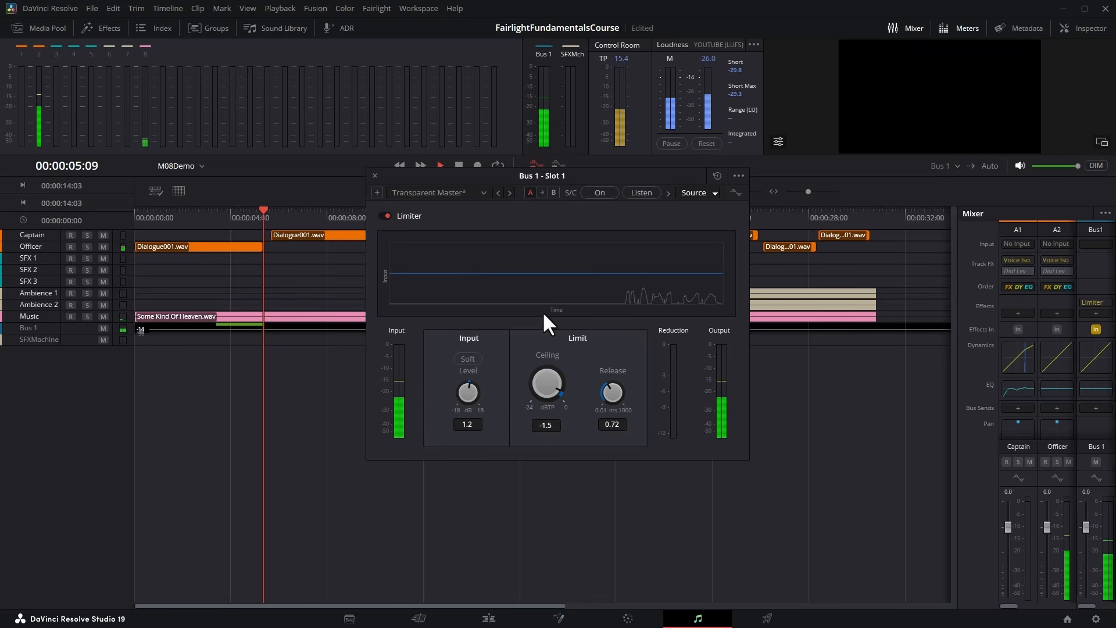
{"action": "key", "text": "space"}
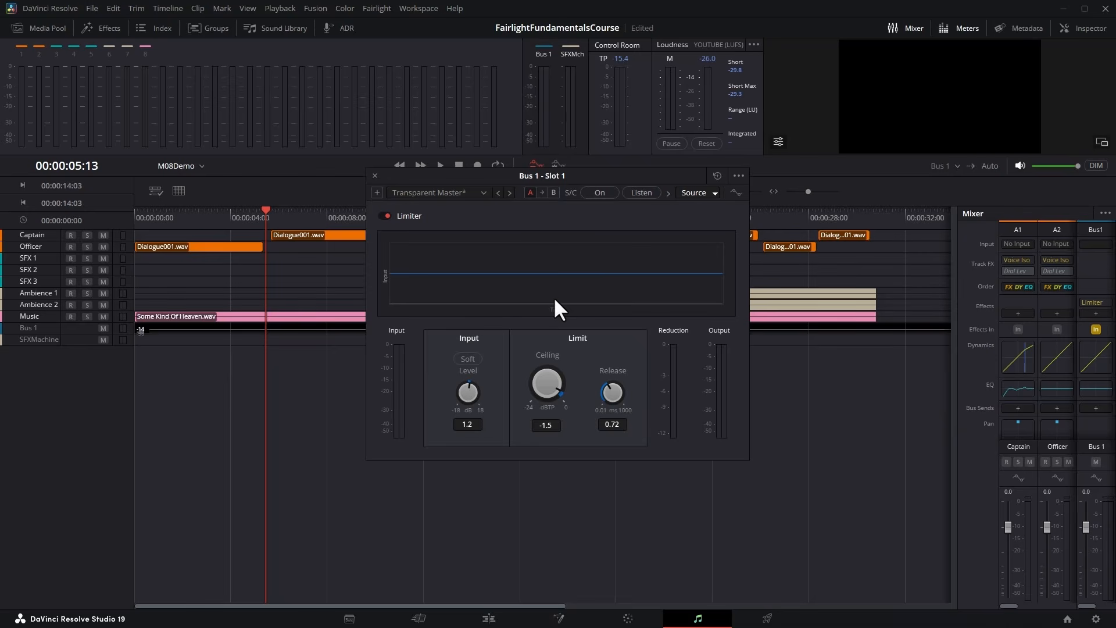
Set the limiter's input level to 2.4 dB, and try 16.6 and 9.7 dB while playing the mix from the start.
{"action": "left_click_drag", "start_coordinate": [471, 390], "coordinate": [492, 387]}
{"action": "key", "text": "Home"}
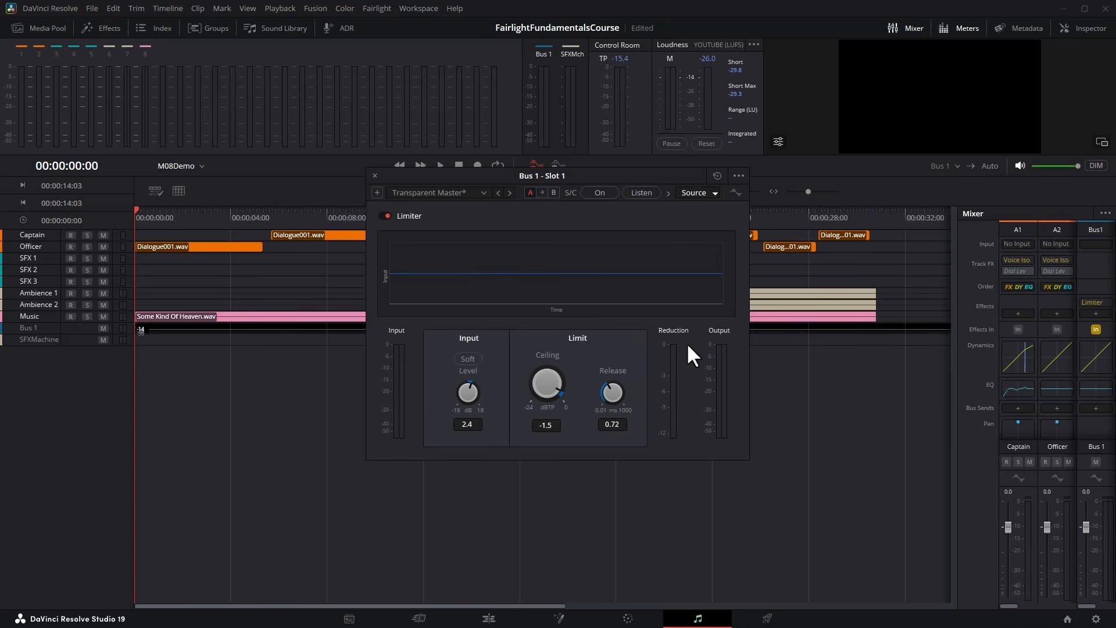
{"action": "key", "text": "space"}
{"action": "left_click_drag", "start_coordinate": [464, 393], "coordinate": [554, 396]}
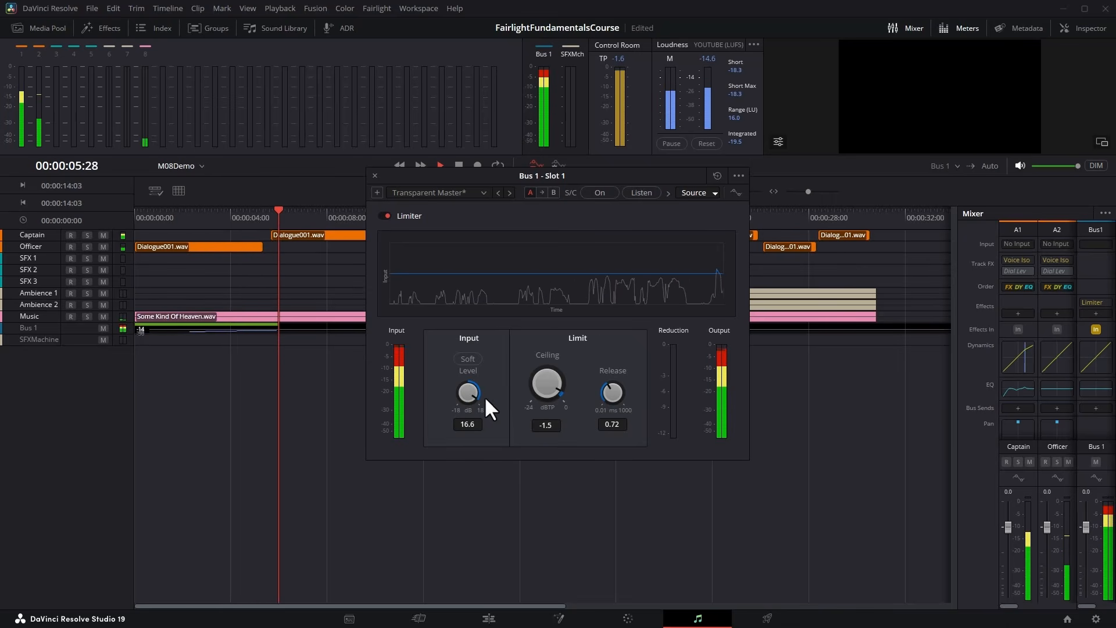
{"action": "left_click_drag", "start_coordinate": [465, 395], "coordinate": [422, 398]}
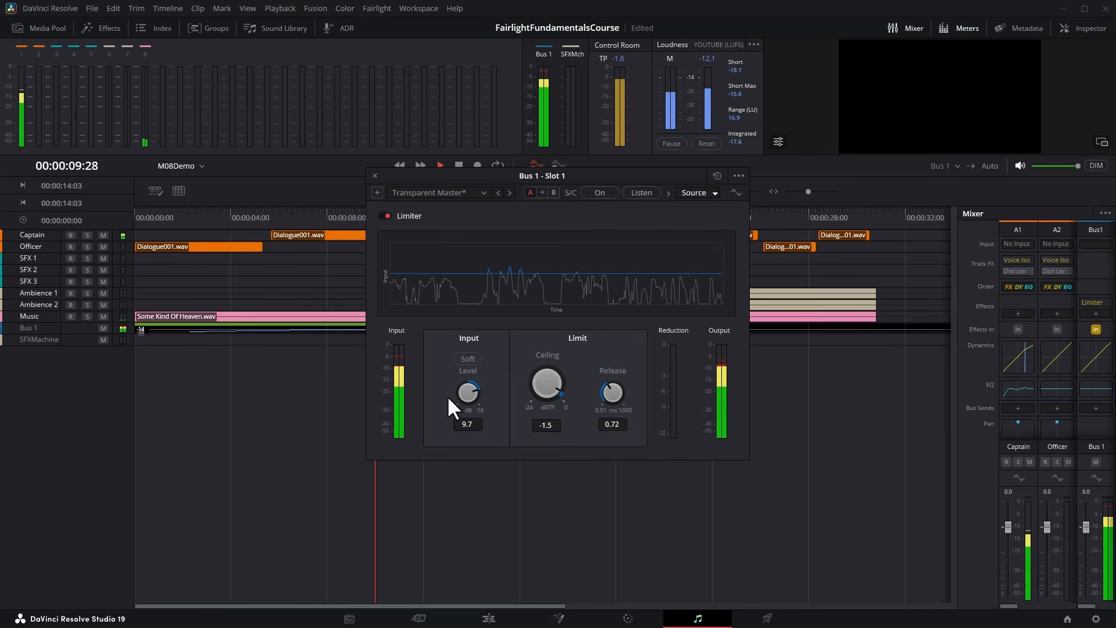
{"action": "key", "text": "space"}
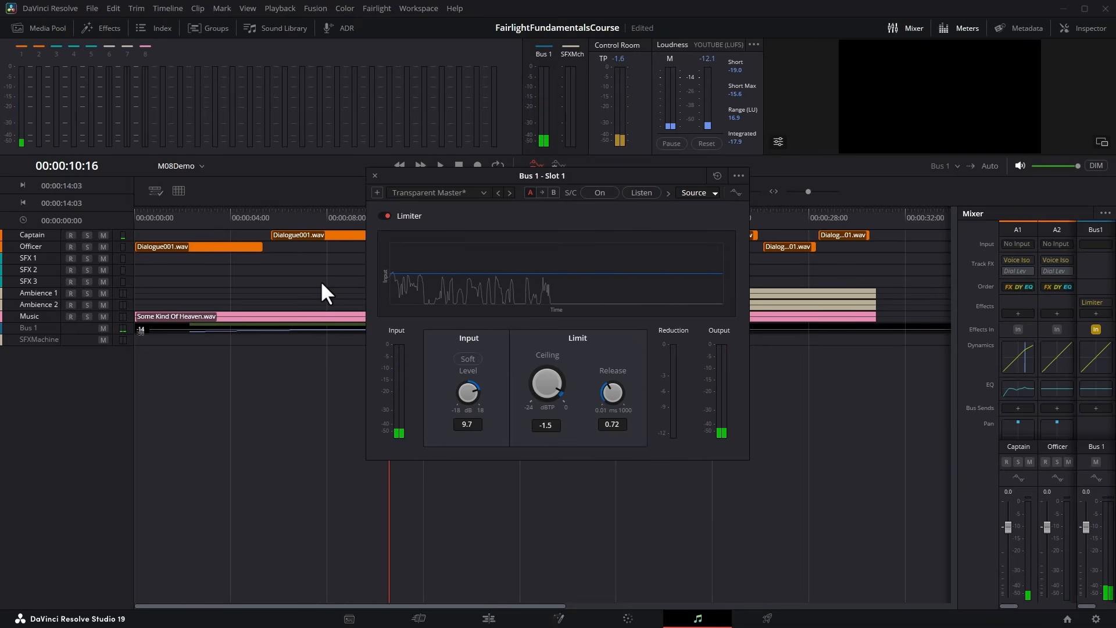
{"action": "key", "text": "space"}
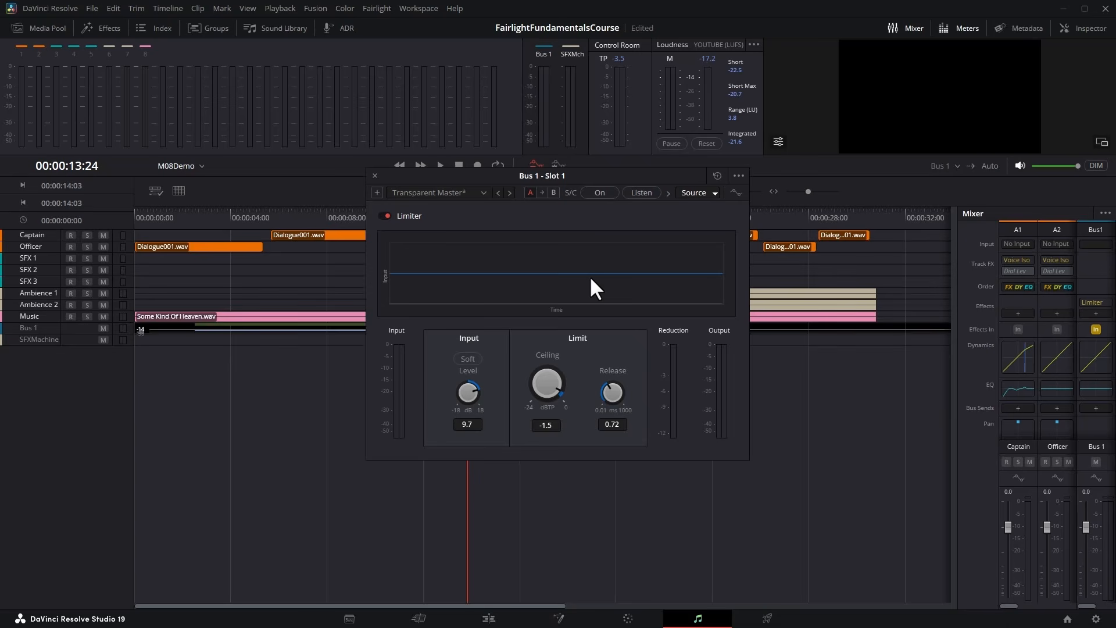
Raise the limiter's input level to 12.8 dB while playing from the start, and replay the Captain's first dialogue up to 00:00:08:00.
{"action": "key", "text": "Home"}
{"action": "key", "text": "space"}
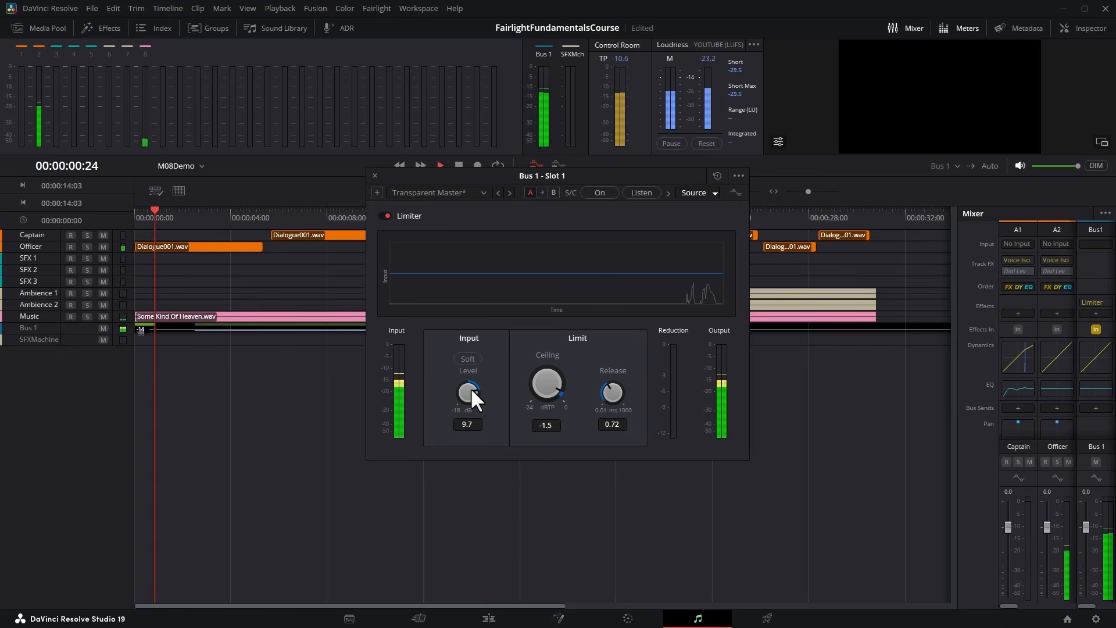
{"action": "mouse_move", "coordinate": [470, 388]}
{"action": "left_mouse_down"}
{"action": "mouse_move", "coordinate": [493, 384]}
{"action": "mouse_move", "coordinate": [469, 386]}
{"action": "left_mouse_up"}
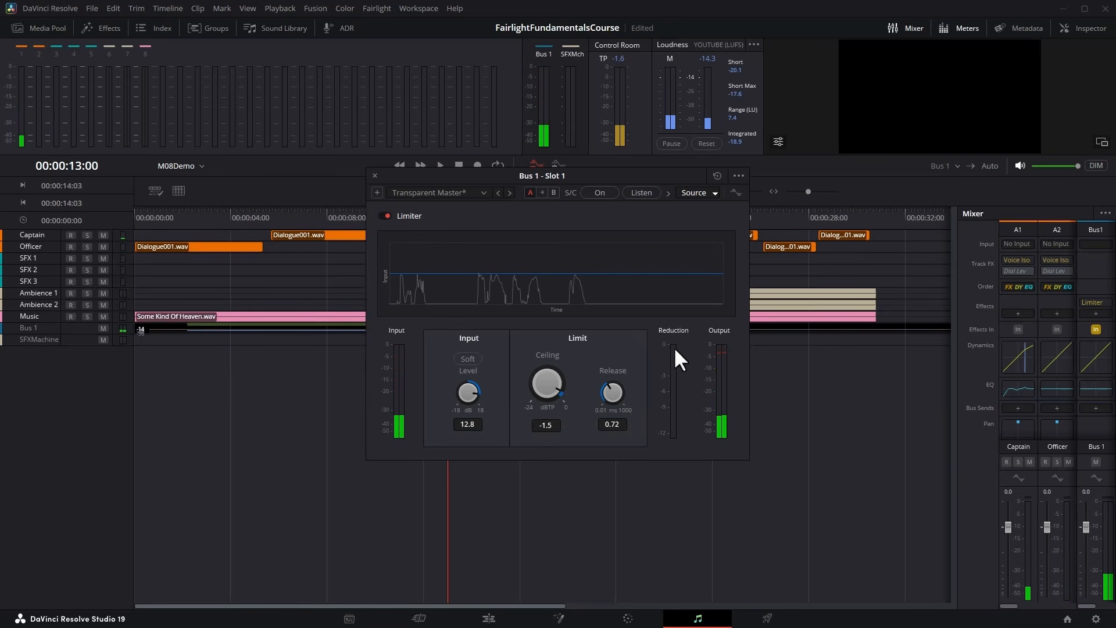
{"action": "left_click", "coordinate": [263, 218]}
{"action": "key", "text": "space"}
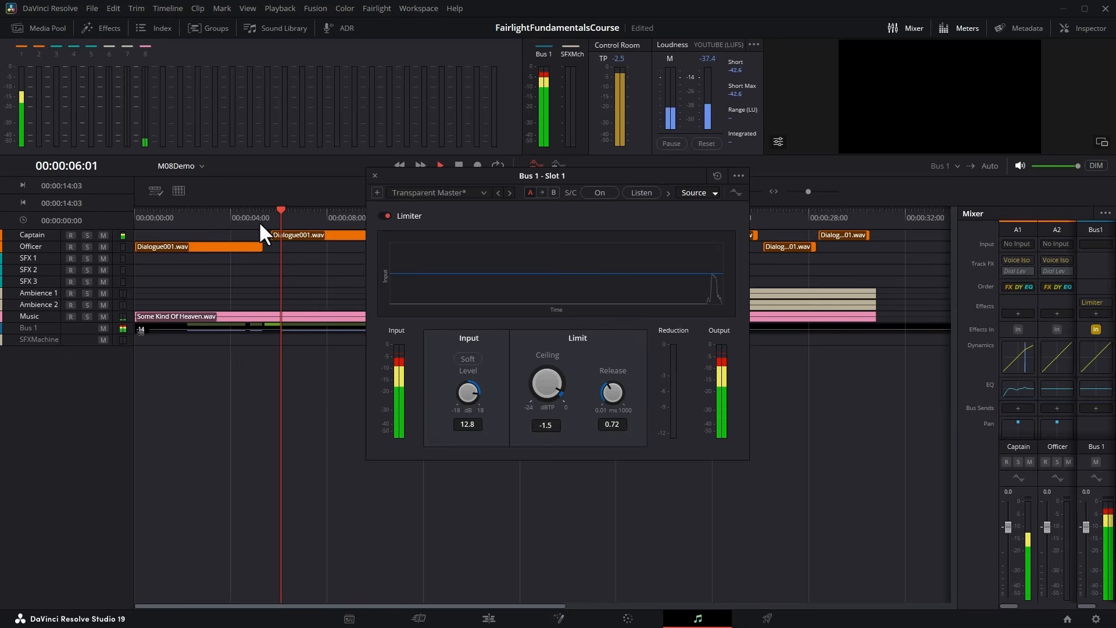
{"action": "key", "text": "space"}
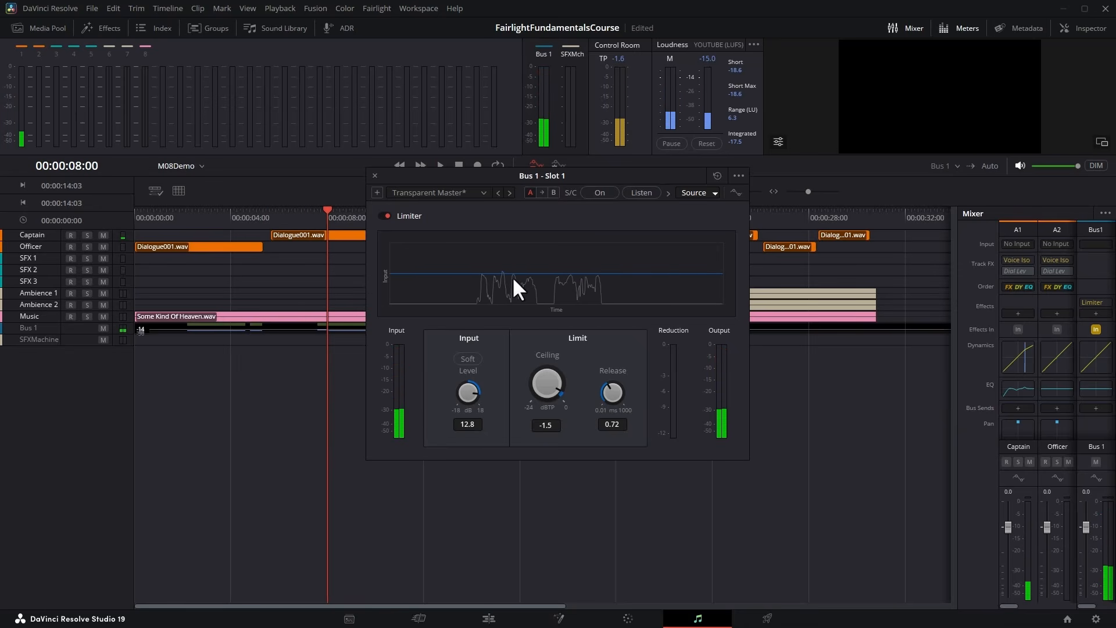
Bounce the Bus 1 mix to a new track, leaving the SFX Machine bus out.
{"action": "left_click", "coordinate": [232, 217]}
{"action": "key", "text": "Home"}
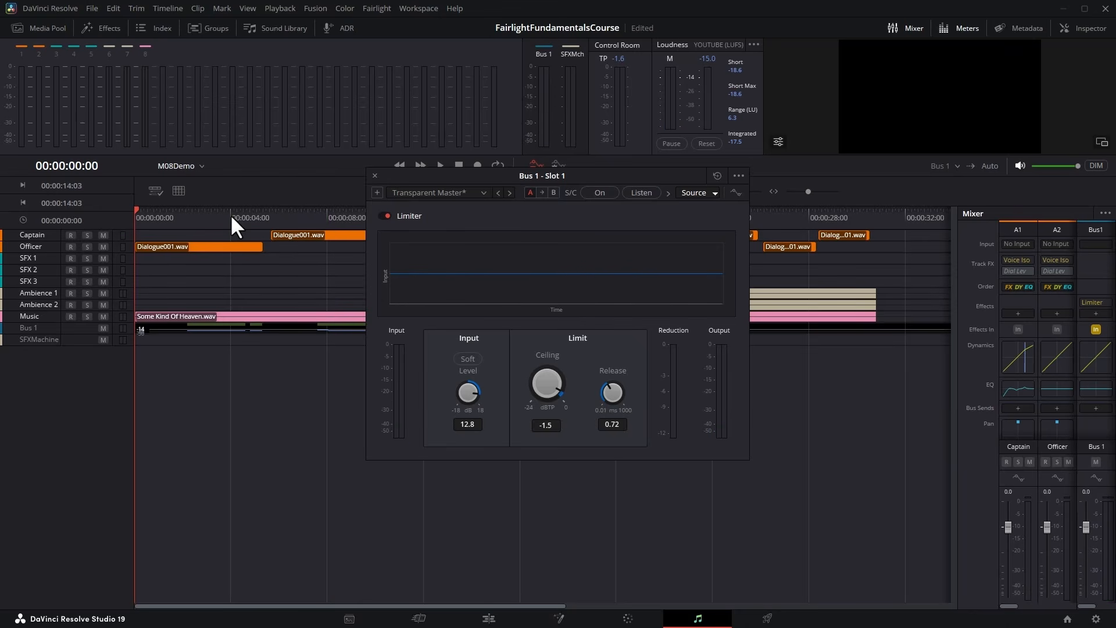
{"action": "left_click", "coordinate": [173, 12]}
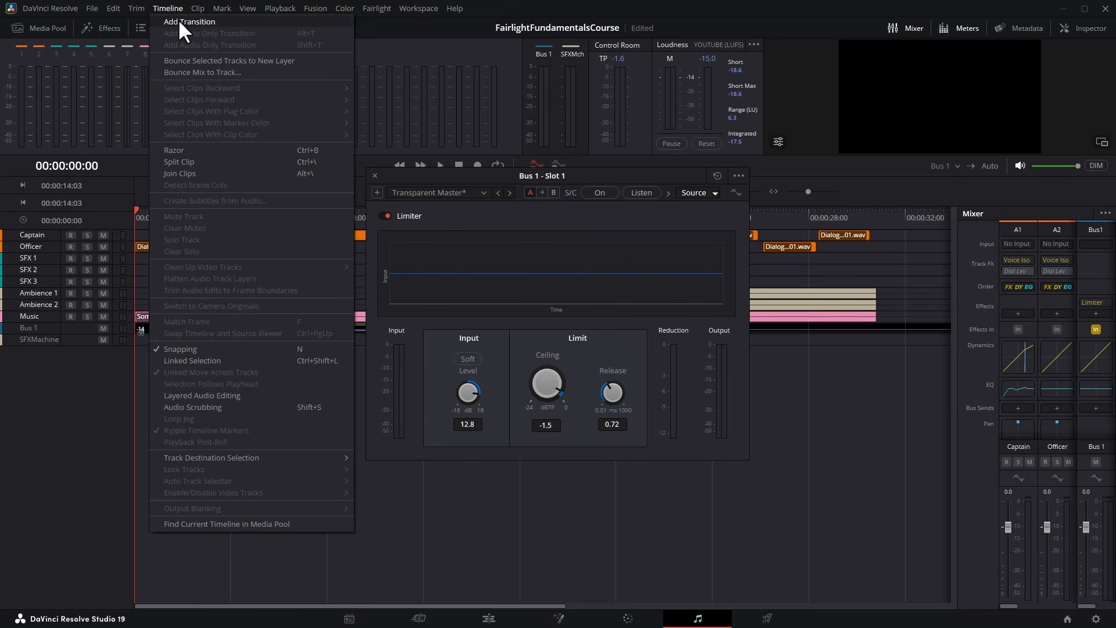
{"action": "left_click", "coordinate": [200, 72]}
{"action": "left_click", "coordinate": [664, 149]}
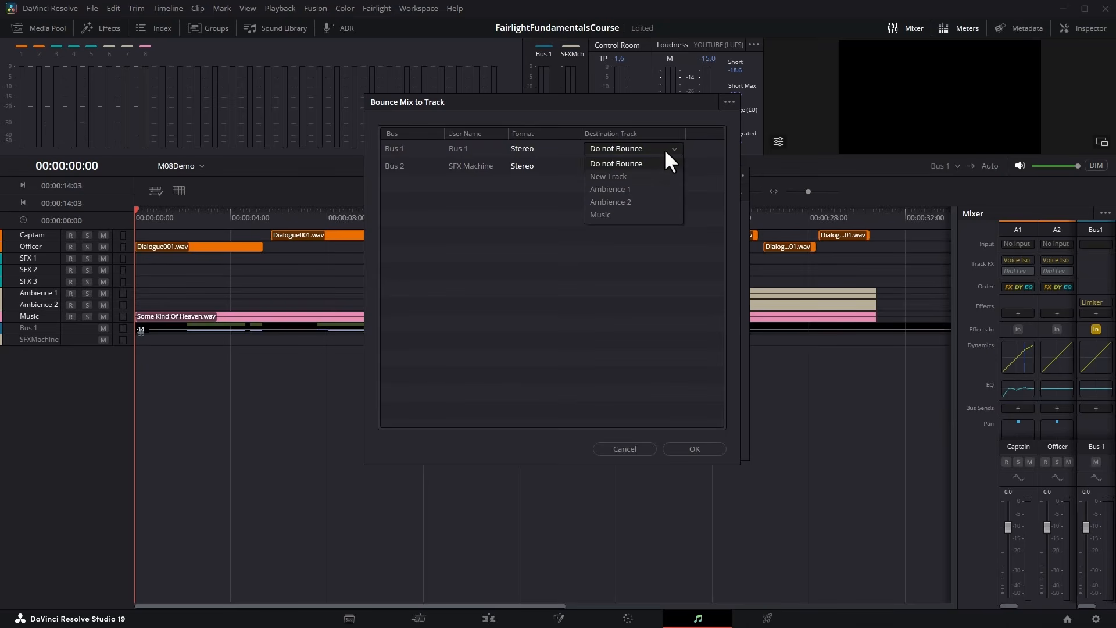
{"action": "left_click", "coordinate": [665, 174]}
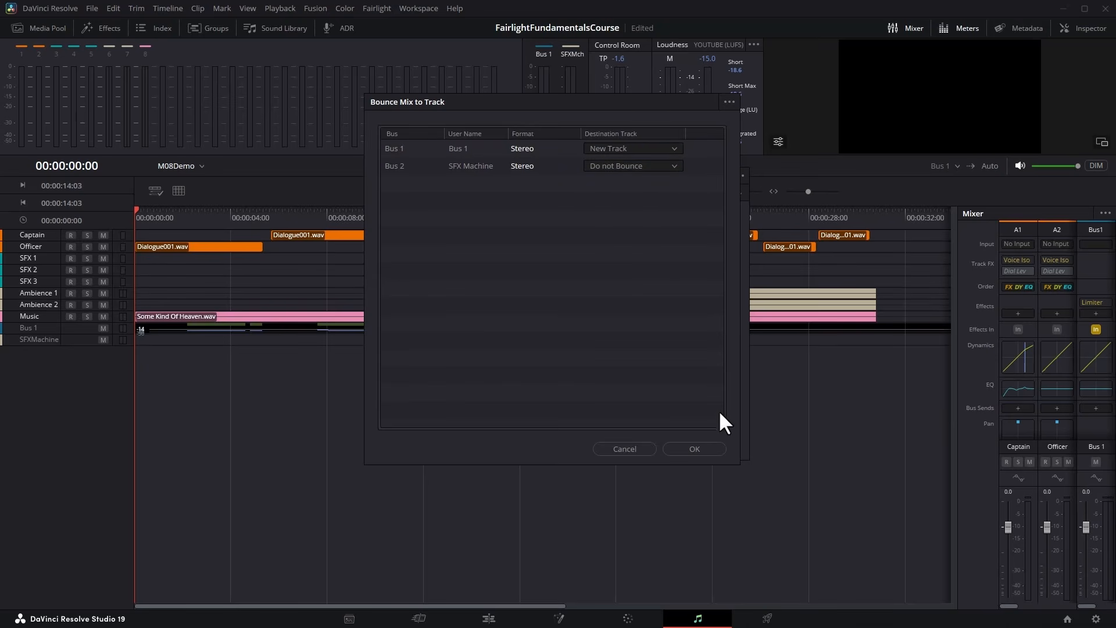
{"action": "left_click", "coordinate": [714, 451]}
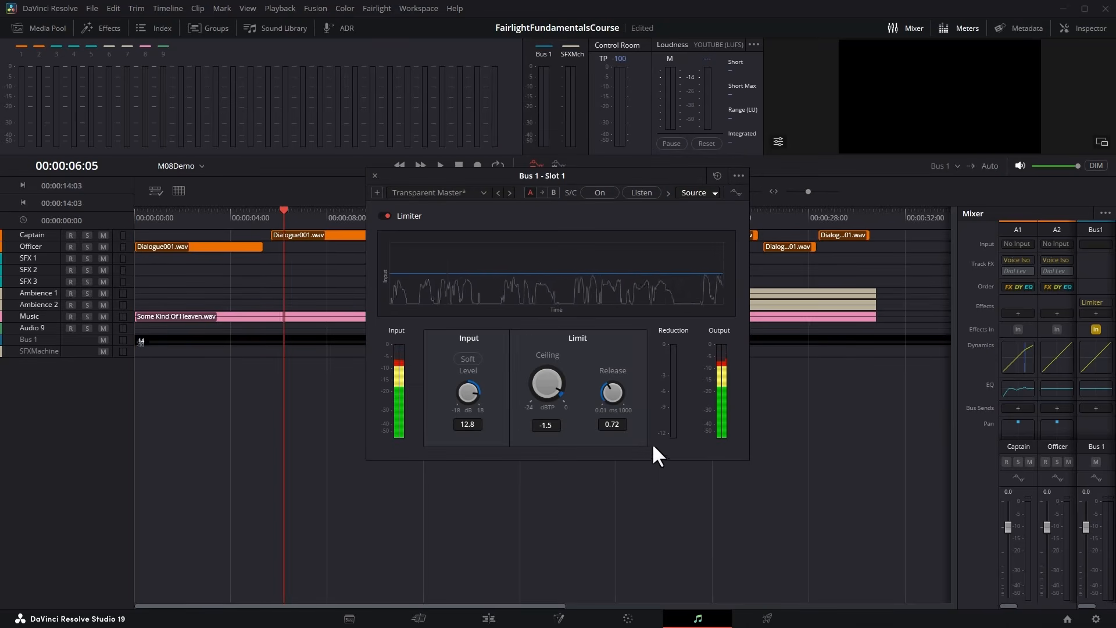
Enlarge the bounced Audio 9 track, analyze its clip's audio levels against the YouTube standard, and close the analysis.
{"action": "double_click", "coordinate": [36, 329]}
{"action": "right_click", "coordinate": [252, 404]}
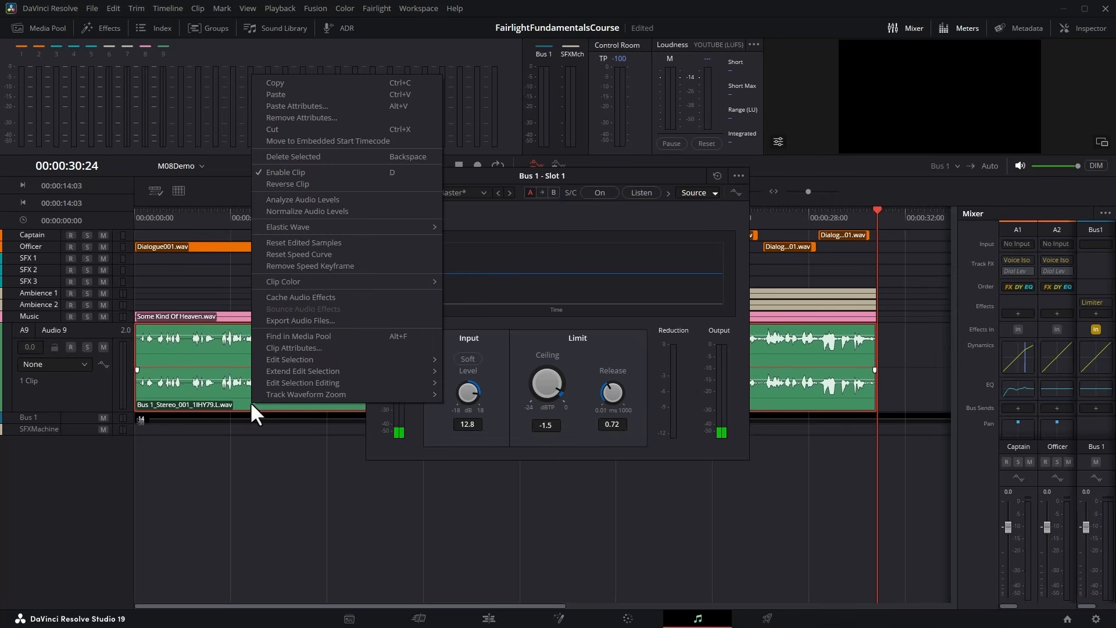
{"action": "left_click", "coordinate": [400, 201]}
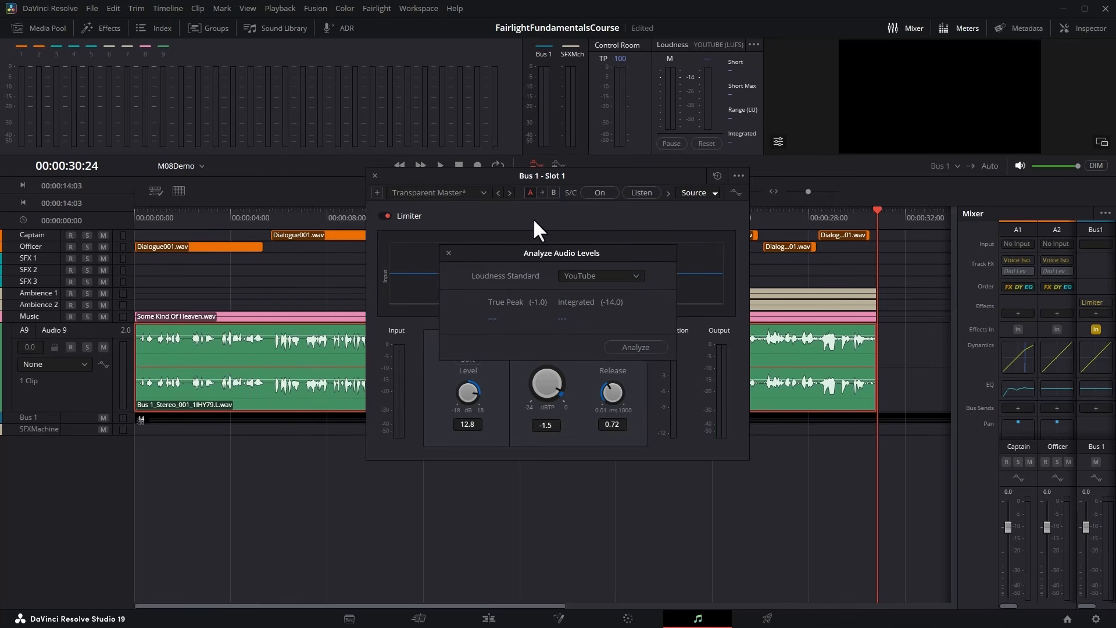
{"action": "left_click", "coordinate": [651, 349]}
{"action": "left_click", "coordinate": [449, 253]}
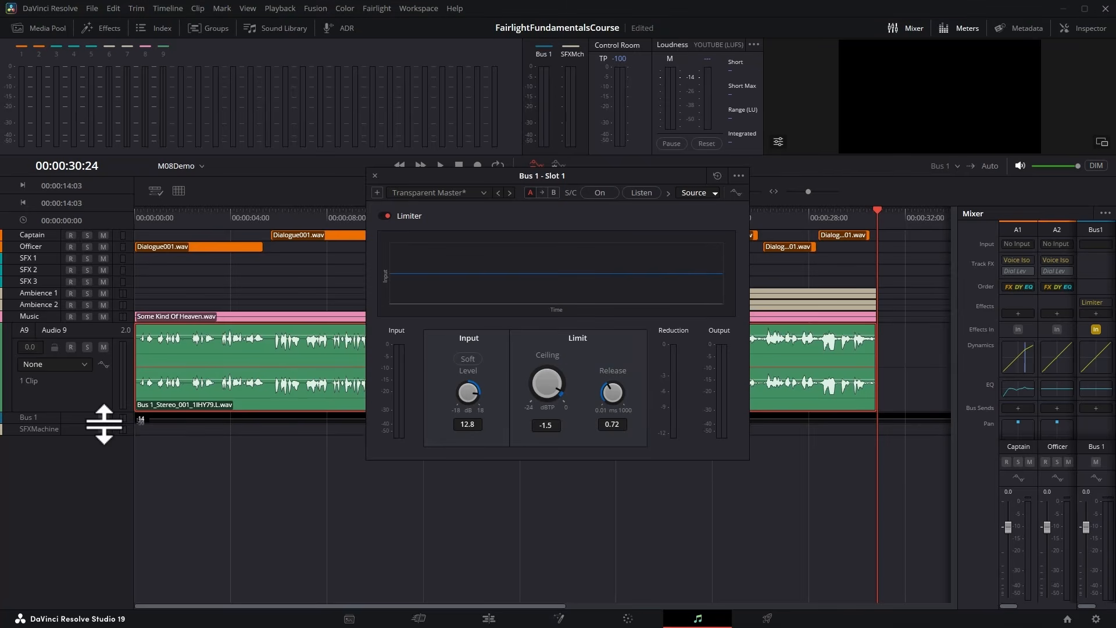
Enlarge the Bus 1 track to show its loudness history and delete the bounced Audio 9 track.
{"action": "left_click_drag", "start_coordinate": [85, 424], "coordinate": [79, 582]}
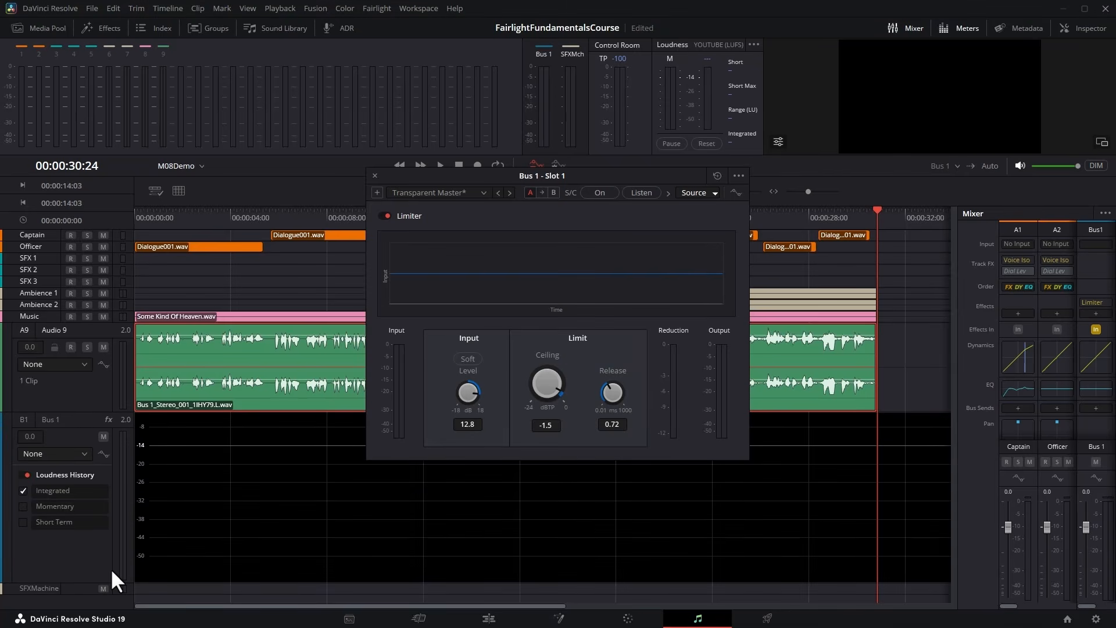
{"action": "key", "text": "Home"}
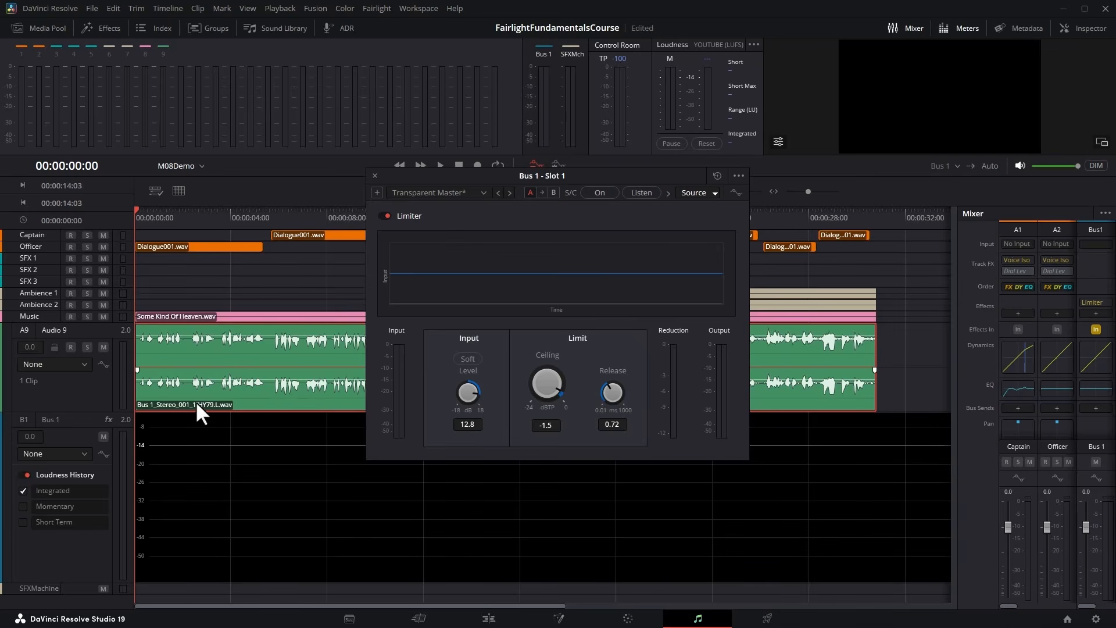
{"action": "right_click", "coordinate": [78, 388]}
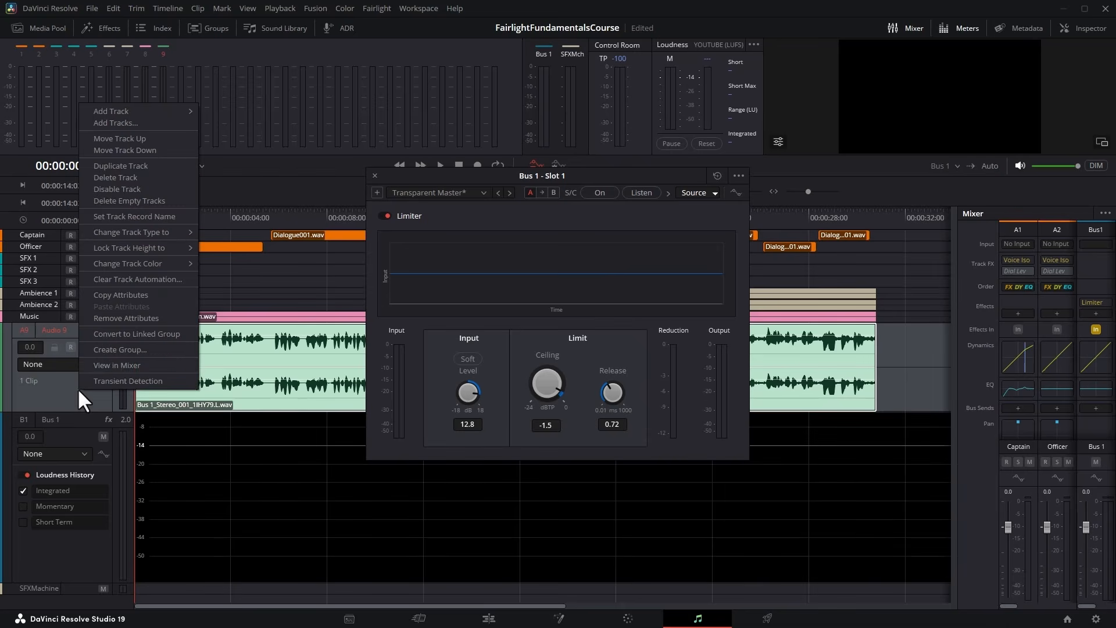
{"action": "left_click", "coordinate": [141, 179]}
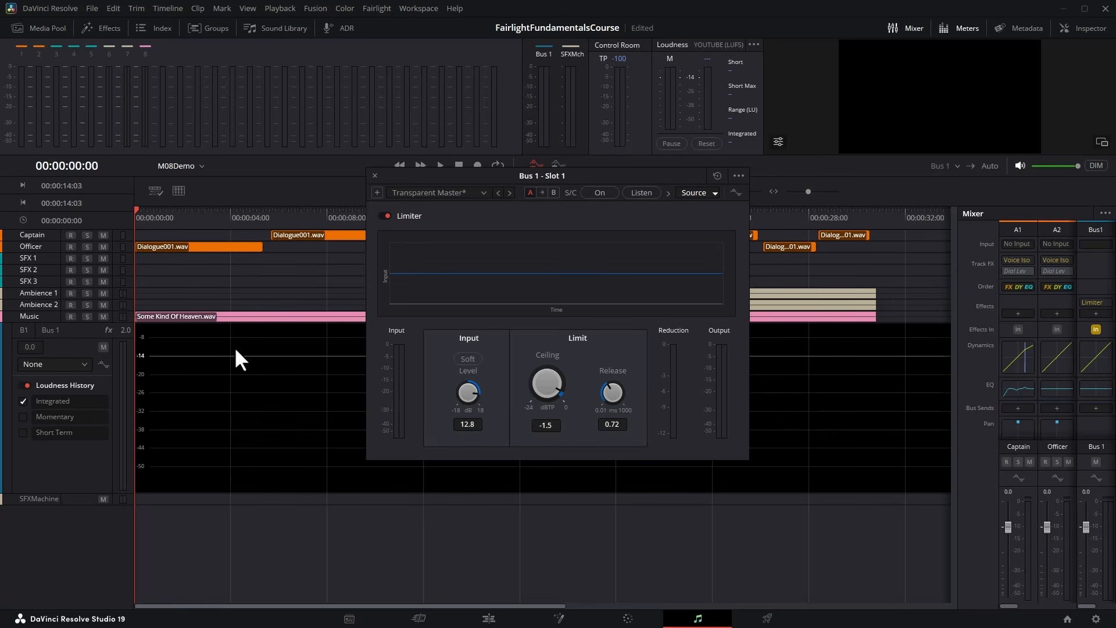
Move the limiter window clear of the Bus 1 track and play the whole mix to draw its integrated loudness history.
{"action": "left_click_drag", "start_coordinate": [409, 176], "coordinate": [228, 28]}
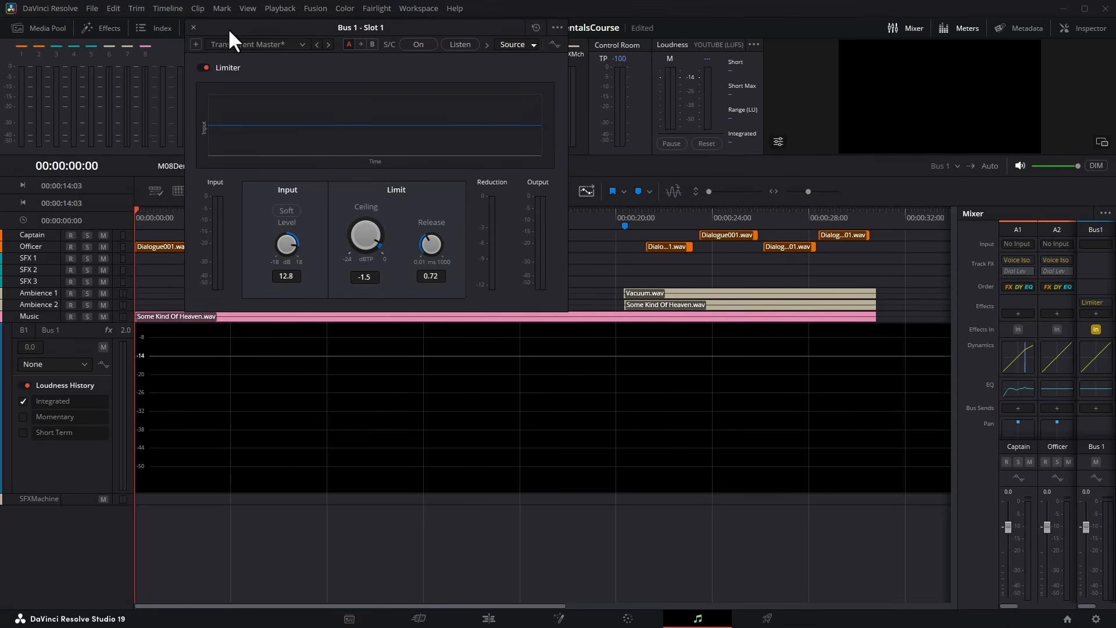
{"action": "key", "text": "space"}
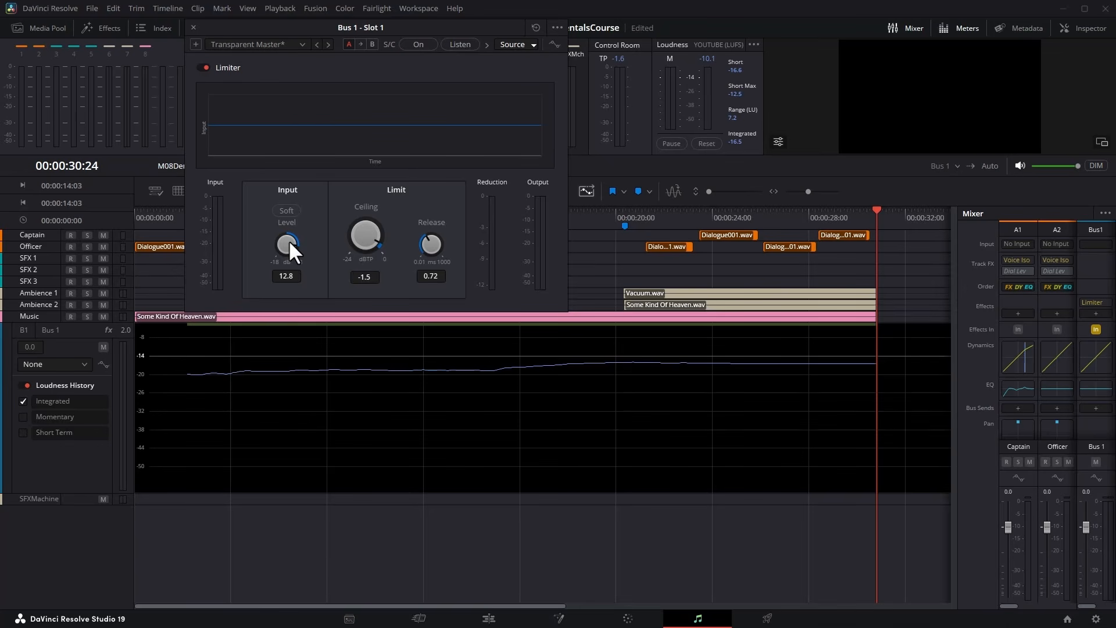
Set the limiter's input level to 14.0 dB and play the mix from 00:00:14:03 to 00:00:21:13.
{"action": "scroll", "coordinate": [290, 240], "scroll_direction": "up", "scroll_amount": 2}
{"action": "left_click_drag", "start_coordinate": [441, 22], "coordinate": [264, 232]}
{"action": "left_click", "coordinate": [472, 217]}
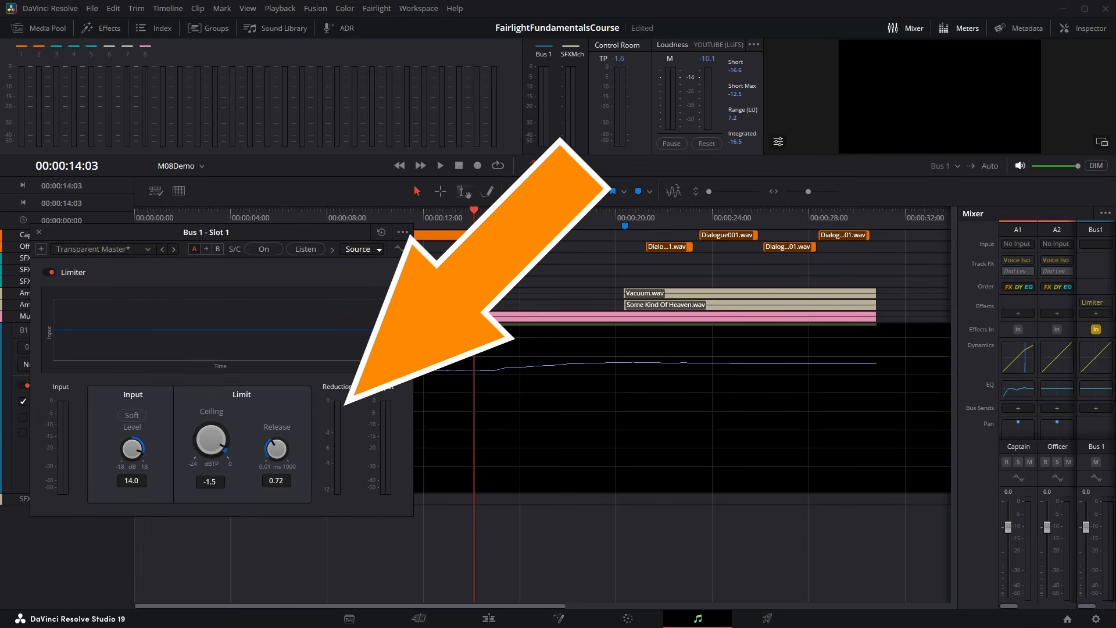
{"action": "key", "text": "space"}
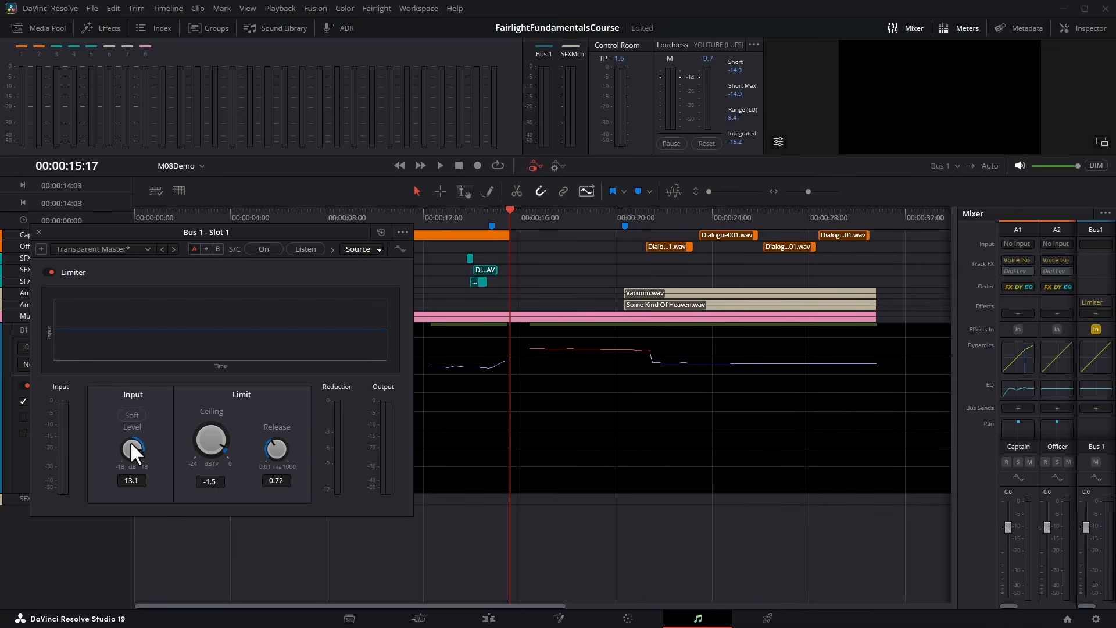
Set the limiter's input level to 13.1 dB and replay from just before the sound effects to 00:00:24:04.
{"action": "left_click", "coordinate": [455, 207]}
{"action": "key", "text": "space"}
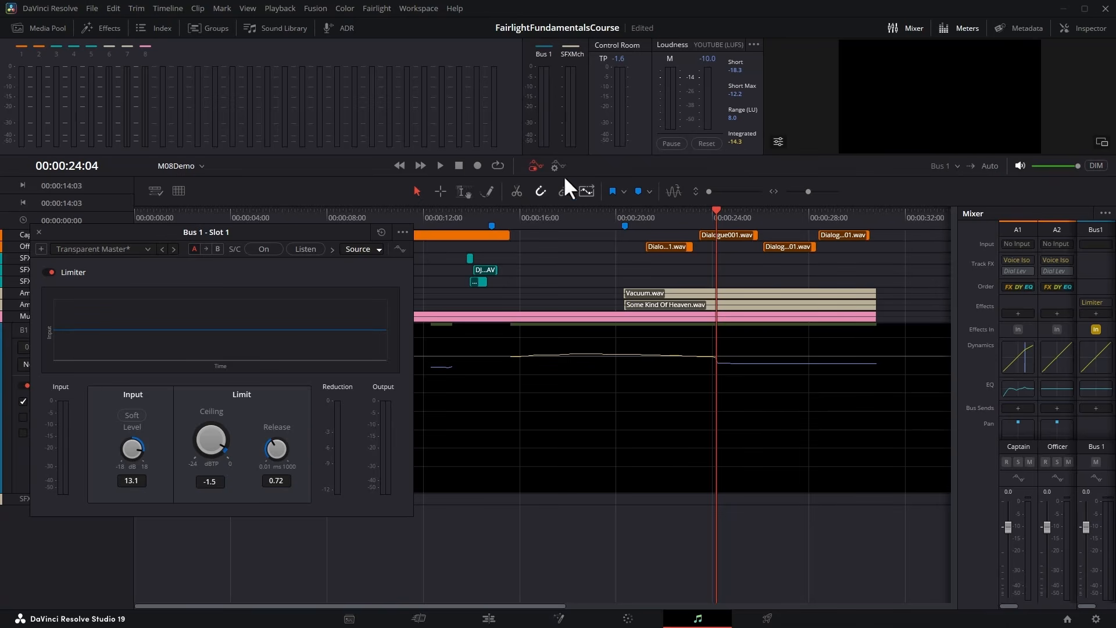
{"action": "left_click_drag", "start_coordinate": [285, 232], "coordinate": [475, 174]}
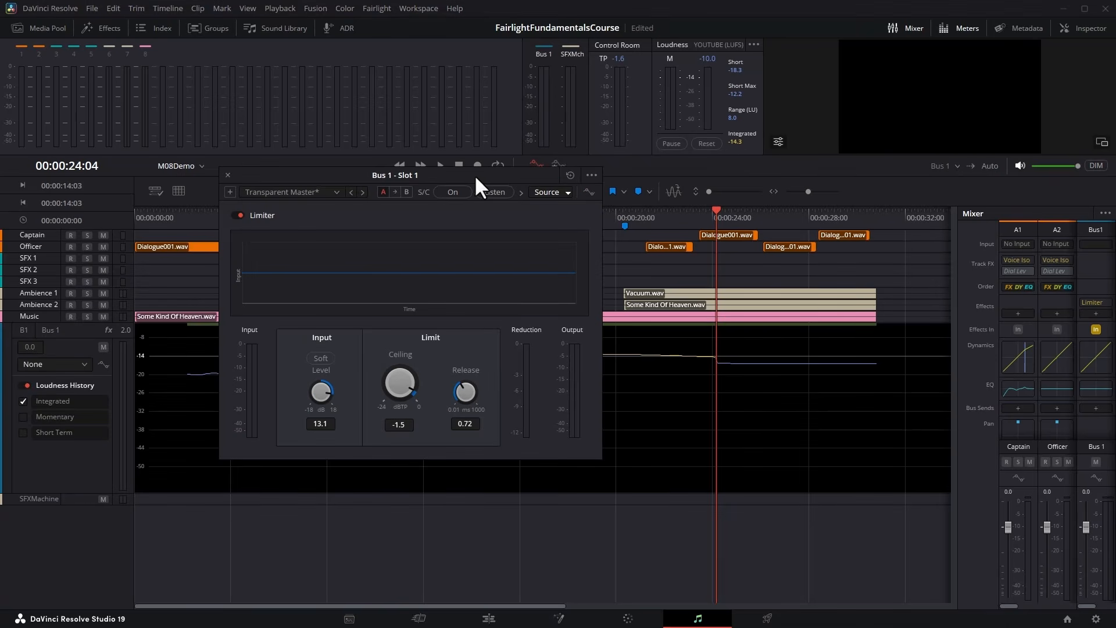
Bounce Bus 1 to a new track and analyze the bounced clip's audio levels against the YouTube loudness standard.
{"action": "left_click", "coordinate": [171, 8]}
{"action": "left_click", "coordinate": [182, 69]}
{"action": "left_click", "coordinate": [642, 148]}
{"action": "left_click", "coordinate": [646, 173]}
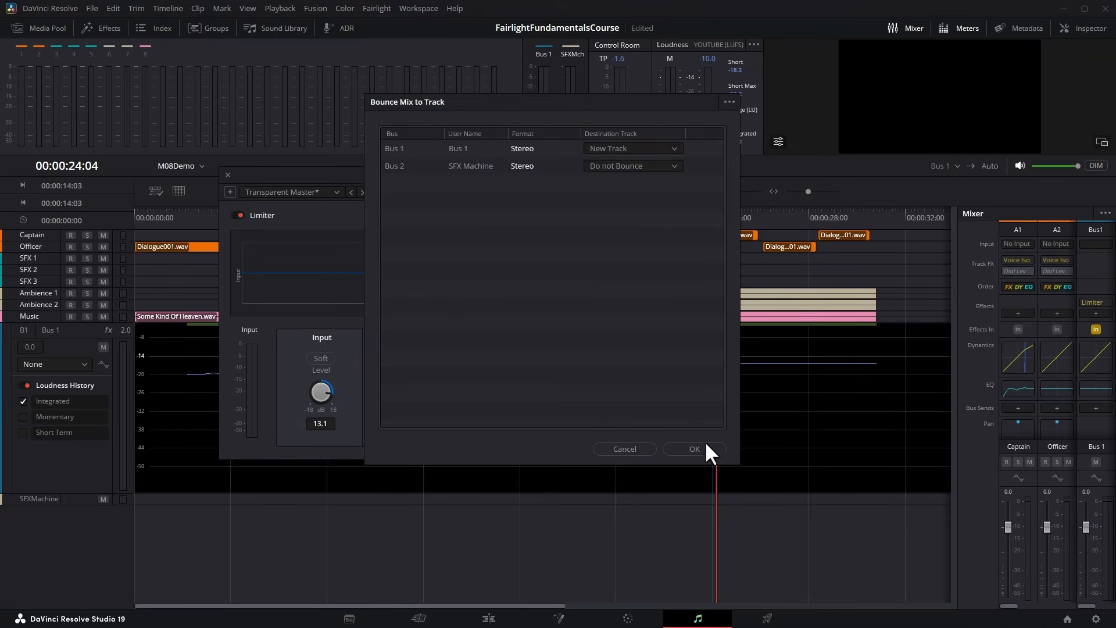
{"action": "left_click", "coordinate": [695, 449]}
{"action": "left_click_drag", "start_coordinate": [51, 331], "coordinate": [44, 414]}
{"action": "right_click", "coordinate": [159, 402]}
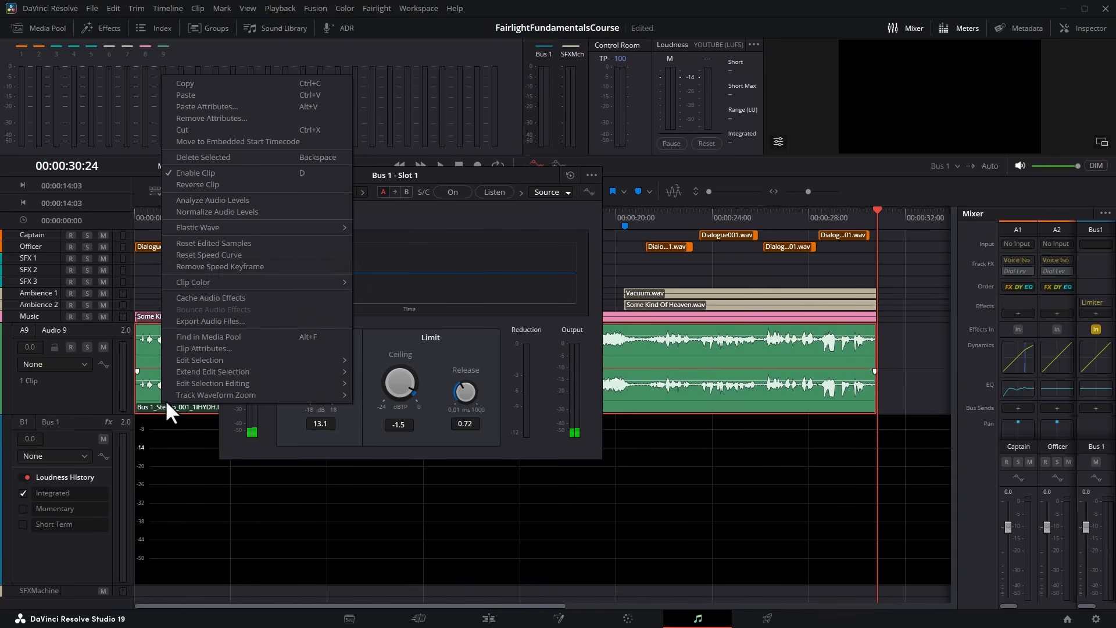
{"action": "left_click", "coordinate": [309, 201]}
{"action": "left_click", "coordinate": [640, 347]}
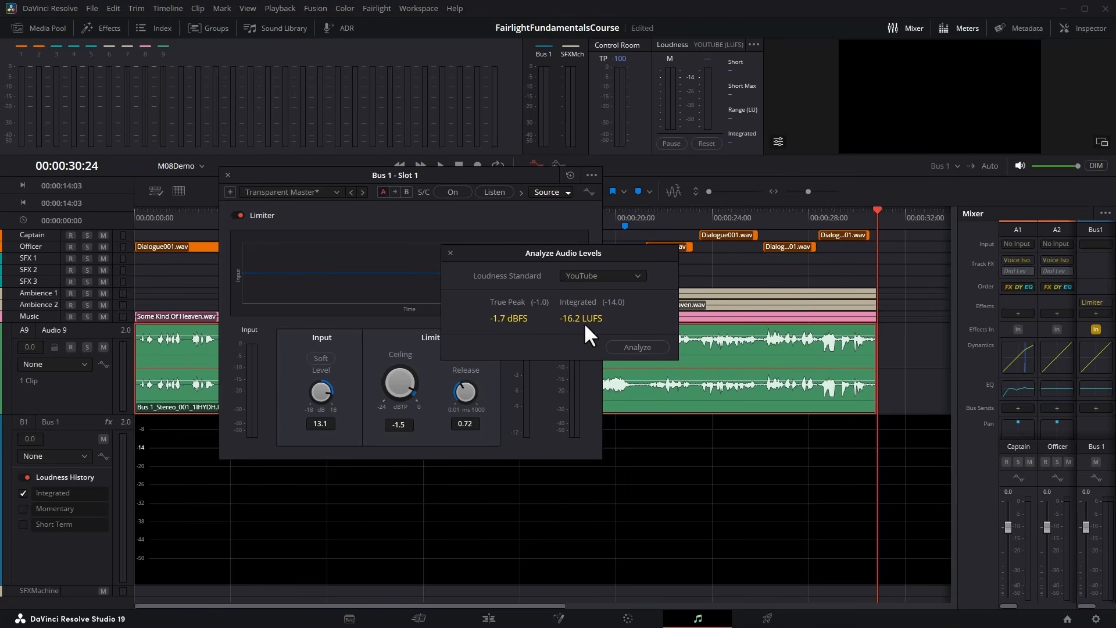
{"action": "left_click", "coordinate": [451, 252]}
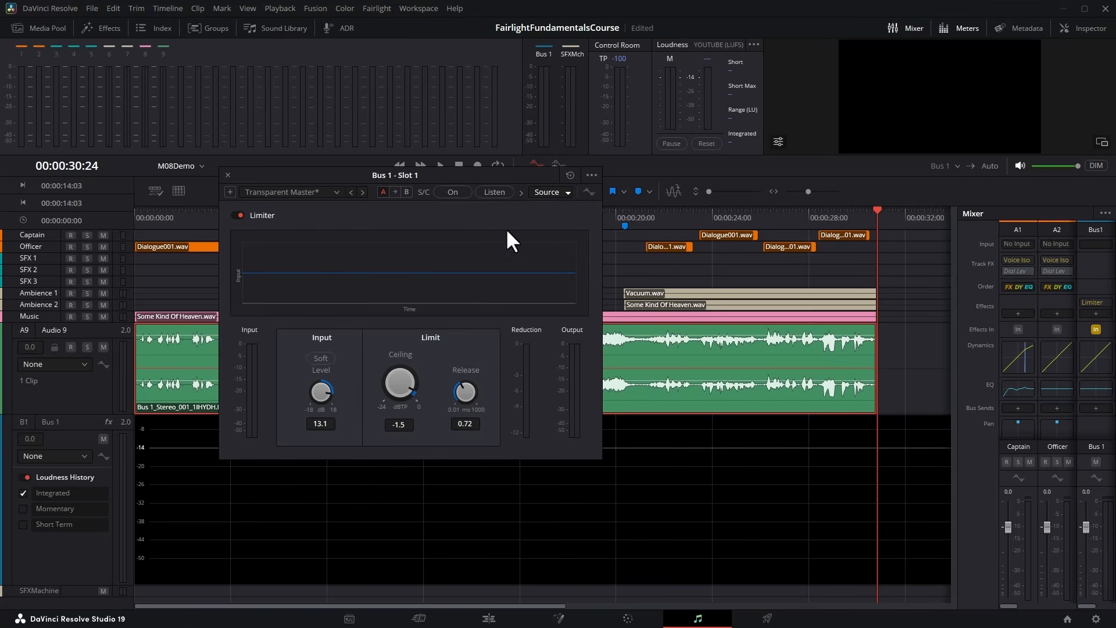
Move the limiter window clear of the track headers and delete the bounced Audio 9 track.
{"action": "left_click_drag", "start_coordinate": [493, 180], "coordinate": [312, 162]}
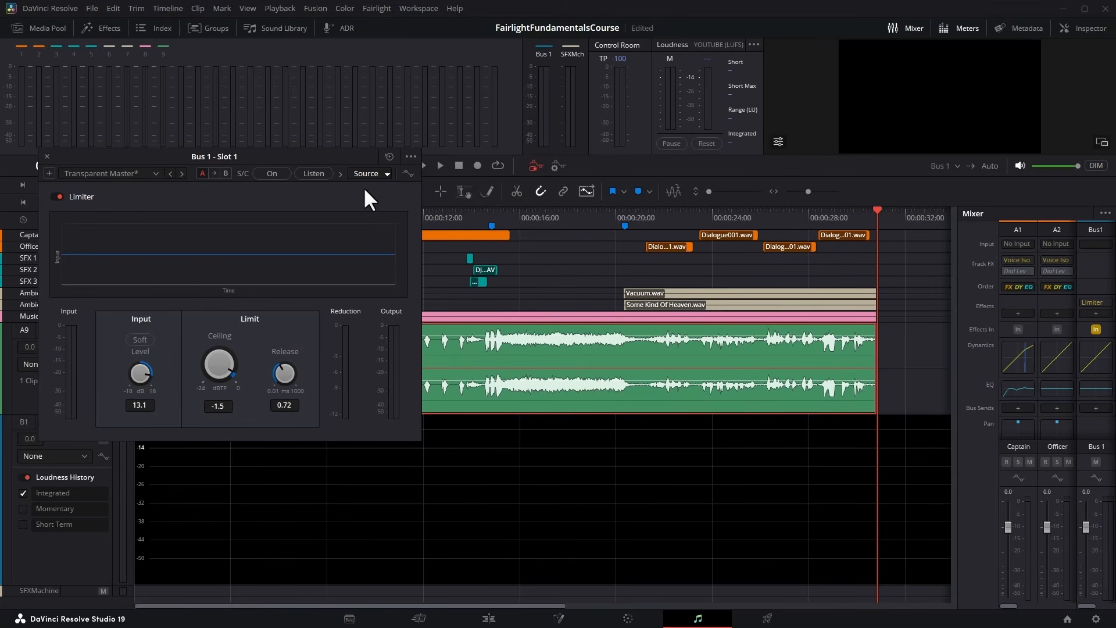
{"action": "right_click", "coordinate": [70, 385]}
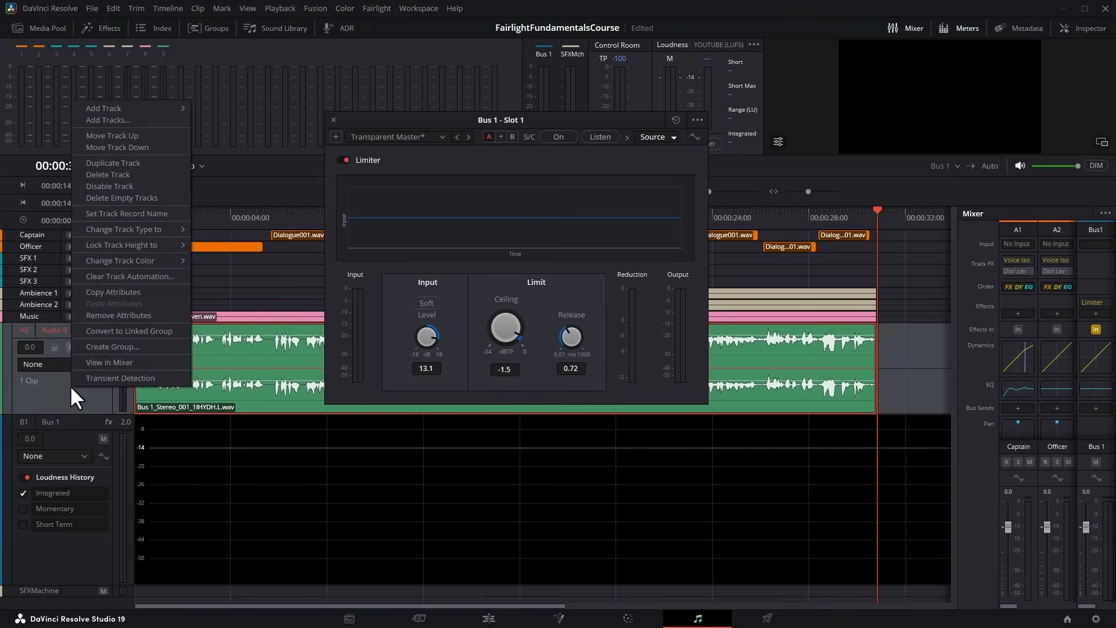
{"action": "left_click", "coordinate": [108, 174]}
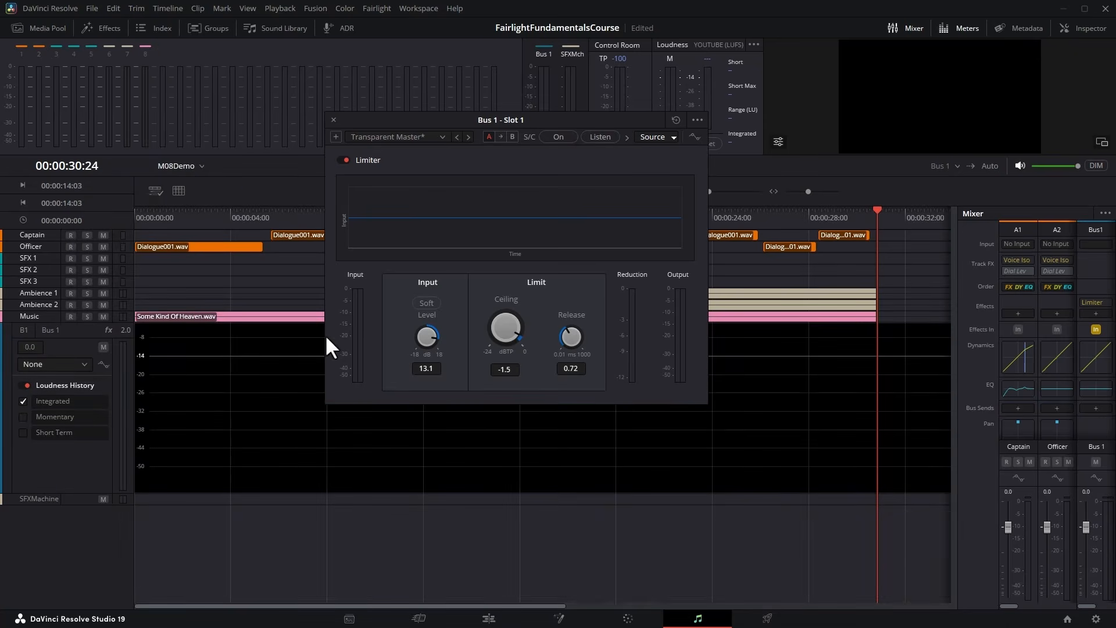
Enlarge the Music track, close the limiter window, and show the track's Fader Level automation.
{"action": "left_click_drag", "start_coordinate": [60, 321], "coordinate": [57, 434]}
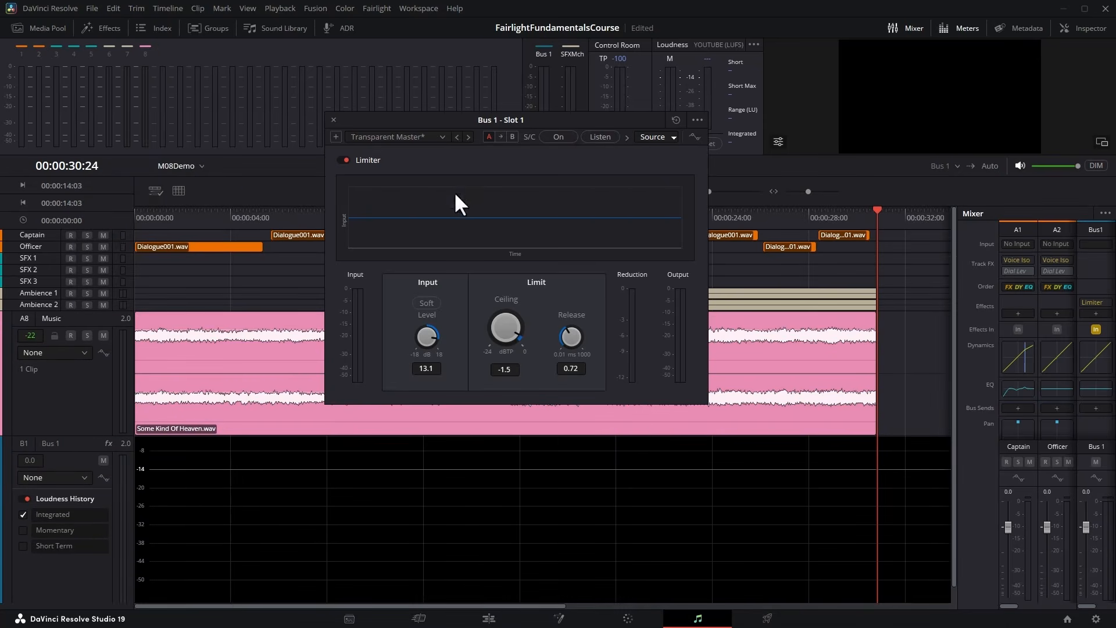
{"action": "left_click_drag", "start_coordinate": [473, 122], "coordinate": [172, 26]}
{"action": "left_click", "coordinate": [36, 27]}
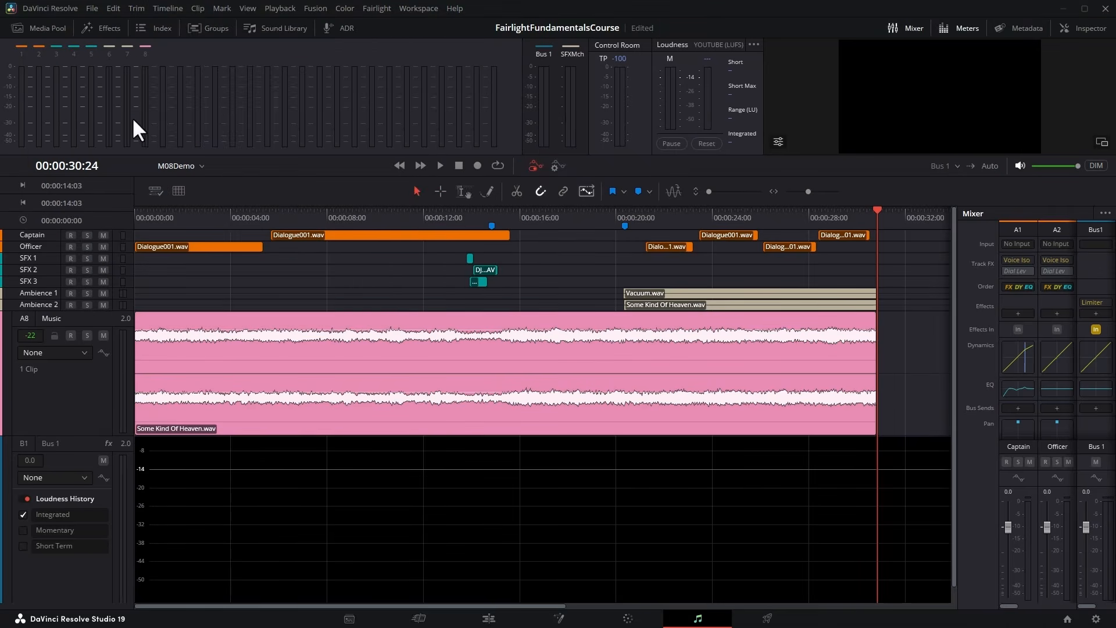
{"action": "left_click", "coordinate": [78, 351]}
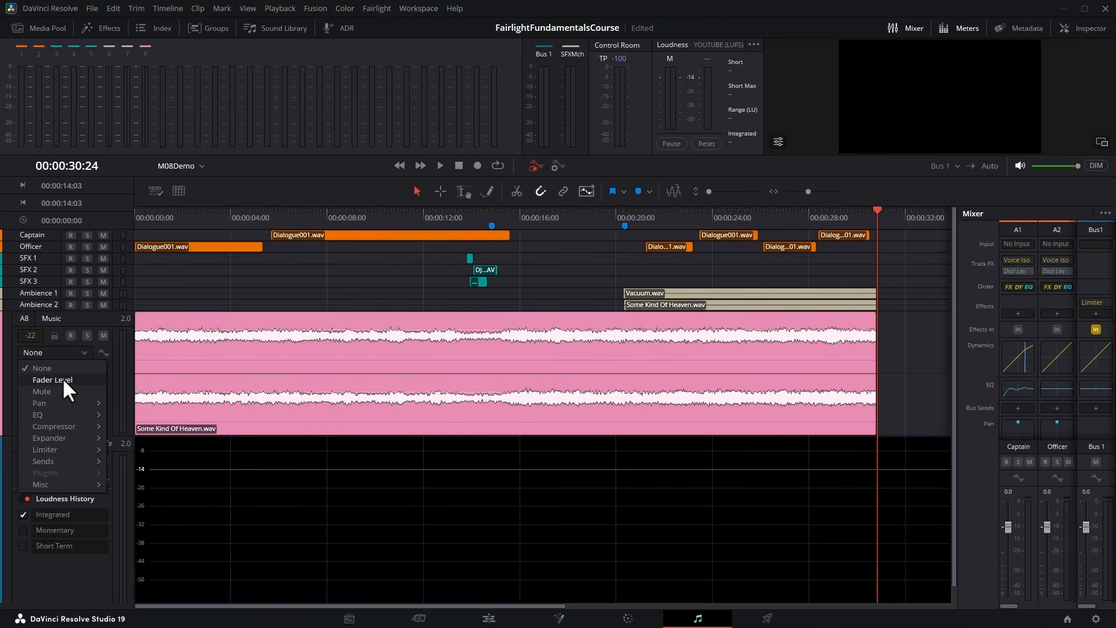
{"action": "left_click", "coordinate": [62, 377]}
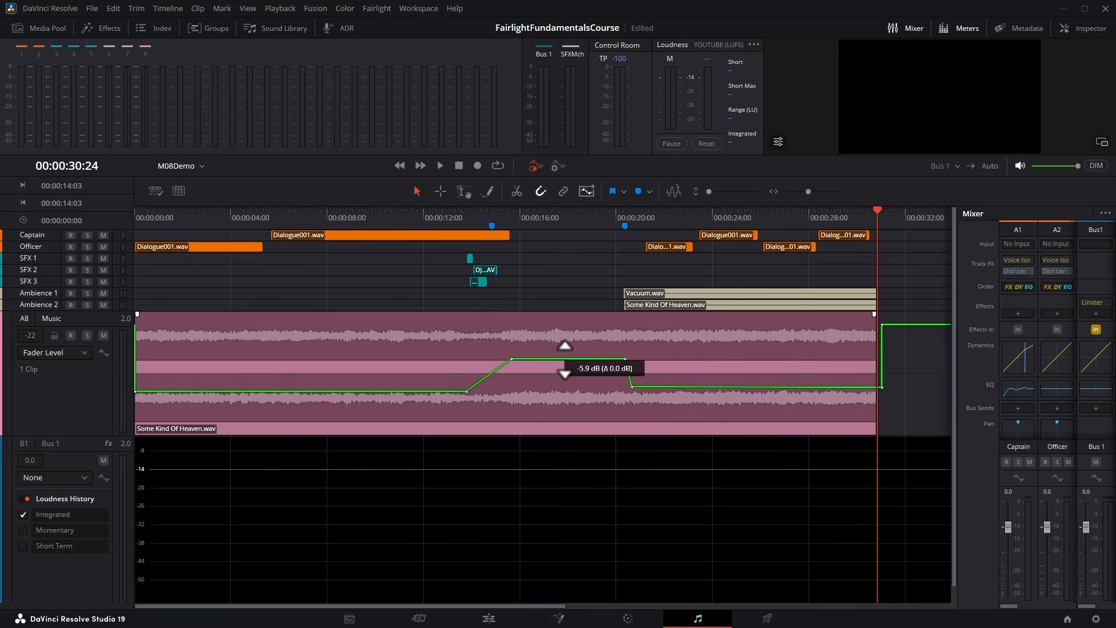
Lower the raised Music fader automation between about 15 and 20 seconds to about -8.9 dB, play it, then lower it slightly further and replay.
{"action": "left_click_drag", "start_coordinate": [565, 359], "coordinate": [562, 368]}
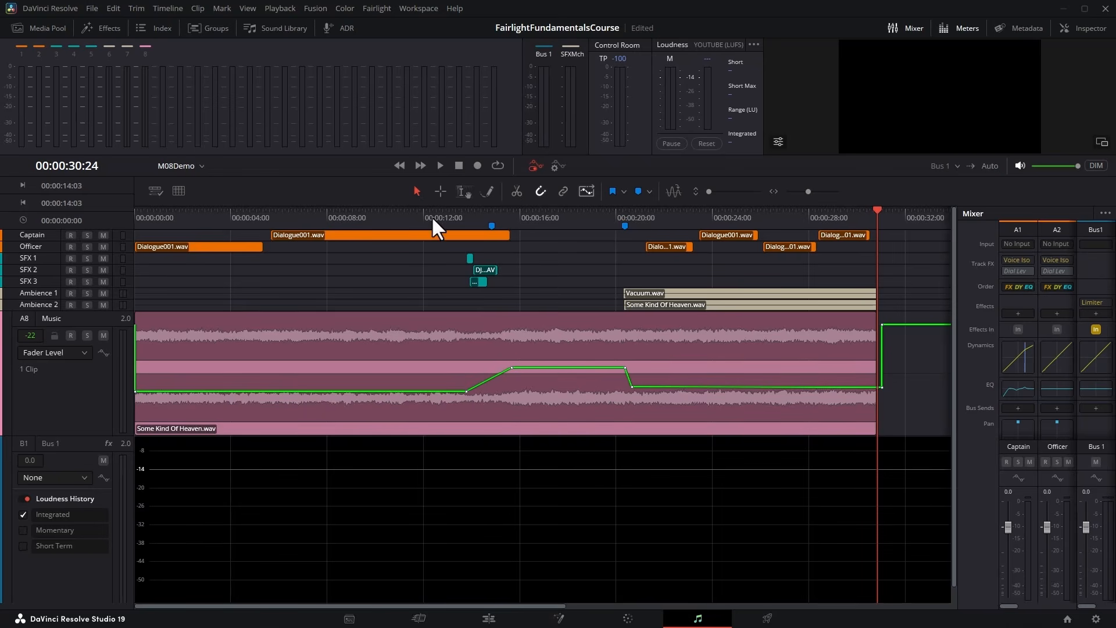
{"action": "left_click", "coordinate": [414, 215]}
{"action": "key", "text": "space"}
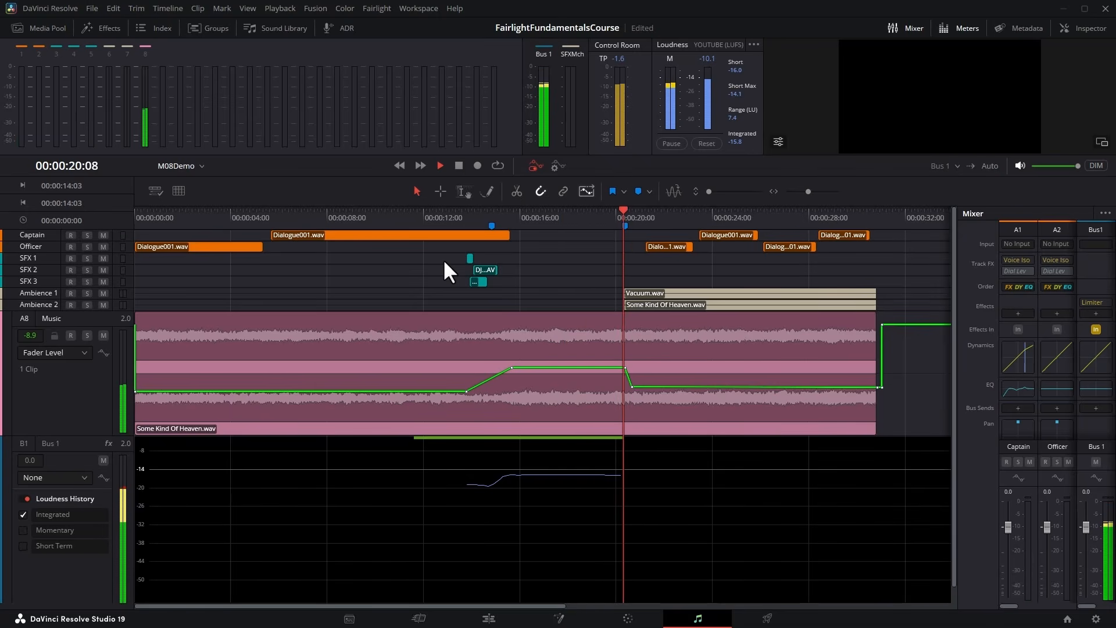
{"action": "key", "text": "space"}
{"action": "left_click_drag", "start_coordinate": [558, 368], "coordinate": [558, 373]}
{"action": "key", "text": "space"}
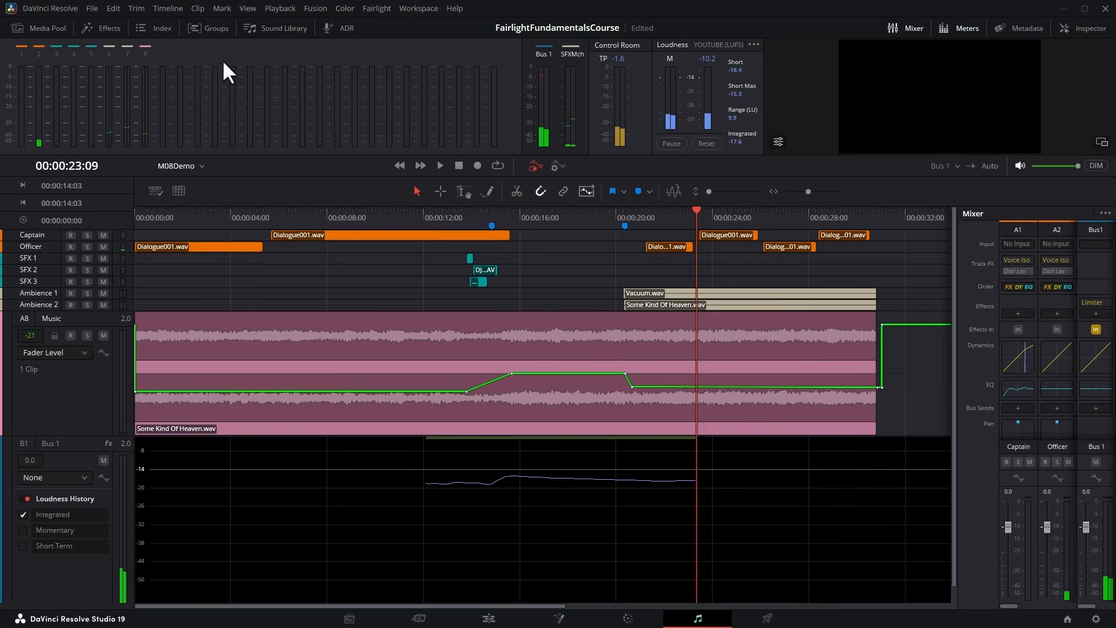
Bounce the Bus 1 mix with the lowered music to a new track and analyze its levels for YouTube.
{"action": "left_click", "coordinate": [164, 8]}
{"action": "left_click", "coordinate": [183, 68]}
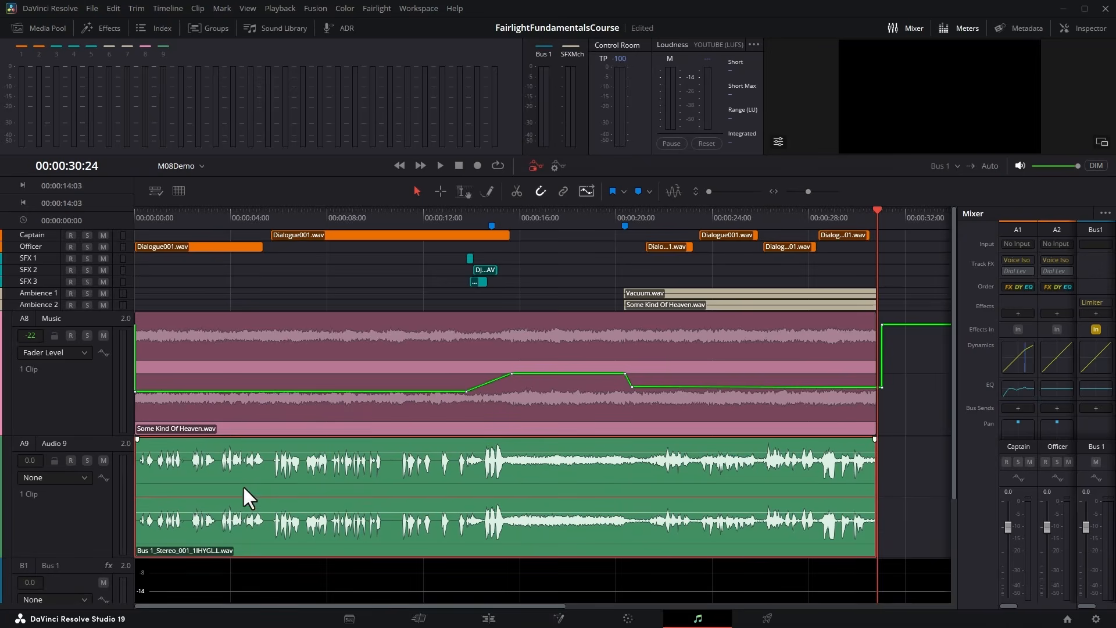
{"action": "right_click", "coordinate": [242, 484]}
{"action": "left_click", "coordinate": [349, 319]}
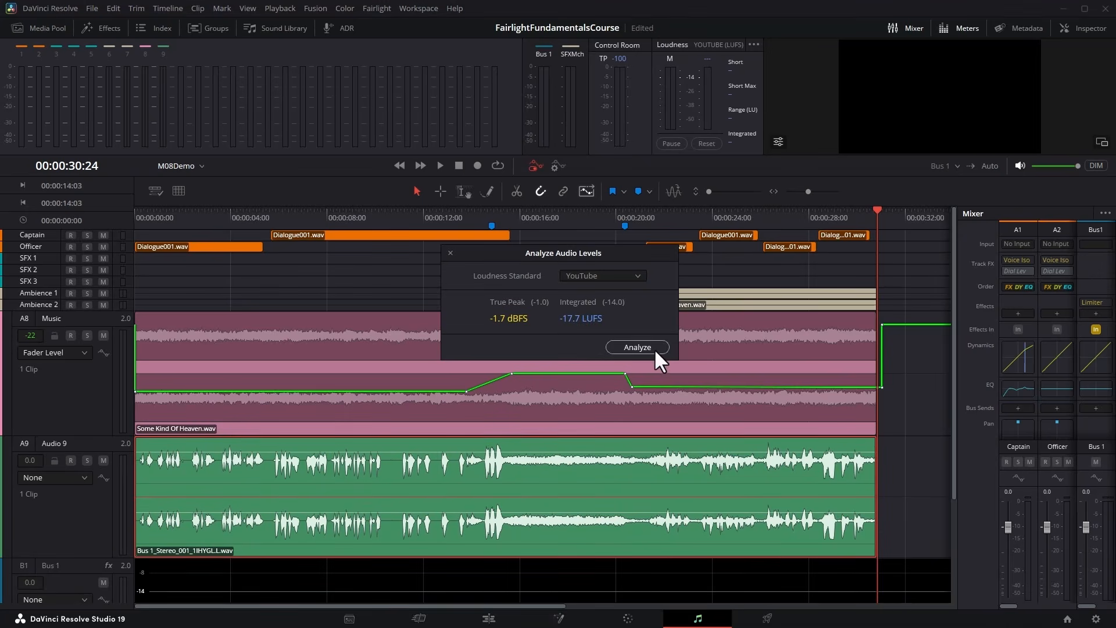
Reopen the Bus 1 limiter, raise its input level to 14.0 dB, and play the mix to check loudness.
{"action": "left_click", "coordinate": [1096, 301]}
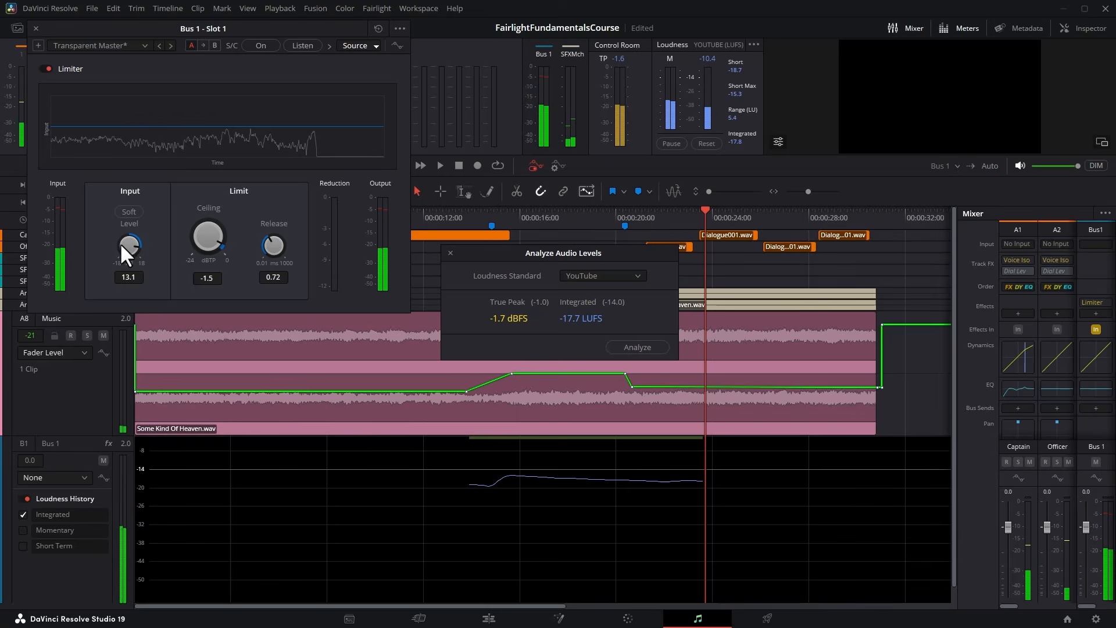
{"action": "left_click_drag", "start_coordinate": [127, 240], "coordinate": [131, 241]}
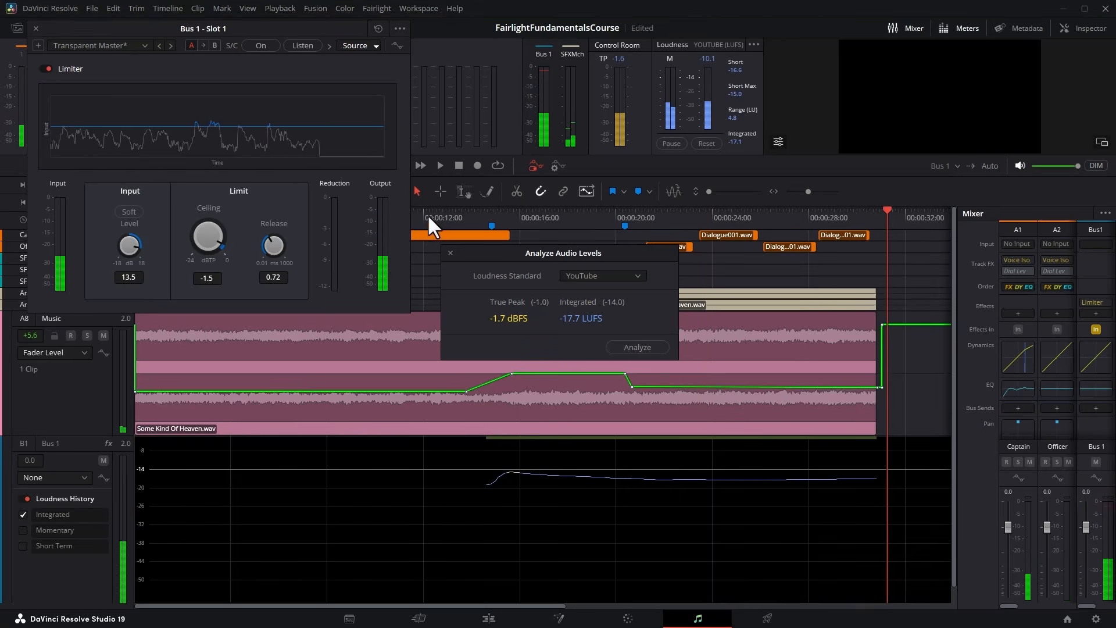
{"action": "left_click", "coordinate": [450, 252]}
{"action": "left_click_drag", "start_coordinate": [130, 242], "coordinate": [130, 240]}
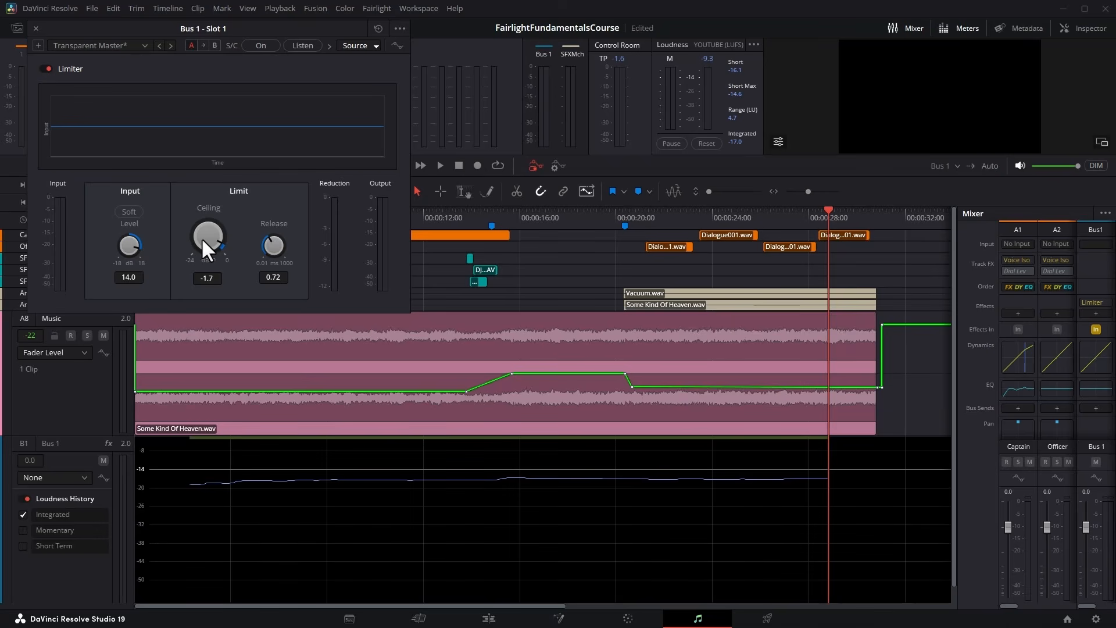
Set the limiter's ceiling to -1.0 dBTP and its input level to 15.0 dB, and play the whole mix.
{"action": "left_click_drag", "start_coordinate": [208, 239], "coordinate": [209, 238]}
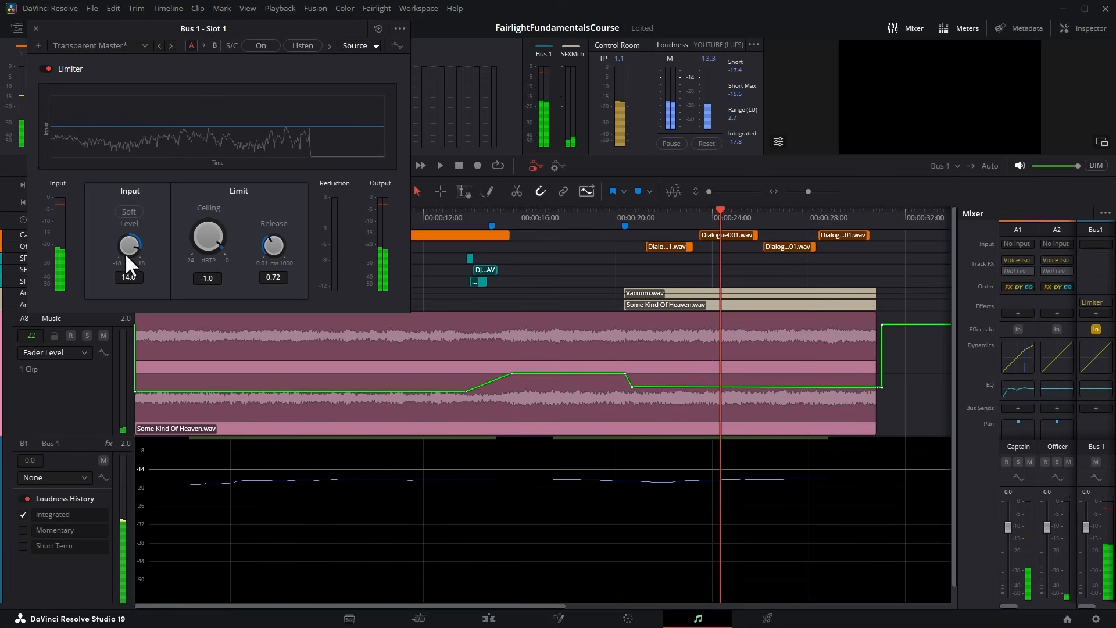
{"action": "left_click_drag", "start_coordinate": [127, 250], "coordinate": [133, 250]}
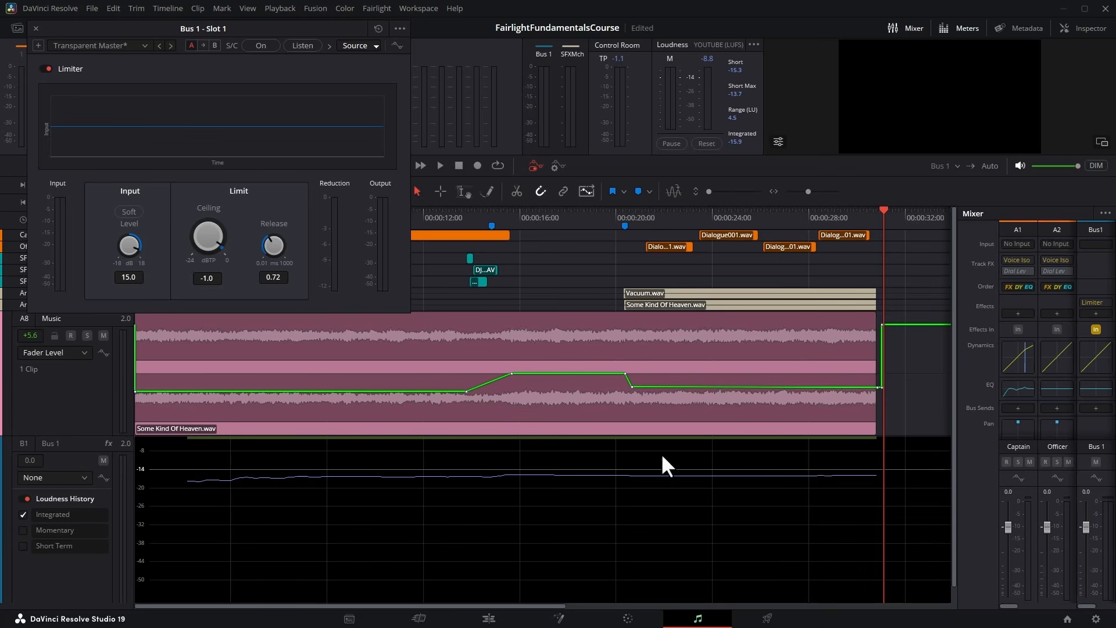
Raise the limiter's input level to 17.2 dB, play the mix through to the end, and close the limiter.
{"action": "left_click_drag", "start_coordinate": [127, 243], "coordinate": [131, 243]}
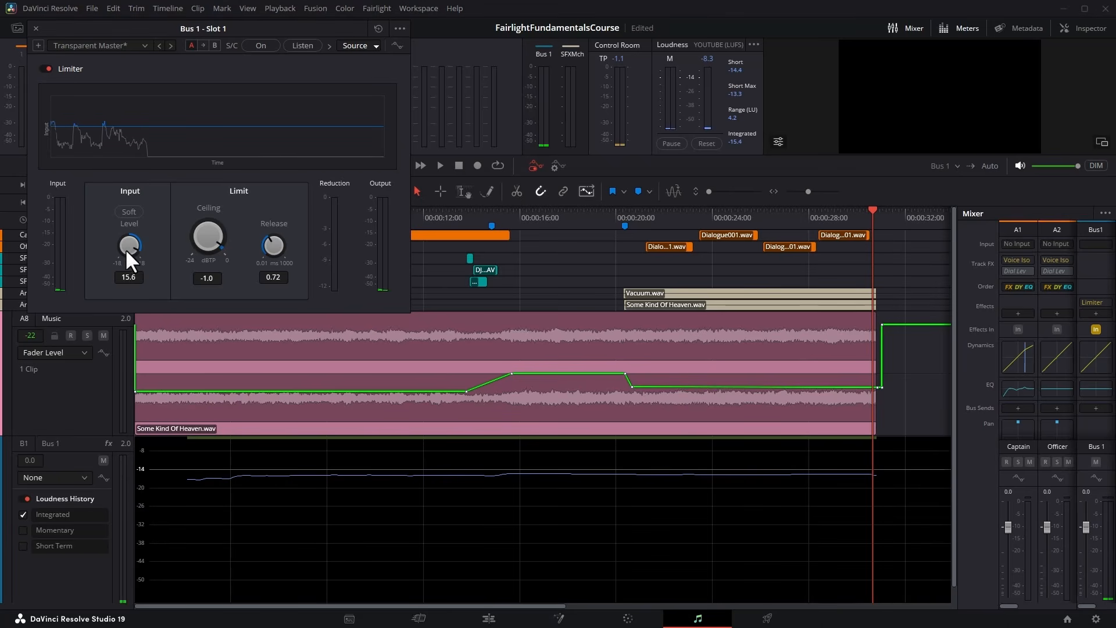
{"action": "left_click_drag", "start_coordinate": [124, 249], "coordinate": [137, 246]}
{"action": "key", "text": "space"}
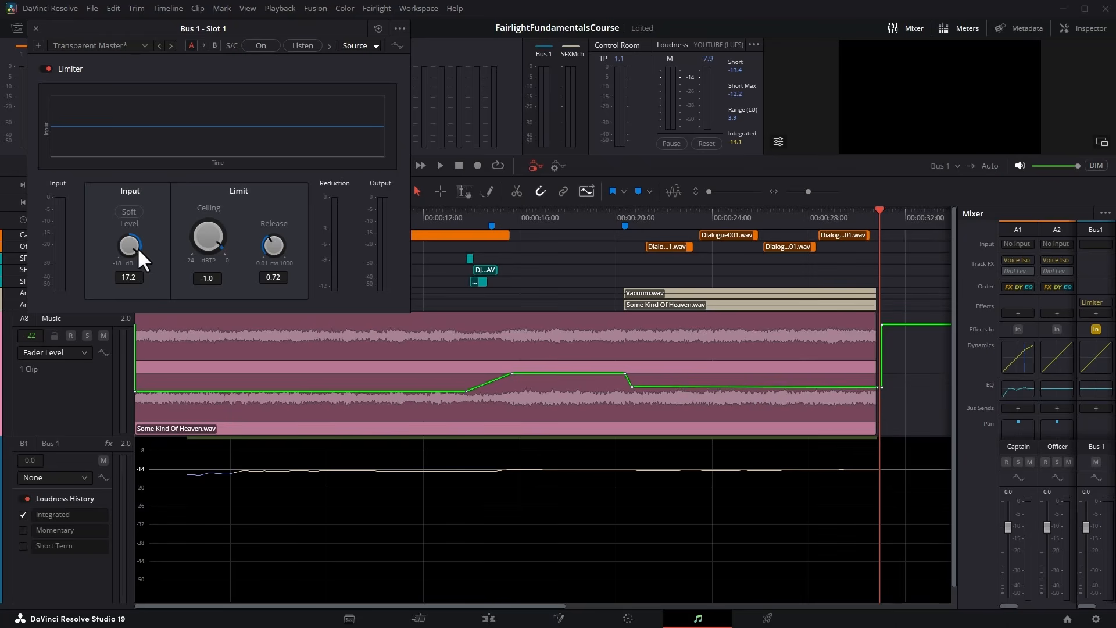
{"action": "left_click", "coordinate": [35, 28]}
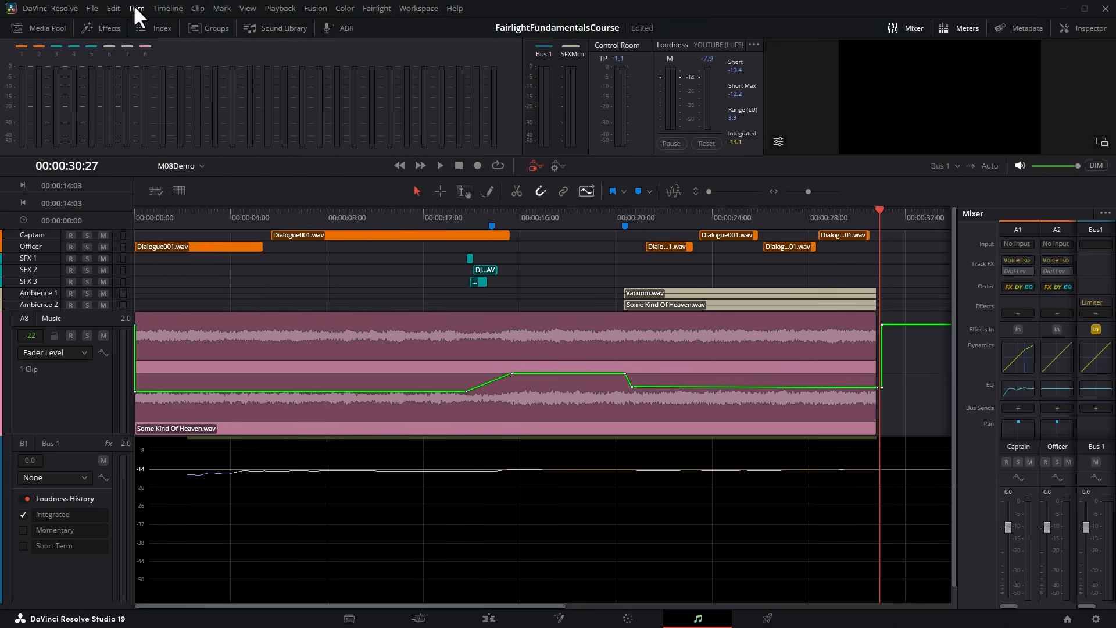
Bounce Bus 1 to a new track with the current limiter settings and analyze the clip against the YouTube standard.
{"action": "left_click", "coordinate": [167, 9]}
{"action": "left_click", "coordinate": [185, 73]}
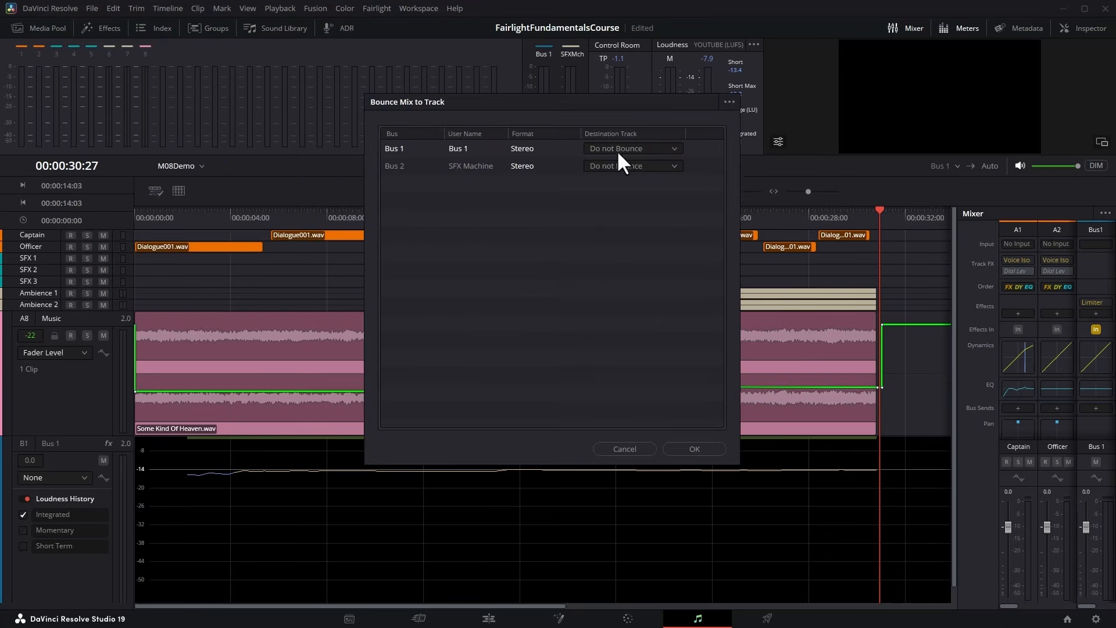
{"action": "left_click", "coordinate": [617, 149]}
{"action": "left_click", "coordinate": [617, 175]}
{"action": "left_click", "coordinate": [693, 448]}
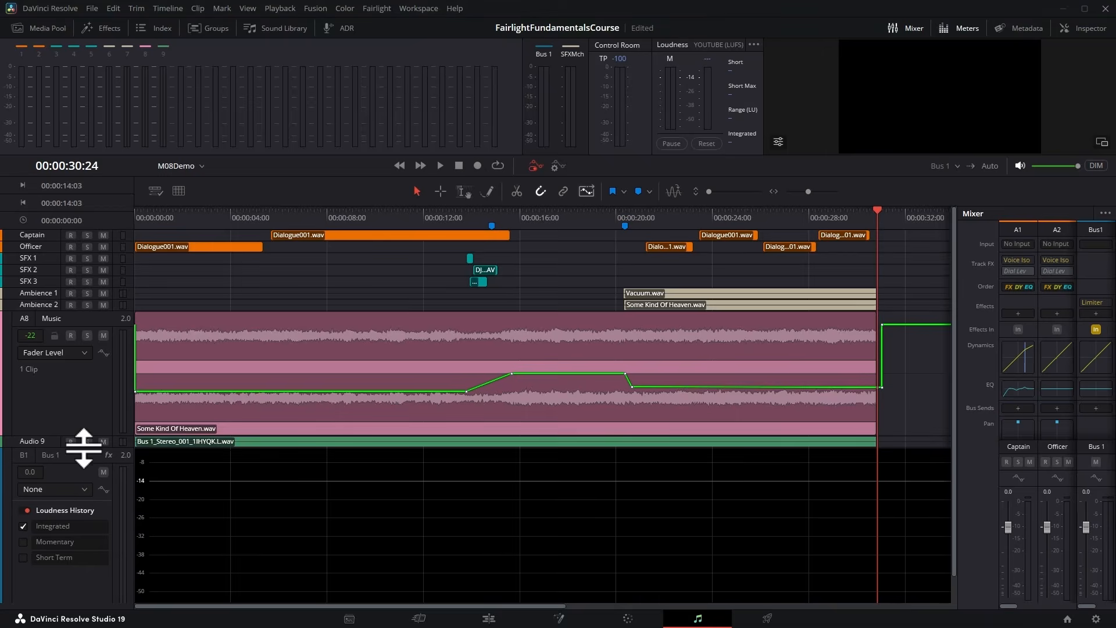
{"action": "left_click_drag", "start_coordinate": [84, 447], "coordinate": [83, 492]}
{"action": "right_click", "coordinate": [225, 481]}
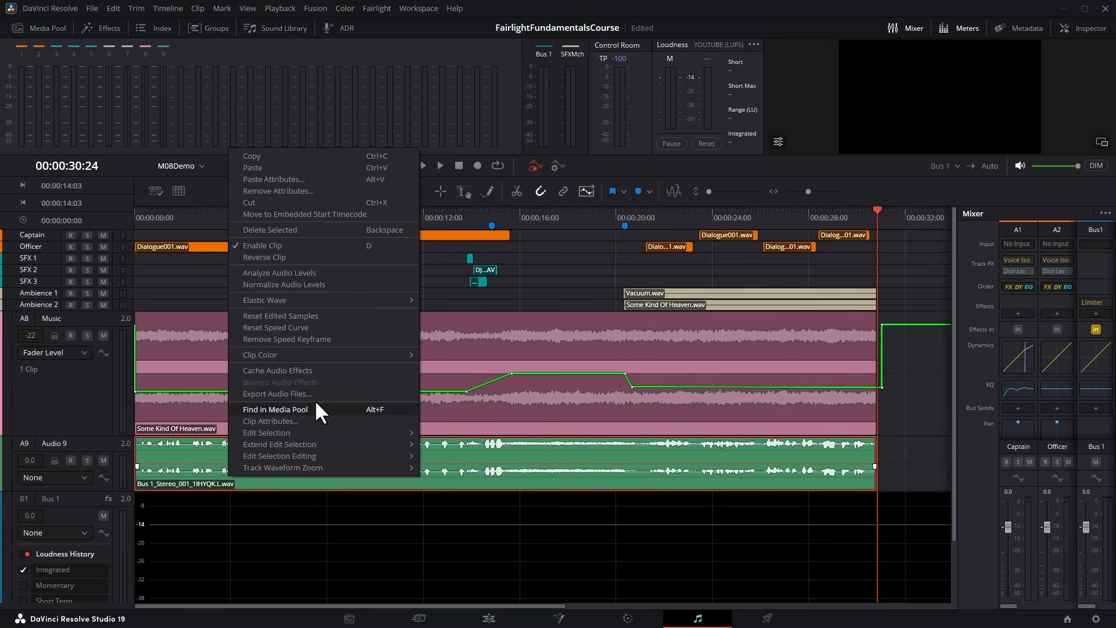
{"action": "left_click", "coordinate": [375, 273]}
{"action": "left_click", "coordinate": [637, 347]}
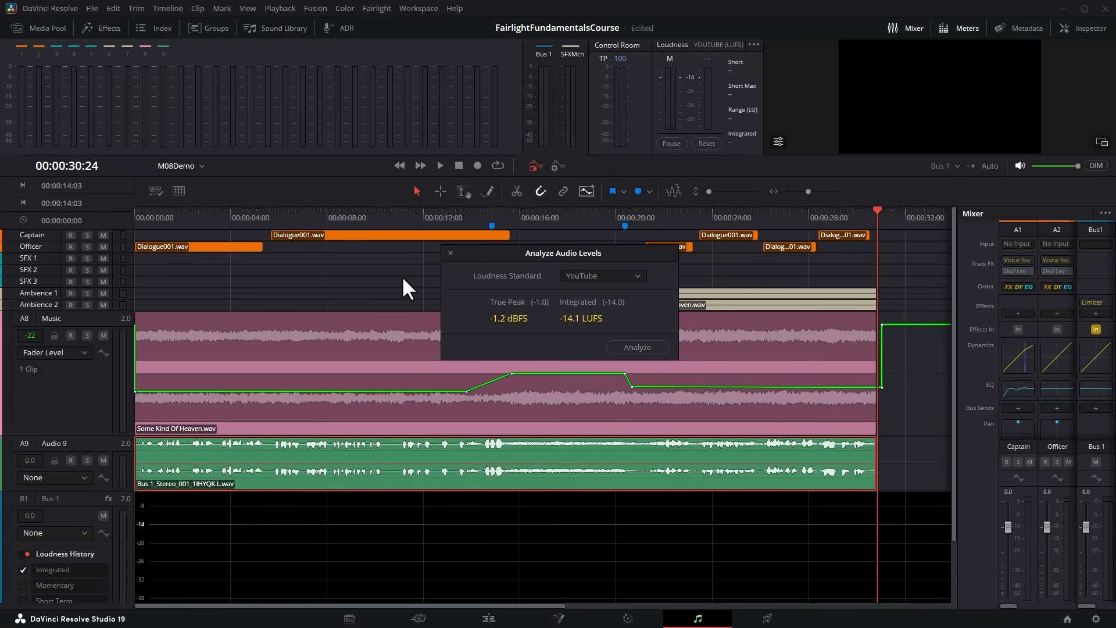
{"action": "left_click", "coordinate": [445, 251]}
Delete the bounced Audio 9 track and reopen the limiter on Bus 1.
{"action": "right_click", "coordinate": [58, 441]}
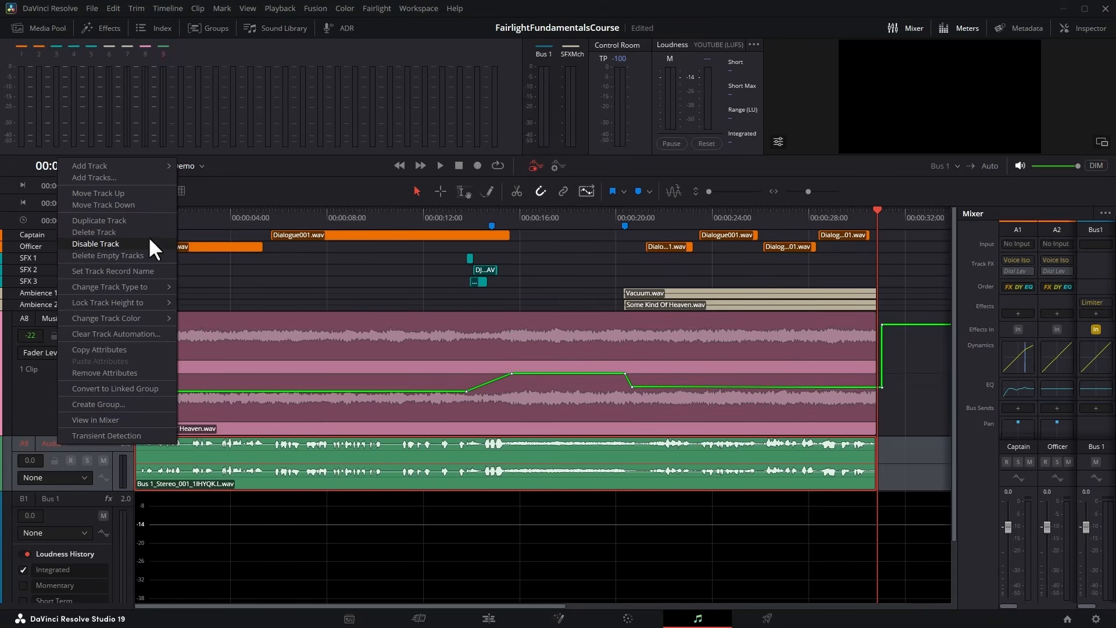
{"action": "left_click", "coordinate": [94, 232]}
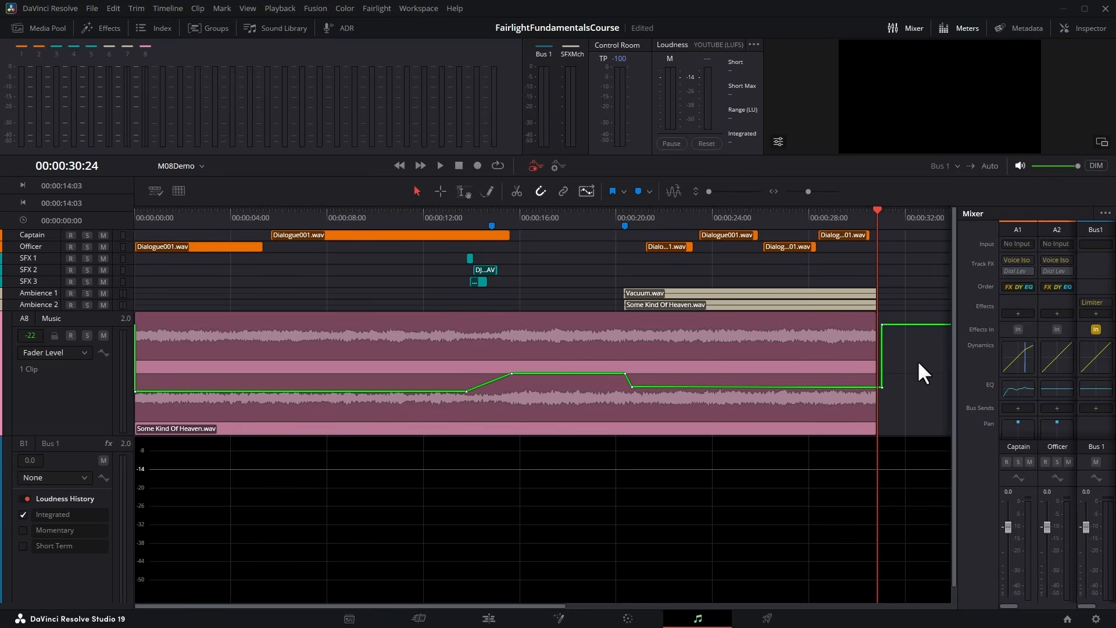
{"action": "left_click", "coordinate": [1095, 302]}
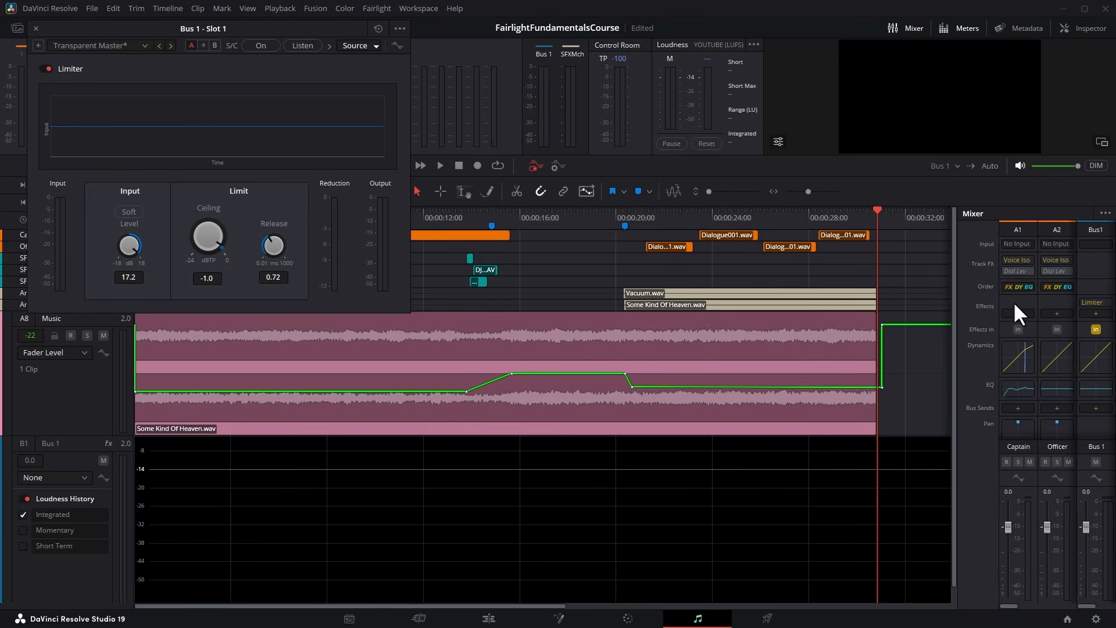